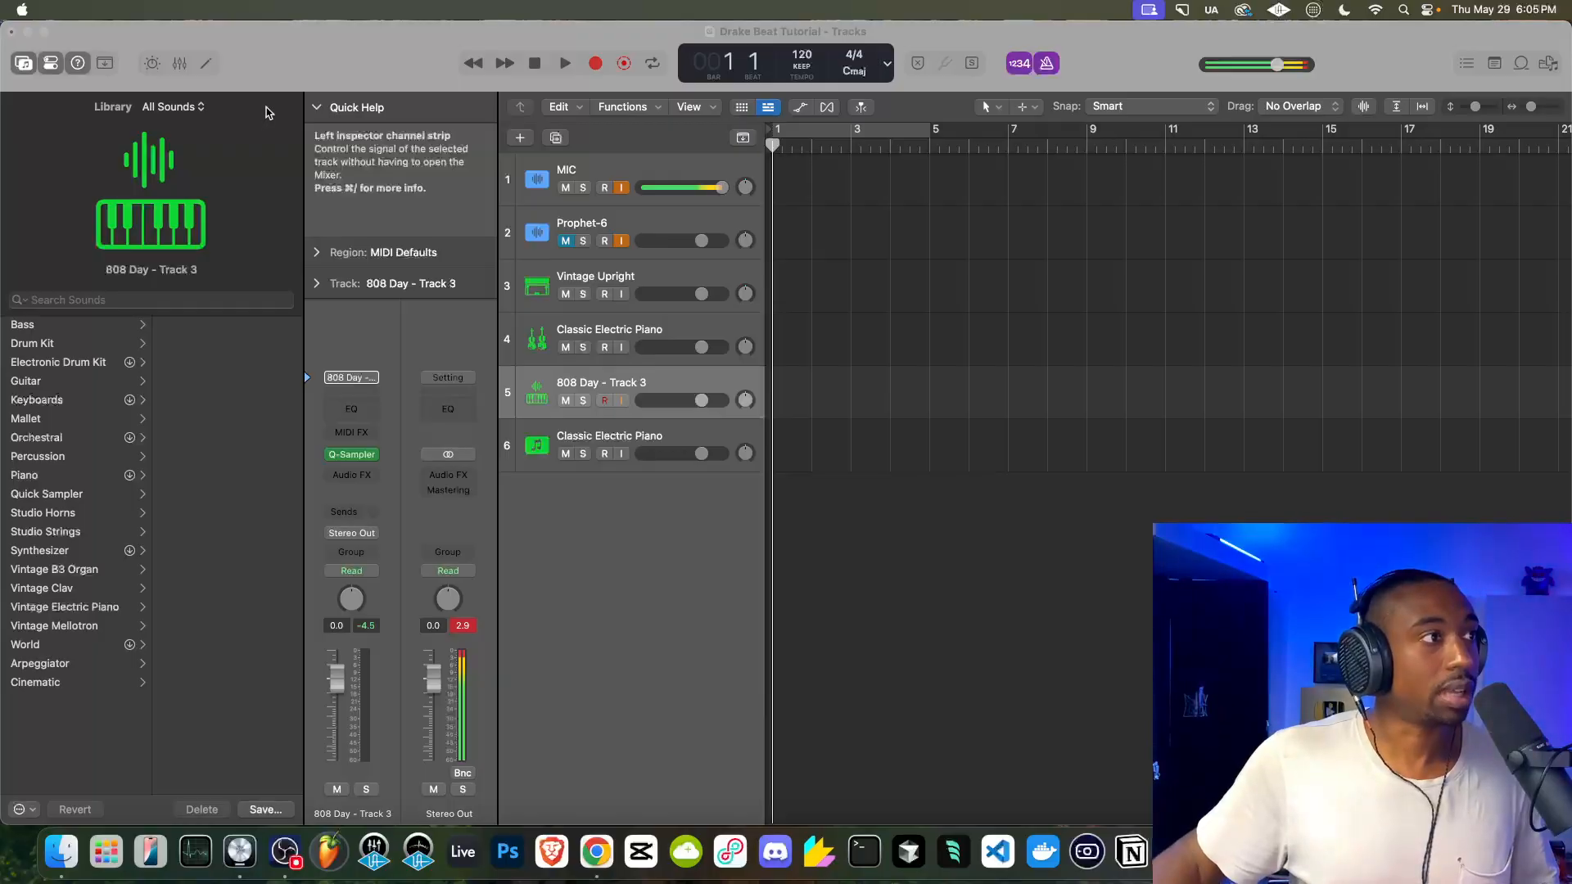
Load the sample 808 Day - Track 3.wav from the 808s folder into Quick Sampler on a new instrument track
{"action": "left_click", "coordinate": [1550, 64]}
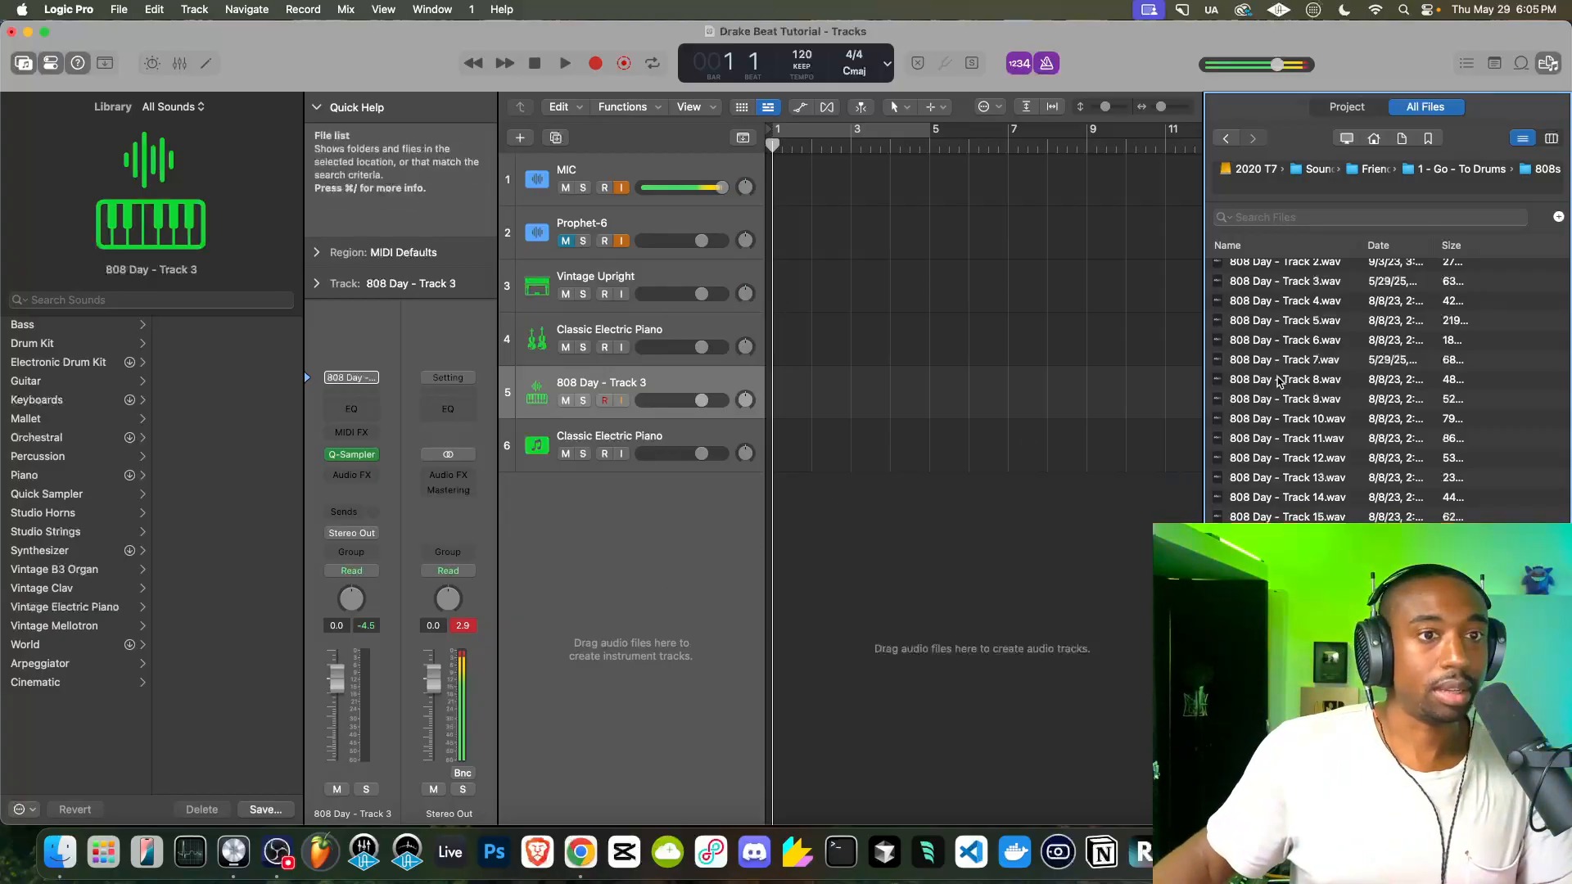
{"action": "scroll", "coordinate": [1294, 352], "scroll_direction": "up", "scroll_amount": 1}
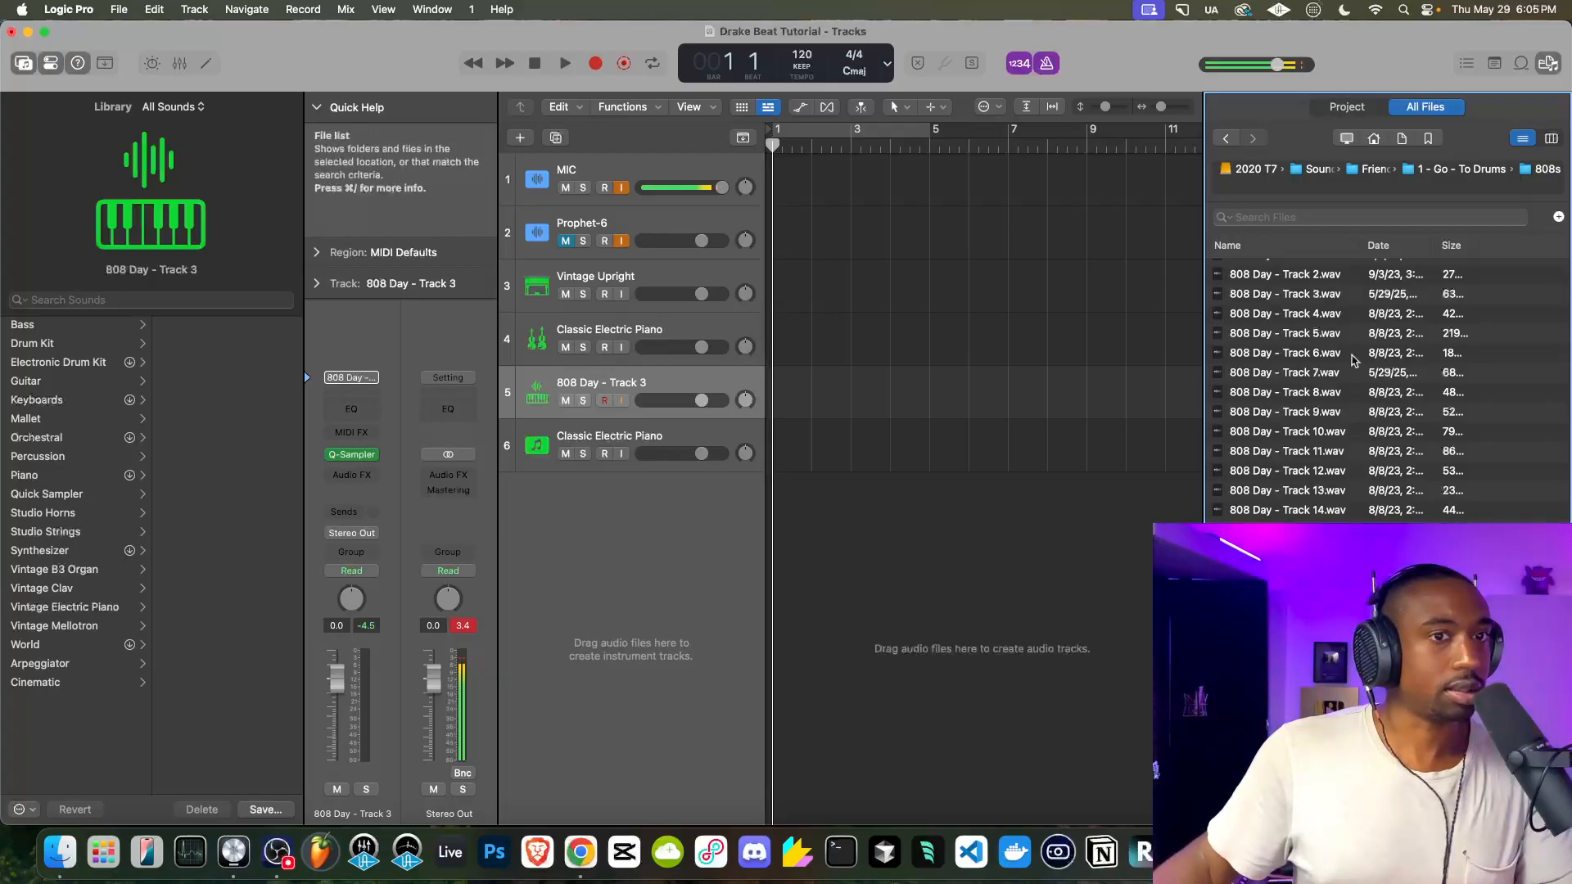
{"action": "left_click", "coordinate": [1312, 297]}
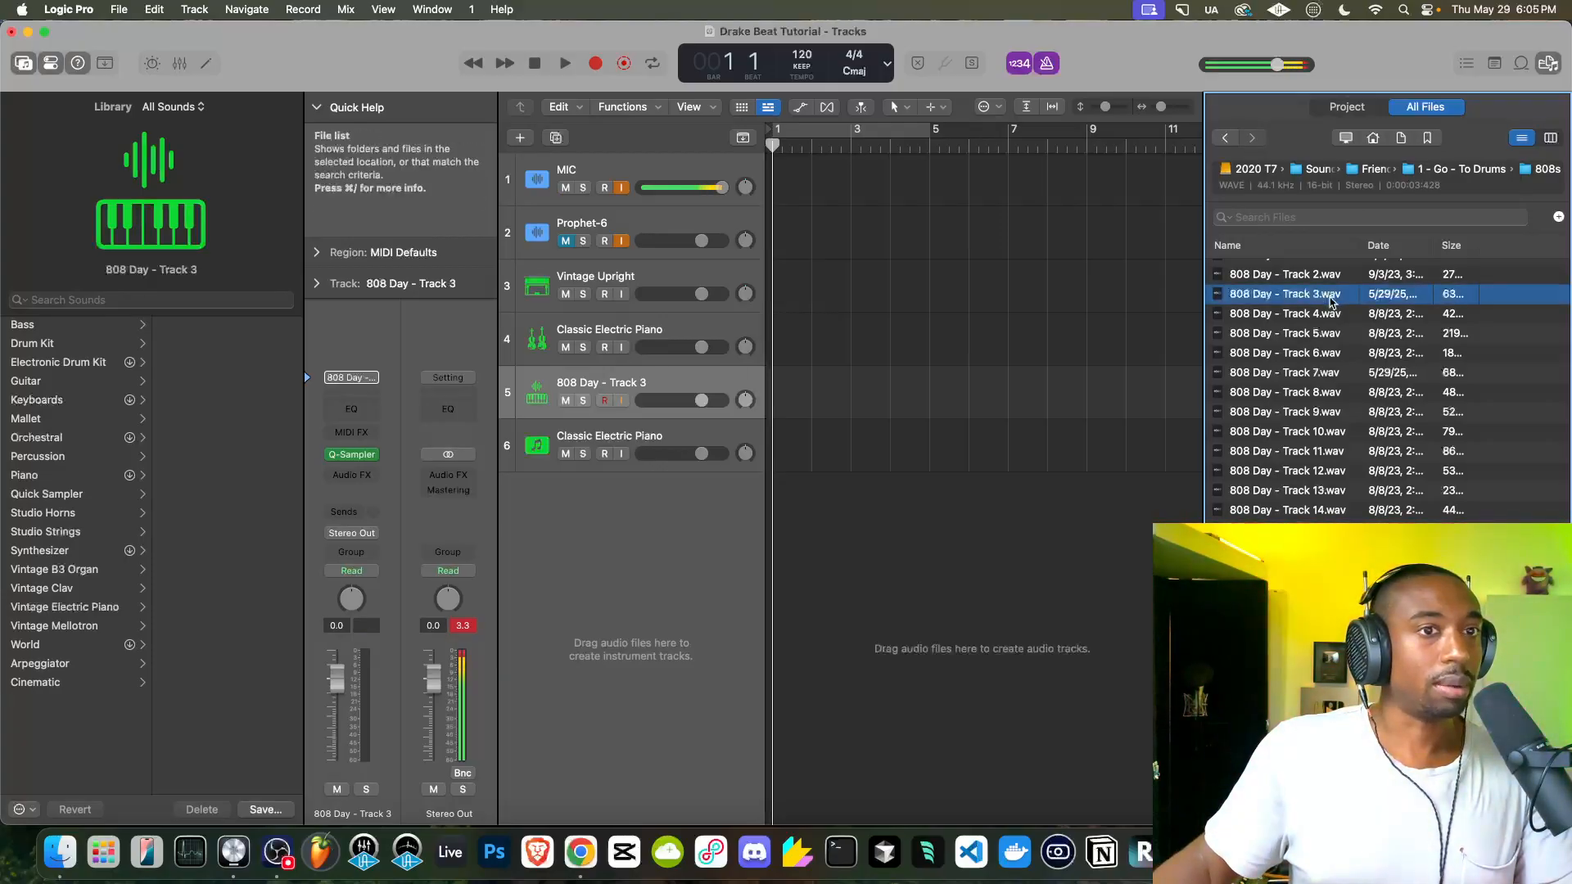
{"action": "left_click_drag", "start_coordinate": [1331, 302], "coordinate": [628, 540]}
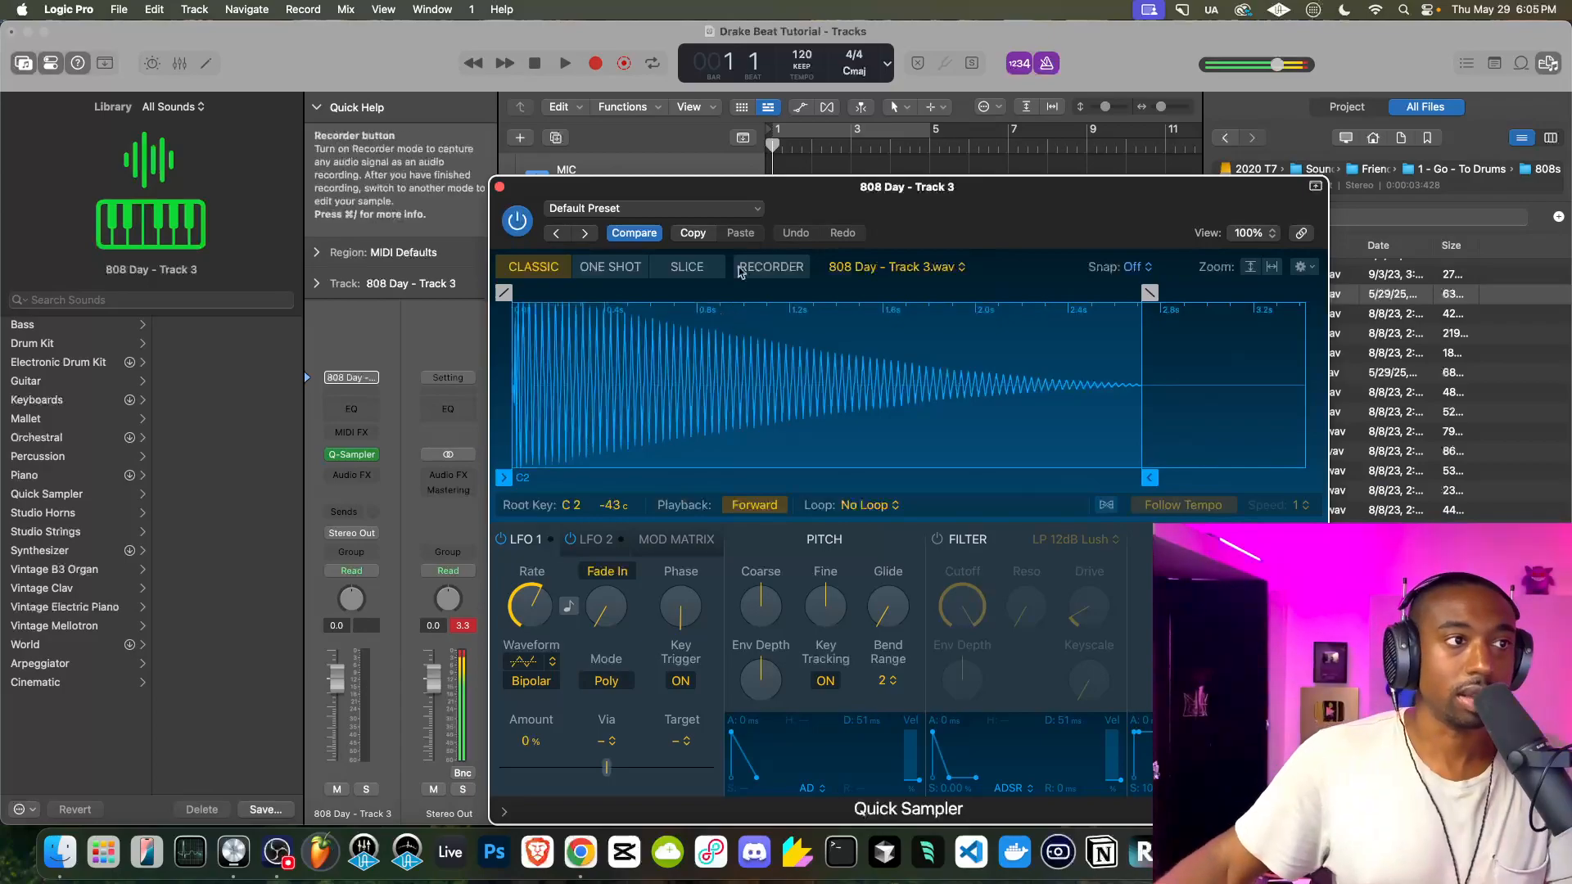
{"action": "left_click_drag", "start_coordinate": [750, 184], "coordinate": [553, 161]}
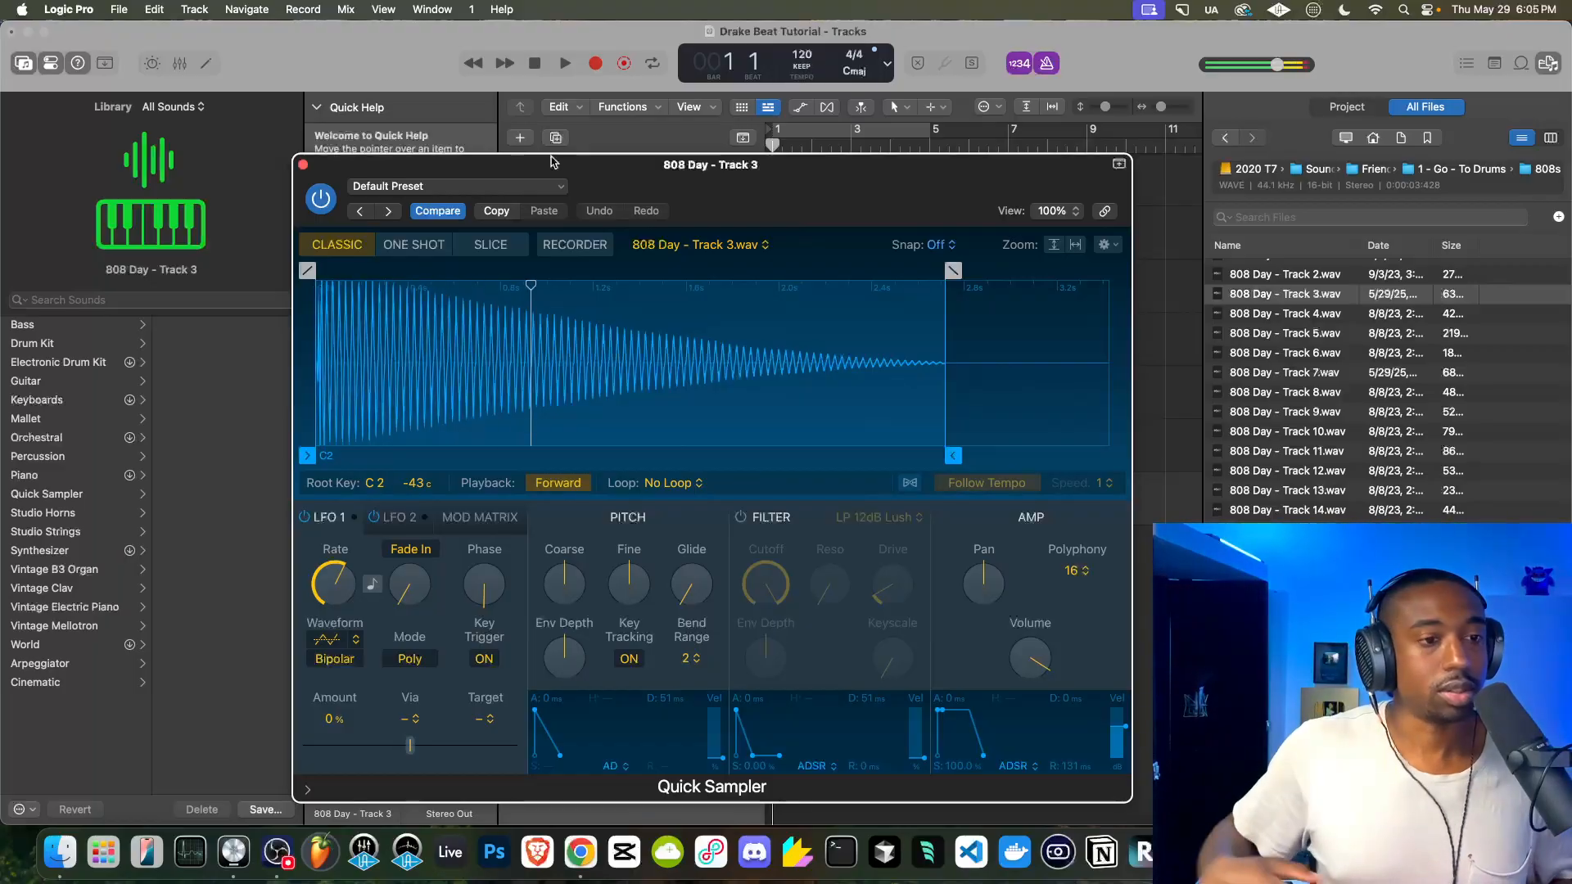
Set the 808 sampler's polyphony to Mono, change its amp envelope to AHDSR and shorten the release
{"action": "left_click", "coordinate": [1080, 577]}
{"action": "left_click", "coordinate": [1075, 418]}
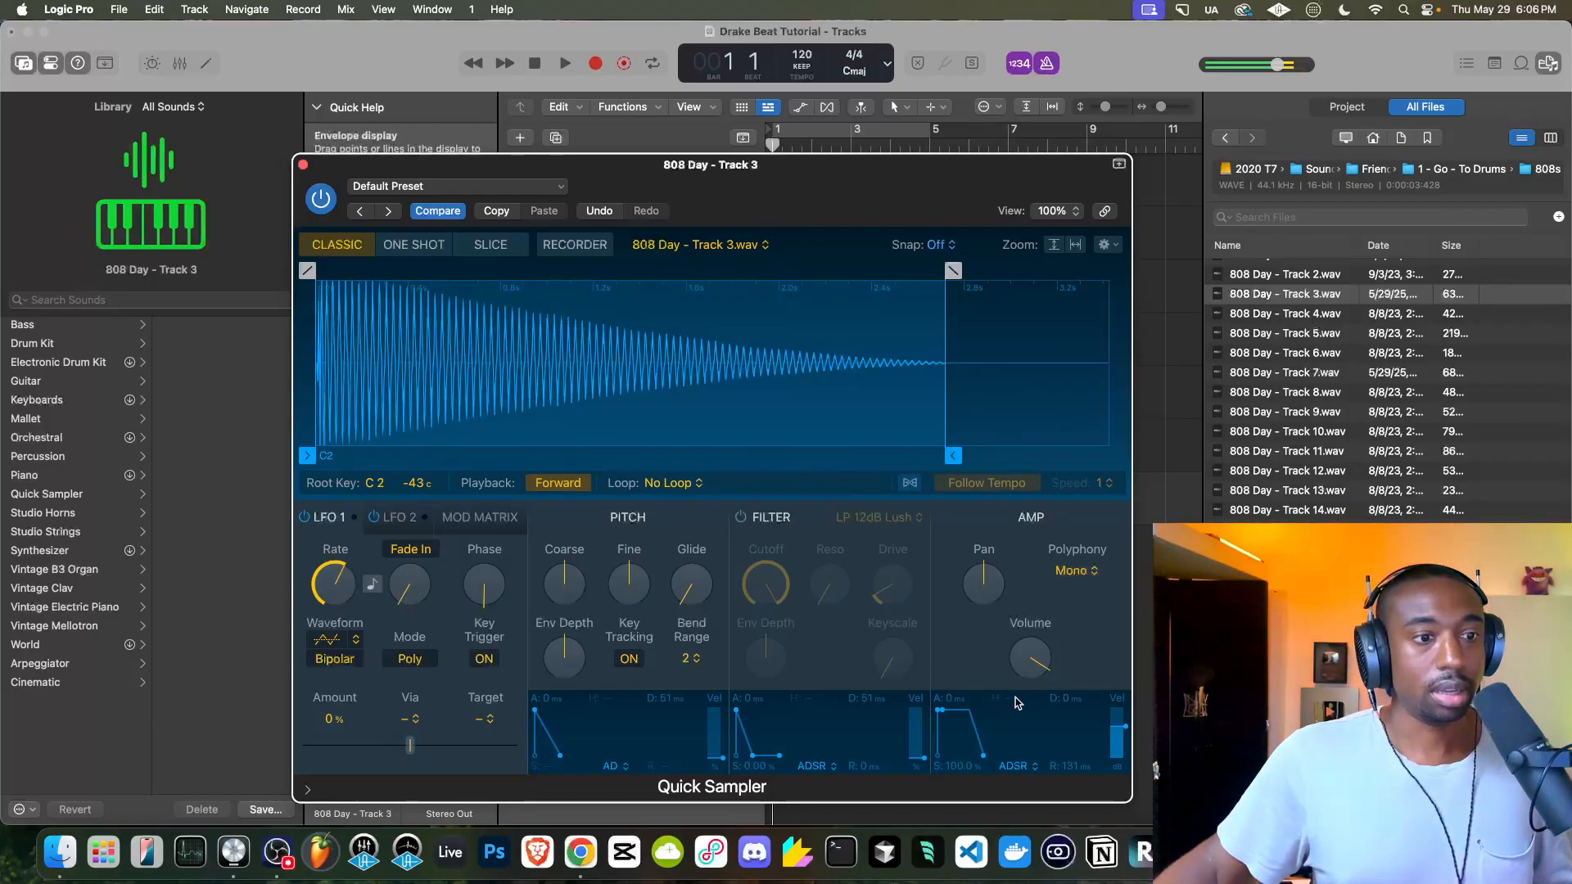
{"action": "left_click", "coordinate": [1023, 767]}
{"action": "left_click", "coordinate": [1023, 798]}
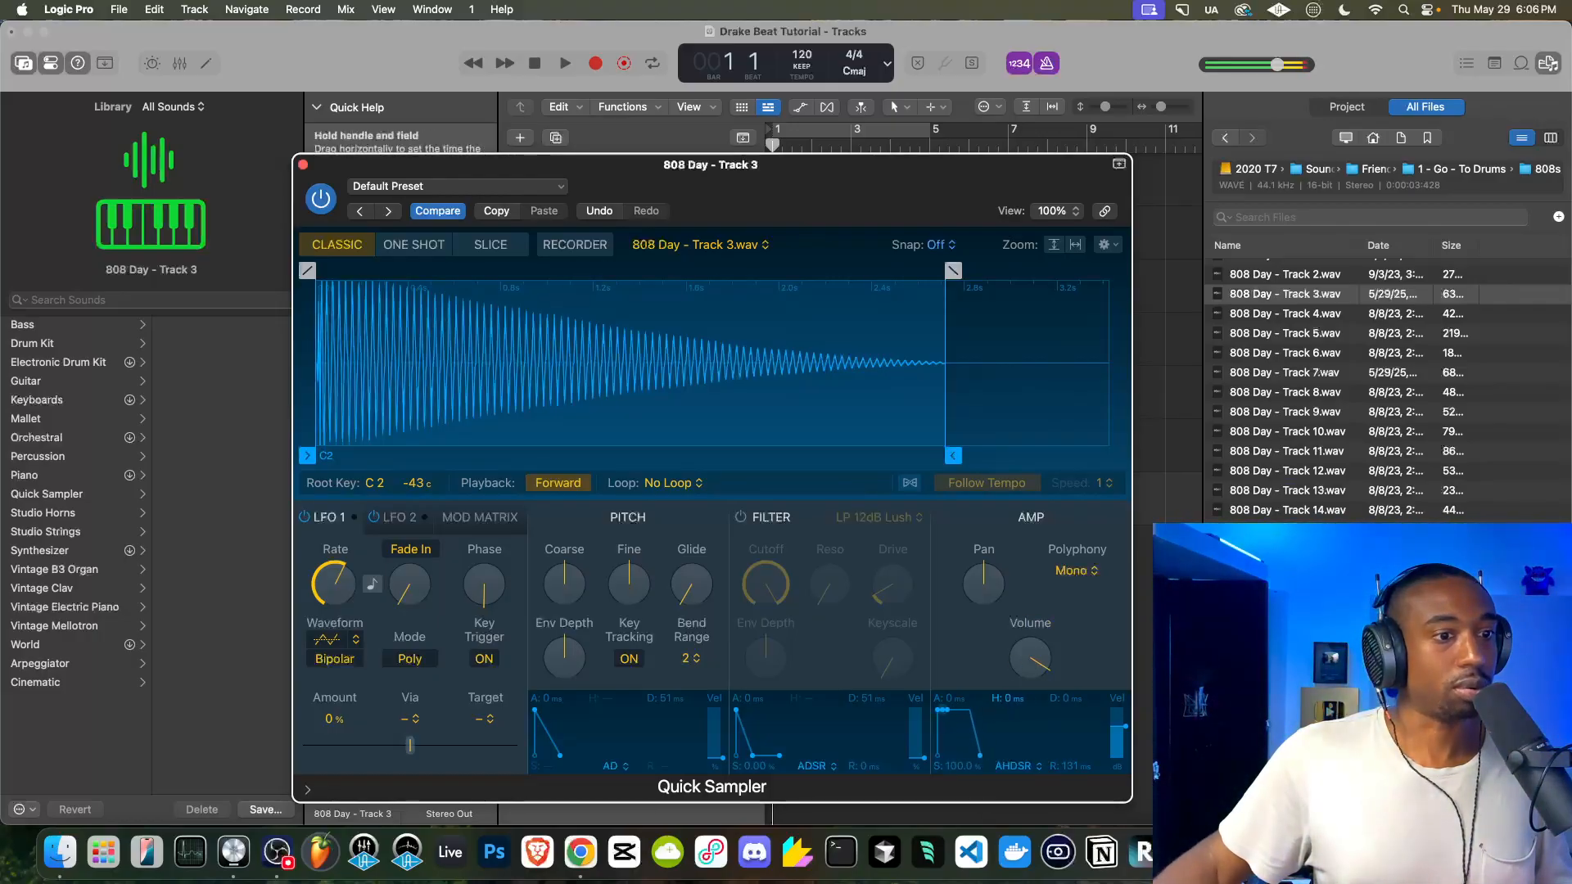
{"action": "left_click_drag", "start_coordinate": [1051, 767], "coordinate": [1037, 769]}
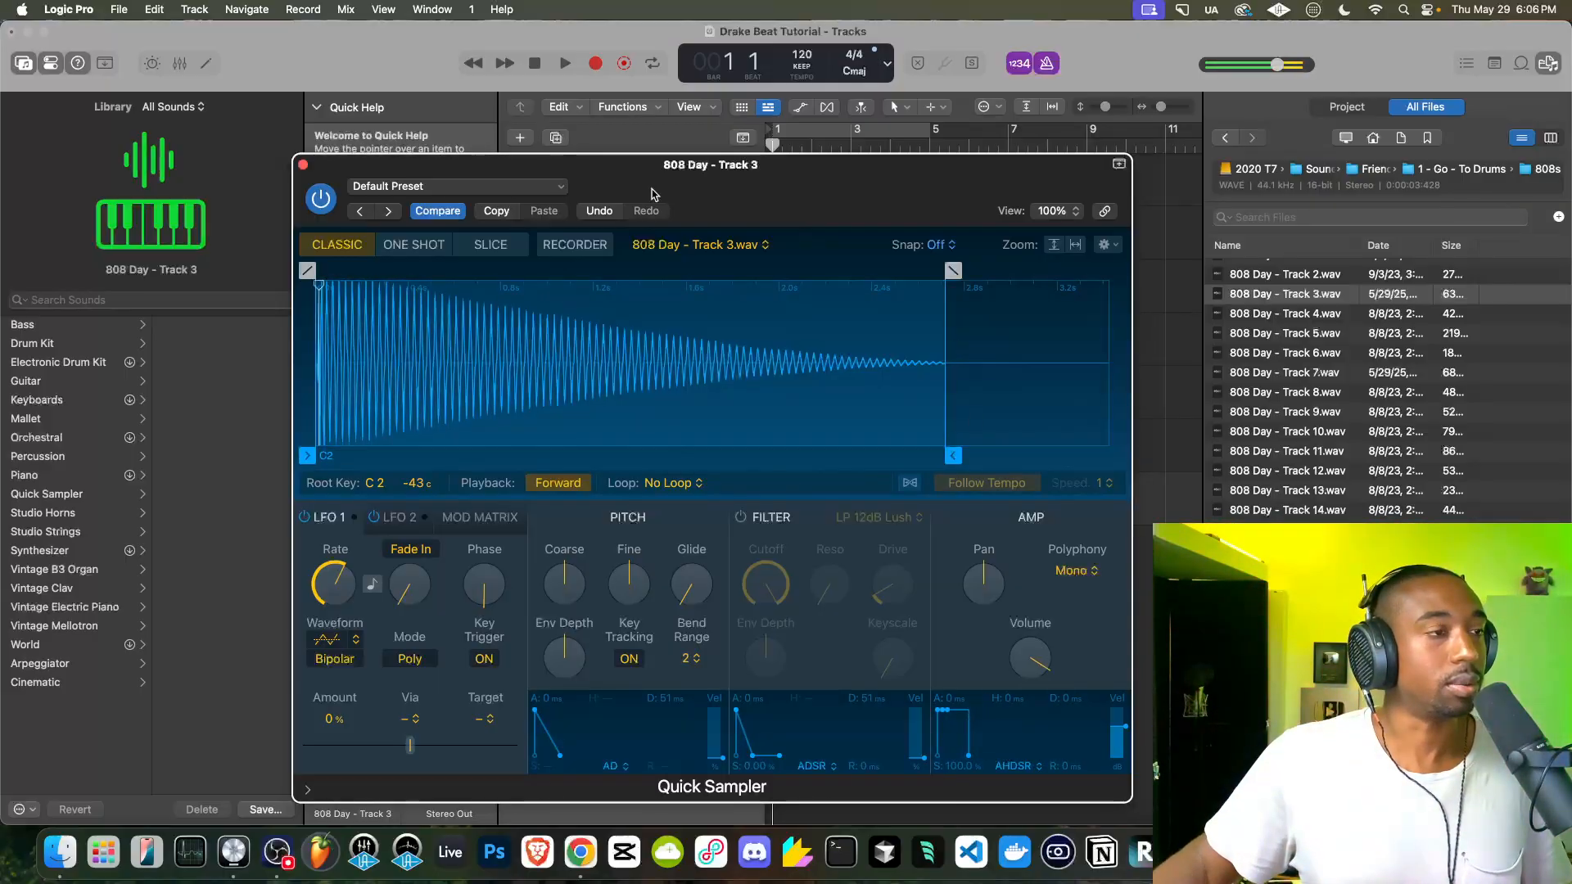
{"action": "left_click", "coordinate": [304, 166]}
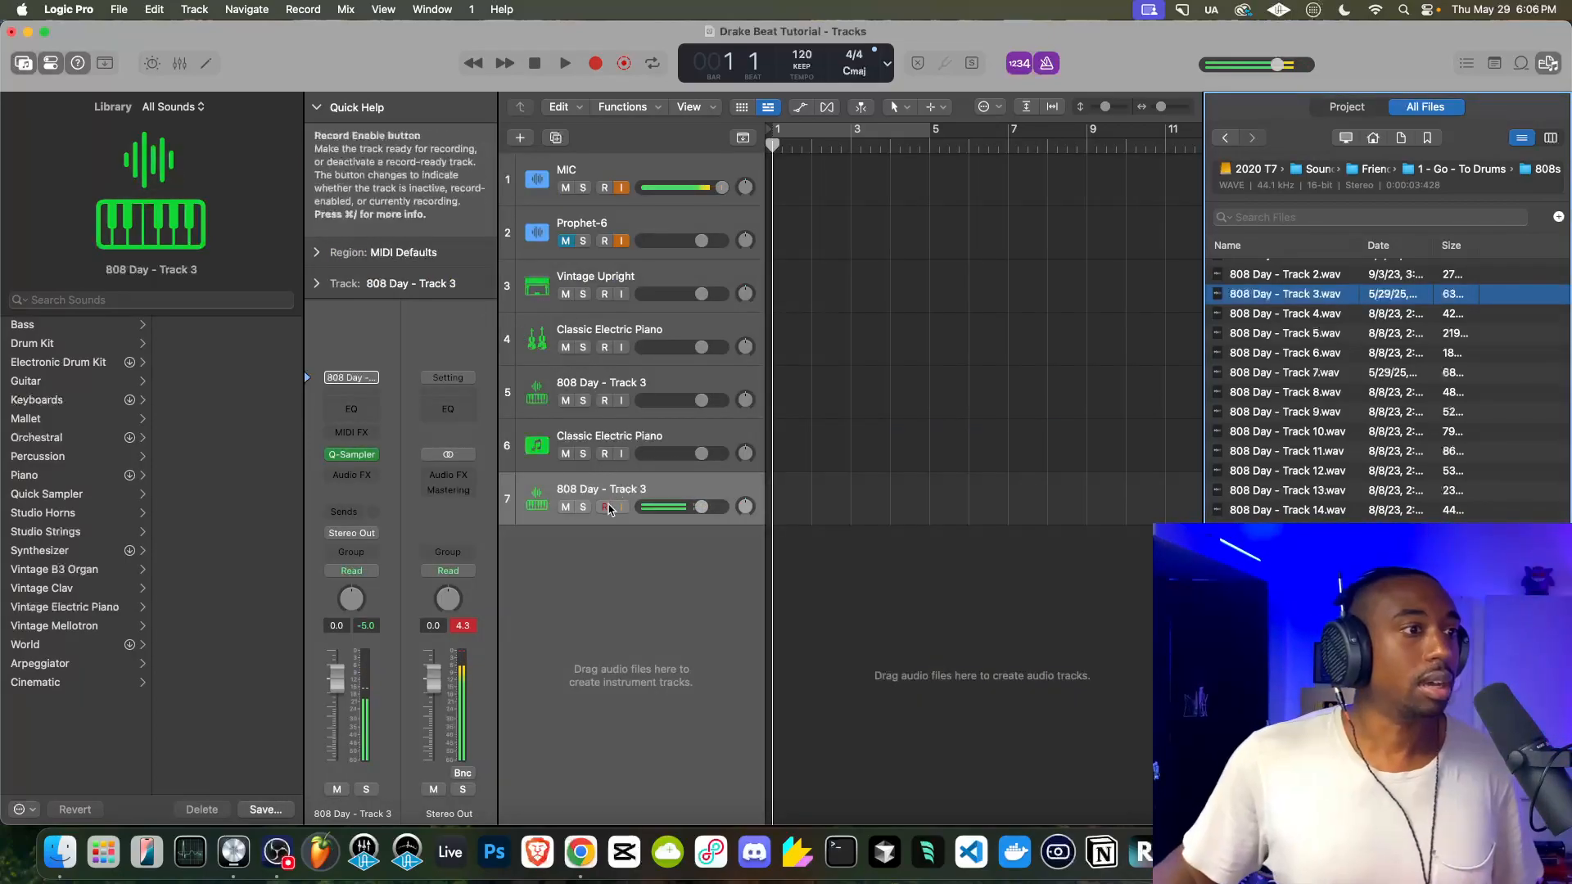
Reset the Stereo Out peak level and examine the Studio Strings and Tape Delay settings on track 4
{"action": "left_click", "coordinate": [463, 625]}
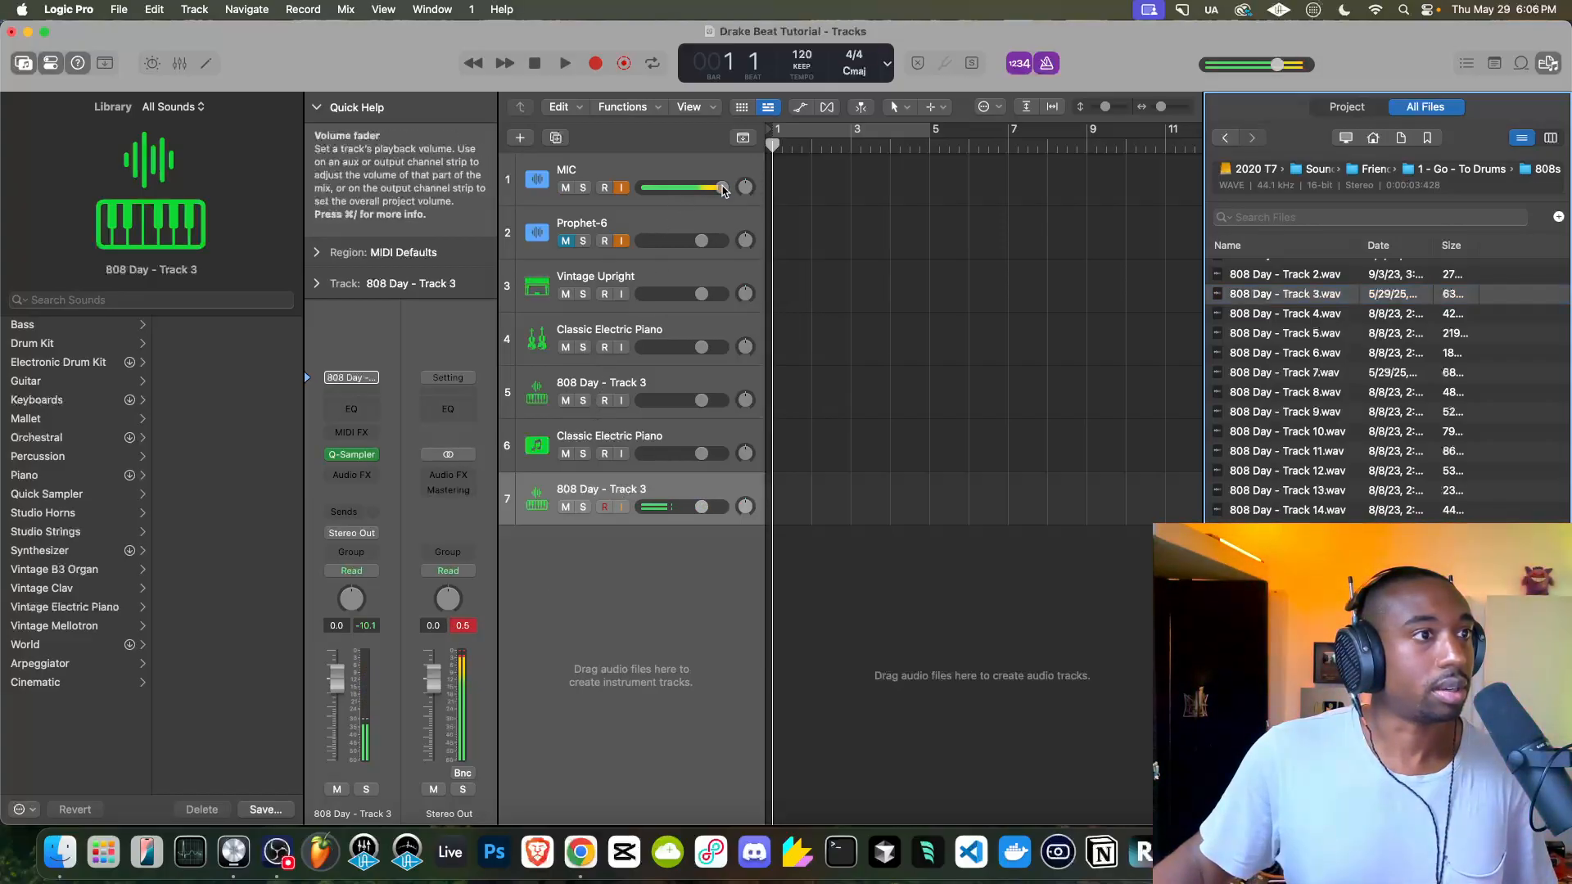
{"action": "left_click", "coordinate": [607, 336]}
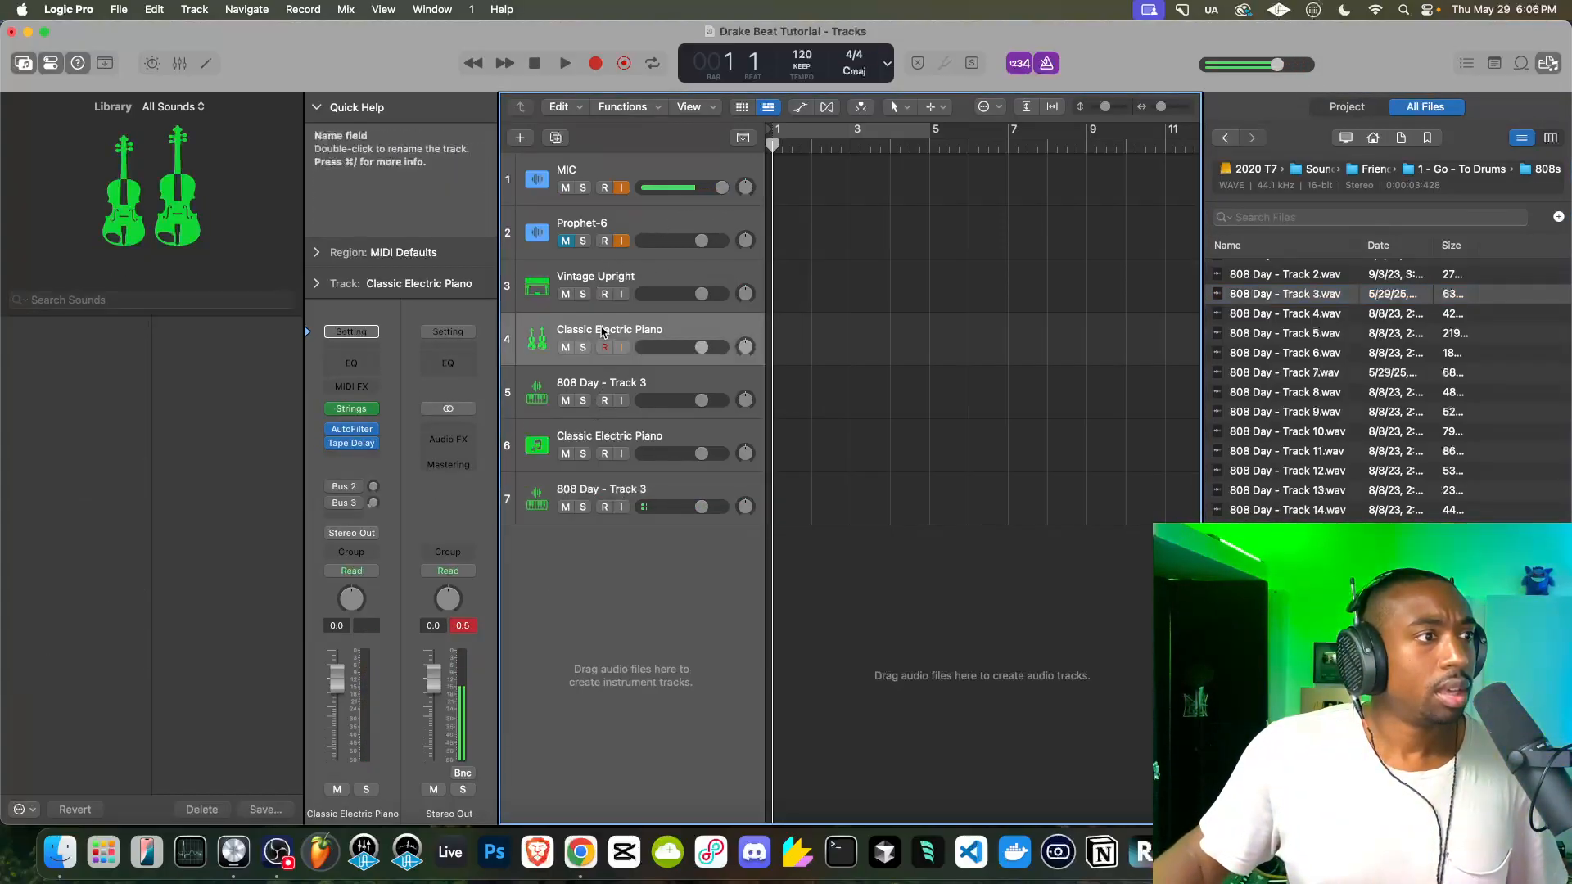
{"action": "left_click", "coordinate": [353, 411]}
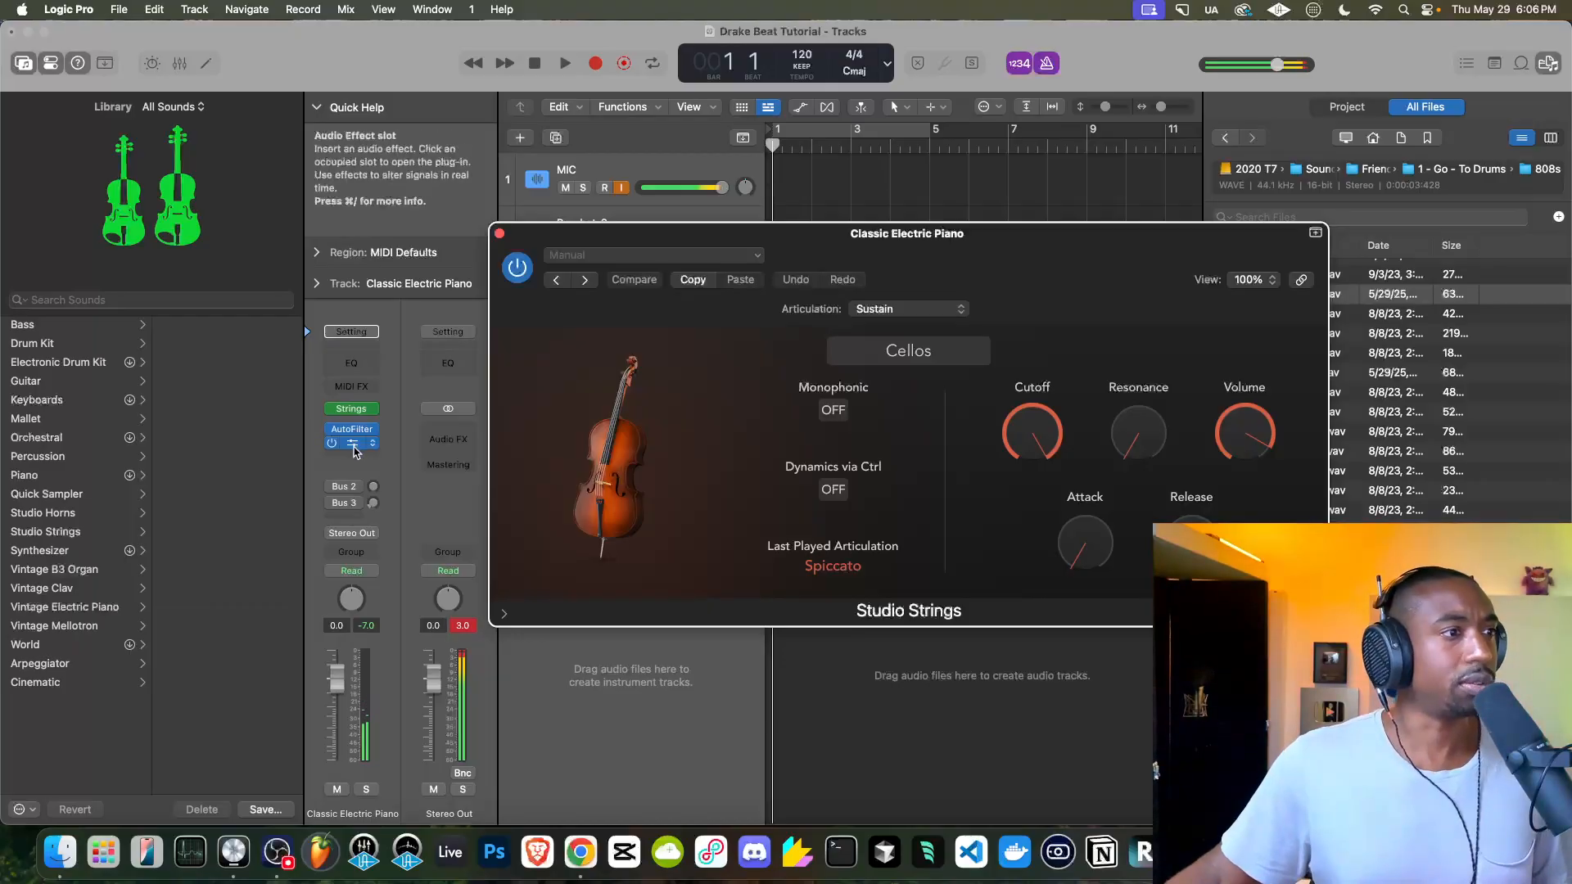
{"action": "left_click", "coordinate": [352, 443]}
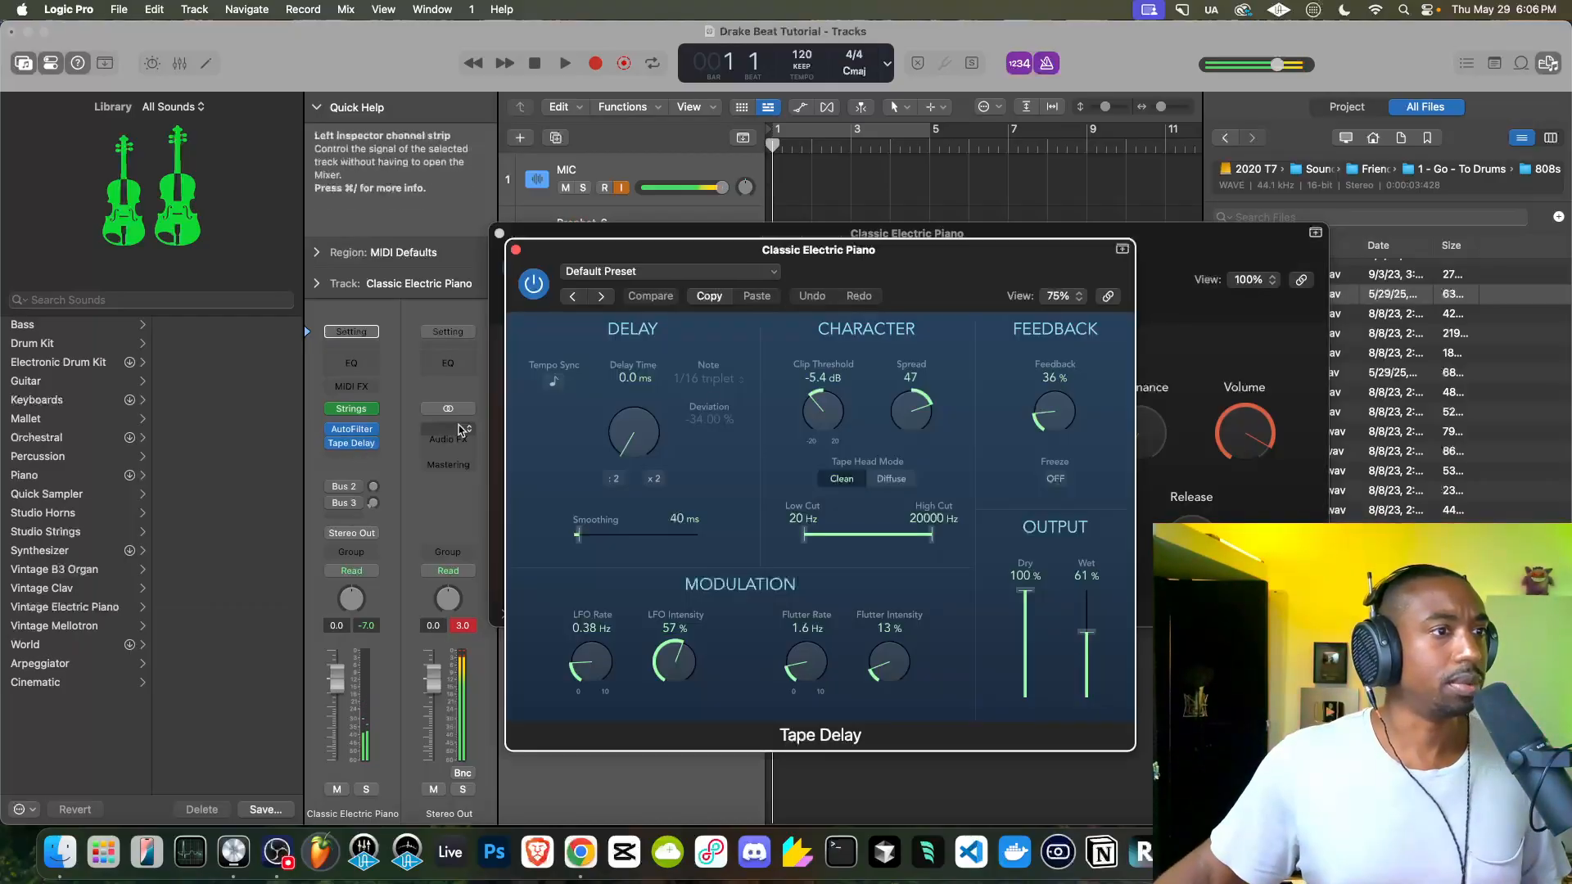
{"action": "left_click", "coordinate": [515, 250]}
{"action": "left_click", "coordinate": [499, 234]}
{"action": "key", "text": "Down"}
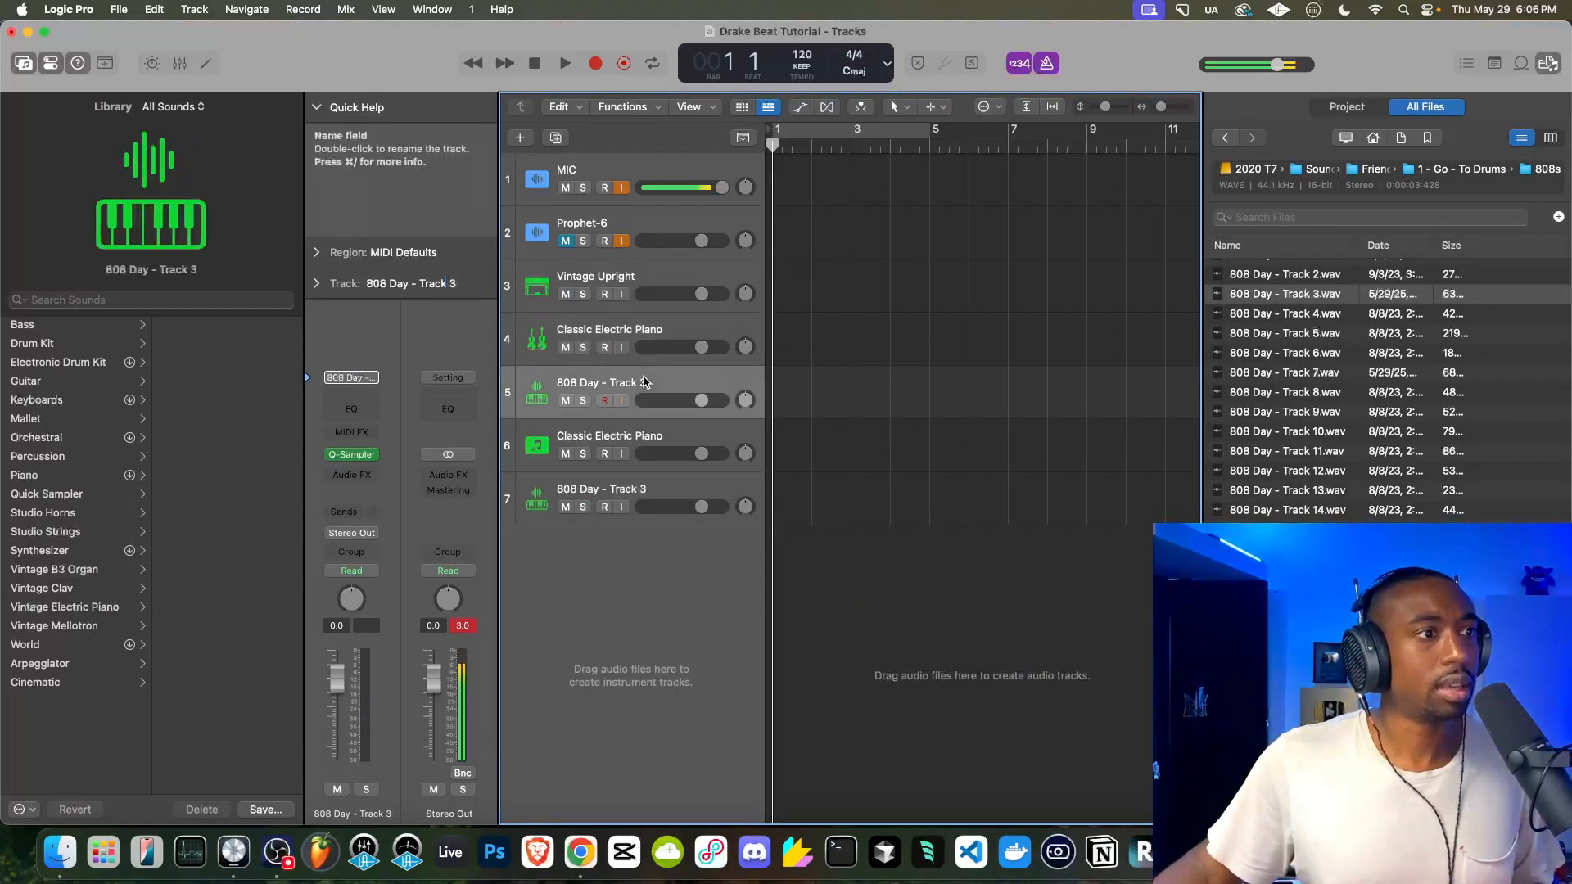
{"action": "key", "text": "Up"}
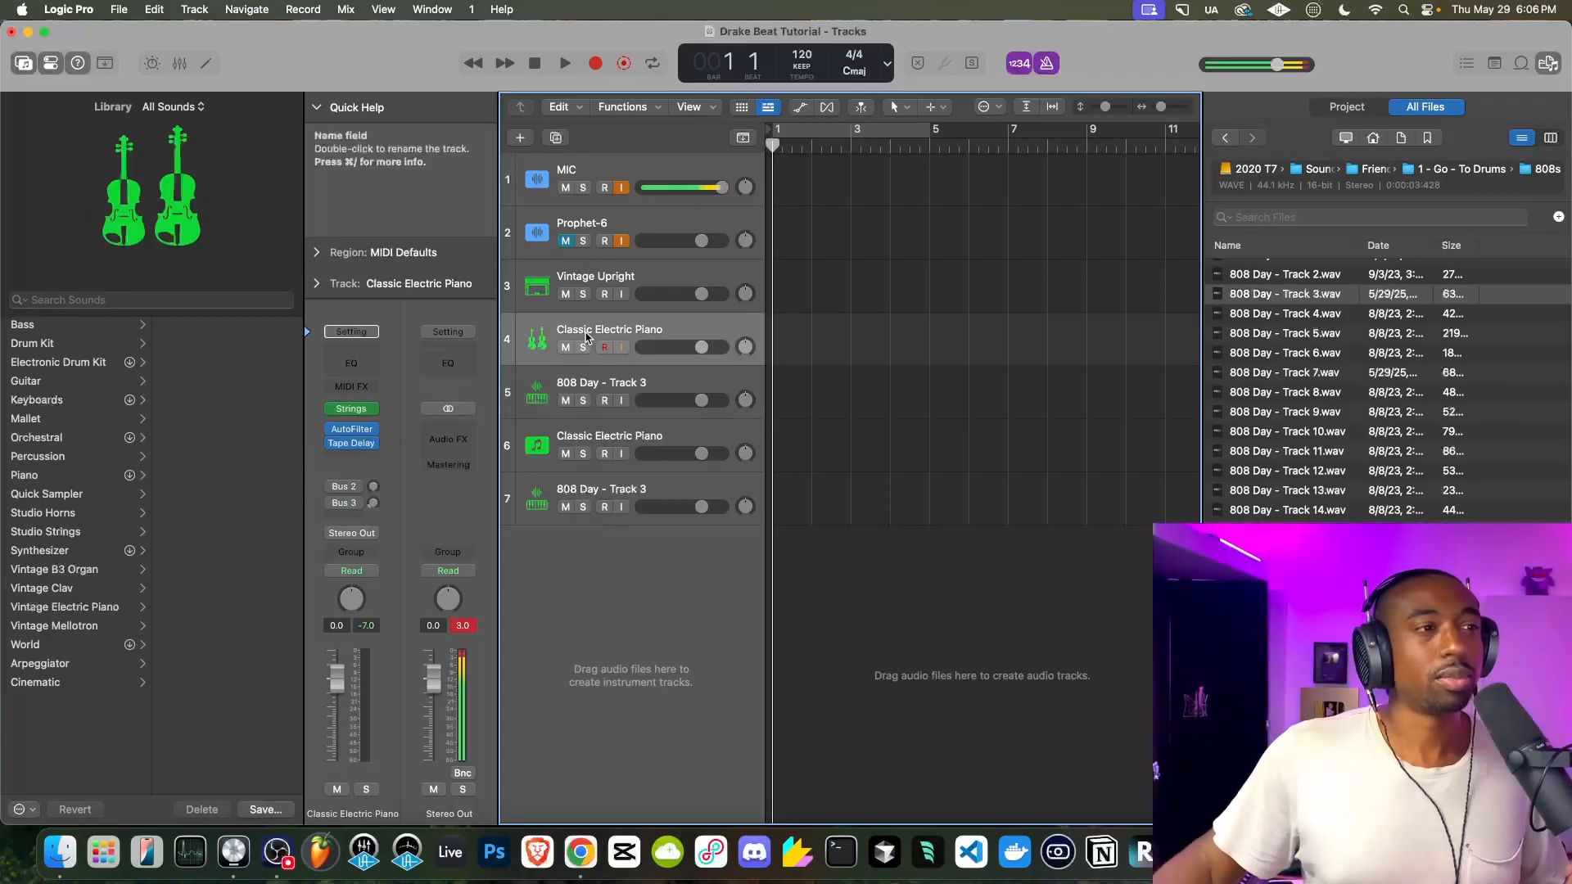
Set the articulation of the Studio Strings cellos on track 4 to Staccato
{"action": "left_click", "coordinate": [351, 408]}
{"action": "left_click", "coordinate": [884, 310]}
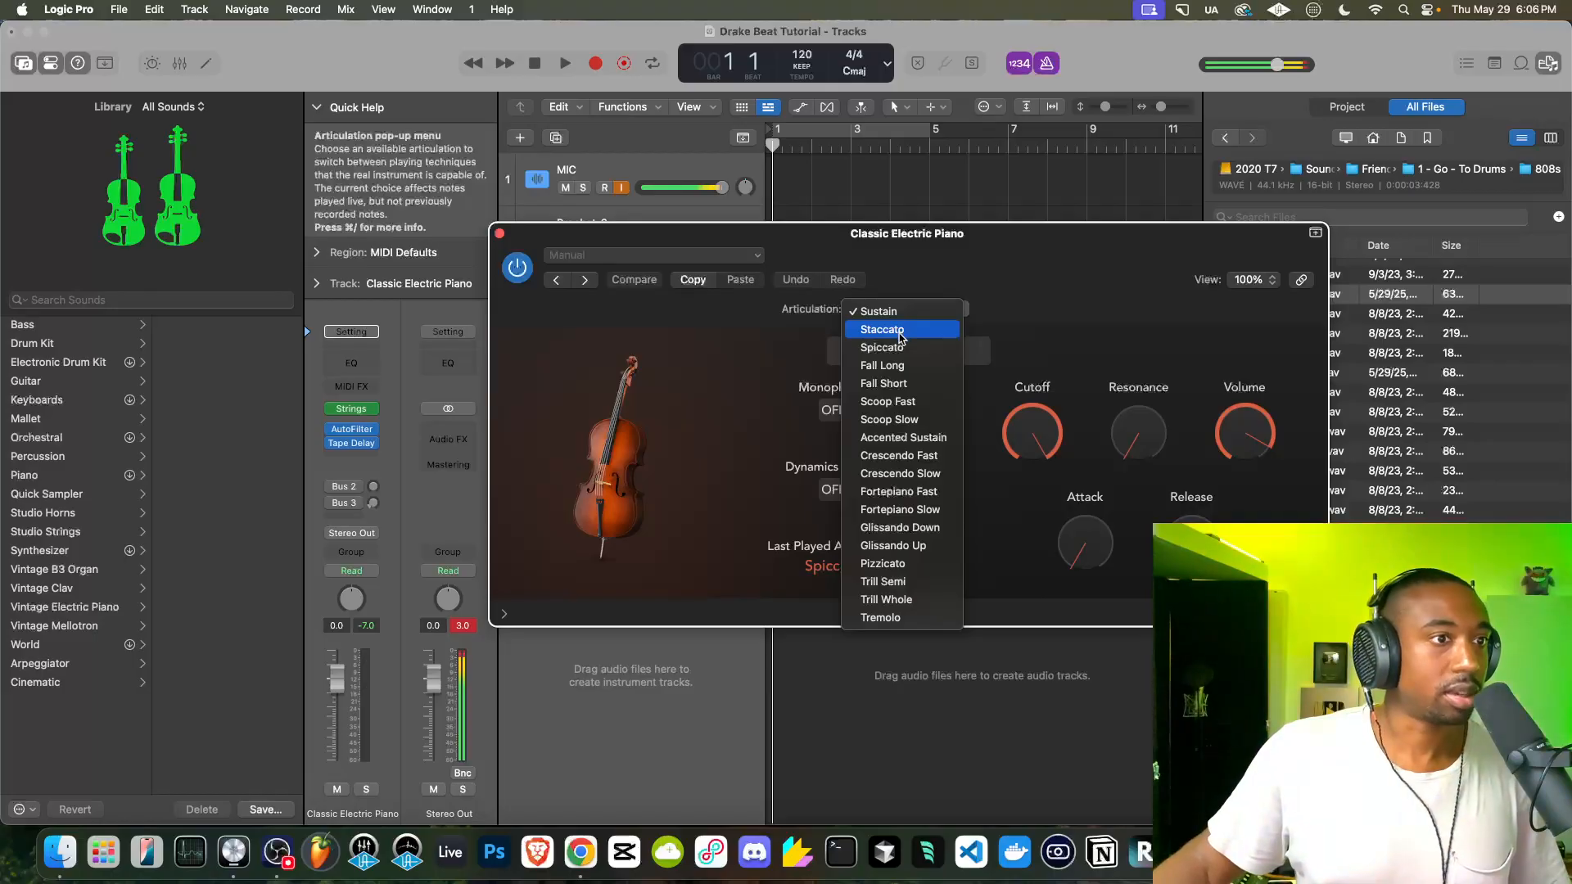
{"action": "left_click", "coordinate": [900, 333]}
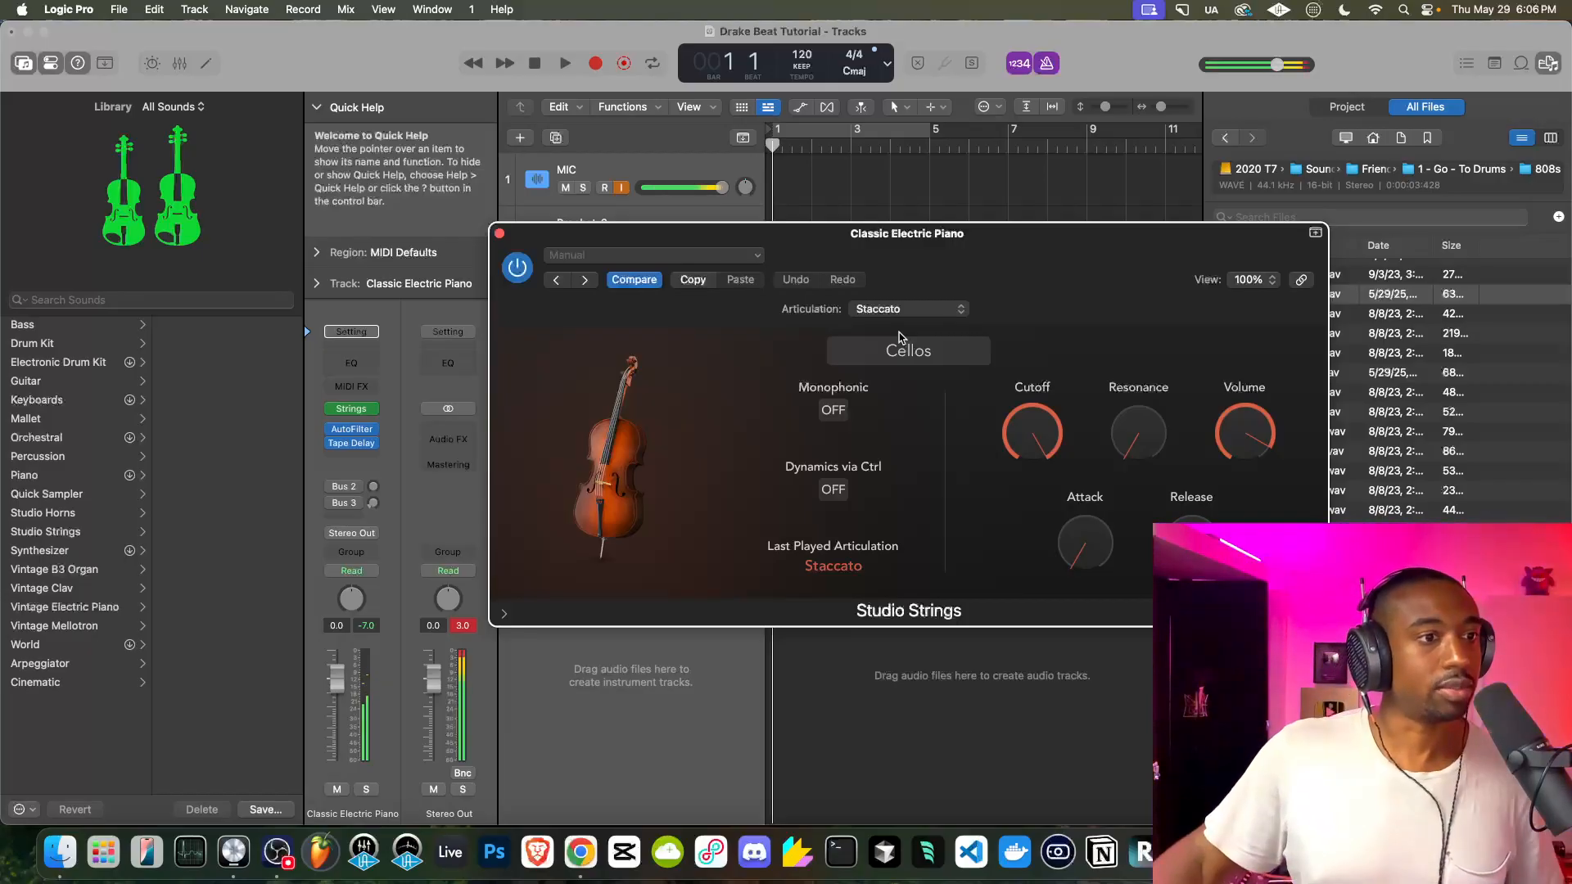
{"action": "left_click", "coordinate": [499, 234]}
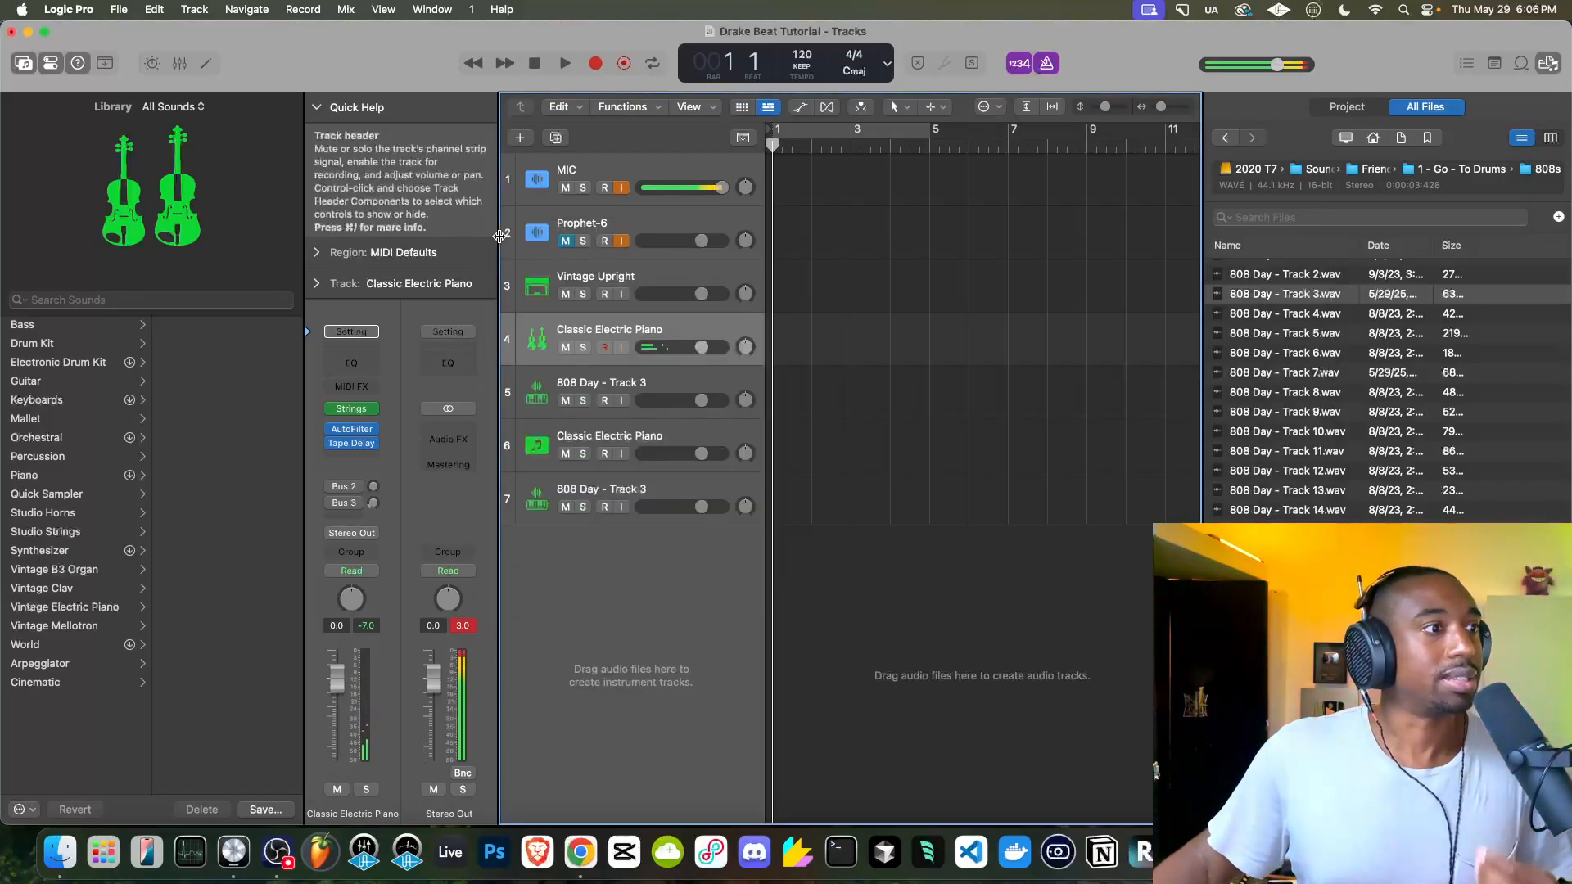
Delete the older 808 Day - Track 3 track from row 5
{"action": "left_click", "coordinate": [629, 372]}
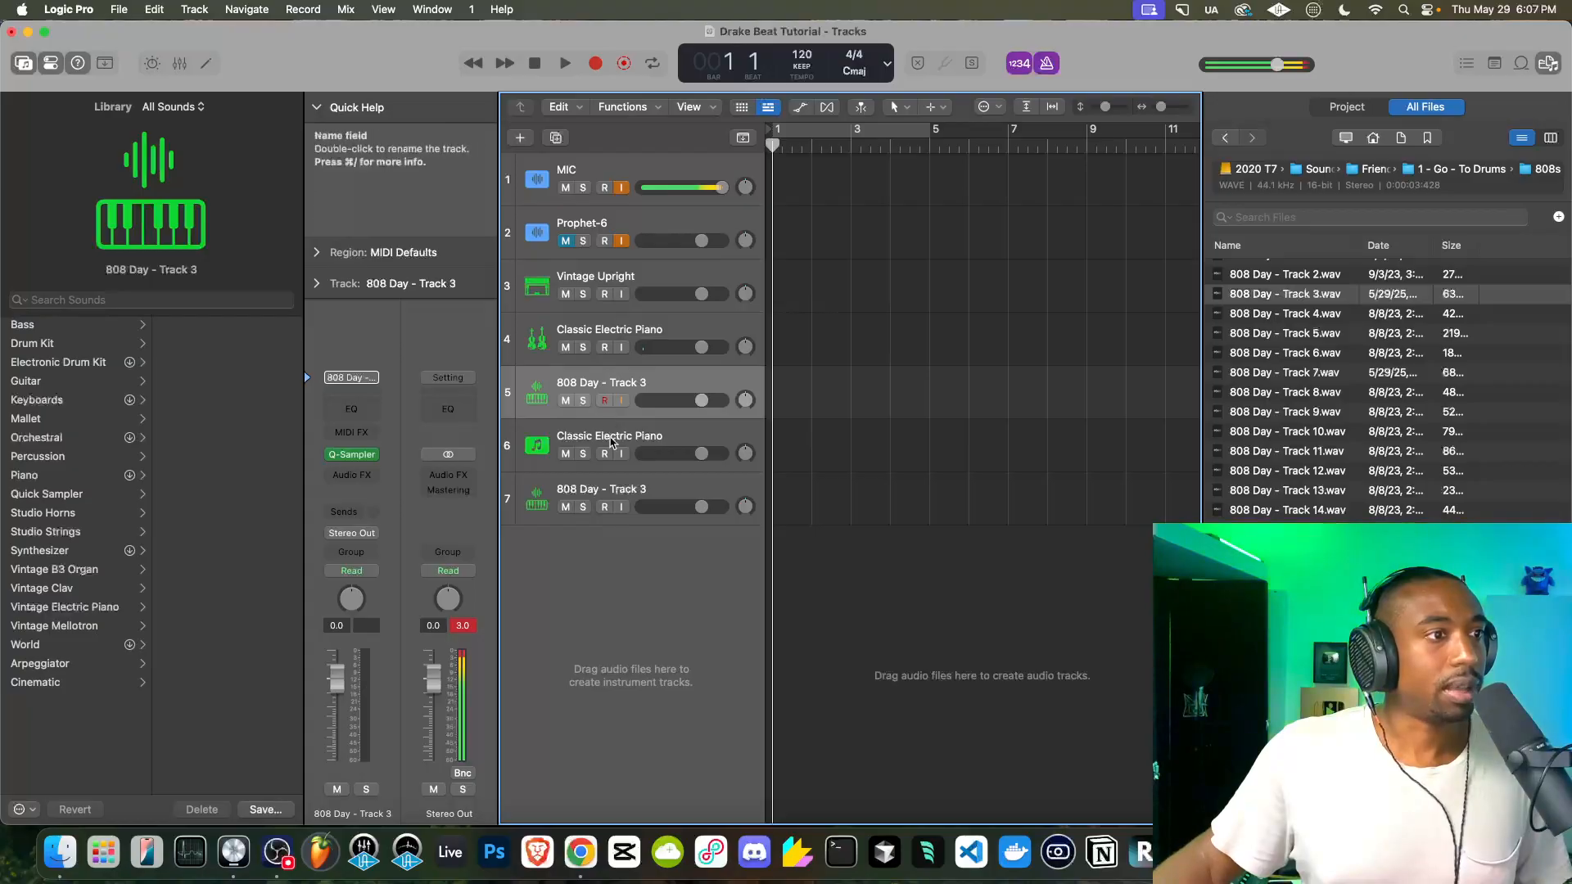
{"action": "right_click", "coordinate": [621, 377]}
{"action": "left_click", "coordinate": [601, 384]}
{"action": "key", "text": "super+BackSpace"}
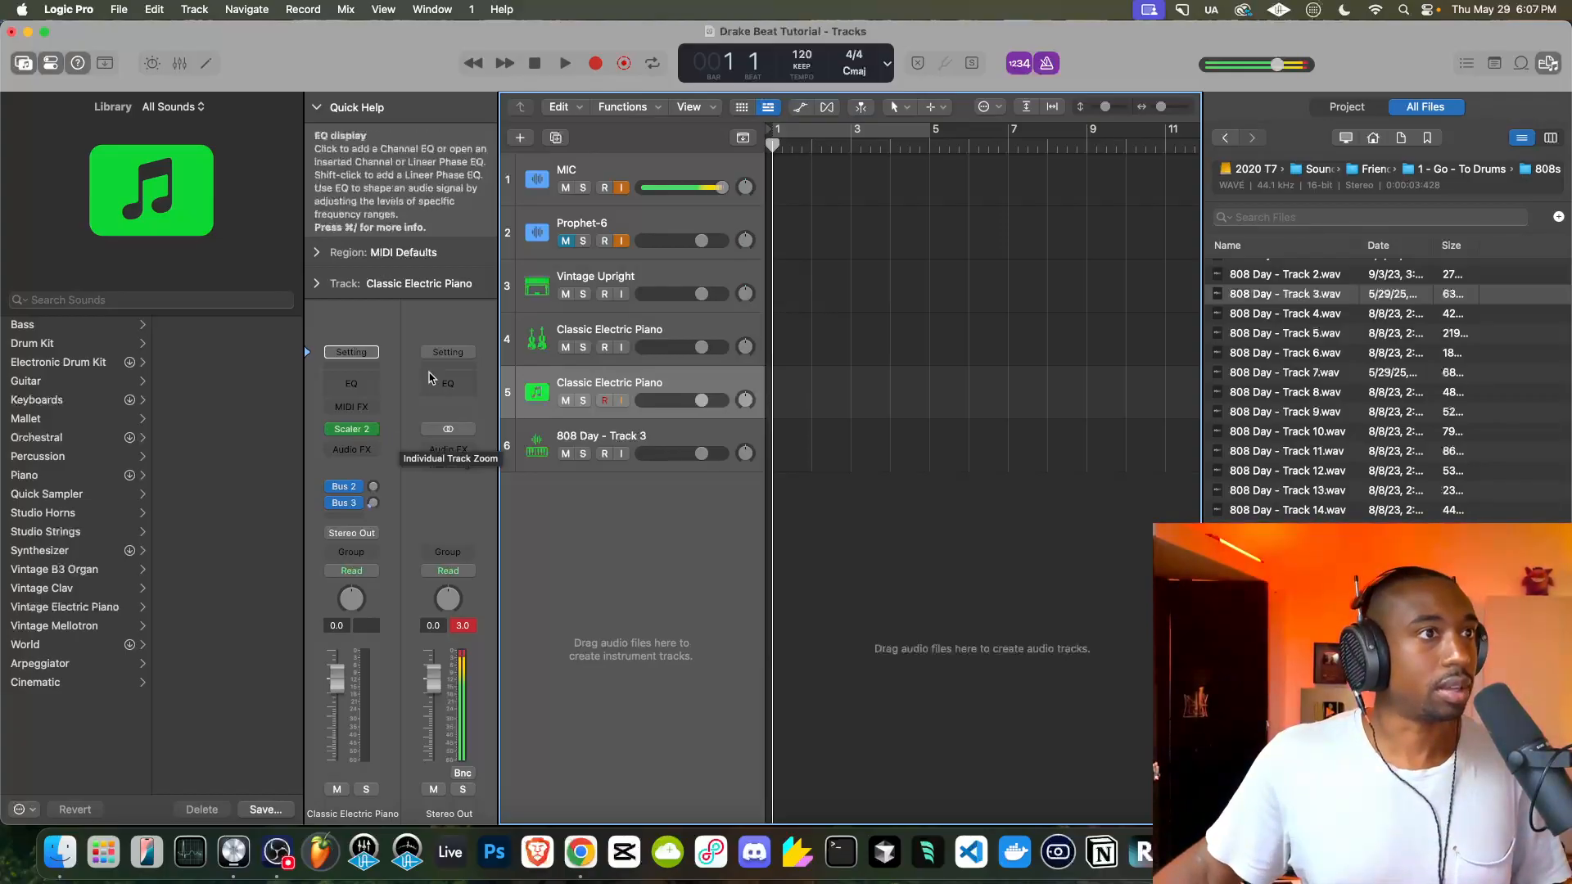
Create a new software instrument track and replace its electric piano with an empty Drum Machine Designer kit
{"action": "right_click", "coordinate": [600, 514]}
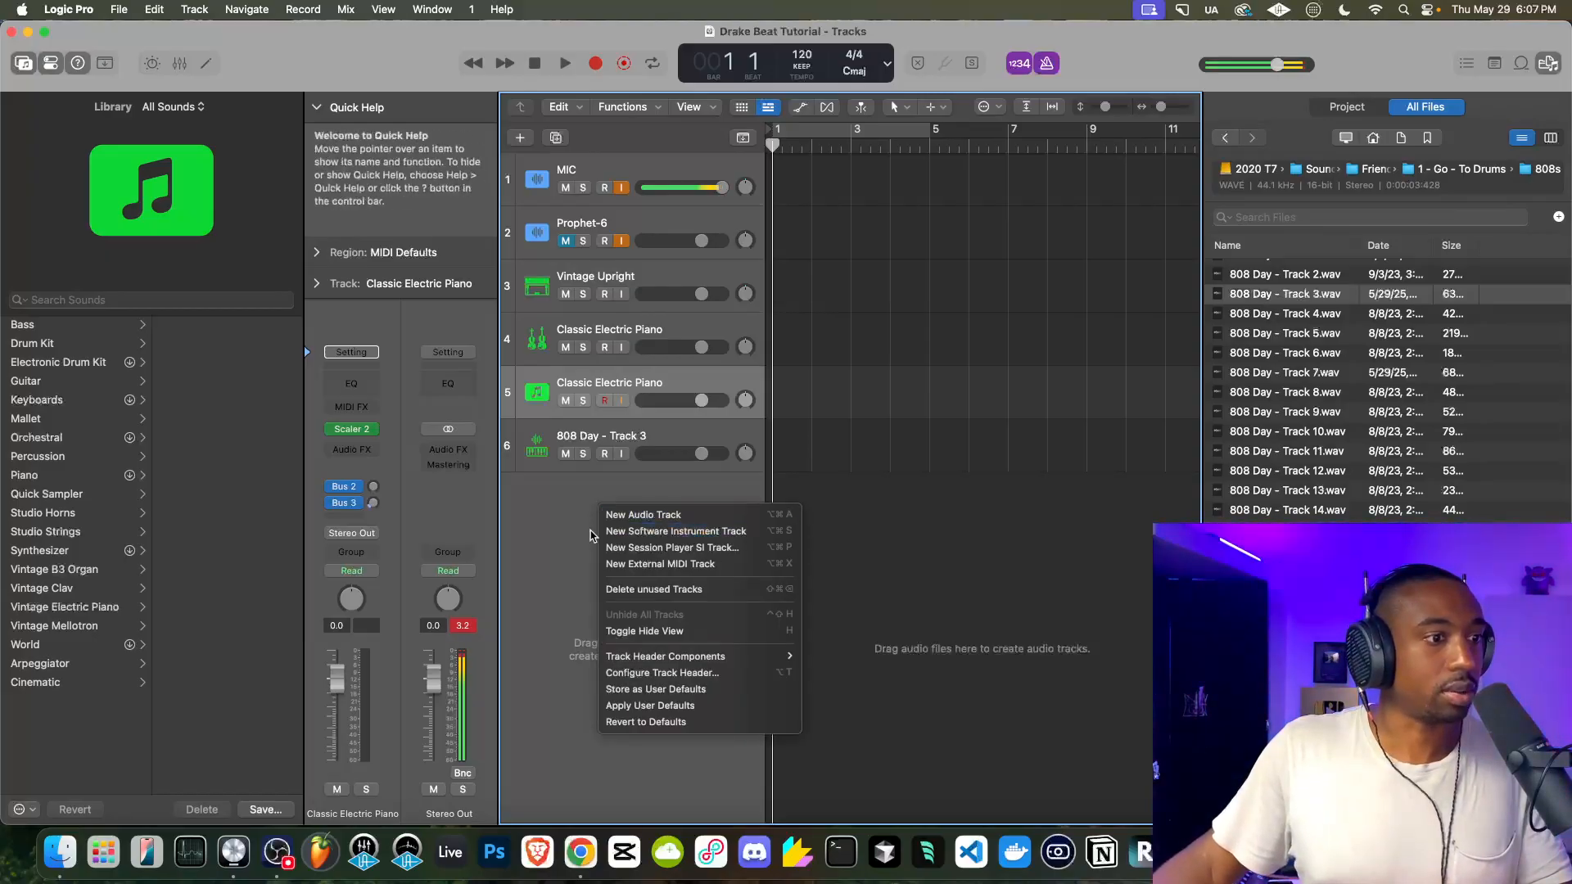
{"action": "right_click", "coordinate": [579, 526]}
{"action": "right_click", "coordinate": [578, 520]}
{"action": "left_click", "coordinate": [627, 548]}
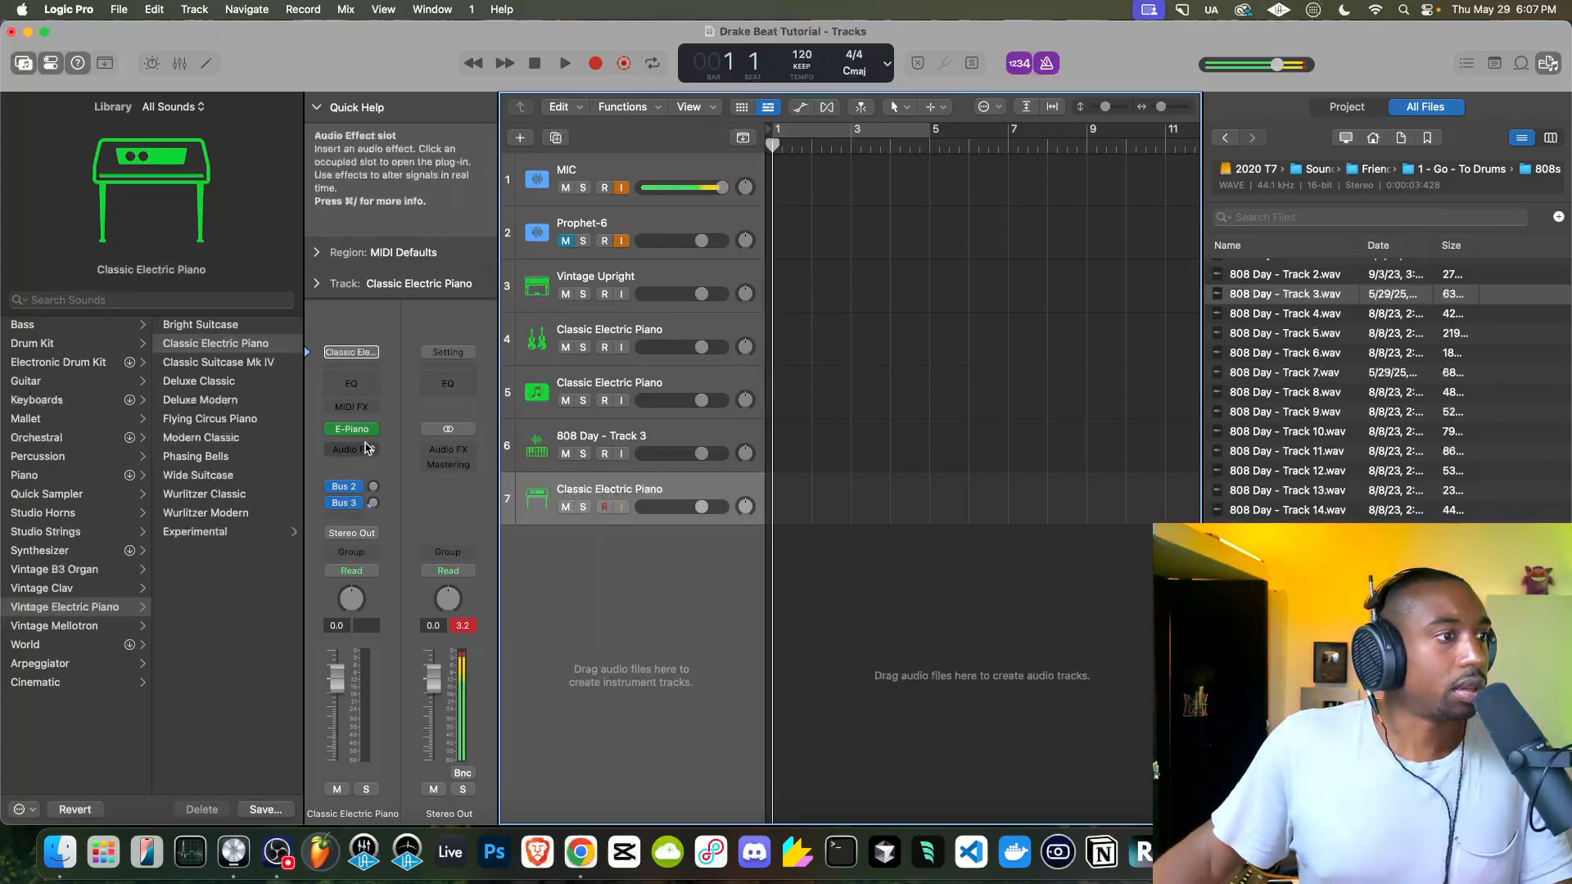
{"action": "left_click", "coordinate": [372, 431]}
{"action": "left_click", "coordinate": [418, 749]}
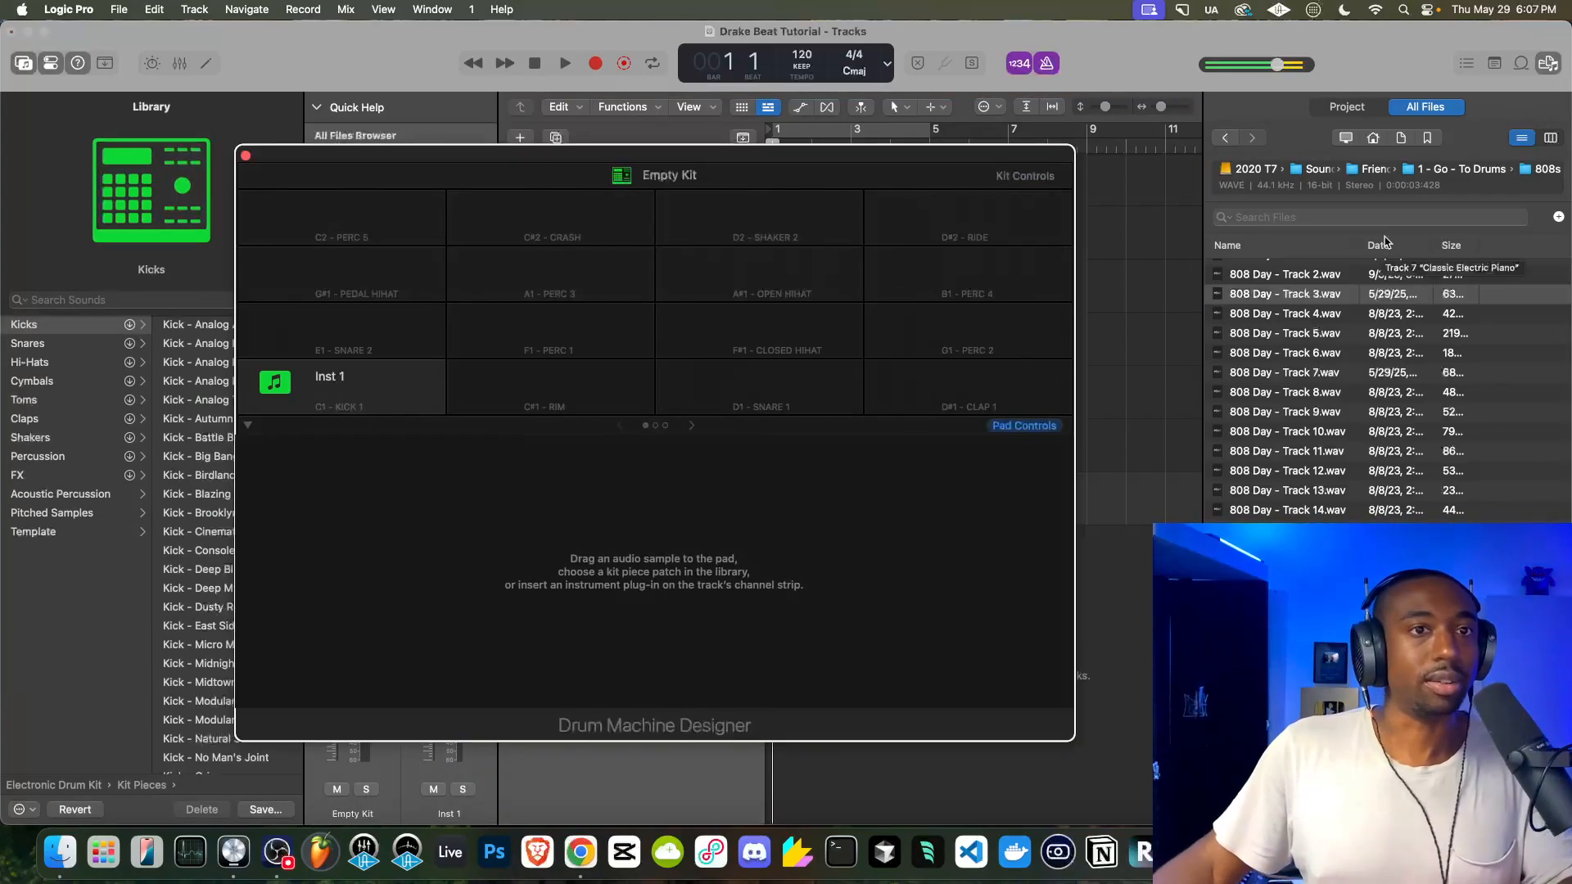
Load the $umeenk - Metro HH hi-hat onto the D1 pad and the !Savage Mode [Snare] sample onto the C#1 pad
{"action": "left_click", "coordinate": [1417, 172]}
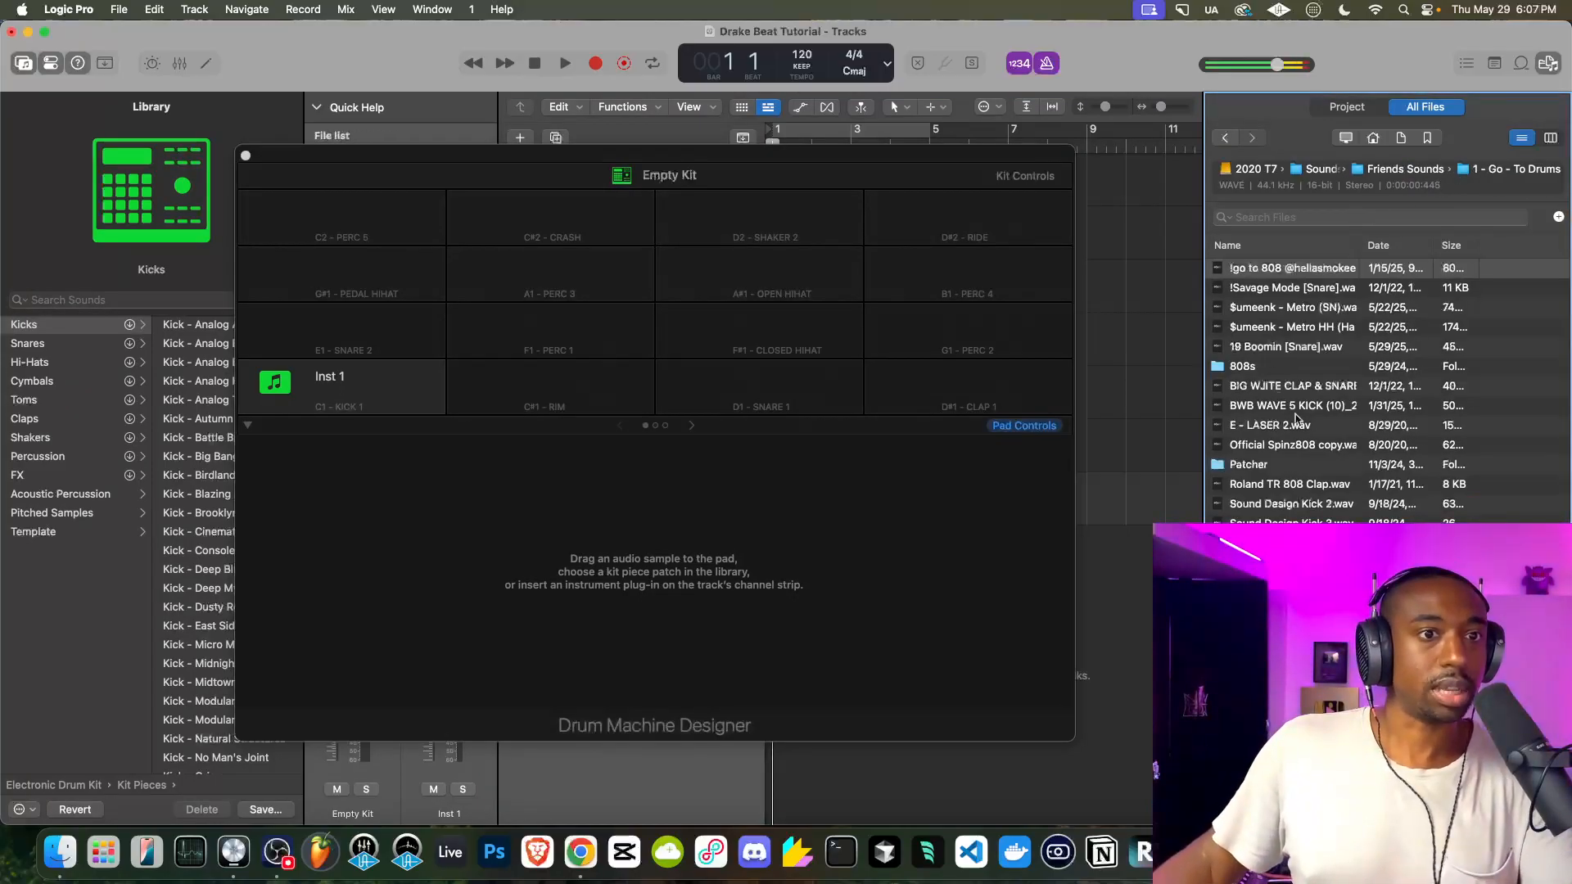
{"action": "left_click", "coordinate": [1309, 330]}
{"action": "left_click_drag", "start_coordinate": [1309, 330], "coordinate": [774, 391]}
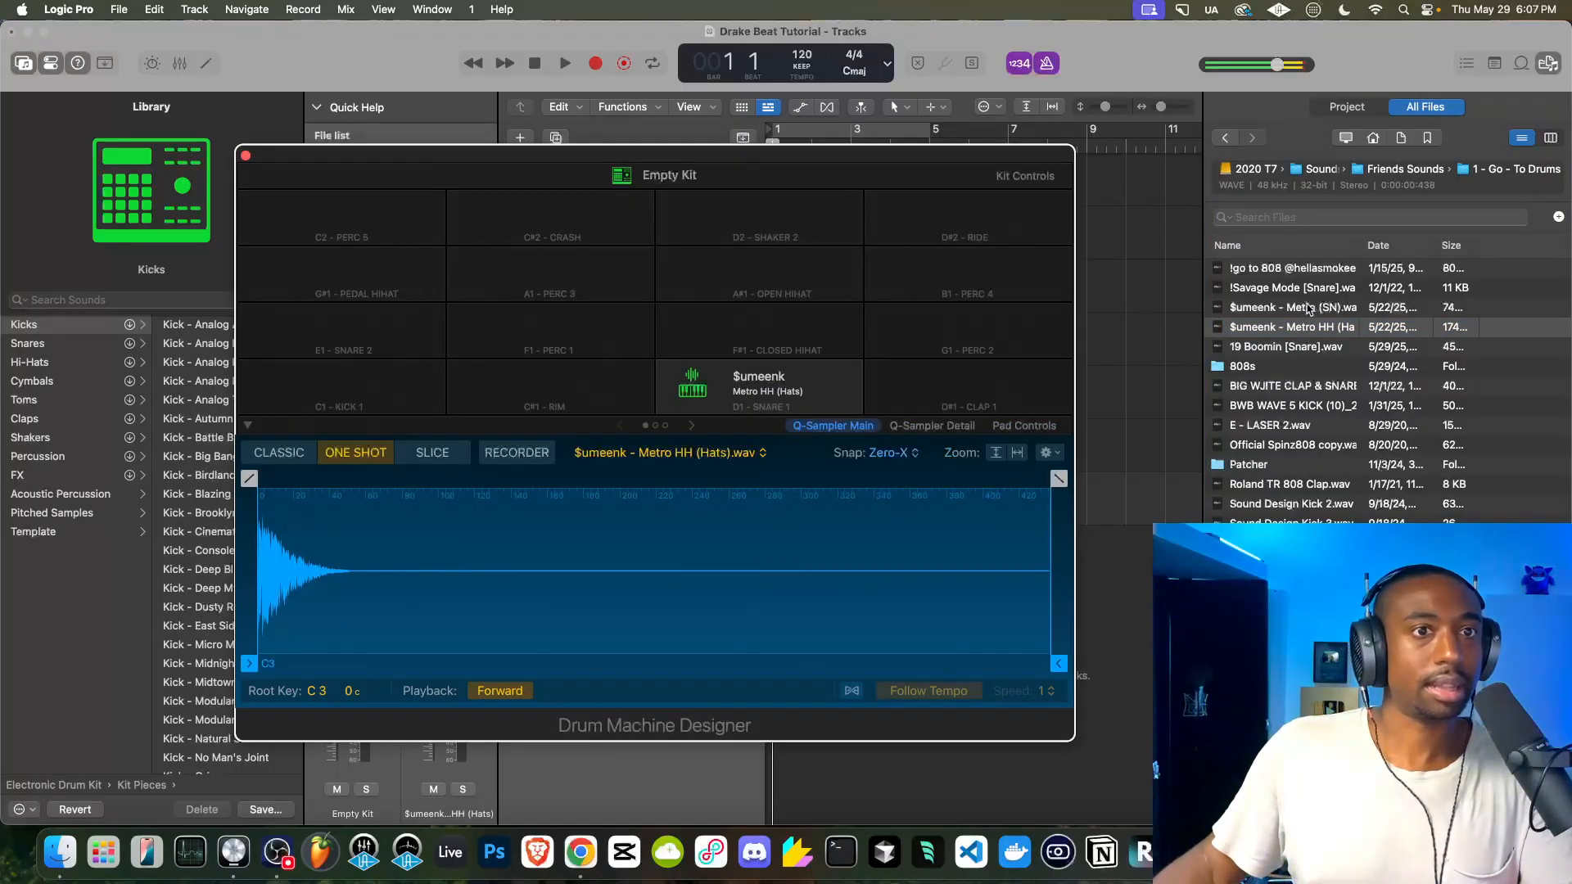
{"action": "left_click_drag", "start_coordinate": [1303, 291], "coordinate": [585, 398]}
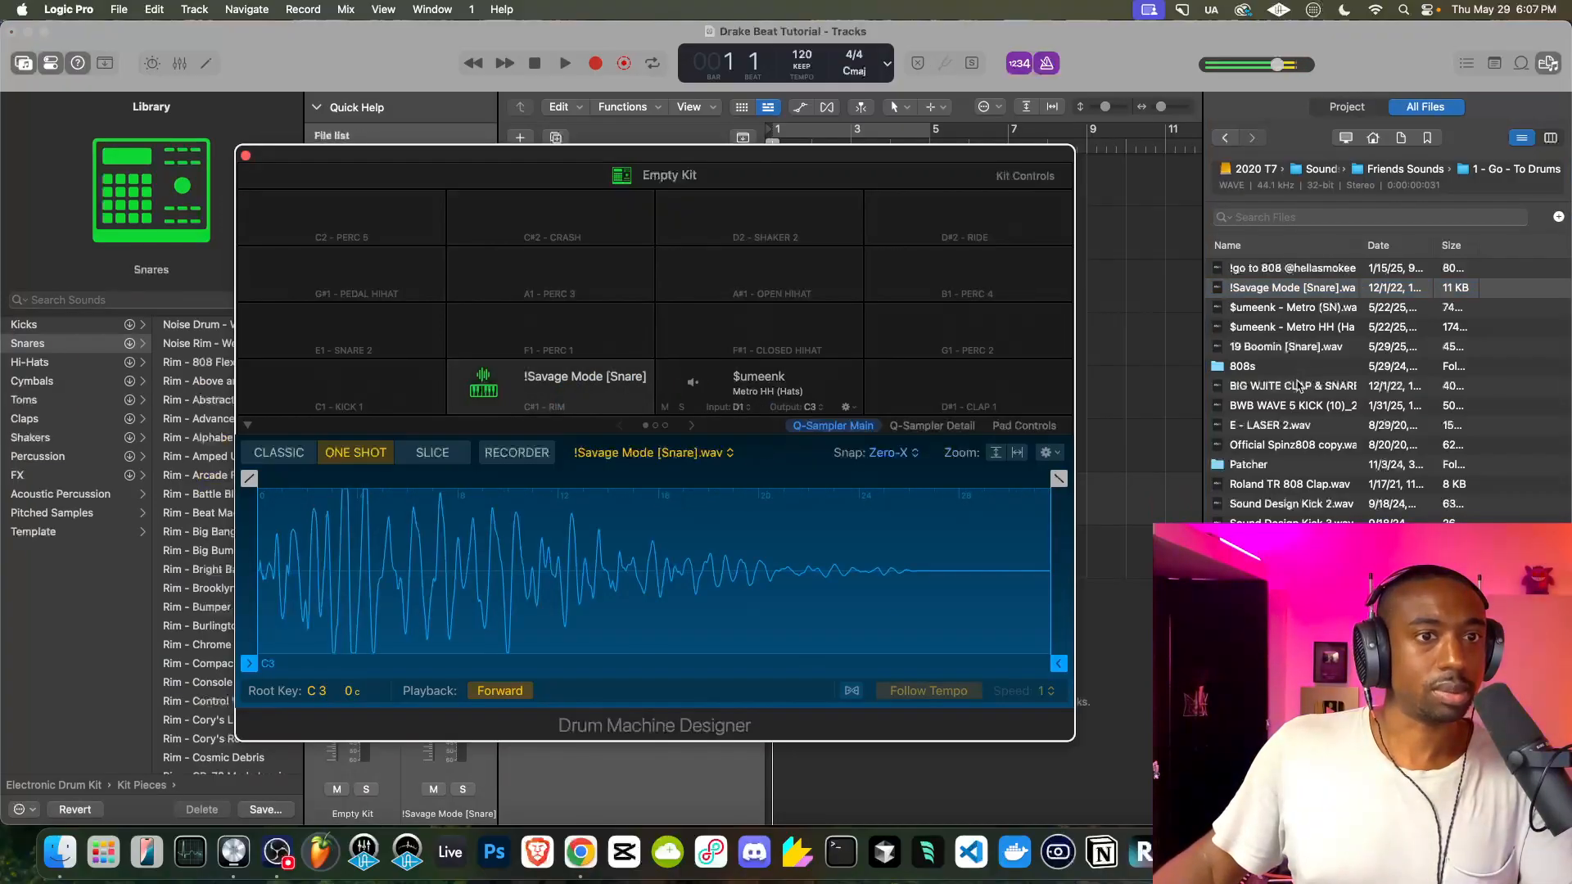
Load the BWB WAVE 5 KICK (10)_2 sample onto the C1 pad and close the drum kit window
{"action": "left_click", "coordinate": [1296, 404]}
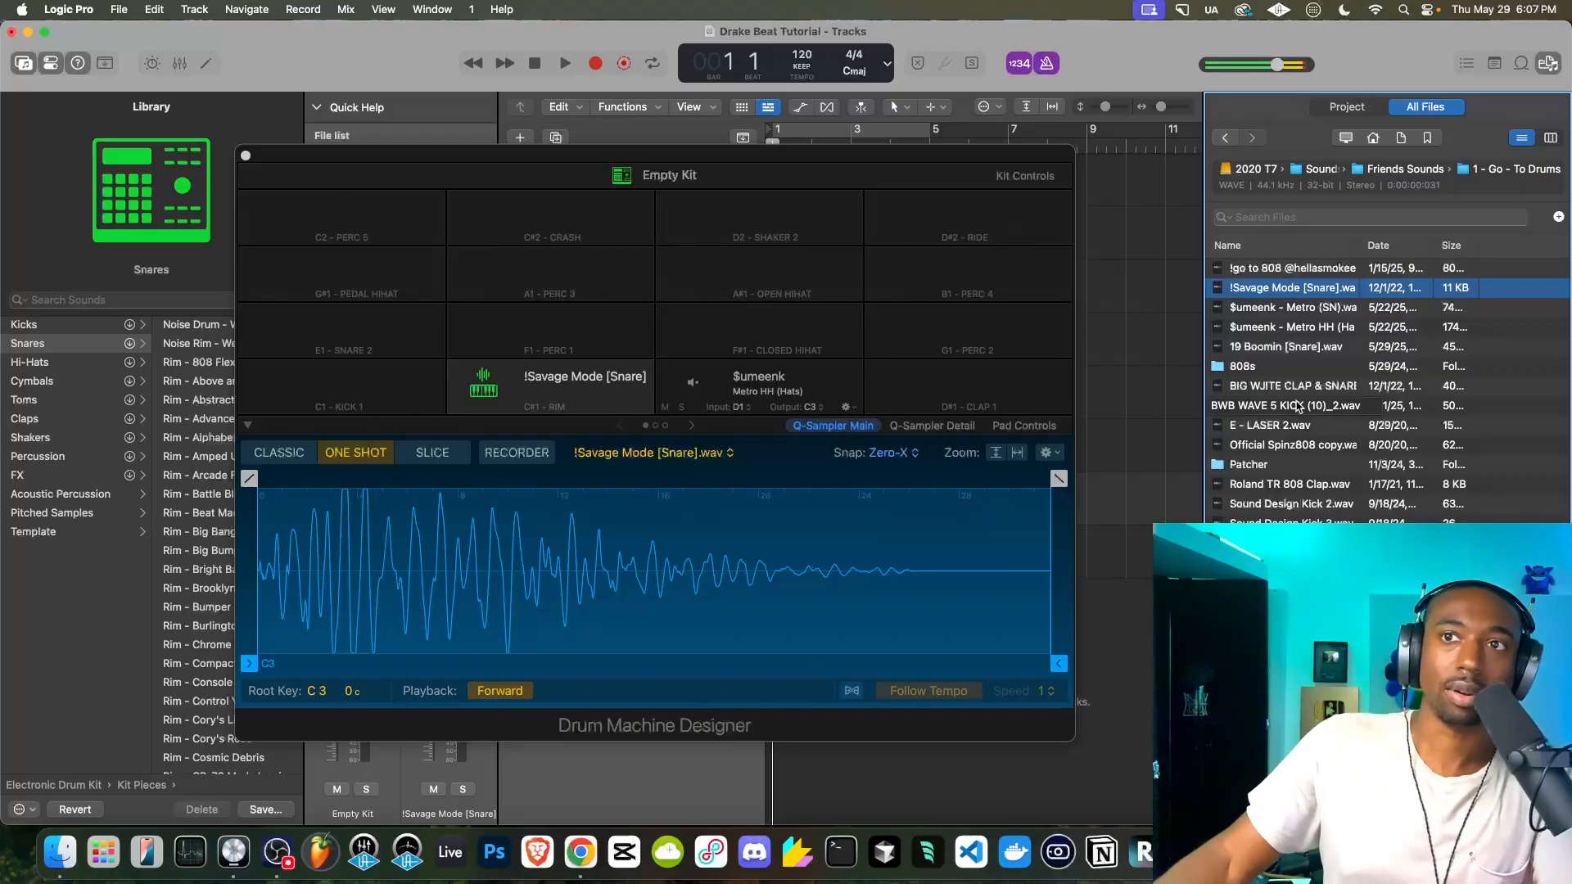
{"action": "left_click_drag", "start_coordinate": [1297, 404], "coordinate": [282, 392]}
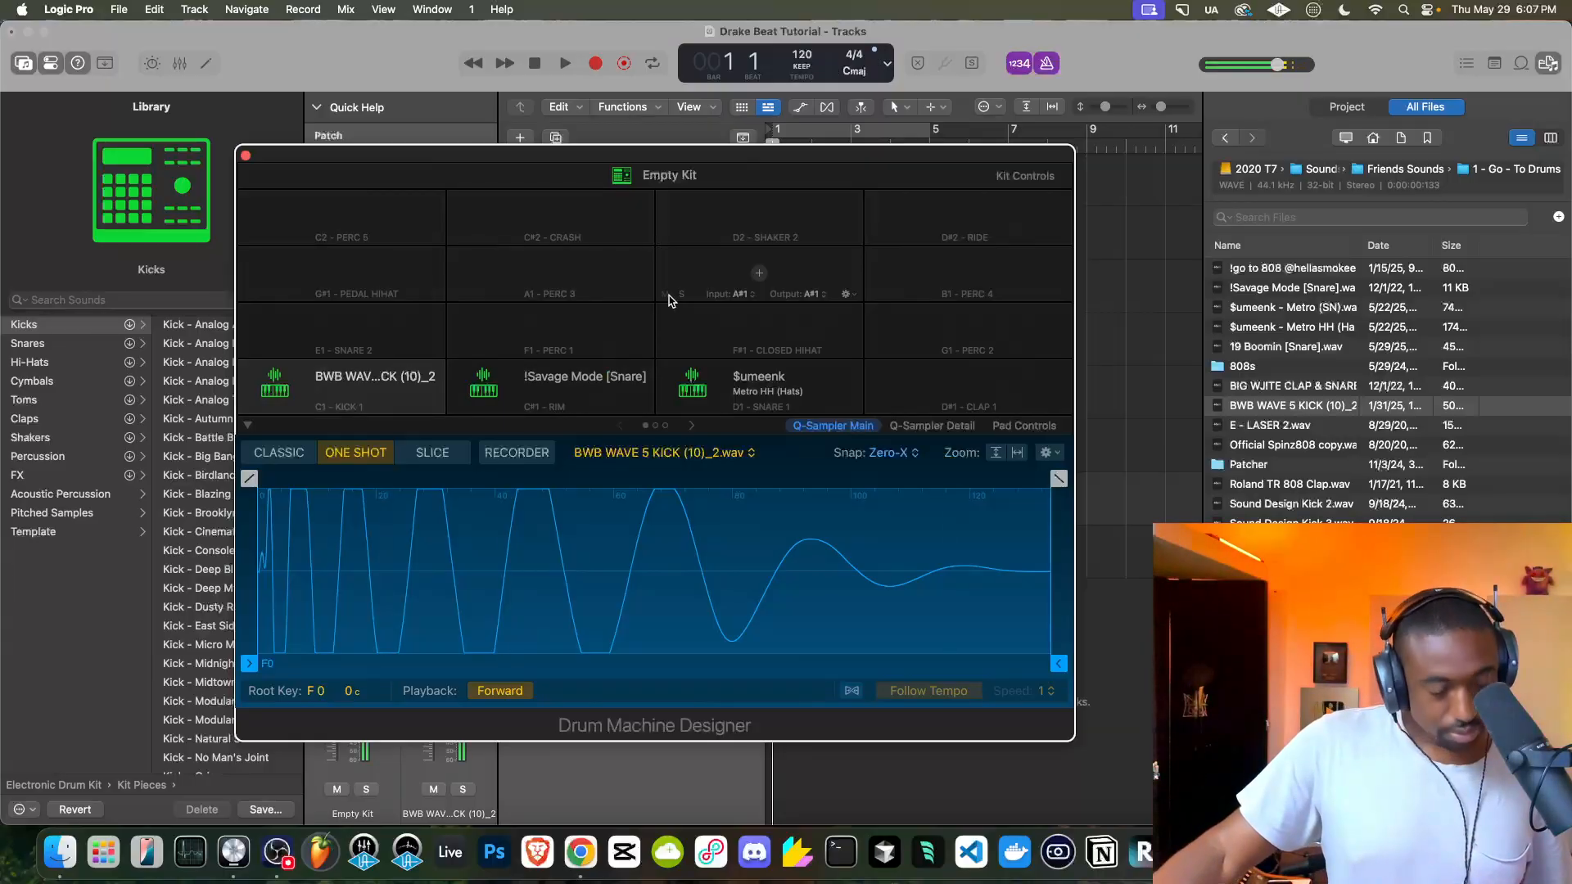
{"action": "left_click", "coordinate": [246, 156]}
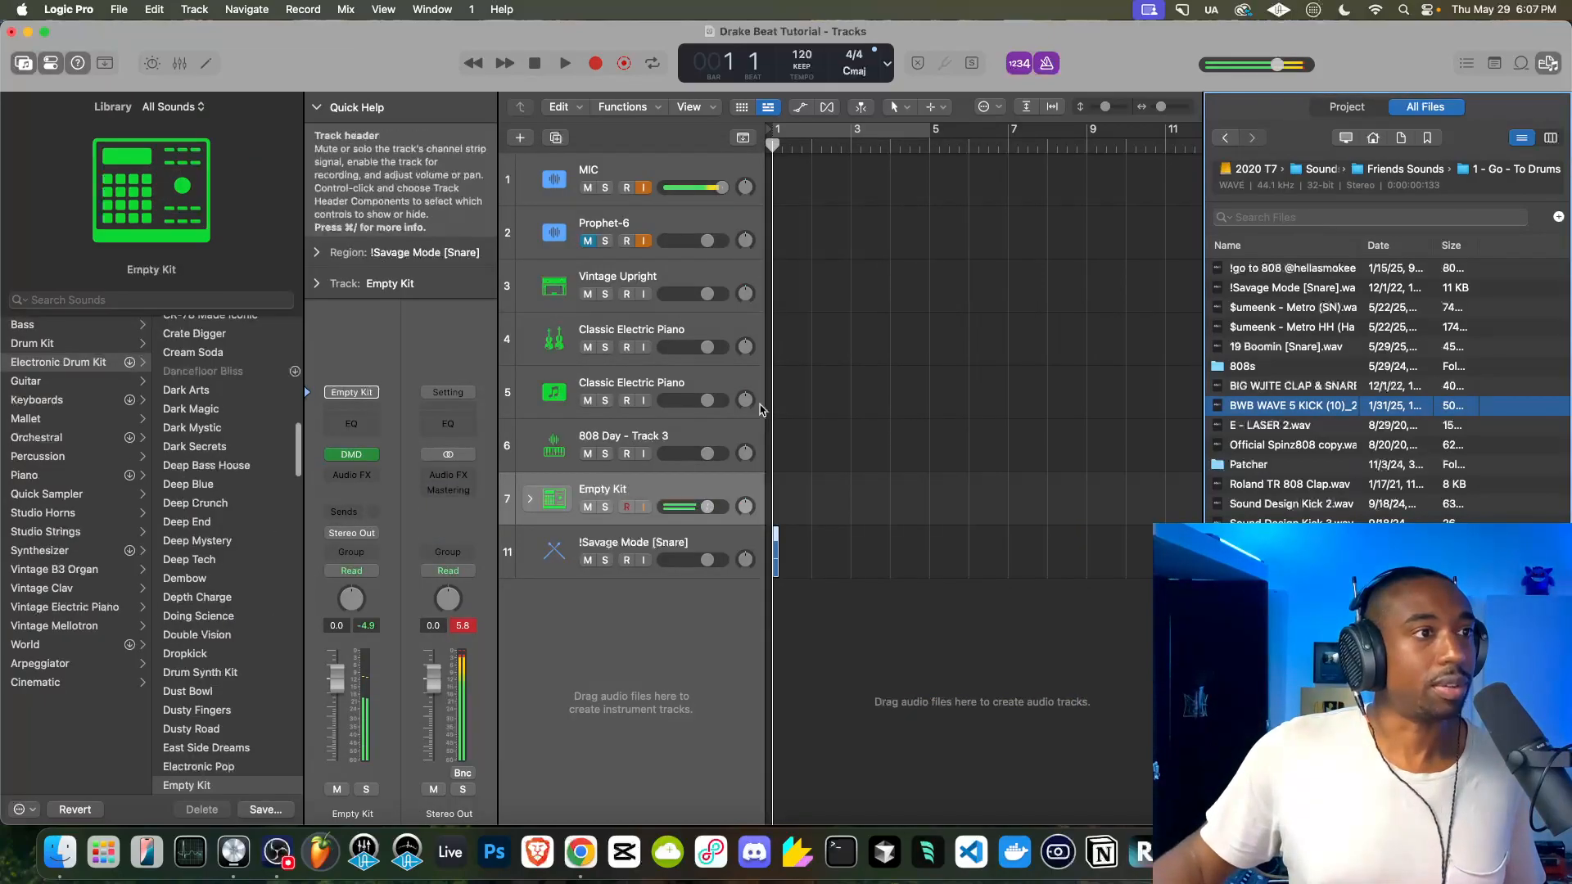
Hide the sound library, check the Empty Kit's subtracks and open the Piano Roll for that track
{"action": "left_click", "coordinate": [24, 65]}
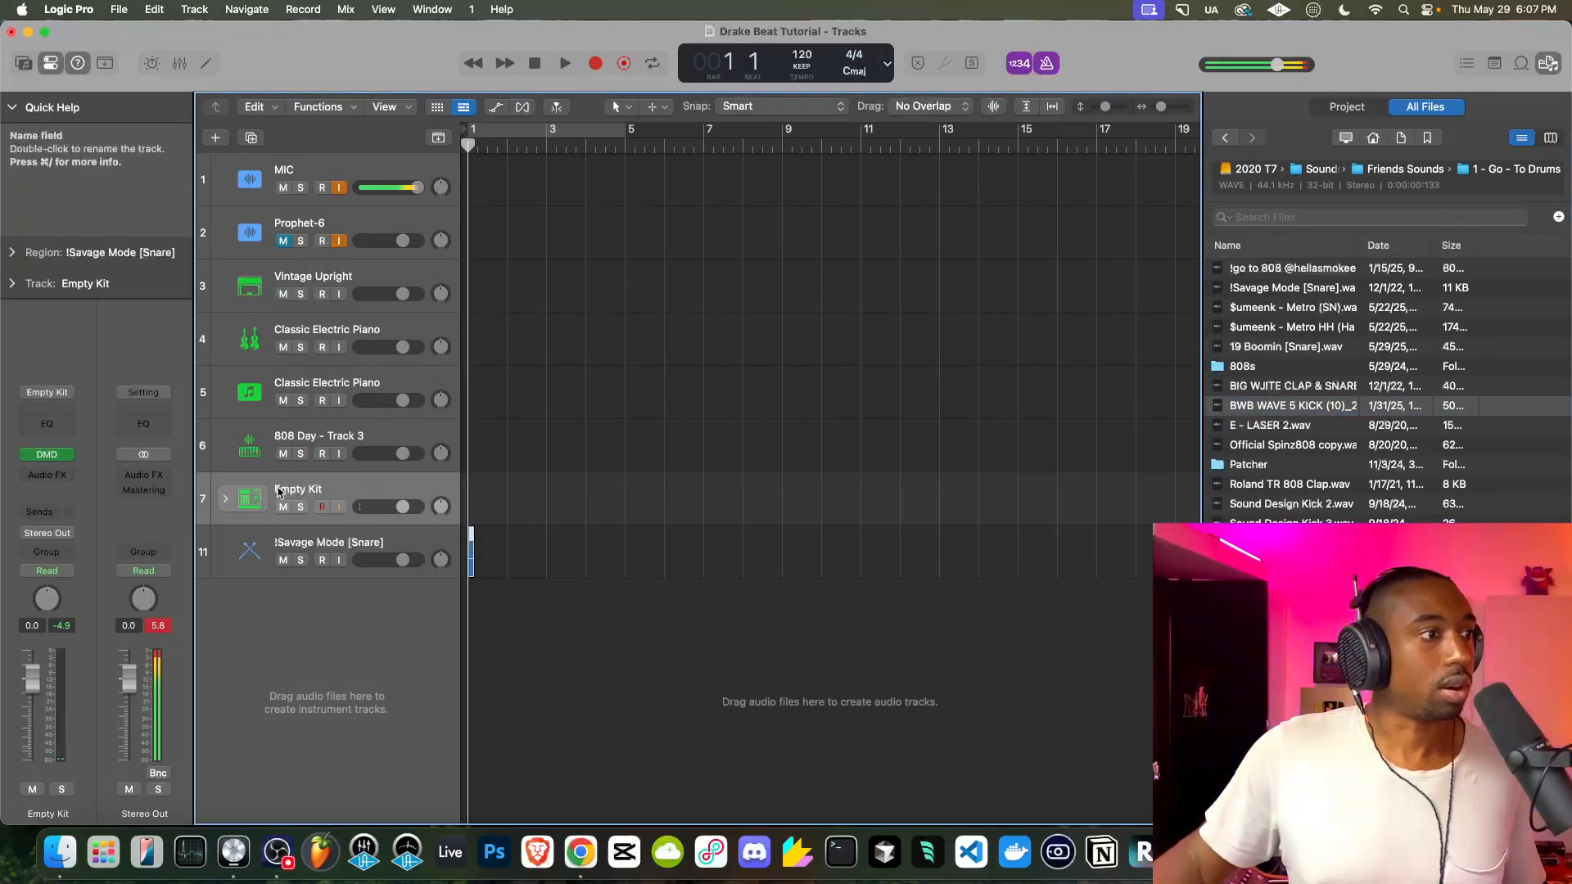
{"action": "left_click", "coordinate": [206, 63]}
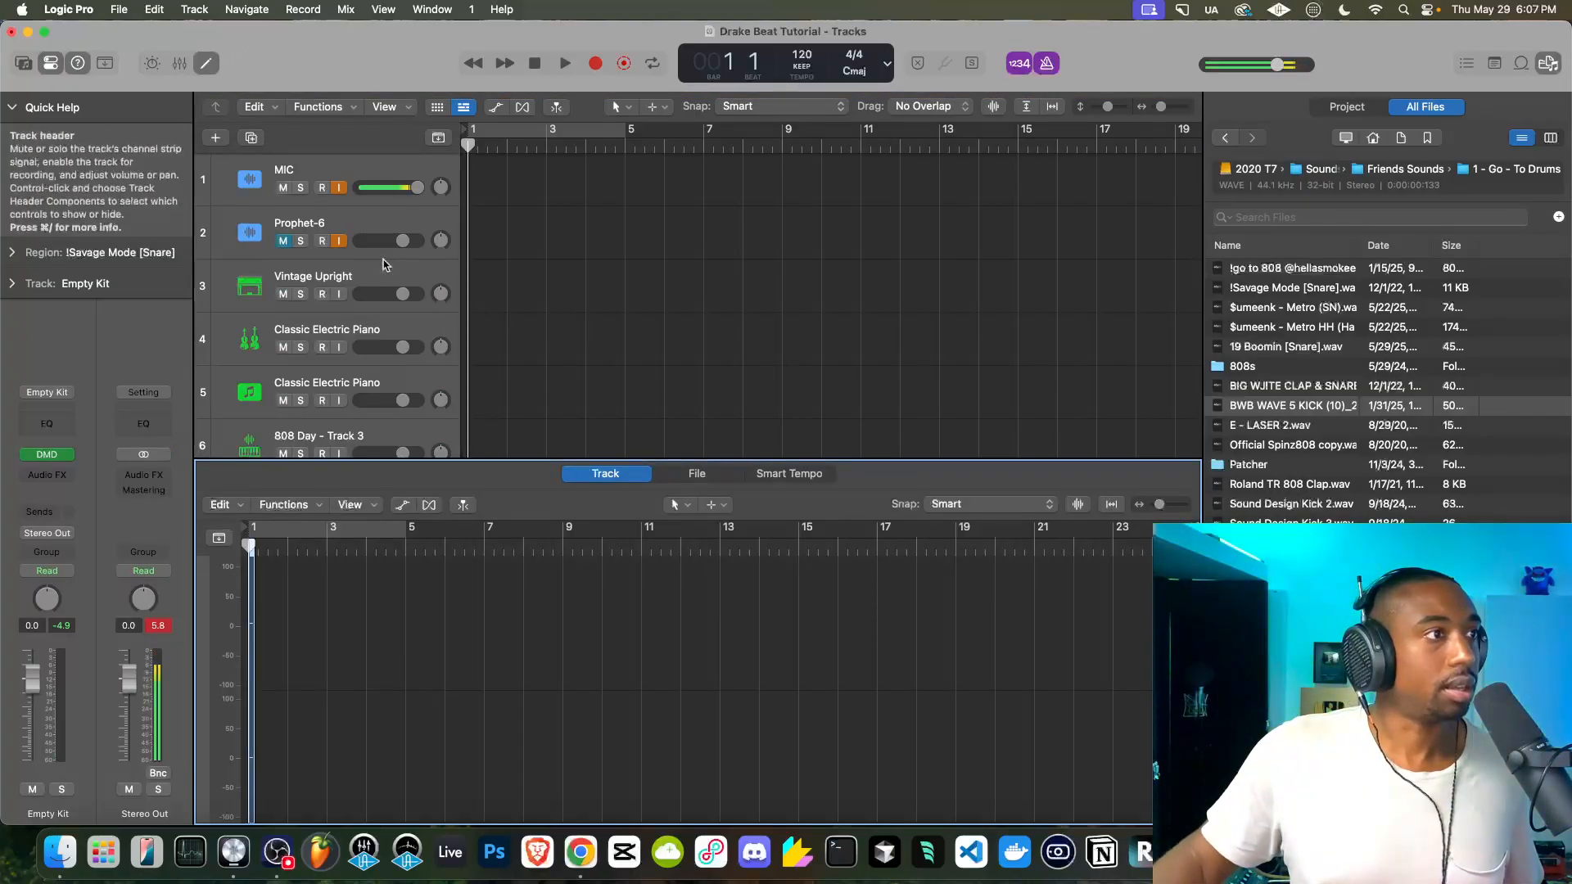
{"action": "left_click", "coordinate": [208, 65]}
{"action": "left_click", "coordinate": [282, 541]}
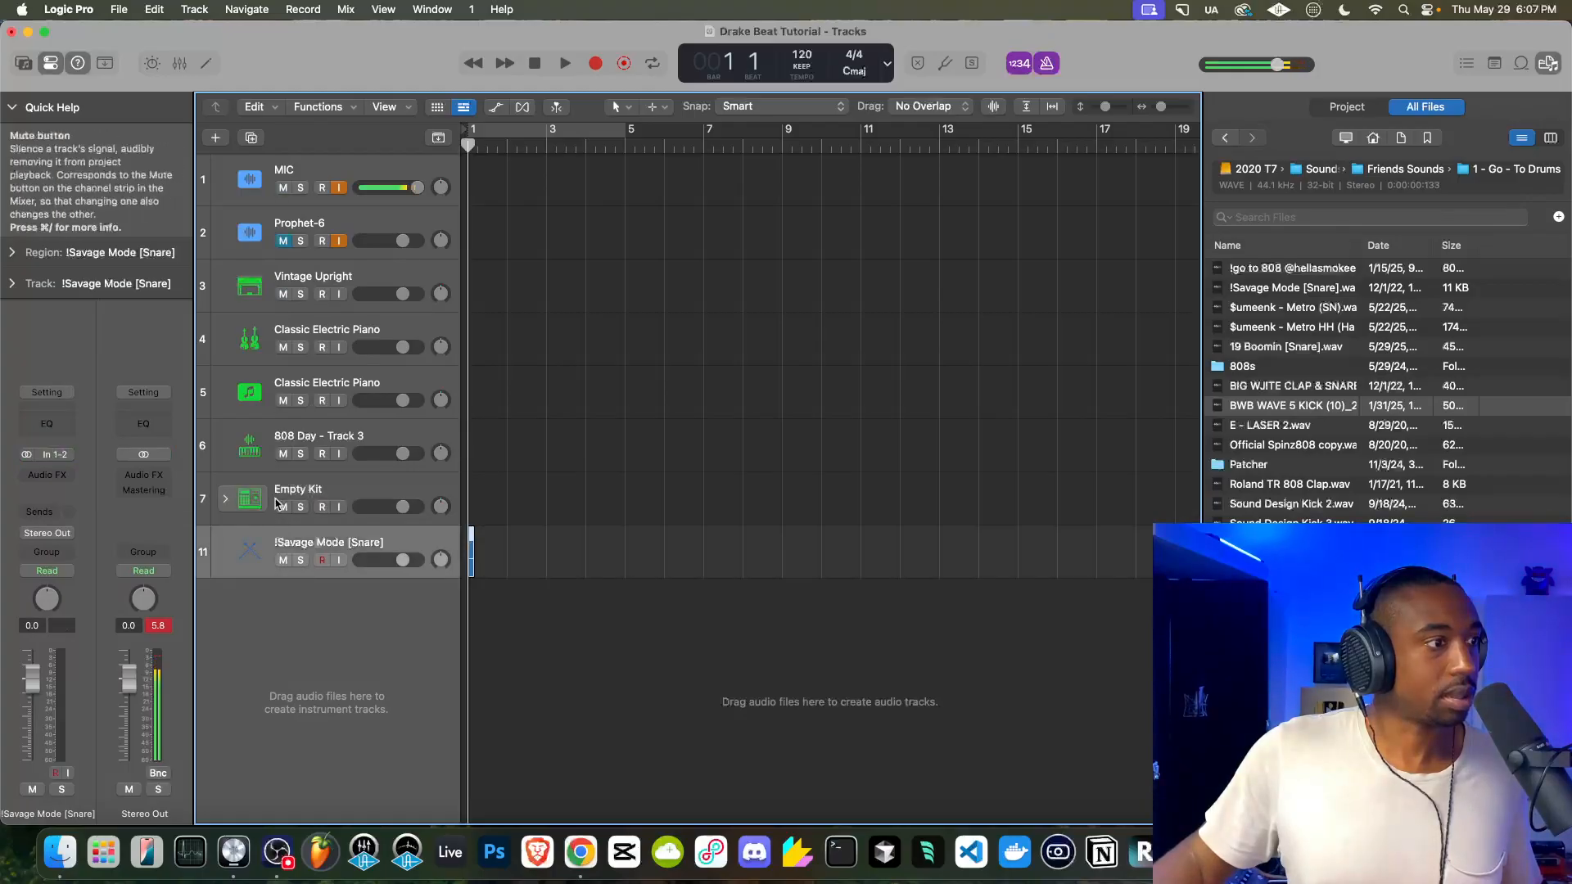
{"action": "left_click", "coordinate": [276, 492]}
{"action": "left_click", "coordinate": [227, 499]}
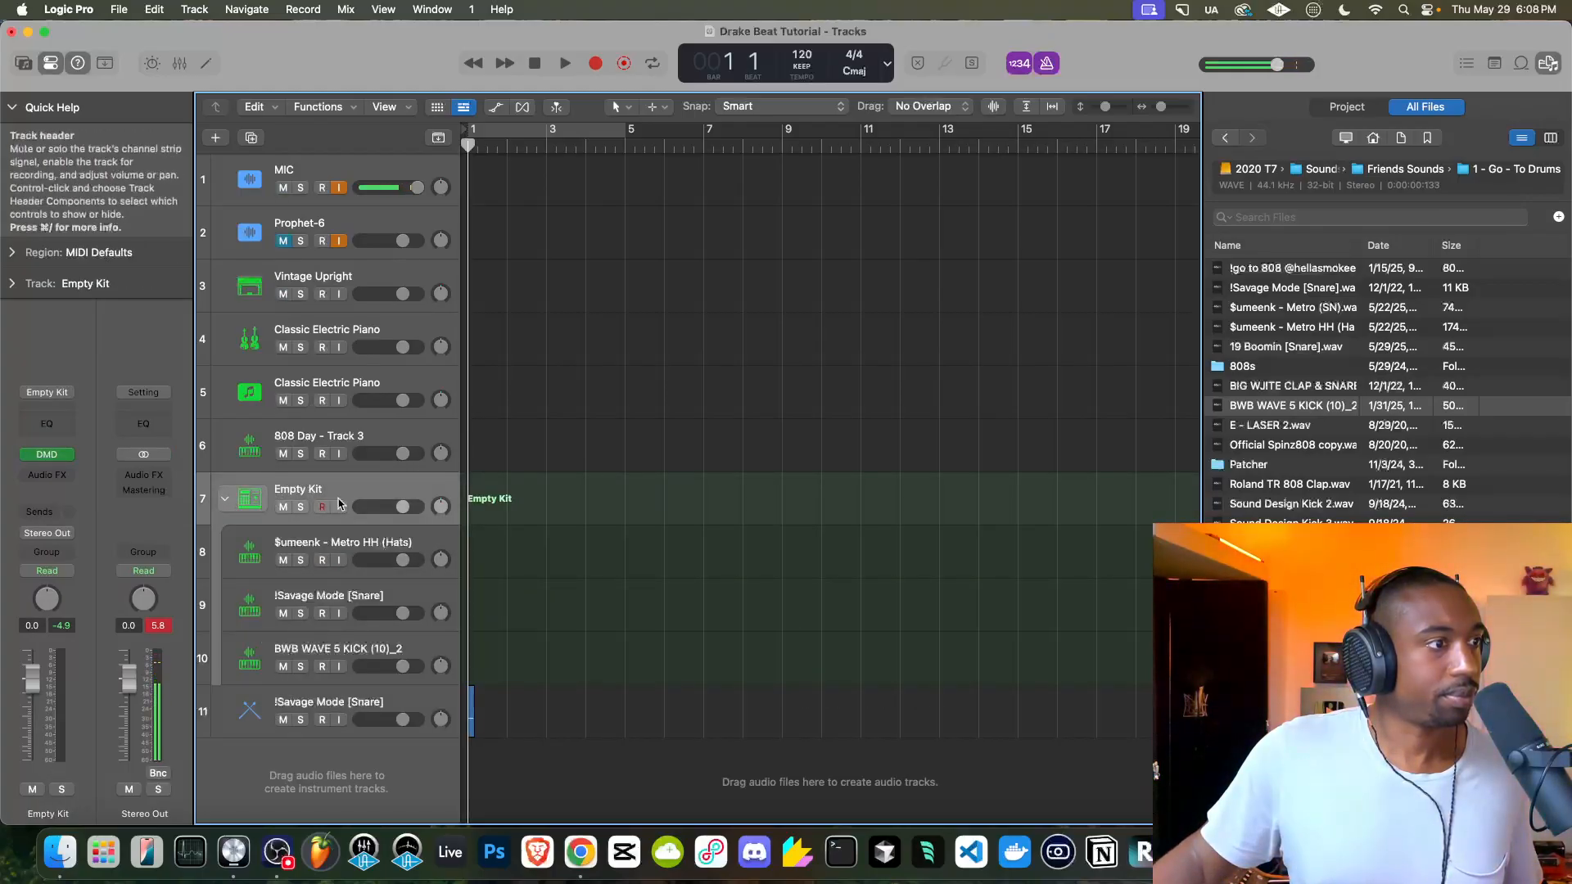
{"action": "left_click", "coordinate": [223, 500]}
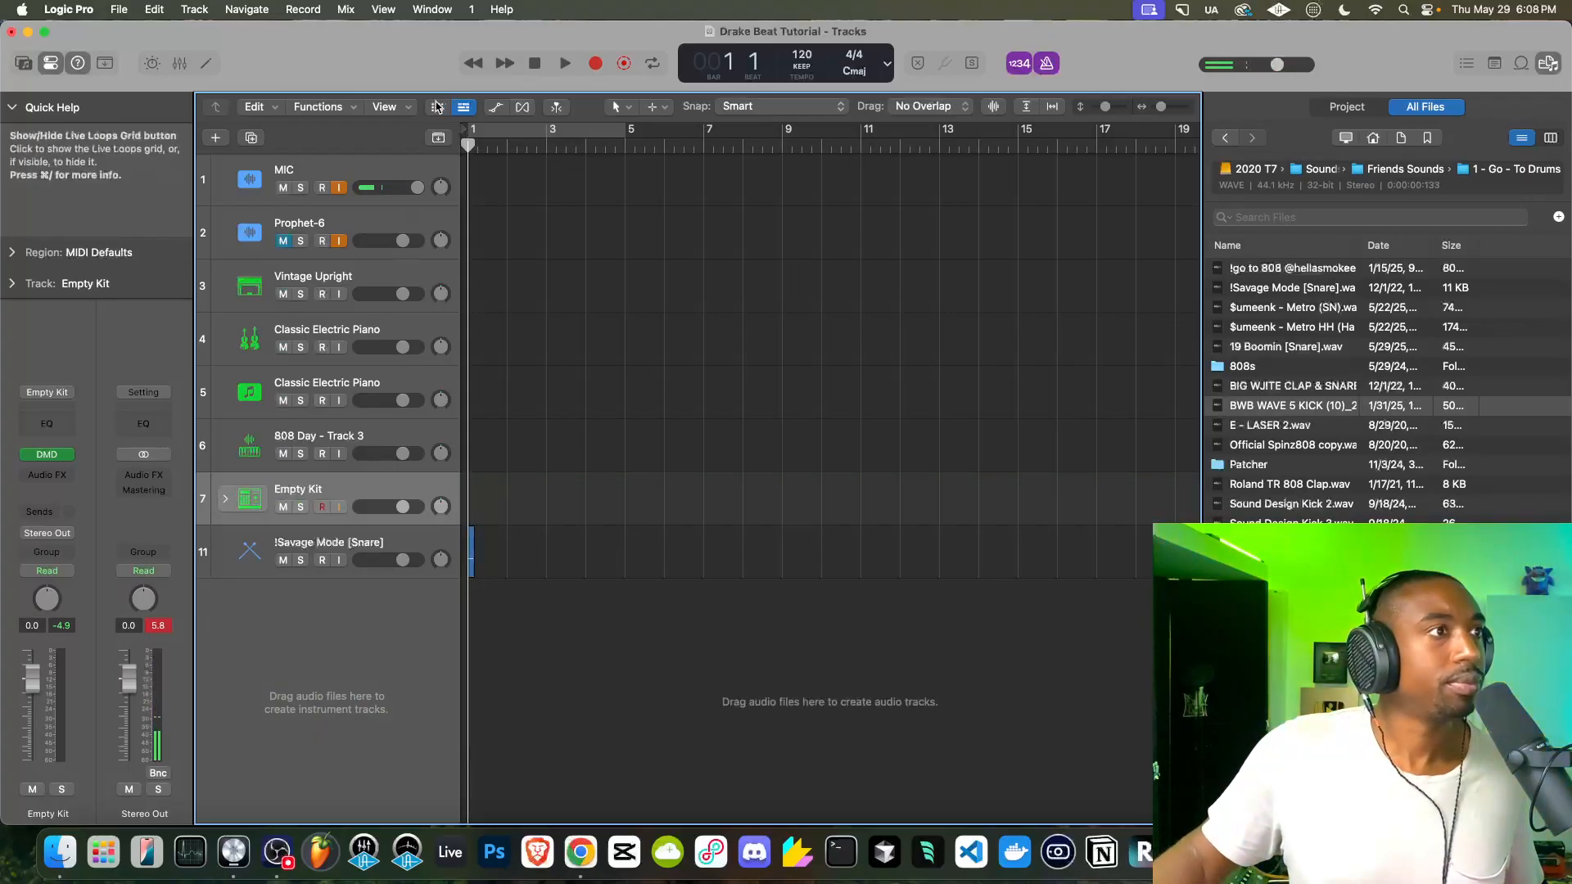
{"action": "left_click", "coordinate": [206, 63]}
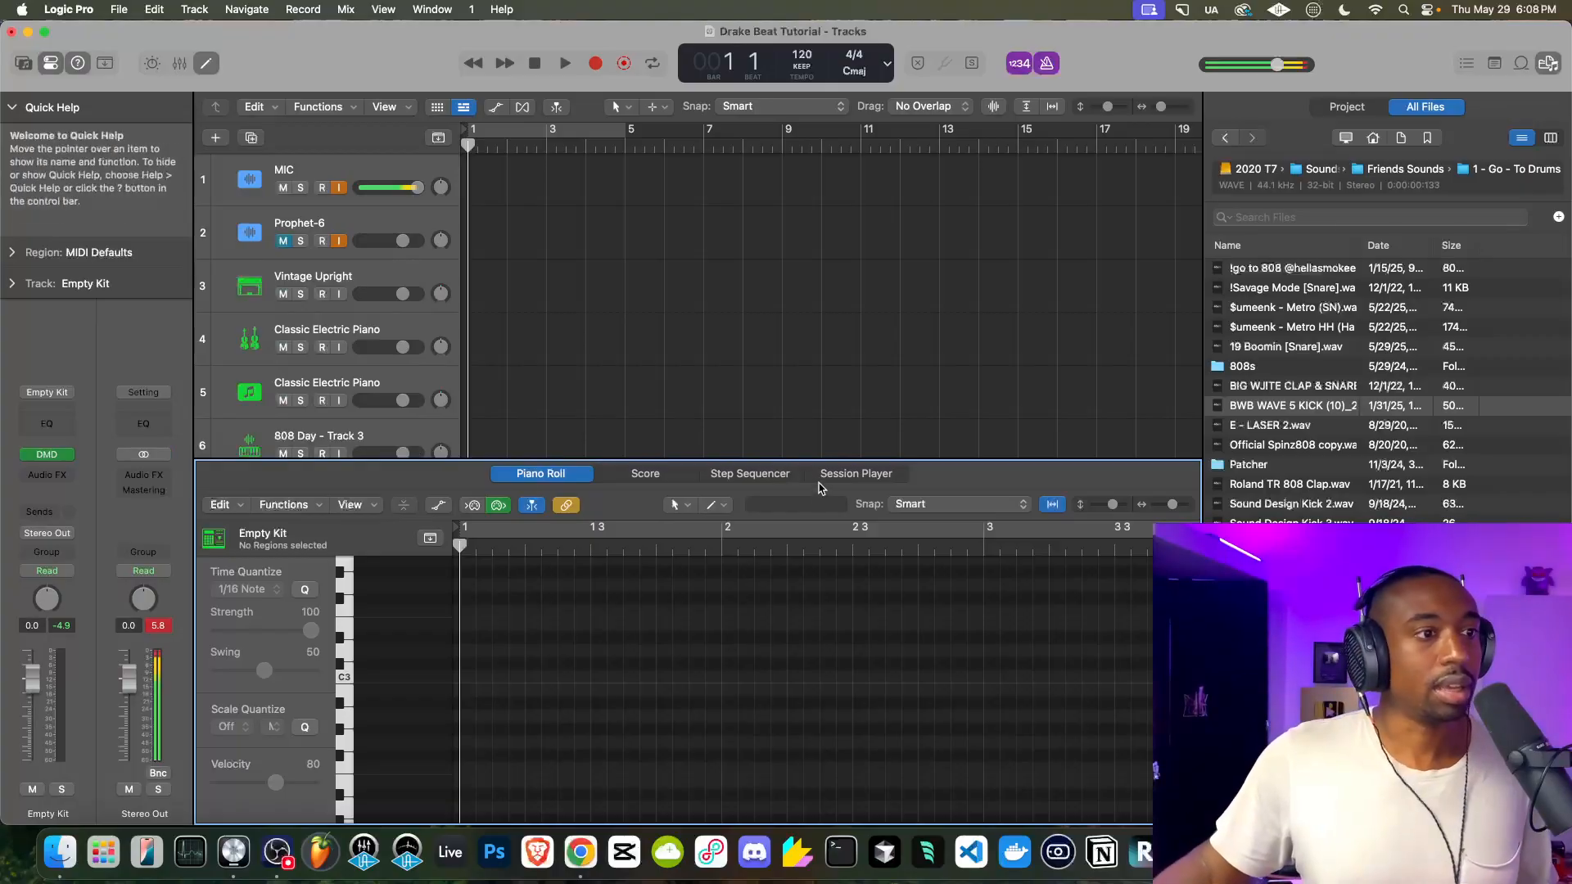
Show the Empty Kit in the Step Sequencer, hide the inspector and set the pattern length to 32 steps
{"action": "left_click", "coordinate": [746, 474]}
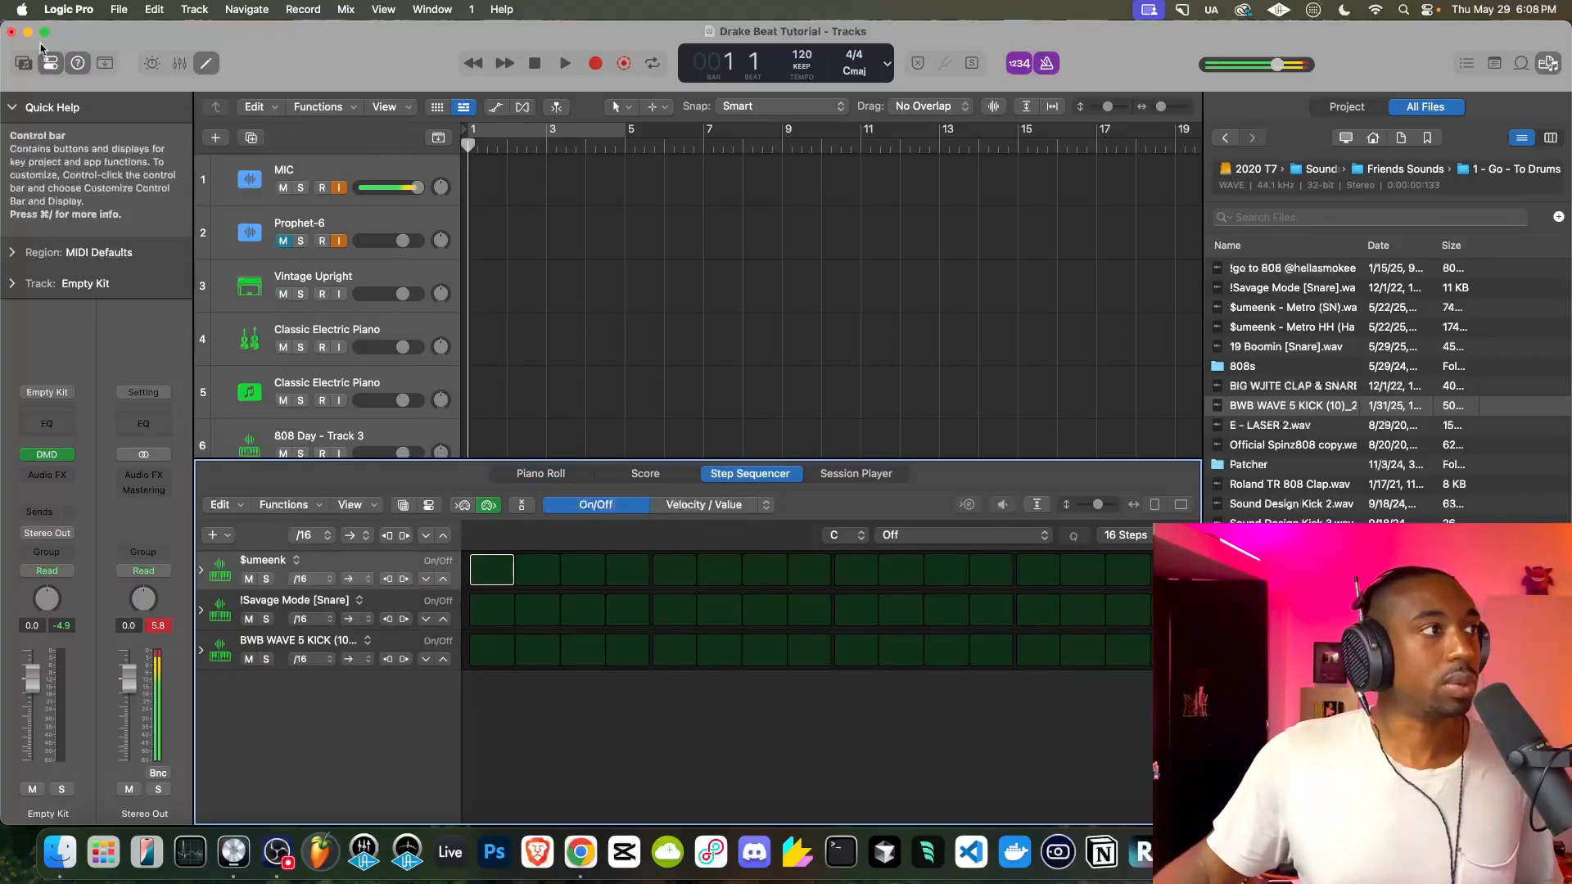
{"action": "left_click", "coordinate": [52, 69]}
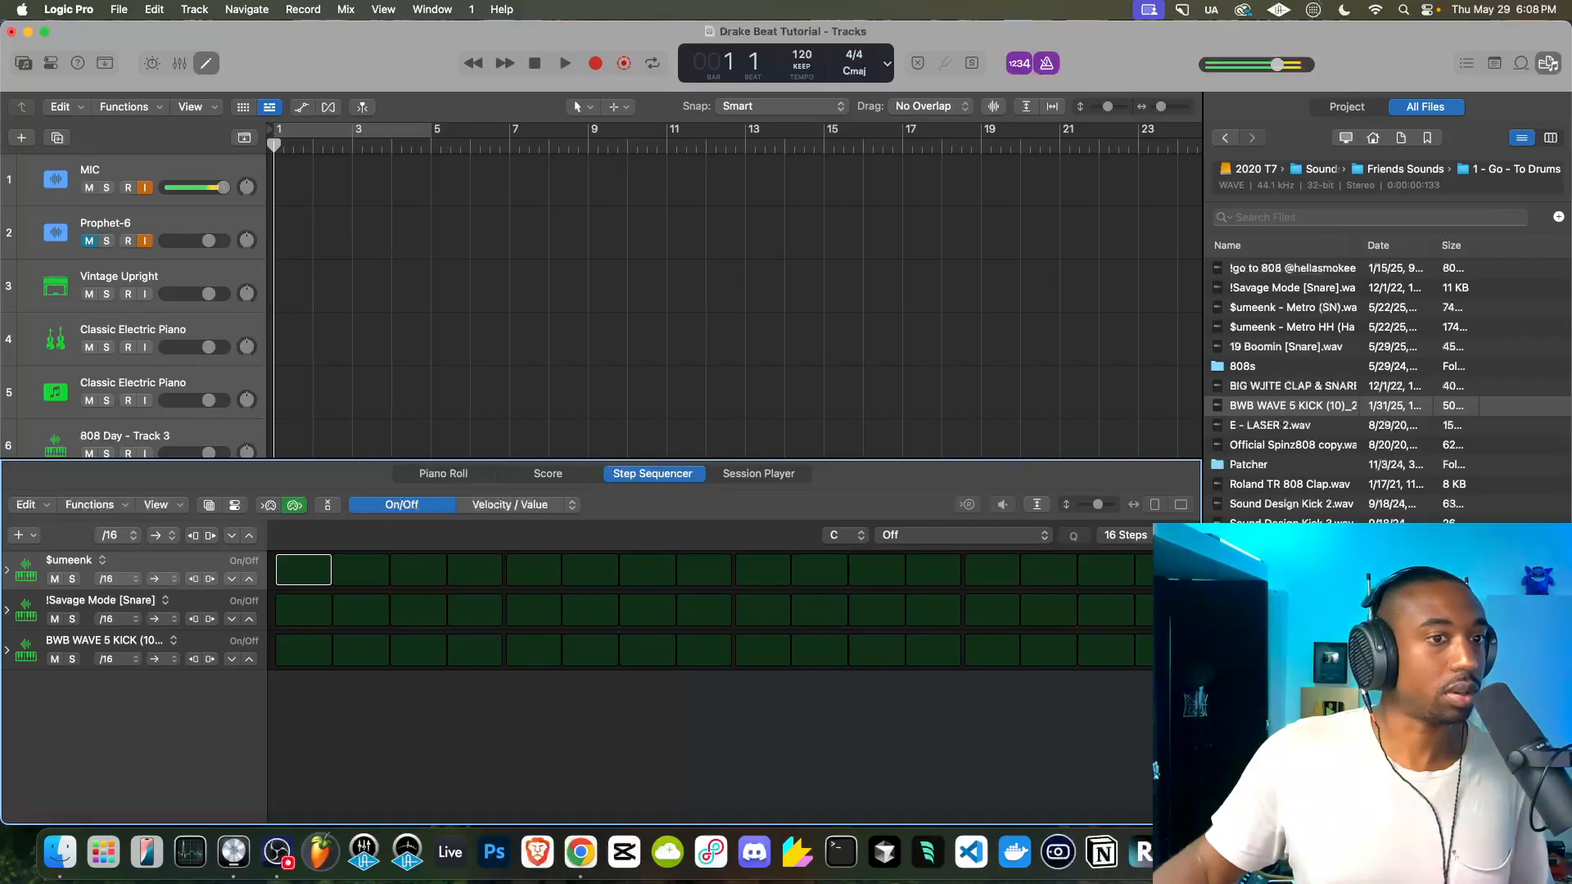
{"action": "left_click", "coordinate": [1144, 537]}
{"action": "left_click", "coordinate": [1141, 578]}
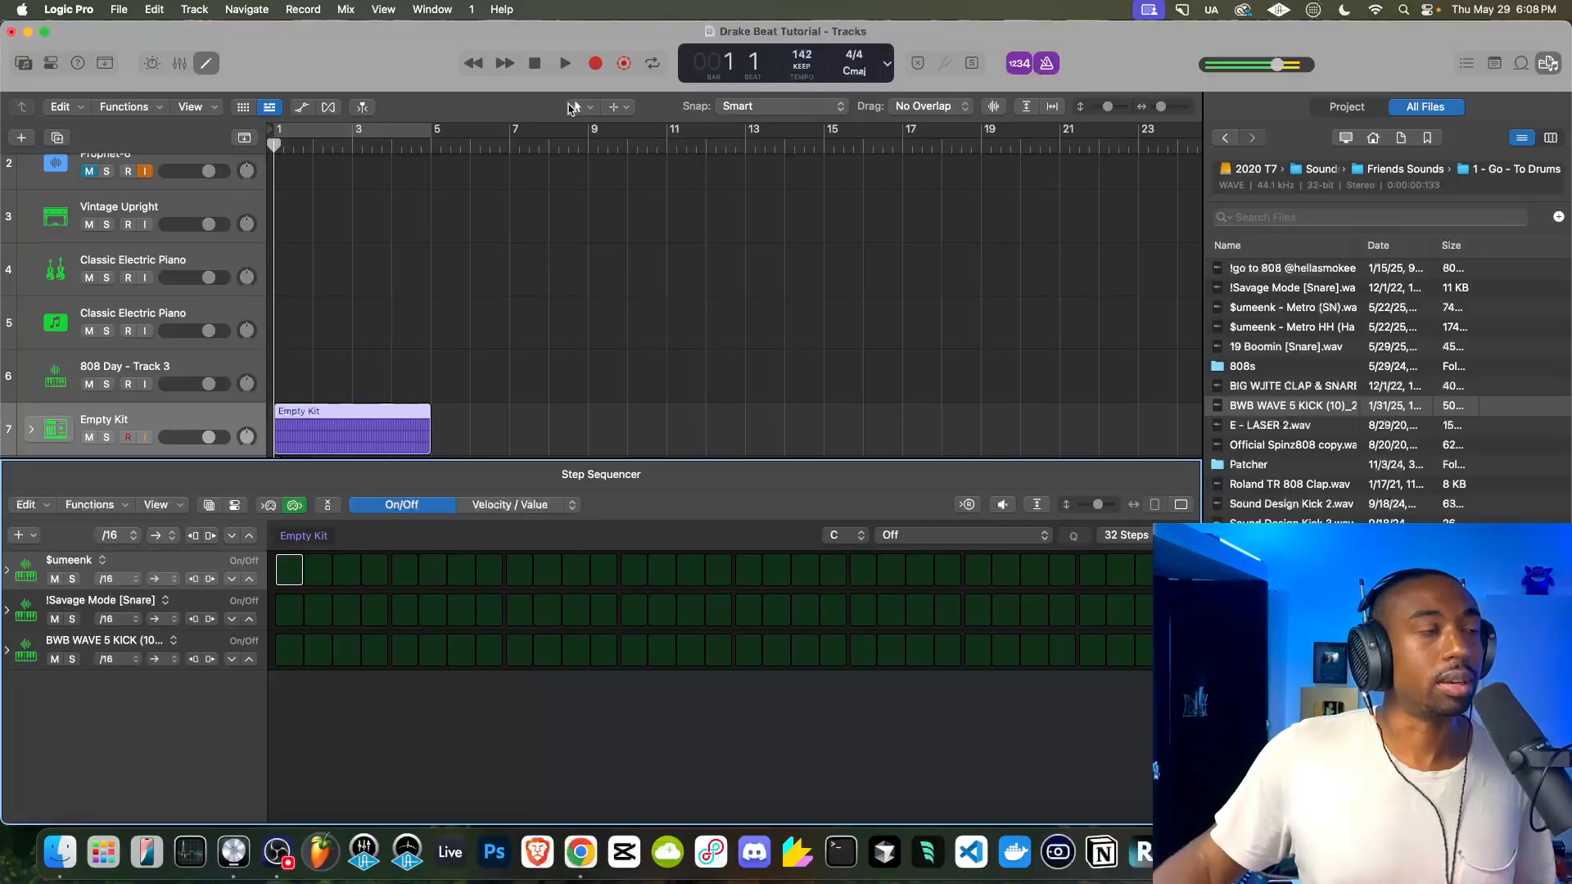
Play the empty pattern briefly, then delete the extra !Savage Mode [Snare] track below the Empty Kit
{"action": "key", "text": "space"}
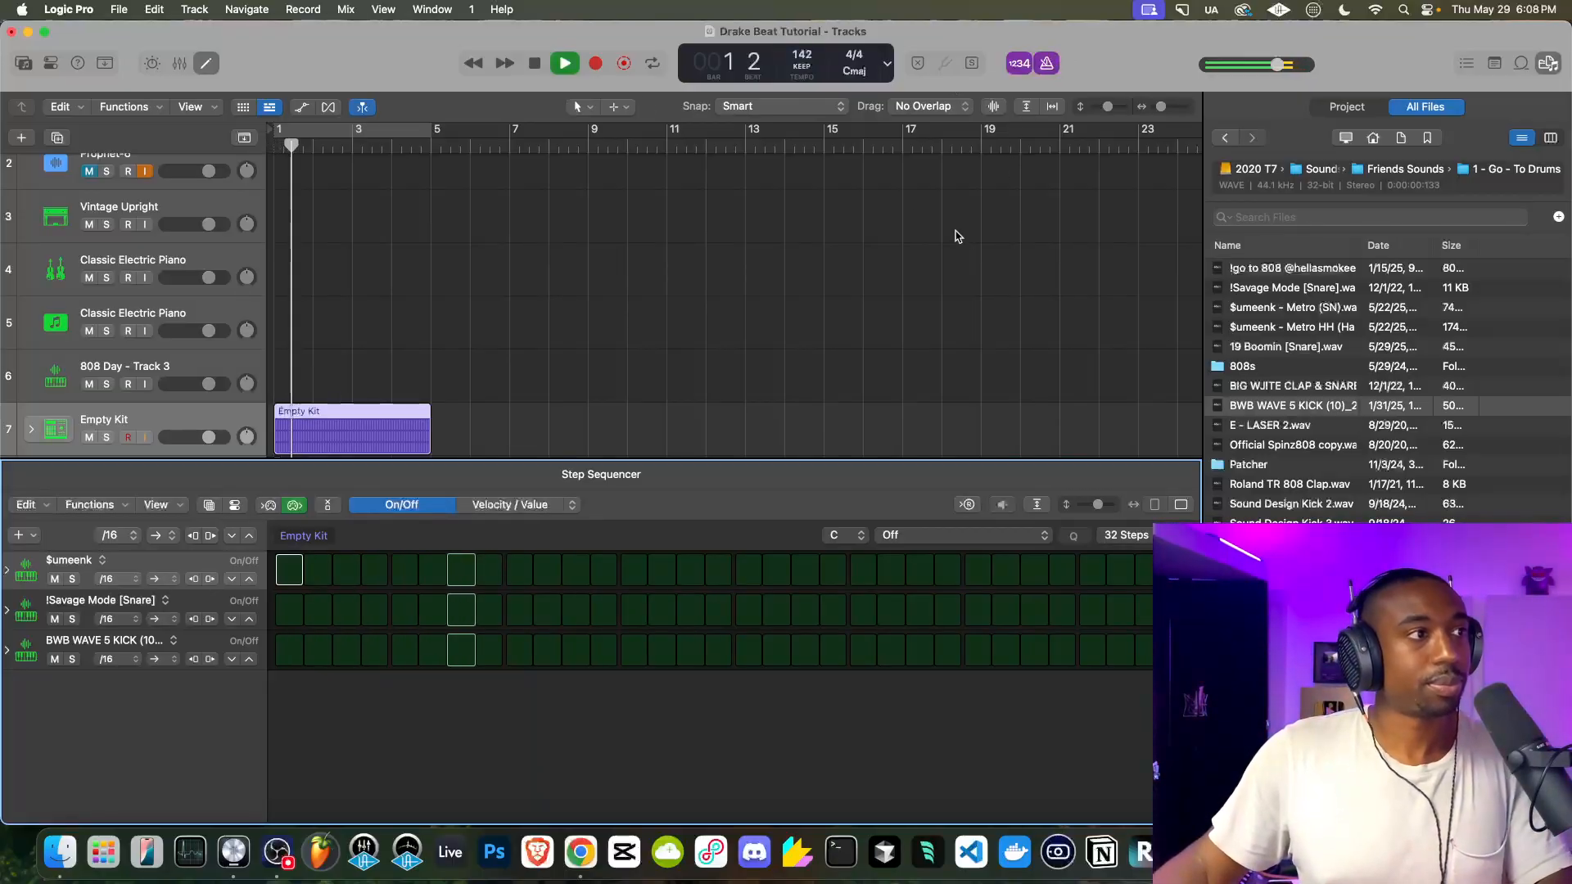
{"action": "scroll", "coordinate": [270, 370], "scroll_direction": "down", "scroll_amount": 5}
{"action": "key", "text": "space"}
{"action": "left_click", "coordinate": [199, 336]}
{"action": "key", "text": "Delete"}
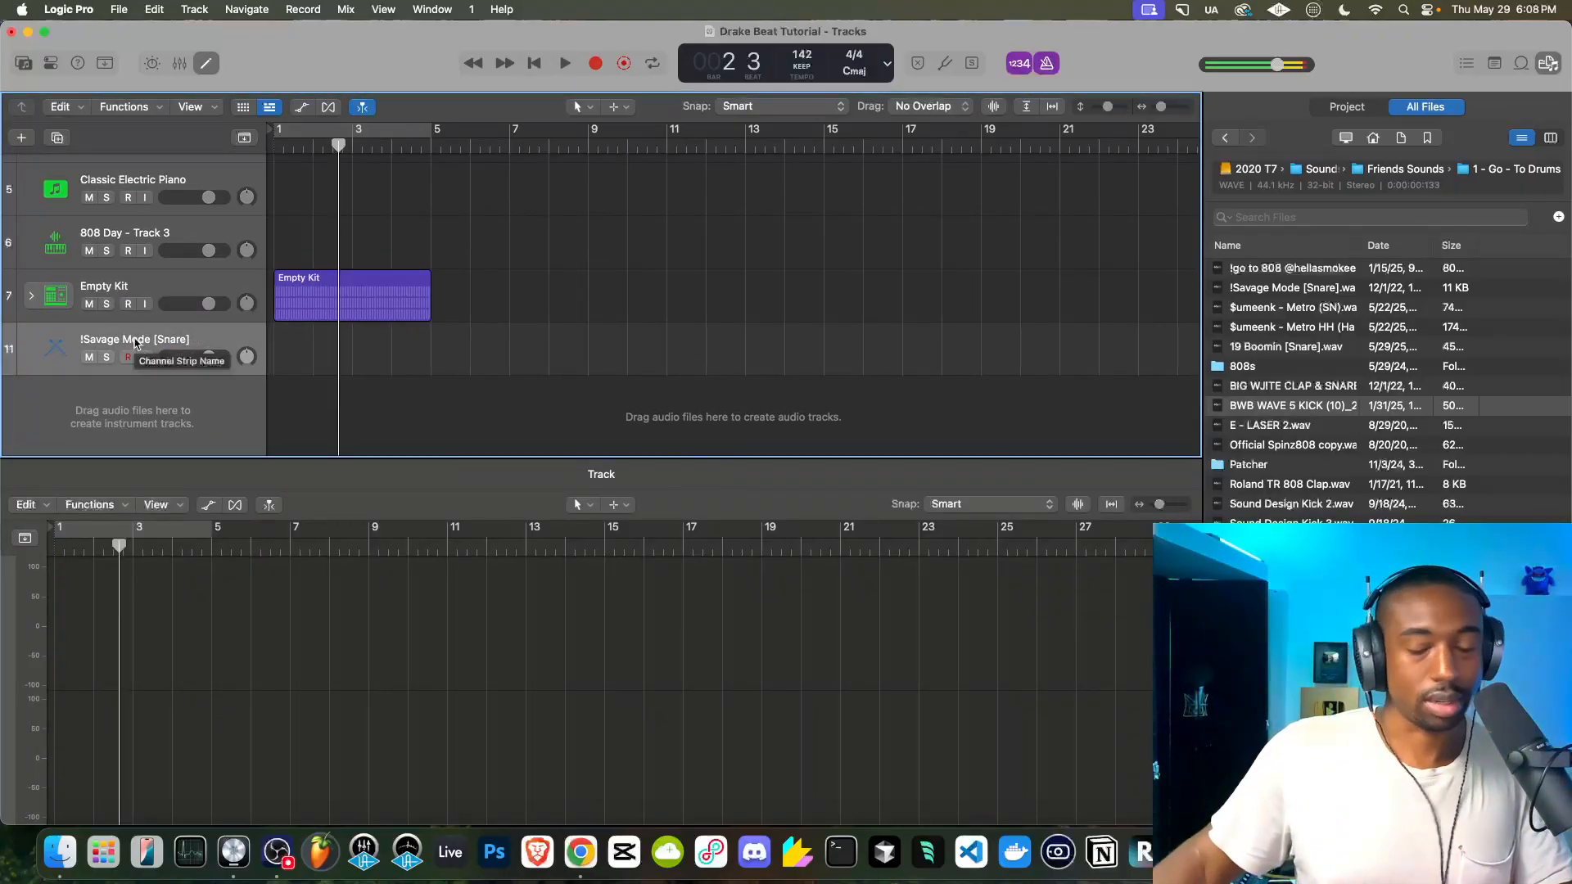
{"action": "key", "text": "super+BackSpace"}
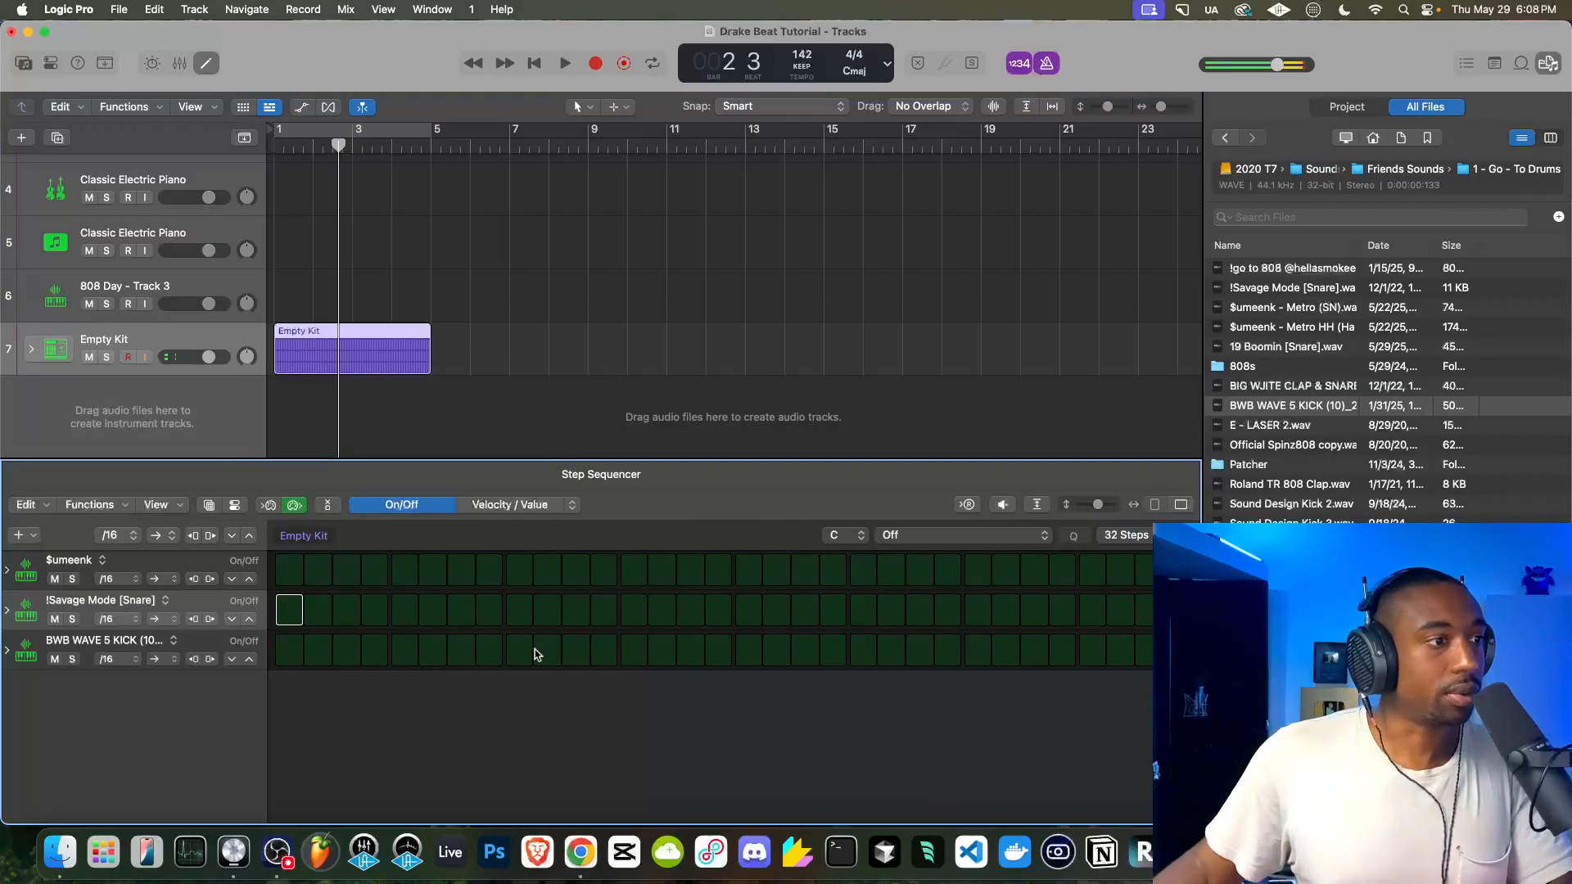
Fill the $umeenk hi-hat row with back-to-back two-step notes across the whole 32-step pattern
{"action": "left_click", "coordinate": [296, 576]}
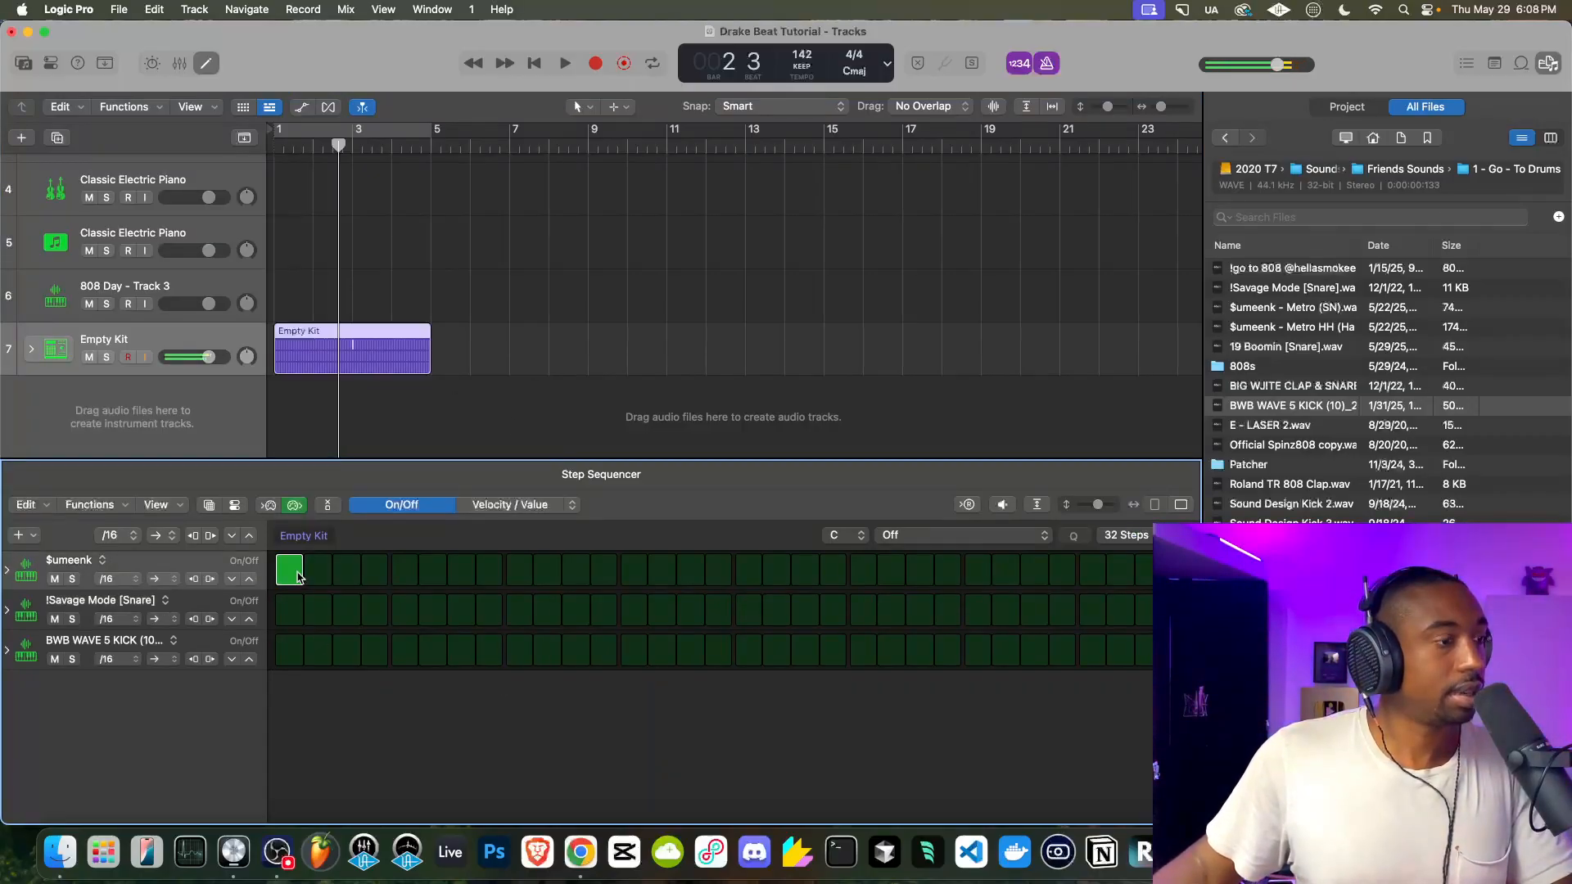
{"action": "left_click", "coordinate": [319, 577]}
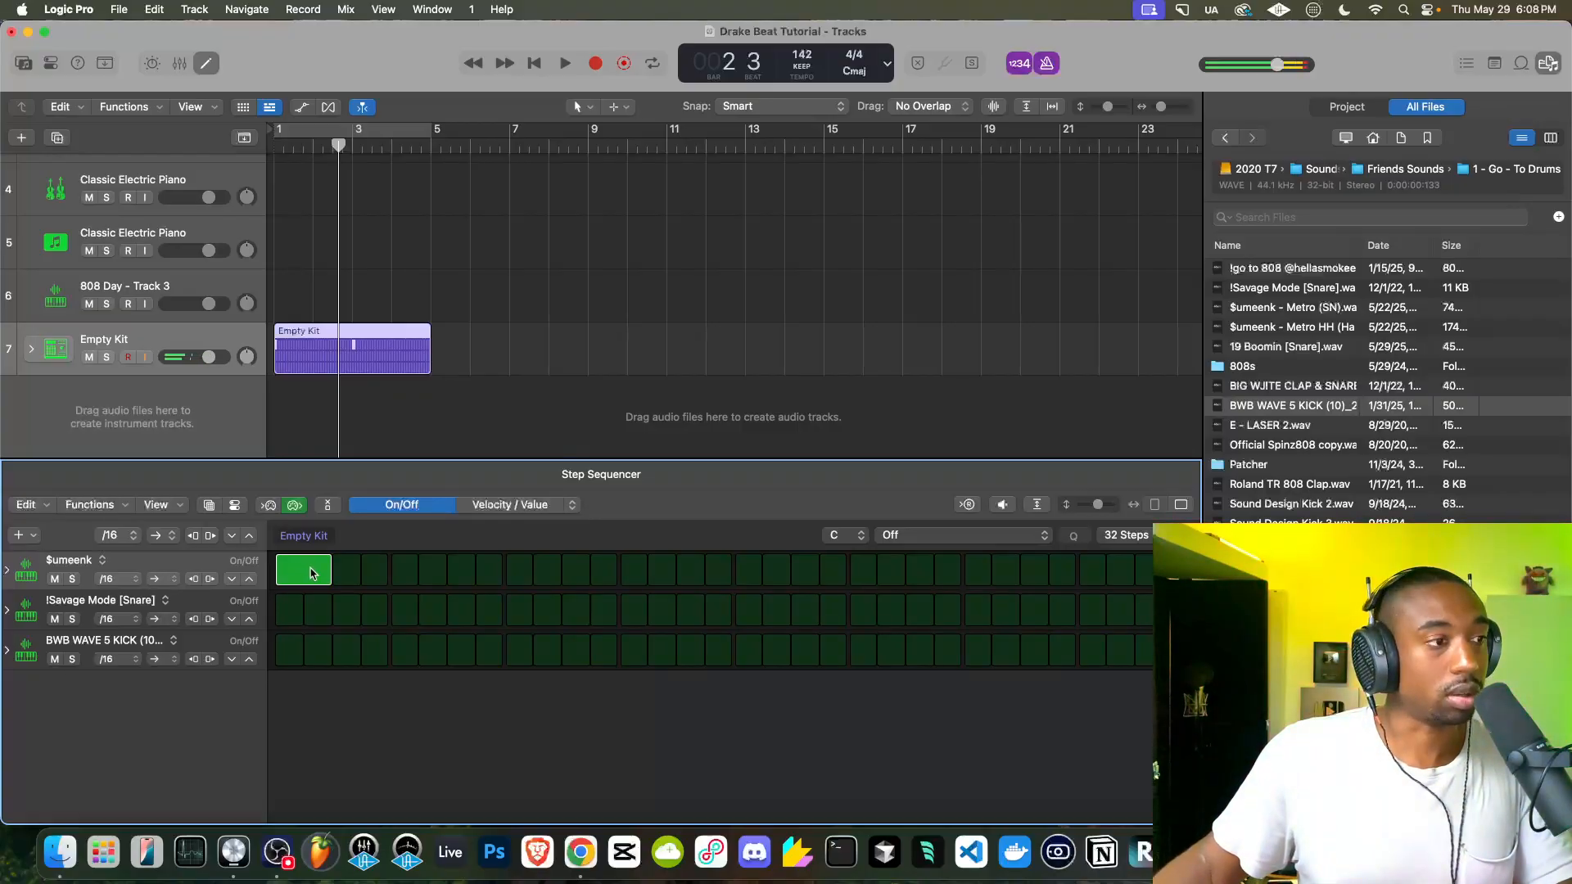
{"action": "key", "text": "super+r"}
{"action": "key", "text": "super+r"}
{"action": "key", "text": "super+r"}
{"action": "key", "text": "super+r"}
{"action": "key", "text": "super+r"}
{"action": "key", "text": "super+r"}
{"action": "key", "text": "super+r"}
{"action": "key", "text": "super+r"}
{"action": "key", "text": "super+r"}
{"action": "key", "text": "super+r"}
{"action": "key", "text": "super+r"}
{"action": "key", "text": "super+r"}
{"action": "key", "text": "super+r"}
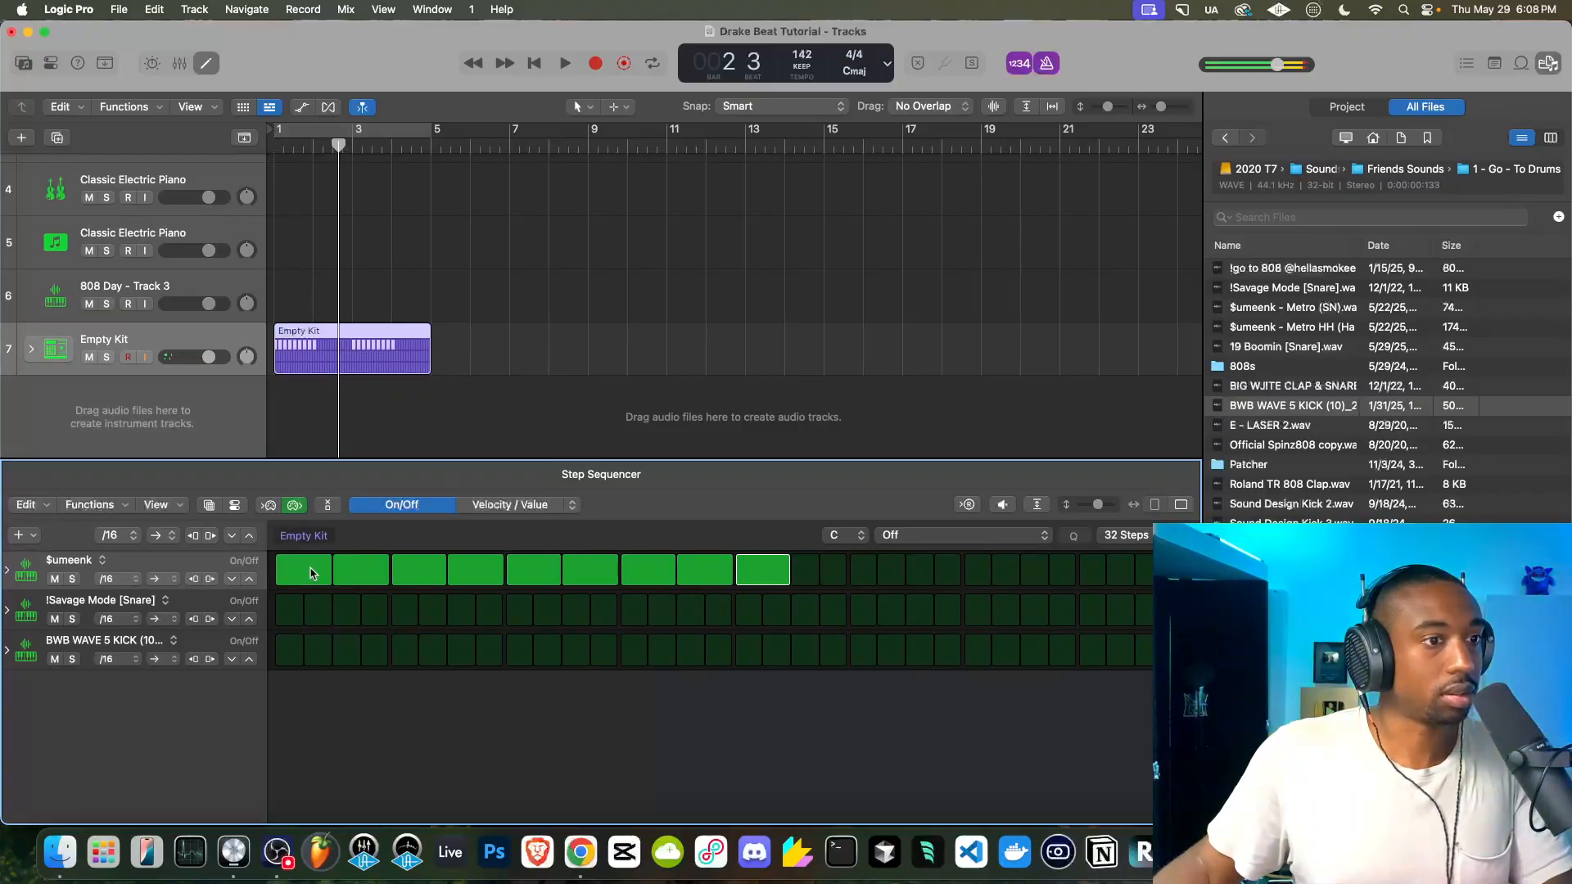
{"action": "key", "text": "super+r"}
Play back the hi-hats and add !Savage Mode [Snare] hits on steps 9 and 25
{"action": "key", "text": "Return"}
{"action": "key", "text": "space"}
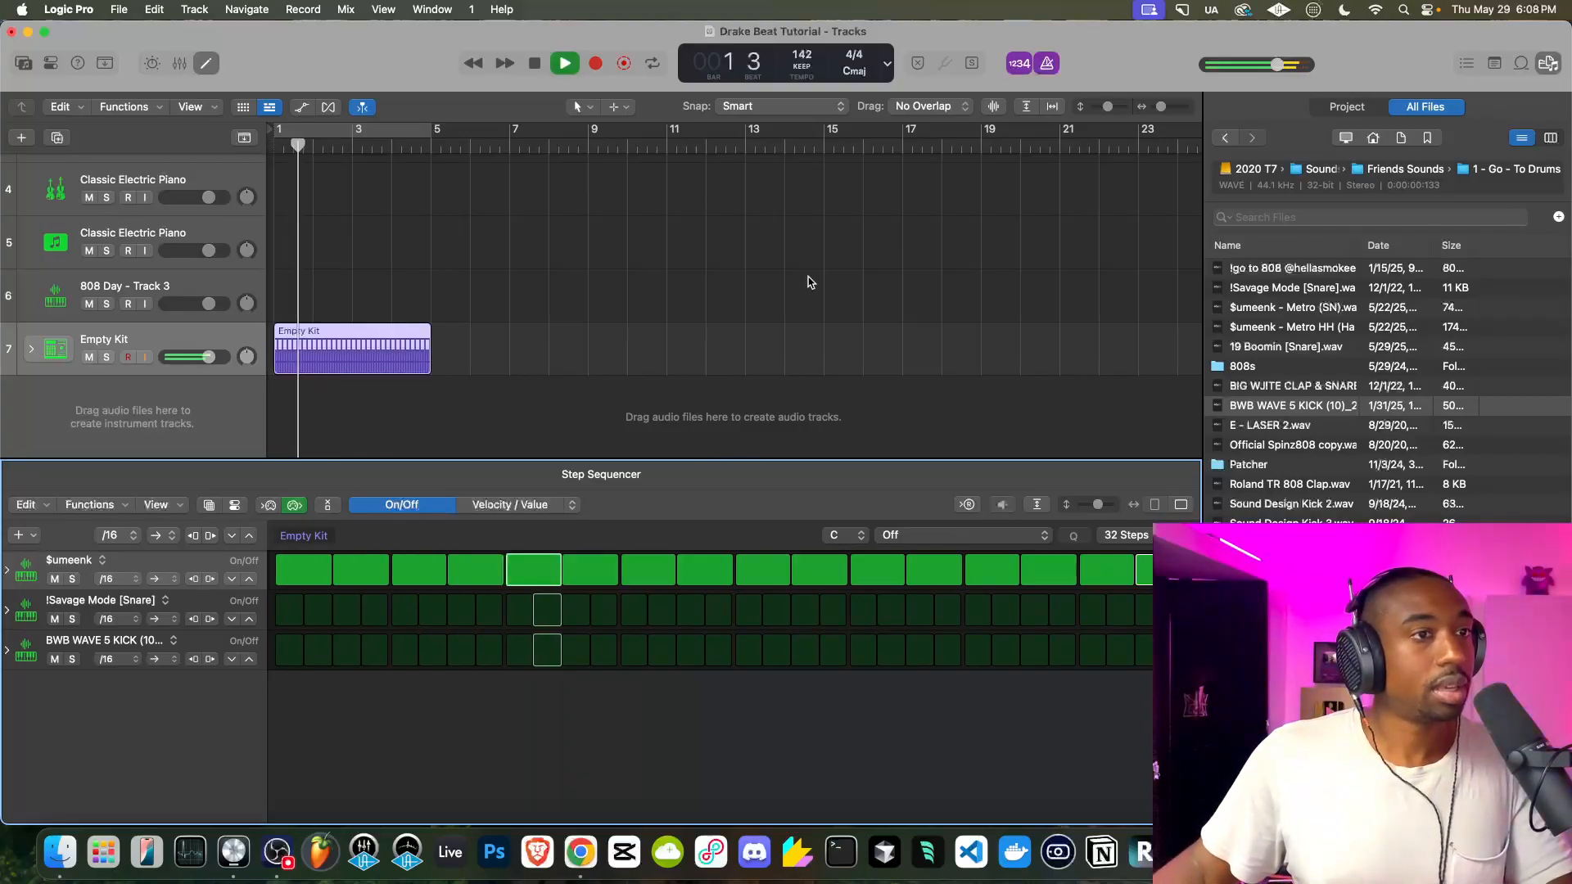
{"action": "key", "text": "space"}
{"action": "key", "text": "space"}
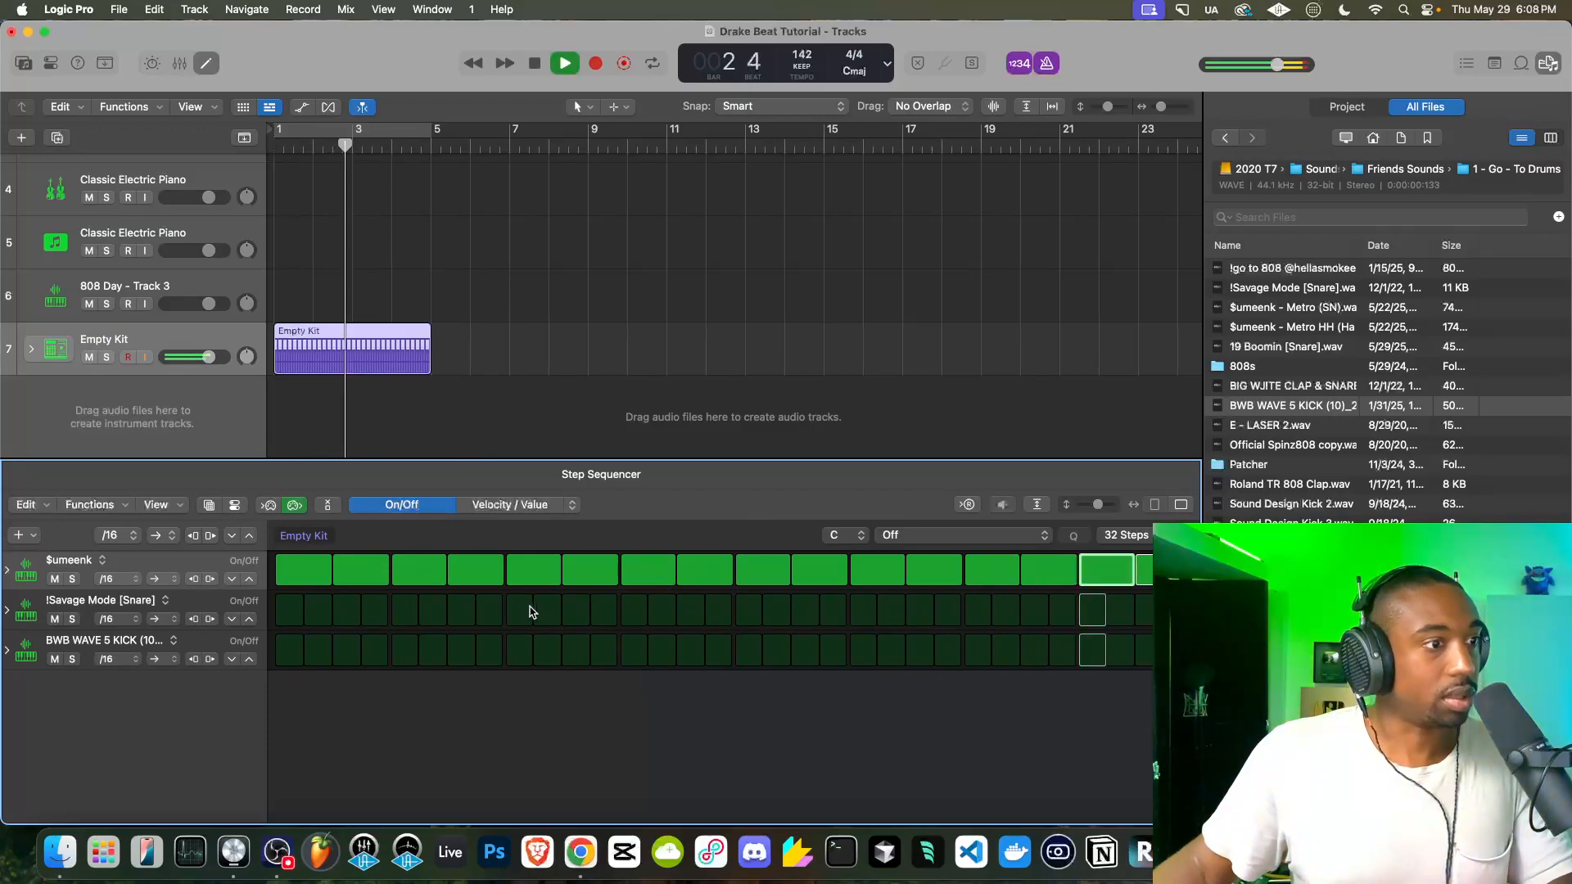
{"action": "left_click", "coordinate": [521, 610]}
{"action": "key", "text": "Return"}
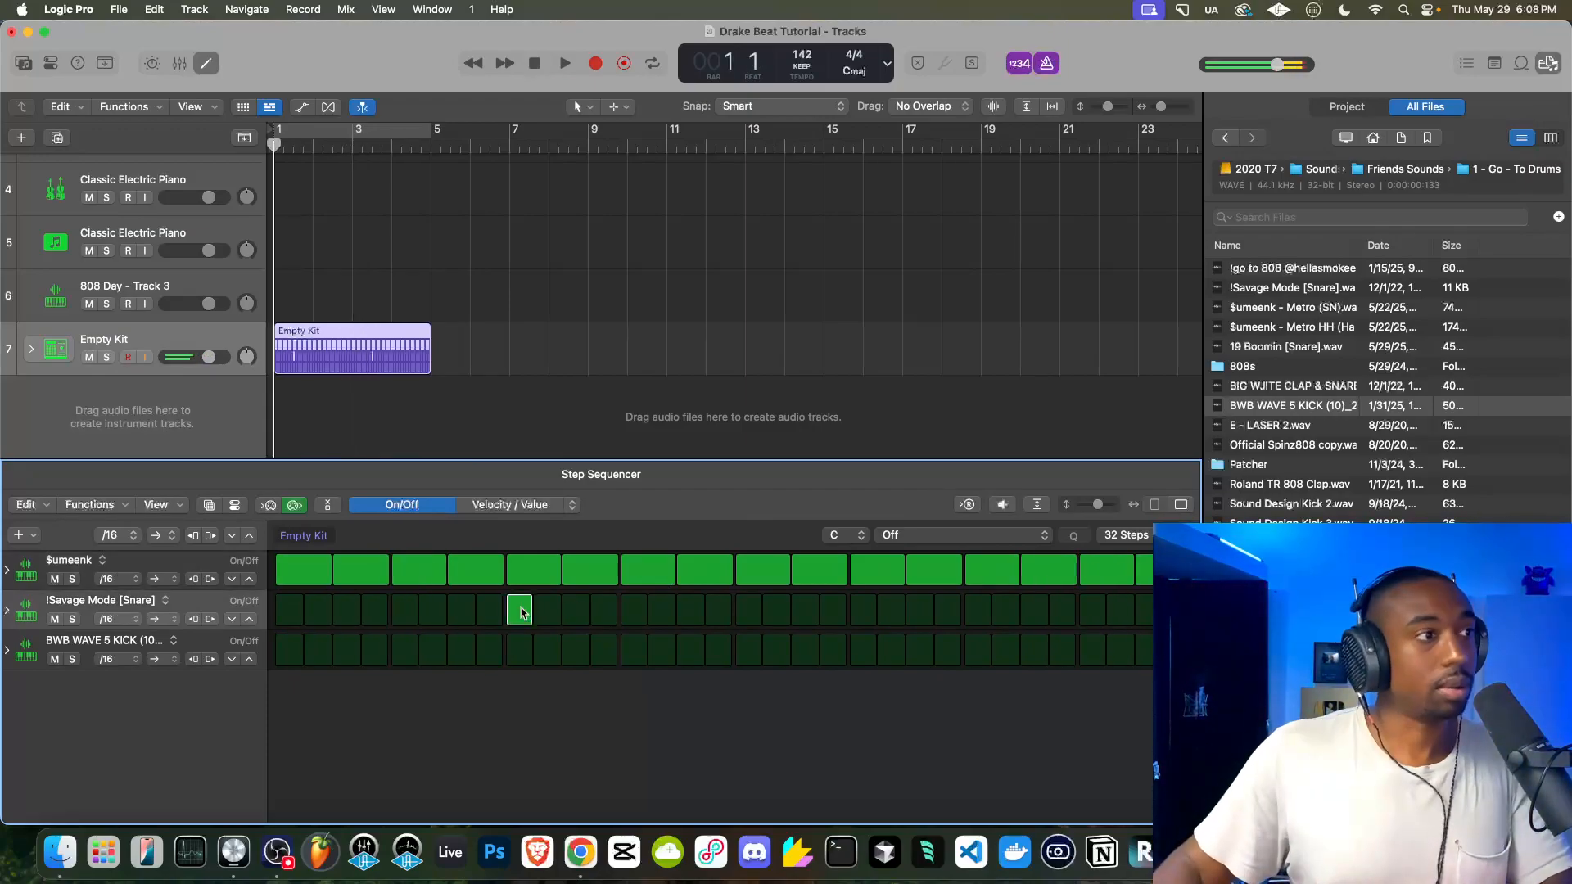
{"action": "key", "text": "space"}
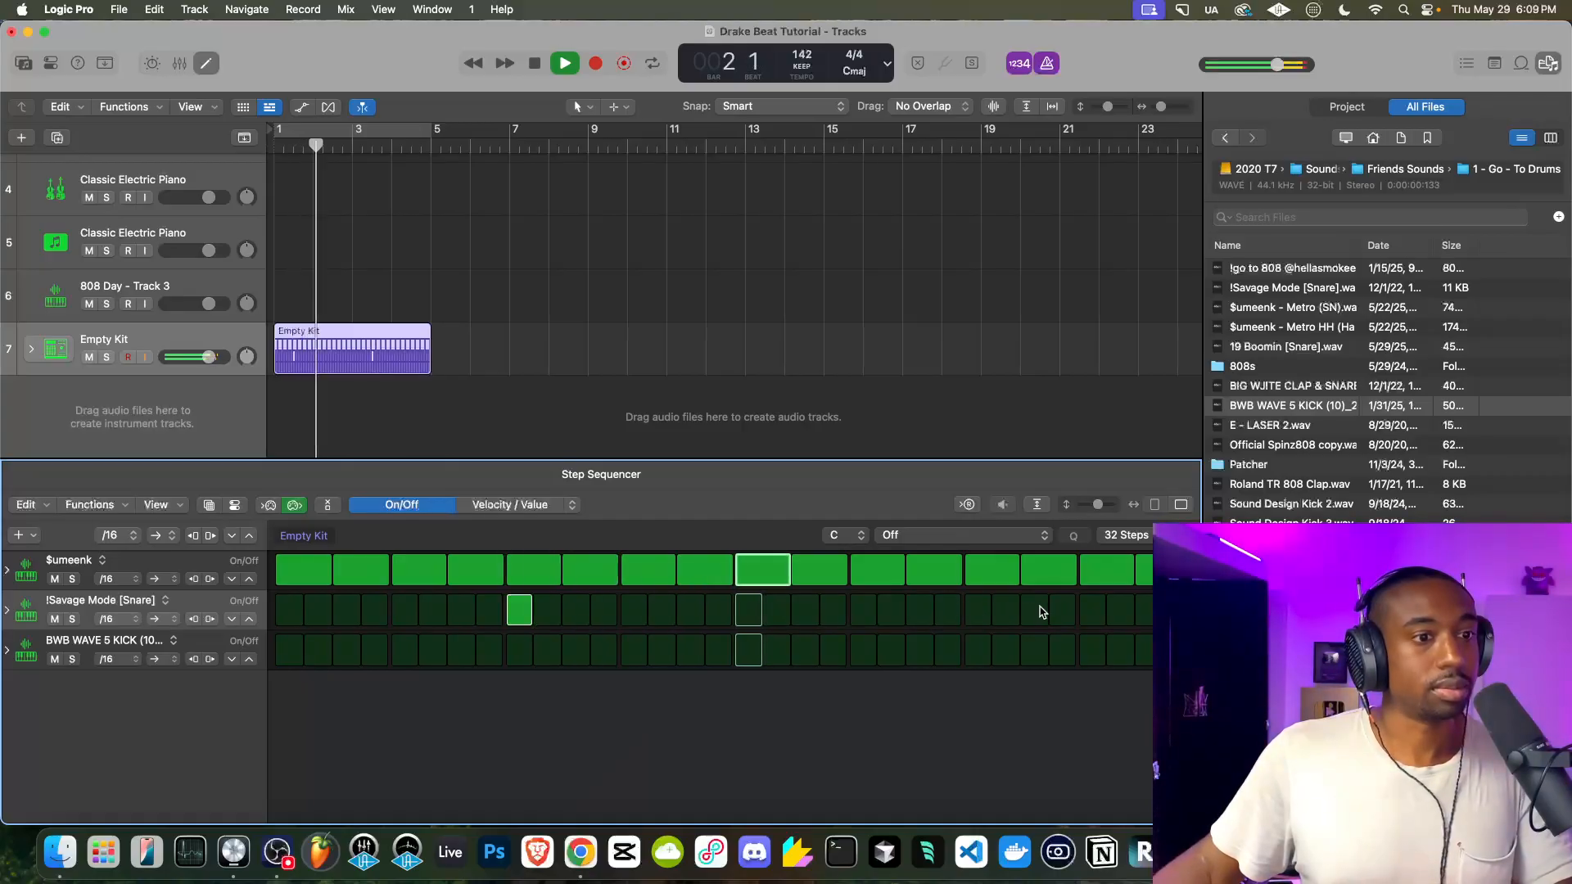
{"action": "left_click", "coordinate": [973, 614]}
{"action": "key", "text": "space"}
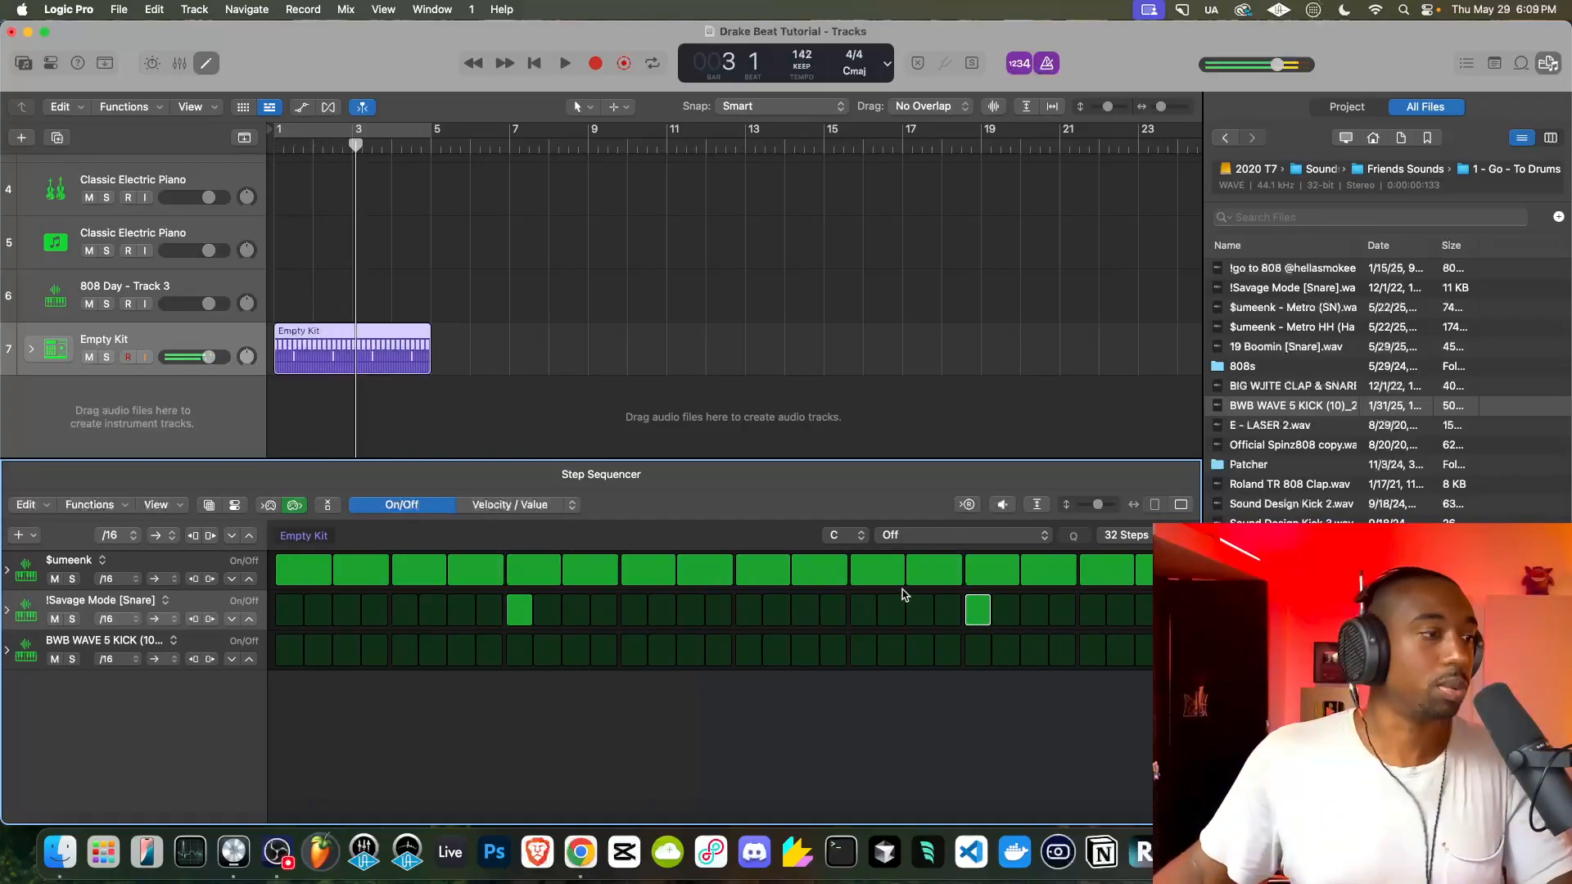
Turn on cycle playback over bars 1 to 4 and shorten the Empty Kit region so it ends at bar 3
{"action": "key", "text": "Return"}
{"action": "key", "text": "space"}
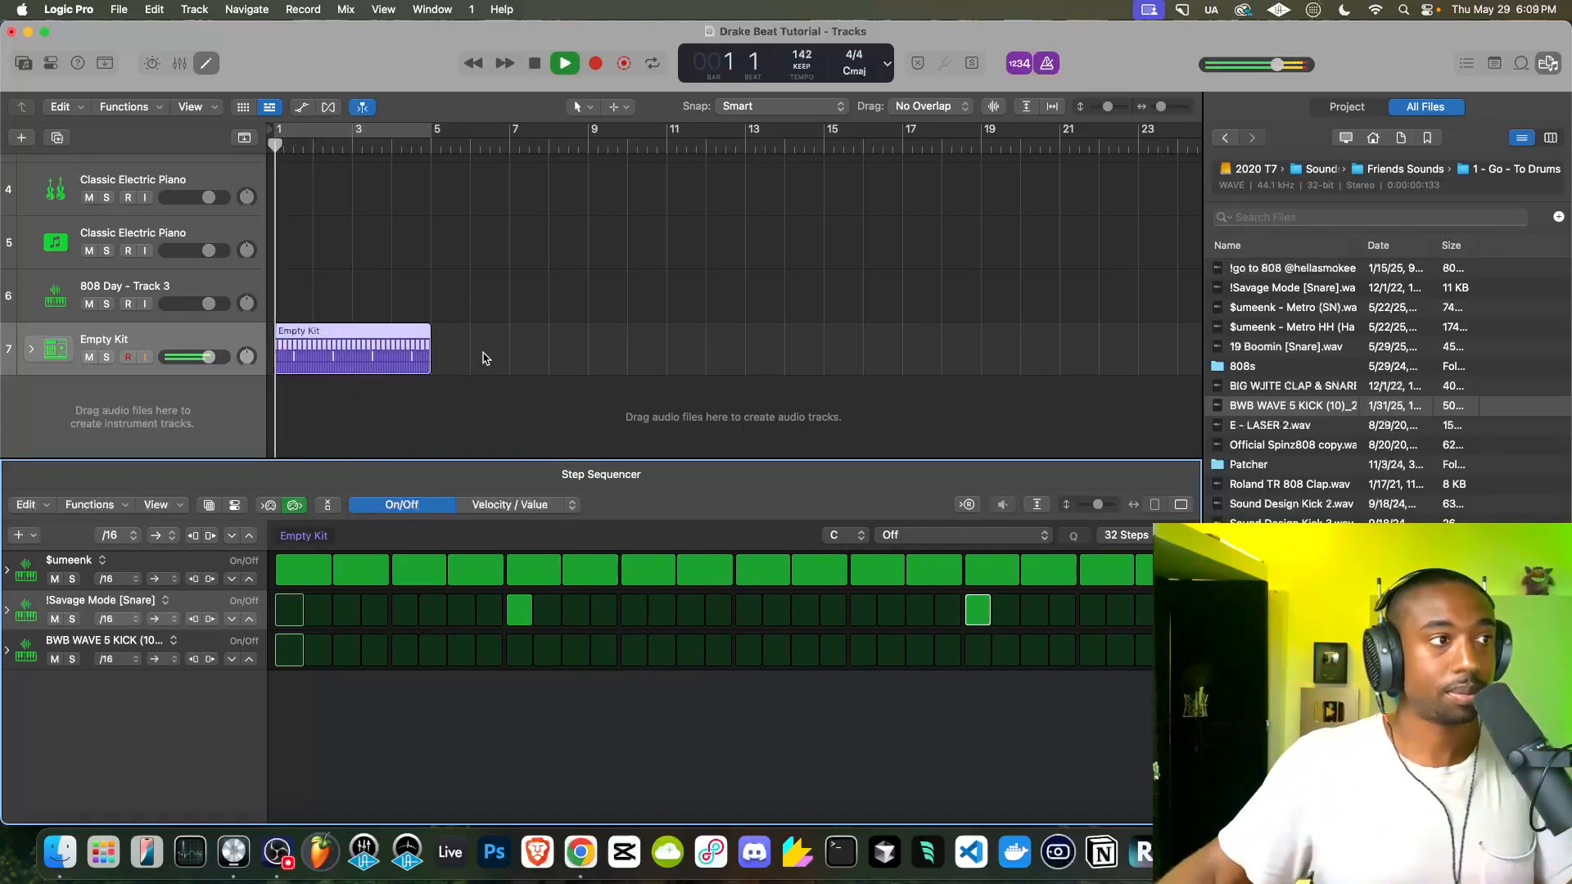
{"action": "left_click", "coordinate": [377, 129]}
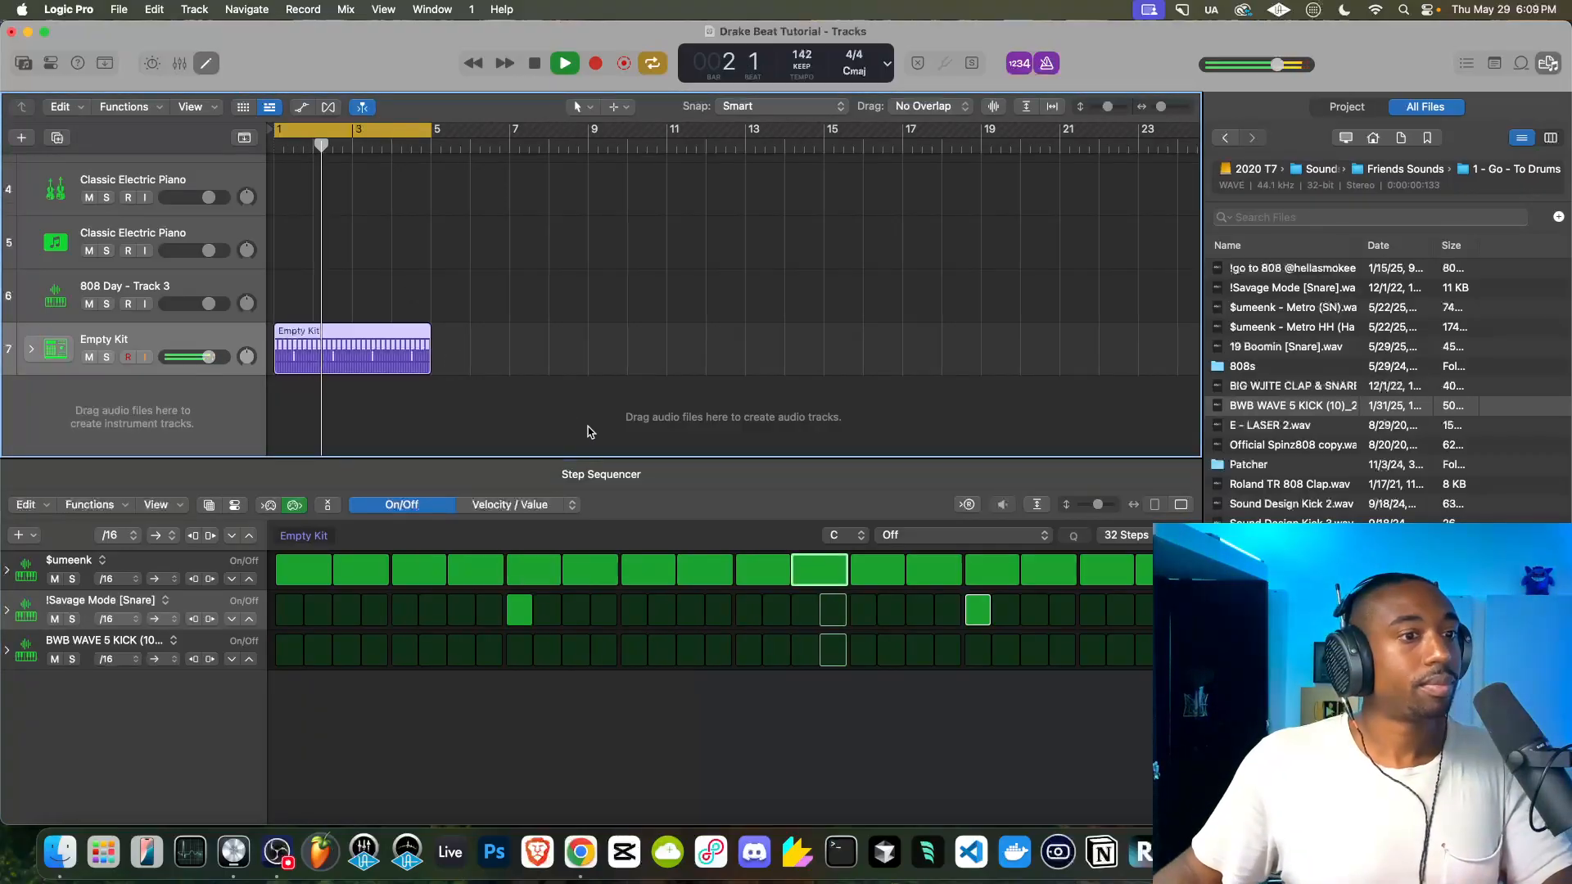
{"action": "key", "text": "space"}
{"action": "left_click_drag", "start_coordinate": [428, 360], "coordinate": [353, 360]}
{"action": "key", "text": "Return"}
{"action": "key", "text": "space"}
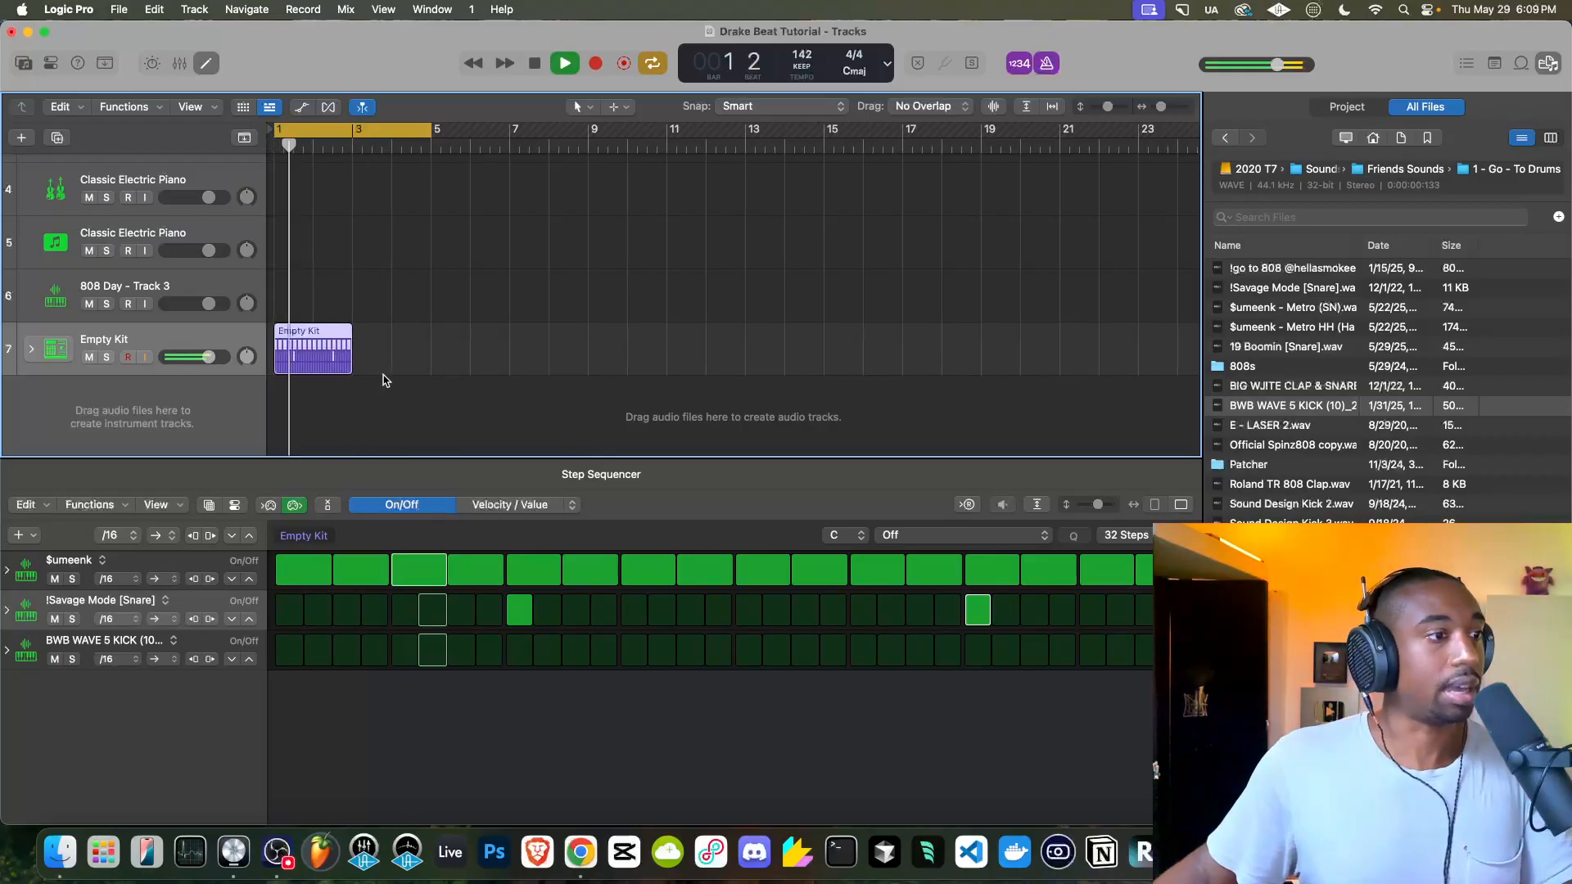
{"action": "key", "text": "space"}
Add BWB WAVE 5 KICK hits on steps 1, 21 and 27, auditioning the pattern during the edit
{"action": "left_click", "coordinate": [291, 650]}
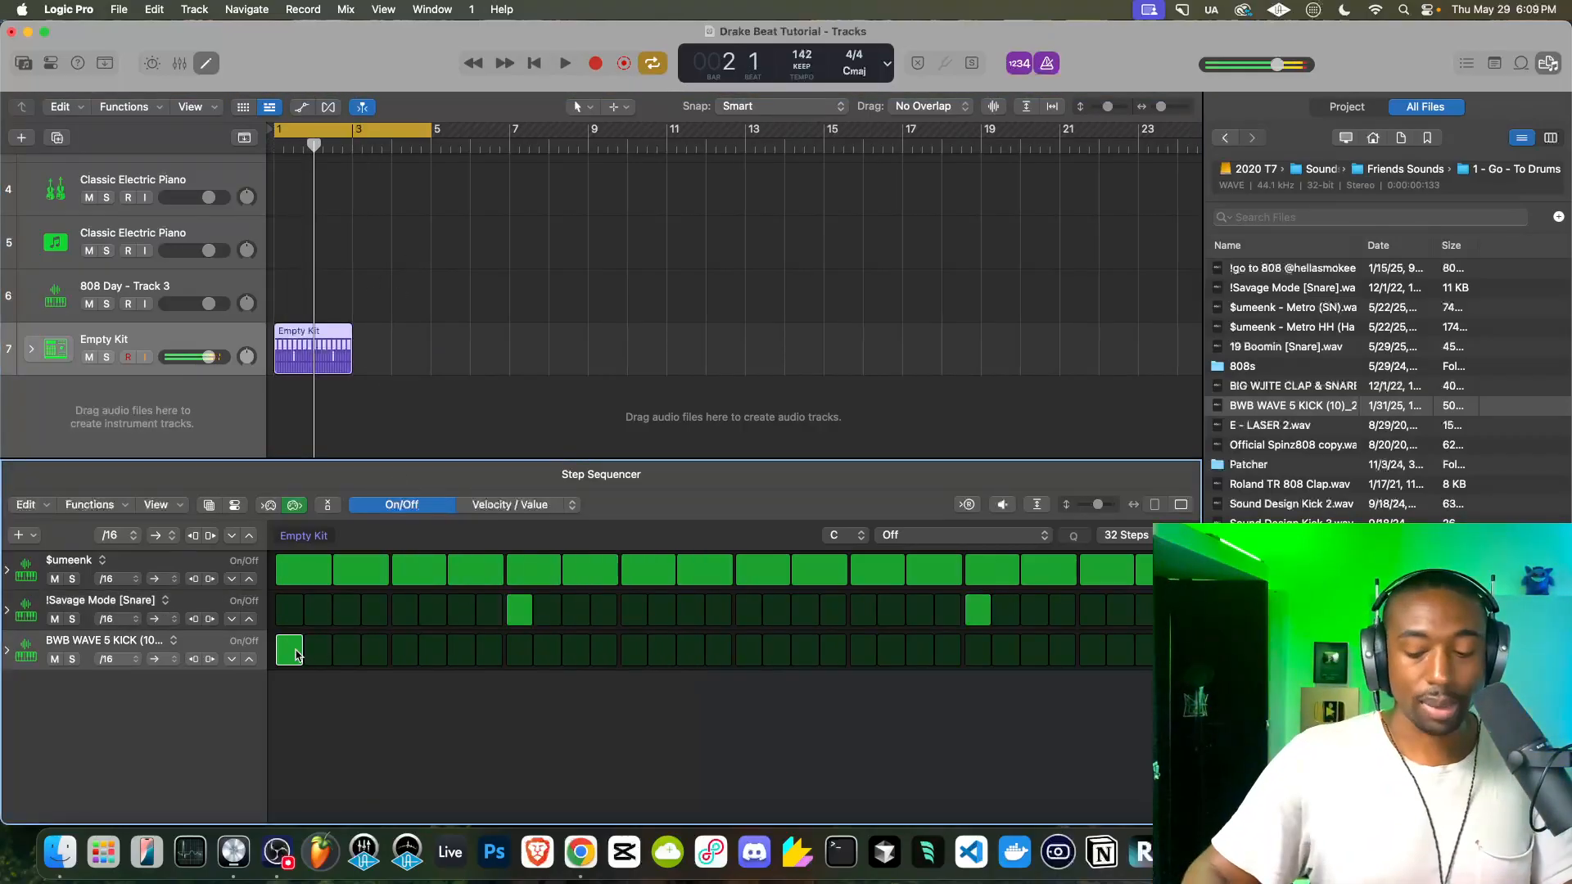
{"action": "key", "text": "Return"}
{"action": "key", "text": "space"}
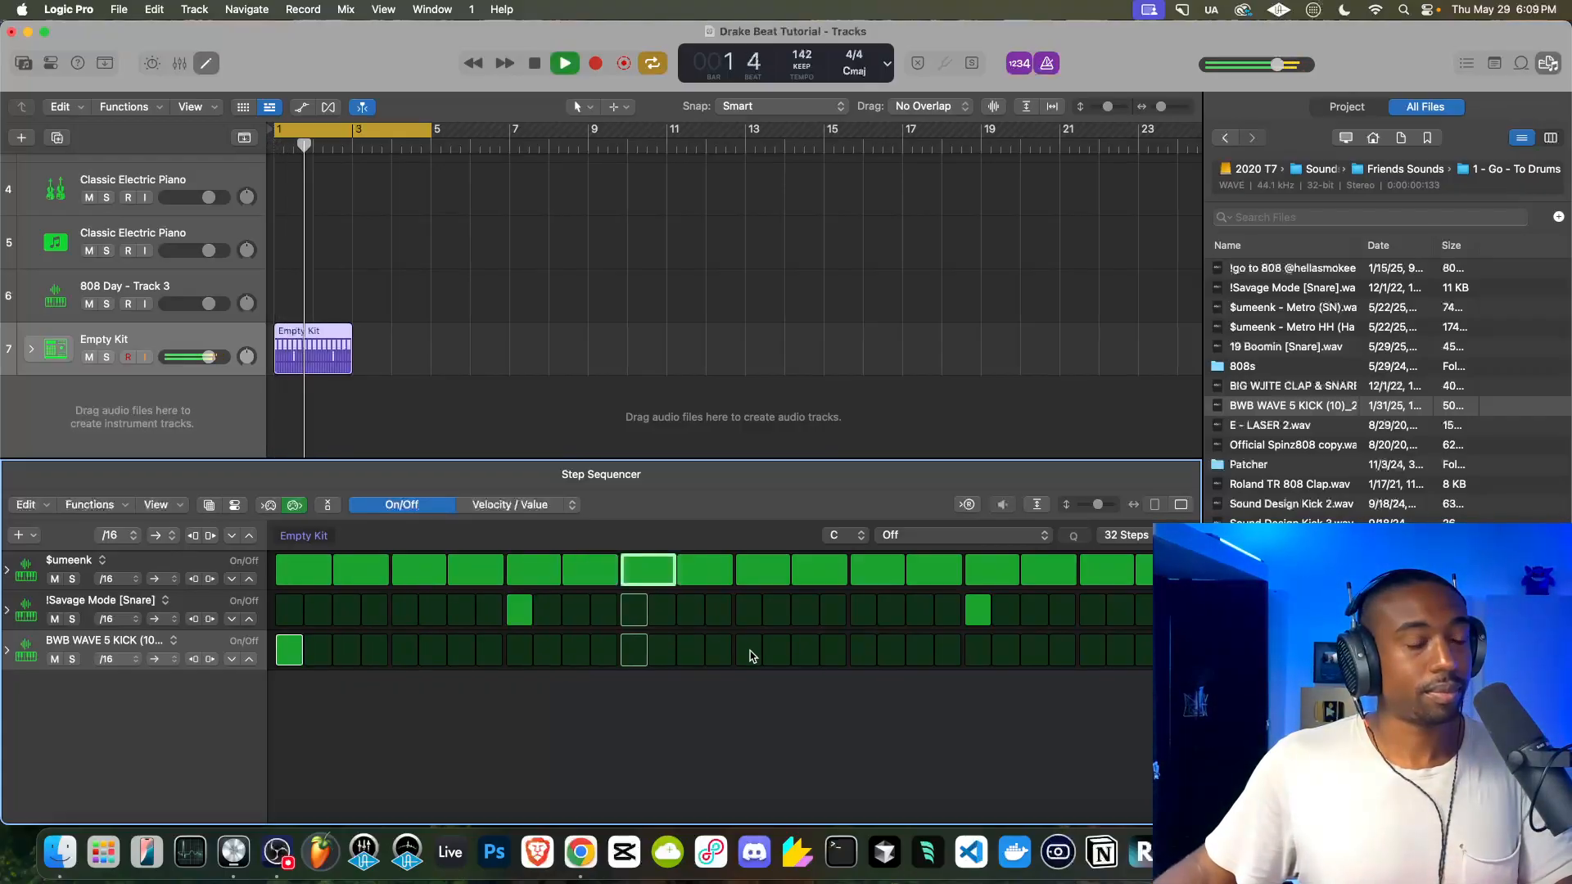
{"action": "left_click", "coordinate": [863, 651]}
{"action": "left_click", "coordinate": [1036, 651]}
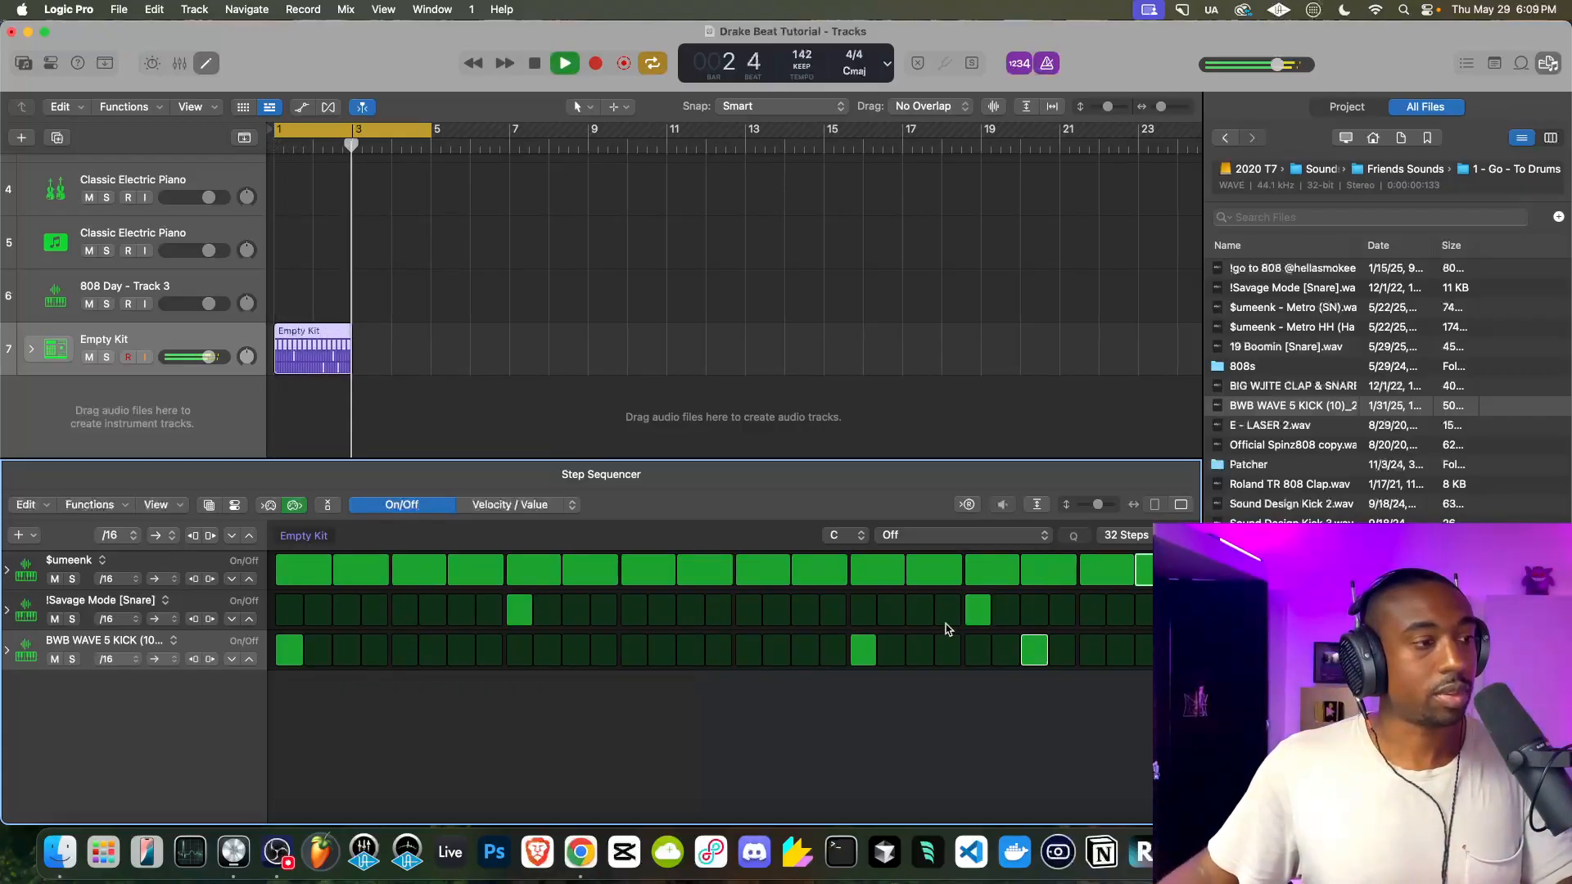
{"action": "key", "text": "space"}
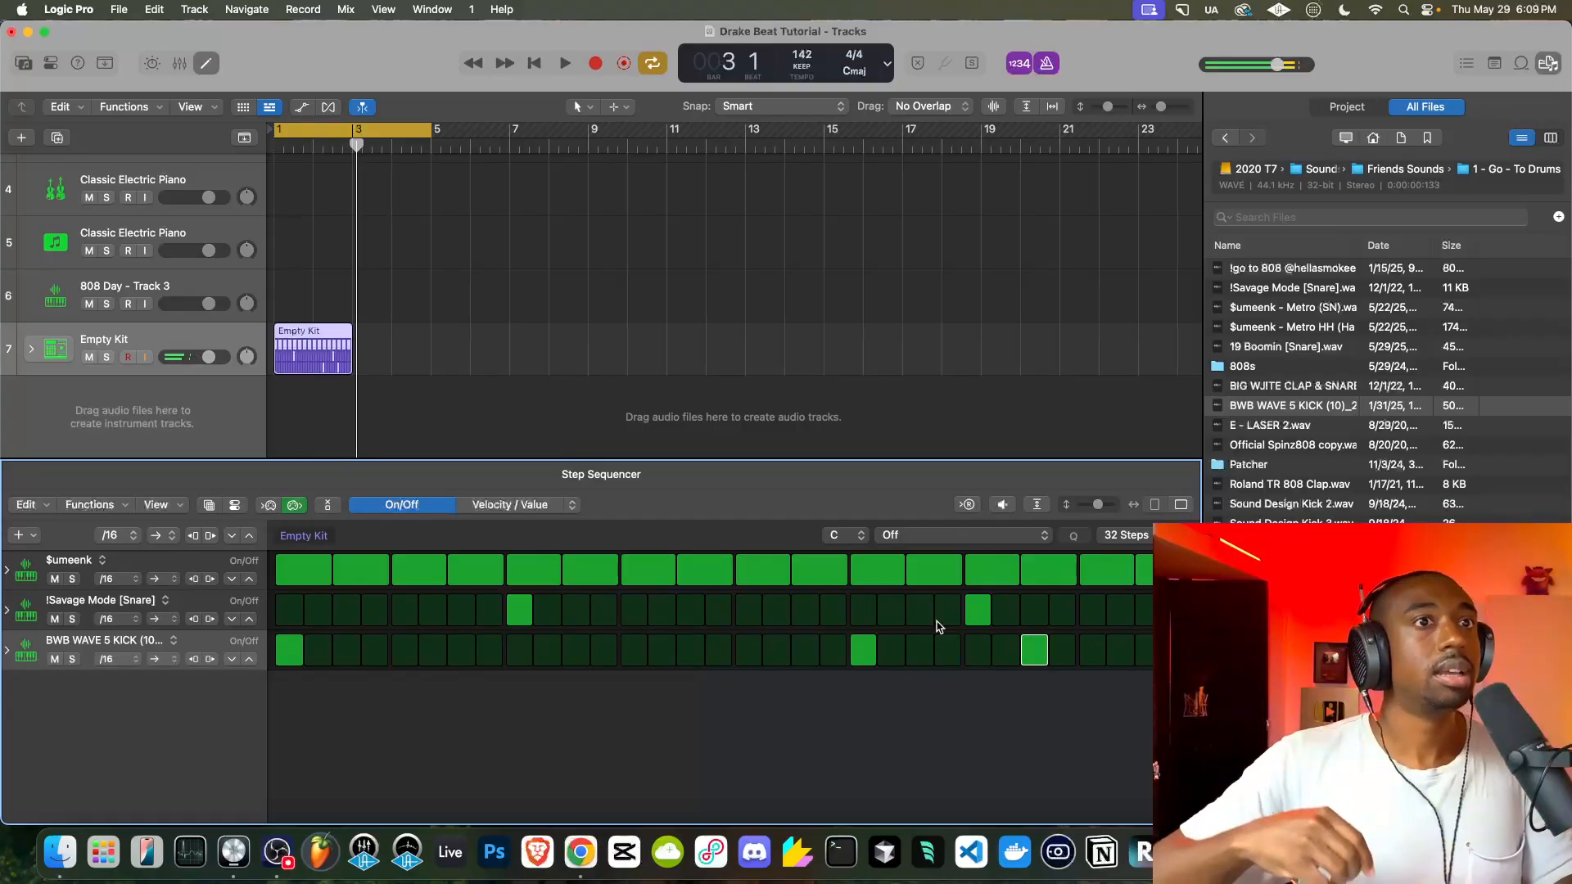
Play the full drum pattern from the start and turn off the metronome
{"action": "key", "text": "Return"}
{"action": "key", "text": "space"}
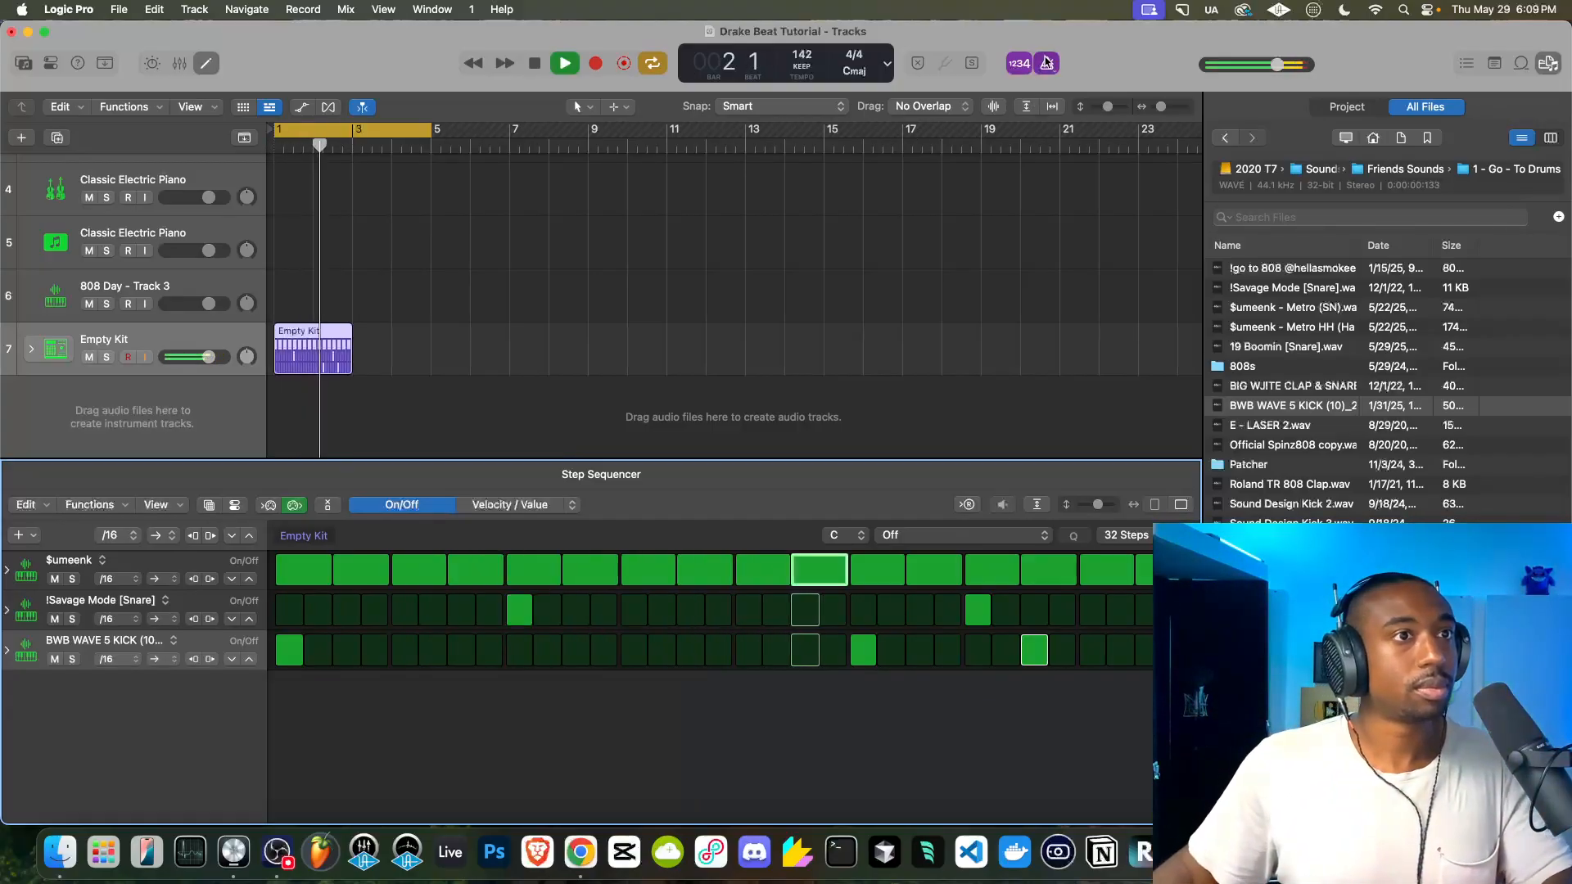
{"action": "key", "text": "space"}
Return the playhead to bar 1 and copy the two-bar Empty Kit region to bar 3
{"action": "left_click", "coordinate": [305, 339]}
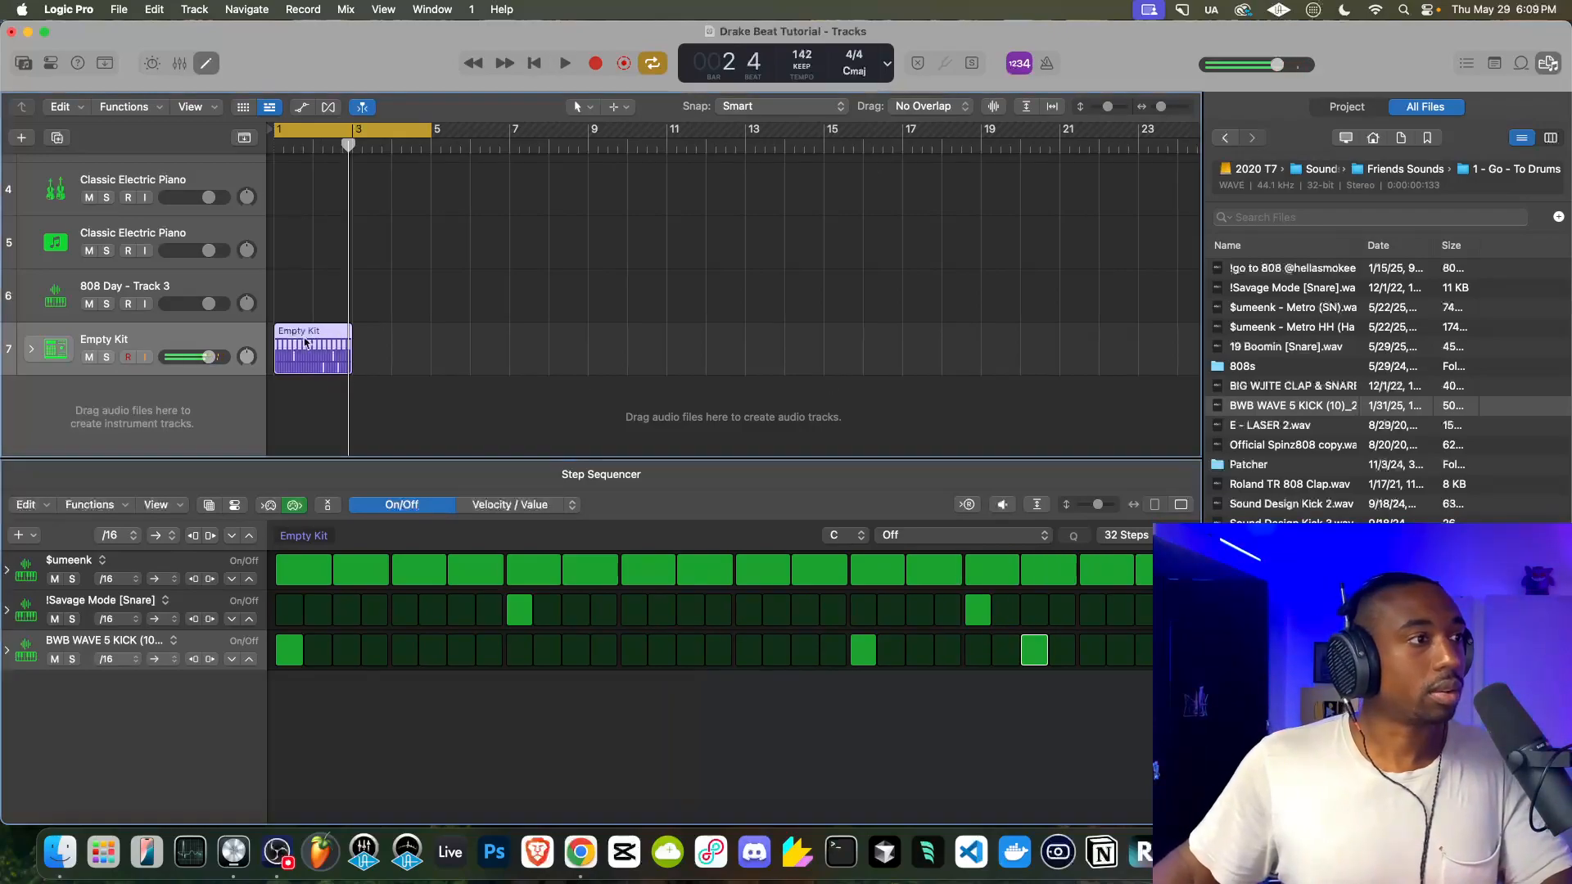
{"action": "left_click_drag", "start_coordinate": [348, 158], "coordinate": [245, 149]}
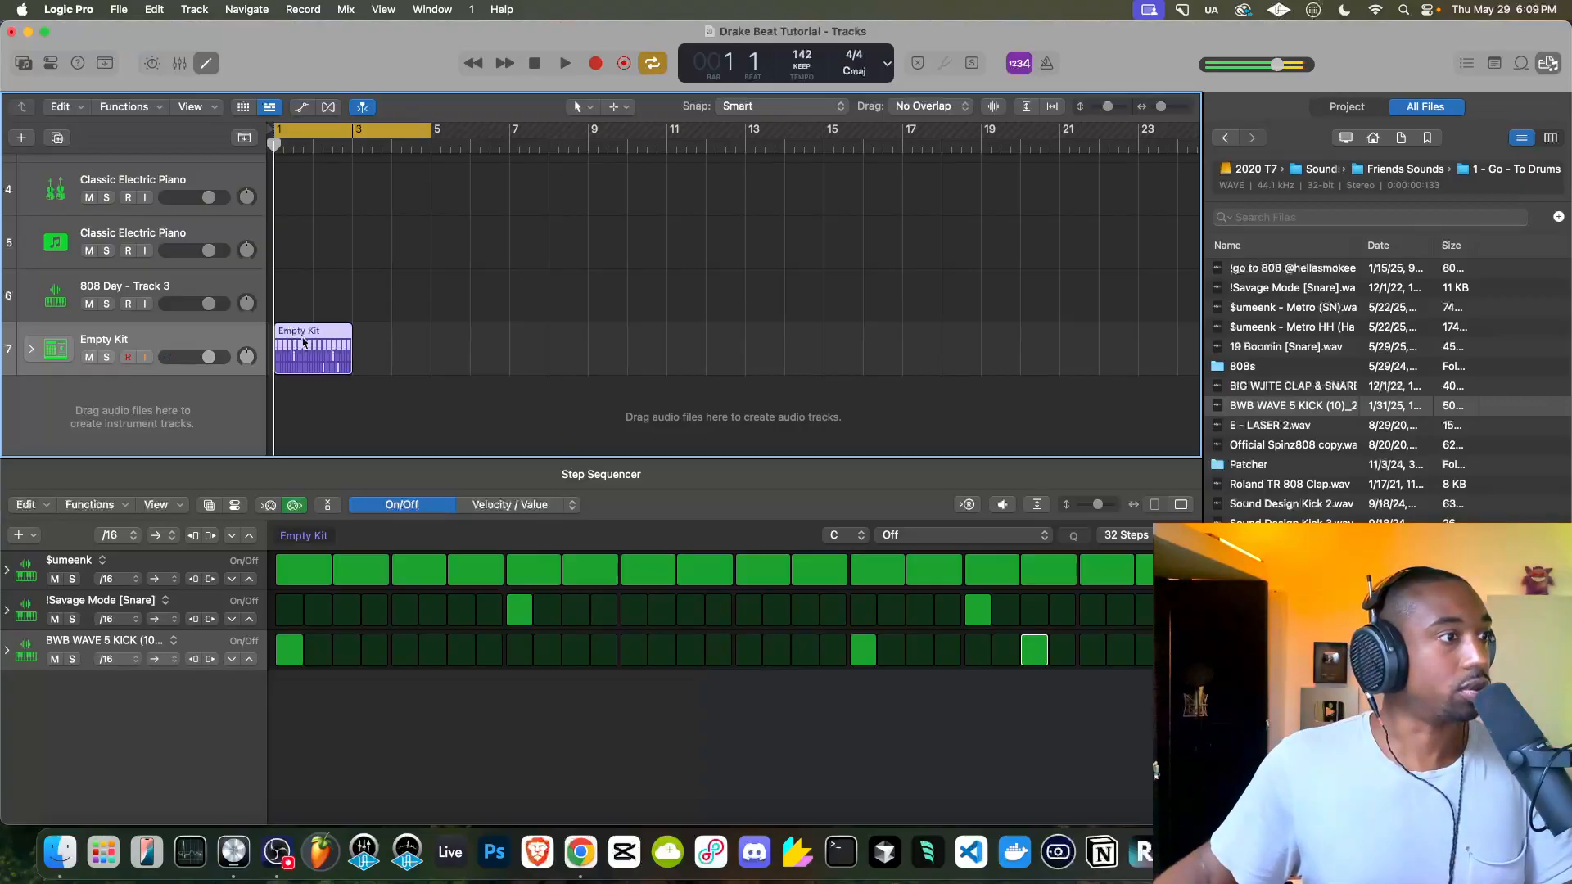
{"action": "scroll", "coordinate": [304, 343], "scroll_direction": "up", "scroll_amount": 2}
{"action": "scroll", "coordinate": [304, 343], "scroll_direction": "down", "scroll_amount": 8}
{"action": "scroll", "coordinate": [304, 343], "scroll_direction": "up", "scroll_amount": 6}
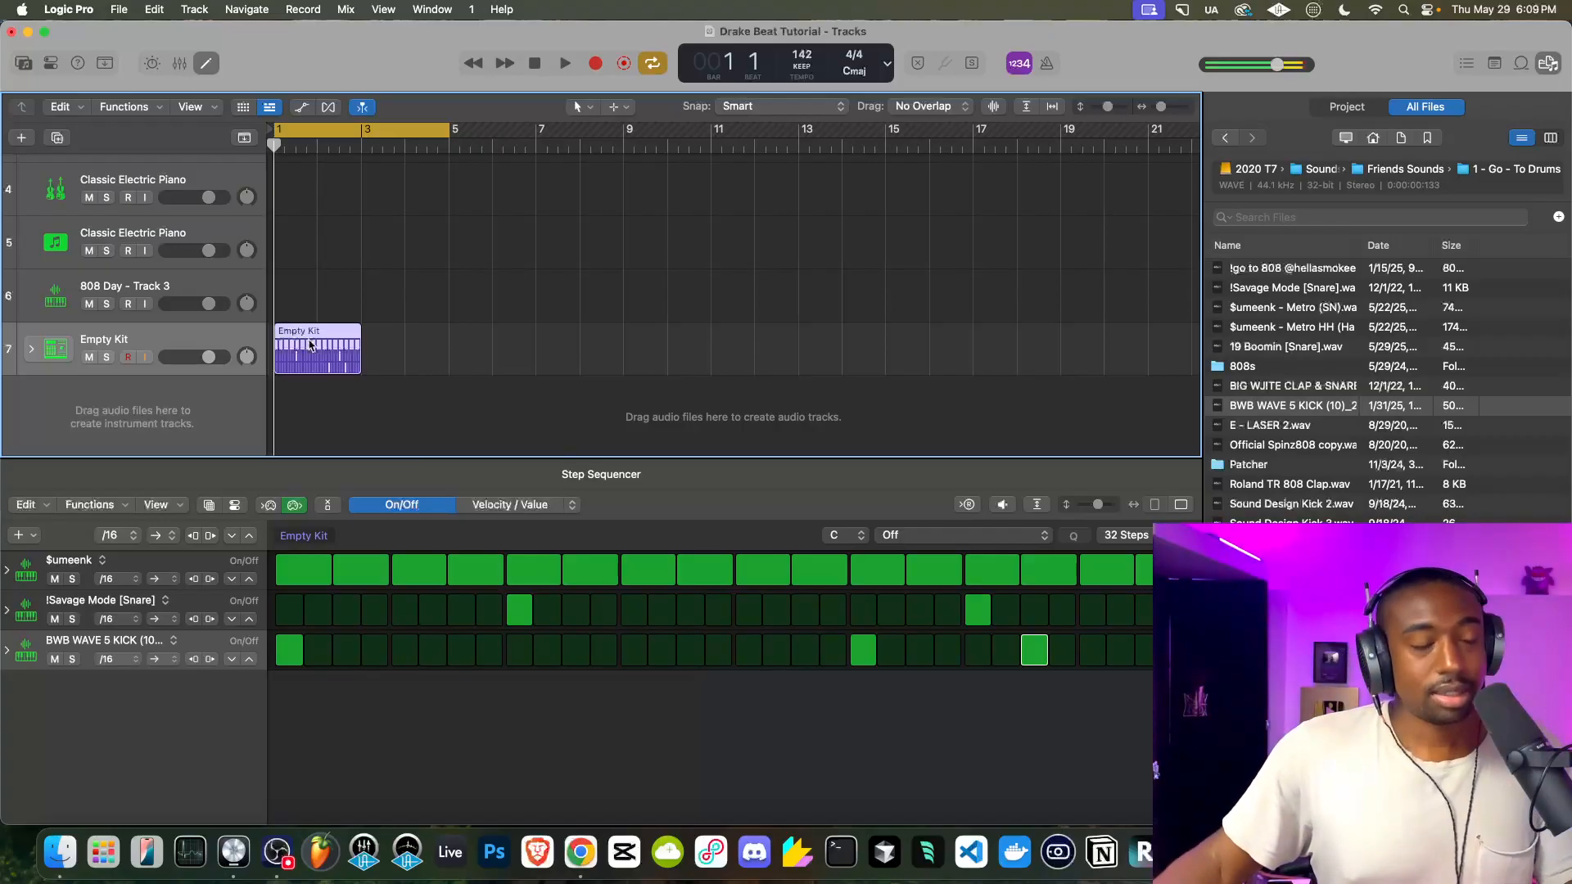
{"action": "left_click_drag", "start_coordinate": [310, 345], "coordinate": [383, 341]}
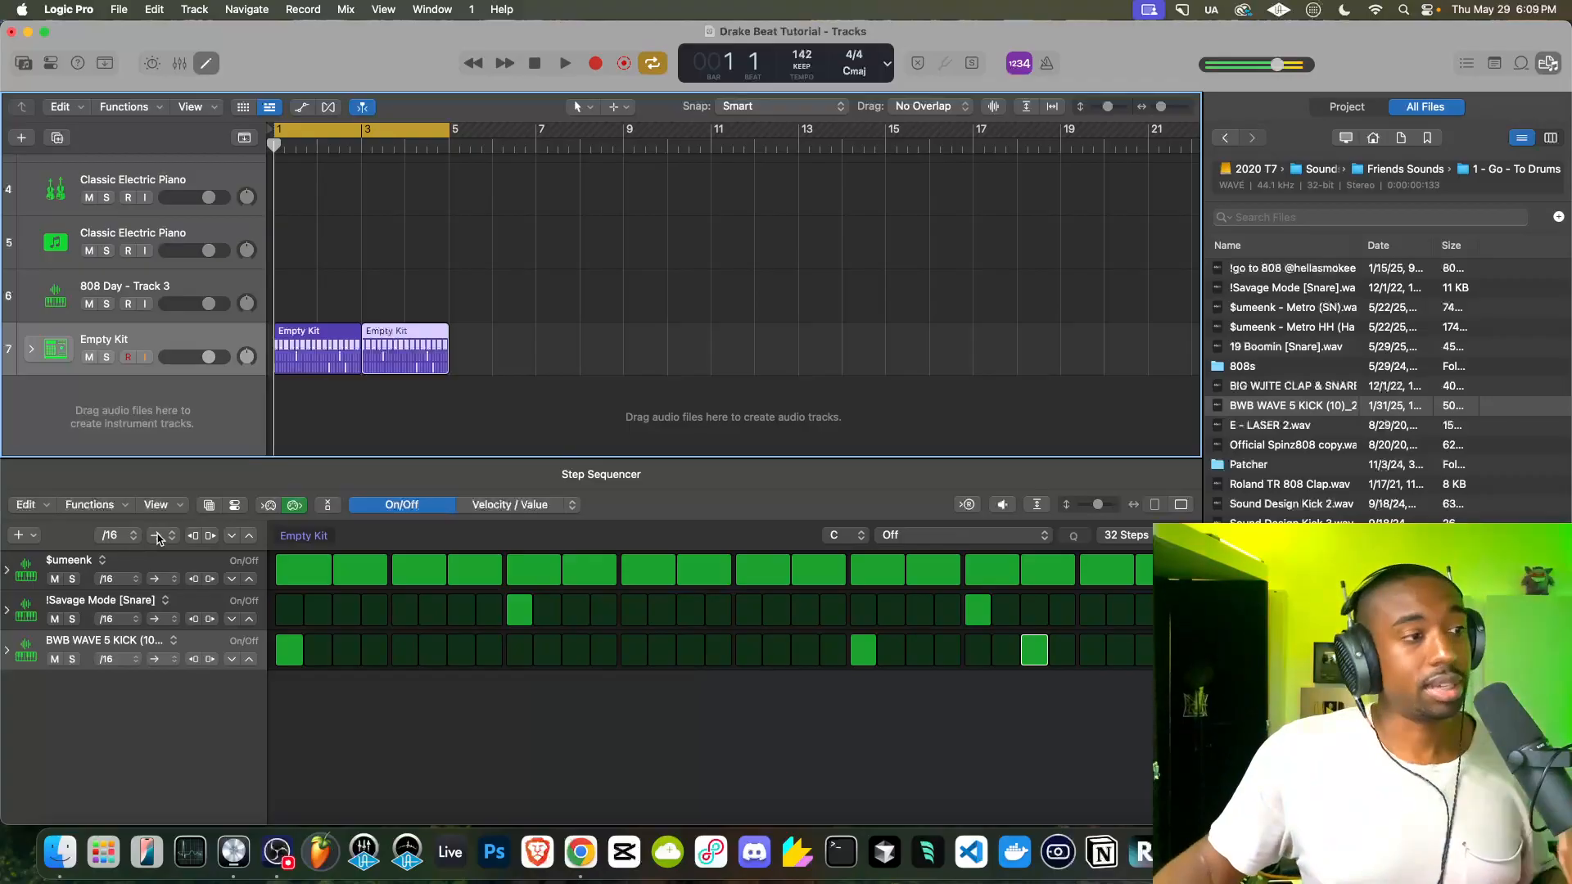
Expand the $umeenk row in the second region and set Repeat to 3 on its third and fourth hi-hat notes
{"action": "left_click", "coordinate": [7, 570]}
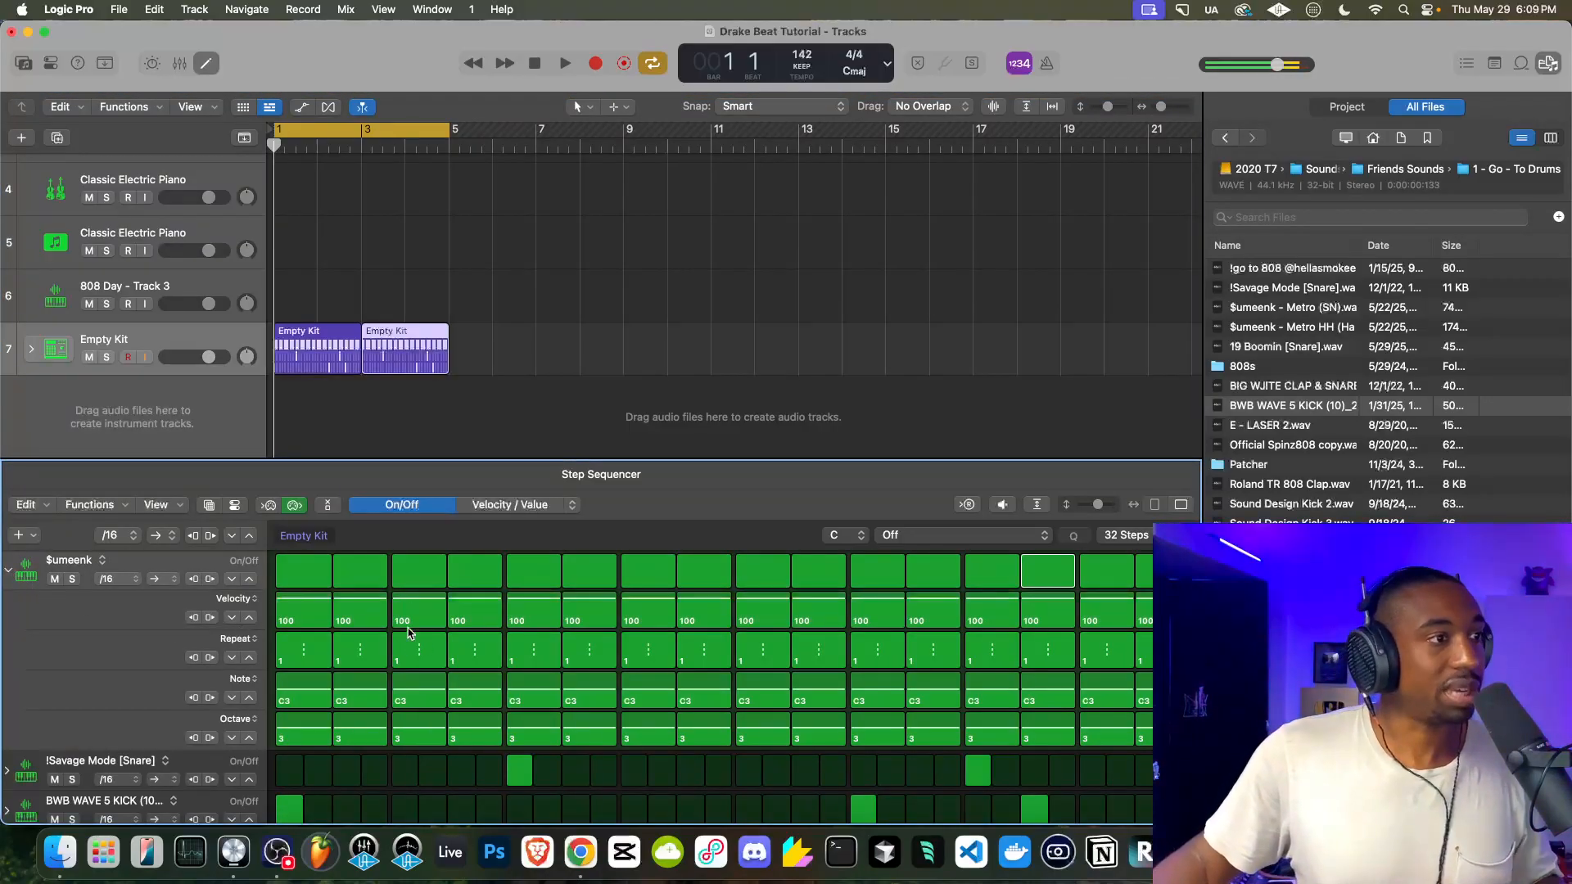
{"action": "key", "text": "space"}
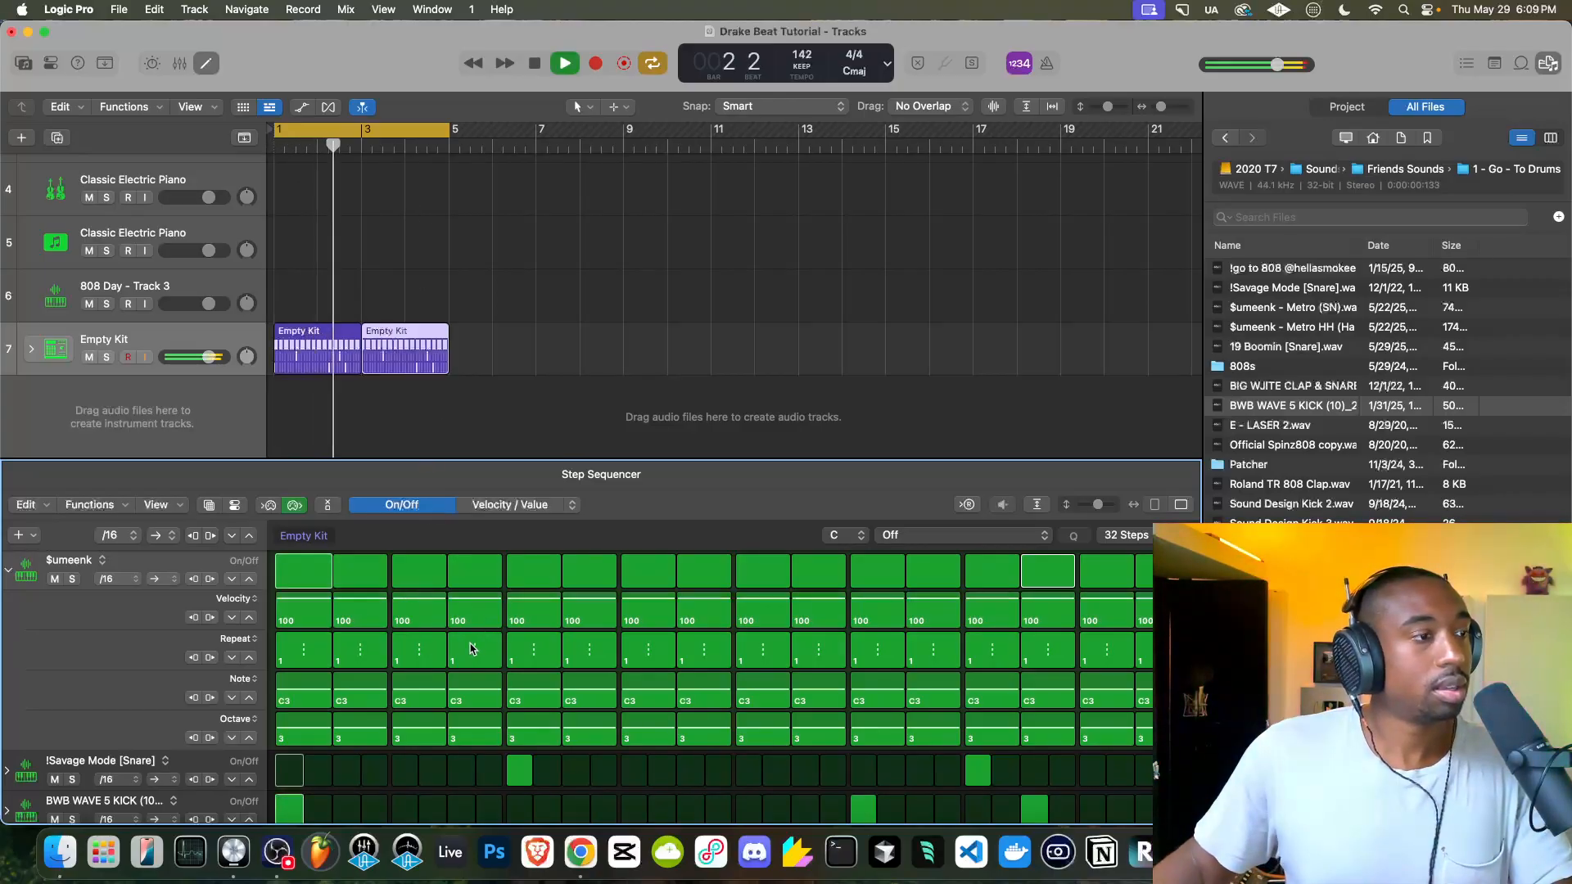
{"action": "left_click_drag", "start_coordinate": [426, 665], "coordinate": [463, 657]}
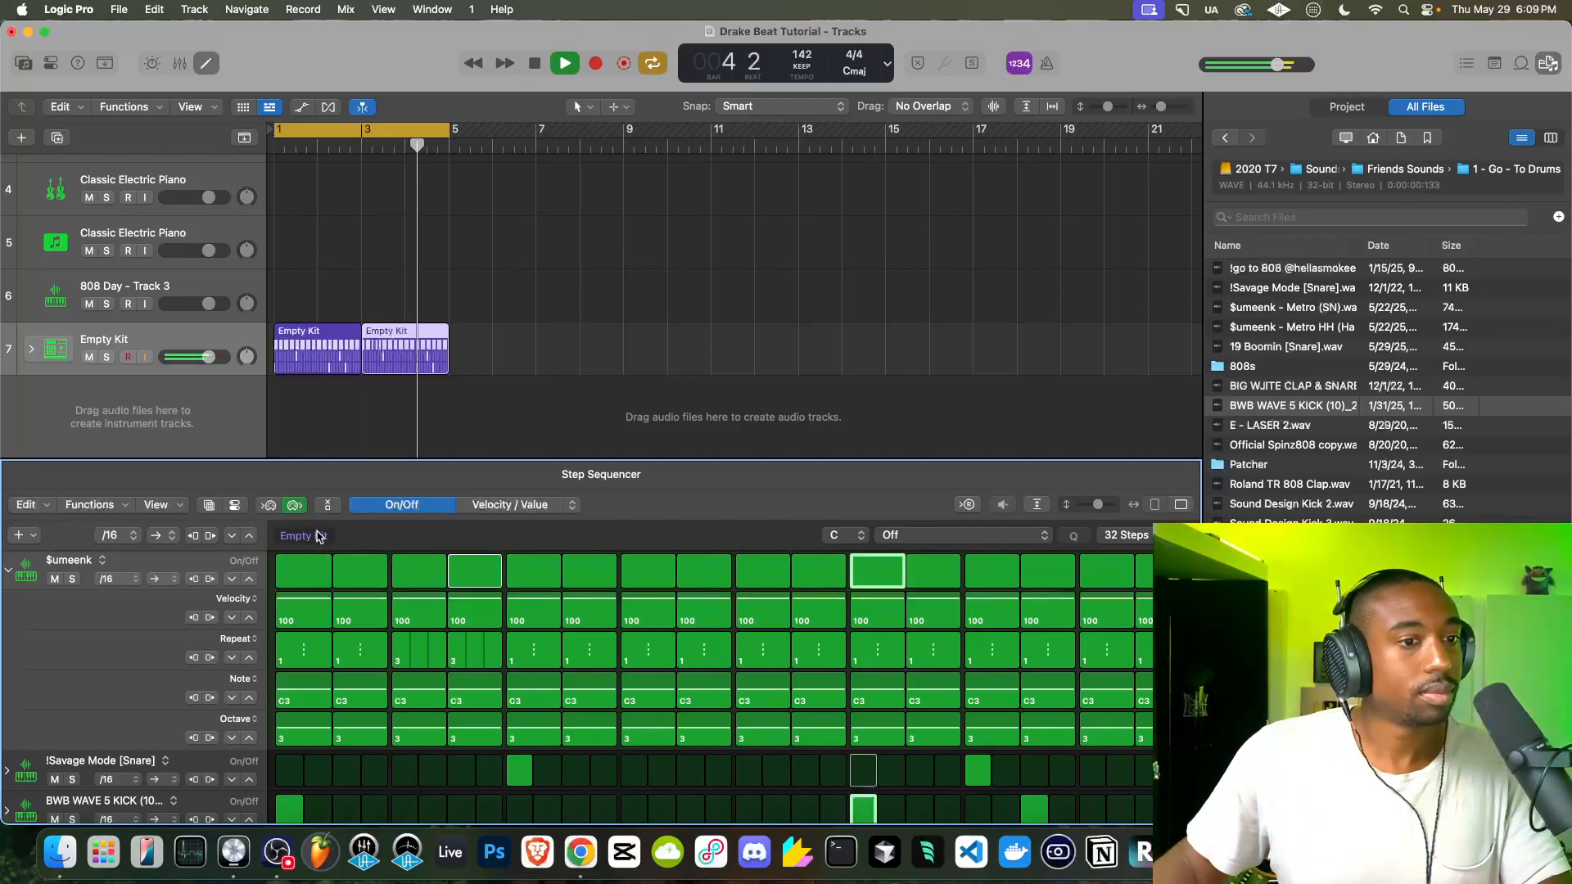
{"action": "key", "text": "space"}
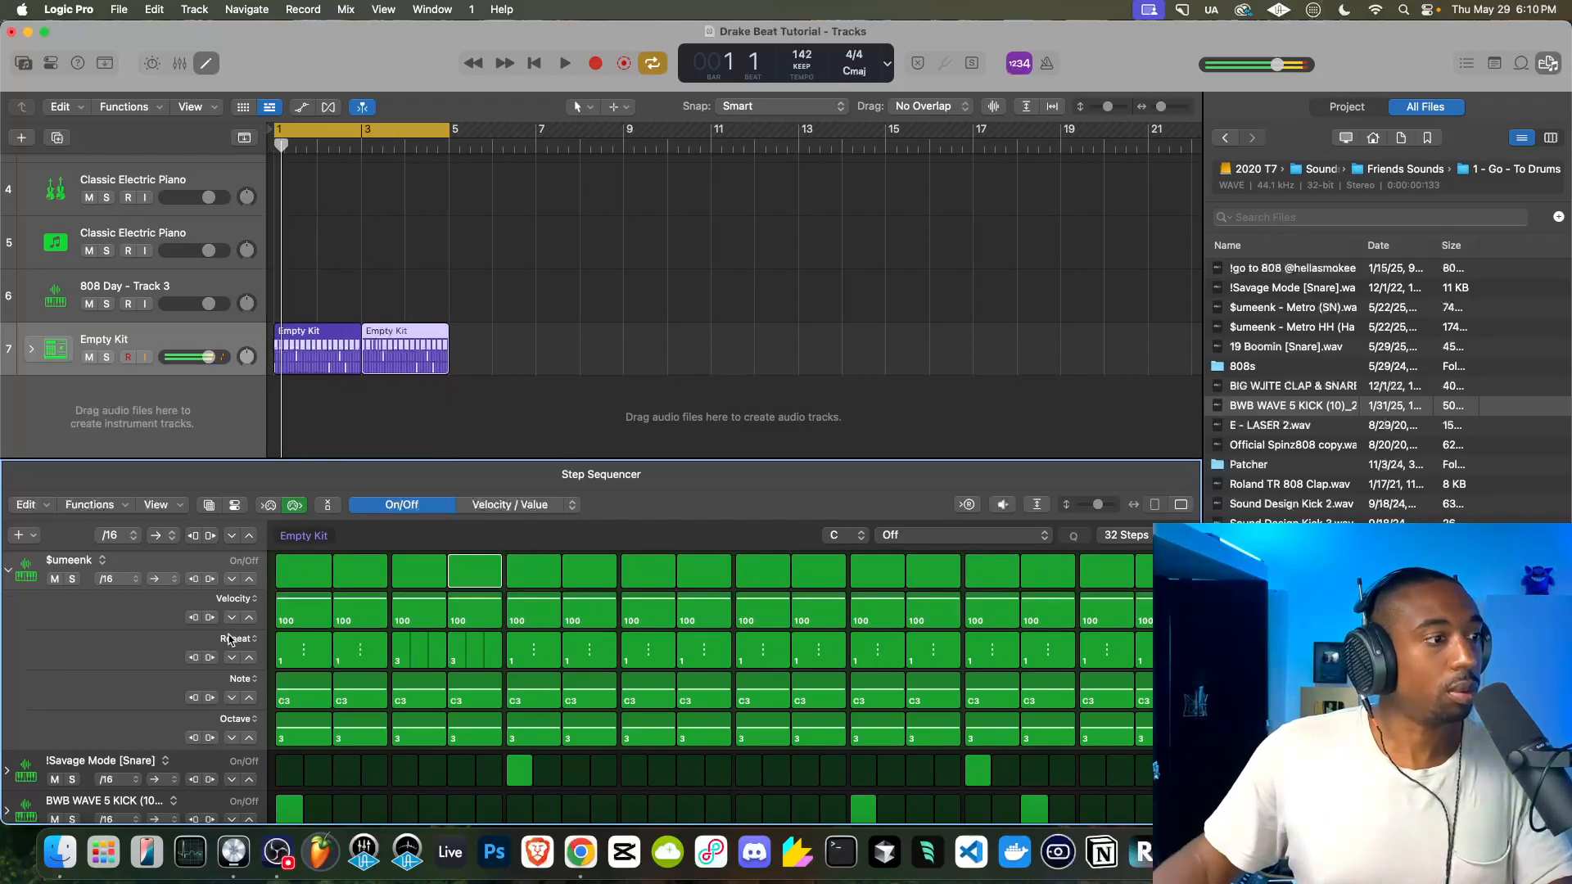
Switch the second region's $umeenk Note subrow to Offset, shift all its steps by about 11% and audition the timing
{"action": "left_click", "coordinate": [237, 679]}
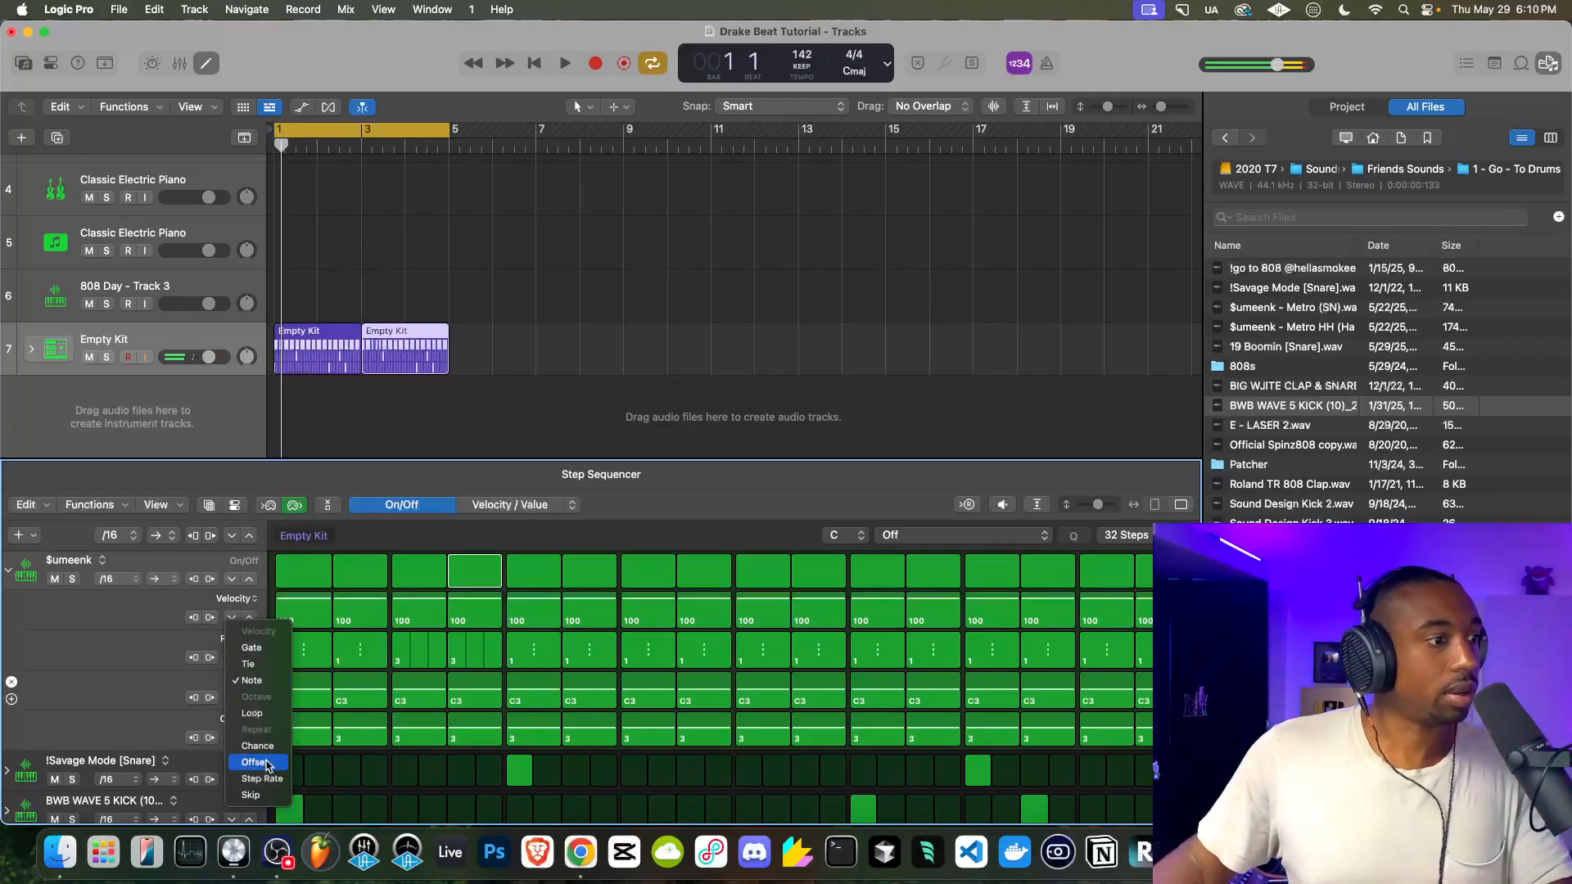
{"action": "left_click", "coordinate": [265, 765]}
{"action": "left_click", "coordinate": [248, 699]}
{"action": "left_click", "coordinate": [249, 698]}
{"action": "left_click", "coordinate": [249, 698]}
{"action": "left_click", "coordinate": [249, 698]}
{"action": "left_click", "coordinate": [249, 698]}
{"action": "left_click", "coordinate": [249, 698]}
{"action": "left_click", "coordinate": [248, 698]}
{"action": "left_click", "coordinate": [236, 698]}
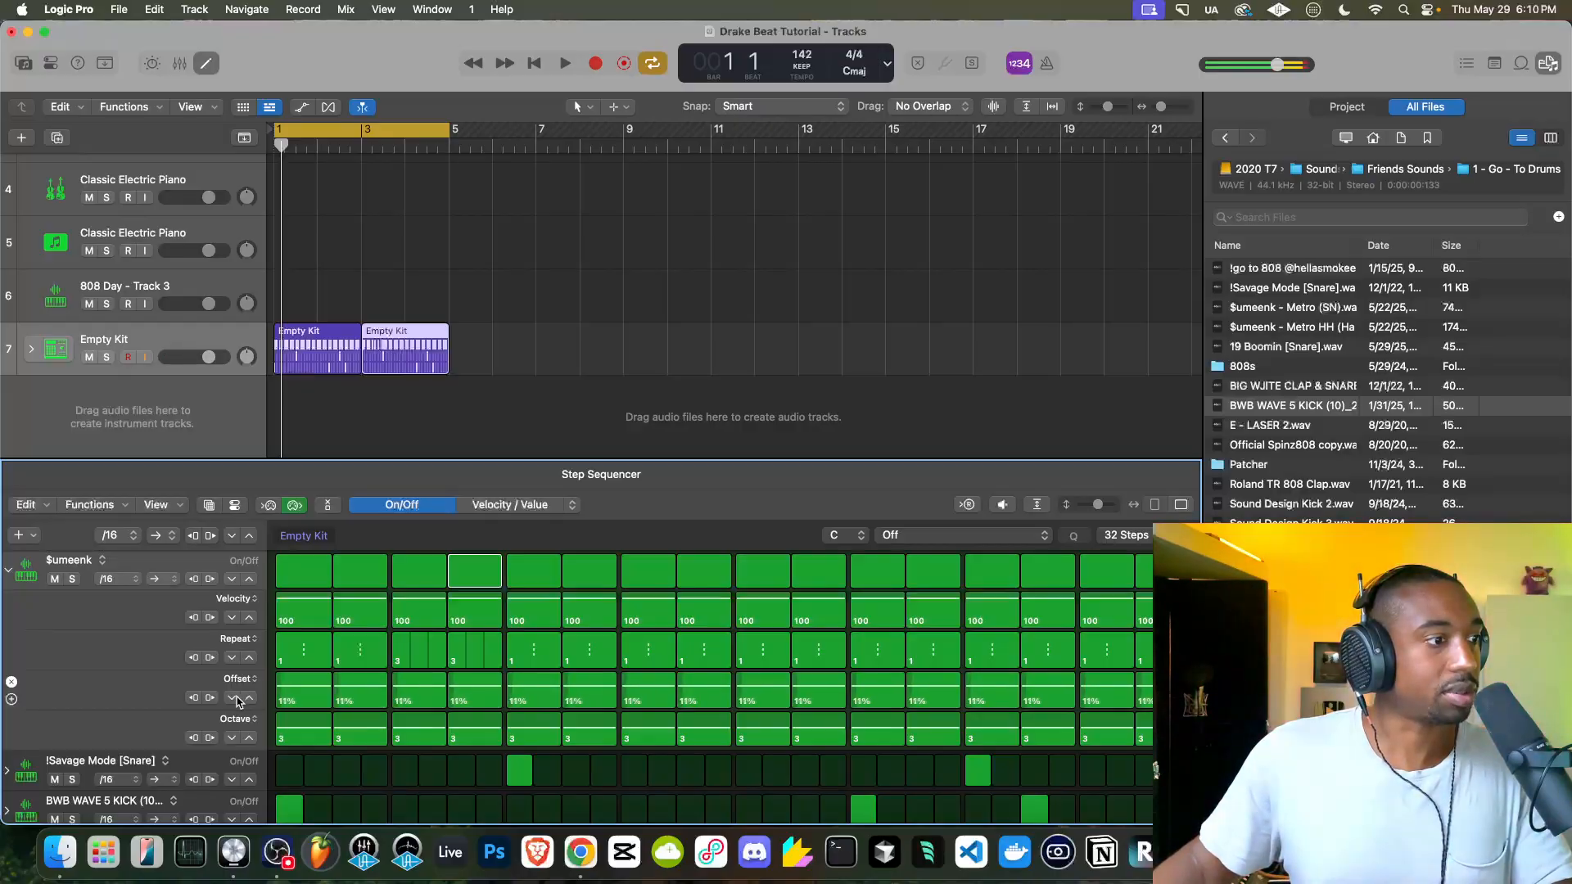
{"action": "left_click", "coordinate": [236, 699]}
{"action": "key", "text": "space"}
{"action": "key", "text": "space"}
Expand the first region's $umeenk row, switch its Note subrow to Offset and shift all steps to 7%, auditioning the timing
{"action": "left_click", "coordinate": [305, 347]}
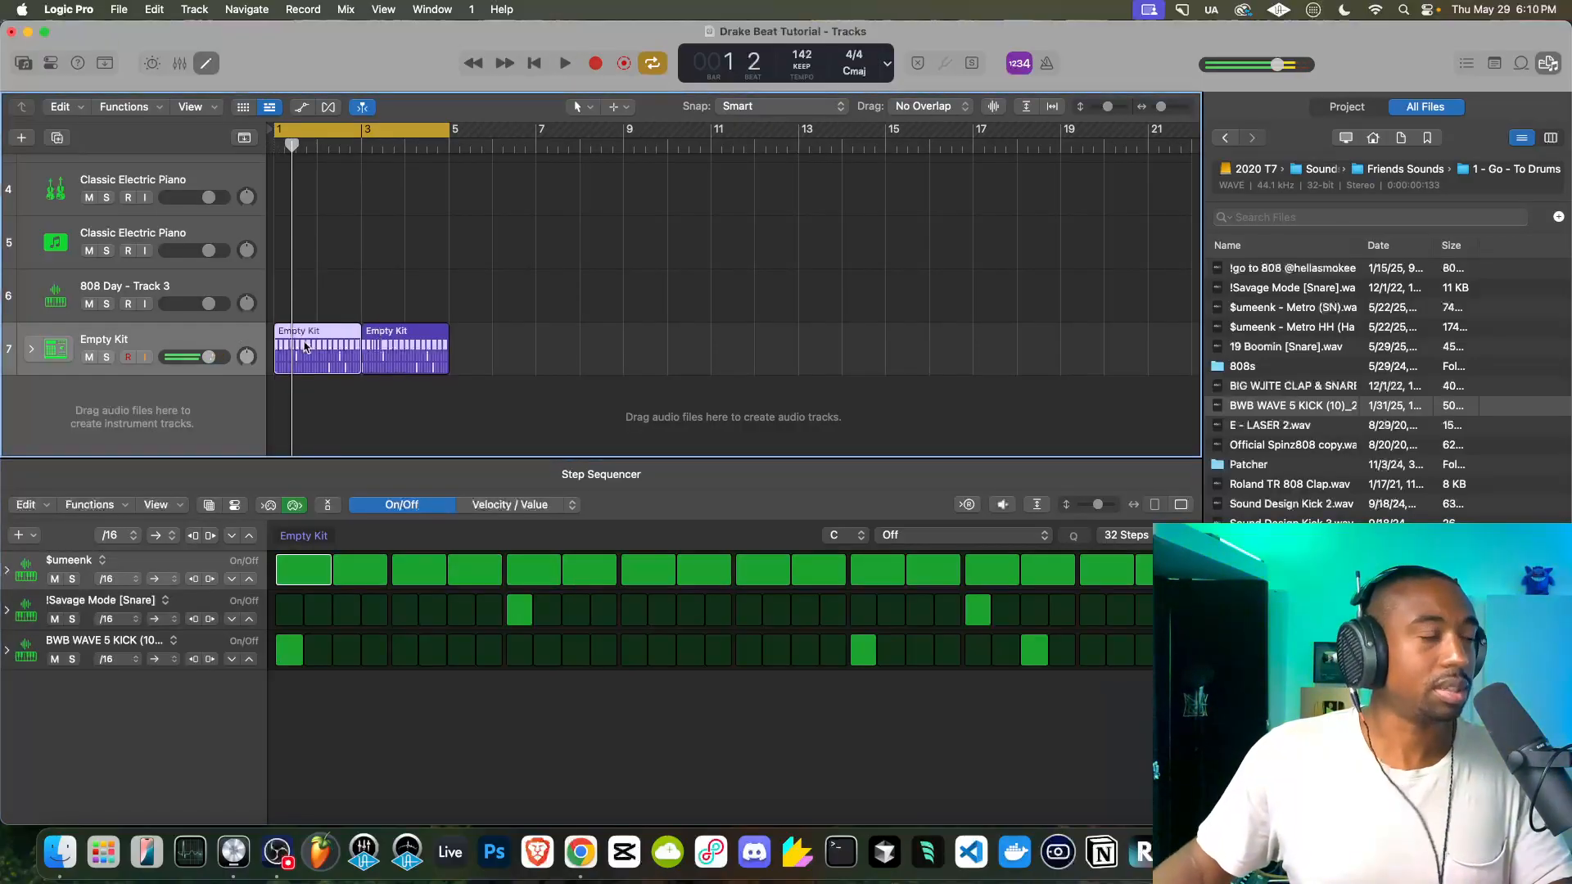
{"action": "left_click", "coordinate": [9, 569]}
{"action": "left_click", "coordinate": [241, 682]}
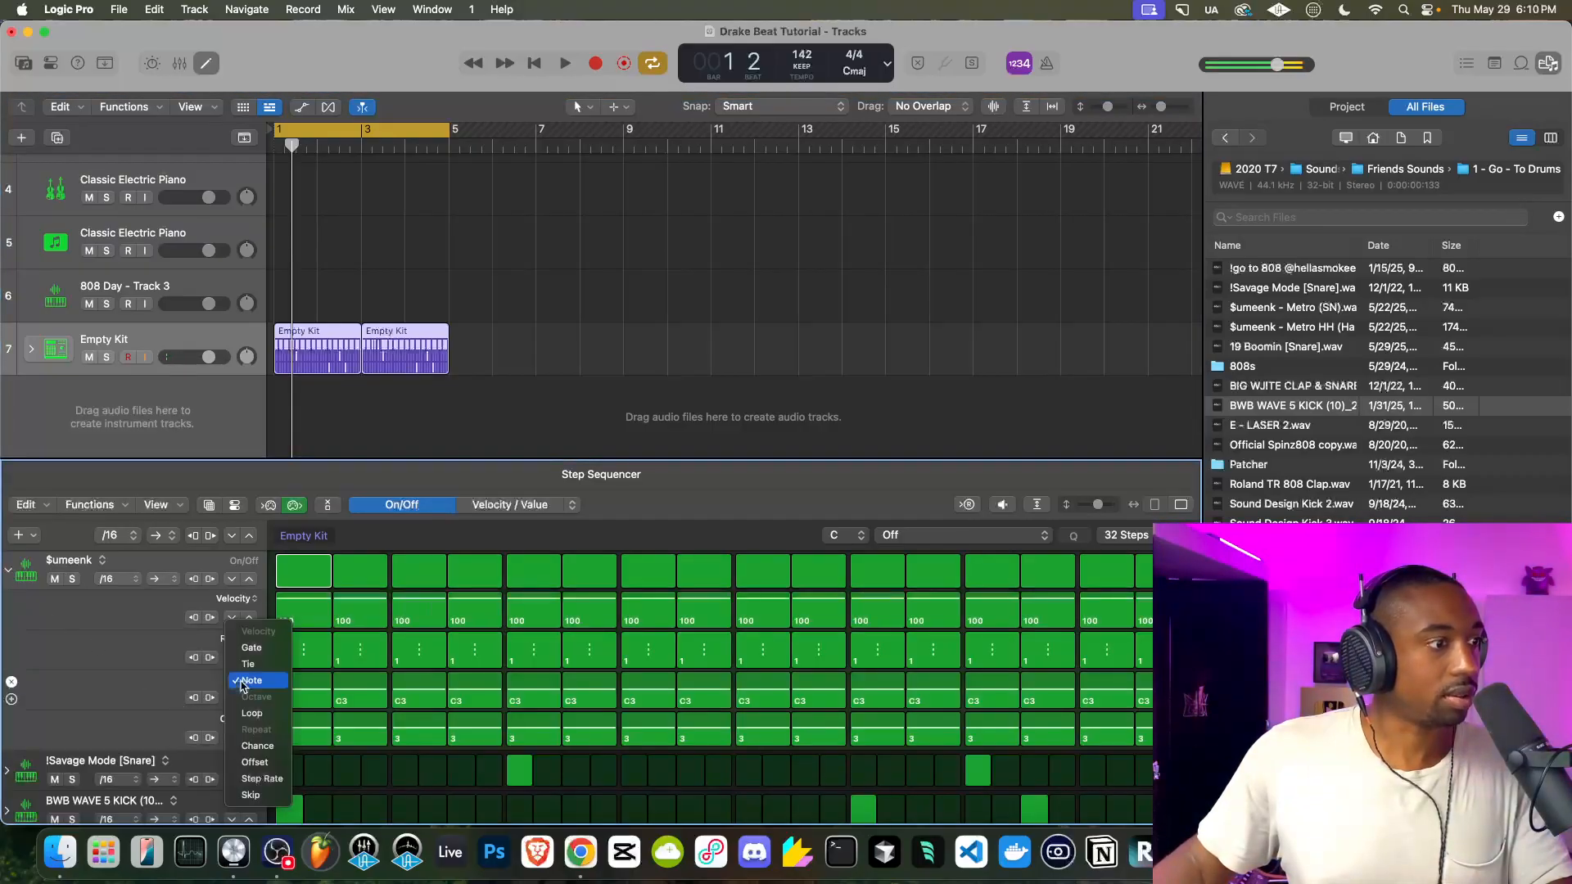
{"action": "left_click", "coordinate": [255, 761]}
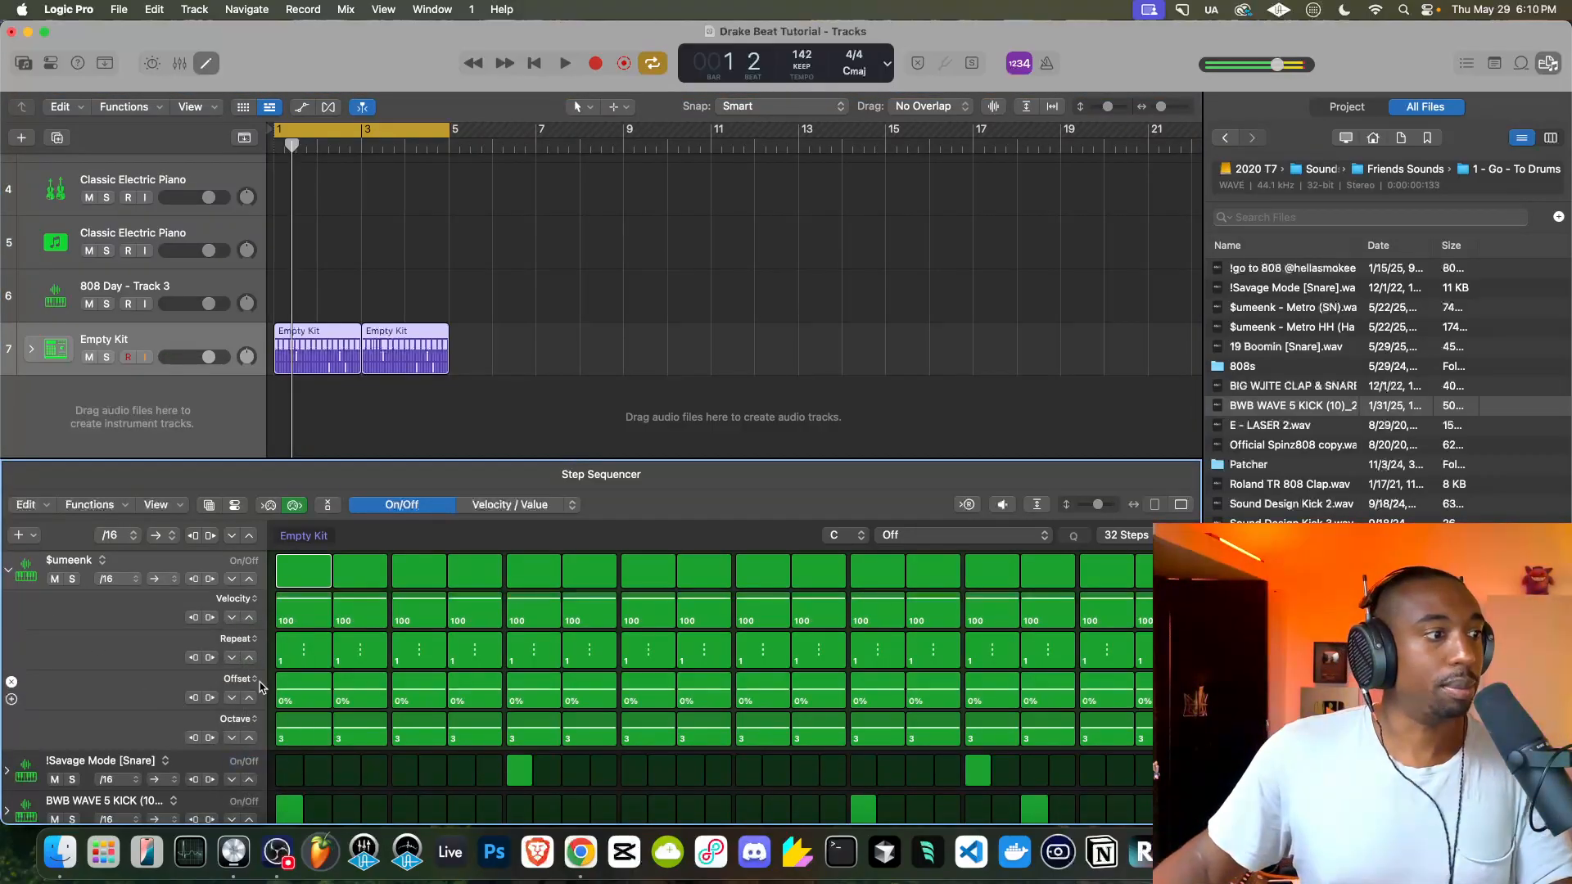
{"action": "left_click", "coordinate": [247, 699]}
{"action": "left_click", "coordinate": [247, 699]}
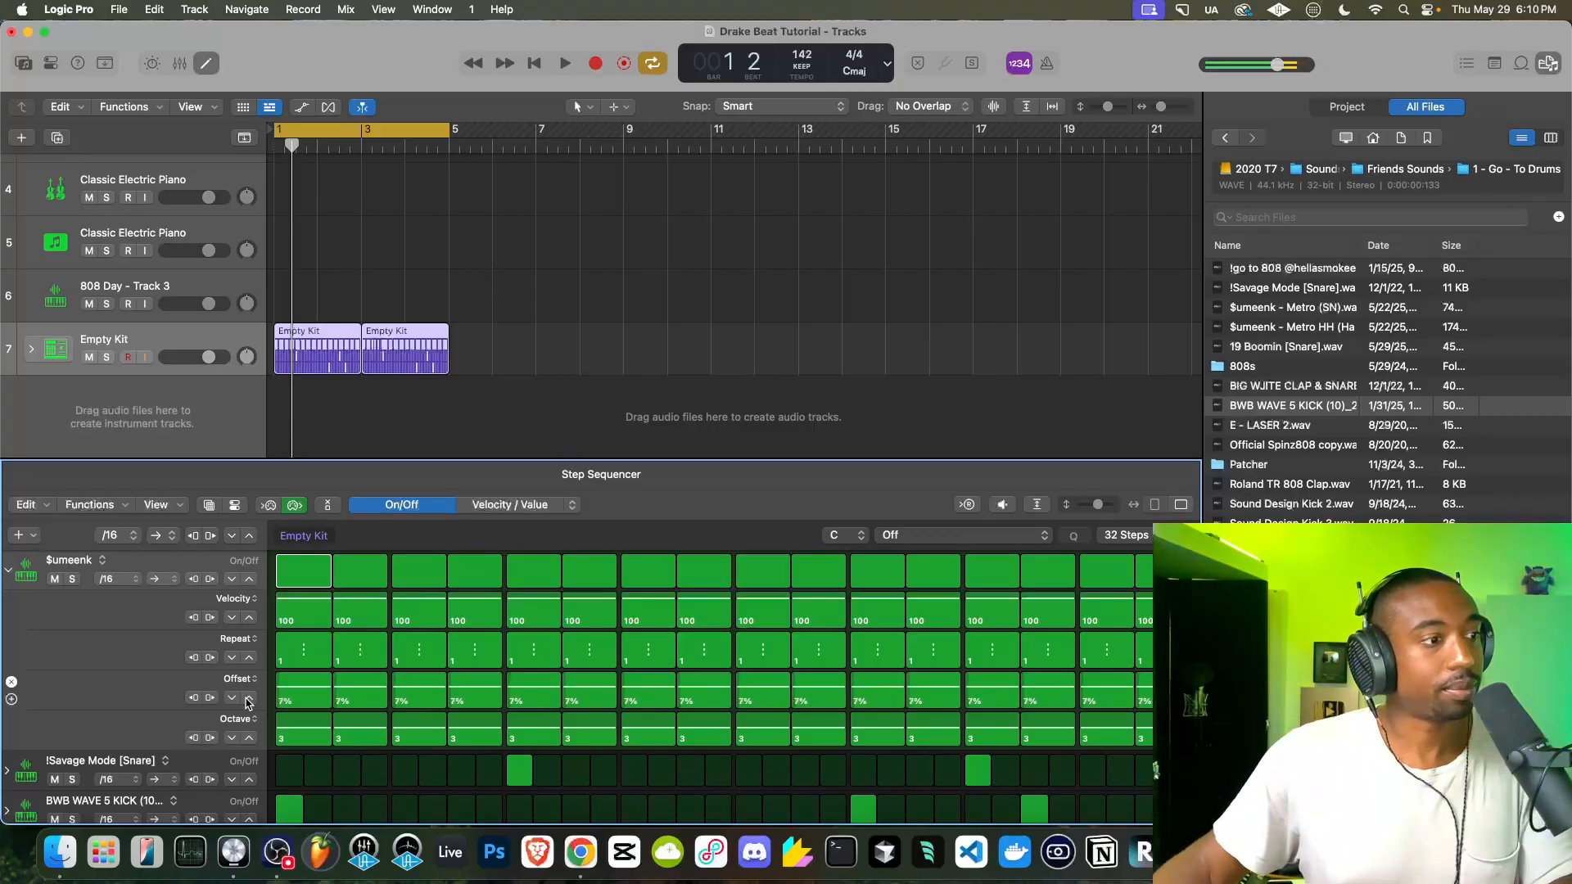
{"action": "key", "text": "space"}
{"action": "key", "text": "space"}
Lower the Offset of all $umeenk steps in the first region to 2%, auditioning the timing between adjustments
{"action": "left_click", "coordinate": [233, 701]}
{"action": "left_click", "coordinate": [233, 701]}
{"action": "left_click", "coordinate": [234, 701]}
{"action": "left_click", "coordinate": [233, 700]}
{"action": "left_click", "coordinate": [233, 701]}
{"action": "left_click", "coordinate": [250, 700]}
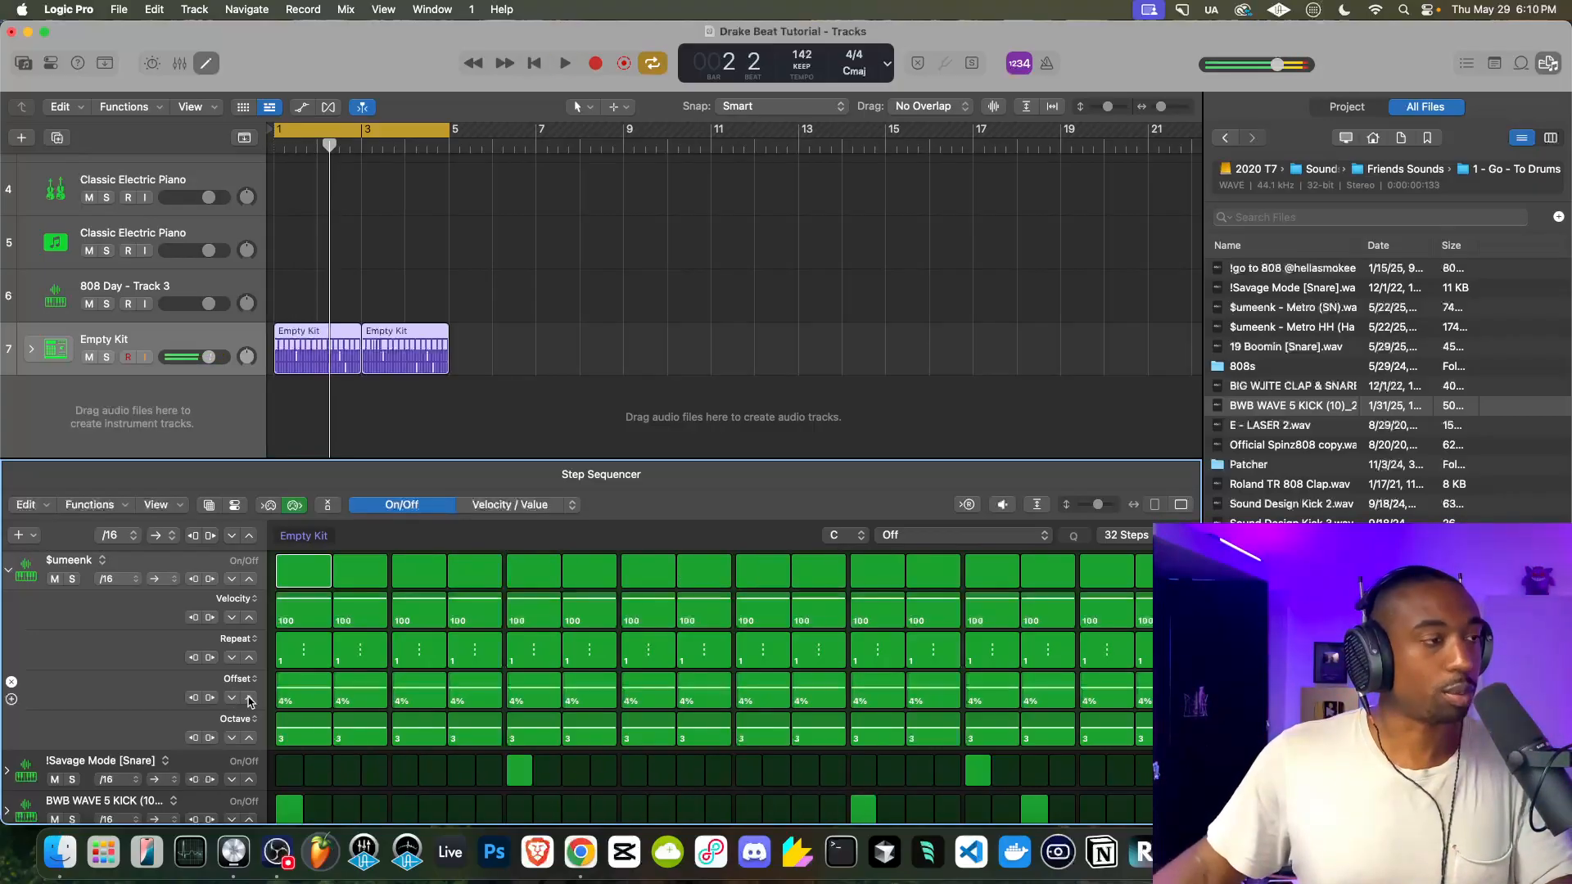
{"action": "key", "text": "space"}
{"action": "key", "text": "space"}
{"action": "left_click", "coordinate": [234, 700]}
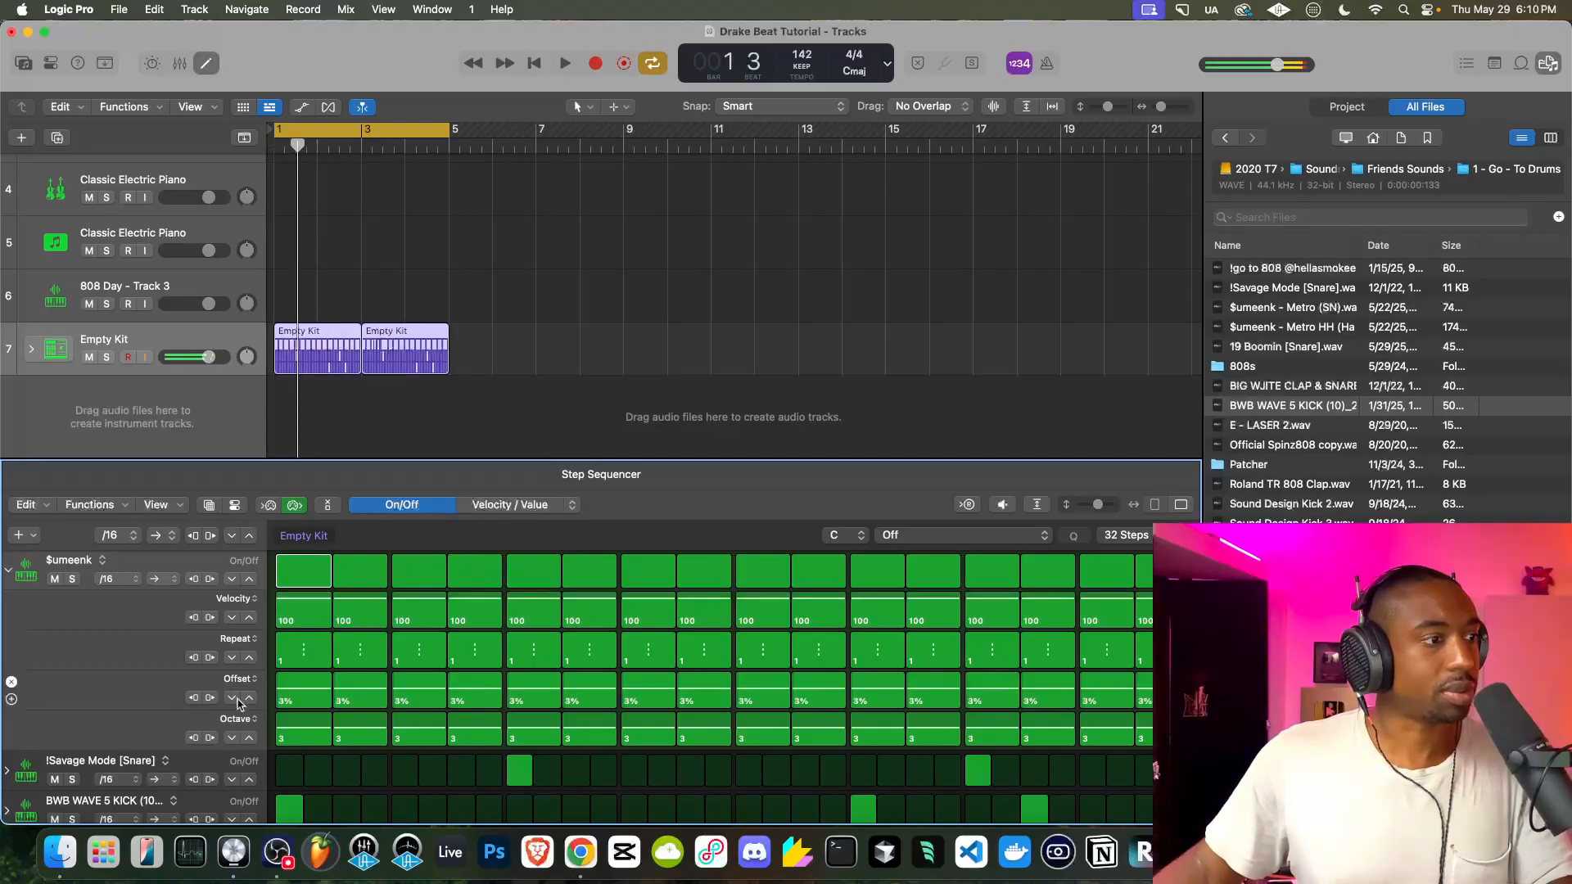
{"action": "key", "text": "space"}
Set the Offset of all $umeenk steps in the second region to 2% and collapse the row
{"action": "left_click", "coordinate": [466, 351]}
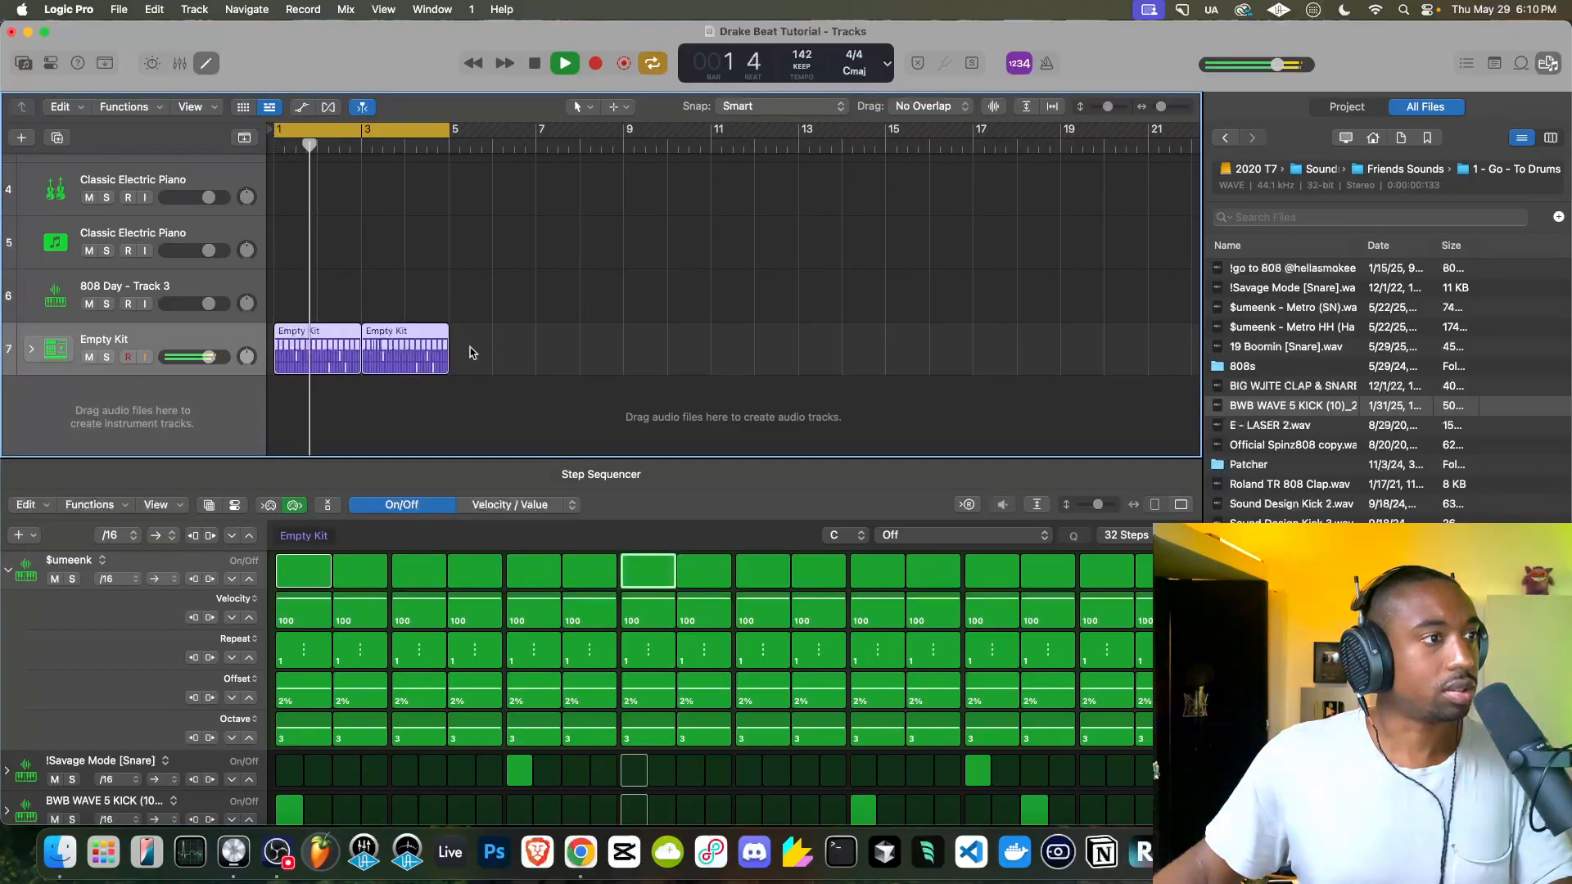
{"action": "left_click", "coordinate": [408, 346]}
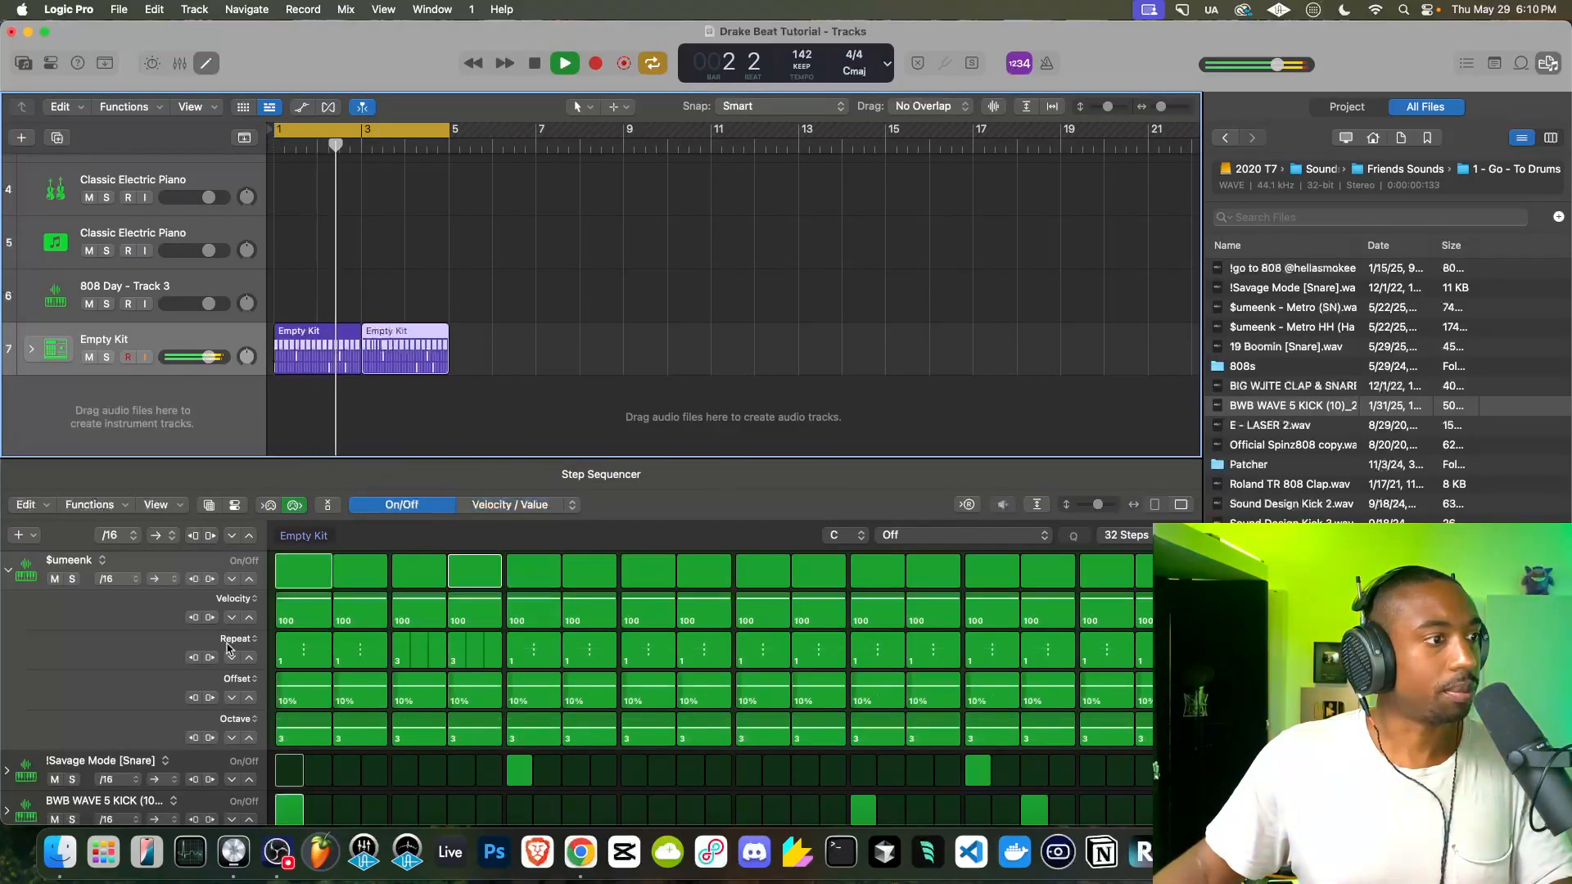
{"action": "left_click", "coordinate": [230, 698]}
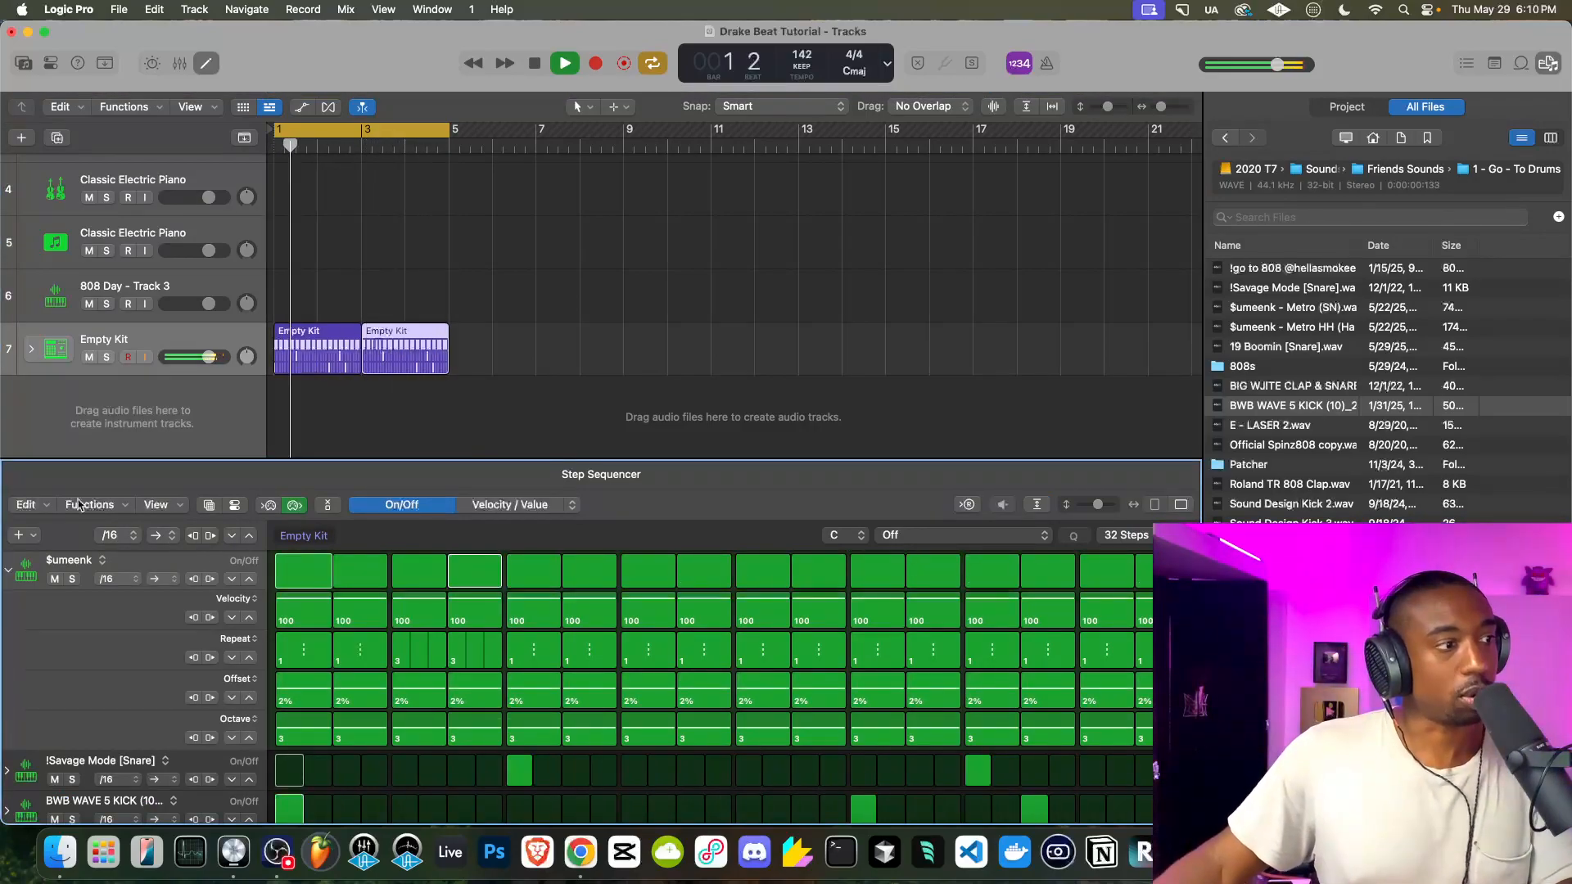
{"action": "left_click", "coordinate": [7, 569]}
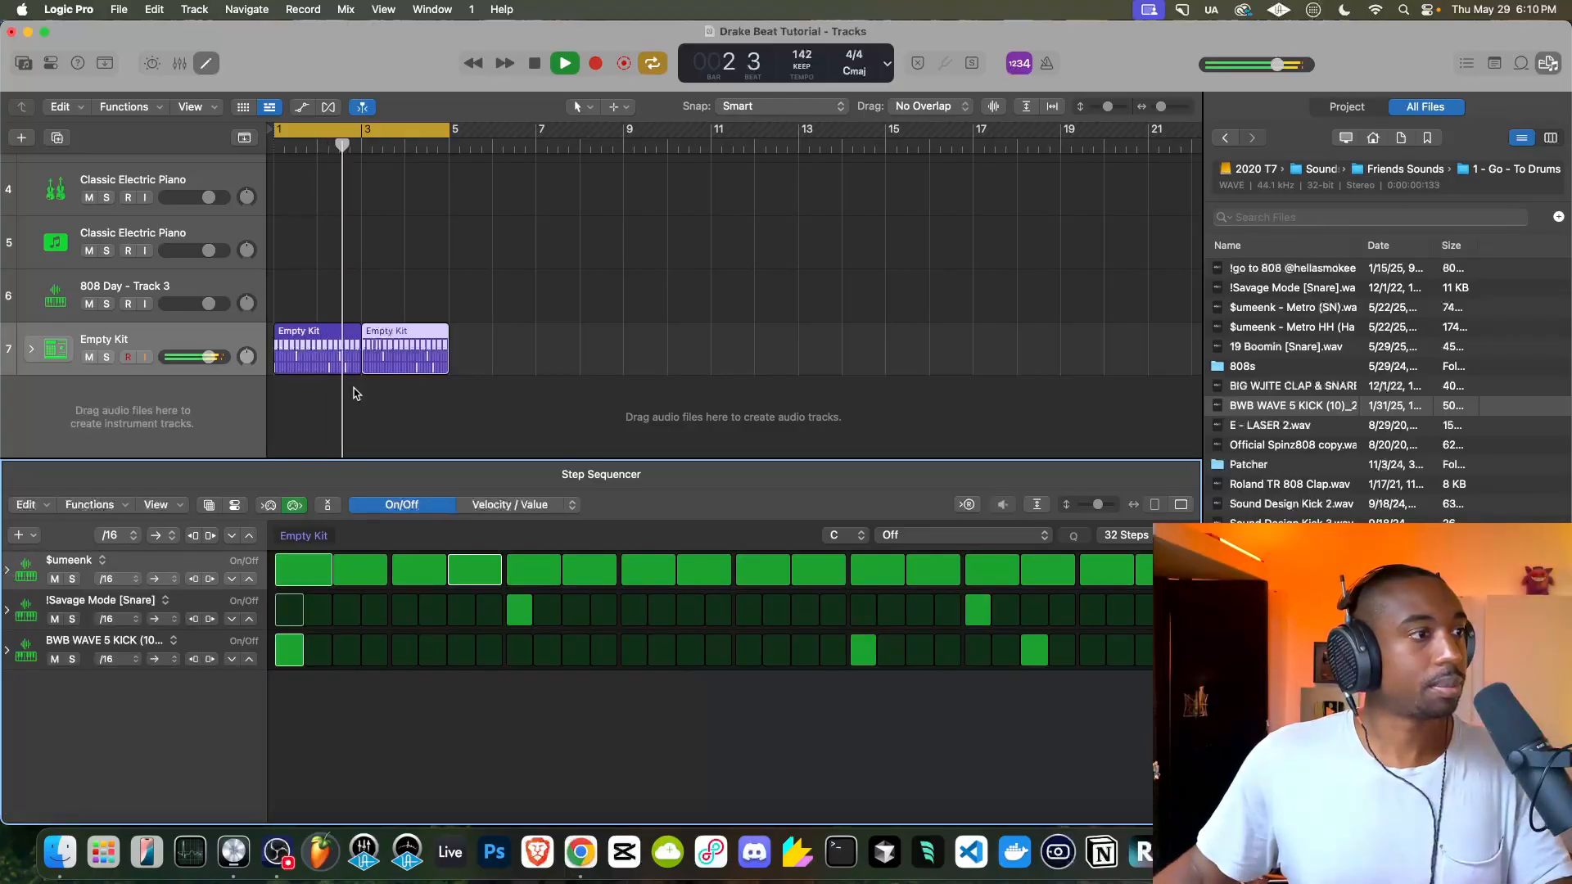
Stop playback, collapse the first region's $umeenk row and switch its pattern to Velocity / Value editing
{"action": "left_click", "coordinate": [312, 354]}
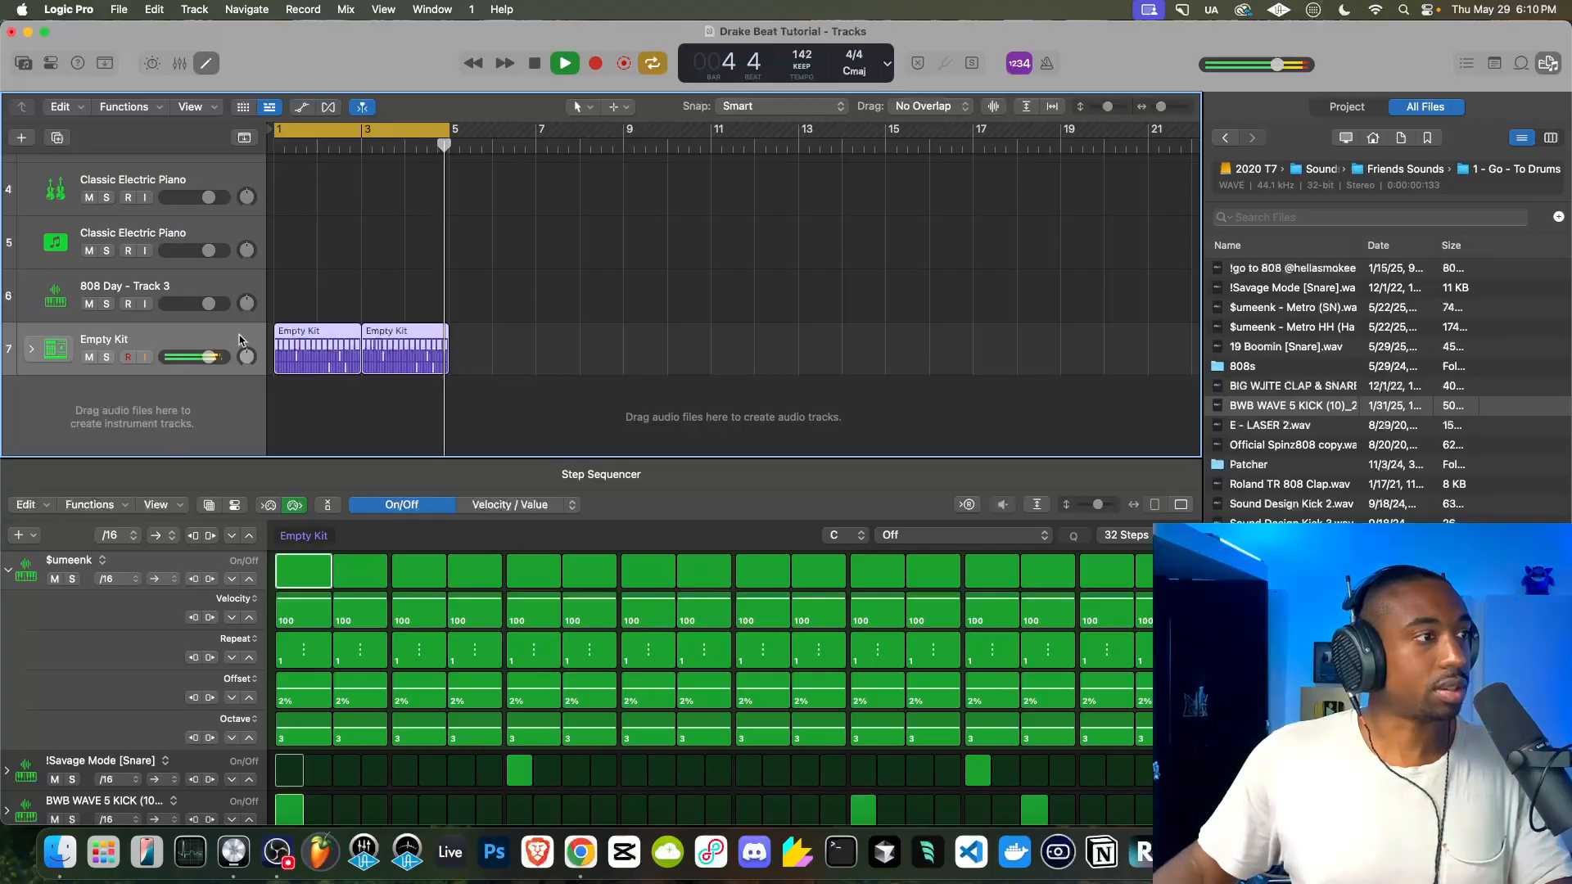
{"action": "key", "text": "space"}
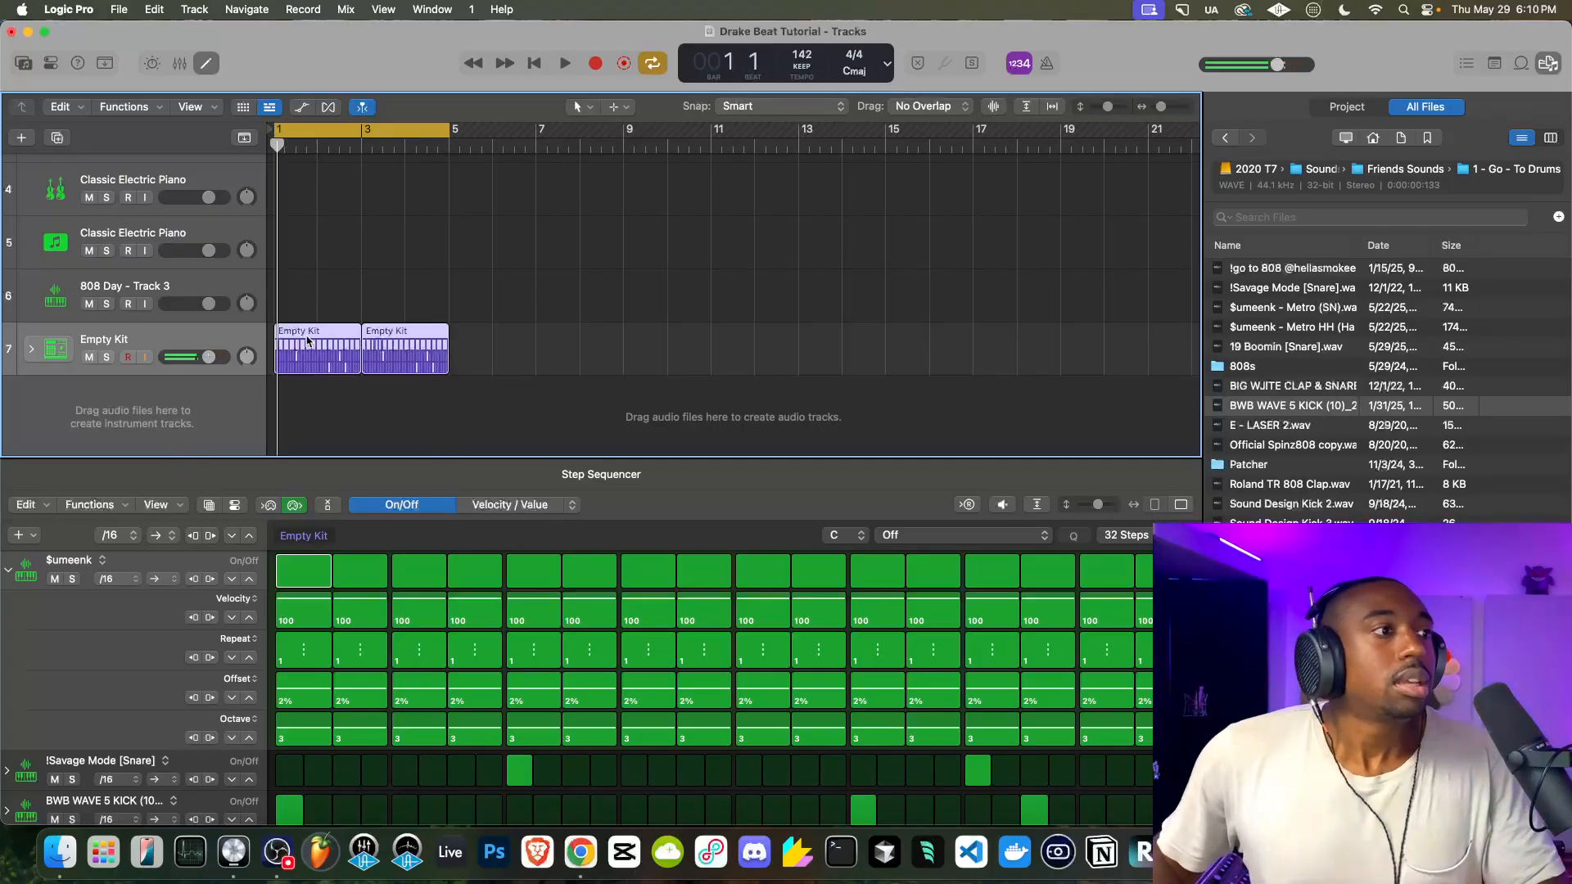
{"action": "left_click", "coordinate": [308, 342]}
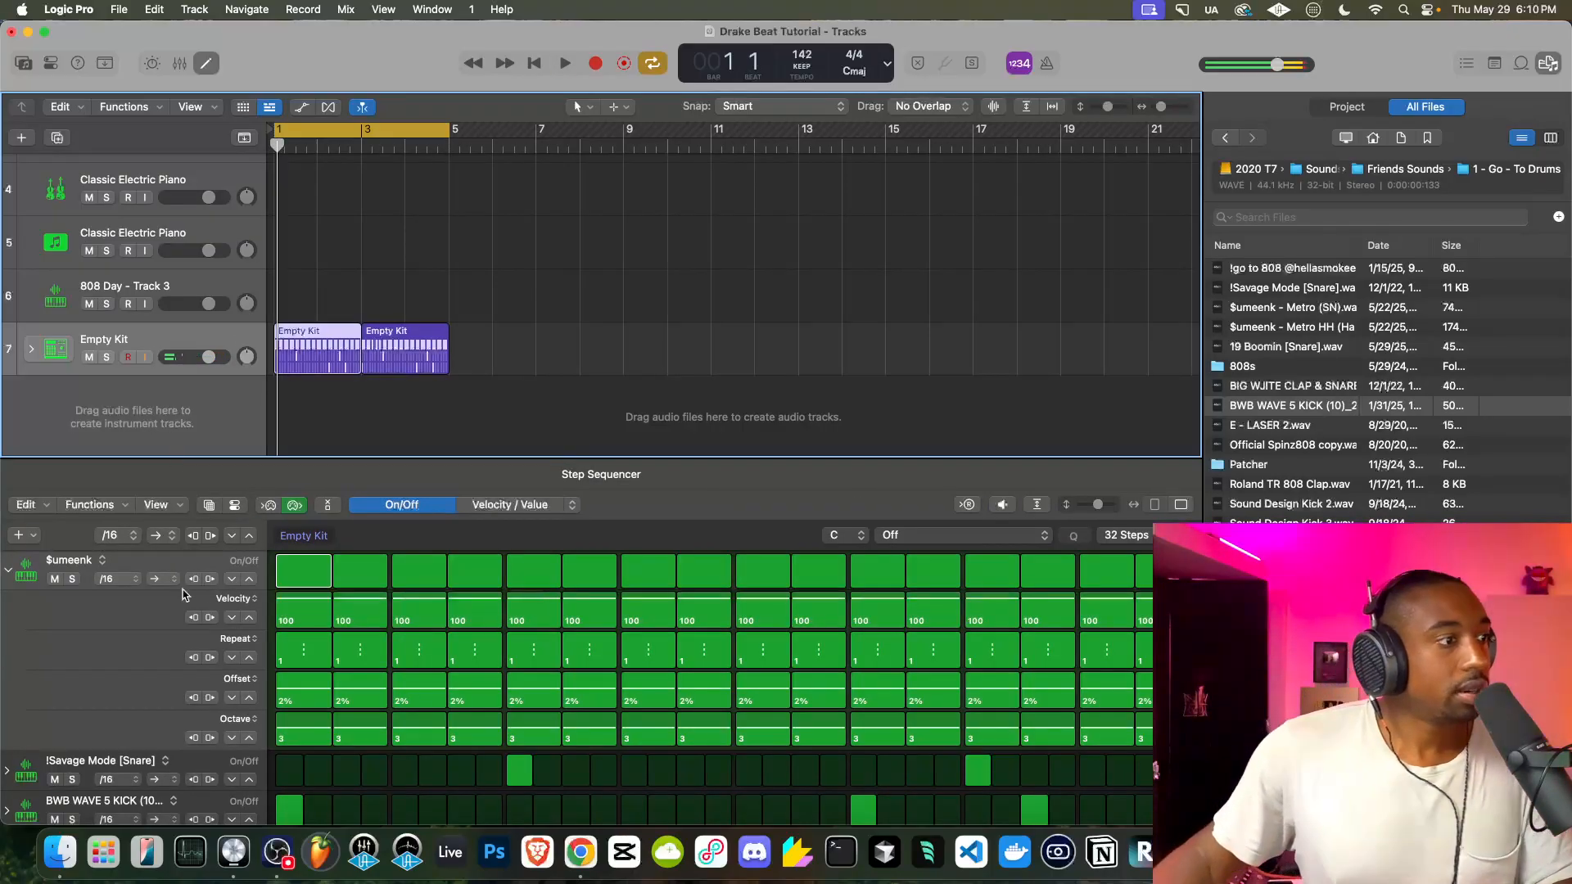
{"action": "left_click", "coordinate": [7, 573]}
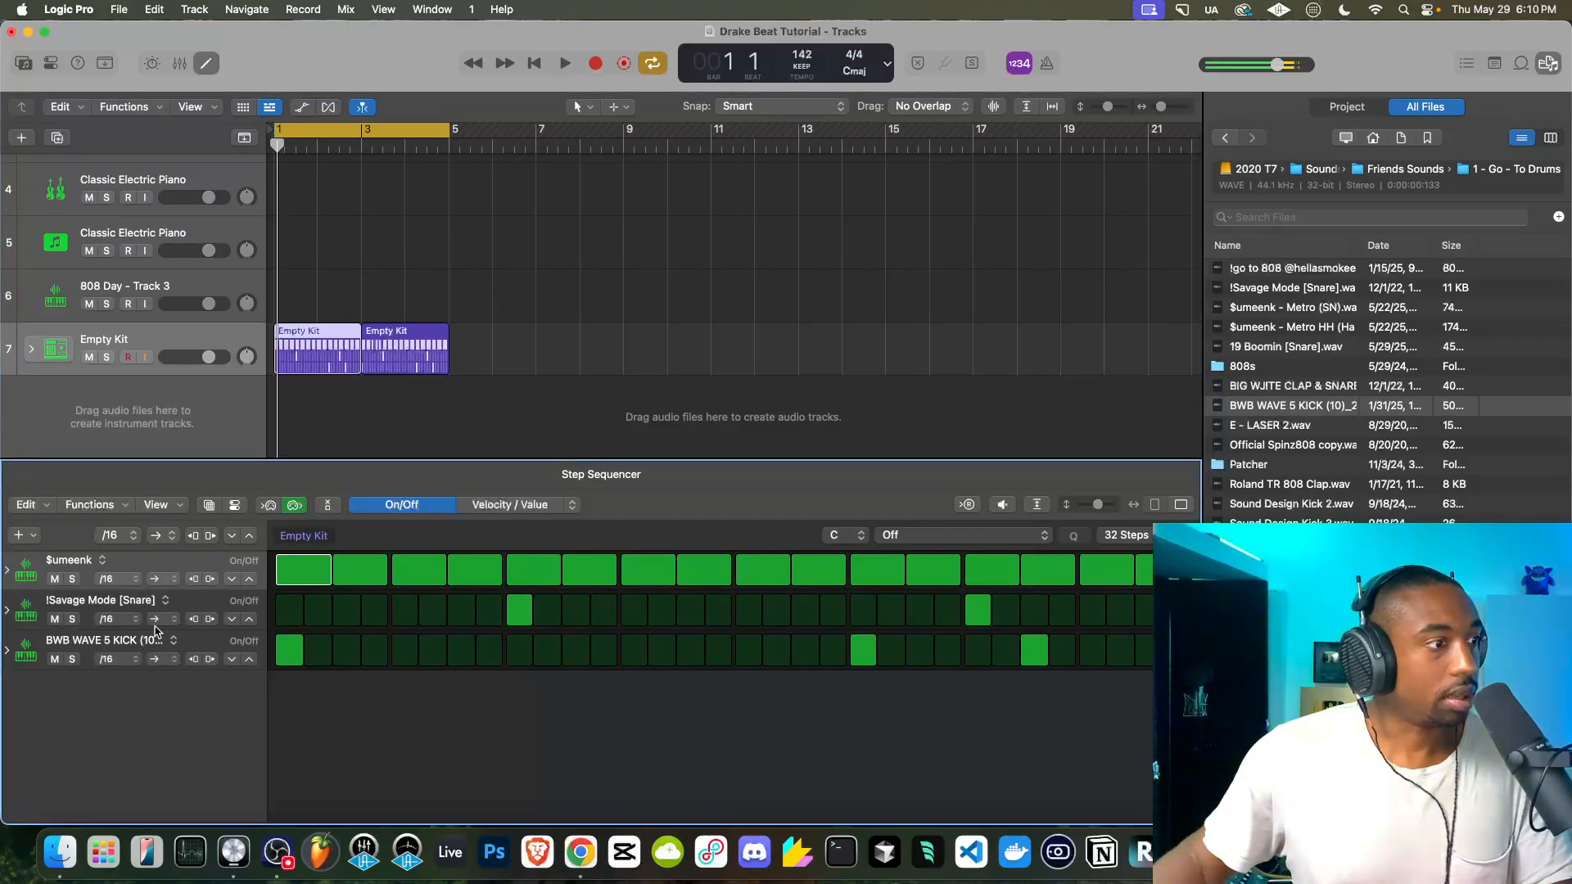
{"action": "left_click", "coordinate": [483, 505]}
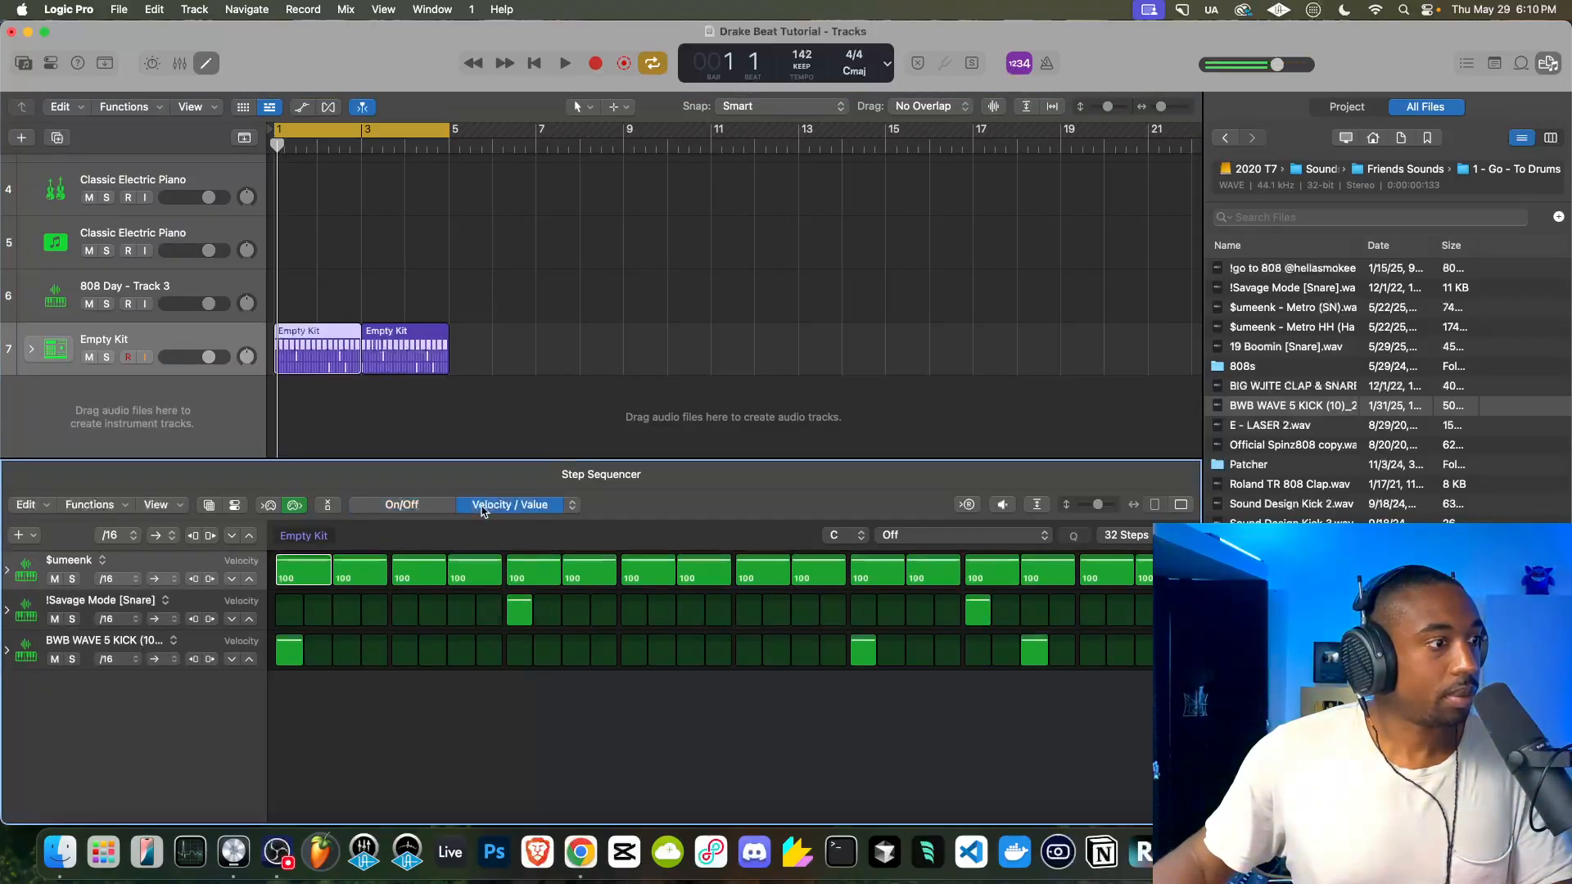
{"action": "left_click", "coordinate": [571, 506]}
{"action": "left_click", "coordinate": [561, 499]}
{"action": "left_click", "coordinate": [560, 501]}
{"action": "left_click", "coordinate": [555, 499]}
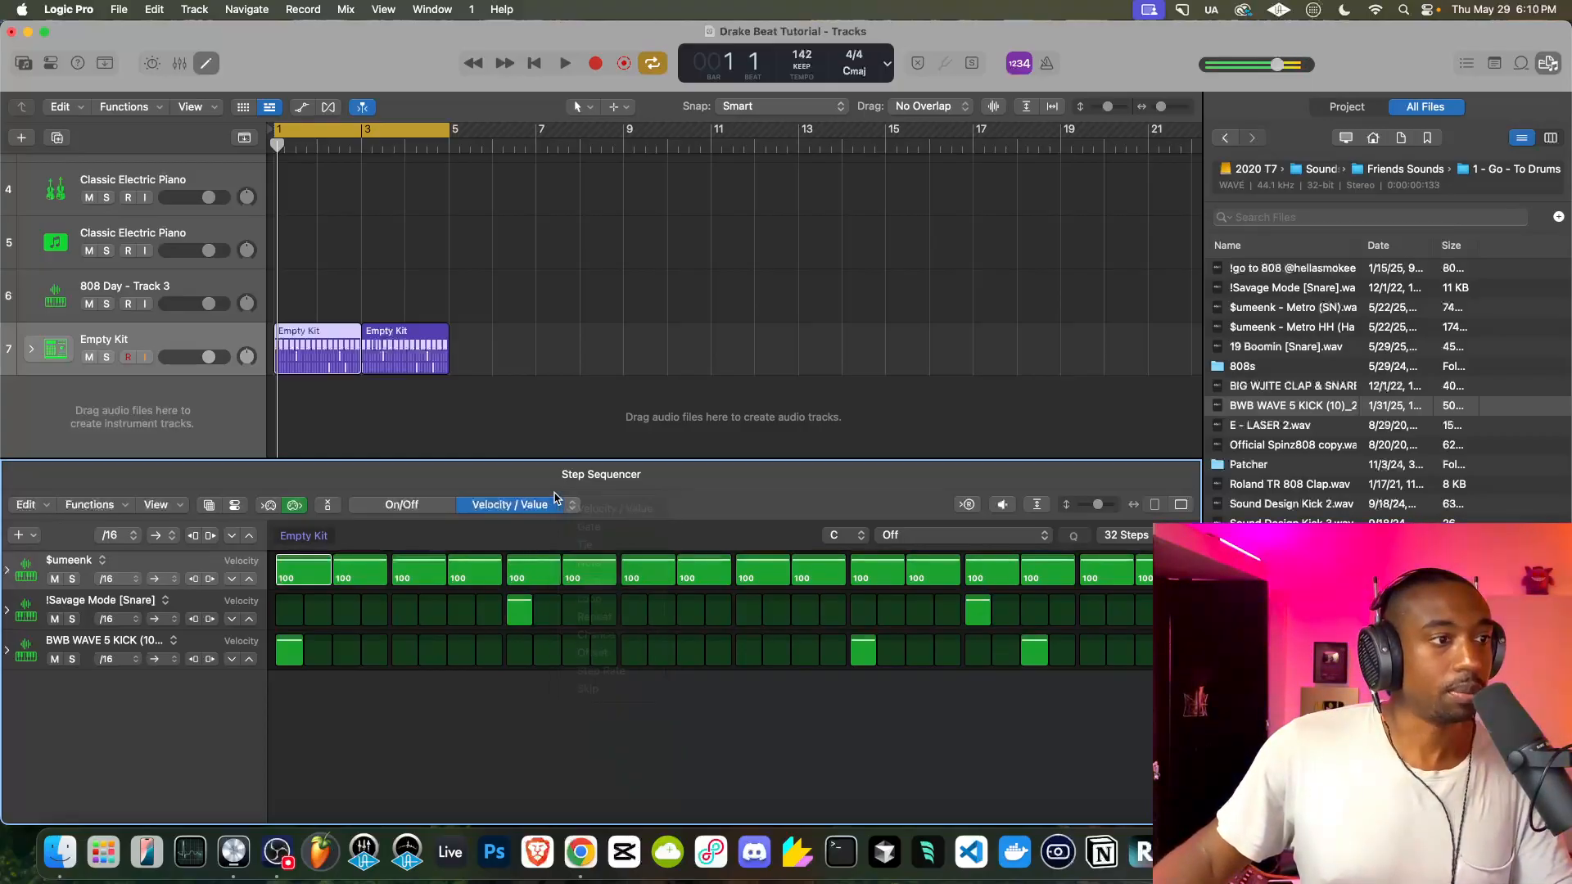
Raise the velocity of the whole BWB WAVE 5 KICK row in the first region to 127 during playback
{"action": "left_click", "coordinate": [248, 660]}
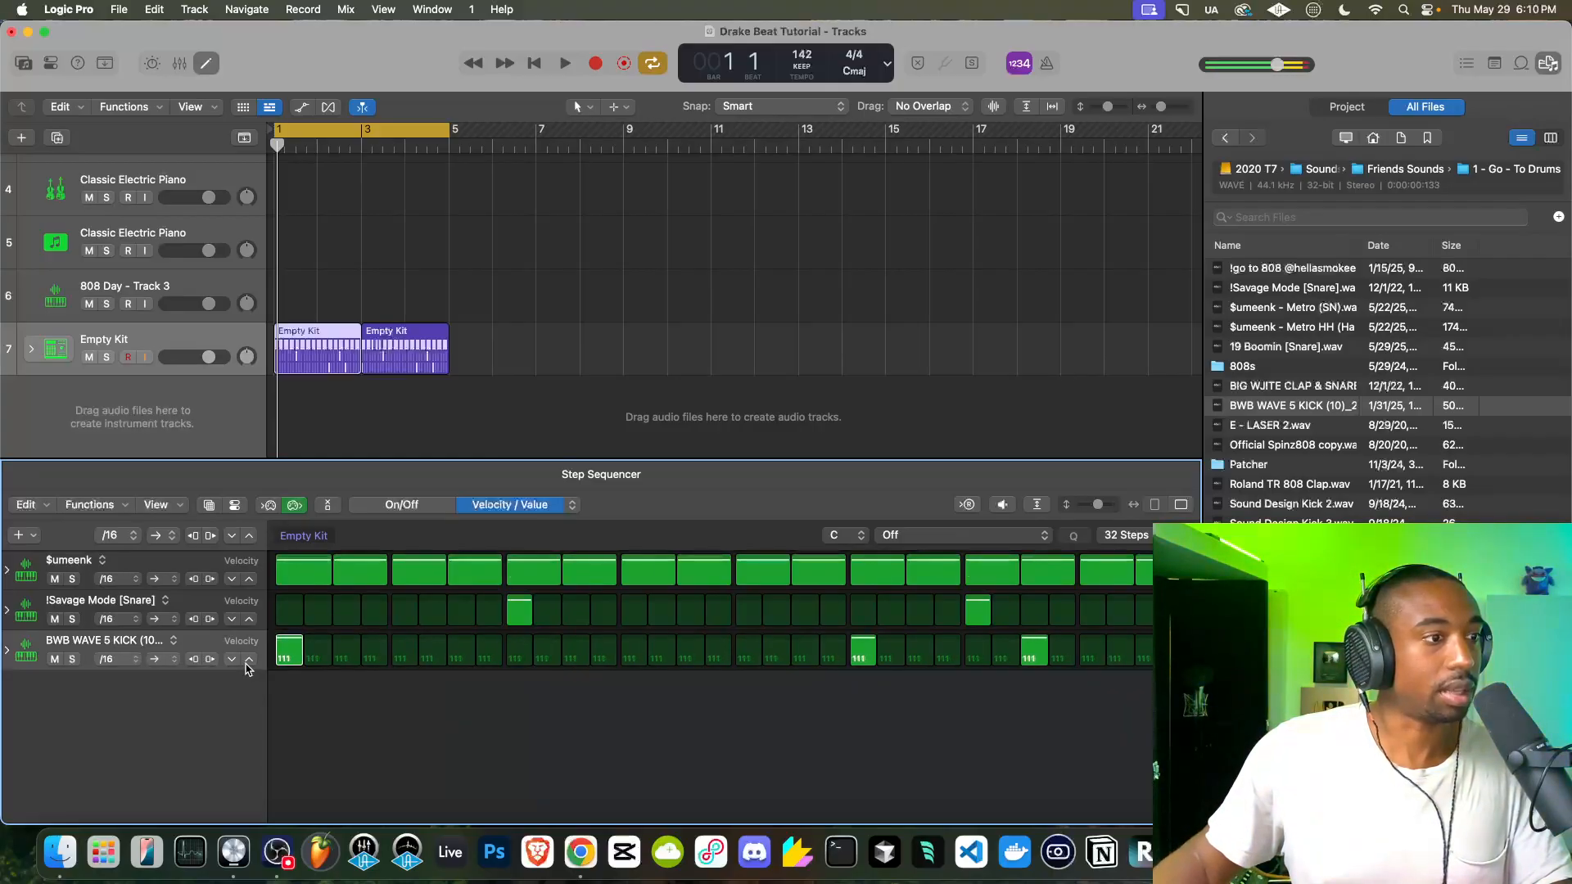
{"action": "key", "text": "space"}
{"action": "left_click", "coordinate": [249, 660]}
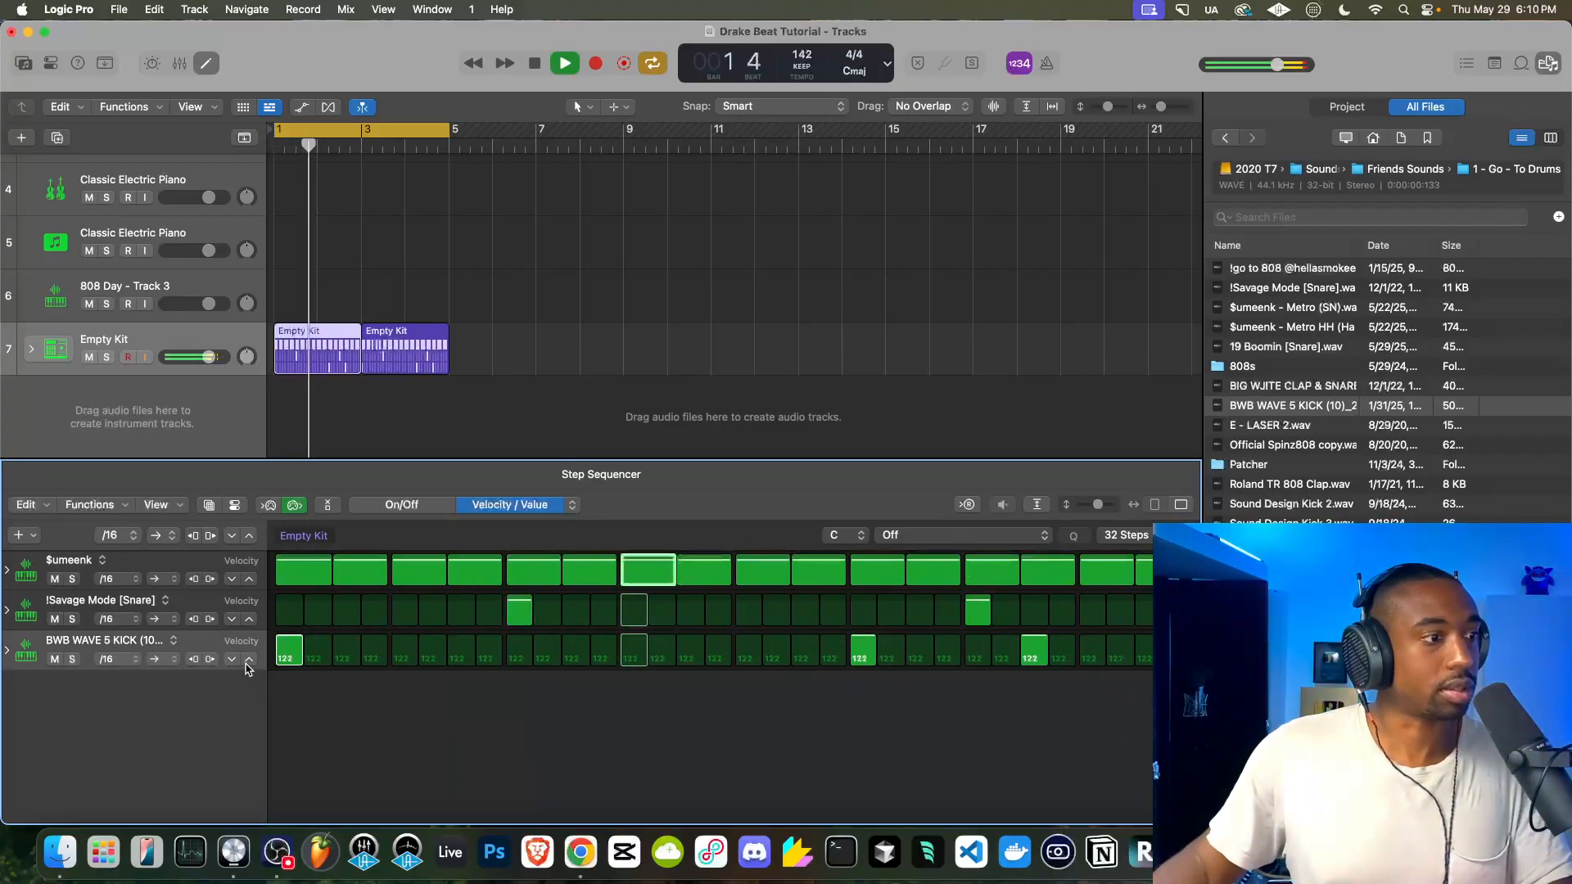
{"action": "left_click", "coordinate": [248, 660]}
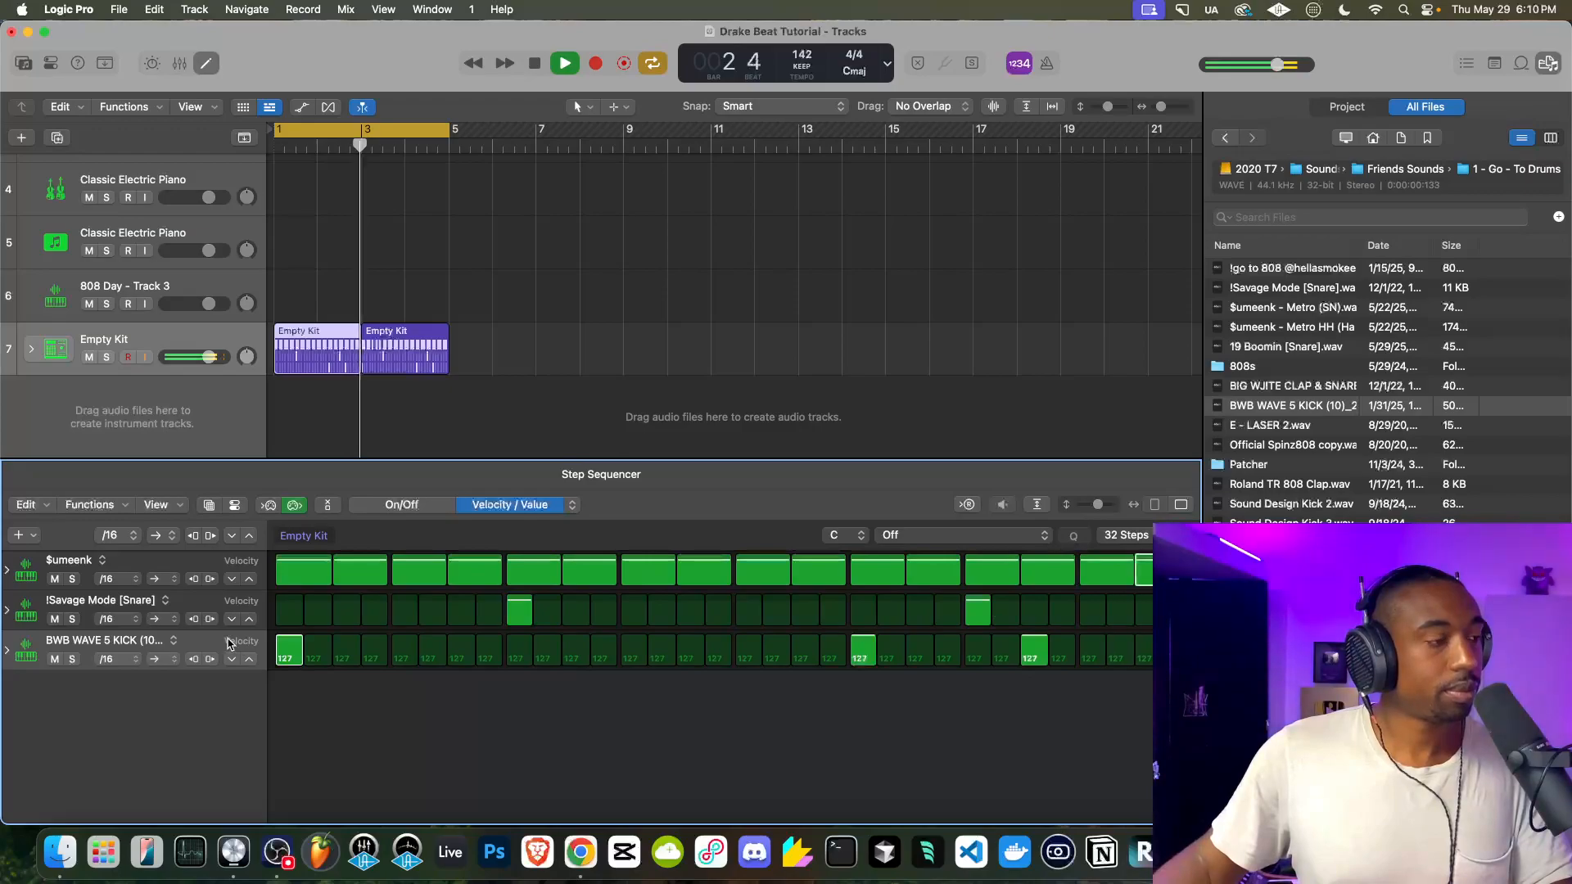
Raise the velocity of the whole !Savage Mode [Snare] row in the first region to about 126
{"action": "left_click", "coordinate": [249, 619]}
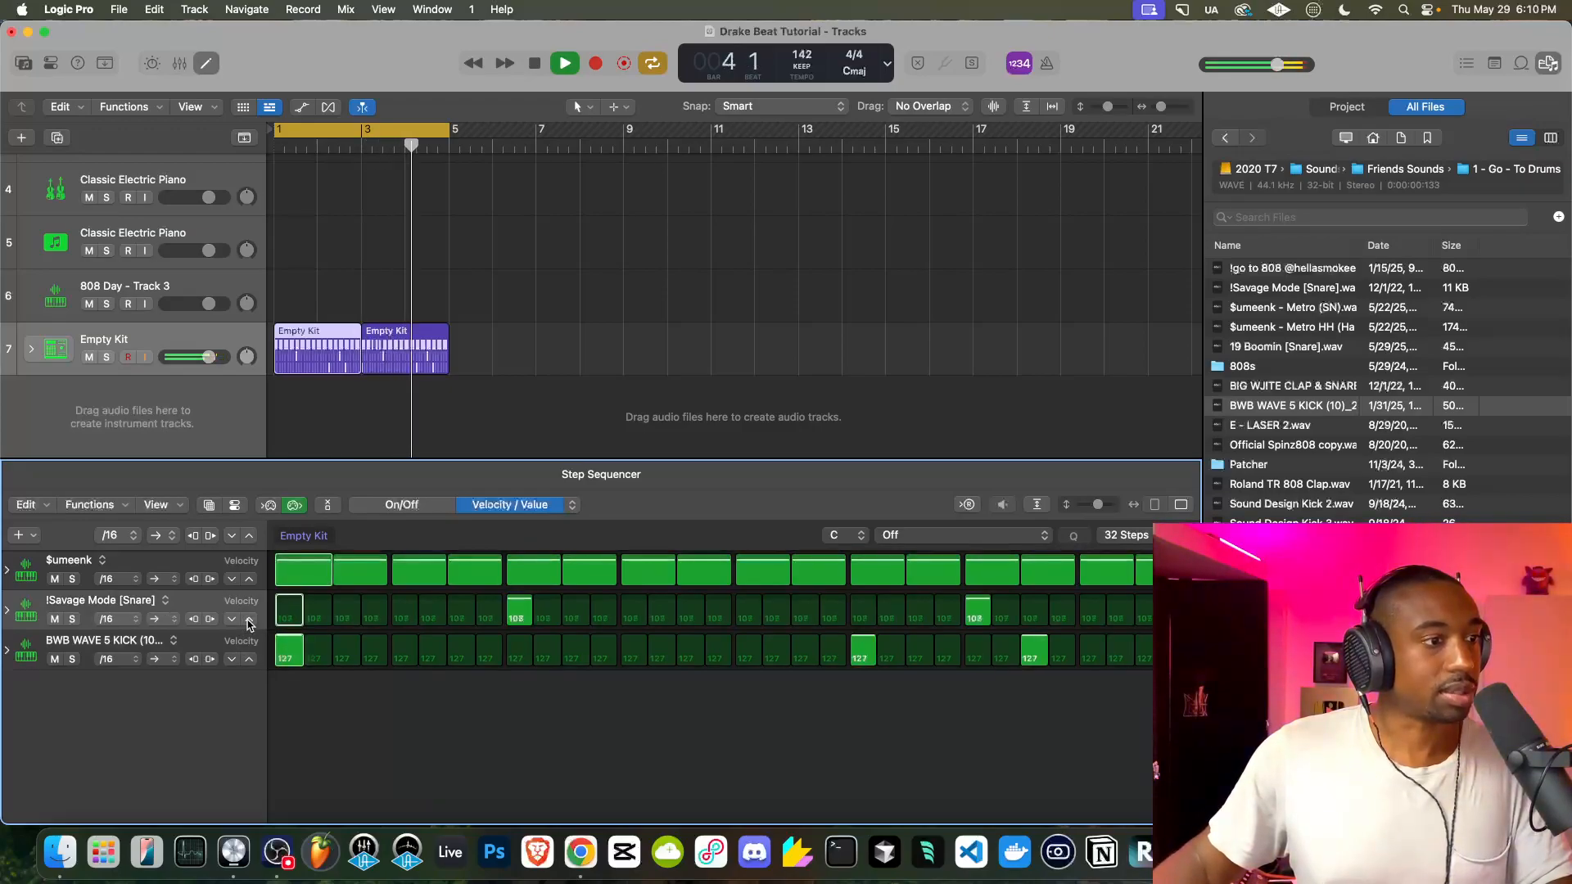
{"action": "left_click", "coordinate": [248, 619]}
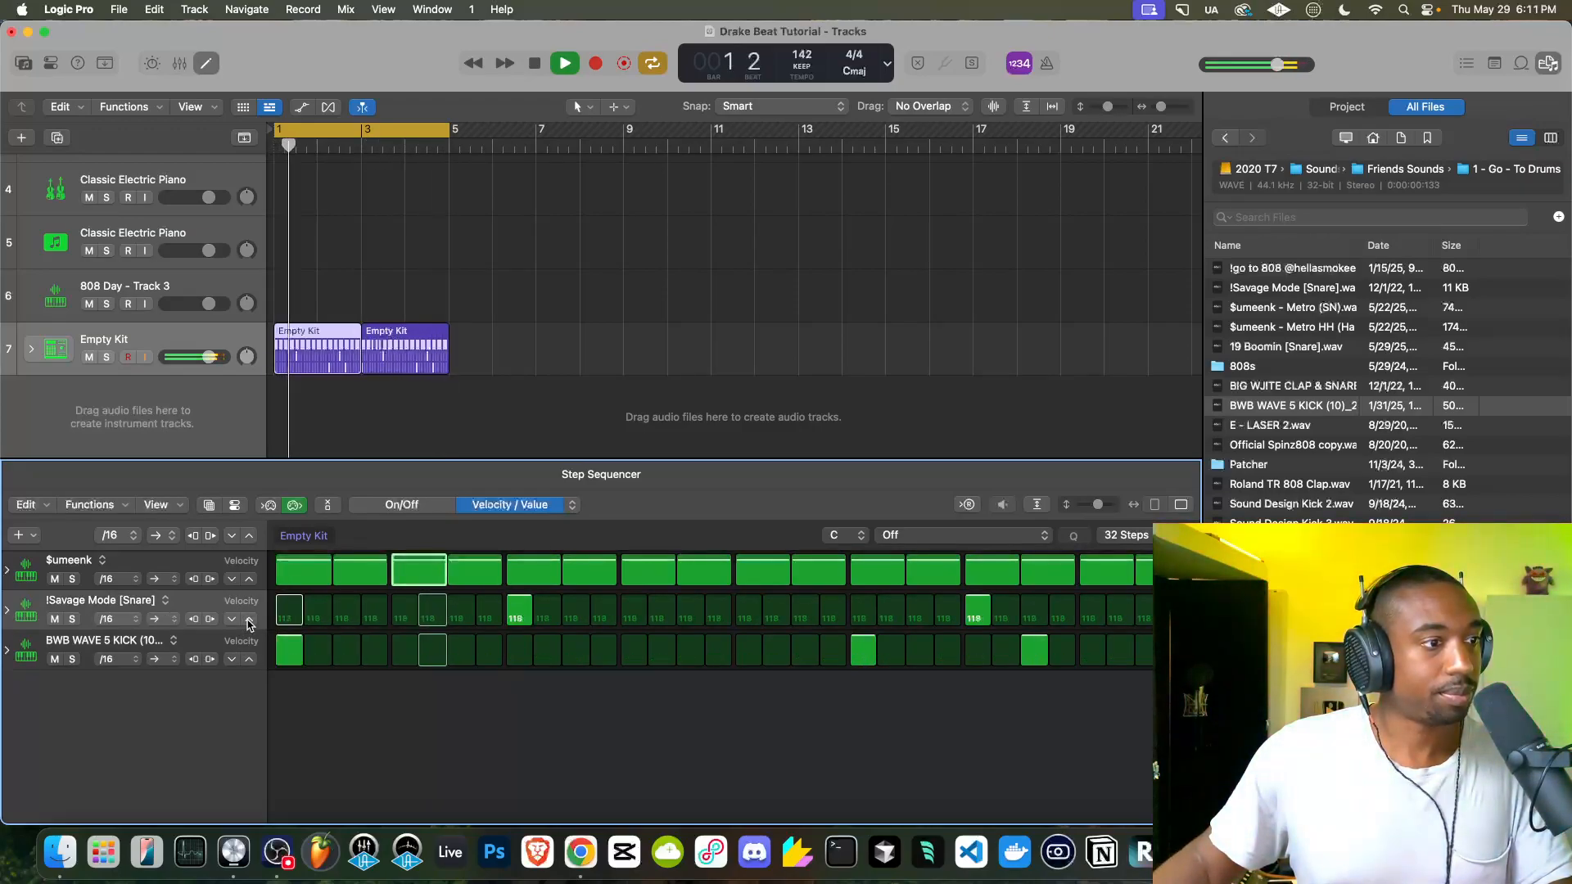
{"action": "left_click", "coordinate": [248, 619]}
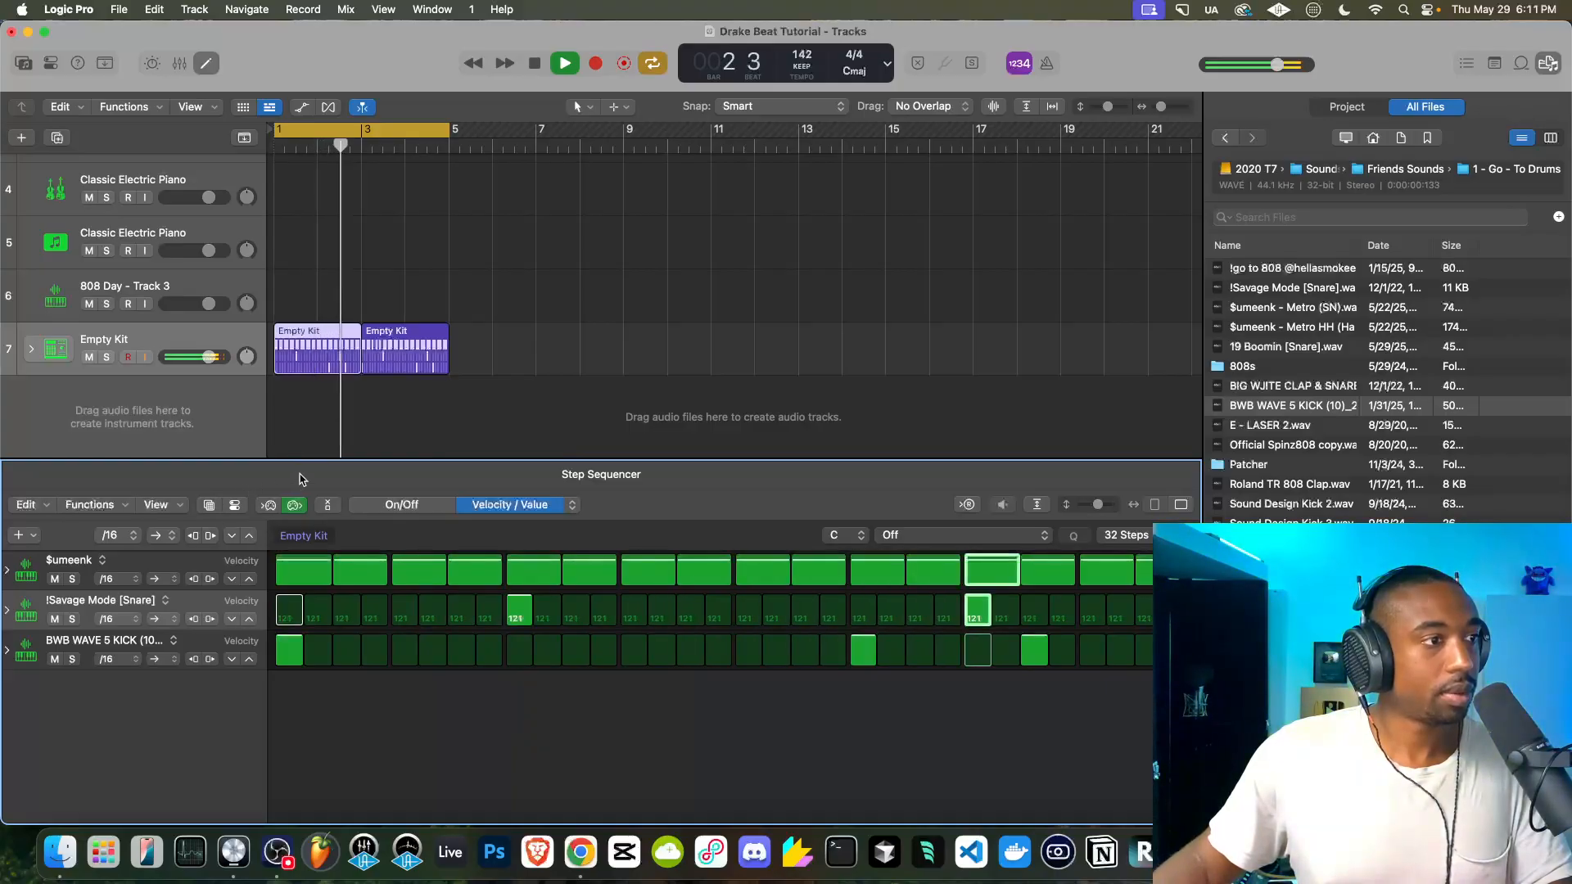
{"action": "left_click", "coordinate": [249, 619]}
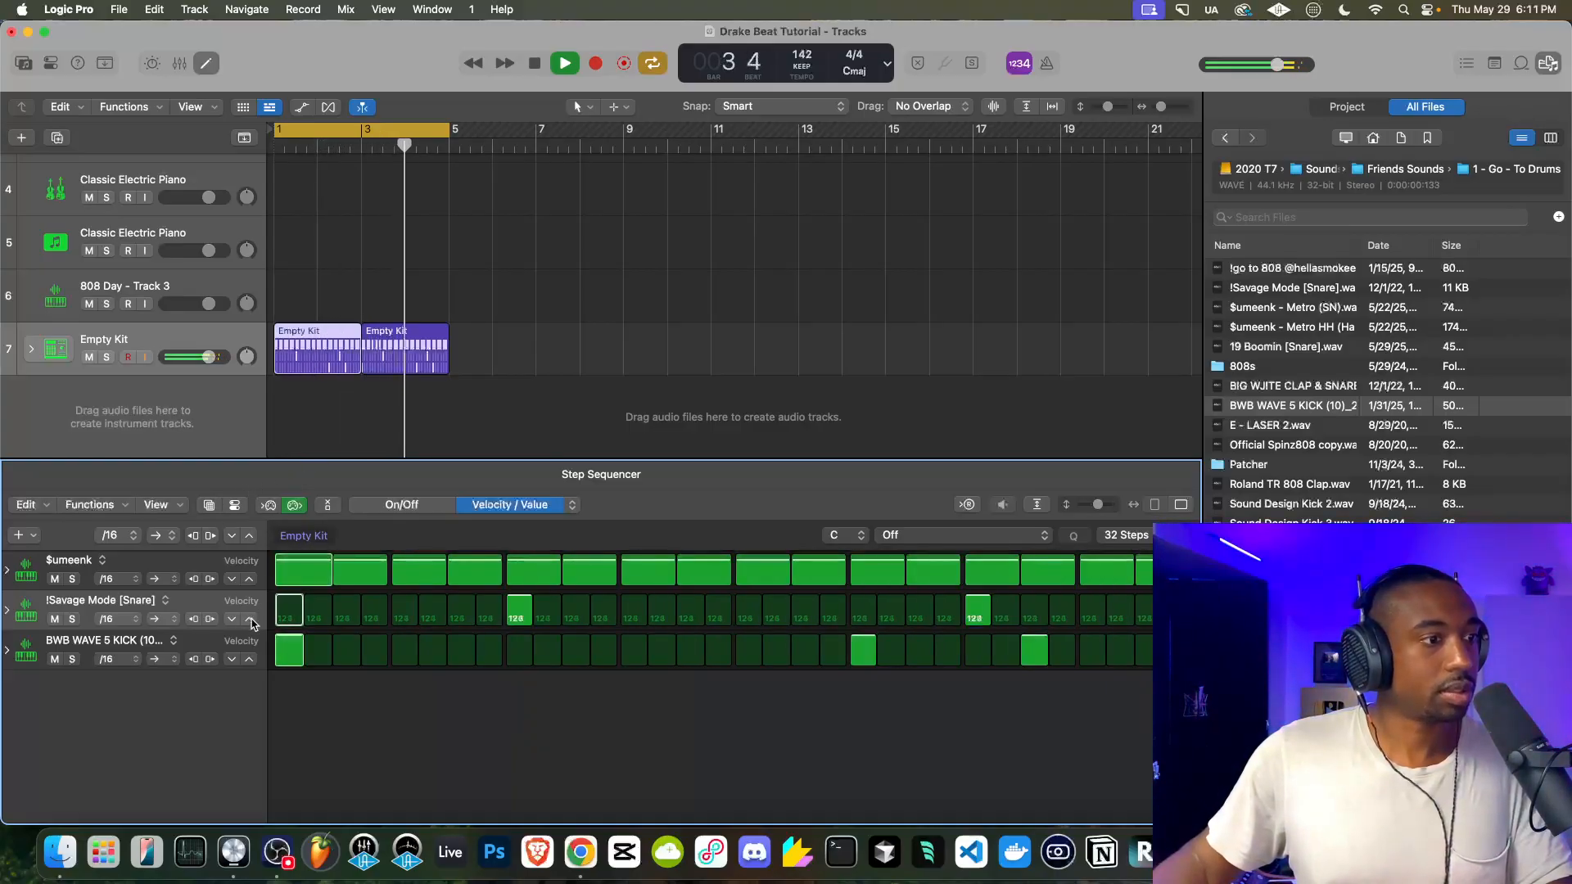
Set the kick and snare row velocities in the second Empty Kit region to 127 and play the result
{"action": "left_click", "coordinate": [392, 339]}
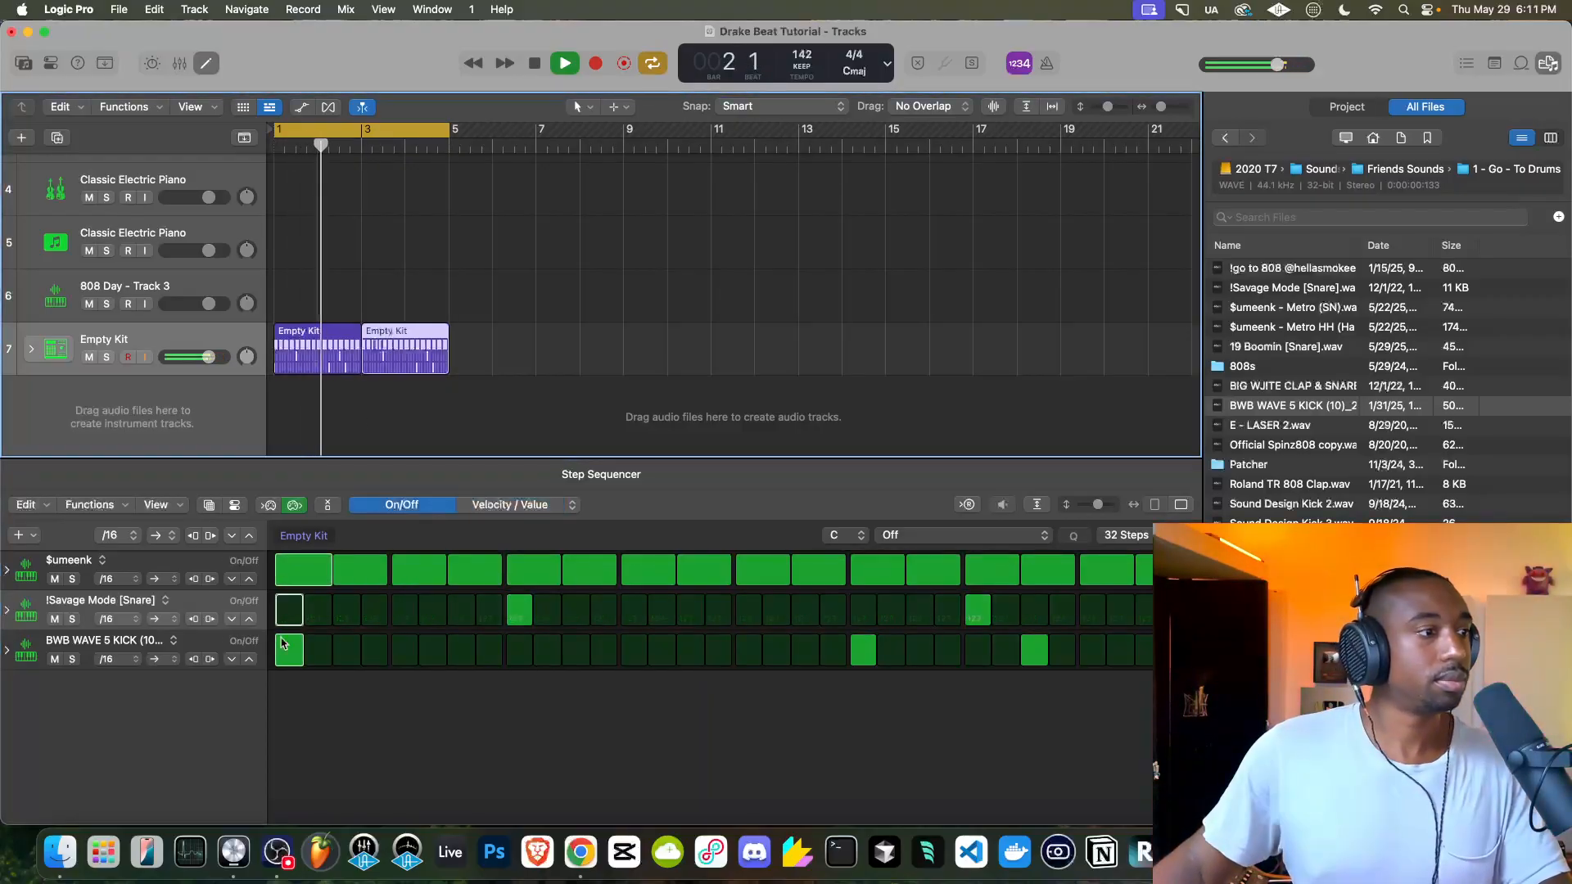
{"action": "left_click", "coordinate": [481, 505]}
{"action": "key", "text": "space"}
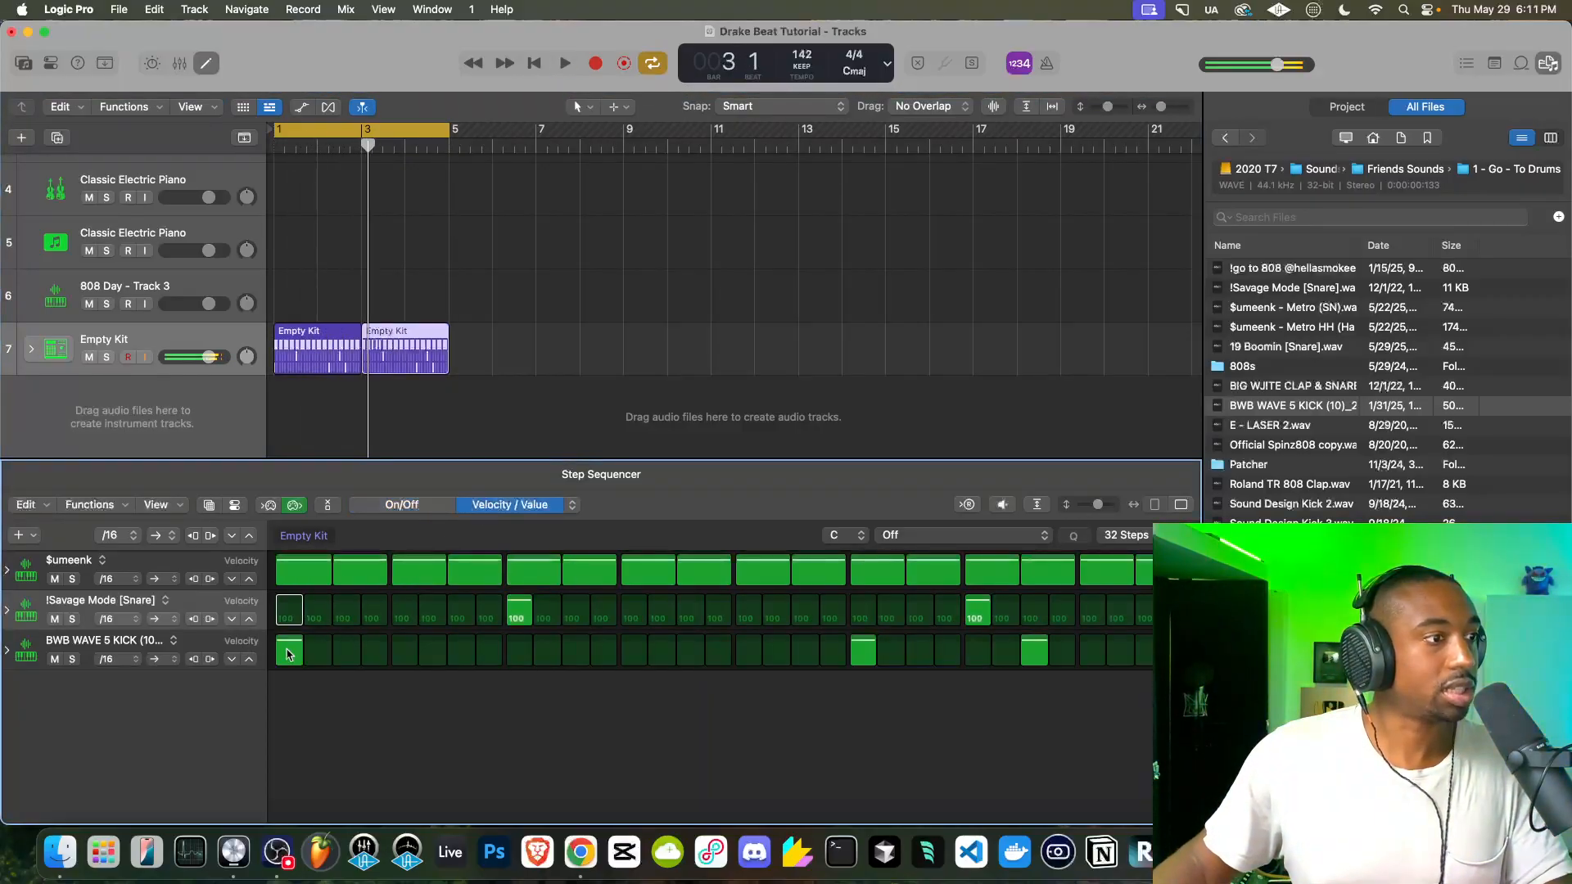
{"action": "left_click", "coordinate": [250, 660]}
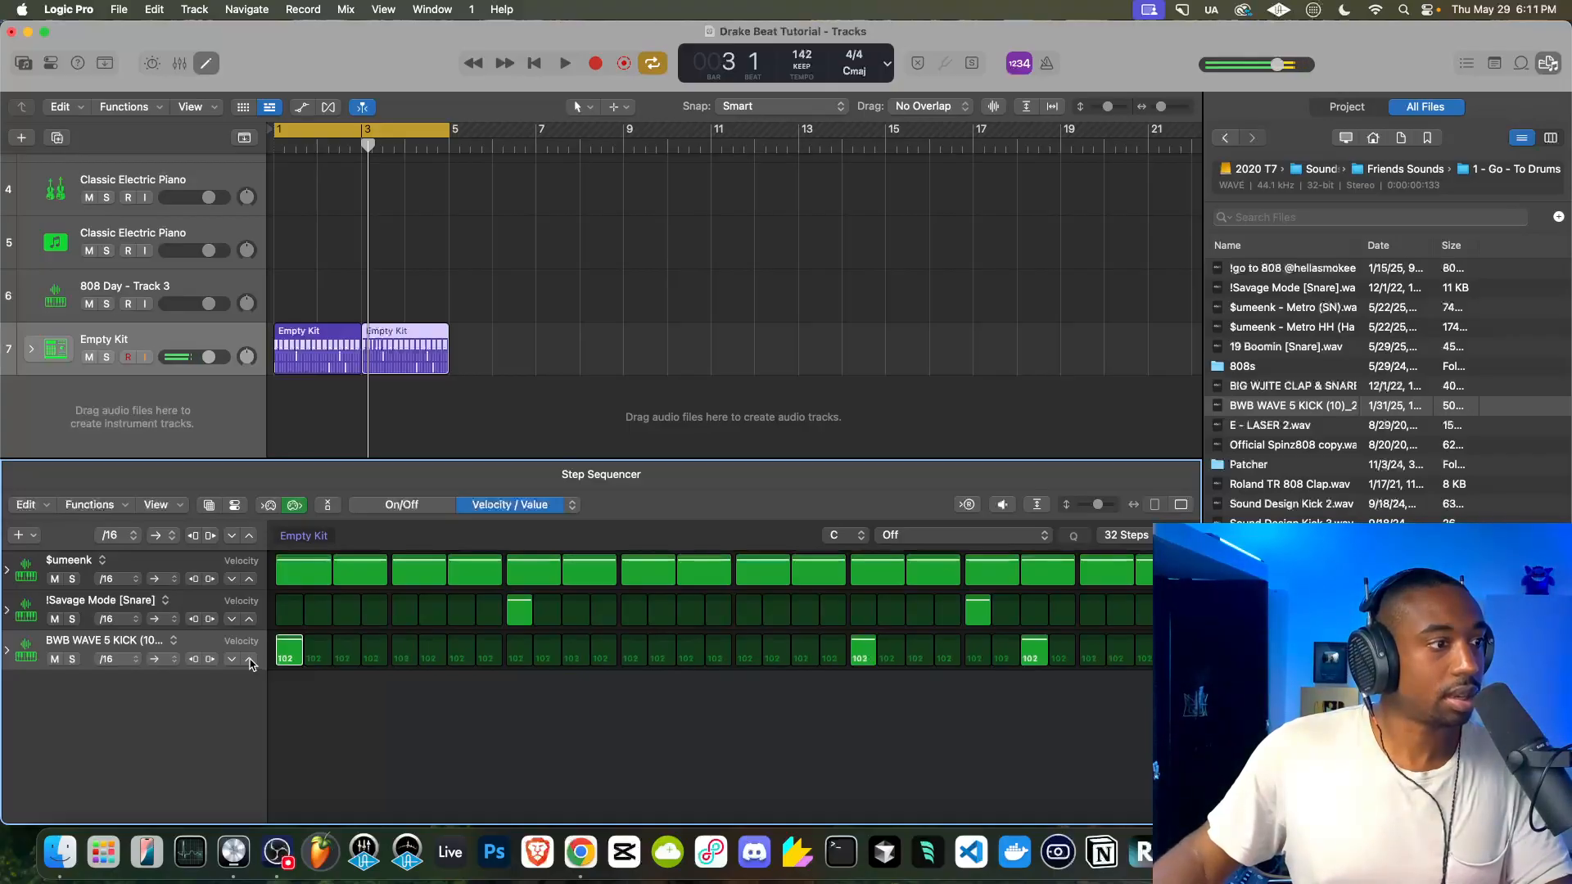
{"action": "left_click", "coordinate": [253, 605]}
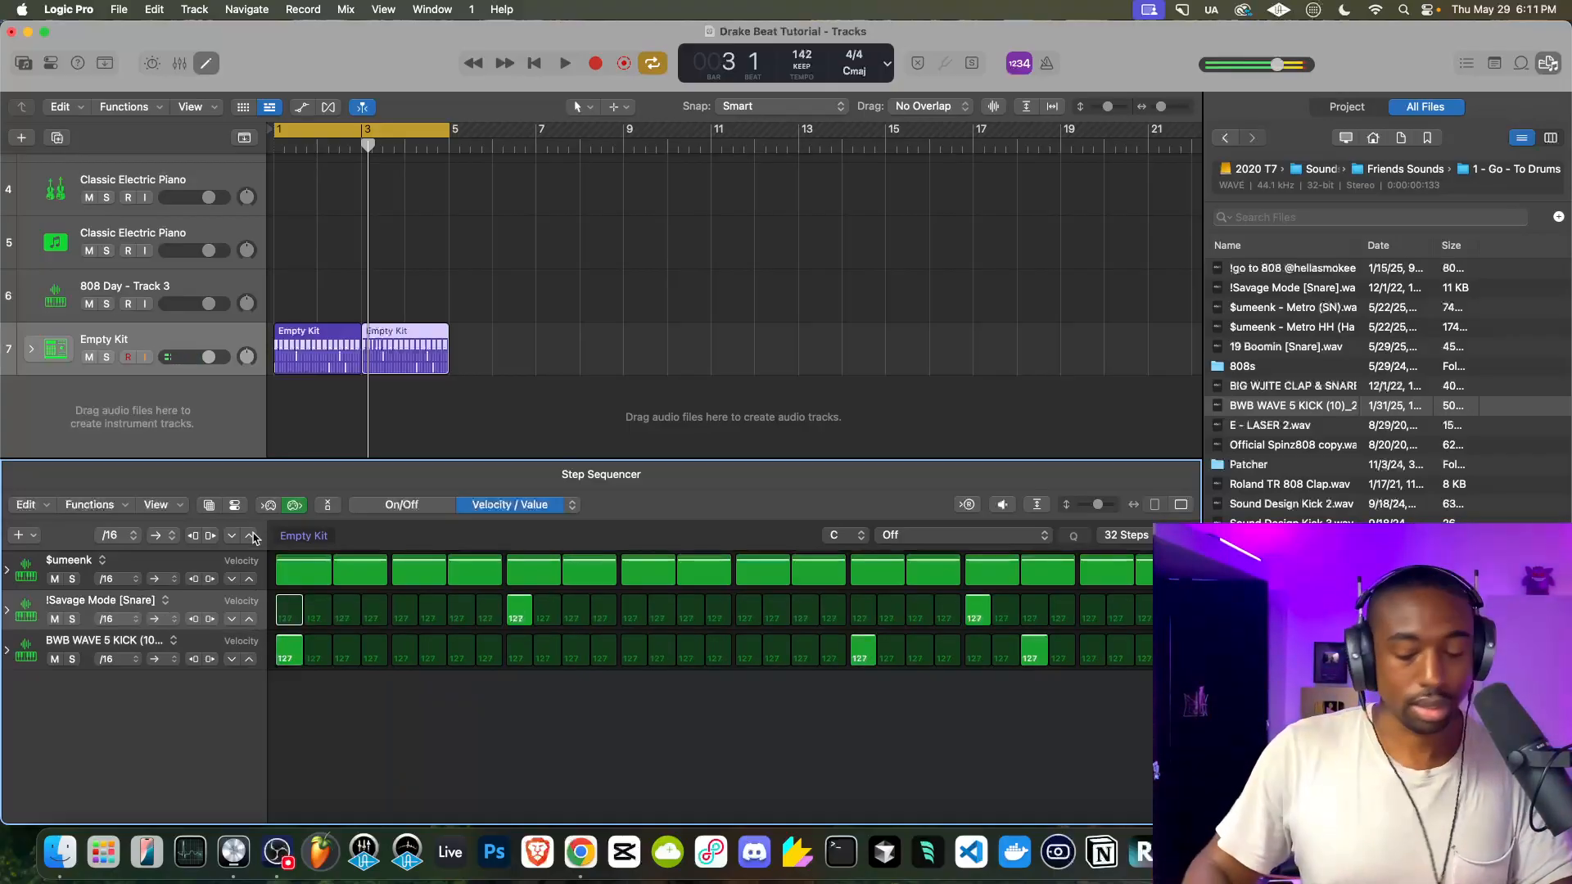
{"action": "key", "text": "space"}
Stop playback, duplicate the Empty Kit track with its settings and return the playhead to bar 1
{"action": "left_click", "coordinate": [414, 312]}
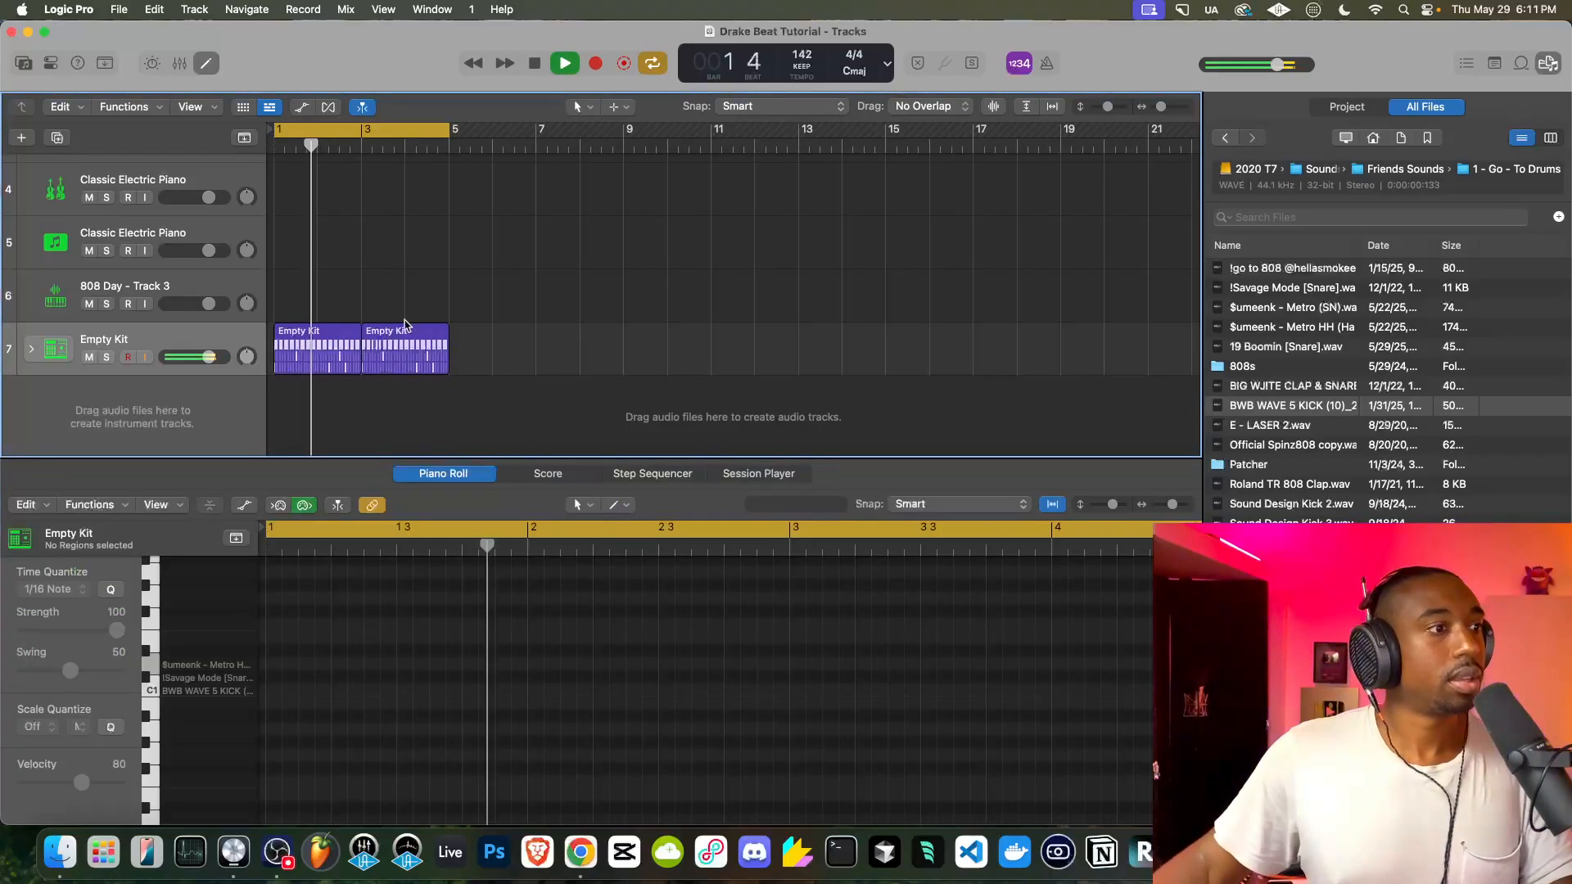
{"action": "key", "text": "space"}
{"action": "right_click", "coordinate": [173, 329]}
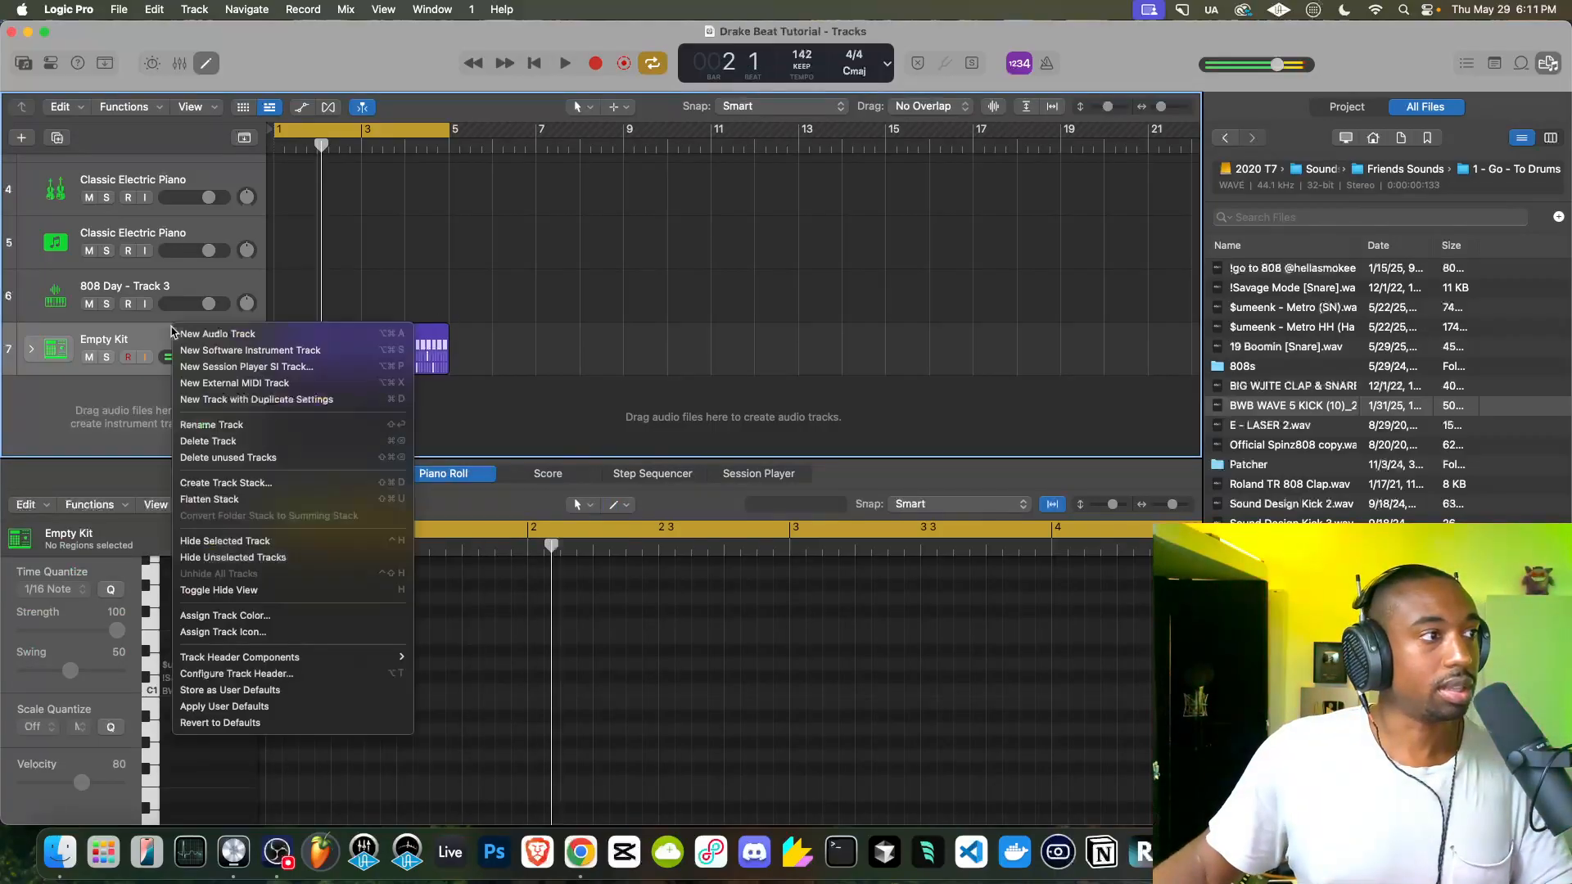
{"action": "left_click", "coordinate": [230, 402]}
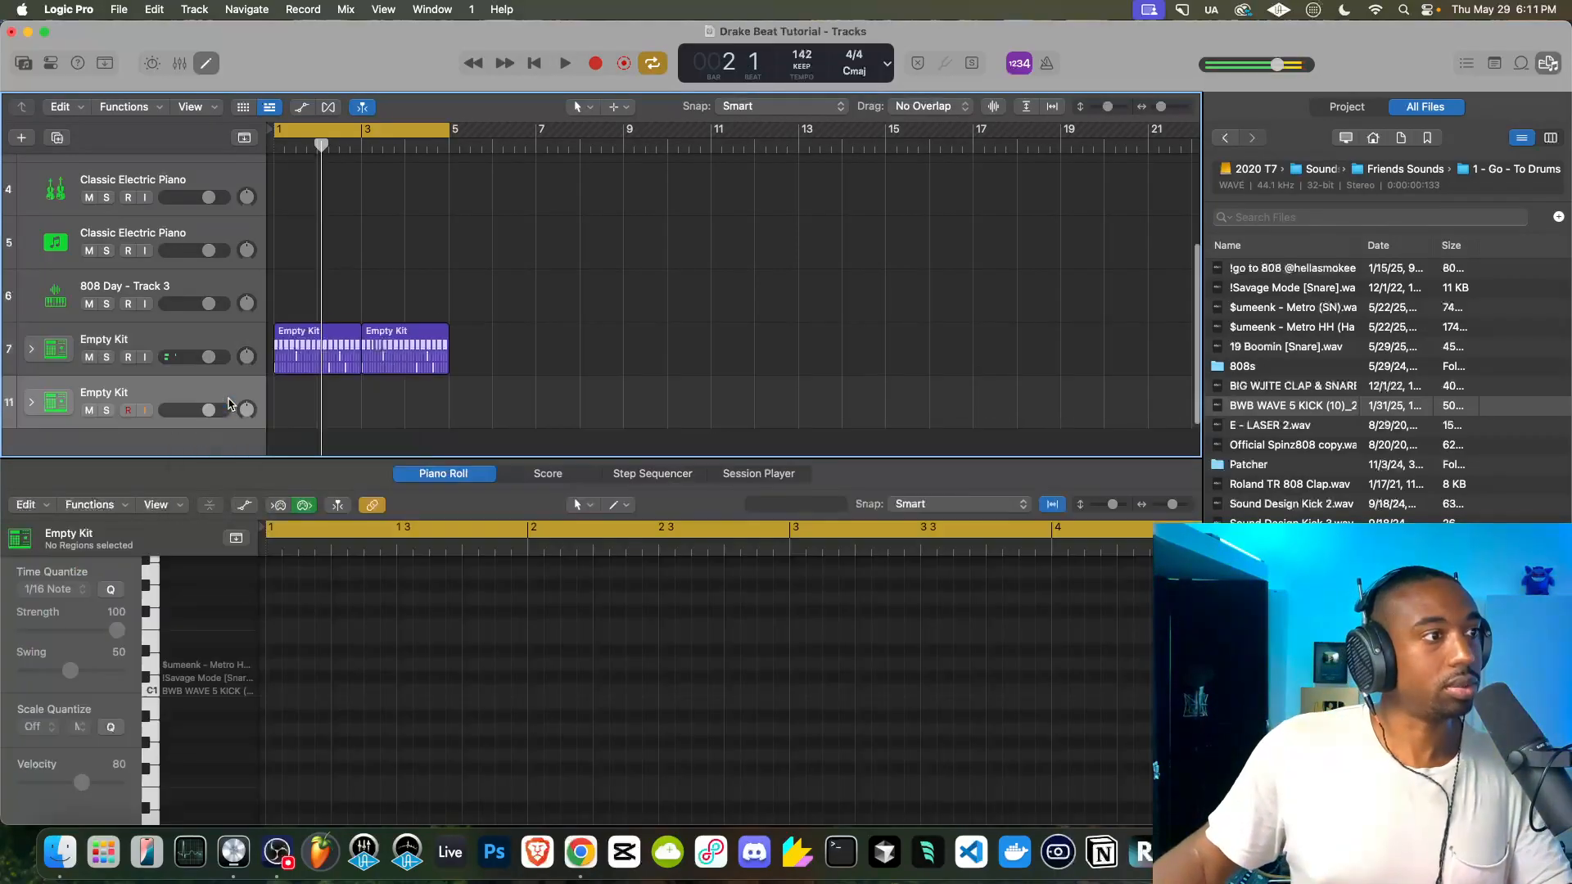
{"action": "key", "text": "Return"}
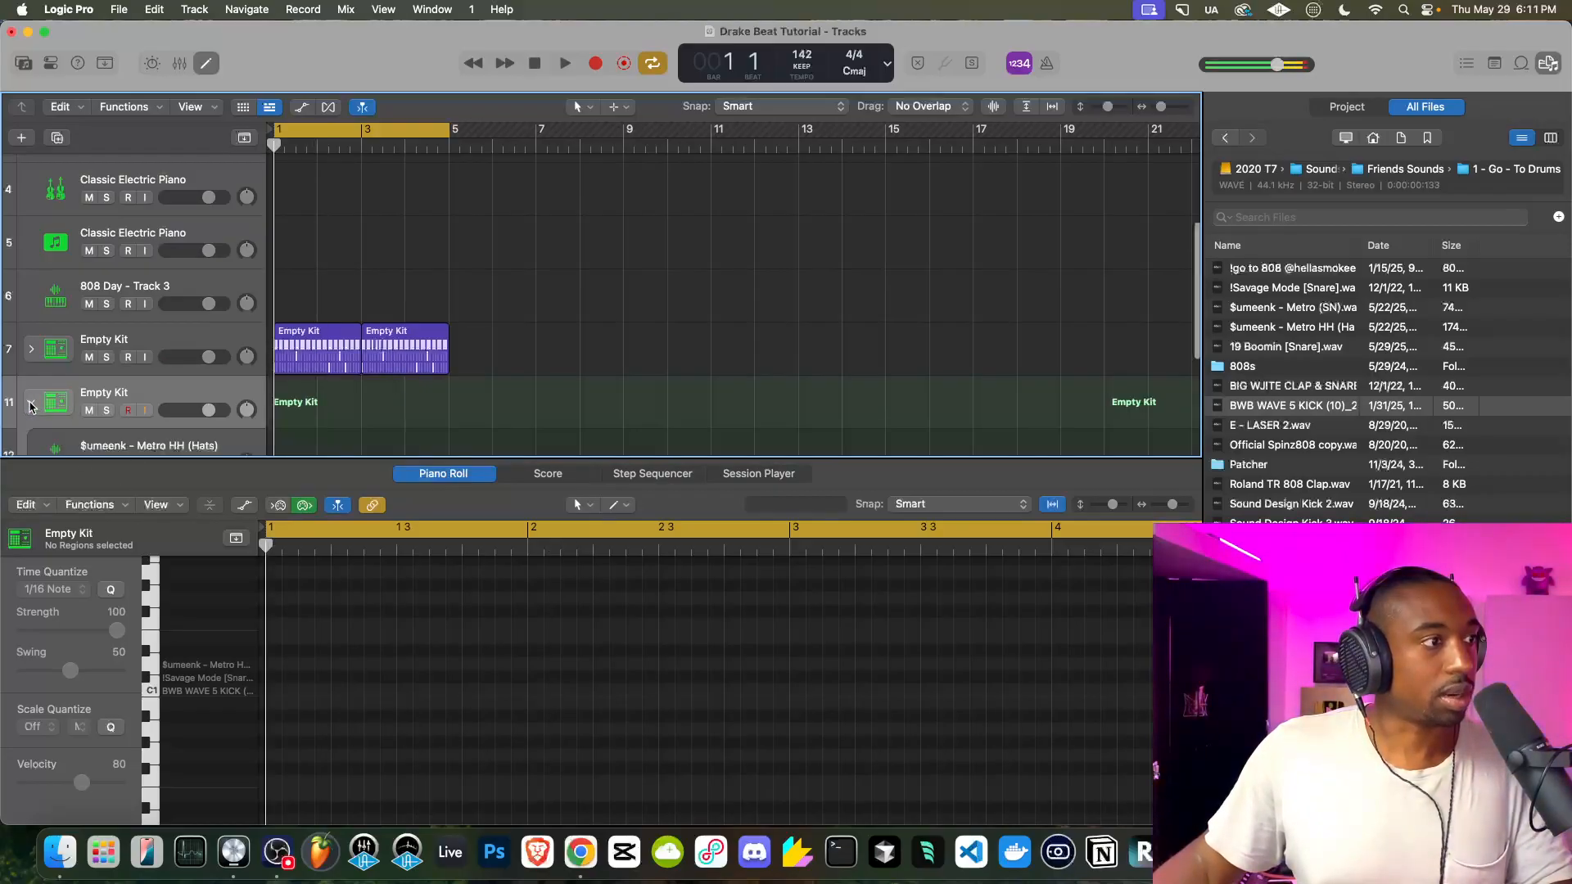
Show the inspector, open the duplicated Empty Kit in Drum Machine Designer and browse to the bookmarked Lunch77 folder
{"action": "left_click", "coordinate": [54, 65]}
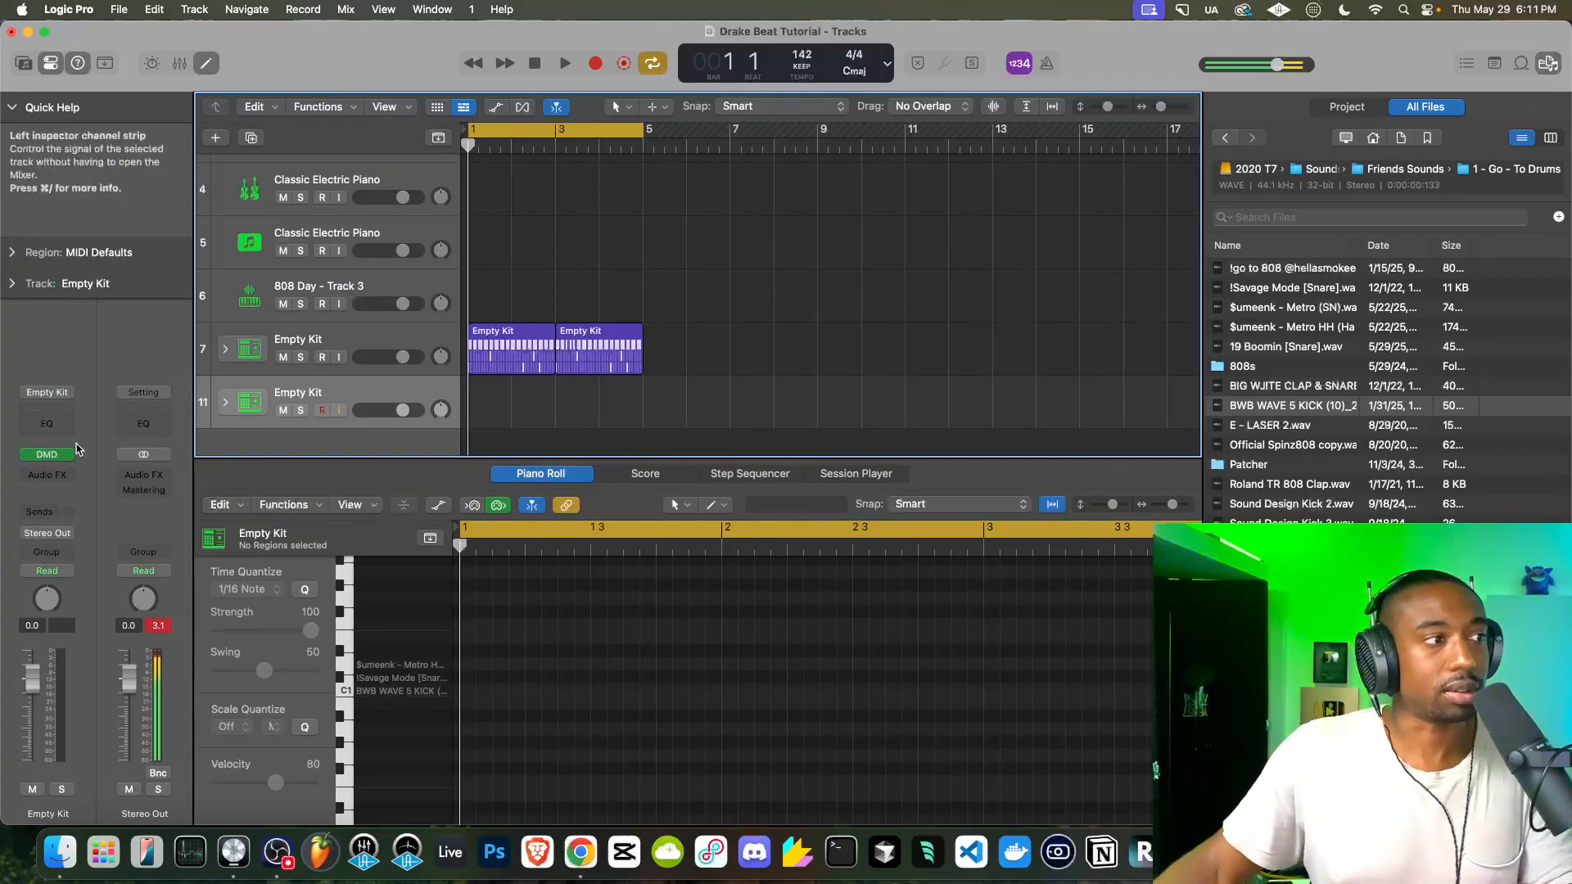
{"action": "left_click", "coordinate": [249, 401]}
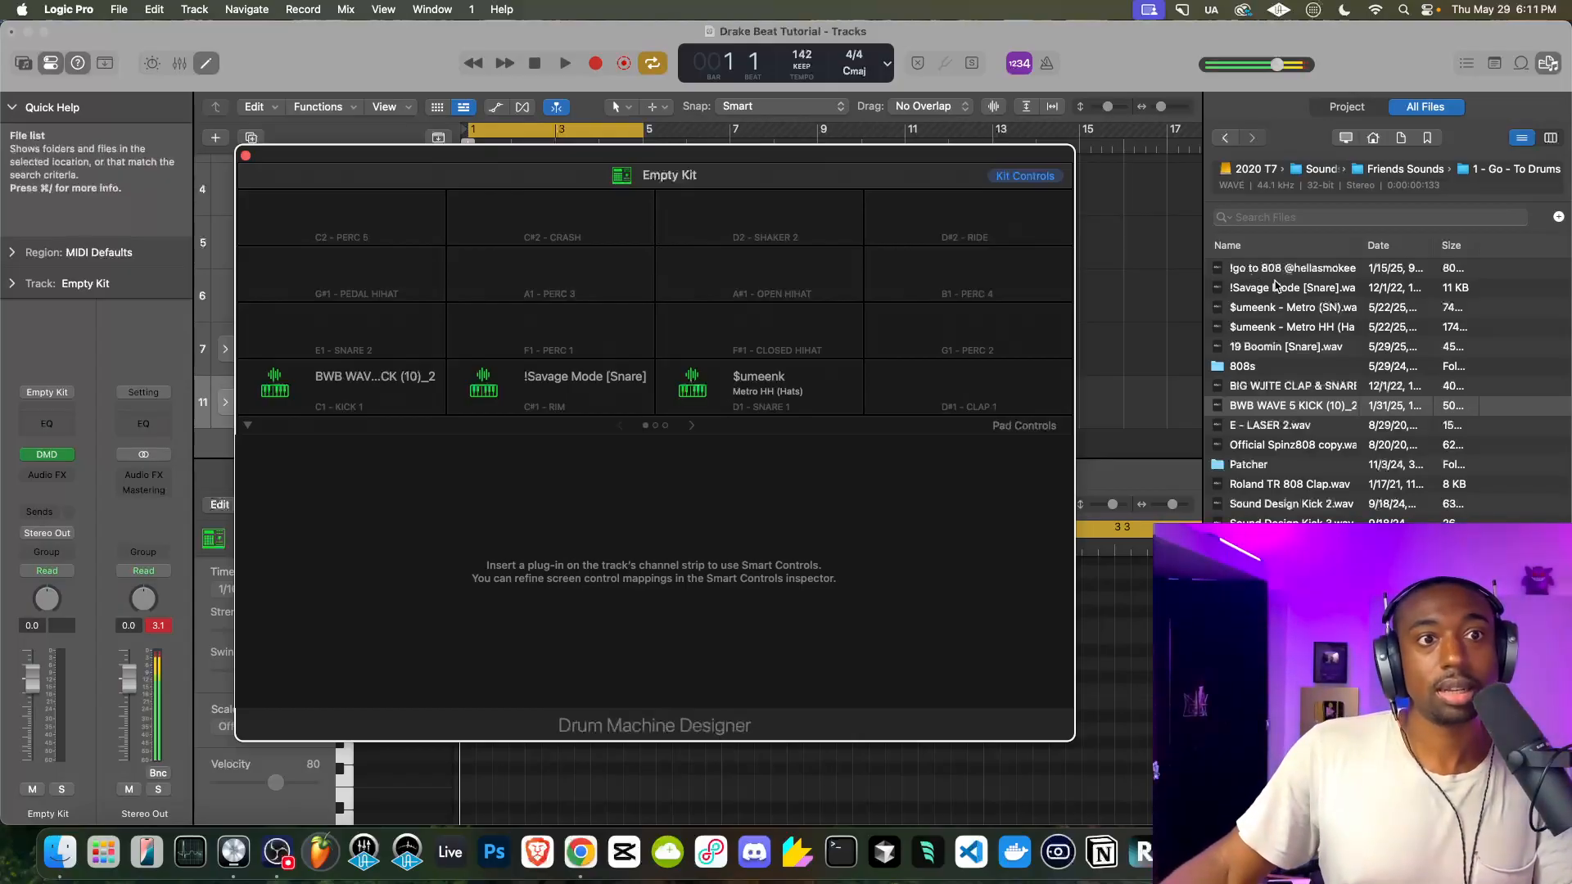
{"action": "left_click", "coordinate": [1413, 170]}
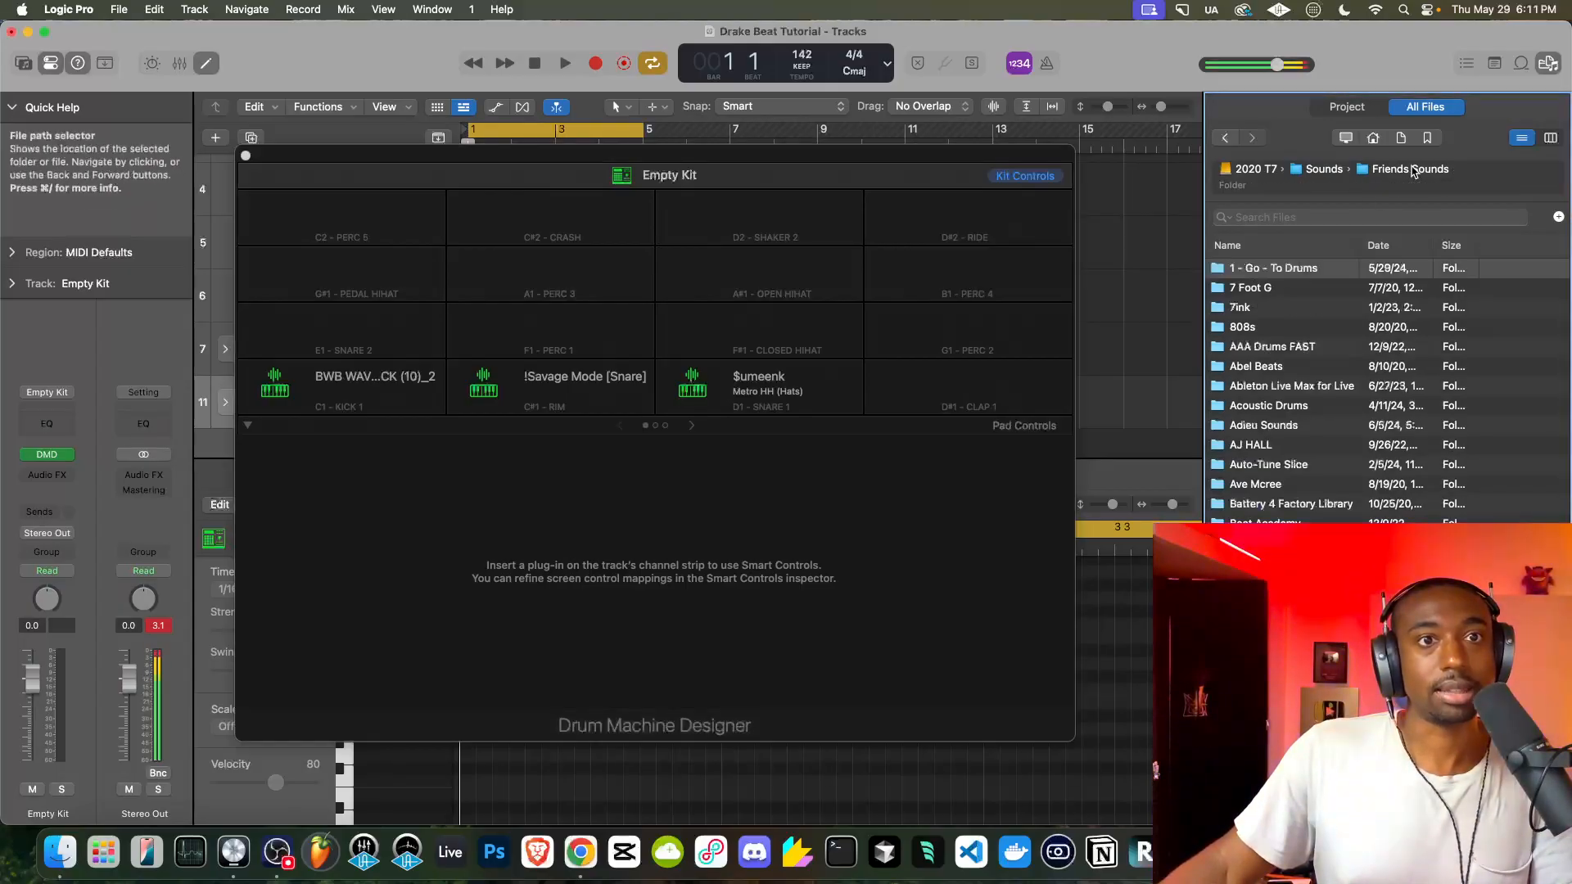
{"action": "left_click", "coordinate": [1426, 137]}
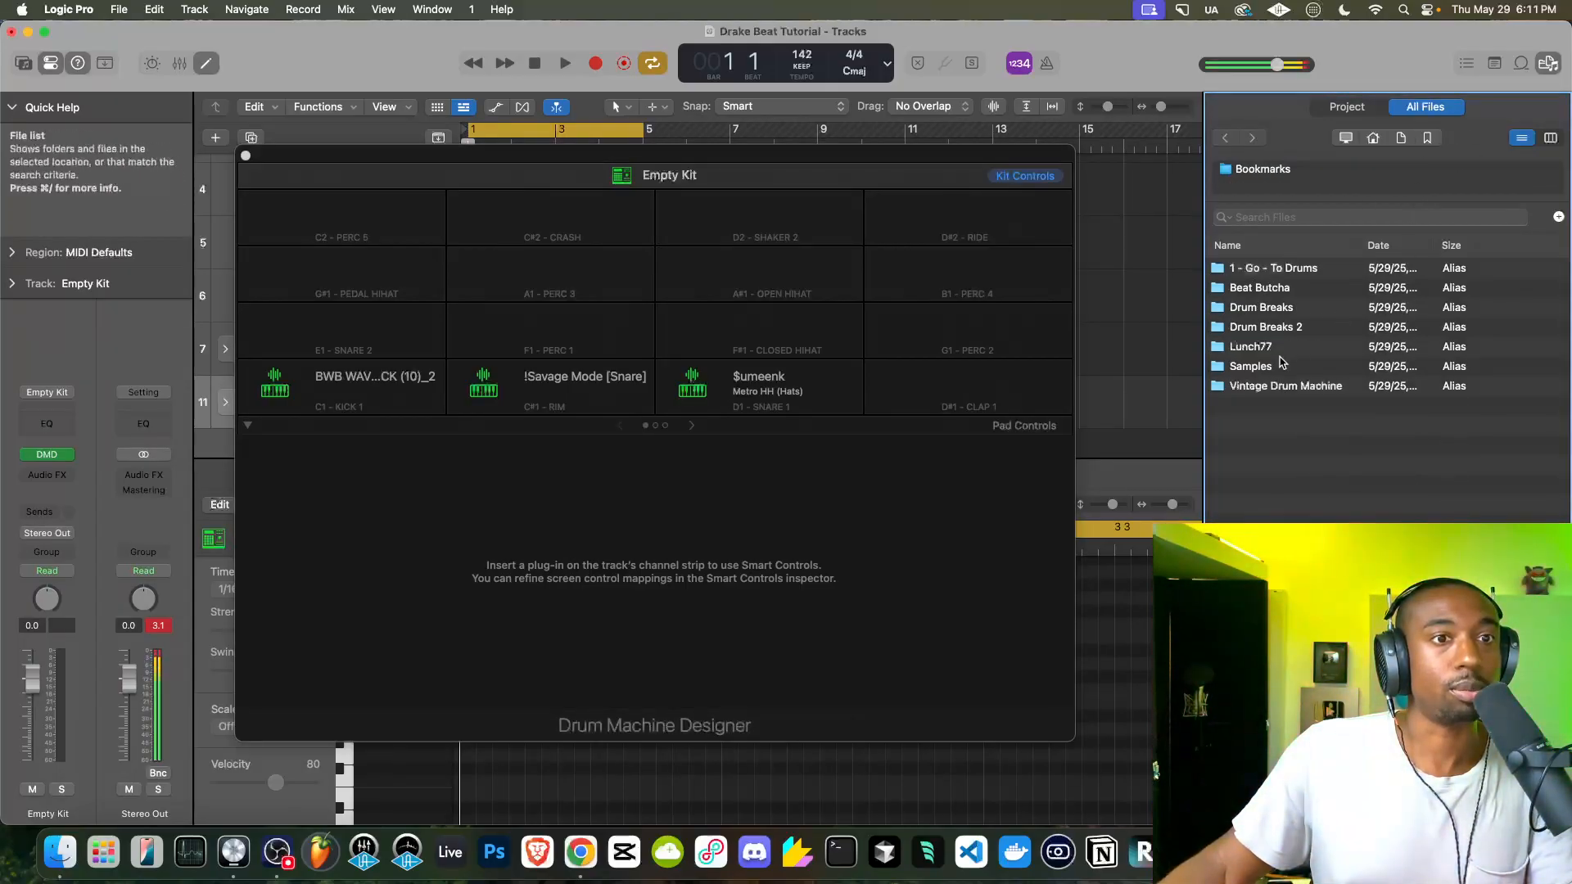
{"action": "double_click", "coordinate": [1260, 347]}
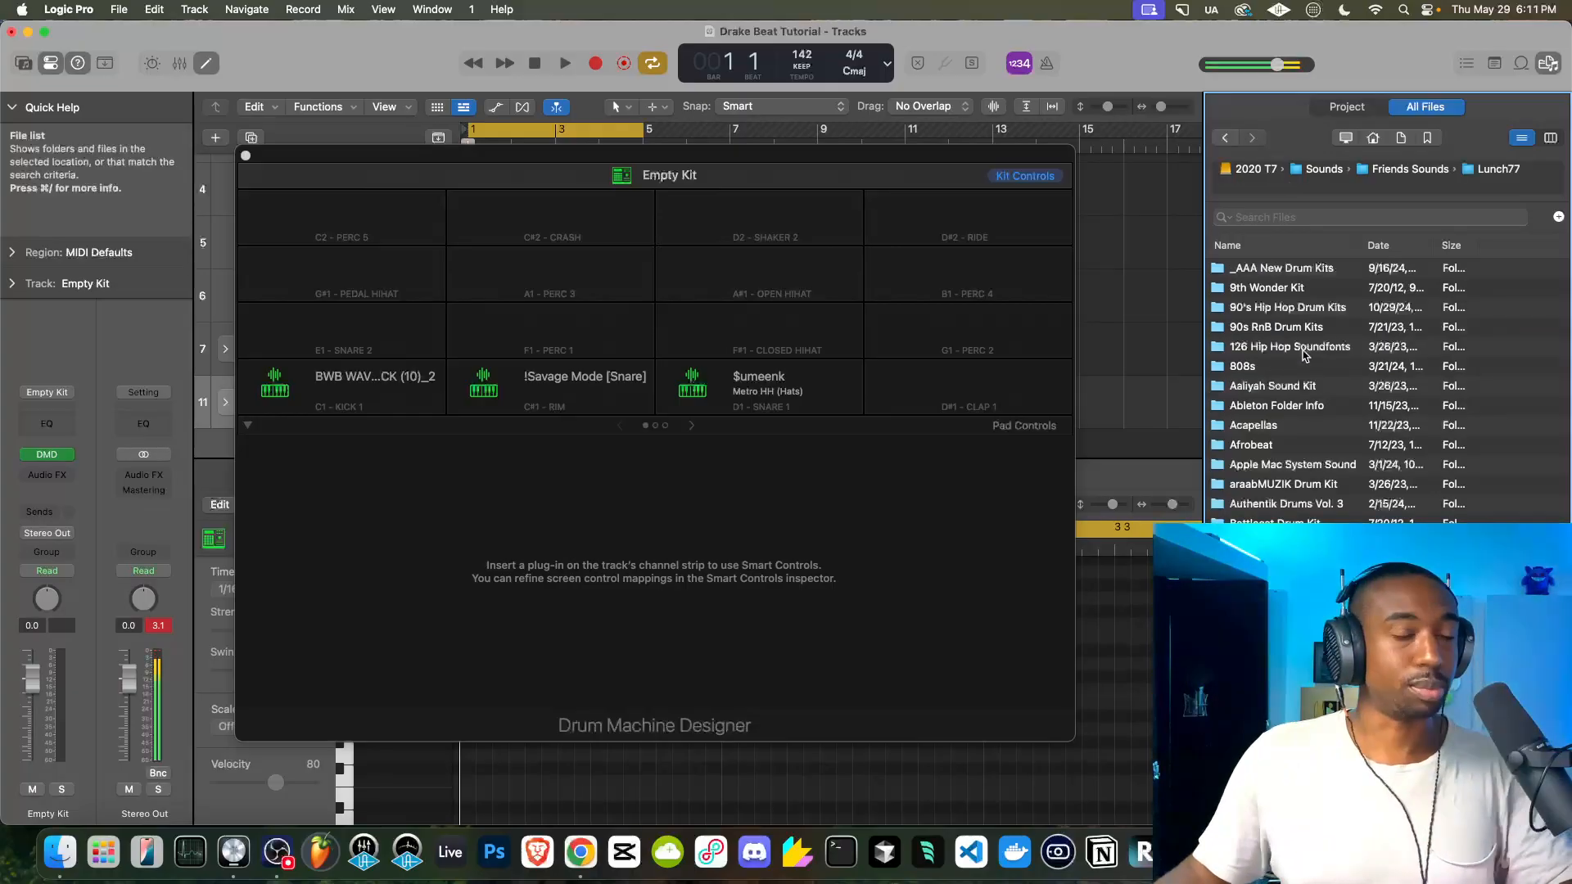
Open the Open Hats folder inside The Lunch77 Metro Boomin Drumkit
{"action": "scroll", "coordinate": [1290, 421], "scroll_direction": "down", "scroll_amount": 20}
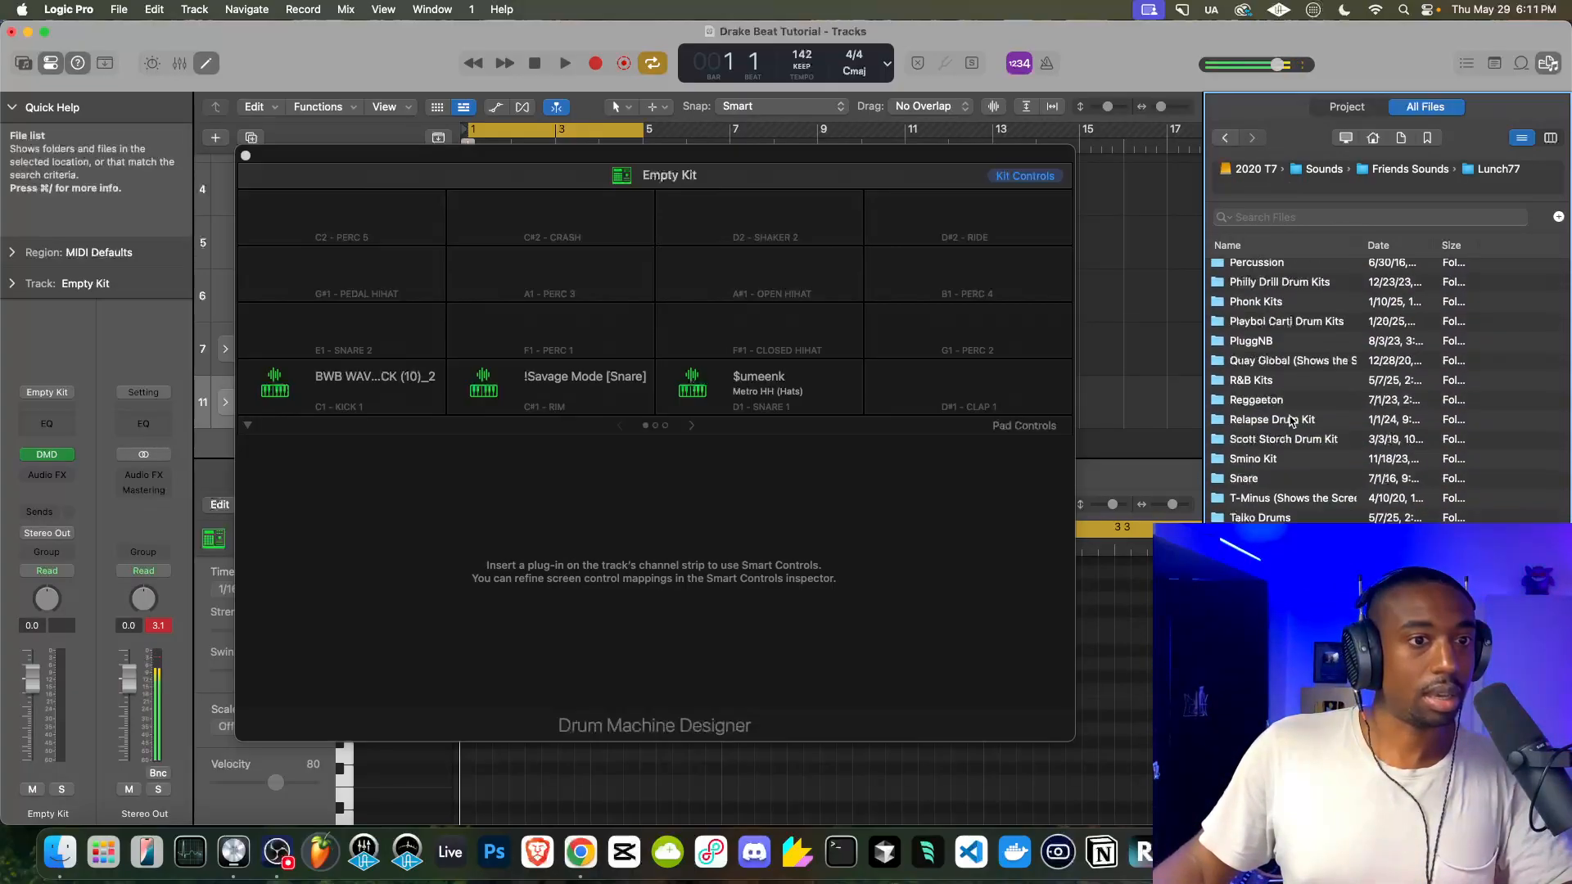
{"action": "scroll", "coordinate": [1291, 421], "scroll_direction": "down", "scroll_amount": 10}
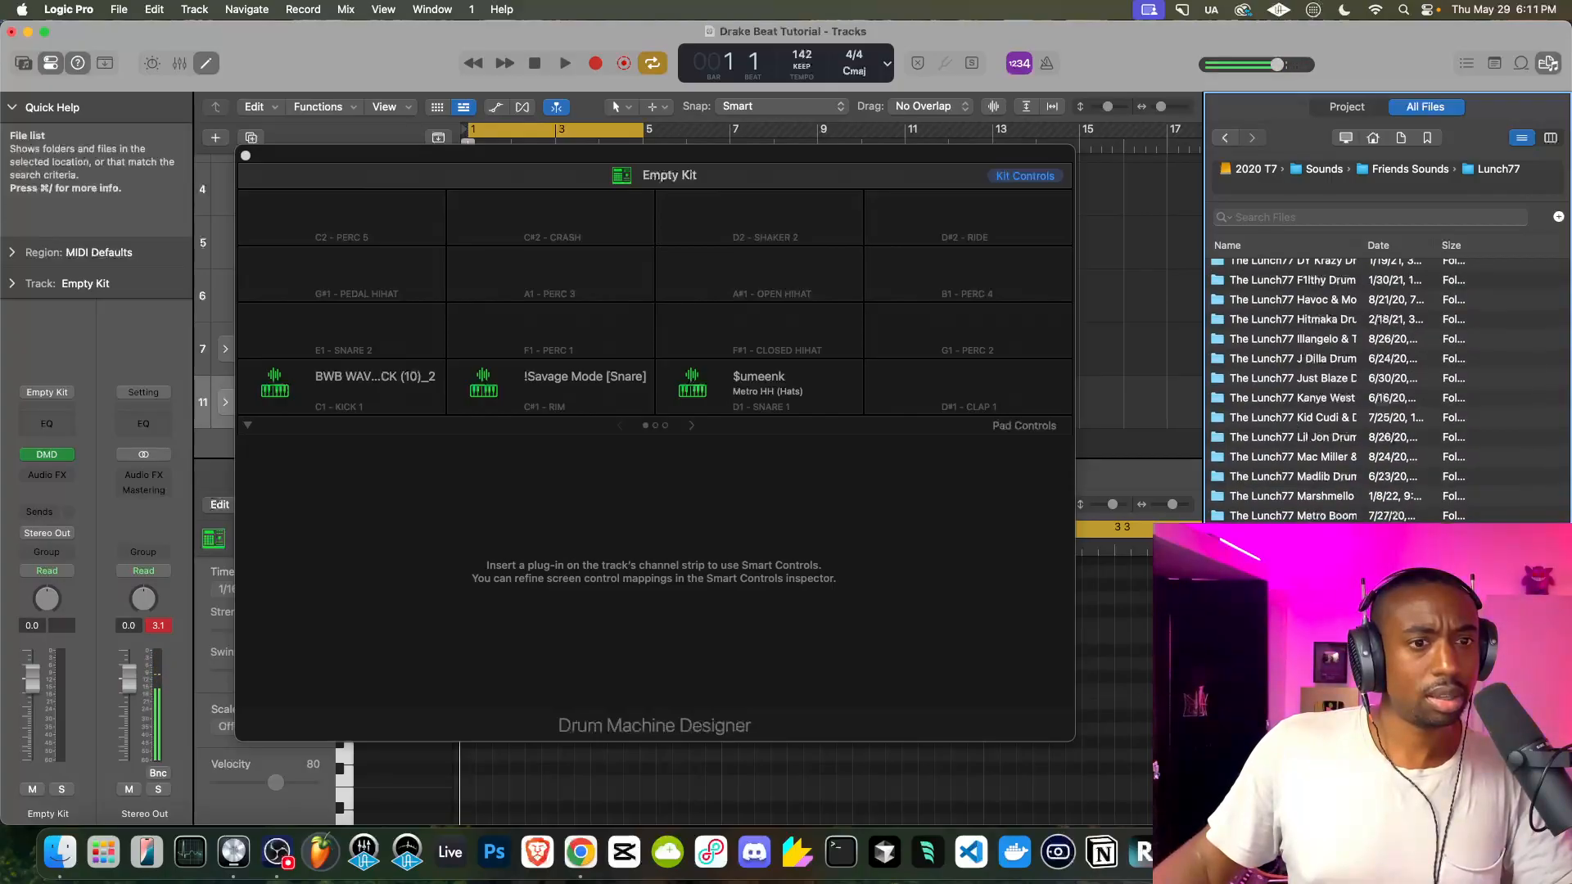
{"action": "double_click", "coordinate": [1309, 516]}
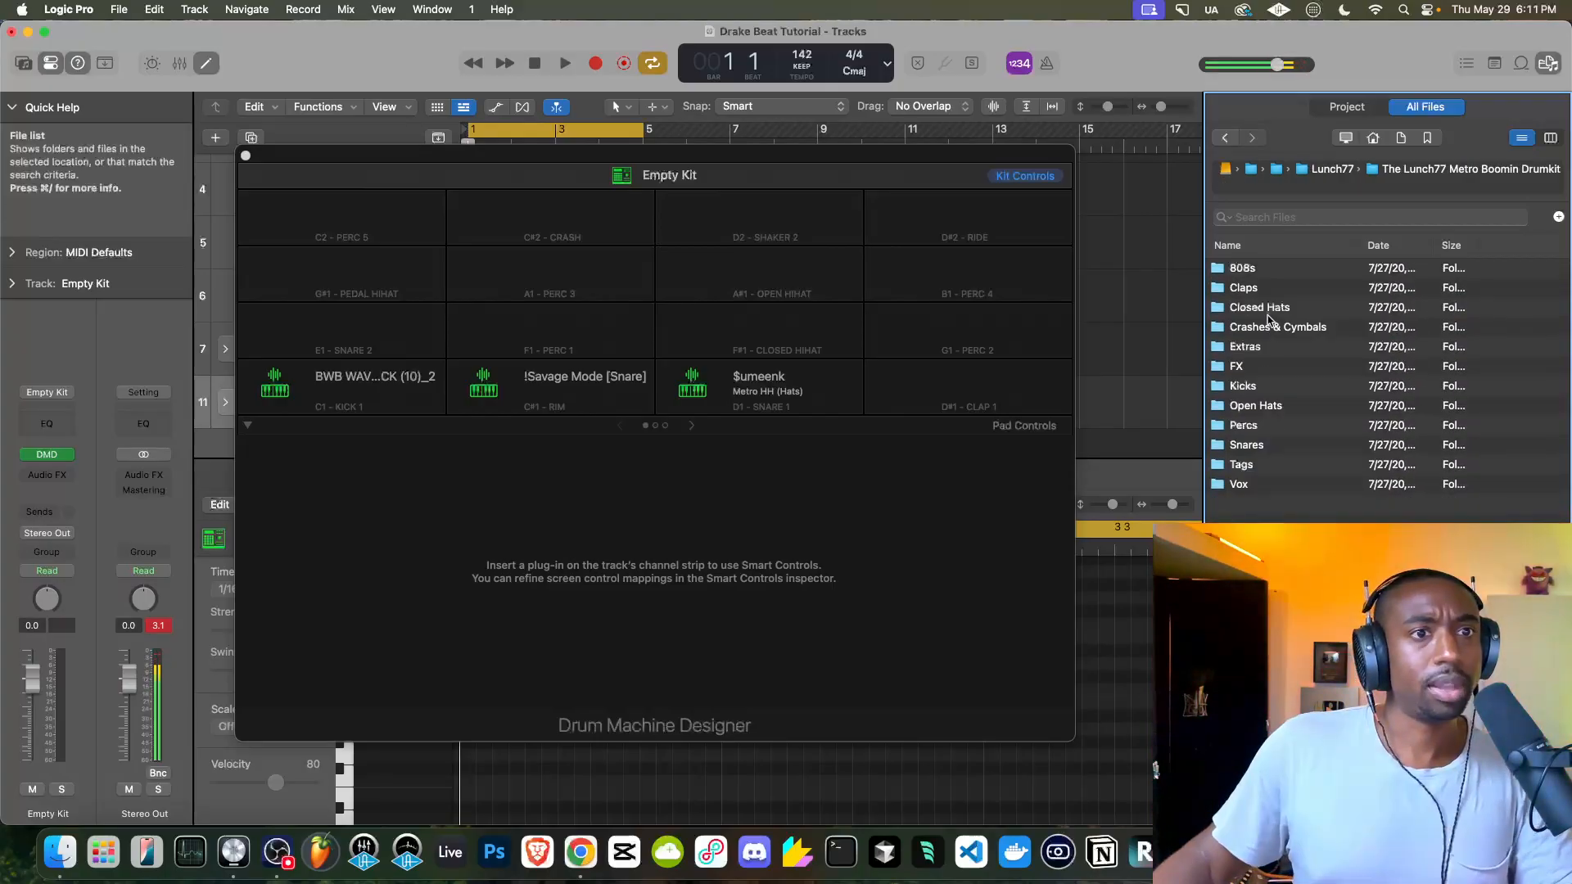
{"action": "double_click", "coordinate": [1255, 405]}
Audition open hats over the playing beat, load BOOMIN OPEN HAT 1.wav onto the D#1 pad and stop playback
{"action": "key", "text": "space"}
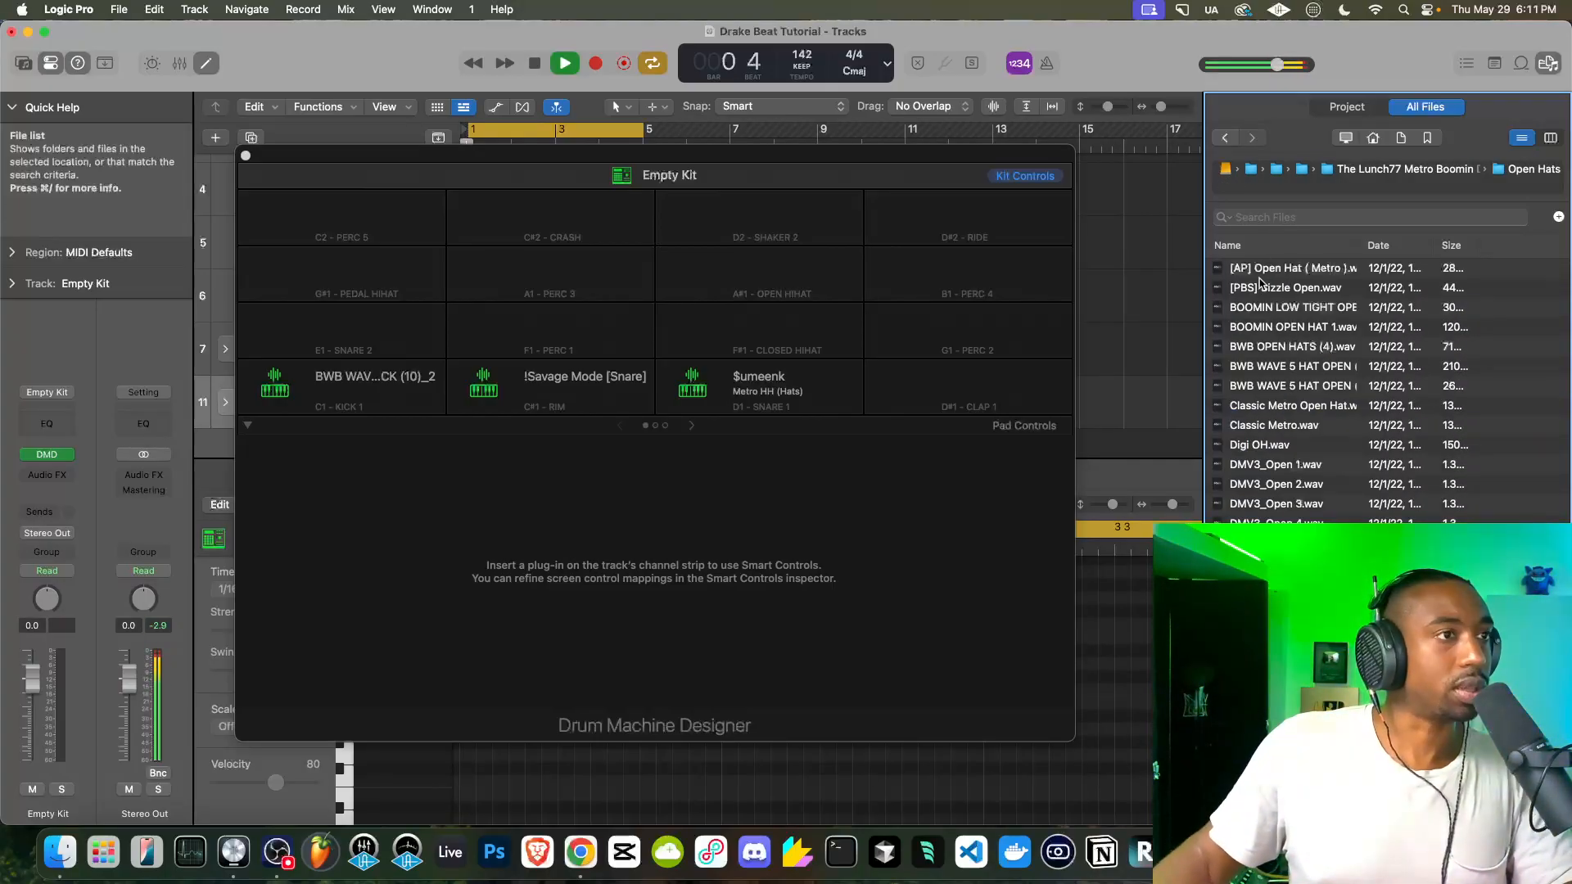
{"action": "left_click", "coordinate": [1265, 270]}
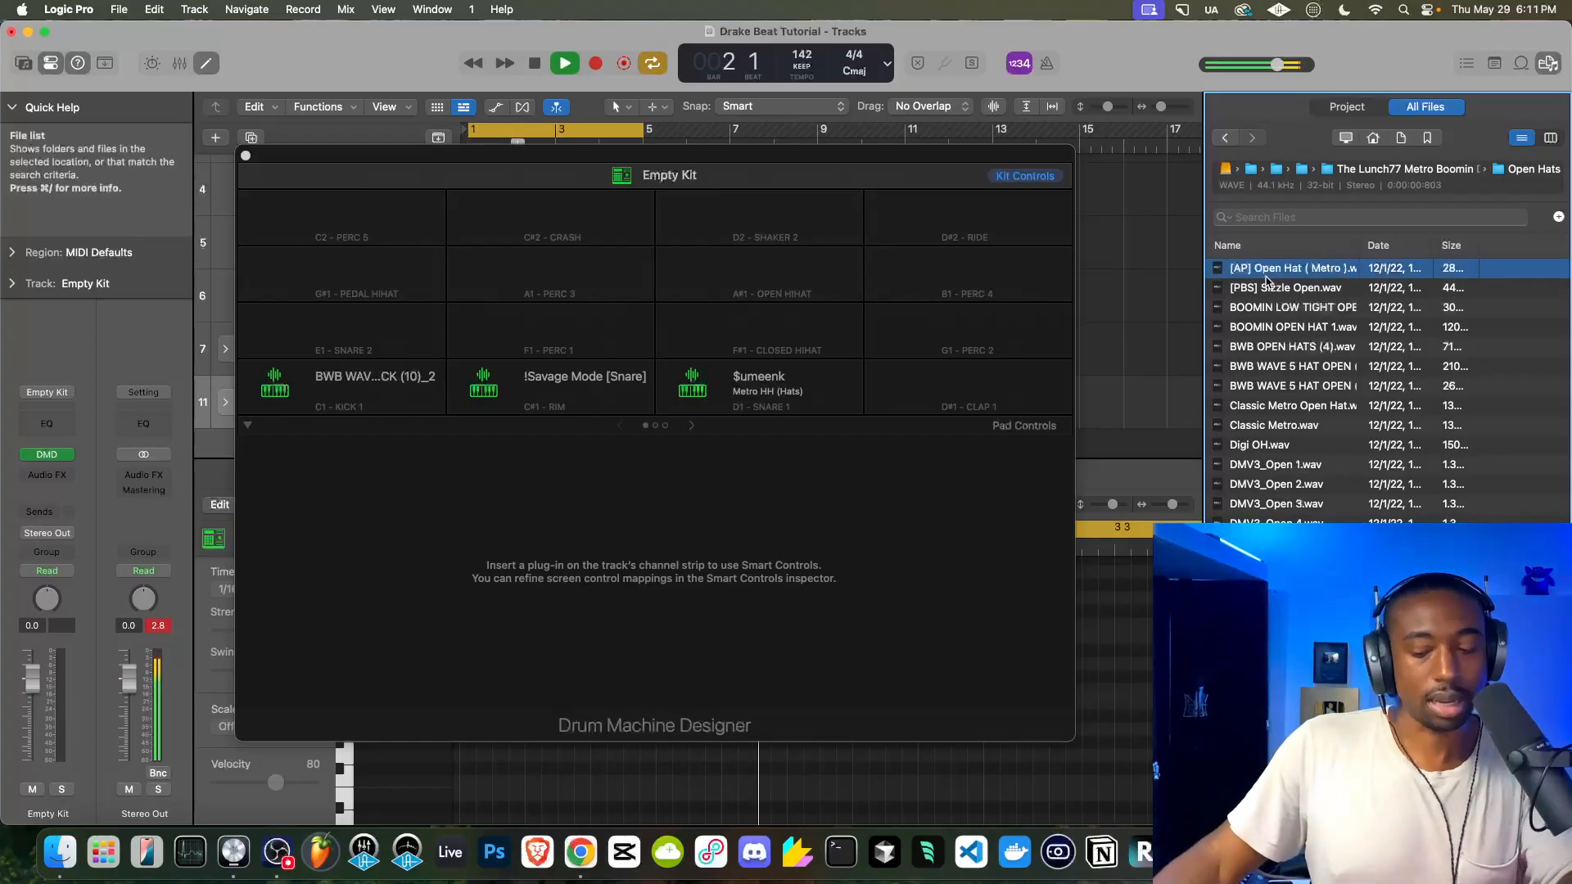
{"action": "key", "text": "Down"}
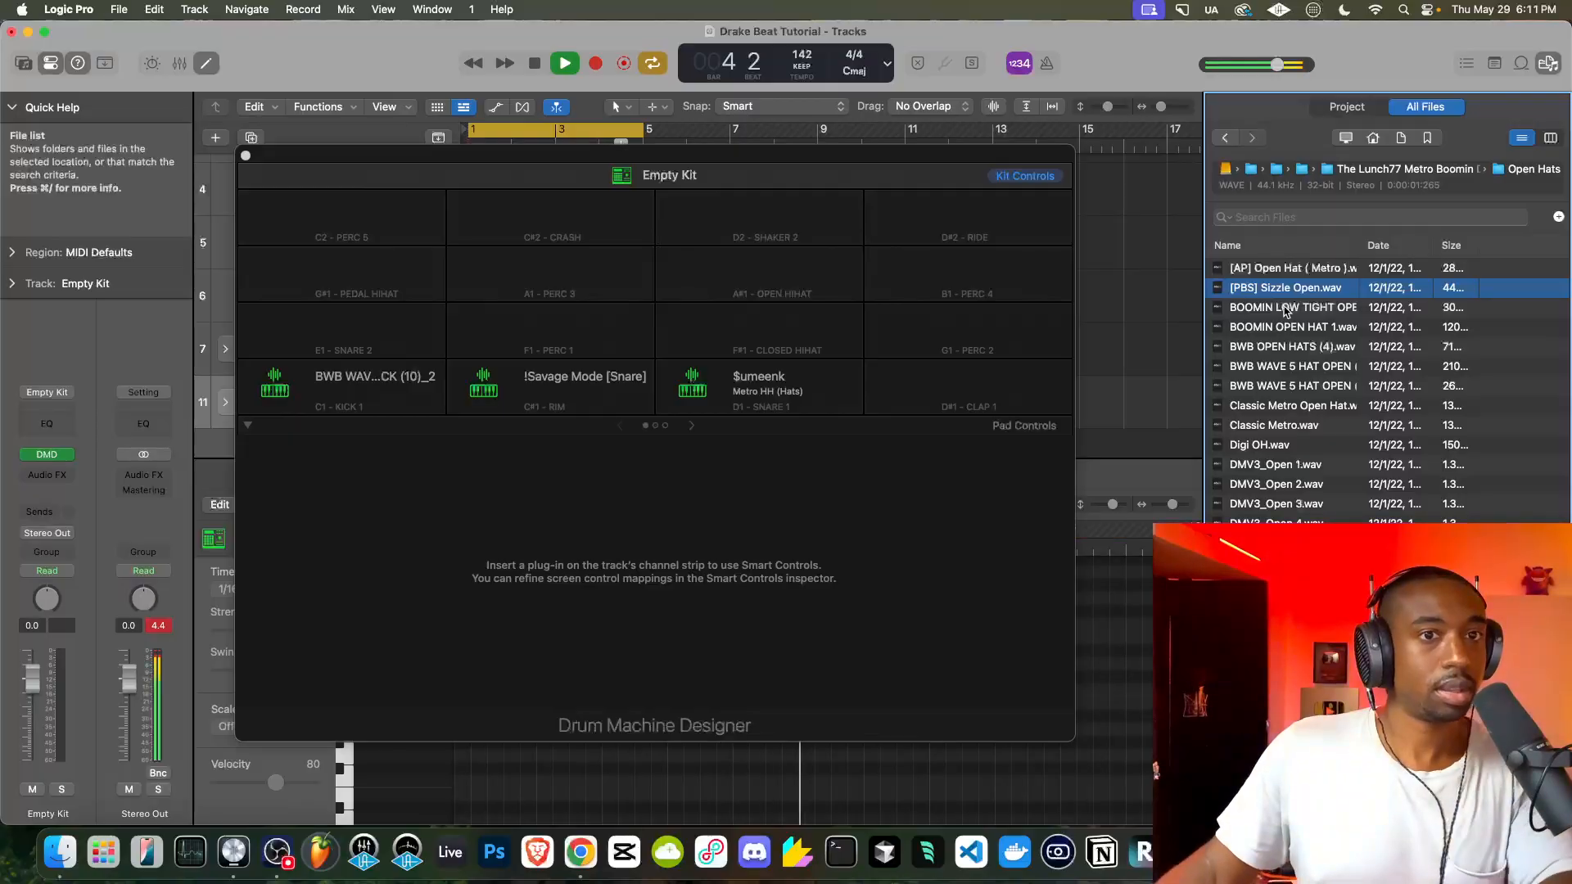
{"action": "left_click", "coordinate": [1287, 312]}
{"action": "left_click", "coordinate": [1283, 292]}
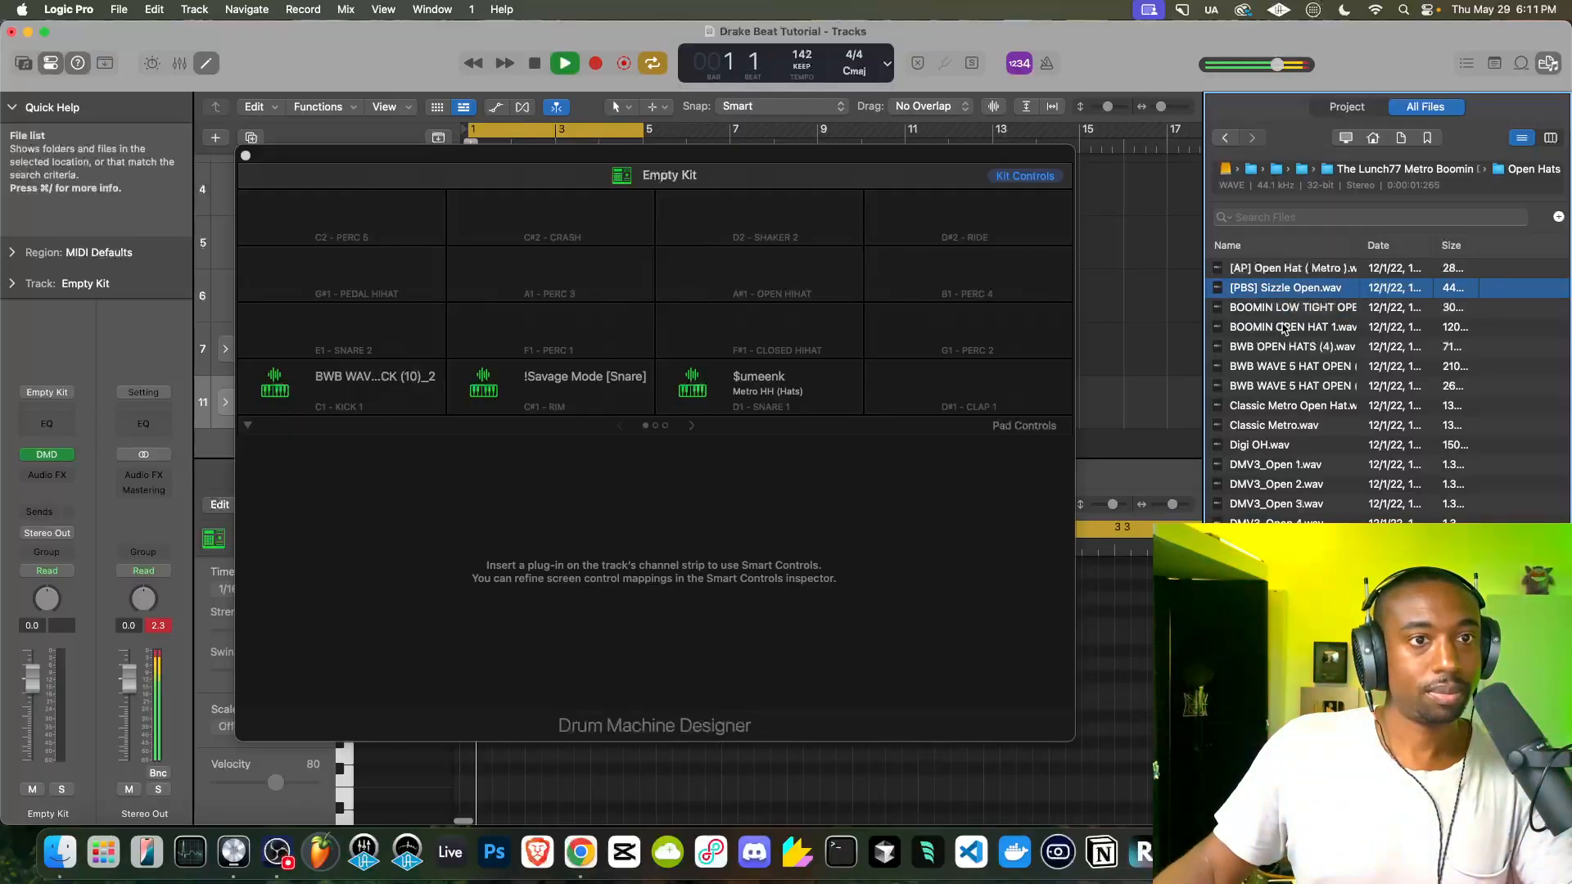
{"action": "left_click", "coordinate": [1282, 329]}
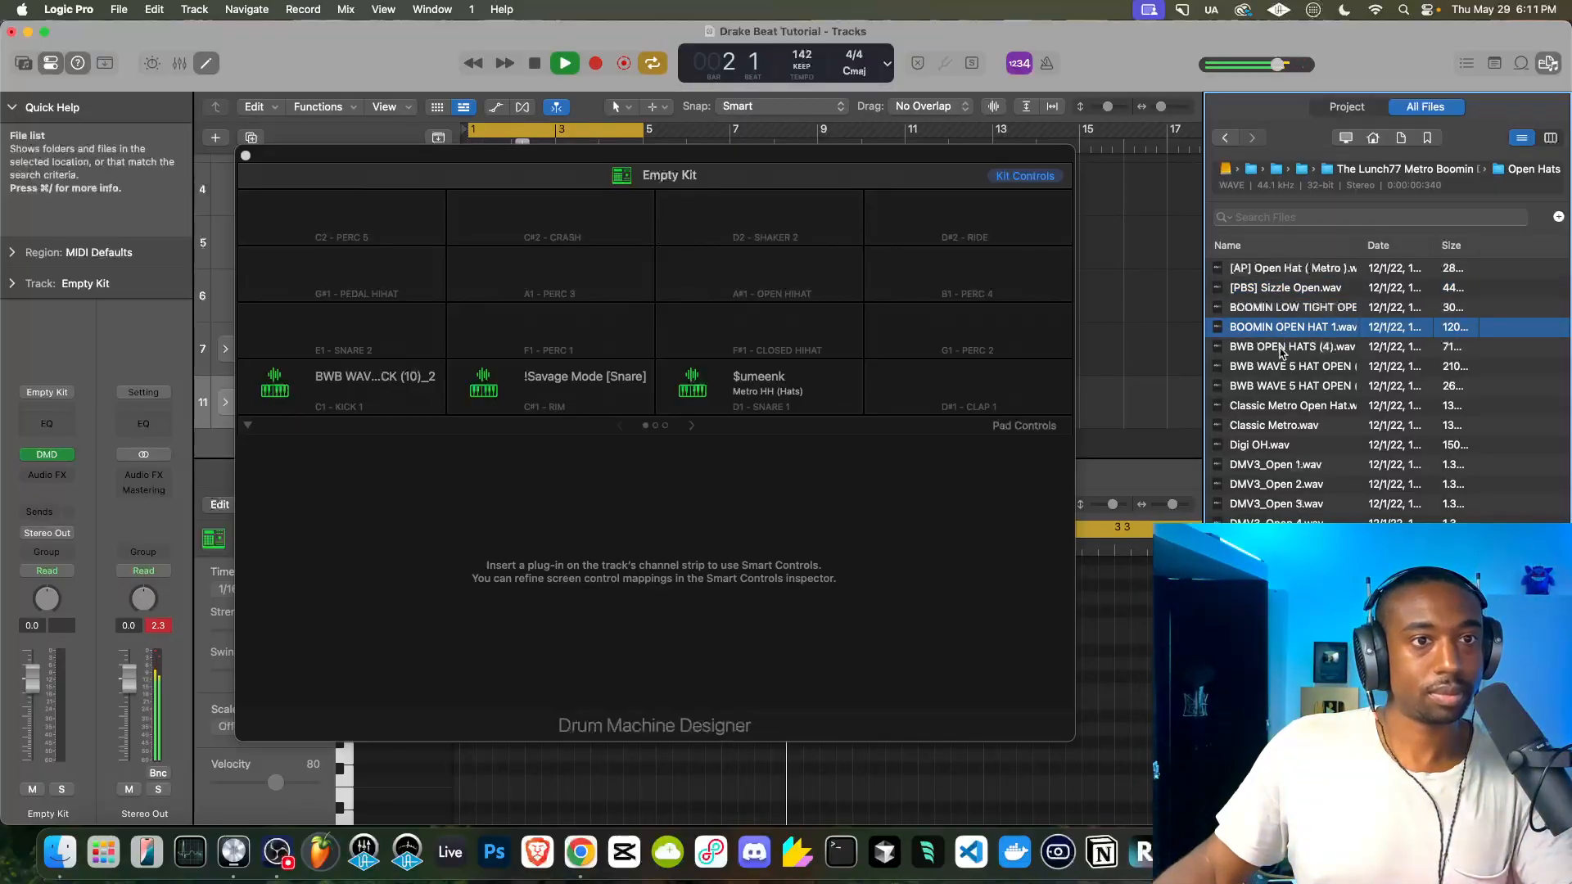
{"action": "left_click_drag", "start_coordinate": [1282, 329], "coordinate": [930, 393]}
{"action": "key", "text": "space"}
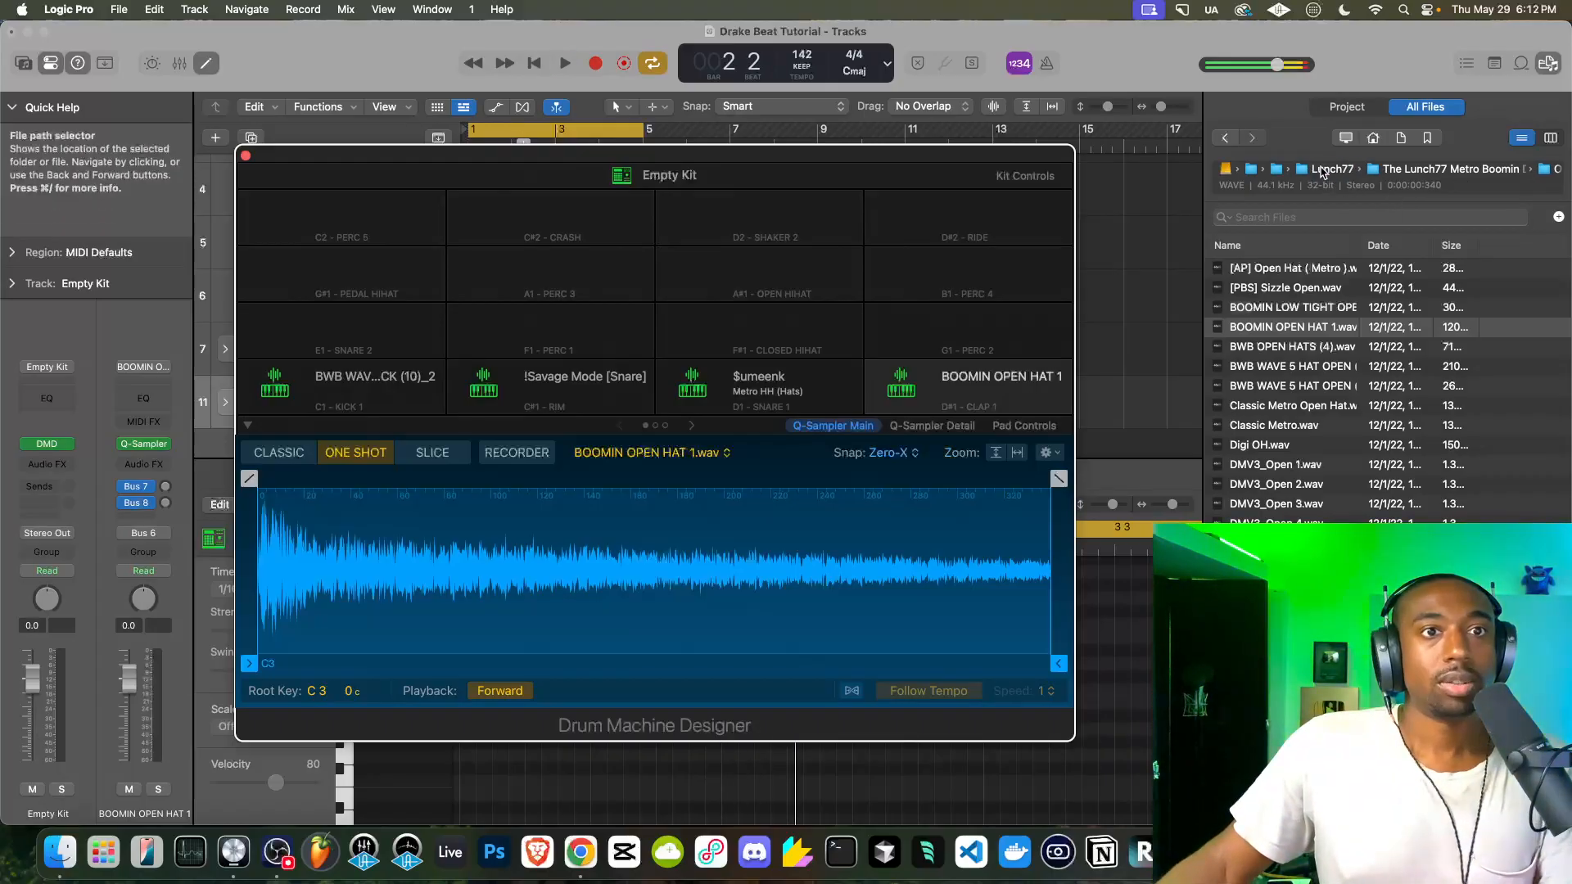
Browse from Lunch77 through Bongos and Congas and the all-encompassing kit to the Bongo folder in Perc_Acoustic
{"action": "left_click", "coordinate": [1321, 170]}
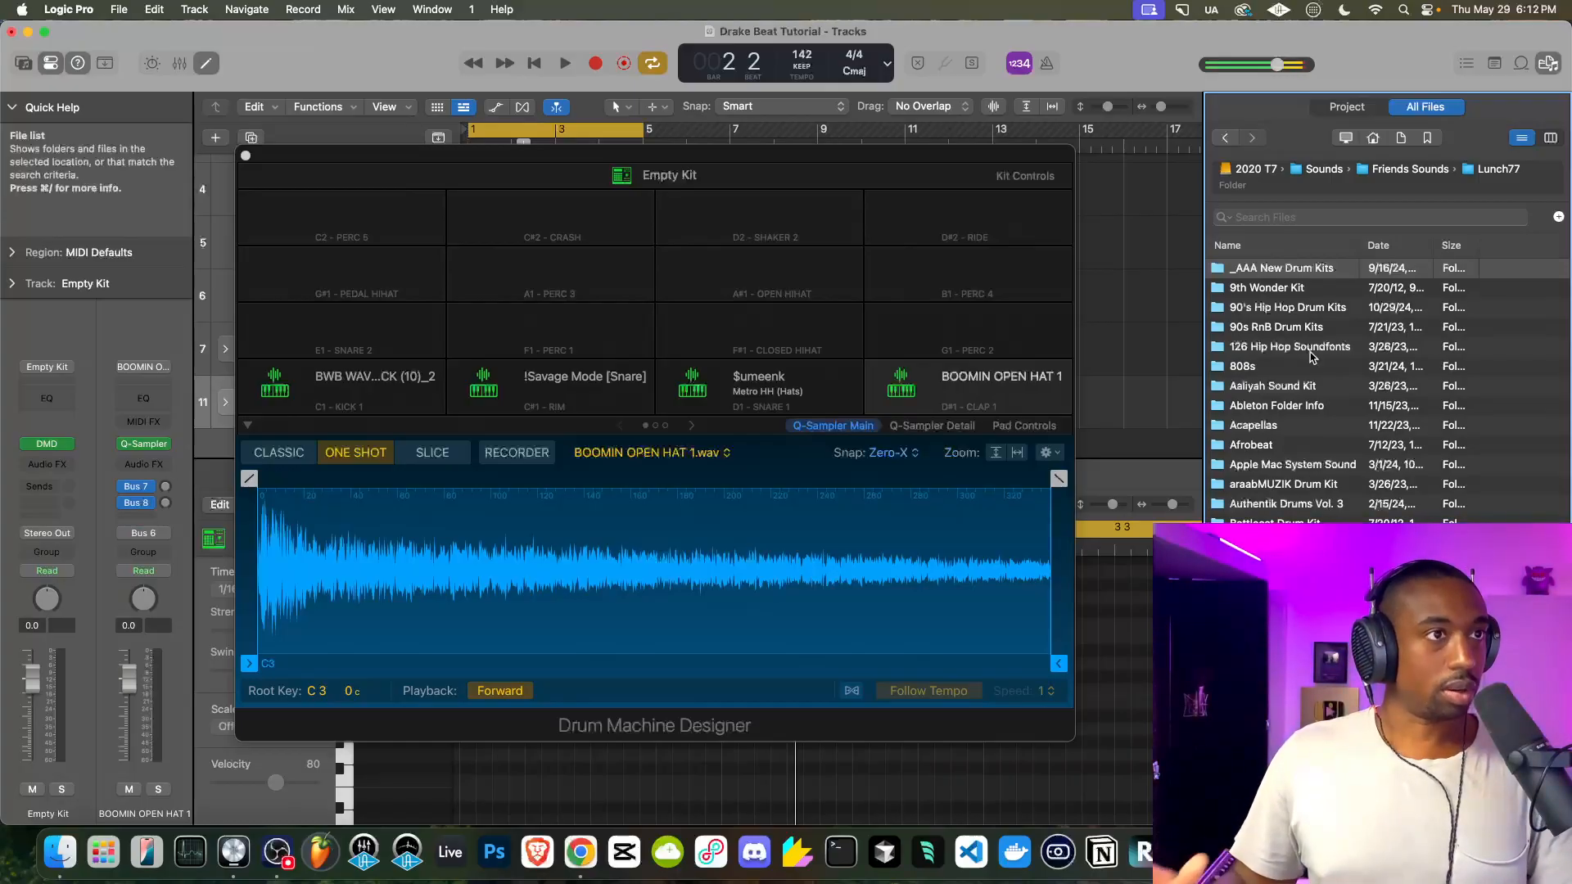
{"action": "double_click", "coordinate": [1281, 573]}
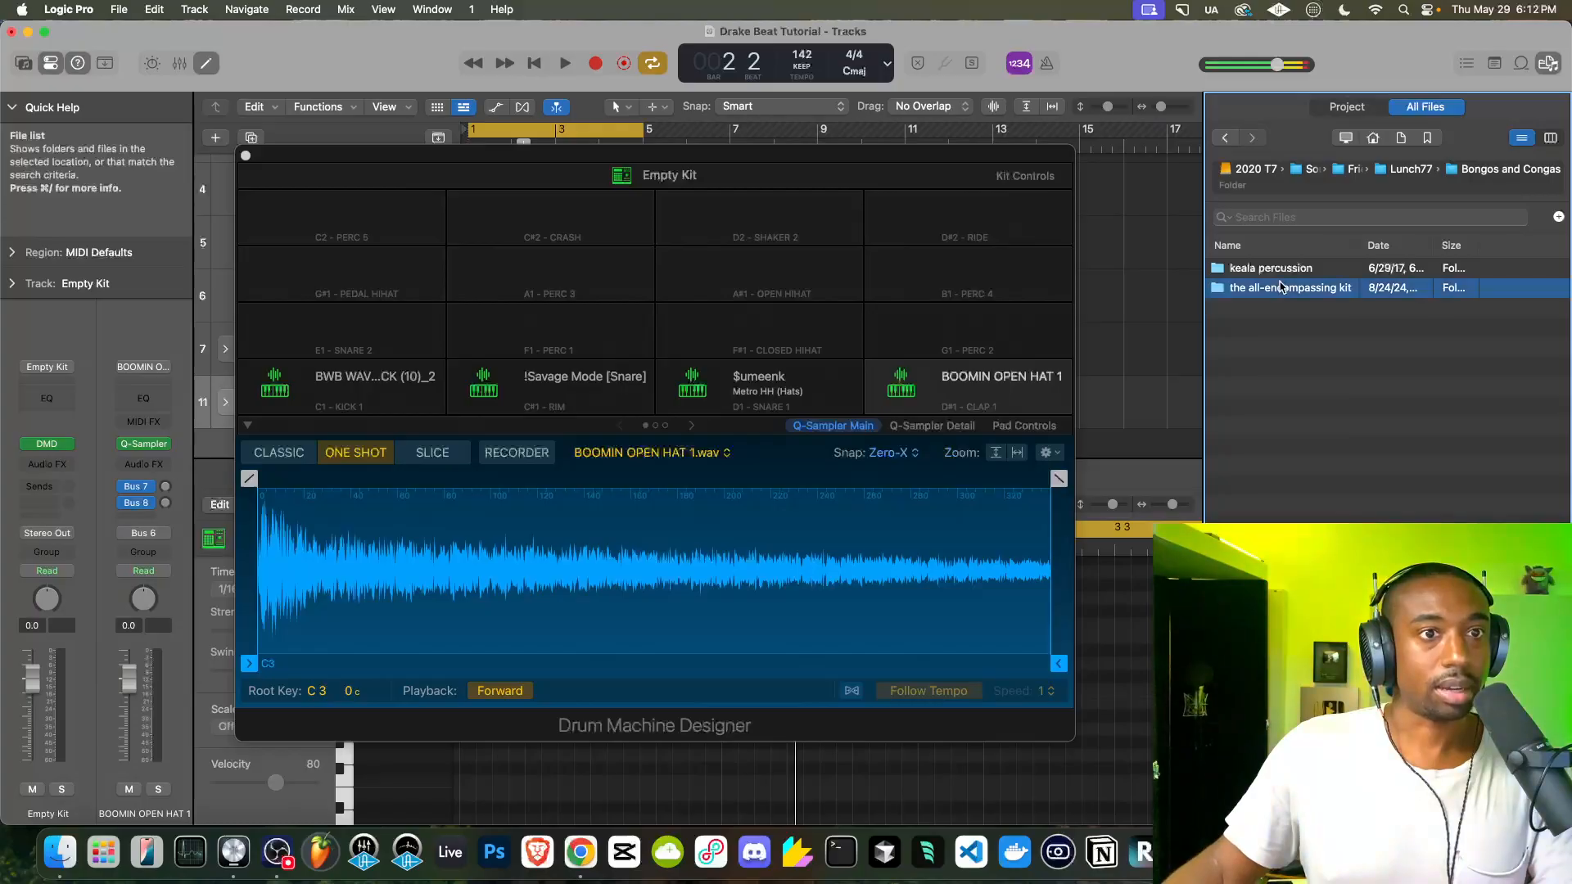
{"action": "double_click", "coordinate": [1287, 287]}
{"action": "left_click", "coordinate": [1389, 170]}
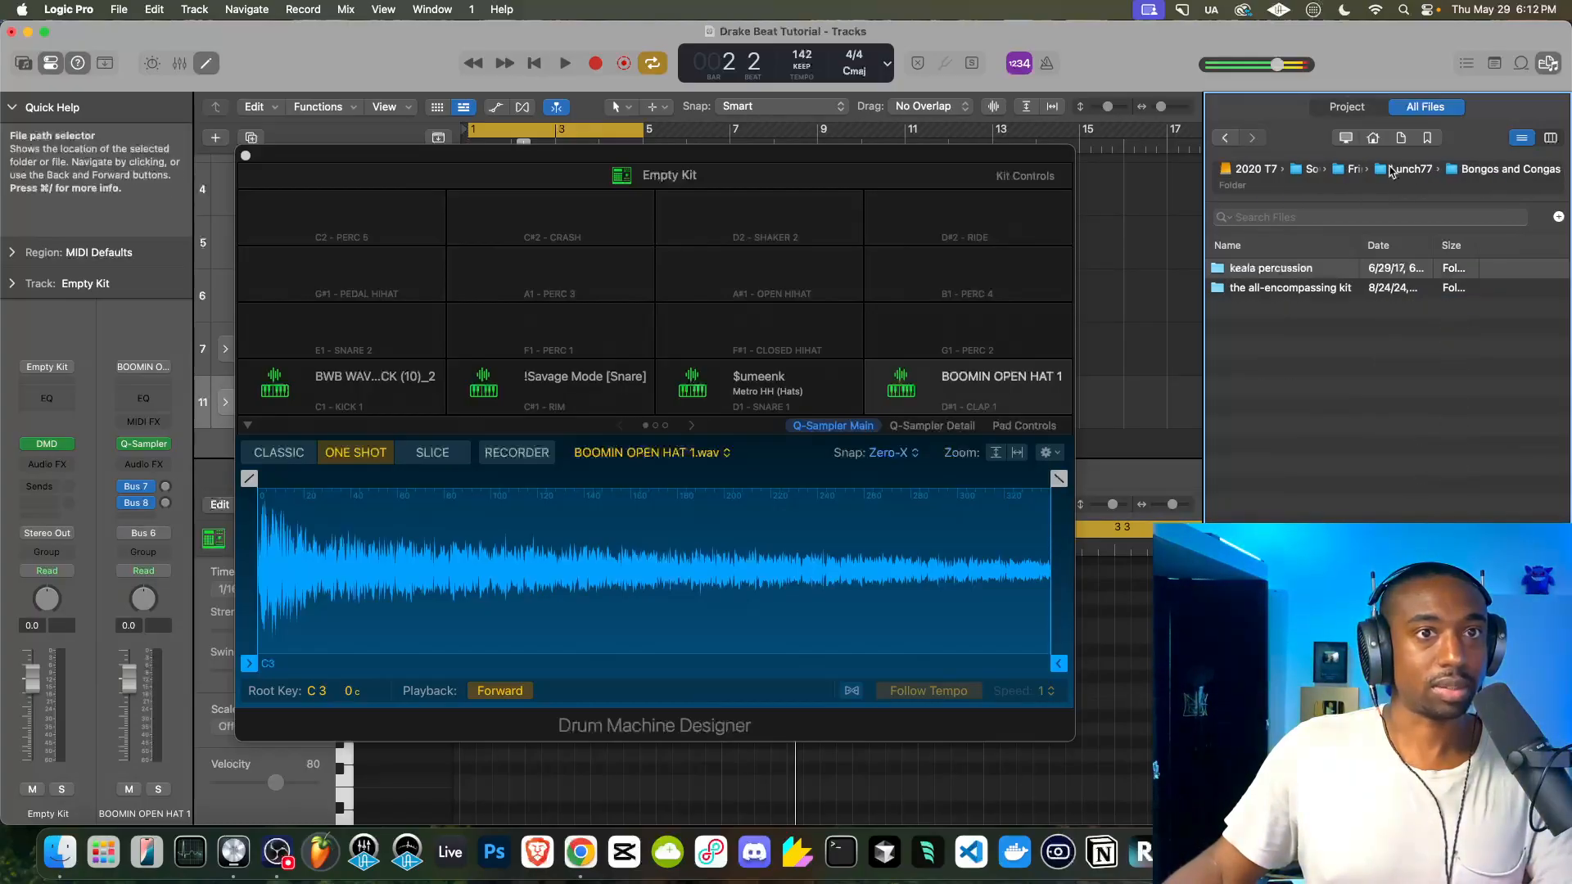
{"action": "double_click", "coordinate": [1282, 288]}
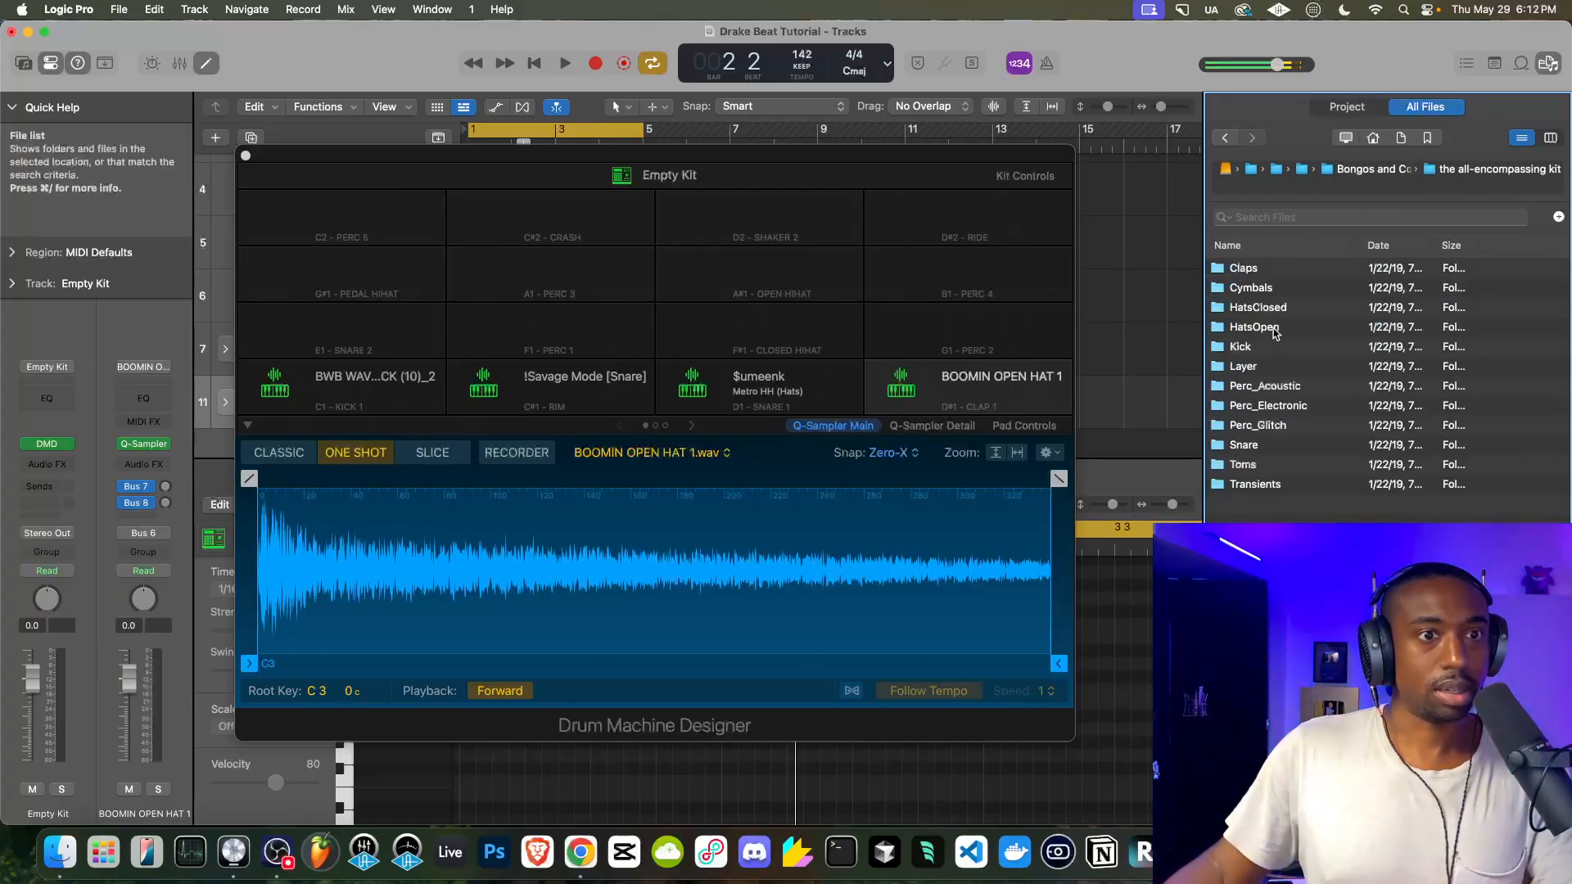
{"action": "double_click", "coordinate": [1274, 386]}
{"action": "double_click", "coordinate": [1245, 288]}
Audition the bongo samples from Airy High.wav down to Filter Whip.wav
{"action": "left_click", "coordinate": [1277, 272]}
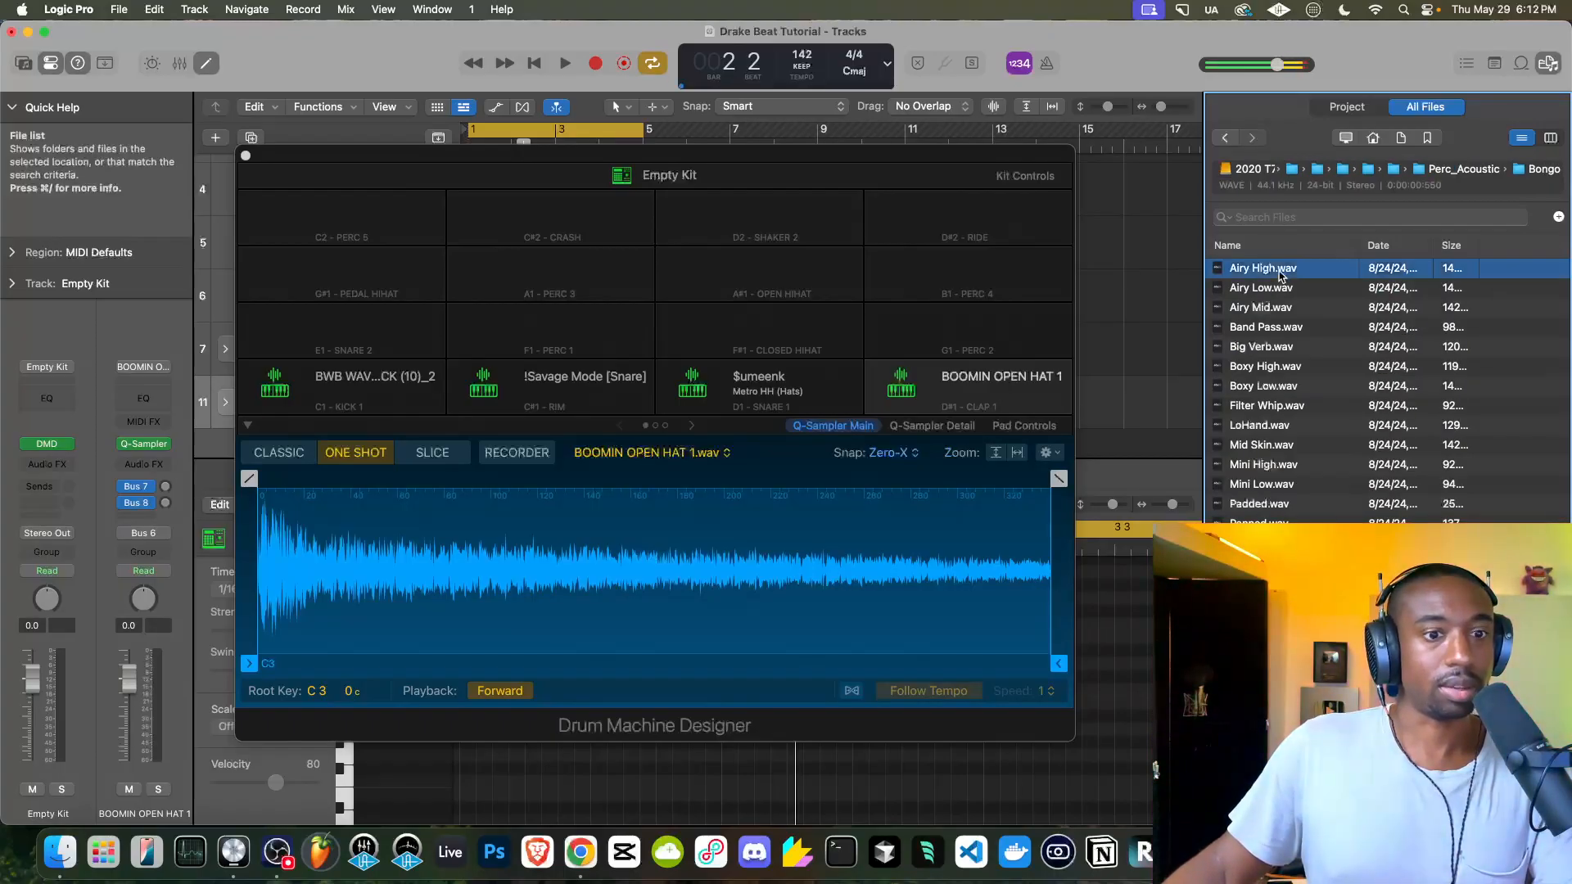
{"action": "key", "text": "Down"}
{"action": "key", "text": "Down"}
{"action": "key", "text": "Up"}
{"action": "left_click", "coordinate": [1286, 311]}
{"action": "key", "text": "Down"}
{"action": "key", "text": "Down"}
{"action": "key", "text": "Down"}
{"action": "key", "text": "Down"}
{"action": "key", "text": "Down"}
{"action": "key", "text": "Down"}
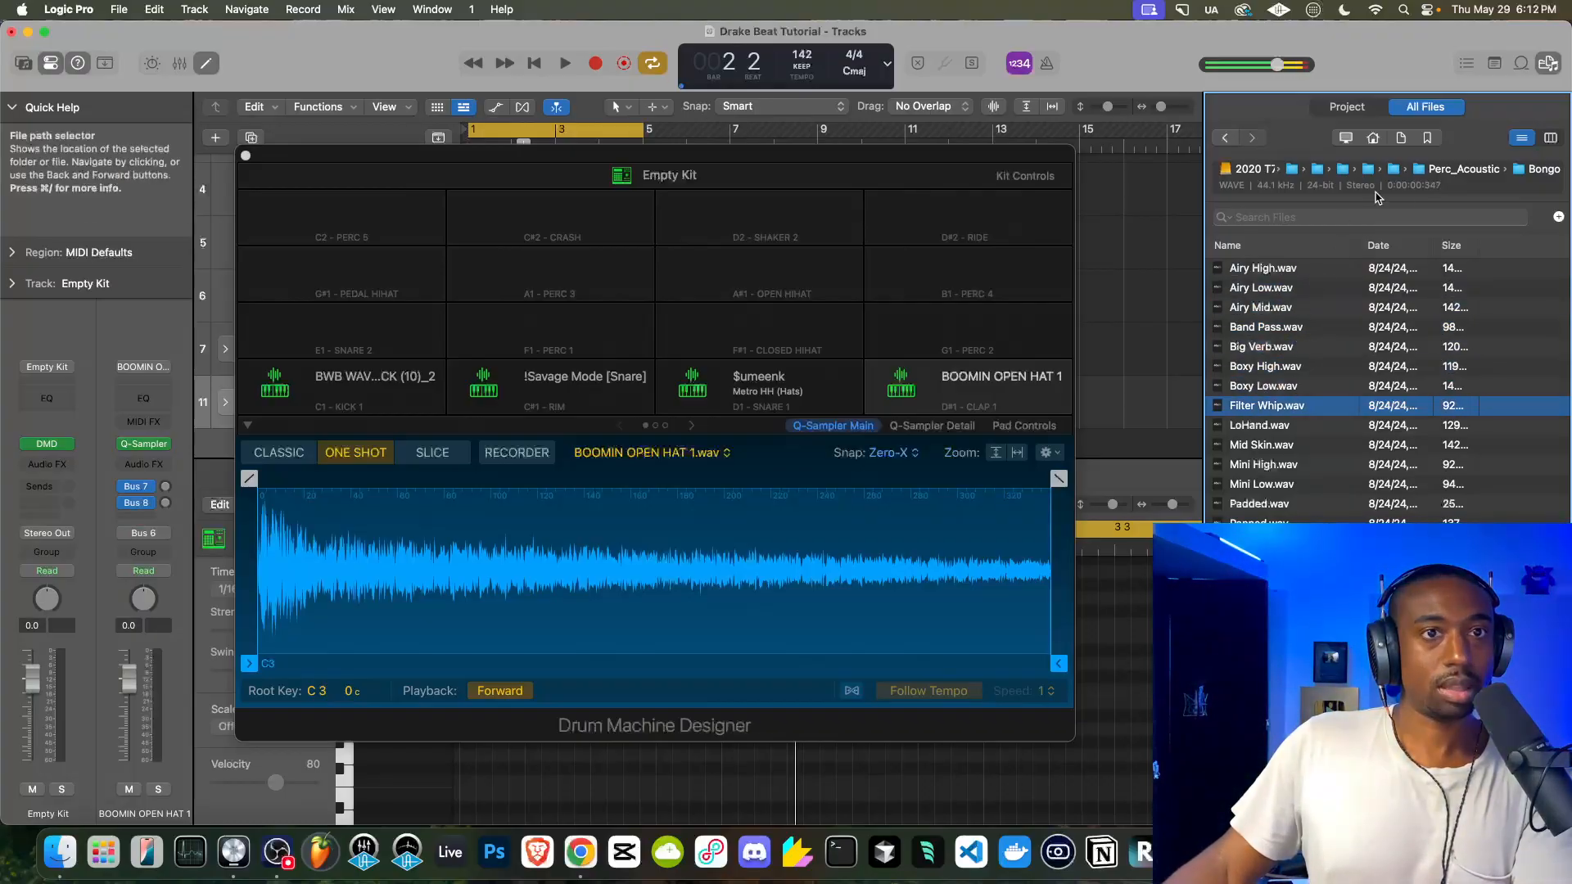
Audition the first samples in the Conga folder, up to Deep Low.wav, and return to the Perc_Acoustic folder
{"action": "left_click", "coordinate": [1457, 170]}
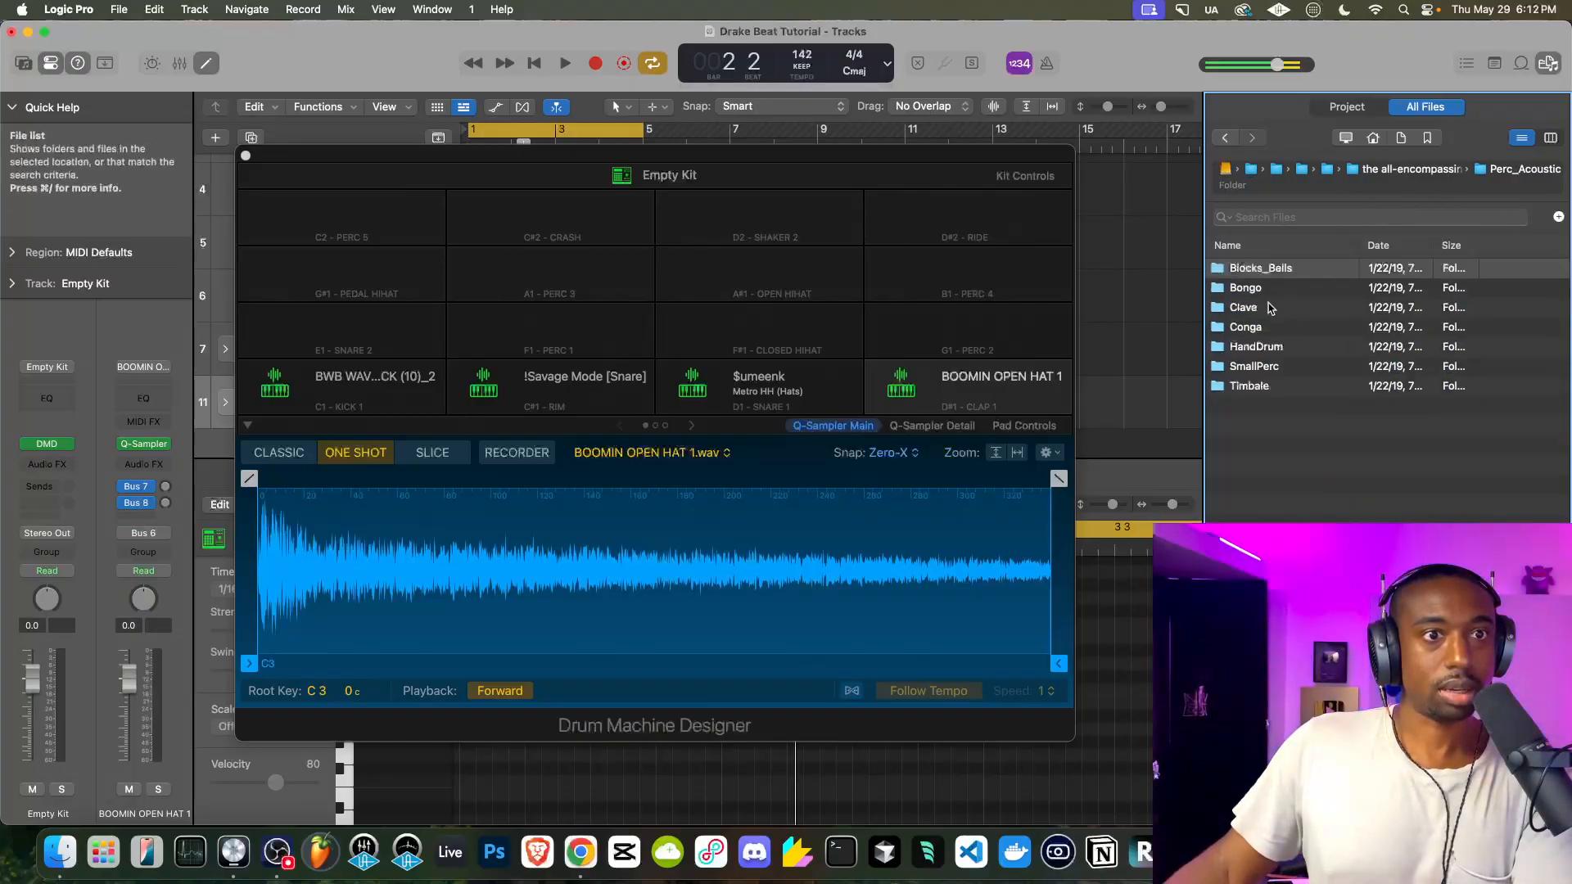
{"action": "double_click", "coordinate": [1262, 331]}
{"action": "key", "text": "Down"}
{"action": "key", "text": "Down"}
{"action": "key", "text": "Down"}
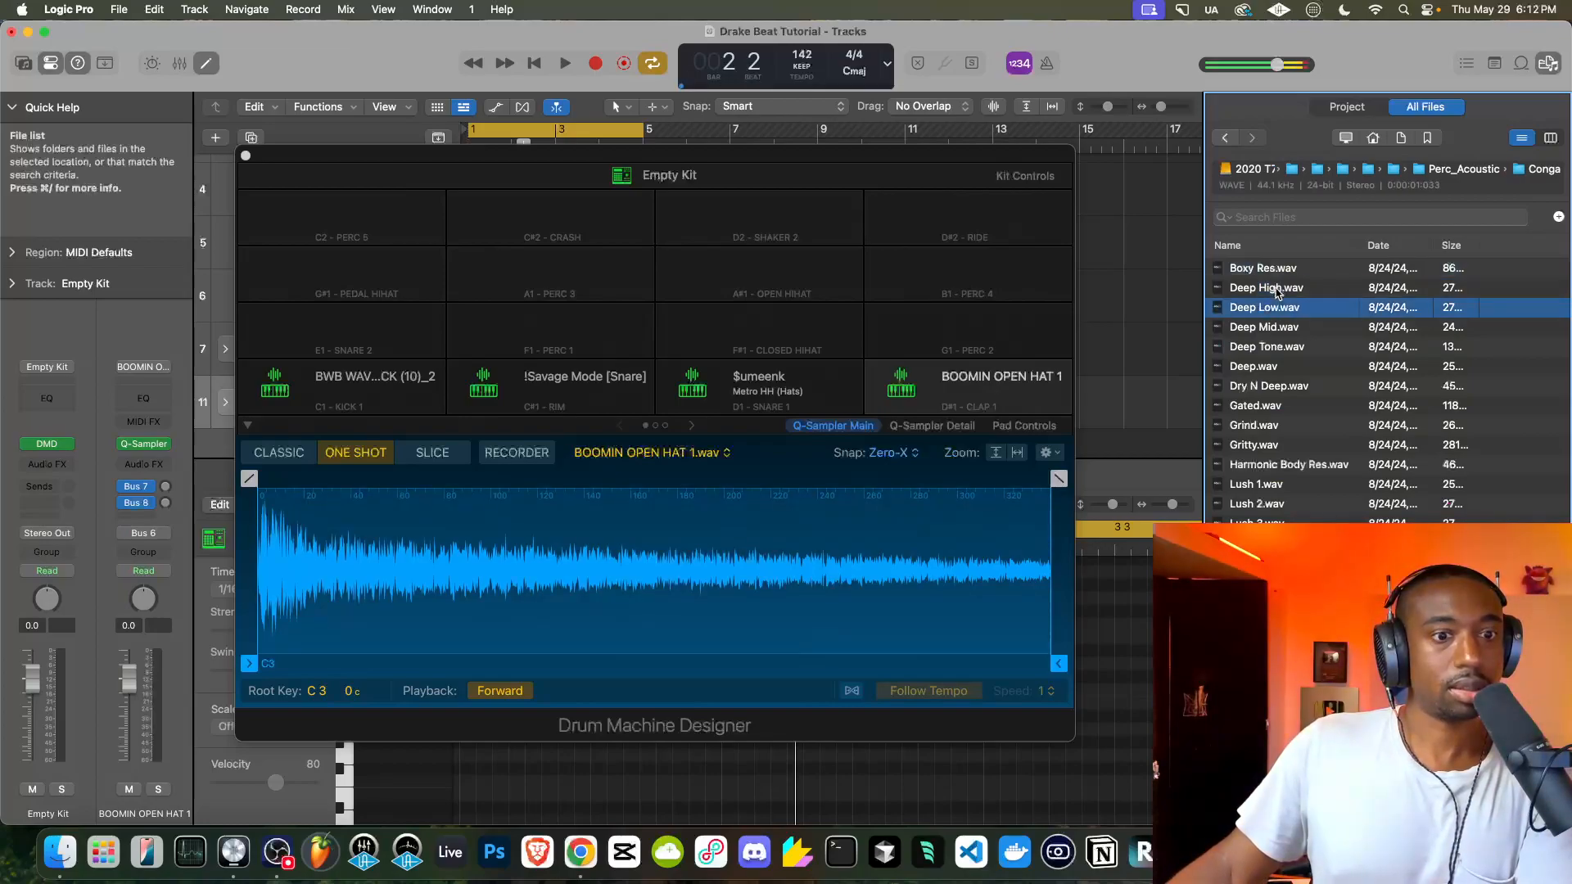
{"action": "left_click", "coordinate": [1488, 169]}
{"action": "left_click", "coordinate": [1258, 307]}
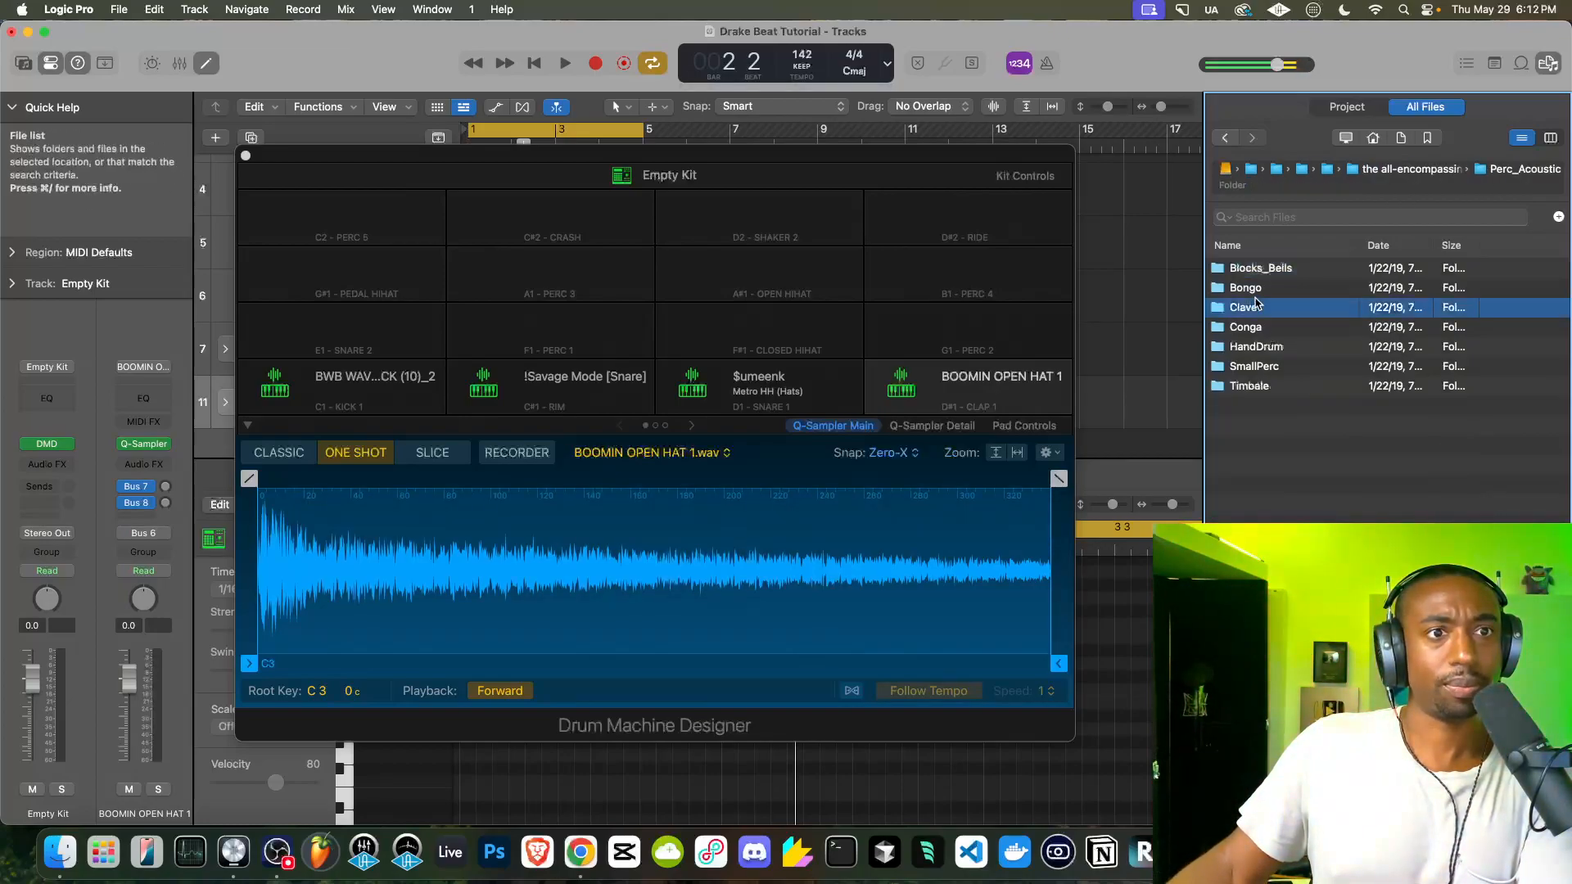
Reopen the Bongo folder and audition its samples from the start of the list down past Mid Skin.wav
{"action": "left_click", "coordinate": [1282, 292]}
{"action": "double_click", "coordinate": [1282, 293]}
{"action": "key", "text": "Down"}
{"action": "key", "text": "Down"}
{"action": "key", "text": "Down"}
{"action": "key", "text": "Down"}
{"action": "key", "text": "Down"}
{"action": "key", "text": "Down"}
{"action": "key", "text": "Down"}
{"action": "key", "text": "Down"}
{"action": "key", "text": "Down"}
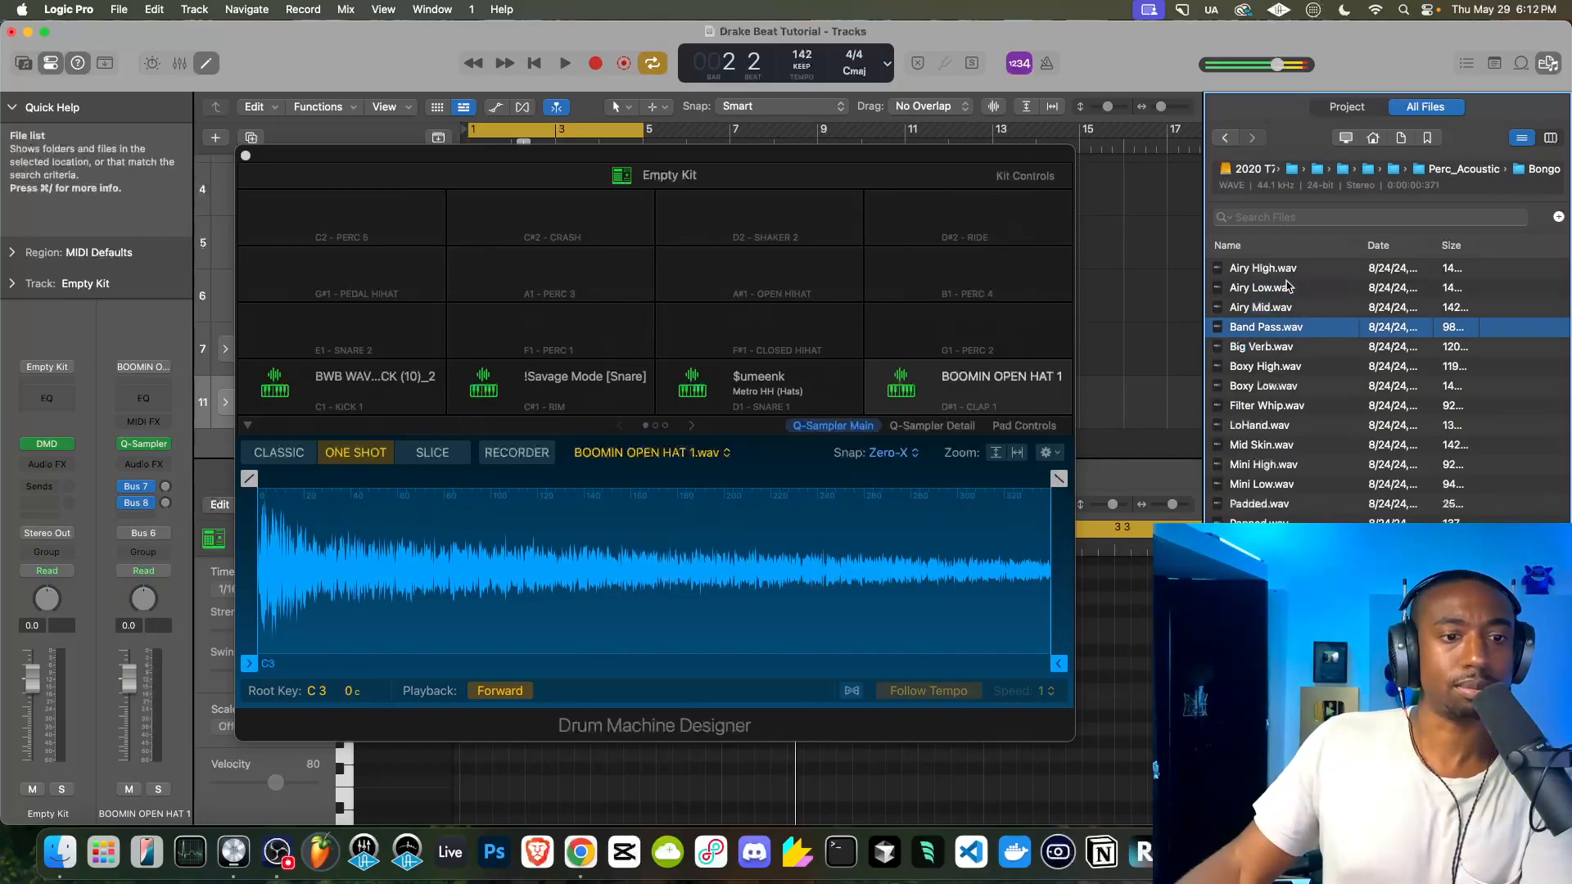
{"action": "key", "text": "Down"}
{"action": "key", "text": "Up"}
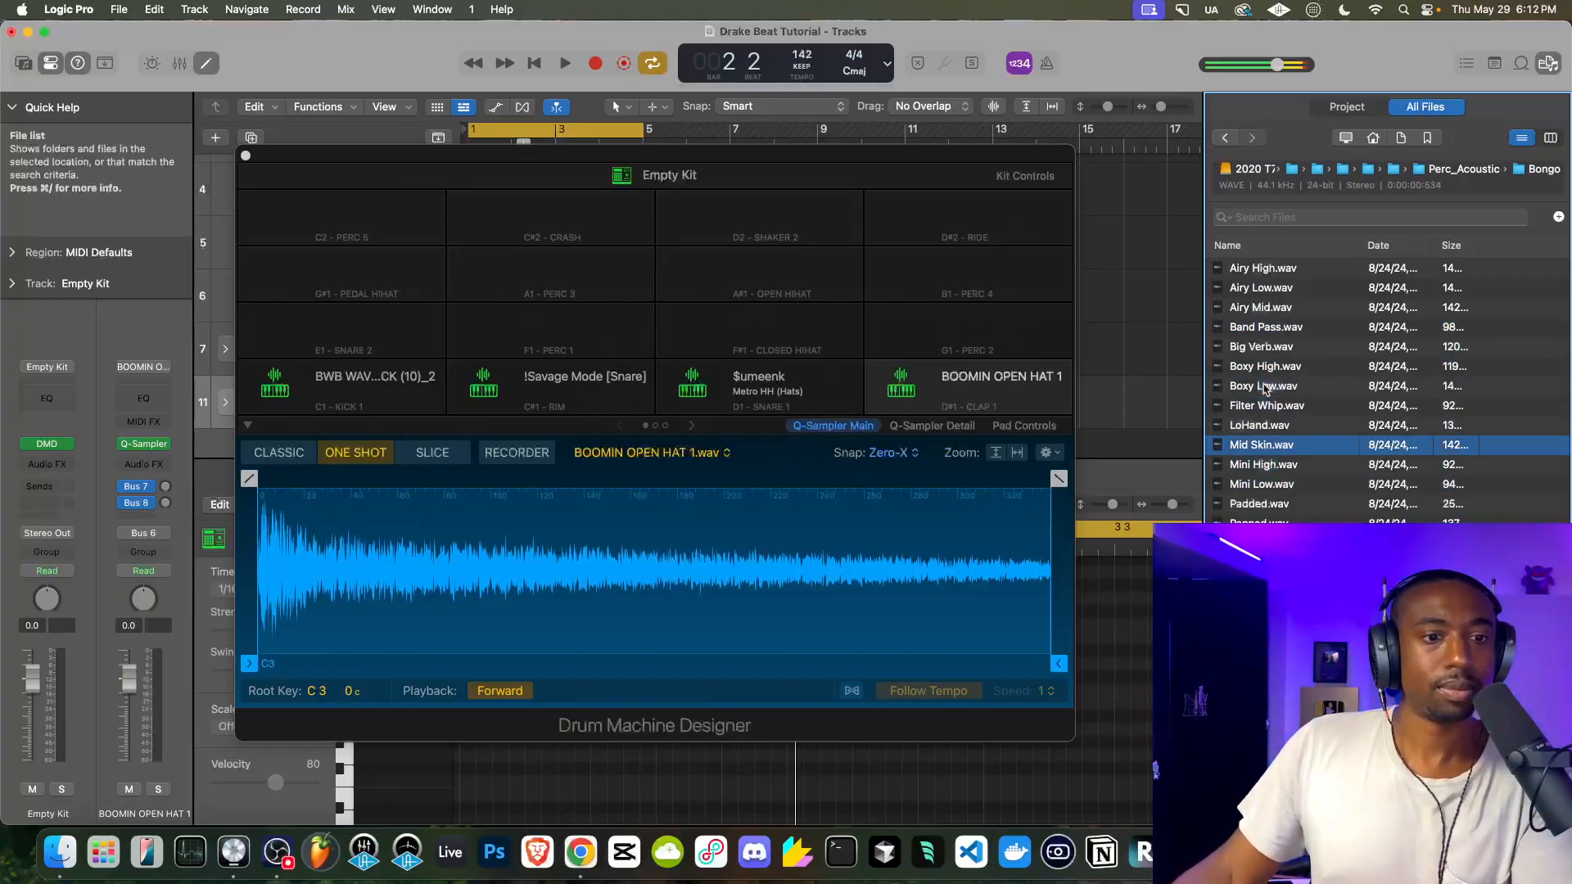
Audition the bongo samples back up the list and load Airy Low.wav onto the E1 pad
{"action": "key", "text": "Up"}
{"action": "key", "text": "Up"}
{"action": "key", "text": "Up"}
{"action": "key", "text": "Up"}
{"action": "key", "text": "Up"}
{"action": "key", "text": "Up"}
{"action": "key", "text": "Up"}
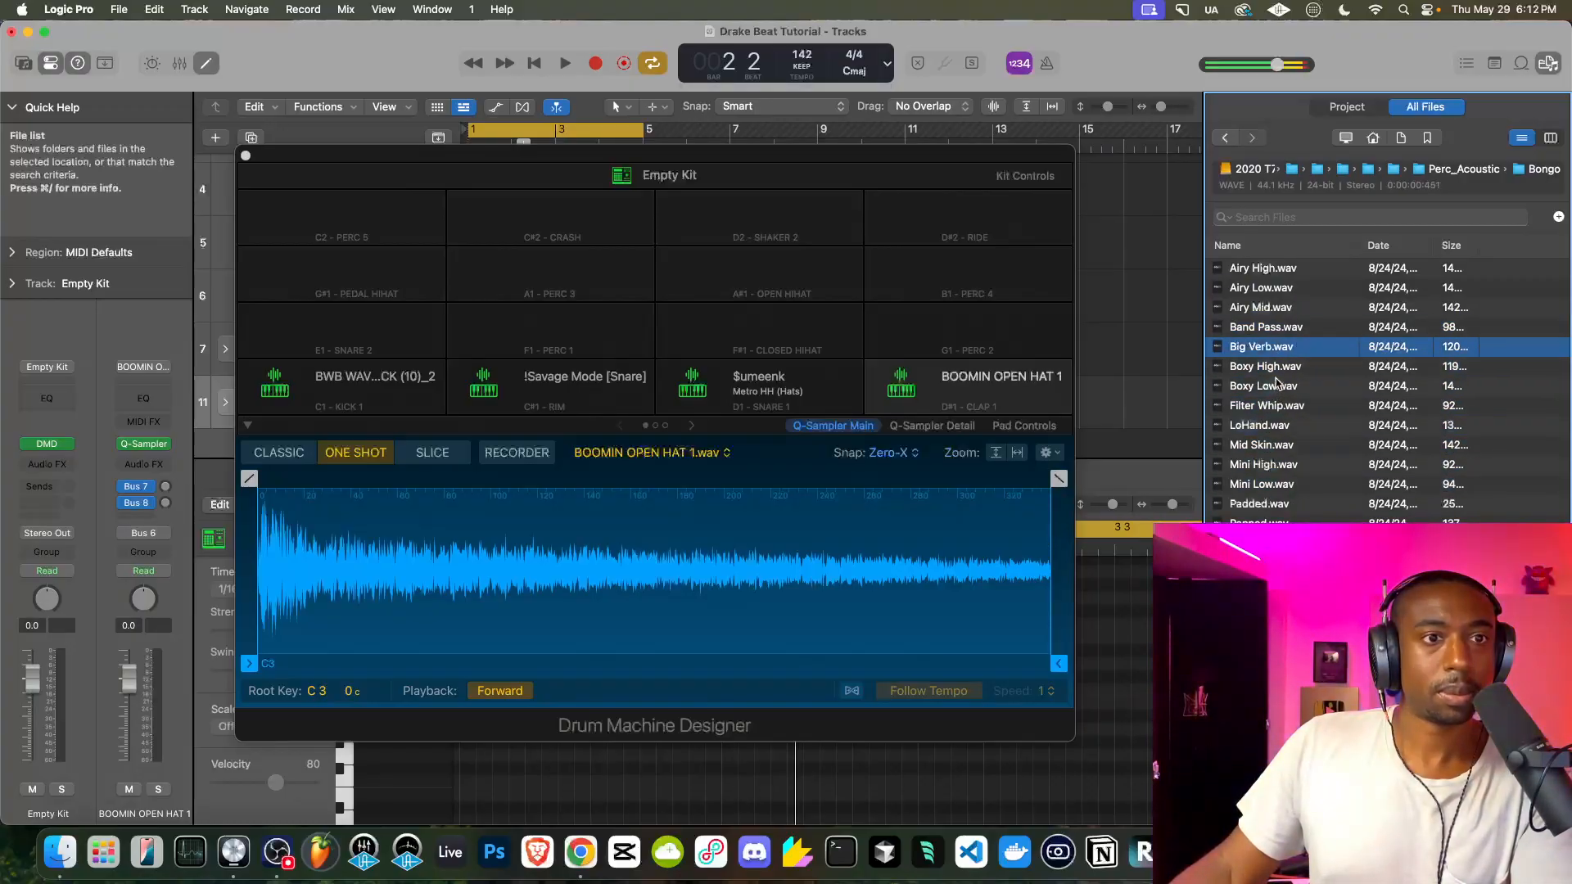
{"action": "key", "text": "Down"}
{"action": "key", "text": "Up"}
{"action": "key", "text": "Up"}
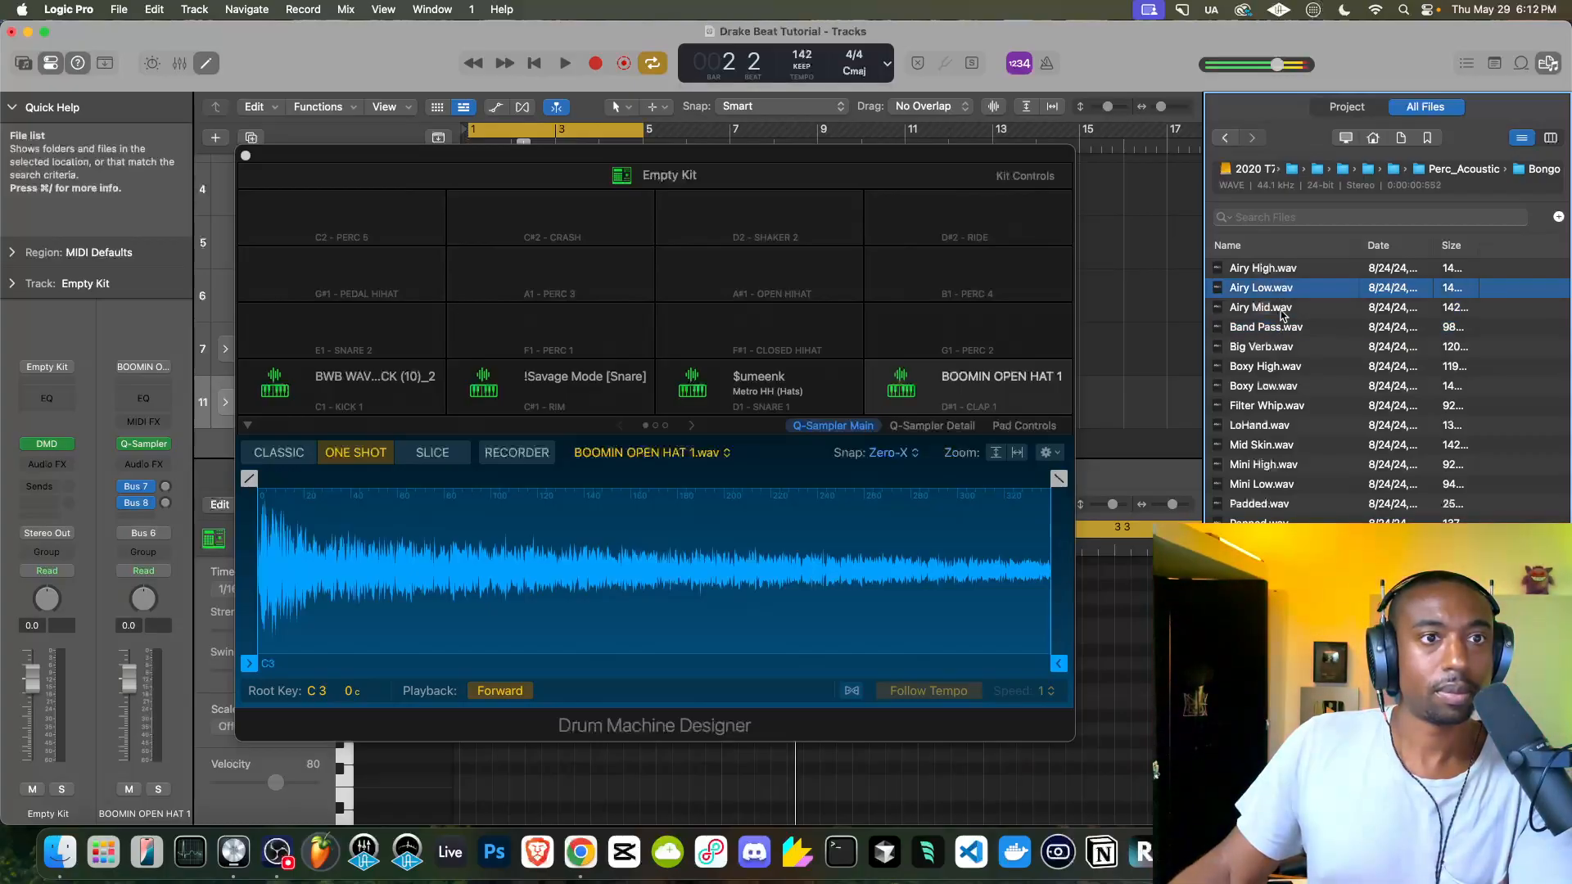
{"action": "key", "text": "Up"}
{"action": "key", "text": "Down"}
{"action": "left_click_drag", "start_coordinate": [1277, 290], "coordinate": [397, 326]}
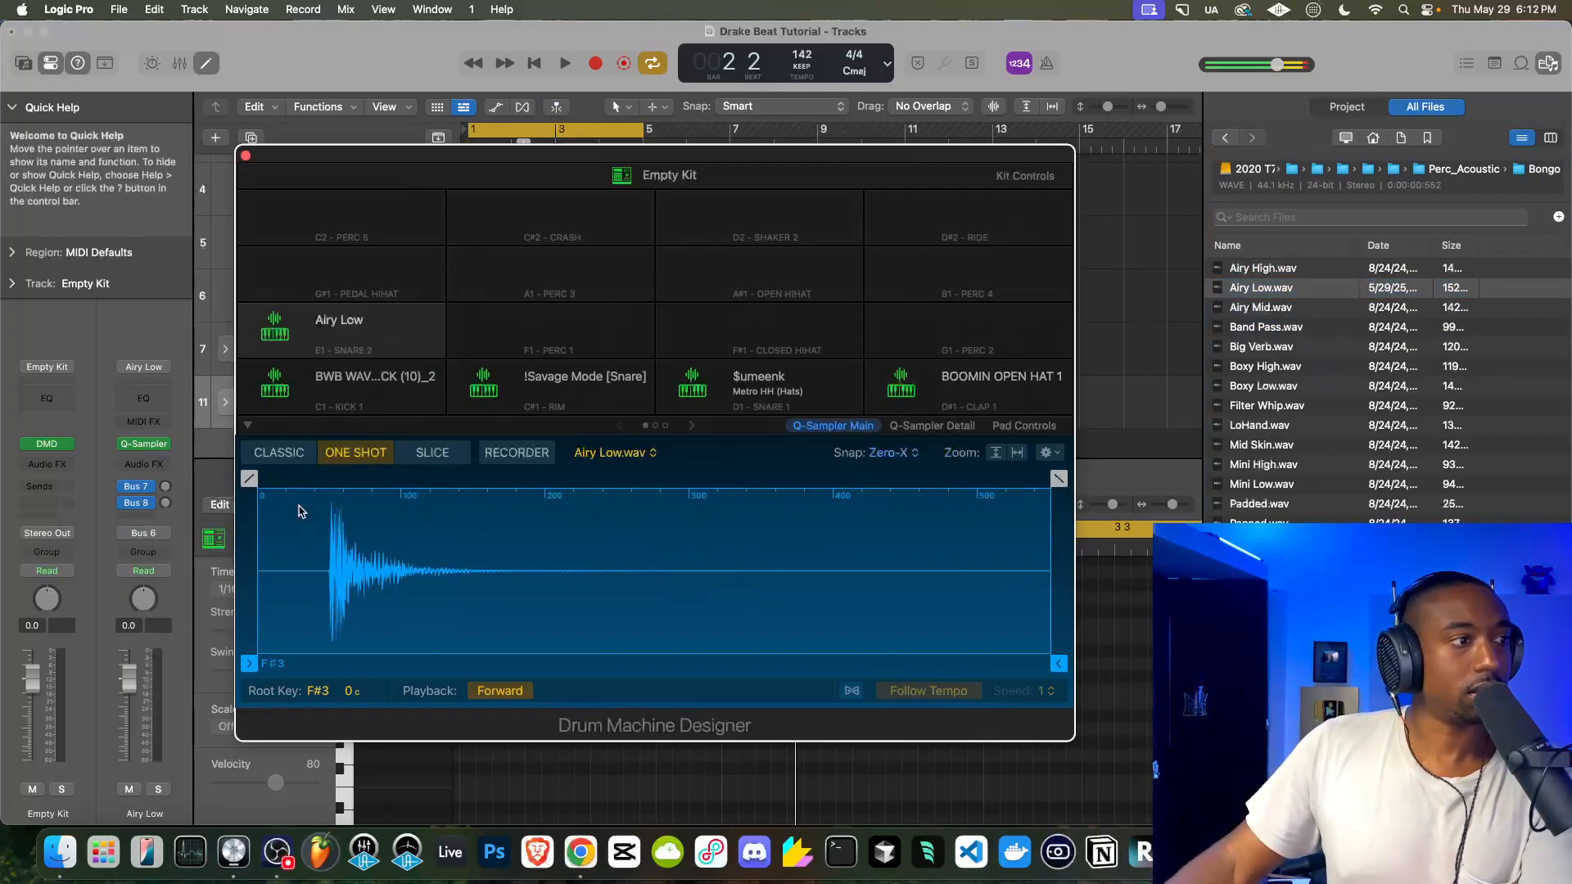
Trim the Airy Low sample start to 0.05 s and close Drum Machine Designer
{"action": "left_click_drag", "start_coordinate": [256, 653], "coordinate": [319, 652]}
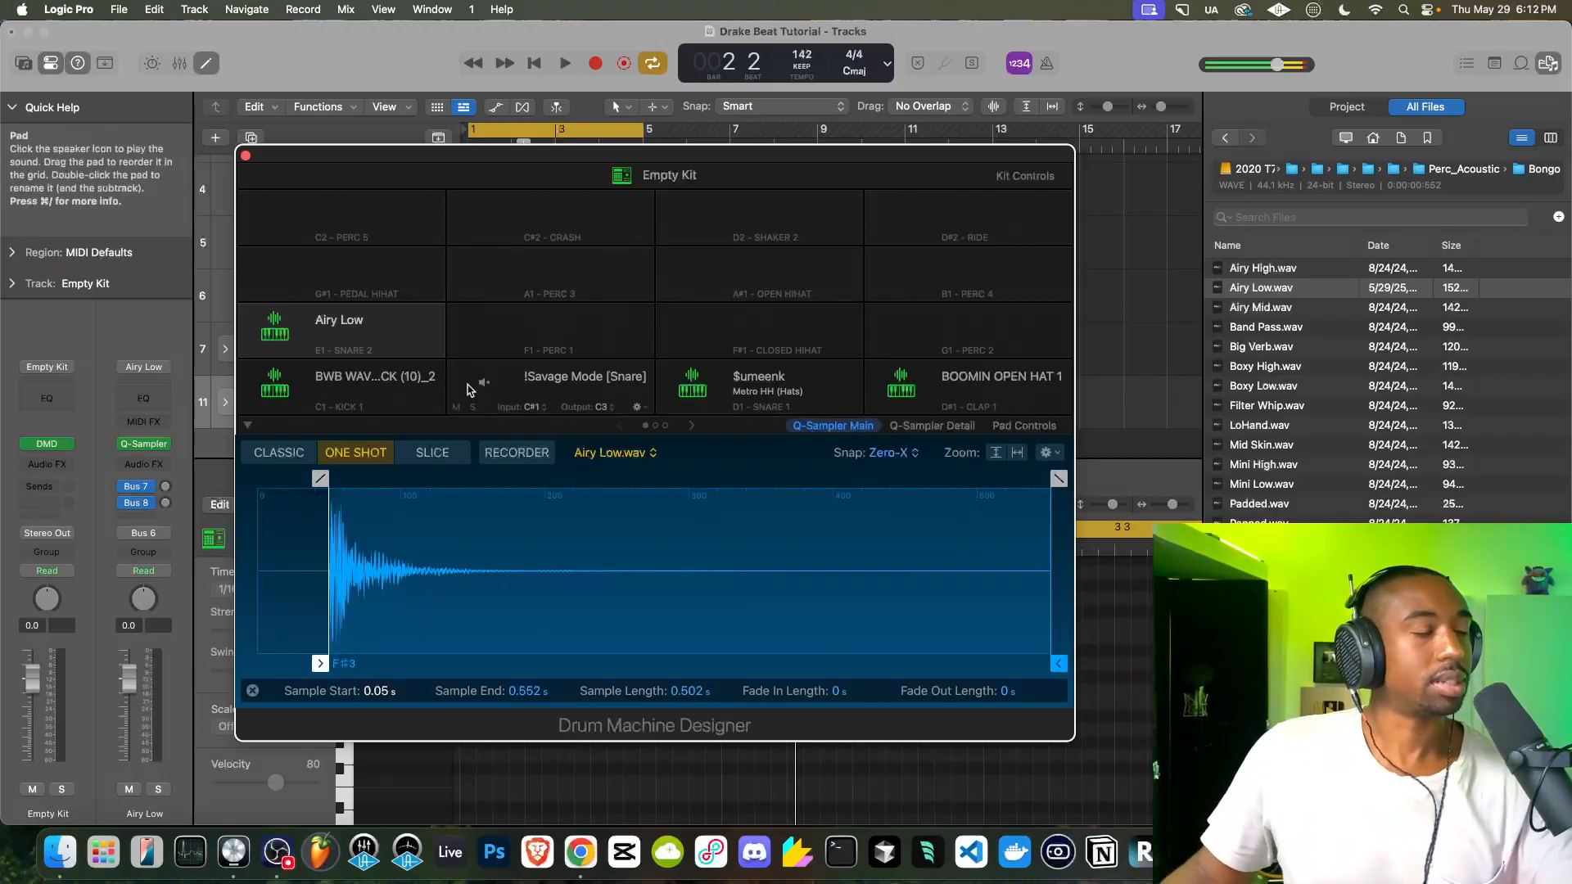
{"action": "mouse_move", "coordinate": [386, 346]}
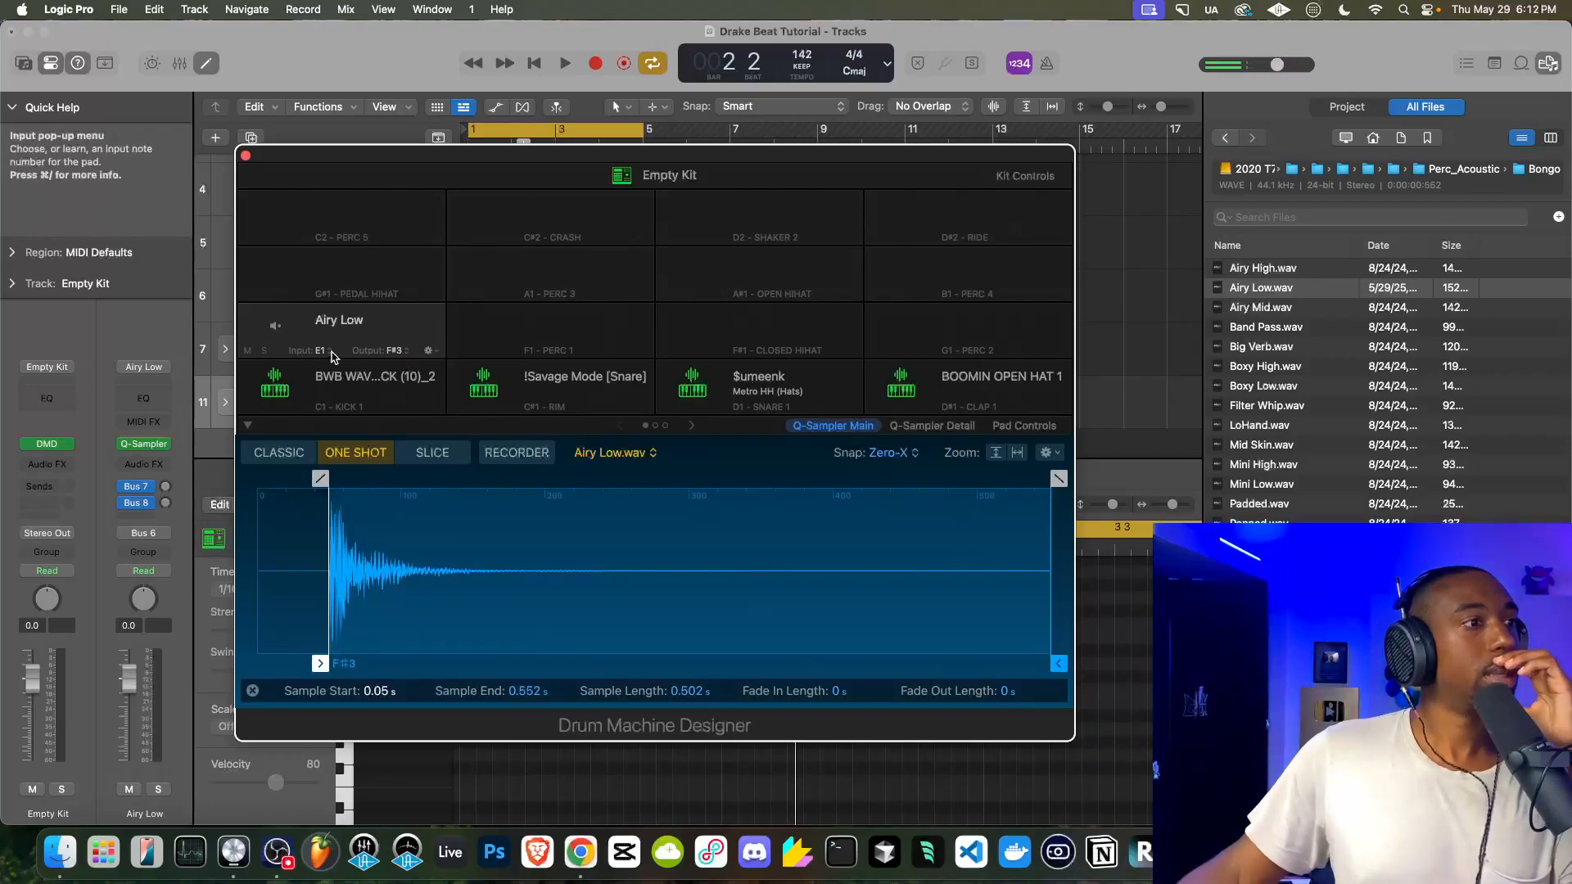
{"action": "left_click", "coordinate": [429, 351]}
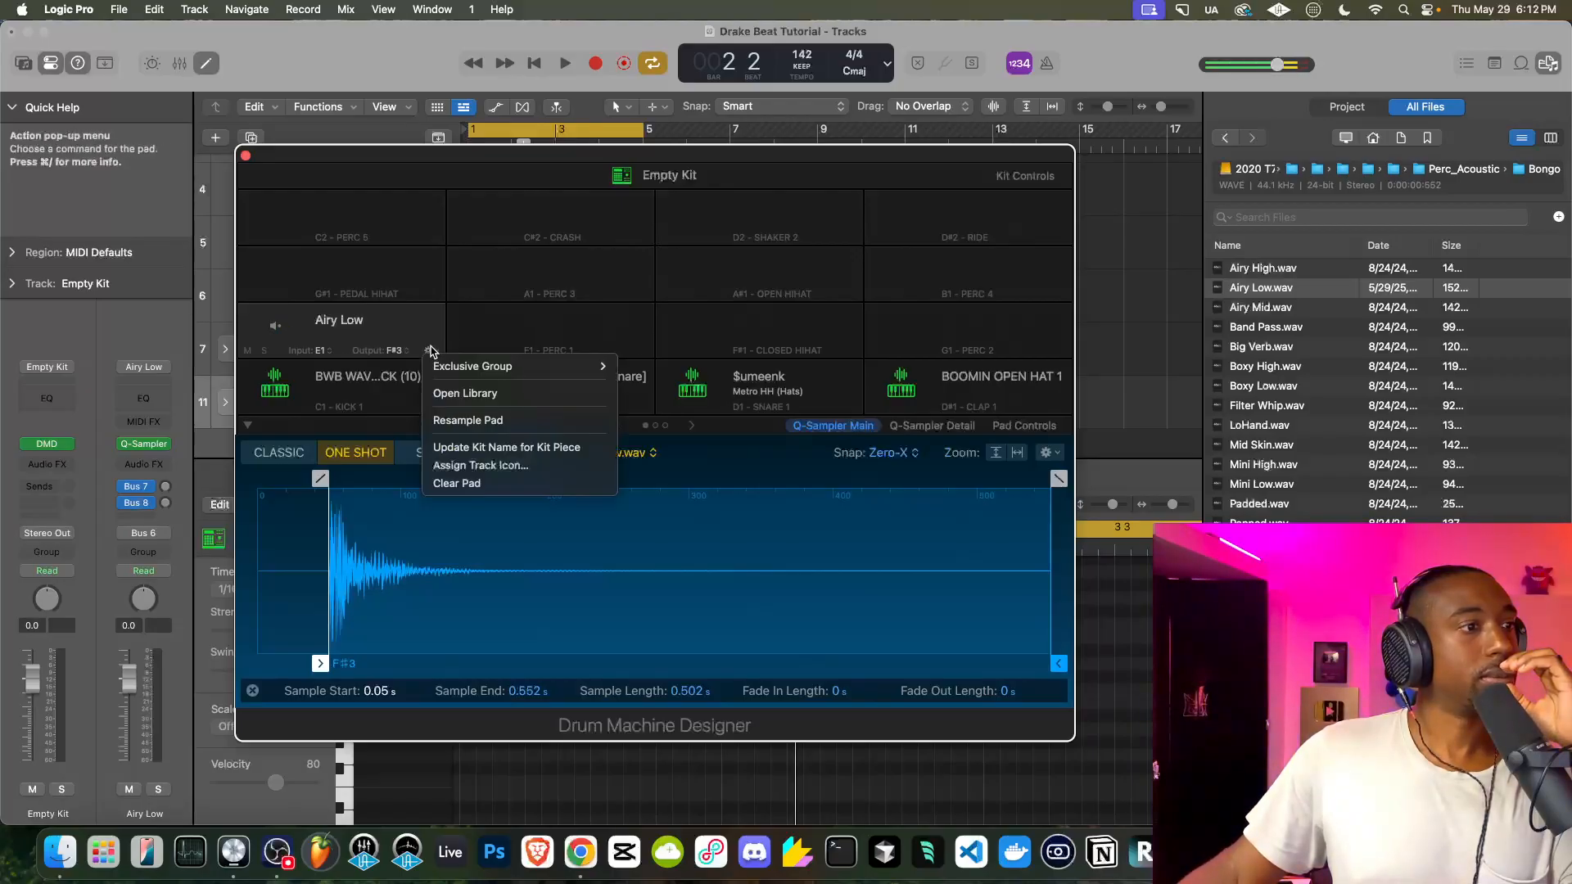
{"action": "left_click", "coordinate": [245, 160]}
{"action": "left_click", "coordinate": [246, 158]}
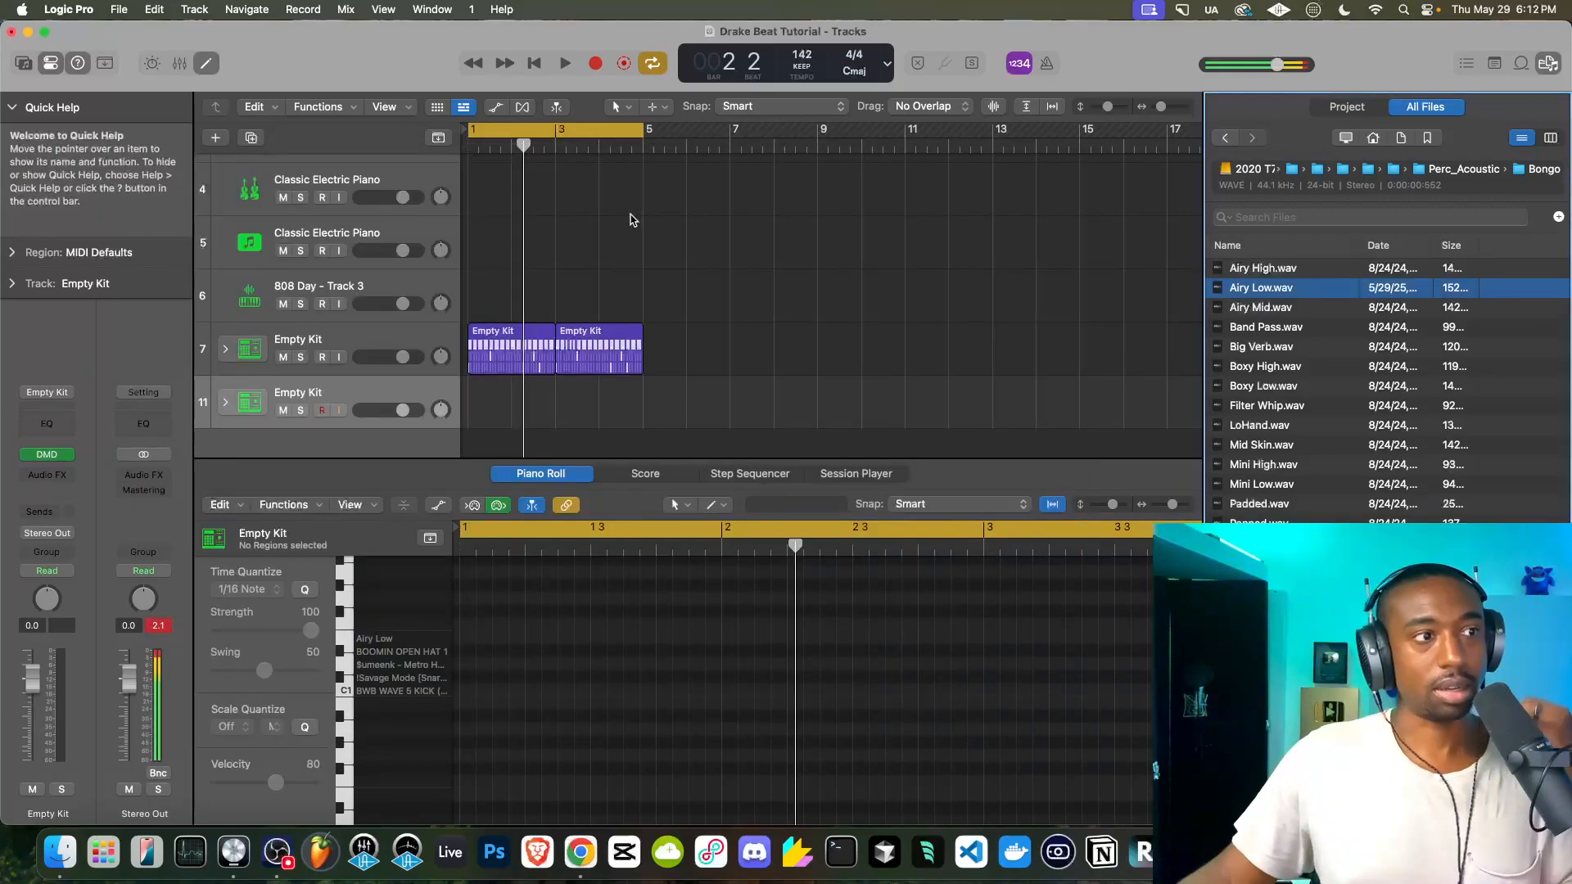
Play the beat briefly from bar 1, stop it and reset the playhead to bar 1
{"action": "key", "text": "Return"}
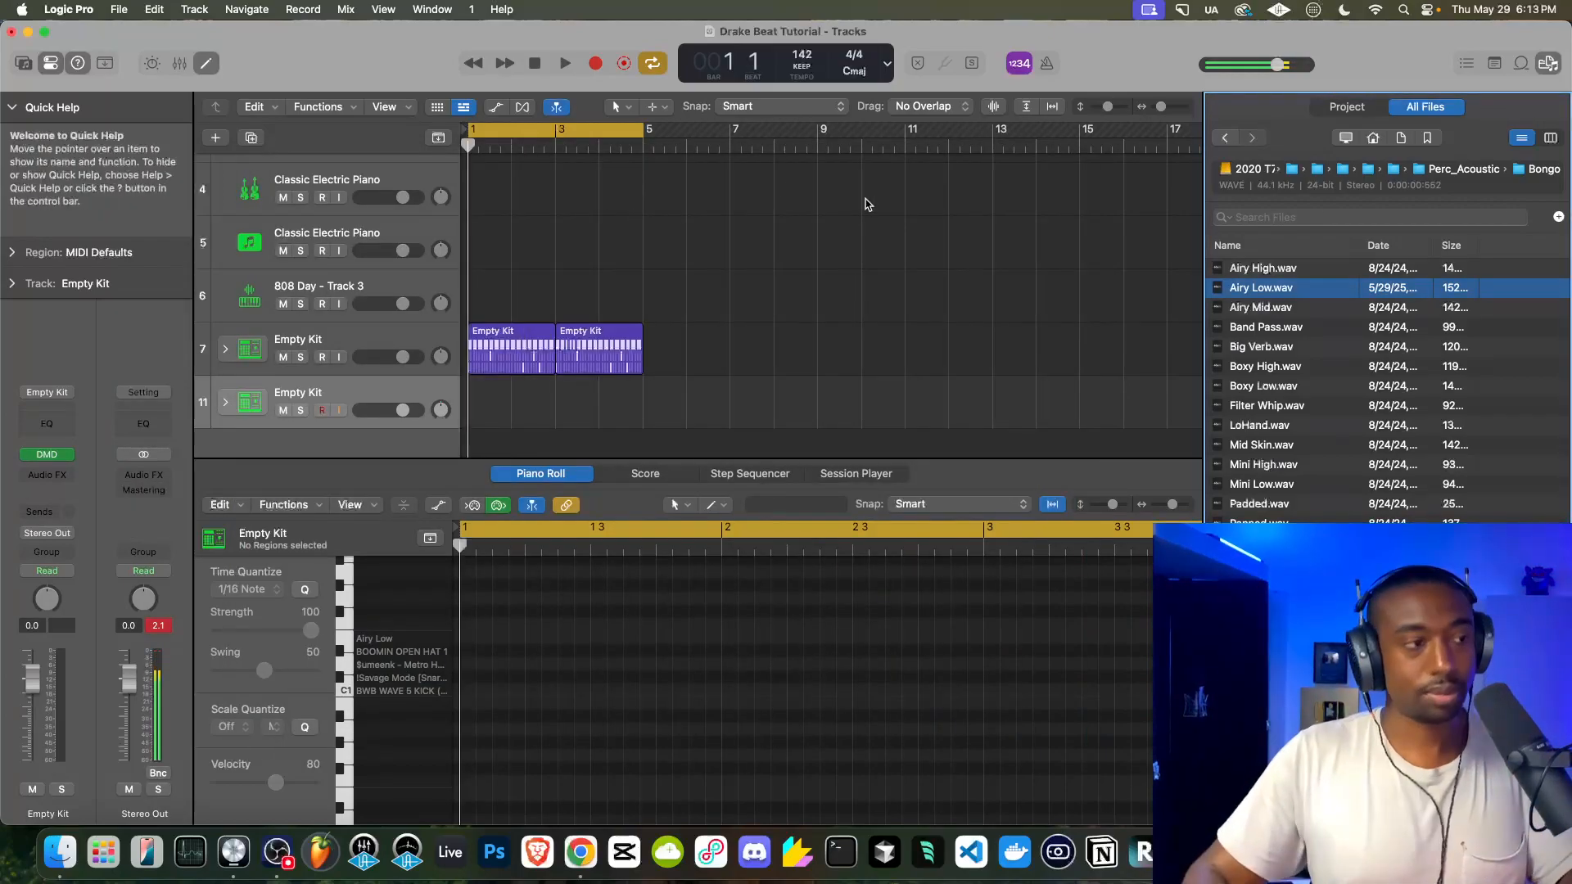
{"action": "key", "text": "space"}
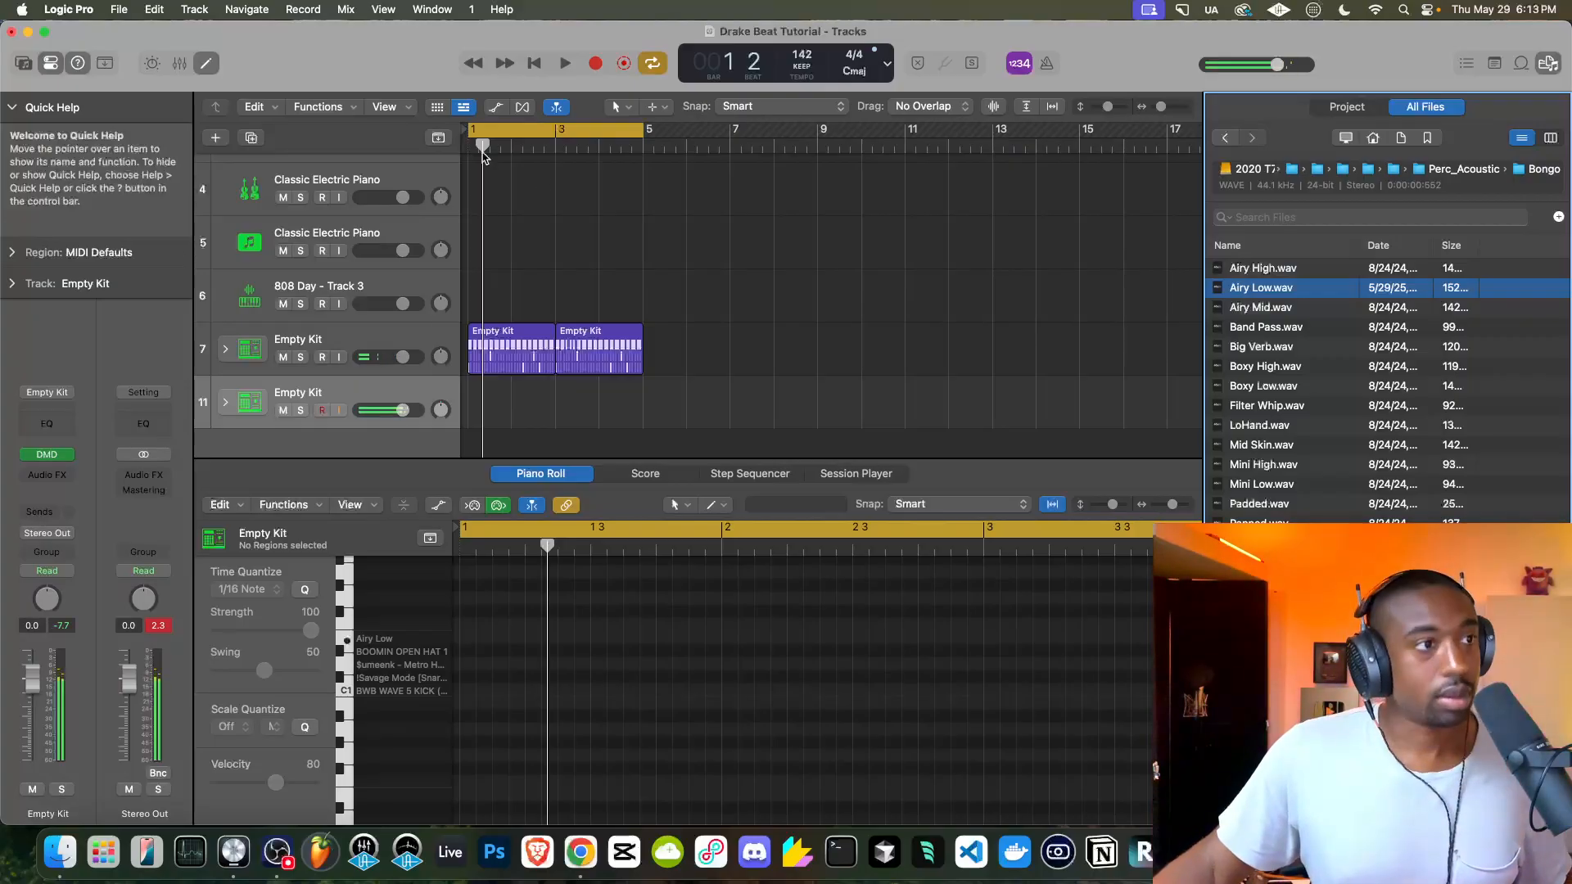
{"action": "left_click", "coordinate": [534, 64]}
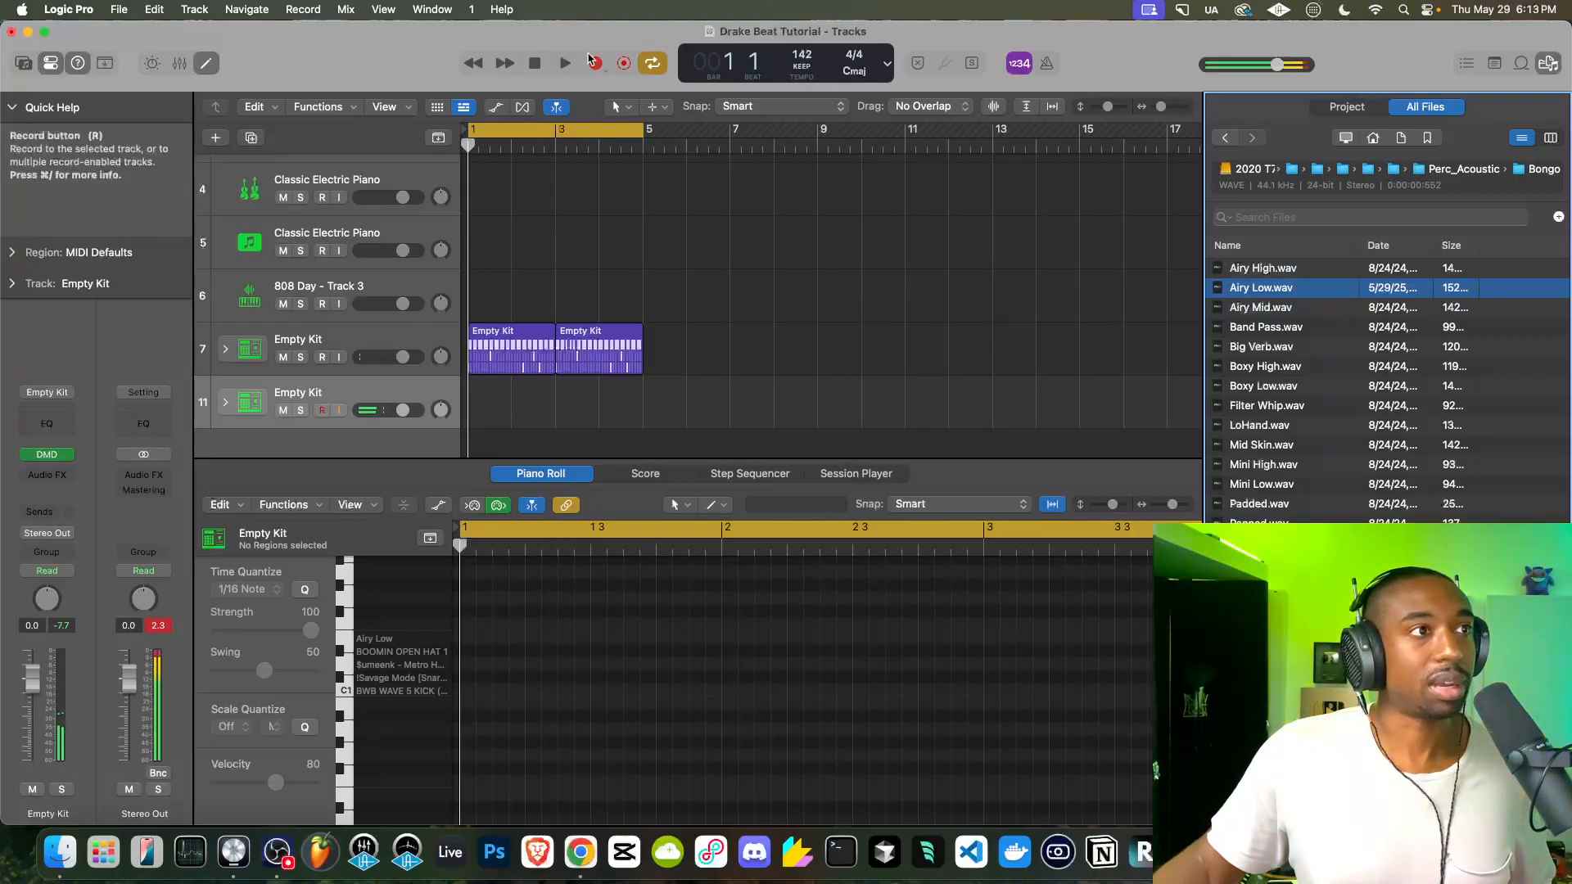
Close the file browser and rename the second drum kit track Percussion and the first one Drums
{"action": "left_click", "coordinate": [1548, 63]}
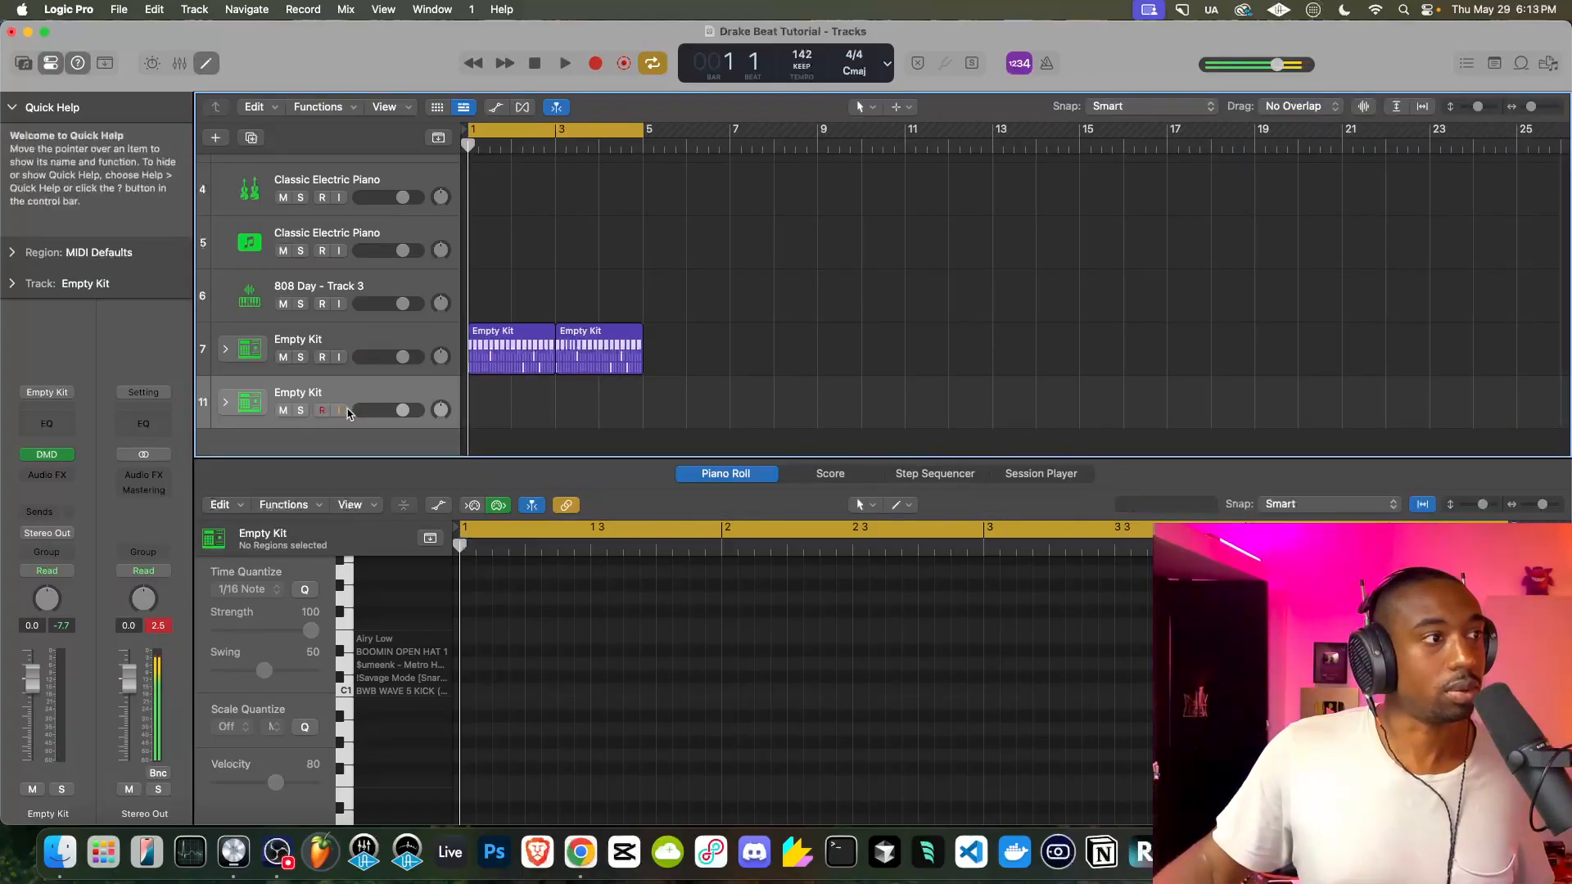
{"action": "double_click", "coordinate": [297, 394]}
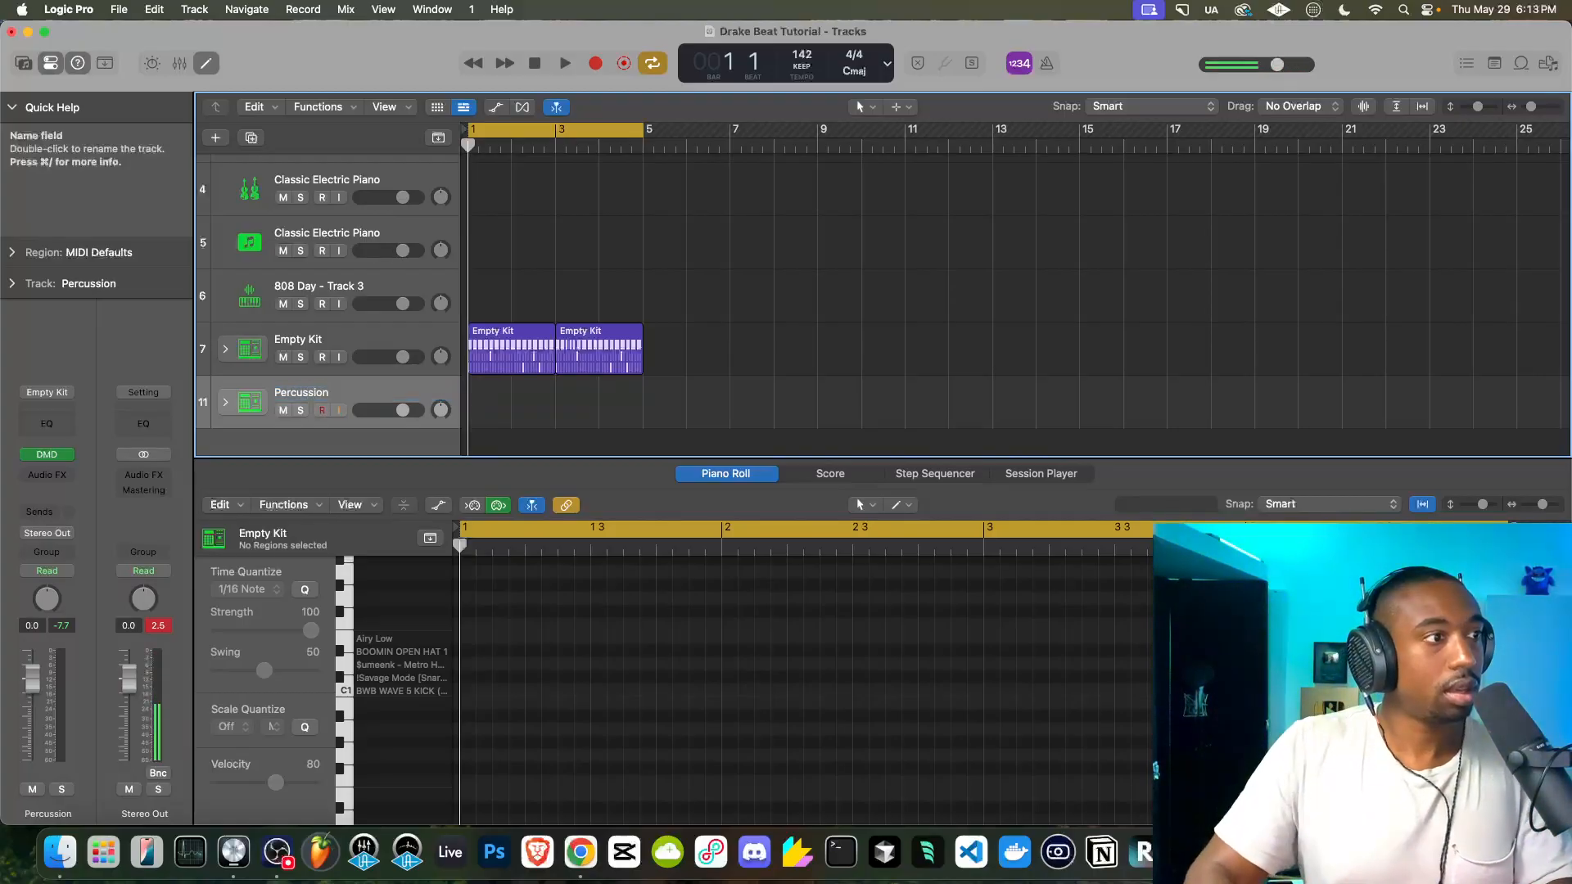
{"action": "double_click", "coordinate": [297, 341]}
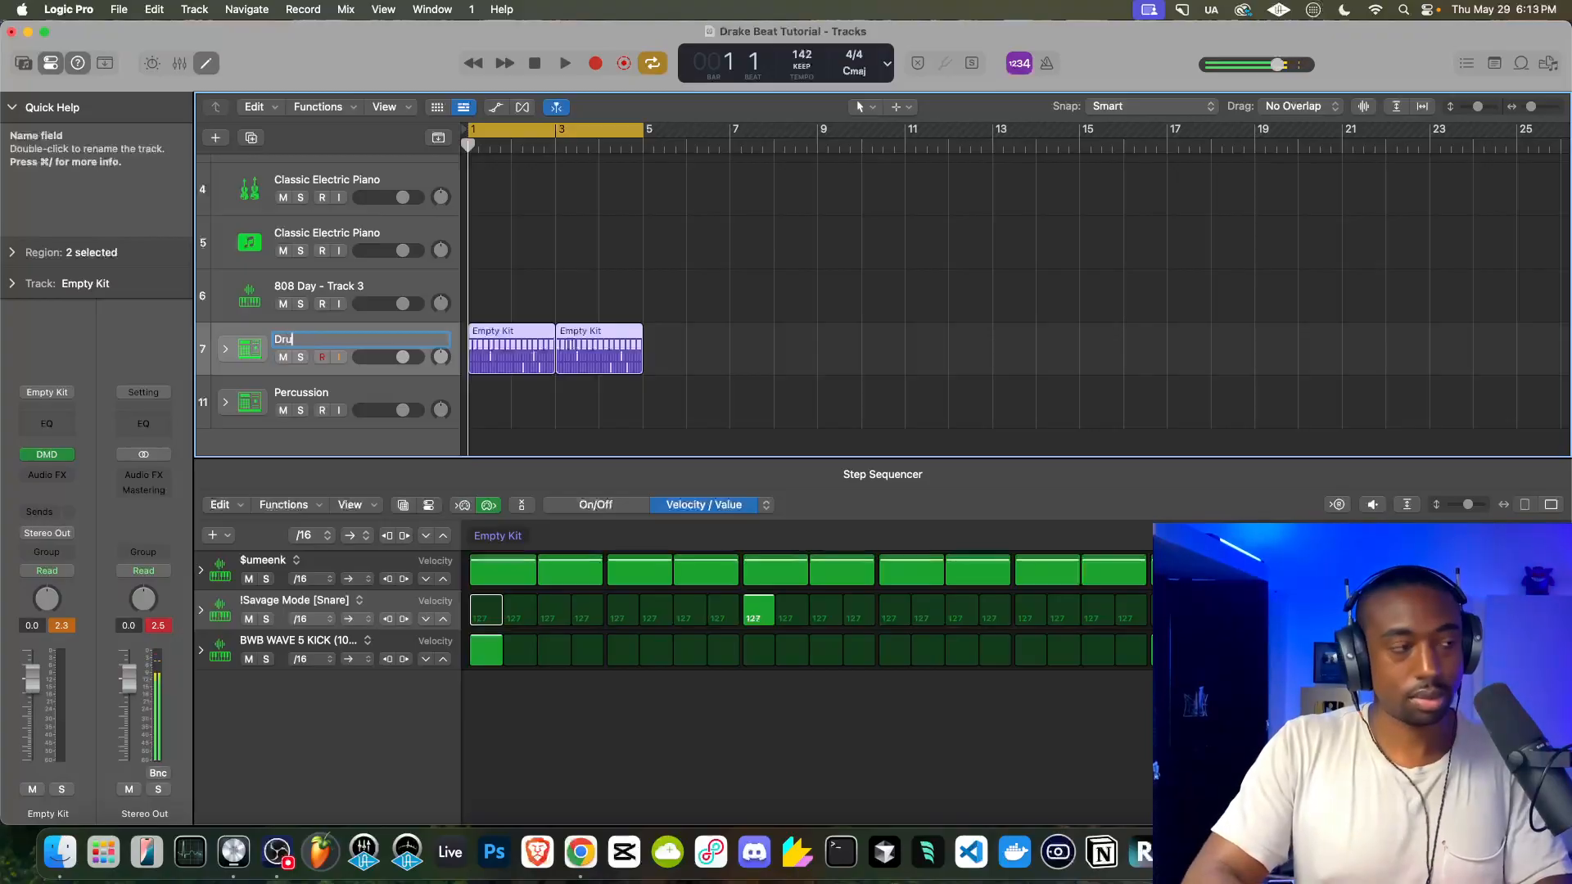
{"action": "left_click", "coordinate": [322, 385]}
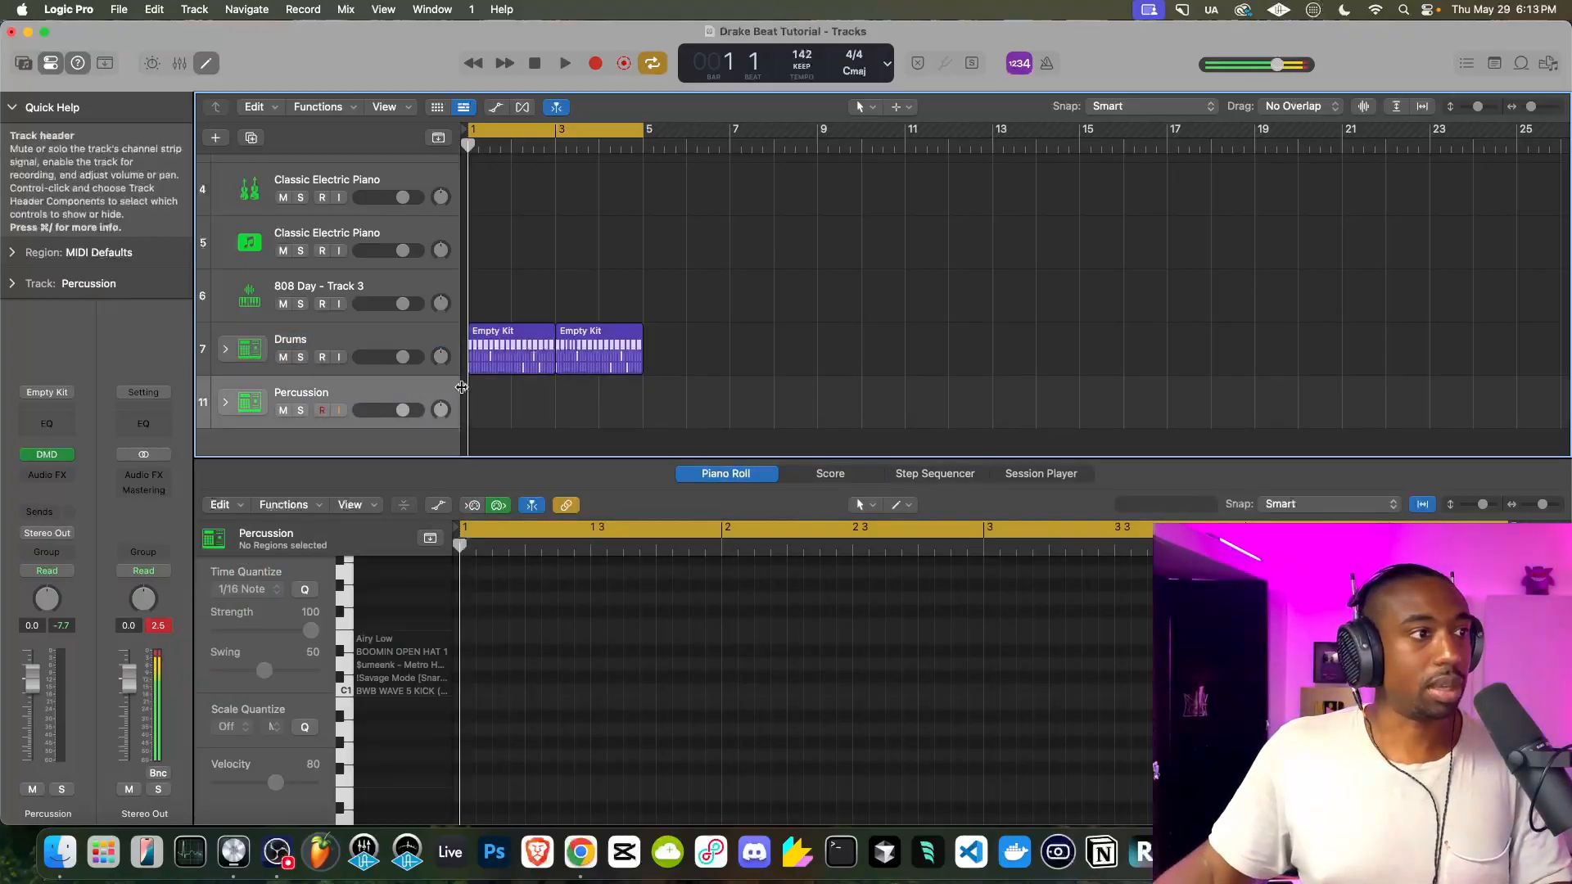
Create a longer step pattern on the Percussion track in the Step Sequencer and play it with the drums
{"action": "left_click", "coordinate": [895, 474]}
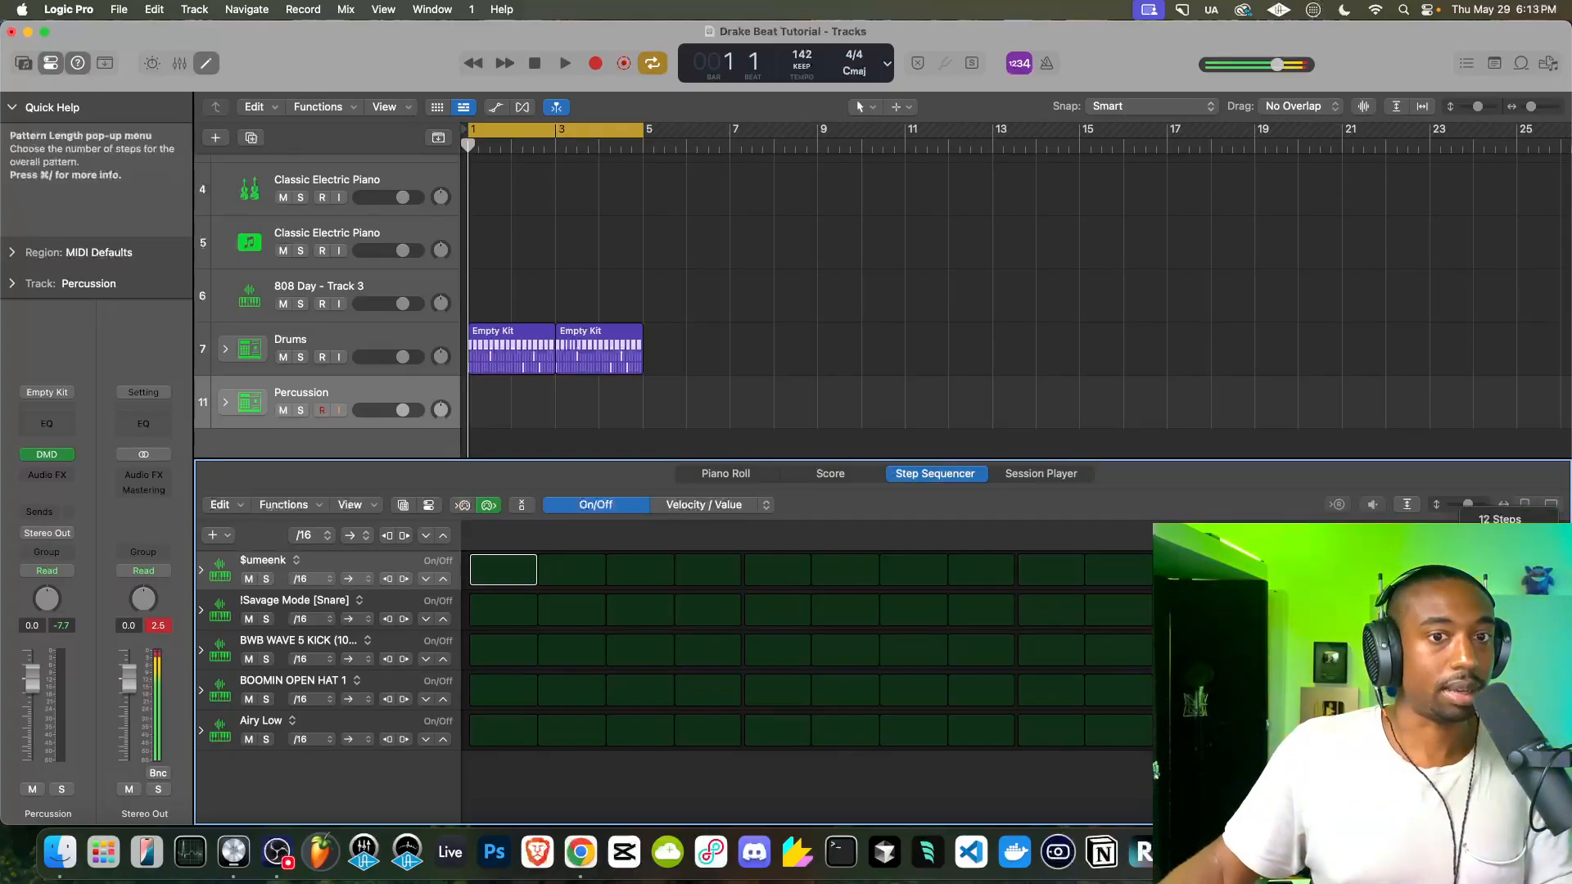
{"action": "left_click", "coordinate": [1500, 609]}
{"action": "key", "text": "space"}
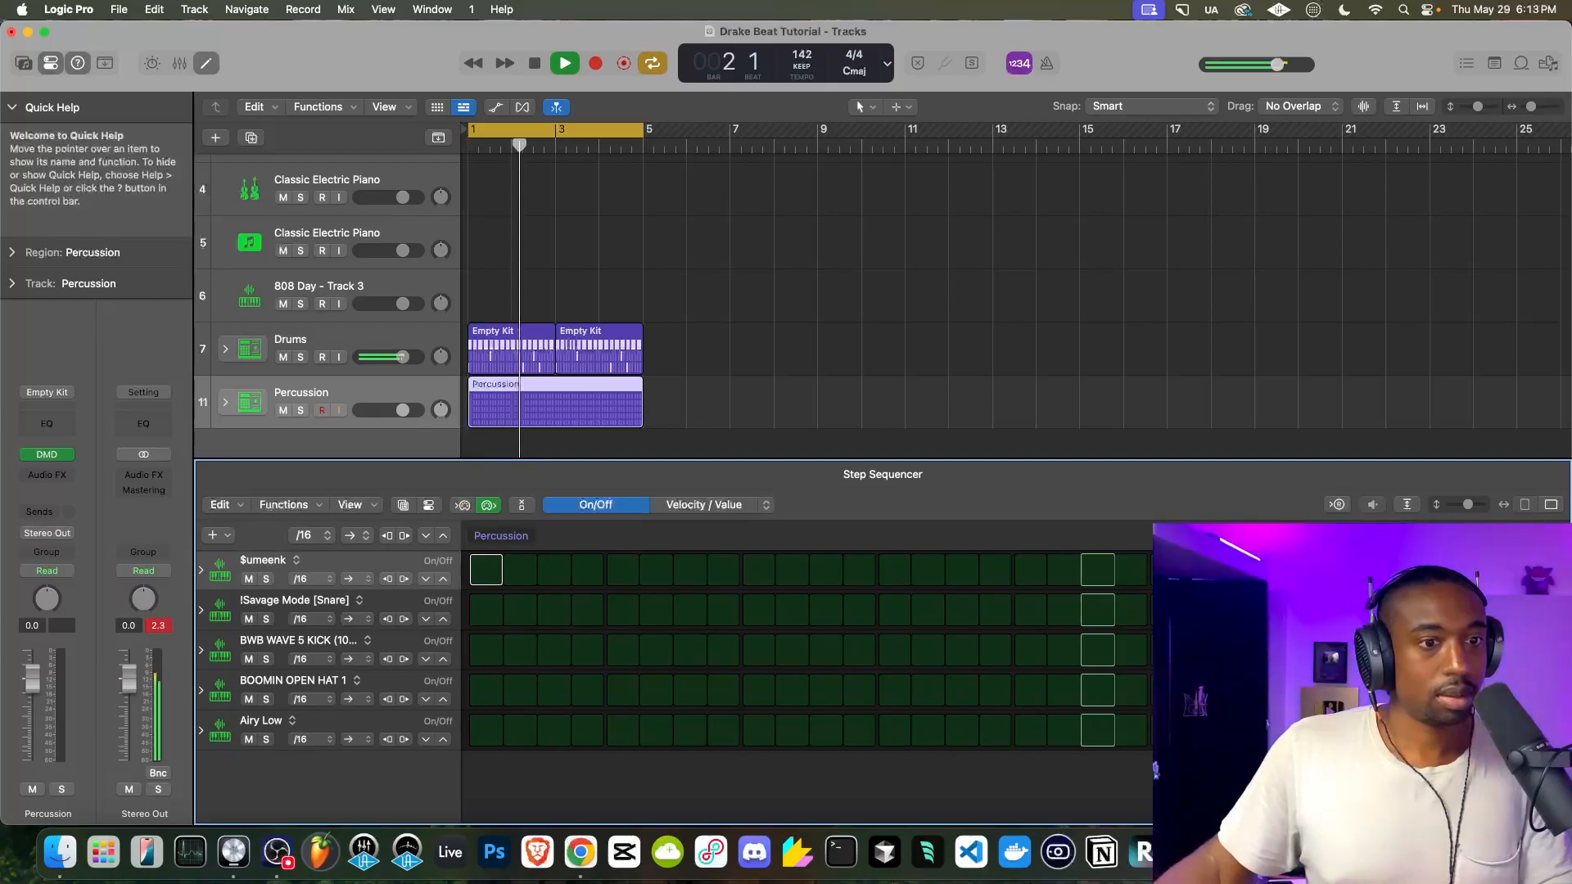
{"action": "key", "text": "space"}
{"action": "key", "text": "space"}
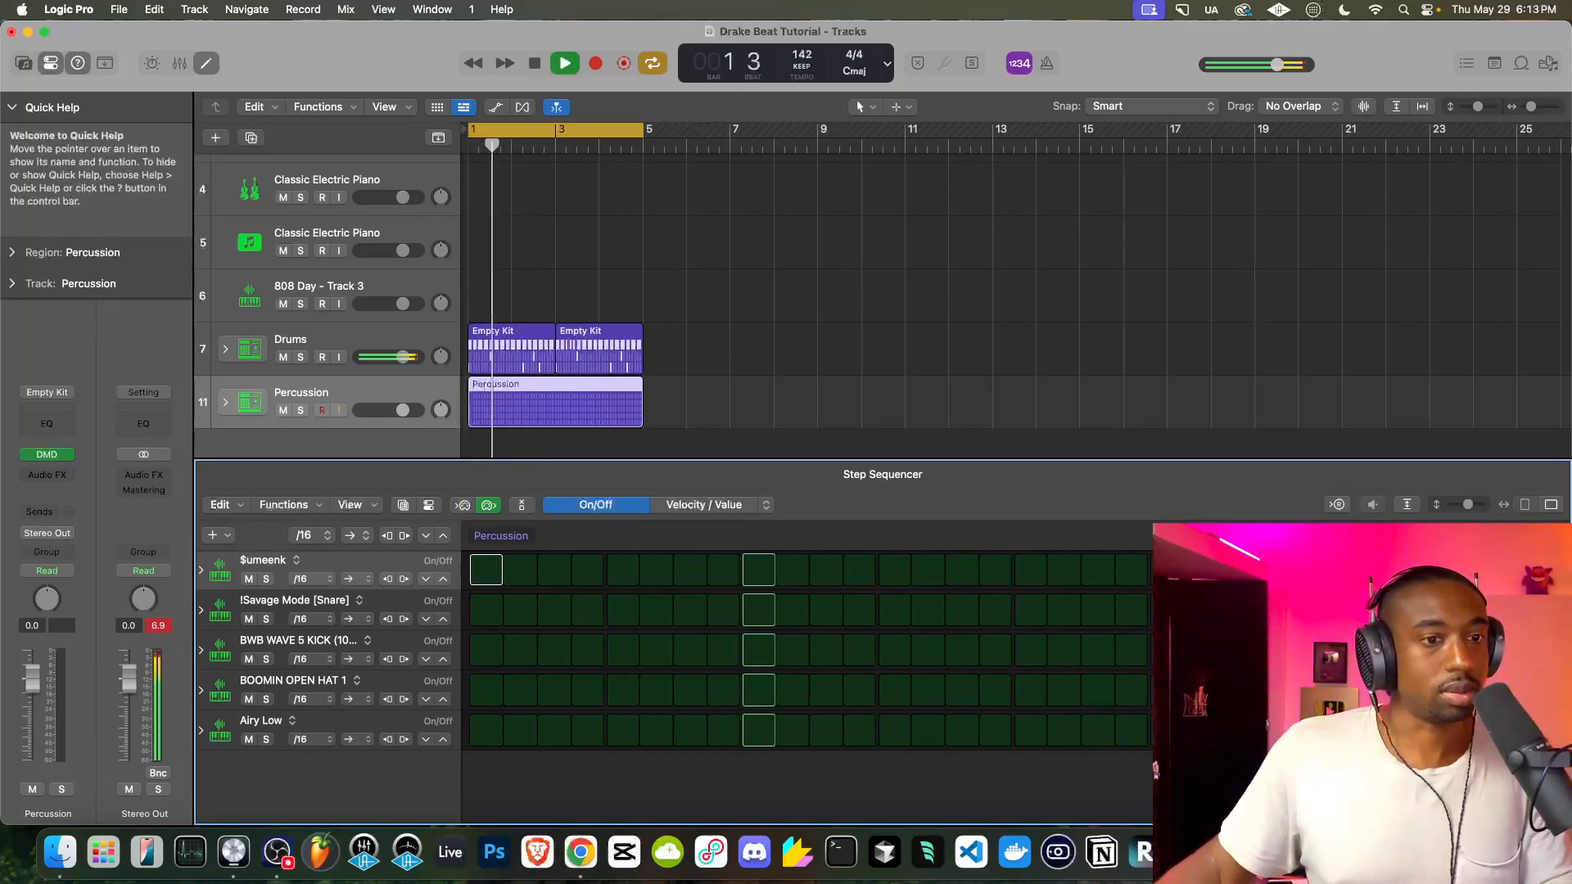
Add a BOOMIN OPEN HAT 1 hit on step 21 and Airy Low hits on steps 15 and 19
{"action": "left_click", "coordinate": [1168, 690]}
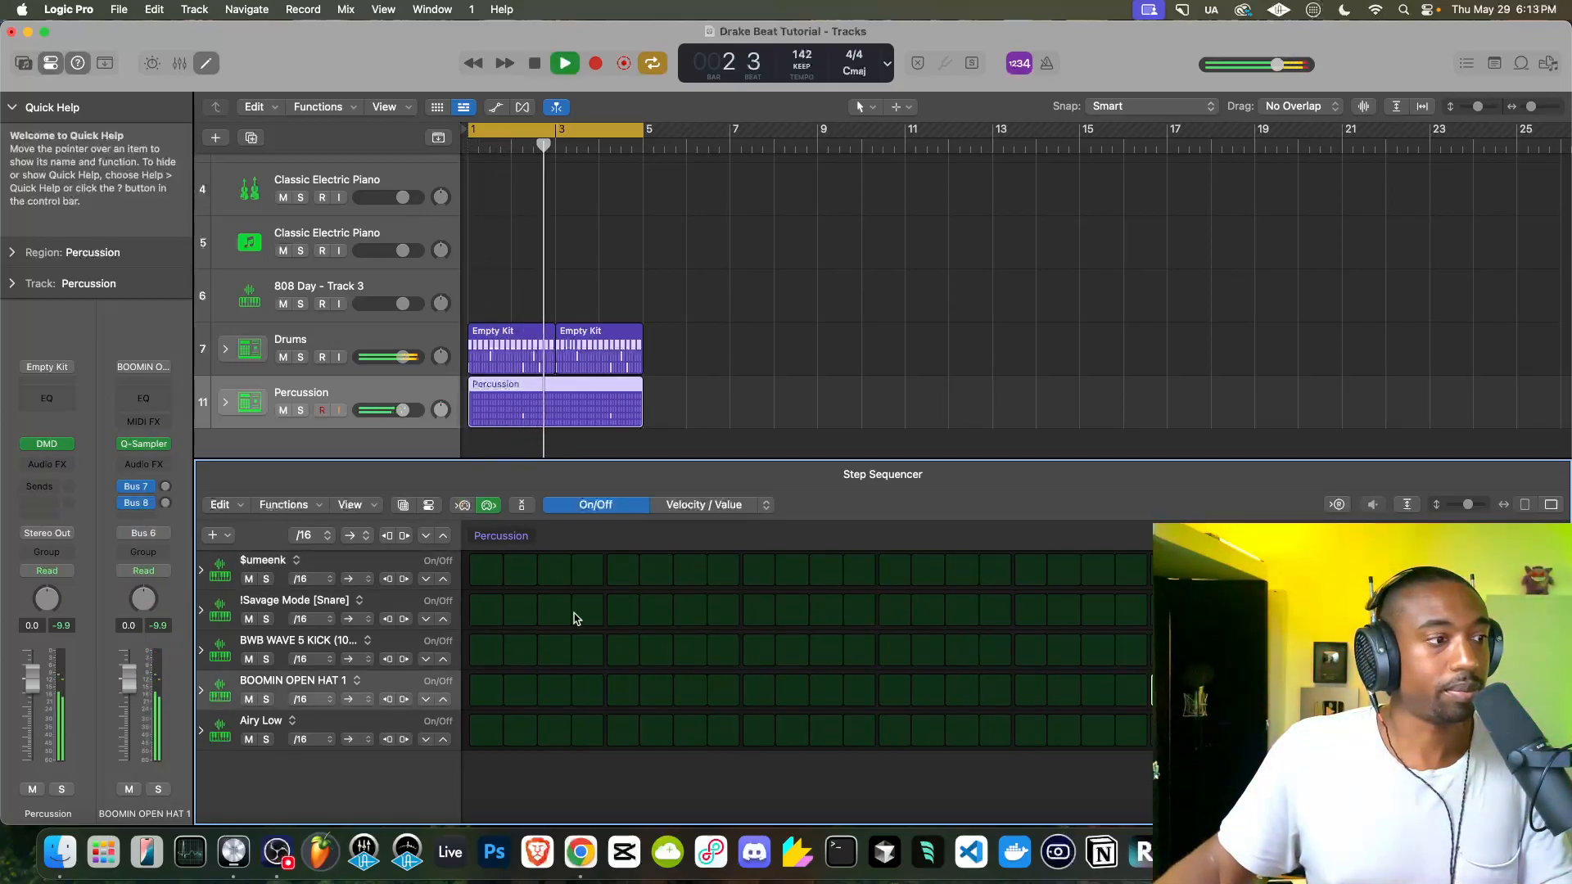
{"action": "key", "text": "space"}
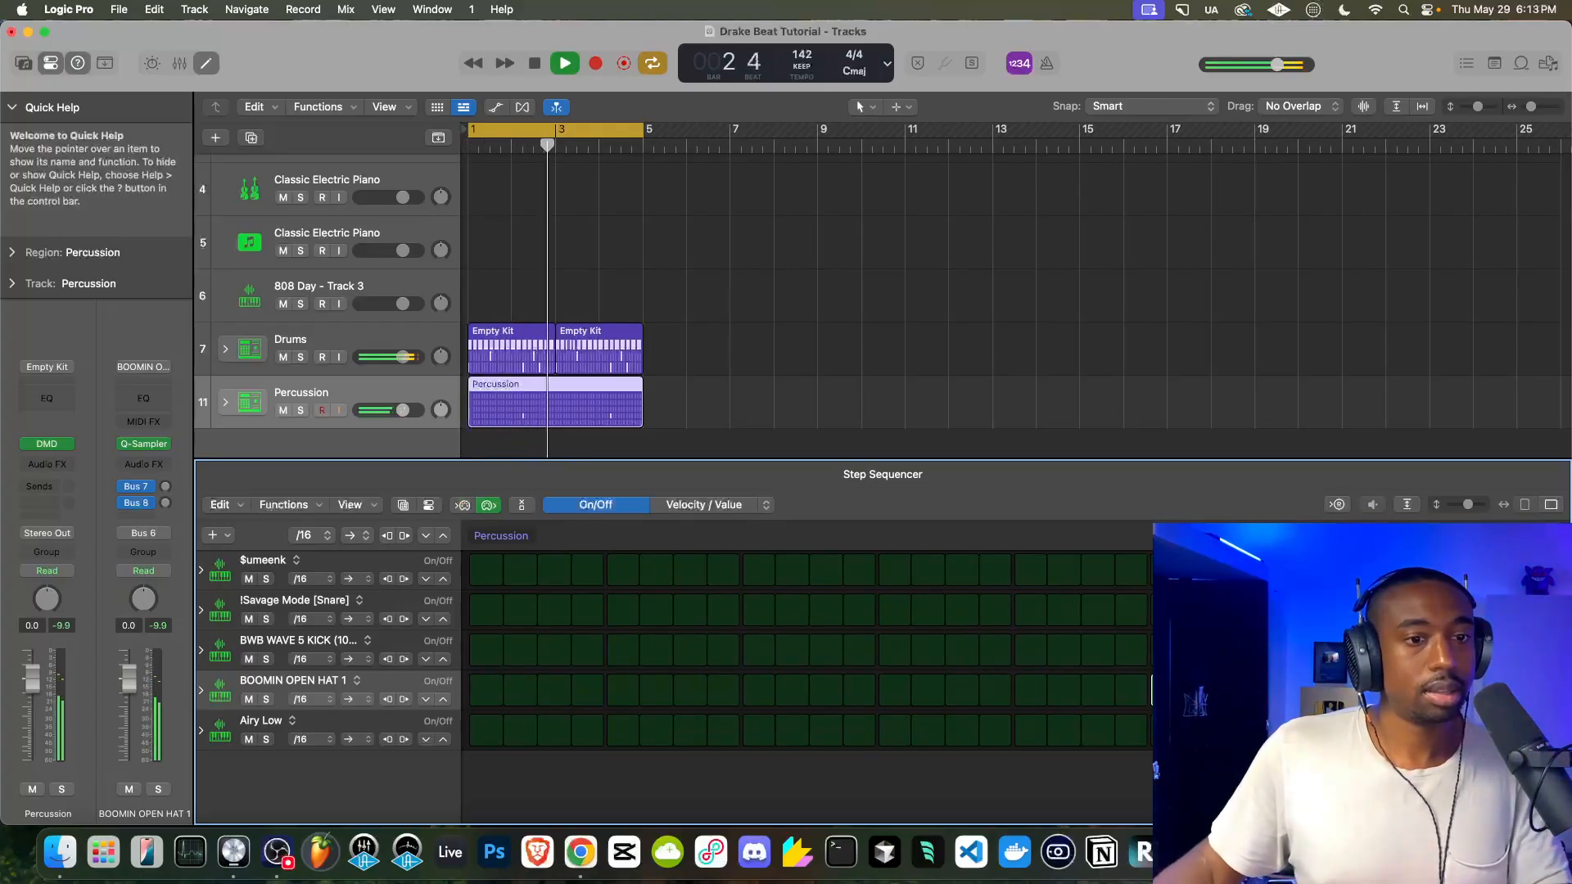
{"action": "left_click", "coordinate": [963, 731]}
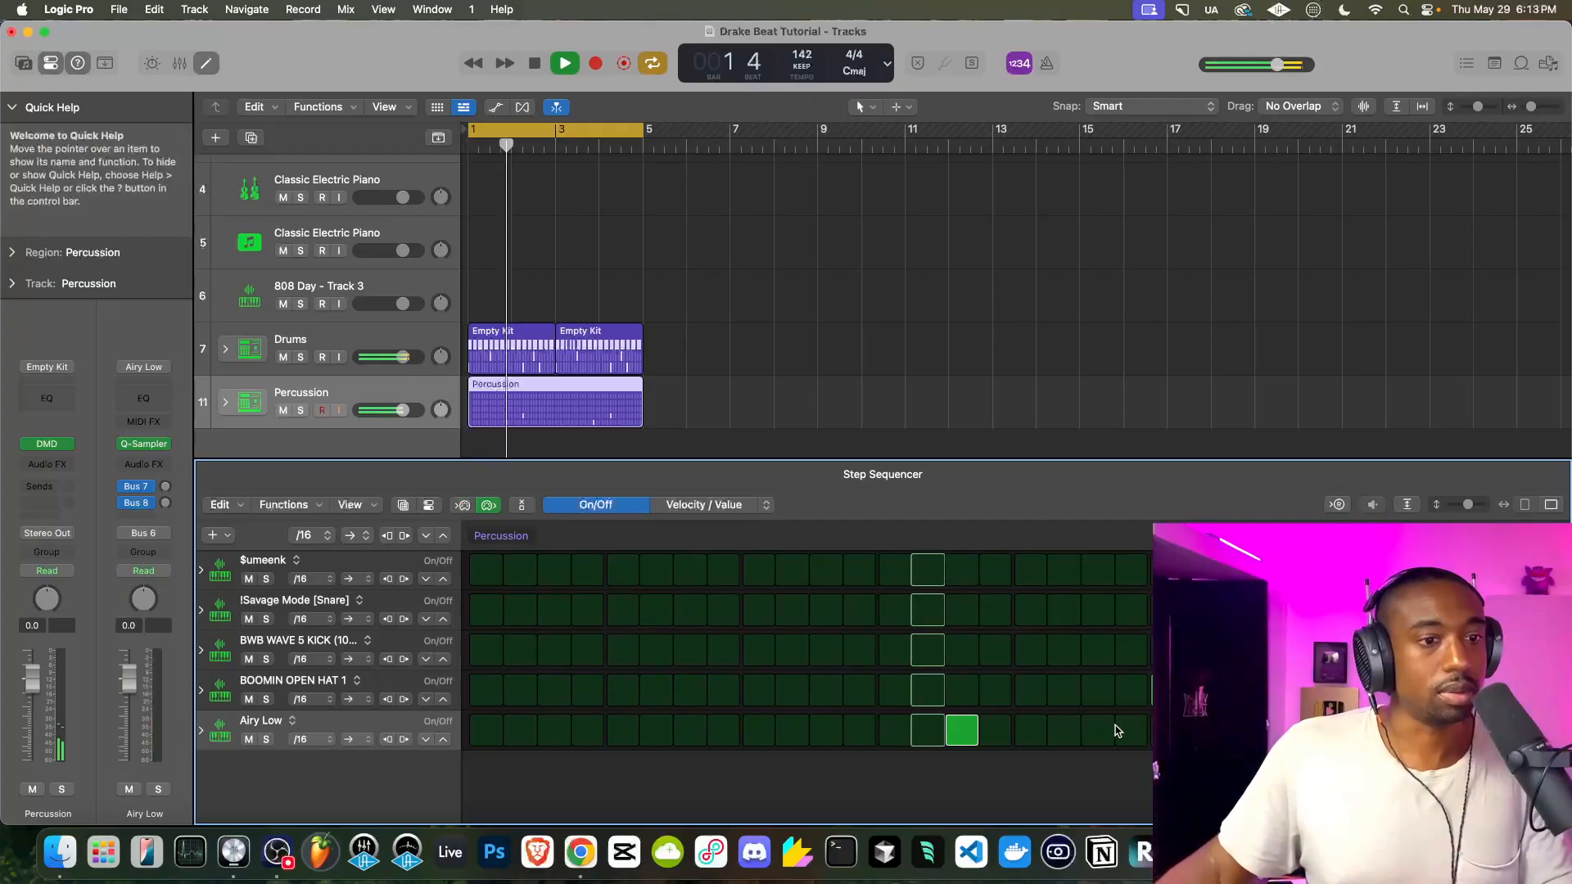
{"action": "left_click", "coordinate": [1112, 731]}
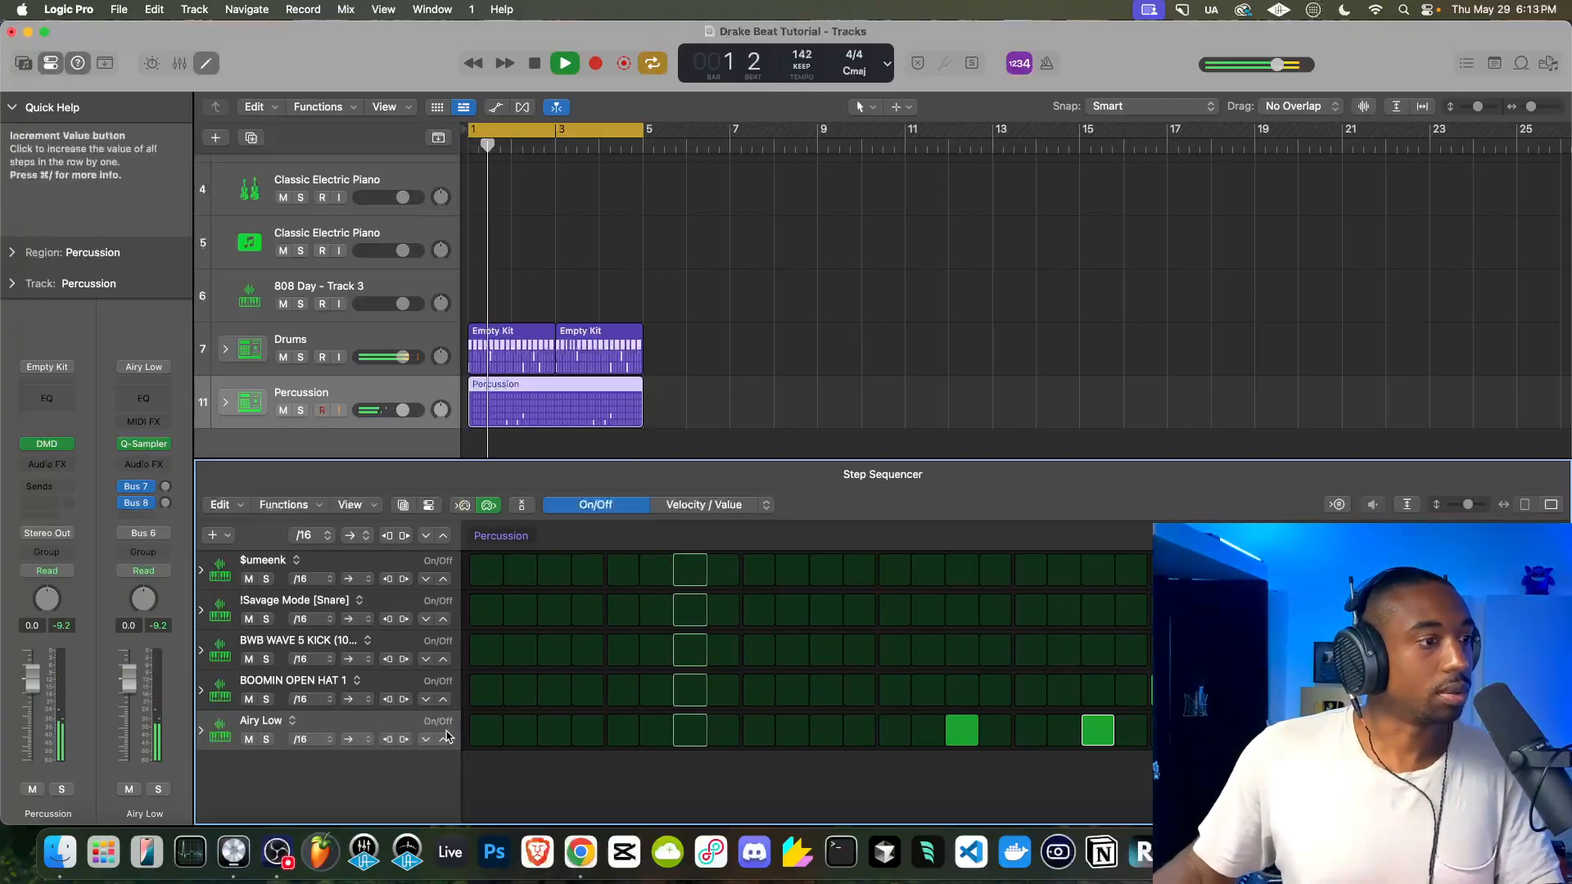
Switch the pattern's edit mode to Offset and set the Airy Low row's offset to 2%
{"action": "left_click", "coordinate": [766, 505]}
{"action": "left_click", "coordinate": [813, 496]}
{"action": "left_click", "coordinate": [766, 505]}
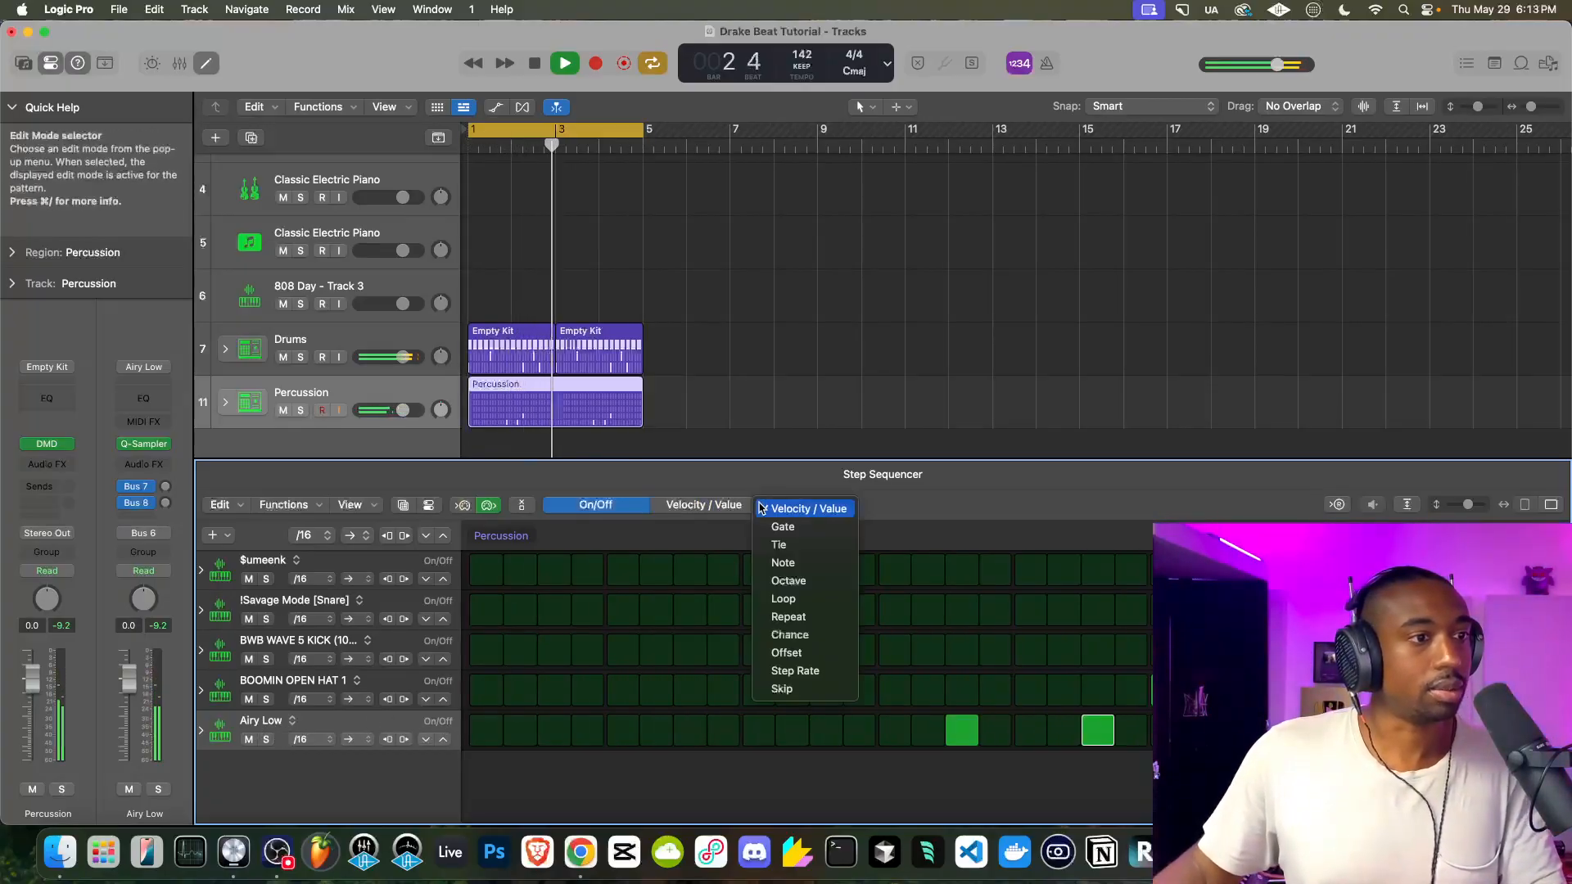
{"action": "left_click", "coordinate": [804, 654]}
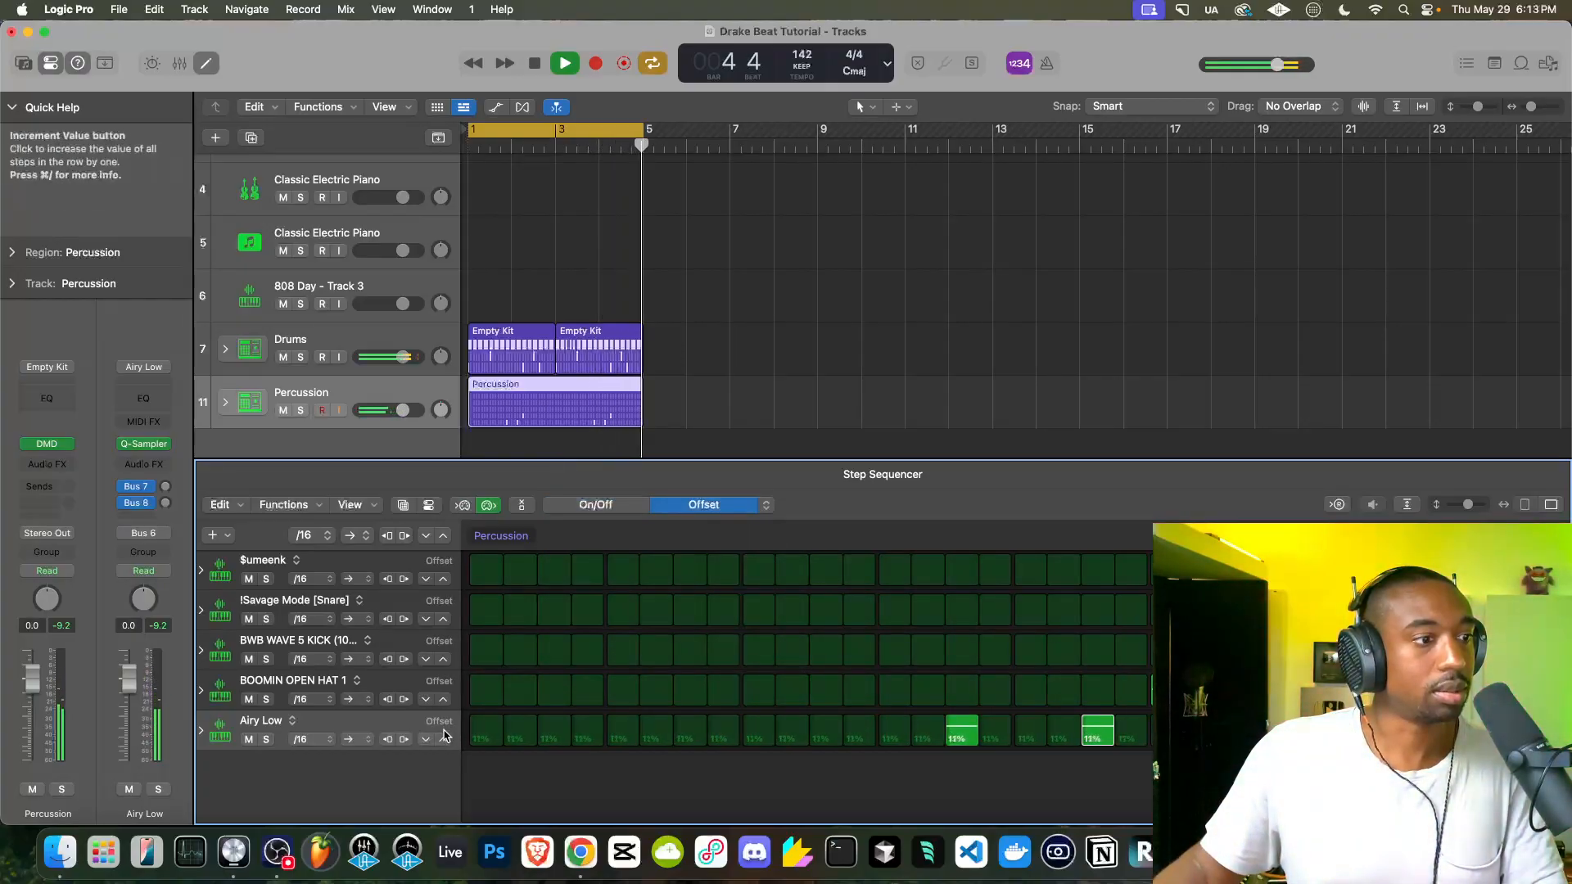
{"action": "left_click", "coordinate": [443, 737]}
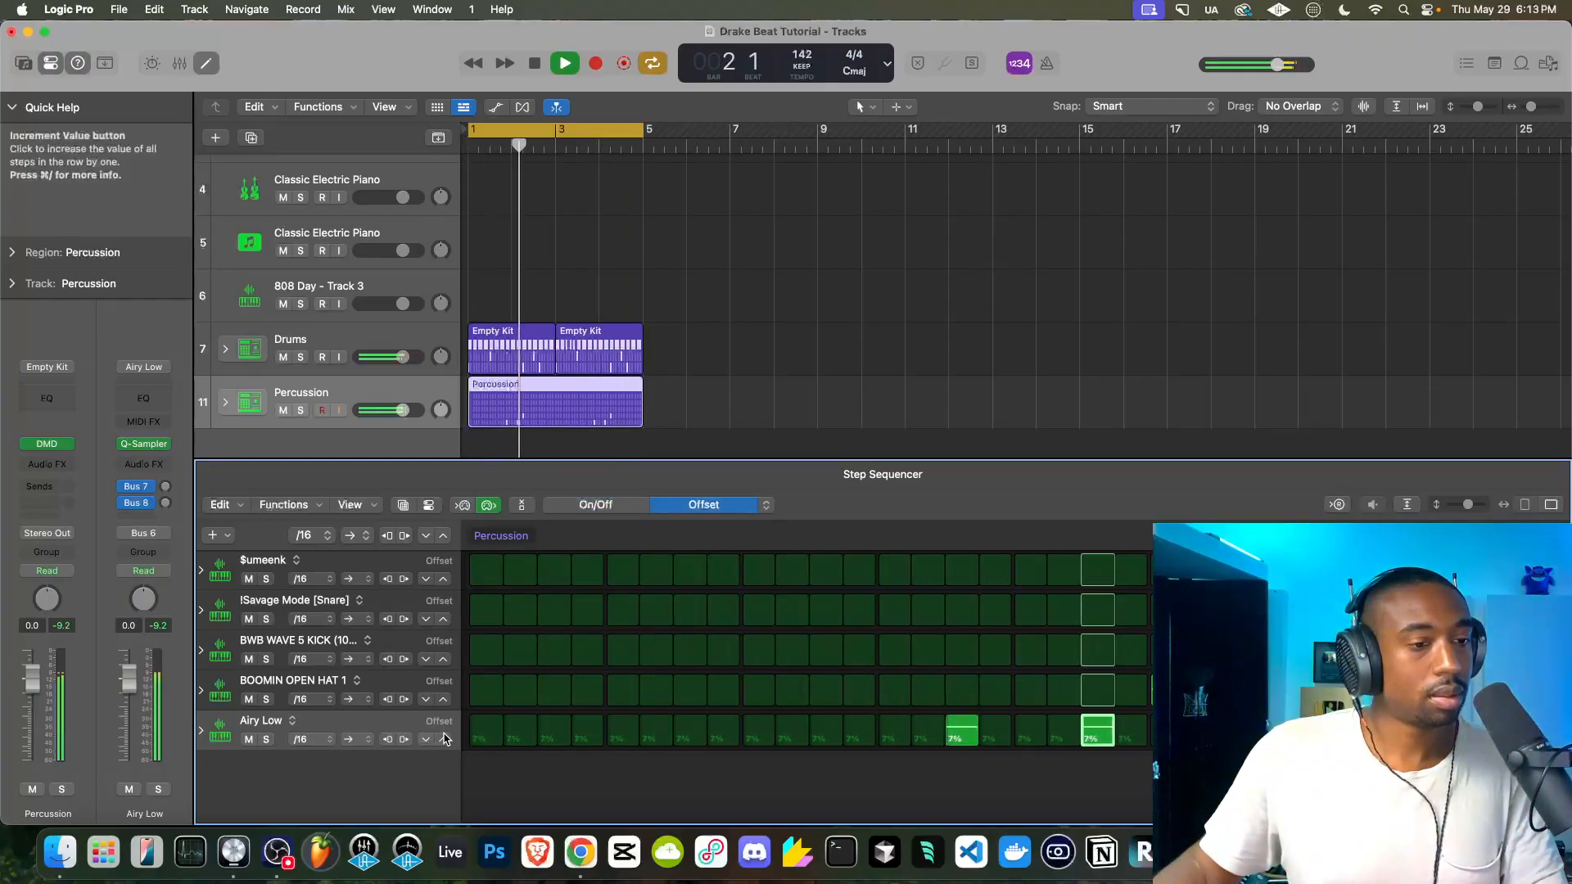
{"action": "left_click", "coordinate": [425, 741]}
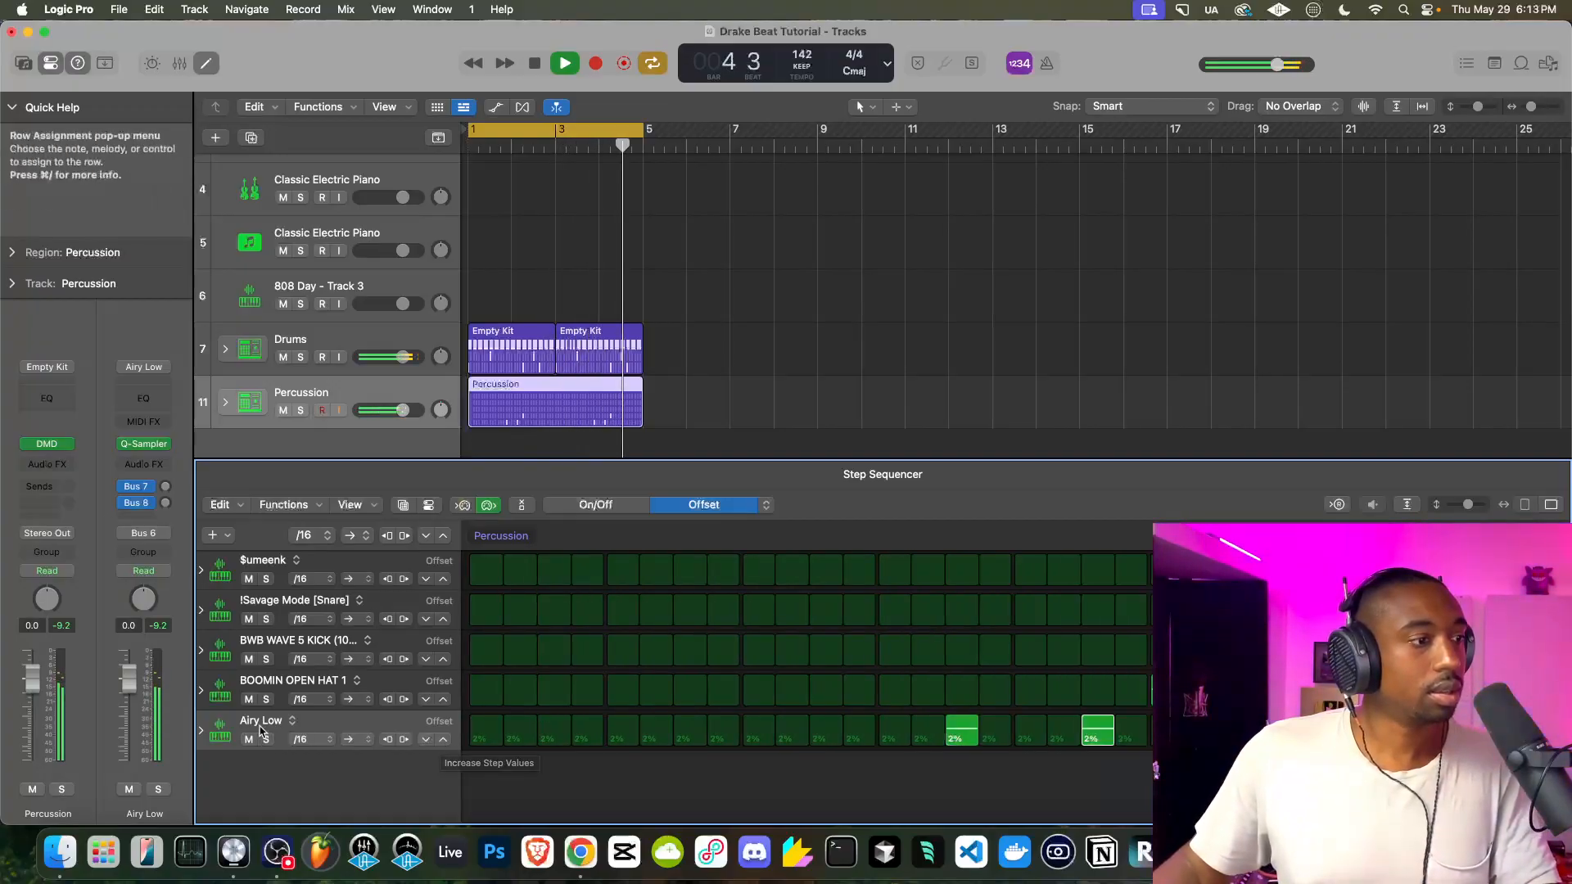
Switch the edit mode to Velocity / Value and lower the Airy Low row's velocity to 56
{"action": "left_click", "coordinate": [766, 505]}
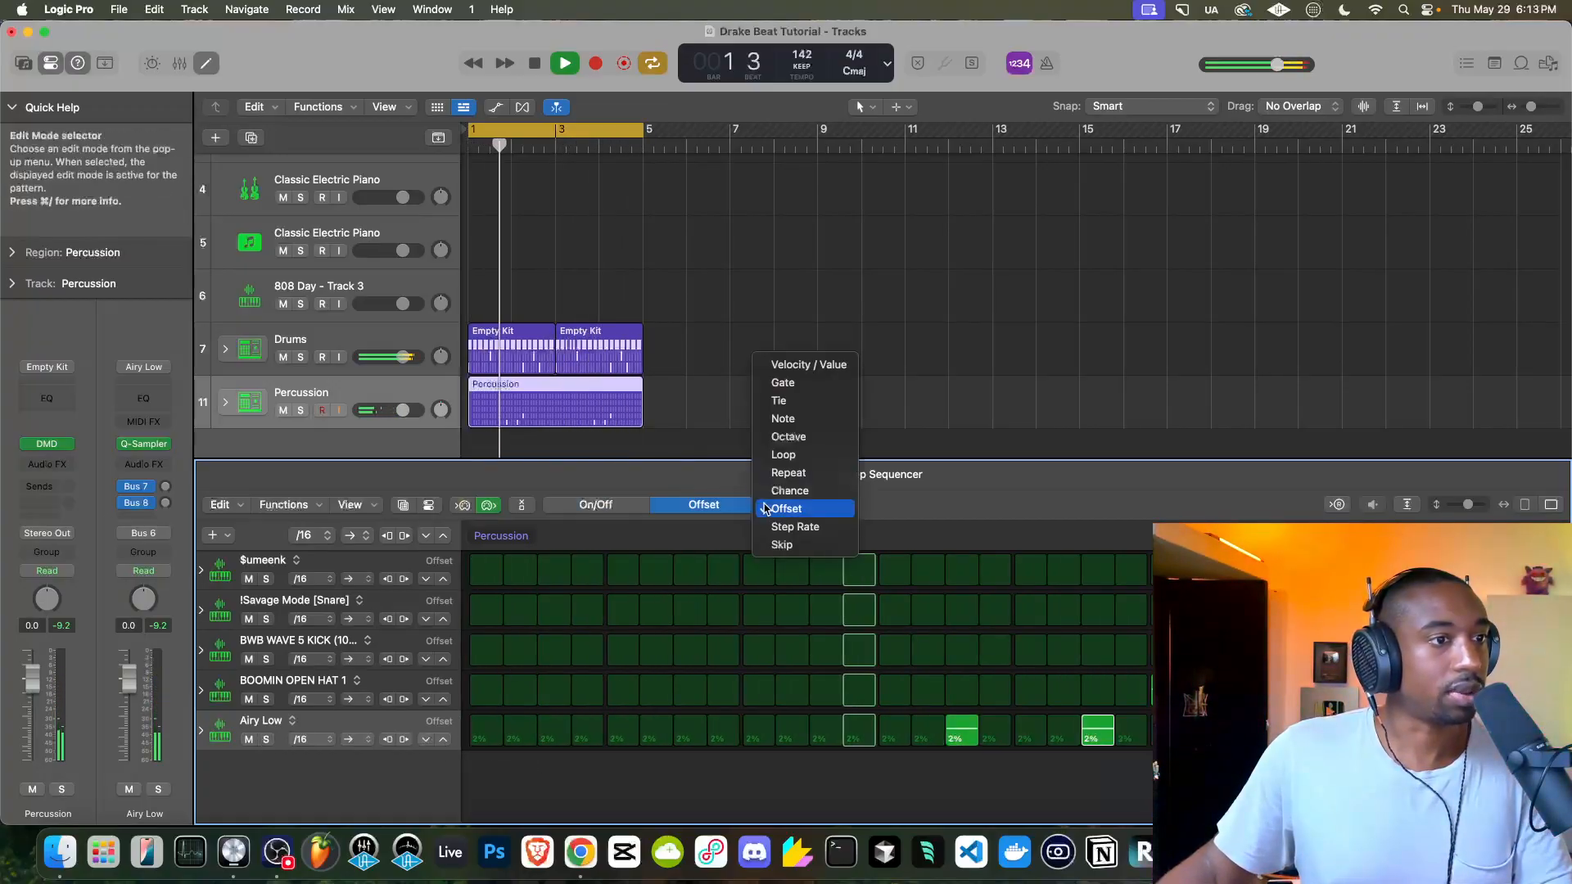
{"action": "left_click", "coordinate": [809, 366]}
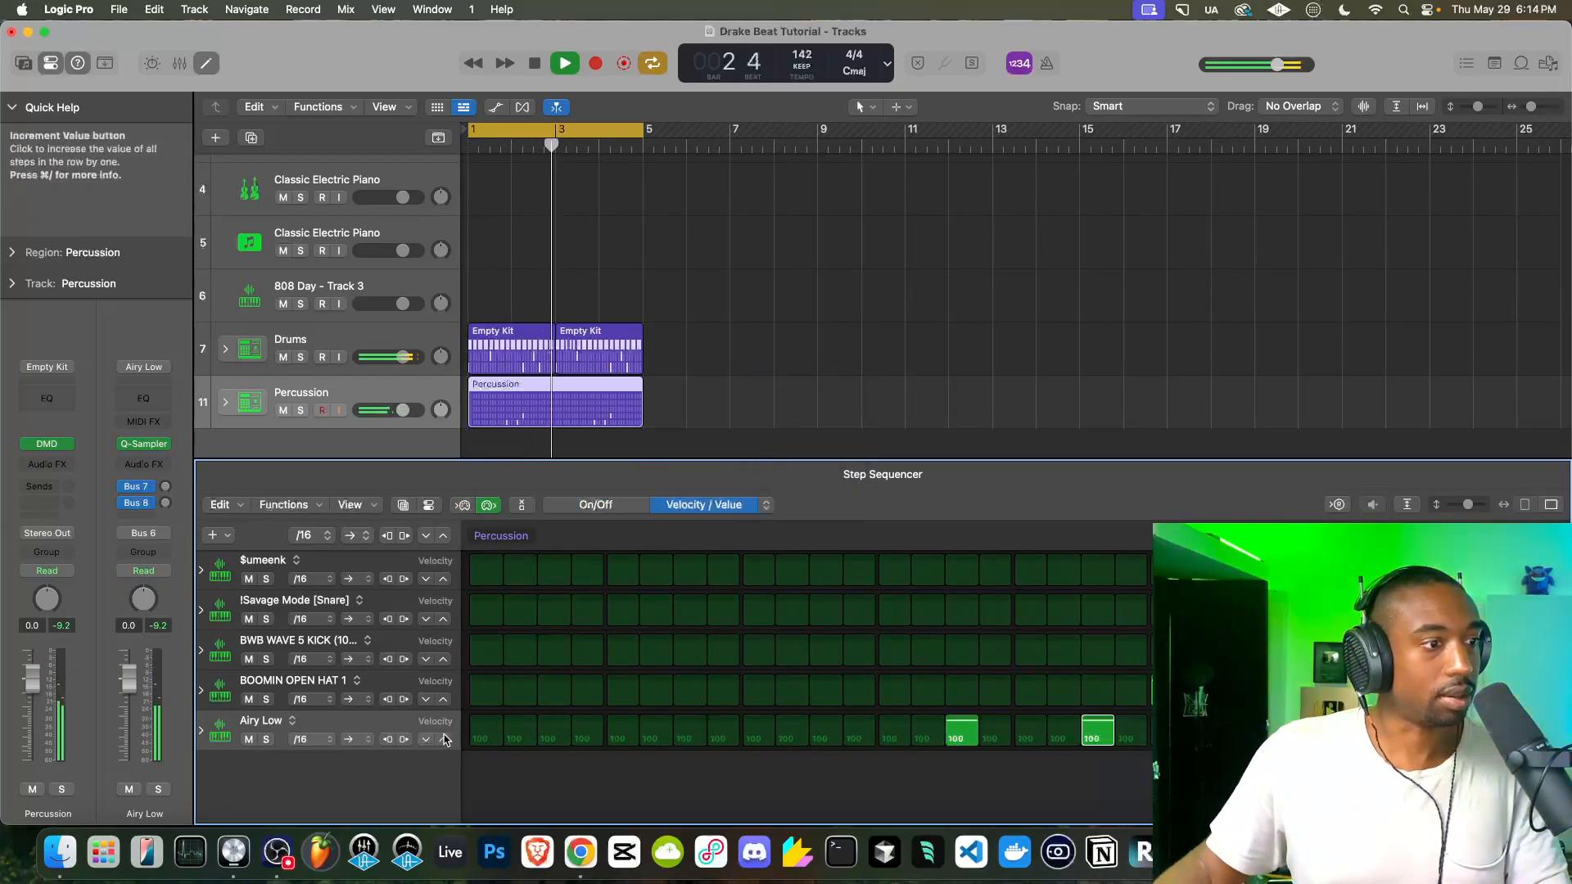
{"action": "left_click_drag", "start_coordinate": [424, 755], "coordinate": [425, 775]}
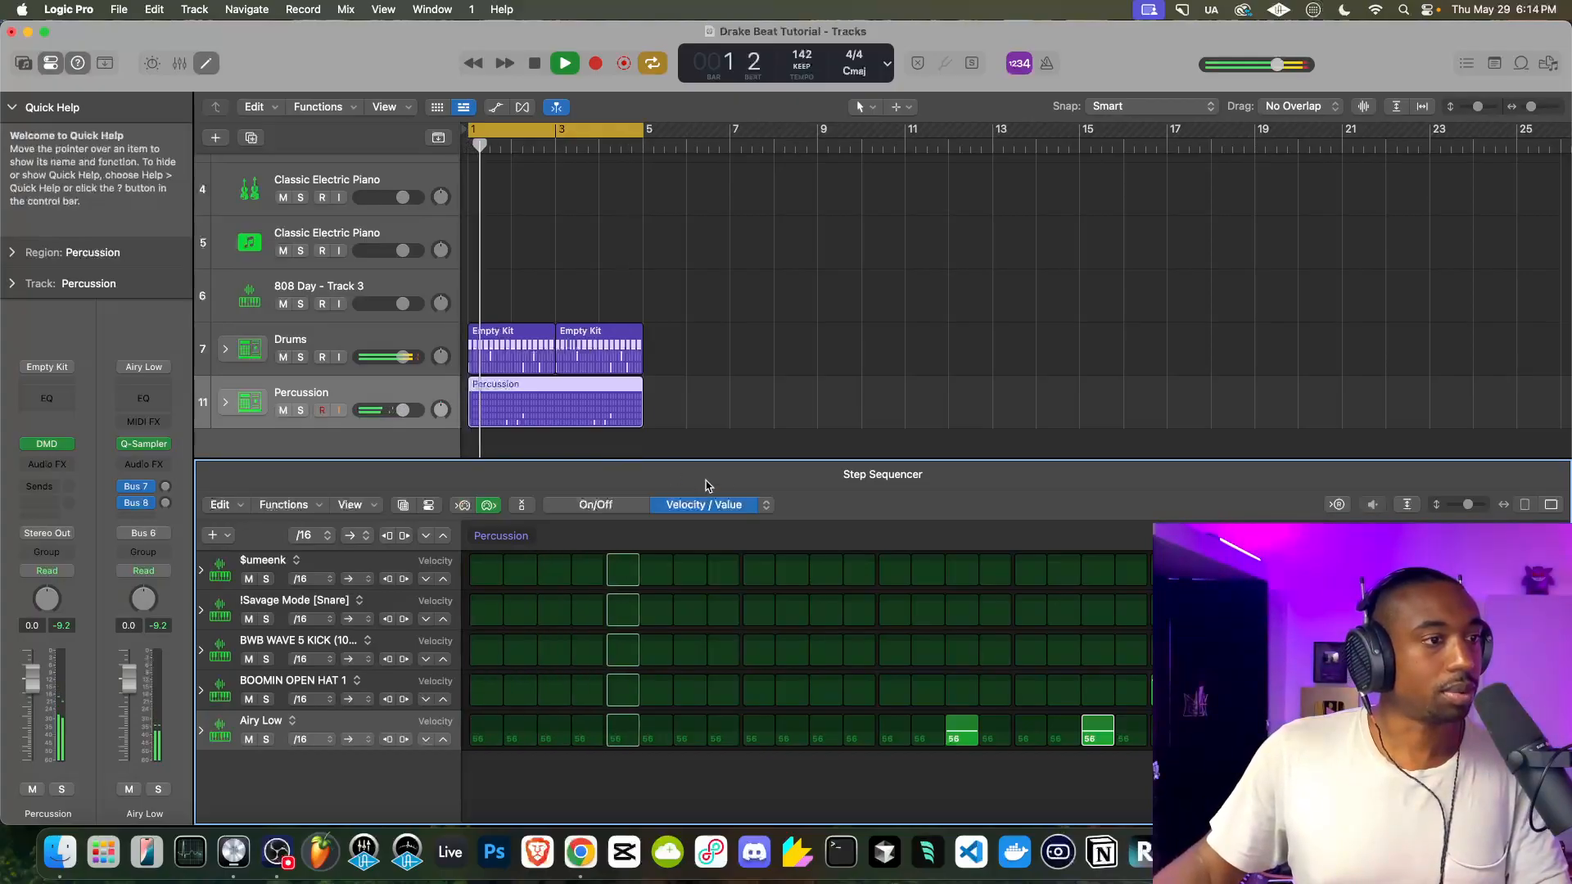
Return to Offset editing and increase the offset of the whole BOOMIN OPEN HAT 1 row
{"action": "left_click", "coordinate": [765, 505]}
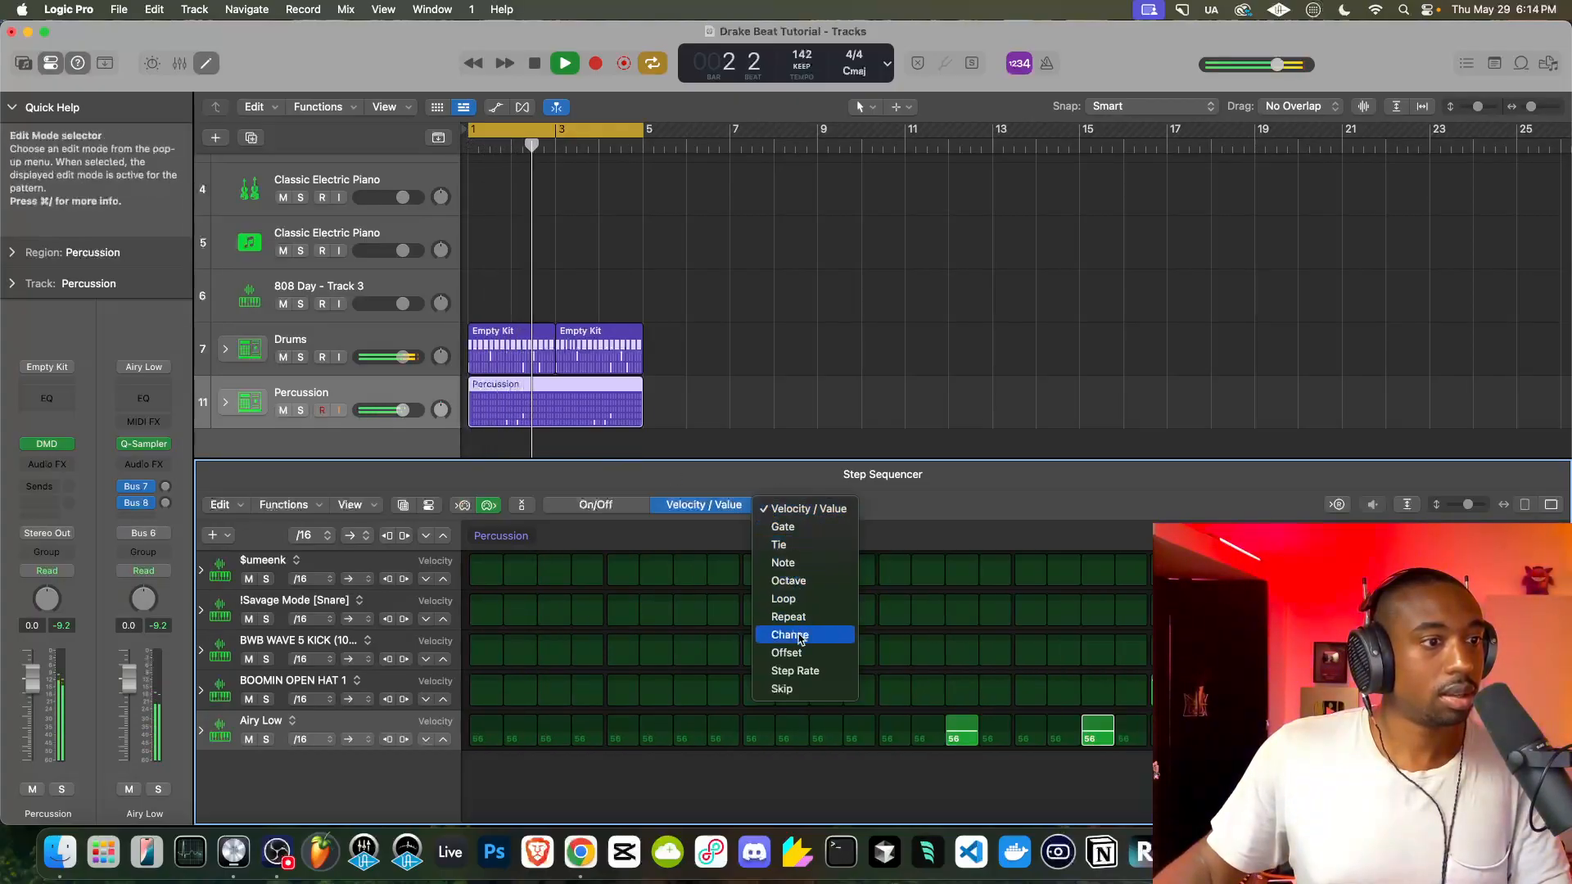
{"action": "left_click", "coordinate": [810, 655]}
{"action": "left_click", "coordinate": [442, 698]}
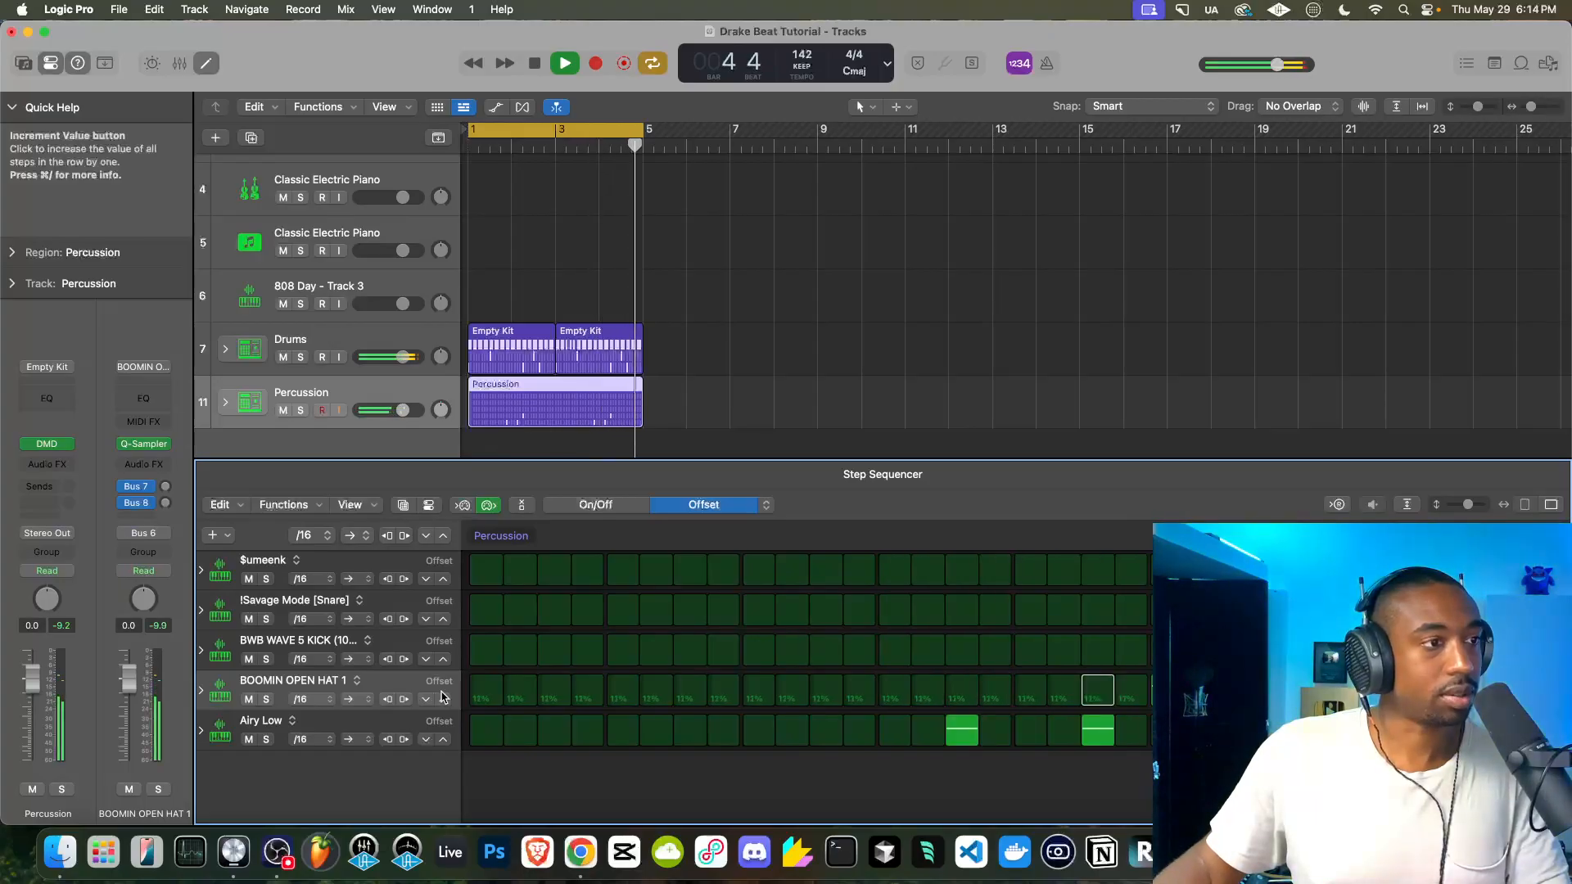
Save the project with the Drums track selected, and hide the inspector and the editor area
{"action": "left_click", "coordinate": [425, 337]}
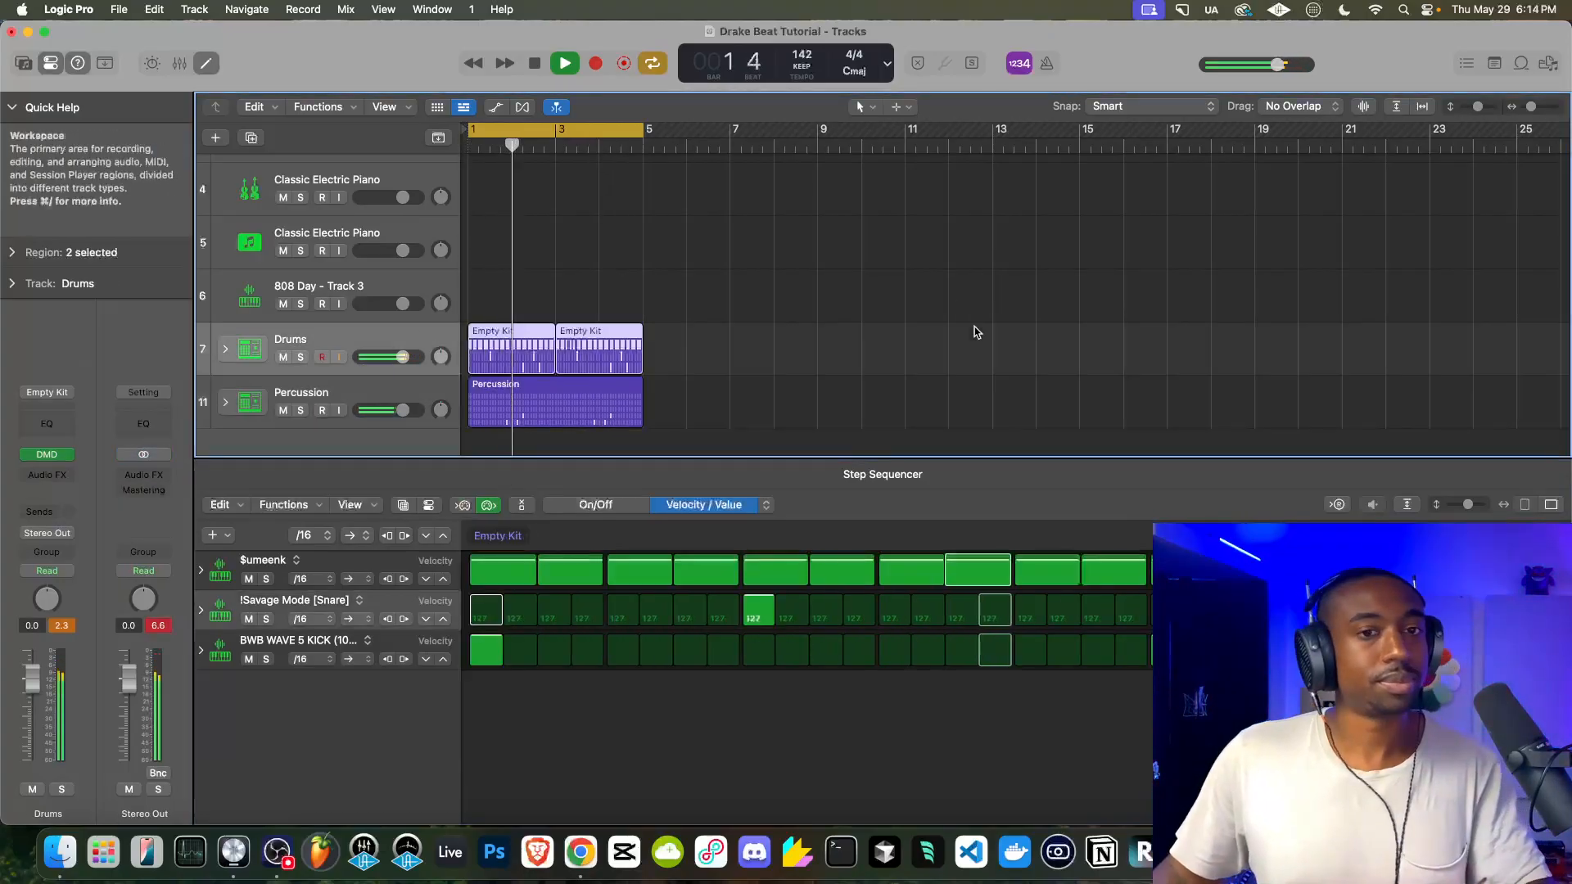
{"action": "key", "text": "super+s"}
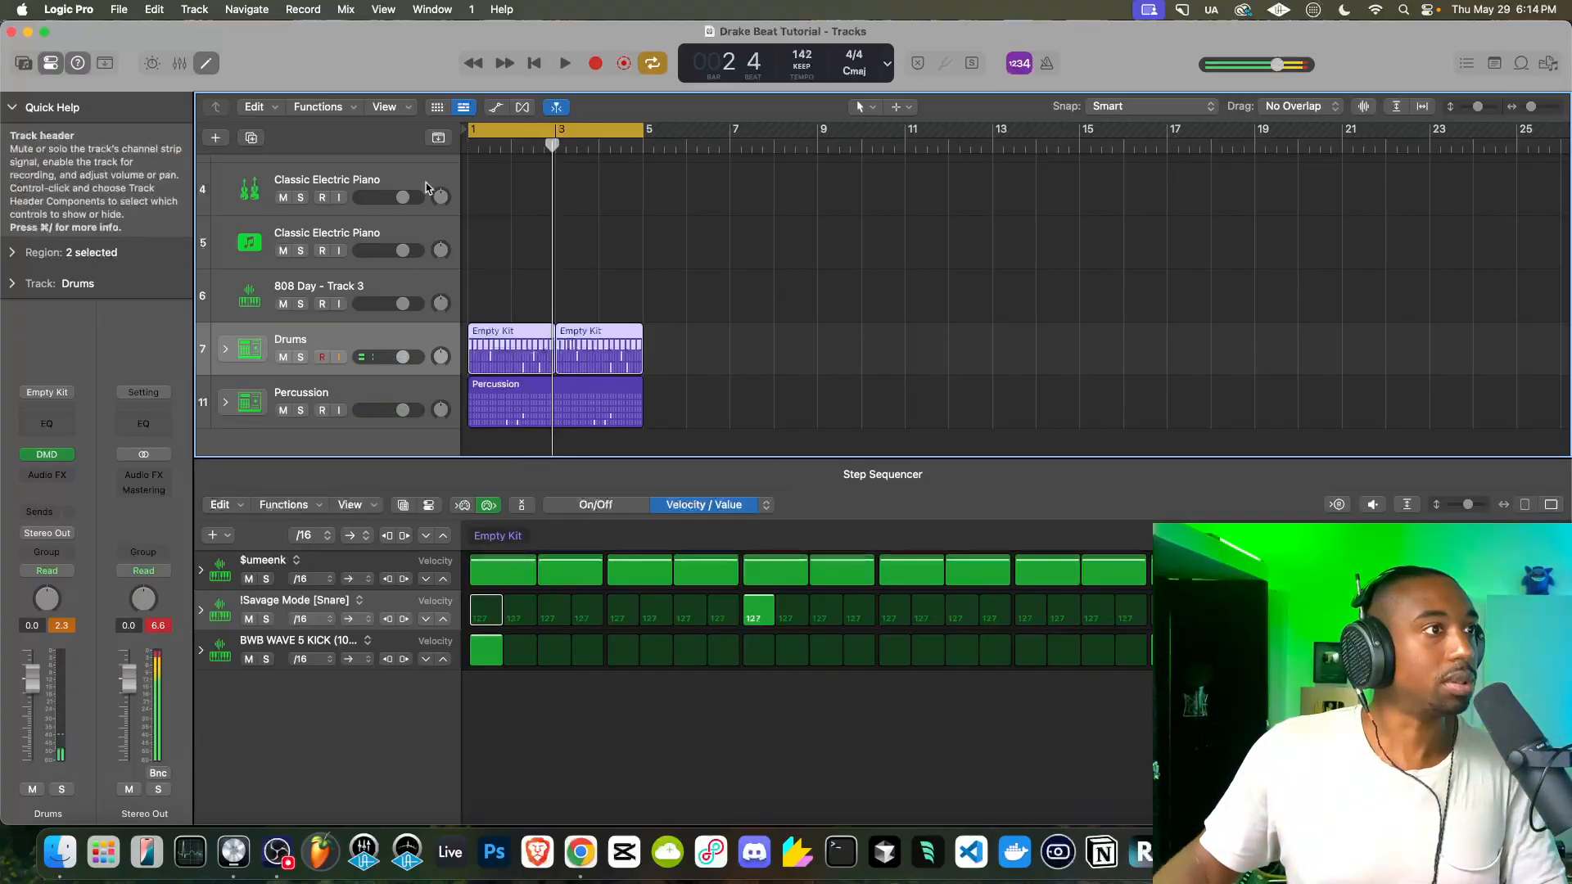
{"action": "key", "text": "space"}
{"action": "scroll", "coordinate": [248, 223], "scroll_direction": "up", "scroll_amount": 4}
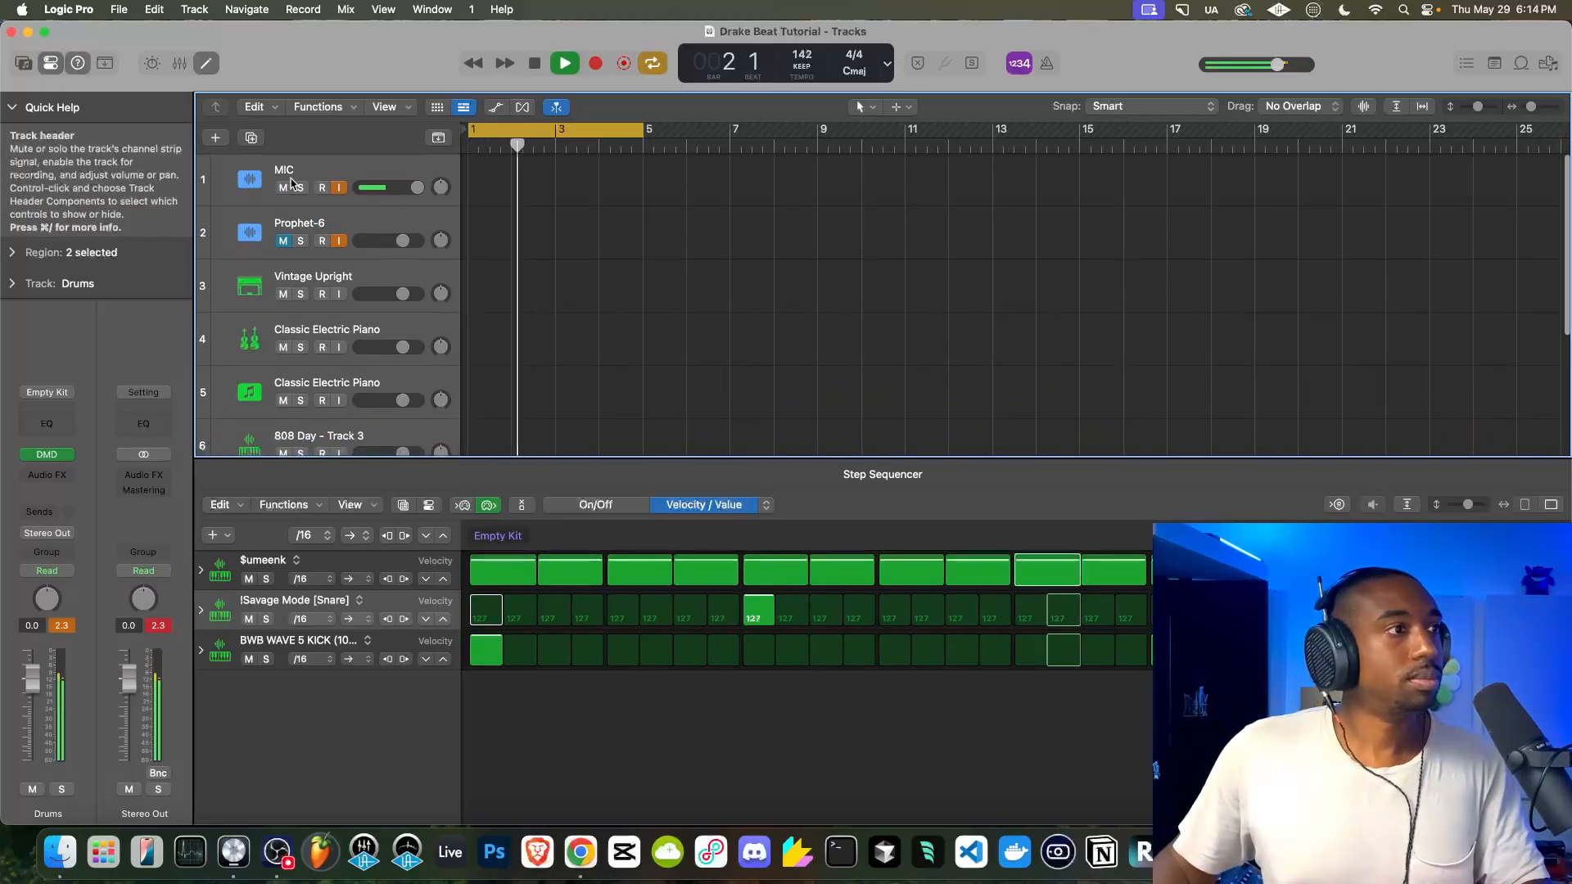
{"action": "key", "text": "space"}
{"action": "scroll", "coordinate": [311, 372], "scroll_direction": "down", "scroll_amount": 3}
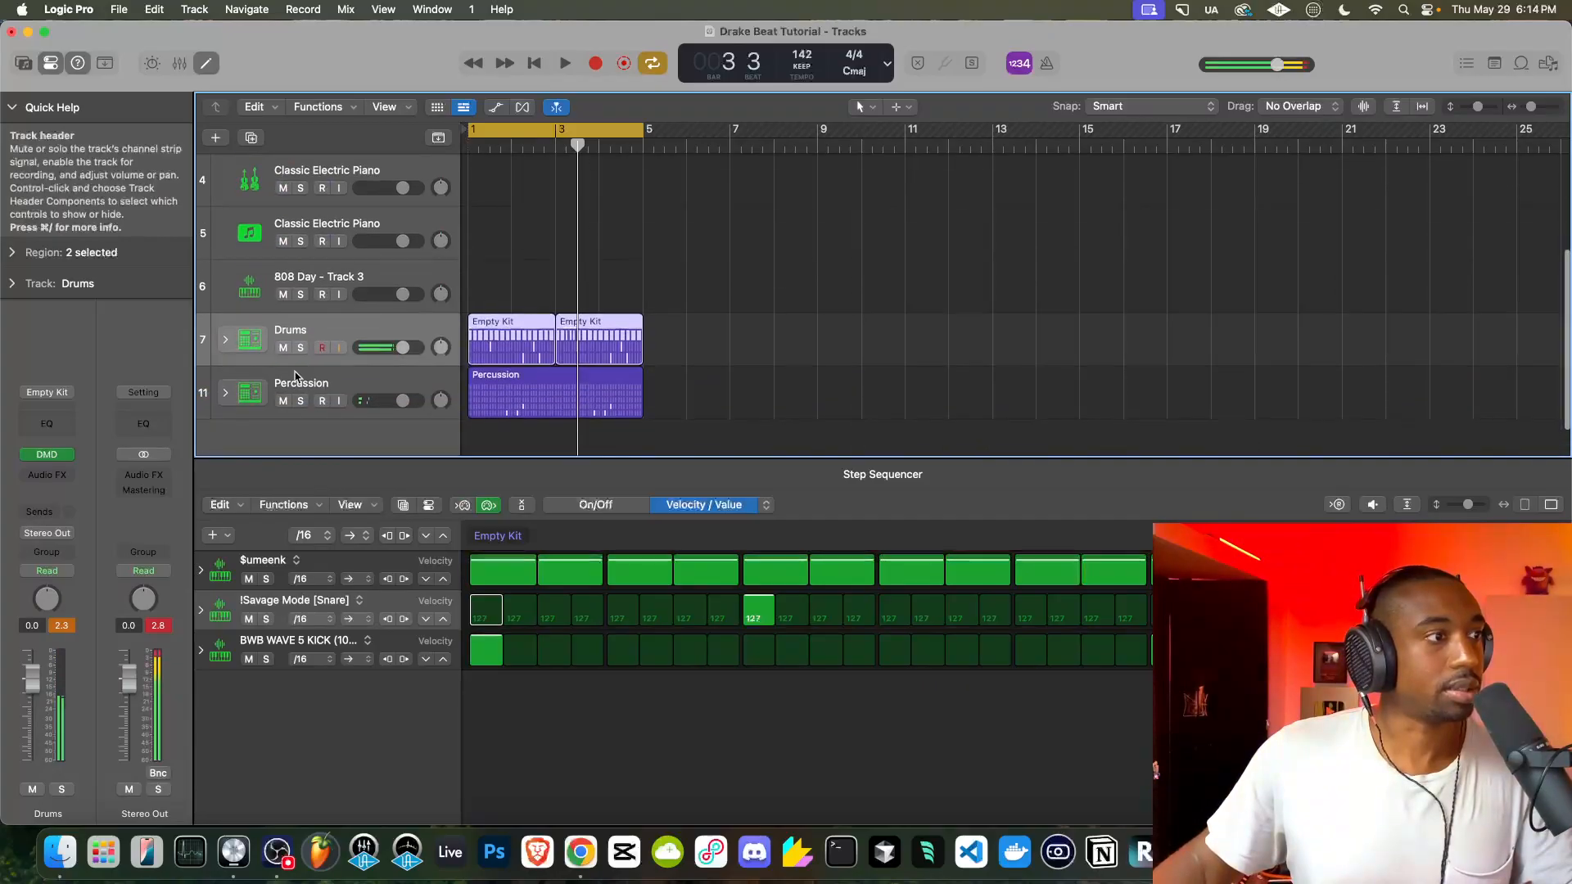
{"action": "left_click", "coordinate": [56, 69]}
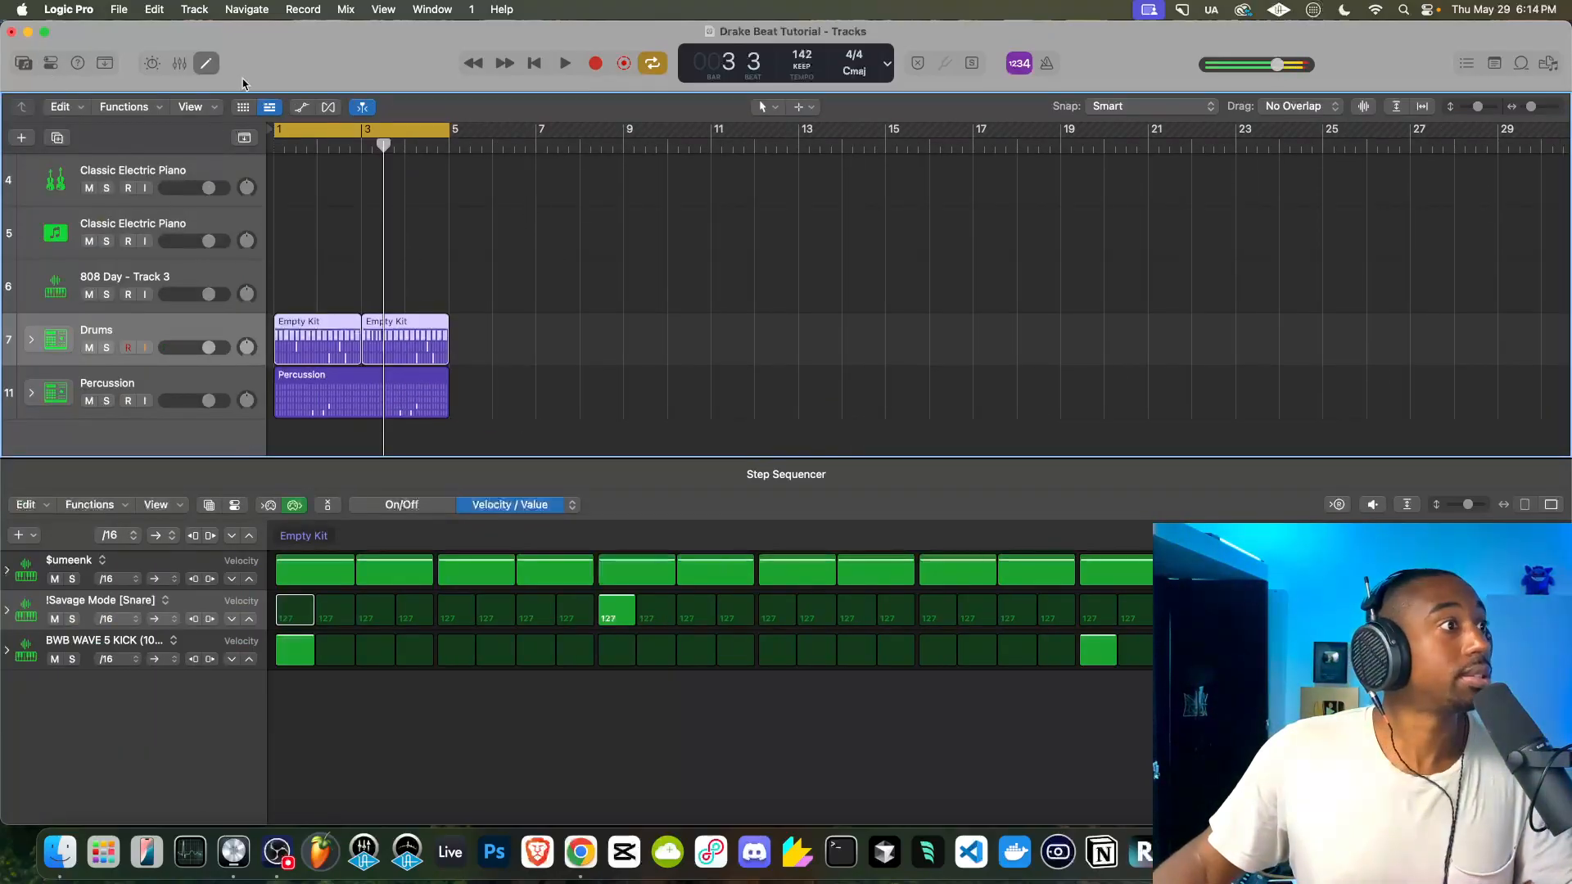
{"action": "left_click", "coordinate": [204, 65]}
Loop the beat while rehearsing chords on the Vintage Upright track, and stop playback
{"action": "key", "text": "space"}
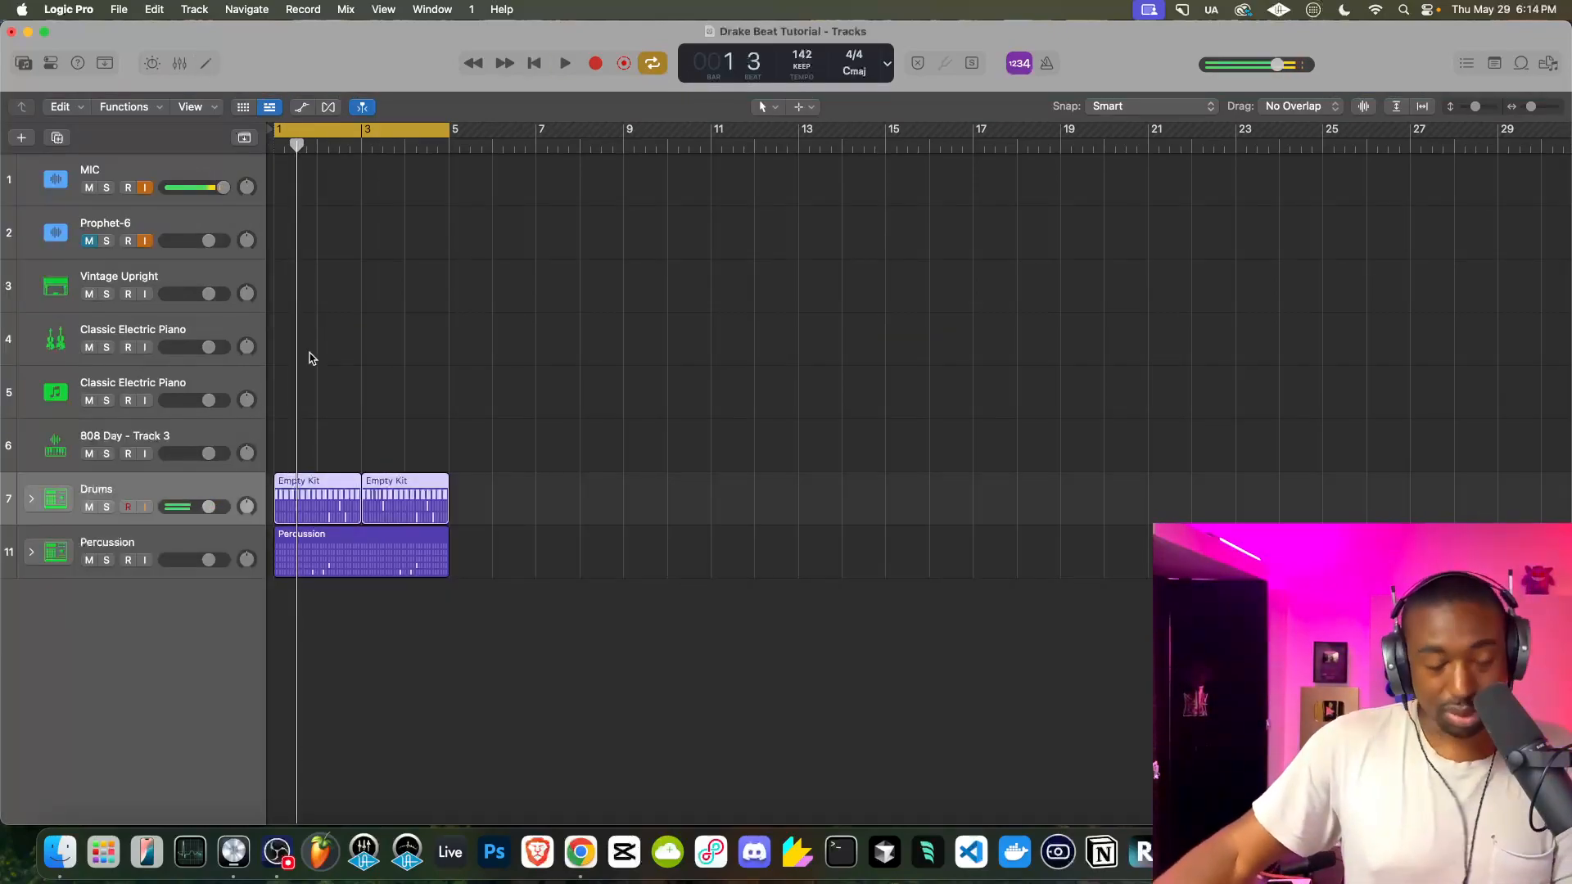
{"action": "key", "text": "space"}
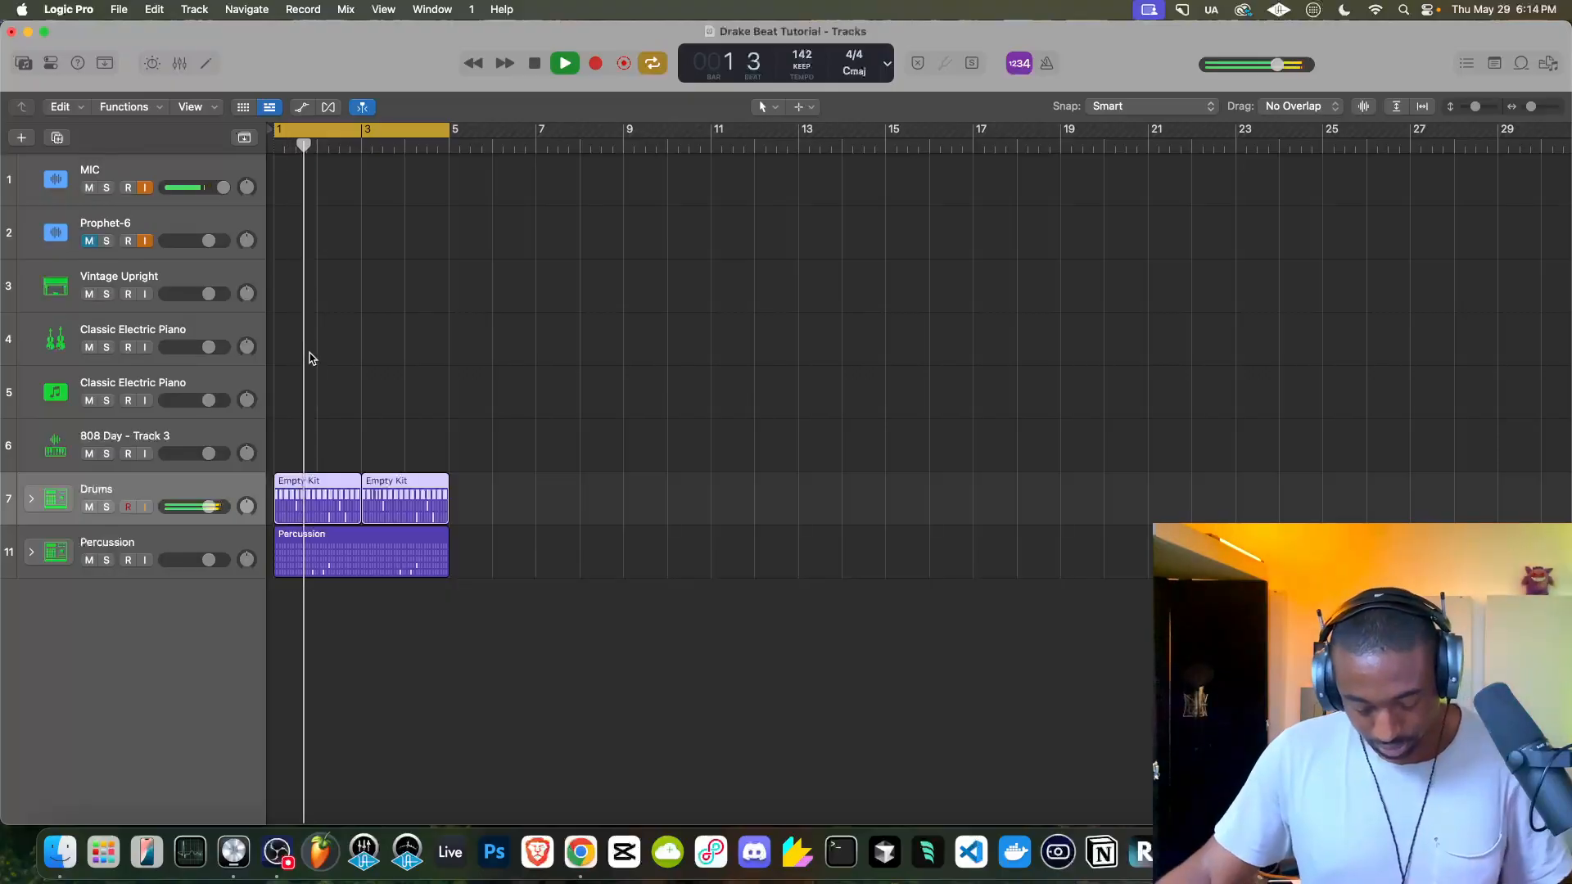
{"action": "left_click", "coordinate": [172, 285]}
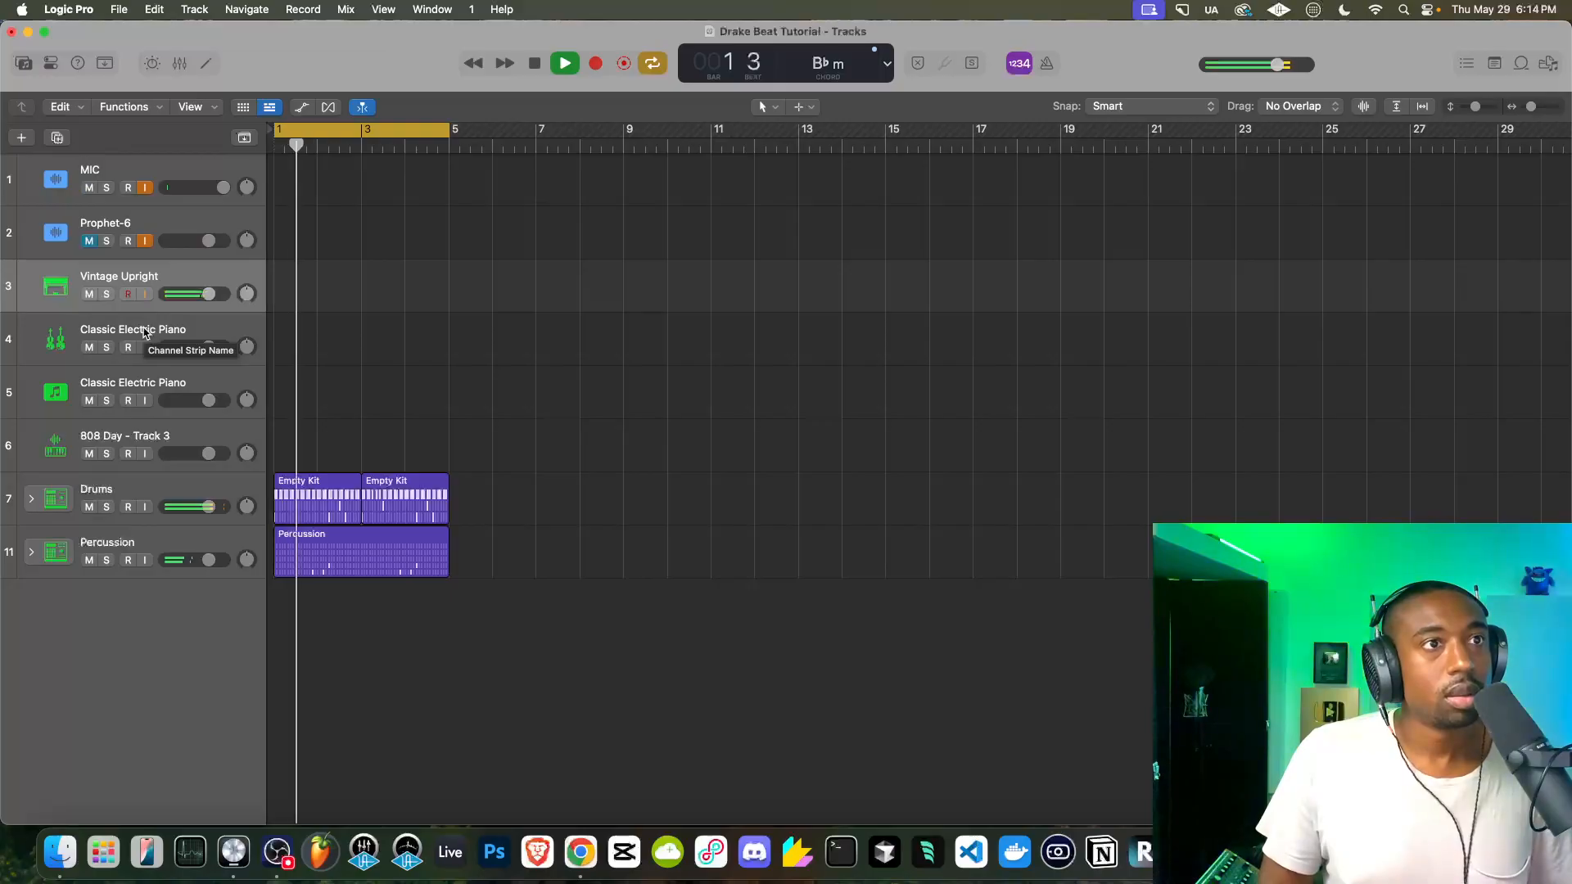
{"action": "key", "text": "space"}
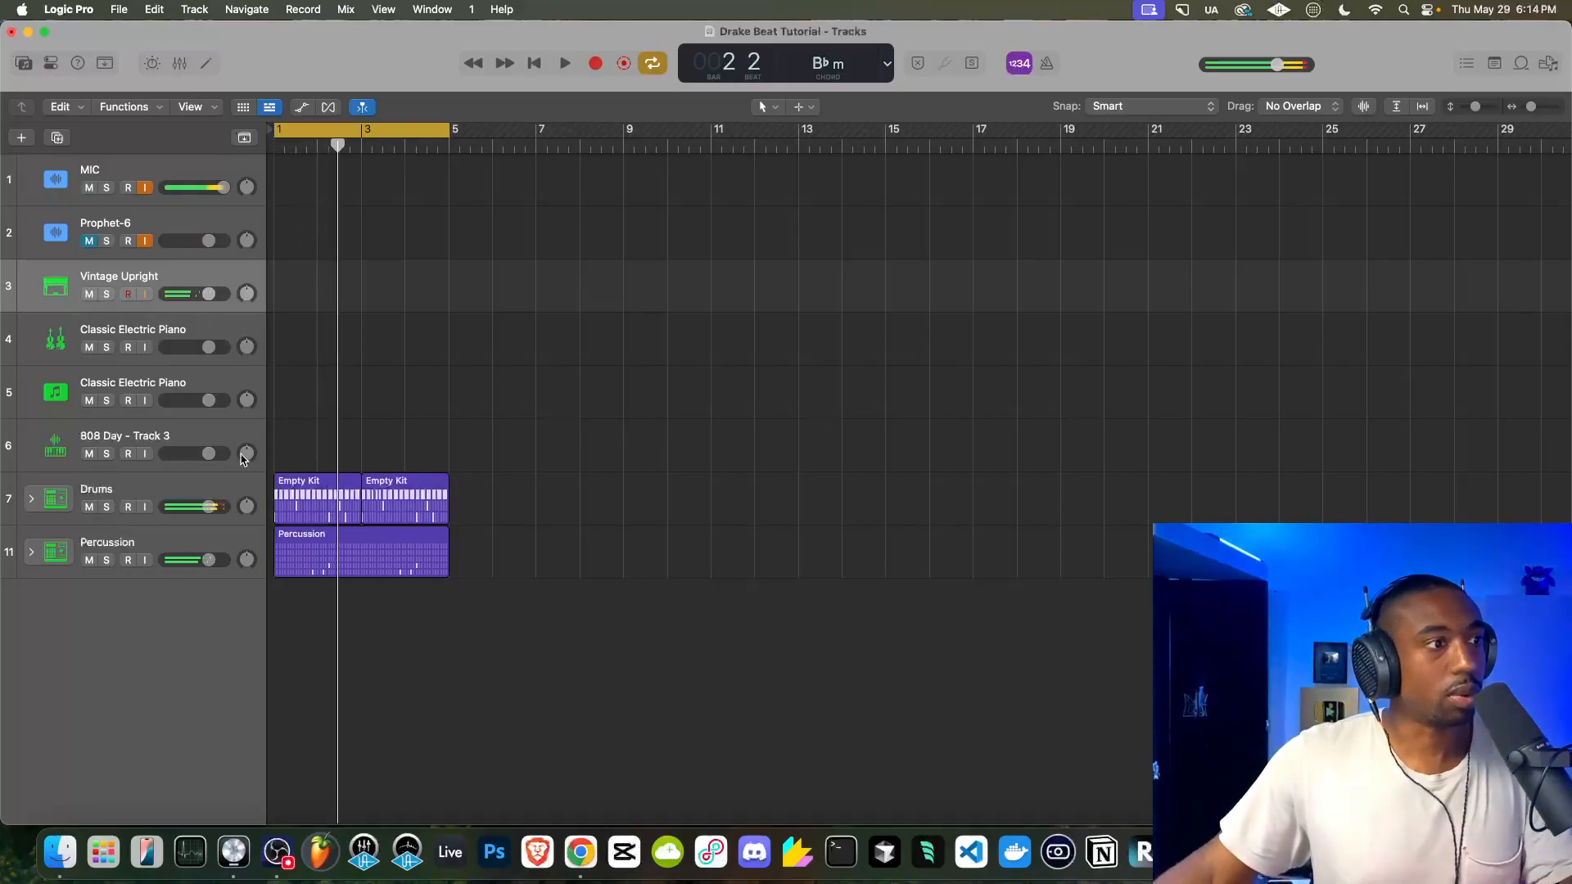
Repeat all Drums and Percussion regions three times and extend the cycle range to bar 17
{"action": "left_click_drag", "start_coordinate": [556, 467], "coordinate": [283, 573]}
{"action": "key", "text": "super+r"}
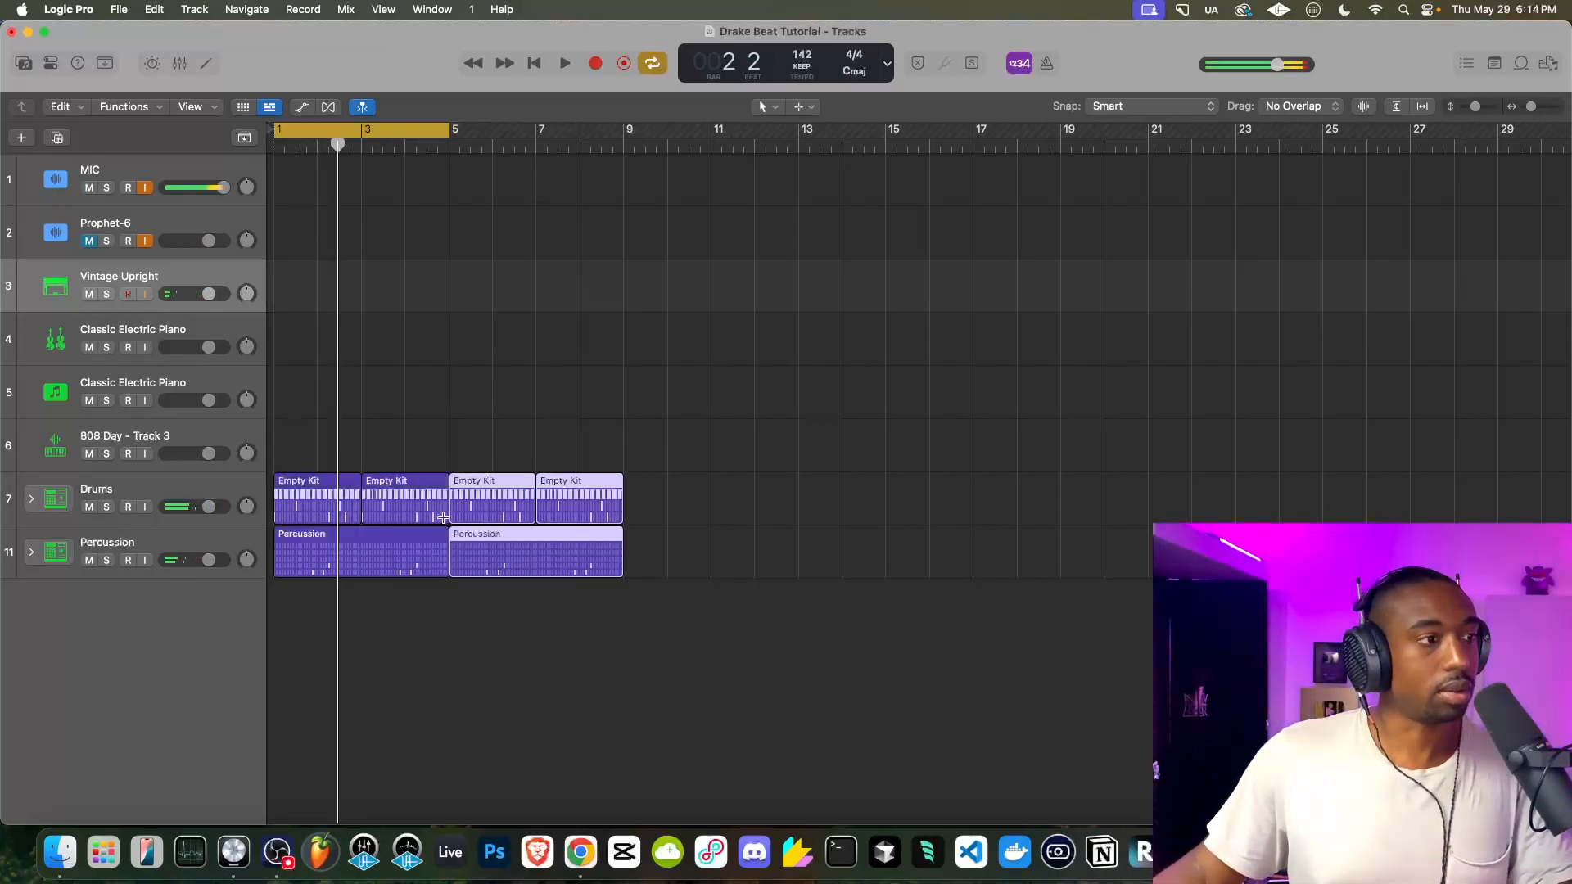
{"action": "key", "text": "super+r"}
{"action": "key", "text": "super+r"}
{"action": "left_click_drag", "start_coordinate": [451, 141], "coordinate": [972, 137]}
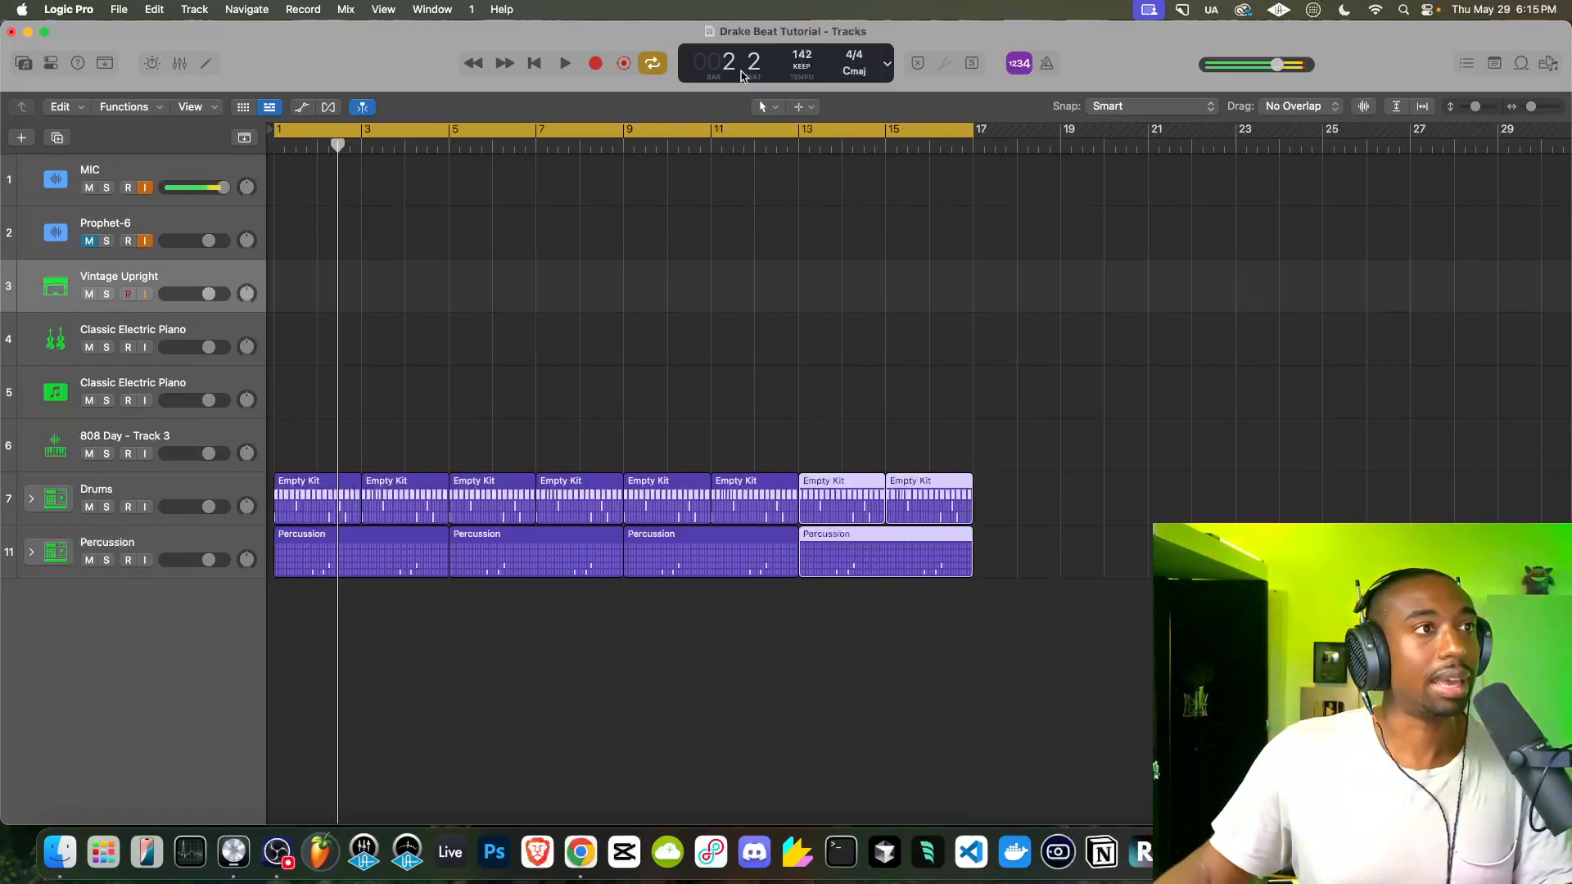
Record an eight-bar chord progression on the Vintage Upright track, starting from bar 1
{"action": "left_click", "coordinate": [535, 64]}
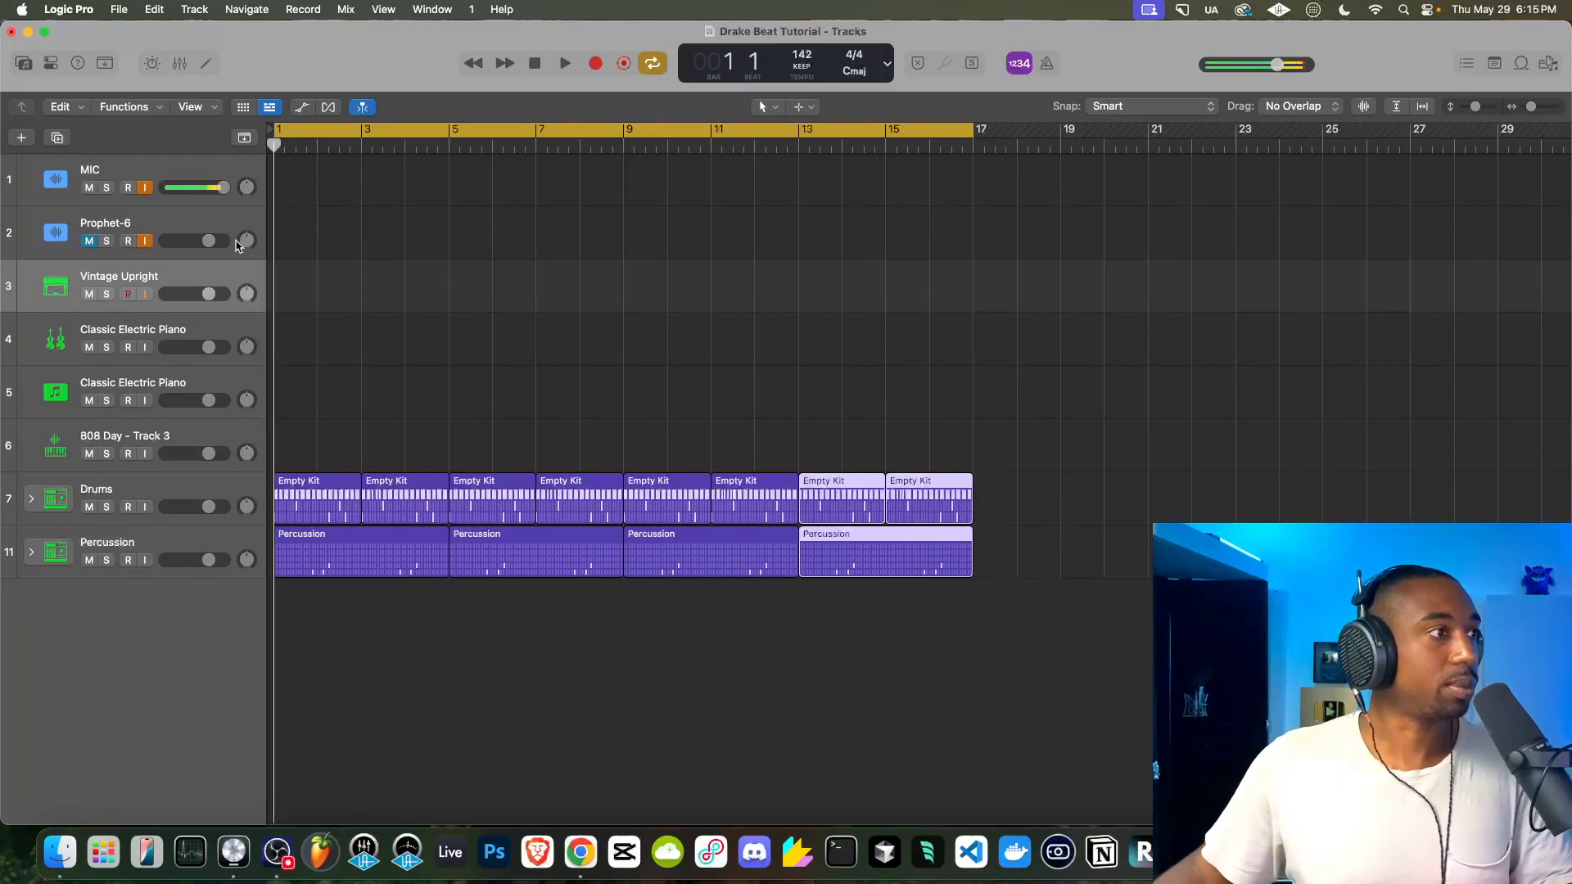
{"action": "left_click", "coordinate": [171, 278]}
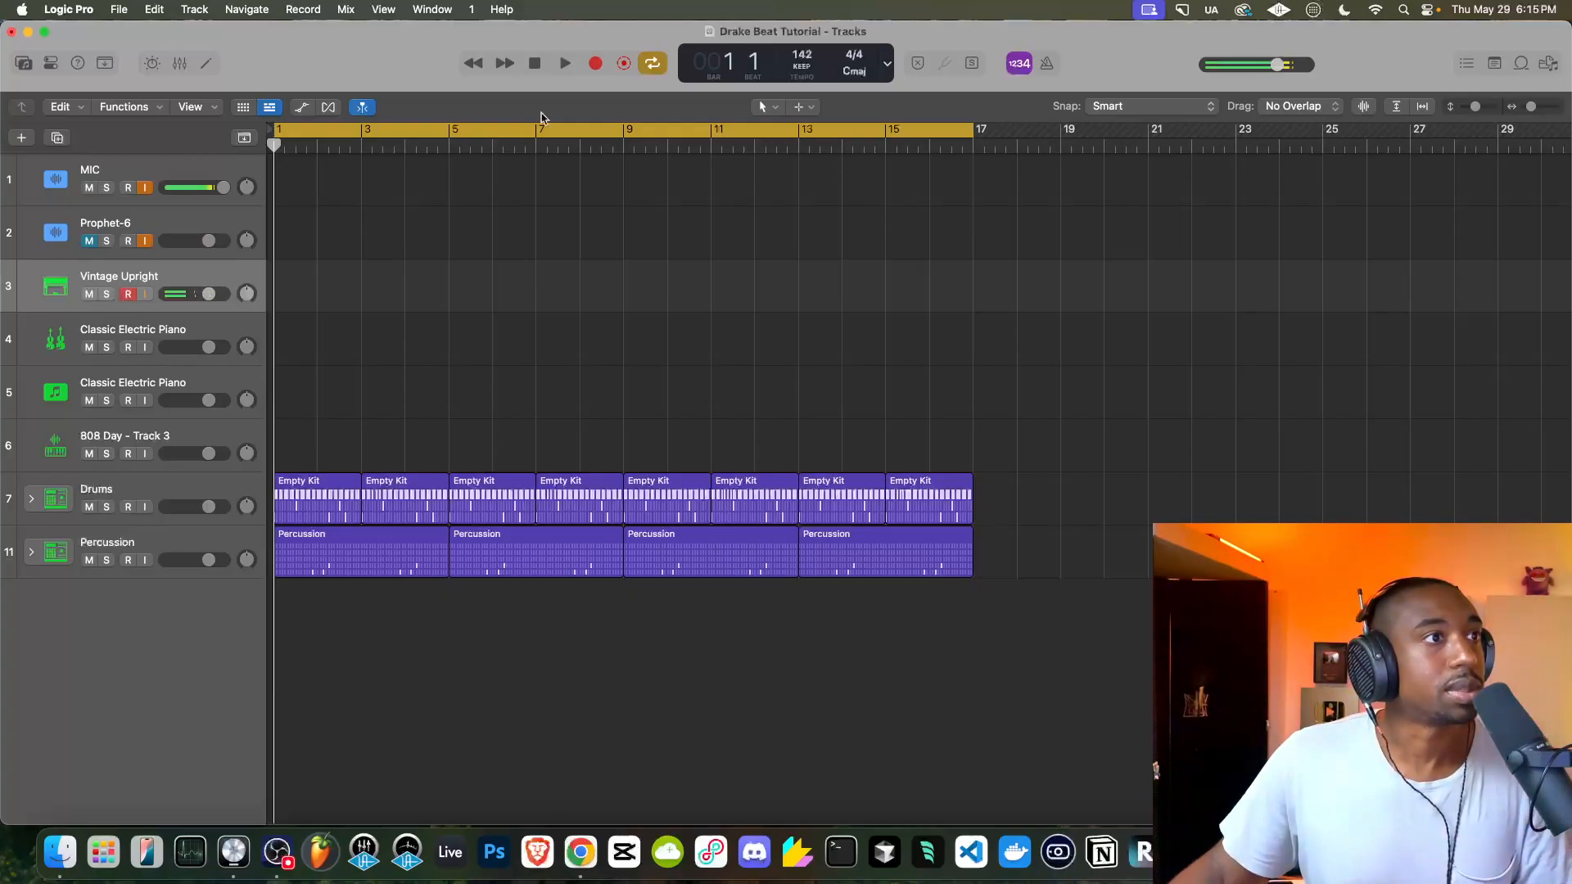
{"action": "left_click", "coordinate": [595, 64]}
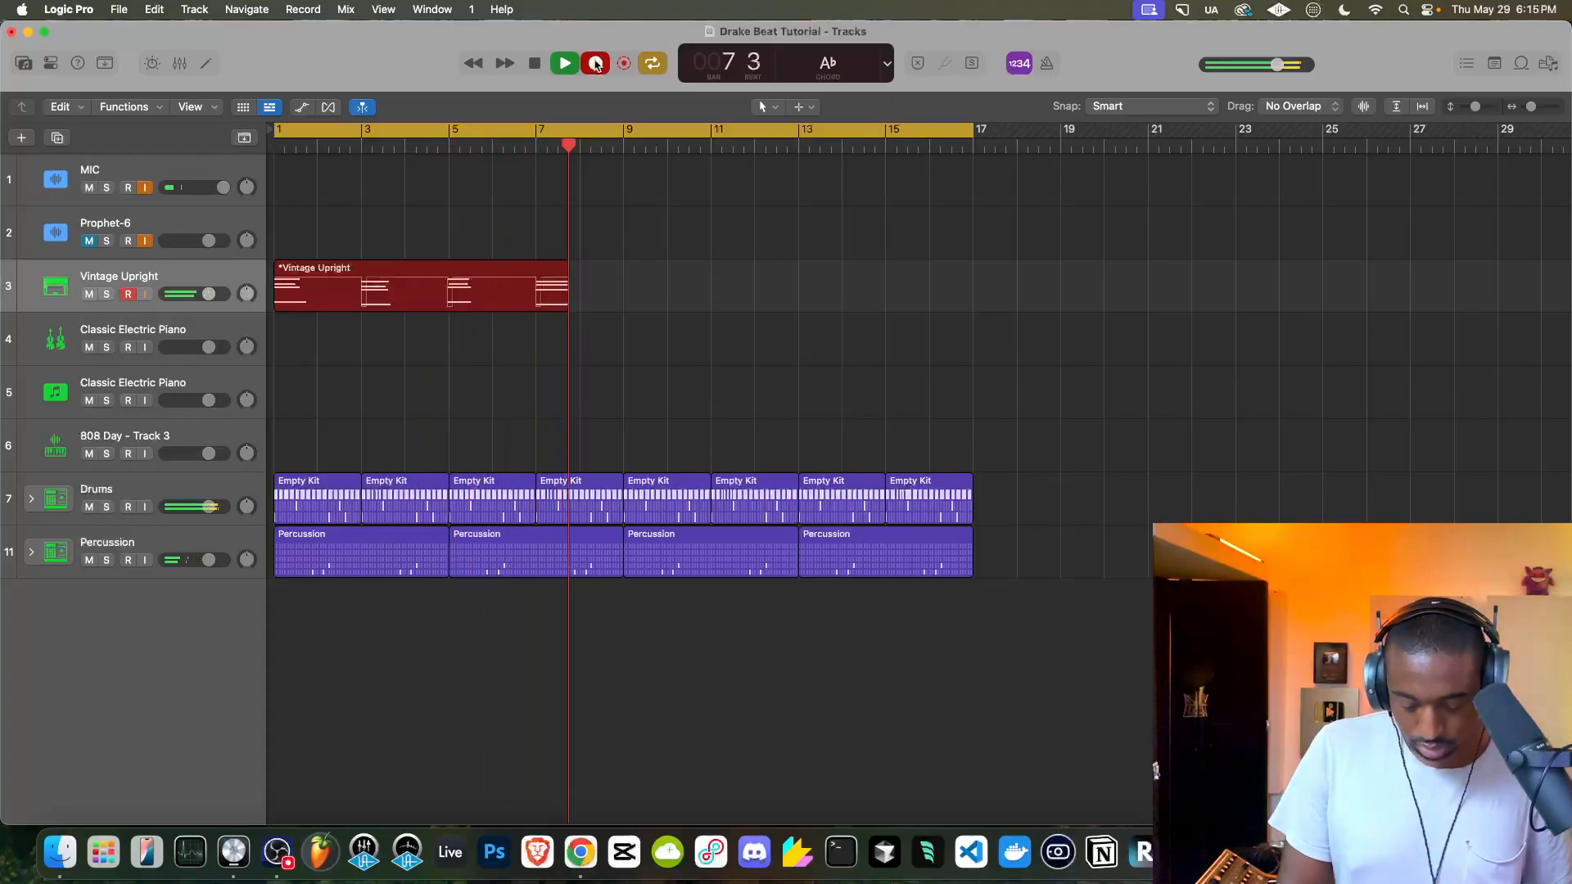
{"action": "key", "text": "space"}
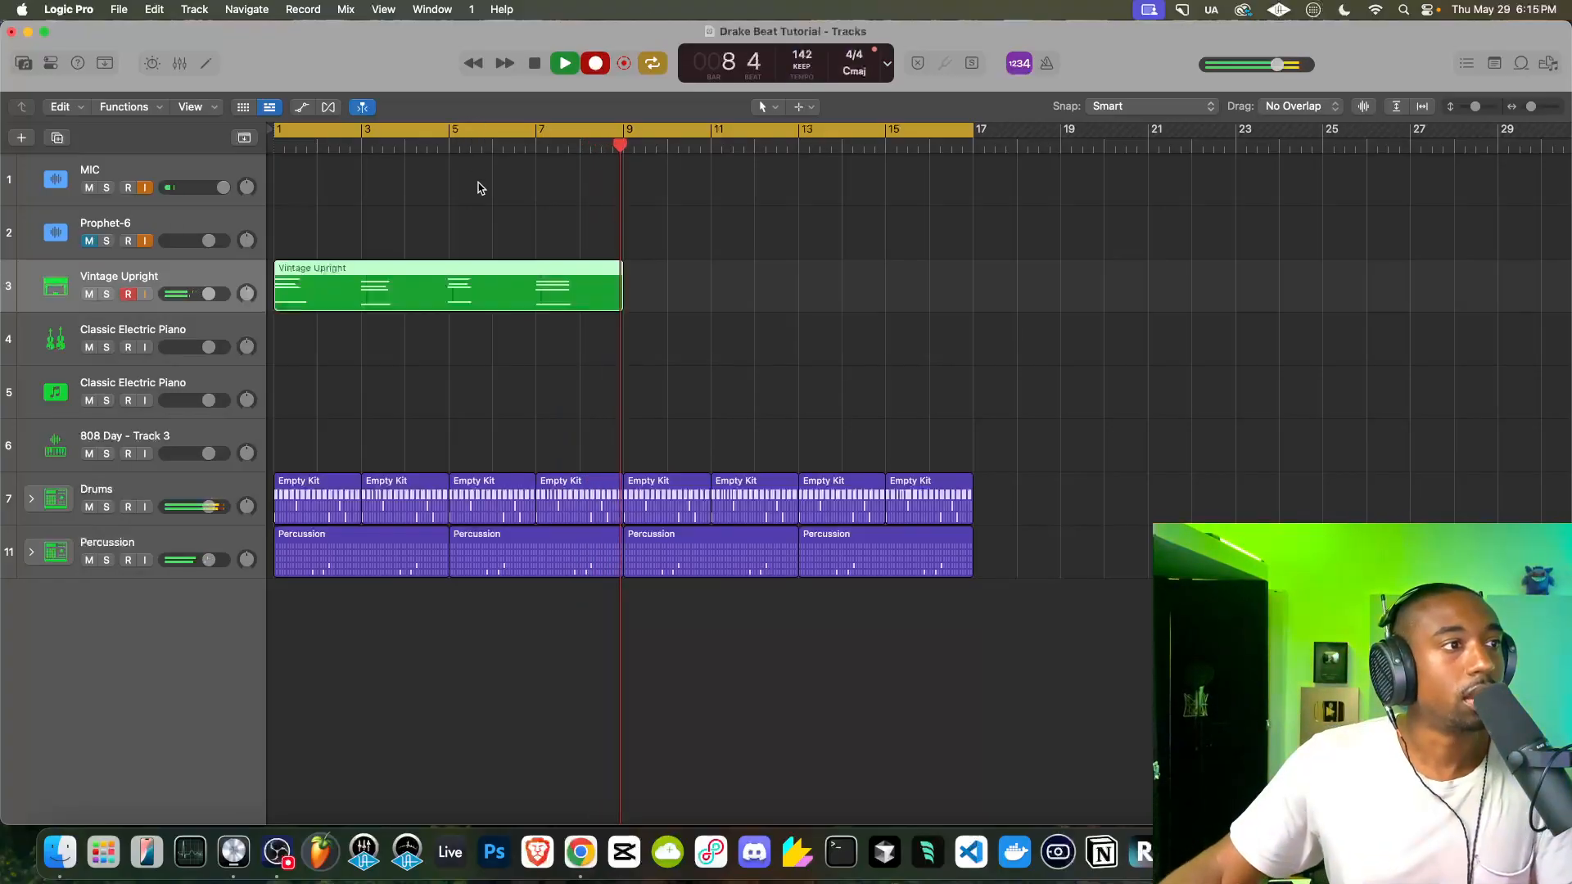
Raise the middle note of the bar 3 chord in the Vintage Upright region to C3, and play the chords from the start
{"action": "key", "text": "Return"}
{"action": "key", "text": "space"}
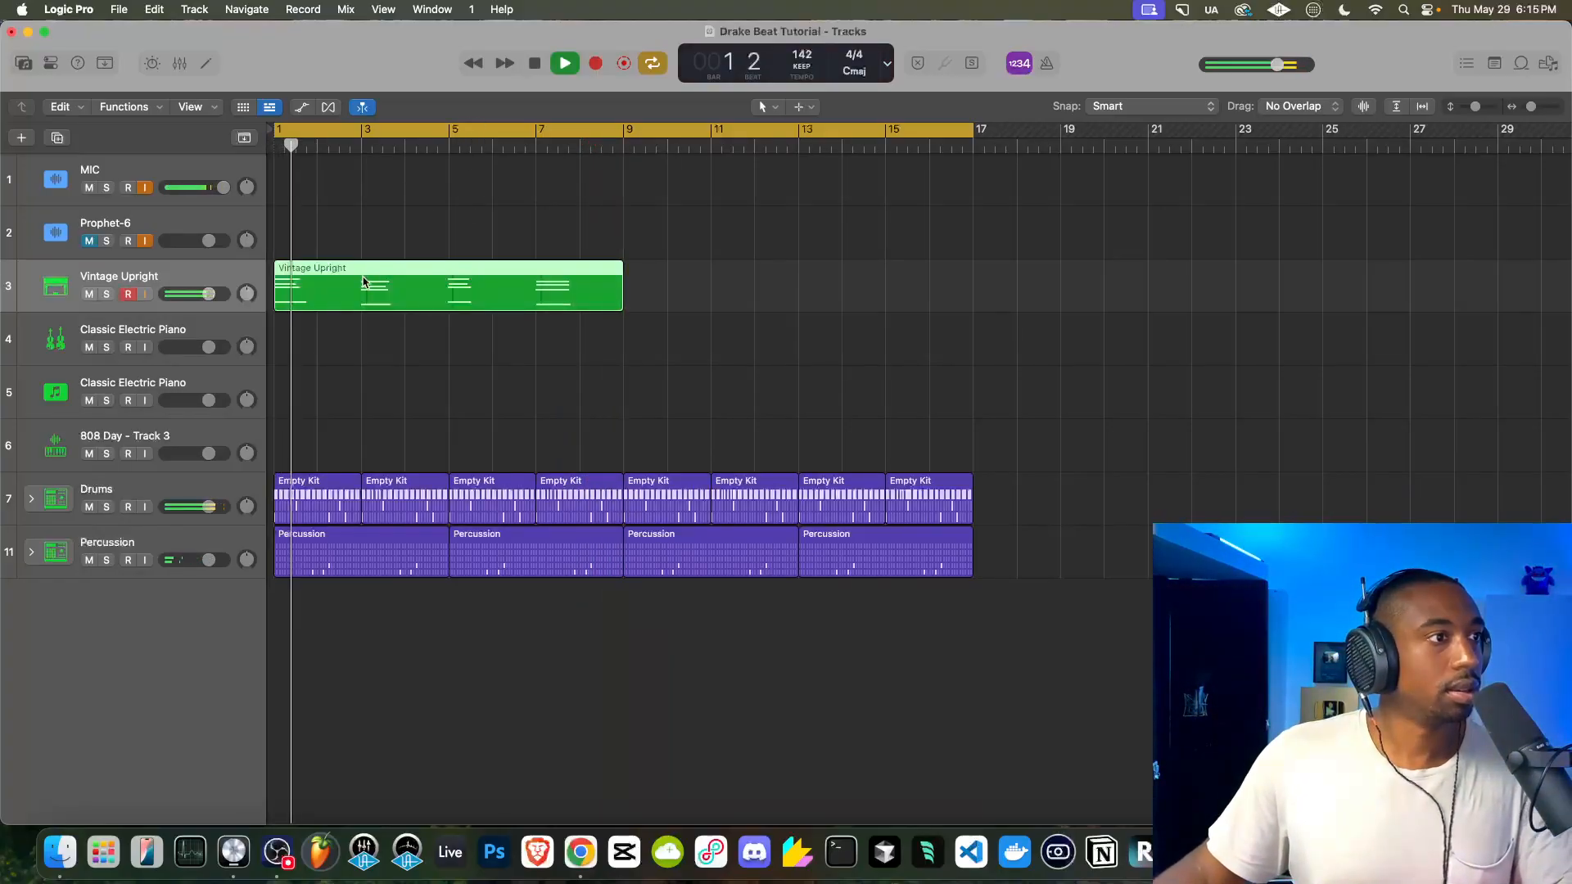
{"action": "key", "text": "p"}
{"action": "left_click", "coordinate": [640, 638]}
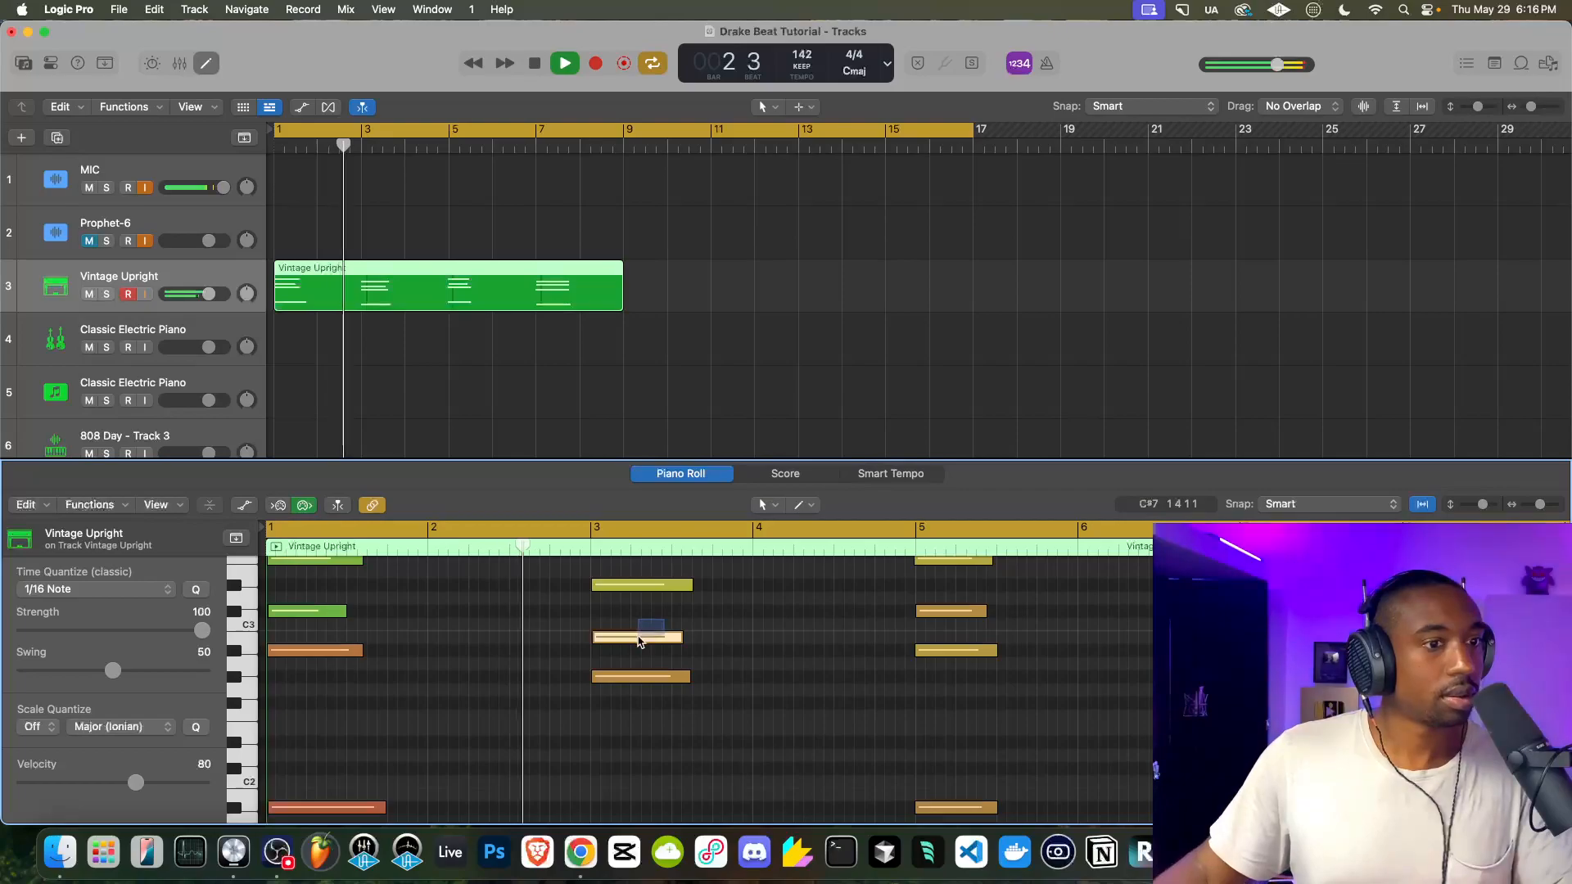
{"action": "key", "text": "space"}
{"action": "left_click_drag", "start_coordinate": [639, 637], "coordinate": [640, 624]}
{"action": "key", "text": "Return"}
{"action": "key", "text": "space"}
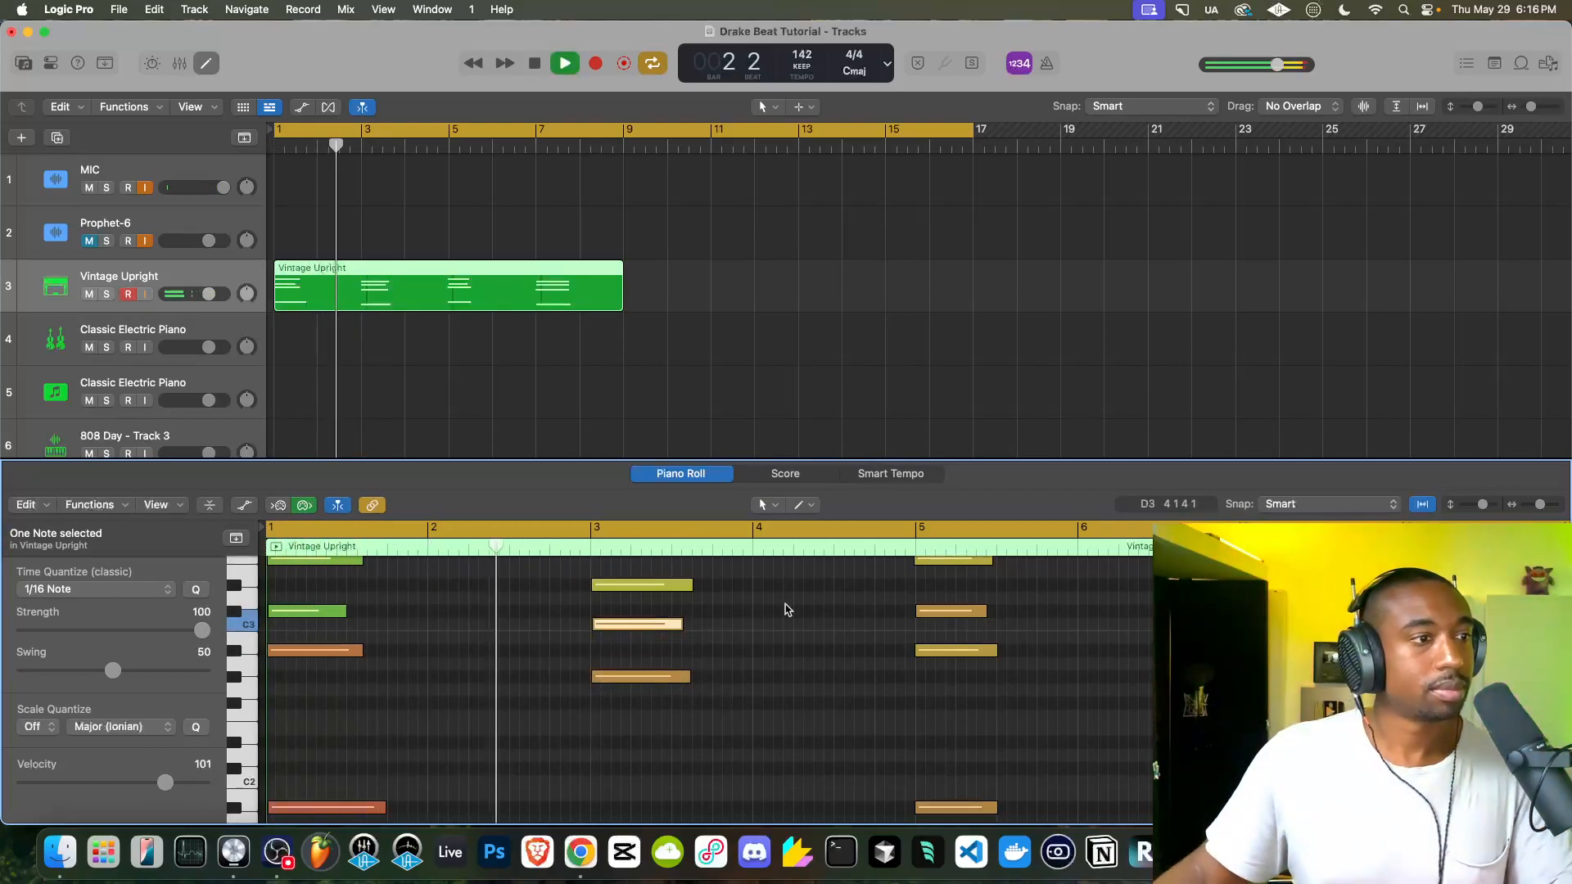
{"action": "left_click", "coordinate": [747, 624]}
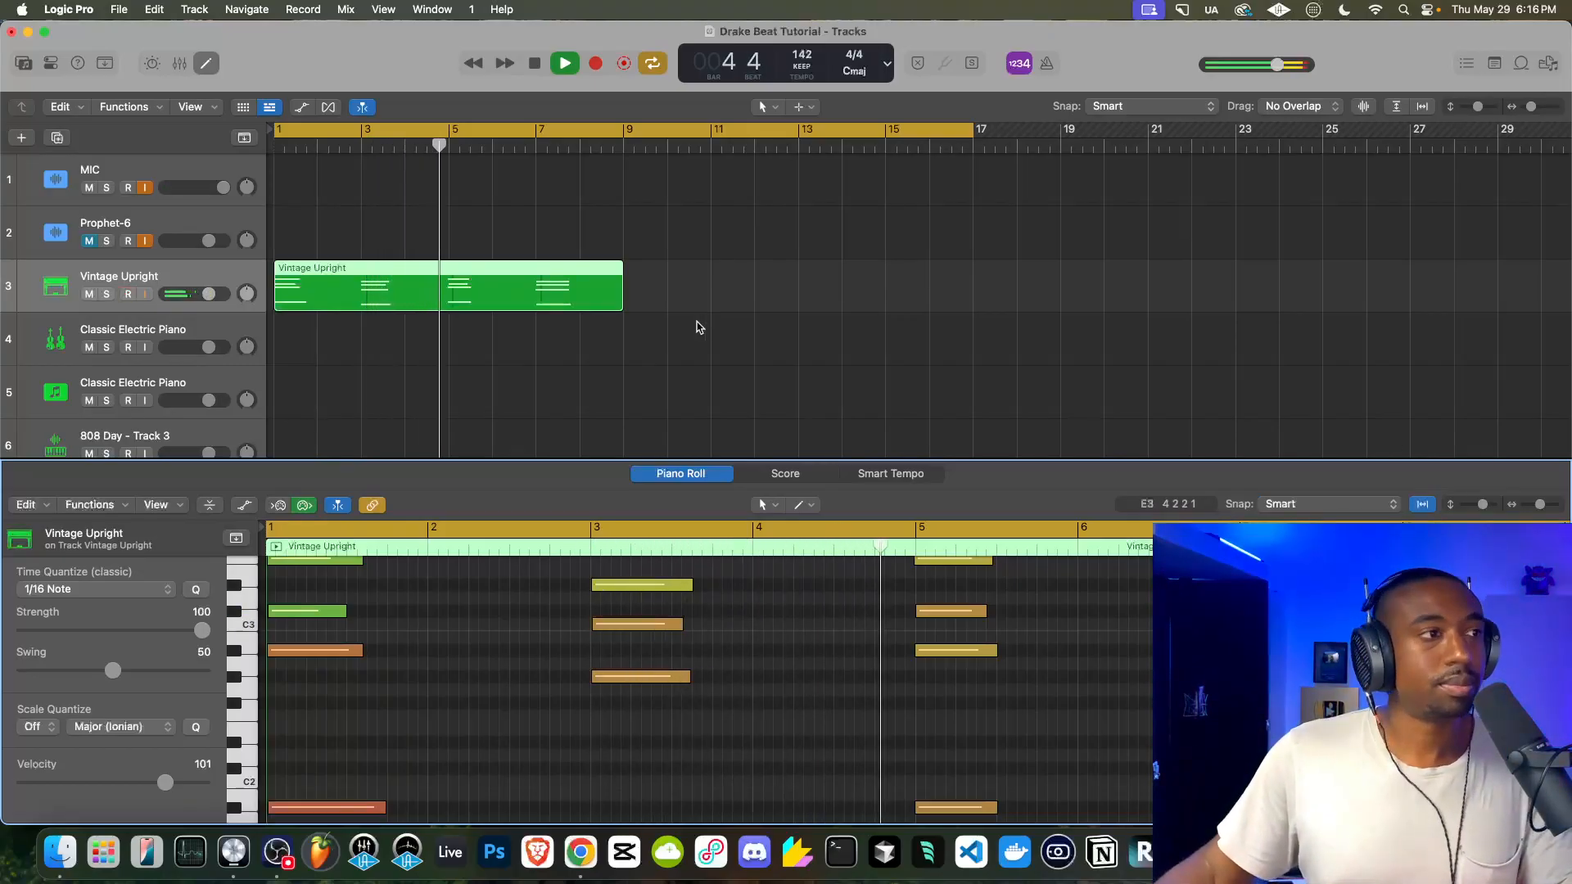
Lower the Vintage Upright track's volume, hide the piano roll and stop playback
{"action": "left_click_drag", "start_coordinate": [209, 294], "coordinate": [192, 294]}
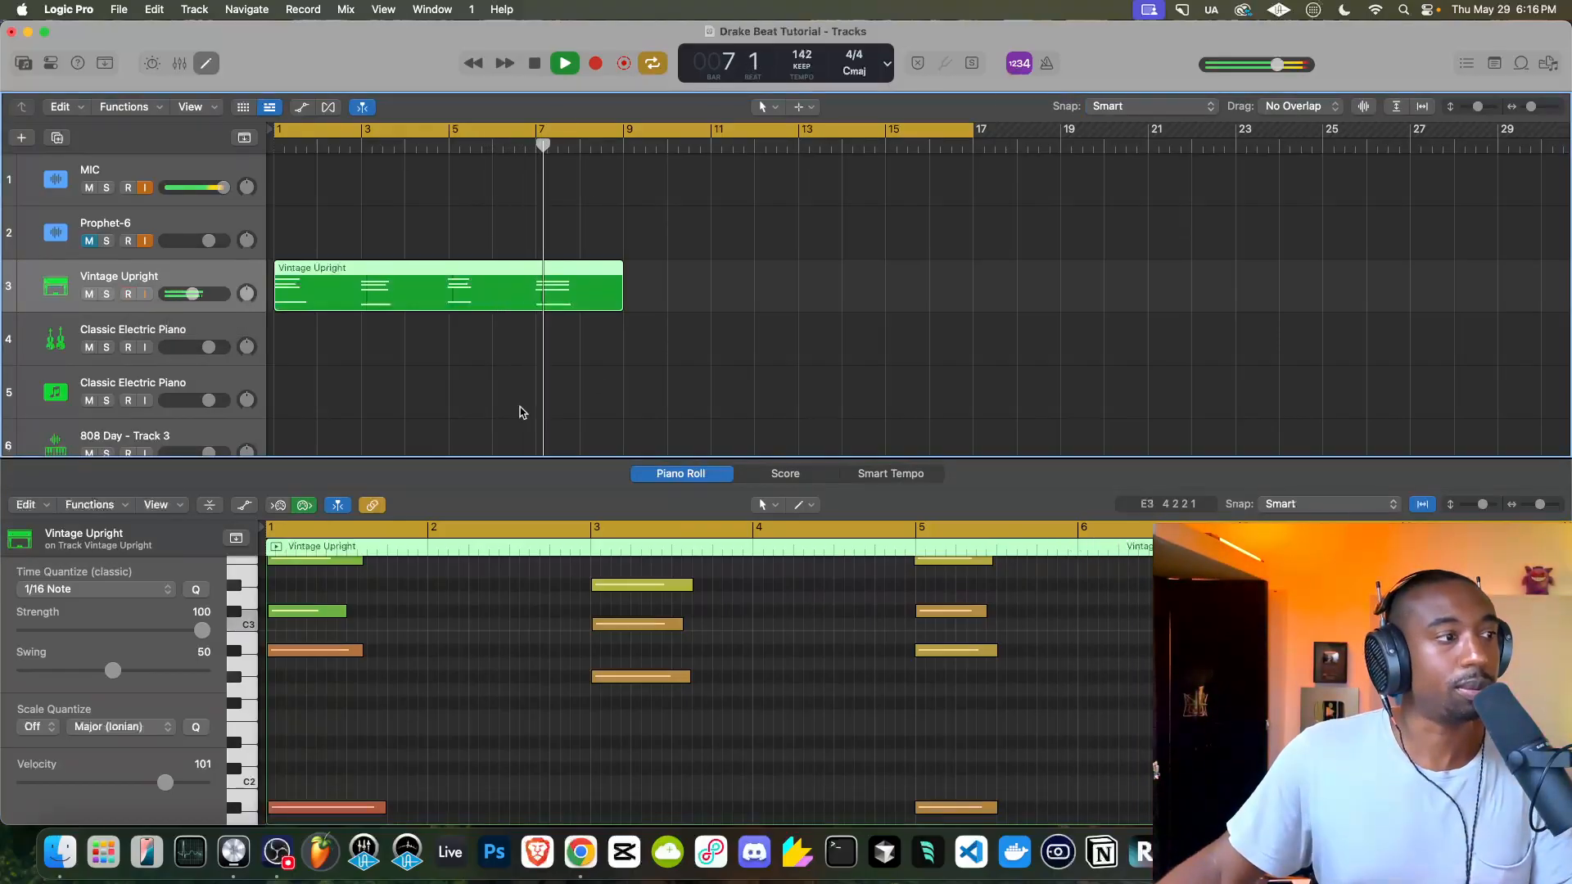
{"action": "left_click", "coordinate": [201, 64]}
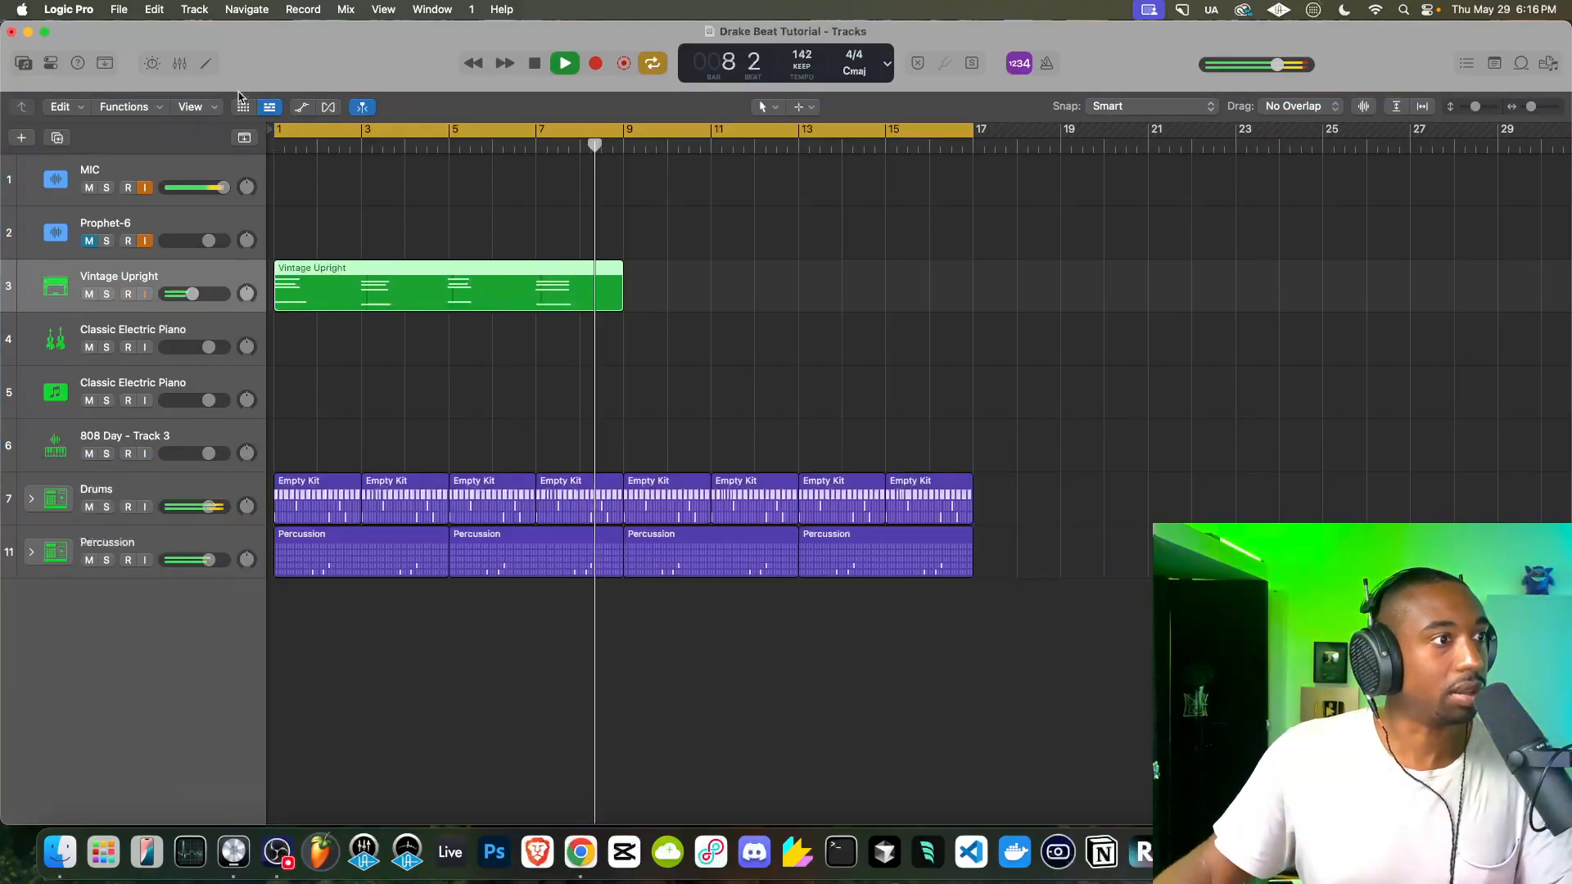
{"action": "key", "text": "space"}
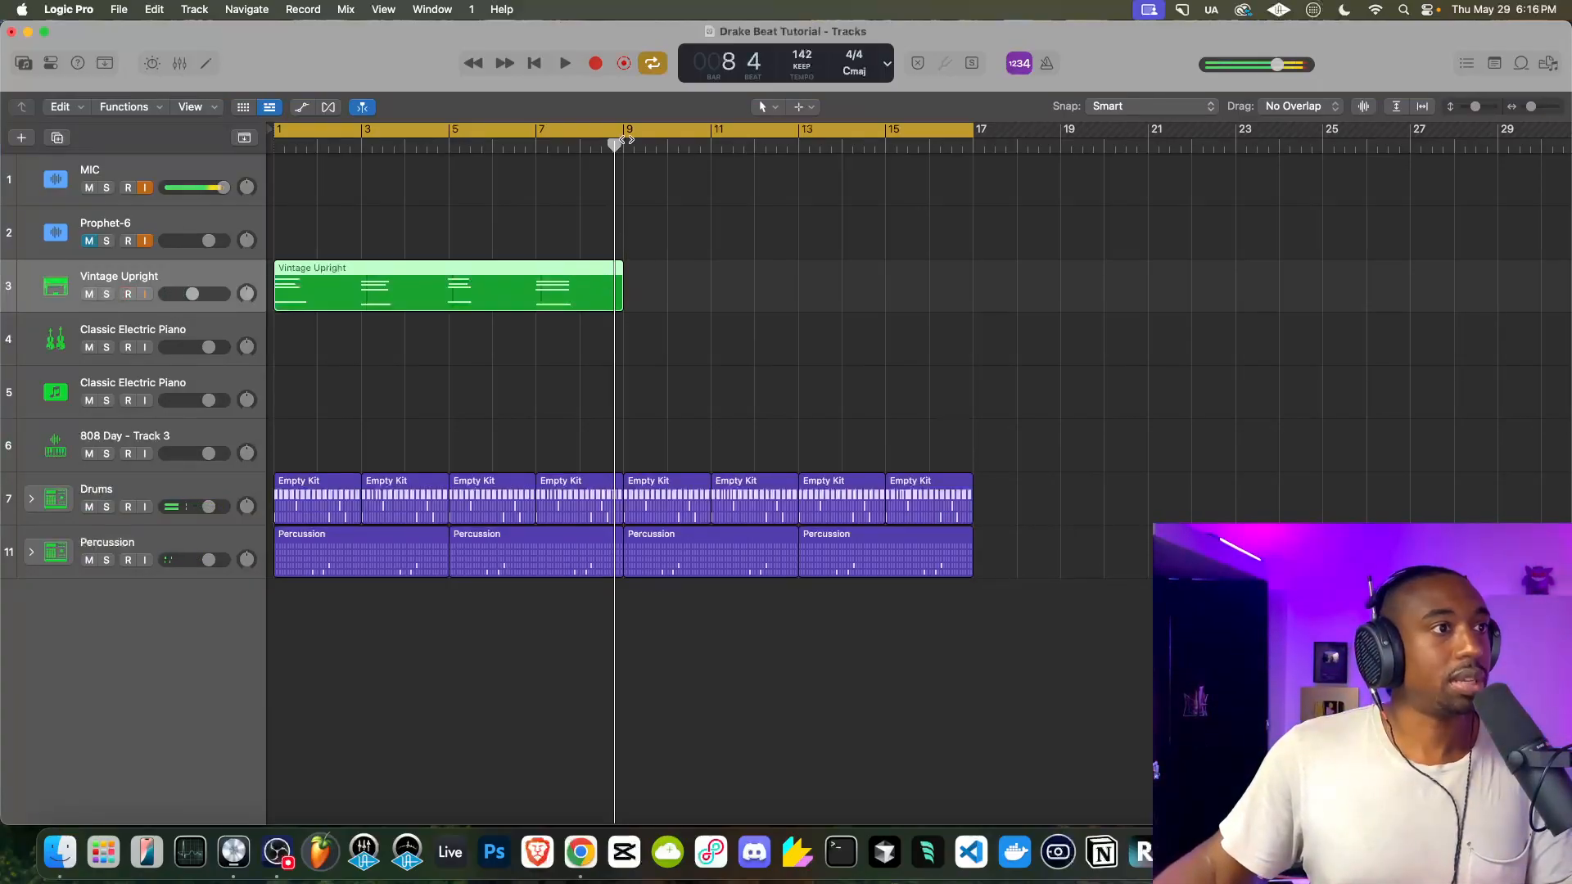
Paste a copy of the eight-bar Vintage Upright region at bar 9, and play from the start of the project
{"action": "key", "text": "super+v"}
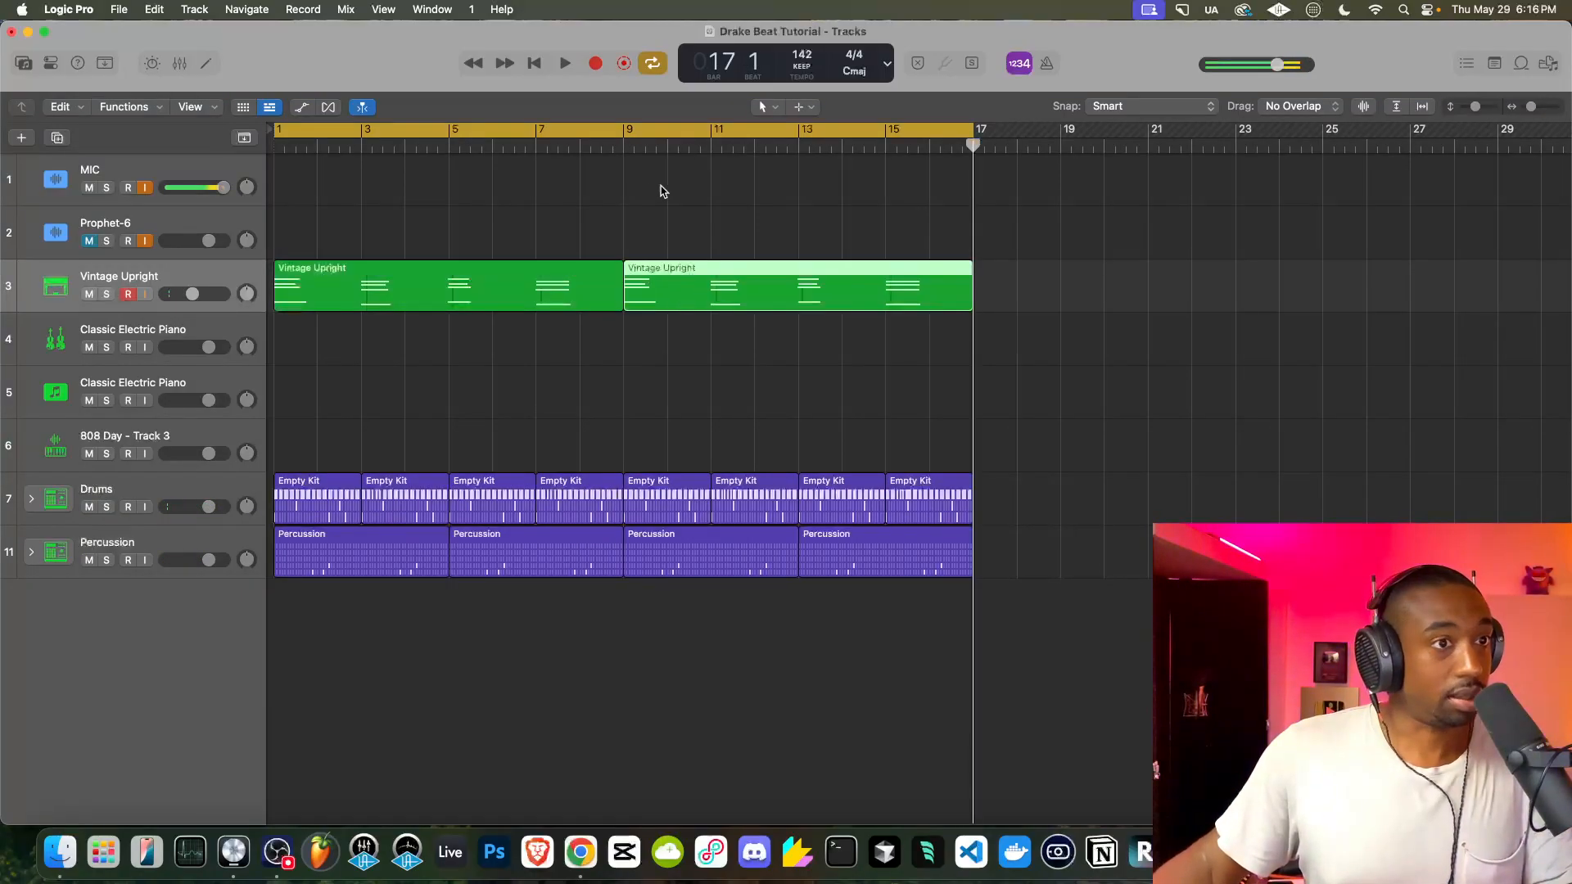
{"action": "key", "text": "Return"}
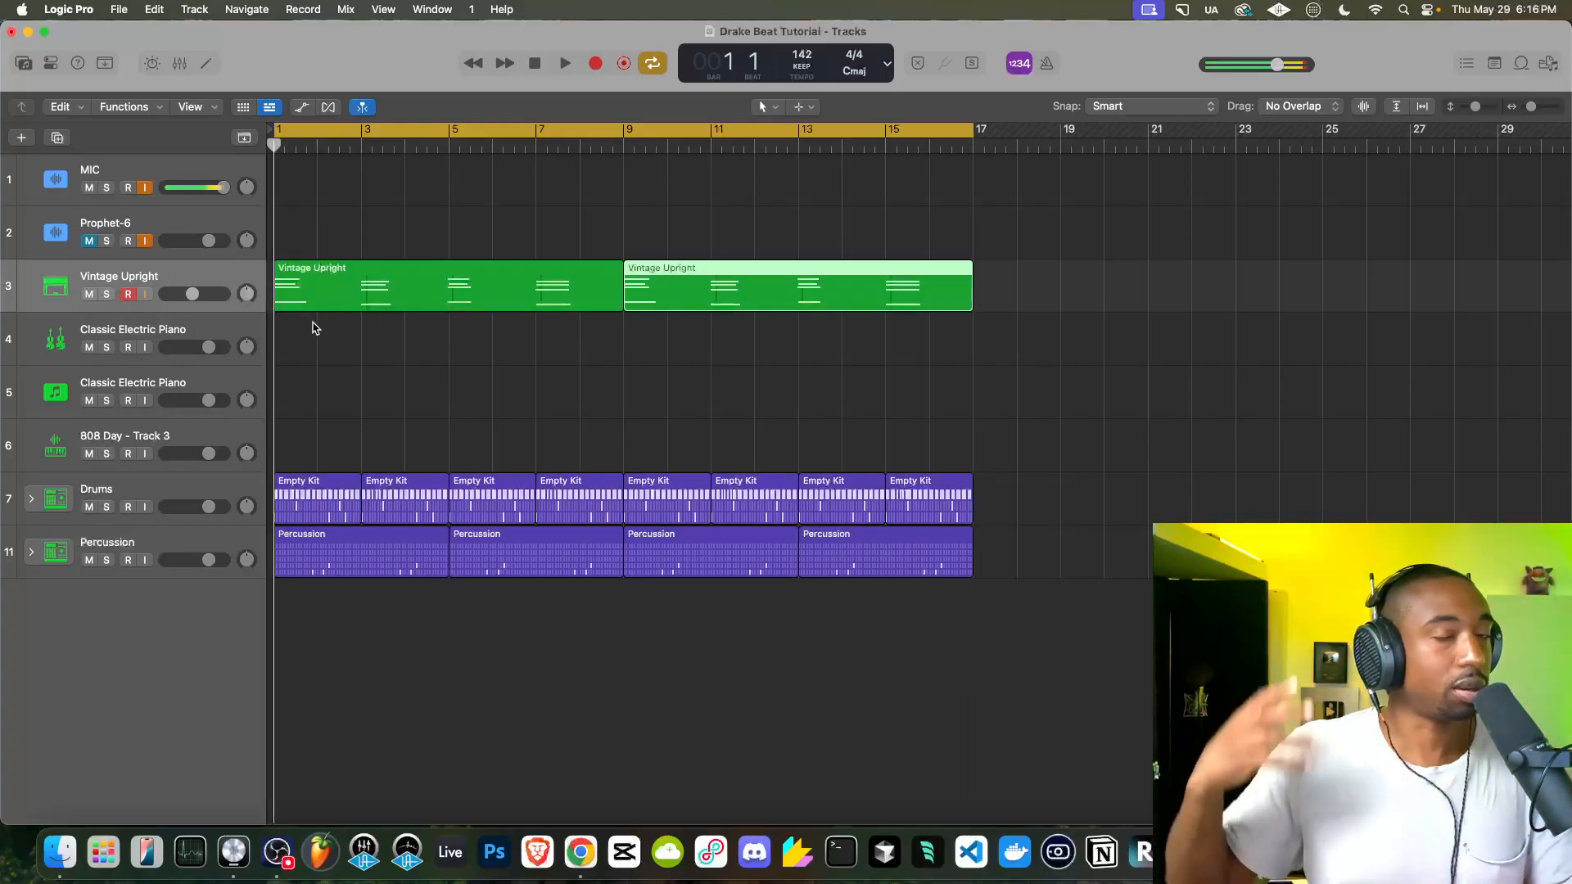
{"action": "key", "text": "space"}
Show the inspector and open the Scaler 2 instrument on the Classic Electric Piano track 5
{"action": "left_click", "coordinate": [178, 330]}
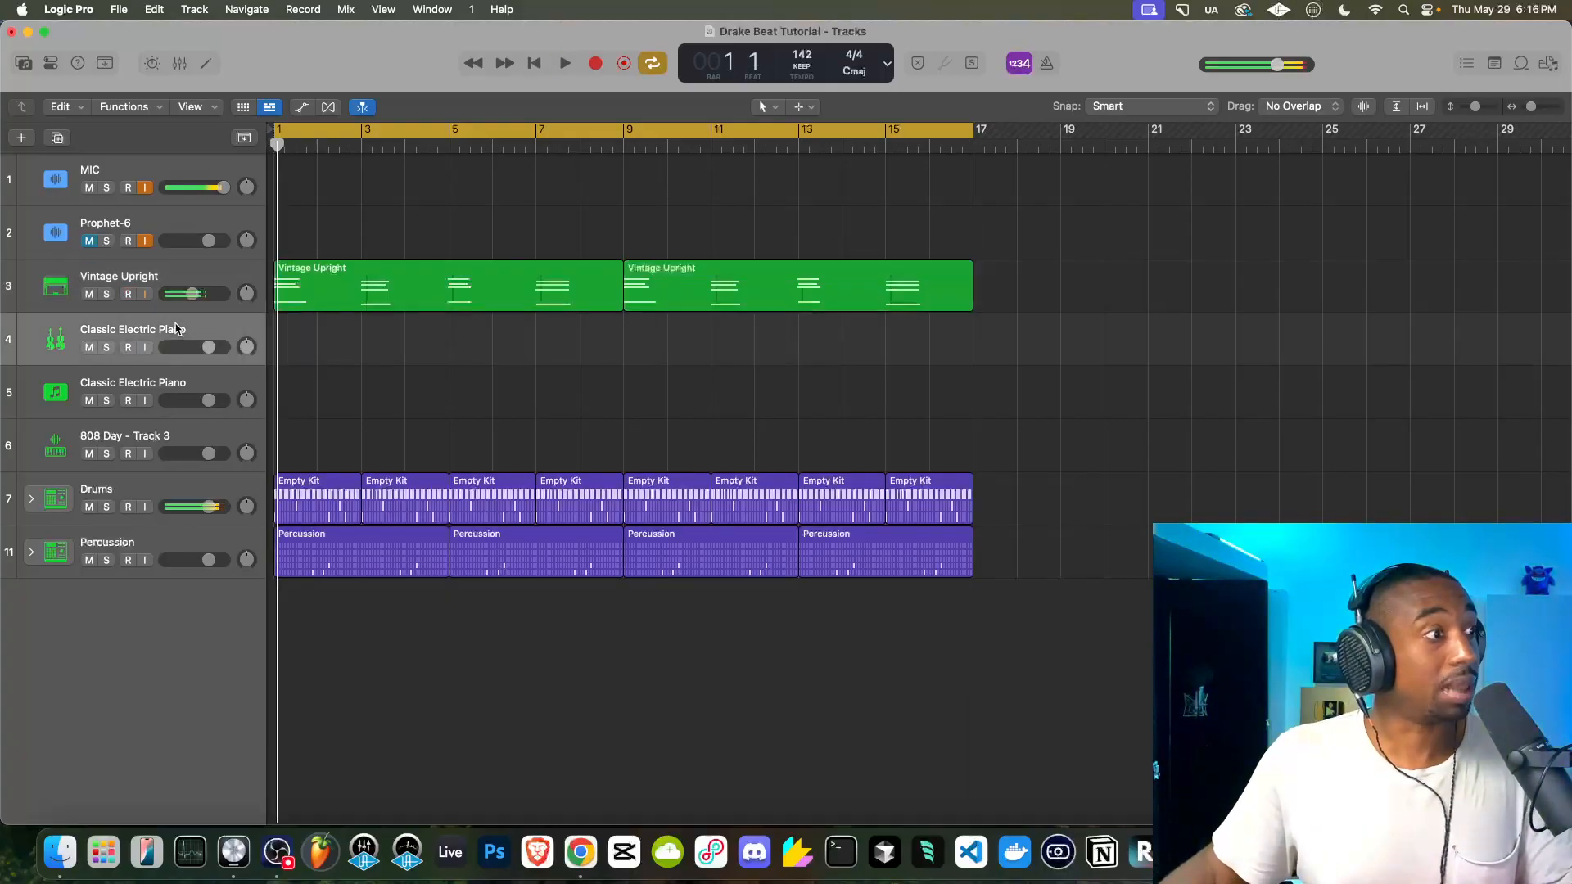
{"action": "key", "text": "space"}
{"action": "left_click", "coordinate": [169, 373]}
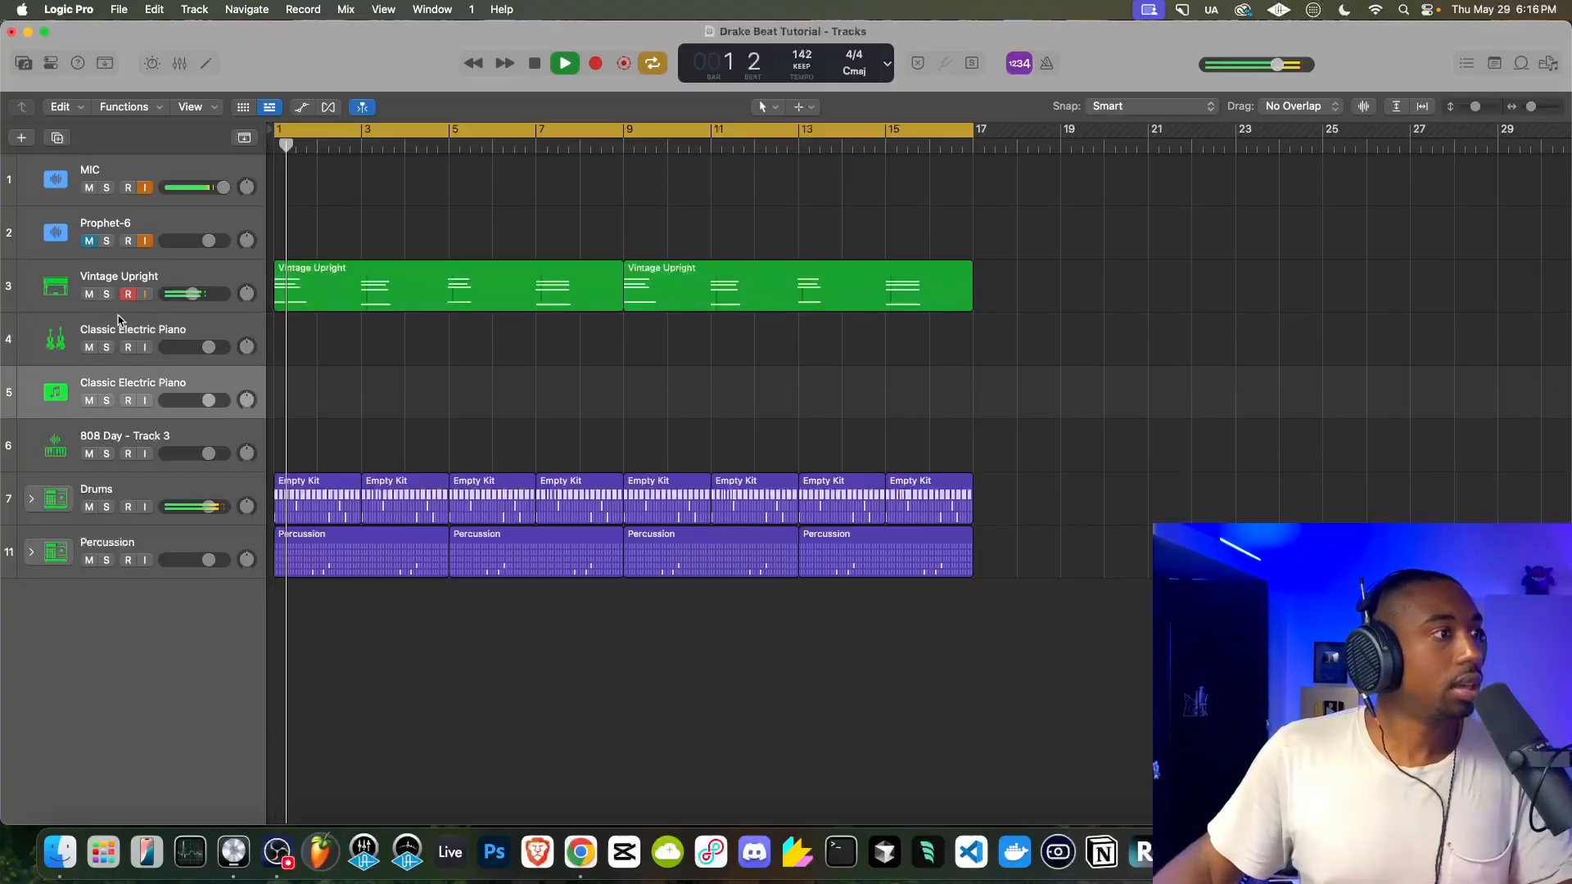
{"action": "key", "text": "i"}
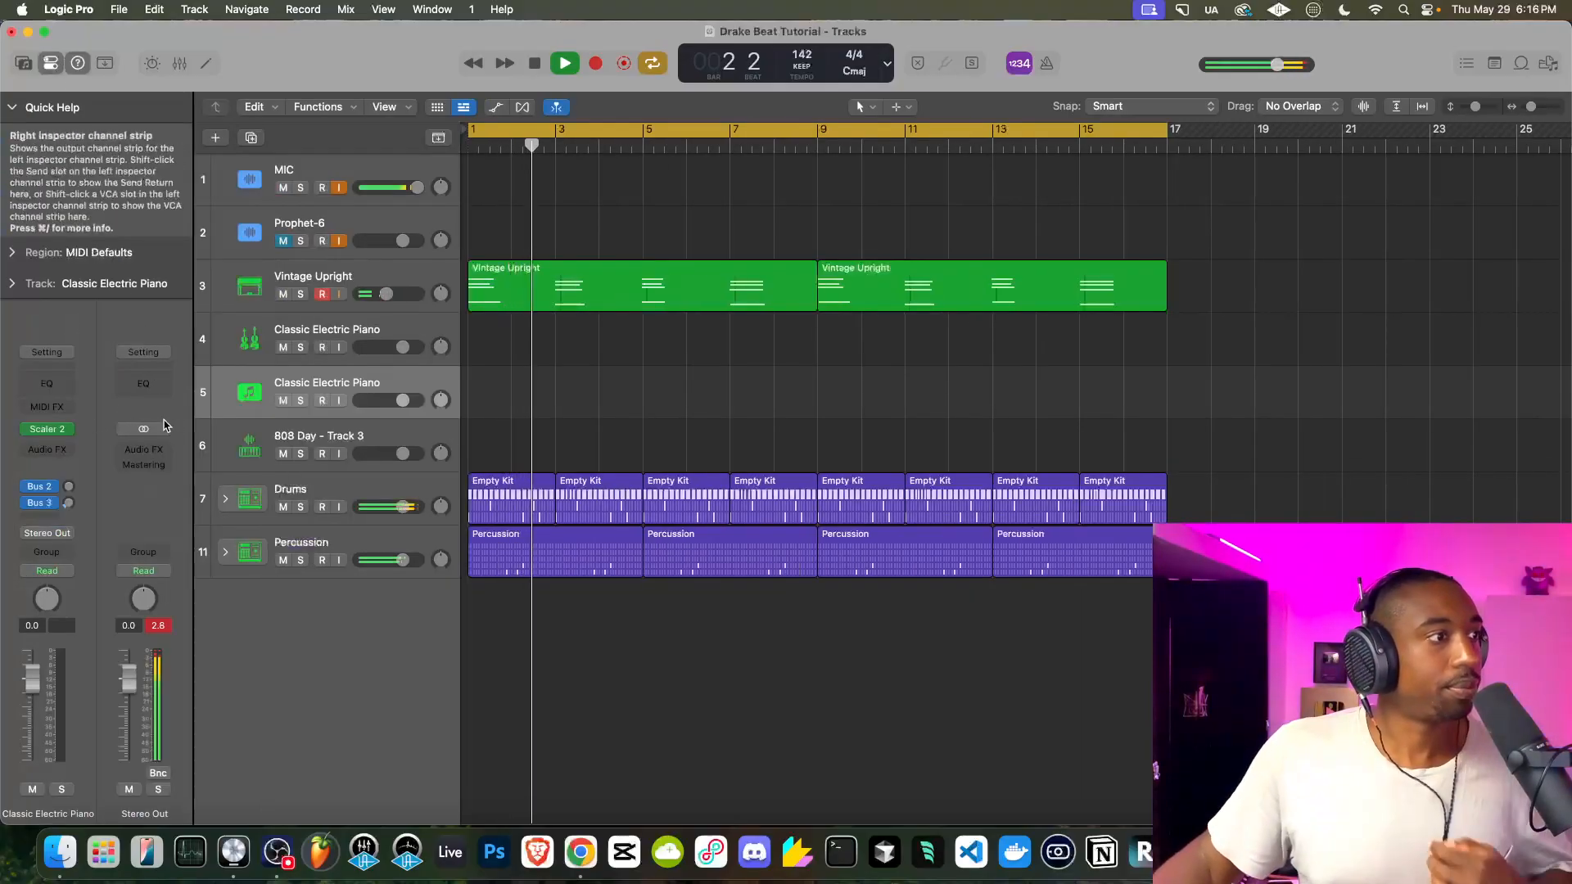
{"action": "left_click", "coordinate": [339, 335]}
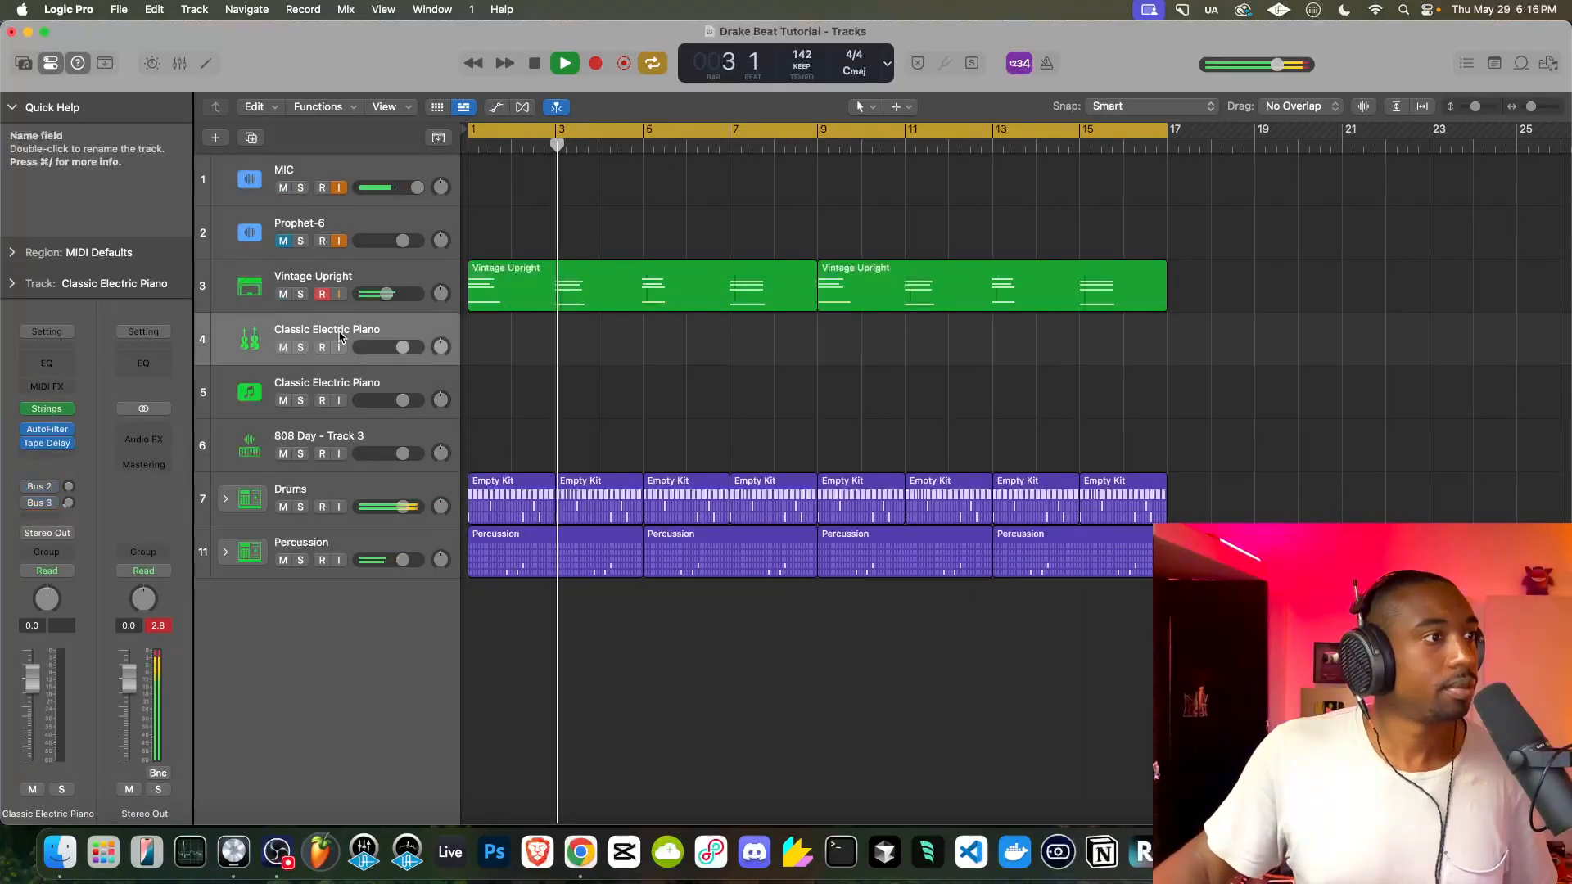
{"action": "left_click", "coordinate": [328, 385]}
{"action": "left_click", "coordinate": [61, 427]}
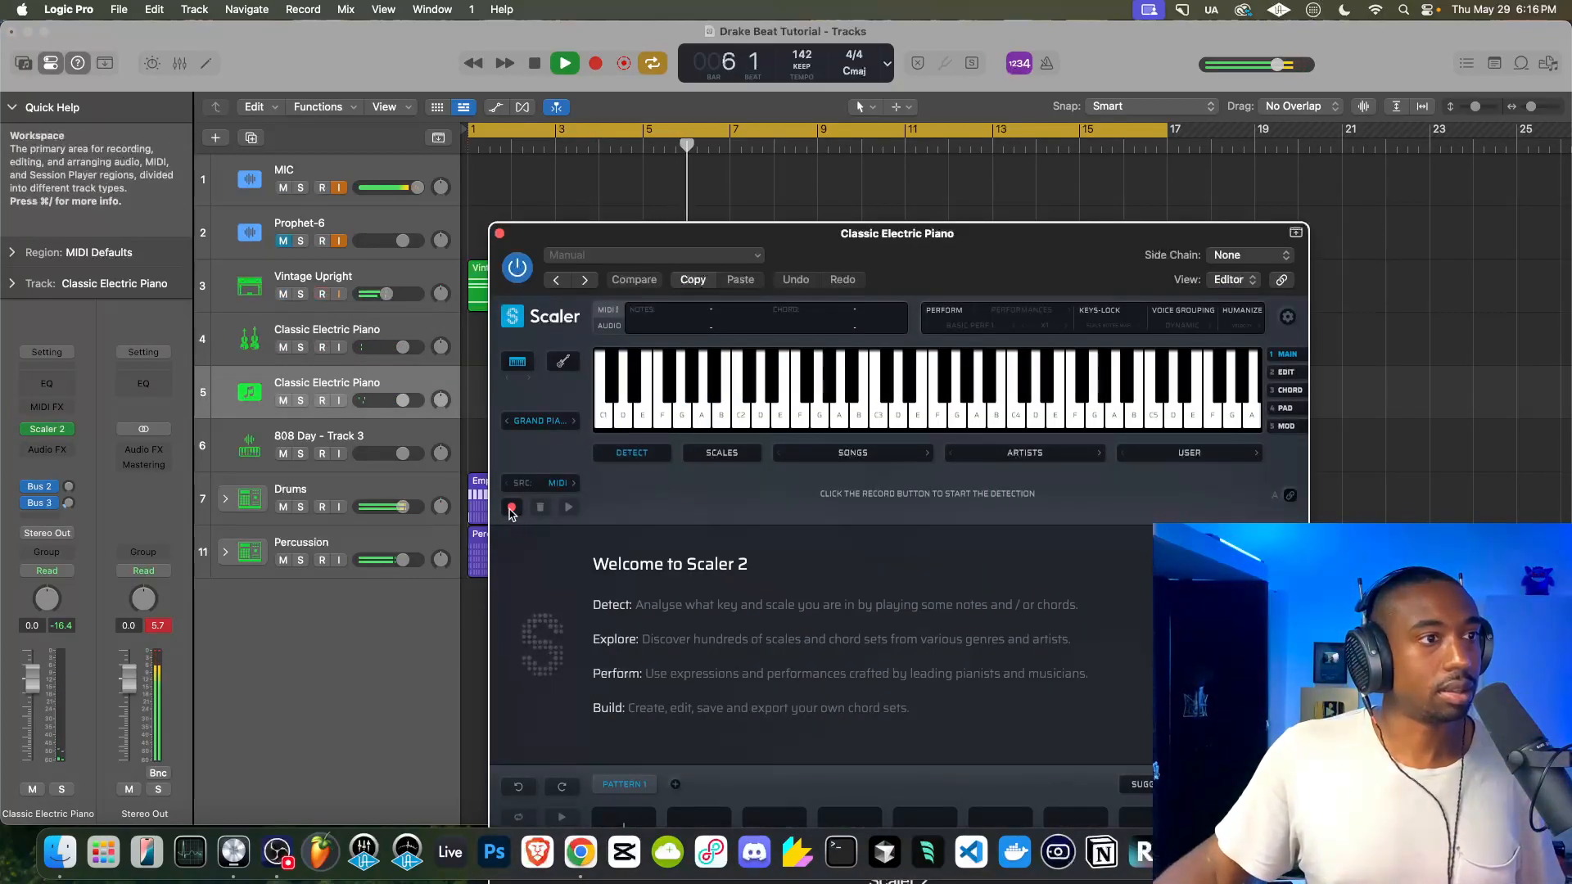
Filter Scaler 2's scales by "bb minor", load the Bb Minor scale, and close the plug-in window
{"action": "left_click", "coordinate": [709, 450]}
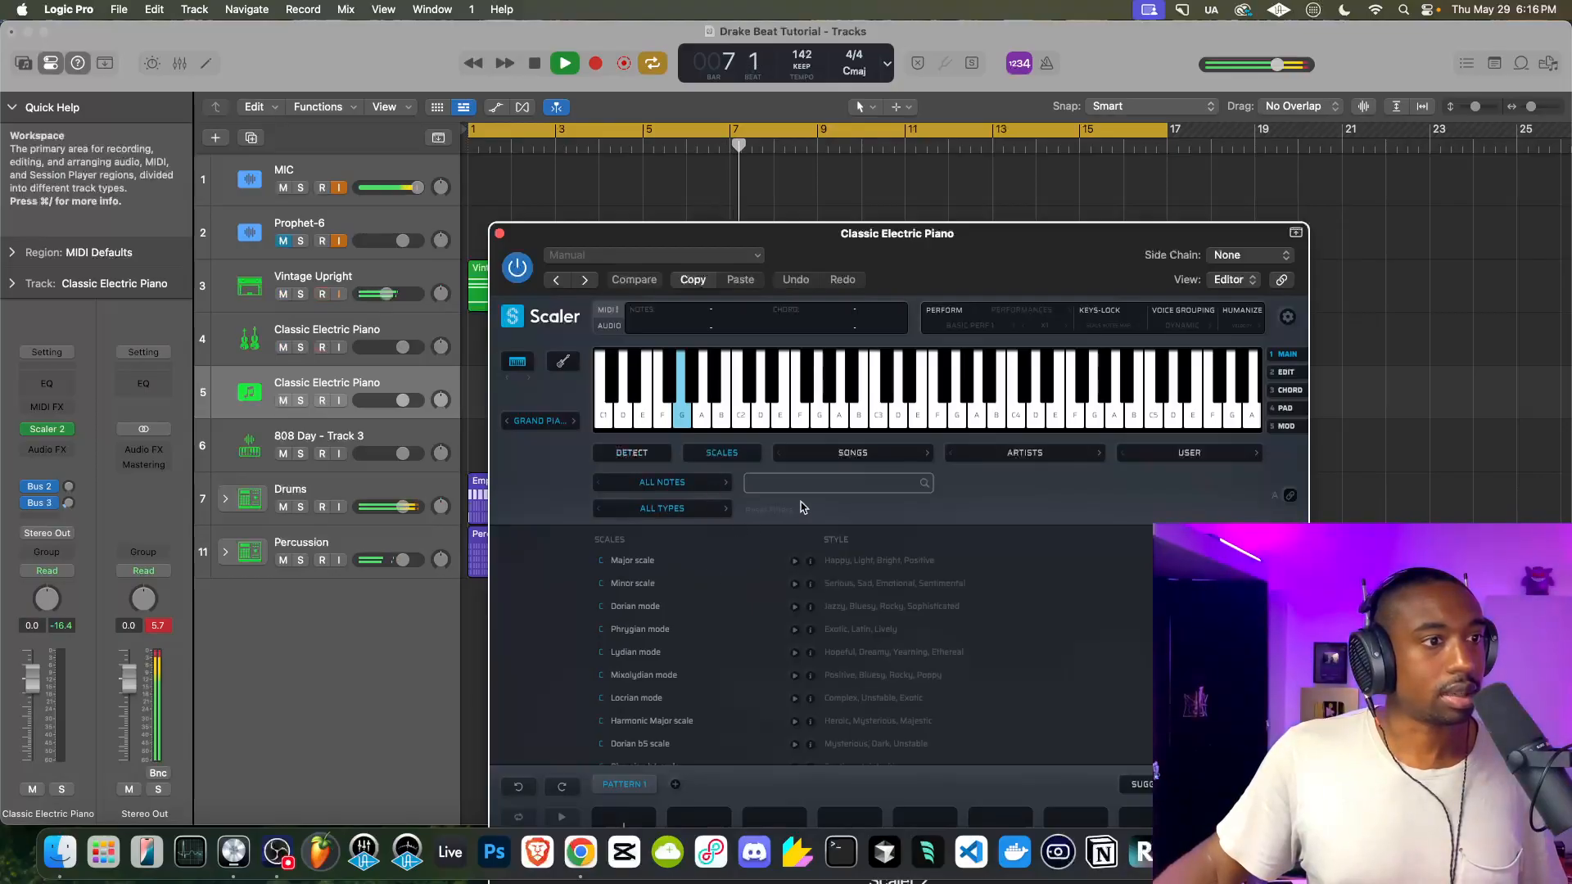
{"action": "left_click", "coordinate": [783, 483]}
{"action": "type", "text": "b"}
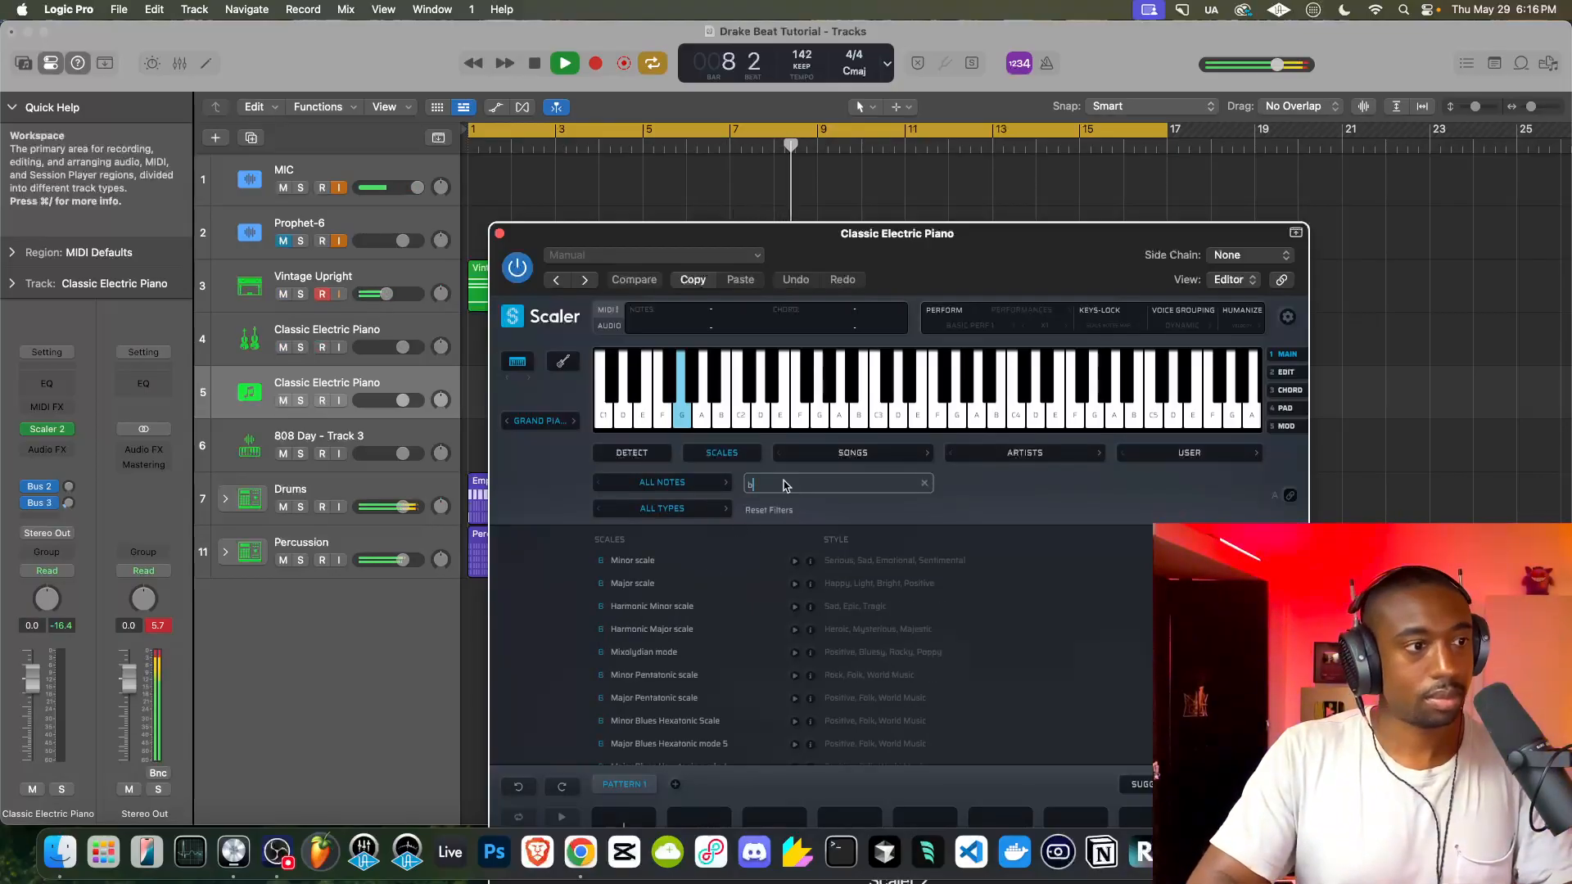
{"action": "type", "text": " fla"}
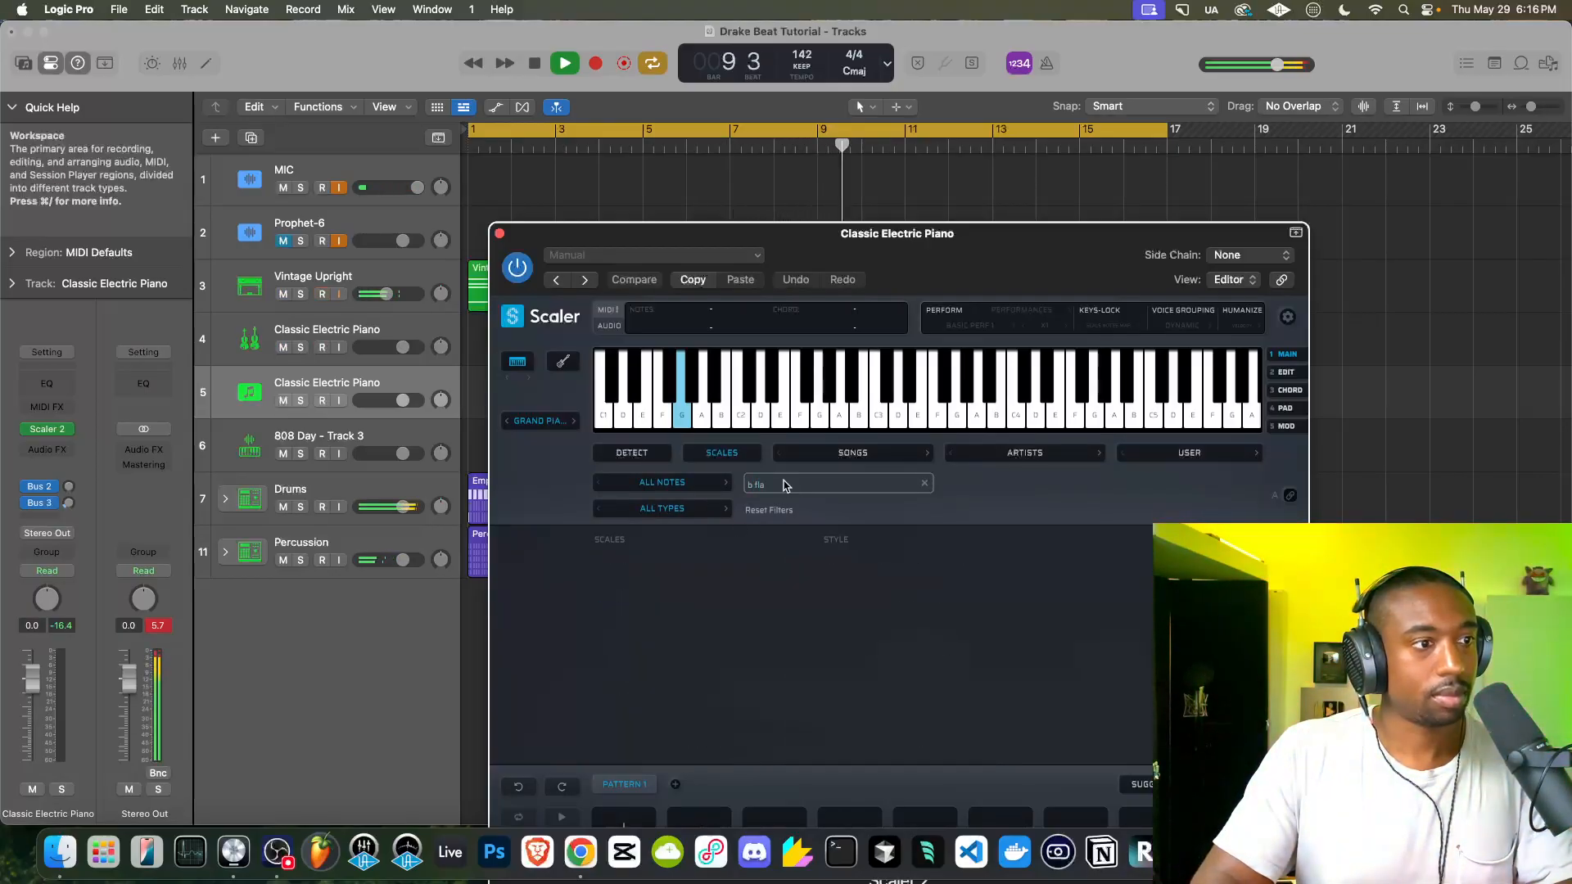
{"action": "key", "text": "BackSpace"}
{"action": "key", "text": "BackSpace"}
{"action": "key", "text": "BackSpace"}
{"action": "key", "text": "BackSpace"}
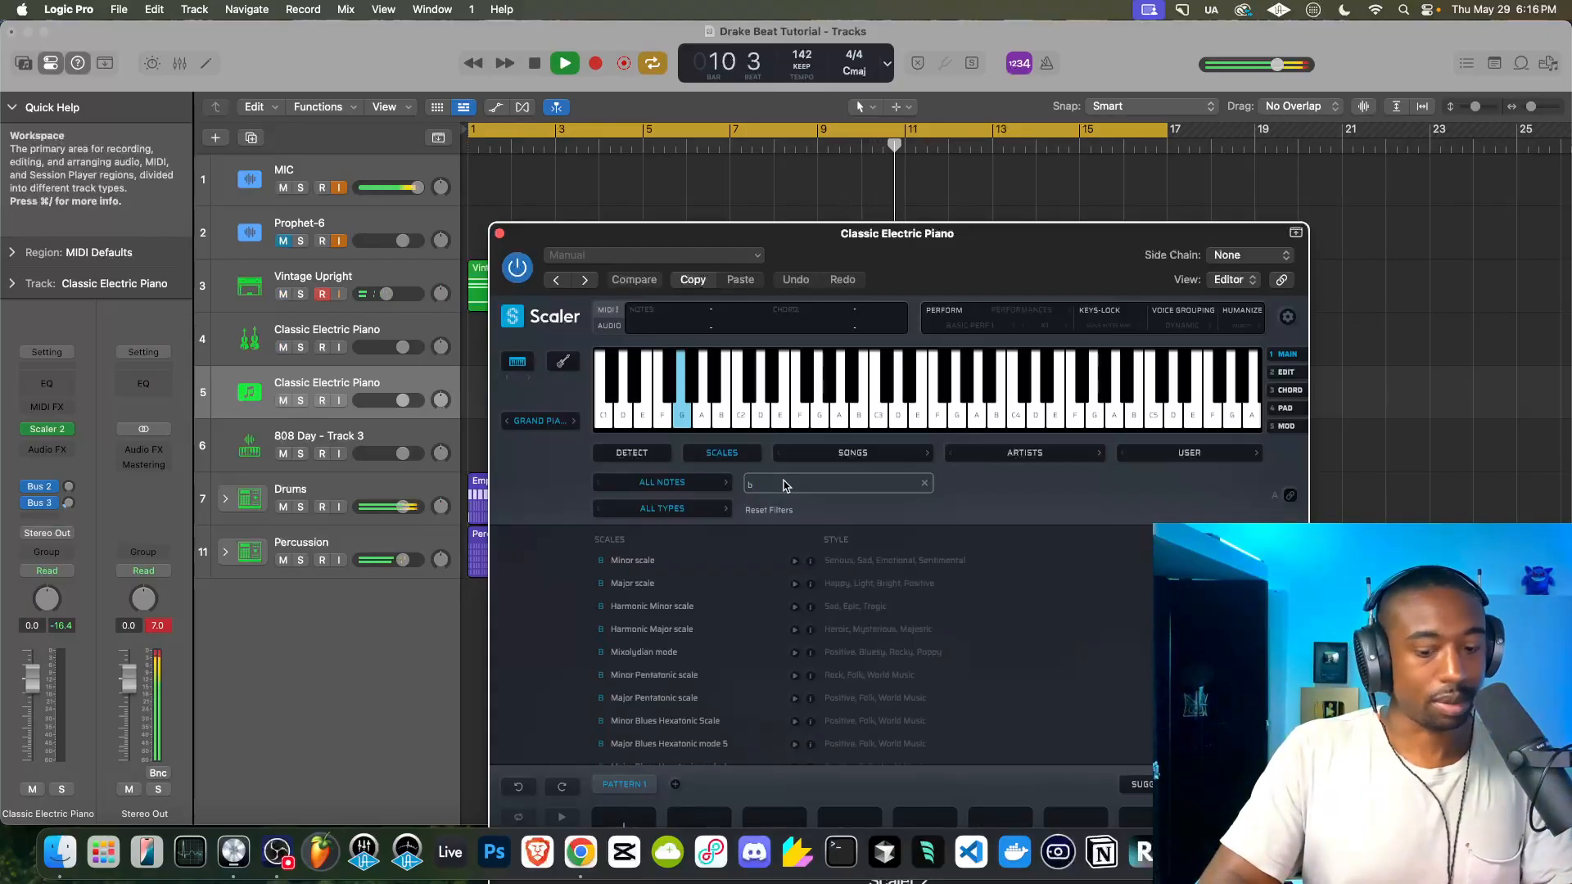
{"action": "type", "text": "b minor"}
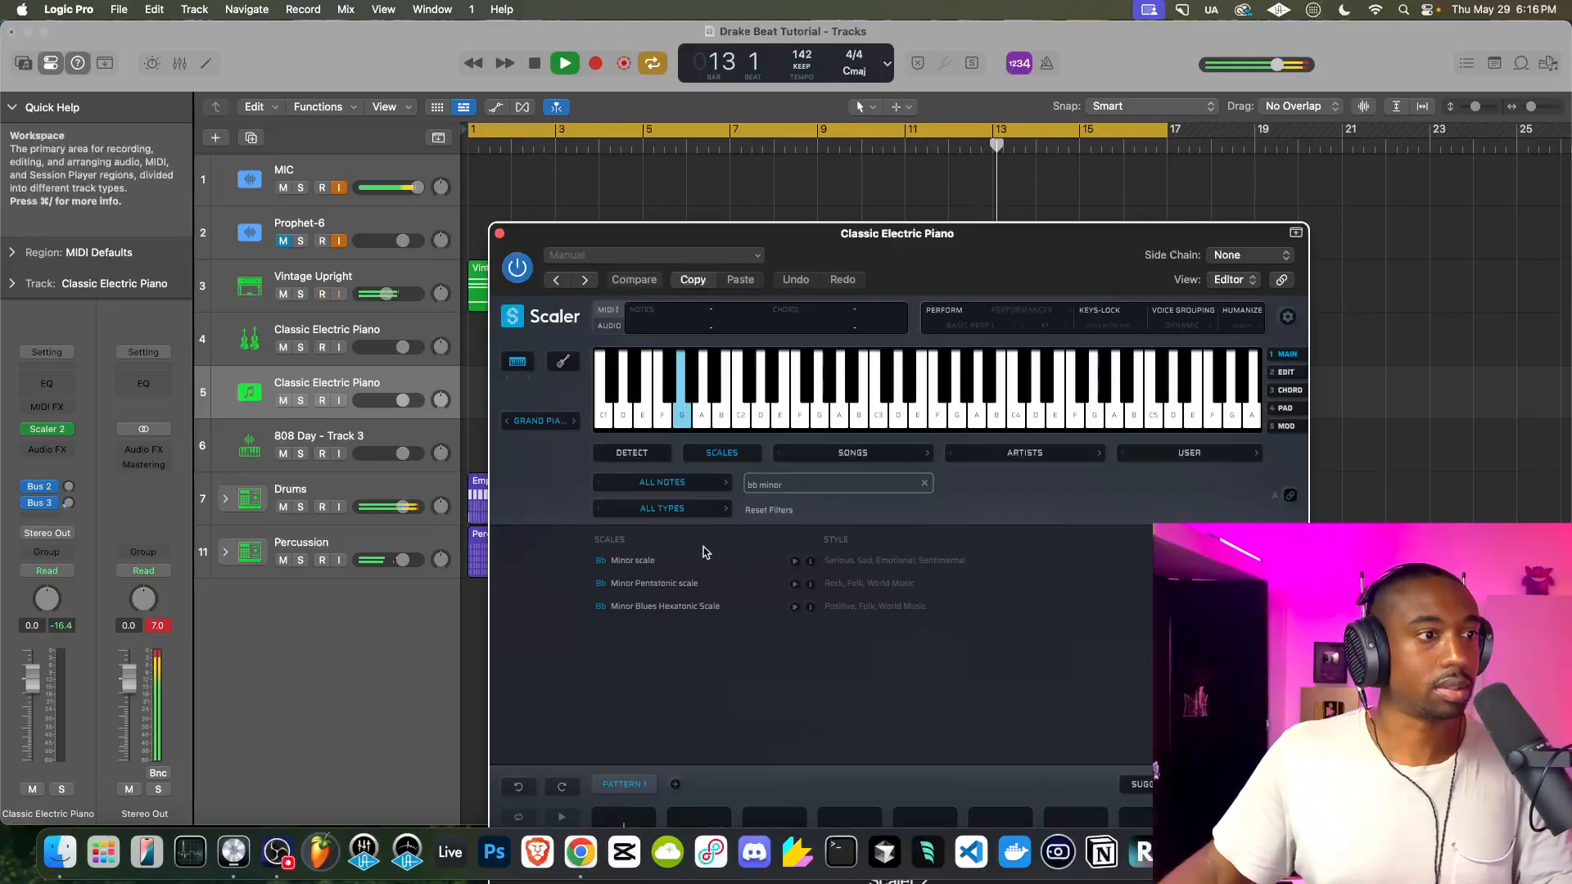
{"action": "left_click", "coordinate": [673, 564]}
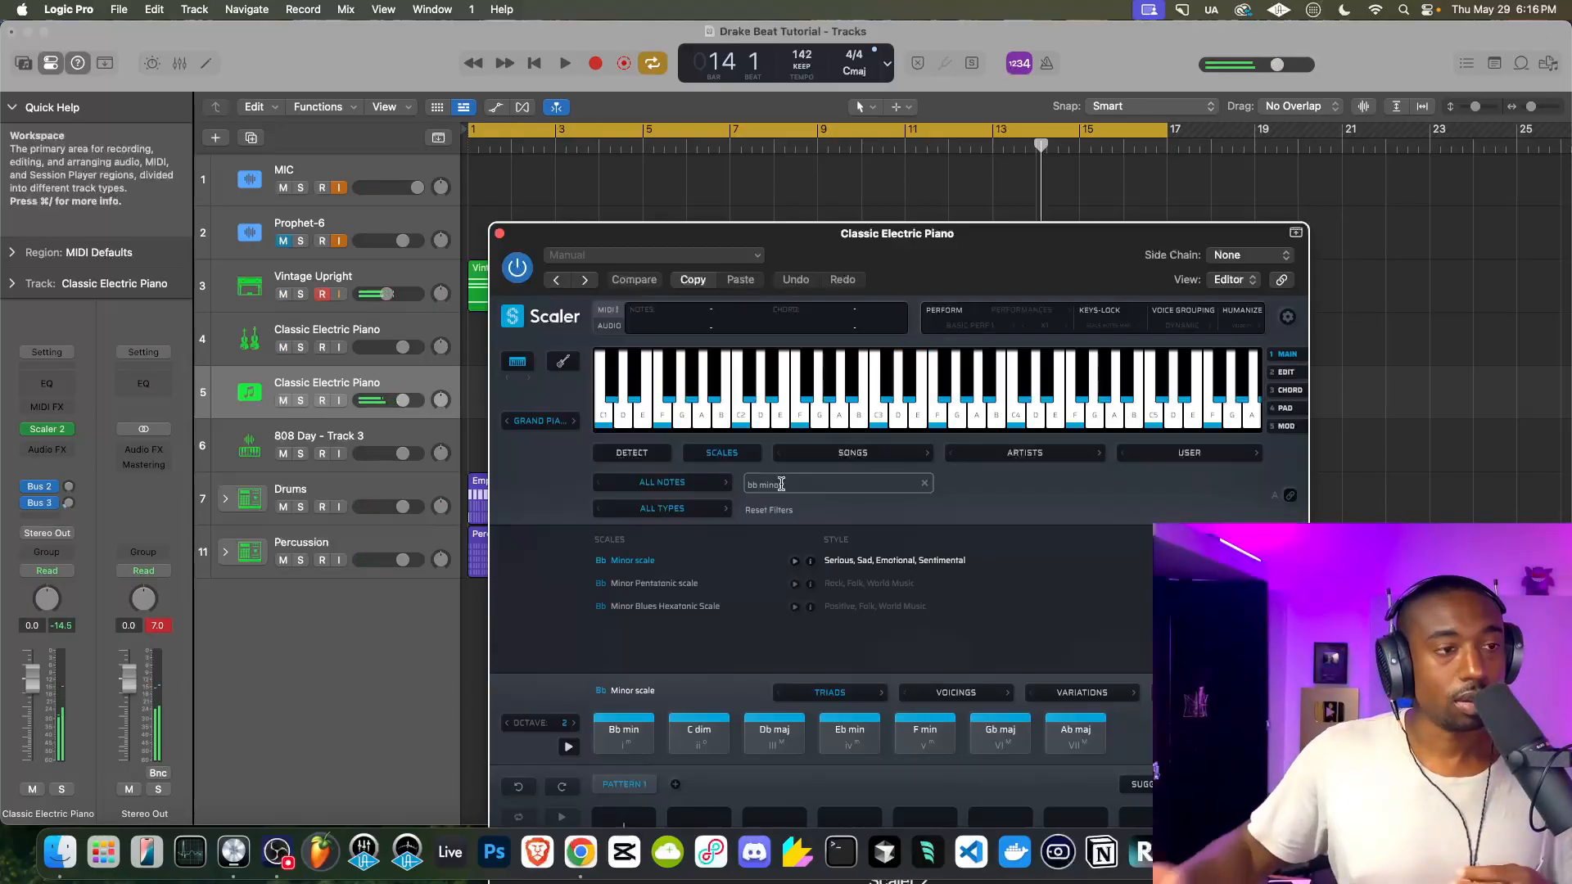
{"action": "left_click", "coordinate": [500, 233]}
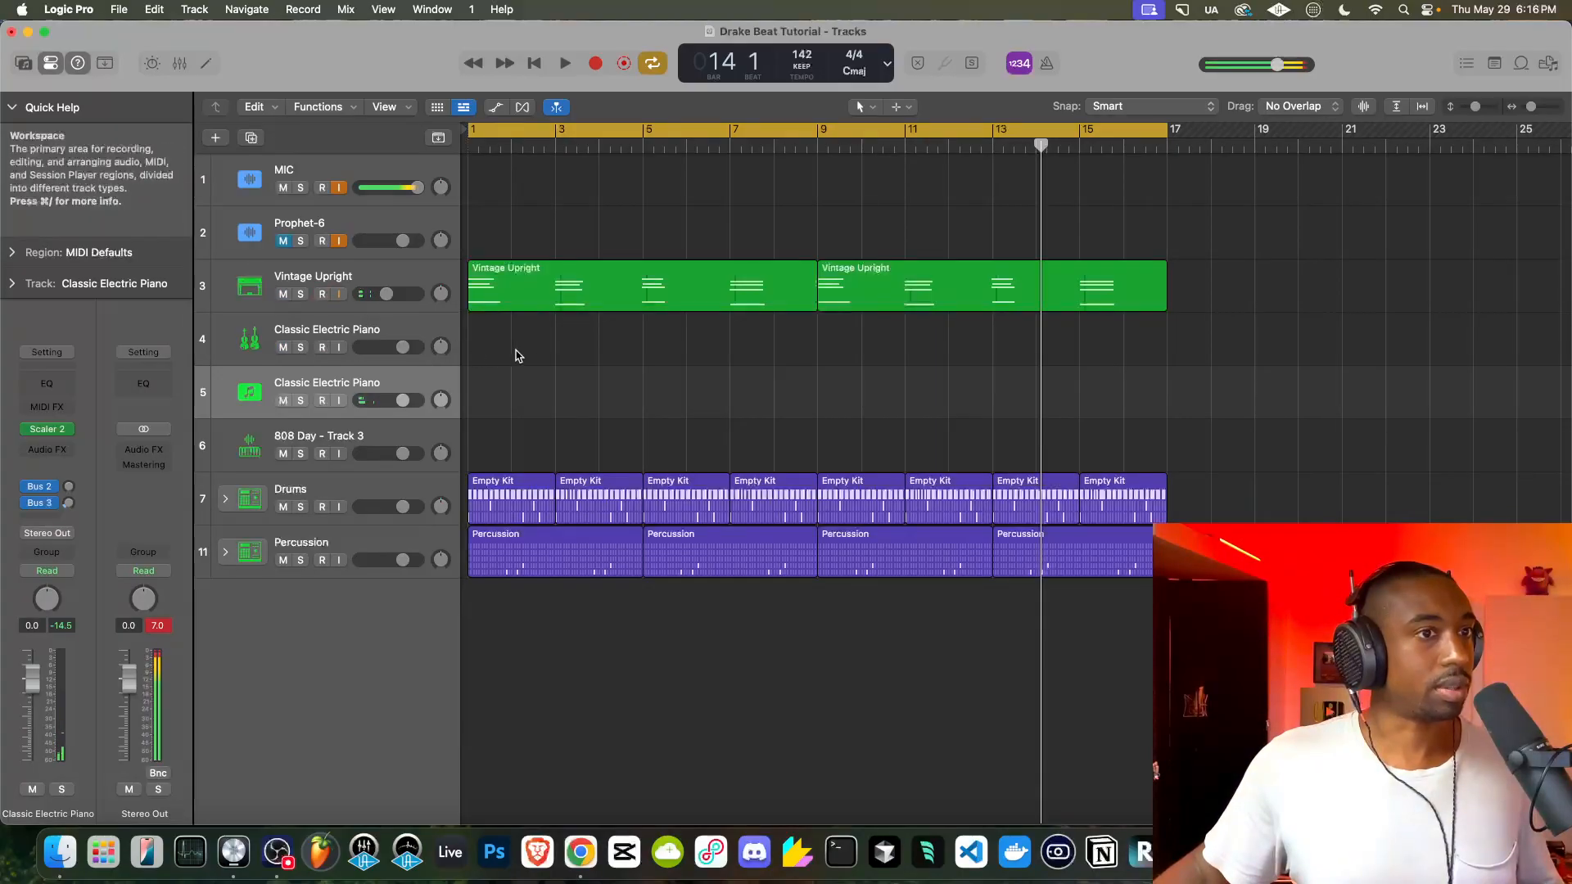
Select the 808 Day - Track 3 track and rehearse a bassline while the beat plays from the start
{"action": "key", "text": "Return"}
{"action": "key", "text": "space"}
{"action": "key", "text": "space"}
{"action": "left_click", "coordinate": [312, 332]}
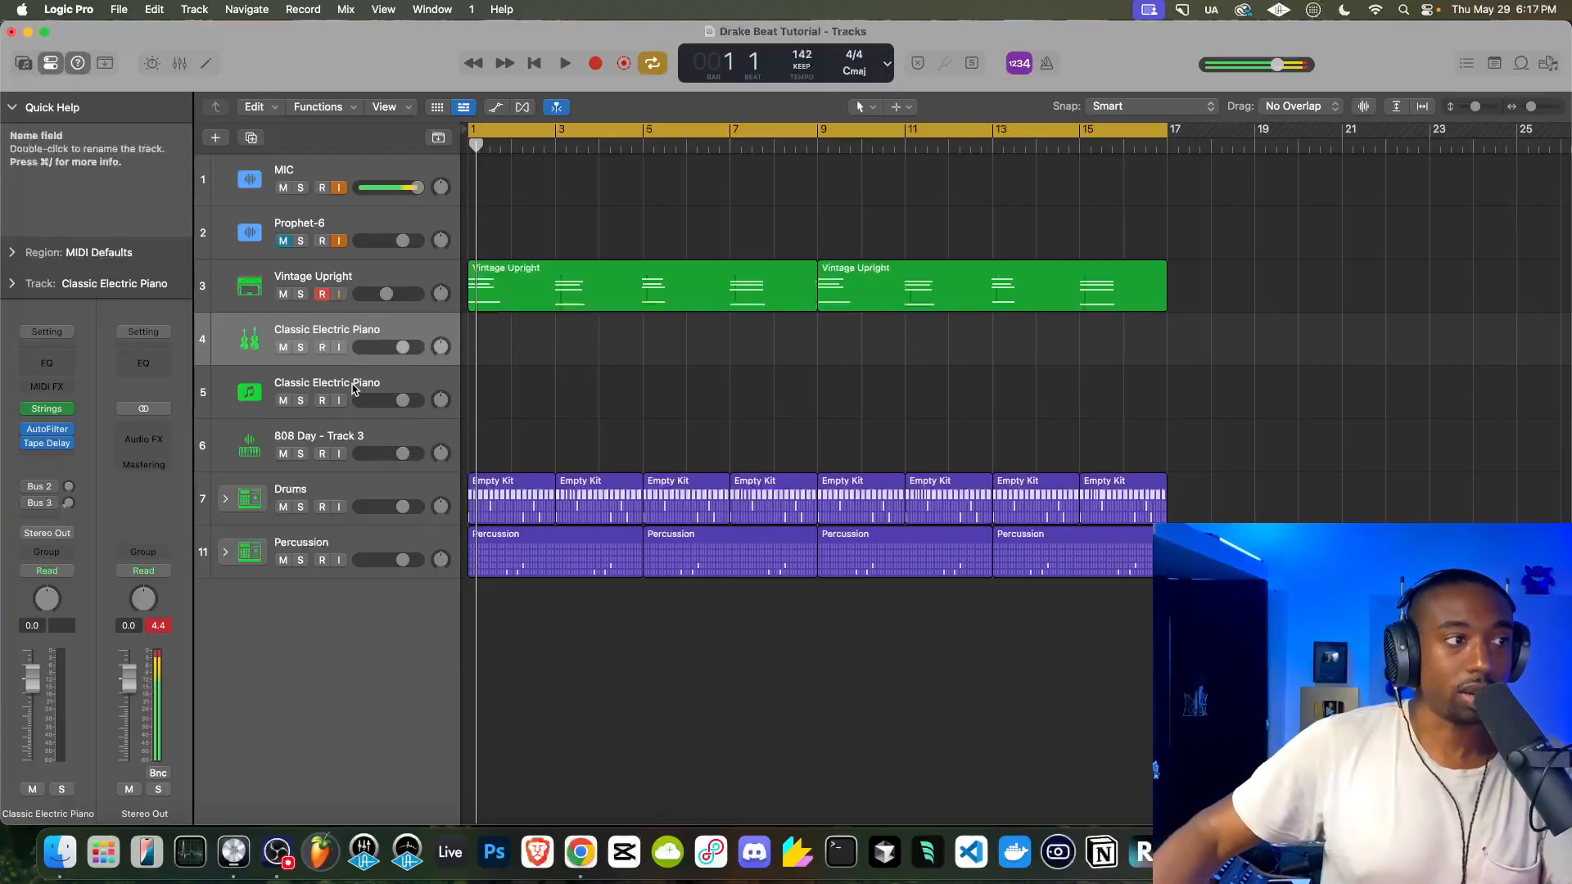
{"action": "left_click", "coordinate": [344, 436]}
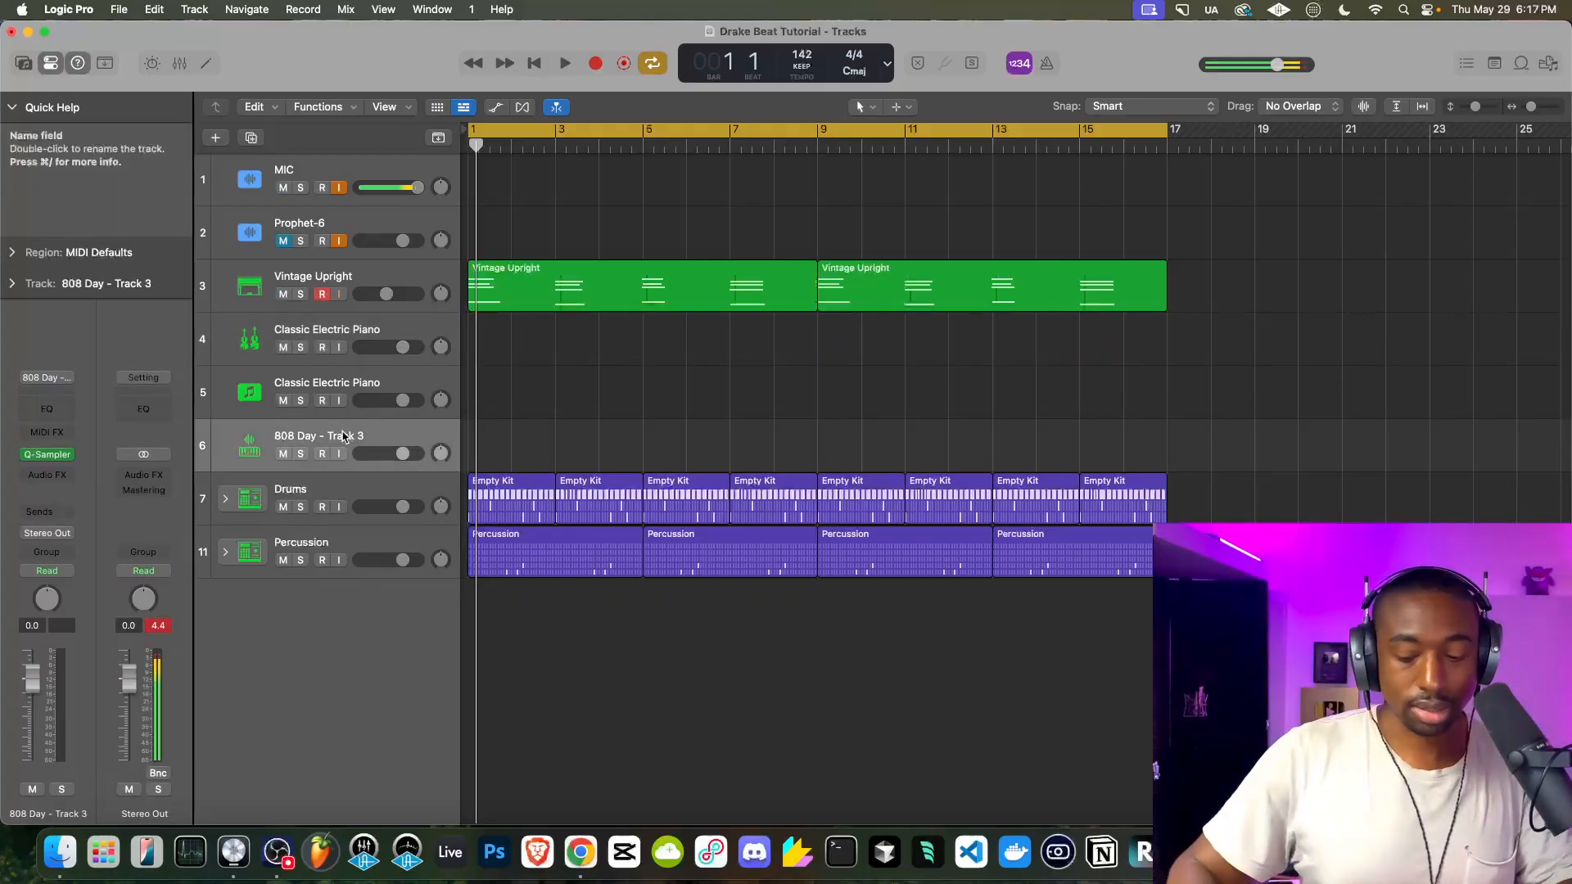
{"action": "key", "text": "Return"}
{"action": "key", "text": "space"}
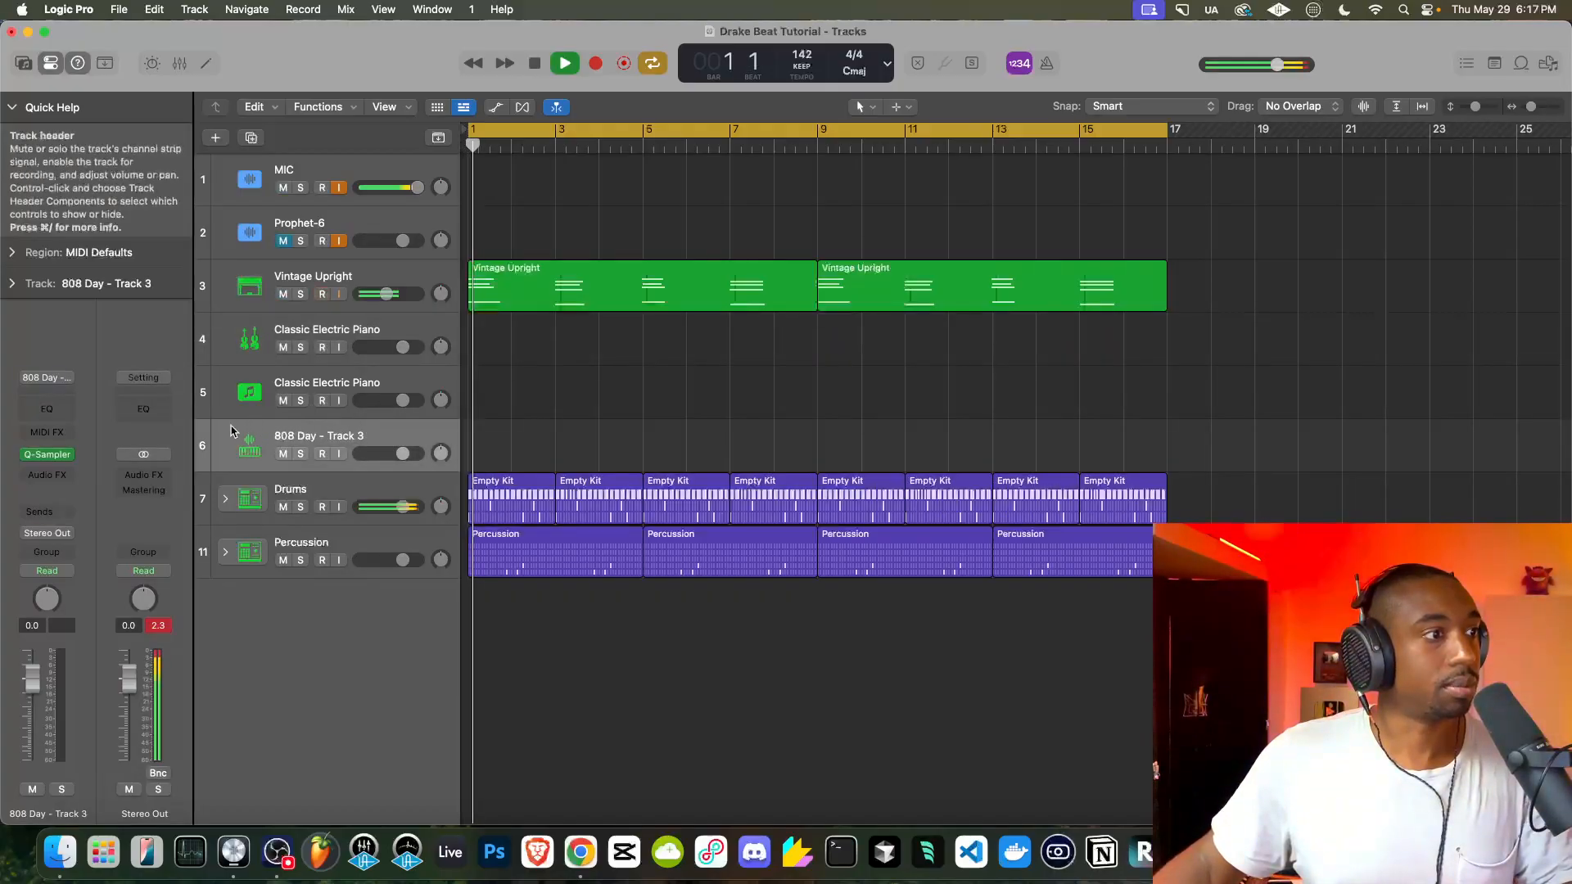
{"action": "key", "text": "Return"}
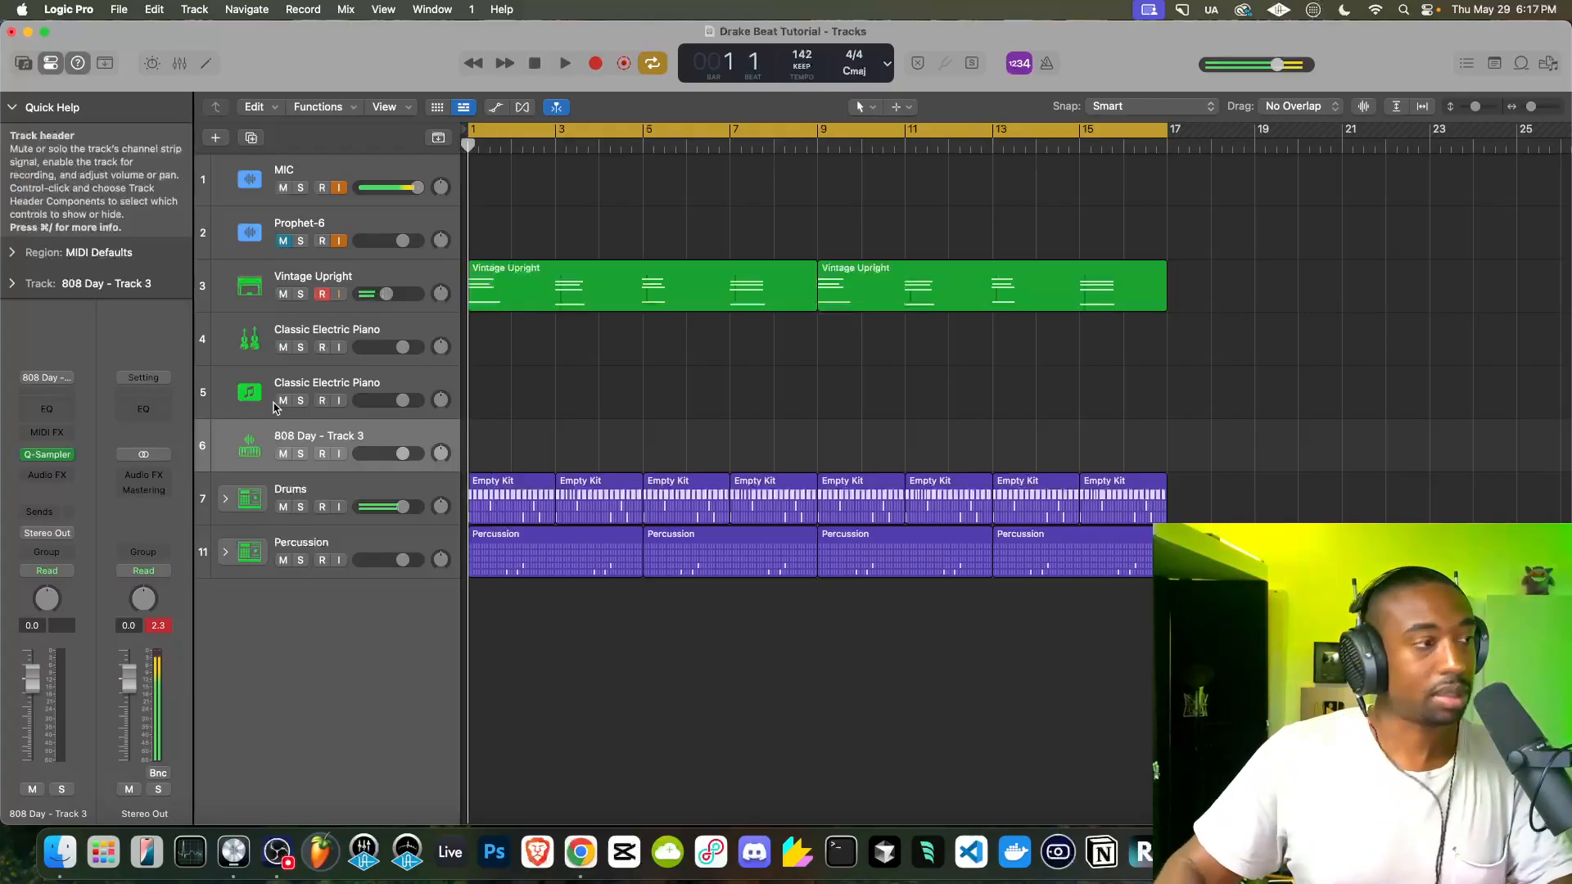
{"action": "key", "text": "space"}
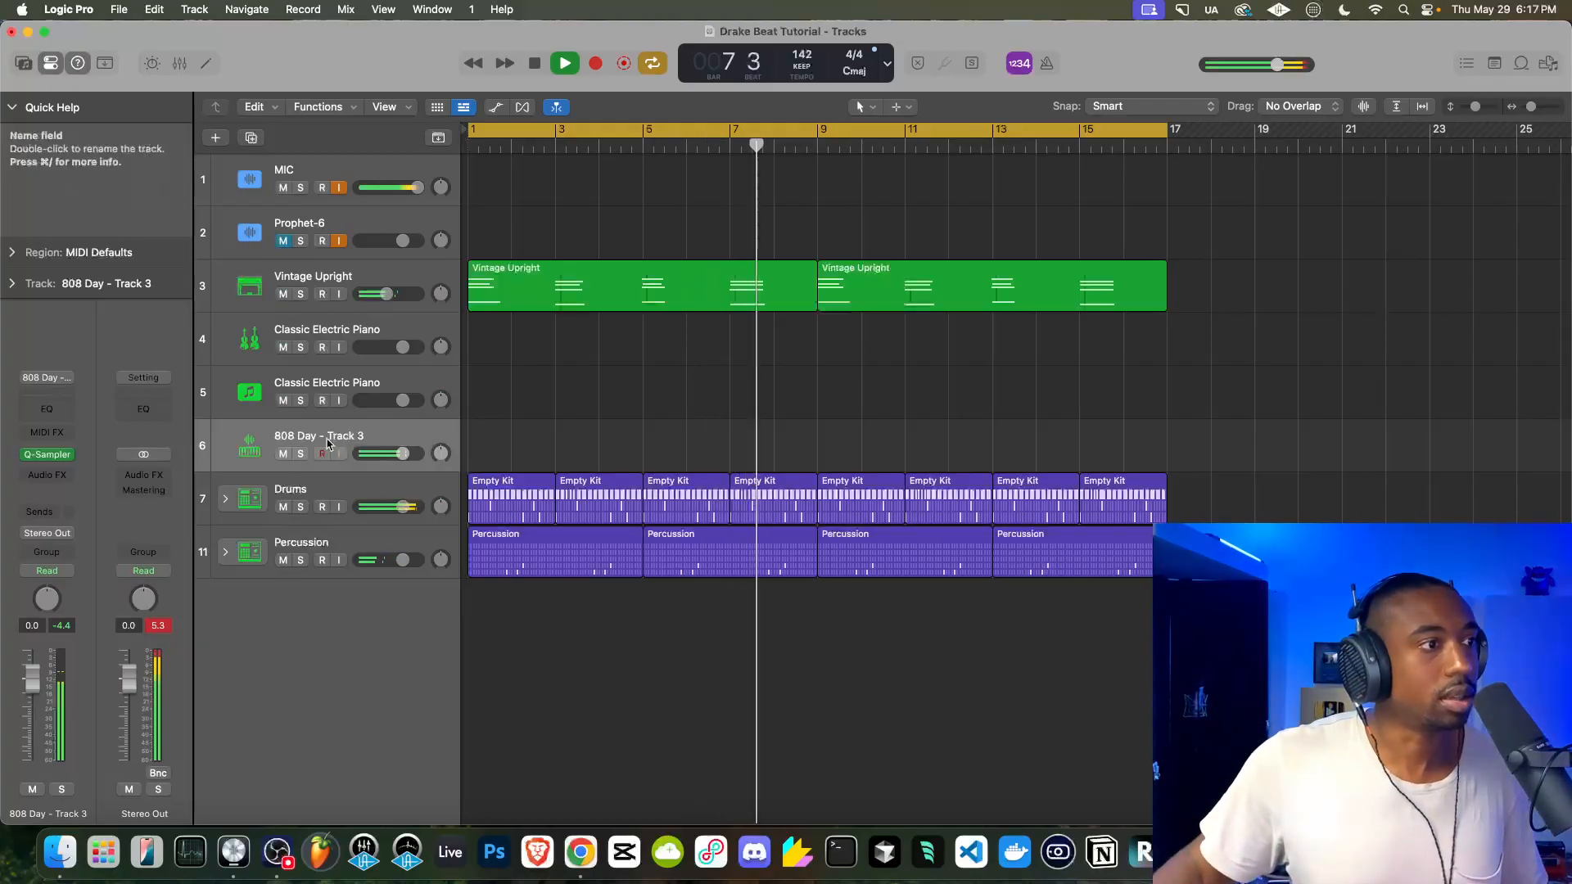
Record an eight-bar bassline on the 808 Day - Track 3 track, starting from bar 1
{"action": "left_click", "coordinate": [534, 63]}
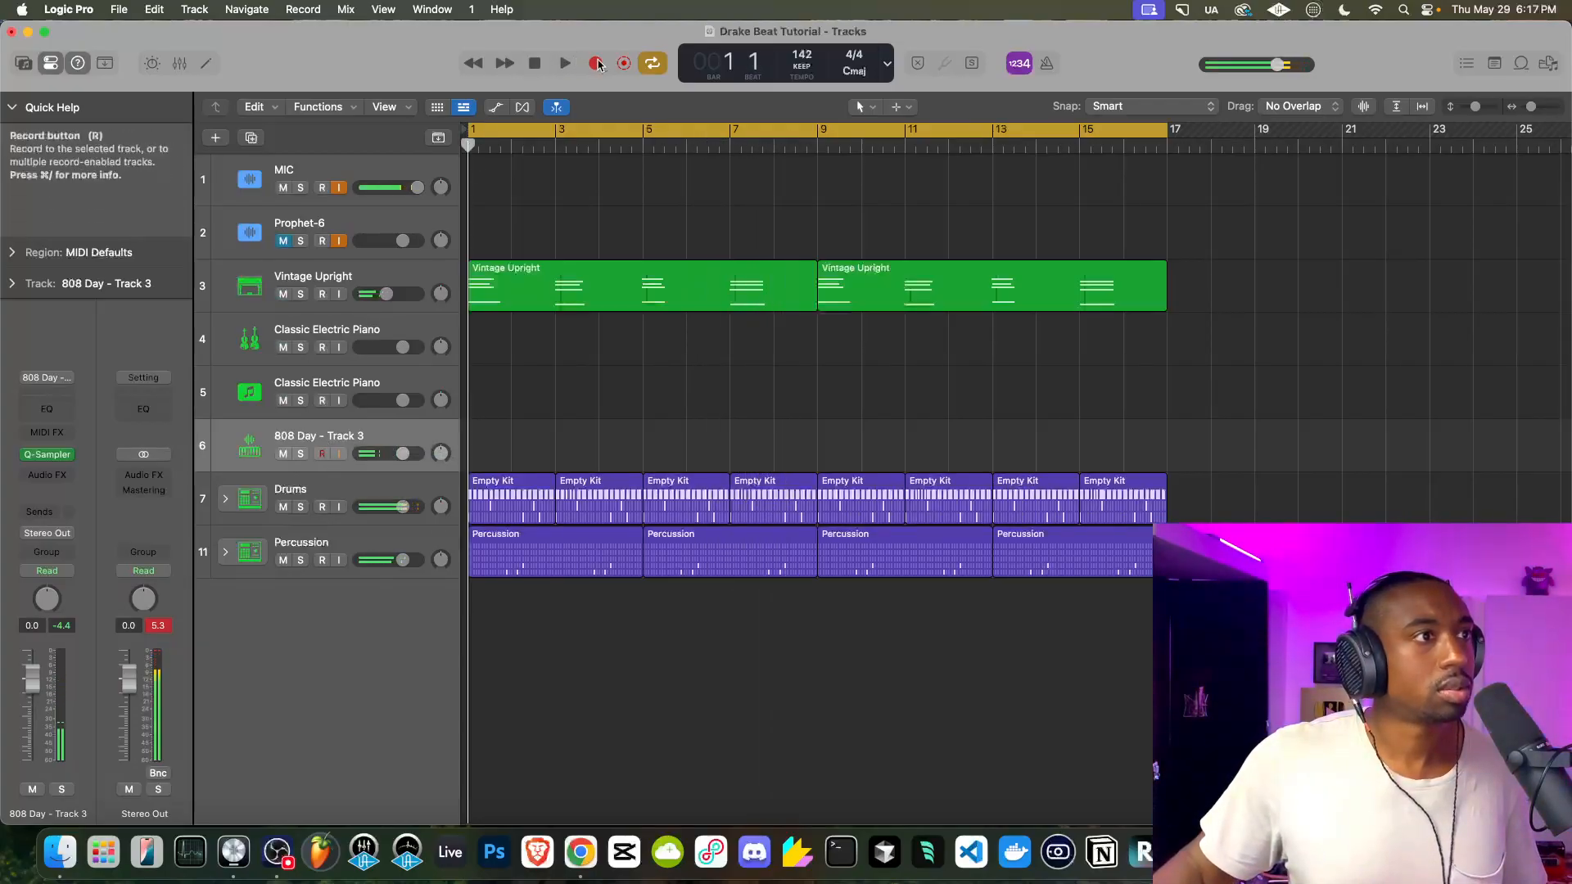
{"action": "left_click", "coordinate": [596, 63]}
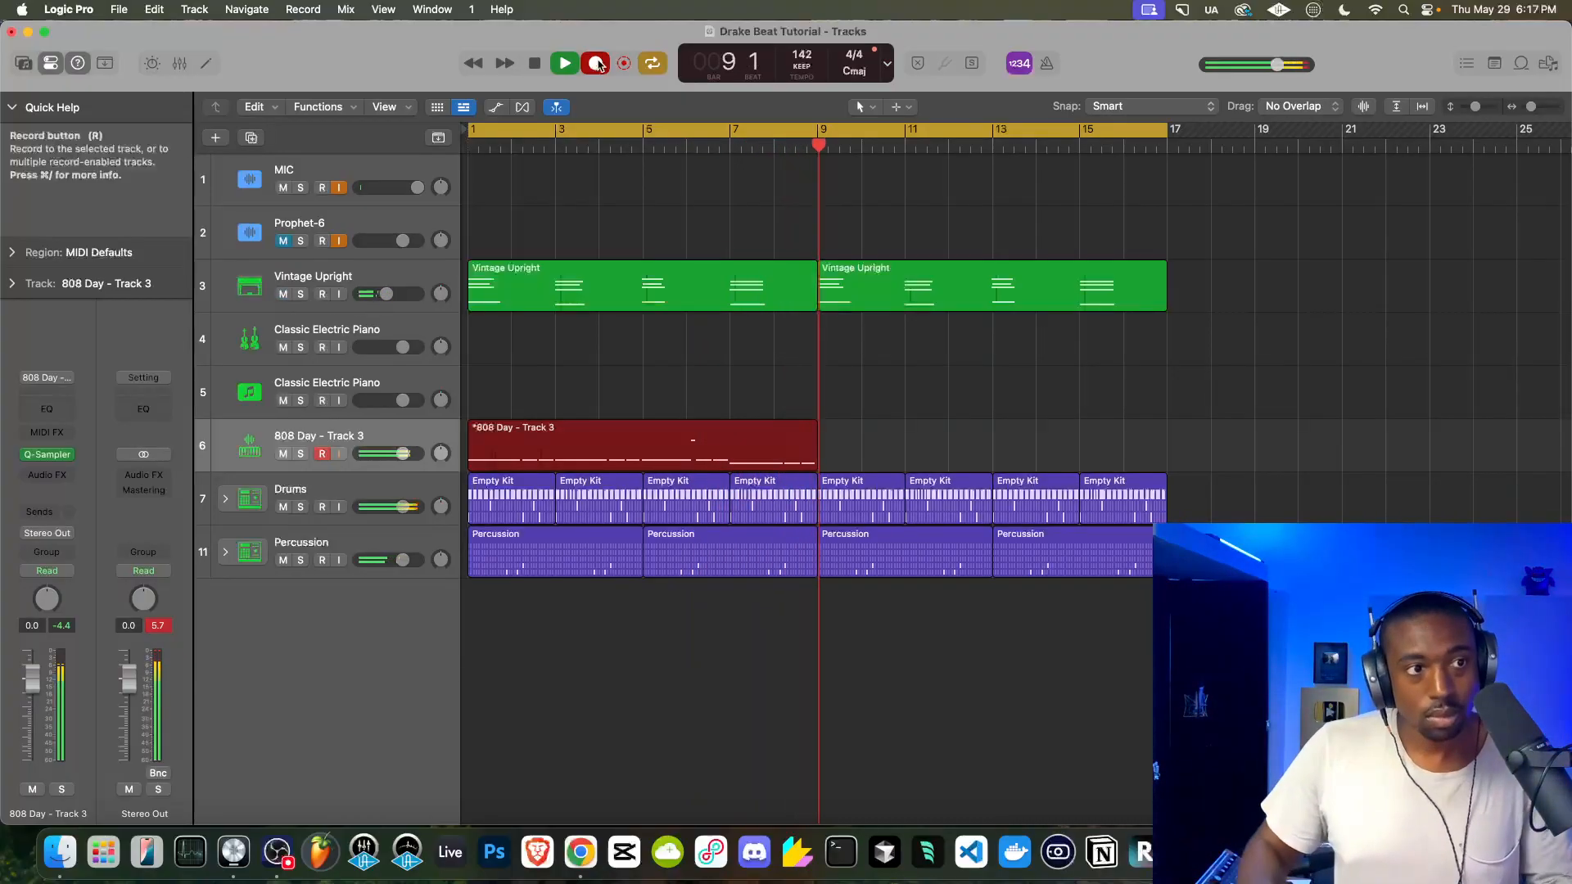
{"action": "left_click", "coordinate": [596, 64]}
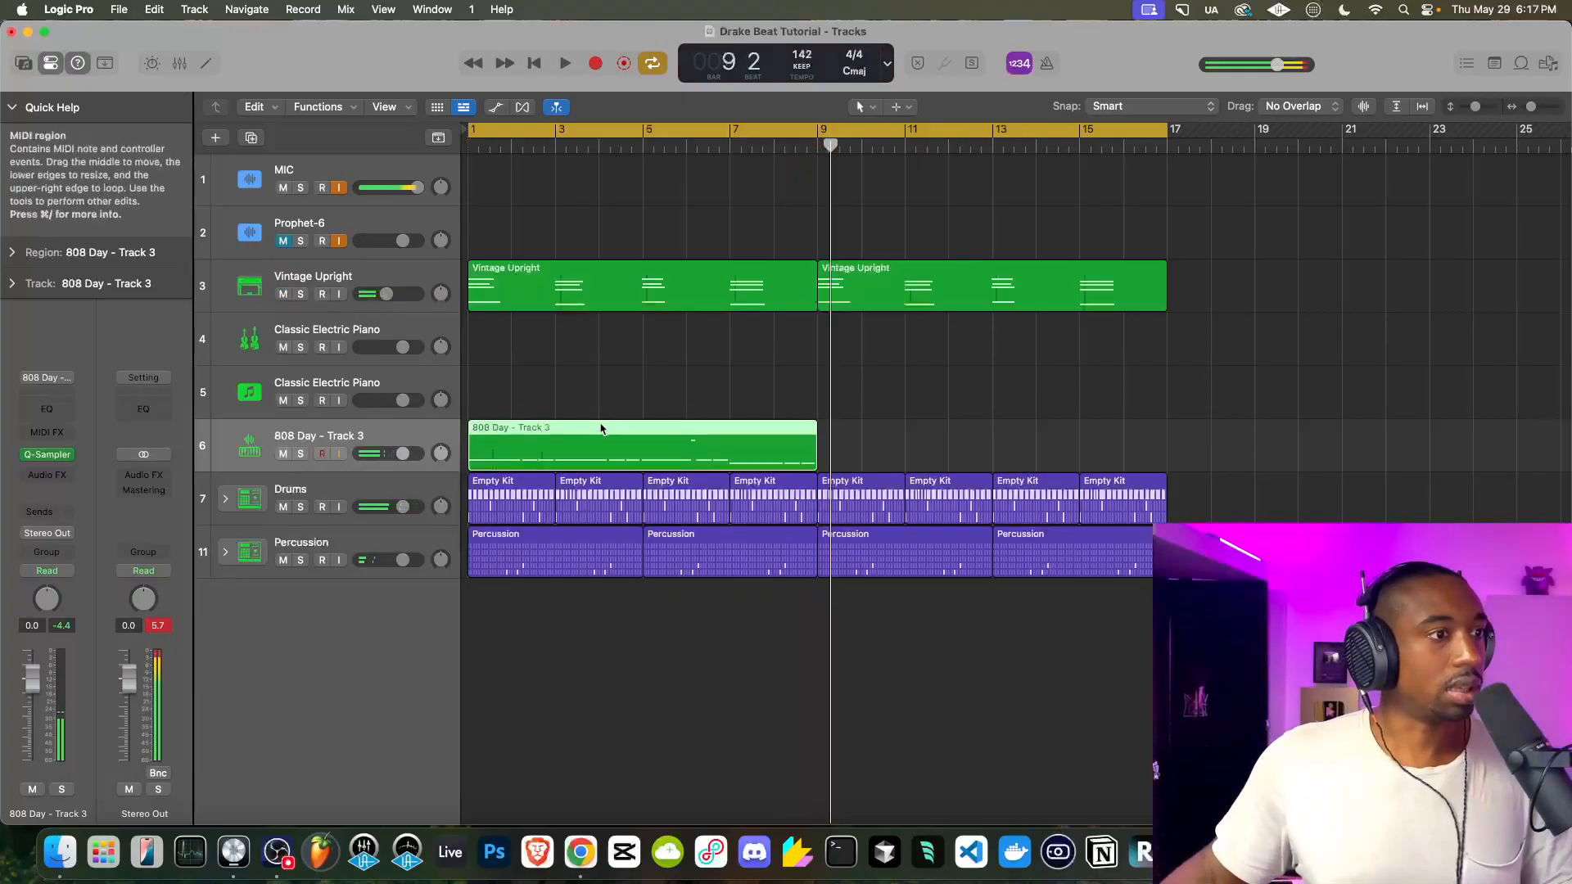
Quantize all notes in the 808 Day - Track 3 region to 1/16 notes, play it back, and hide the piano roll
{"action": "double_click", "coordinate": [586, 444]}
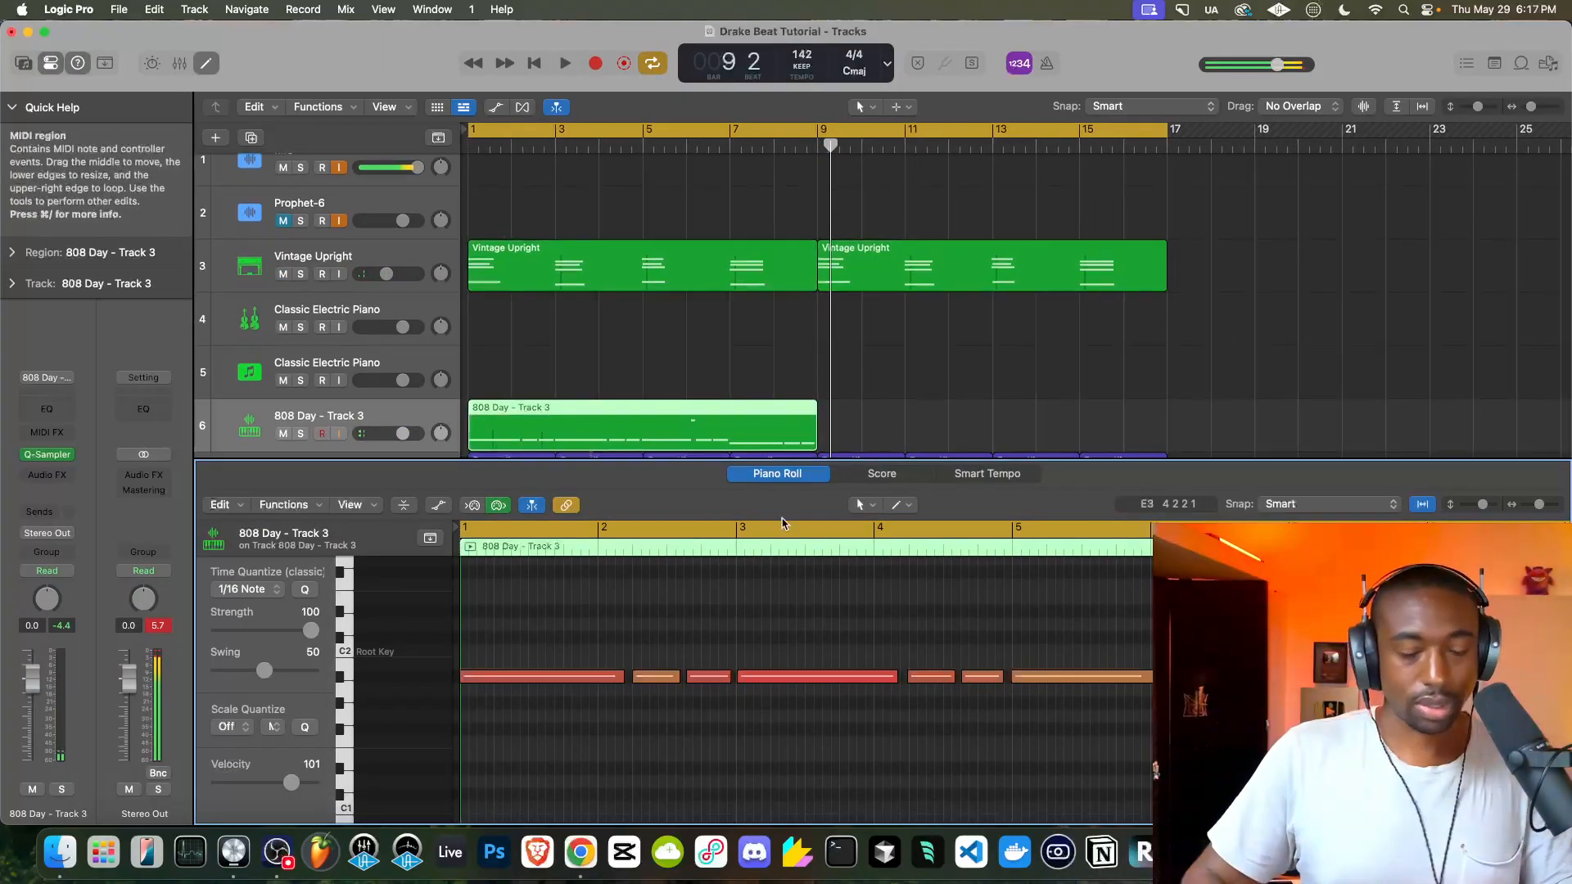
{"action": "key", "text": "space"}
{"action": "scroll", "coordinate": [842, 636], "scroll_direction": "down", "scroll_amount": 5}
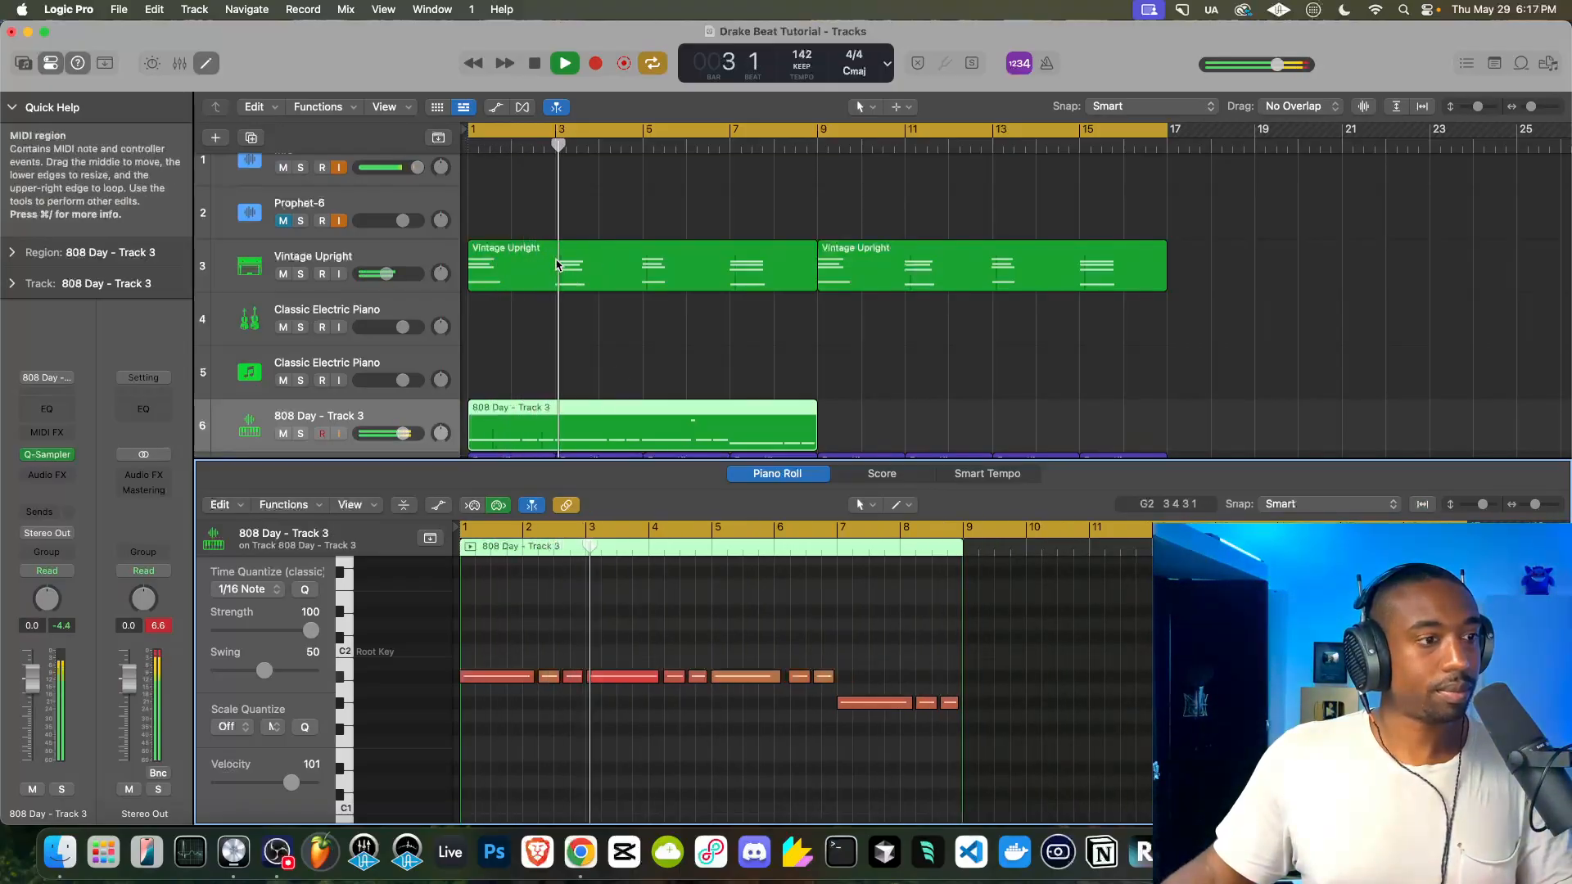
{"action": "key", "text": "cmd+a"}
{"action": "key", "text": "space"}
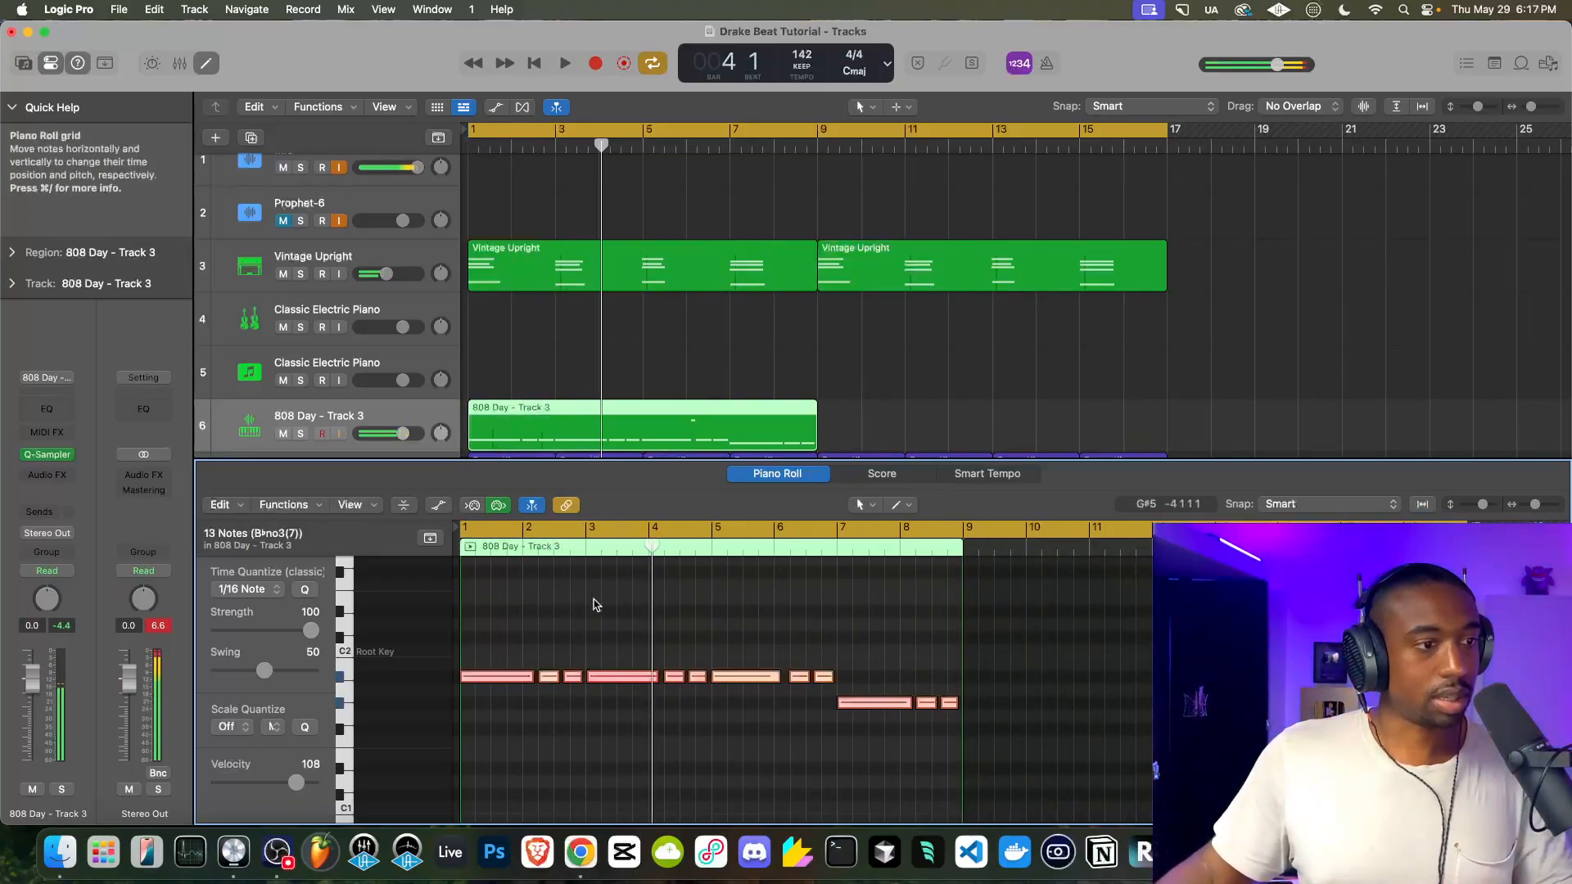
{"action": "key", "text": "q"}
{"action": "key", "text": "space"}
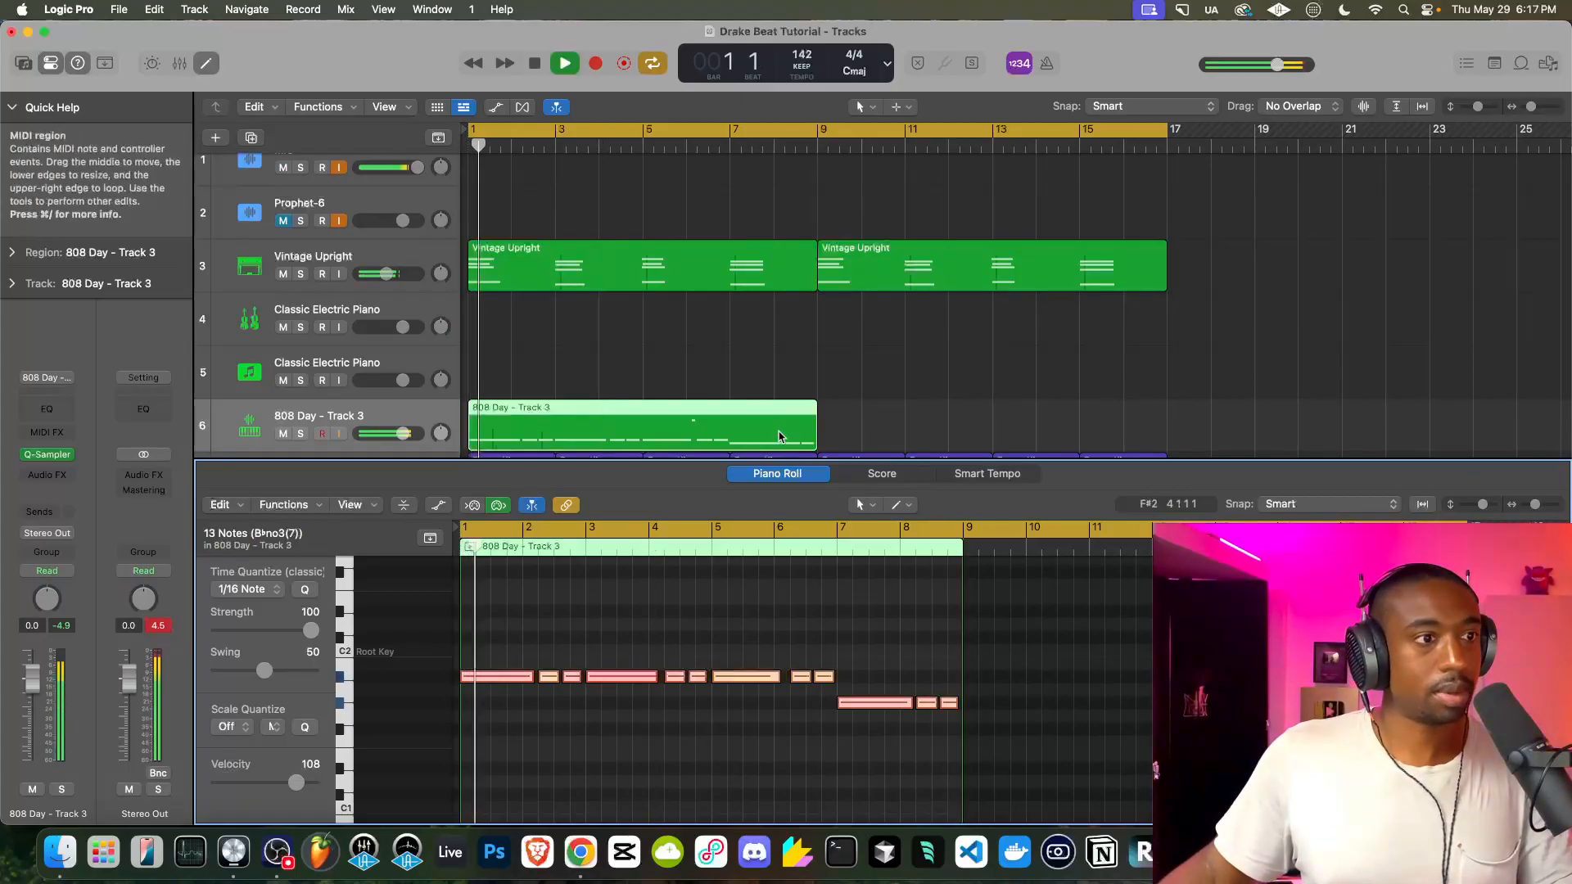
{"action": "key", "text": "e"}
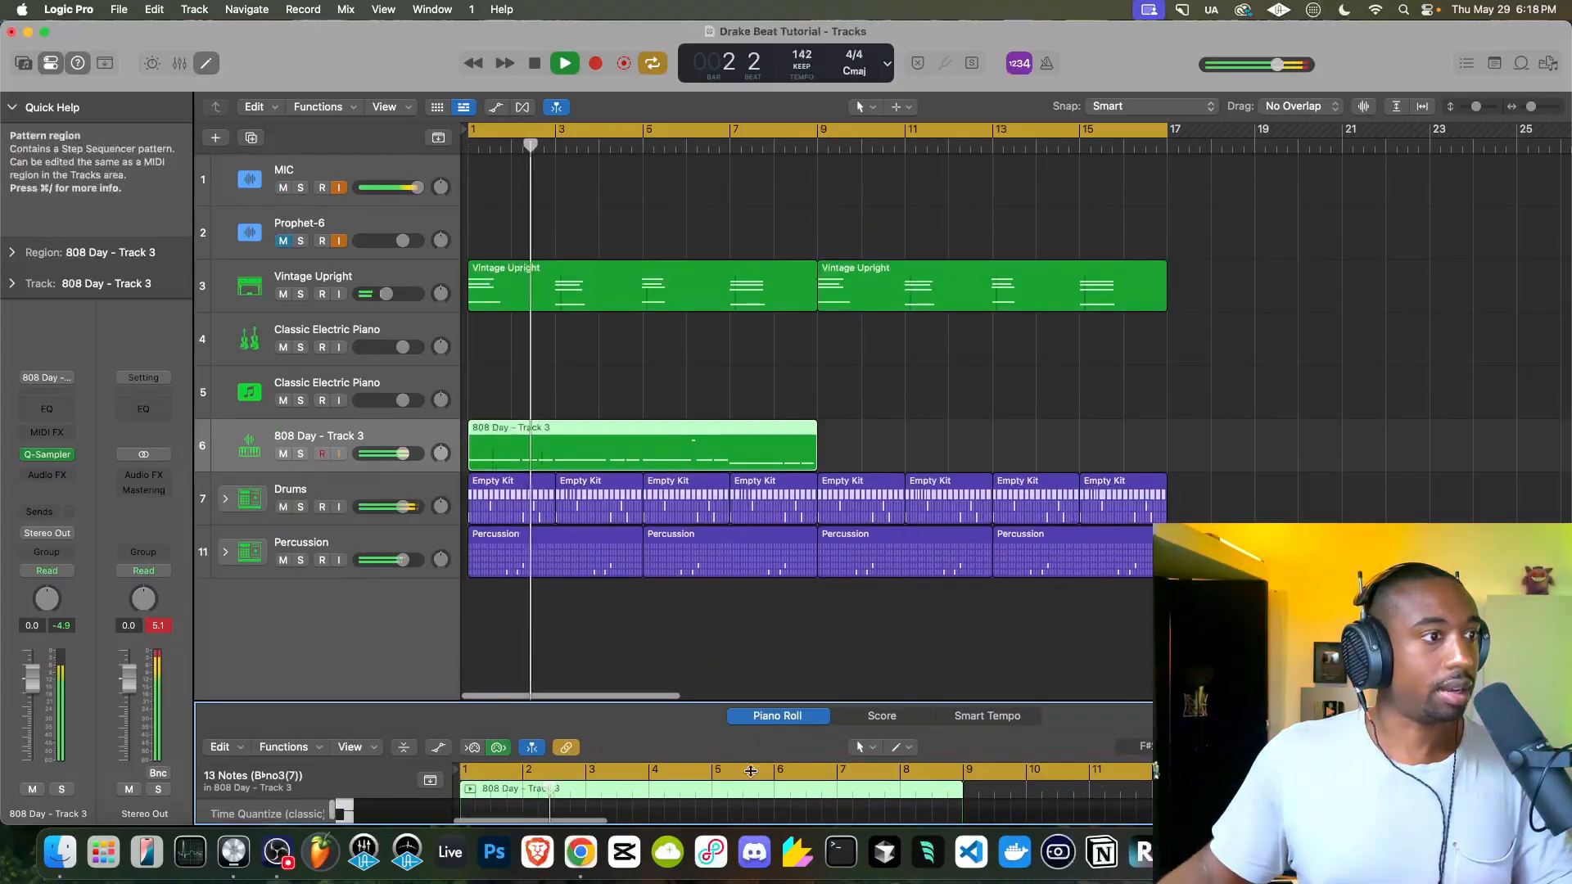
{"action": "key", "text": "space"}
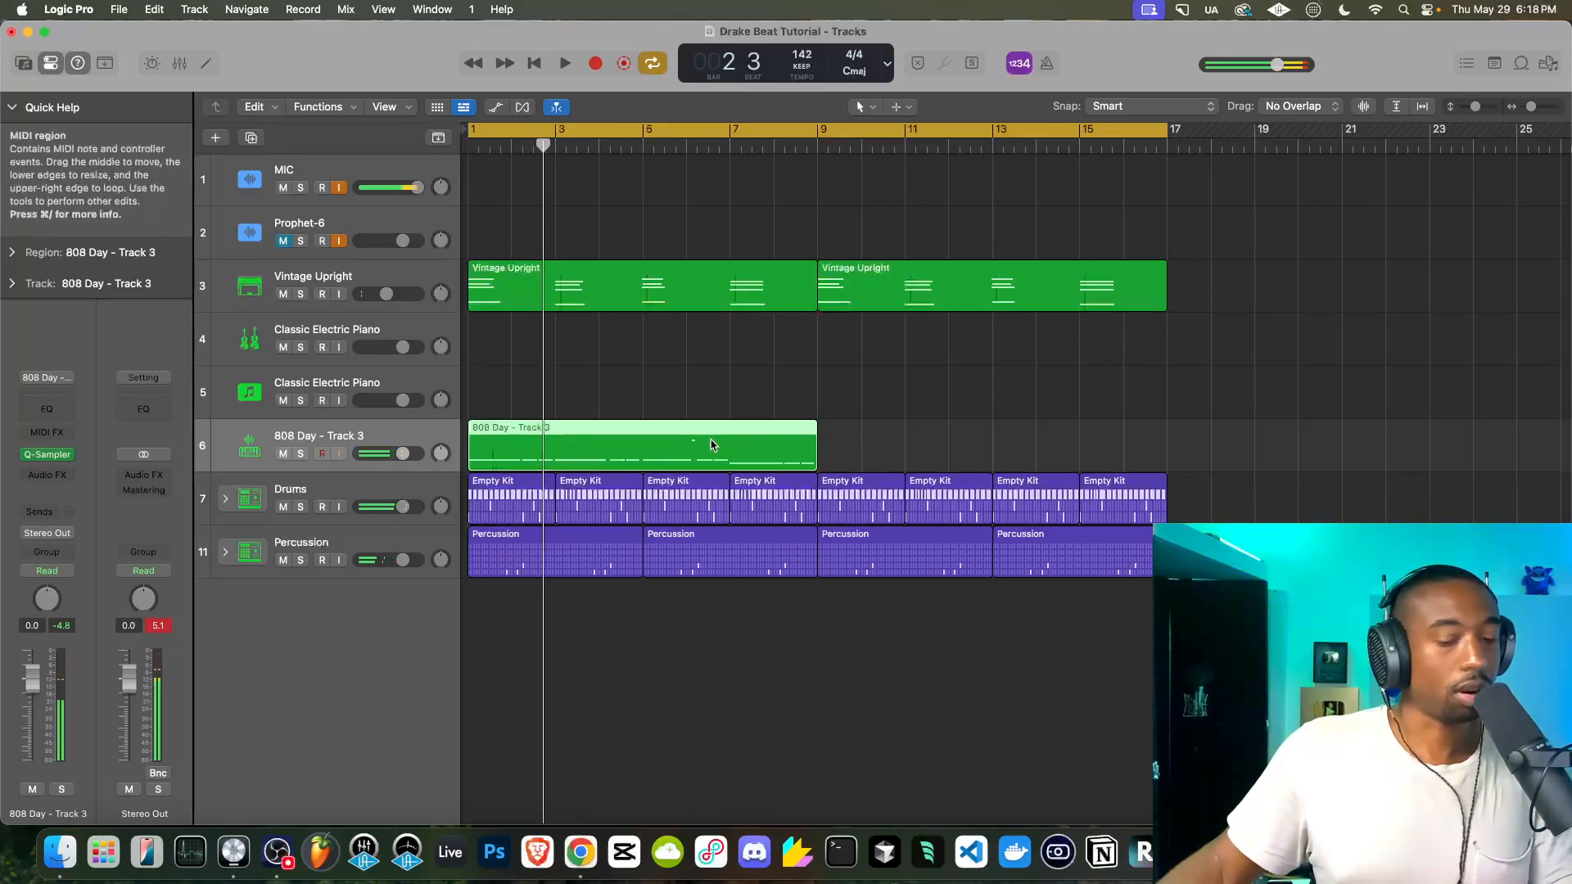
{"action": "key", "text": "super+r"}
{"action": "key", "text": "space"}
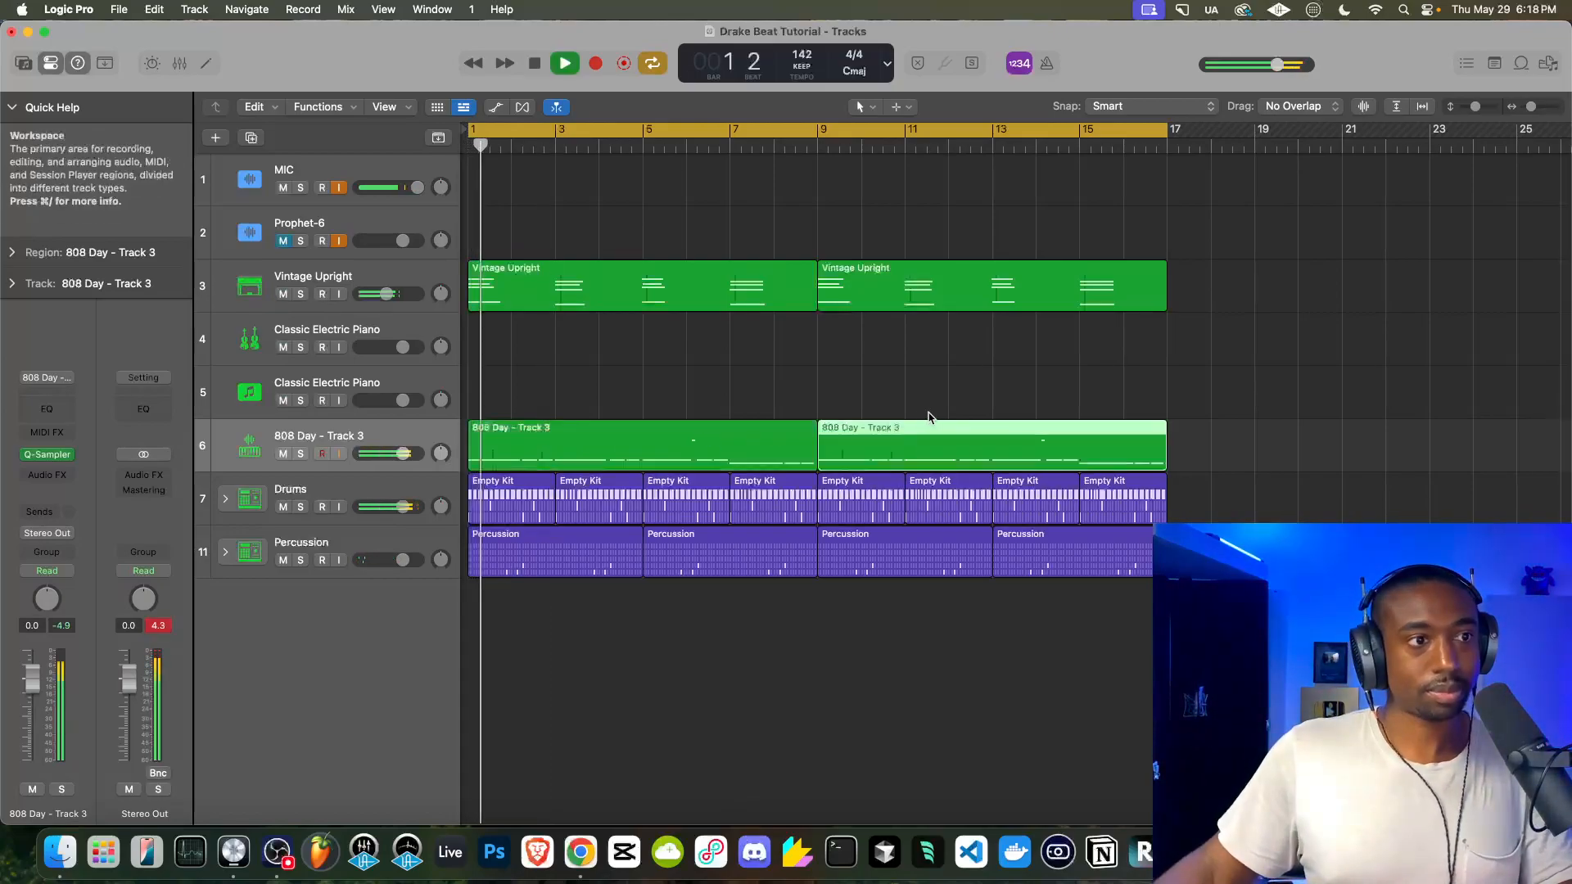
{"action": "key", "text": "Delete"}
{"action": "key", "text": "space"}
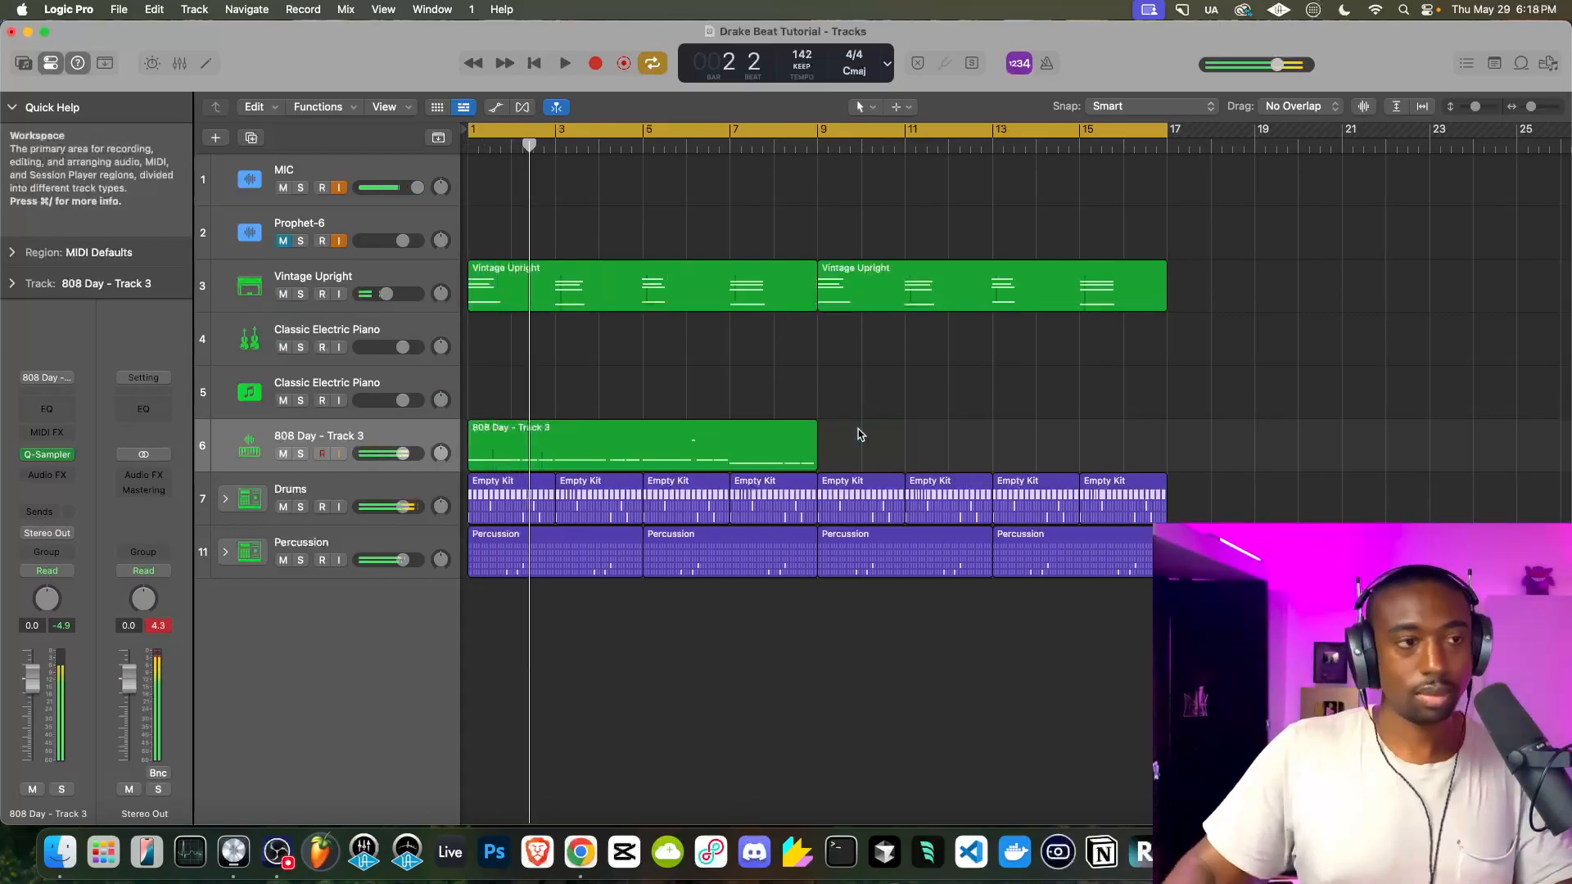
Copy the 808 Day - Track 3 region and paste it at bar 9 on the same track
{"action": "left_click", "coordinate": [714, 422]}
{"action": "left_click", "coordinate": [821, 143]}
{"action": "key", "text": "super+v"}
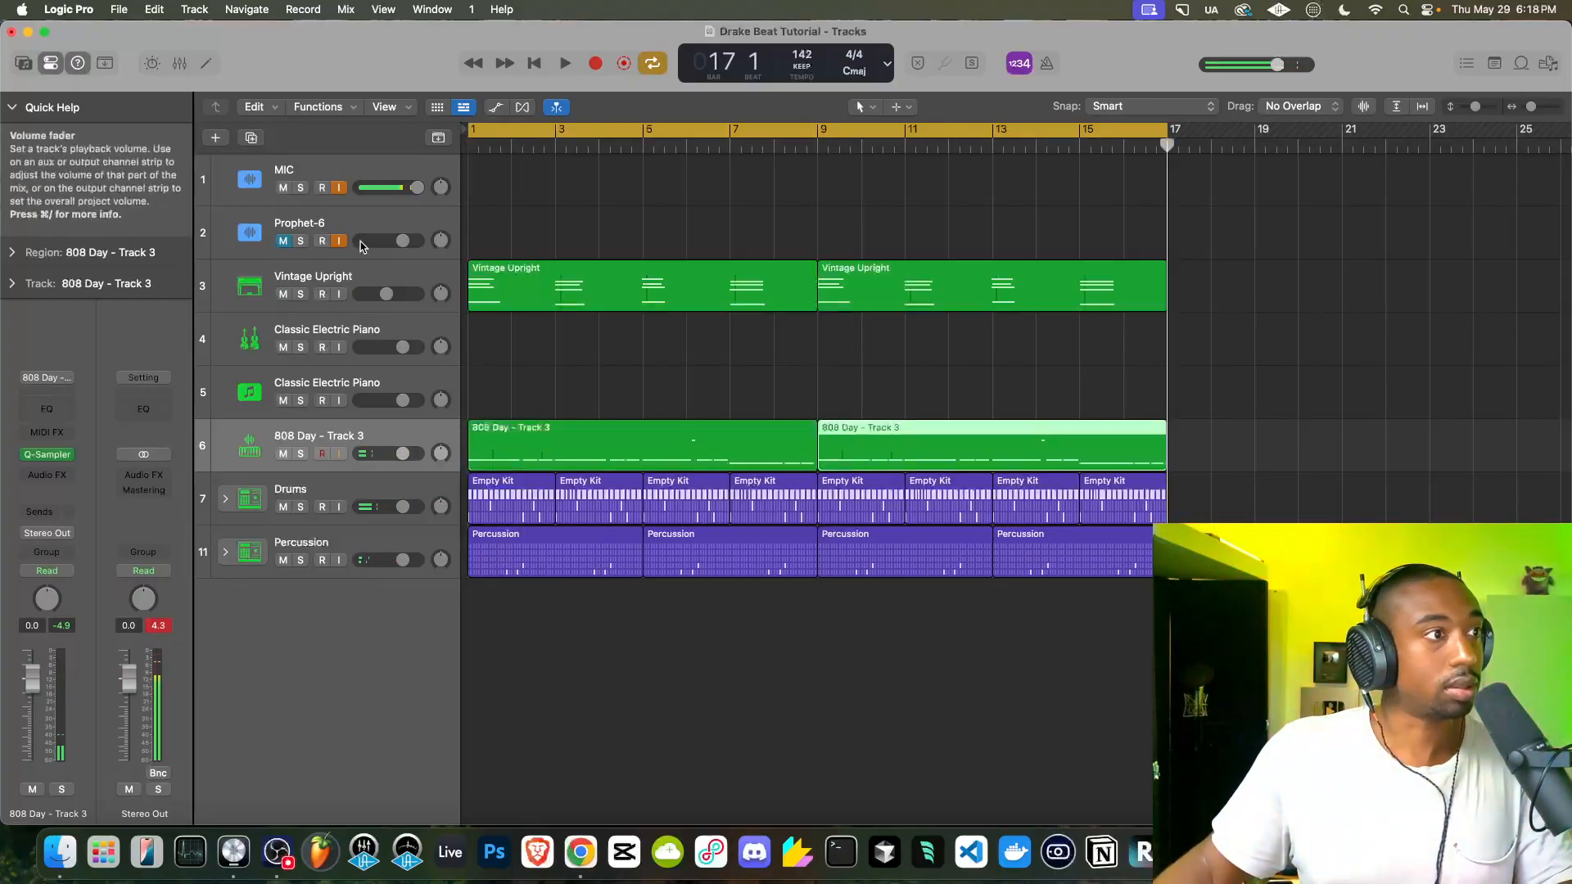
Mute the Vintage Upright track, play the beat, and reset the Stereo Out peak reading
{"action": "left_click", "coordinate": [282, 294]}
{"action": "key", "text": "space"}
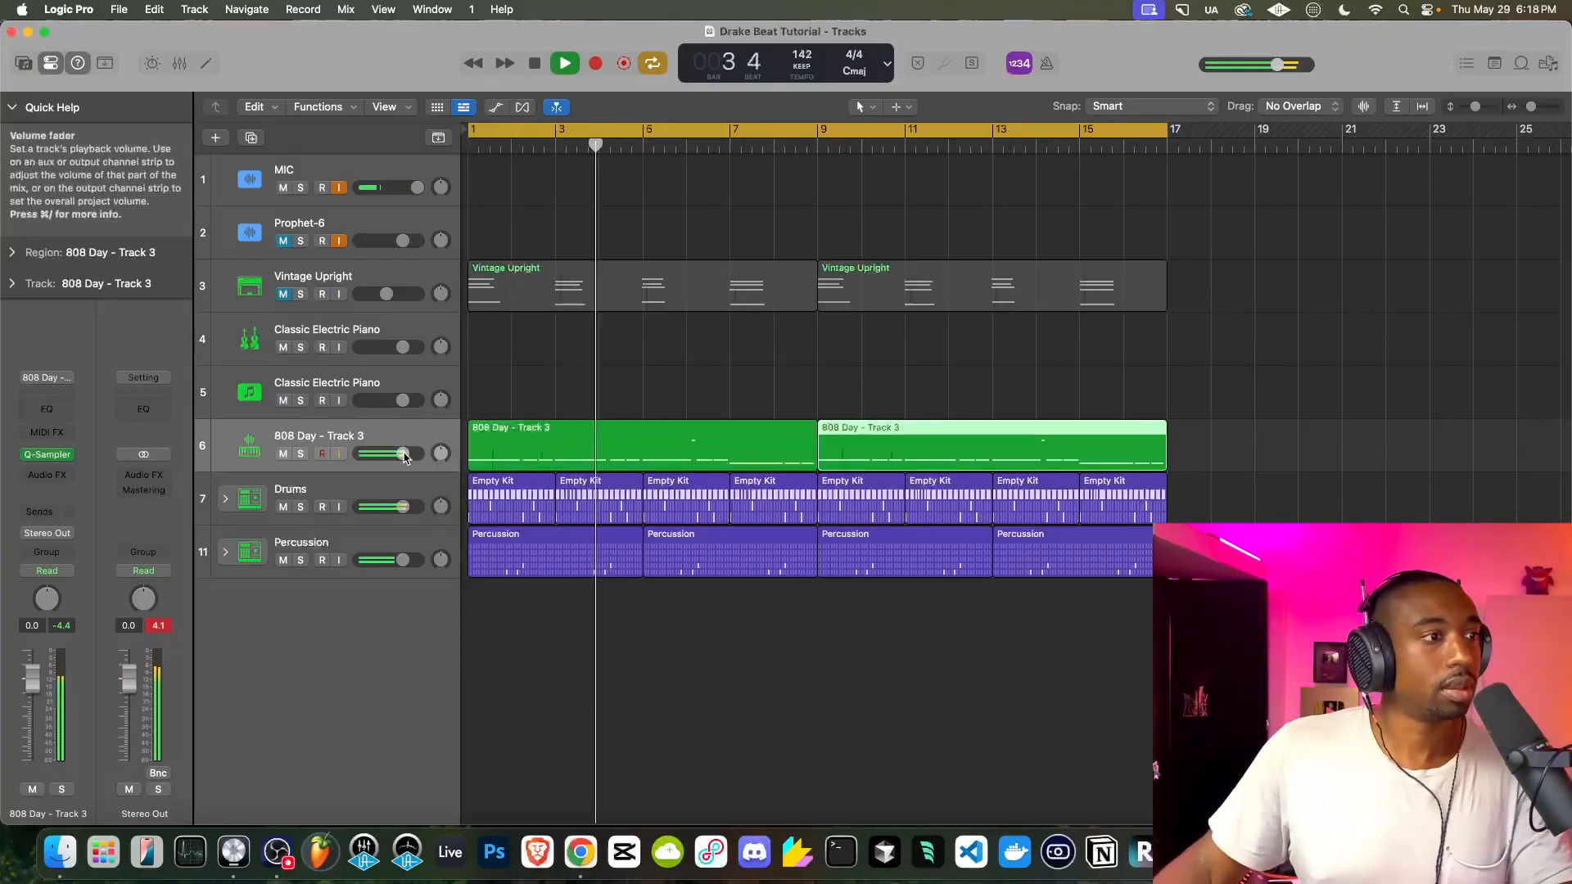
{"action": "left_click", "coordinate": [161, 627]}
Try different volume levels for the 808 Day - Track 3 and Drums tracks during playback, and reset both to 0 dB
{"action": "left_click_drag", "start_coordinate": [402, 453], "coordinate": [398, 455]}
{"action": "left_click_drag", "start_coordinate": [392, 507], "coordinate": [386, 507]}
{"action": "left_click_drag", "start_coordinate": [400, 453], "coordinate": [403, 454]}
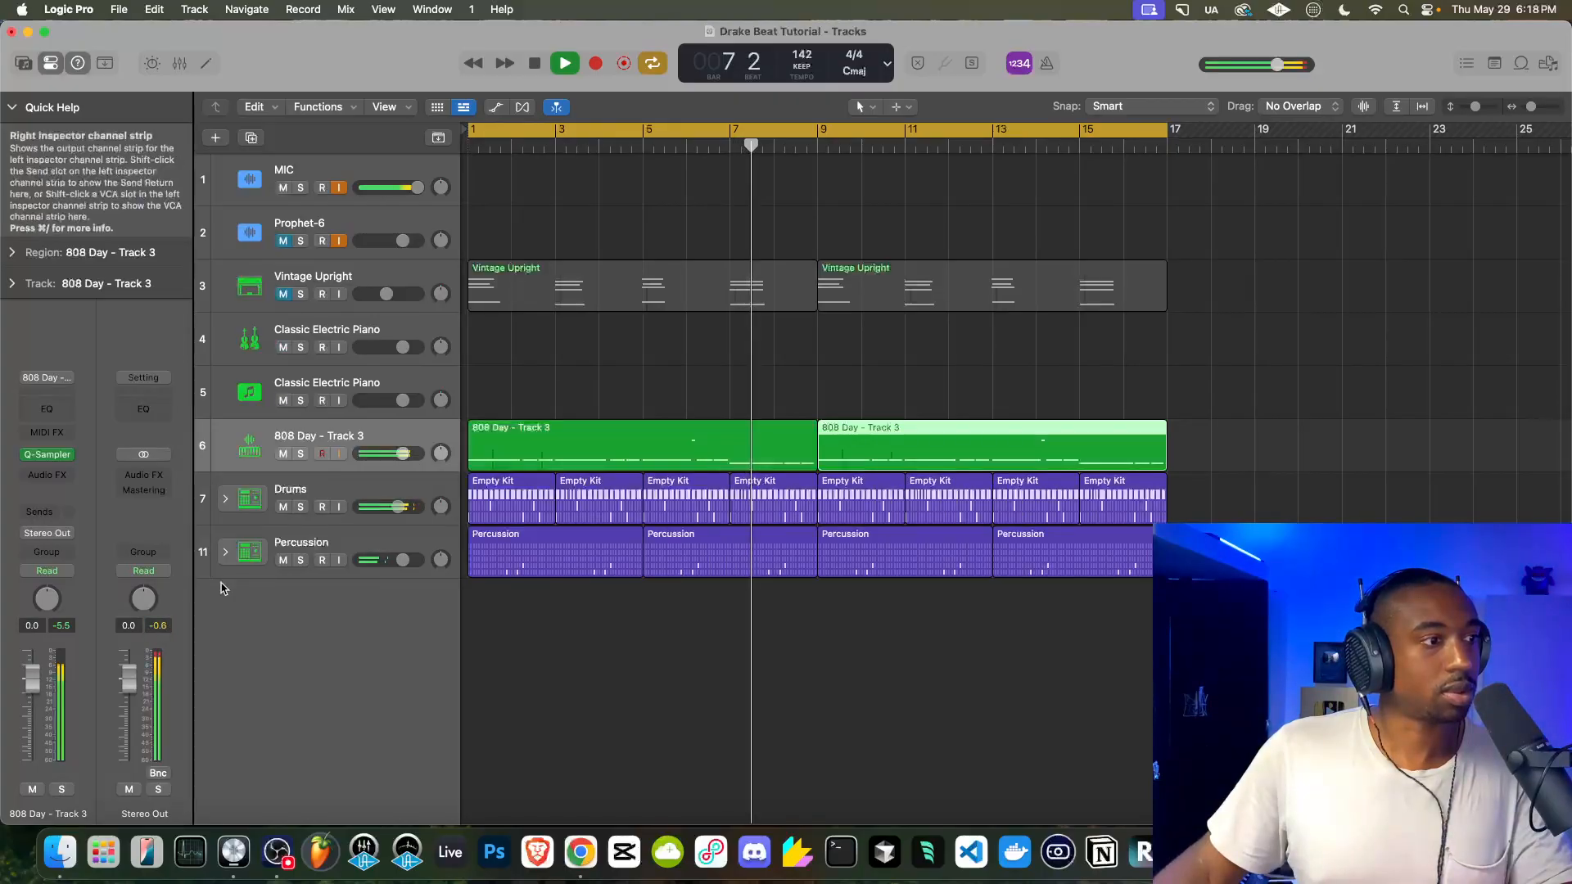
{"action": "left_click_drag", "start_coordinate": [398, 461], "coordinate": [401, 465]}
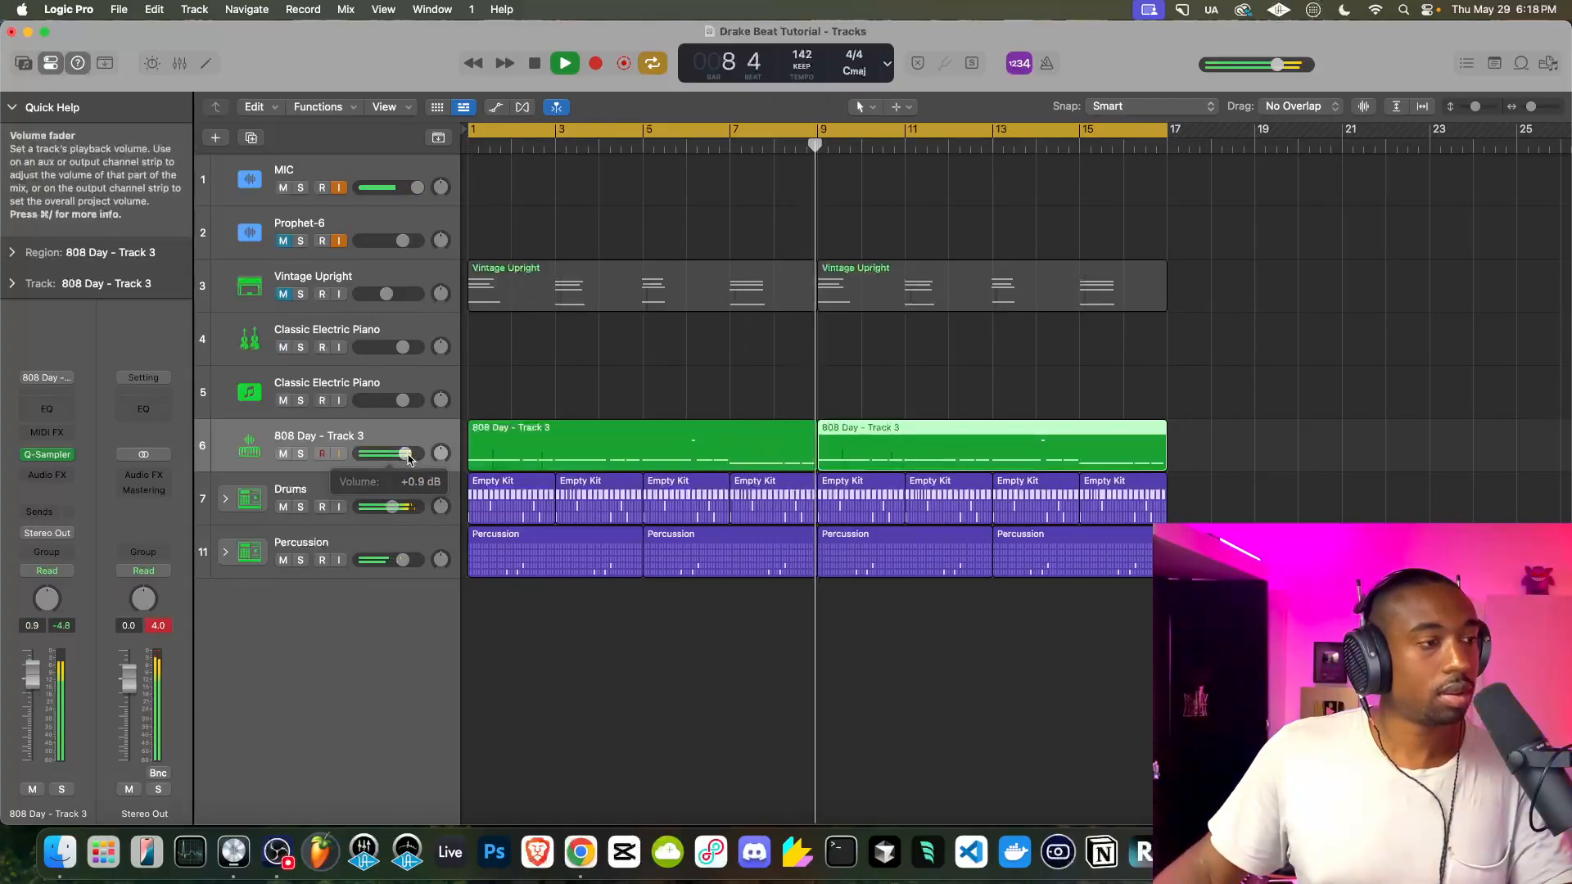
{"action": "left_click", "coordinate": [391, 507], "text": "alt"}
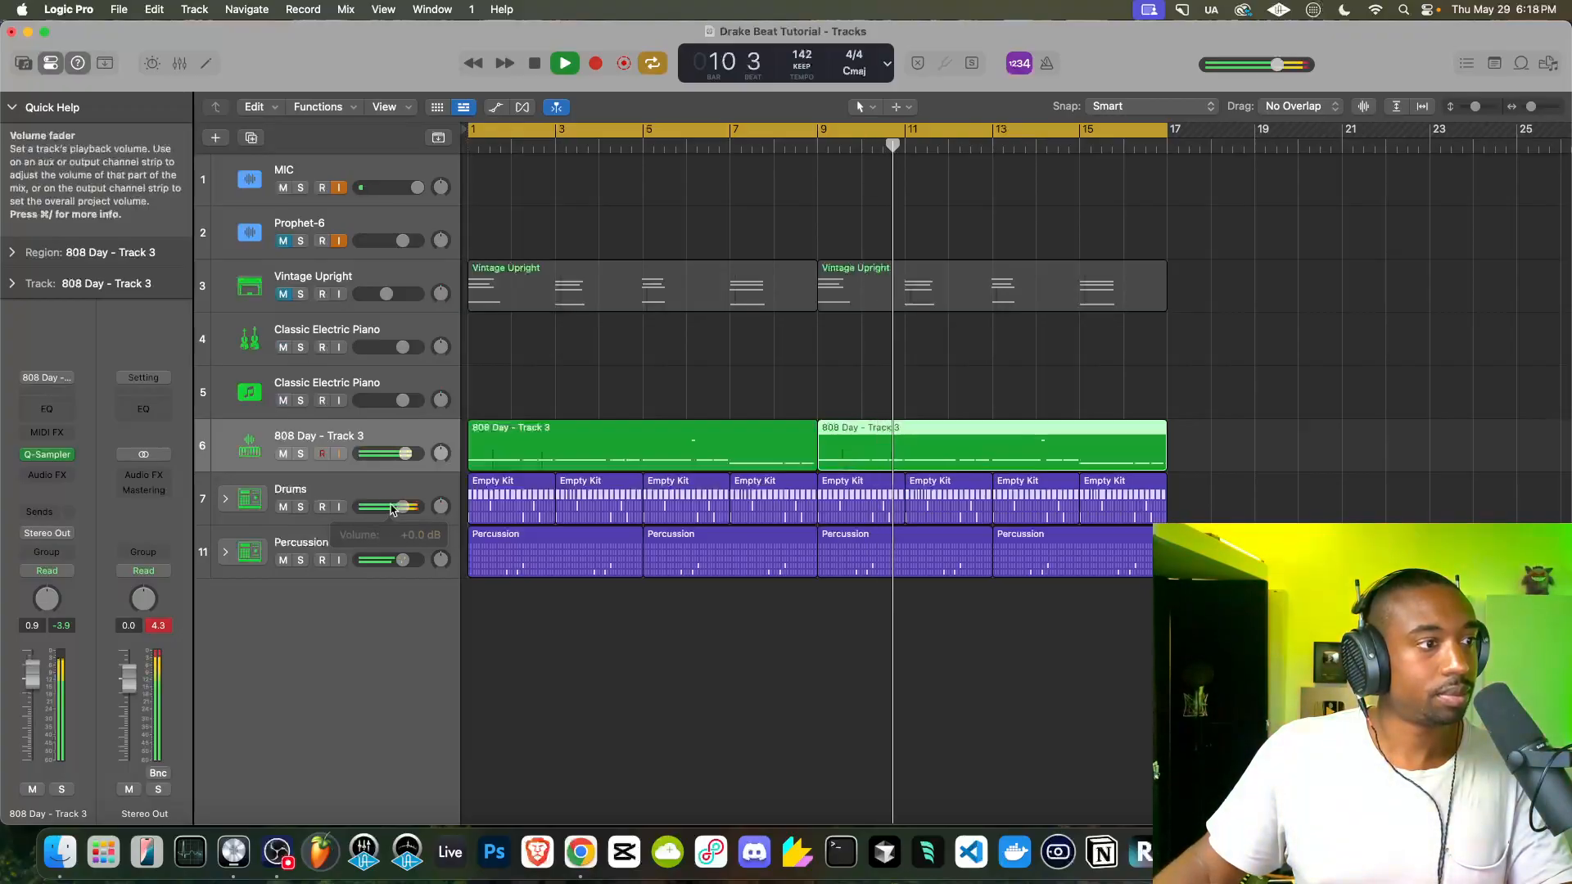
{"action": "left_click", "coordinate": [402, 454], "text": "alt"}
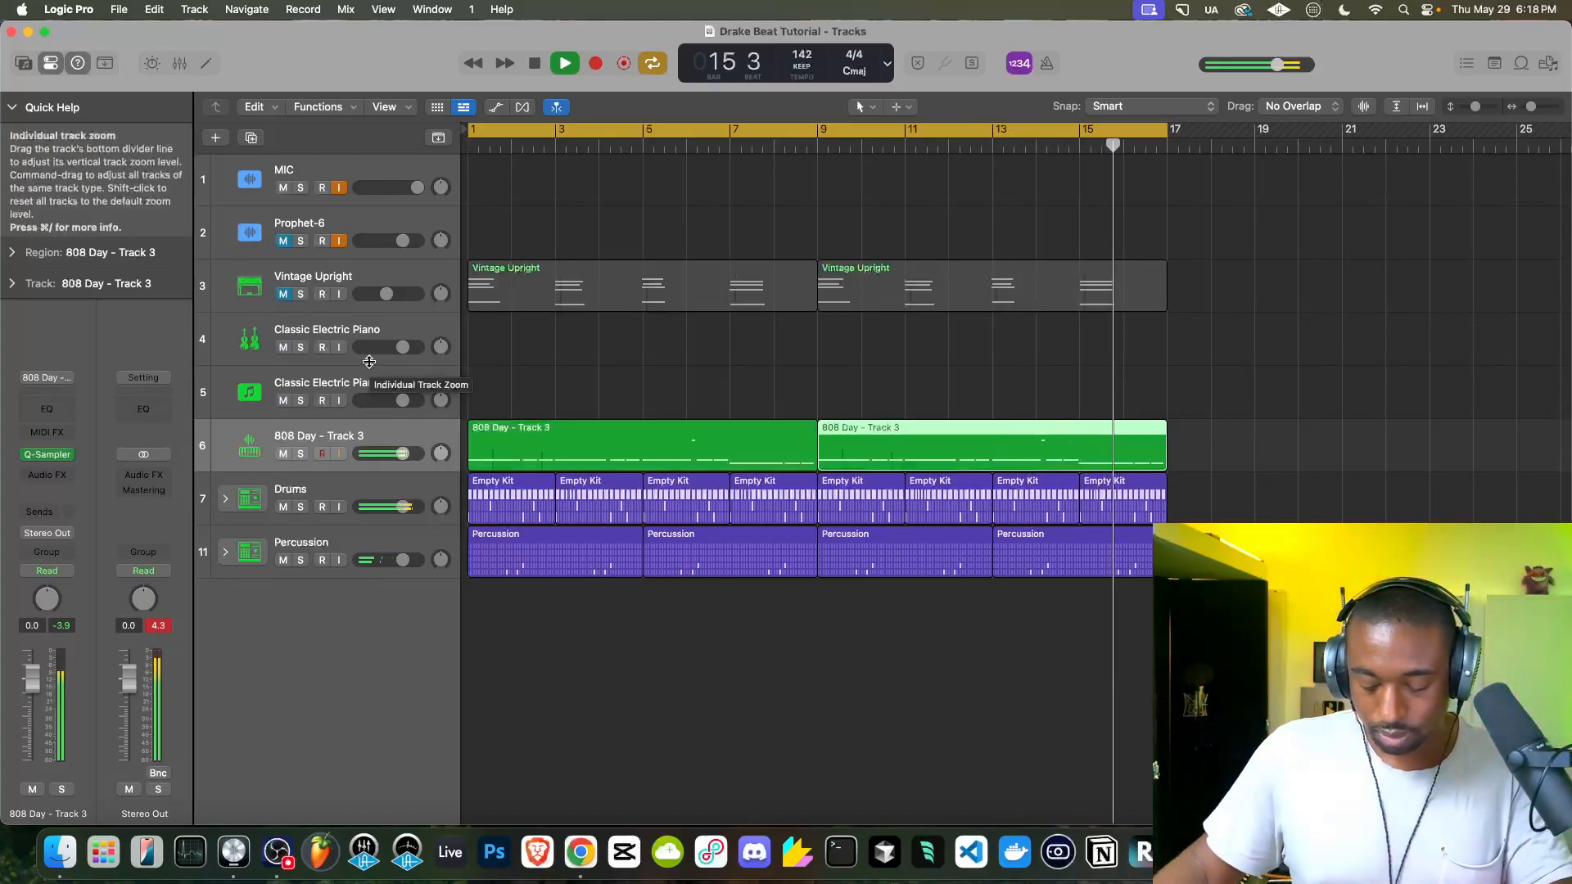
Stop playback and delete the three Percussion regions from bar 5 onward, leaving only the first one
{"action": "left_click", "coordinate": [549, 559]}
{"action": "key", "text": "space"}
{"action": "left_click", "coordinate": [1092, 539]}
{"action": "left_click_drag", "start_coordinate": [1092, 536], "coordinate": [710, 549]}
{"action": "key", "text": "Delete"}
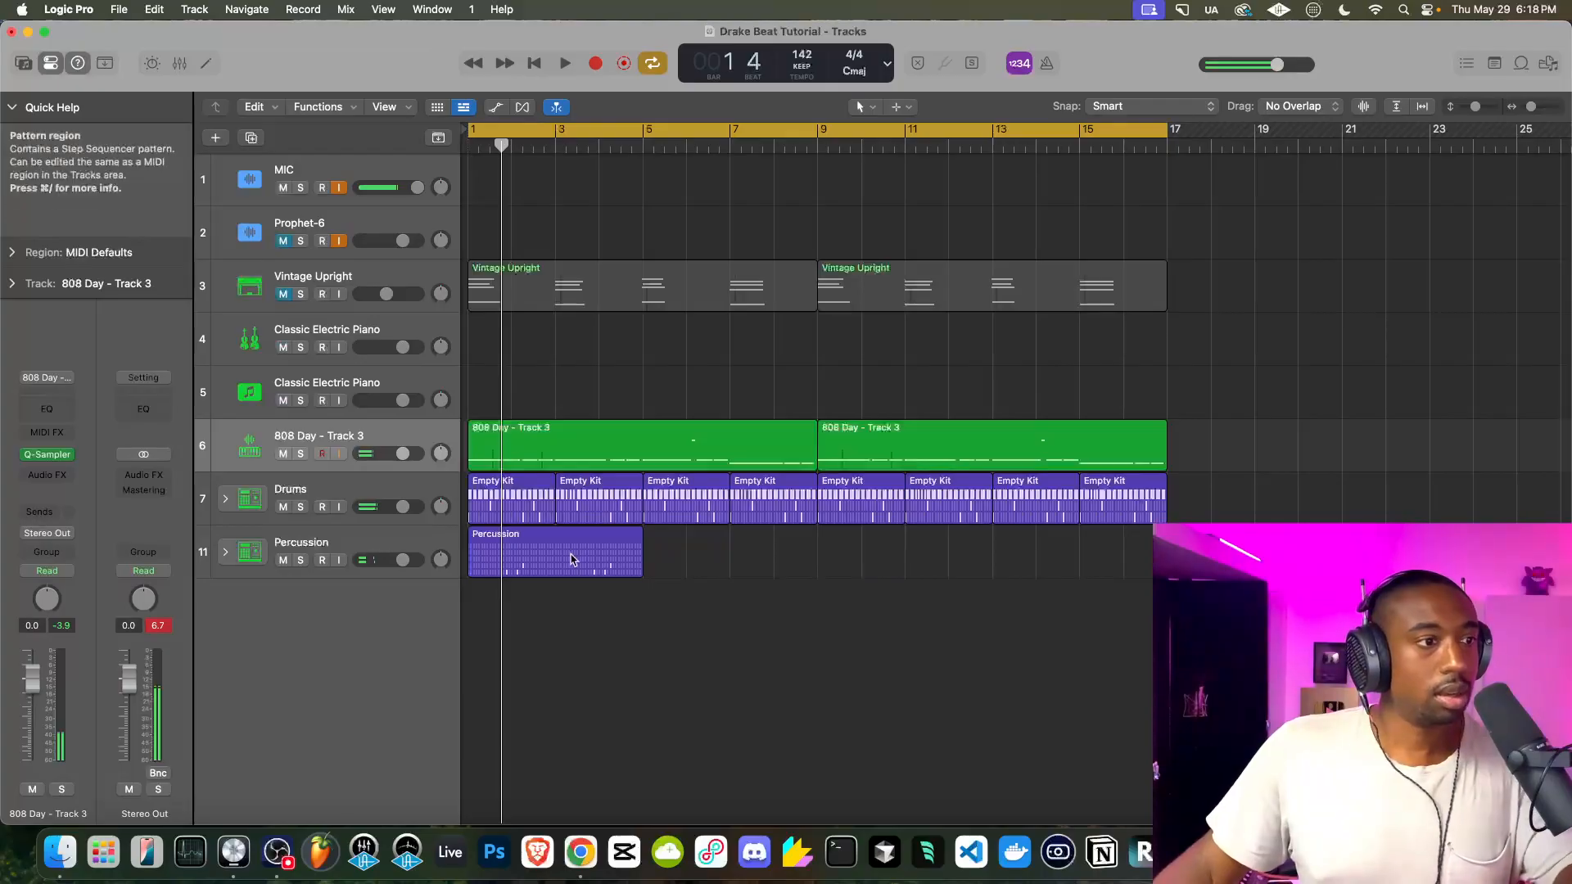
Open the remaining Percussion region in the Step Sequencer, play the pattern, and switch its edit mode from Offset to On/Off
{"action": "double_click", "coordinate": [574, 560]}
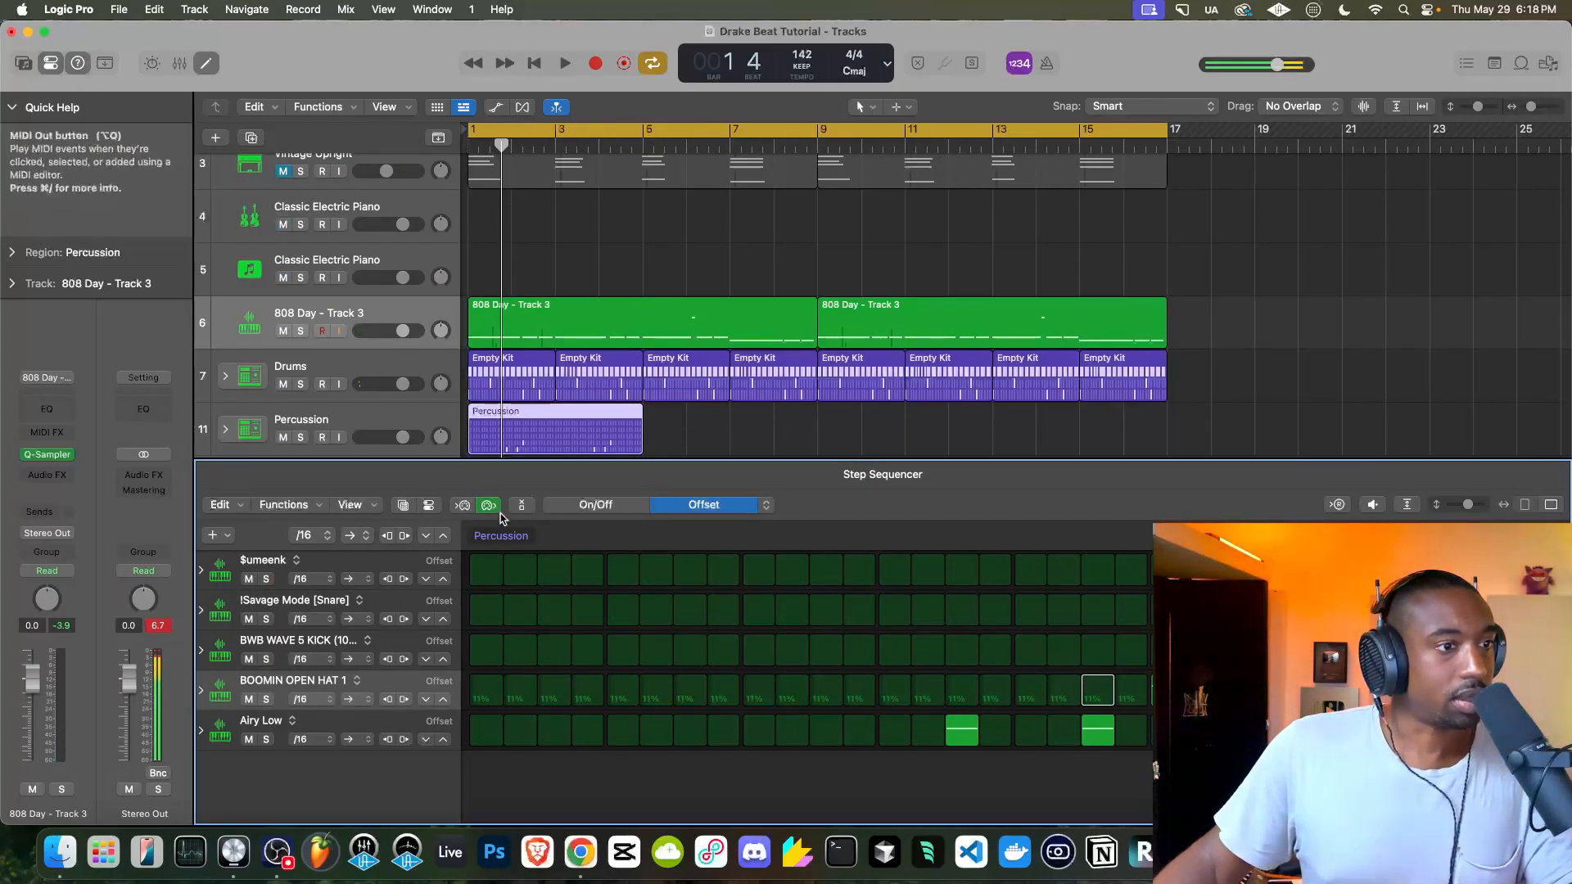
{"action": "key", "text": "space"}
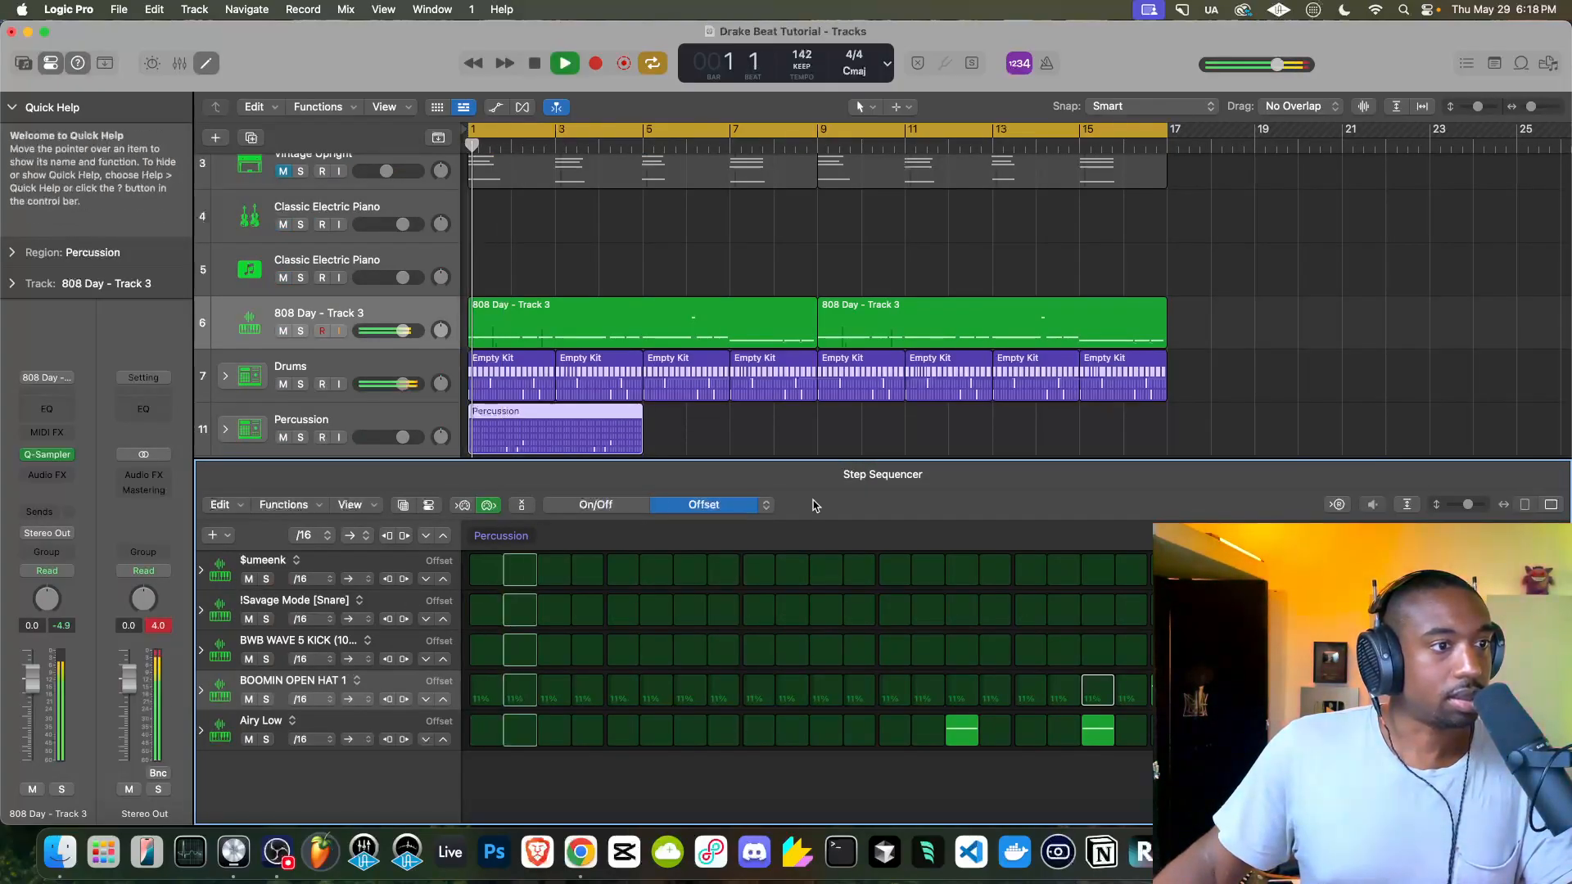
{"action": "left_click", "coordinate": [767, 506]}
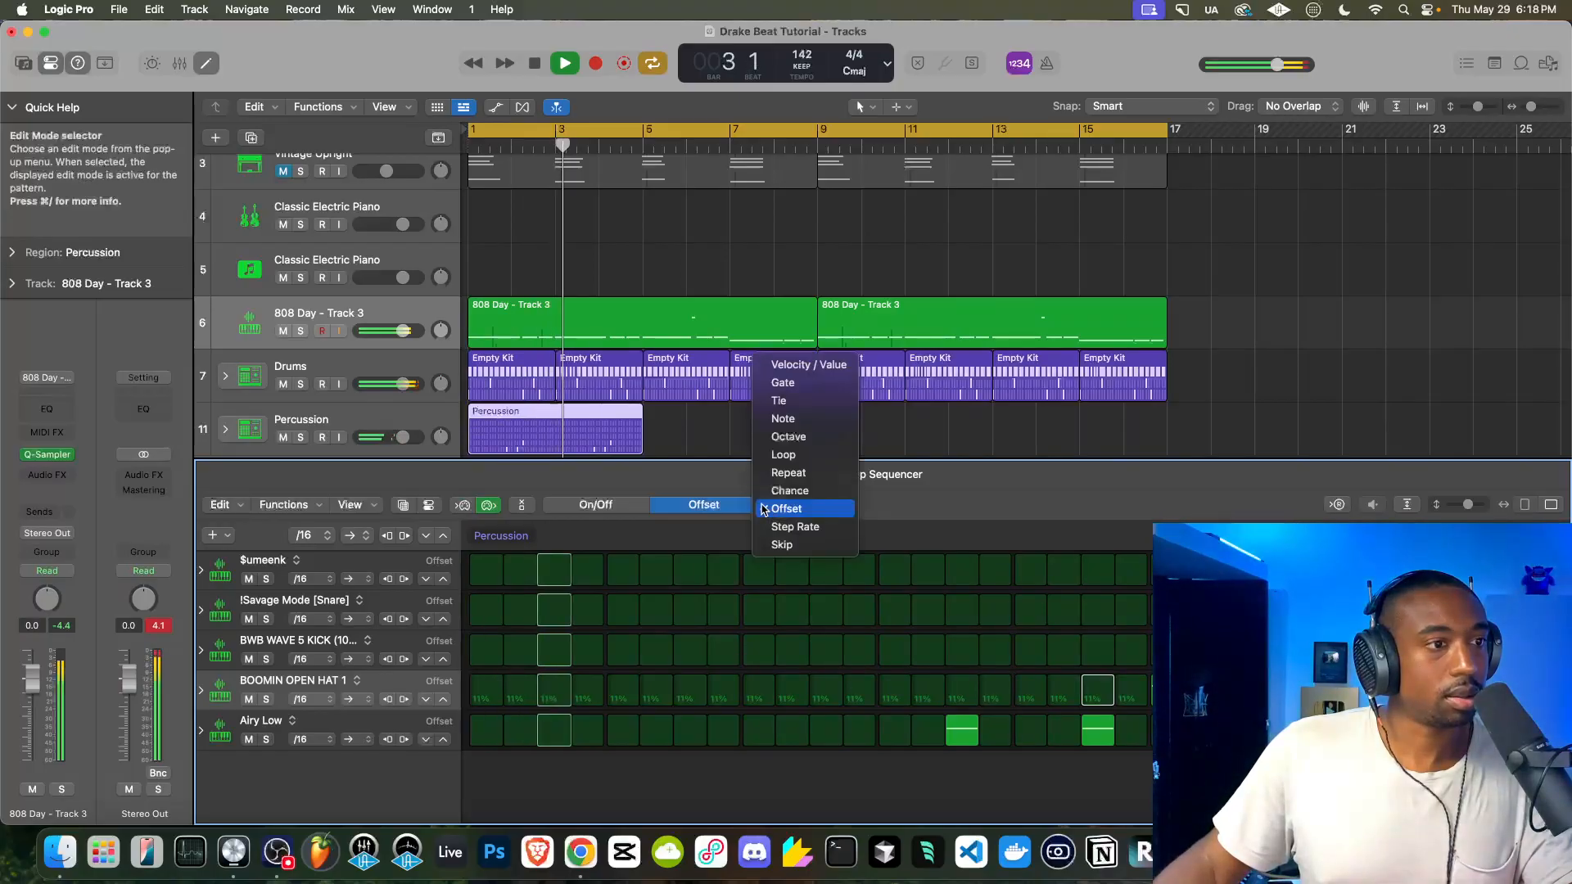
{"action": "left_click", "coordinate": [772, 505]}
{"action": "left_click", "coordinate": [595, 504]}
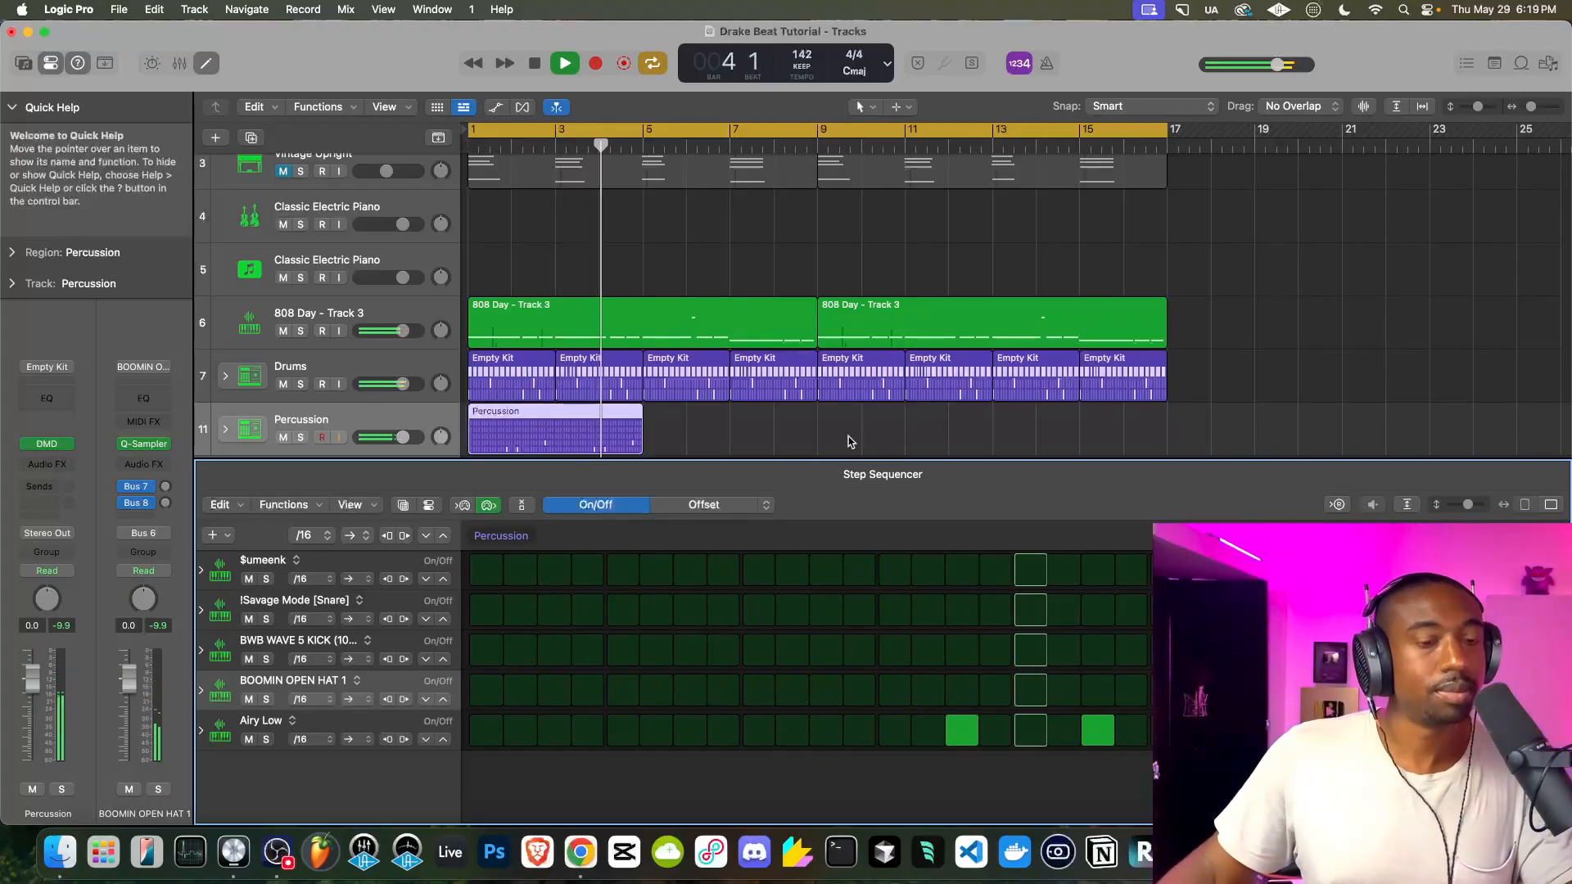
Stop playback, repeat the Percussion region three times to fill 16 bars, and close the Step Sequencer
{"action": "key", "text": "space"}
{"action": "left_click", "coordinate": [849, 442]}
{"action": "left_click", "coordinate": [591, 431]}
{"action": "key", "text": "super+r"}
{"action": "key", "text": "super+r"}
{"action": "key", "text": "super+r"}
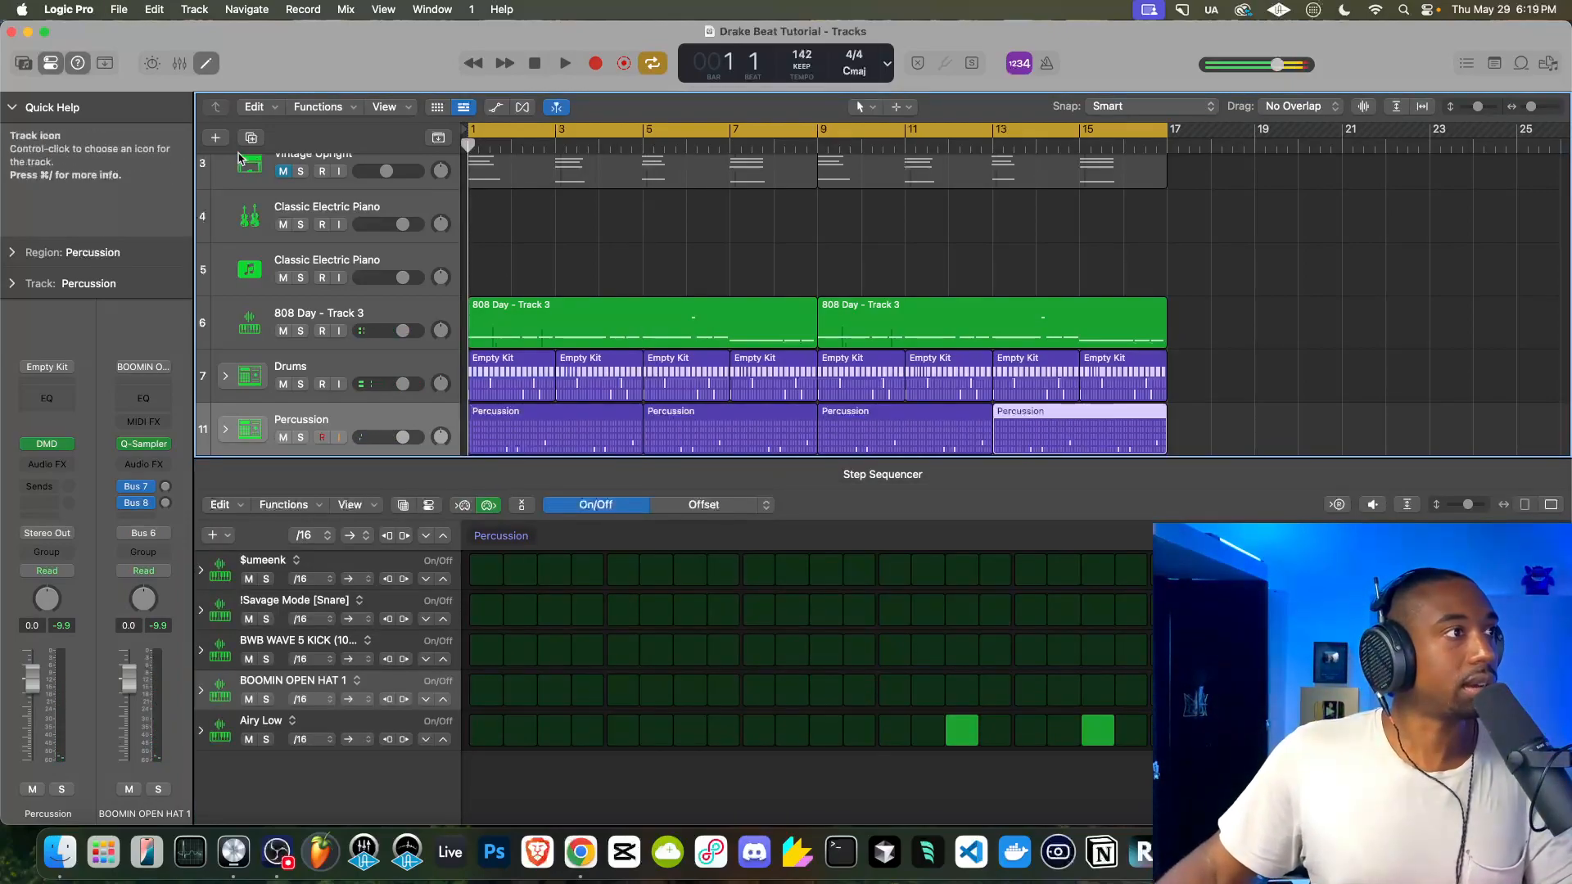
{"action": "left_click", "coordinate": [205, 64]}
Add a new software instrument track while the beat plays and load Alchemy as its instrument
{"action": "key", "text": "space"}
{"action": "left_click", "coordinate": [352, 389]}
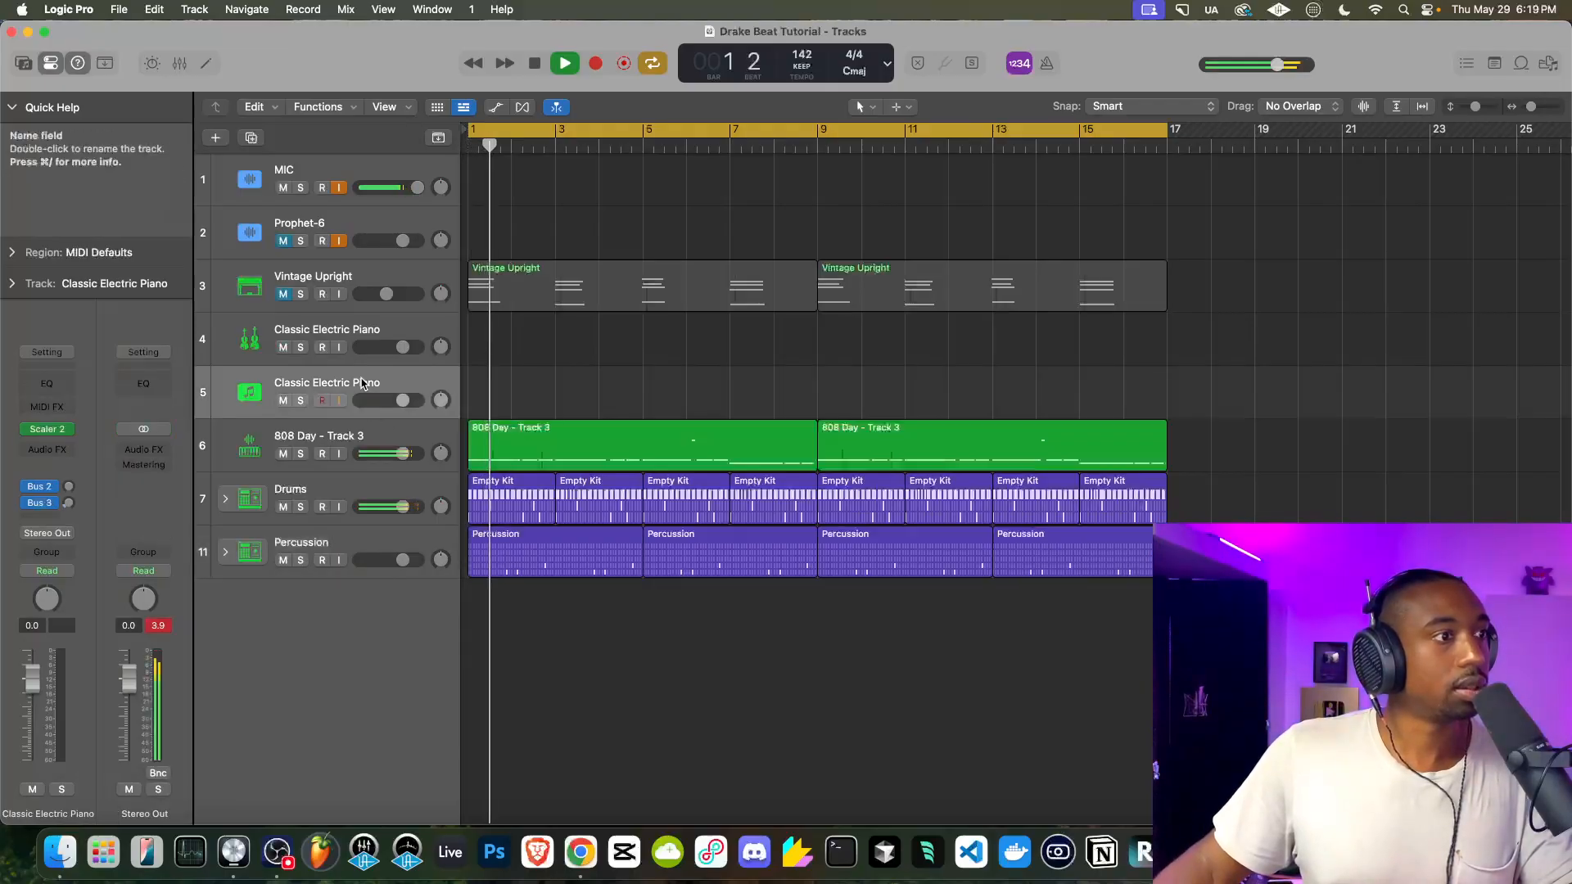
{"action": "right_click", "coordinate": [340, 591]}
{"action": "left_click", "coordinate": [384, 618]}
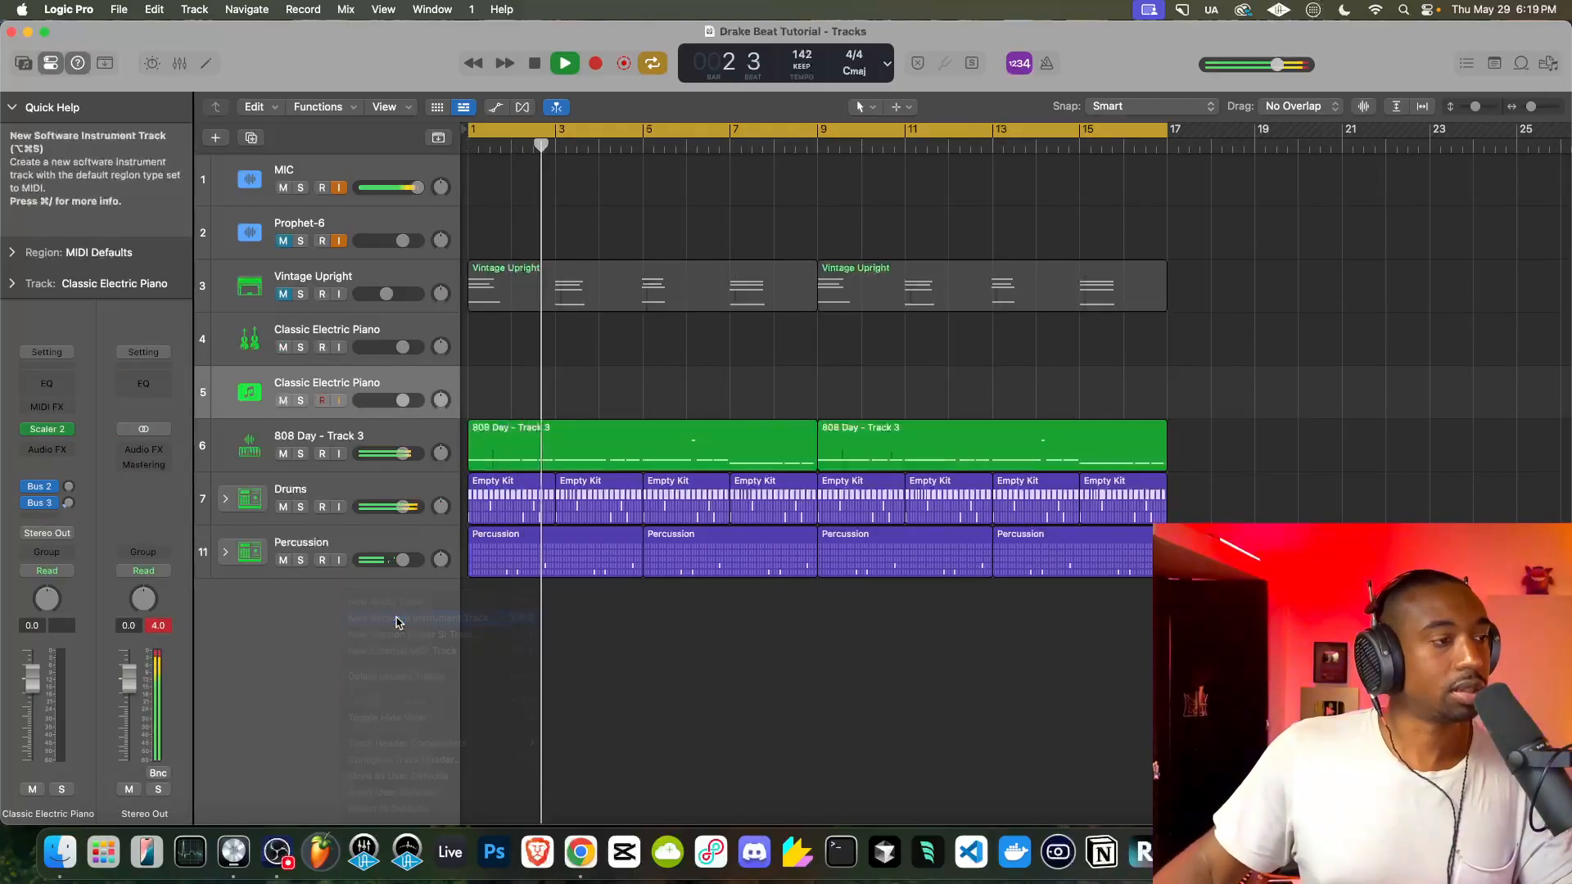
{"action": "left_click", "coordinate": [71, 431]}
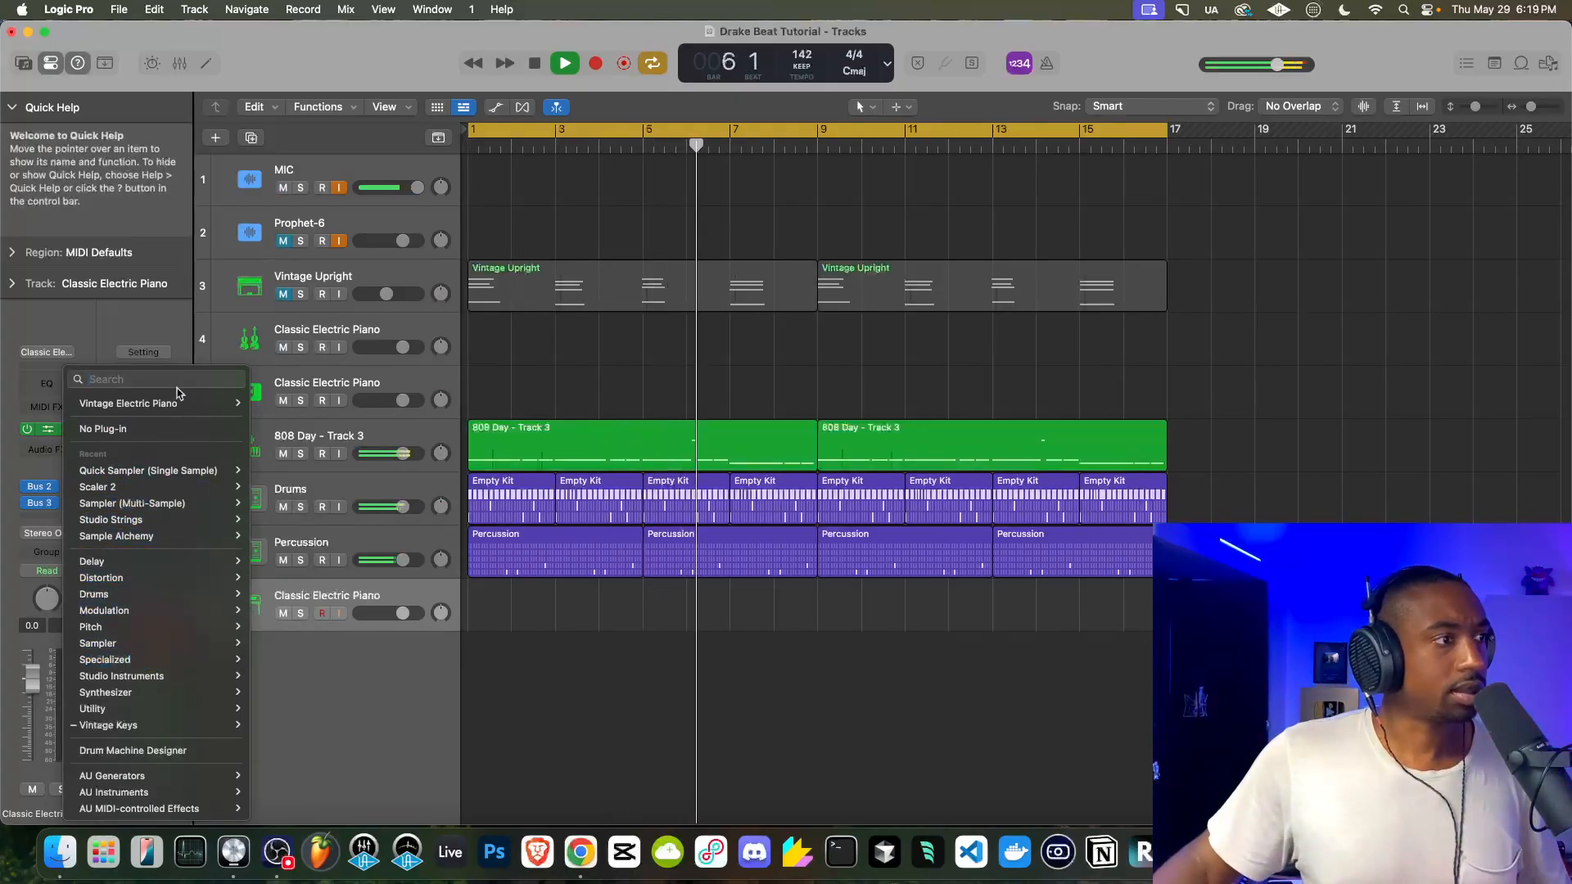
{"action": "type", "text": "alchem"}
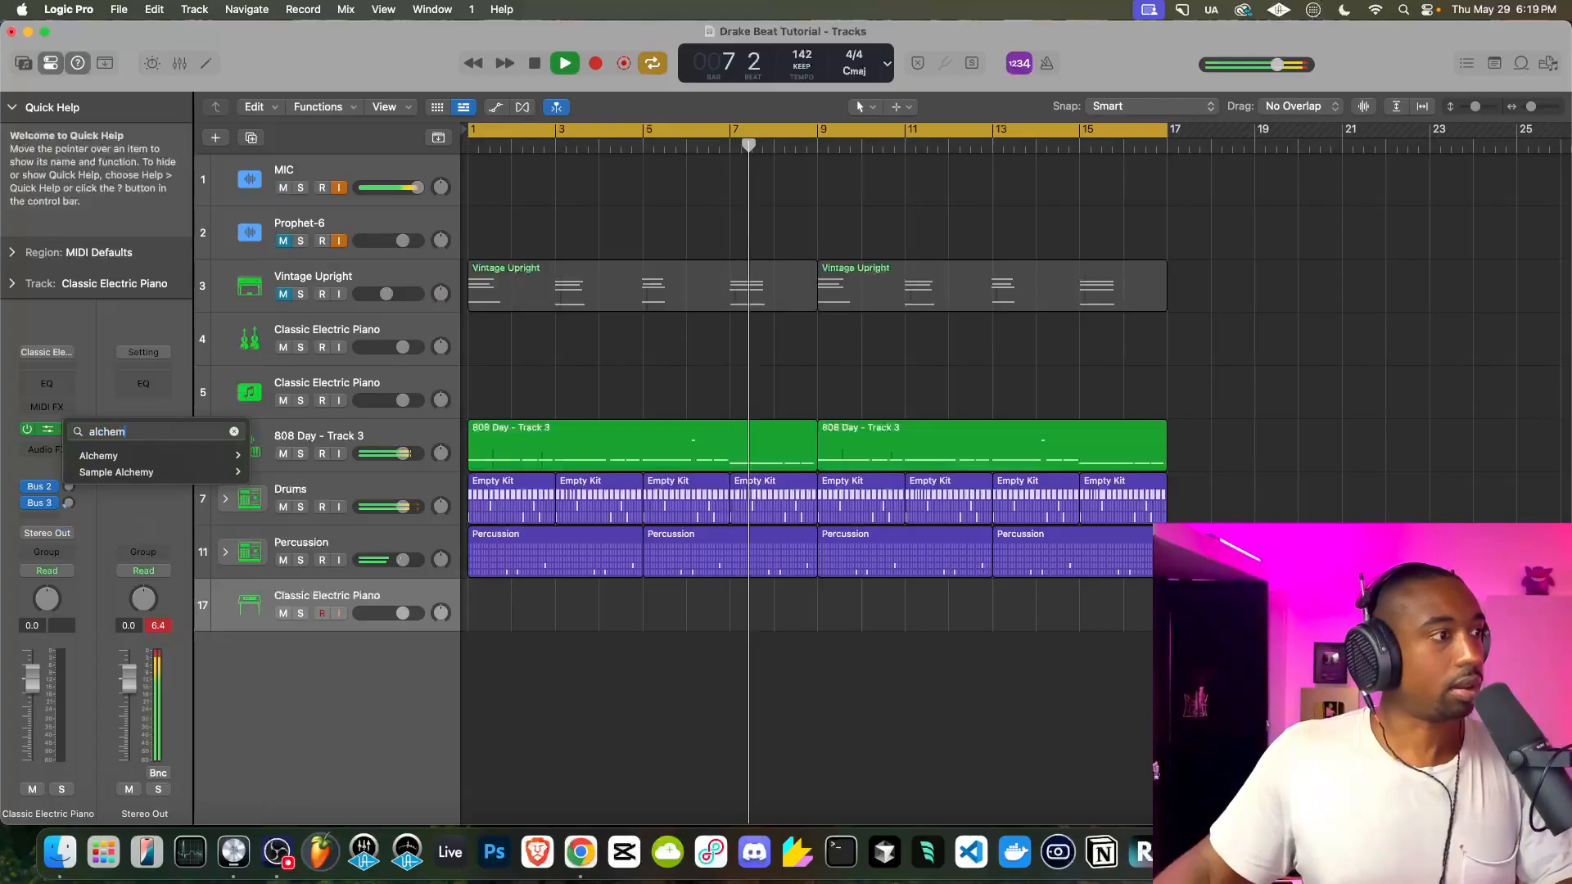
{"action": "left_click", "coordinate": [128, 458]}
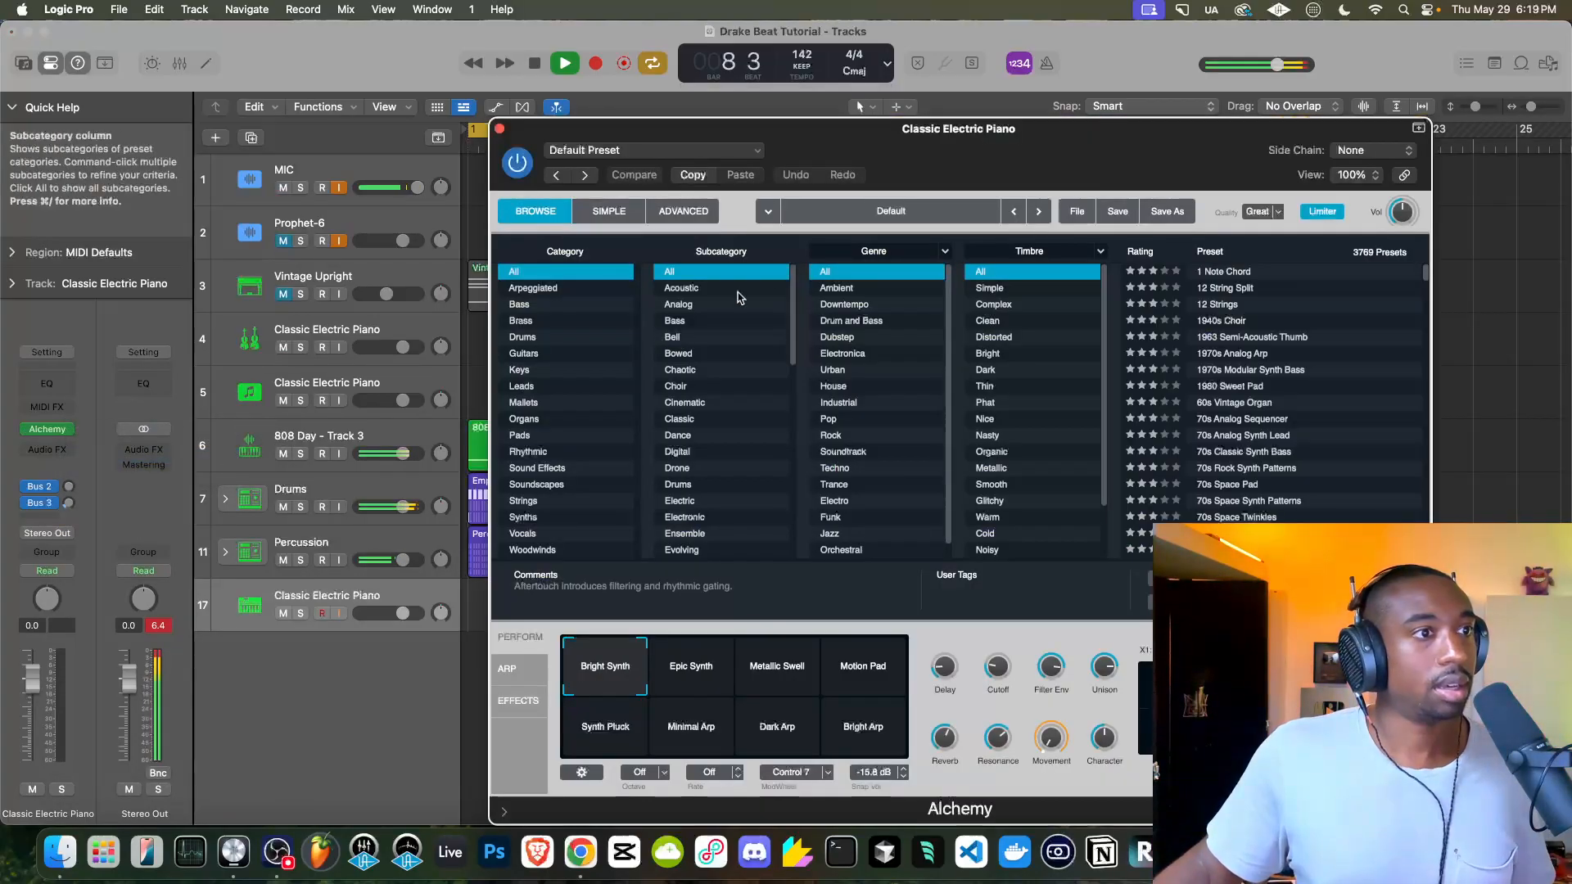
Filter Alchemy's presets by the Bell subcategory, load 1980 Sweet Pad, and close the plug-in window
{"action": "left_click", "coordinate": [704, 337]}
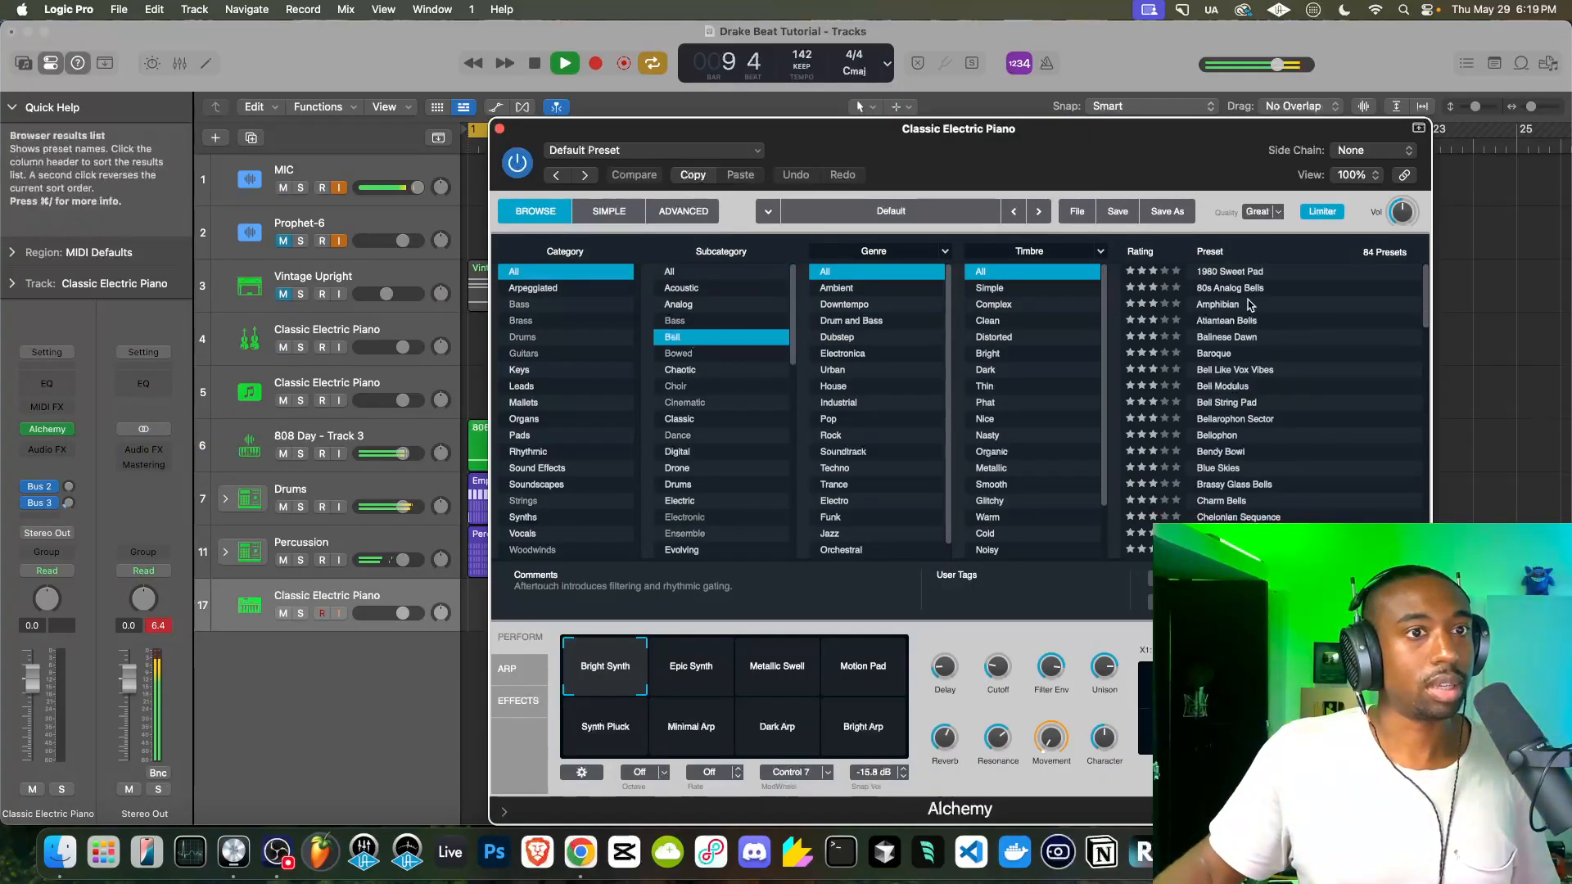
{"action": "left_click", "coordinate": [1271, 274]}
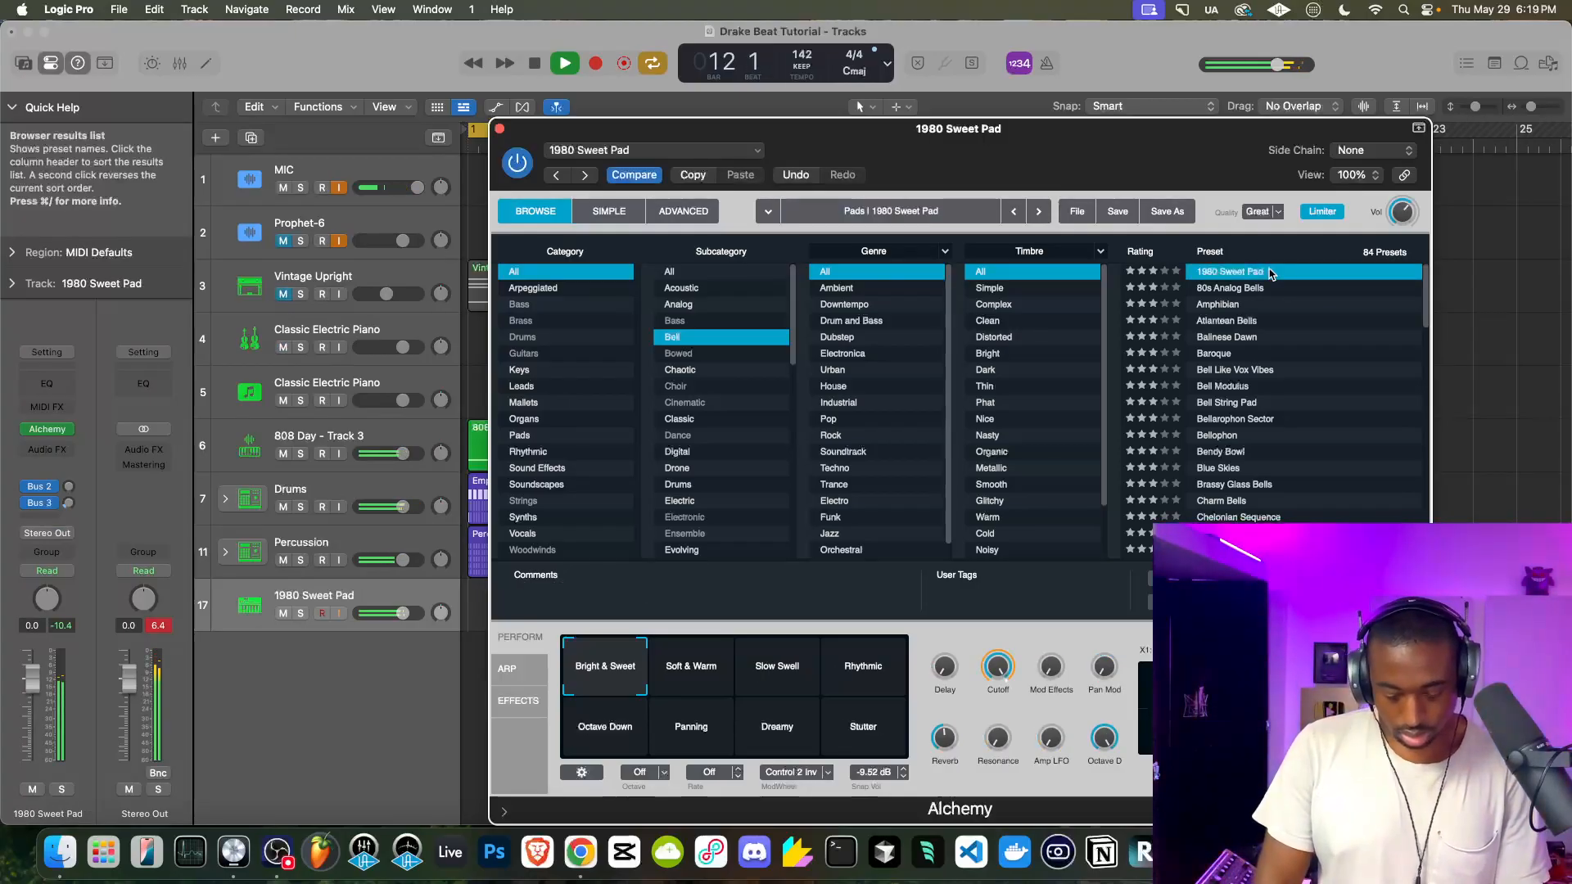
{"action": "left_click", "coordinate": [1176, 271]}
{"action": "left_click", "coordinate": [501, 130]}
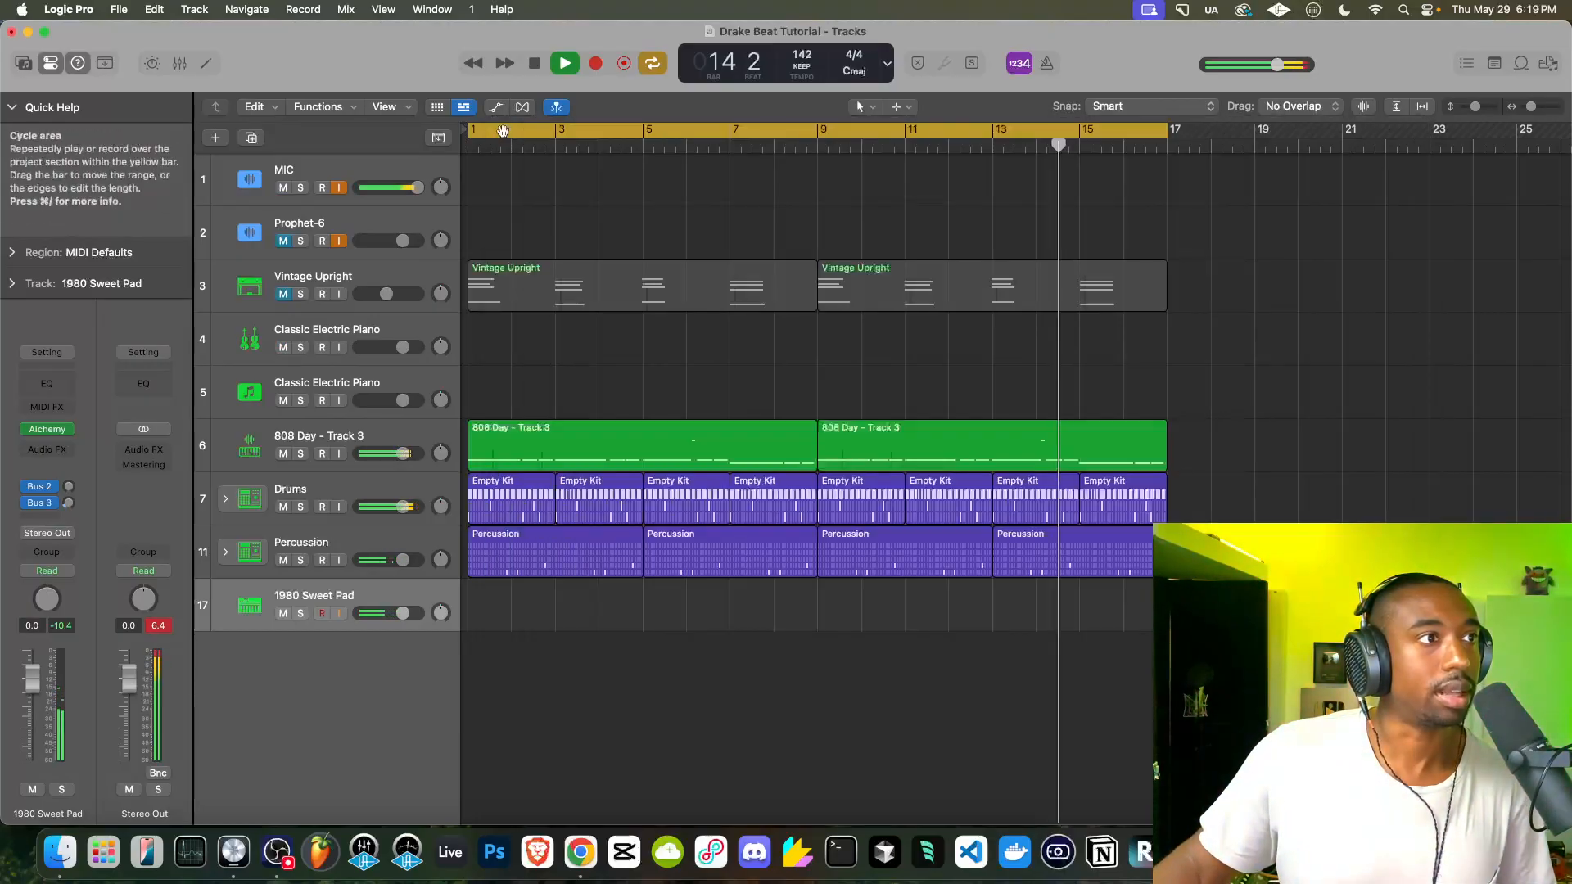
Record a 16-bar melody on the 1980 Sweet Pad track, starting from bar 1
{"action": "left_click", "coordinate": [537, 64]}
{"action": "key", "text": "Return"}
{"action": "left_click", "coordinate": [321, 614]}
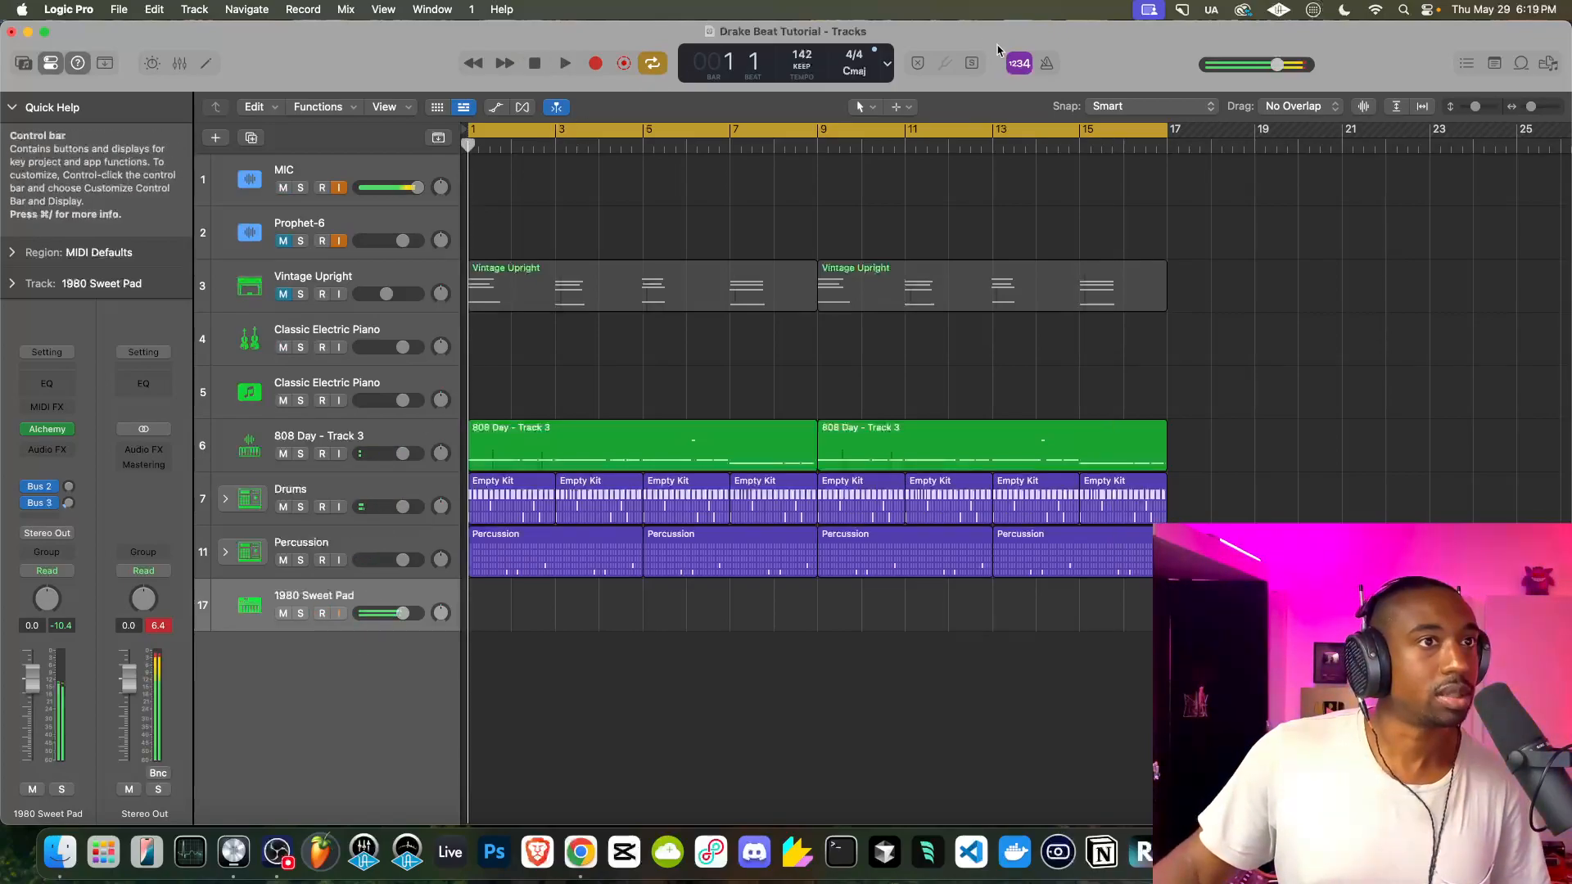
{"action": "left_click", "coordinate": [563, 64]}
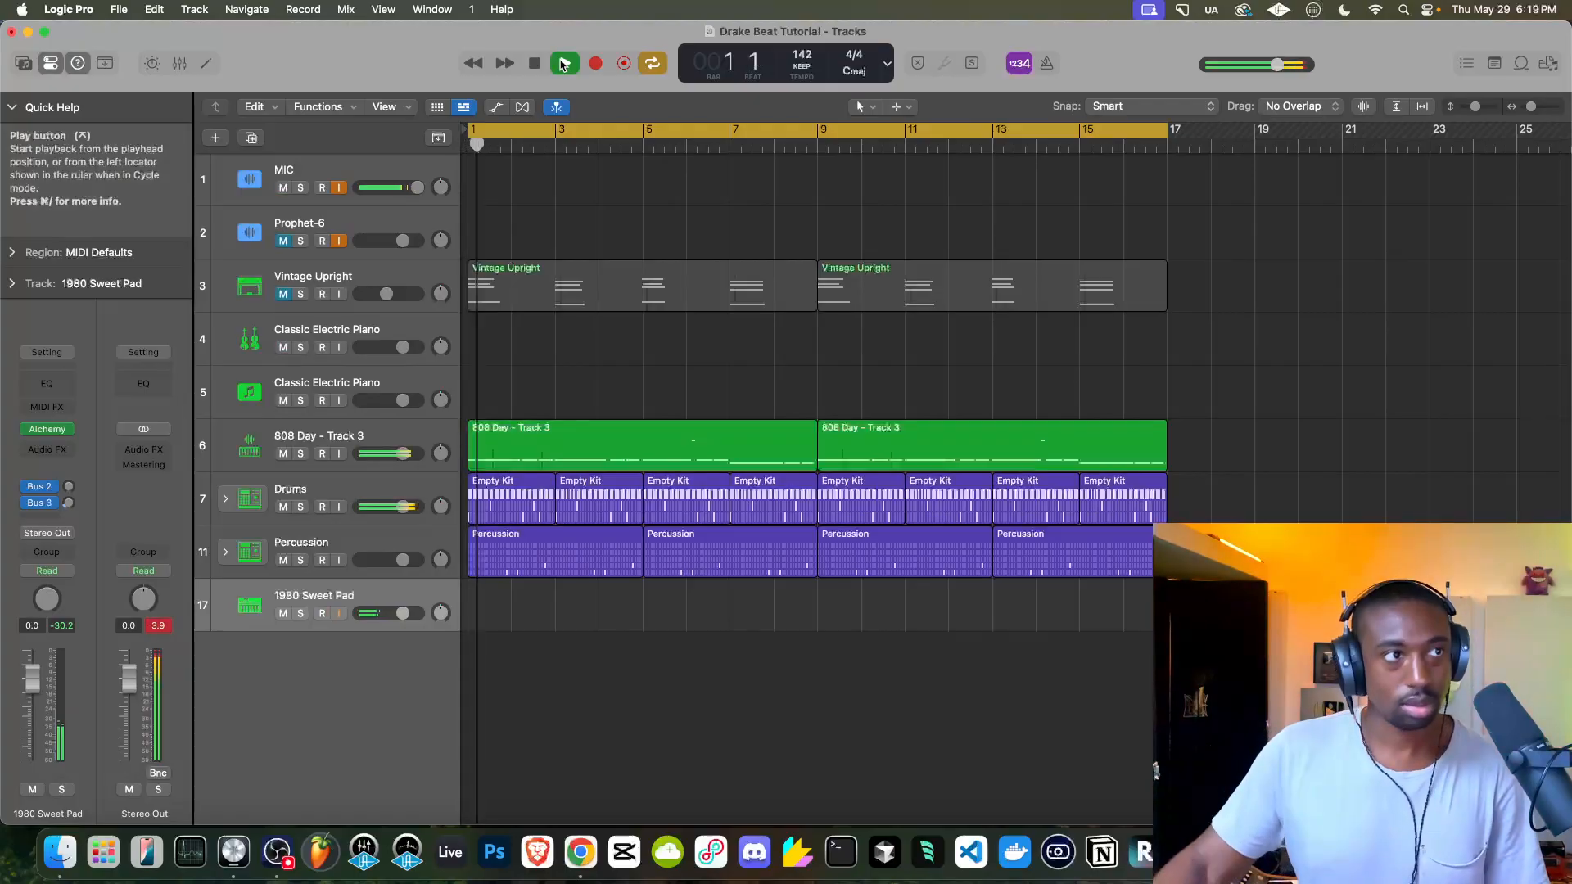
{"action": "left_click", "coordinate": [536, 64]}
{"action": "left_click", "coordinate": [536, 63]}
{"action": "left_click", "coordinate": [595, 64]}
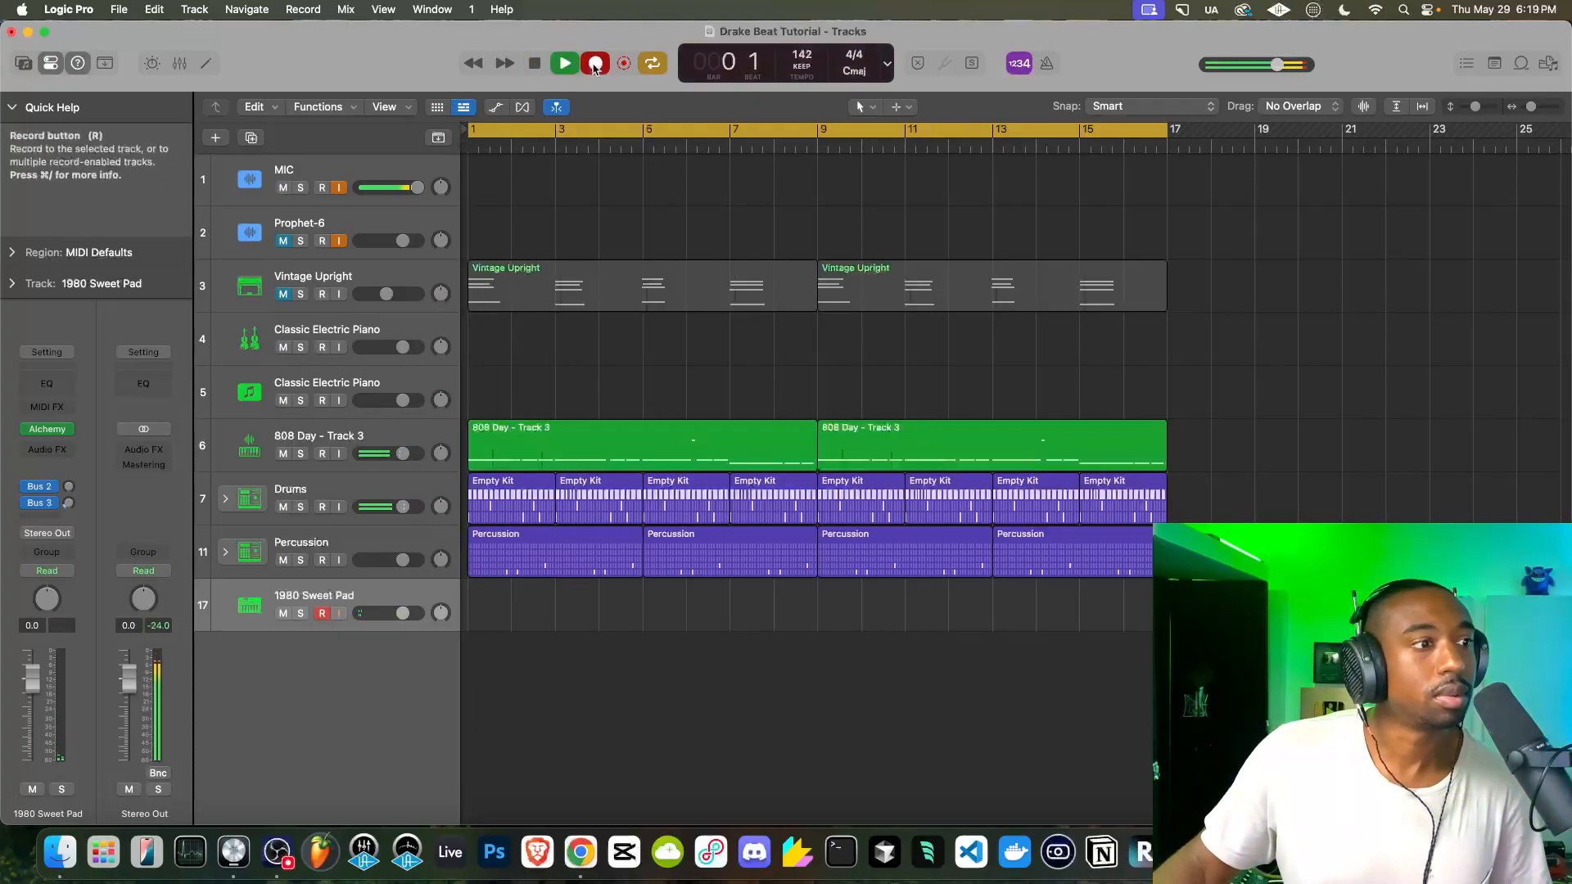
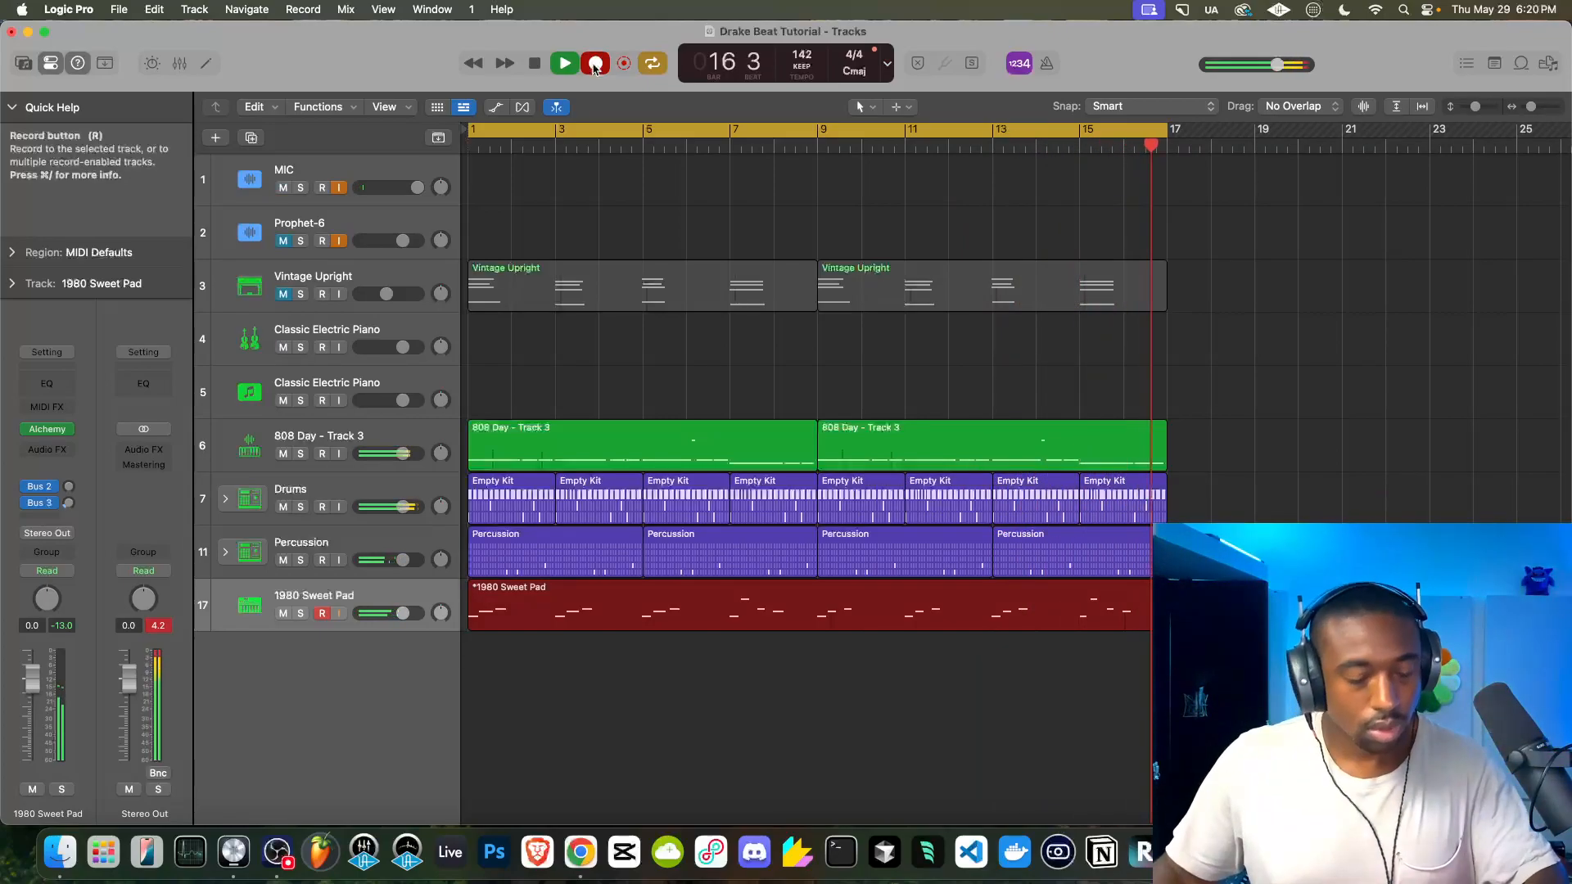
{"action": "key", "text": "space"}
Open the 1980 Sweet Pad region in an enlarged piano roll, select all its notes, and hide the inspector
{"action": "double_click", "coordinate": [507, 612]}
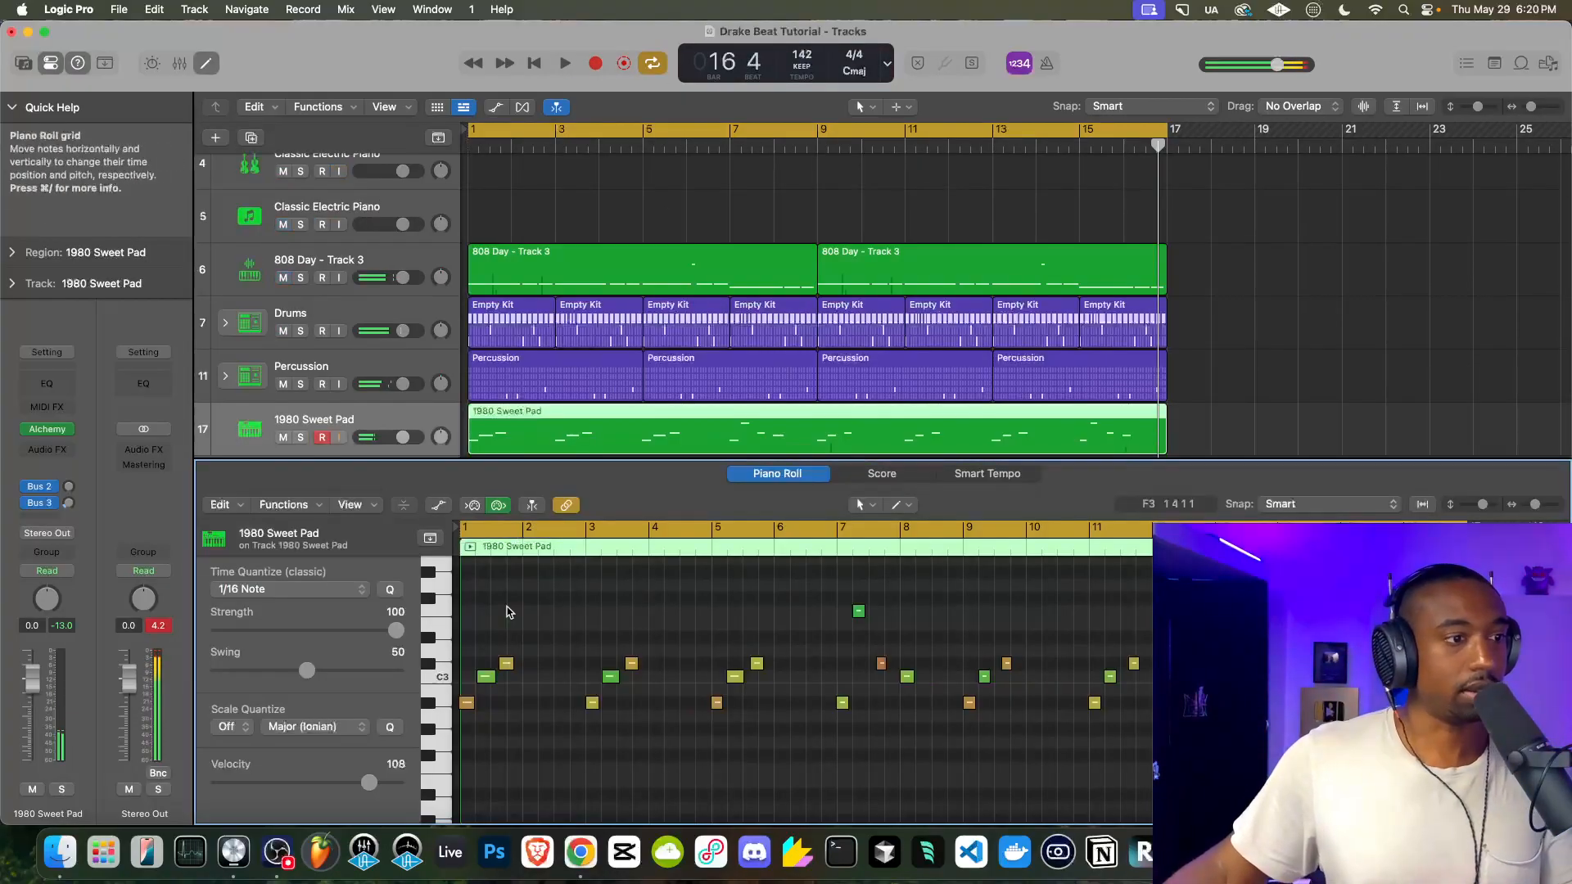
{"action": "key", "text": "super+a"}
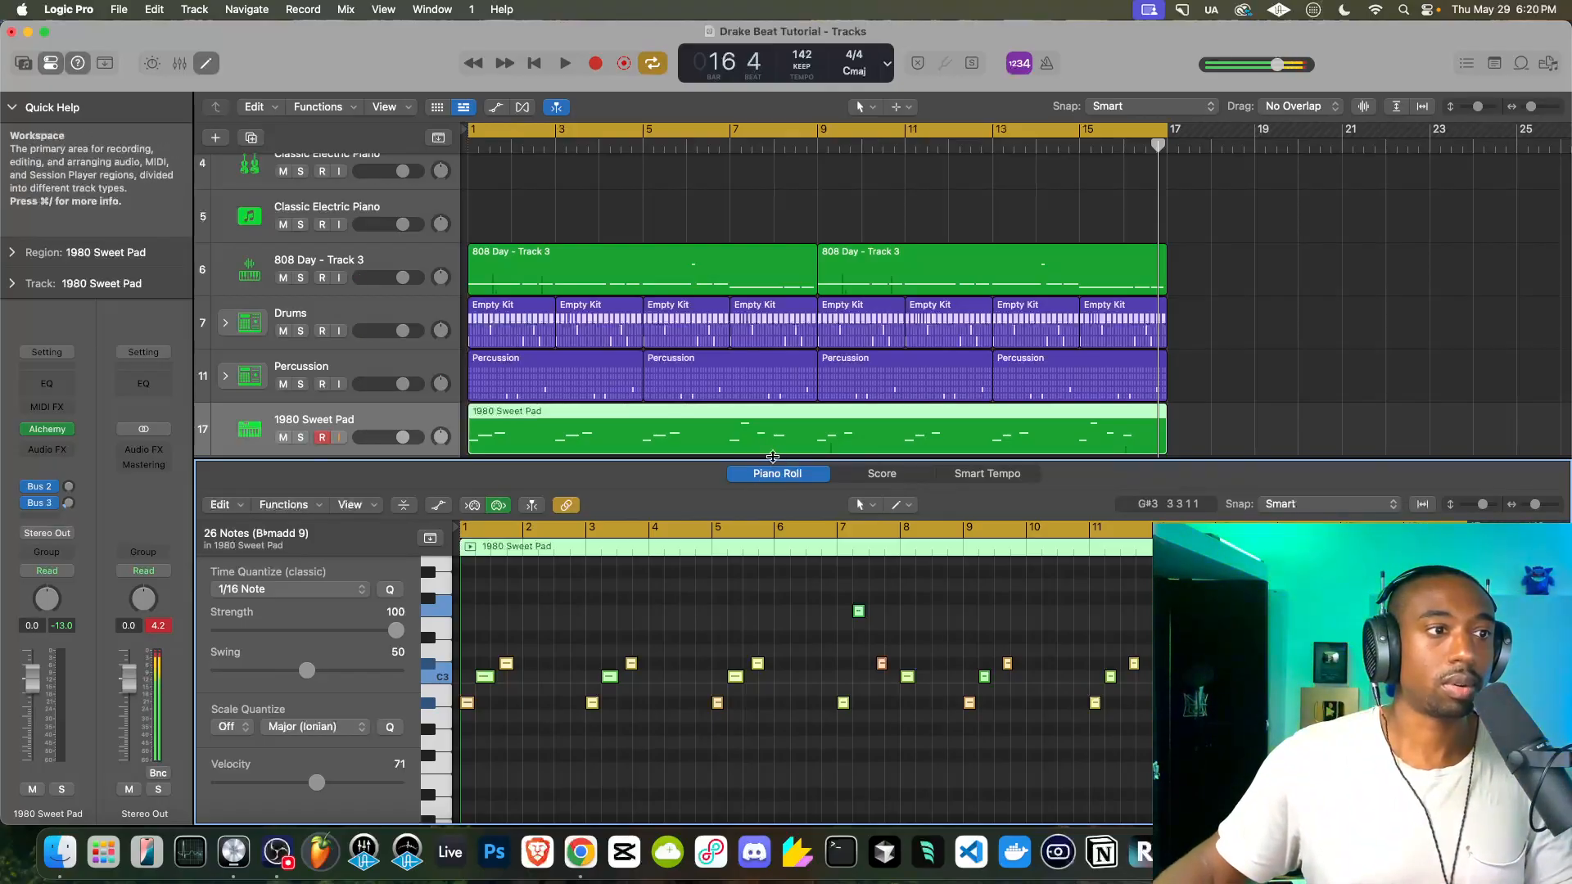
{"action": "left_click_drag", "start_coordinate": [772, 457], "coordinate": [772, 170]}
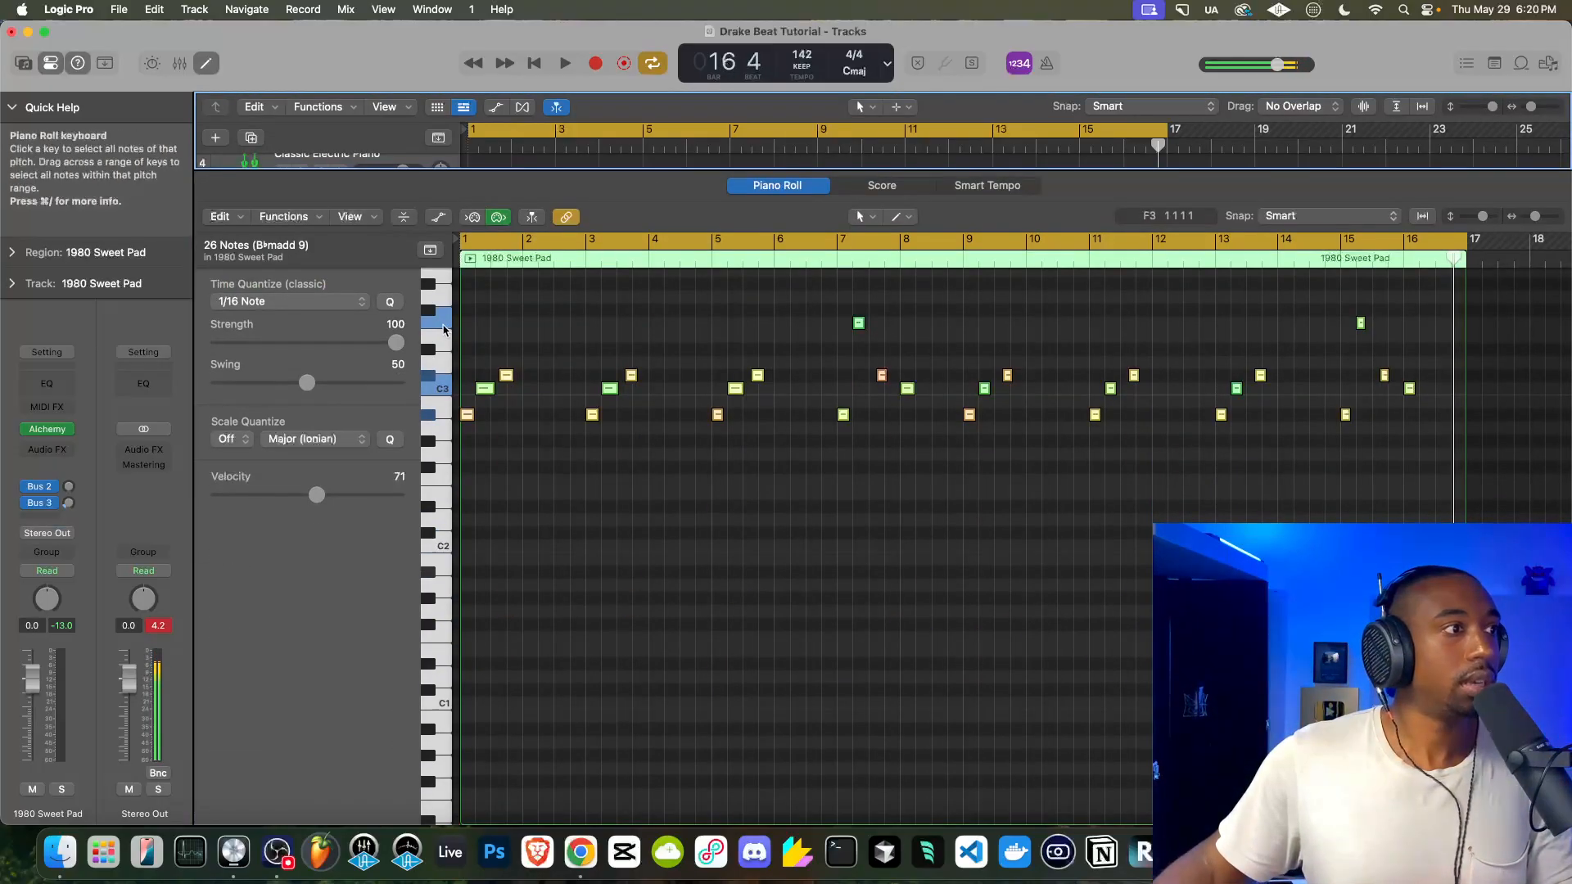
{"action": "key", "text": "i"}
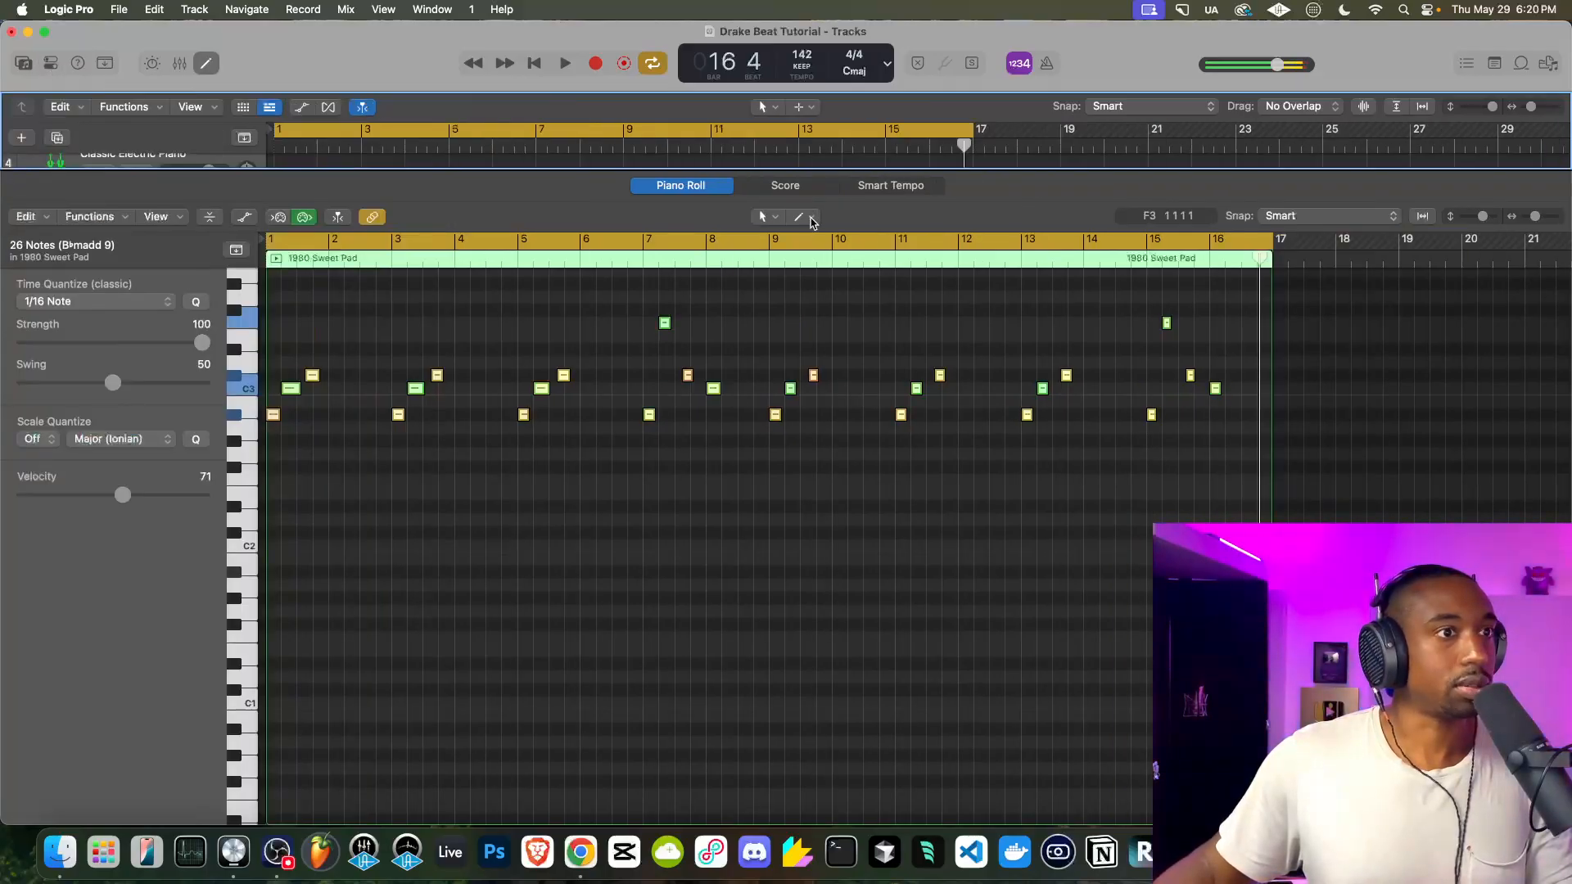
{"action": "key", "text": "b"}
{"action": "key", "text": "b"}
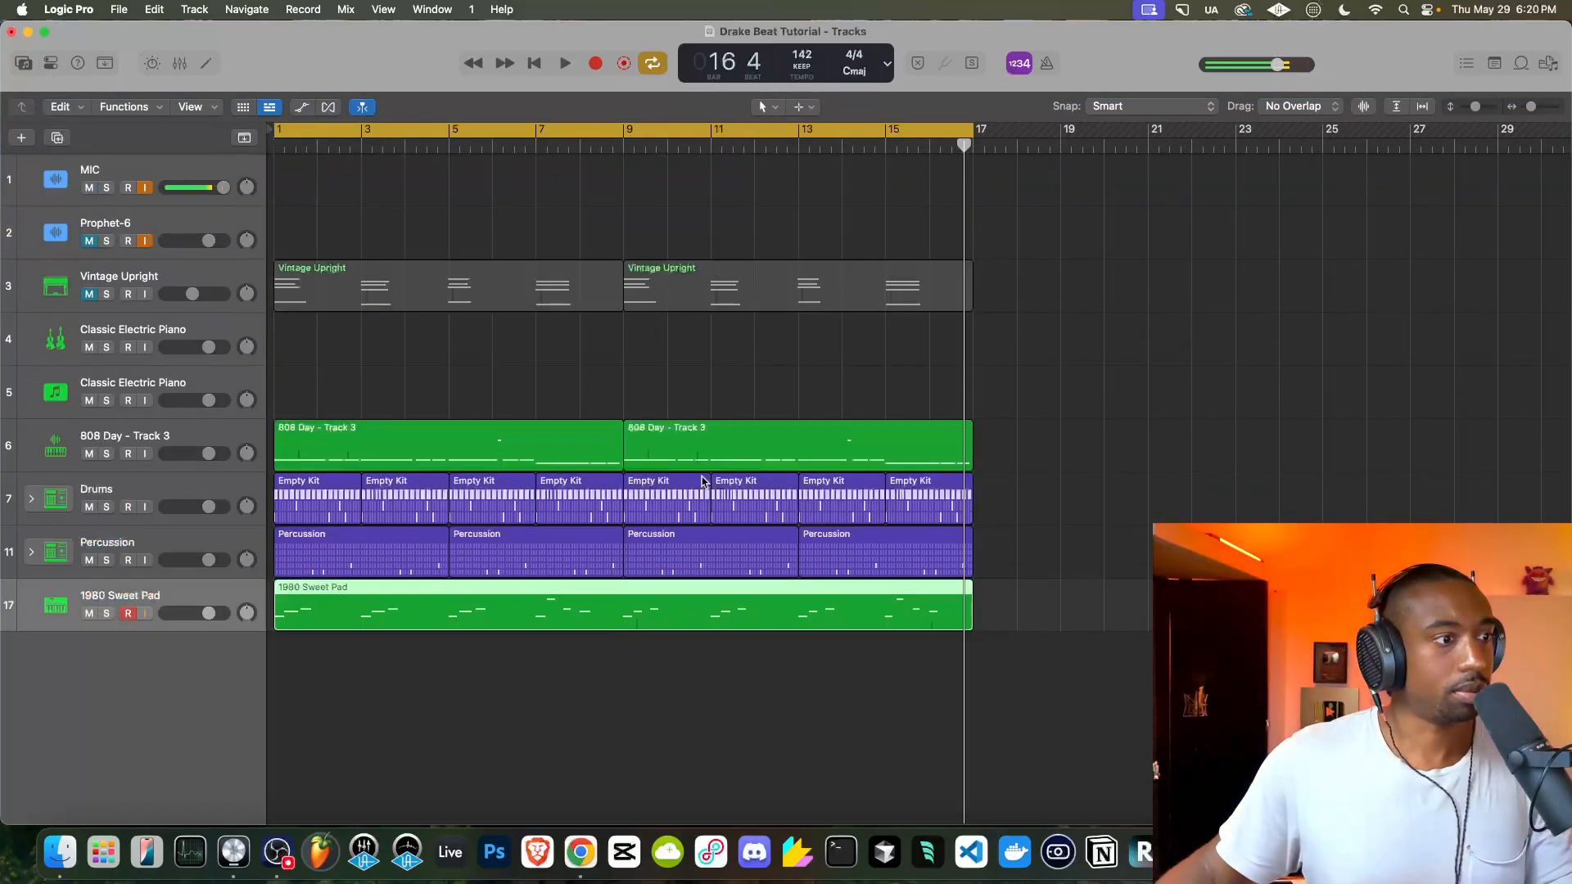
{"action": "double_click", "coordinate": [326, 598]}
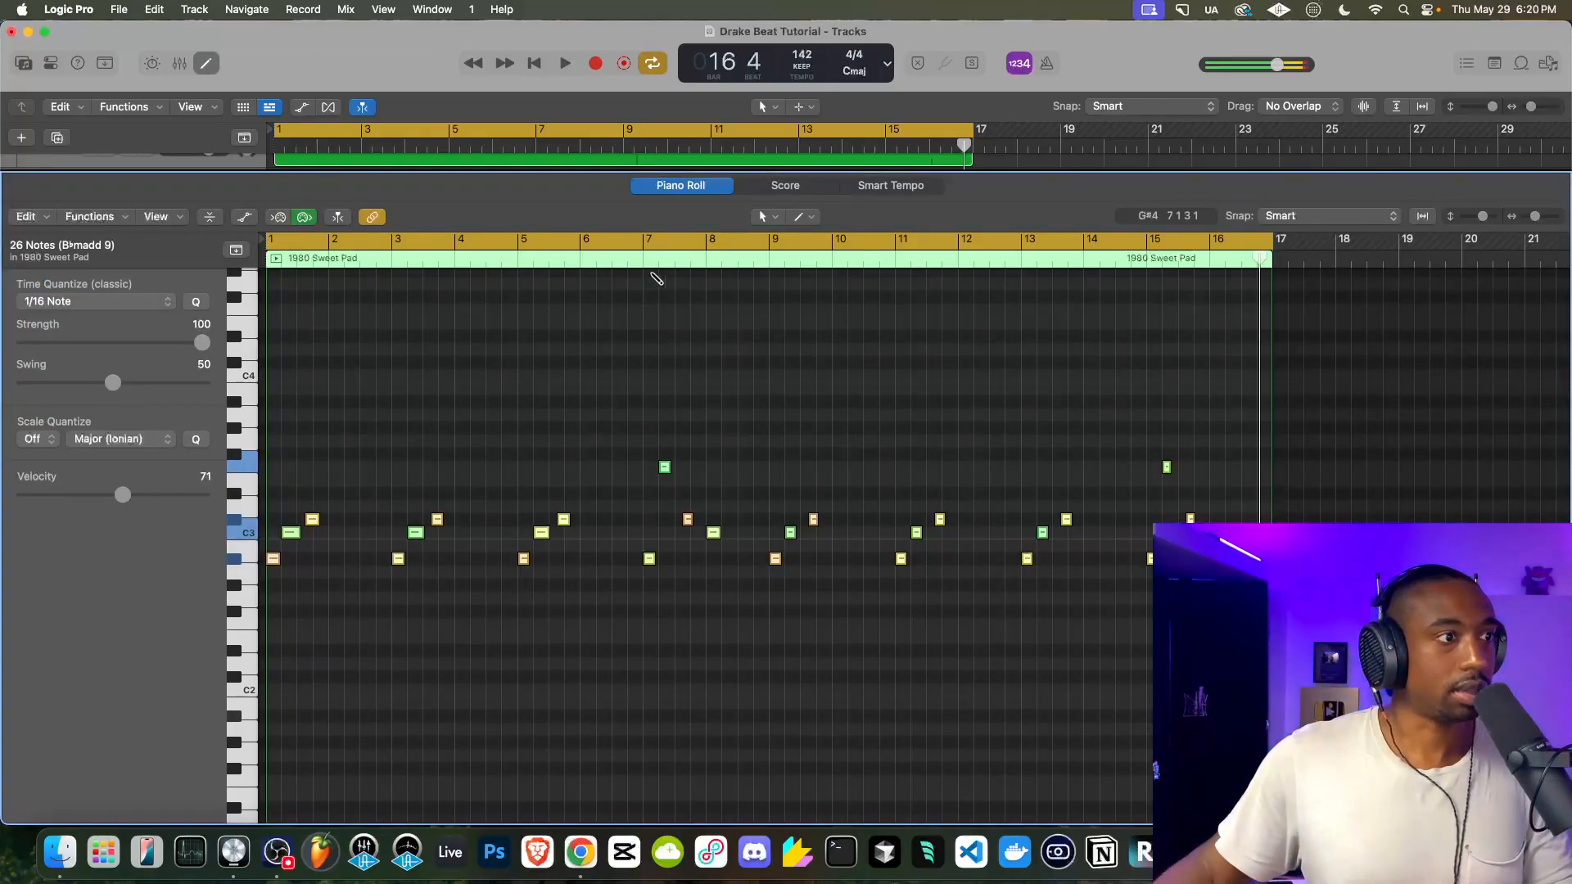
{"action": "left_click", "coordinate": [811, 225]}
{"action": "left_click", "coordinate": [801, 223]}
{"action": "left_click", "coordinate": [762, 220]}
{"action": "left_click", "coordinate": [721, 216]}
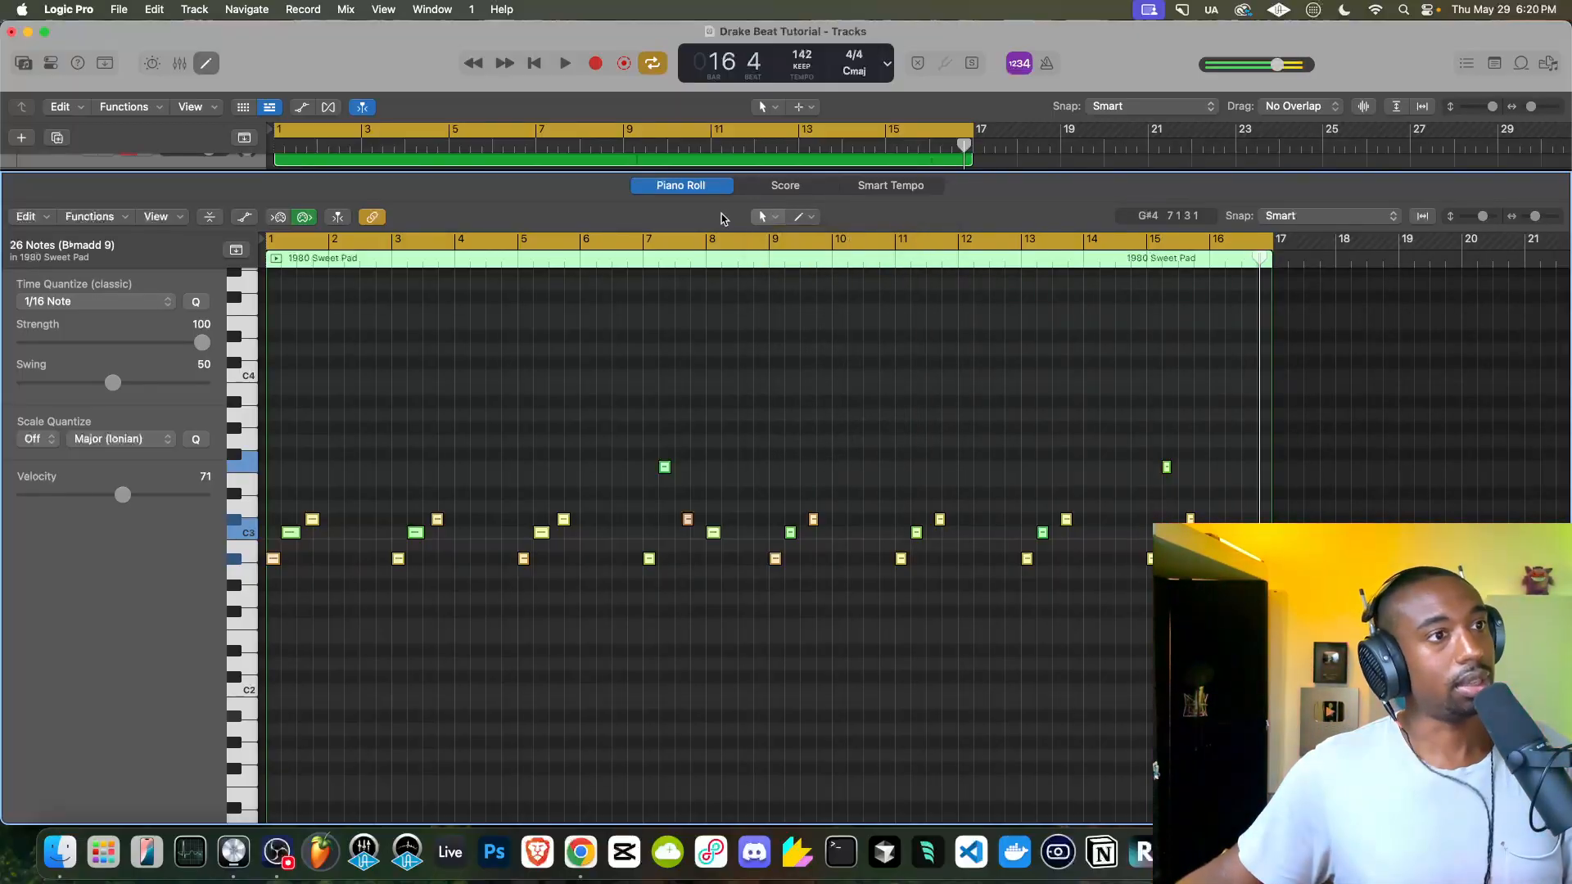
Deselect the melody notes and draw a C4 note in bar 2 of the 1980 Sweet Pad region
{"action": "left_click", "coordinate": [490, 431]}
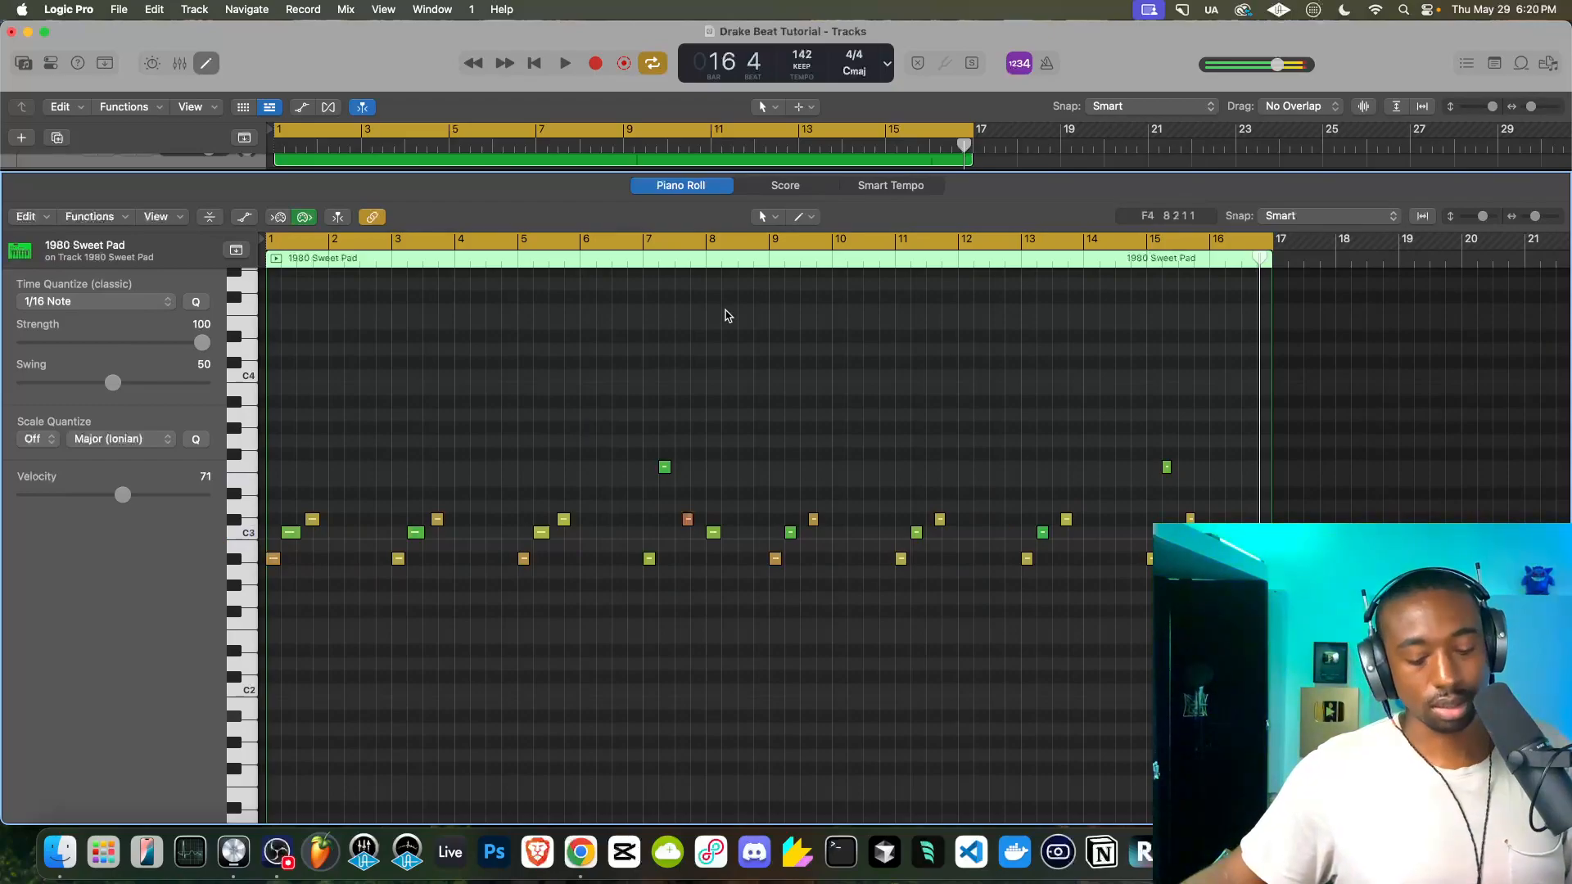
{"action": "left_click", "coordinate": [369, 376], "text": "super"}
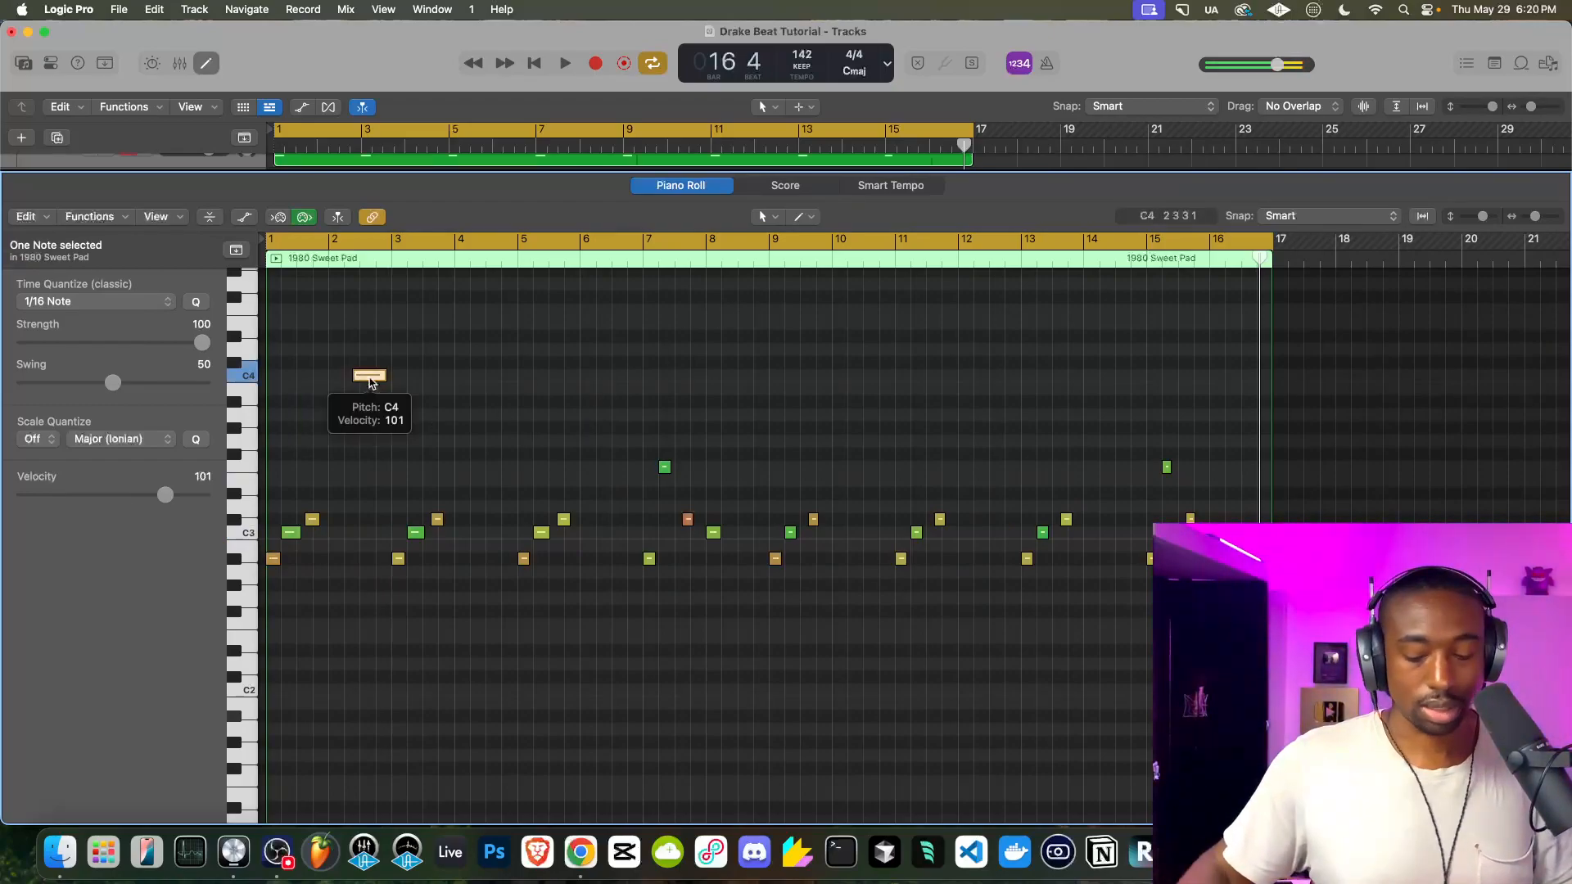
Try lengthening the drawn C4 note and two neighbouring melody notes, and undo the edits along with the added note
{"action": "key", "text": "alt+shift+Right"}
{"action": "key", "text": "alt+shift+Right"}
{"action": "key", "text": "alt+shift+Right"}
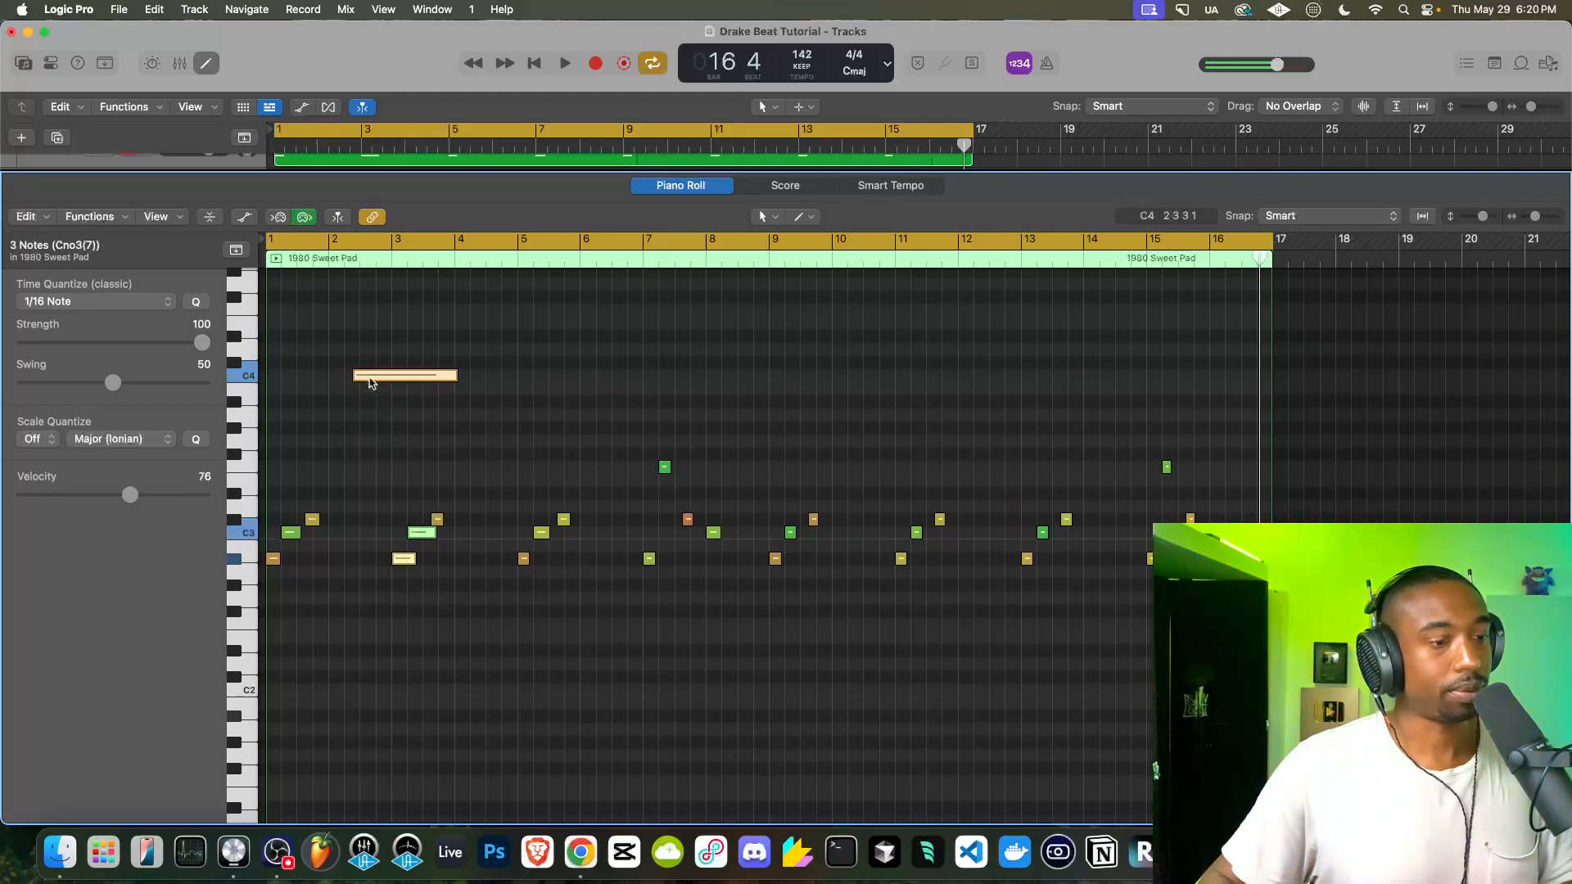
{"action": "key", "text": "super+z"}
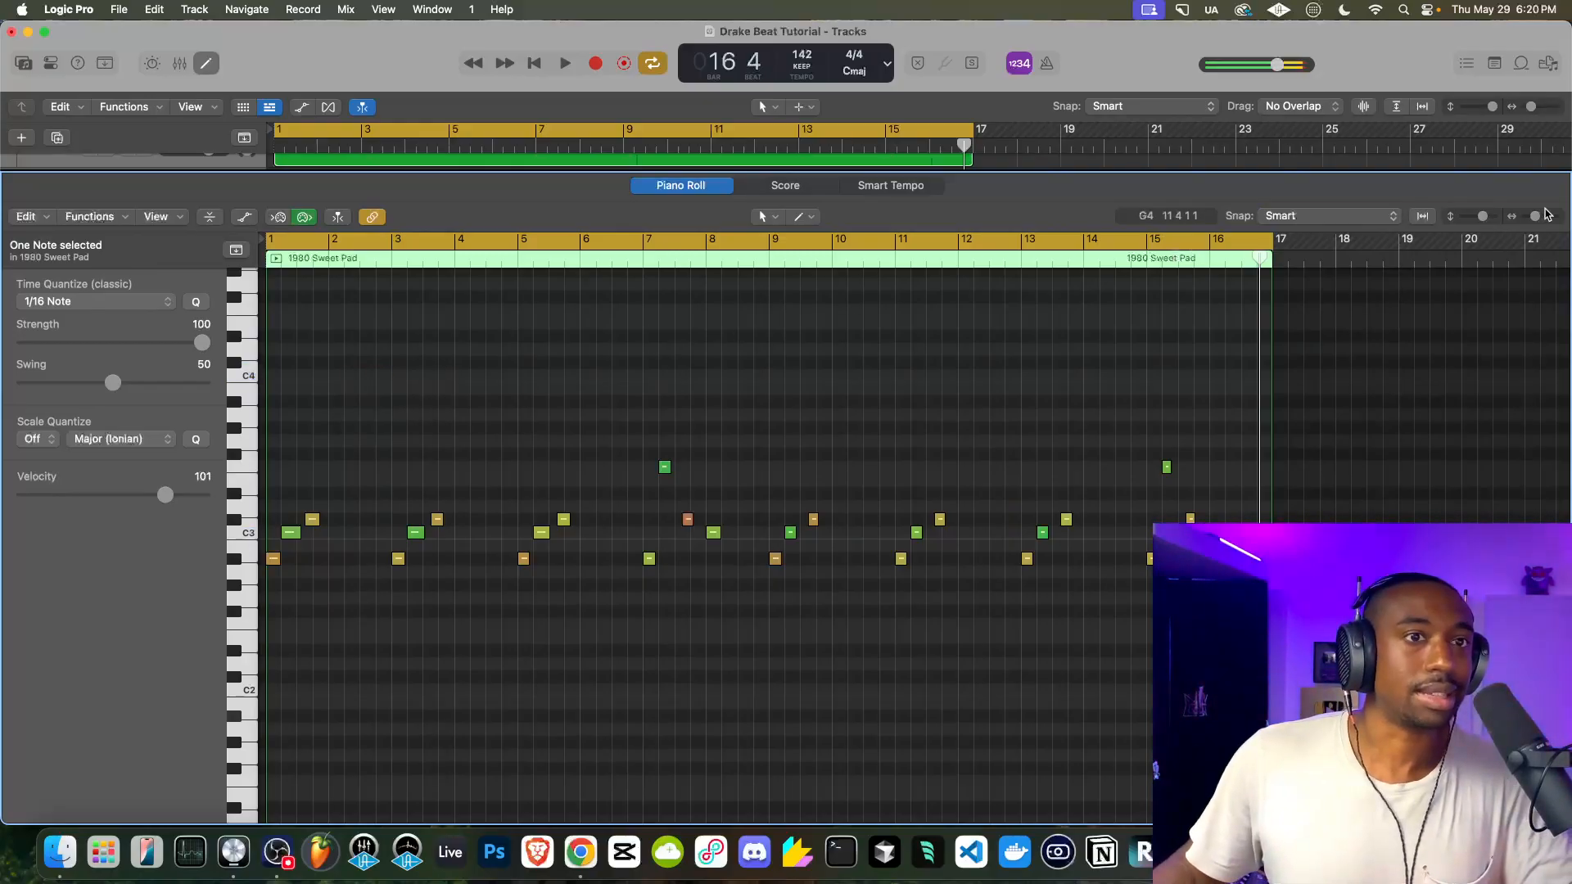
Collapse the piano roll and play the arrangement from bar 1
{"action": "left_click_drag", "start_coordinate": [525, 172], "coordinate": [571, 816]}
{"action": "key", "text": "Return"}
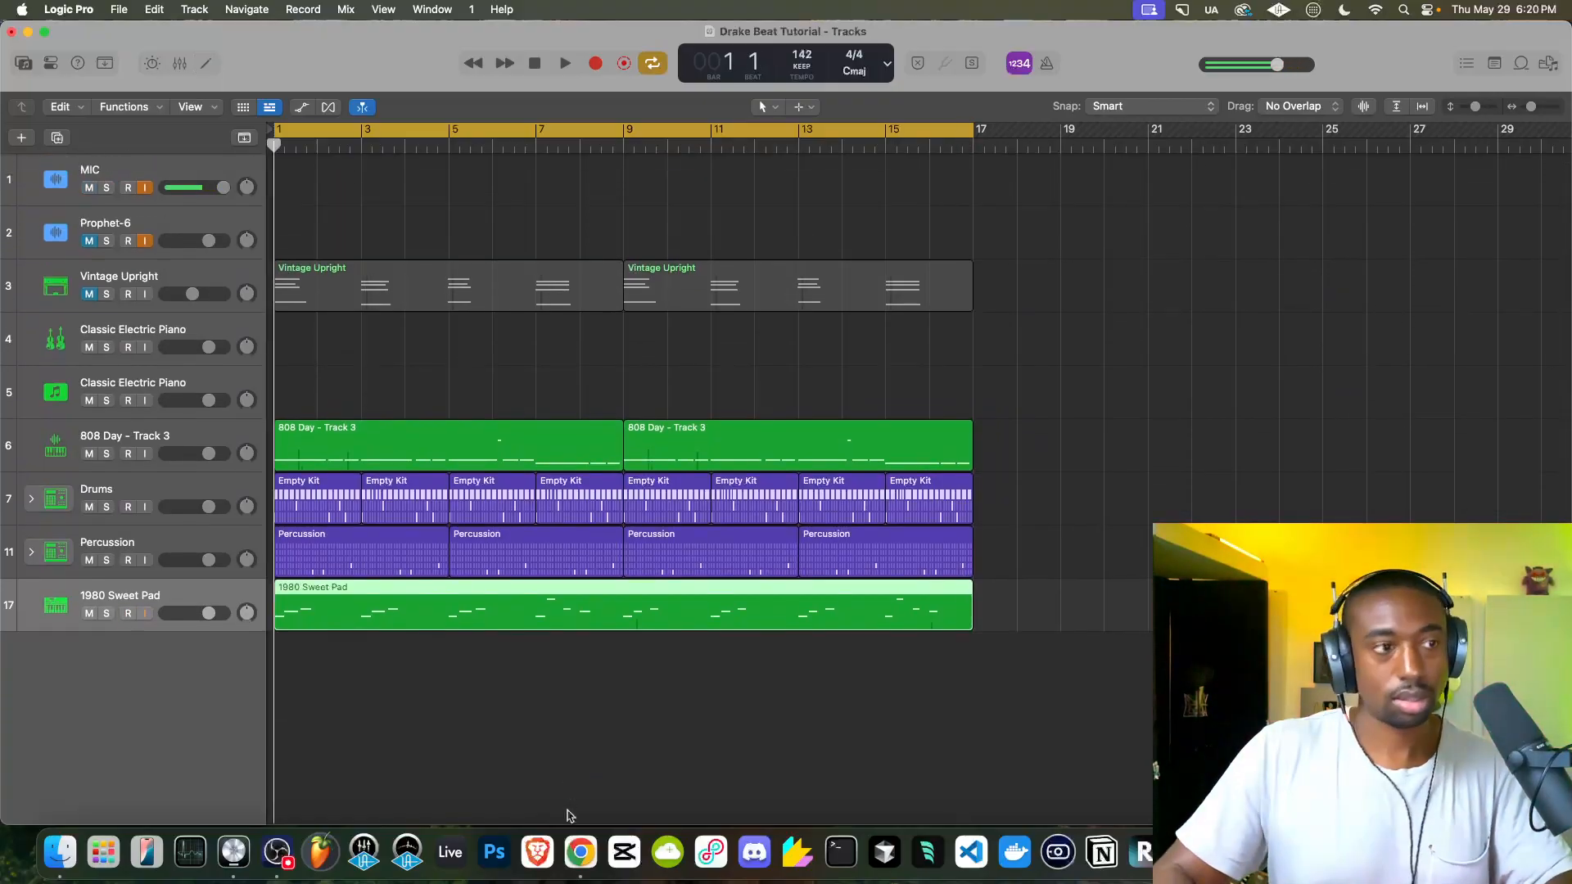
{"action": "key", "text": "space"}
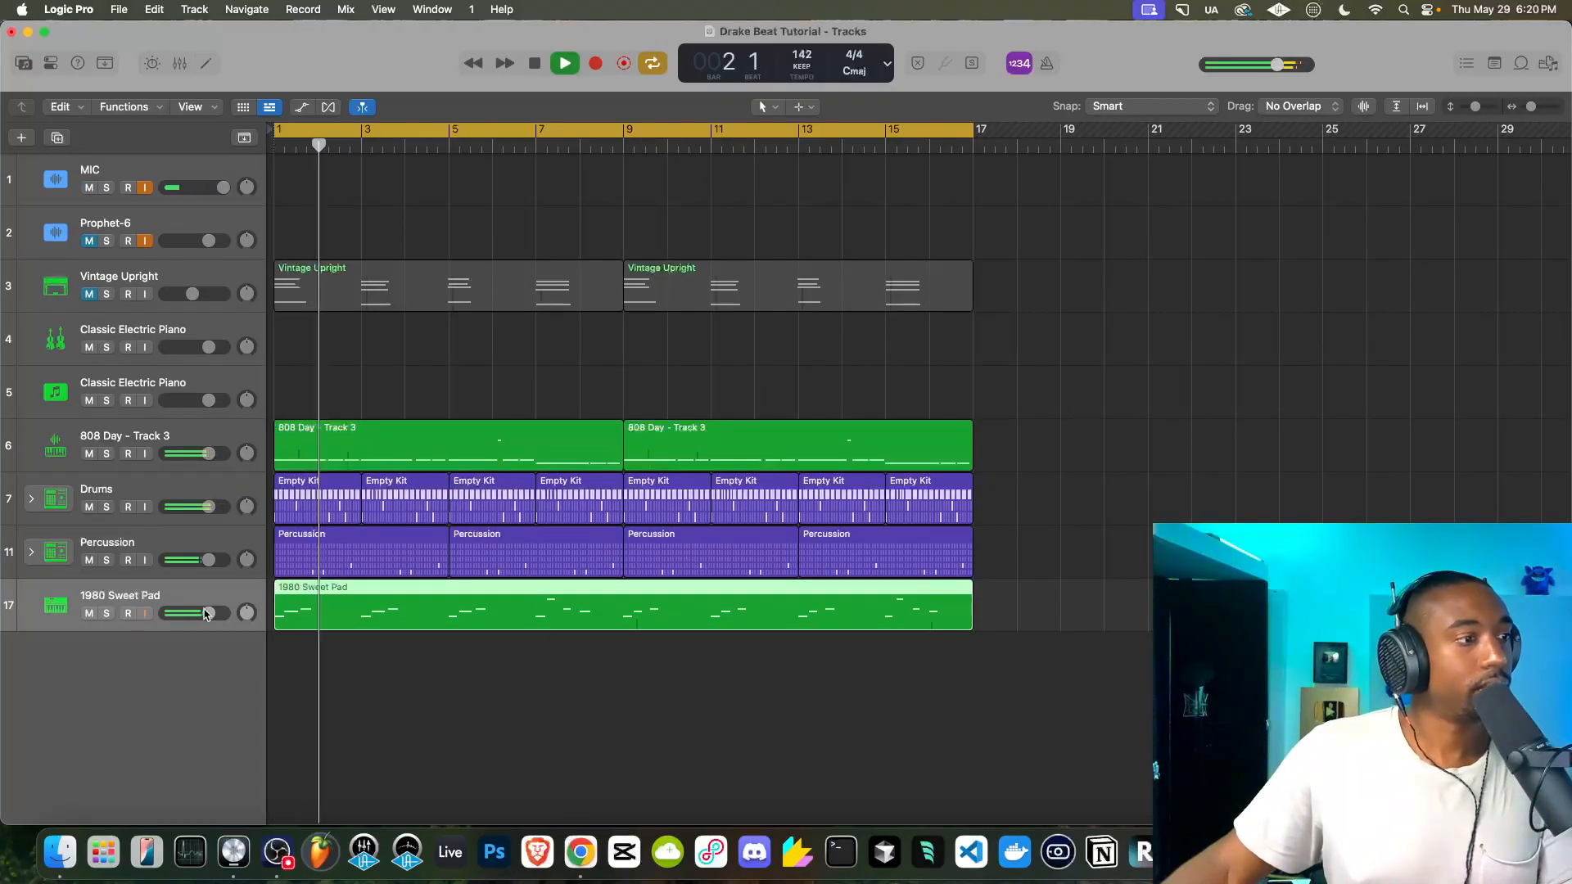
Add a software instrument track below 1980 Sweet Pad and lower the 1980 Sweet Pad track's volume
{"action": "right_click", "coordinate": [121, 664]}
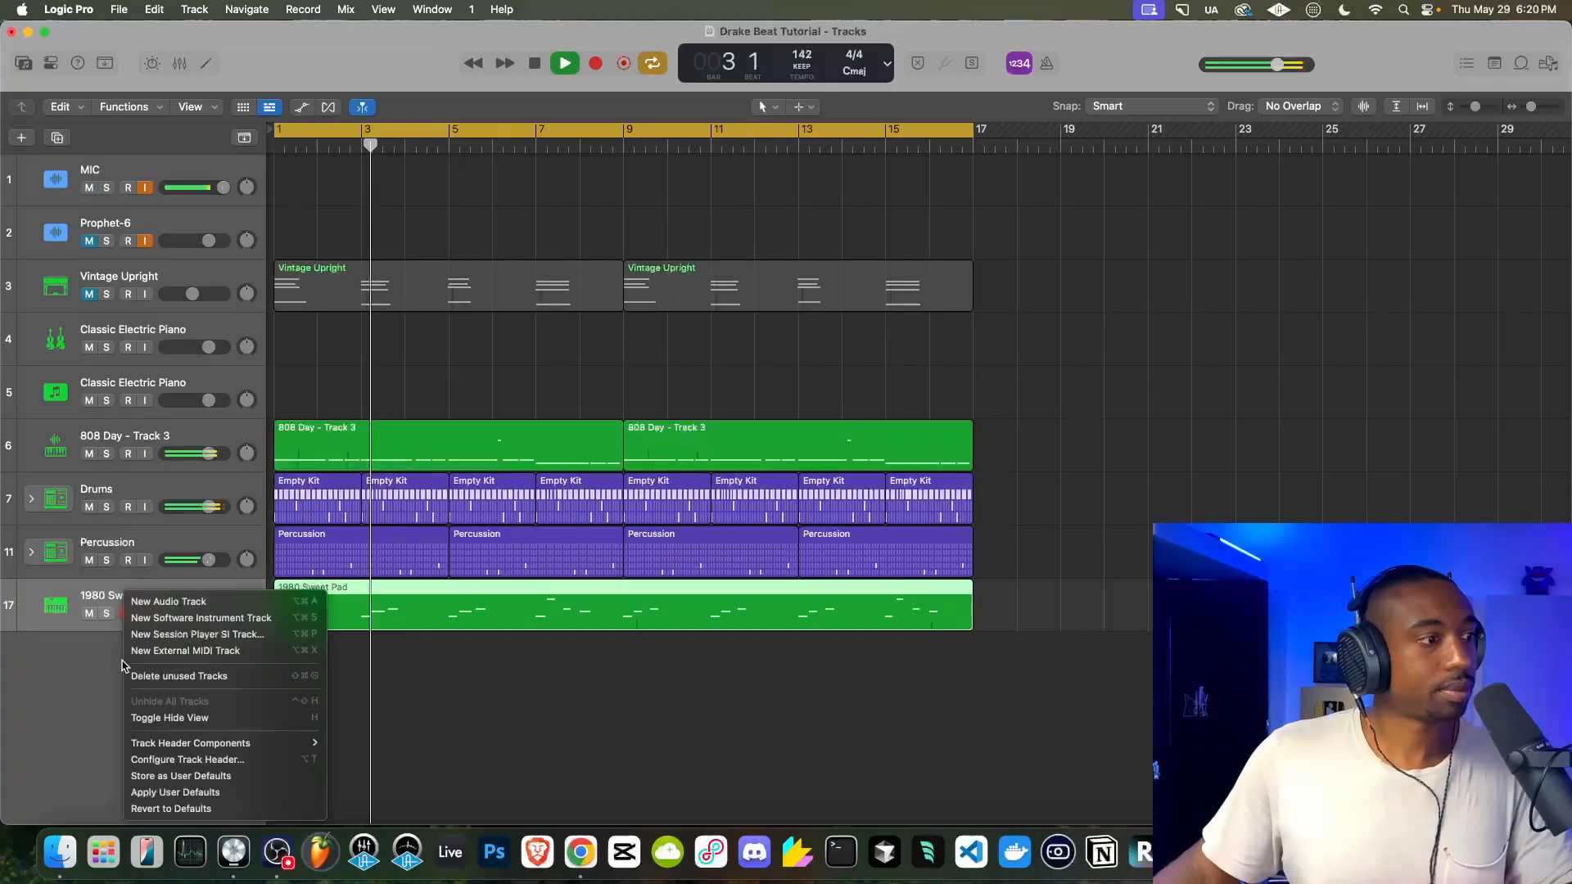
{"action": "left_click", "coordinate": [200, 618]}
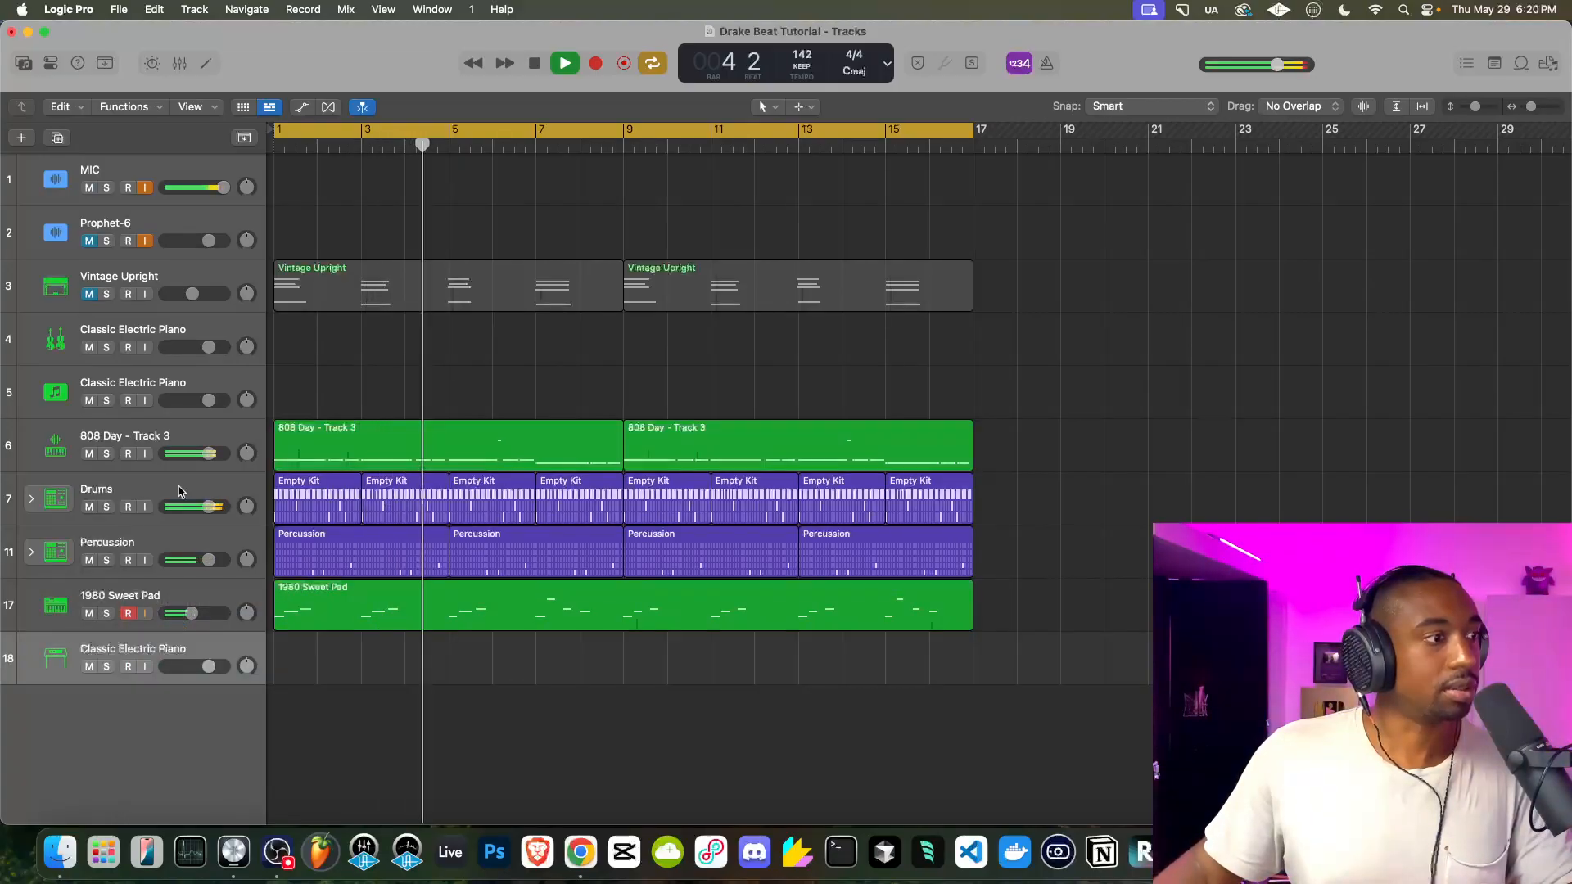
{"action": "key", "text": "i"}
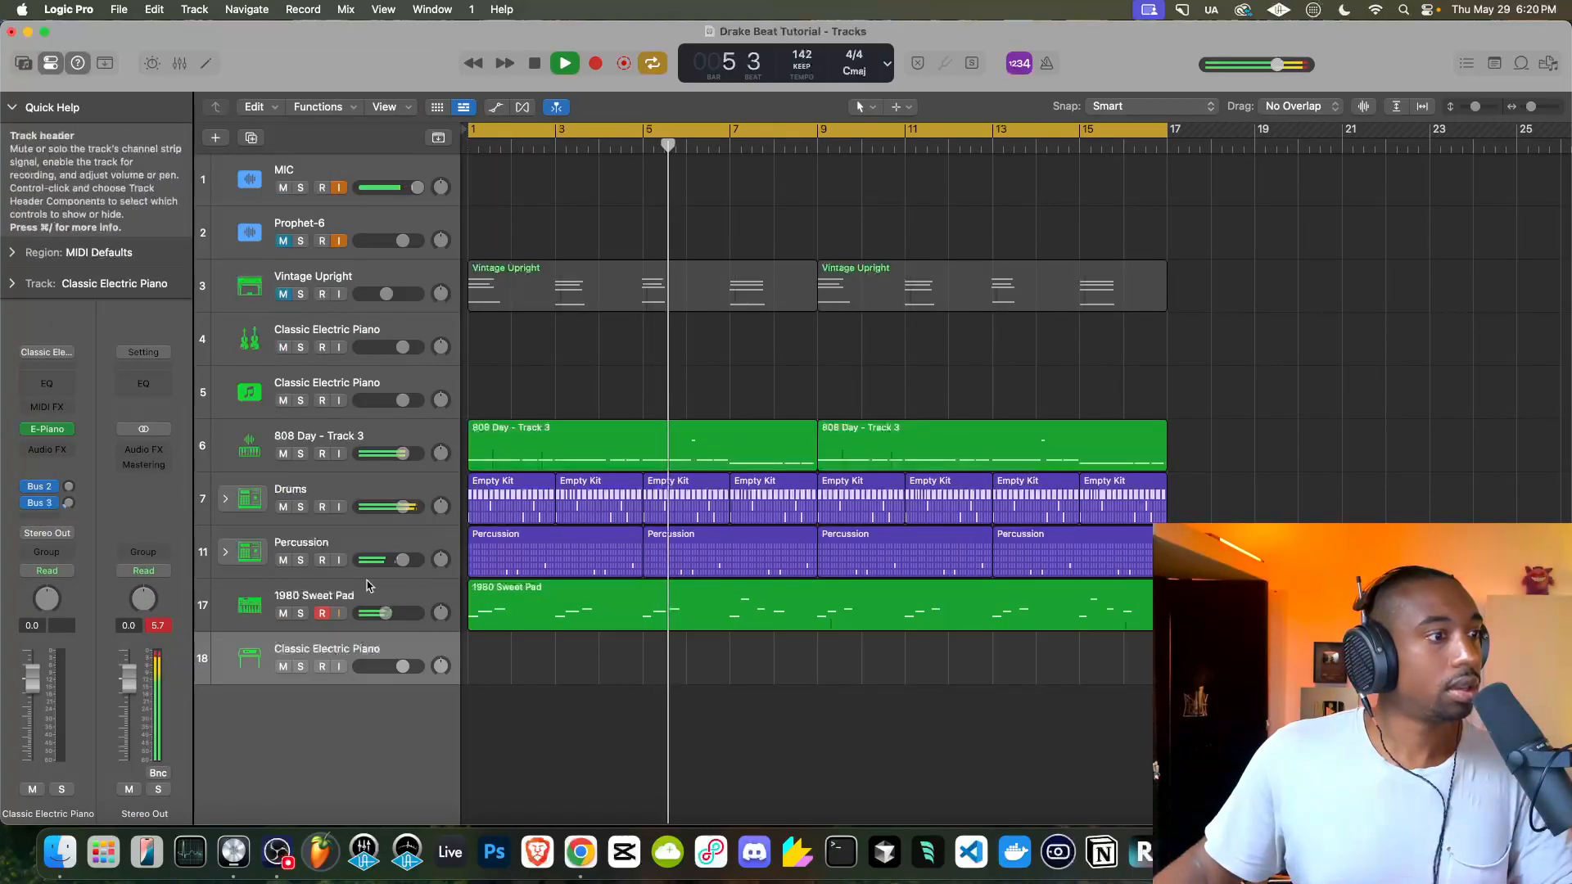
{"action": "left_click_drag", "start_coordinate": [385, 614], "coordinate": [379, 613]}
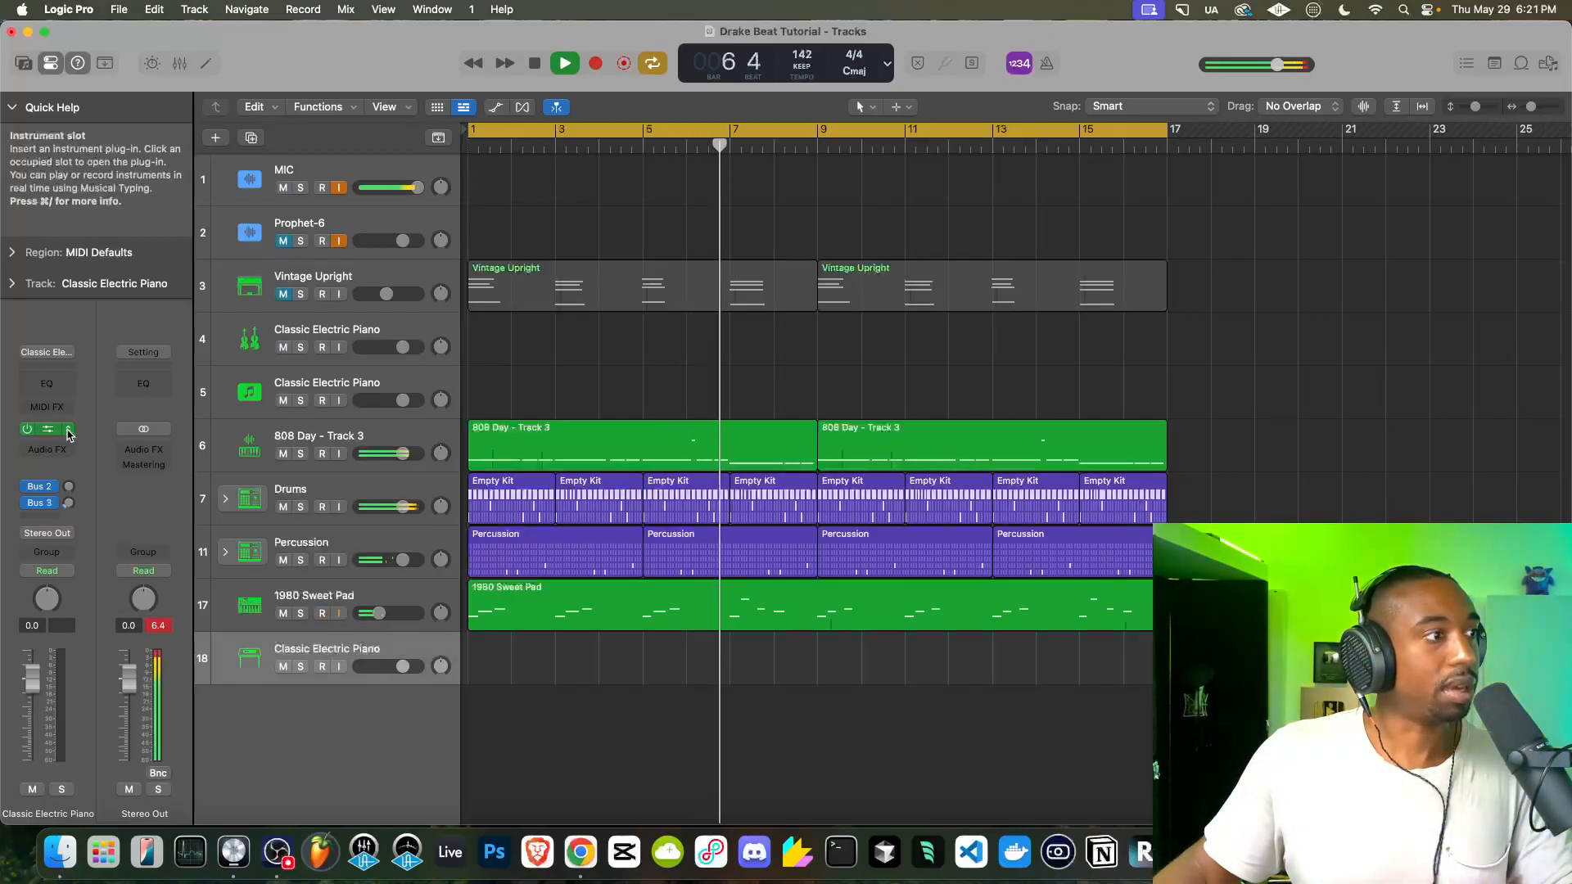
Load Alchemy on the new track, pick the 80s Analog Bells preset from the Bell subcategory, and close the plug-in window
{"action": "left_click", "coordinate": [69, 431]}
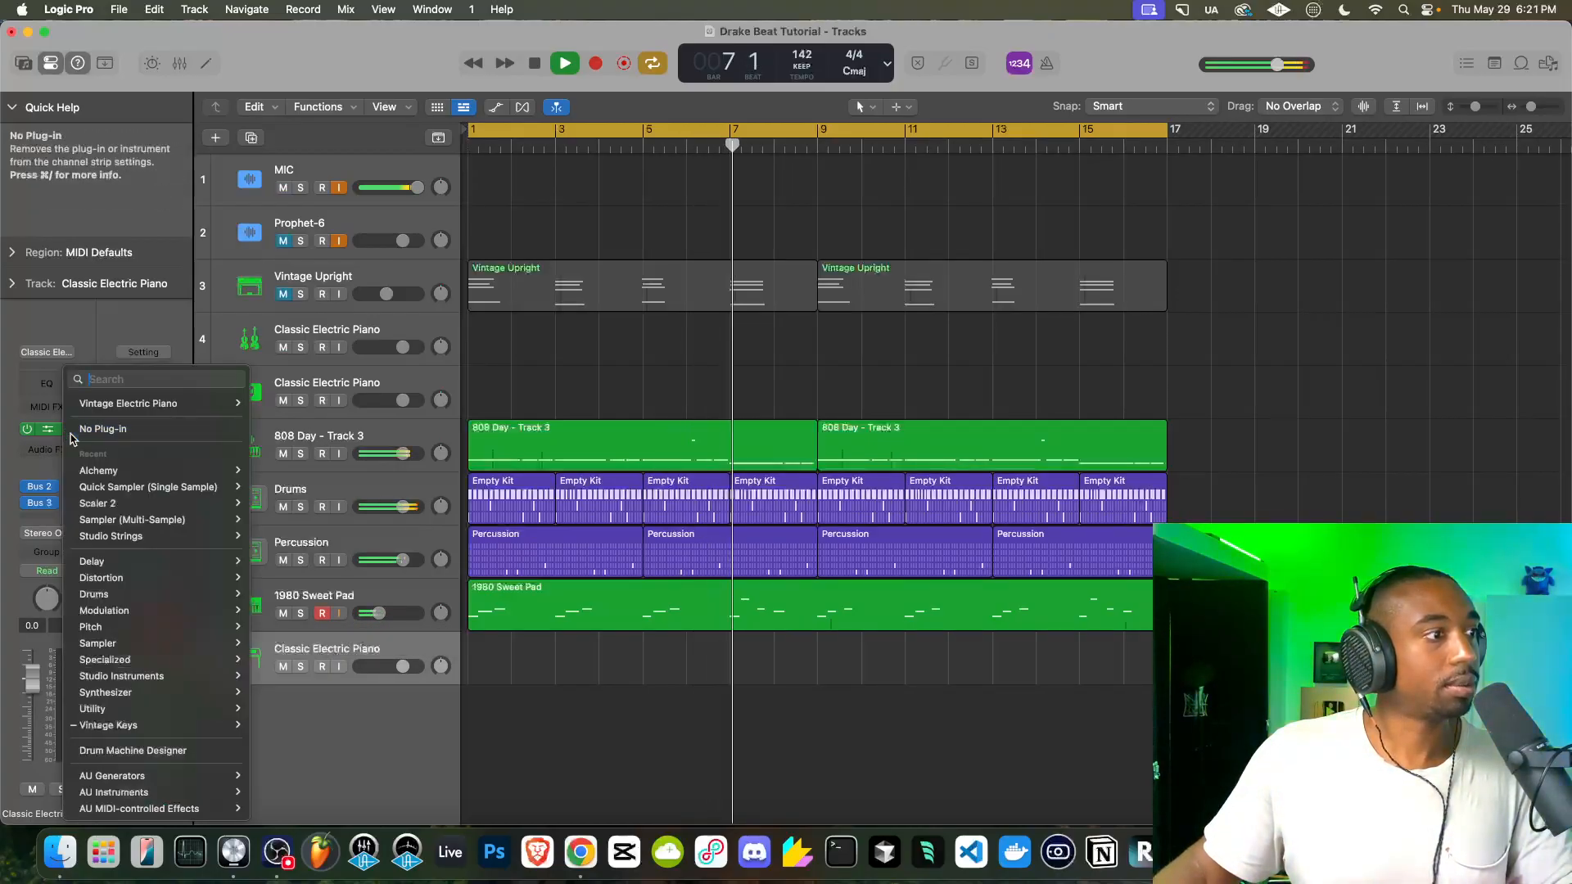
{"action": "left_click", "coordinate": [158, 471]}
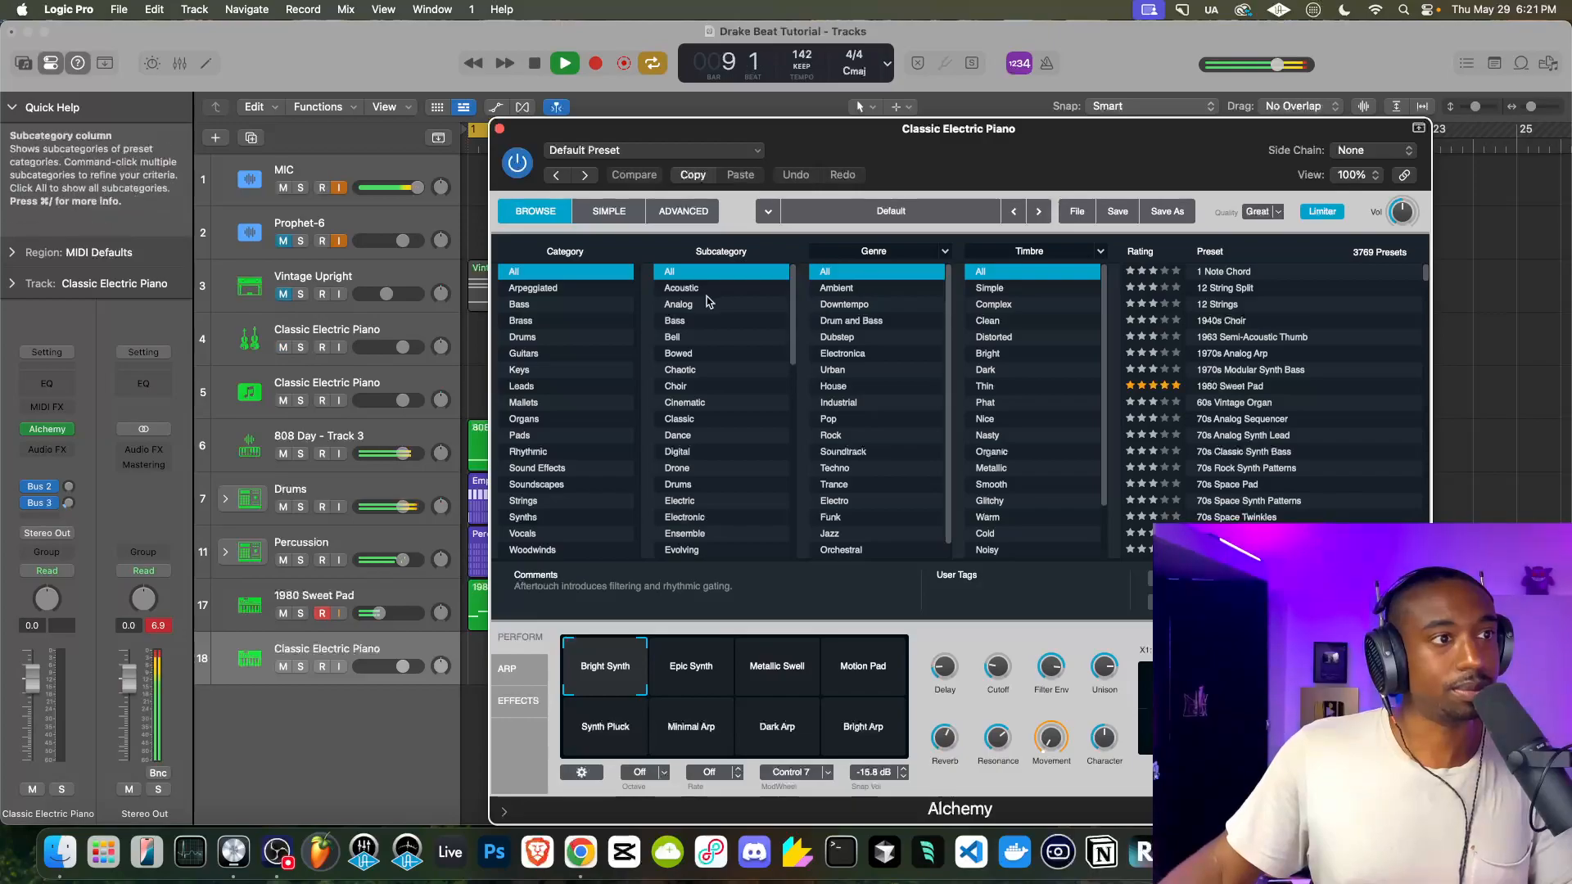
{"action": "left_click", "coordinate": [693, 337]}
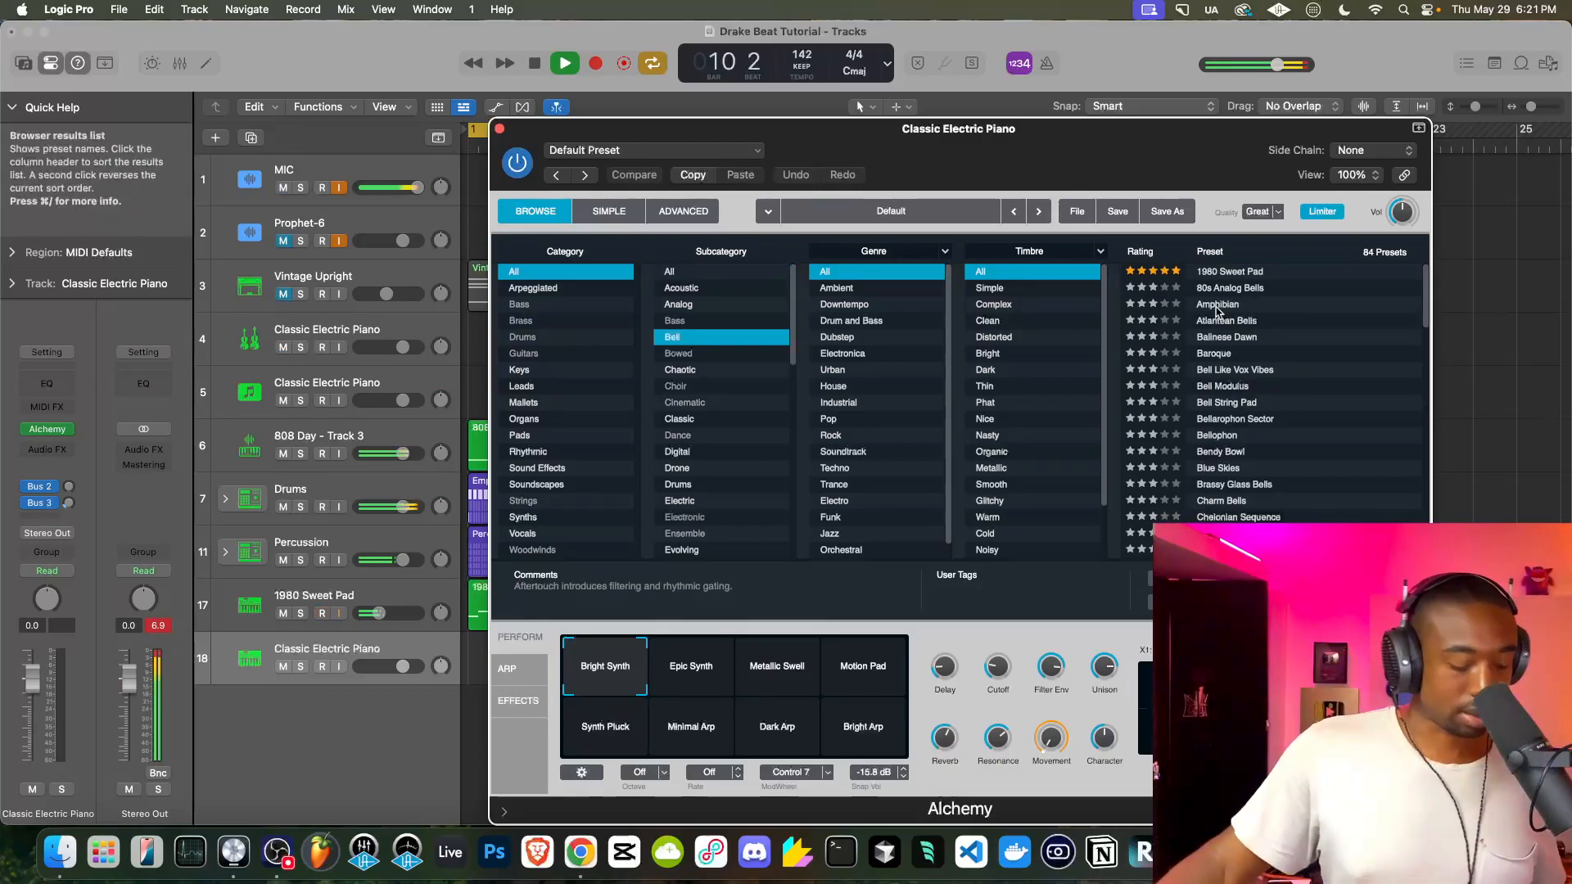
{"action": "left_click", "coordinate": [1240, 289]}
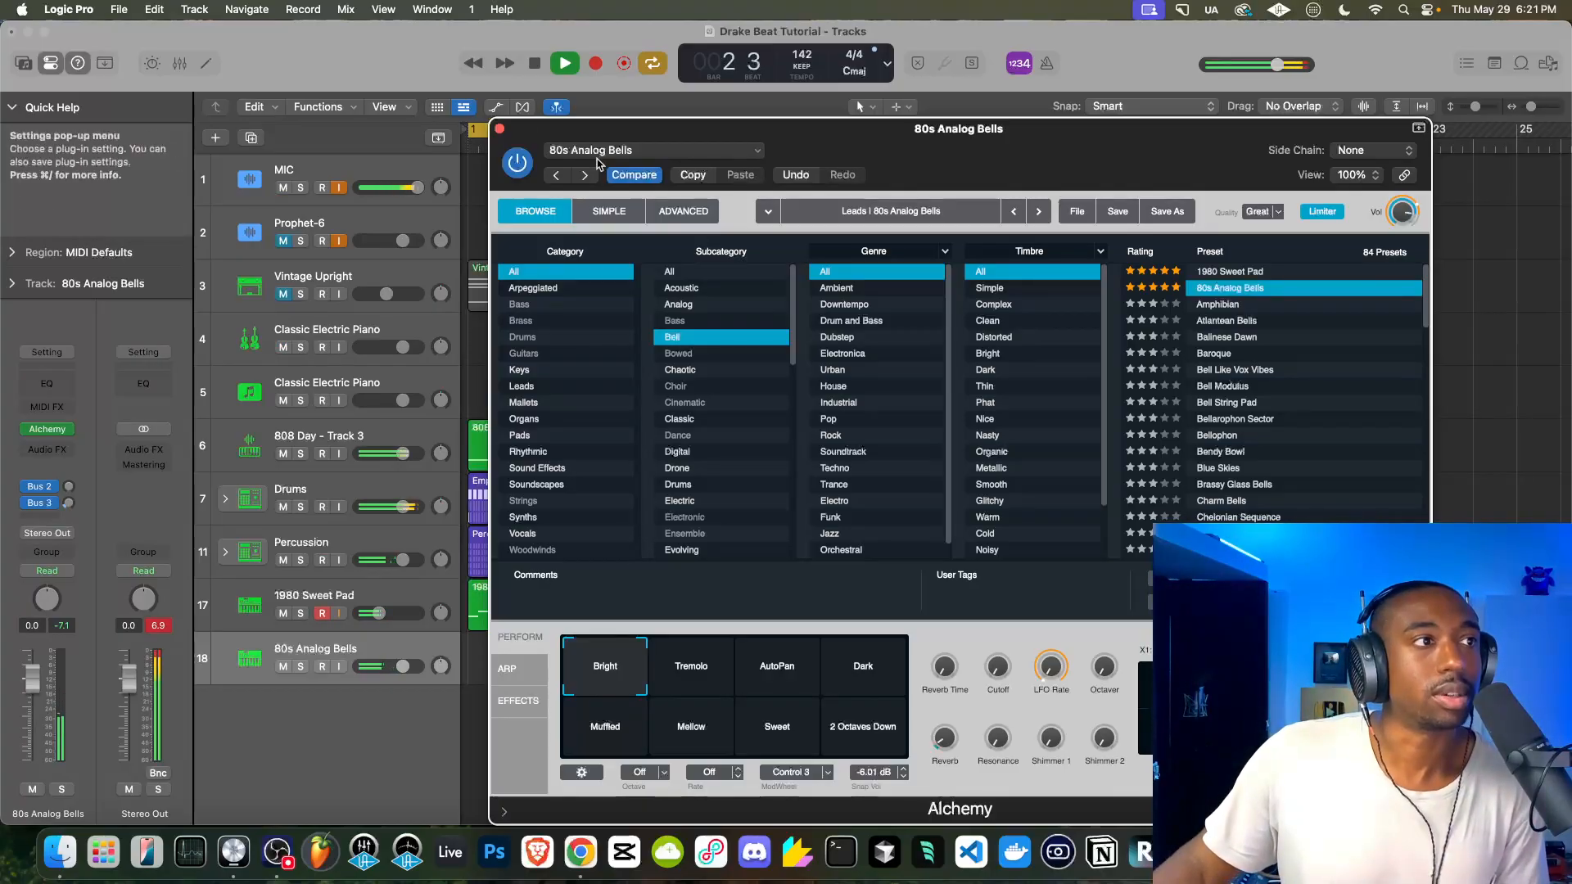
{"action": "left_click", "coordinate": [499, 128]}
{"action": "left_click", "coordinate": [538, 63]}
{"action": "left_click", "coordinate": [538, 64]}
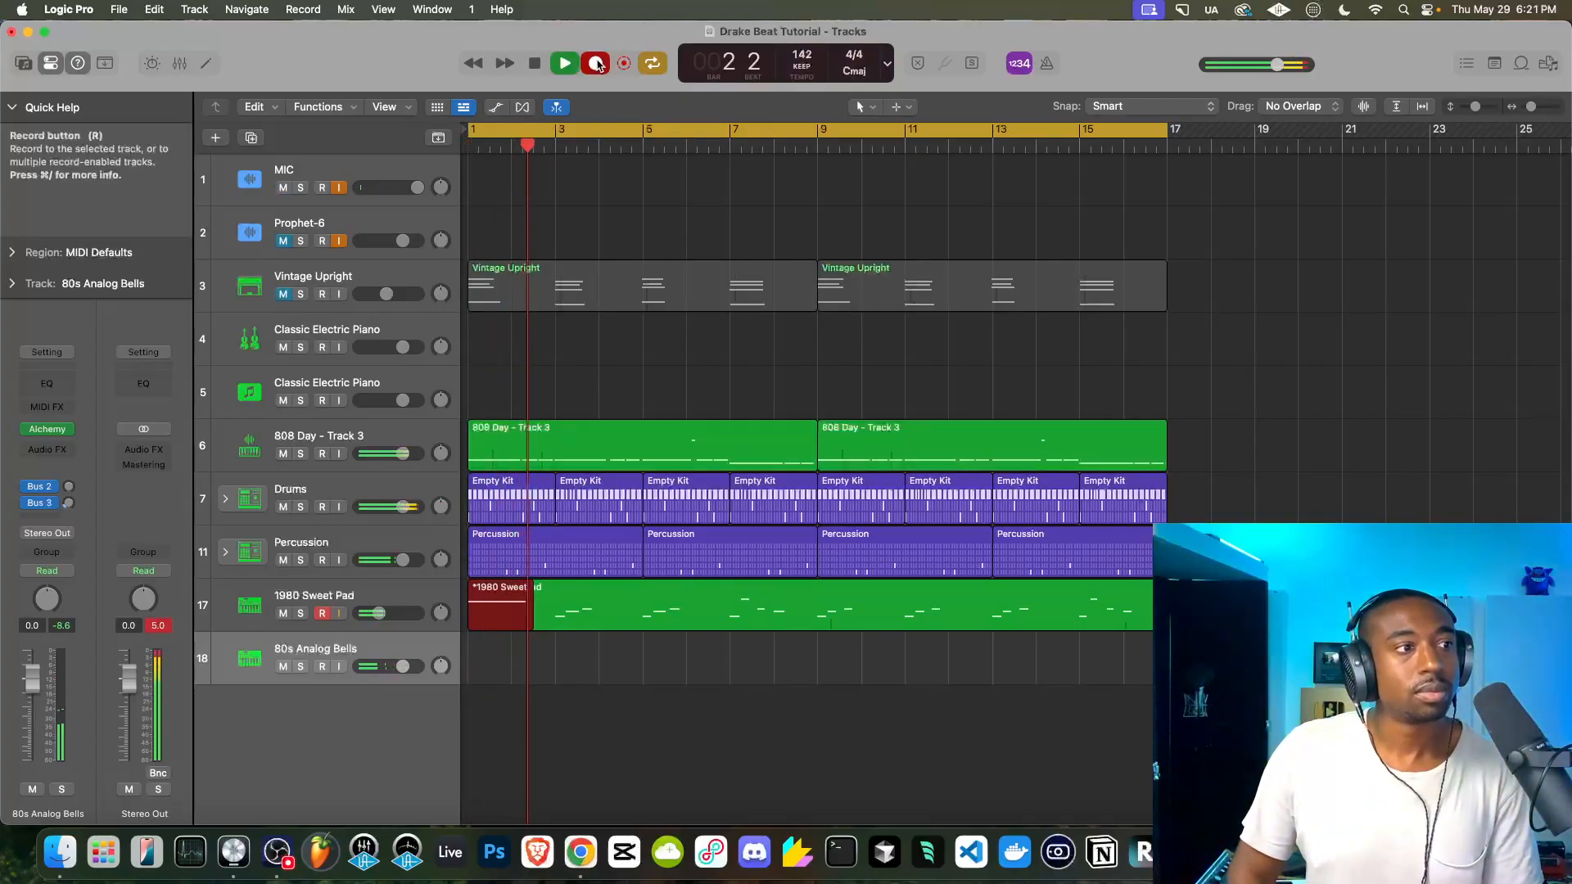
{"action": "key", "text": "space"}
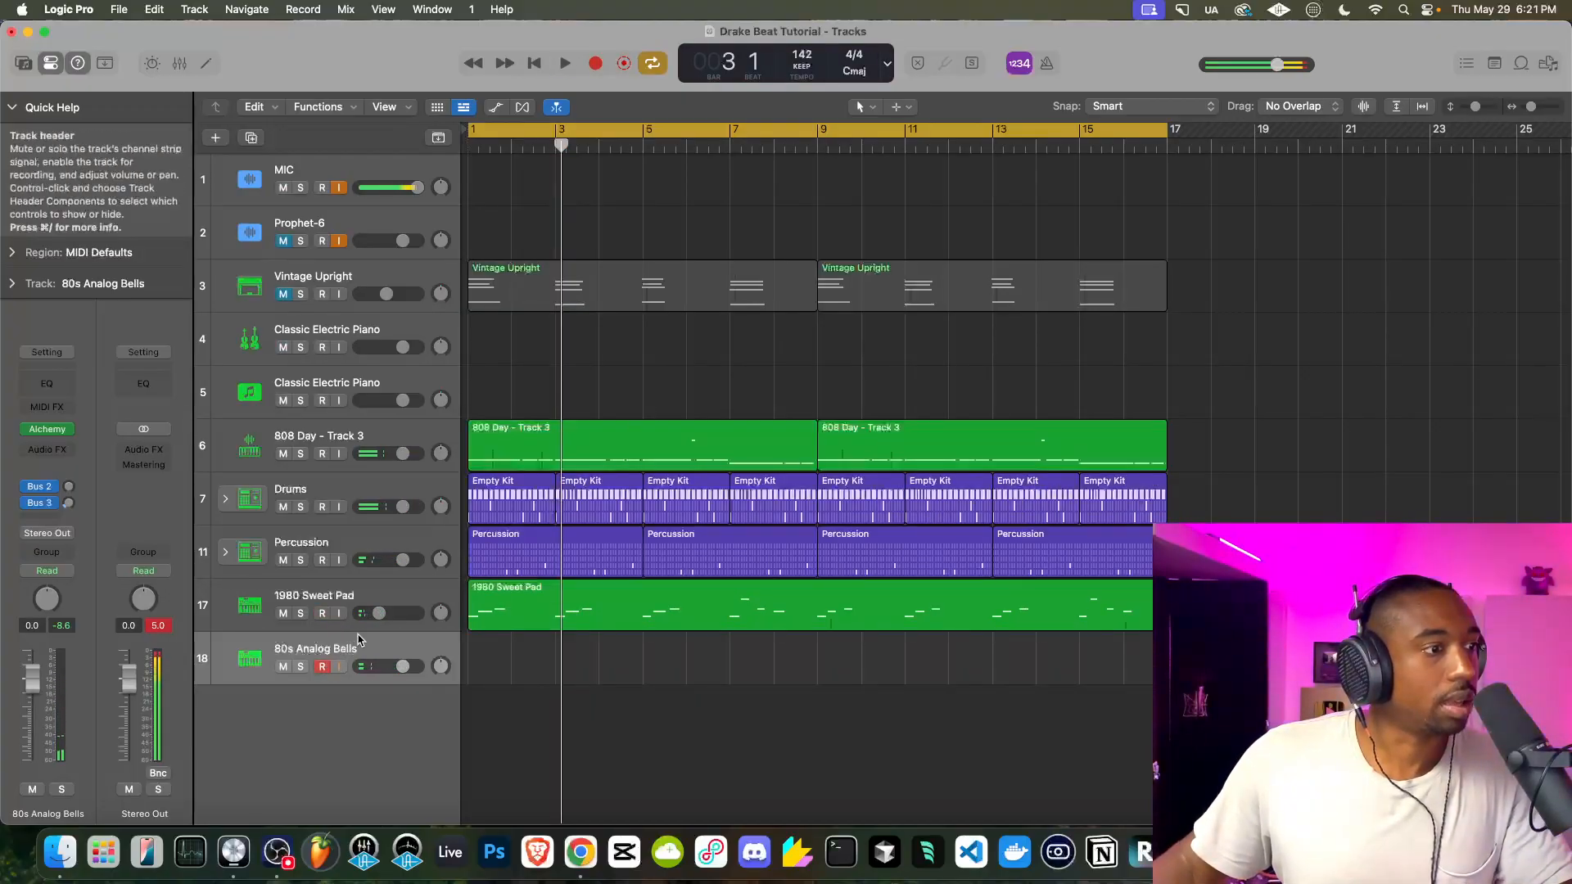
Record a 16-bar melody on the record-enabled 80s Analog Bells track, starting from bar 1
{"action": "key", "text": "Return"}
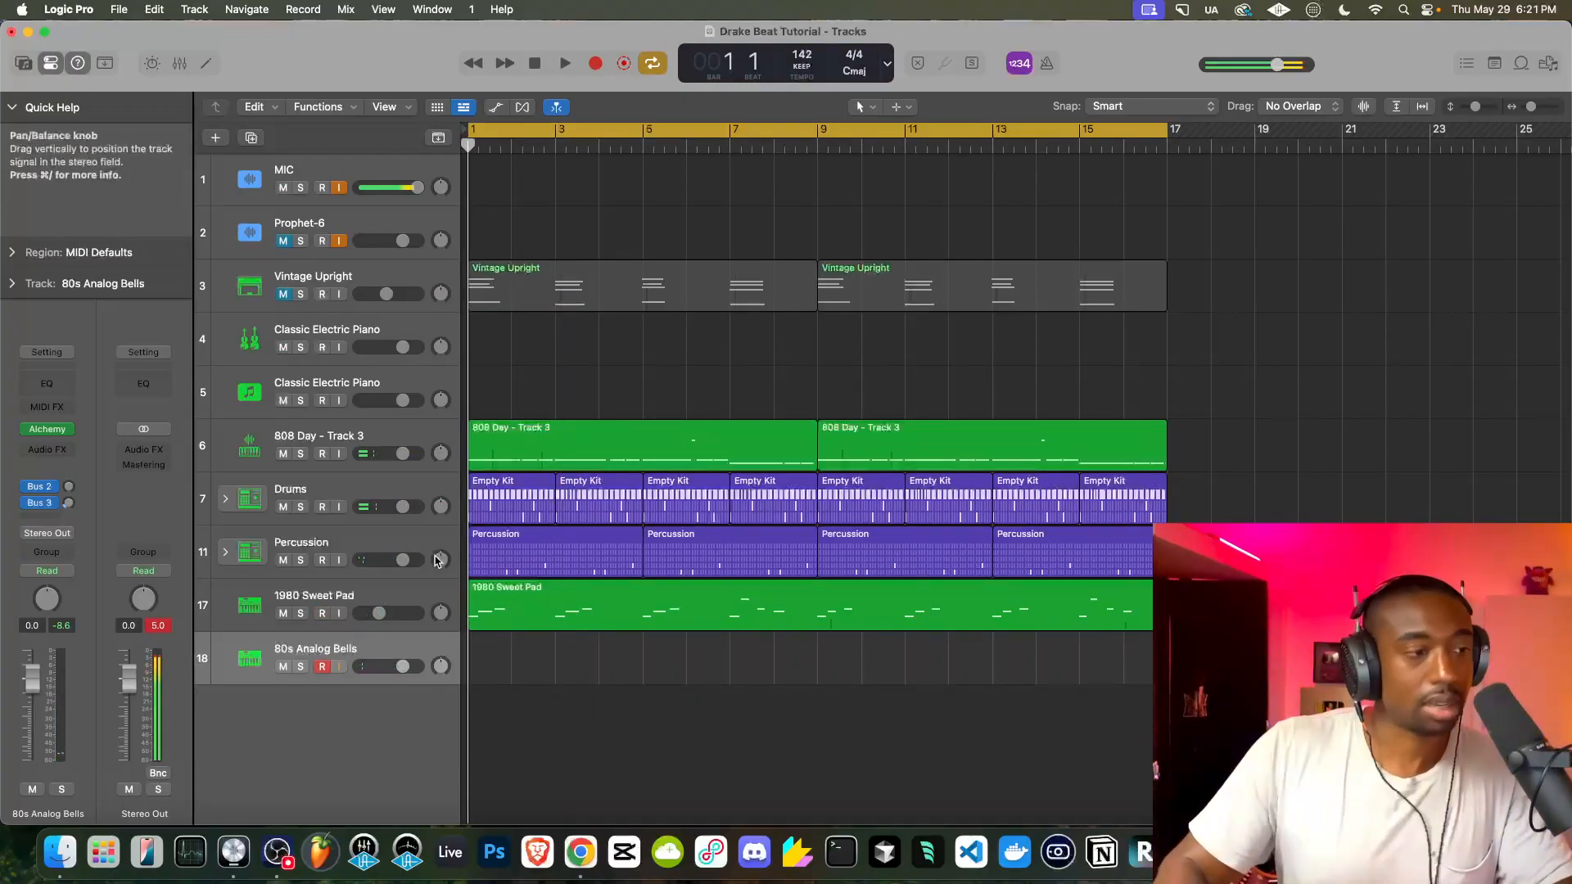
{"action": "left_click", "coordinate": [596, 68]}
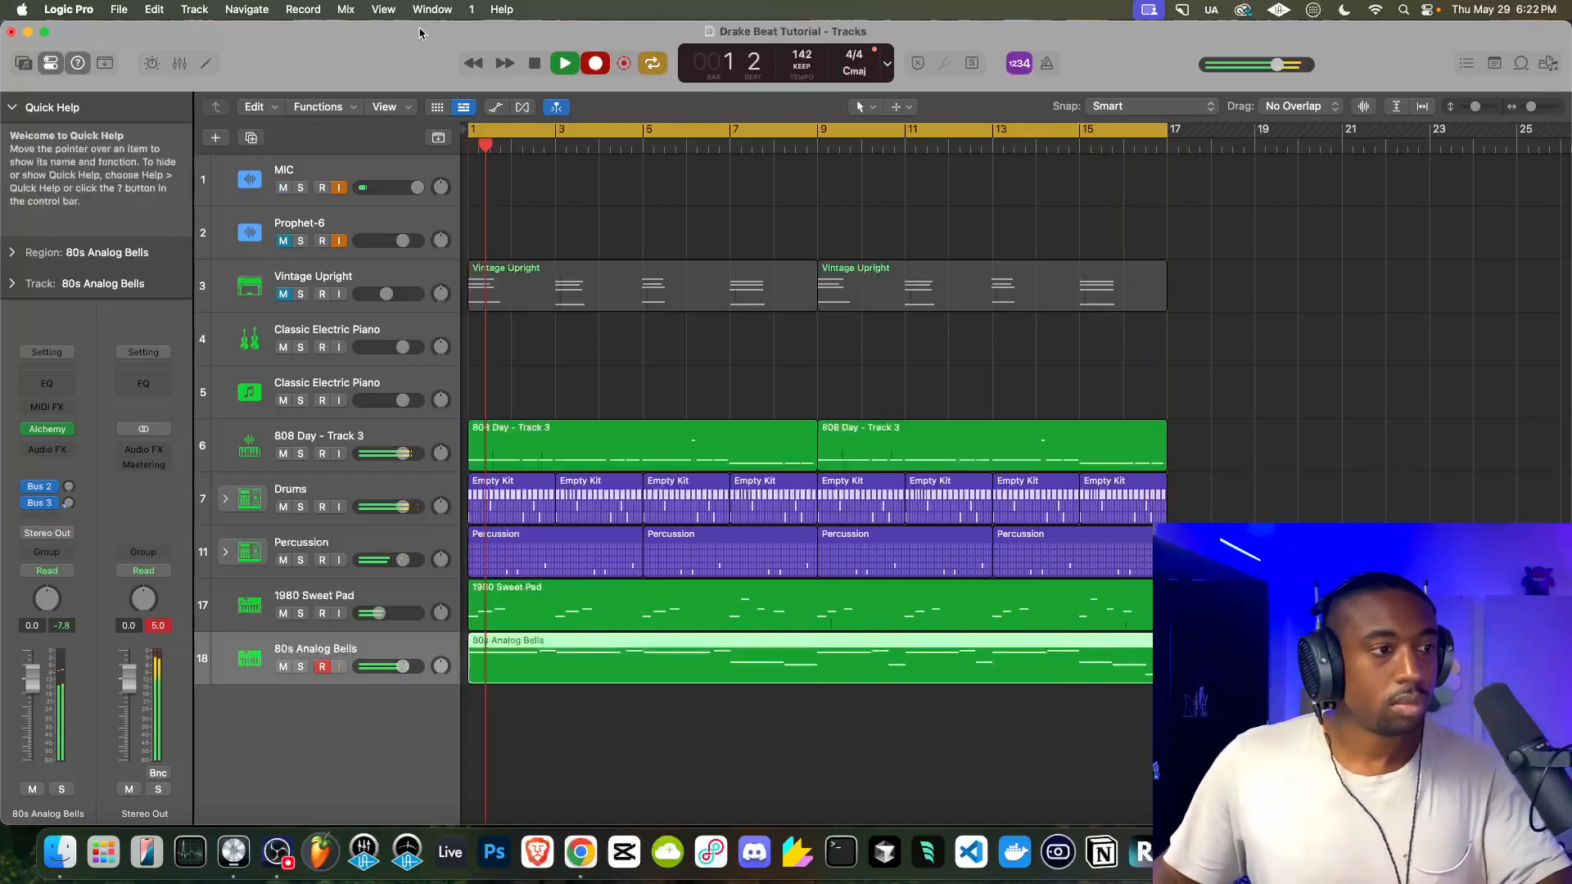
{"action": "key", "text": "space"}
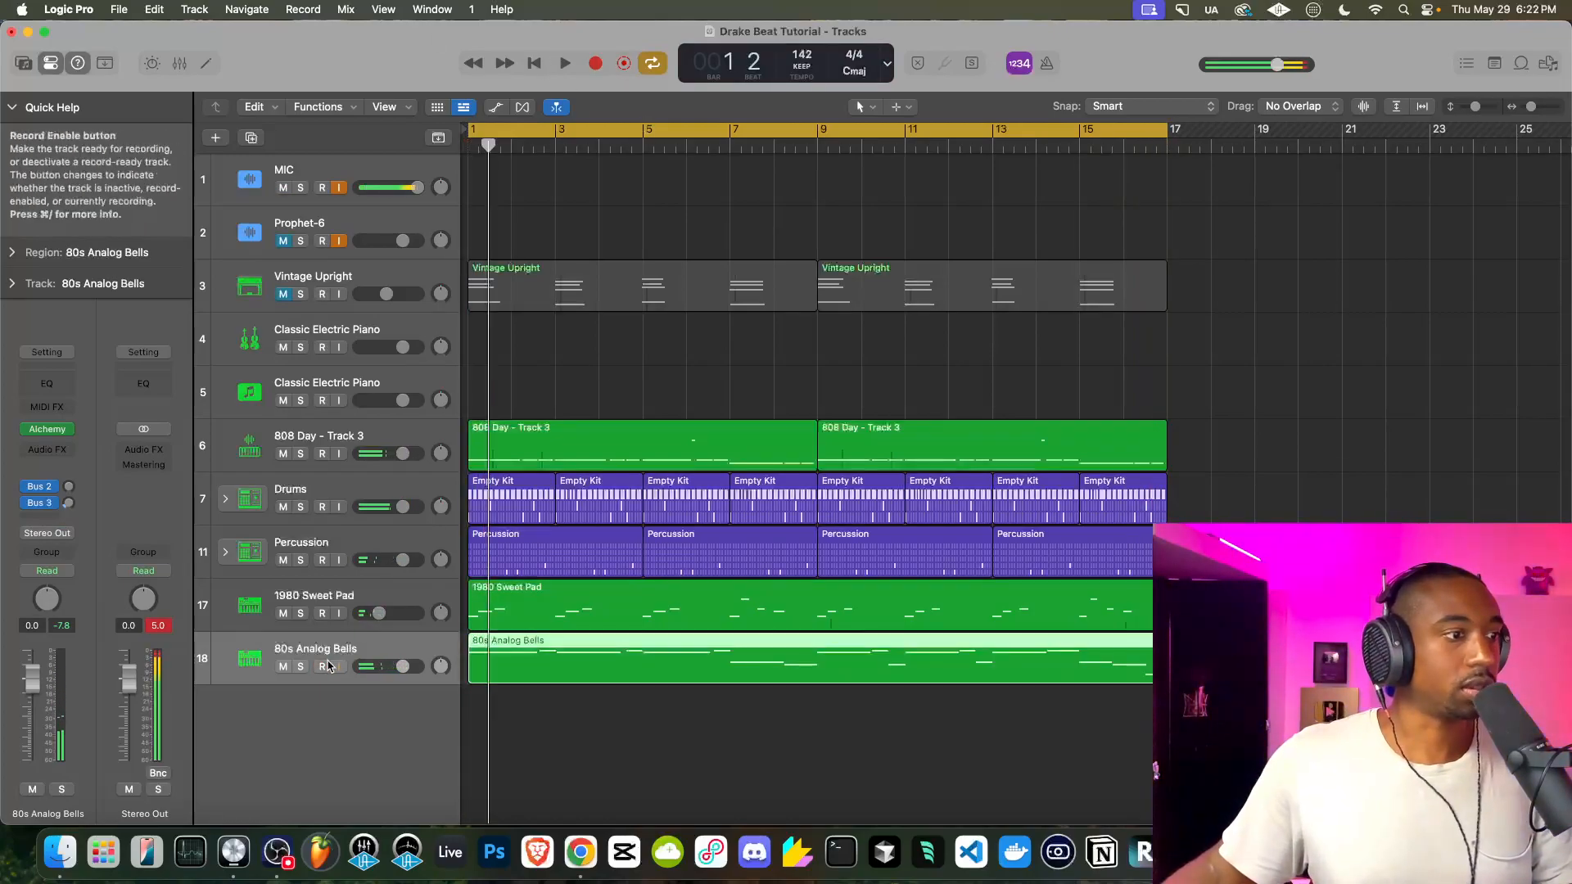
Quantize all notes of the 80s Analog Bells region to 1/16 notes in the piano roll, and collapse the editor
{"action": "double_click", "coordinate": [489, 660]}
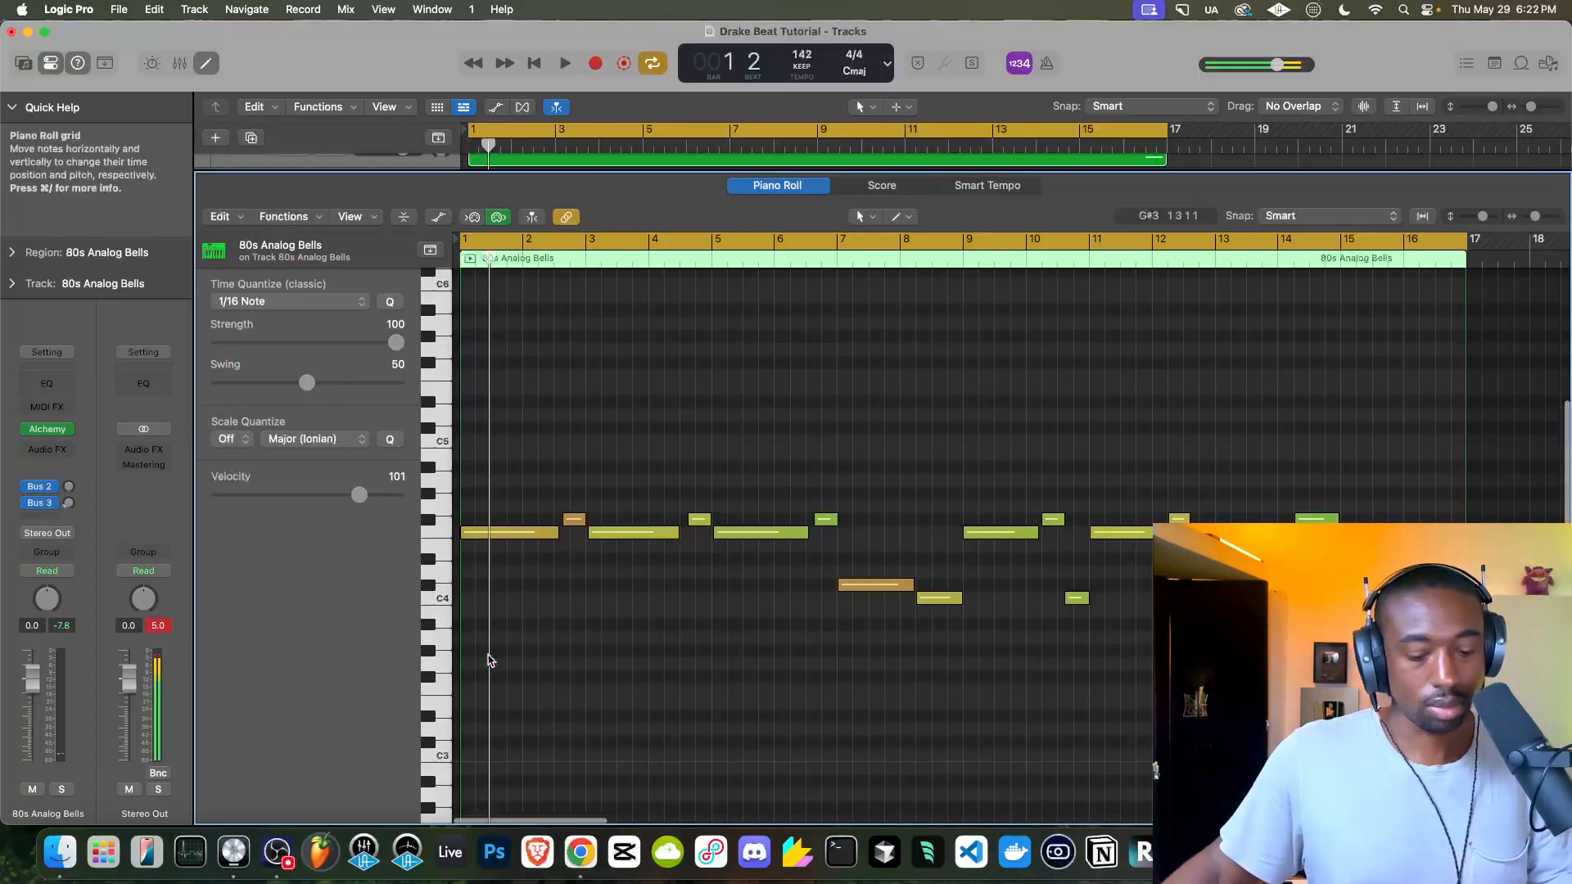
{"action": "key", "text": "super+a"}
{"action": "key", "text": "space"}
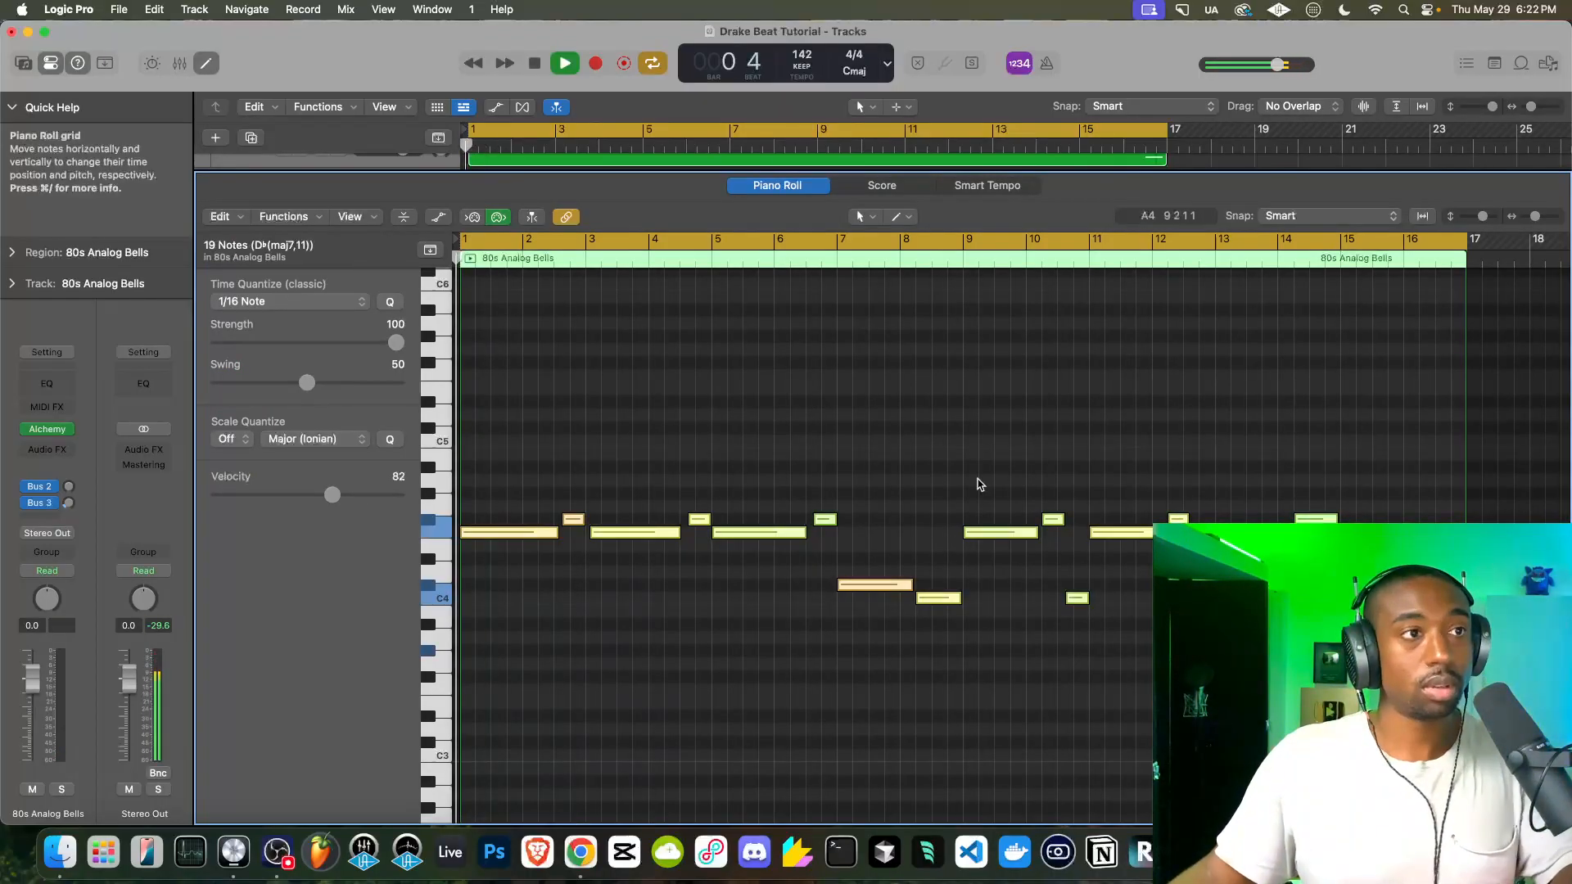
{"action": "key", "text": "space"}
{"action": "left_click_drag", "start_coordinate": [861, 168], "coordinate": [815, 791]}
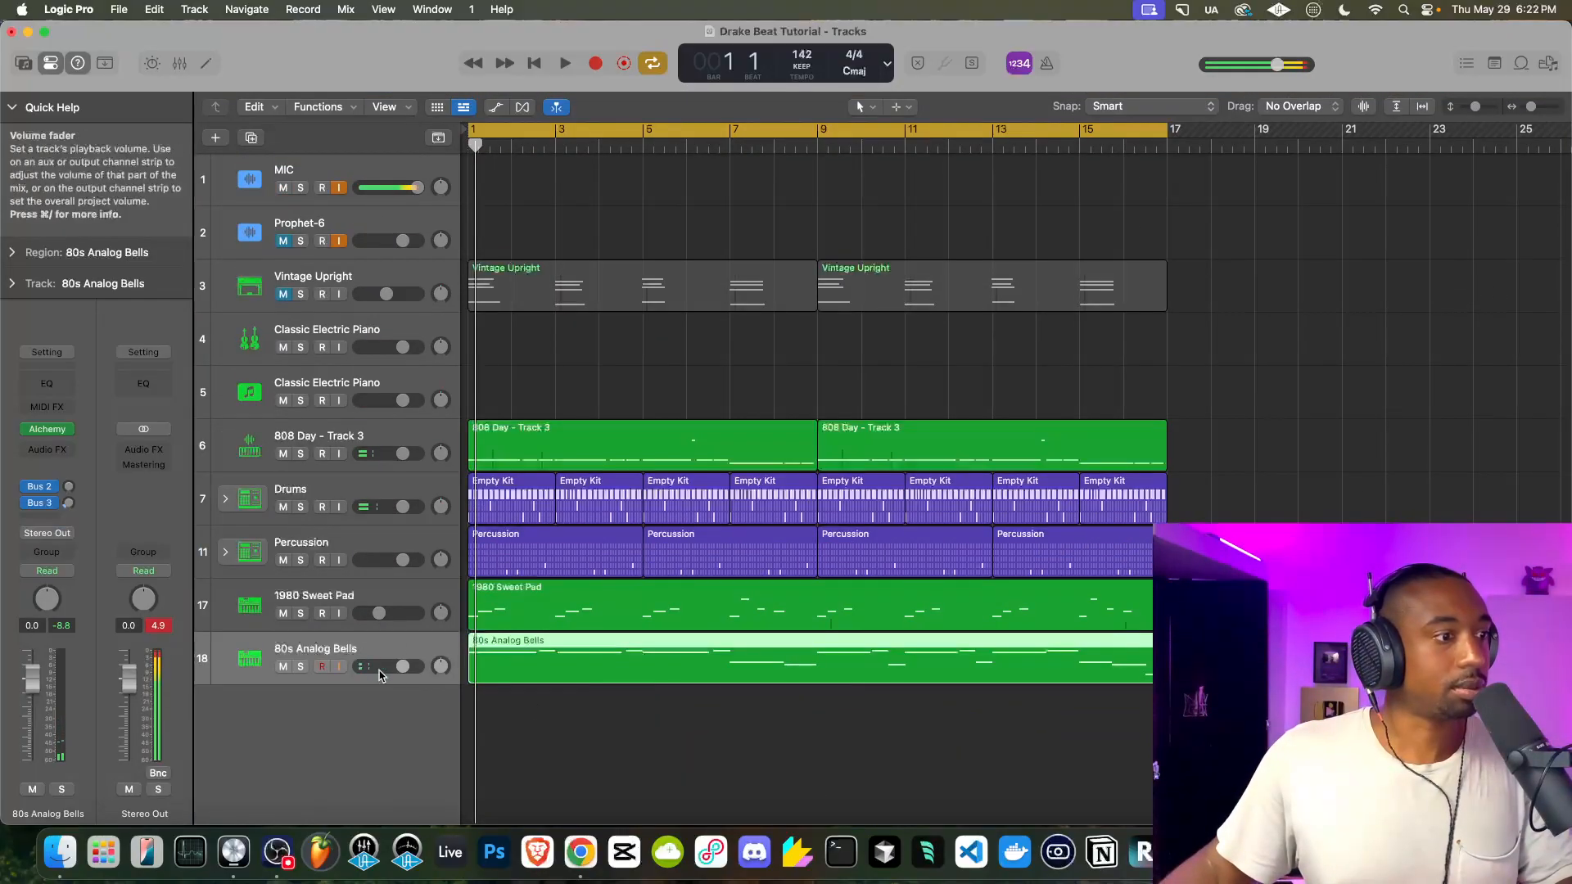
Lower the 80s Analog Bells track's volume to about -11.2 dB while the beat plays
{"action": "key", "text": "space"}
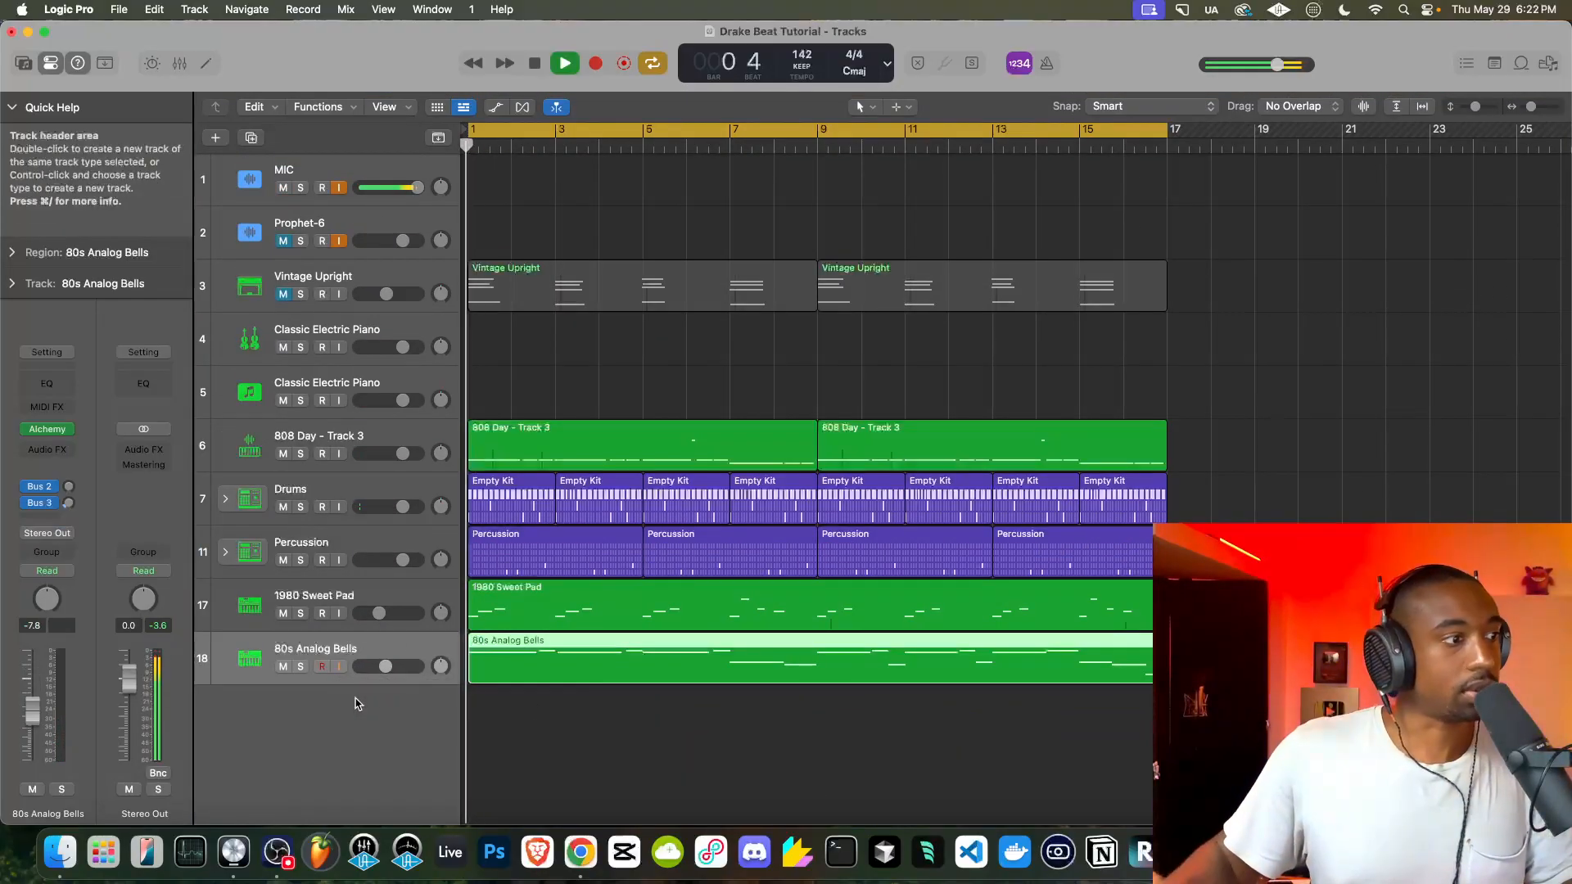
{"action": "left_click_drag", "start_coordinate": [393, 668], "coordinate": [388, 668]}
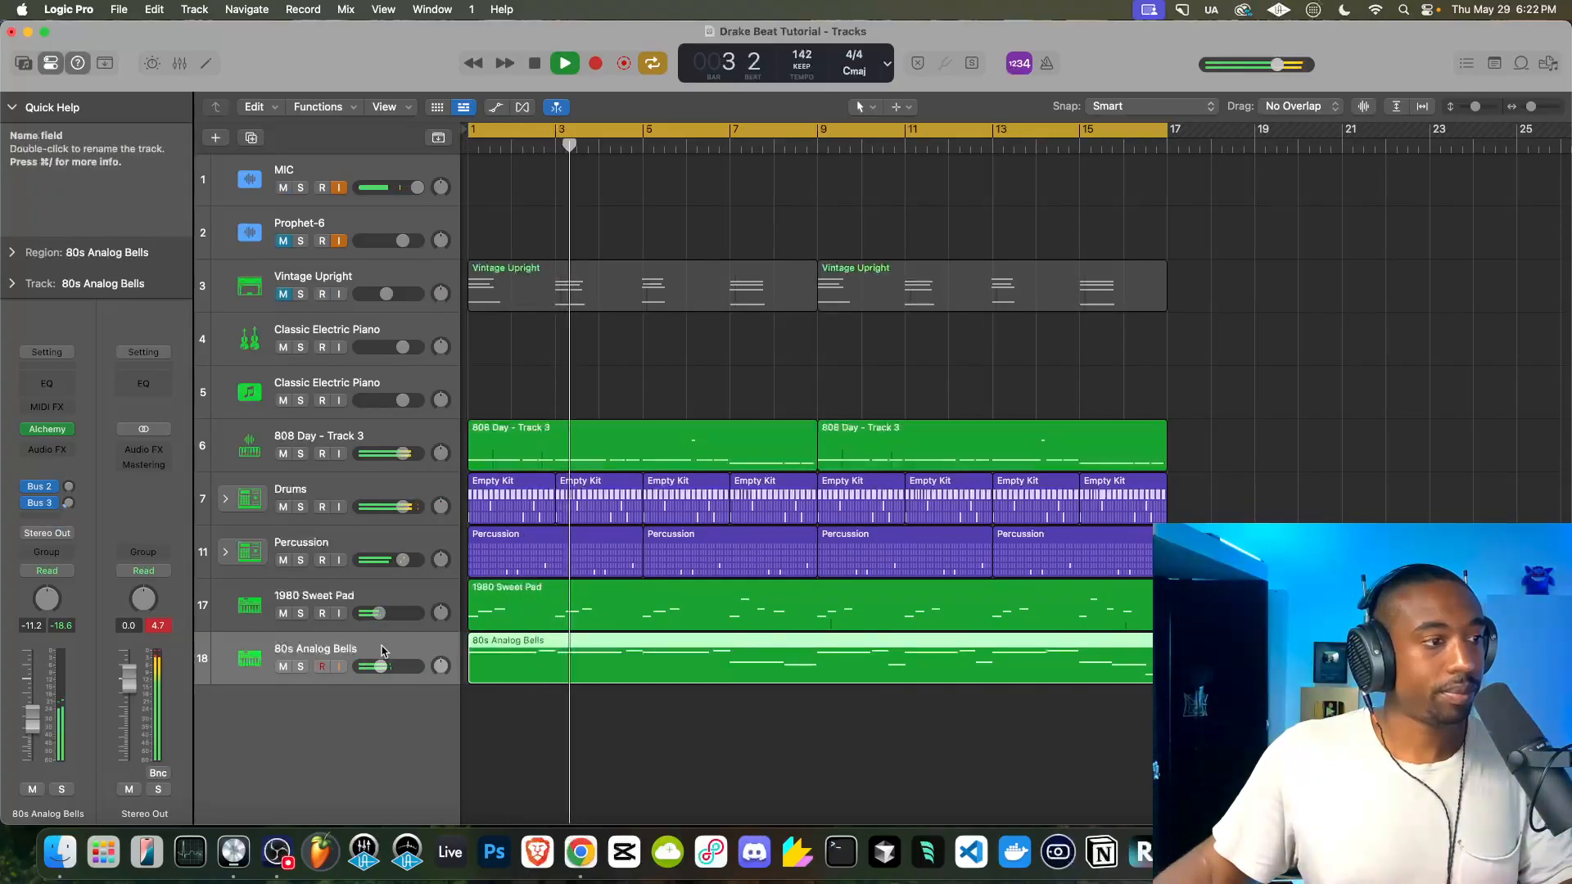
{"action": "key", "text": "space"}
Reopen the 80s Analog Bells region in the piano roll and move the second F4 note to start exactly on bar 3
{"action": "double_click", "coordinate": [533, 652]}
{"action": "key", "text": "Return"}
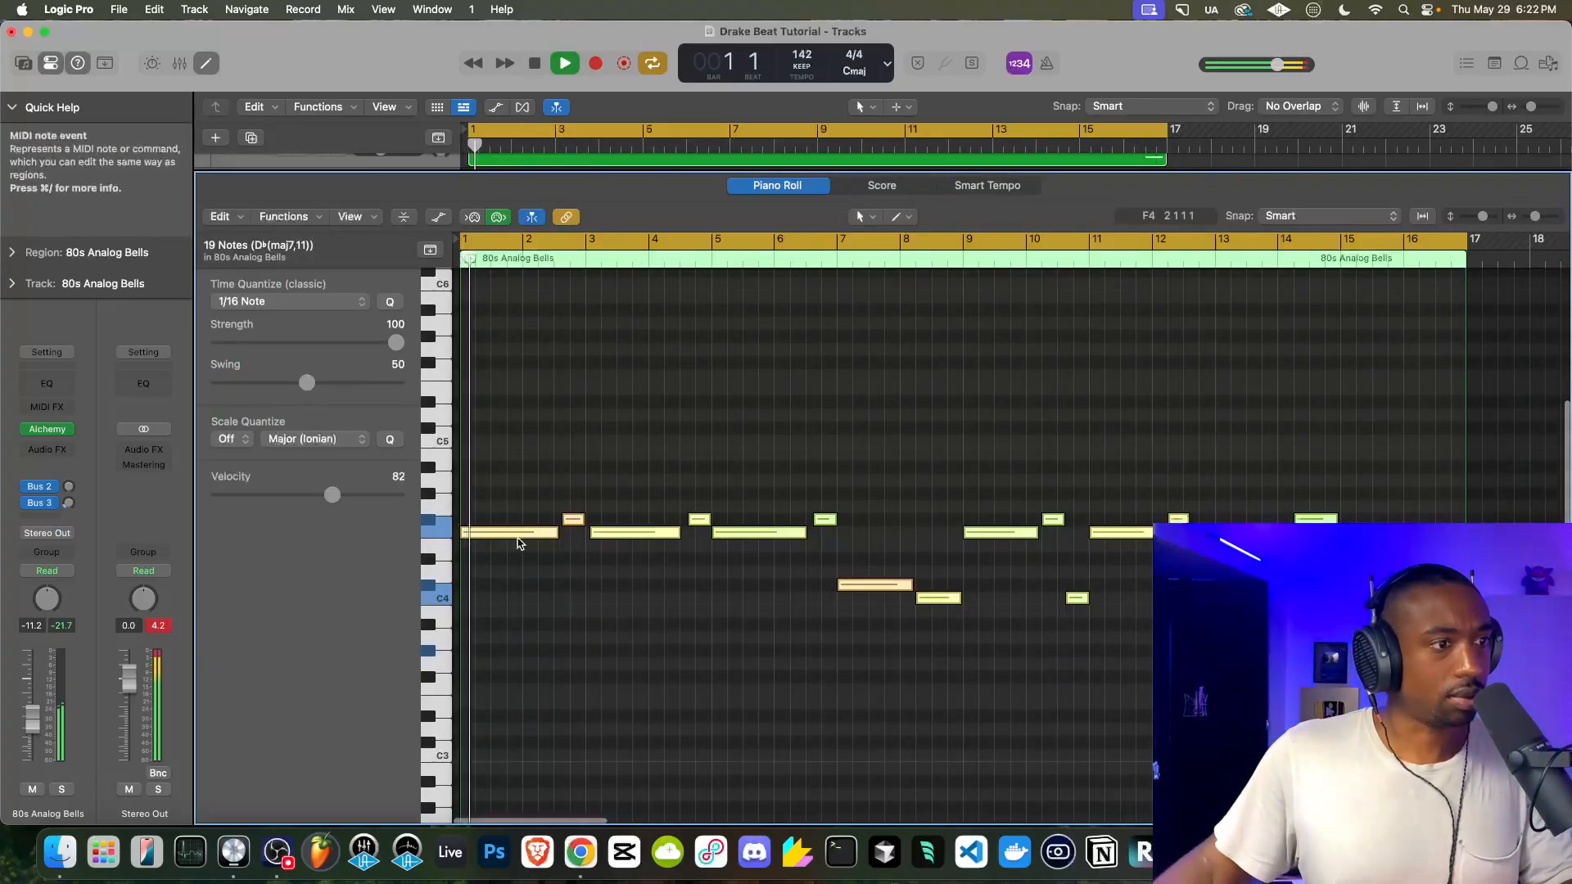
{"action": "key", "text": "space"}
{"action": "scroll", "coordinate": [533, 544], "scroll_direction": "up", "scroll_amount": 10}
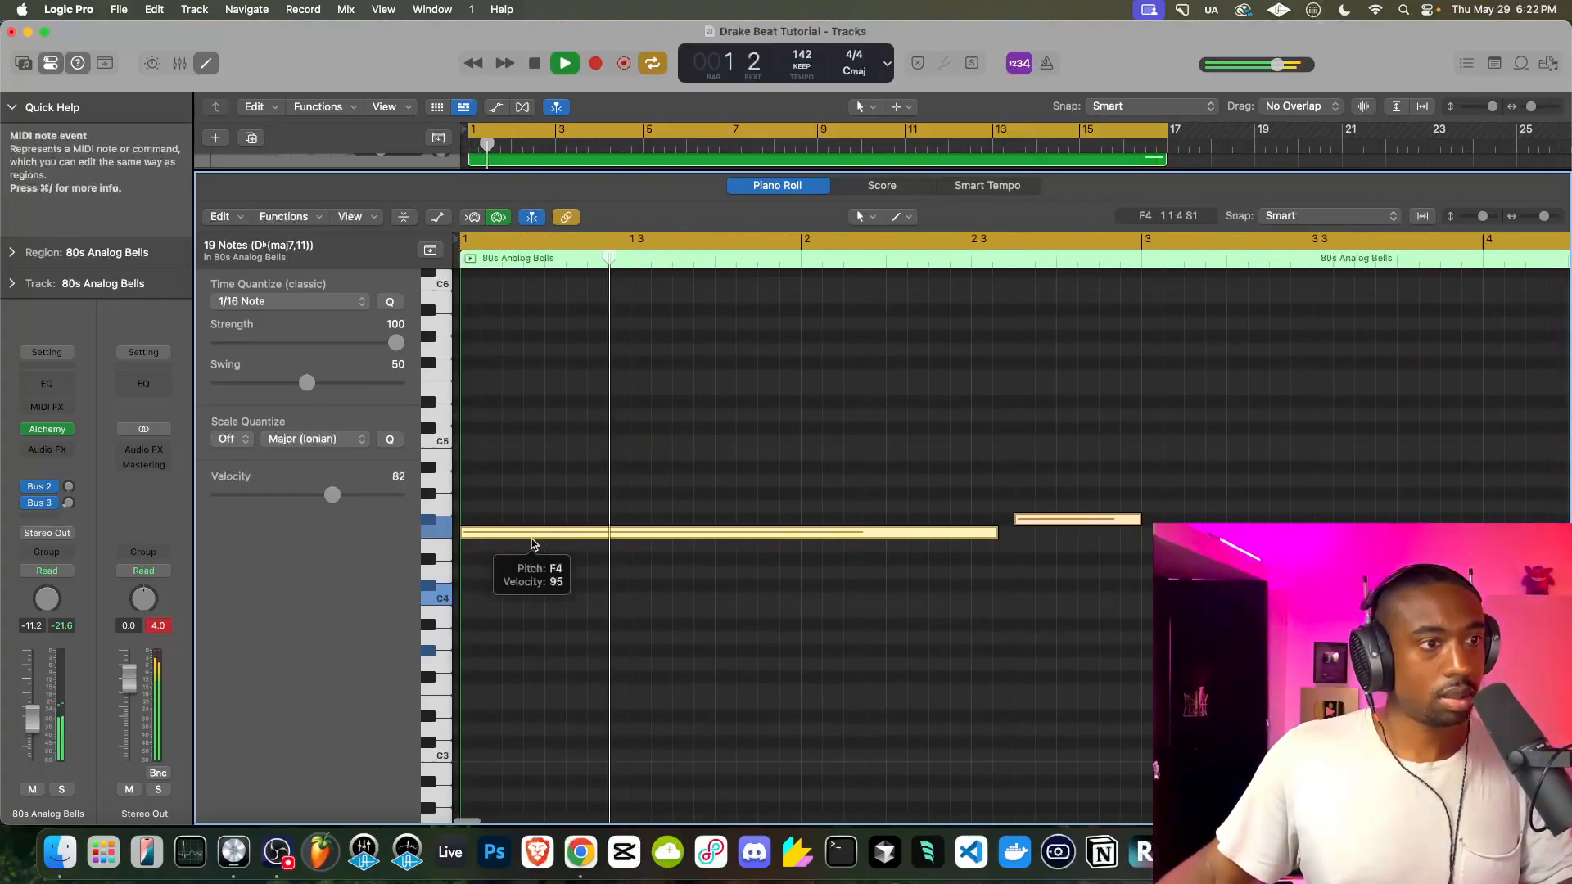
{"action": "left_click", "coordinate": [1108, 565]}
{"action": "left_click_drag", "start_coordinate": [1115, 533], "coordinate": [1102, 537]}
Check the timing of the remaining 80s Analog Bells notes during playback, and collapse the piano roll
{"action": "scroll", "coordinate": [1103, 538], "scroll_direction": "down", "scroll_amount": 10}
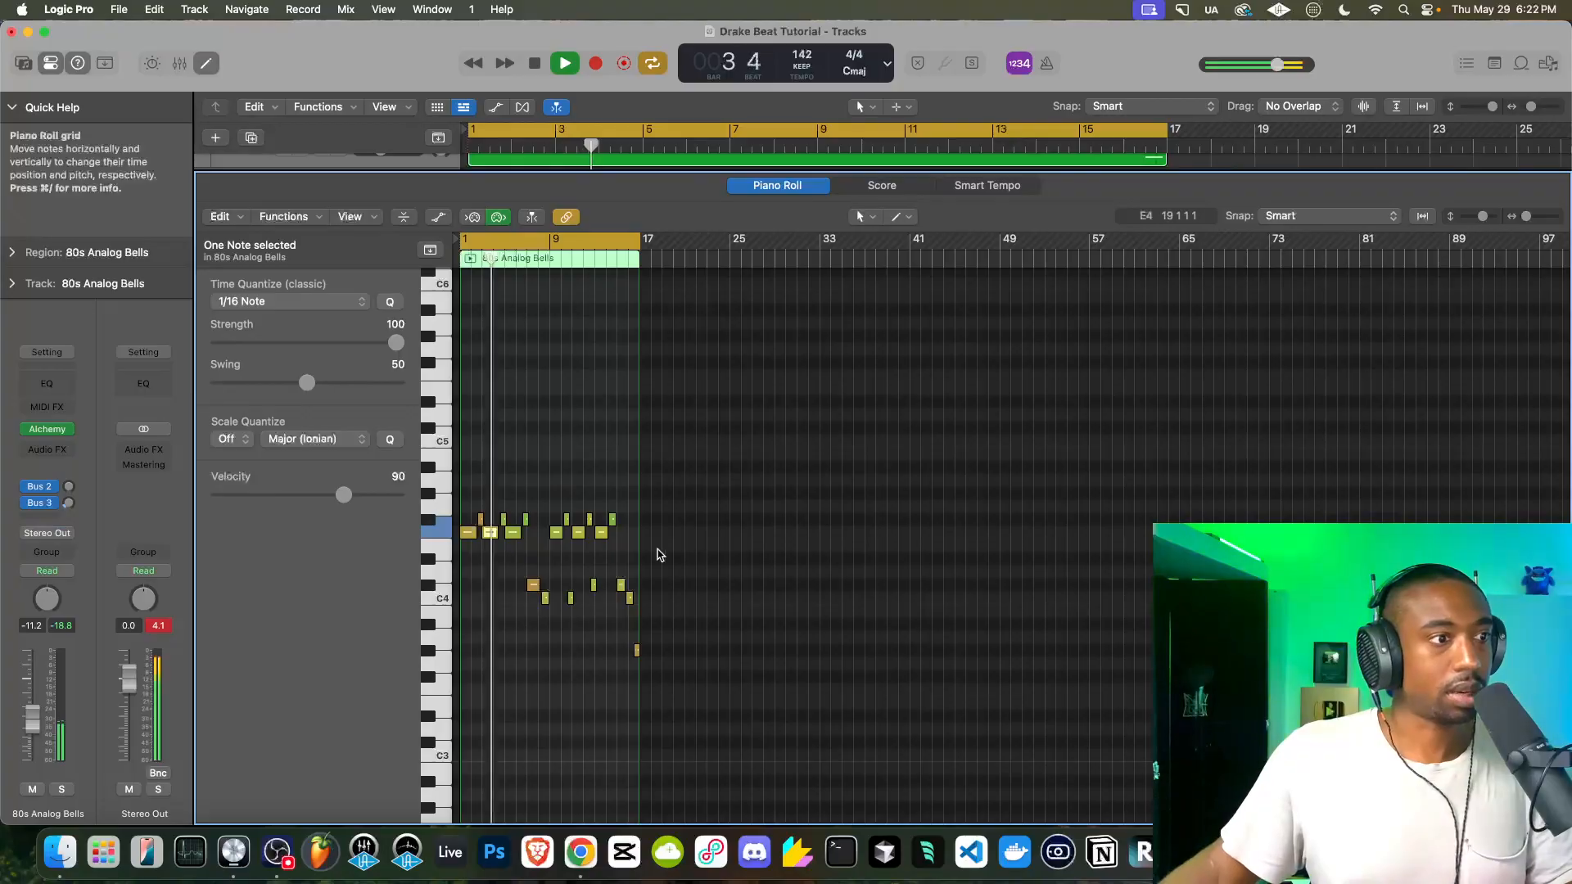
{"action": "scroll", "coordinate": [532, 560], "scroll_direction": "up", "scroll_amount": 10}
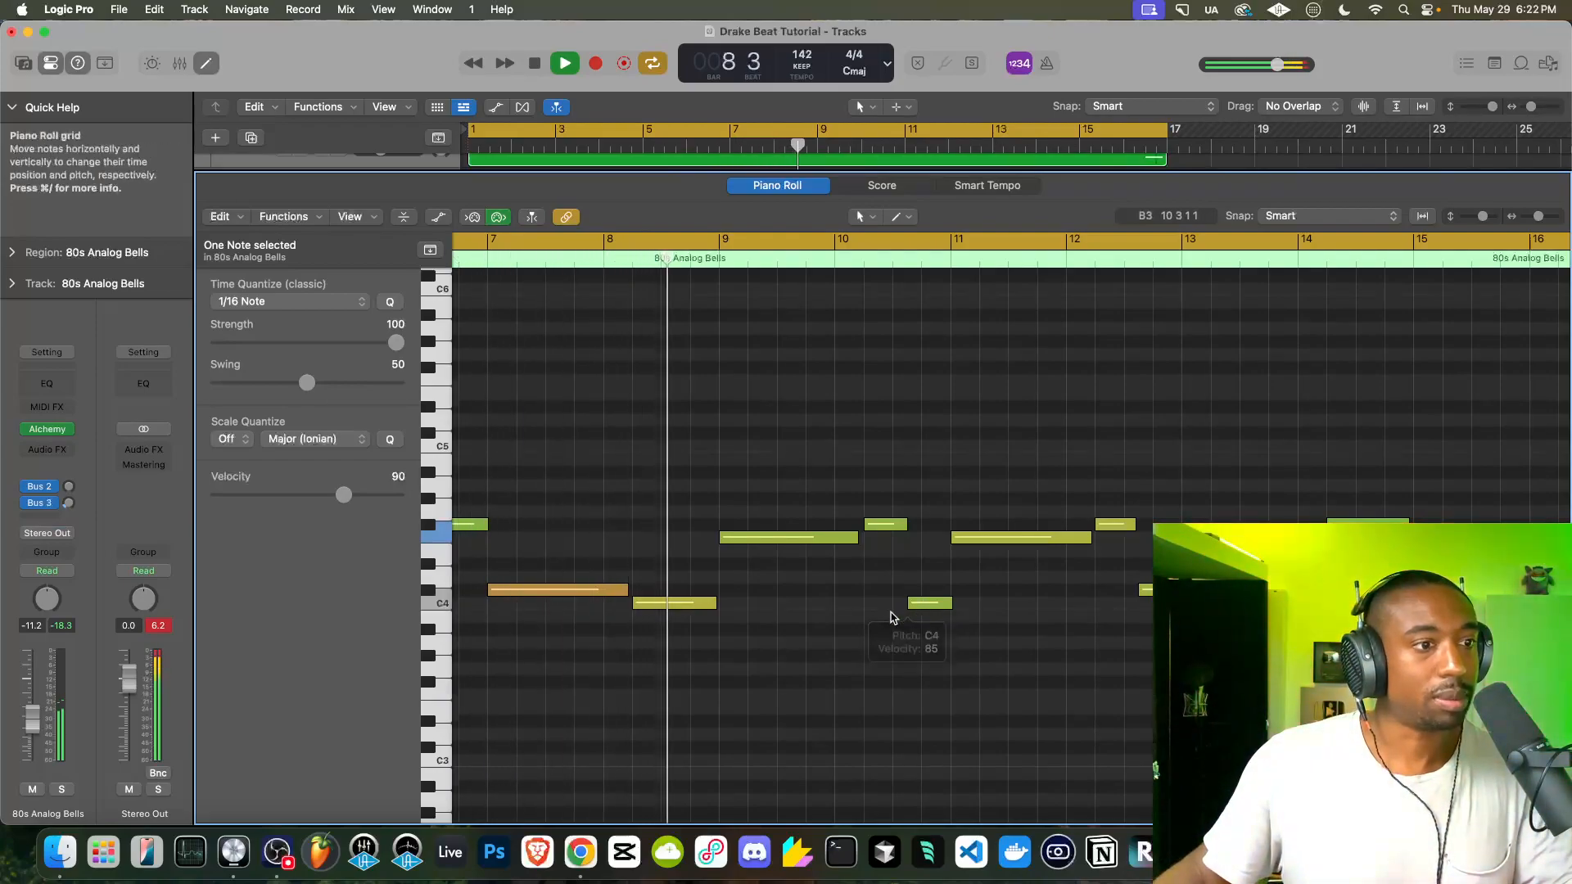
{"action": "scroll", "coordinate": [898, 607], "scroll_direction": "down", "scroll_amount": 5}
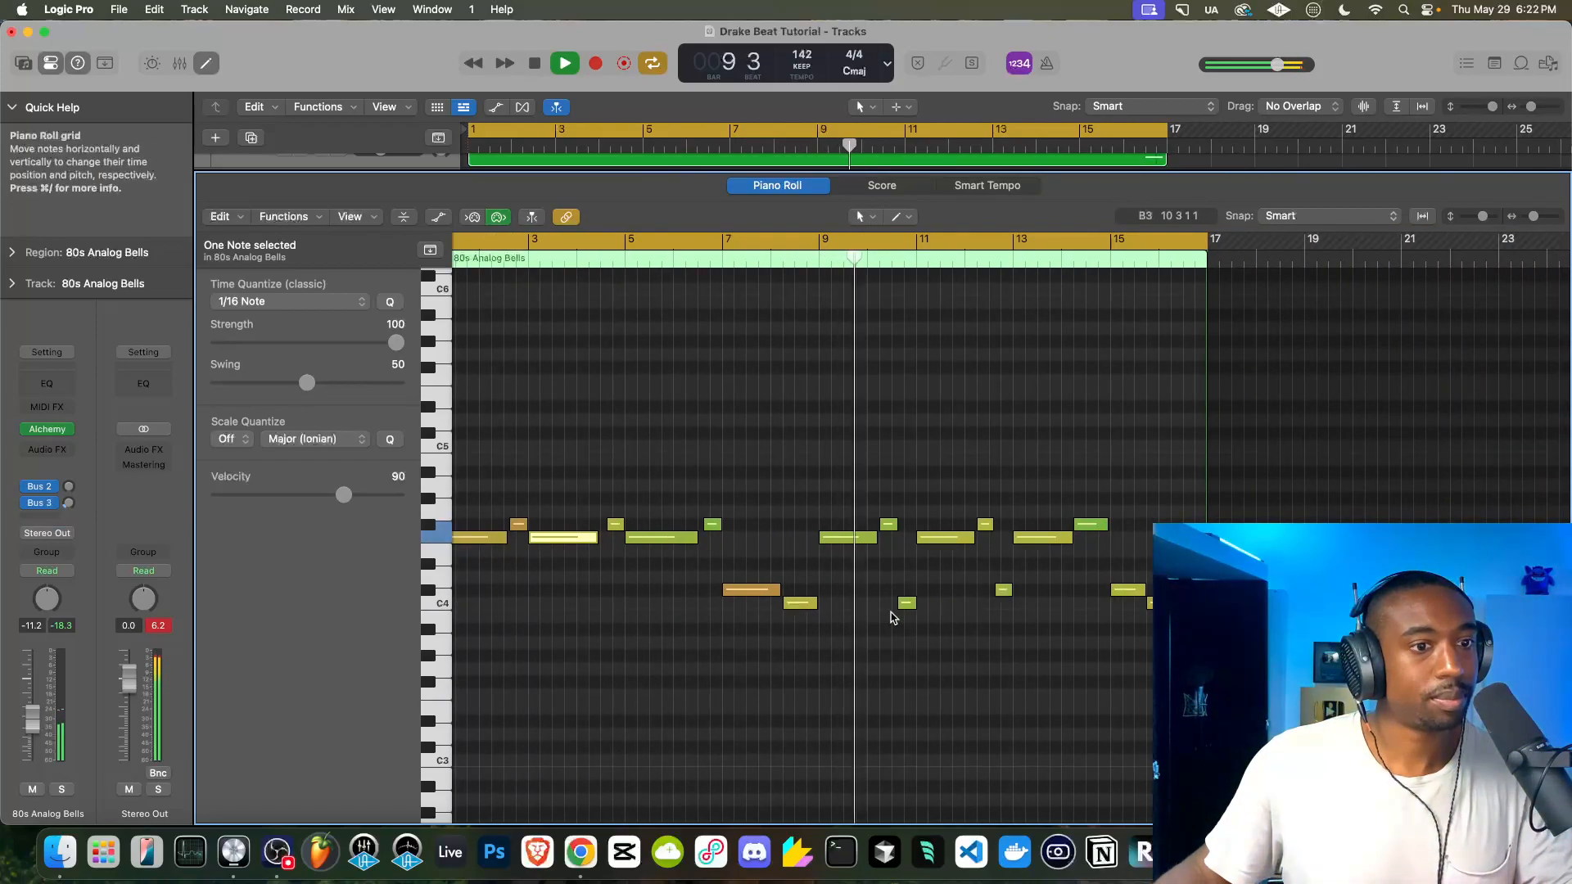
{"action": "scroll", "coordinate": [893, 617], "scroll_direction": "up", "scroll_amount": 4}
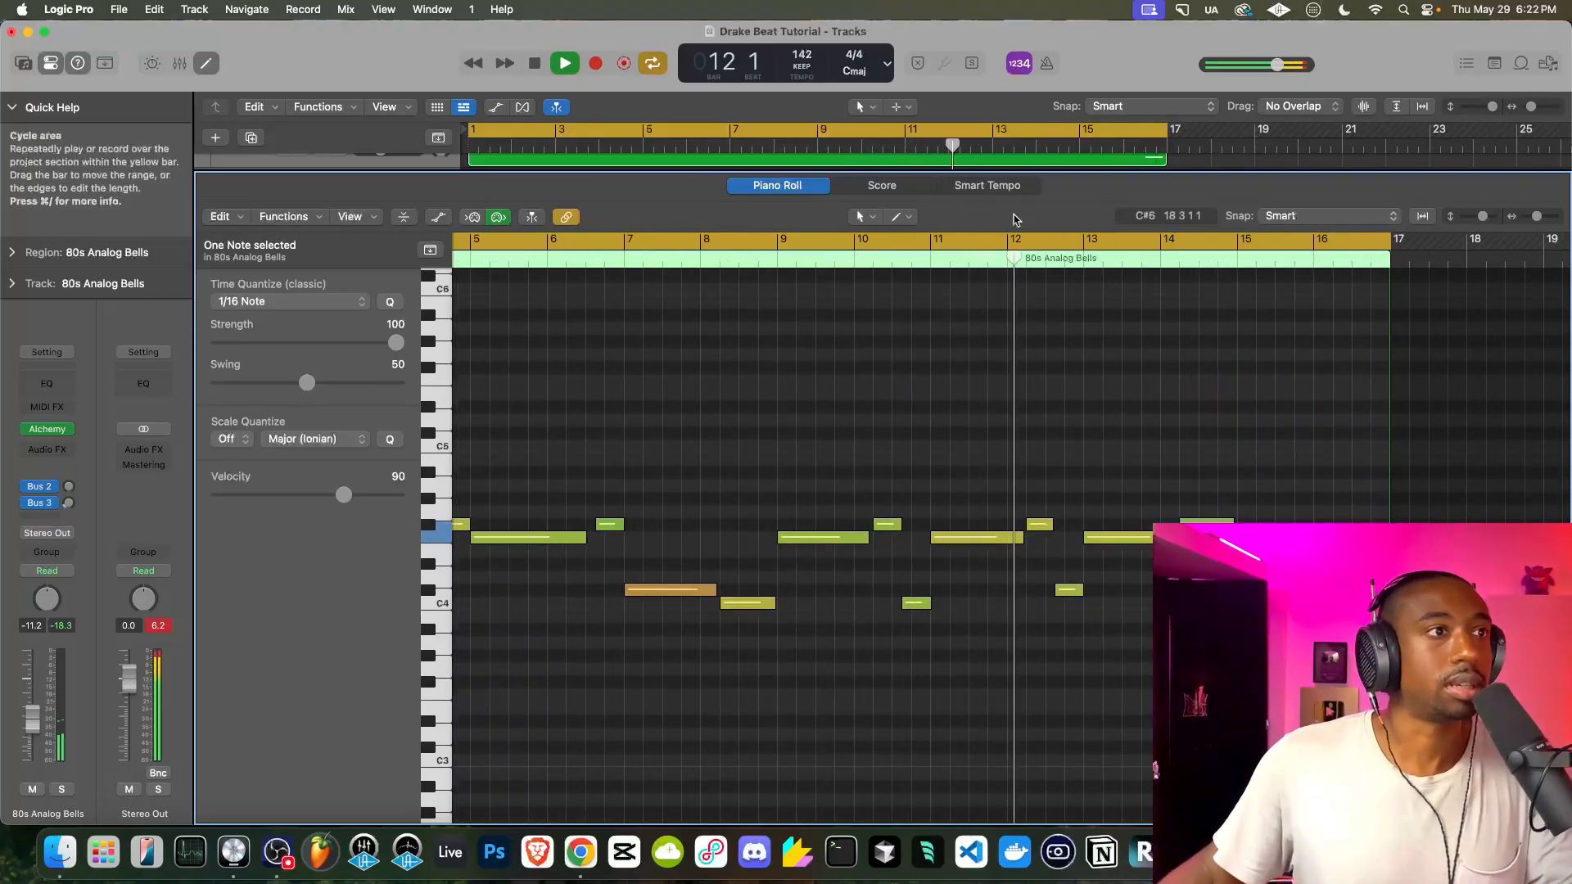
{"action": "left_click_drag", "start_coordinate": [950, 270], "coordinate": [984, 818]}
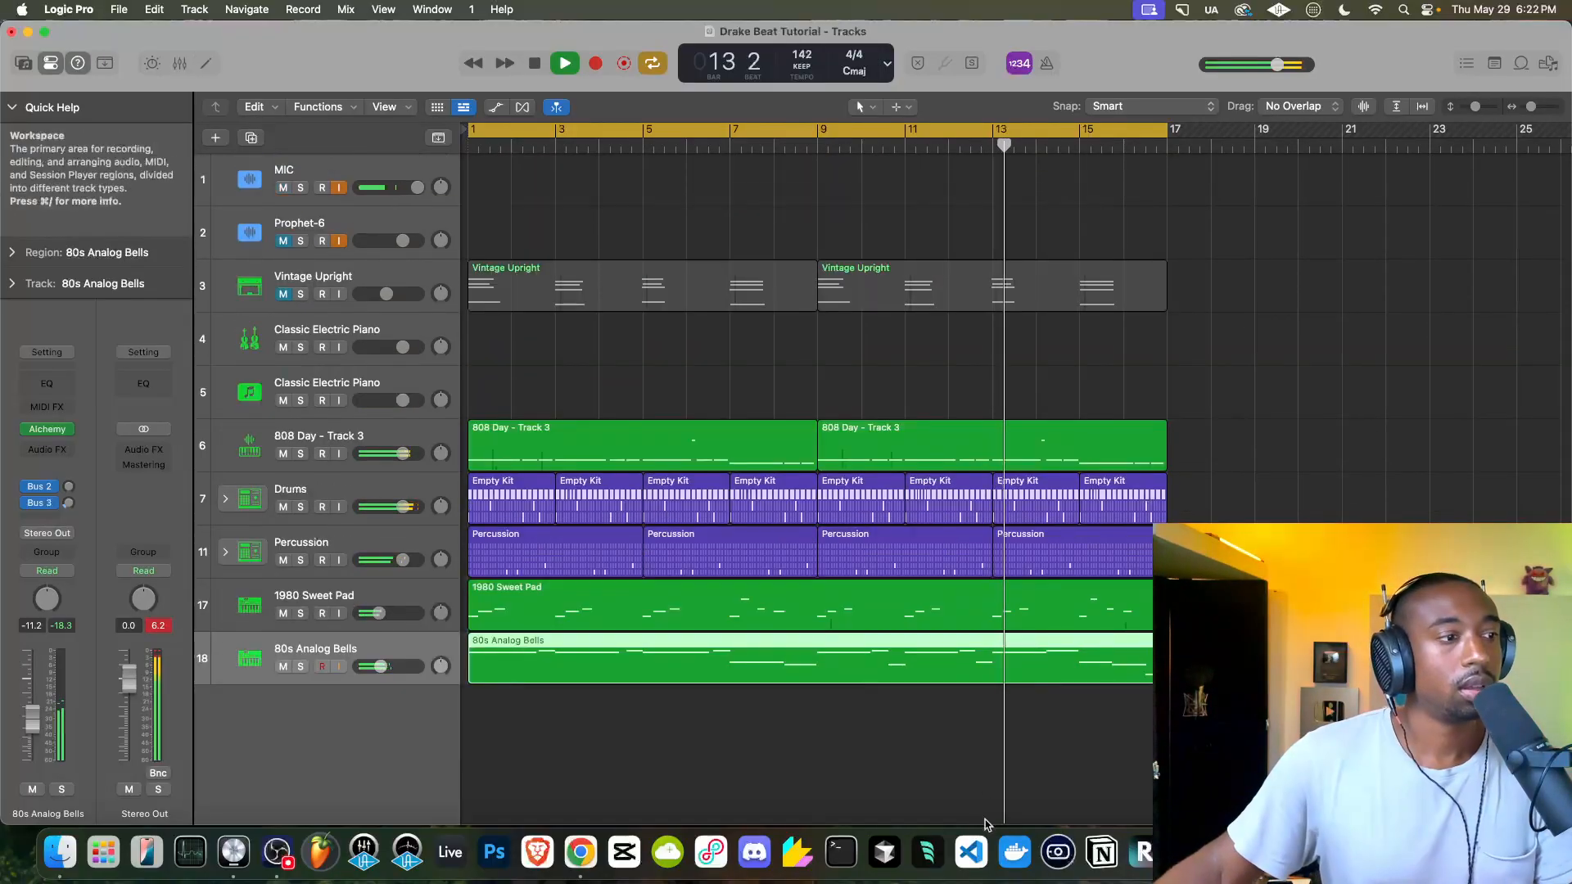
{"action": "key", "text": "space"}
Add a software instrument track below 80s Analog Bells and load Alchemy as its instrument
{"action": "right_click", "coordinate": [354, 727]}
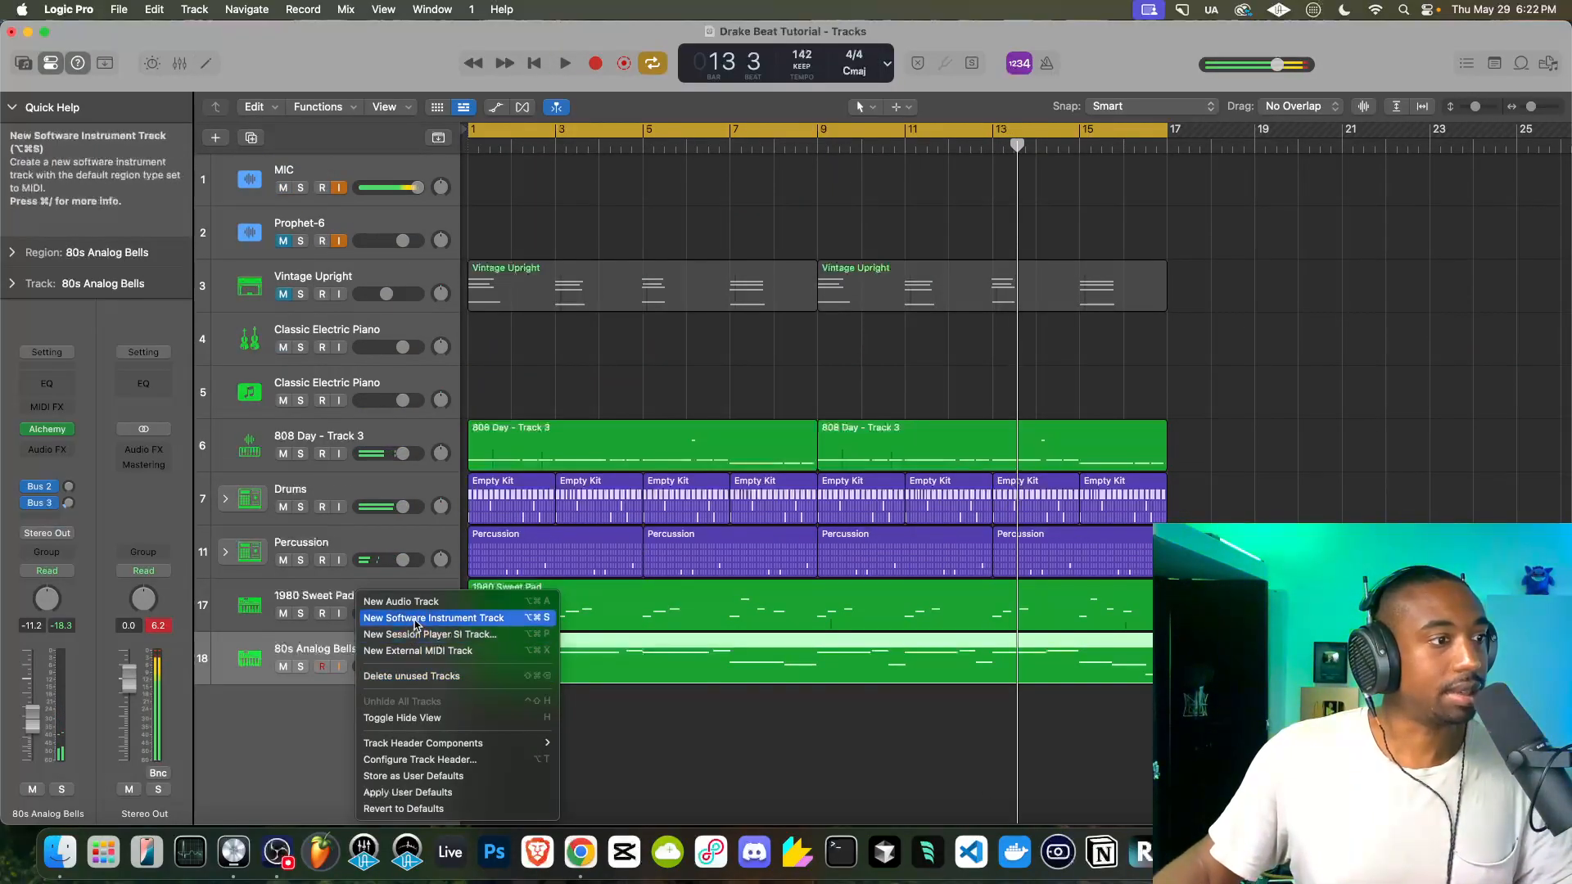
{"action": "left_click", "coordinate": [491, 618]}
{"action": "left_click", "coordinate": [70, 429]}
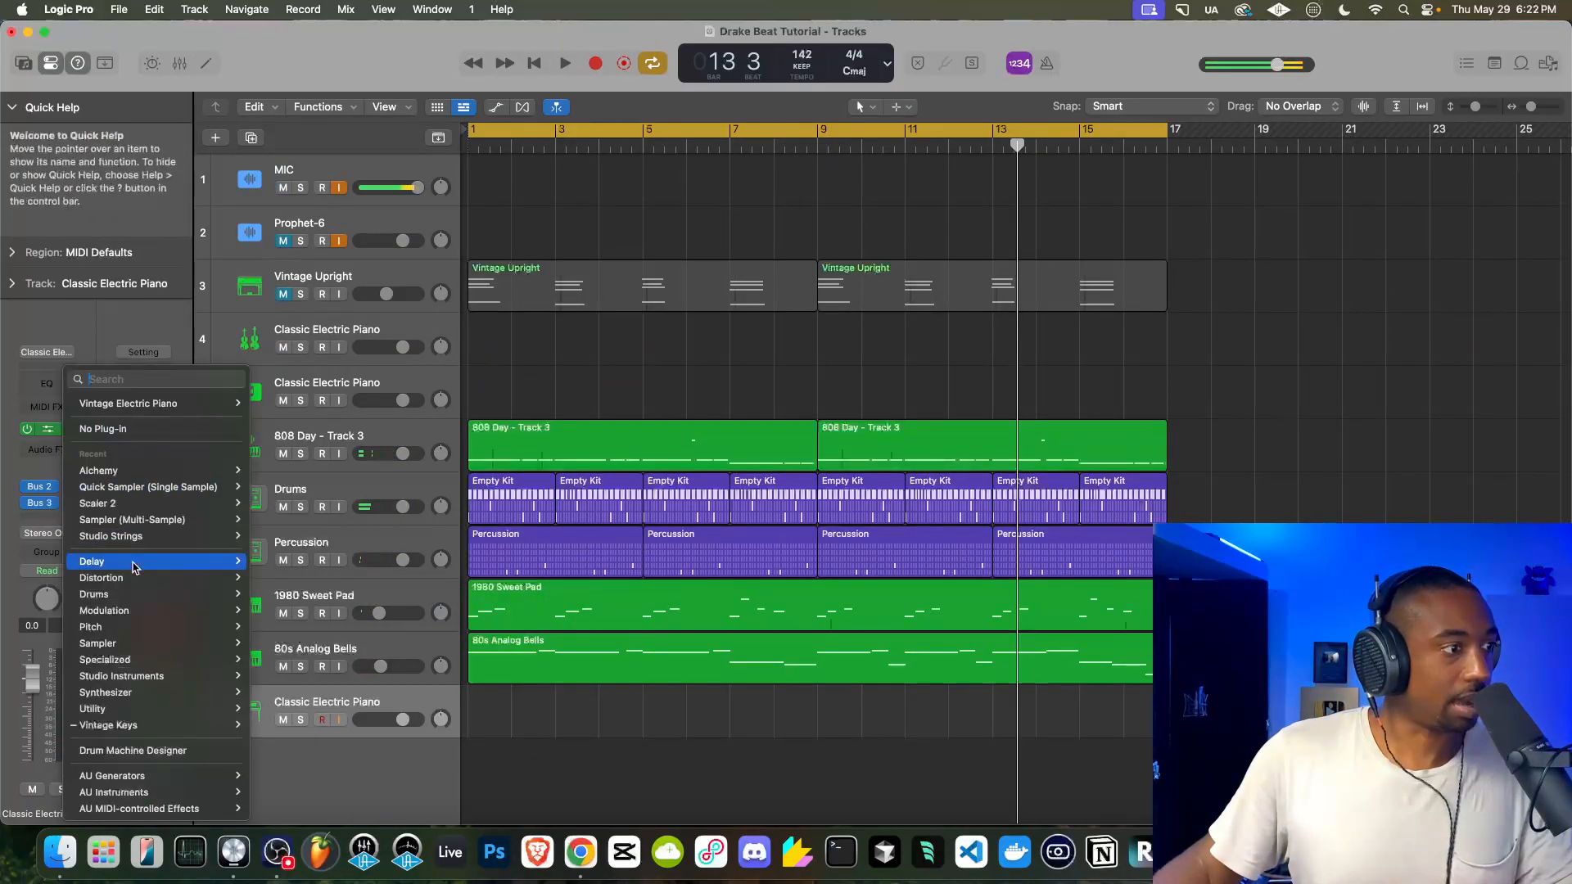
{"action": "mouse_move", "coordinate": [123, 709]}
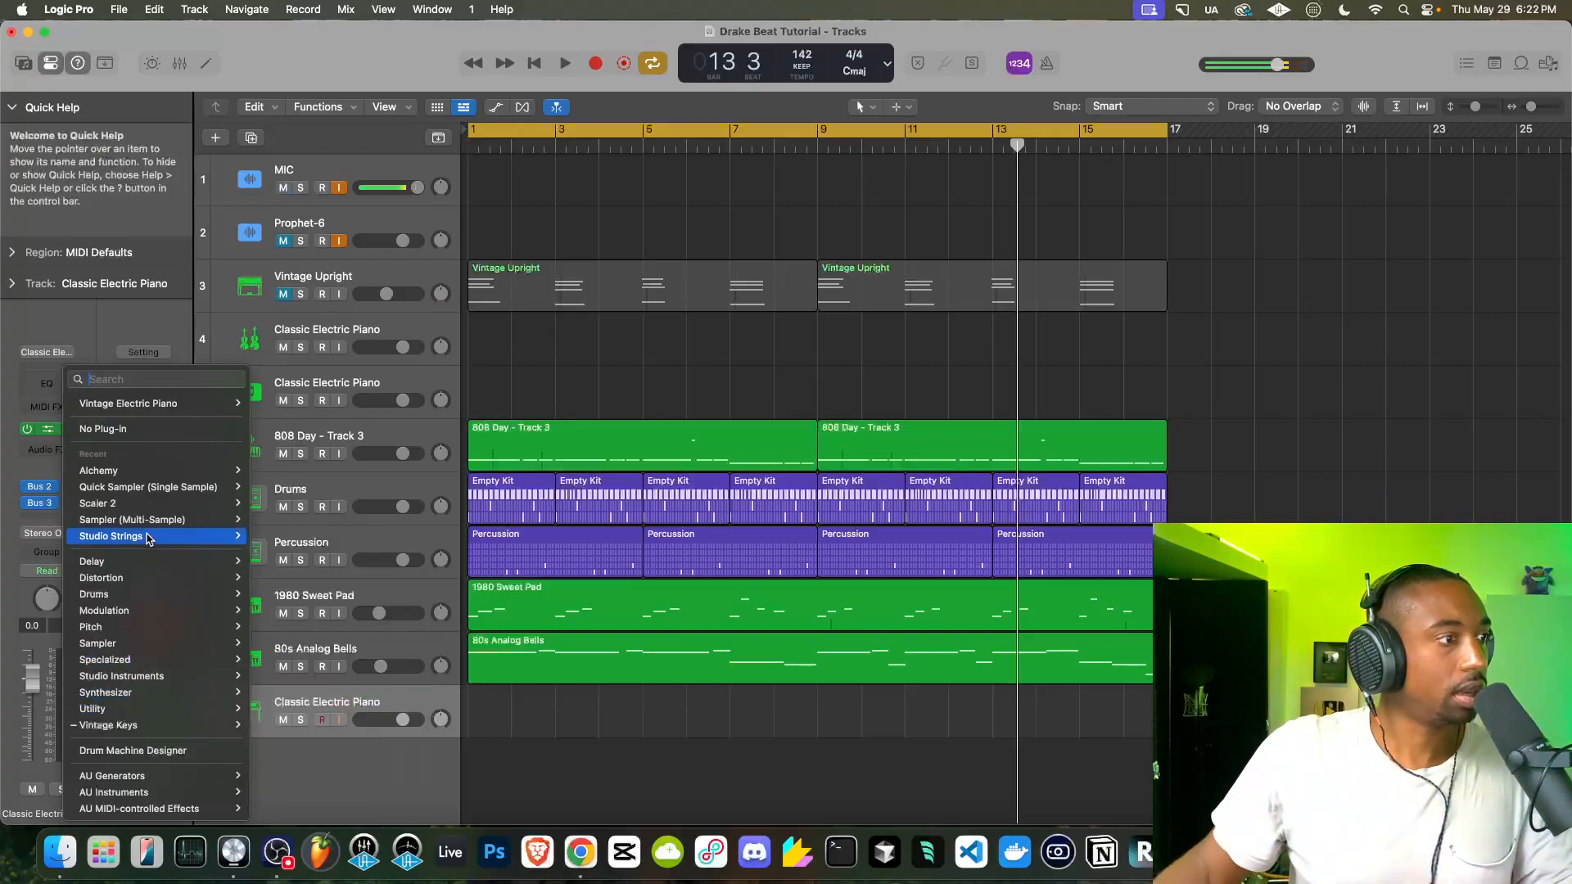
{"action": "left_click", "coordinate": [123, 471]}
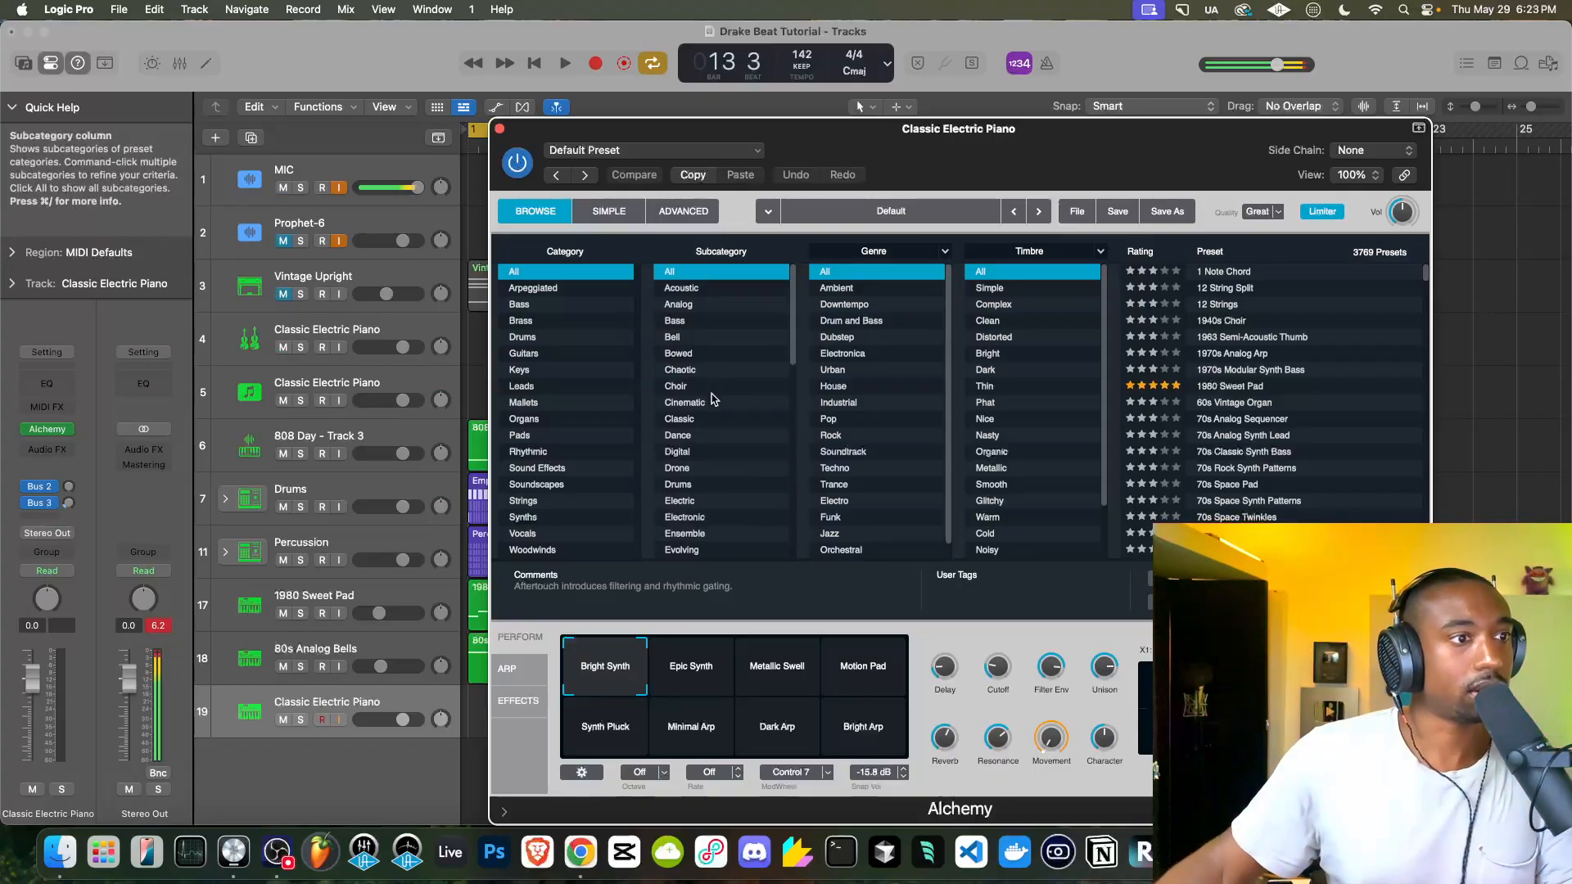
Filter Alchemy's presets by the Digital subcategory and Dark timbre, and load Abandoned Pad
{"action": "left_click", "coordinate": [698, 452]}
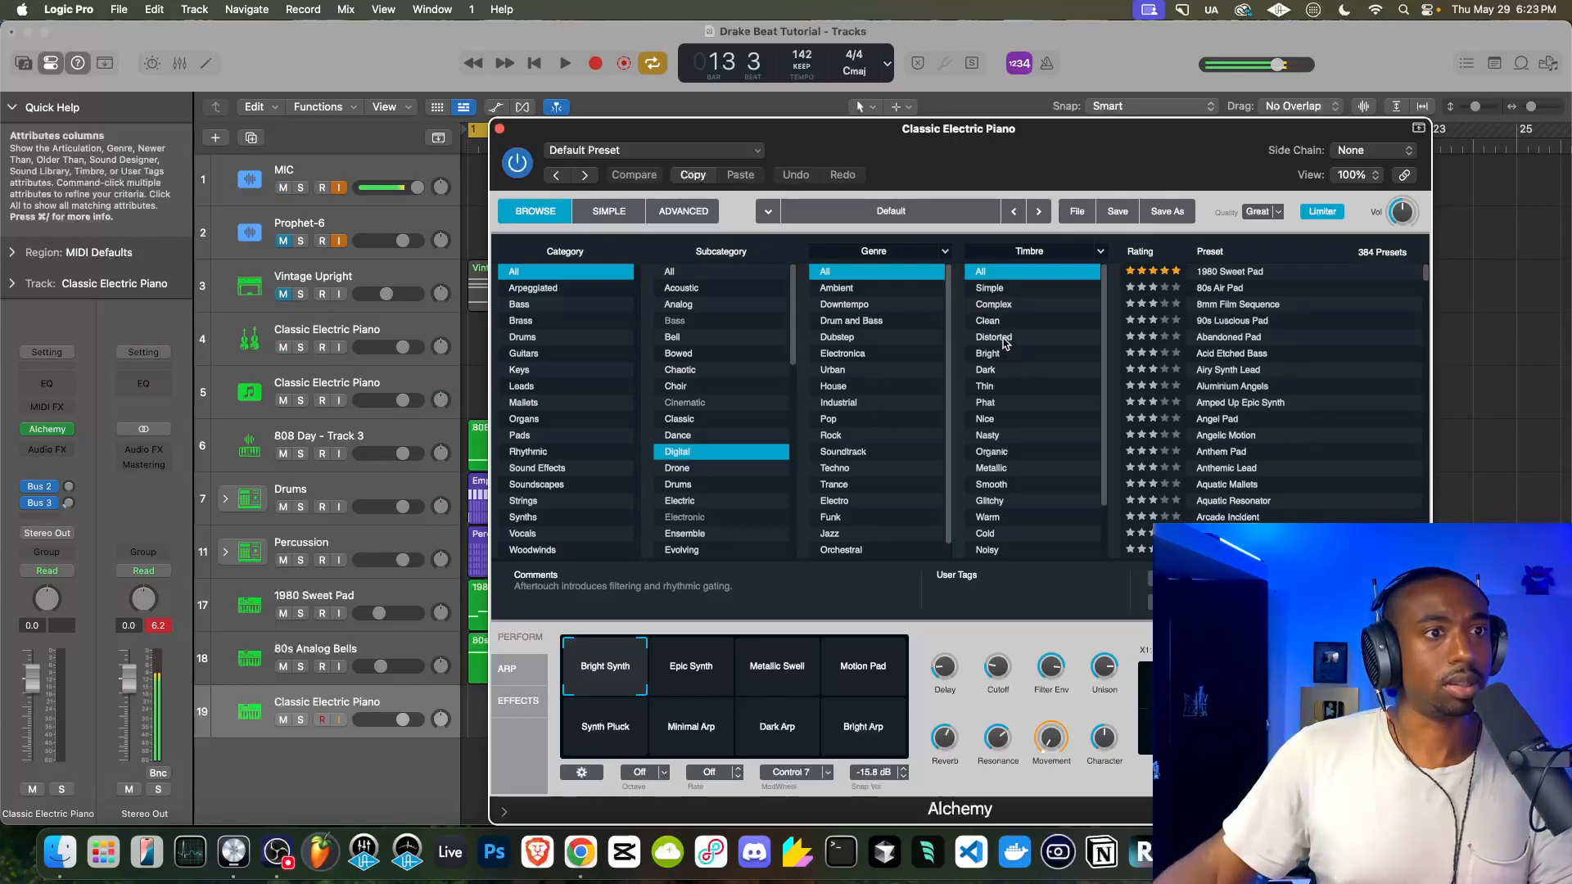
{"action": "left_click", "coordinate": [1005, 369]}
{"action": "left_click", "coordinate": [1240, 272]}
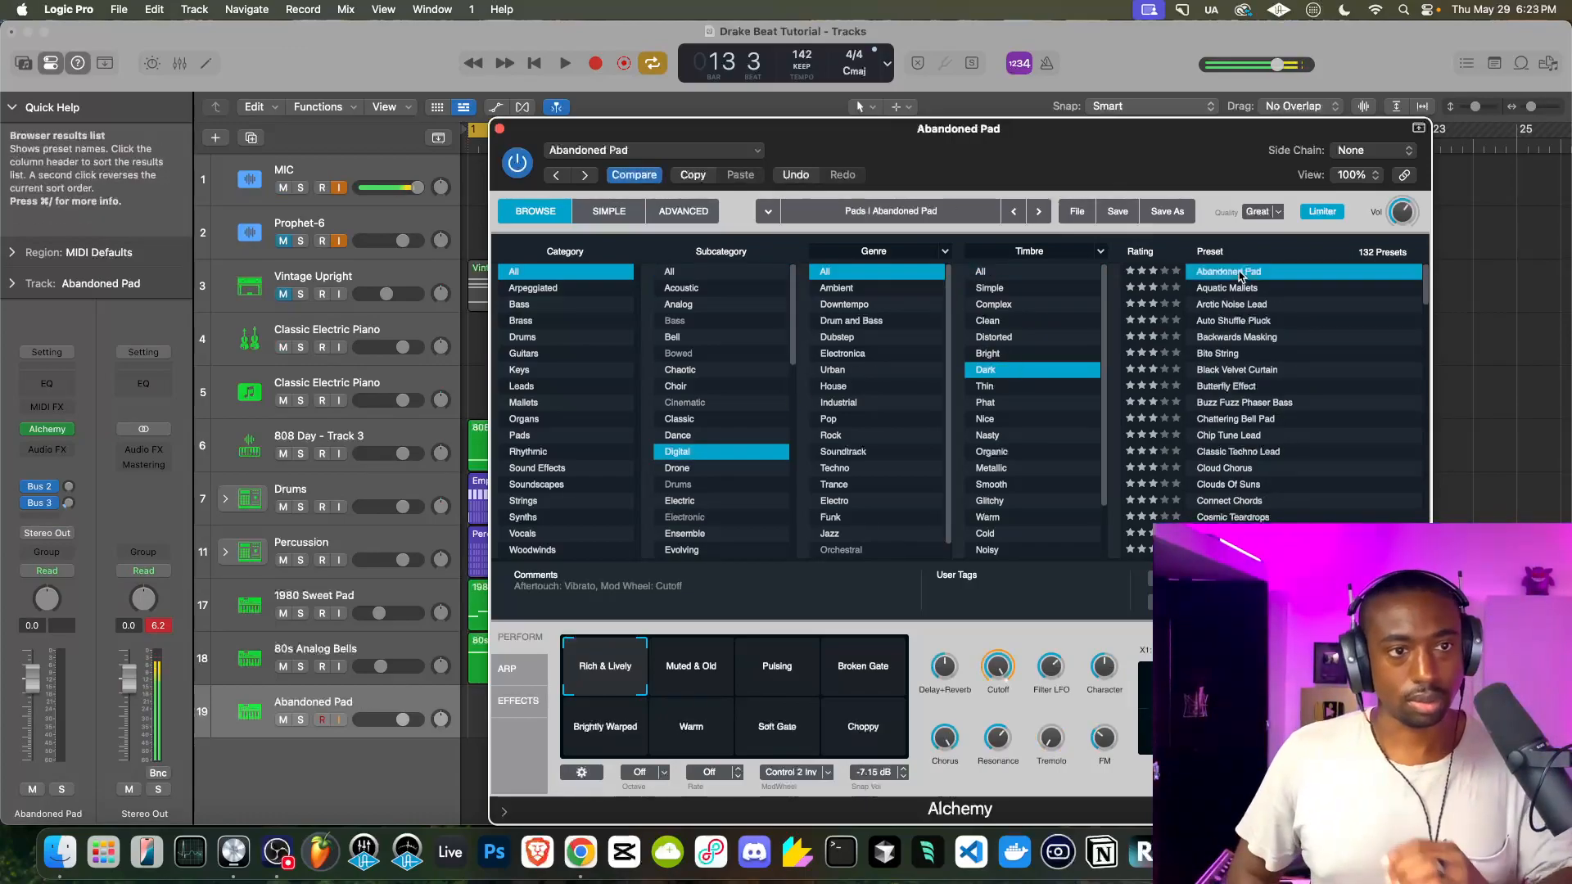
Load the Aquatic Mallets preset in Alchemy, close the plug-in window, and audition the sound over the beat
{"action": "left_click", "coordinate": [1238, 289]}
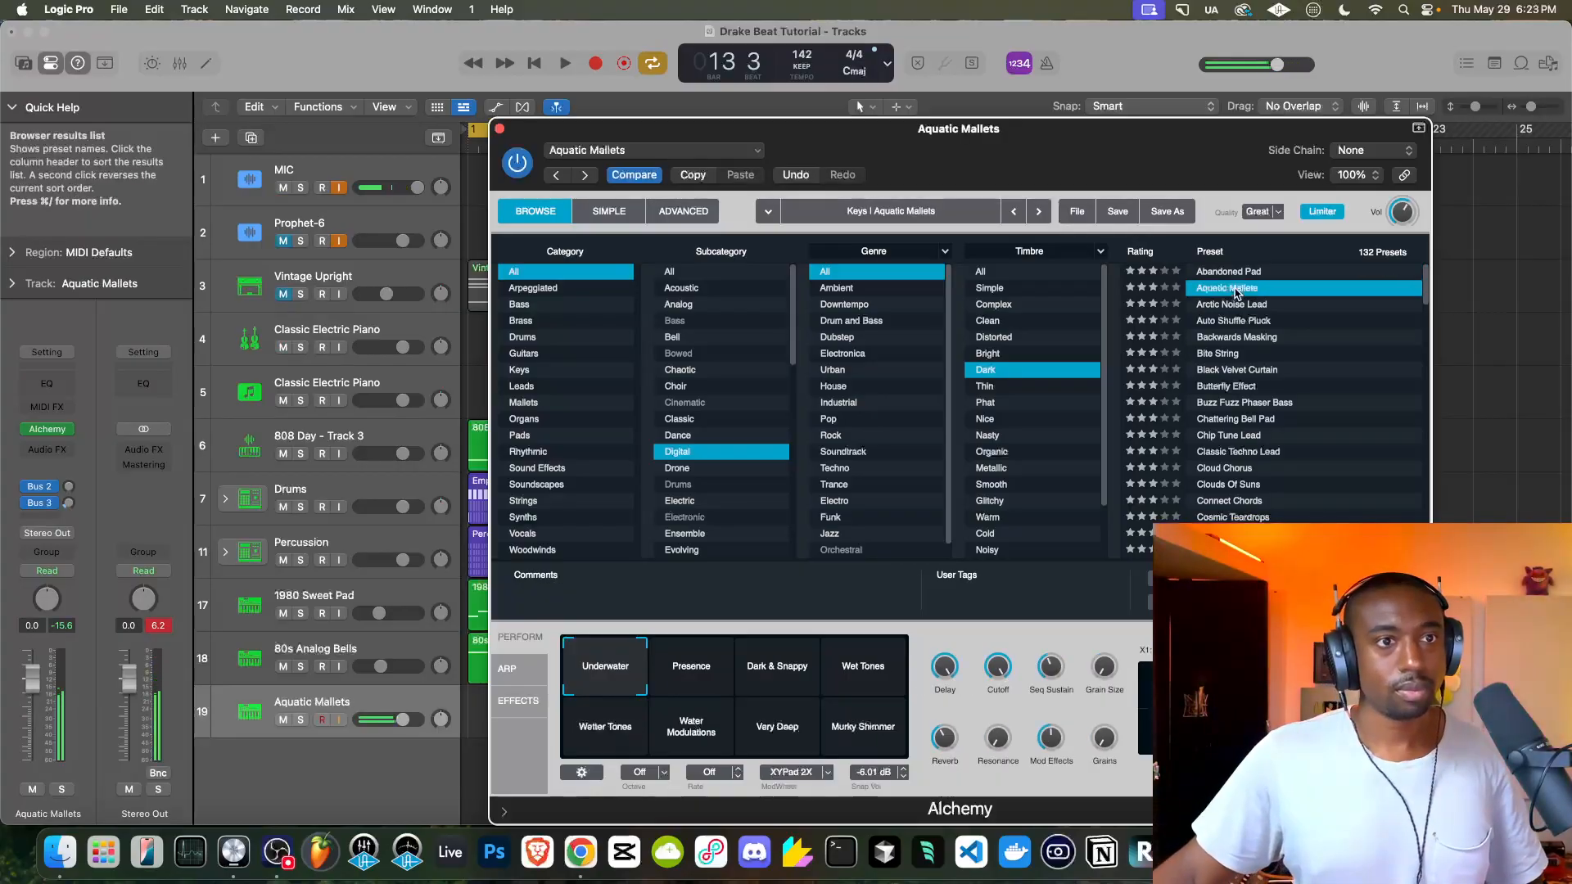
{"action": "left_click", "coordinate": [500, 130]}
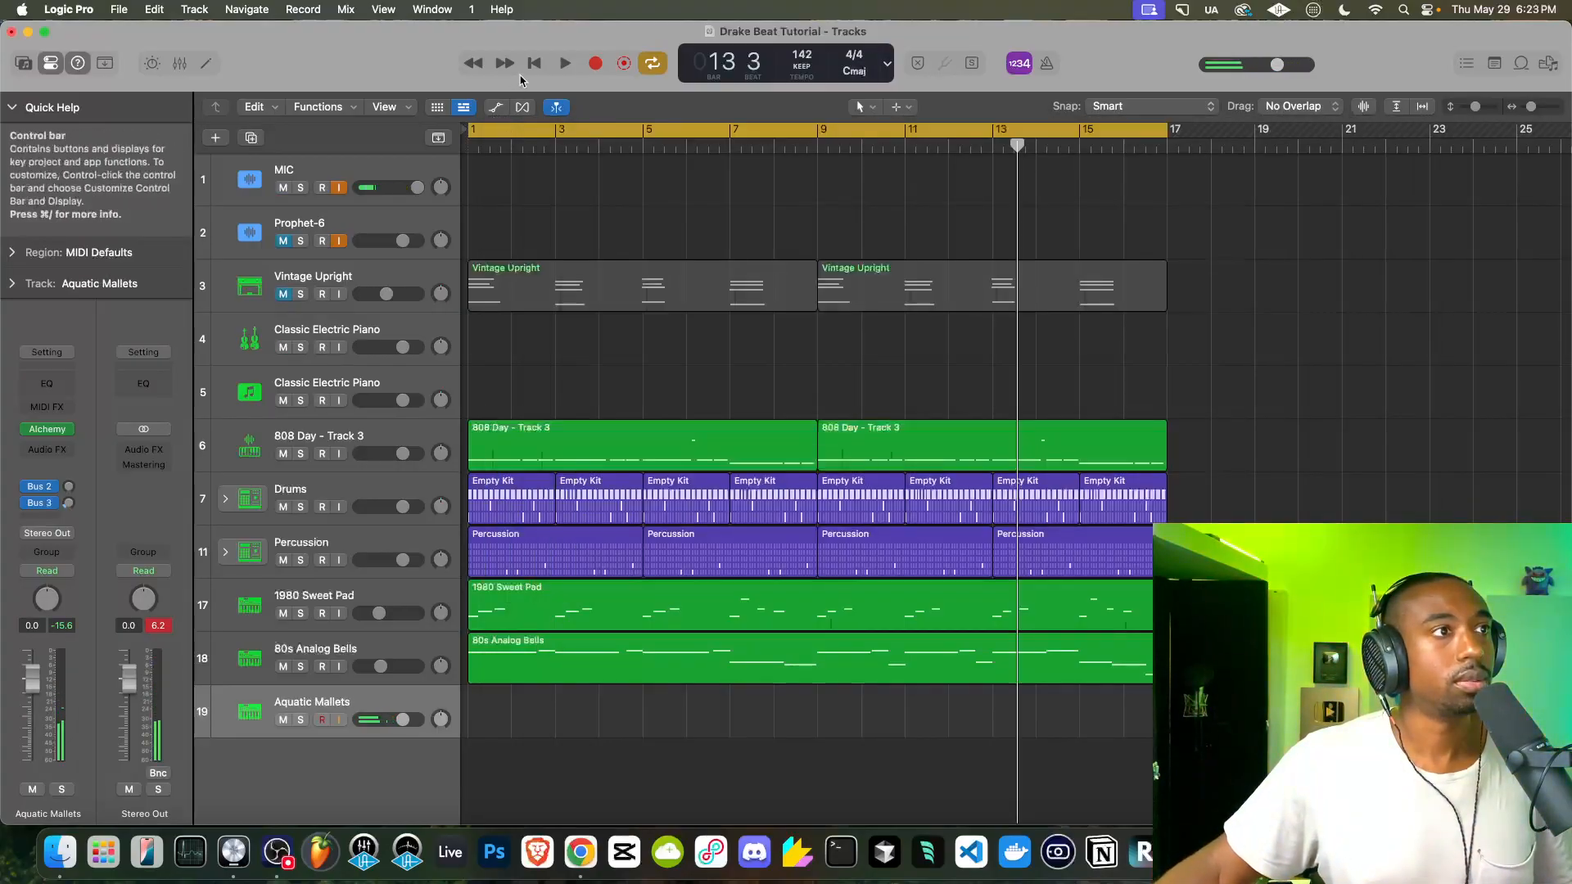
{"action": "left_click", "coordinate": [565, 63]}
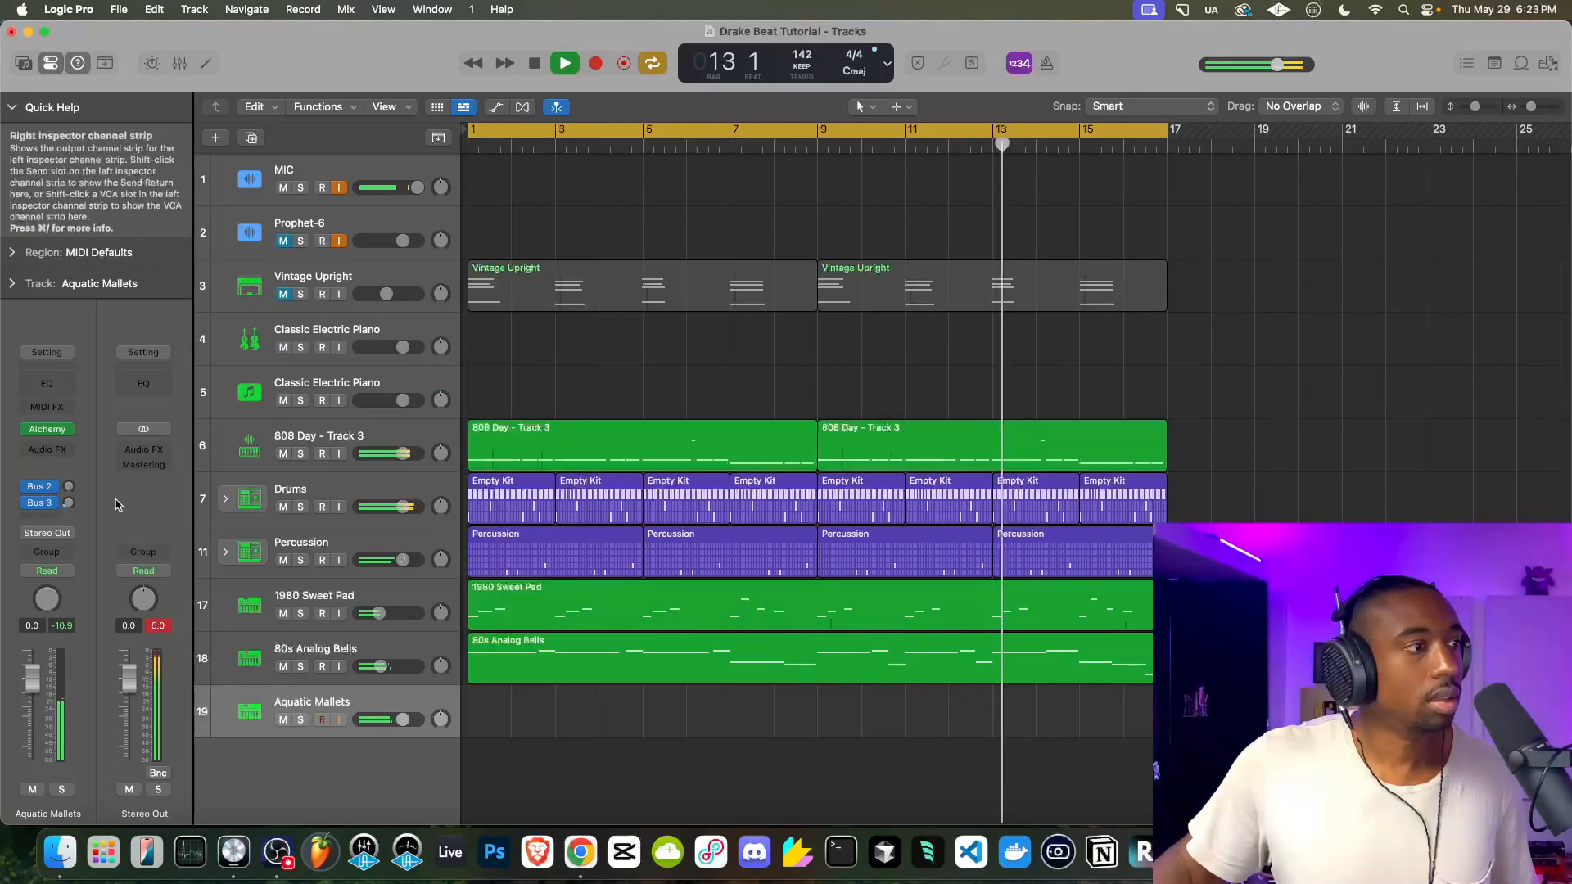
{"action": "left_click", "coordinate": [535, 63]}
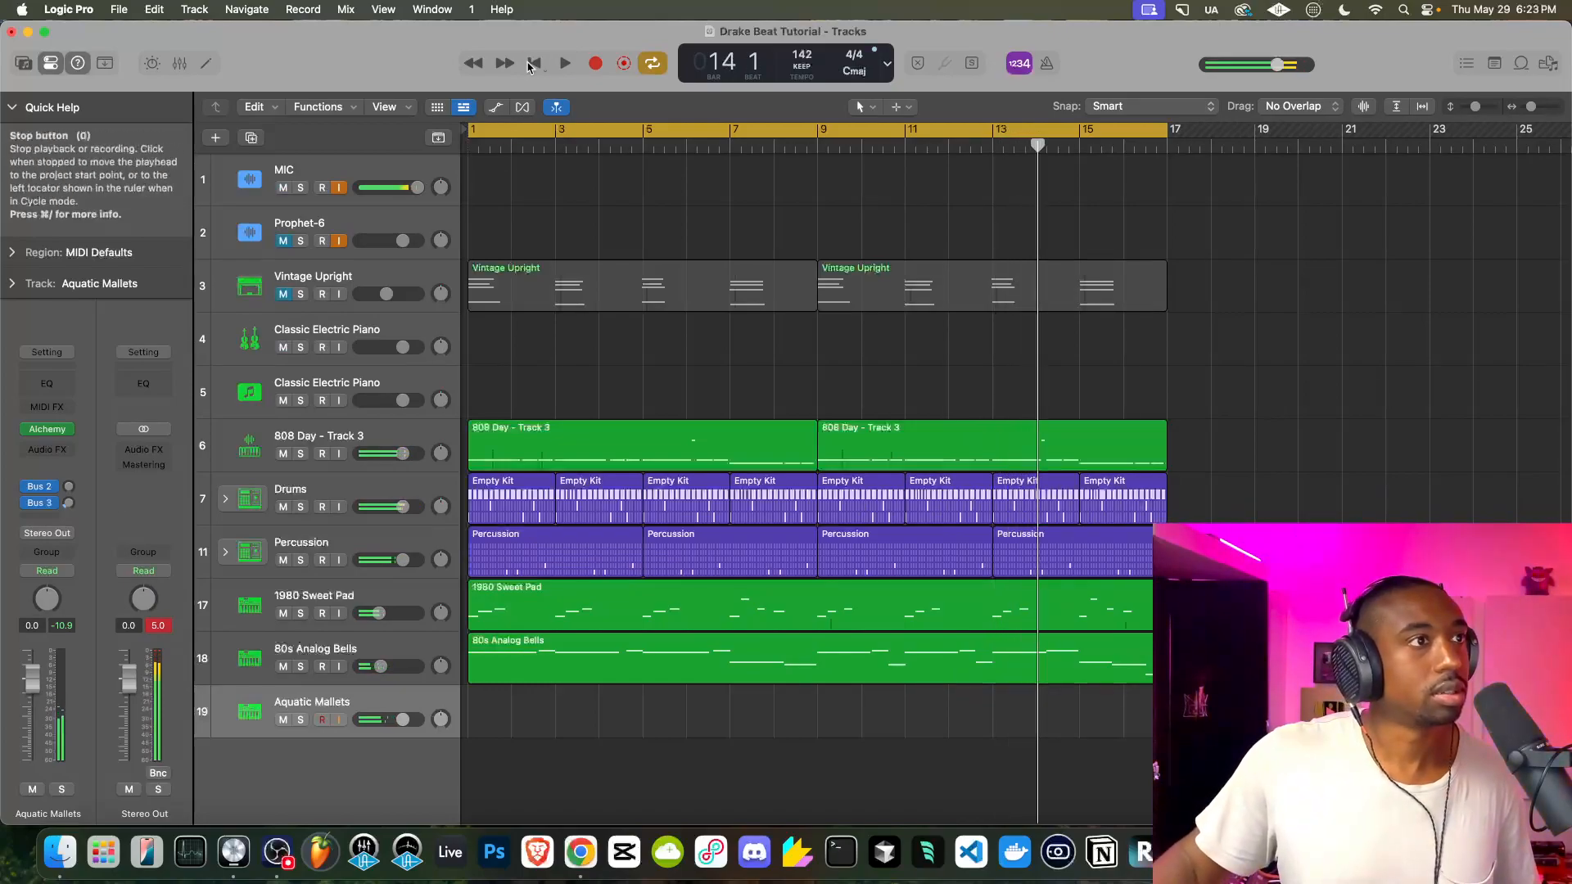
Record a 16-bar Aquatic Mallets part from bar 1 over the beat and play it back
{"action": "left_click", "coordinate": [588, 62]}
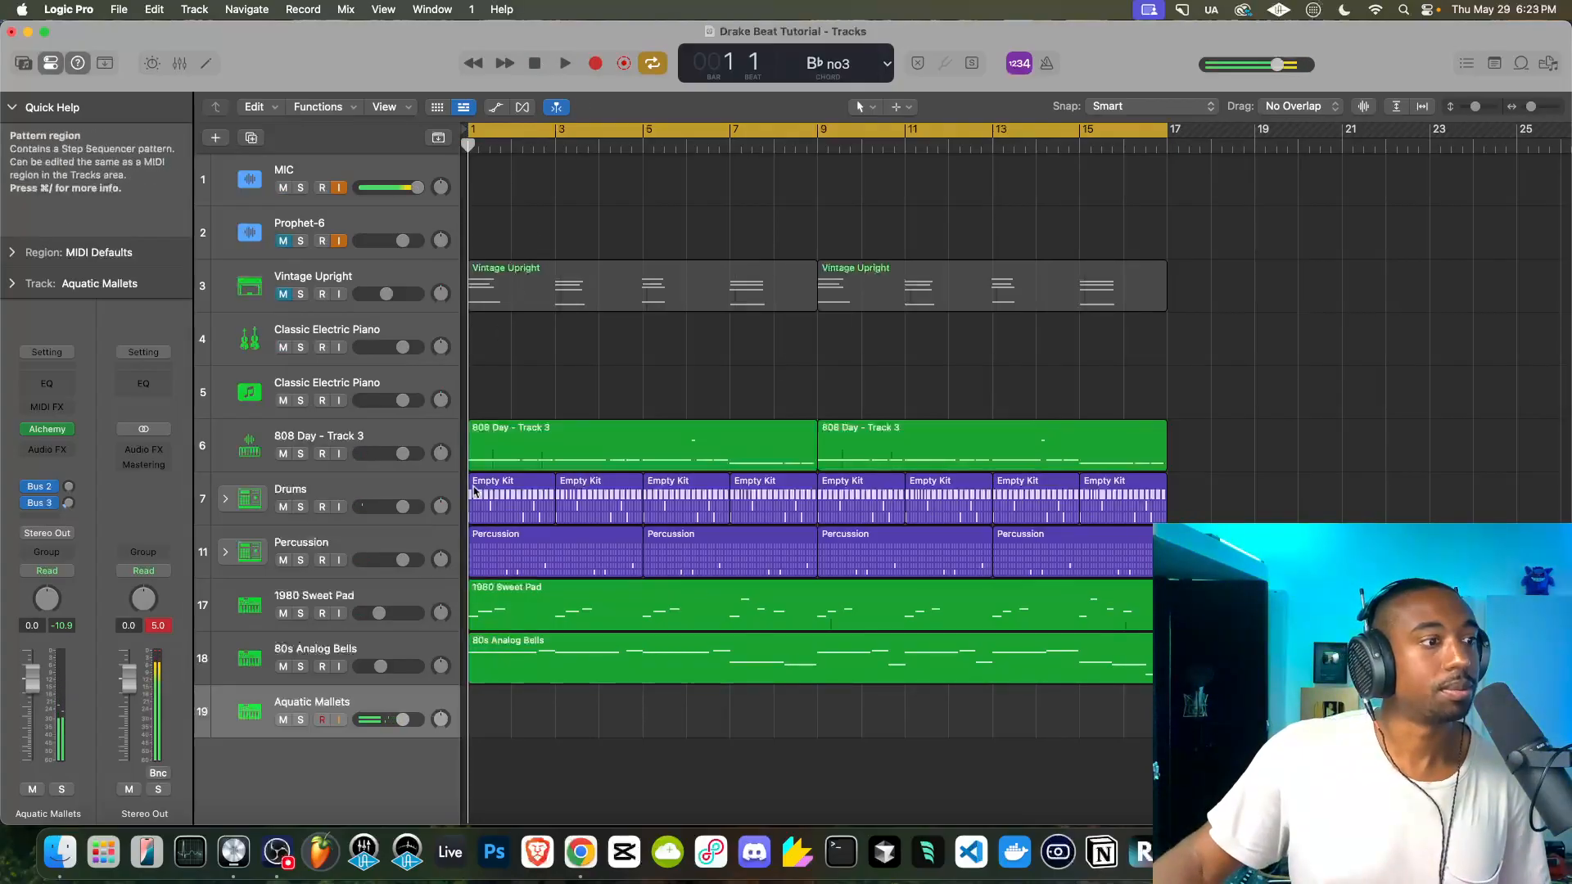
{"action": "left_click", "coordinate": [597, 64]}
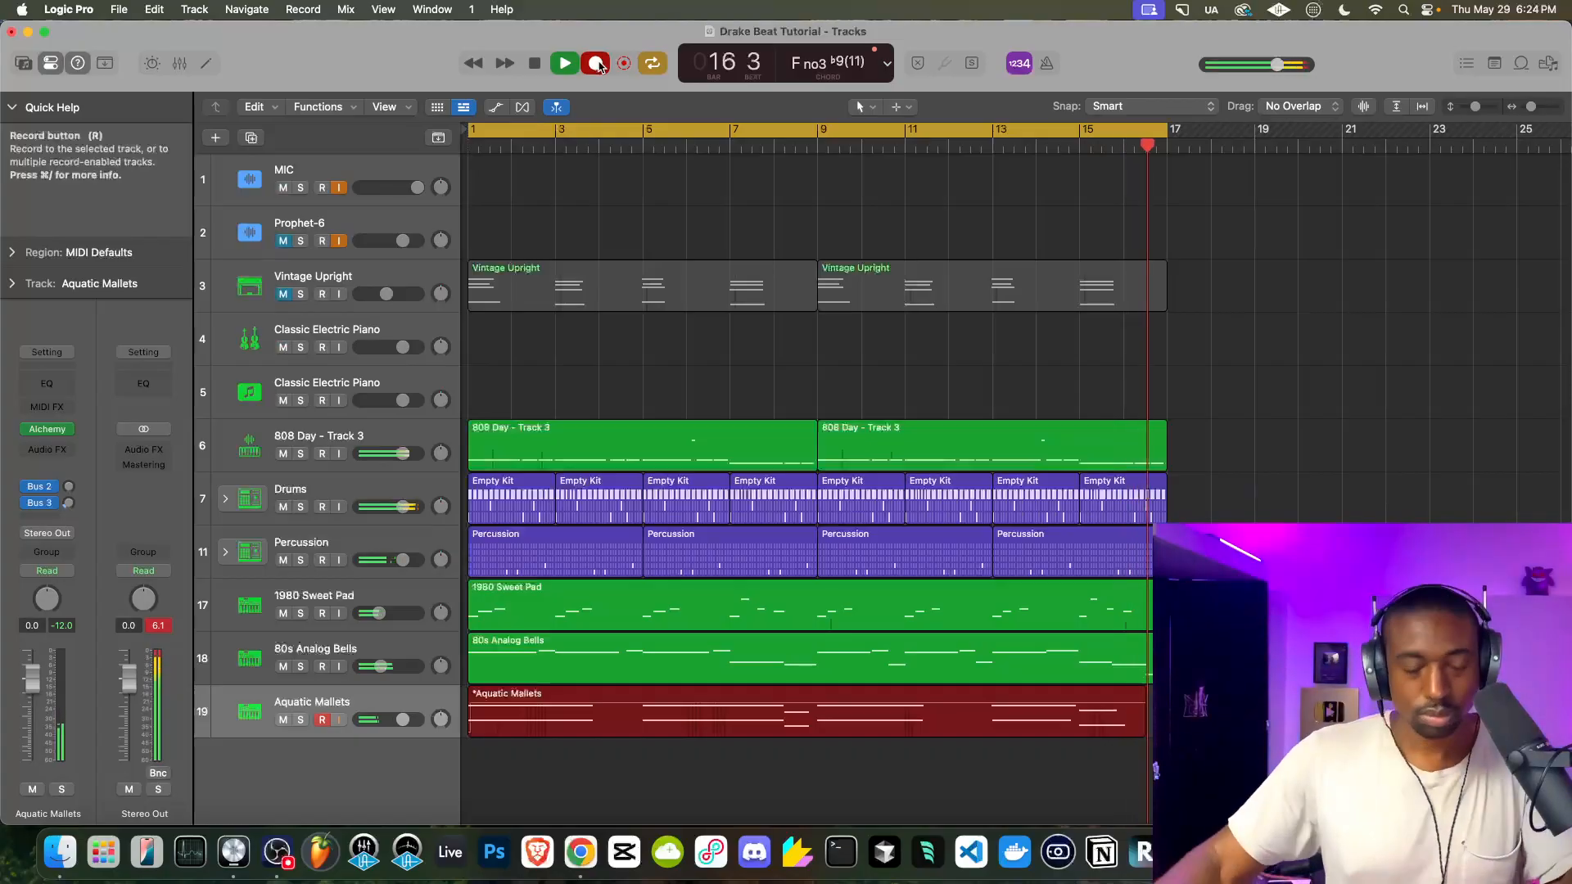
{"action": "key", "text": "space"}
{"action": "key", "text": "space"}
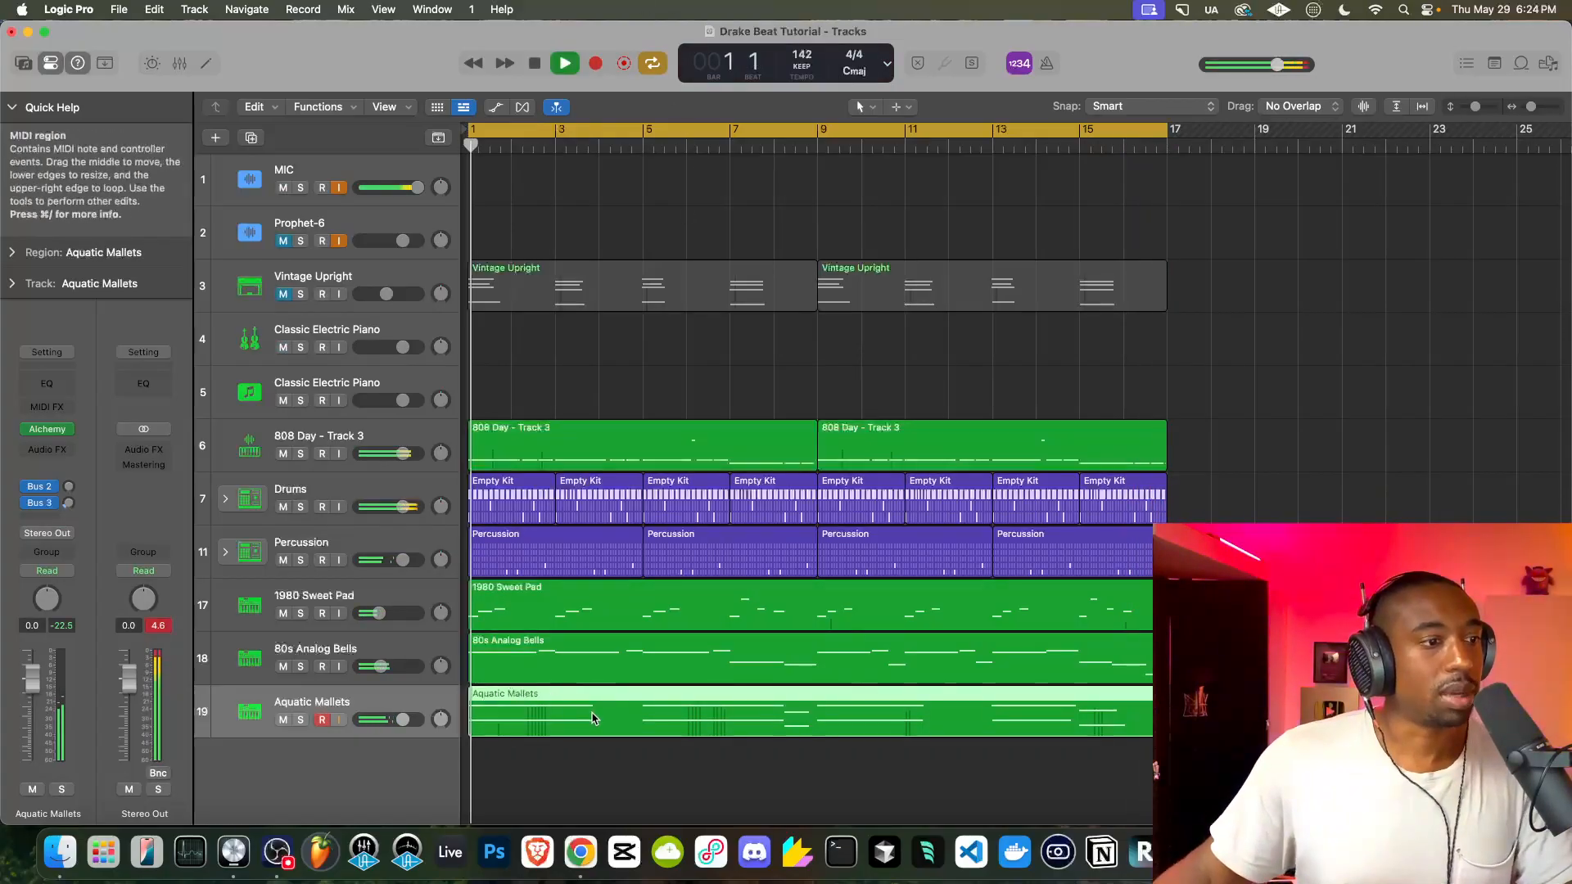
{"action": "double_click", "coordinate": [593, 718]}
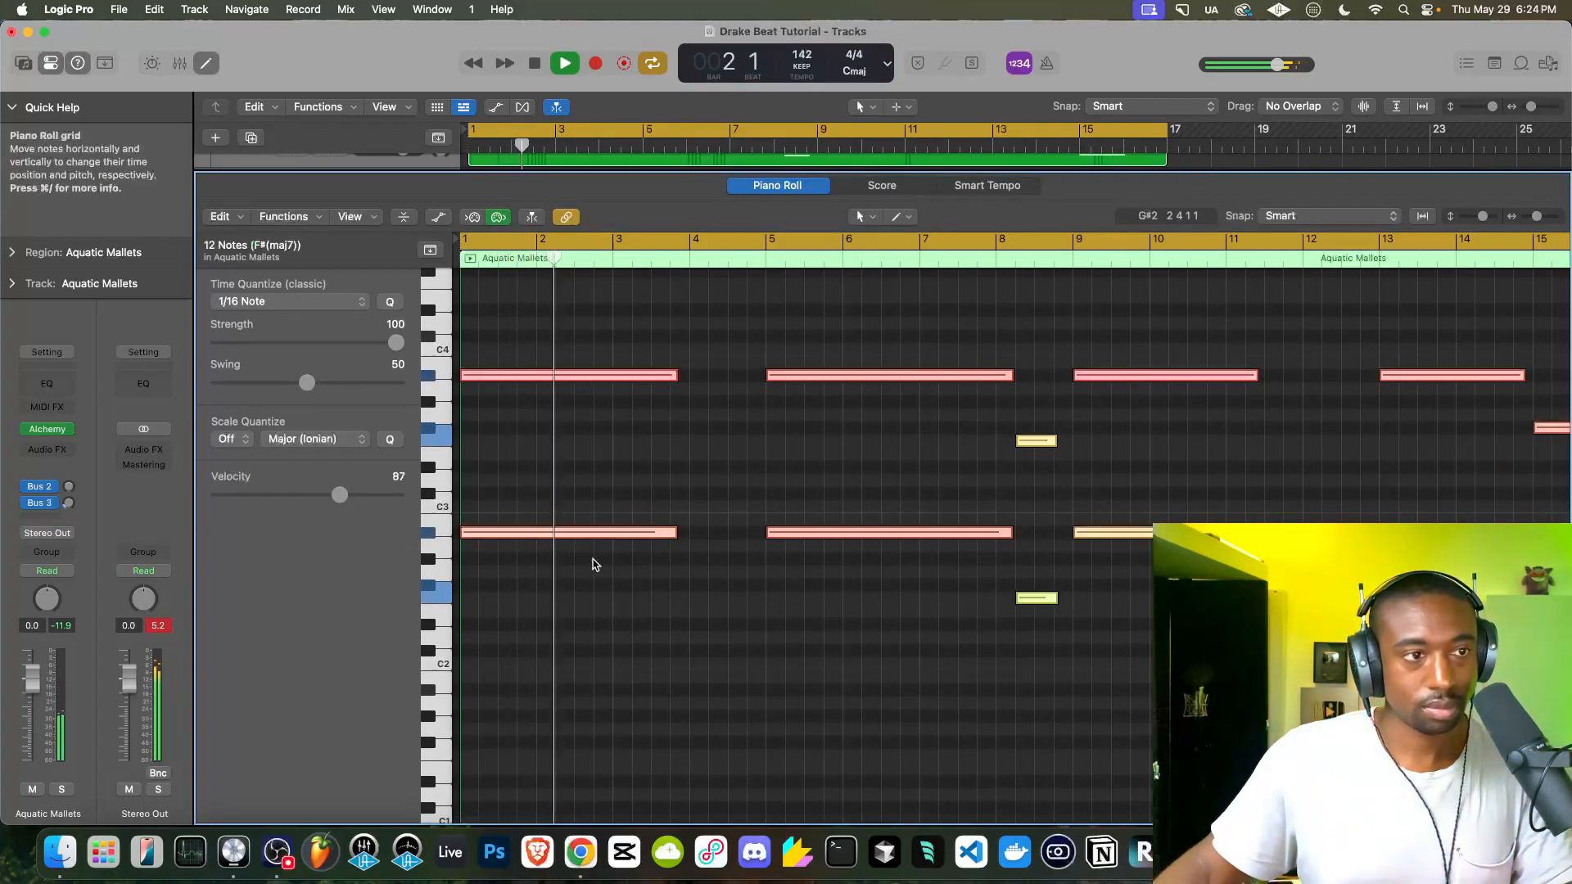
{"action": "left_click", "coordinate": [841, 611]}
{"action": "left_click_drag", "start_coordinate": [834, 569], "coordinate": [835, 538]}
{"action": "left_click_drag", "start_coordinate": [1024, 657], "coordinate": [1026, 435]}
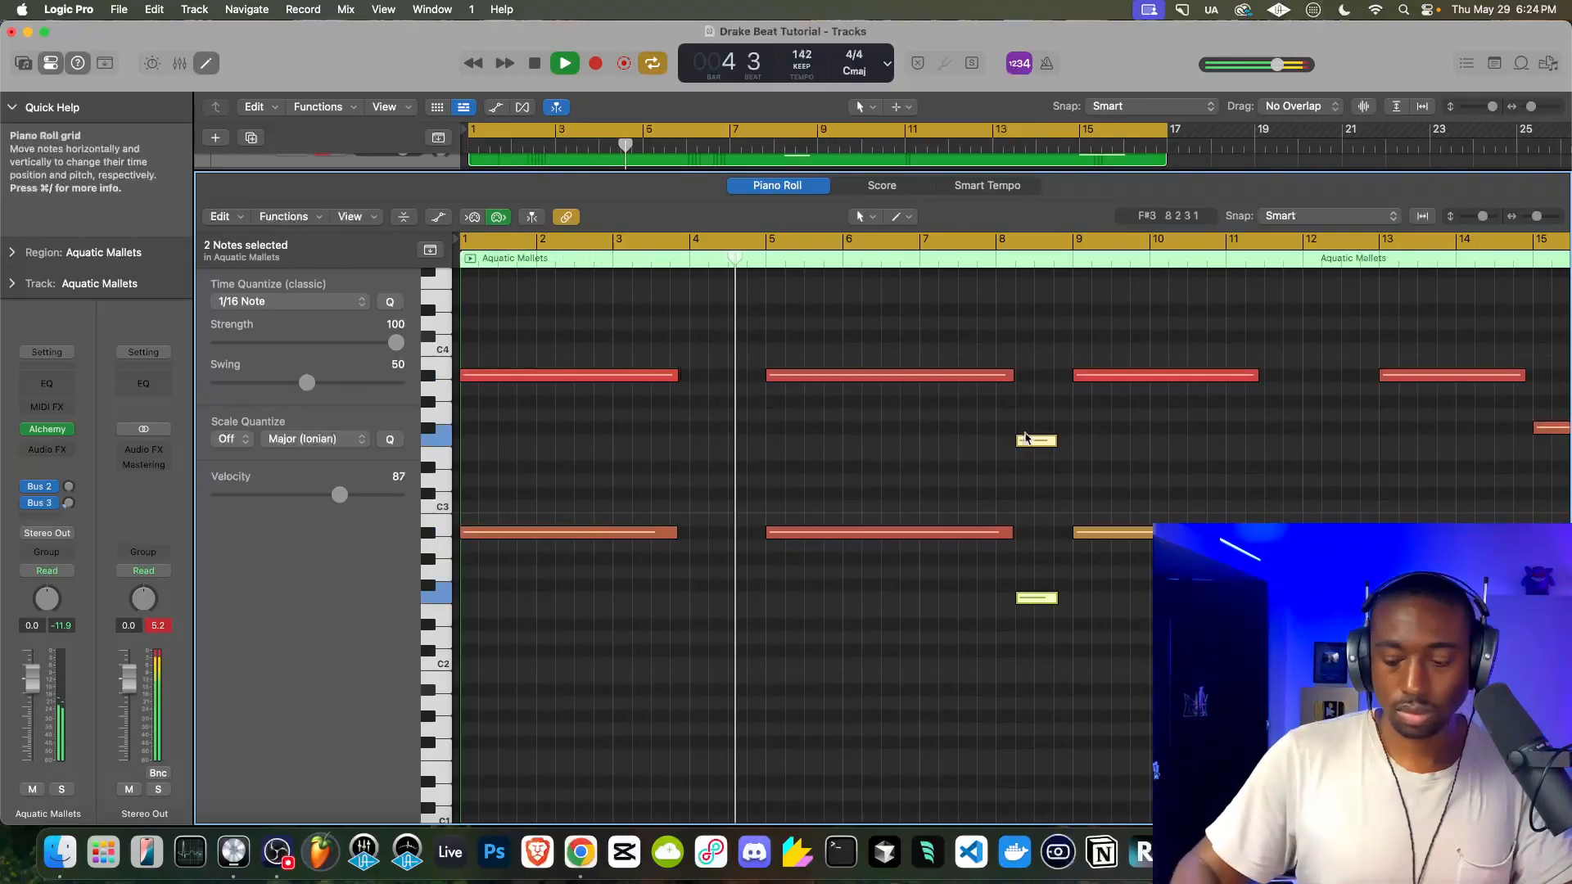
{"action": "key", "text": "super+z"}
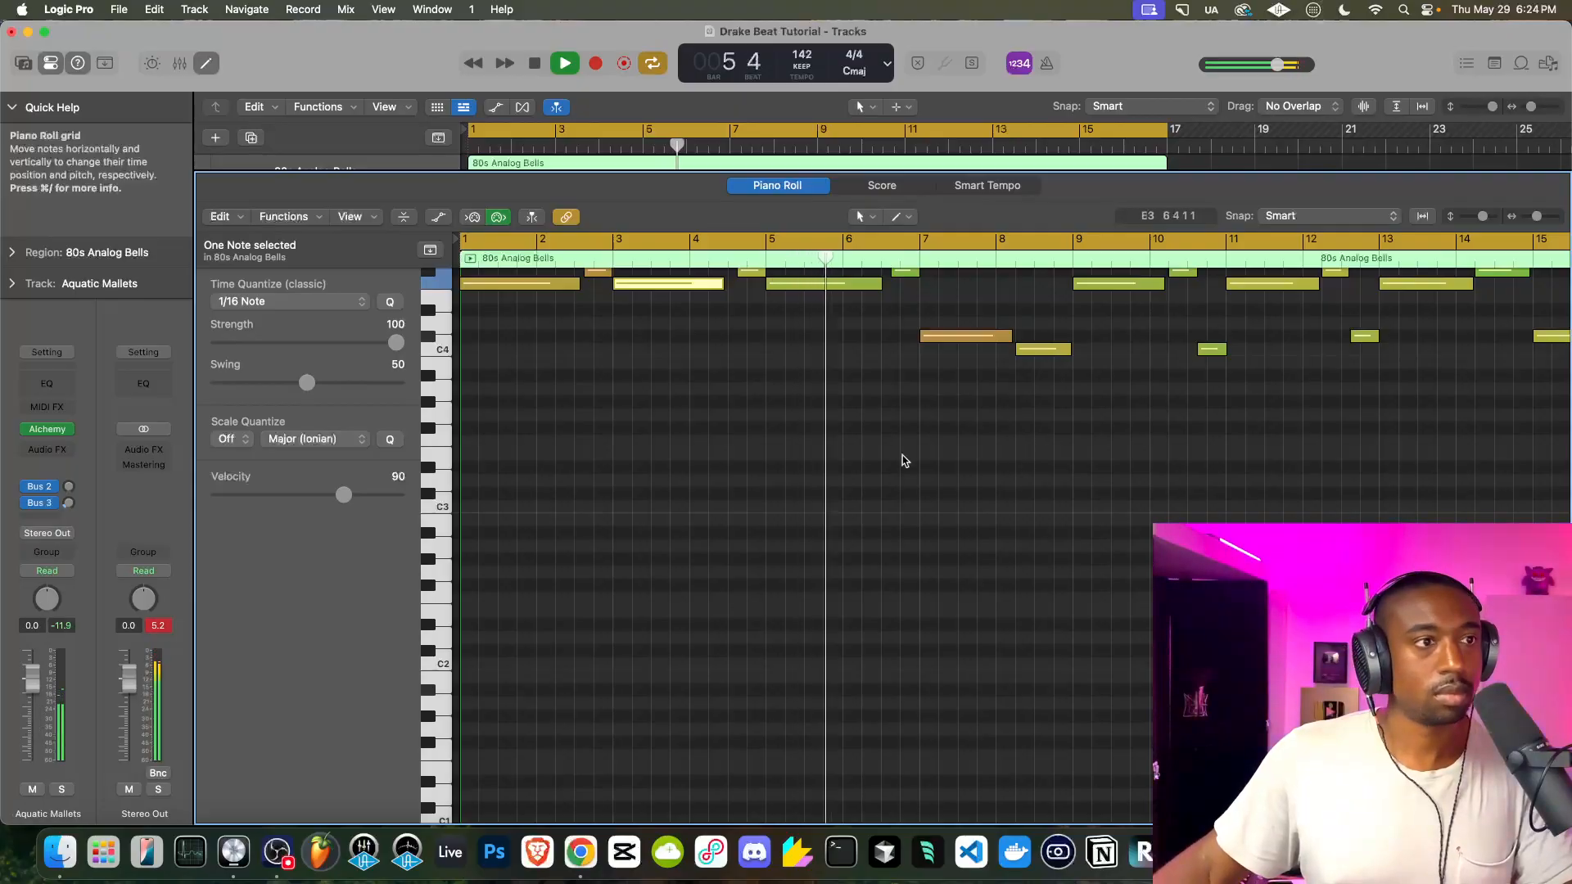
{"action": "key", "text": "e"}
Move the two short notes in bar 8 of the Aquatic Mallets region up one semitone
{"action": "double_click", "coordinate": [603, 712]}
{"action": "left_click_drag", "start_coordinate": [1002, 661], "coordinate": [1042, 432]}
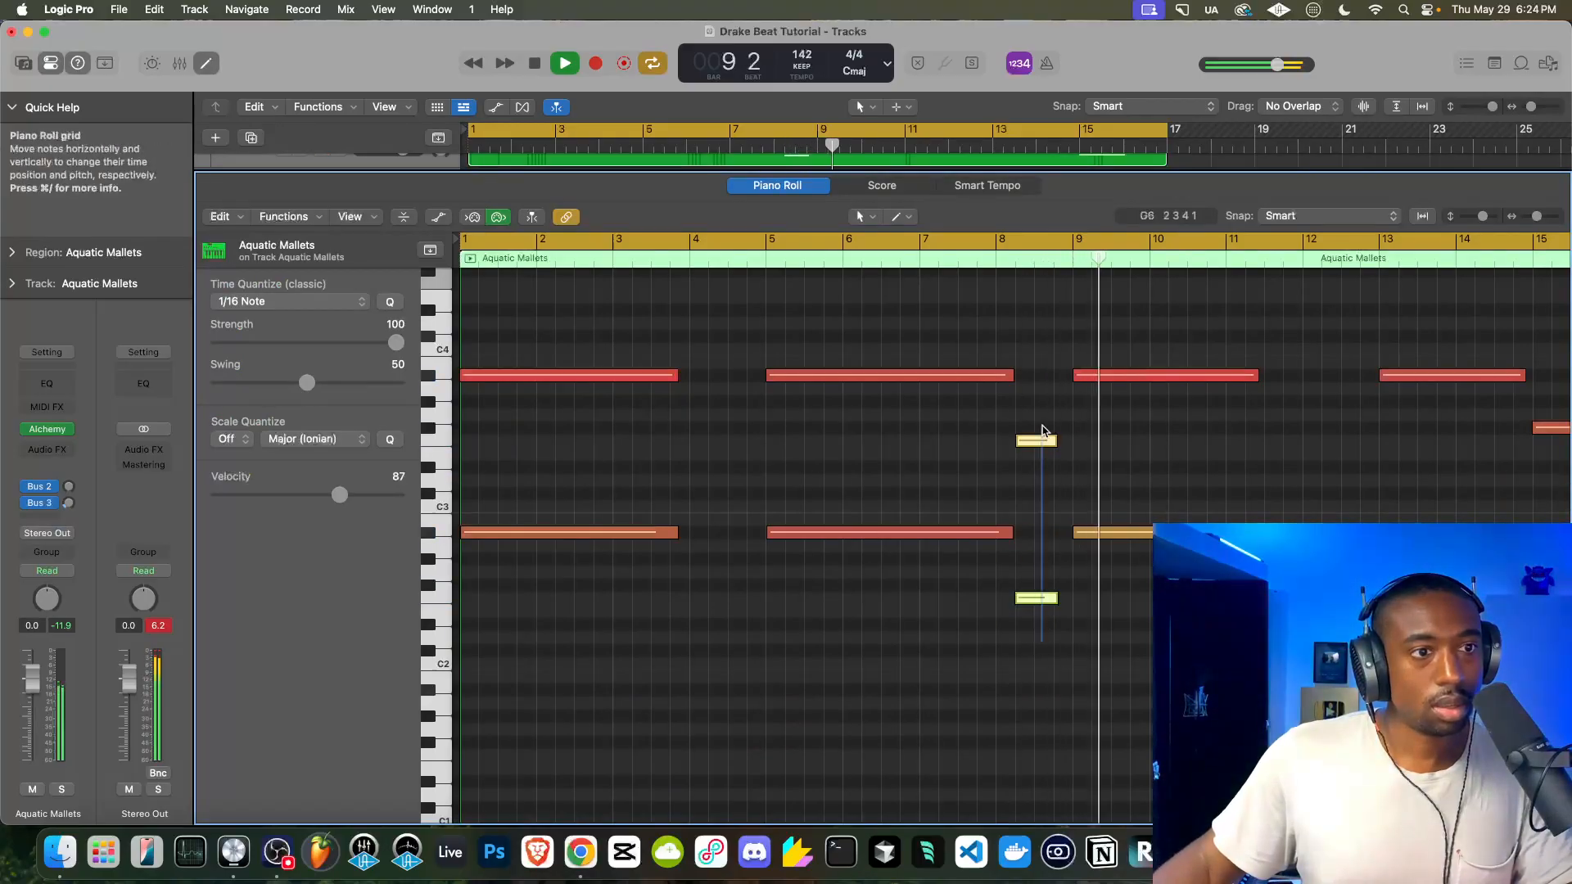
{"action": "key", "text": "super+Up"}
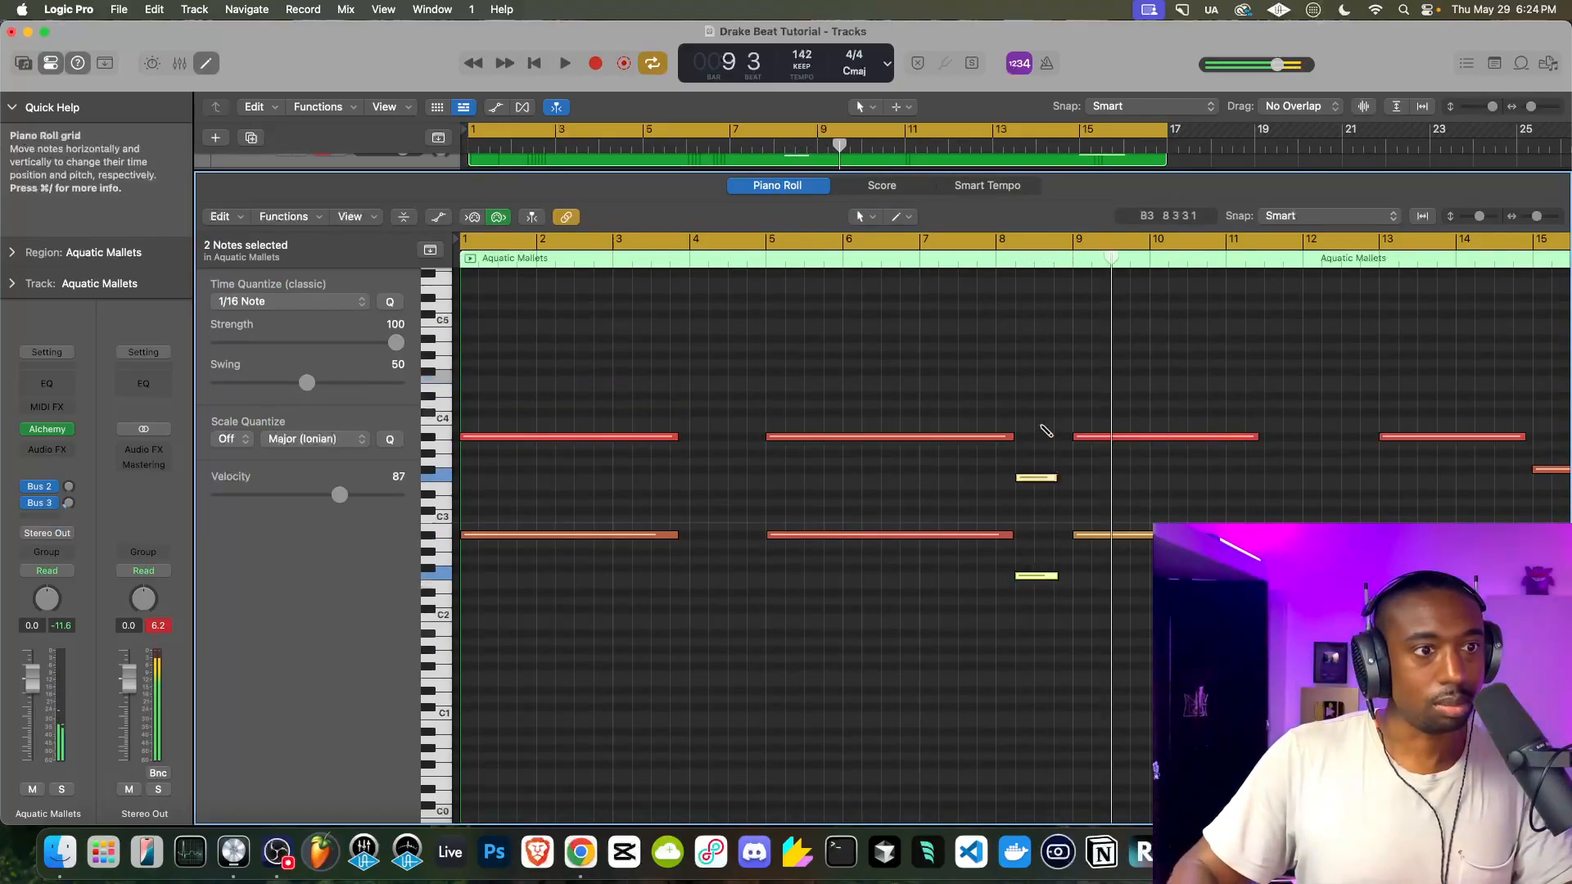
{"action": "key", "text": "super+Down"}
{"action": "key", "text": "alt+Up"}
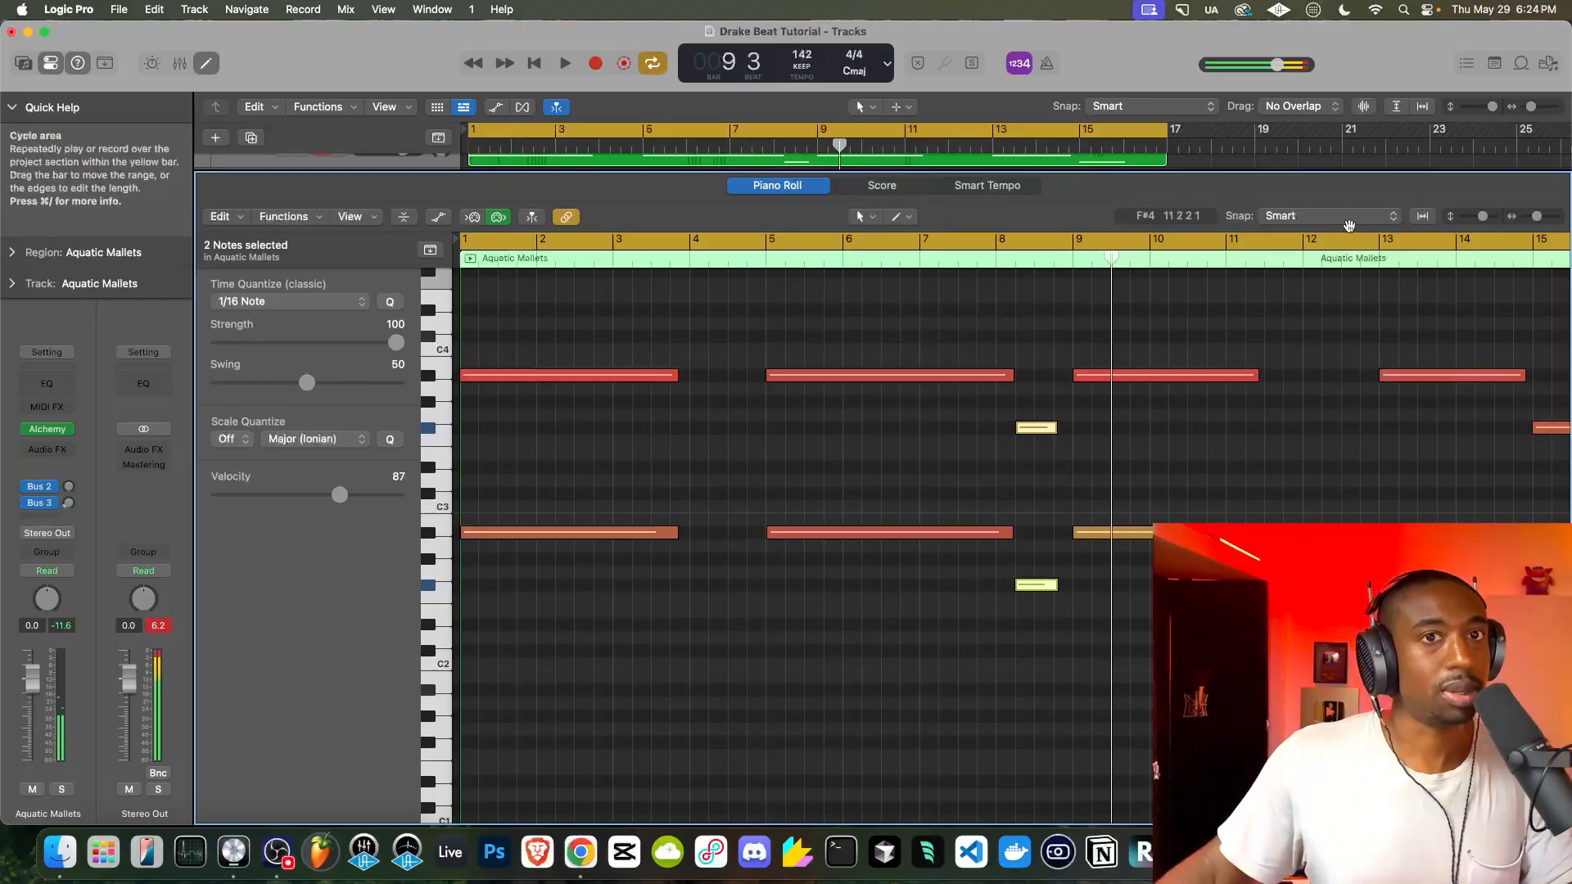
{"action": "key", "text": "space"}
{"action": "key", "text": "p"}
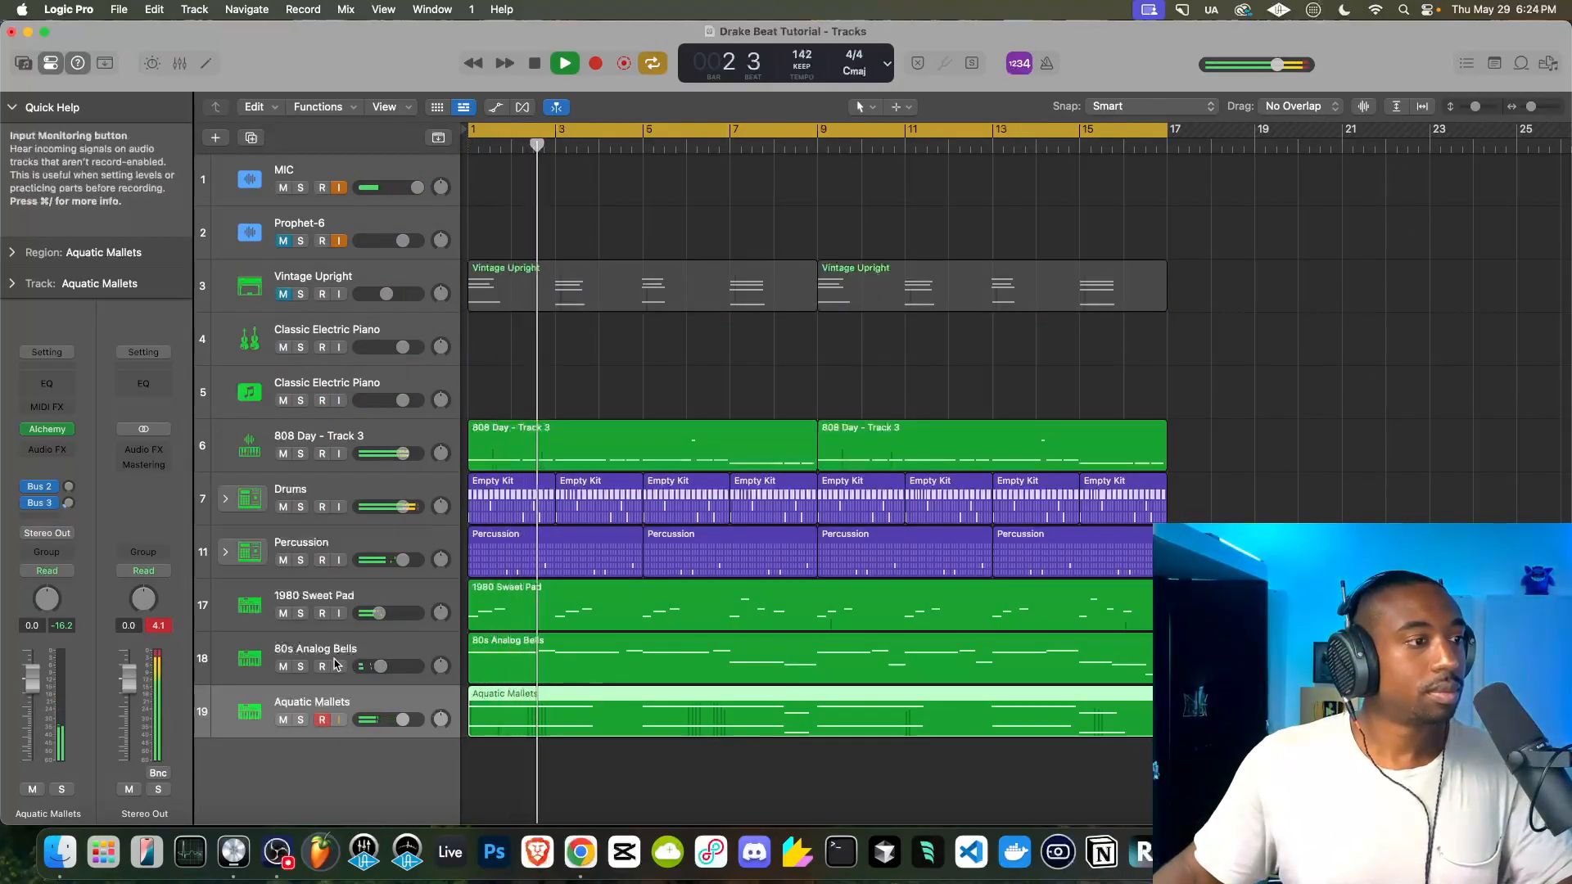
Set the 80s Analog Bells track's volume to -14.0 dB and insert a Tape Delay on it
{"action": "left_click_drag", "start_coordinate": [376, 665], "coordinate": [371, 664]}
{"action": "key", "text": "space"}
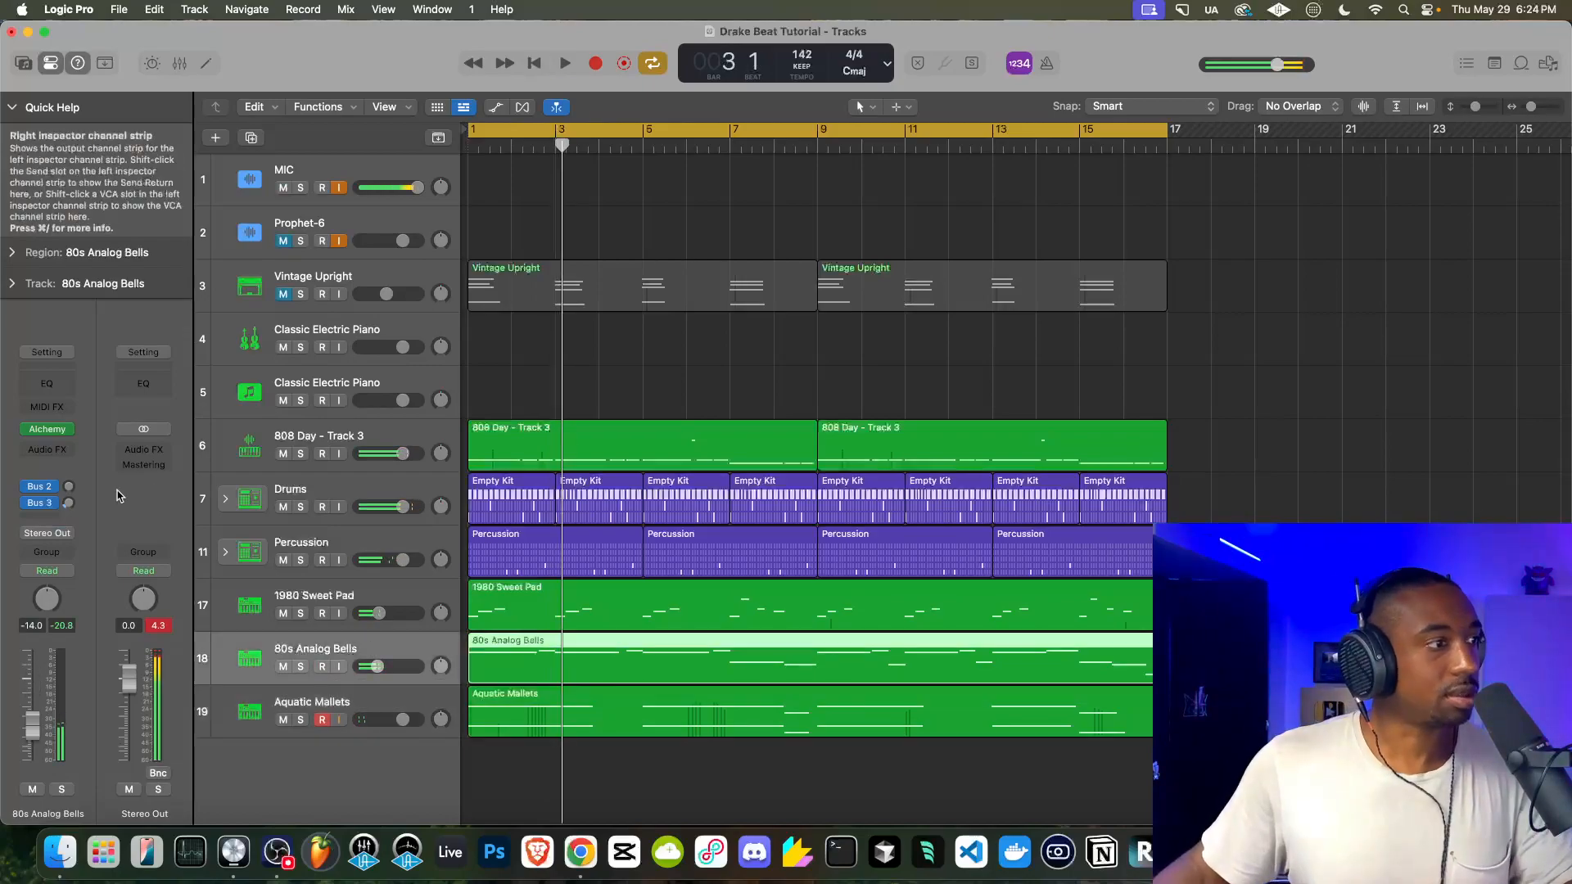
{"action": "left_click", "coordinate": [52, 453]}
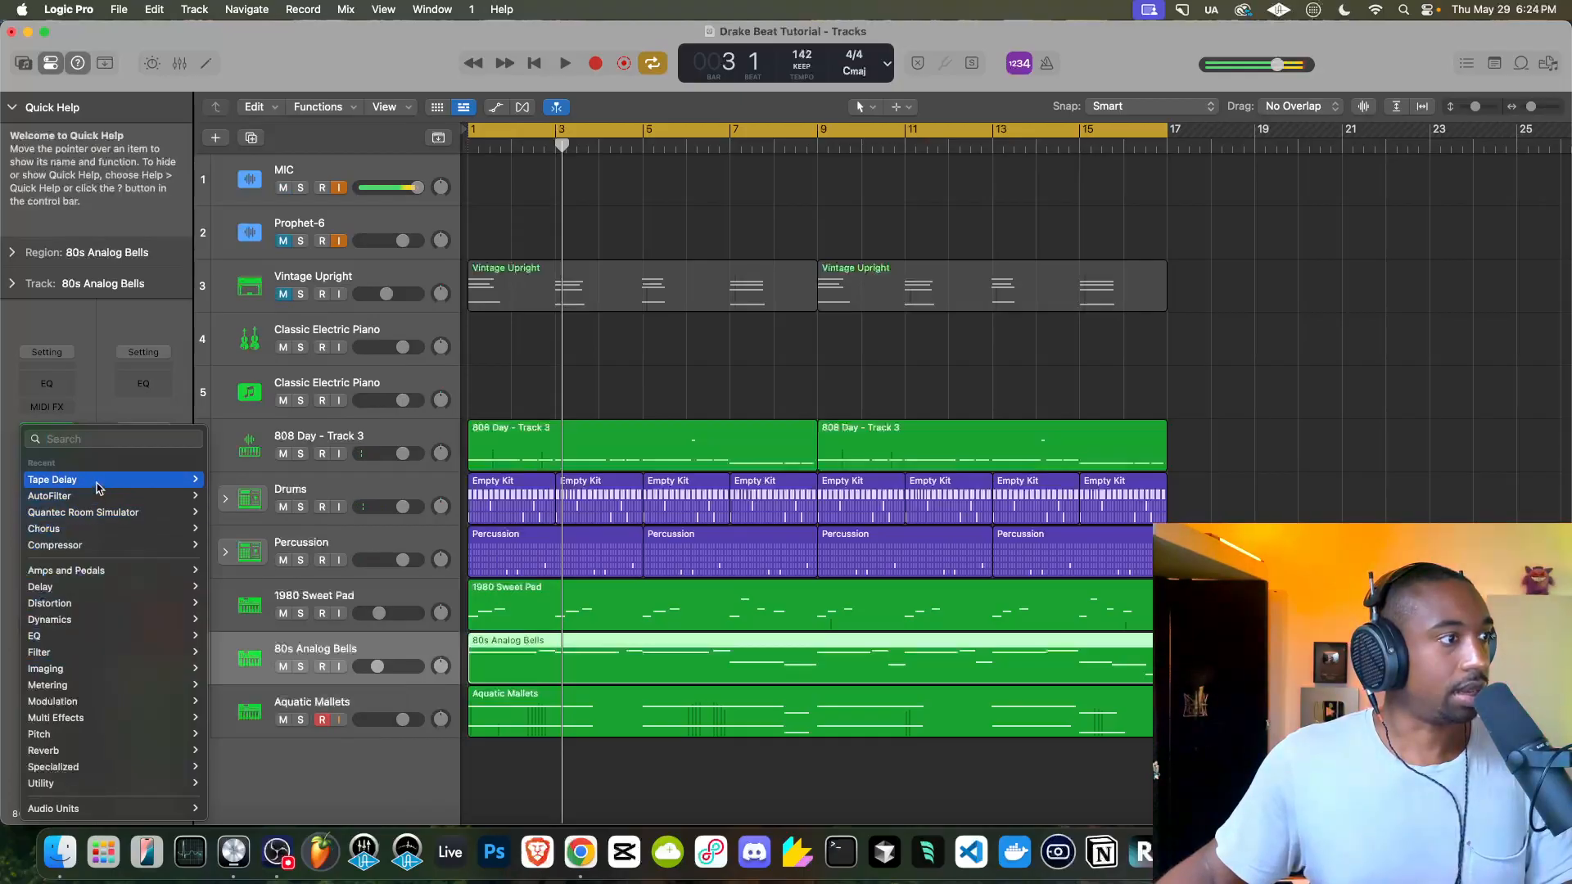
{"action": "left_click", "coordinate": [227, 480]}
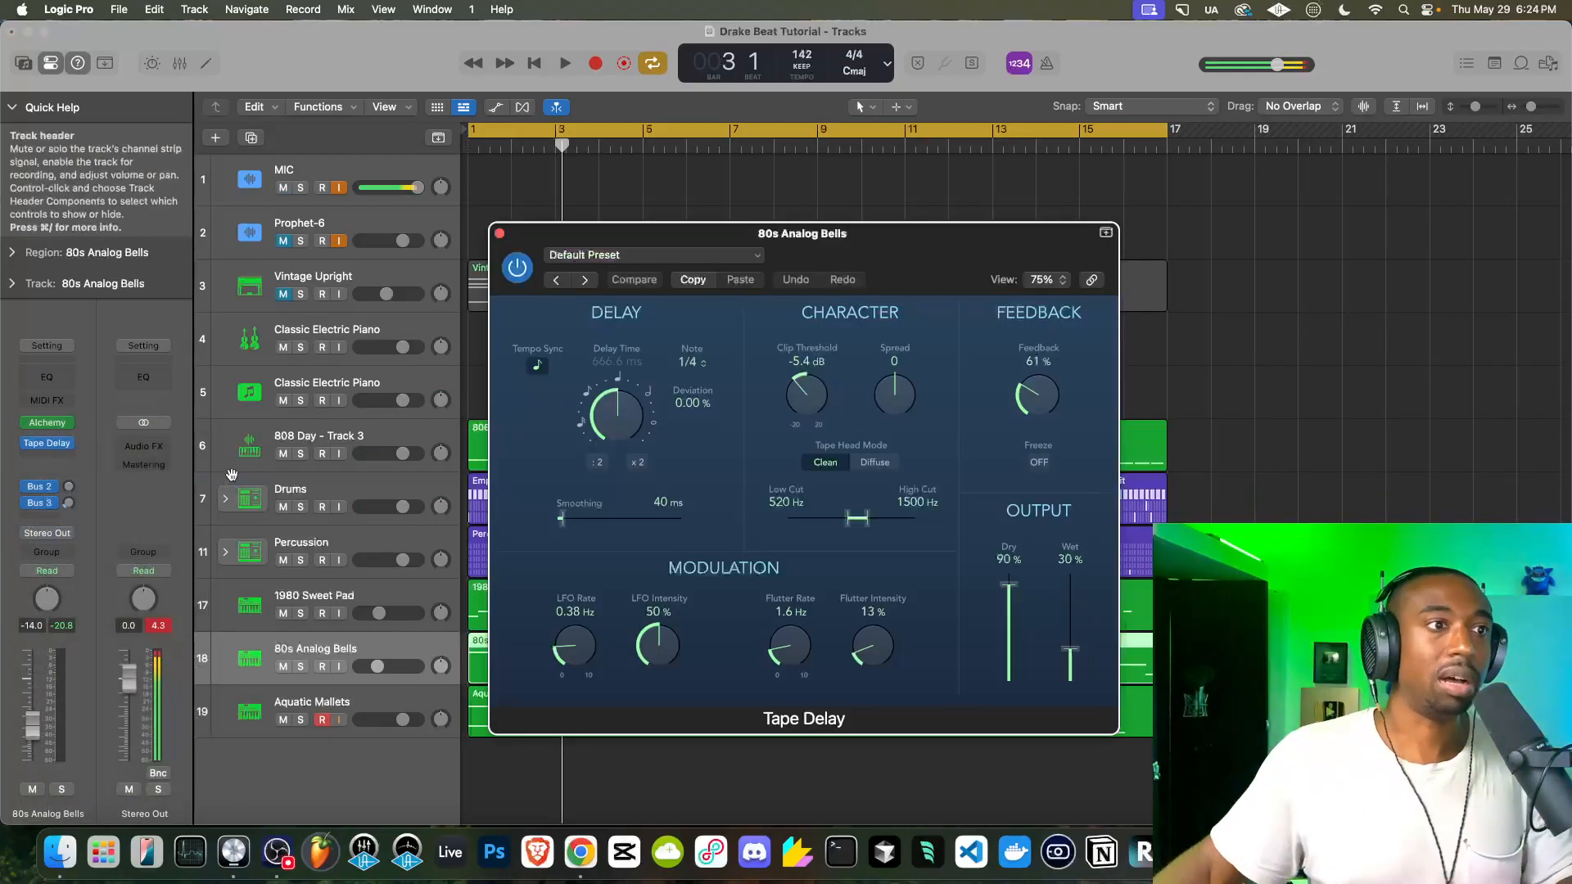
Turn off the Tape Delay's tempo sync, reduce its delay time to 0 ms and set the LFO intensity to 84 %
{"action": "left_click", "coordinate": [537, 365]}
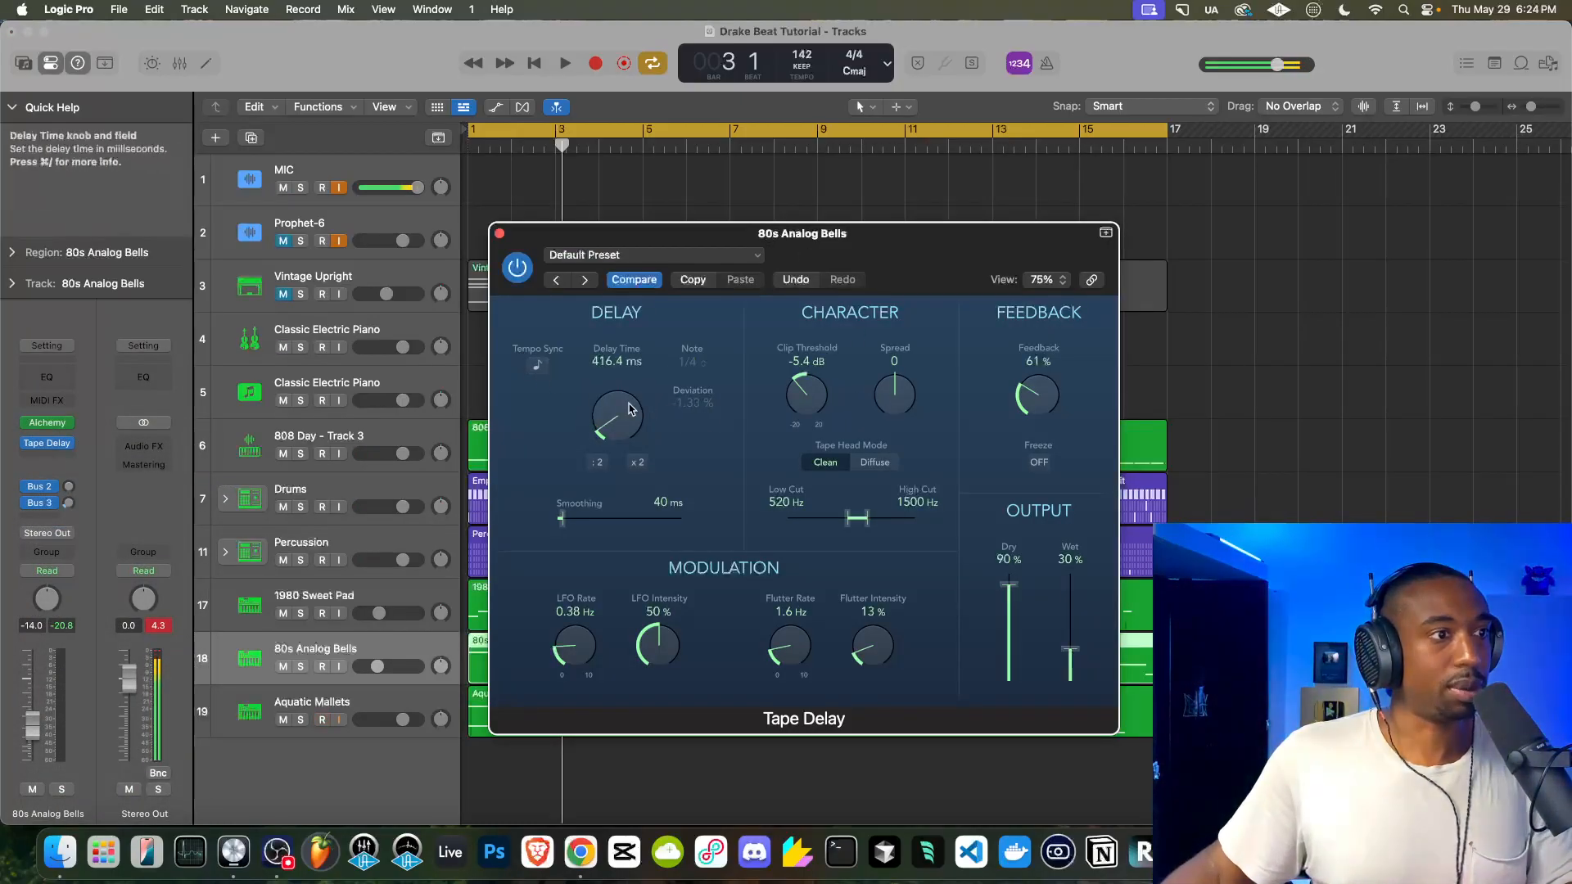
{"action": "key", "text": "space"}
{"action": "left_click_drag", "start_coordinate": [653, 634], "coordinate": [662, 563]}
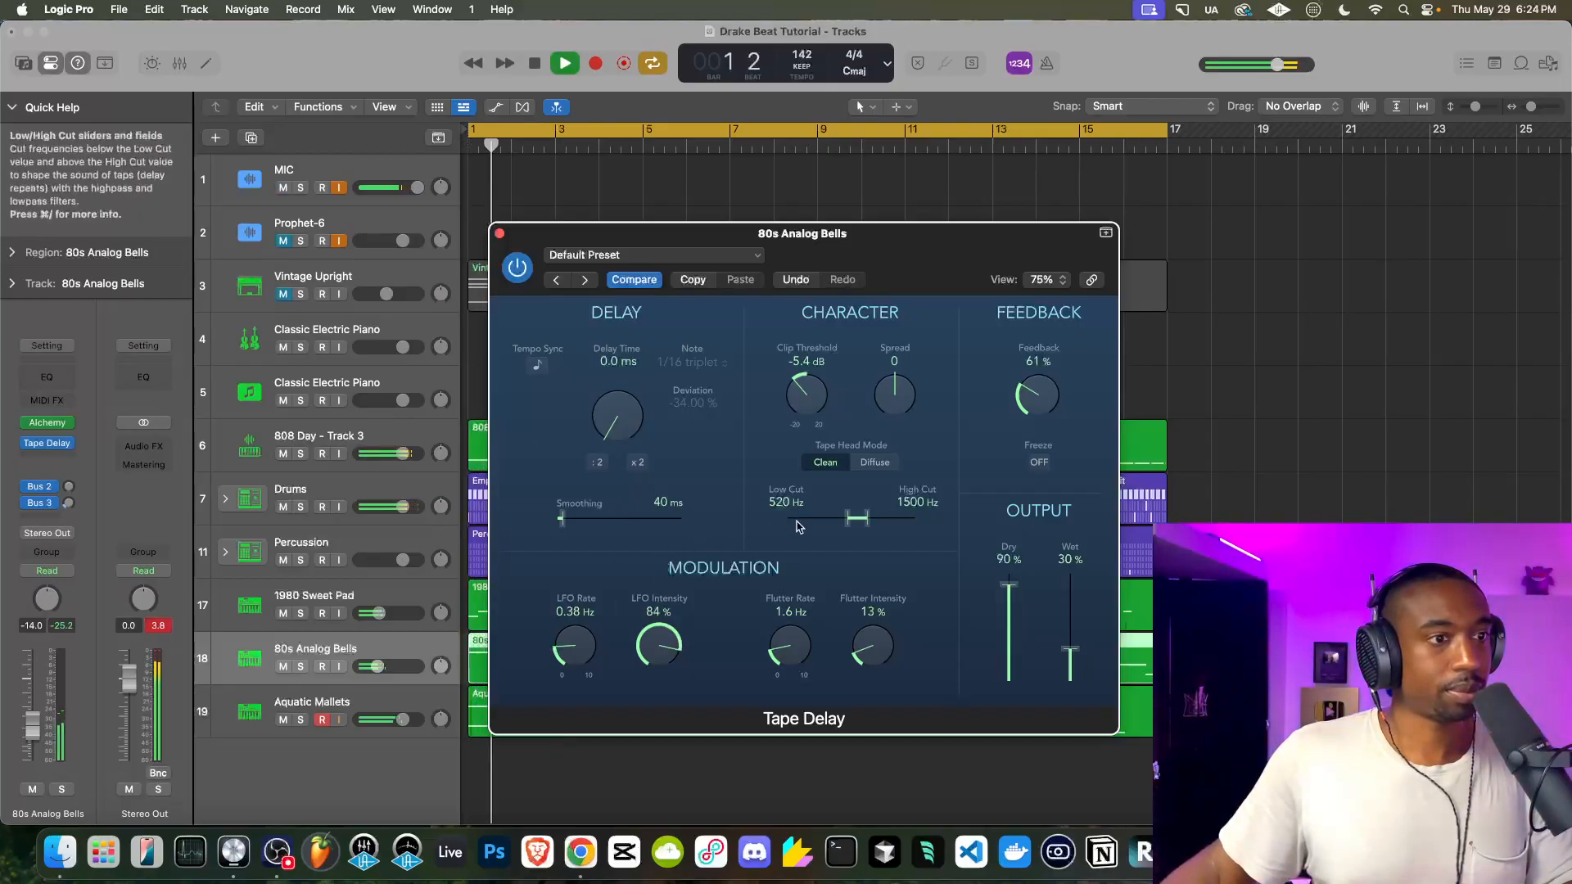
{"action": "key", "text": "space"}
Widen the Tape Delay's filter range to 20–20000 Hz and set dry to 100 %, wet to 72 % and feedback to 88 %
{"action": "left_click_drag", "start_coordinate": [852, 519], "coordinate": [916, 517]}
{"action": "left_click_drag", "start_coordinate": [1070, 649], "coordinate": [1010, 544]}
{"action": "key", "text": "space"}
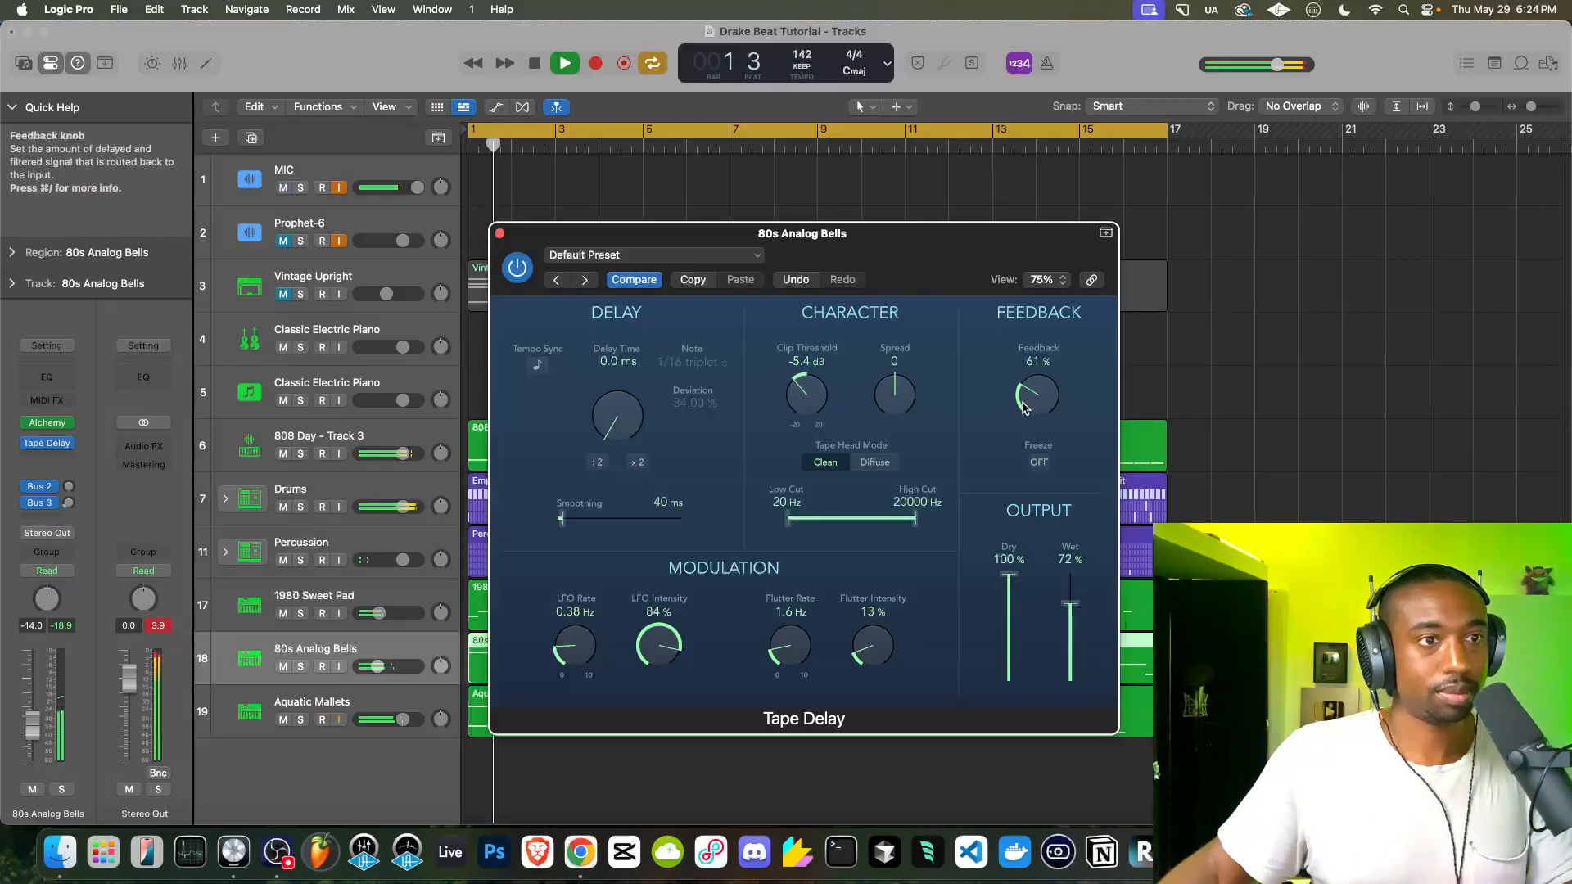
{"action": "key", "text": "space"}
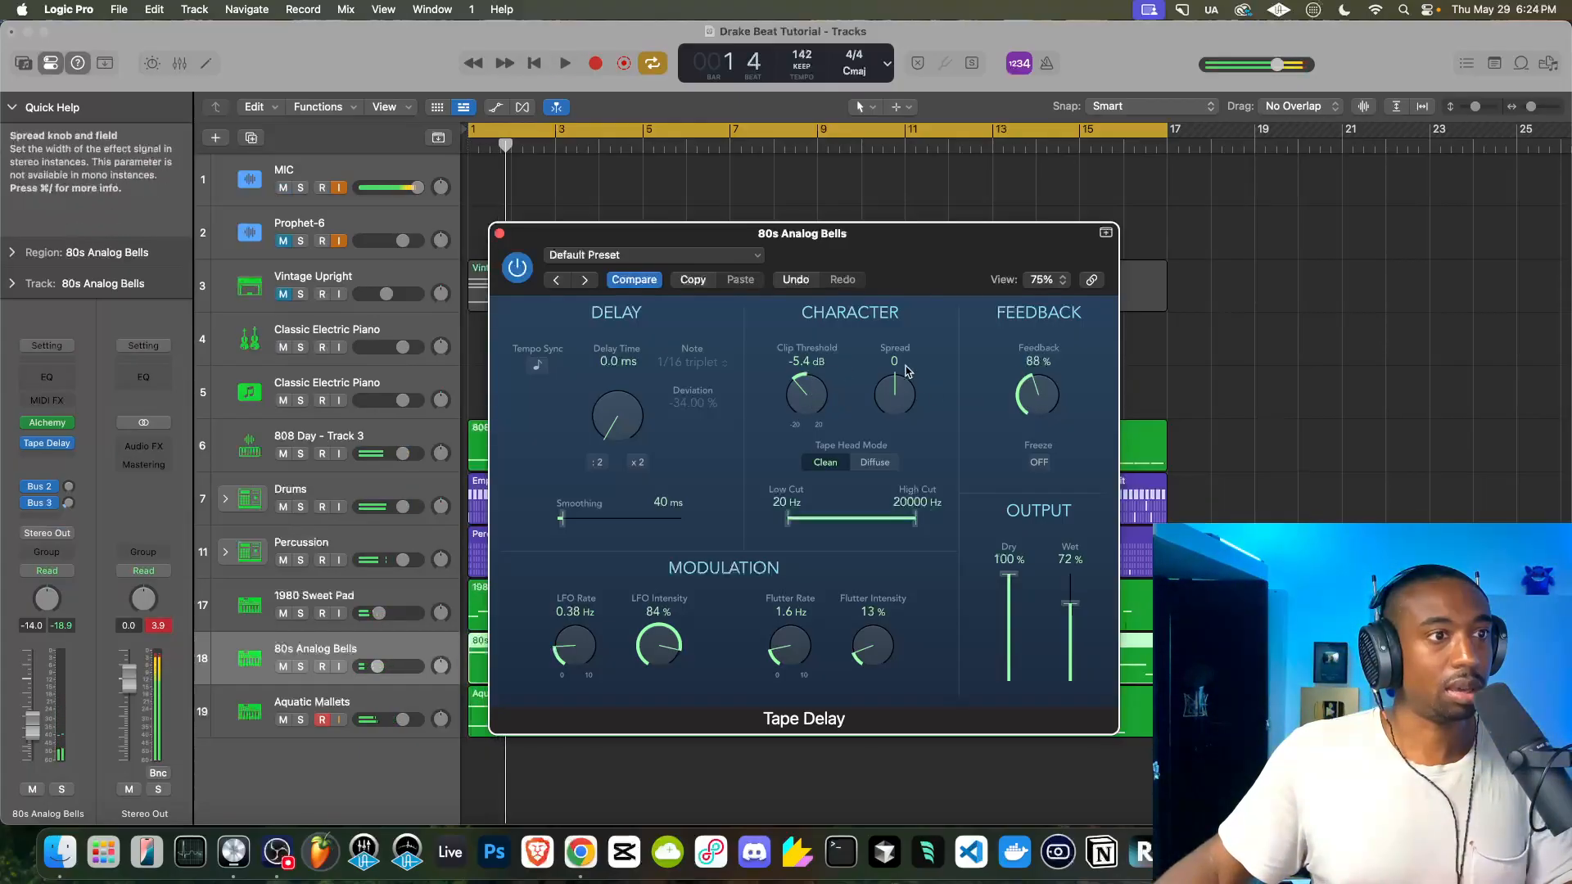
Sync the Tape Delay to tempo at 1/8 triplet, set spread to 50 and feedback to 63 %, and raise the flutter intensity
{"action": "left_click", "coordinate": [537, 366]}
{"action": "key", "text": "space"}
{"action": "mouse_move", "coordinate": [610, 396]}
{"action": "left_mouse_down"}
{"action": "mouse_move", "coordinate": [623, 422]}
{"action": "mouse_move", "coordinate": [620, 402]}
{"action": "left_mouse_up"}
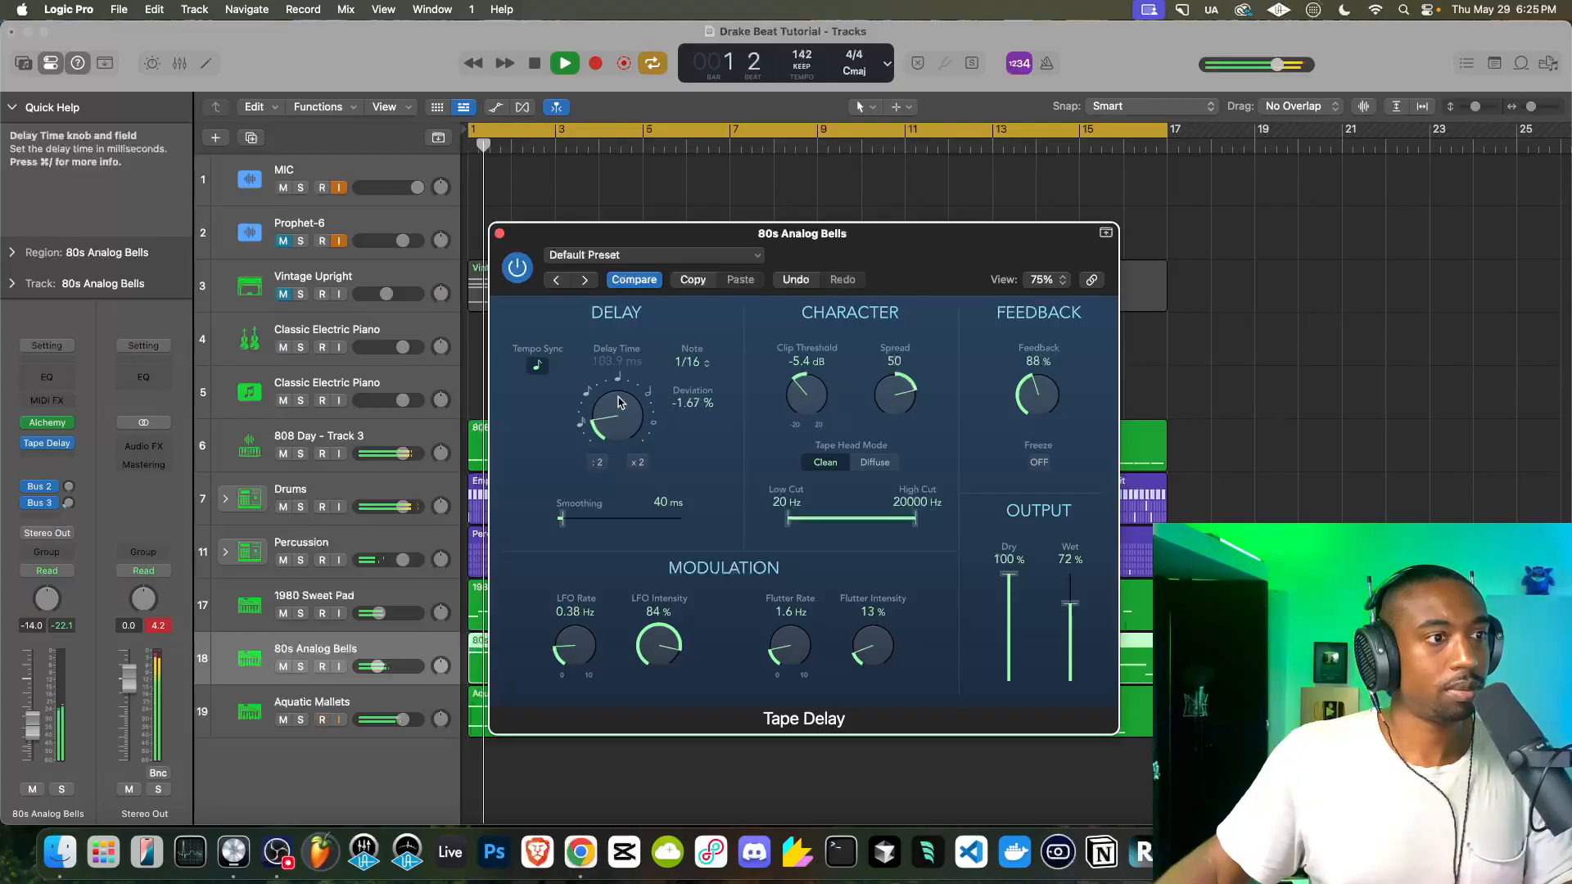
{"action": "left_click", "coordinate": [689, 362]}
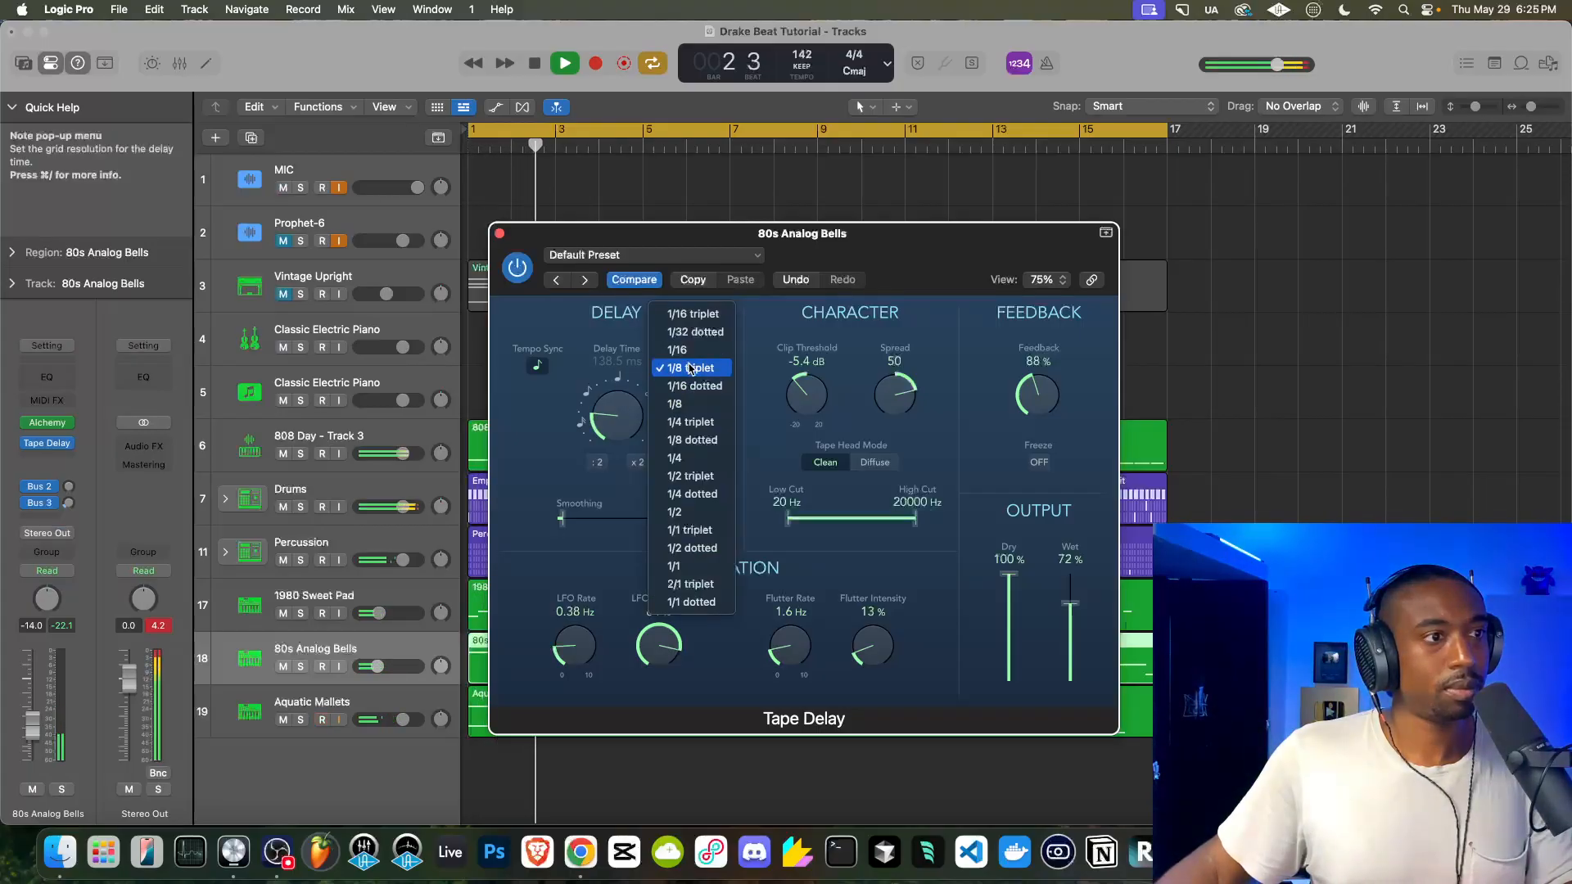
{"action": "left_click", "coordinate": [739, 369]}
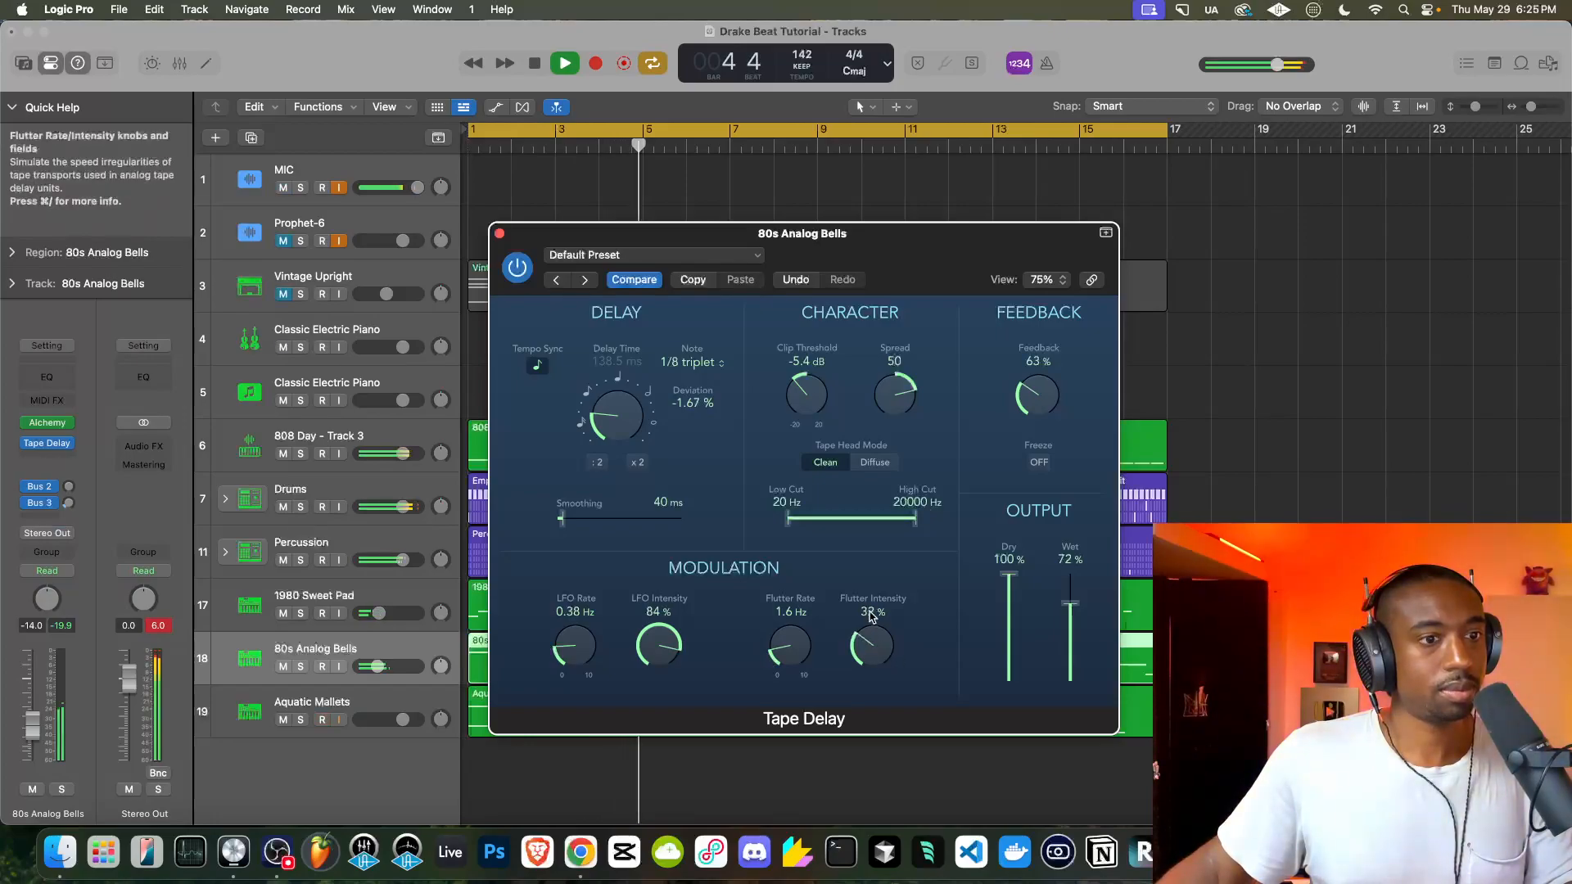
{"action": "left_click", "coordinate": [499, 234]}
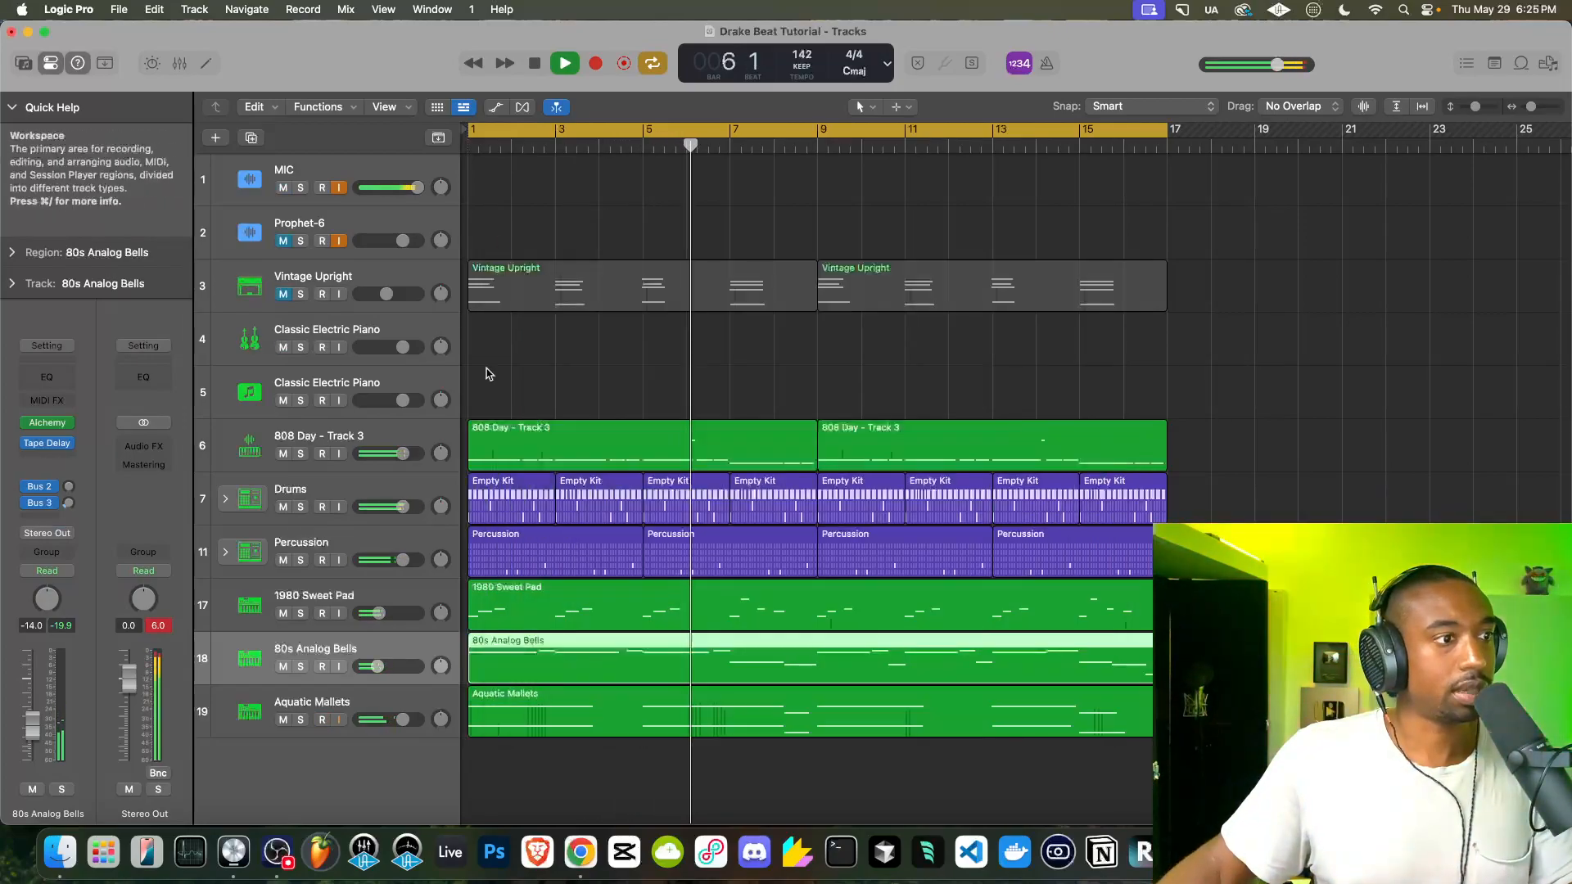
Insert a Channel EQ on the 1980 Sweet Pad track
{"action": "left_click", "coordinate": [380, 594]}
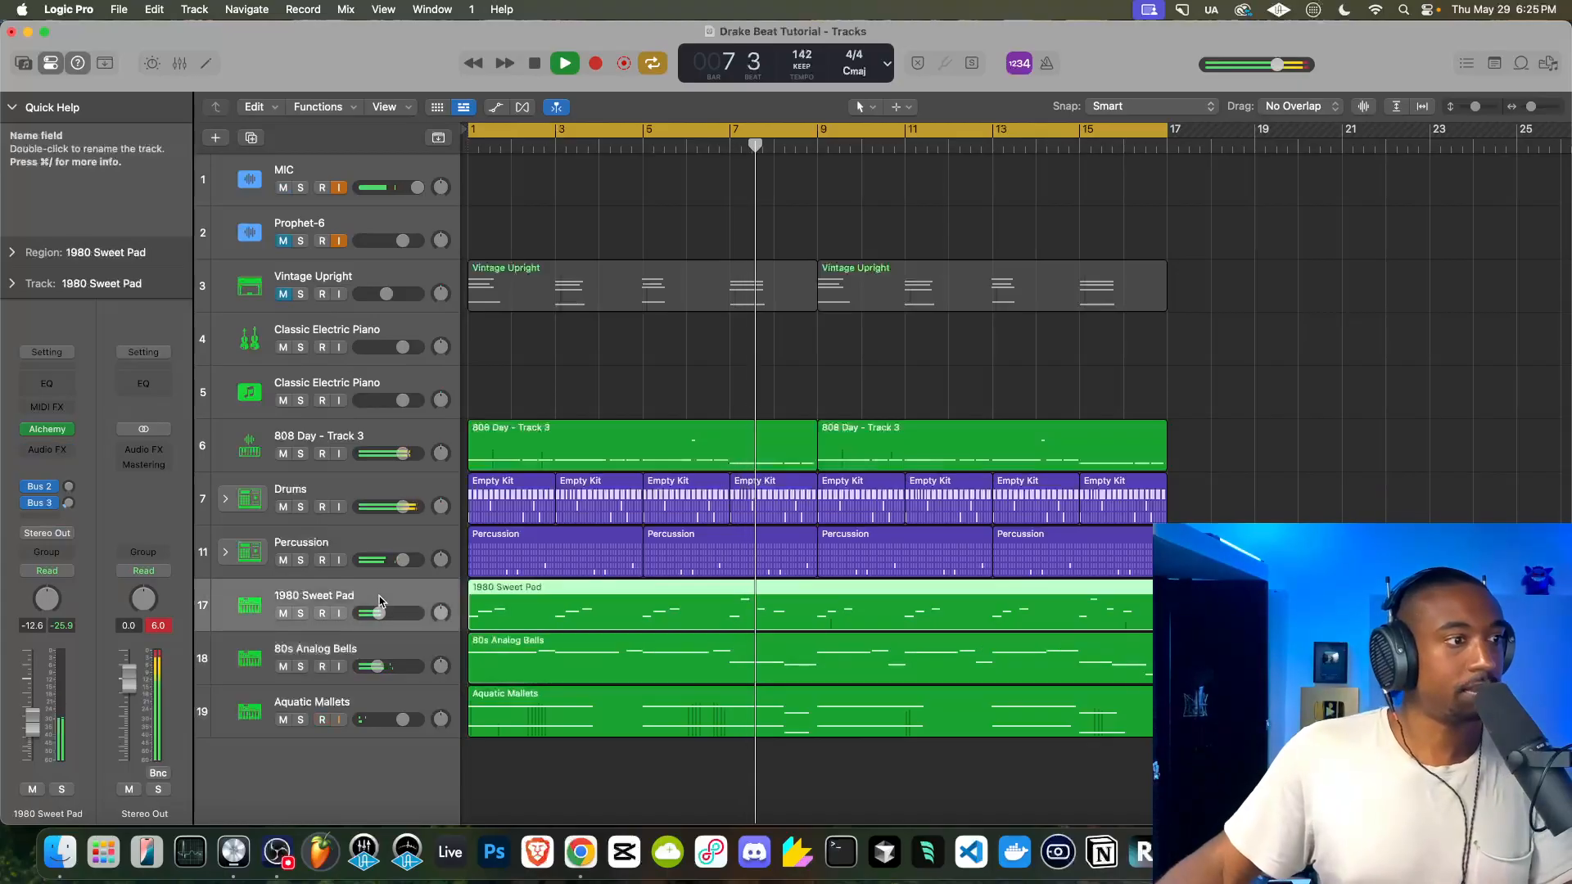
{"action": "left_click", "coordinate": [72, 460]}
{"action": "mouse_move", "coordinate": [150, 657]}
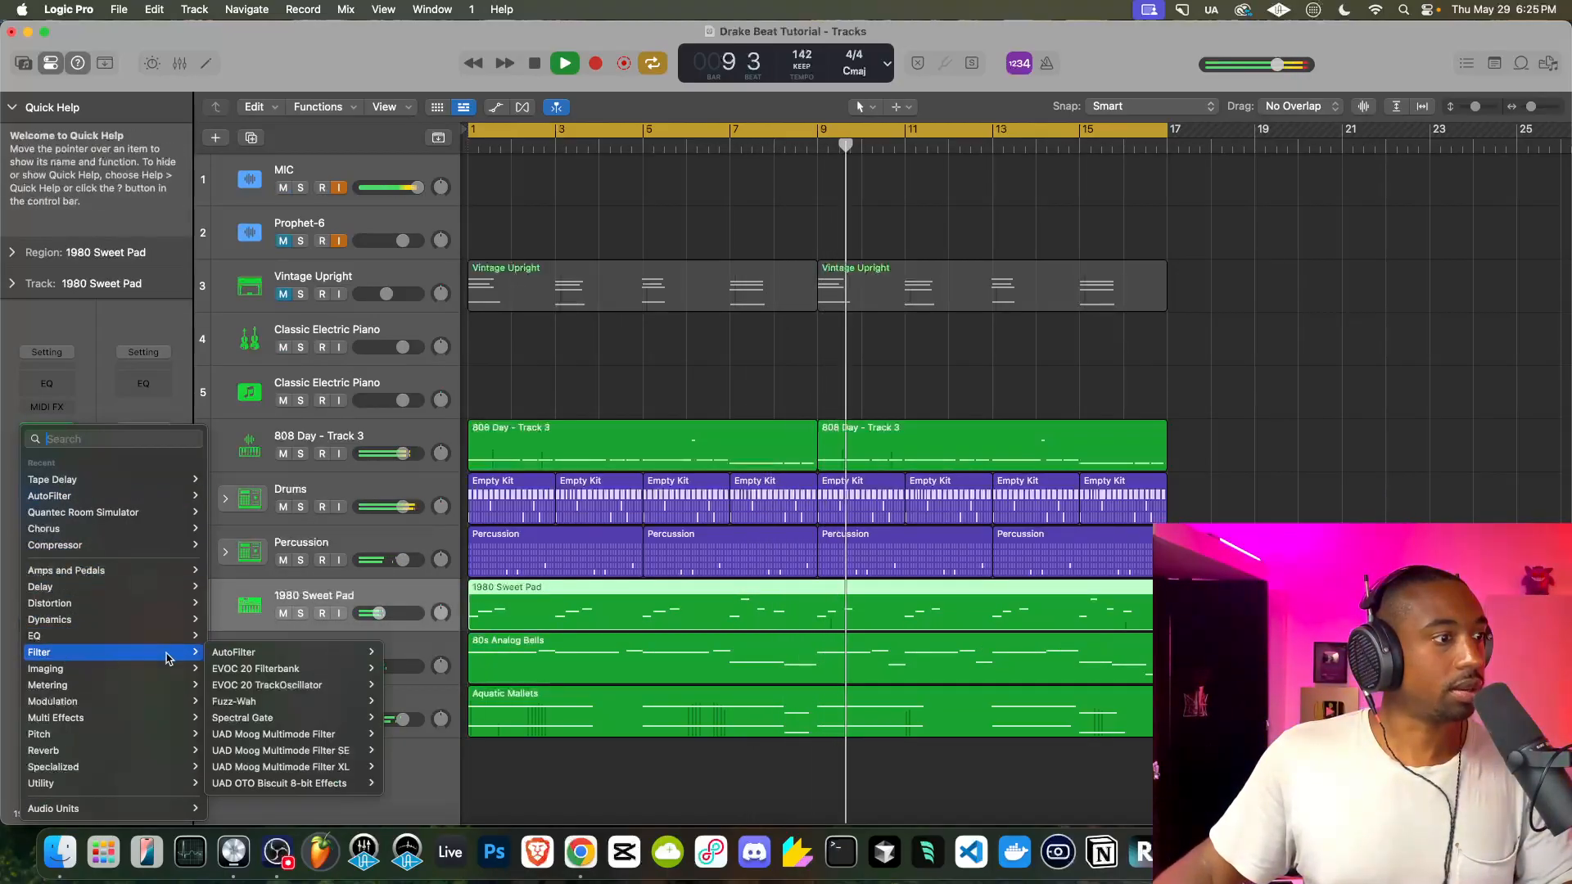
{"action": "mouse_move", "coordinate": [87, 639]}
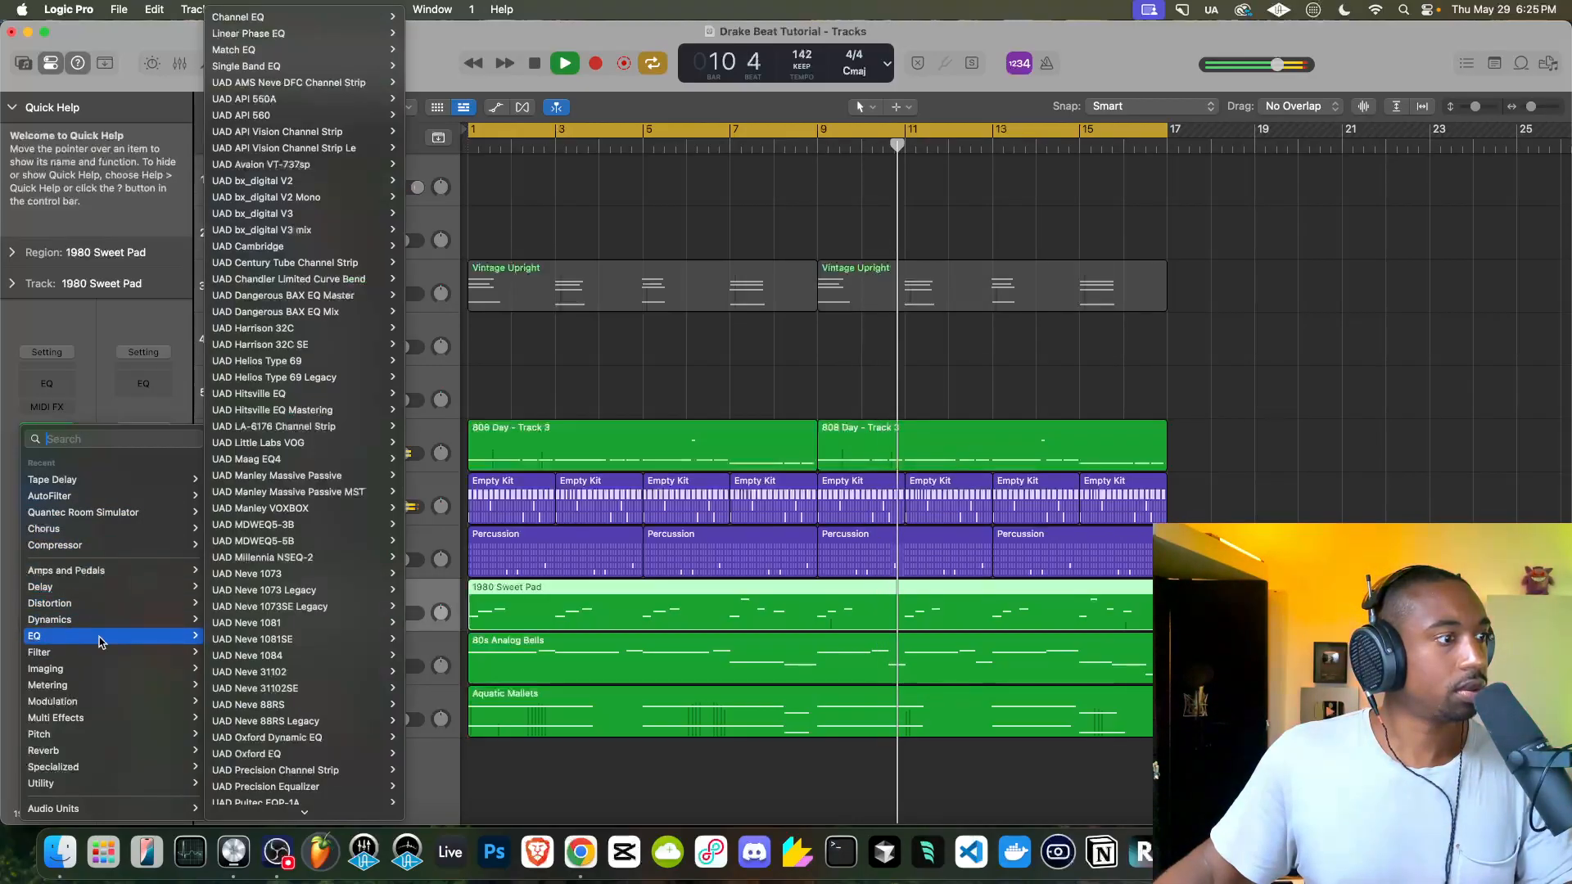
{"action": "left_click", "coordinate": [245, 16]}
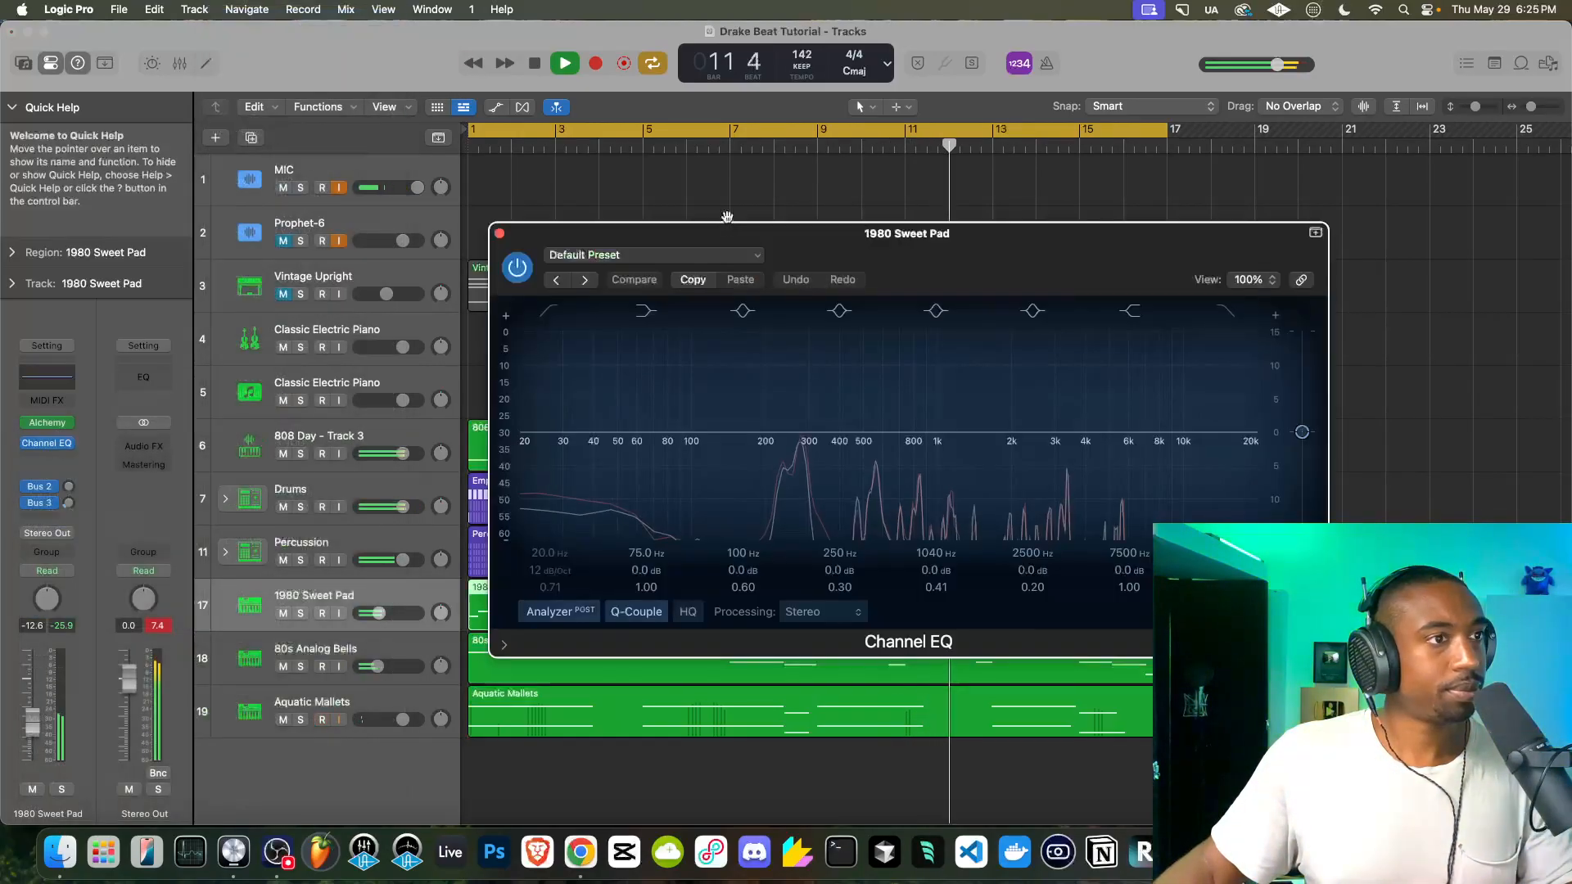
Enable the low-pass band in the 1980 Sweet Pad's Channel EQ and lower its cutoff to about 600 Hz
{"action": "left_click", "coordinate": [1228, 311]}
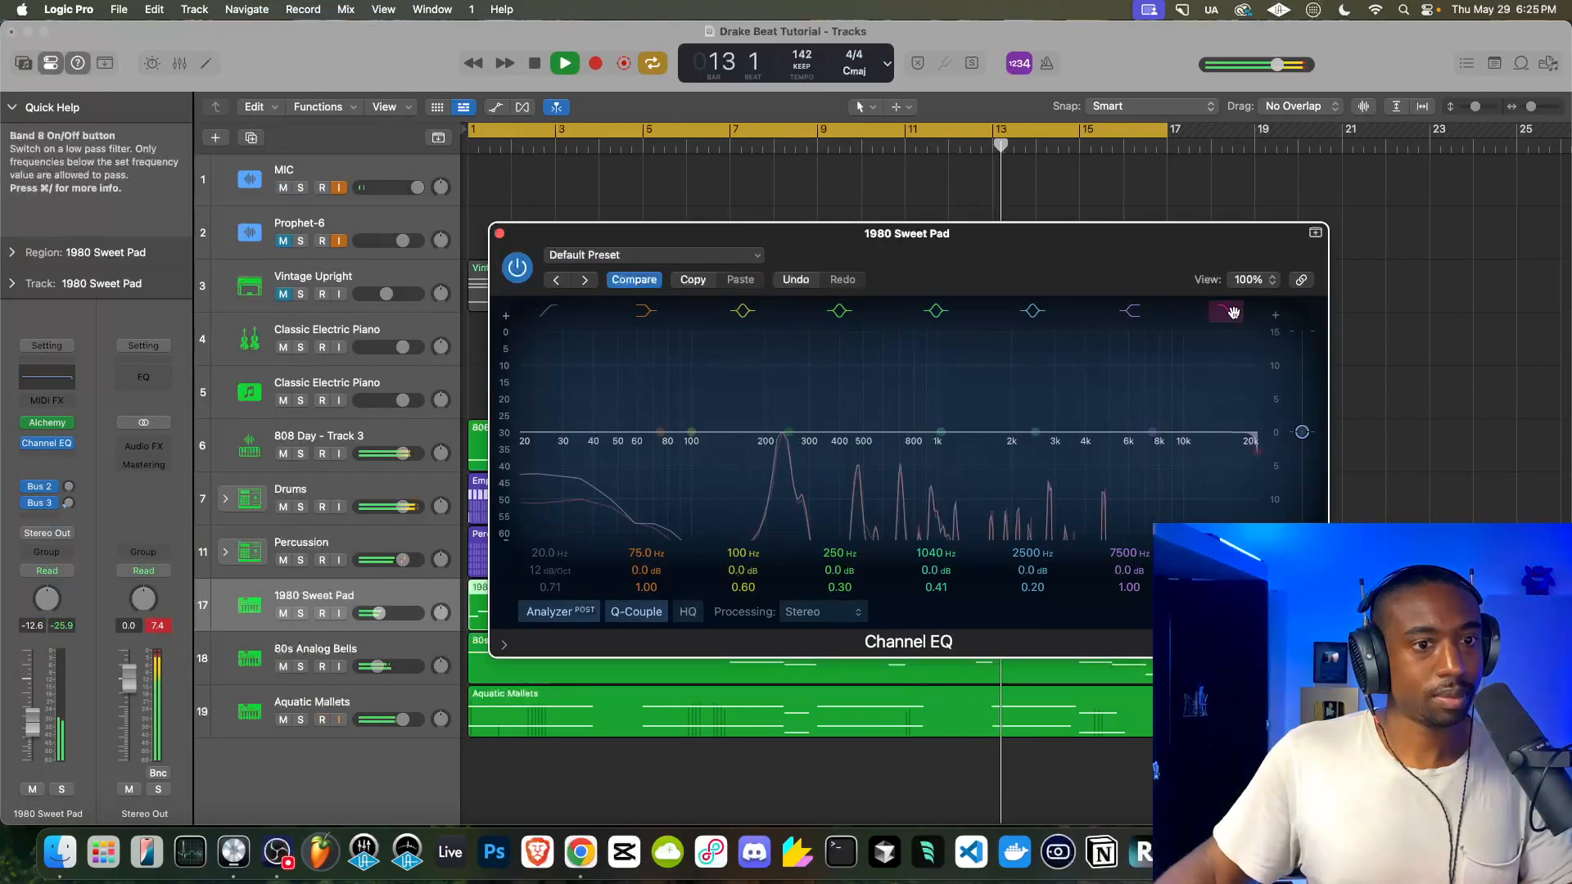
{"action": "left_click_drag", "start_coordinate": [1242, 450], "coordinate": [884, 466]}
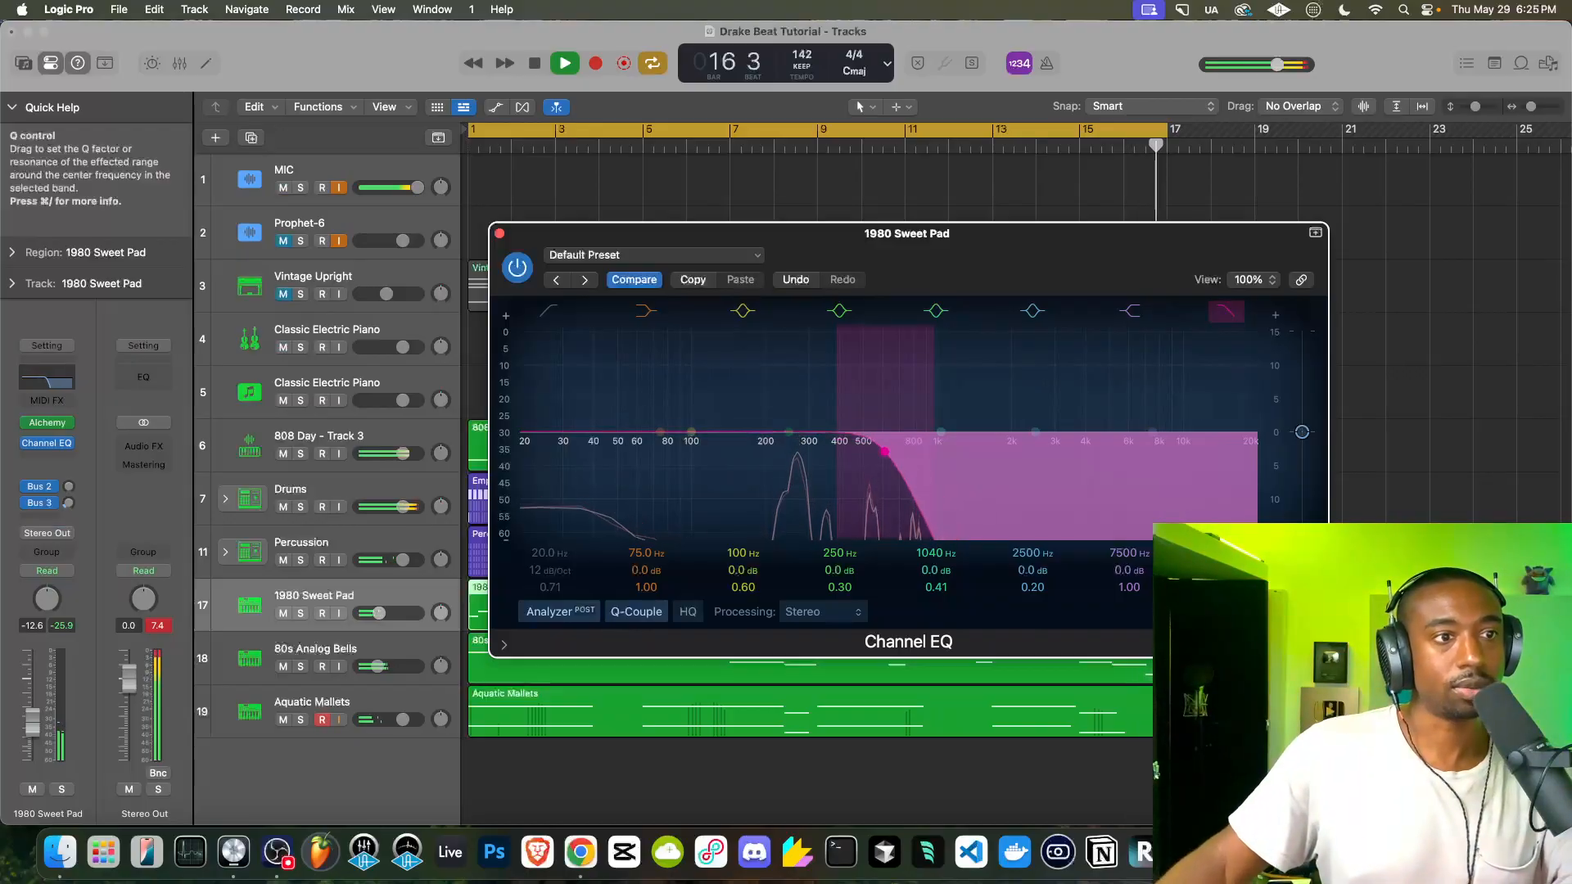
{"action": "left_click", "coordinate": [499, 234]}
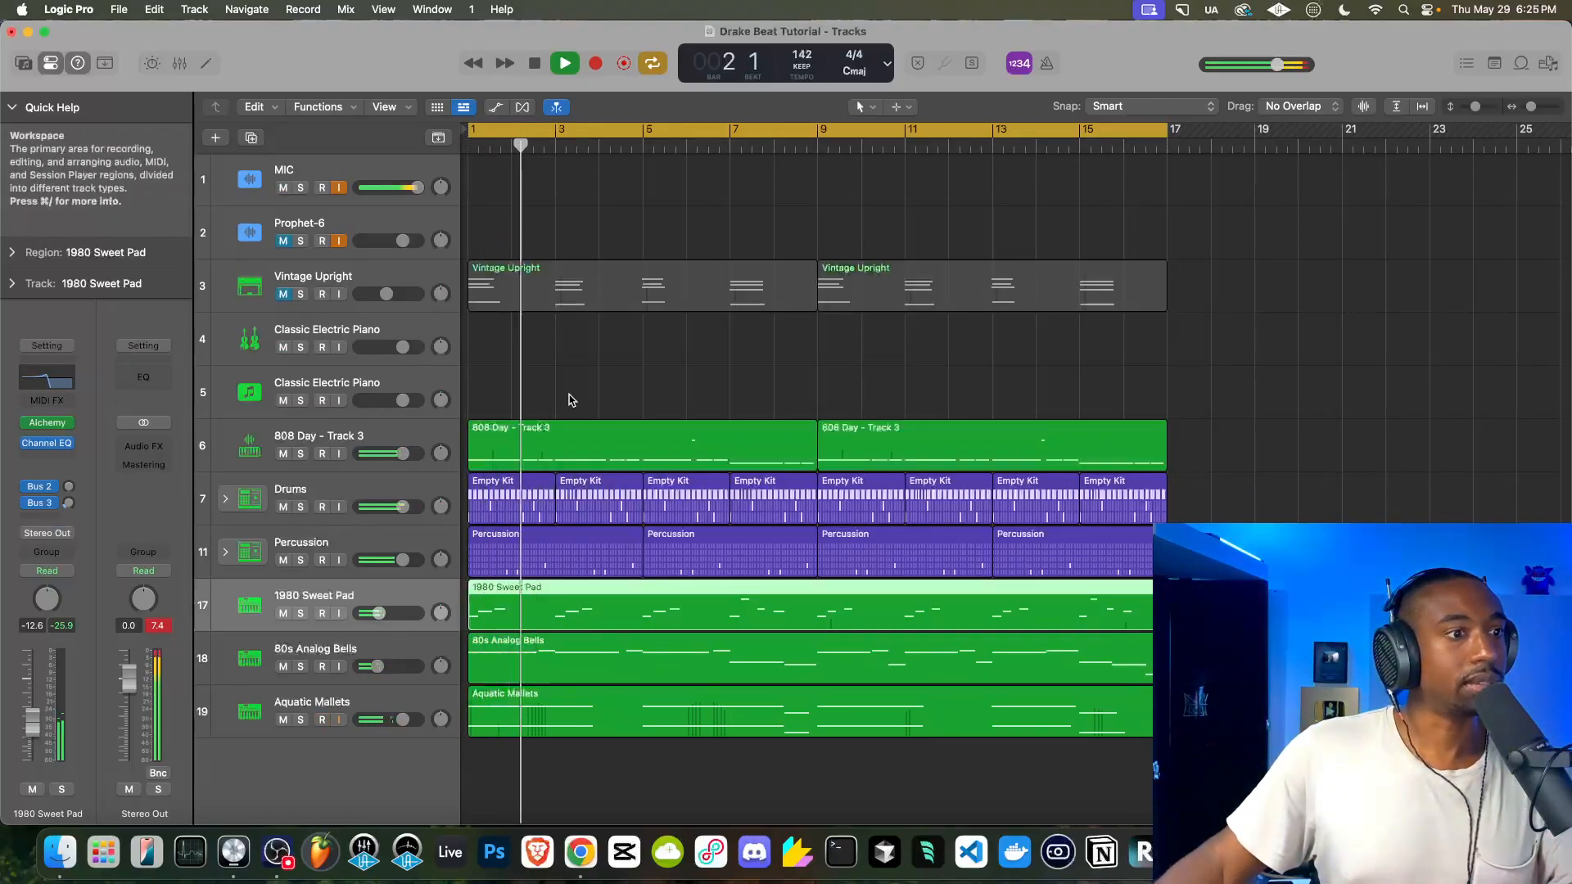
Insert a stereo Chorus on the 80s Analog Bells track and set its mix to 61 %
{"action": "left_click", "coordinate": [300, 709]}
{"action": "left_click", "coordinate": [303, 652]}
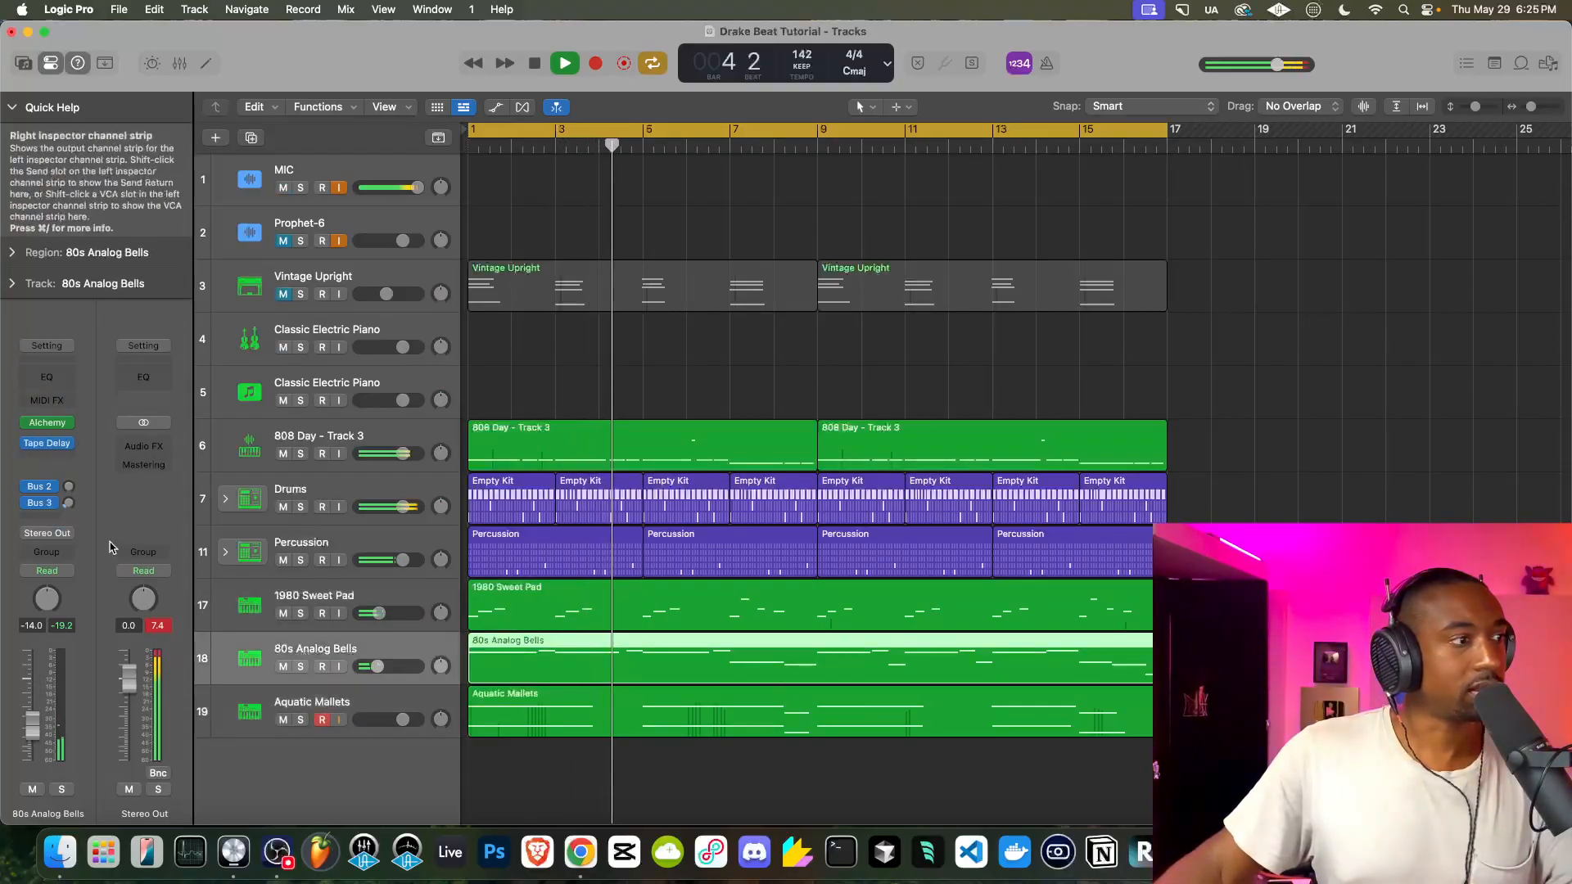
{"action": "left_click", "coordinate": [47, 445]}
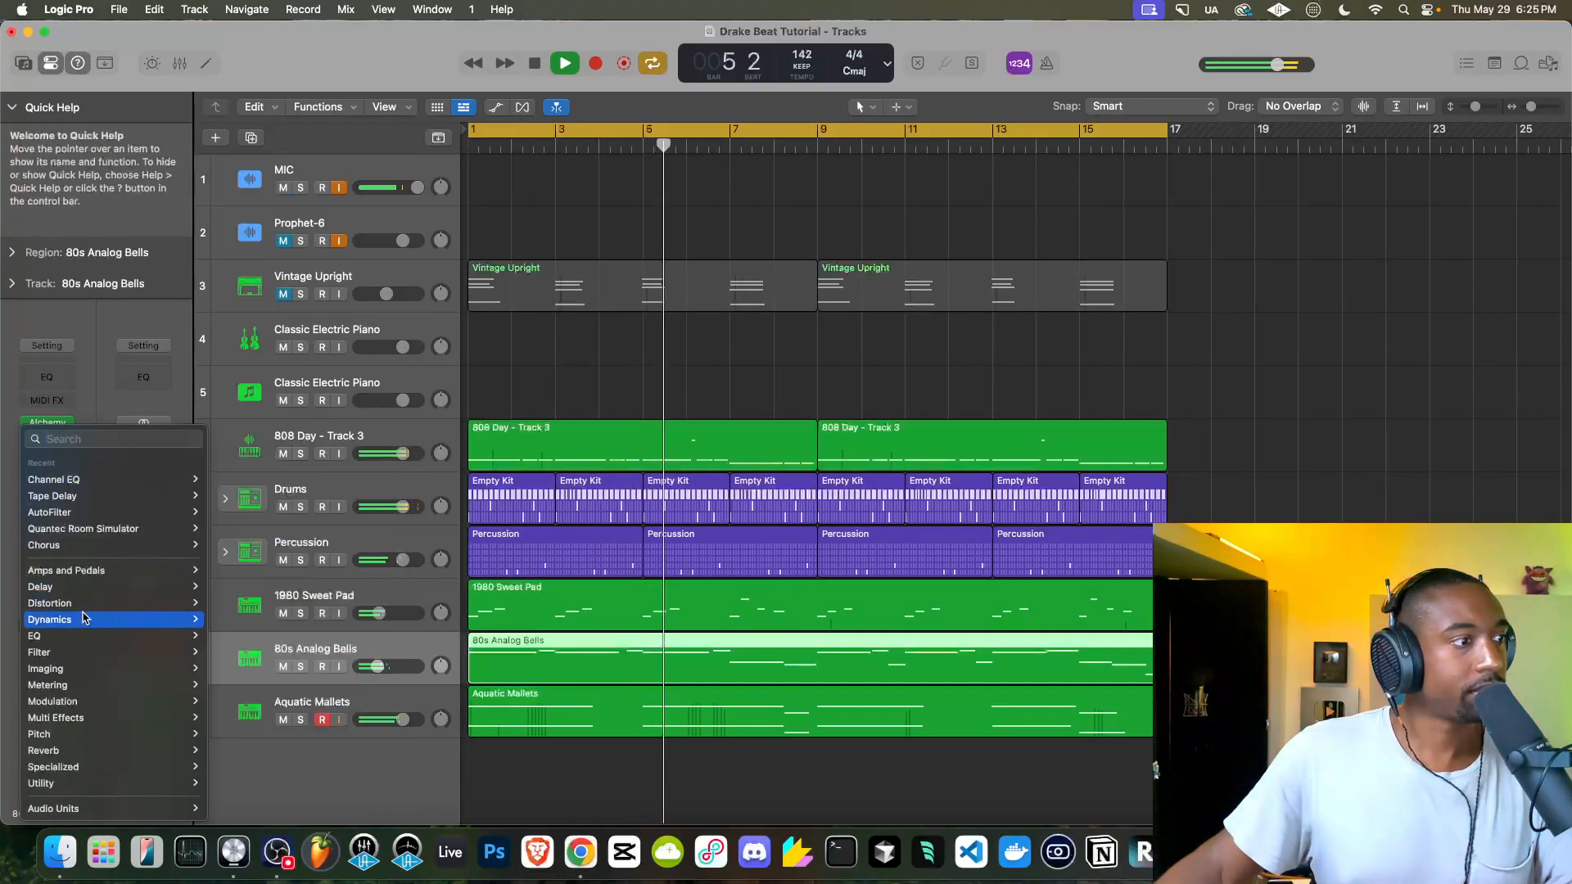
{"action": "mouse_move", "coordinate": [176, 545]}
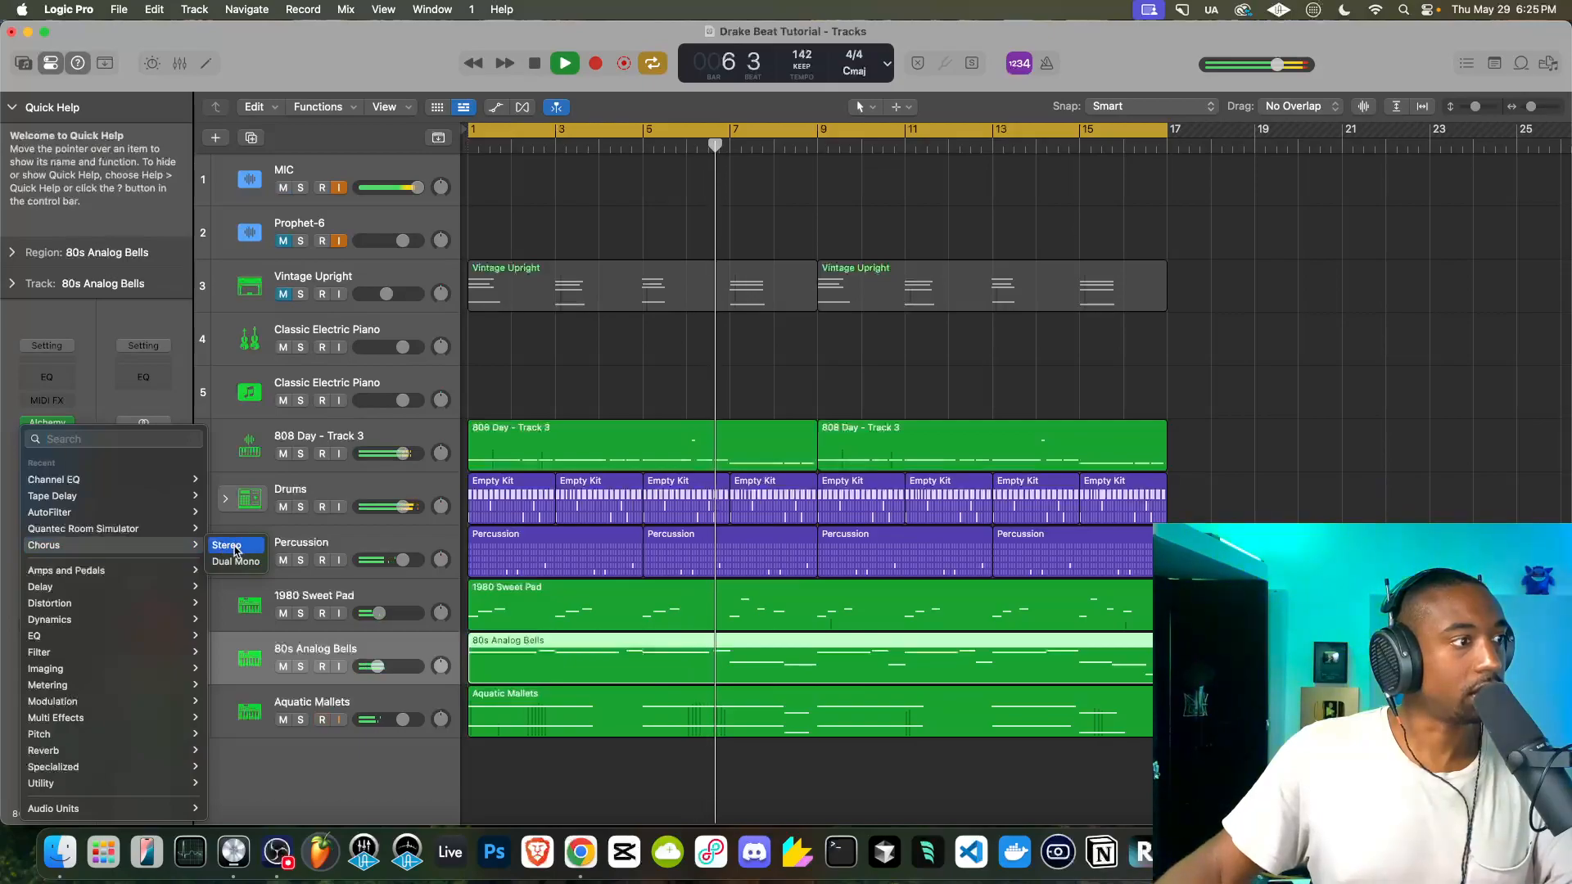
{"action": "left_click", "coordinate": [226, 546]}
{"action": "left_click_drag", "start_coordinate": [743, 354], "coordinate": [743, 327]}
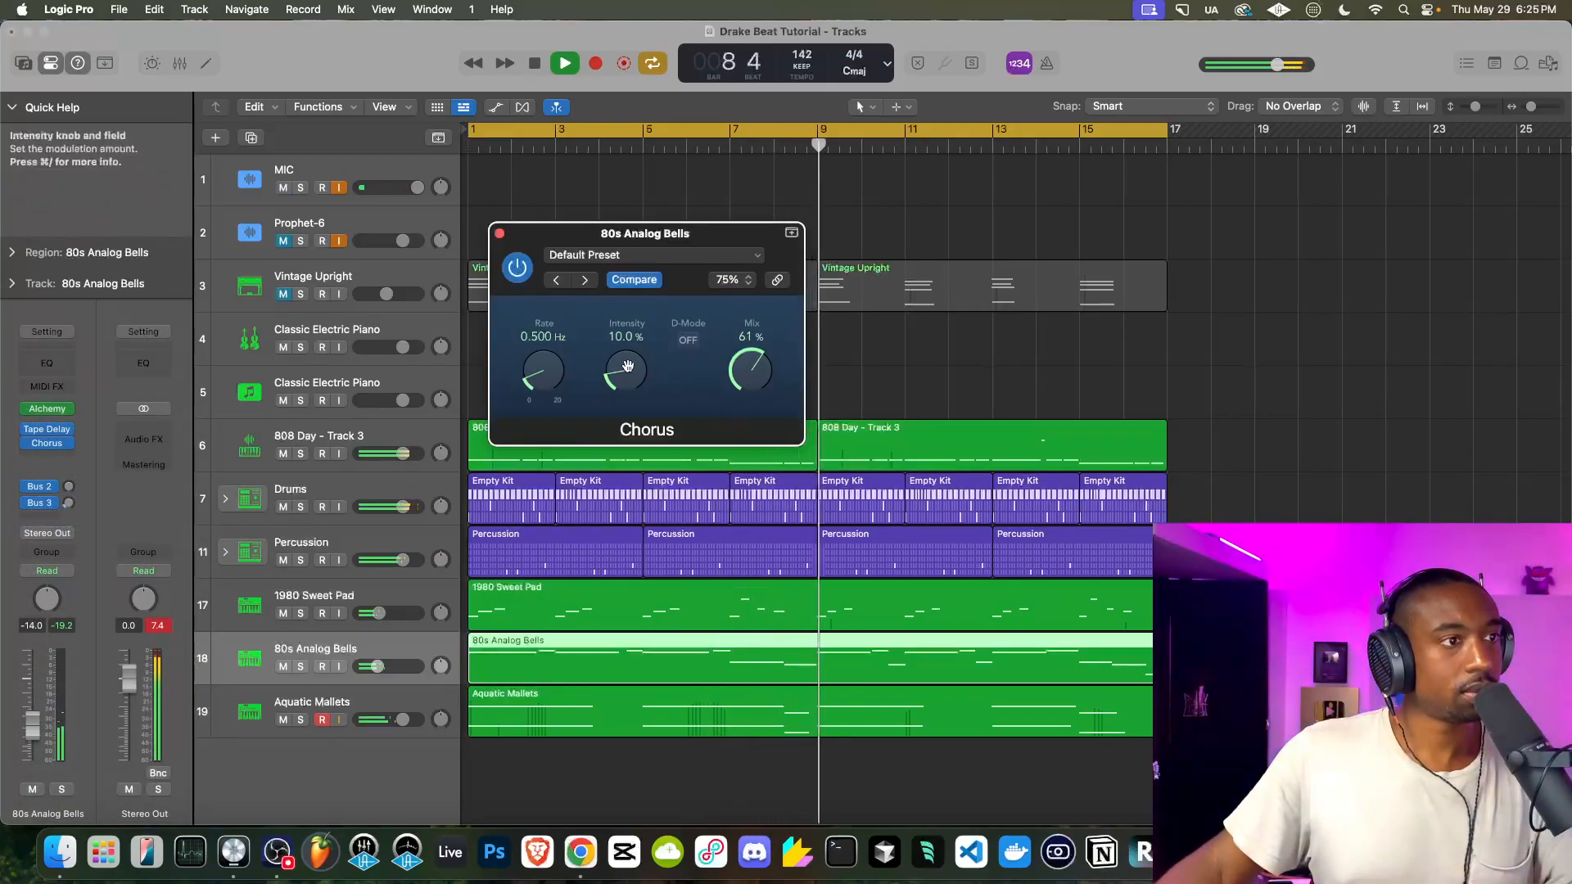
{"action": "left_click", "coordinate": [499, 233]}
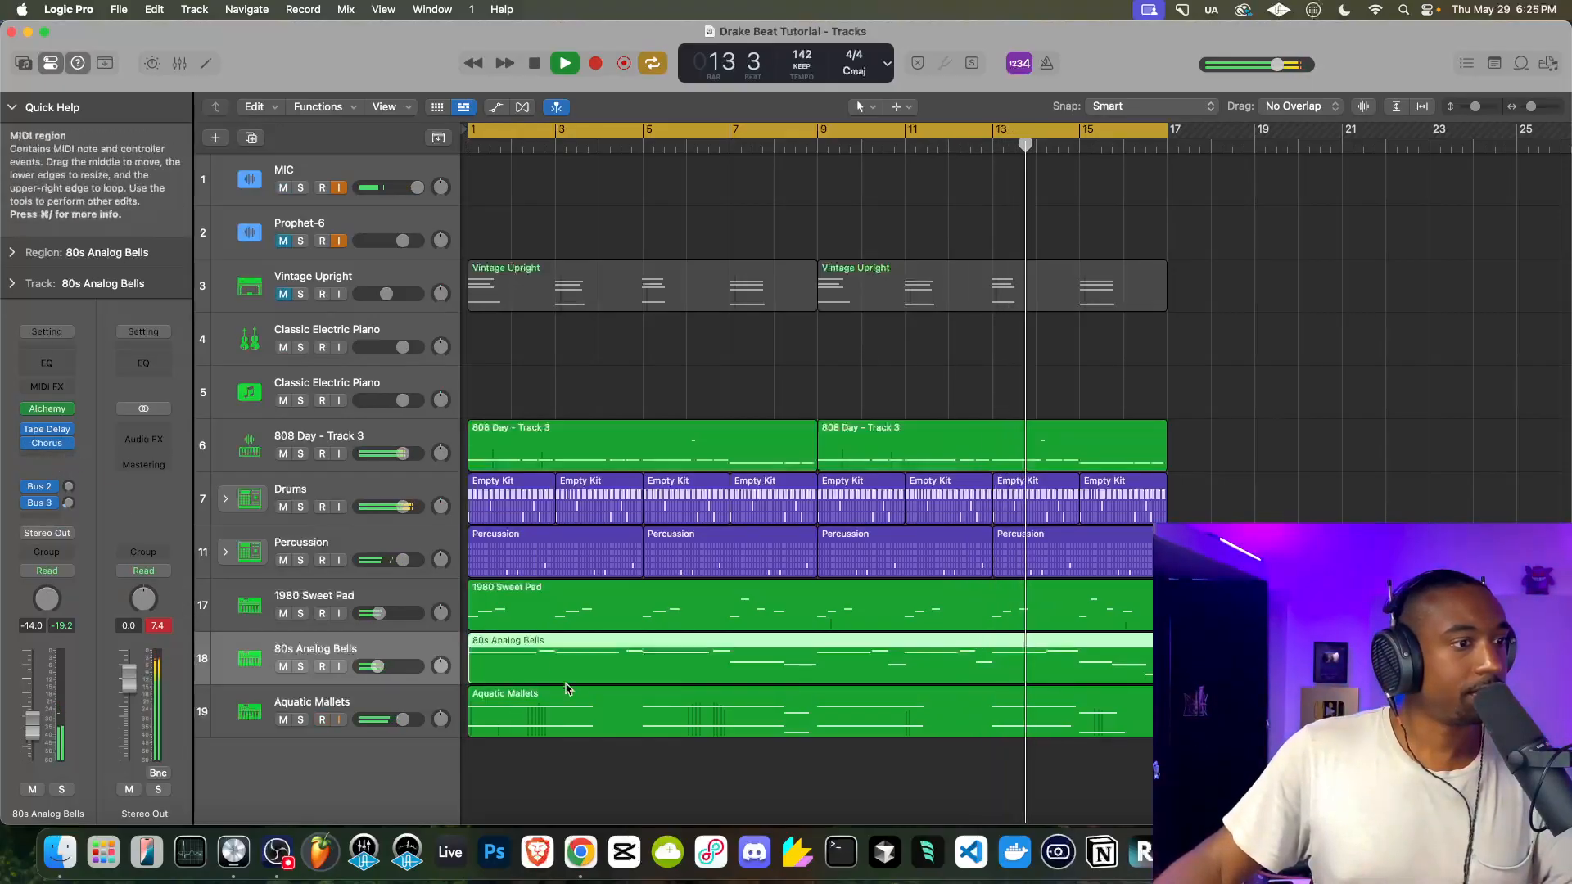
Transpose all notes of the 80s Analog Bells region up one octave
{"action": "key", "text": "space"}
{"action": "double_click", "coordinate": [585, 662]}
{"action": "key", "text": "super+a"}
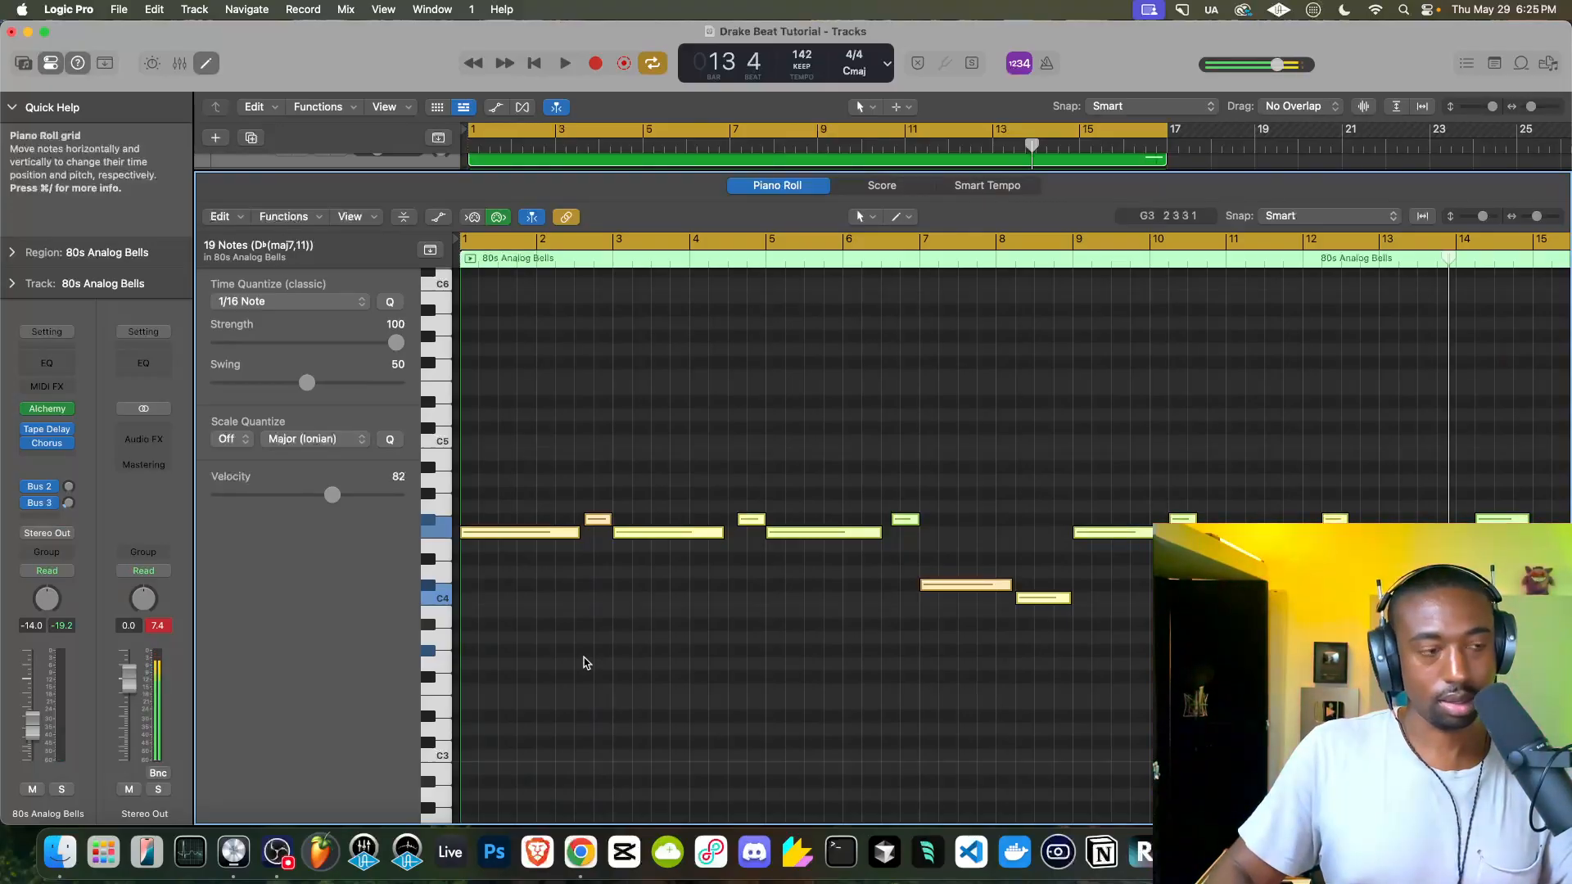
{"action": "key", "text": "alt+shift+Up"}
{"action": "key", "text": "space"}
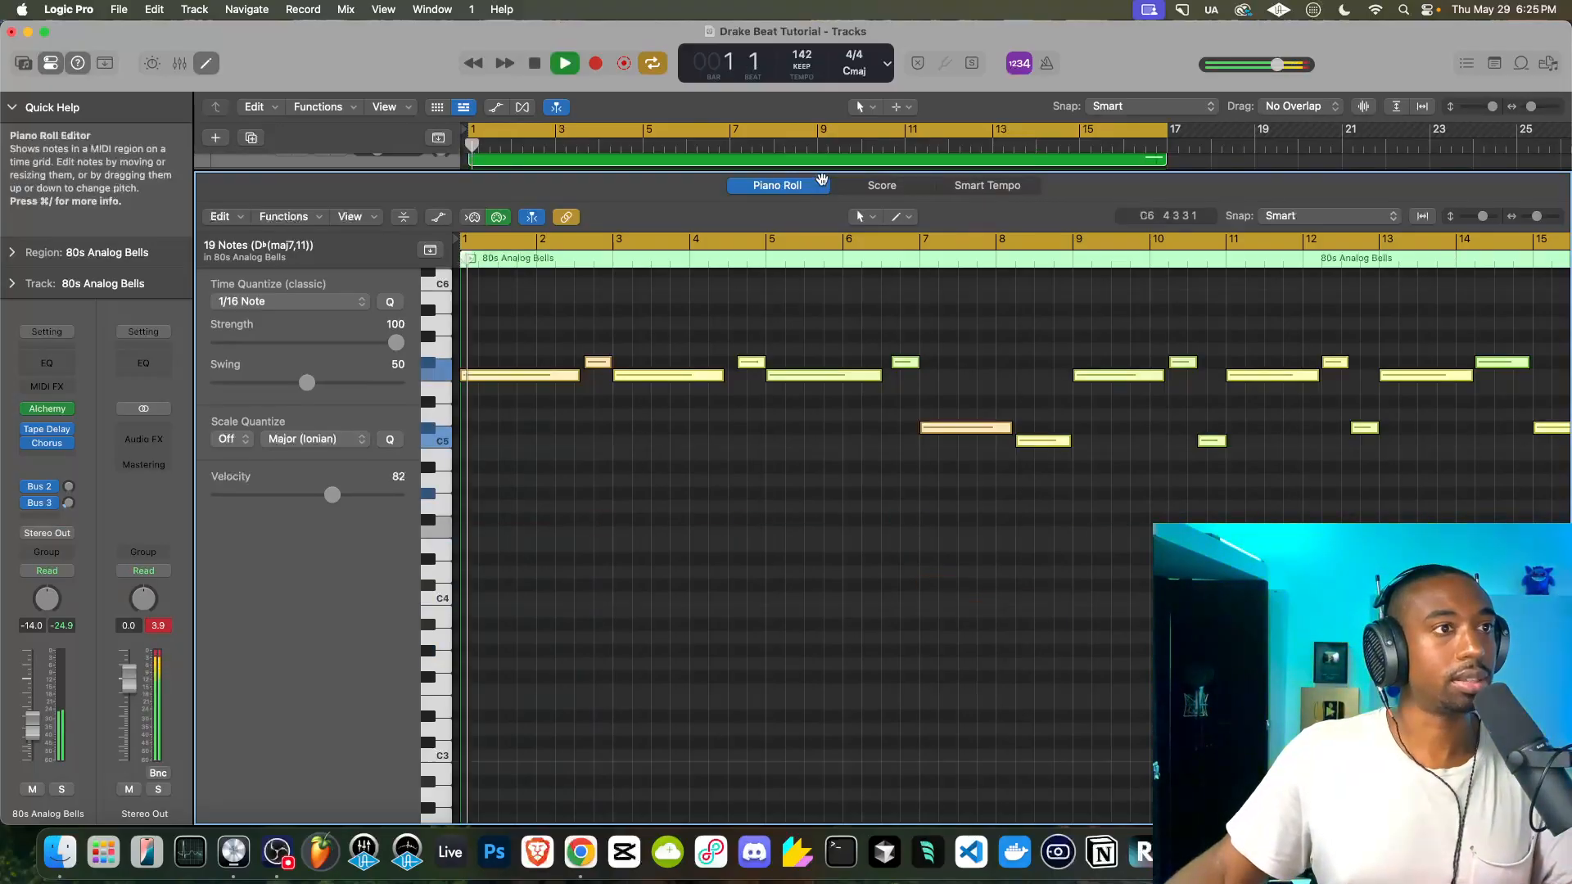
{"action": "key", "text": "e"}
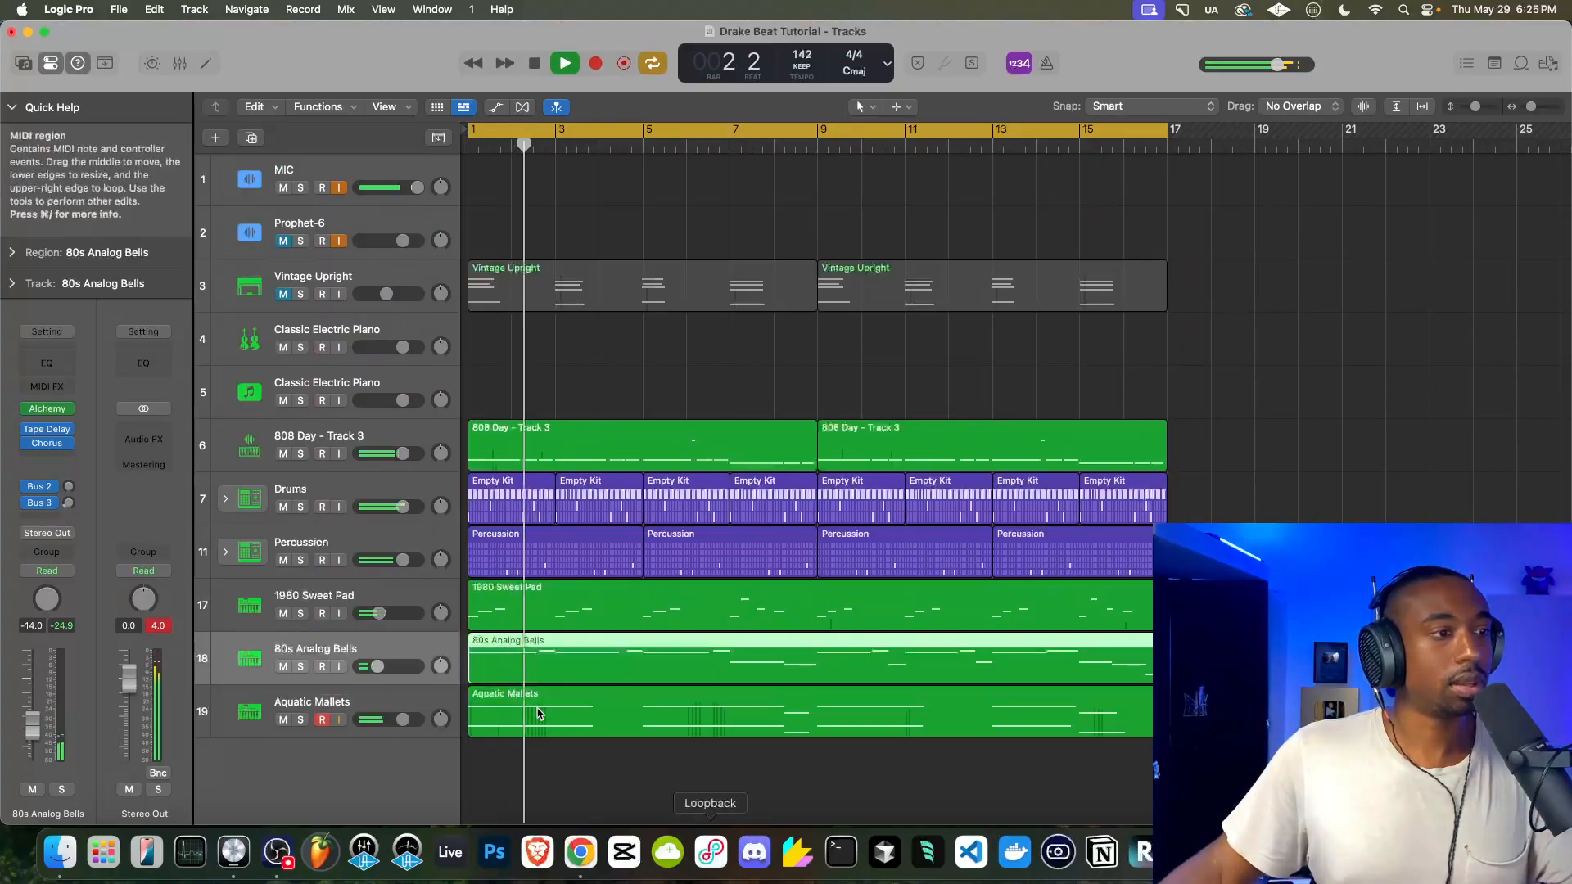
Insert the Beat Breaker multi-effect after the Chorus on the 80s Analog Bells track
{"action": "left_click", "coordinate": [54, 455]}
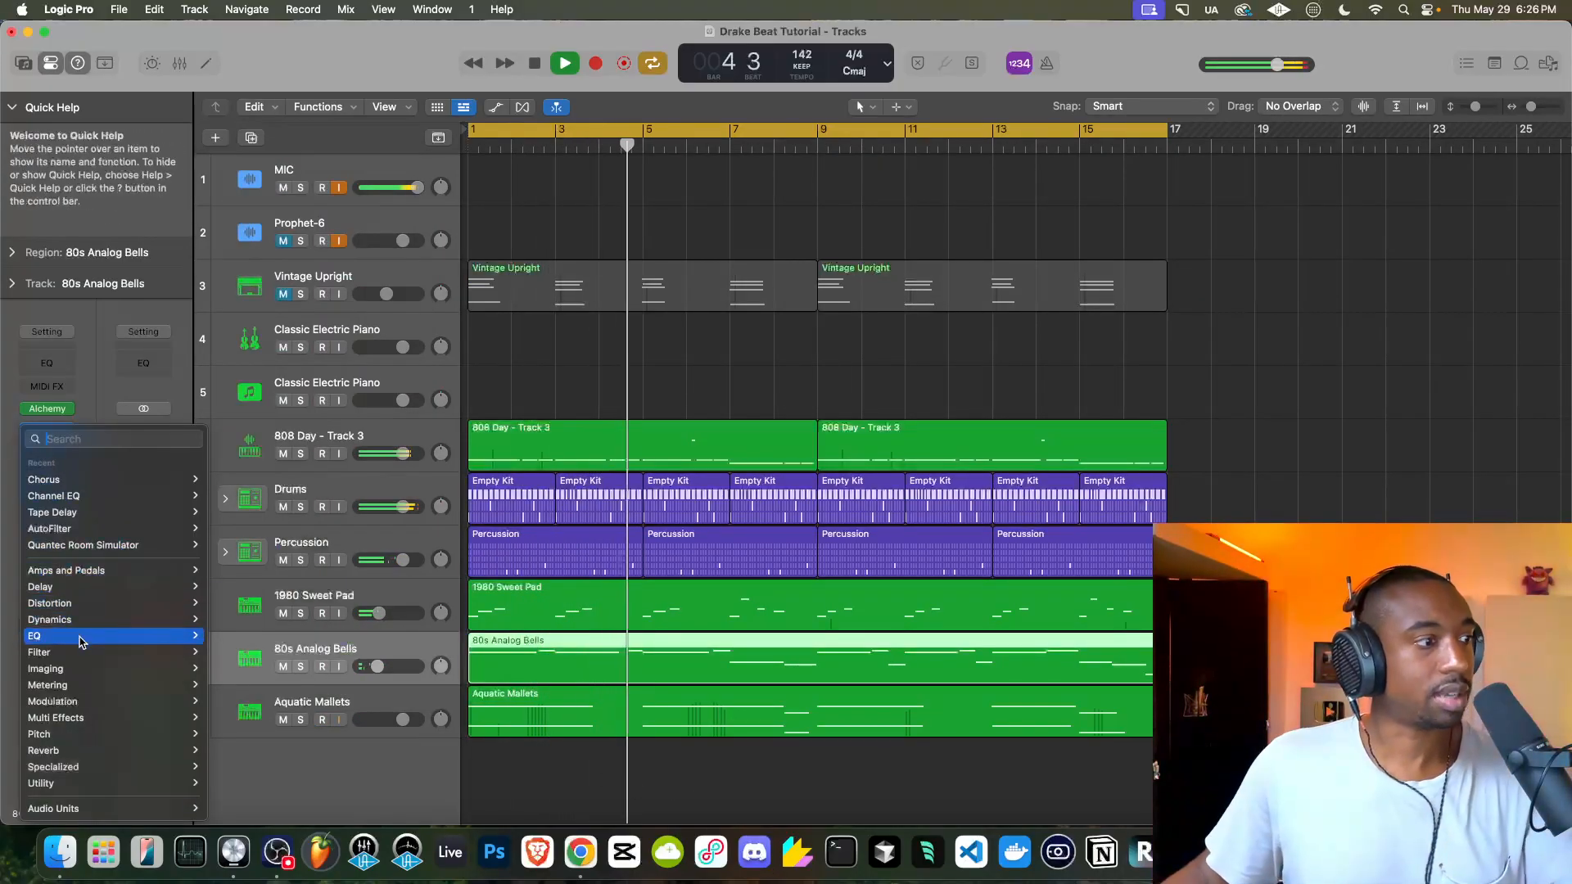
{"action": "mouse_move", "coordinate": [66, 789]}
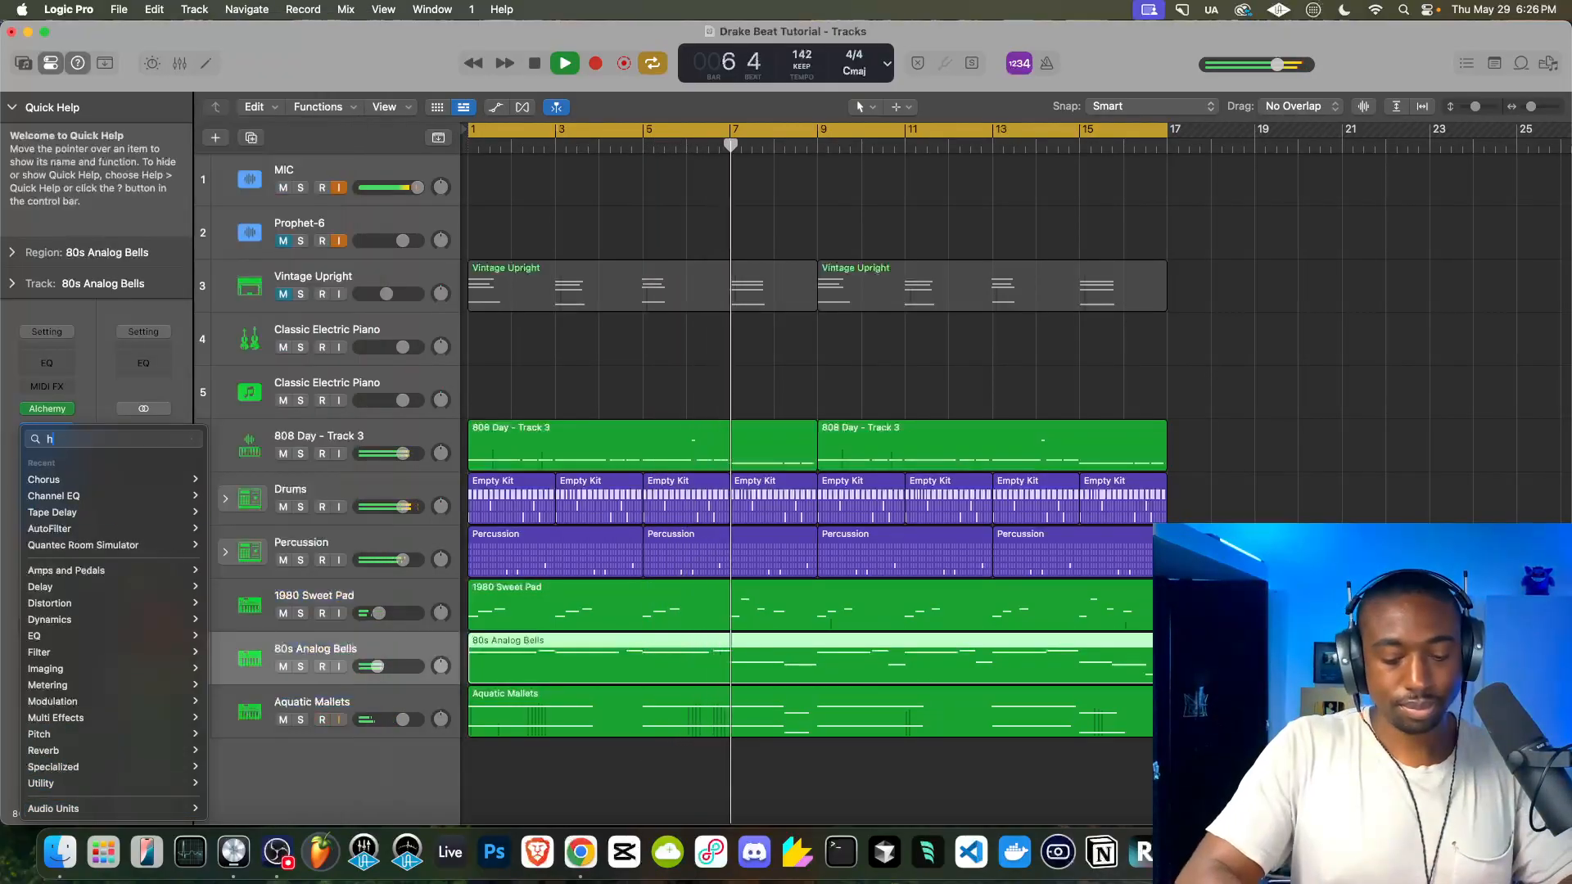
{"action": "type", "text": "halftim"}
{"action": "mouse_move", "coordinate": [67, 491]}
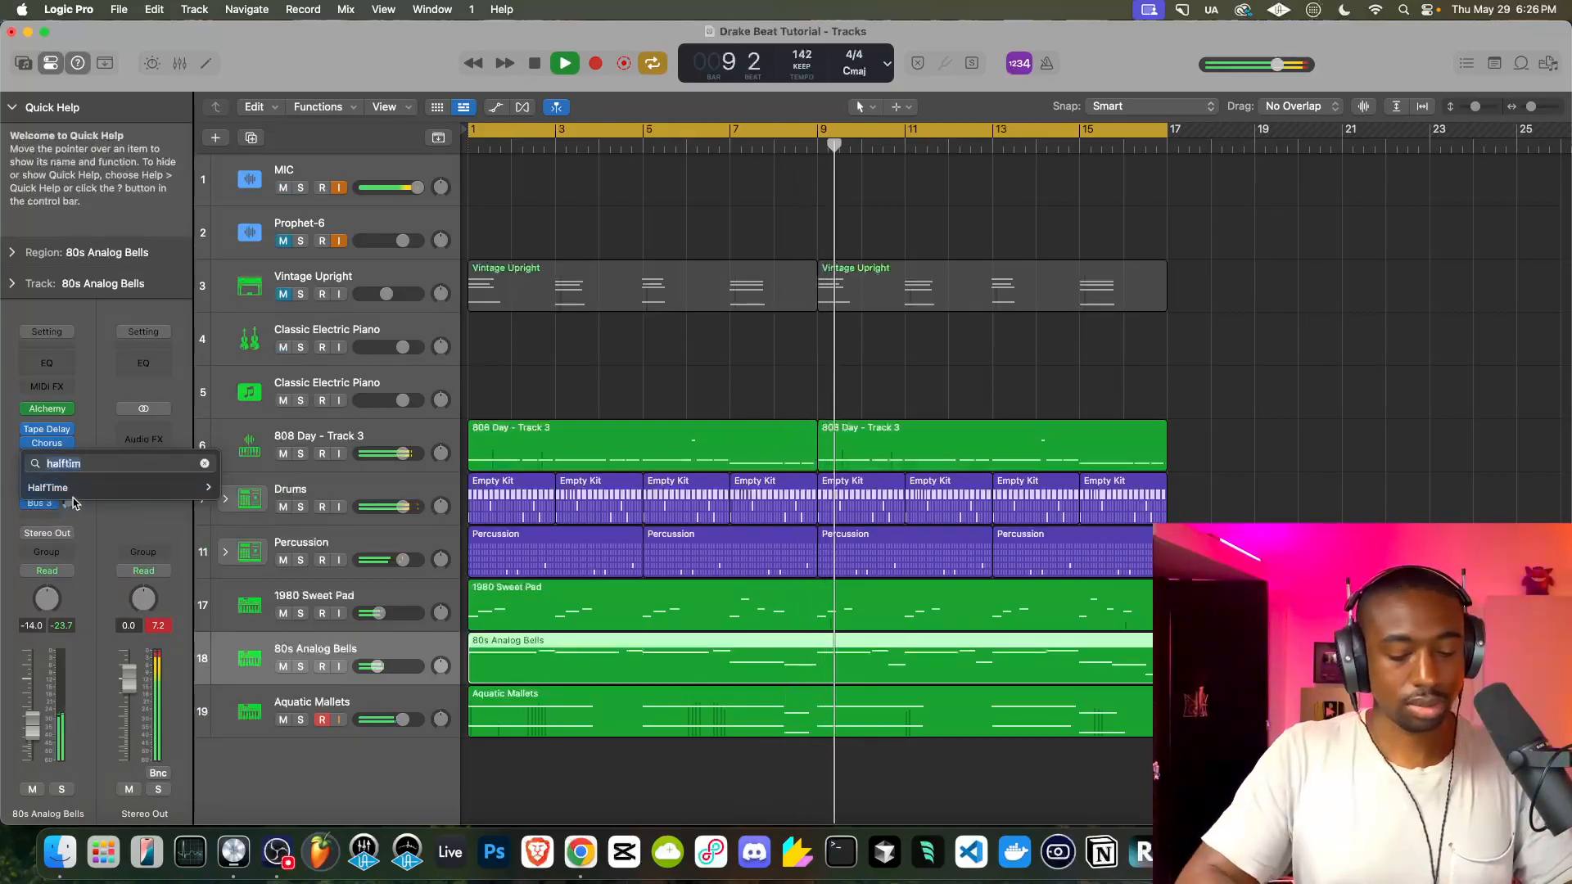
{"action": "type", "text": "beat slice"}
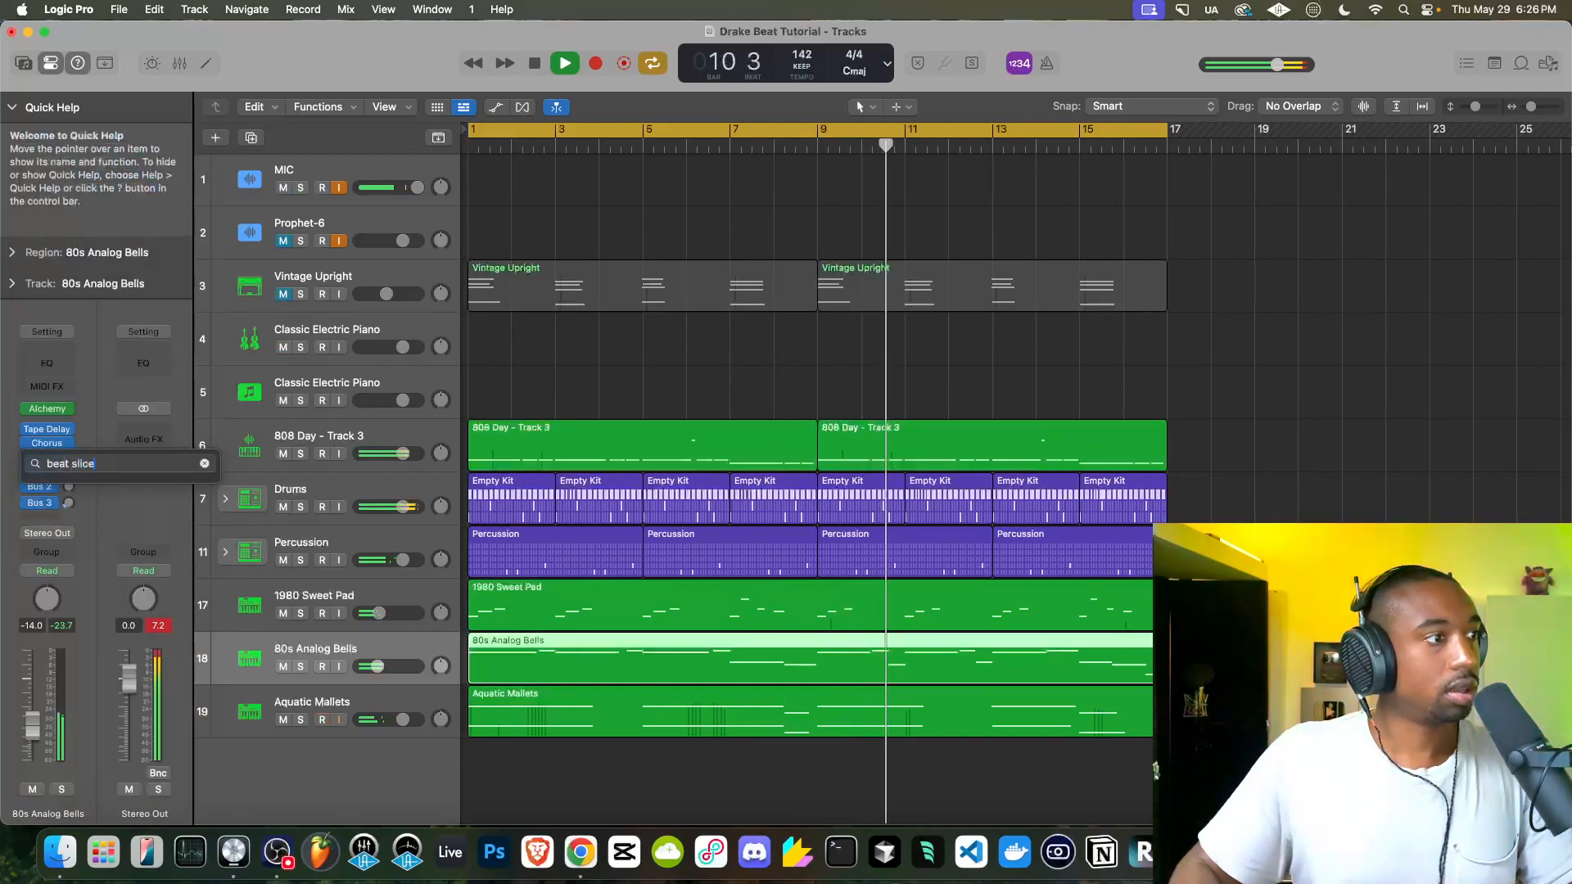
{"action": "key", "text": "super+a"}
{"action": "key", "text": "BackSpace"}
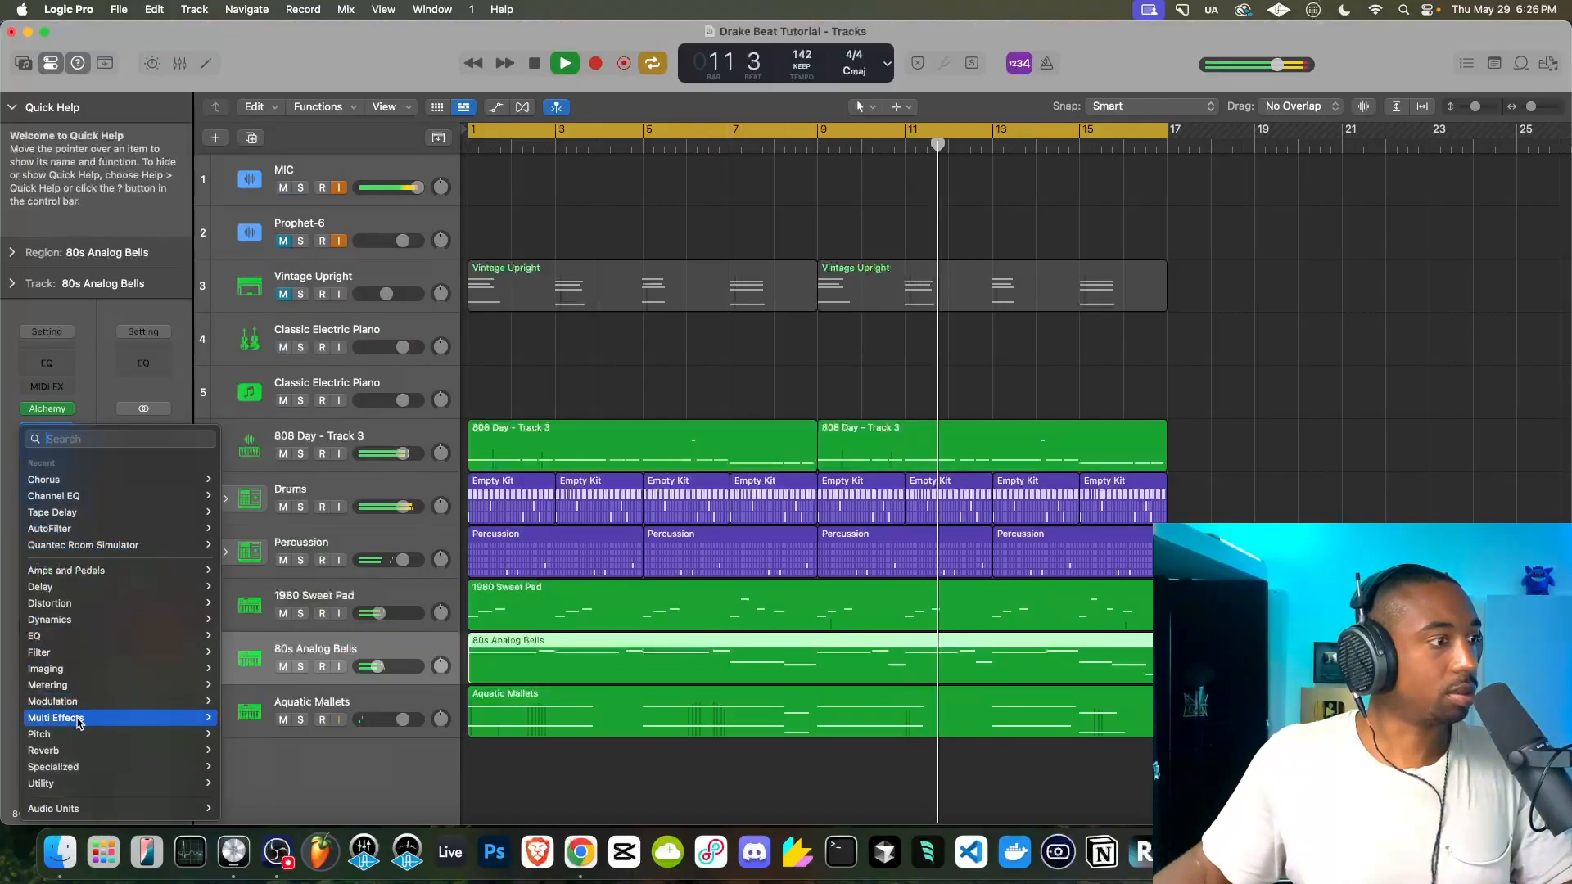
{"action": "mouse_move", "coordinate": [80, 722]}
{"action": "left_click", "coordinate": [262, 709]}
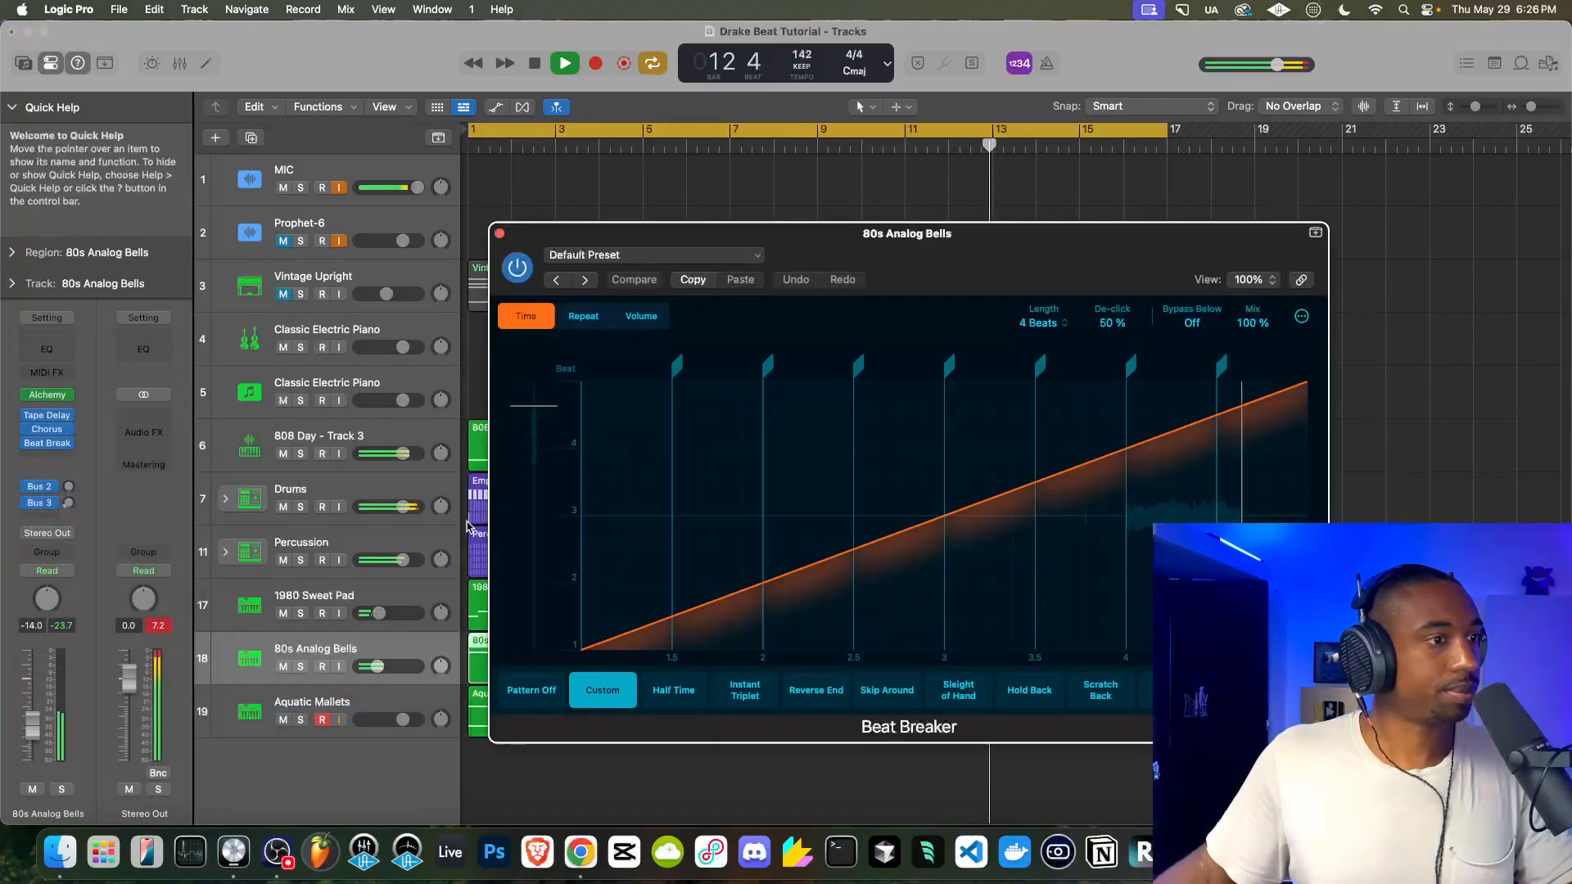
{"action": "left_click_drag", "start_coordinate": [609, 278], "coordinate": [360, 193]}
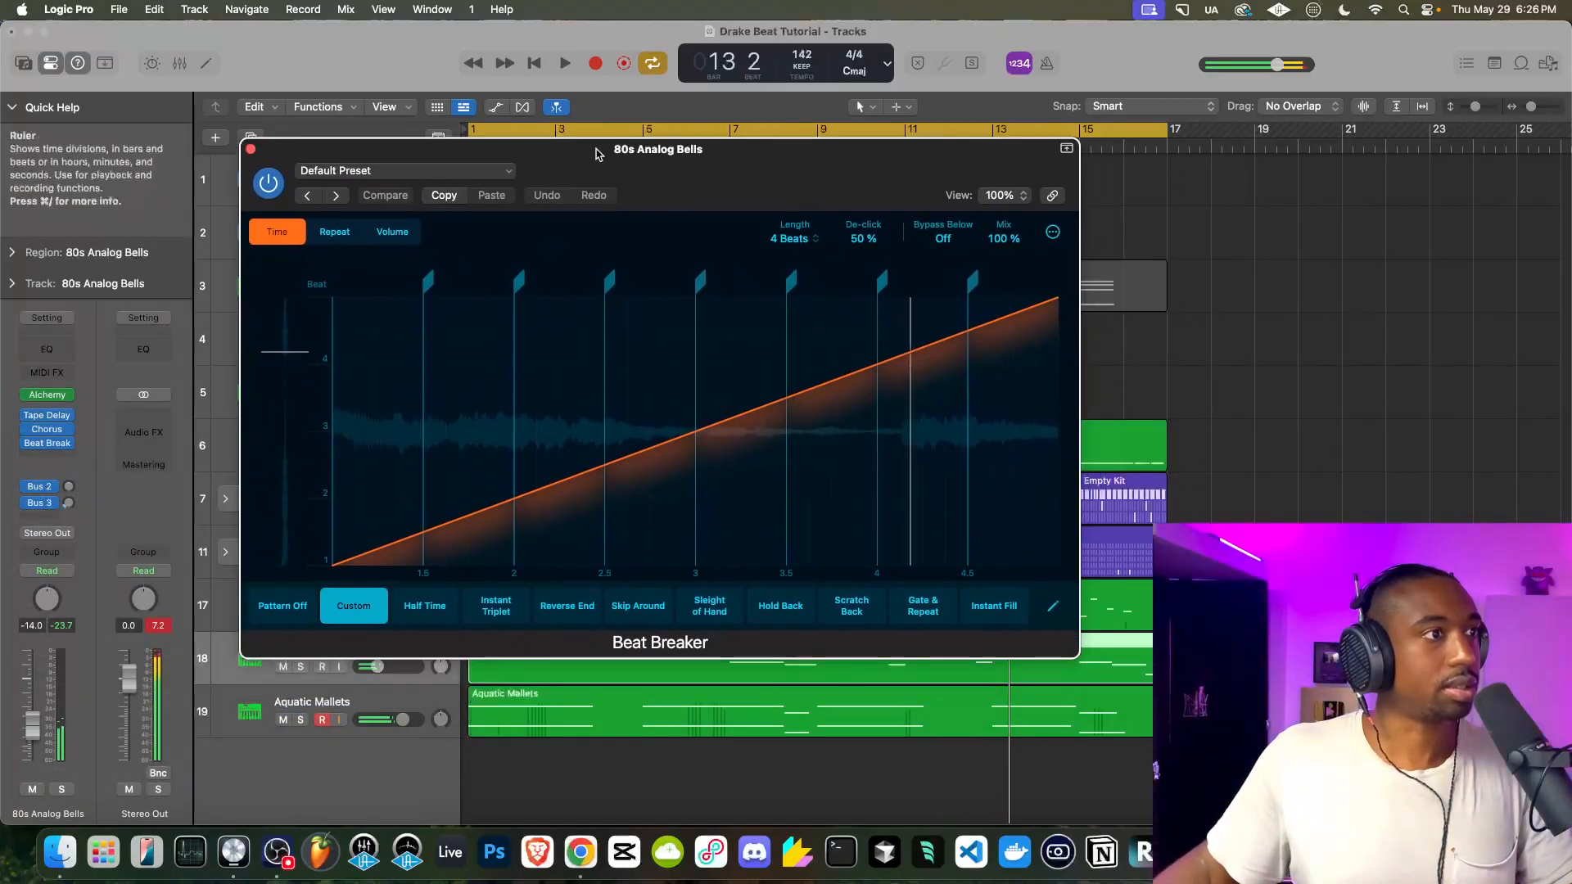
Try Beat Breaker's Beat Repeater and Melody Pitches presets on the bells during playback
{"action": "left_click", "coordinate": [335, 195]}
{"action": "key", "text": "space"}
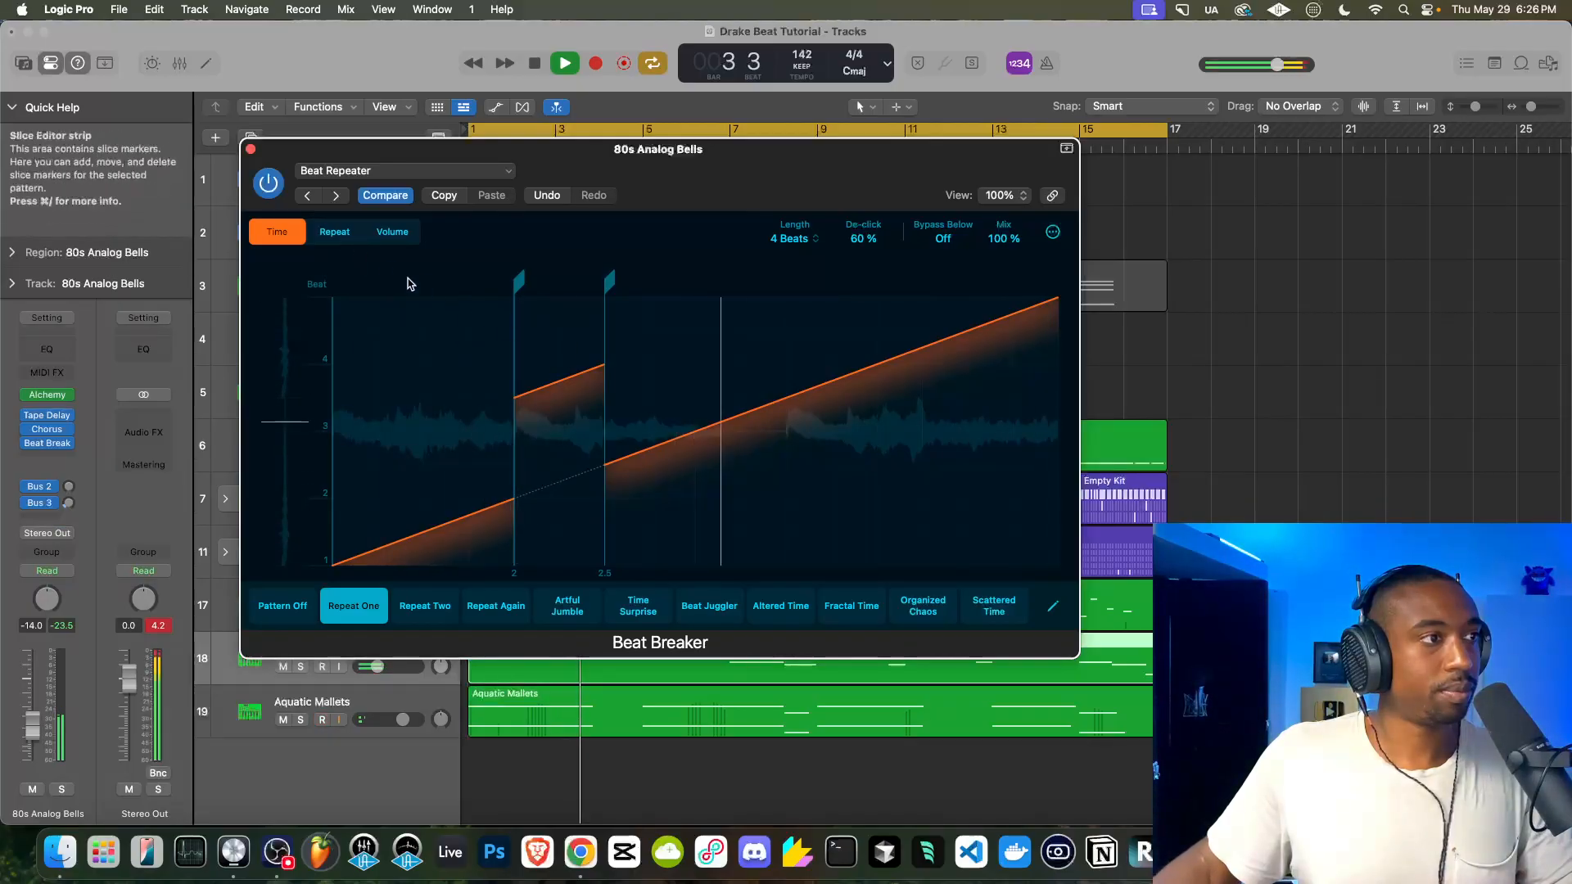
{"action": "left_click", "coordinate": [428, 169]}
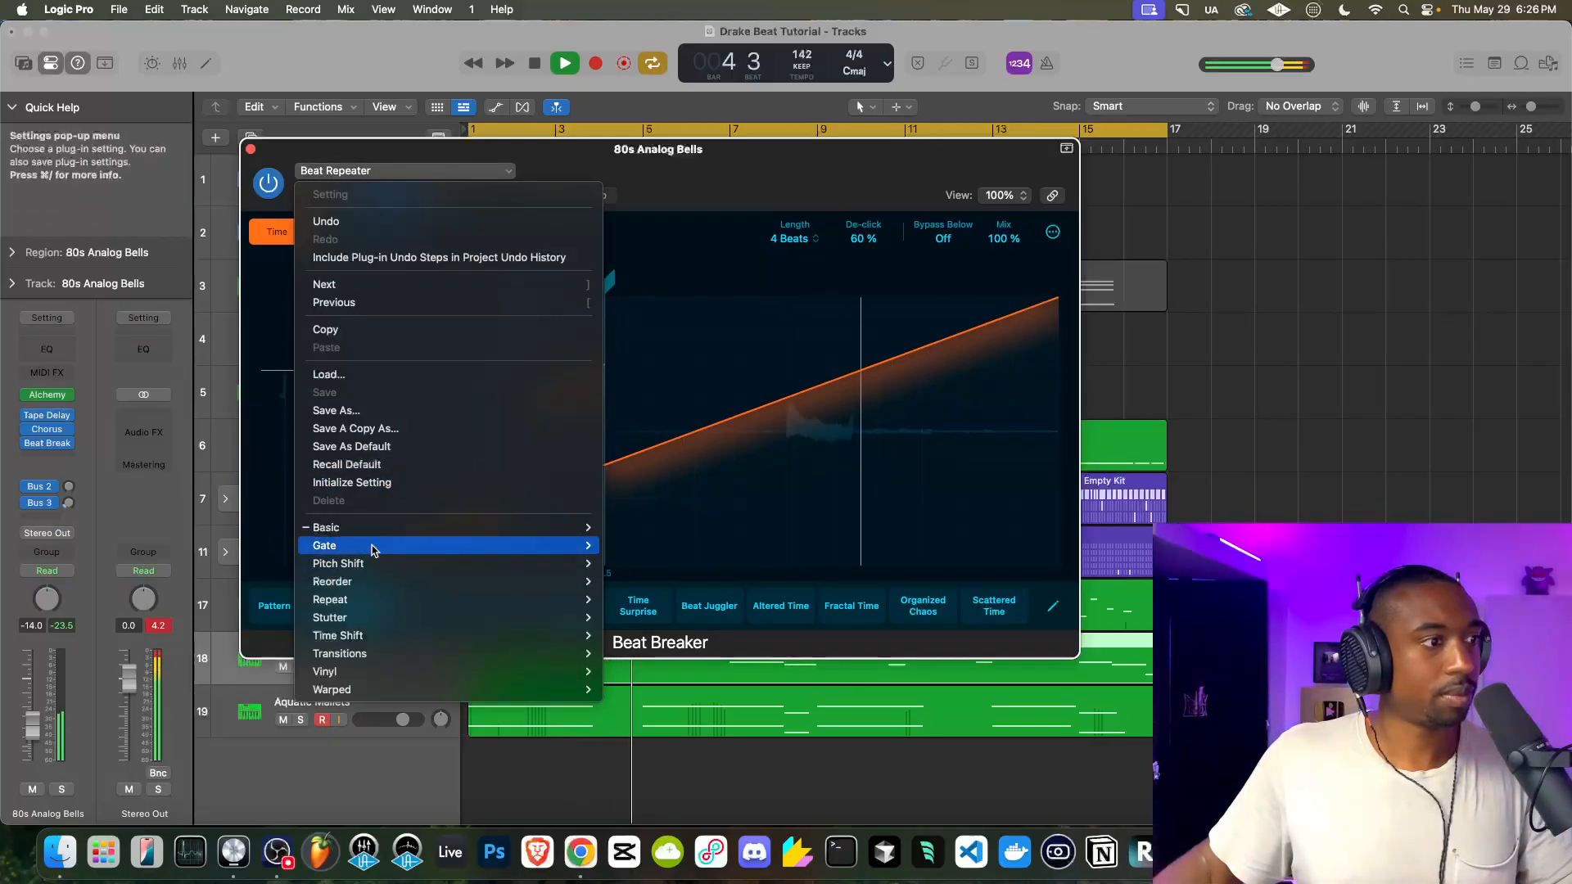
{"action": "mouse_move", "coordinate": [371, 565]}
{"action": "left_click", "coordinate": [643, 562]}
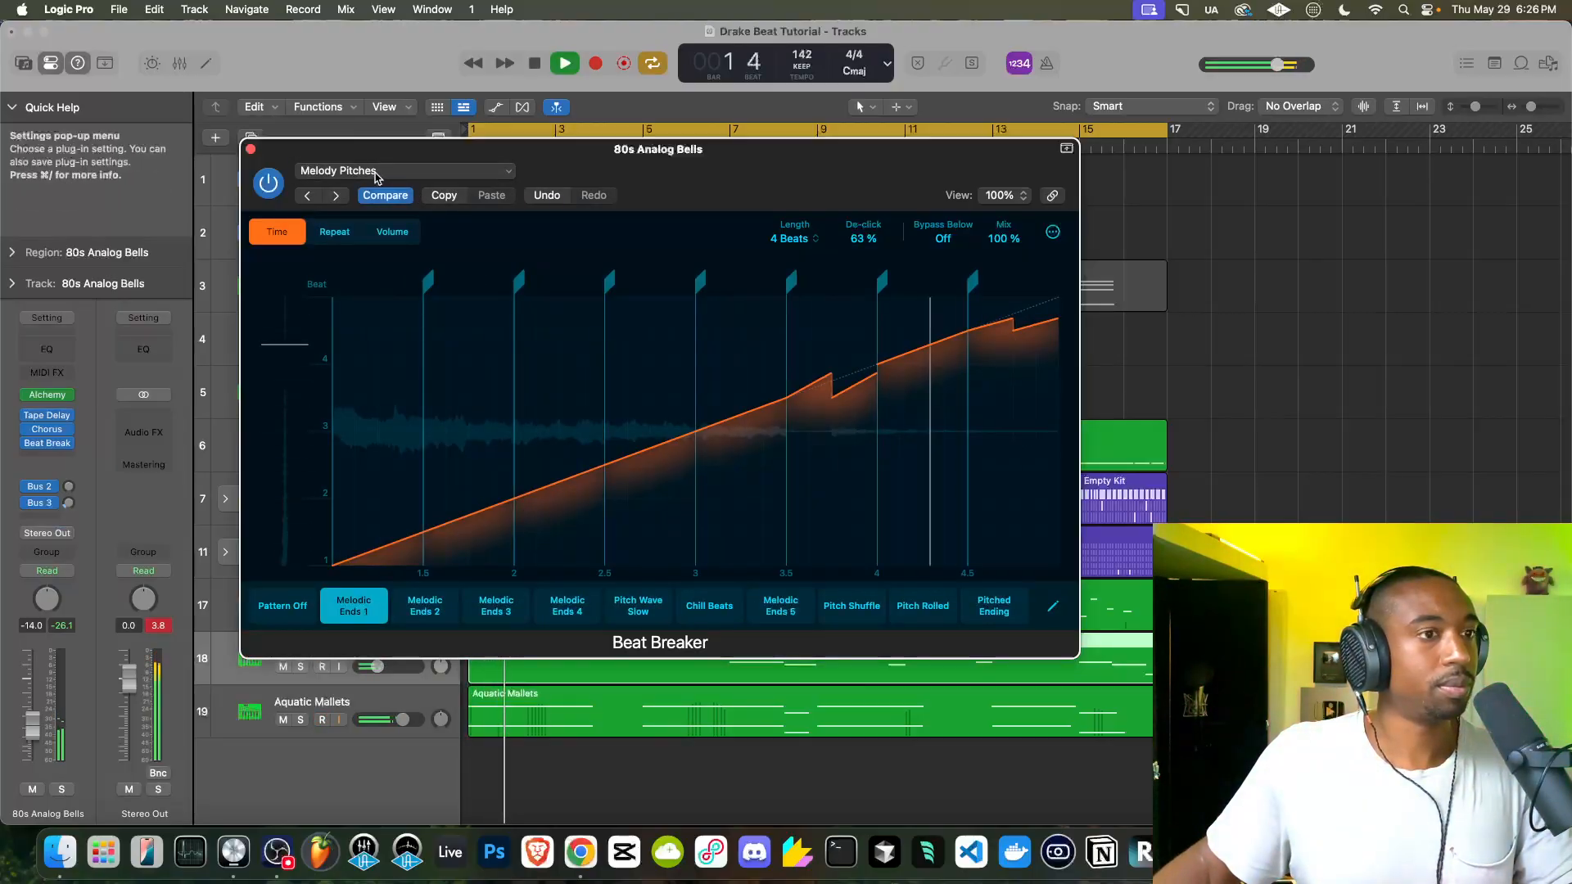
Try Beat Breaker's Pitch Chop, Pitch Warp and Shifted Flow presets on the bells
{"action": "left_click", "coordinate": [337, 196]}
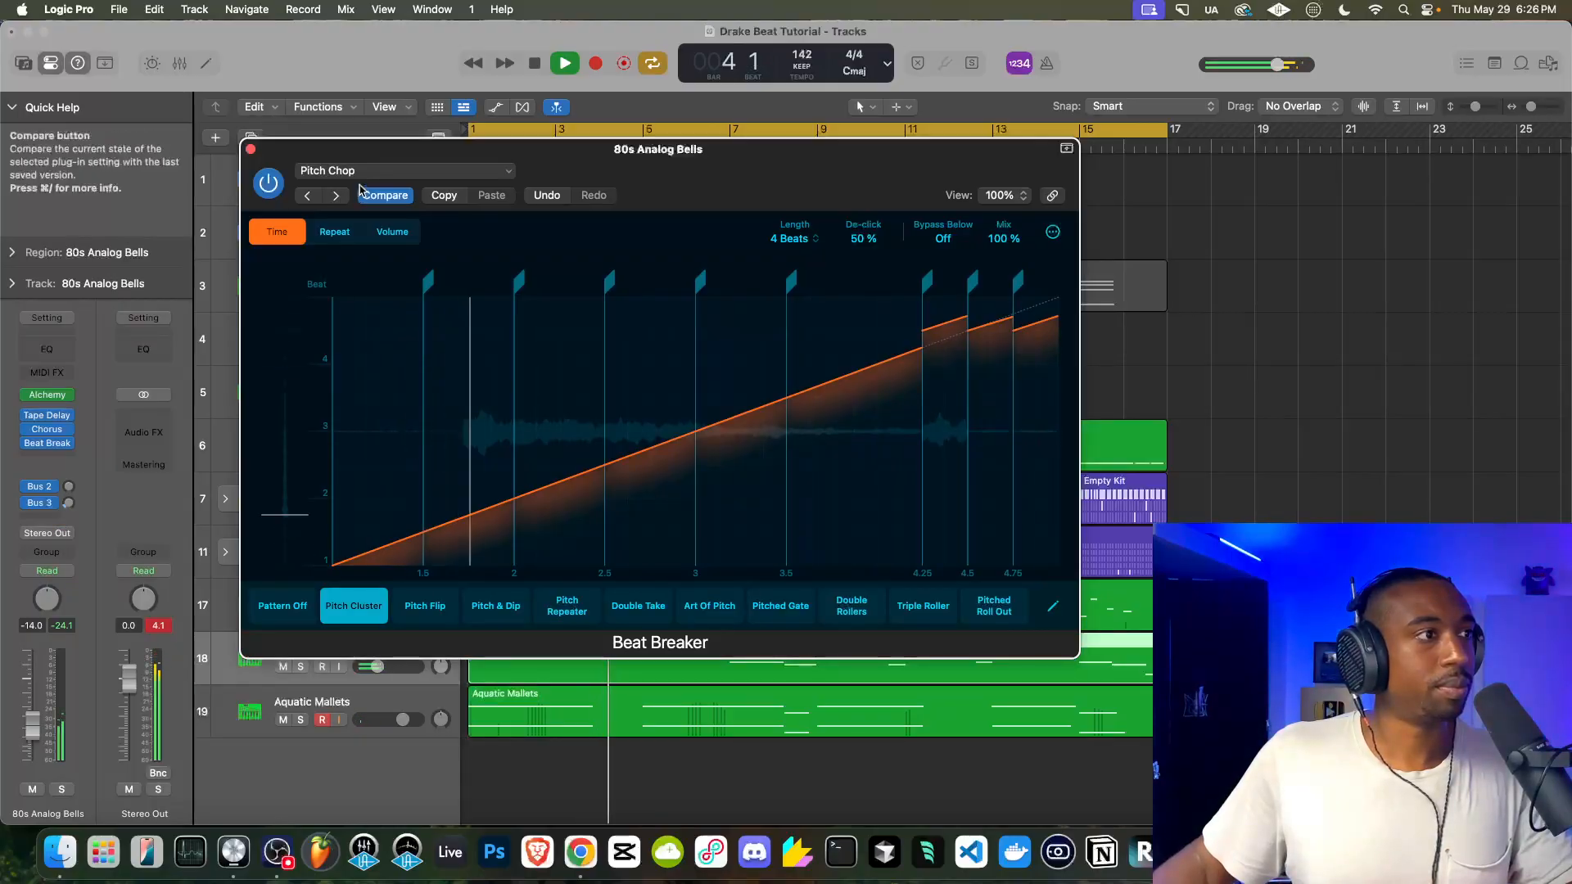
{"action": "left_click", "coordinate": [338, 196]}
{"action": "left_click", "coordinate": [365, 172]}
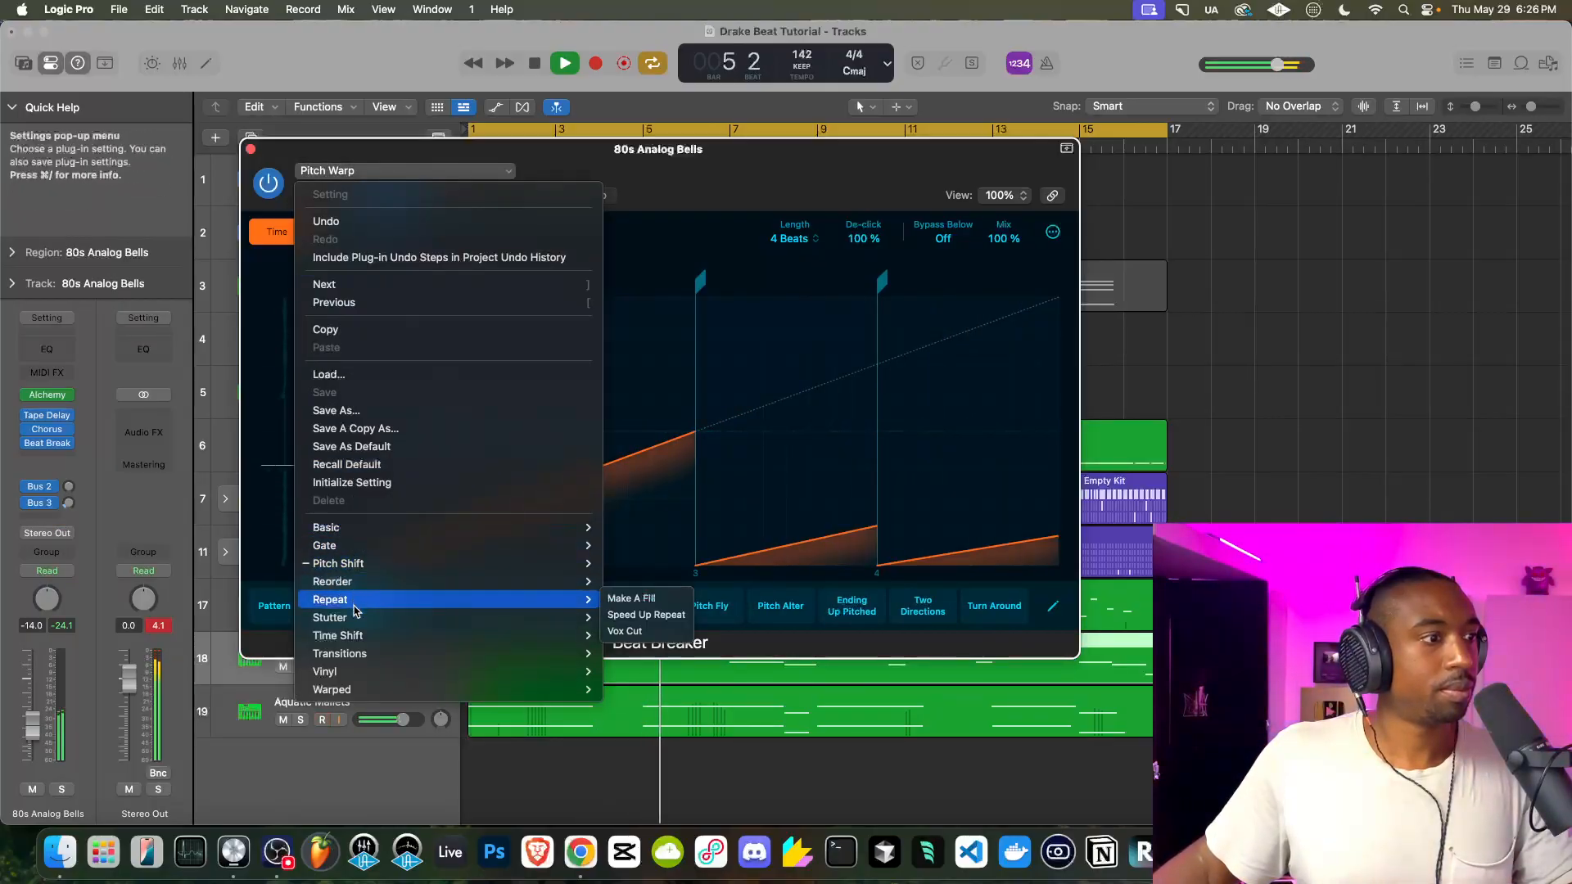
{"action": "mouse_move", "coordinate": [356, 636]}
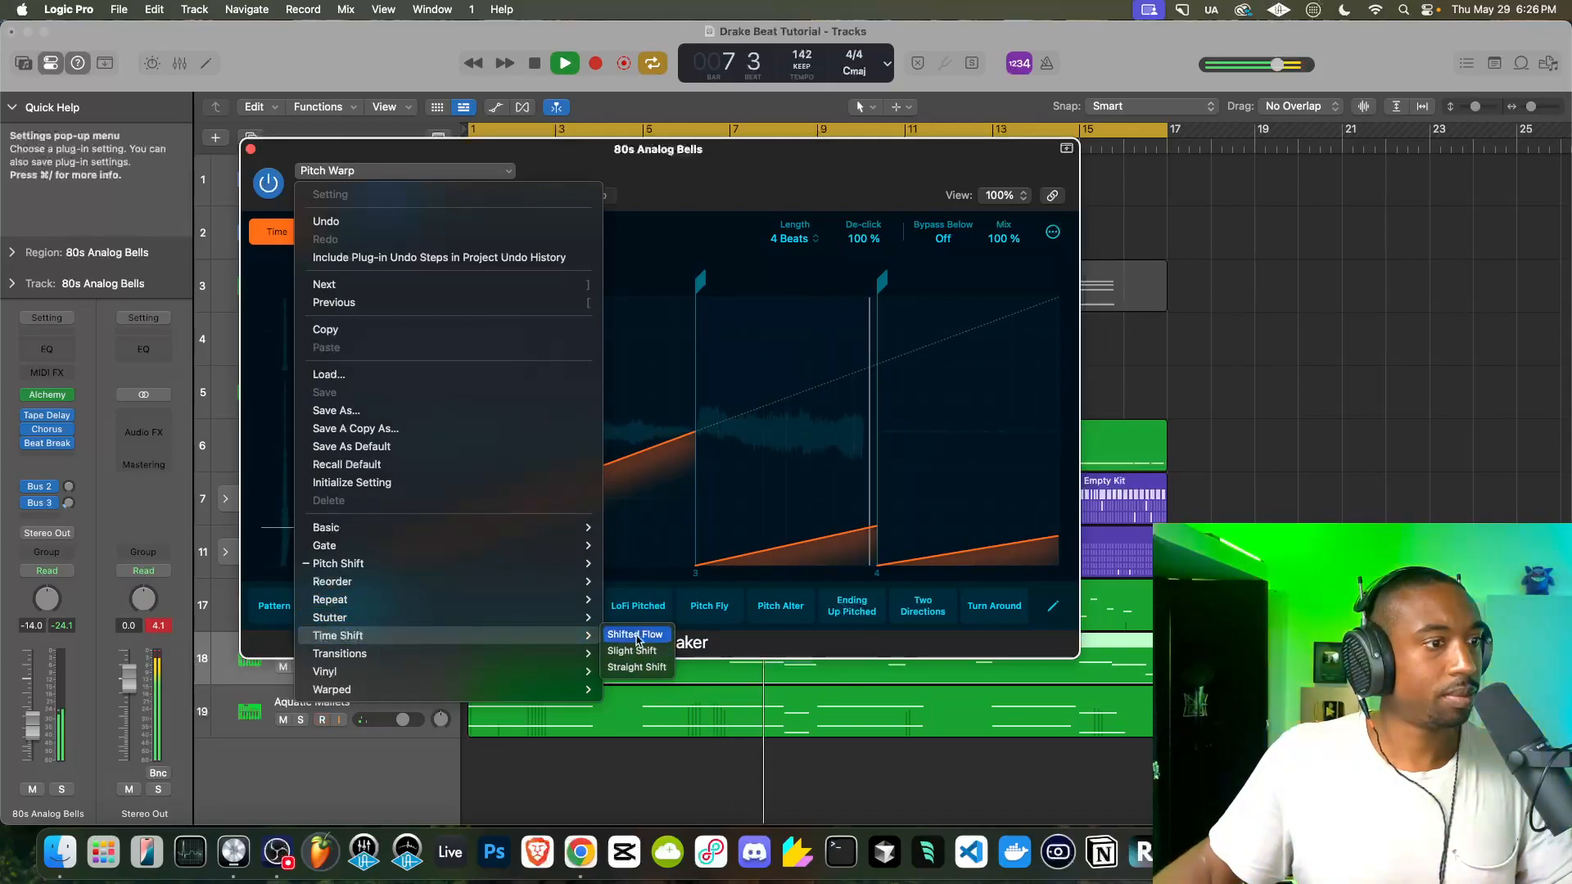
{"action": "left_click", "coordinate": [635, 636]}
{"action": "key", "text": "space"}
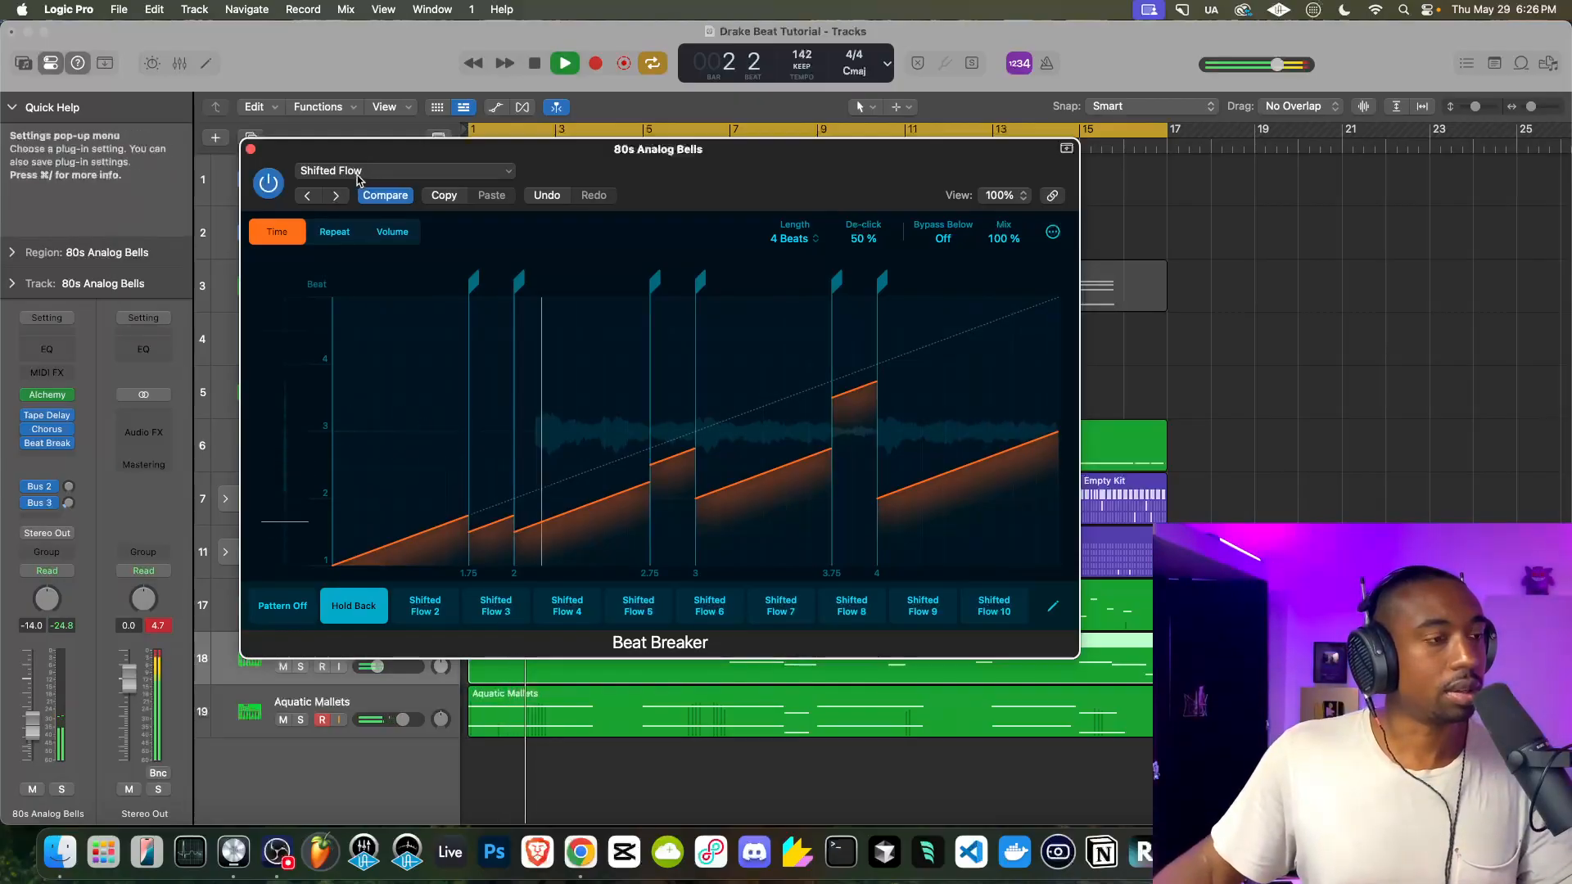
Load Beat Breaker's Speed Change preset for the bells and lower its mix to about 47 %
{"action": "left_click", "coordinate": [357, 172]}
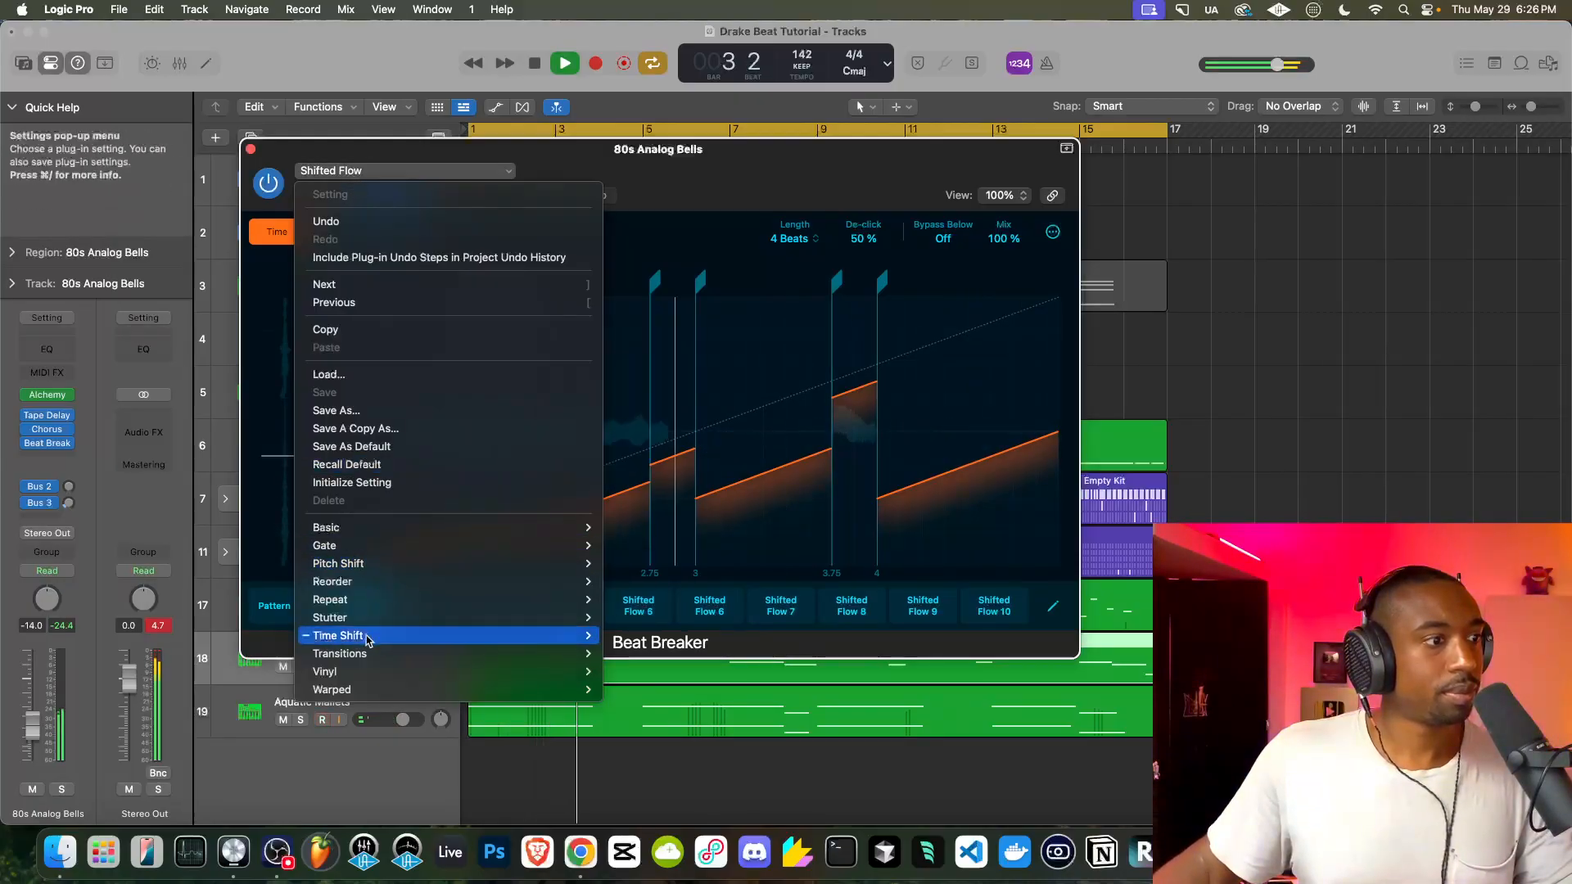
{"action": "mouse_move", "coordinate": [366, 642]}
{"action": "mouse_move", "coordinate": [375, 571]}
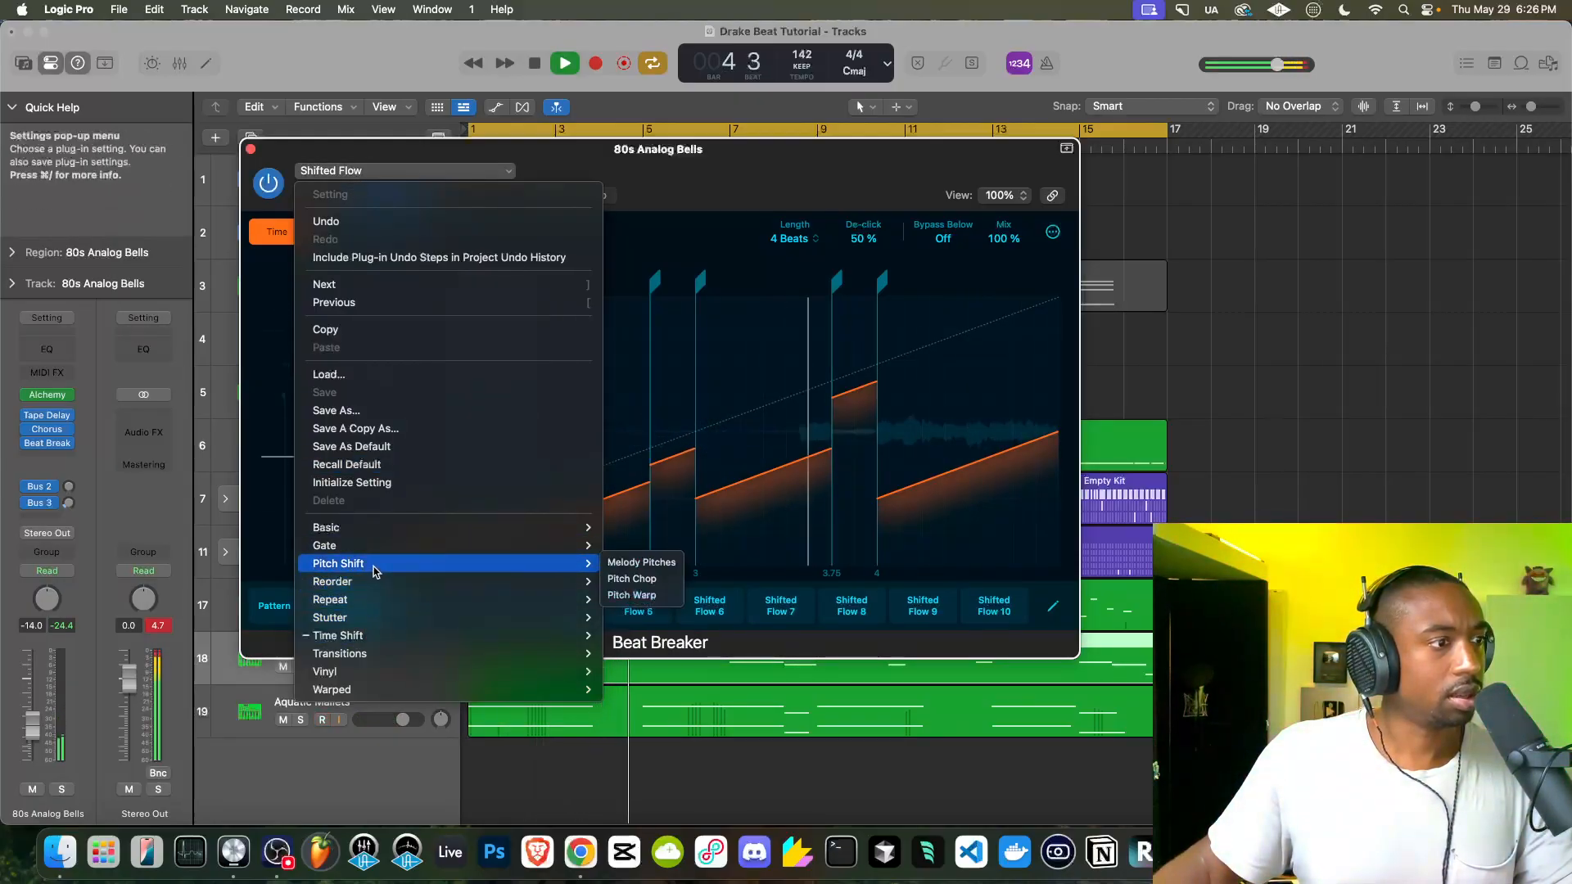
{"action": "mouse_move", "coordinate": [358, 673]}
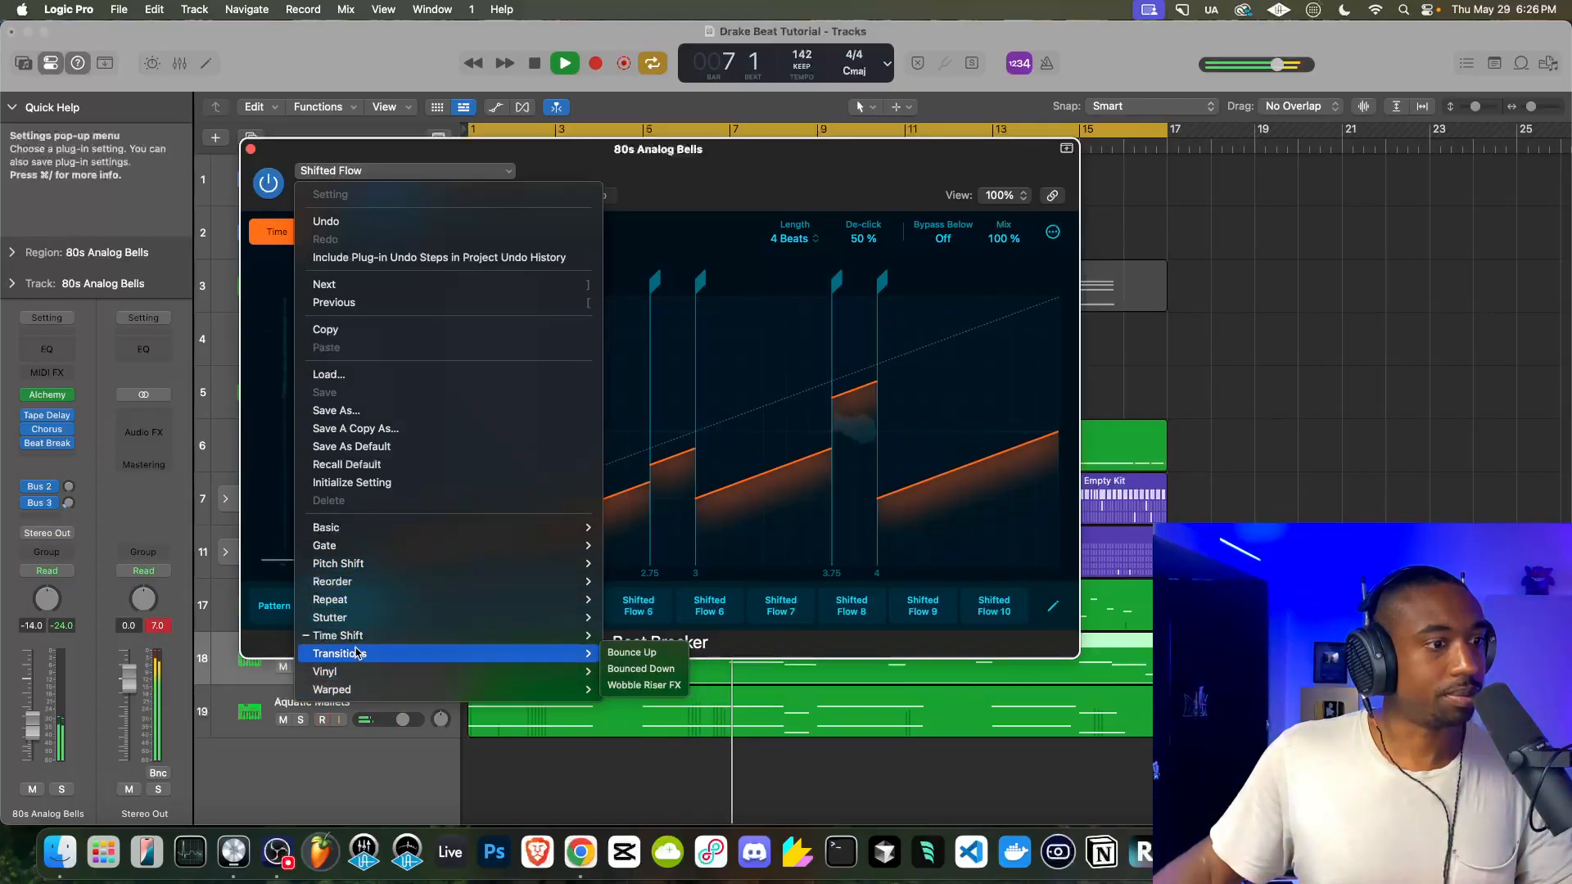
{"action": "mouse_move", "coordinate": [390, 529]}
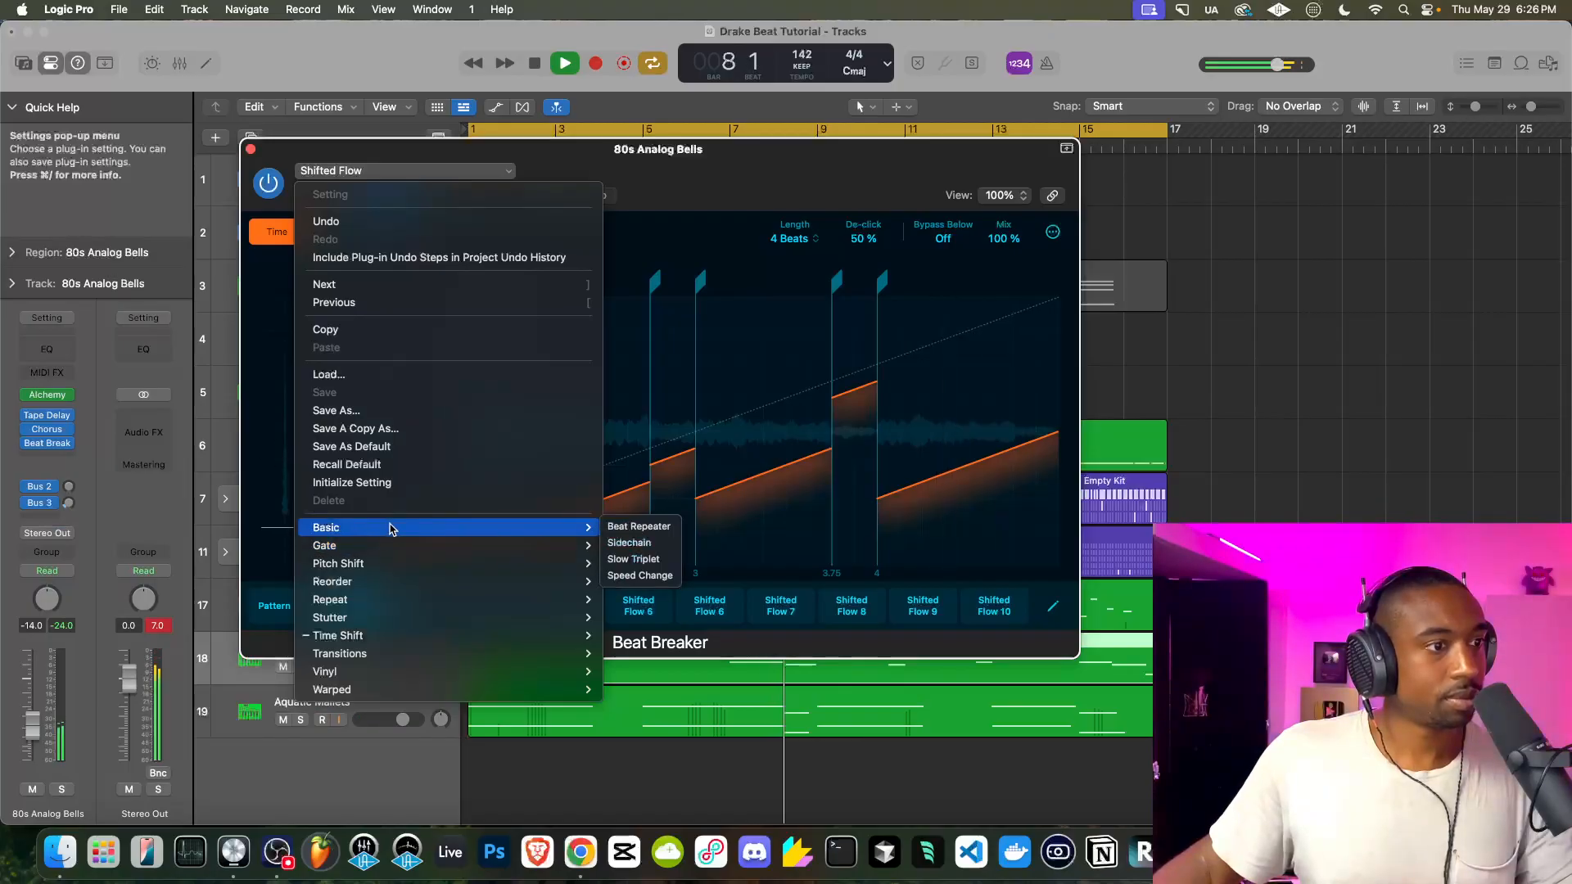
{"action": "left_click", "coordinate": [640, 575]}
{"action": "key", "text": "space"}
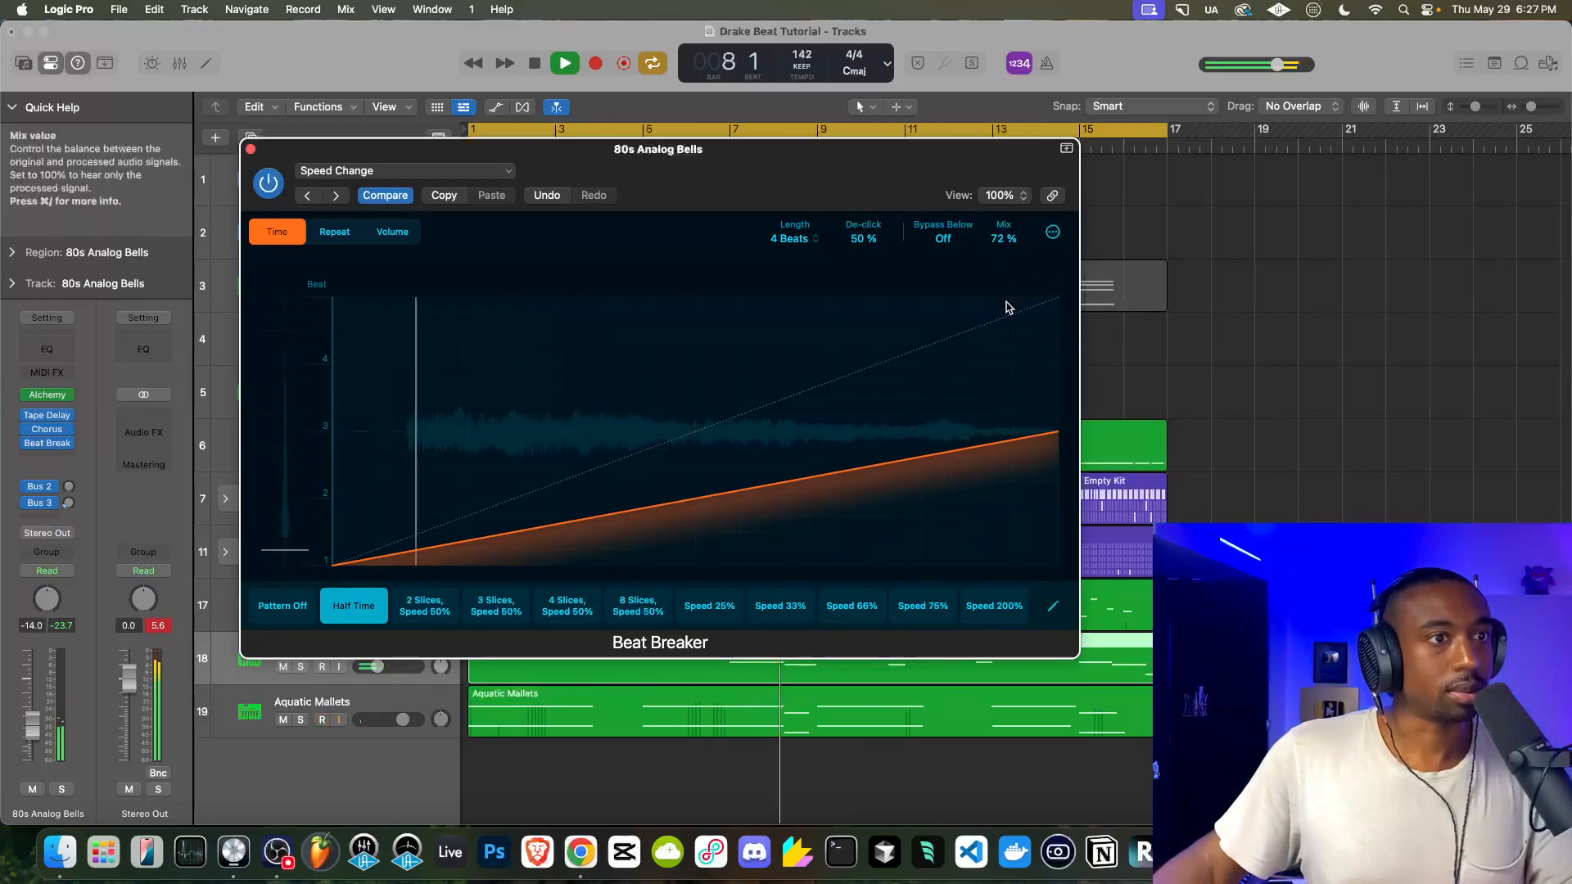
{"action": "left_click_drag", "start_coordinate": [1008, 306], "coordinate": [1013, 330]}
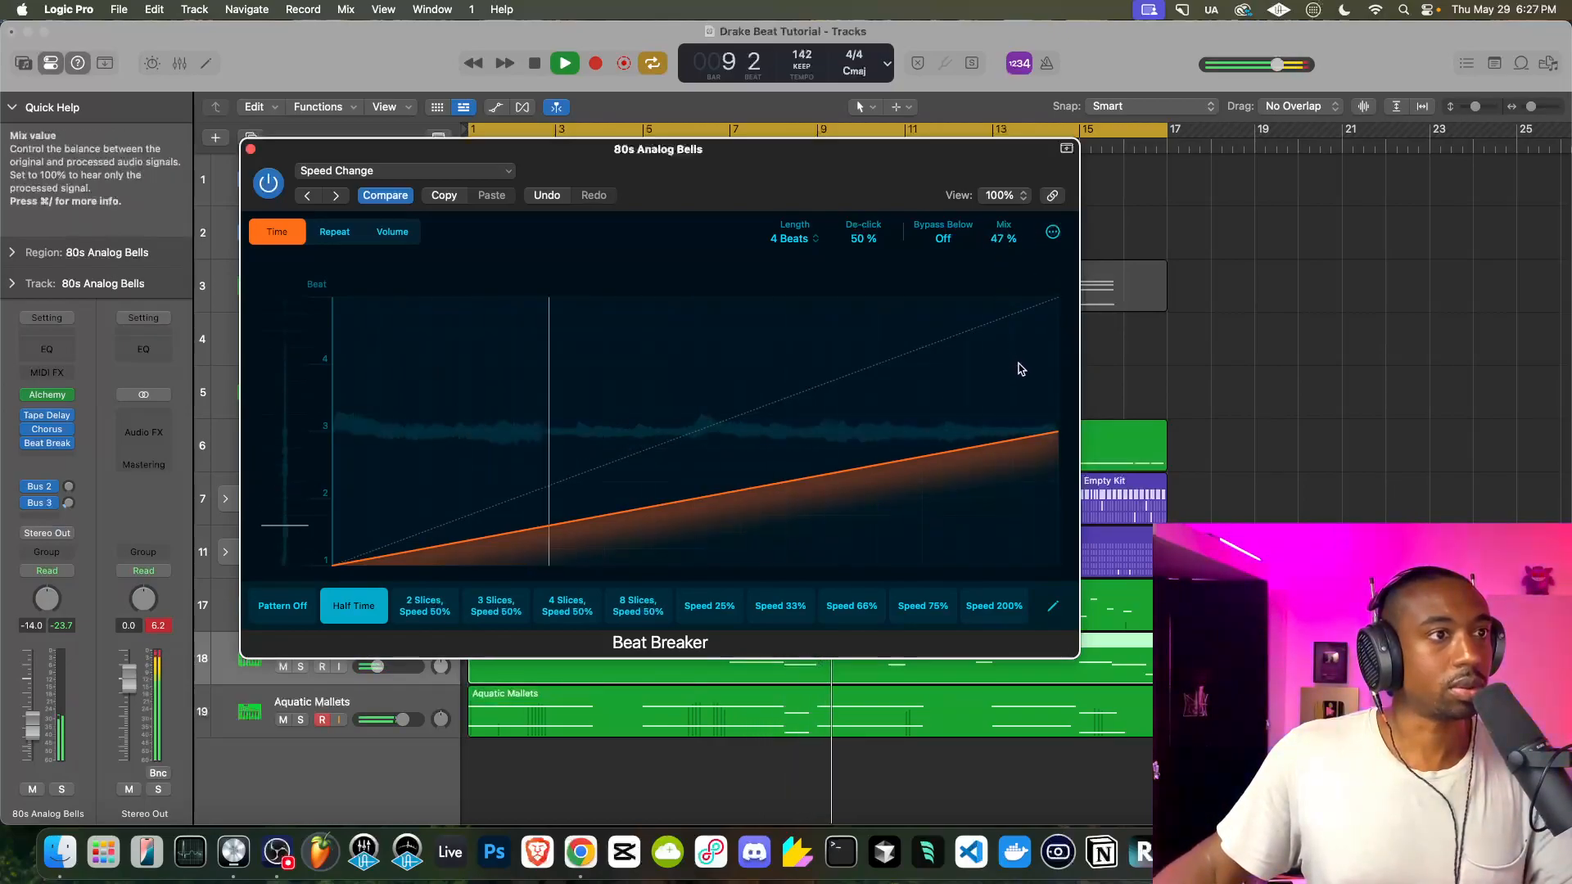
{"action": "left_click", "coordinate": [250, 149]}
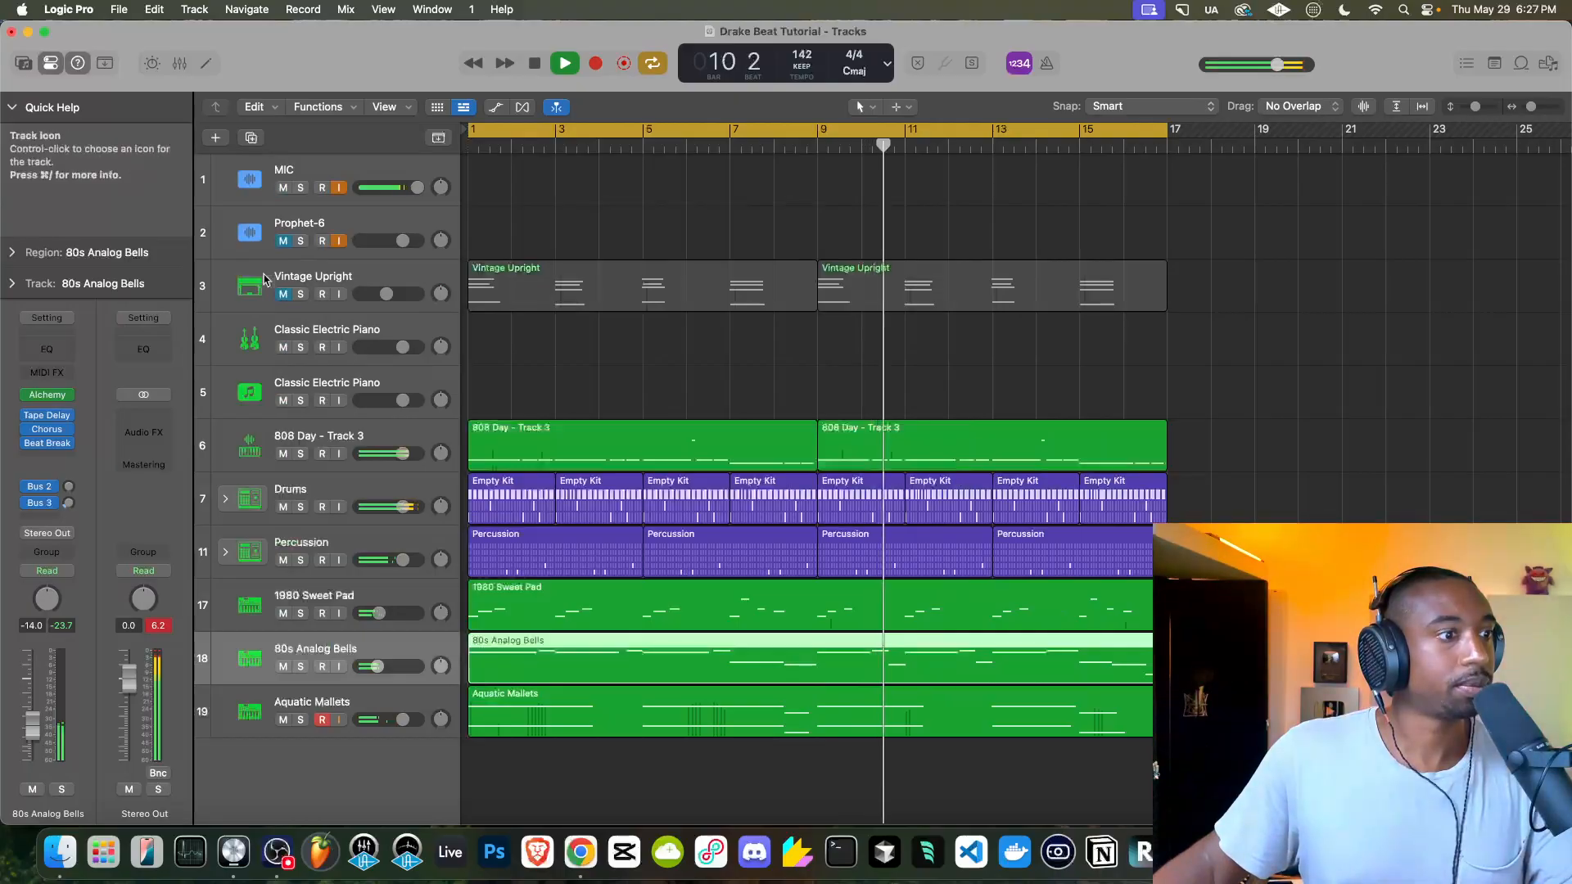
Solo the 80s Analog Bells track to hear it alone, and clear the solos again
{"action": "left_click", "coordinate": [302, 668]}
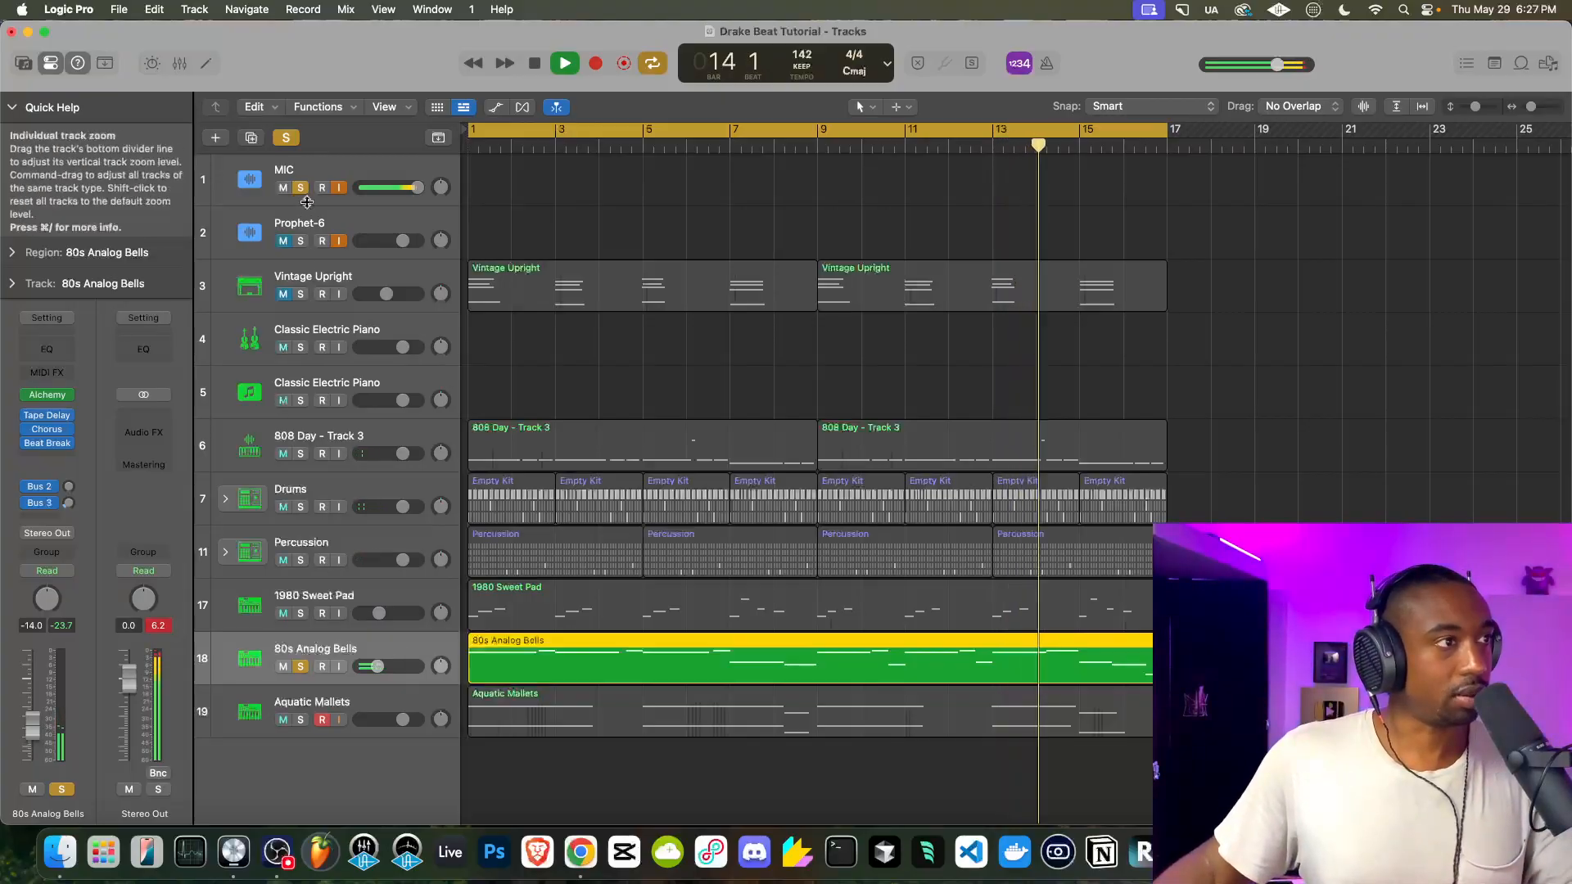
{"action": "left_click", "coordinate": [301, 190]}
{"action": "left_click", "coordinate": [302, 667]}
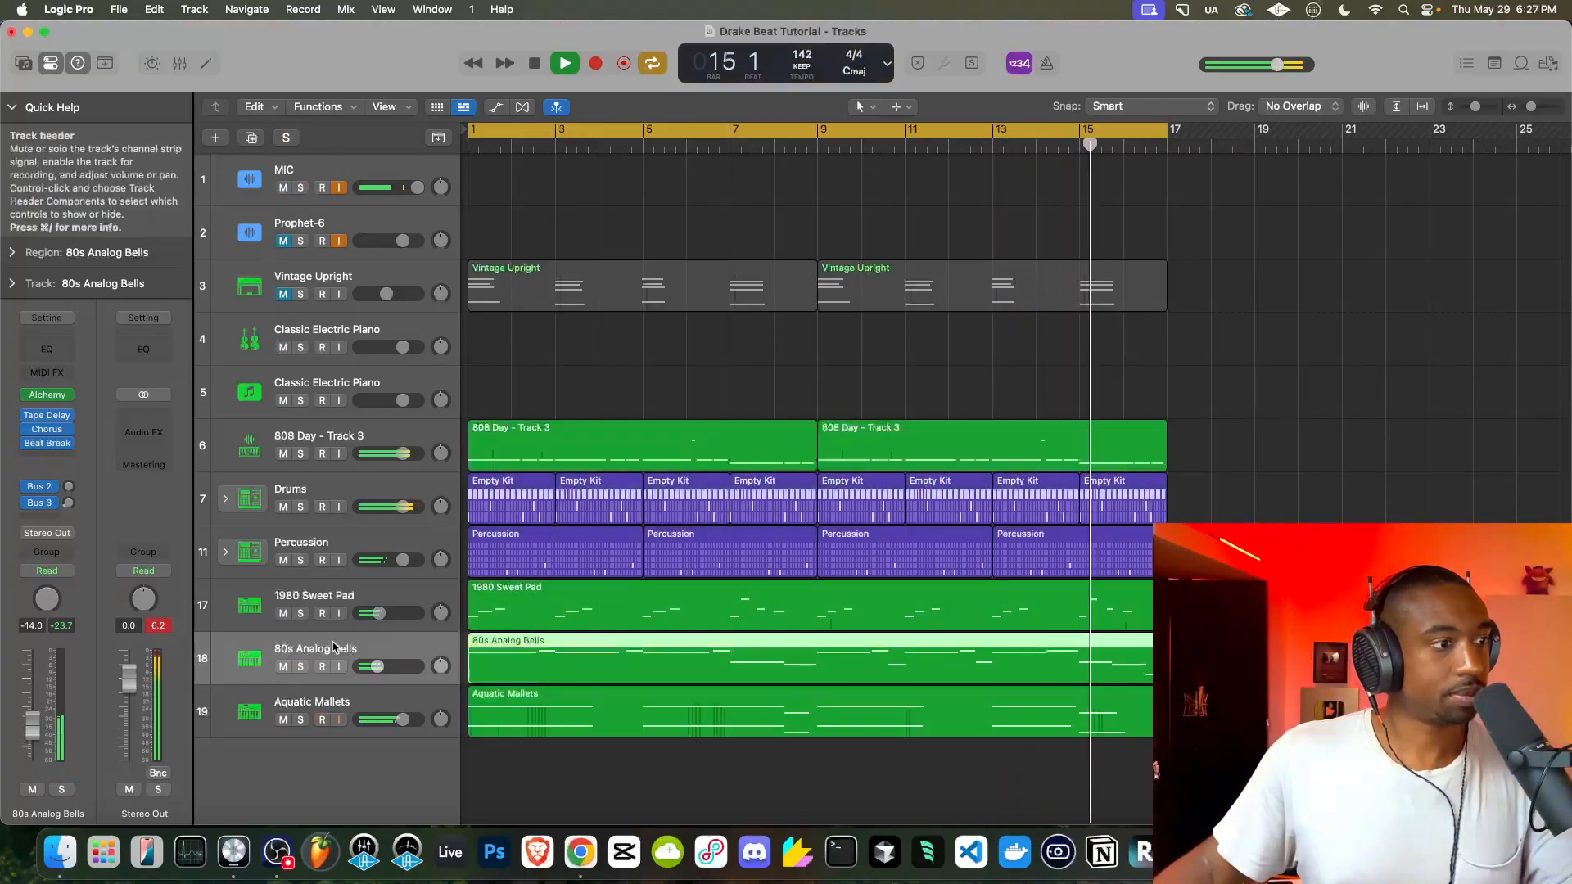
Raise Beat Breaker's mix on the bells to 78 % and check the track's Tape Delay settings
{"action": "left_click", "coordinate": [57, 442]}
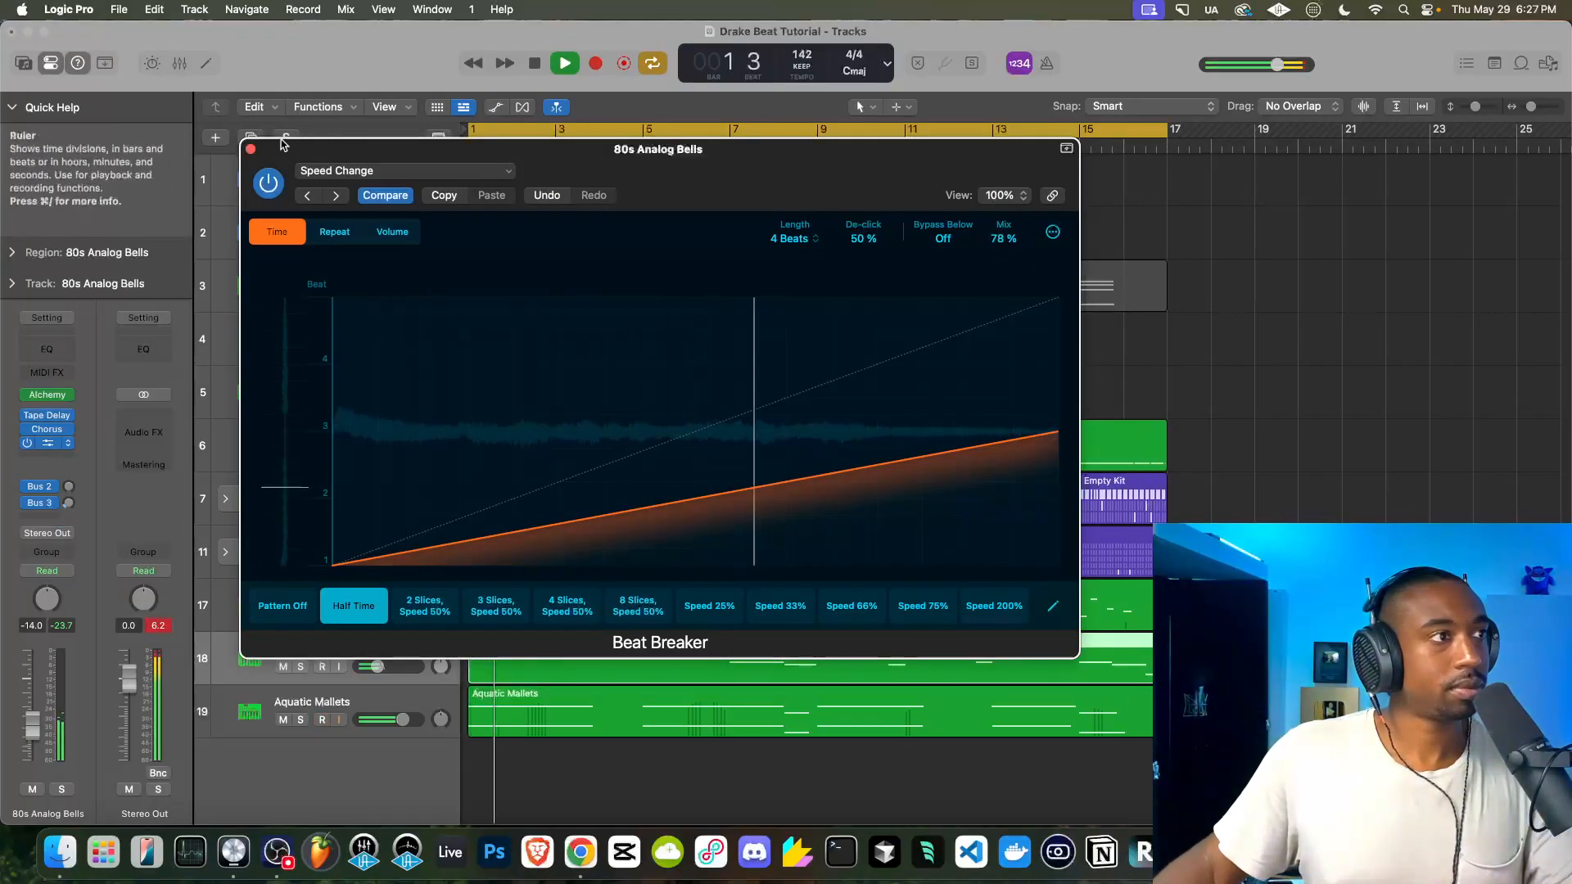
{"action": "left_click", "coordinate": [250, 148]}
{"action": "left_click", "coordinate": [47, 415]}
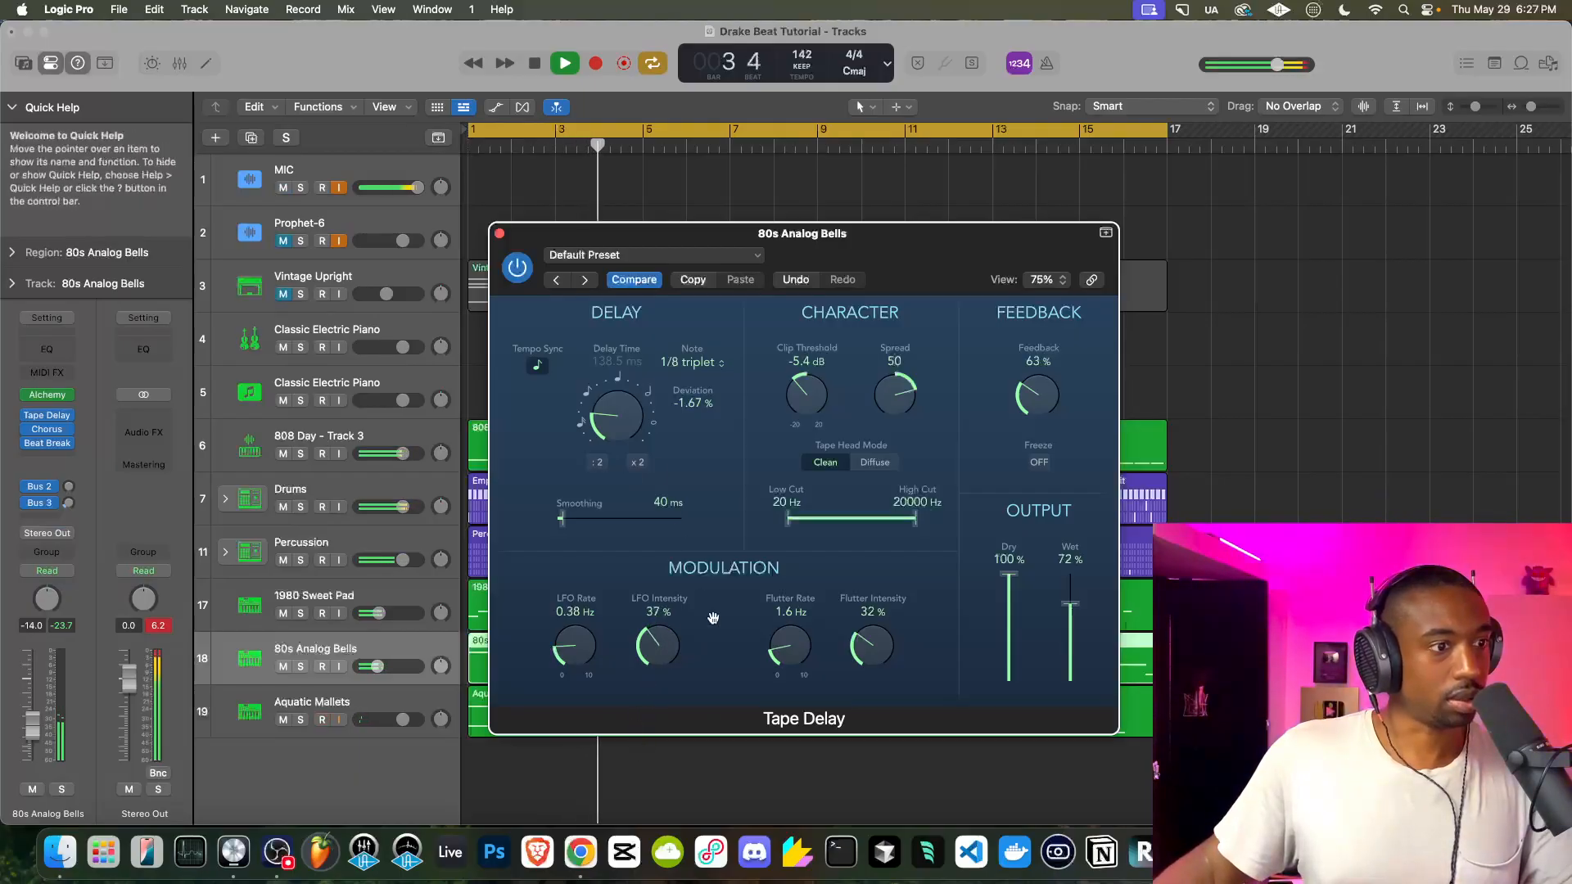
{"action": "left_click", "coordinate": [499, 235]}
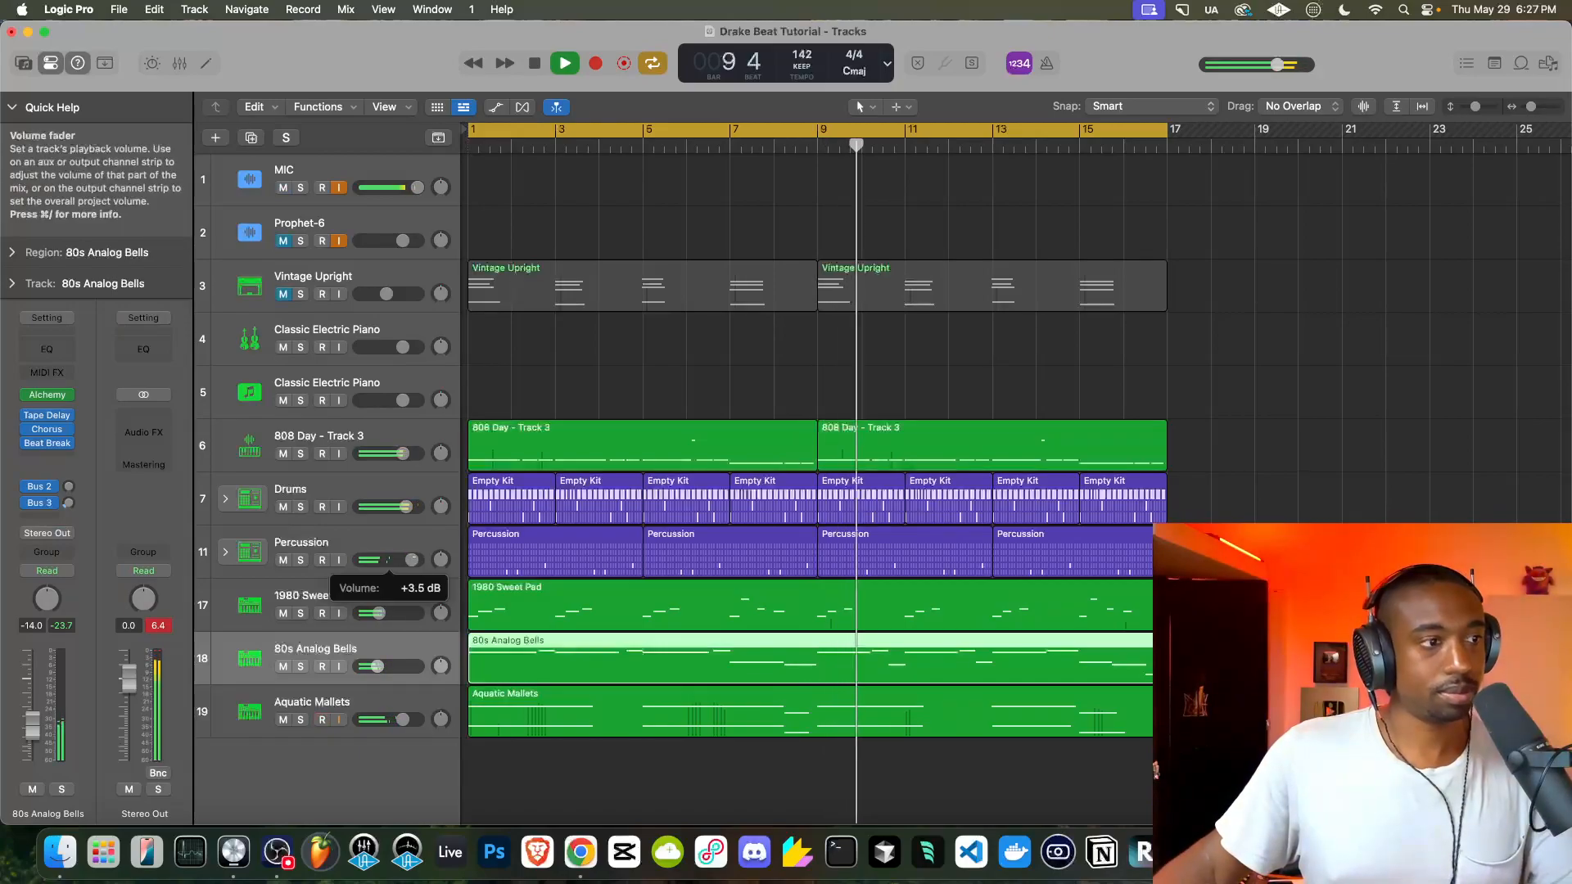
Raise the Percussion stack's volume to 4.4 dB and create a new track with duplicate settings from it
{"action": "left_click", "coordinate": [376, 546]}
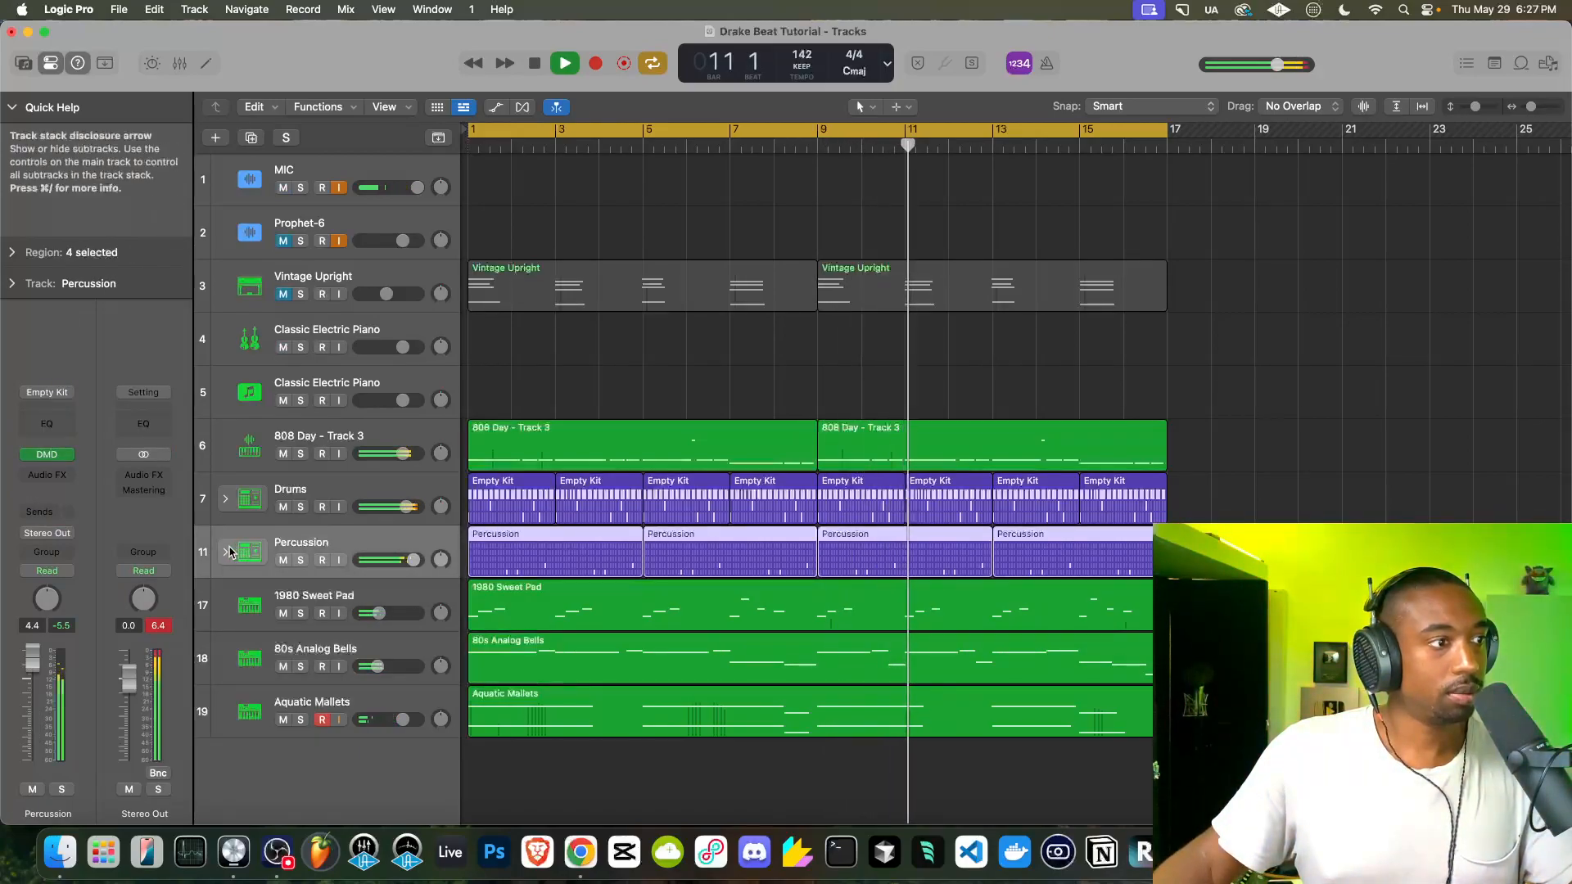
{"action": "key", "text": "space"}
{"action": "right_click", "coordinate": [296, 544]}
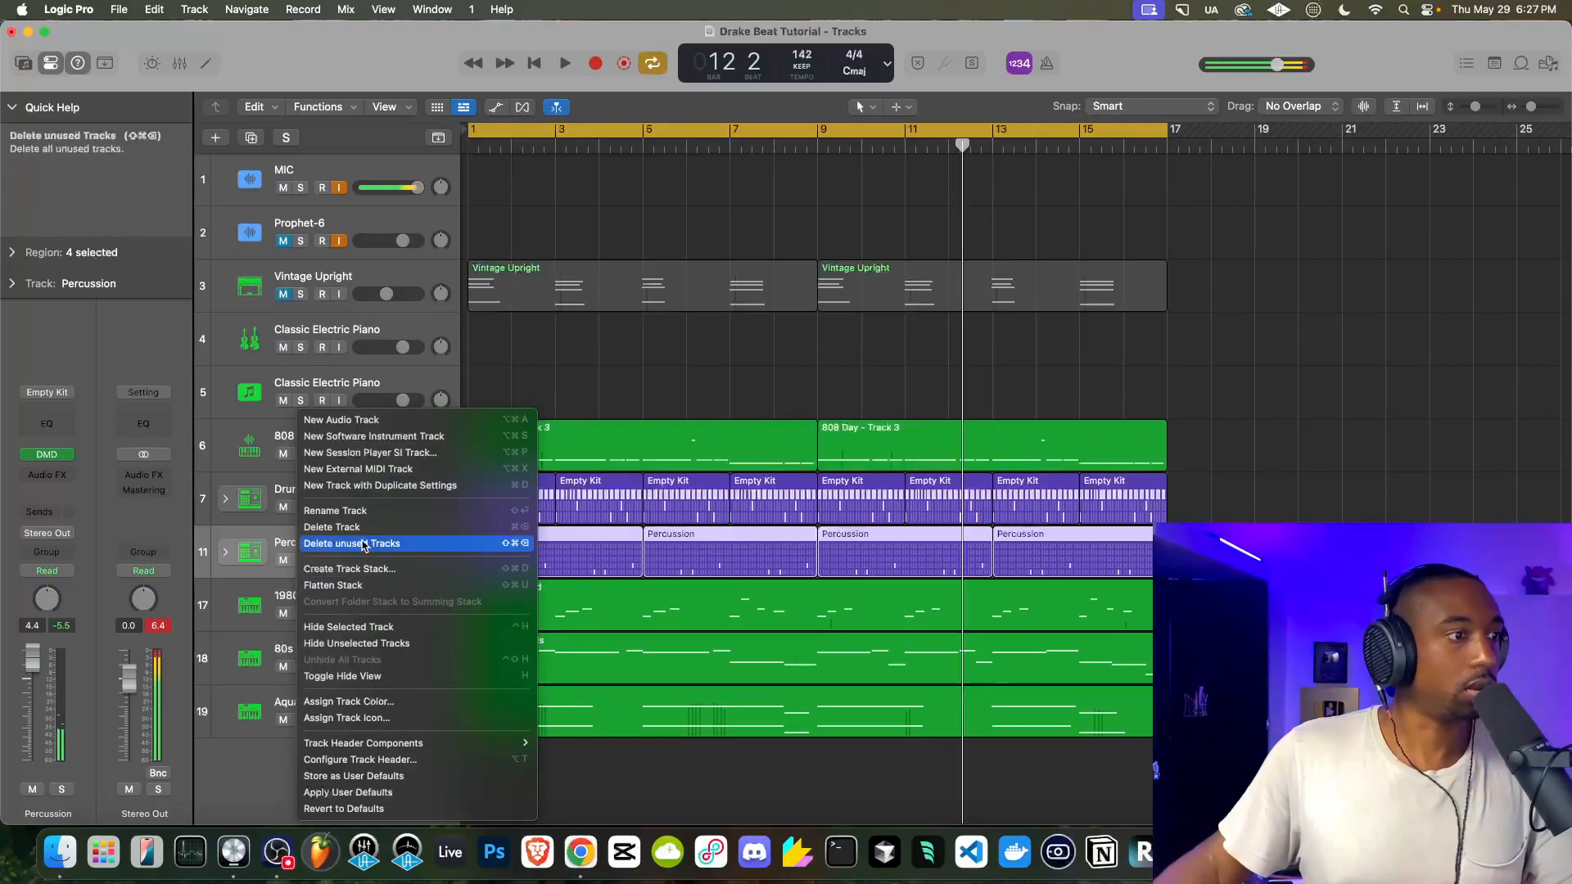
{"action": "left_click", "coordinate": [277, 543]}
{"action": "right_click", "coordinate": [303, 545]}
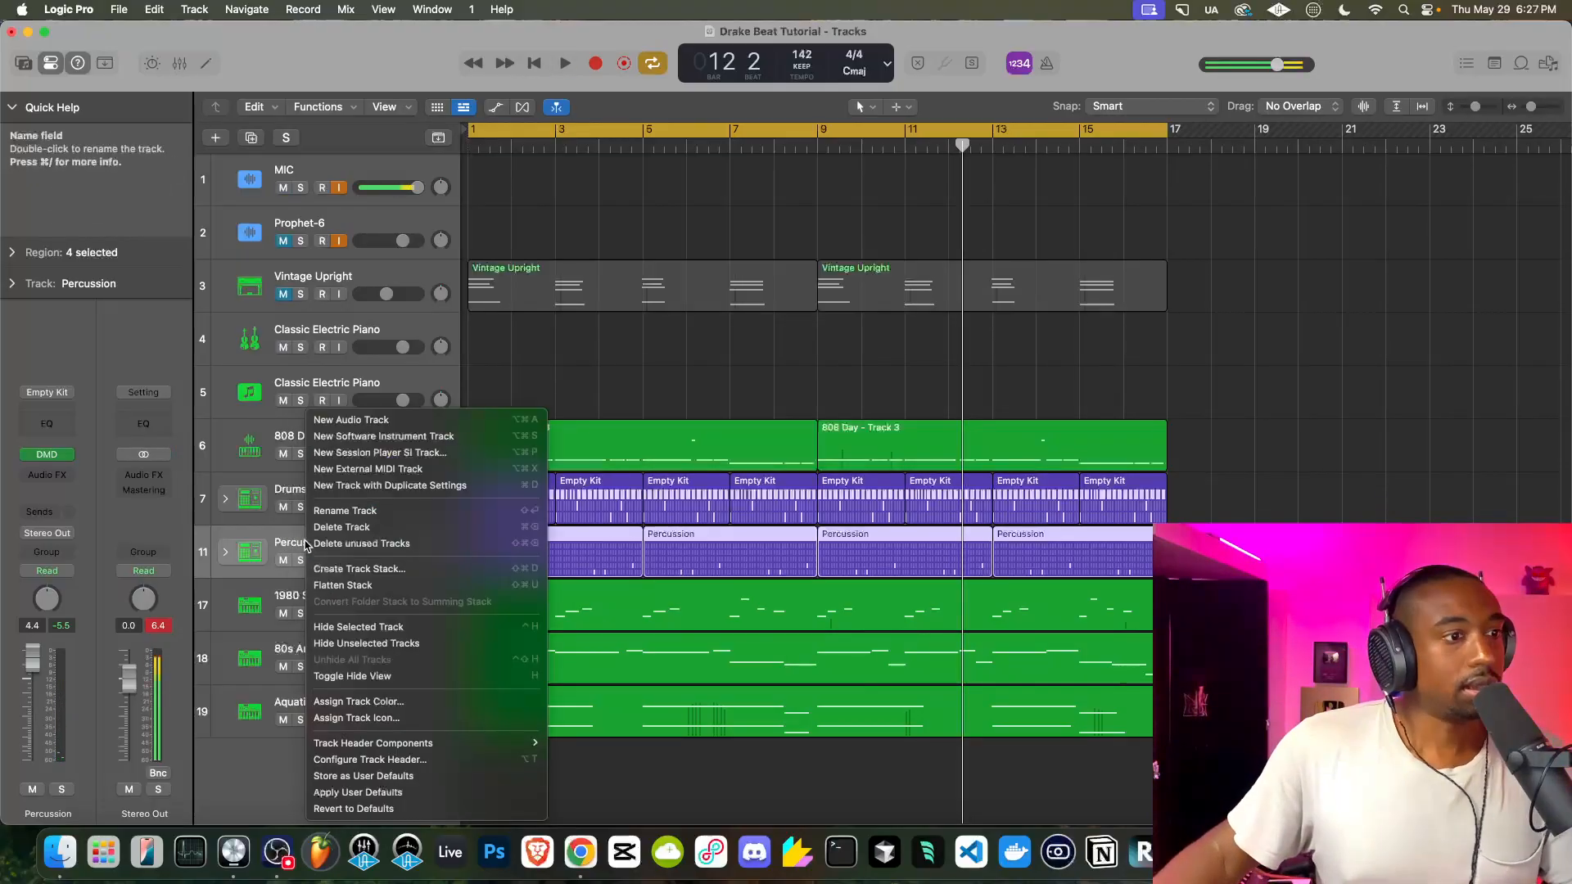
{"action": "left_click", "coordinate": [383, 484]}
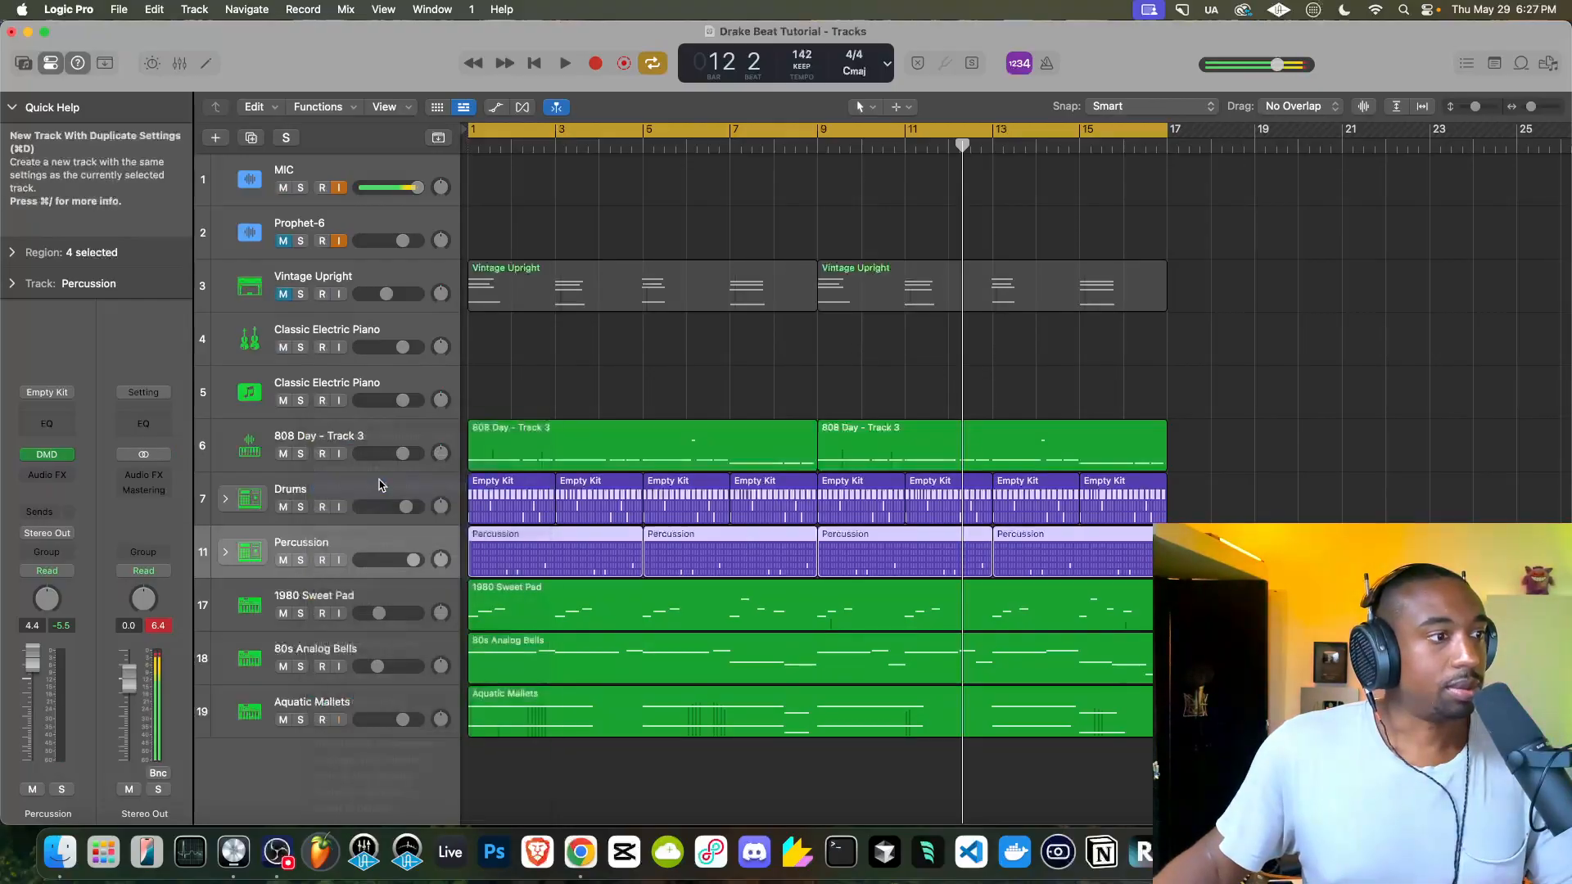
Copy the four Percussion pattern regions onto the new Empty Kit track, aligned to start at bar 1
{"action": "left_click", "coordinate": [595, 553]}
{"action": "left_click", "coordinate": [473, 610]}
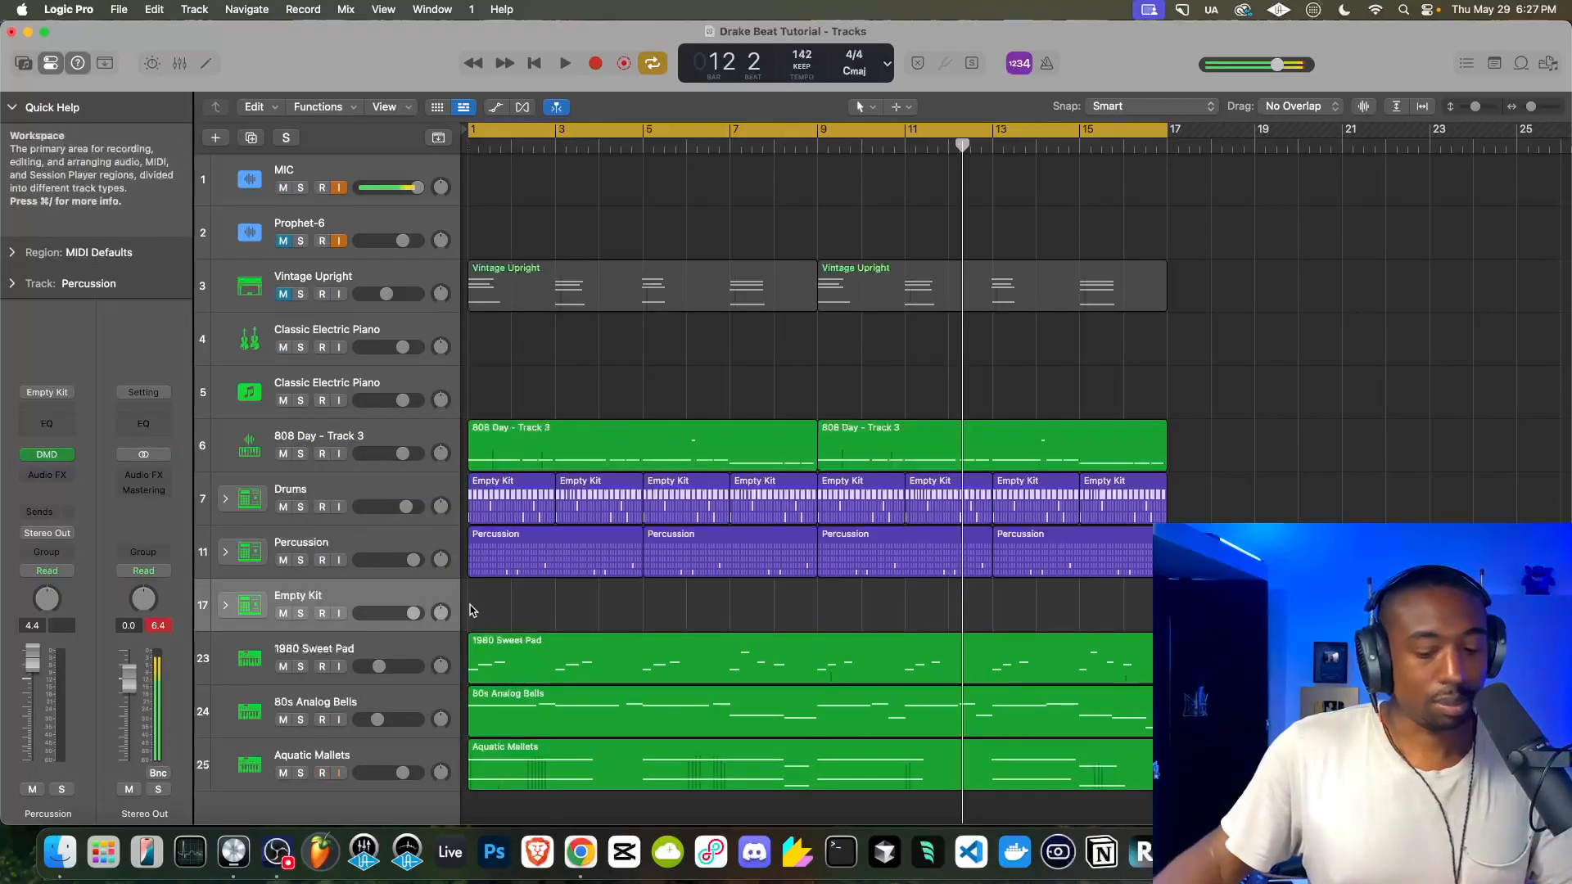
{"action": "key", "text": "super+v"}
{"action": "left_click_drag", "start_coordinate": [771, 595], "coordinate": [502, 595]}
{"action": "scroll", "coordinate": [492, 597], "scroll_direction": "up", "scroll_amount": 10}
{"action": "scroll", "coordinate": [495, 600], "scroll_direction": "left", "scroll_amount": 5}
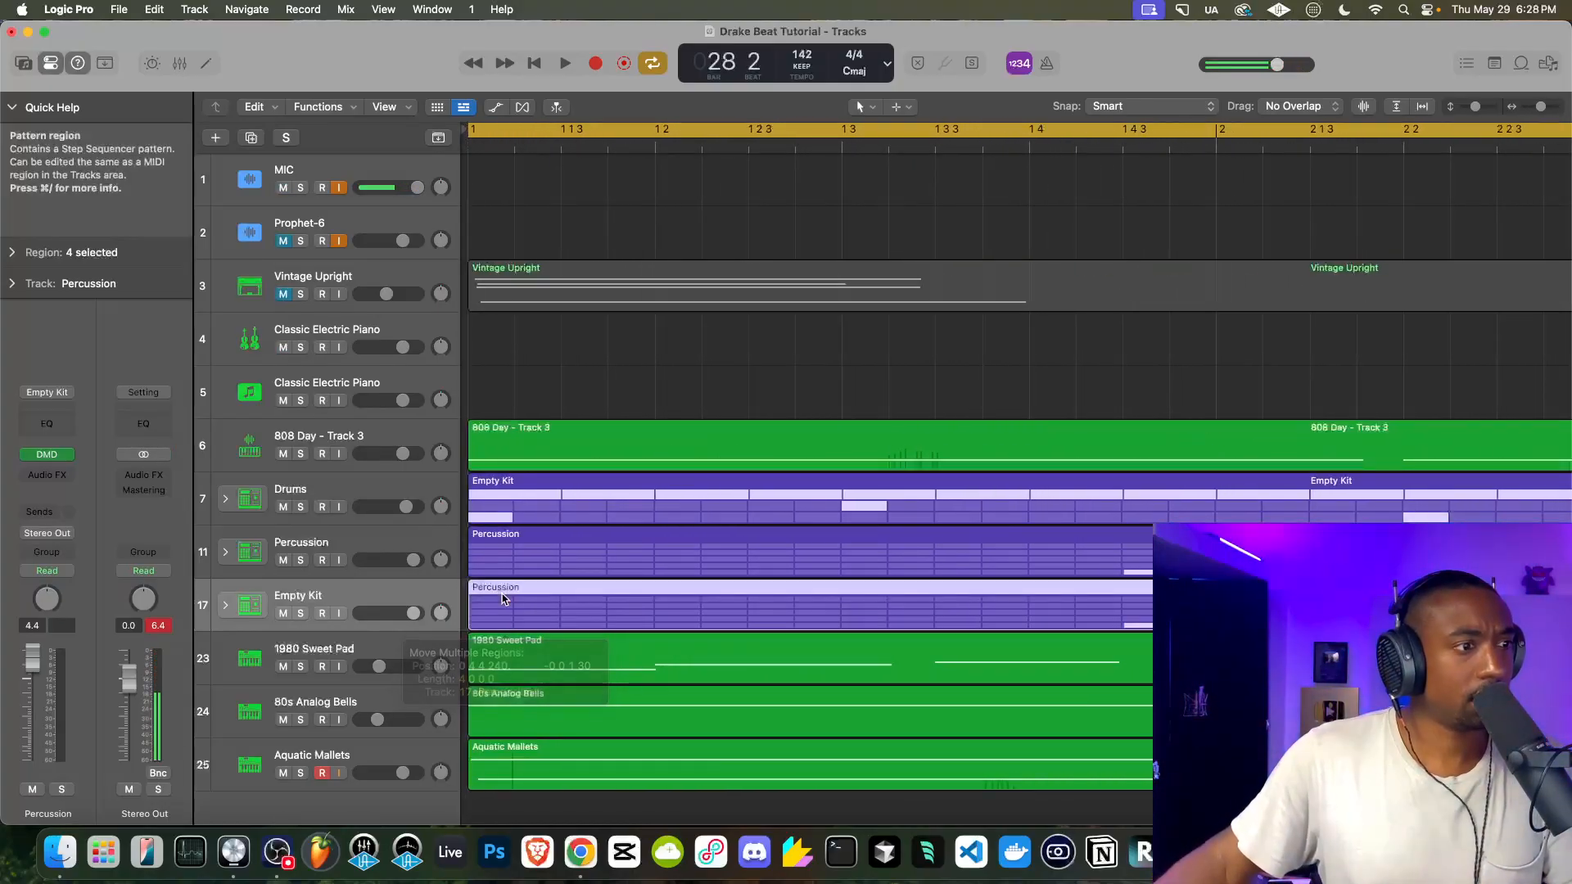
Select the last three regions of the original Percussion track, expand its stack to show the subtracks and play the beat
{"action": "left_click", "coordinate": [505, 553]}
{"action": "scroll", "coordinate": [507, 555], "scroll_direction": "down", "scroll_amount": 10}
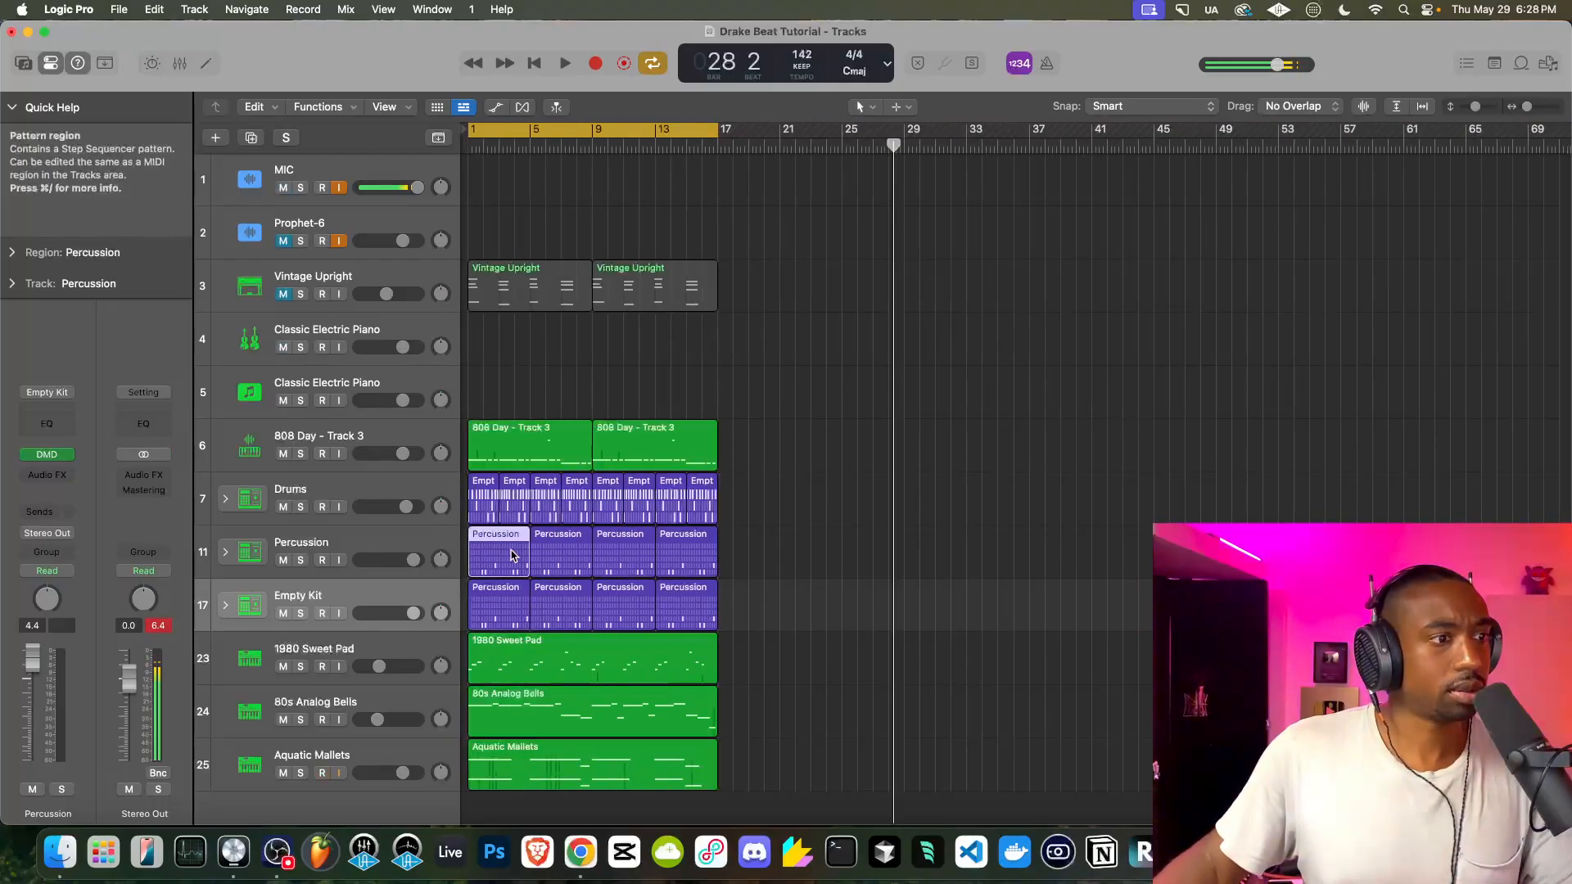
{"action": "left_click", "coordinate": [225, 552]}
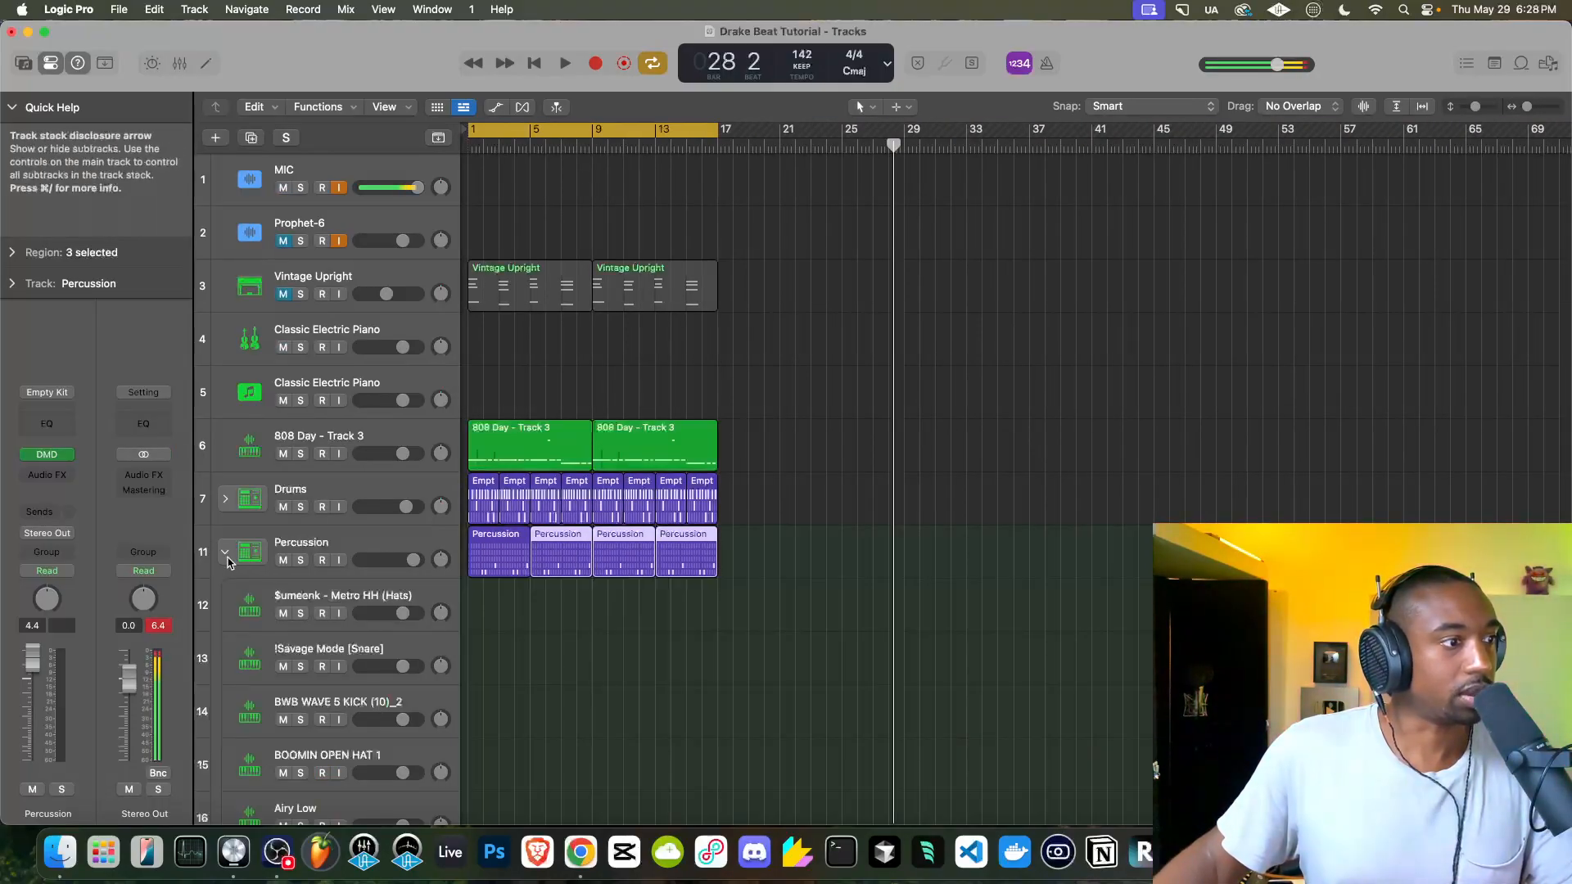
{"action": "scroll", "coordinate": [246, 573], "scroll_direction": "down", "scroll_amount": 3}
{"action": "key", "text": "space"}
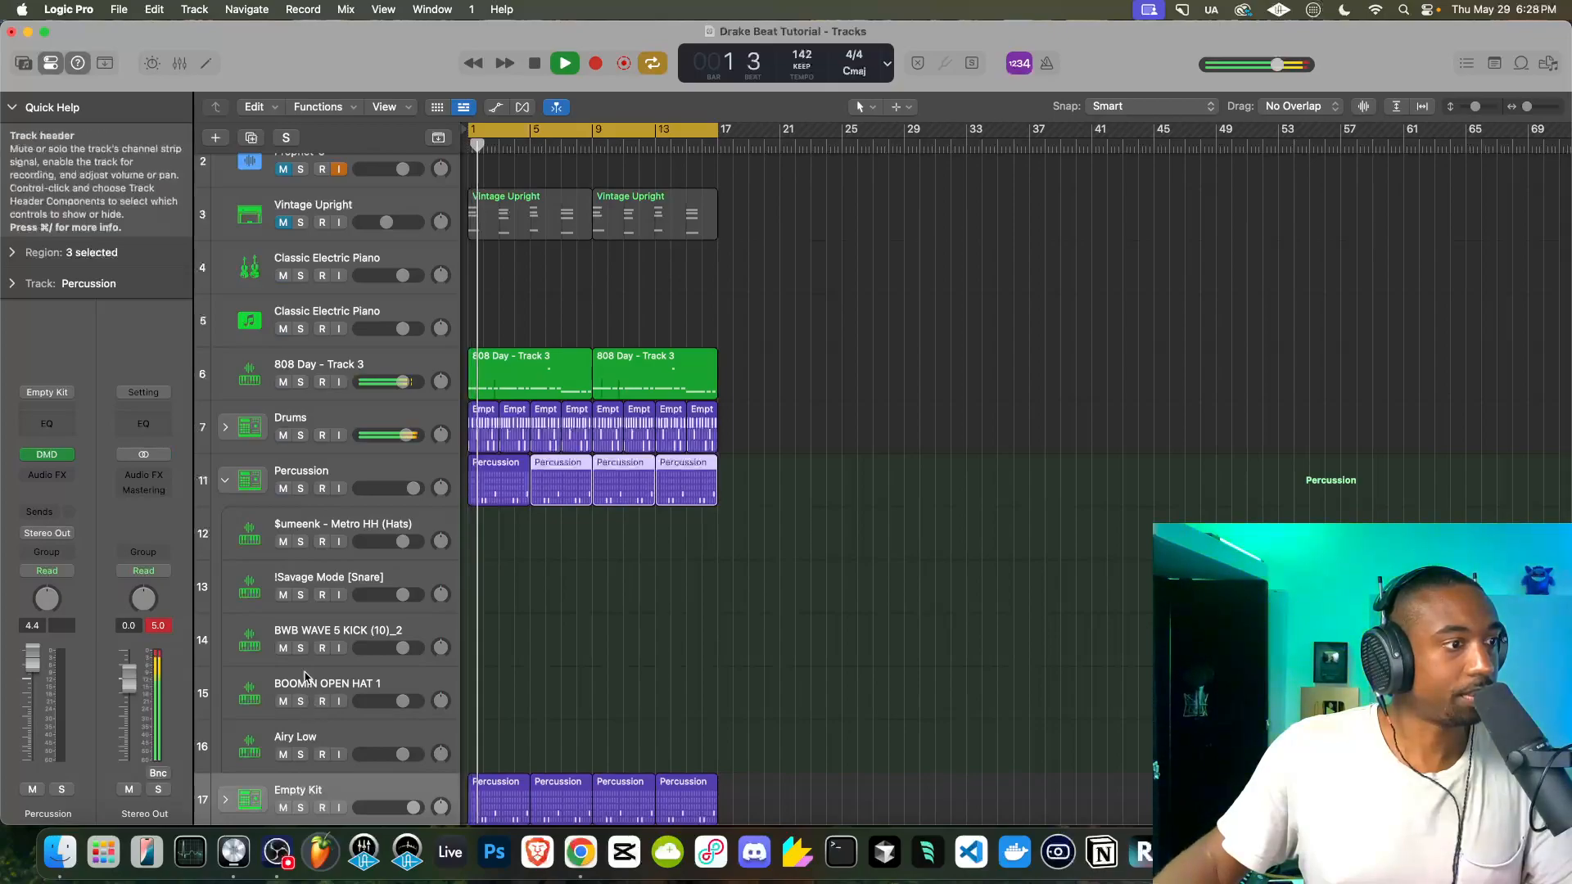
Collapse the Percussion stack and mute the BOOMIN OPEN HAT 1 subtrack inside the Empty Kit stack, collapsing that stack too
{"action": "scroll", "coordinate": [290, 655], "scroll_direction": "down", "scroll_amount": 1}
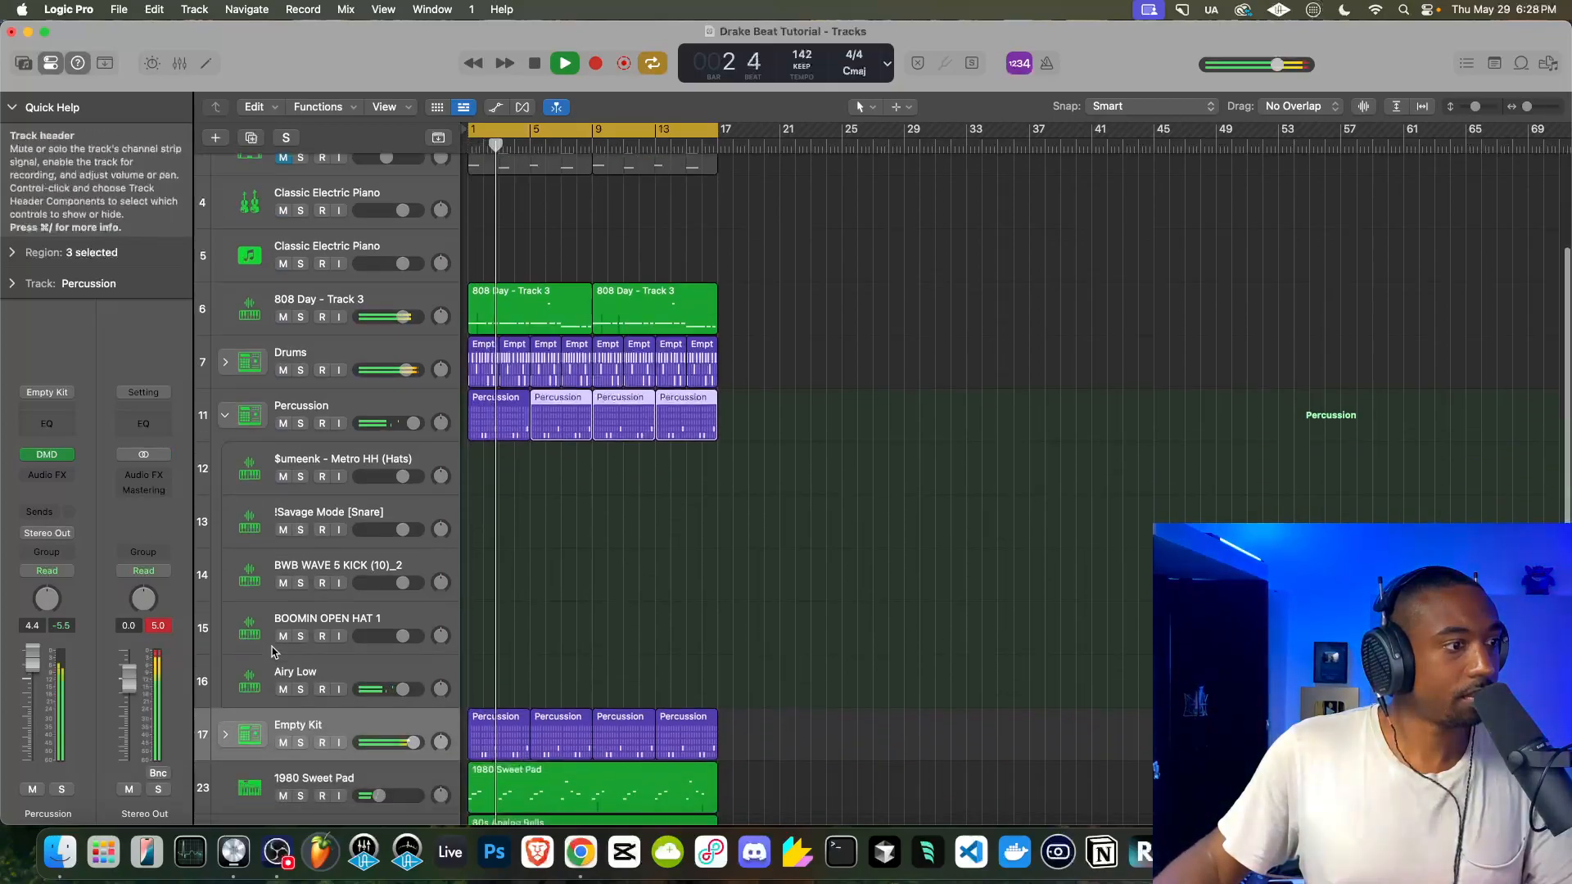
{"action": "scroll", "coordinate": [254, 622], "scroll_direction": "up", "scroll_amount": 3}
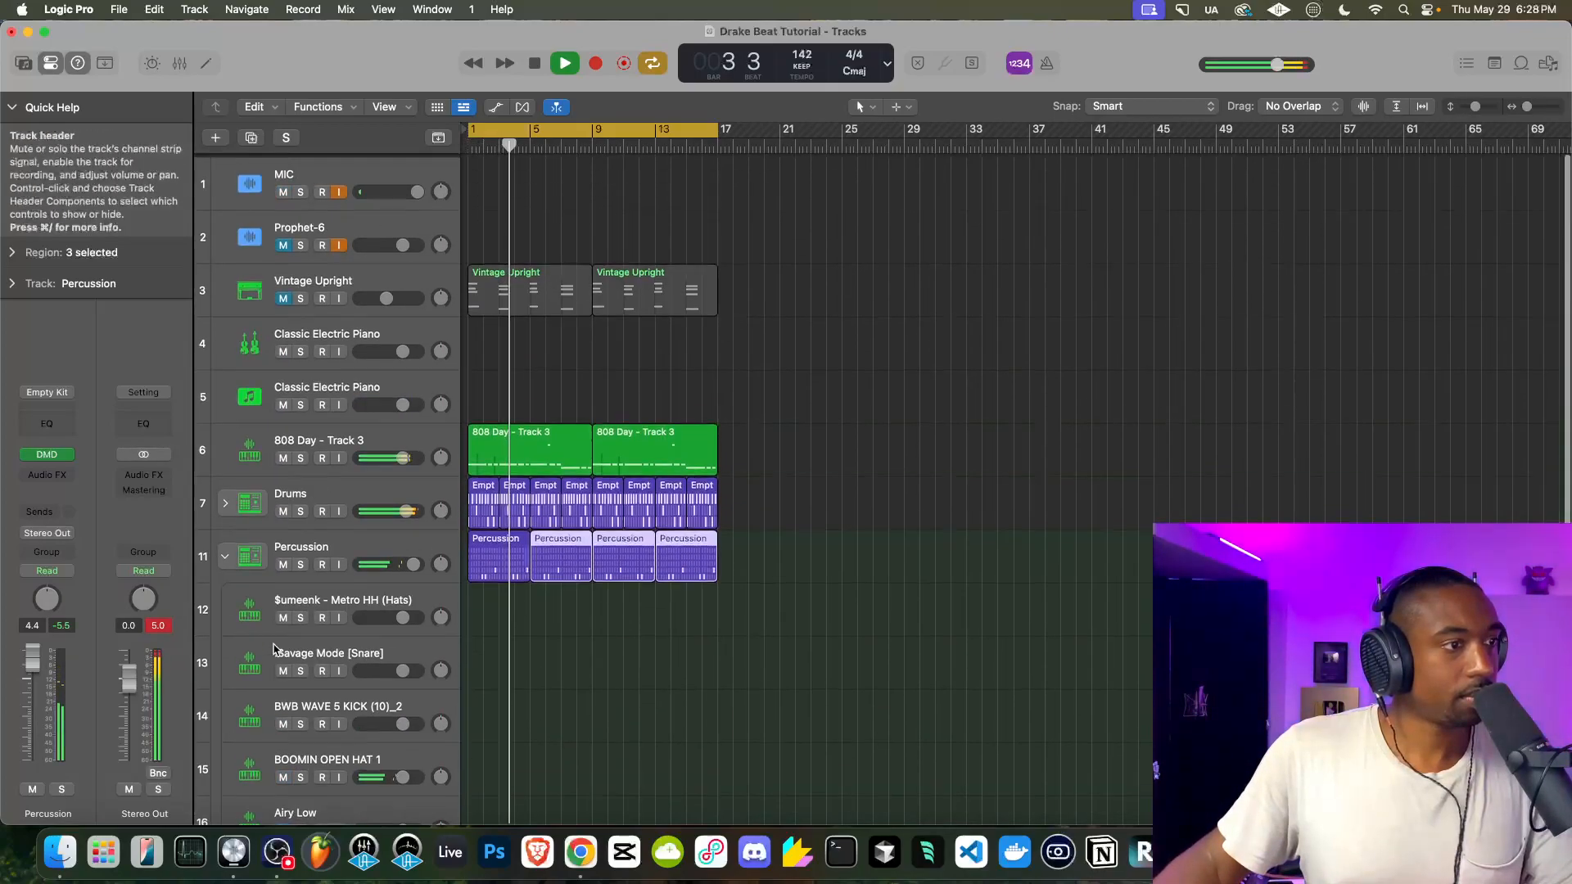
{"action": "left_click", "coordinate": [224, 552]}
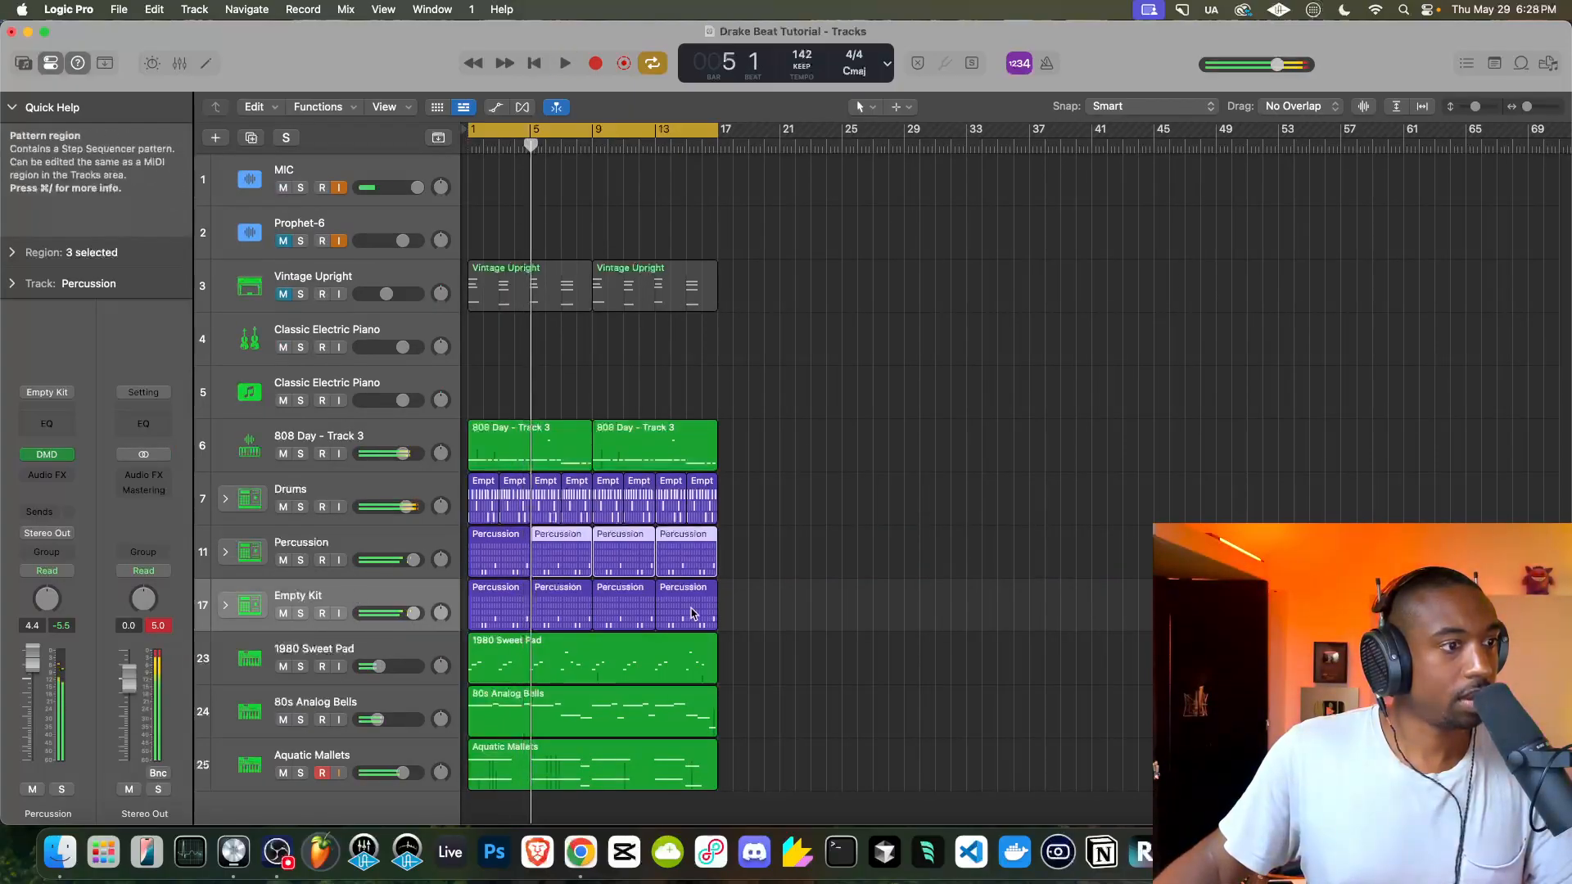
{"action": "left_click", "coordinate": [222, 607]}
{"action": "scroll", "coordinate": [243, 671], "scroll_direction": "down", "scroll_amount": 3}
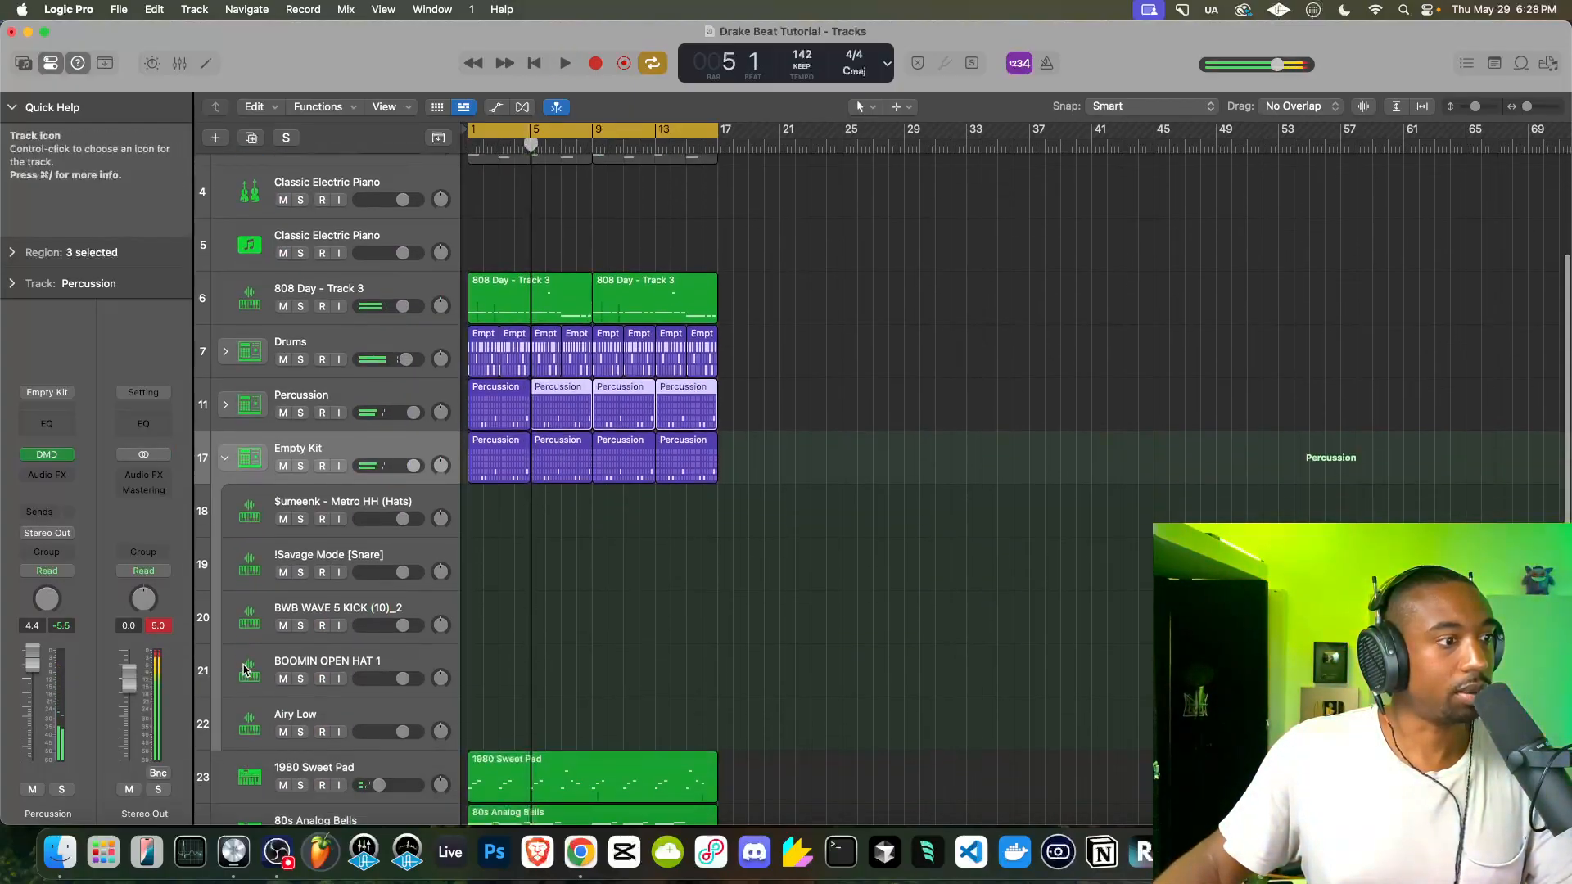
{"action": "key", "text": "space"}
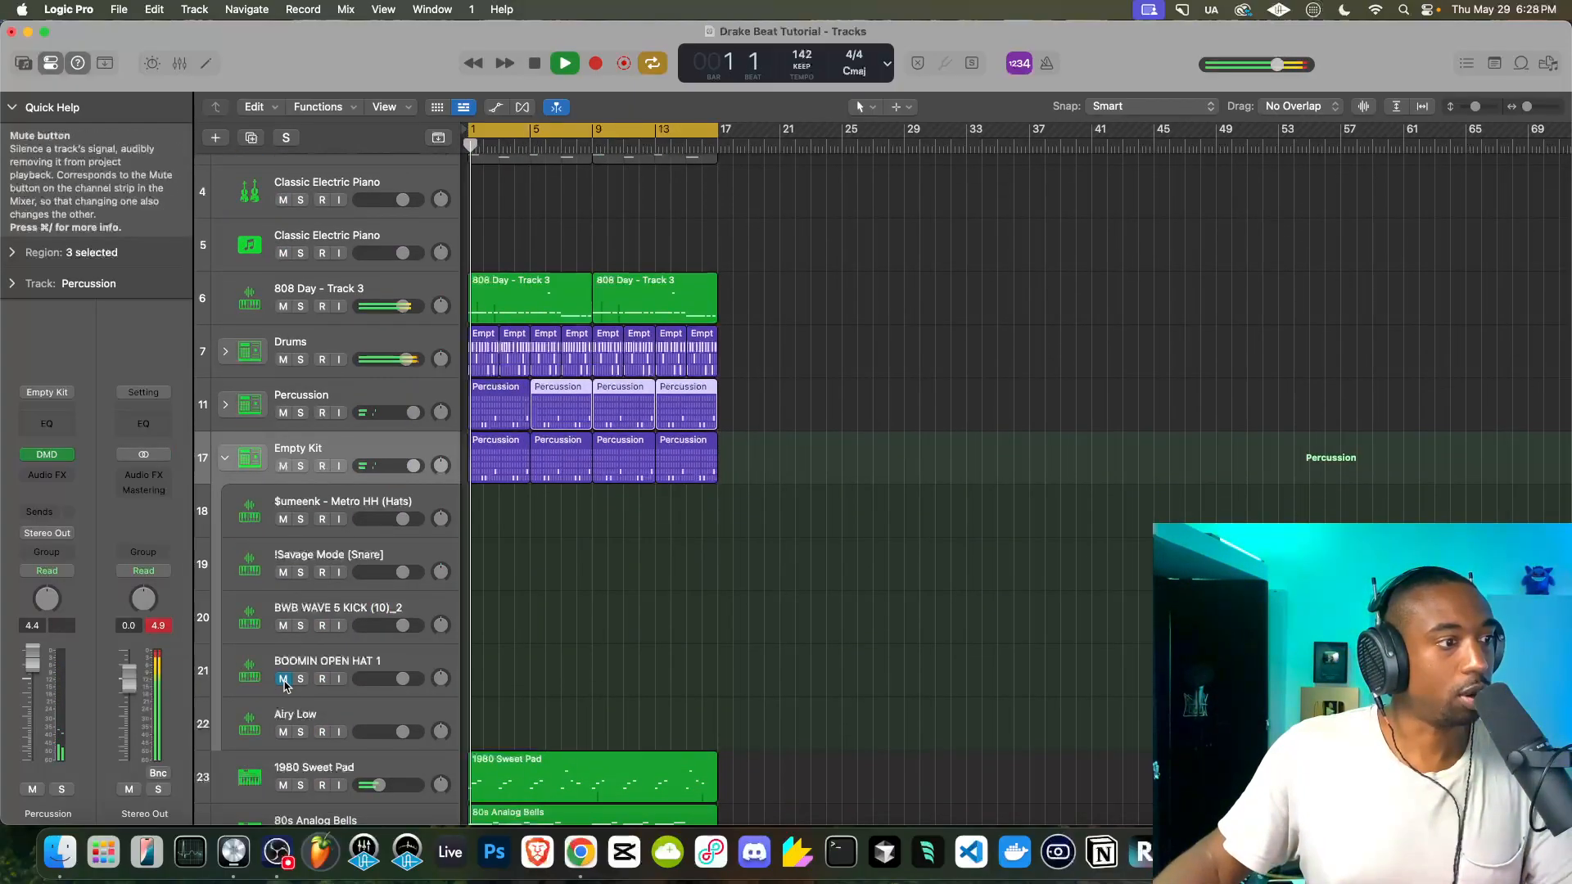
{"action": "left_click", "coordinate": [225, 460]}
Add a stereo Channel EQ to the Empty Kit track and enable its low-pass band with the cutoff just below 1 kHz
{"action": "left_click", "coordinate": [392, 551]}
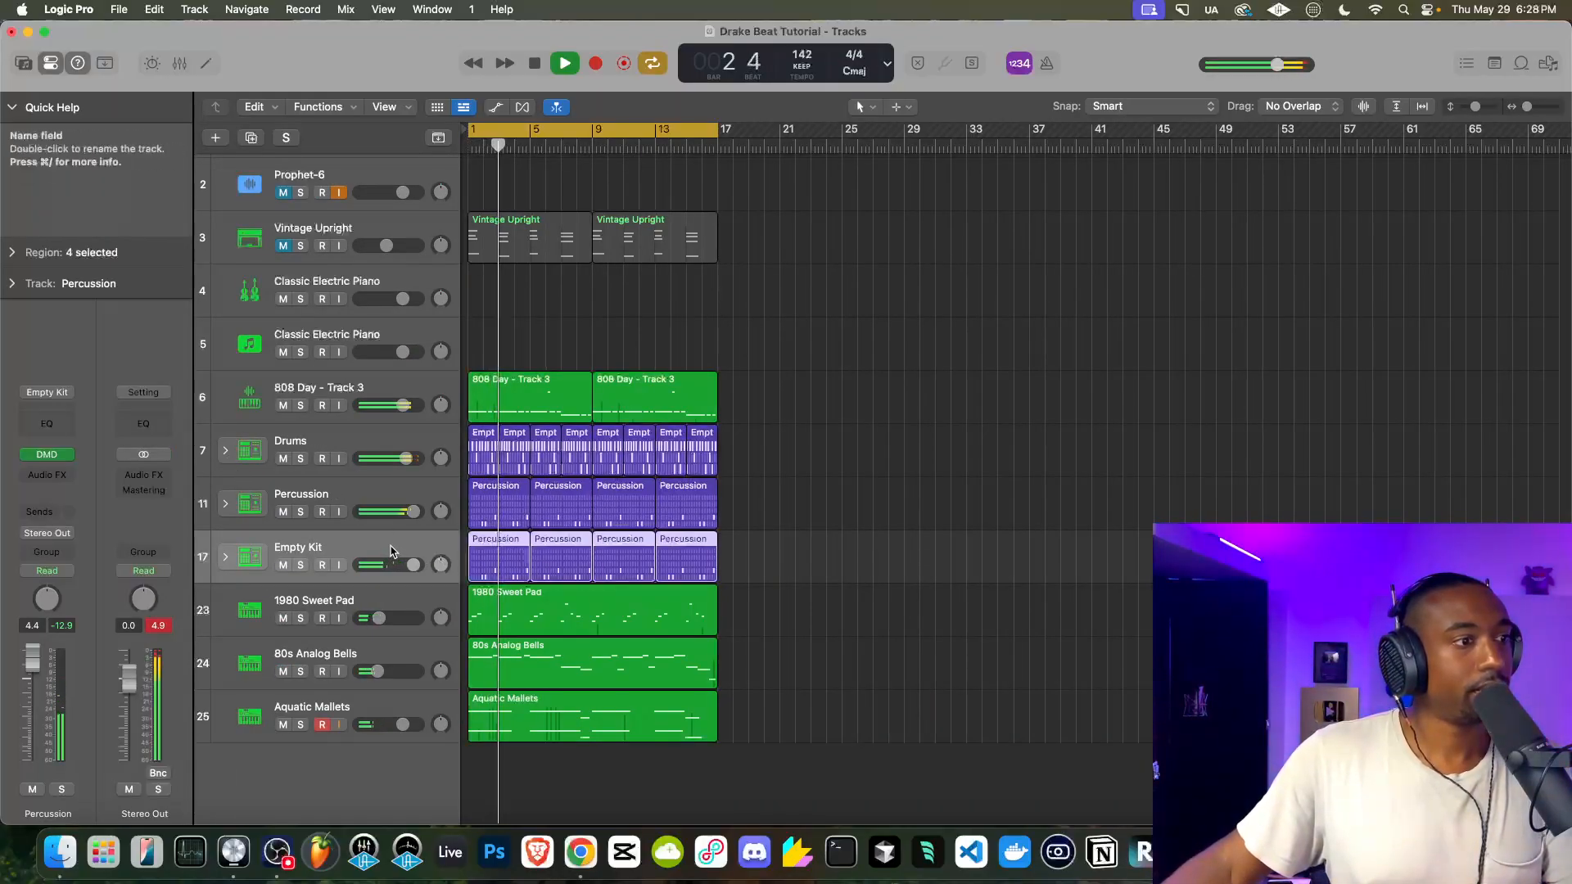
{"action": "left_click", "coordinate": [60, 481]}
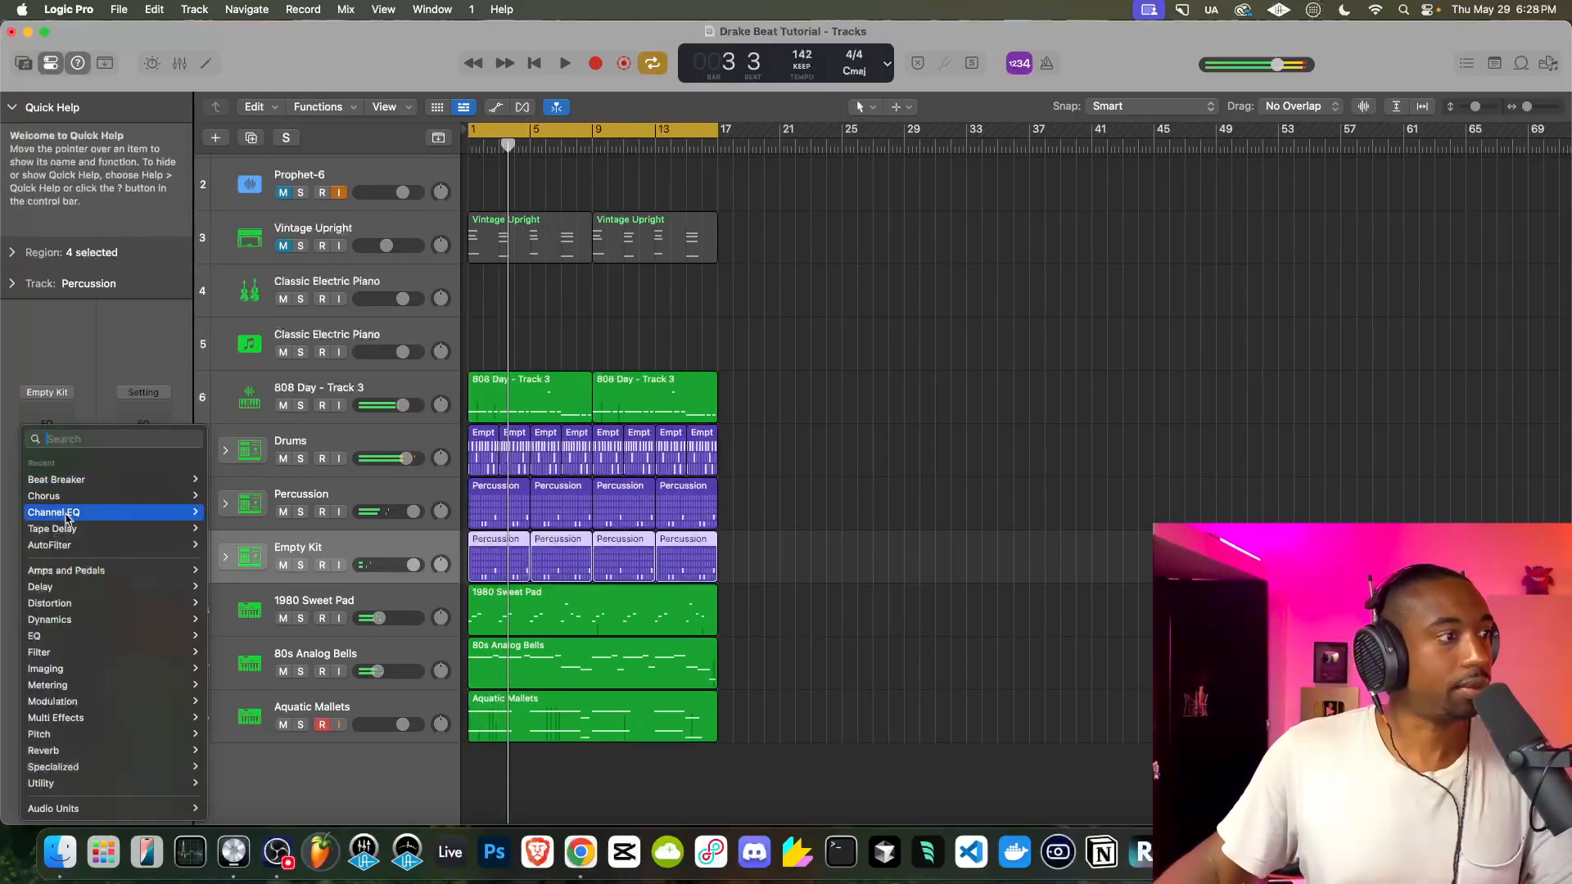
{"action": "mouse_move", "coordinate": [82, 518]}
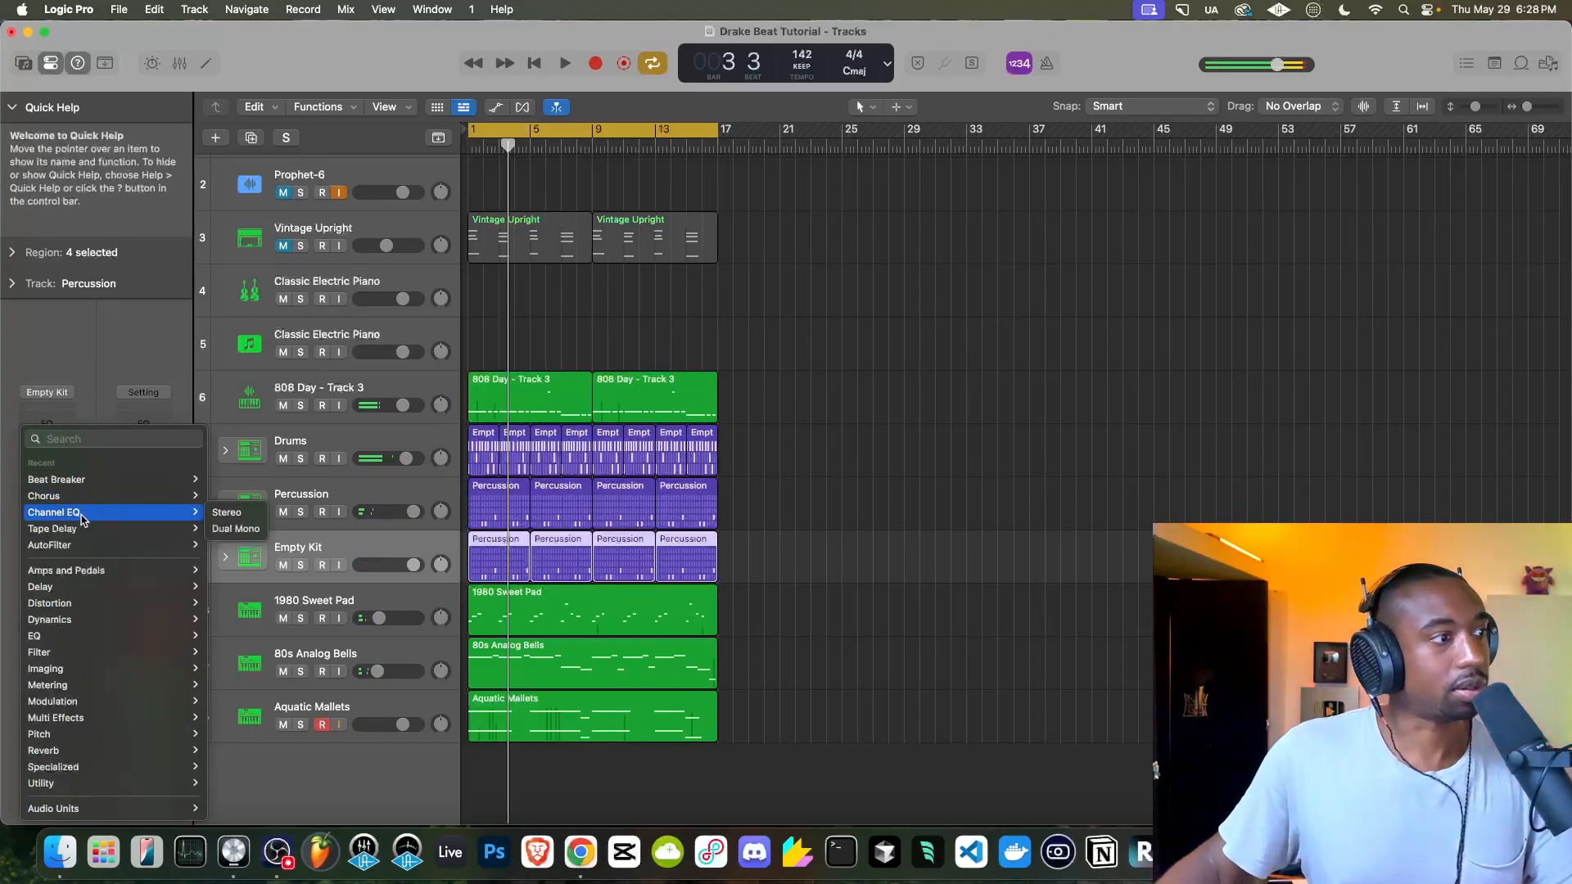
{"action": "left_click", "coordinate": [221, 517]}
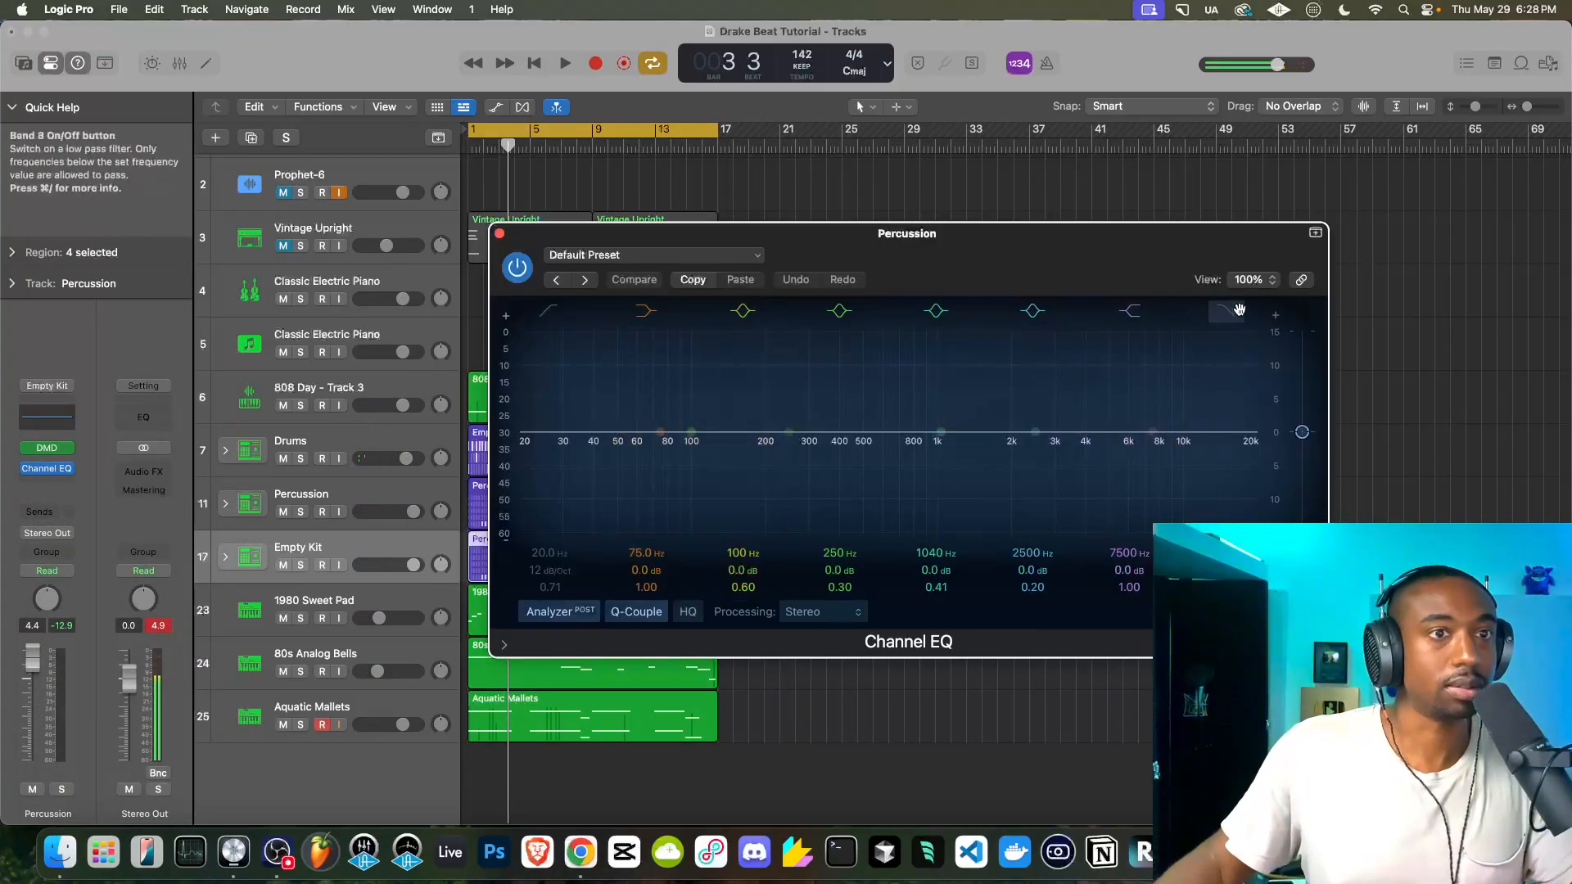
{"action": "left_click", "coordinate": [1240, 311]}
{"action": "key", "text": "space"}
{"action": "left_click_drag", "start_coordinate": [1251, 436], "coordinate": [927, 433]}
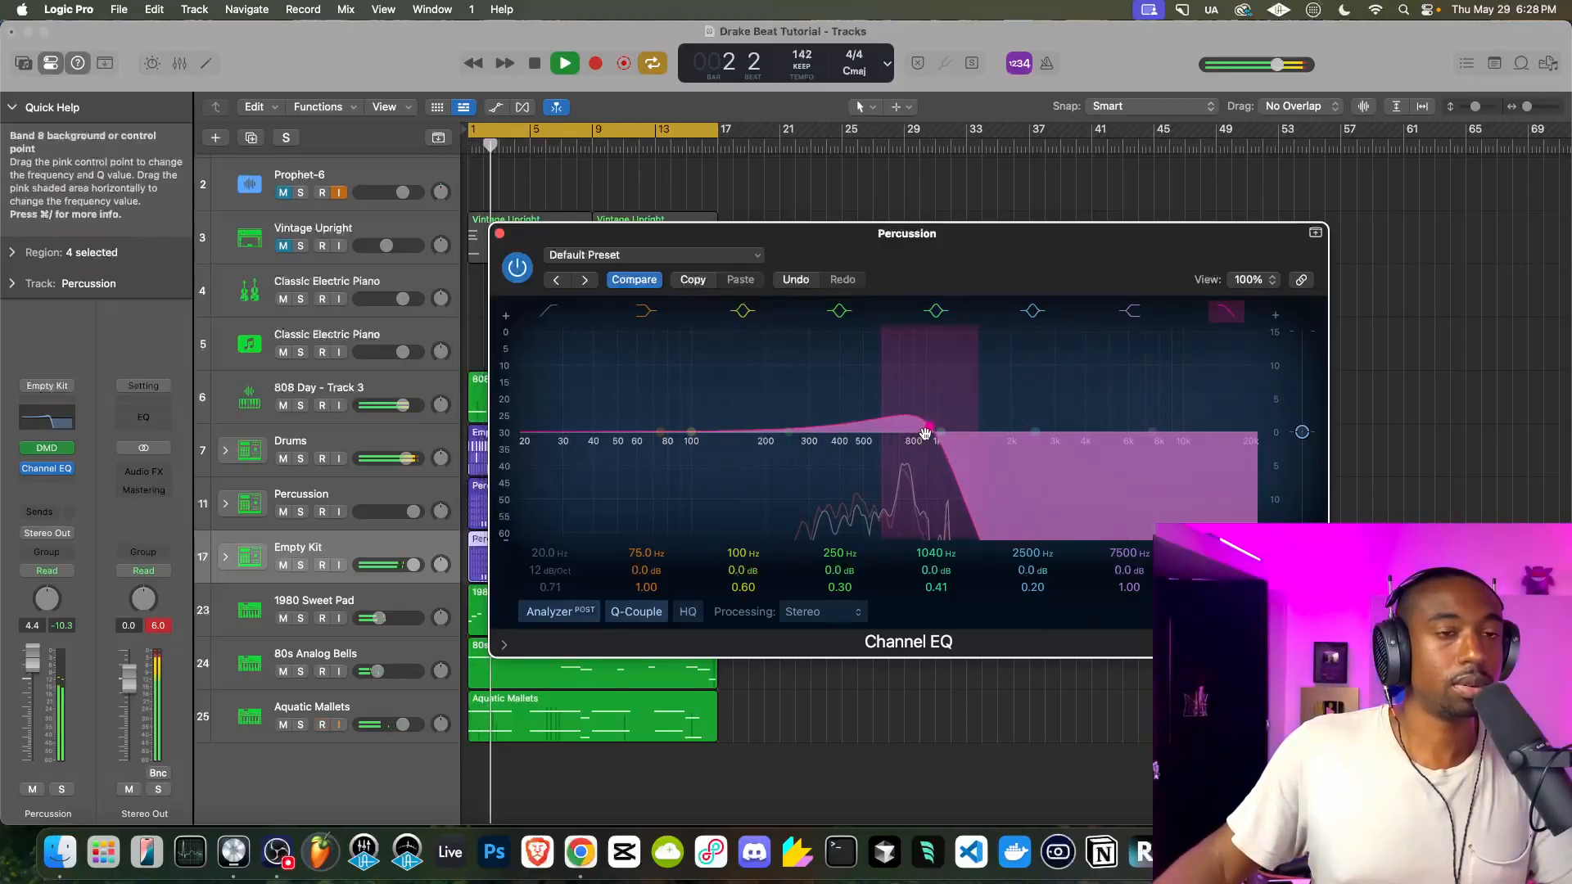
{"action": "left_click", "coordinate": [499, 237]}
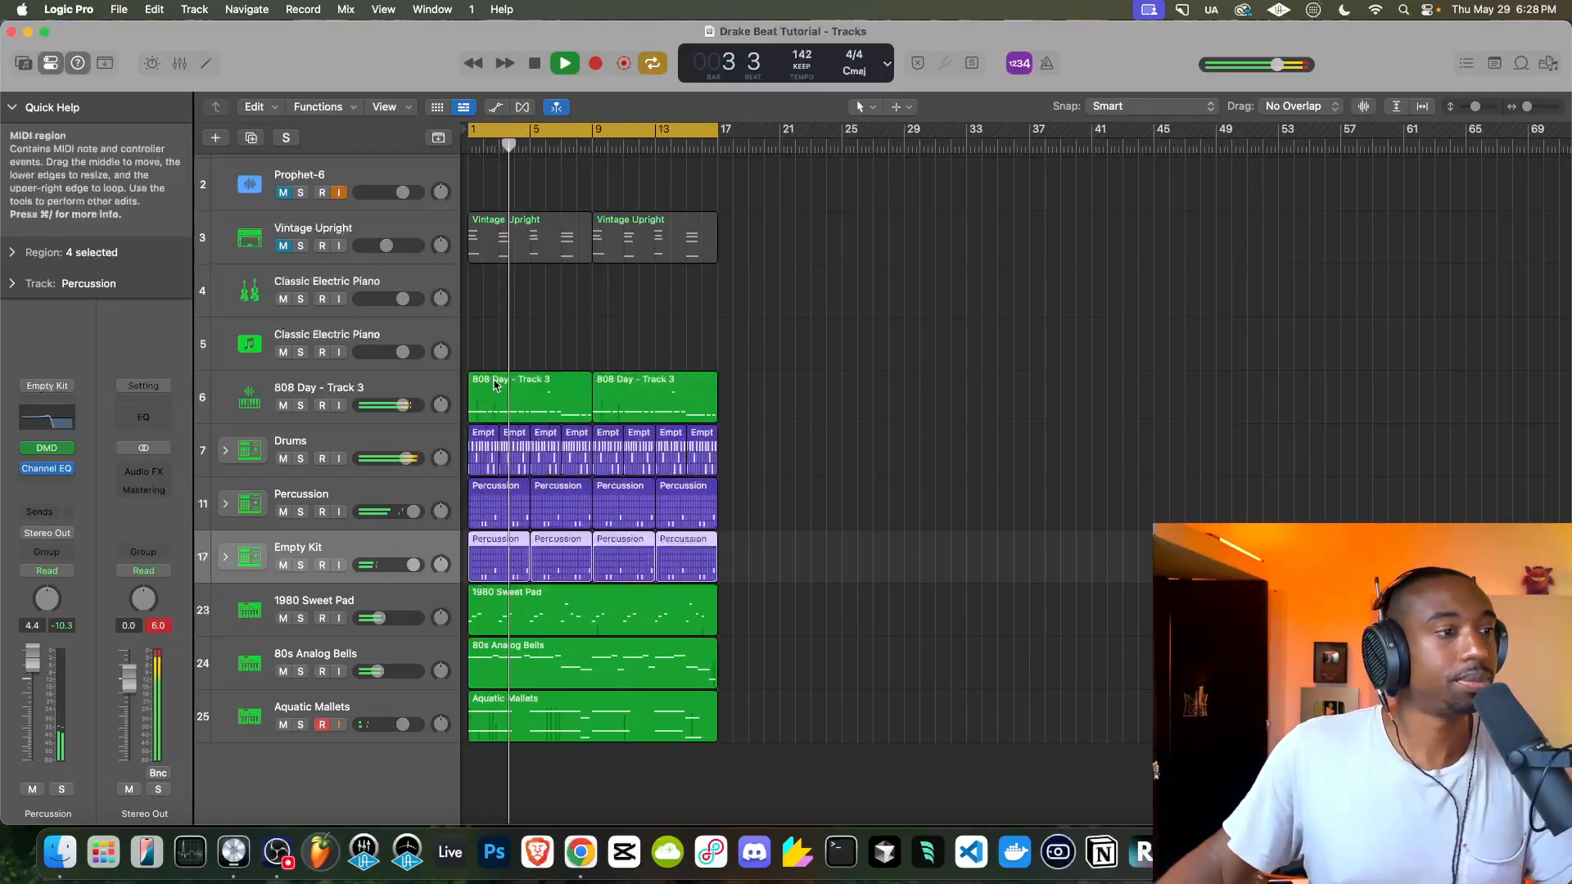
Select the Drums track and the 1980 Sweet Pad region during playback, and slightly raise the 80s Analog Bells track's volume
{"action": "left_click", "coordinate": [371, 443]}
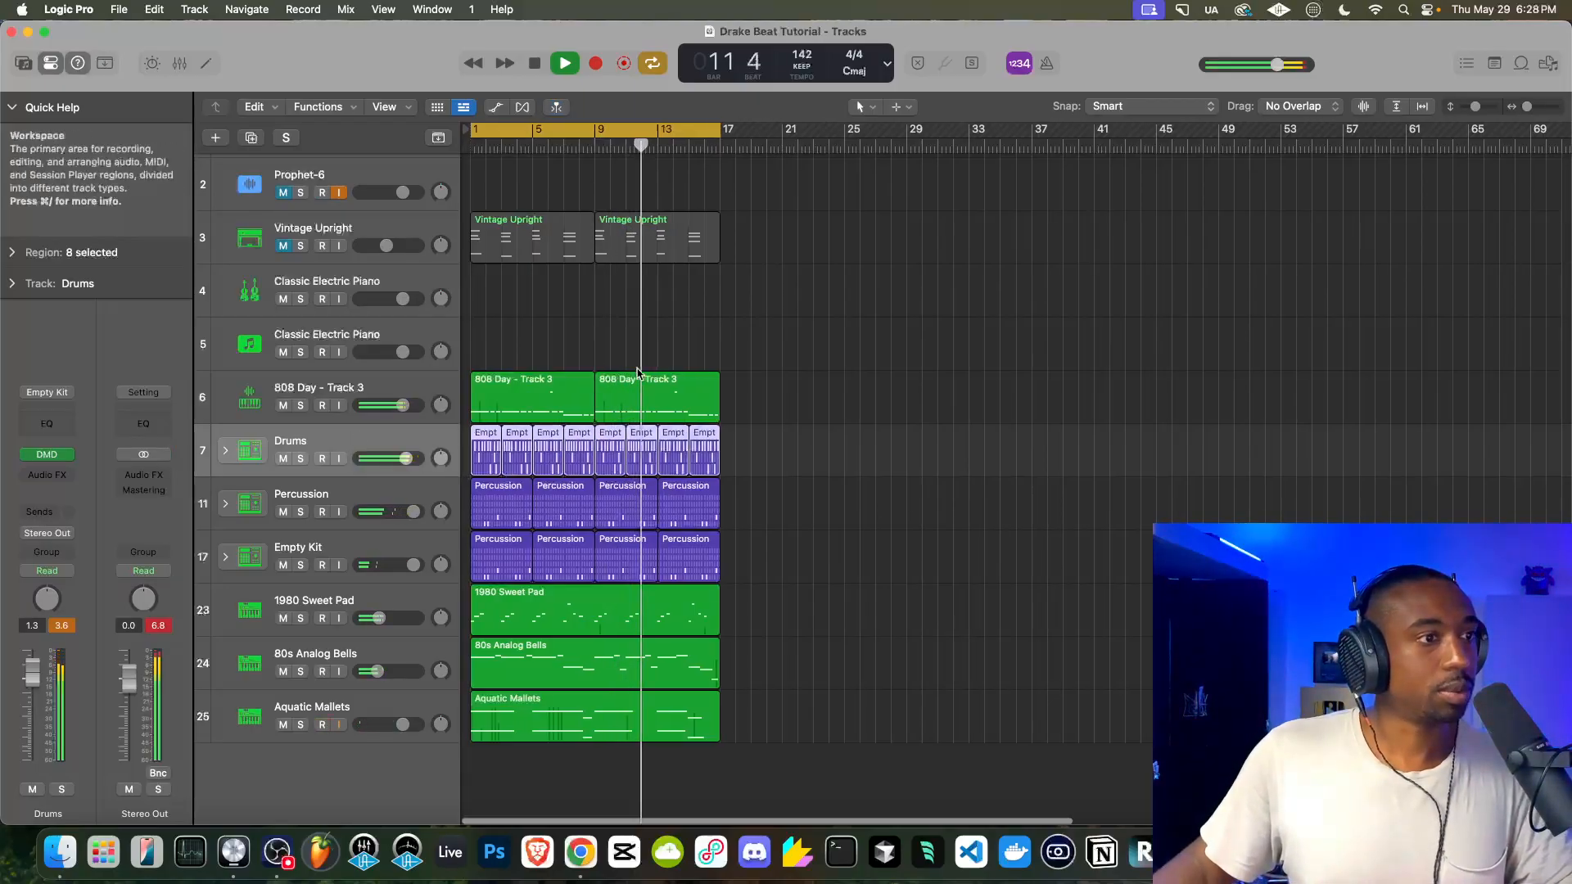
{"action": "scroll", "coordinate": [442, 430], "scroll_direction": "up", "scroll_amount": 1}
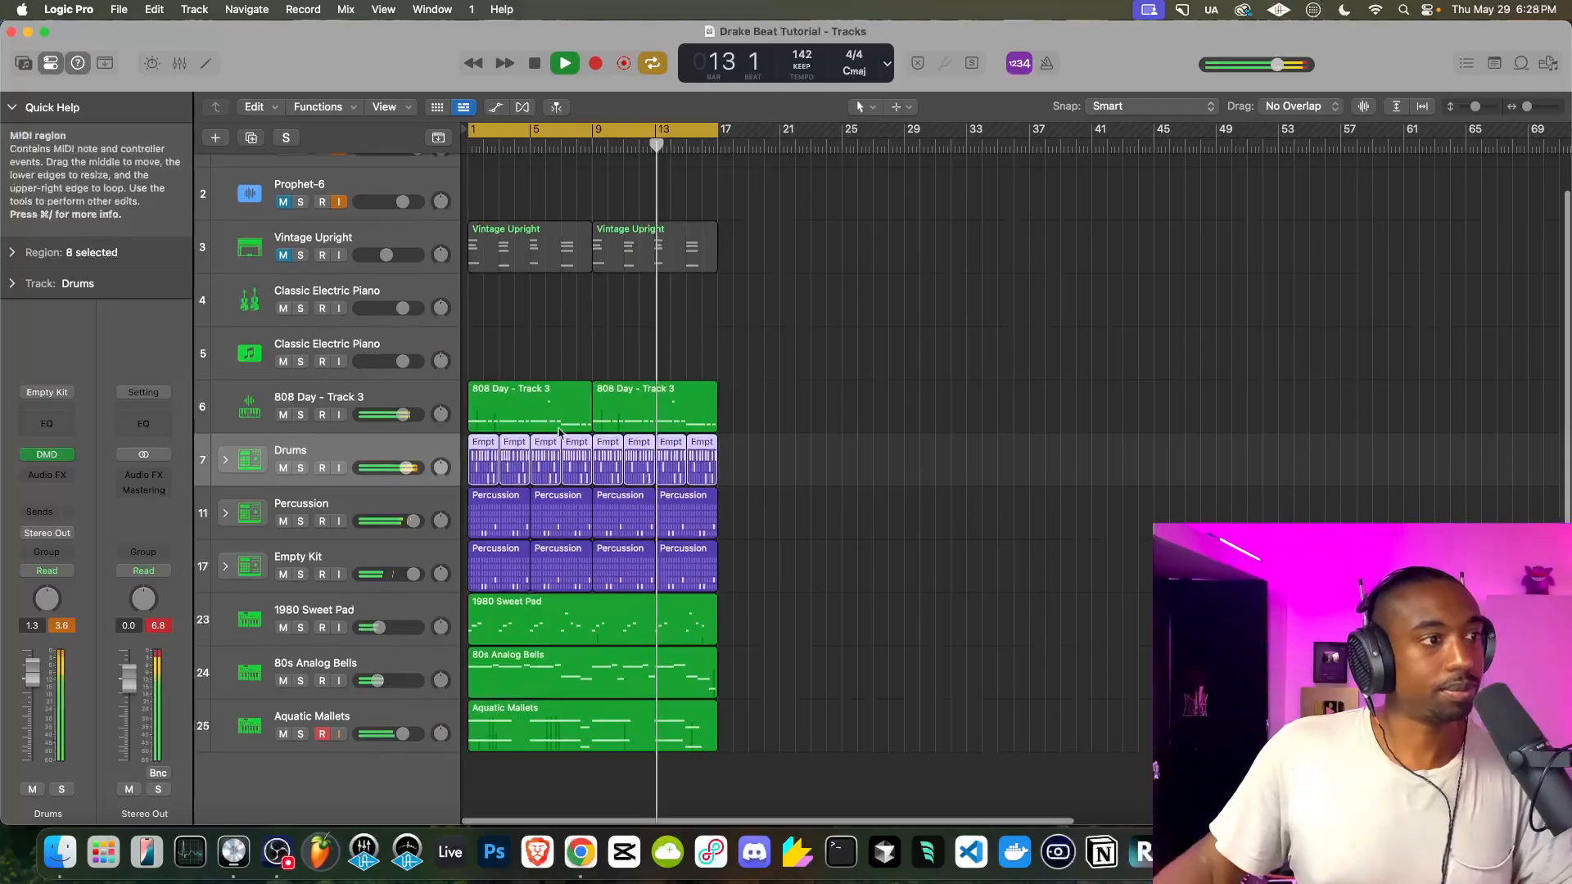
{"action": "scroll", "coordinate": [559, 432], "scroll_direction": "up", "scroll_amount": 1}
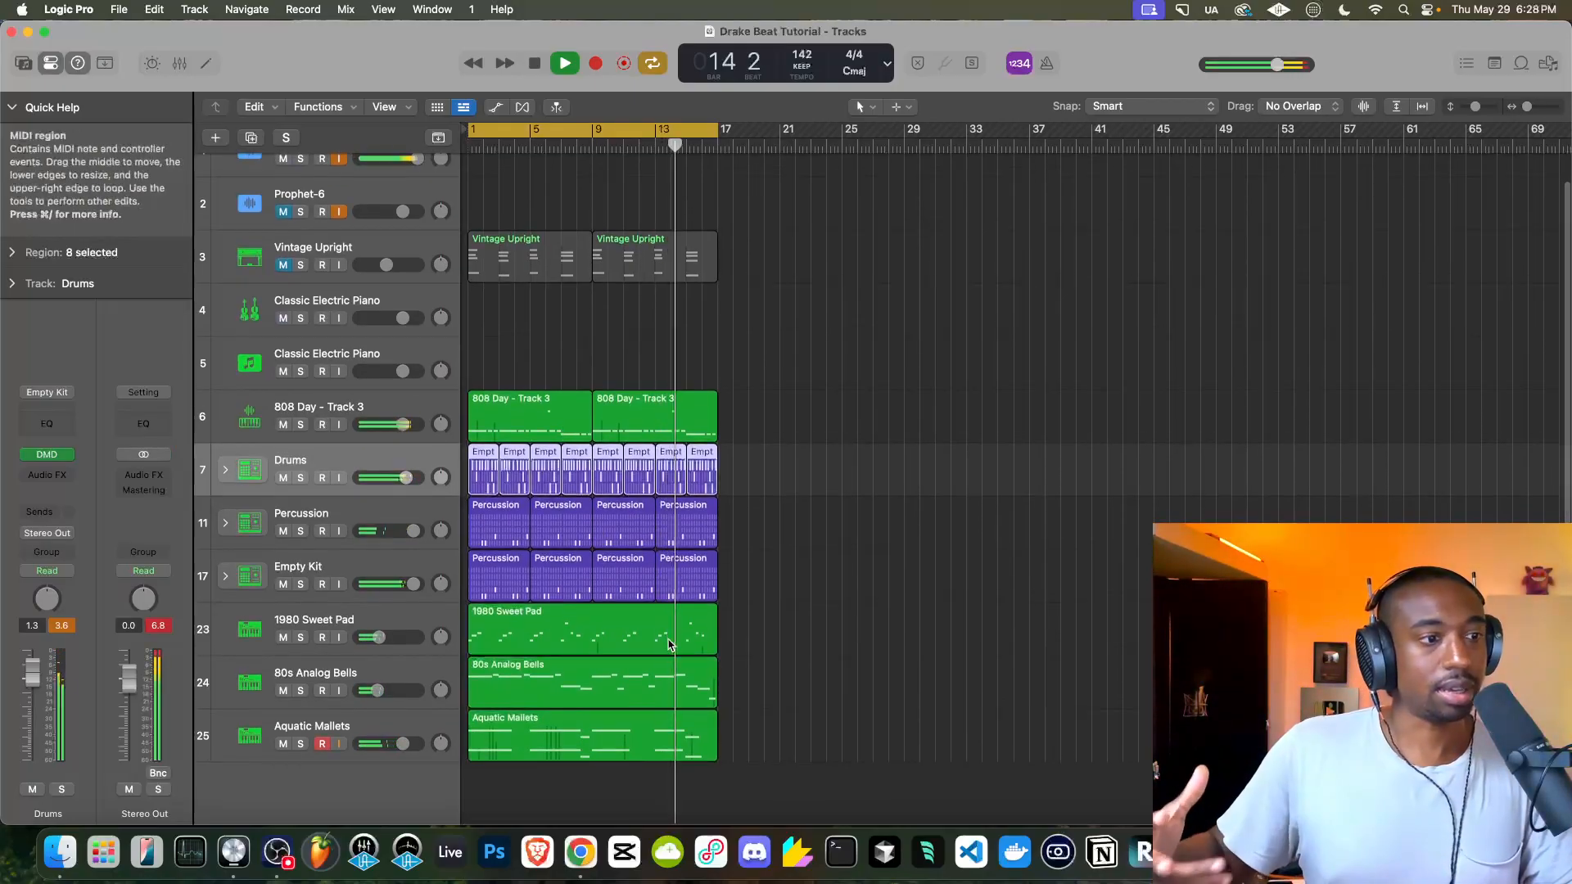
{"action": "left_click", "coordinate": [629, 632]}
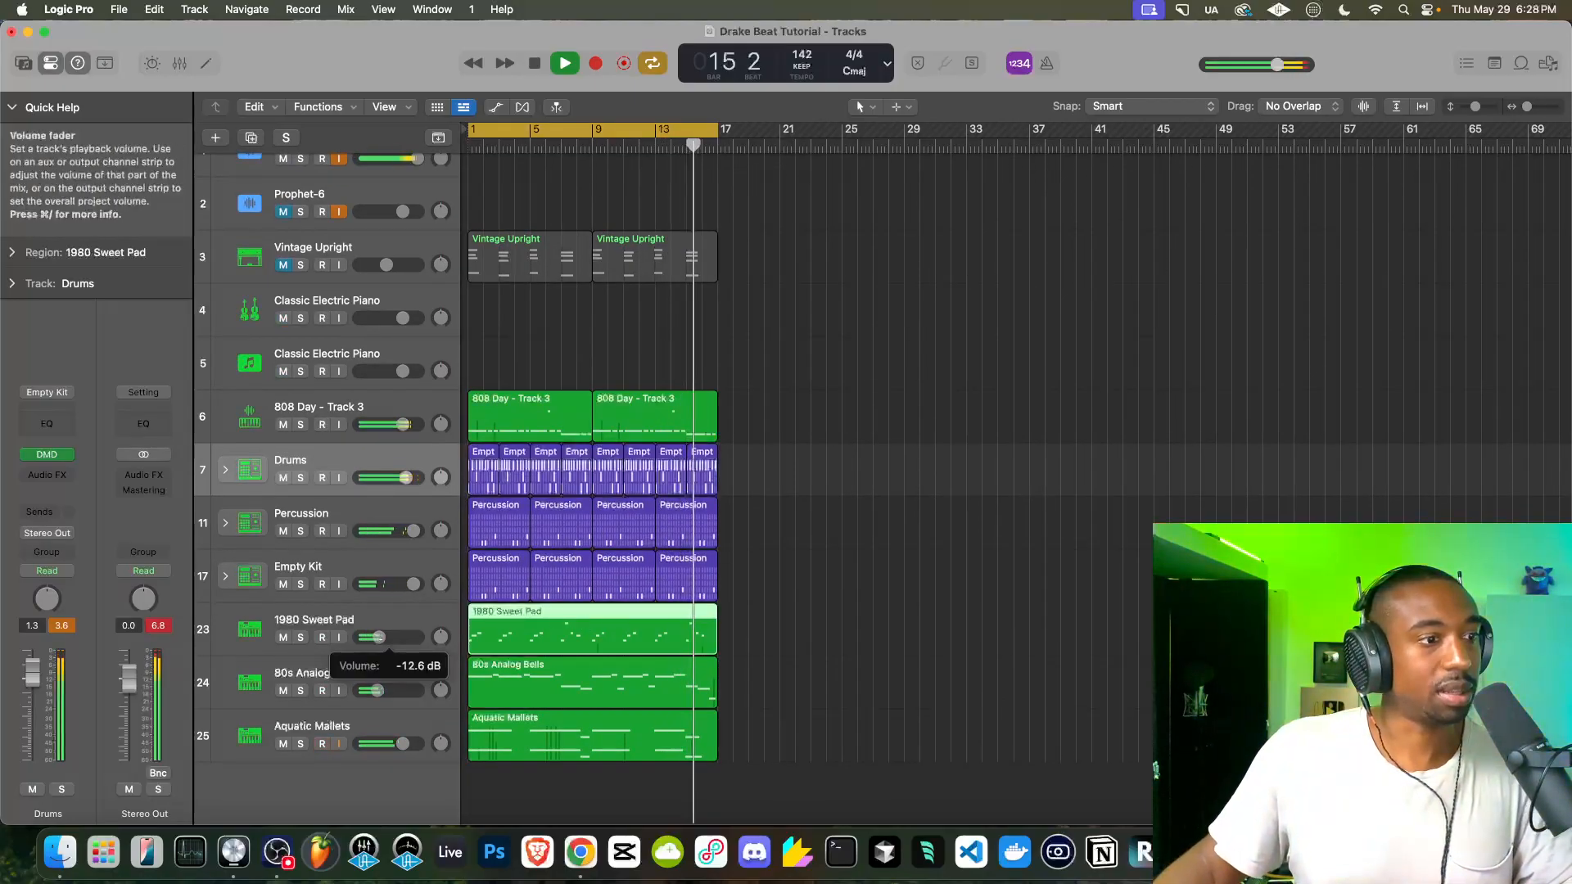
{"action": "left_click_drag", "start_coordinate": [378, 694], "coordinate": [386, 693]}
Open Alchemy on the Aquatic Mallets track and audition its presets from Arctic Noise Lead down to Butterfly Effect, keeping Butterfly Effect
{"action": "left_click", "coordinate": [361, 734]}
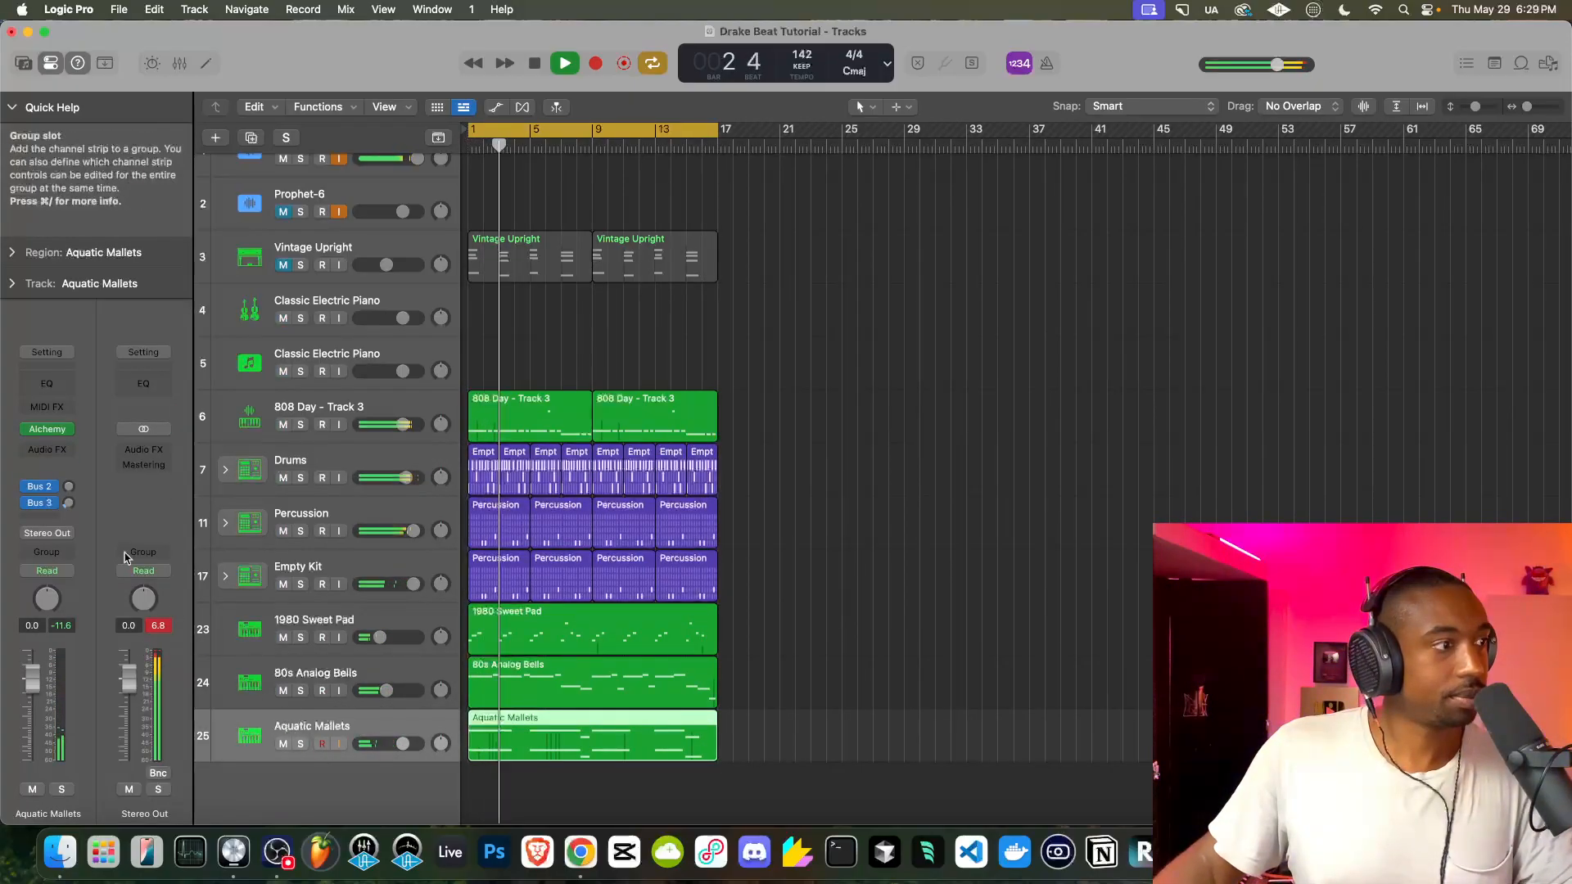
{"action": "left_click", "coordinate": [46, 429]}
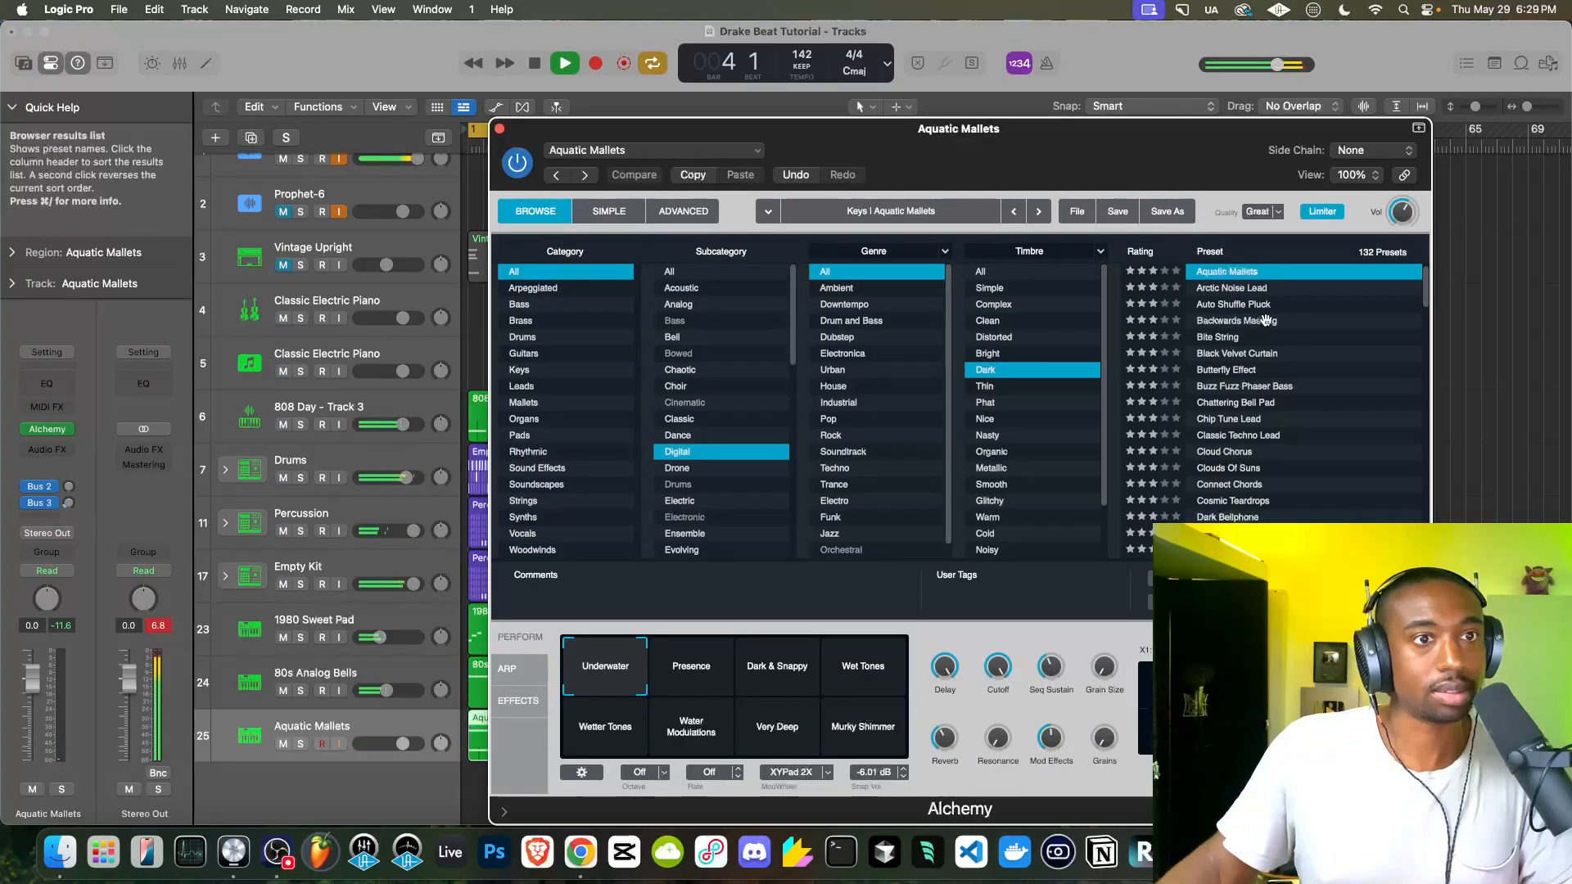
{"action": "left_click", "coordinate": [1218, 289]}
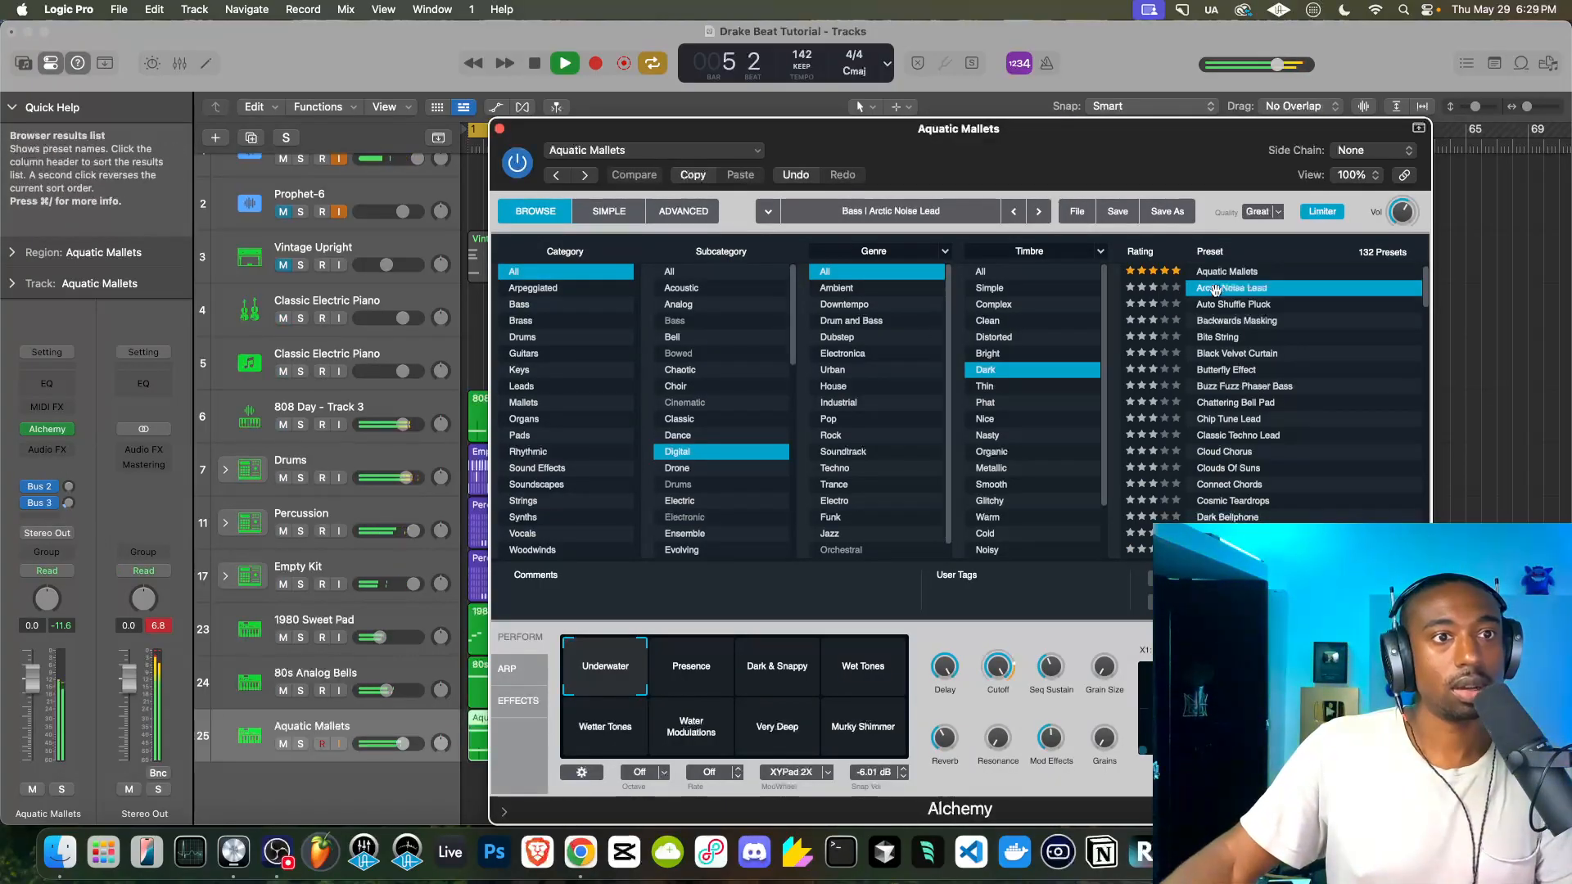
{"action": "key", "text": "space"}
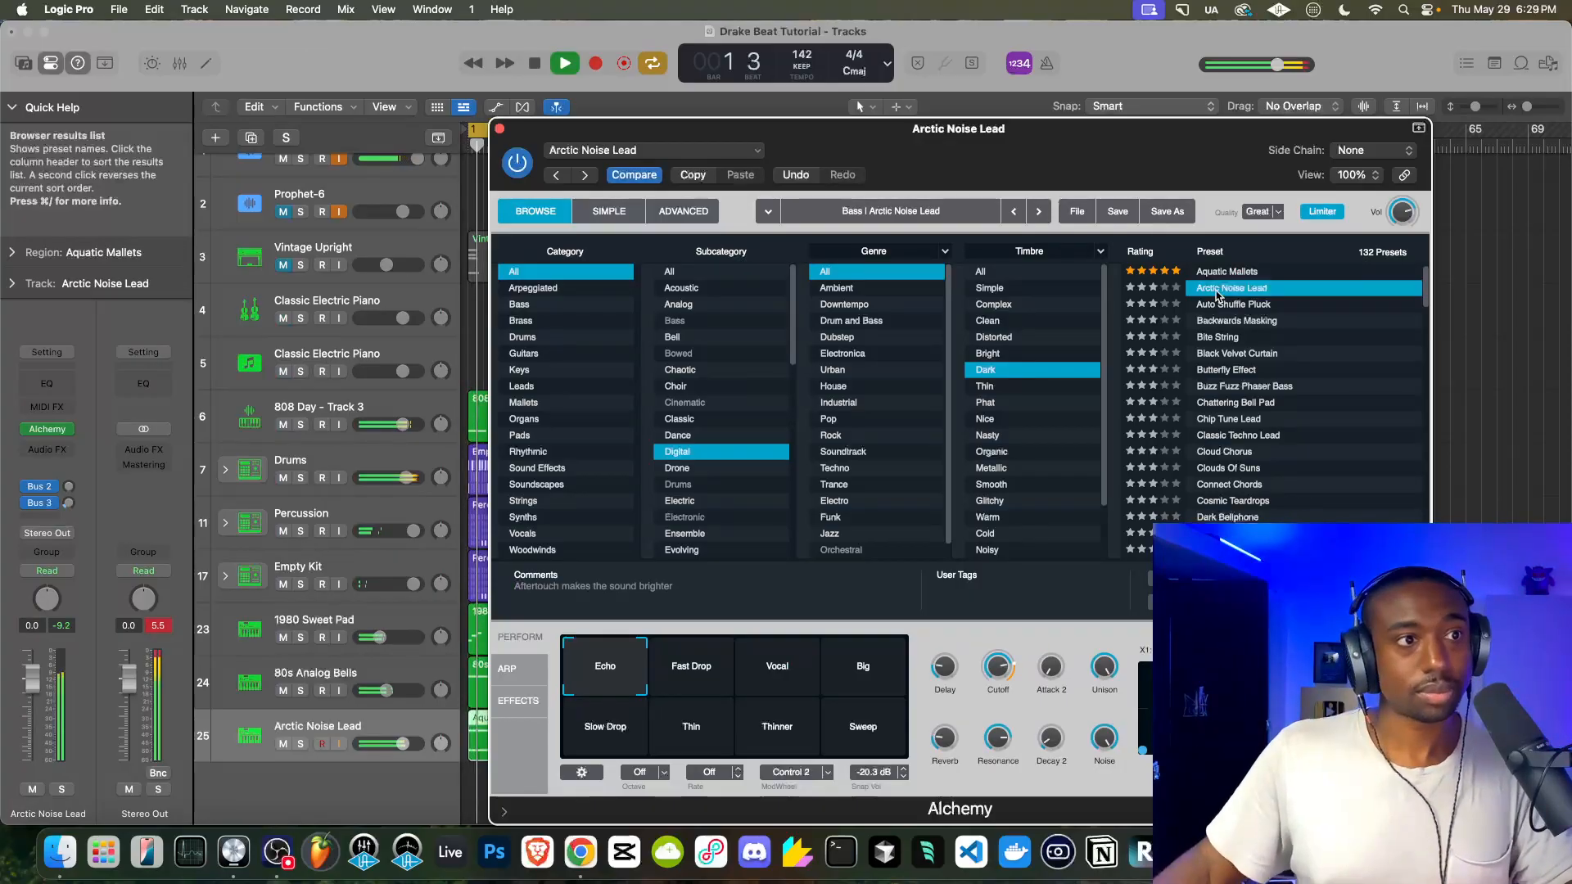
{"action": "left_click", "coordinate": [1246, 304]}
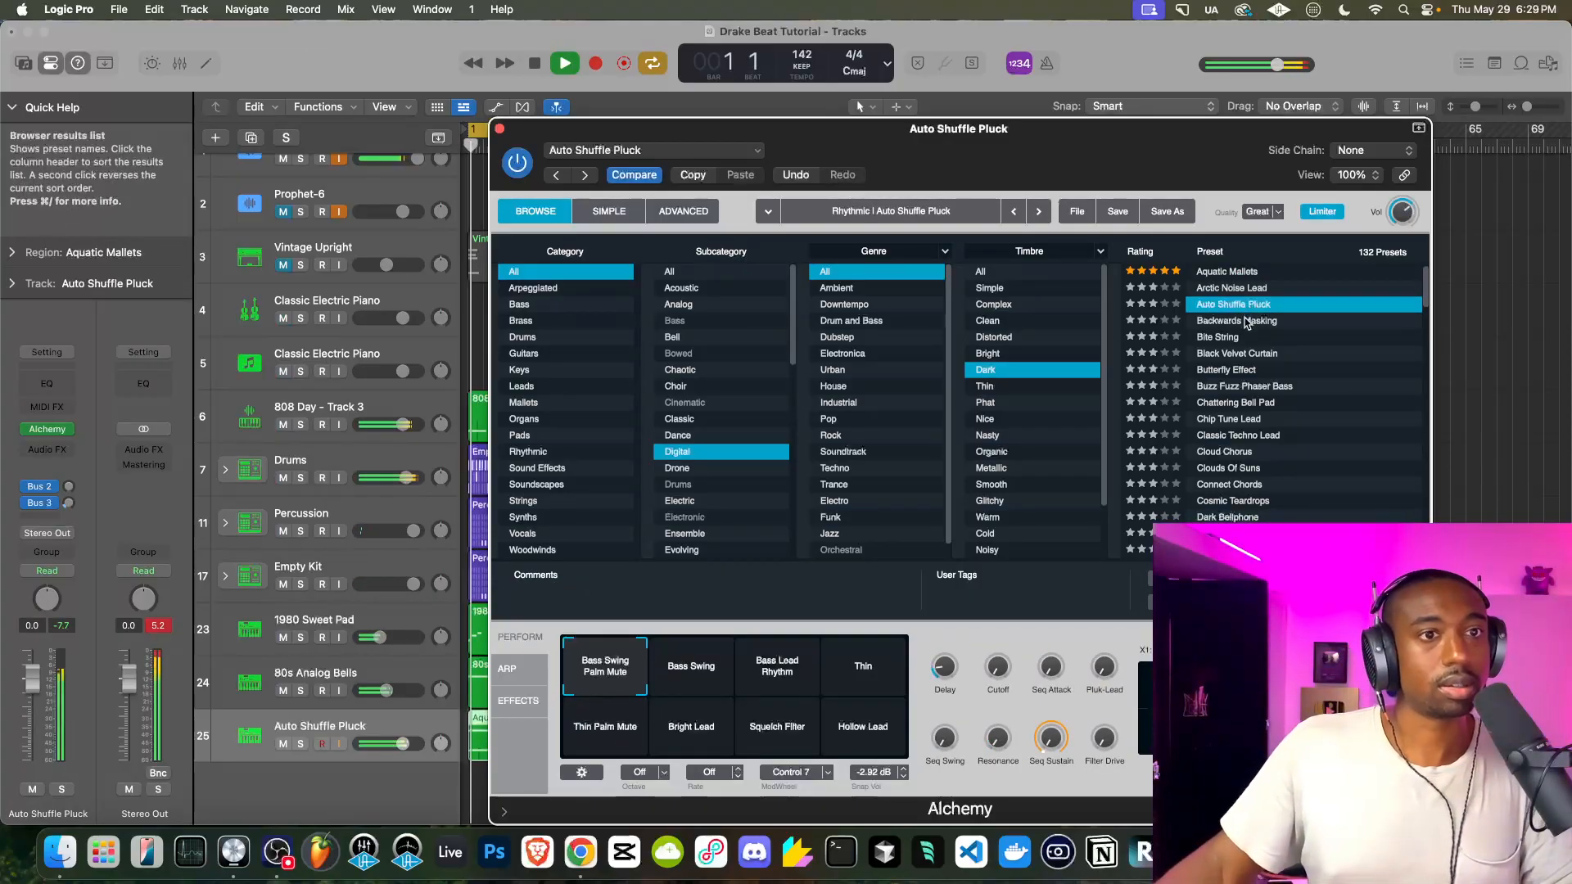
{"action": "left_click", "coordinate": [1246, 321]}
{"action": "left_click", "coordinate": [1246, 338]}
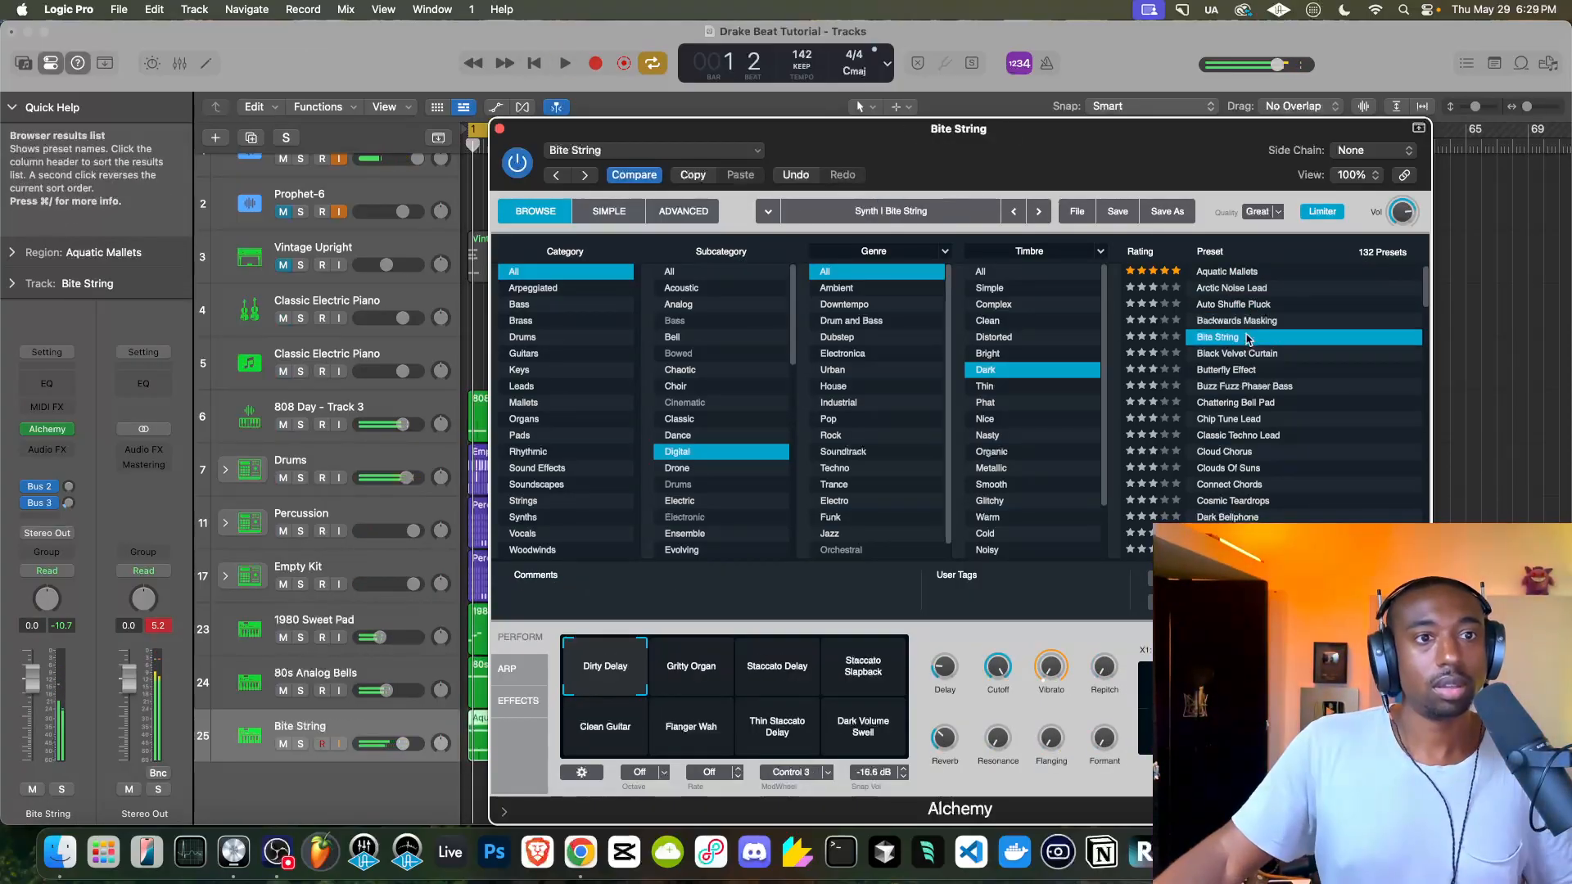
{"action": "left_click", "coordinate": [1246, 353]}
{"action": "left_click", "coordinate": [1243, 372]}
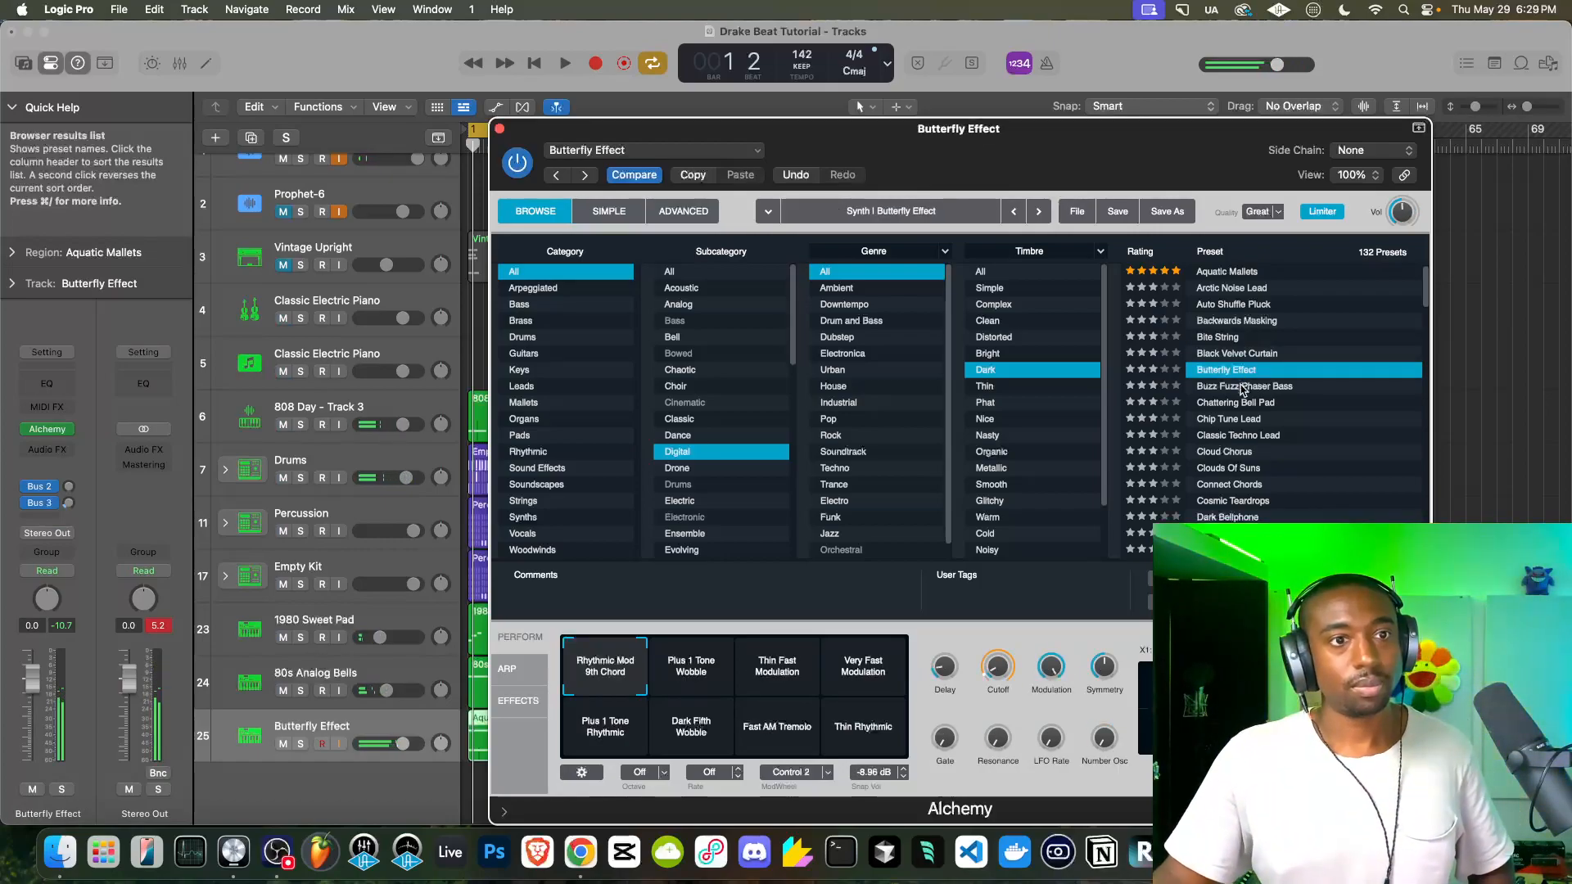
{"action": "key", "text": "space"}
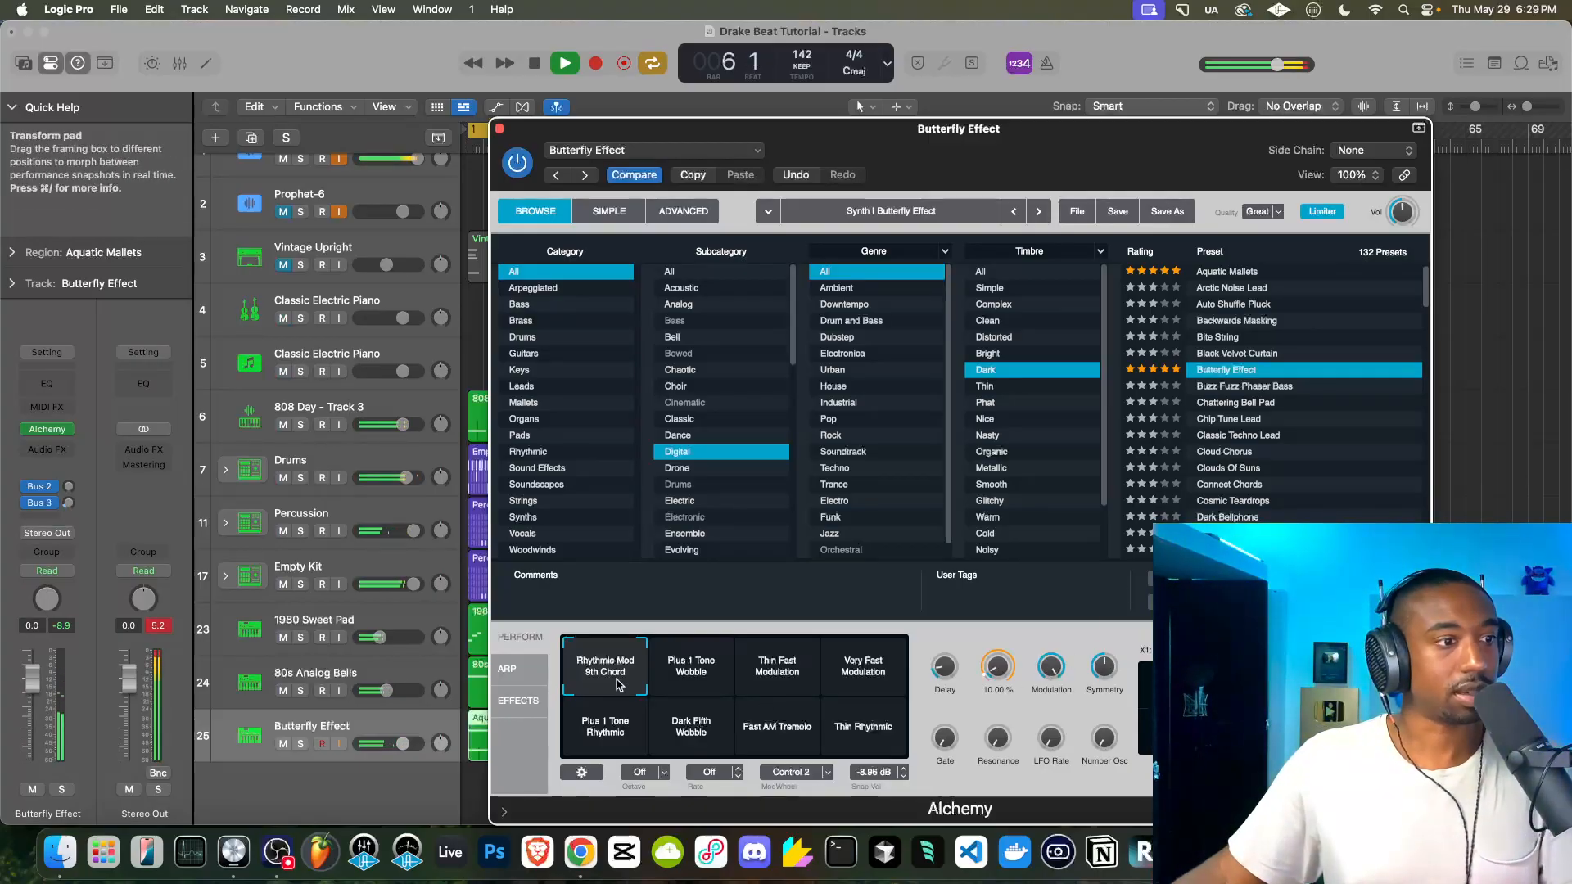
Try the Plus 1 Tone Wobble snapshot and look through Alchemy's arpeggiator, effects, Simple and Advanced views
{"action": "left_click", "coordinate": [684, 676]}
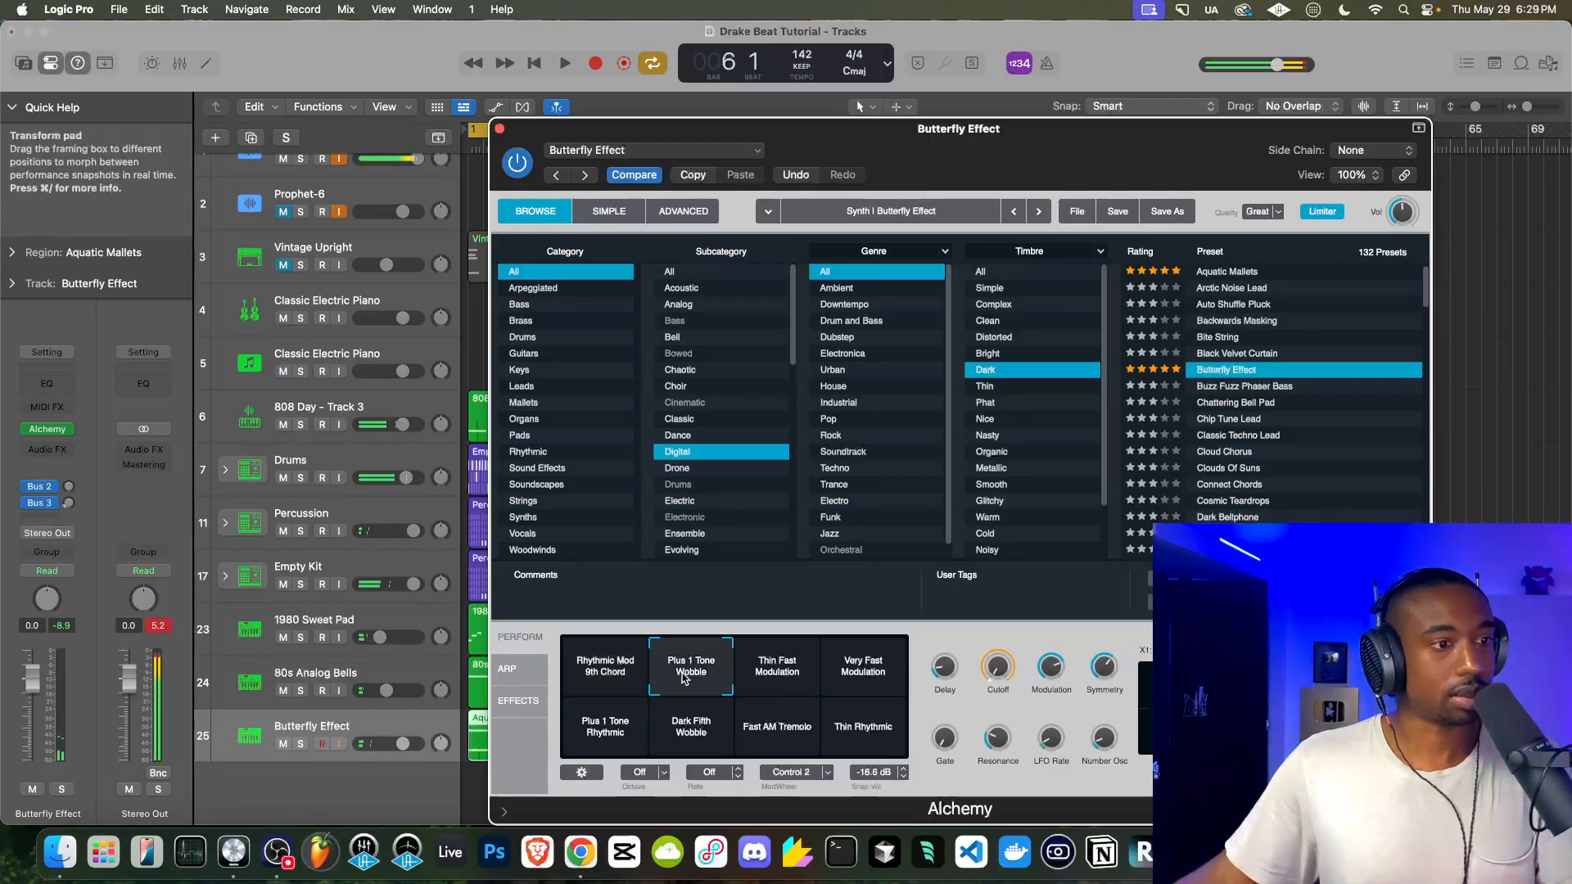
{"action": "left_click", "coordinate": [522, 671]}
{"action": "left_click", "coordinate": [521, 702]}
{"action": "left_click", "coordinate": [526, 683]}
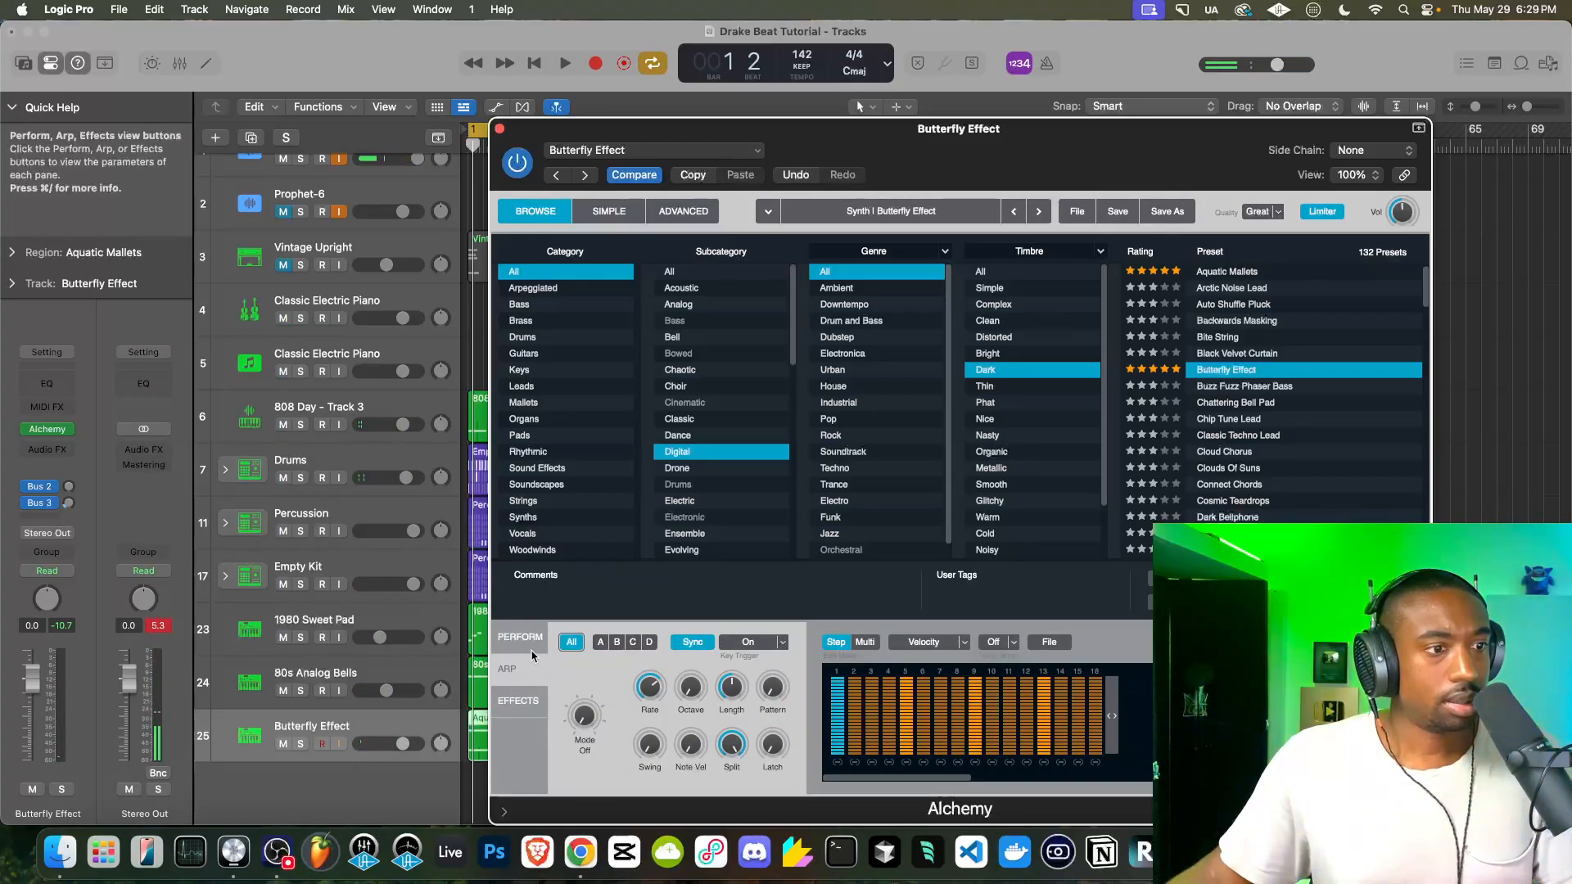
{"action": "left_click", "coordinate": [531, 641]}
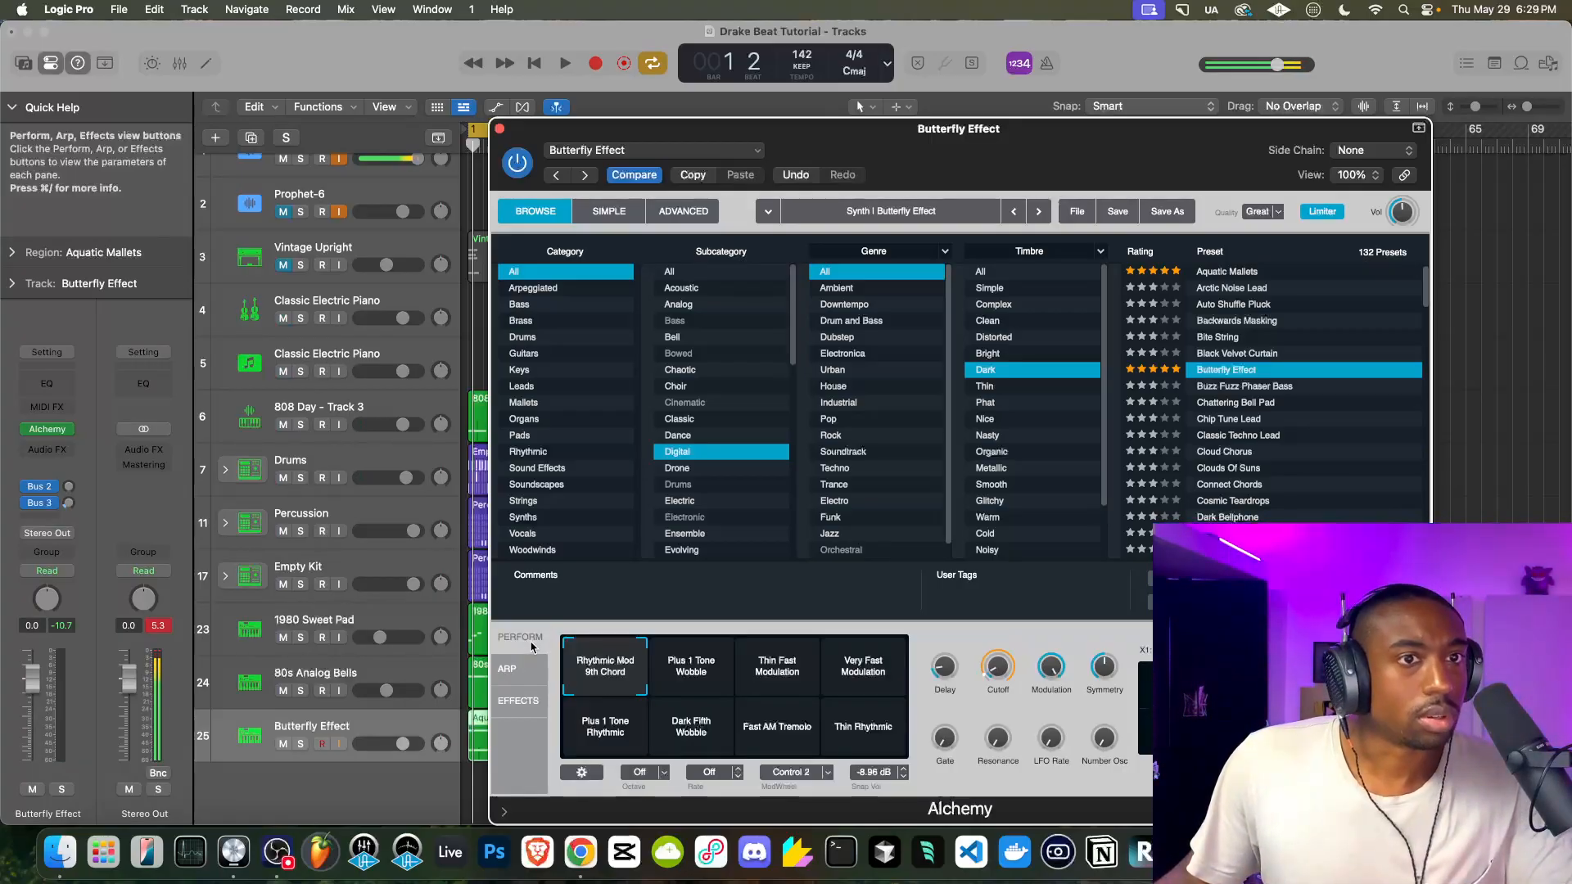
{"action": "left_click", "coordinate": [617, 213]}
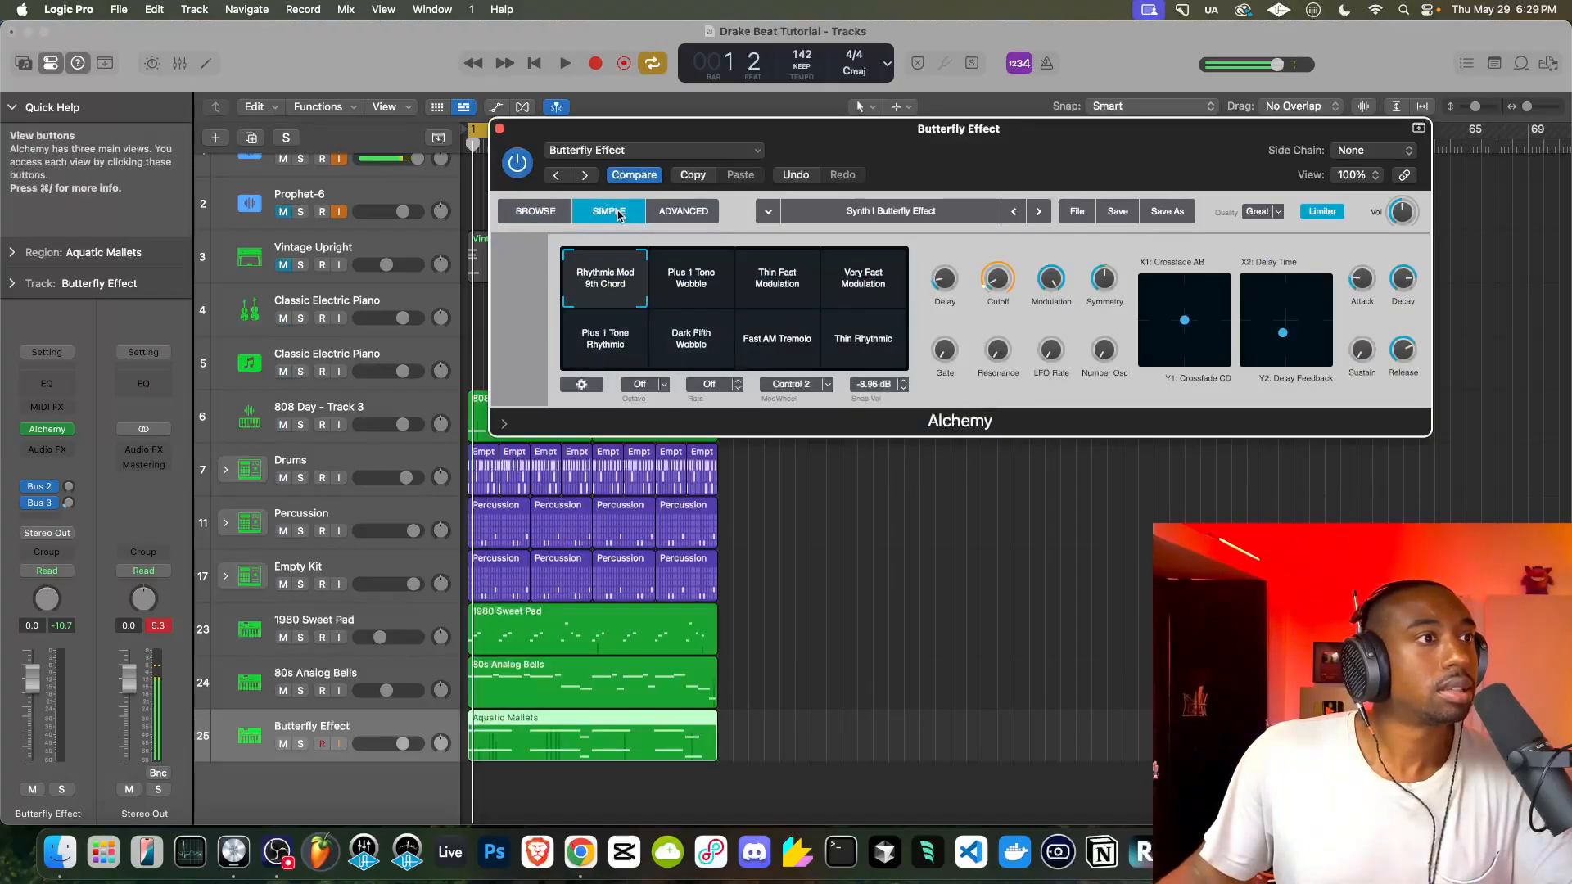
{"action": "left_click", "coordinate": [684, 212]}
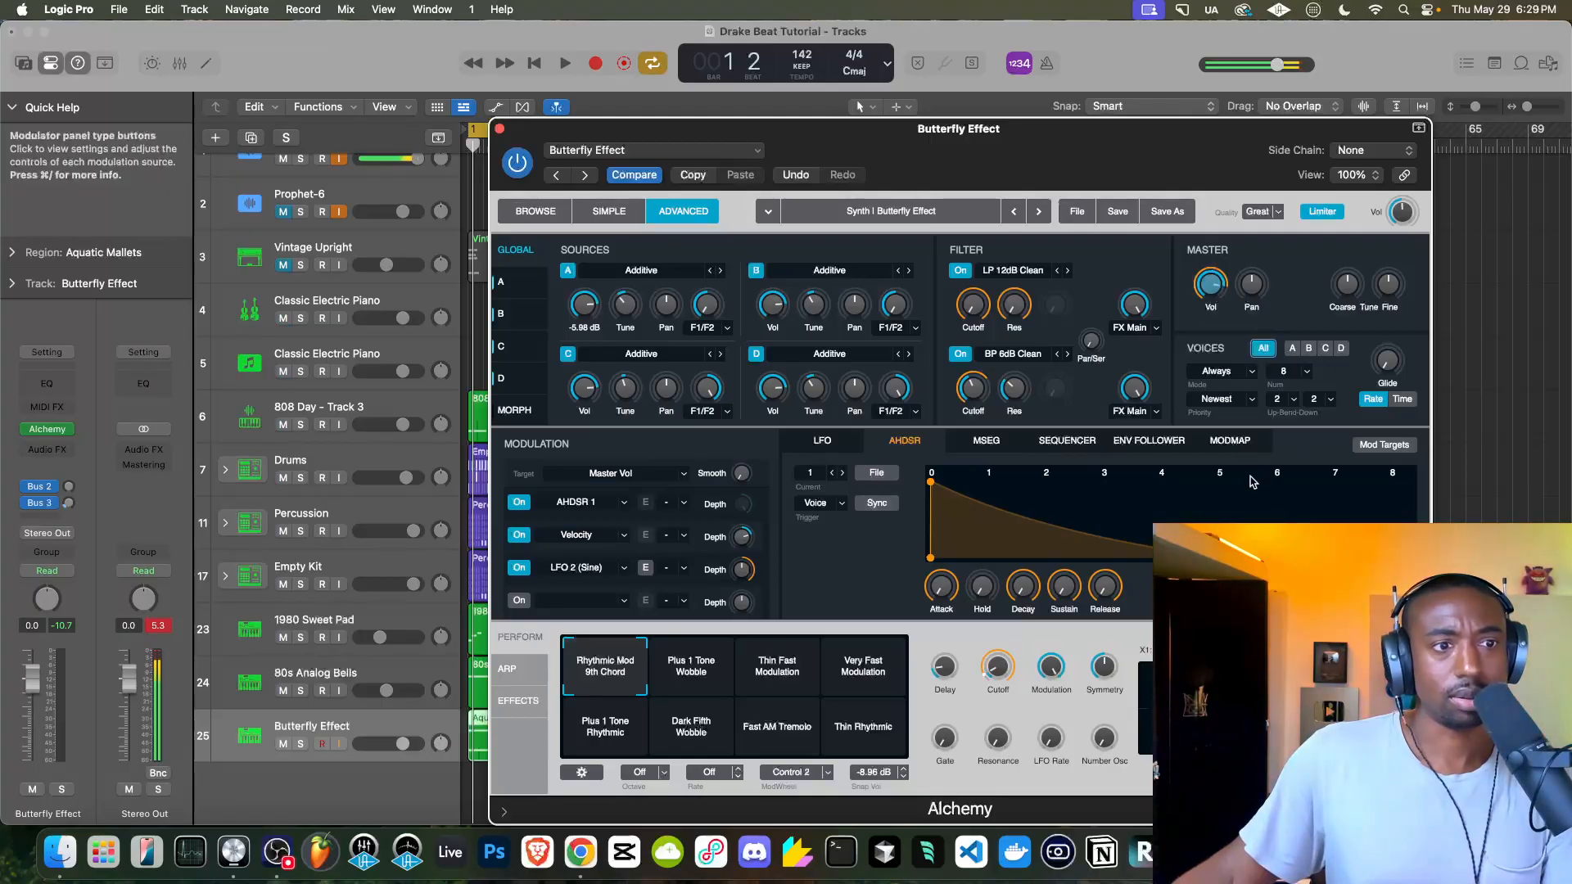
Audition Butterfly Effect's other snapshots during playback, from Thin Fast Modulation to Fast AM Tremolo, and return to Rhythmic Mod 9th Chord
{"action": "key", "text": "space"}
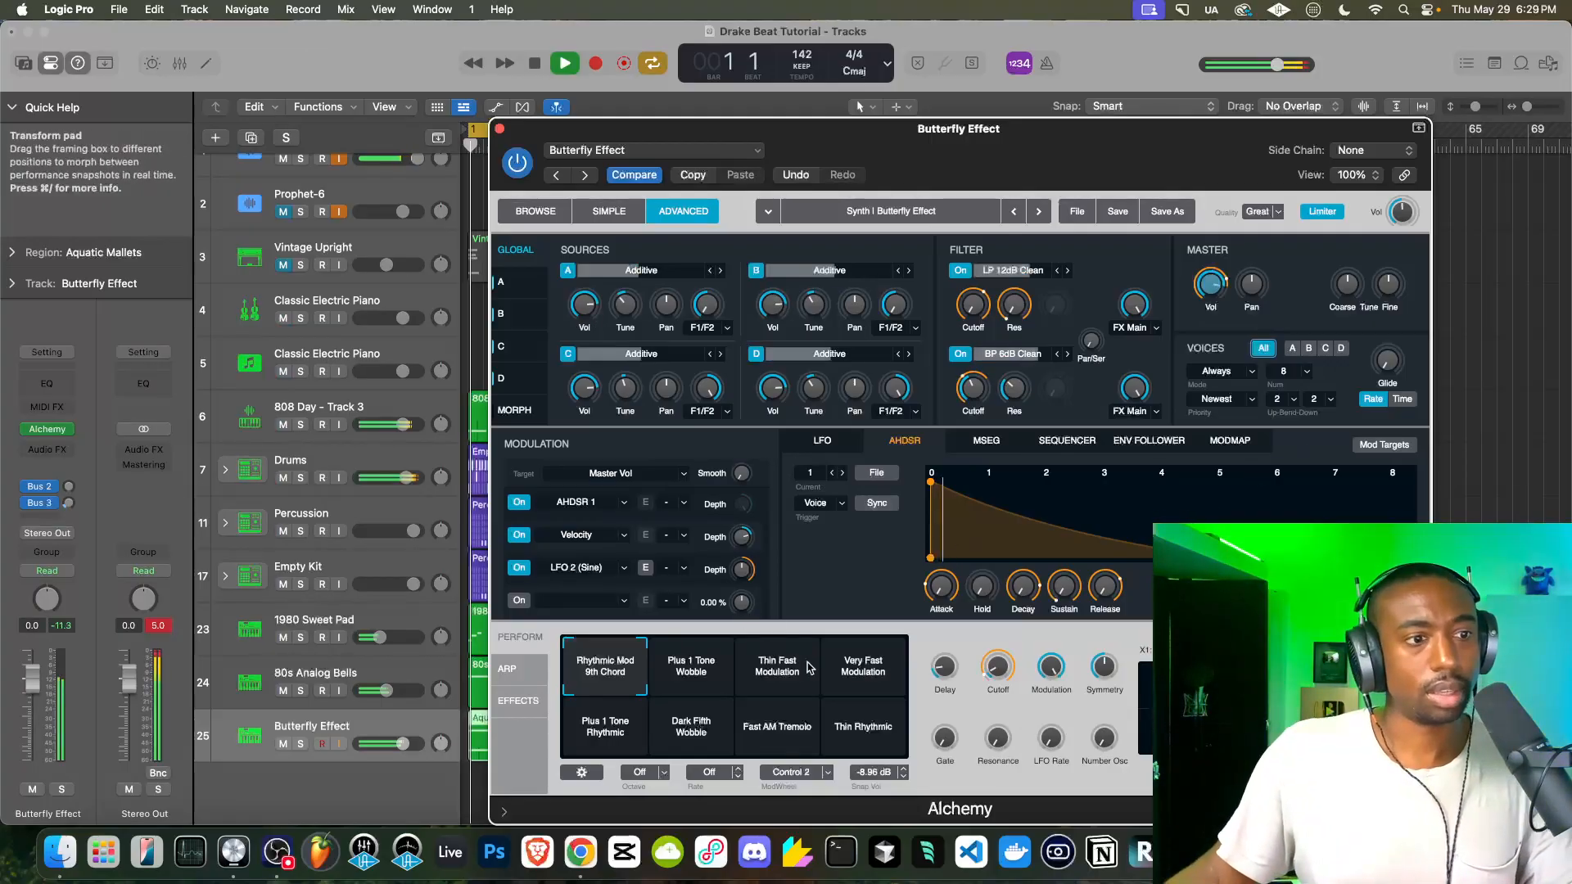
{"action": "left_click", "coordinate": [801, 674]}
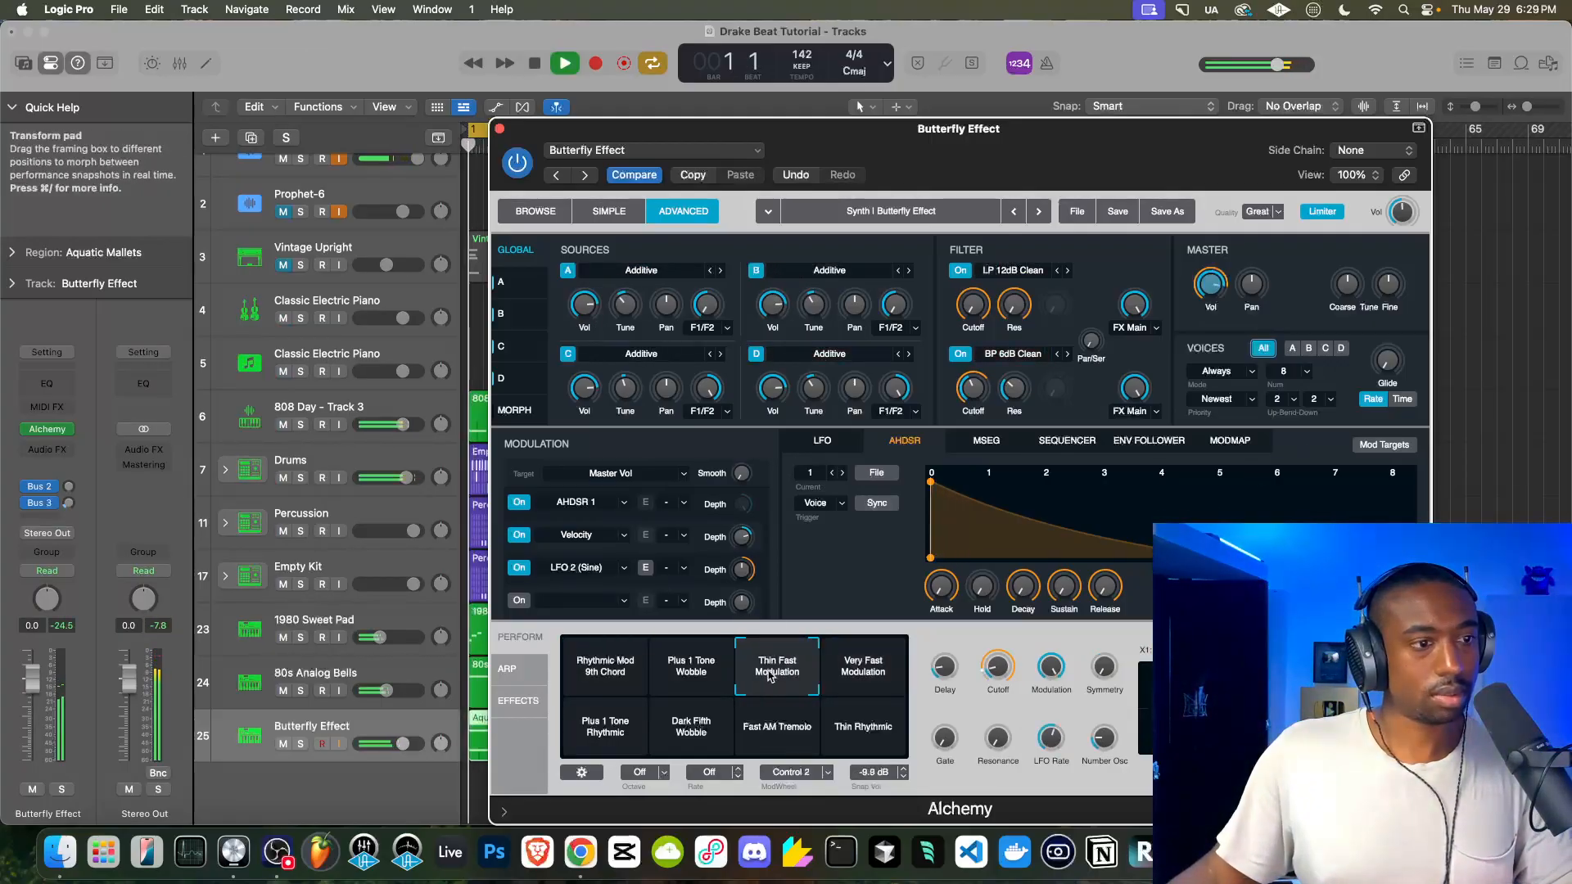
{"action": "left_click", "coordinate": [692, 668]}
{"action": "left_click", "coordinate": [698, 724]}
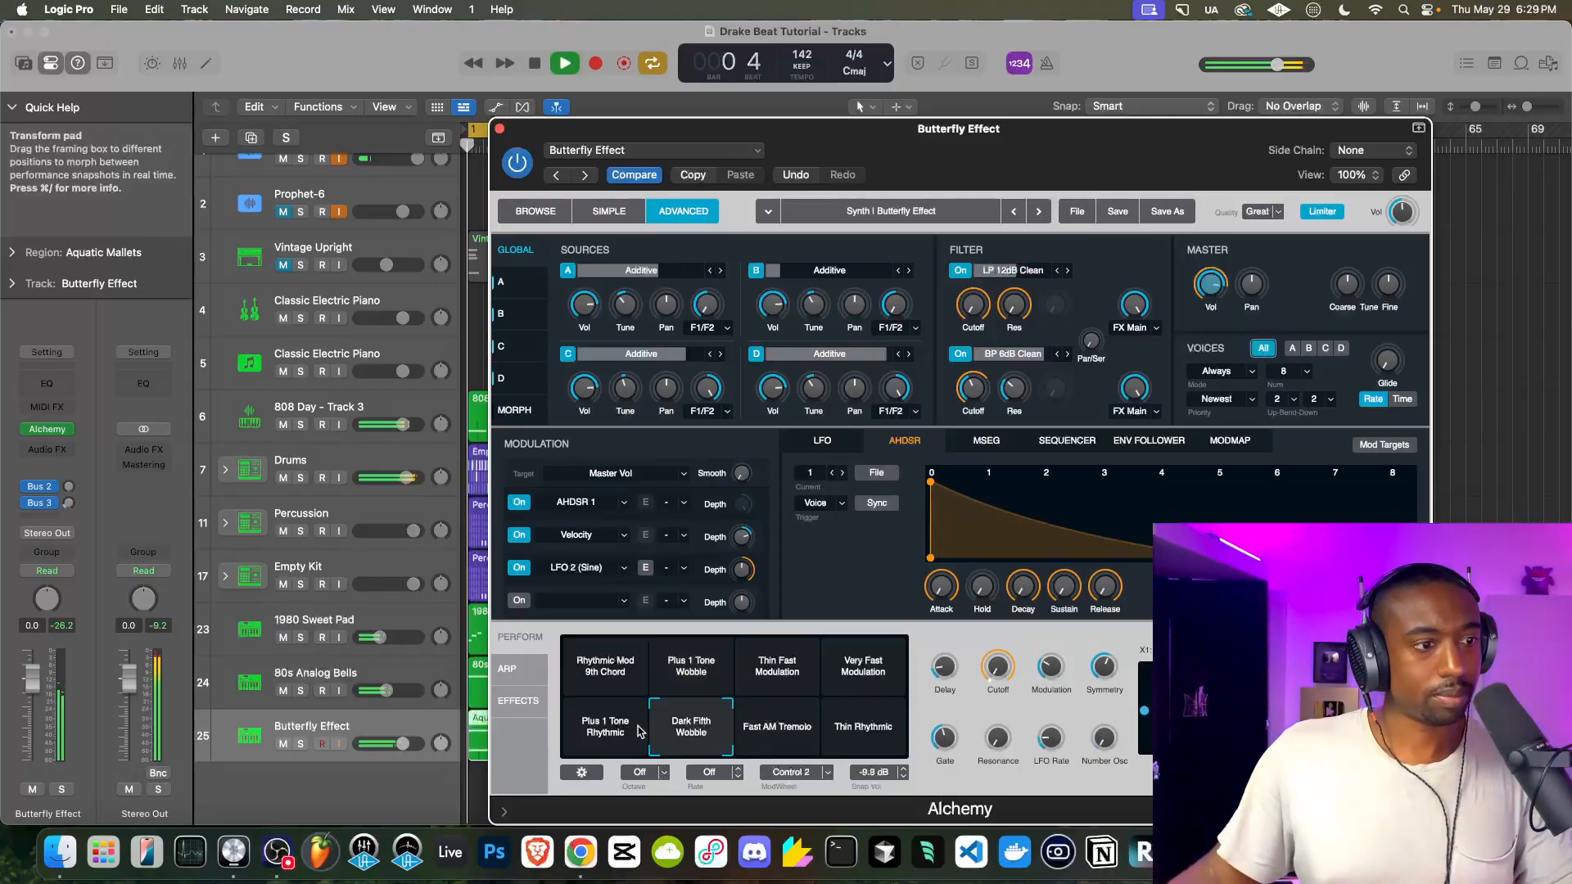
{"action": "left_click", "coordinate": [630, 724]}
{"action": "left_click", "coordinate": [783, 731]}
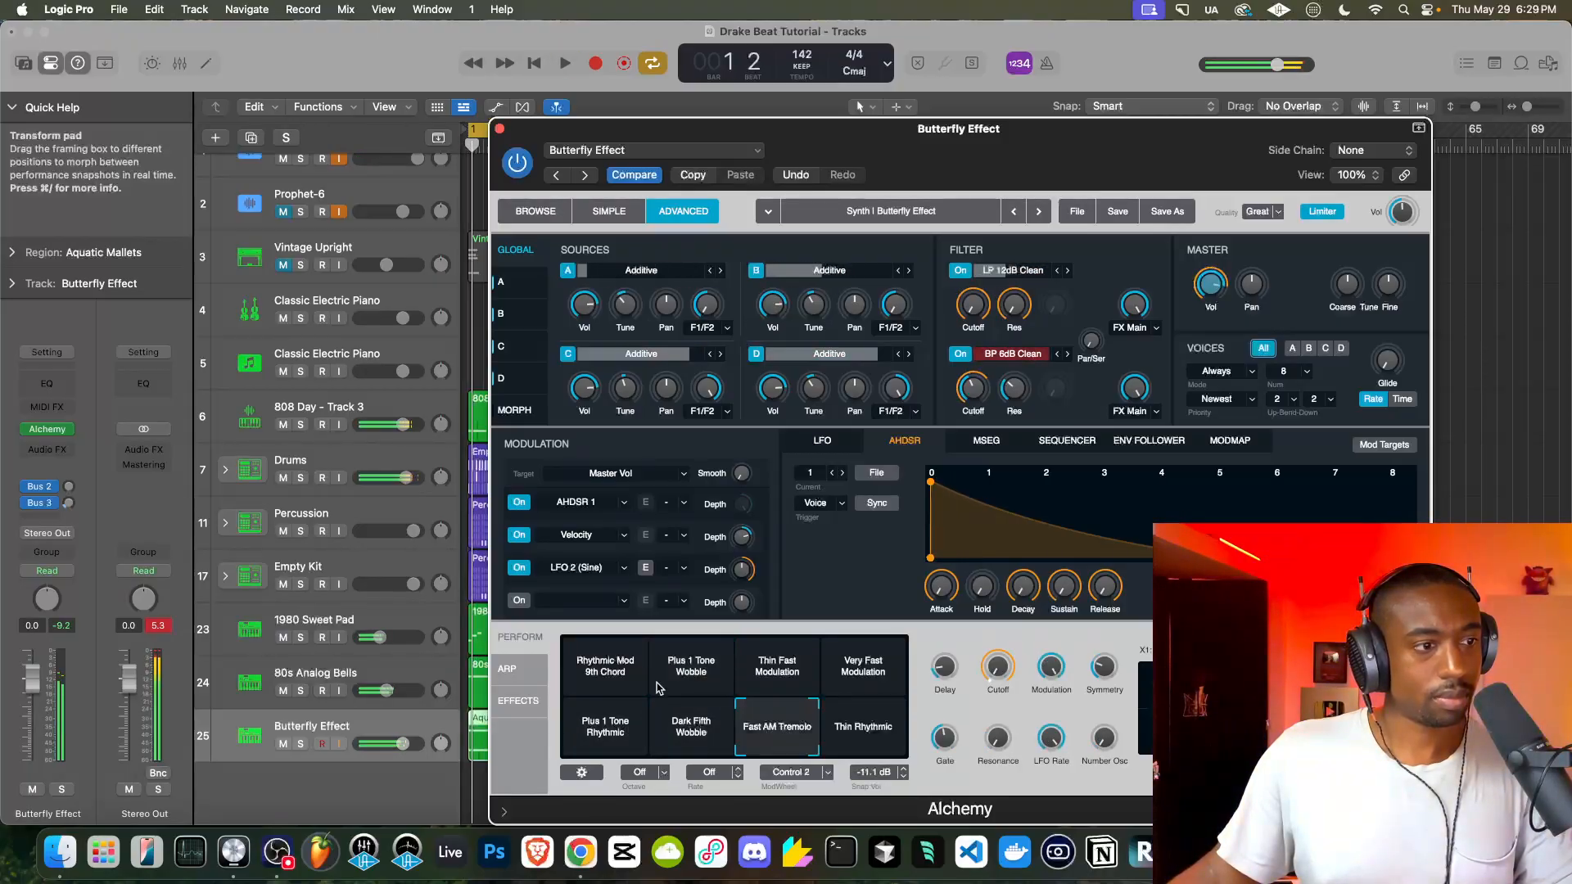
{"action": "left_click", "coordinate": [617, 669]}
{"action": "key", "text": "space"}
{"action": "key", "text": "space"}
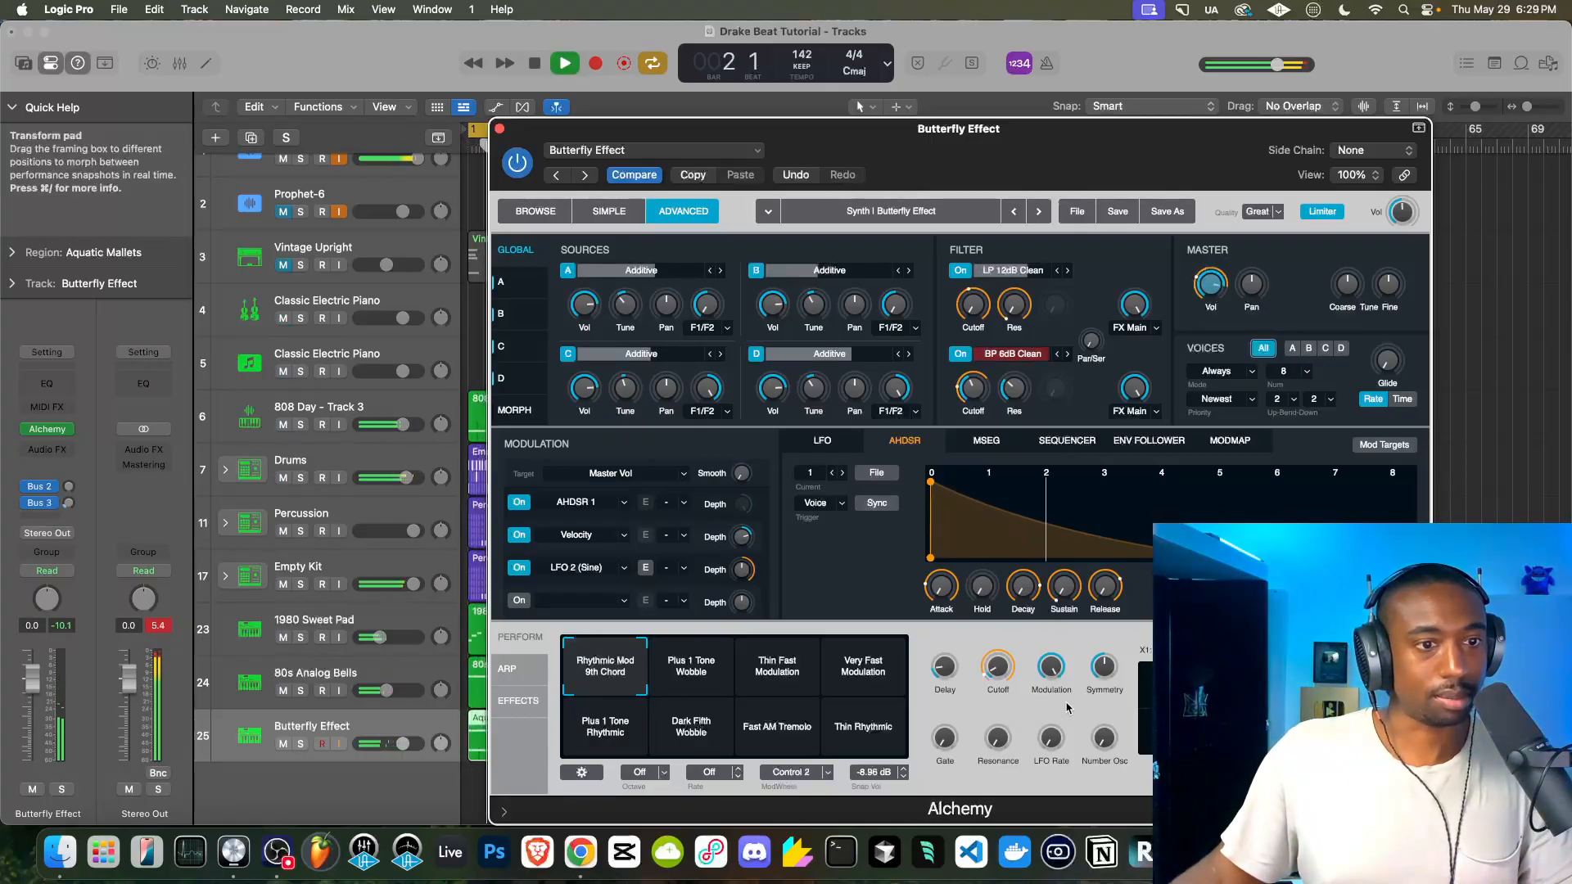
Look through Butterfly Effect's arpeggiator, trying the Multi and Step edit modes and a single source before targeting all sources again
{"action": "left_click", "coordinate": [509, 669]}
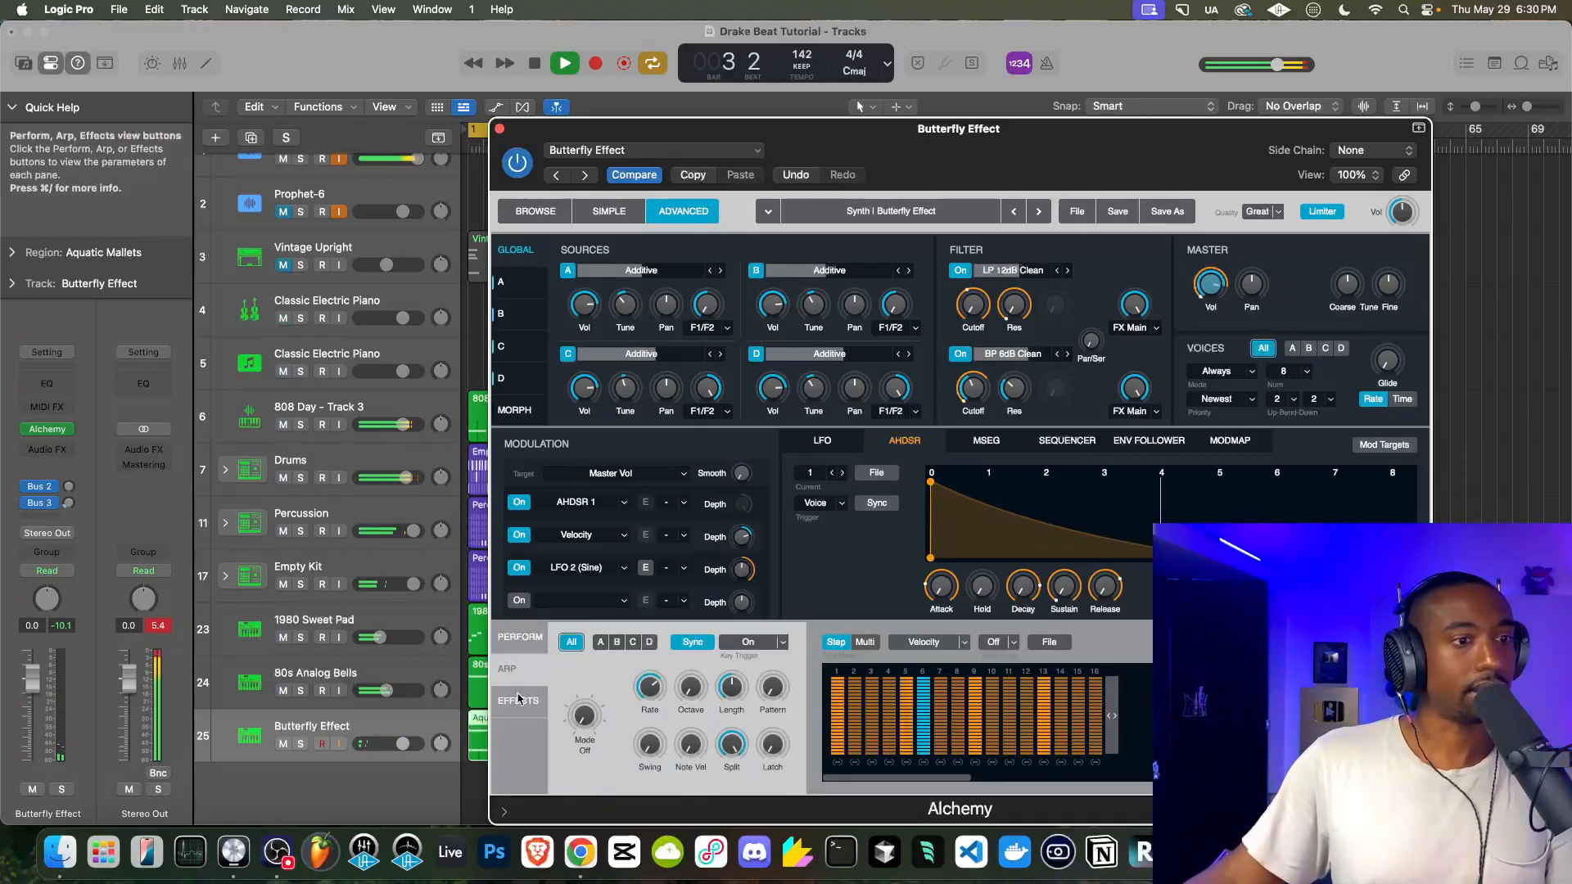
{"action": "left_click", "coordinate": [866, 642]}
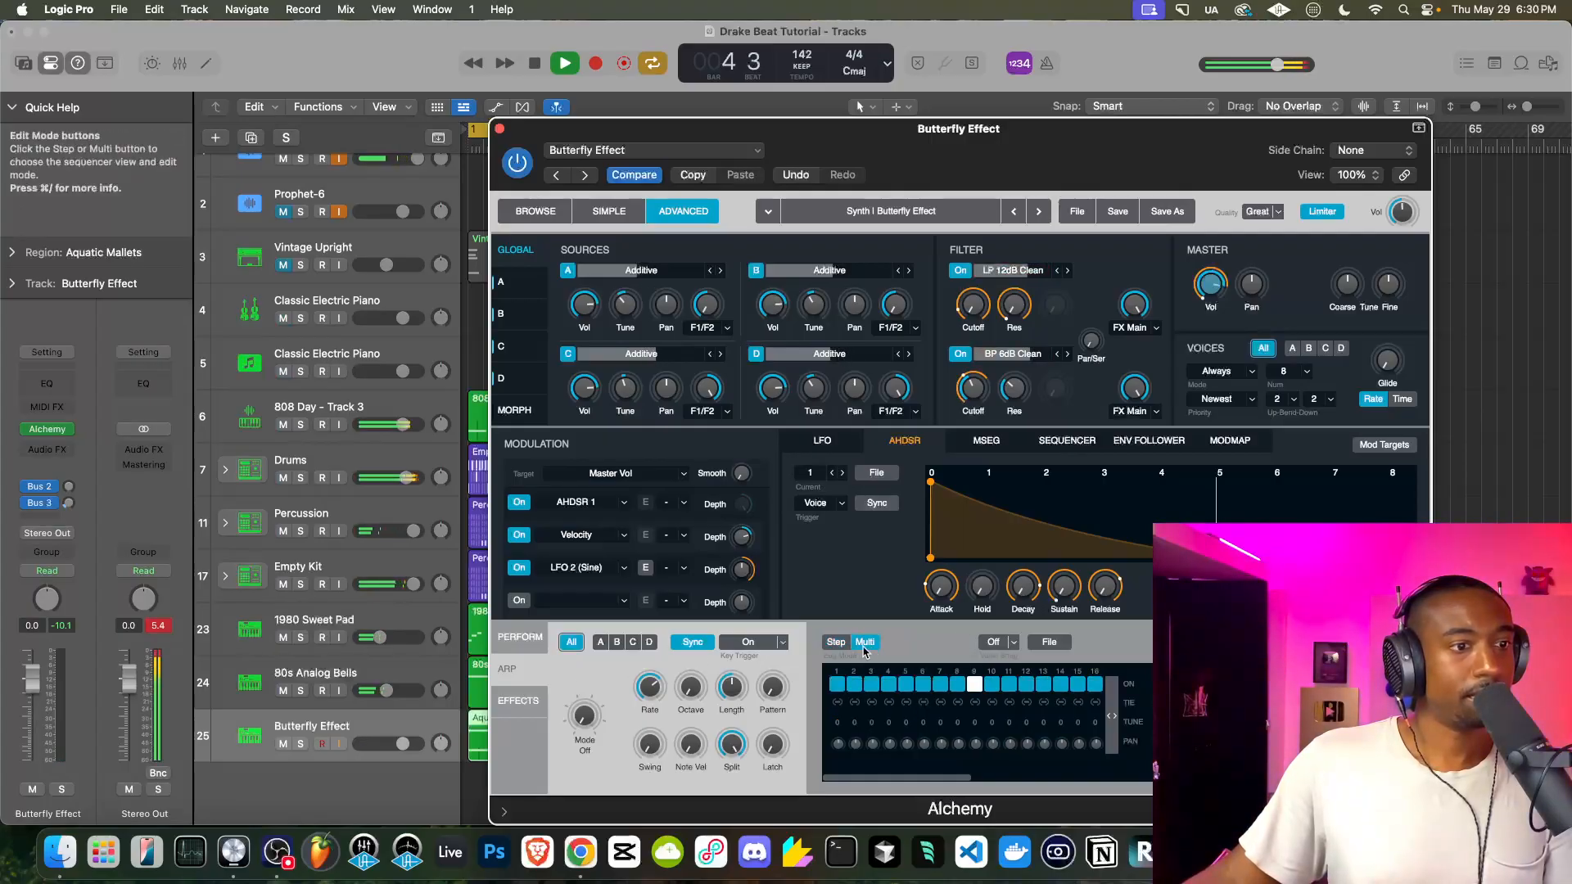
{"action": "left_click", "coordinate": [836, 643]}
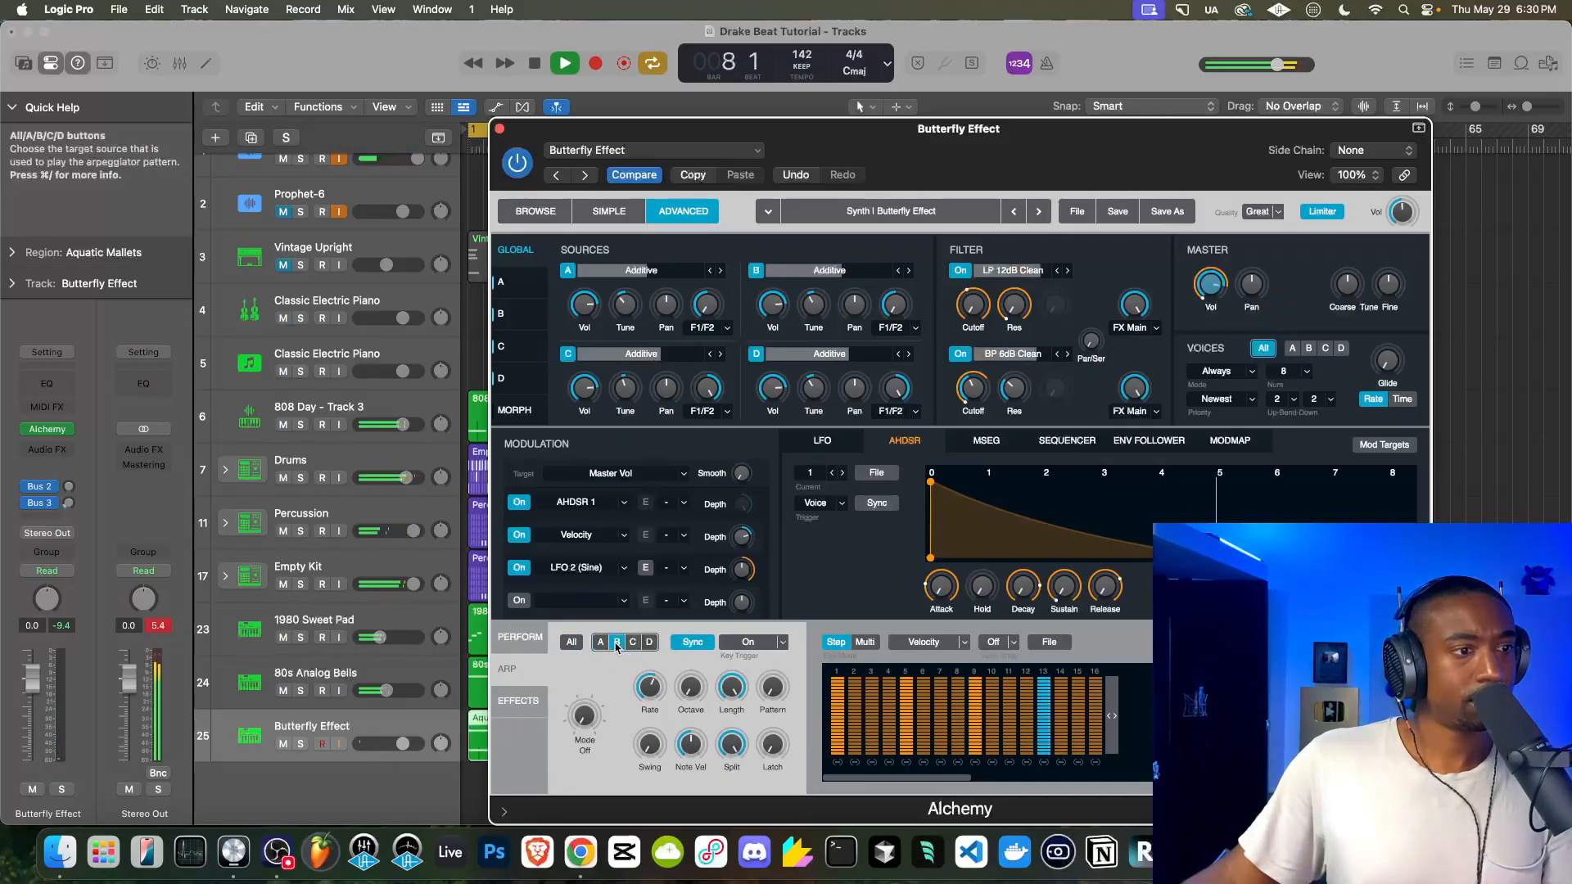
{"action": "left_click", "coordinate": [572, 642]}
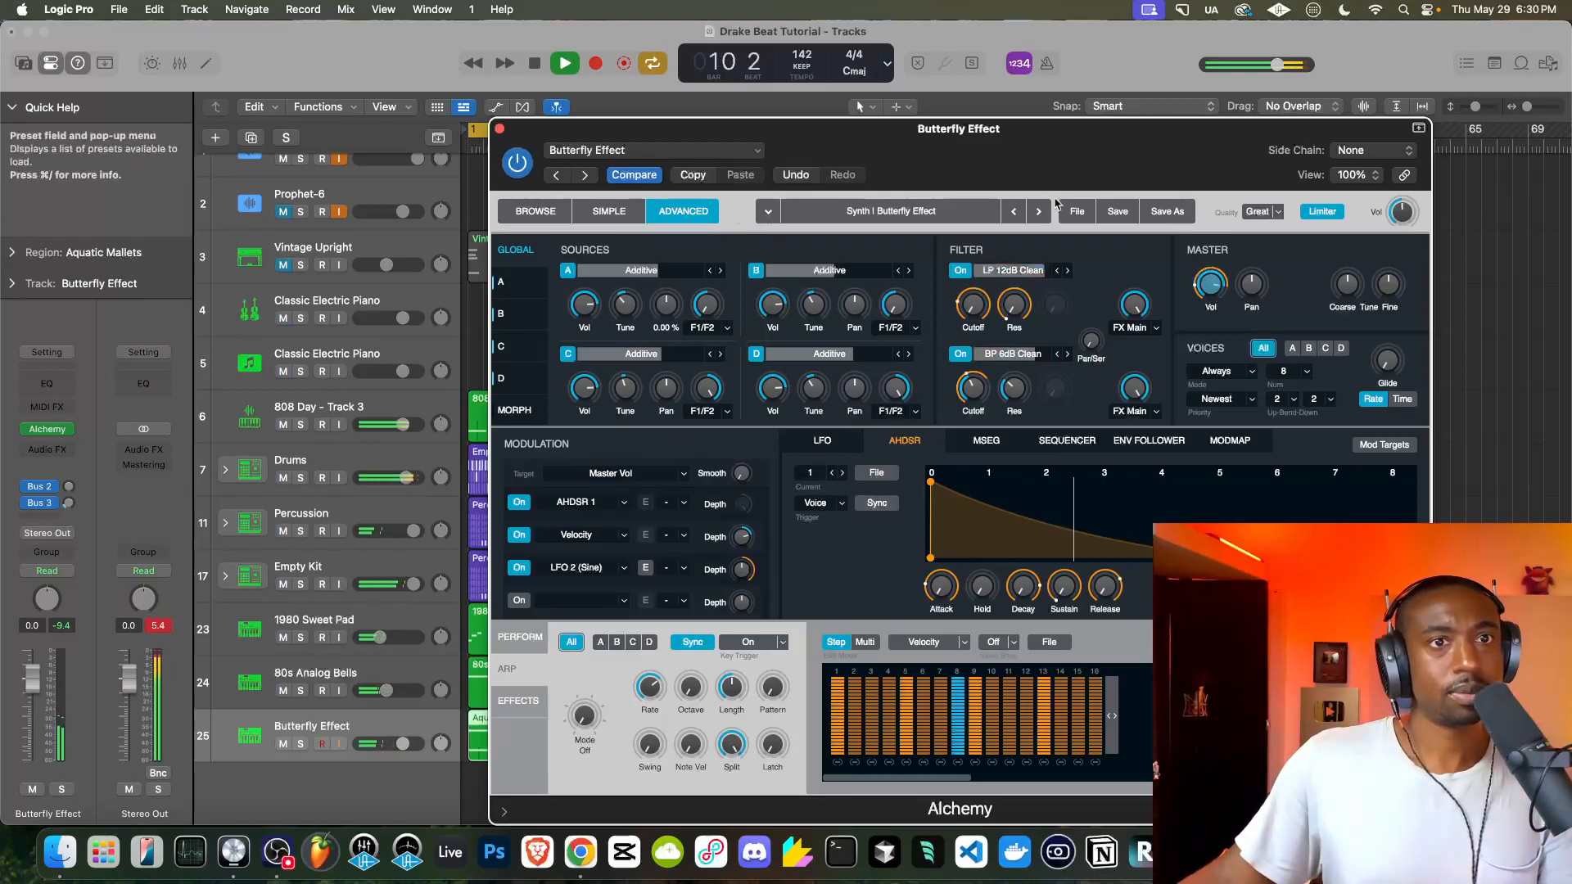
Stop playback and audition Alchemy's presets from Buzz Fuzz Phaser Bass down to Clouds Of Suns
{"action": "left_click", "coordinate": [558, 213]}
{"action": "key", "text": "space"}
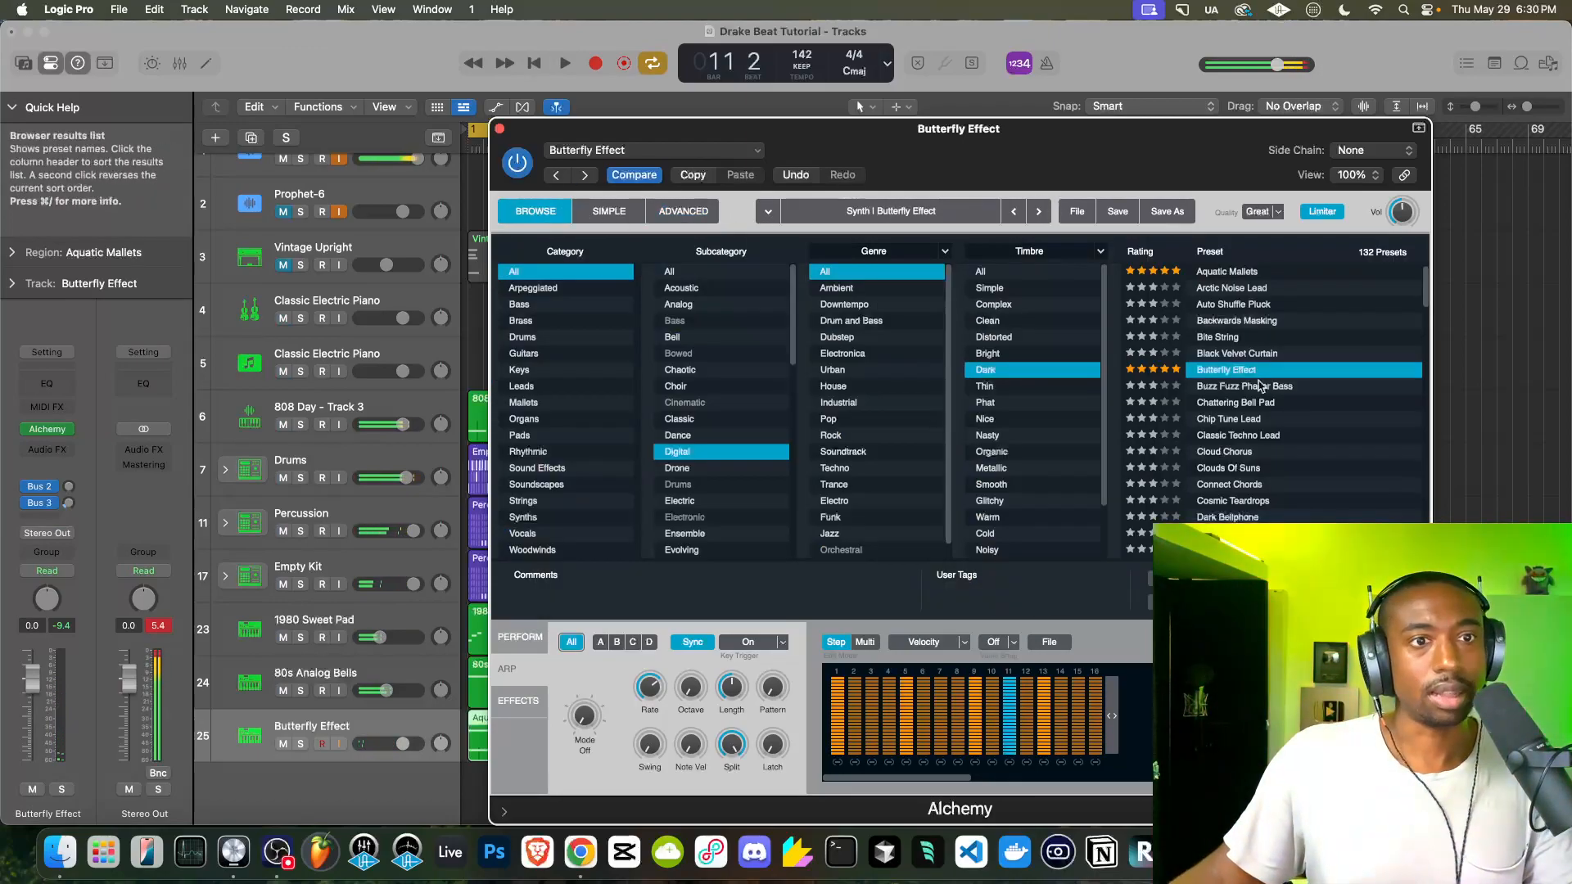
{"action": "left_click", "coordinate": [1255, 384]}
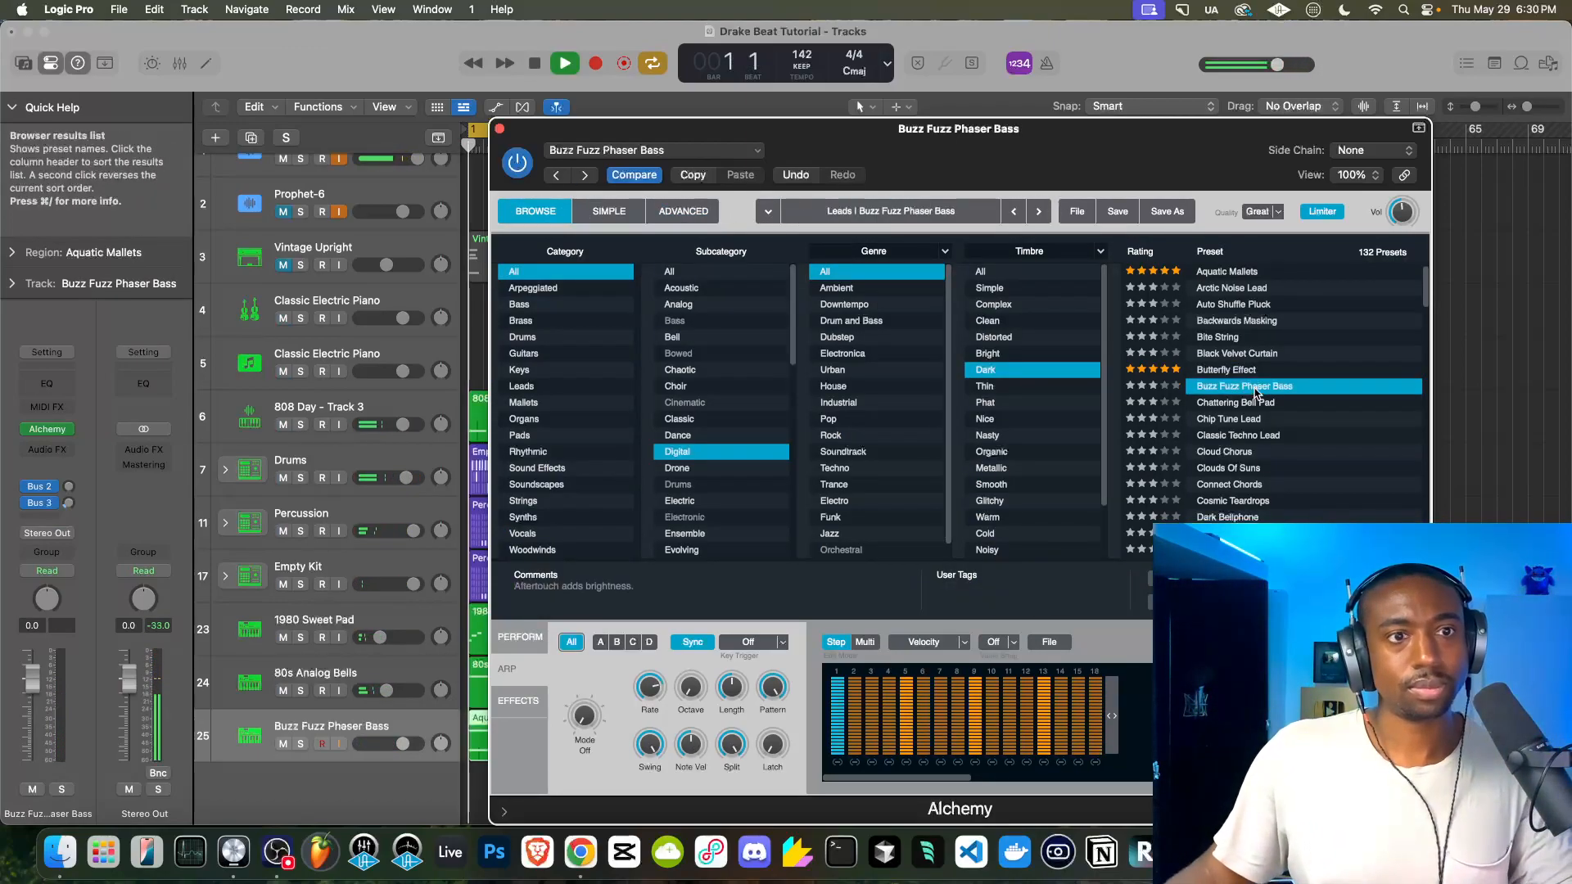
{"action": "left_click", "coordinate": [1256, 403]}
{"action": "left_click", "coordinate": [1257, 419]}
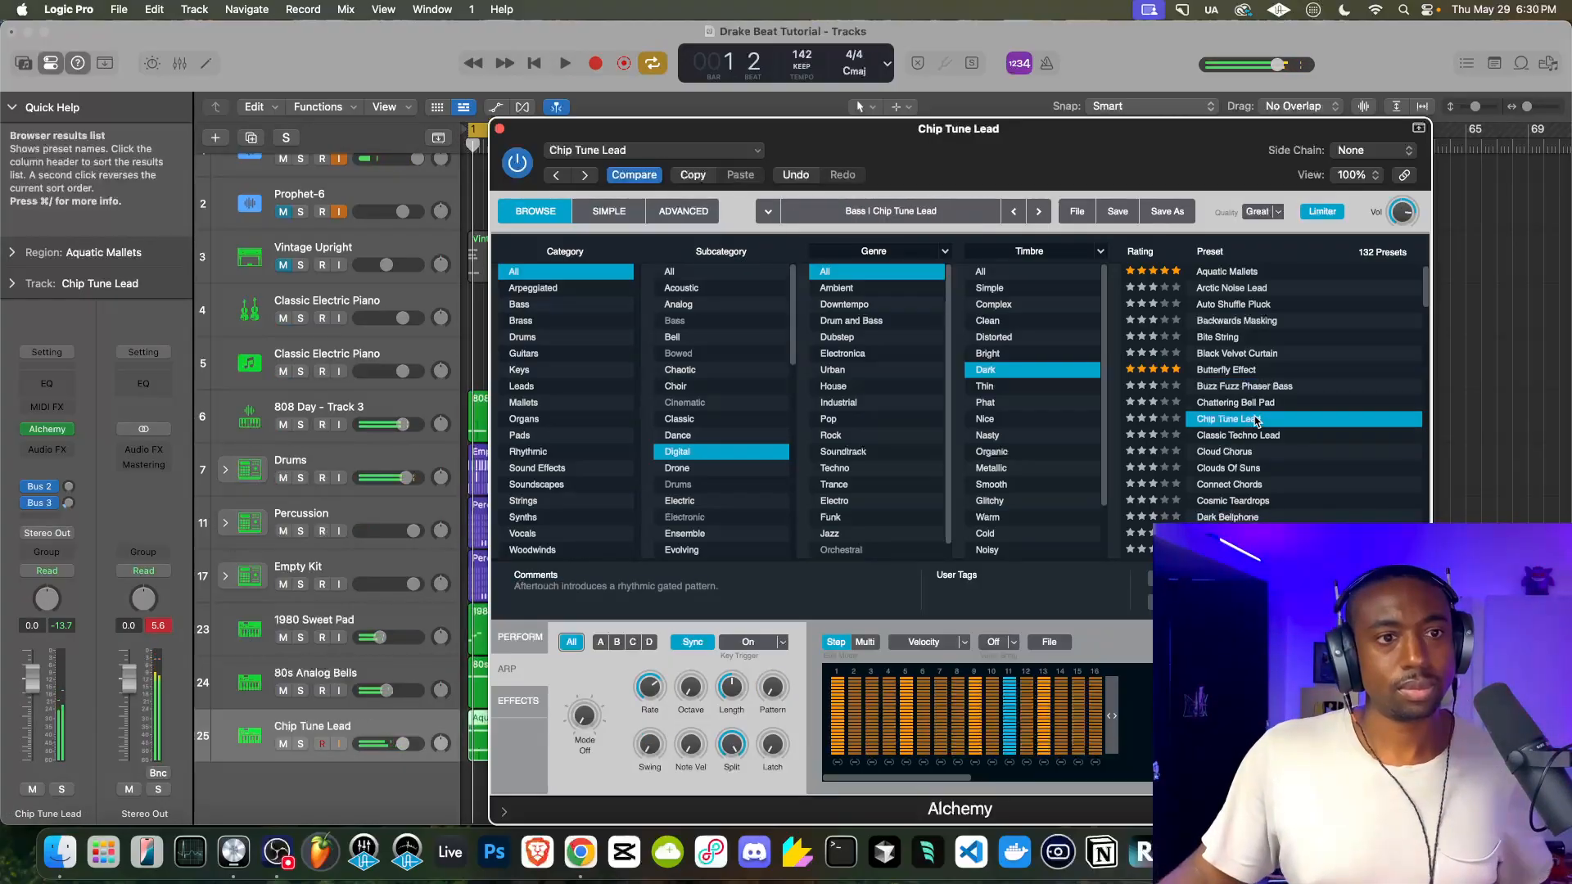
{"action": "left_click", "coordinate": [1252, 435]}
{"action": "left_click", "coordinate": [1246, 452]}
{"action": "left_click", "coordinate": [1244, 470]}
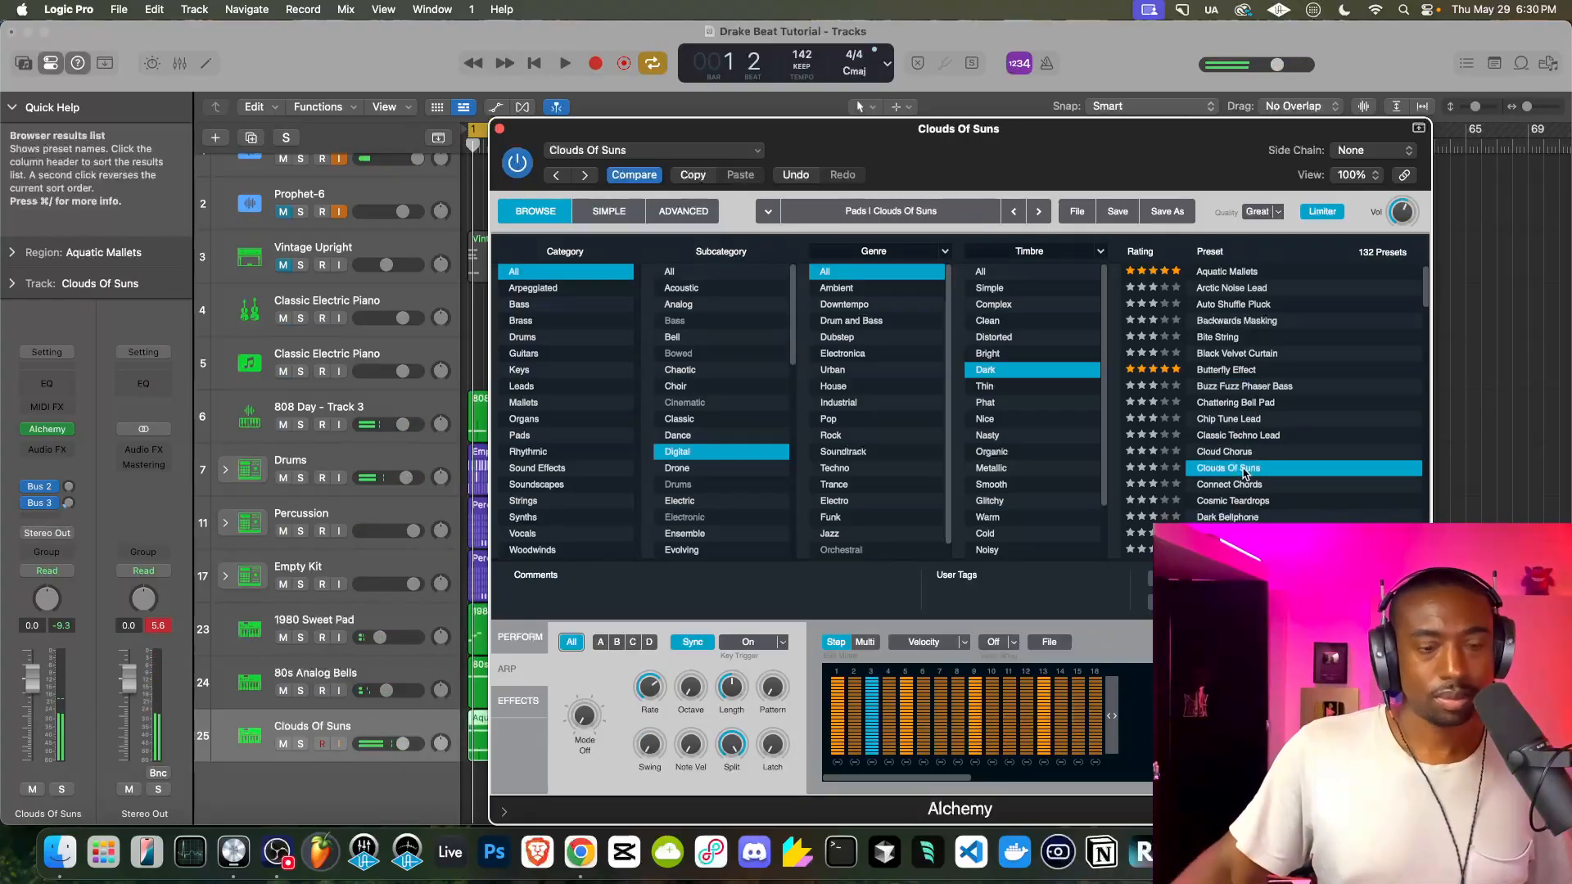
Audition the presets from Connect Chords to Dark Edgy Lead, return to Cosmic Teardrops with a five-star rating, and close Alchemy during playback
{"action": "key", "text": "Down"}
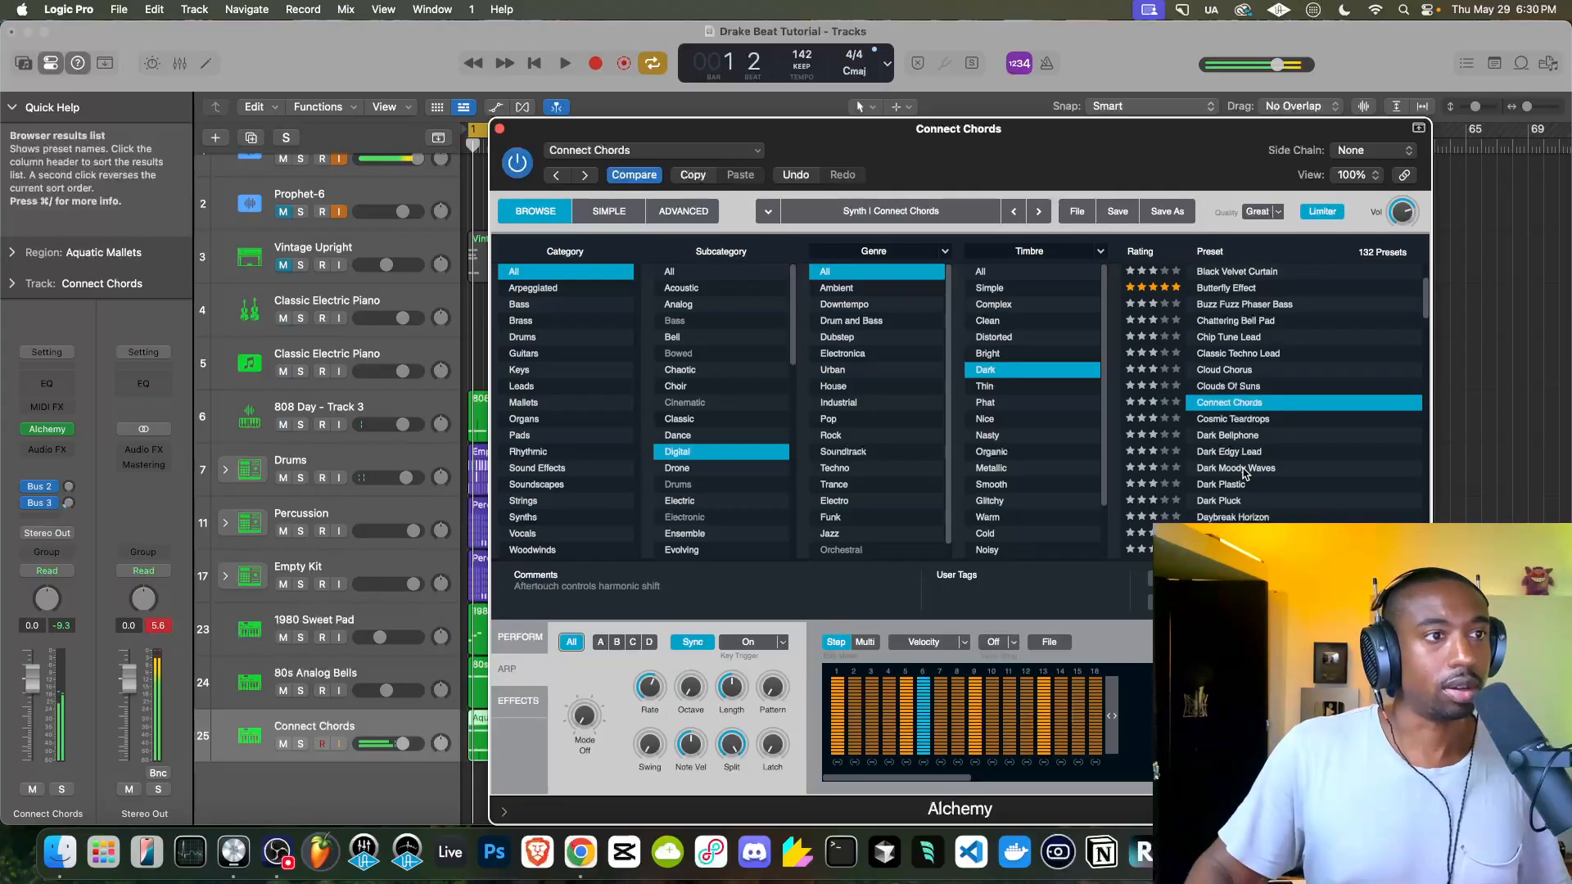
{"action": "key", "text": "Down"}
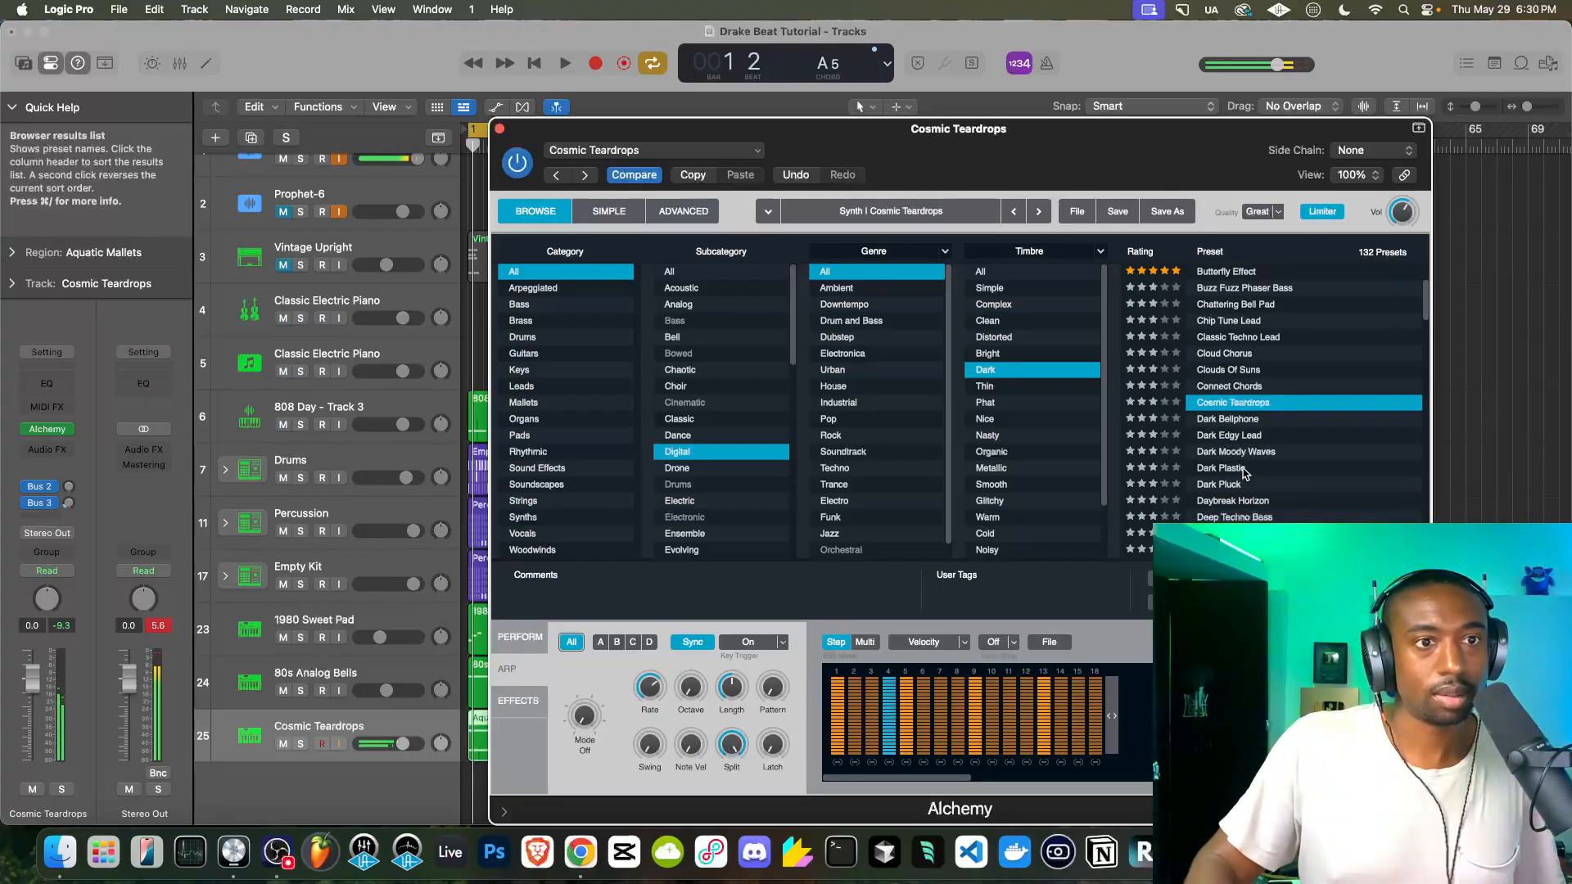
{"action": "key", "text": "Down"}
{"action": "key", "text": "Down"}
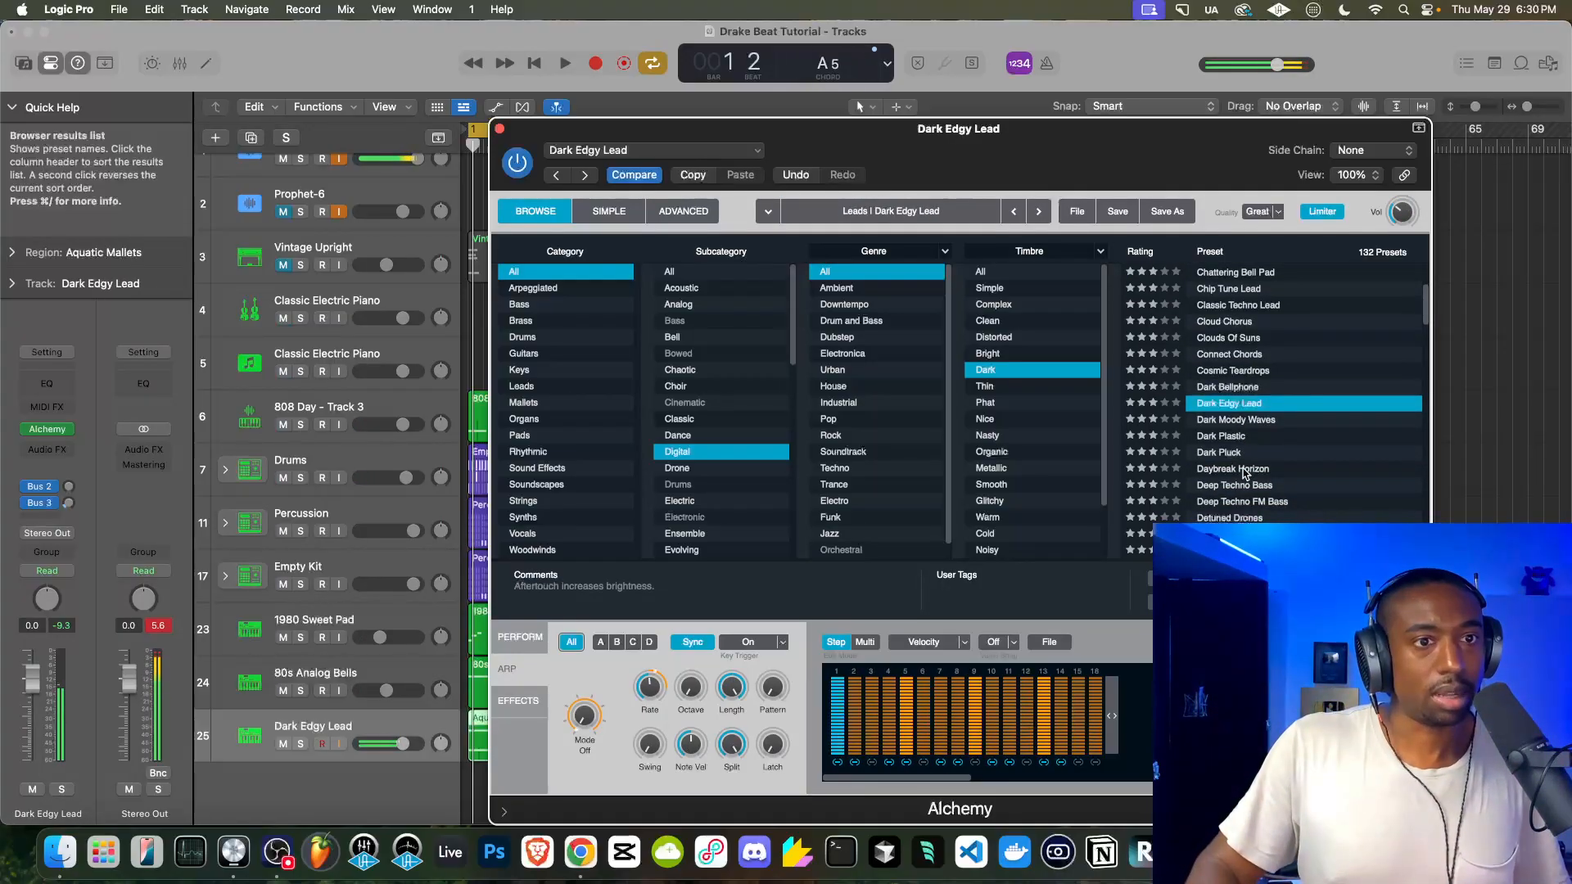
{"action": "key", "text": "Up"}
{"action": "key", "text": "Up"}
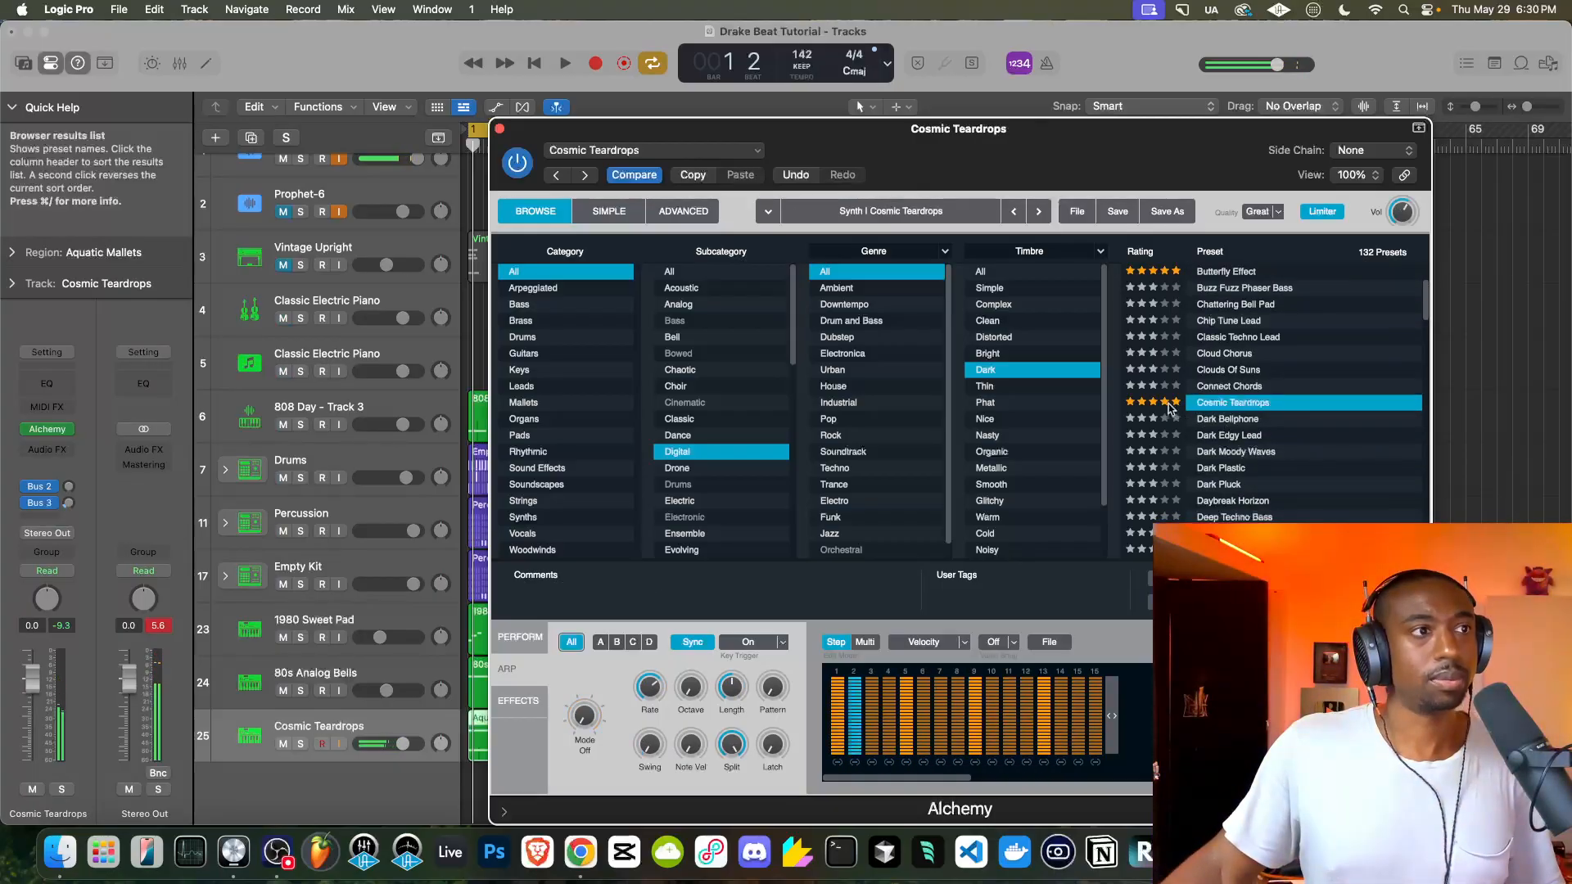
{"action": "key", "text": "space"}
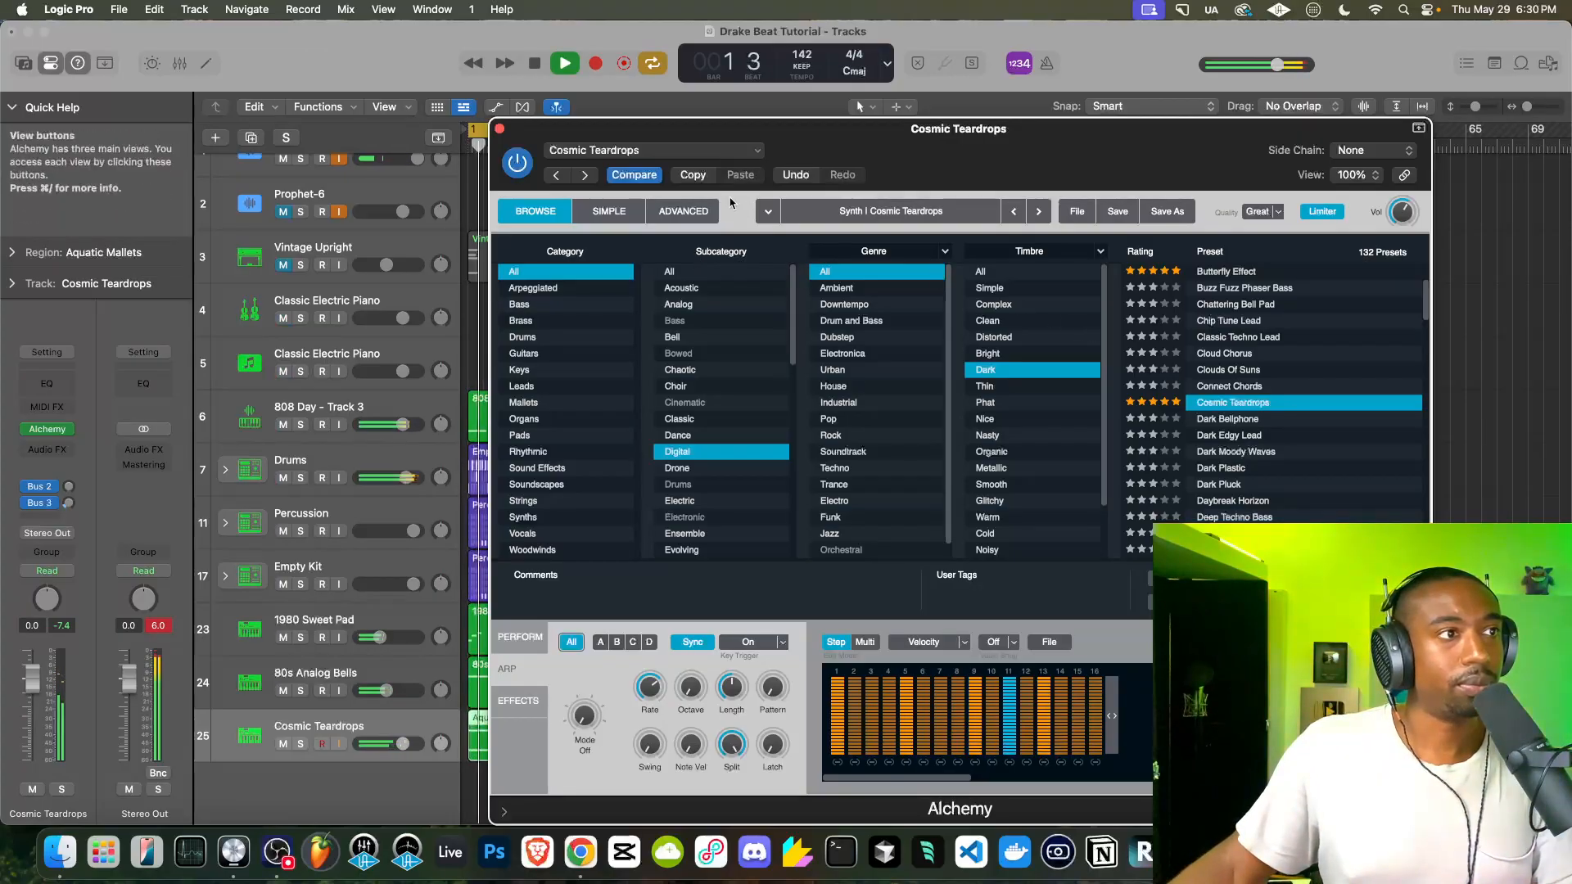
{"action": "left_click", "coordinate": [500, 129]}
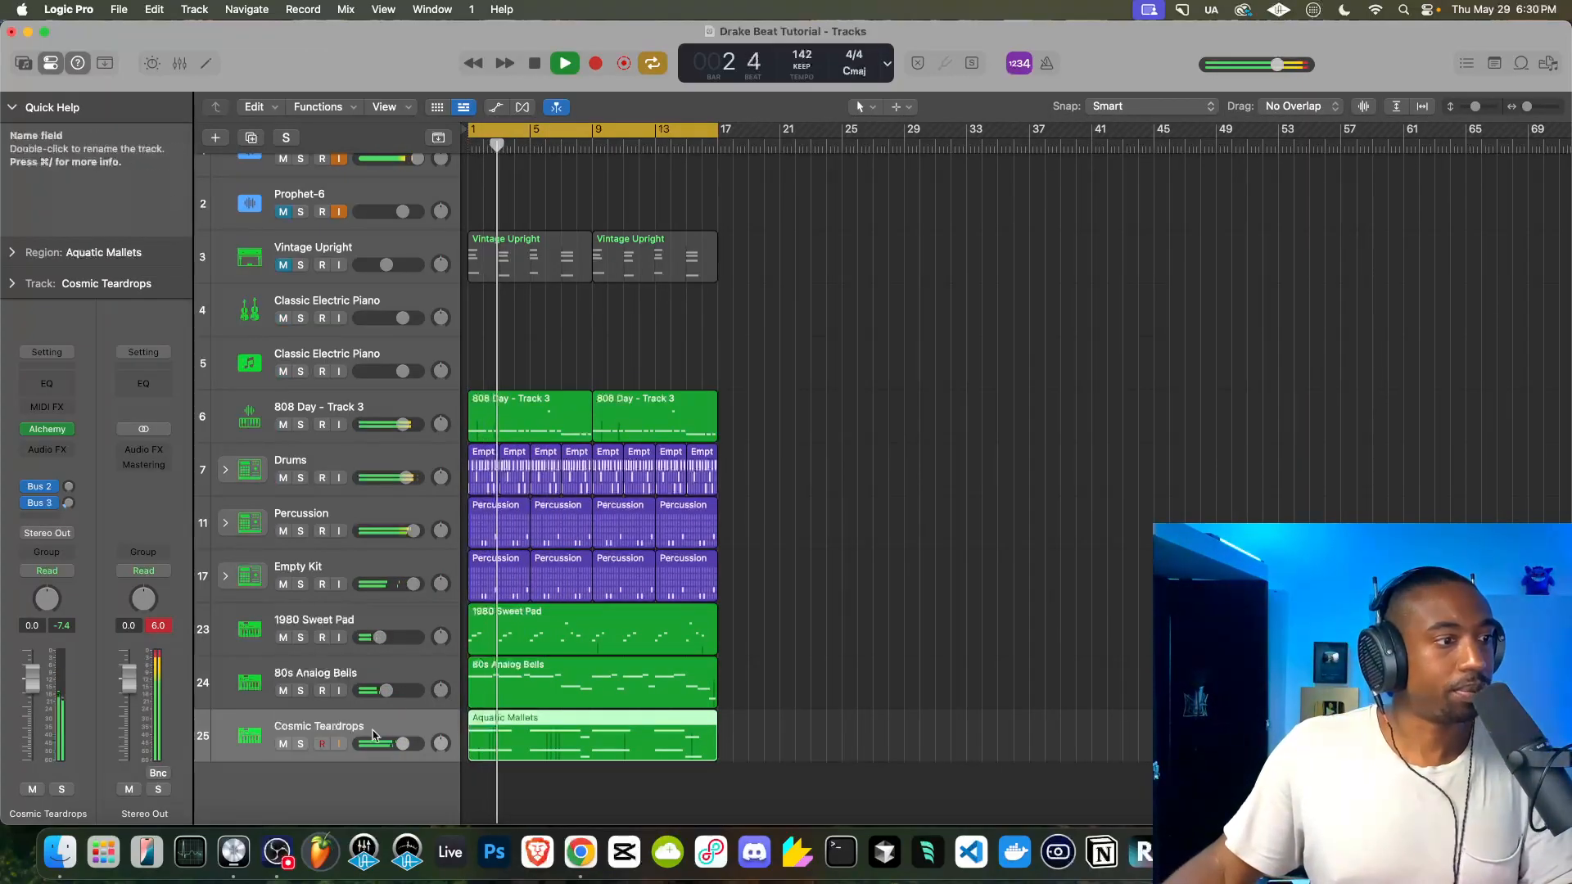
Insert a Tape Delay on the Cosmic Teardrops track and raise its wet output to 54%
{"action": "left_click", "coordinate": [54, 454]}
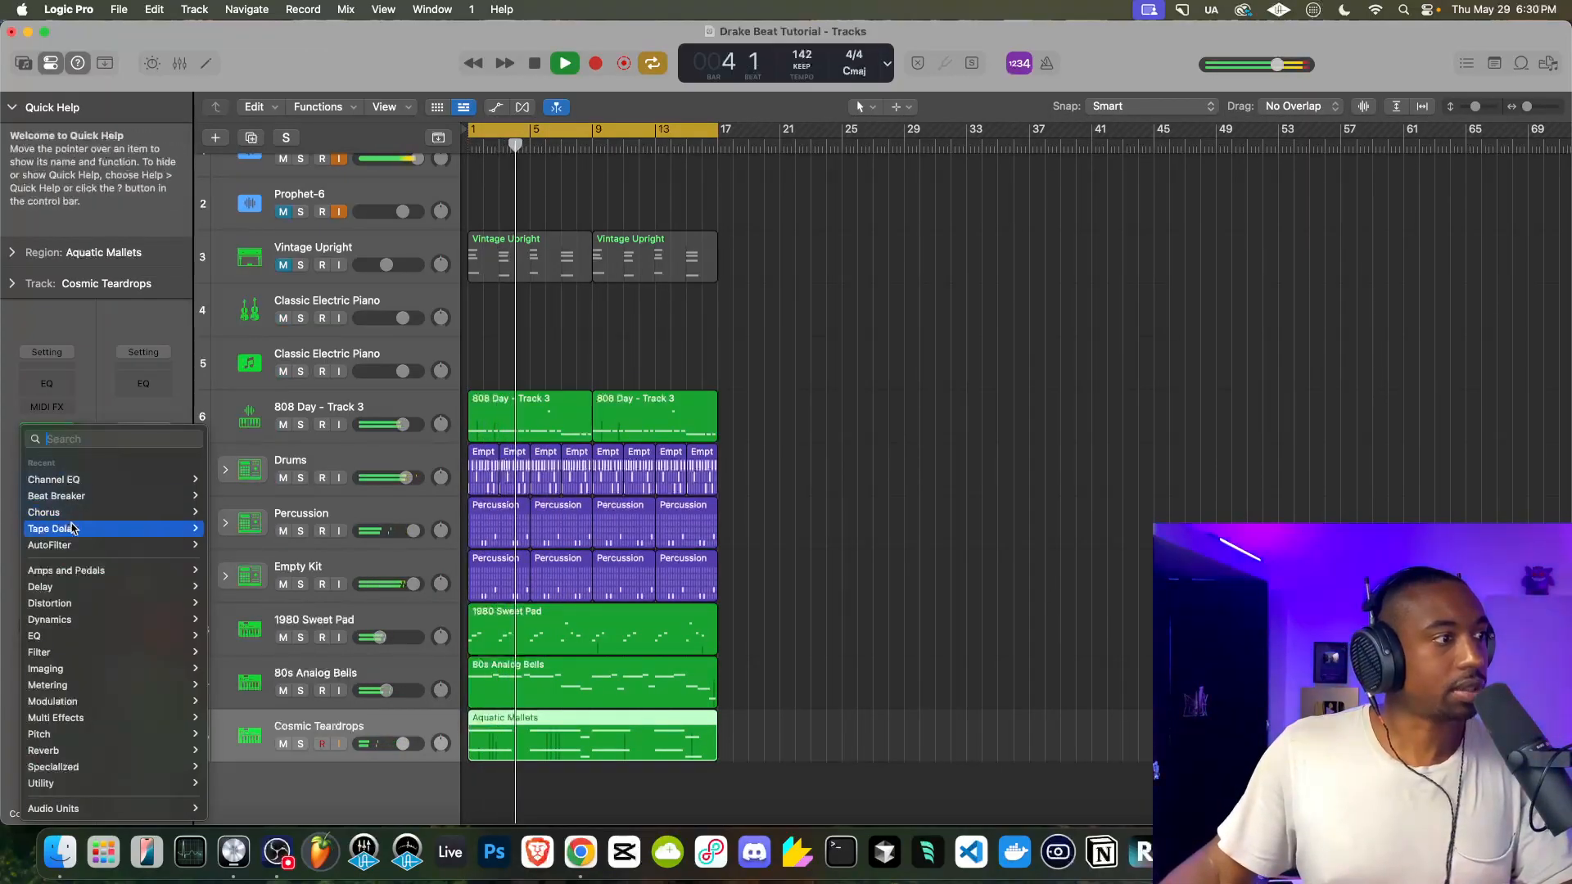
{"action": "mouse_move", "coordinate": [72, 528]}
{"action": "left_click", "coordinate": [234, 529]}
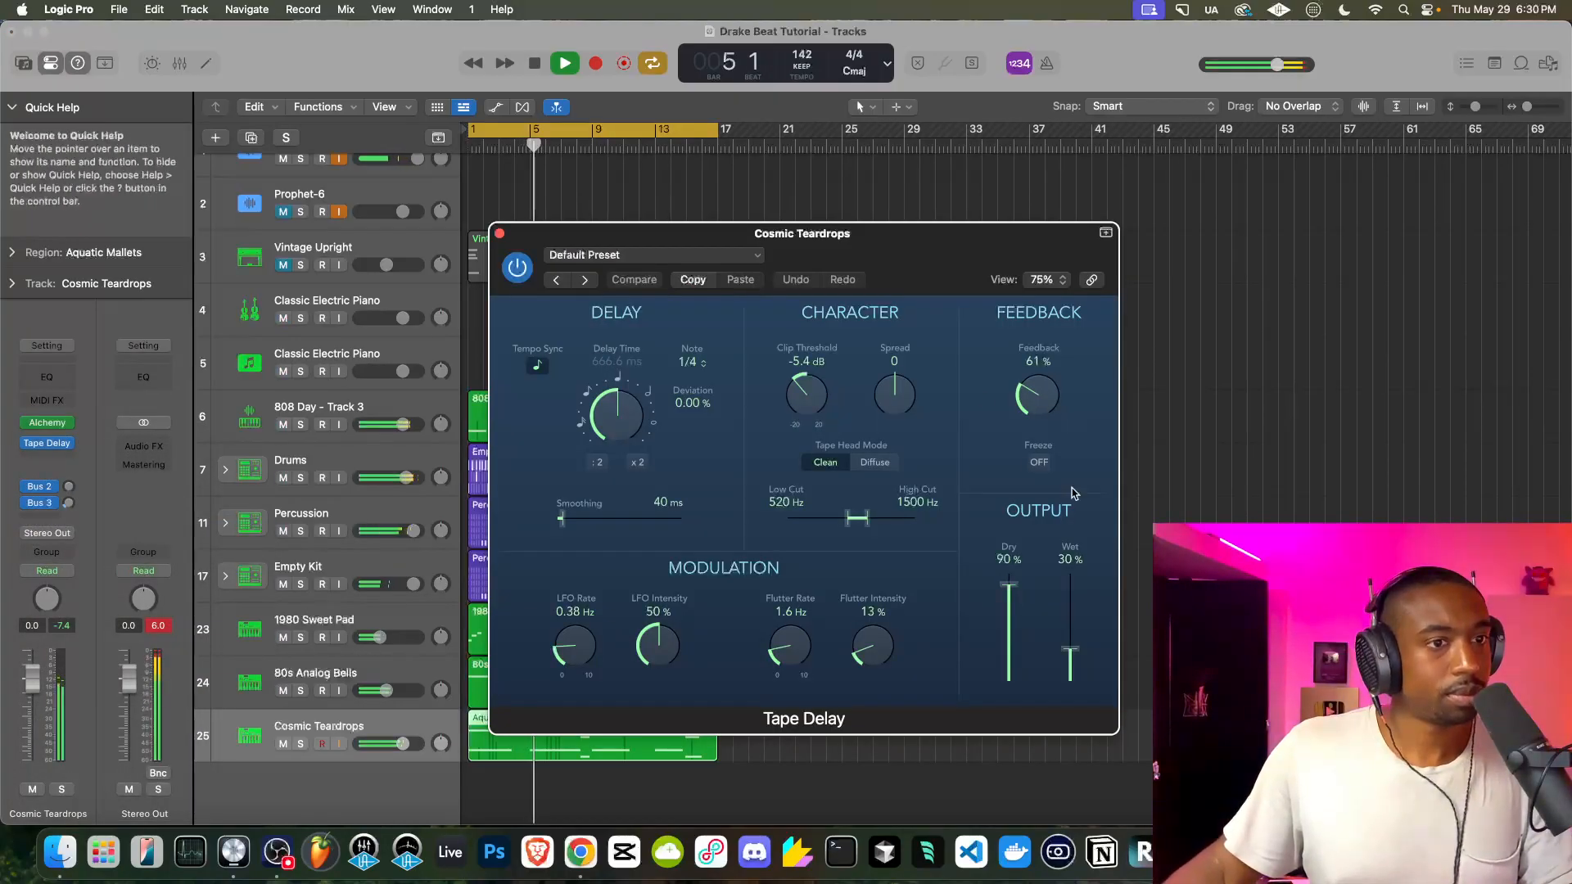
{"action": "left_click", "coordinate": [1077, 642]}
Turn off the Tape Delay's tempo sync, set delay time to 106 ms, Low Cut to 20 Hz and Spread to 38, and close the plug-in
{"action": "left_click", "coordinate": [537, 365]}
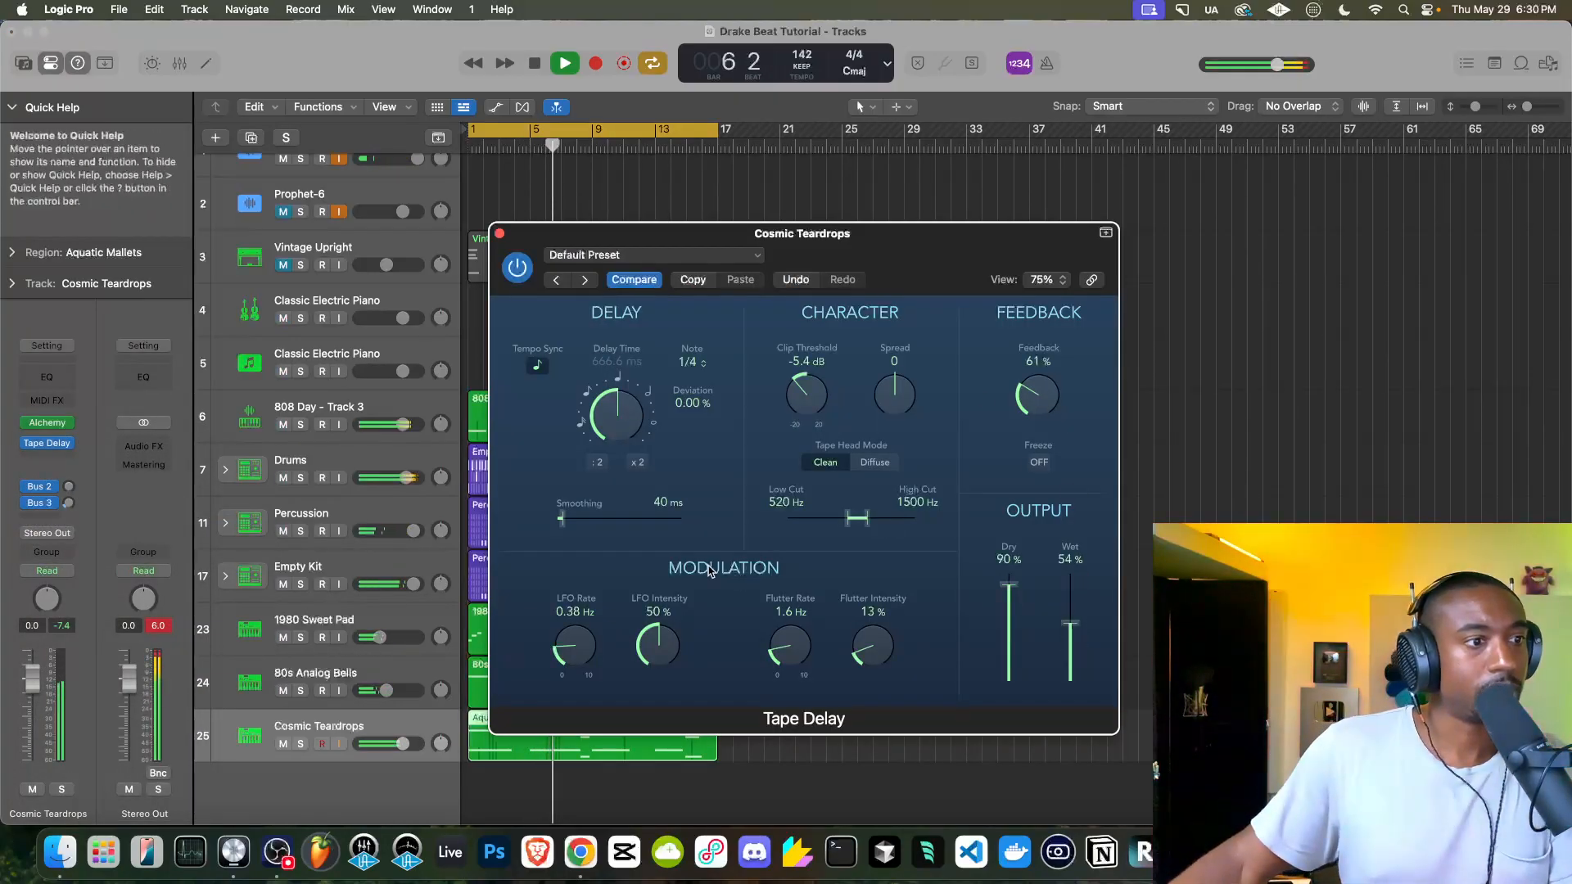
{"action": "left_click_drag", "start_coordinate": [608, 437], "coordinate": [612, 451]}
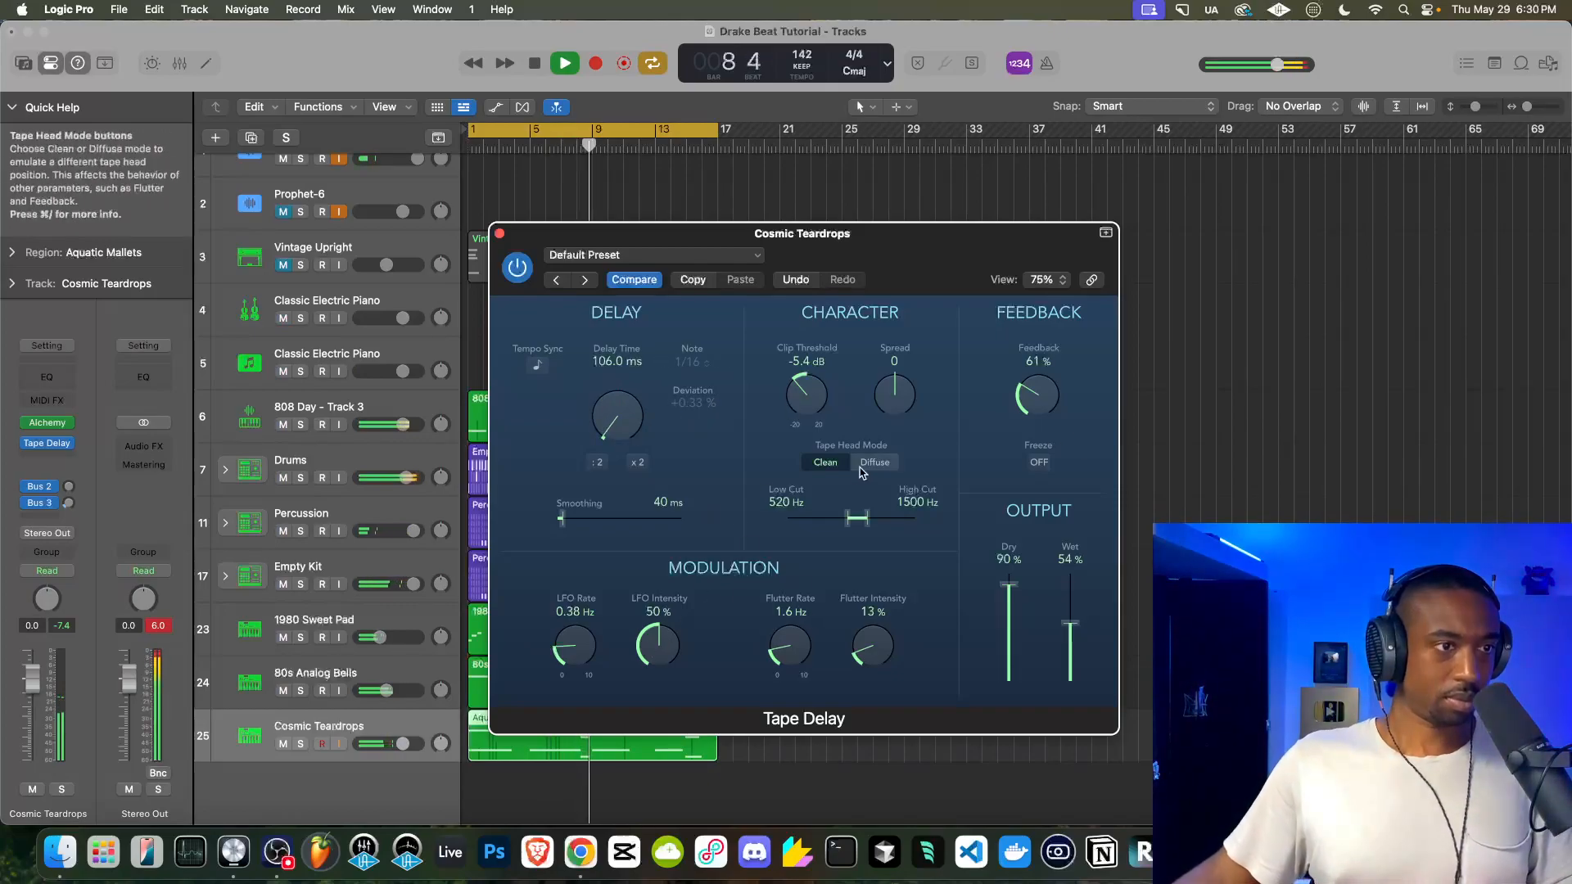
{"action": "left_click_drag", "start_coordinate": [849, 518], "coordinate": [709, 523]}
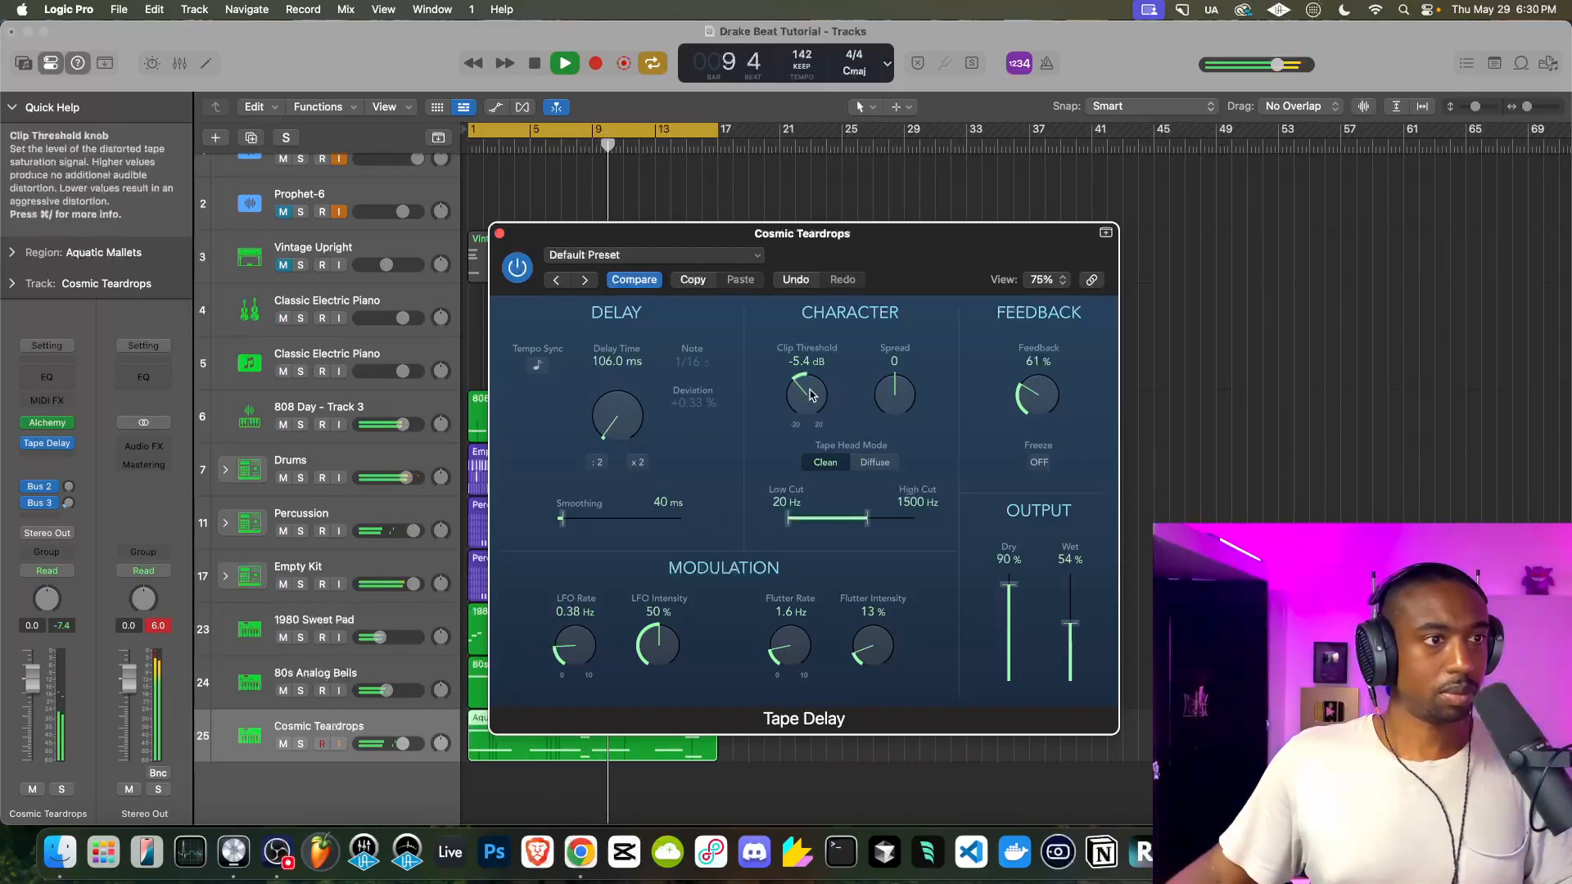
{"action": "left_click_drag", "start_coordinate": [895, 397], "coordinate": [730, 325]}
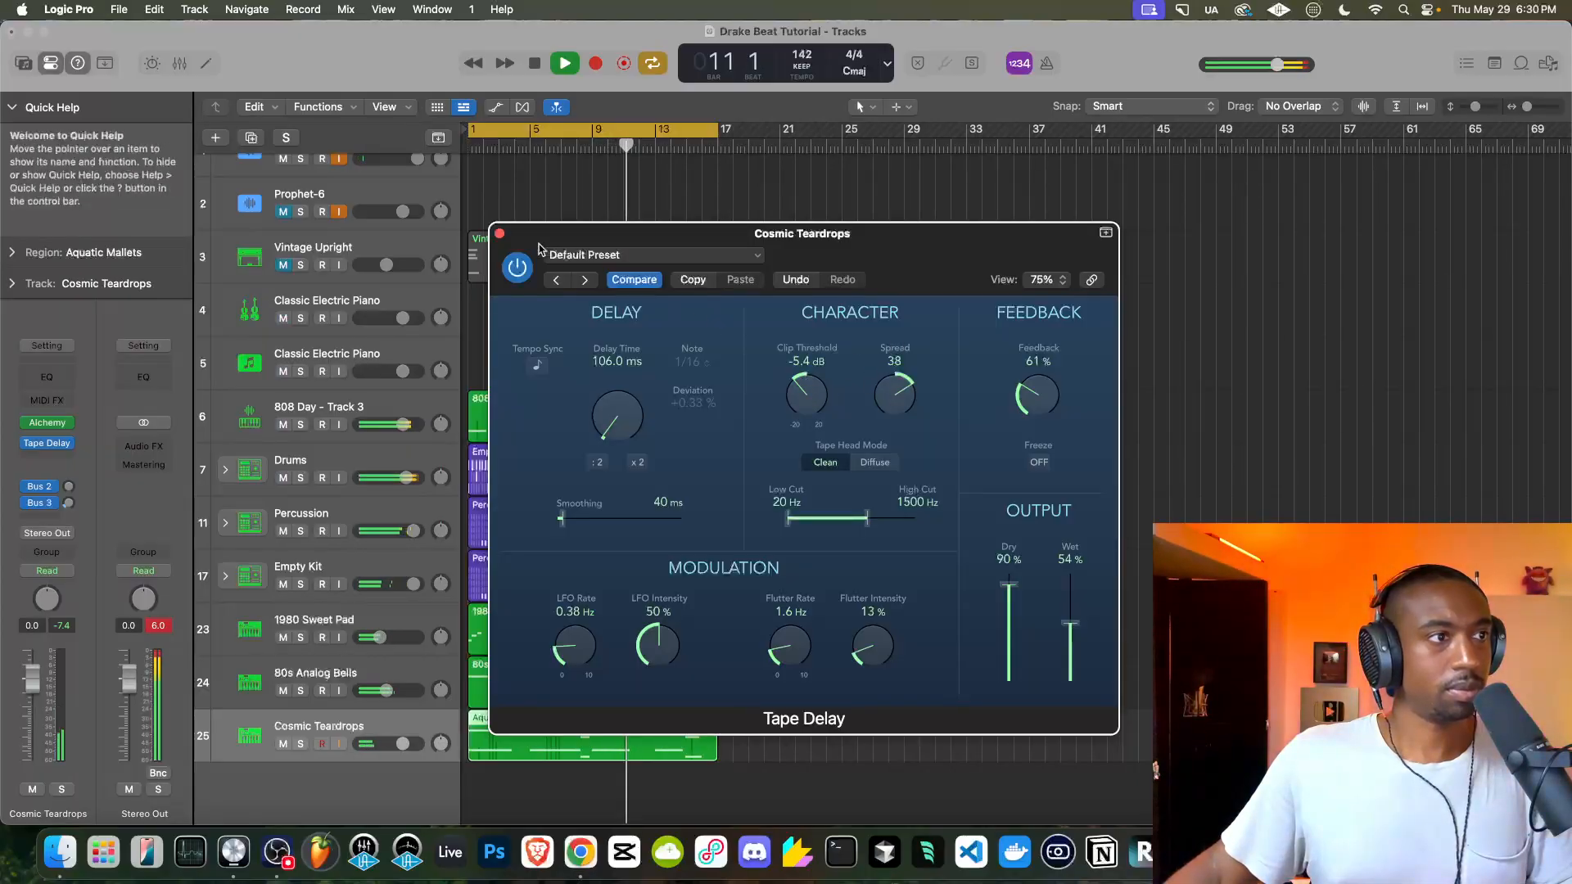
{"action": "left_click", "coordinate": [499, 234]}
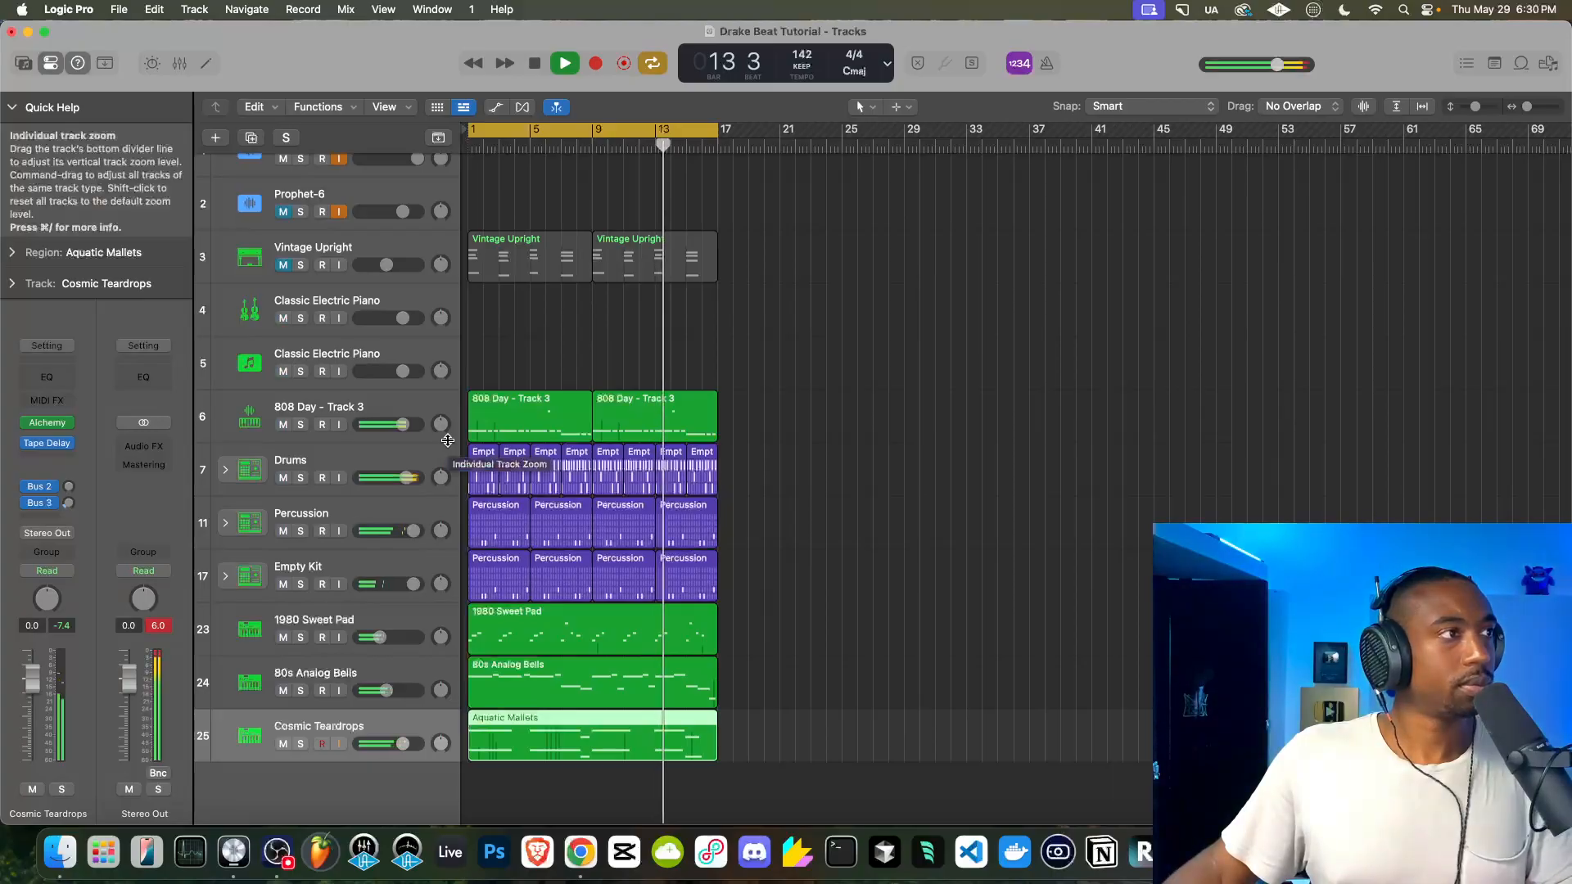
{"action": "scroll", "coordinate": [525, 444], "scroll_direction": "up", "scroll_amount": 5}
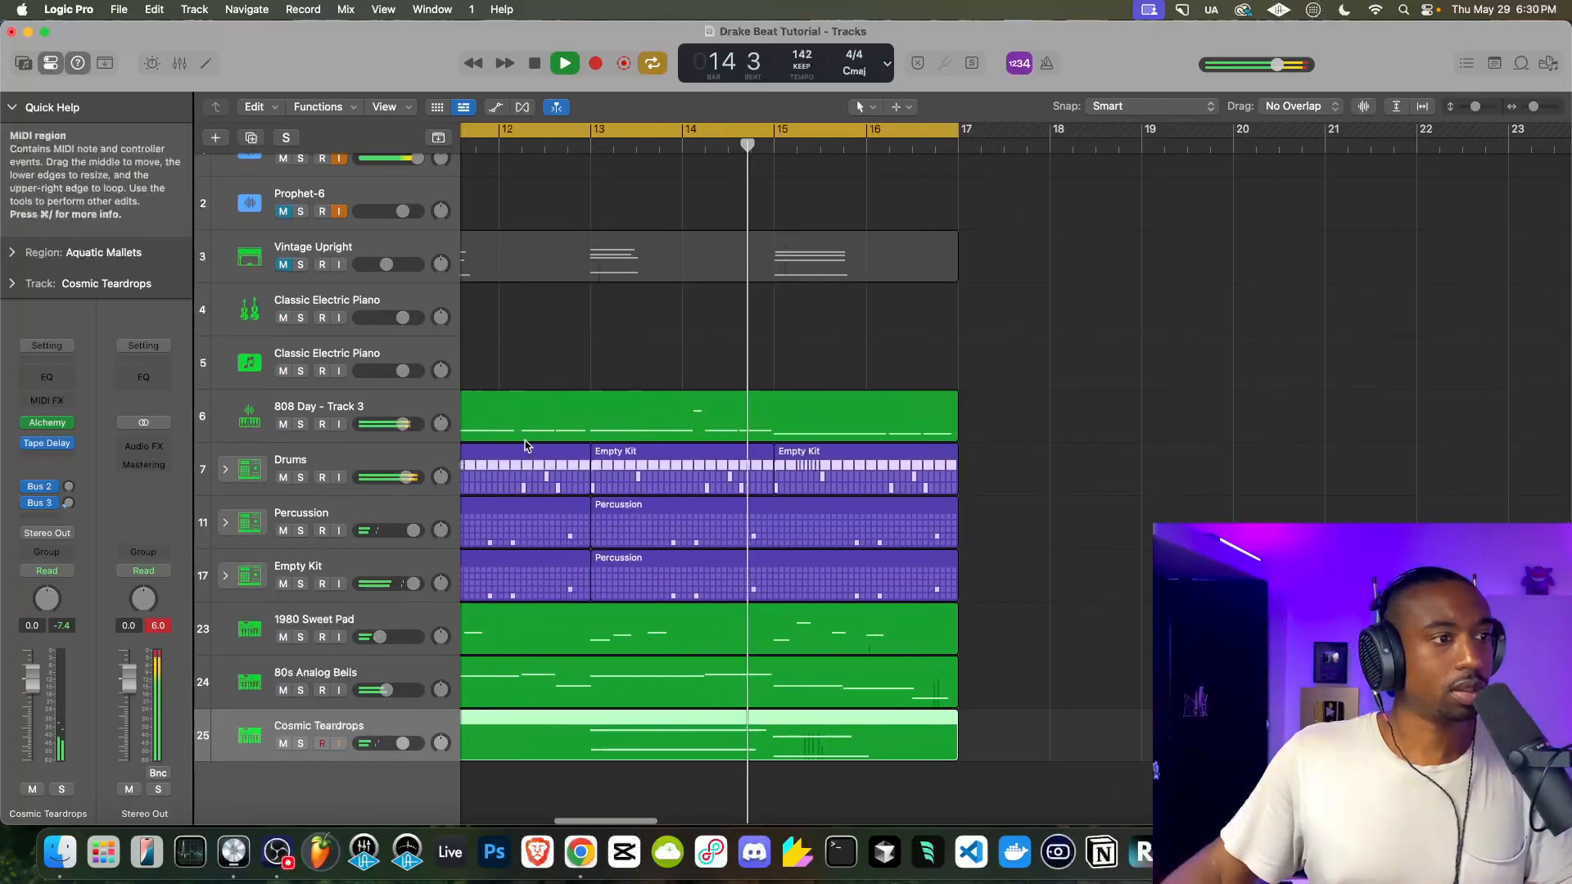
{"action": "scroll", "coordinate": [525, 446], "scroll_direction": "down", "scroll_amount": 7}
{"action": "scroll", "coordinate": [525, 446], "scroll_direction": "up", "scroll_amount": 5}
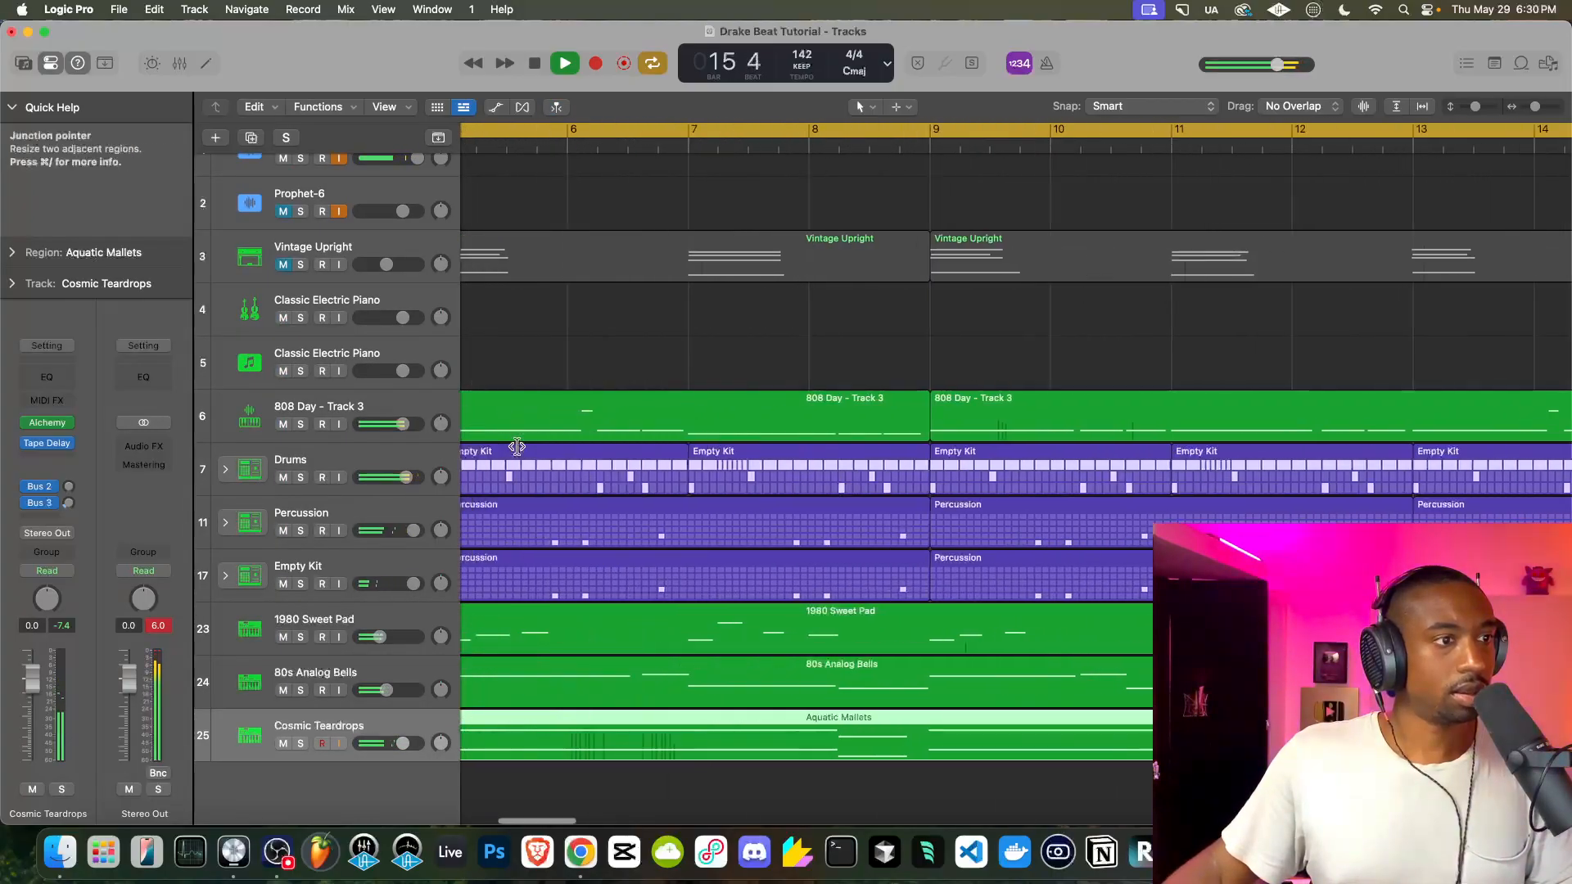
{"action": "scroll", "coordinate": [527, 451], "scroll_direction": "down", "scroll_amount": 4}
{"action": "scroll", "coordinate": [495, 459], "scroll_direction": "up", "scroll_amount": 4}
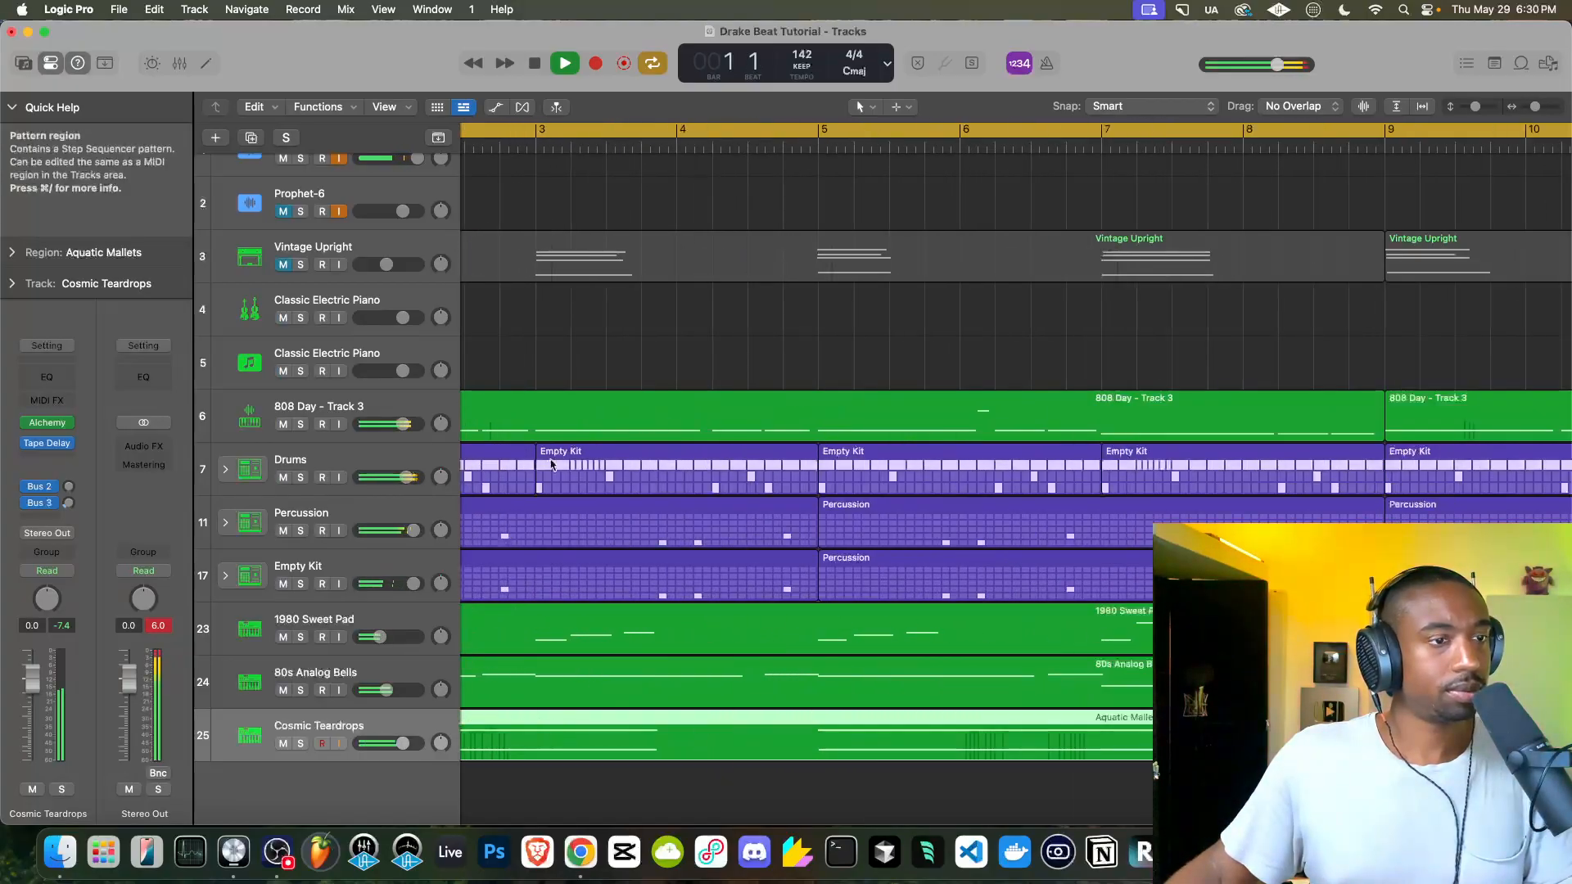
{"action": "scroll", "coordinate": [449, 461], "scroll_direction": "down", "scroll_amount": 5}
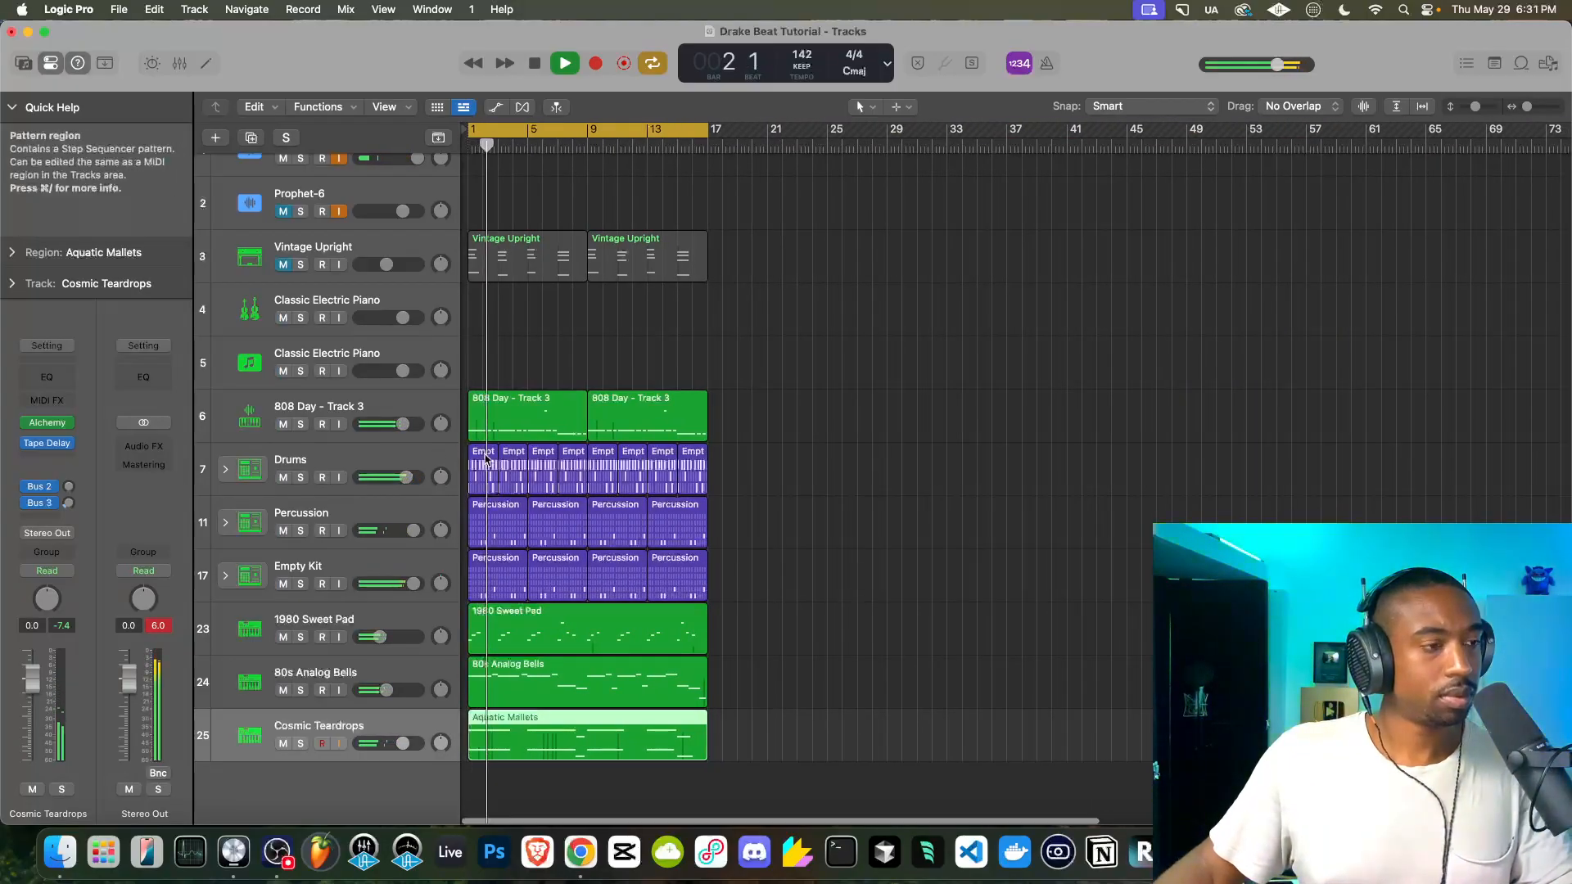
Reopen Alchemy on the Cosmic Teardrops track, audition presets from Dark Bellphone onward, and keep Dark Plastic after hearing it in the beat
{"action": "key", "text": "space"}
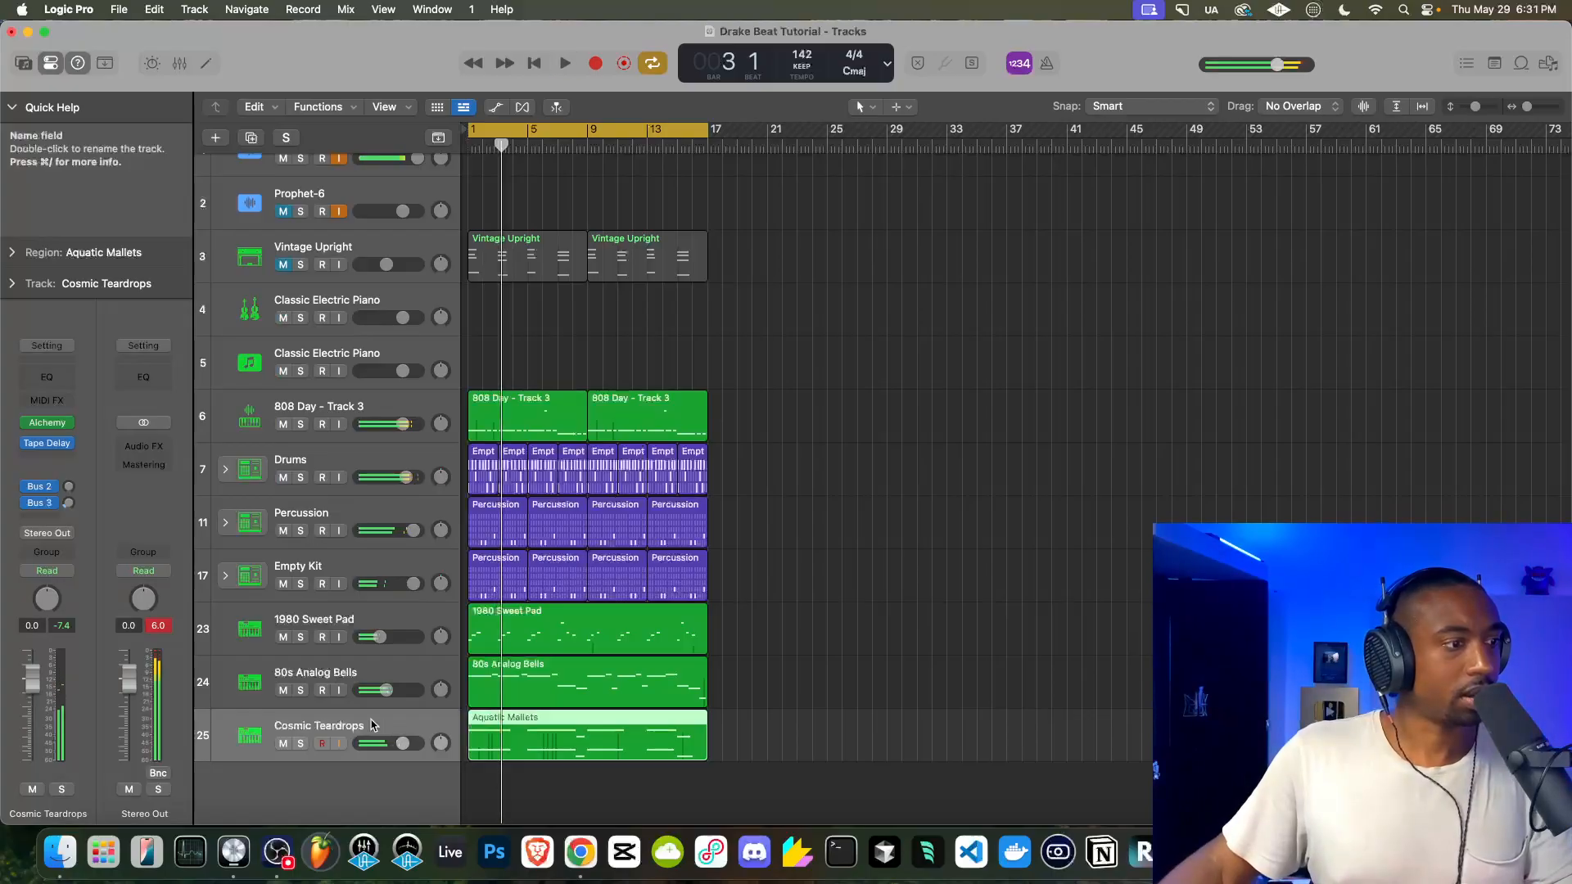
{"action": "left_click", "coordinate": [47, 423]}
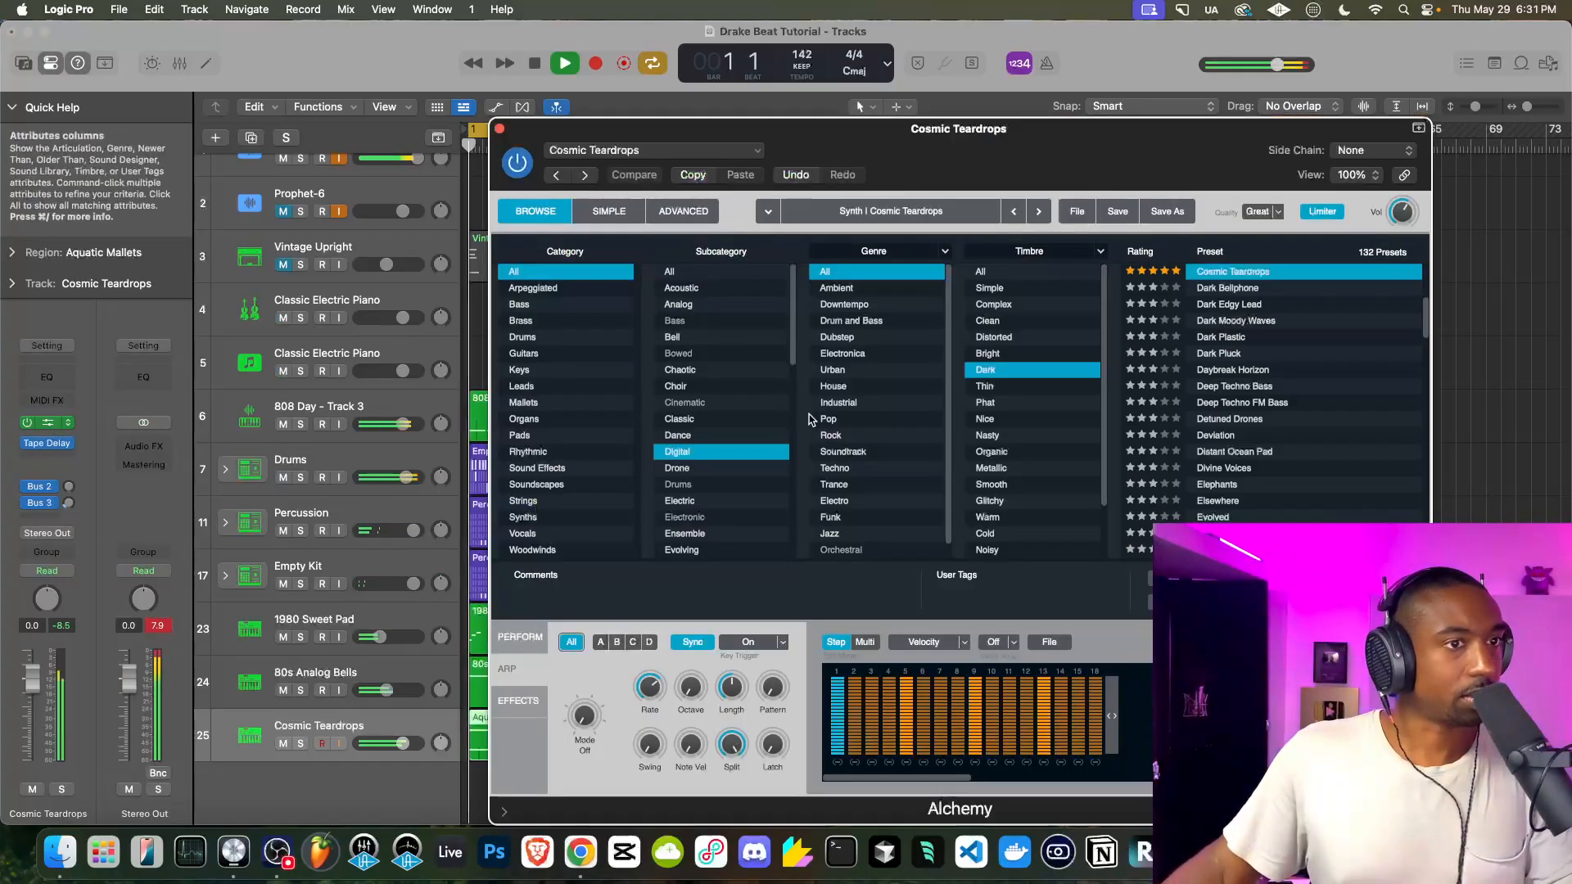
{"action": "left_click", "coordinate": [1260, 287]}
{"action": "key", "text": "space"}
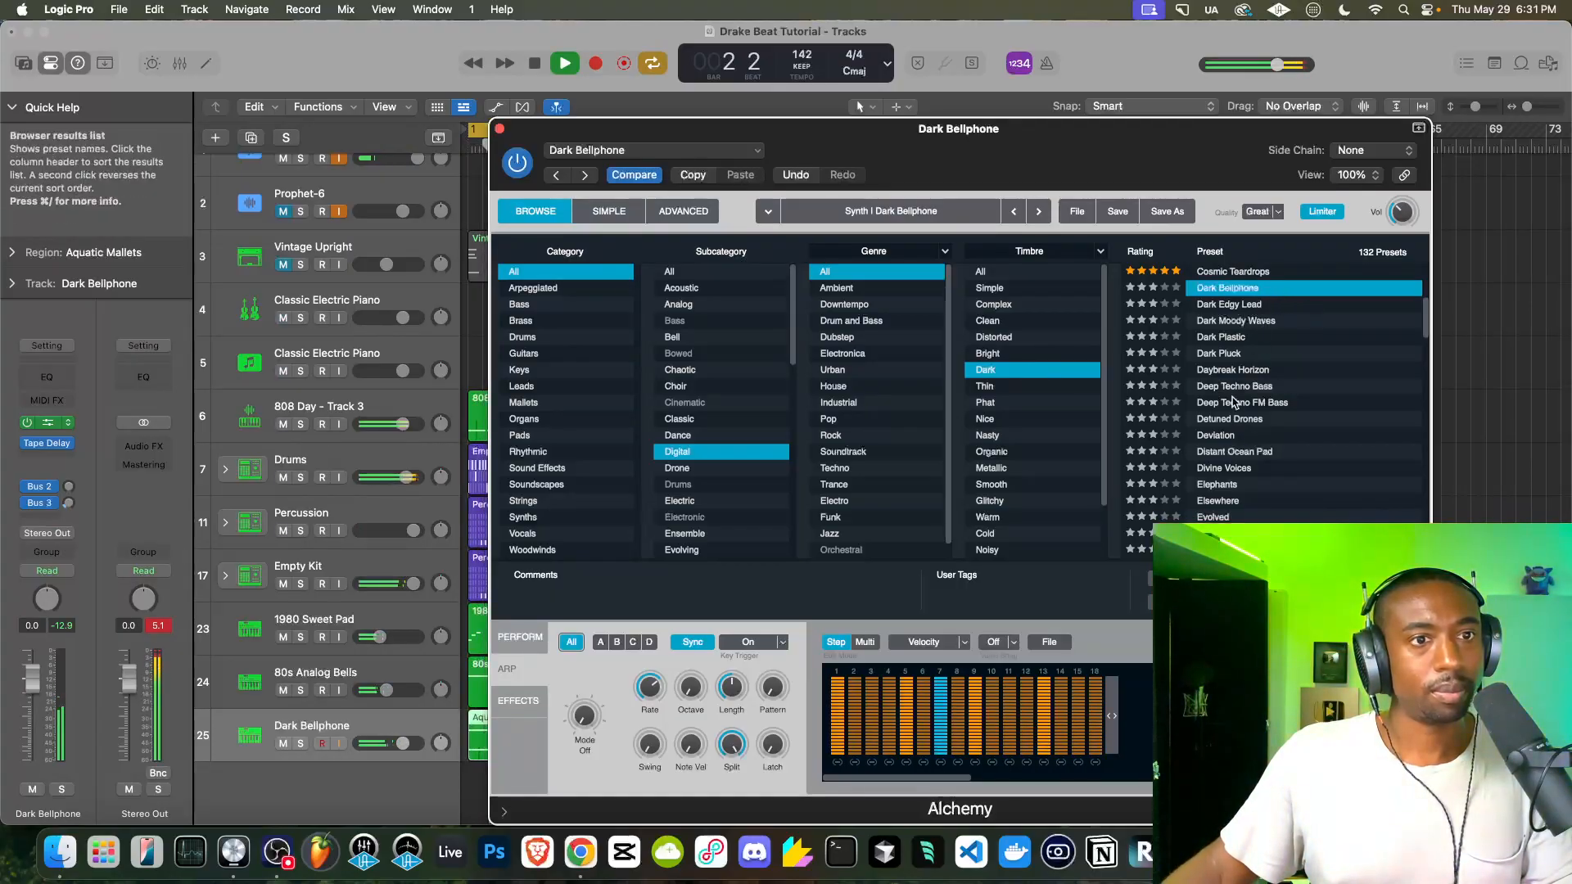
{"action": "left_click", "coordinate": [1244, 305]}
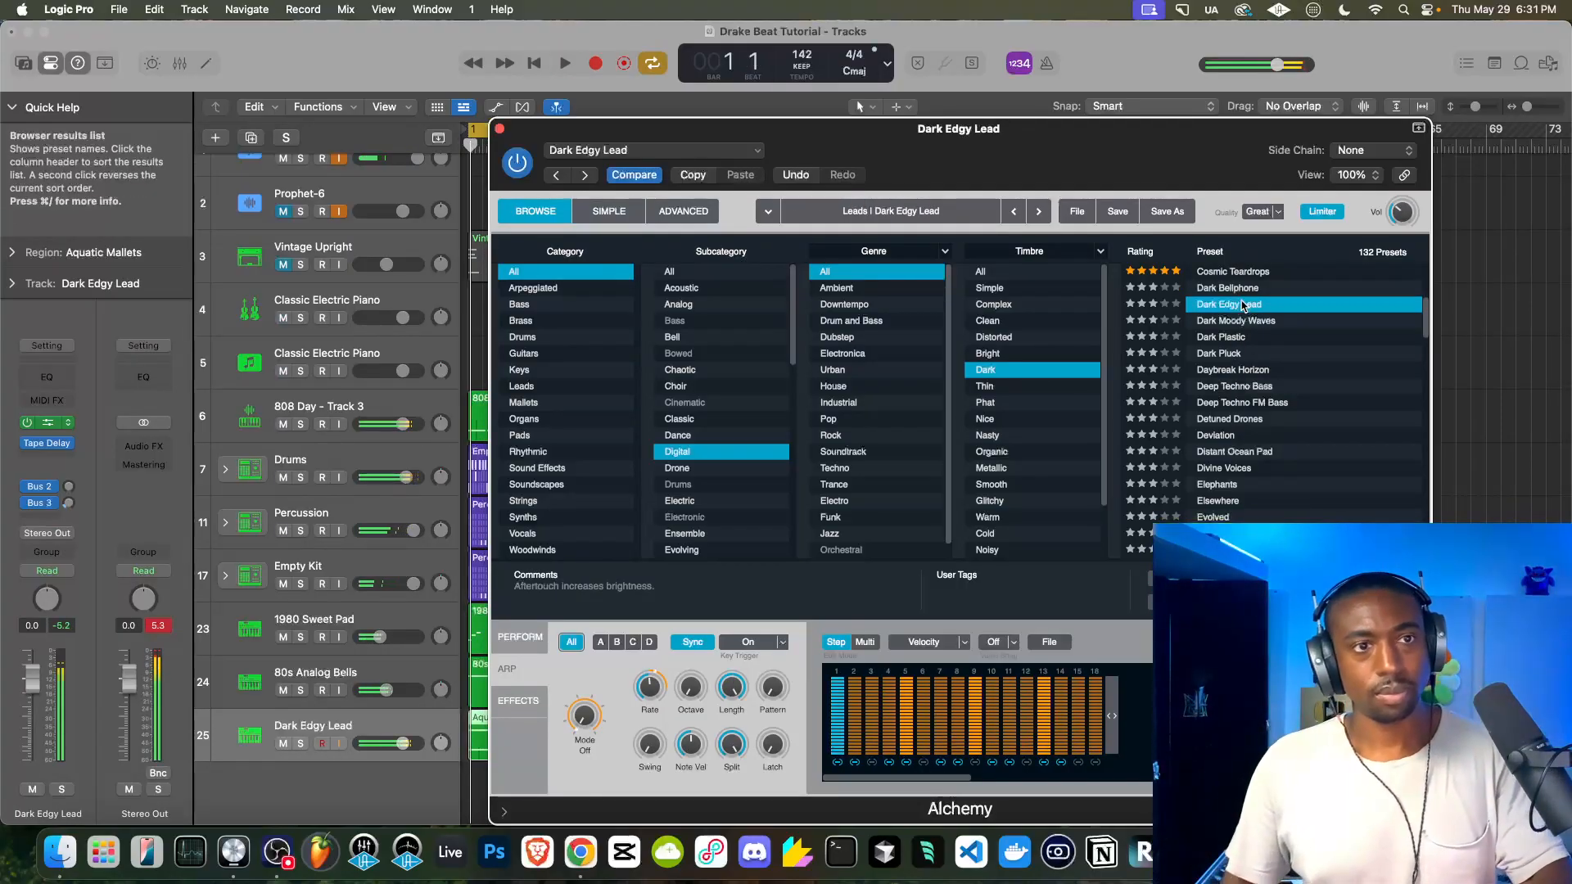
{"action": "key", "text": "Down"}
{"action": "key", "text": "Down"}
{"action": "key", "text": "Down"}
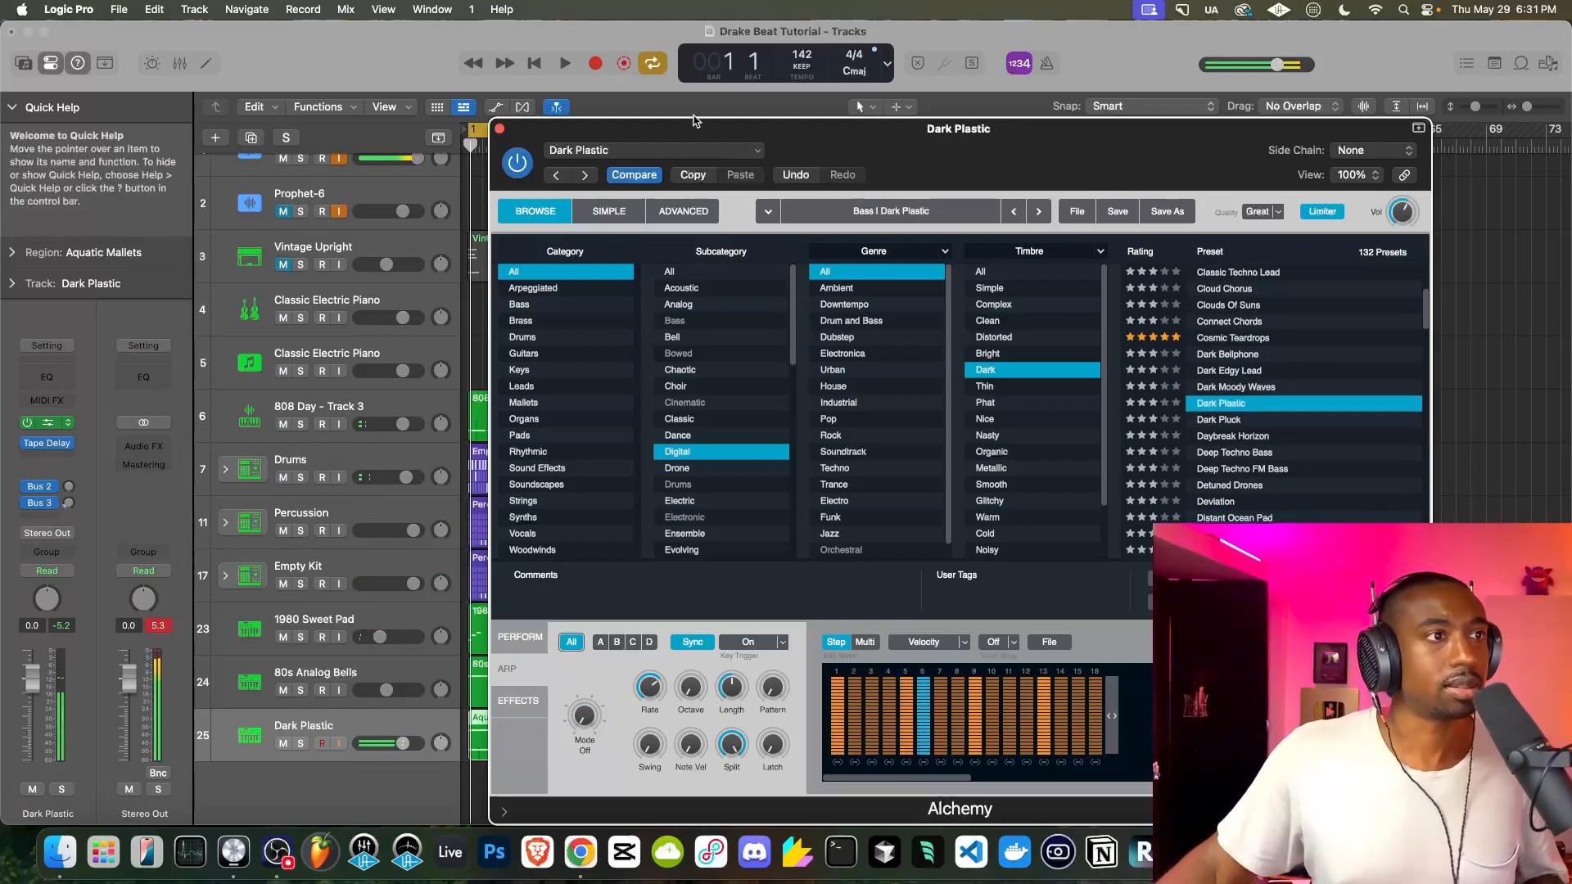
{"action": "key", "text": "space"}
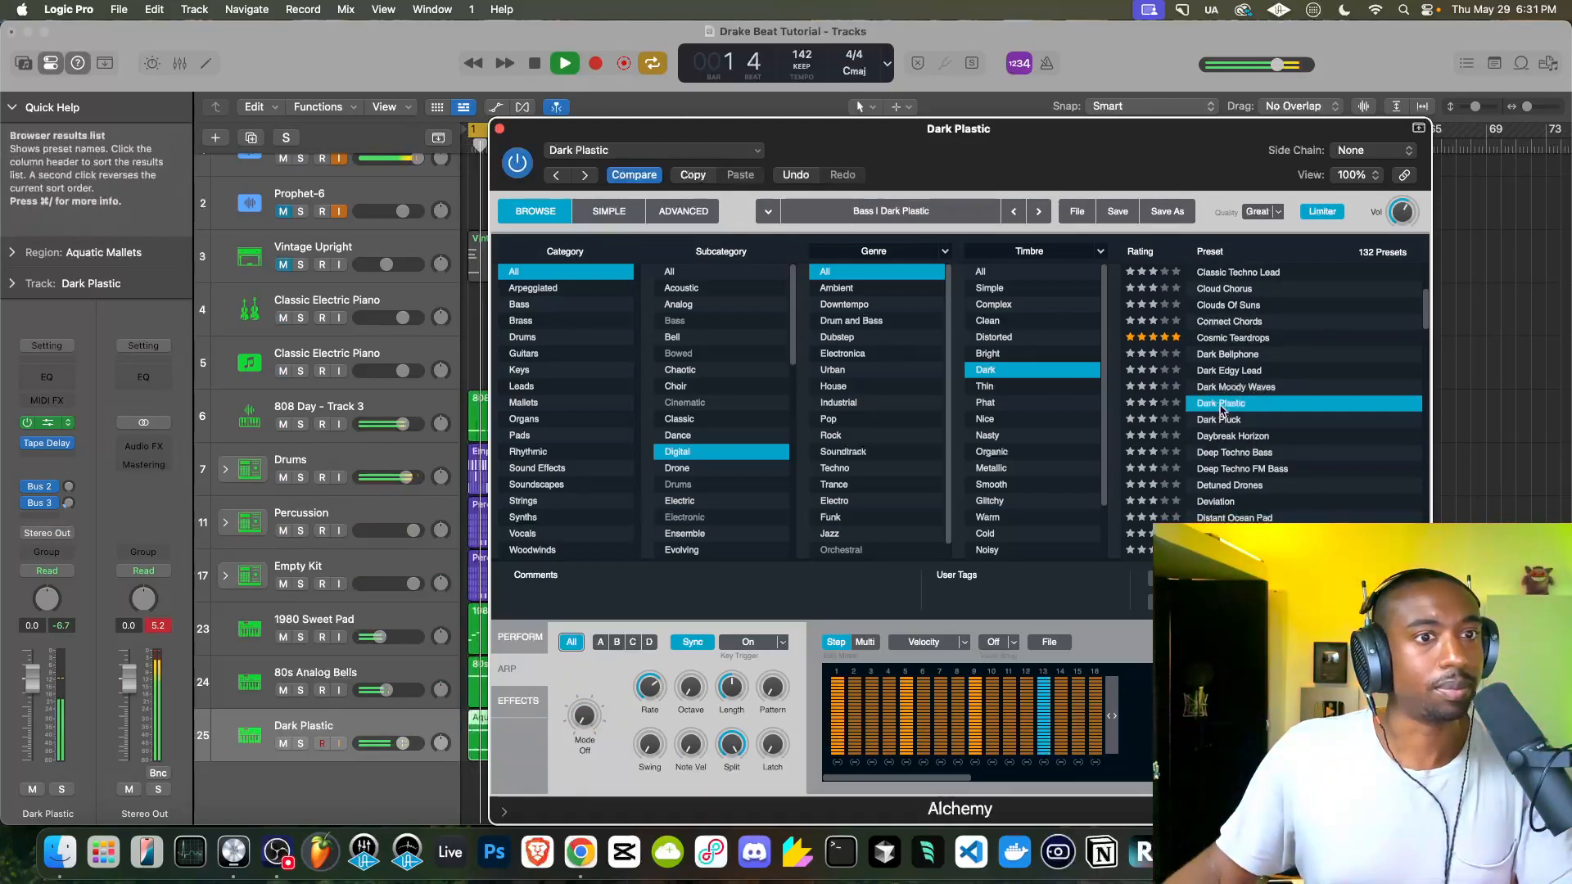
{"action": "key", "text": "super+w"}
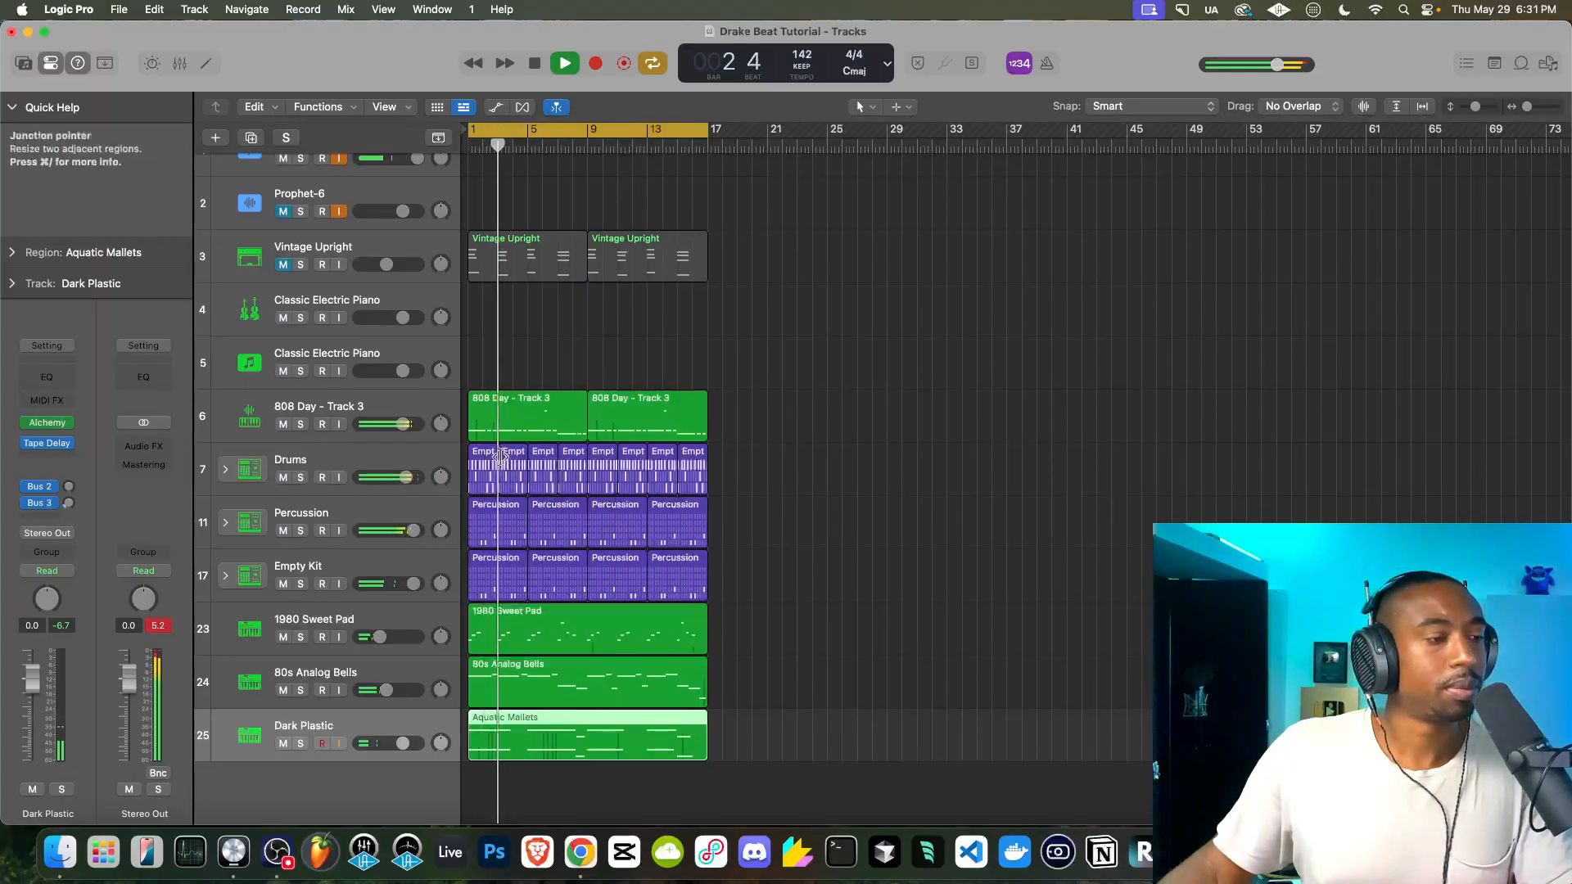
Transpose all notes of the Aquatic Mallets region up one octave and restart playback from the beginning
{"action": "double_click", "coordinate": [508, 727]}
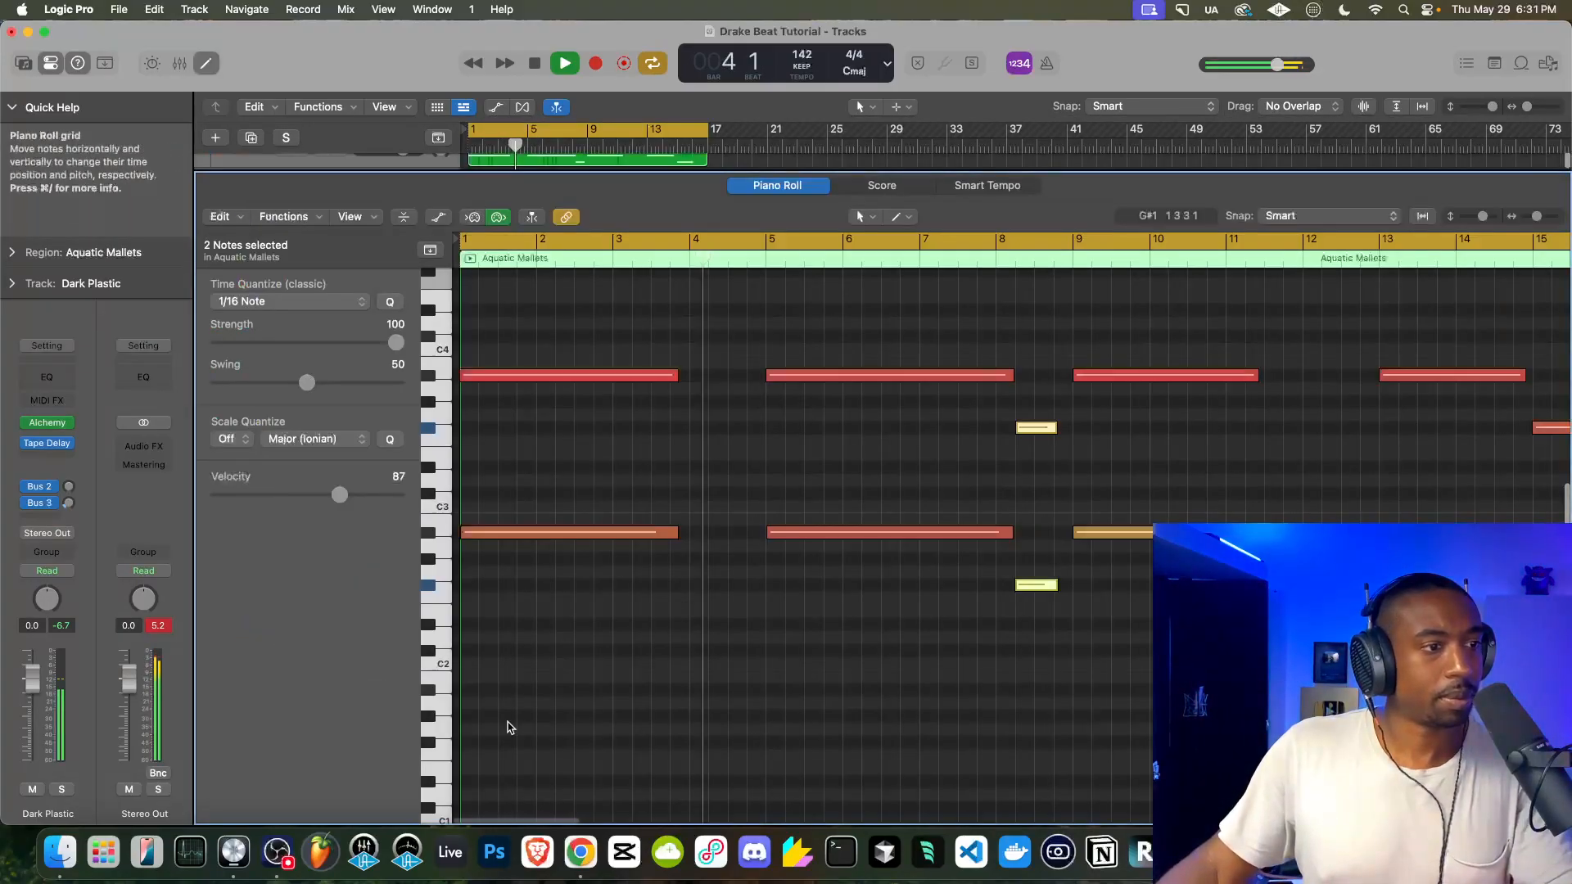
{"action": "key", "text": "super+a"}
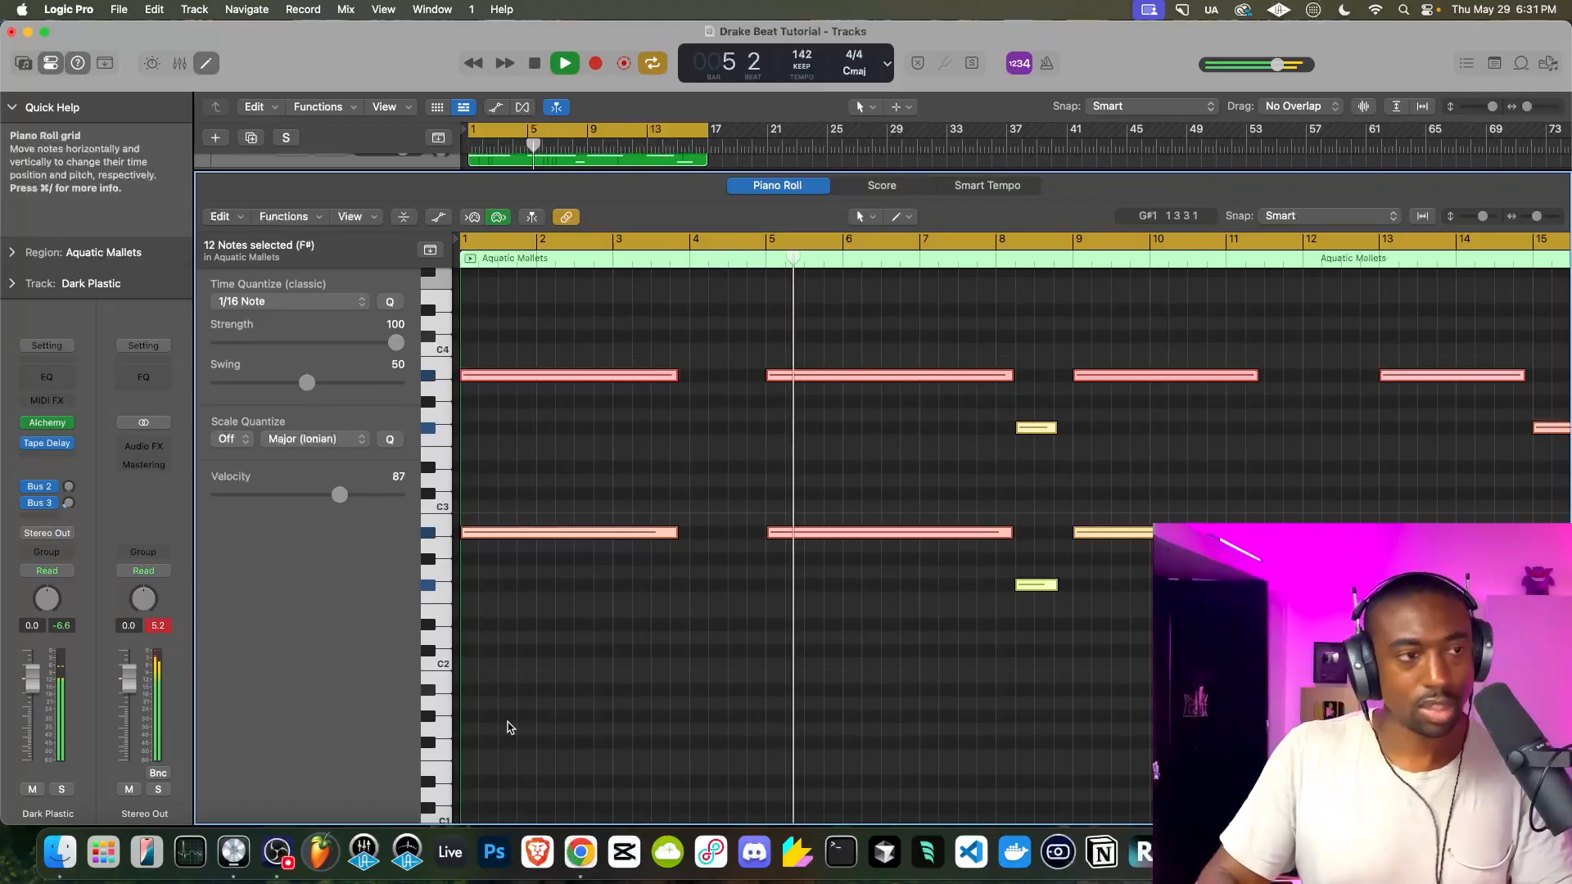
{"action": "key", "text": "alt+shift+Up"}
{"action": "key", "text": "Return"}
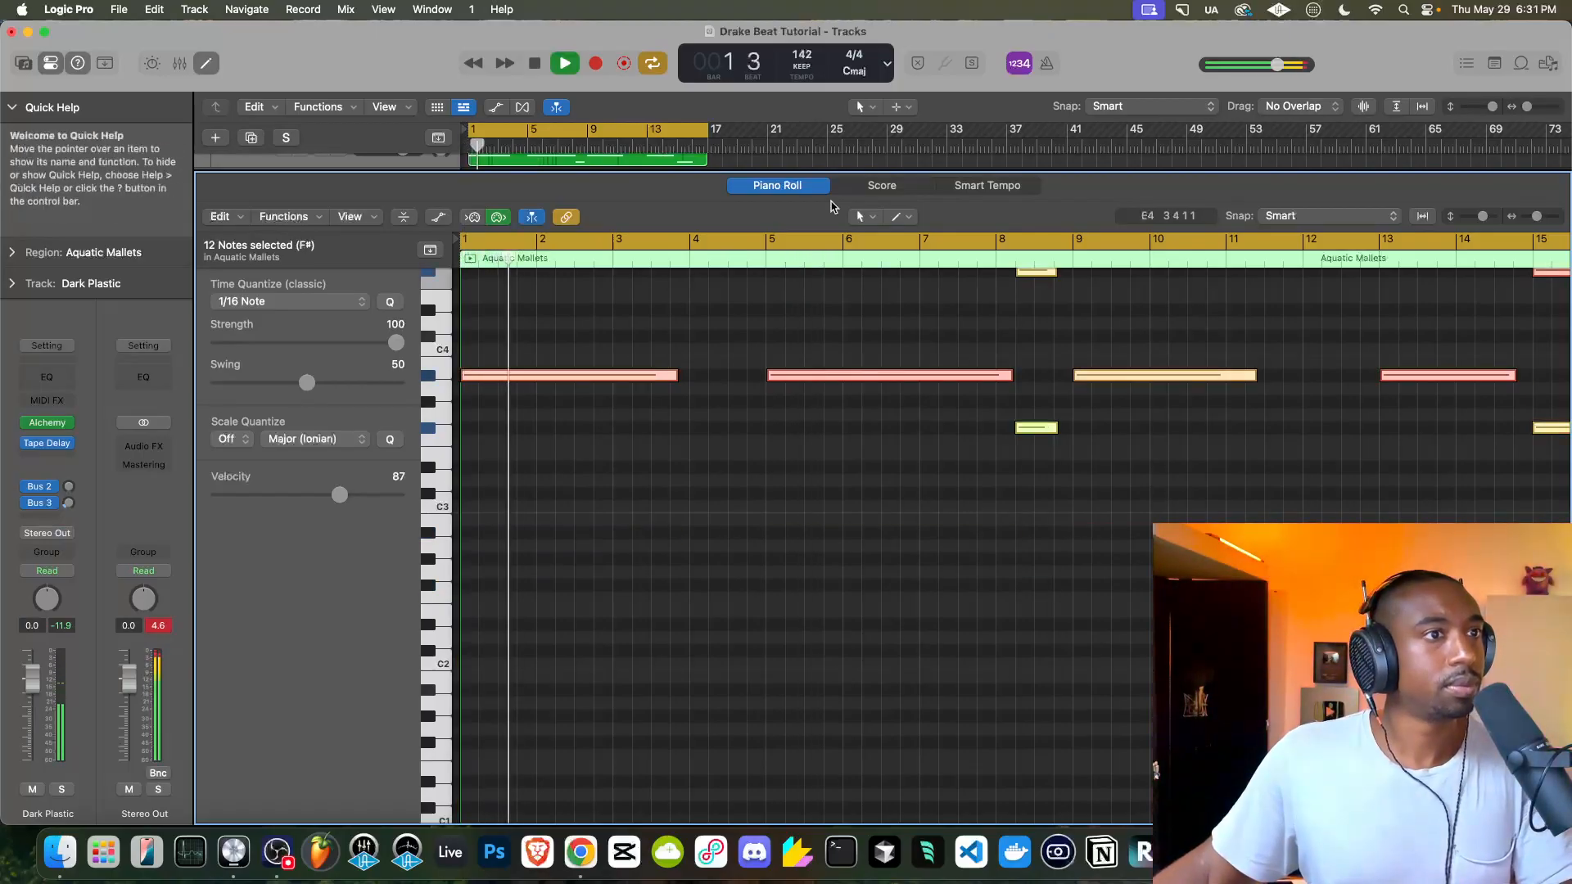
Close the piano roll, audition Alchemy presets from Amphibian to Bellarophon Sector on the 80s Analog Bells track, and rate Bell String Pad five stars
{"action": "left_click_drag", "start_coordinate": [872, 170], "coordinate": [869, 807]}
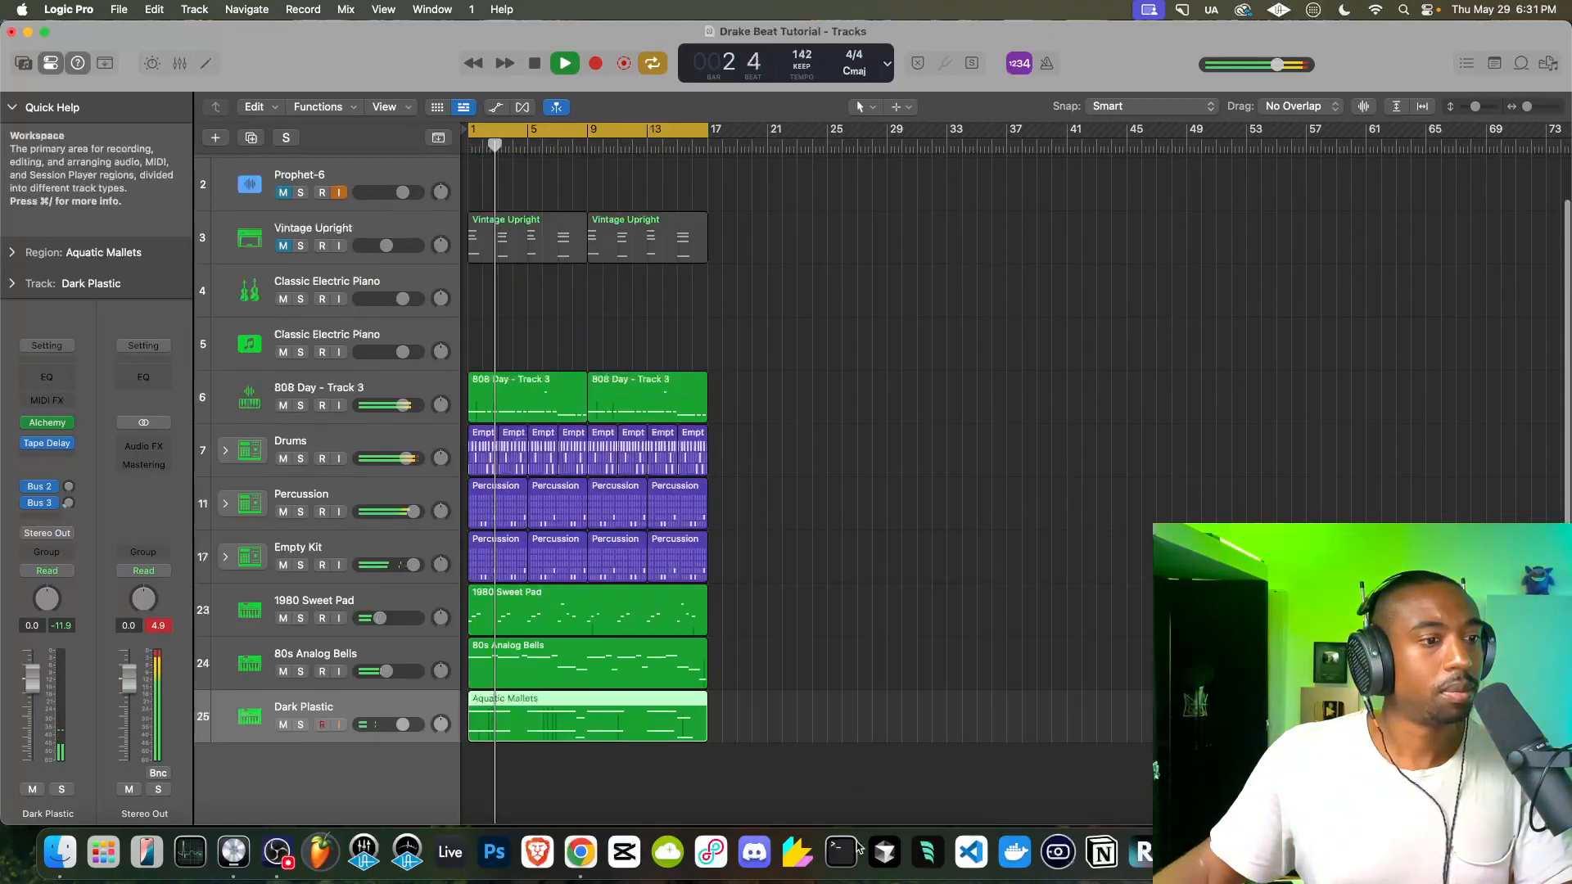
{"action": "left_click", "coordinate": [487, 659]}
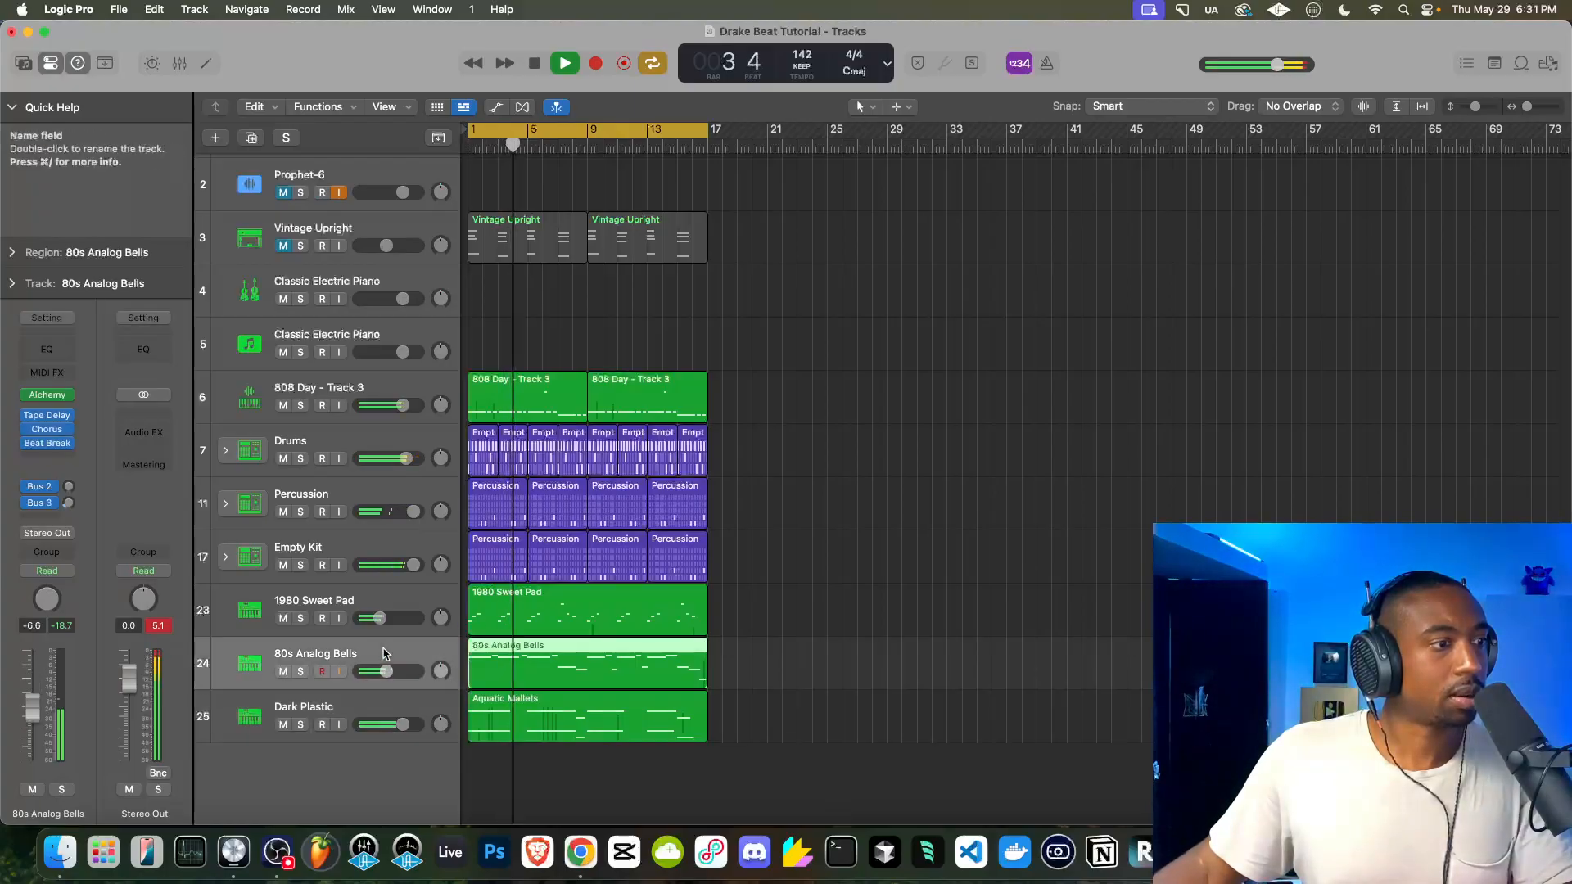
{"action": "left_click", "coordinate": [49, 397]}
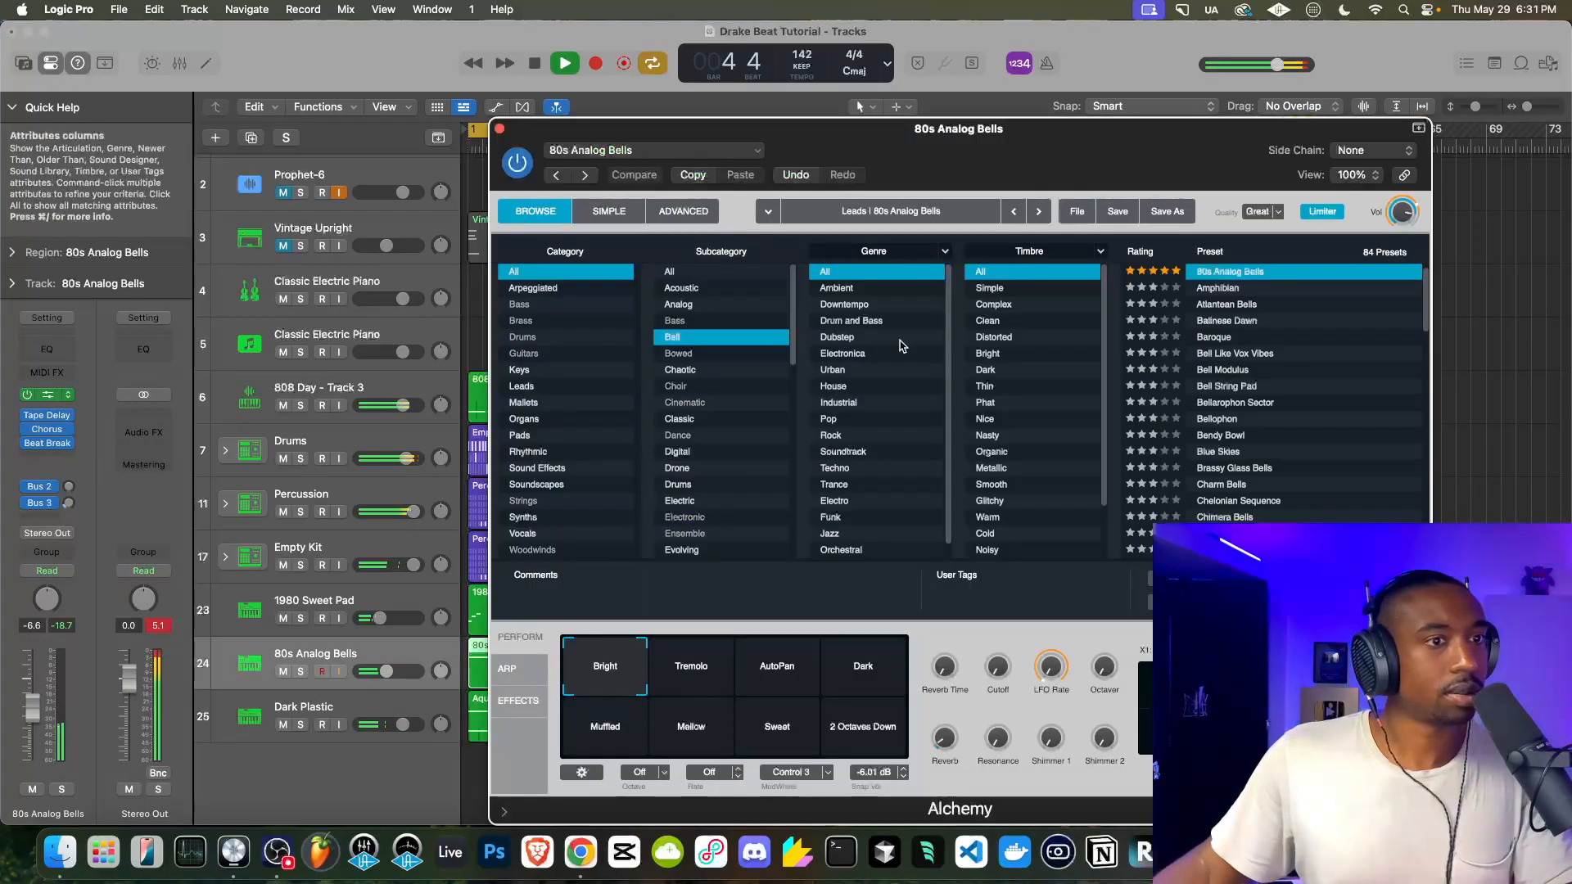
{"action": "left_click", "coordinate": [1232, 291]}
{"action": "left_click", "coordinate": [1217, 305]}
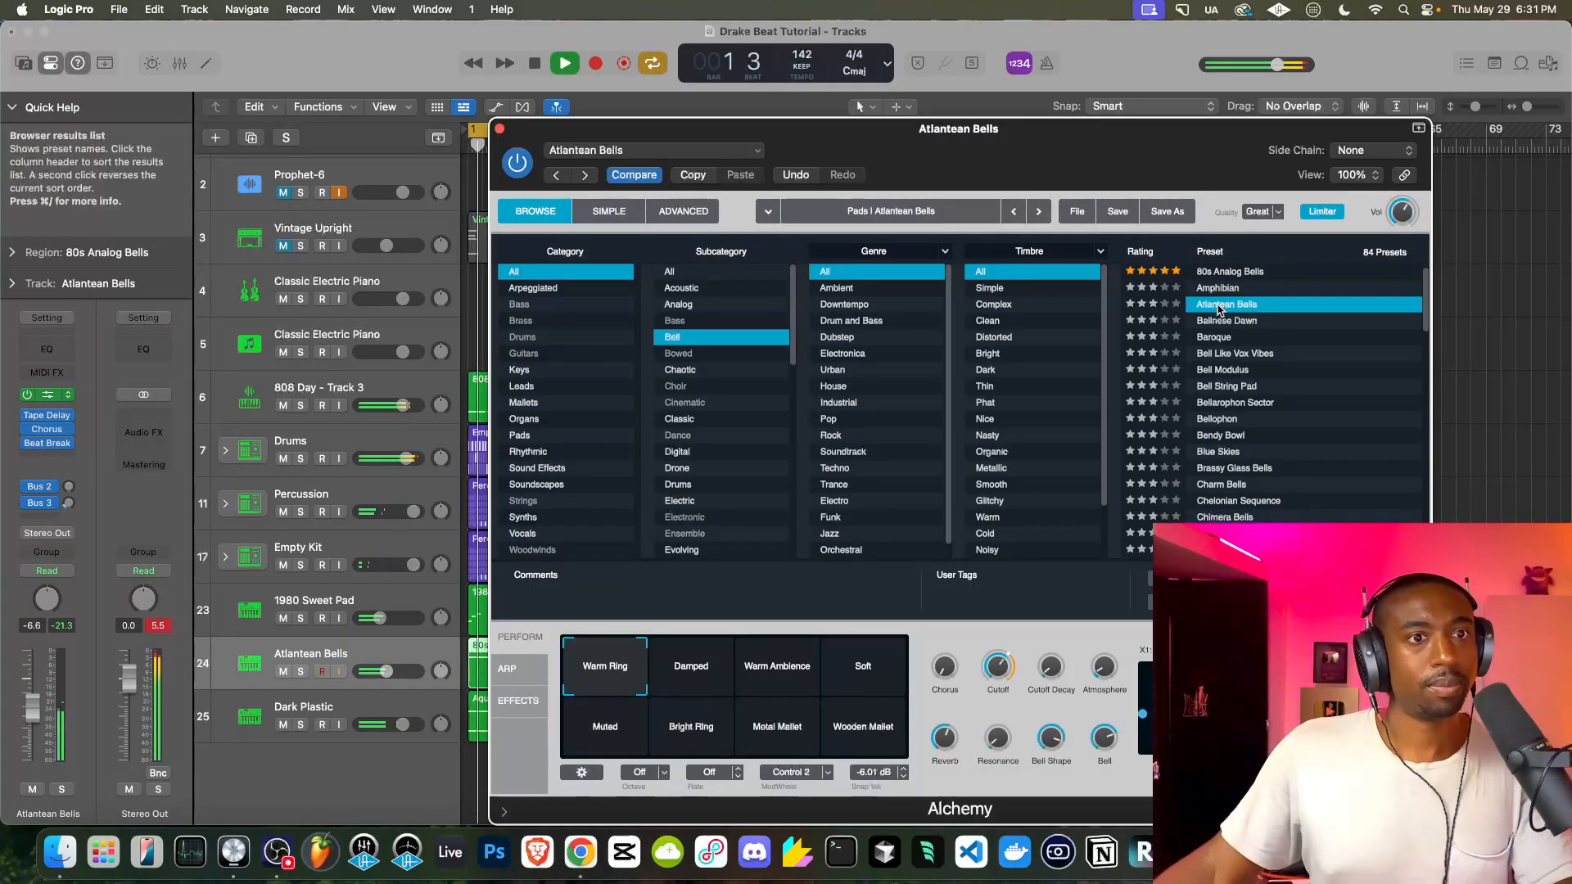
{"action": "key", "text": "space"}
{"action": "key", "text": "Down"}
{"action": "key", "text": "Down"}
{"action": "key", "text": "Down"}
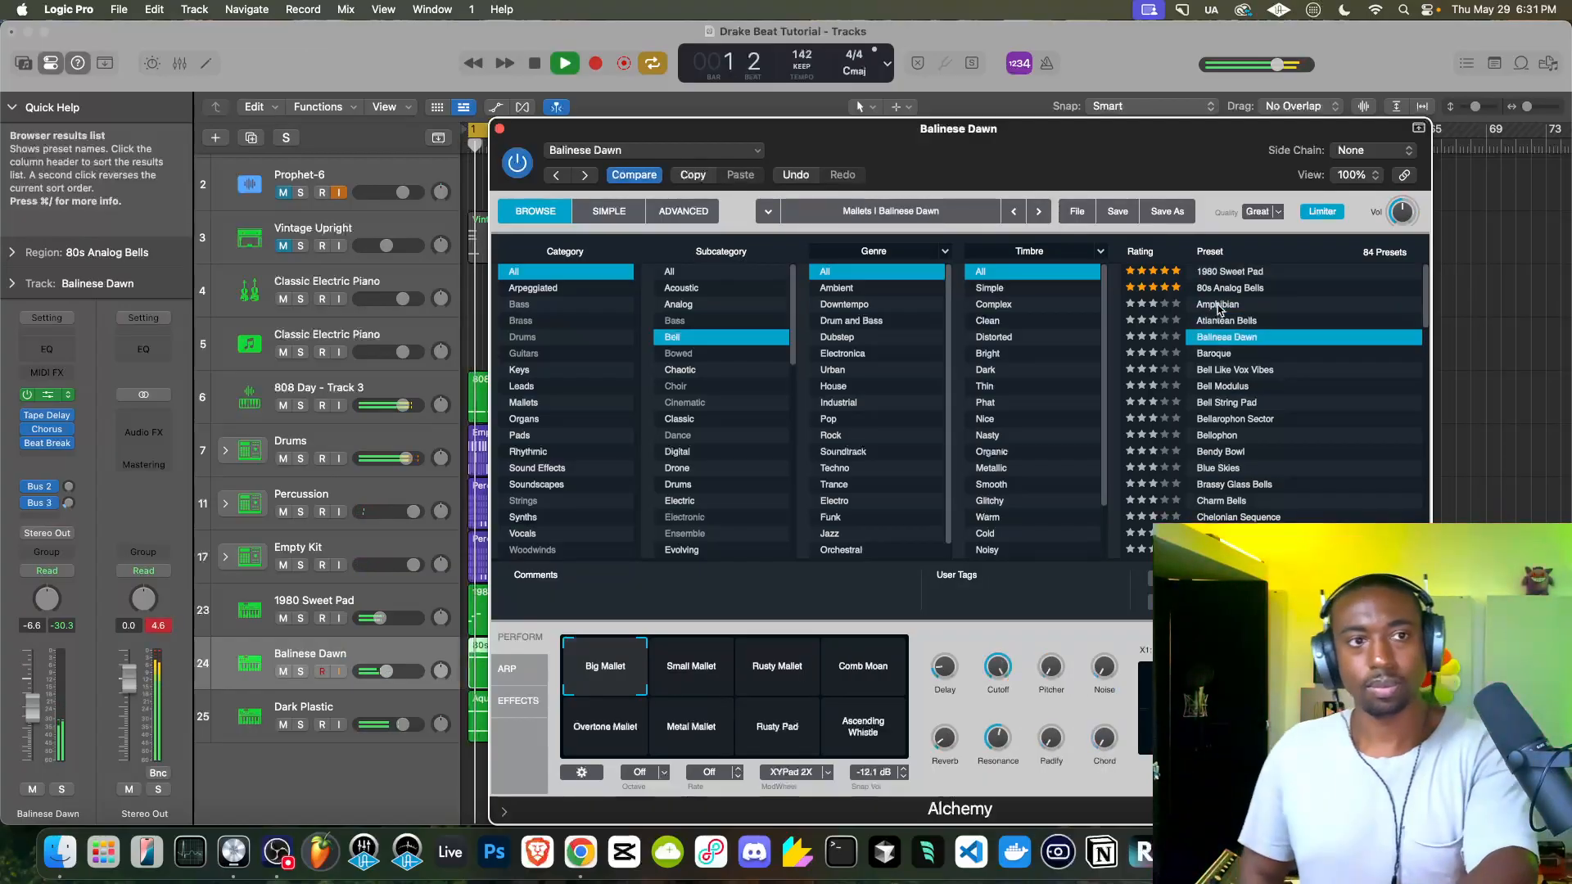
{"action": "key", "text": "Down"}
{"action": "key", "text": "Down"}
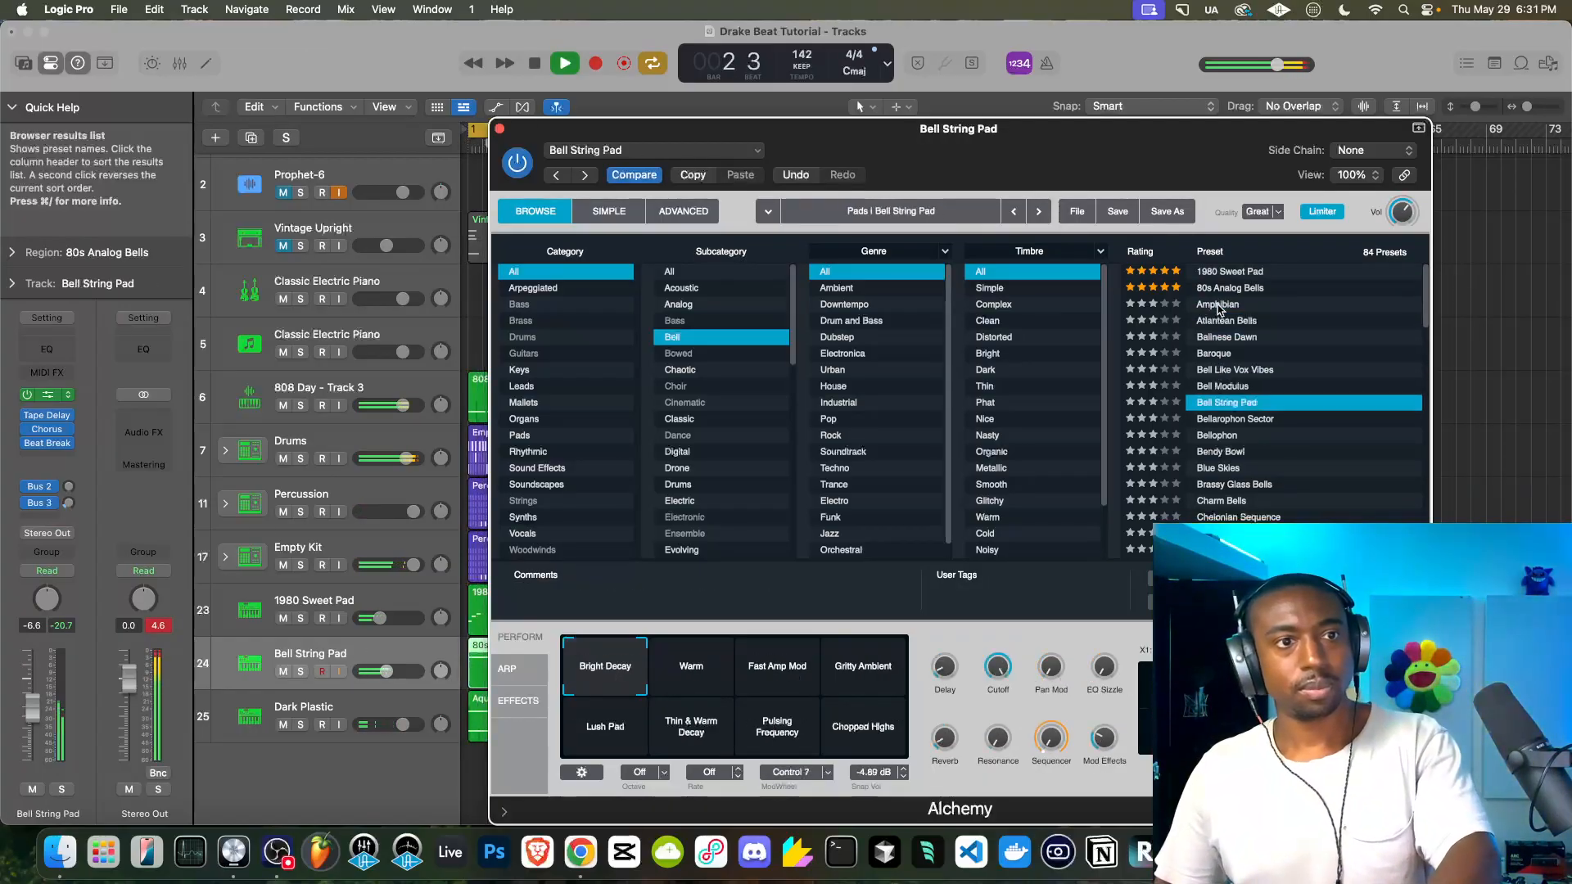
{"action": "key", "text": "Down"}
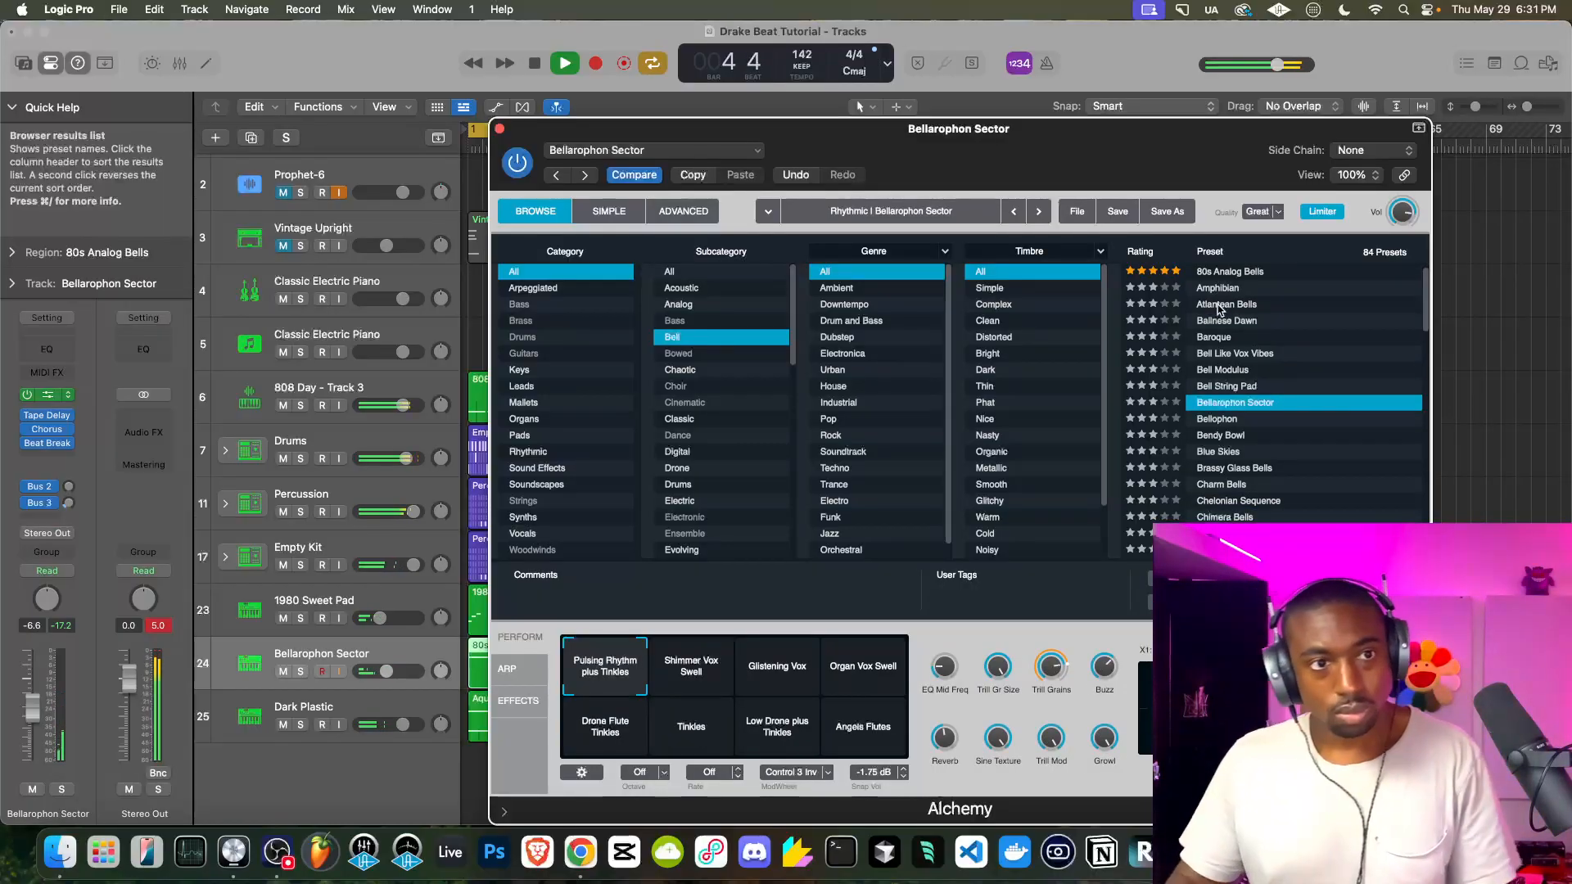
{"action": "key", "text": "Up"}
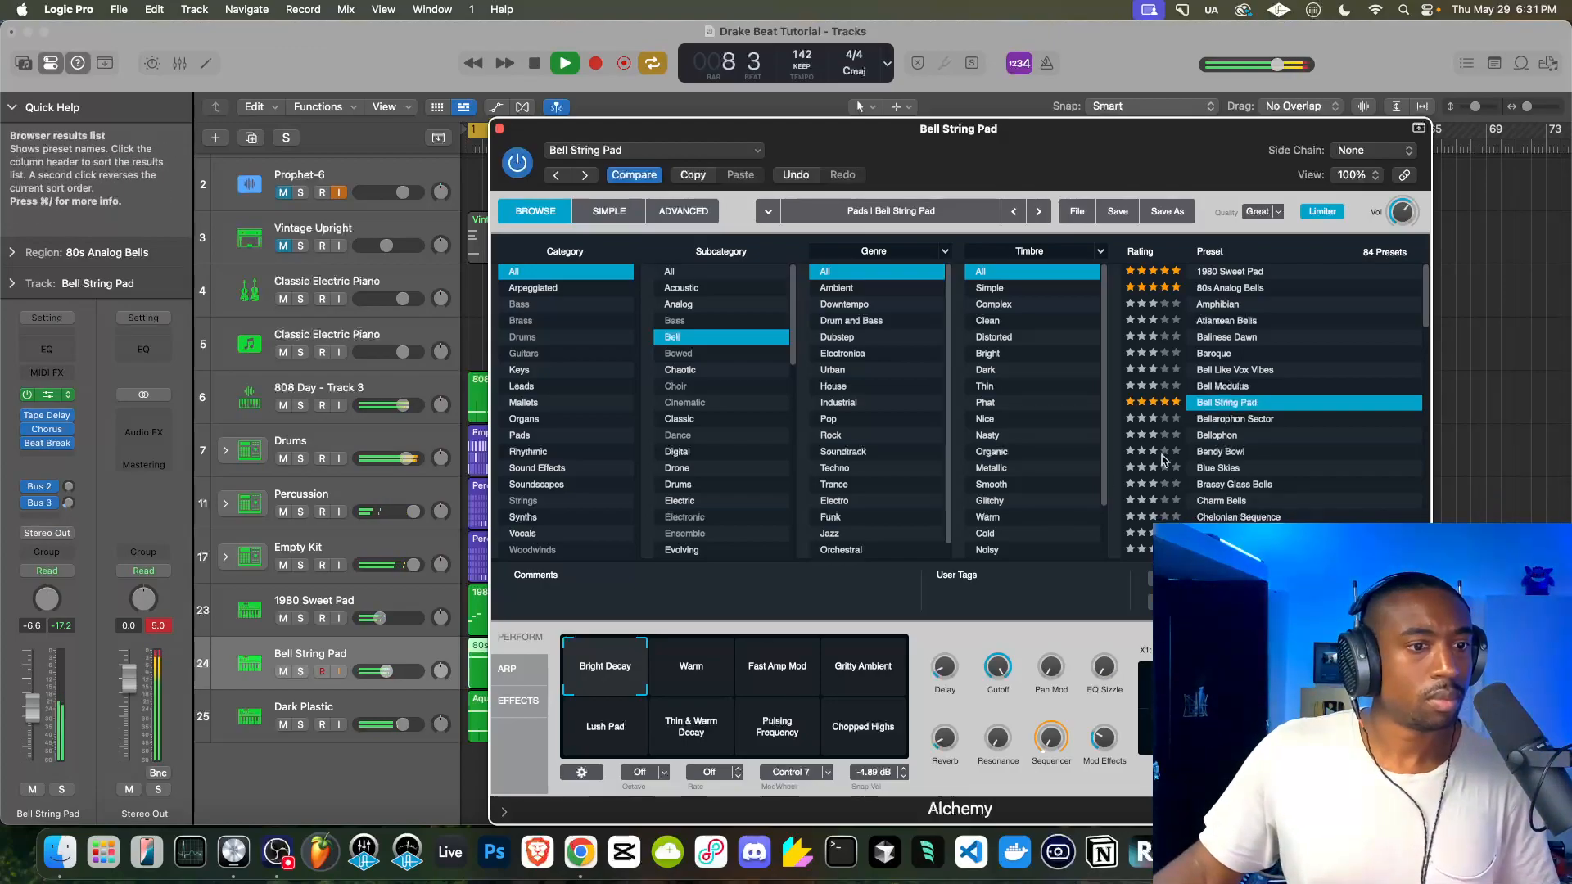
Audition further Alchemy bell presets against the beat, from Bellarophon Sector through Brassy Glass Bells to Chelonian Sequence
{"action": "left_click", "coordinate": [1227, 420]}
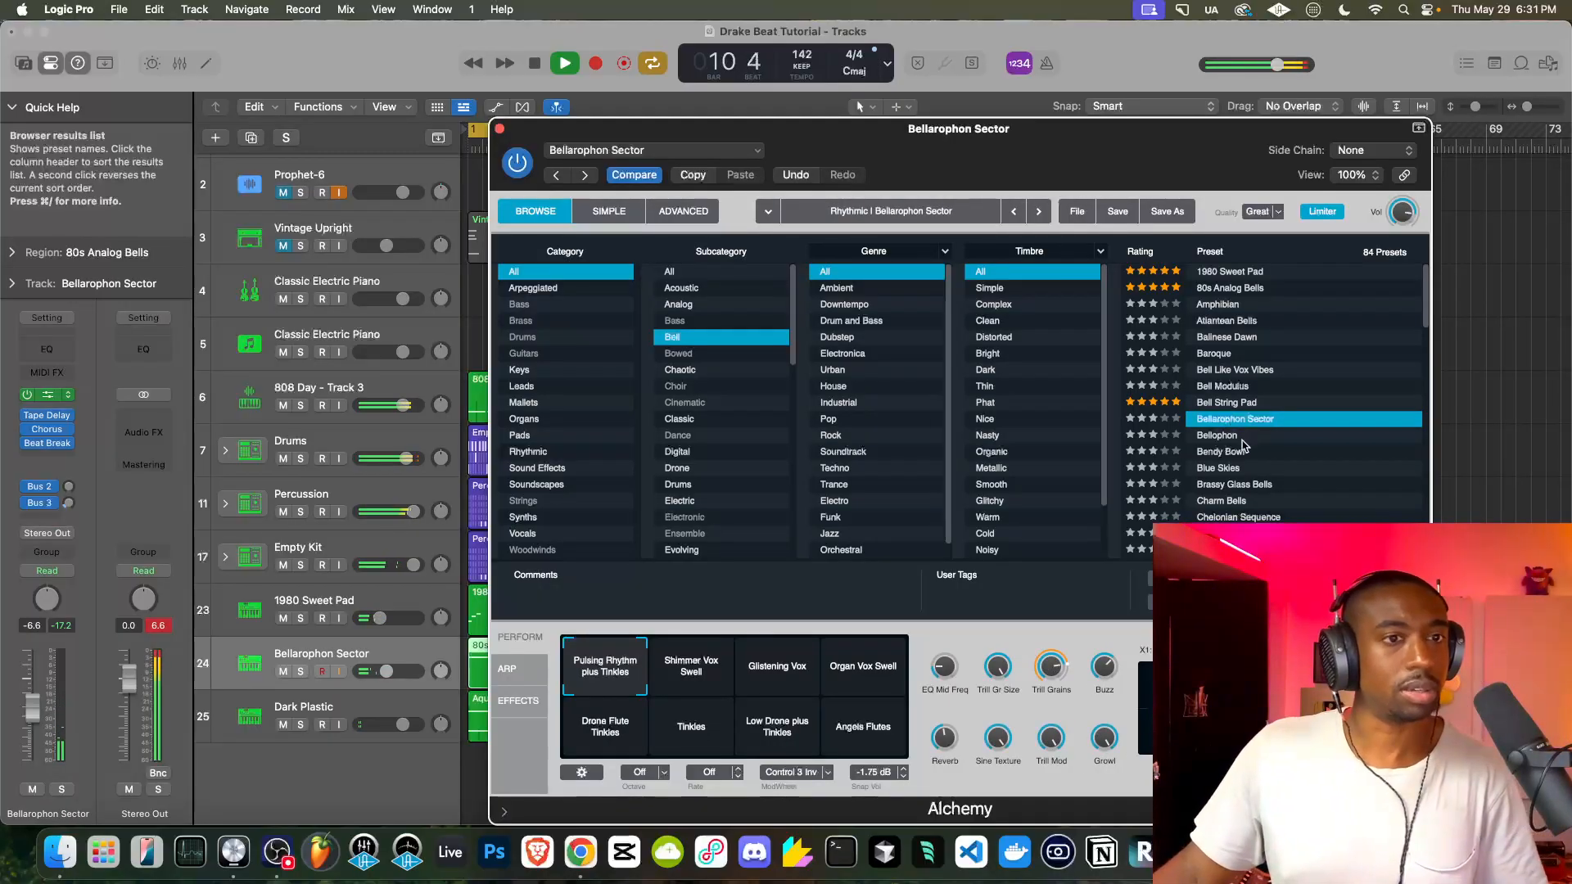
{"action": "left_click", "coordinate": [1242, 437]}
{"action": "left_click", "coordinate": [1244, 452]}
{"action": "left_click", "coordinate": [1244, 468]}
{"action": "left_click", "coordinate": [1246, 484]}
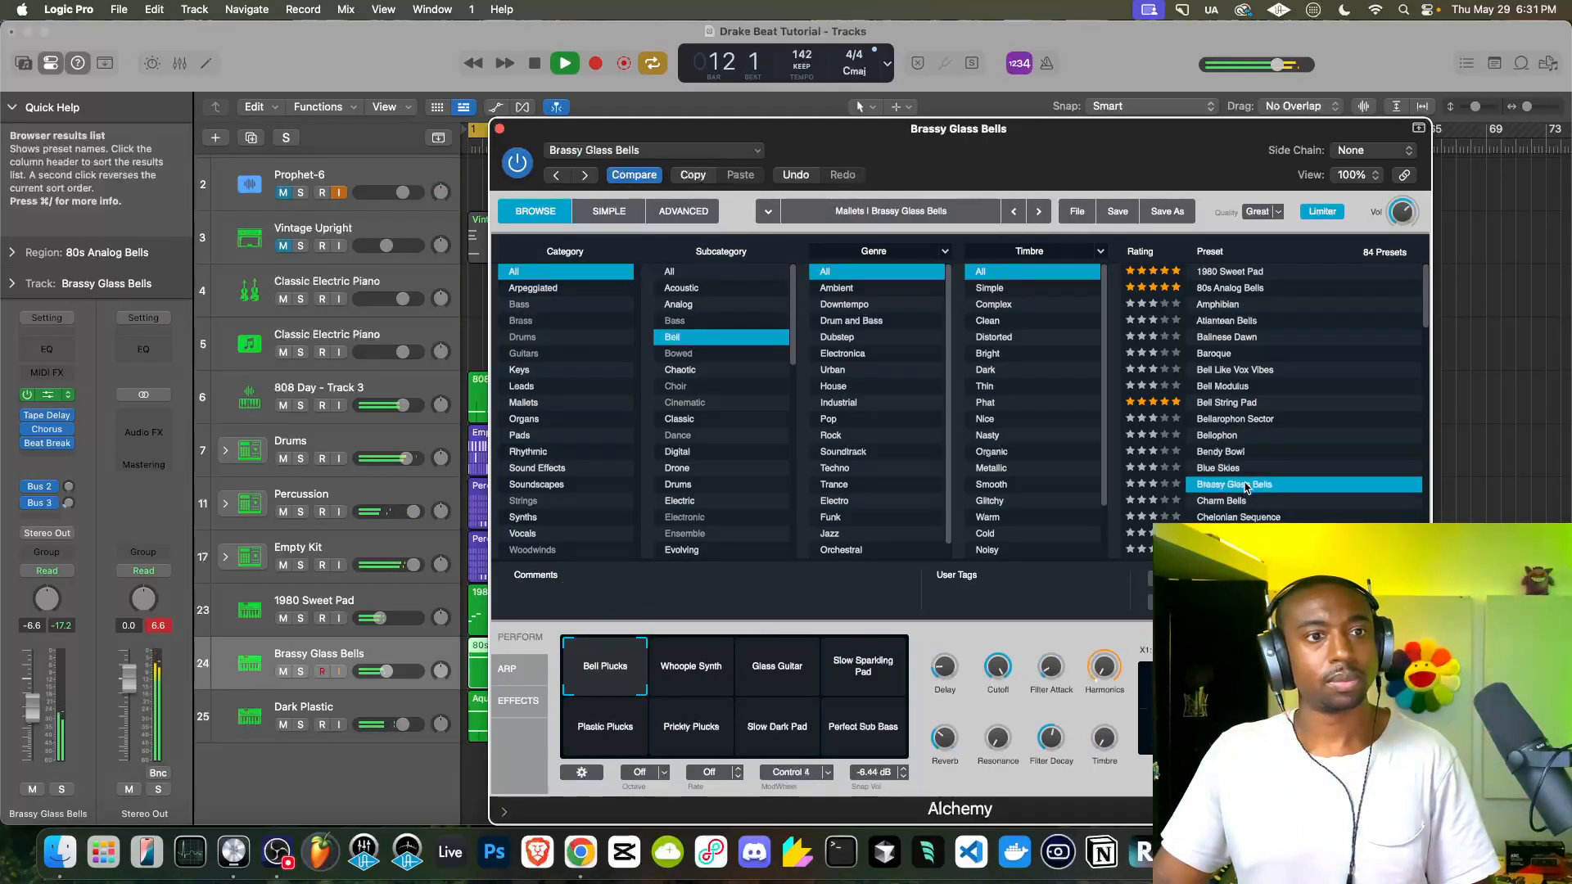
{"action": "scroll", "coordinate": [1244, 475], "scroll_direction": "down", "scroll_amount": 3}
{"action": "left_click", "coordinate": [1236, 427]}
Audition Alchemy presets from Chimera Bells to Cycling Bells, keep Crystal Bells with a five-star rating, and close the plug-in
{"action": "scroll", "coordinate": [1236, 426], "scroll_direction": "down", "scroll_amount": 4}
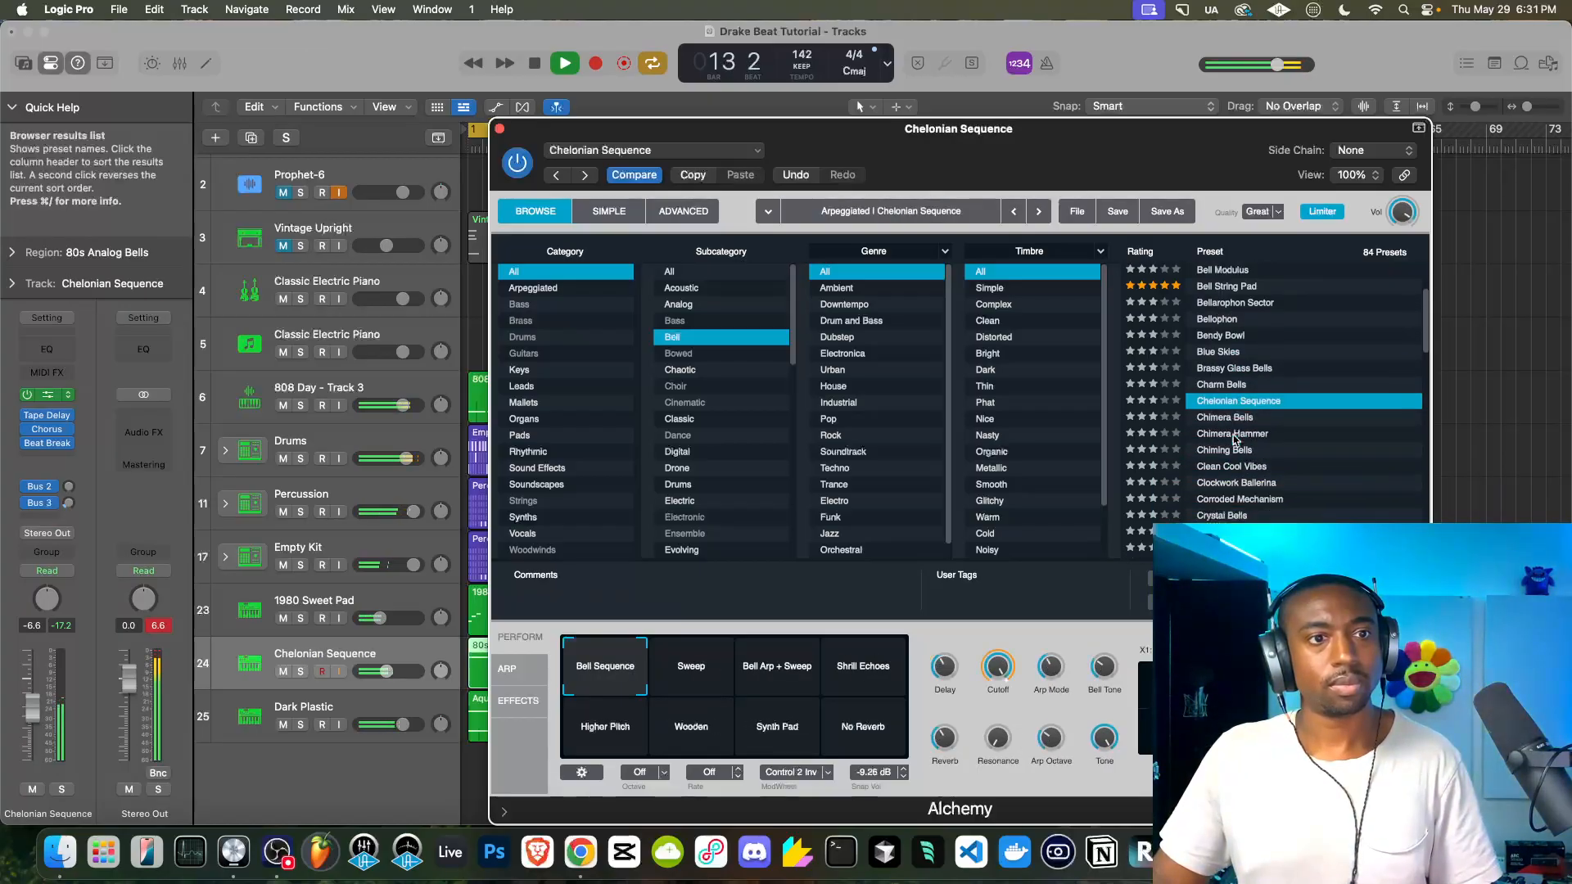
{"action": "left_click", "coordinate": [1225, 332]}
{"action": "left_click", "coordinate": [1226, 347]}
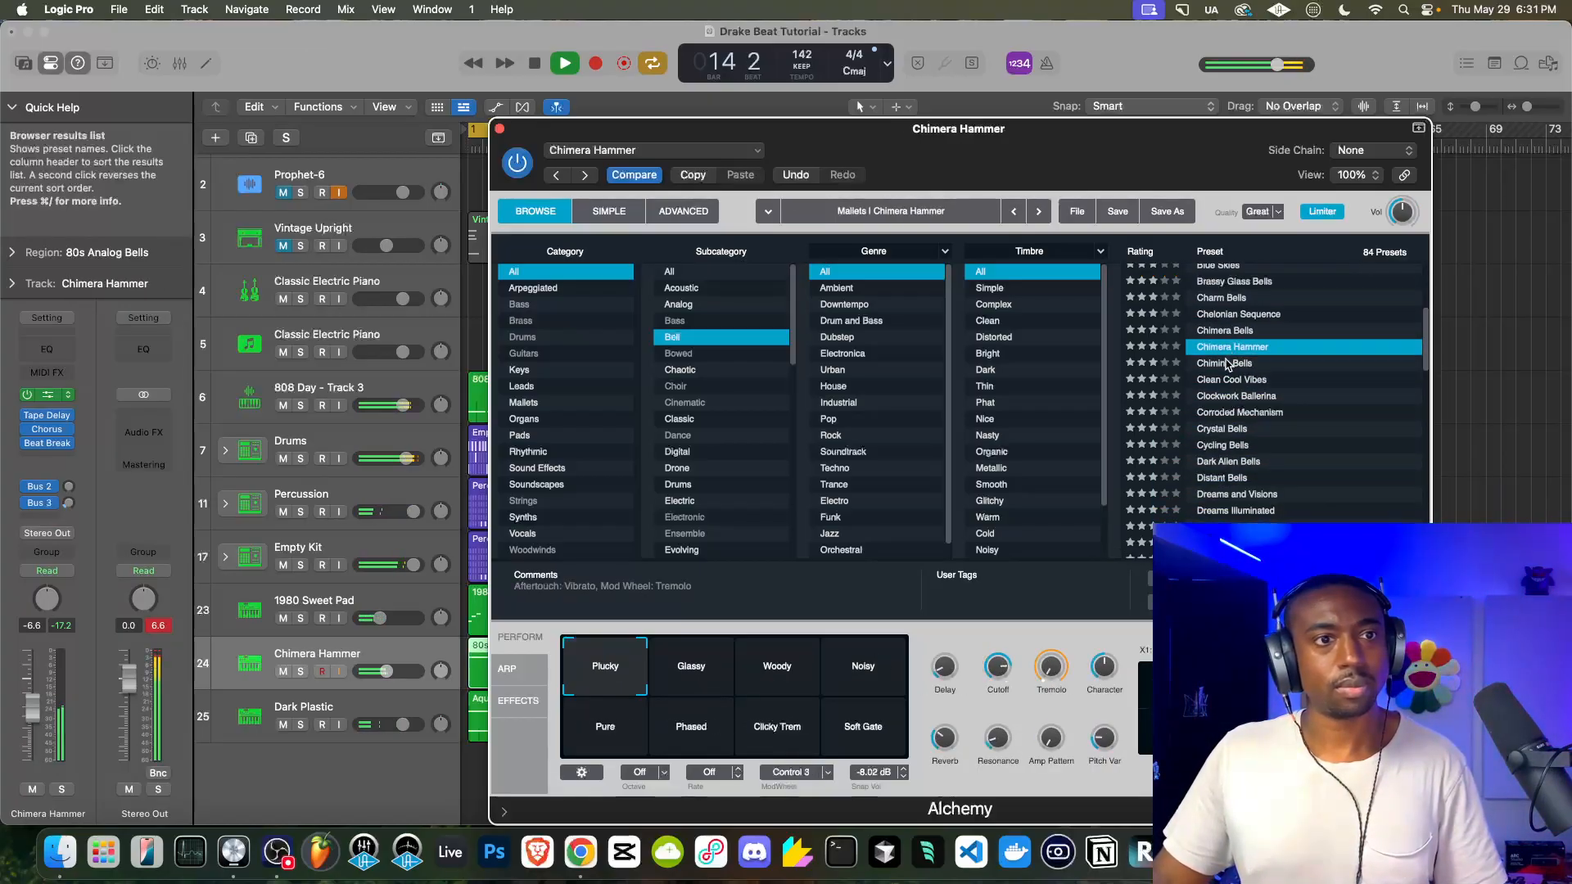
{"action": "left_click", "coordinate": [1228, 363]}
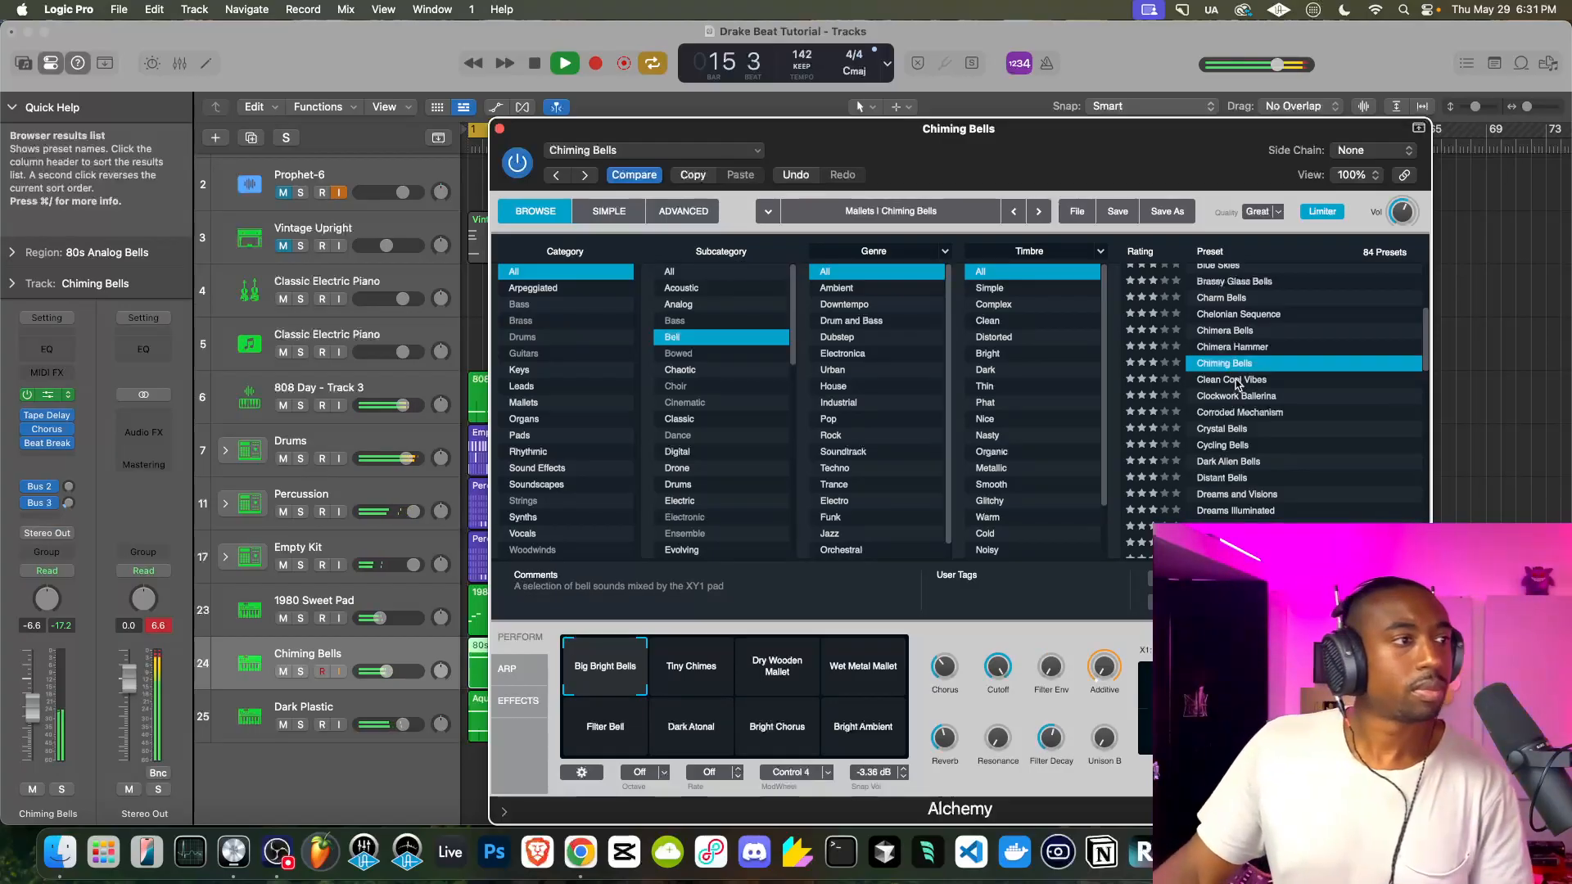
{"action": "left_click", "coordinate": [1237, 380]}
{"action": "left_click", "coordinate": [1236, 396]}
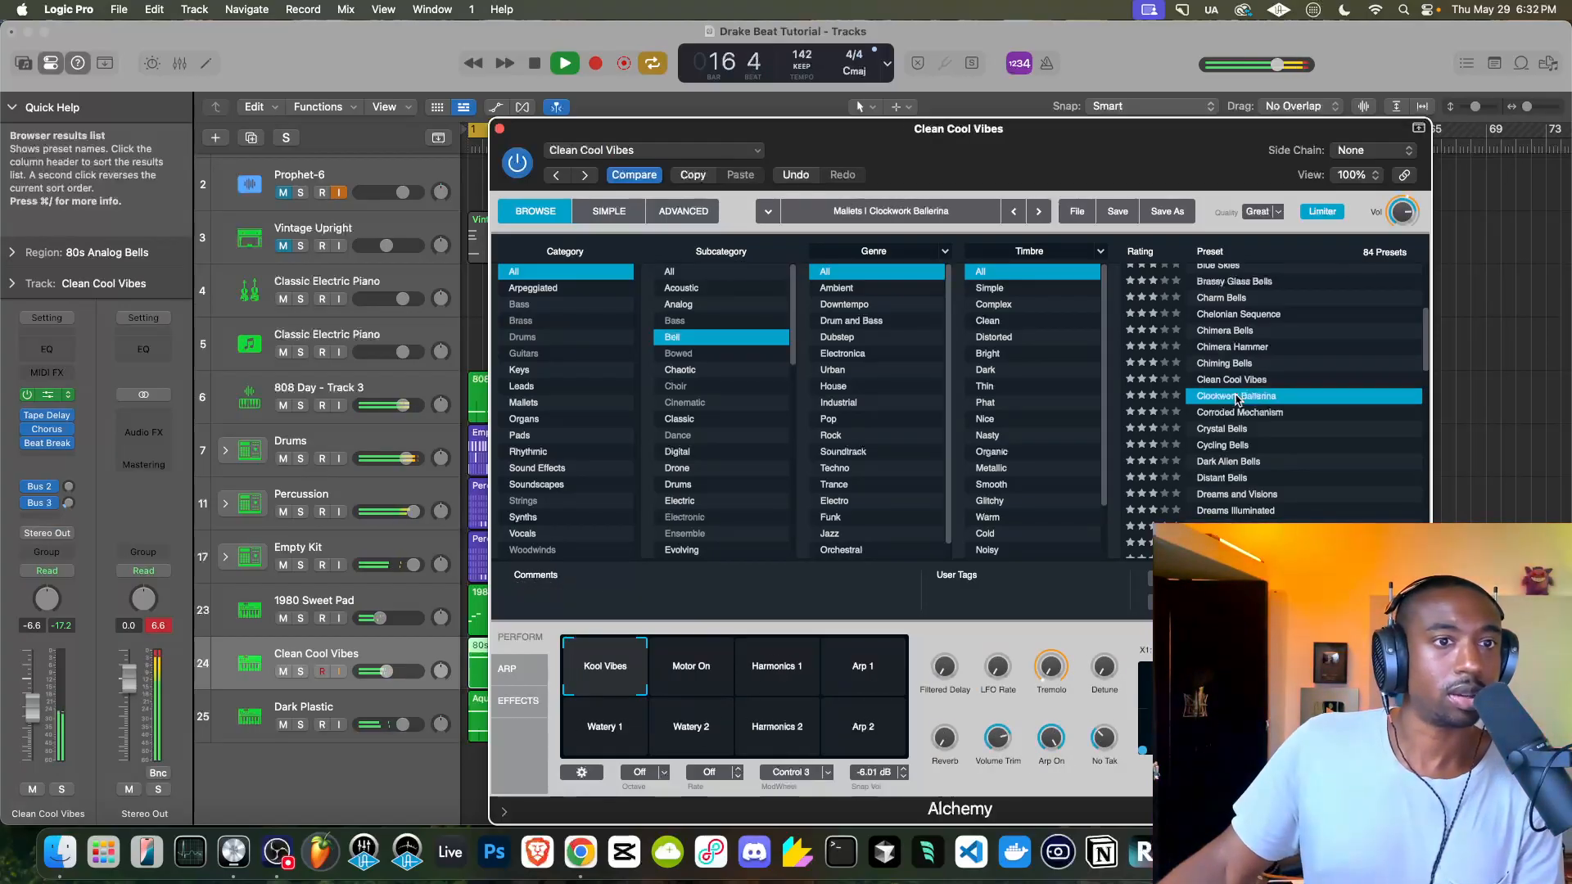
{"action": "left_click", "coordinate": [1240, 413]}
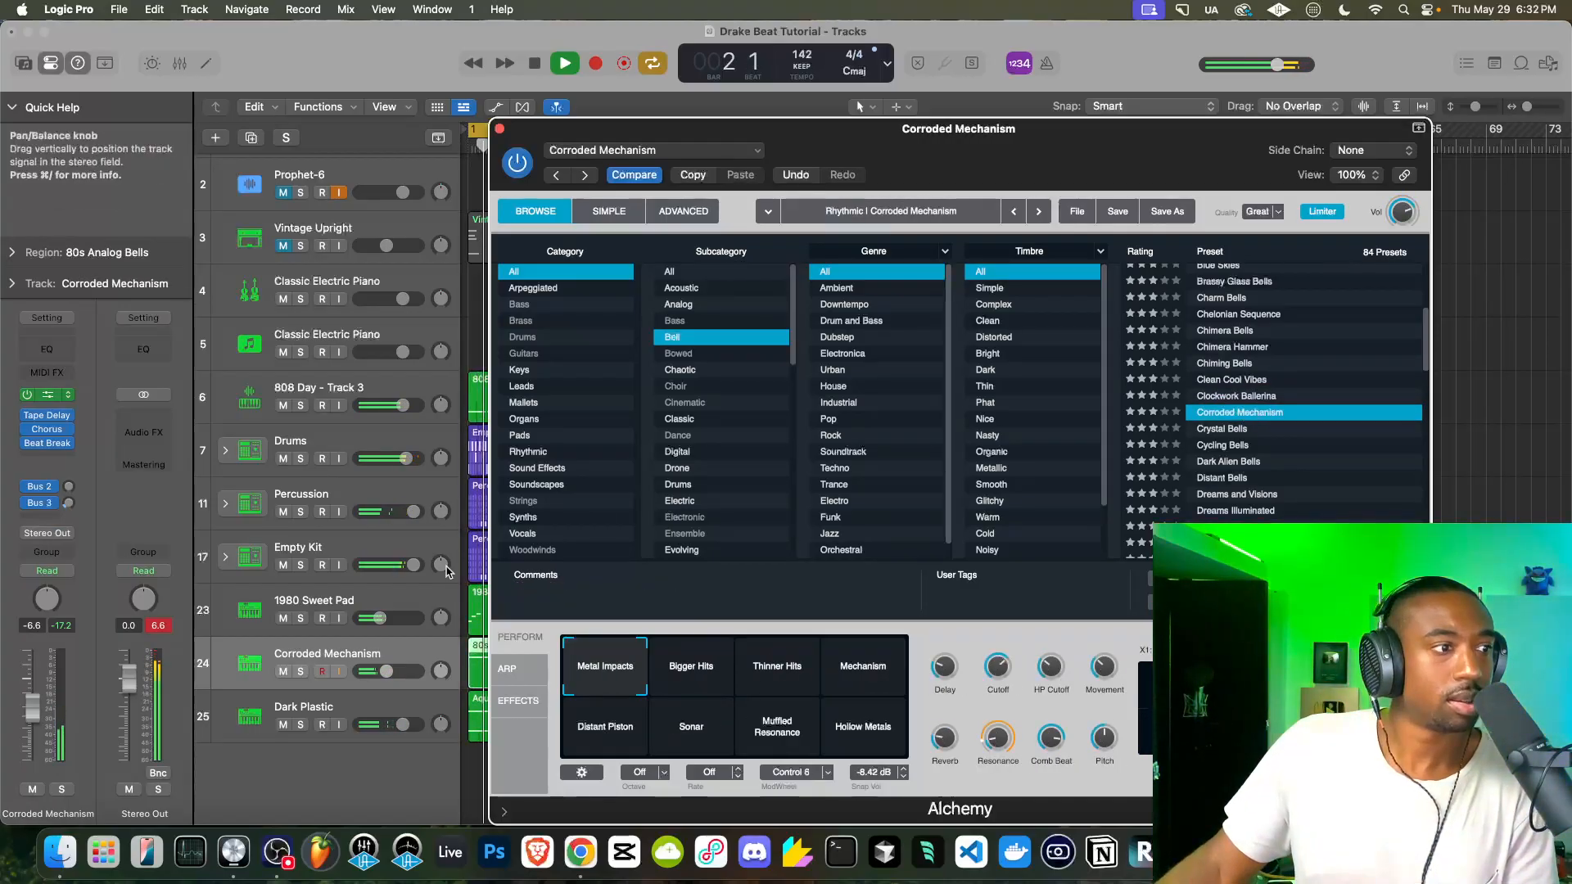
{"action": "left_click", "coordinate": [1243, 430]}
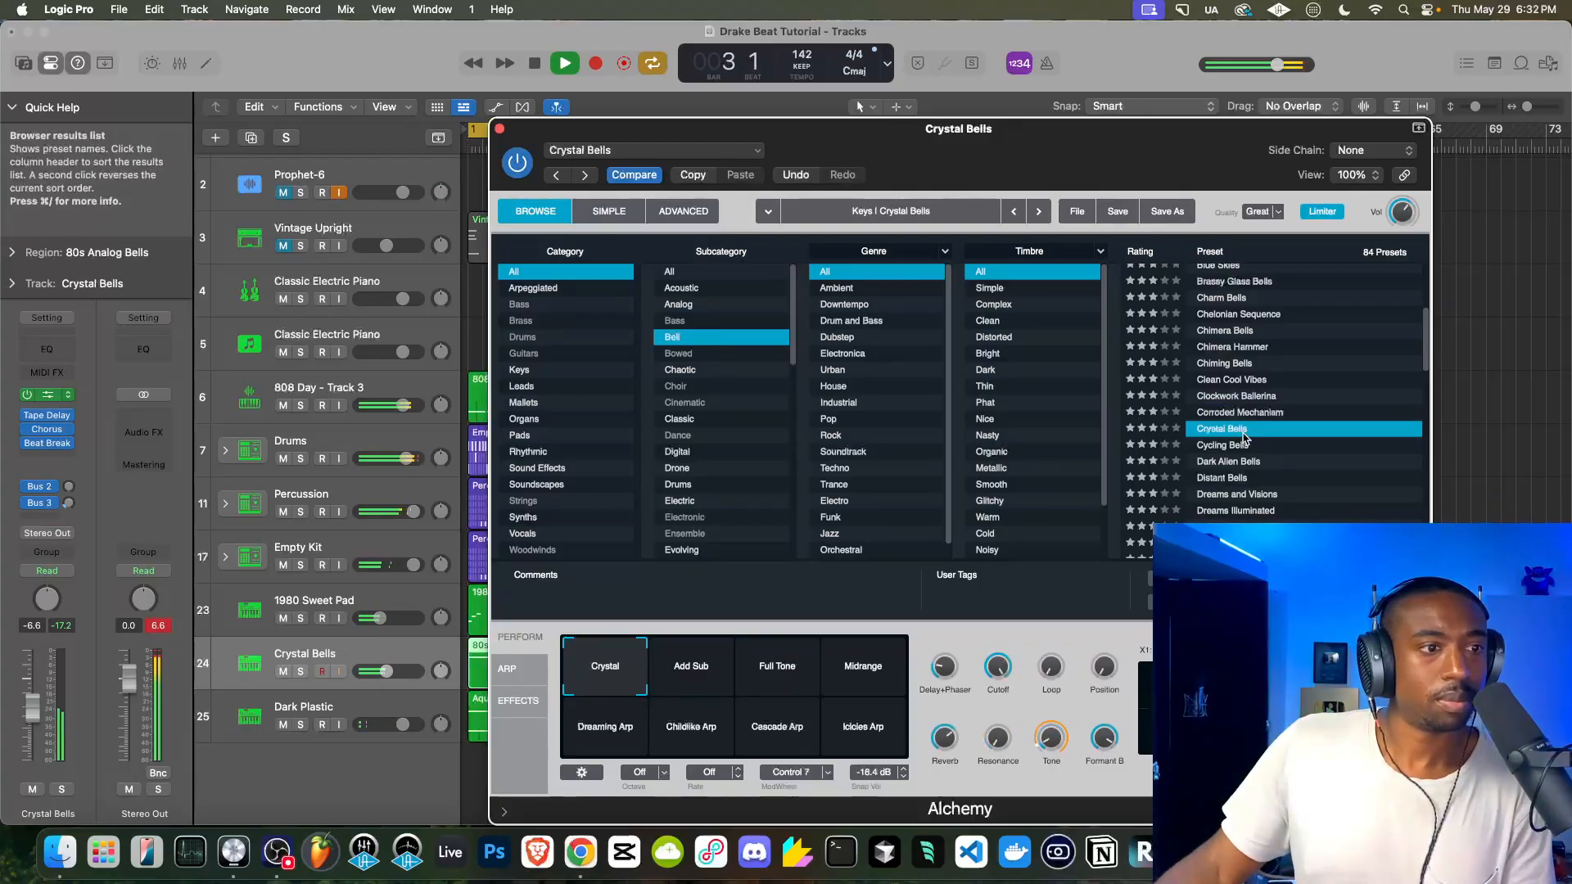
{"action": "left_click", "coordinate": [1246, 447]}
{"action": "left_click", "coordinate": [1241, 430]}
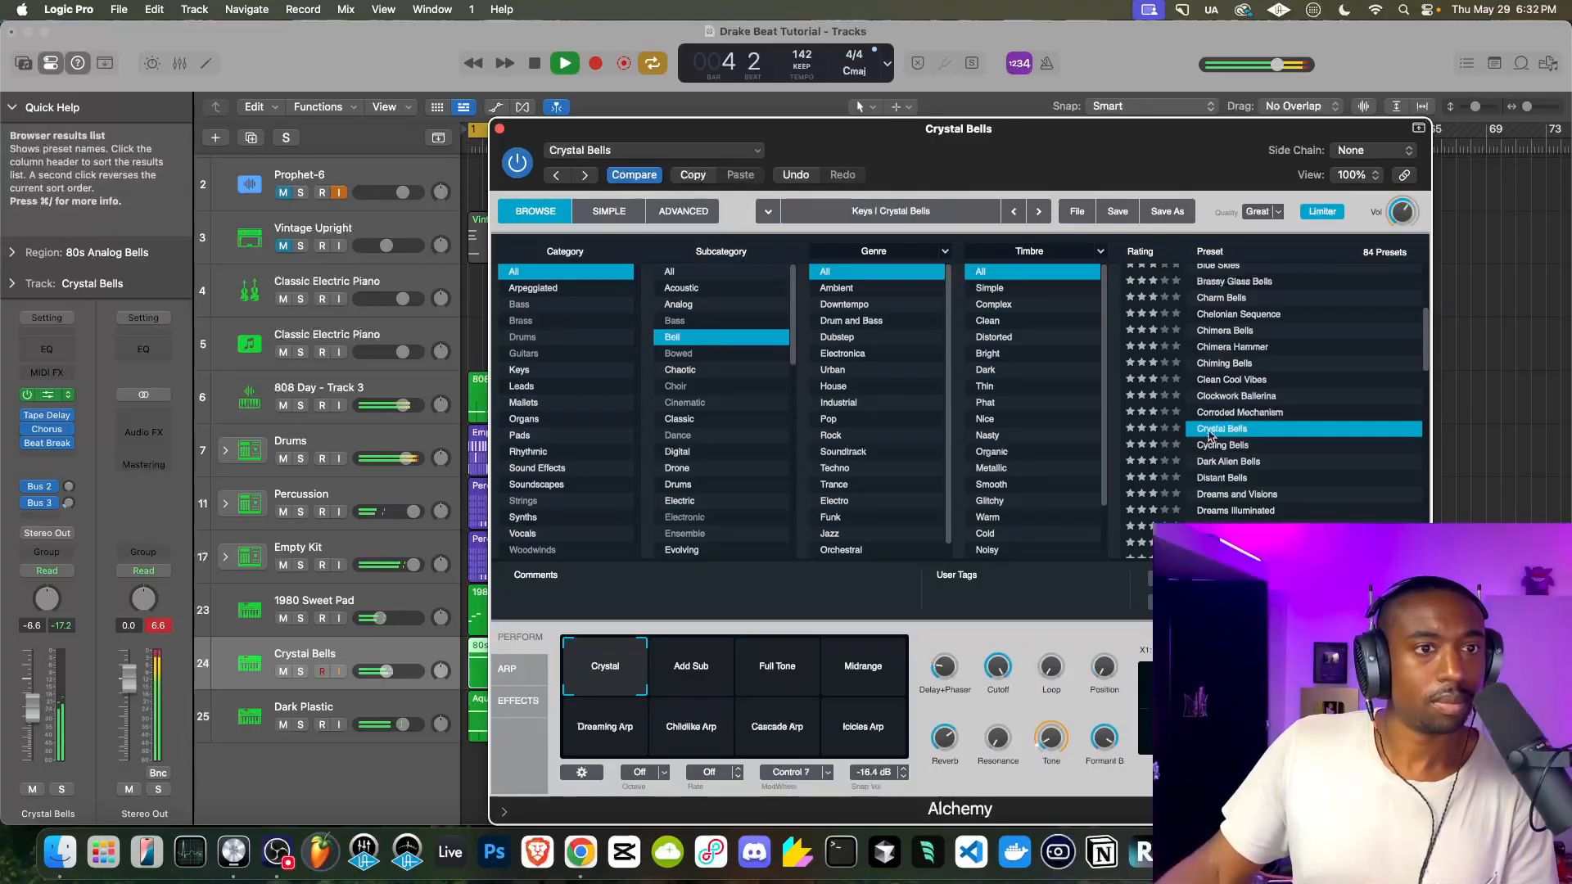
{"action": "left_click", "coordinate": [1175, 429]}
{"action": "left_click", "coordinate": [499, 129]}
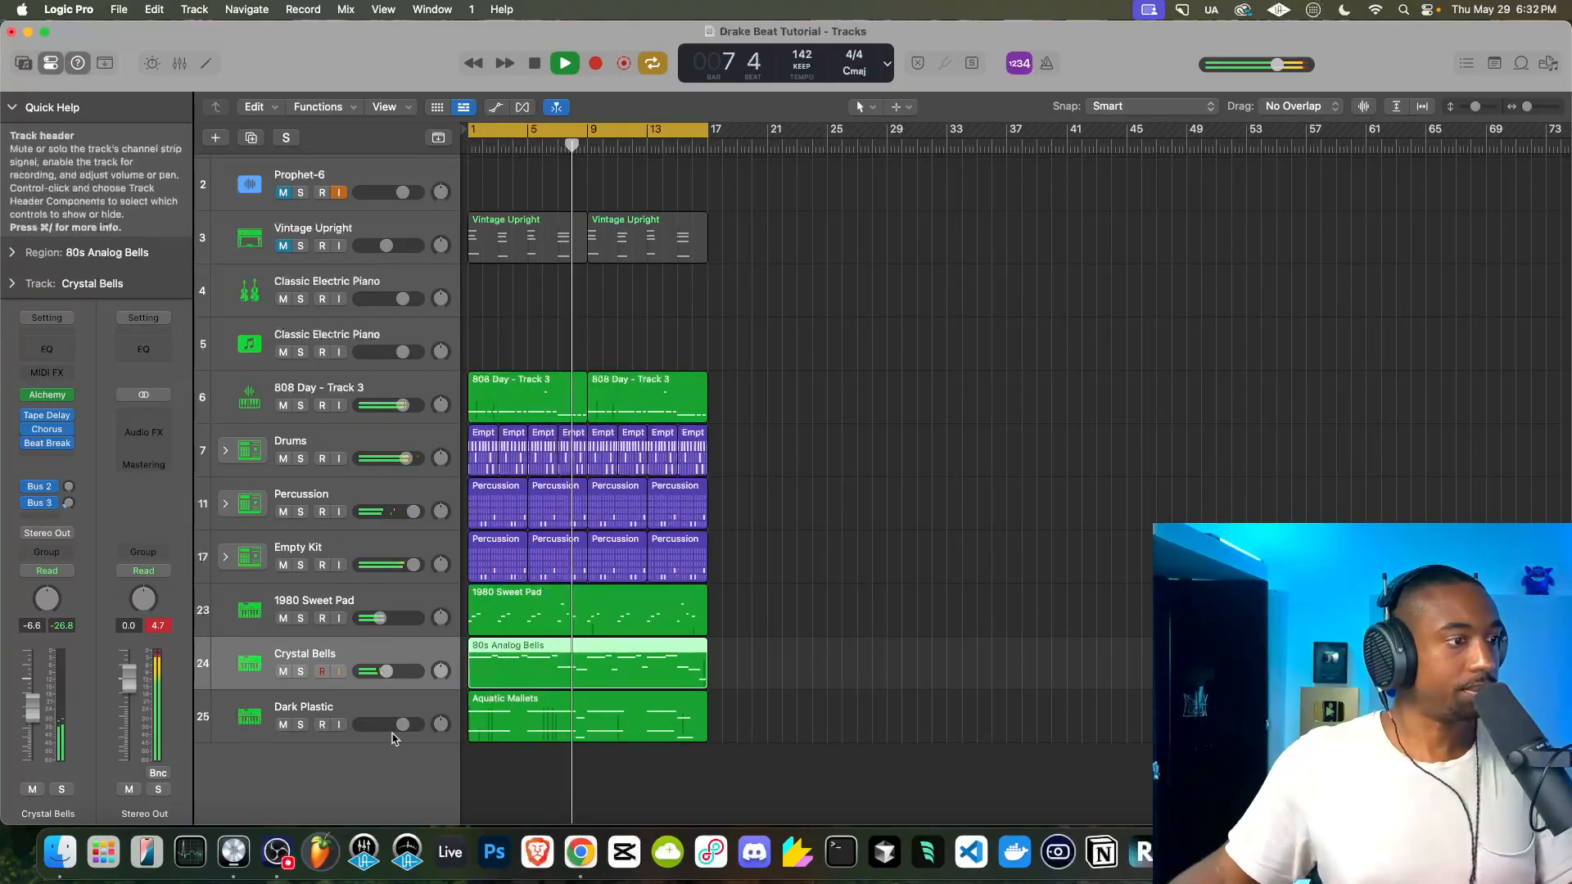
Stop playback, repeat all regions from the 808 track down to Dark Plastic once, and extend the cycle range to bar 33
{"action": "scroll", "coordinate": [582, 524], "scroll_direction": "up", "scroll_amount": 2}
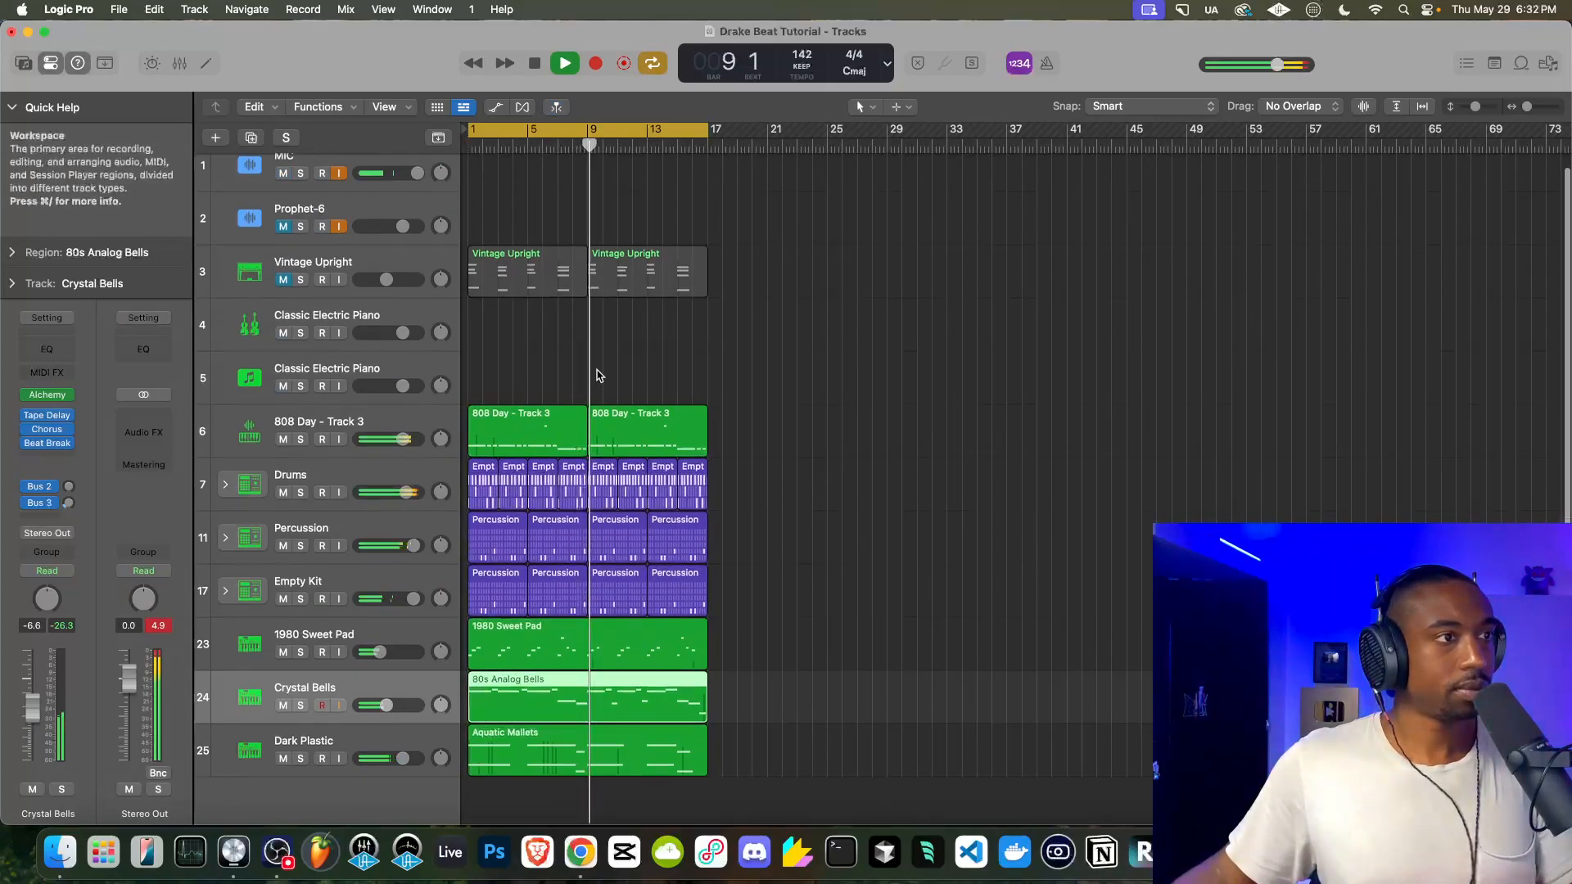
{"action": "key", "text": "space"}
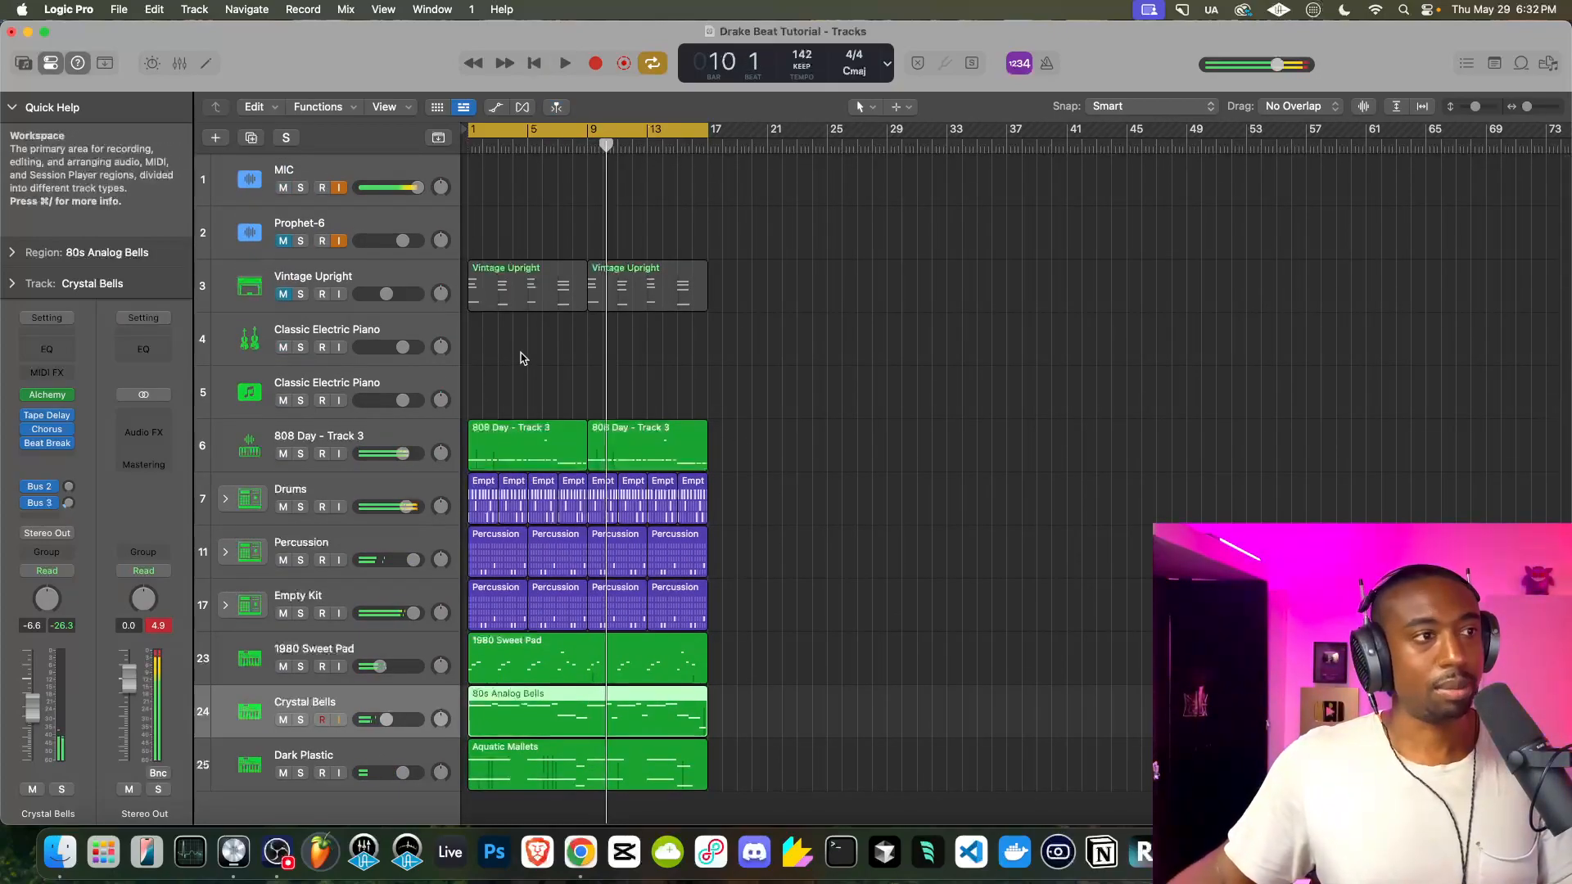
{"action": "left_click_drag", "start_coordinate": [725, 352], "coordinate": [348, 819]}
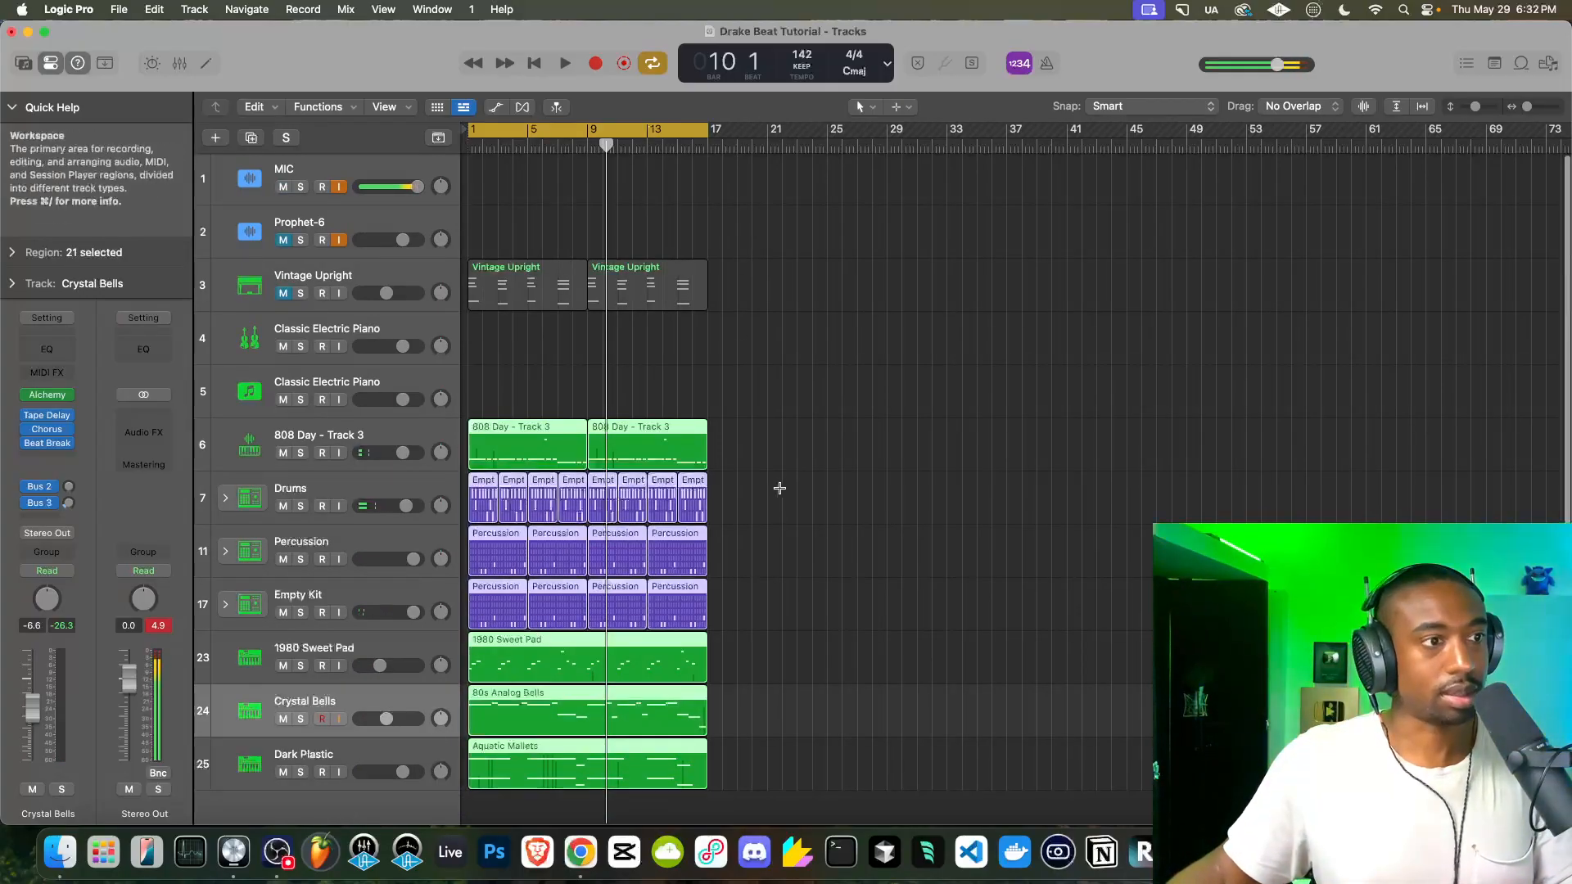
{"action": "key", "text": "super+r"}
{"action": "left_click_drag", "start_coordinate": [709, 140], "coordinate": [948, 140]}
Add a new software instrument track below Dark Plastic and load Retro Synth as its instrument
{"action": "scroll", "coordinate": [303, 769], "scroll_direction": "down", "scroll_amount": 2}
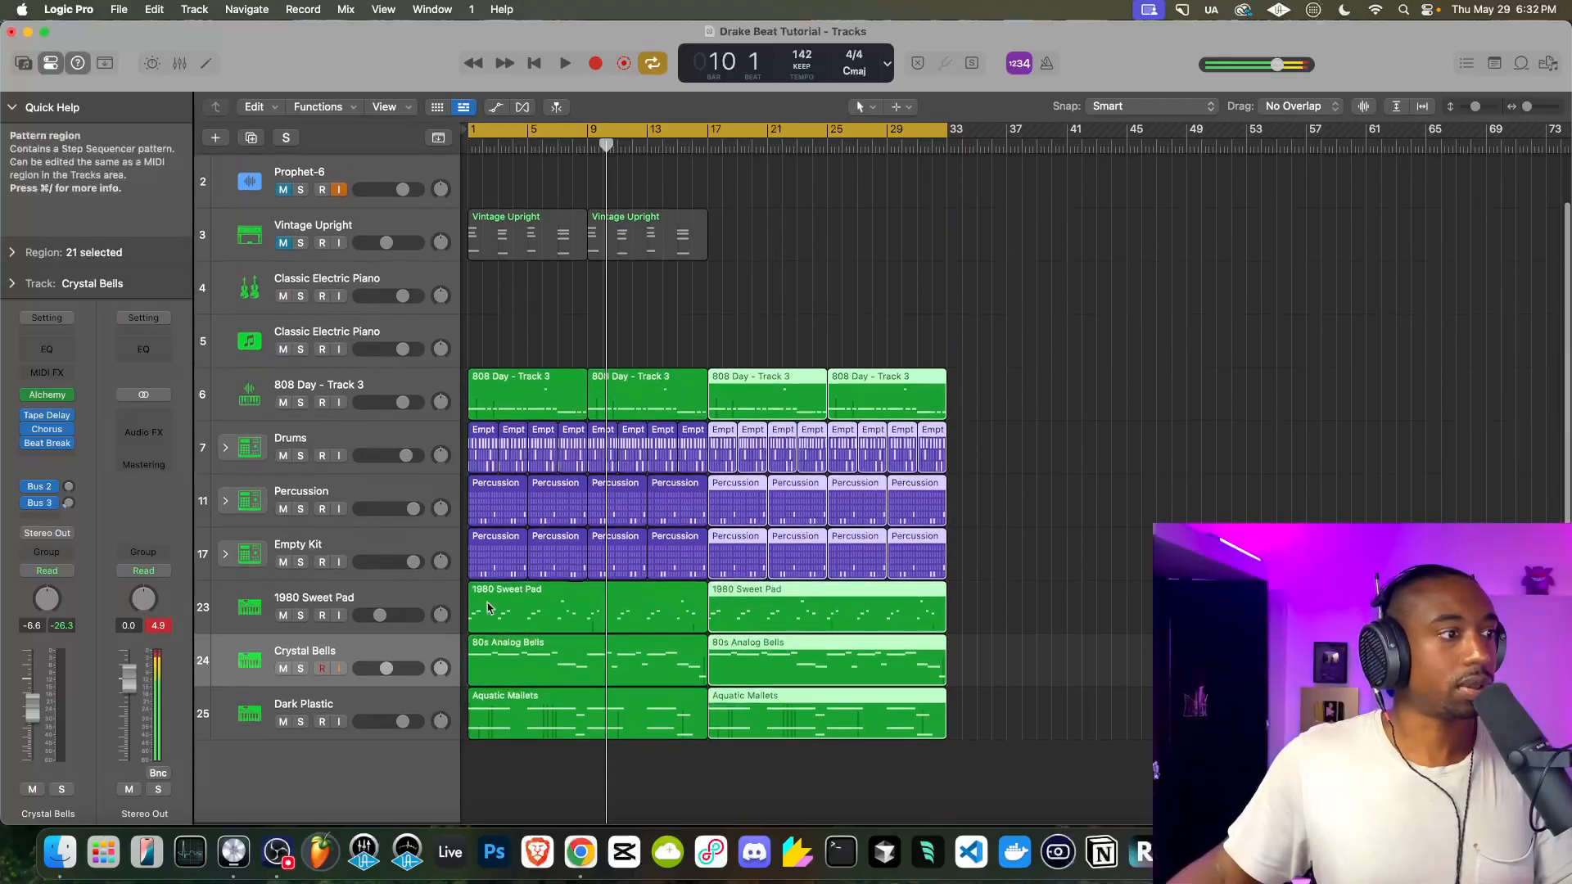
{"action": "right_click", "coordinate": [304, 769]}
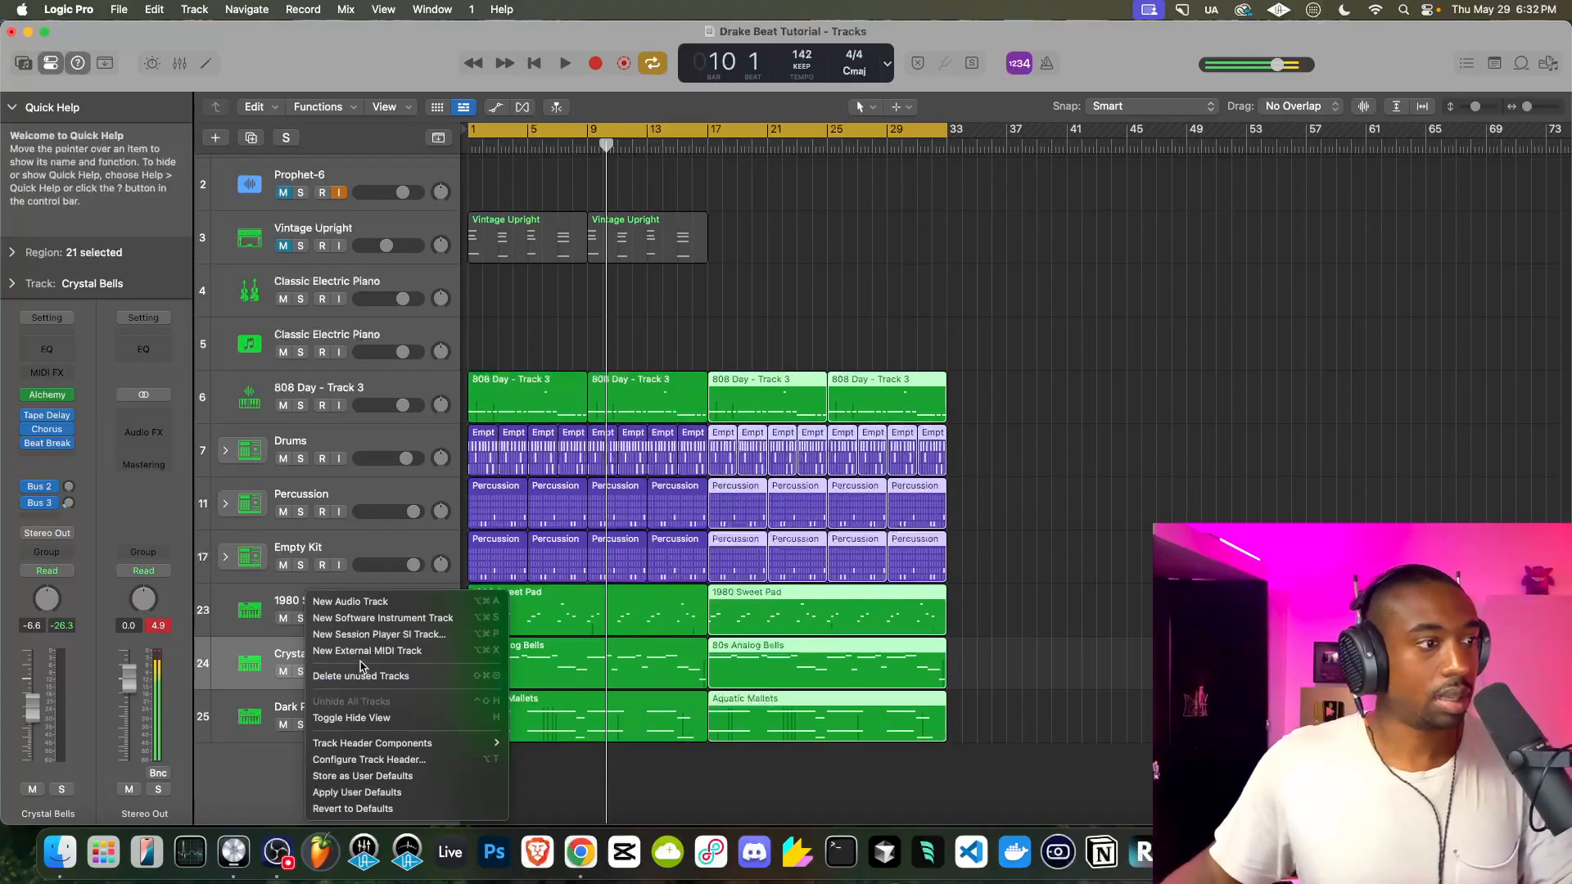
{"action": "left_click", "coordinate": [364, 620]}
{"action": "left_click", "coordinate": [47, 352]}
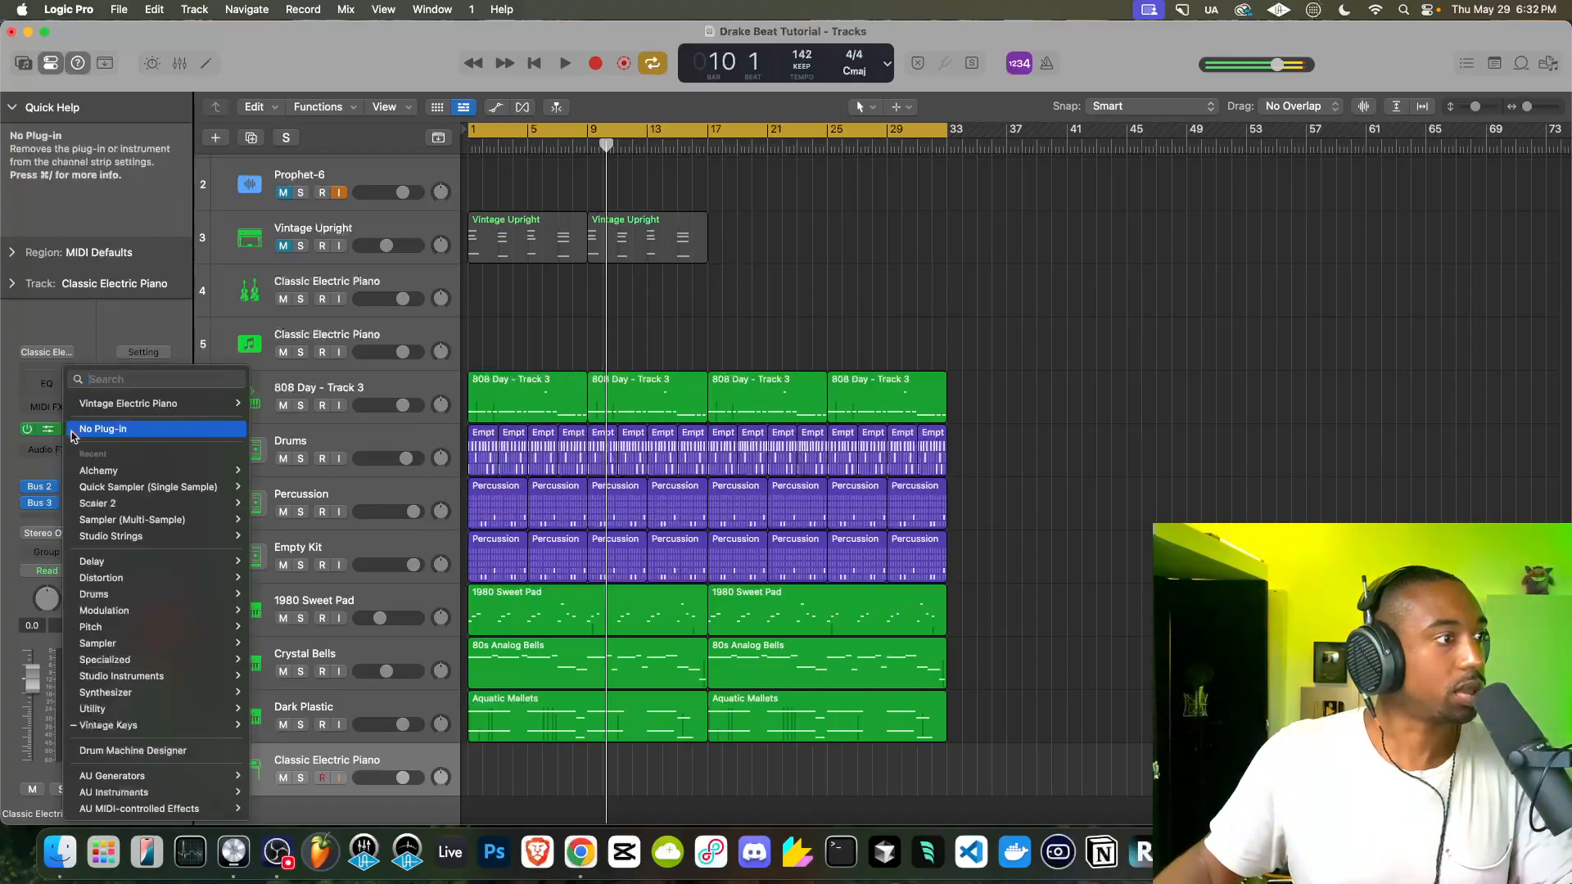
{"action": "mouse_move", "coordinate": [105, 693]}
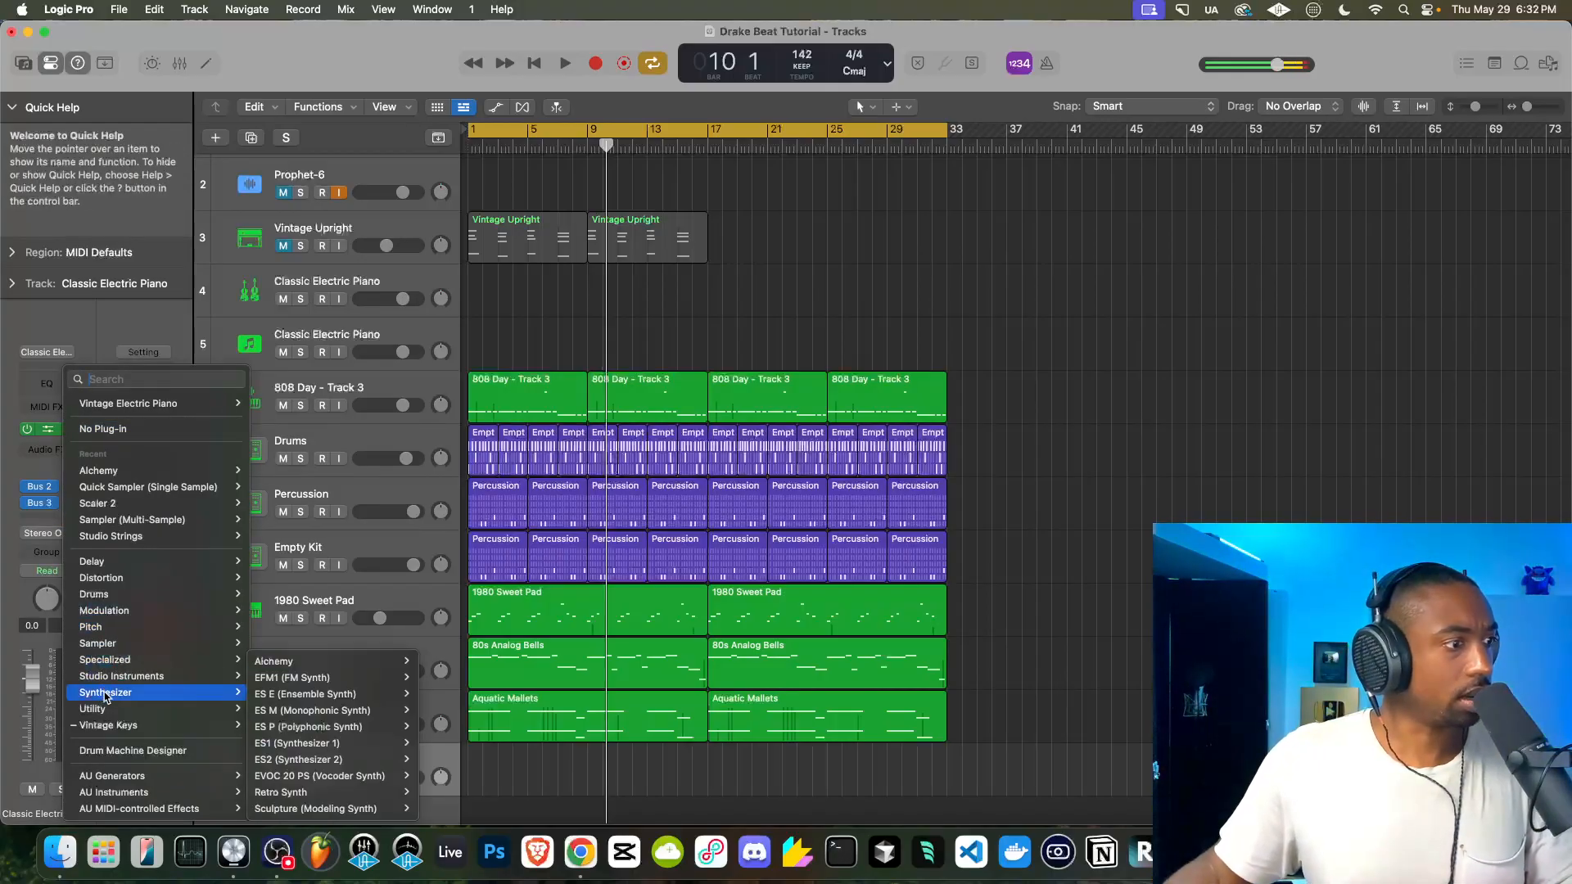
{"action": "left_click", "coordinate": [281, 793]}
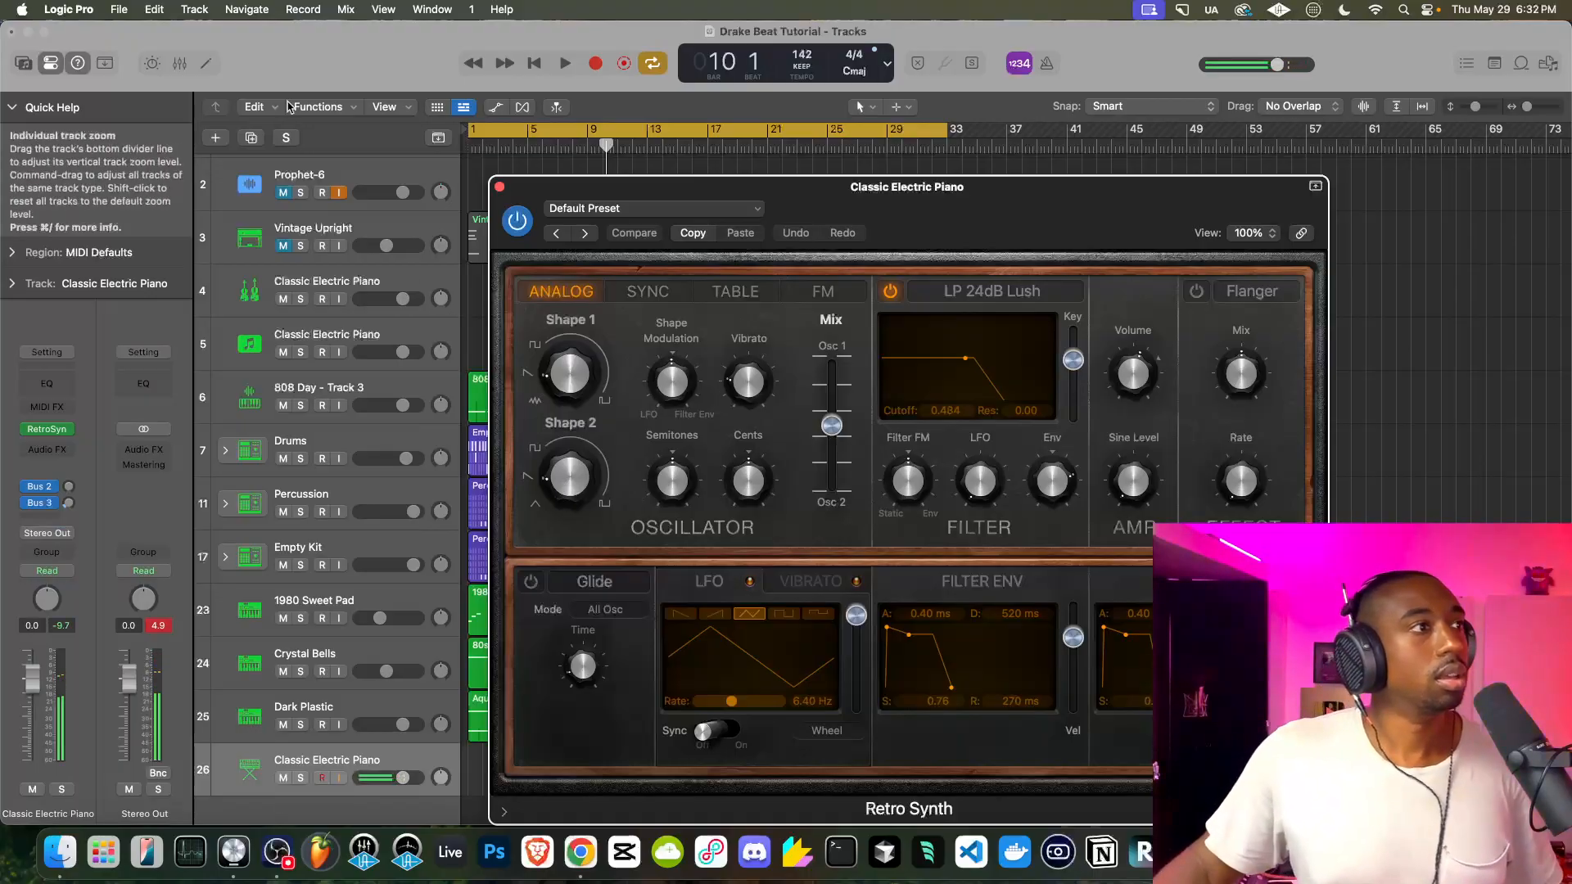
Play the beat from the beginning with the Retro Synth track selected, then stop and return to bar 1
{"action": "left_click", "coordinate": [535, 63]}
{"action": "left_click", "coordinate": [566, 63]}
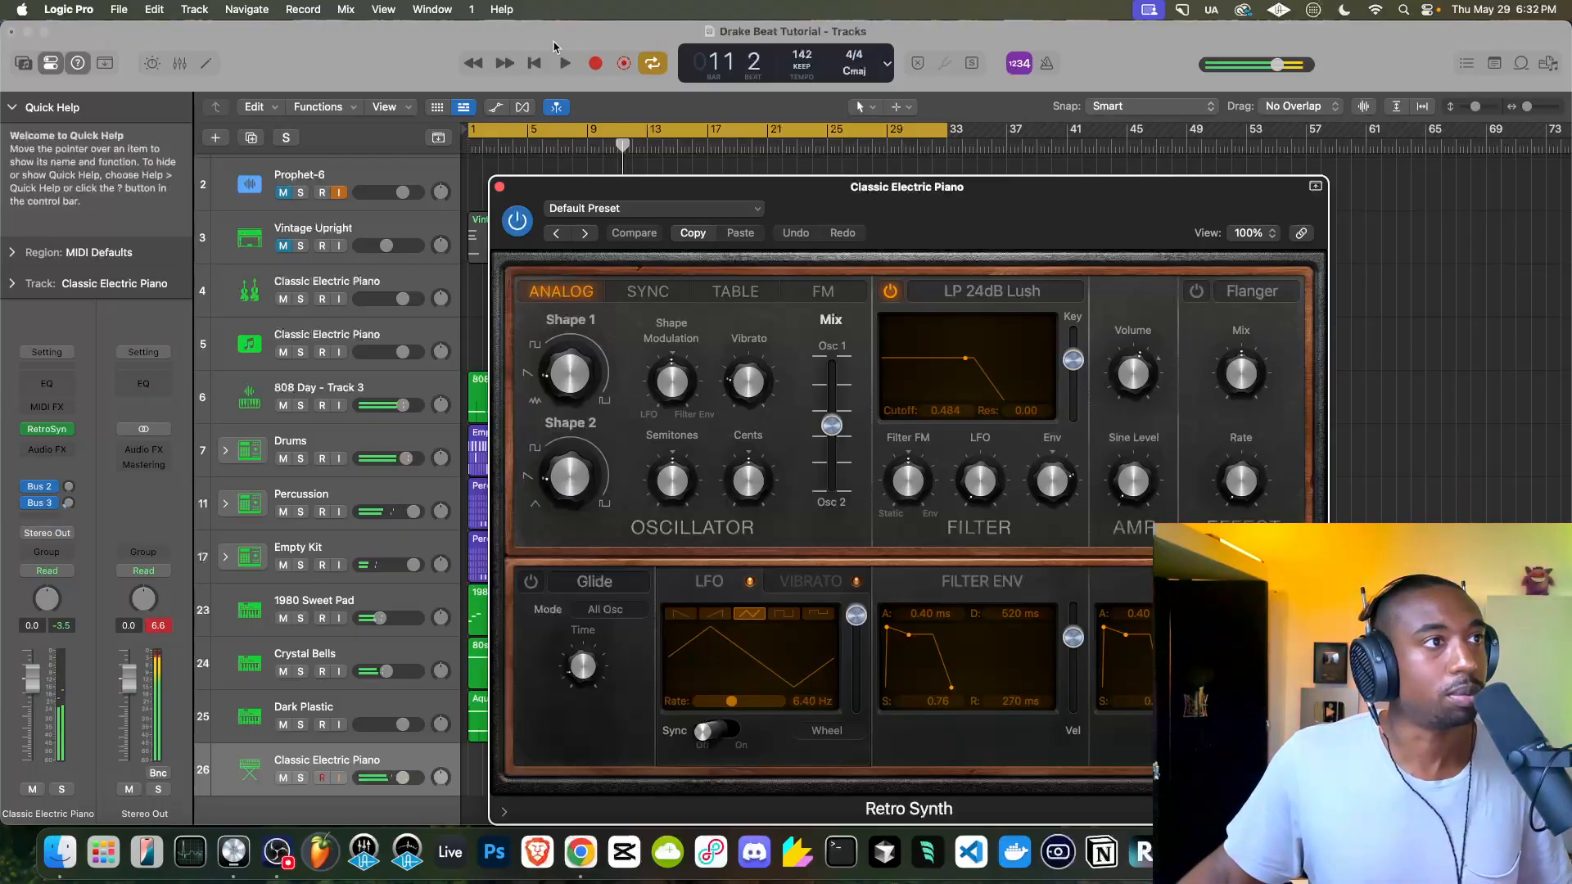
{"action": "key", "text": "space"}
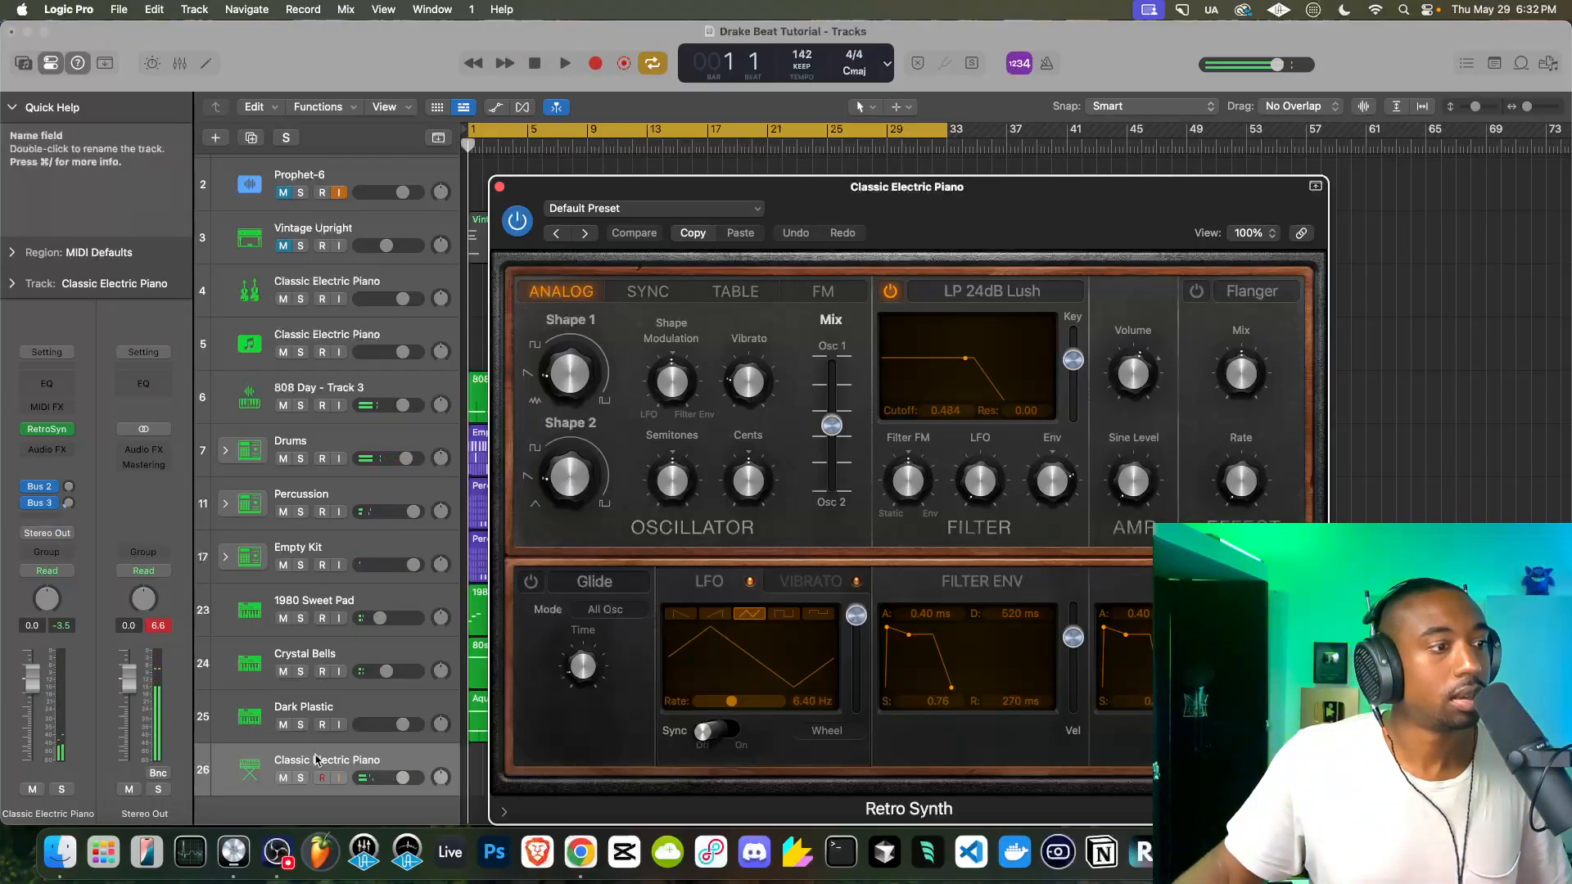
Record-enable the Retro Synth track, record a 16-bar part from bar 1, and close the synth window
{"action": "left_click", "coordinate": [322, 778]}
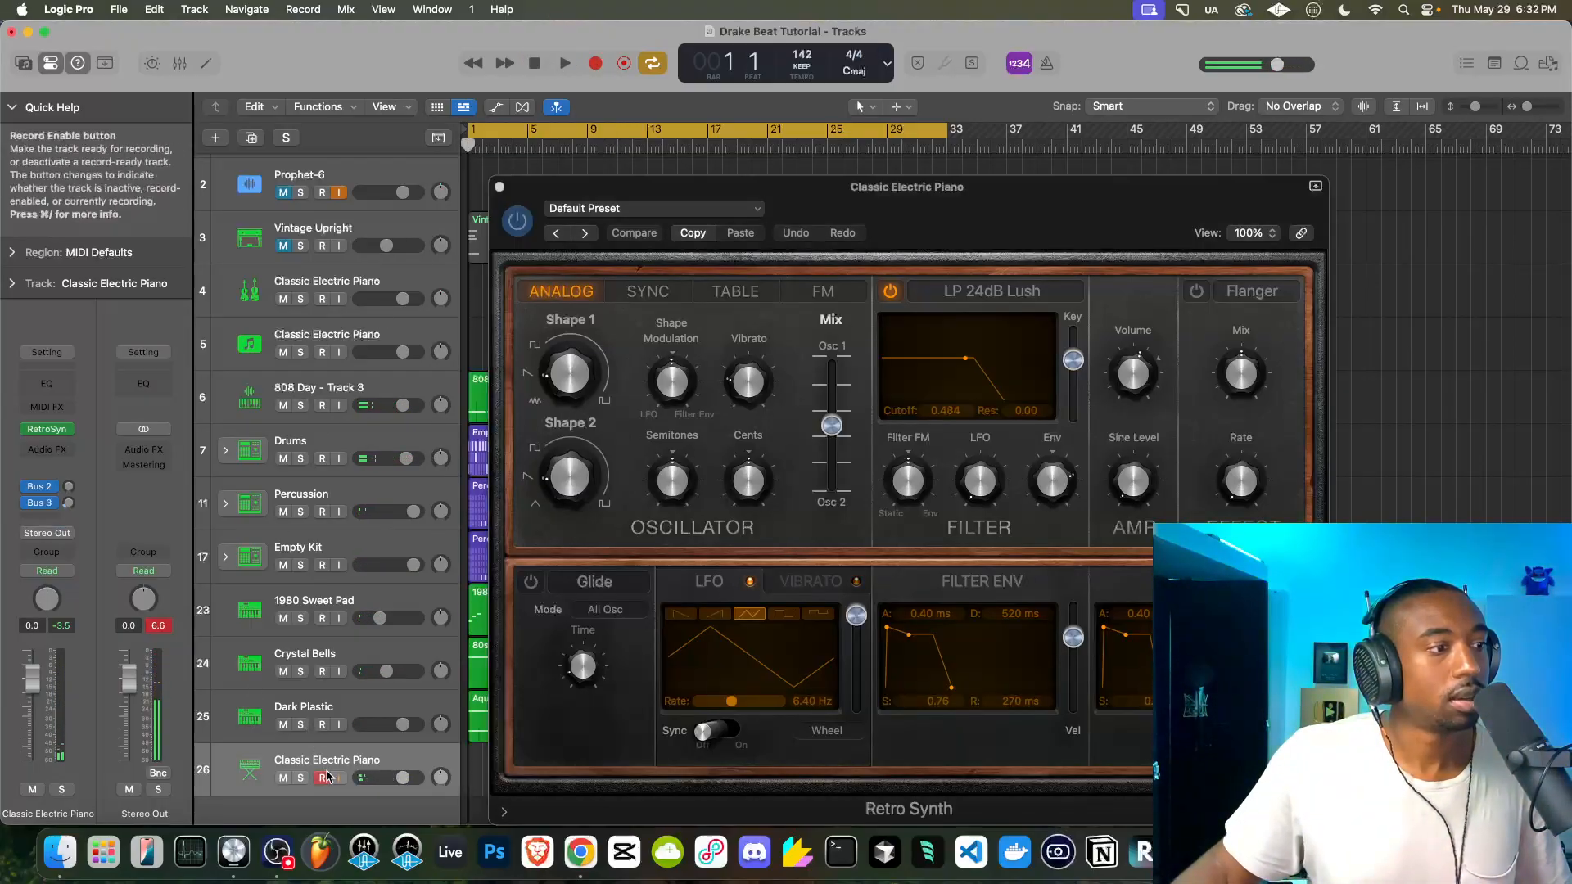
{"action": "left_click", "coordinate": [596, 63]}
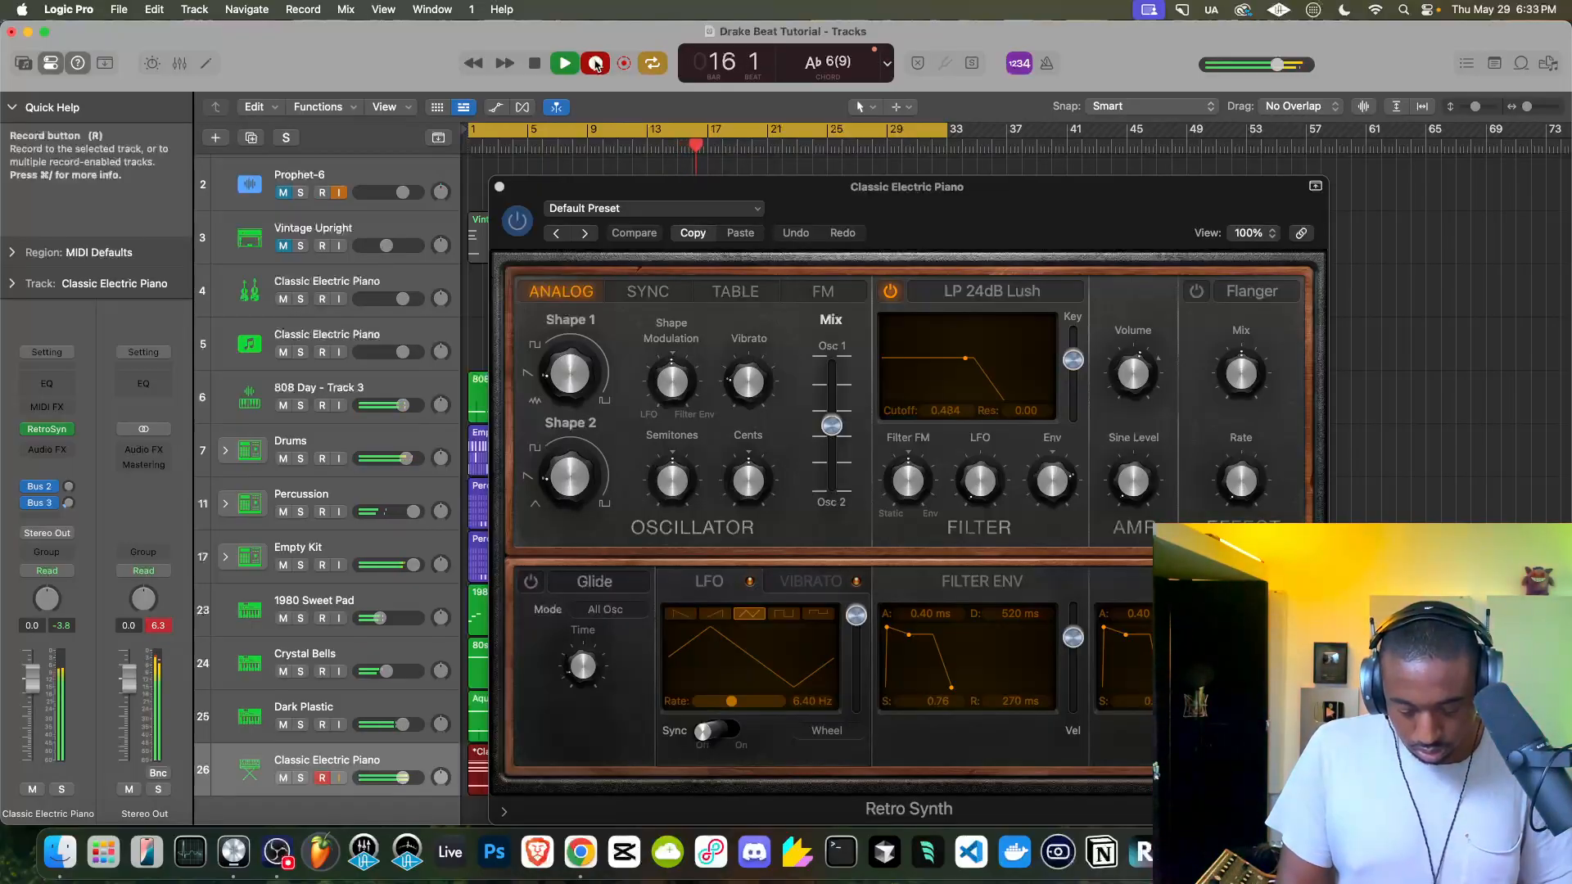
{"action": "left_click", "coordinate": [596, 65]}
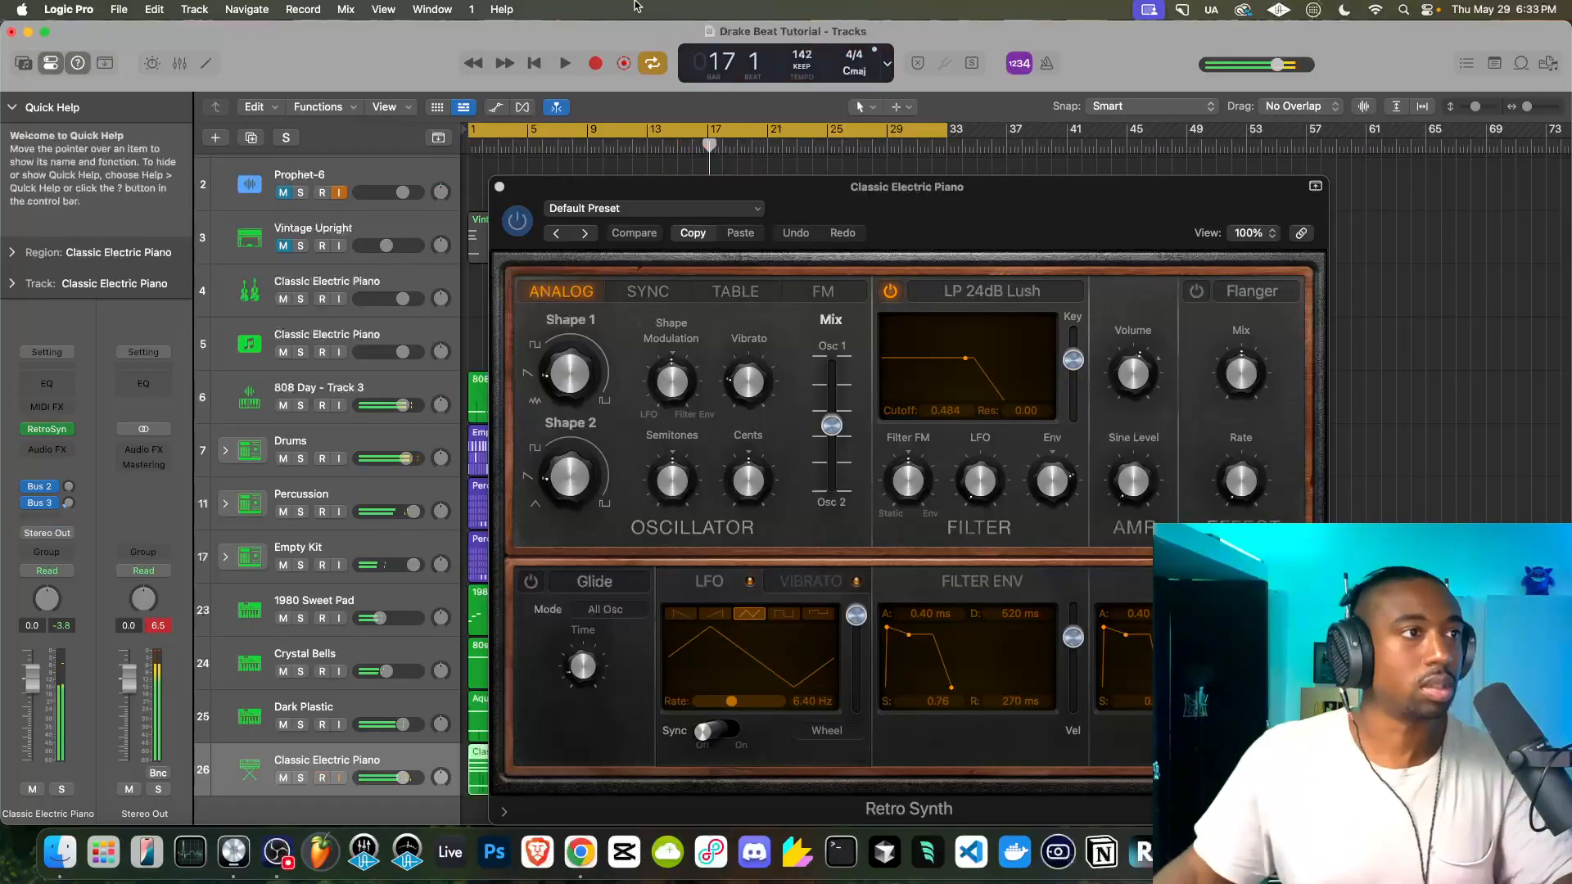
{"action": "left_click", "coordinate": [499, 188]}
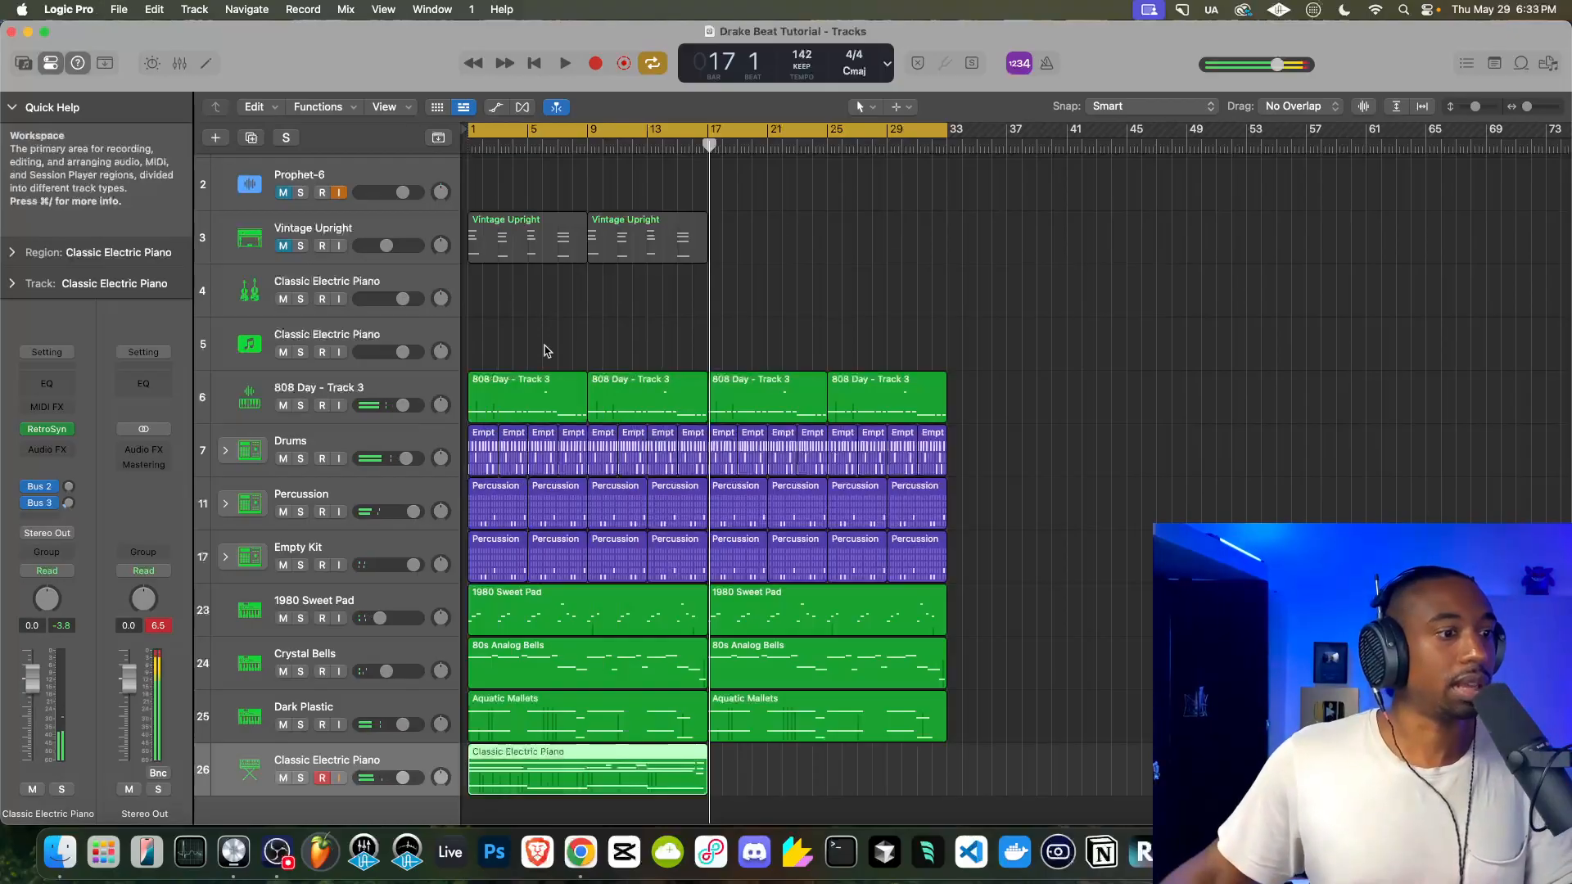
Play from the beginning and set Retro Synth's filter cutoff to 0.232 and resonance to 0.18, with the oscillator mix shifted toward Osc 2
{"action": "key", "text": "Return"}
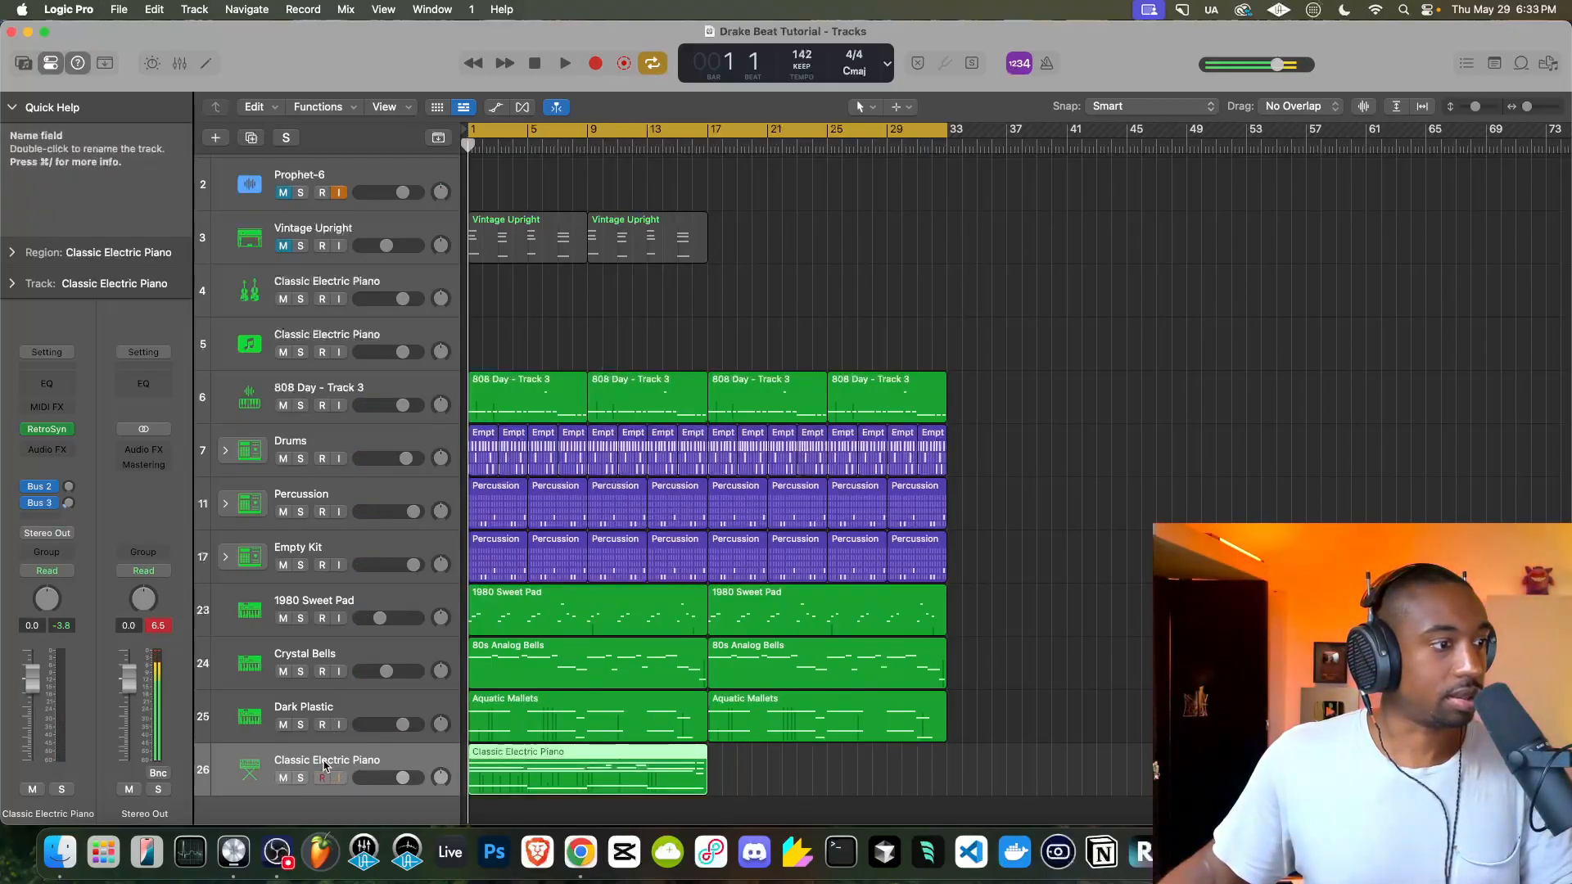
{"action": "left_click", "coordinate": [47, 428]}
{"action": "key", "text": "space"}
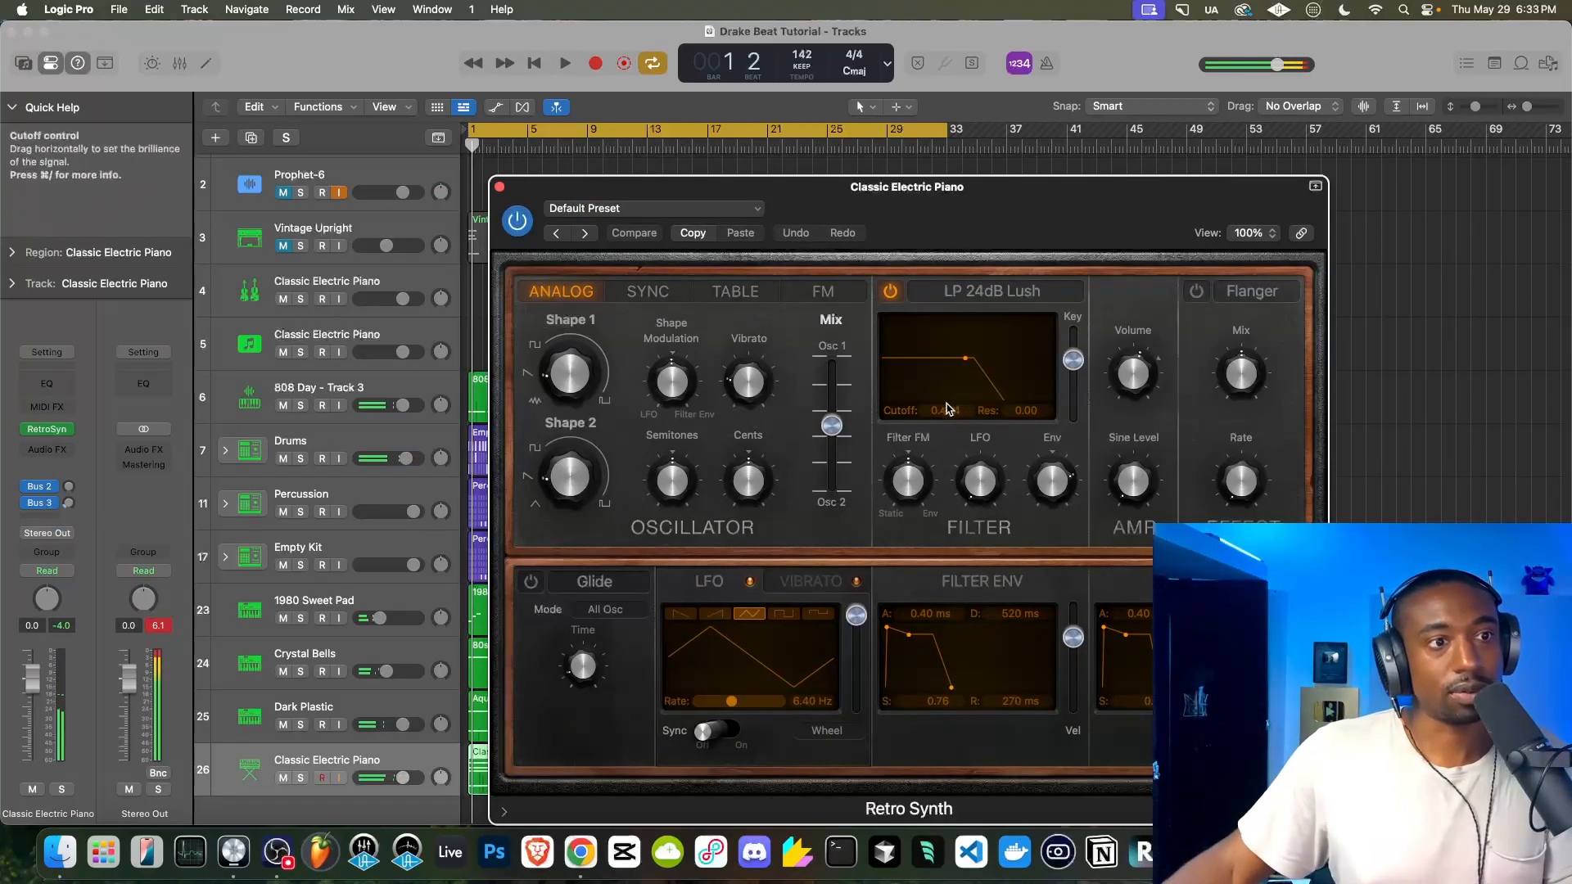
{"action": "left_click_drag", "start_coordinate": [945, 410], "coordinate": [1026, 409]}
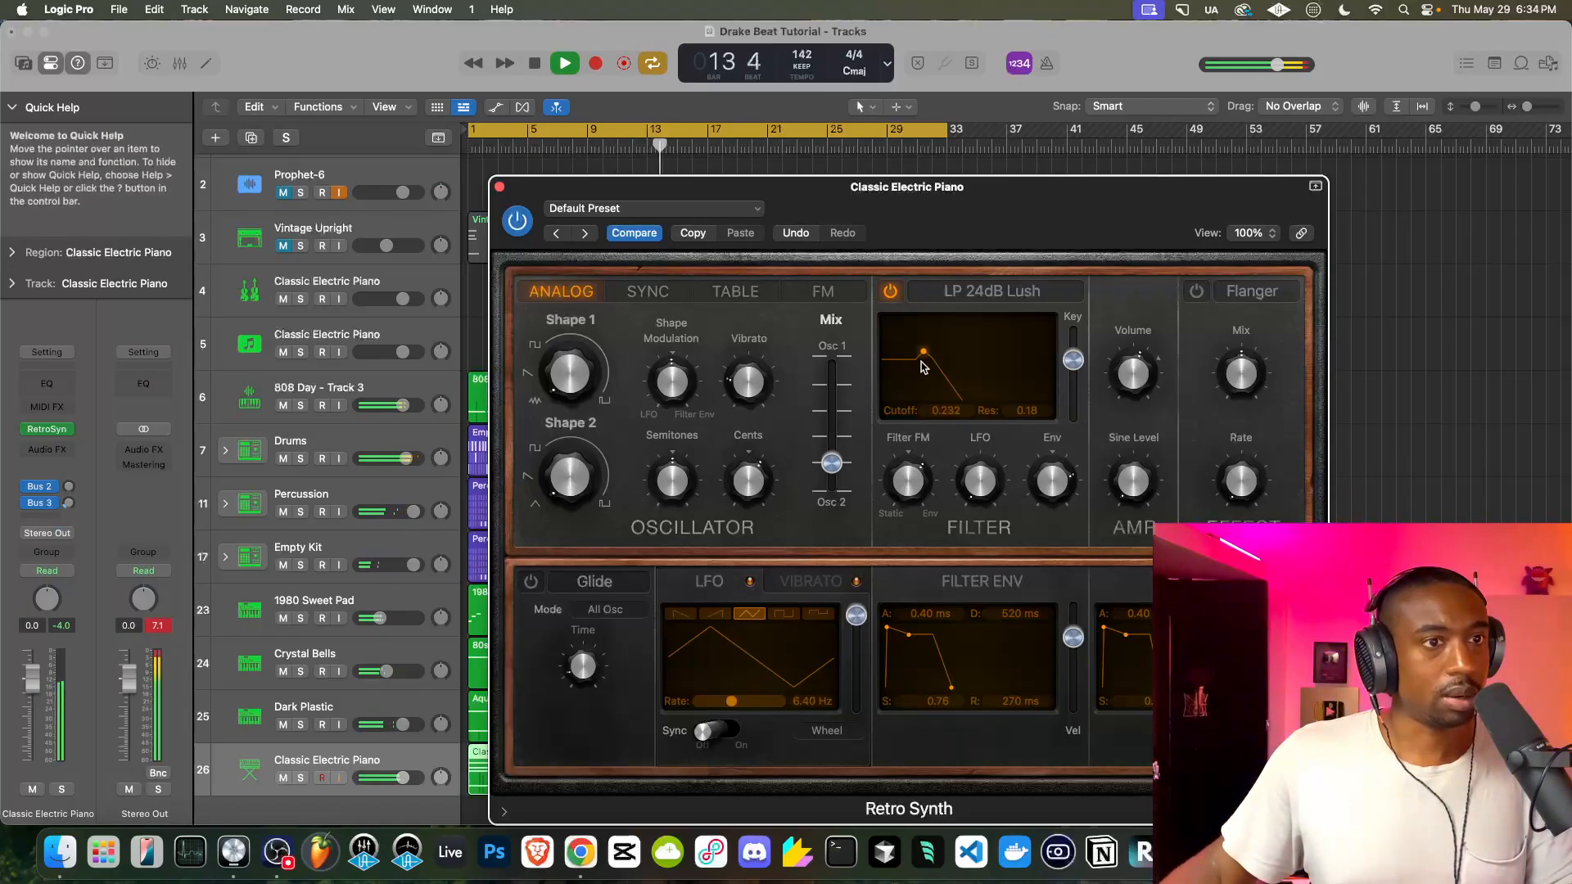
Switch on Retro Synth's Flanger effect, close the synth window, and stop playback
{"action": "left_click", "coordinate": [1191, 293]}
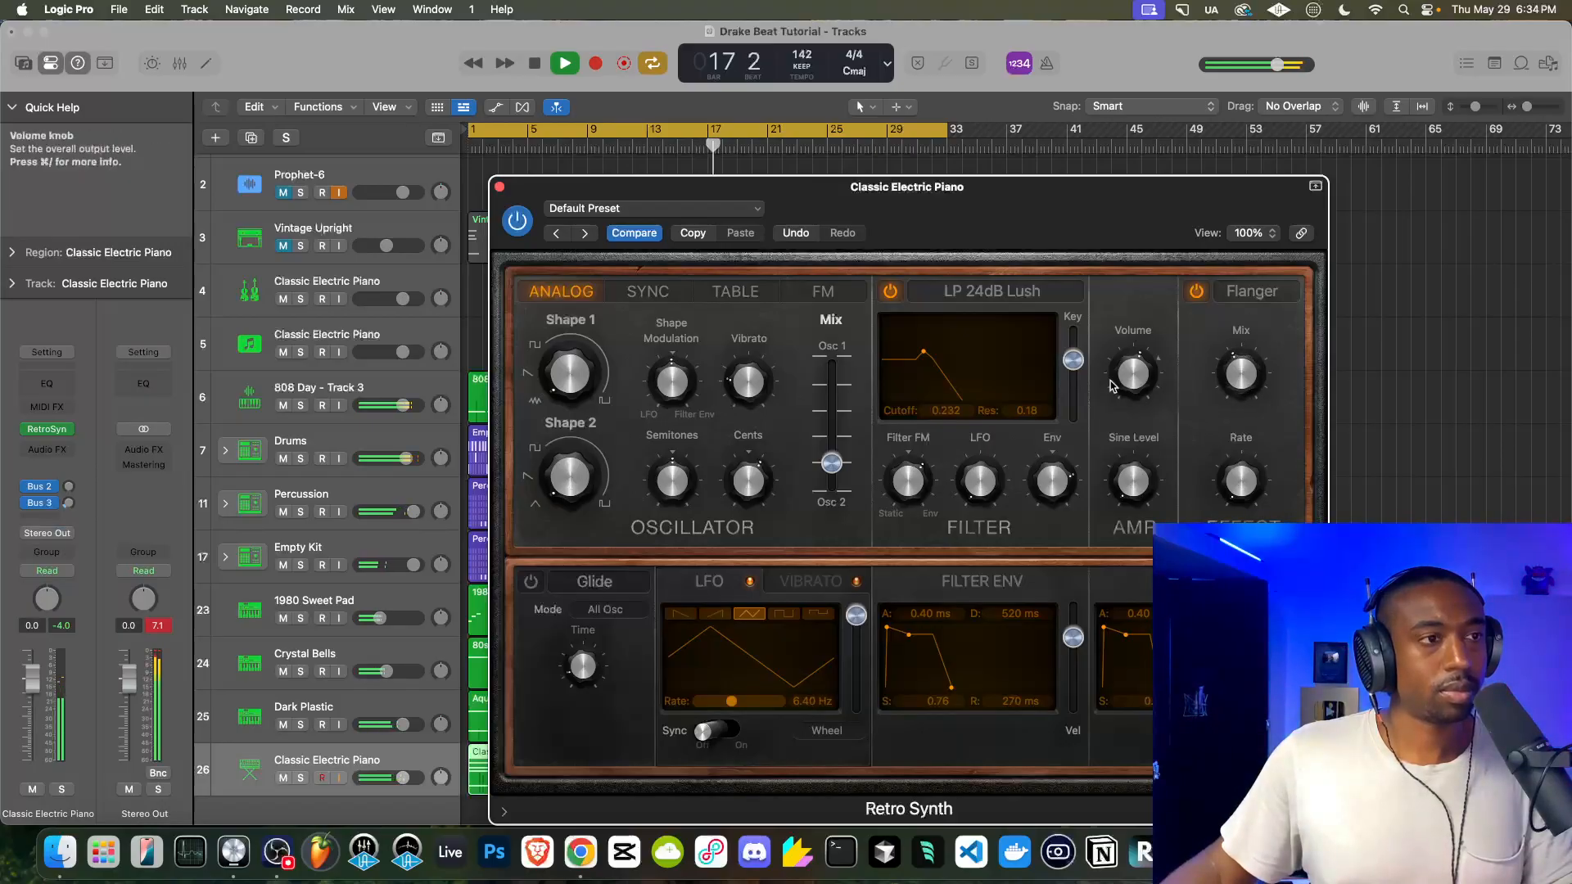
{"action": "left_click", "coordinate": [499, 186]}
{"action": "key", "text": "space"}
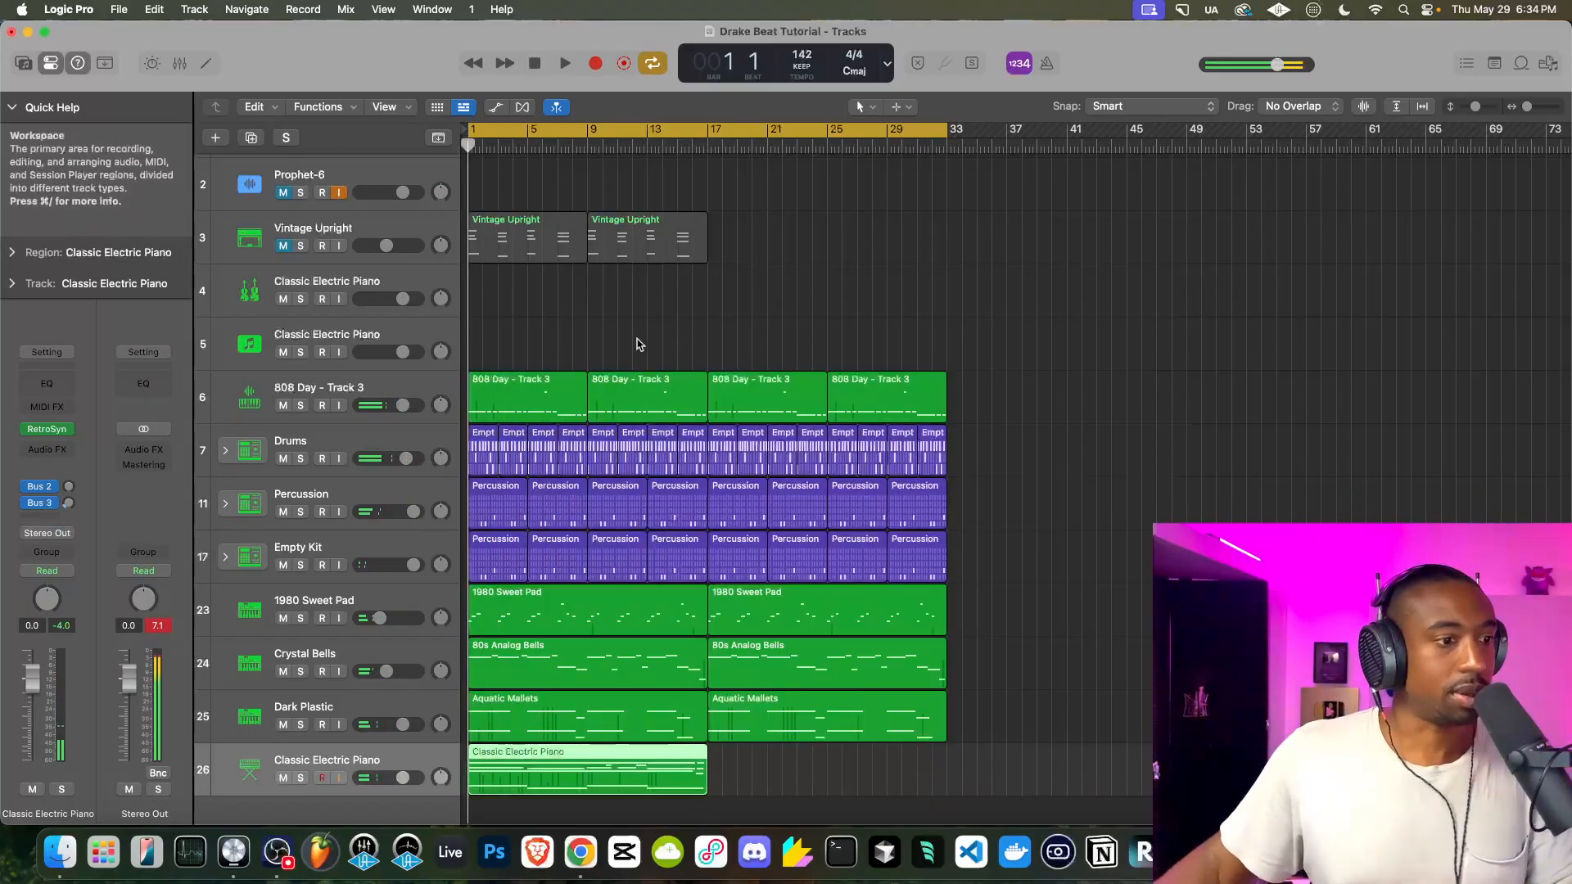
Paste a copy of the Retro Synth track's 16-bar region at bar 17 and play the beat from bar 1
{"action": "key", "text": "space"}
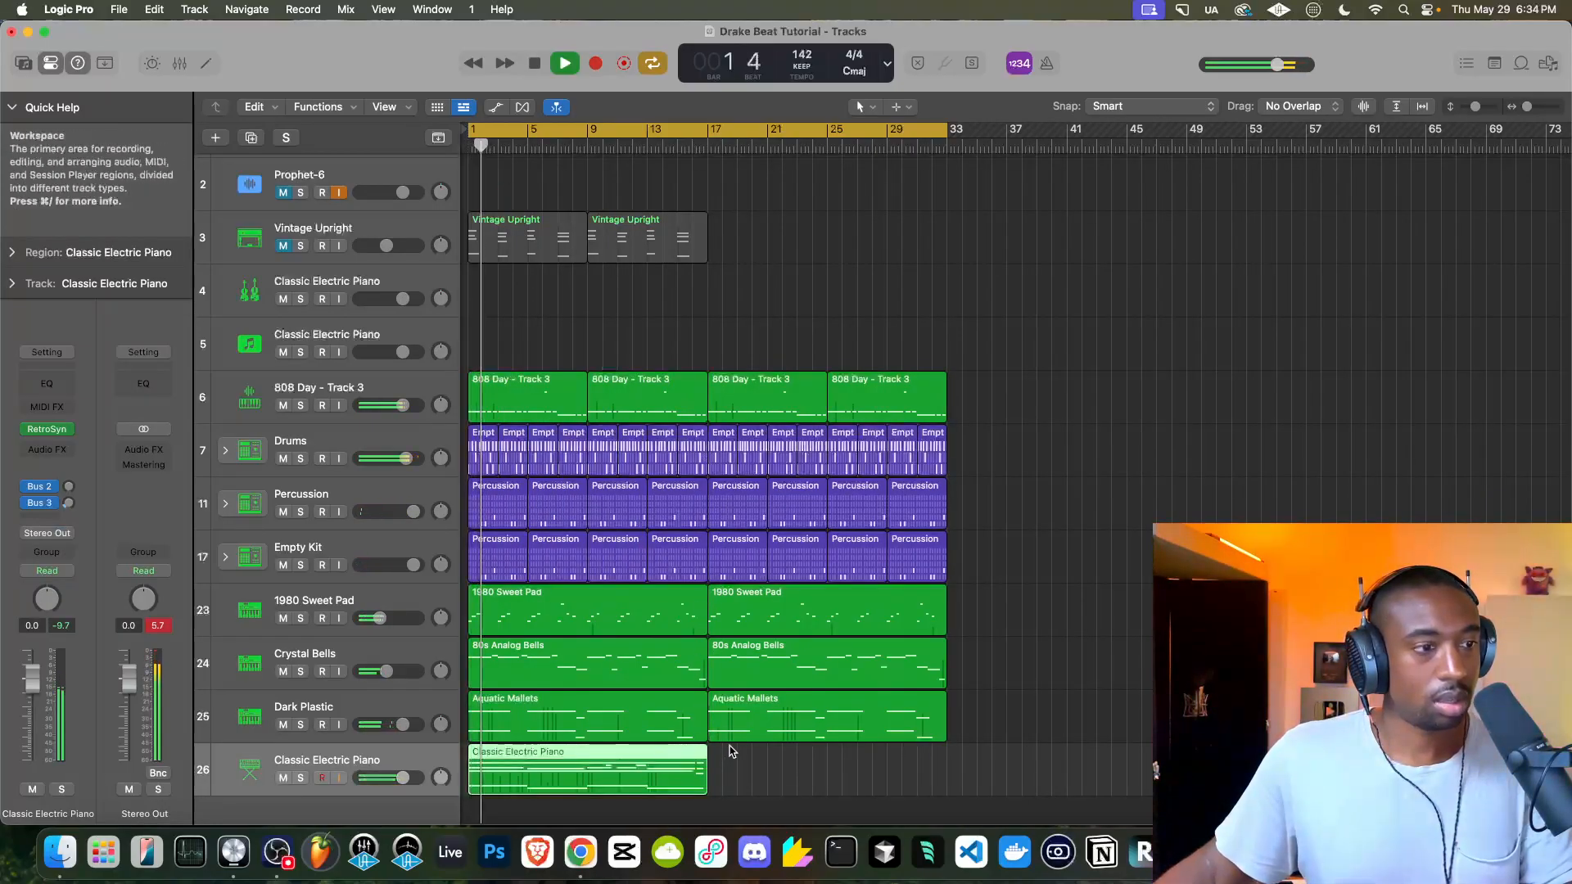
{"action": "key", "text": "space"}
{"action": "left_click", "coordinate": [706, 145]}
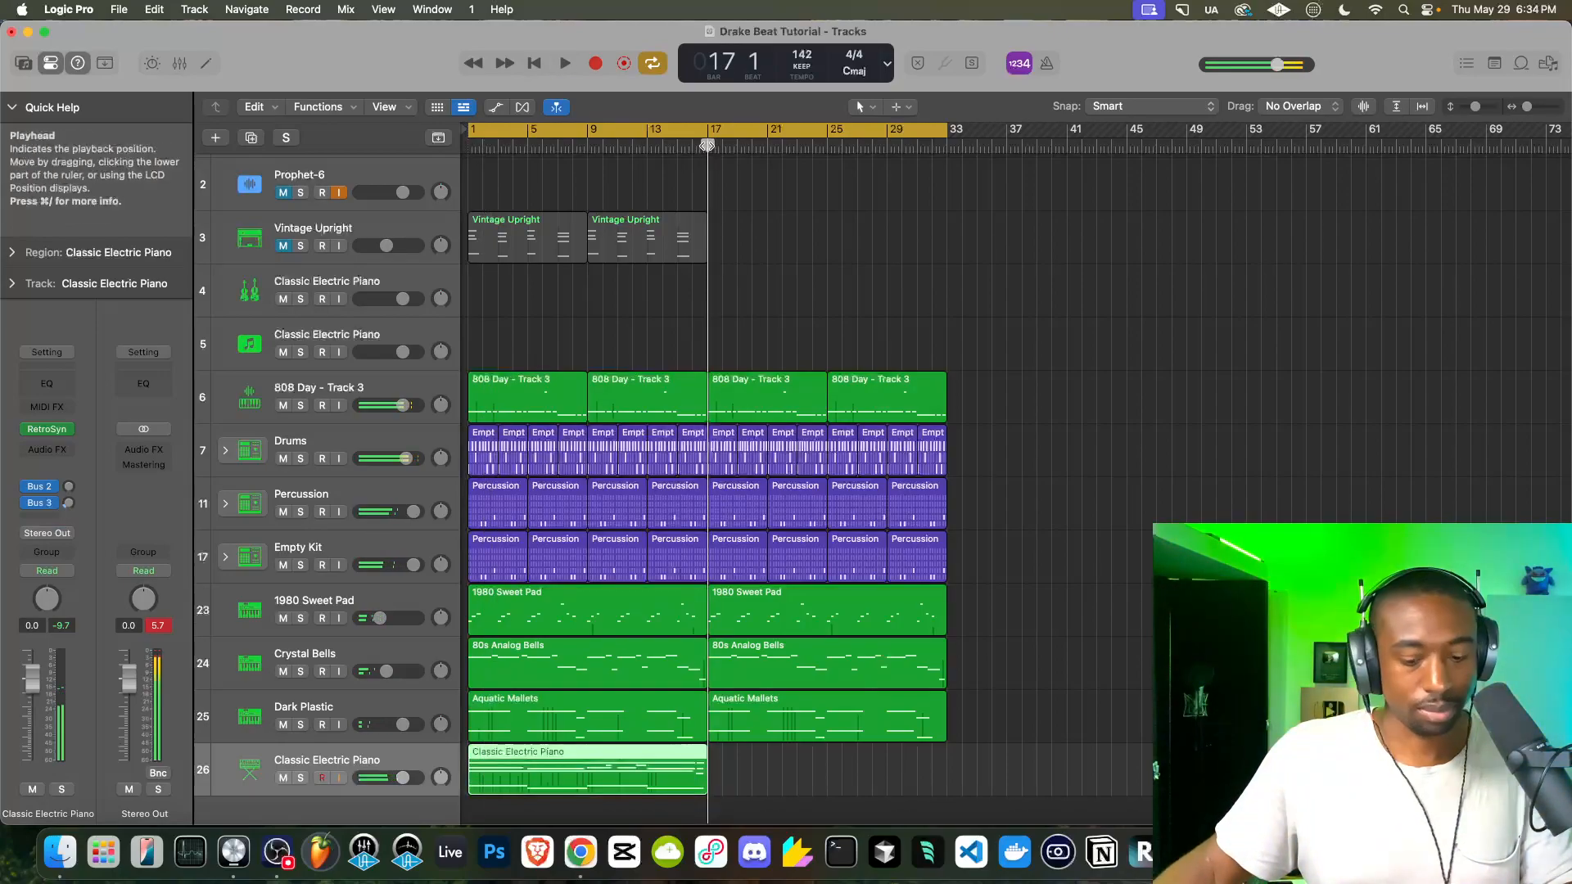
{"action": "key", "text": "super+v"}
{"action": "key", "text": "space"}
{"action": "key", "text": "space"}
{"action": "key", "text": "Return"}
{"action": "key", "text": "space"}
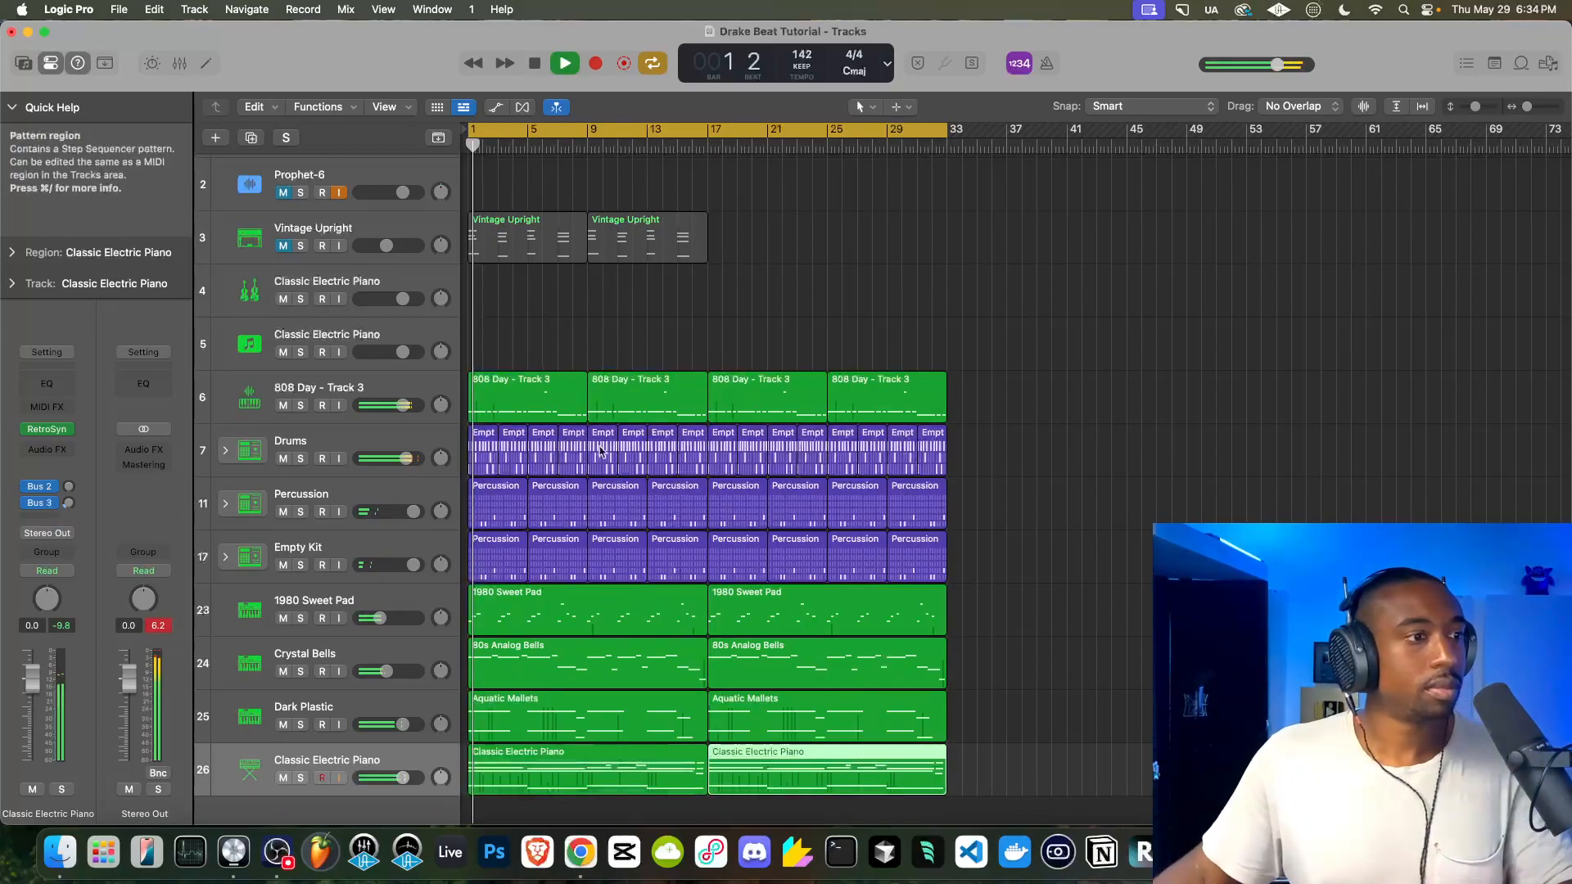
Load the Dreams and Visions preset in Alchemy on the Crystal Bells track and audition it from bar 1
{"action": "left_click", "coordinate": [248, 663]}
{"action": "key", "text": "space"}
{"action": "left_click", "coordinate": [49, 397]}
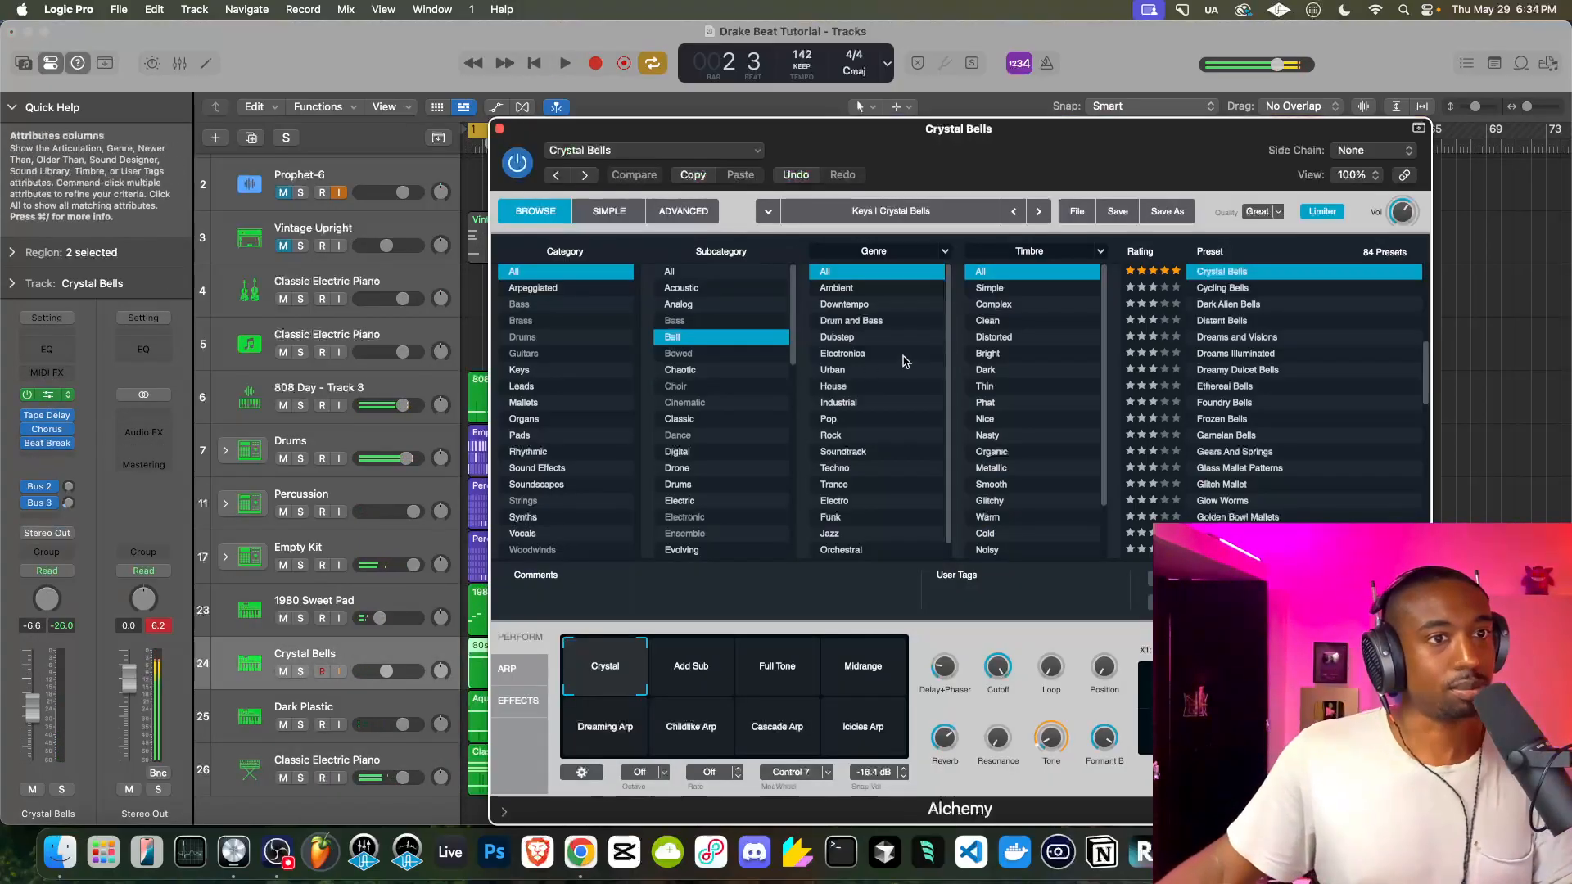
{"action": "left_click", "coordinate": [1262, 341]}
{"action": "key", "text": "space"}
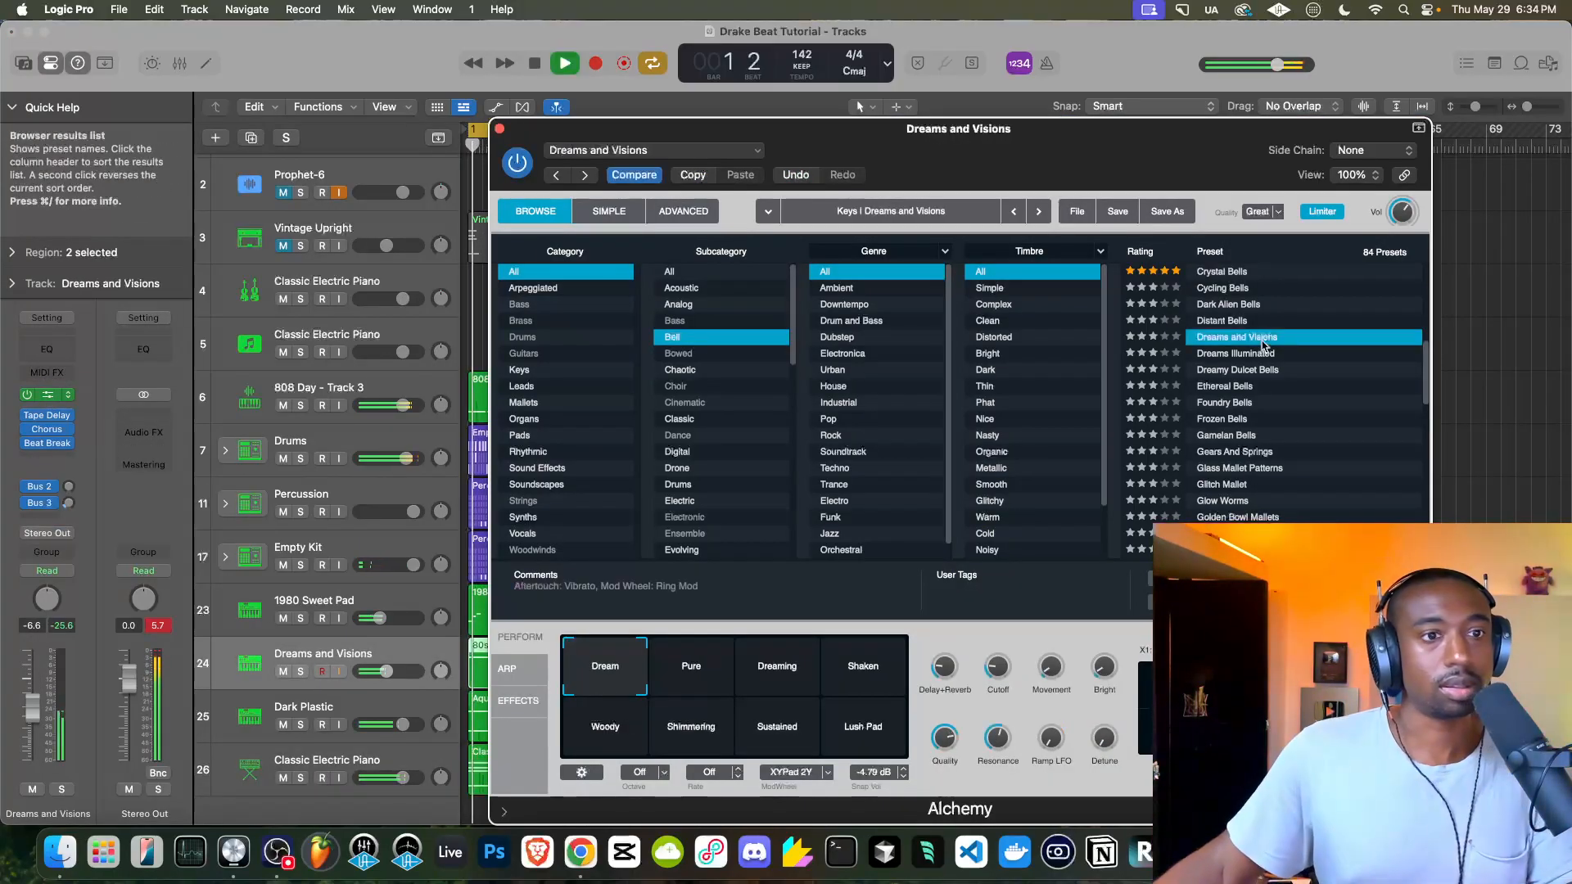
Rate the Dreams and Visions preset five stars, then check the track's Tape Delay settings
{"action": "left_click", "coordinate": [1178, 338]}
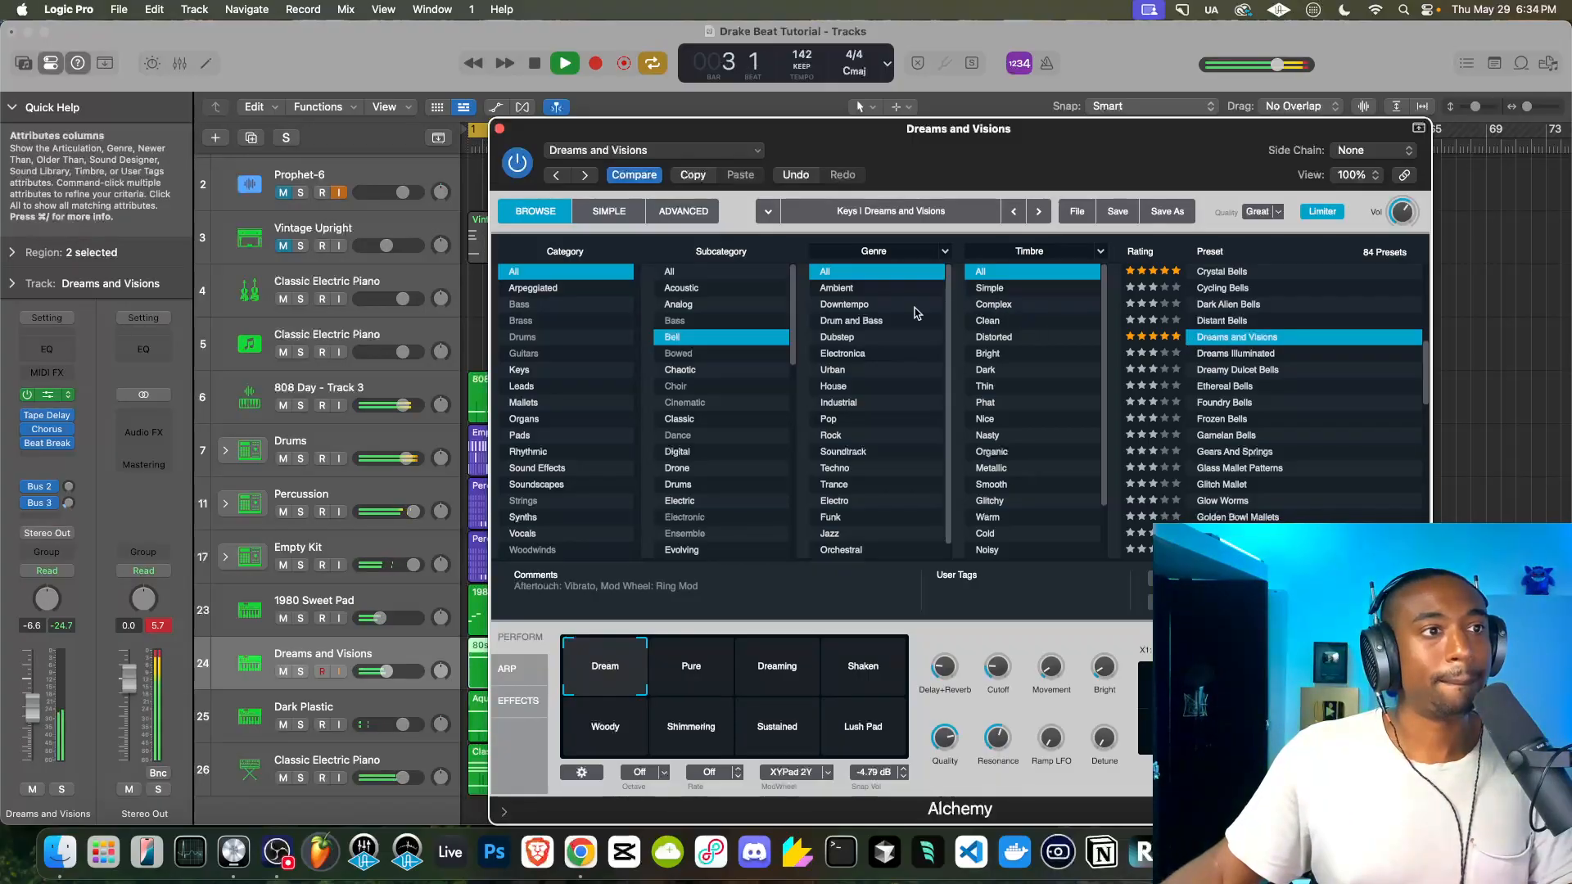
{"action": "left_click", "coordinate": [499, 129]}
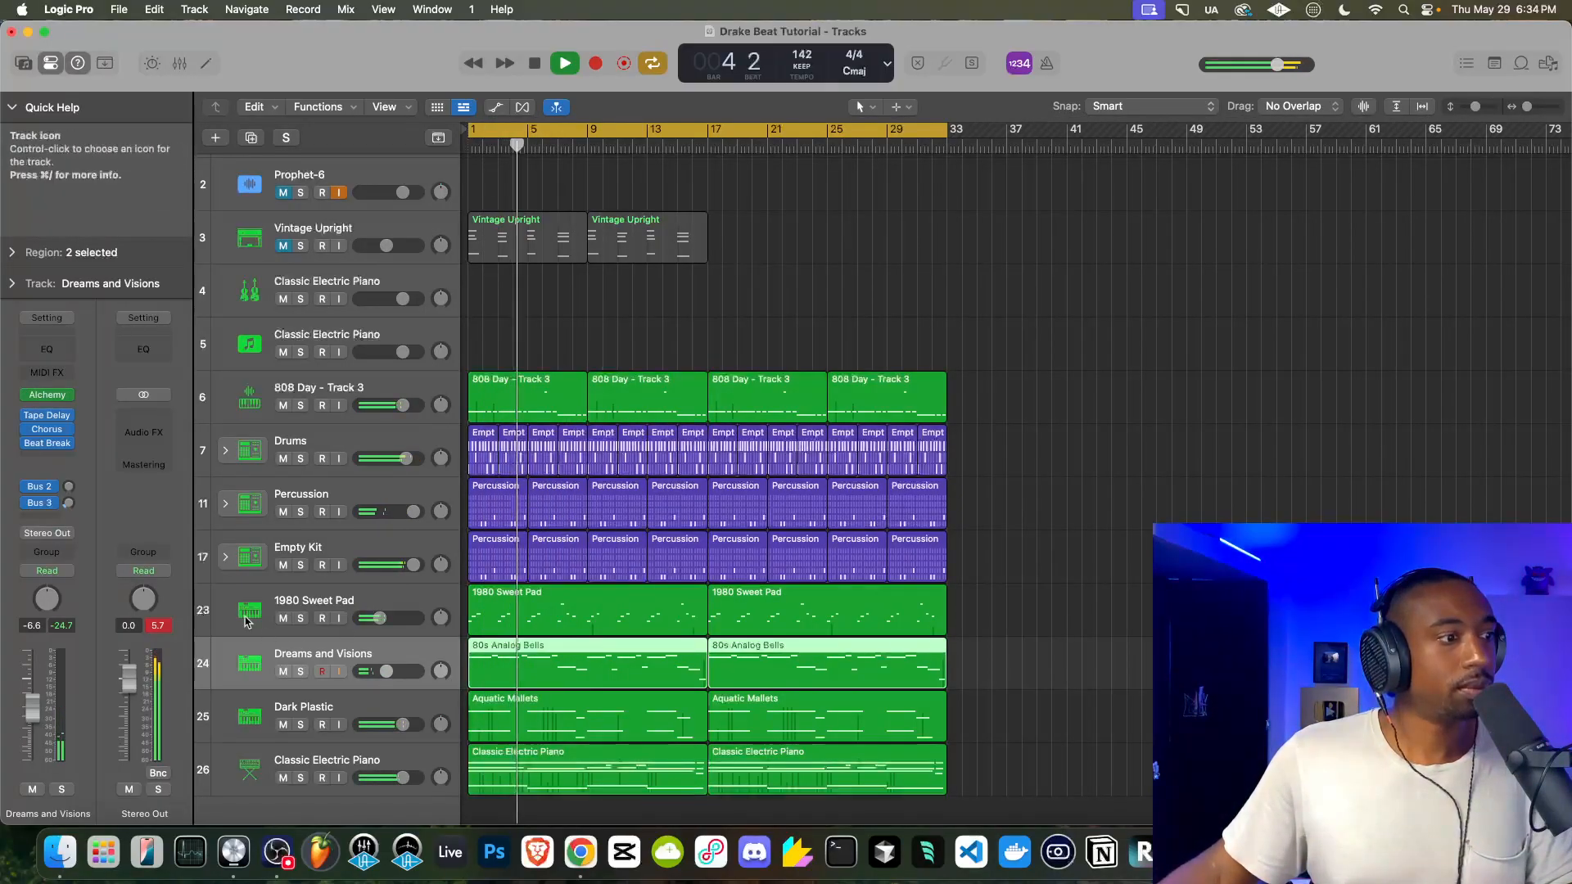
{"action": "left_click", "coordinate": [47, 415]}
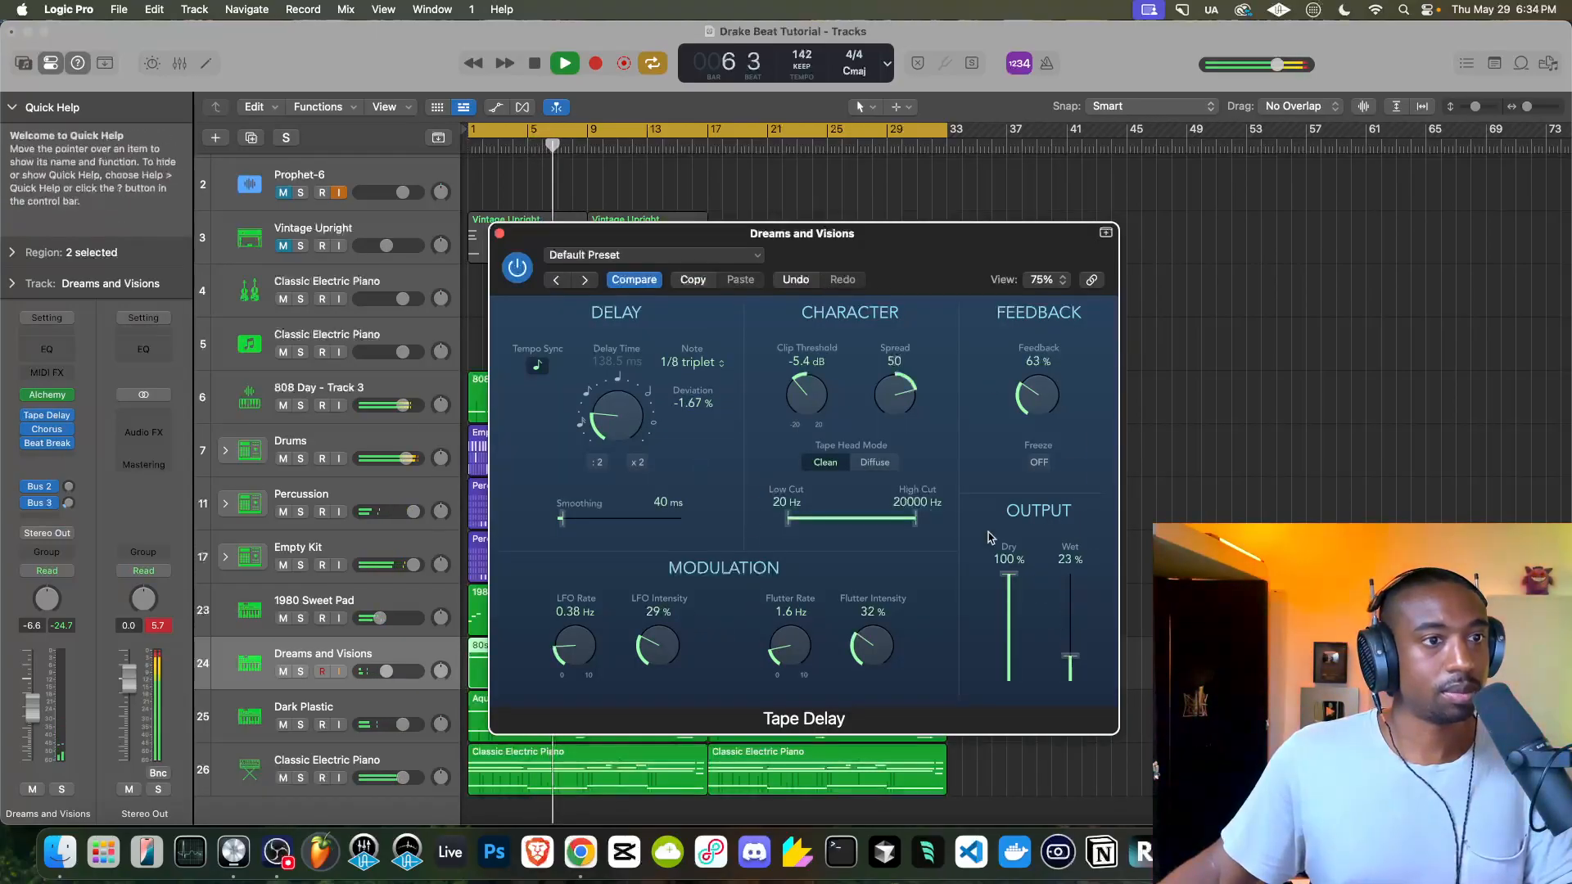
{"action": "left_click", "coordinate": [499, 233]}
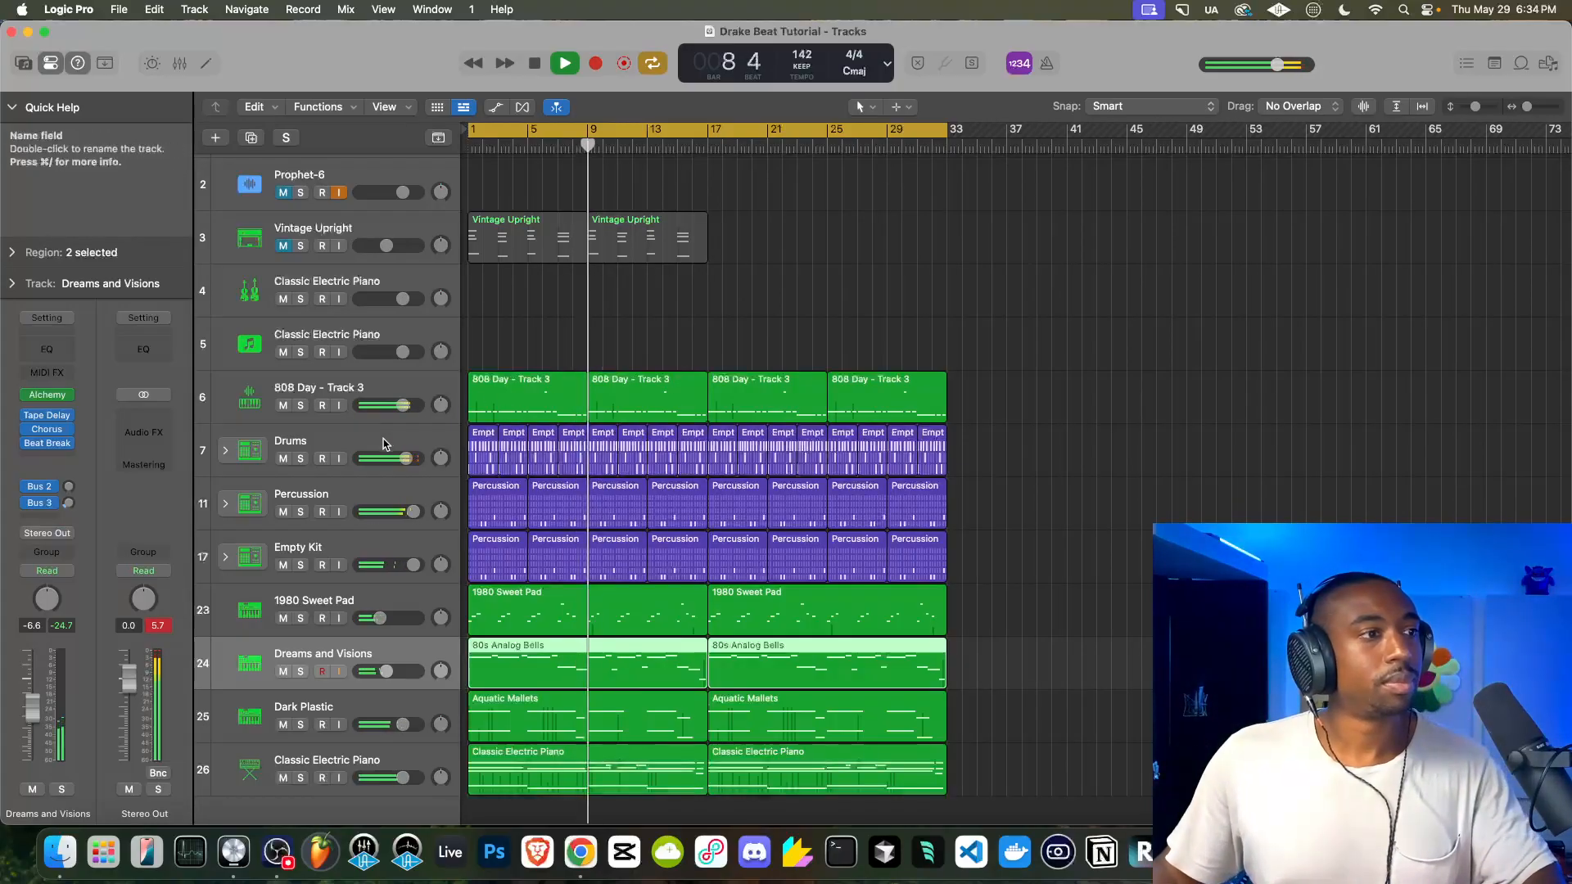
Insert a Compressor on the 808 Day track with a raised threshold and a lower ratio, then close it
{"action": "left_click", "coordinate": [350, 416]}
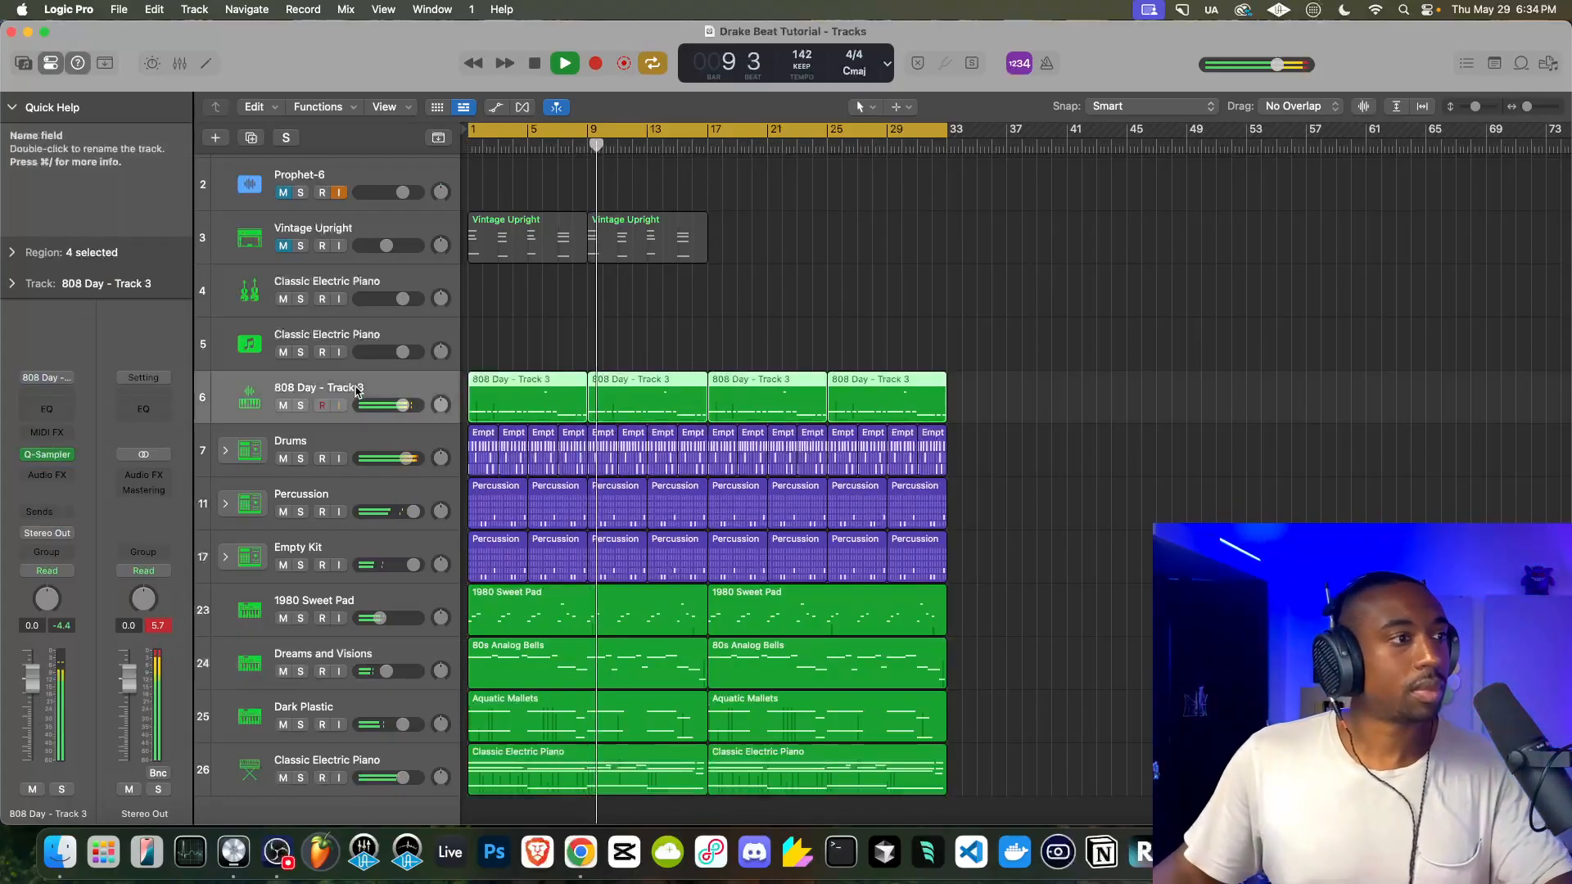
{"action": "left_click", "coordinate": [49, 476]}
{"action": "mouse_move", "coordinate": [70, 604]}
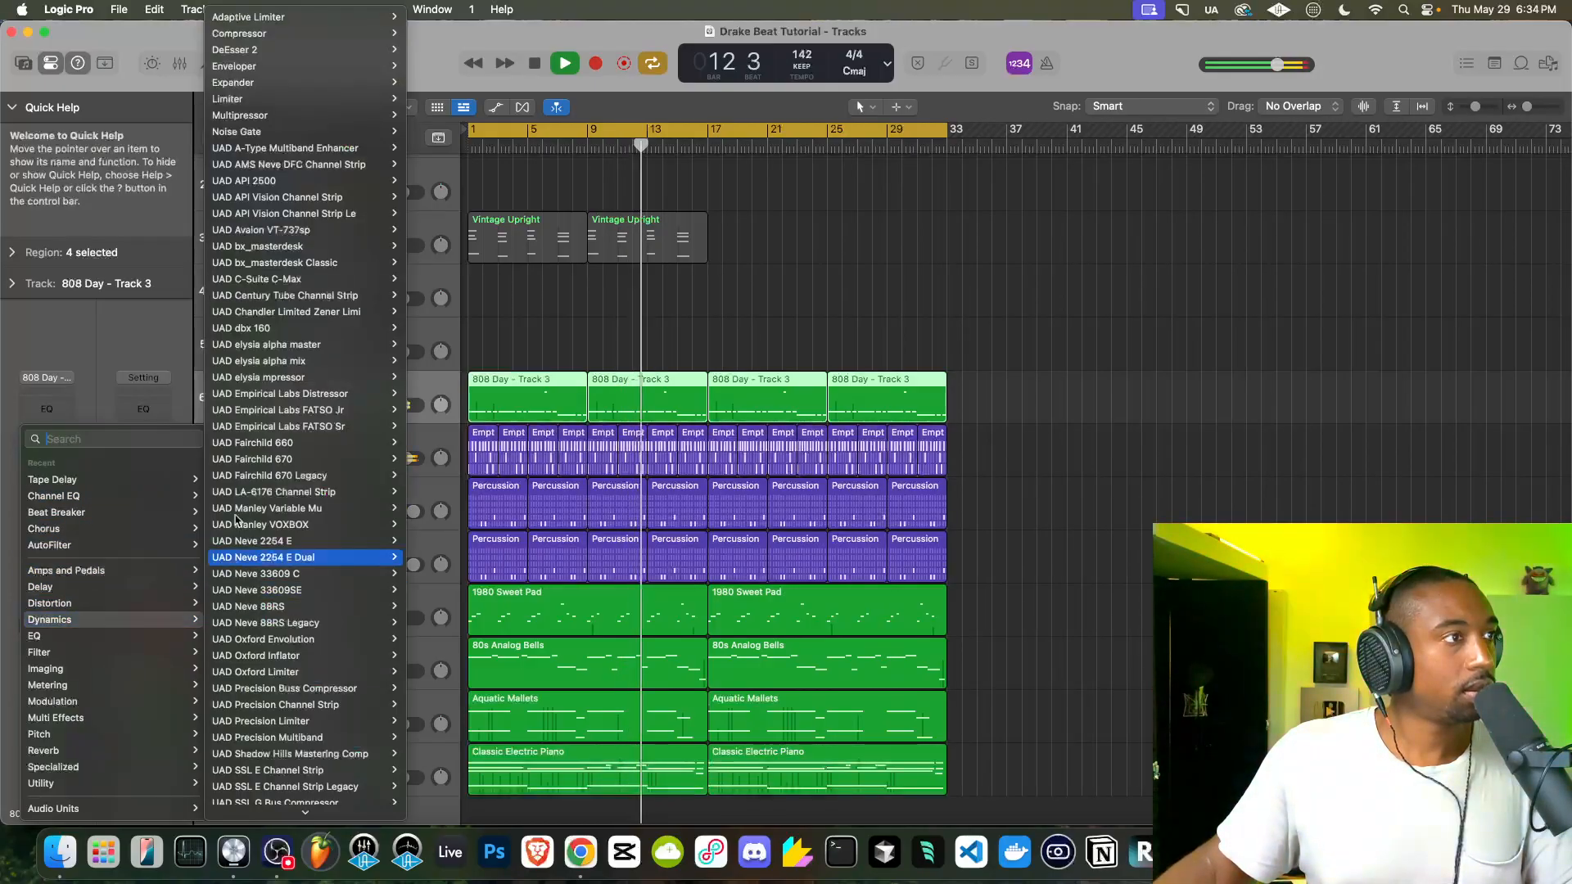
{"action": "left_click", "coordinate": [247, 36]}
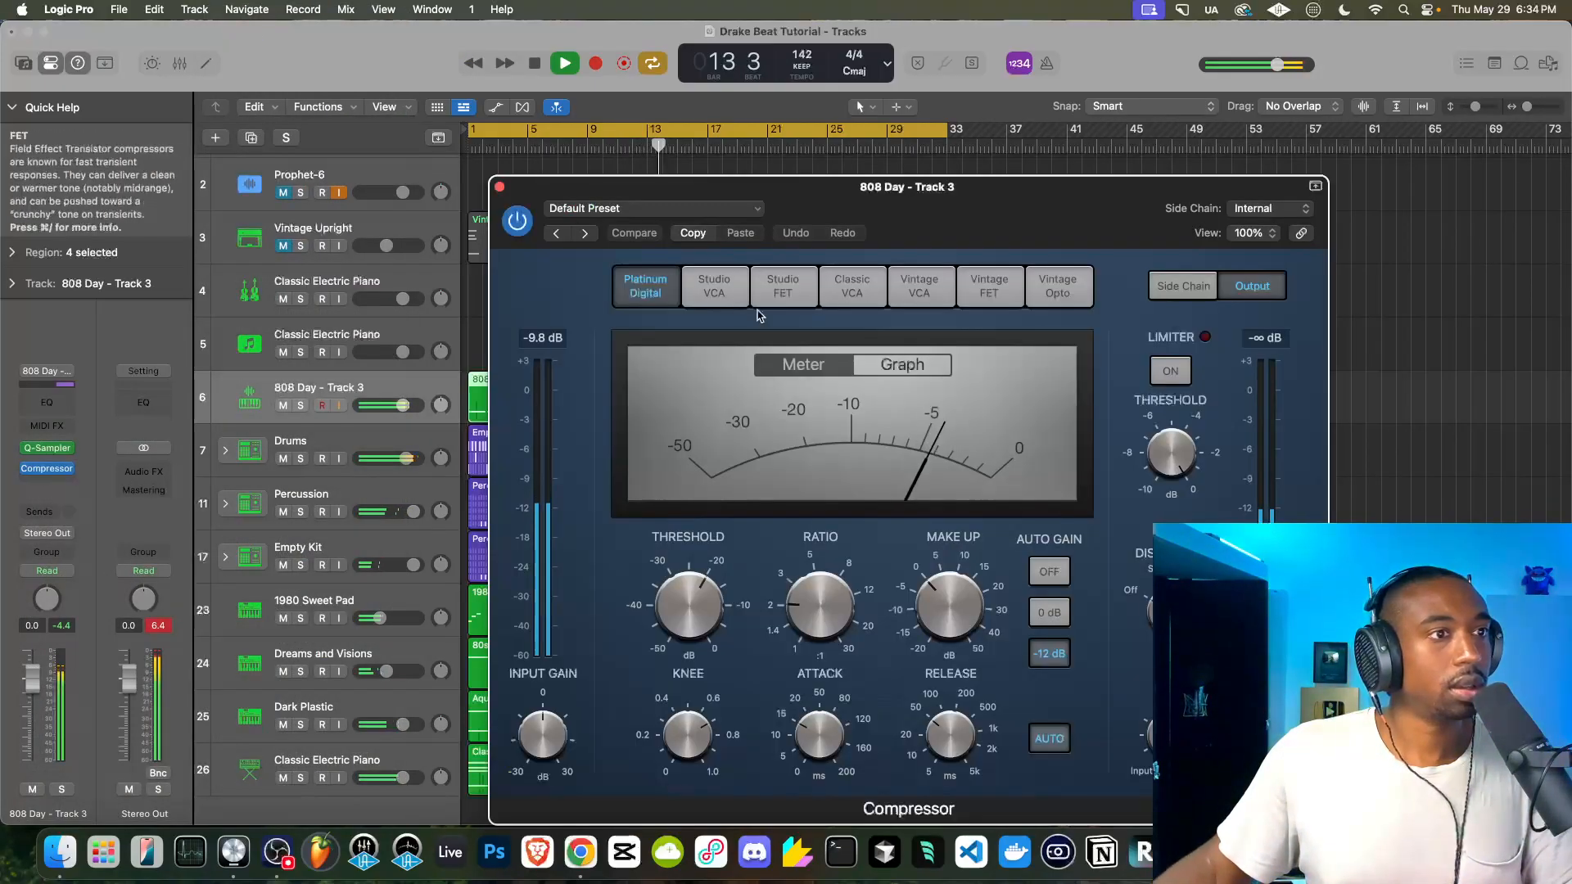
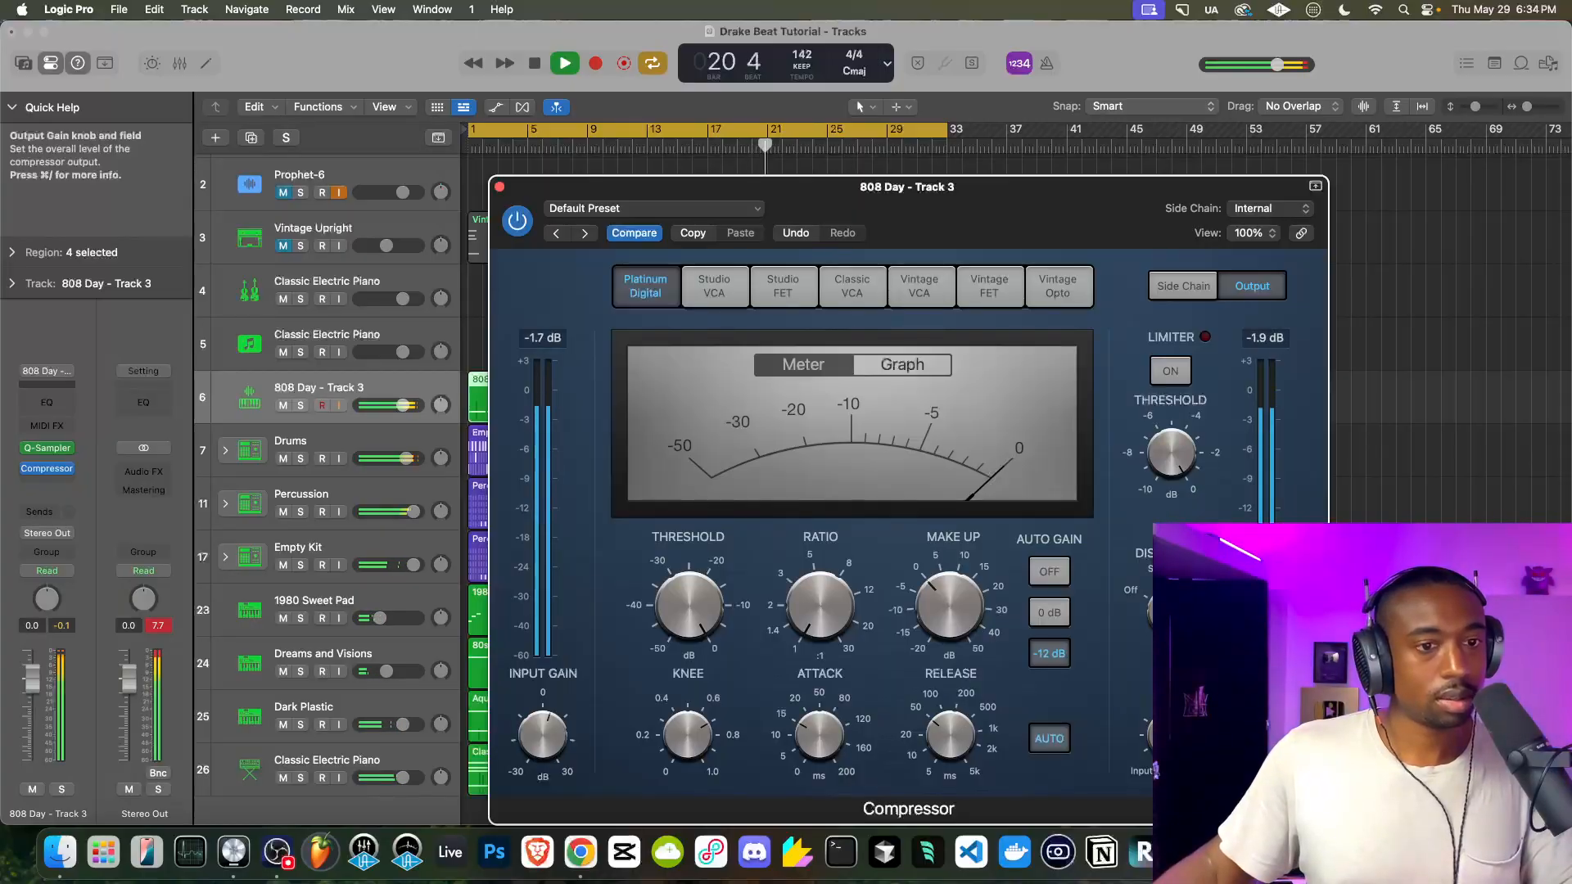
{"action": "key", "text": "super+w"}
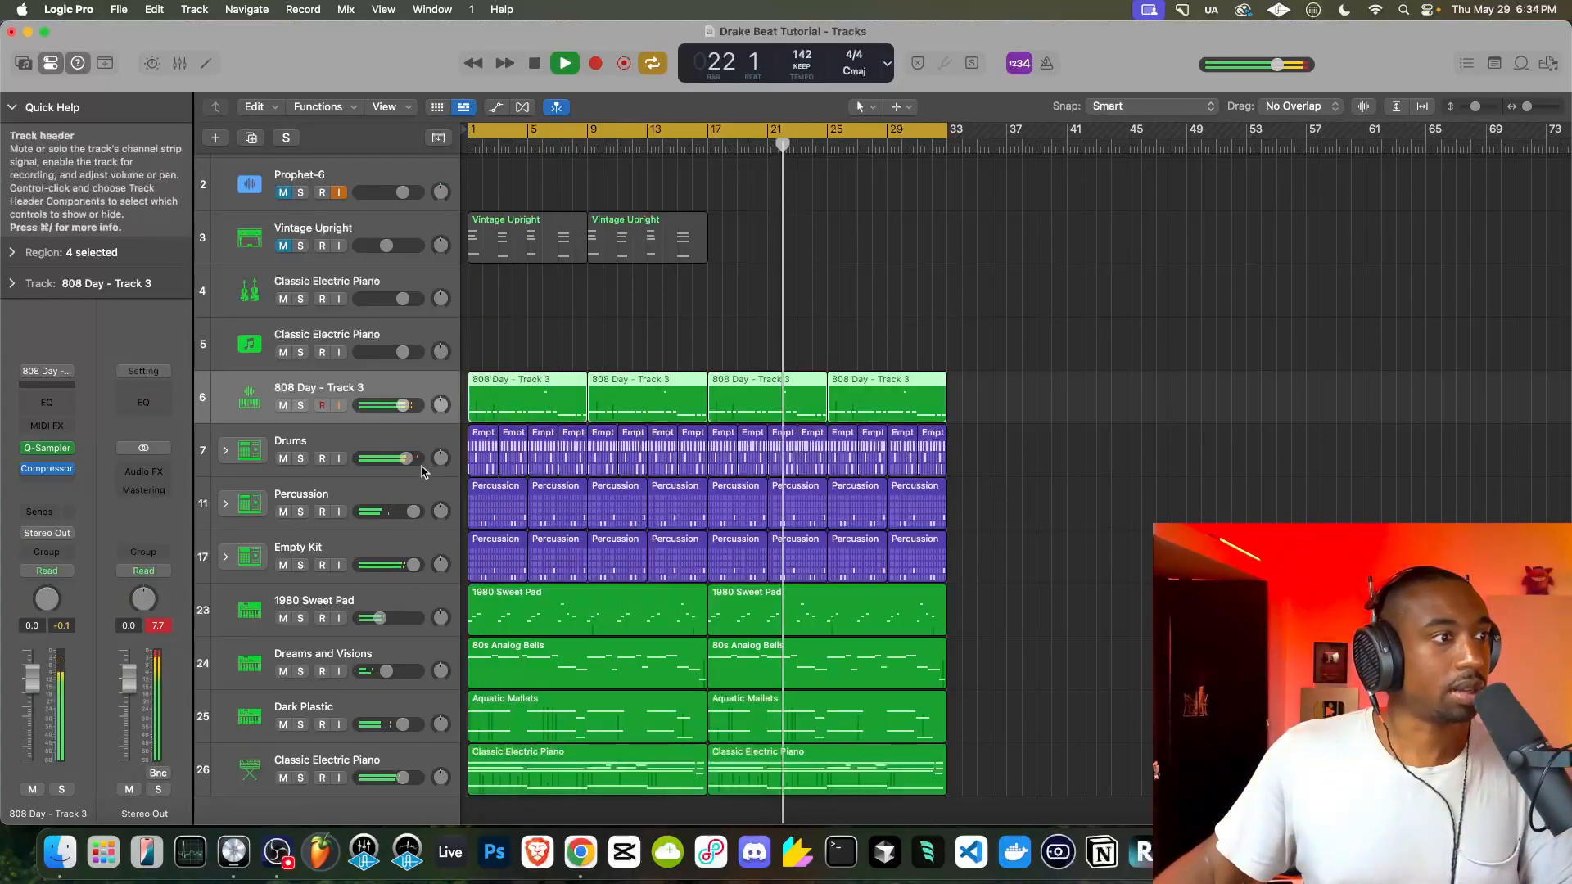
Lower the volumes of tracks 11 to 26 together, bringing Percussion to -1.0 dB, and replay from bar 1
{"action": "key", "text": "space"}
{"action": "key", "text": "space"}
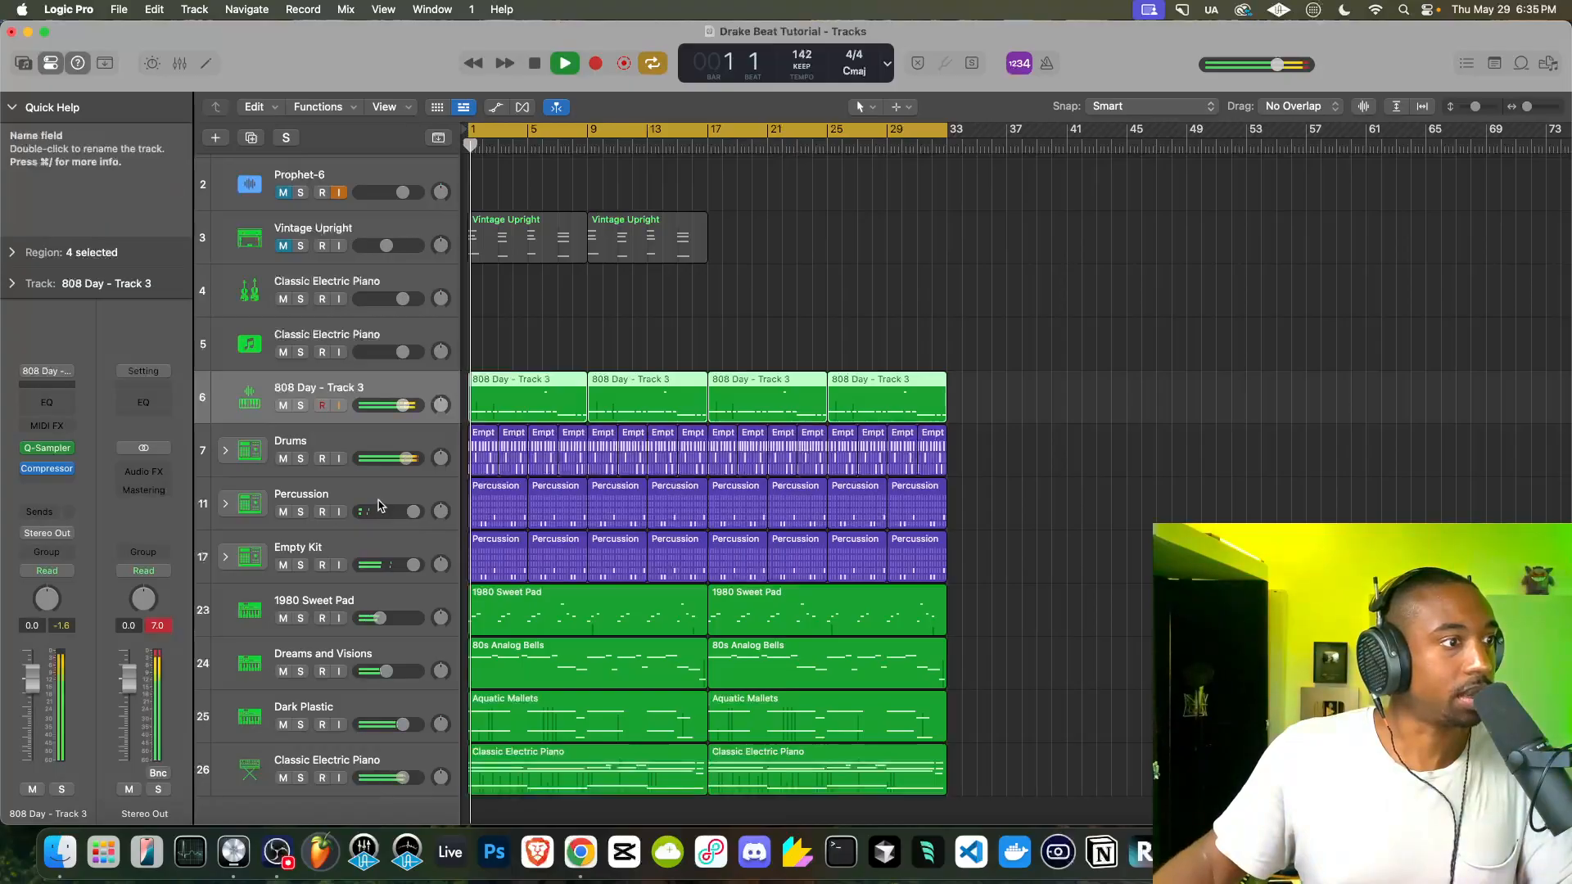
{"action": "left_click", "coordinate": [378, 501]}
{"action": "left_click", "coordinate": [347, 759], "text": "shift"}
{"action": "left_click_drag", "start_coordinate": [403, 778], "coordinate": [384, 730]}
{"action": "key", "text": "Return"}
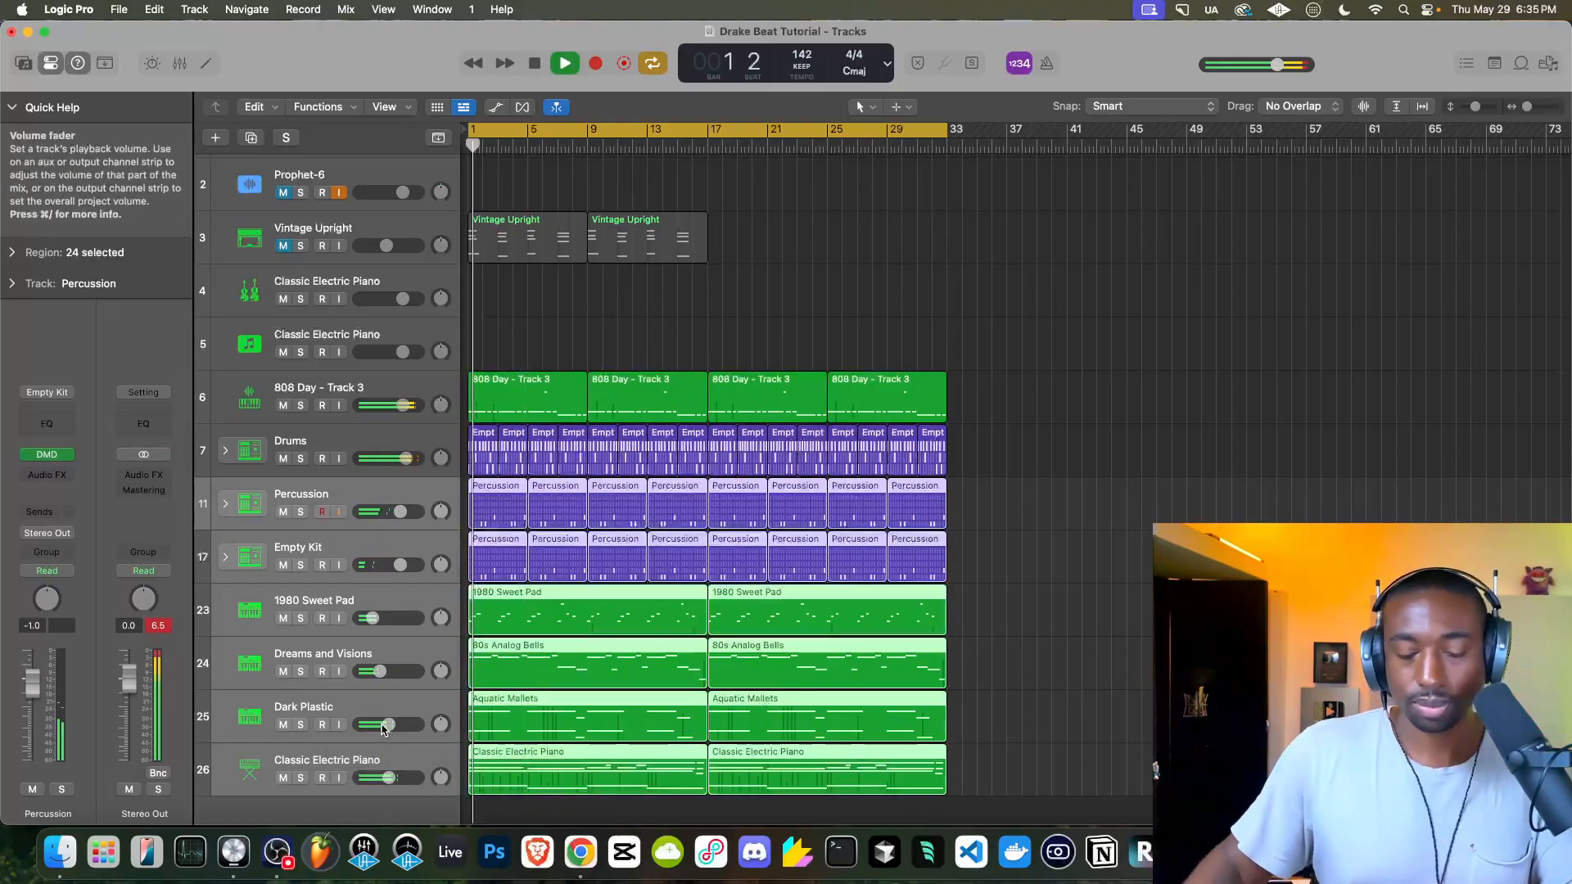
Check the levels of the Drums, 808 Day, Percussion, Empty Kit and melodic tracks during playback
{"action": "left_click", "coordinate": [351, 439]}
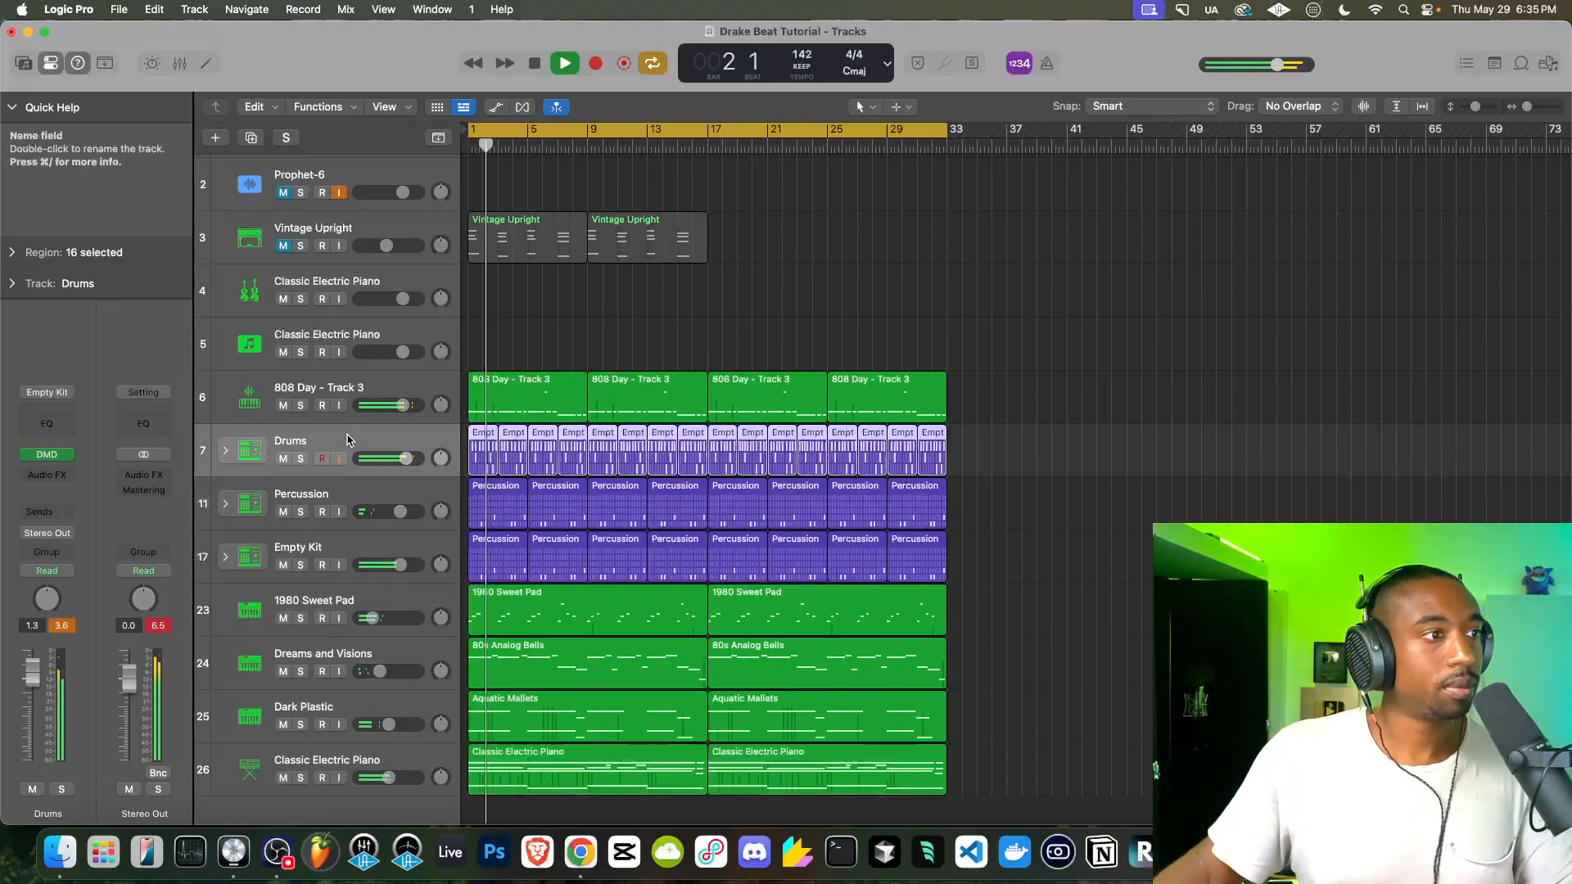
{"action": "left_click", "coordinate": [356, 383]}
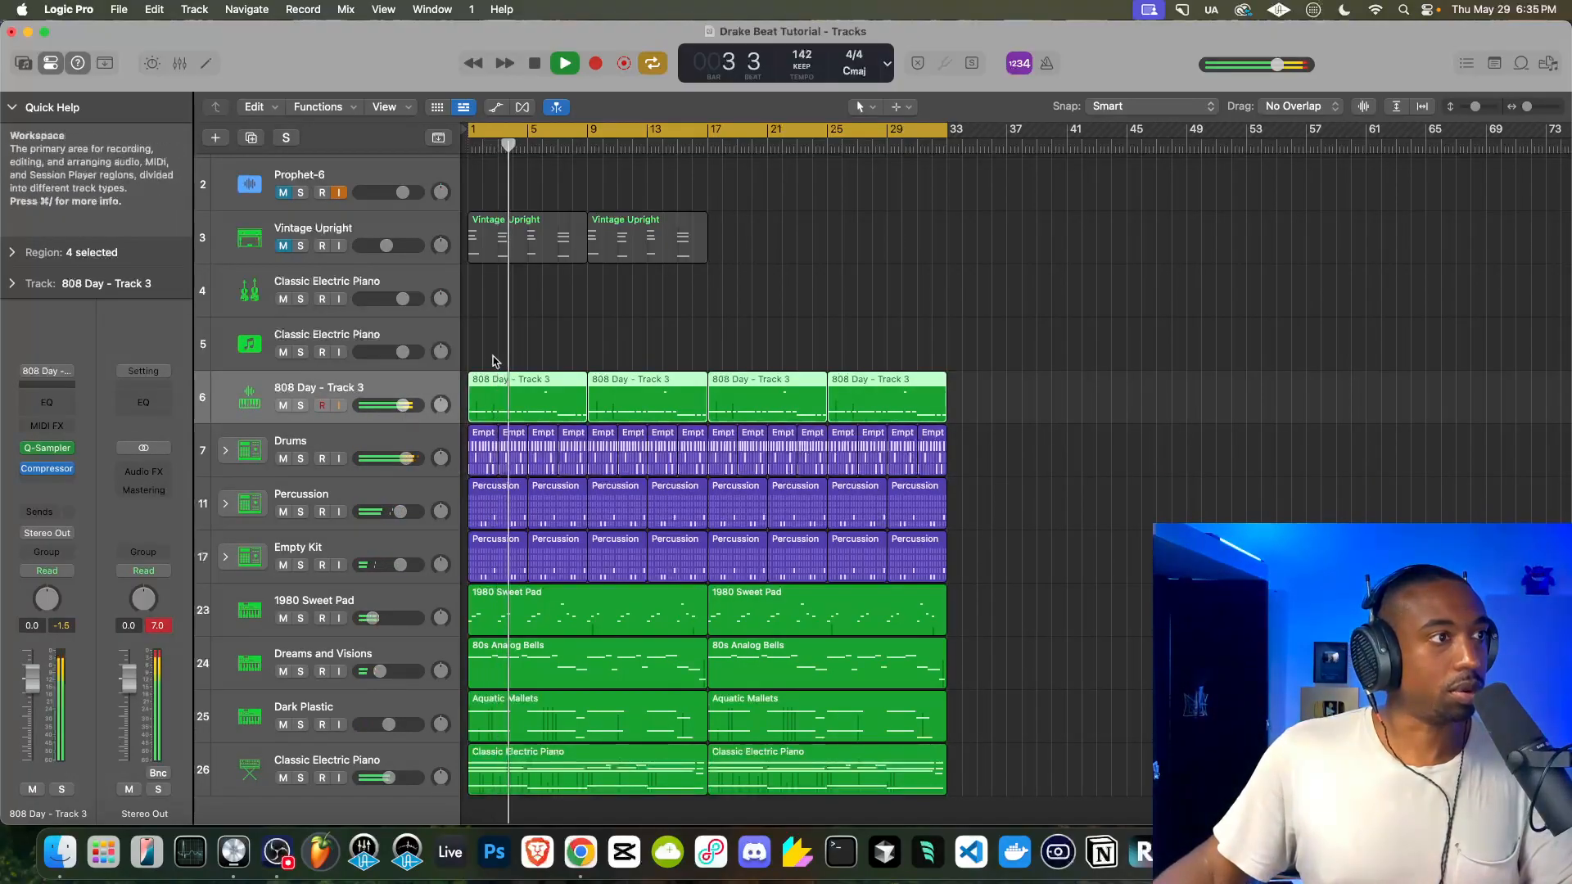
{"action": "scroll", "coordinate": [540, 336], "scroll_direction": "up", "scroll_amount": 2}
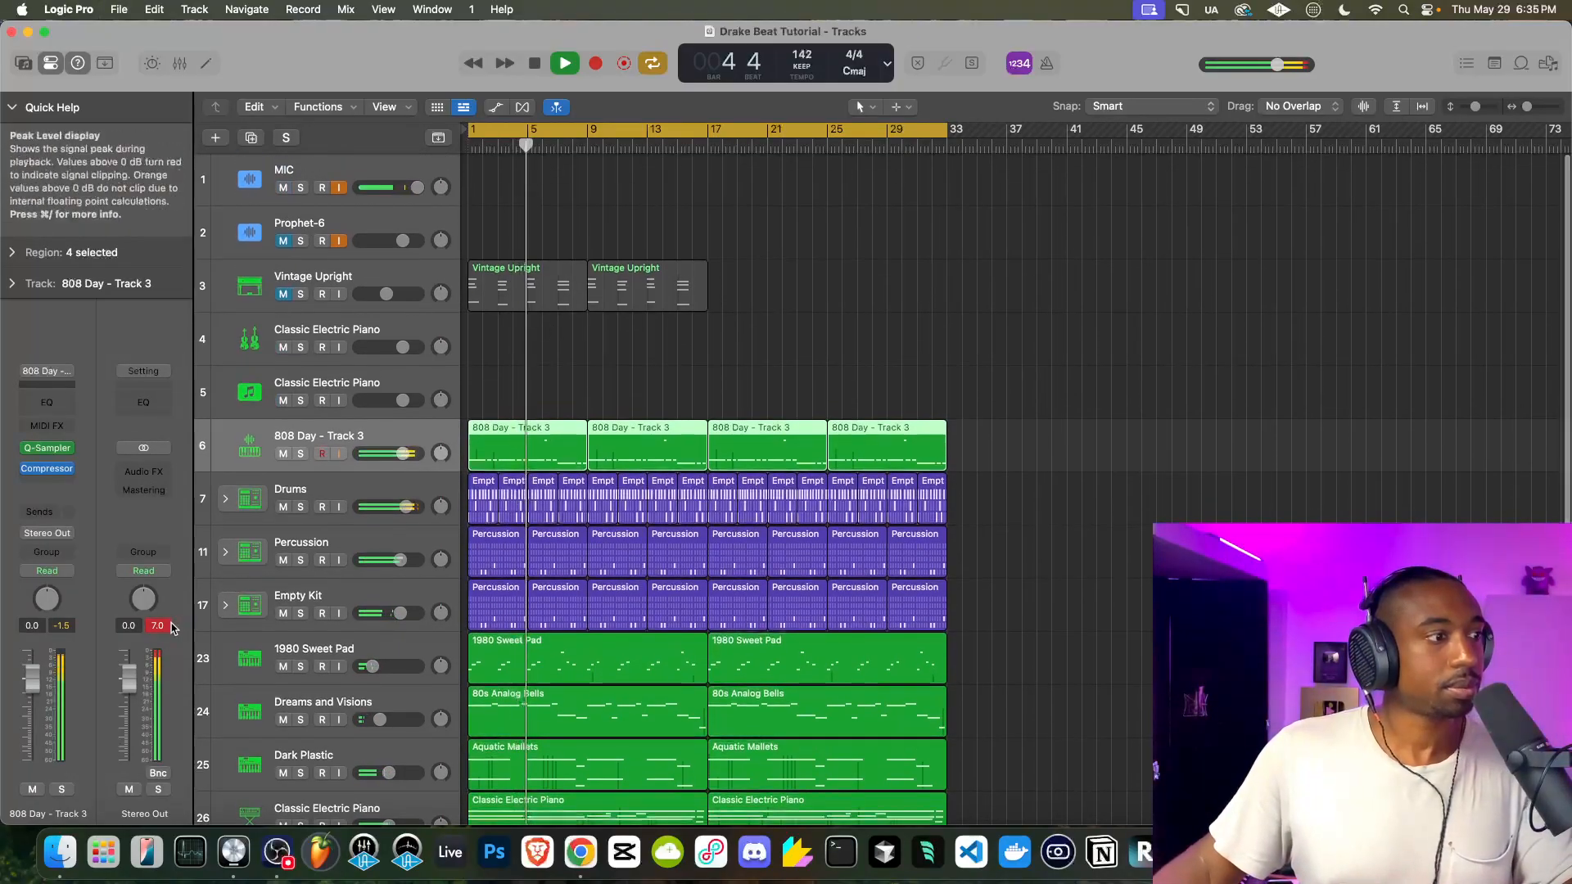
{"action": "left_click", "coordinate": [328, 540]}
{"action": "scroll", "coordinate": [332, 524], "scroll_direction": "down", "scroll_amount": 2}
{"action": "left_click", "coordinate": [342, 499]}
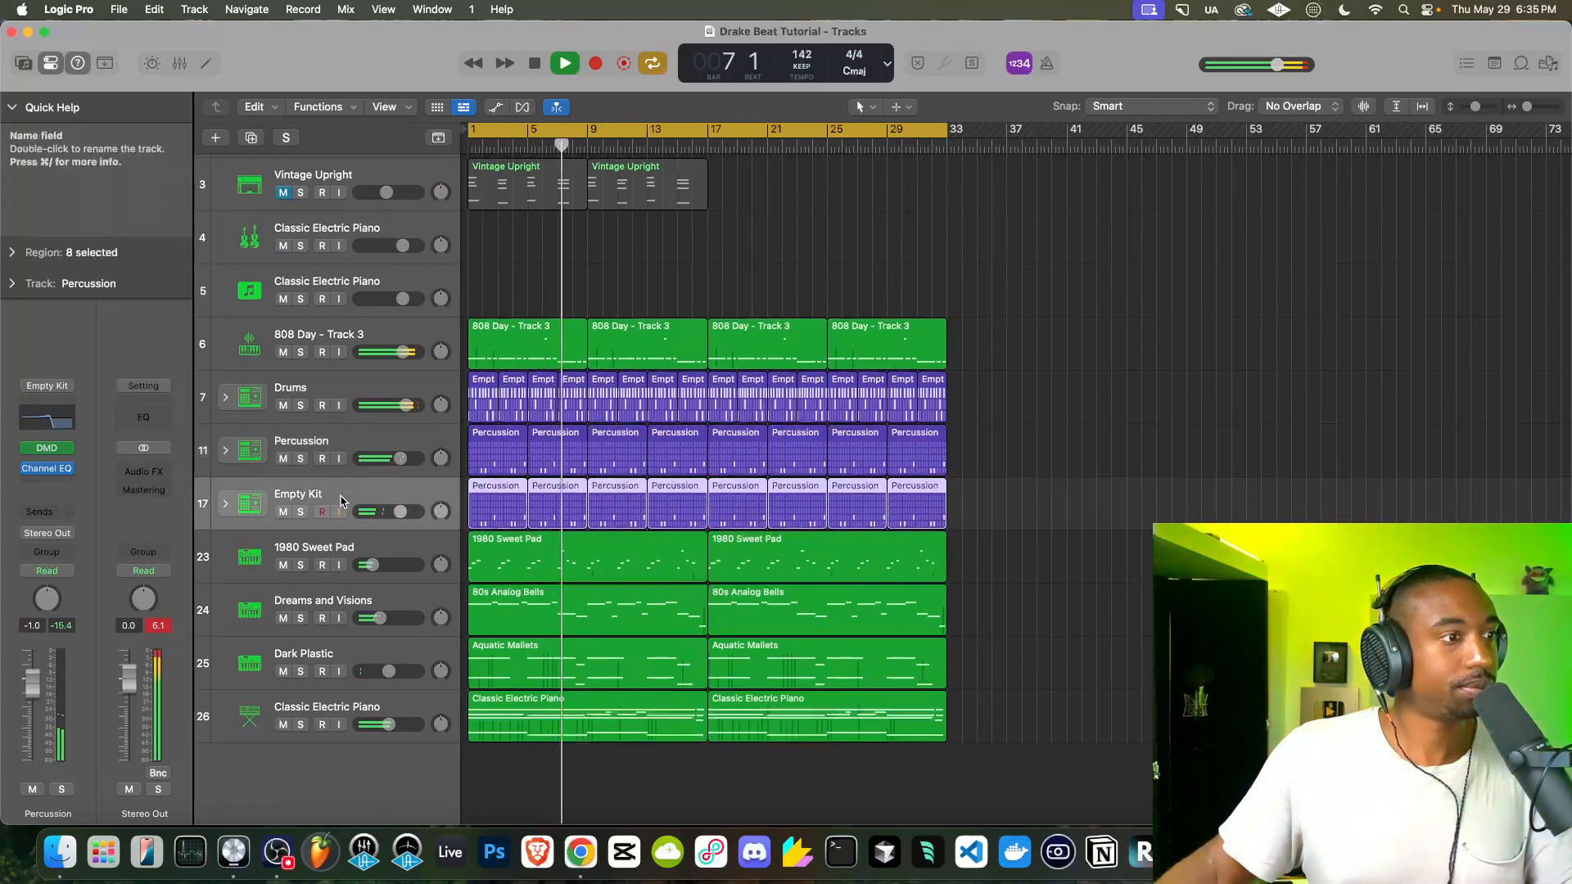
{"action": "left_click", "coordinate": [344, 549]}
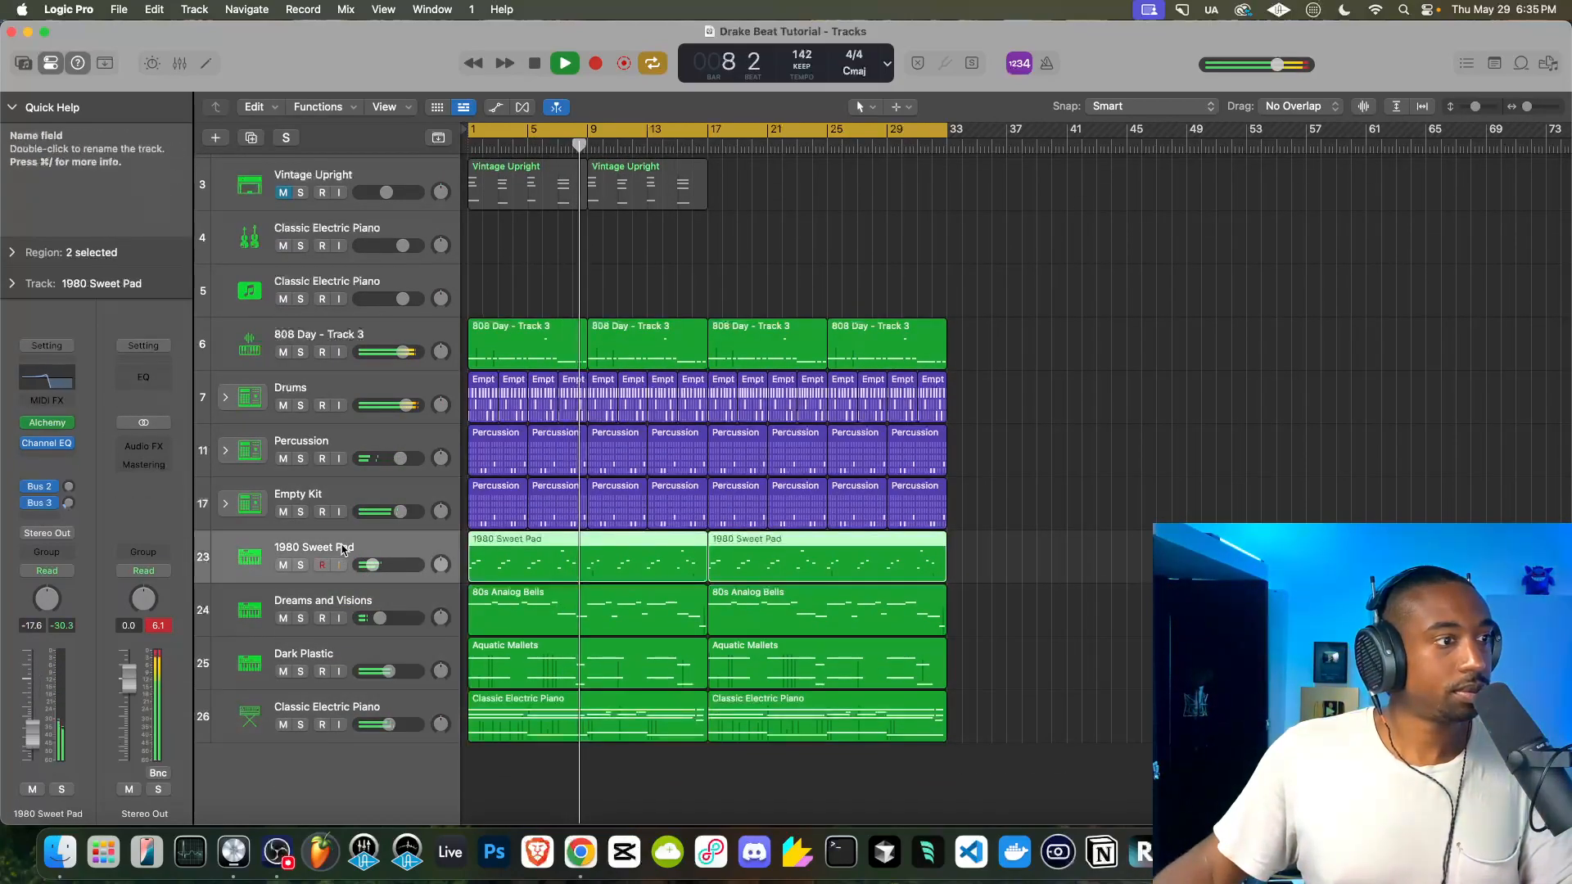
{"action": "left_click", "coordinate": [352, 708], "text": "shift"}
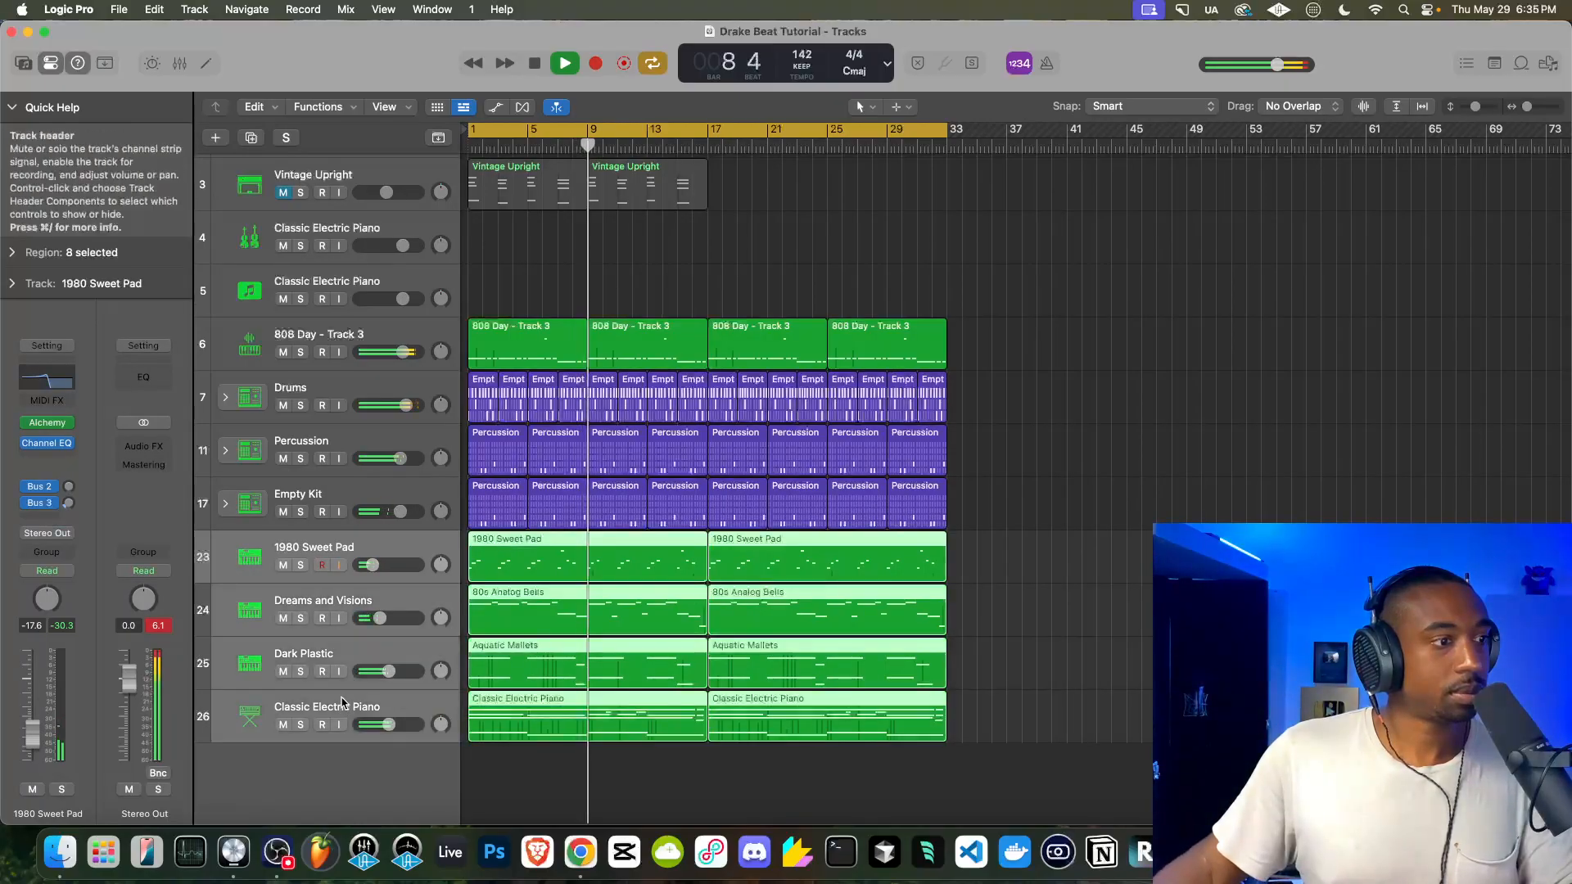
Raise the Empty Kit track's volume to 6.0 dB and turn the Percussion track up slightly
{"action": "left_click", "coordinate": [352, 498]}
{"action": "left_click_drag", "start_coordinate": [400, 512], "coordinate": [456, 506]}
{"action": "left_click_drag", "start_coordinate": [401, 458], "coordinate": [417, 461]}
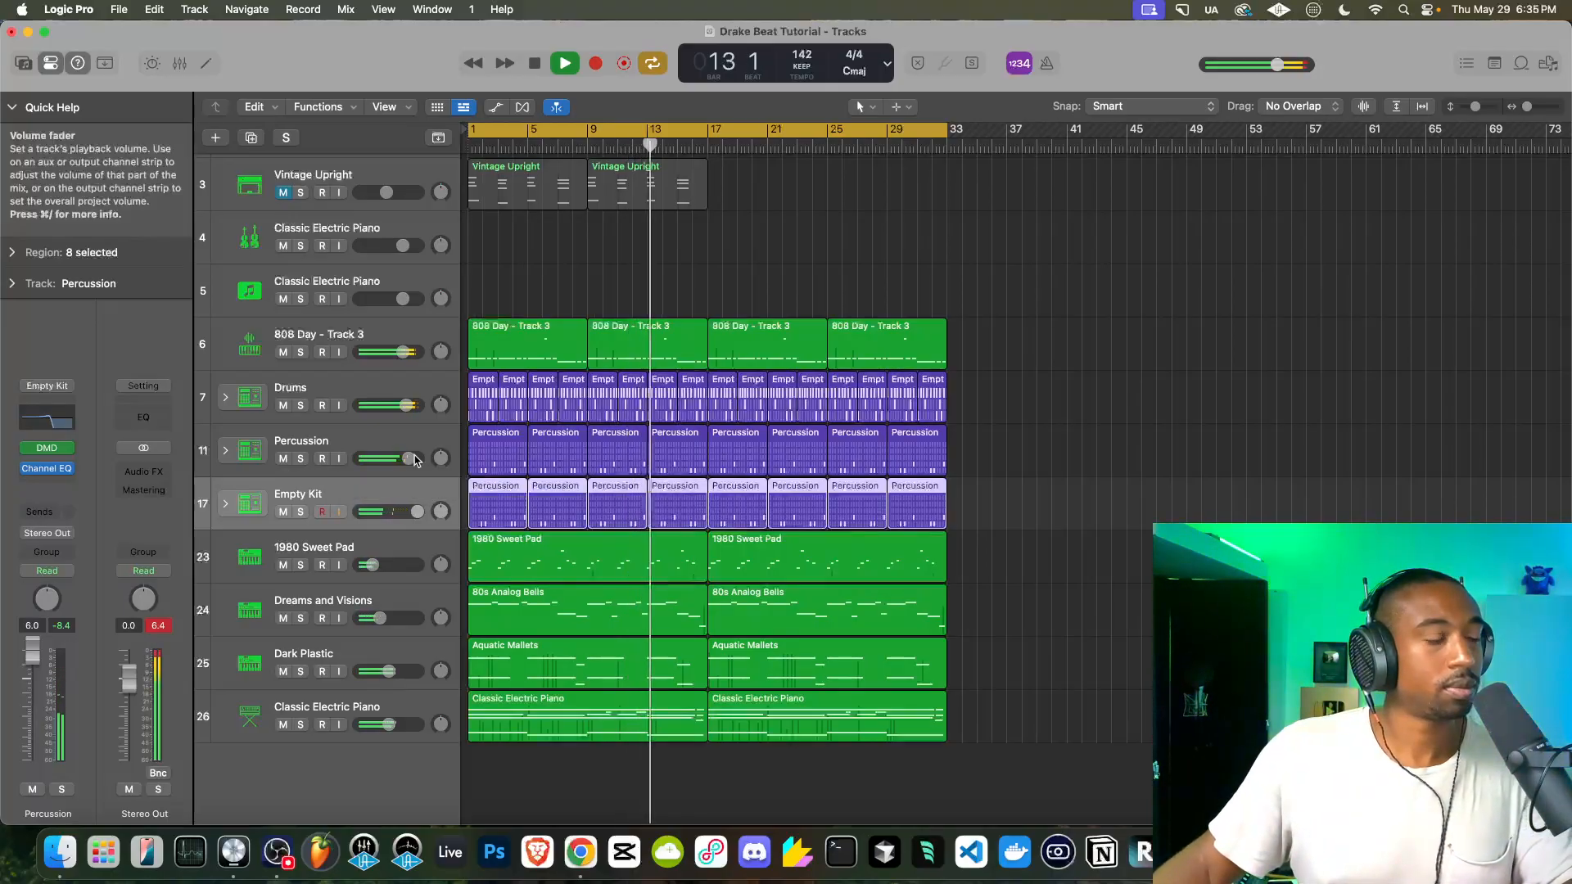
Raise the volumes of the four melodic tracks together, bringing the bottom Classic Electric Piano track to -2.4 dB
{"action": "left_click", "coordinate": [360, 550]}
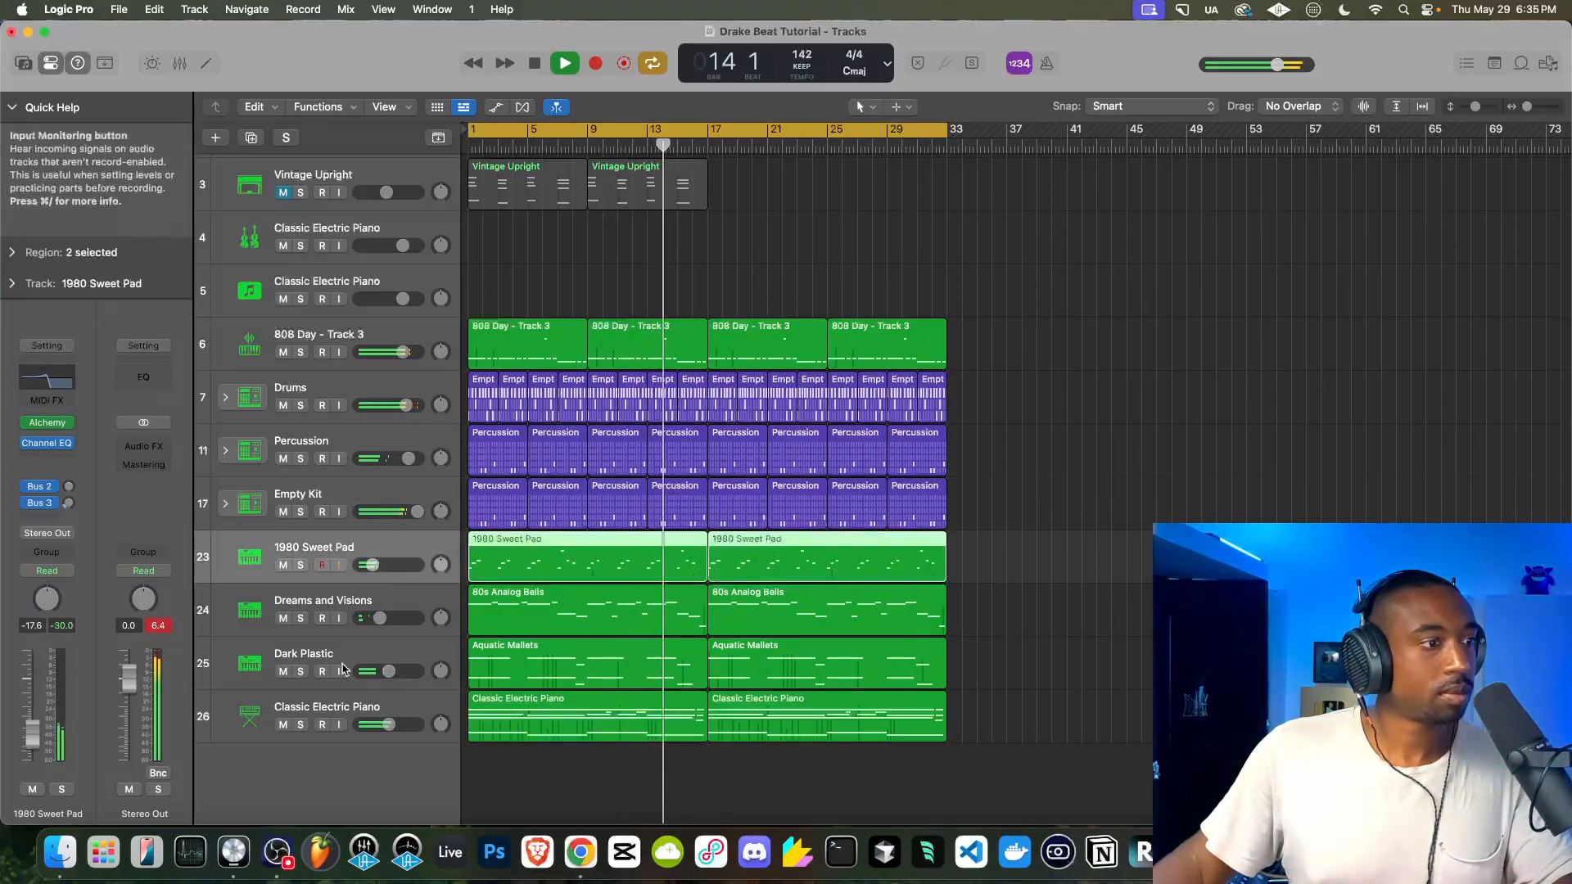
{"action": "left_click", "coordinate": [342, 705], "text": "shift"}
{"action": "left_click_drag", "start_coordinate": [389, 725], "coordinate": [392, 724]}
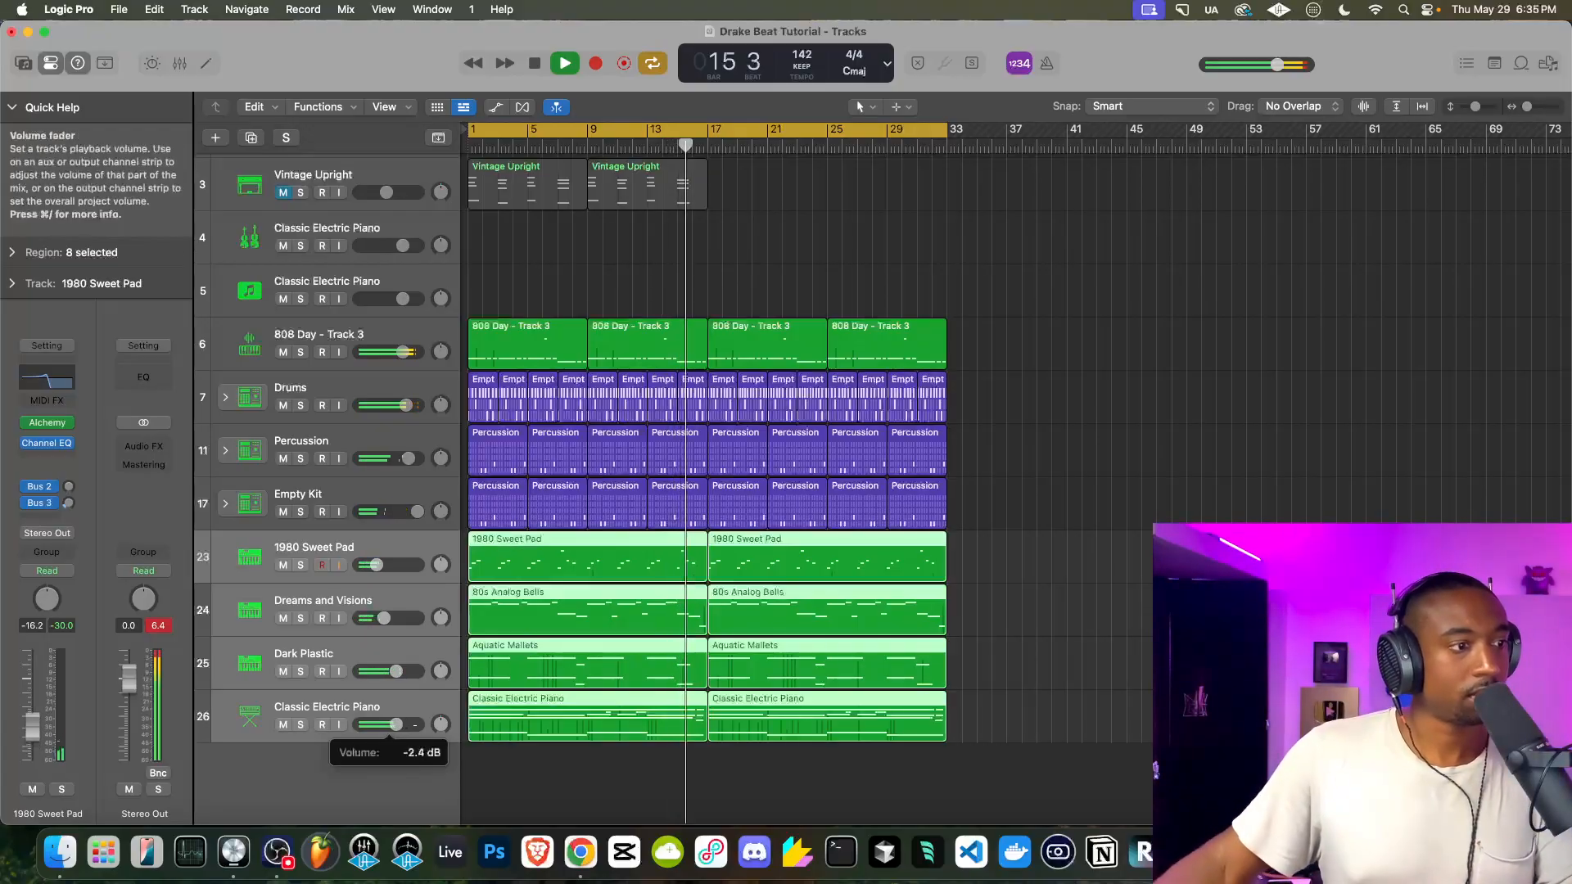
Turn the Bus 3 send down to -∞ on the bottom Classic Electric Piano track and insert a stereo Beat Breaker
{"action": "left_click", "coordinate": [399, 706]}
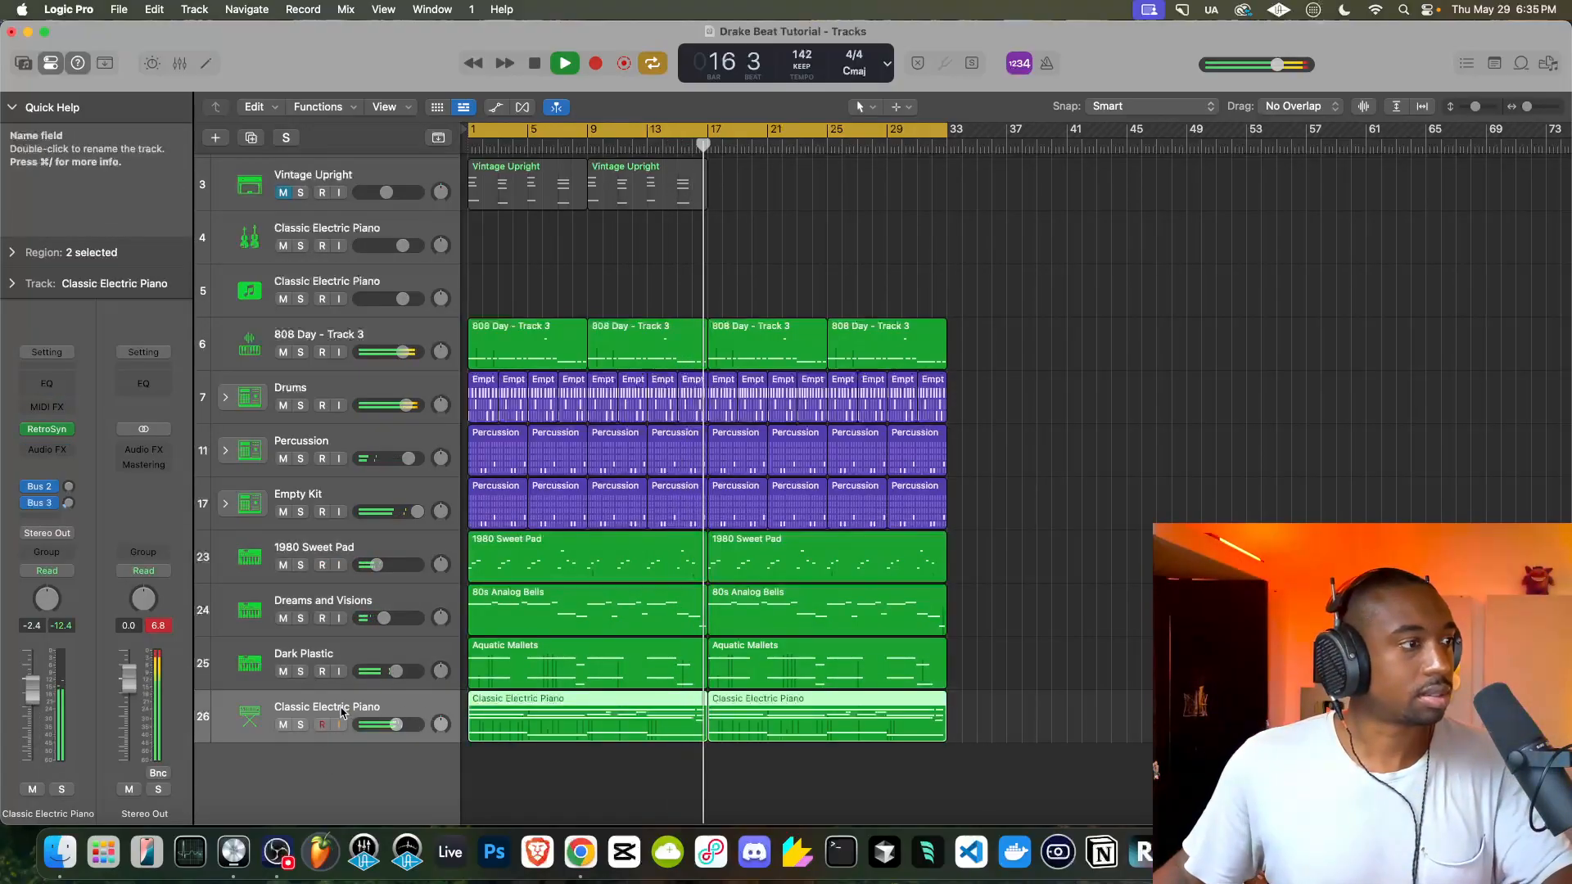
{"action": "left_click_drag", "start_coordinate": [69, 503], "coordinate": [66, 555]}
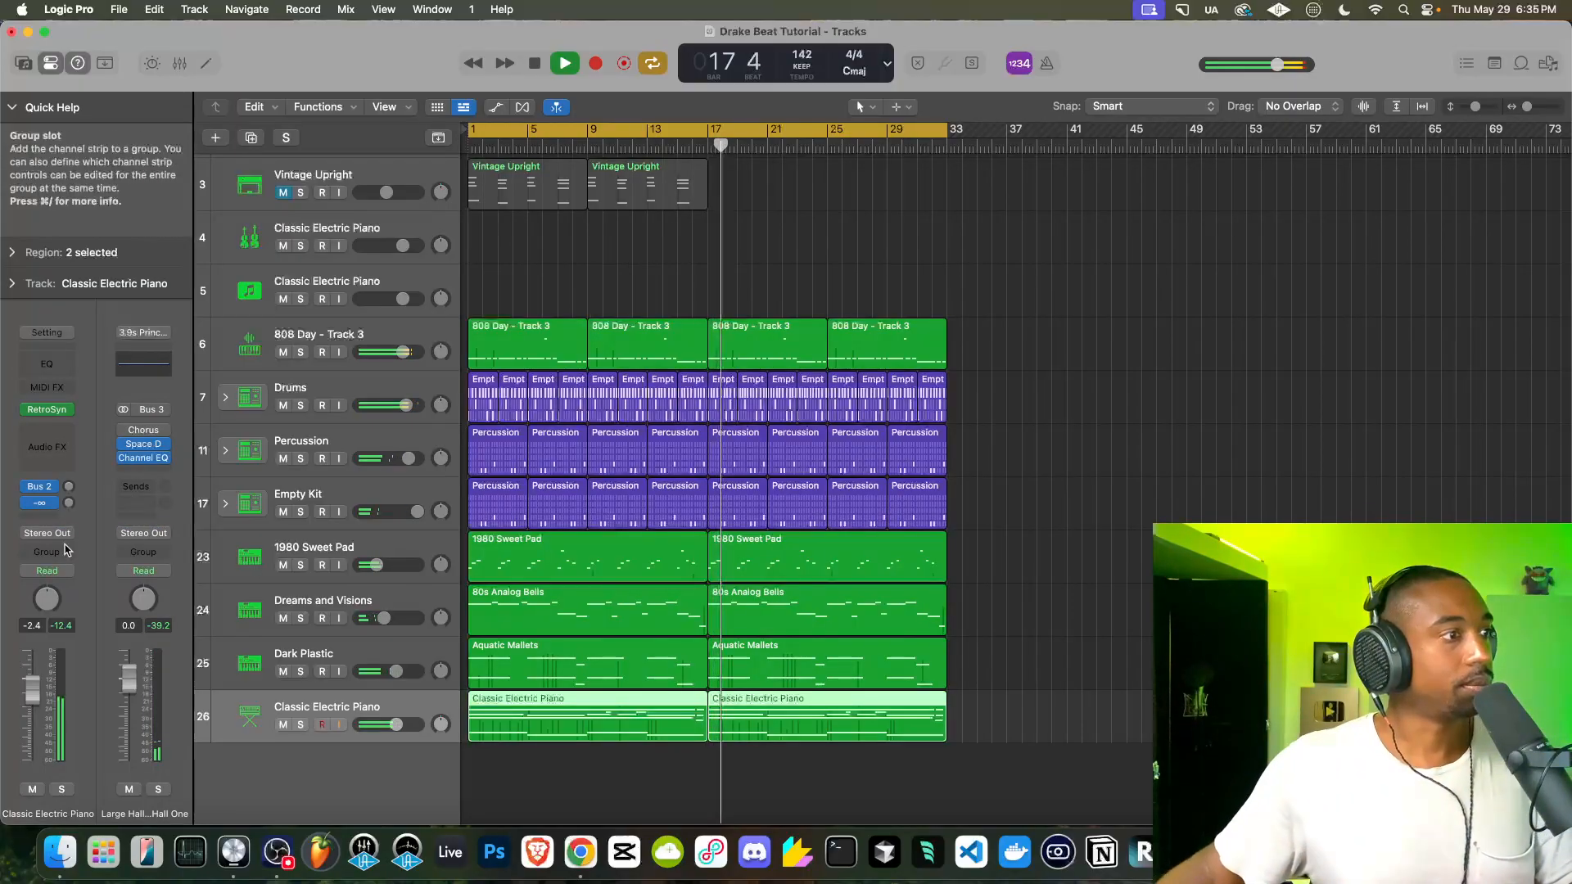
{"action": "left_click", "coordinate": [58, 432]}
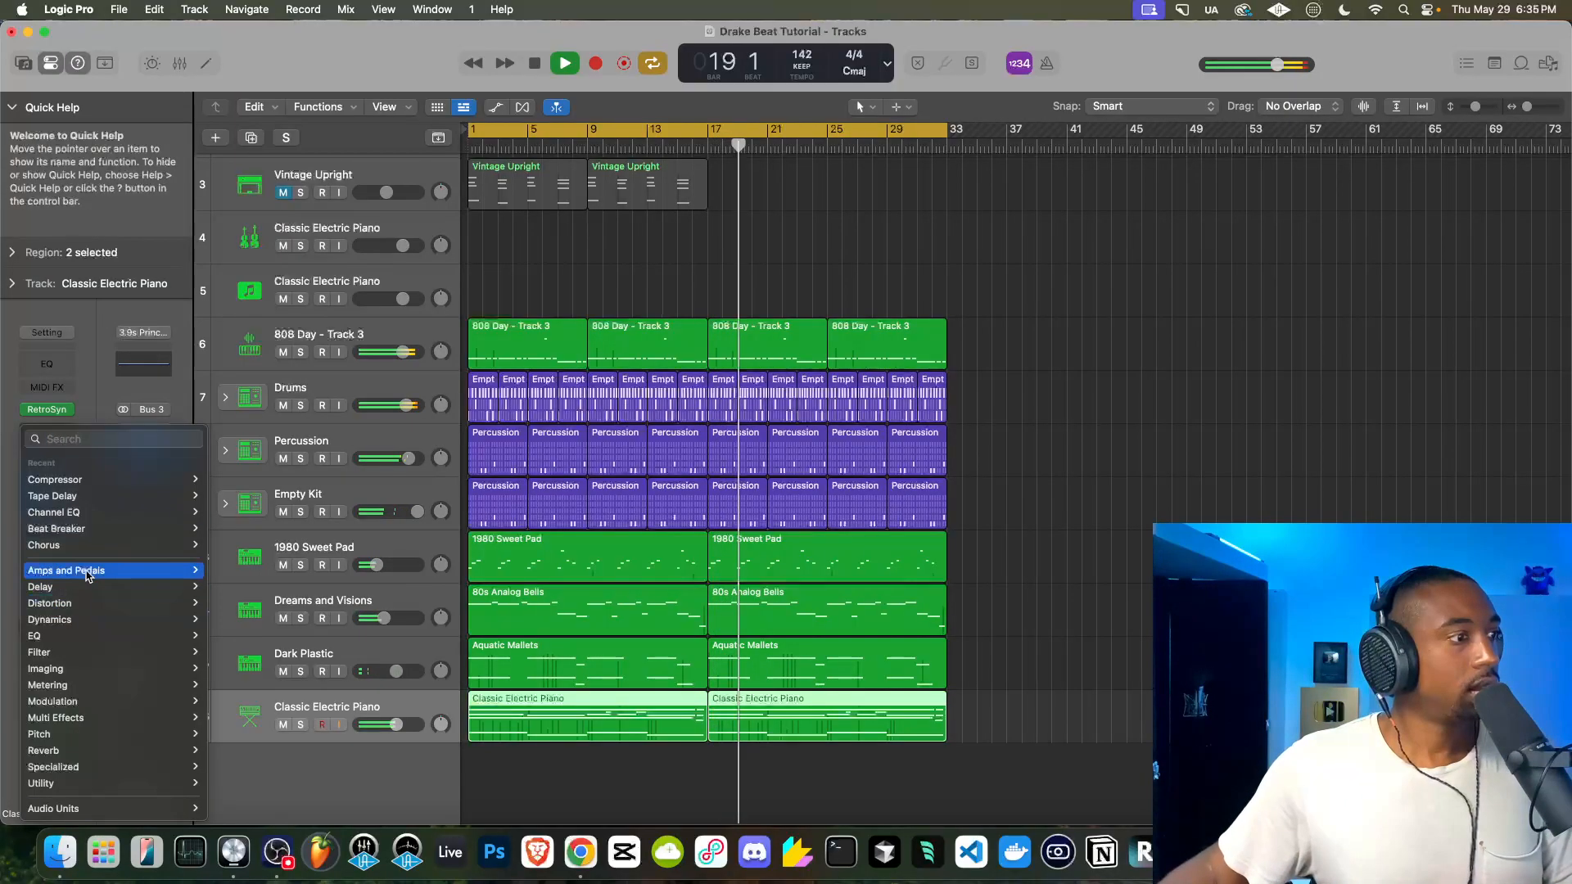
{"action": "mouse_move", "coordinate": [98, 717]}
{"action": "mouse_move", "coordinate": [253, 712]}
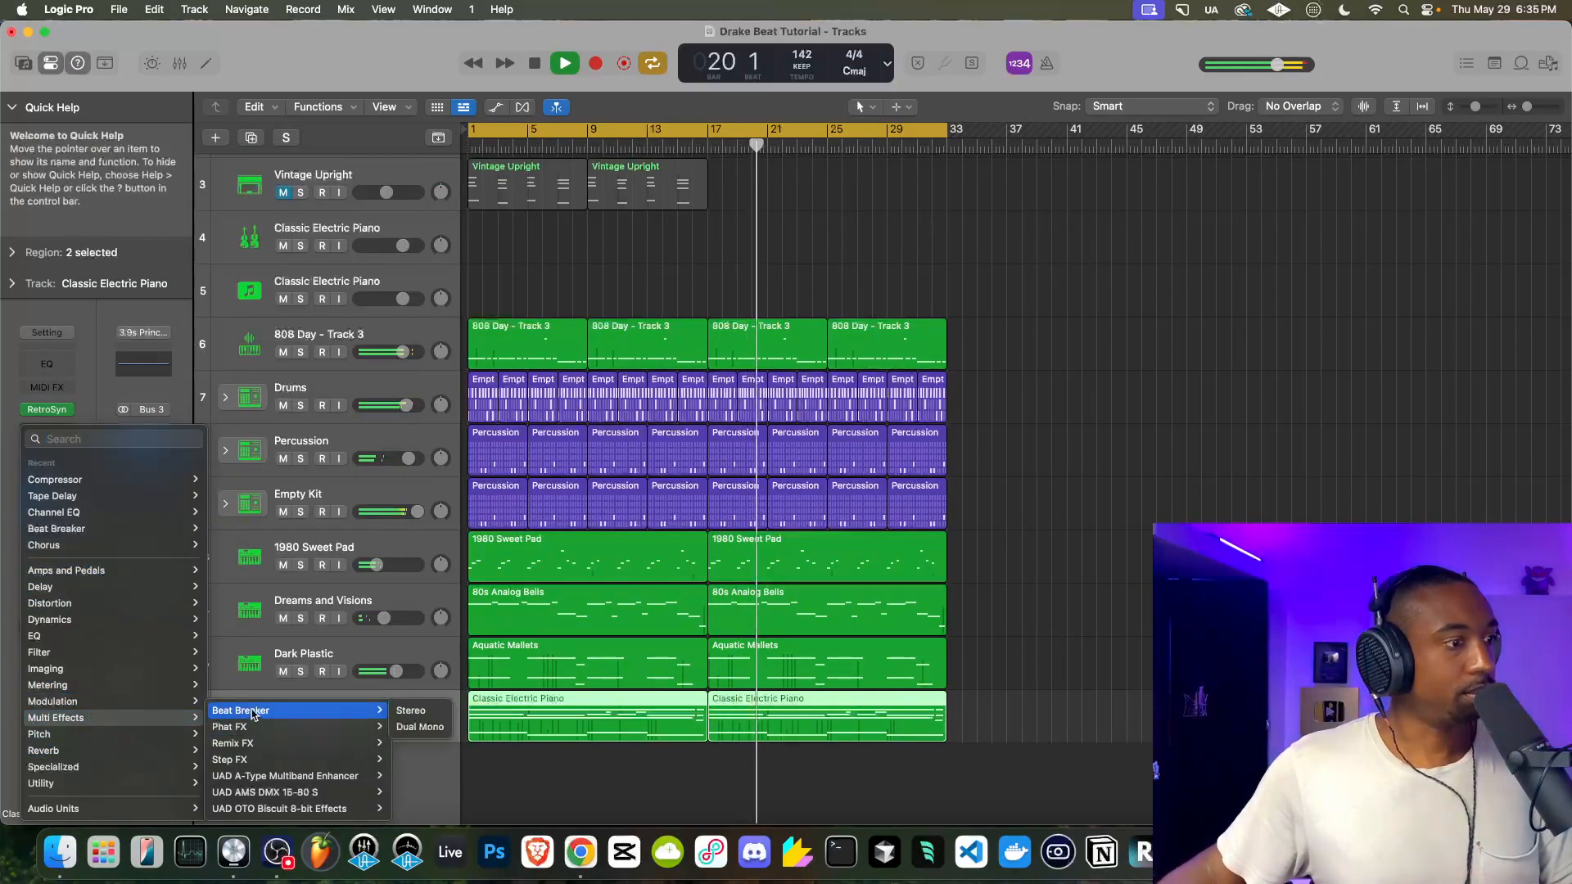
{"action": "left_click", "coordinate": [410, 711]}
Set stepped repeats in the Beat Breaker on the slices at beats 1, 2.5, 3 and 4, with 3 repeats at beats 3 and 4
{"action": "left_click", "coordinate": [636, 257]}
{"action": "left_click", "coordinate": [636, 256]}
{"action": "left_click", "coordinate": [583, 316]}
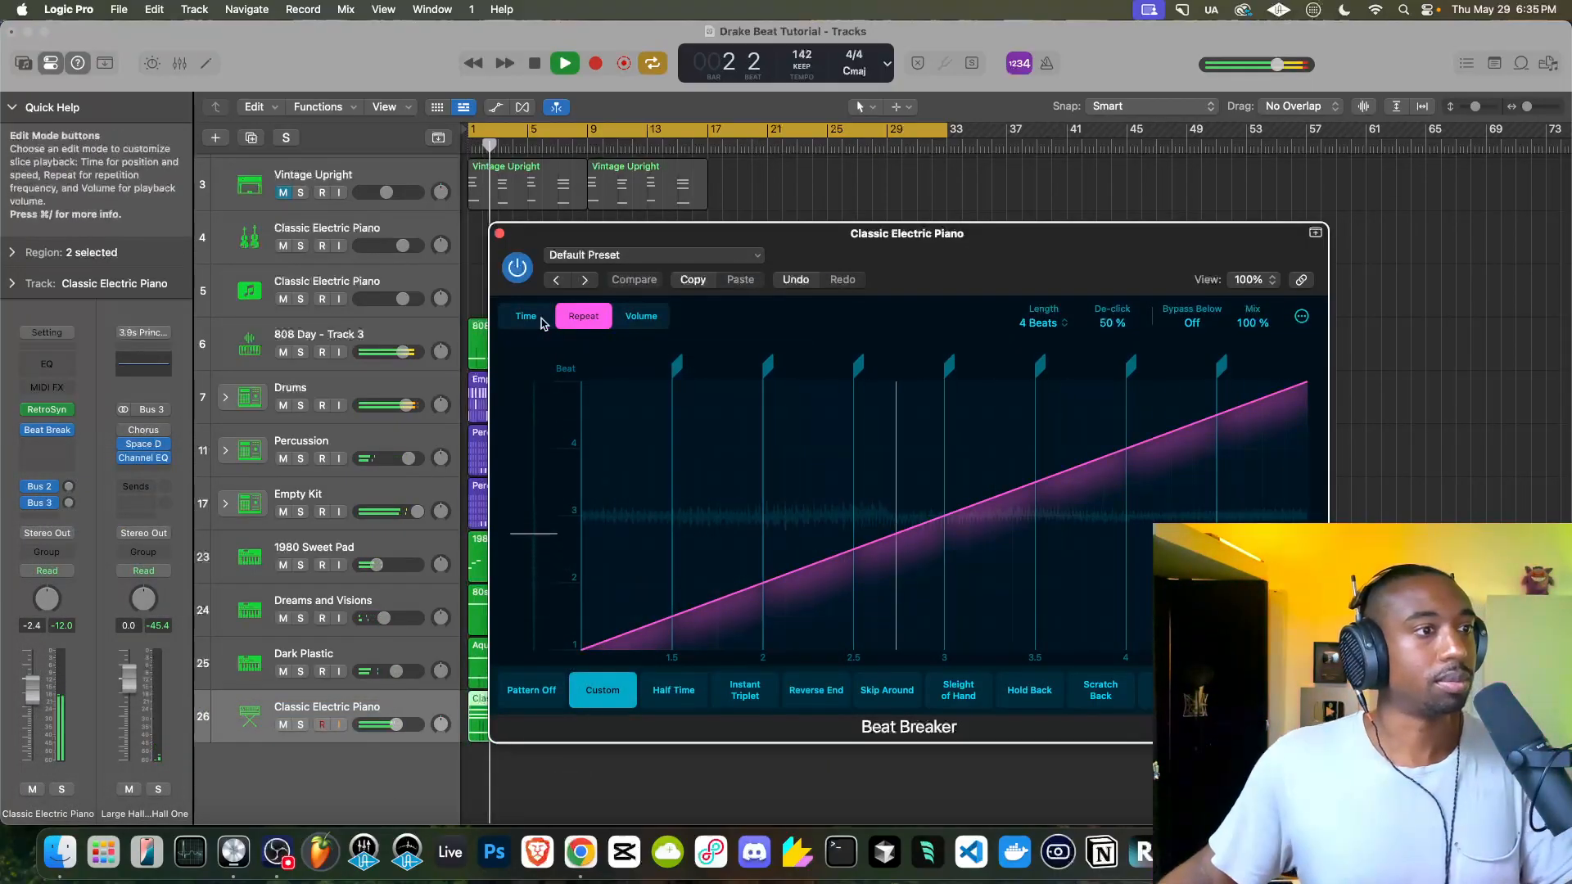
{"action": "left_click", "coordinate": [664, 517]}
{"action": "left_click", "coordinate": [864, 509]}
{"action": "left_click", "coordinate": [969, 531]}
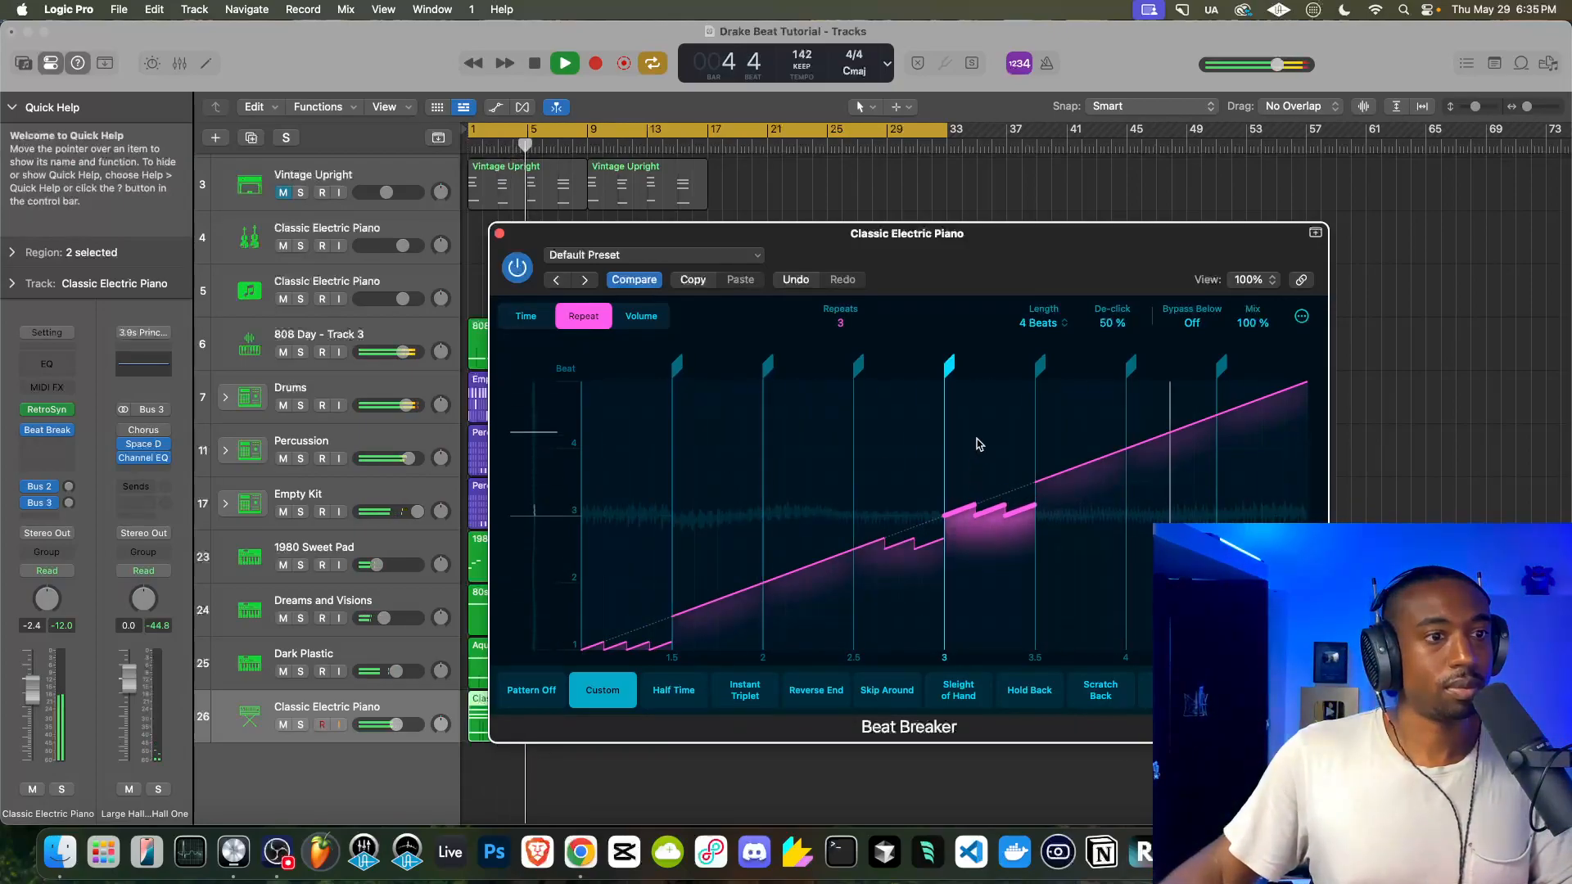
{"action": "left_click_drag", "start_coordinate": [976, 431], "coordinate": [990, 350]}
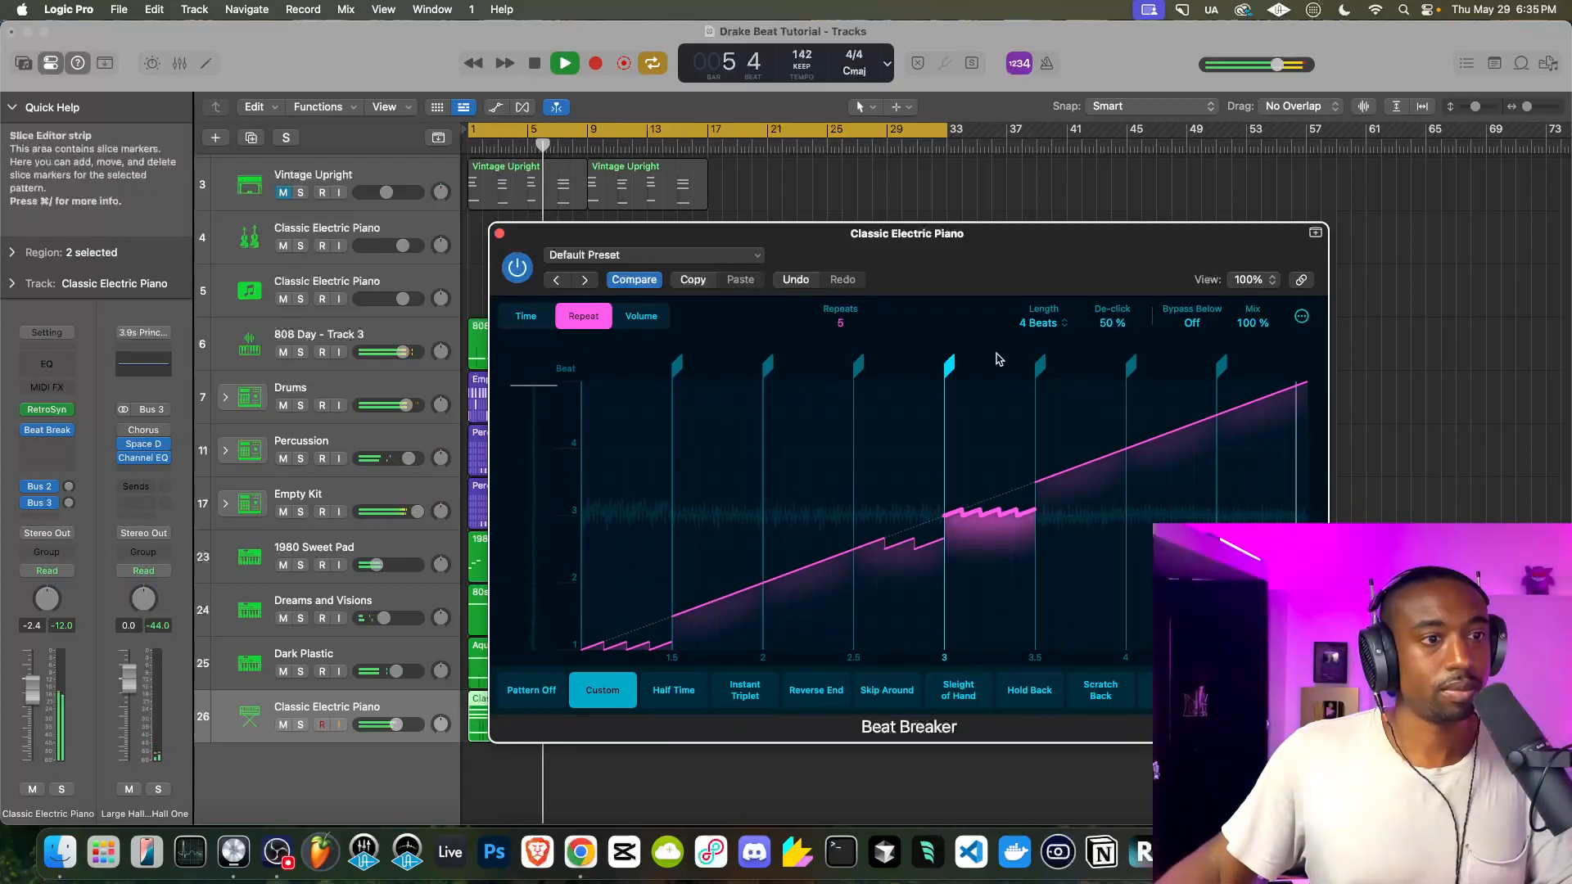
{"action": "left_click", "coordinate": [1177, 519]}
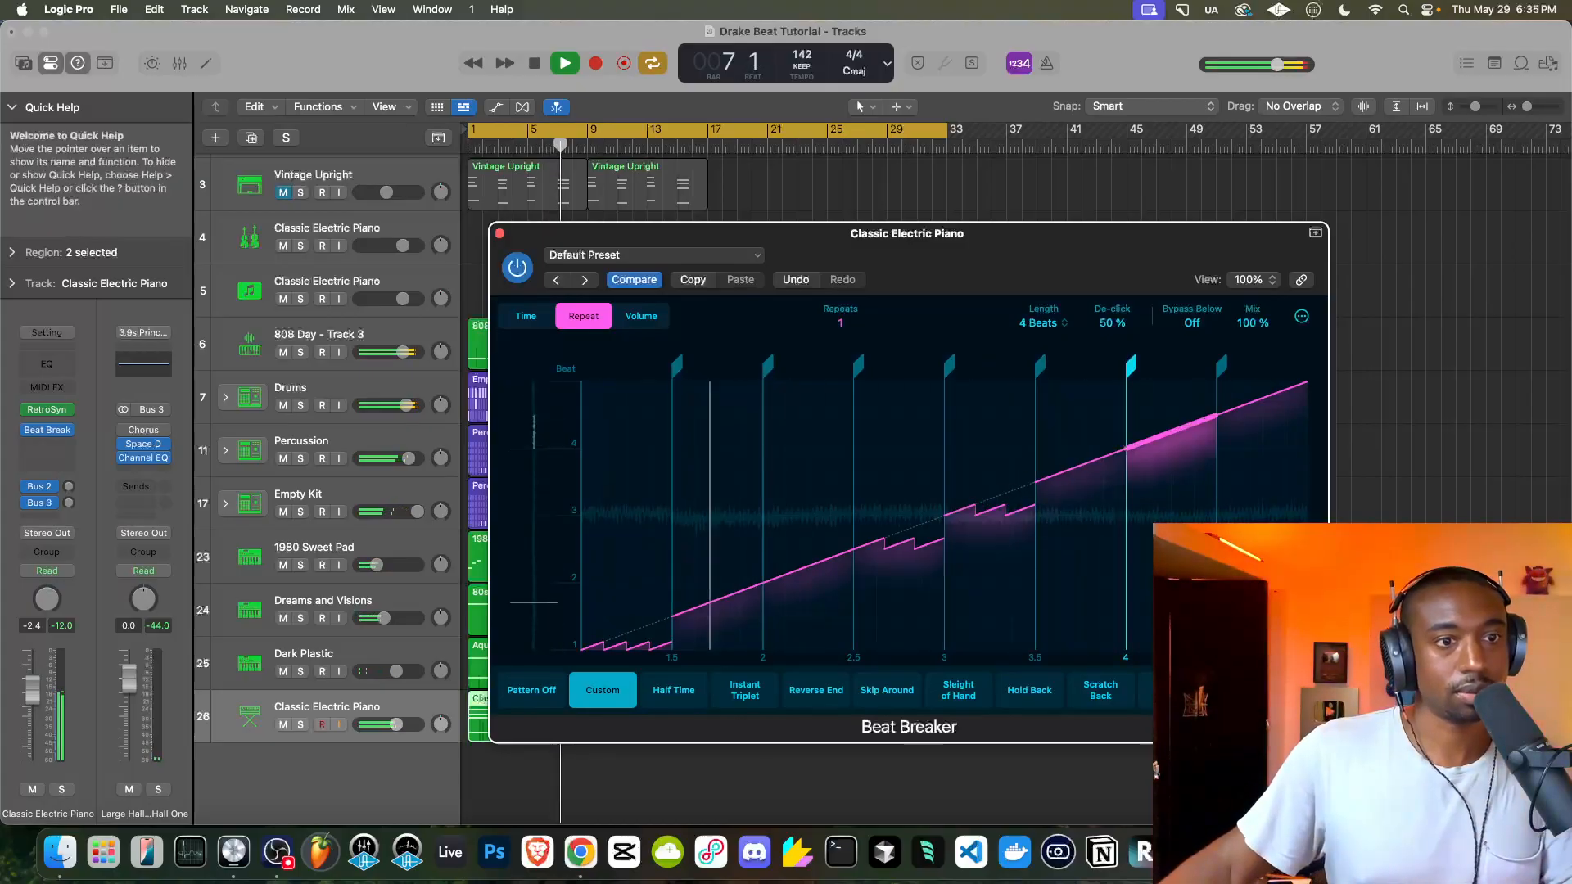
{"action": "left_click_drag", "start_coordinate": [1176, 519], "coordinate": [1187, 397]}
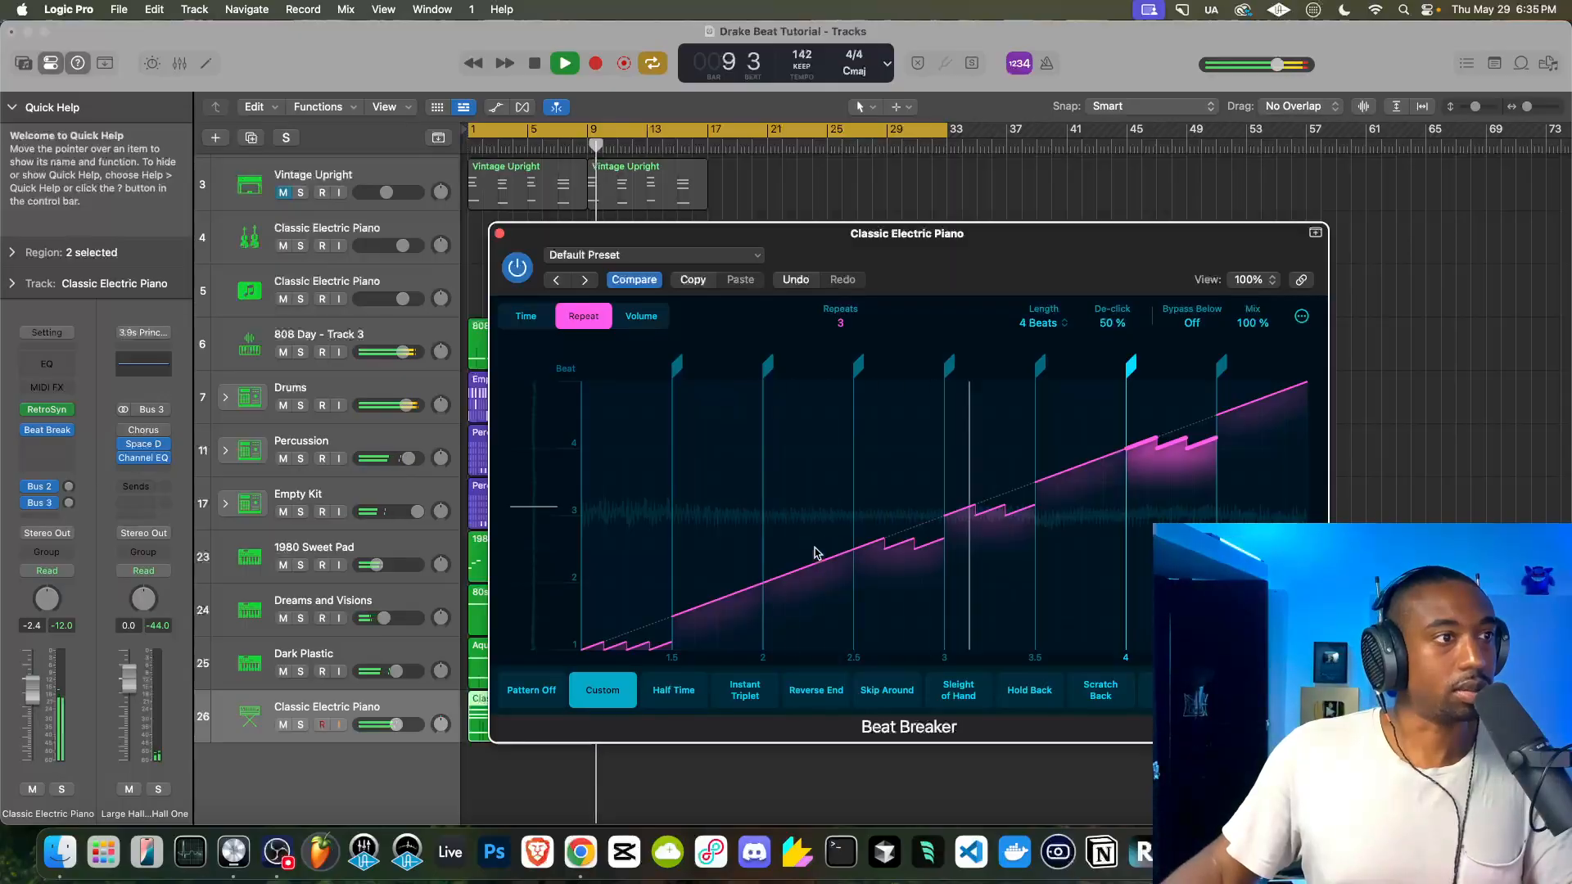
Compare the Beat Breaker's Time and Repeat edit modes during playback and close the plug-in
{"action": "left_click", "coordinate": [532, 319]}
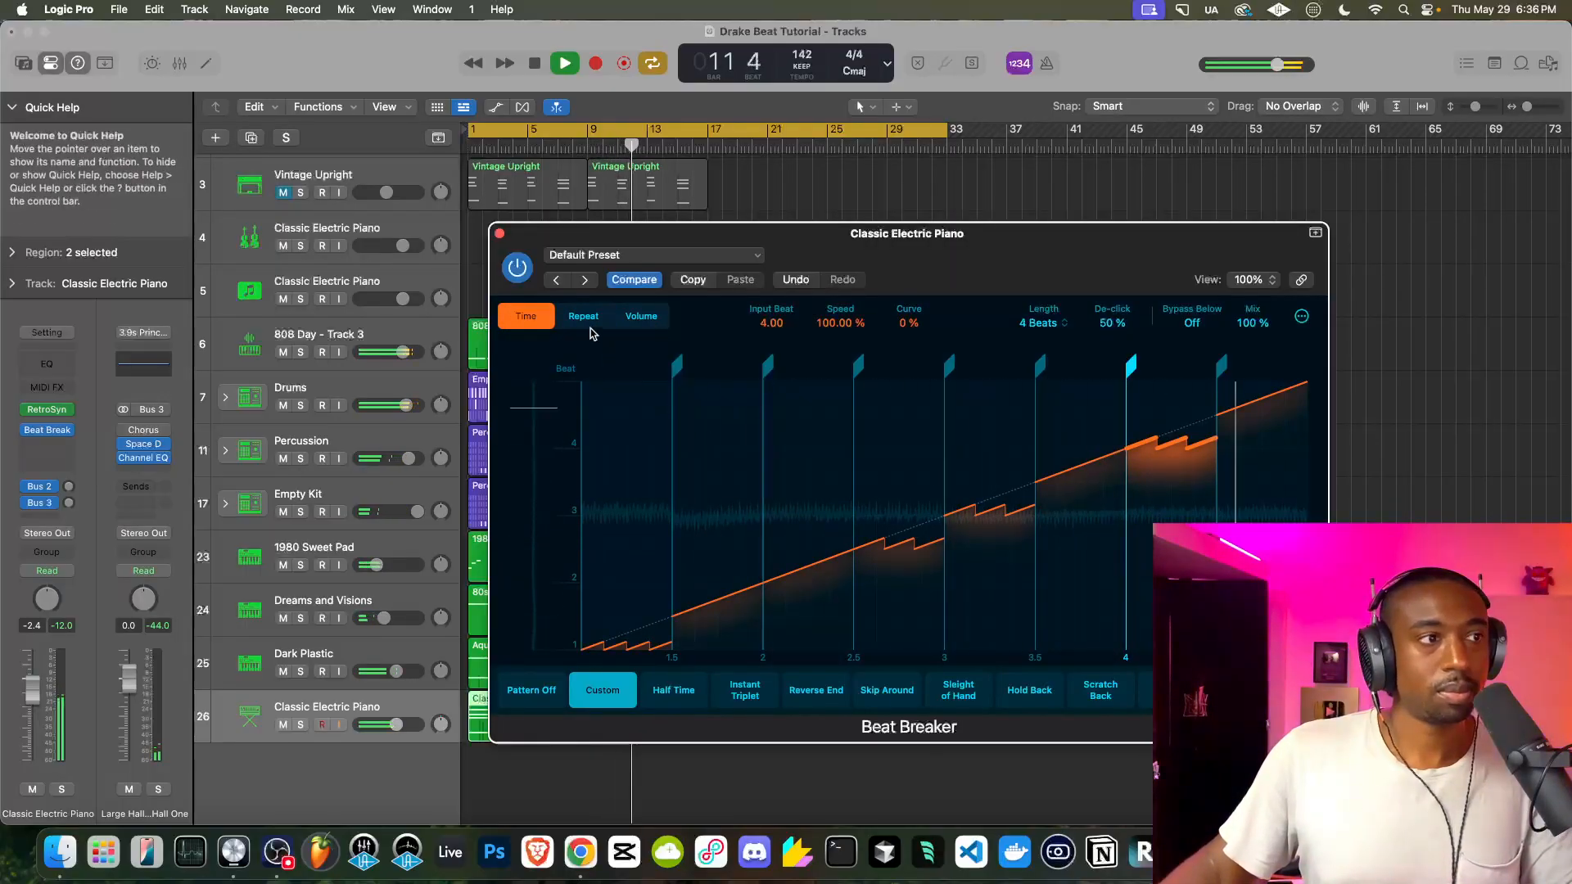
{"action": "left_click", "coordinate": [584, 316]}
{"action": "left_click", "coordinate": [528, 319]}
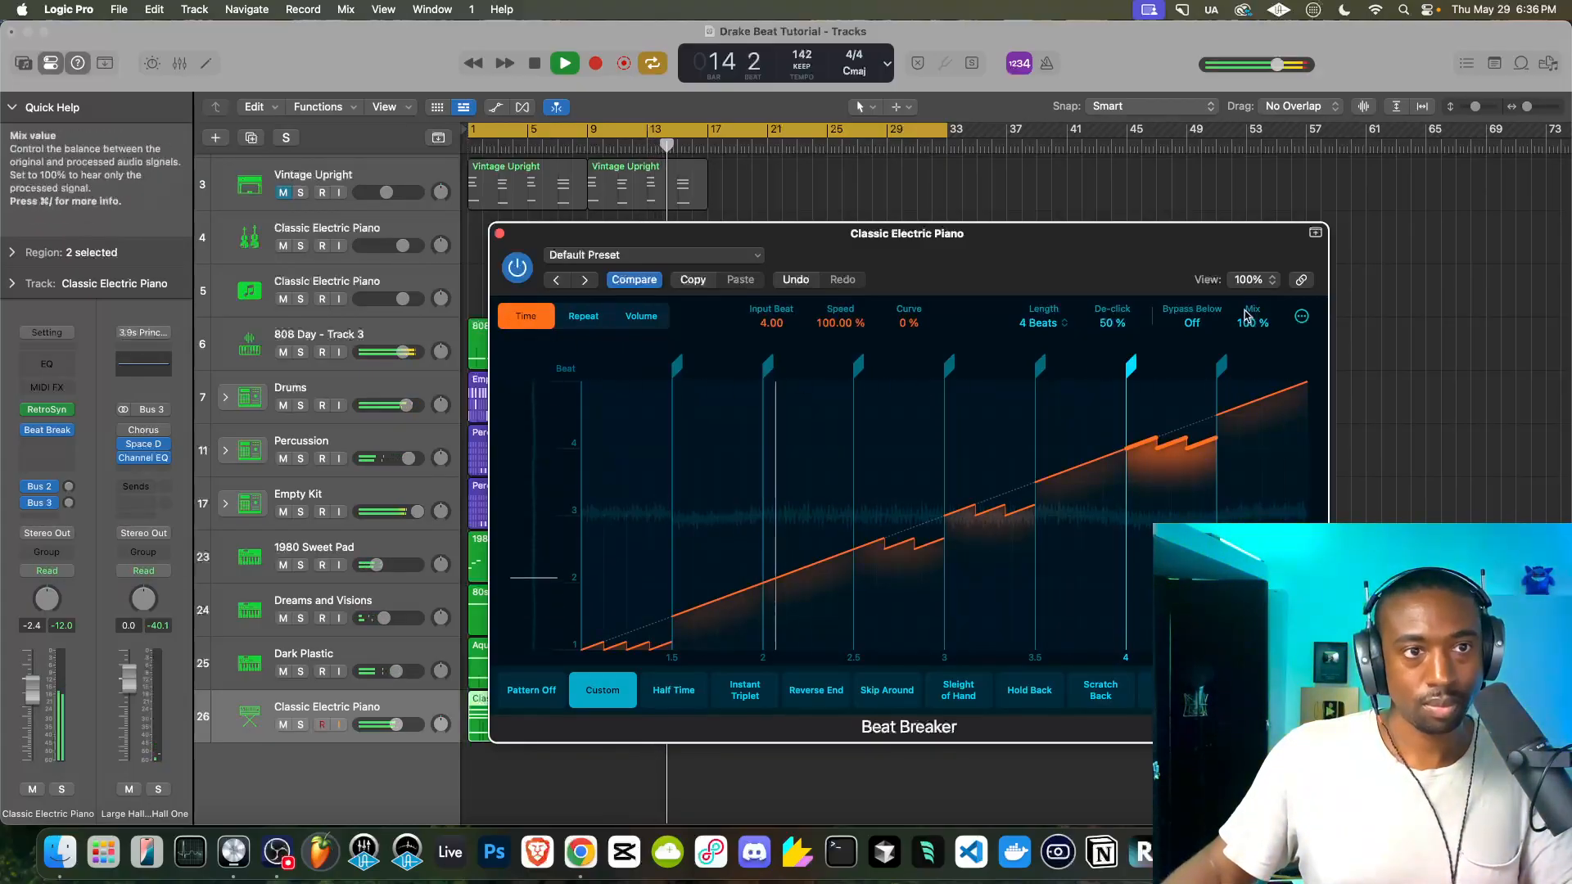
{"action": "left_click", "coordinate": [582, 316]}
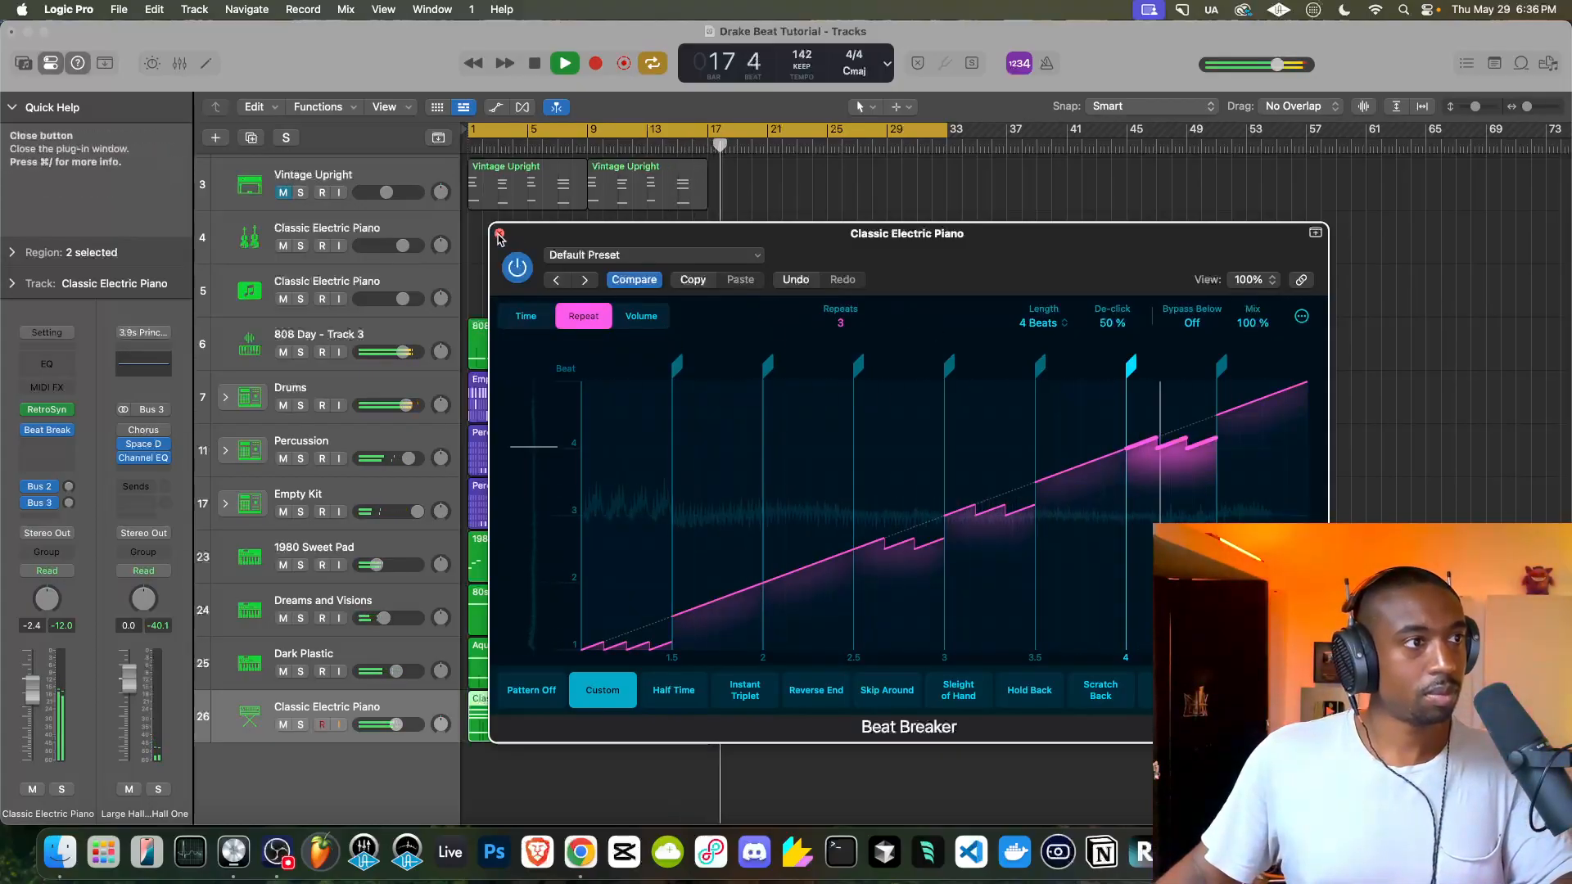
{"action": "key", "text": "super+w"}
Set the Drums kit's $umeenk hi-hat sample to root key F3 and shorten its sample end to 0.224 s
{"action": "left_click", "coordinate": [238, 402]}
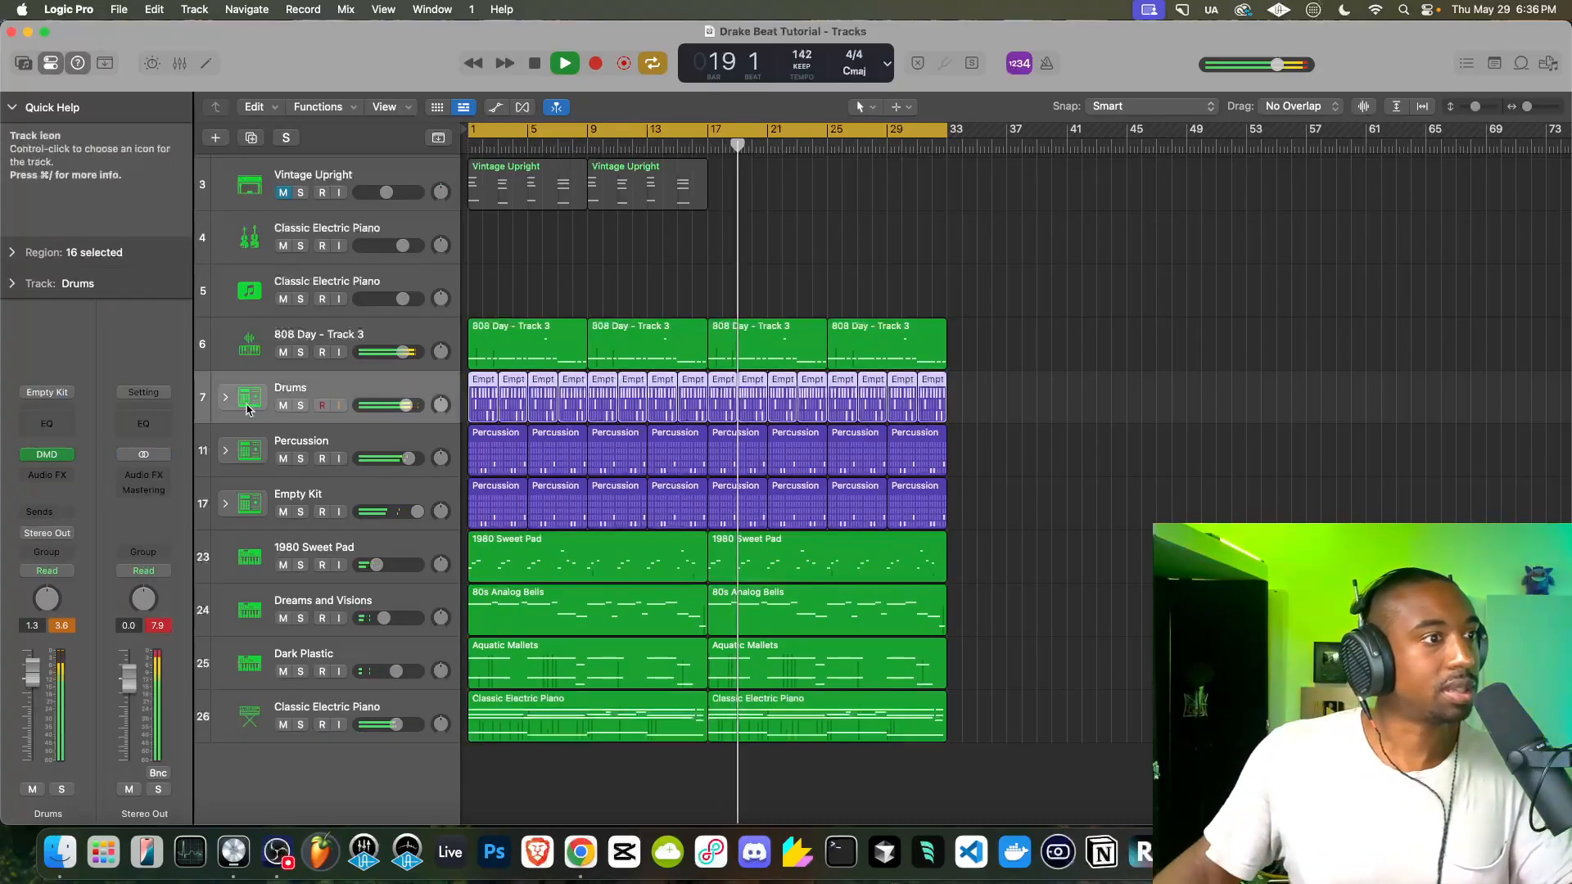
{"action": "left_click", "coordinate": [227, 399]}
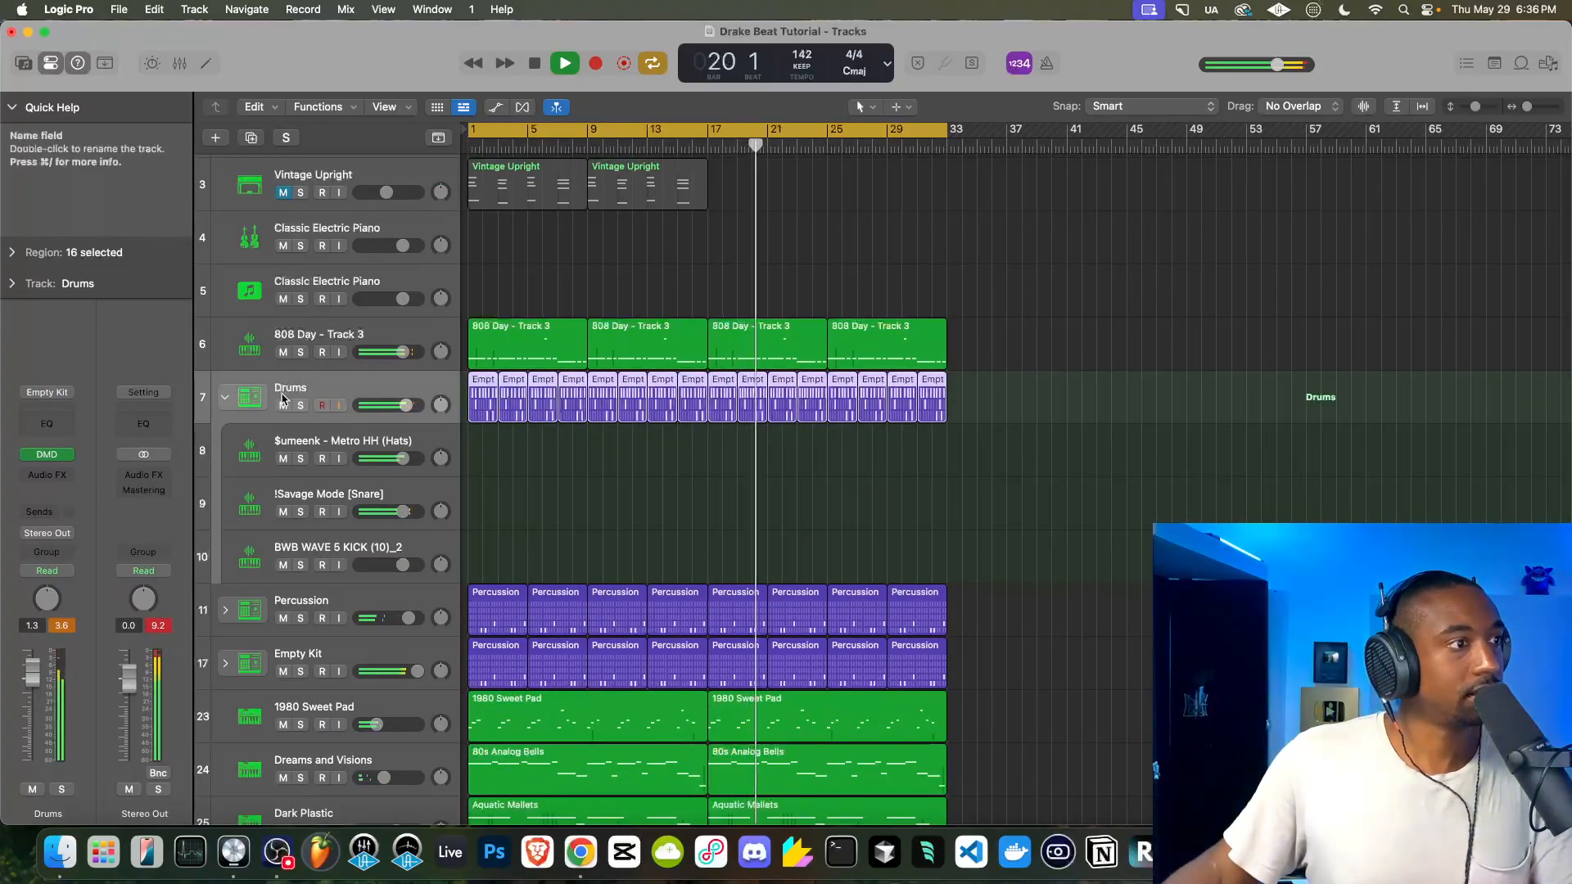
{"action": "left_click", "coordinate": [245, 400]}
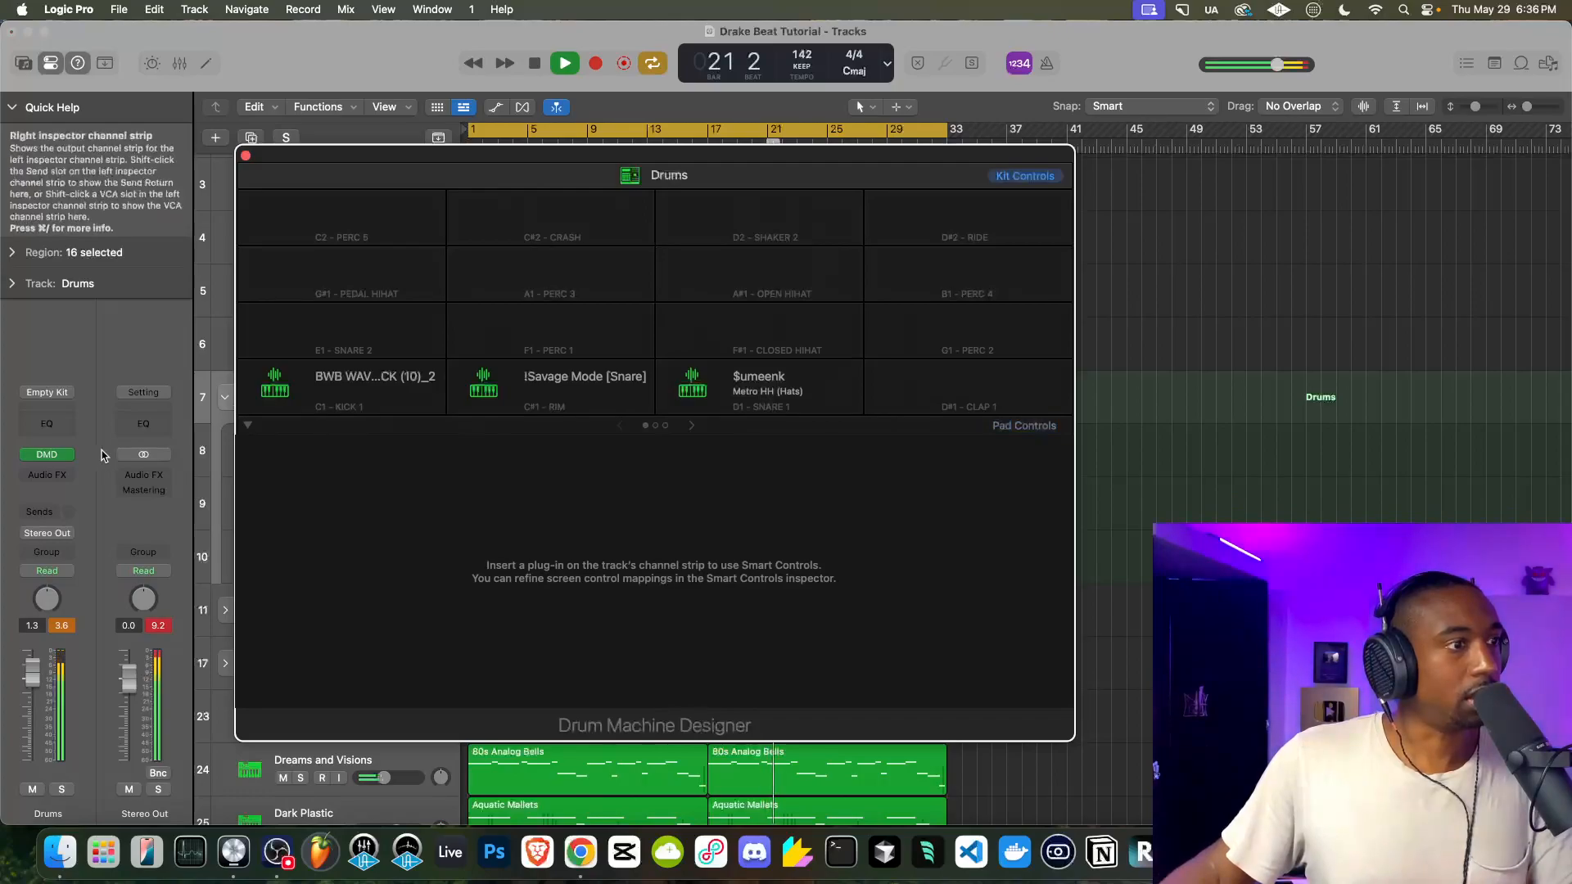
{"action": "left_click", "coordinate": [717, 385]}
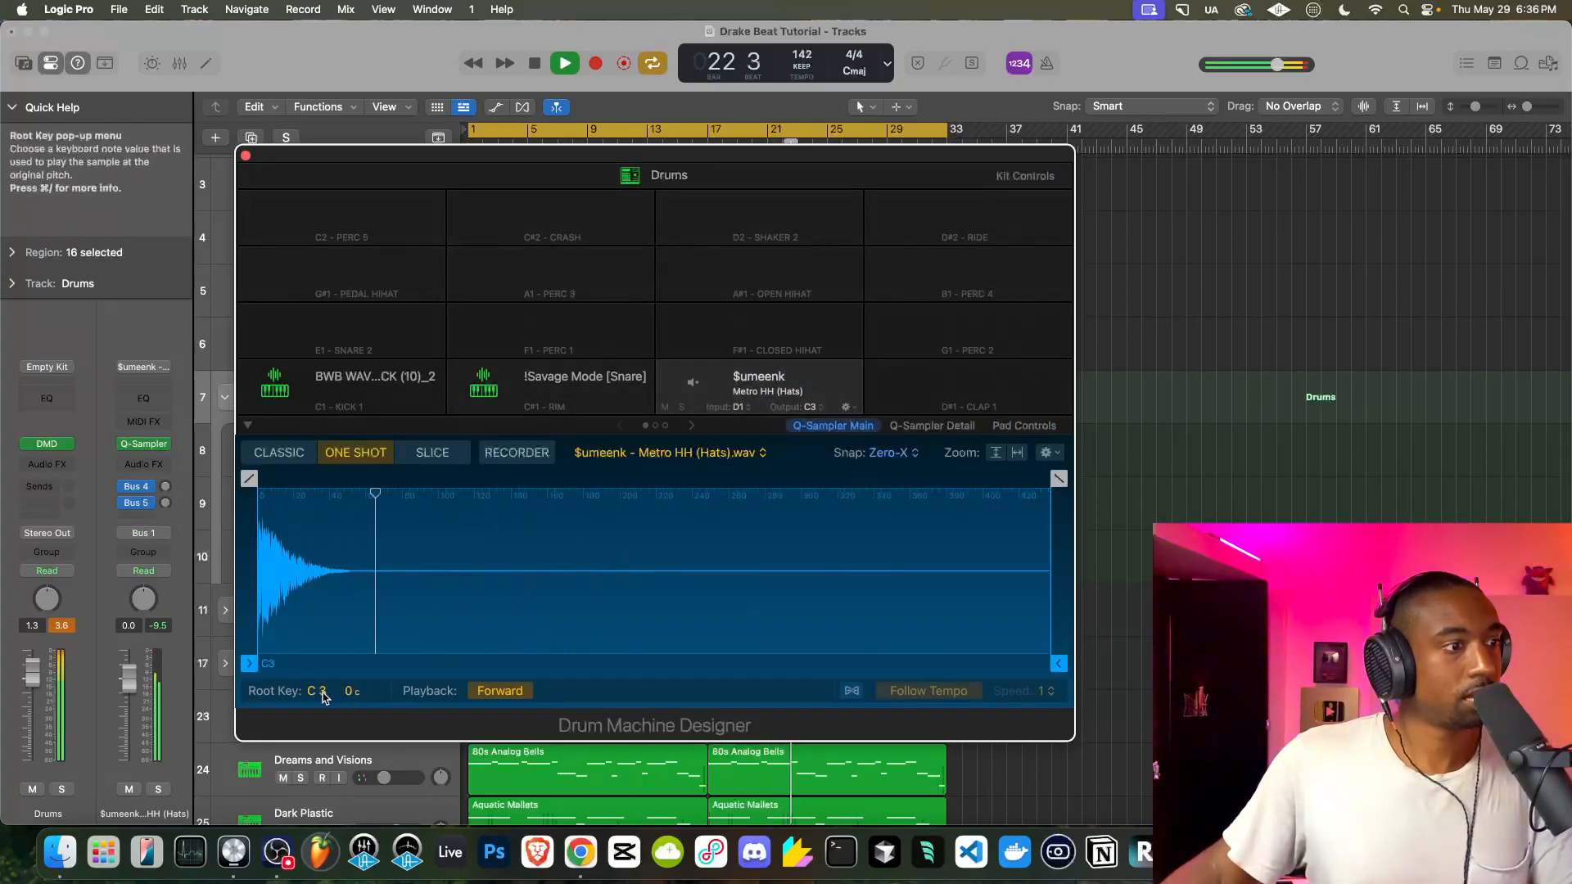
{"action": "left_click_drag", "start_coordinate": [316, 691], "coordinate": [317, 681]}
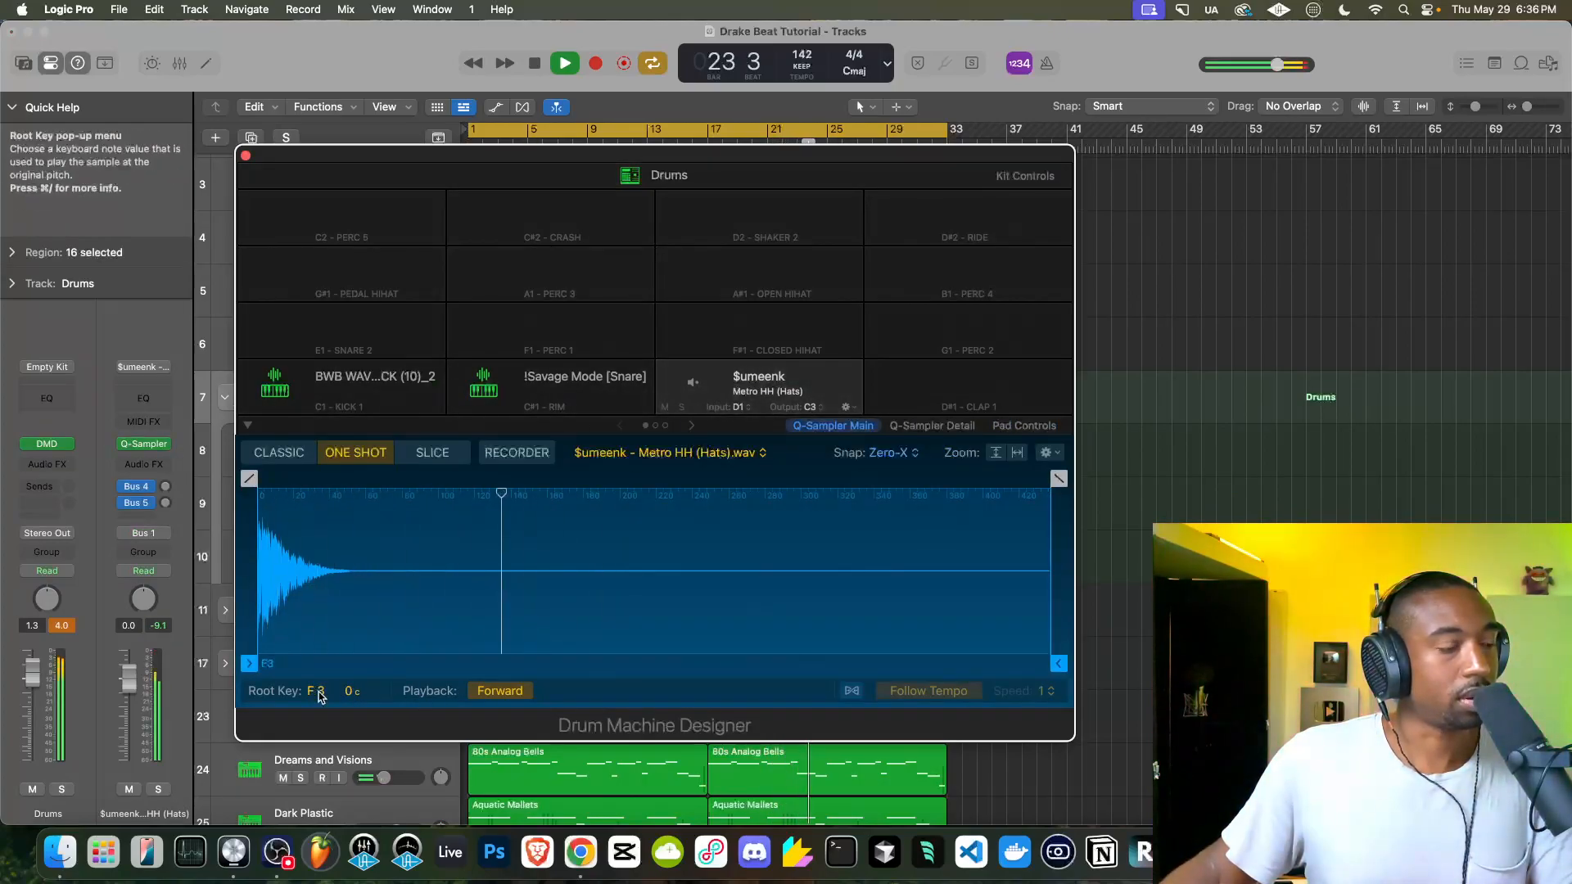
{"action": "left_click_drag", "start_coordinate": [1056, 660], "coordinate": [664, 605]}
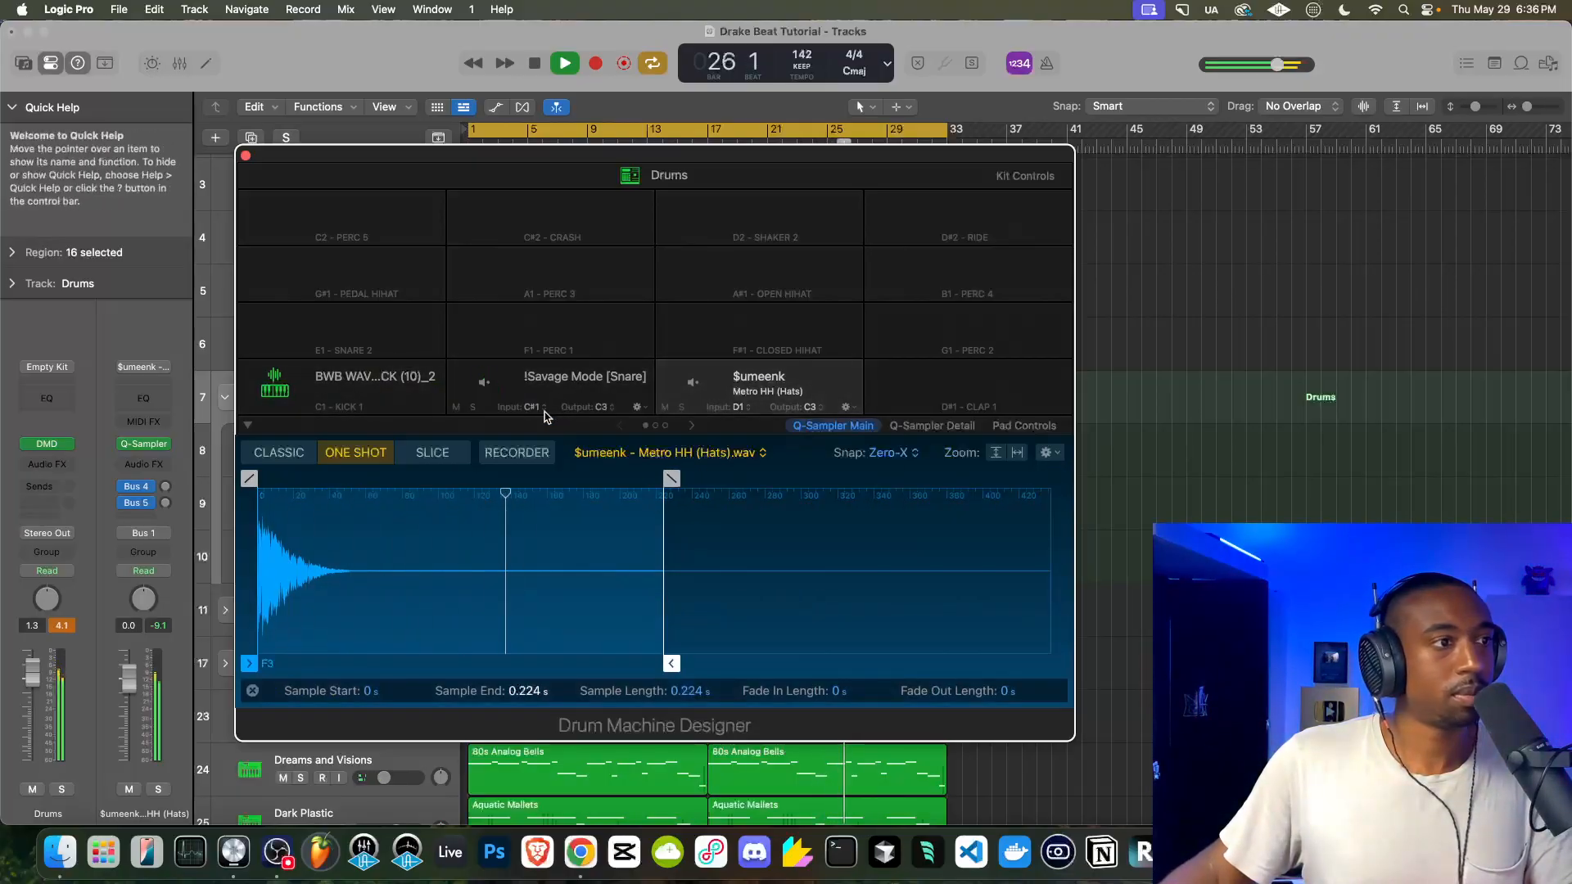
Inspect the Drums kit's snare sample and browse the Lunch77 sounds to the Percs folder of The Lunch77 Metro Boomin Drumkit
{"action": "left_click", "coordinate": [530, 385]}
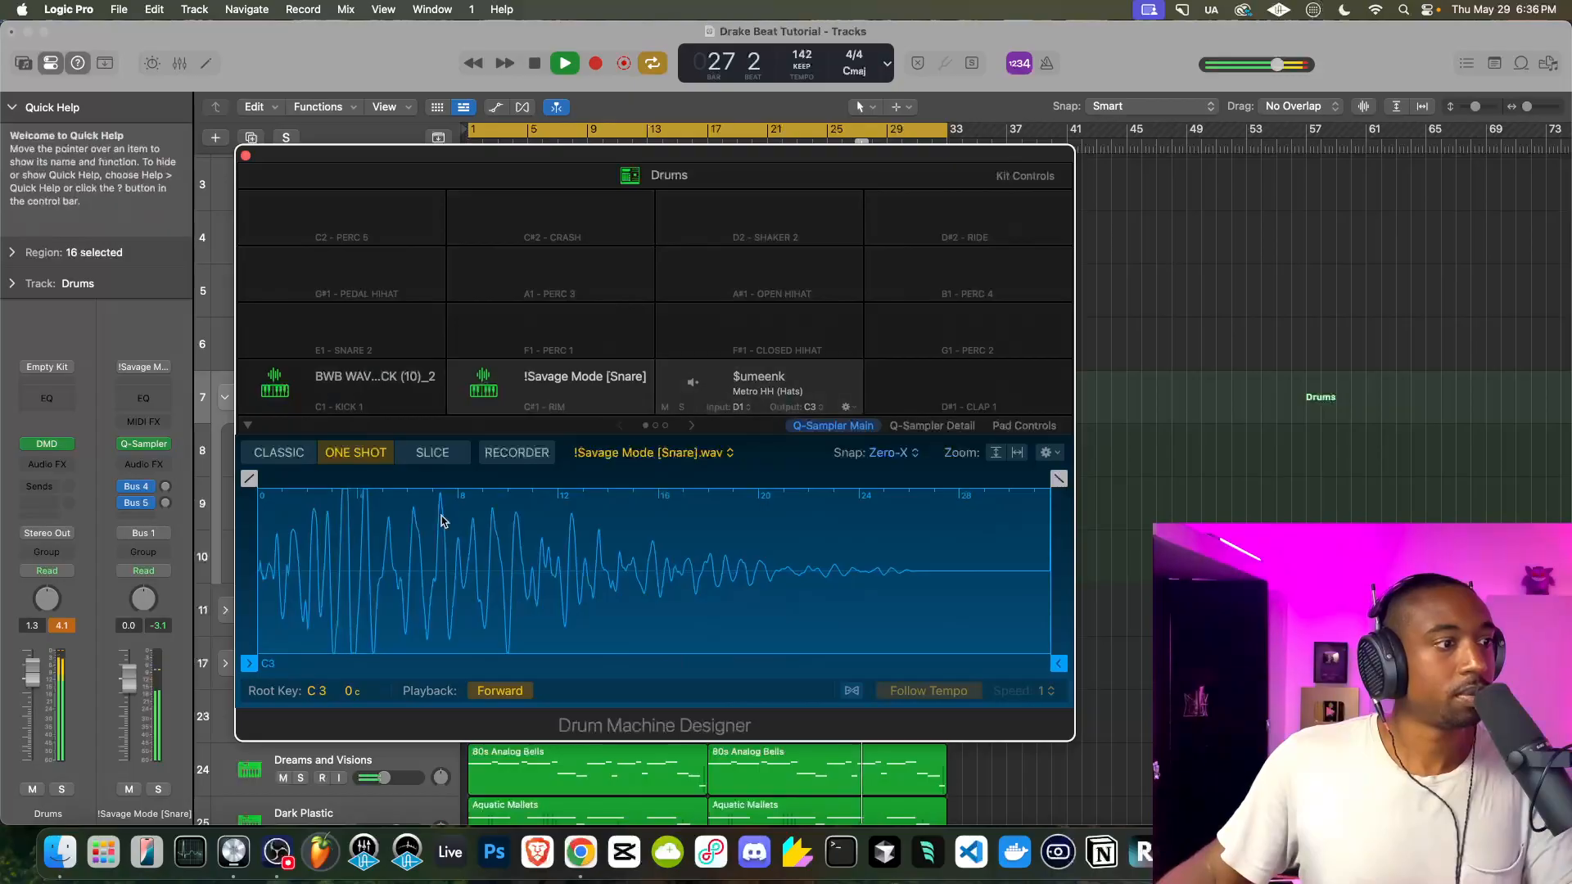
{"action": "left_click", "coordinate": [244, 152]}
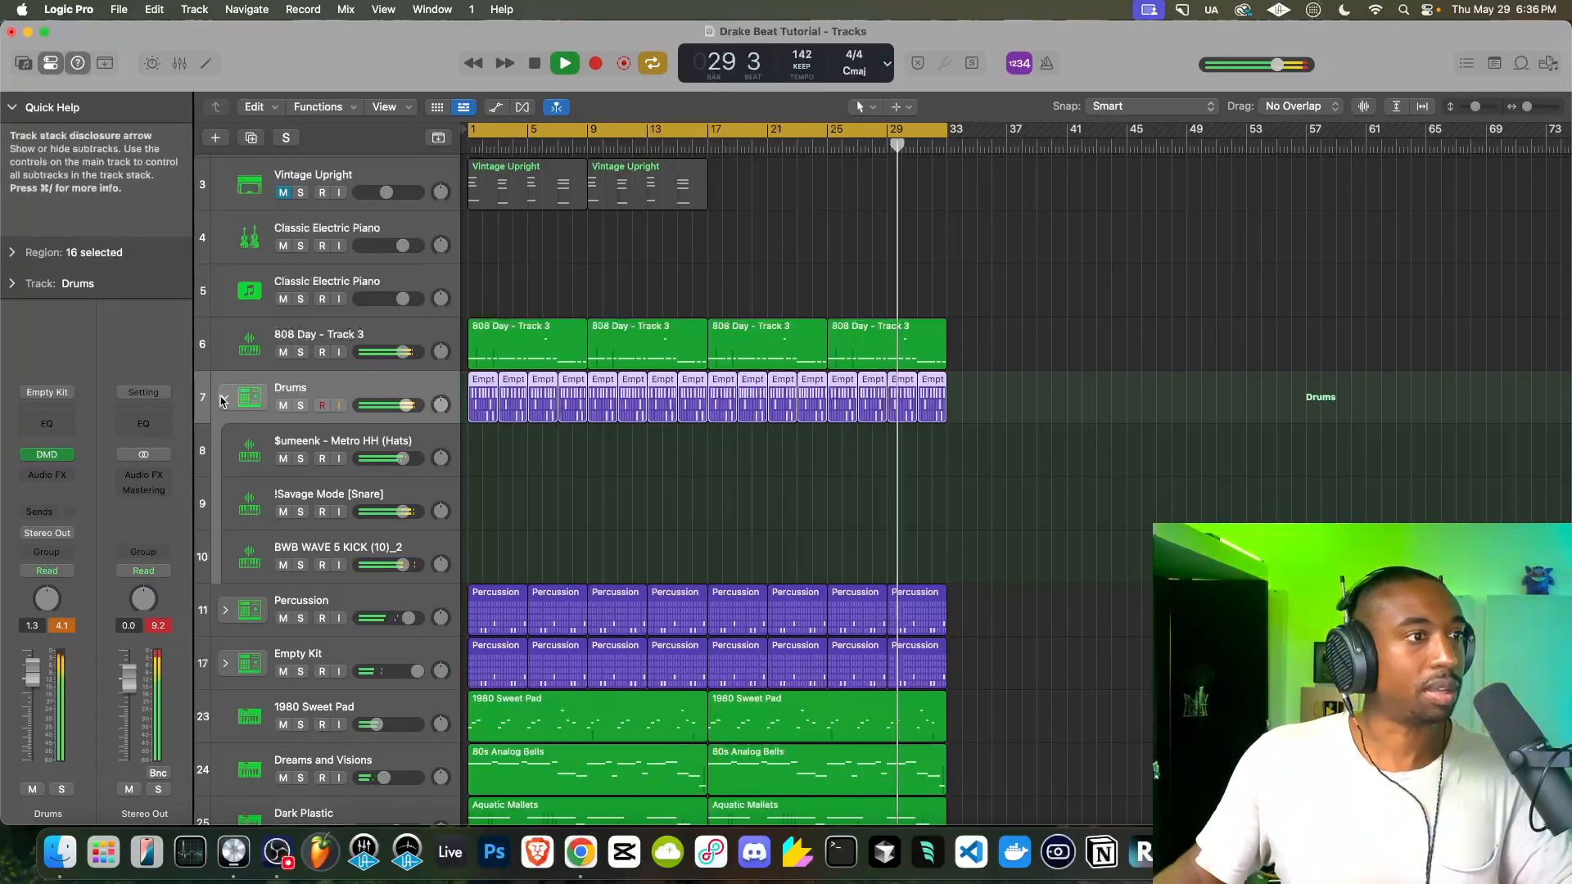
{"action": "left_click", "coordinate": [249, 397]}
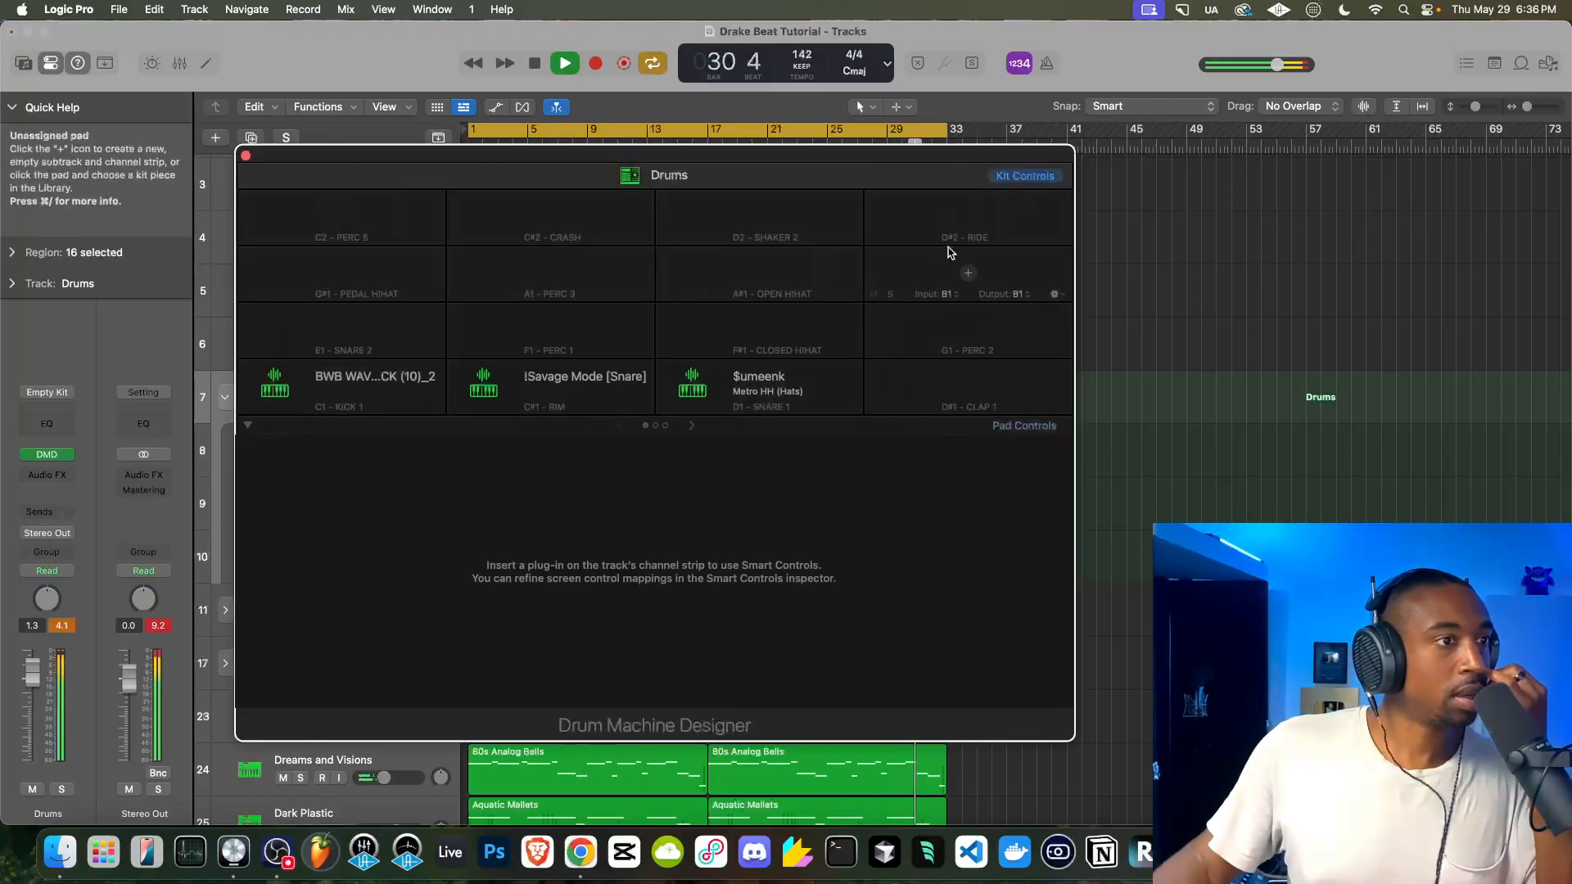
{"action": "left_click", "coordinate": [1548, 63]}
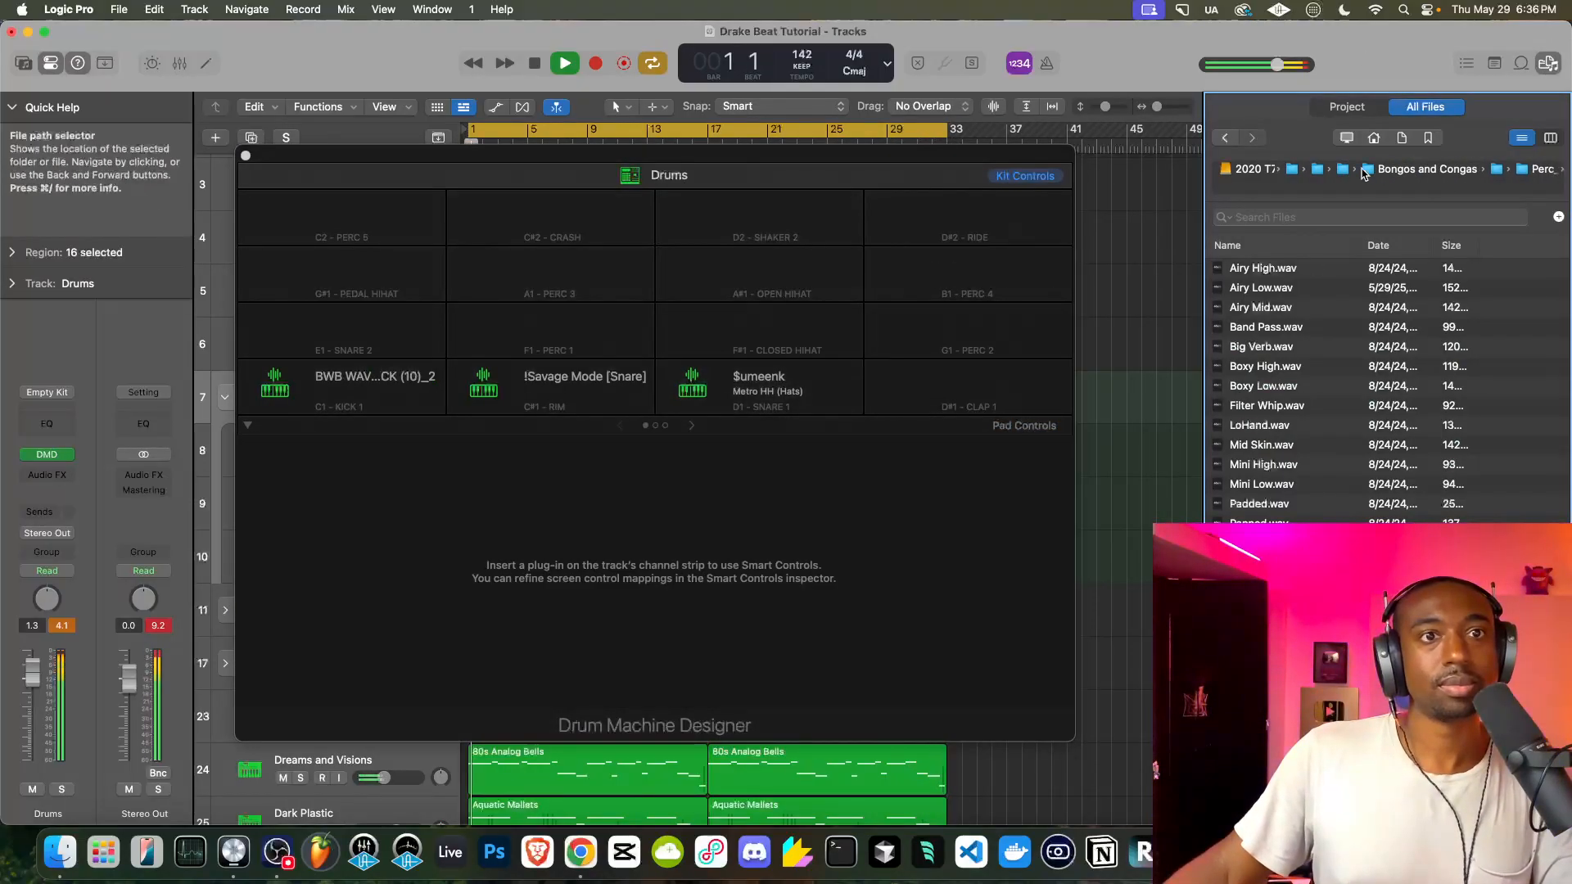
{"action": "left_click", "coordinate": [1344, 173]}
{"action": "scroll", "coordinate": [1308, 407], "scroll_direction": "down", "scroll_amount": 15}
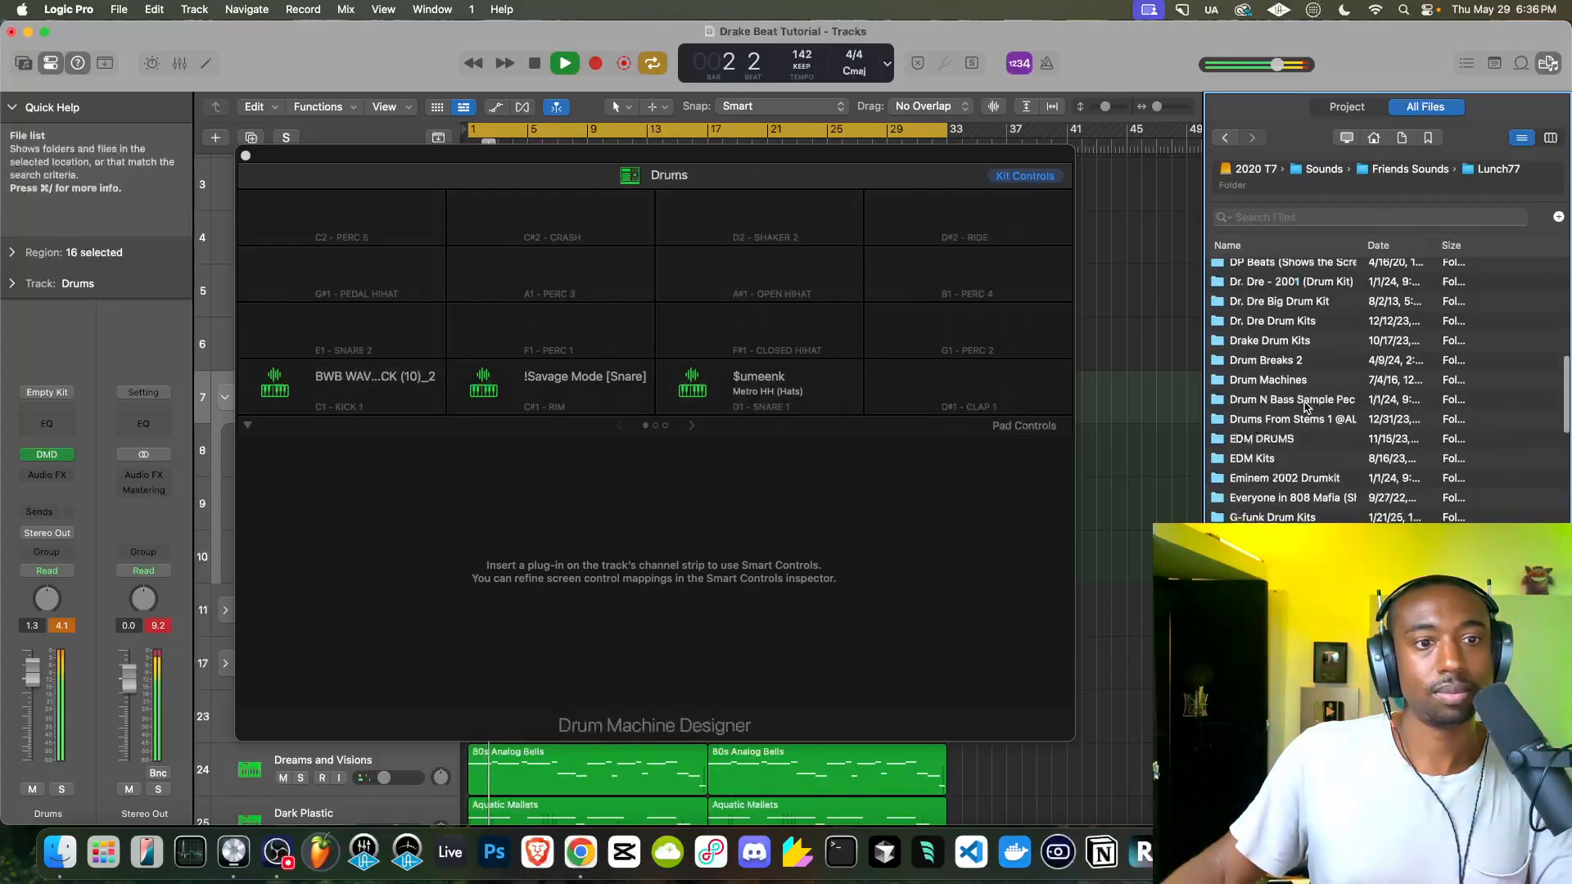
{"action": "scroll", "coordinate": [1307, 407], "scroll_direction": "up", "scroll_amount": 5}
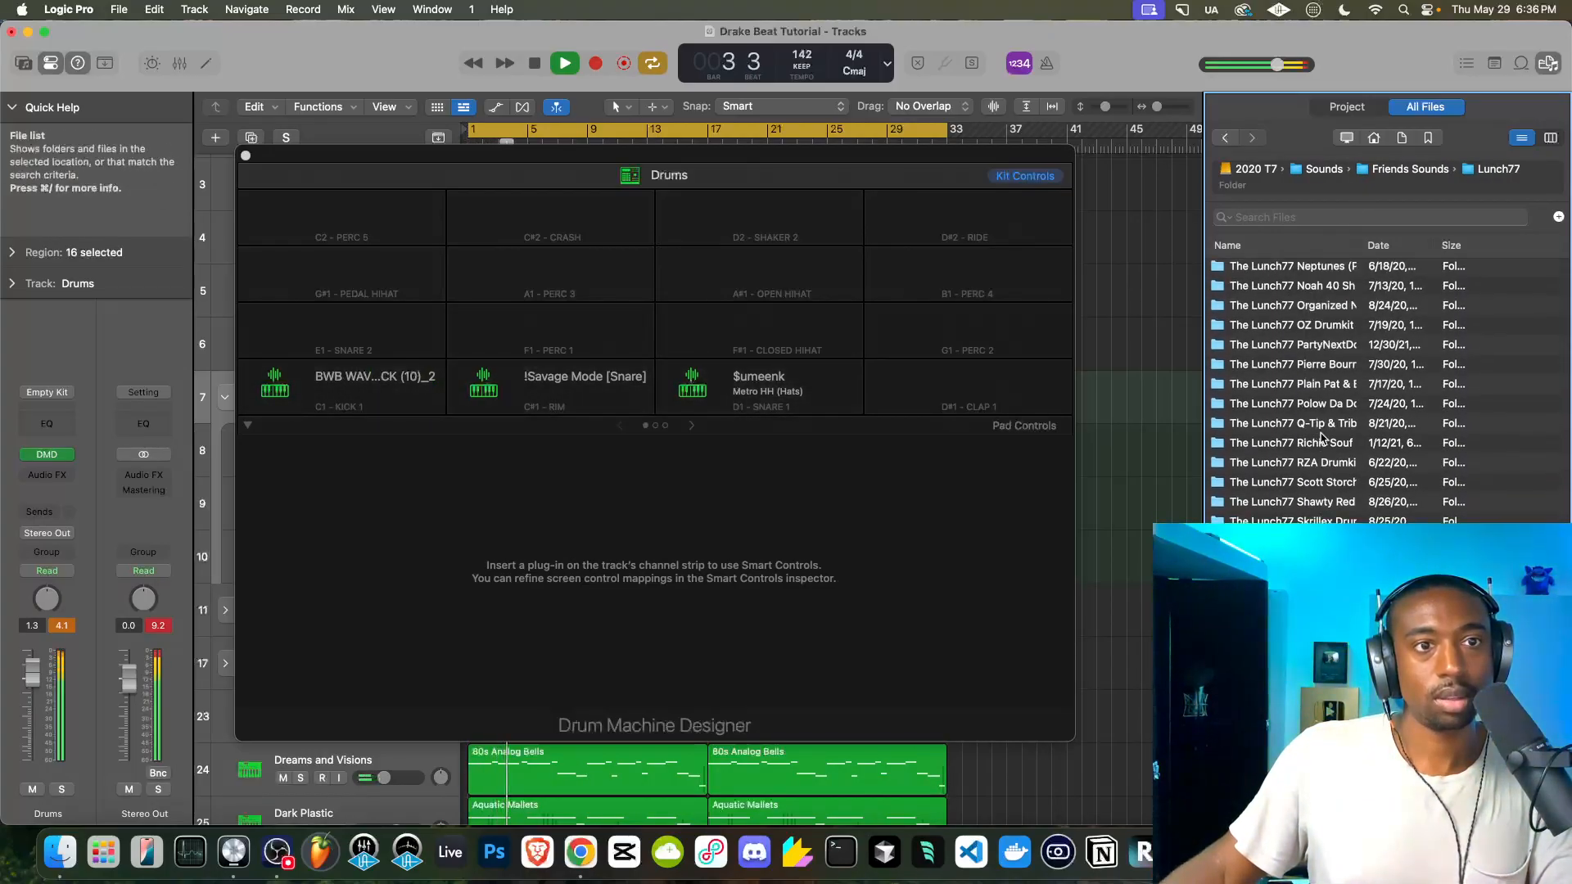
{"action": "scroll", "coordinate": [1320, 439], "scroll_direction": "up", "scroll_amount": 3}
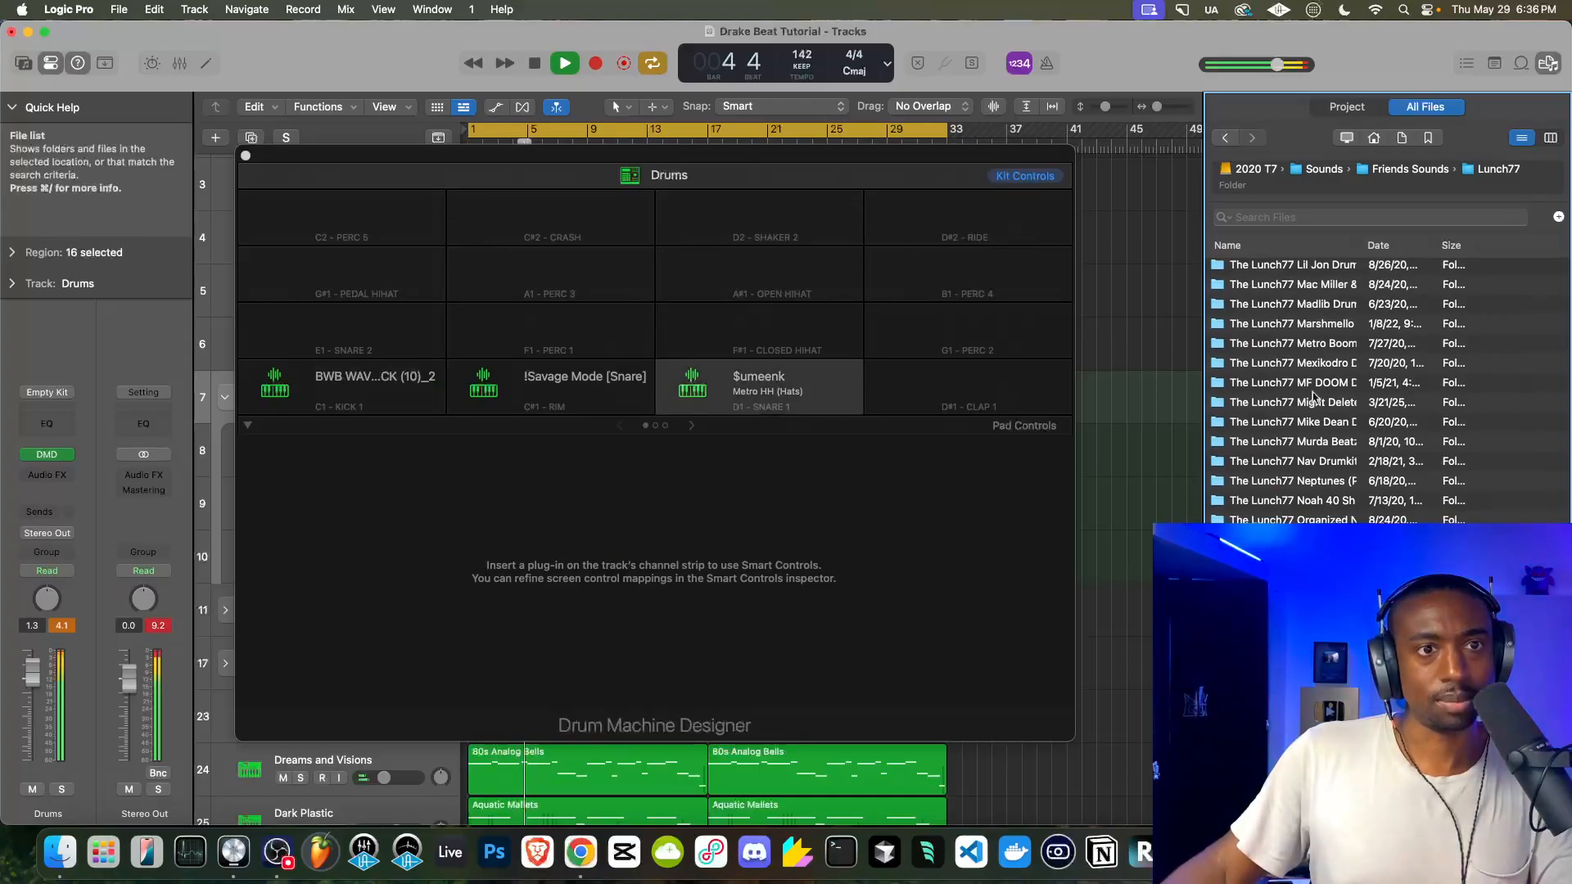
{"action": "double_click", "coordinate": [1316, 347]}
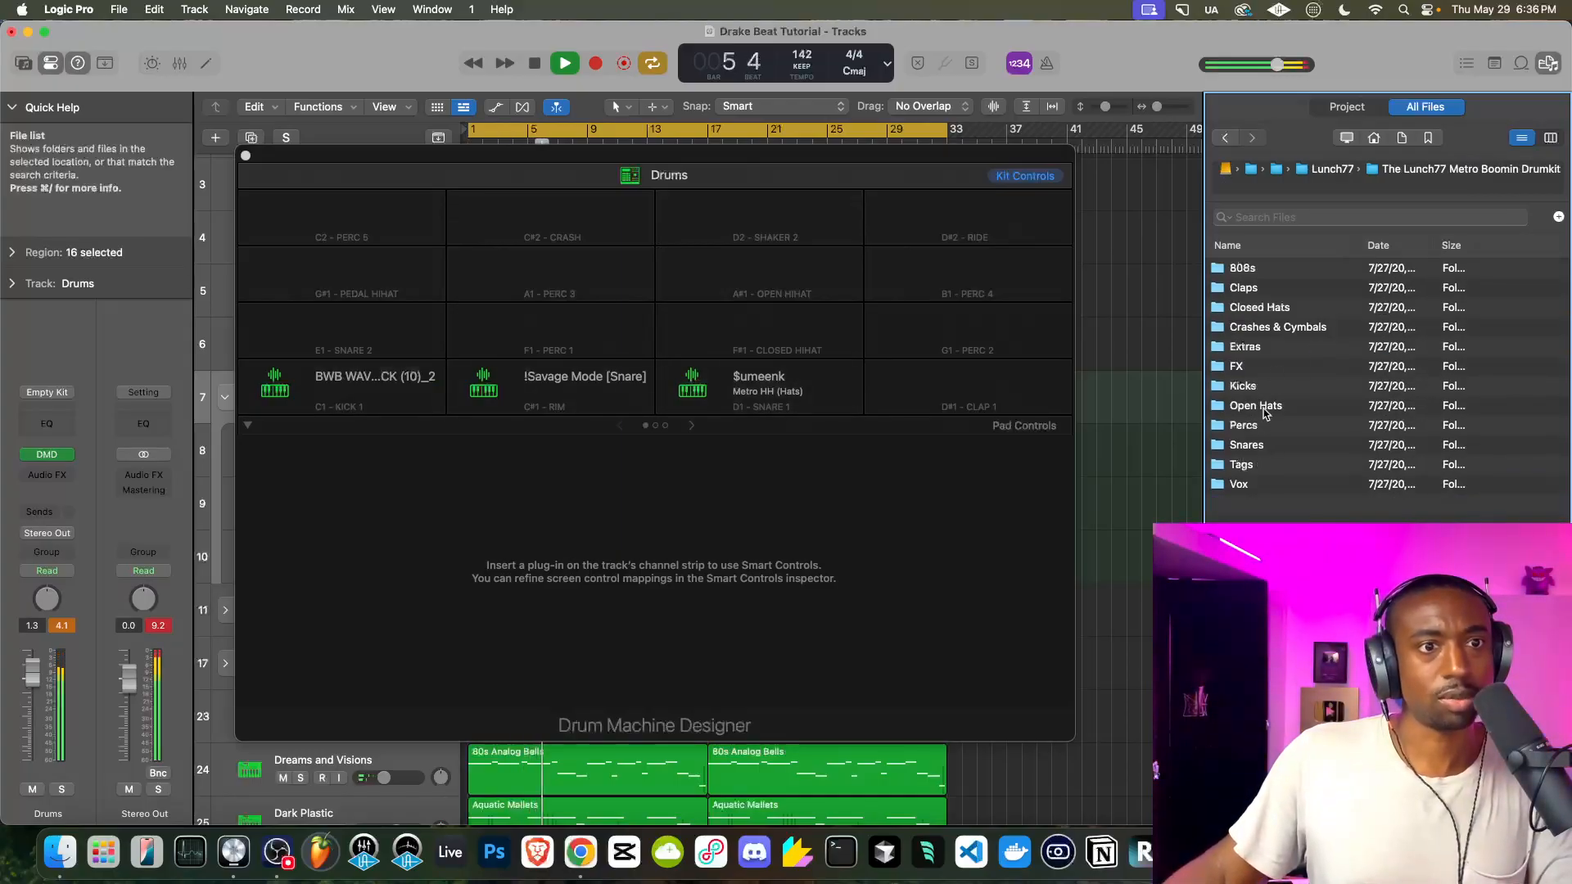
{"action": "double_click", "coordinate": [1259, 429]}
Replace the Drums kit's !Savage Mode snare with the [ACD] - Lex&SouthsideTrap Rim sample and close the kit
{"action": "left_click", "coordinate": [1281, 272]}
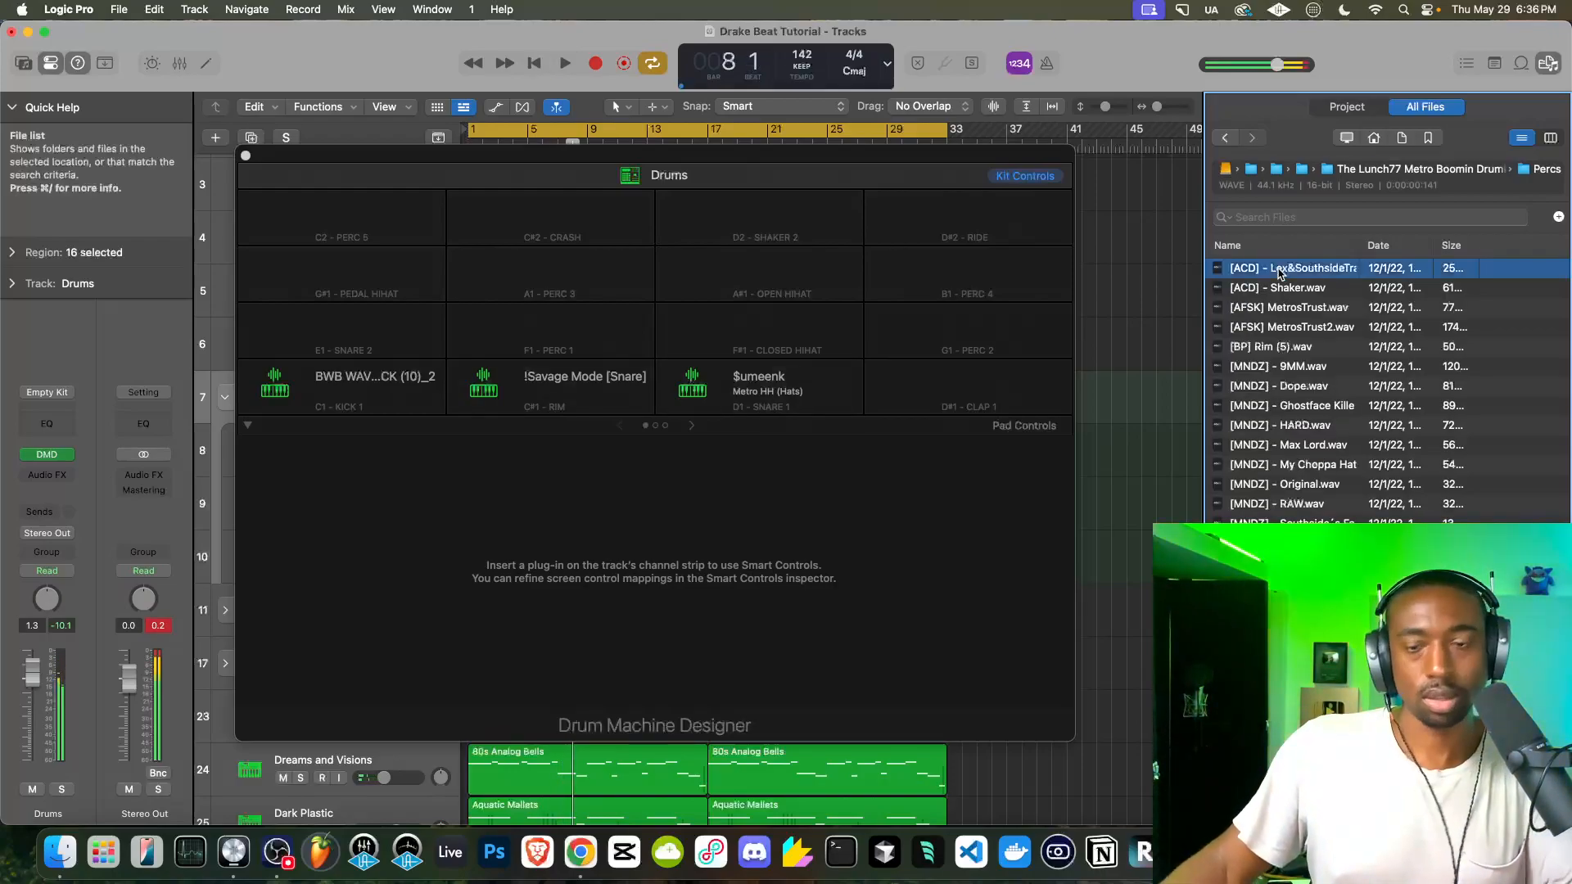
{"action": "left_click_drag", "start_coordinate": [1281, 272], "coordinate": [610, 383]}
{"action": "key", "text": "space"}
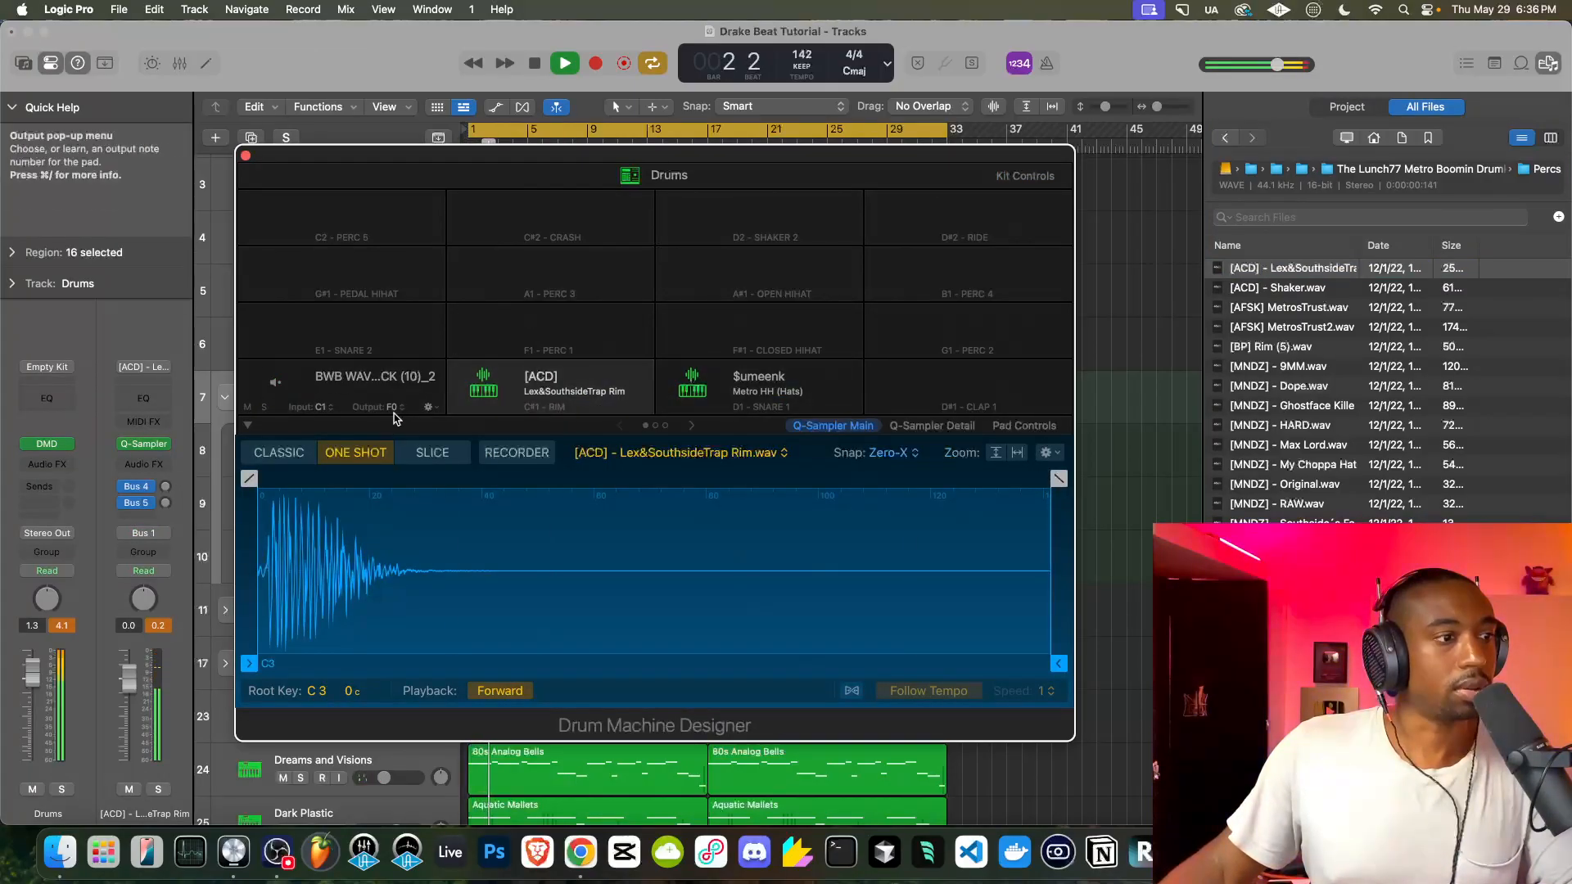
{"action": "left_click", "coordinate": [246, 157]}
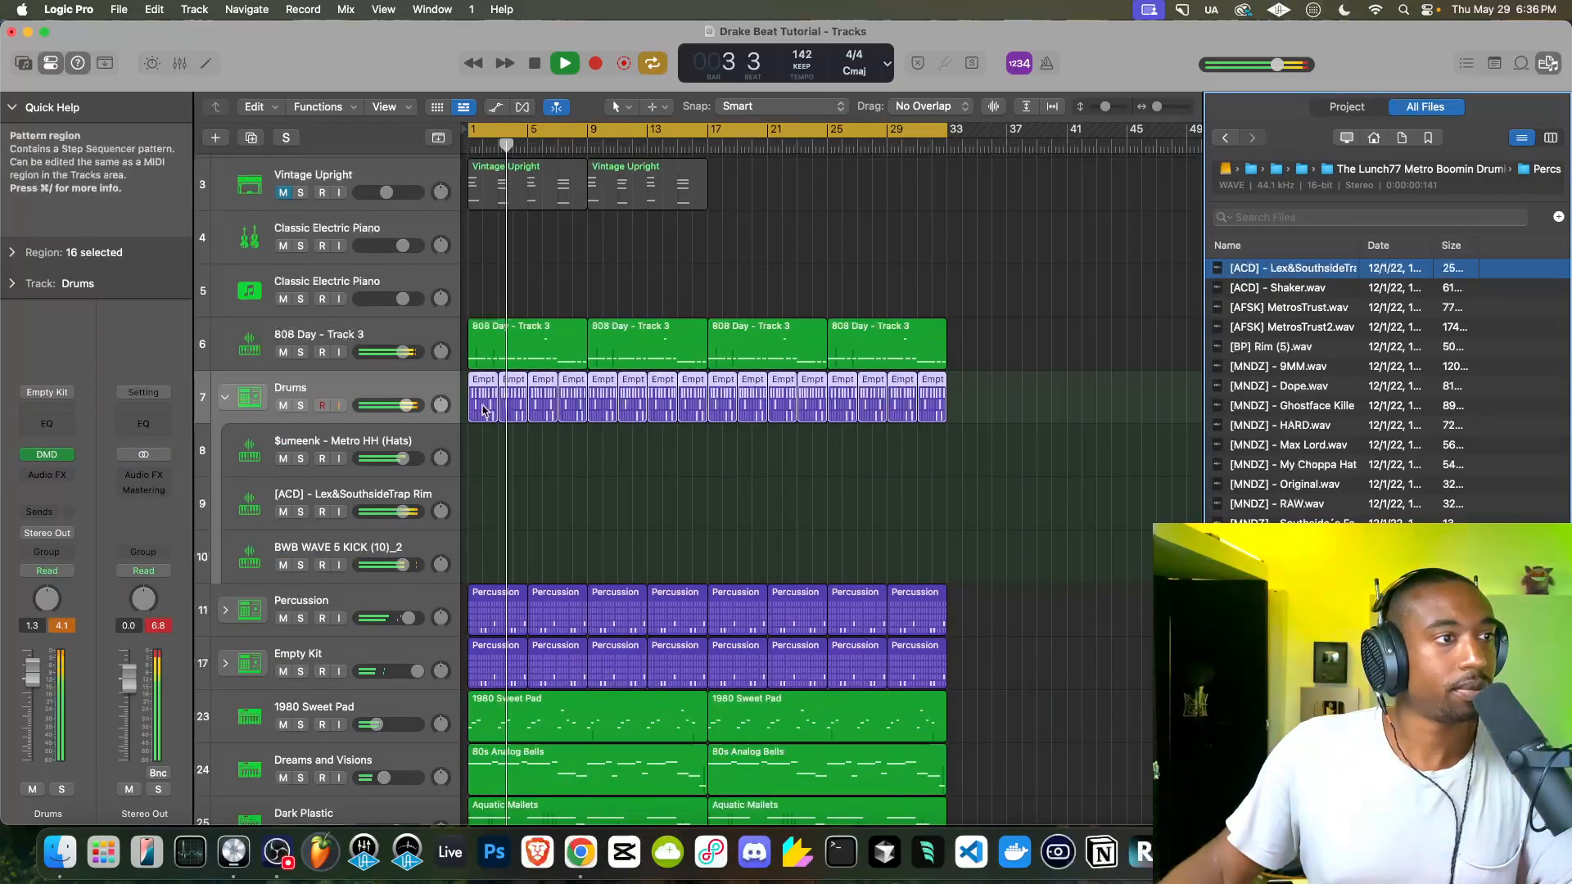
Delete all Drums pattern regions from bar 5 onward, leaving the first two
{"action": "key", "text": "space"}
{"action": "scroll", "coordinate": [481, 438], "scroll_direction": "up", "scroll_amount": 3}
{"action": "scroll", "coordinate": [551, 424], "scroll_direction": "down", "scroll_amount": 10}
{"action": "left_click", "coordinate": [525, 407]}
{"action": "scroll", "coordinate": [972, 393], "scroll_direction": "down", "scroll_amount": 3}
{"action": "left_click_drag", "start_coordinate": [972, 391], "coordinate": [534, 409]}
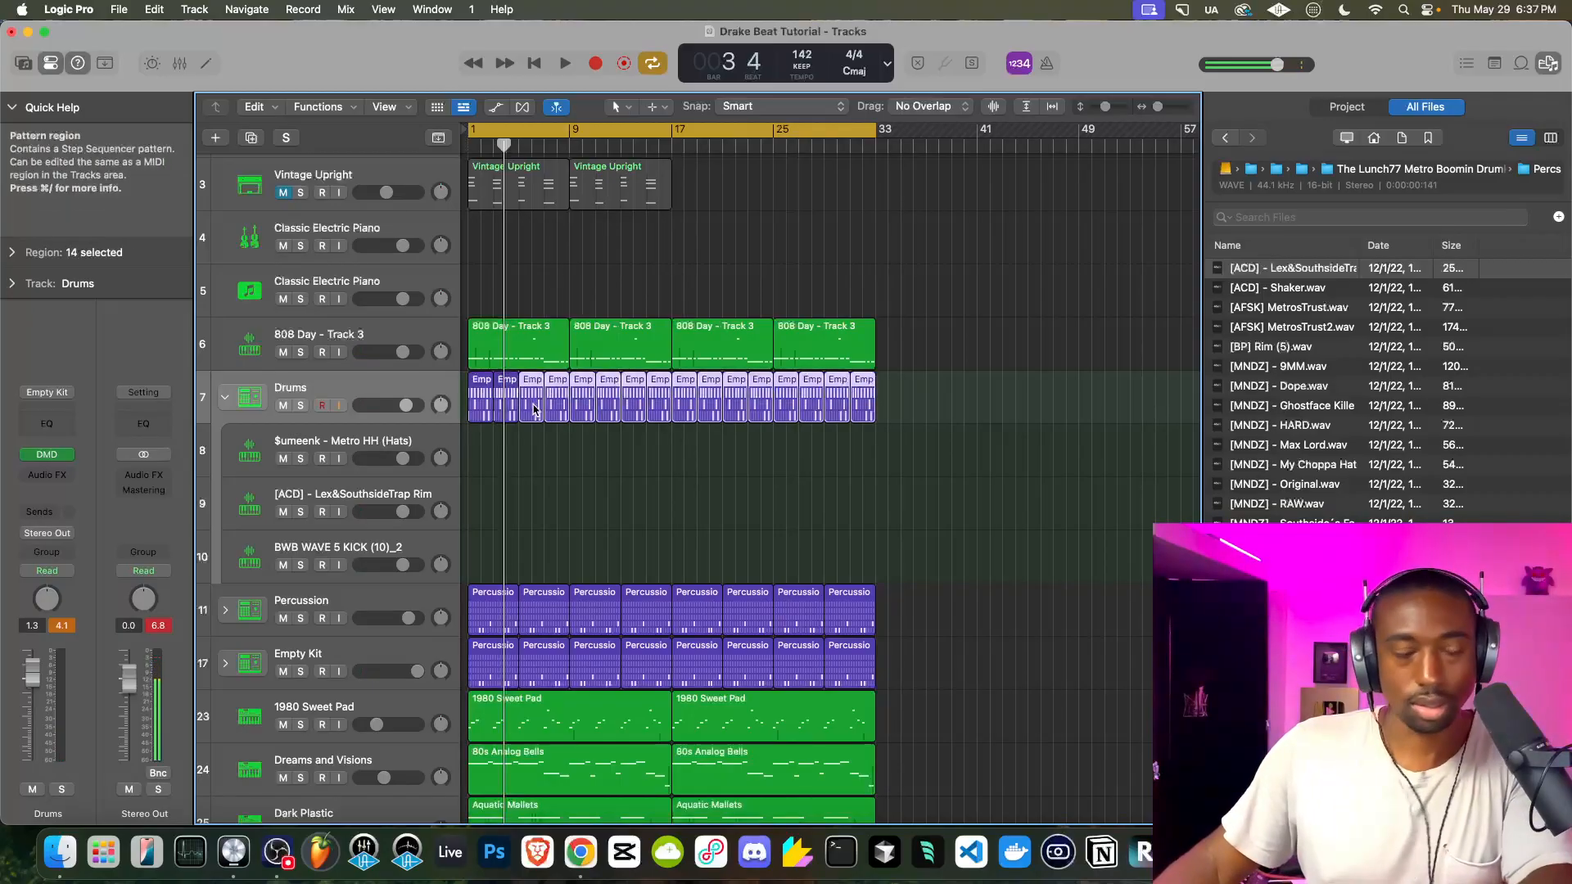
{"action": "key", "text": "Delete"}
Open the second Drums pattern in the Step Sequencer and loop playback over bars 3 and 4
{"action": "scroll", "coordinate": [534, 409], "scroll_direction": "up", "scroll_amount": 5}
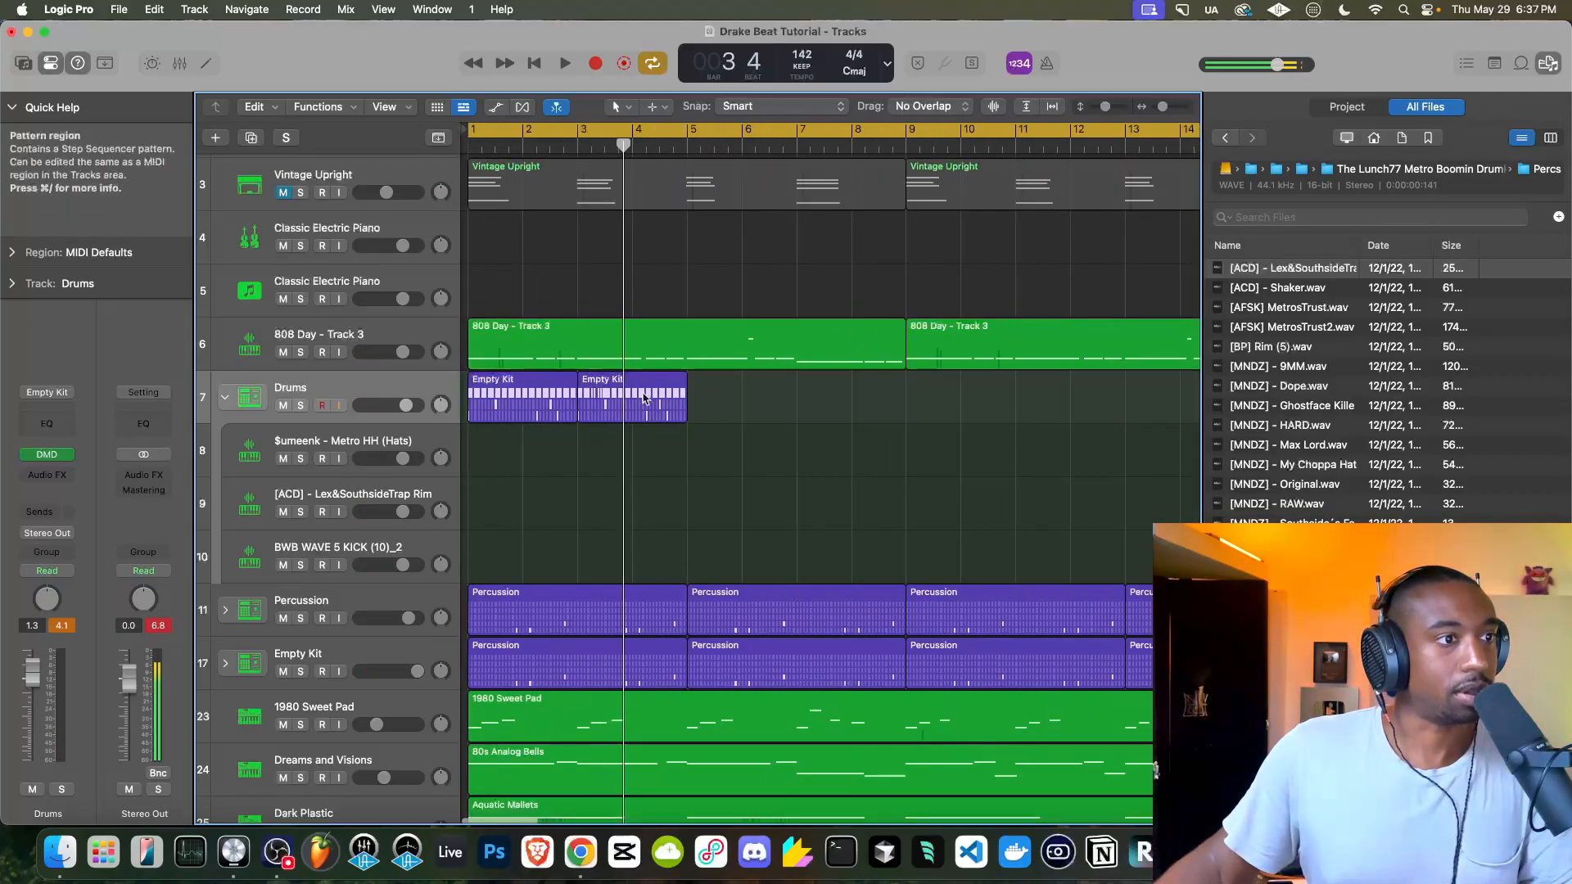
{"action": "double_click", "coordinate": [643, 397]}
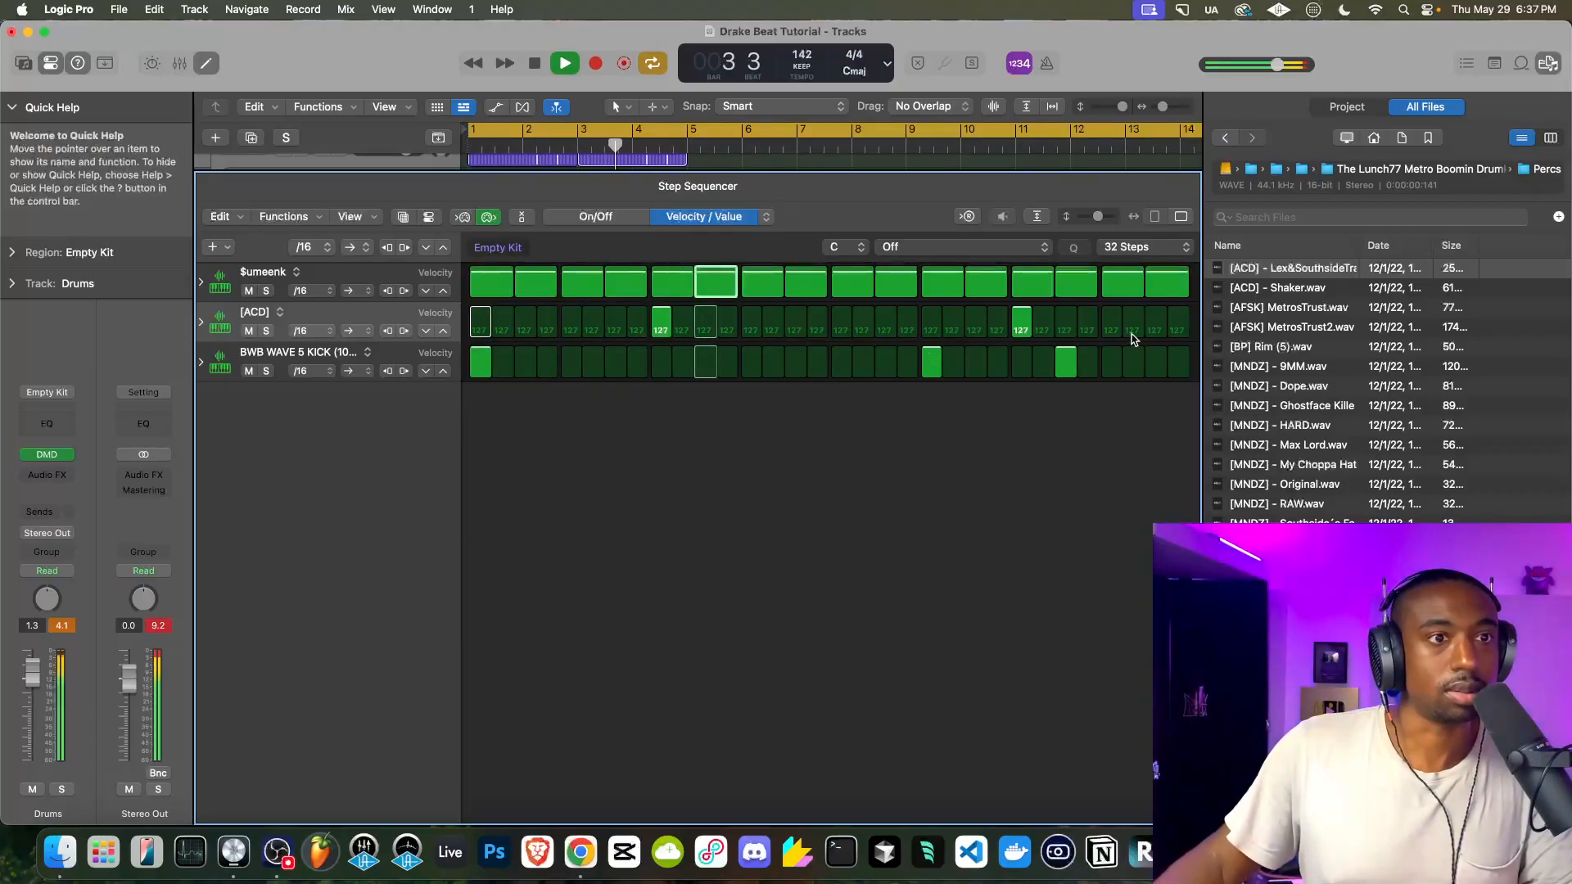
{"action": "left_click", "coordinate": [510, 136]}
{"action": "left_click", "coordinate": [583, 131]}
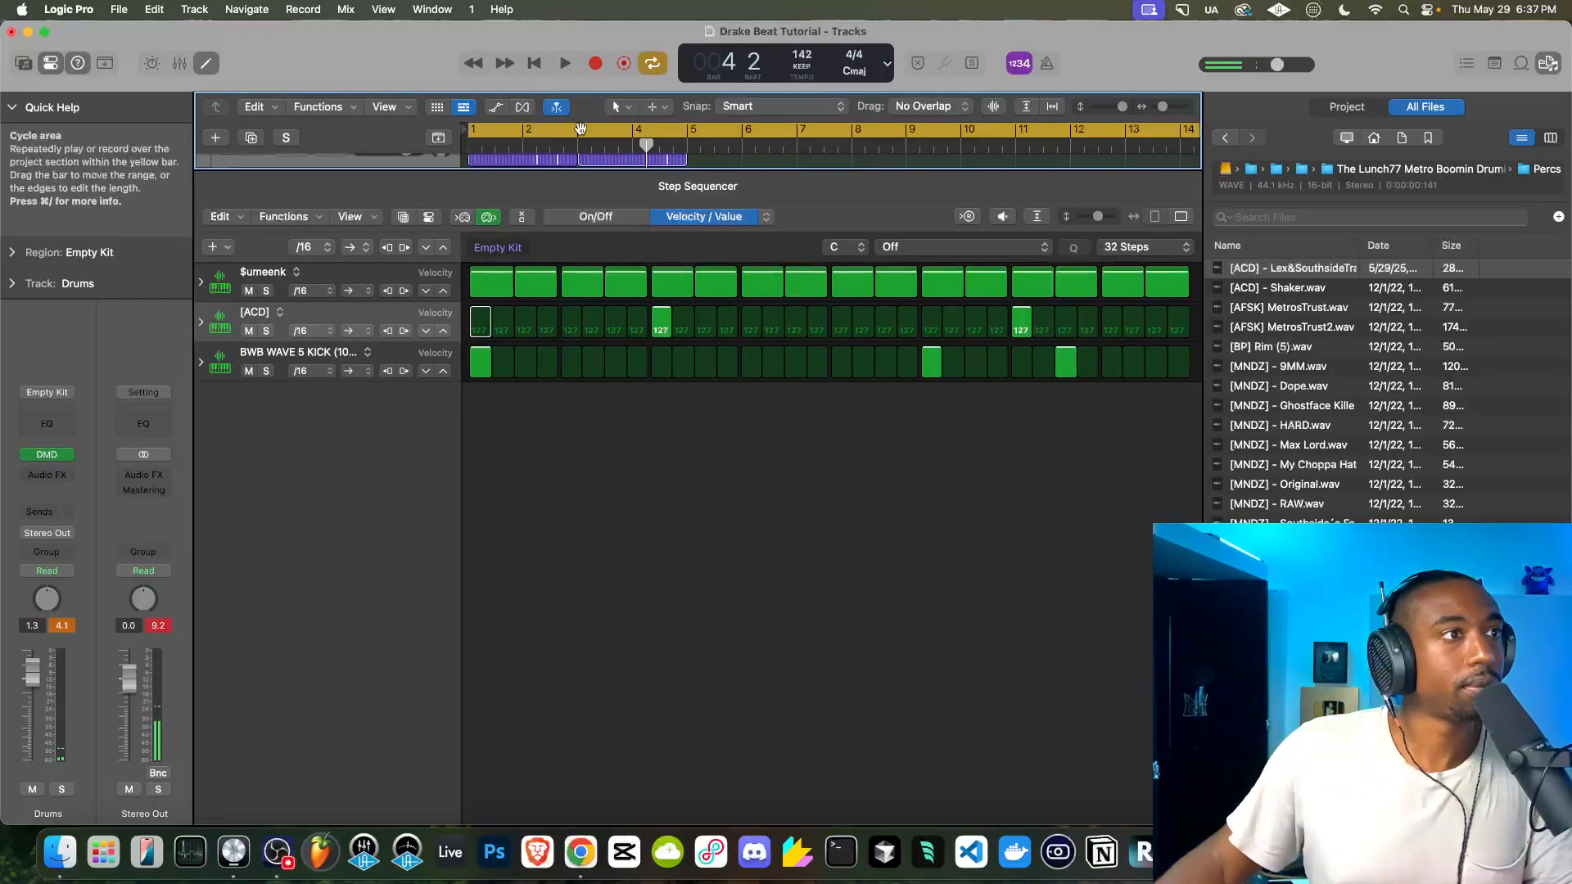
{"action": "mouse_move", "coordinate": [478, 132]}
{"action": "left_mouse_down"}
{"action": "mouse_move", "coordinate": [578, 133]}
{"action": "mouse_move", "coordinate": [490, 131]}
{"action": "left_mouse_up"}
{"action": "scroll", "coordinate": [610, 135], "scroll_direction": "down", "scroll_amount": 5}
{"action": "scroll", "coordinate": [490, 131], "scroll_direction": "up", "scroll_amount": 8}
{"action": "scroll", "coordinate": [490, 131], "scroll_direction": "down", "scroll_amount": 3}
{"action": "key", "text": "space"}
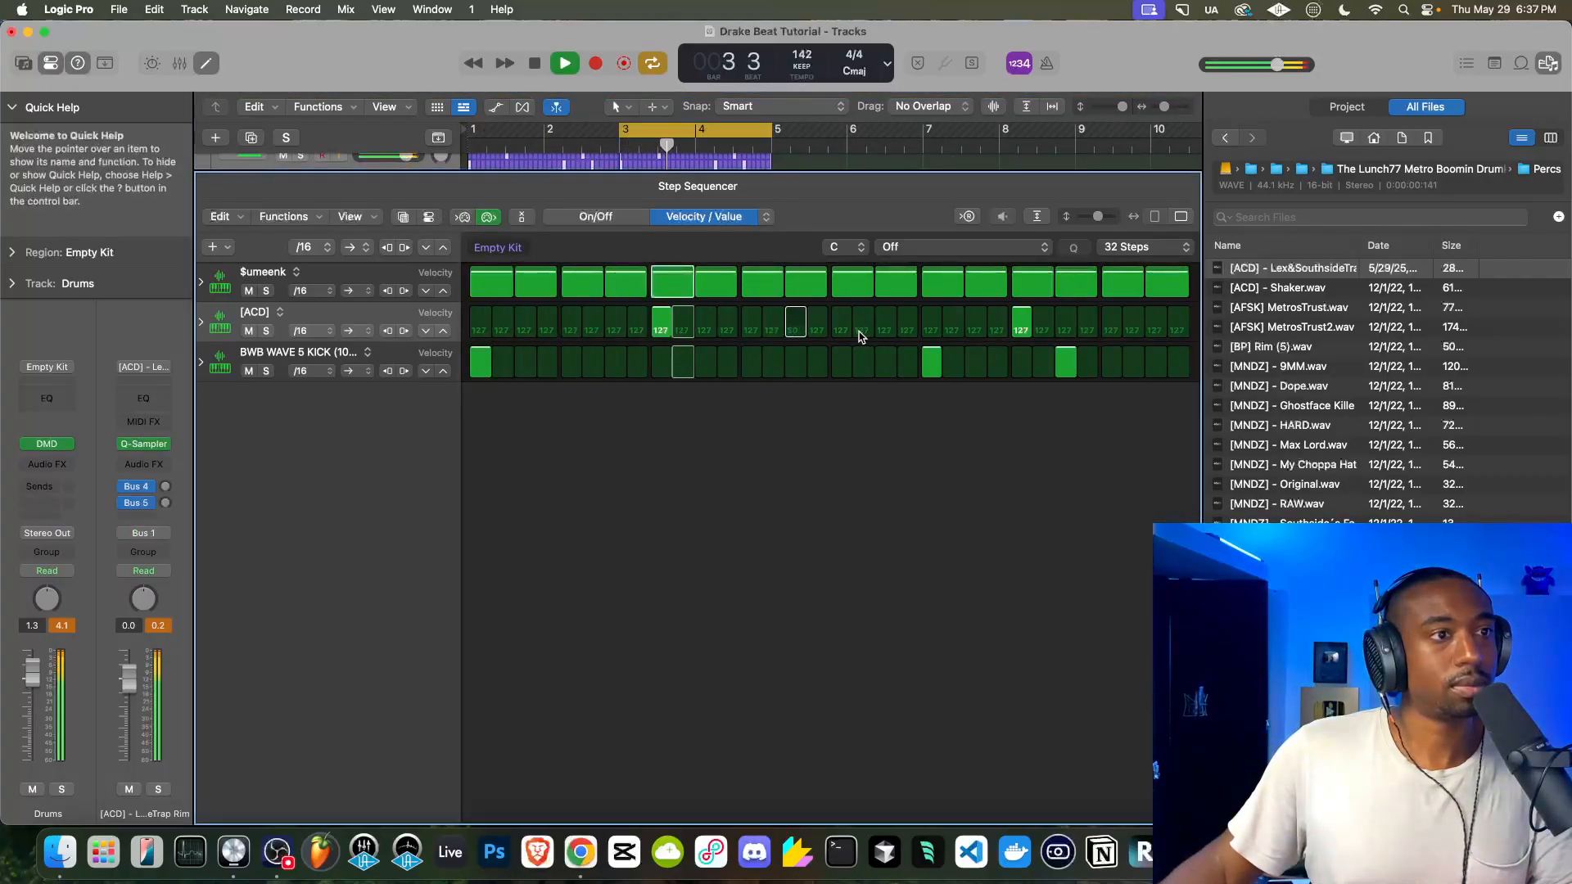
Turn on steps 15 and 19 in the second Drums pattern's [ACD] rim row and close the browser and Step Sequencer
{"action": "key", "text": "space"}
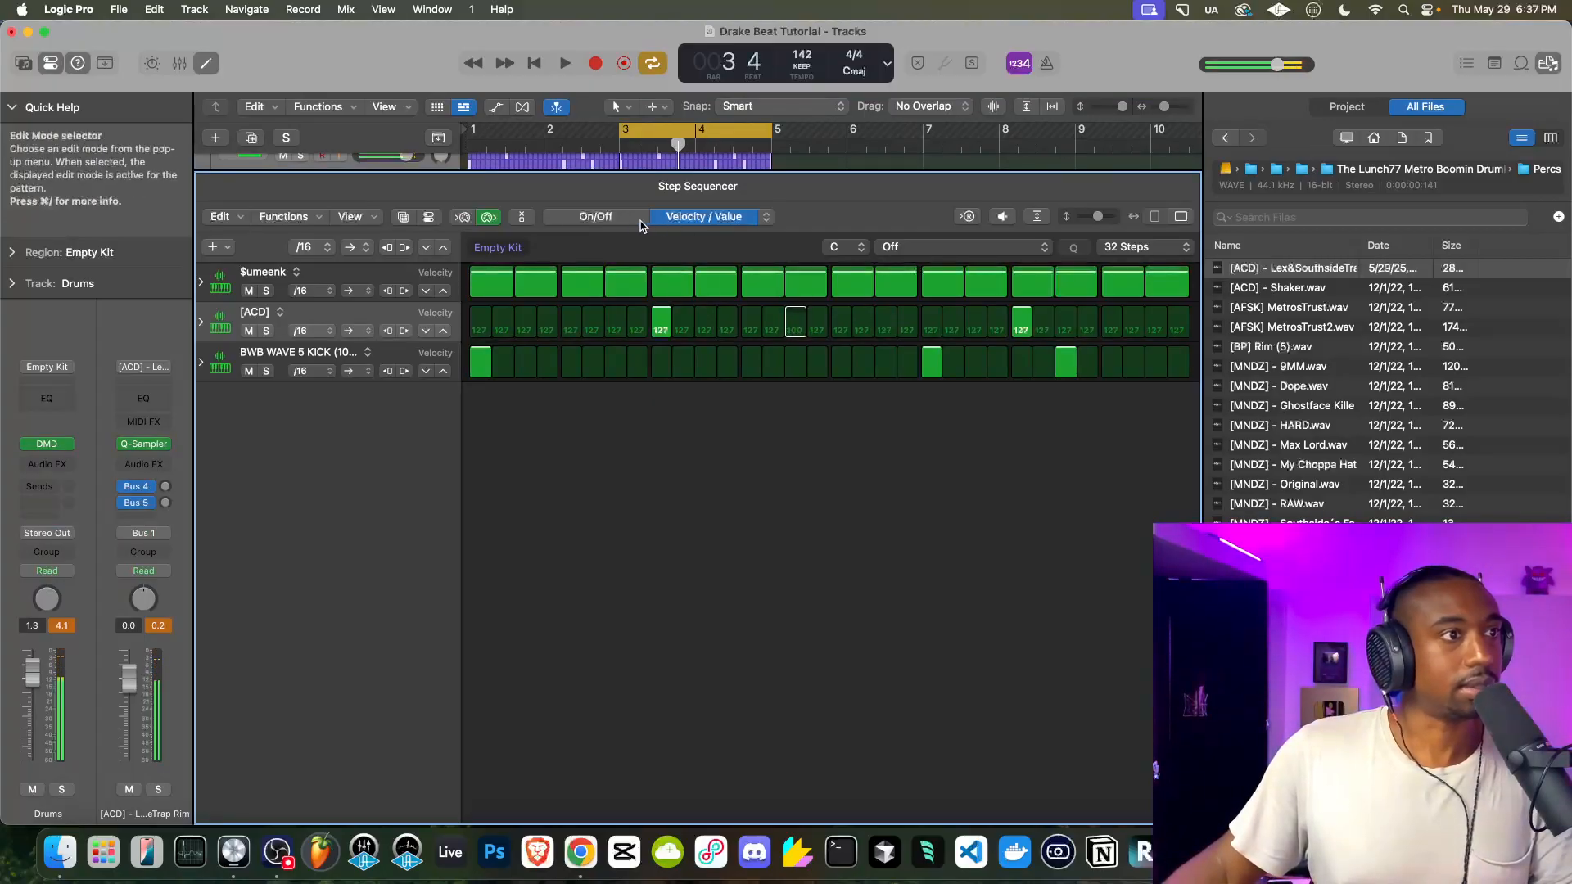
{"action": "key", "text": "space"}
{"action": "left_click", "coordinate": [790, 324]}
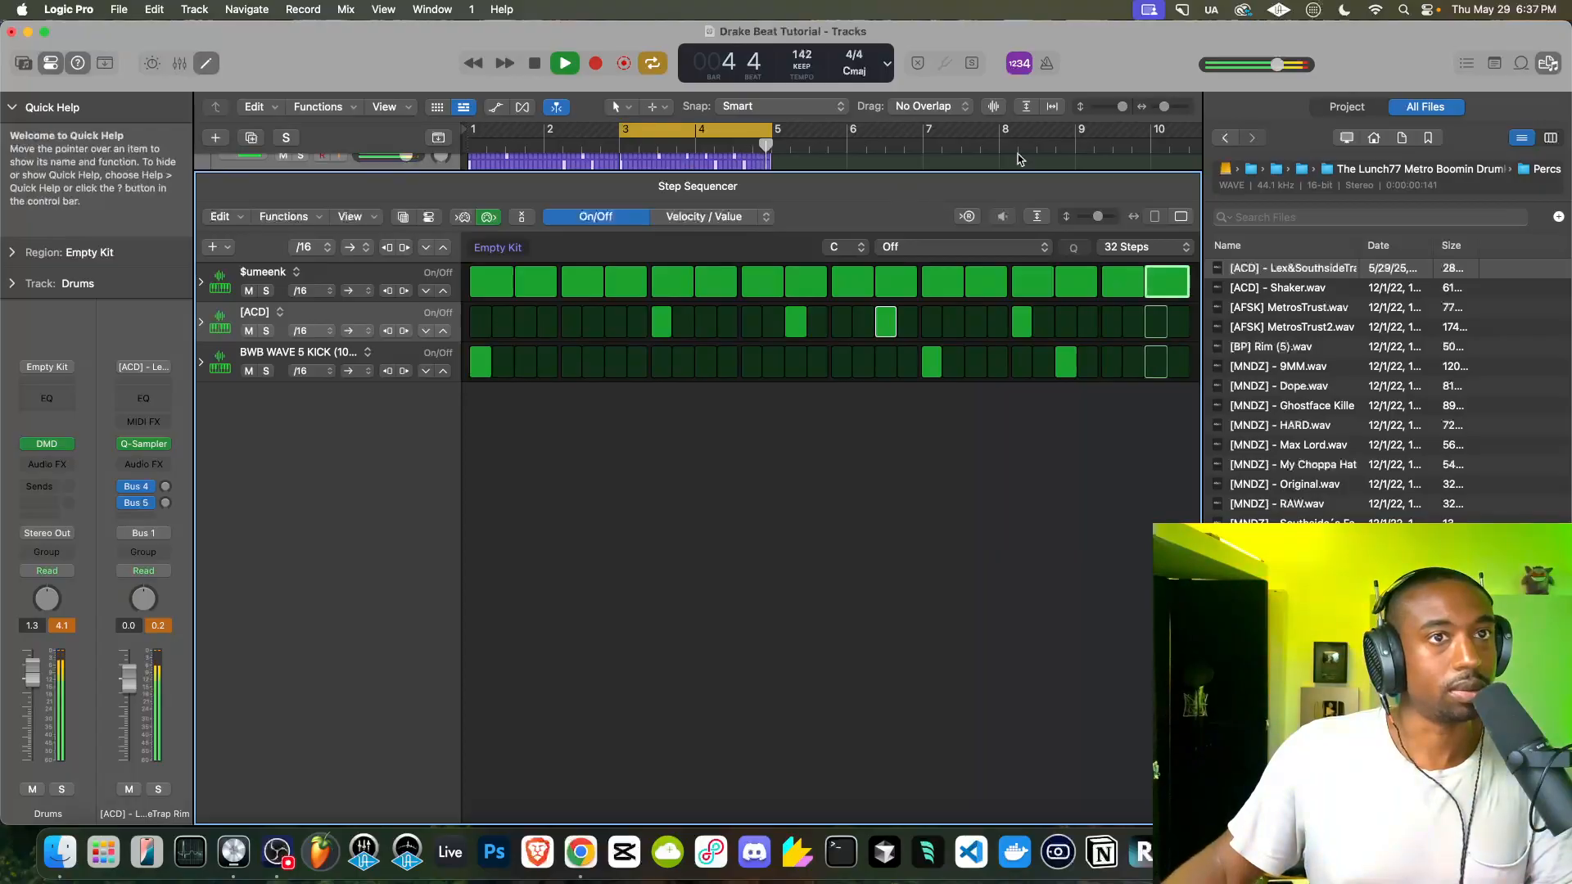
{"action": "left_click", "coordinate": [1548, 63]}
{"action": "key", "text": "e"}
Play the edited Drums pattern and extend the cycle range over the whole 32-bar arrangement
{"action": "key", "text": "super+Left"}
{"action": "key", "text": "super+Left"}
{"action": "key", "text": "super+Left"}
{"action": "key", "text": "space"}
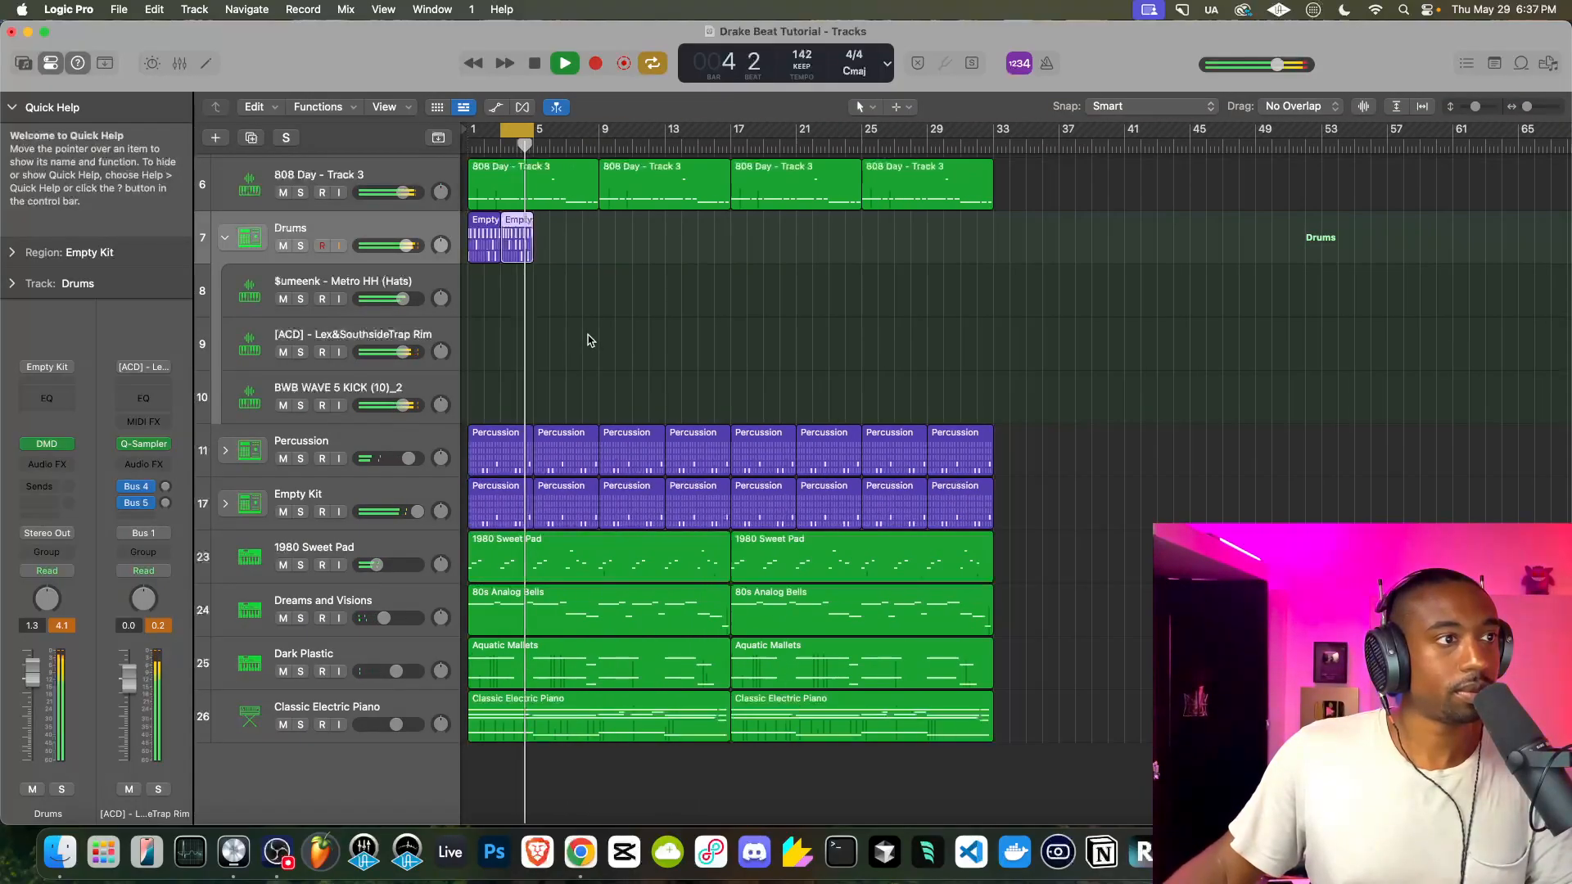
{"action": "left_click_drag", "start_coordinate": [558, 248], "coordinate": [467, 242]}
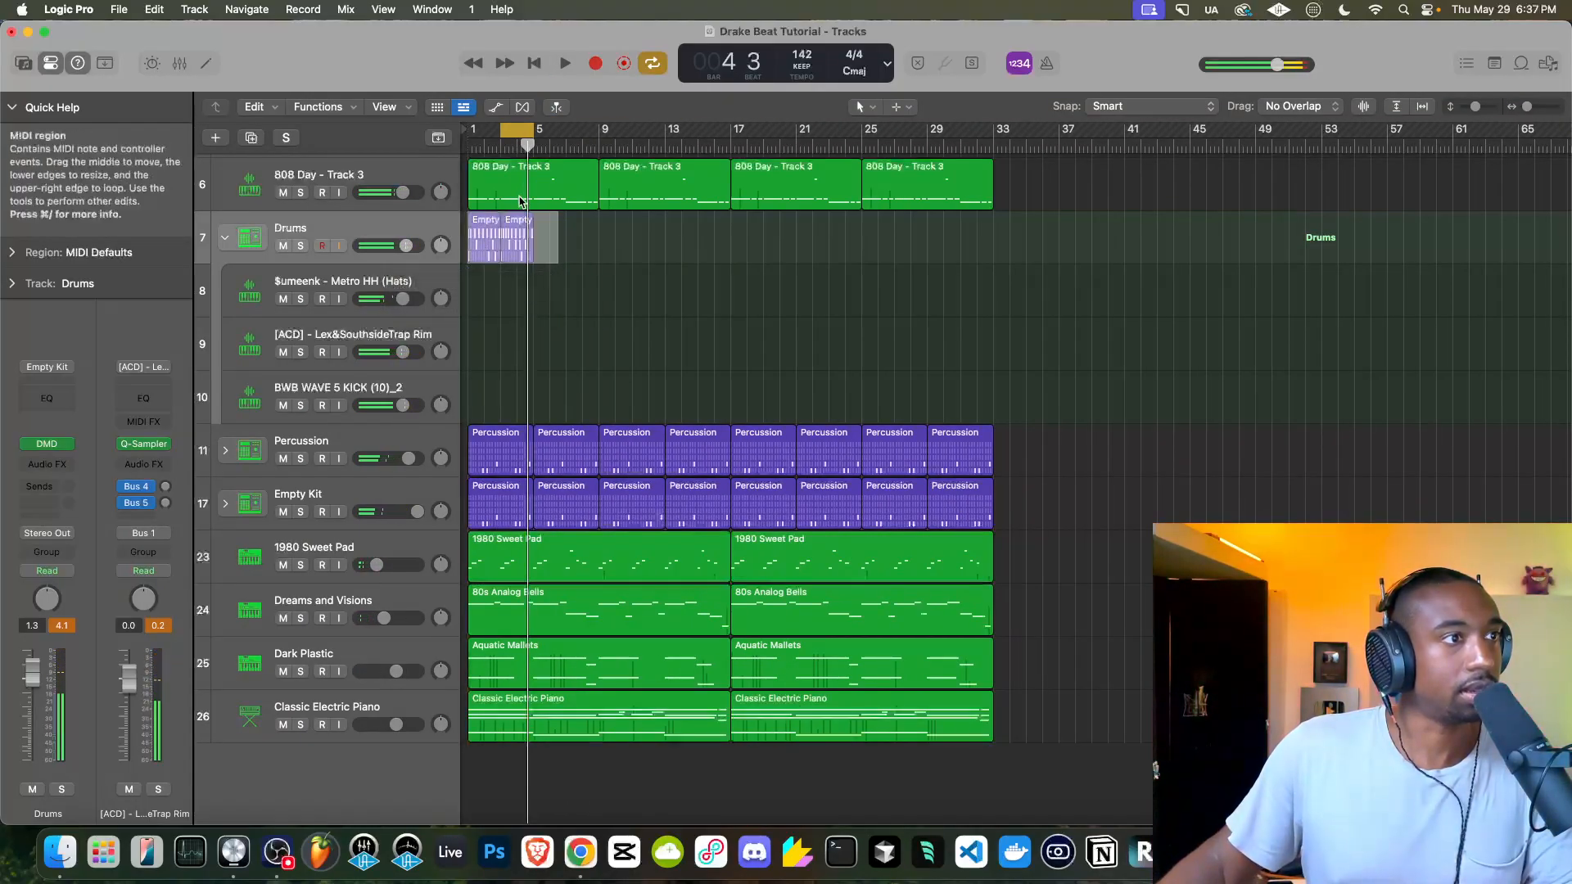
{"action": "left_click_drag", "start_coordinate": [501, 131], "coordinate": [434, 133]}
{"action": "left_click_drag", "start_coordinate": [534, 131], "coordinate": [988, 160]}
{"action": "left_click", "coordinate": [614, 272]}
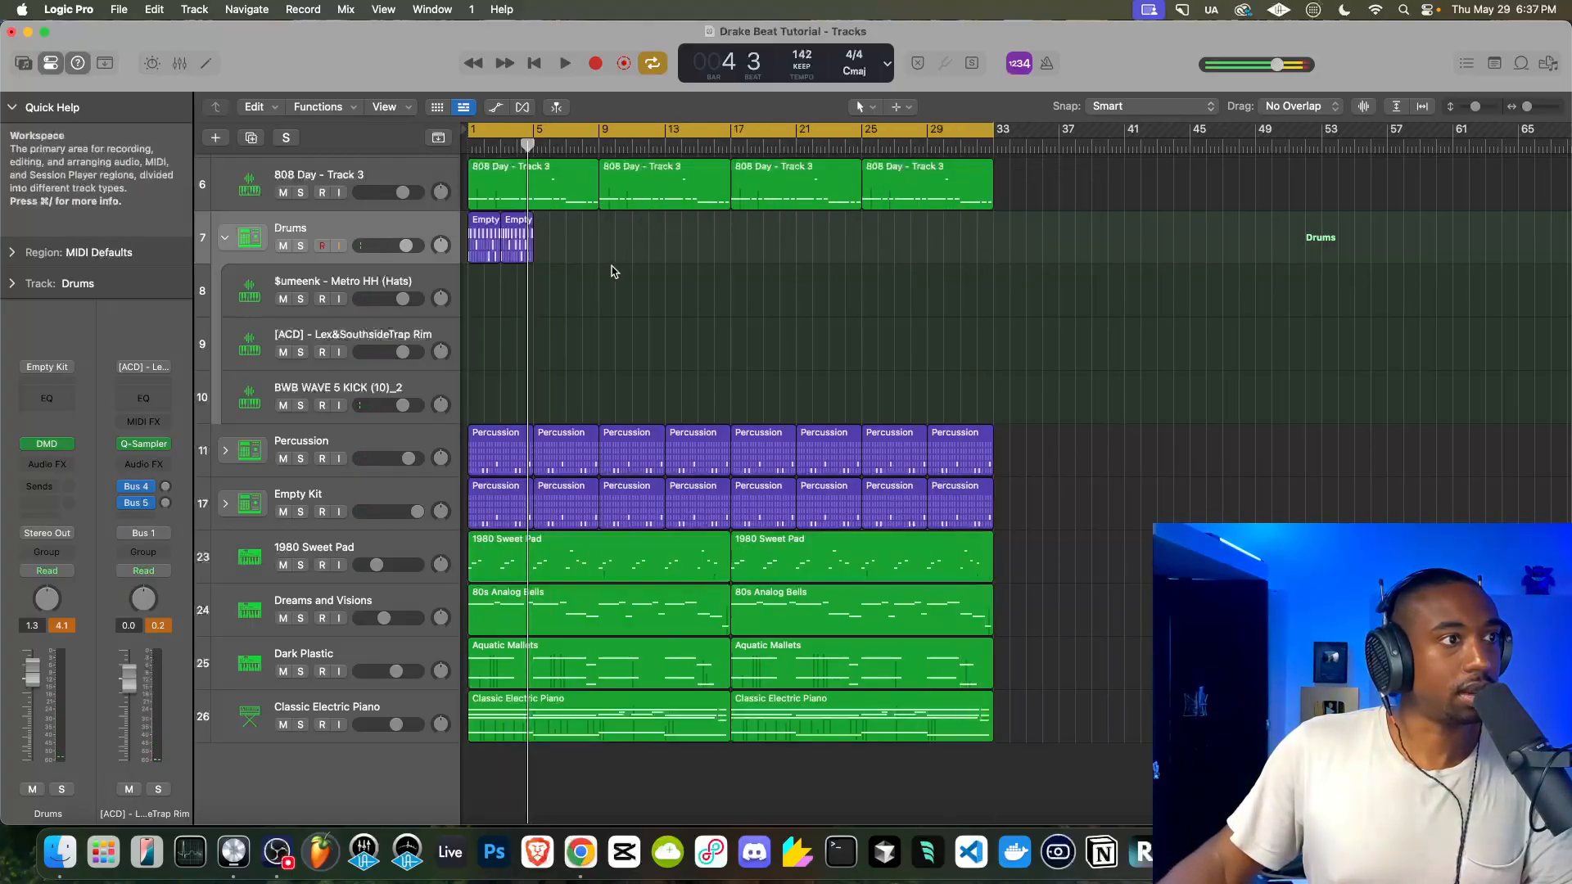
Repeat the two Drums pattern regions until they fill the whole 32-bar arrangement
{"action": "key", "text": "super+r"}
{"action": "key", "text": "super+r"}
{"action": "key", "text": "super+r"}
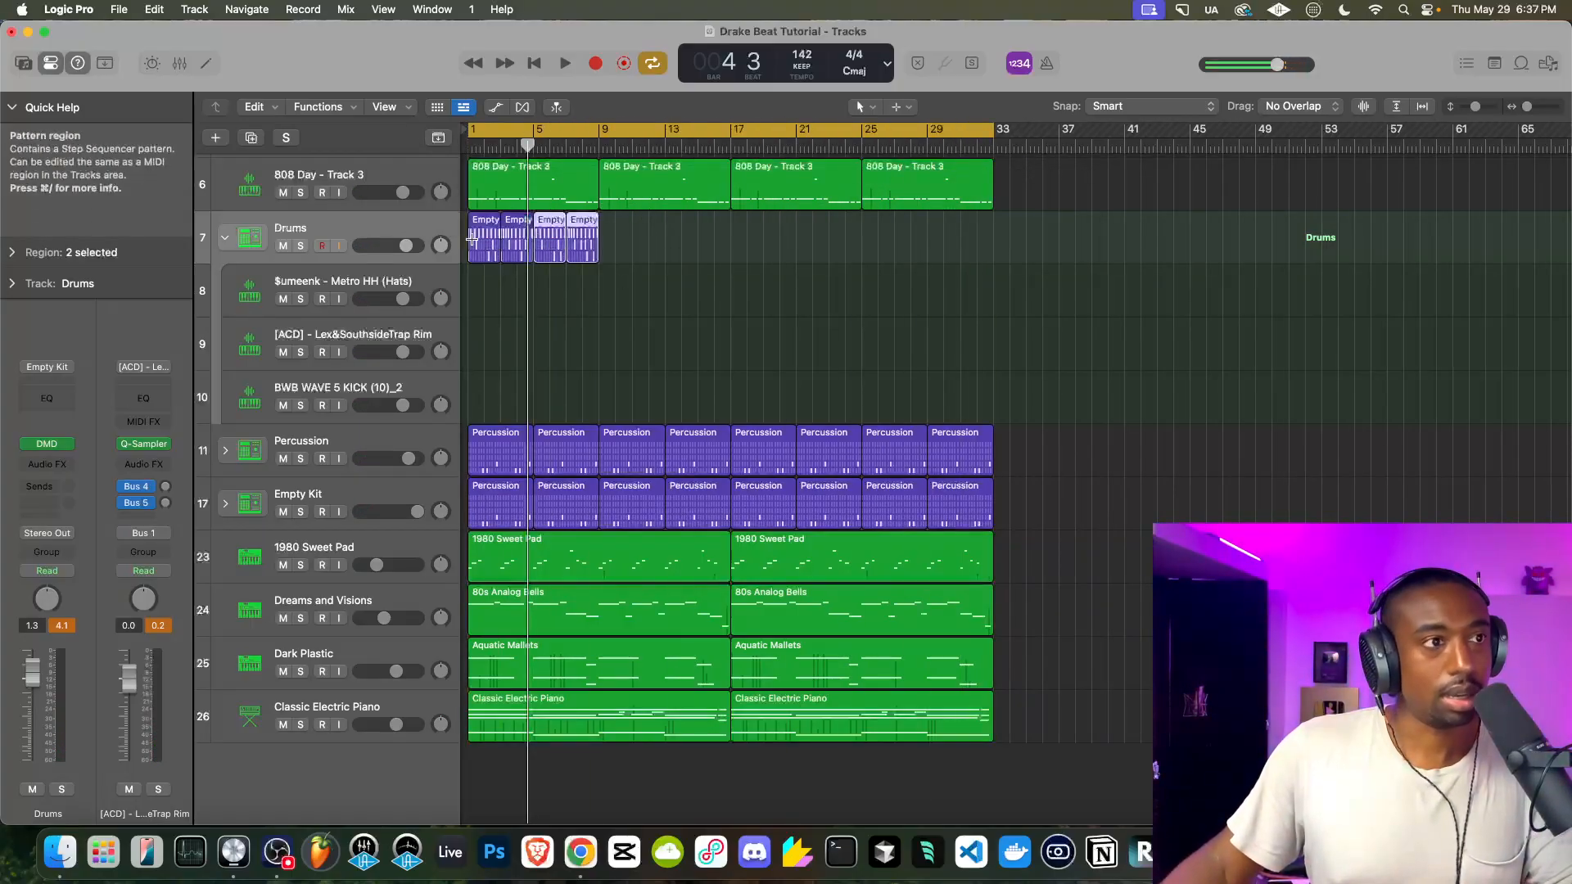
{"action": "left_click_drag", "start_coordinate": [772, 249], "coordinate": [493, 228]}
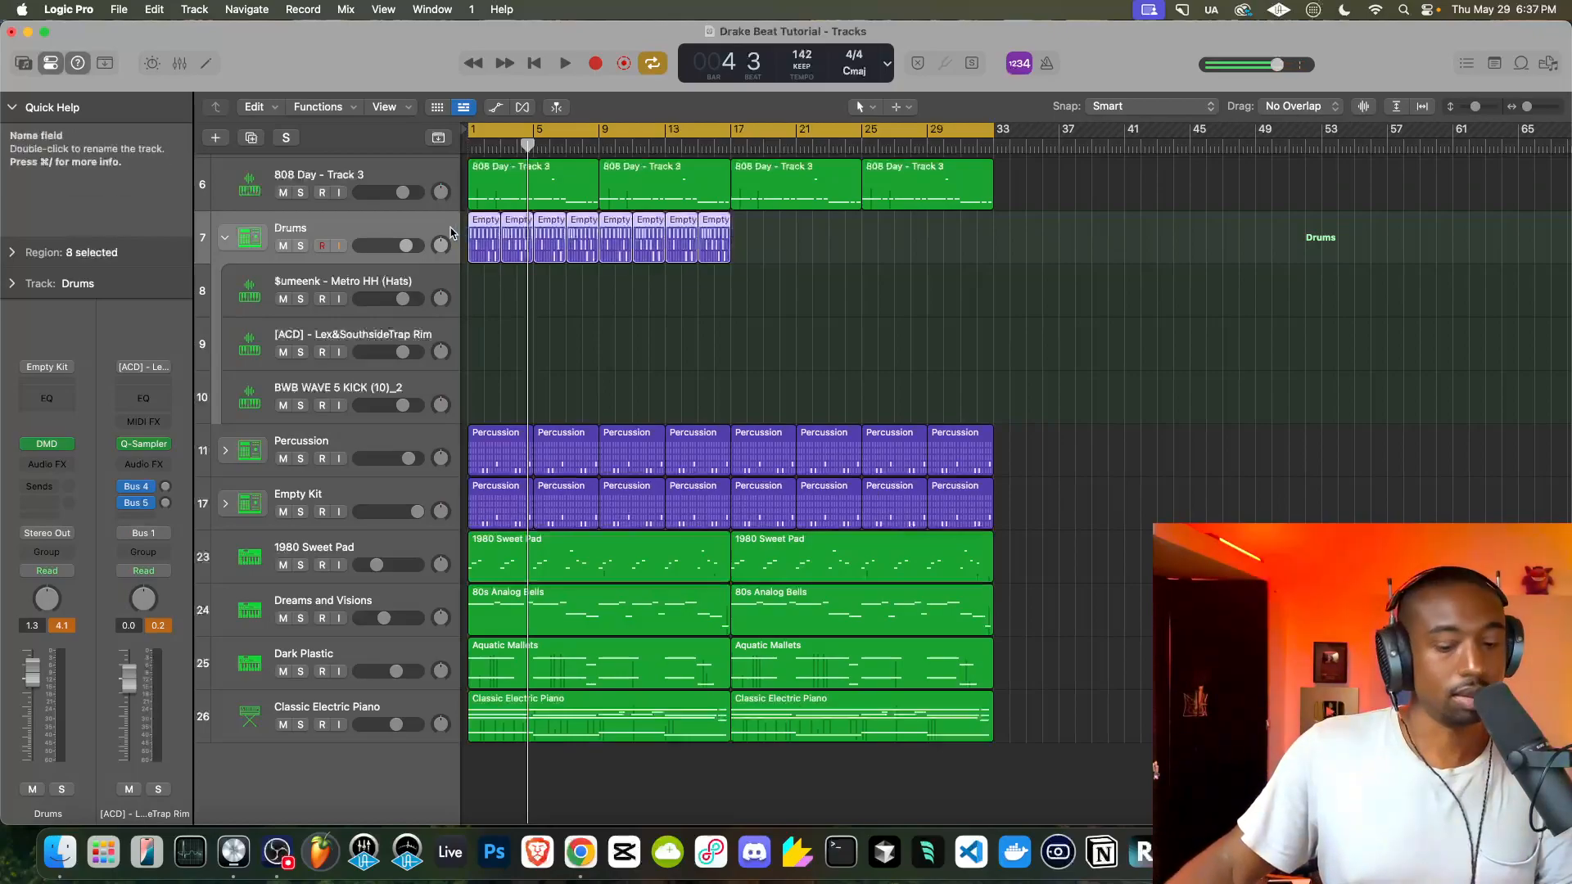
{"action": "key", "text": "super+r"}
{"action": "right_click", "coordinate": [793, 308]}
{"action": "left_click", "coordinate": [707, 288]}
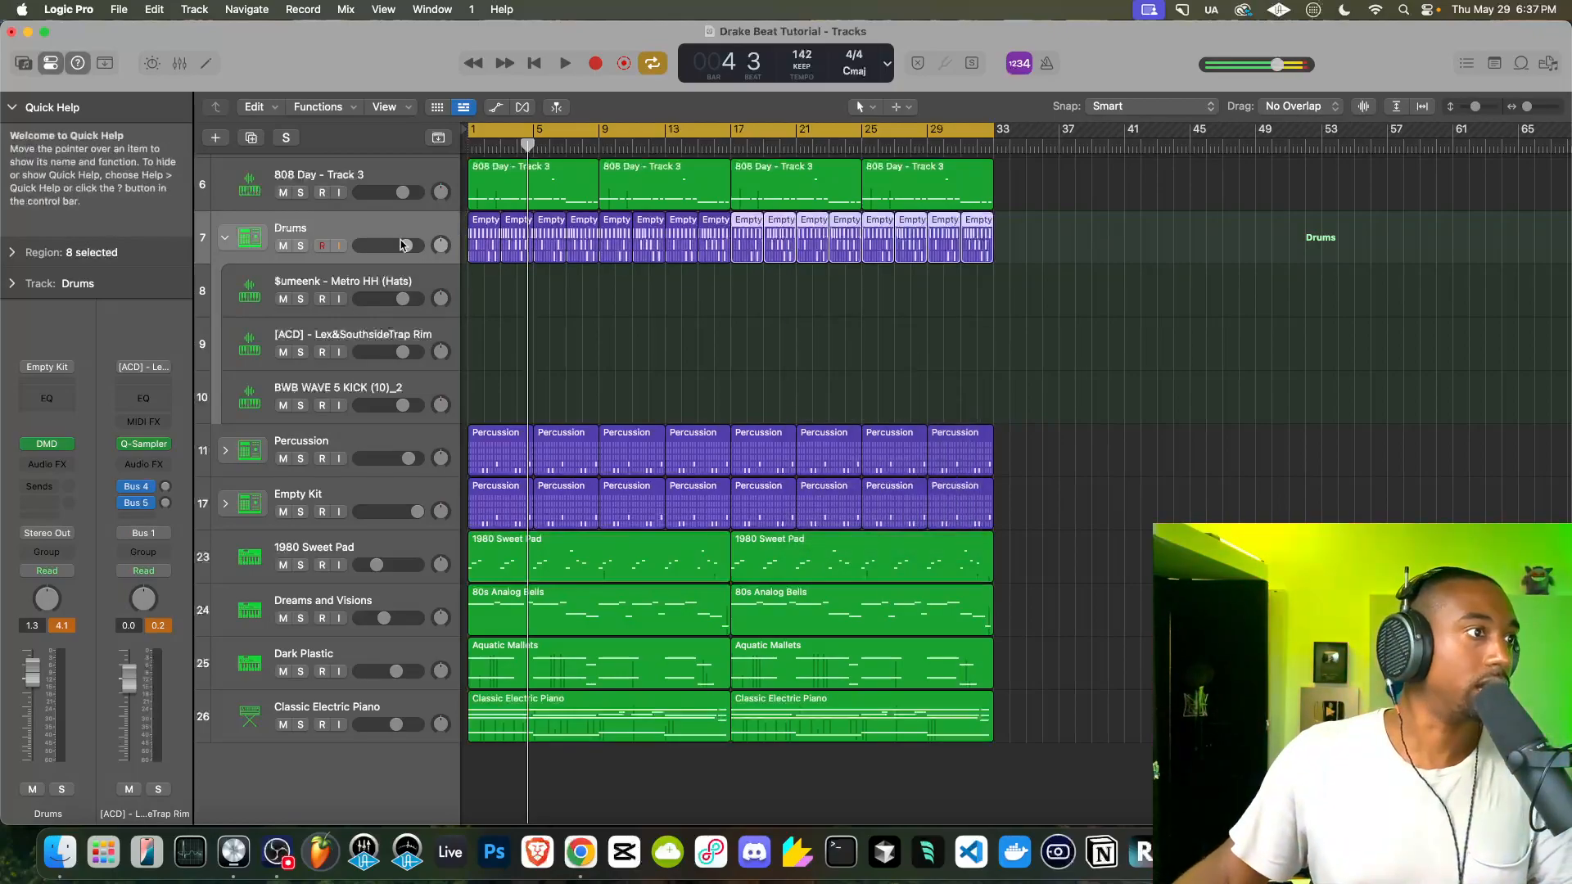
Collapse the Drums track stack and create a new track with duplicate settings from it
{"action": "left_click", "coordinate": [226, 238]}
{"action": "right_click", "coordinate": [326, 388]}
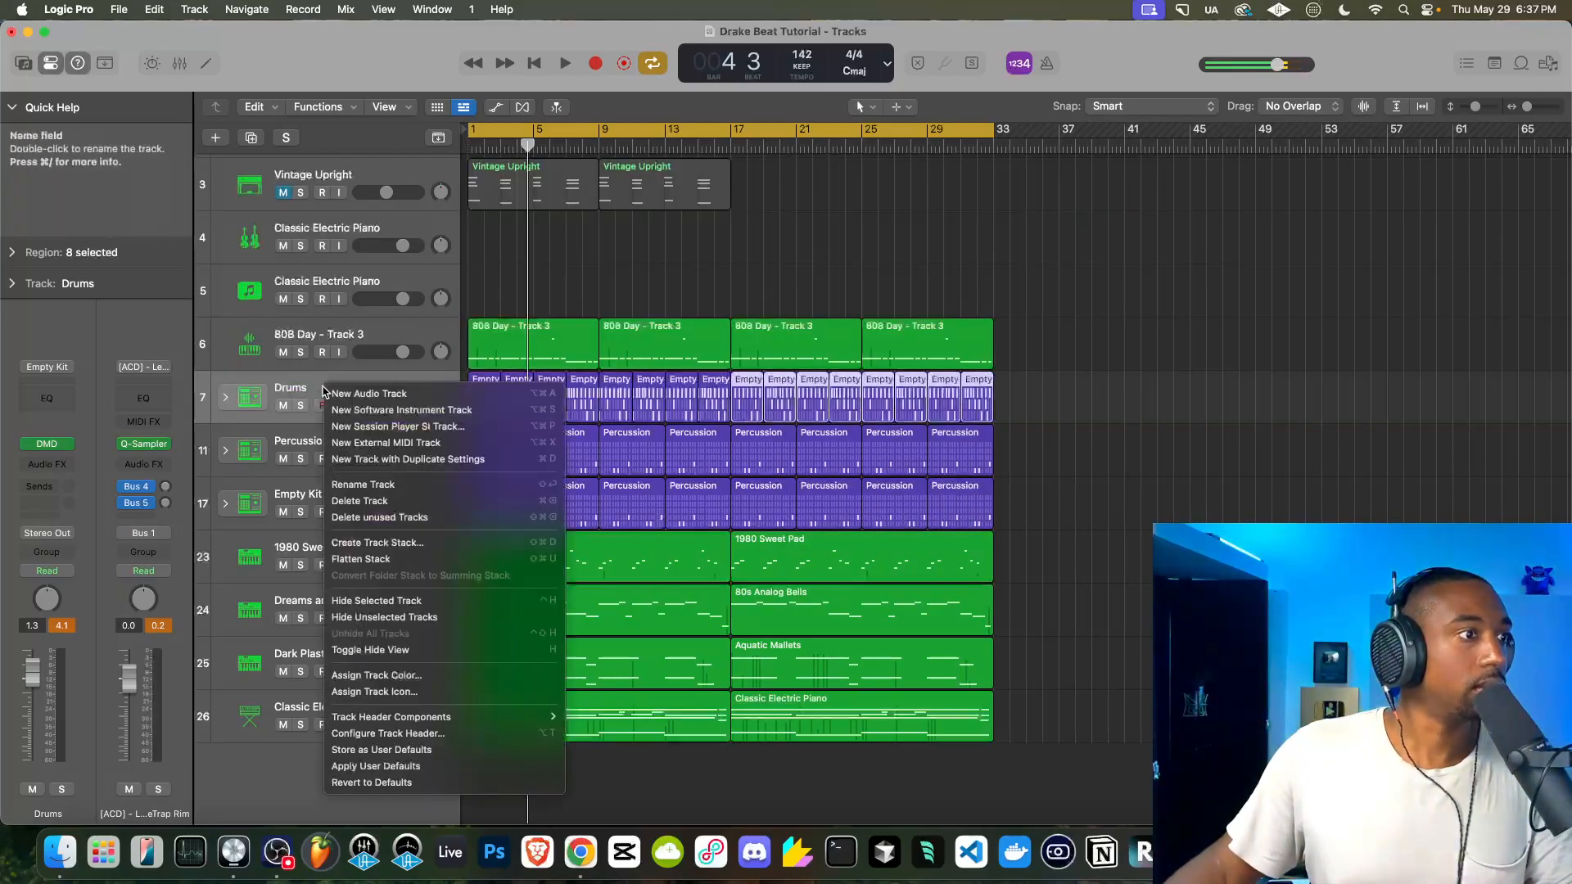
{"action": "left_click", "coordinate": [392, 460]}
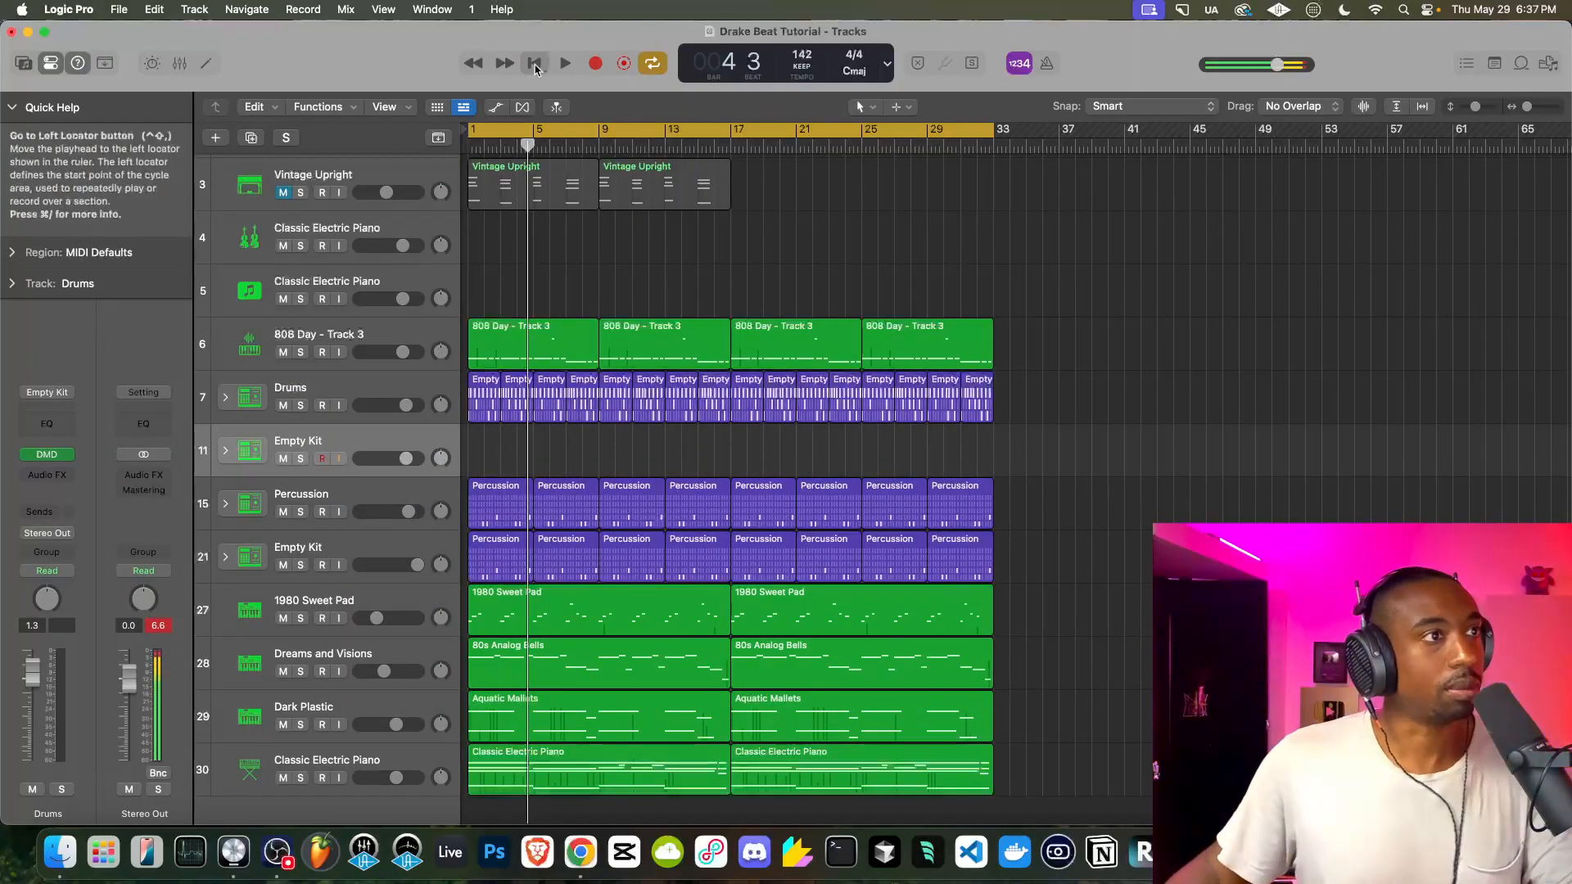
Play the arrangement from the start and audition percussion samples in the Metro Boomin drumkit's Percs folder
{"action": "key", "text": "Return"}
{"action": "key", "text": "space"}
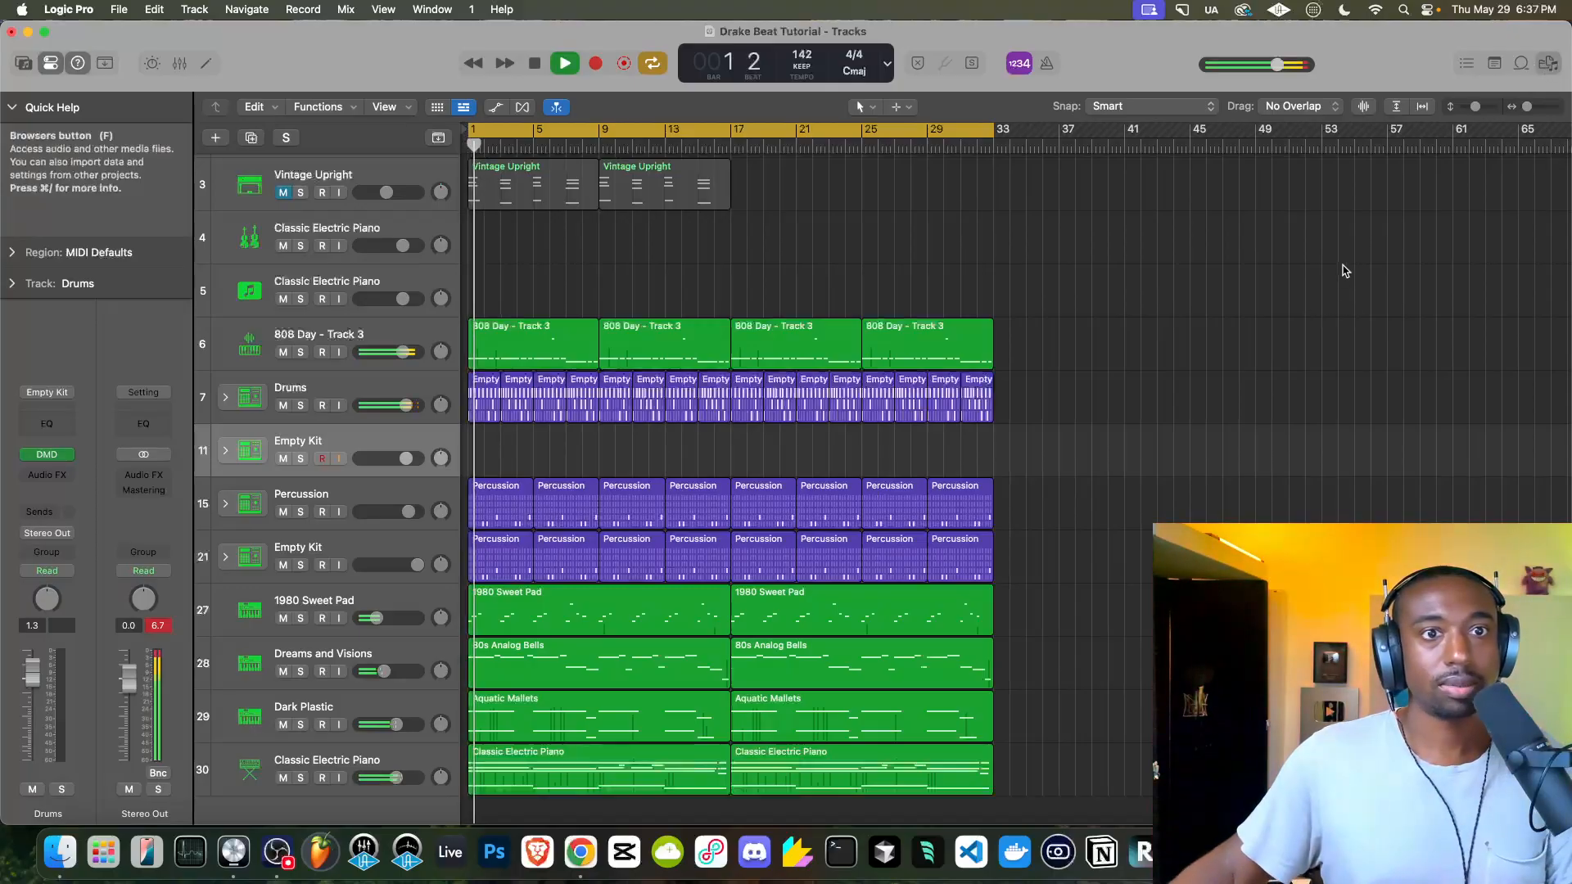
{"action": "key", "text": "f"}
{"action": "left_click", "coordinate": [1302, 310]}
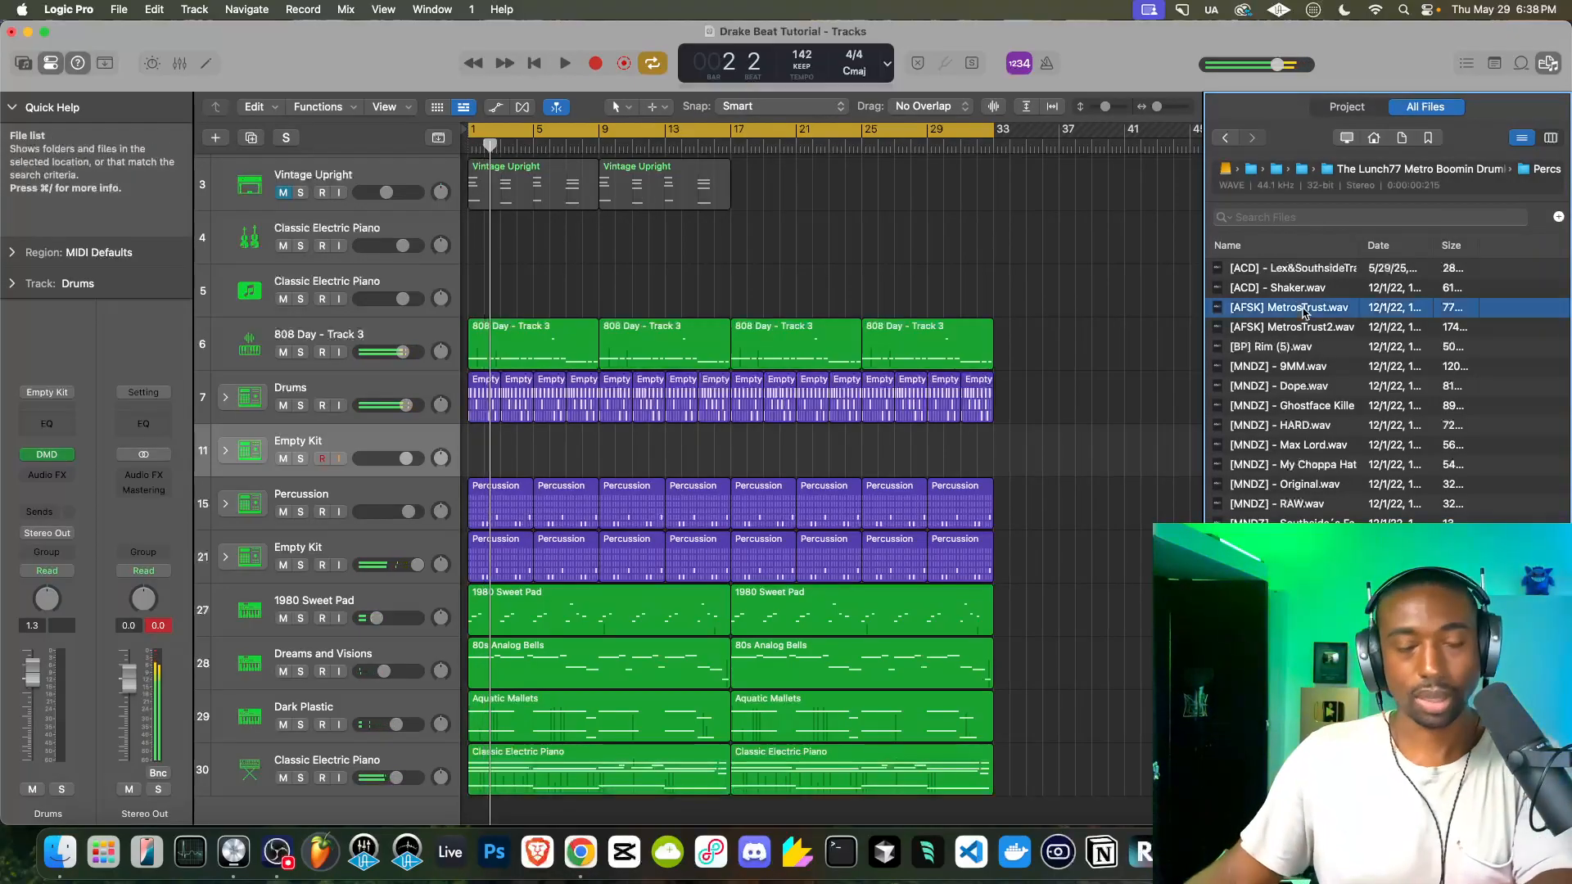
{"action": "key", "text": "Down"}
{"action": "key", "text": "Down"}
{"action": "key", "text": "Up"}
{"action": "key", "text": "Up"}
{"action": "key", "text": "Up"}
{"action": "left_click", "coordinate": [1287, 348]}
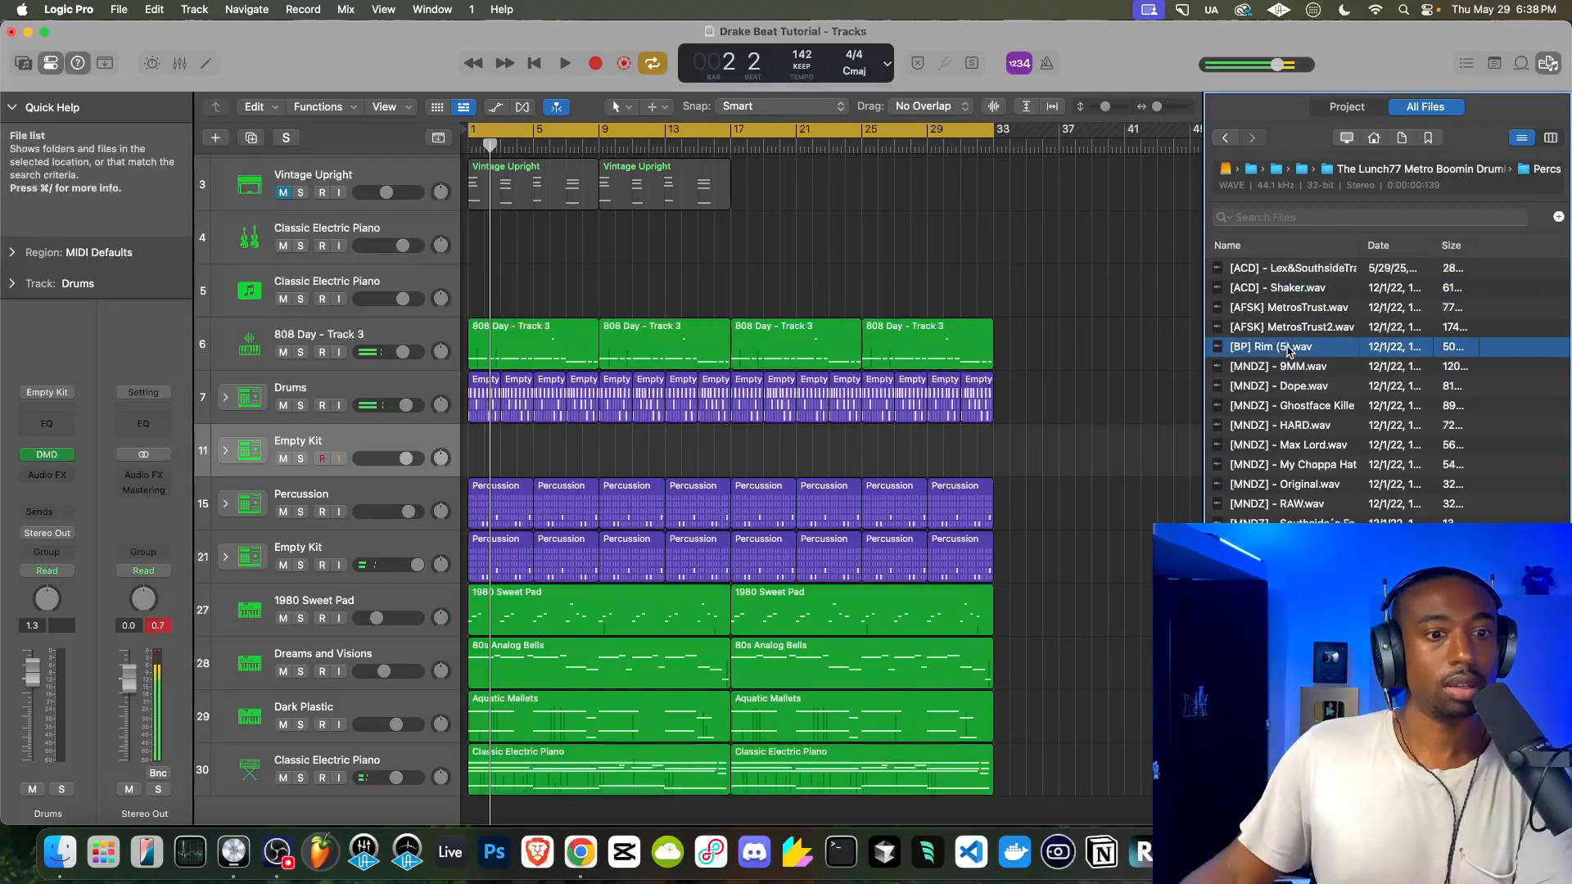
{"action": "key", "text": "Down"}
{"action": "key", "text": "Down"}
{"action": "key", "text": "Down"}
{"action": "key", "text": "Down"}
{"action": "key", "text": "Up"}
{"action": "key", "text": "Down"}
{"action": "left_click", "coordinate": [1311, 447]}
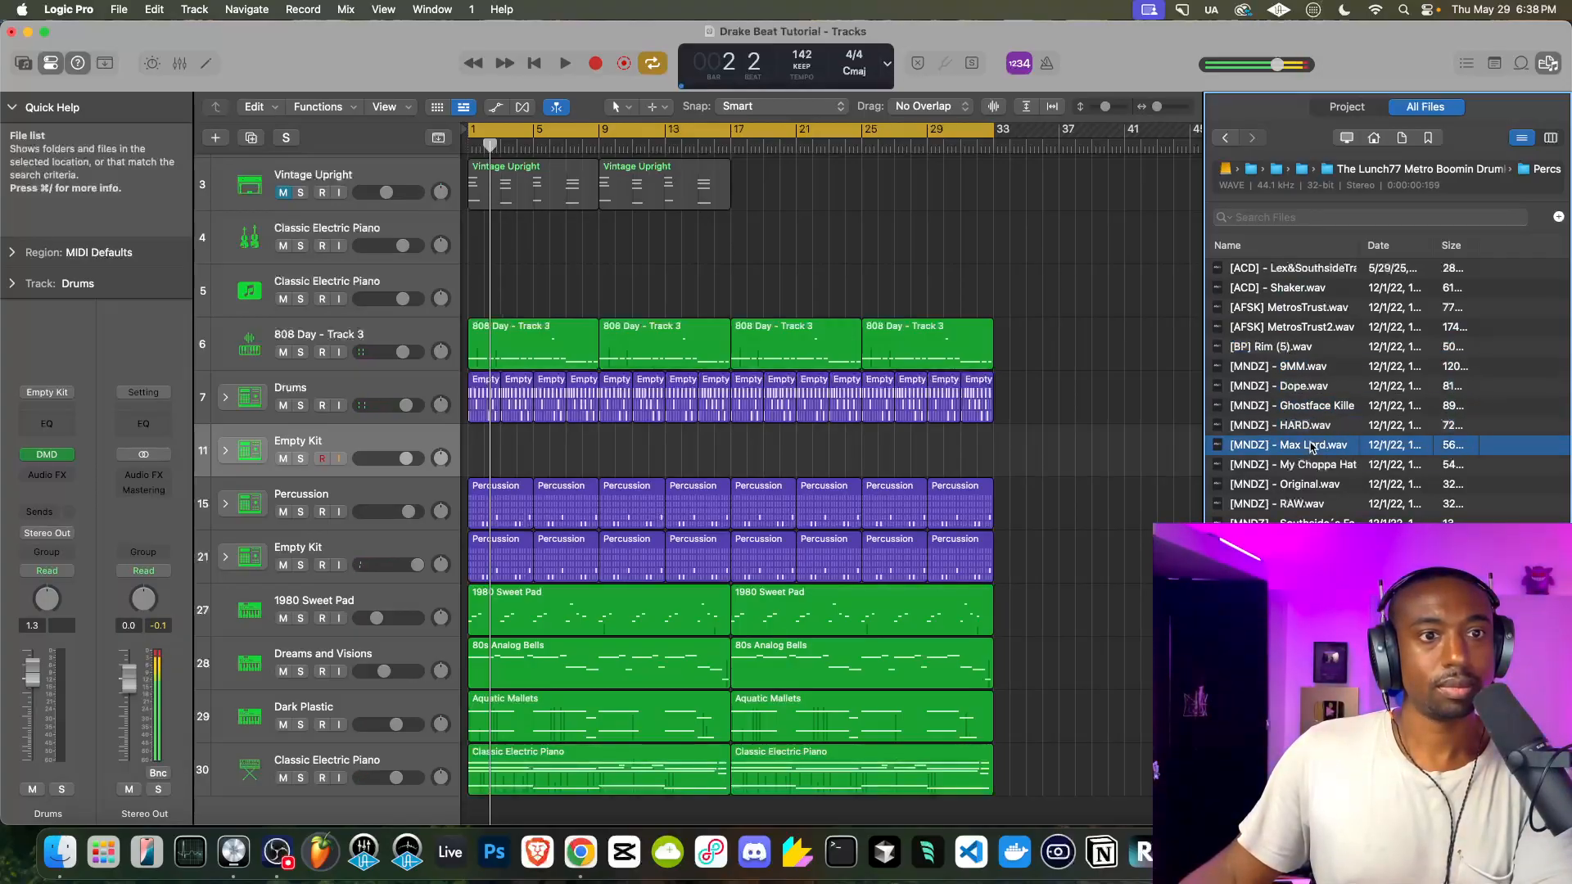
Search for "rim" in the Percs folder and in the whole Metro Boomin drumkit folder, and clear the search
{"action": "left_click", "coordinate": [1313, 217]}
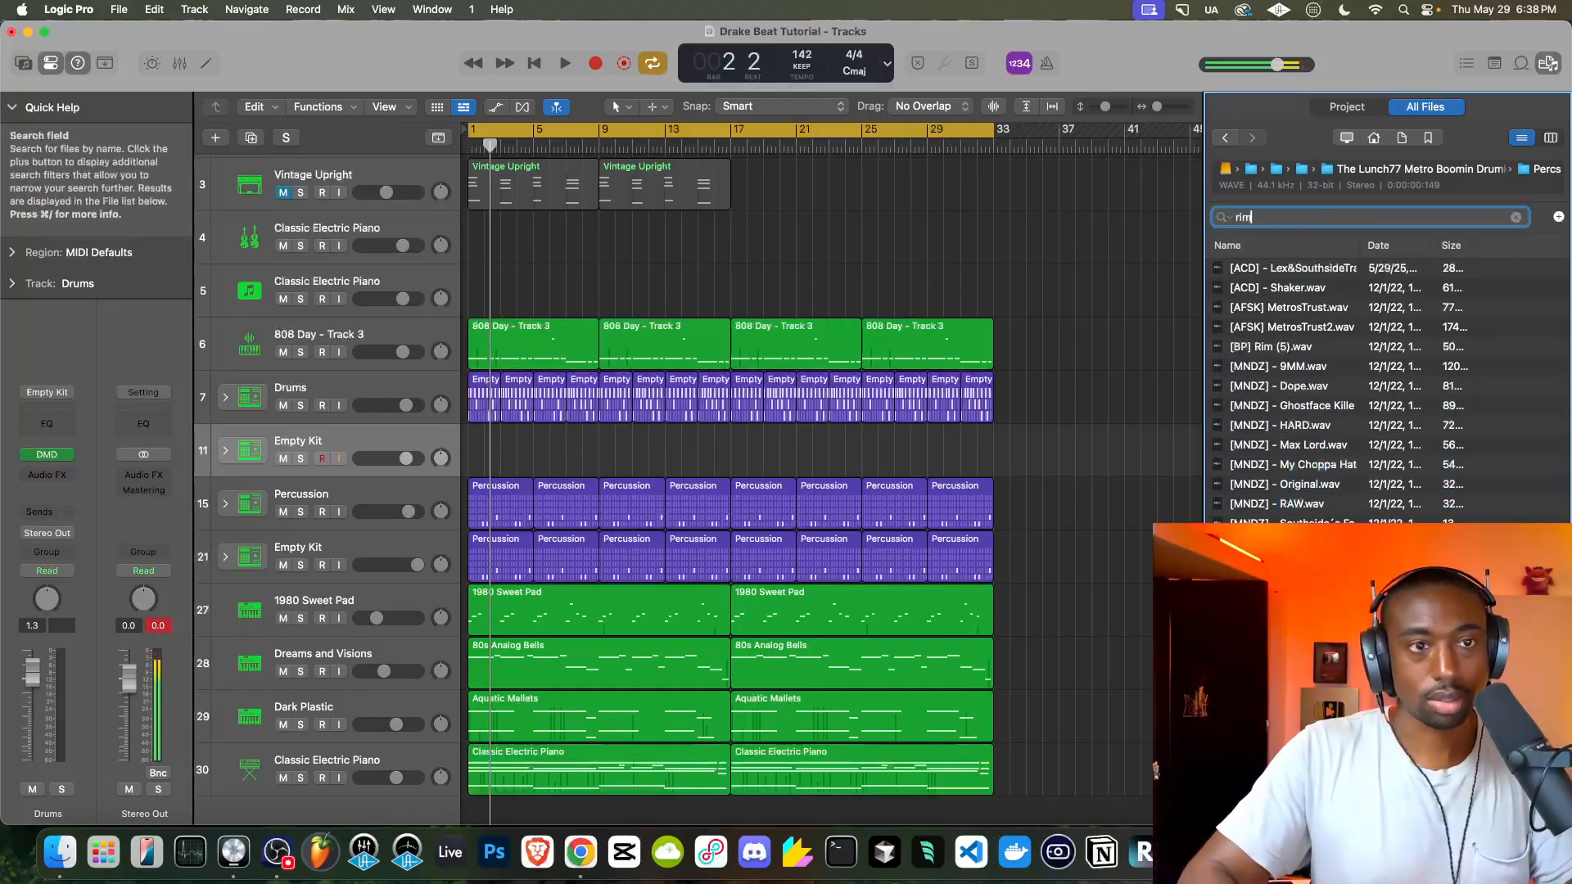
{"action": "type", "text": "rim"}
{"action": "key", "text": "Return"}
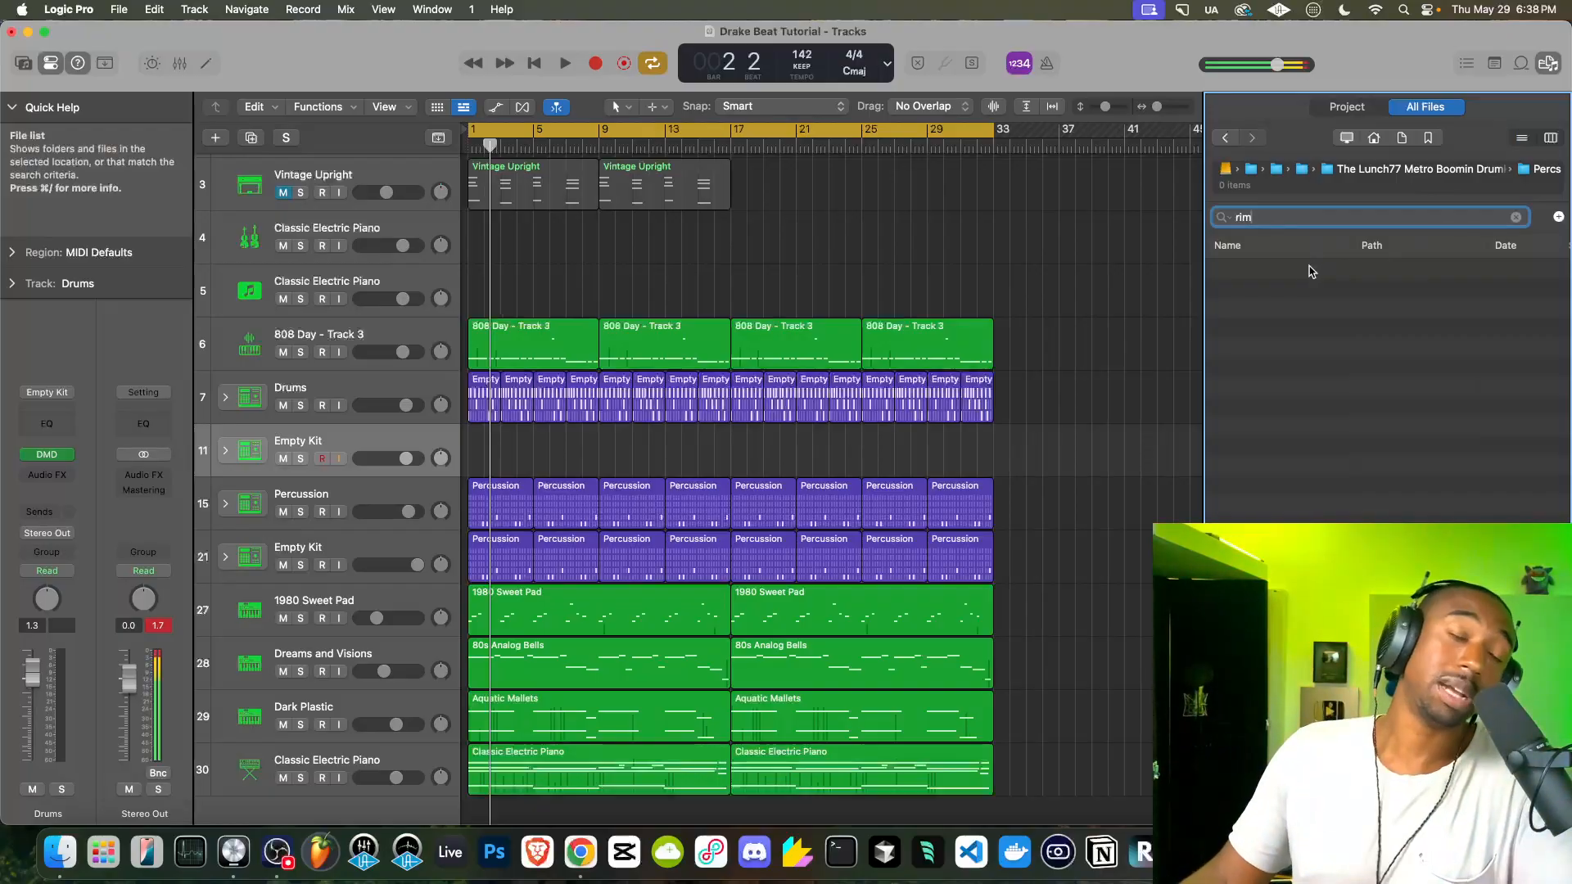
{"action": "left_click", "coordinate": [1492, 171]}
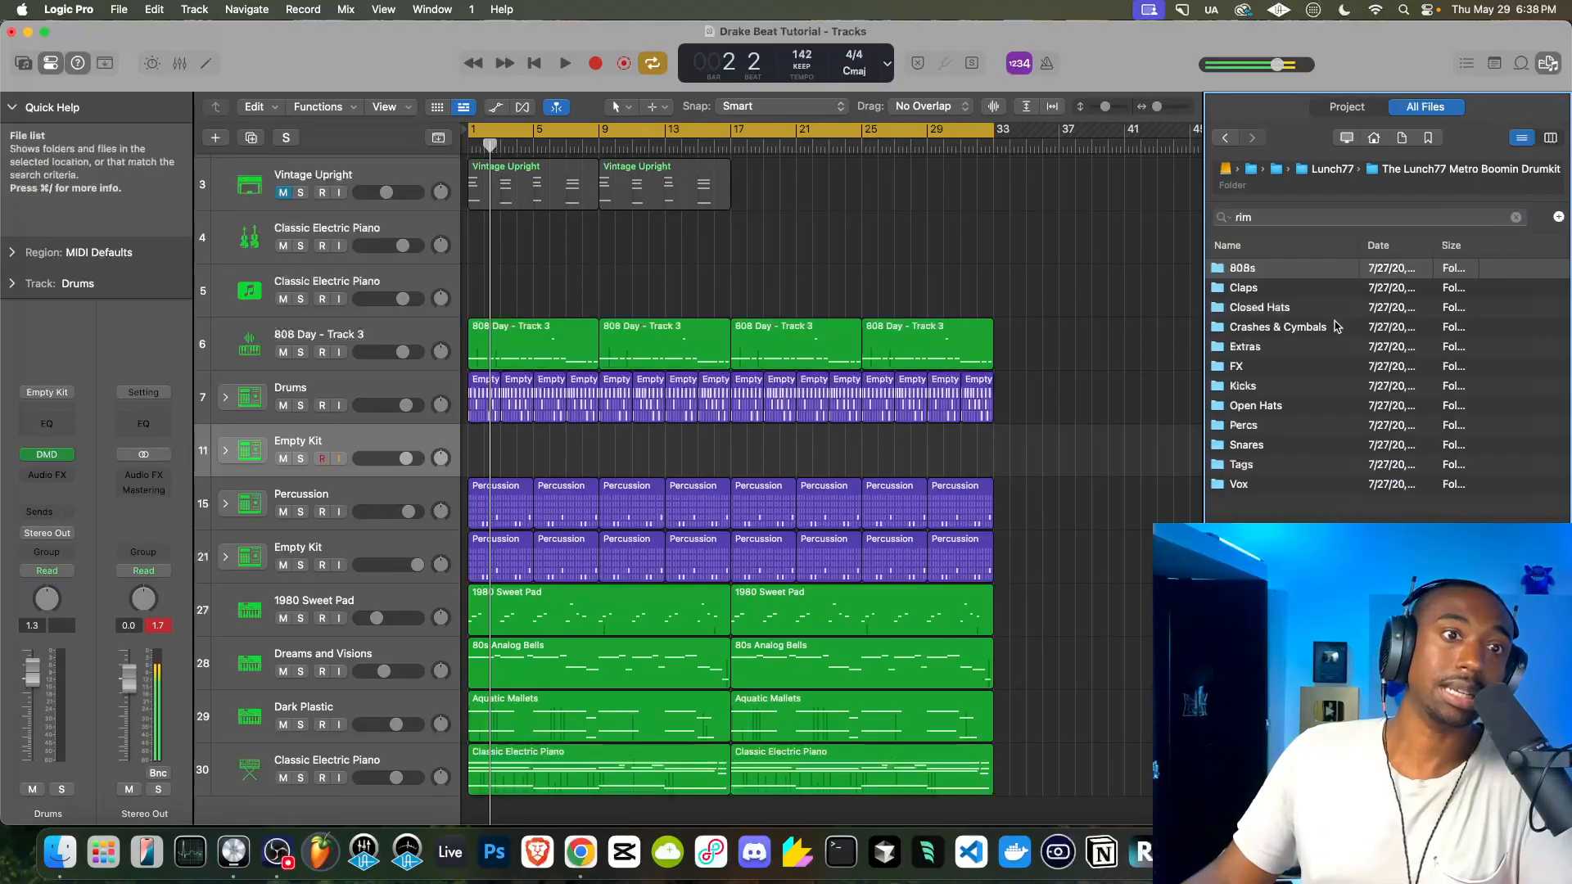
{"action": "left_click", "coordinate": [1316, 217]}
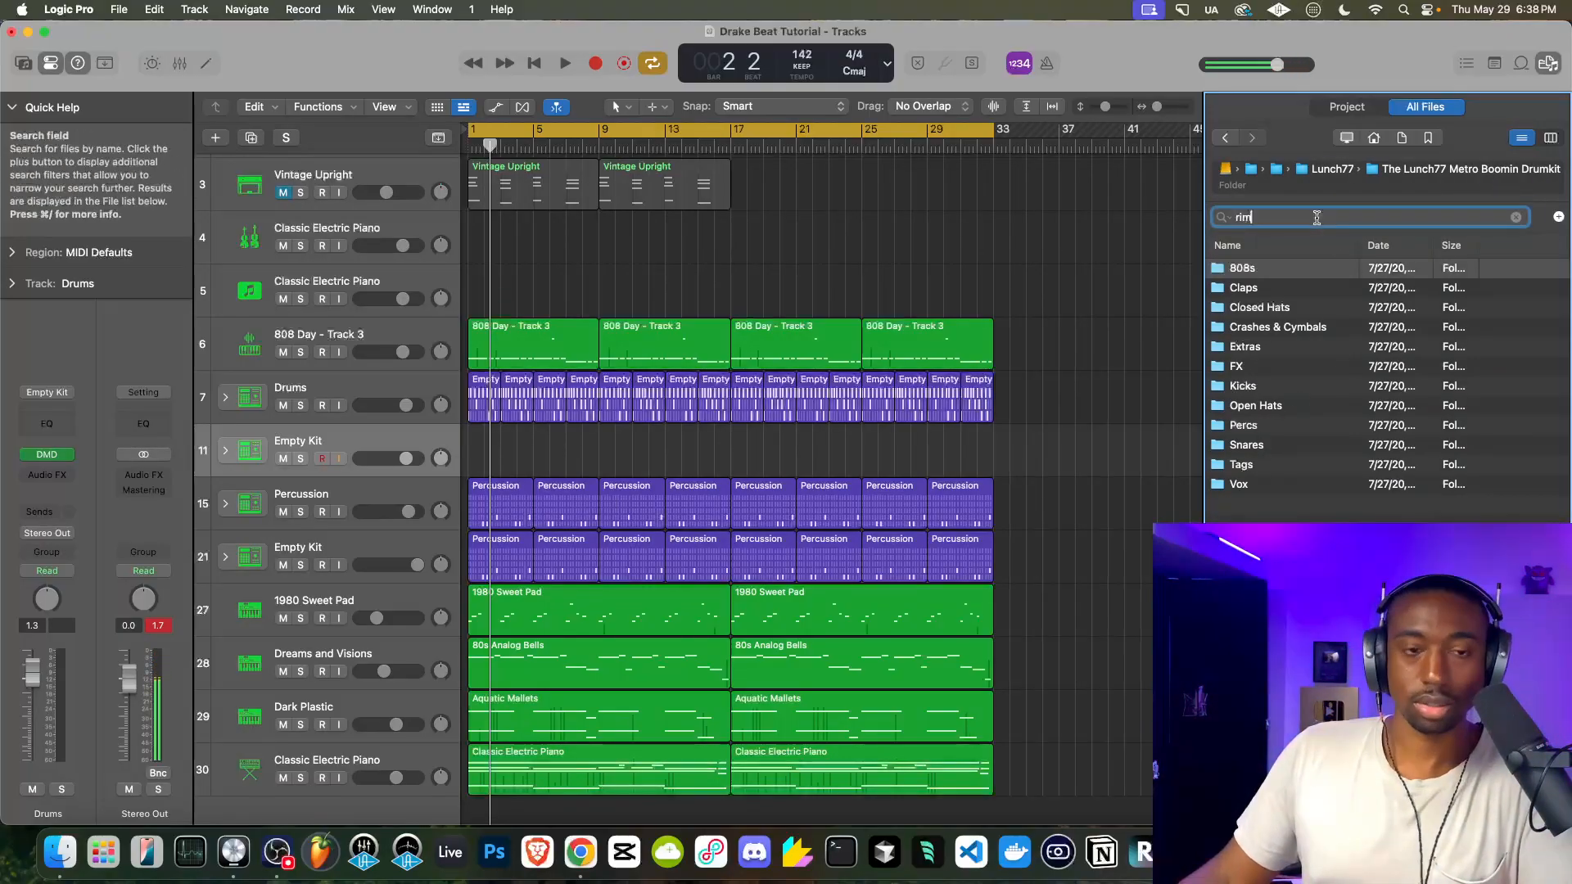
{"action": "key", "text": "Return"}
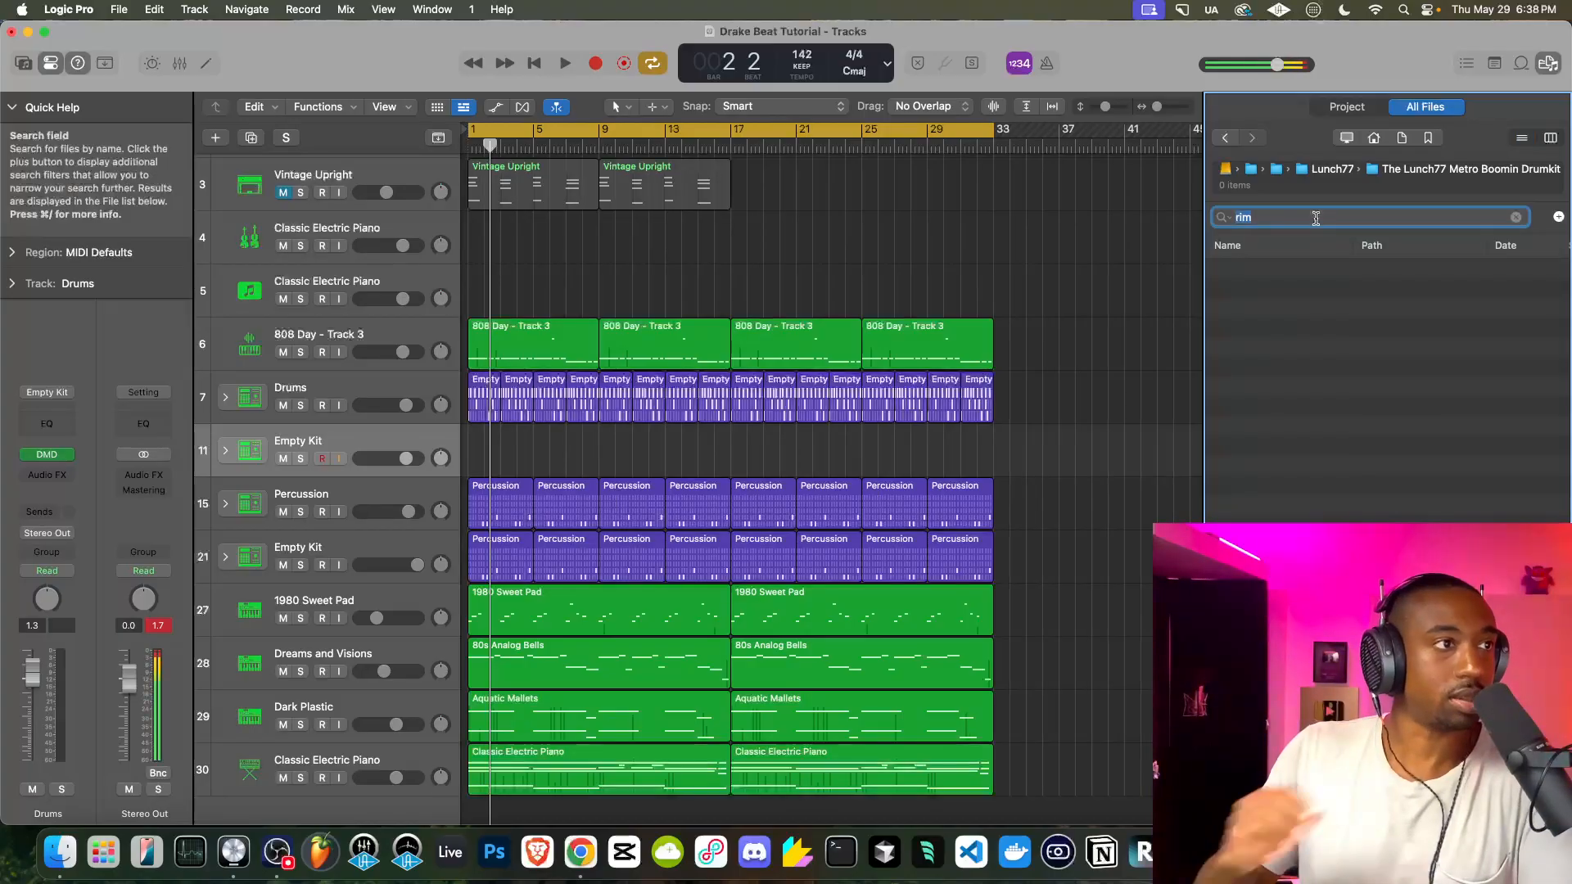
{"action": "key", "text": "BackSpace"}
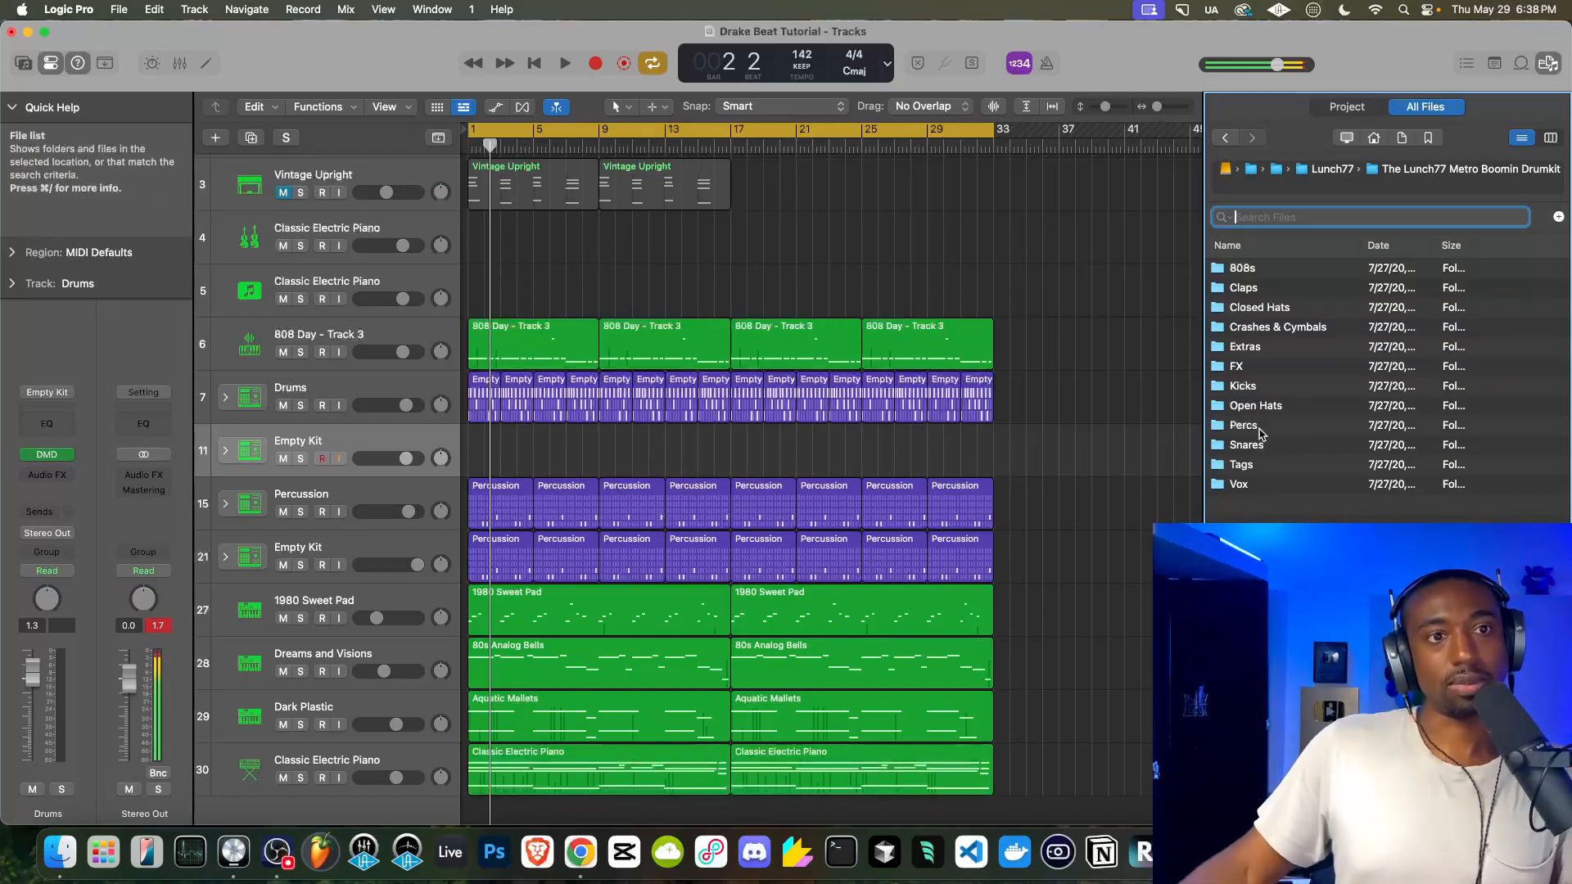
{"action": "key", "text": "Return"}
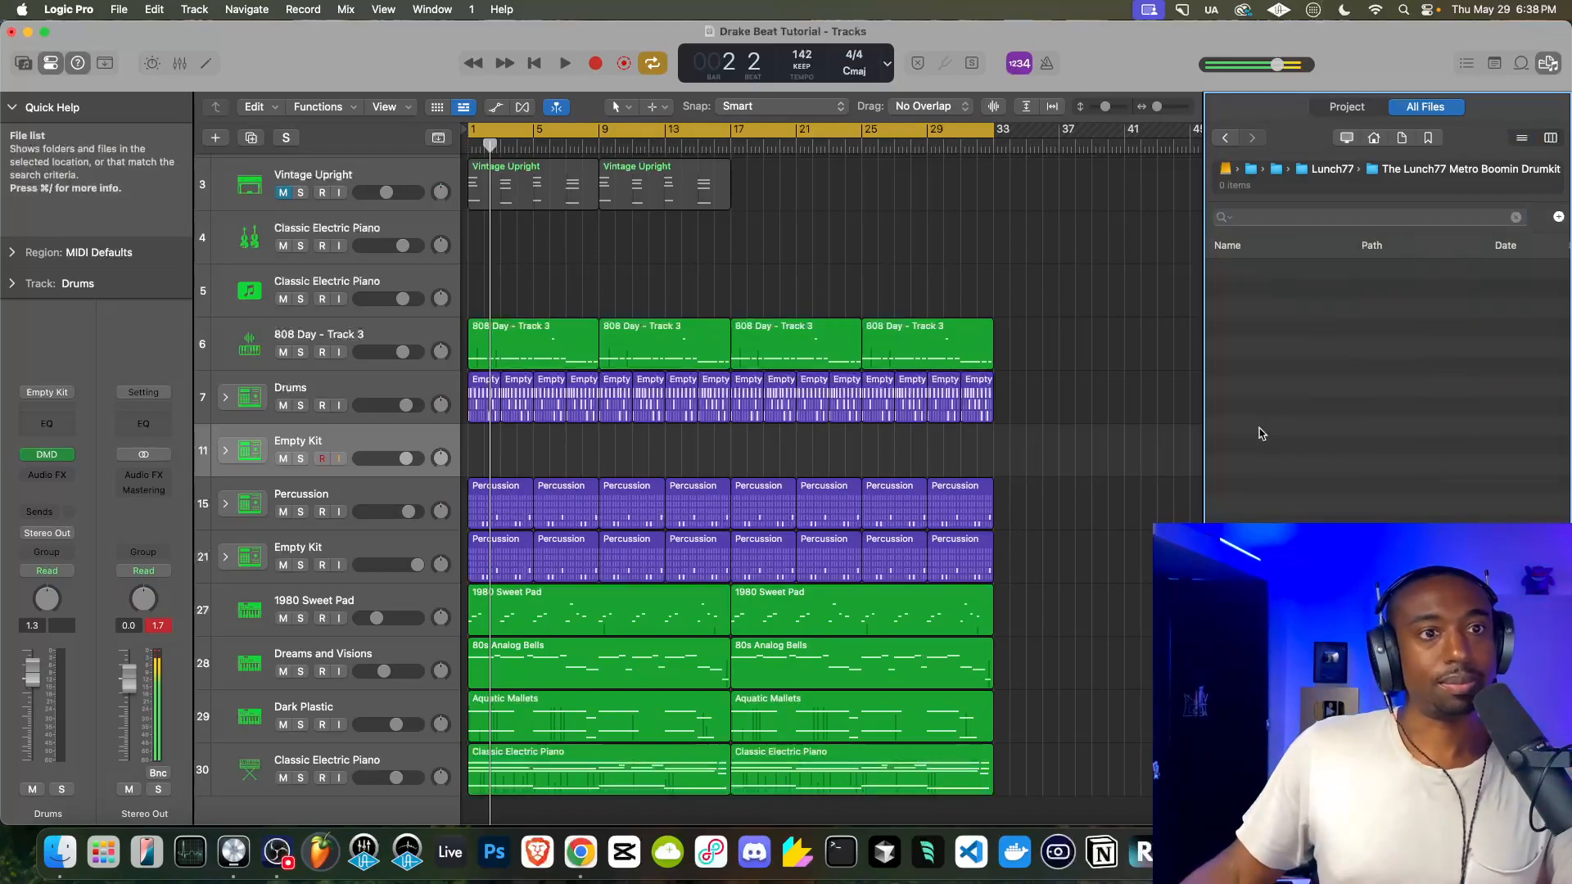
{"action": "left_click", "coordinate": [1517, 218]}
Browse the Percs samples and load Rim 1 (Zaytoven) onto the duplicated kit's C1 Kick 1 pad in Drum Machine Designer
{"action": "double_click", "coordinate": [1264, 420]}
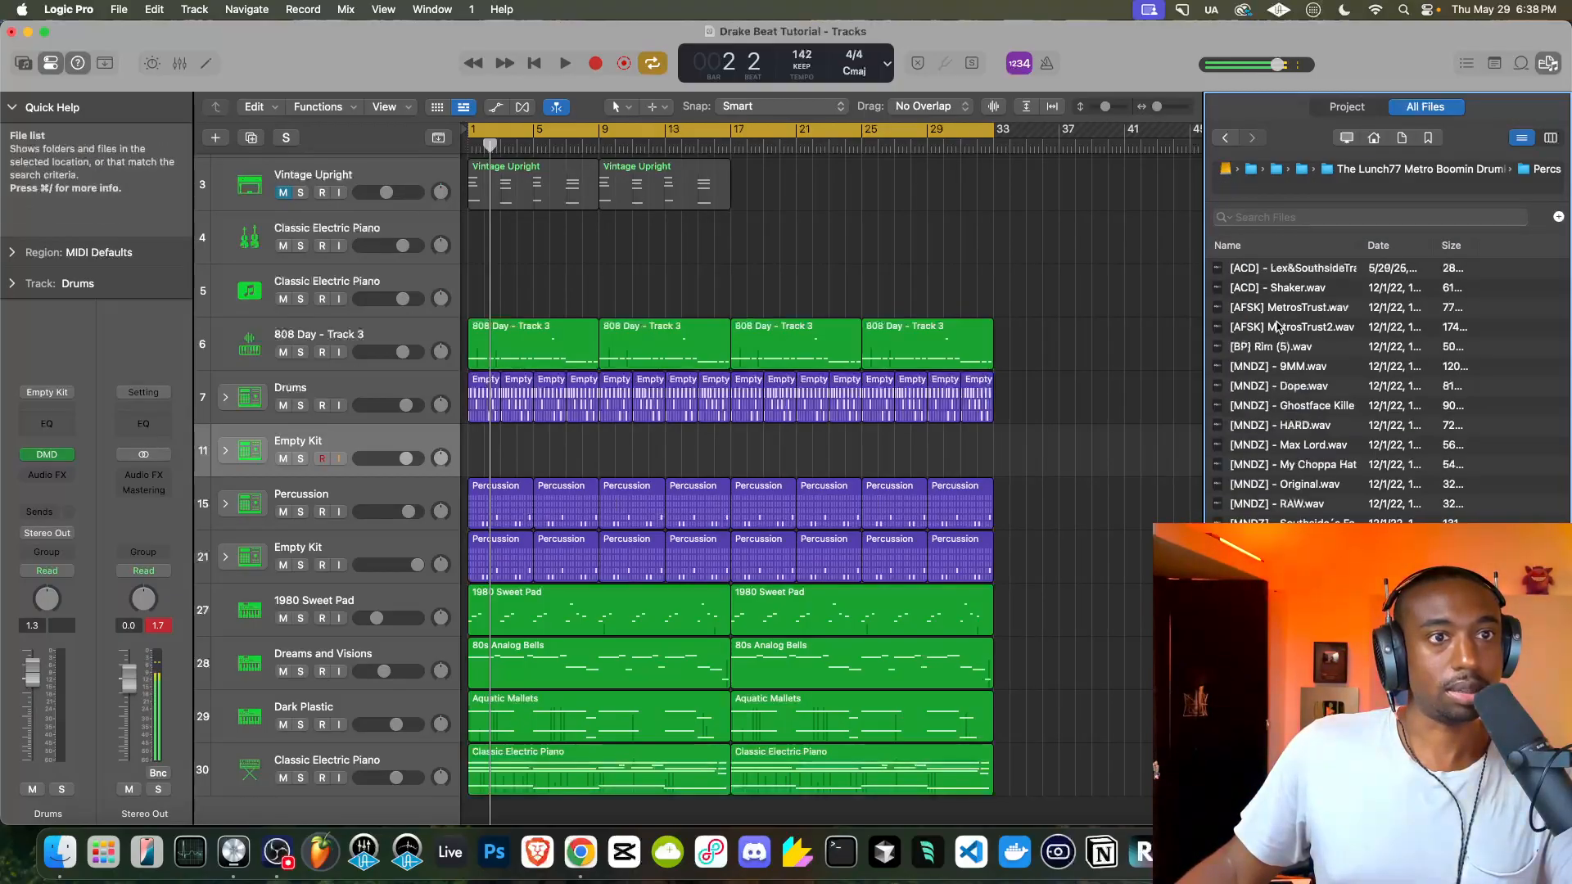
{"action": "left_click", "coordinate": [1287, 384]}
{"action": "left_click", "coordinate": [1292, 425]}
{"action": "scroll", "coordinate": [1295, 442], "scroll_direction": "down", "scroll_amount": 20}
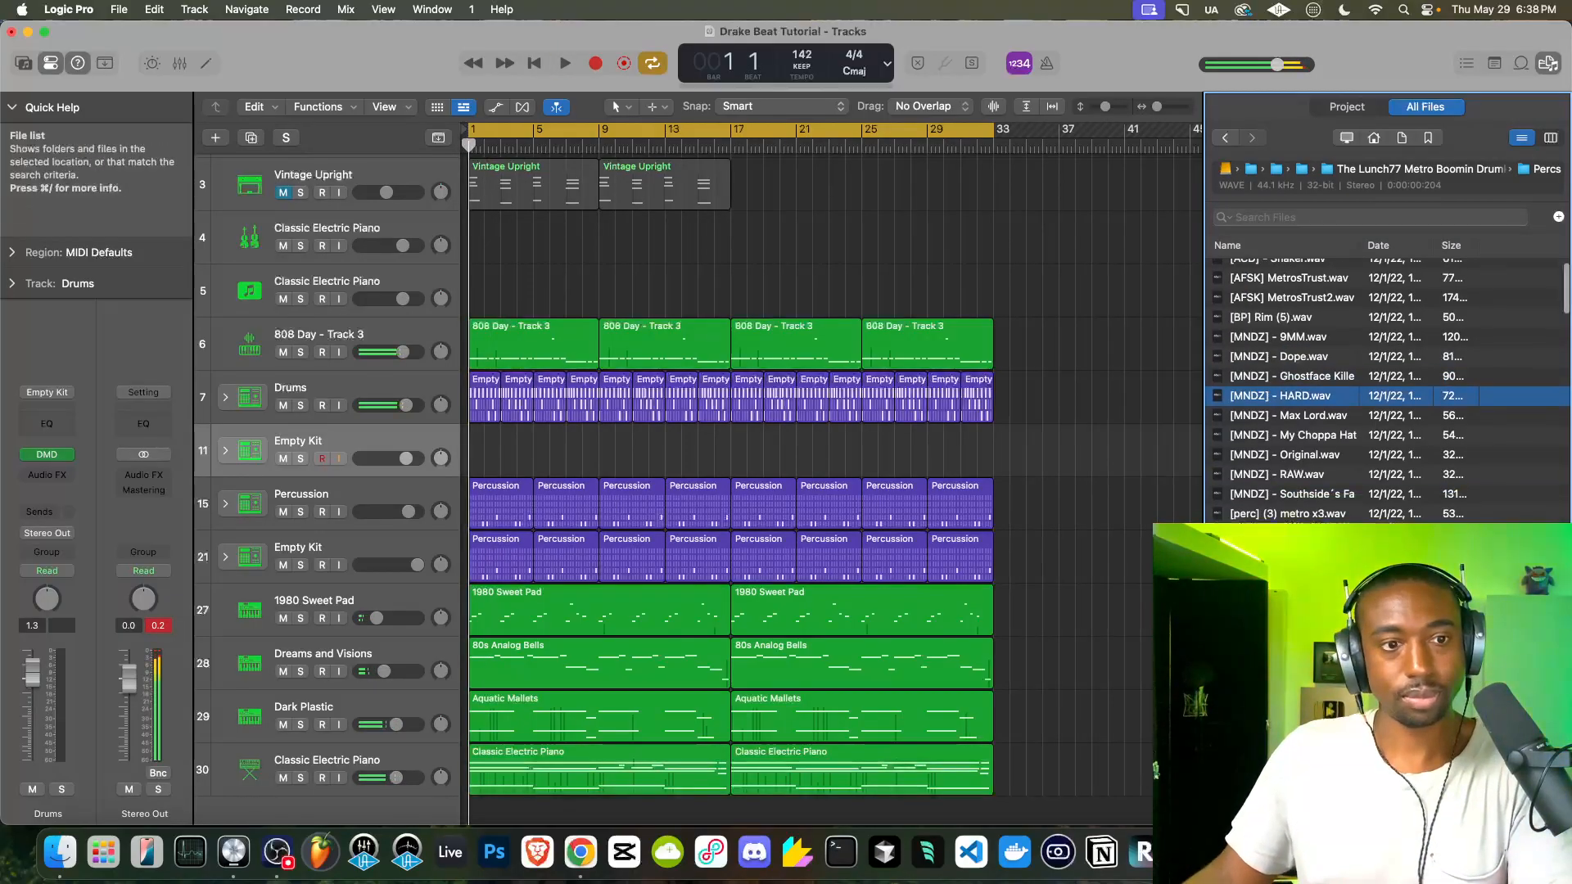
{"action": "scroll", "coordinate": [1310, 384], "scroll_direction": "down", "scroll_amount": 20}
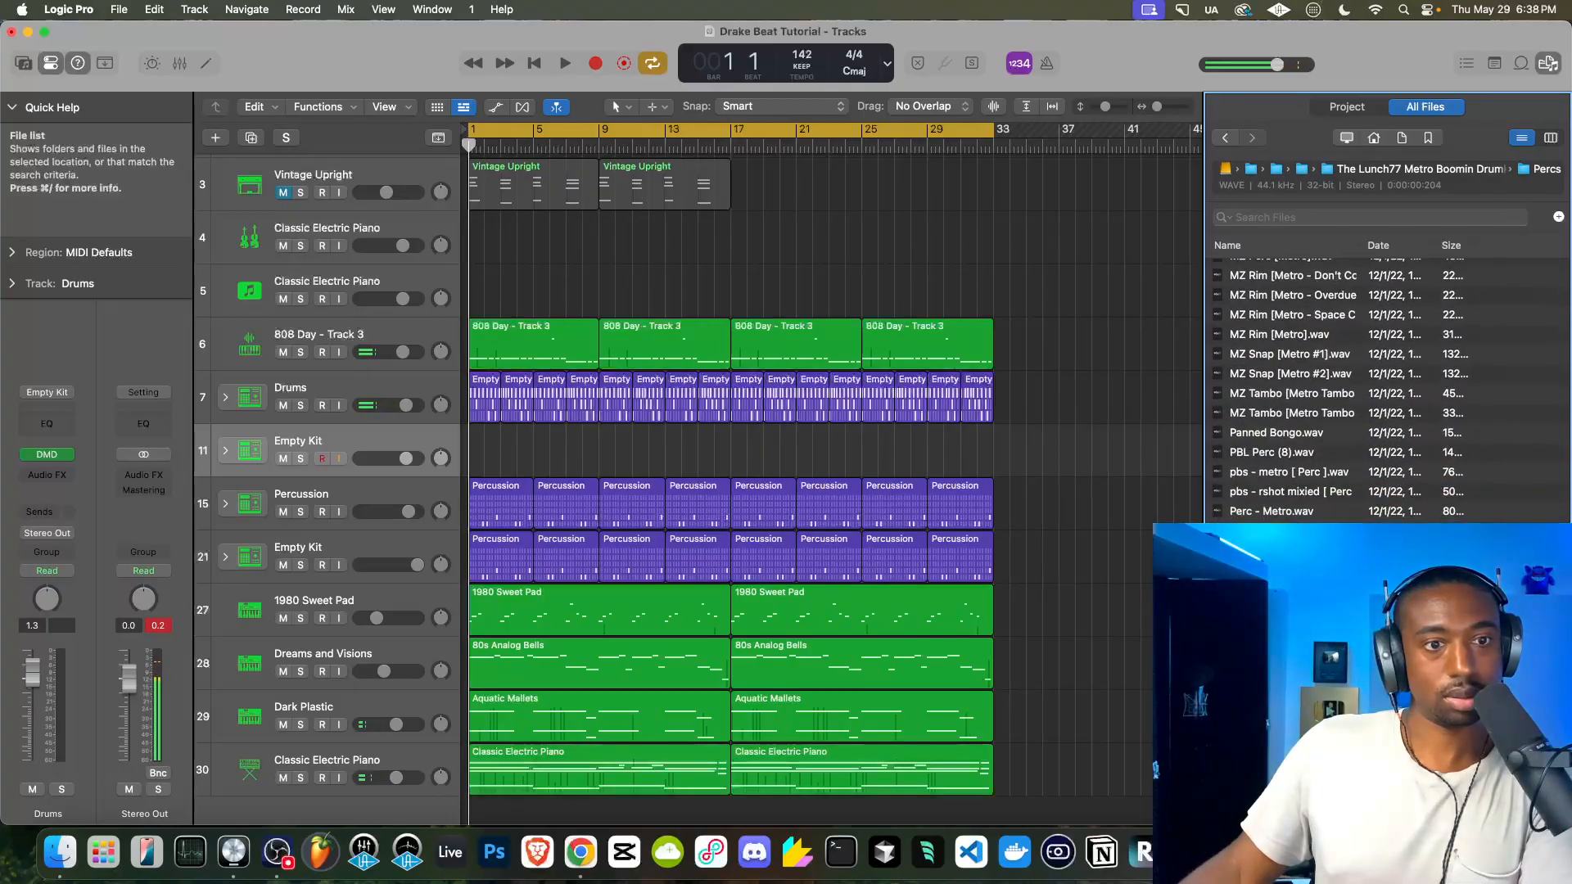
{"action": "scroll", "coordinate": [1310, 384], "scroll_direction": "up", "scroll_amount": 15}
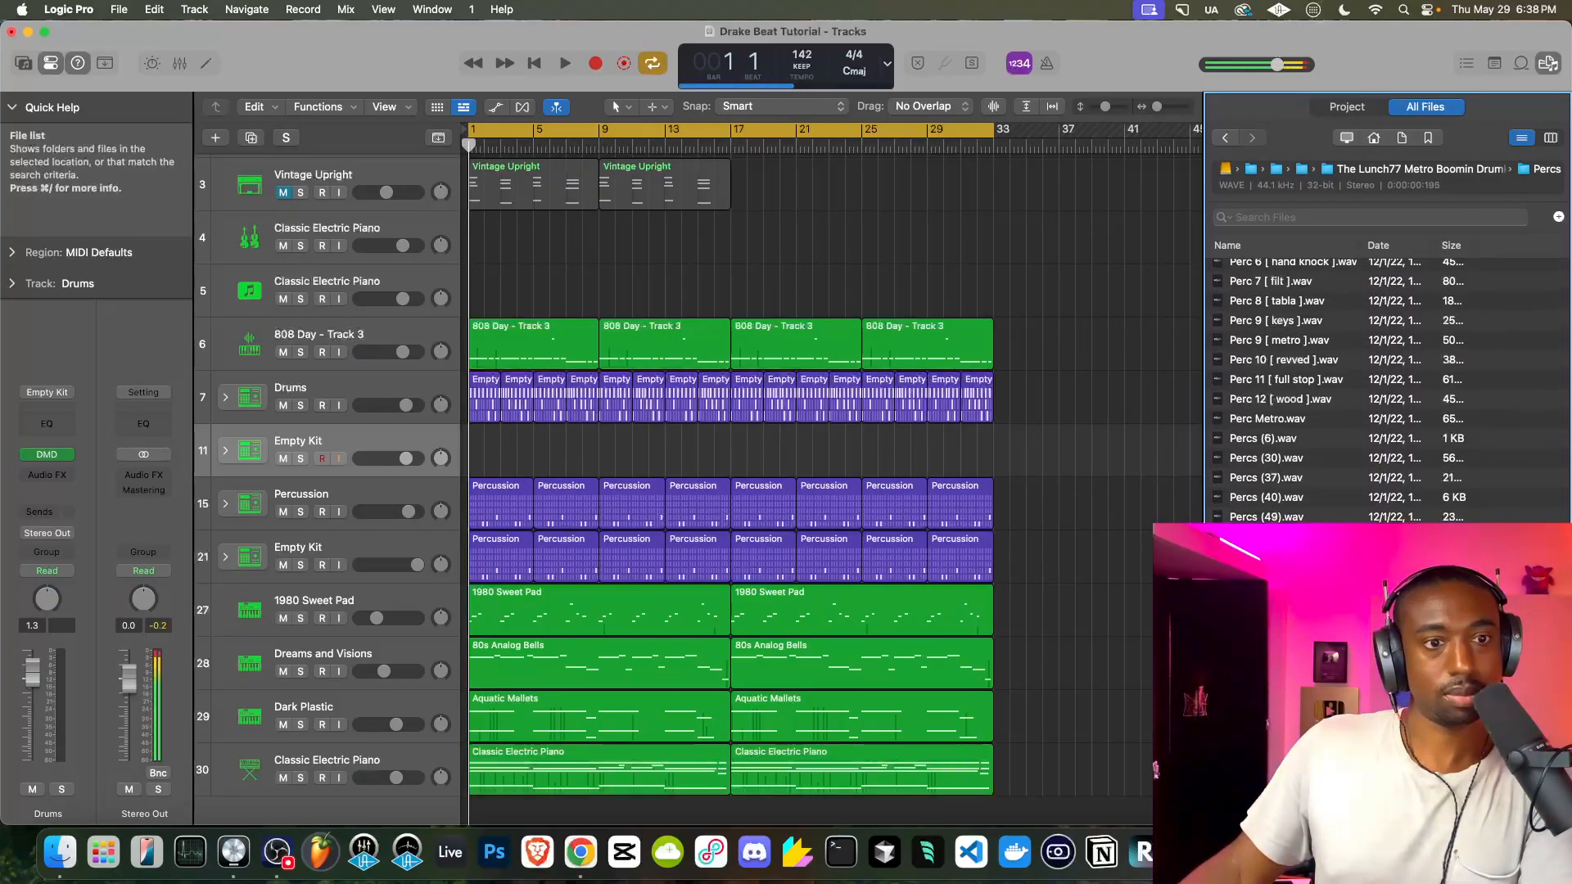
{"action": "left_click", "coordinate": [46, 455]}
{"action": "left_click", "coordinate": [1277, 576]}
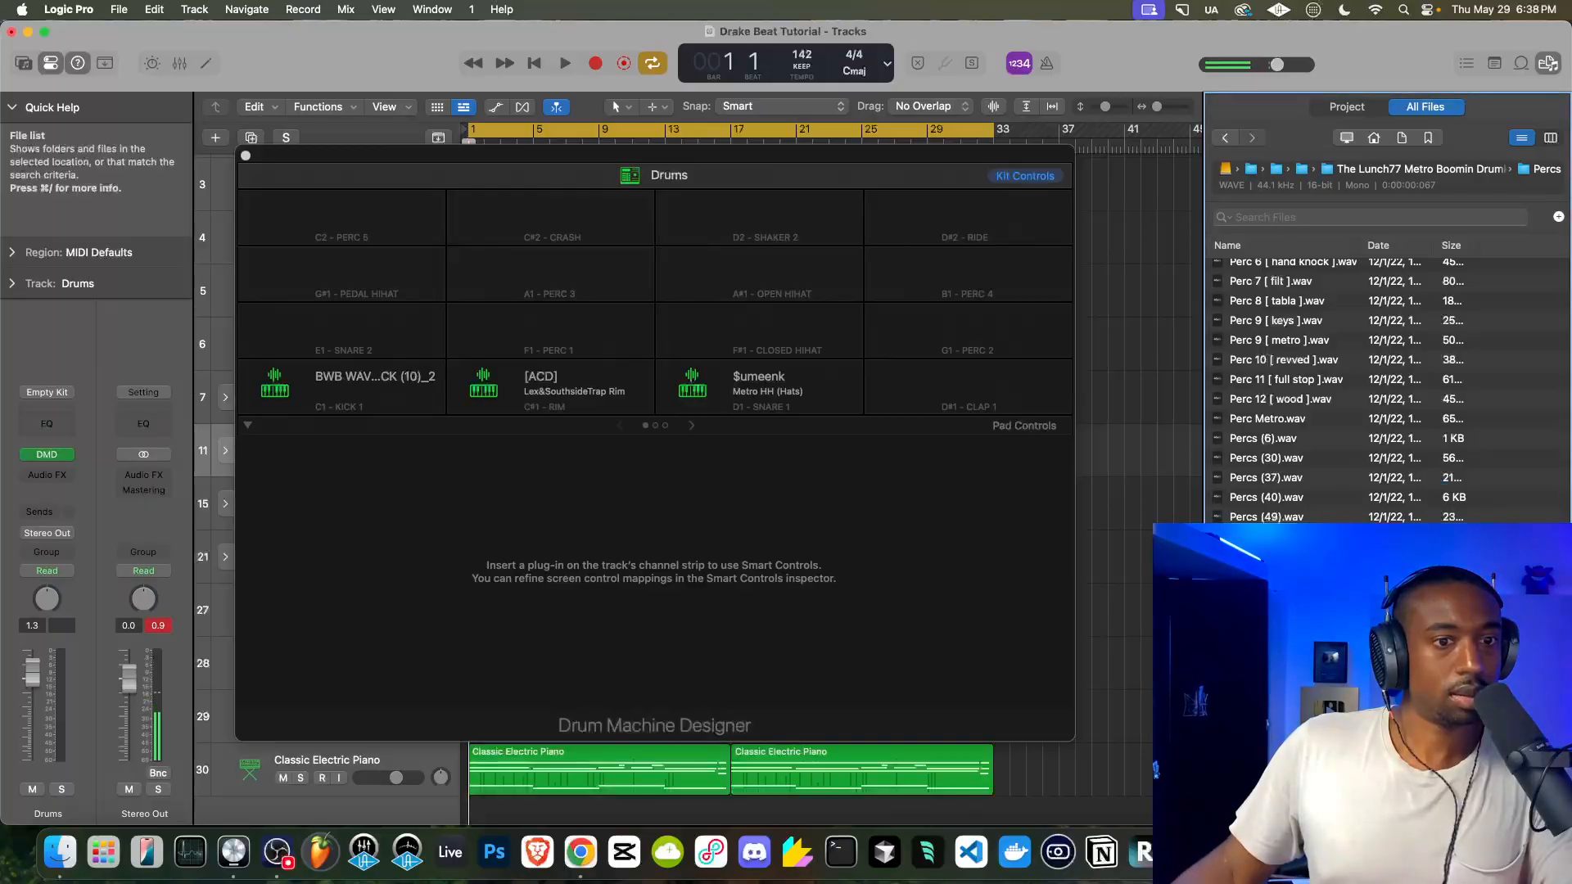
{"action": "left_click_drag", "start_coordinate": [703, 471], "coordinate": [415, 403]}
Play the beat and replace the sample on the C#1 Rim pad with Bad Guy Hit from the Closed Hats folder
{"action": "left_click", "coordinate": [564, 63]}
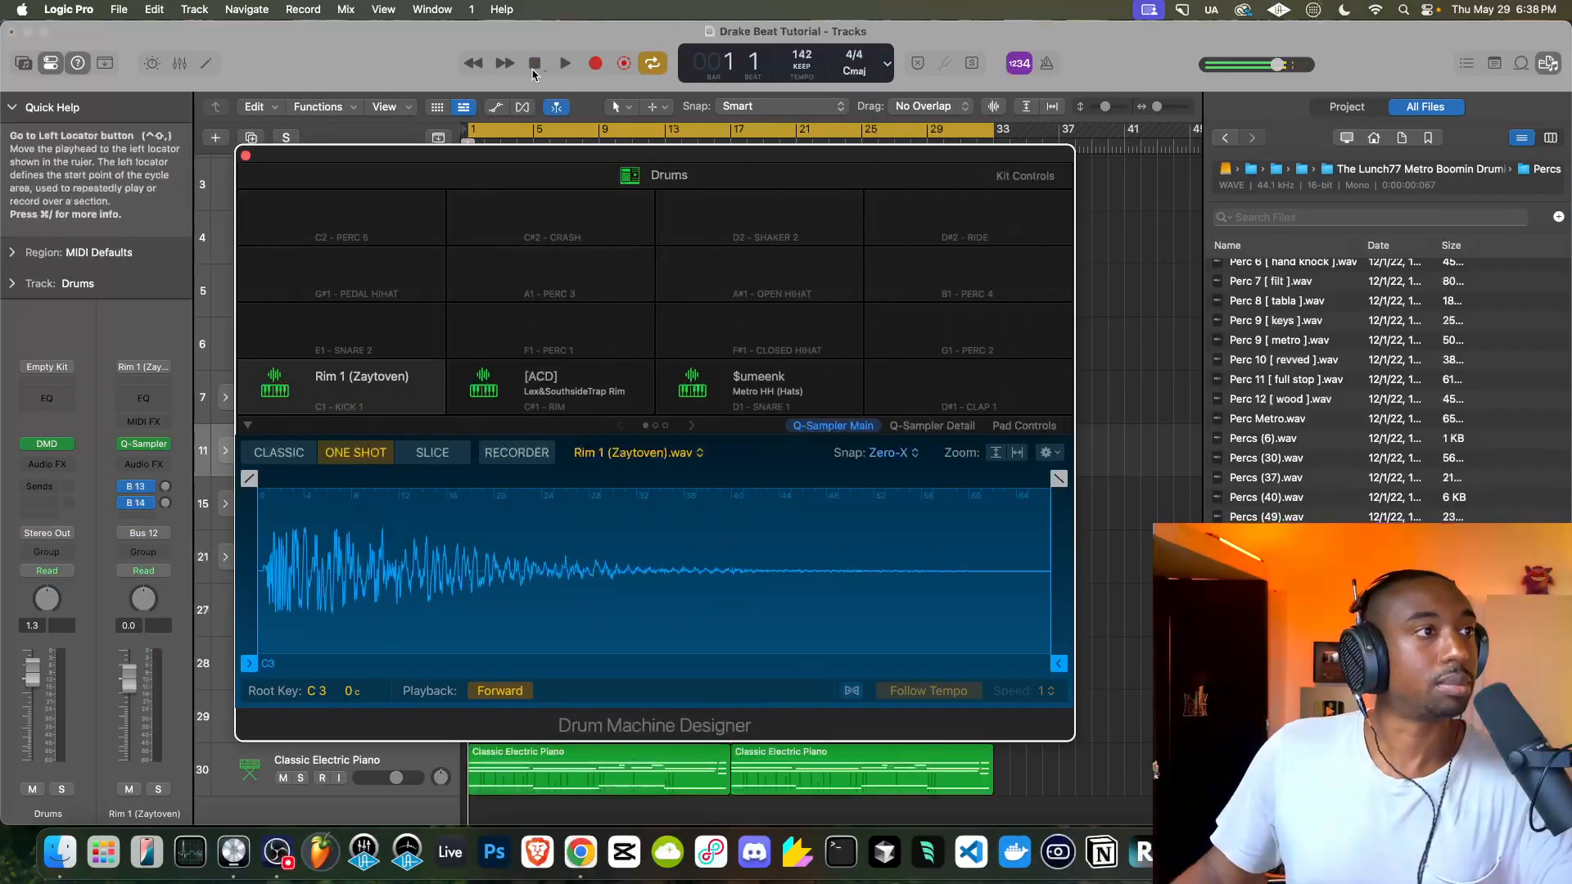
{"action": "scroll", "coordinate": [1283, 473], "scroll_direction": "up", "scroll_amount": 10}
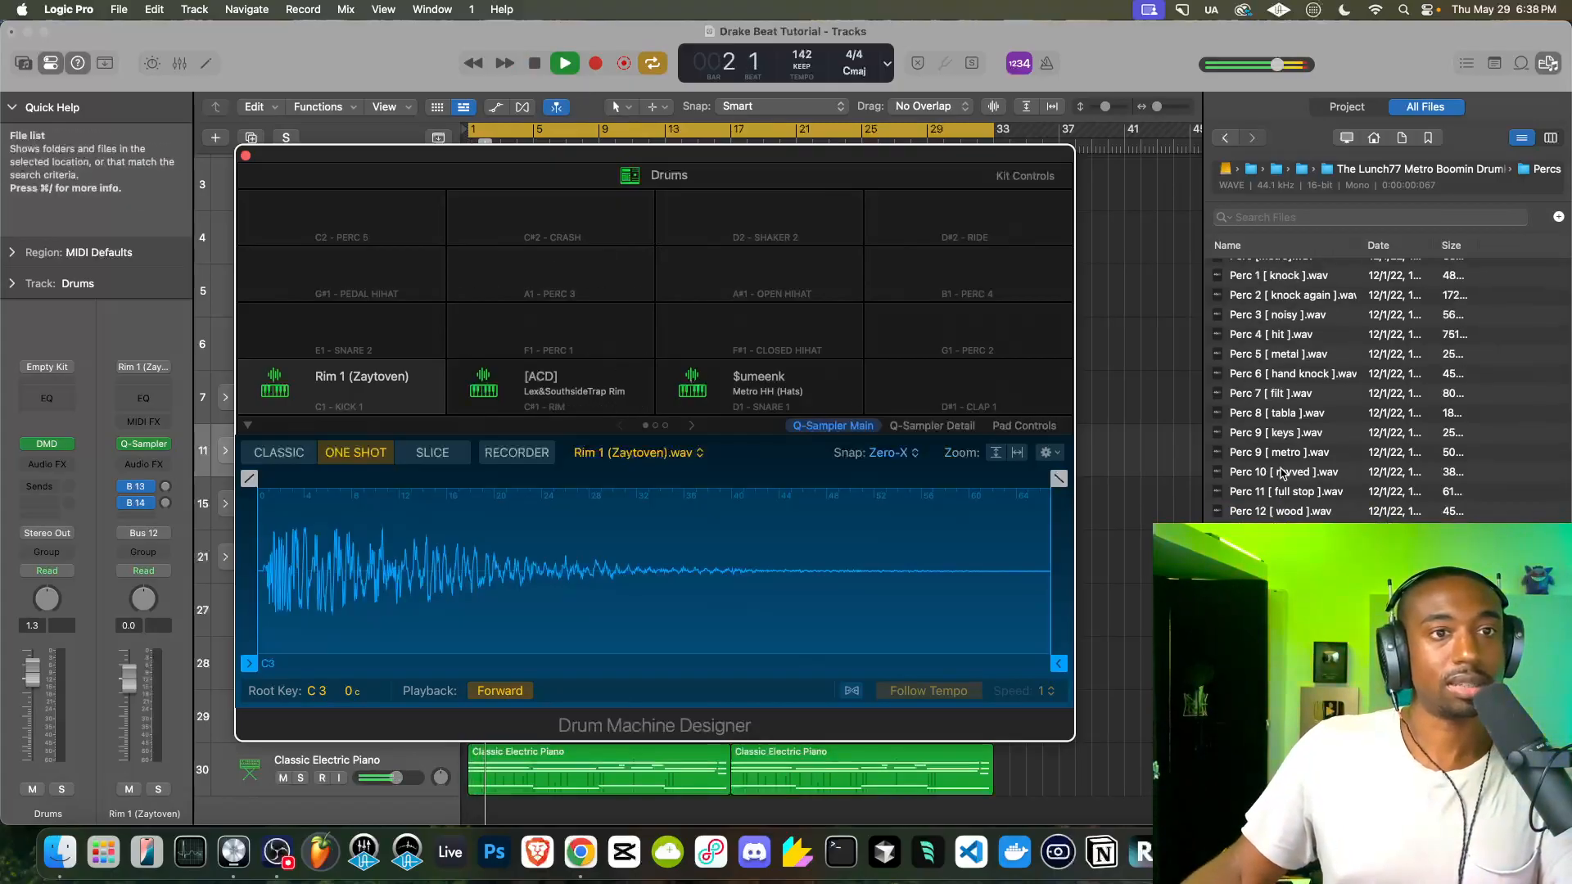
{"action": "scroll", "coordinate": [1283, 473], "scroll_direction": "up", "scroll_amount": 5}
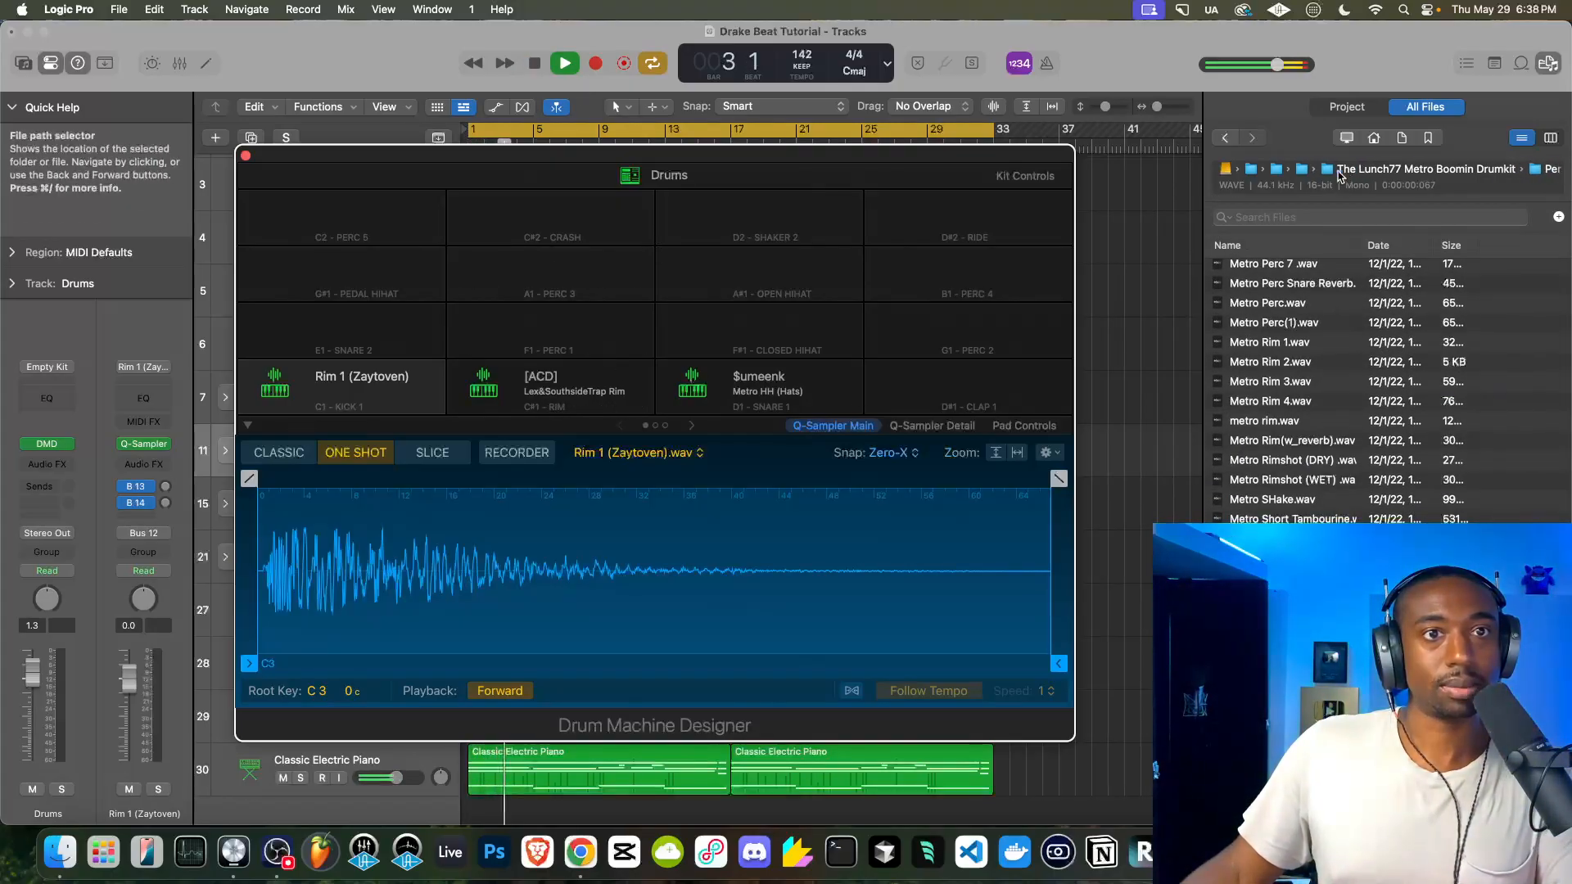
{"action": "scroll", "coordinate": [1326, 438], "scroll_direction": "up", "scroll_amount": 10}
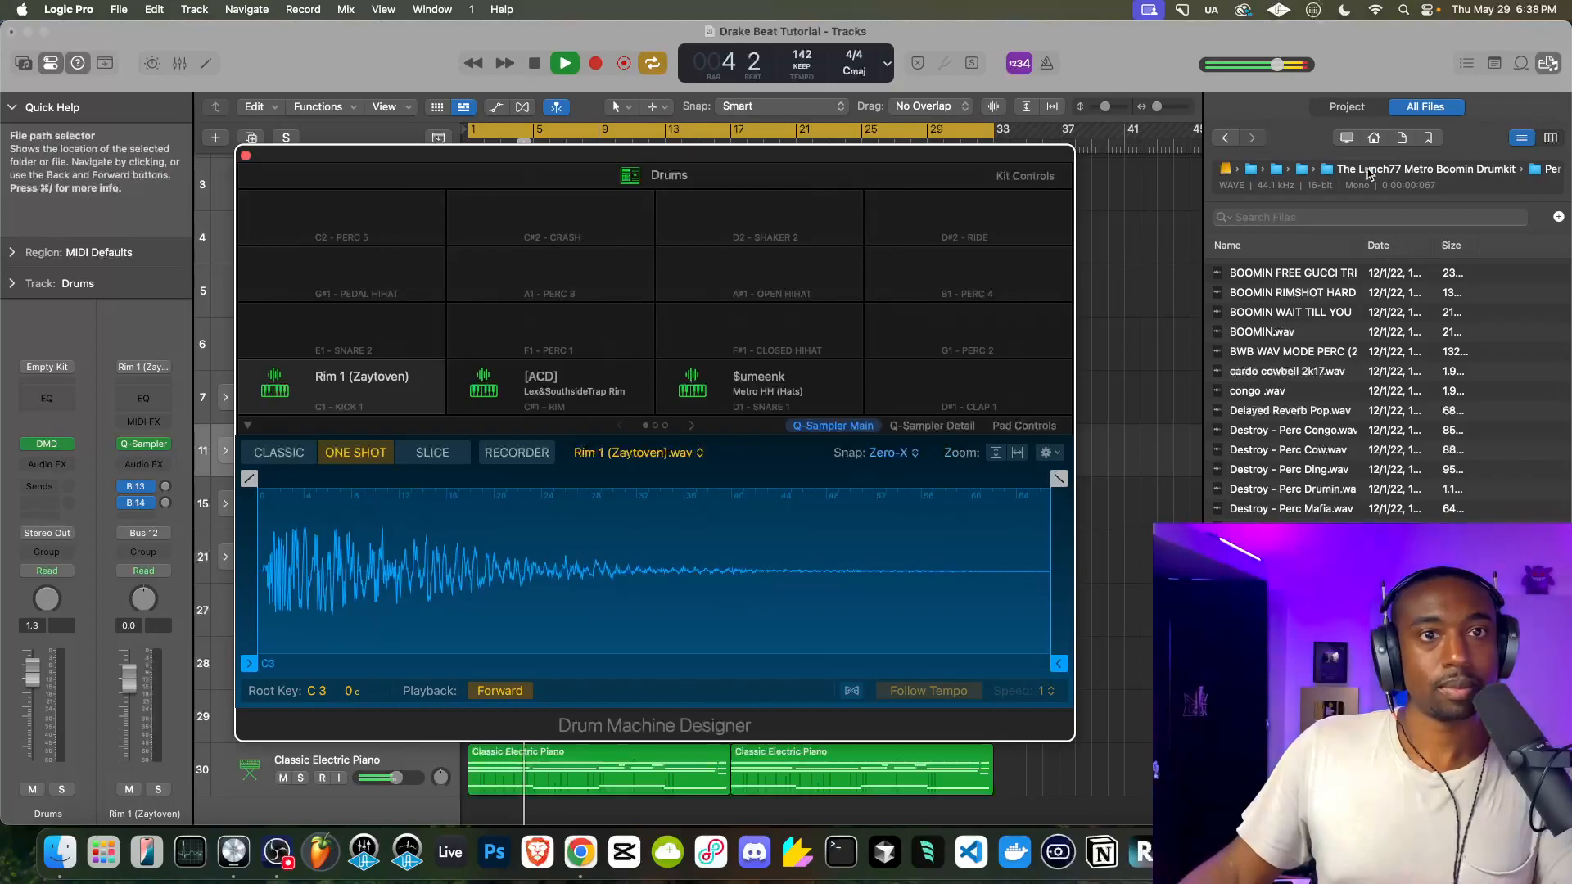
{"action": "left_click", "coordinate": [1361, 171]}
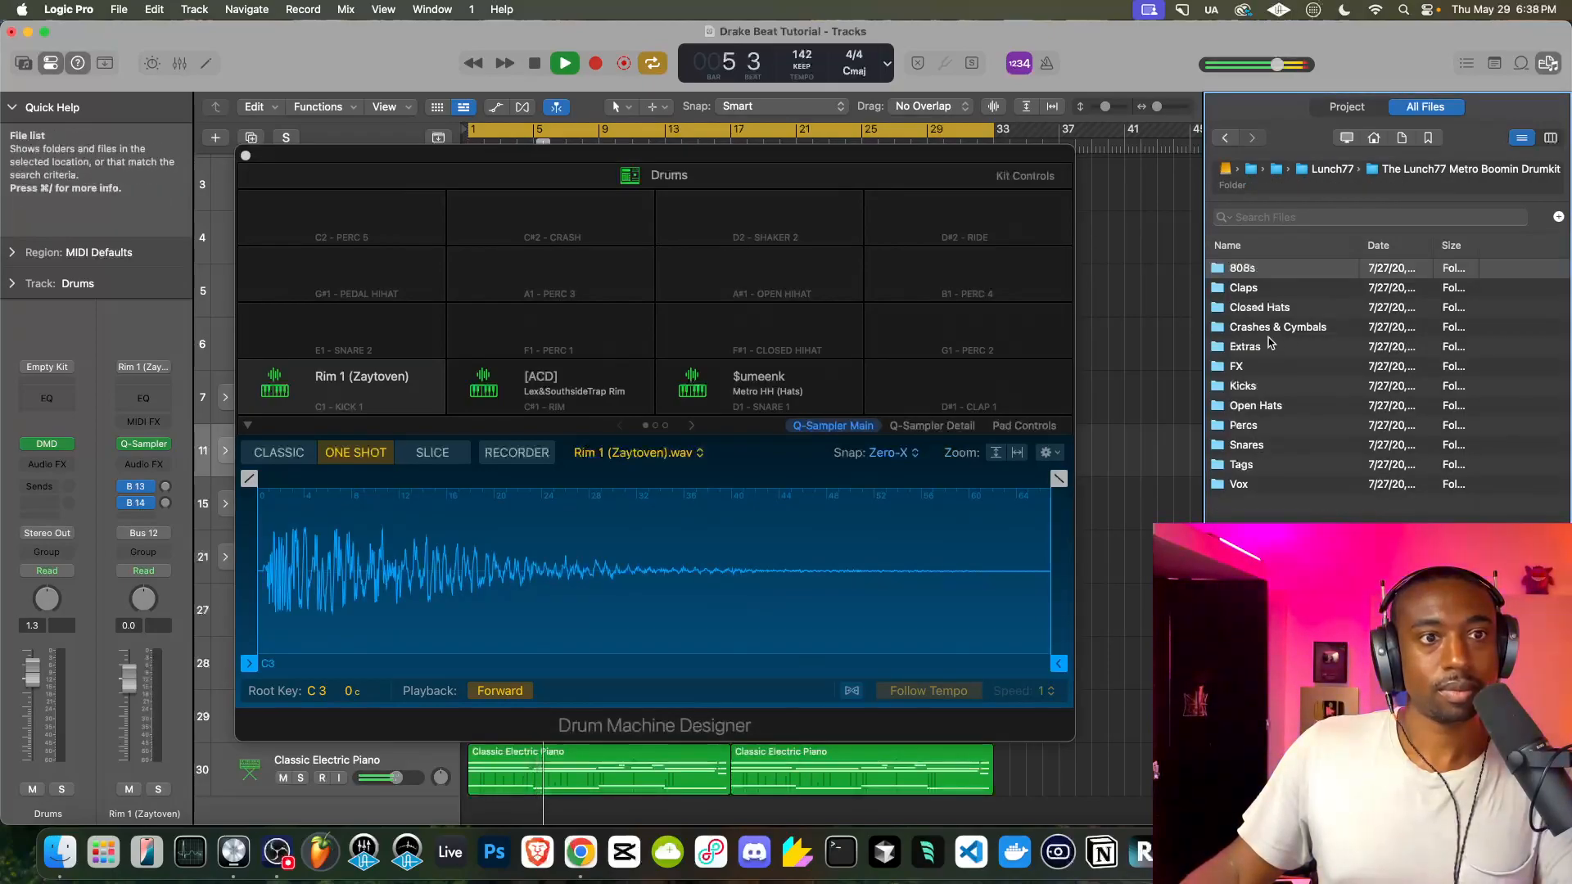
{"action": "double_click", "coordinate": [1275, 309]}
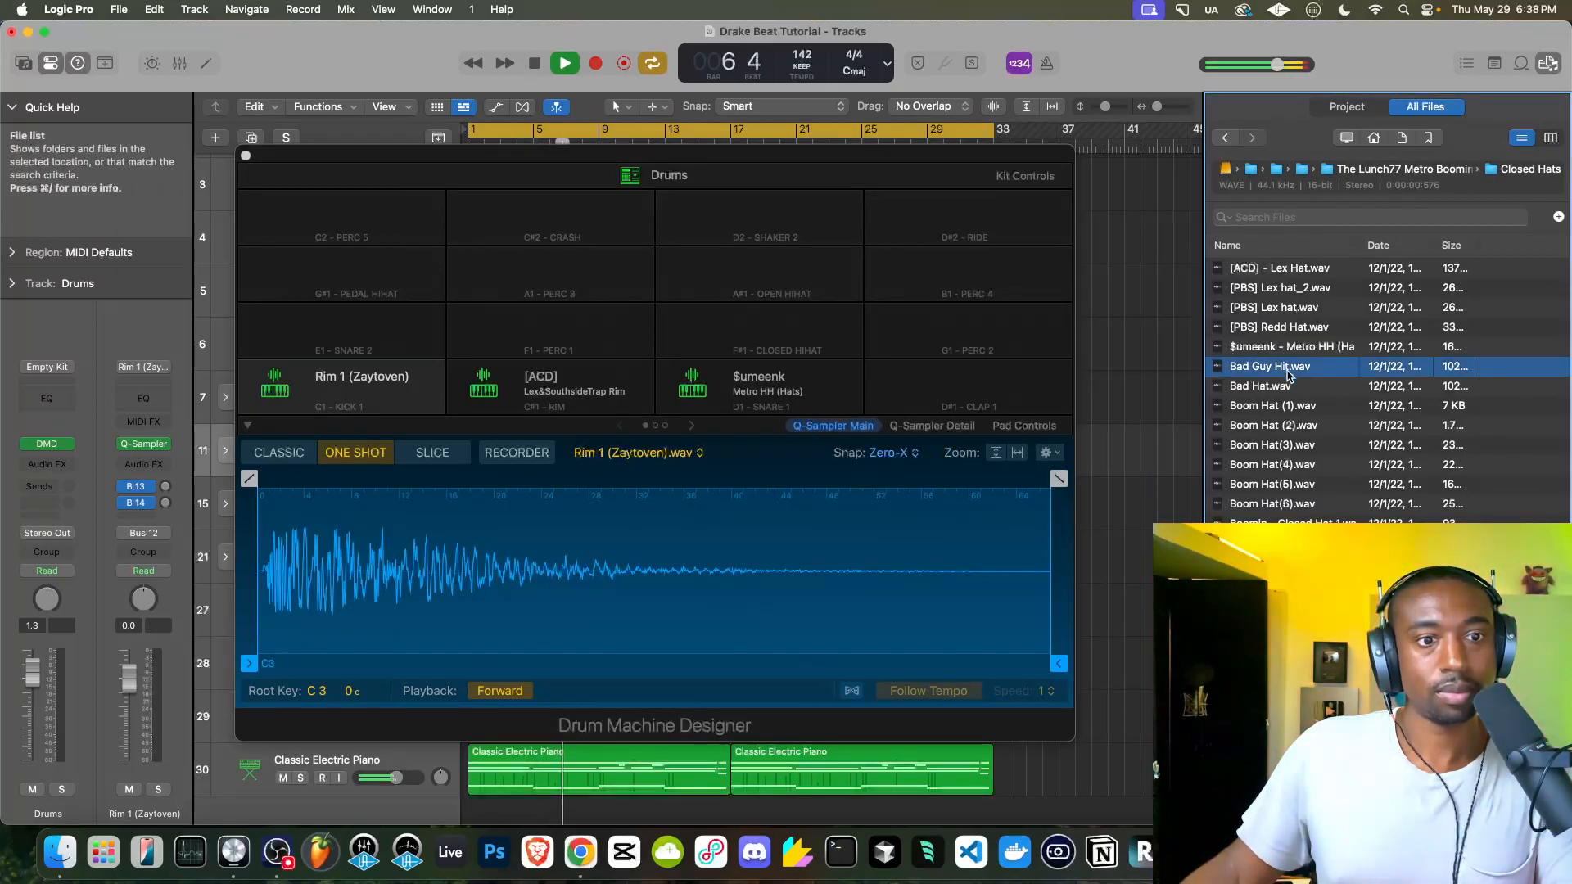
{"action": "left_click_drag", "start_coordinate": [1283, 372], "coordinate": [544, 380]}
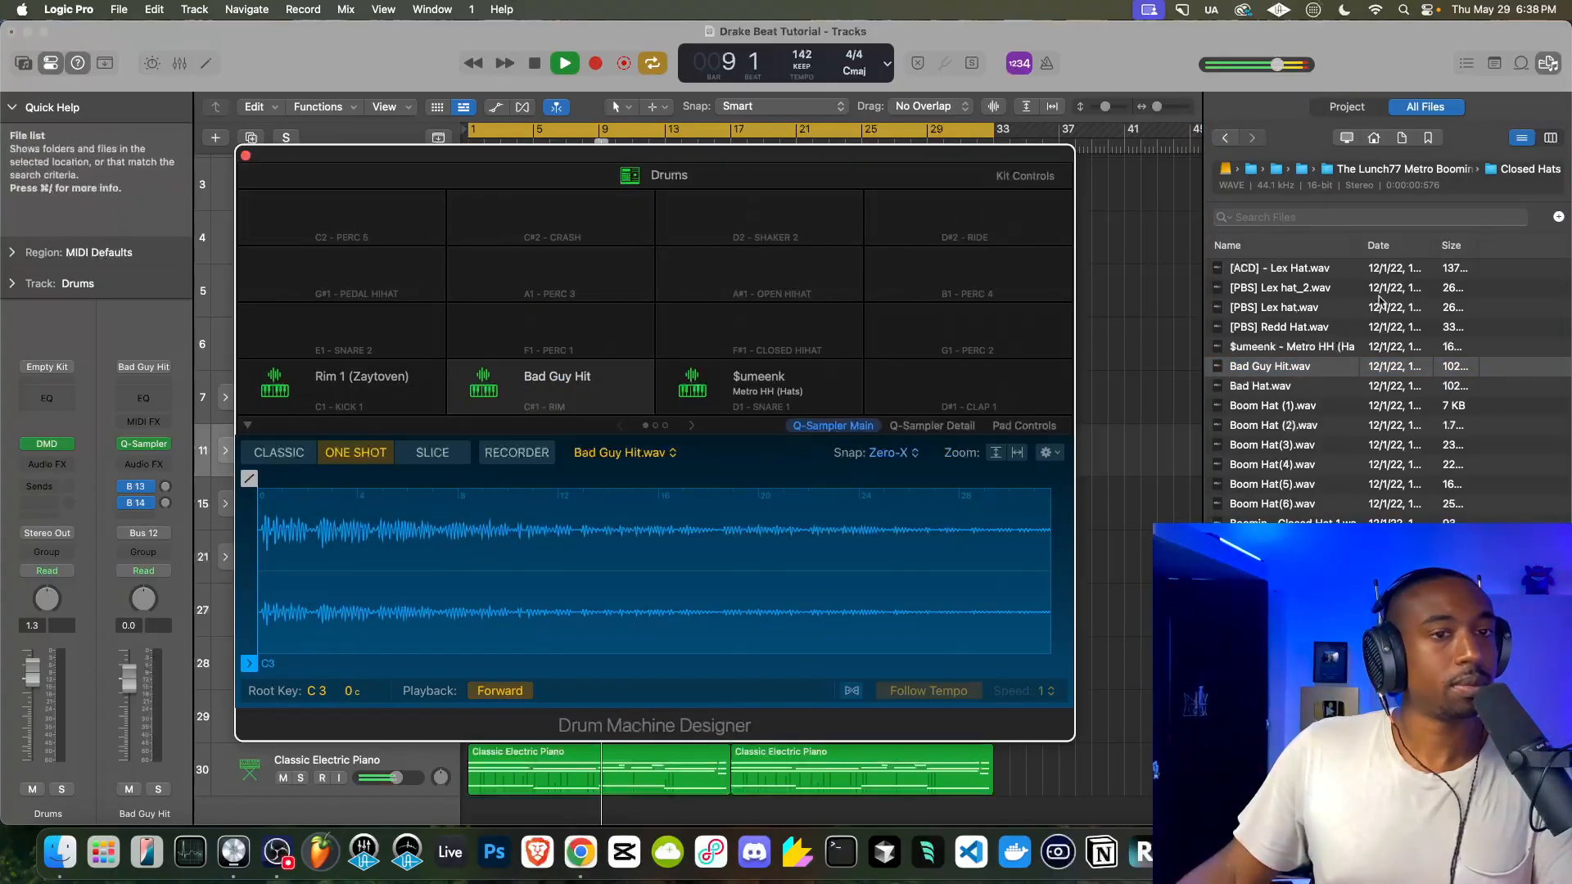
Load the 21Sav_Supply sample from the Percs folder onto the D1 Snare 1 pad and close Drum Machine Designer
{"action": "left_click", "coordinate": [1410, 171]}
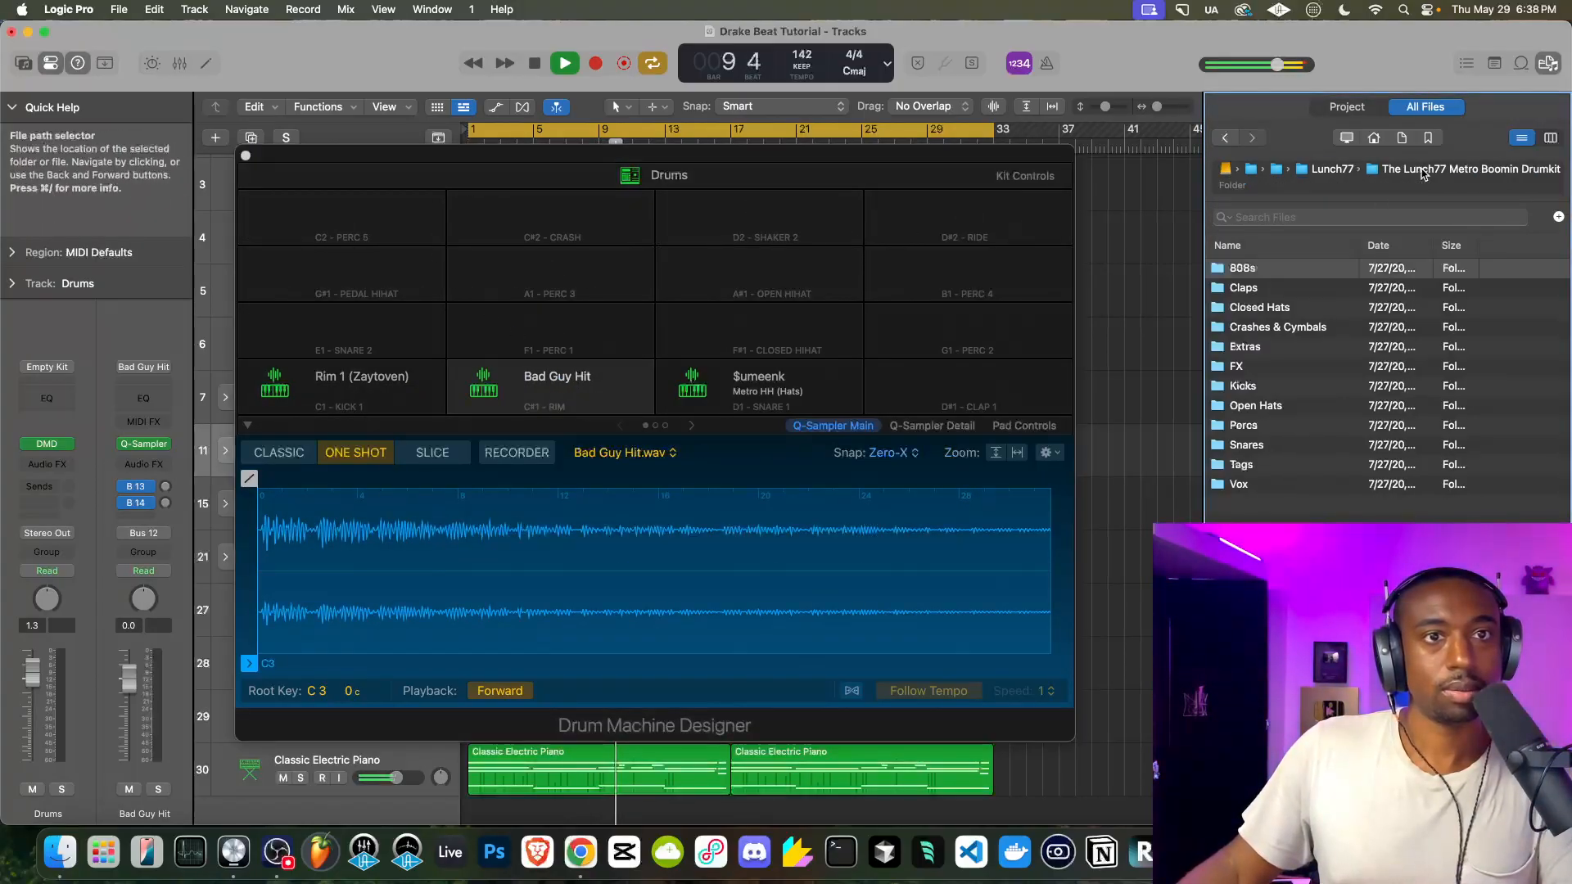
{"action": "left_click", "coordinate": [1263, 428]}
{"action": "double_click", "coordinate": [1263, 427]}
{"action": "left_click", "coordinate": [1274, 483]}
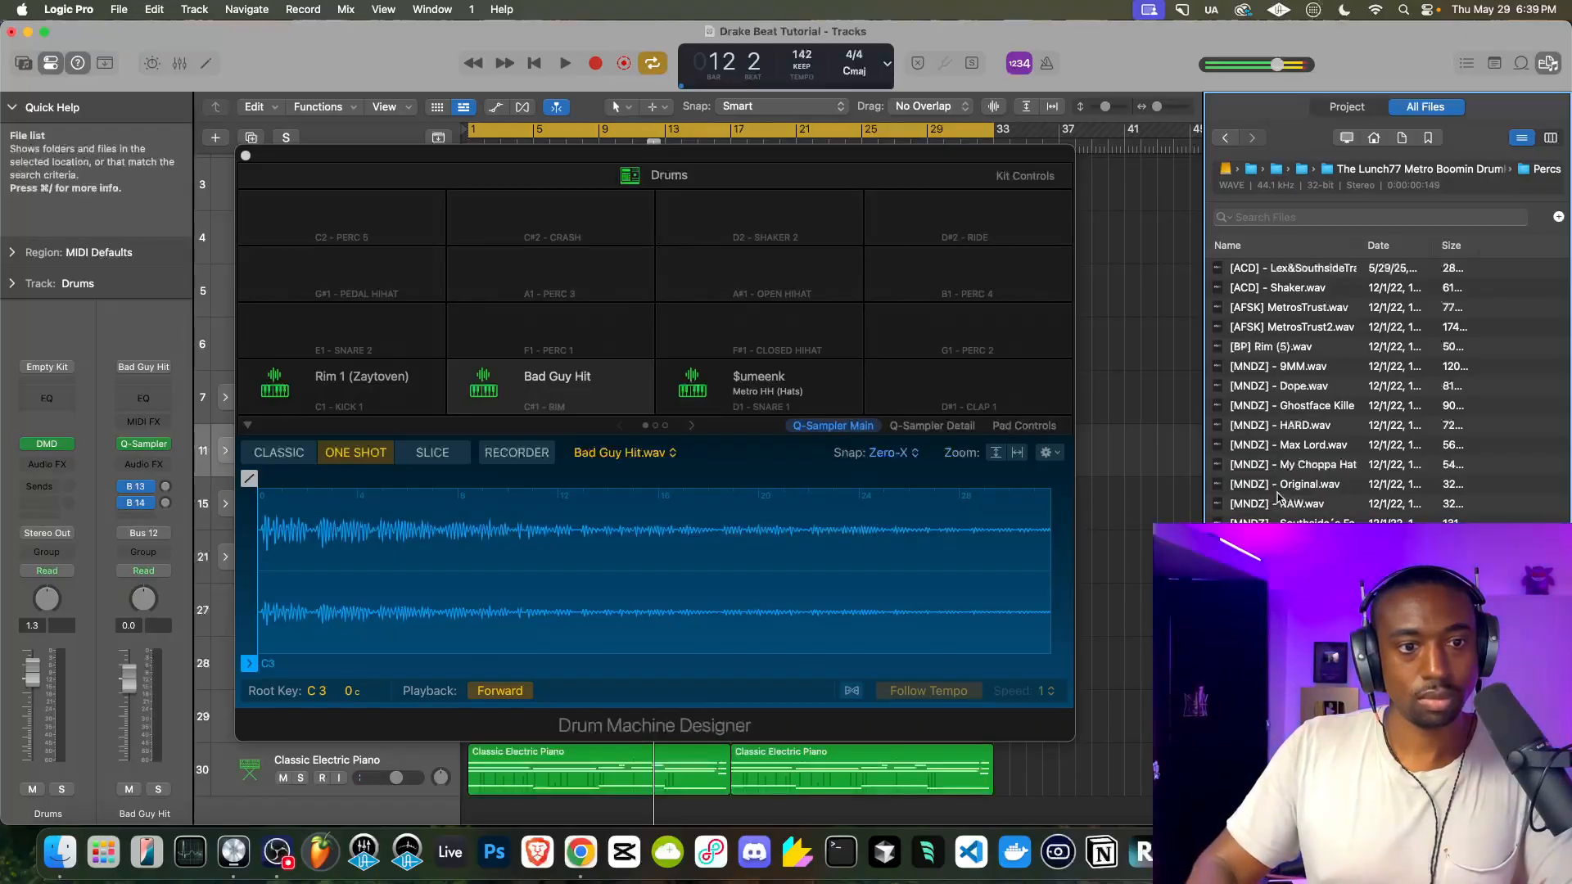
{"action": "key", "text": "space"}
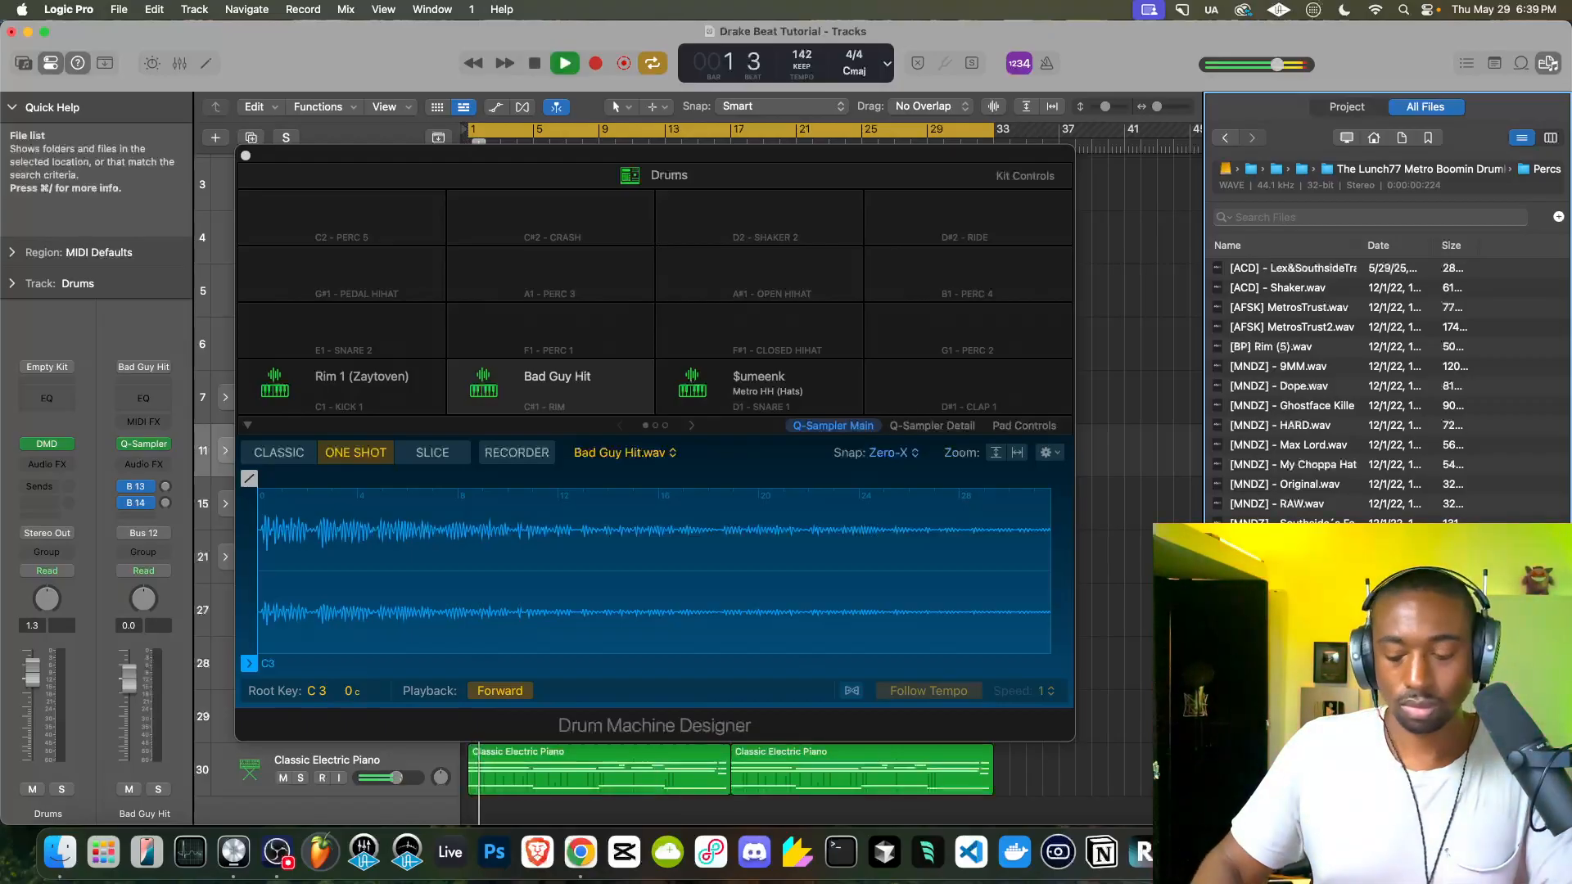
{"action": "left_click_drag", "start_coordinate": [1143, 630], "coordinate": [711, 377]}
{"action": "left_click", "coordinate": [246, 156]}
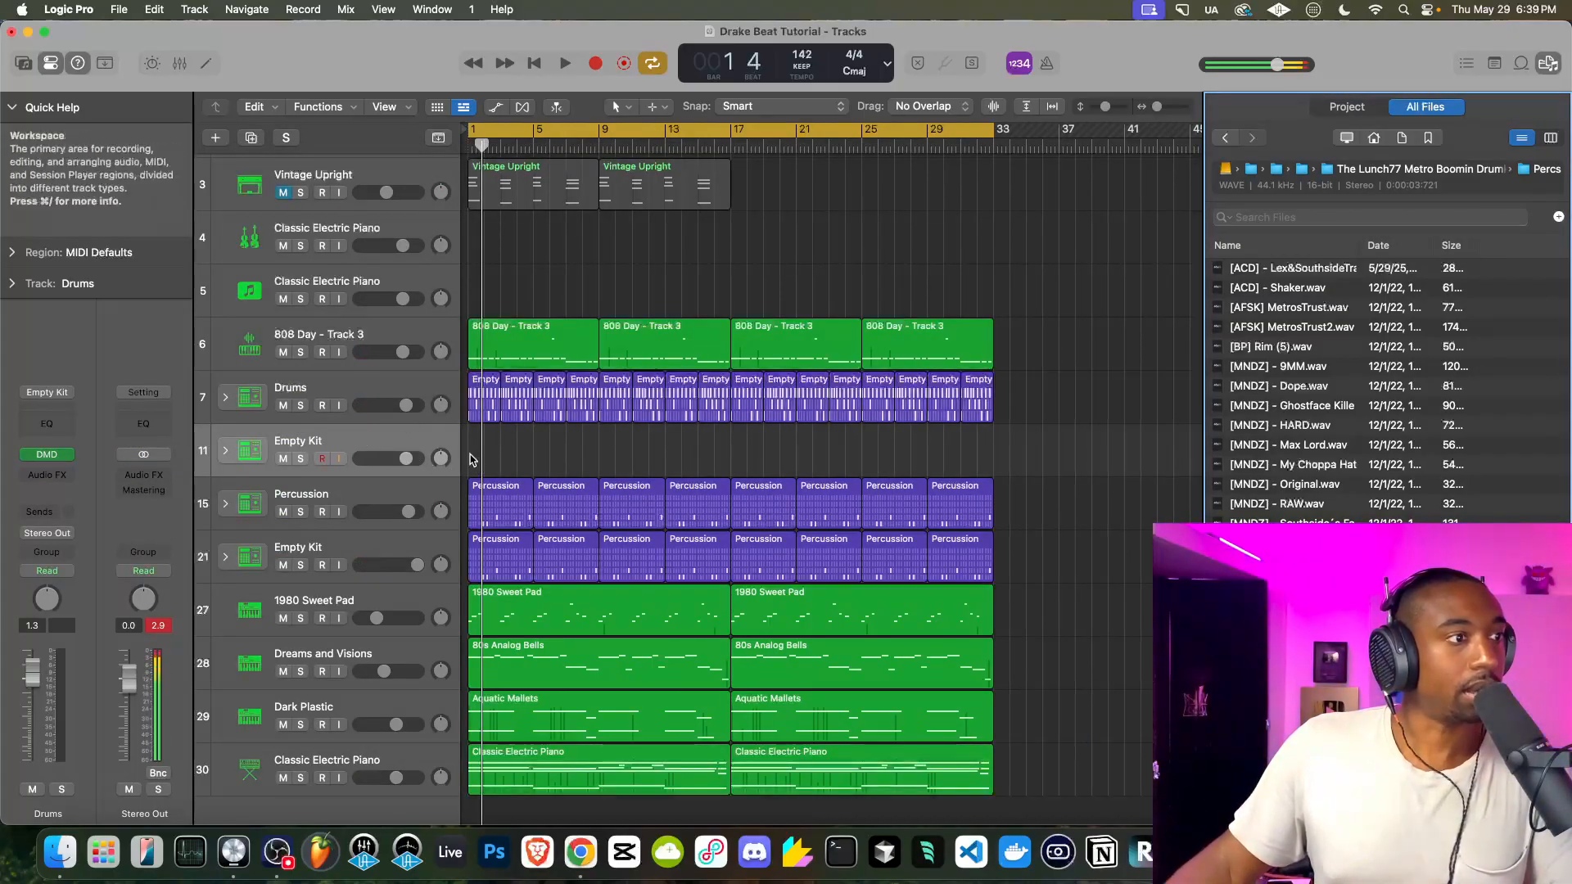
Start a Step Sequencer pattern on the duplicated kit with a two-step Bad Guy Hit note starting at step 5, and play it
{"action": "key", "text": "e"}
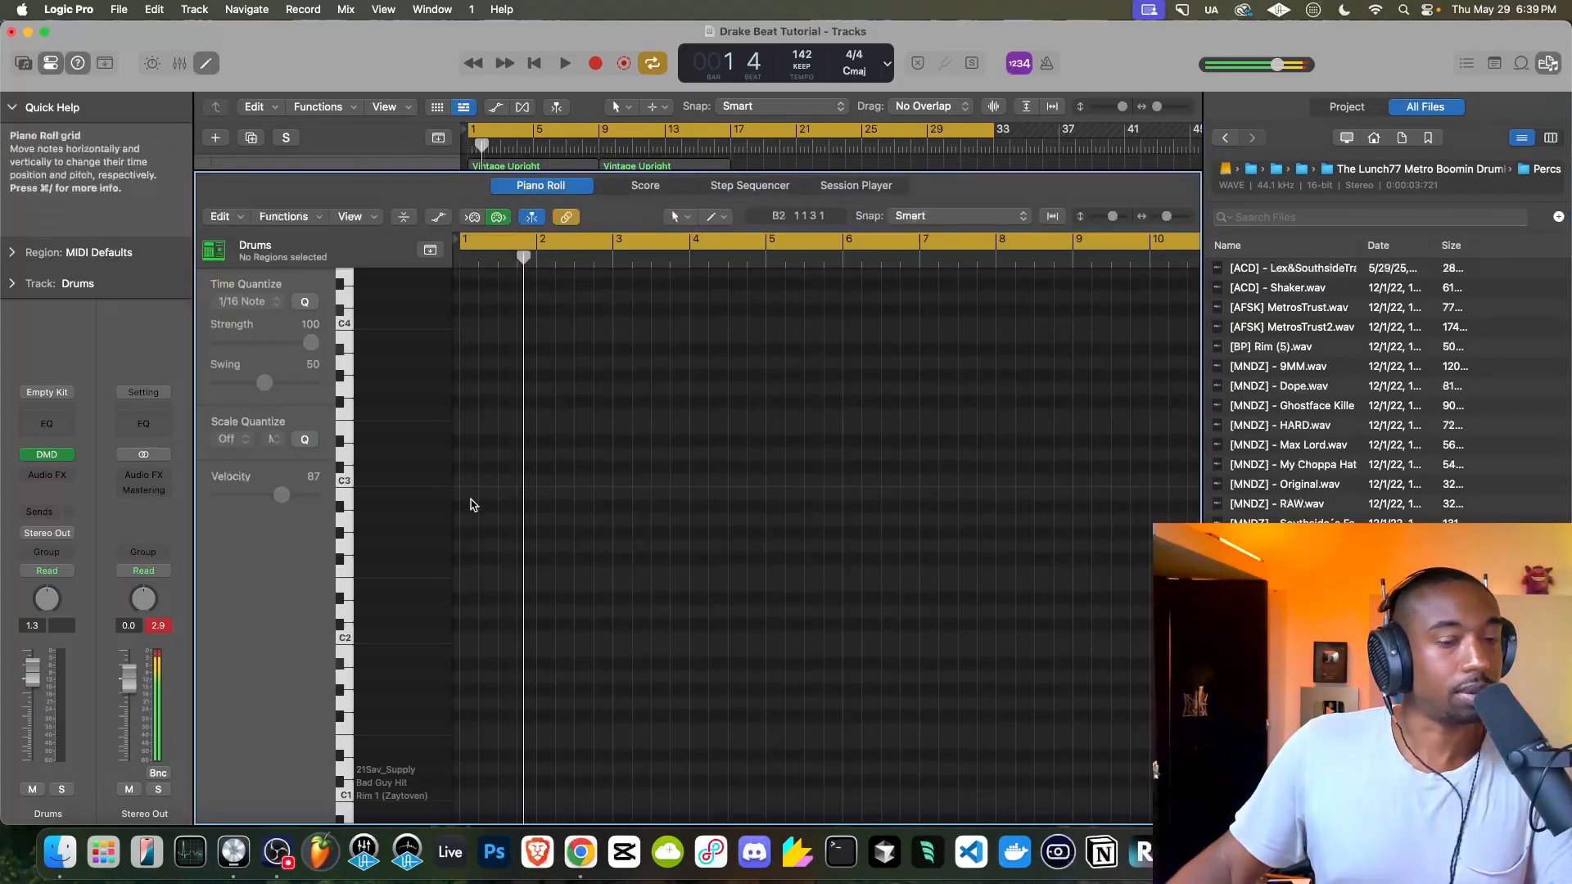
{"action": "left_click", "coordinate": [750, 185]}
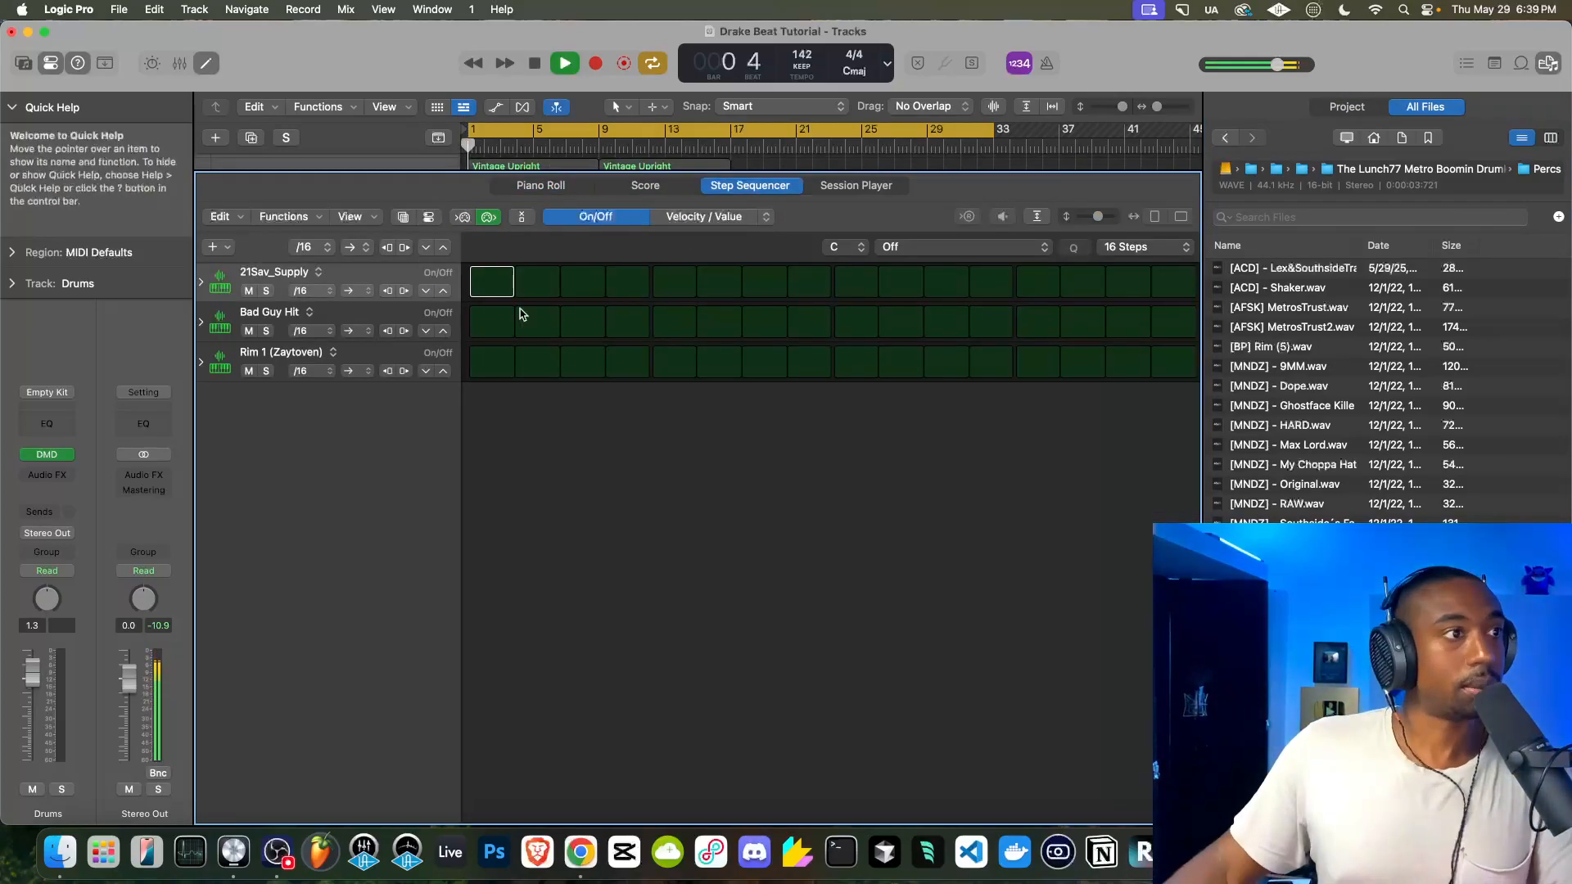
{"action": "key", "text": "space"}
{"action": "left_click", "coordinate": [488, 282]}
{"action": "left_click", "coordinate": [495, 320]}
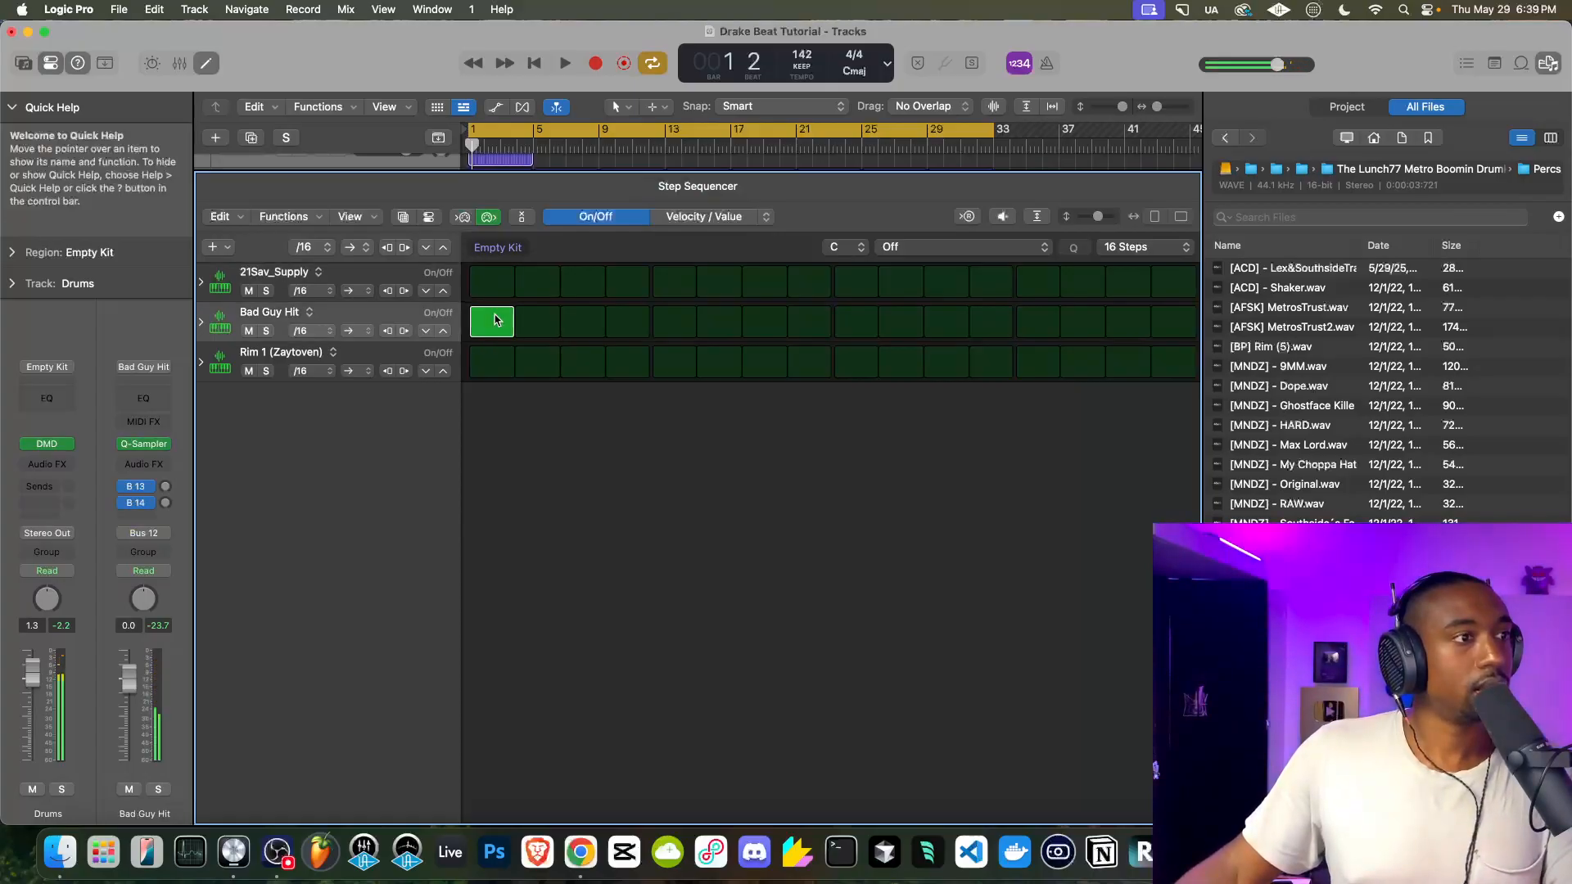
{"action": "key", "text": "space"}
{"action": "left_click", "coordinate": [776, 325]}
{"action": "key", "text": "space"}
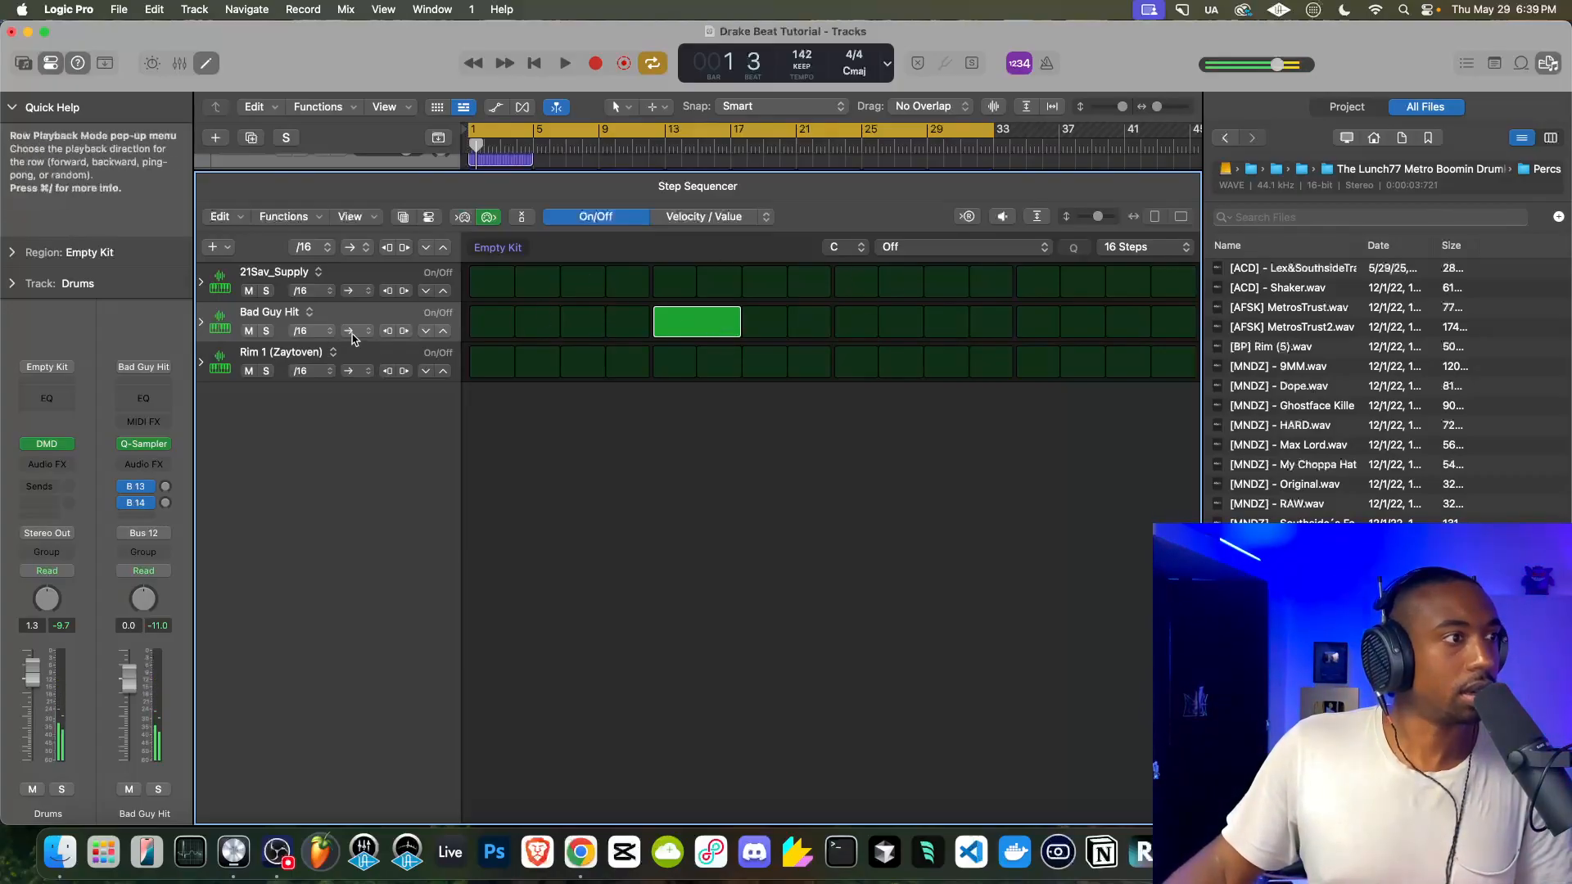
Set the Bad Guy Hit note's Repeat value to 4 and play the pattern with the beat
{"action": "left_click", "coordinate": [700, 218]}
{"action": "left_click", "coordinate": [764, 218]}
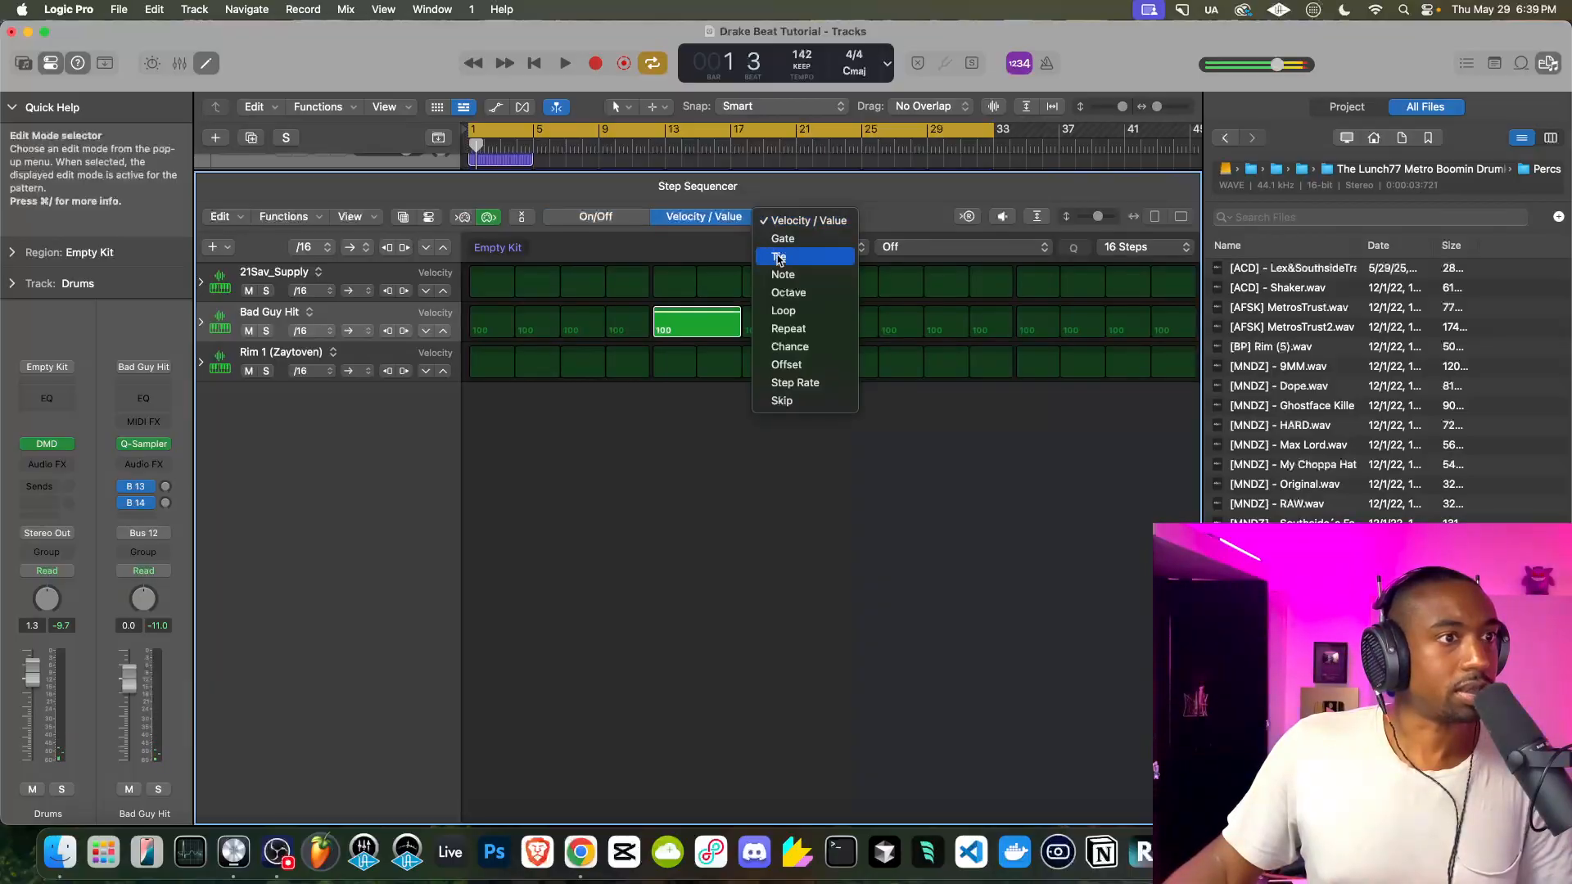
{"action": "left_click", "coordinate": [762, 323]}
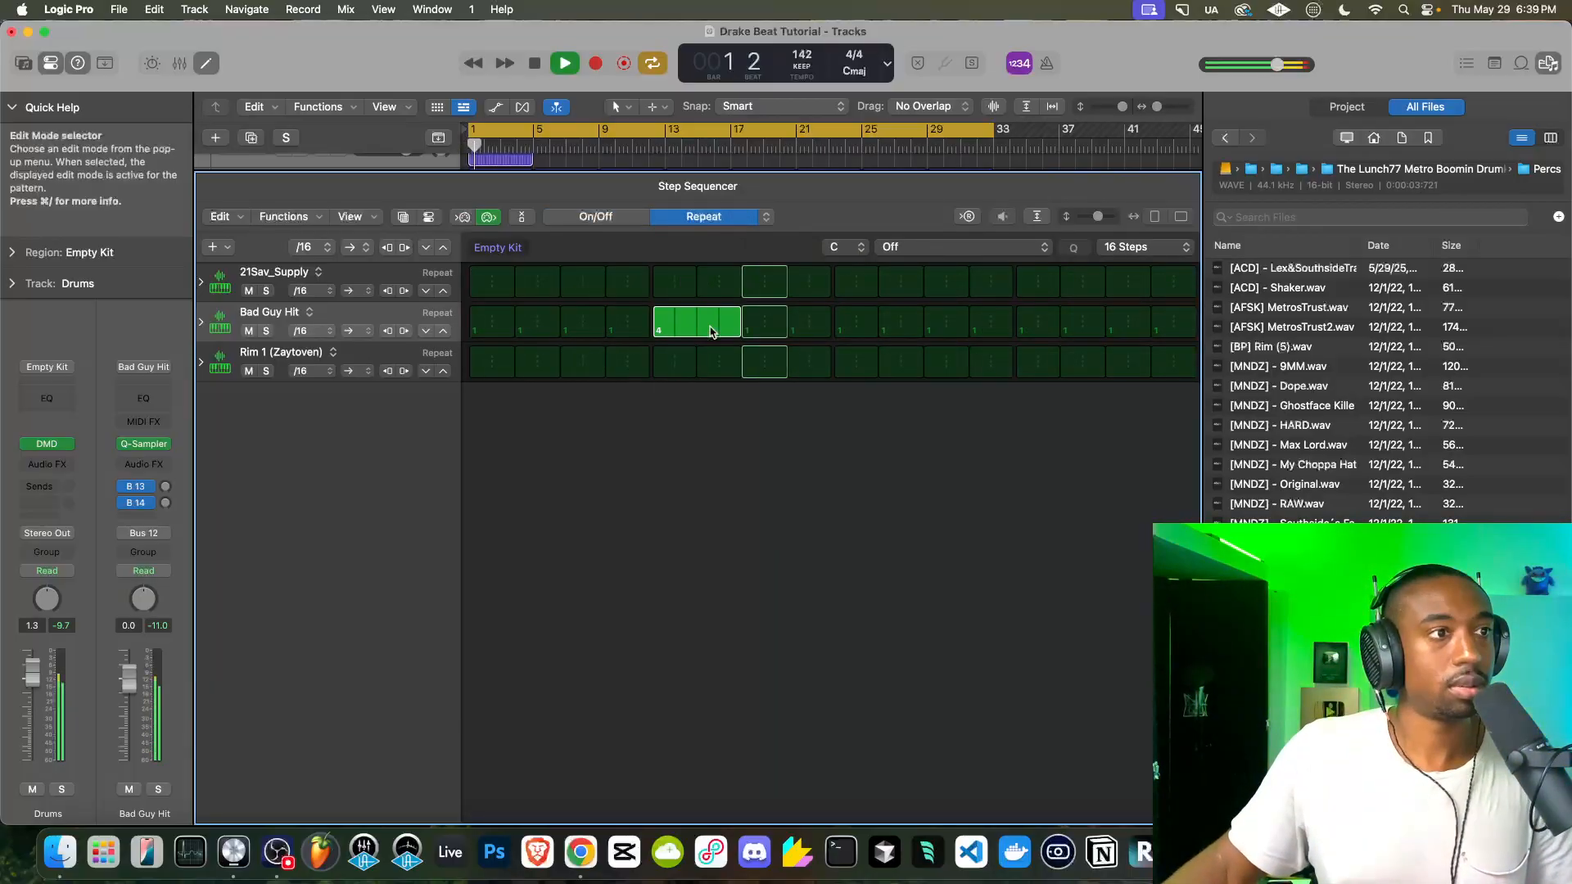
{"action": "key", "text": "space"}
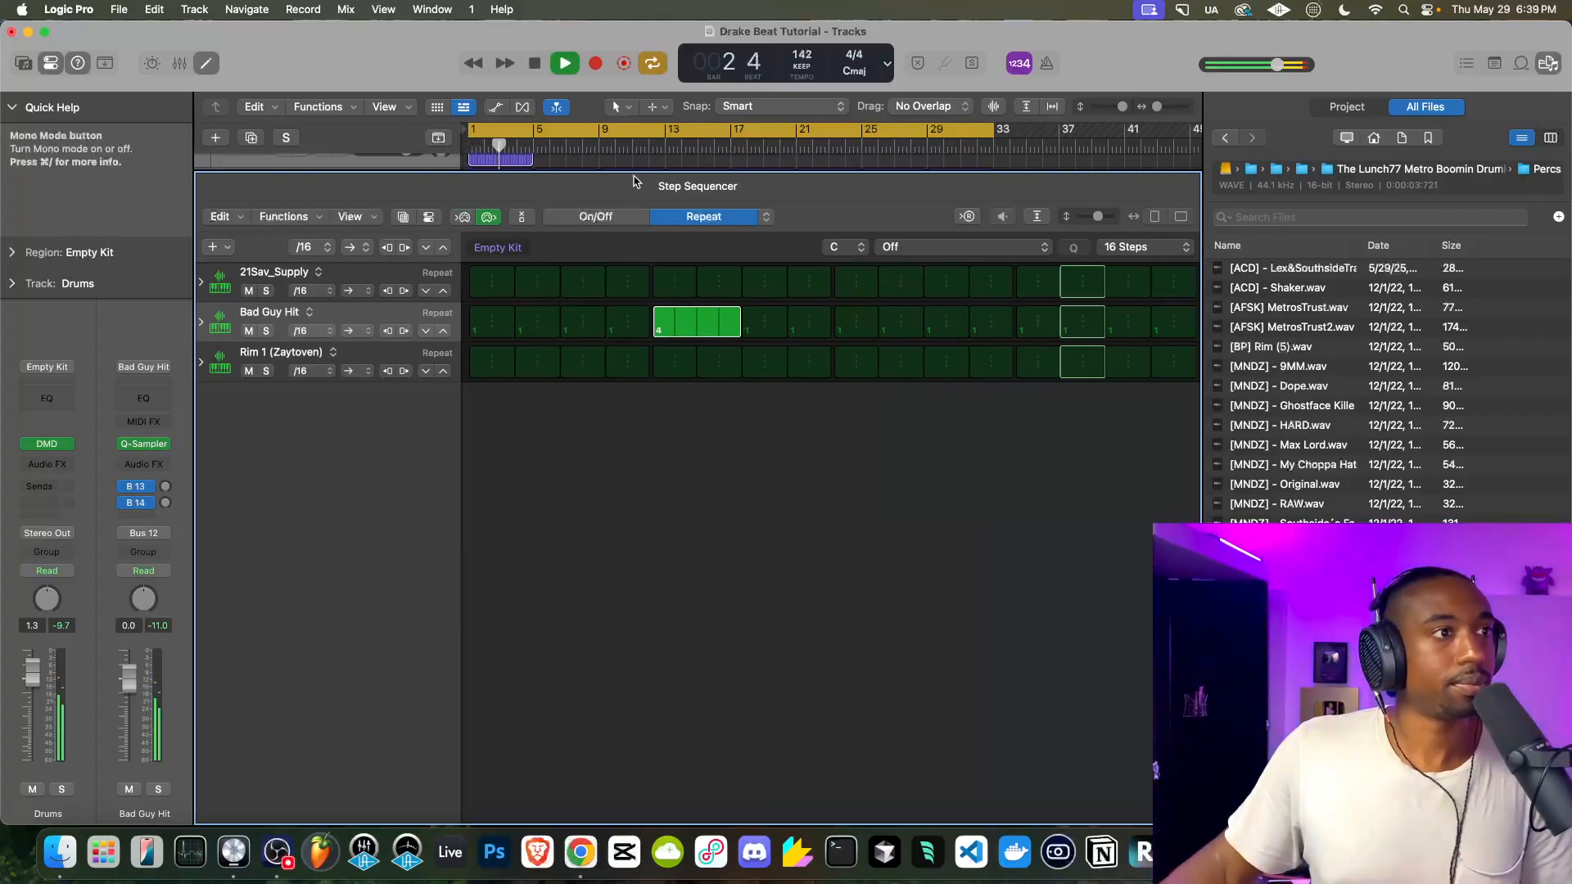
{"action": "key", "text": "space"}
Shrink the Step Sequencer to reveal more tracks and extend the duplicated kit's pattern to 32 steps
{"action": "left_click_drag", "start_coordinate": [635, 171], "coordinate": [571, 524]}
{"action": "scroll", "coordinate": [547, 344], "scroll_direction": "up", "scroll_amount": 3}
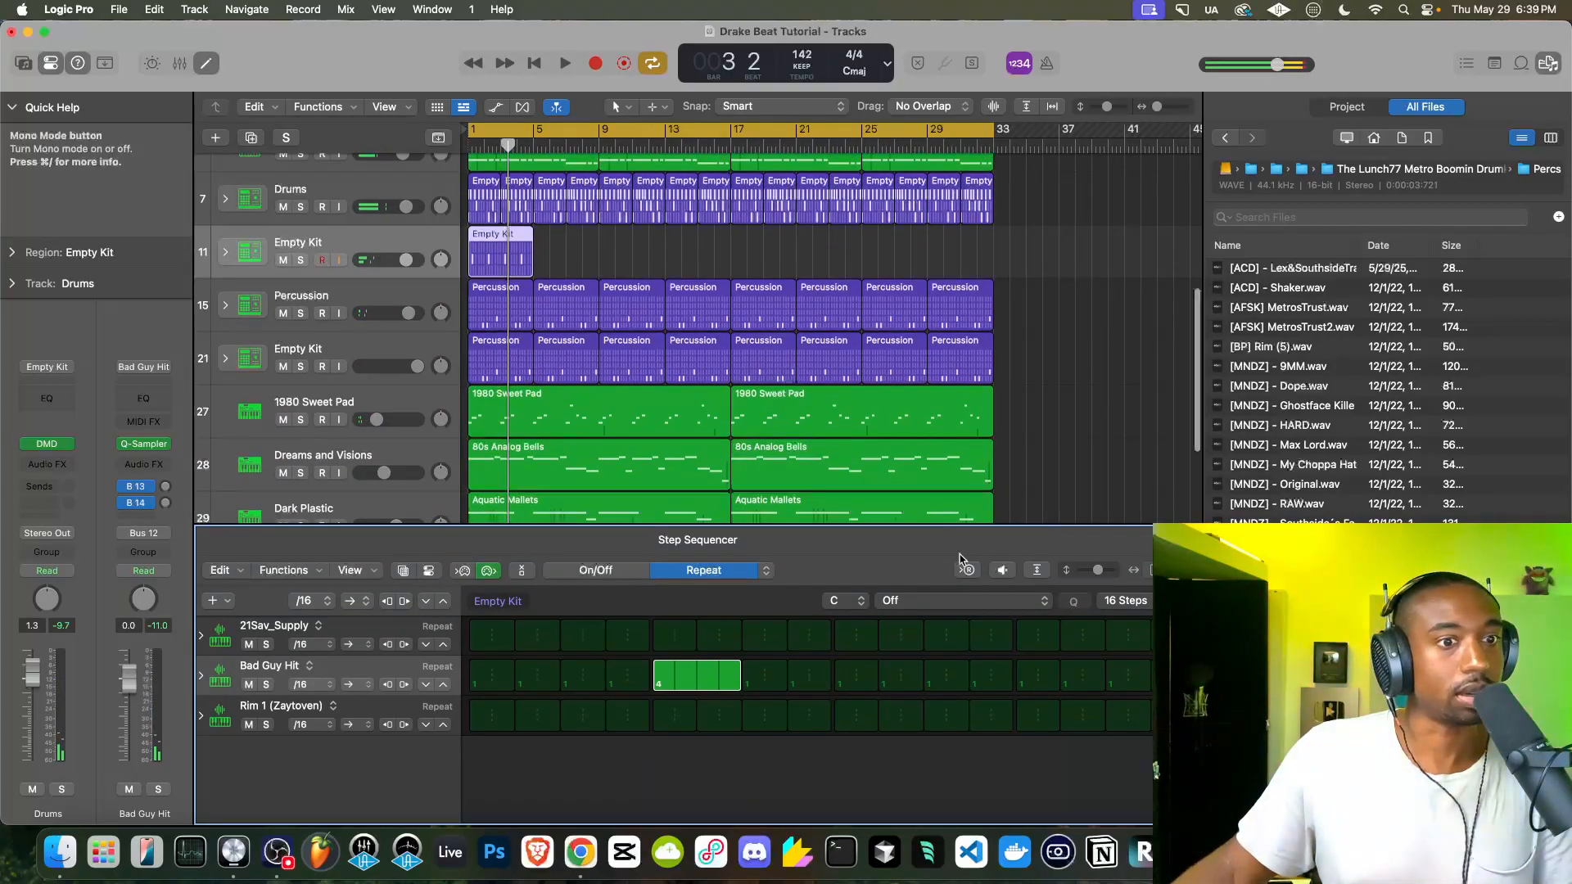
{"action": "left_click", "coordinate": [1126, 600]}
{"action": "left_click", "coordinate": [1122, 630]}
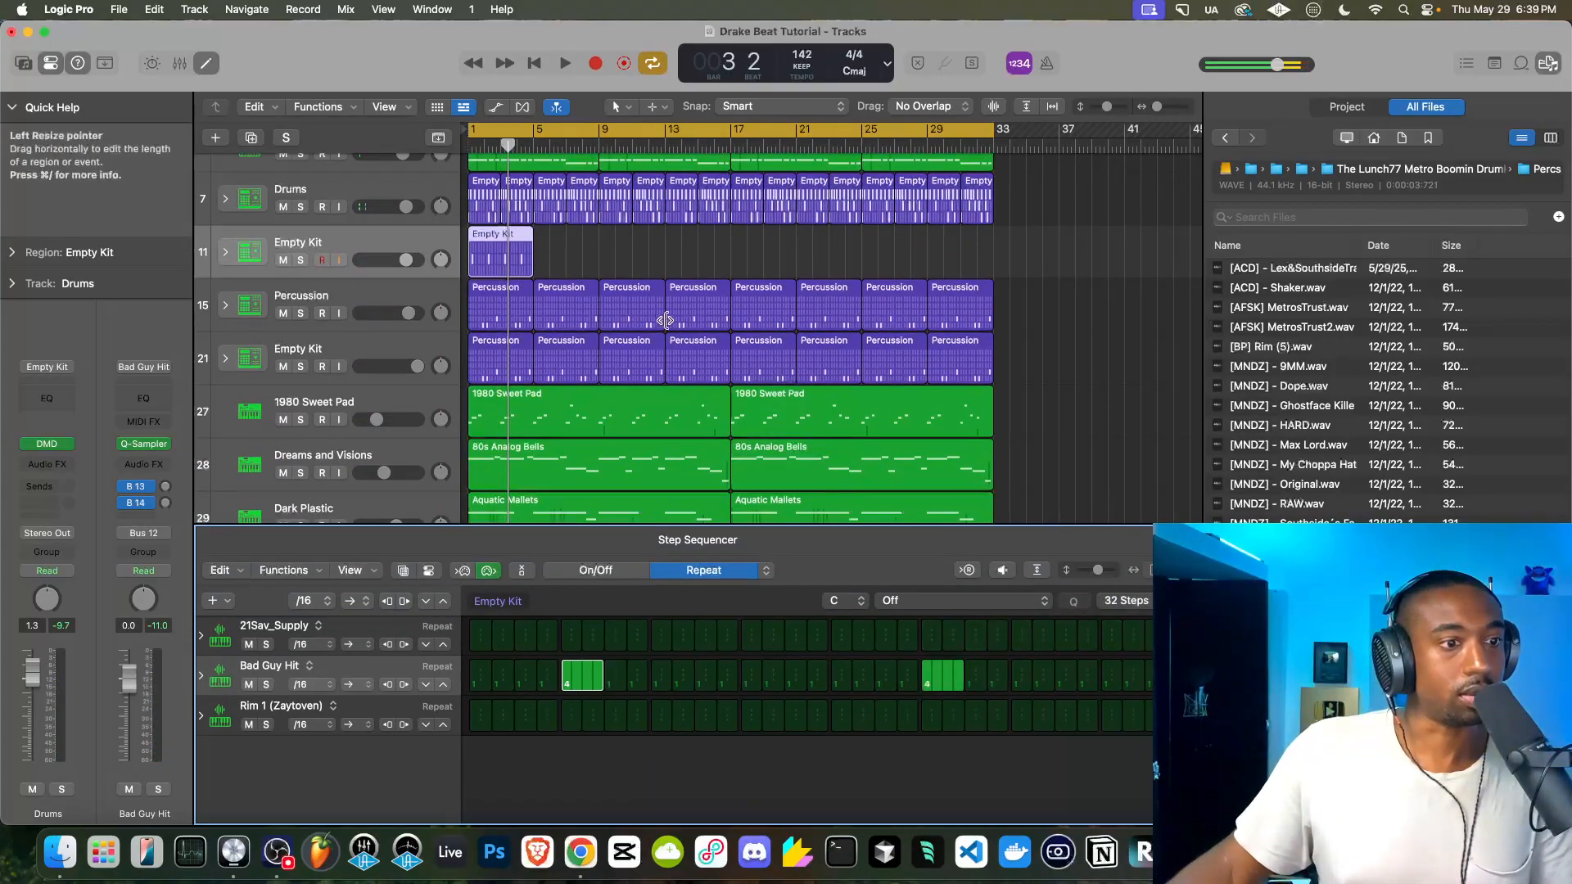
Adjust the Repeat value of the second Bad Guy Hit note in the 32-step pattern
{"action": "right_click", "coordinate": [952, 678]}
{"action": "left_click", "coordinate": [939, 678]}
{"action": "left_click_drag", "start_coordinate": [939, 681], "coordinate": [1021, 679]}
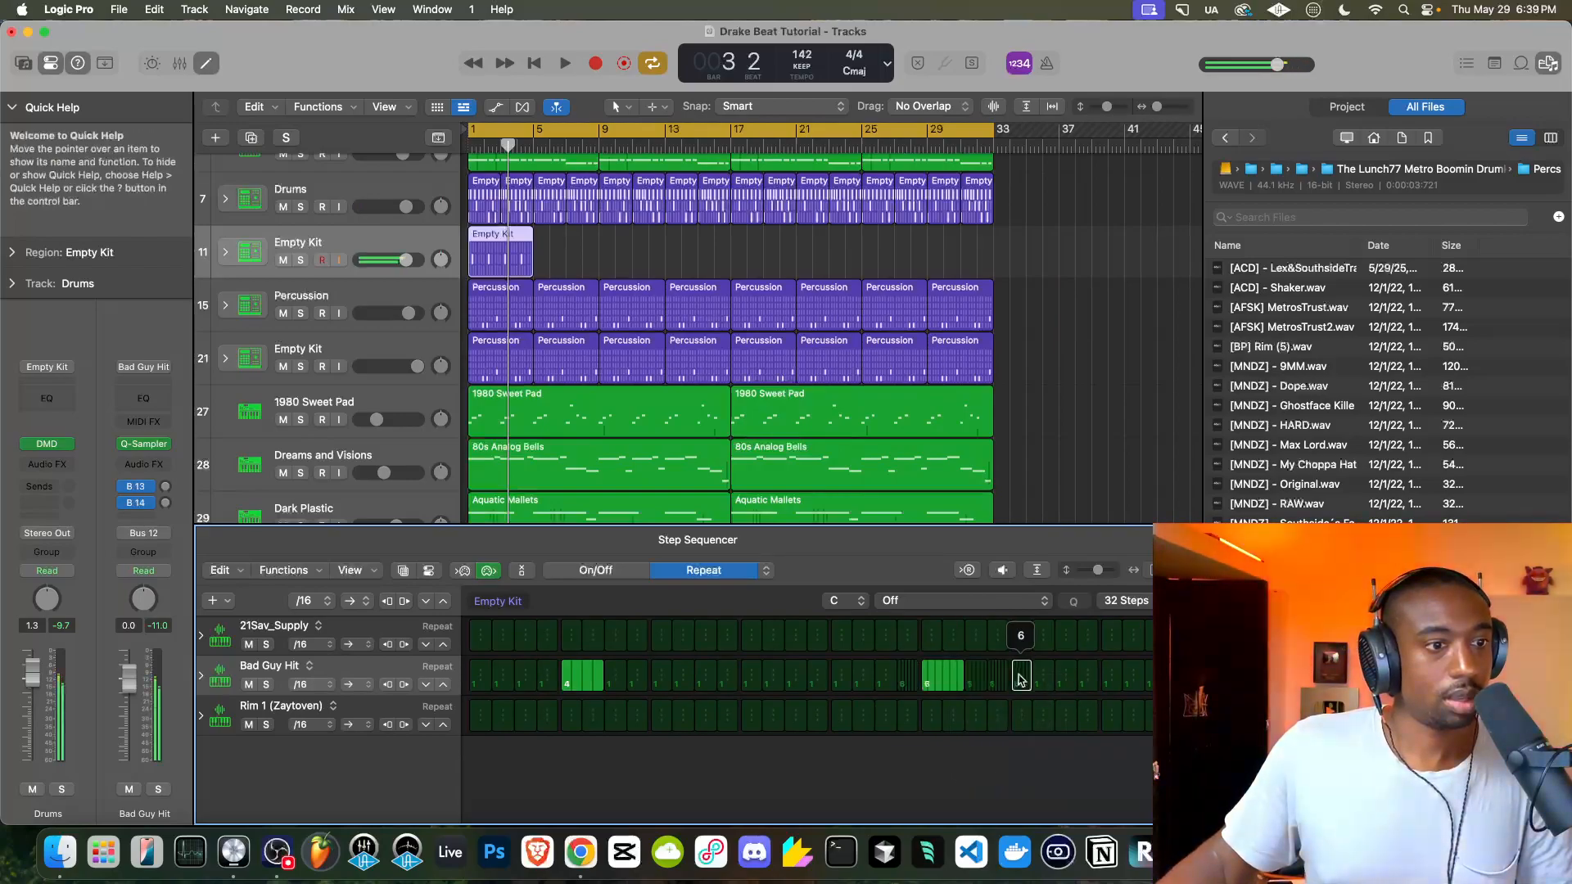
Remove the Bad Guy Hit notes at steps 21 and 22 of the Empty Kit pattern and play it back
{"action": "right_click", "coordinate": [948, 678]}
{"action": "left_click", "coordinate": [984, 766]}
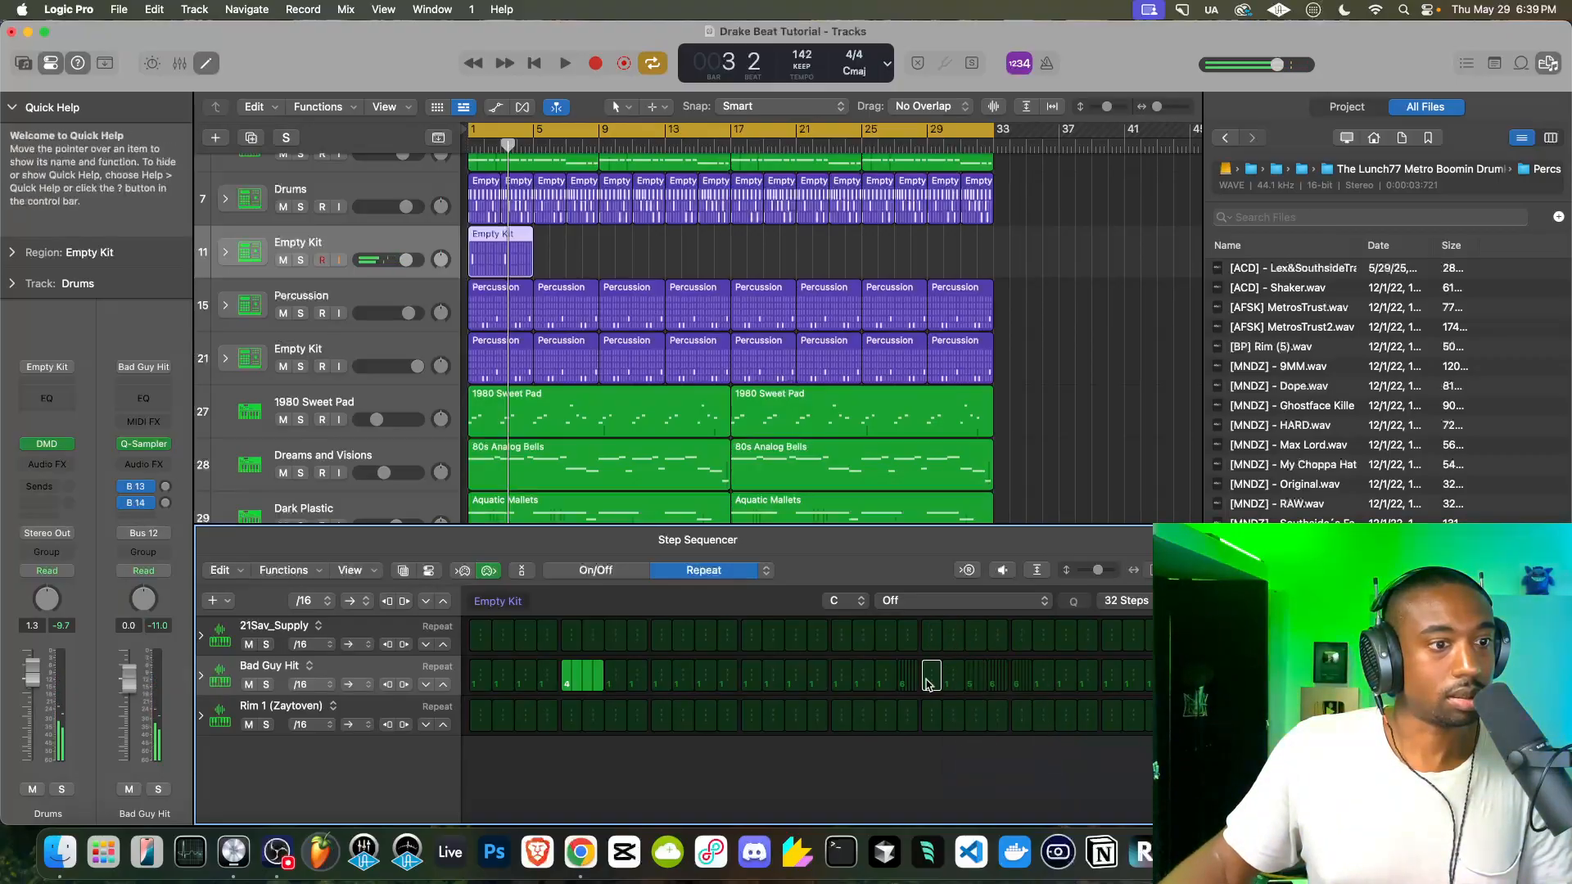
{"action": "key", "text": "space"}
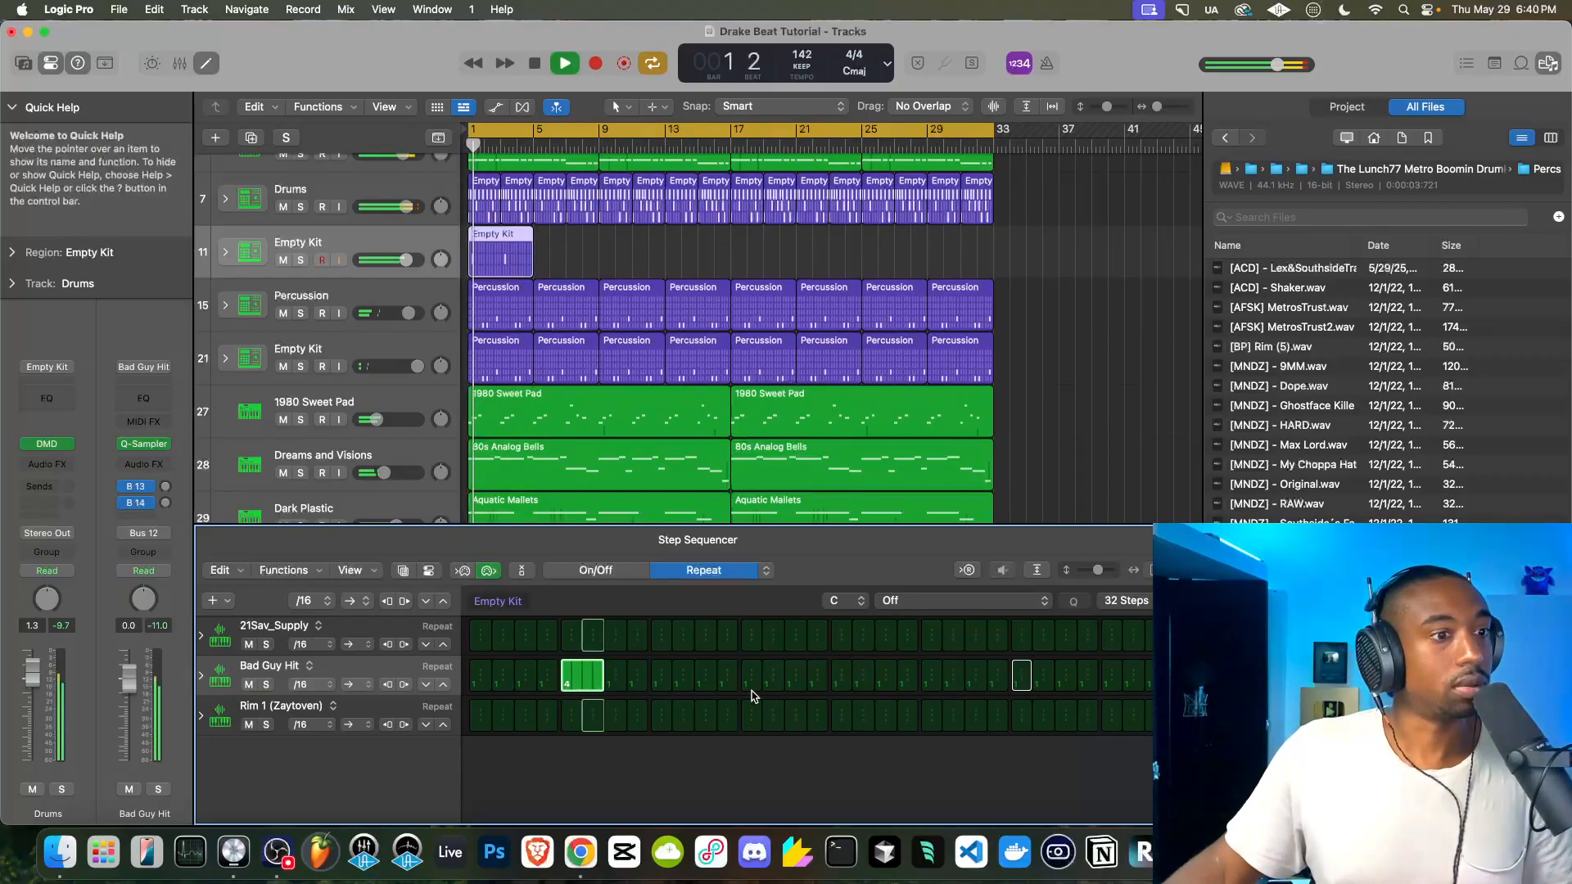
Add Rim 1 (Zaytoven) notes at steps 21 and 22, set both to 2 repeats, and play the pattern
{"action": "left_click", "coordinate": [952, 718]}
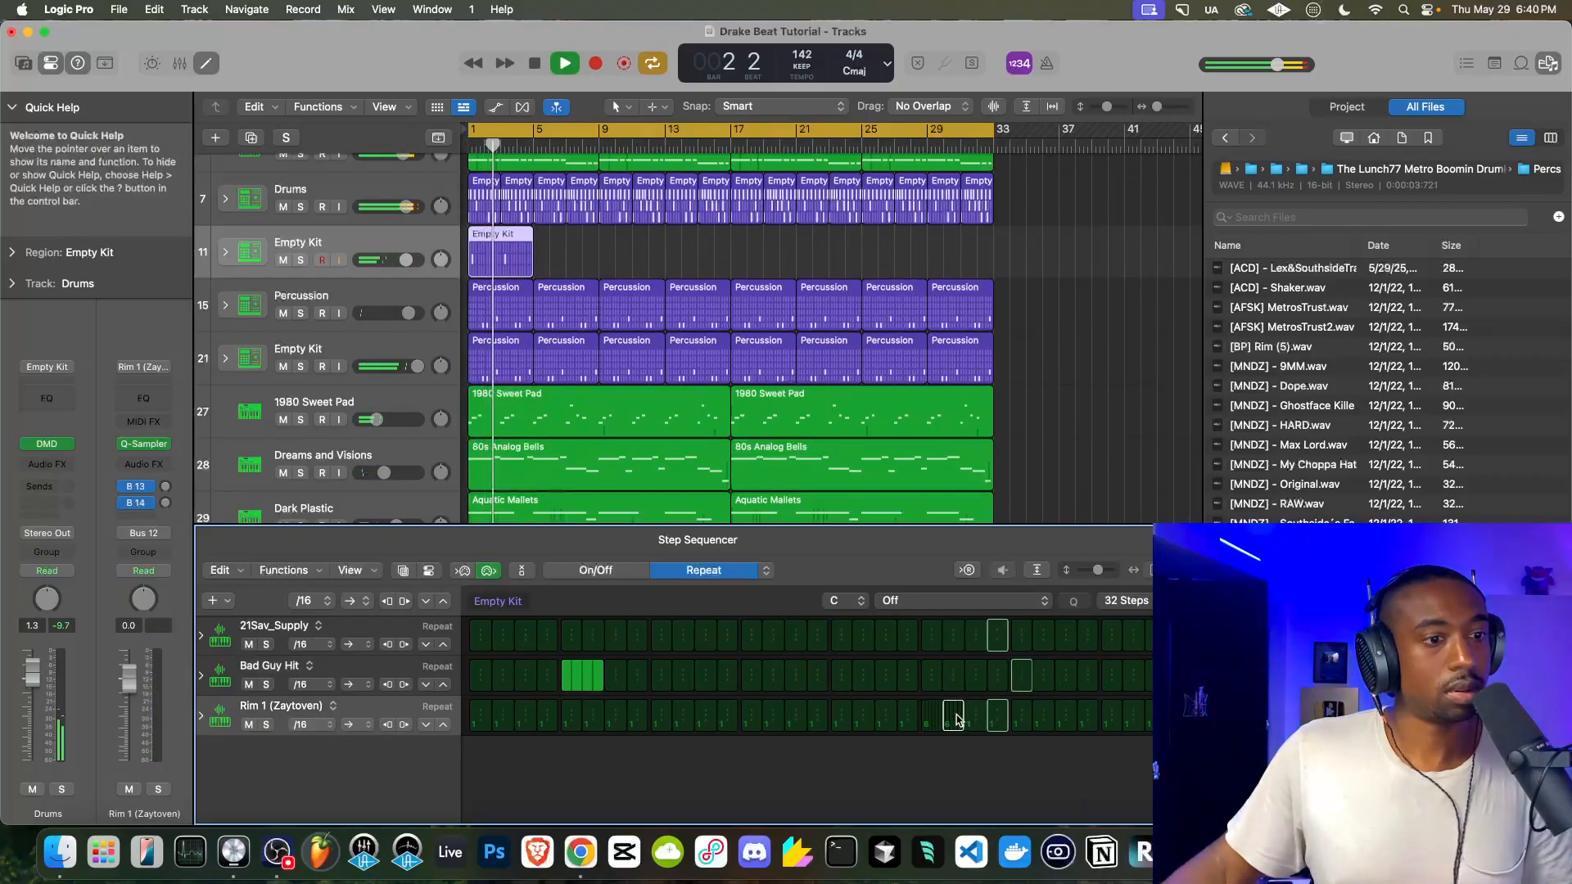
{"action": "key", "text": "space"}
{"action": "left_click", "coordinate": [624, 571]}
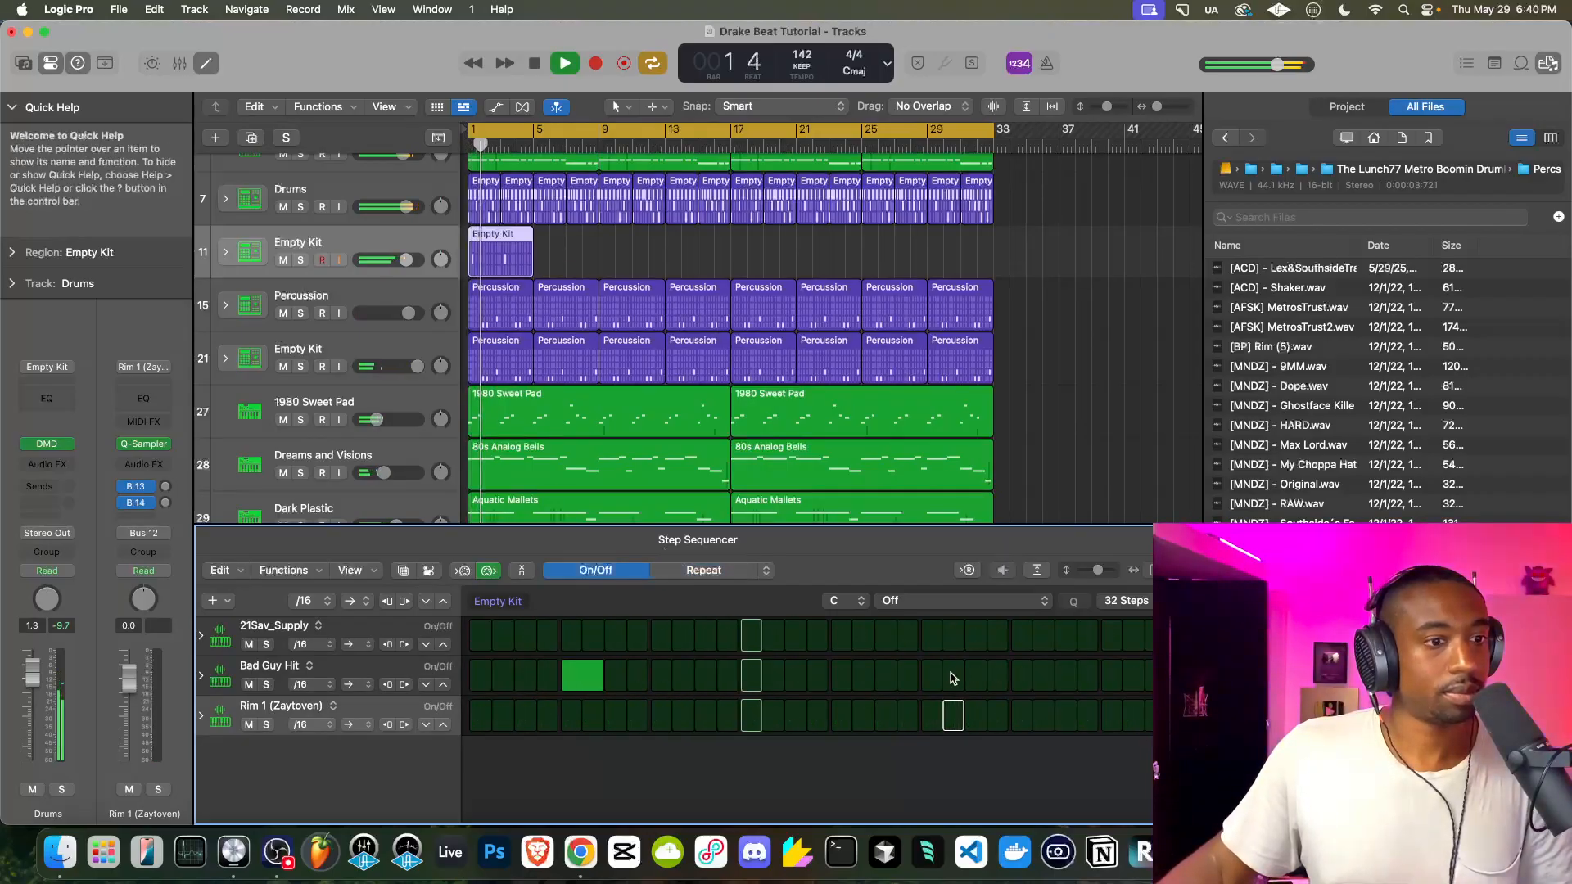
{"action": "left_click", "coordinate": [697, 571]}
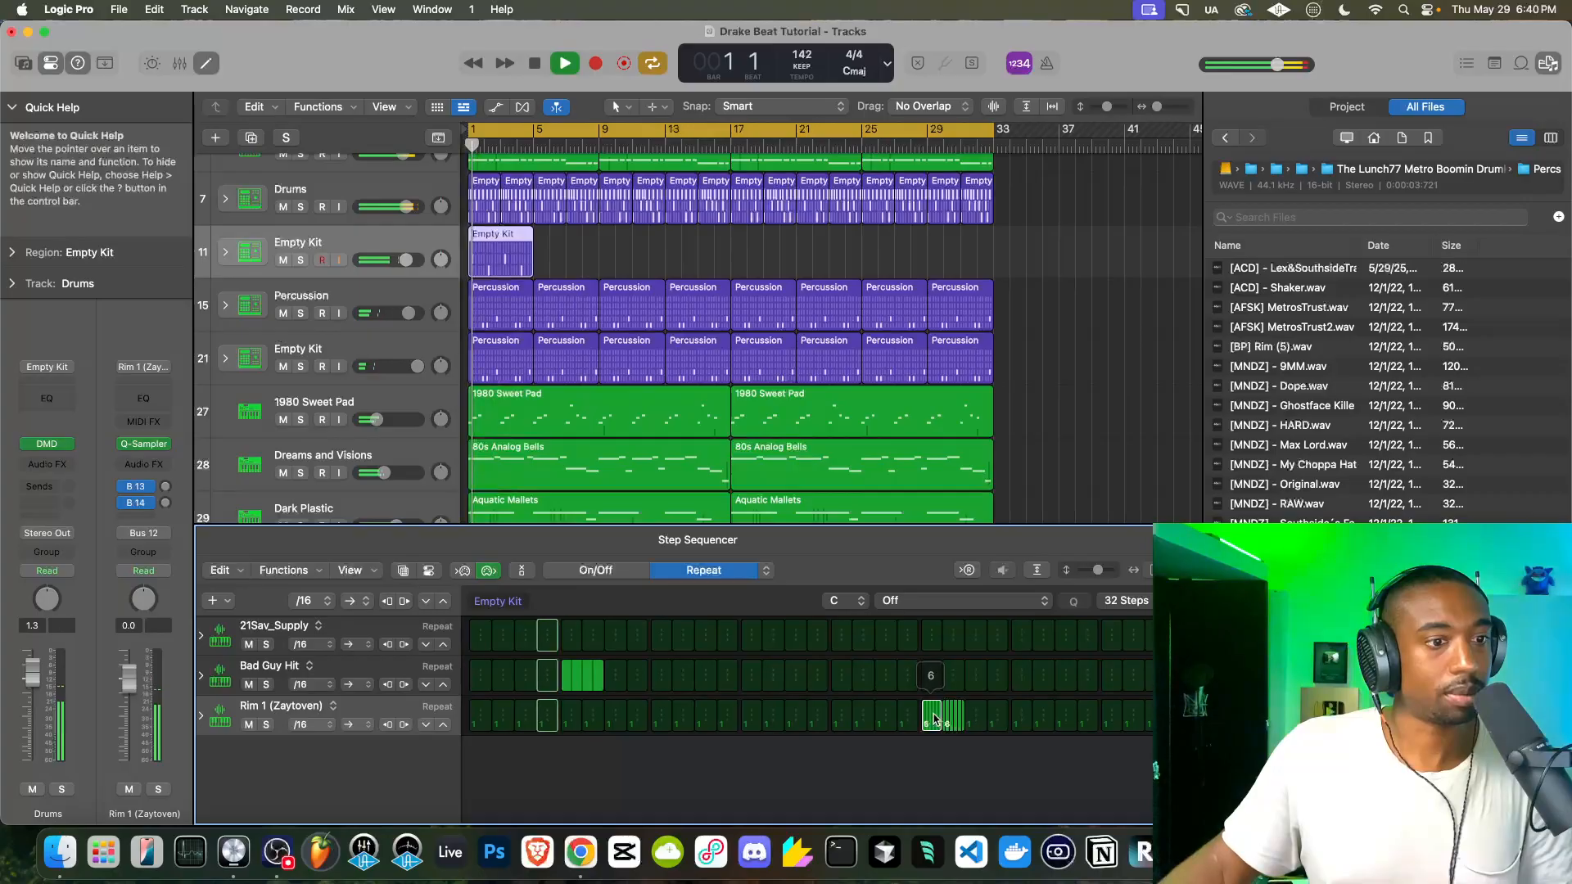
{"action": "left_click_drag", "start_coordinate": [952, 730], "coordinate": [952, 717]}
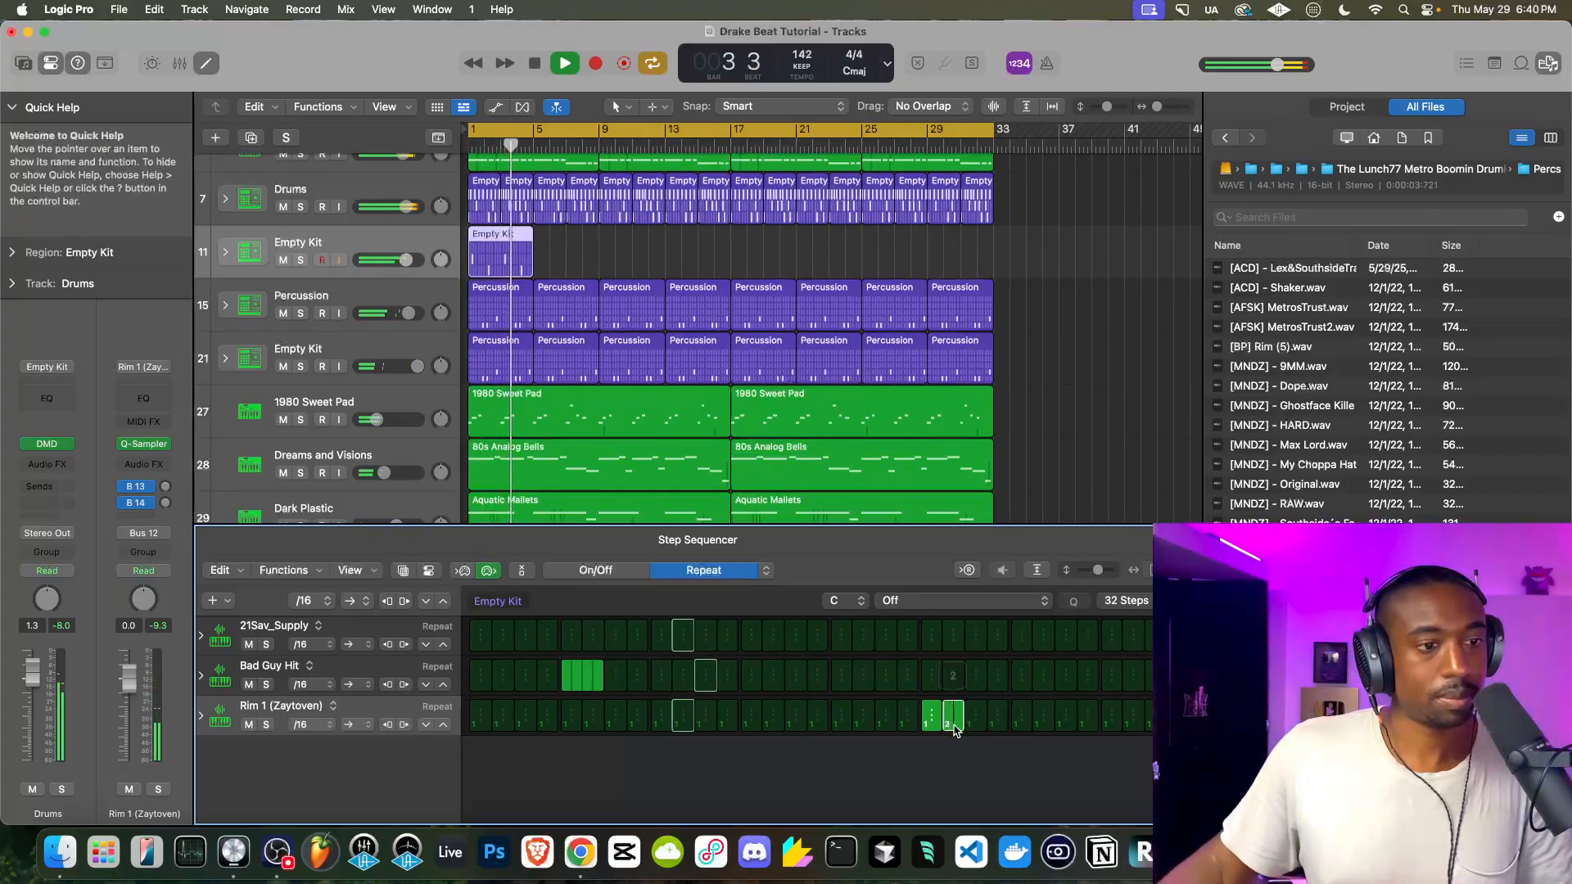
{"action": "left_click_drag", "start_coordinate": [931, 727], "coordinate": [936, 730]}
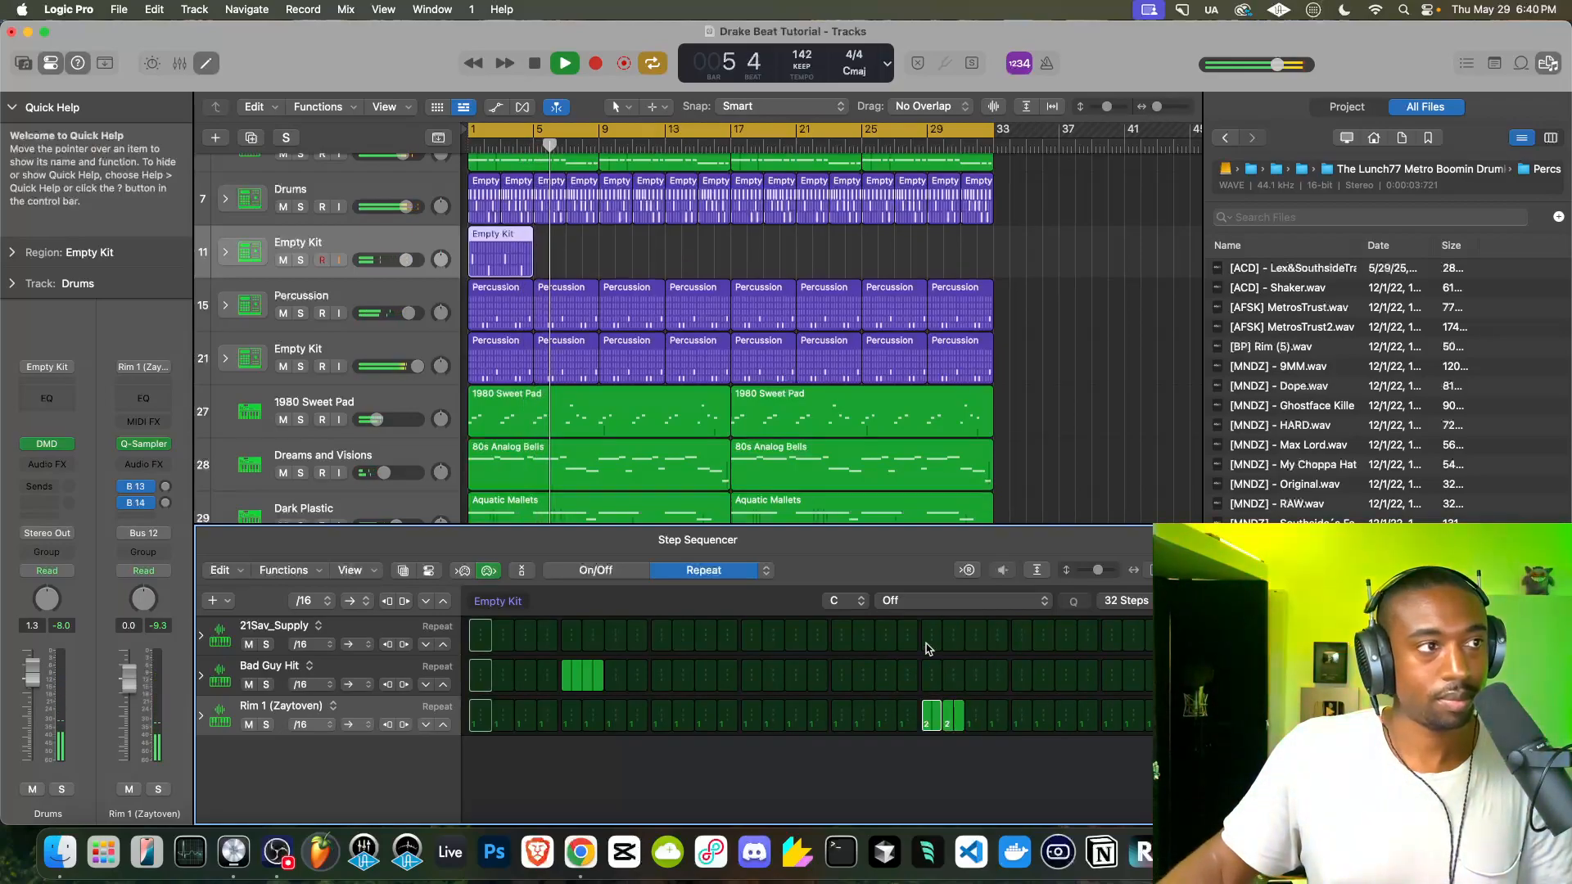
{"action": "key", "text": "space"}
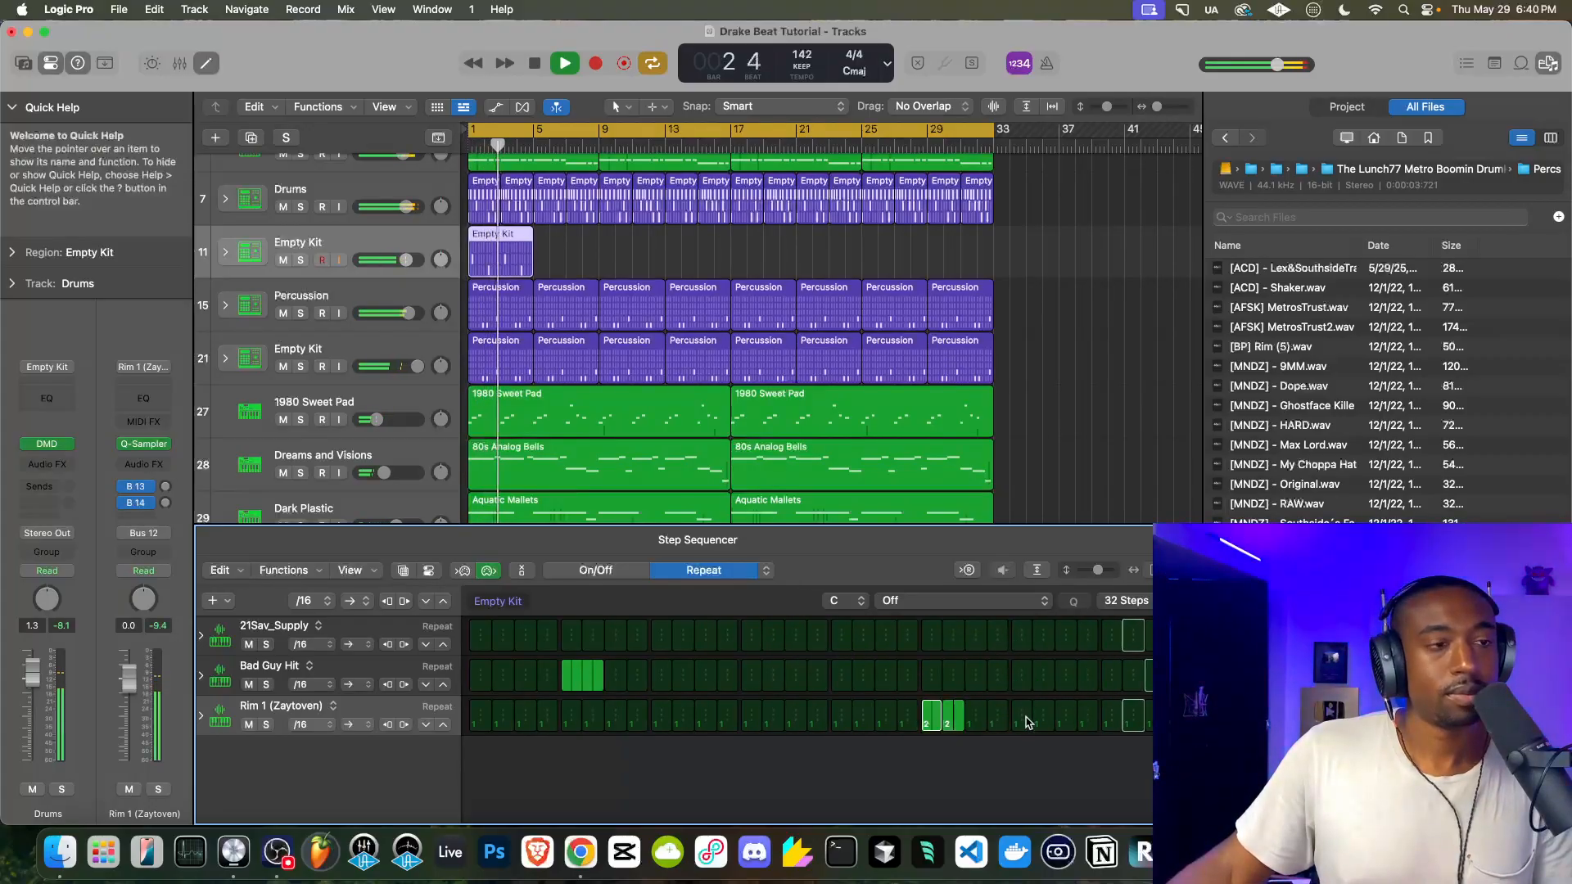
Shorten the Empty Kit pattern region on track 11 to two bars, ending at bar 3
{"action": "left_click", "coordinate": [538, 258]}
{"action": "key", "text": "space"}
{"action": "left_click", "coordinate": [528, 258]}
{"action": "left_click_drag", "start_coordinate": [530, 260], "coordinate": [495, 258]}
{"action": "key", "text": "super+Right"}
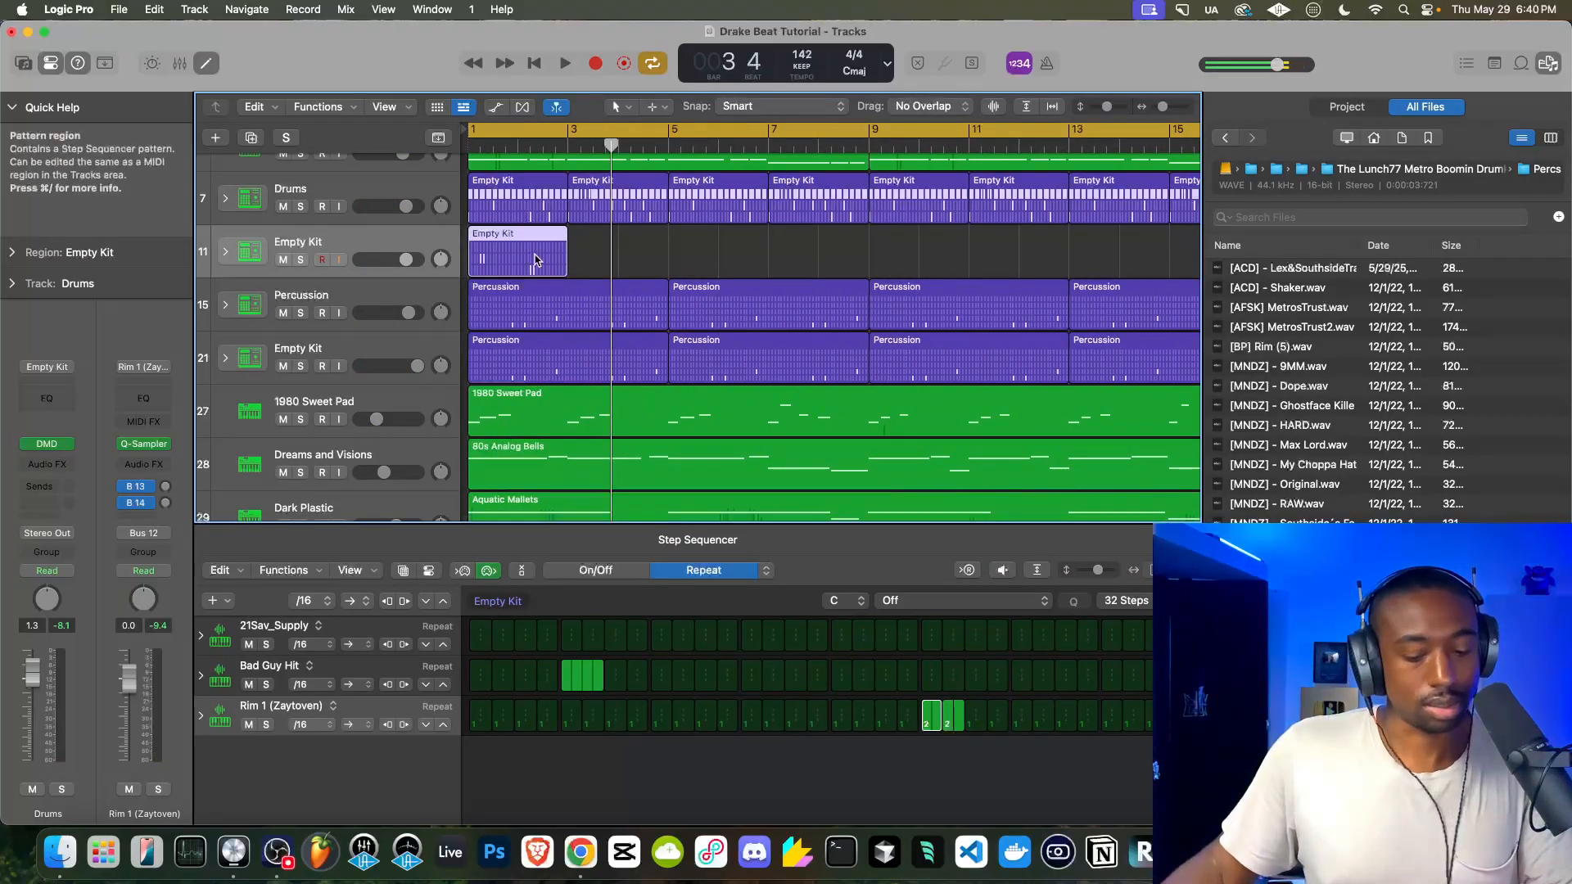
Paste copies of the two-bar Empty Kit region on track 11 at bars 5, 9 and 13
{"action": "left_click", "coordinate": [677, 238]}
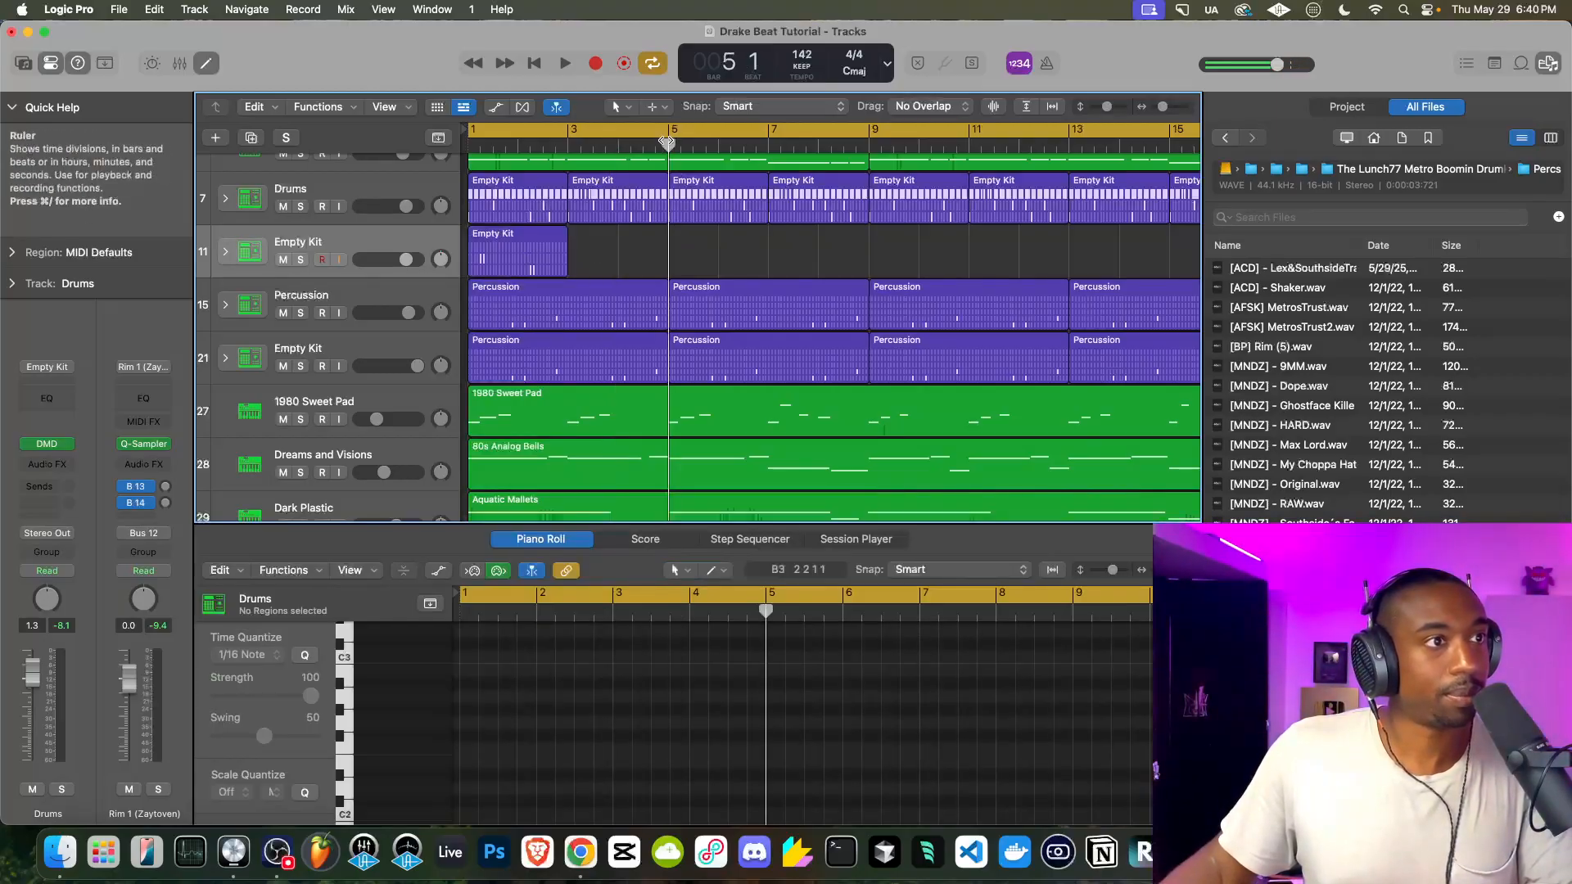
{"action": "key", "text": "super+v"}
{"action": "key", "text": "super+Left"}
{"action": "key", "text": "super+Left"}
{"action": "key", "text": "super+Left"}
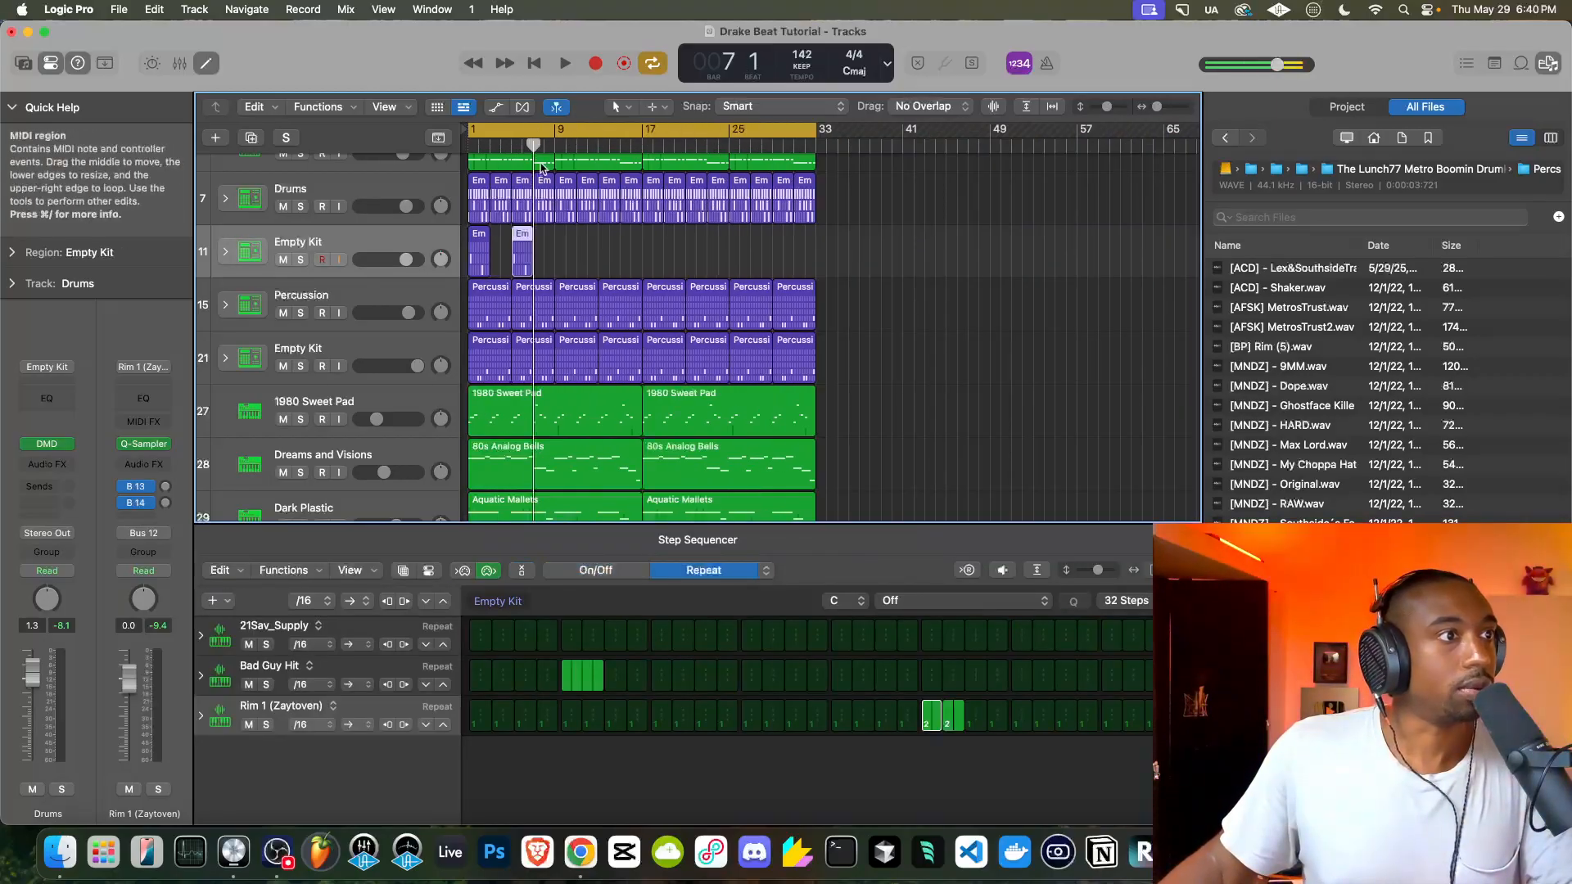
{"action": "key", "text": "space"}
{"action": "key", "text": "super+Right"}
{"action": "key", "text": "super+Right"}
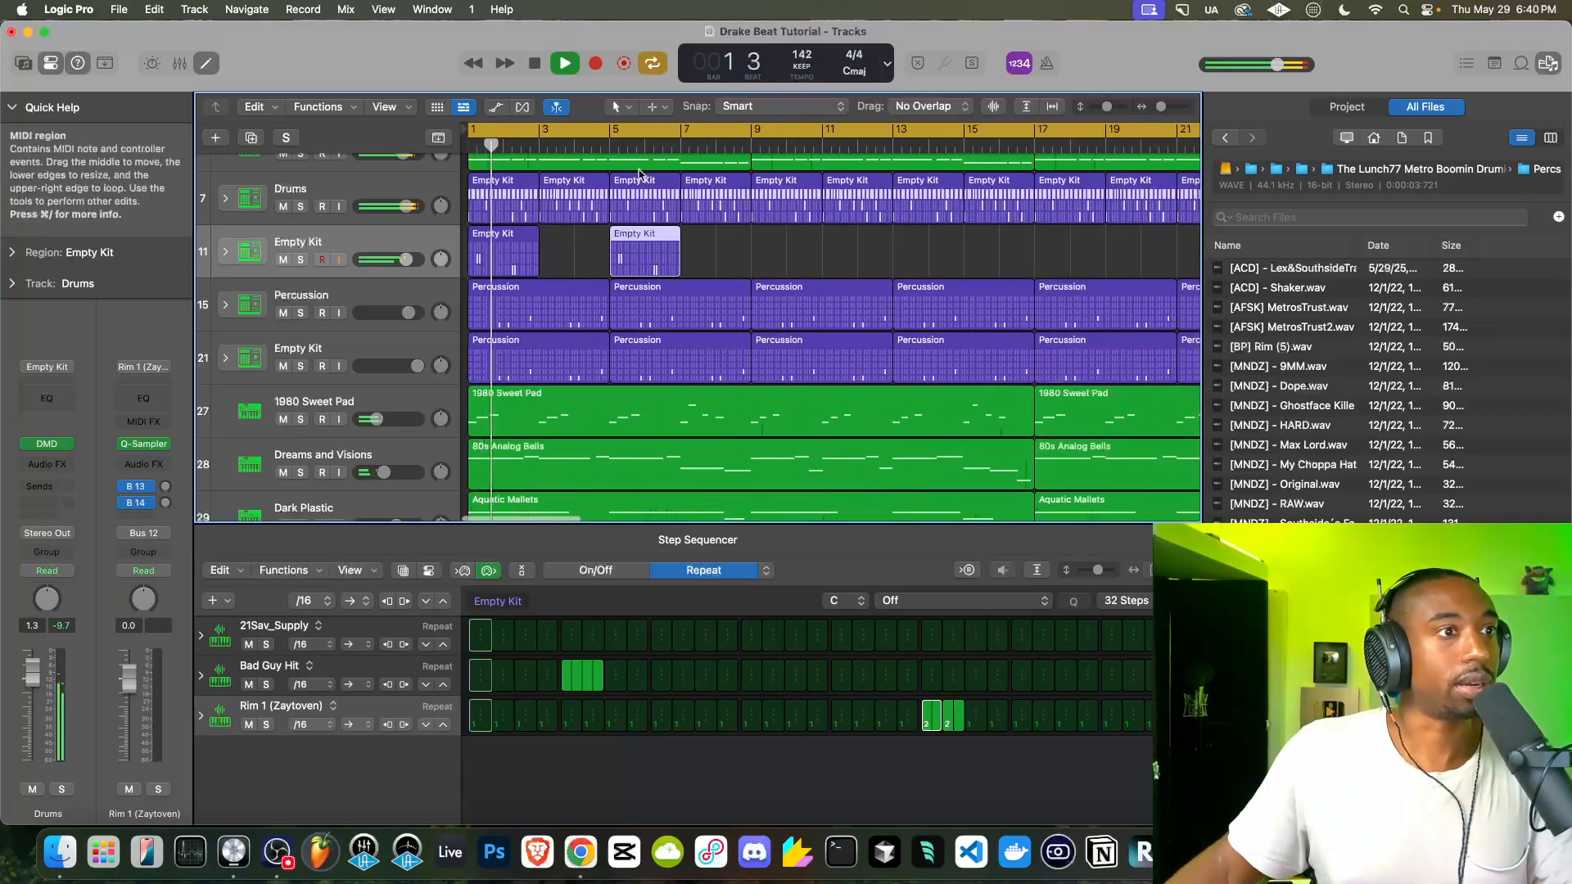
{"action": "key", "text": "super+v"}
{"action": "left_click", "coordinate": [891, 145]}
{"action": "key", "text": "super+v"}
Duplicate the four Empty Kit regions on track 11 starting at bar 17 and play the arrangement
{"action": "left_click_drag", "start_coordinate": [983, 238], "coordinate": [505, 248]}
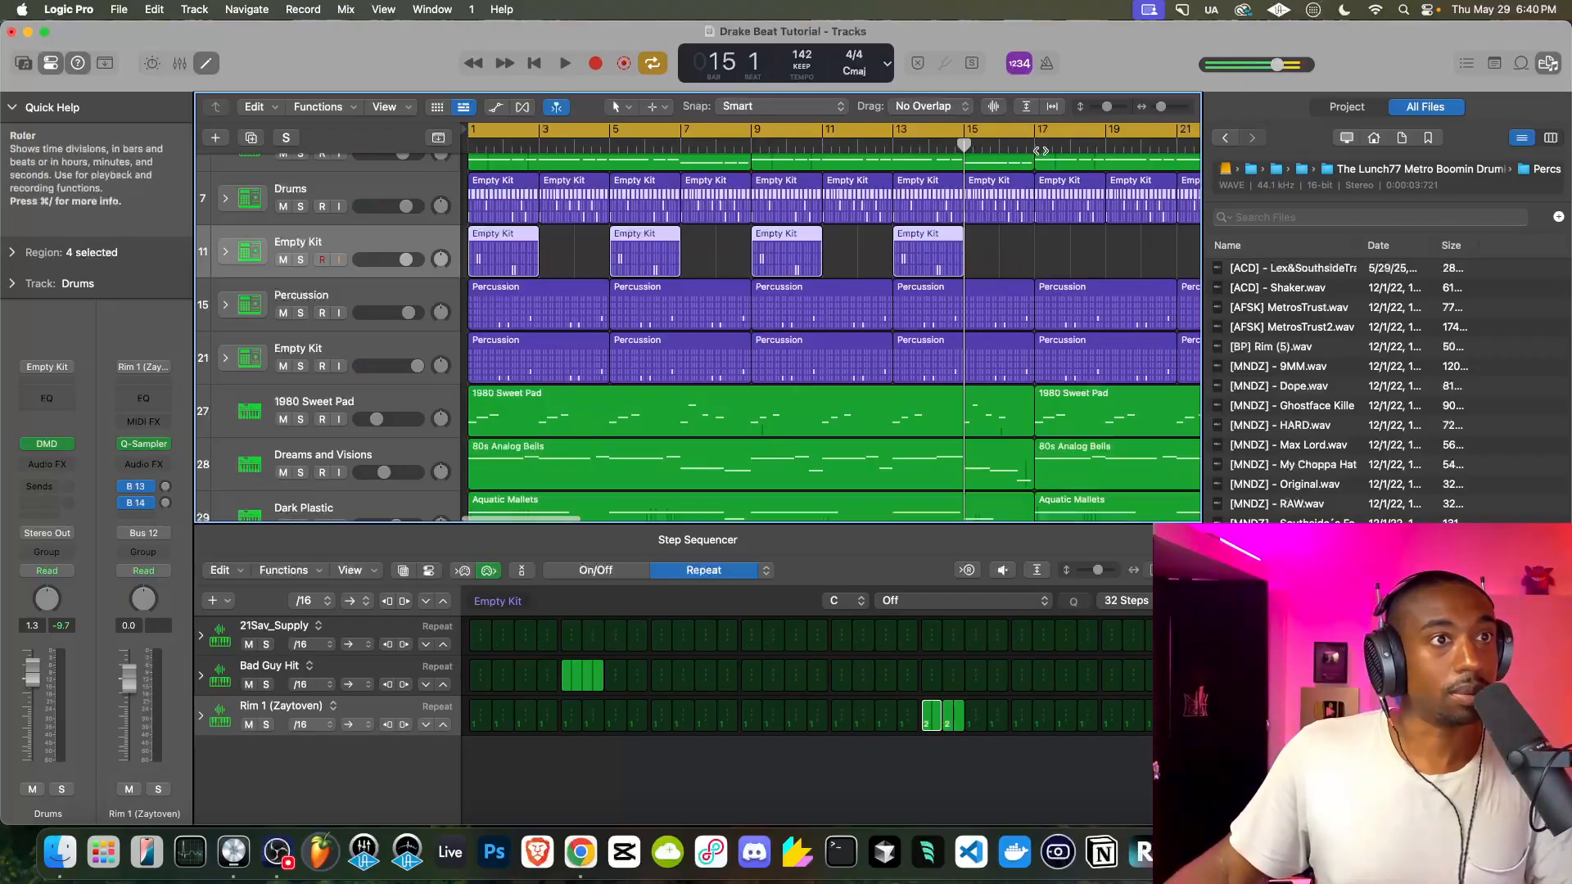
{"action": "key", "text": "super+v"}
{"action": "key", "text": "space"}
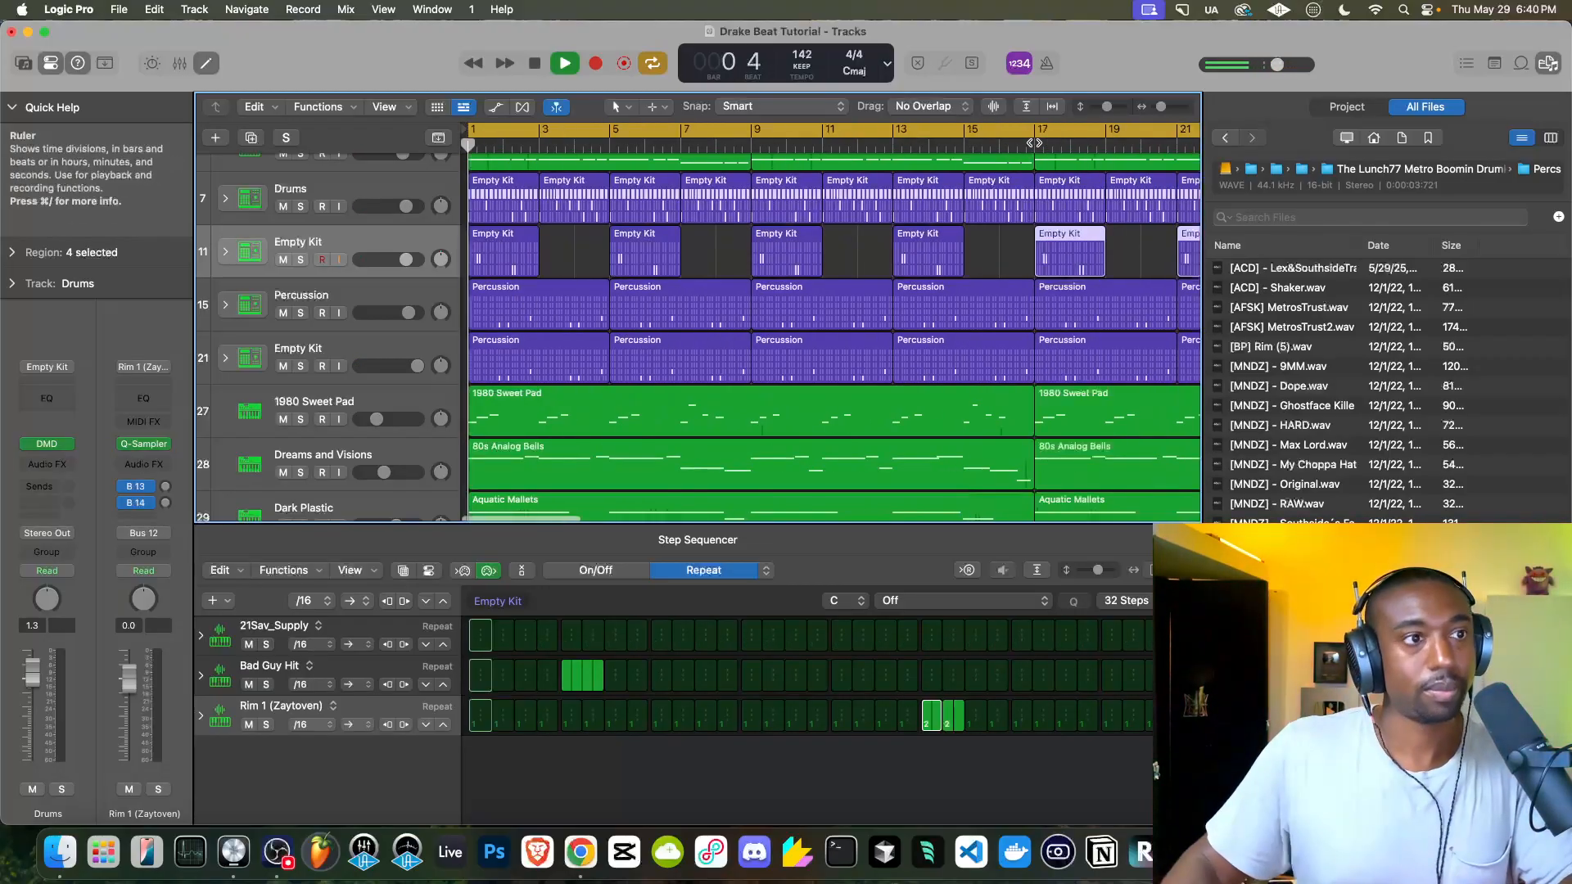
Hide the file browser and the Step Sequencer so all tracks fit the workspace, and play the beat from the start
{"action": "scroll", "coordinate": [786, 315], "scroll_direction": "up", "scroll_amount": 1}
{"action": "scroll", "coordinate": [786, 315], "scroll_direction": "up", "scroll_amount": 1}
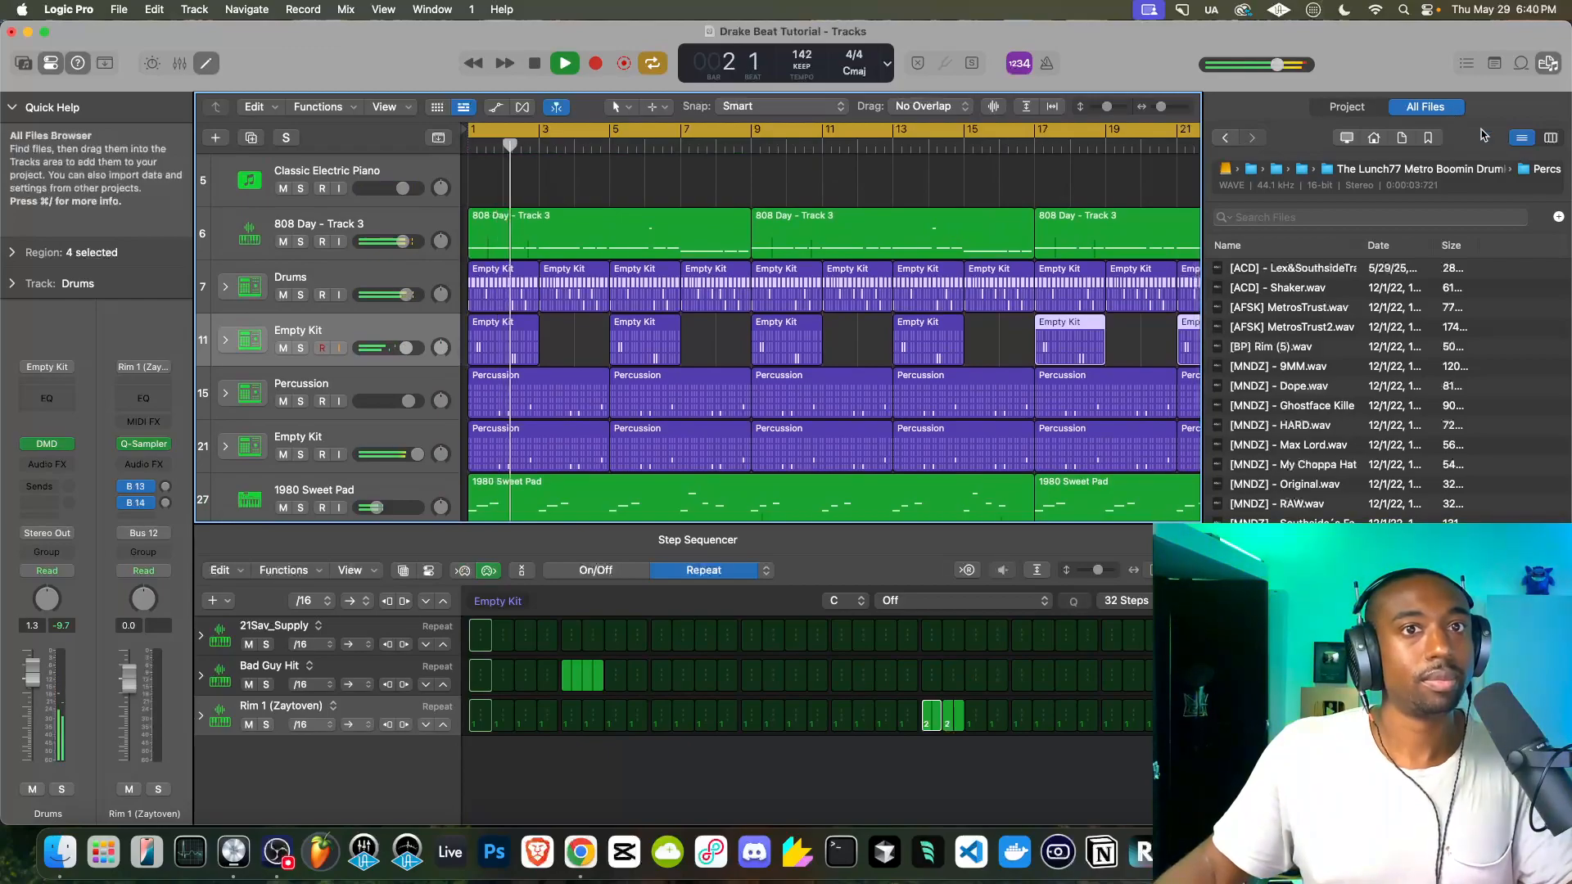
{"action": "left_click", "coordinate": [1548, 65]}
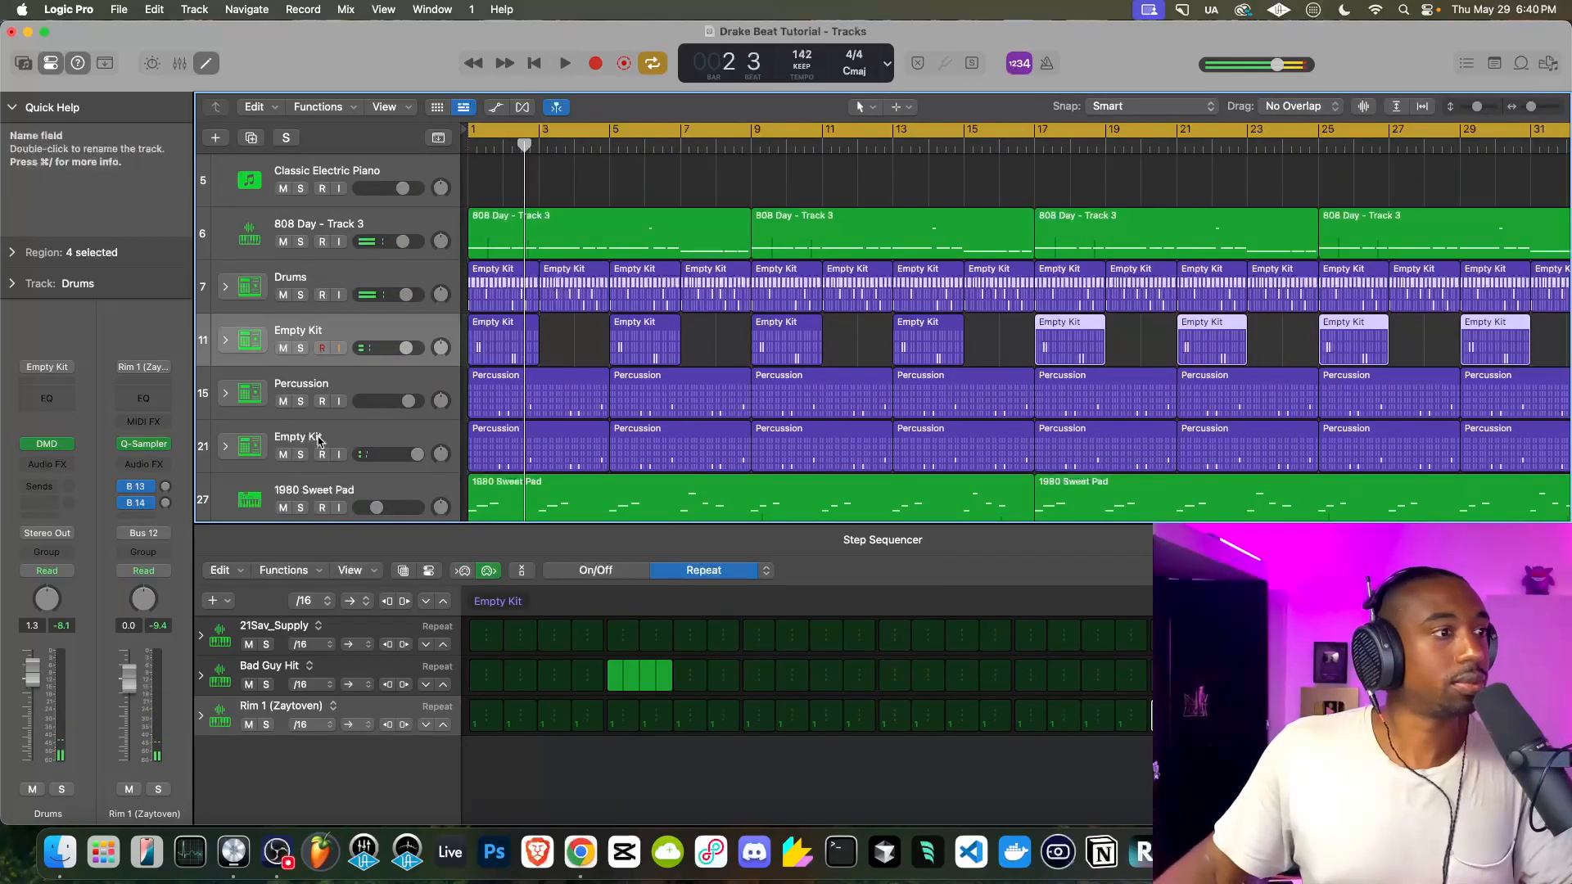
{"action": "left_click_drag", "start_coordinate": [544, 523], "coordinate": [515, 798]}
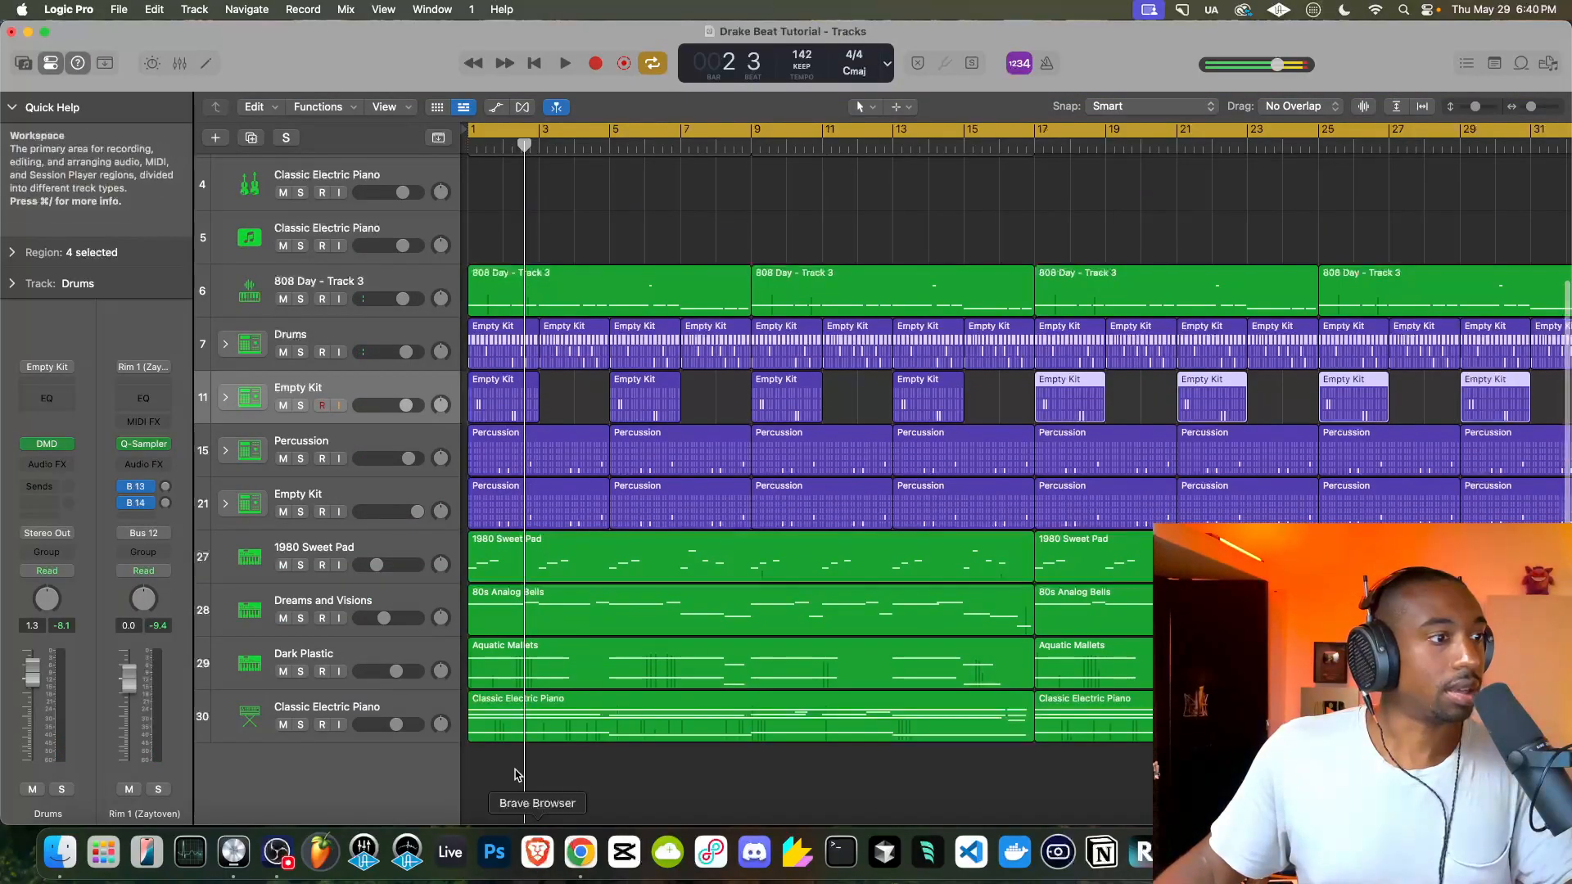
{"action": "key", "text": "space"}
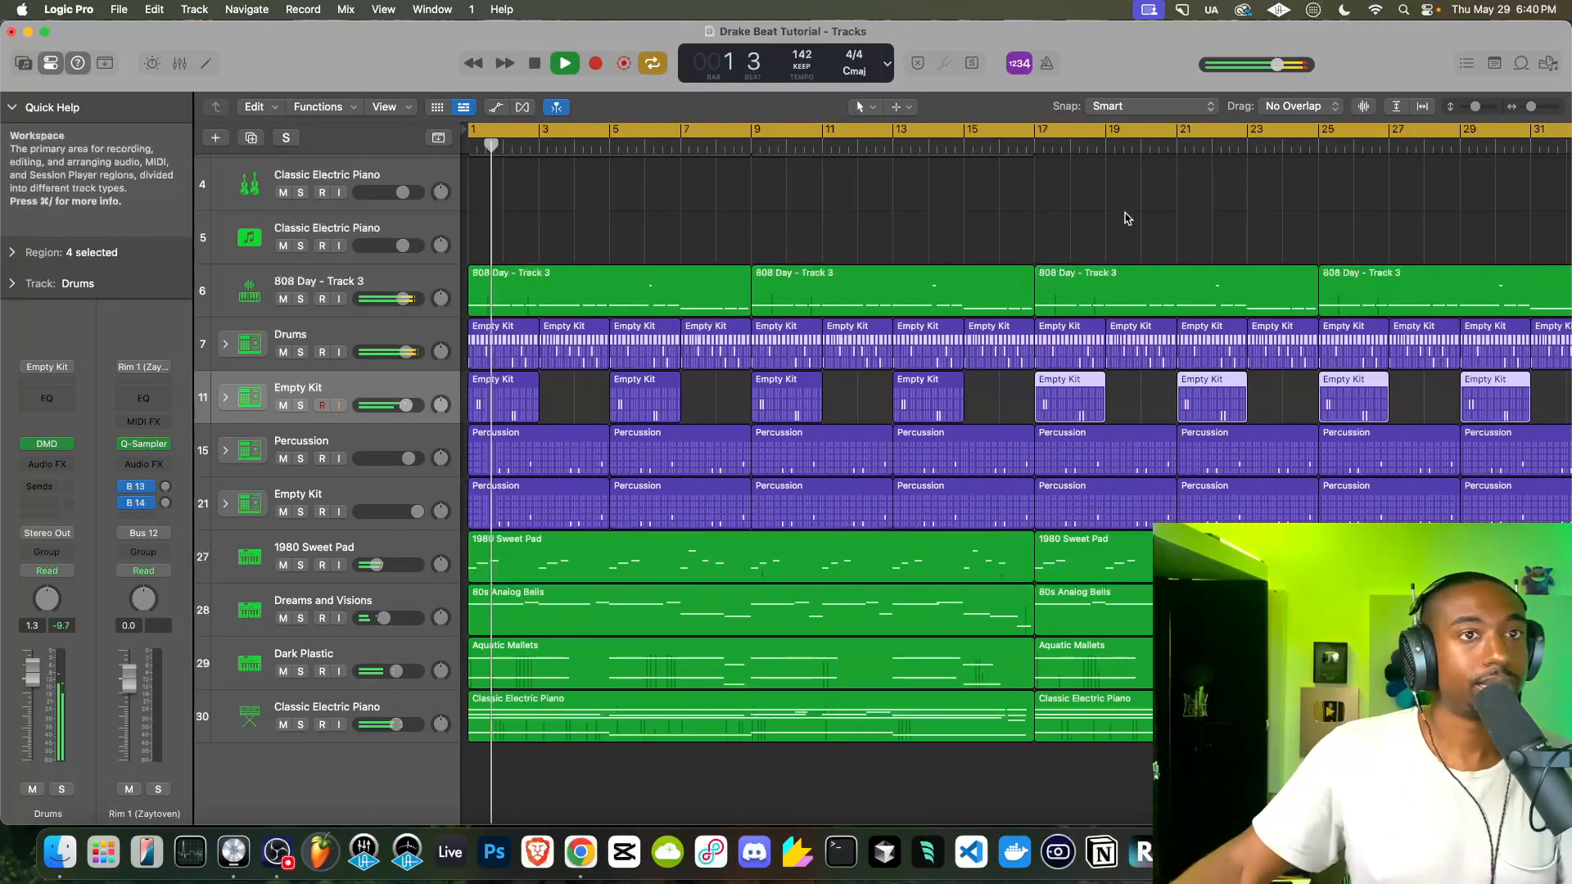
Examine the Rim 1 (Zaytoven) sample of track 11's kit in Drum Machine Designer
{"action": "scroll", "coordinate": [286, 246], "scroll_direction": "up", "scroll_amount": 4}
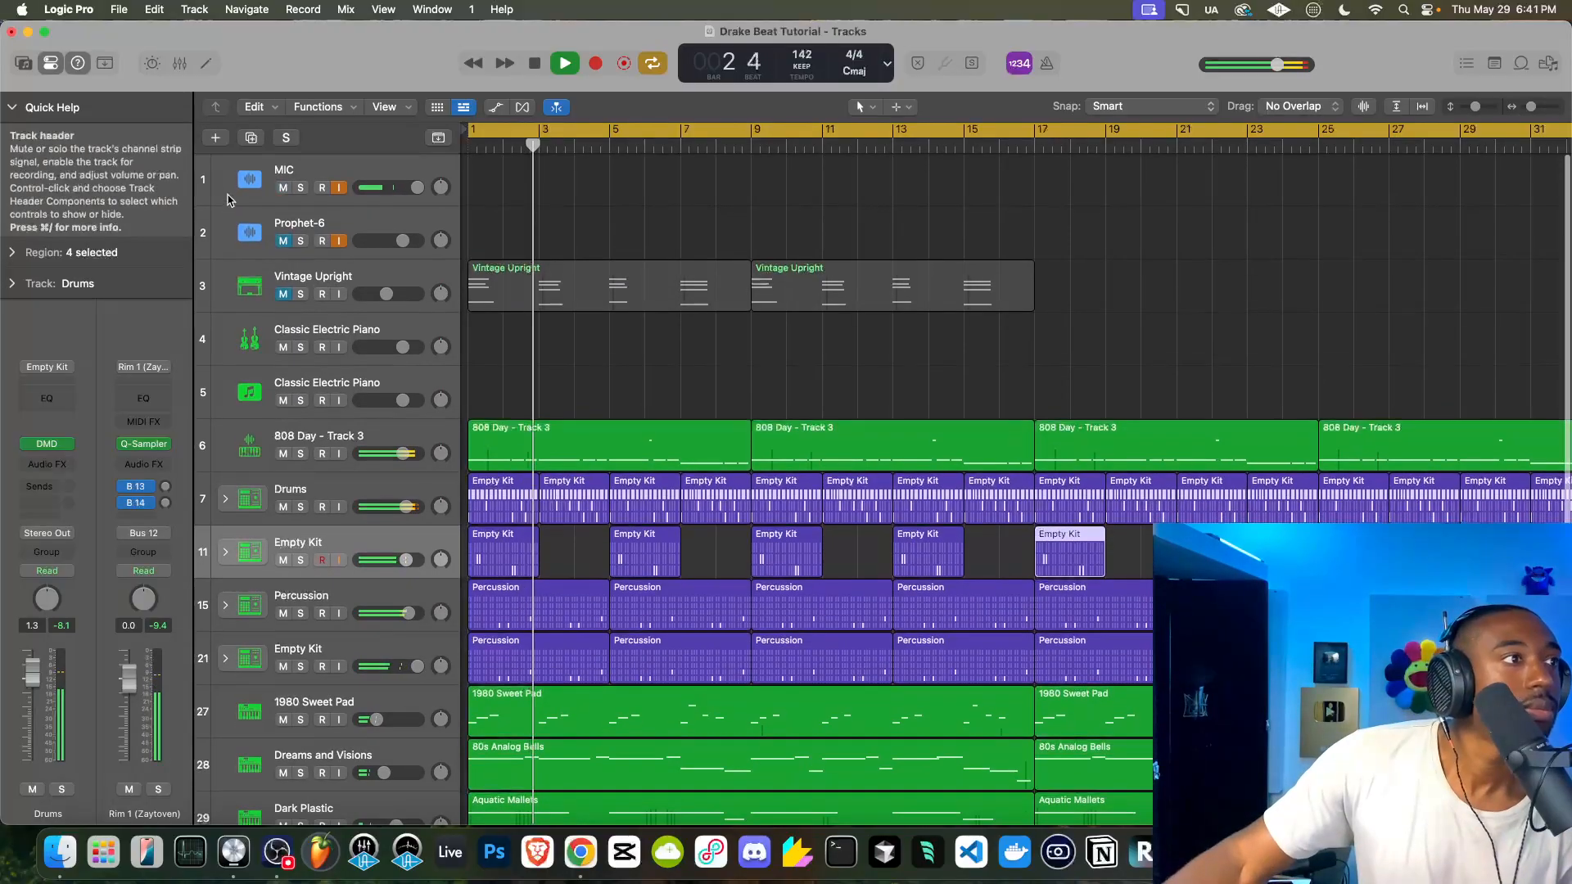
{"action": "left_click", "coordinate": [250, 561]}
{"action": "left_click", "coordinate": [250, 561]}
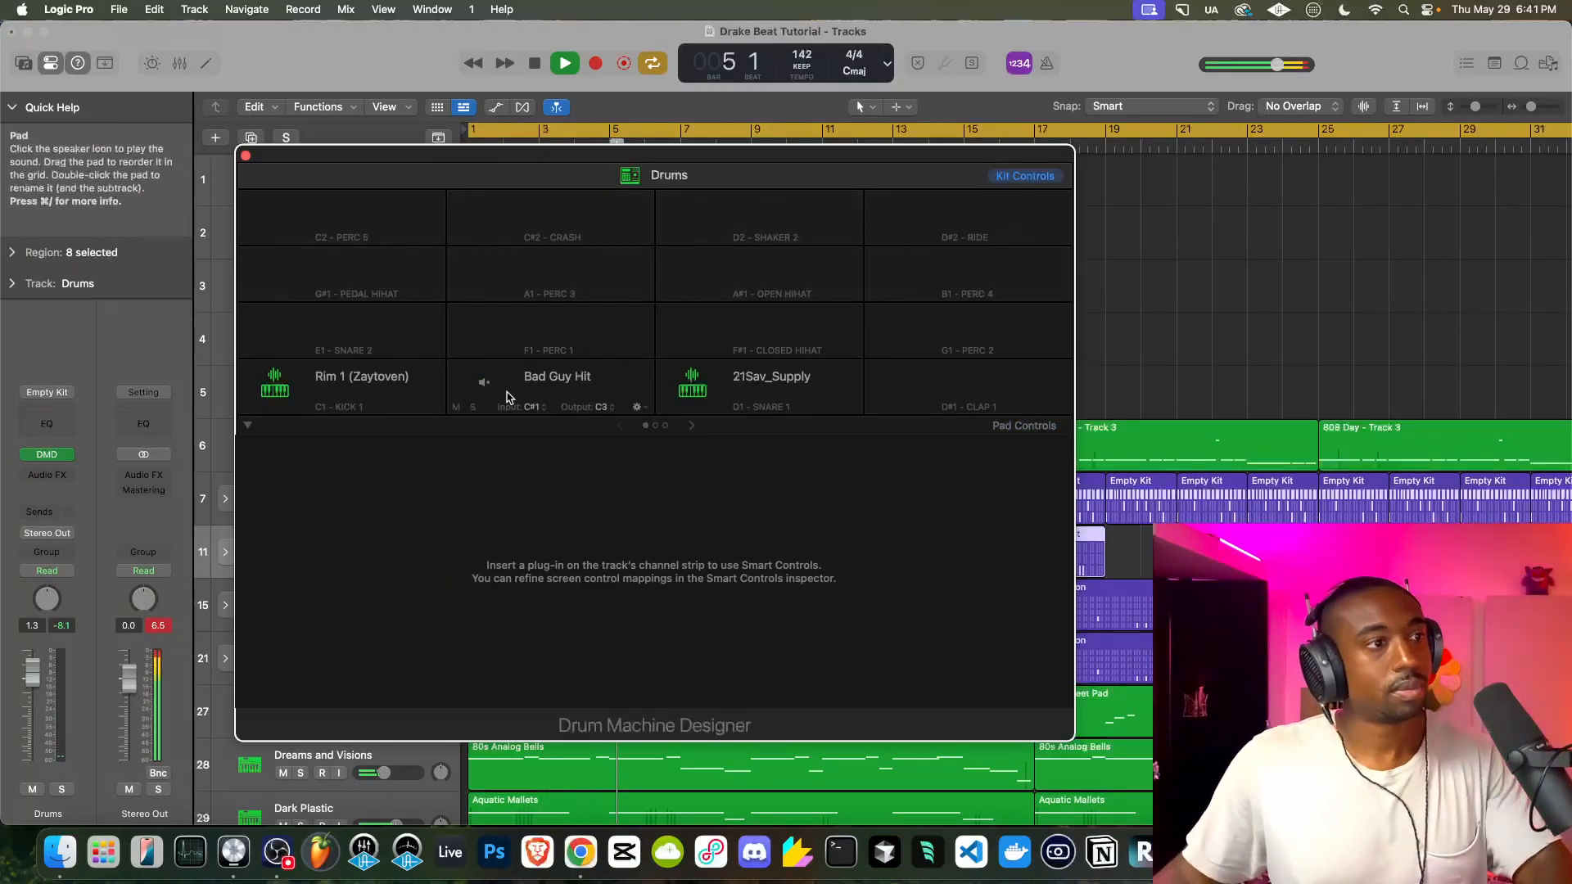
{"action": "left_click", "coordinate": [361, 379]}
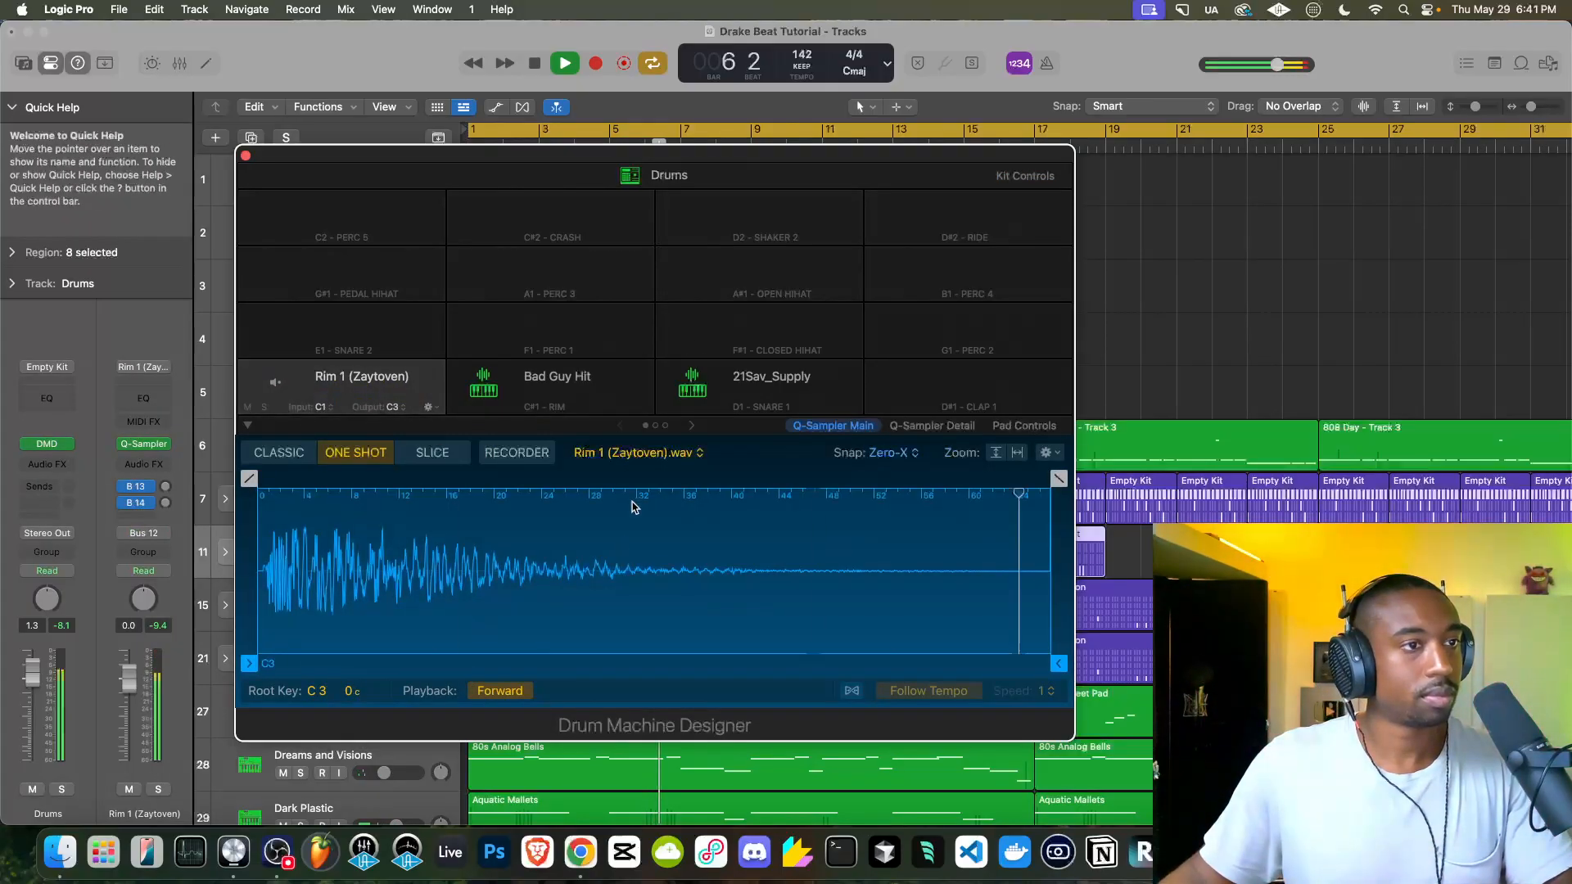
{"action": "left_click", "coordinate": [245, 155]}
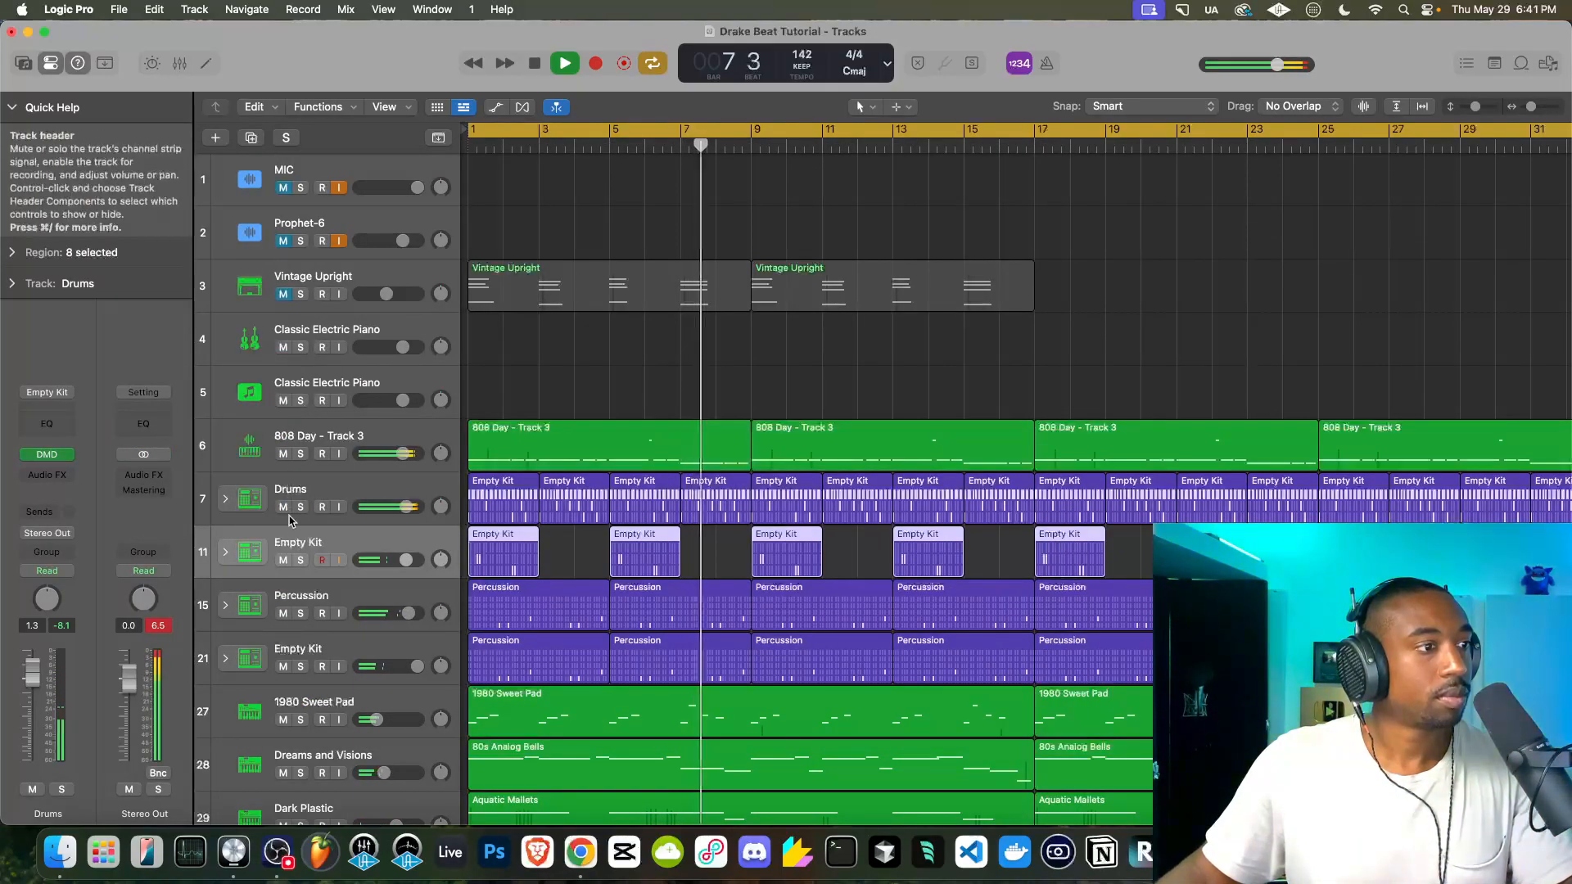
Lower the volume of the Rim 1 (Zaytoven) subtrack of track 11 and raise the Drums track slightly
{"action": "left_click", "coordinate": [226, 554]}
{"action": "scroll", "coordinate": [233, 605], "scroll_direction": "down", "scroll_amount": 1}
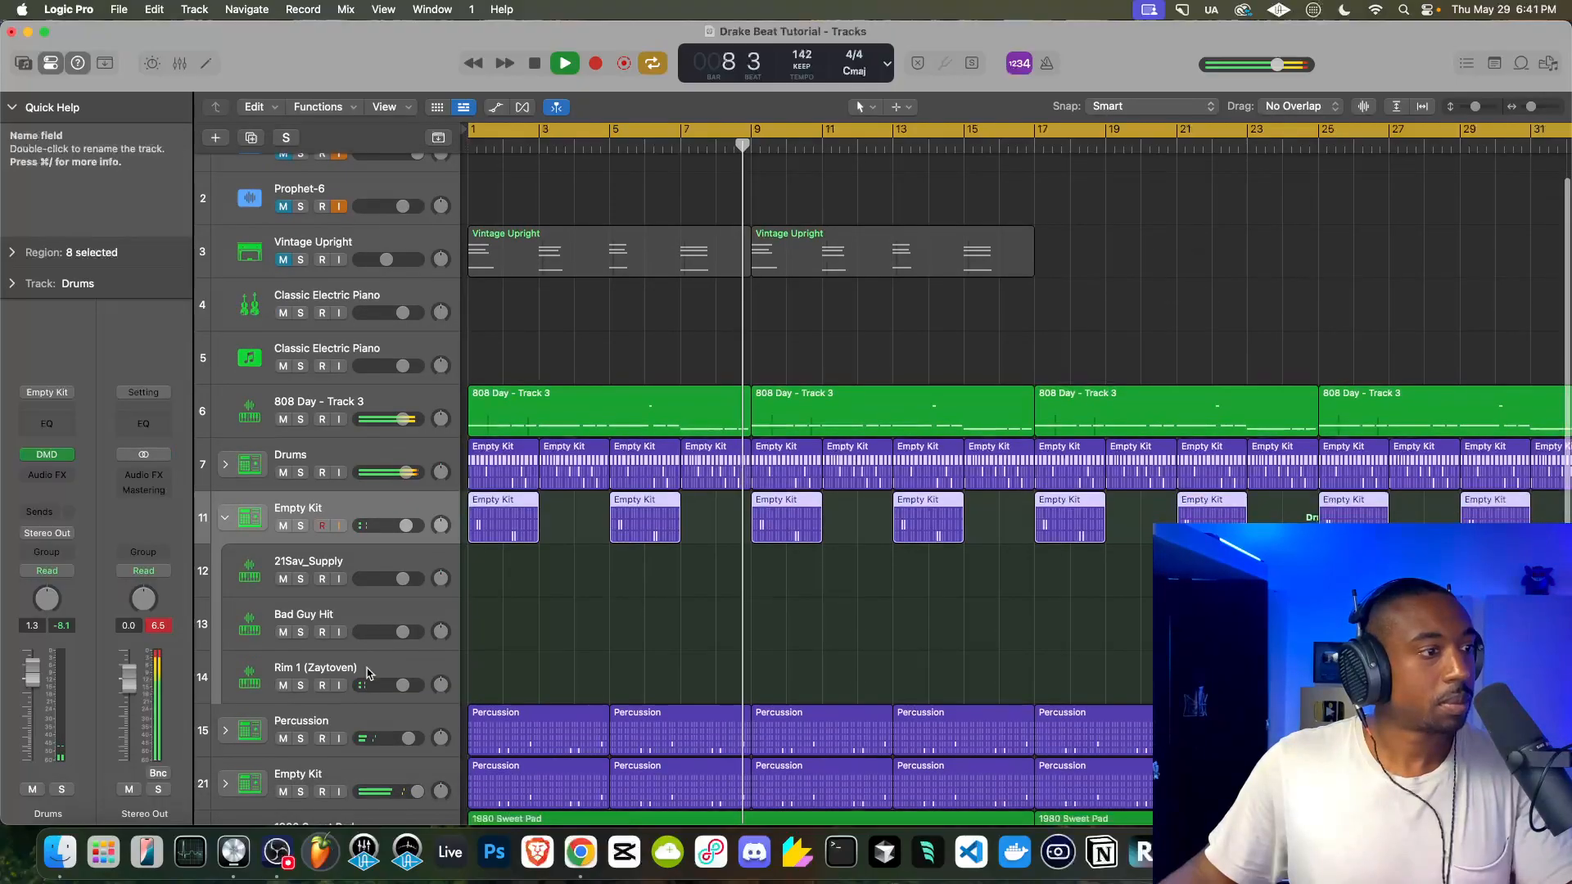
{"action": "left_click_drag", "start_coordinate": [403, 685], "coordinate": [389, 685]}
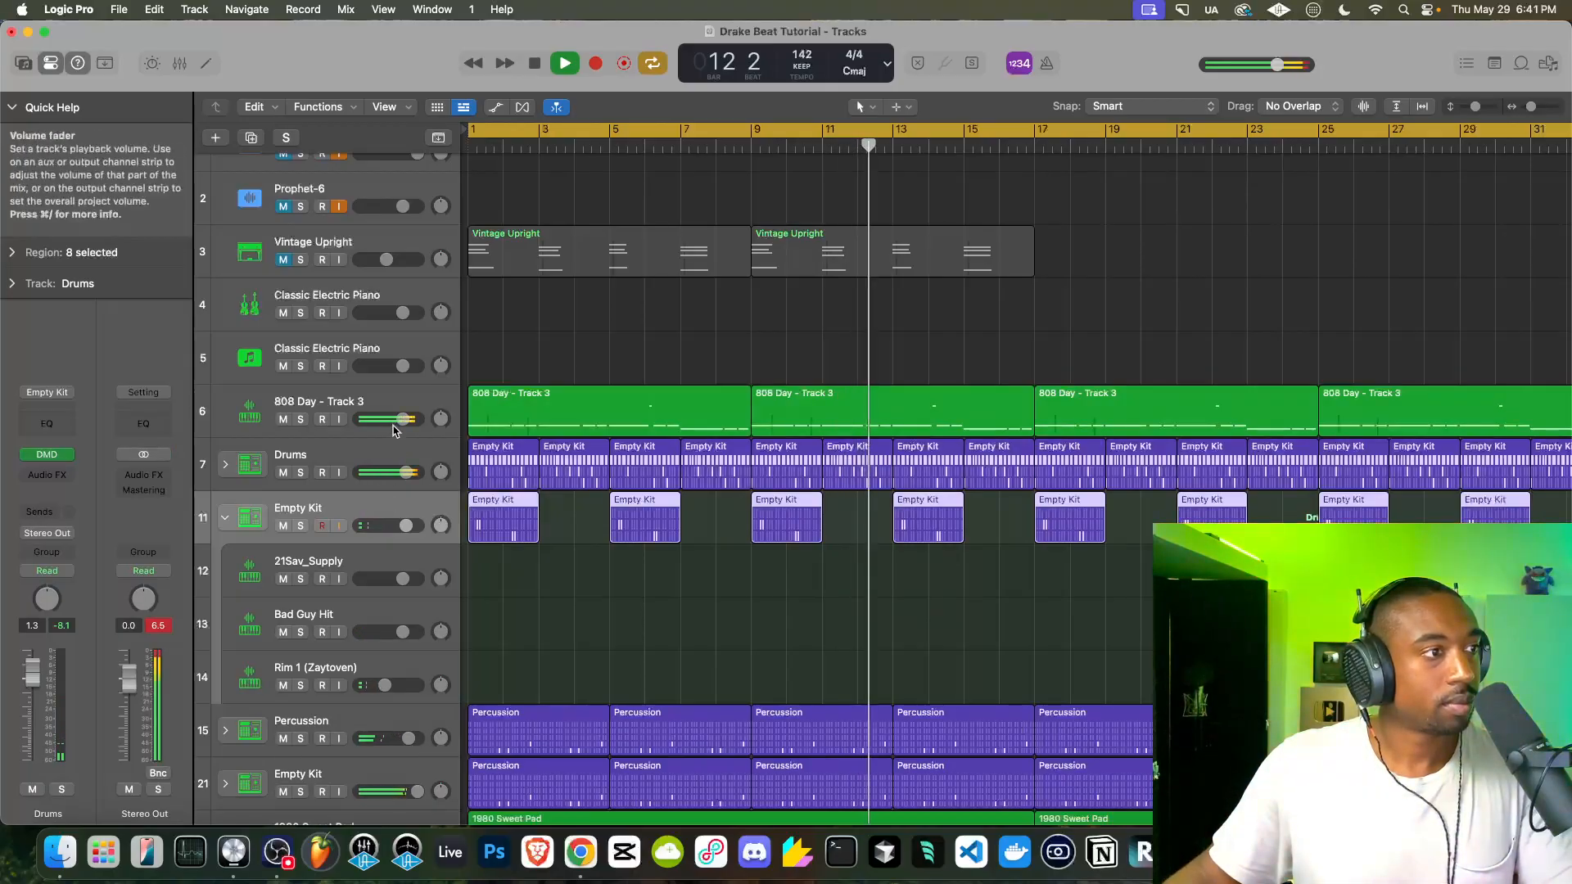
{"action": "left_click_drag", "start_coordinate": [407, 472], "coordinate": [410, 472]}
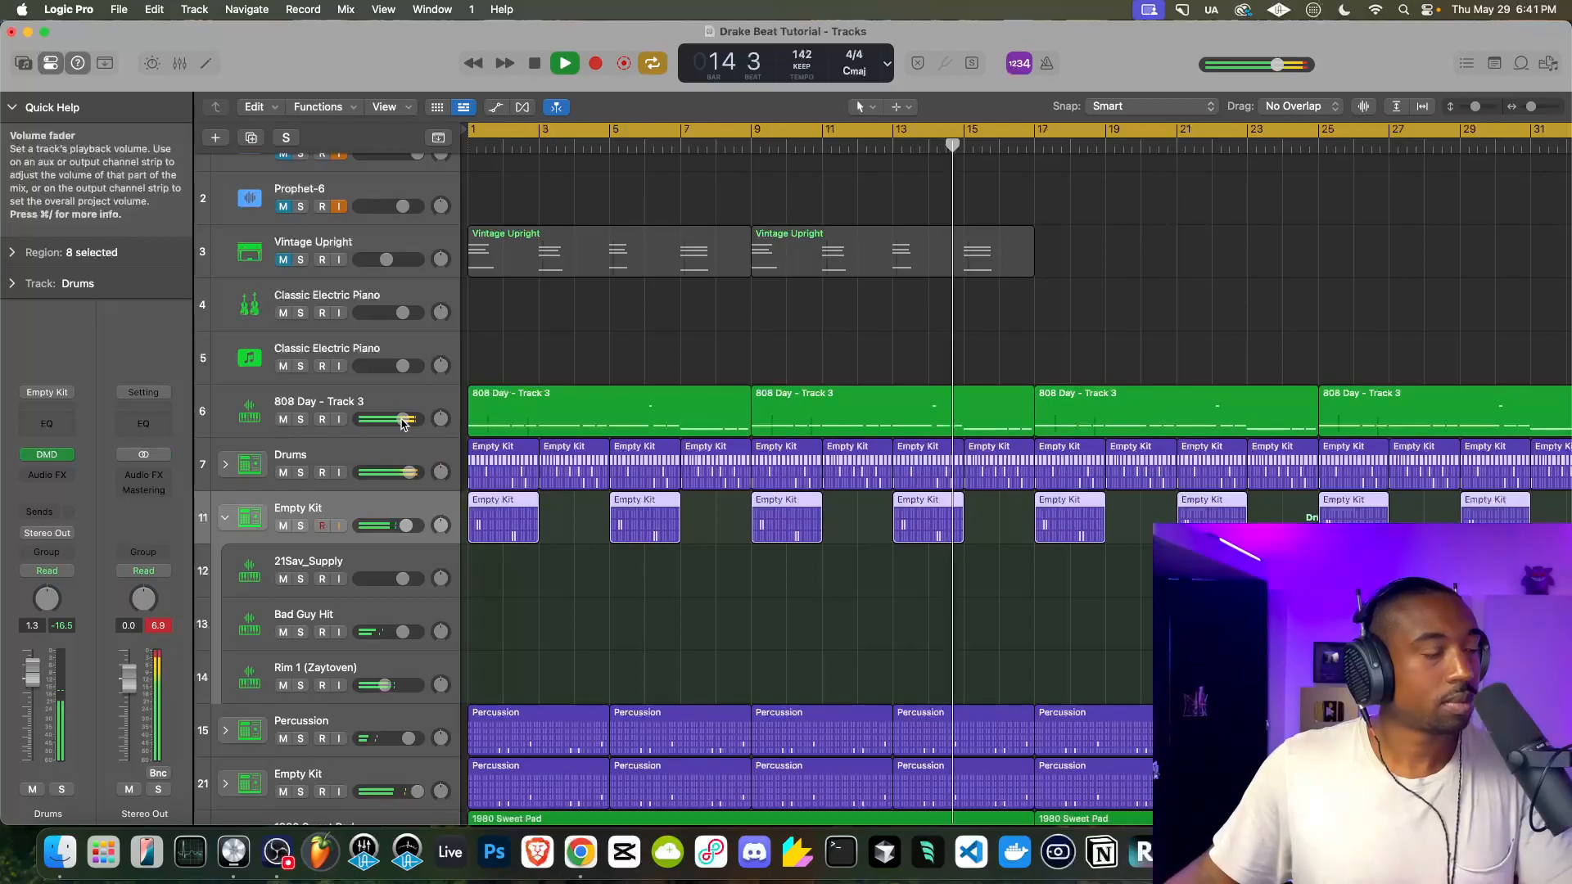
Add a Chorus effect to the Classic Electric Piano track 30 and set its mix to 31%
{"action": "scroll", "coordinate": [228, 324], "scroll_direction": "down", "scroll_amount": 3}
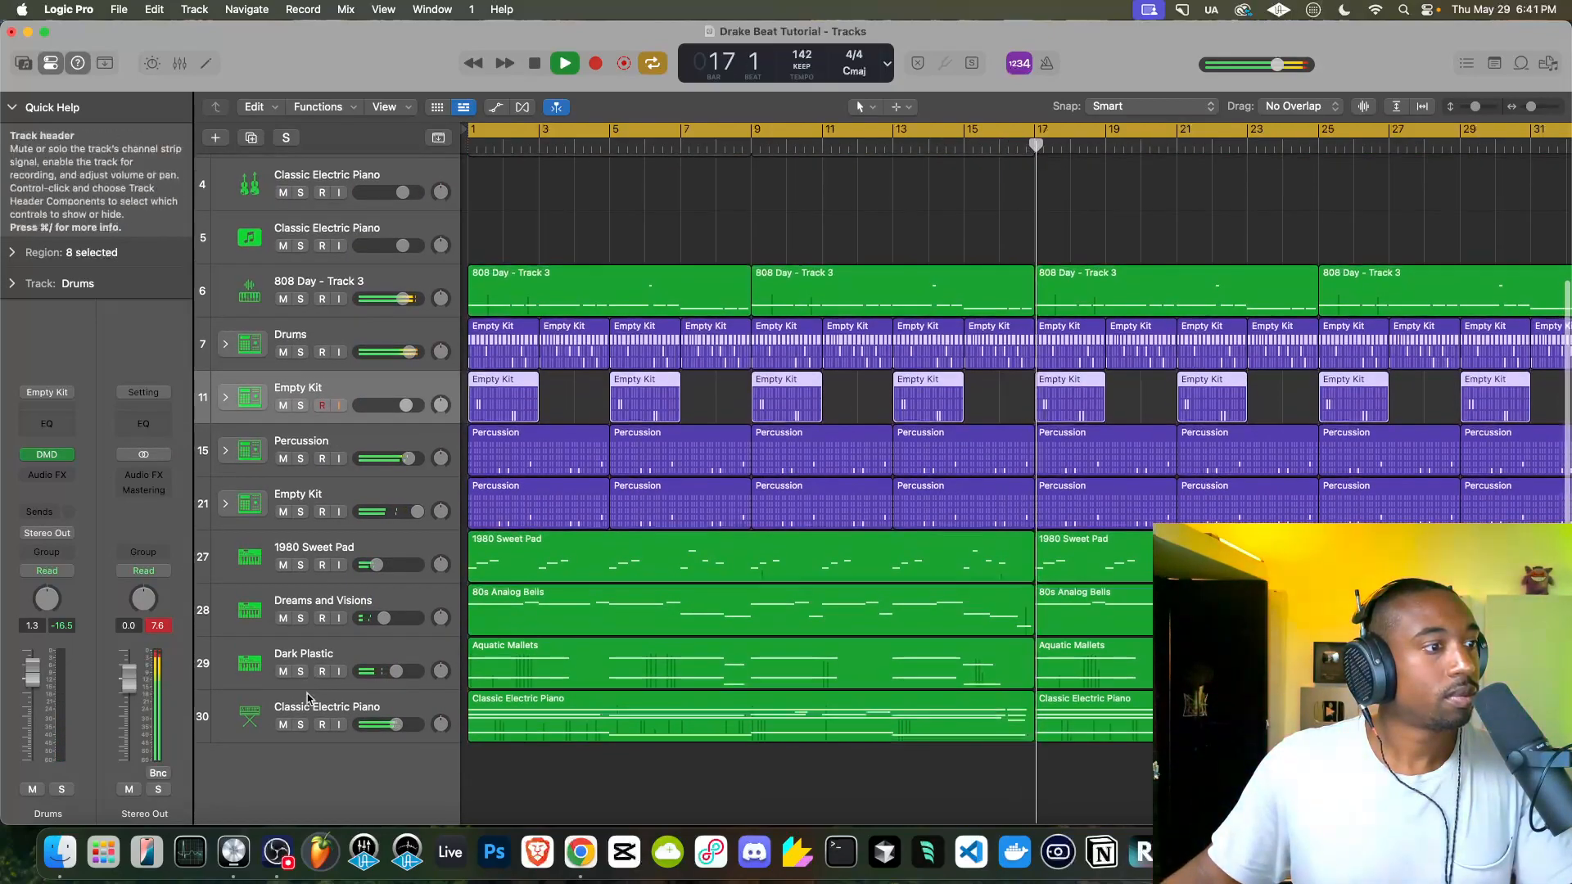
{"action": "left_click", "coordinate": [300, 696]}
{"action": "left_click", "coordinate": [47, 459]}
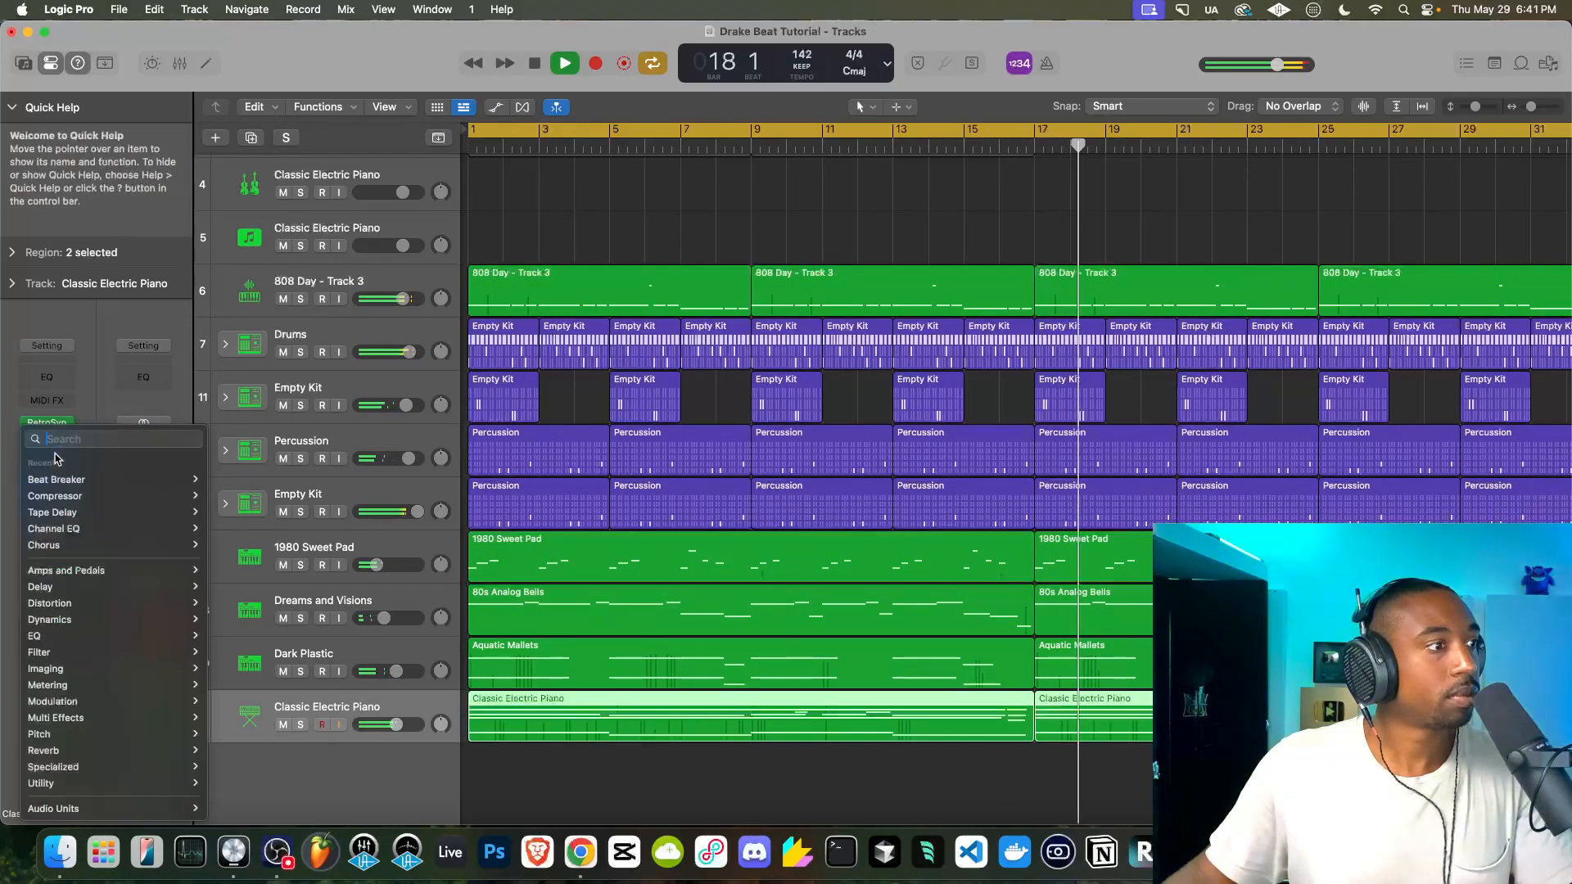
{"action": "left_click", "coordinate": [233, 545]}
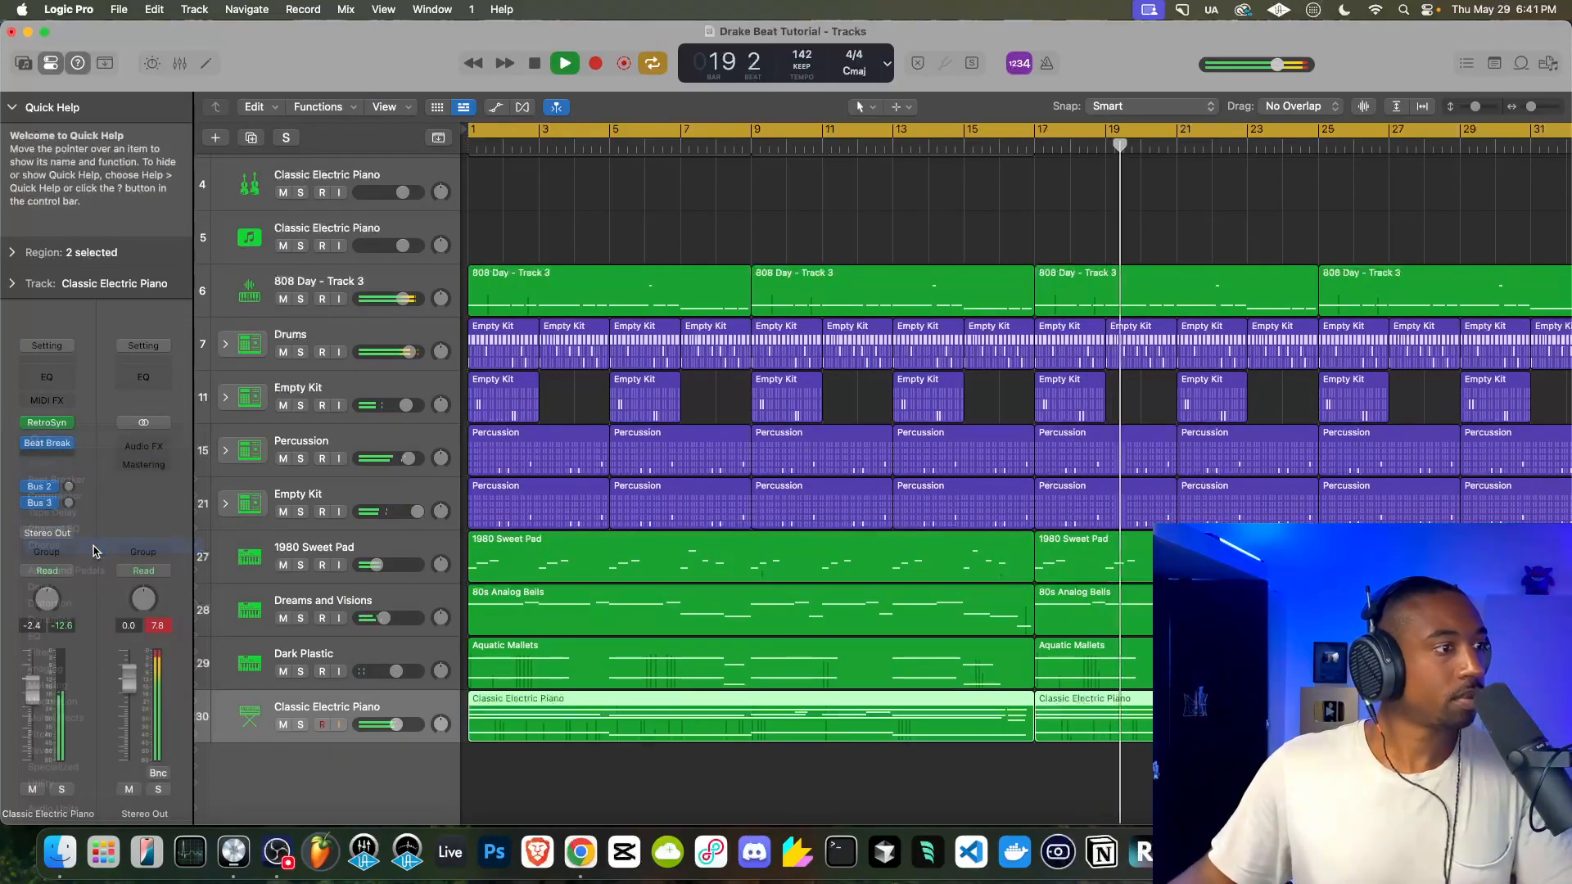
{"action": "left_click_drag", "start_coordinate": [728, 373], "coordinate": [727, 369]}
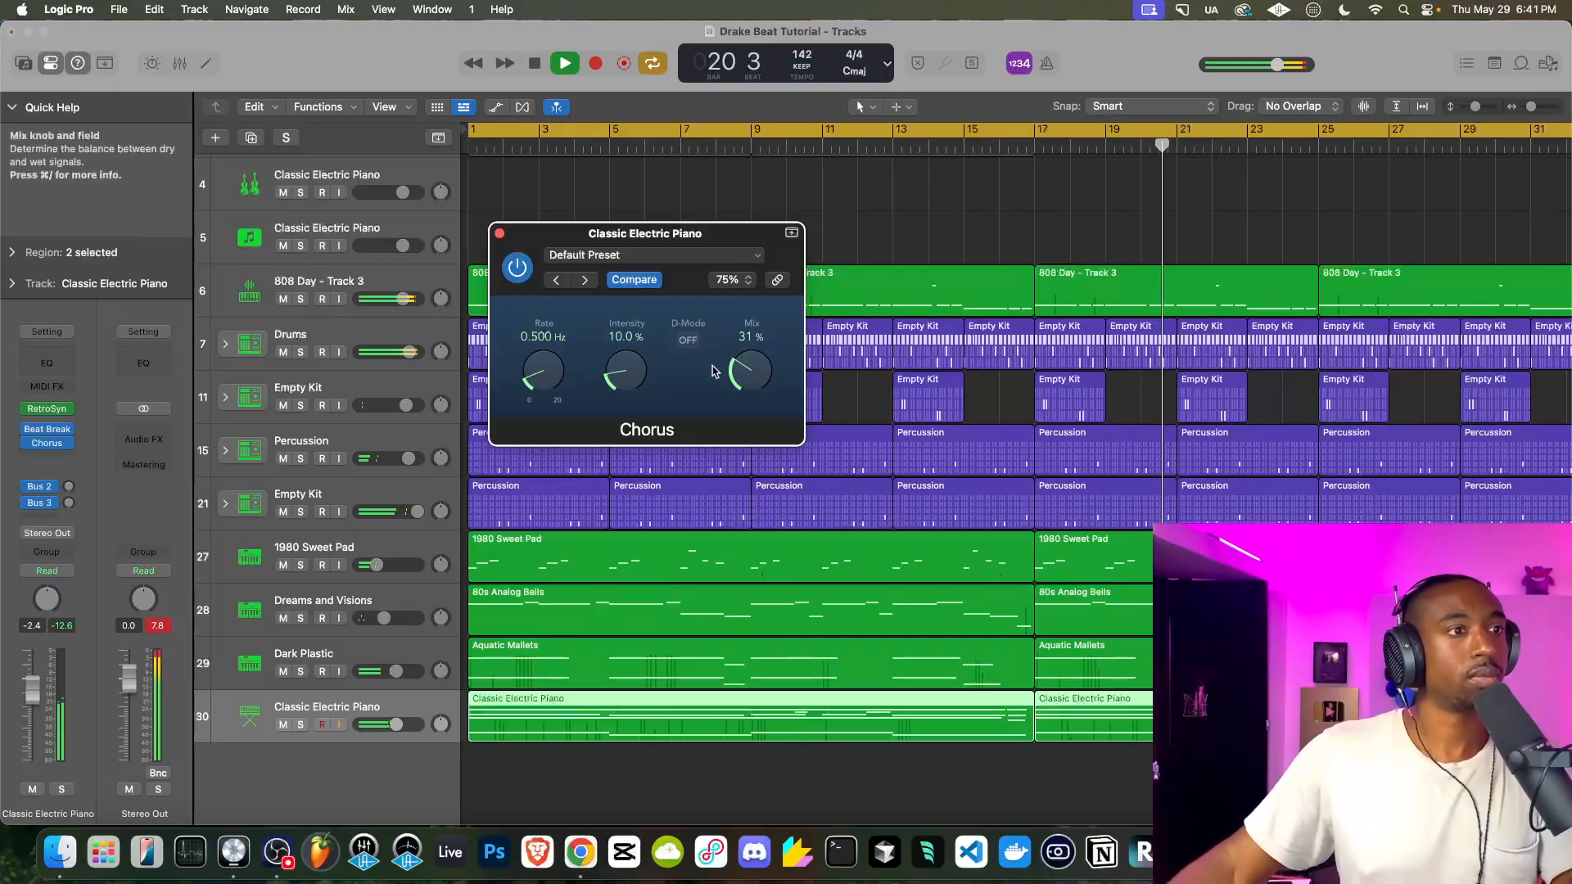
{"action": "left_click", "coordinate": [499, 234]}
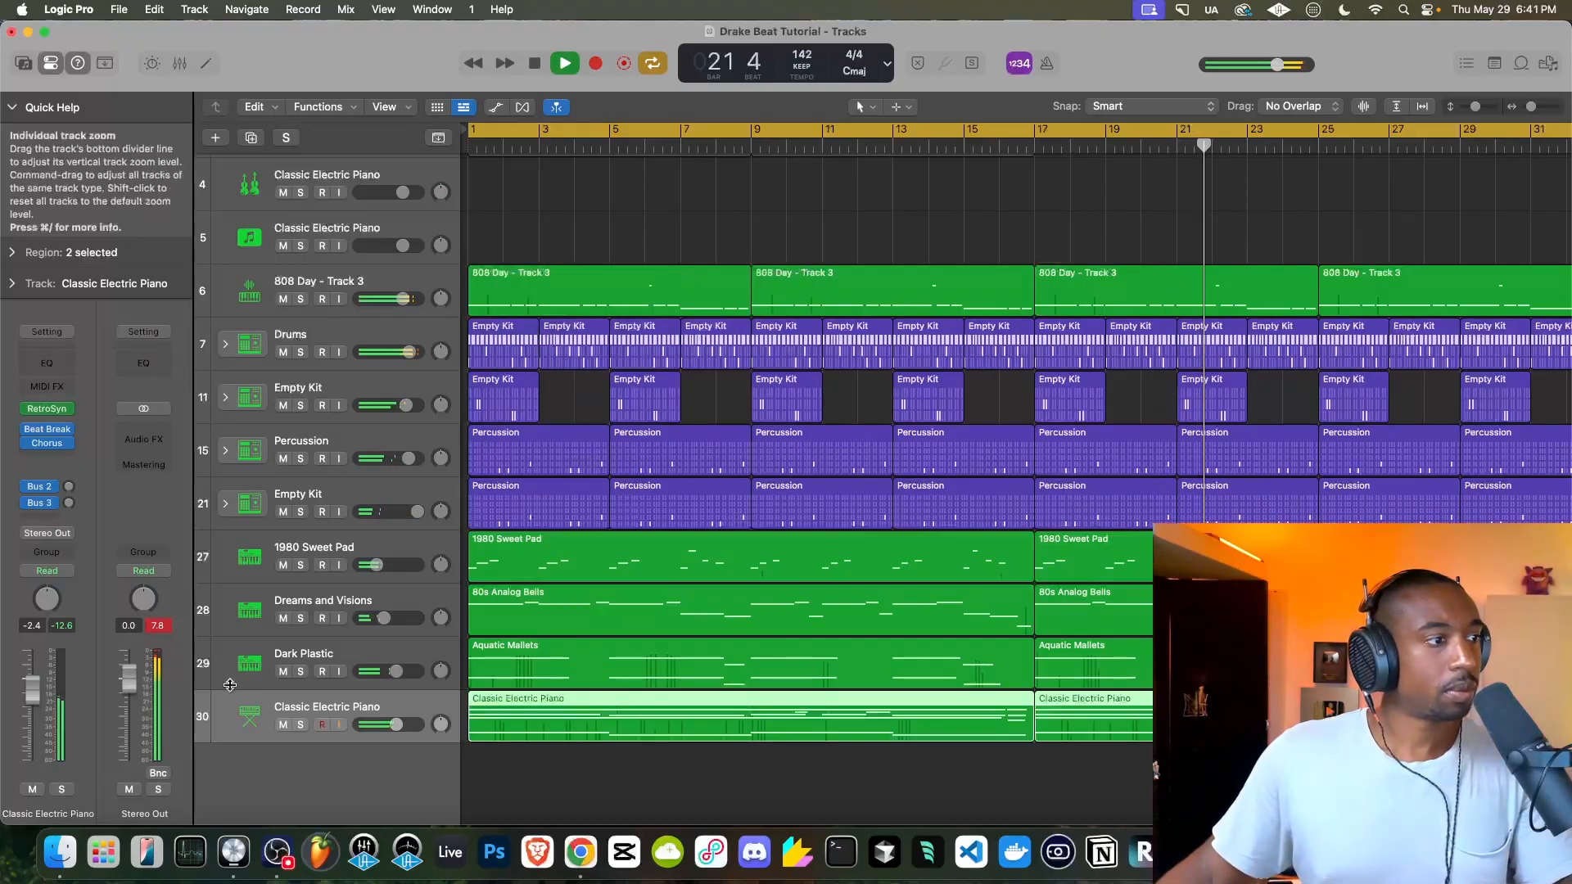
{"action": "left_click", "coordinate": [51, 444]}
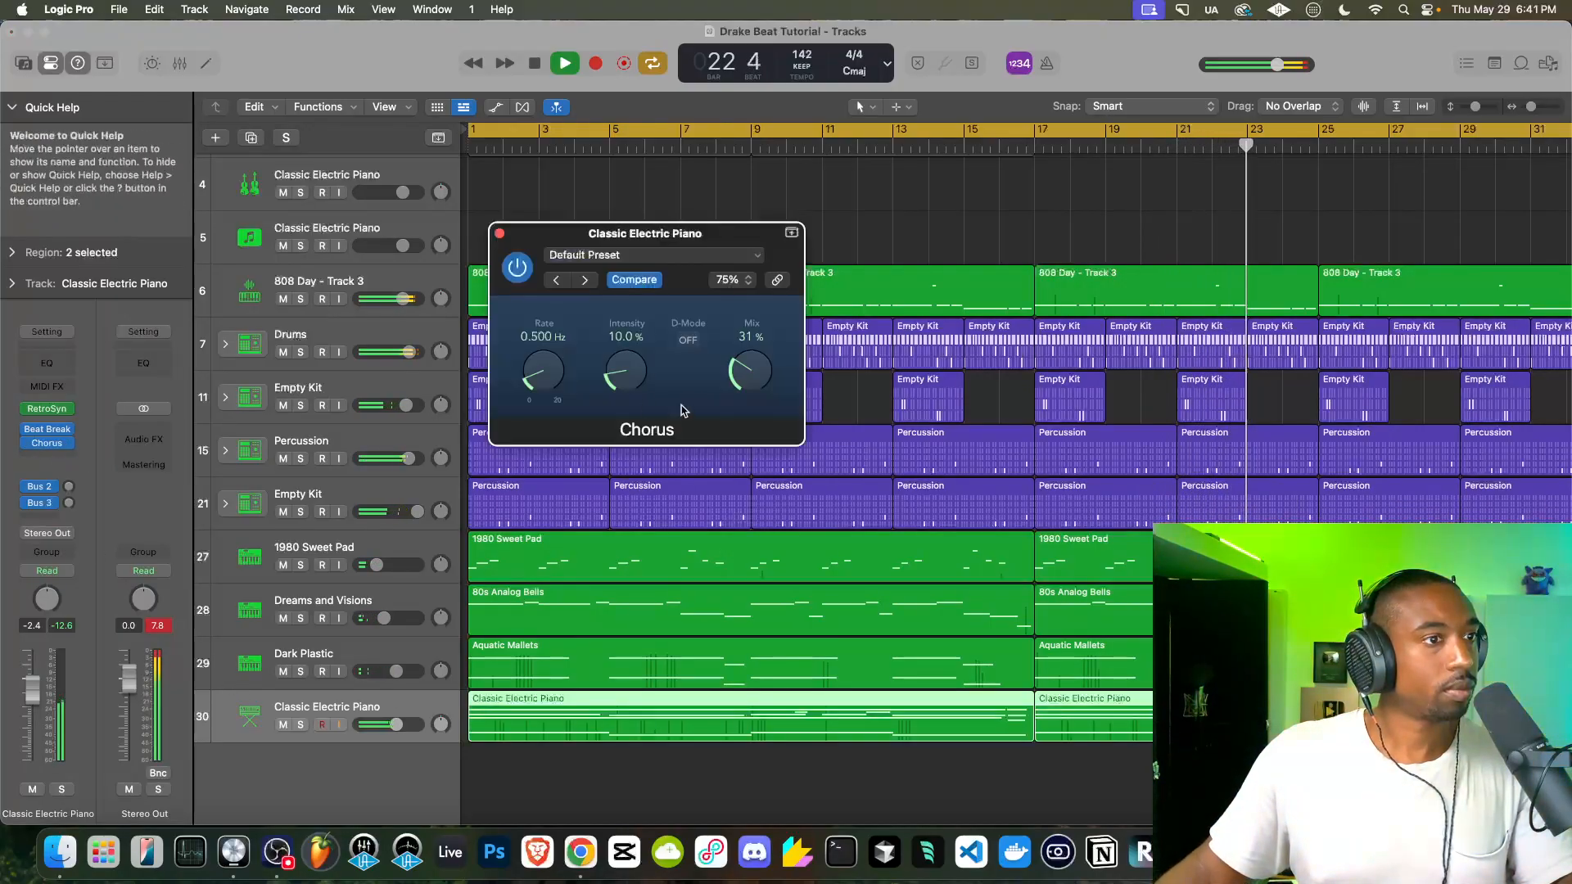
{"action": "left_click", "coordinate": [500, 232]}
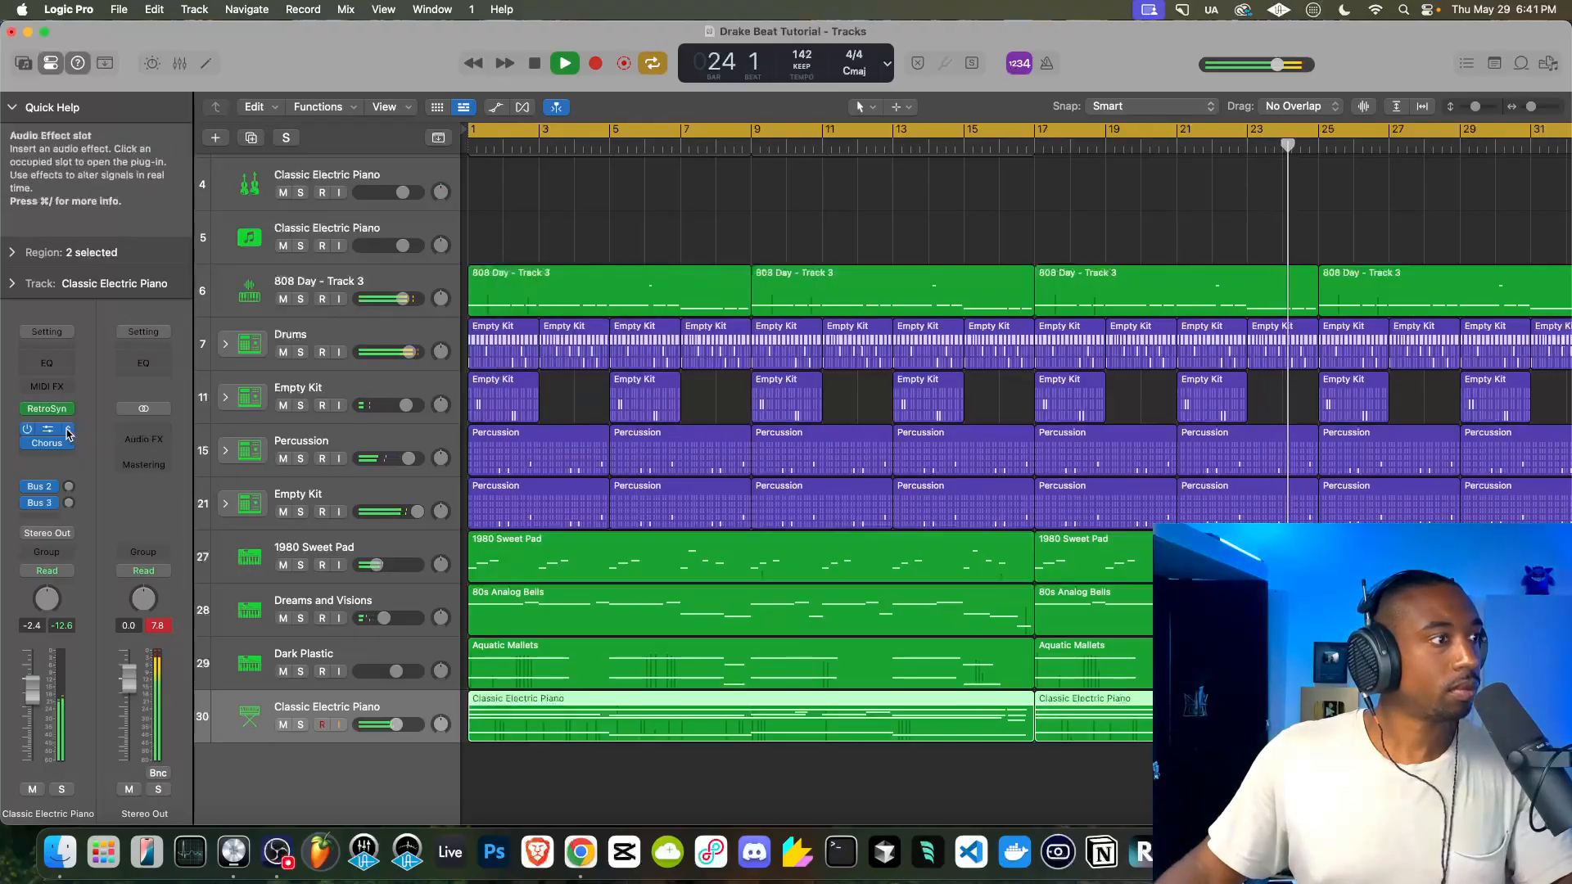
In track 30's Retro Synth, set the filter cutoff to 0.230 and adjust the oscillator Shape 1, Shape 2 and Shape Modulation
{"action": "left_click", "coordinate": [46, 409]}
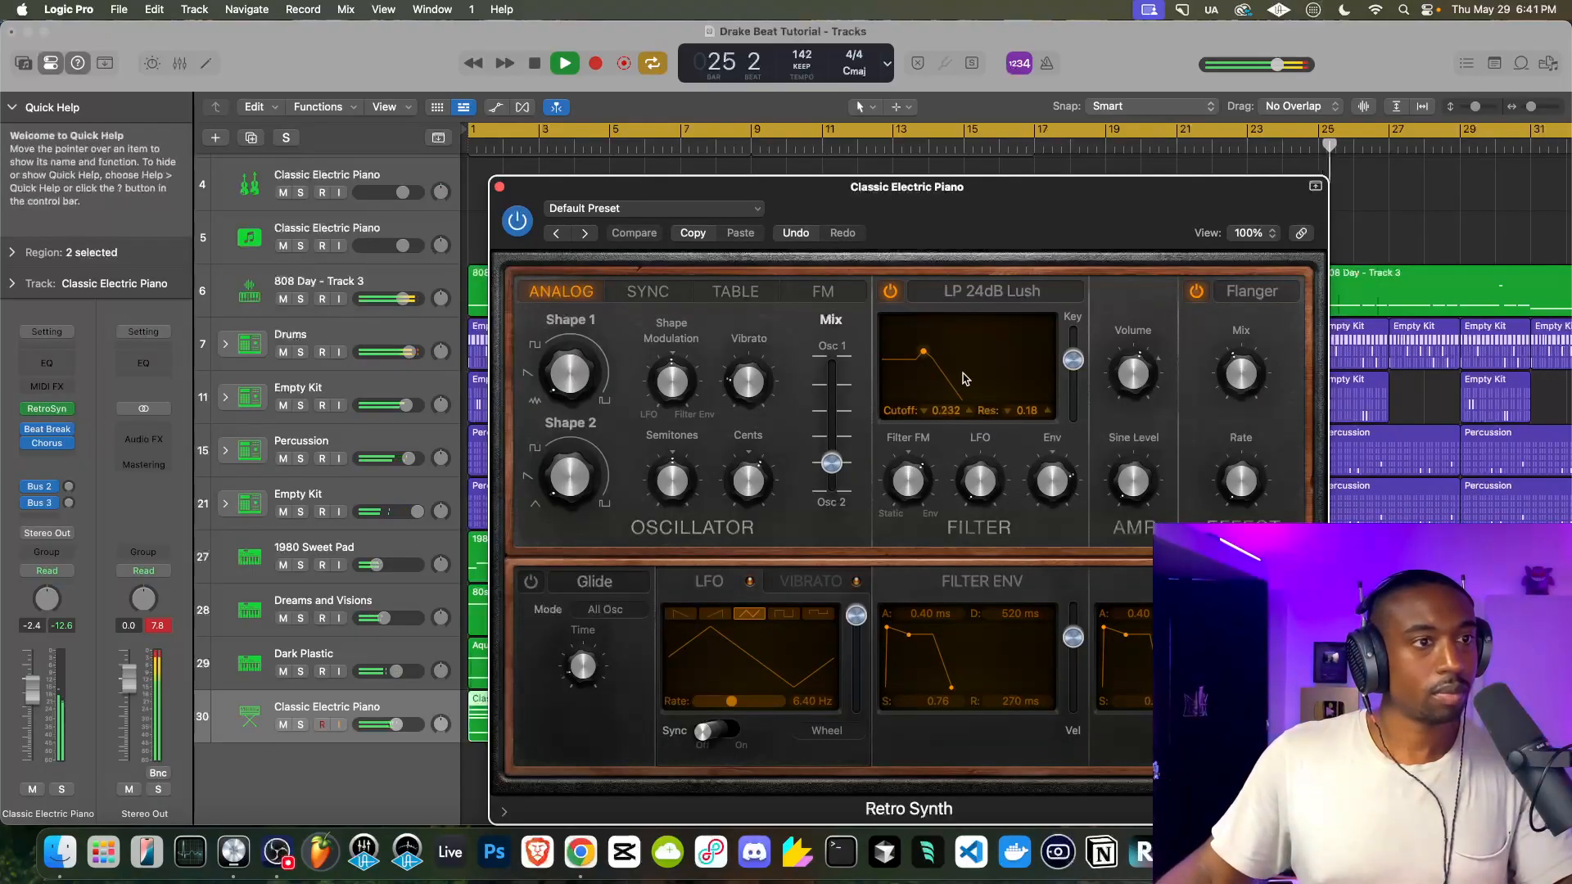
{"action": "mouse_move", "coordinate": [913, 476]}
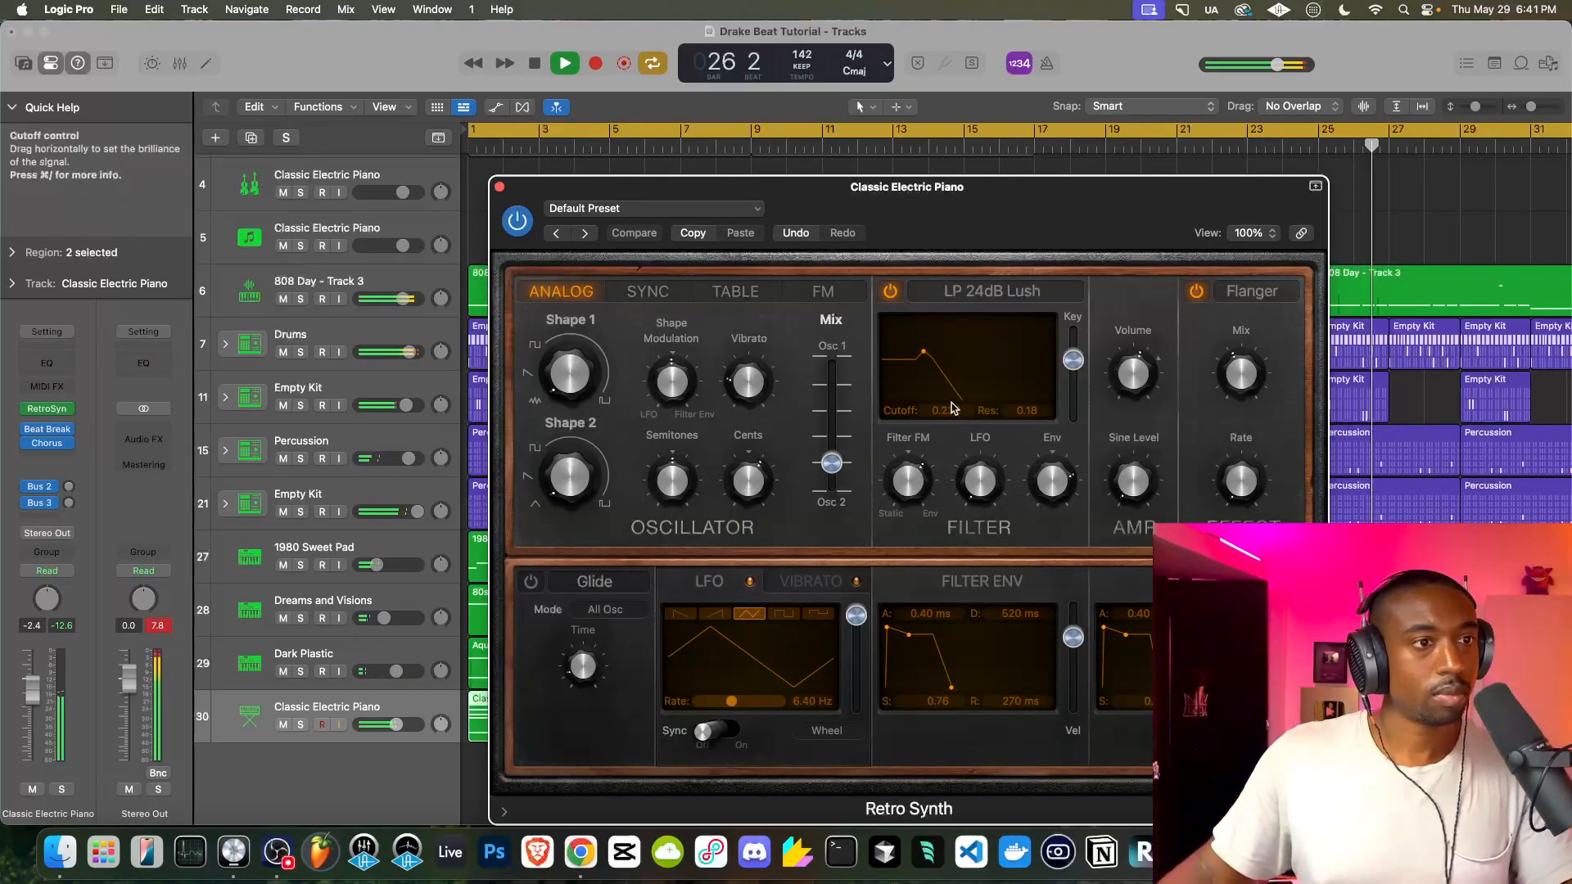
{"action": "mouse_move", "coordinate": [964, 413]}
{"action": "left_mouse_down"}
{"action": "mouse_move", "coordinate": [1020, 413]}
{"action": "mouse_move", "coordinate": [952, 412]}
{"action": "left_mouse_up"}
{"action": "mouse_move", "coordinate": [572, 482]}
{"action": "left_mouse_down"}
{"action": "mouse_move", "coordinate": [573, 450]}
{"action": "mouse_move", "coordinate": [571, 469]}
{"action": "left_mouse_up"}
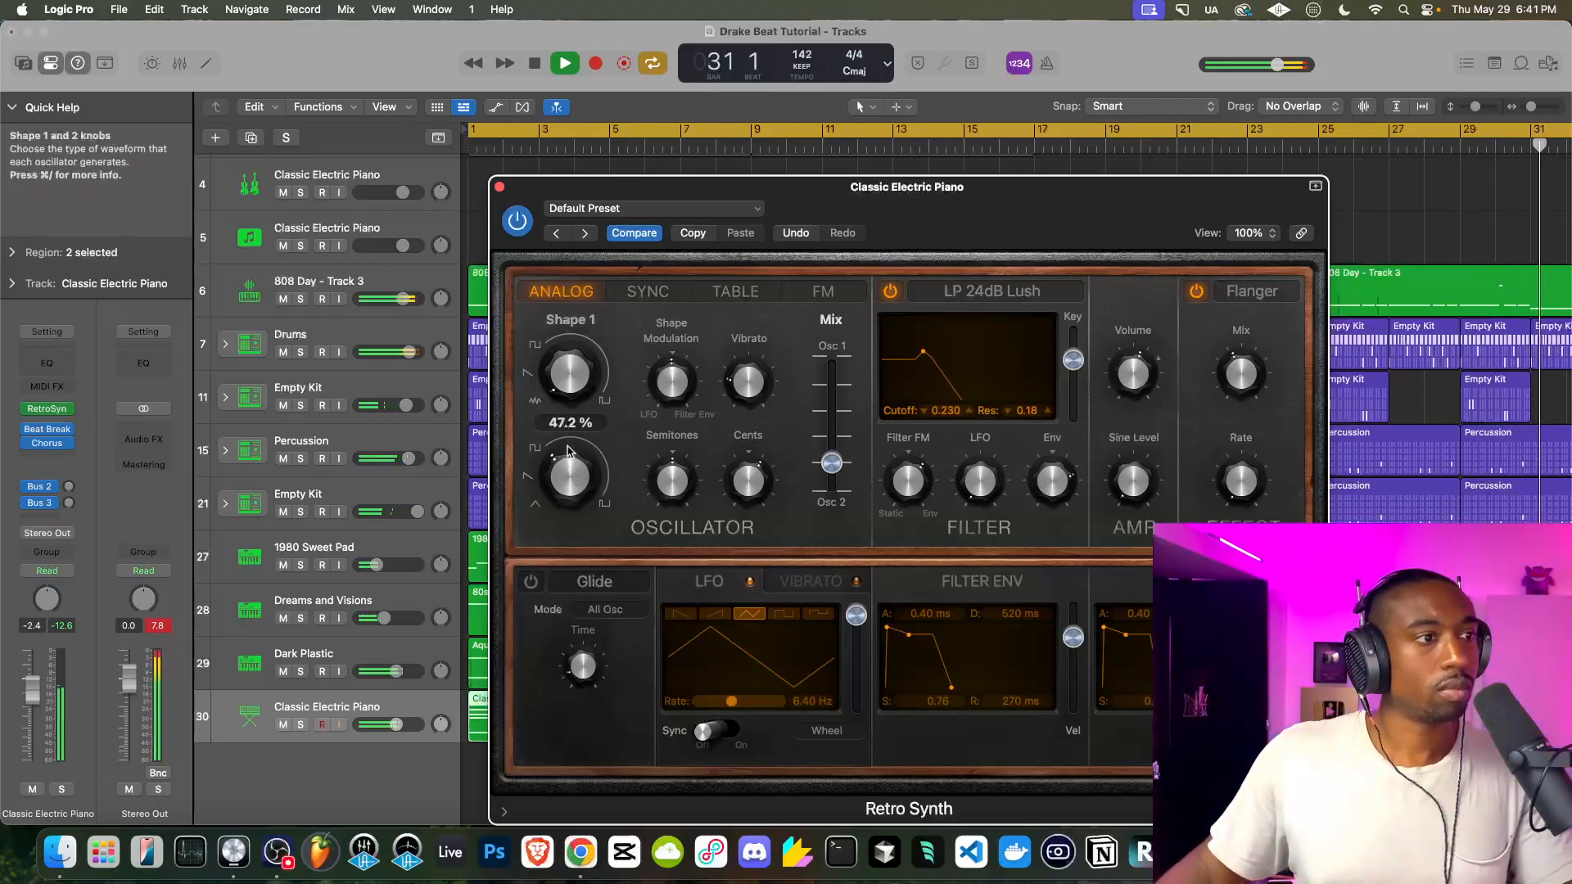
{"action": "left_click_drag", "start_coordinate": [567, 395], "coordinate": [552, 317]}
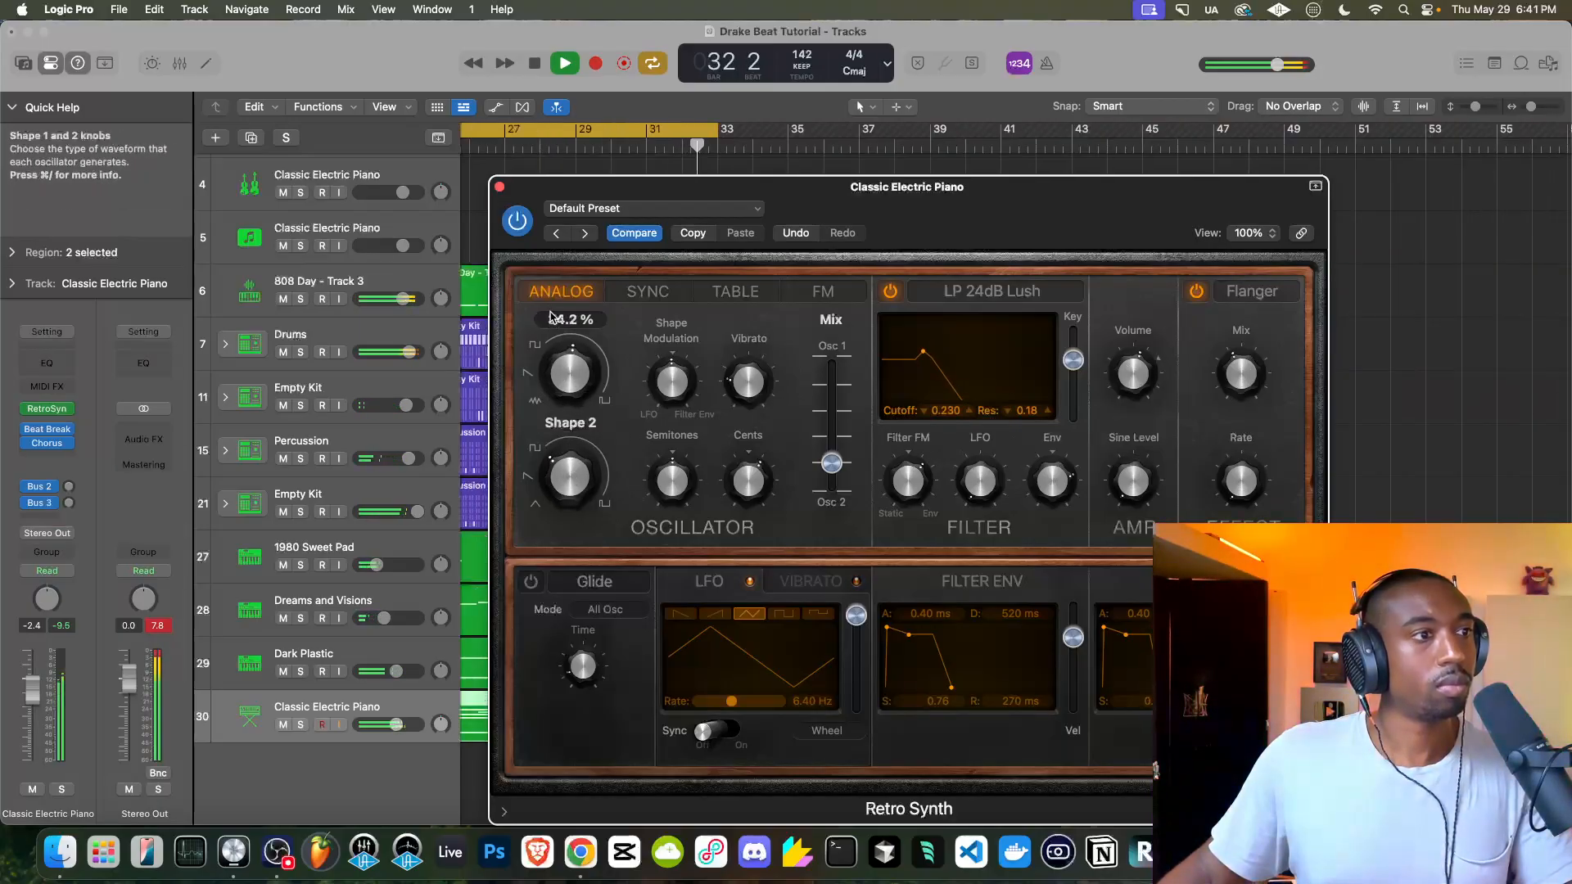
{"action": "left_click_drag", "start_coordinate": [683, 395], "coordinate": [684, 351]}
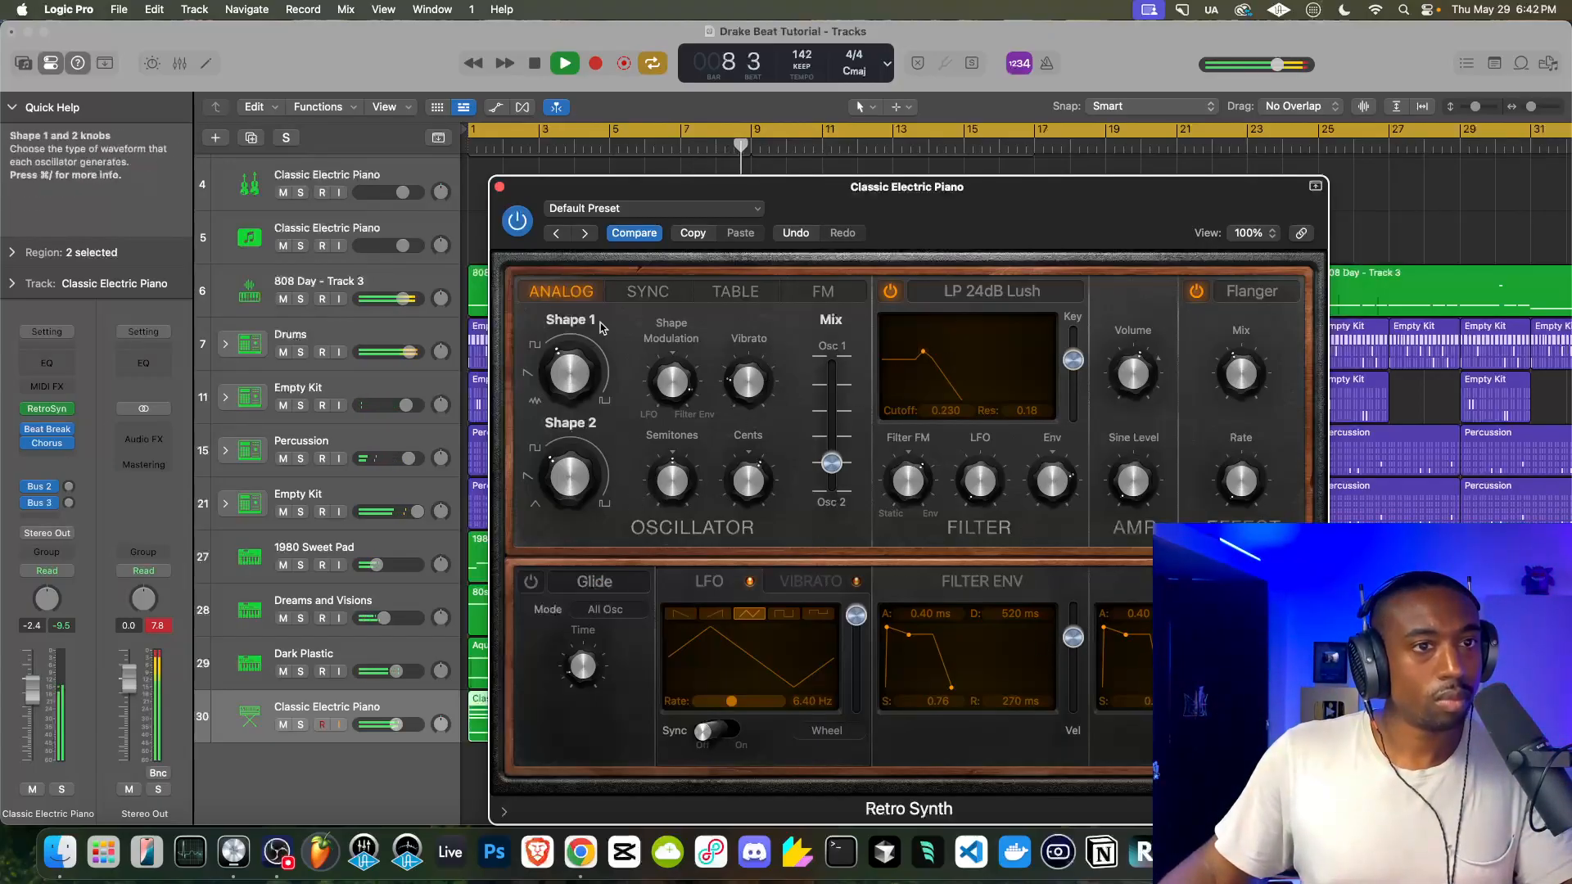
{"action": "left_click", "coordinate": [500, 186]}
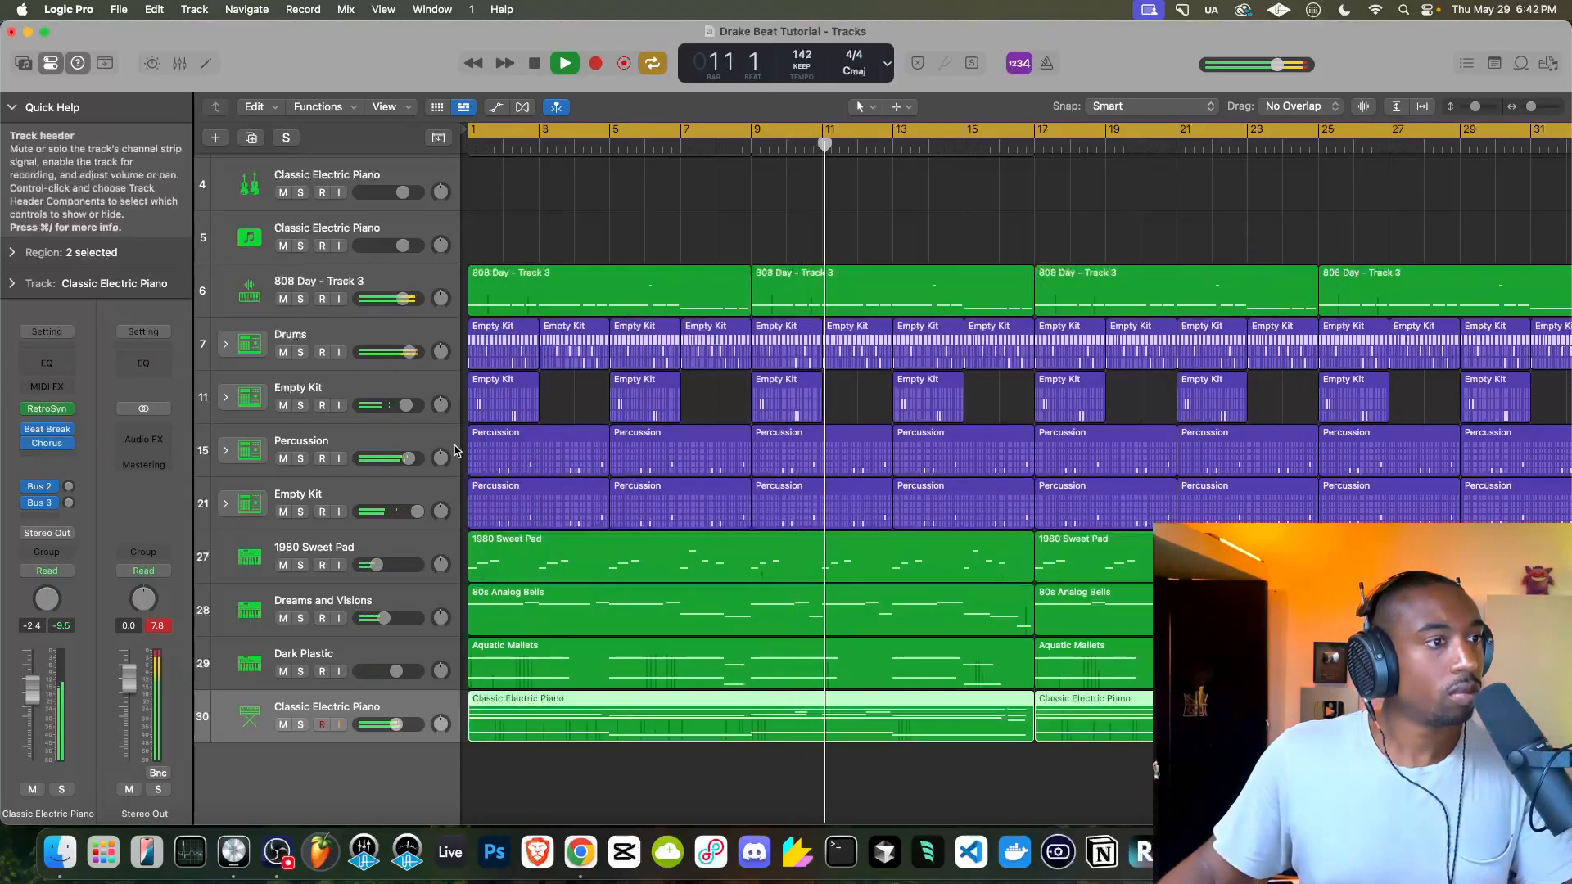
Load the Frozen Bells preset in Alchemy on track 28 and raise the track's volume to -0.7 dB
{"action": "left_click_drag", "start_coordinate": [383, 618], "coordinate": [397, 618]}
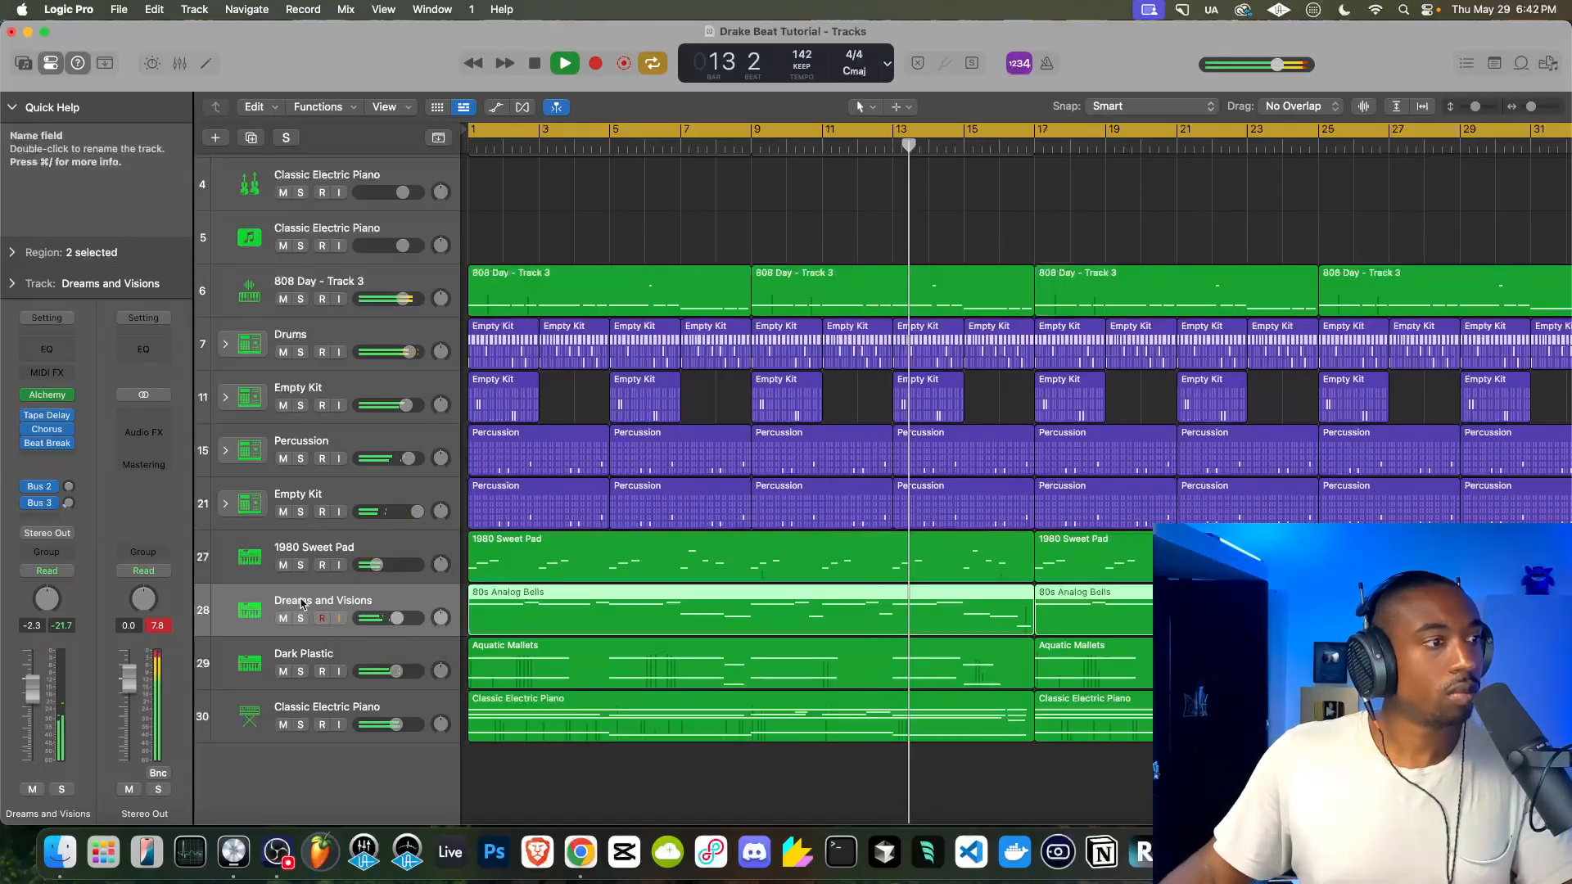
{"action": "left_click", "coordinate": [51, 396]}
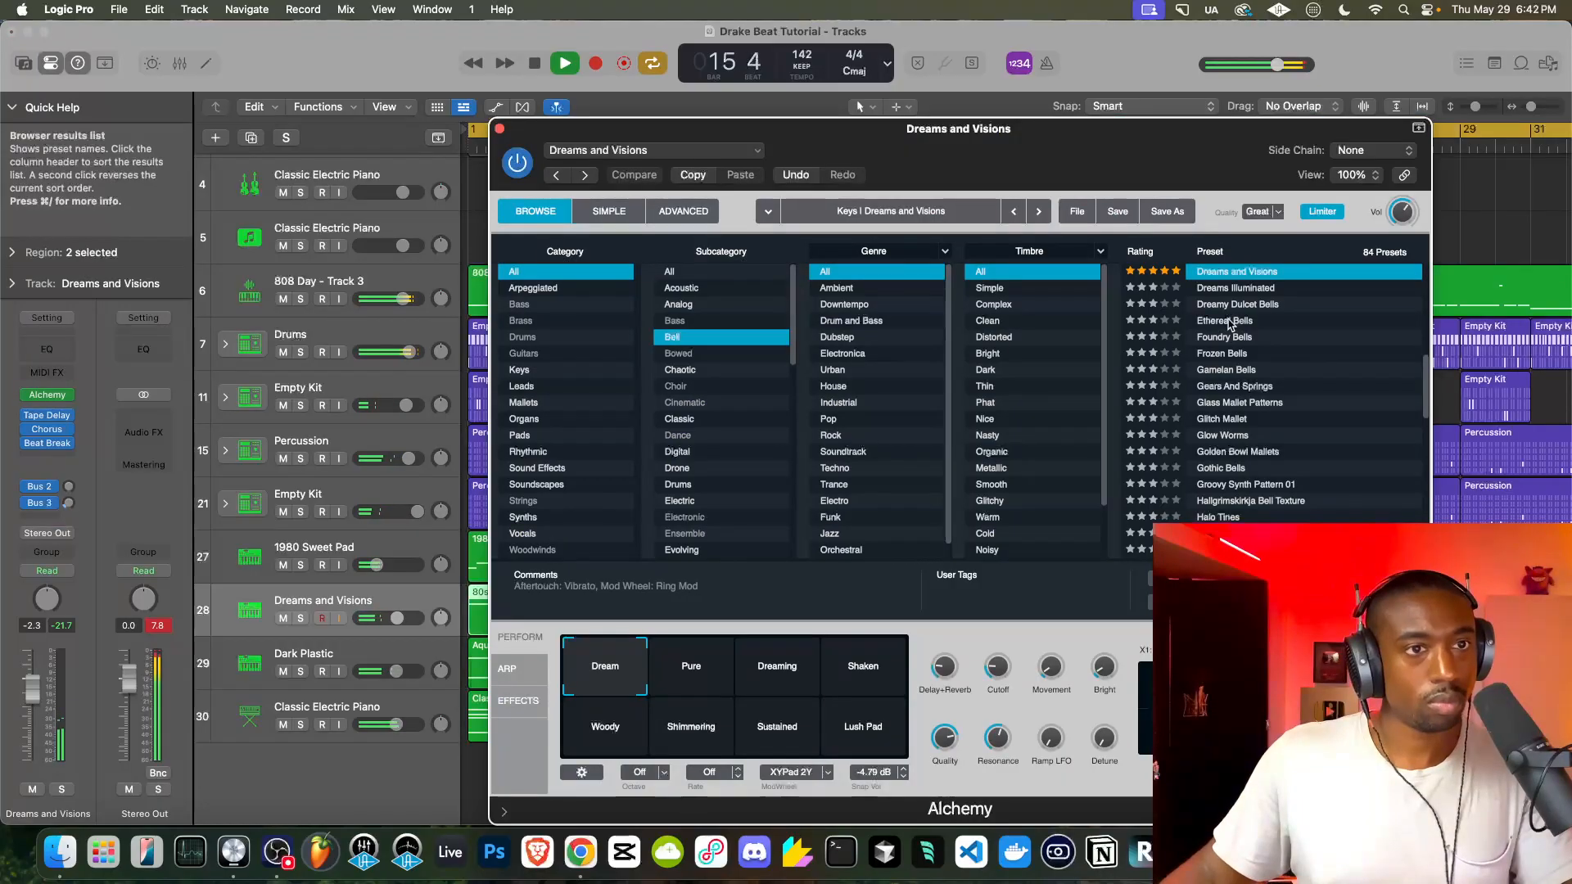
{"action": "left_click", "coordinate": [1223, 353]}
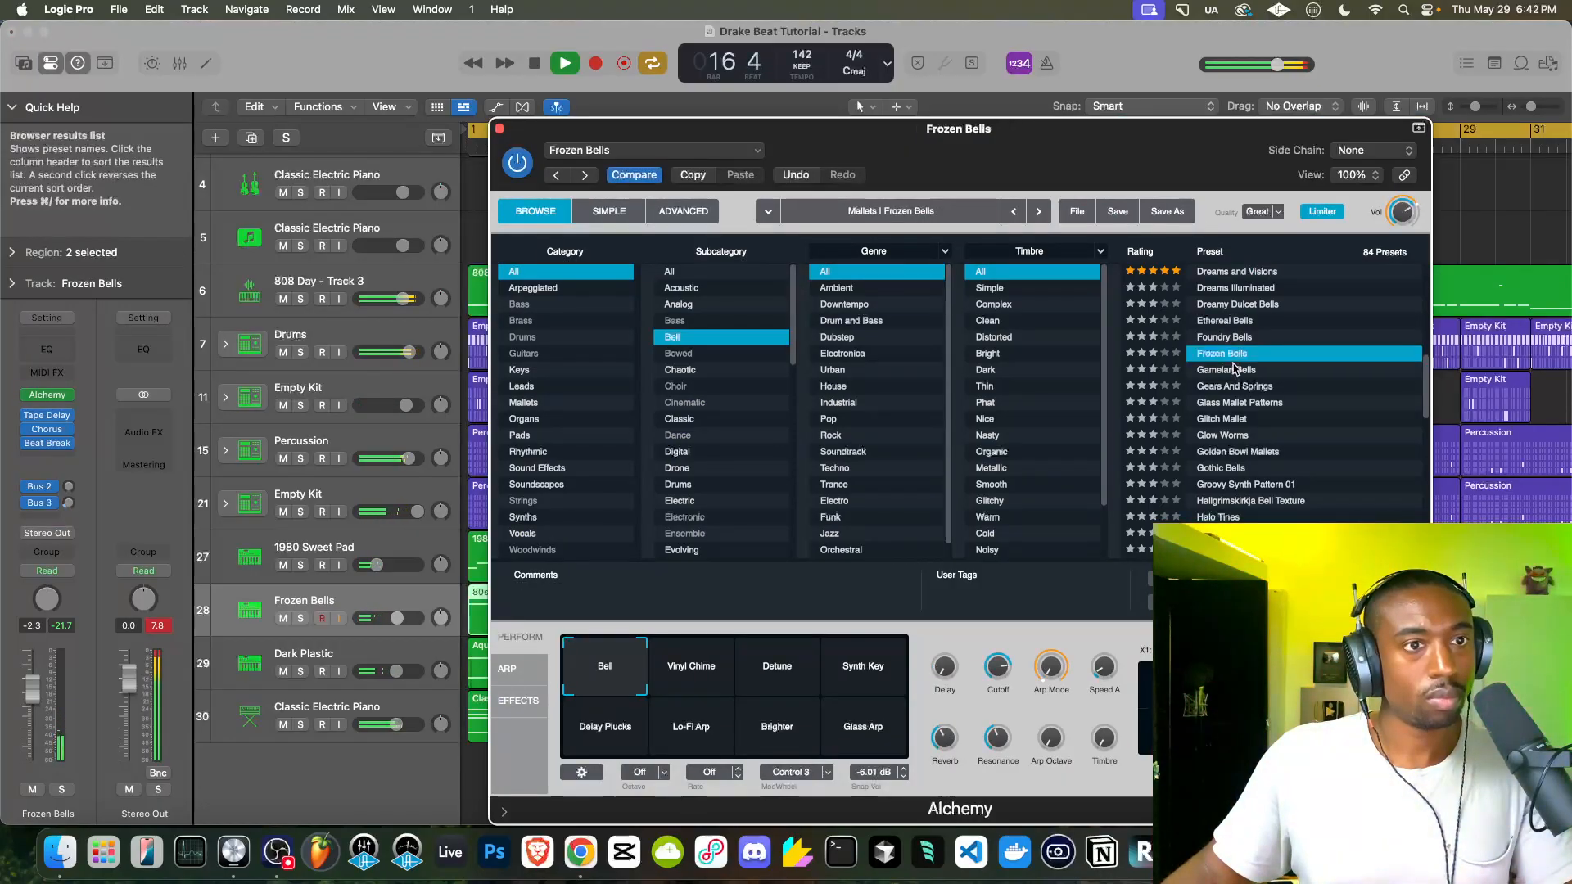
{"action": "left_click", "coordinate": [500, 128]}
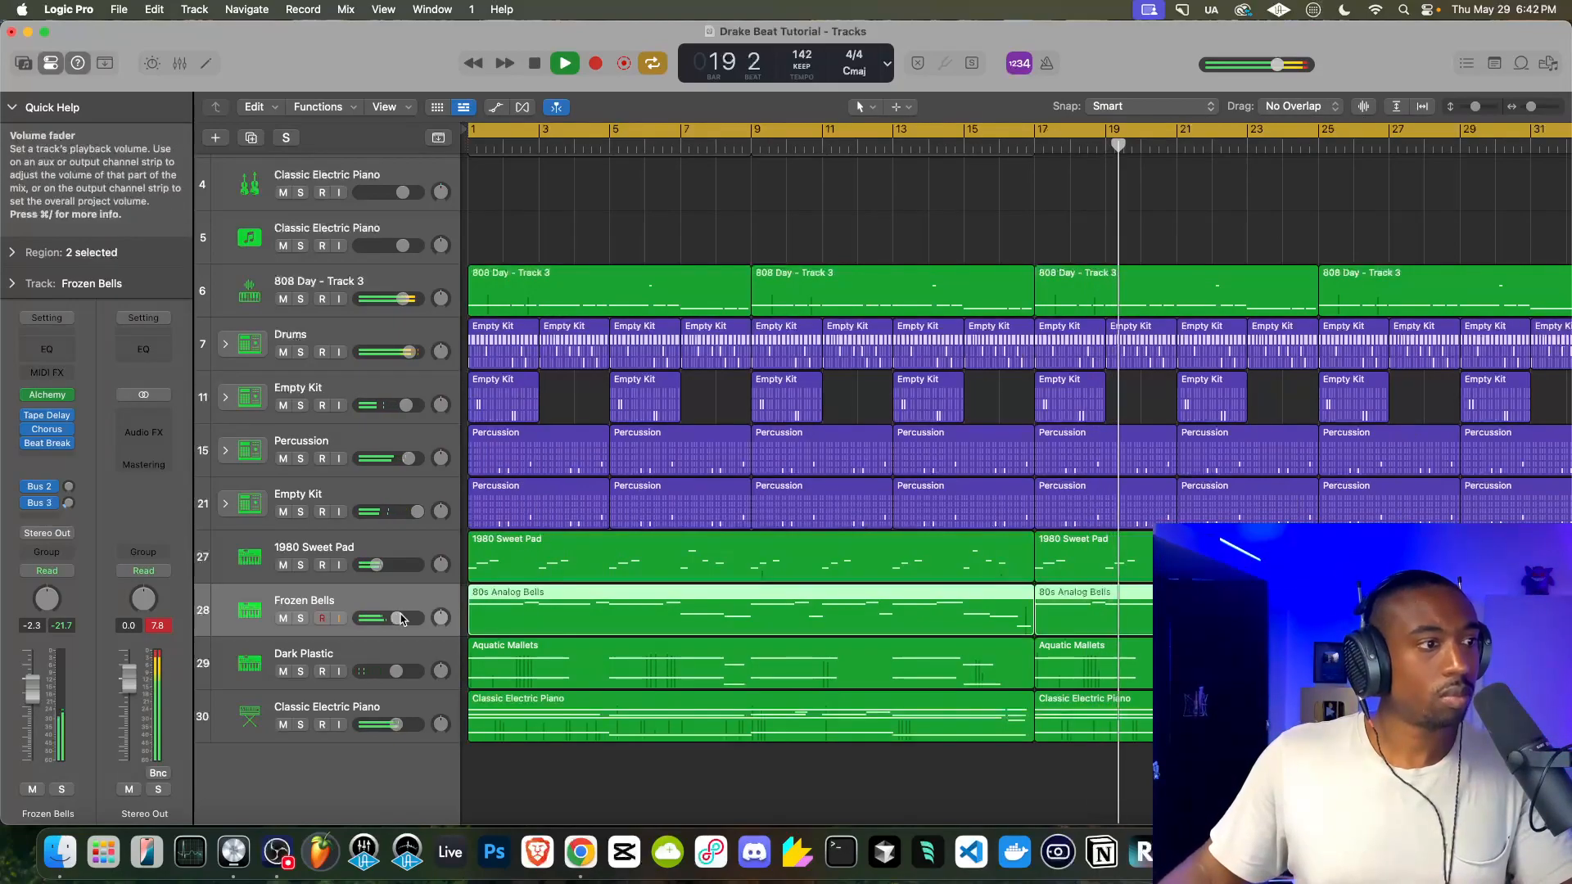
{"action": "left_click_drag", "start_coordinate": [399, 619], "coordinate": [402, 619]}
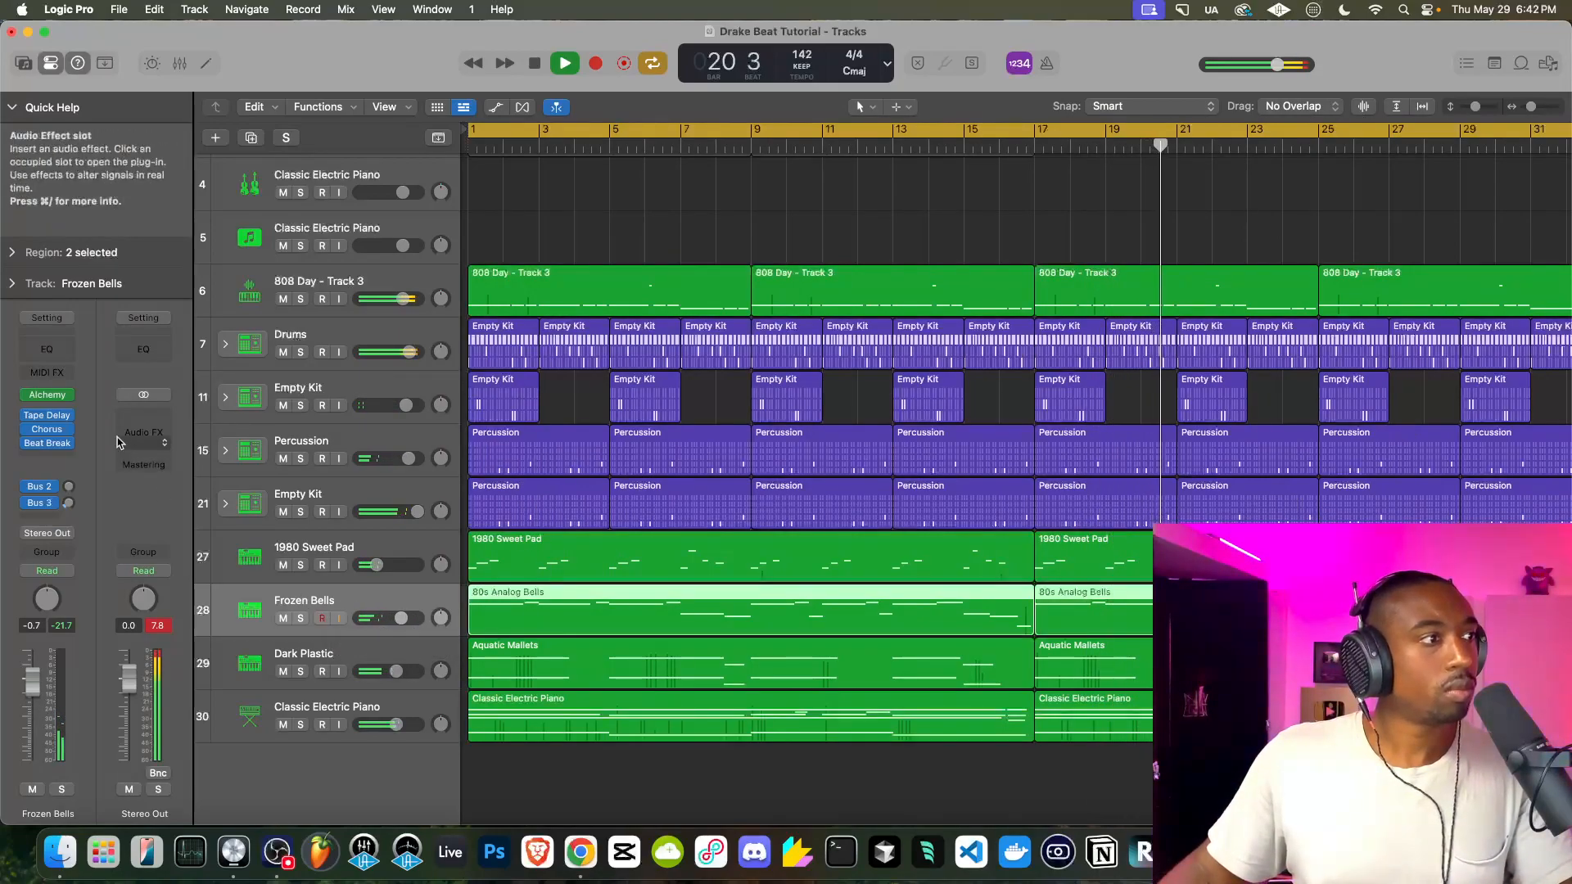
Stop playback and audition the Gamelan Bells, Gears And Springs, Glass Mallet Patterns and Glitch Mallet presets in track 28's Alchemy
{"action": "left_click", "coordinate": [52, 396]}
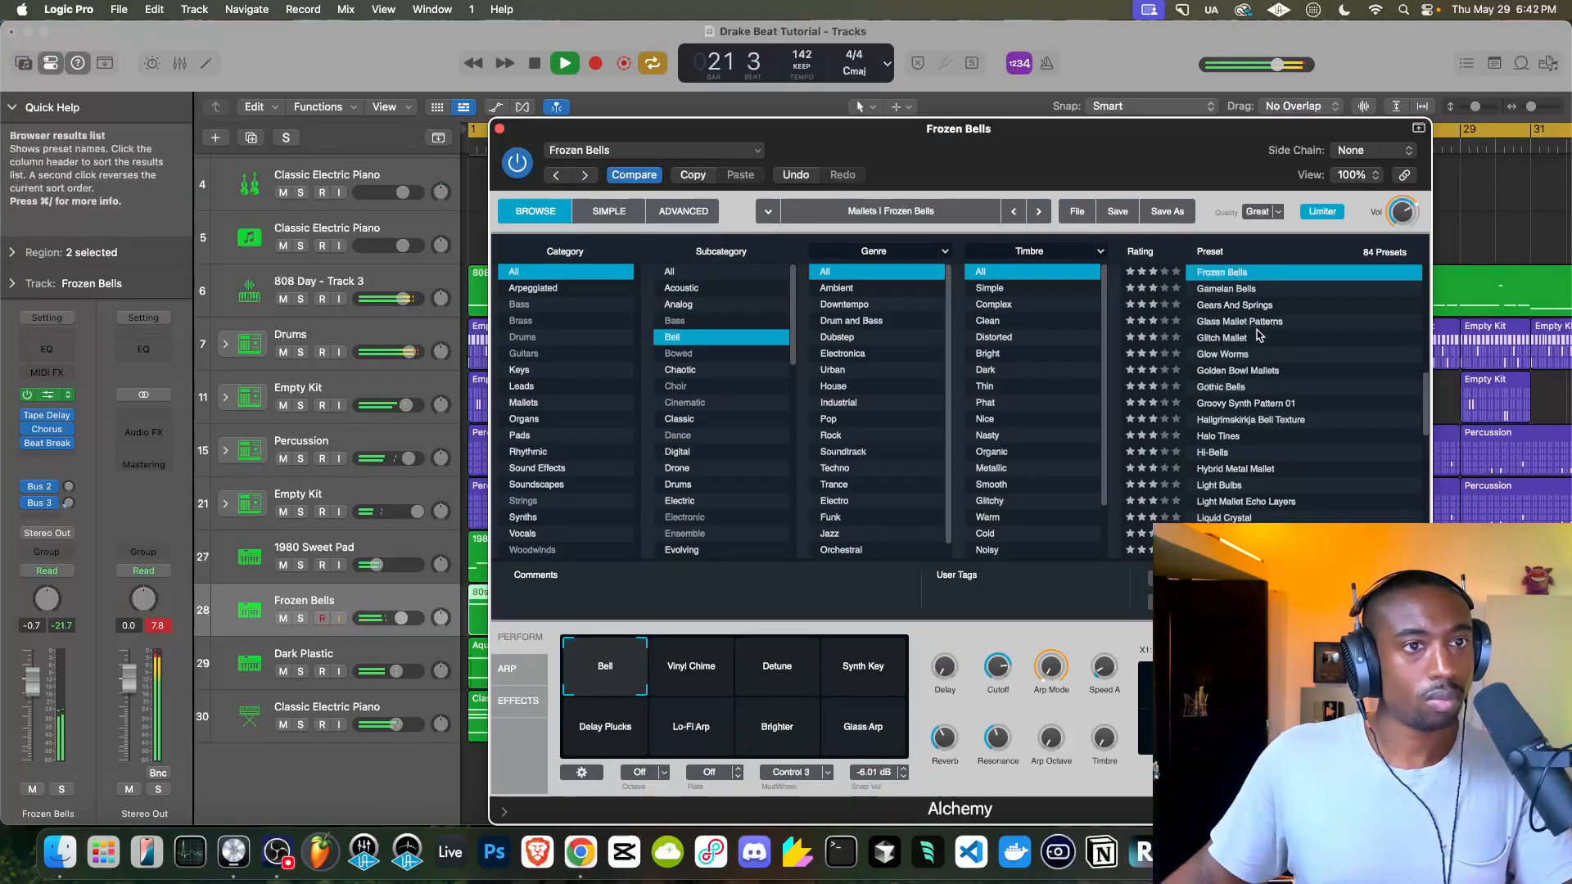
{"action": "key", "text": "space"}
{"action": "left_click", "coordinate": [1254, 290]}
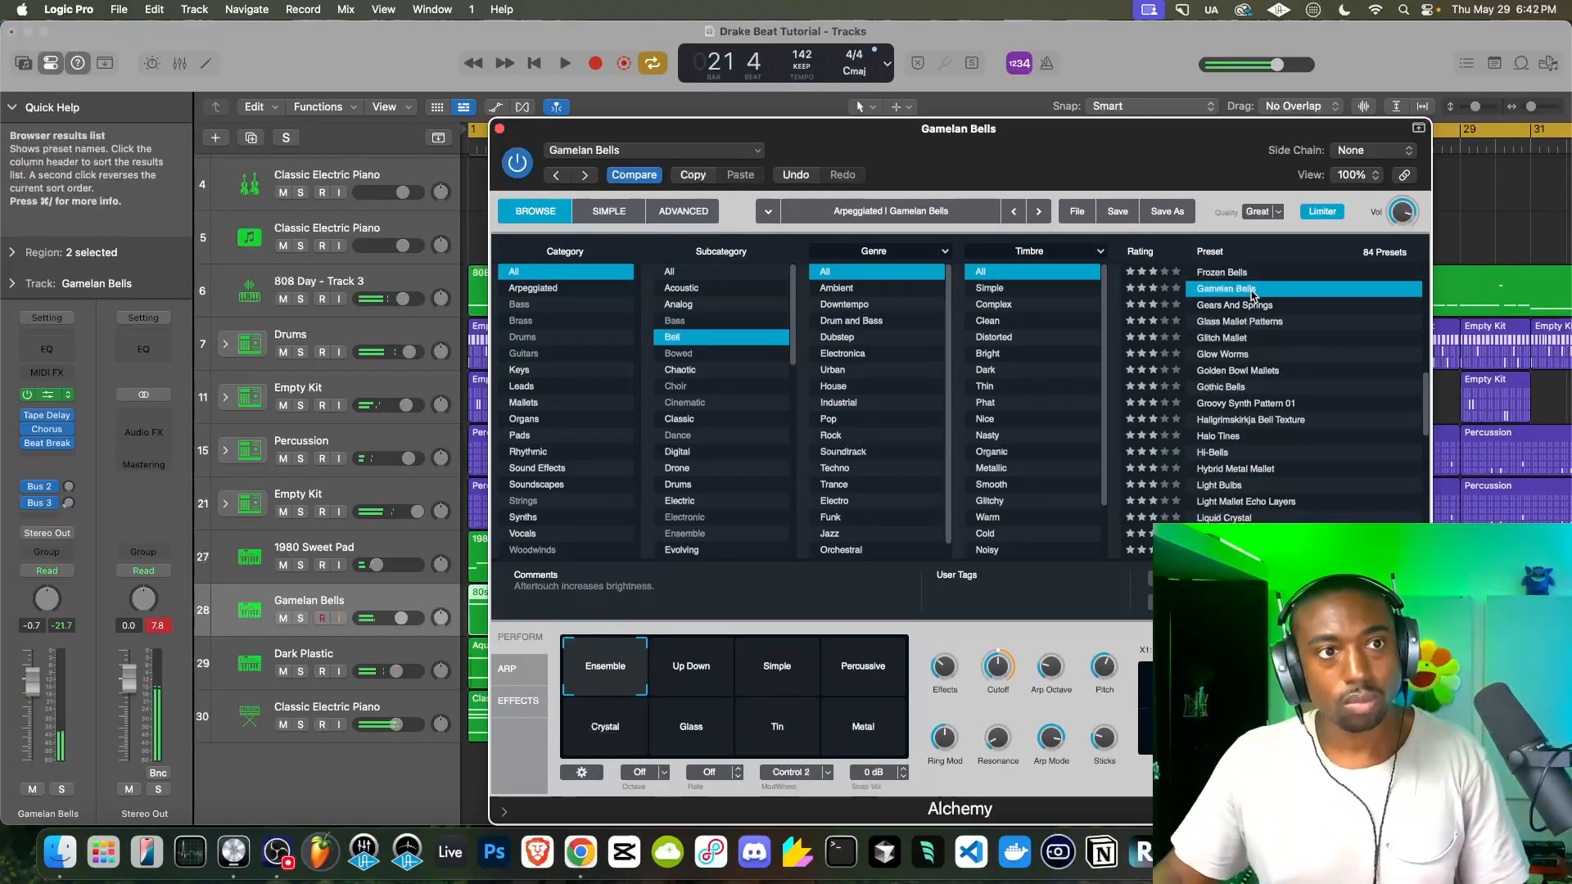
{"action": "left_click", "coordinate": [1241, 311]}
{"action": "left_click", "coordinate": [1248, 322]}
{"action": "left_click", "coordinate": [1249, 338]}
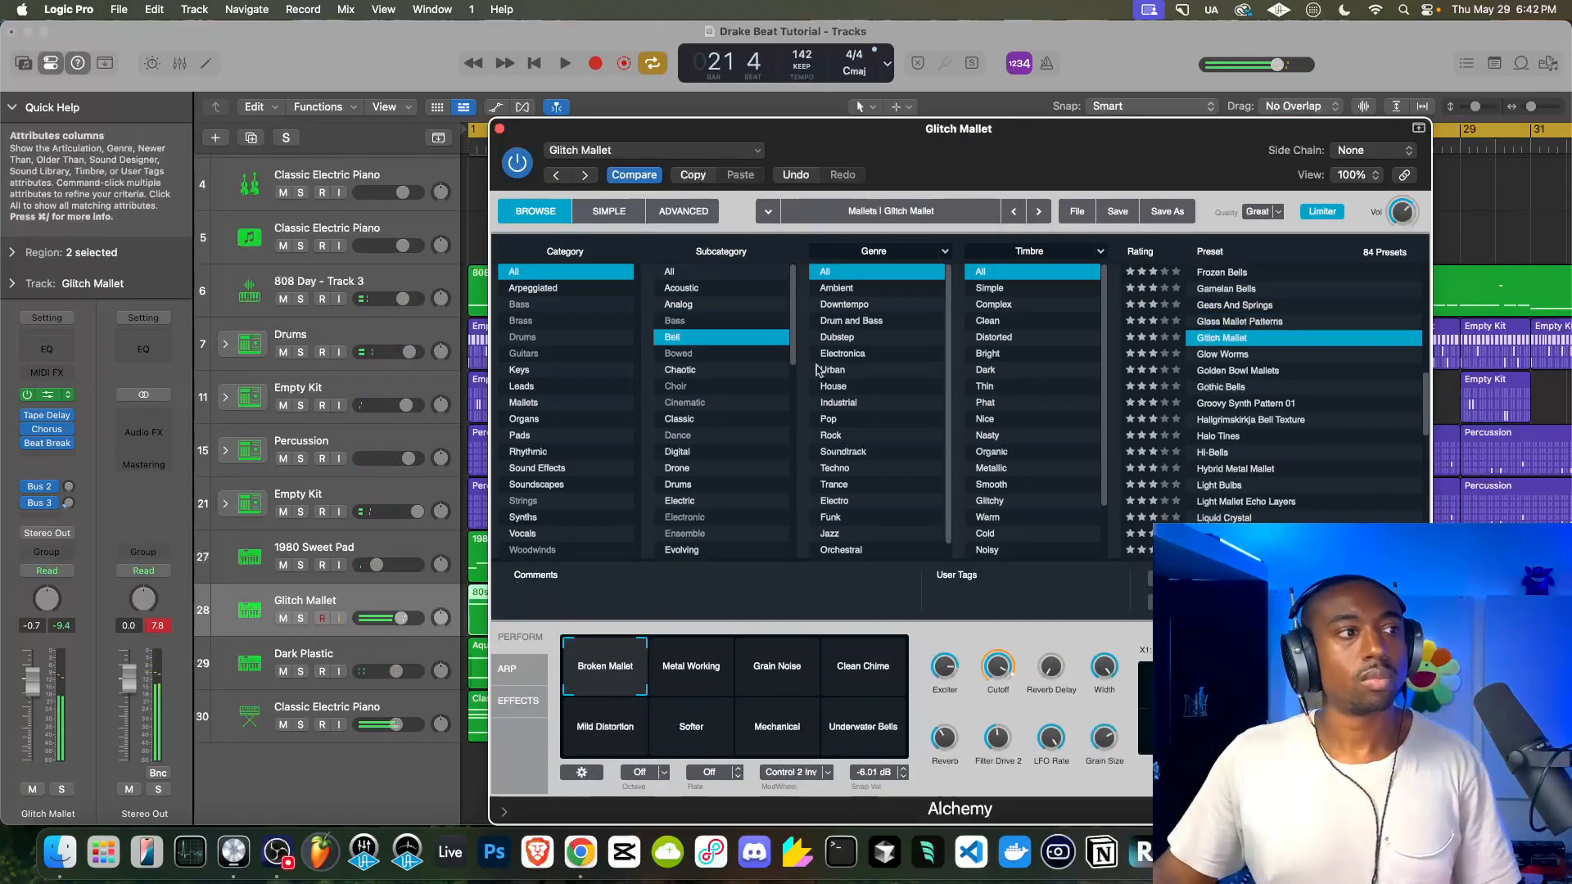
Bypass the Beat Breaker, Chorus and Tape Delay effects on track 28
{"action": "left_click", "coordinate": [28, 443]}
{"action": "left_click", "coordinate": [28, 428]}
{"action": "left_click", "coordinate": [28, 416]}
Audition the bell presets from Glow Worms onward and load Magic Lantern in track 28's Alchemy
{"action": "left_click", "coordinate": [1236, 357]}
{"action": "key", "text": "Down"}
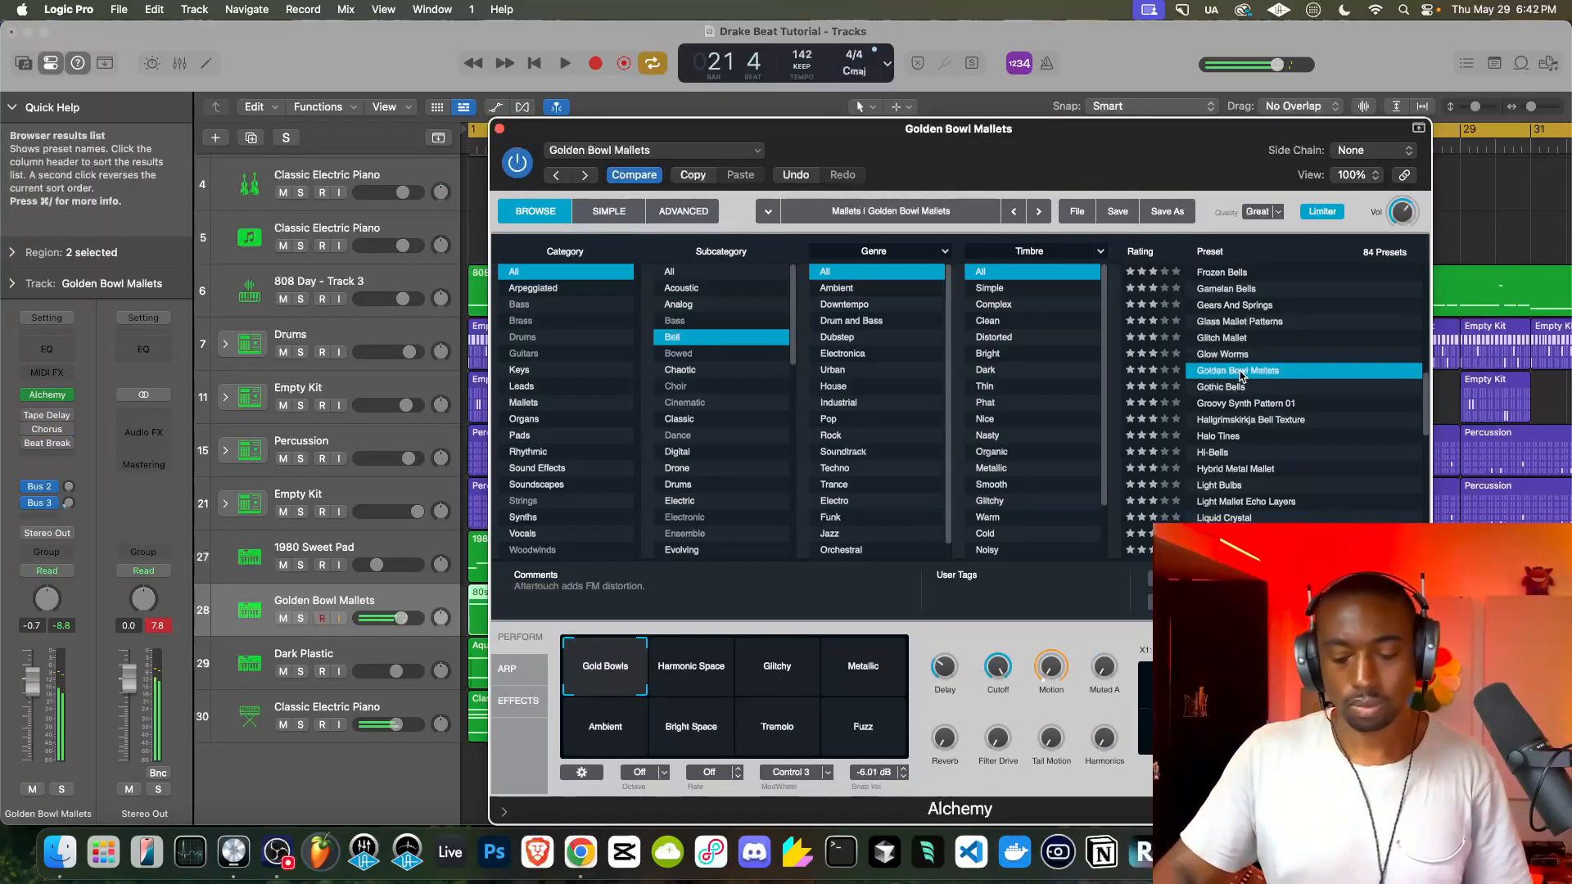
{"action": "key", "text": "Down"}
{"action": "key", "text": "Down"}
{"action": "key", "text": "Down"}
{"action": "key", "text": "Down"}
{"action": "key", "text": "Down"}
{"action": "key", "text": "Down"}
{"action": "key", "text": "Down"}
{"action": "key", "text": "Down"}
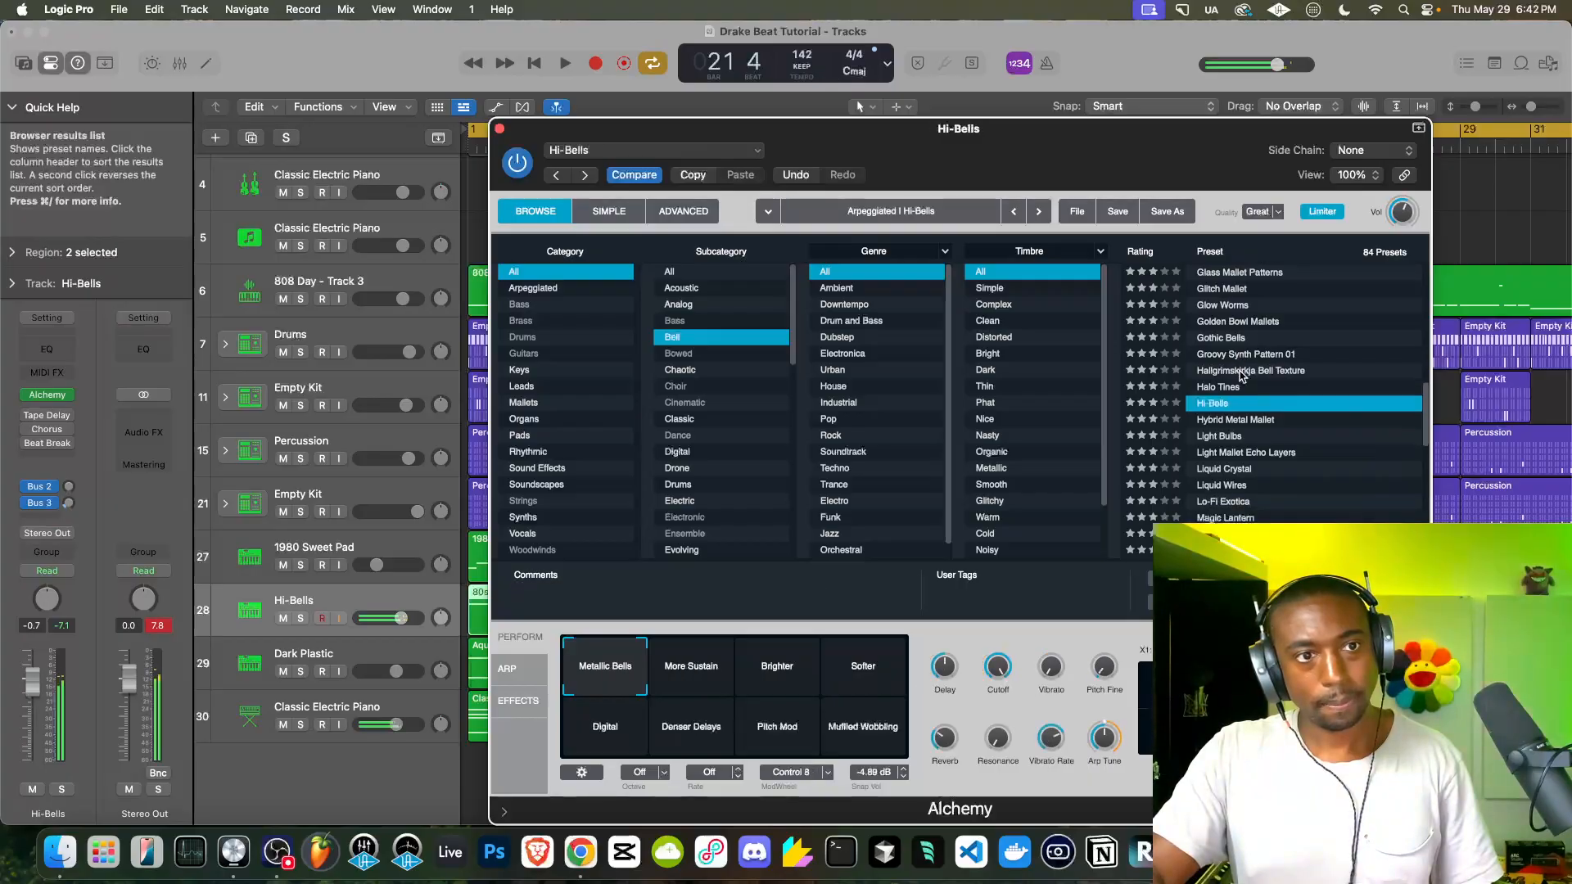
{"action": "key", "text": "Down"}
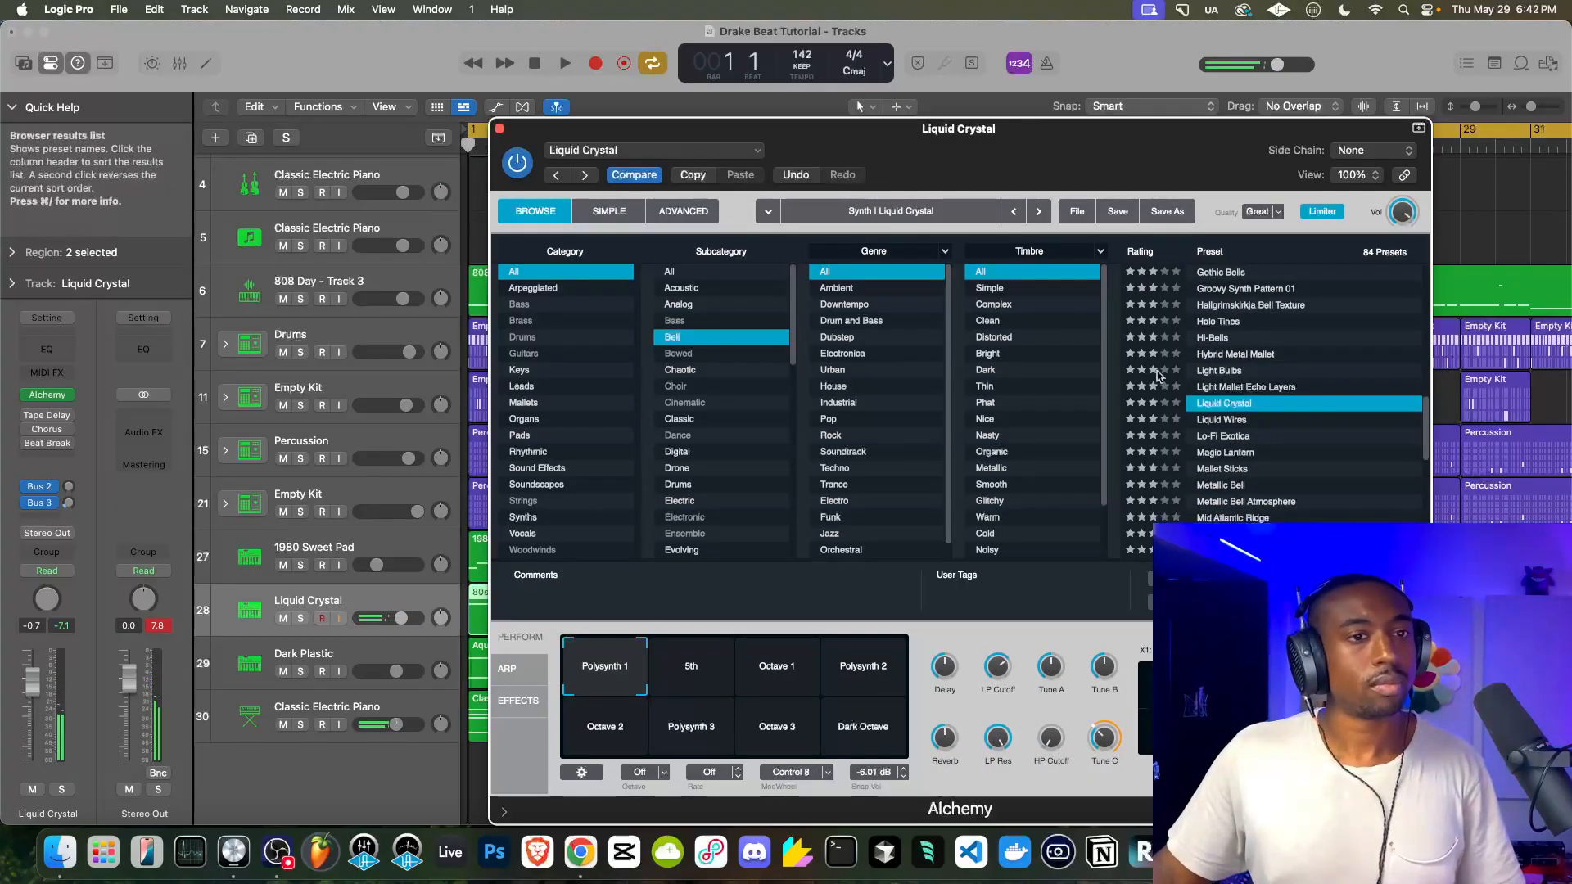
{"action": "key", "text": "Down"}
{"action": "key", "text": "Down"}
{"action": "key", "text": "Down"}
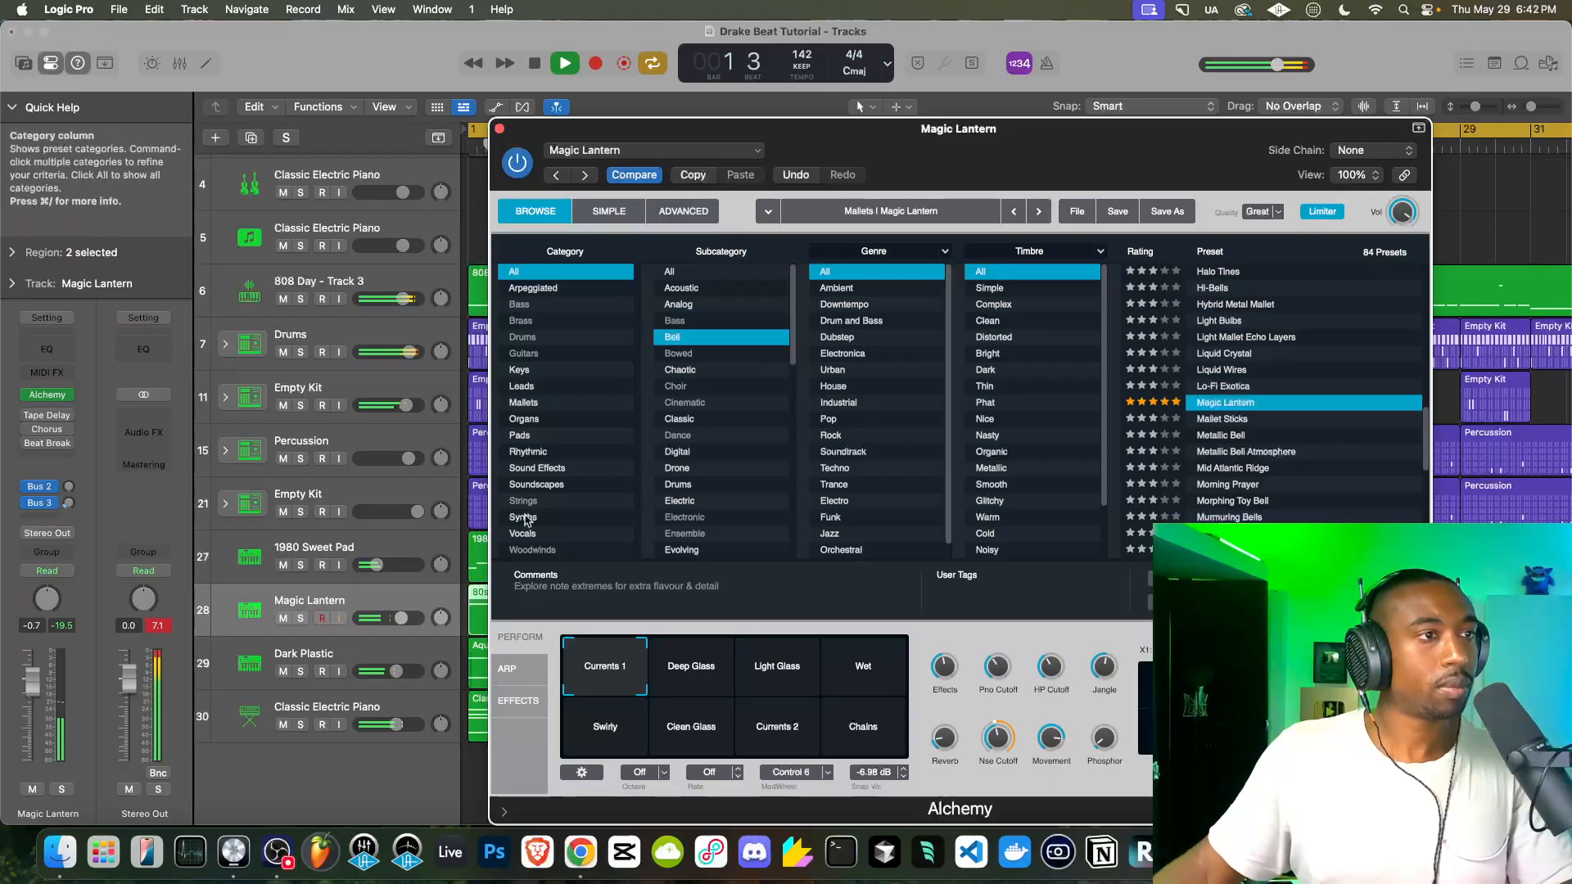
{"action": "left_click", "coordinate": [499, 129]}
View the 80s Analog Bells regions of track 28 in the Piano Roll and close the editor
{"action": "double_click", "coordinate": [693, 623]}
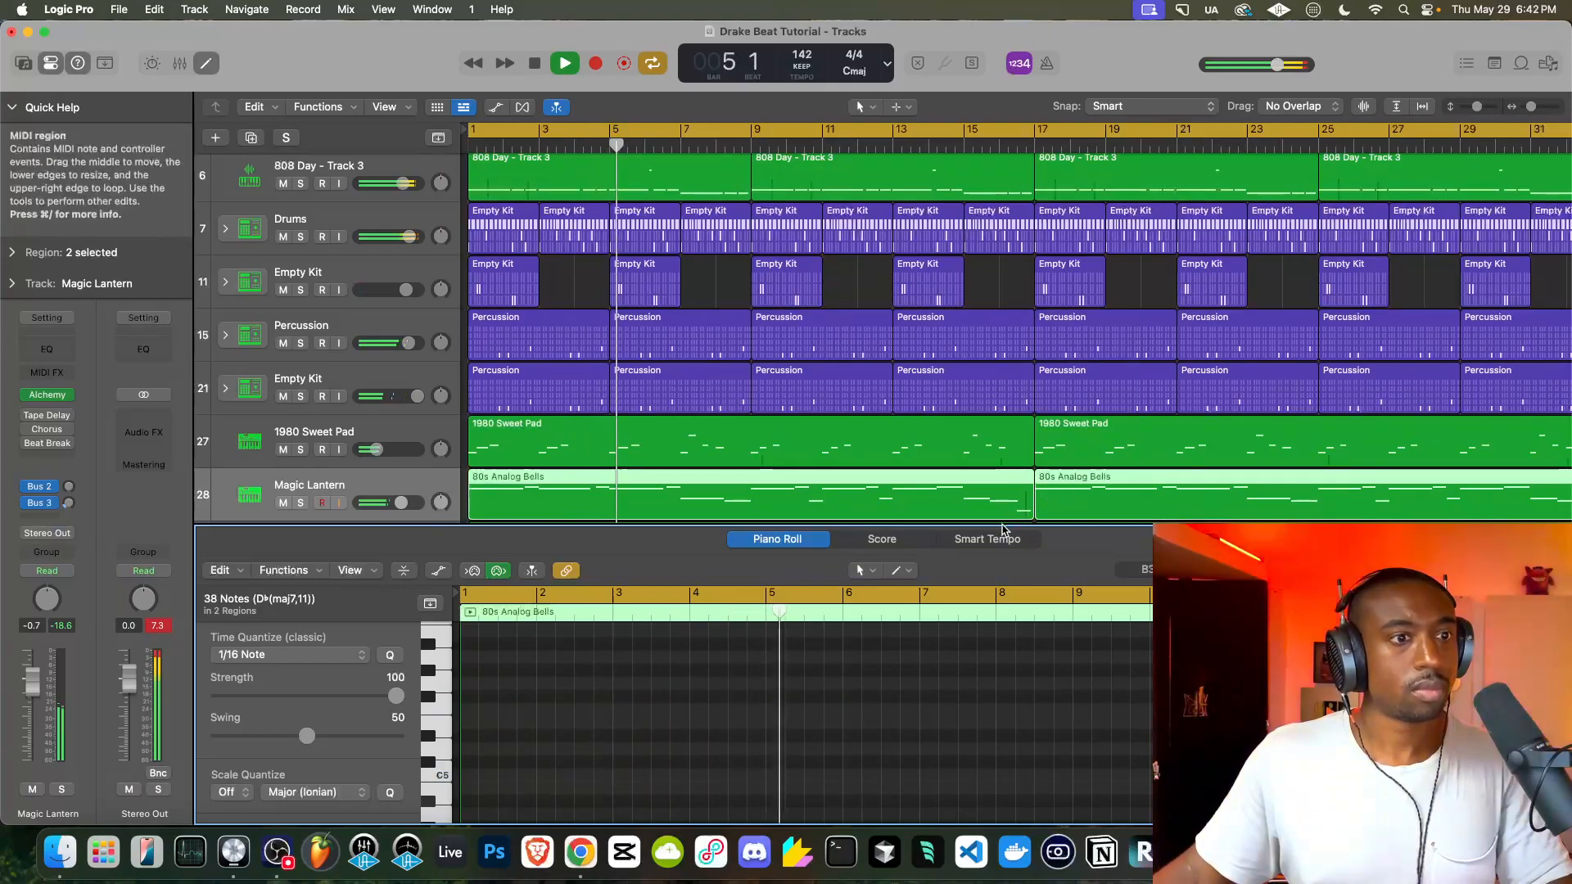
{"action": "left_click_drag", "start_coordinate": [1021, 522], "coordinate": [1033, 829]}
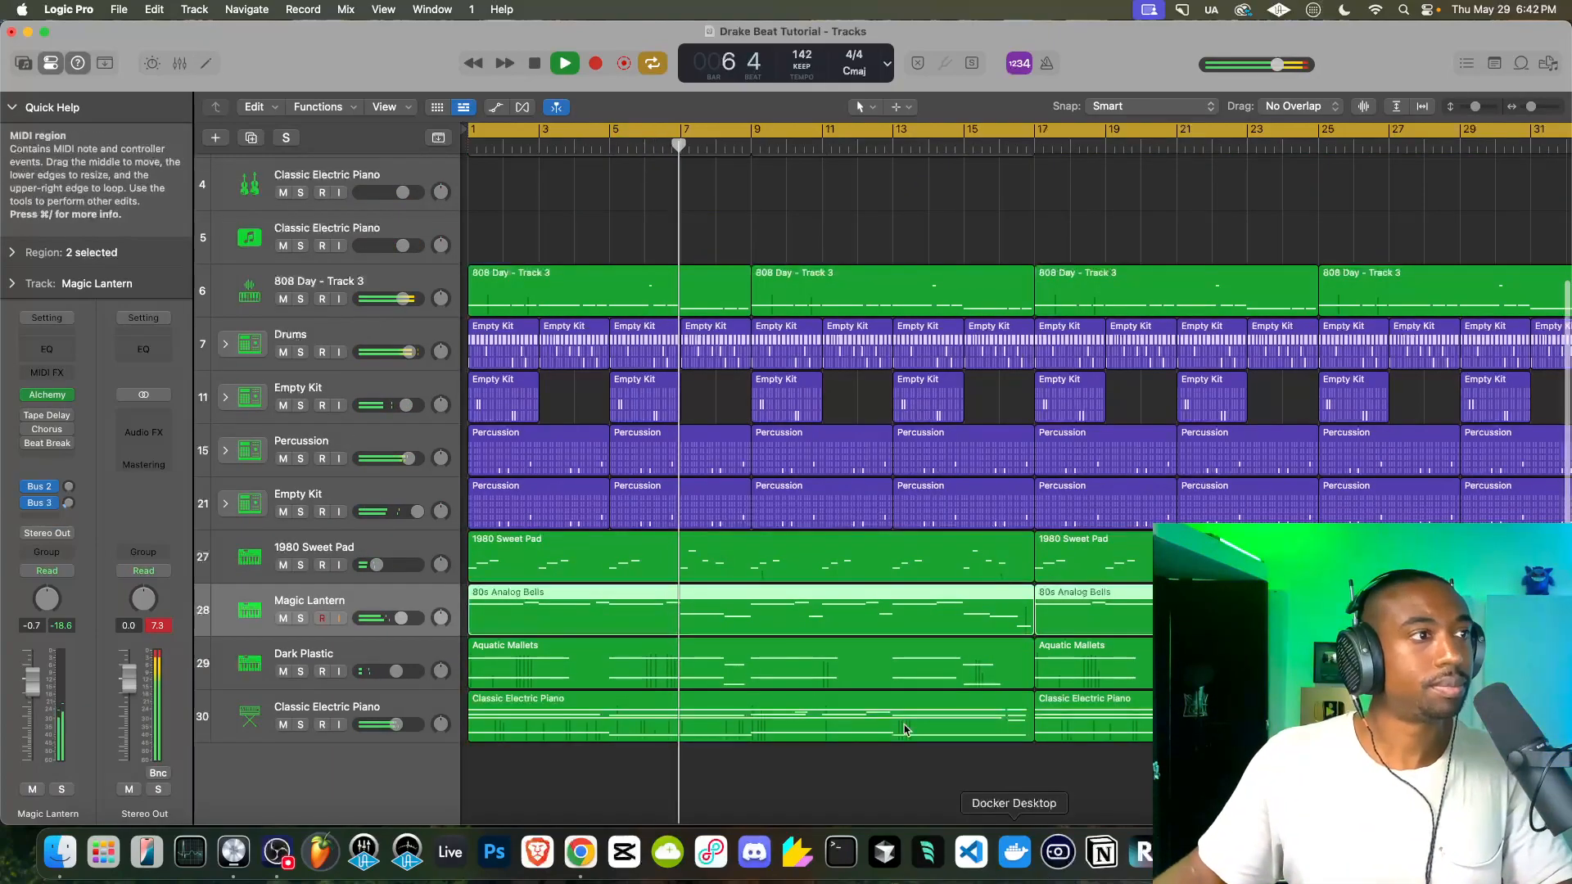
Mute the MIC track
{"action": "scroll", "coordinate": [285, 200], "scroll_direction": "up", "scroll_amount": 5}
{"action": "left_click", "coordinate": [285, 199]}
{"action": "left_click", "coordinate": [283, 188]}
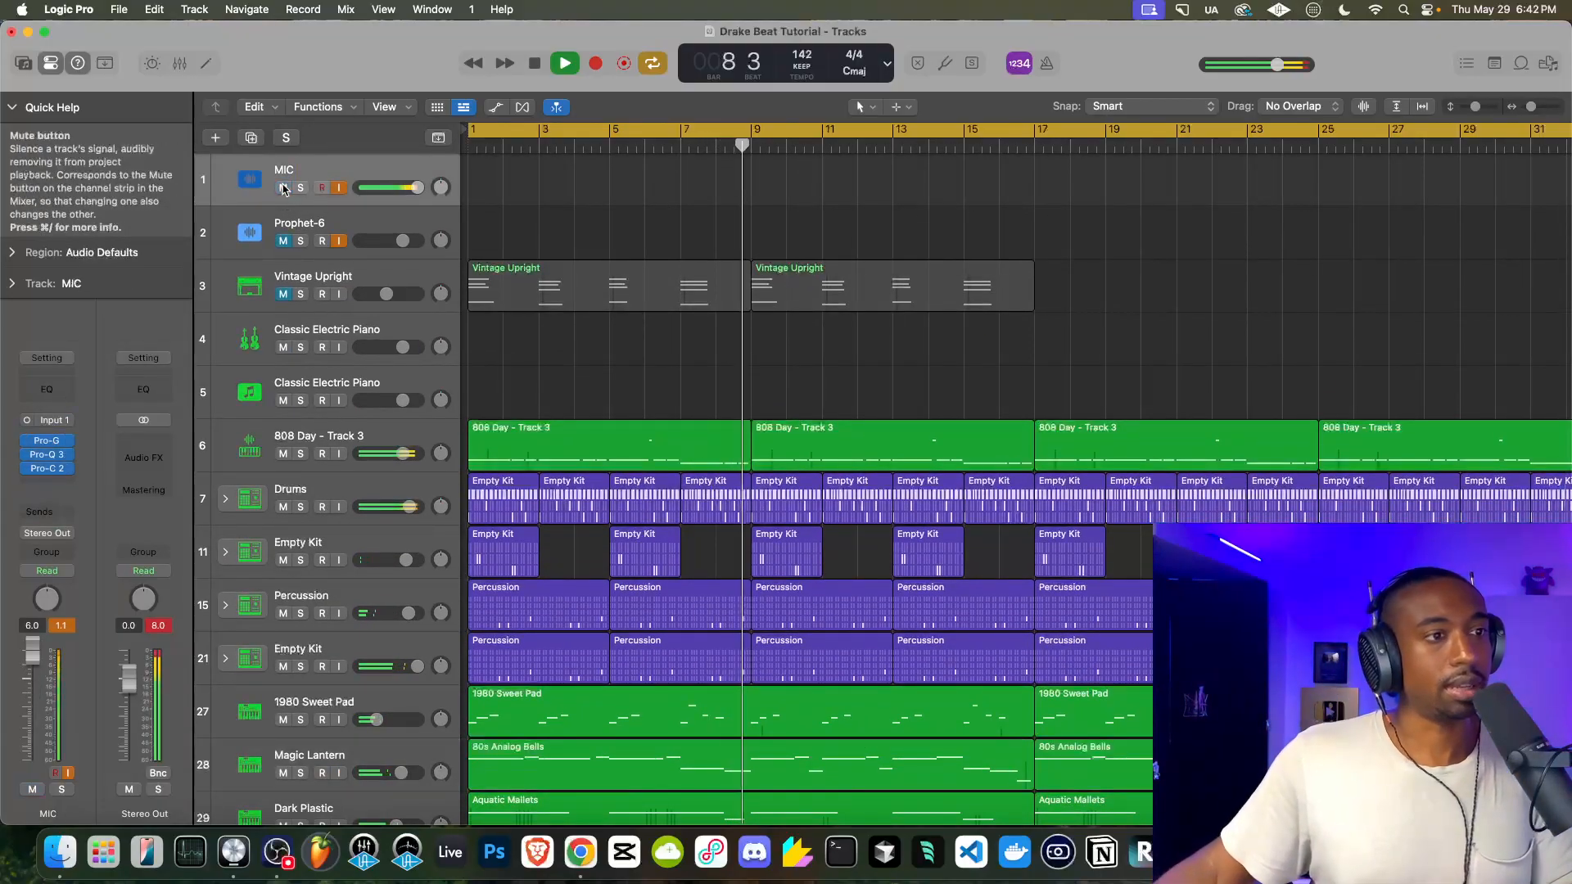
{"action": "left_click", "coordinate": [284, 188]}
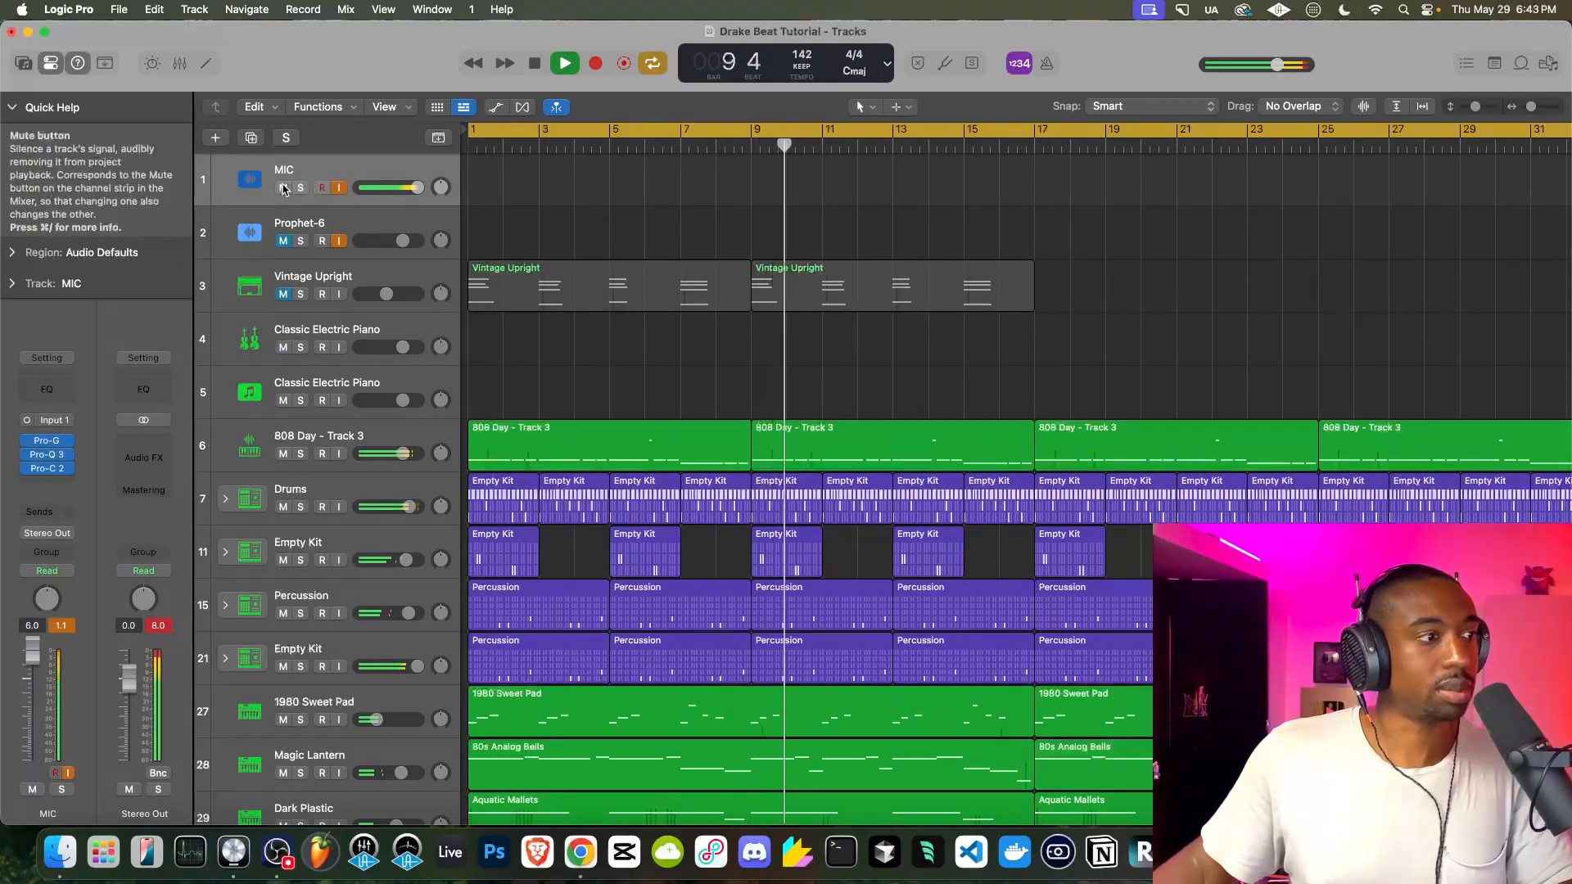
Delete the second 1980 Sweet Pad region on track 27, starting at bar 17
{"action": "scroll", "coordinate": [635, 348], "scroll_direction": "down", "scroll_amount": 3}
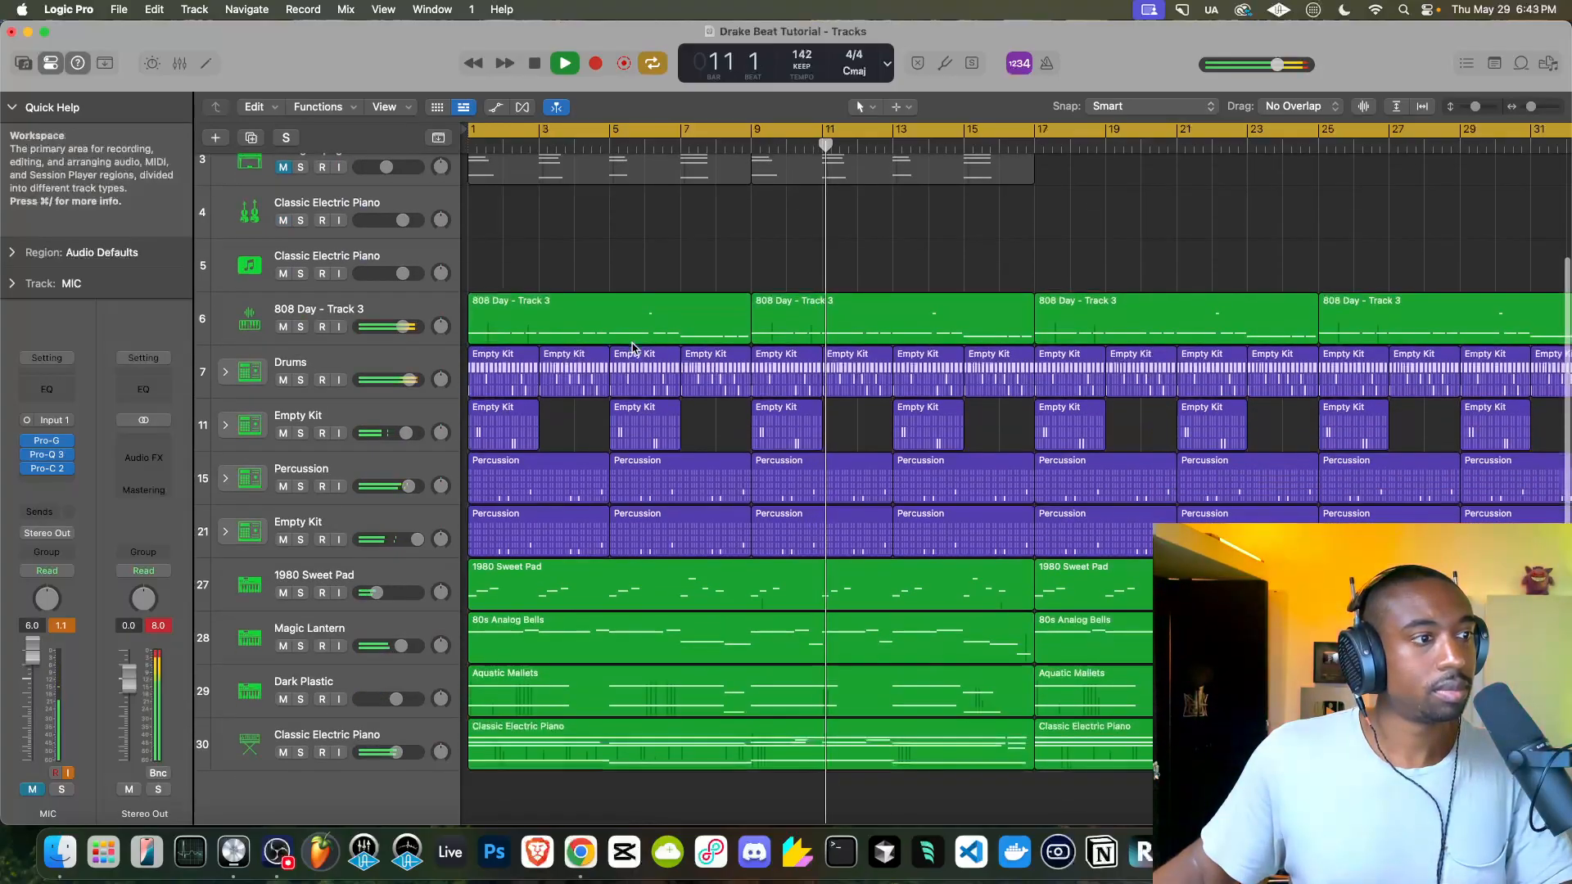
{"action": "left_click", "coordinate": [541, 584]}
{"action": "left_click", "coordinate": [1060, 592]}
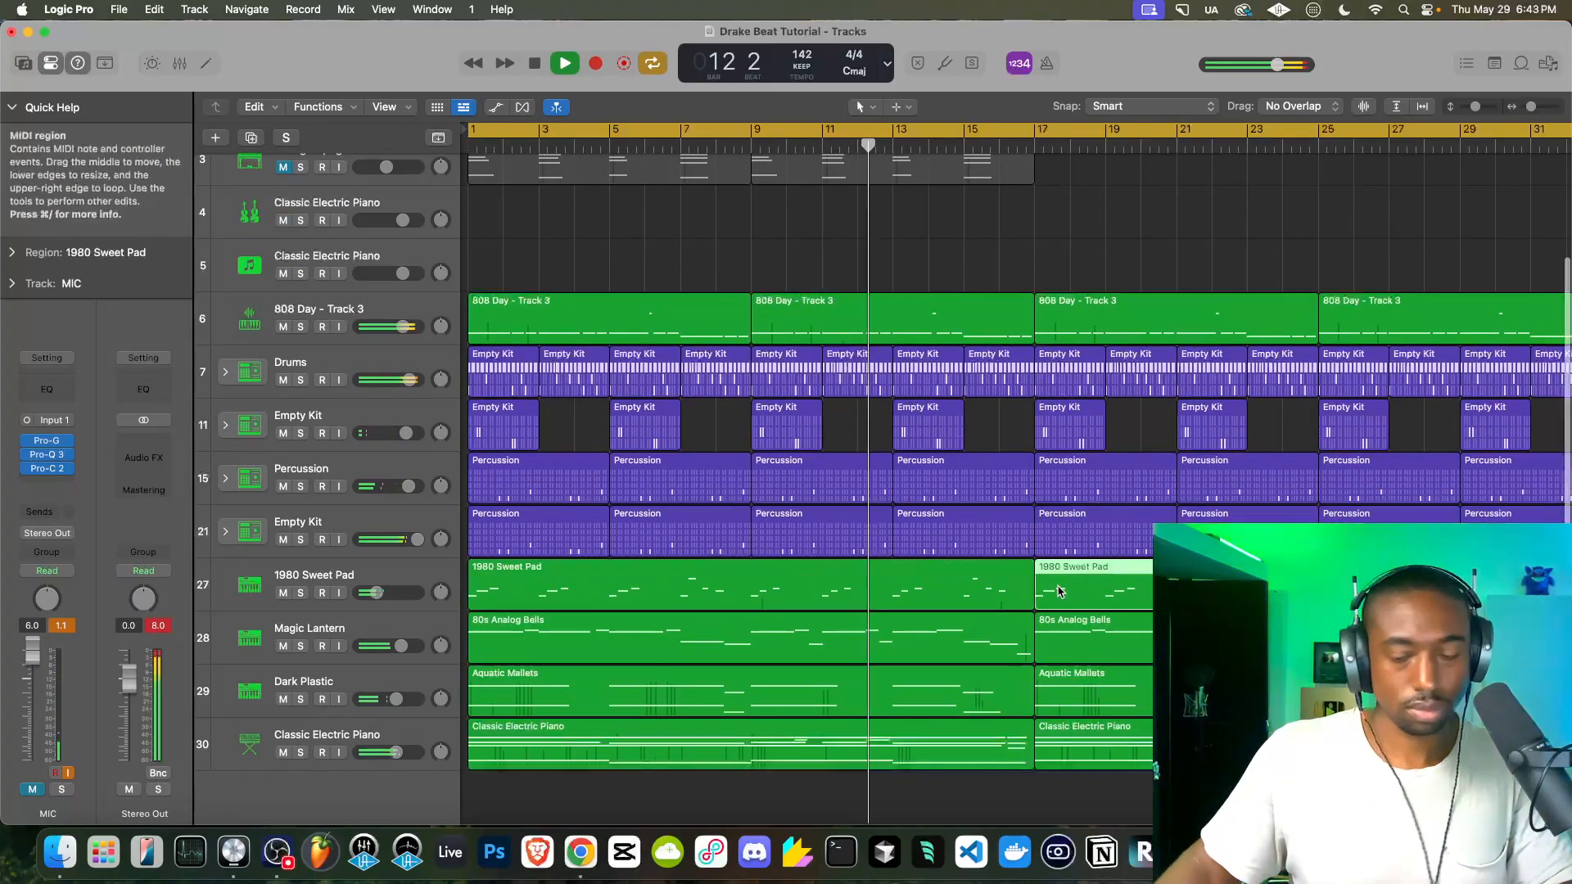
{"action": "key", "text": "Delete"}
Try the arrangement without the second Classic Electric Piano region on track 30, starting at bar 17
{"action": "key", "text": "super+Left"}
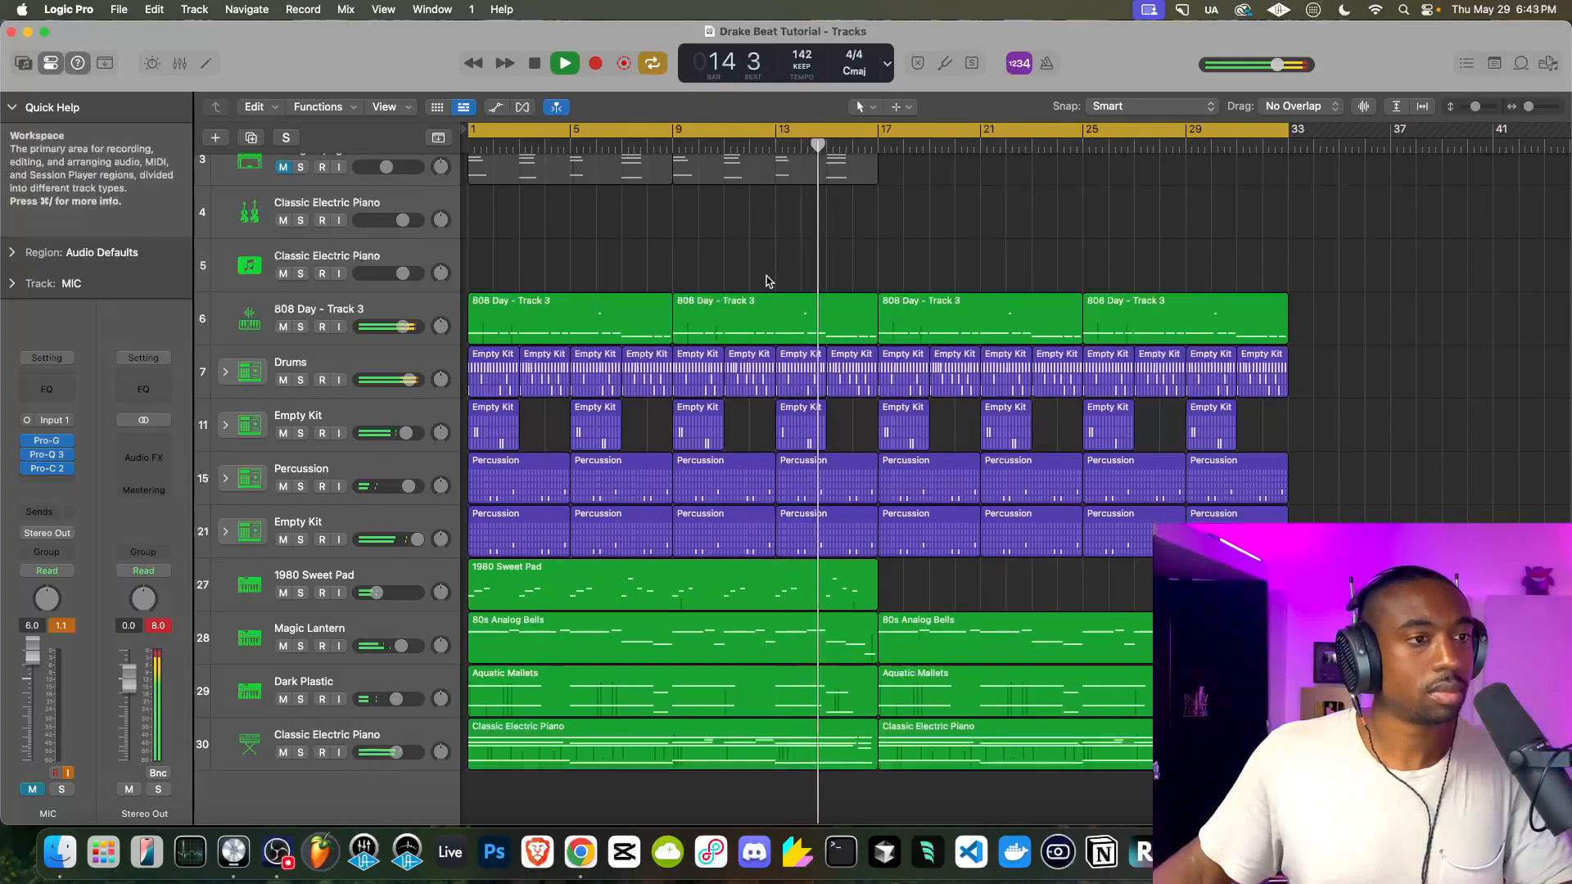
{"action": "left_click", "coordinate": [945, 748]}
{"action": "key", "text": "Delete"}
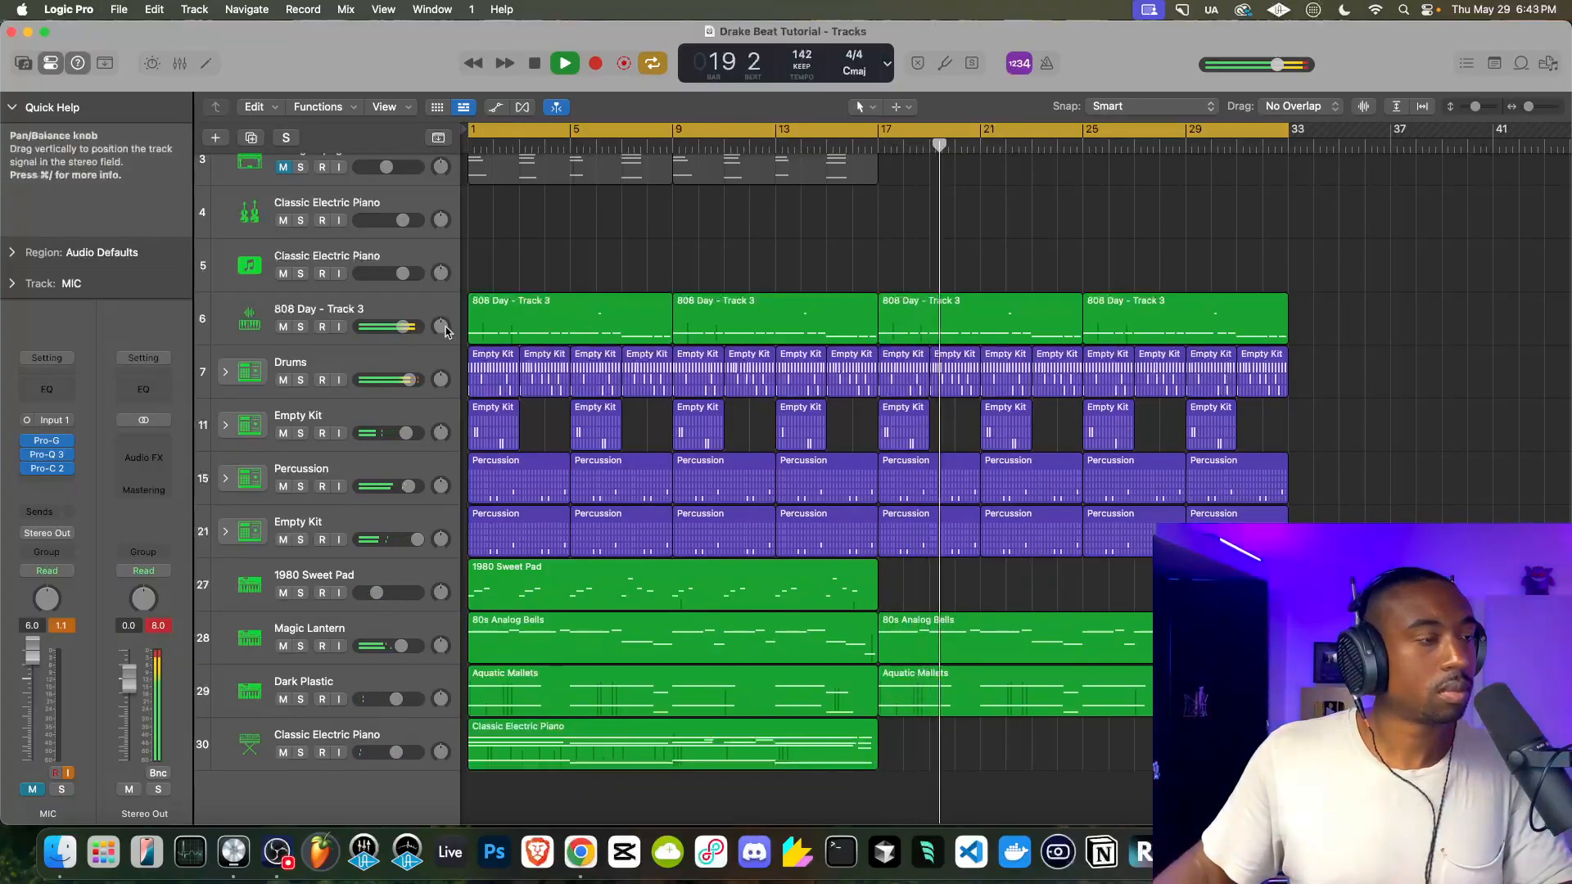
{"action": "key", "text": "super+z"}
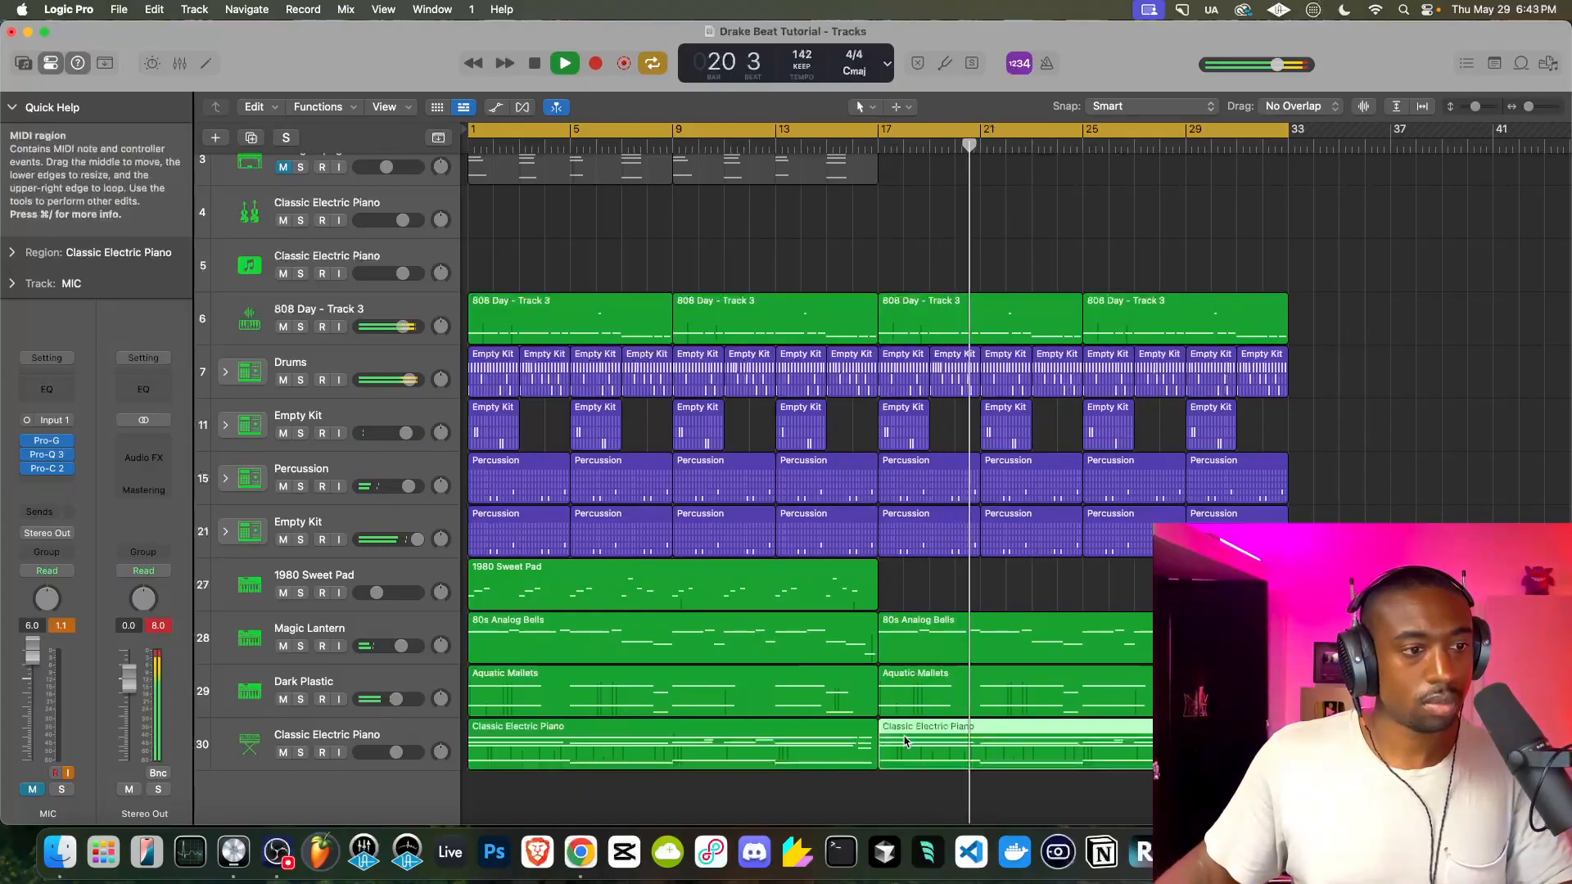
Lower the Classic Electric Piano track 30 volume to -4.6 dB and reset the Stereo Out peak level display
{"action": "left_click_drag", "start_coordinate": [396, 752], "coordinate": [390, 752]}
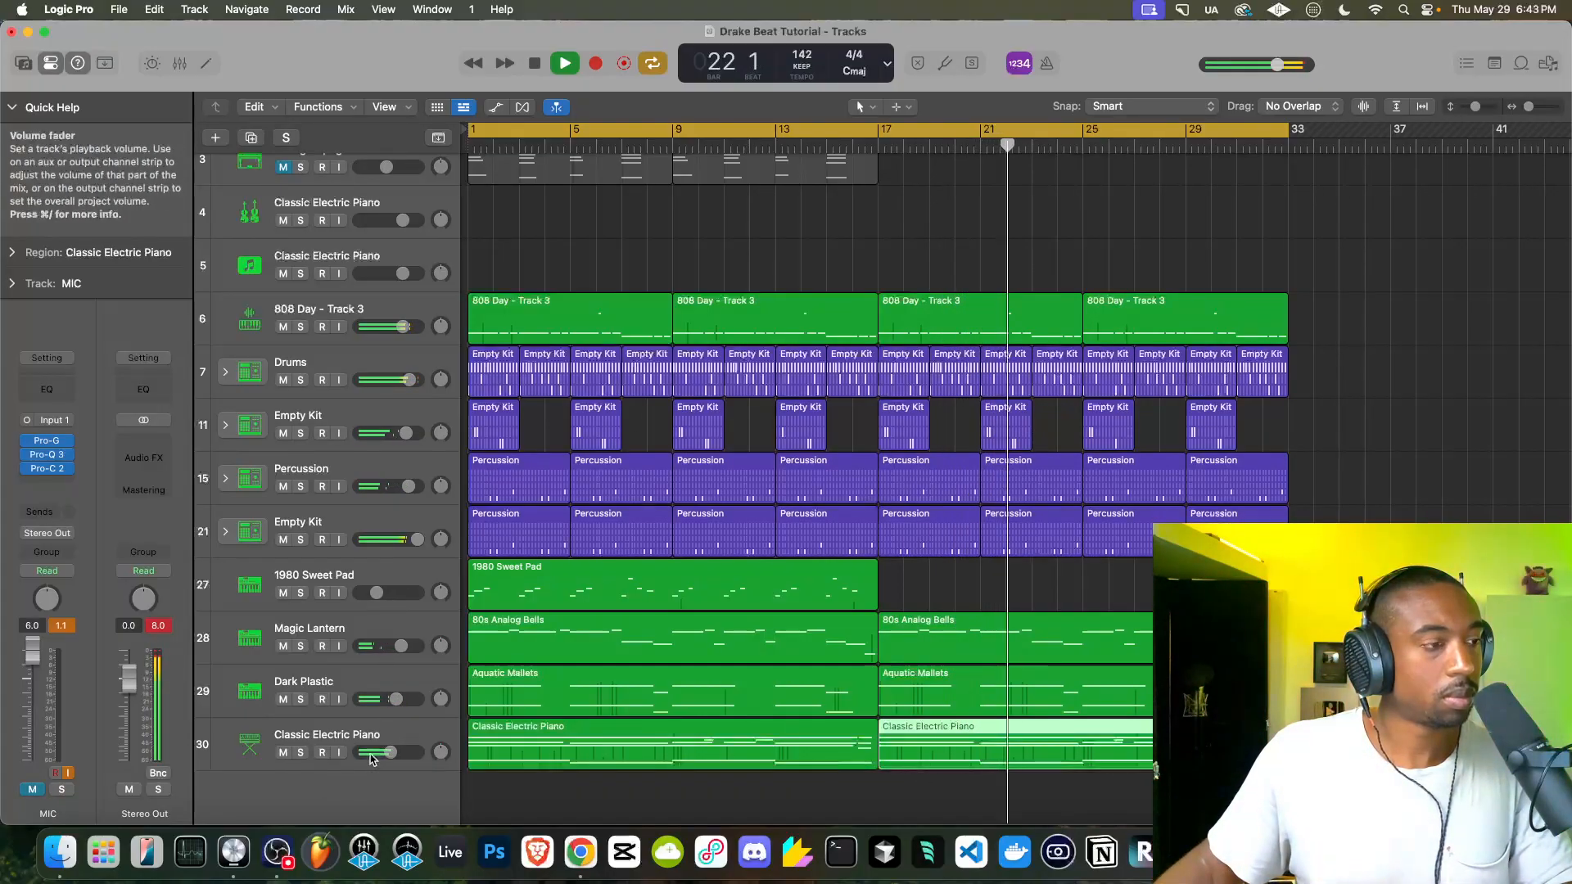
{"action": "left_click", "coordinate": [158, 627]}
Unmute the Vintage Upright track 3, delete both of its regions and select the empty track
{"action": "scroll", "coordinate": [632, 502], "scroll_direction": "up", "scroll_amount": 3}
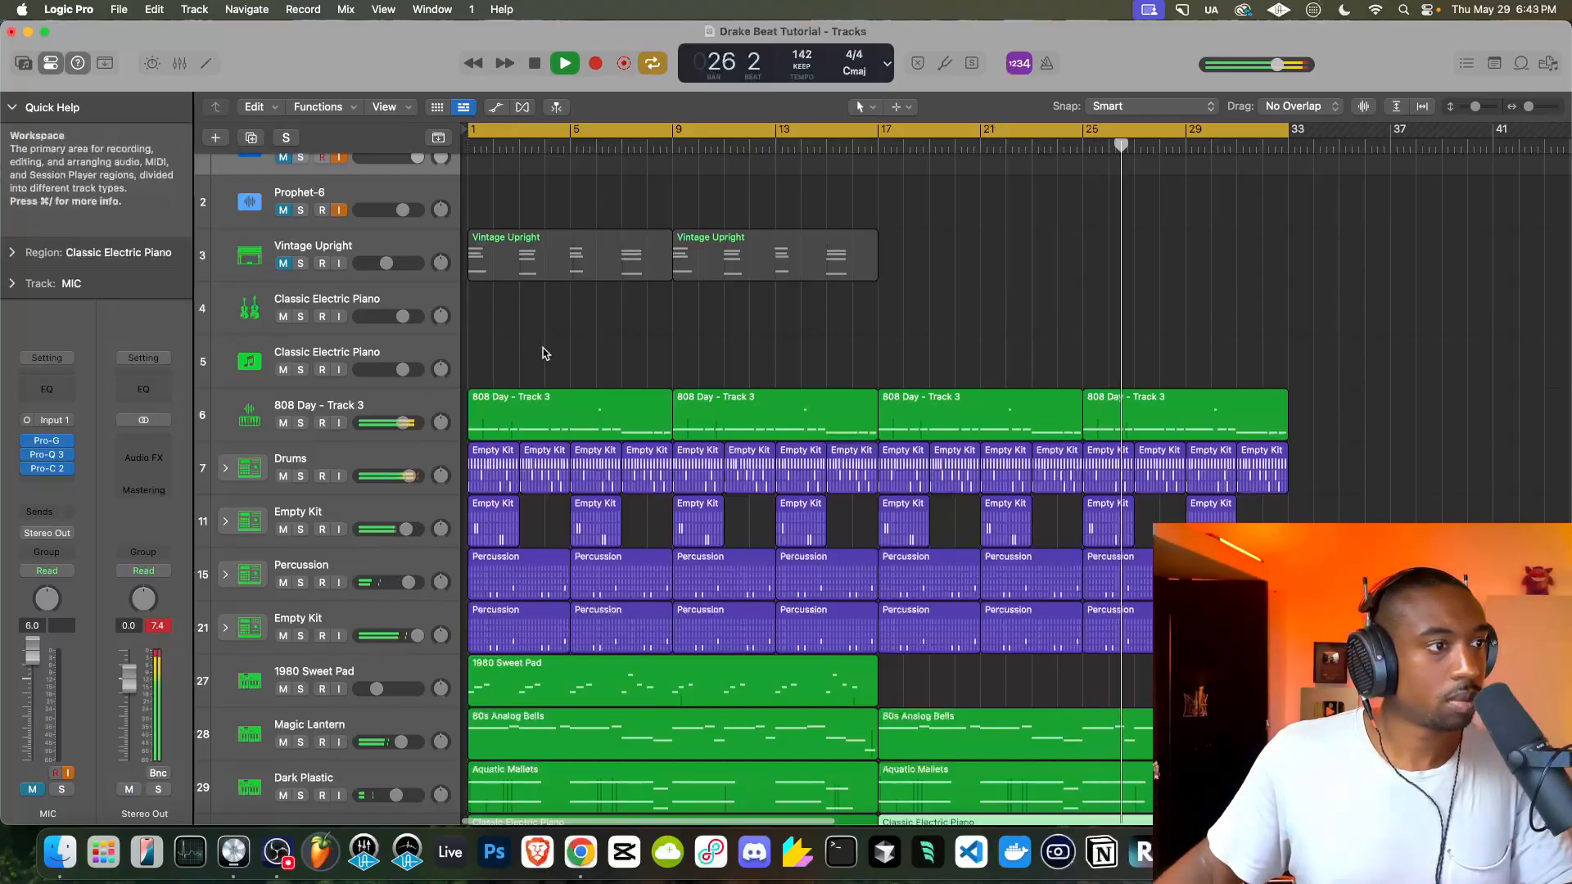
{"action": "scroll", "coordinate": [542, 352], "scroll_direction": "up", "scroll_amount": 1}
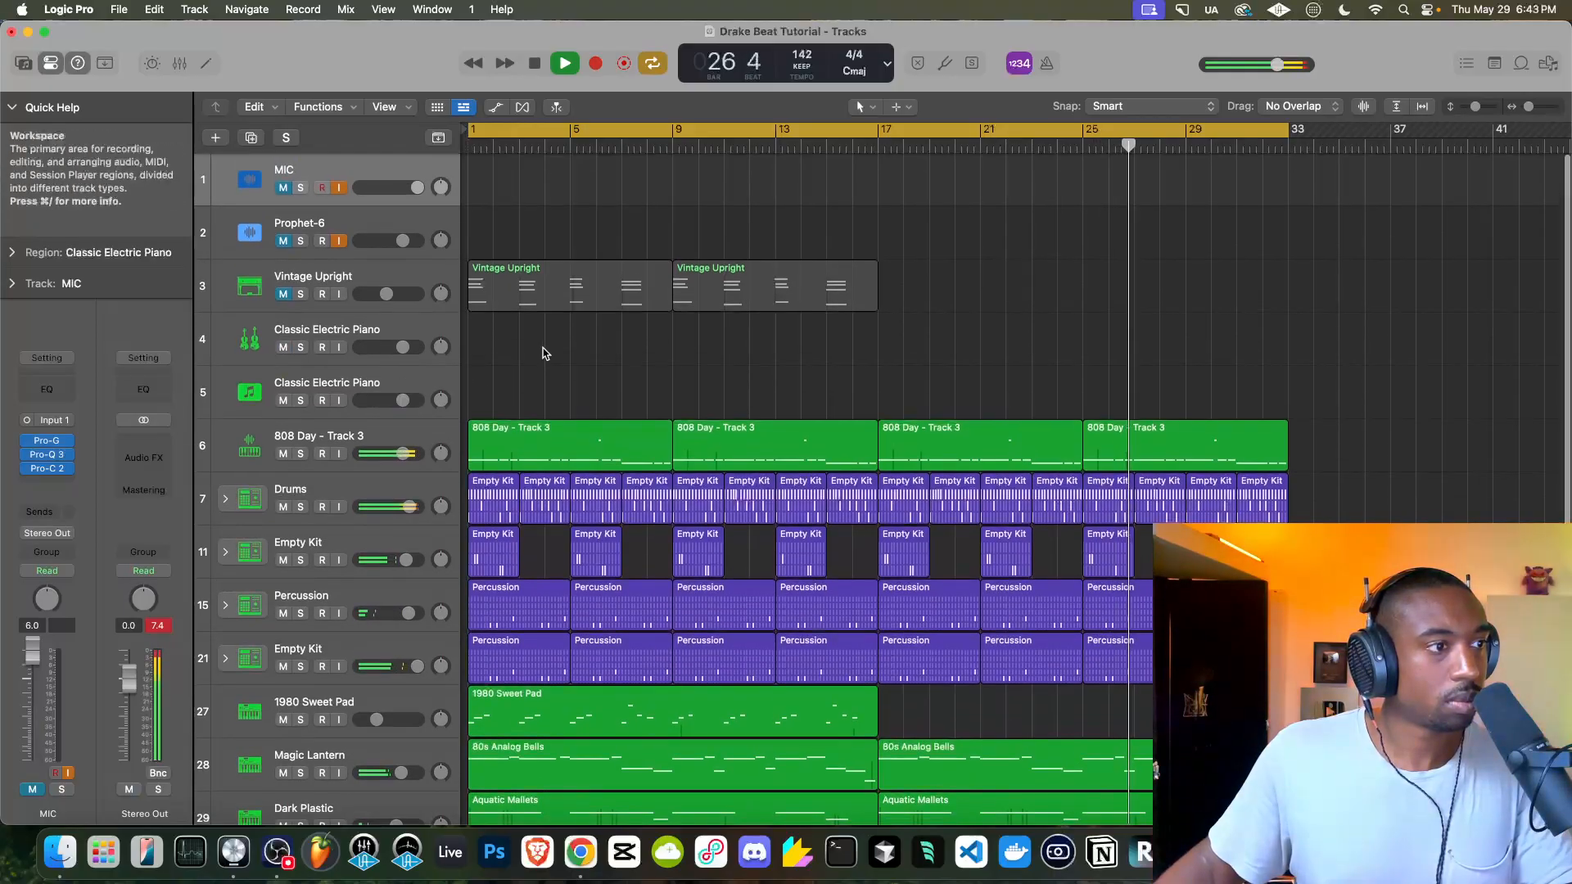
{"action": "left_click", "coordinate": [282, 294]}
{"action": "left_click", "coordinate": [583, 284]}
{"action": "left_click_drag", "start_coordinate": [919, 278], "coordinate": [586, 280]}
{"action": "key", "text": "Delete"}
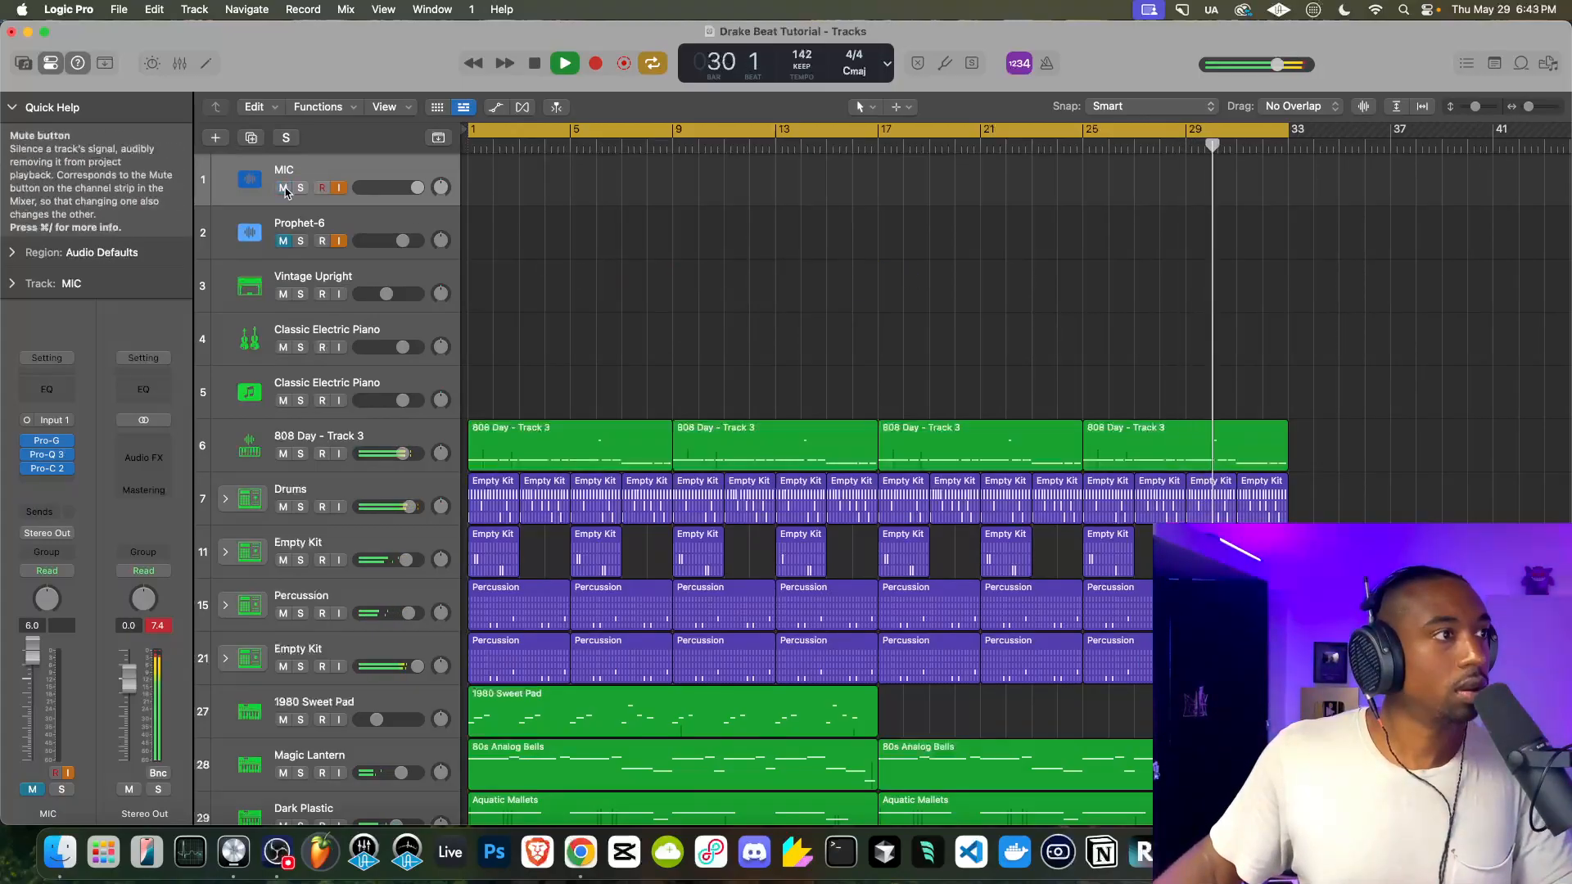
{"action": "left_click", "coordinate": [305, 278]}
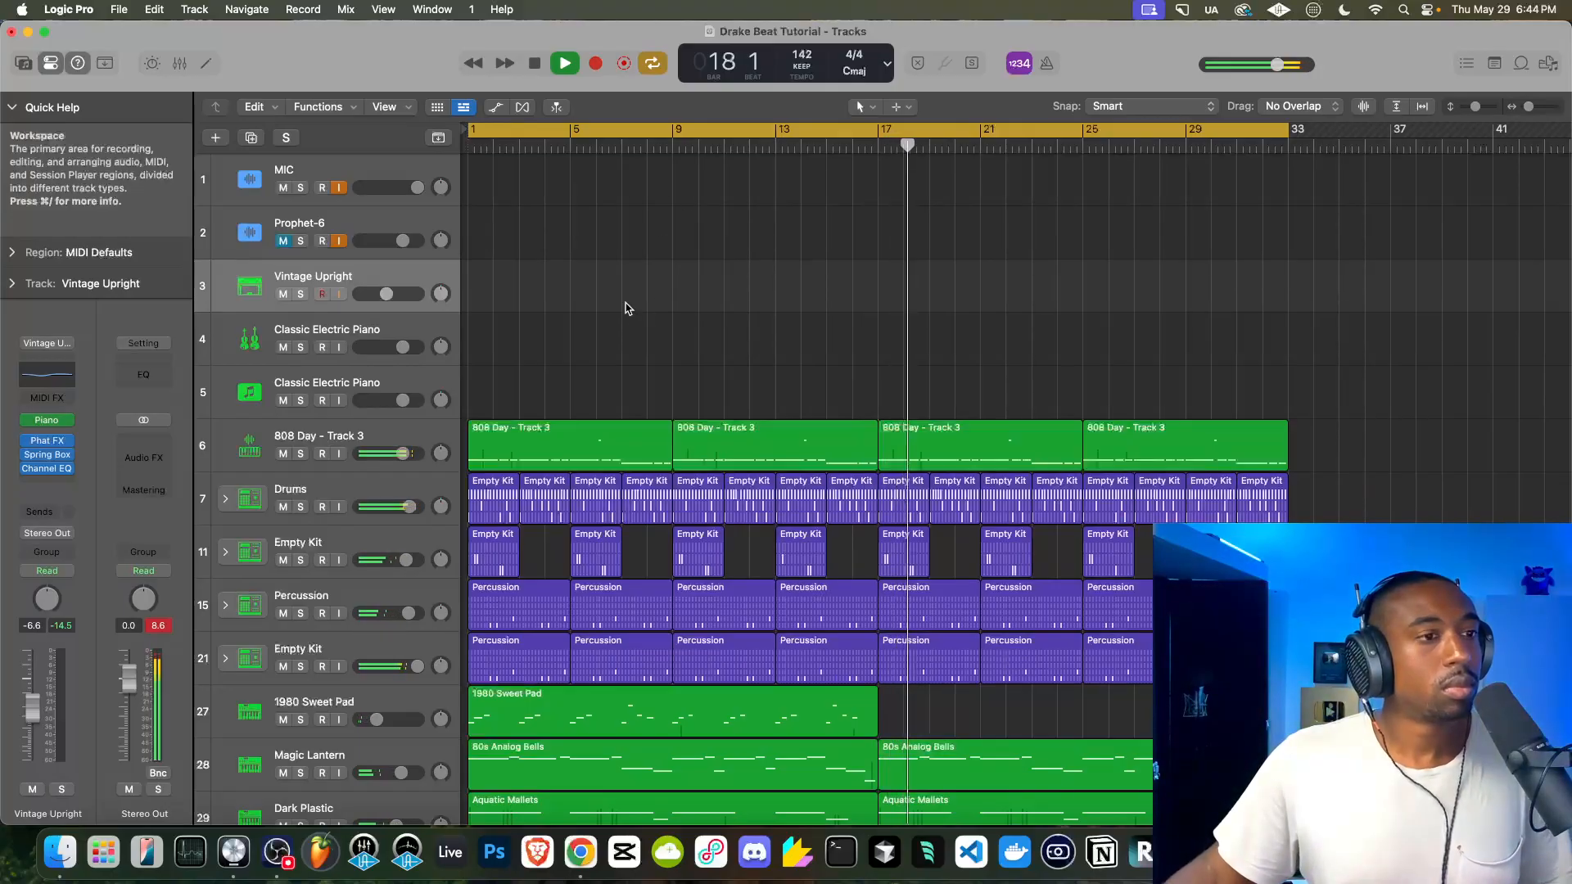
Adjust the amp envelope's sustain and decay in Retro Synth on Classic Electric Piano track 30 while playing the beat from bar 1
{"action": "scroll", "coordinate": [672, 344], "scroll_direction": "down", "scroll_amount": 3}
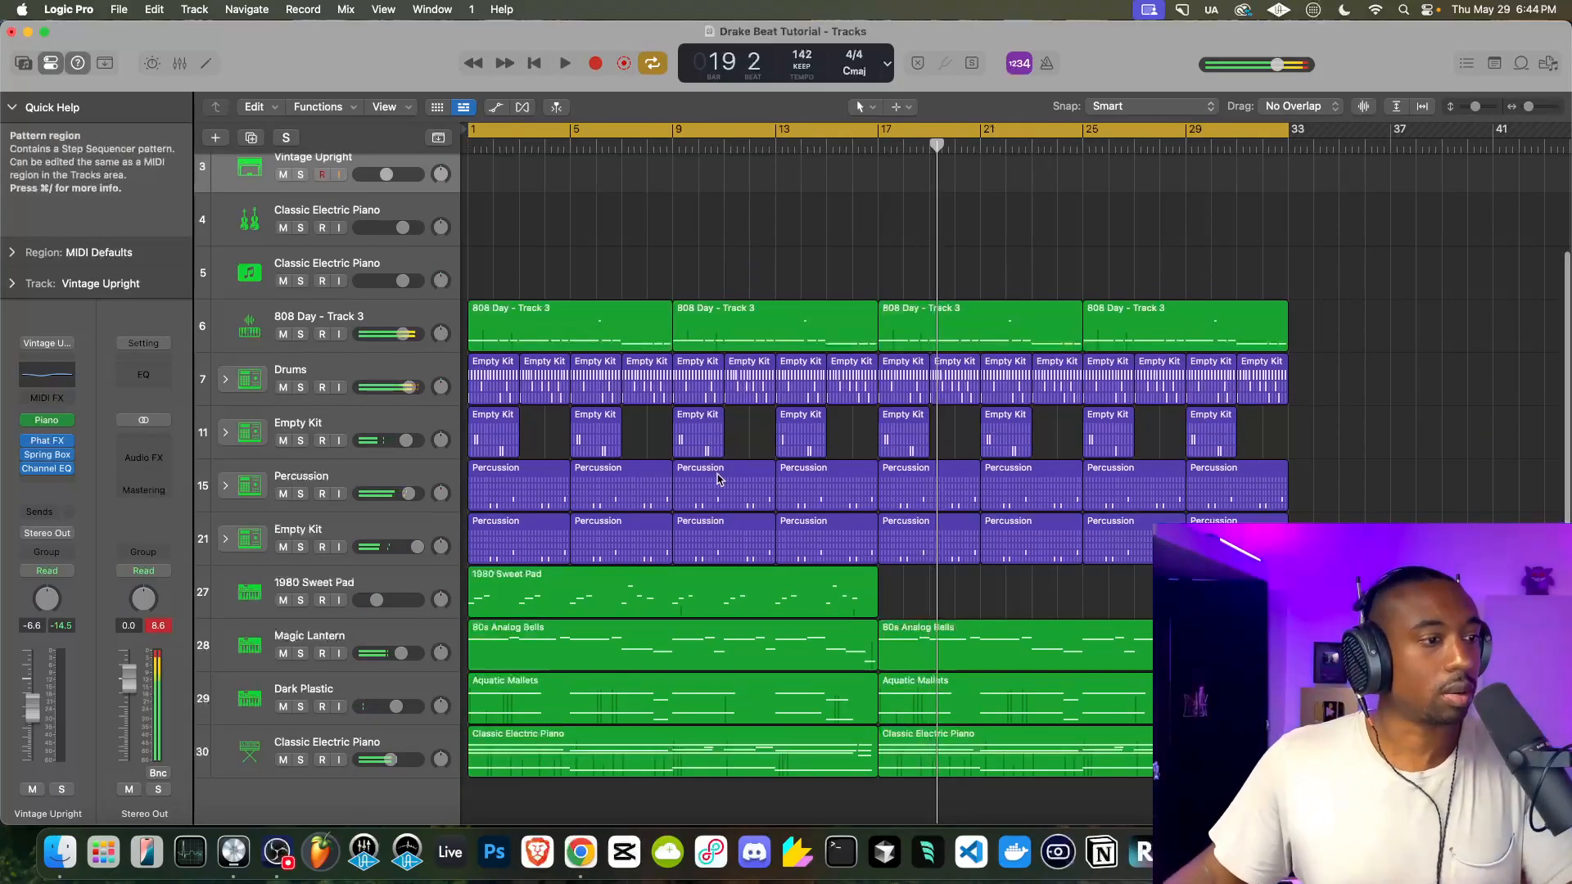
{"action": "left_click", "coordinate": [554, 722]}
{"action": "key", "text": "shift+space"}
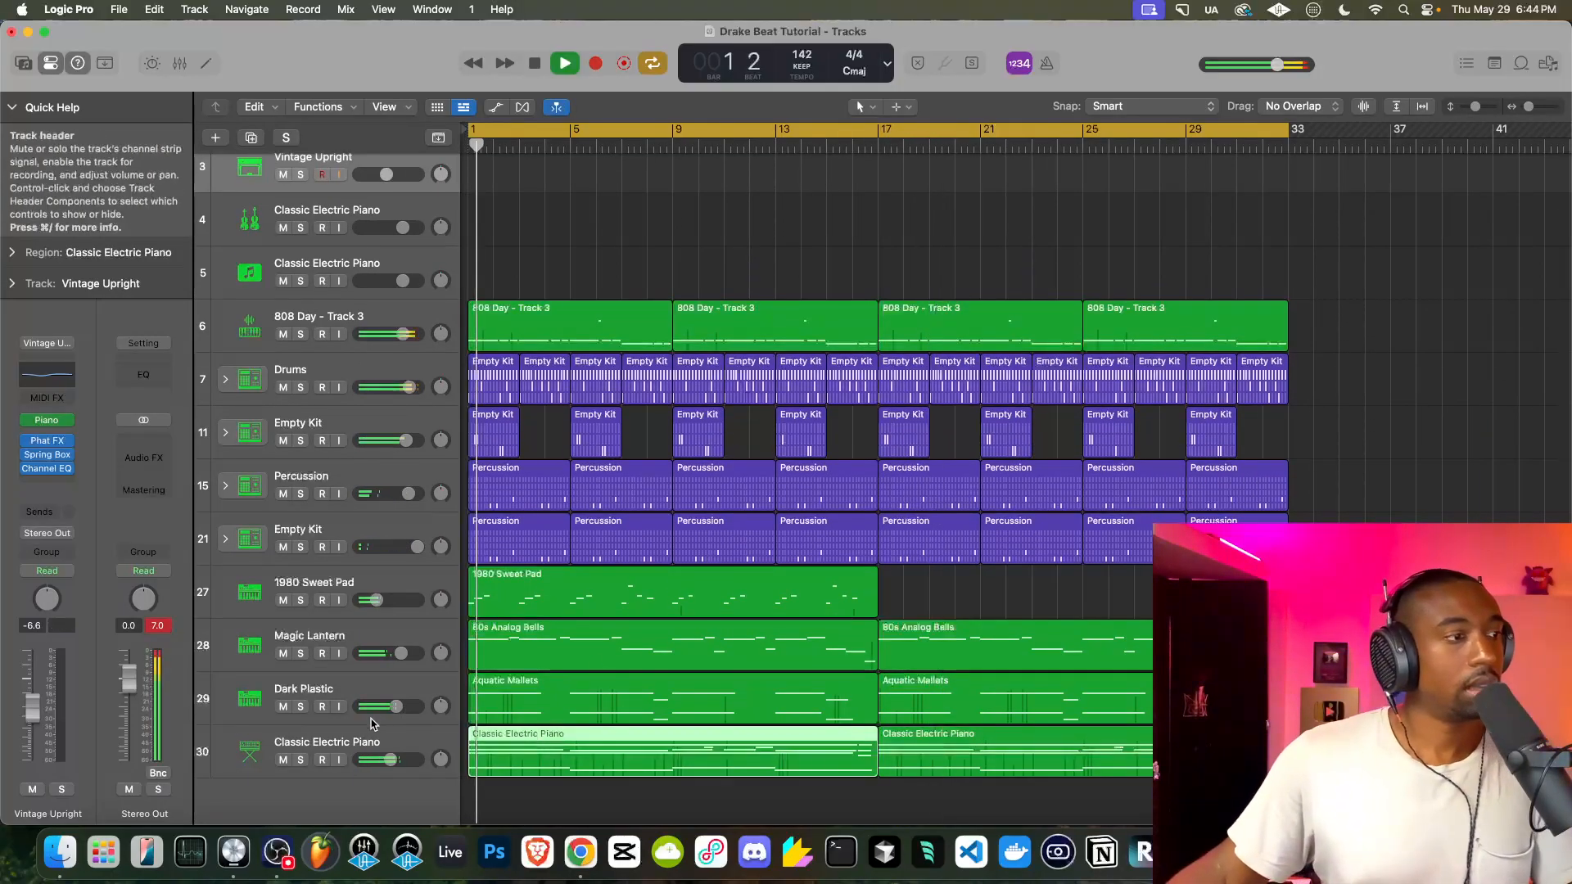
{"action": "key", "text": "space"}
{"action": "left_click", "coordinate": [262, 744]}
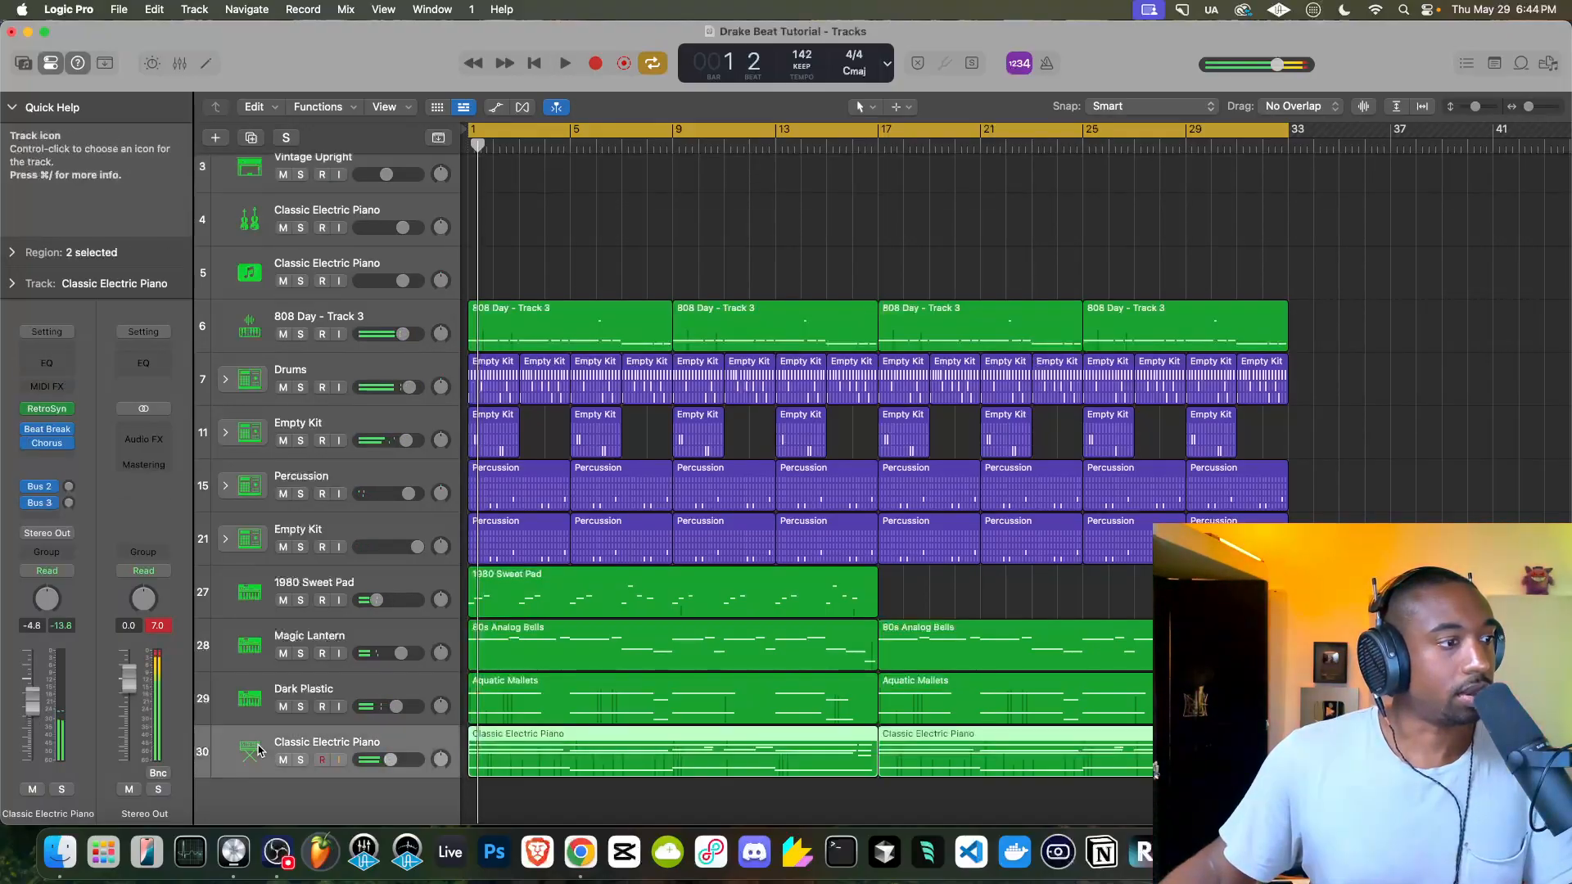
{"action": "left_click", "coordinate": [47, 408]}
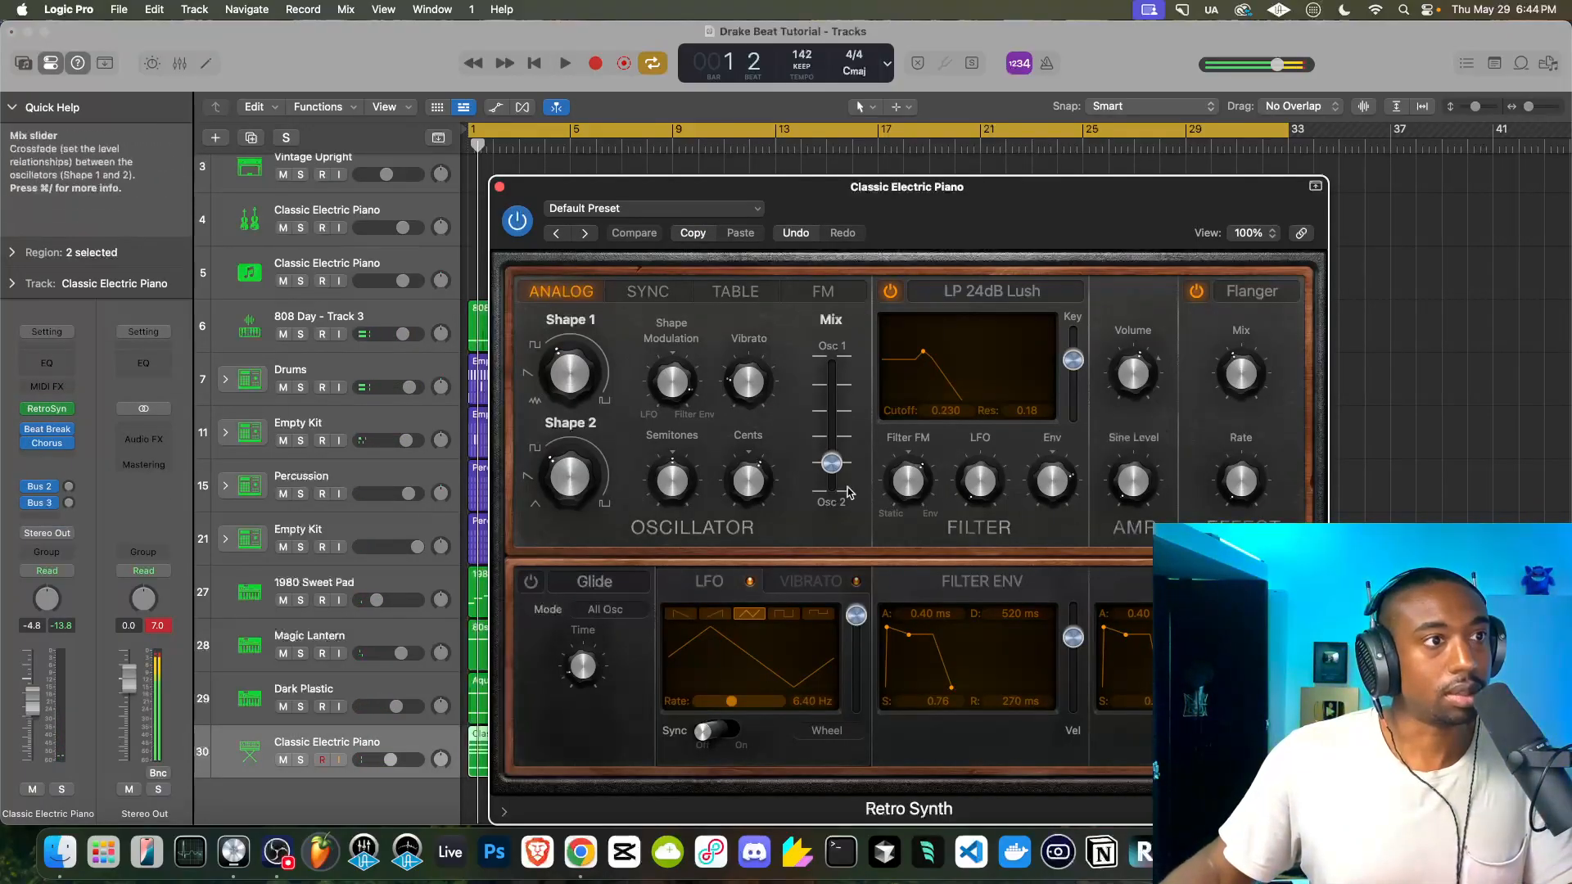
{"action": "key", "text": "space"}
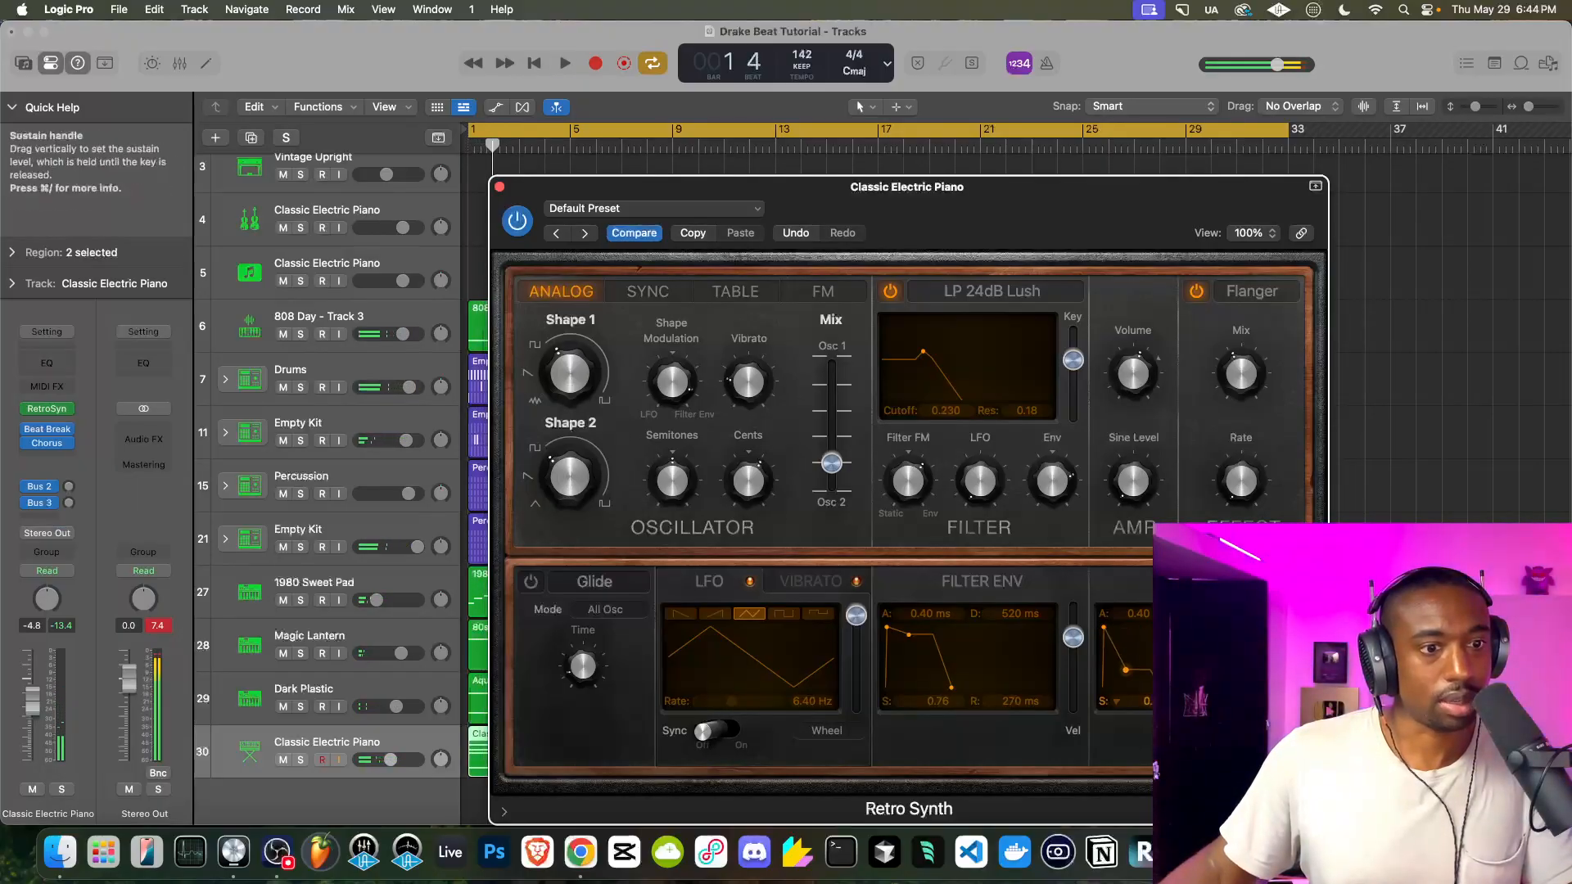
{"action": "key", "text": "space"}
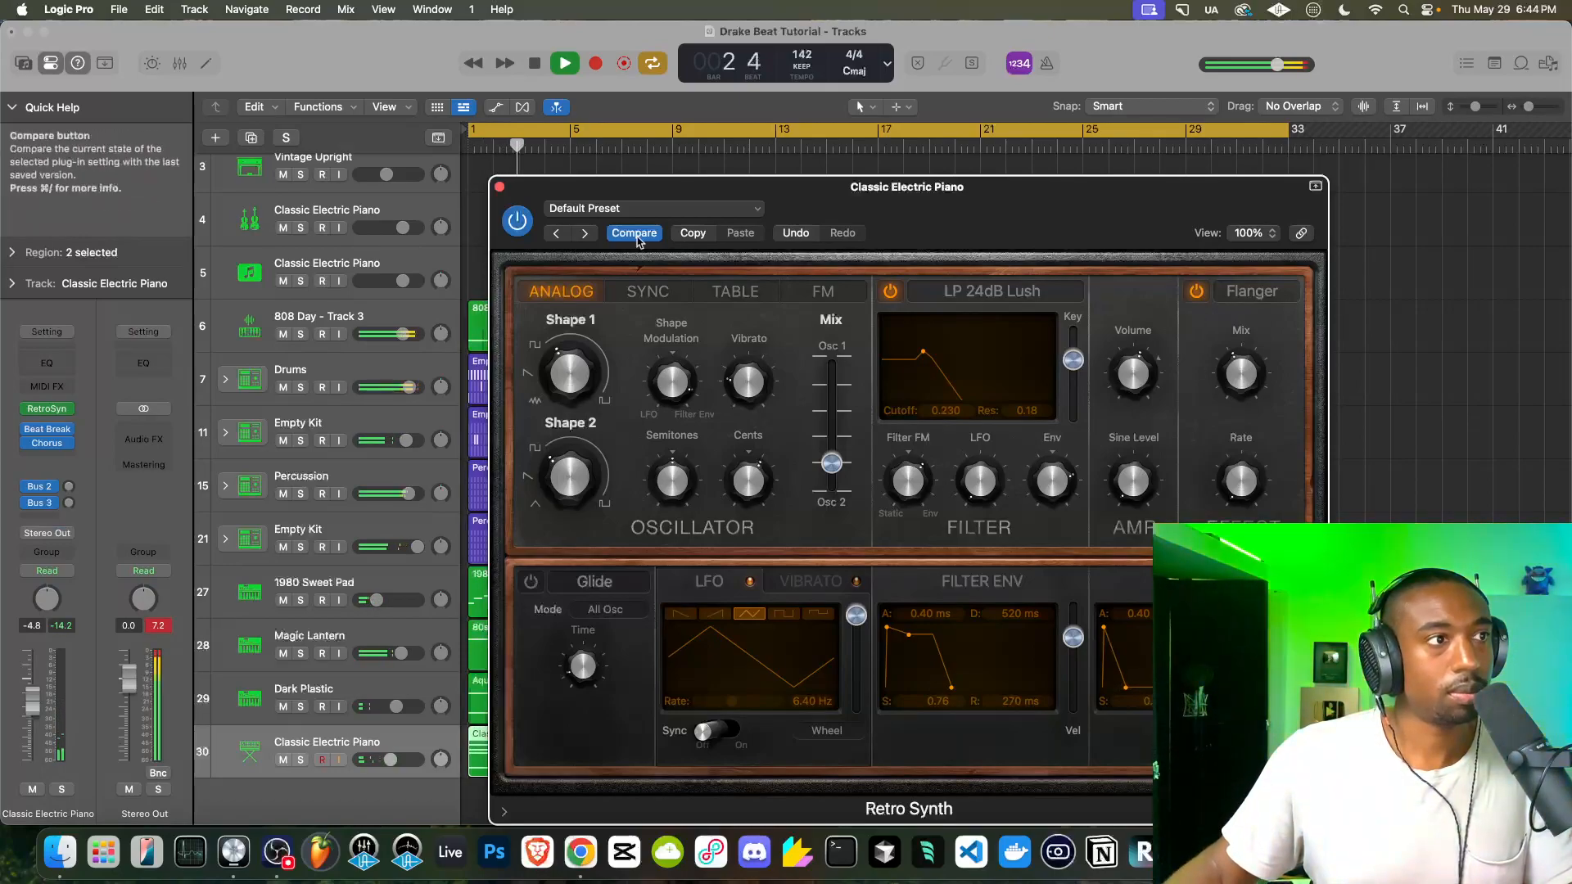
{"action": "left_click", "coordinate": [498, 188]}
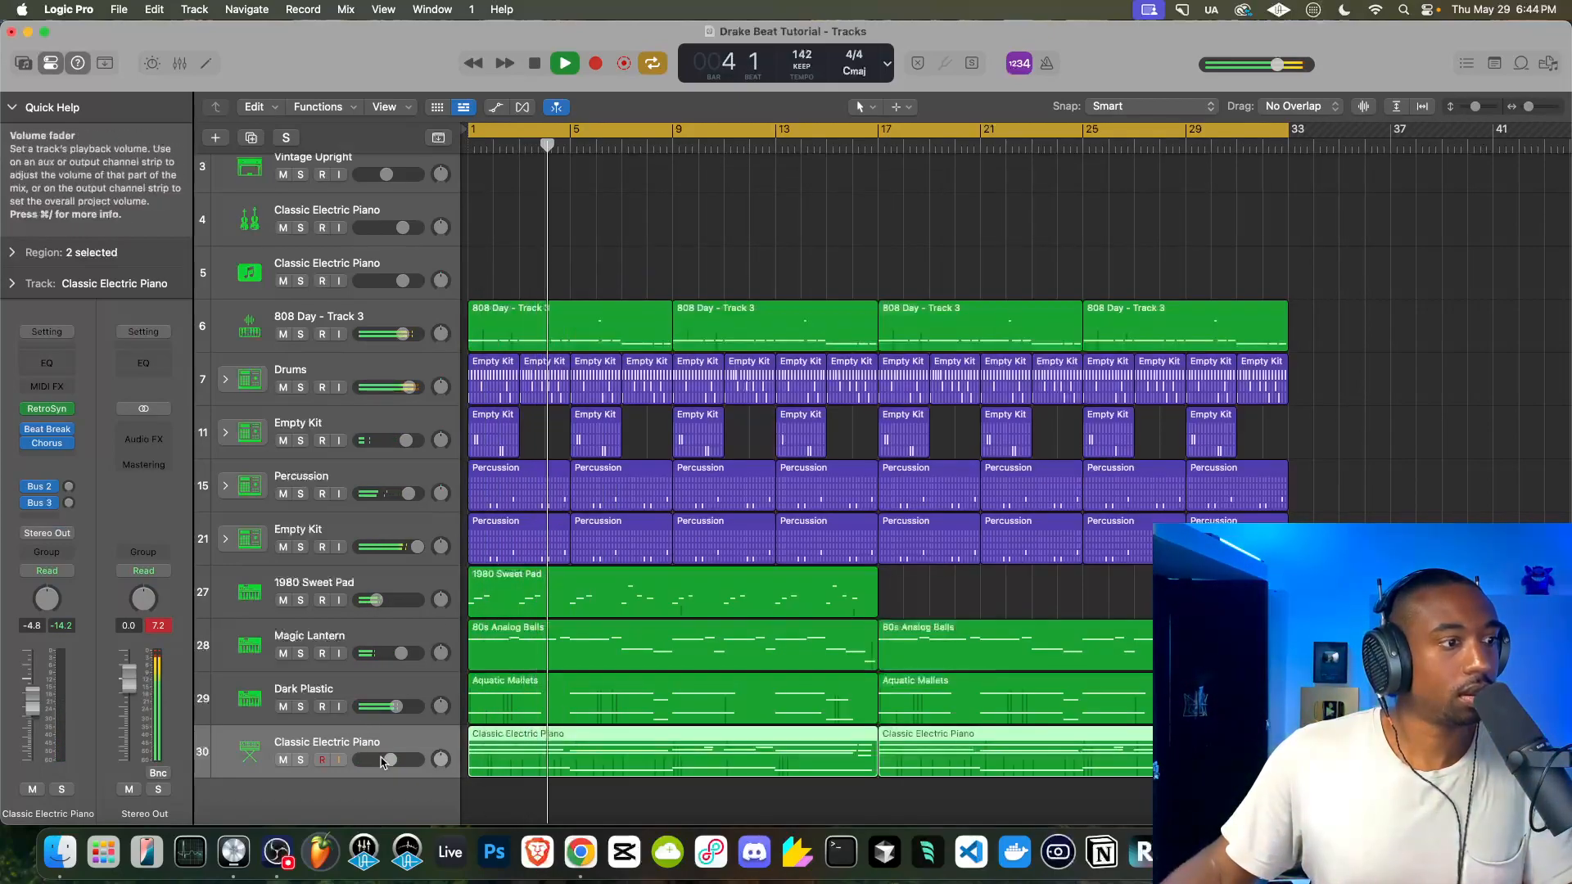
Raise the Classic Electric Piano track 30 volume to -2.4 dB and fine-tune its Retro Synth amp envelope decay
{"action": "mouse_move", "coordinate": [392, 759]}
{"action": "left_click_drag", "start_coordinate": [392, 760], "coordinate": [403, 763]}
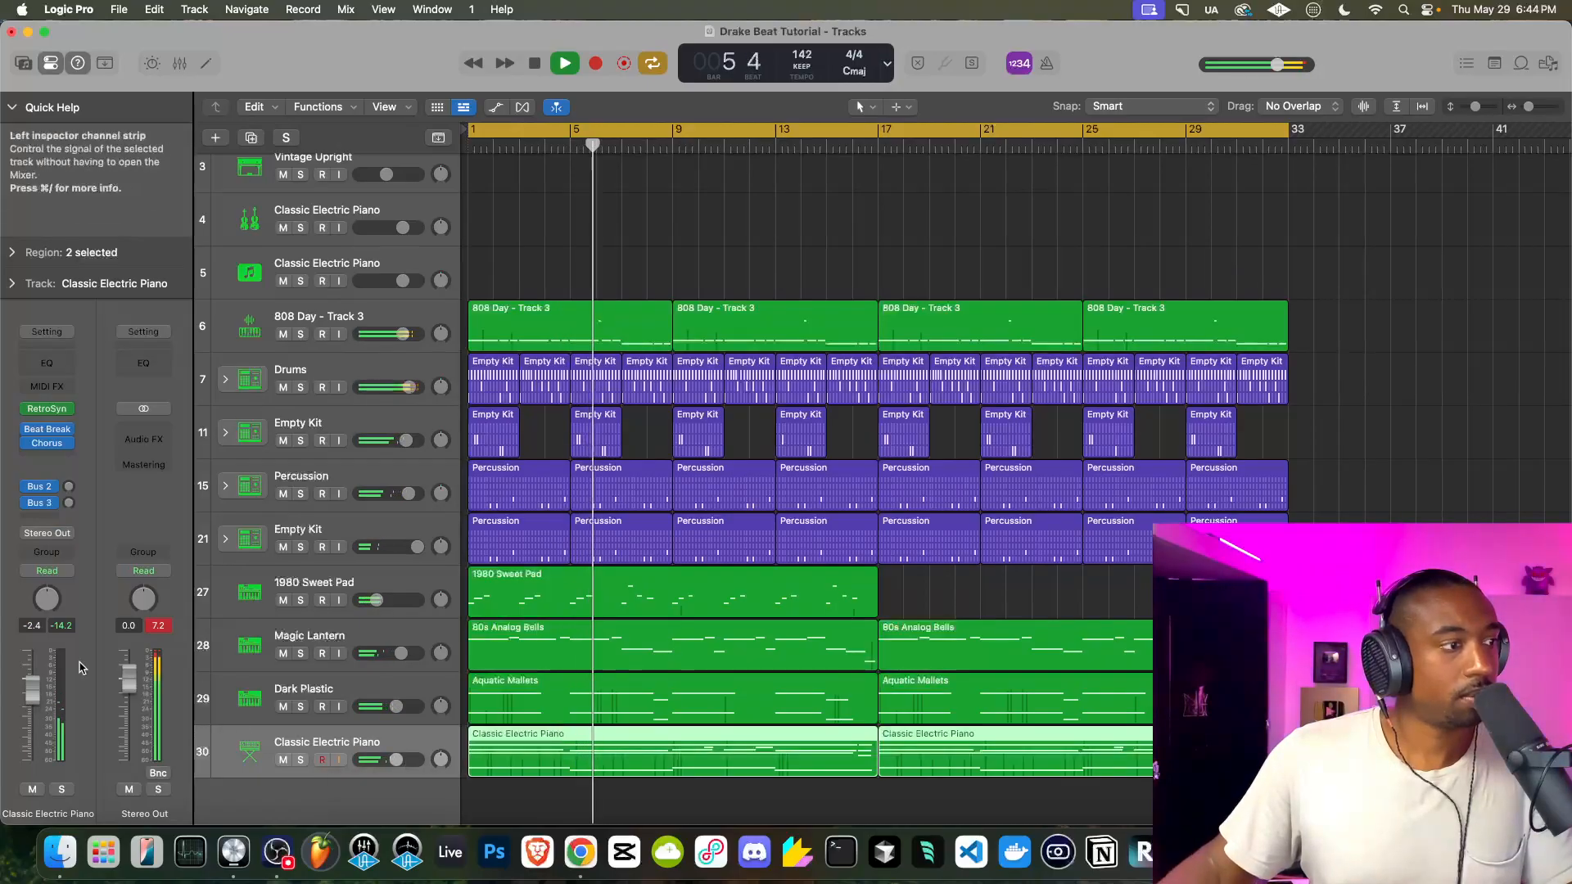
{"action": "left_click", "coordinate": [34, 412]}
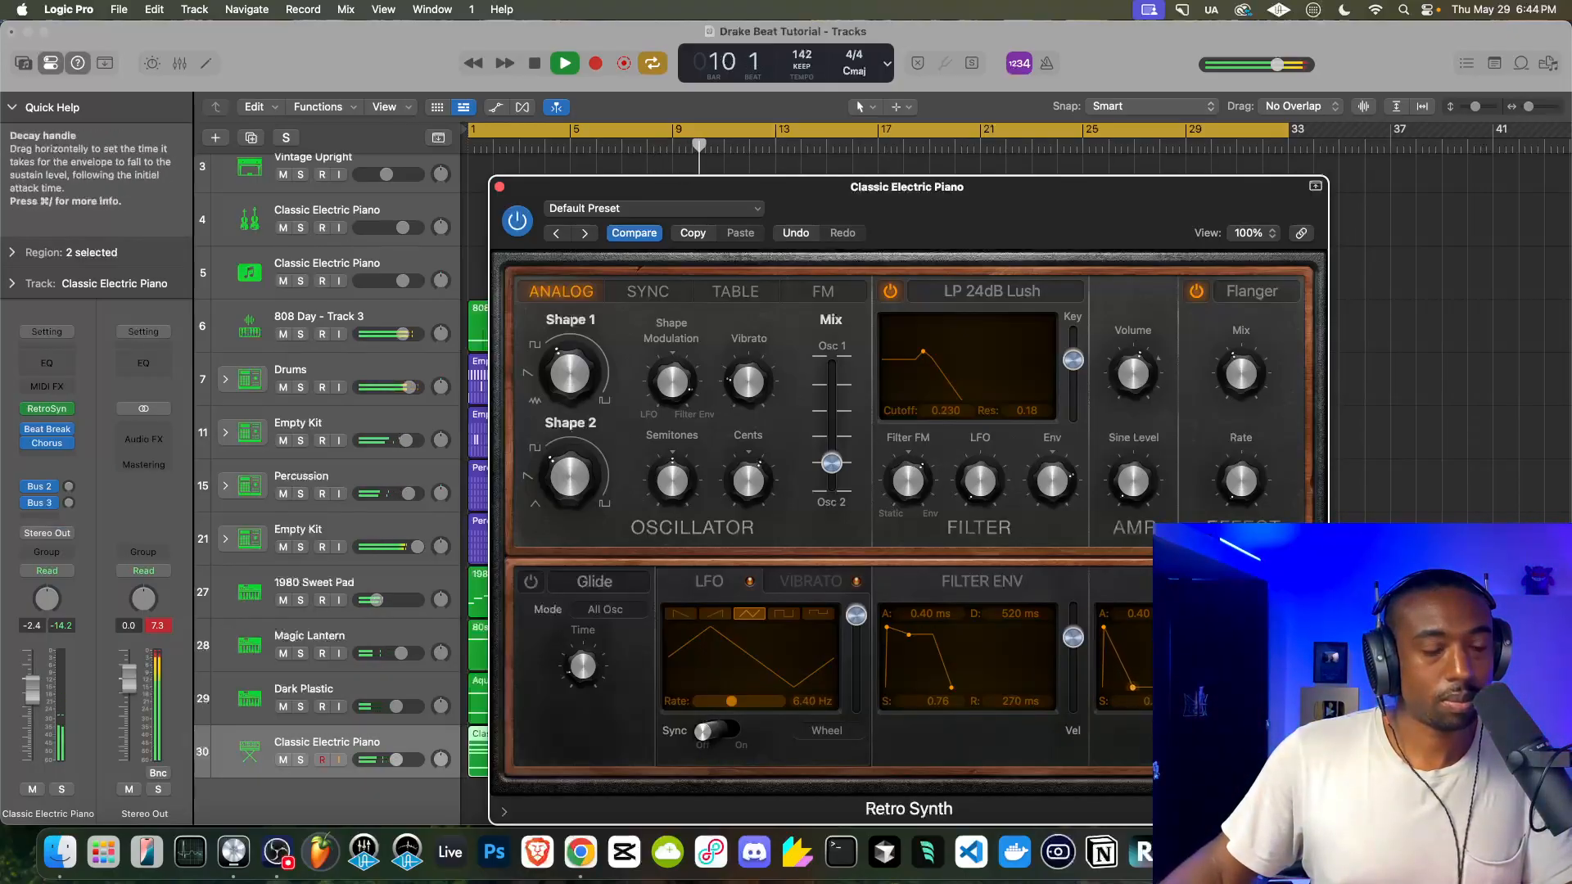
{"action": "left_click", "coordinate": [500, 188]}
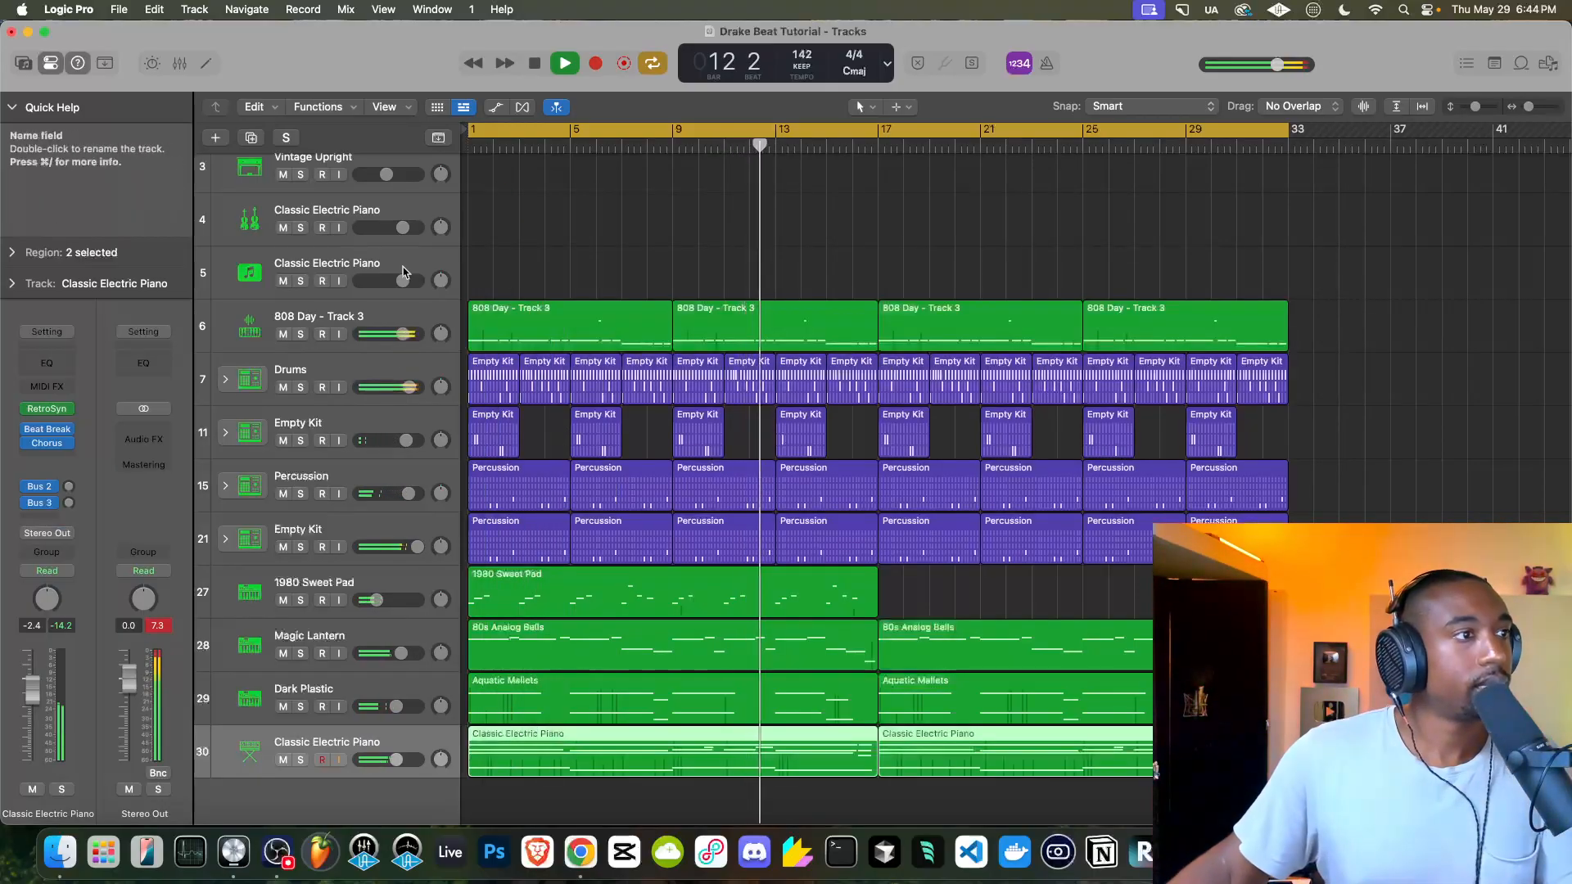
Check the levels of the 808 Day track 6 and Drums track 7, and reset the Stereo Out peak level display
{"action": "scroll", "coordinate": [479, 260], "scroll_direction": "up", "scroll_amount": 3}
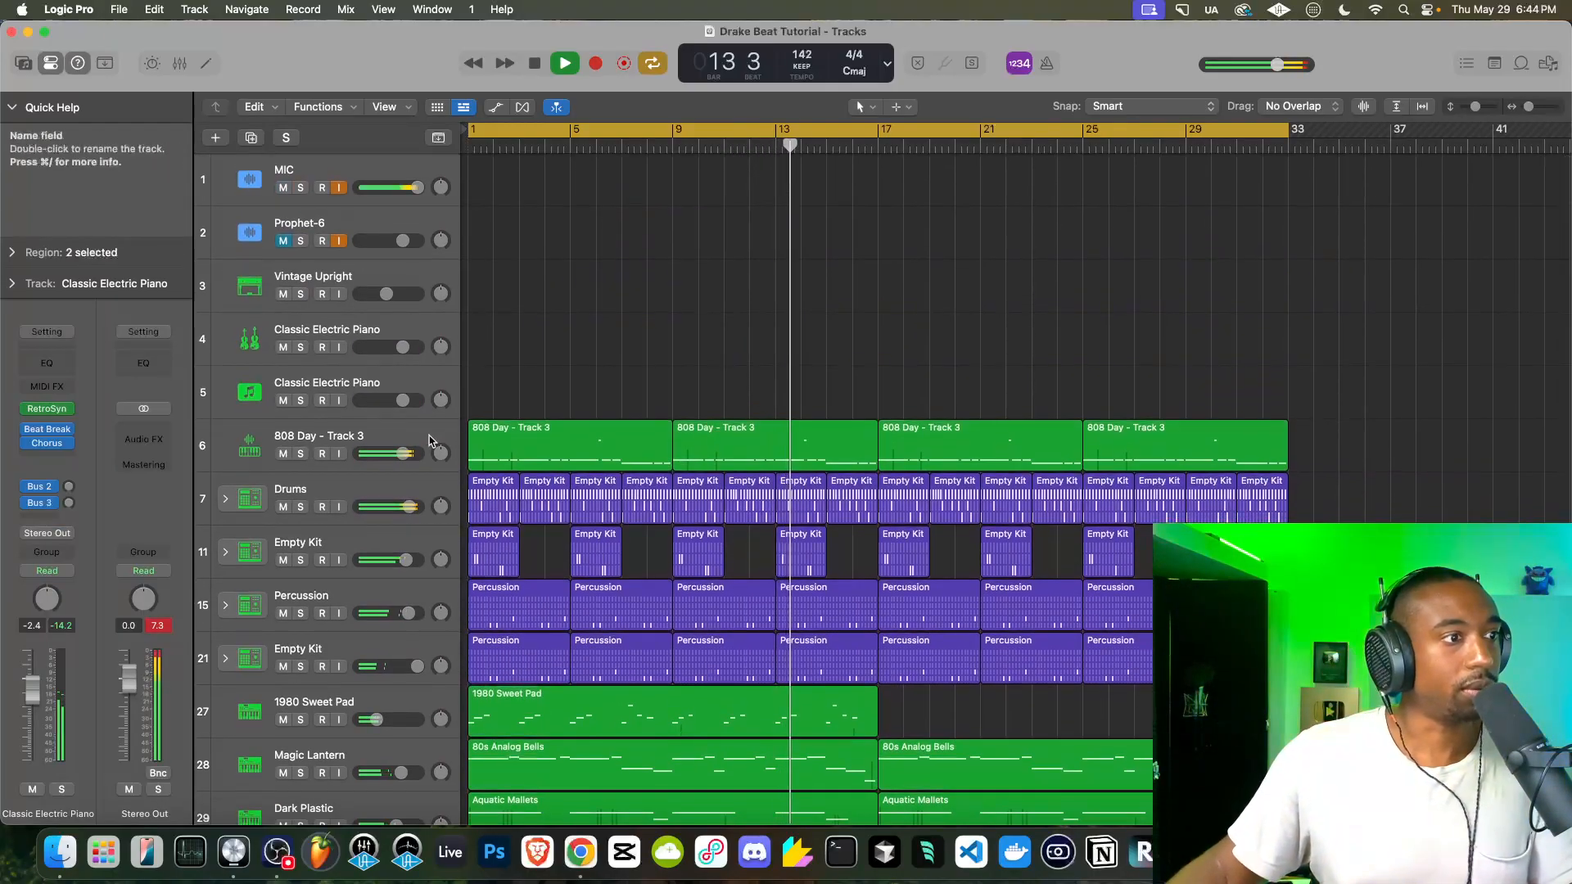
{"action": "left_click", "coordinate": [378, 435]}
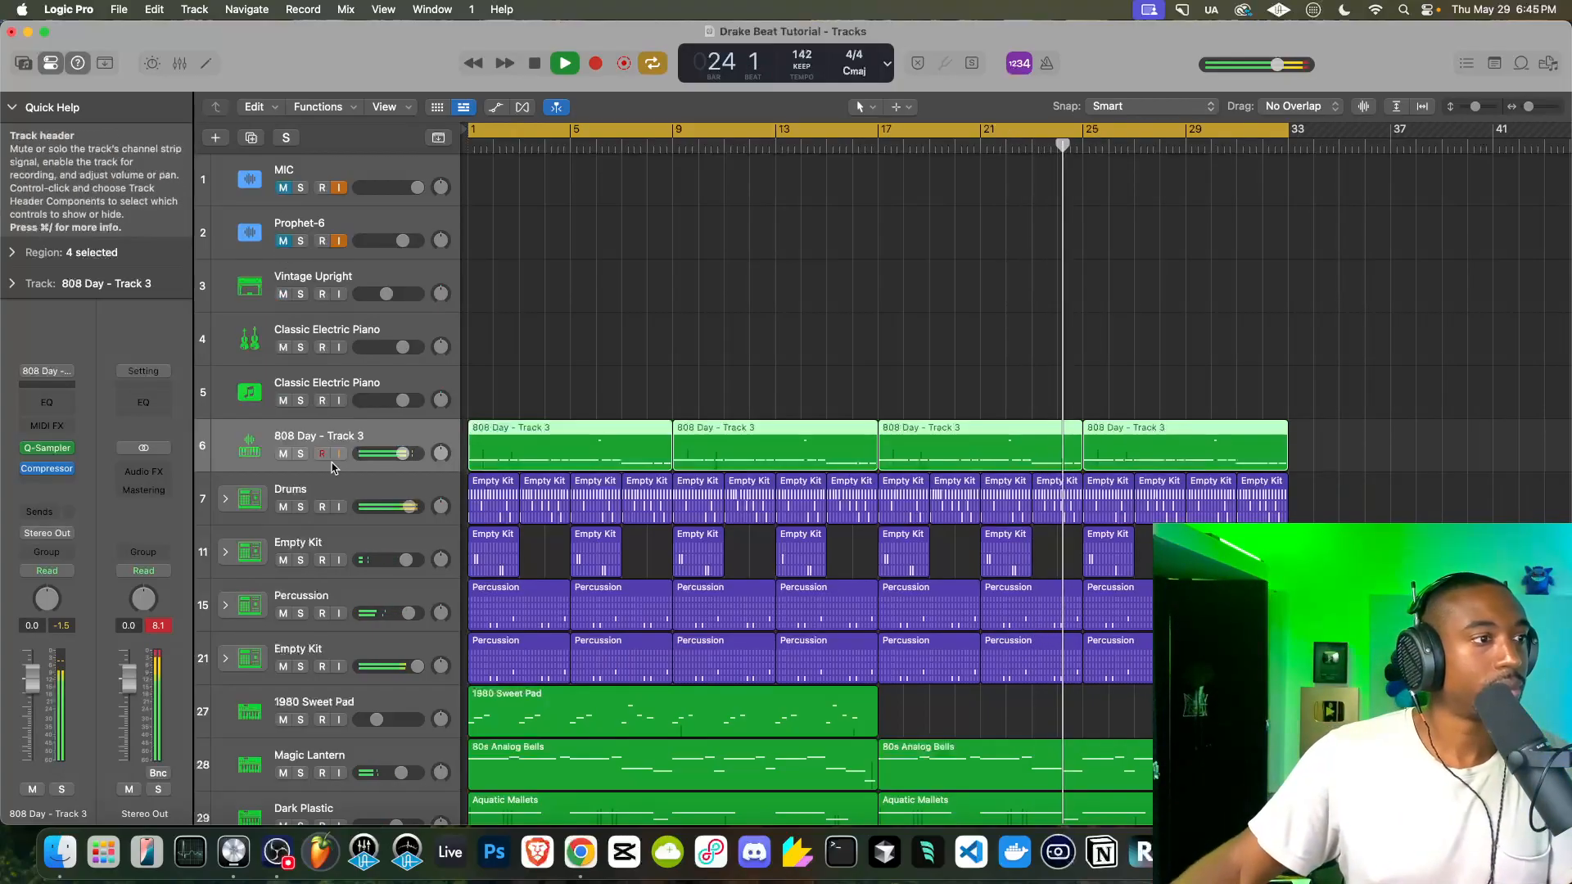
{"action": "left_click", "coordinate": [298, 490]}
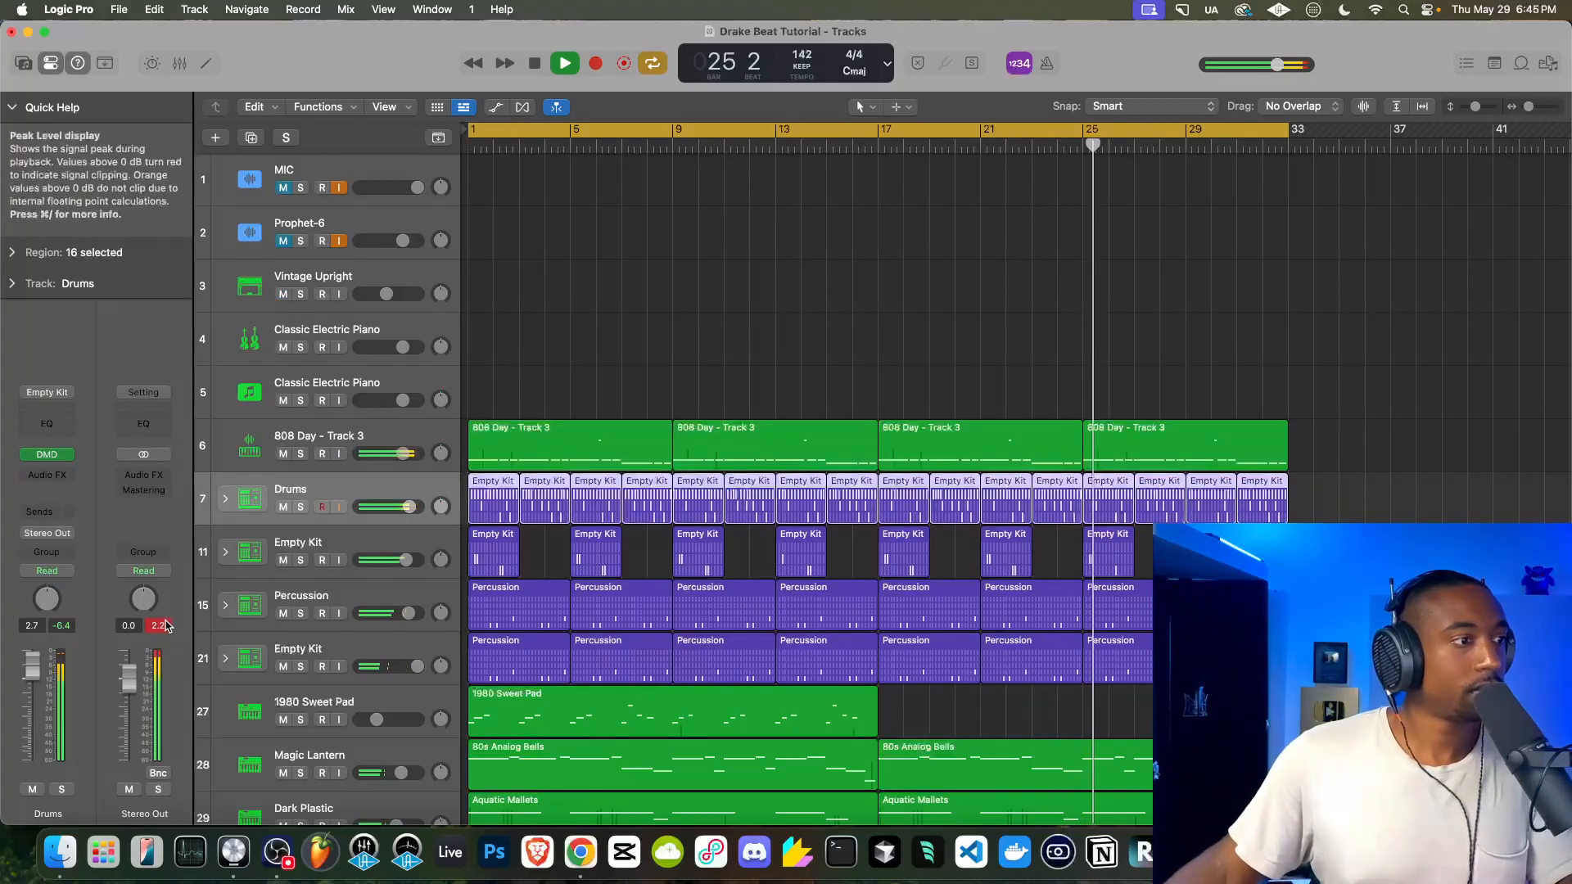
Raise the Magic Lantern track 28 volume to 0.9 dB and the Dark Plastic track 29 volume to 0.0 dB
{"action": "scroll", "coordinate": [433, 491], "scroll_direction": "down", "scroll_amount": 3}
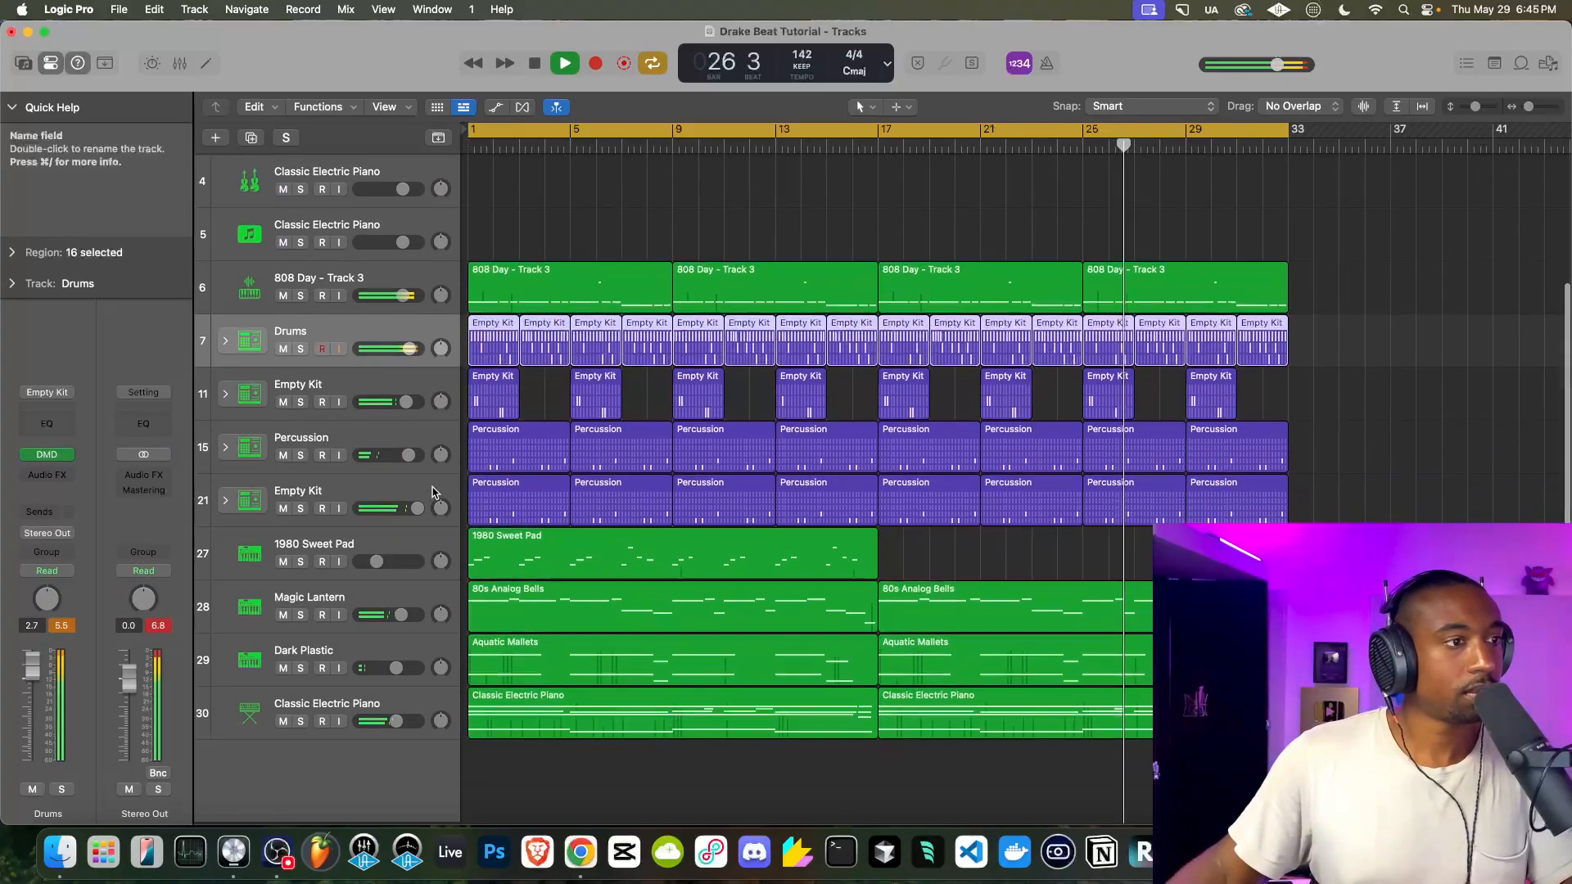
{"action": "left_click_drag", "start_coordinate": [399, 620], "coordinate": [403, 671]}
{"action": "left_click", "coordinate": [332, 656]}
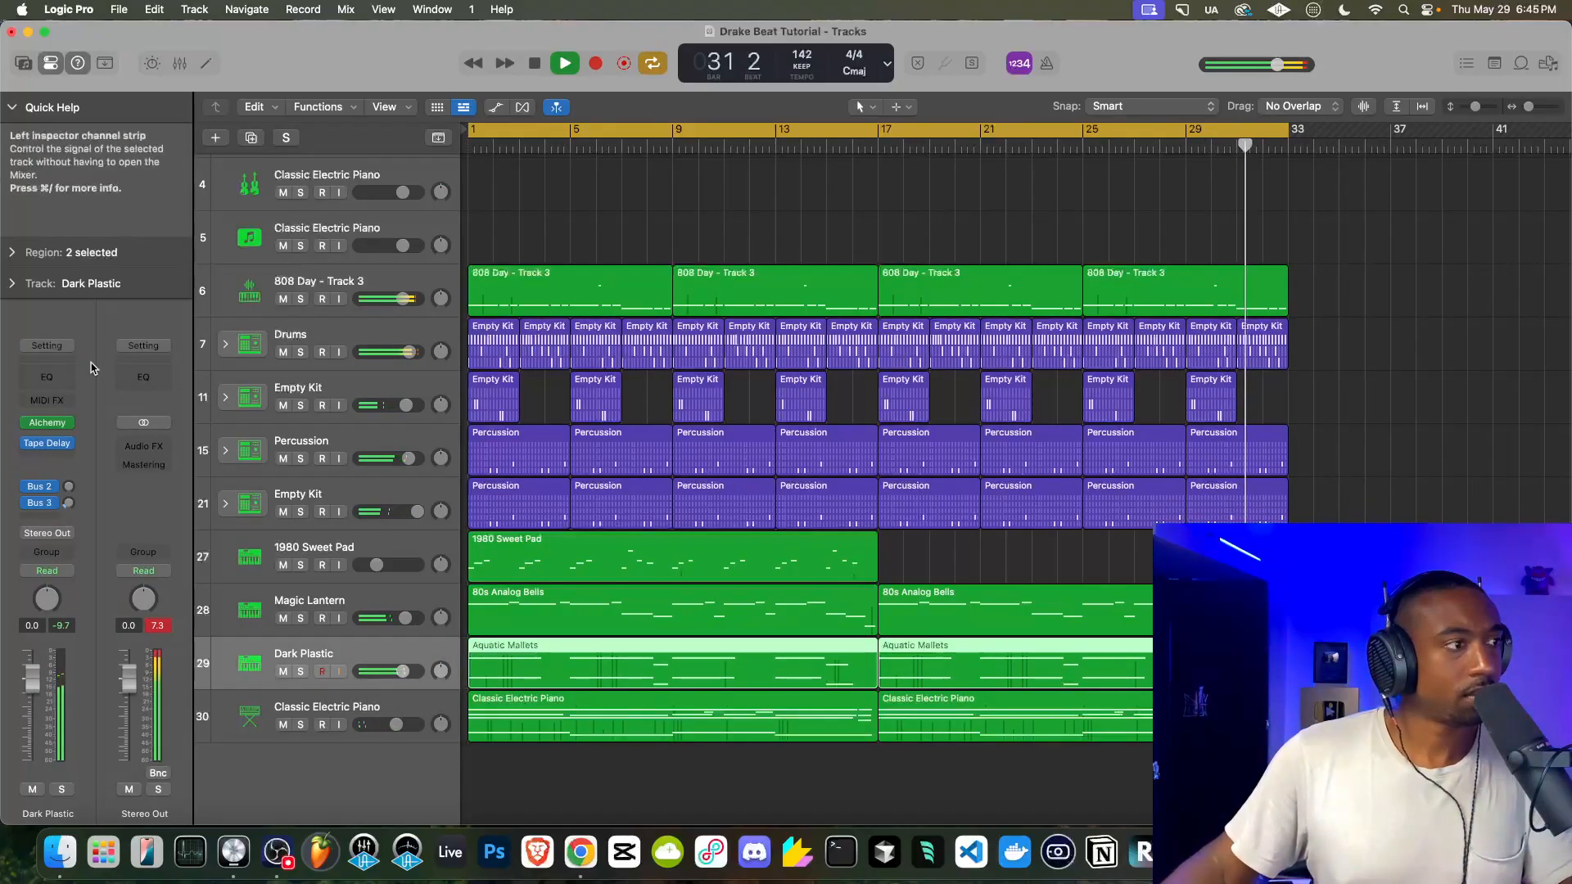
Record a short strings phrase across bars 8 and 9 on Classic Electric Piano track 4 and lower that track's volume to -10.4 dB
{"action": "scroll", "coordinate": [283, 246], "scroll_direction": "up", "scroll_amount": 3}
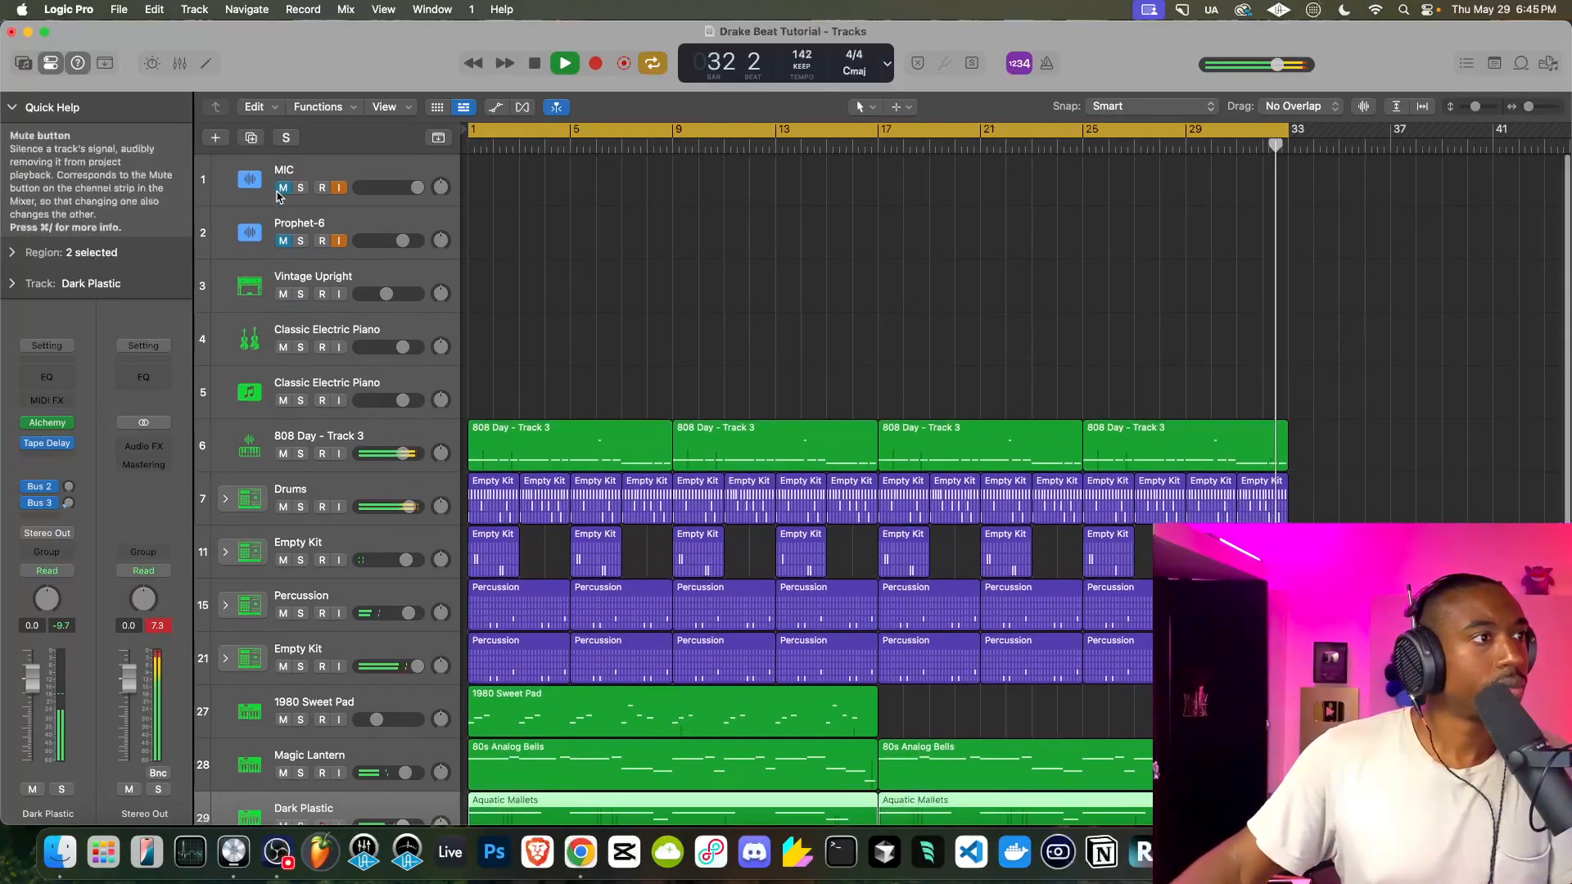
{"action": "scroll", "coordinate": [588, 347], "scroll_direction": "down", "scroll_amount": 3}
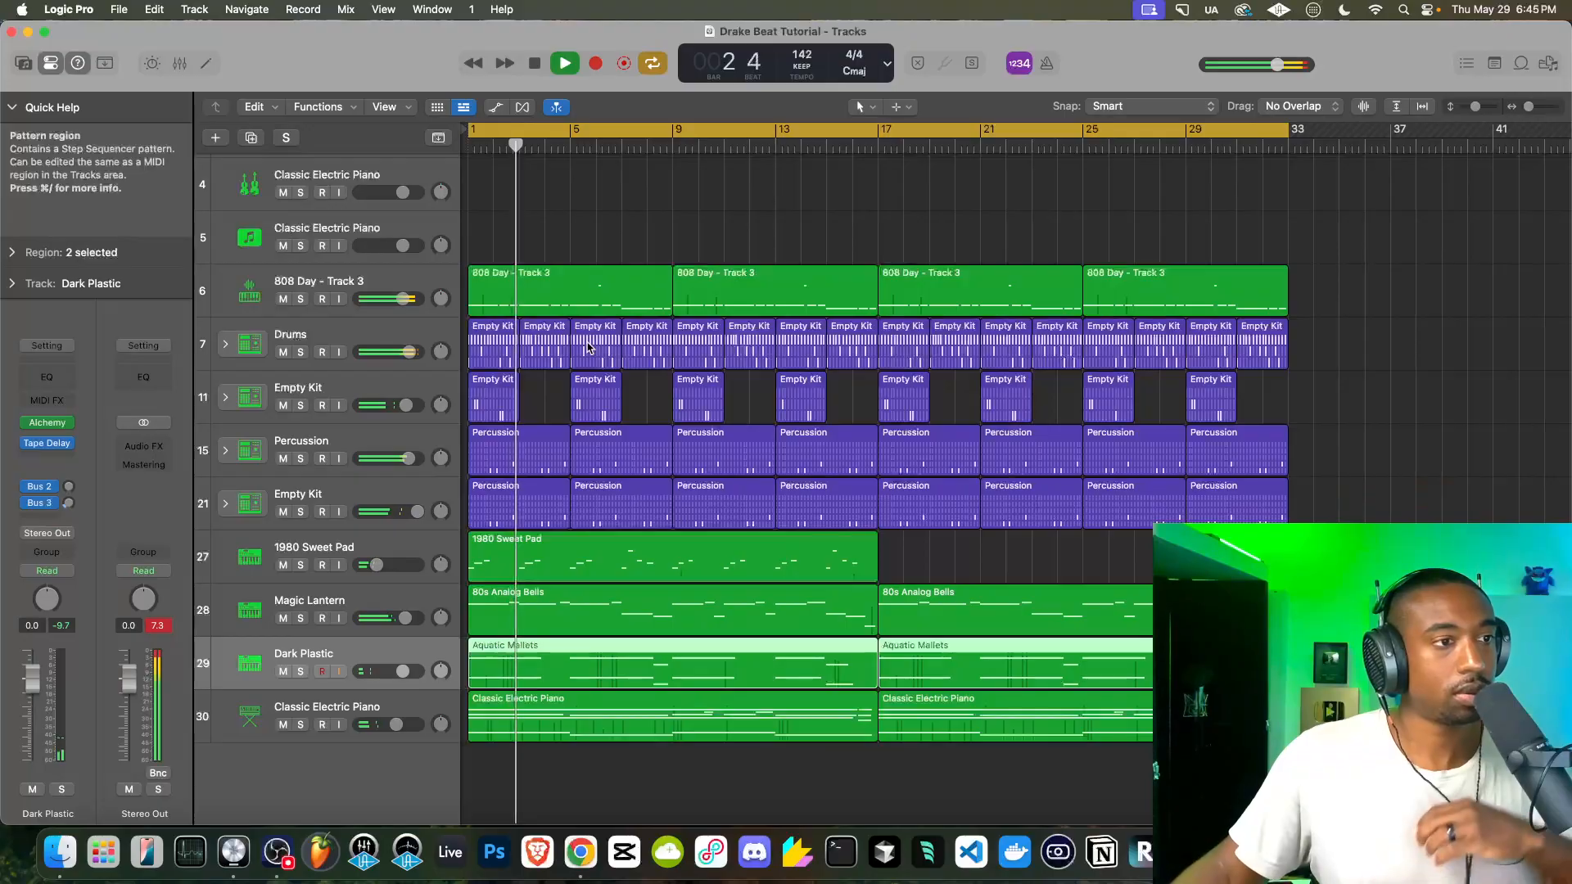
{"action": "scroll", "coordinate": [588, 347], "scroll_direction": "up", "scroll_amount": 3}
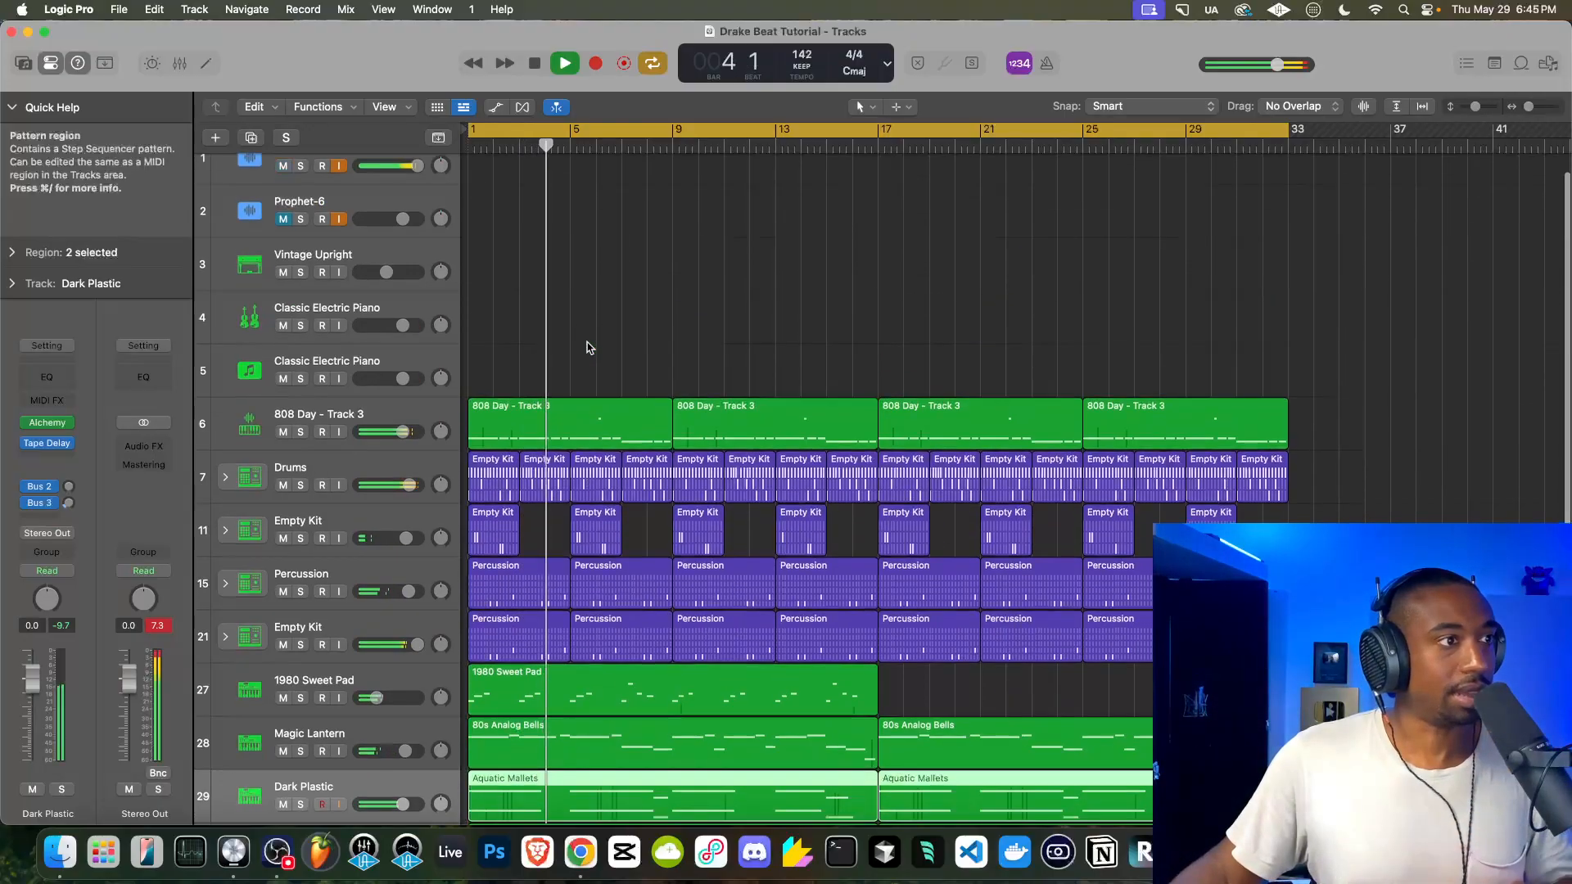
{"action": "left_click", "coordinate": [304, 313]}
{"action": "scroll", "coordinate": [304, 312], "scroll_direction": "up", "scroll_amount": 1}
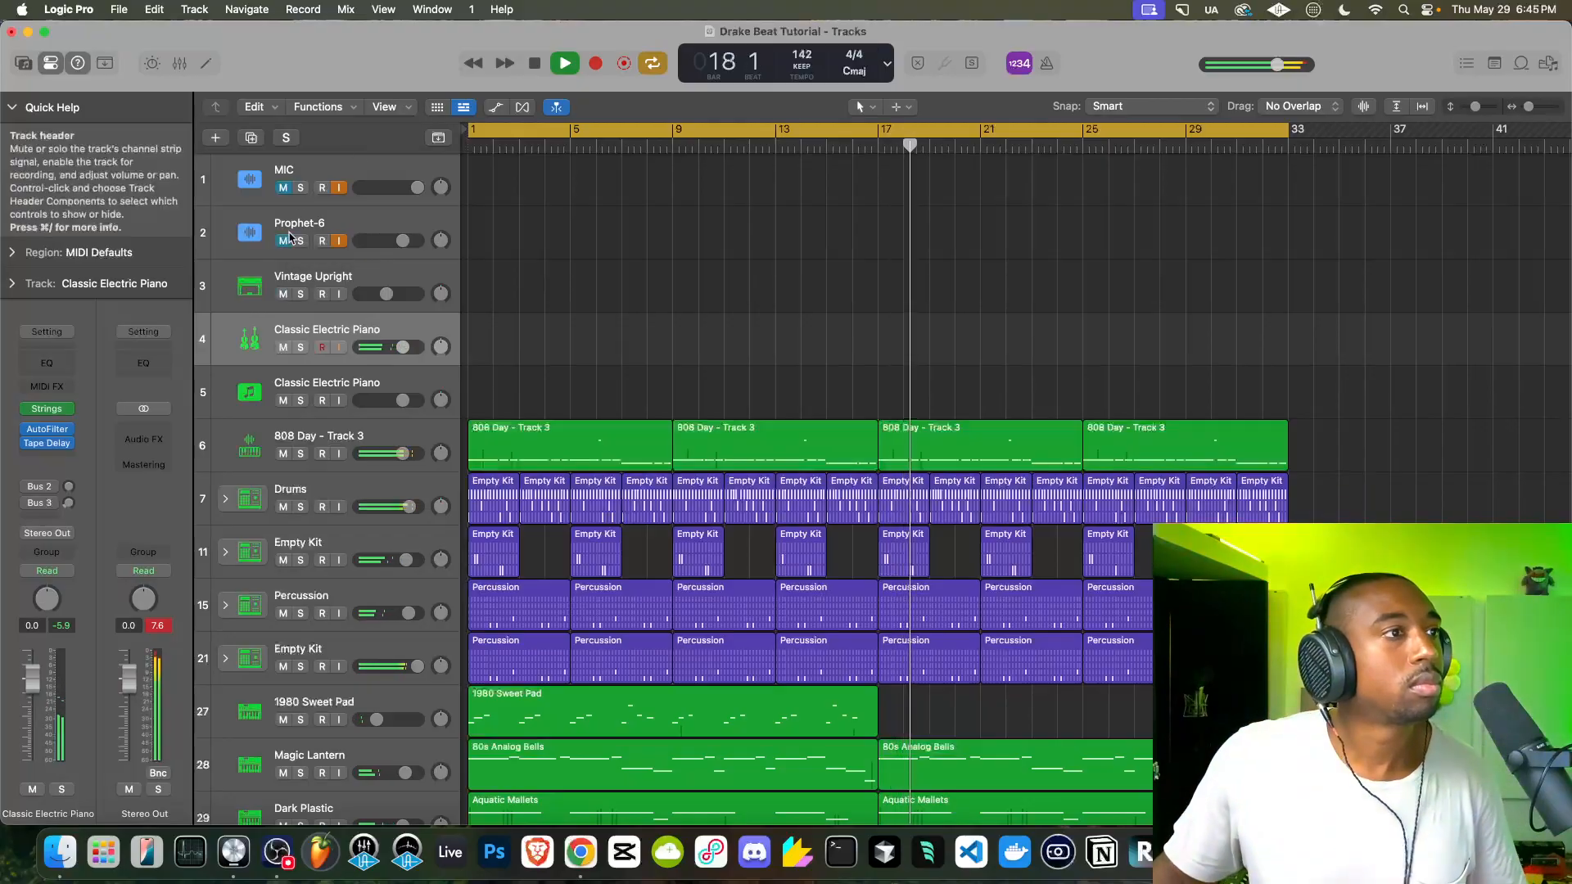
{"action": "left_click", "coordinate": [539, 65]}
{"action": "left_click", "coordinate": [538, 65]}
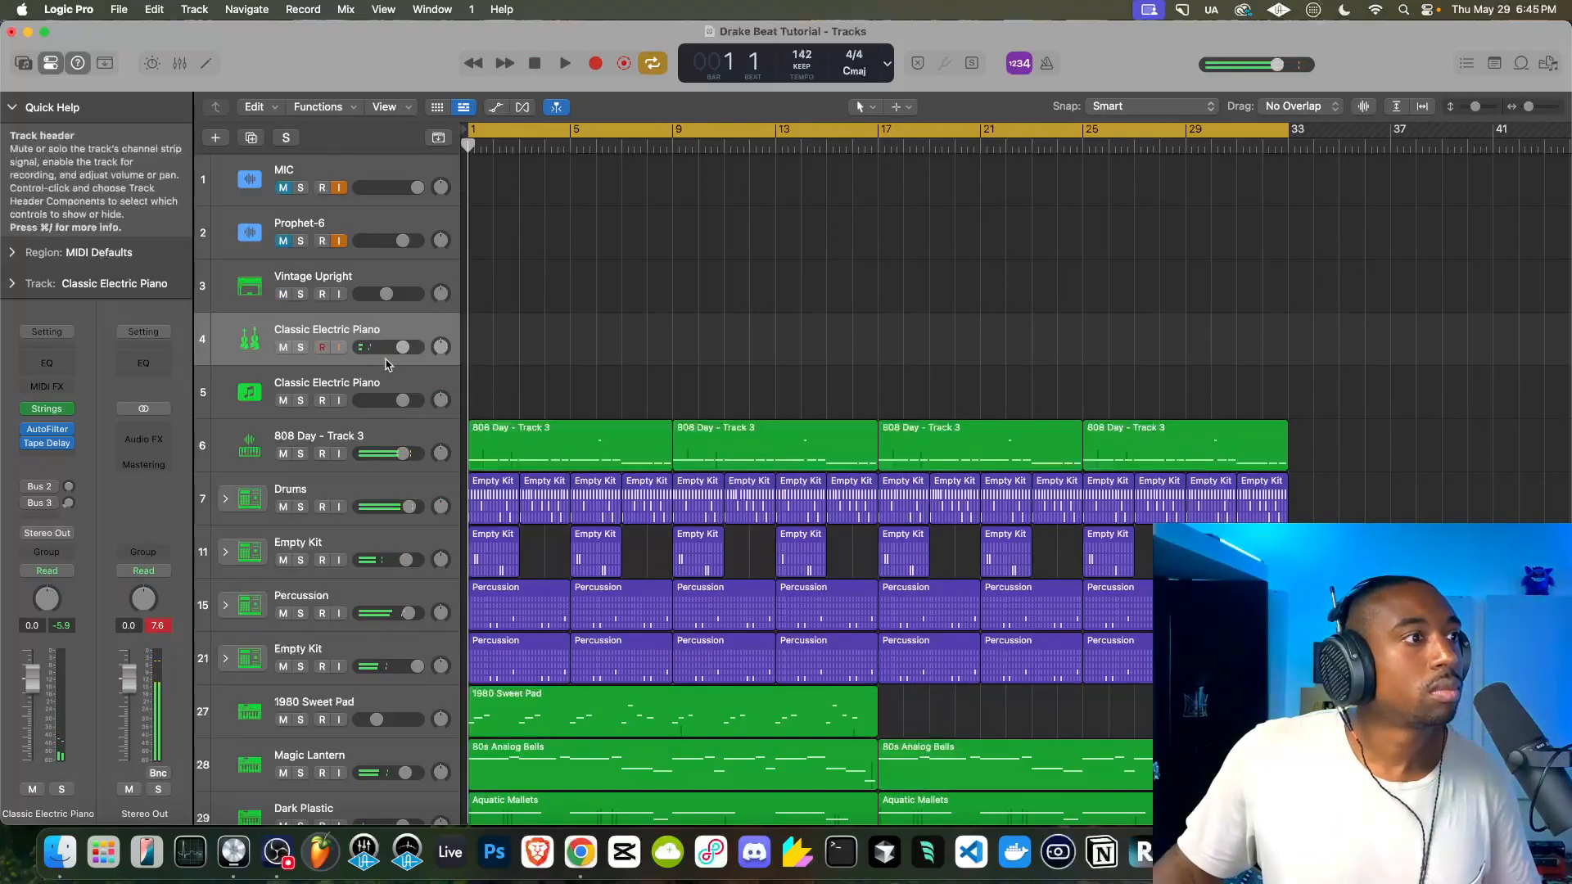
{"action": "left_click", "coordinate": [594, 64]}
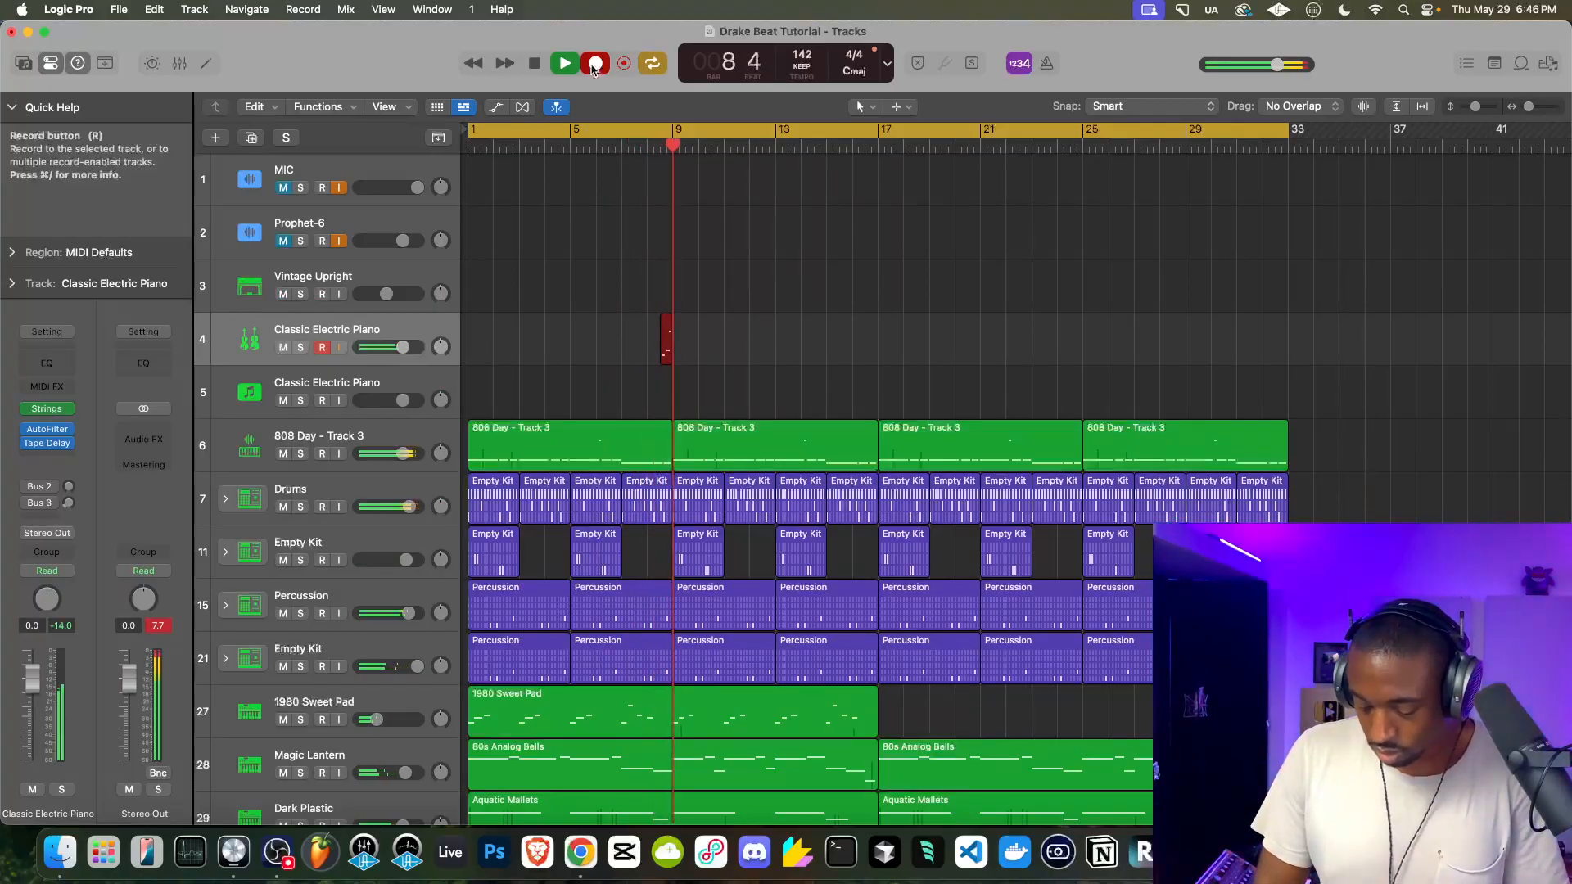
{"action": "left_click", "coordinate": [593, 63]}
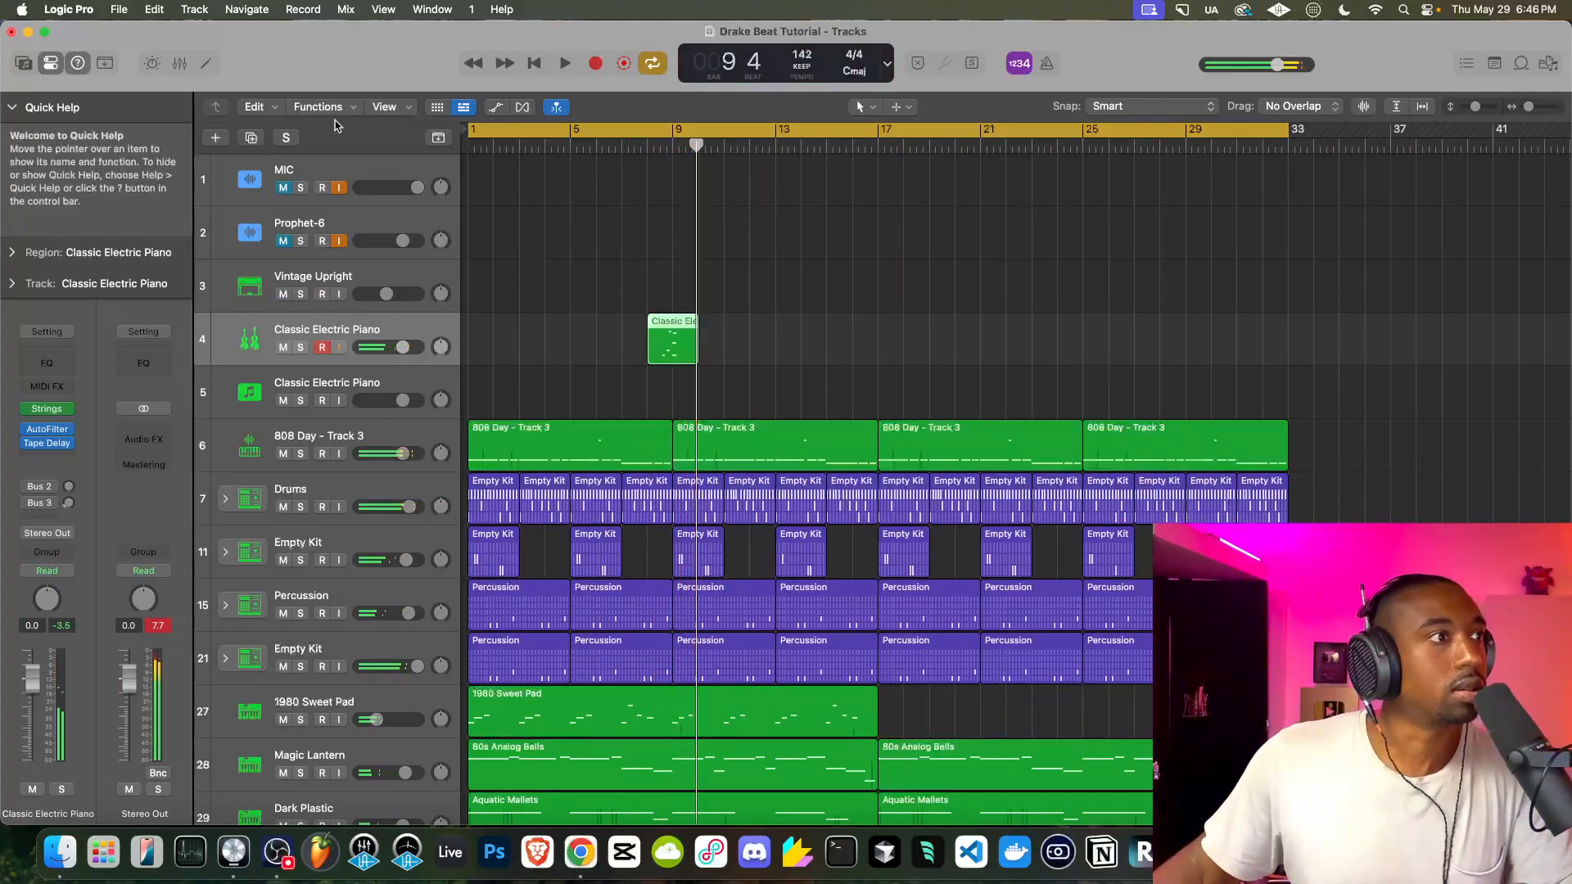
{"action": "key", "text": "Return"}
{"action": "left_click_drag", "start_coordinate": [398, 347], "coordinate": [382, 347]}
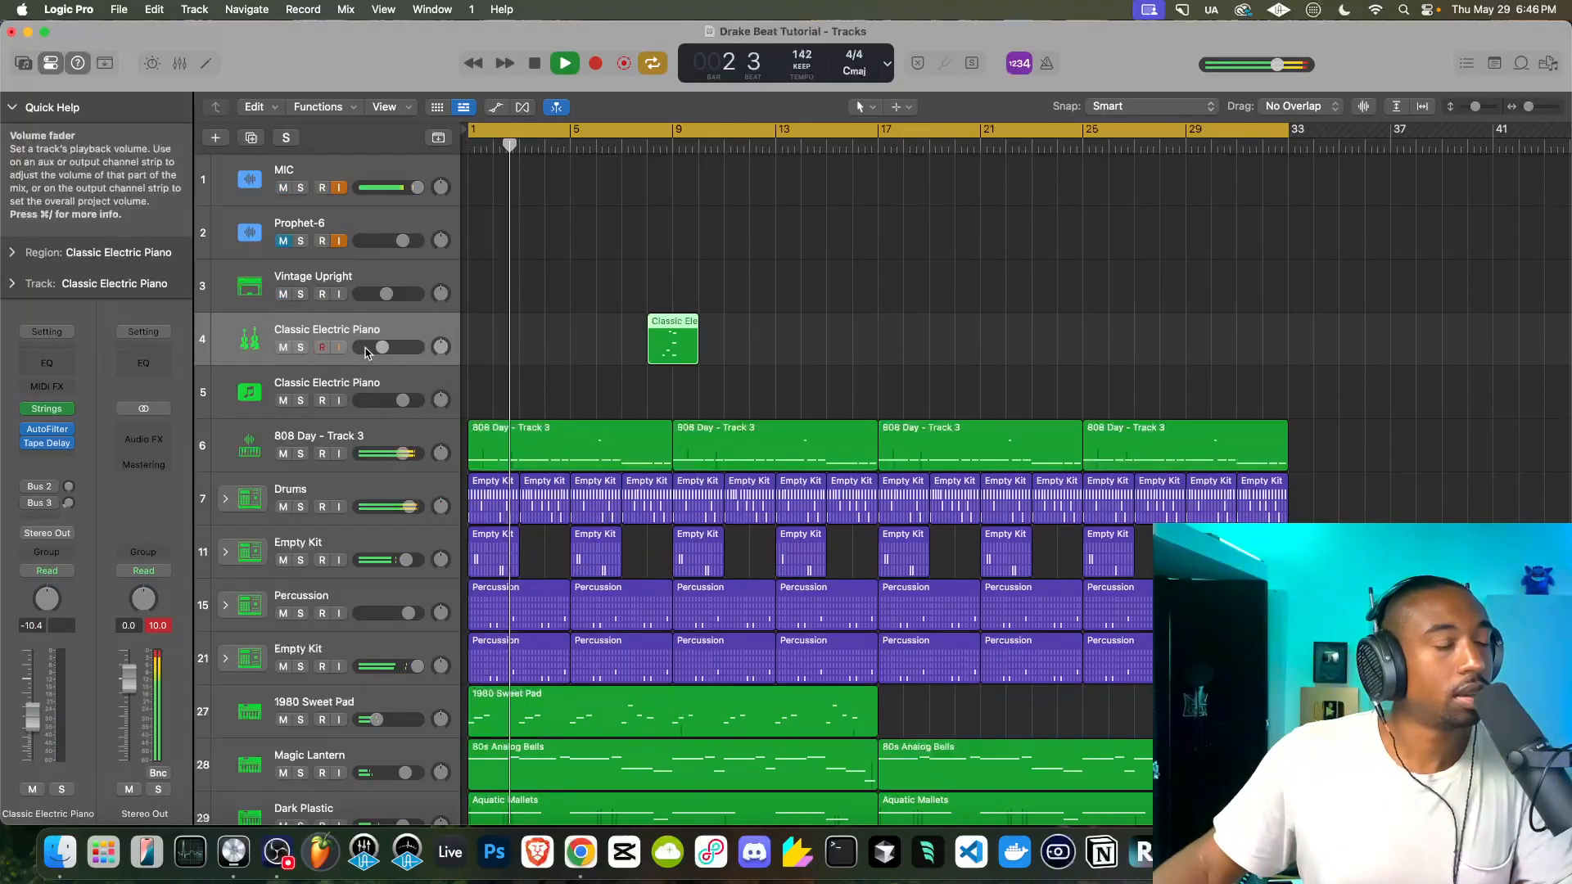
Turn down the Reverb and Effects controls of the Alchemy sound on Magic Lantern track 28 during playback
{"action": "scroll", "coordinate": [495, 580], "scroll_direction": "down", "scroll_amount": 5}
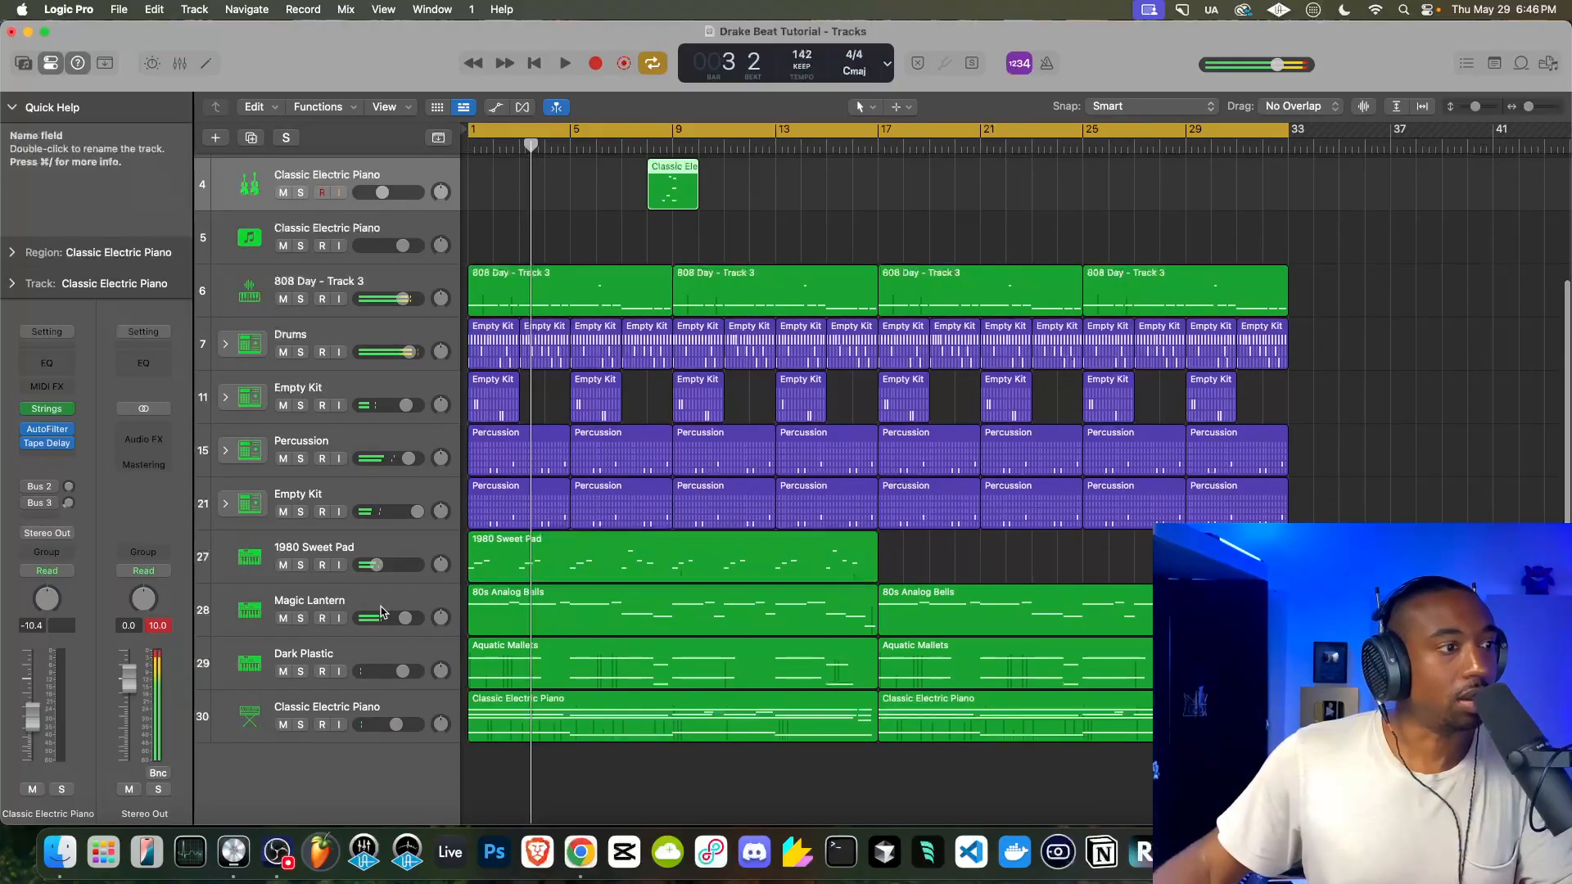
{"action": "left_click", "coordinate": [307, 601]}
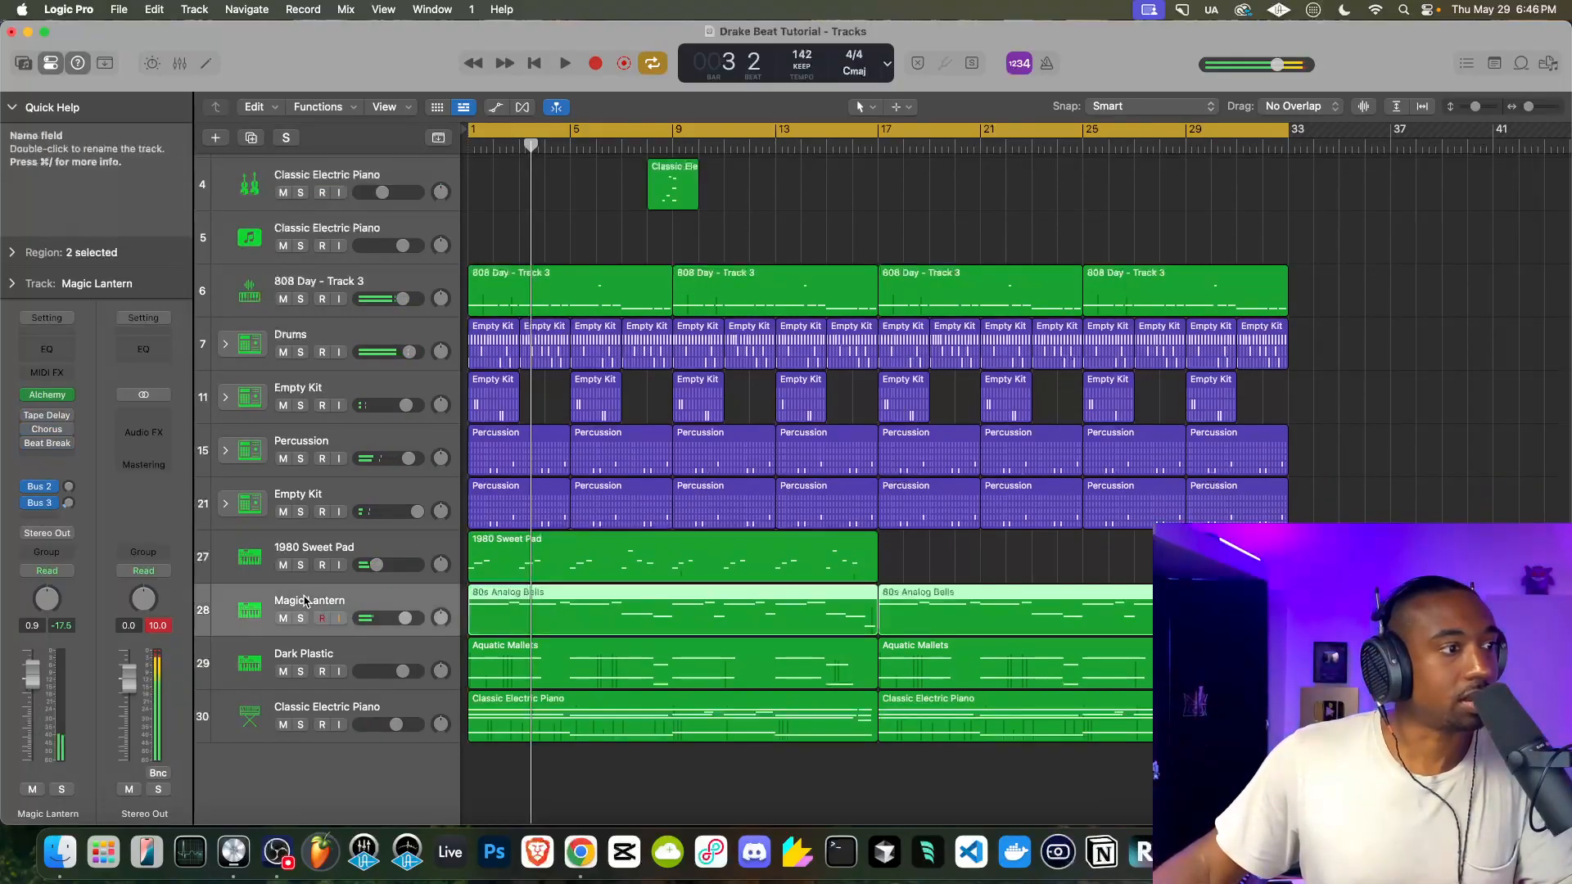
{"action": "left_click", "coordinate": [46, 394]}
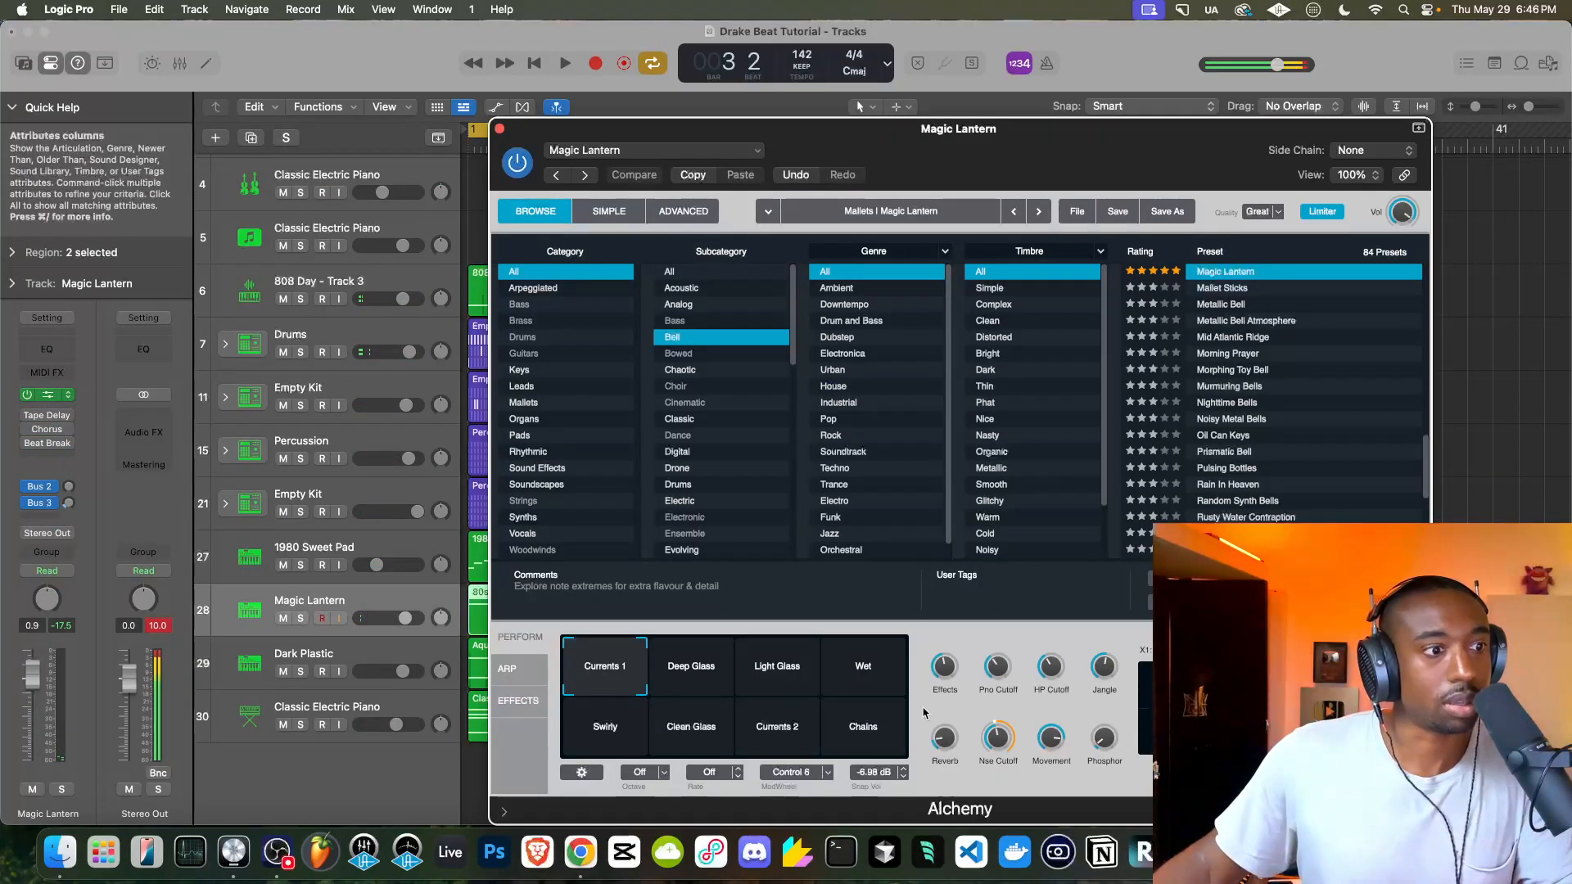
{"action": "key", "text": "space"}
{"action": "mouse_move", "coordinate": [1108, 662]}
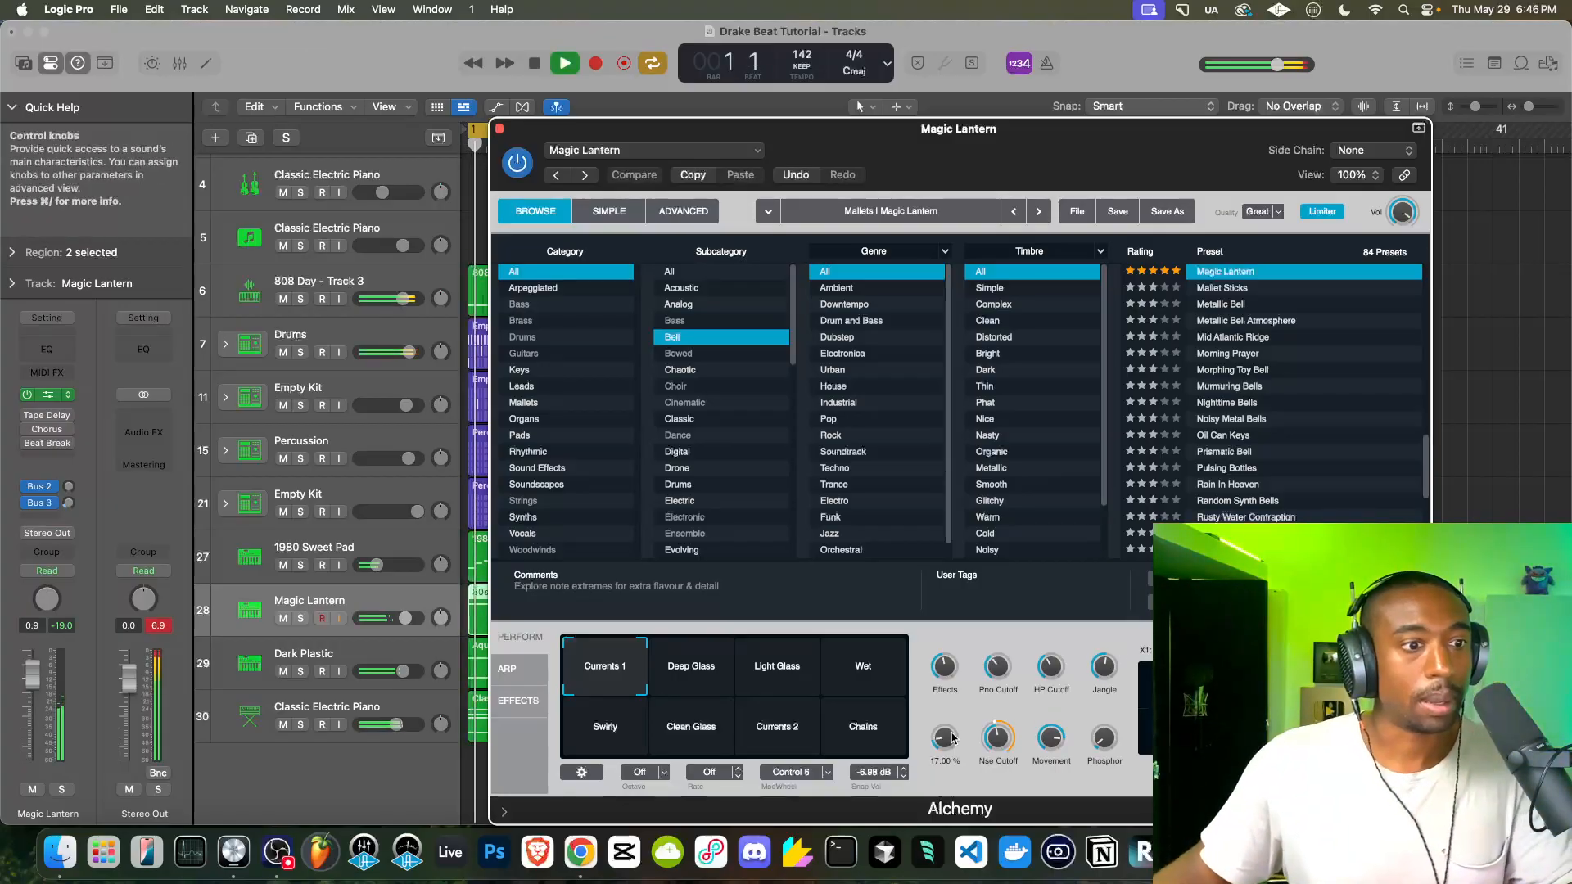
{"action": "left_click_drag", "start_coordinate": [944, 738], "coordinate": [929, 843]}
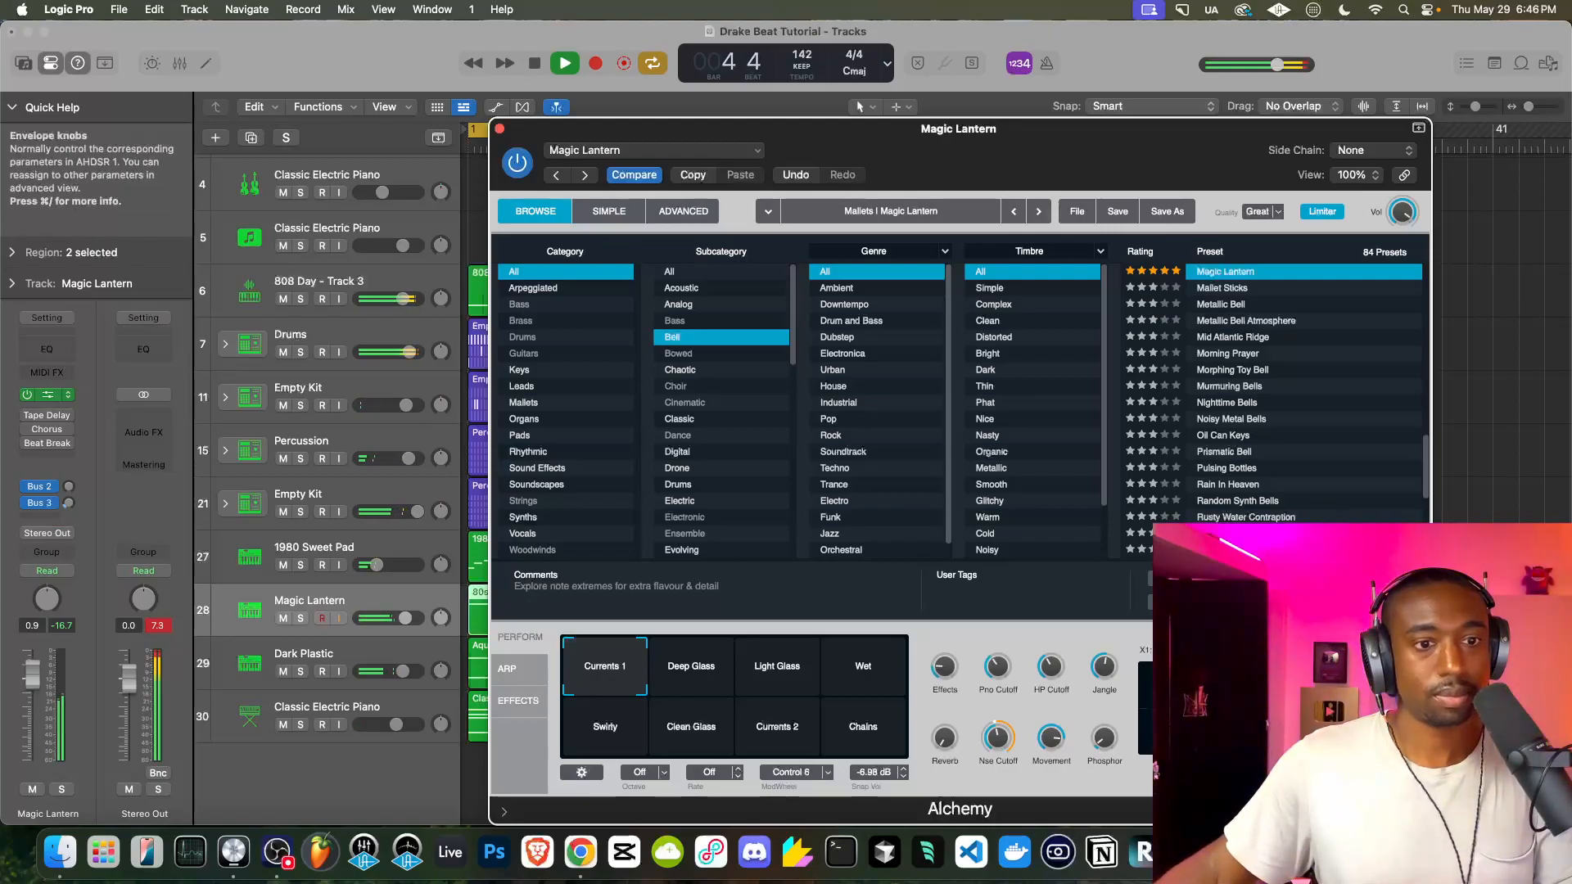
{"action": "left_click", "coordinate": [499, 129]}
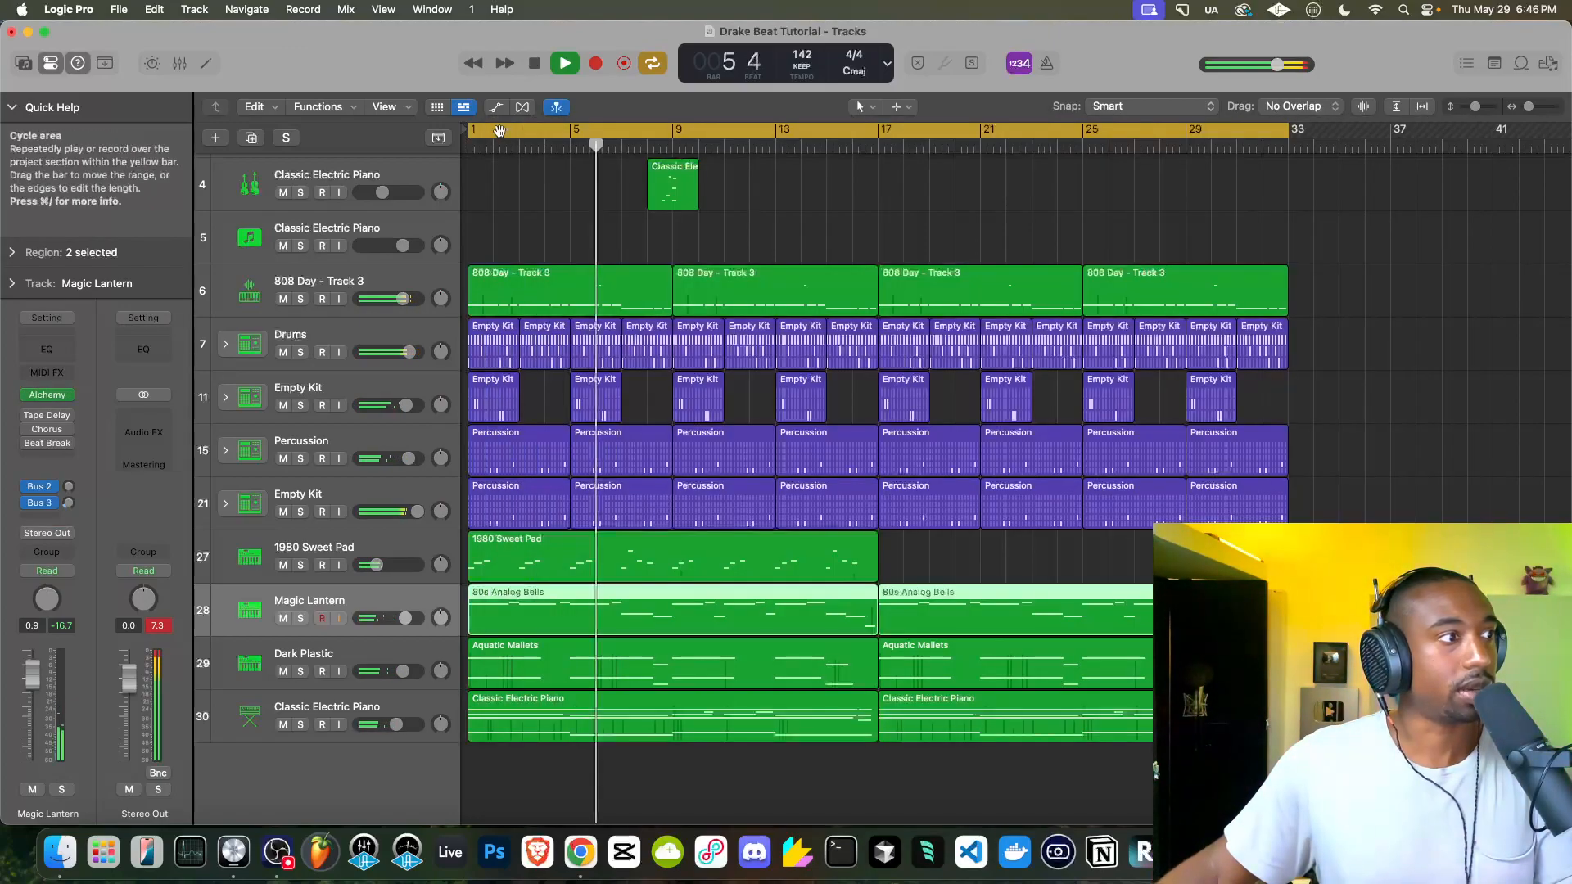
Switch on the Tape Delay, Chorus and Beat Break effects on Magic Lantern track 28
{"action": "left_click", "coordinate": [27, 444]}
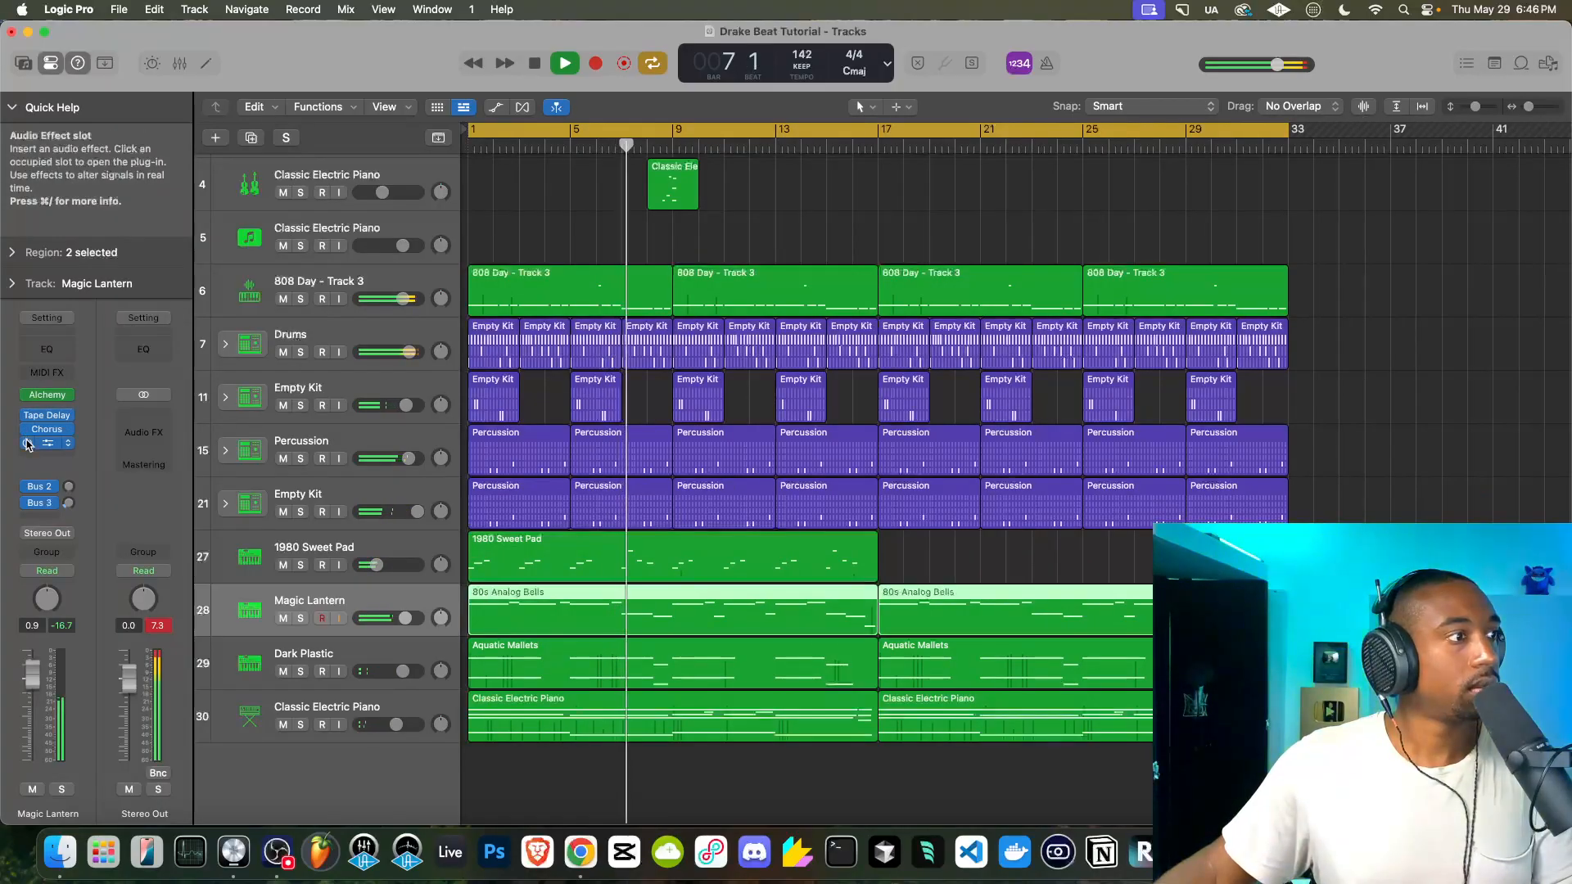
{"action": "scroll", "coordinate": [324, 300], "scroll_direction": "up", "scroll_amount": 1}
{"action": "scroll", "coordinate": [323, 300], "scroll_direction": "up", "scroll_amount": 3}
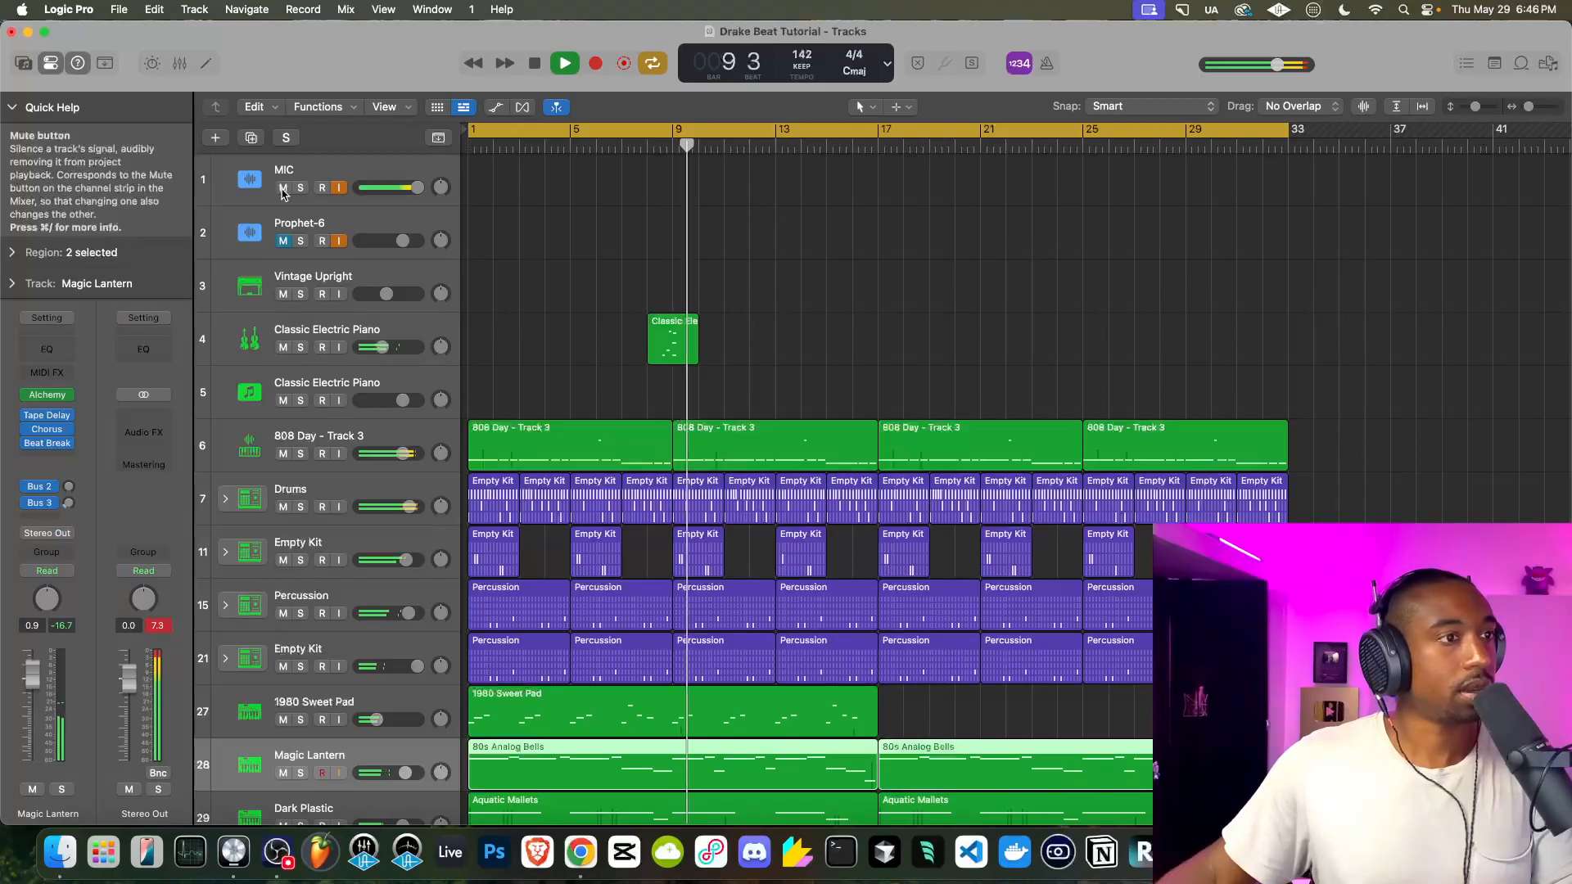
Lower the Tape Delay's wet output on Dark Plastic track 29 to 21%
{"action": "scroll", "coordinate": [703, 439], "scroll_direction": "down", "scroll_amount": 3}
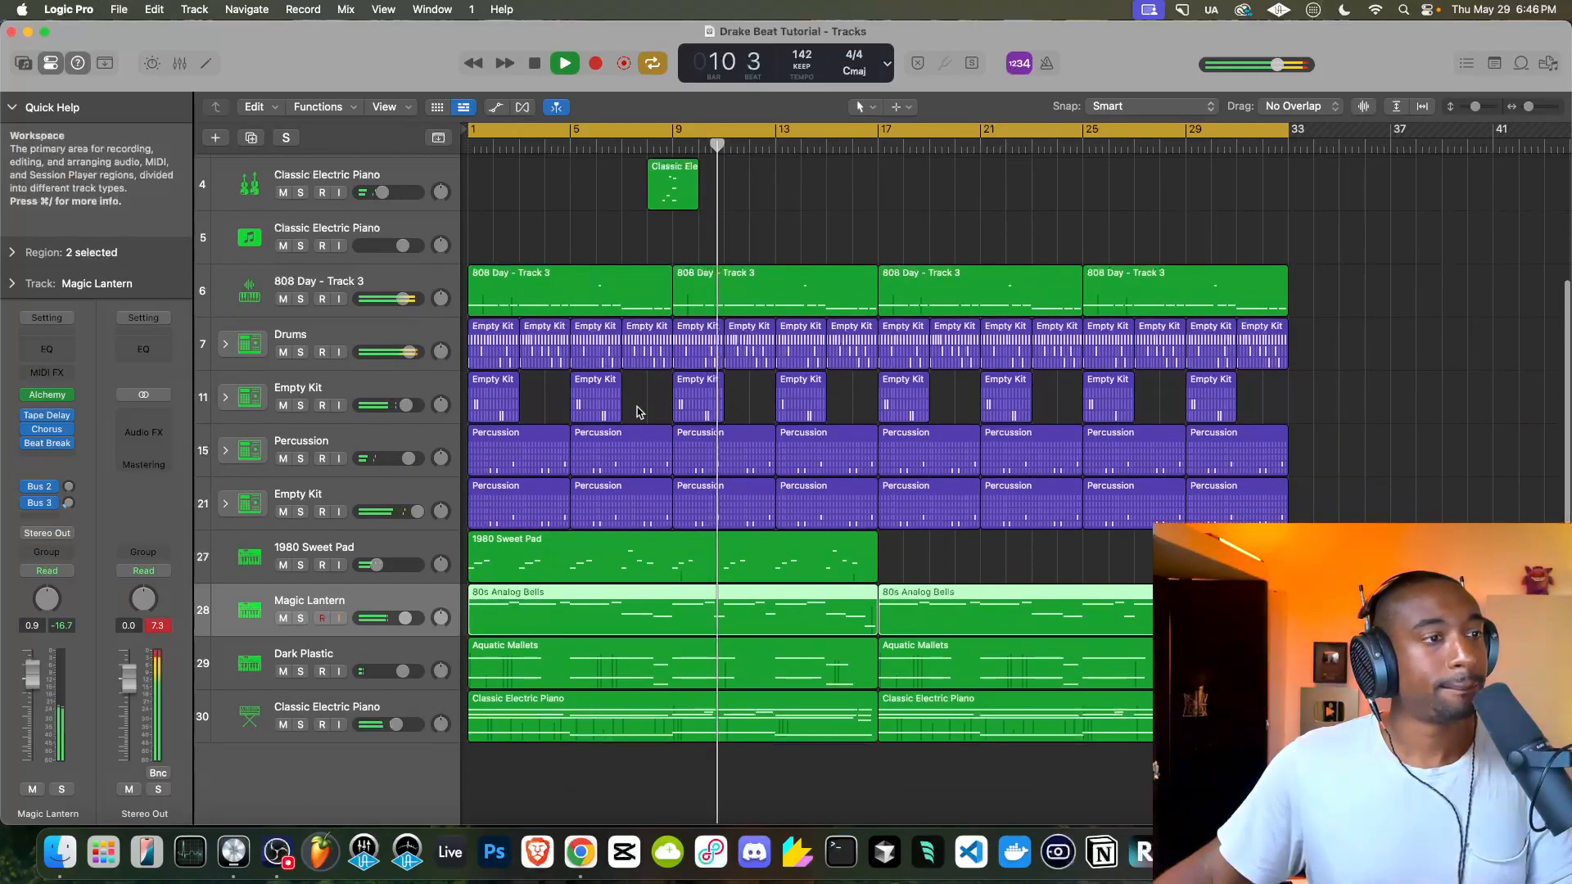
{"action": "left_click", "coordinate": [362, 700]}
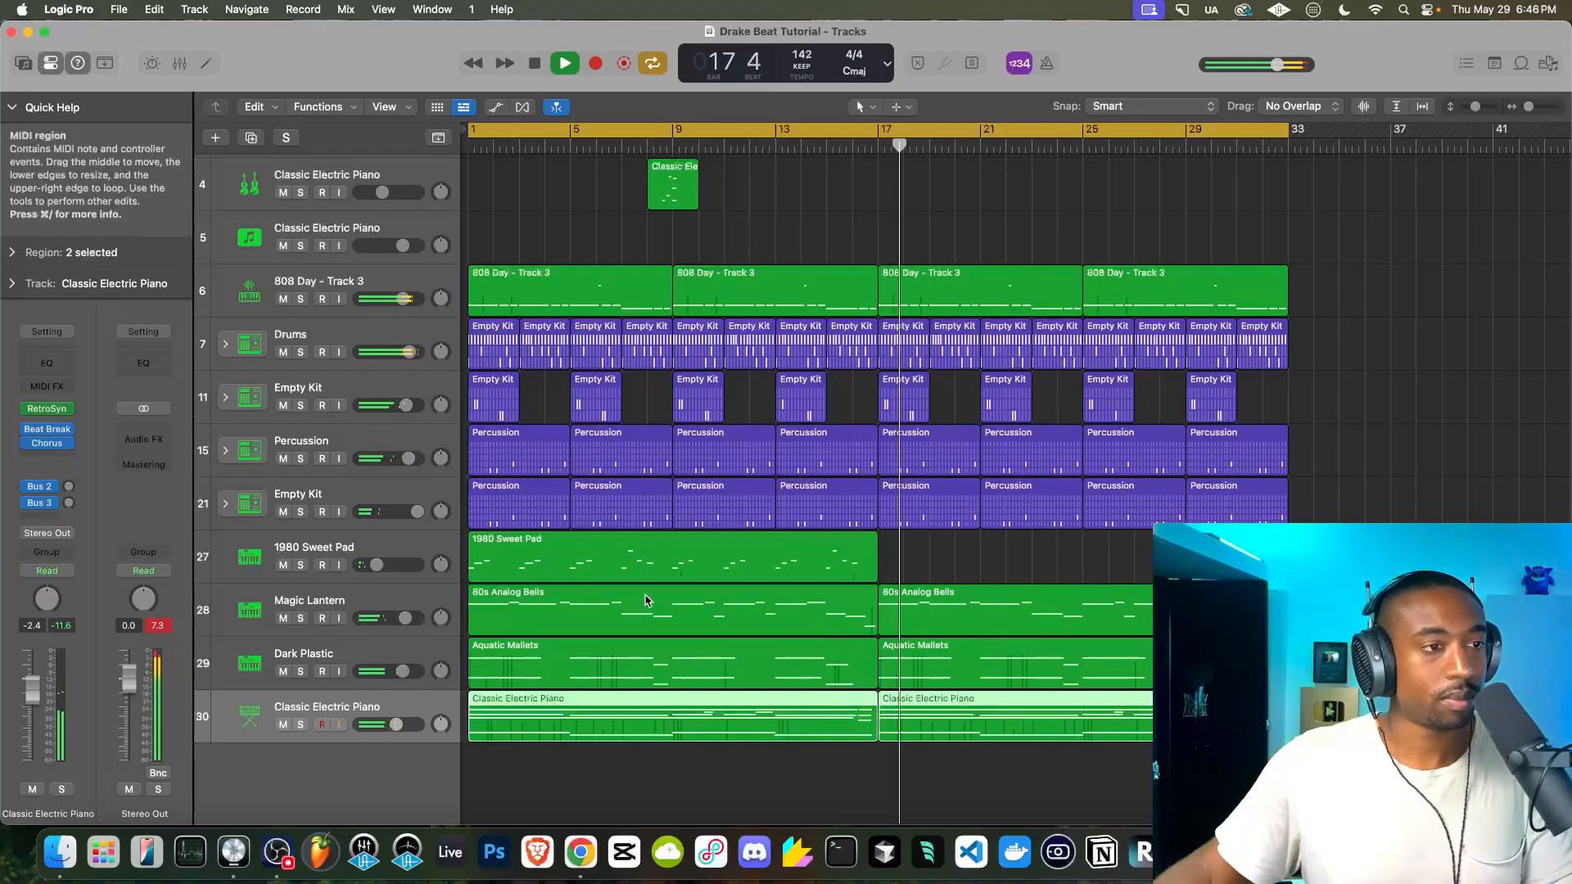
{"action": "left_click", "coordinate": [326, 655]}
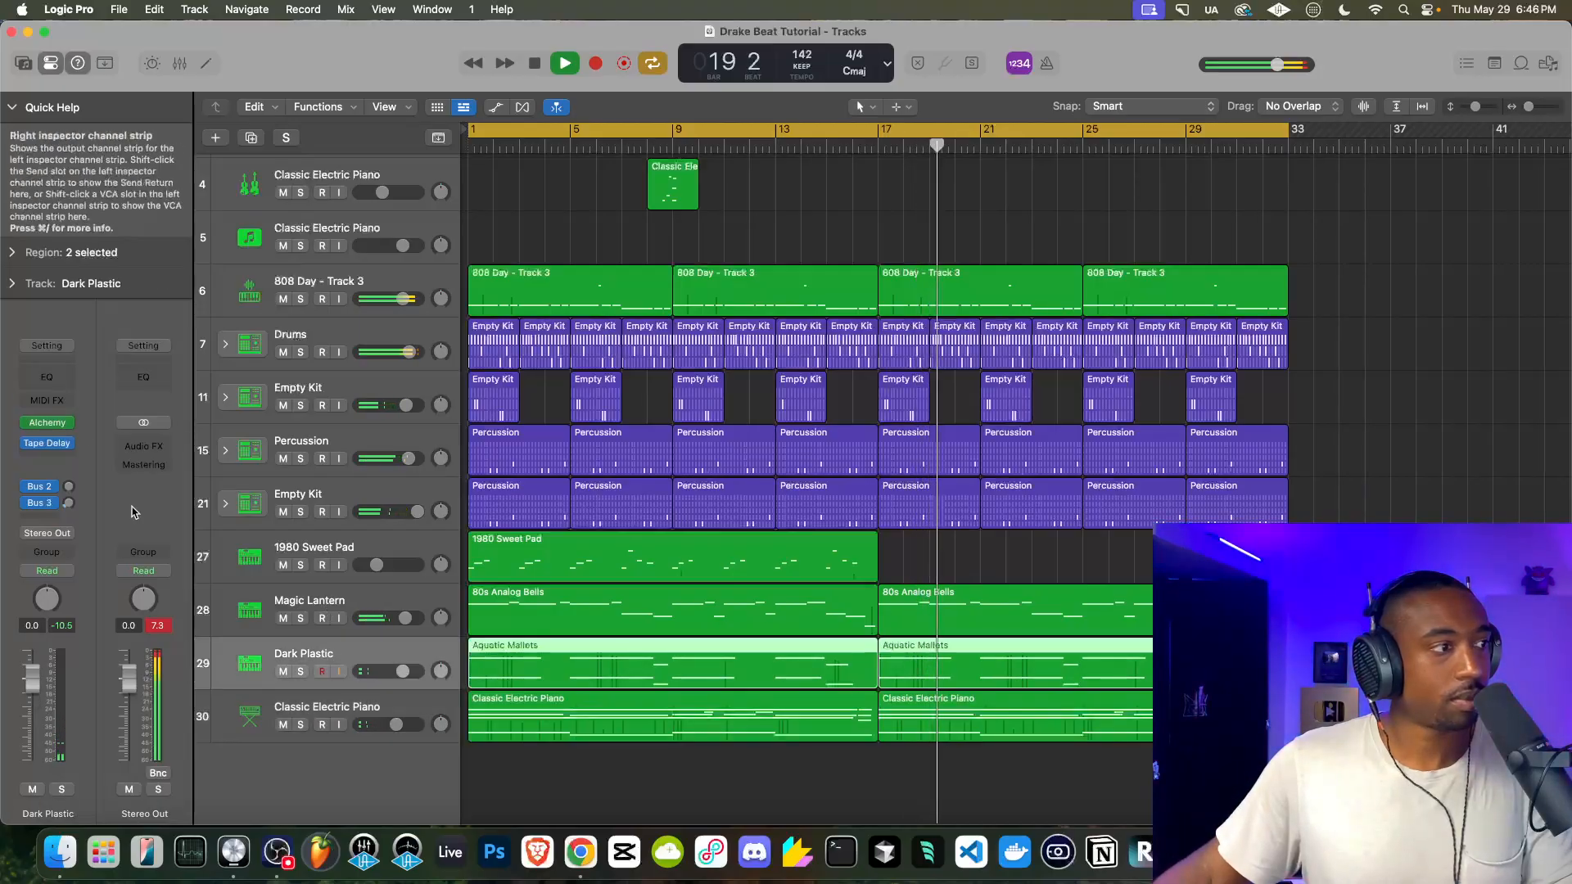
{"action": "left_click", "coordinate": [47, 442]}
{"action": "left_click_drag", "start_coordinate": [1057, 616], "coordinate": [1065, 664]}
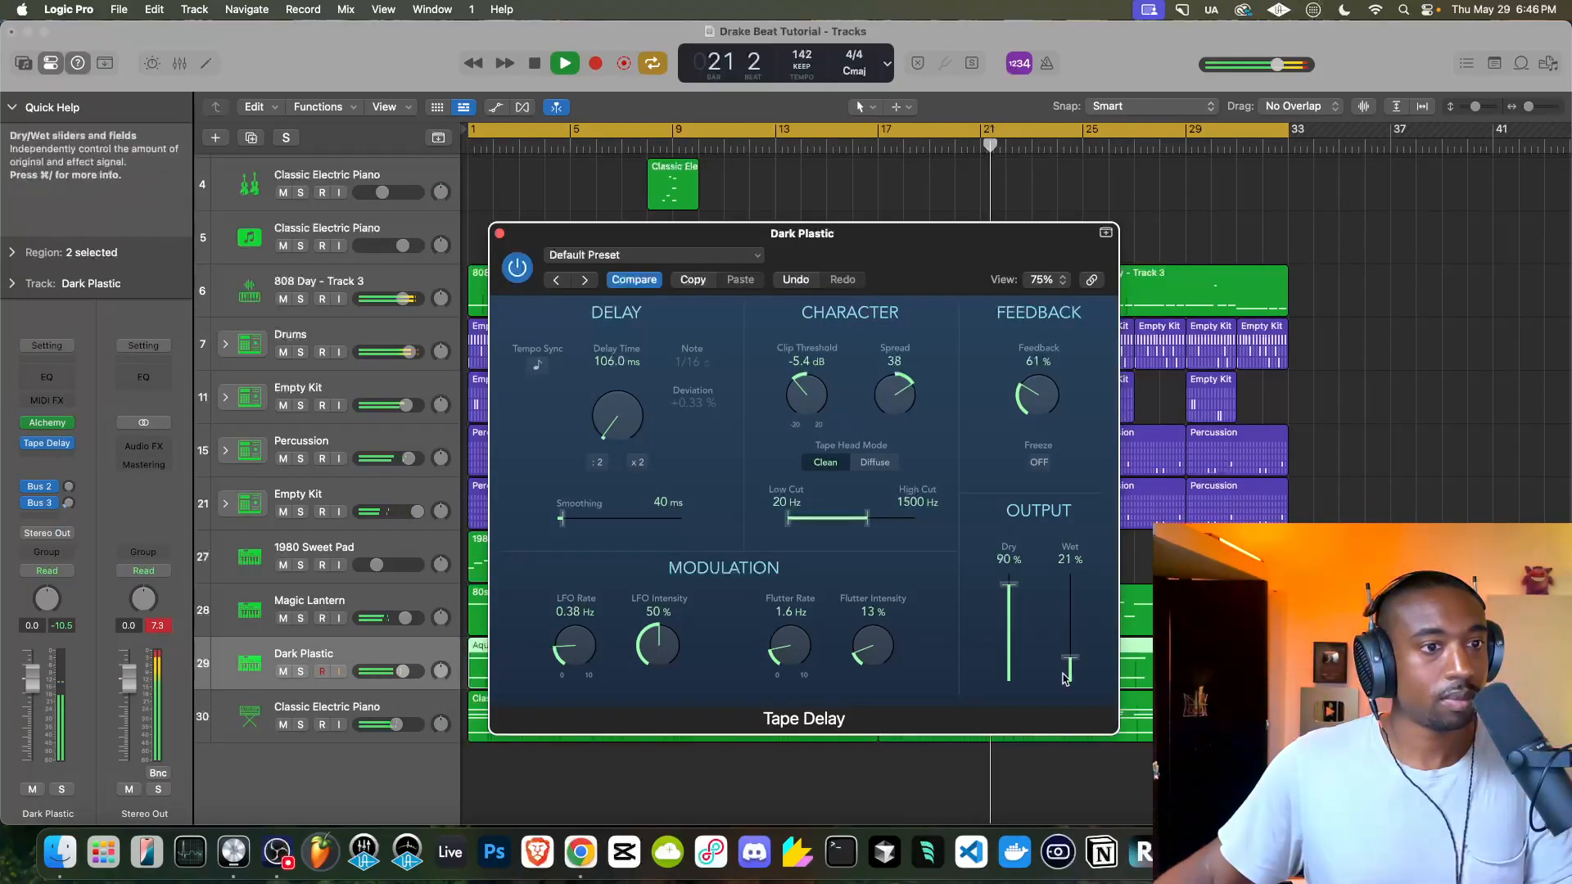
Raise the Tape Delay's feedback on Dark Plastic track 29 to 76% and close the plug-in window
{"action": "left_click_drag", "start_coordinate": [1038, 401], "coordinate": [1039, 396]}
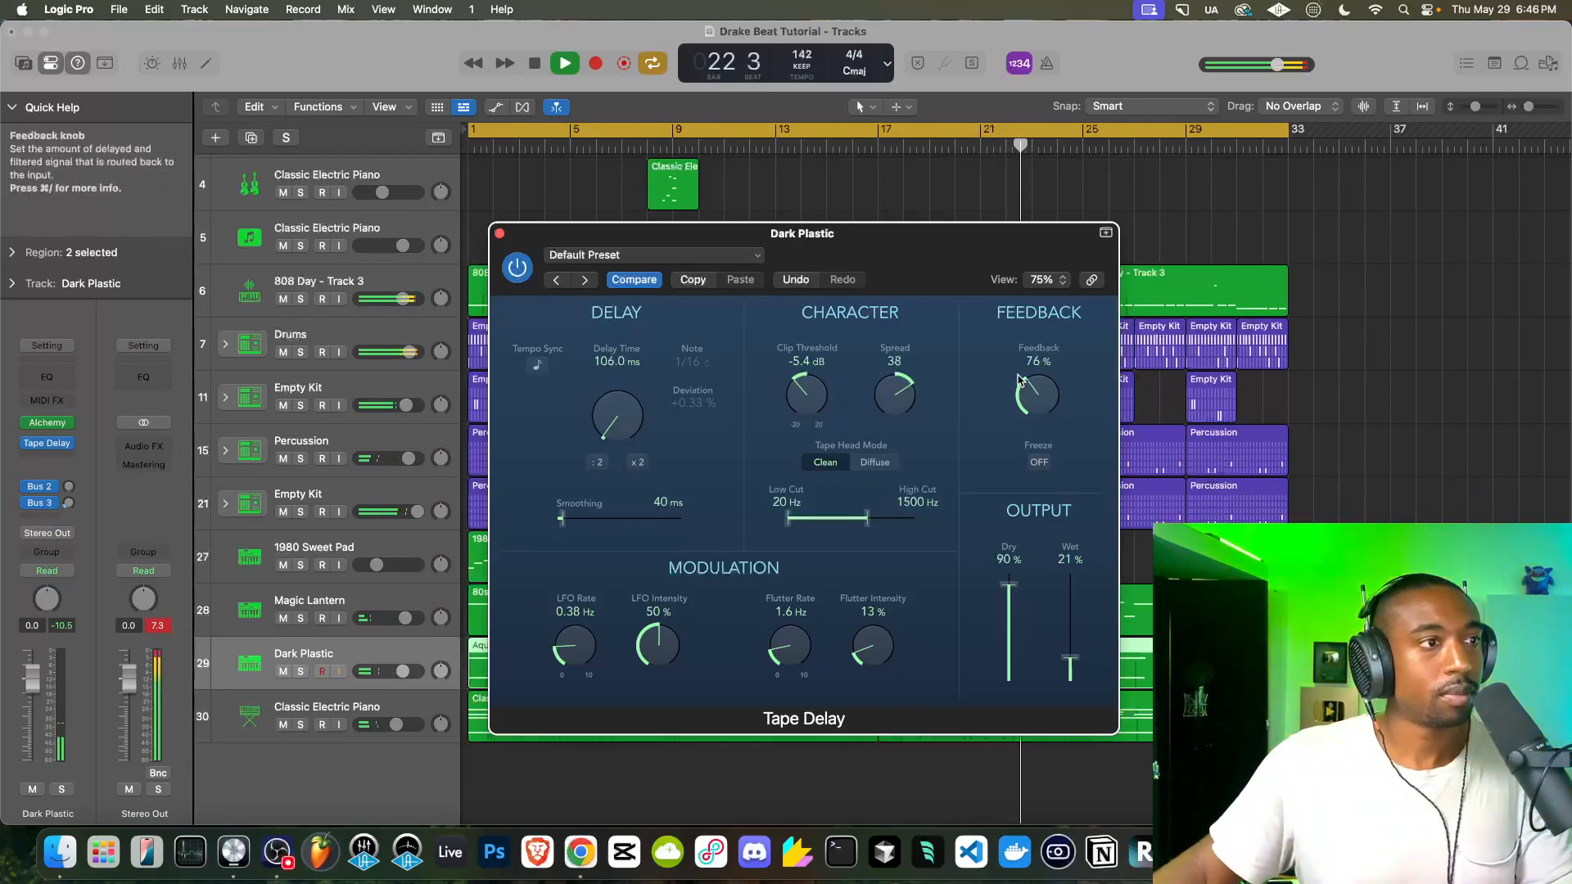
{"action": "left_click", "coordinate": [499, 234]}
Unmute Prophet-6 track 2 during playback, stop playback and select that track
{"action": "scroll", "coordinate": [578, 344], "scroll_direction": "up", "scroll_amount": 3}
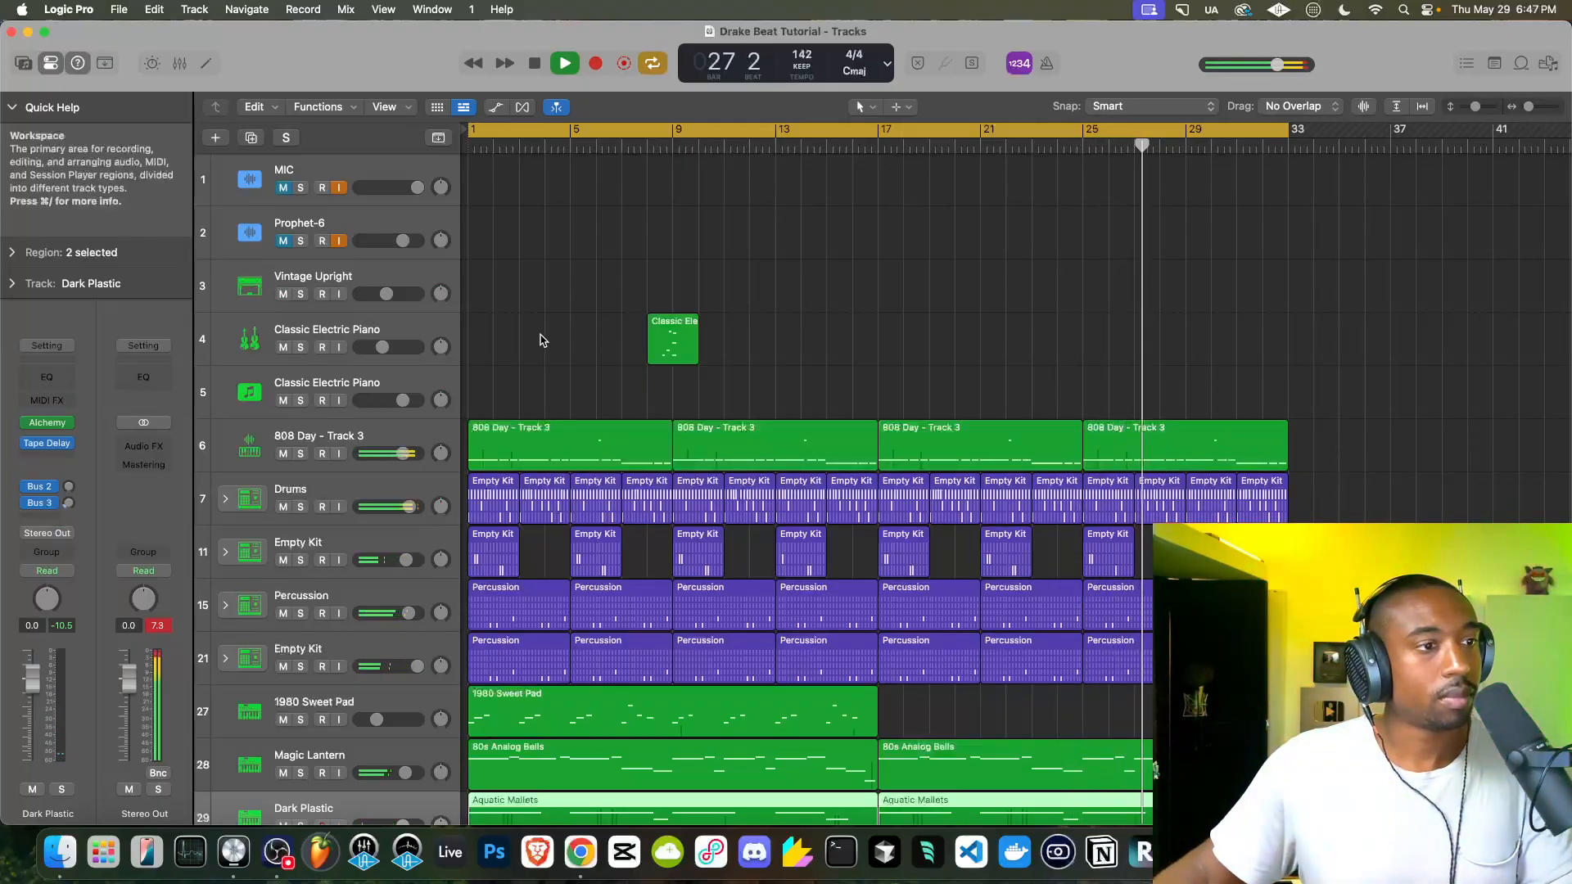
{"action": "scroll", "coordinate": [540, 340], "scroll_direction": "down", "scroll_amount": 2}
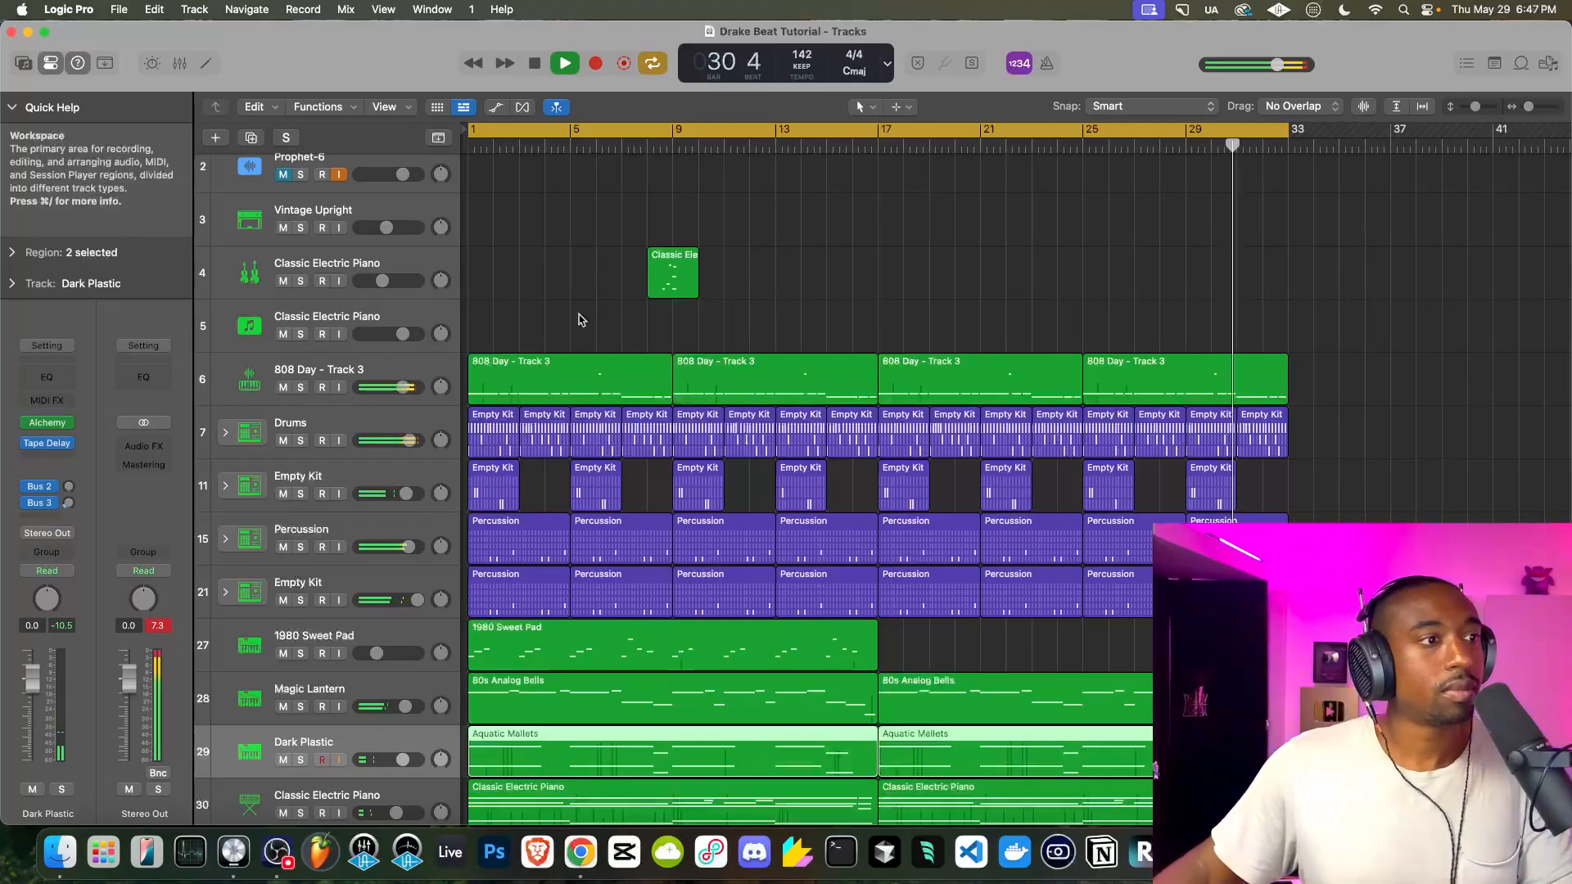
{"action": "scroll", "coordinate": [561, 338], "scroll_direction": "down", "scroll_amount": 3}
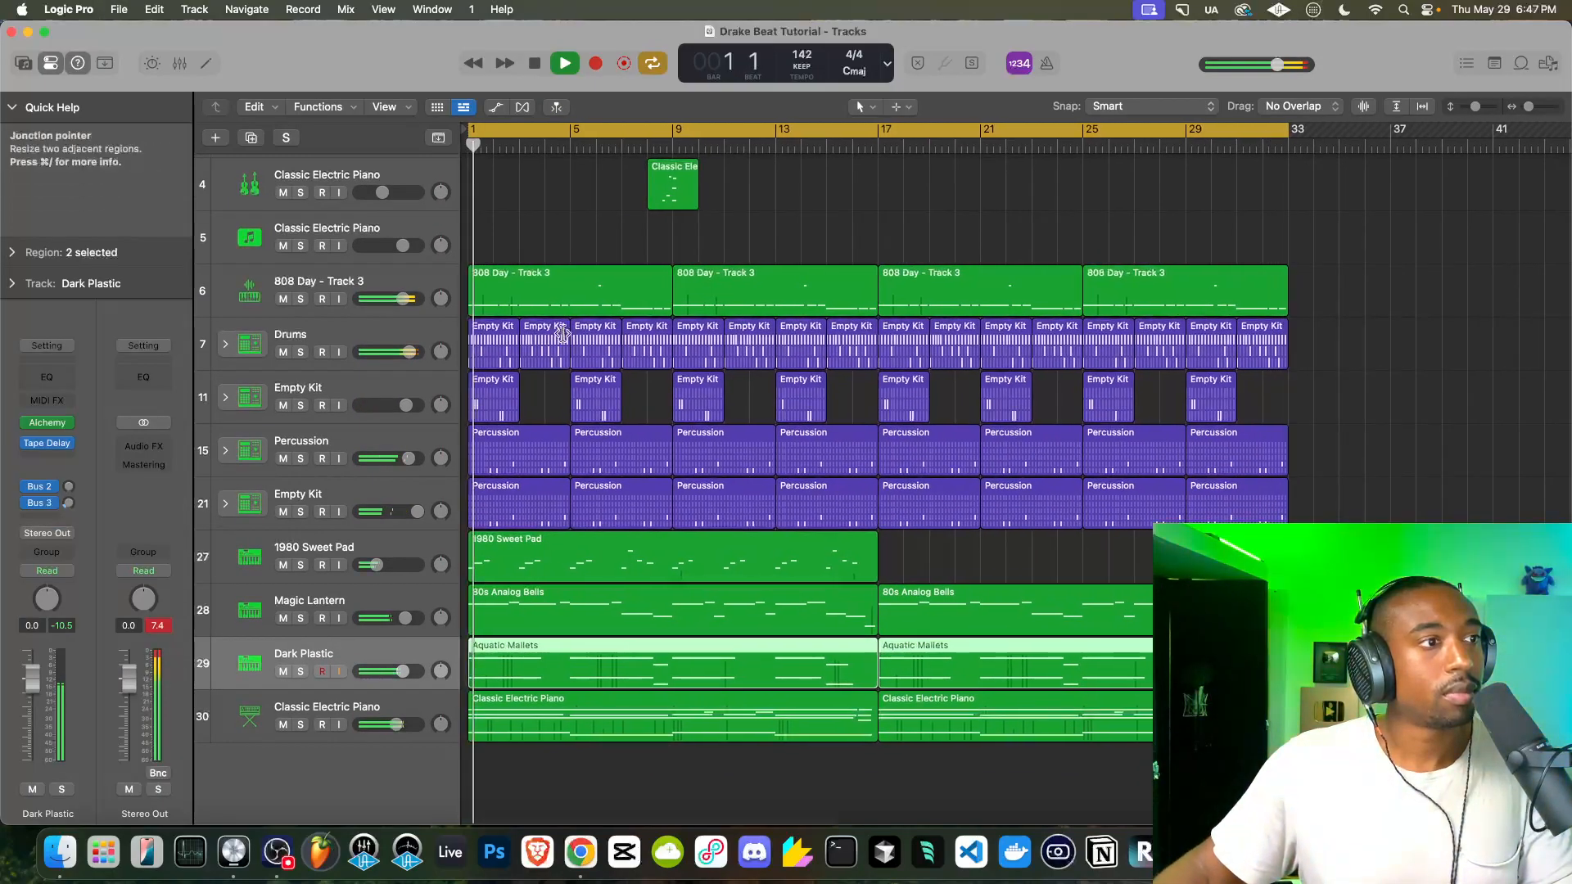
{"action": "scroll", "coordinate": [540, 339], "scroll_direction": "up", "scroll_amount": 5}
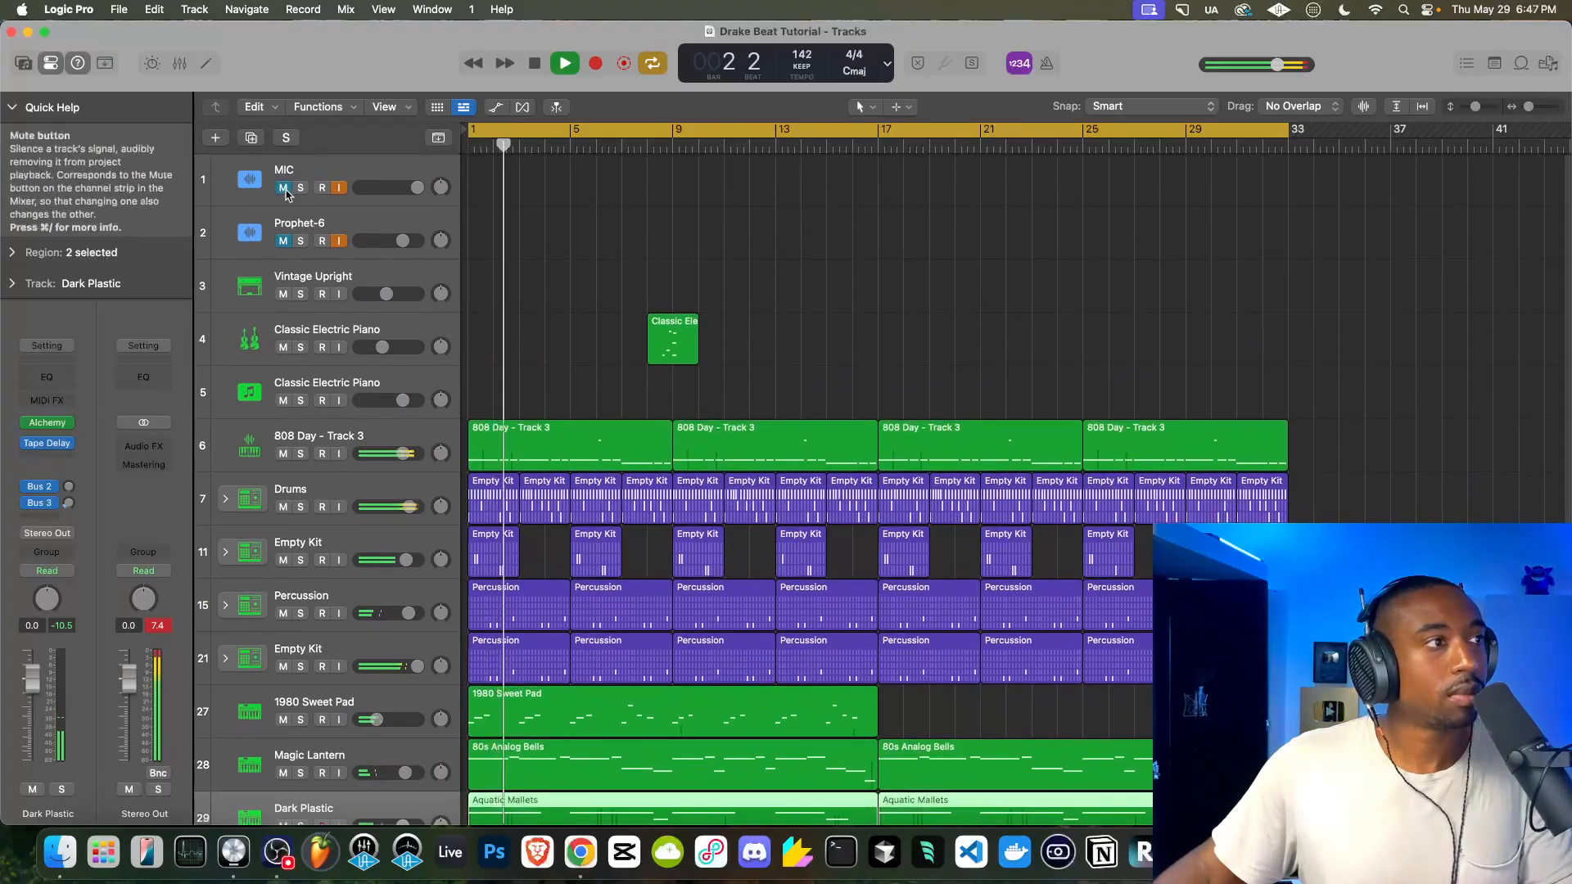
{"action": "scroll", "coordinate": [589, 358], "scroll_direction": "down", "scroll_amount": 2}
{"action": "scroll", "coordinate": [589, 356], "scroll_direction": "up", "scroll_amount": 2}
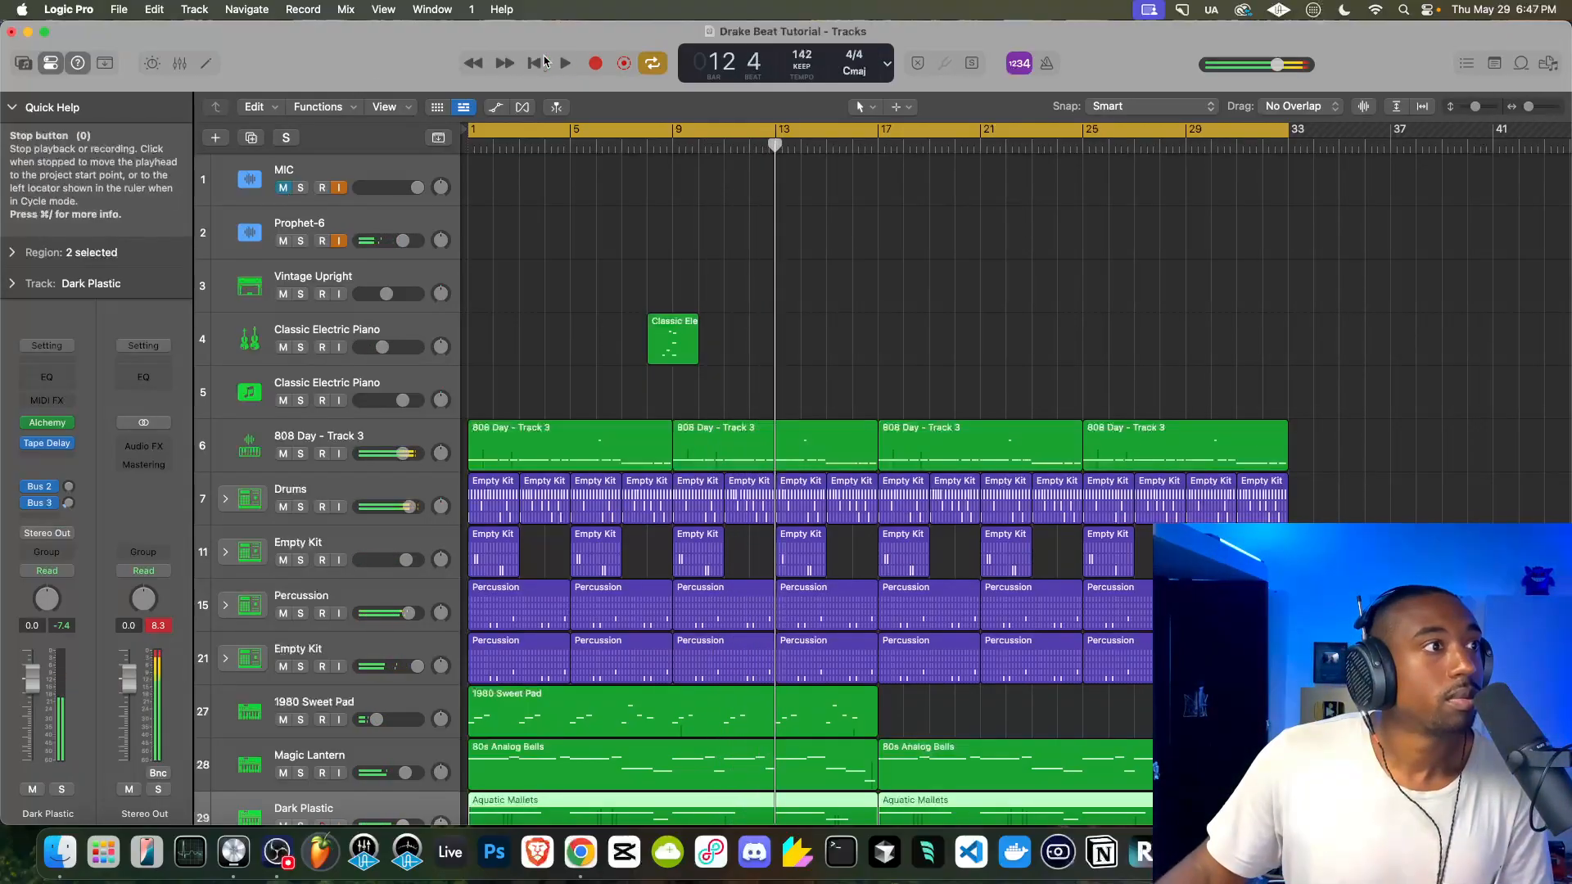
{"action": "key", "text": "space"}
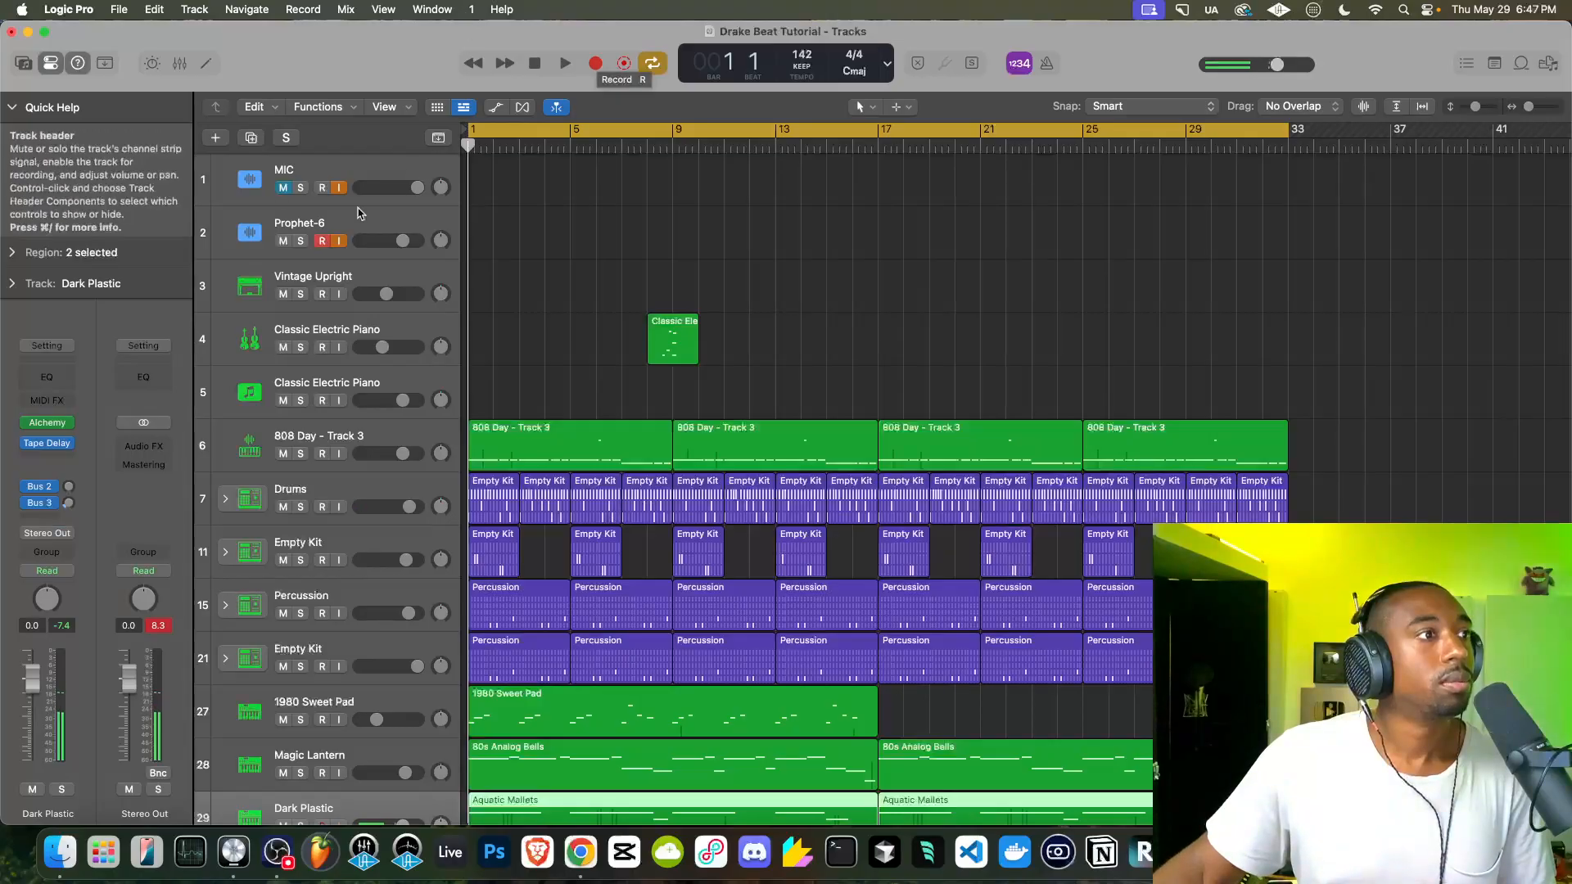
{"action": "left_click", "coordinate": [312, 229]}
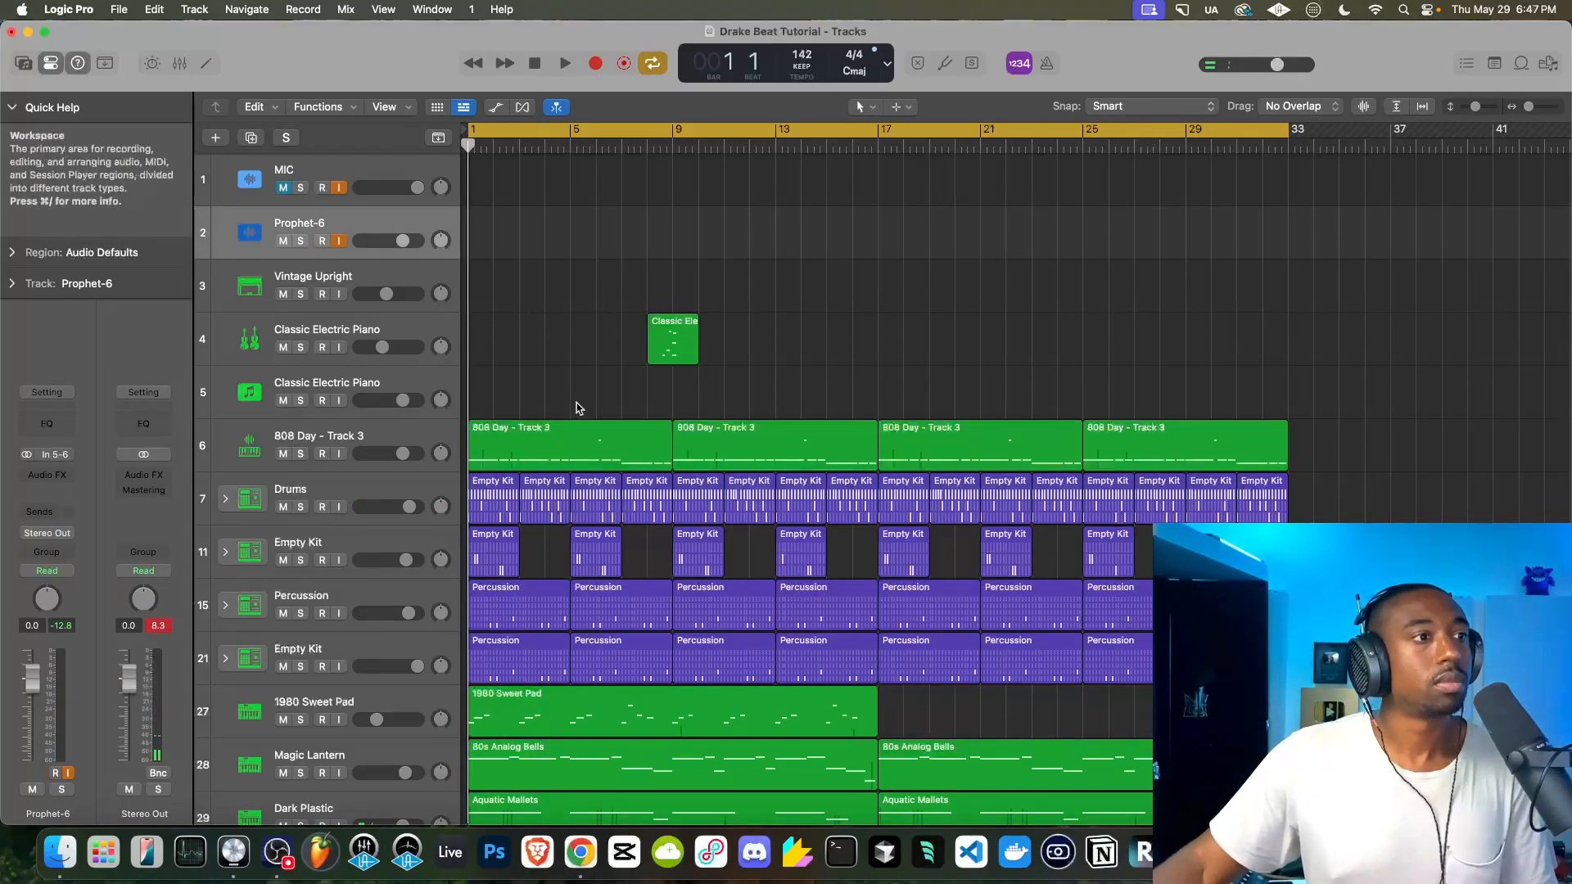
Record an audio part on Prophet-6 track 2 across bars 1 to 32, return to bar 1 and save the project
{"action": "scroll", "coordinate": [362, 551], "scroll_direction": "down", "scroll_amount": 3}
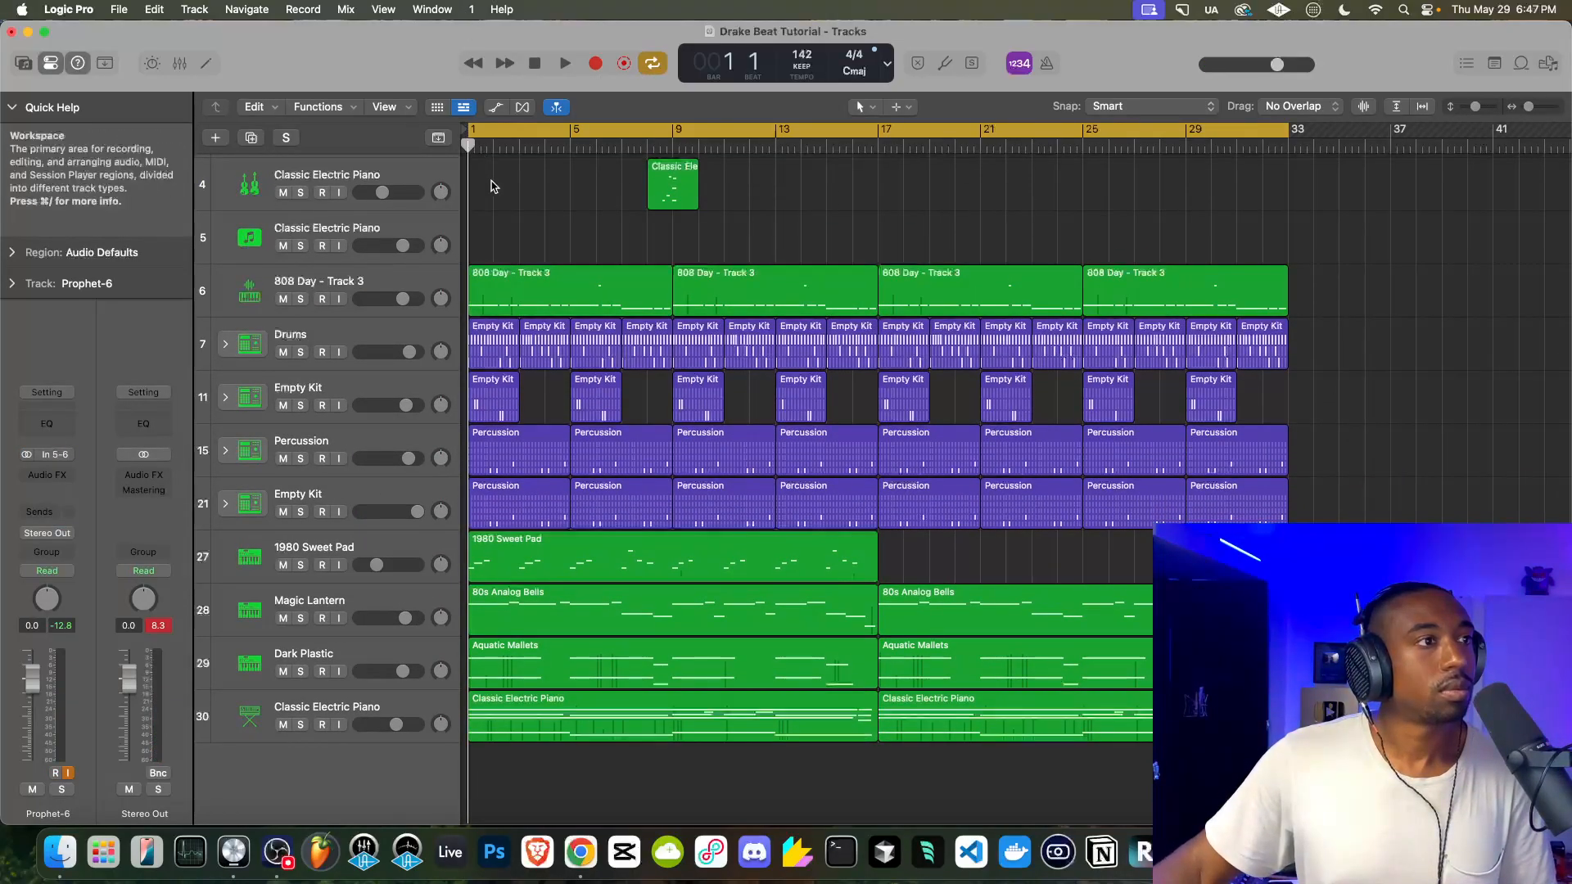
{"action": "scroll", "coordinate": [502, 218], "scroll_direction": "up", "scroll_amount": 3}
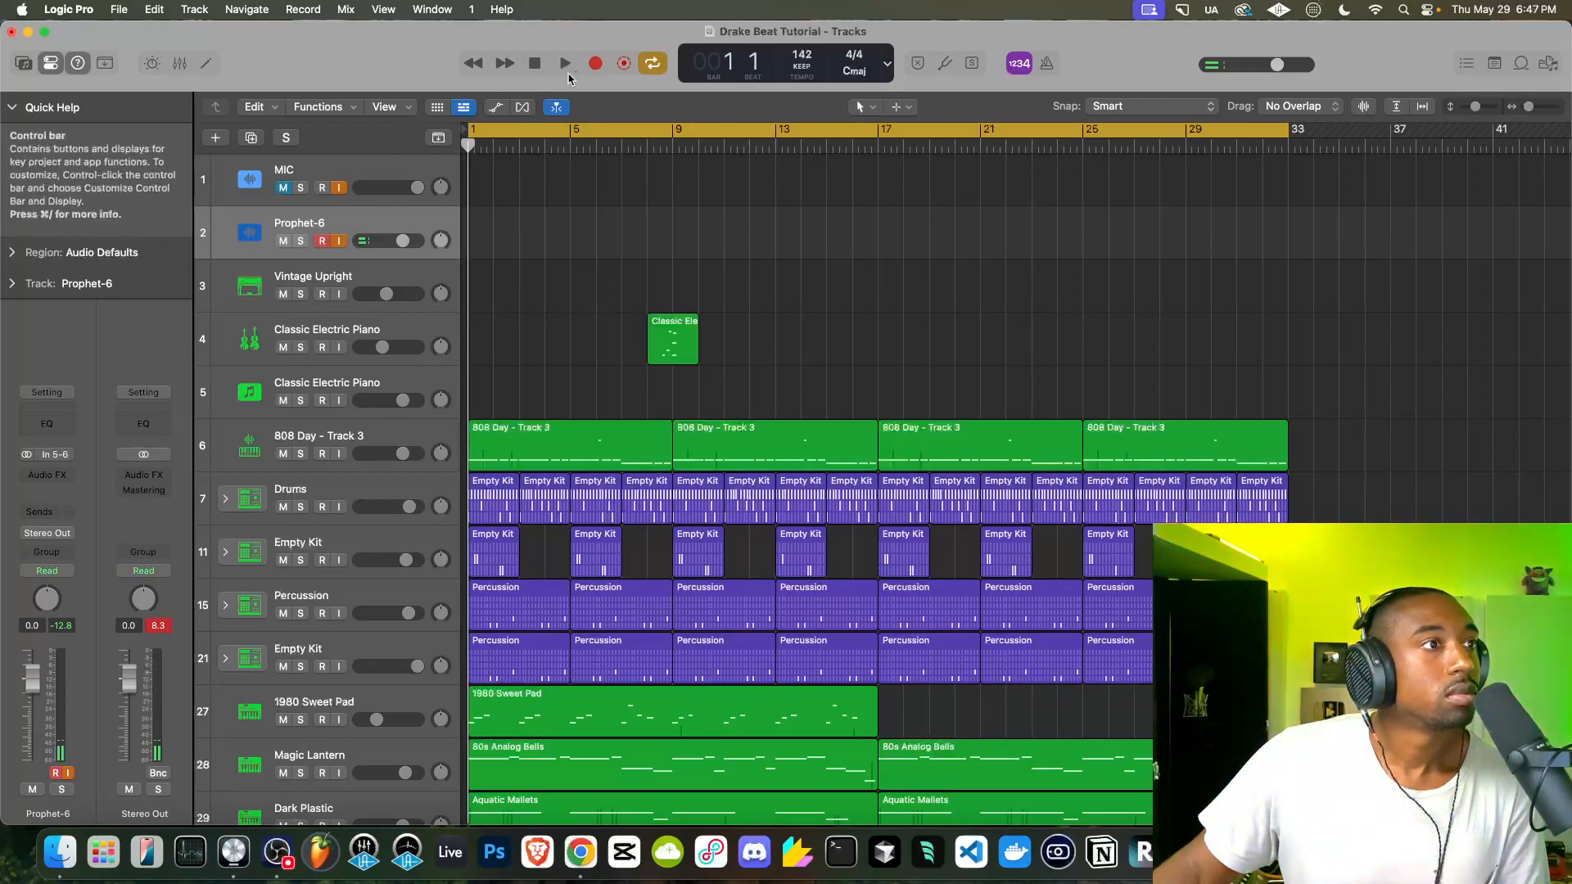
{"action": "left_click", "coordinate": [595, 64]}
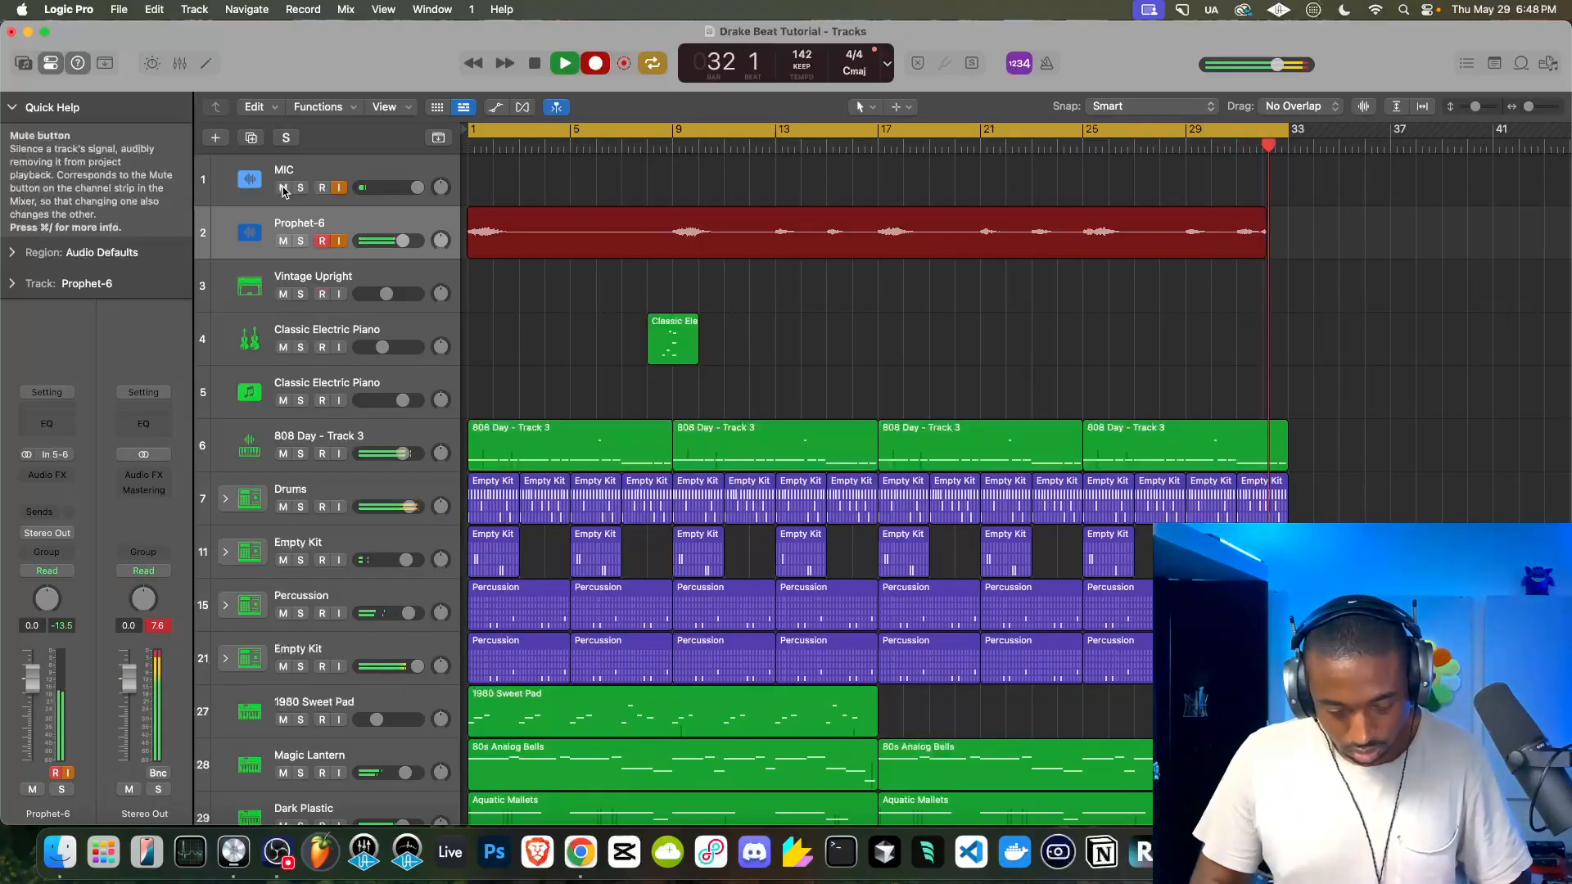
{"action": "key", "text": "space"}
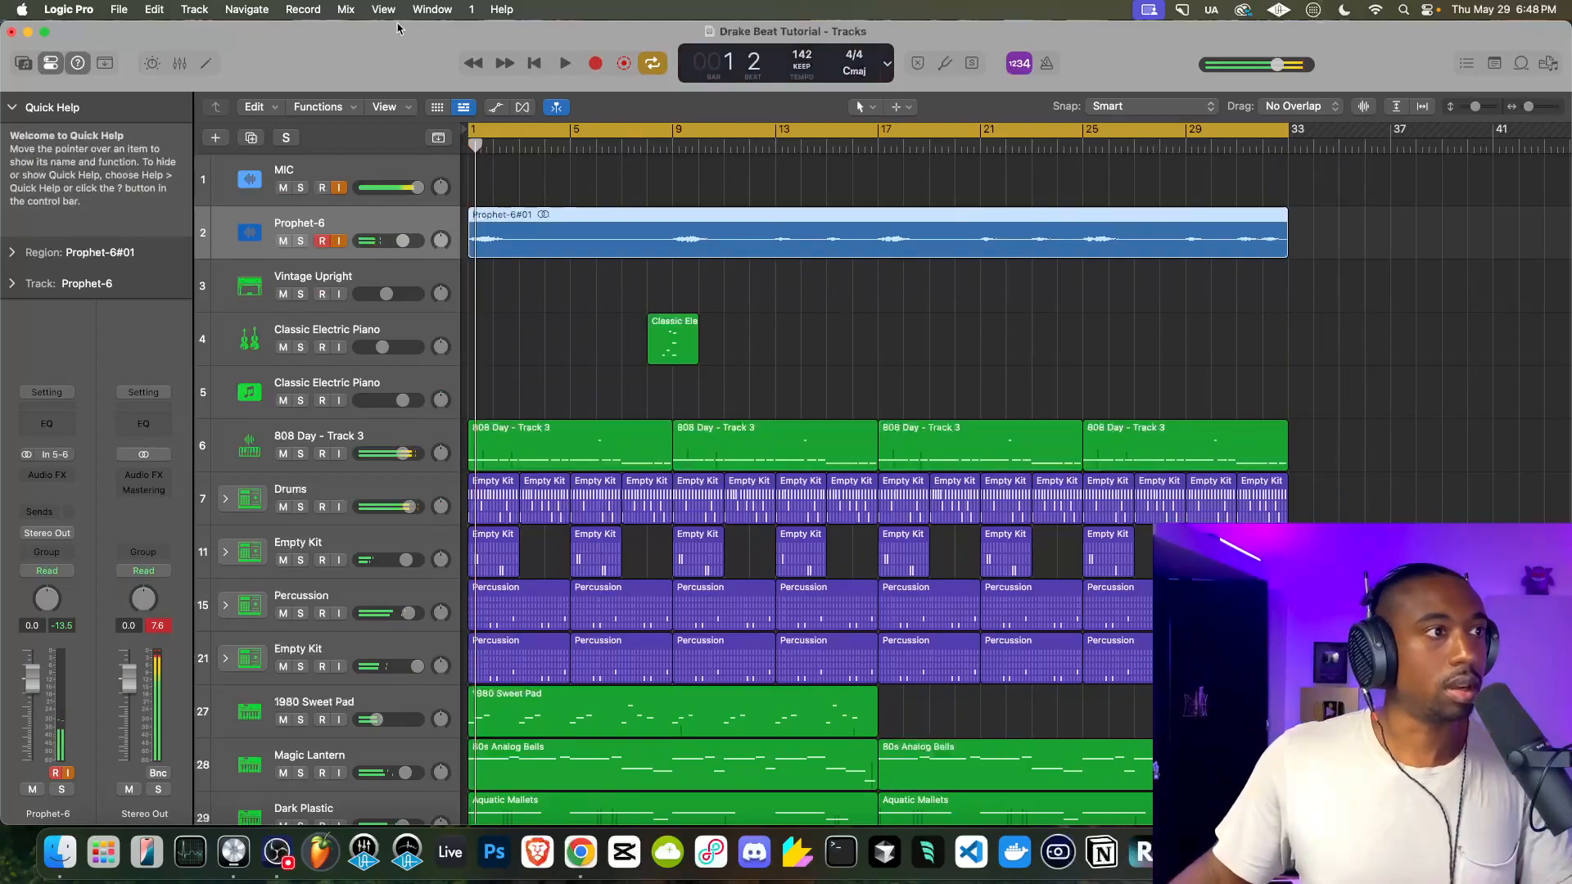
{"action": "left_click", "coordinate": [534, 69]}
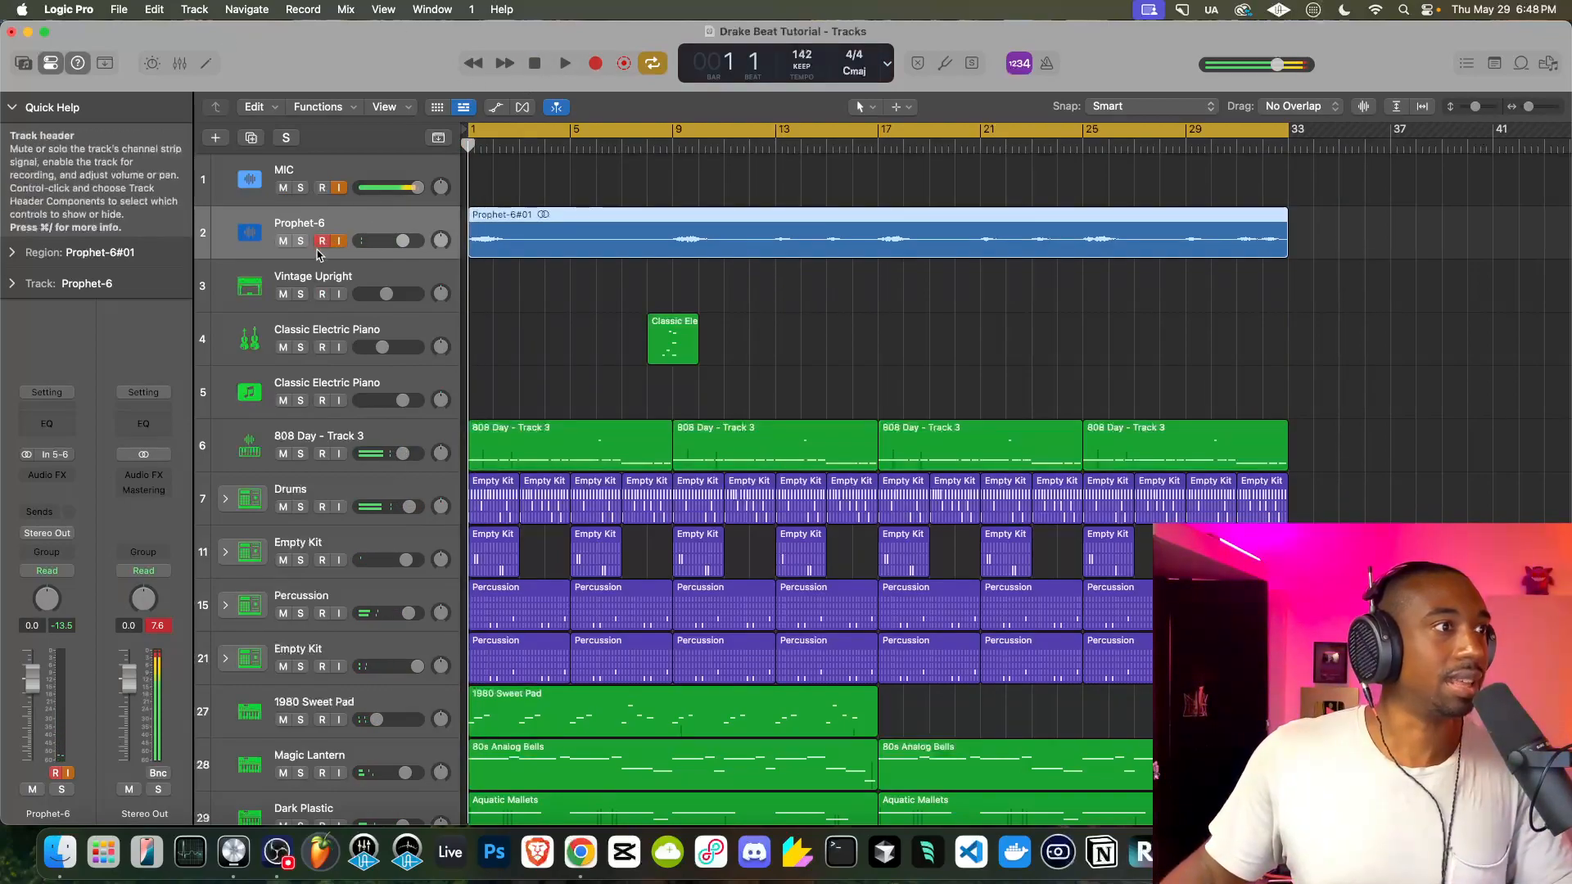
{"action": "key", "text": "super+s"}
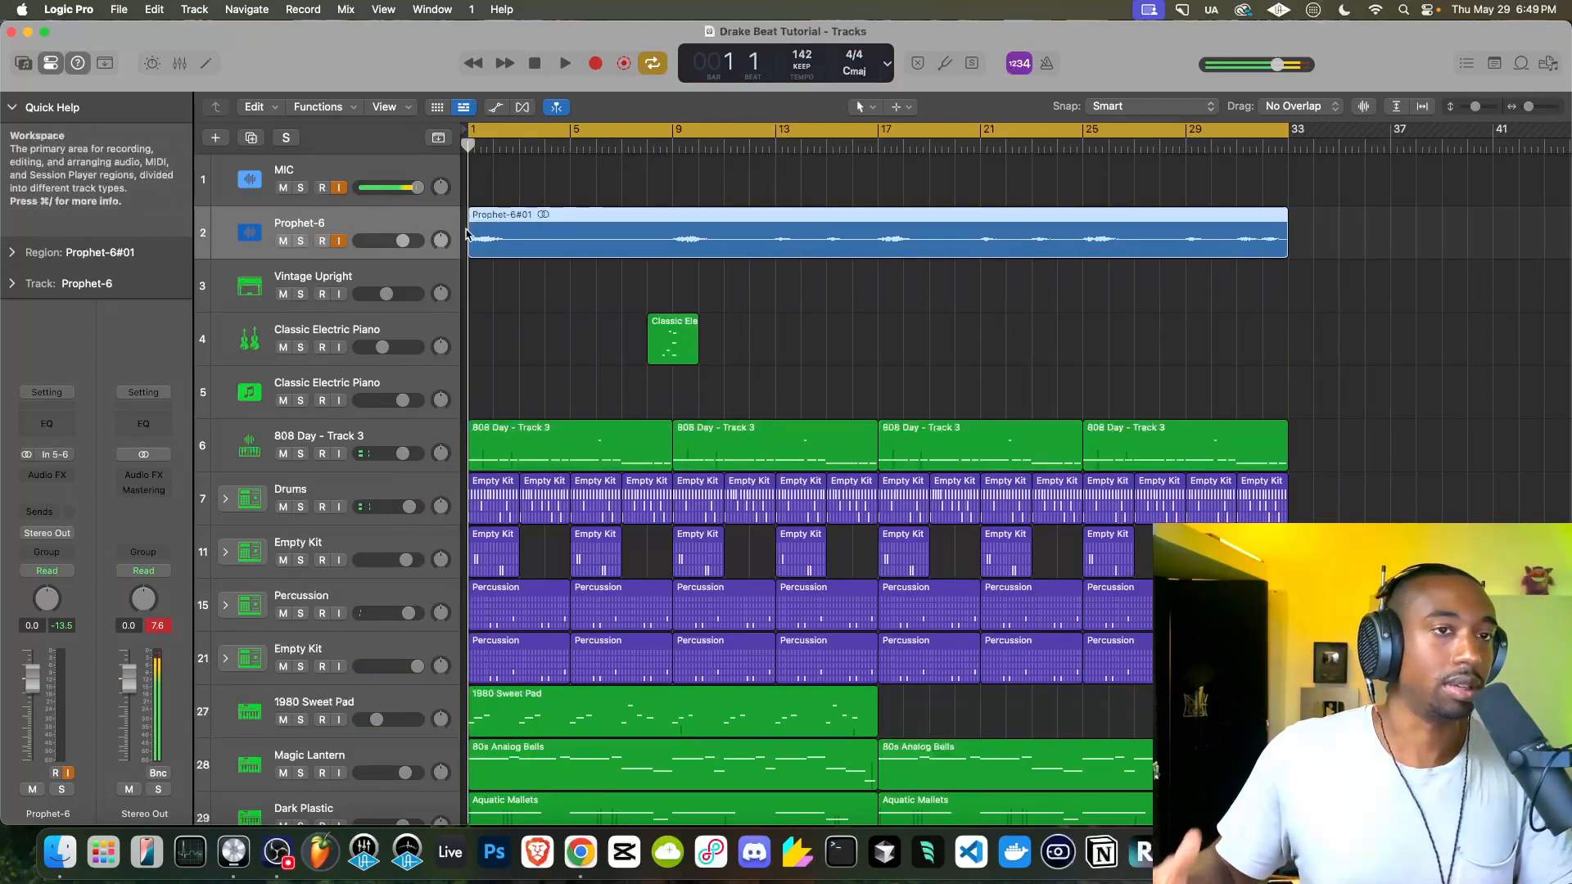
Start playback and insert a Channel EQ on the Stereo Out channel
{"action": "key", "text": "space"}
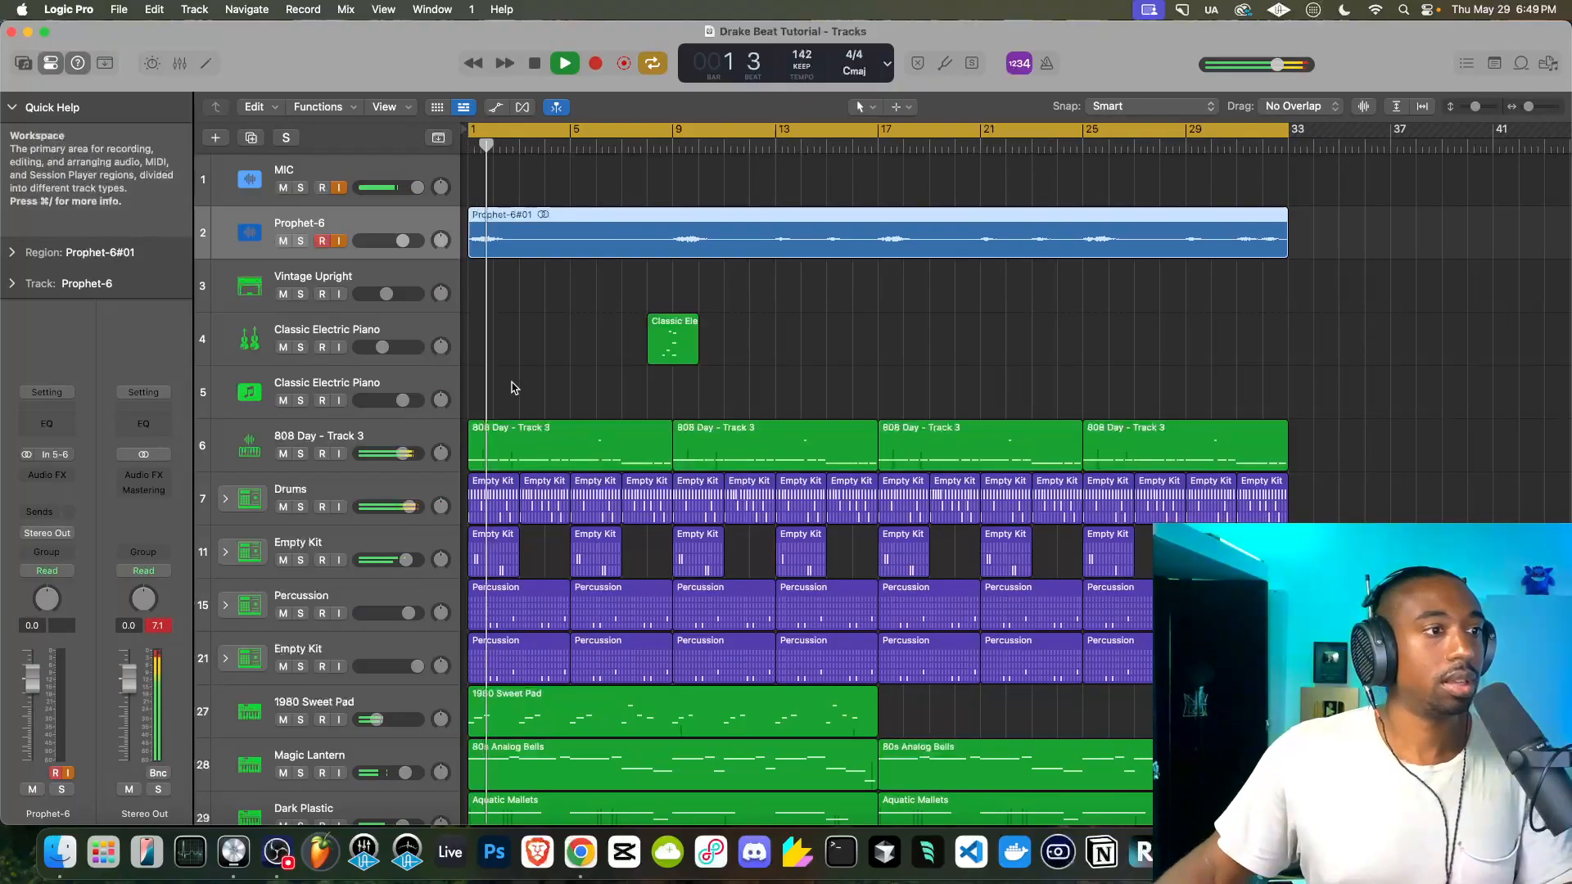
{"action": "scroll", "coordinate": [513, 386], "scroll_direction": "down", "scroll_amount": 2}
{"action": "scroll", "coordinate": [514, 387], "scroll_direction": "down", "scroll_amount": 1}
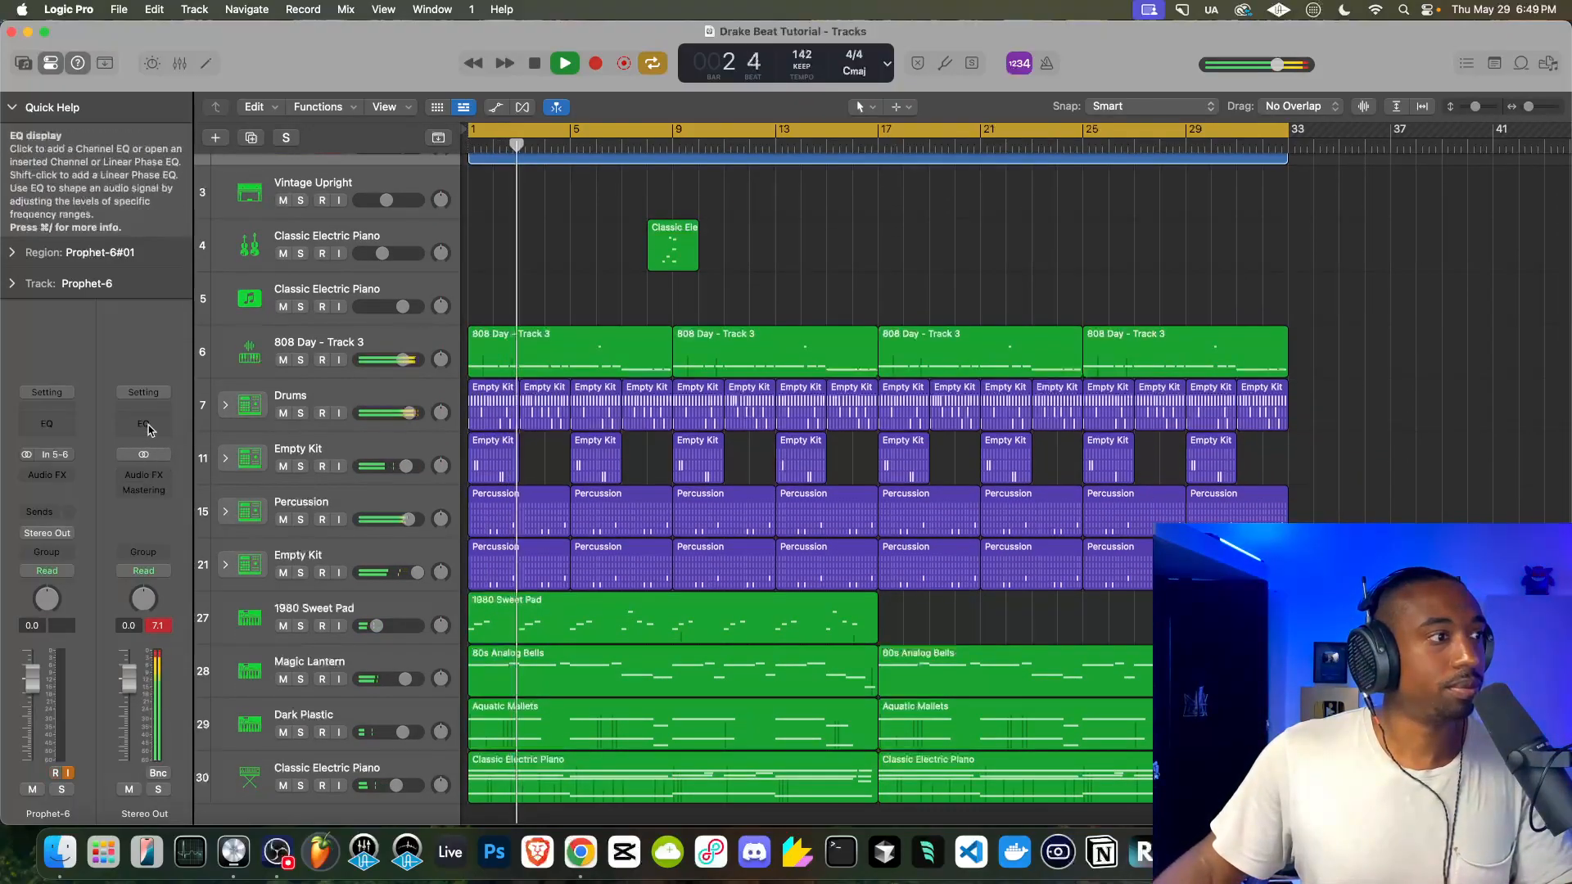
{"action": "left_click", "coordinate": [143, 477]}
{"action": "mouse_move", "coordinate": [168, 516]}
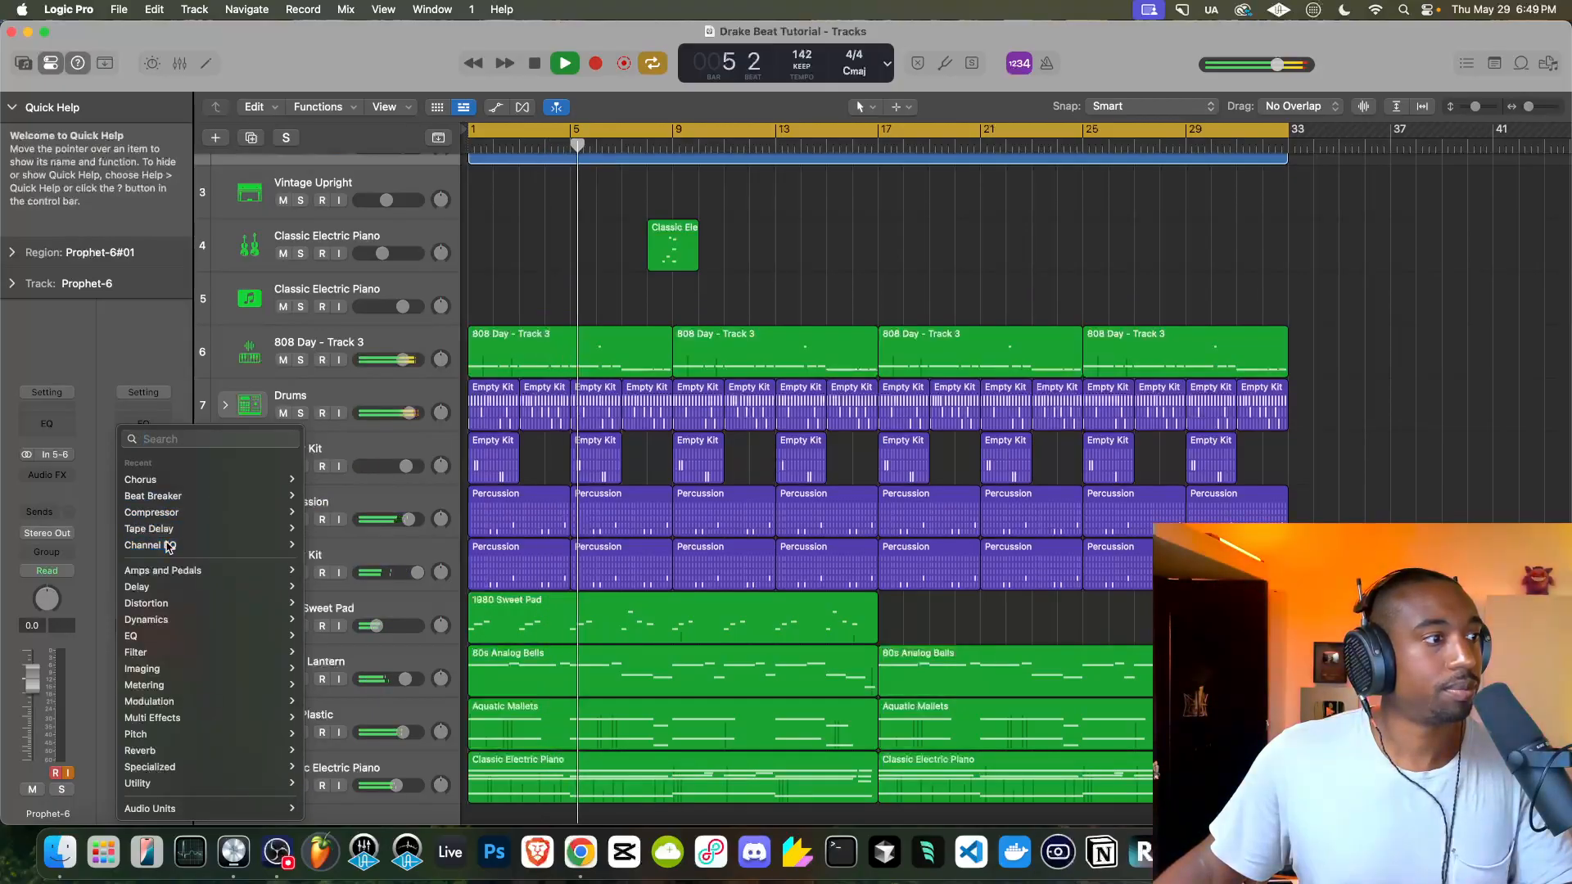
{"action": "left_click", "coordinate": [167, 545]}
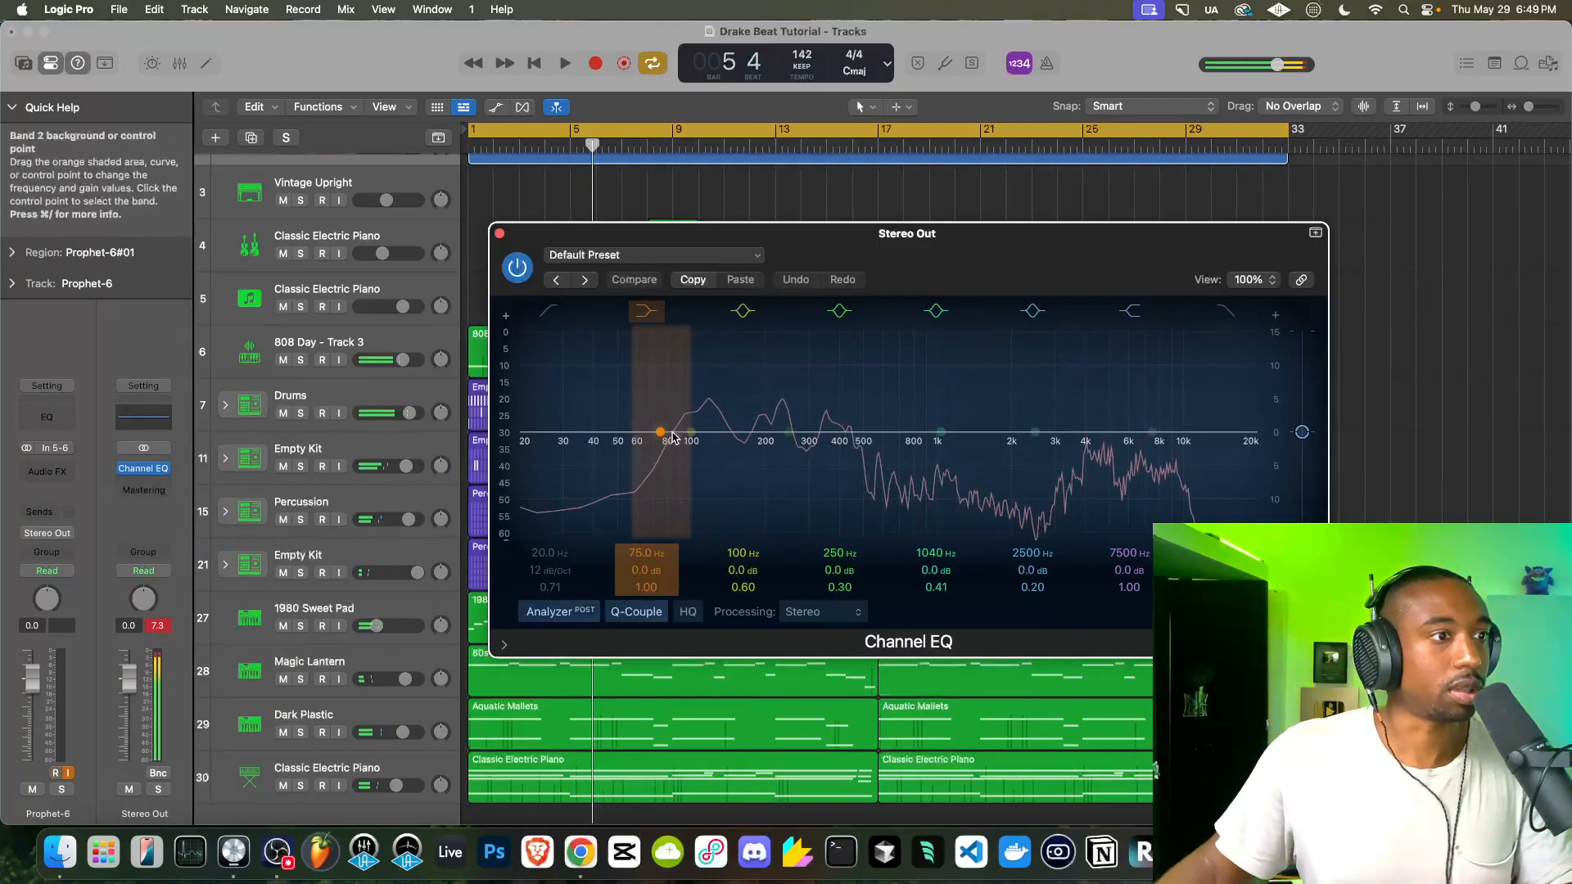
Boost the Stereo Out EQ's high shelf by 1.6 dB at 6150 Hz, return its master gain to zero and close the plug-in window
{"action": "left_click_drag", "start_coordinate": [1169, 432], "coordinate": [1148, 419]}
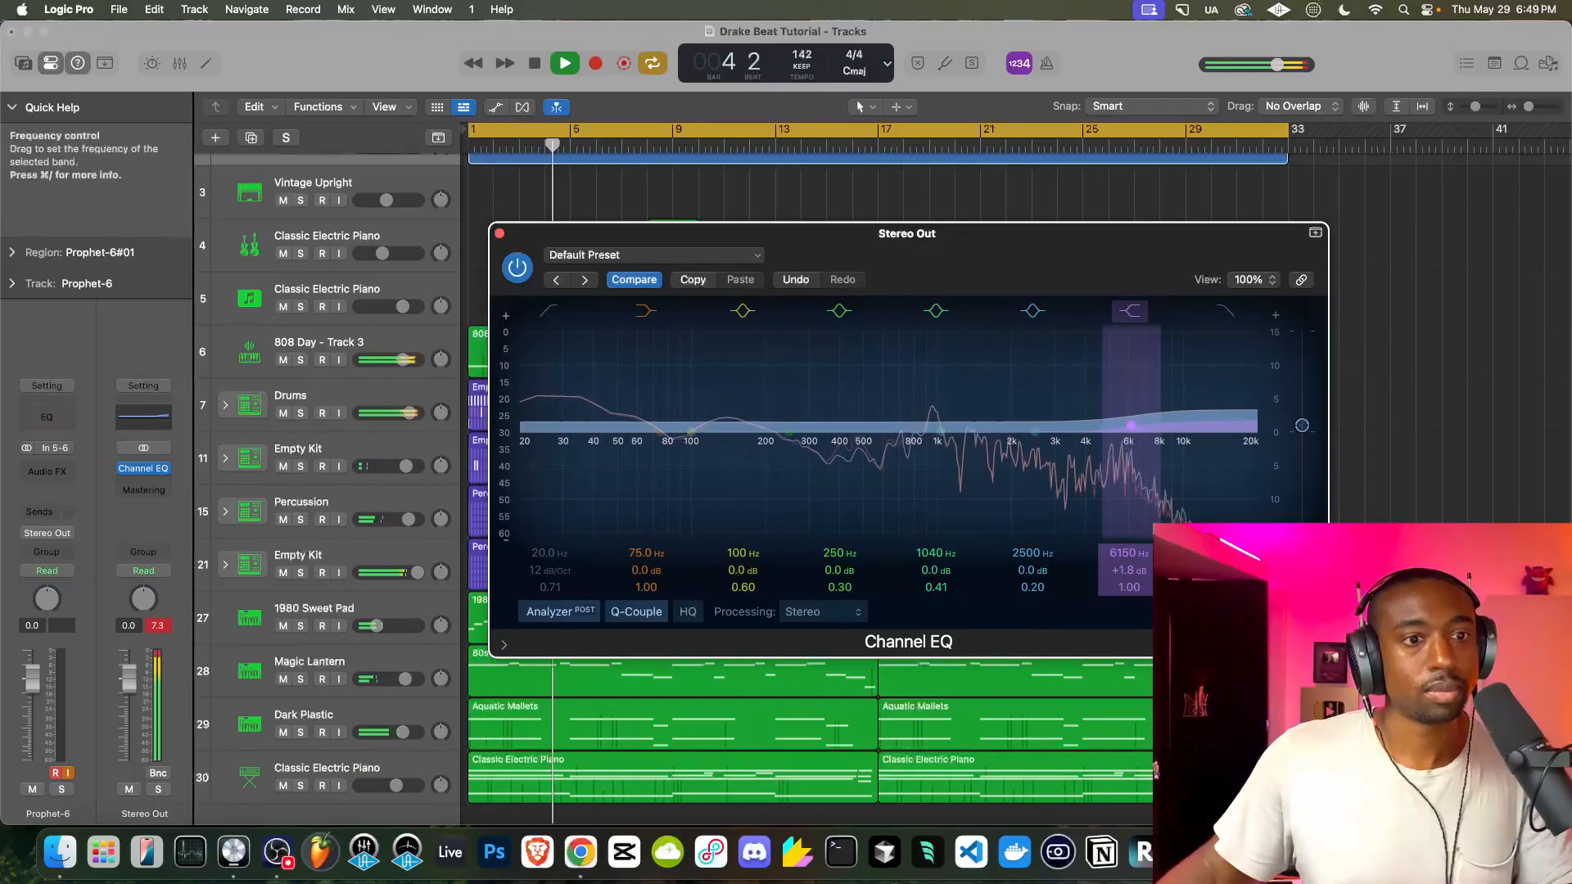
{"action": "left_click_drag", "start_coordinate": [1128, 571], "coordinate": [1129, 573]}
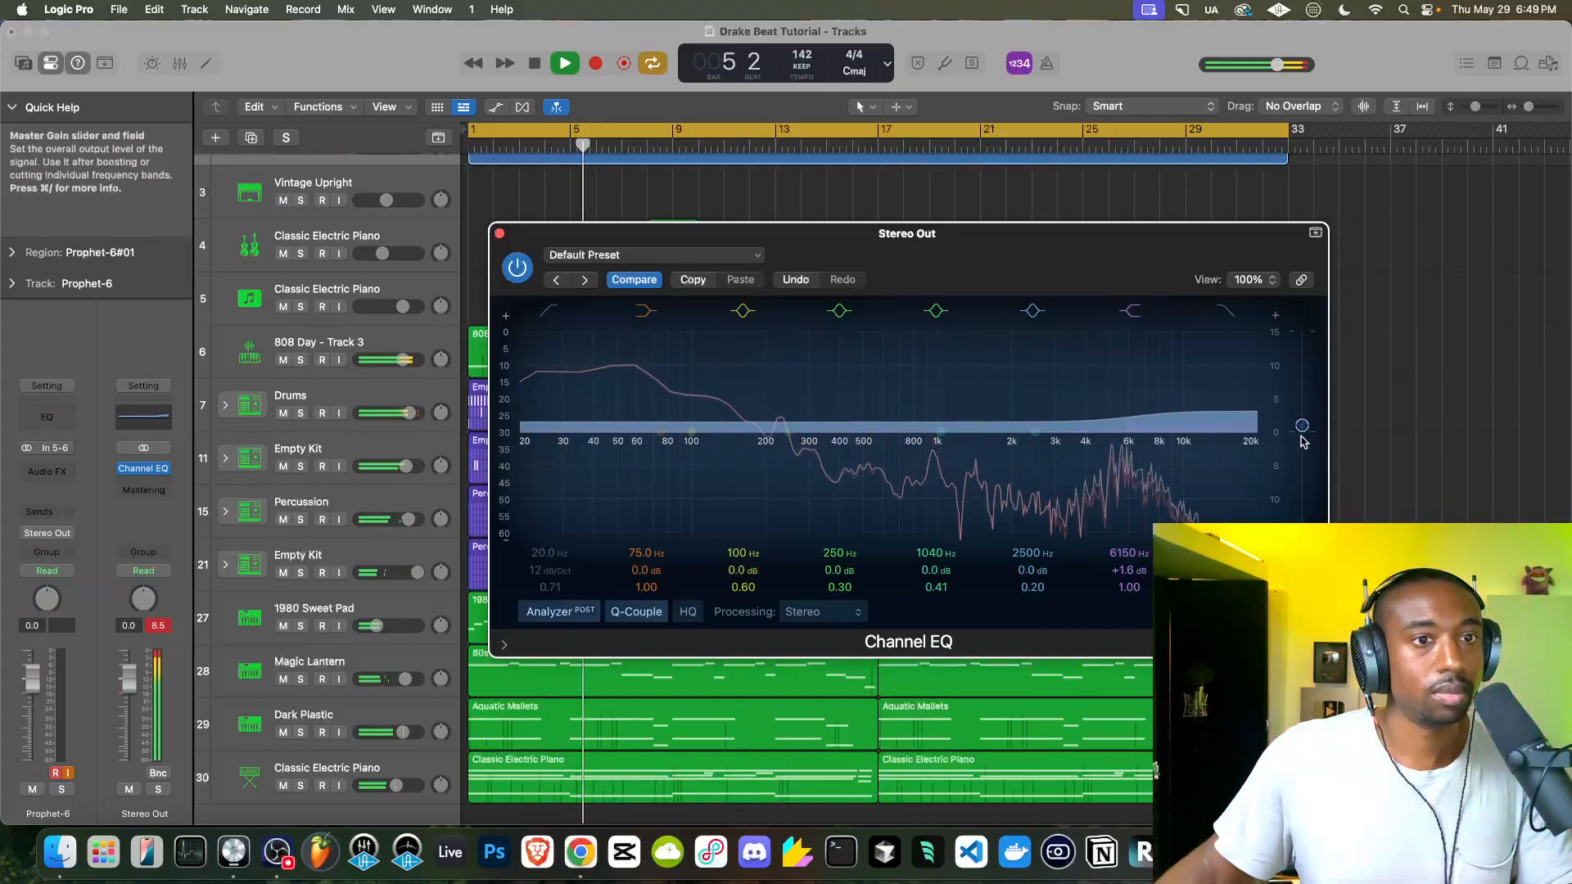
{"action": "left_click_drag", "start_coordinate": [1302, 432], "coordinate": [1302, 442]}
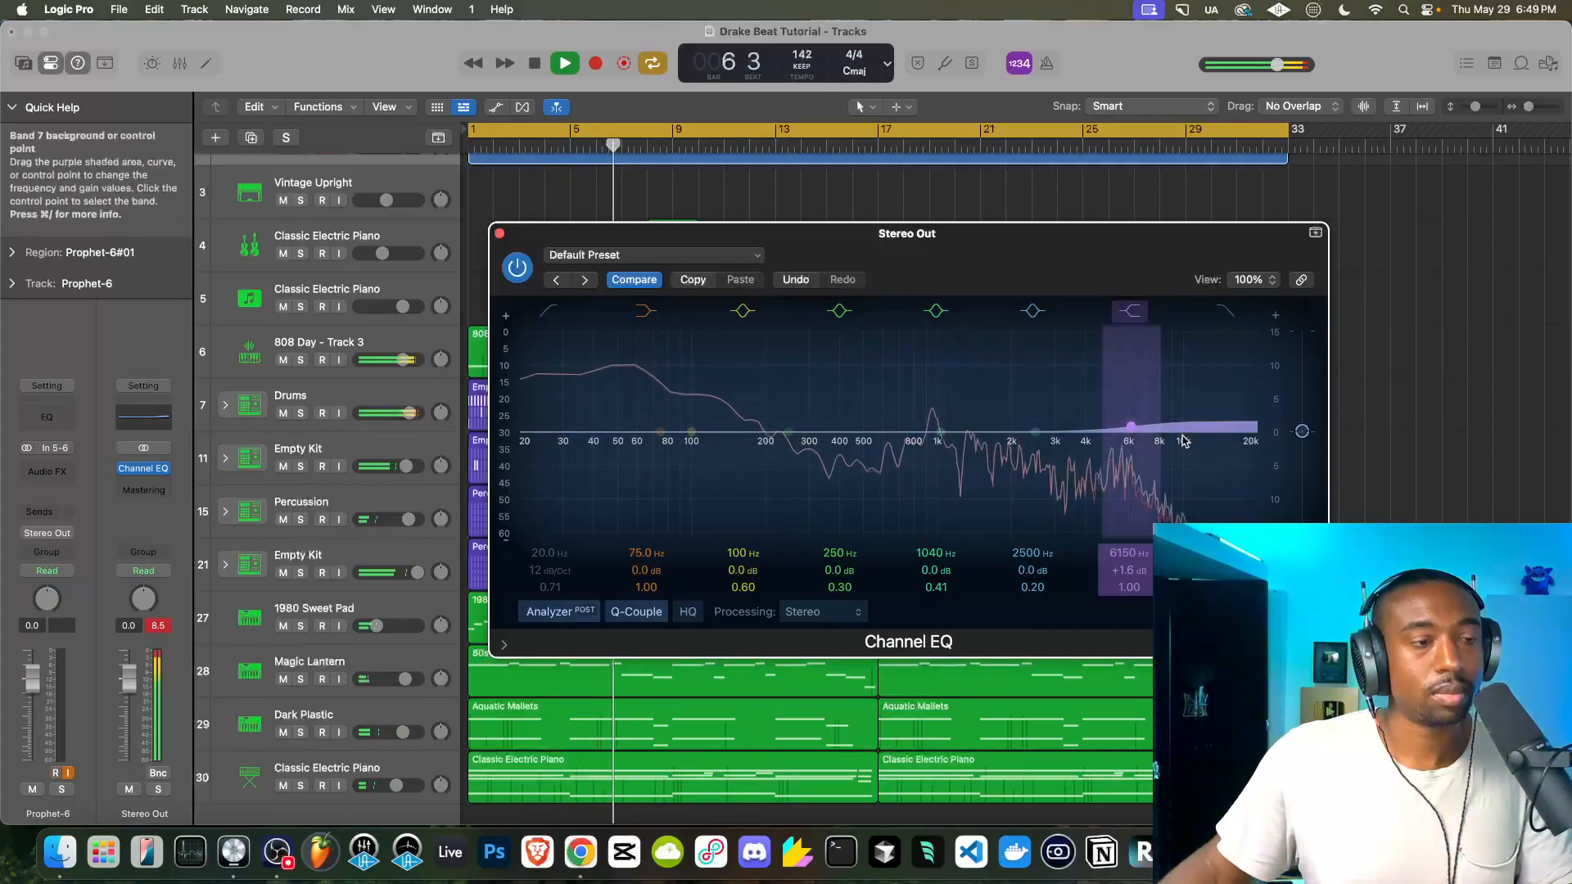
{"action": "key", "text": "super+w"}
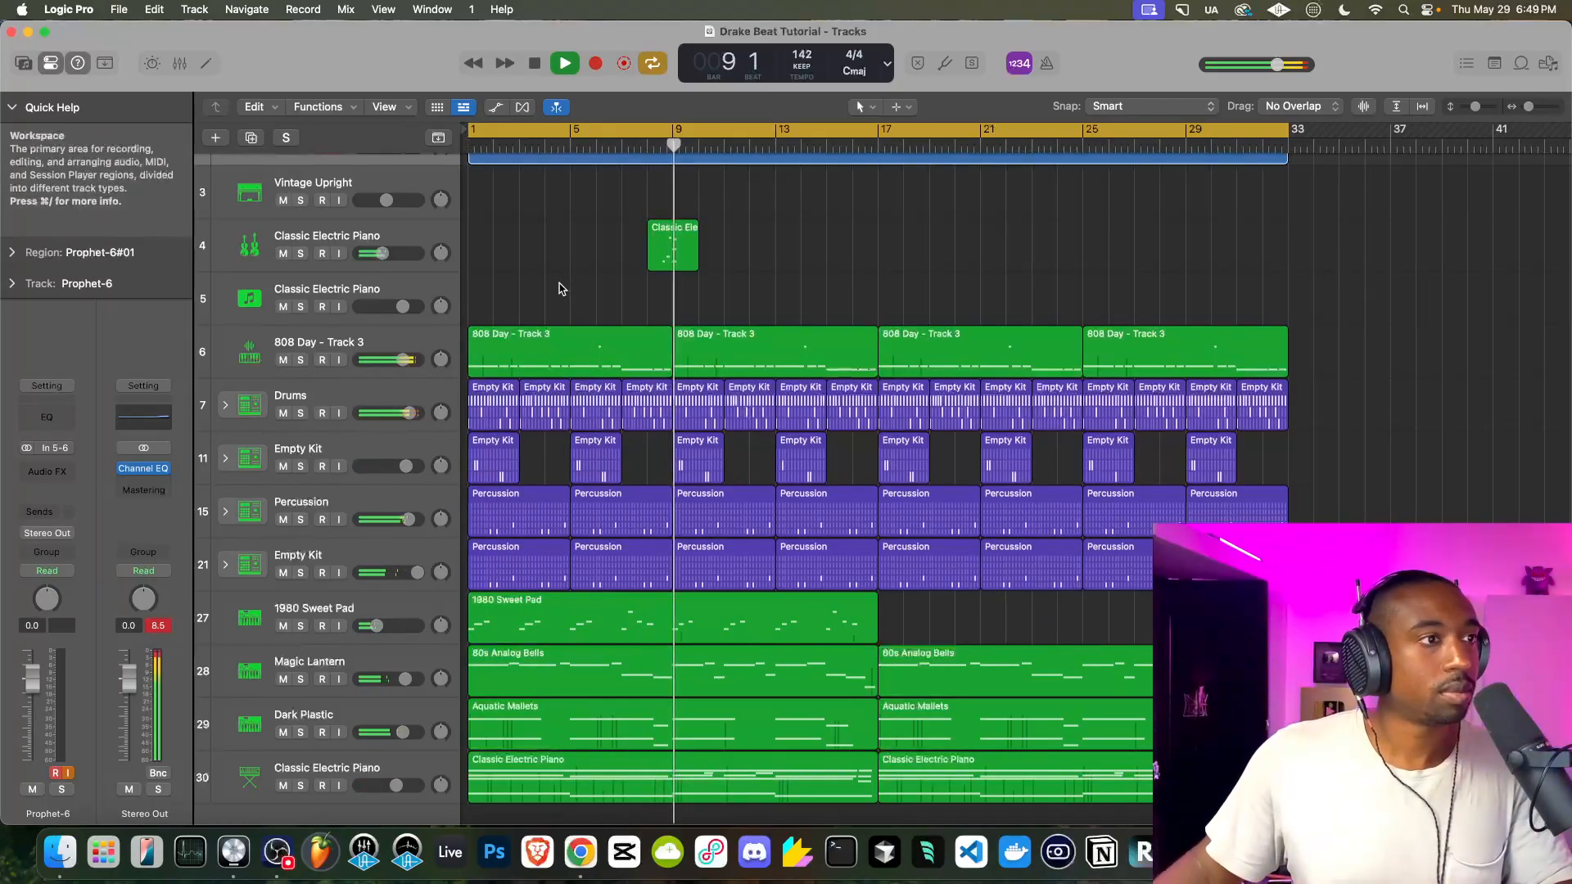
Group 1980 Sweet Pad, Magic Lantern, Dark Plastic and Classic Electric Piano, tracks 27 to 30, into a summing stack and stop playback
{"action": "scroll", "coordinate": [565, 282], "scroll_direction": "up", "scroll_amount": 3}
{"action": "scroll", "coordinate": [659, 406], "scroll_direction": "down", "scroll_amount": 2}
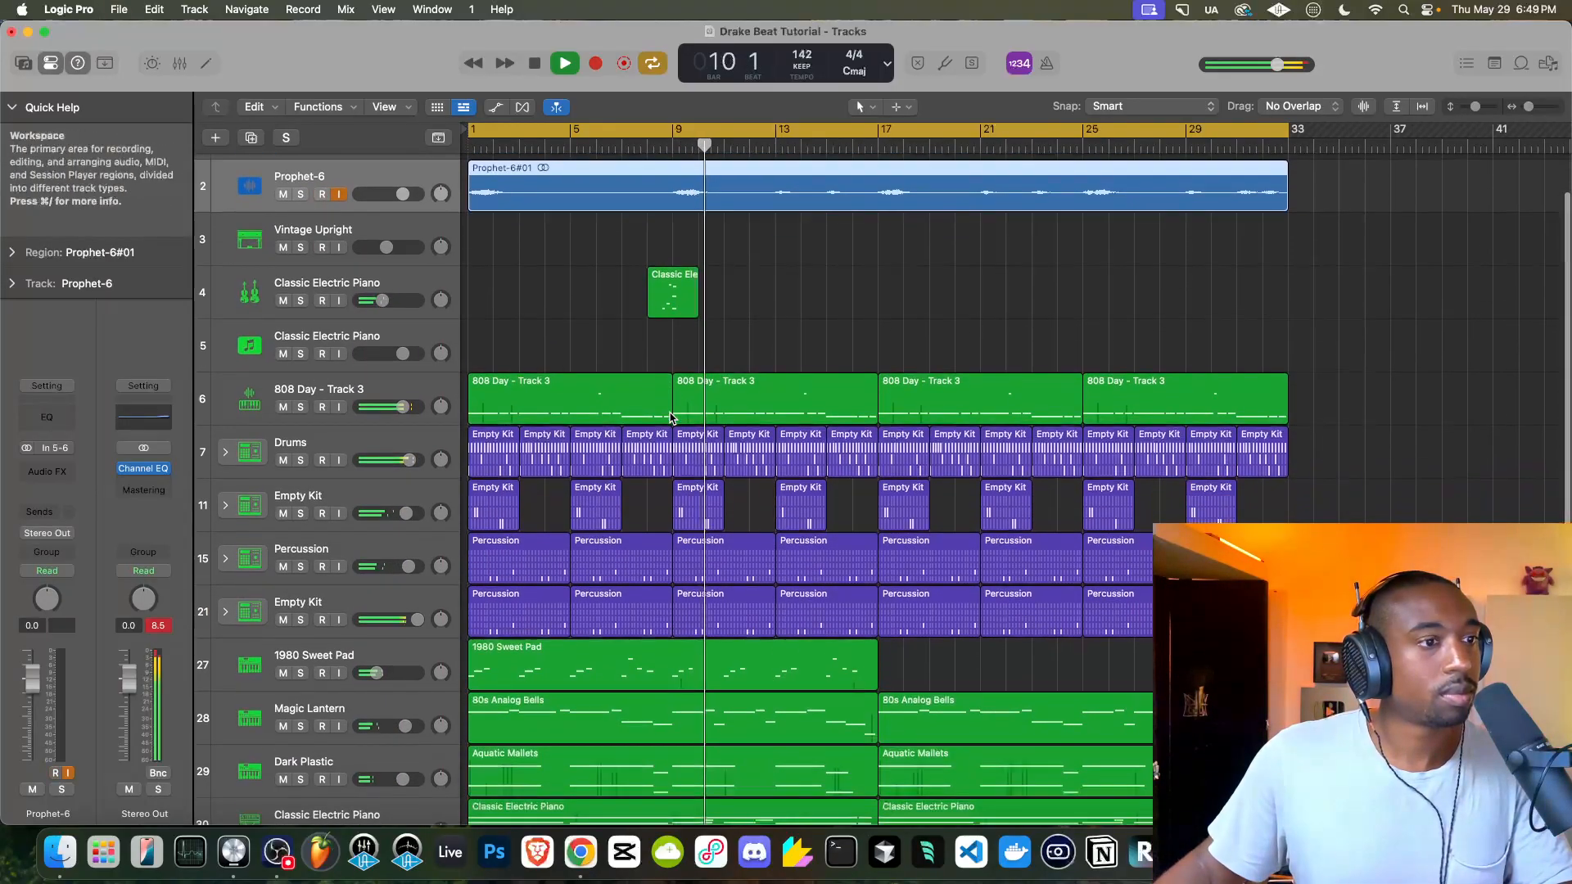
{"action": "scroll", "coordinate": [668, 364], "scroll_direction": "down", "scroll_amount": 2}
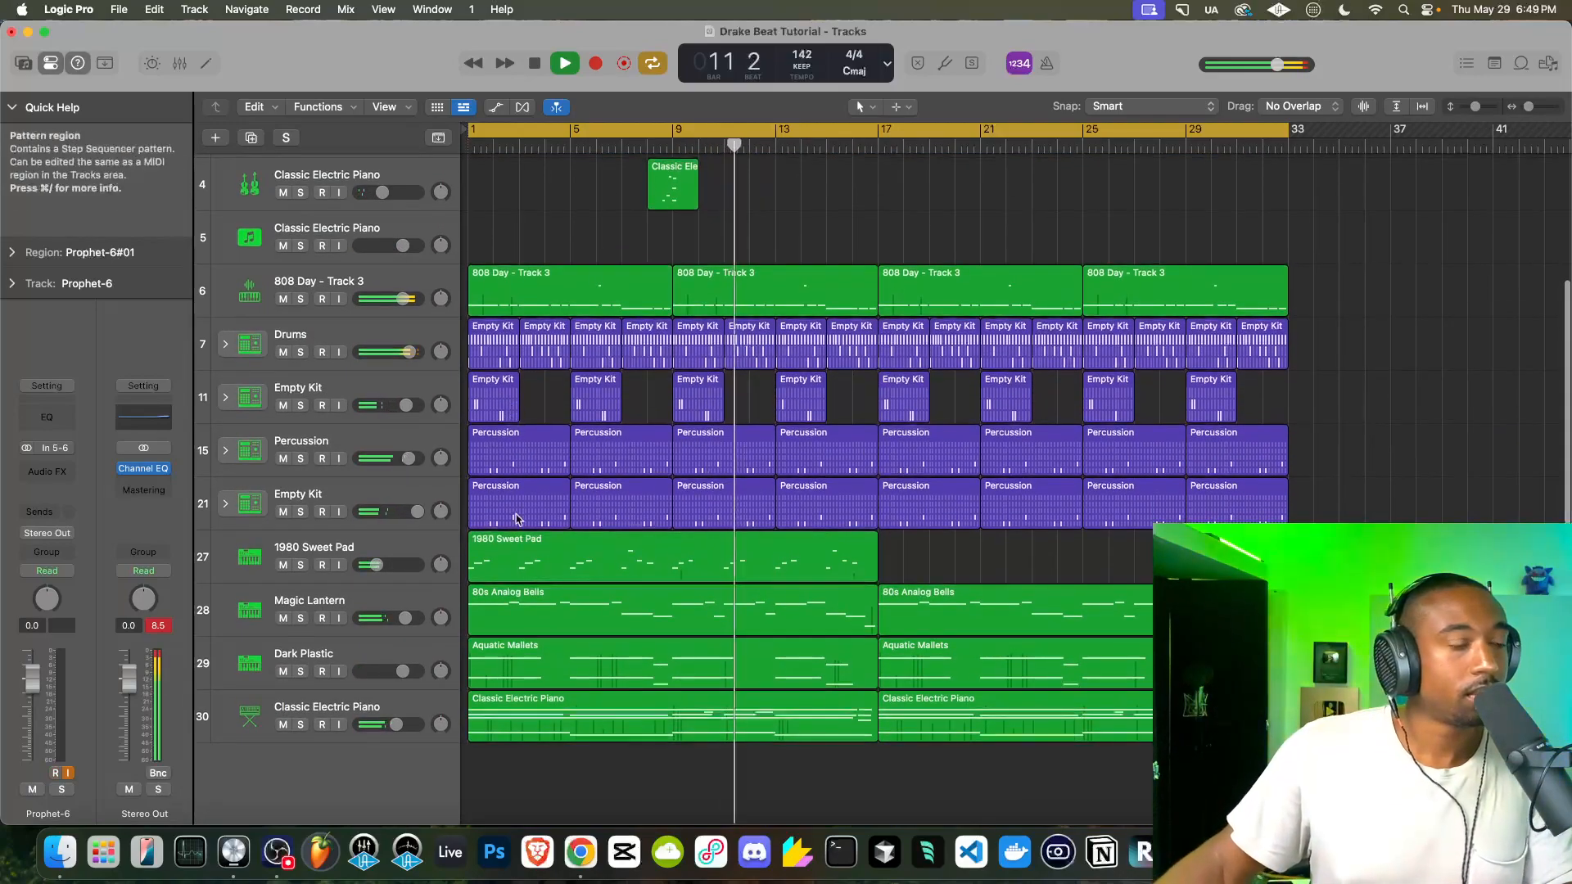
{"action": "left_click", "coordinate": [352, 549]}
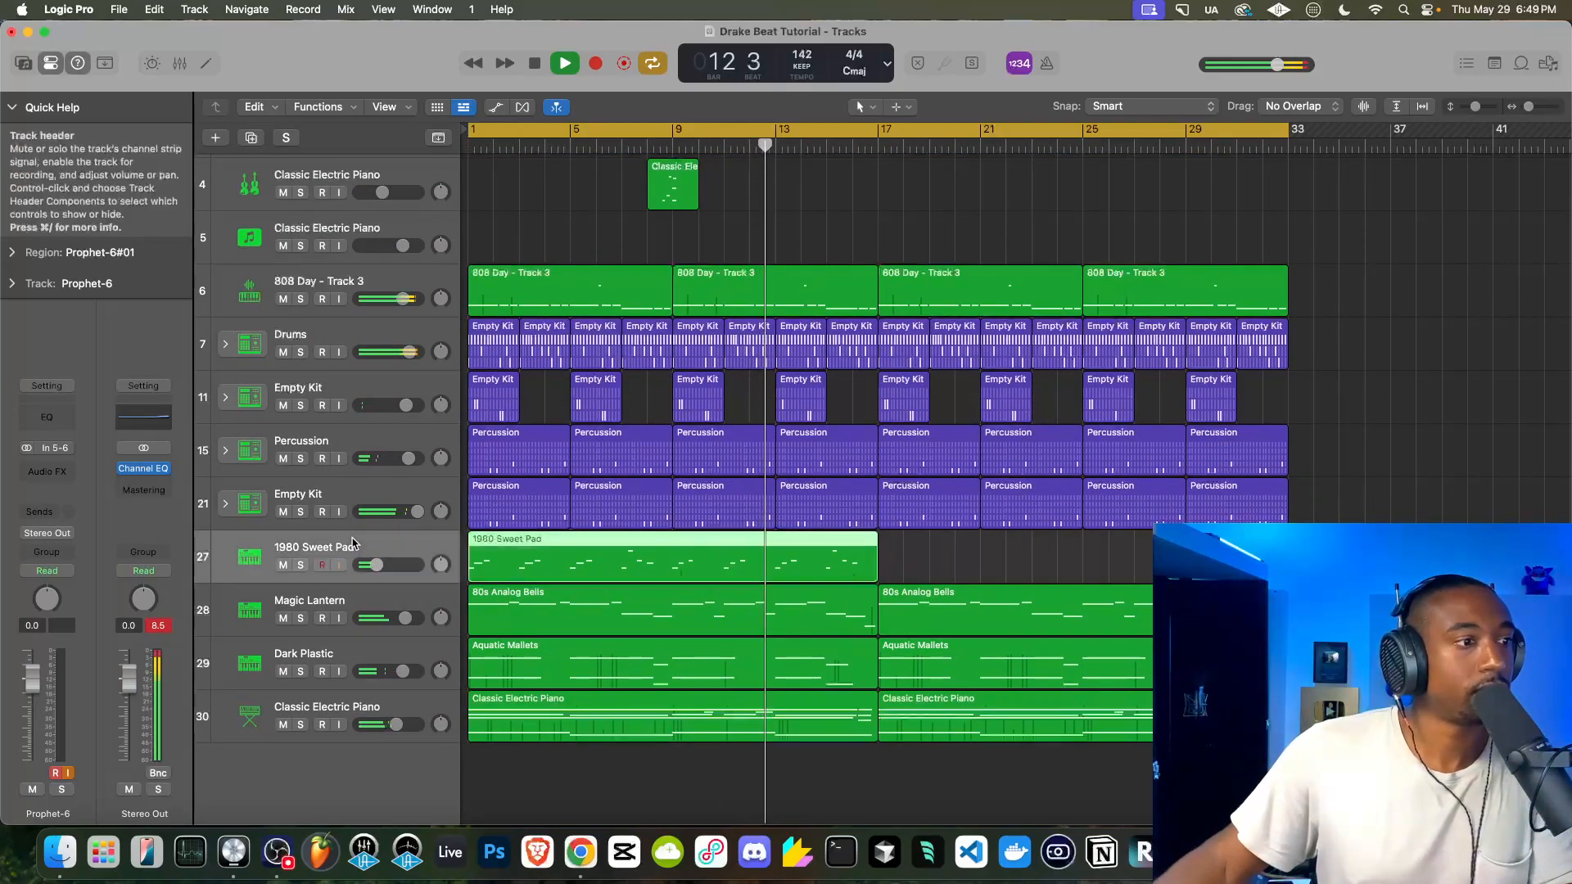
{"action": "left_click", "coordinate": [285, 653], "text": "shift"}
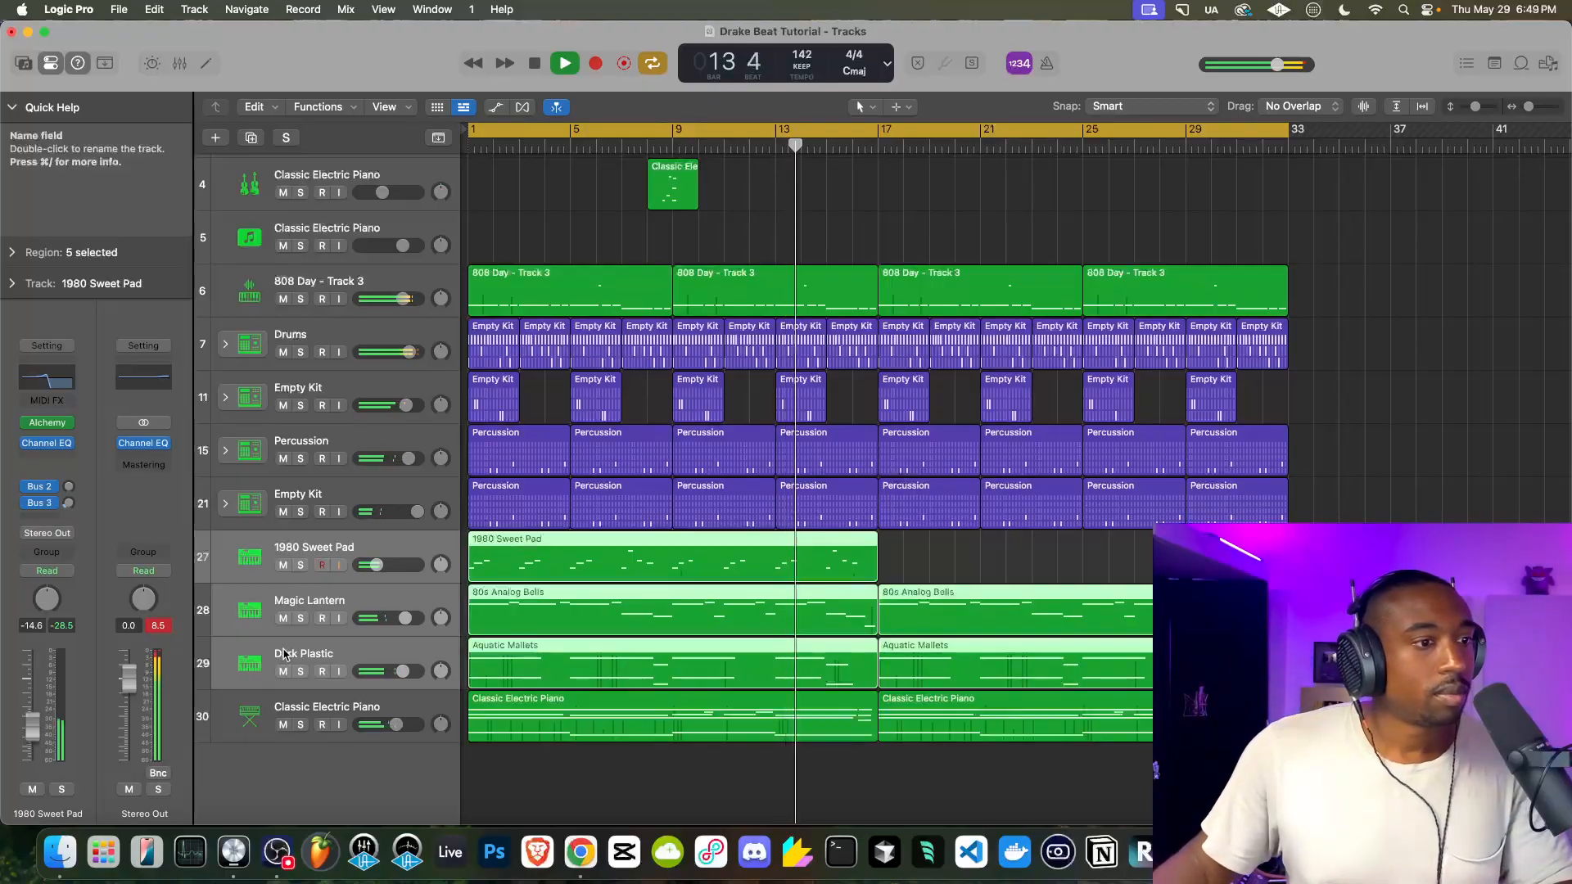
{"action": "left_click", "coordinate": [272, 708], "text": "shift"}
{"action": "right_click", "coordinate": [272, 708]}
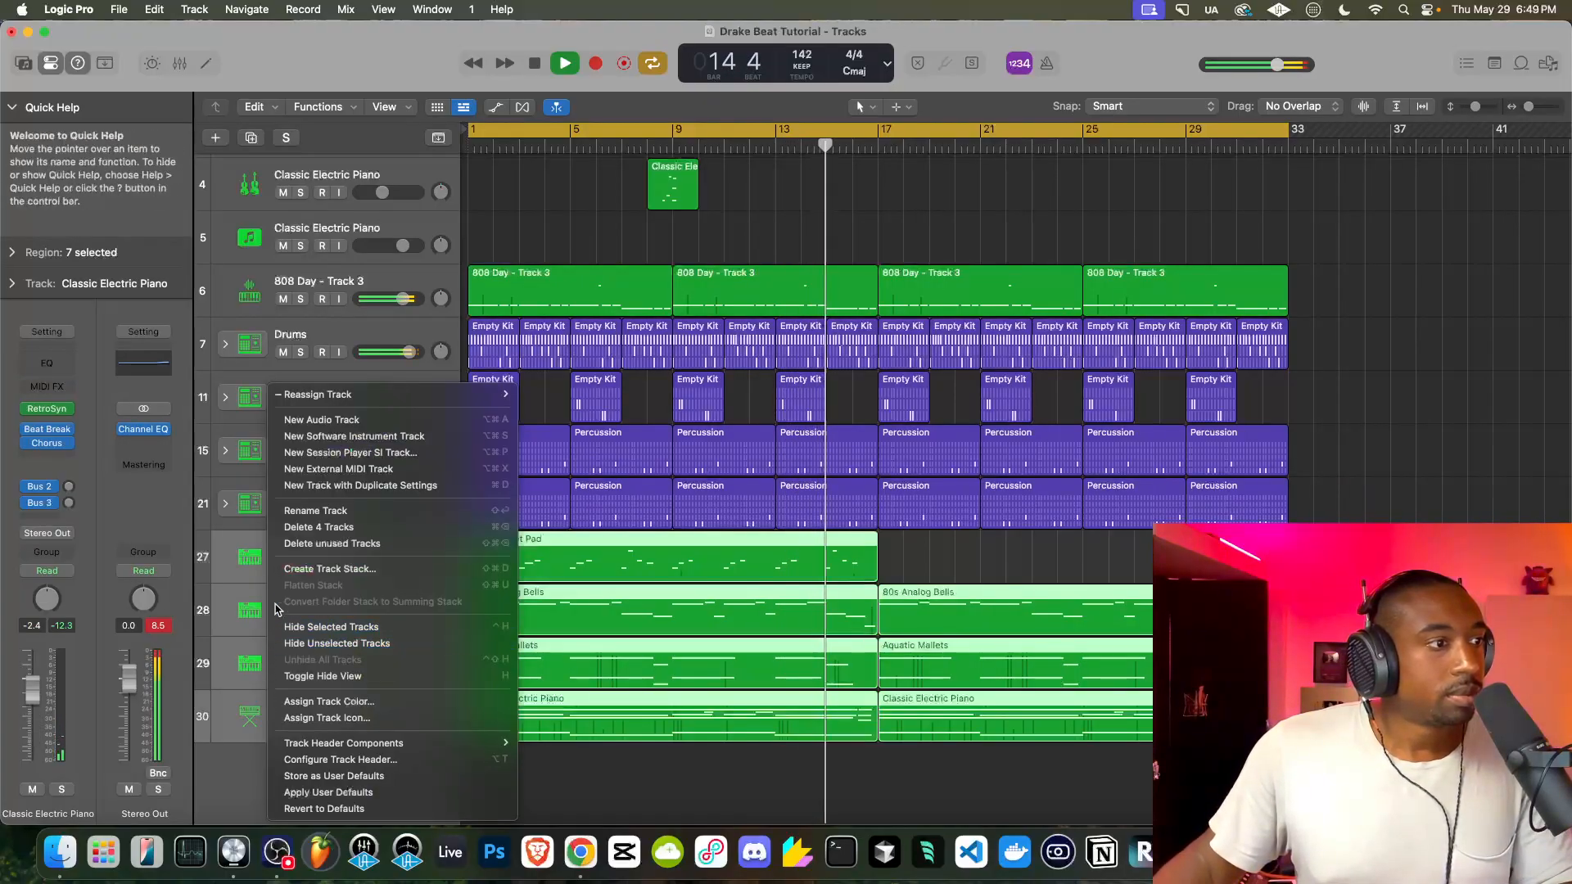
{"action": "left_click", "coordinate": [369, 568]}
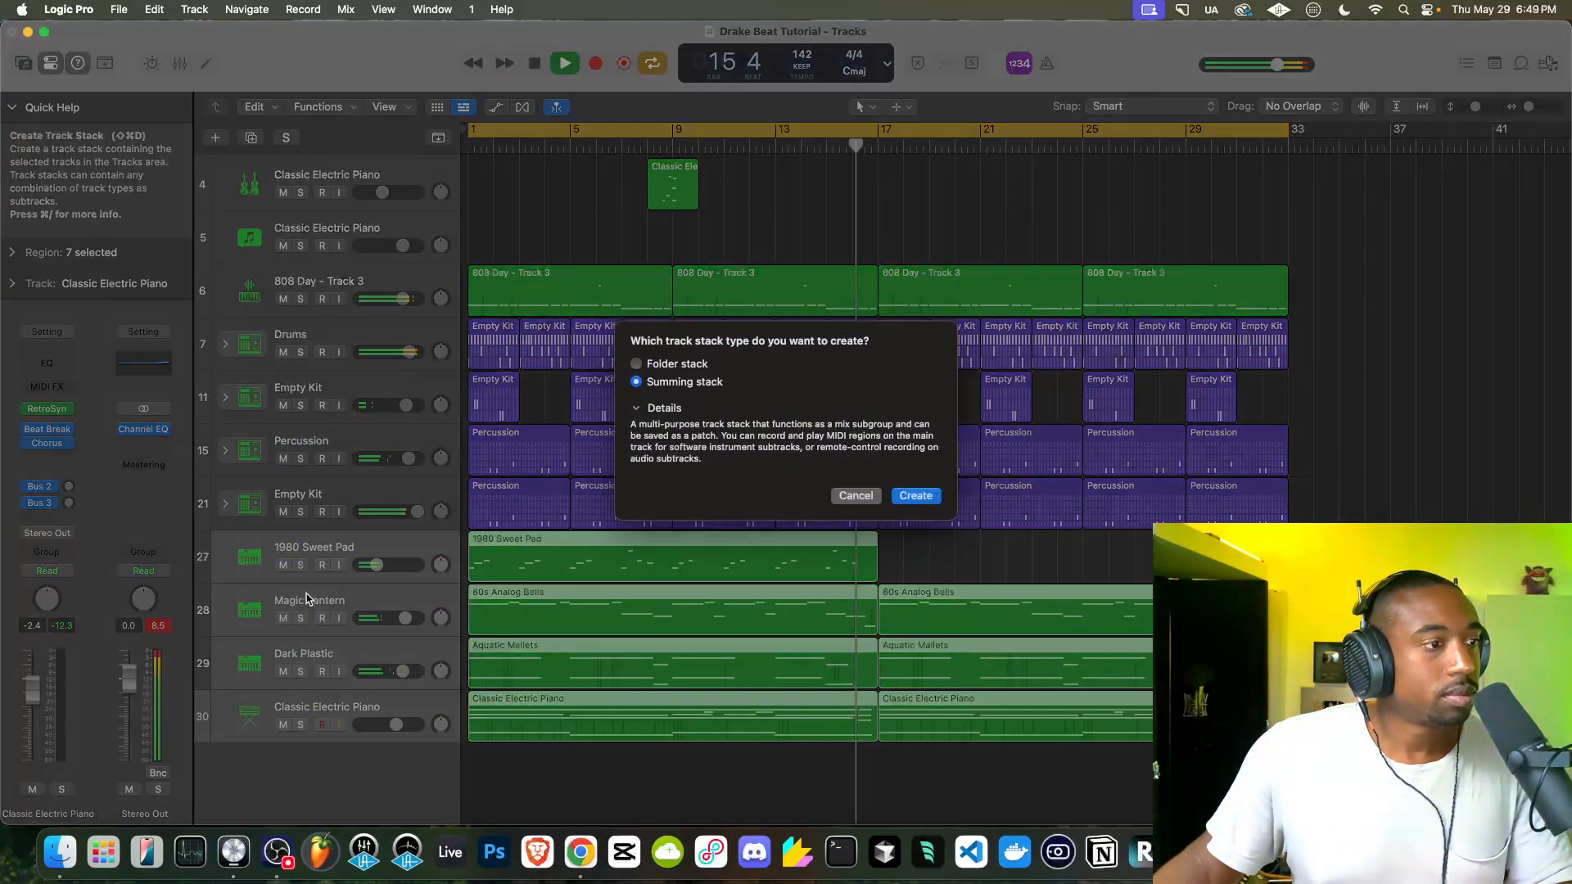
{"action": "left_click", "coordinate": [931, 498]}
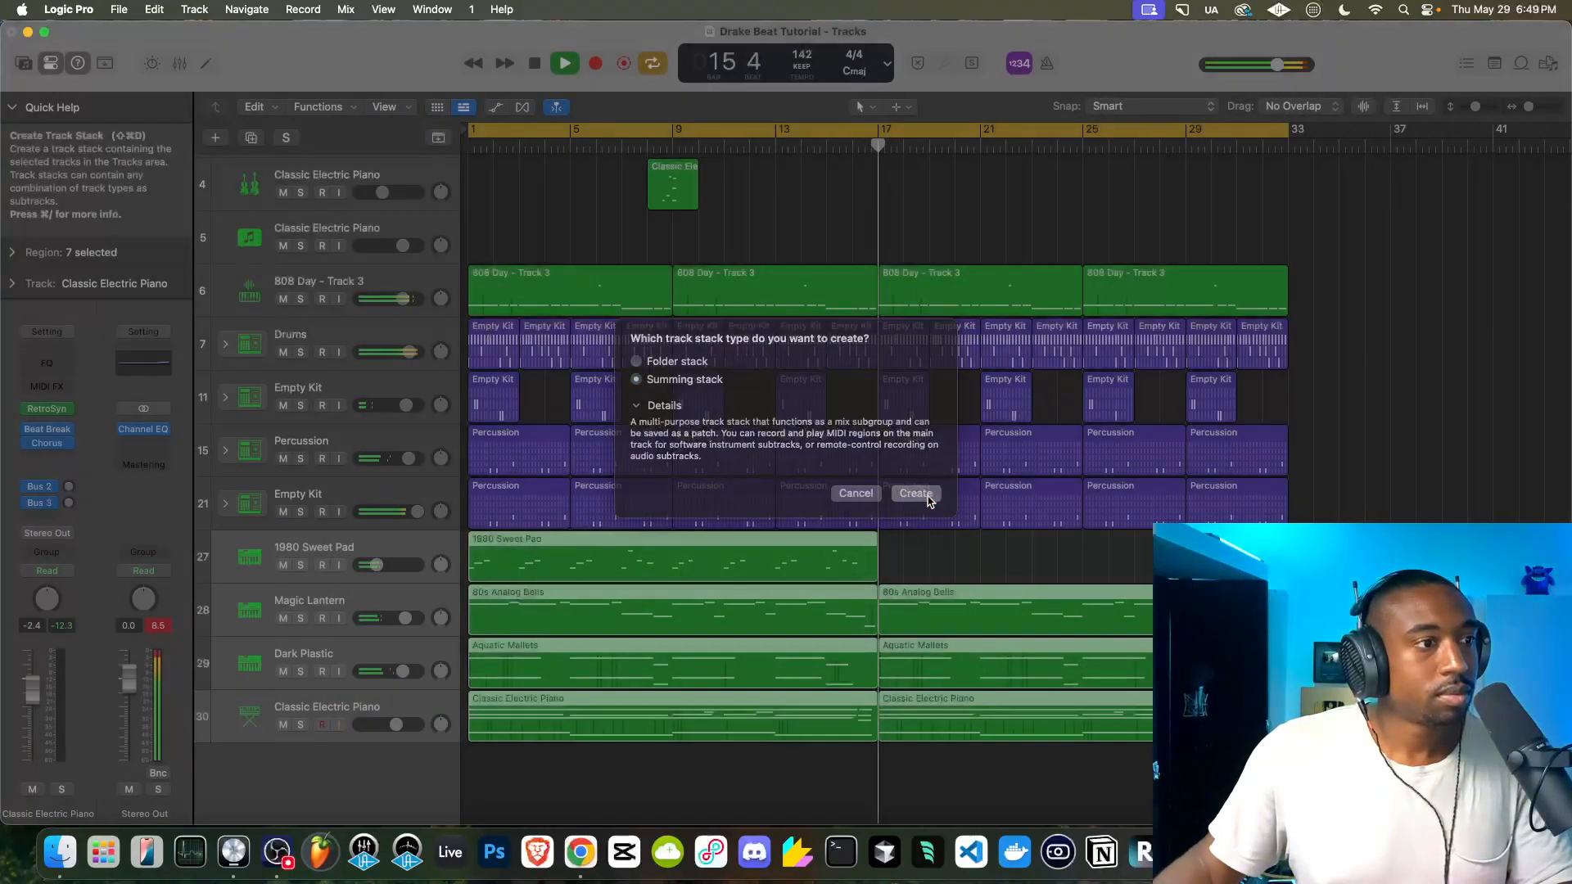
{"action": "scroll", "coordinate": [288, 197], "scroll_direction": "up", "scroll_amount": 3}
{"action": "key", "text": "space"}
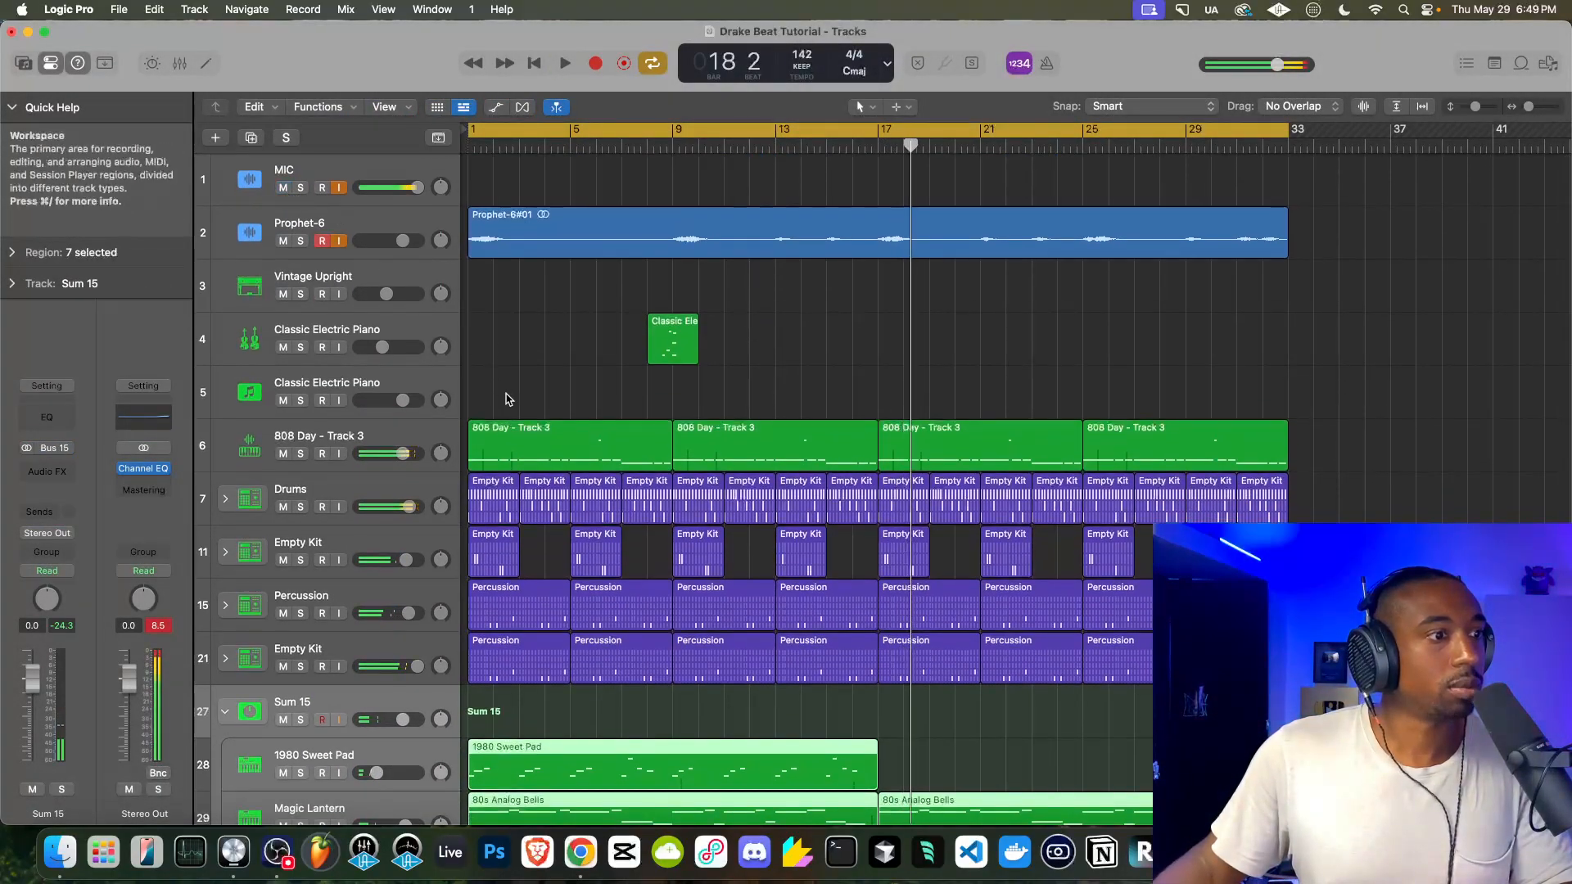
Collapse the new summing stack on track 27 and rename it Instruments
{"action": "scroll", "coordinate": [509, 397], "scroll_direction": "down", "scroll_amount": 5}
{"action": "left_click", "coordinate": [227, 501]}
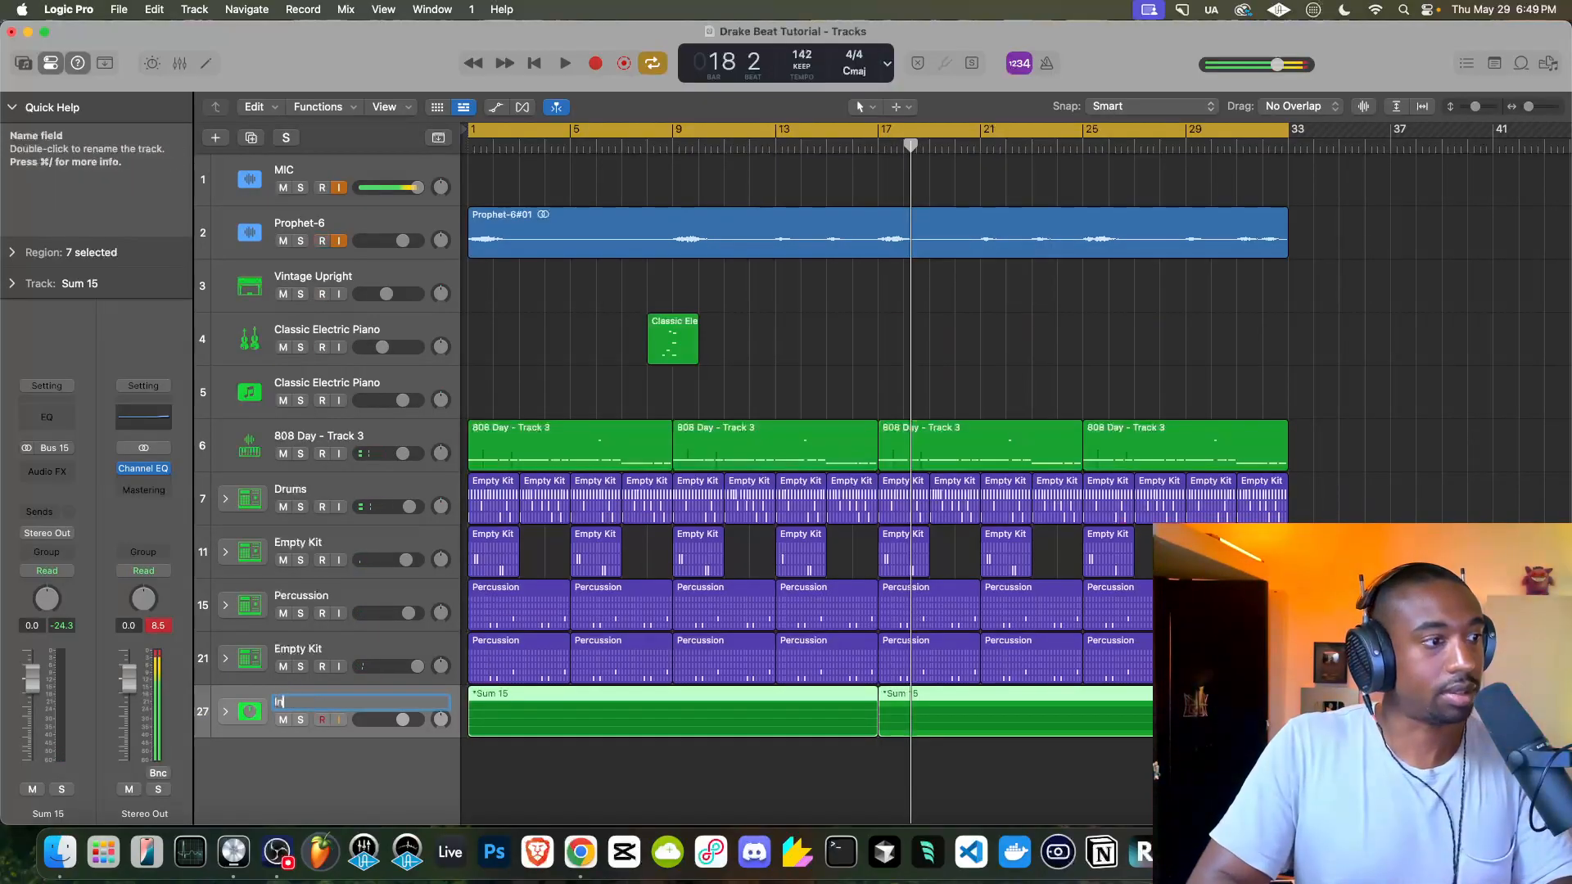
{"action": "key", "text": "Return"}
{"action": "key", "text": "Return"}
Mute MIC track 1 and resume playback of the beat
{"action": "key", "text": "space"}
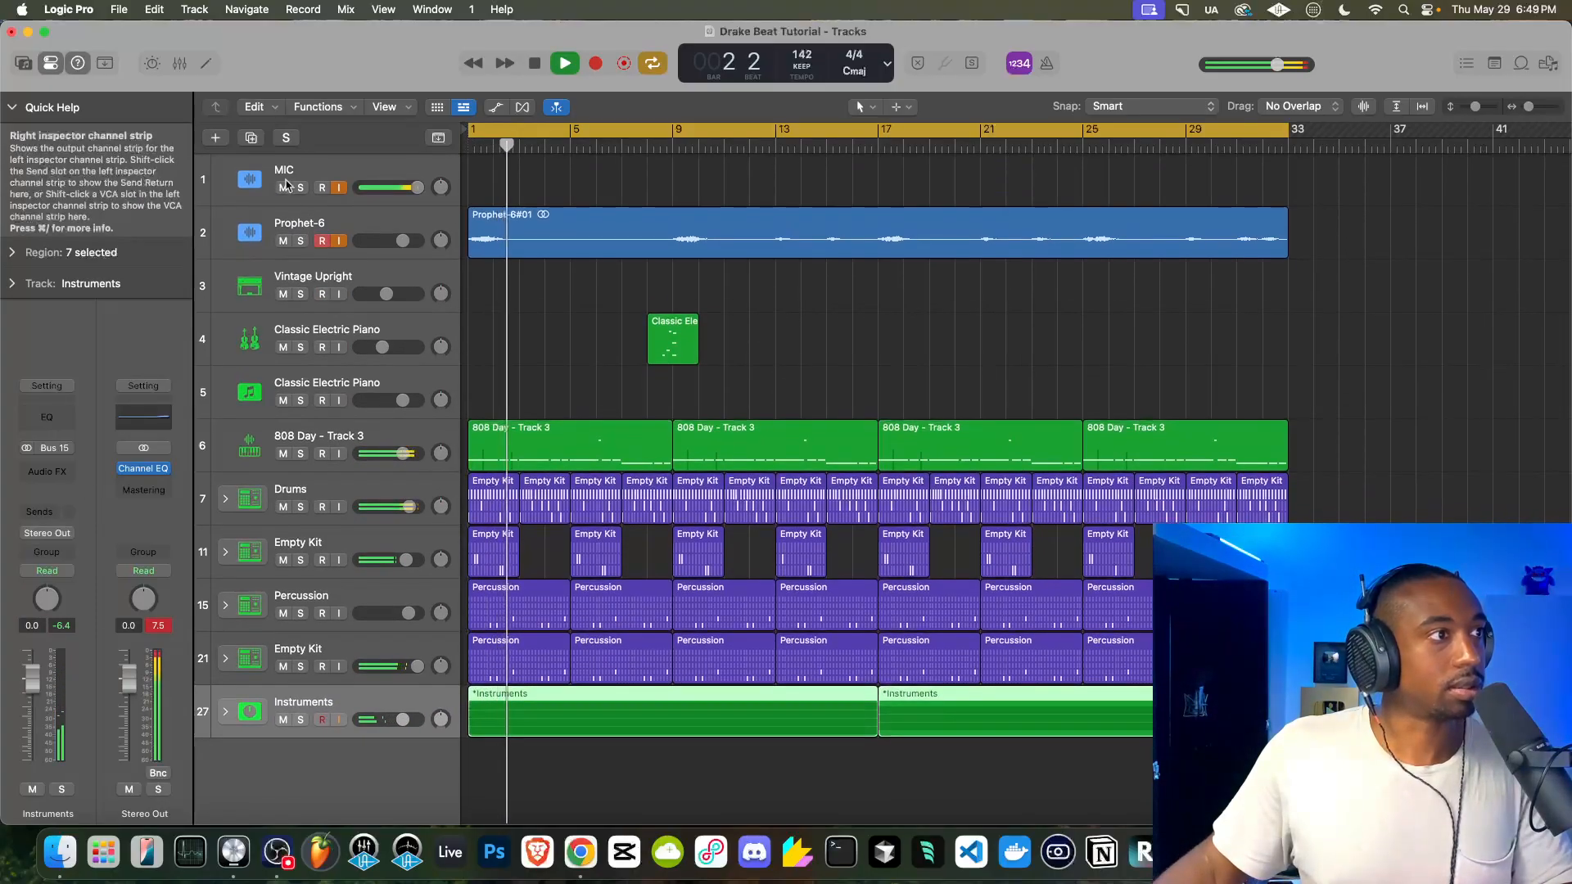
{"action": "key", "text": "space"}
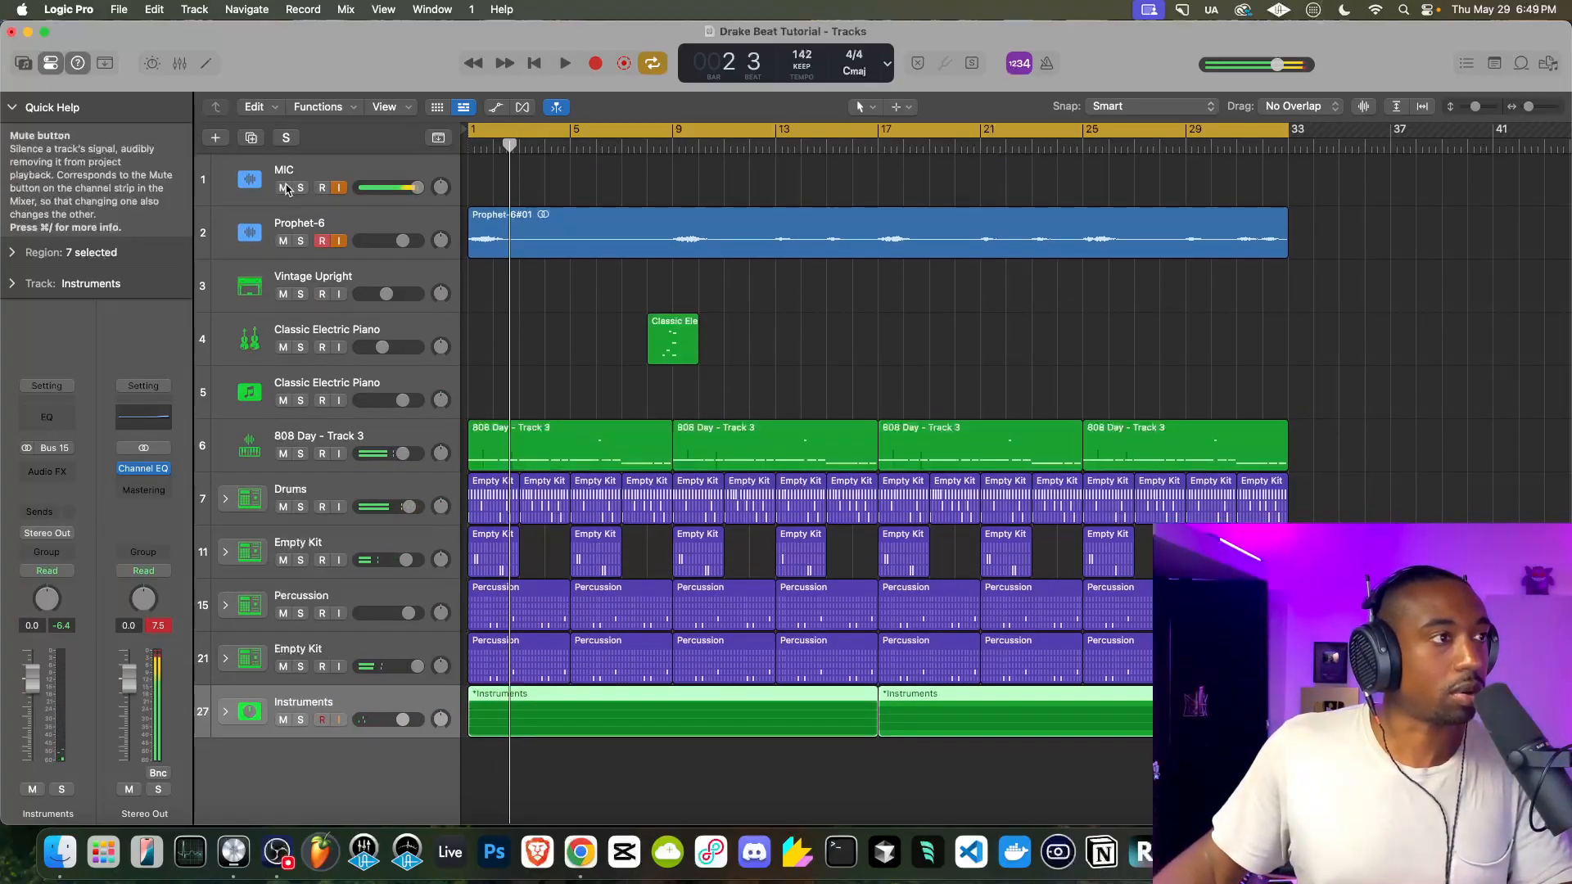
{"action": "left_click", "coordinate": [283, 188]}
{"action": "key", "text": "space"}
Insert a Tape Delay effect on the Instruments stack
{"action": "left_click", "coordinate": [51, 472]}
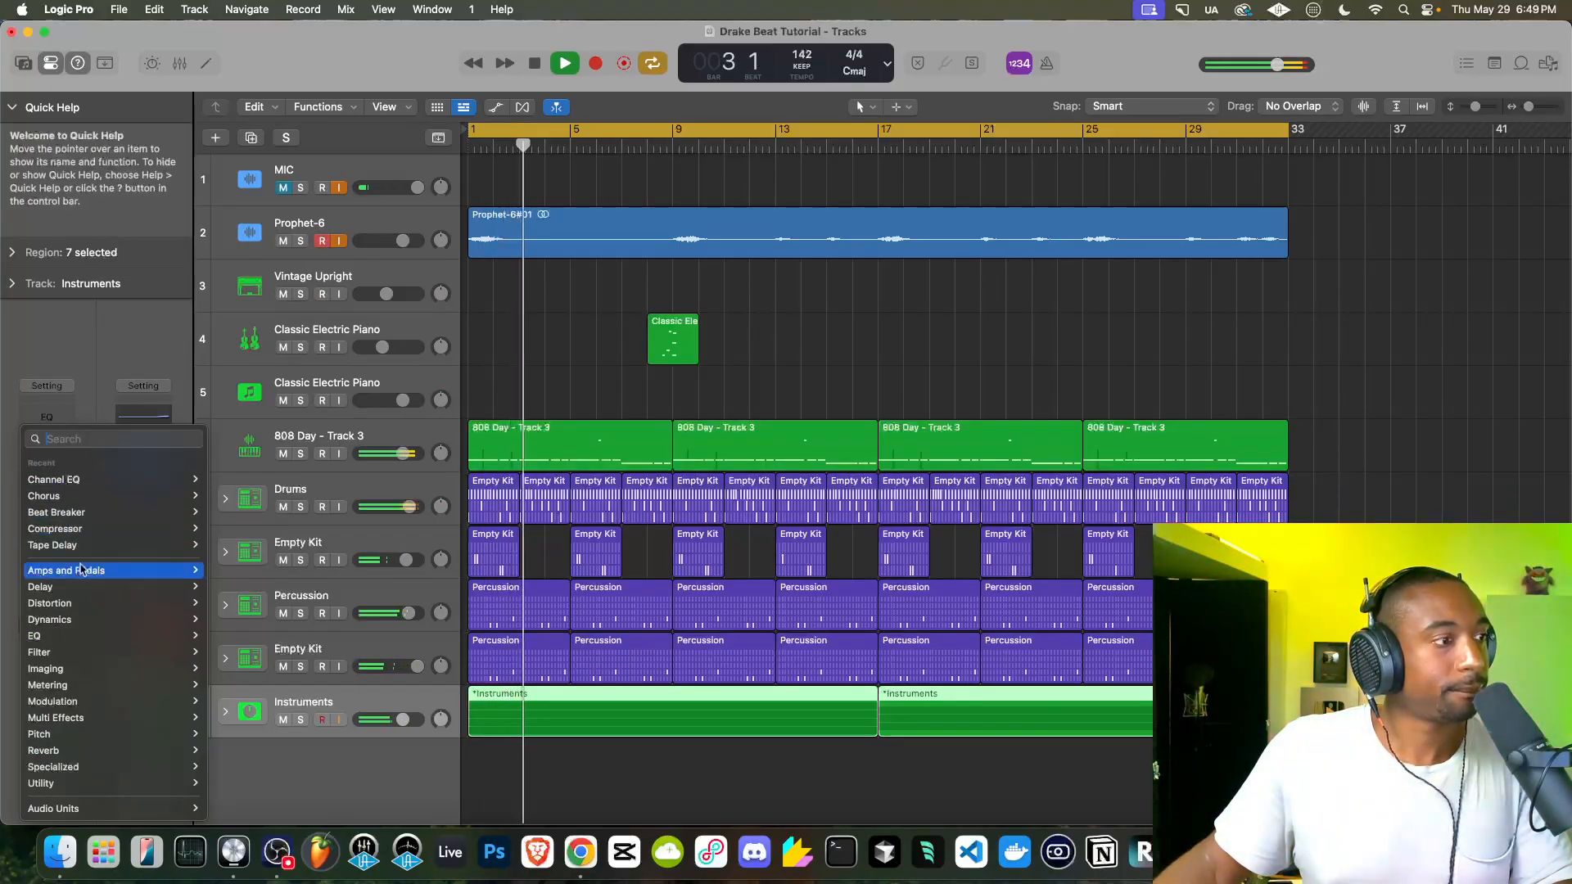
{"action": "mouse_move", "coordinate": [80, 593]}
{"action": "left_click", "coordinate": [434, 563]}
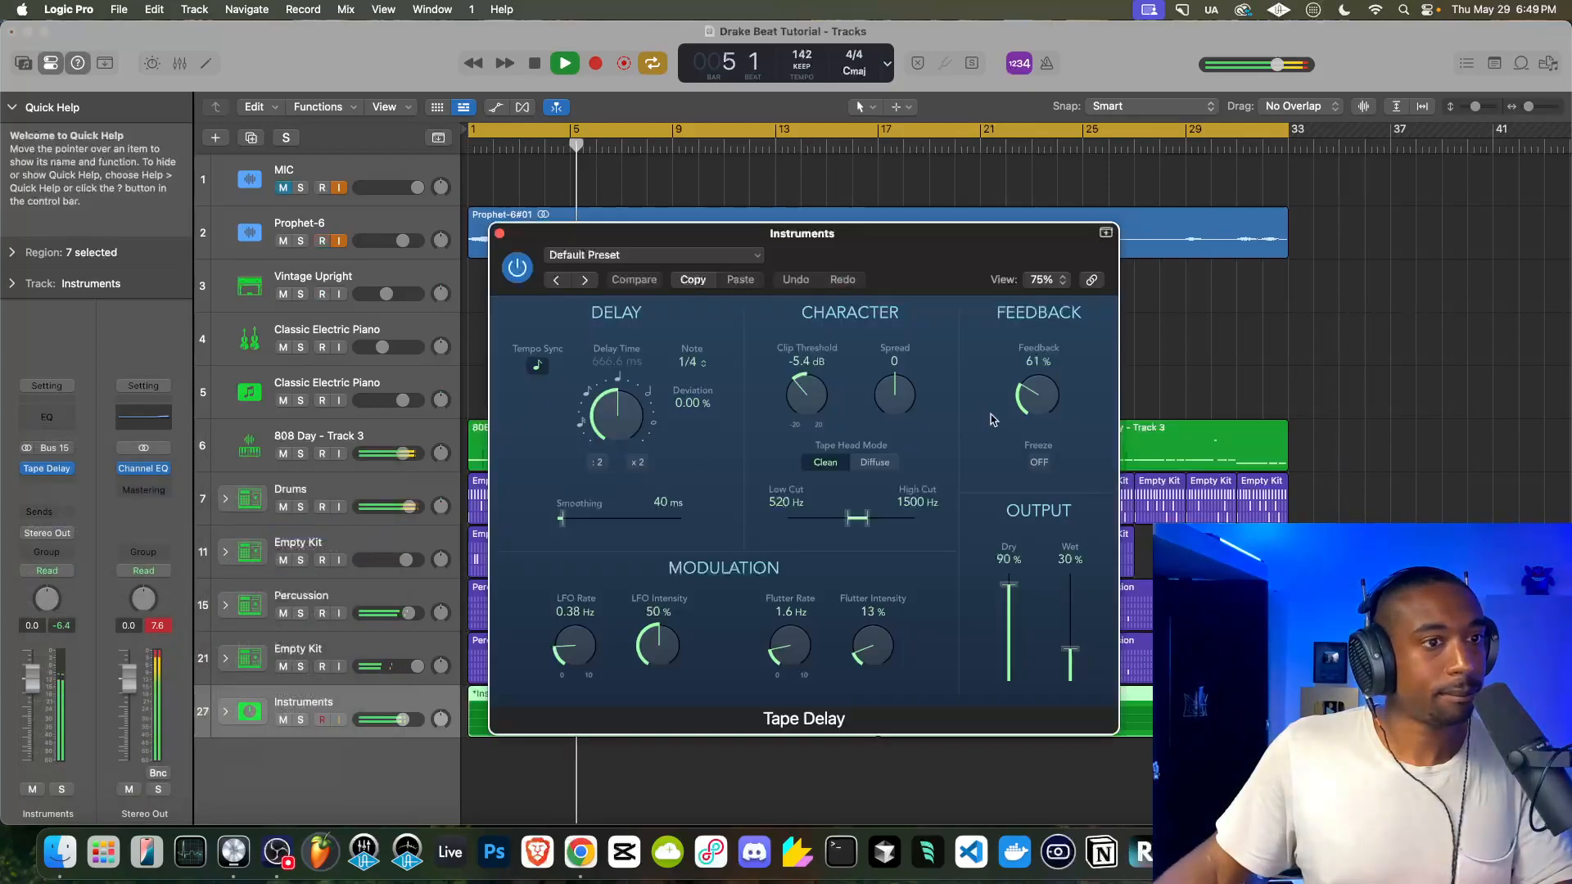
Turn off the Tape Delay's tempo sync, set its feedback to 0 %, and widen the filter range to 20–20000 Hz
{"action": "left_click", "coordinate": [537, 364]}
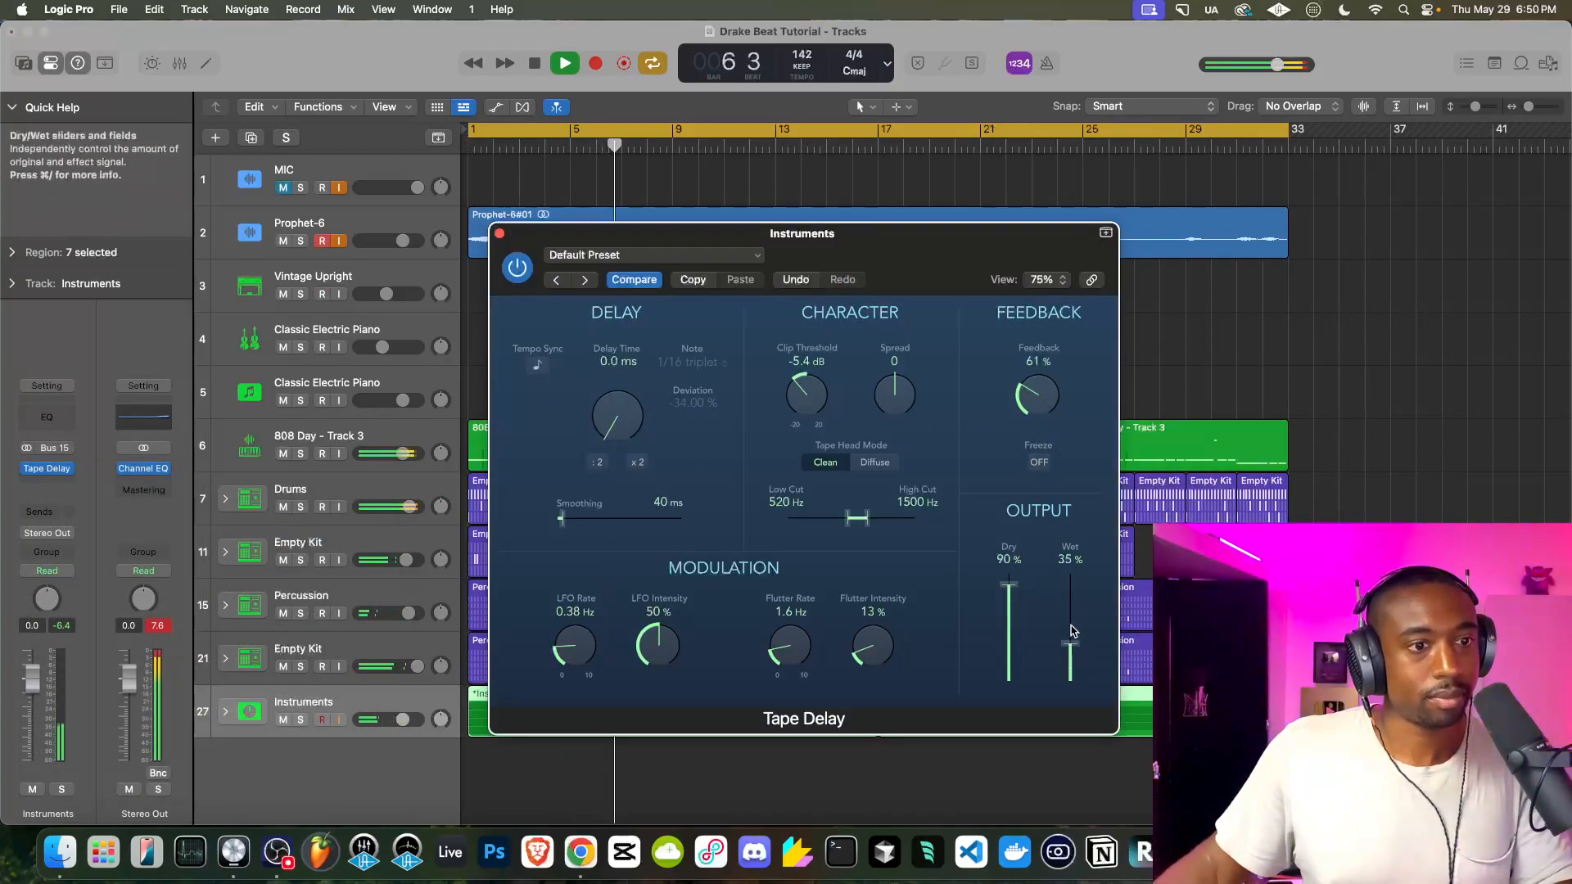
{"action": "left_click_drag", "start_coordinate": [1037, 399], "coordinate": [1021, 551]}
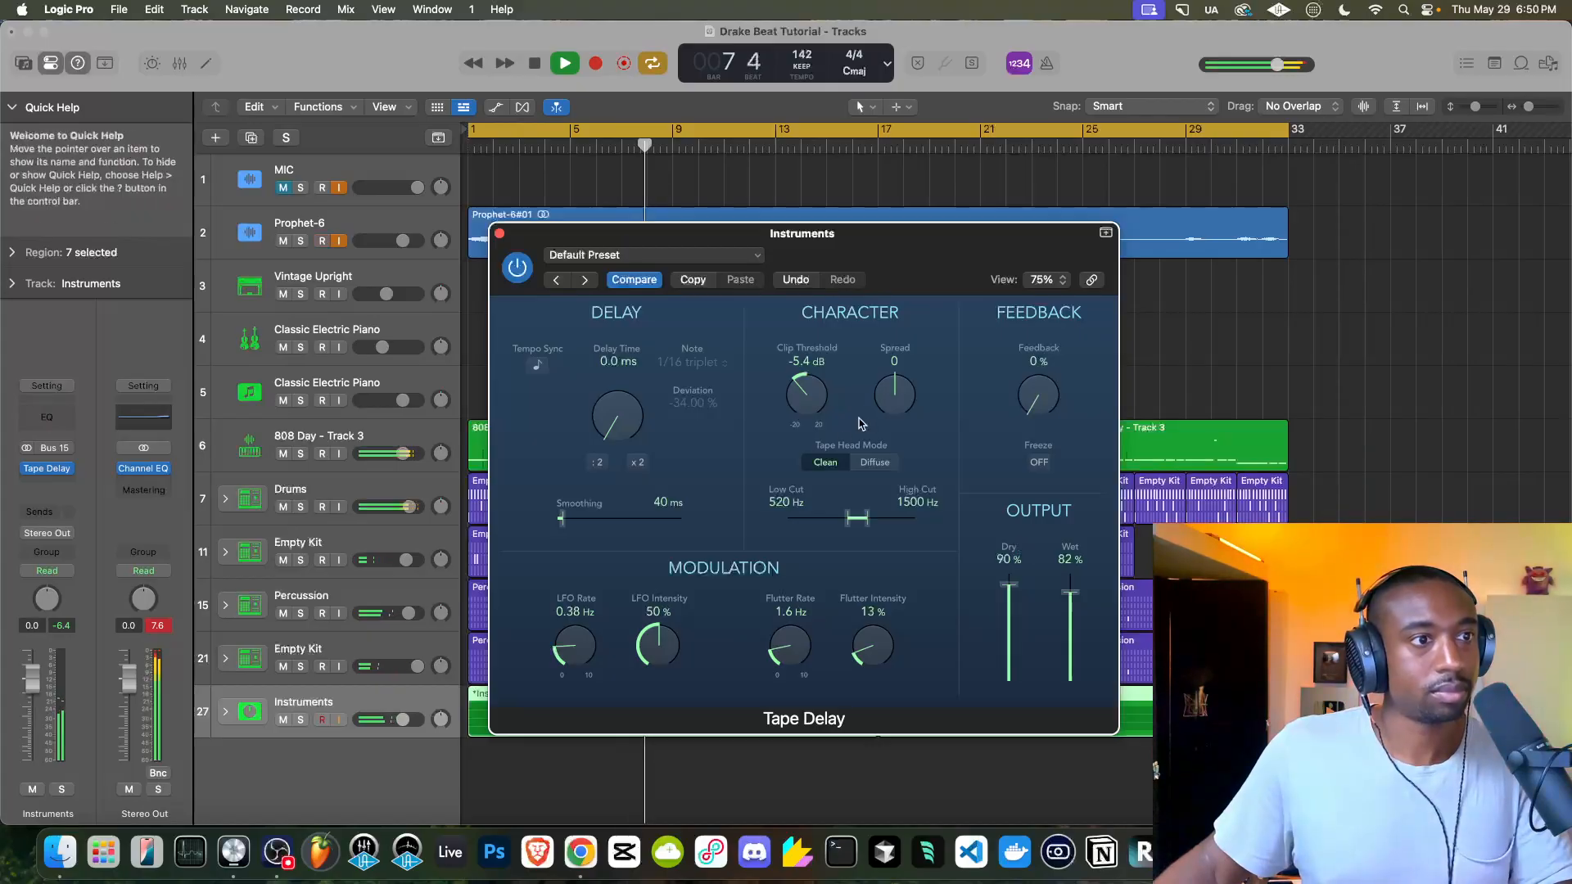
{"action": "left_click_drag", "start_coordinate": [851, 517], "coordinate": [695, 524]}
{"action": "left_click_drag", "start_coordinate": [865, 521], "coordinate": [950, 528]}
Set the Tape Delay's LFO intensity to 68 %, clip threshold to 0 dB, spread to 79 and high cut to 1700 Hz
{"action": "left_click_drag", "start_coordinate": [664, 654], "coordinate": [668, 628]}
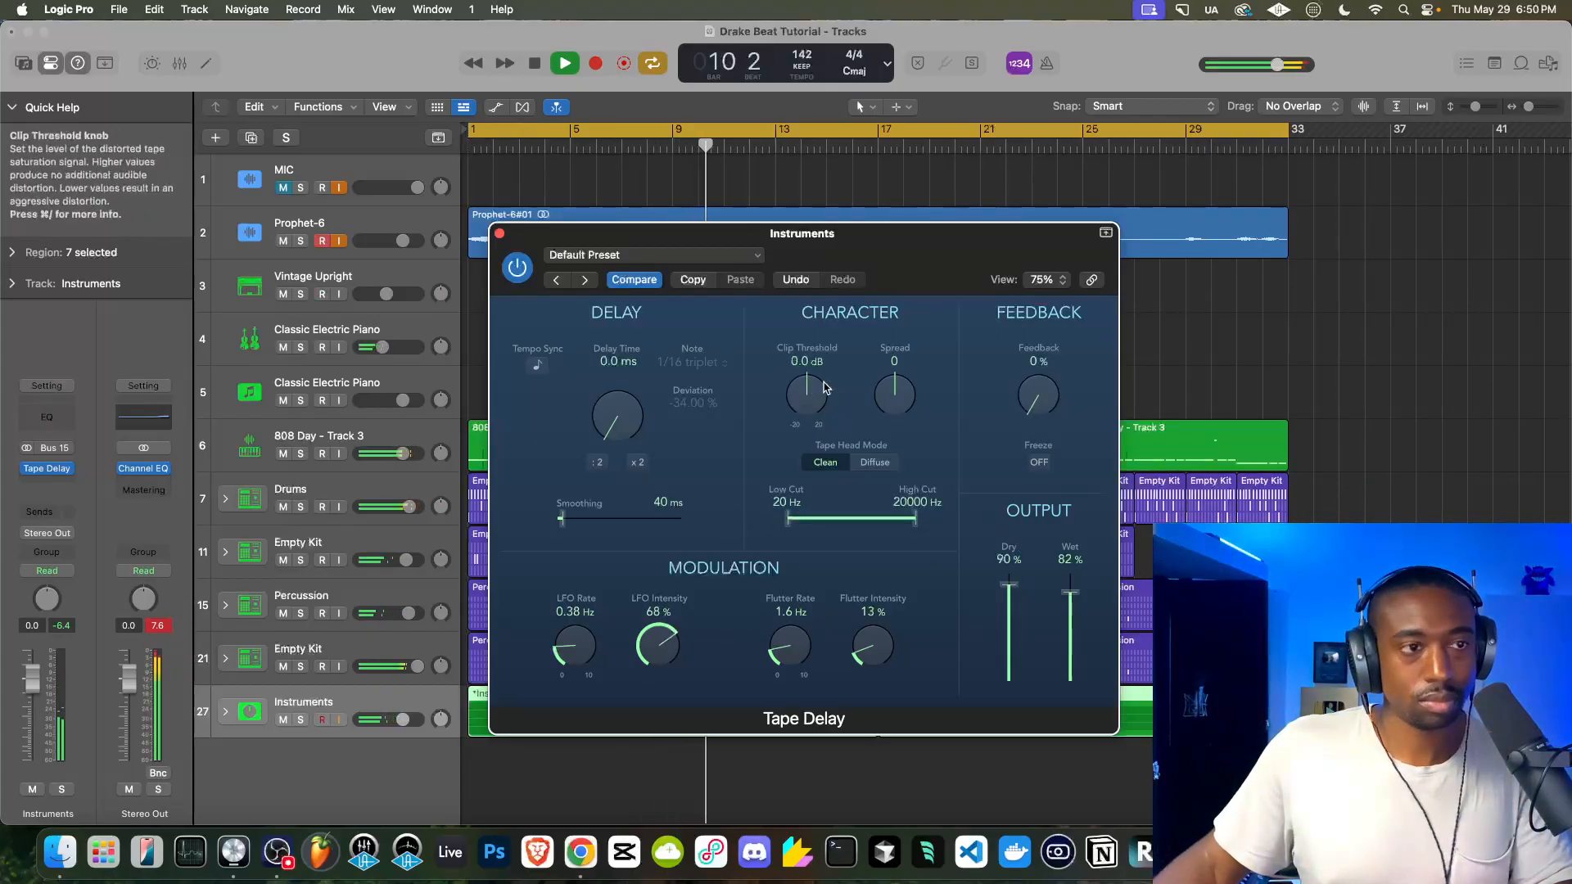
{"action": "left_click_drag", "start_coordinate": [894, 395], "coordinate": [901, 316]}
{"action": "left_click_drag", "start_coordinate": [917, 519], "coordinate": [889, 519]}
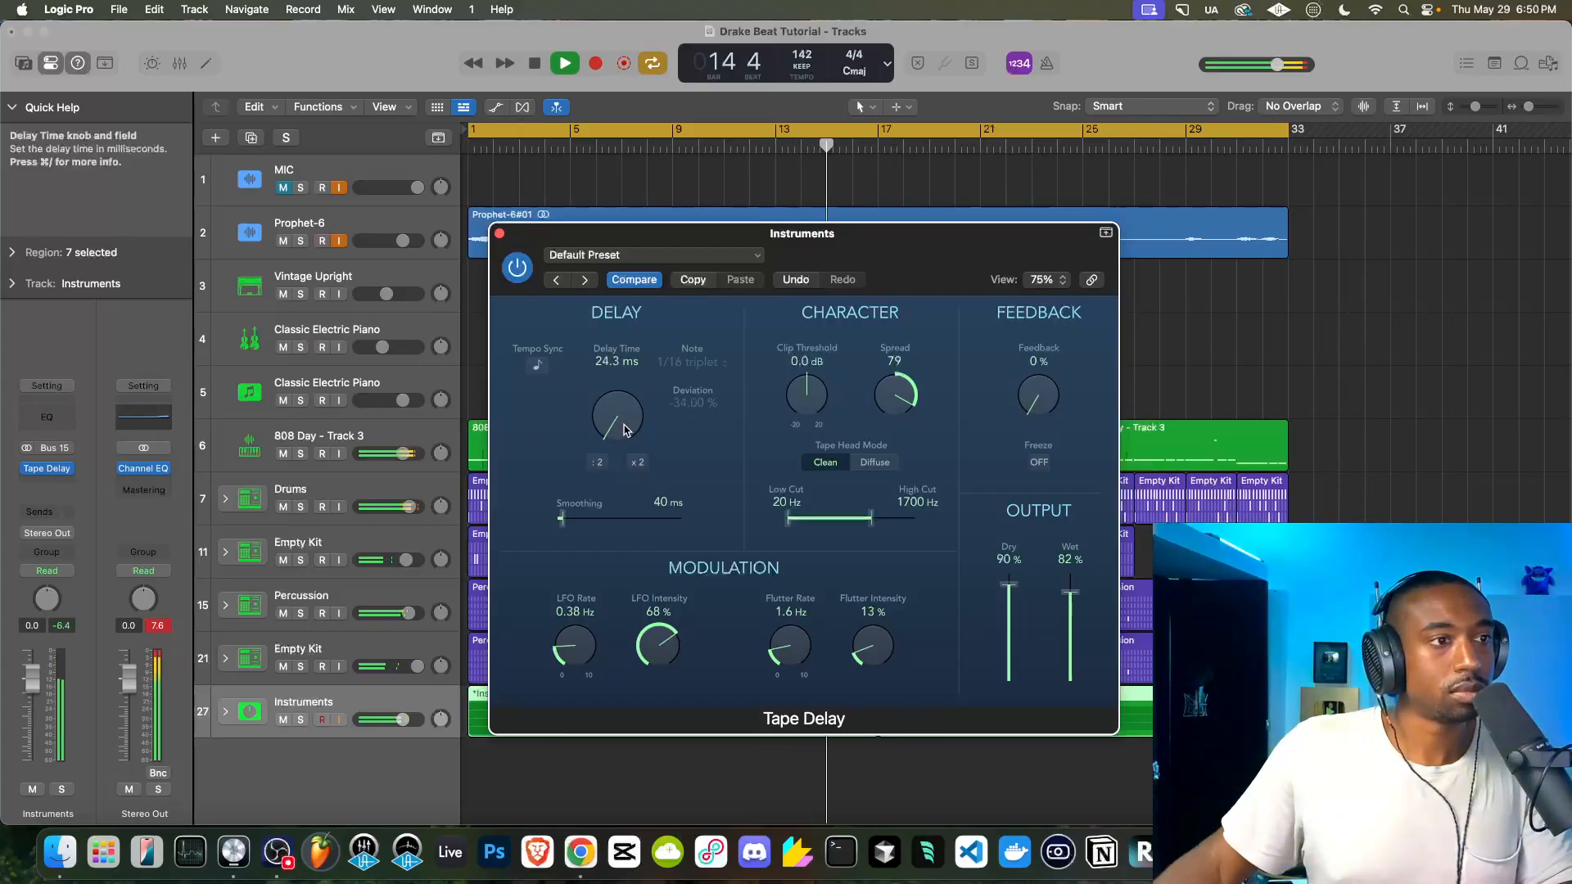
Set the Tape Delay's flutter intensity to 67 %, LFO to 0.70 Hz and 73 %, feedback to 33 % and wet to 50 %, and close it
{"action": "left_click_drag", "start_coordinate": [866, 635], "coordinate": [869, 586]}
{"action": "left_click_drag", "start_coordinate": [678, 652], "coordinate": [679, 644]}
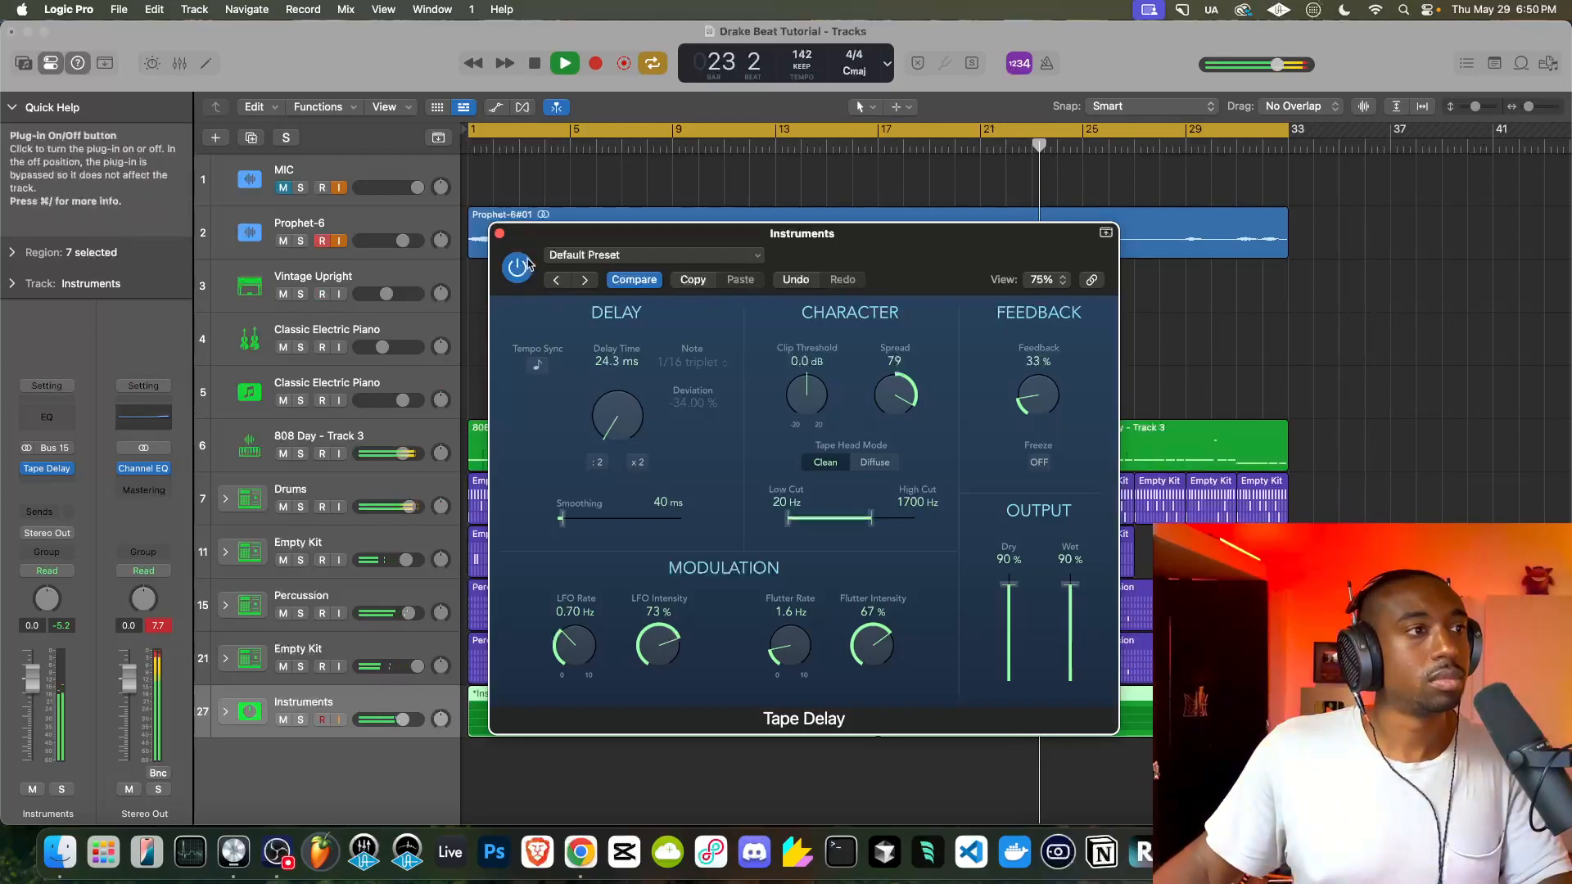
{"action": "left_click_drag", "start_coordinate": [1071, 585], "coordinate": [1075, 592]}
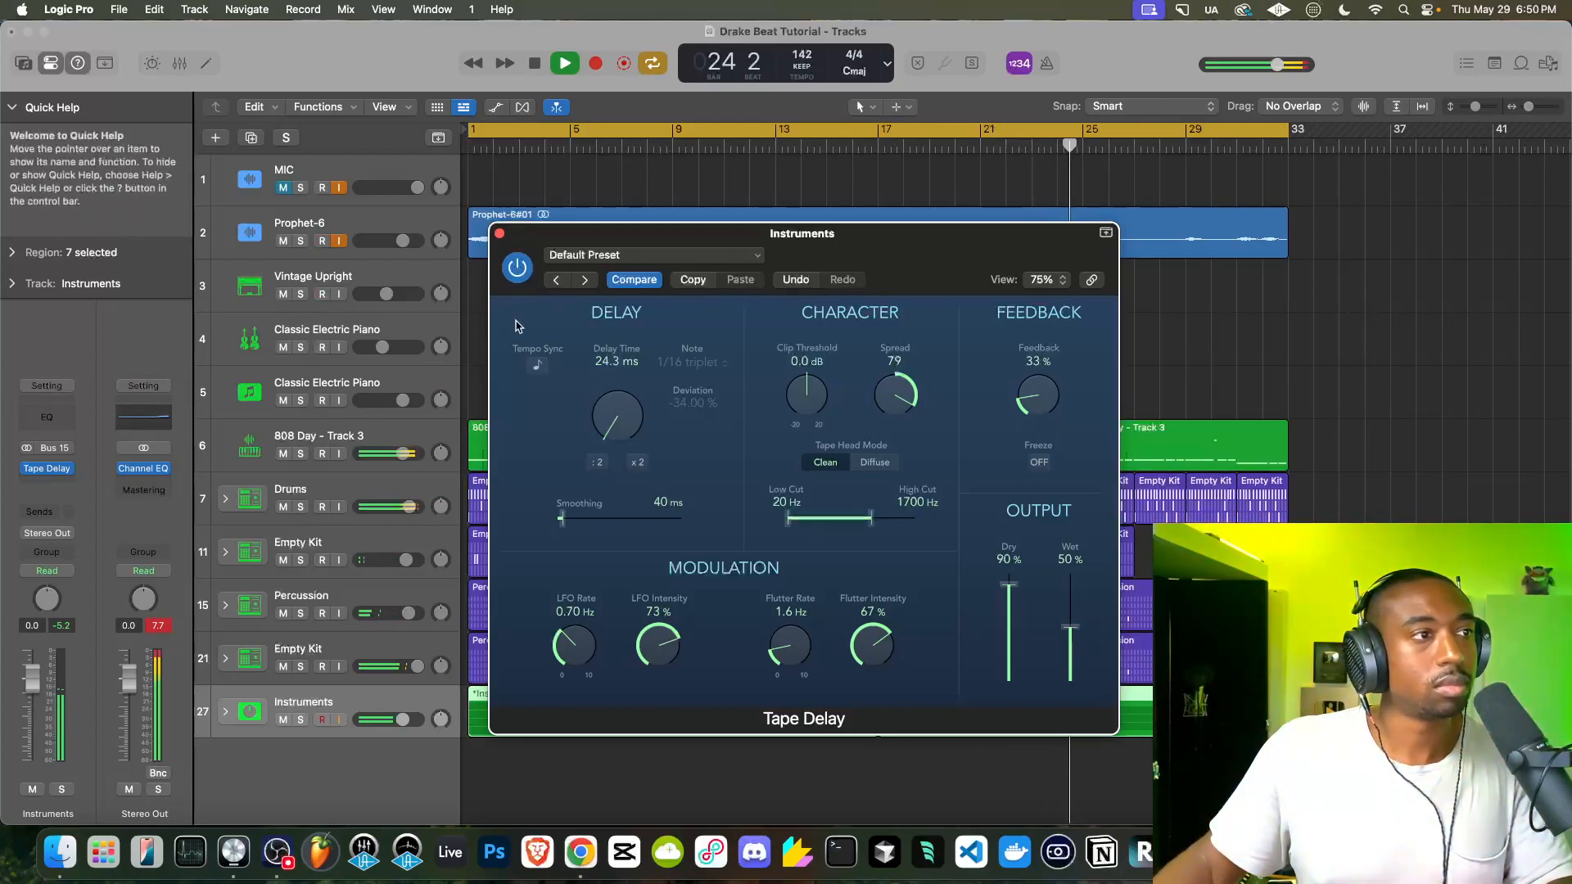
{"action": "left_click", "coordinate": [499, 235]}
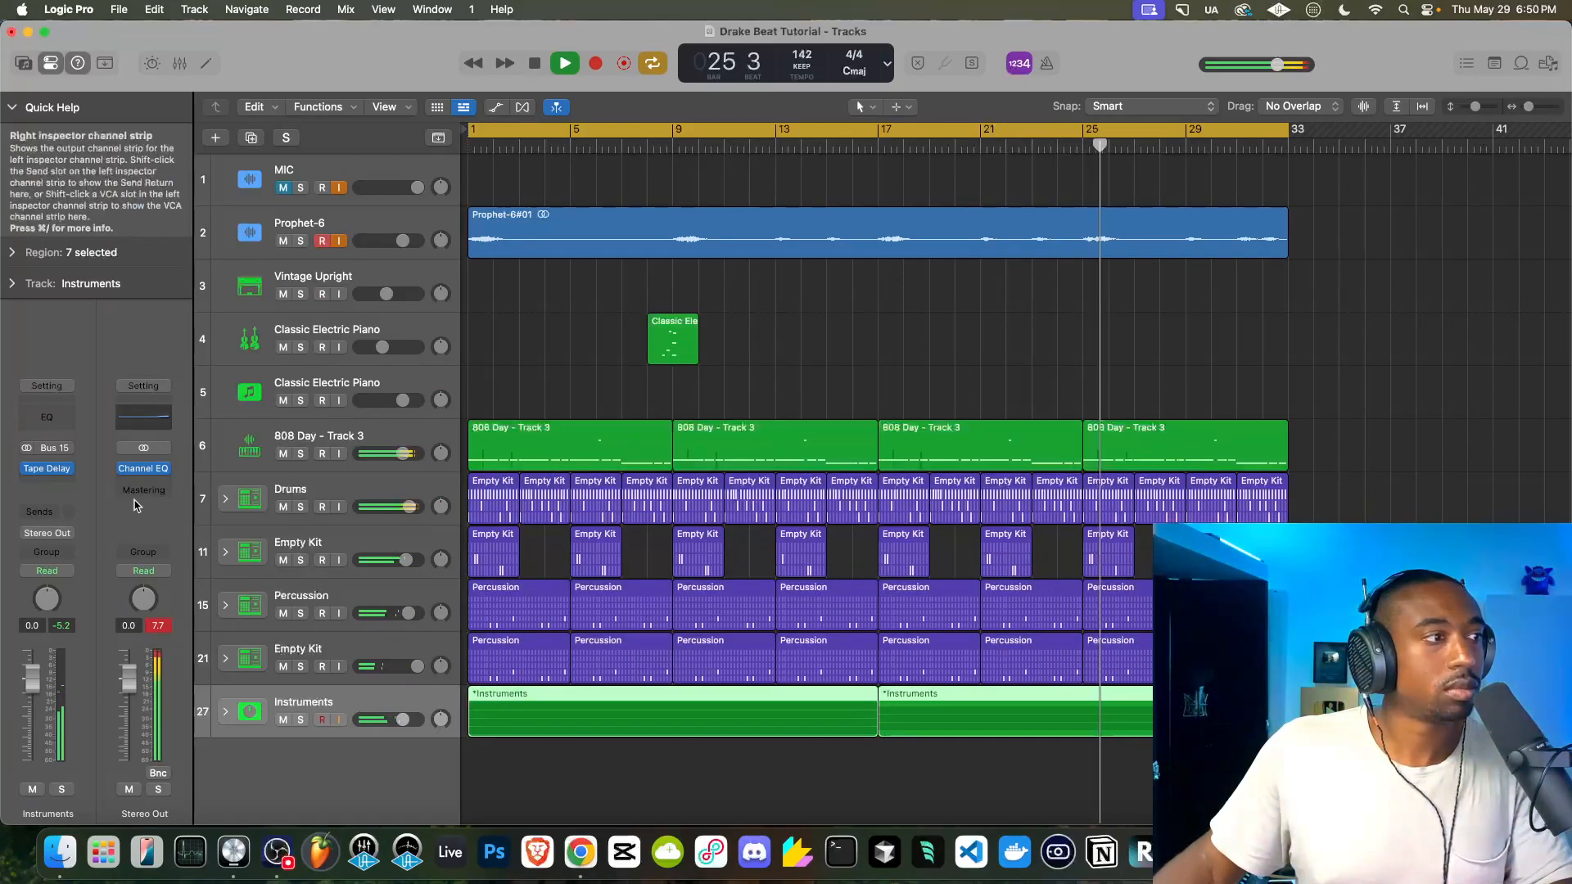
Add a Beat Breaker effect to the Instruments stack with the Half Time pattern at 30 % mix, and close it
{"action": "left_click", "coordinate": [61, 485]}
{"action": "mouse_move", "coordinate": [106, 720]}
{"action": "left_click", "coordinate": [266, 709]}
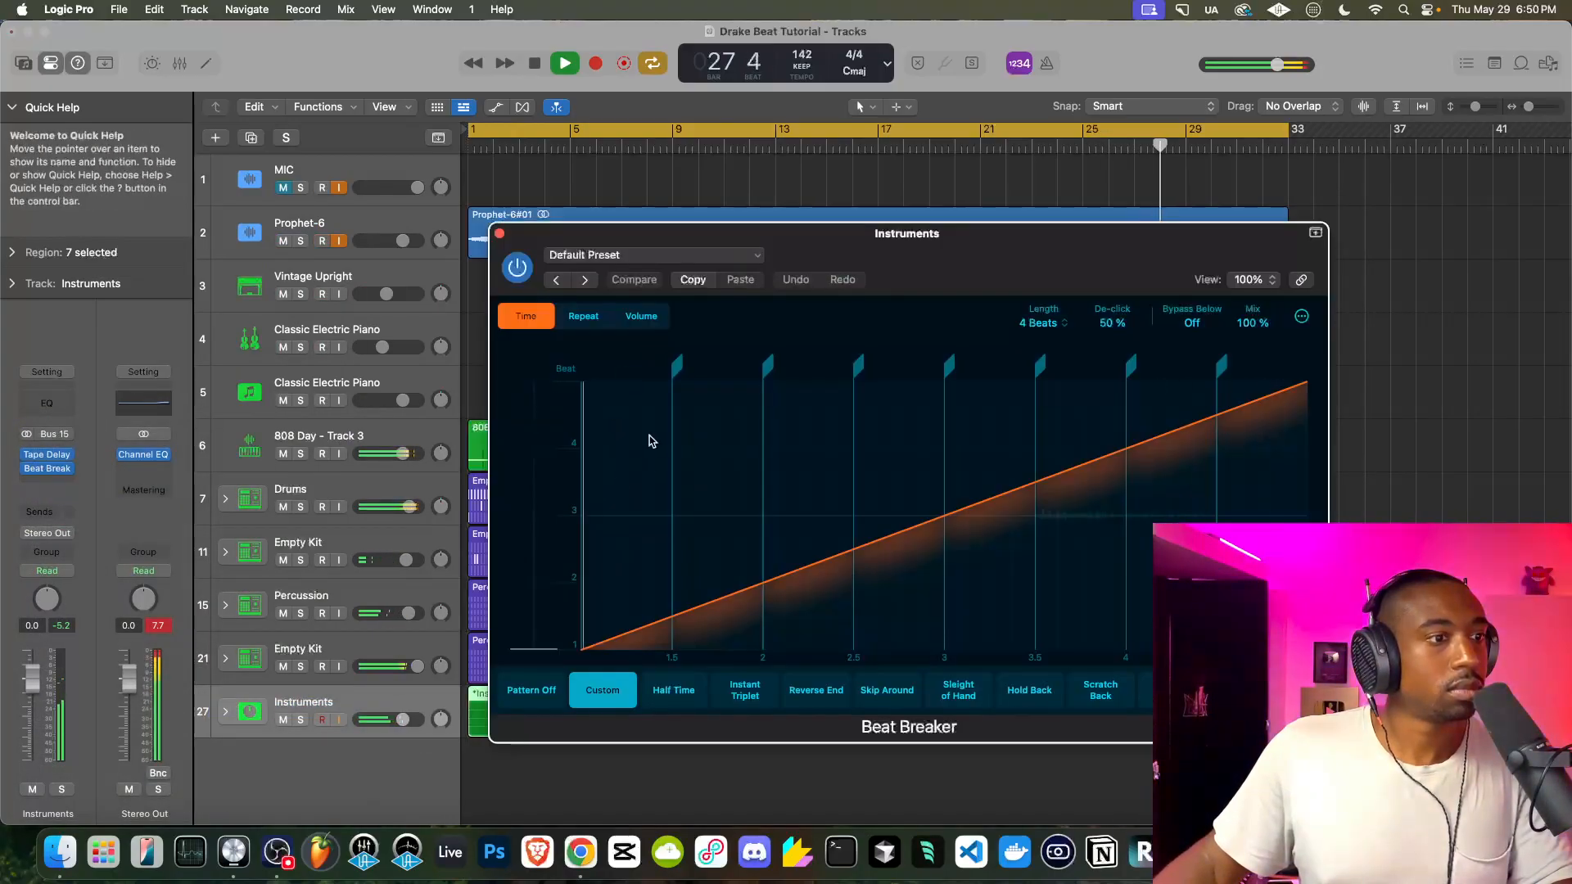
{"action": "left_click", "coordinate": [673, 690]}
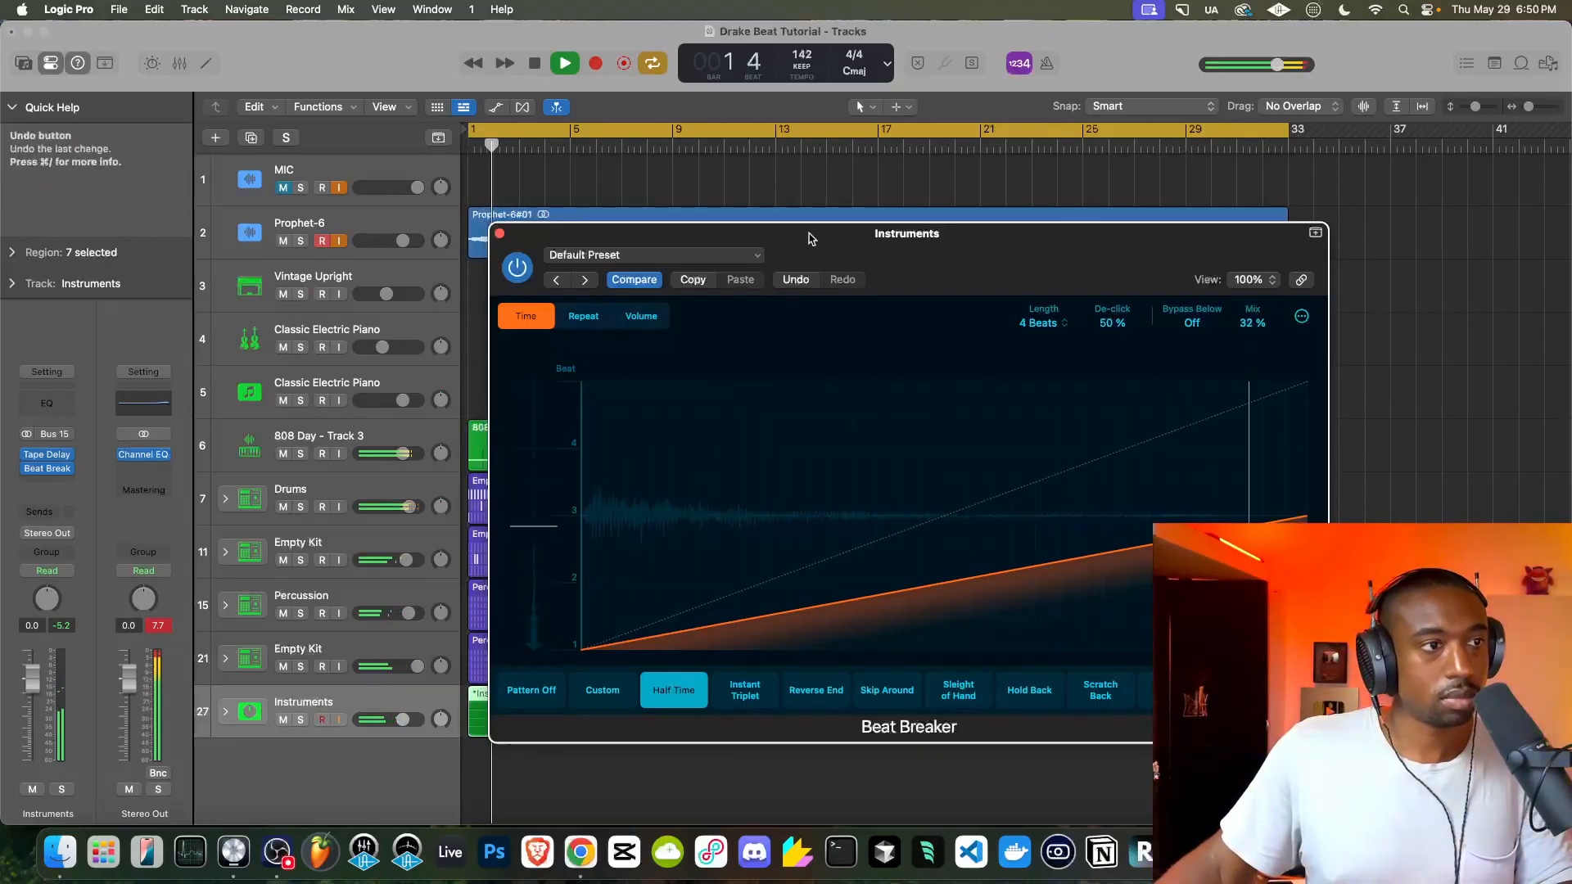
{"action": "left_click_drag", "start_coordinate": [801, 248], "coordinate": [653, 188]}
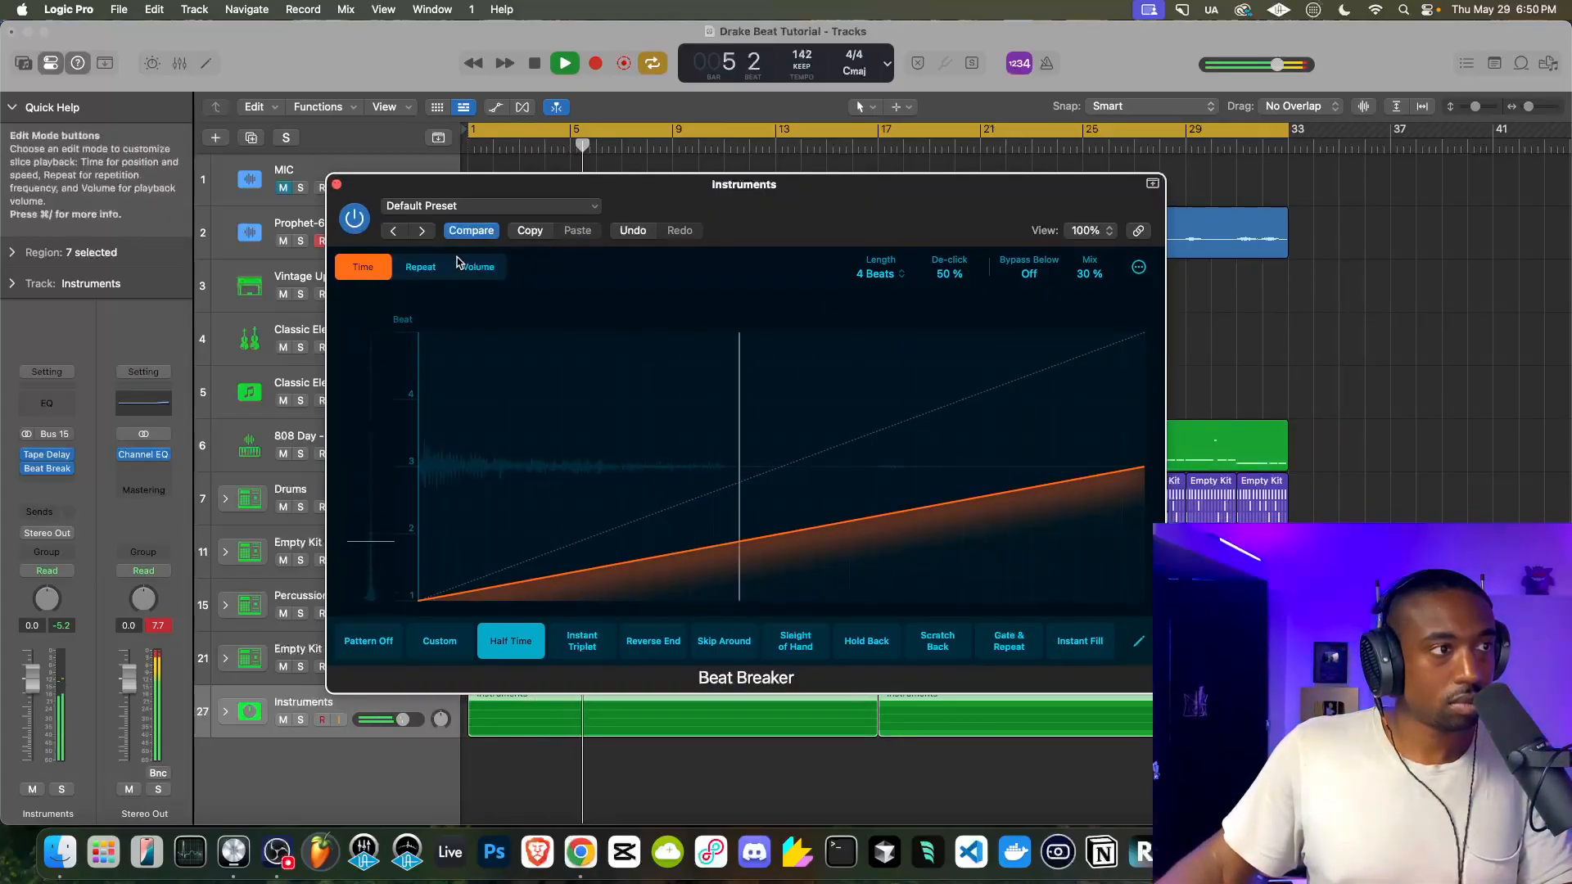
{"action": "left_click", "coordinate": [422, 267]}
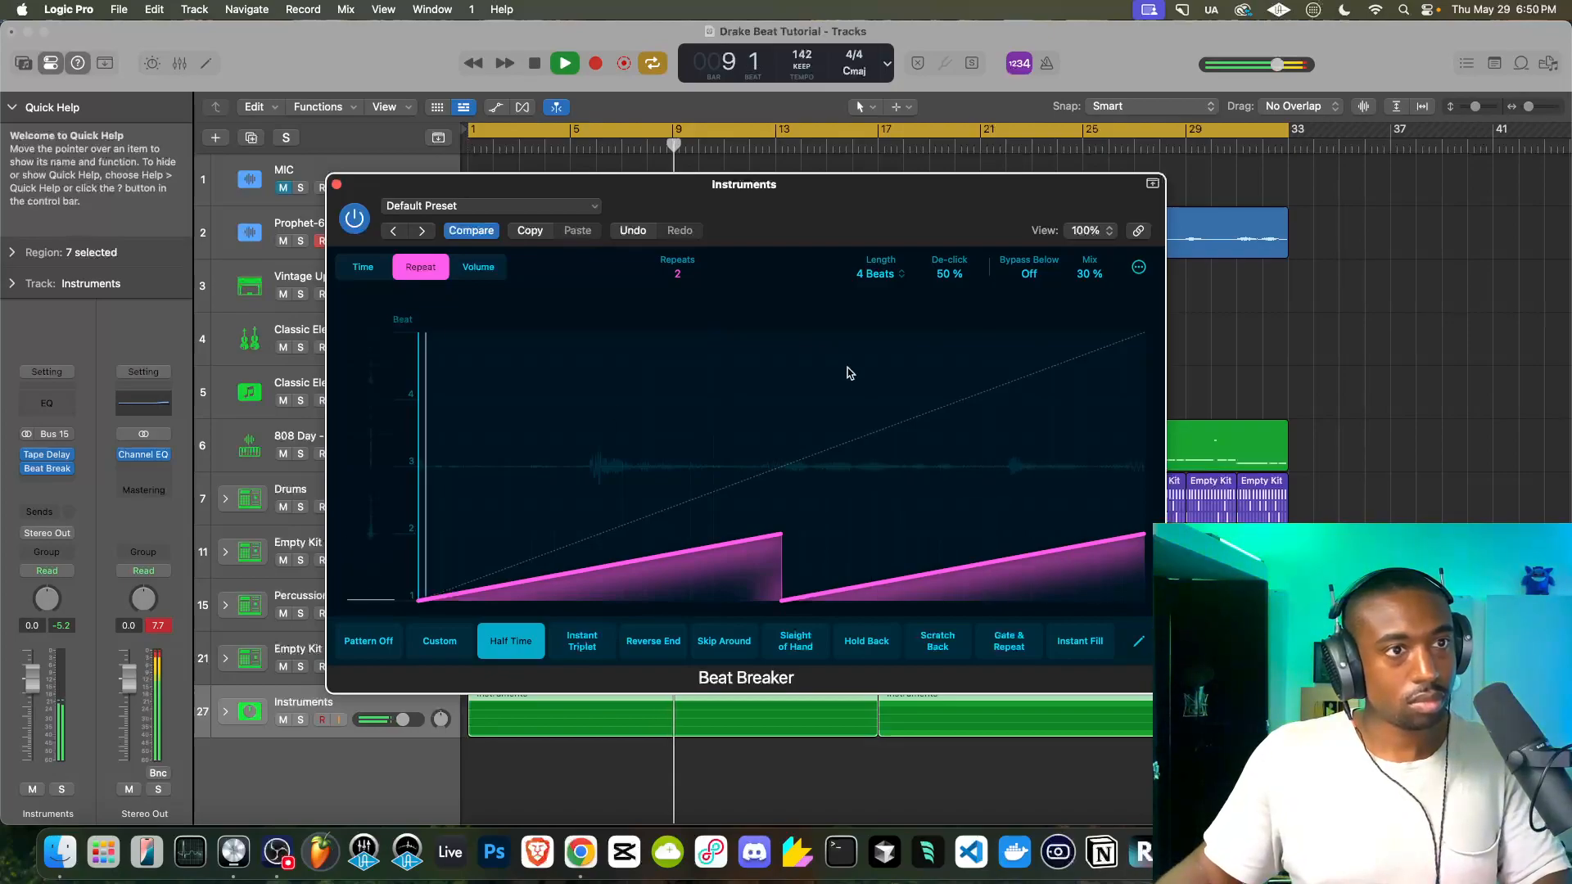
{"action": "left_click", "coordinate": [335, 185]}
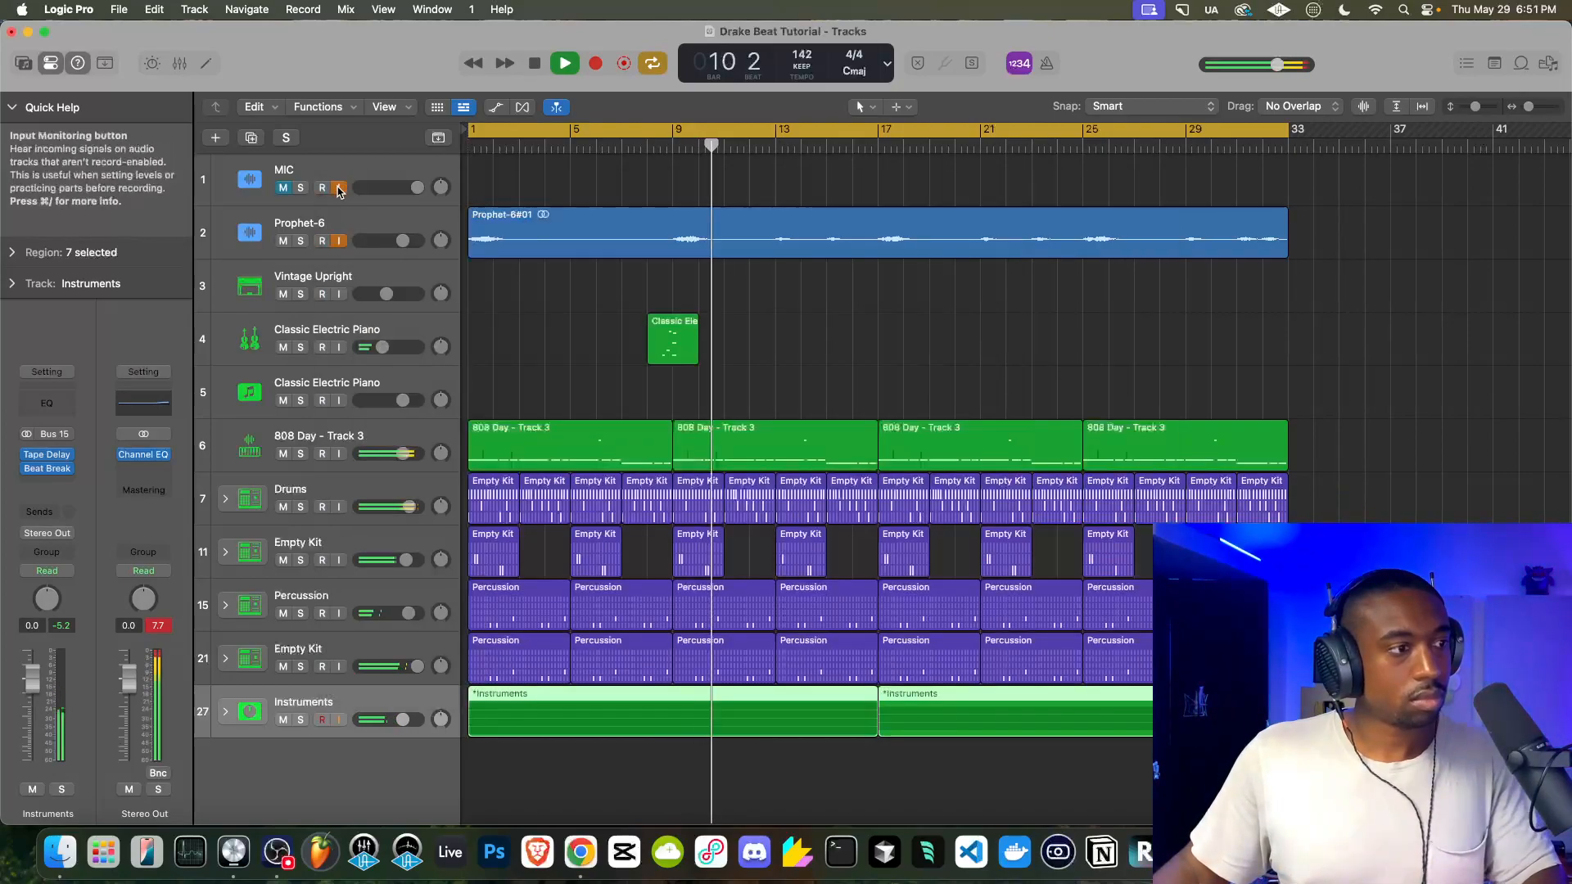
Add a Quantec Room Simulator reverb to the Instruments stack after the Beat Breaker
{"action": "left_click", "coordinate": [63, 483]}
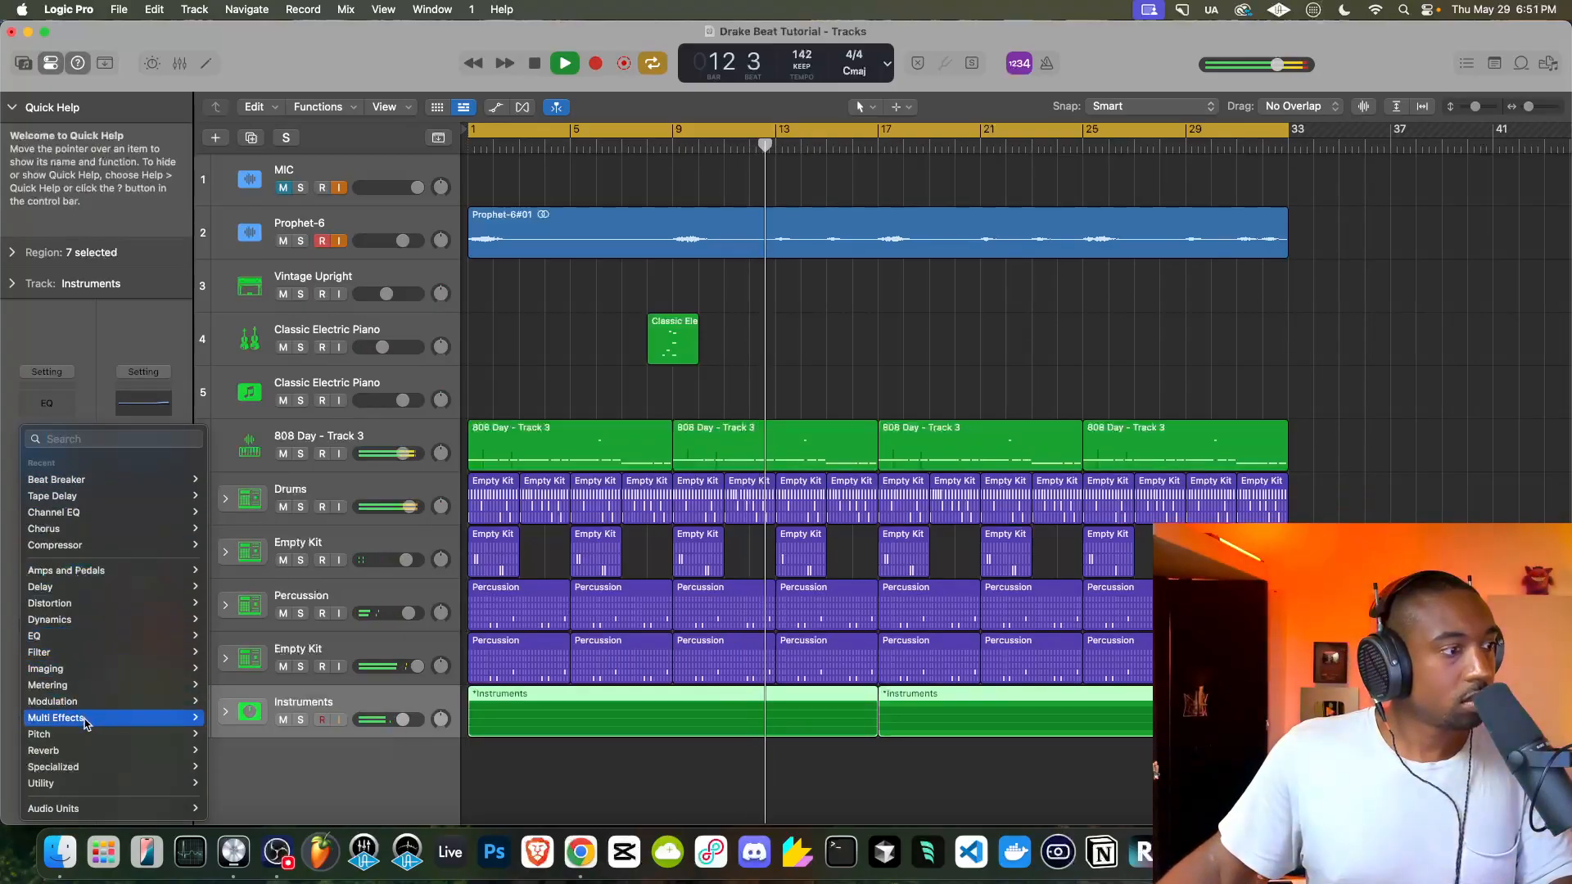
{"action": "mouse_move", "coordinate": [90, 706]}
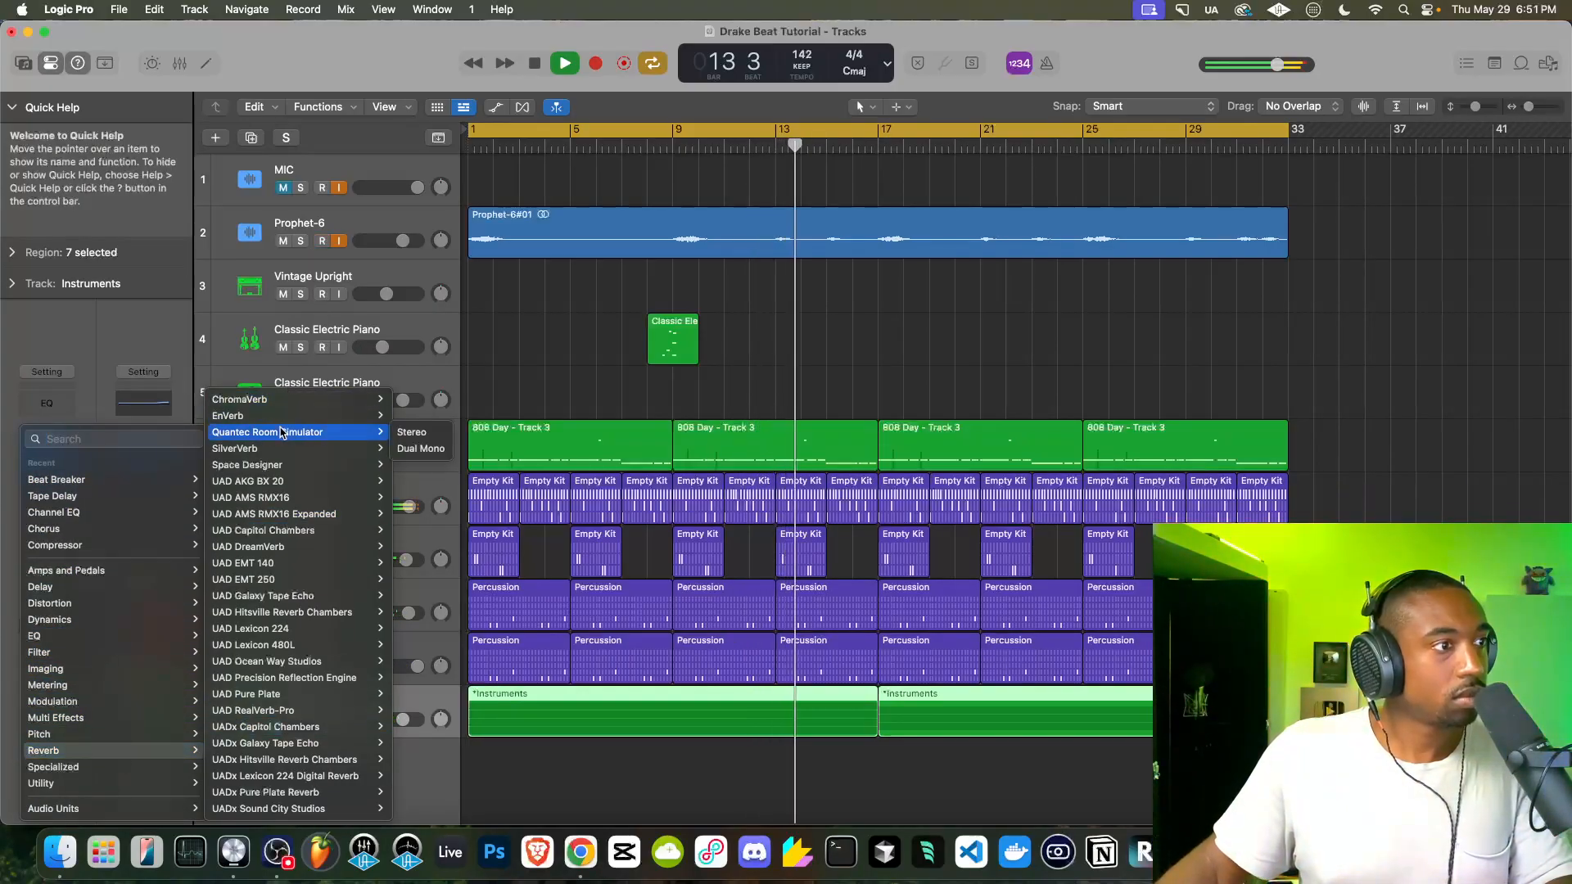
{"action": "left_click", "coordinate": [281, 432]}
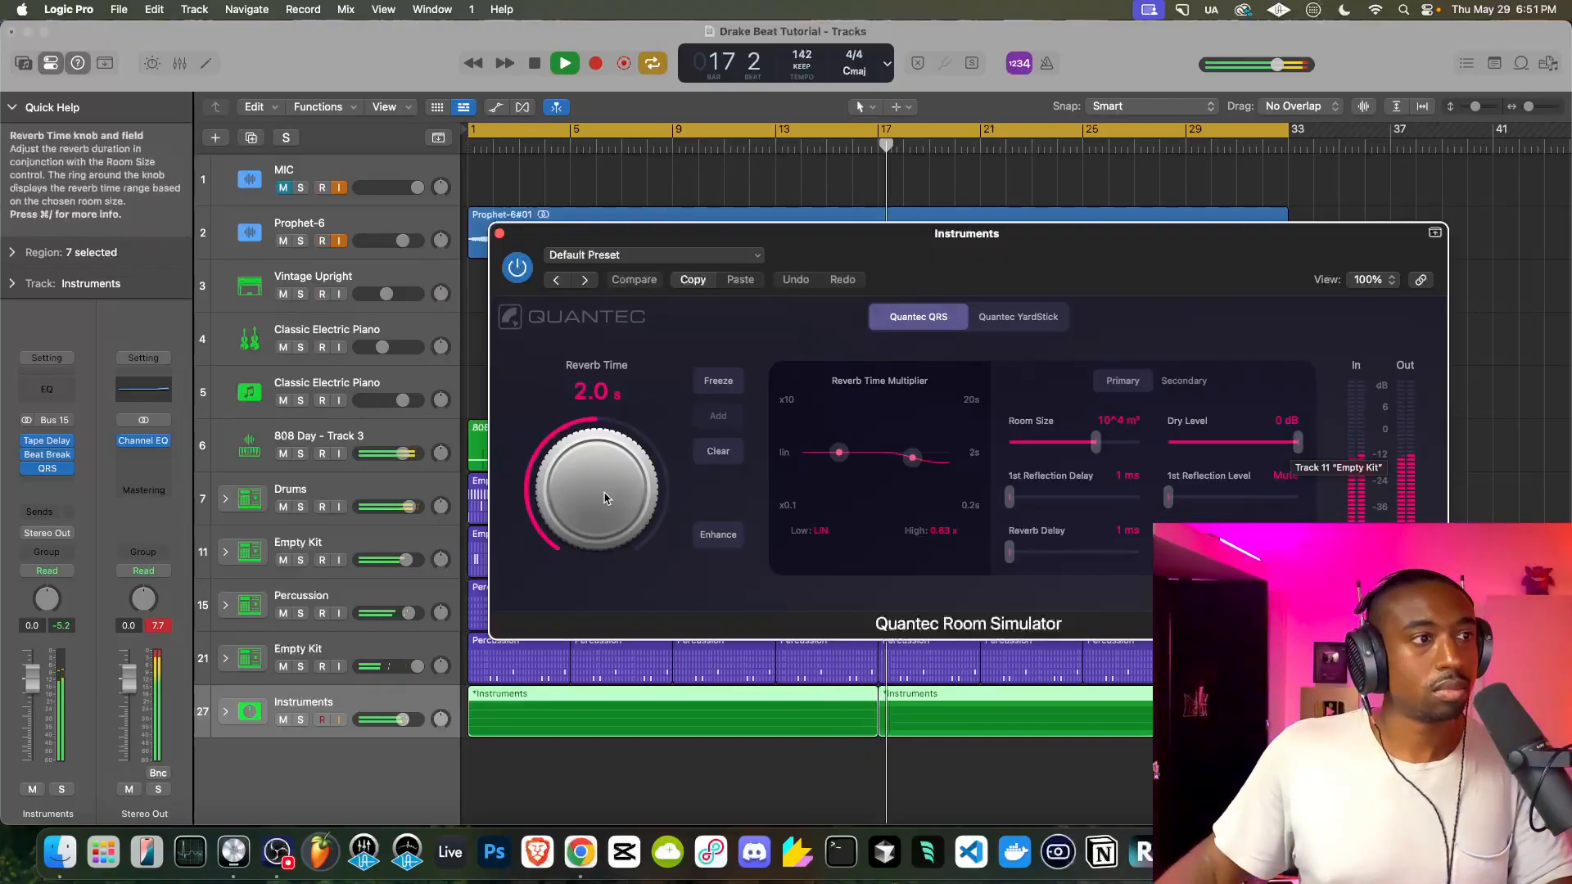
Try the Arena preset from the Large Rooms category in the Quantec Room Simulator
{"action": "left_click", "coordinate": [587, 257]}
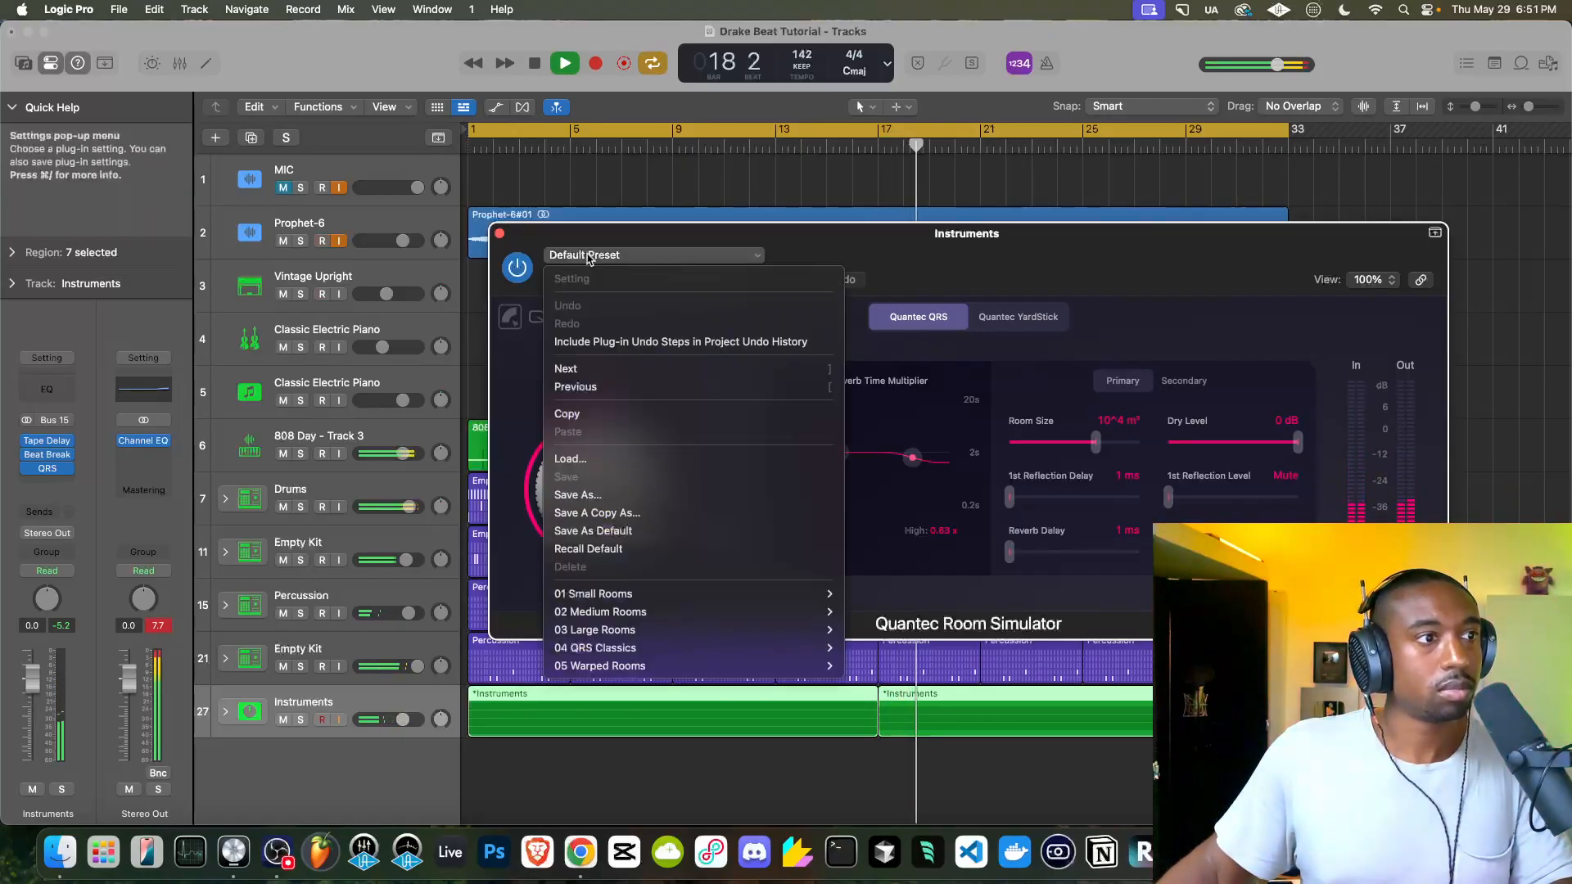
{"action": "mouse_move", "coordinate": [644, 629]}
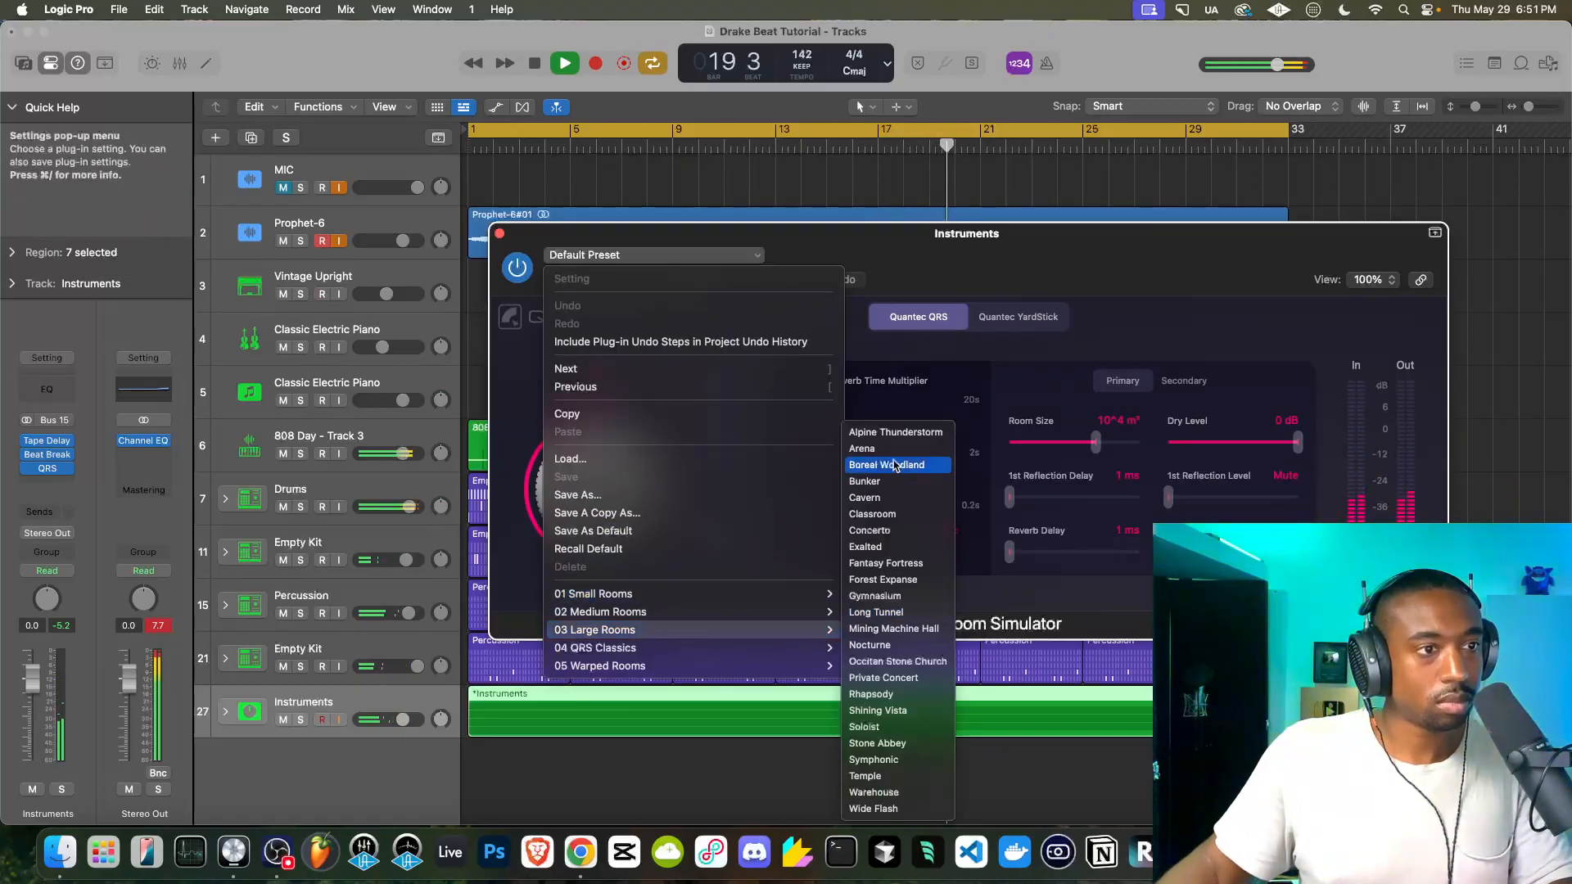
{"action": "left_click", "coordinate": [890, 447]}
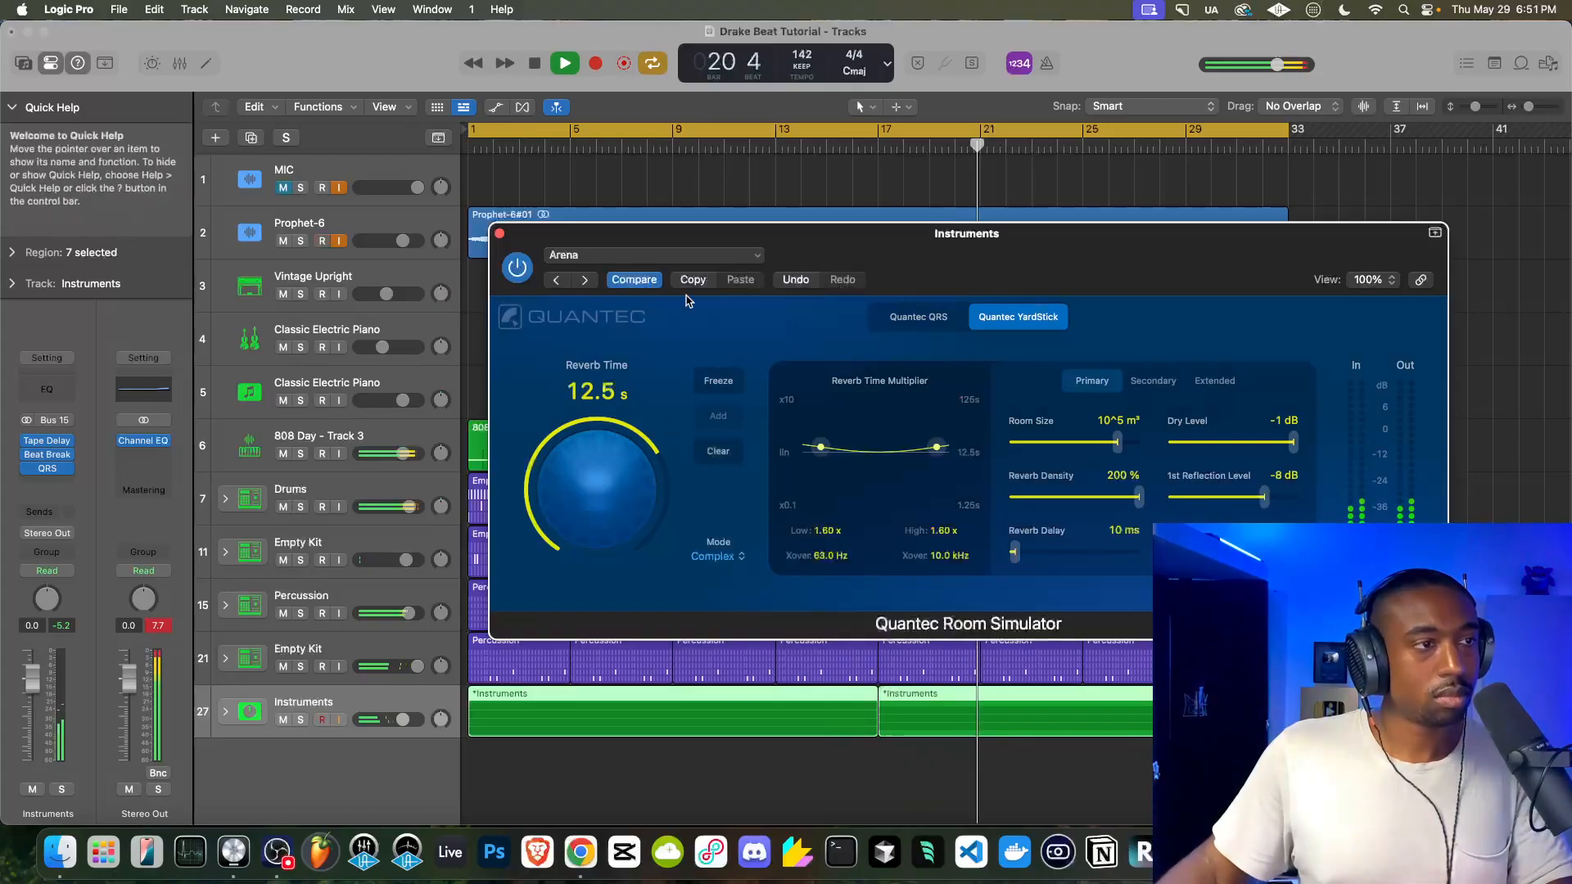
Load the Cellar preset from Medium Rooms in the Quantec Room Simulator and close the reverb
{"action": "left_click", "coordinate": [597, 263]}
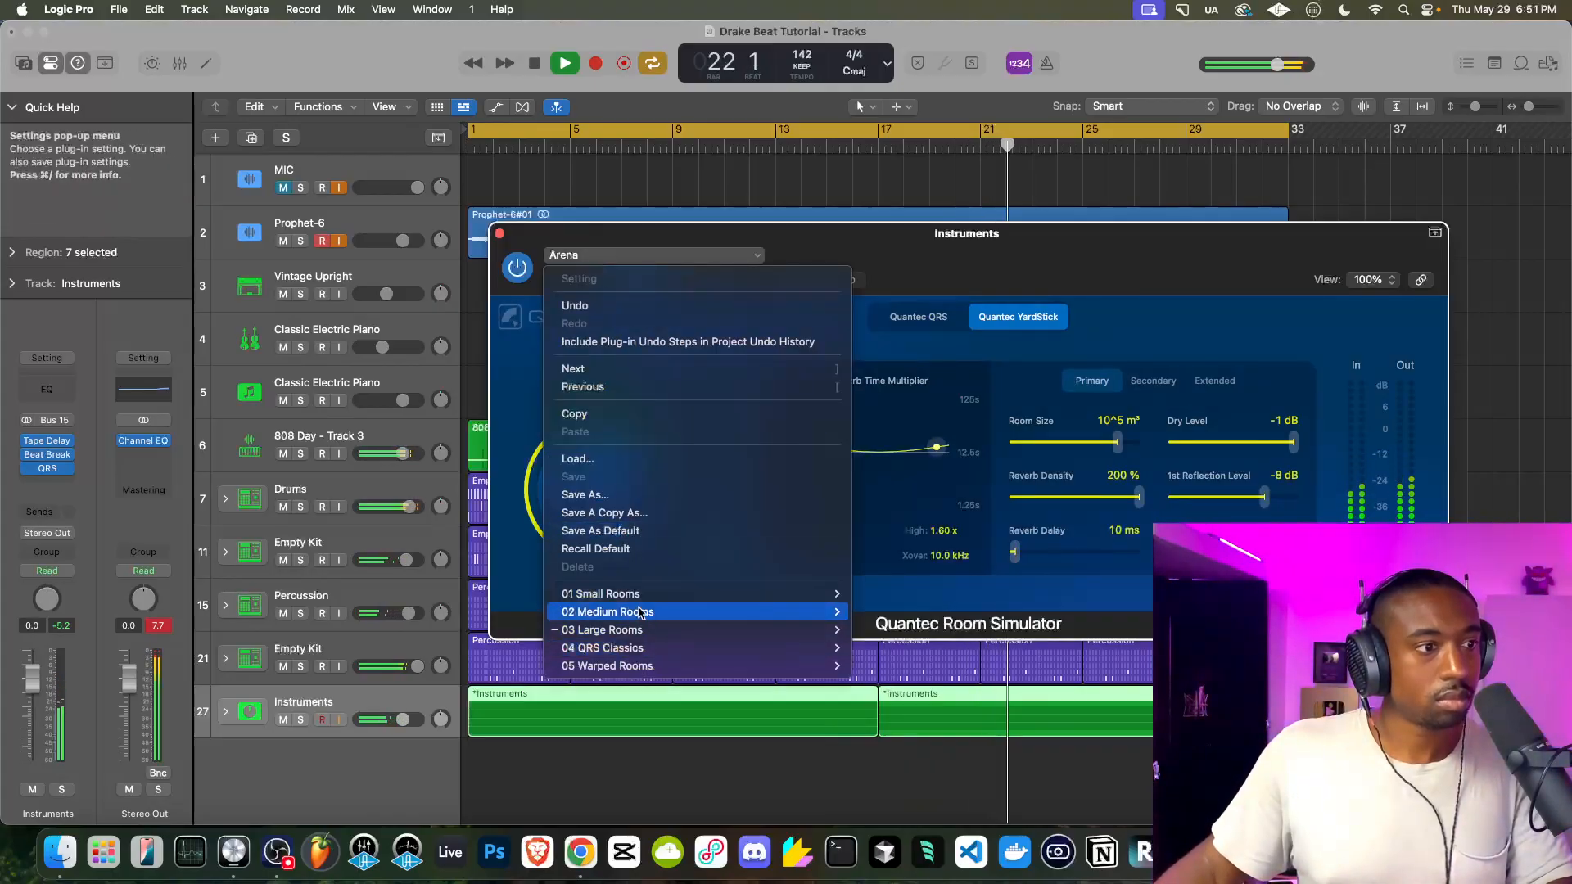
{"action": "mouse_move", "coordinate": [641, 612]}
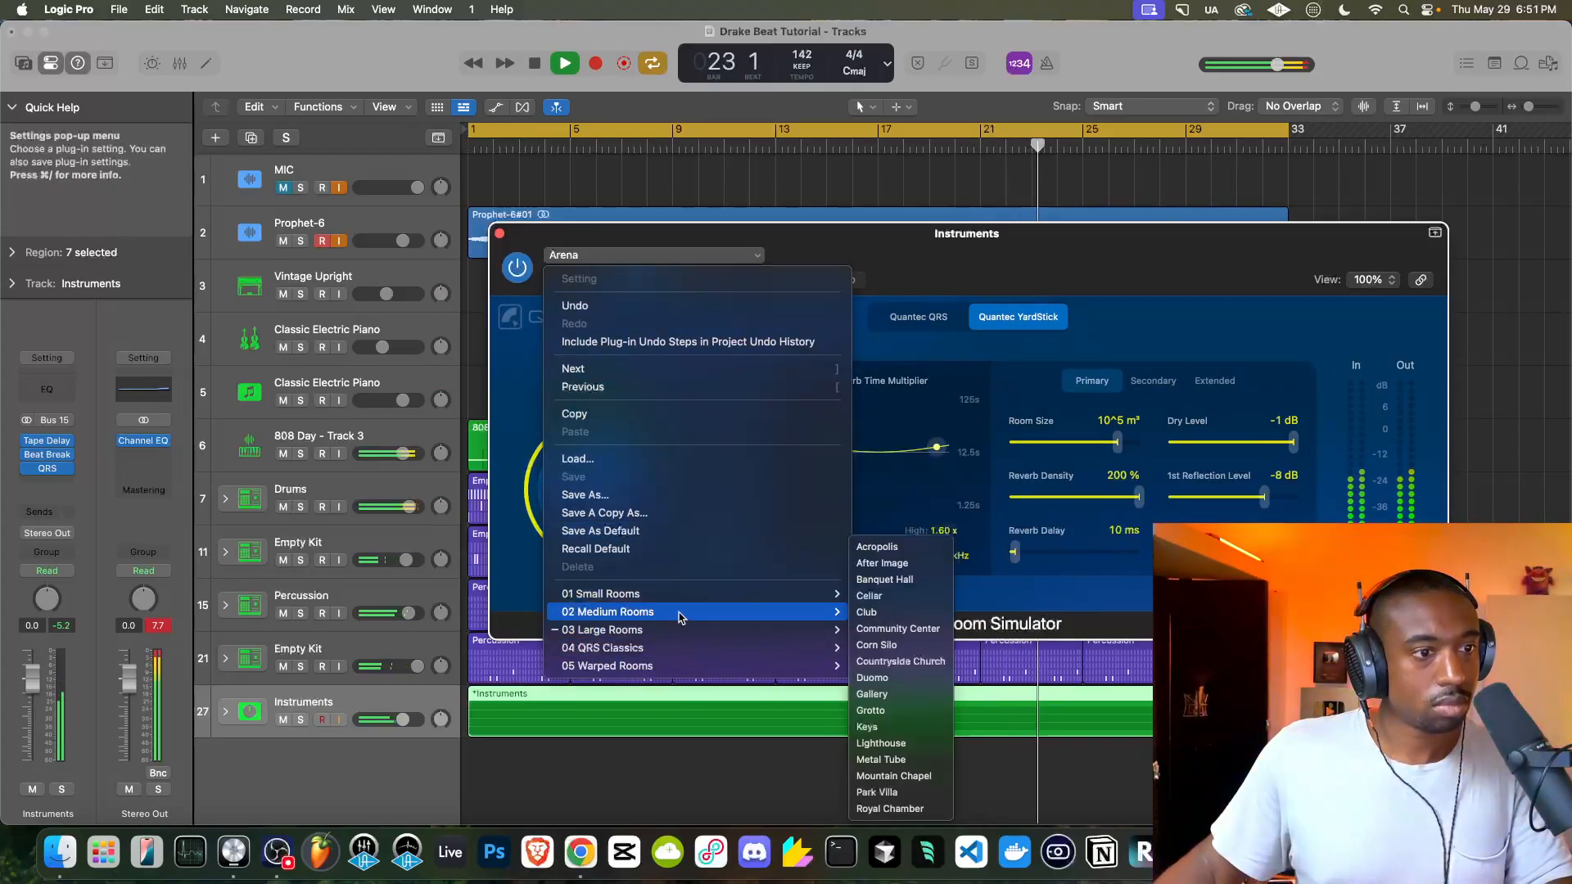
{"action": "left_click", "coordinate": [903, 594]}
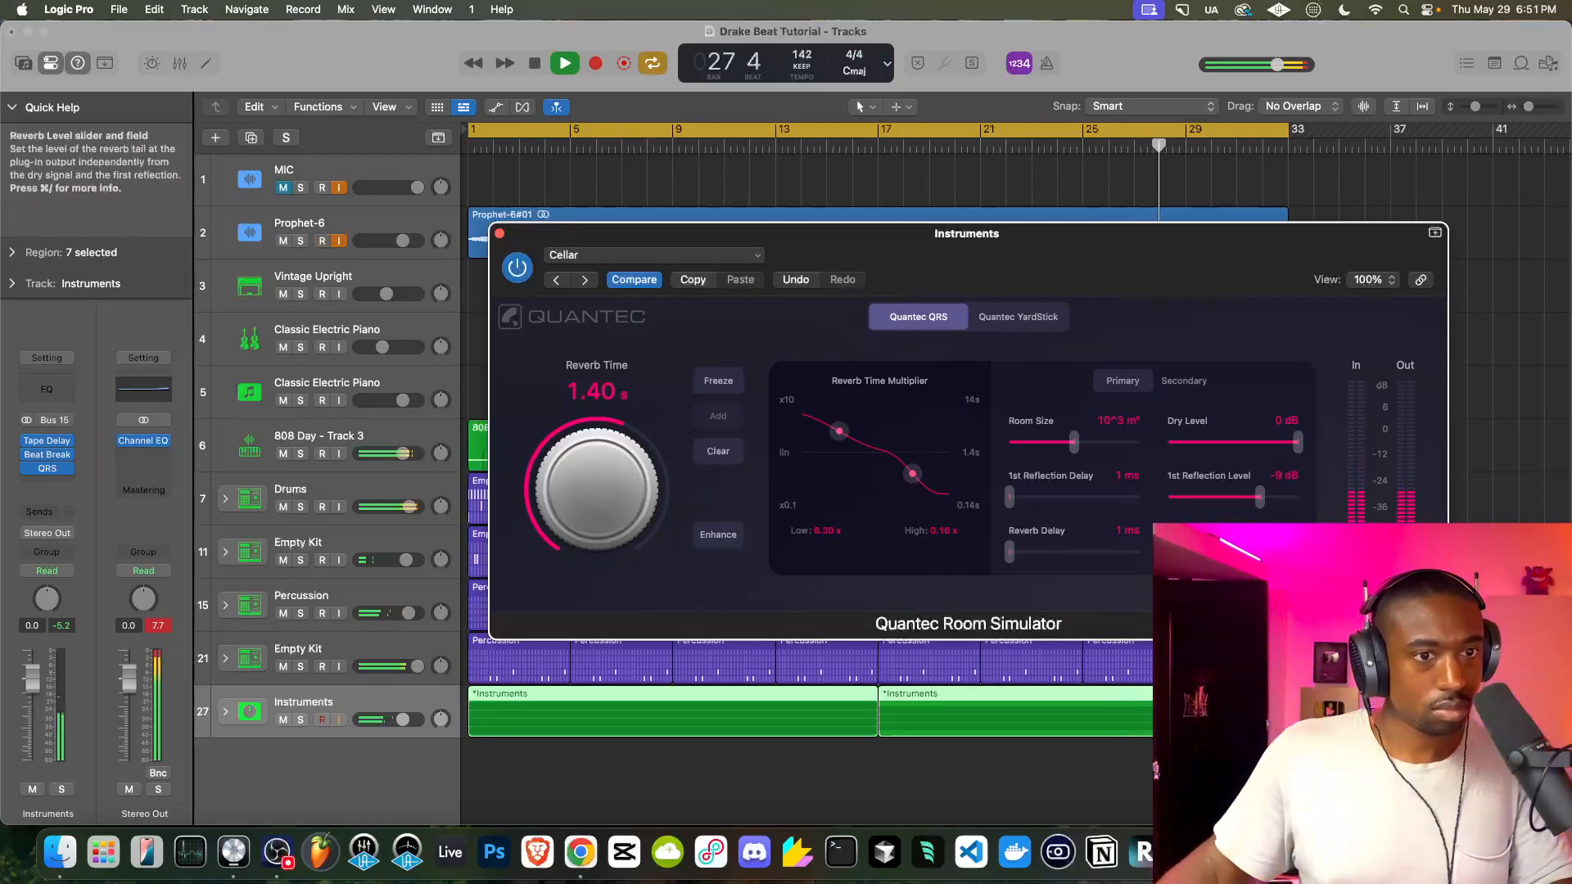
{"action": "left_click", "coordinate": [499, 233]}
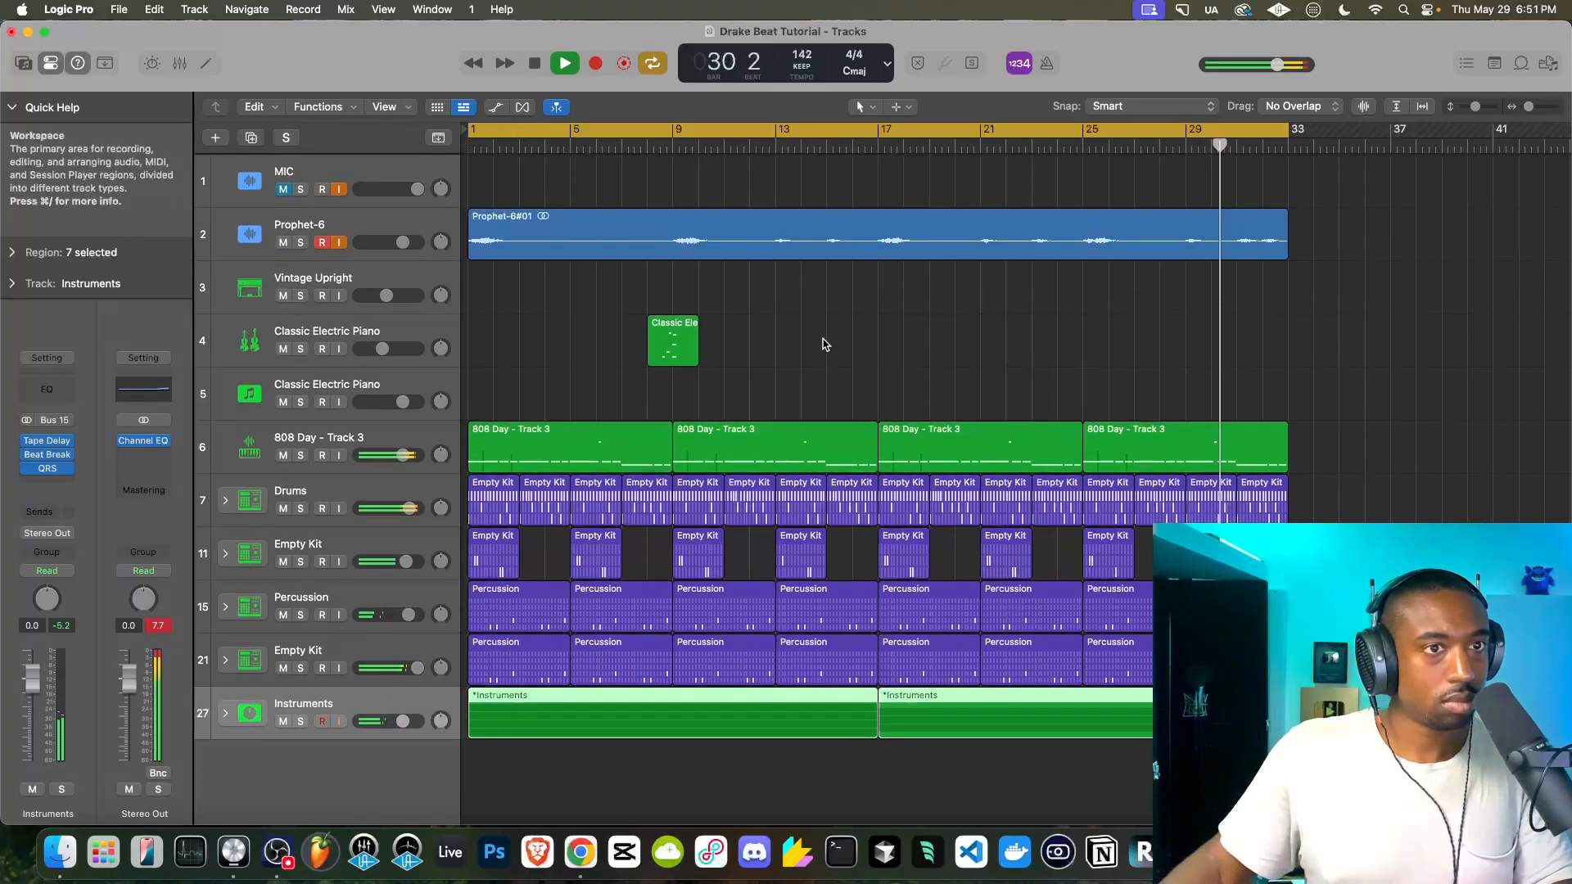
Reorder the tracks so Prophet-6 sits directly above 808 Day, with the Classic Electric Piano track holding the short region just above Prophet-6
{"action": "left_click", "coordinate": [356, 434]}
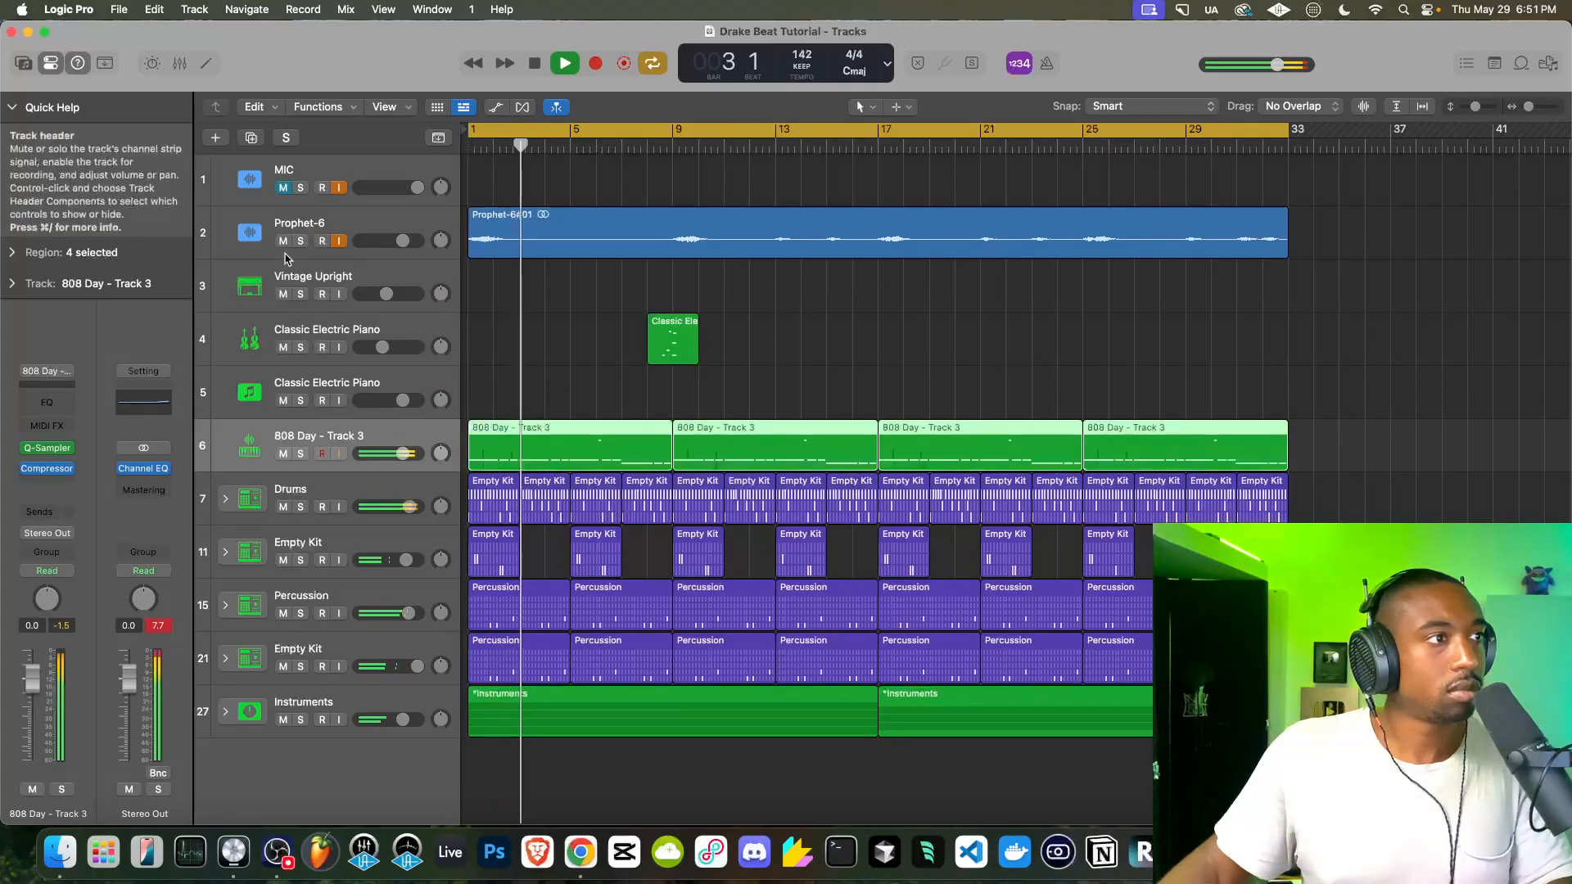
{"action": "left_click", "coordinate": [348, 229]}
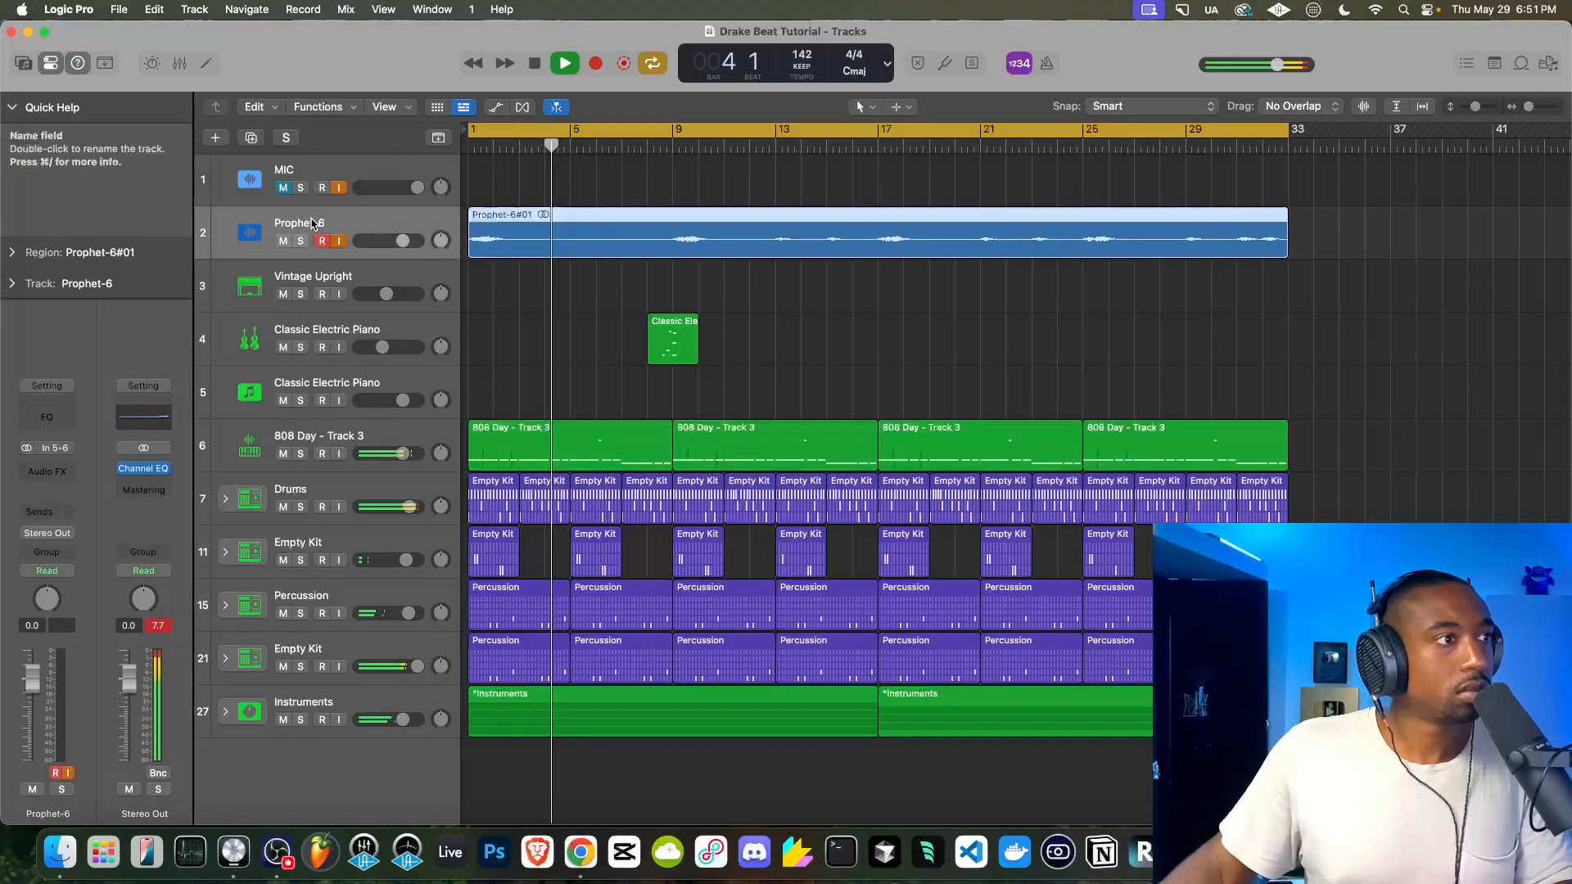
{"action": "left_click_drag", "start_coordinate": [344, 243], "coordinate": [347, 394]}
{"action": "left_click_drag", "start_coordinate": [393, 268], "coordinate": [397, 337]}
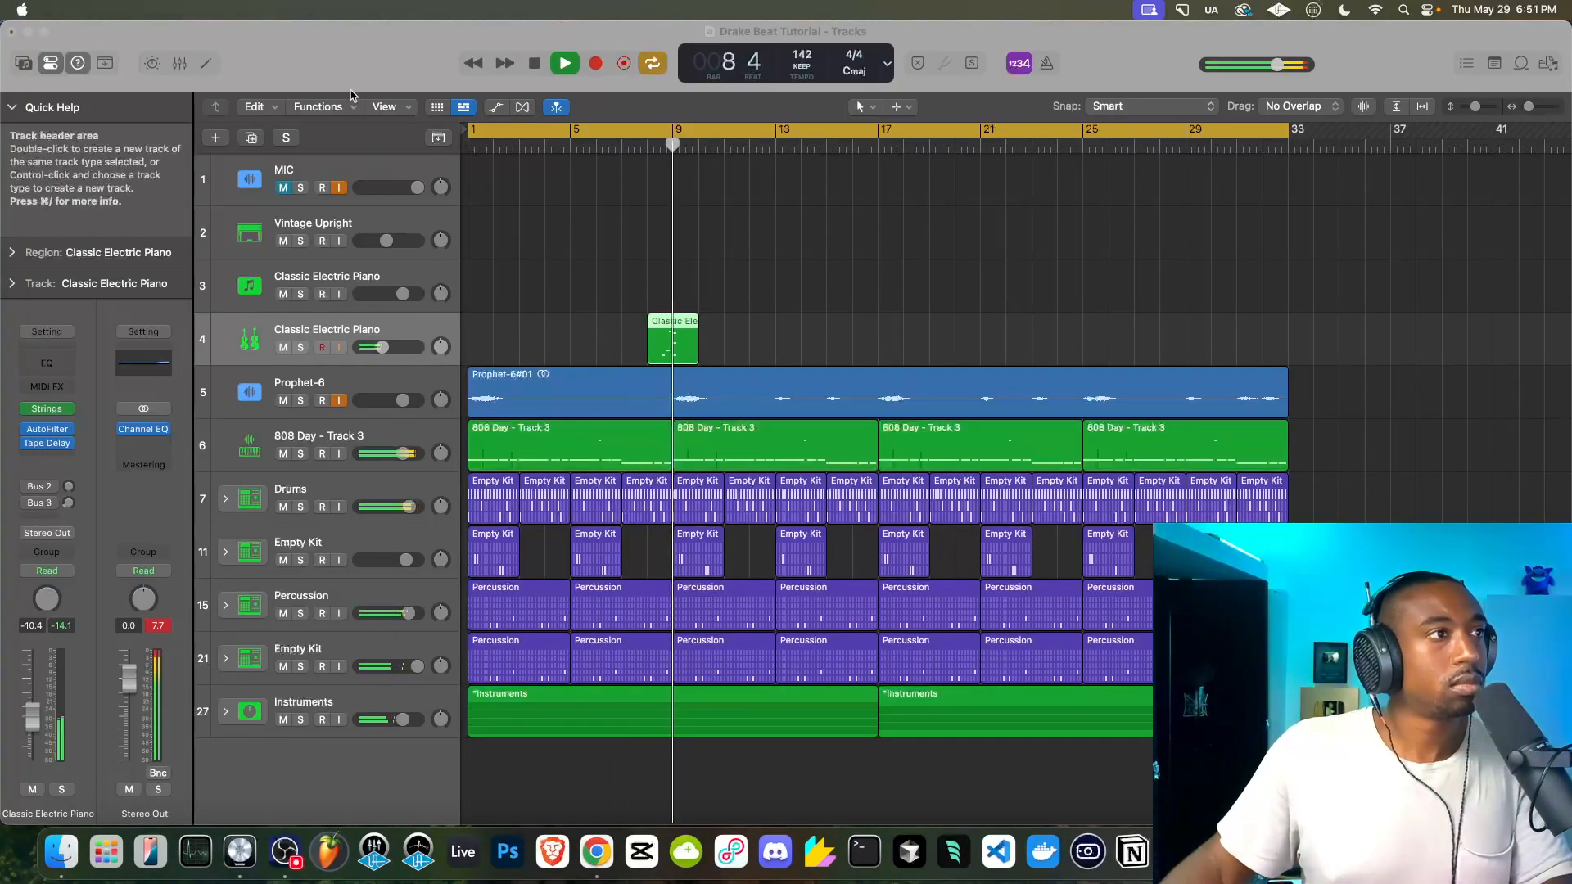
{"action": "left_click_drag", "start_coordinate": [1224, 328], "coordinate": [495, 679]}
{"action": "left_click_drag", "start_coordinate": [1358, 727], "coordinate": [481, 309]}
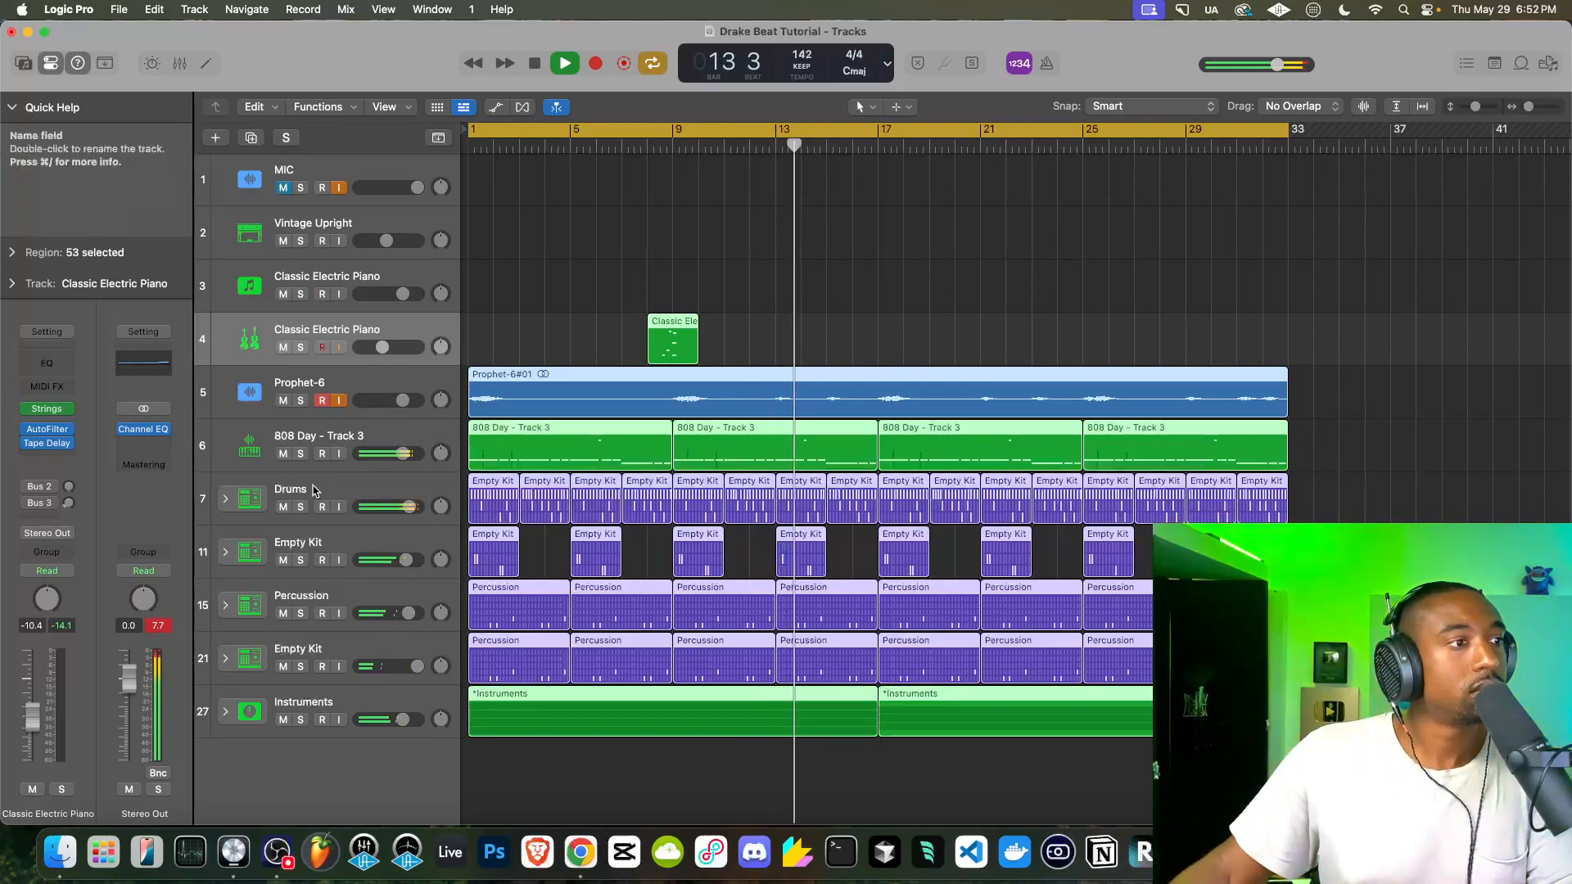
Expand the Drums stack on track 7 and show the Metro HH (Hats) pad's sample in Drum Machine Designer
{"action": "left_click", "coordinate": [239, 500]}
{"action": "left_click", "coordinate": [225, 499]}
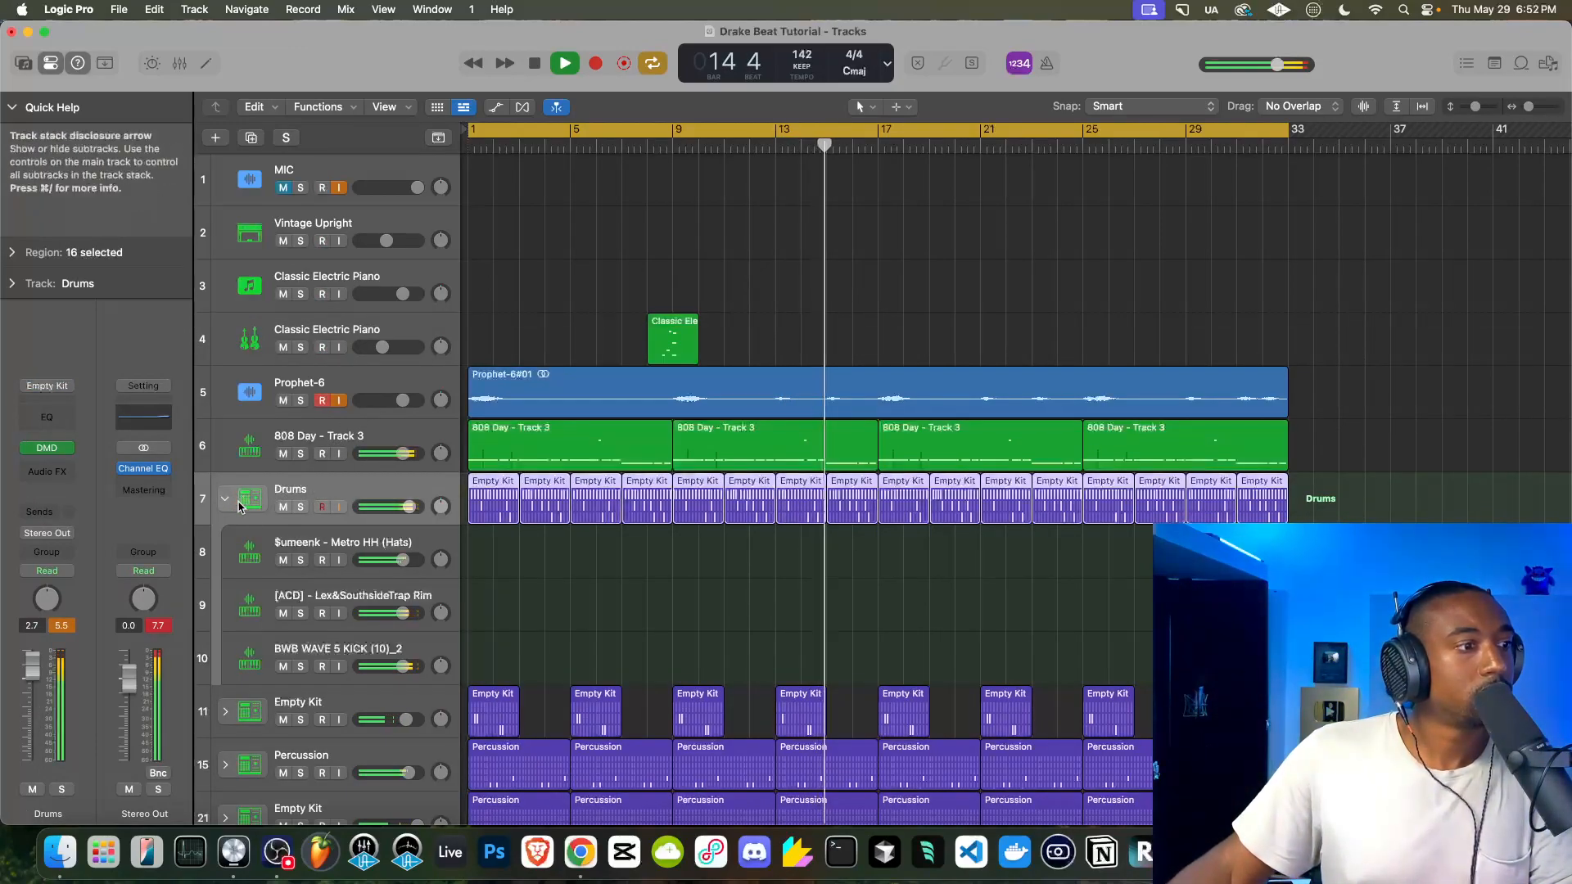
{"action": "left_click", "coordinate": [238, 501]}
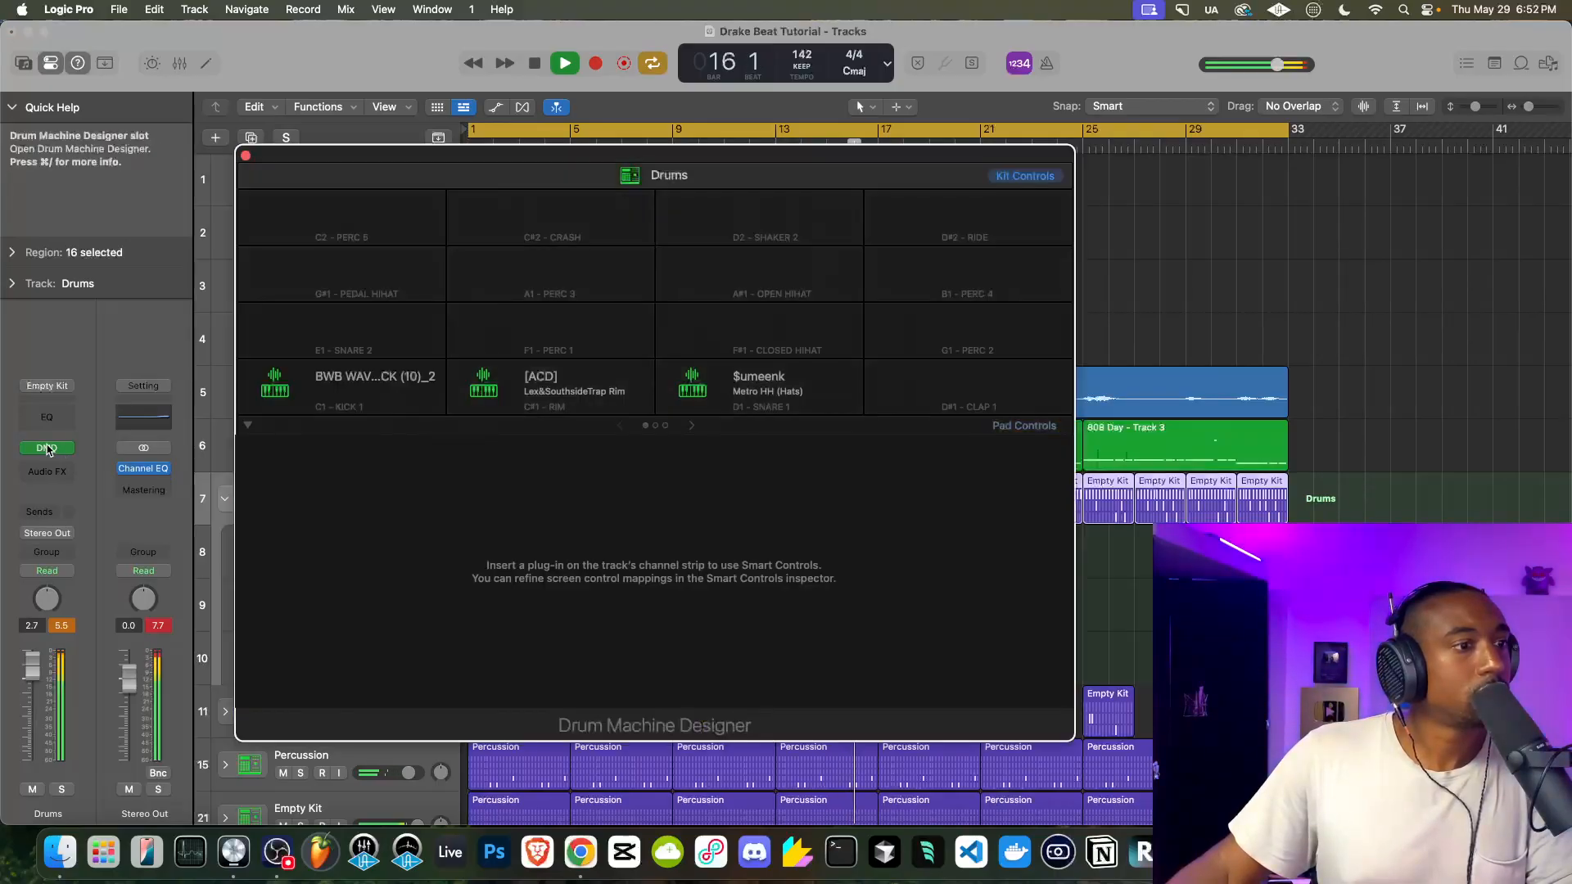
{"action": "left_click", "coordinate": [729, 375]}
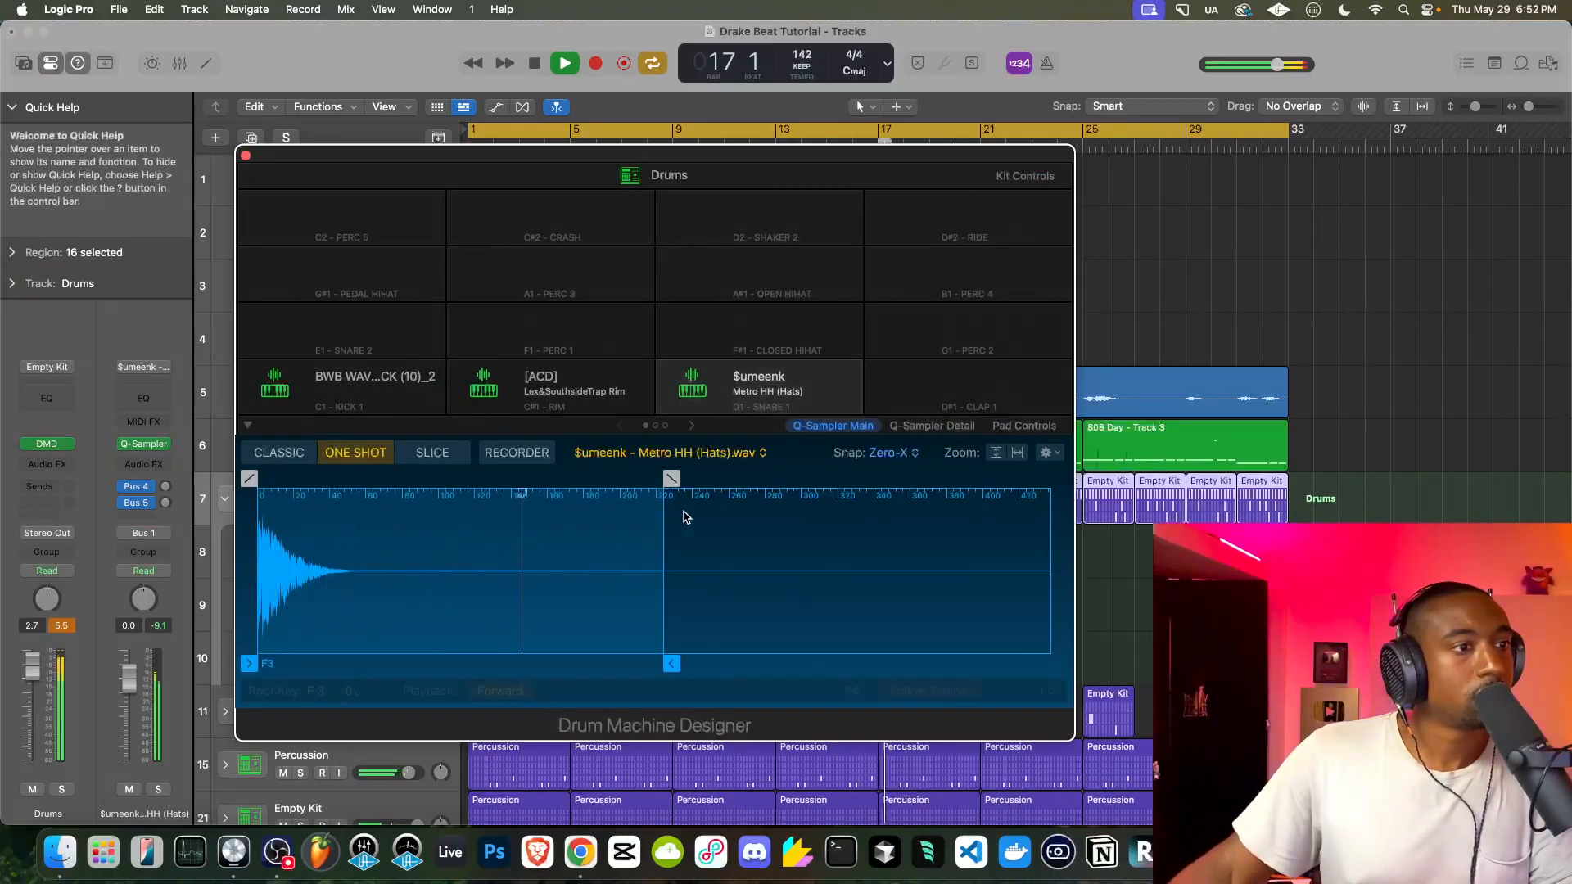
Apply a full-length fade-out to the Metro HH hats sample, shorten its end to about 0.121 s, and close Drum Machine Designer
{"action": "left_click_drag", "start_coordinate": [666, 475], "coordinate": [261, 482]}
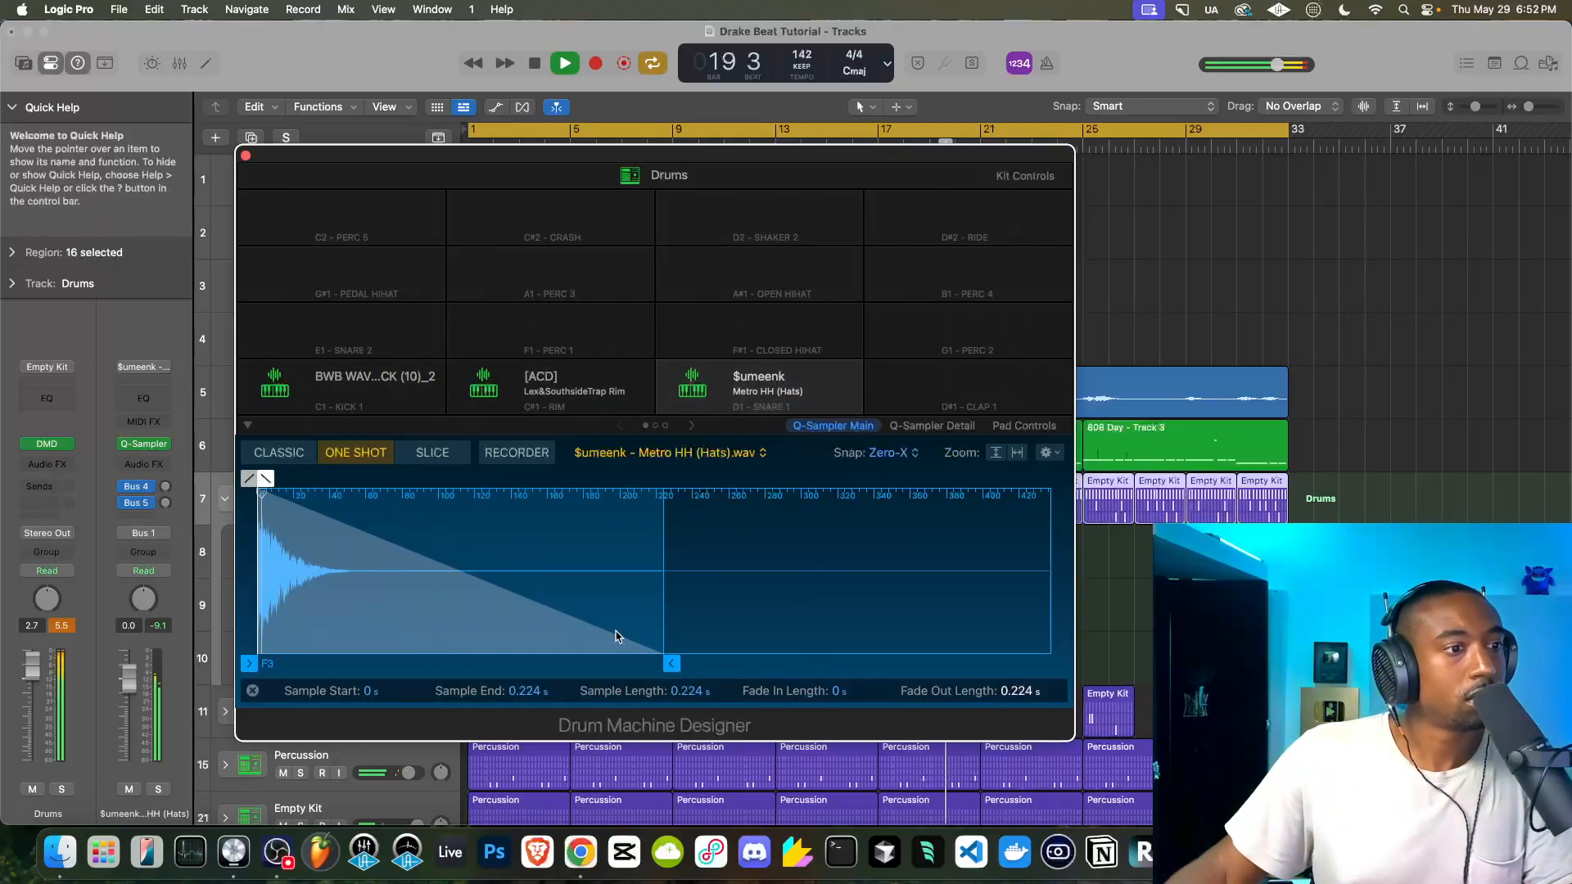
{"action": "left_click_drag", "start_coordinate": [671, 663], "coordinate": [515, 663]}
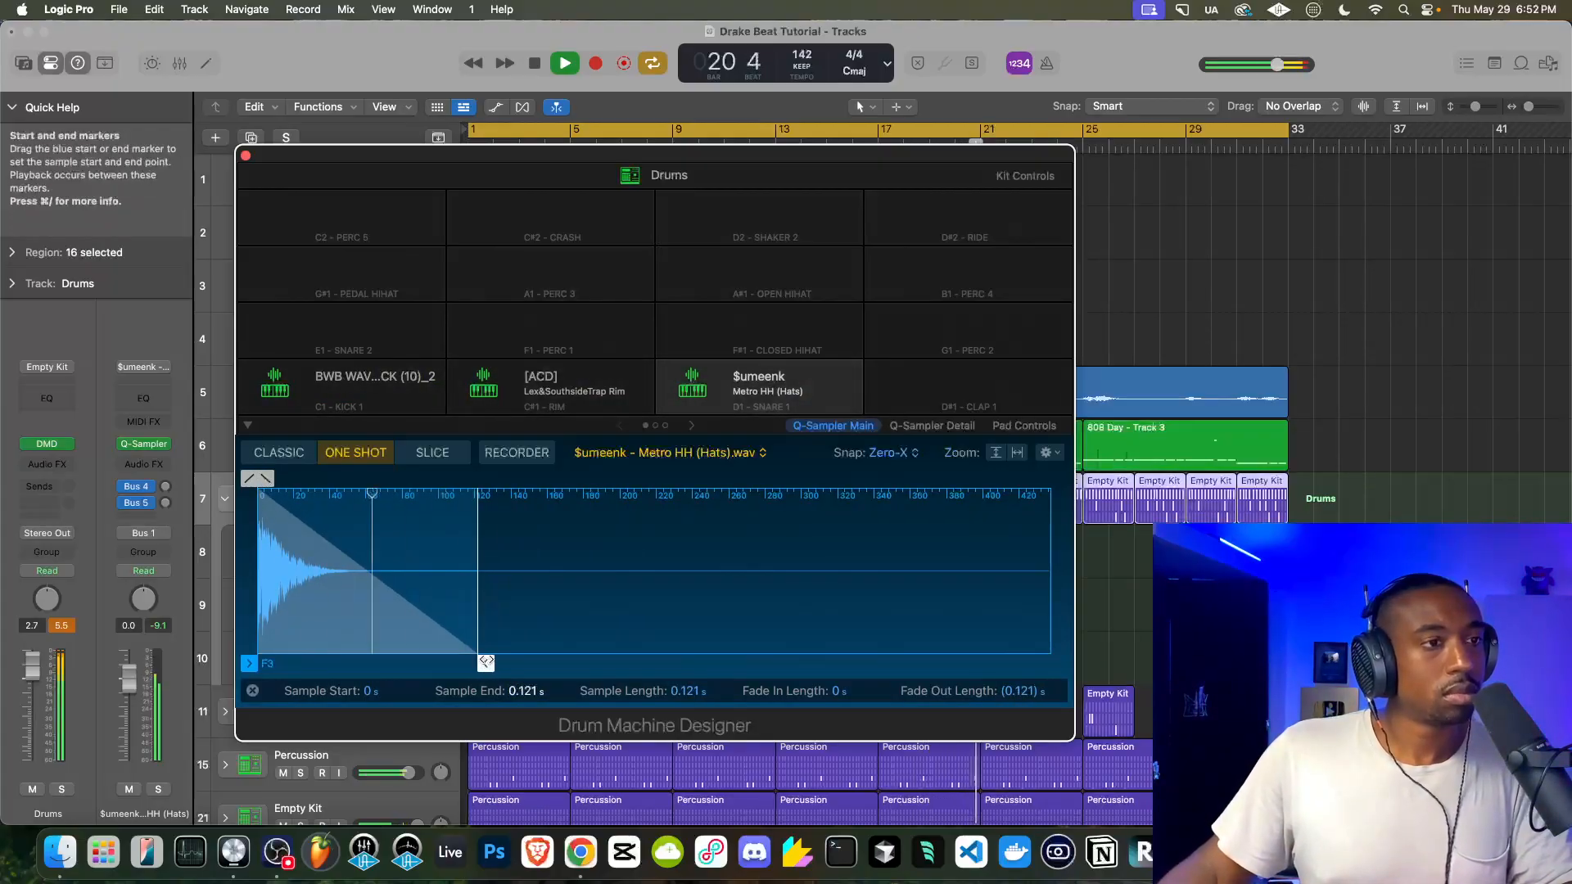
{"action": "left_click", "coordinate": [245, 157]}
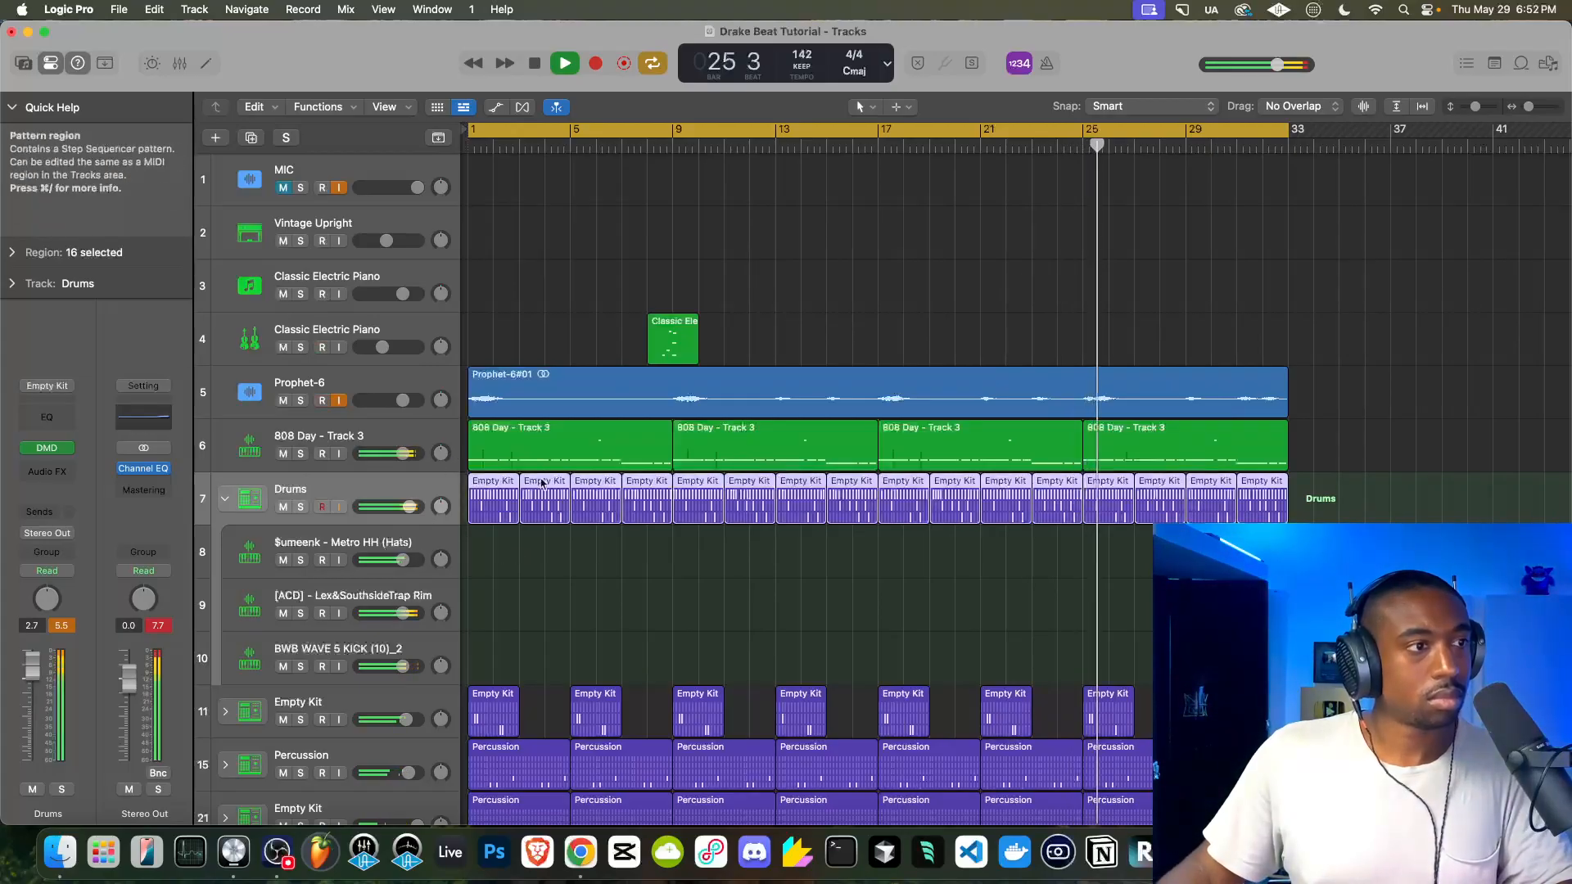
Replay the beat from the beginning with the Drums track selected, and unmute MIC track 1 with playback stopped
{"action": "key", "text": "space"}
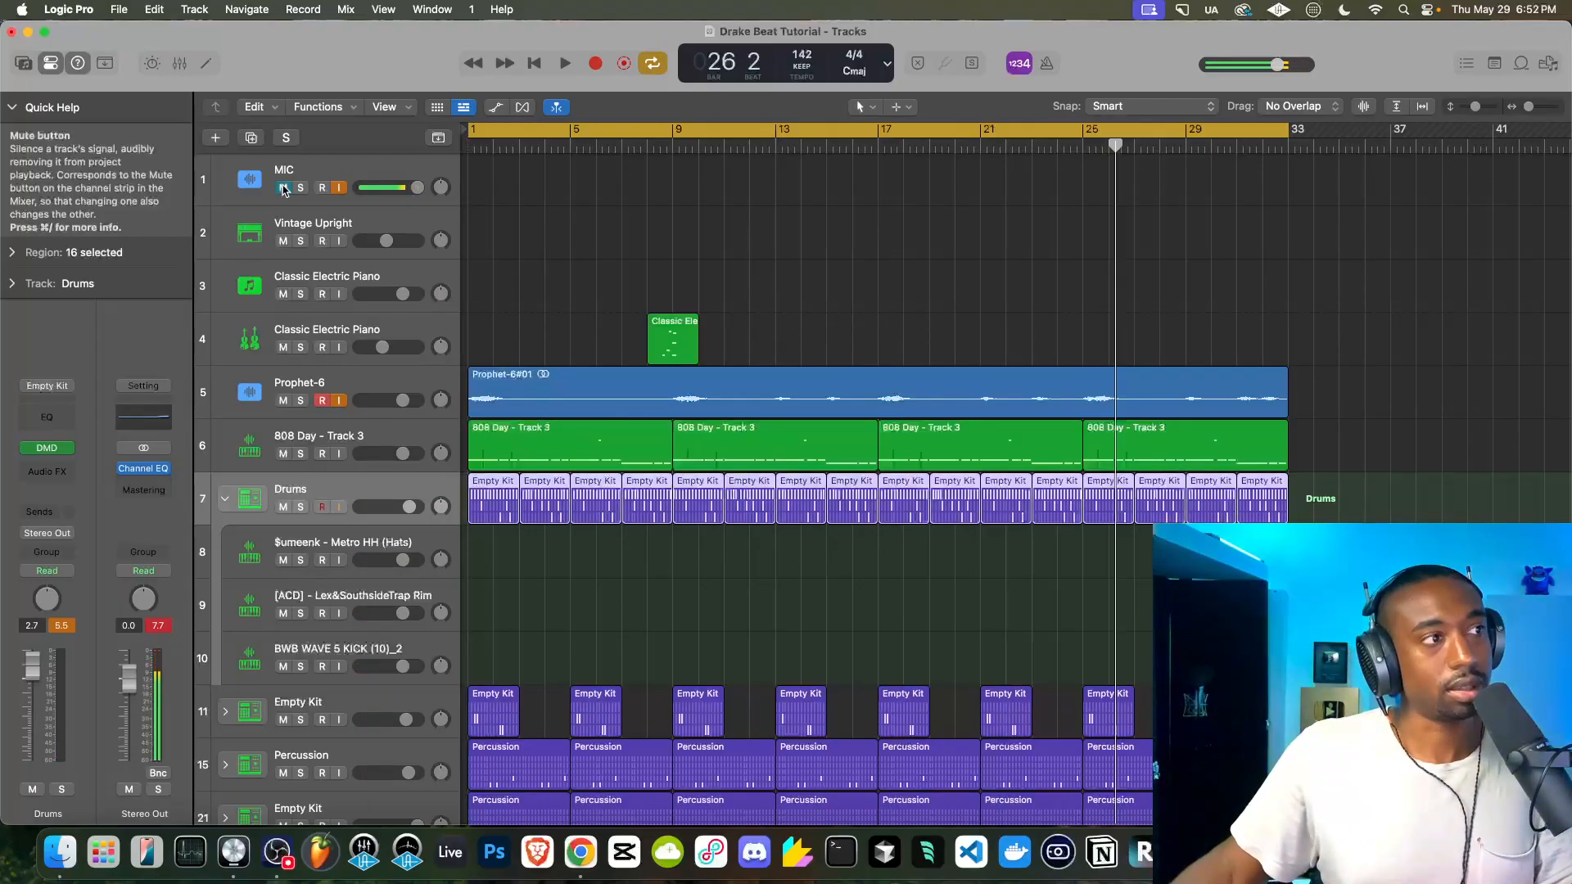
{"action": "key", "text": "space"}
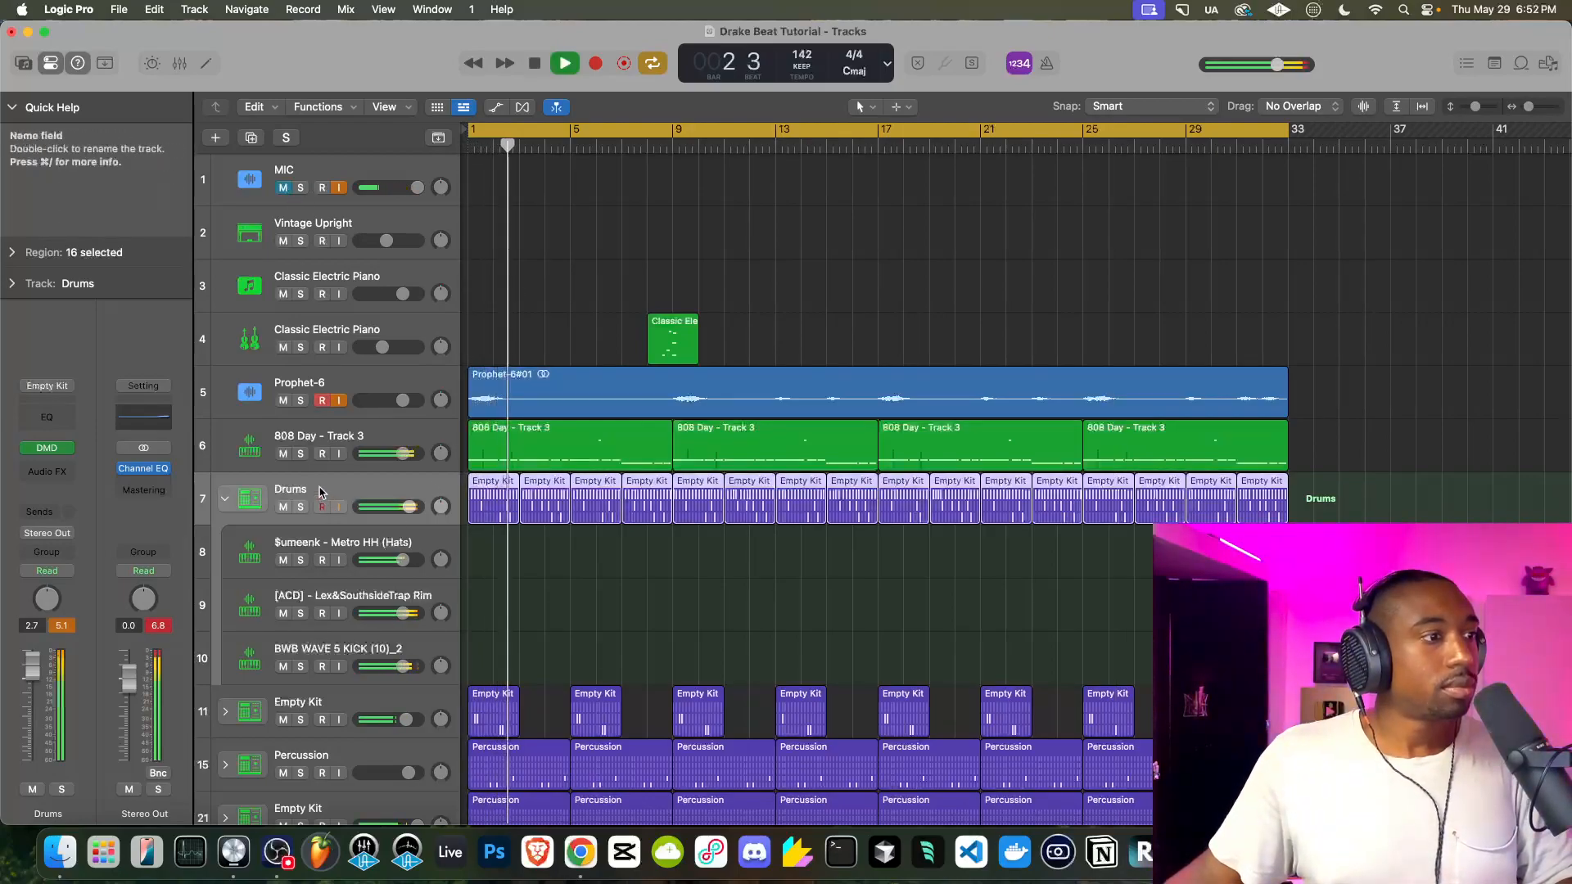
{"action": "left_click", "coordinate": [330, 438]}
{"action": "left_click", "coordinate": [324, 489]}
{"action": "left_click", "coordinate": [282, 188]}
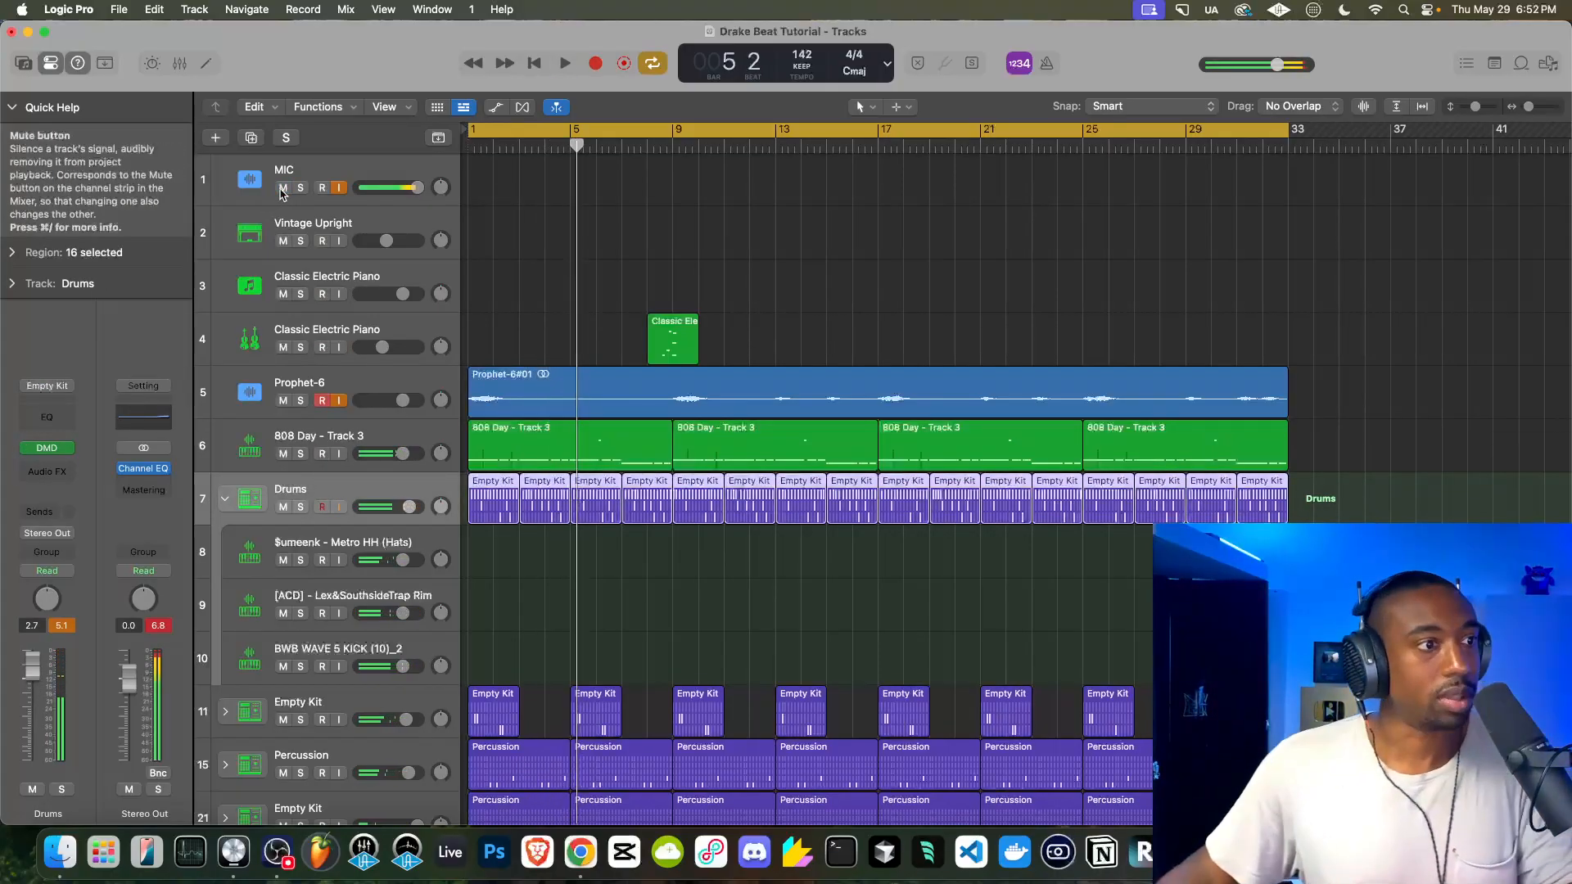
Collapse the Drums stack and add the FabFilter Pro-MB effect to the 808 Day - Track 3 channel
{"action": "left_click", "coordinate": [227, 499]}
{"action": "left_click", "coordinate": [317, 443]}
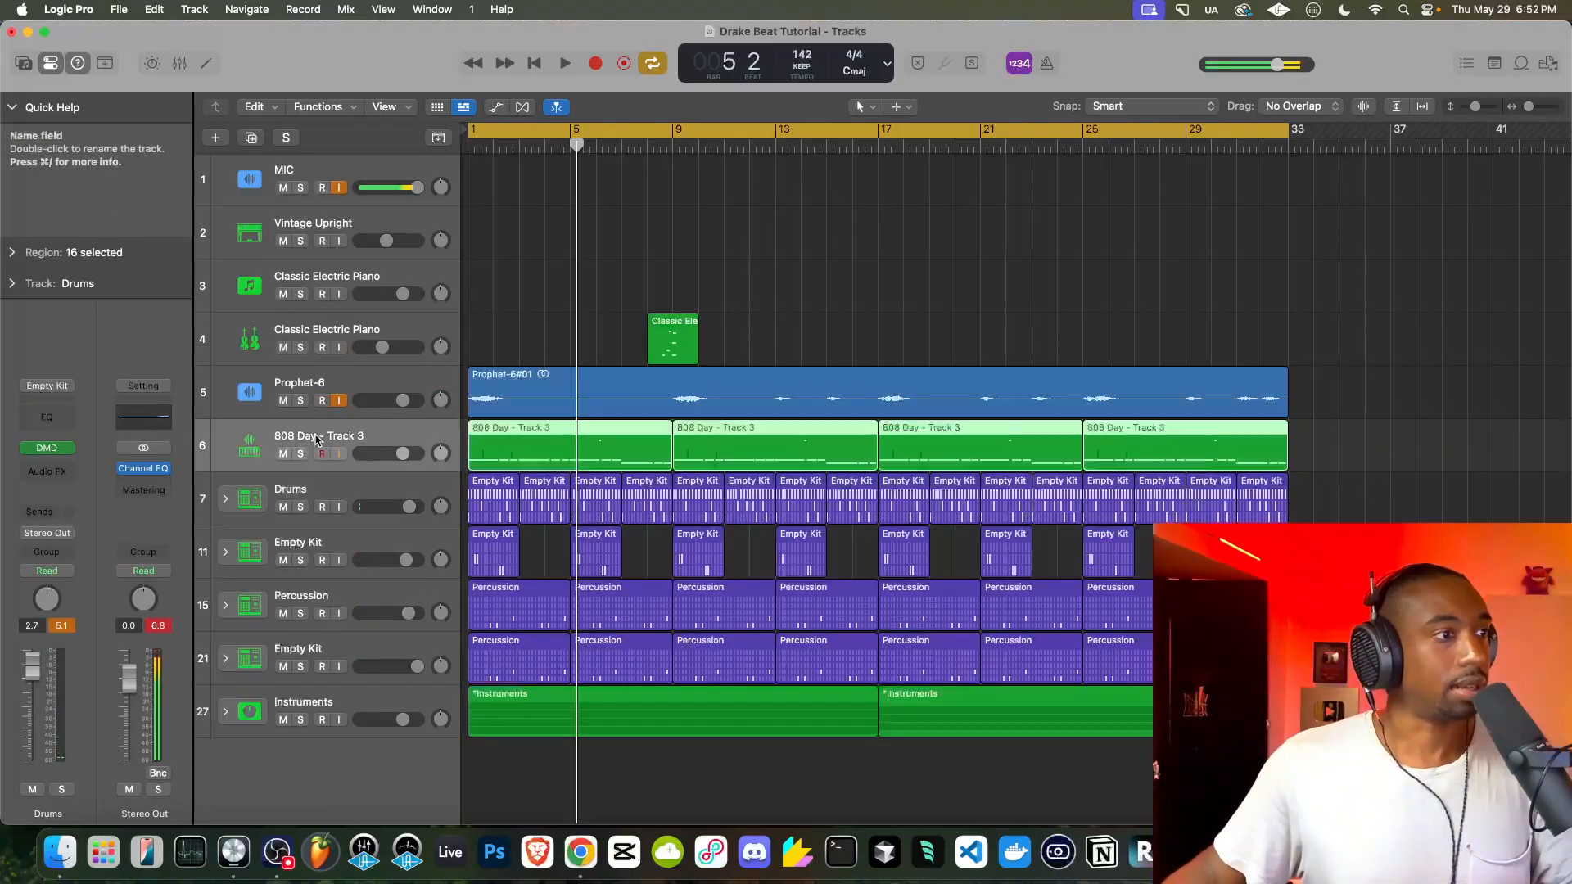
{"action": "left_click", "coordinate": [46, 483]}
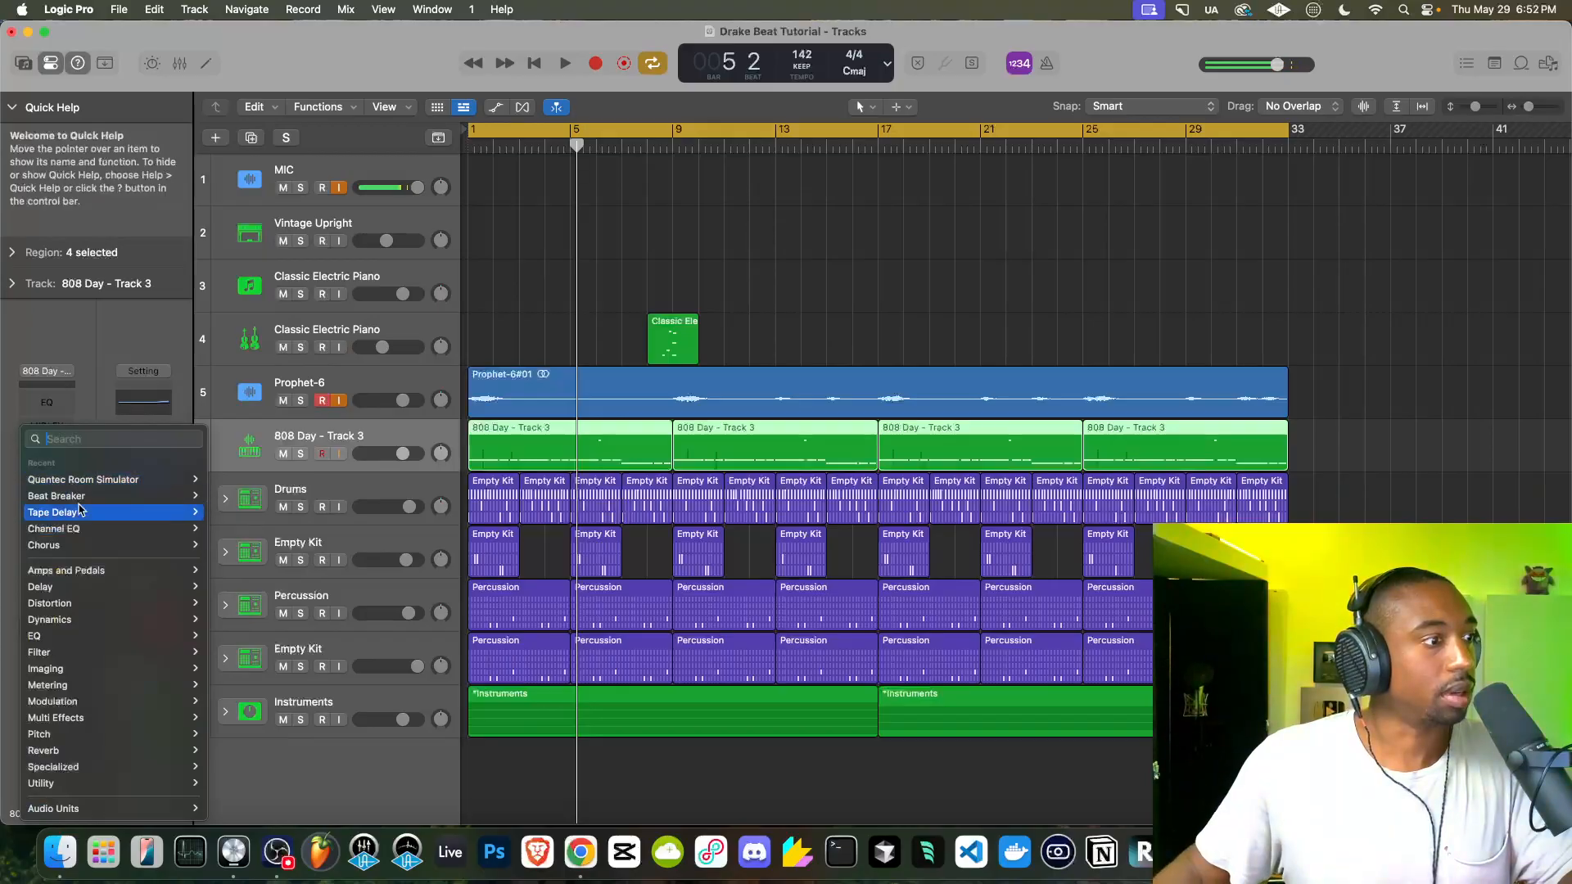
{"action": "mouse_move", "coordinate": [111, 807]}
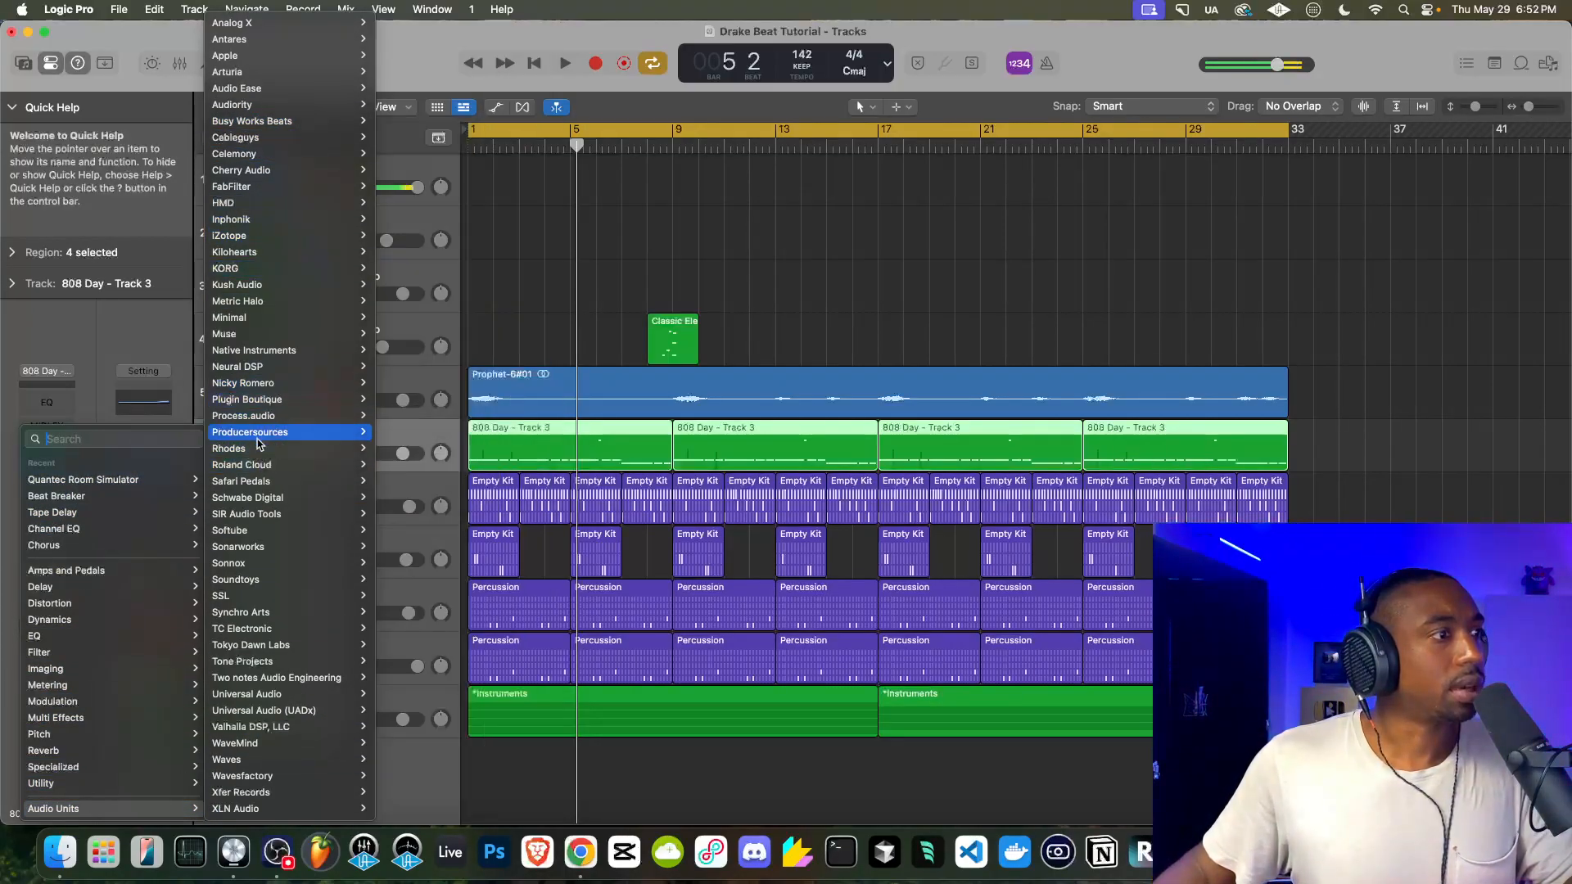
{"action": "mouse_move", "coordinate": [272, 191]}
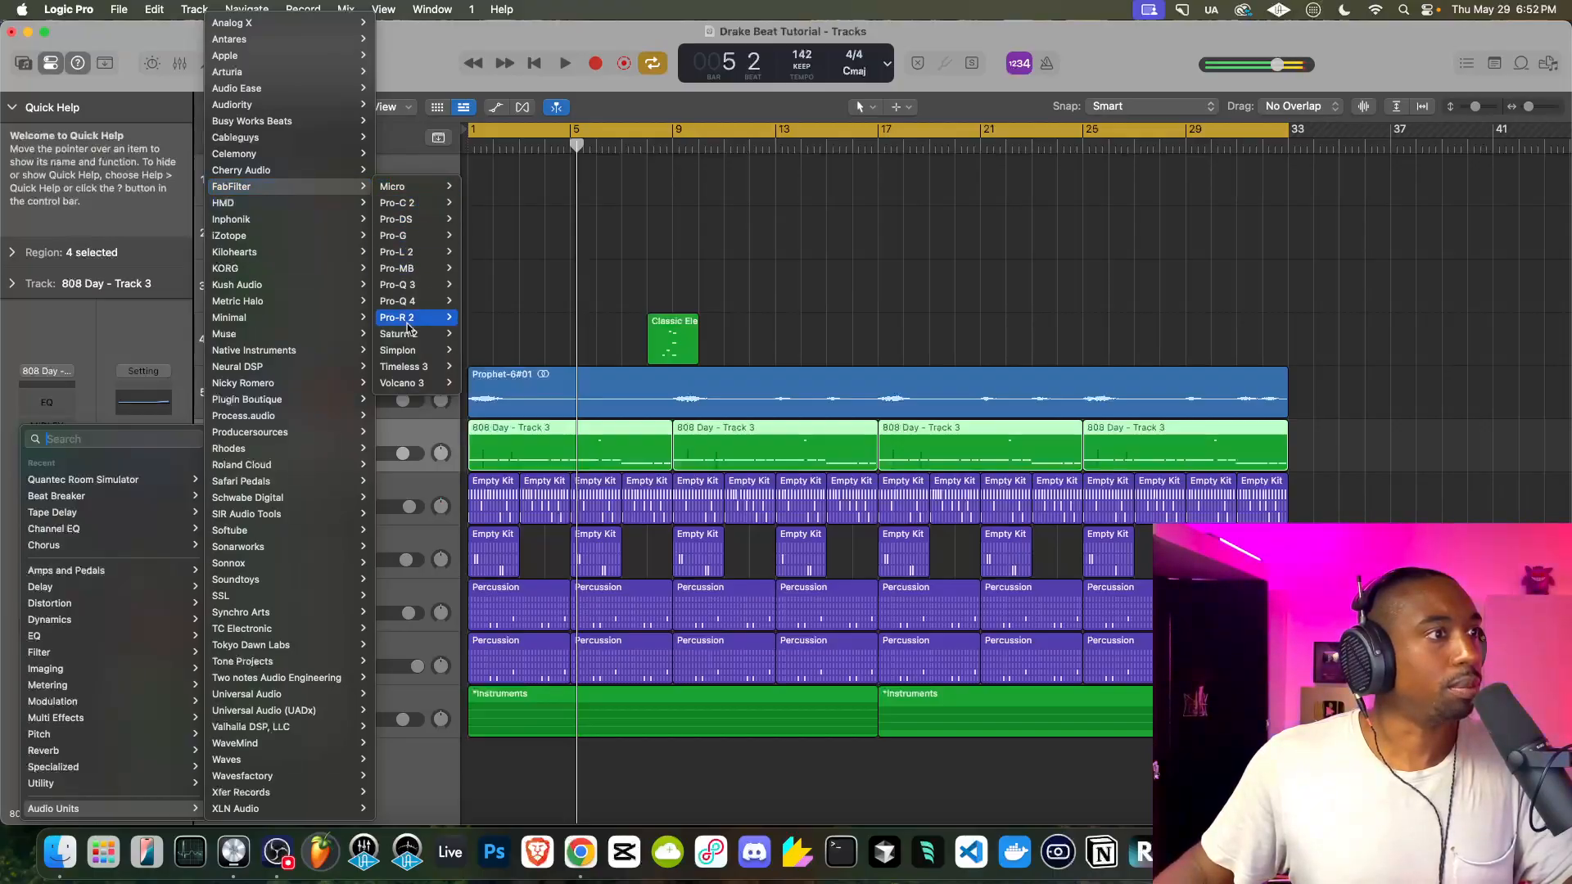
{"action": "left_click", "coordinate": [413, 270]}
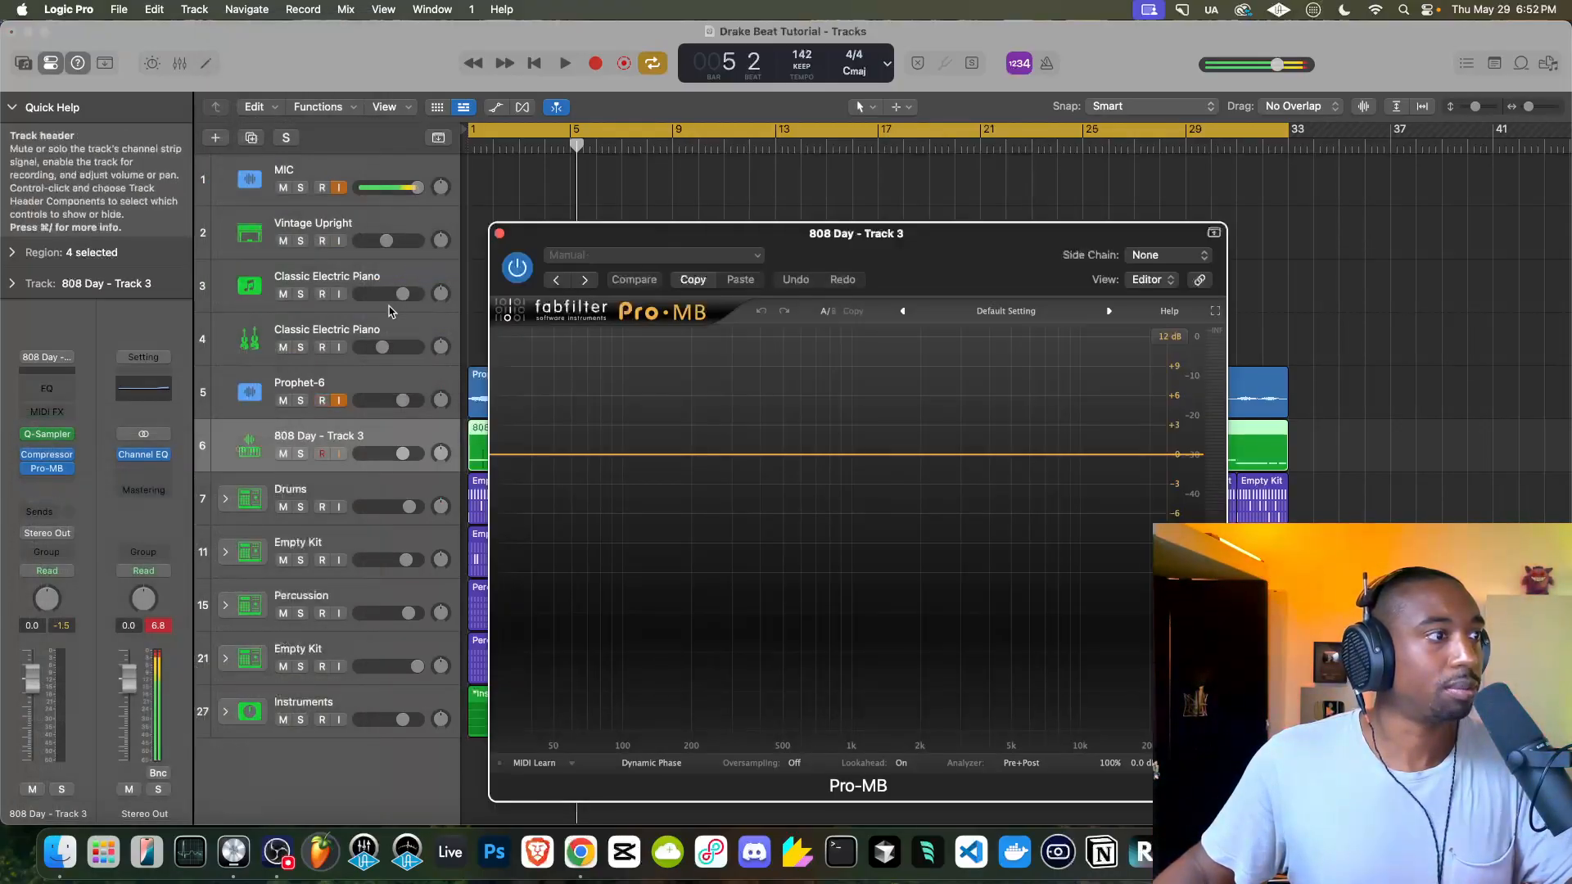
Create a low compression band reaching up to about 200 Hz in Pro-MB while playing the beat from the beginning
{"action": "left_click", "coordinate": [605, 453]}
{"action": "left_click_drag", "start_coordinate": [537, 436], "coordinate": [493, 432]}
{"action": "key", "text": "space"}
{"action": "left_click_drag", "start_coordinate": [678, 414], "coordinate": [692, 413]}
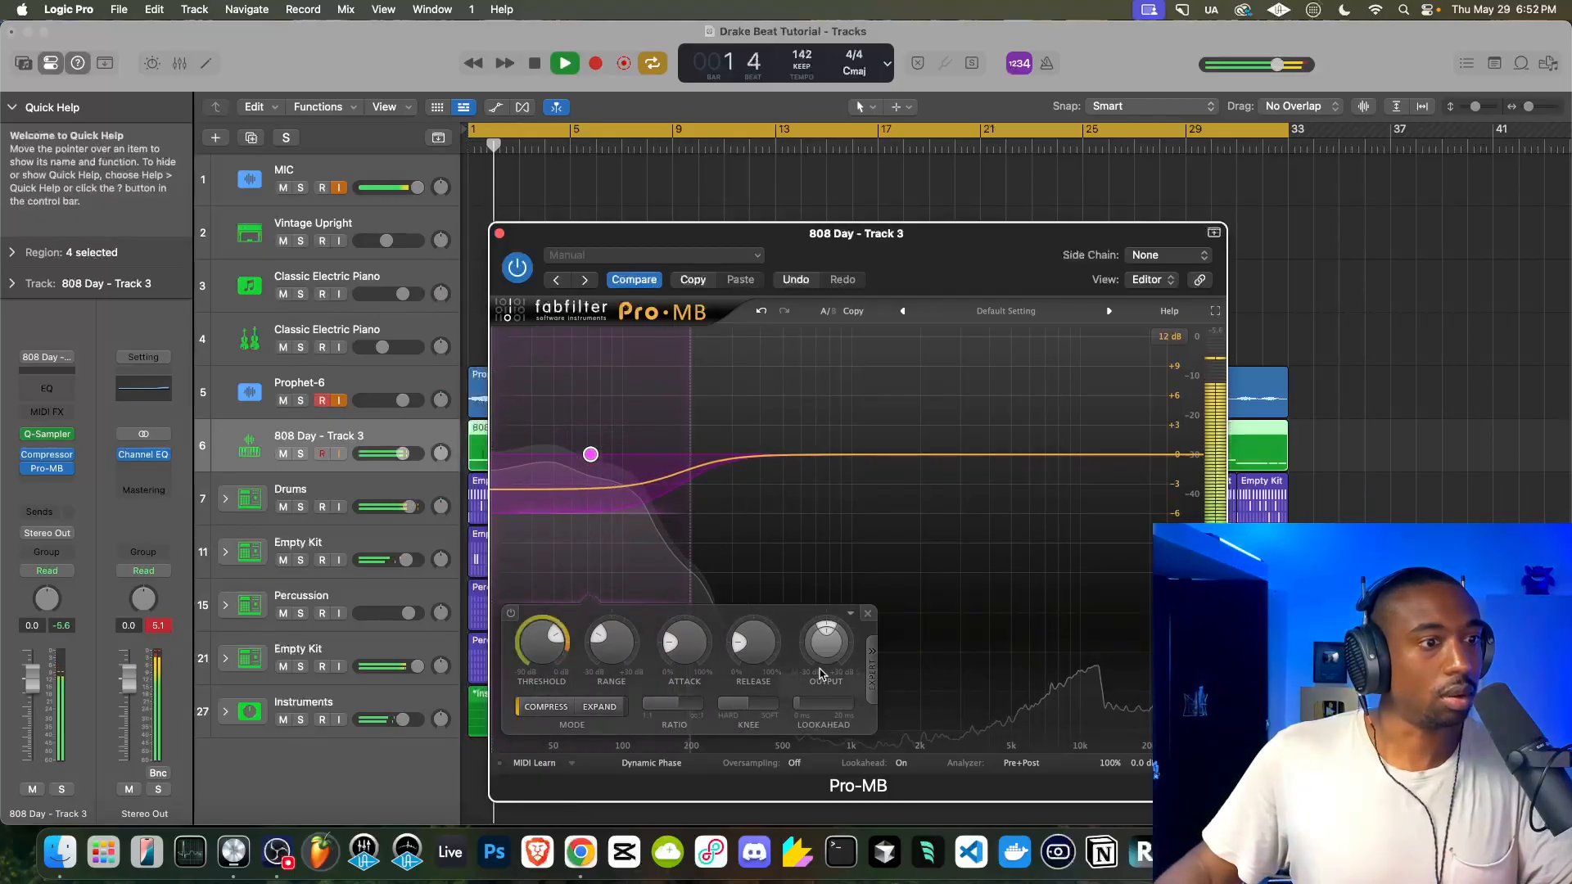
Show the low band's expert options, shift its stereo link fully to Mid, and replay the beat briefly from the beginning
{"action": "left_click", "coordinate": [875, 686]}
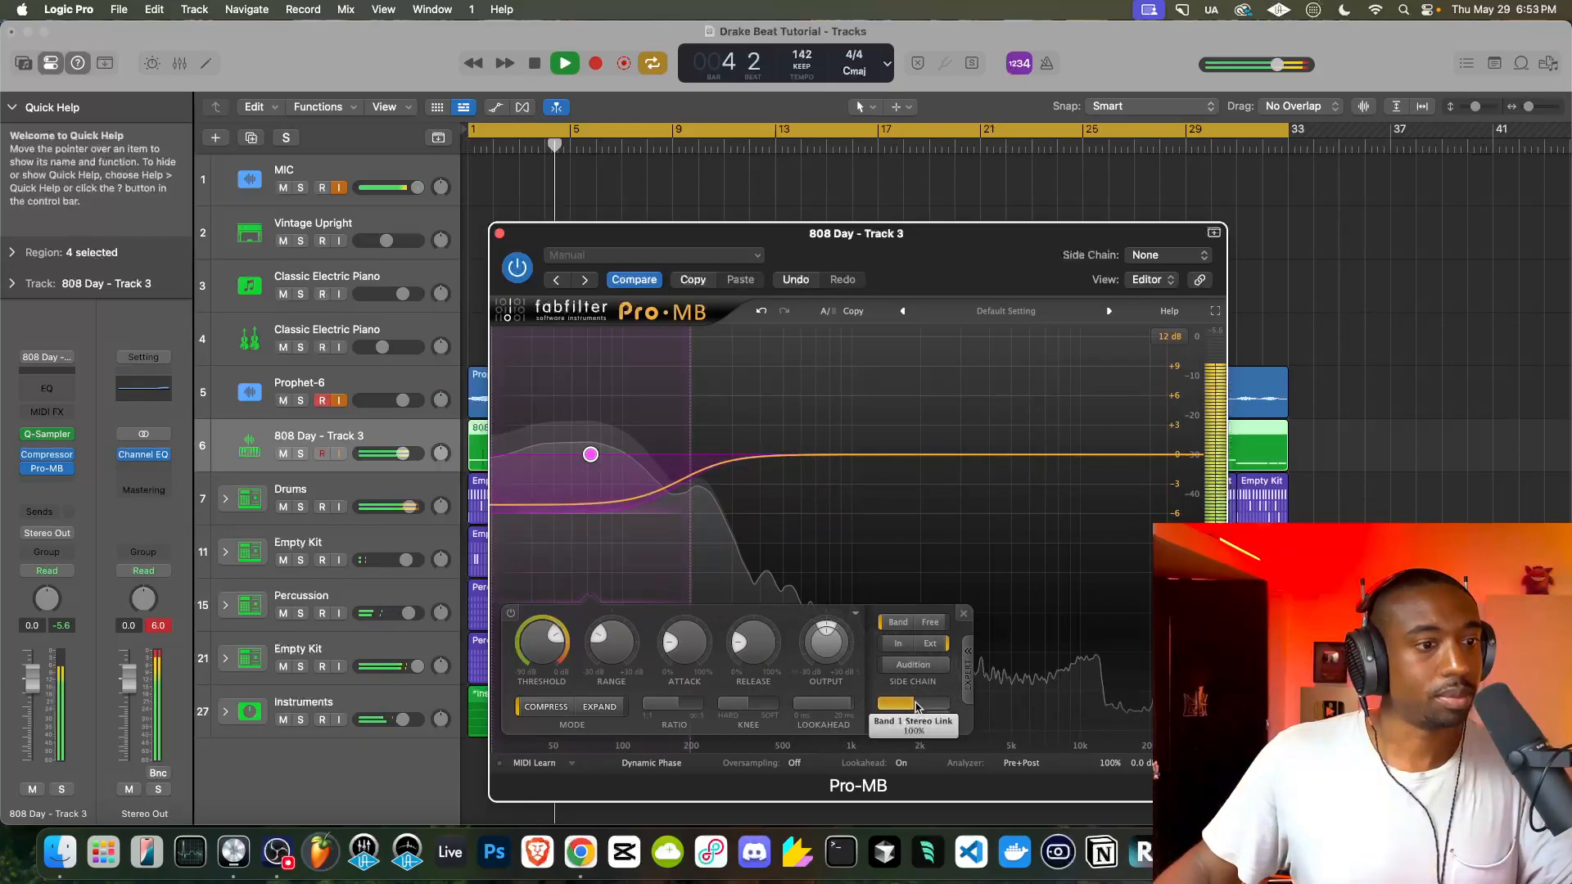
{"action": "key", "text": "space"}
{"action": "left_click_drag", "start_coordinate": [913, 704], "coordinate": [948, 704]}
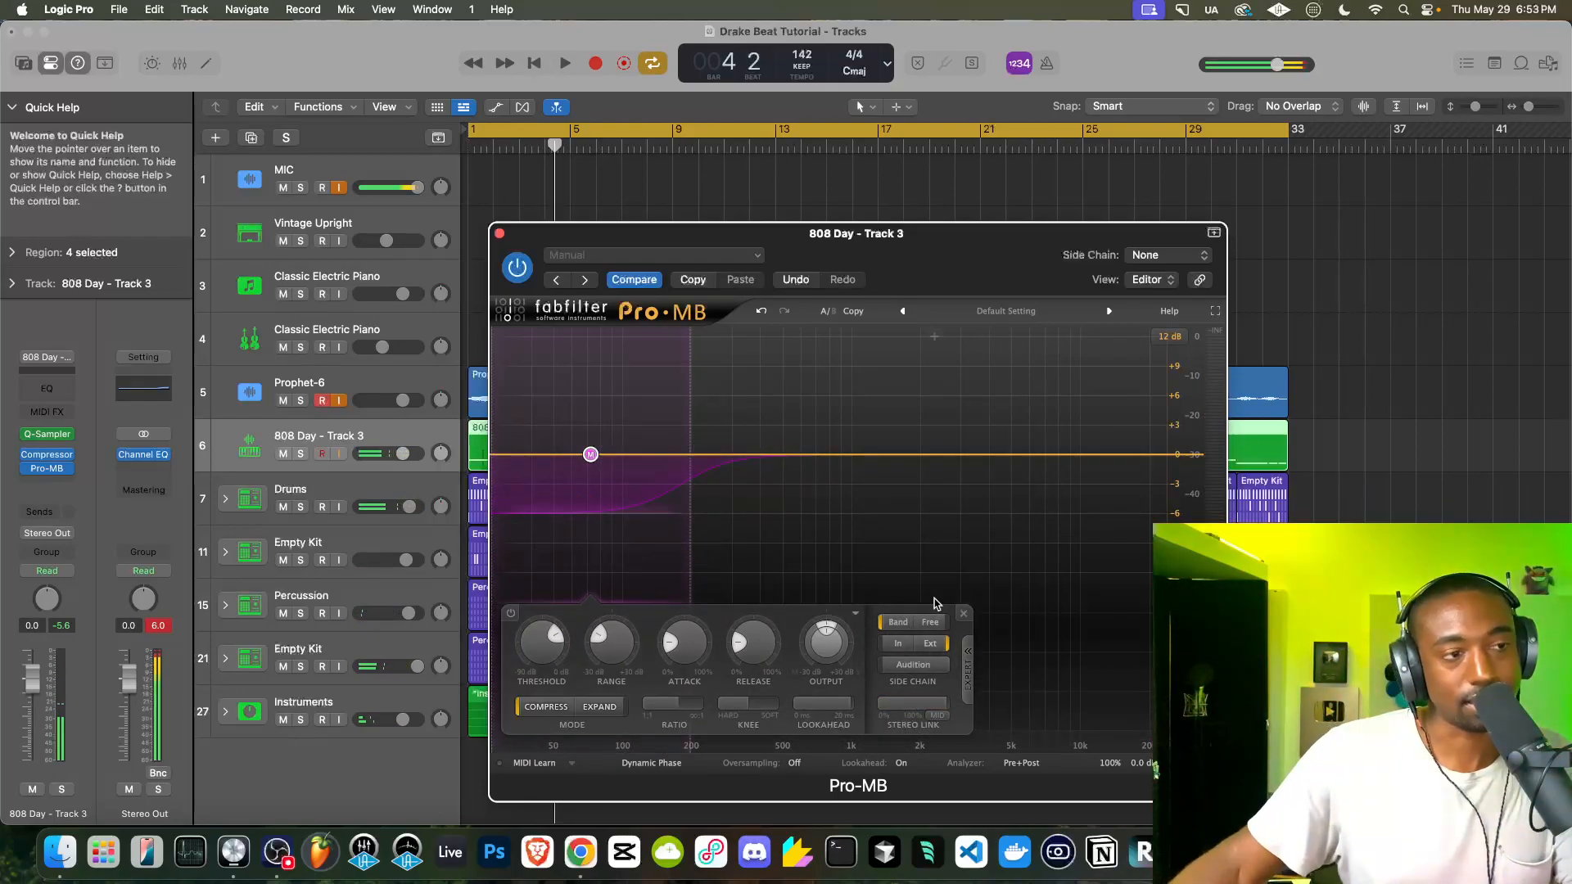
{"action": "key", "text": "Return"}
{"action": "key", "text": "space"}
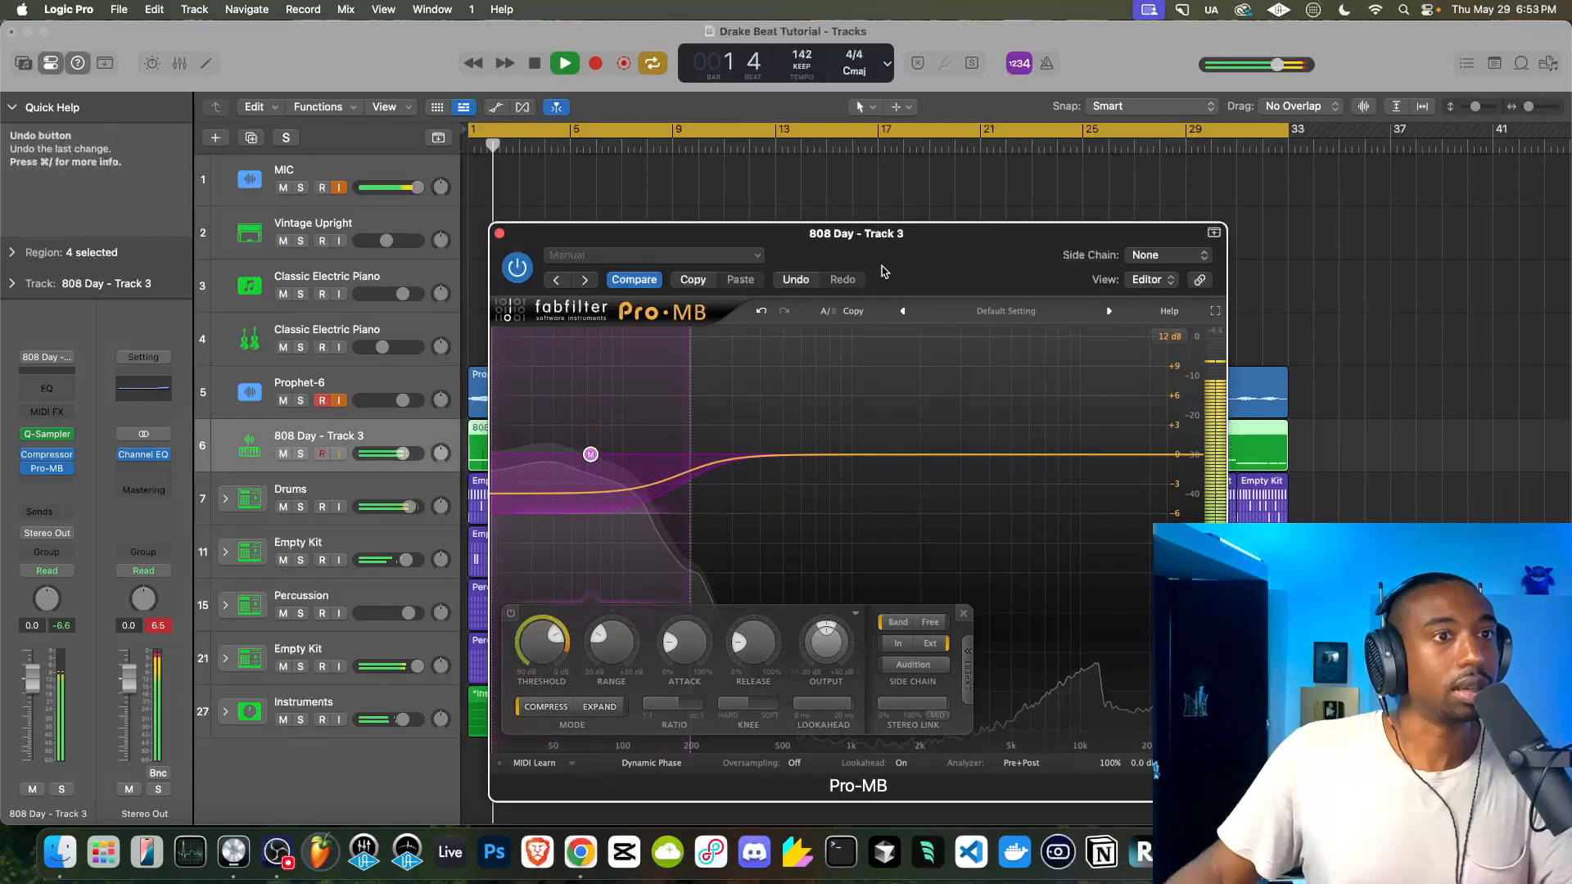
{"action": "key", "text": "space"}
Look through the input, bus and instrument sources for the Pro-MB side chain, and close the plug-in window
{"action": "left_click", "coordinate": [1128, 256]}
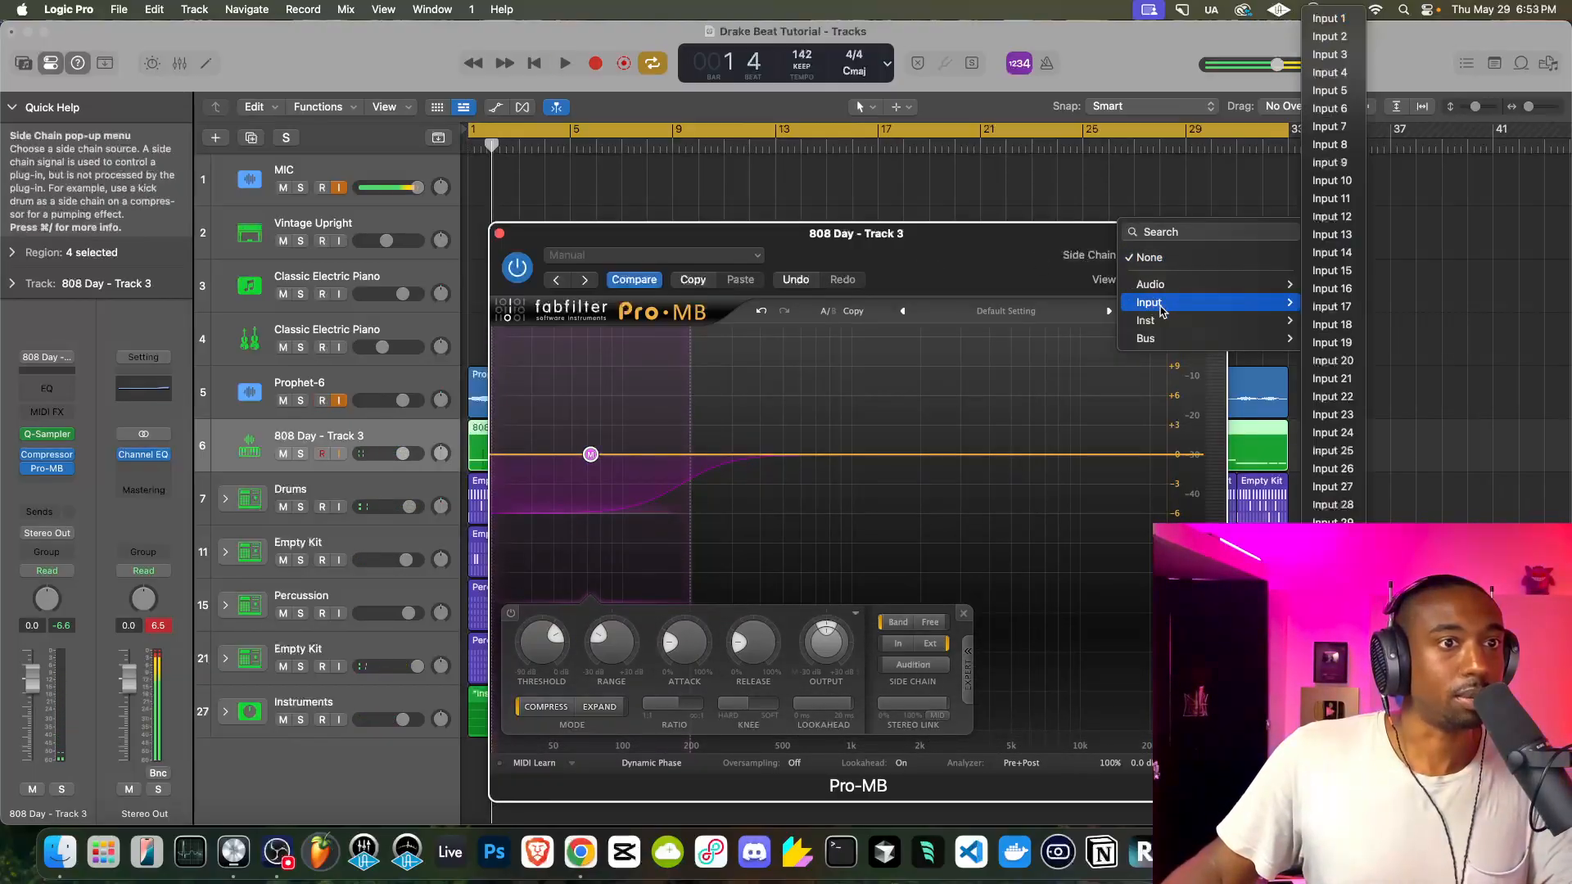
{"action": "mouse_move", "coordinate": [1163, 342]}
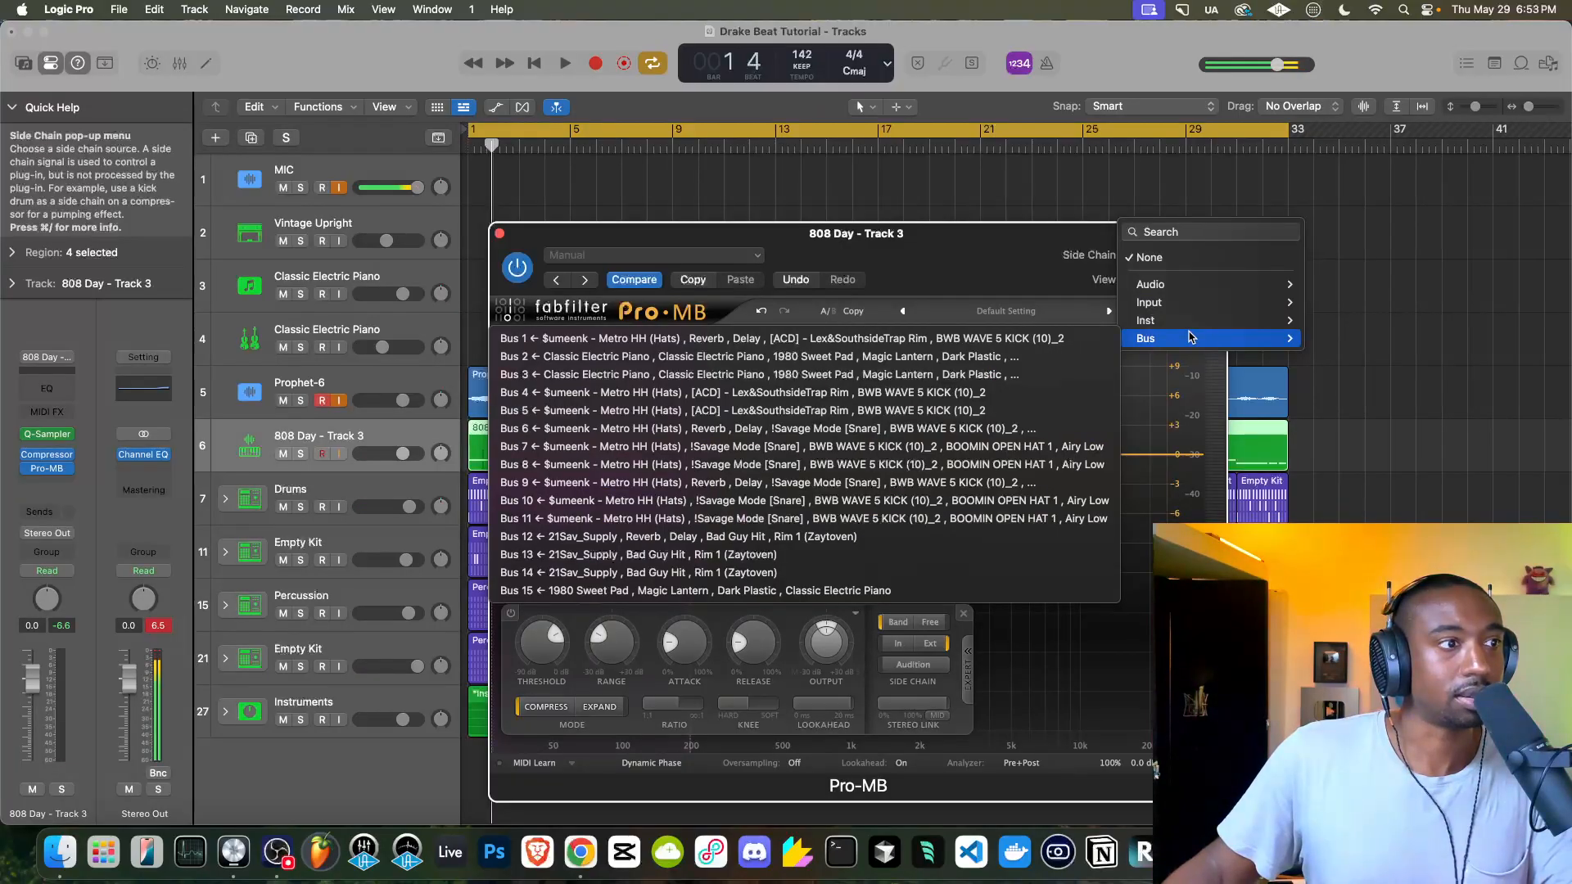
{"action": "mouse_move", "coordinate": [1204, 320]}
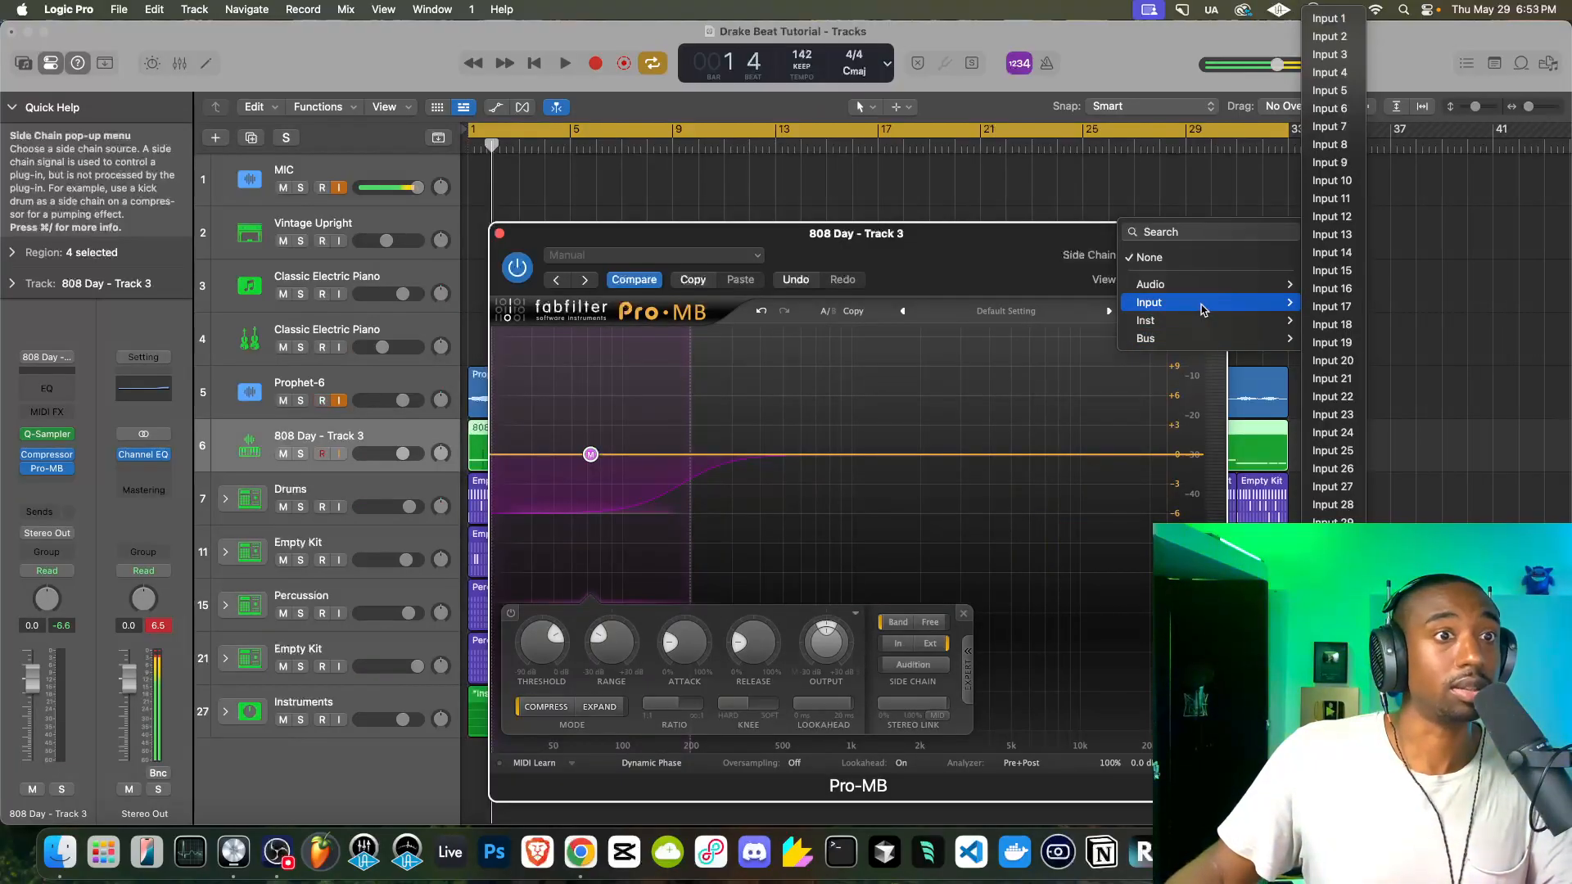
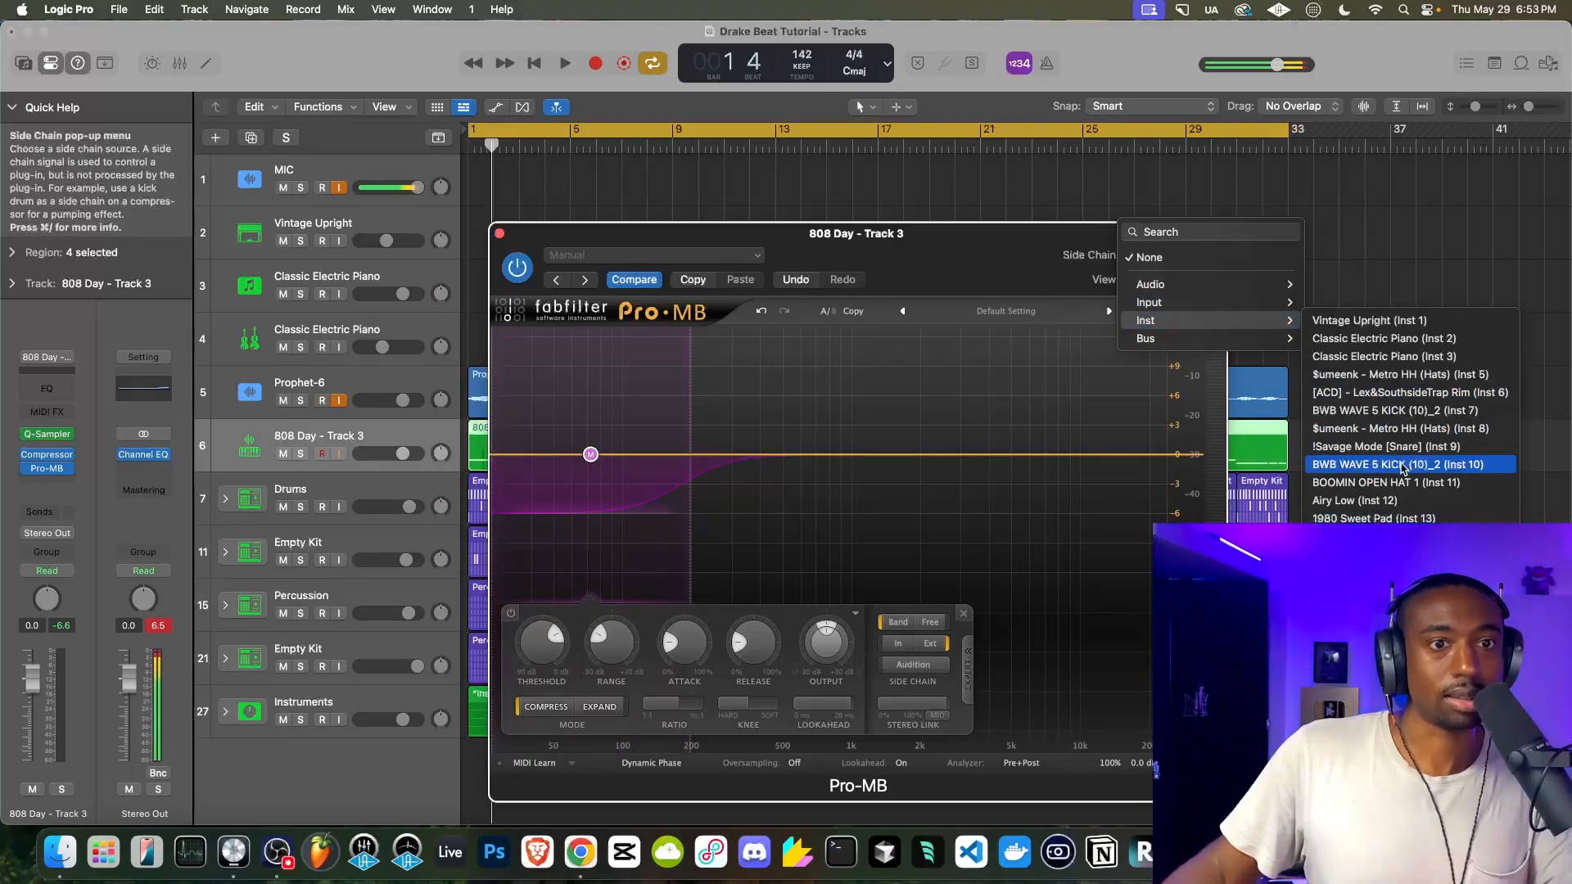
{"action": "left_click", "coordinate": [891, 239]}
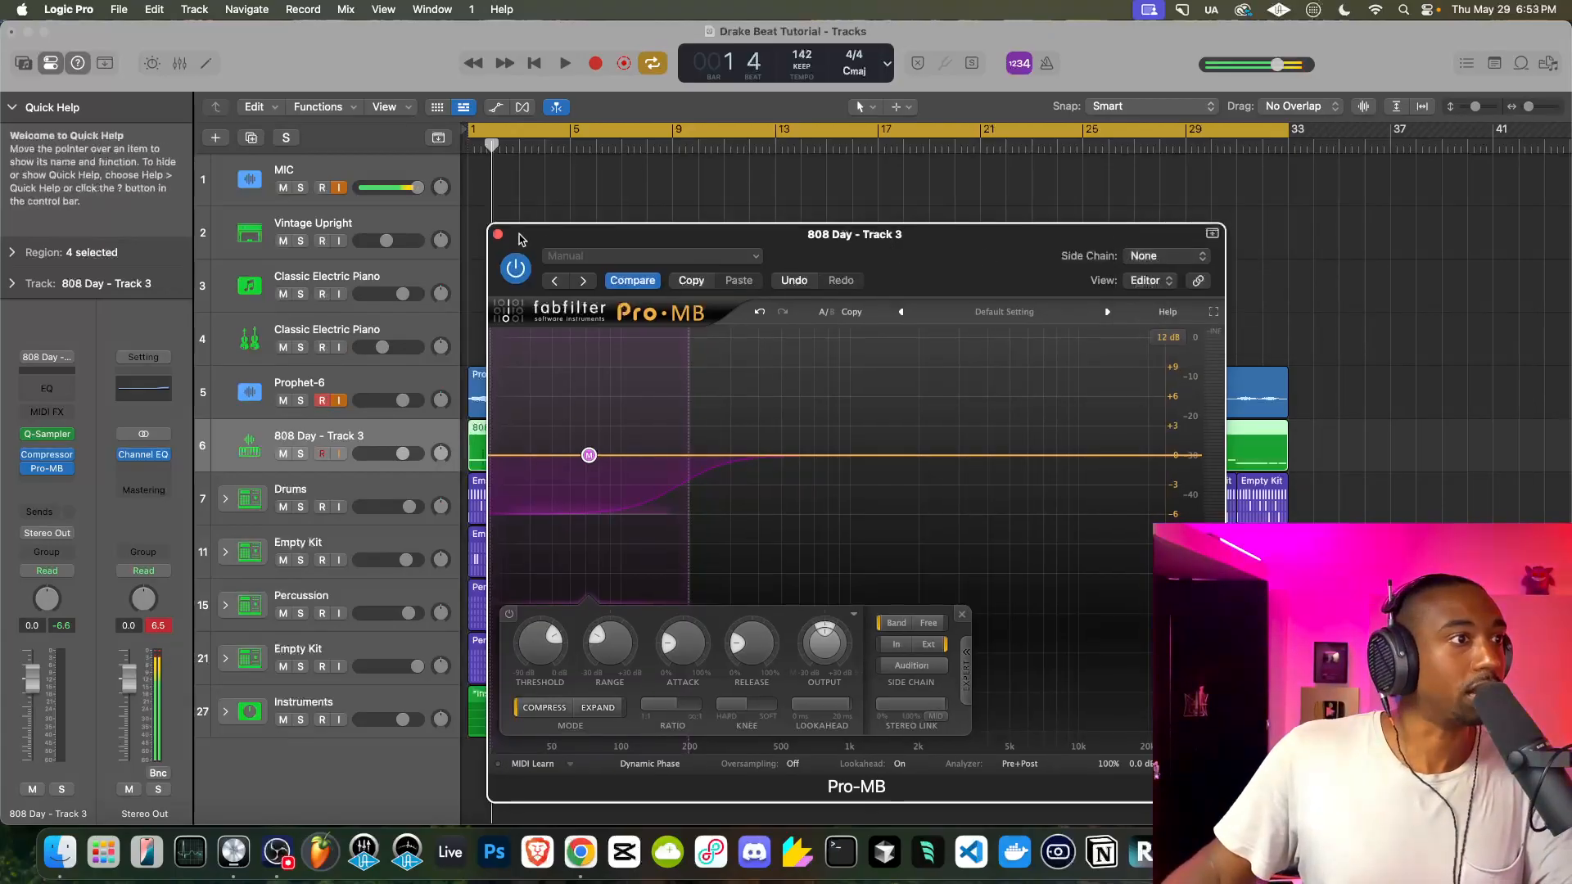
{"action": "left_click", "coordinate": [497, 235]}
Play the opening bars with the Drums stack expanded to check which subtrack carries the kick
{"action": "key", "text": "space"}
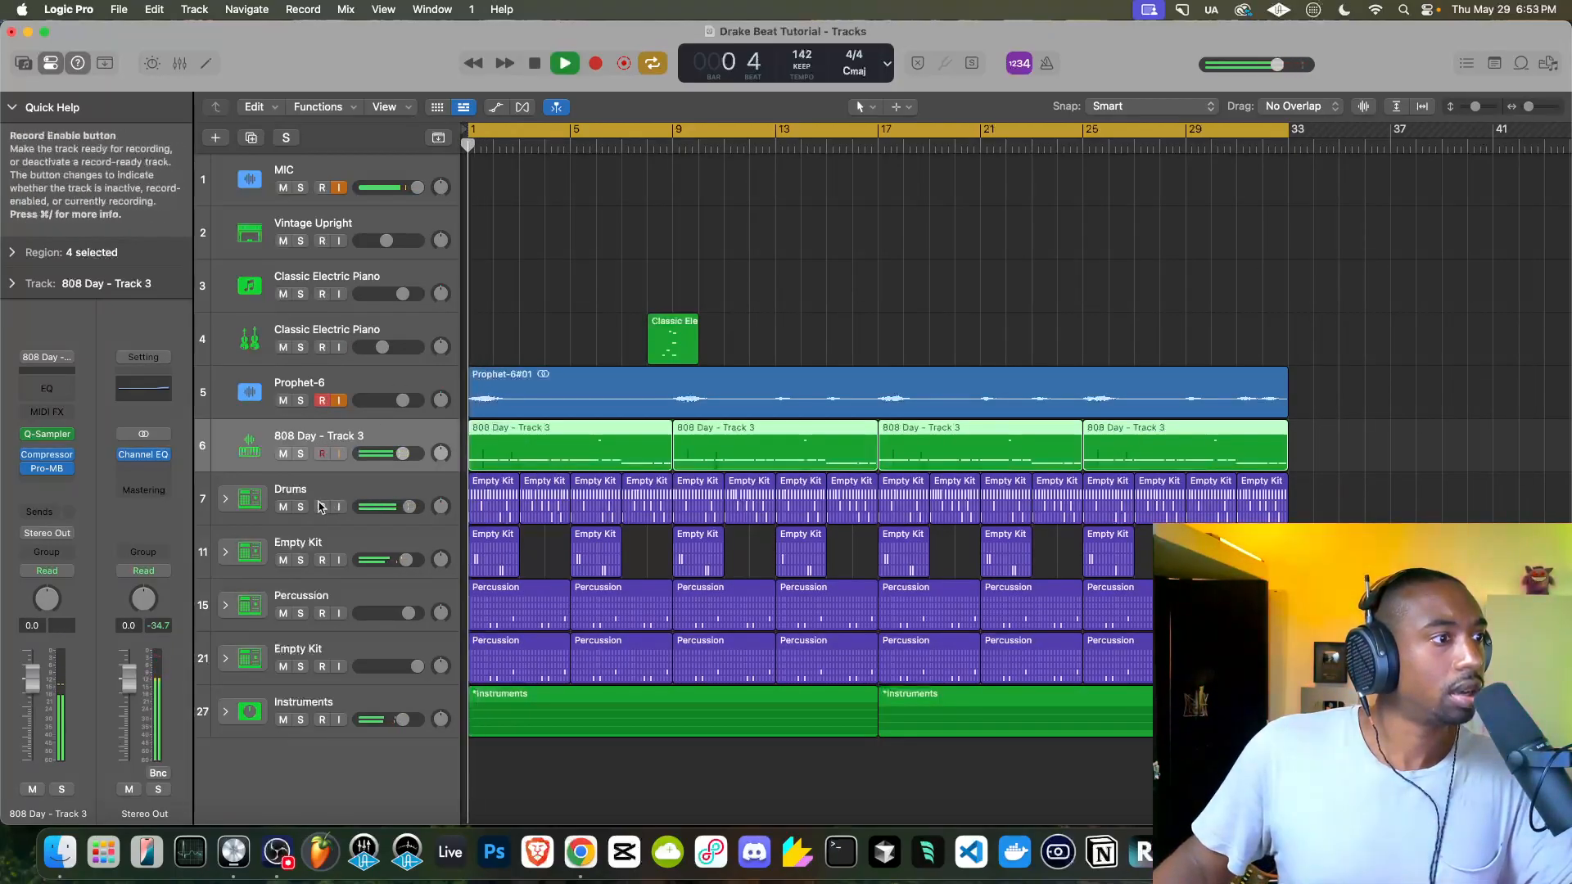
{"action": "left_click", "coordinate": [225, 498]}
{"action": "scroll", "coordinate": [266, 576], "scroll_direction": "down", "scroll_amount": 1}
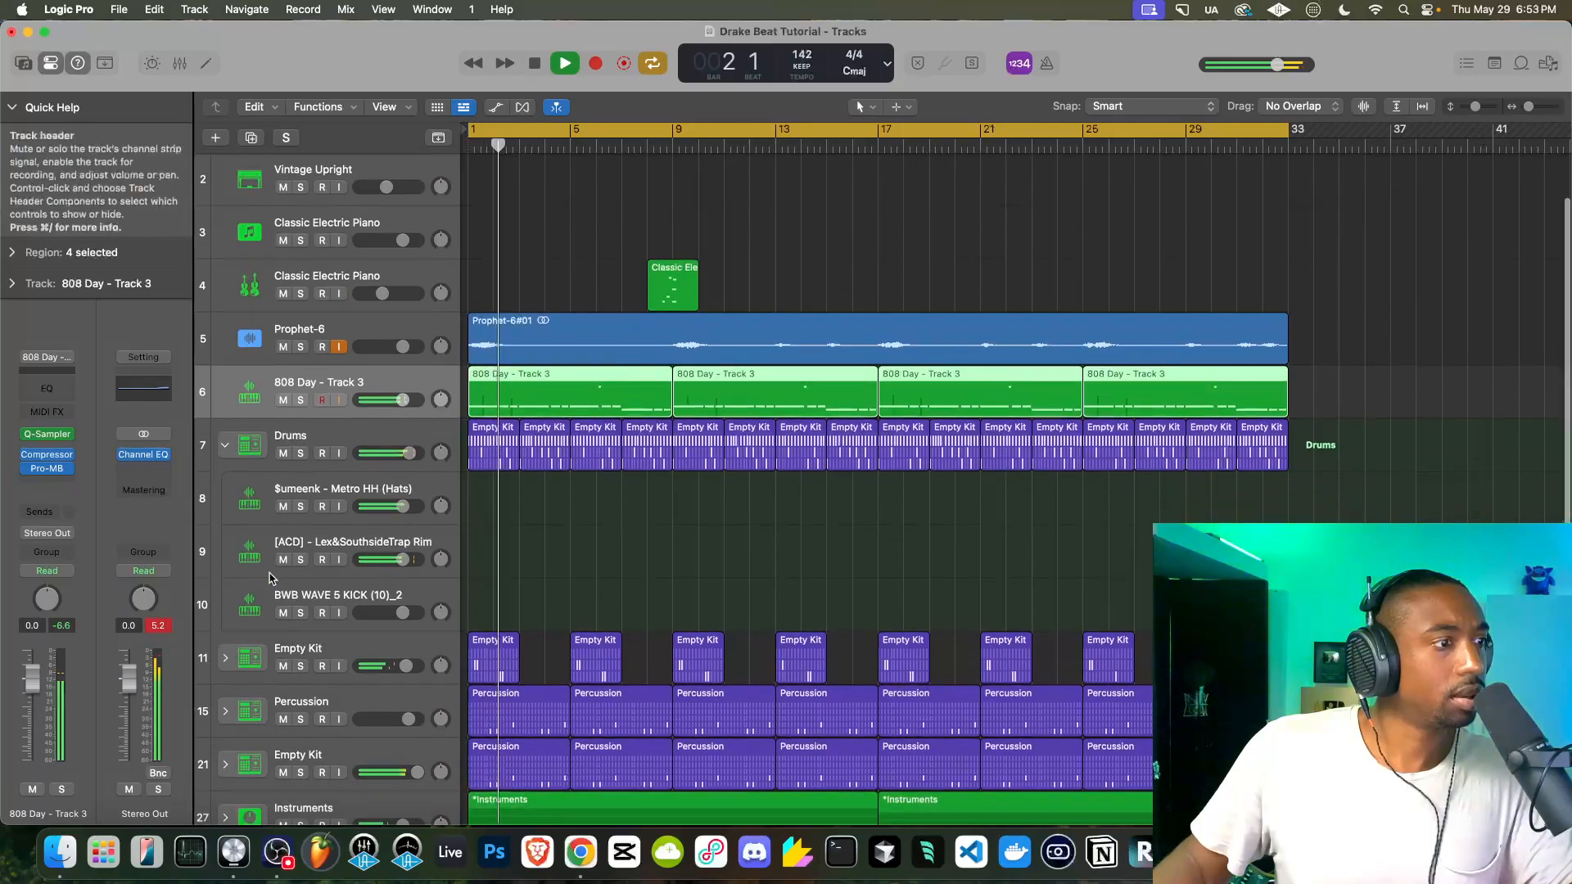
{"action": "key", "text": "space"}
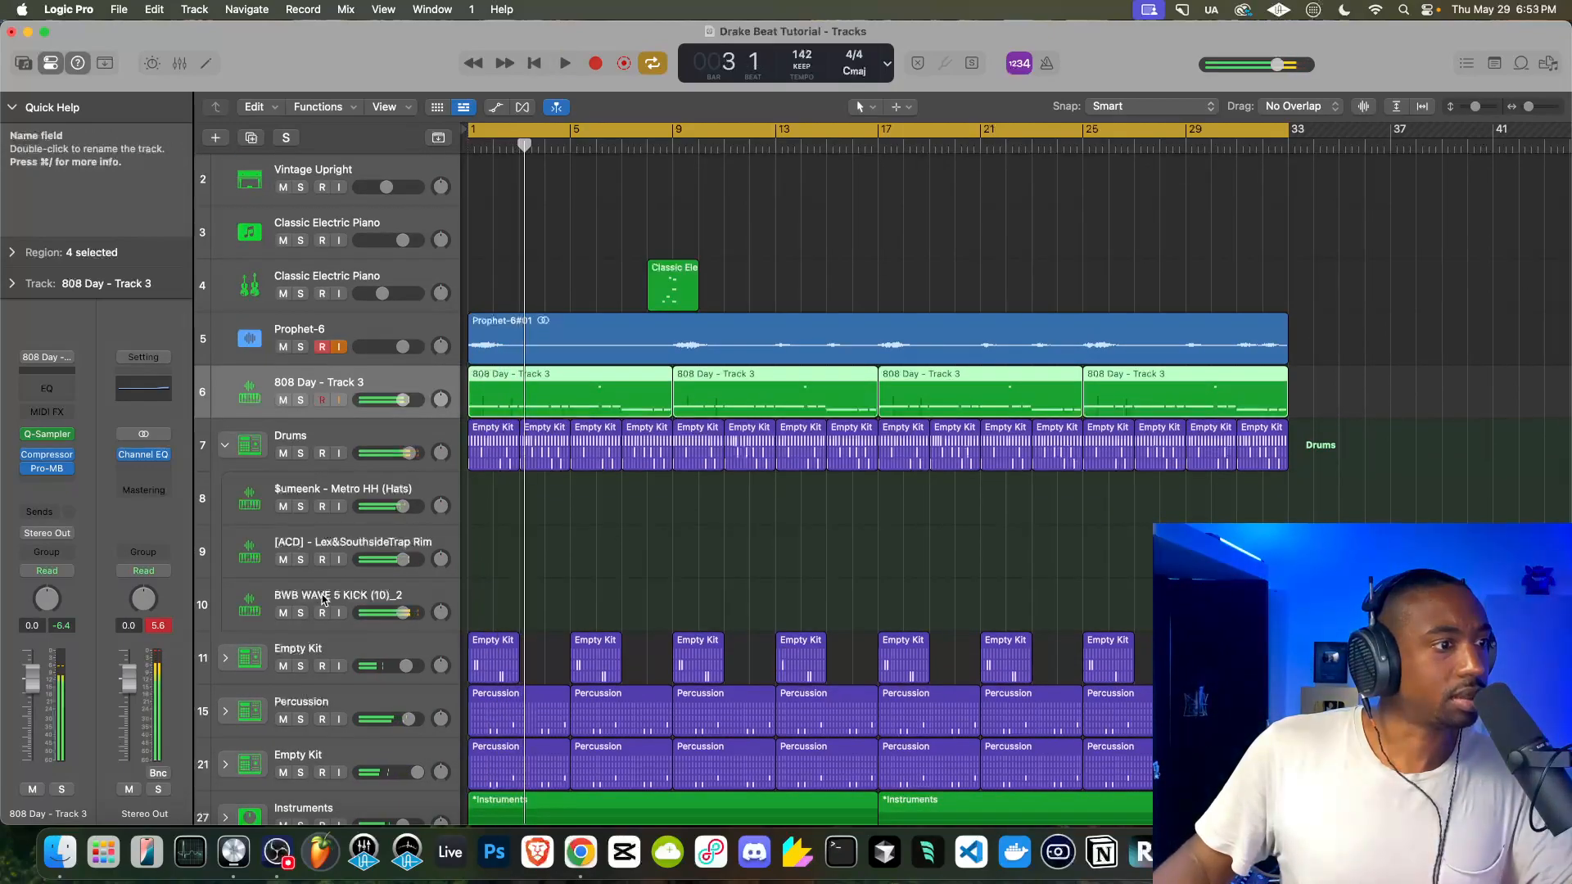
Rename the BWB WAVE 5 KICK (10)_2 subtrack in the Drums stack as "KICK to sidechain" and collapse the stack
{"action": "left_click", "coordinate": [226, 446]}
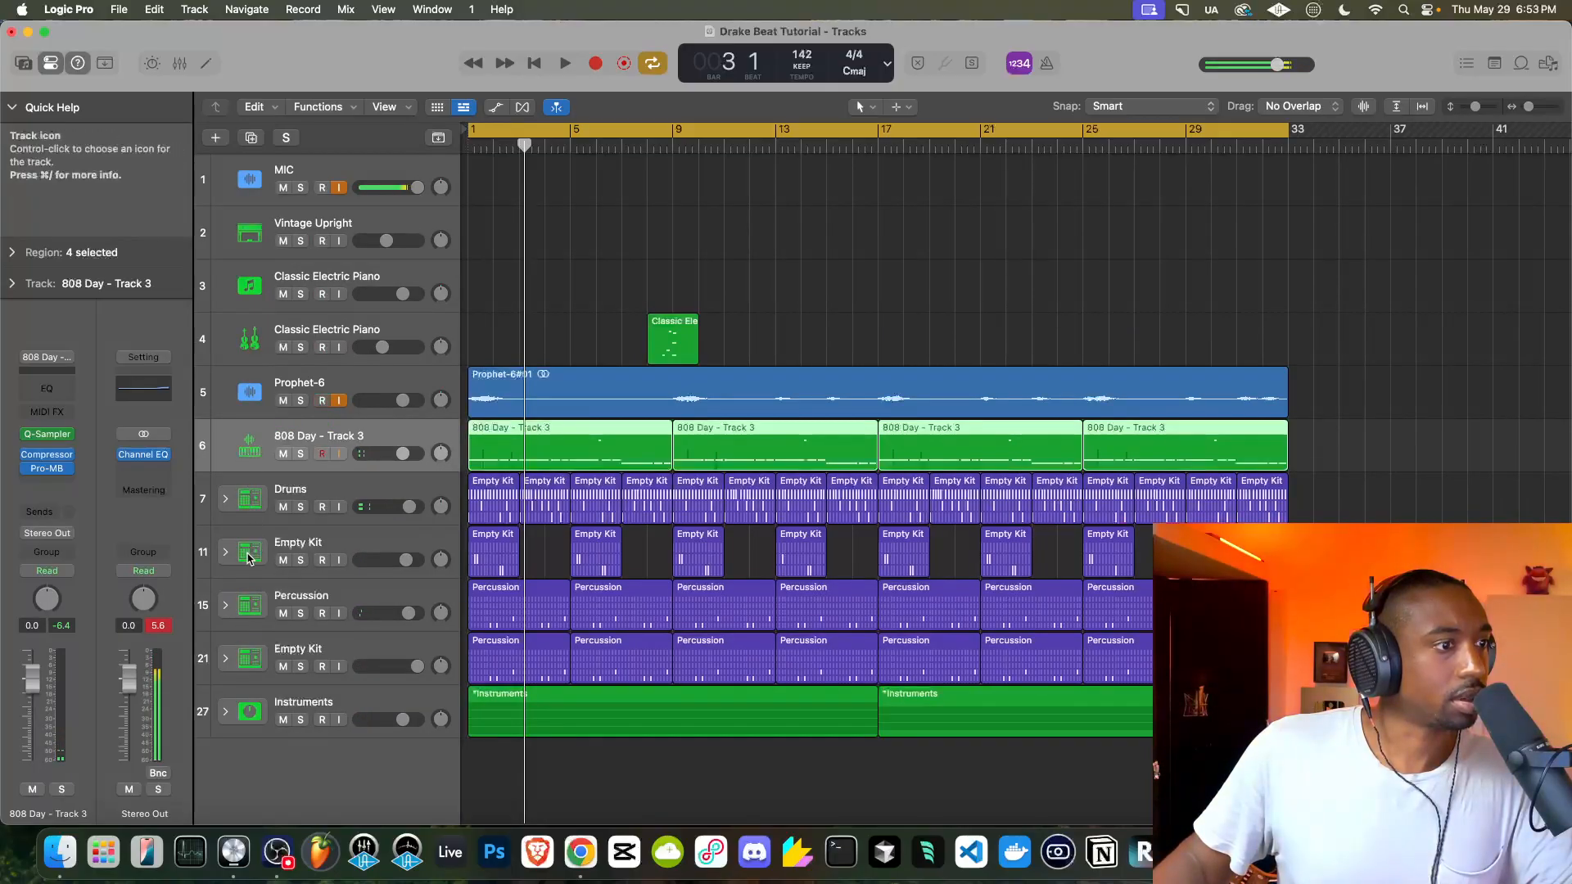
{"action": "left_click", "coordinate": [225, 498]}
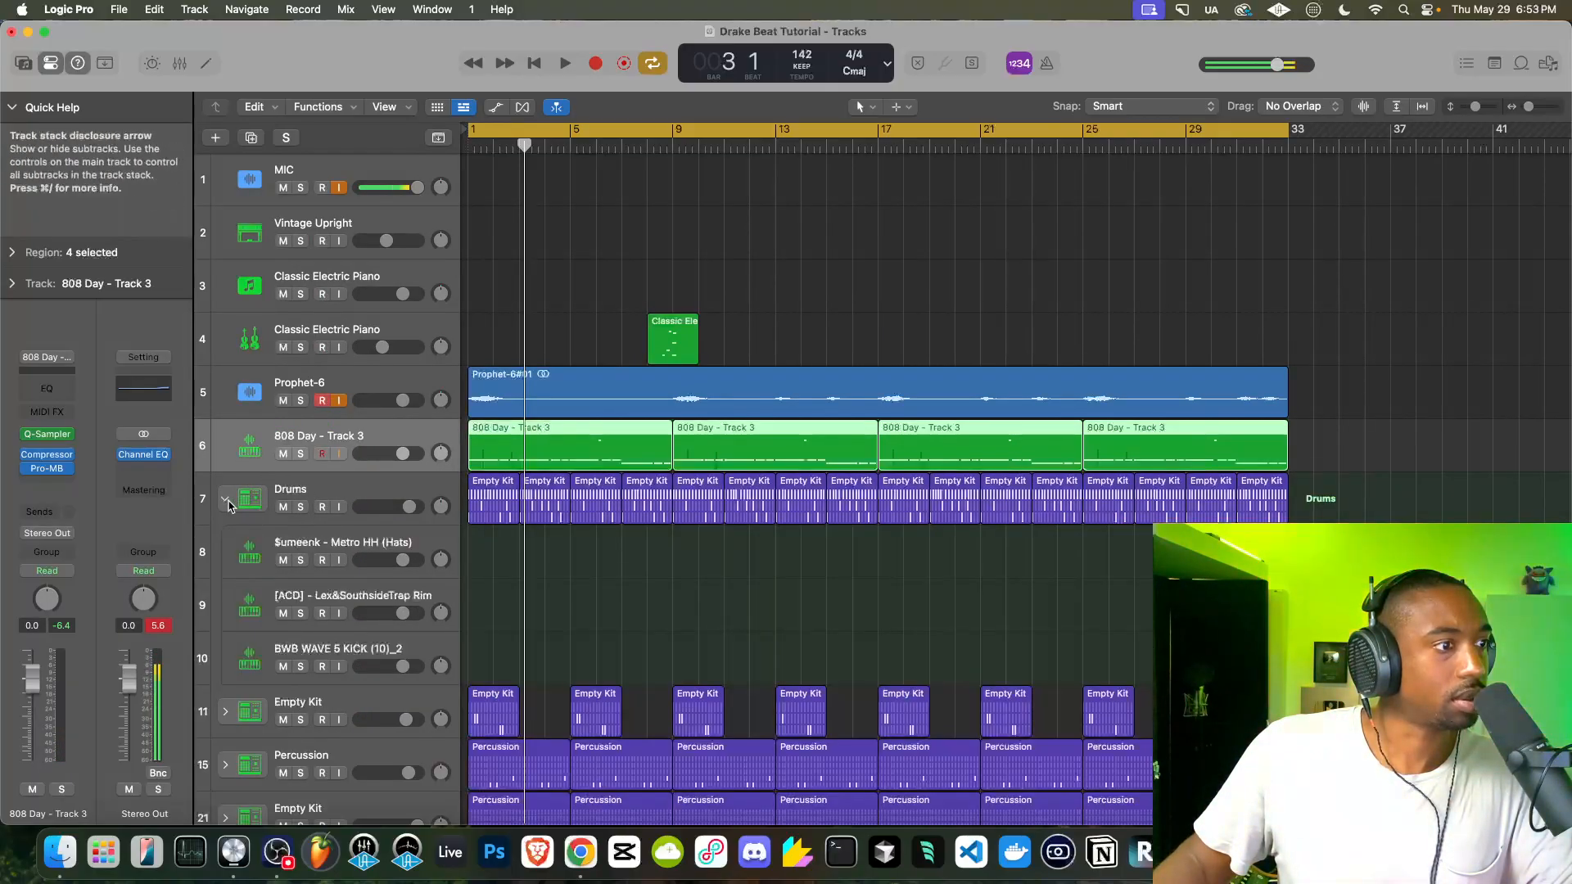
{"action": "scroll", "coordinate": [246, 565], "scroll_direction": "down", "scroll_amount": 1}
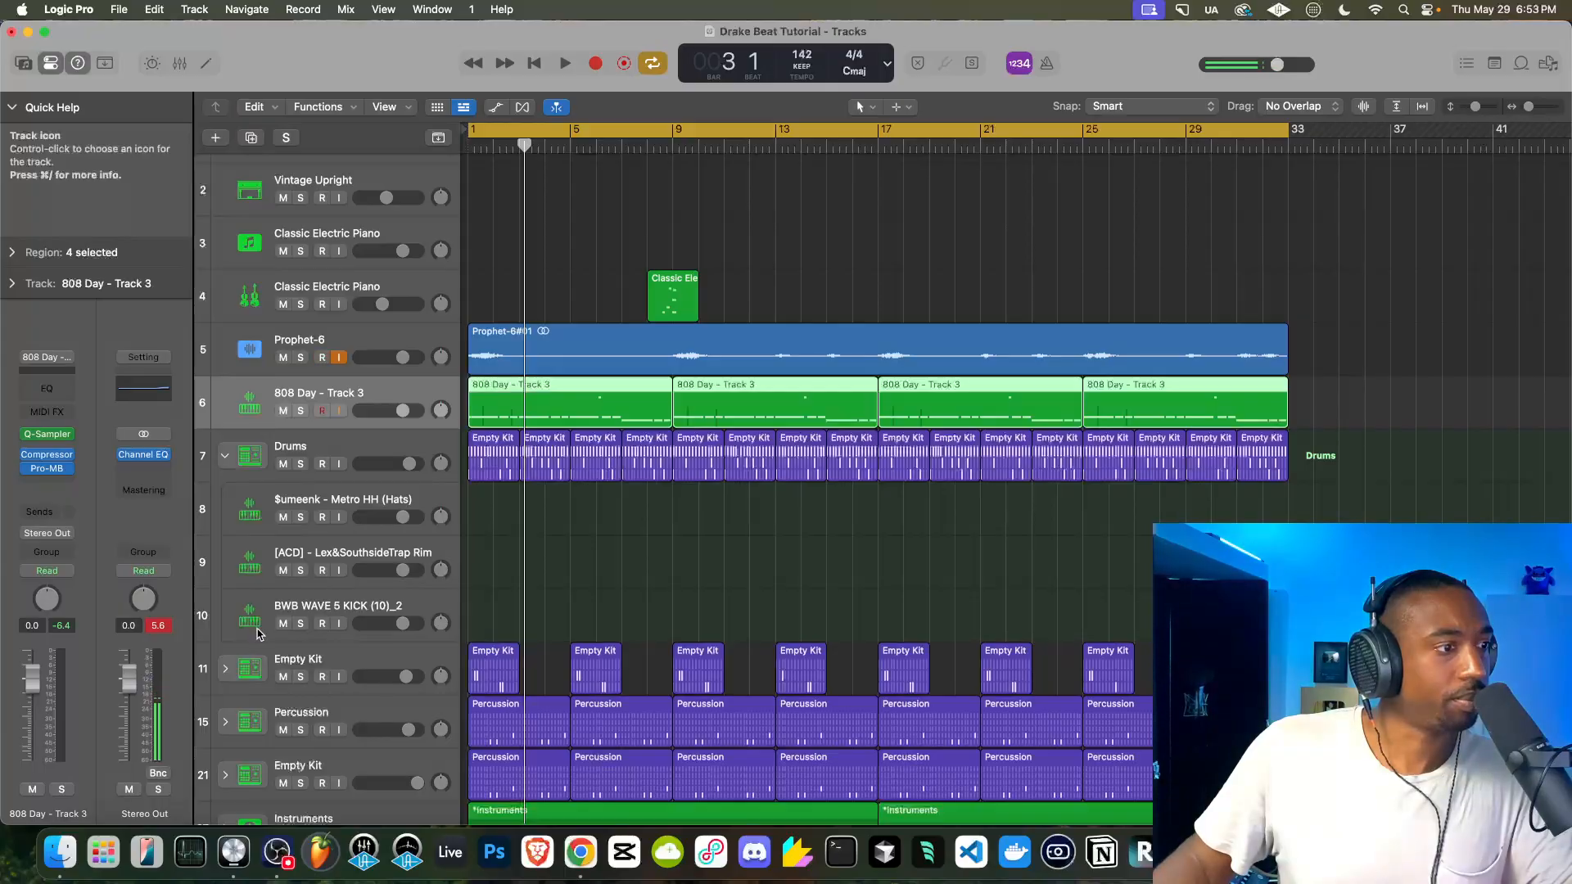
{"action": "scroll", "coordinate": [257, 632], "scroll_direction": "down", "scroll_amount": 1}
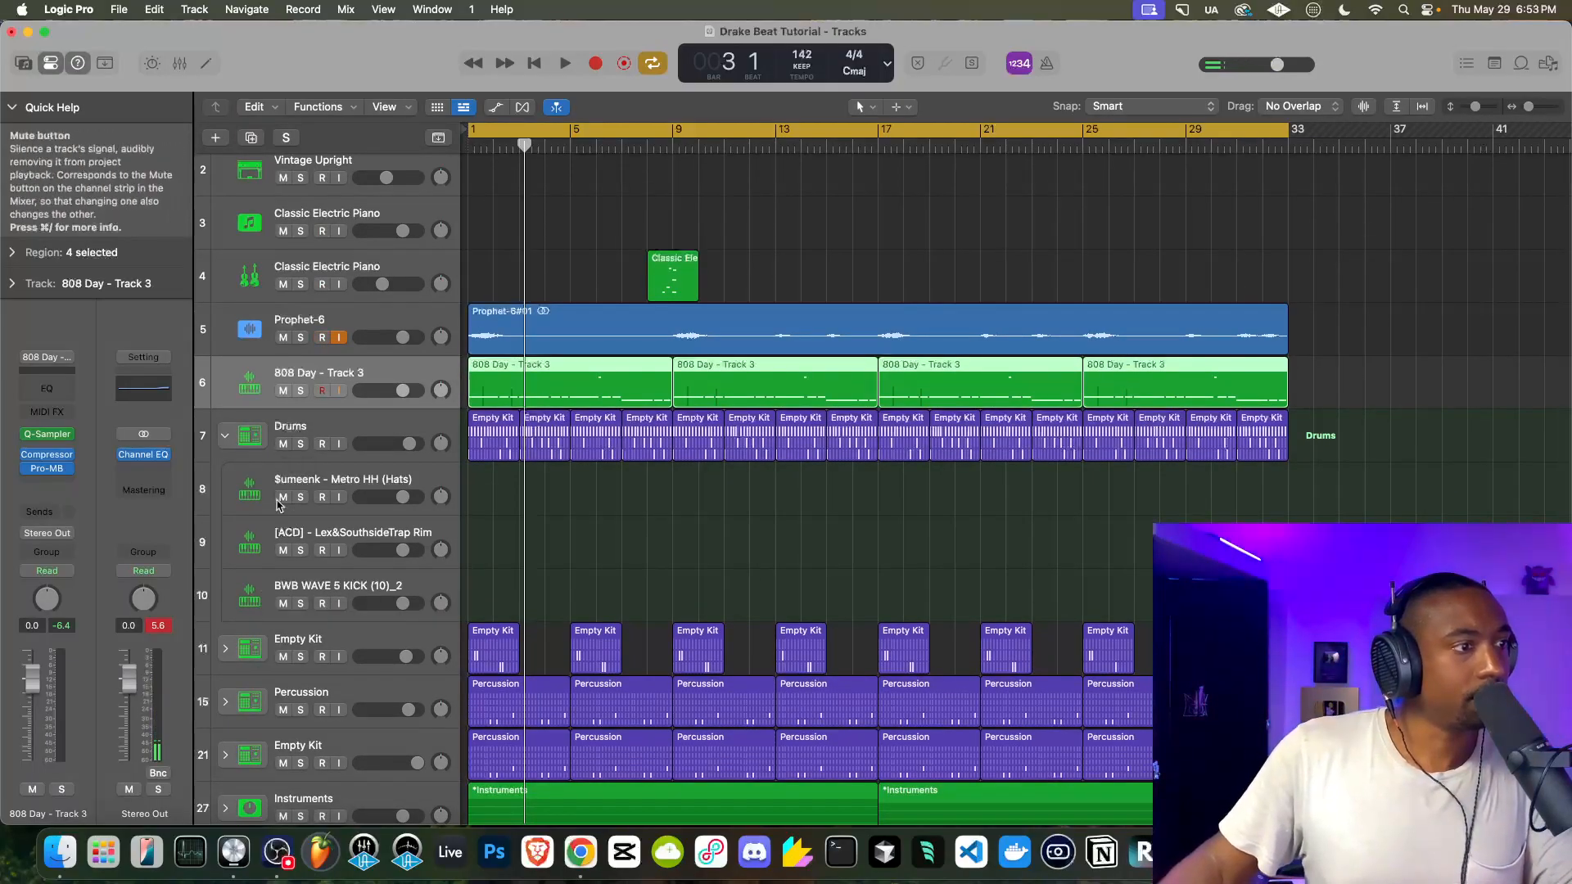
{"action": "double_click", "coordinate": [318, 585]}
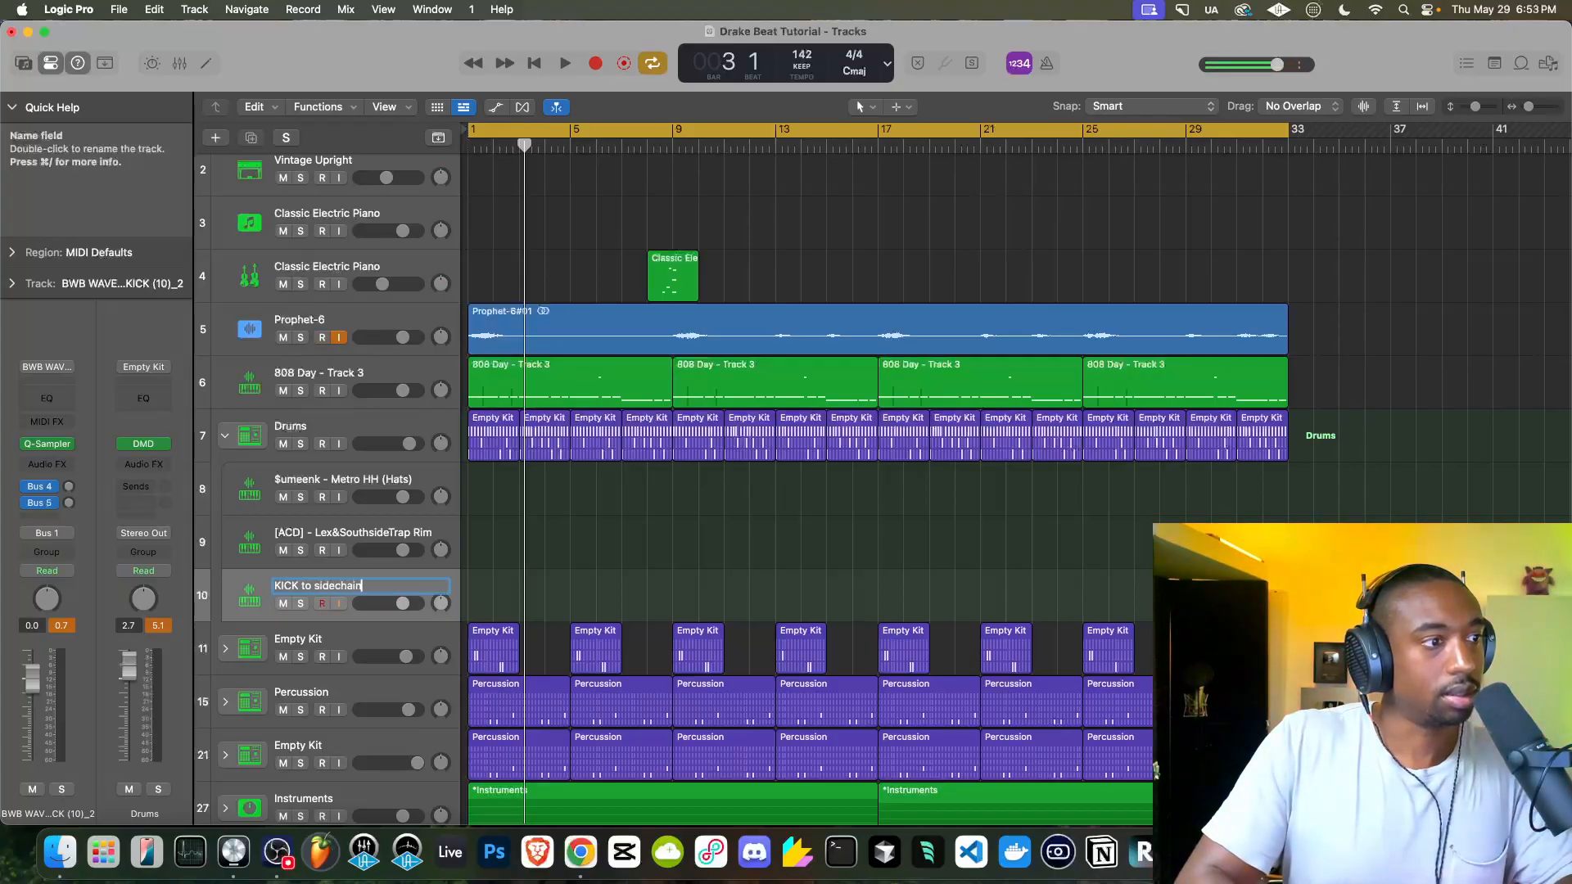
{"action": "left_click", "coordinate": [223, 436]}
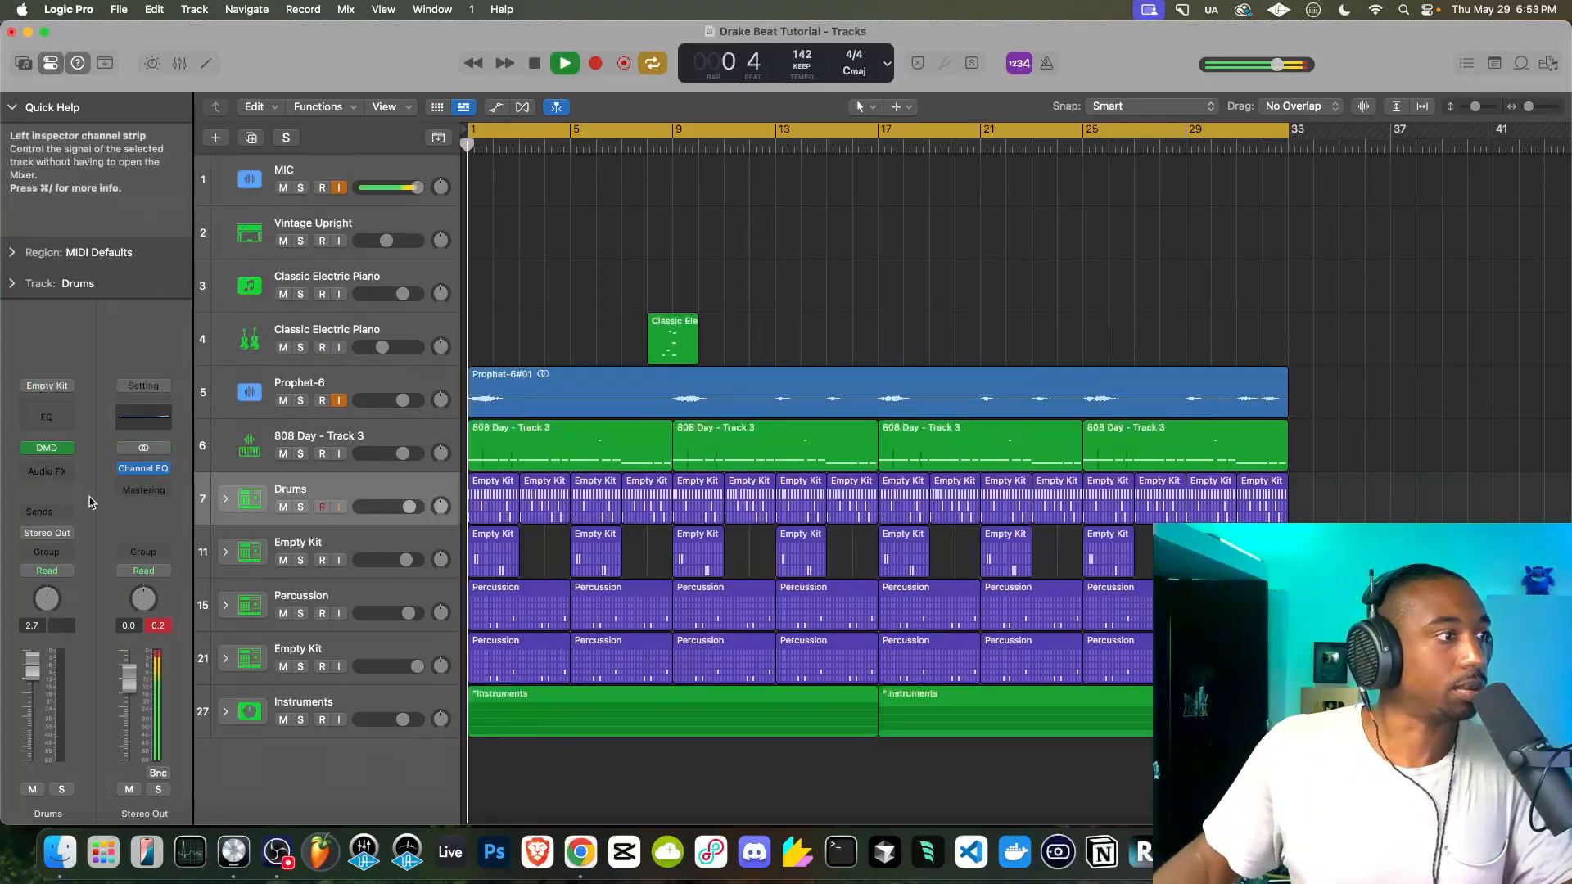
Reopen Pro-MB on 808 Day - Track 3 and set its side chain source to KICK to sidechain (Inst 7)
{"action": "left_click", "coordinate": [207, 446]}
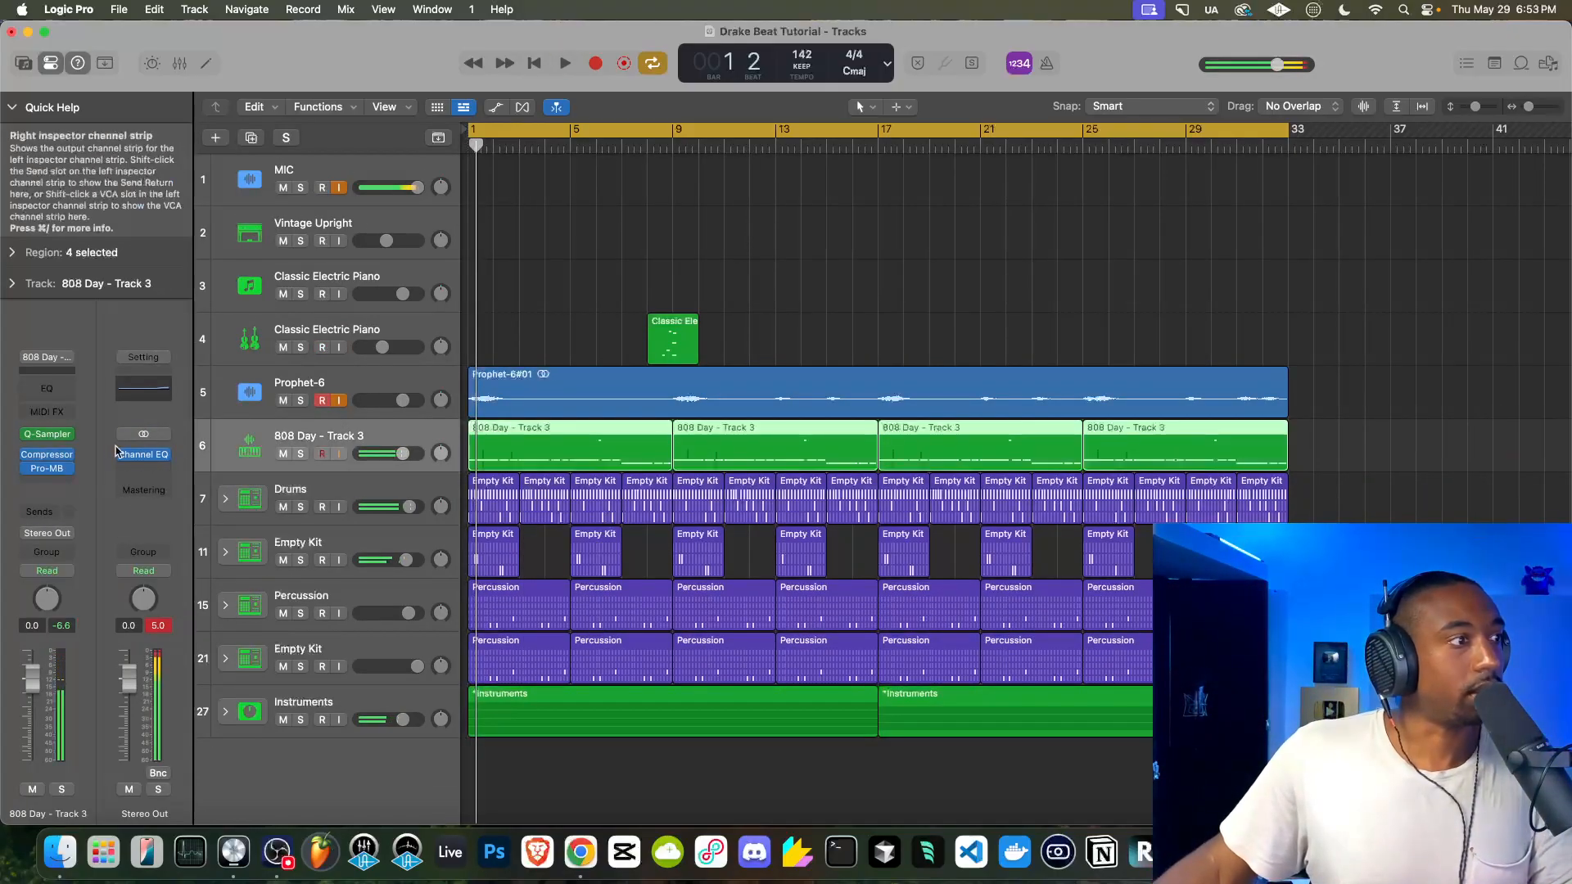
{"action": "left_click", "coordinate": [46, 468]}
{"action": "left_click", "coordinate": [1147, 268]}
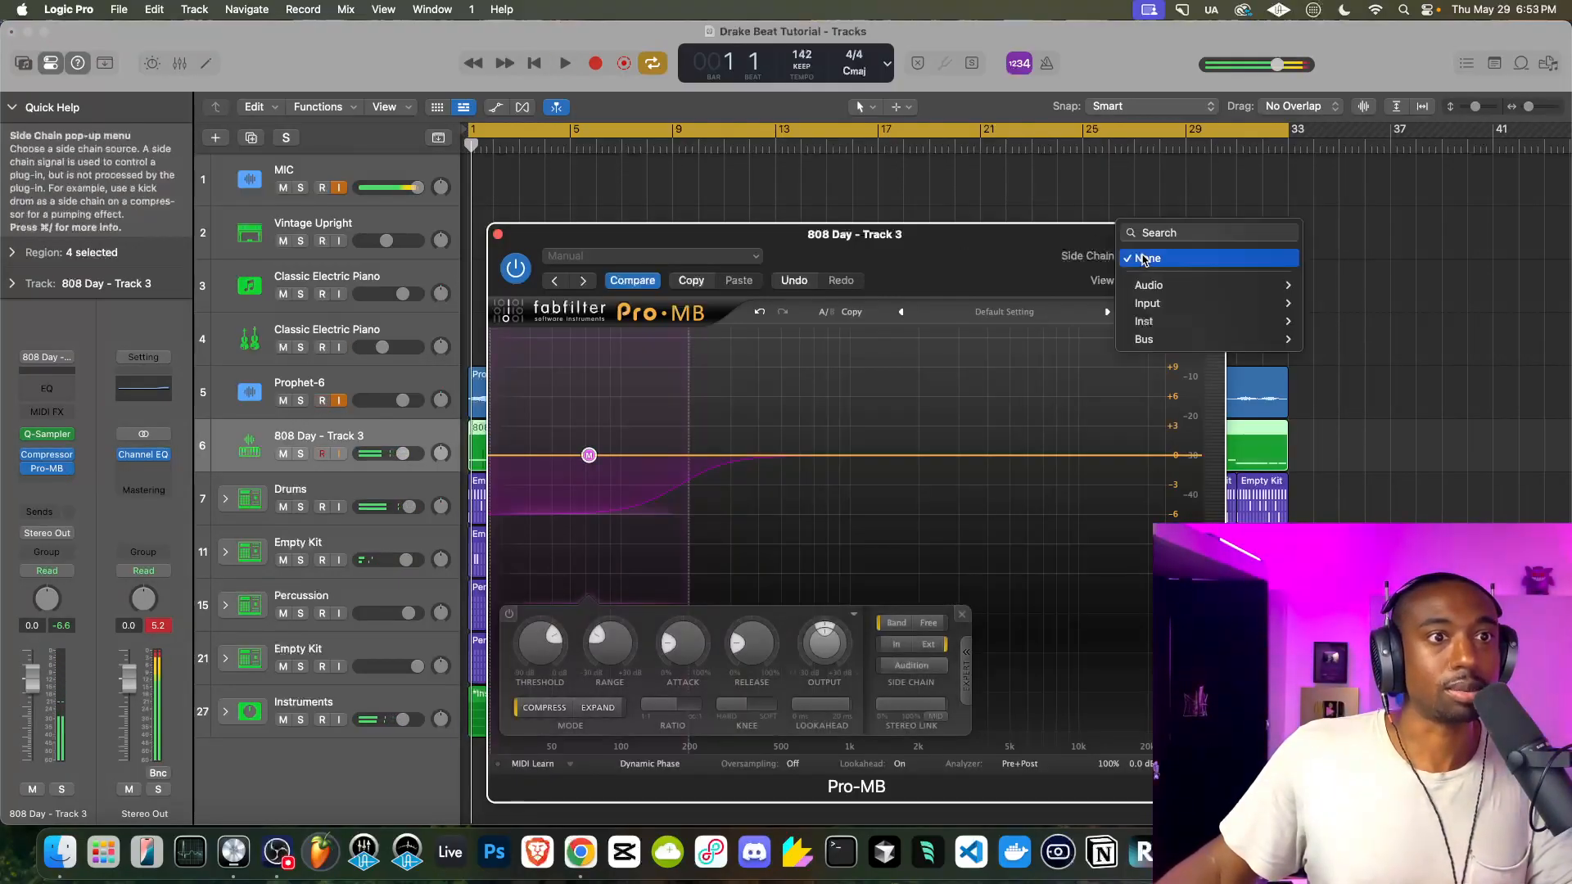
{"action": "mouse_move", "coordinate": [1160, 323]}
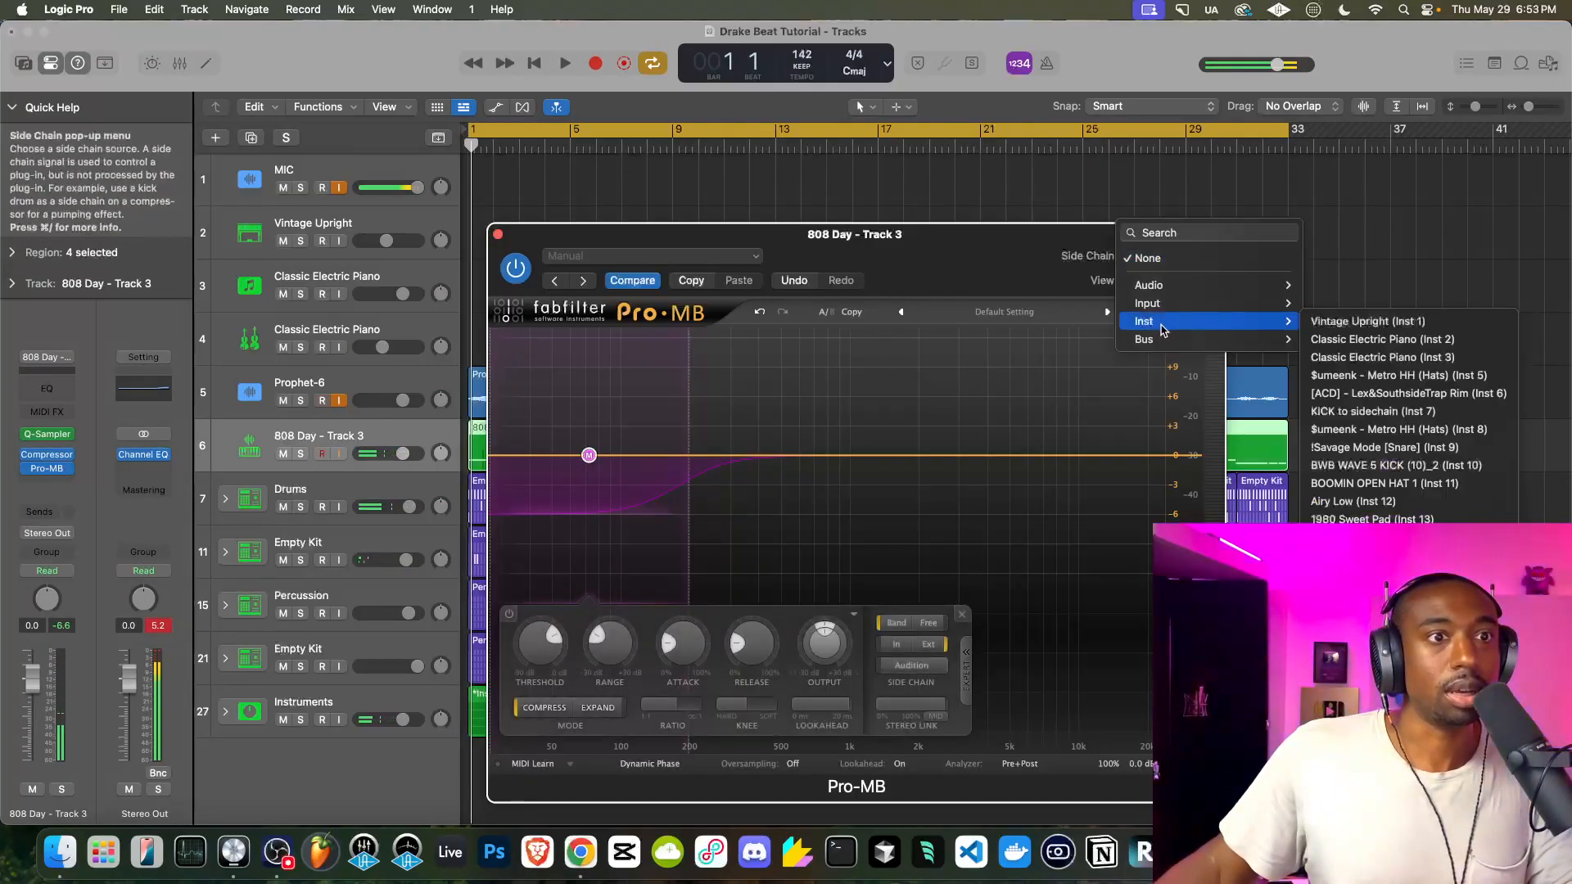
{"action": "left_click", "coordinate": [1378, 411]}
Lower the low band's attack in Pro-MB while the beat plays, and close the plug-in with MIC track 1 muted
{"action": "key", "text": "space"}
{"action": "key", "text": "space"}
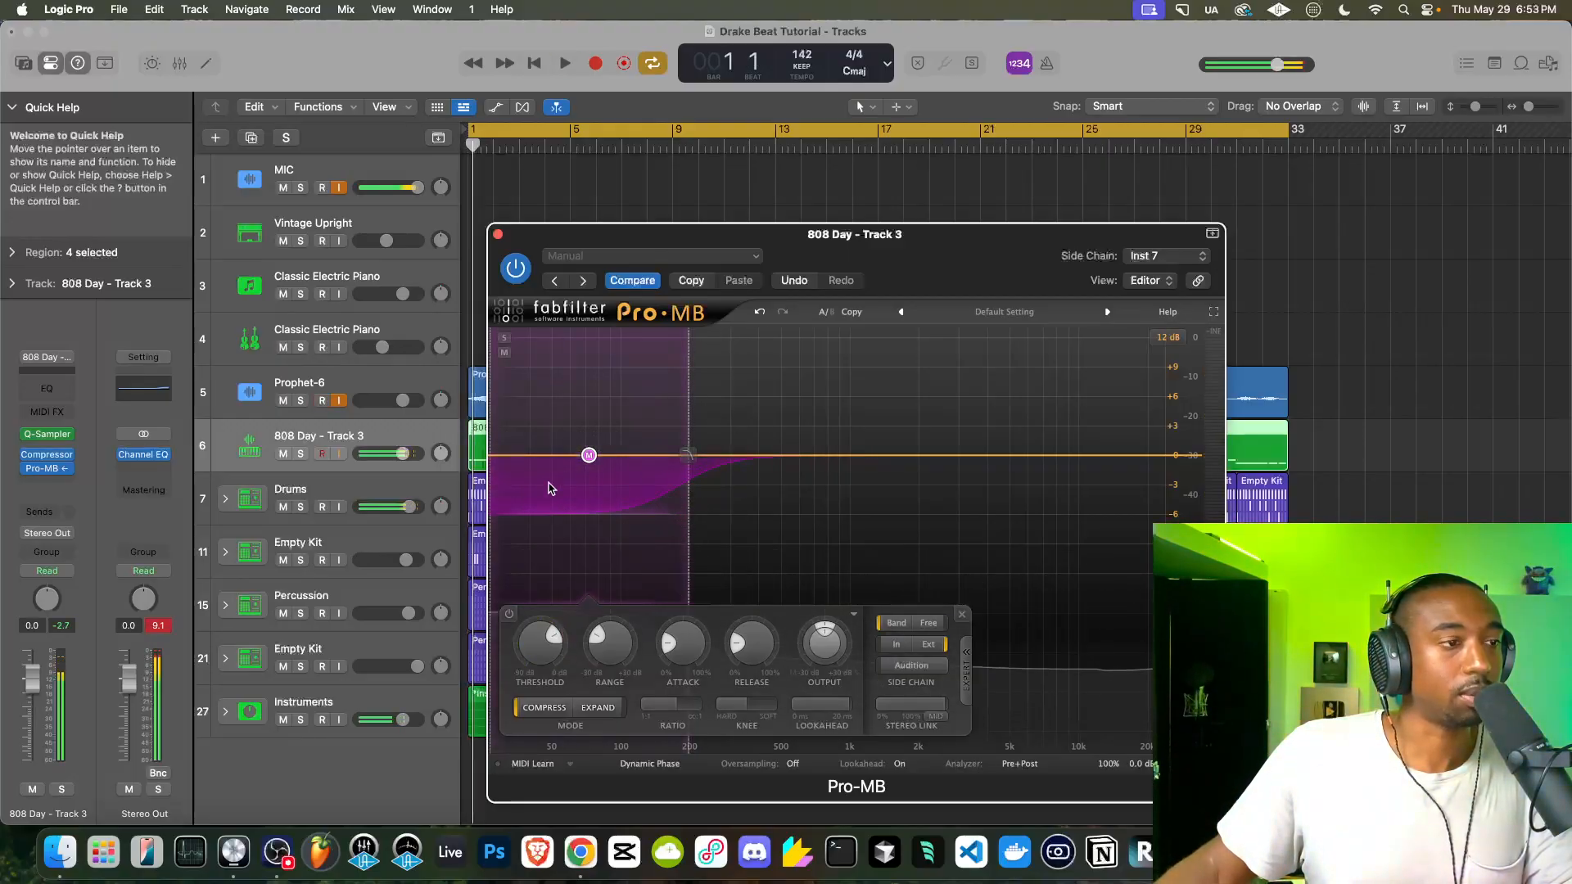
{"action": "key", "text": "space"}
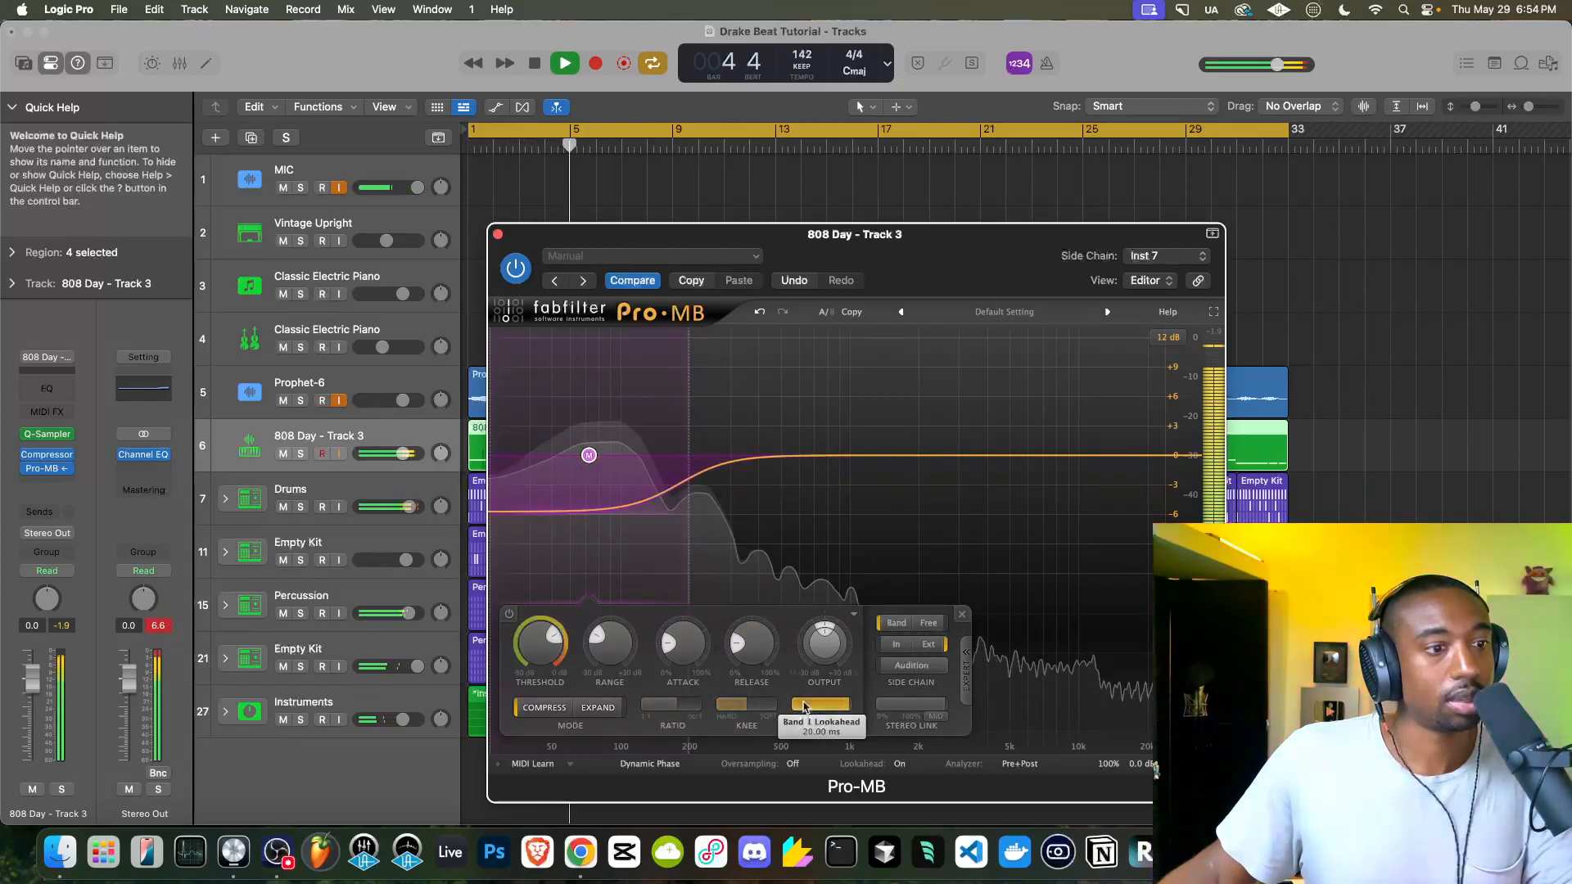
{"action": "left_click_drag", "start_coordinate": [688, 646], "coordinate": [668, 743]}
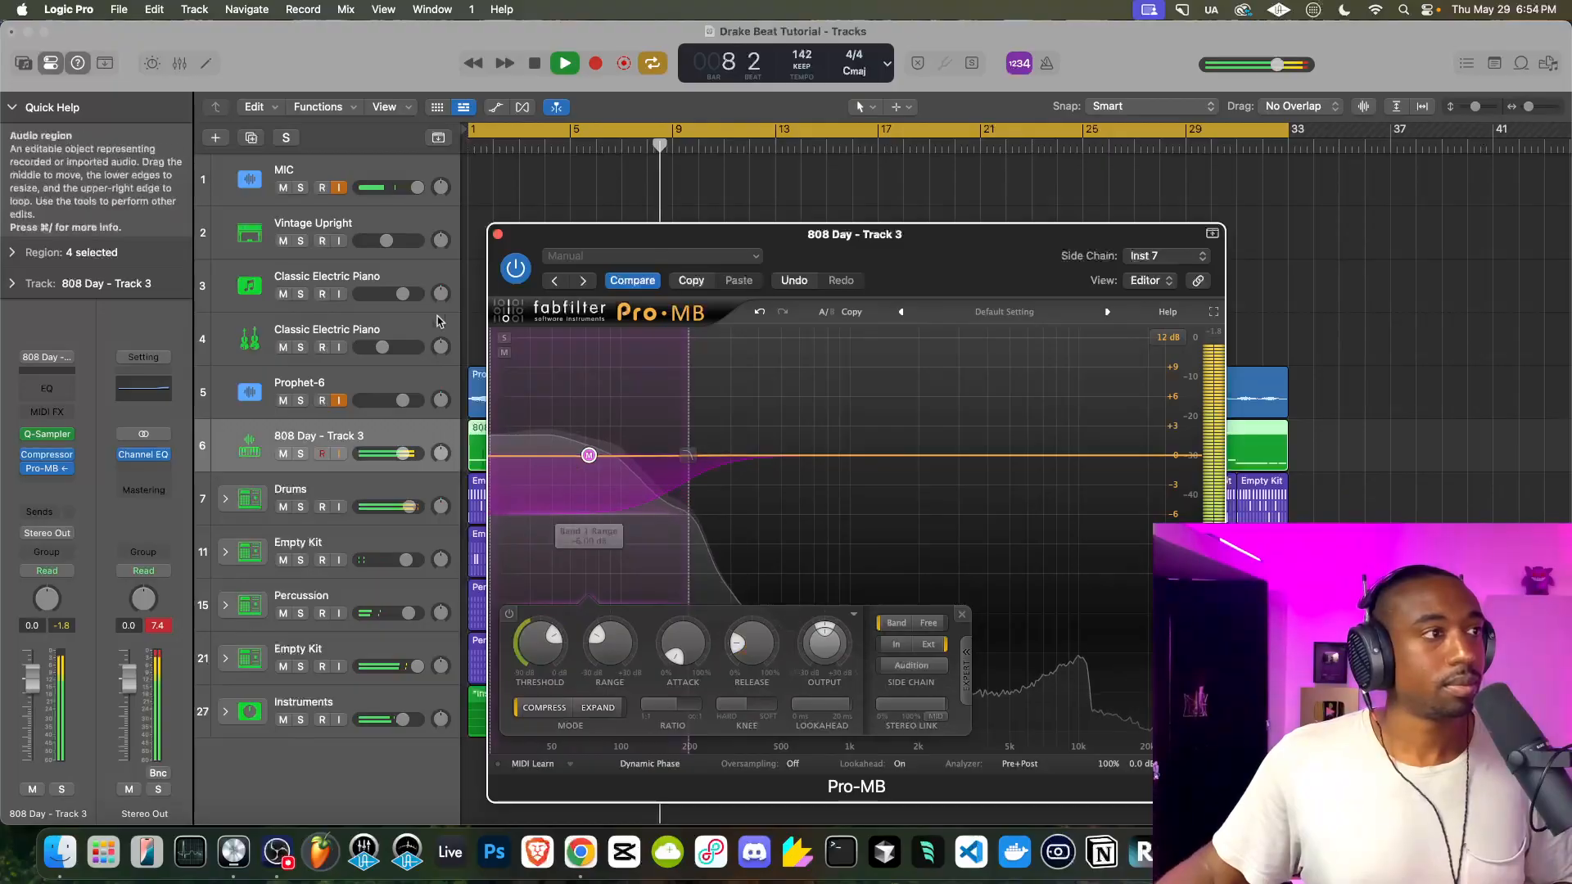
{"action": "left_click", "coordinate": [284, 189]}
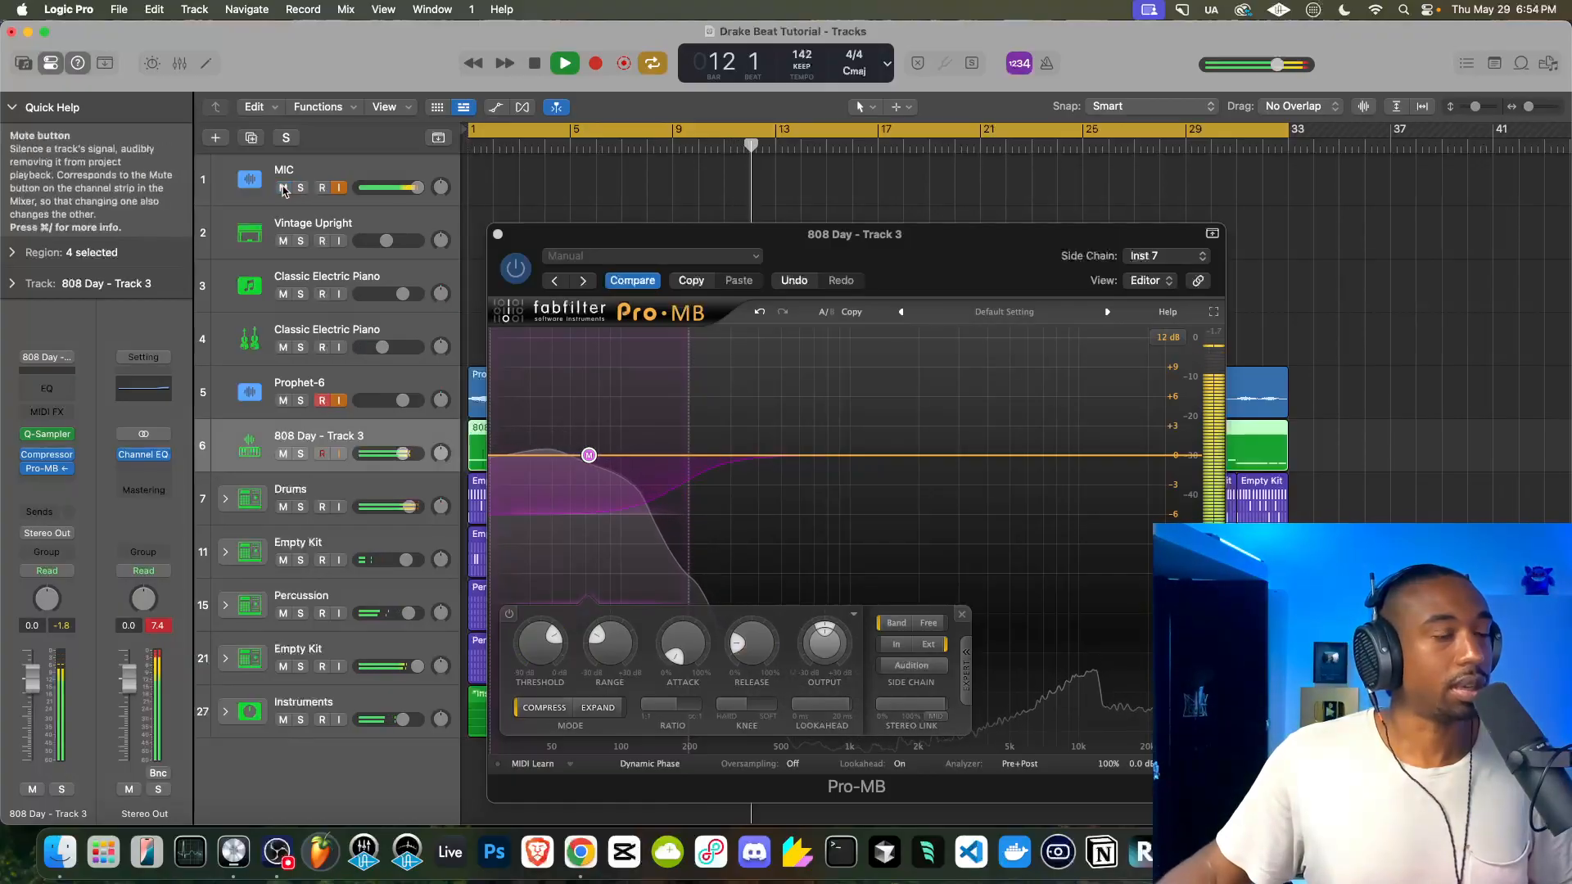
{"action": "left_click", "coordinate": [497, 236]}
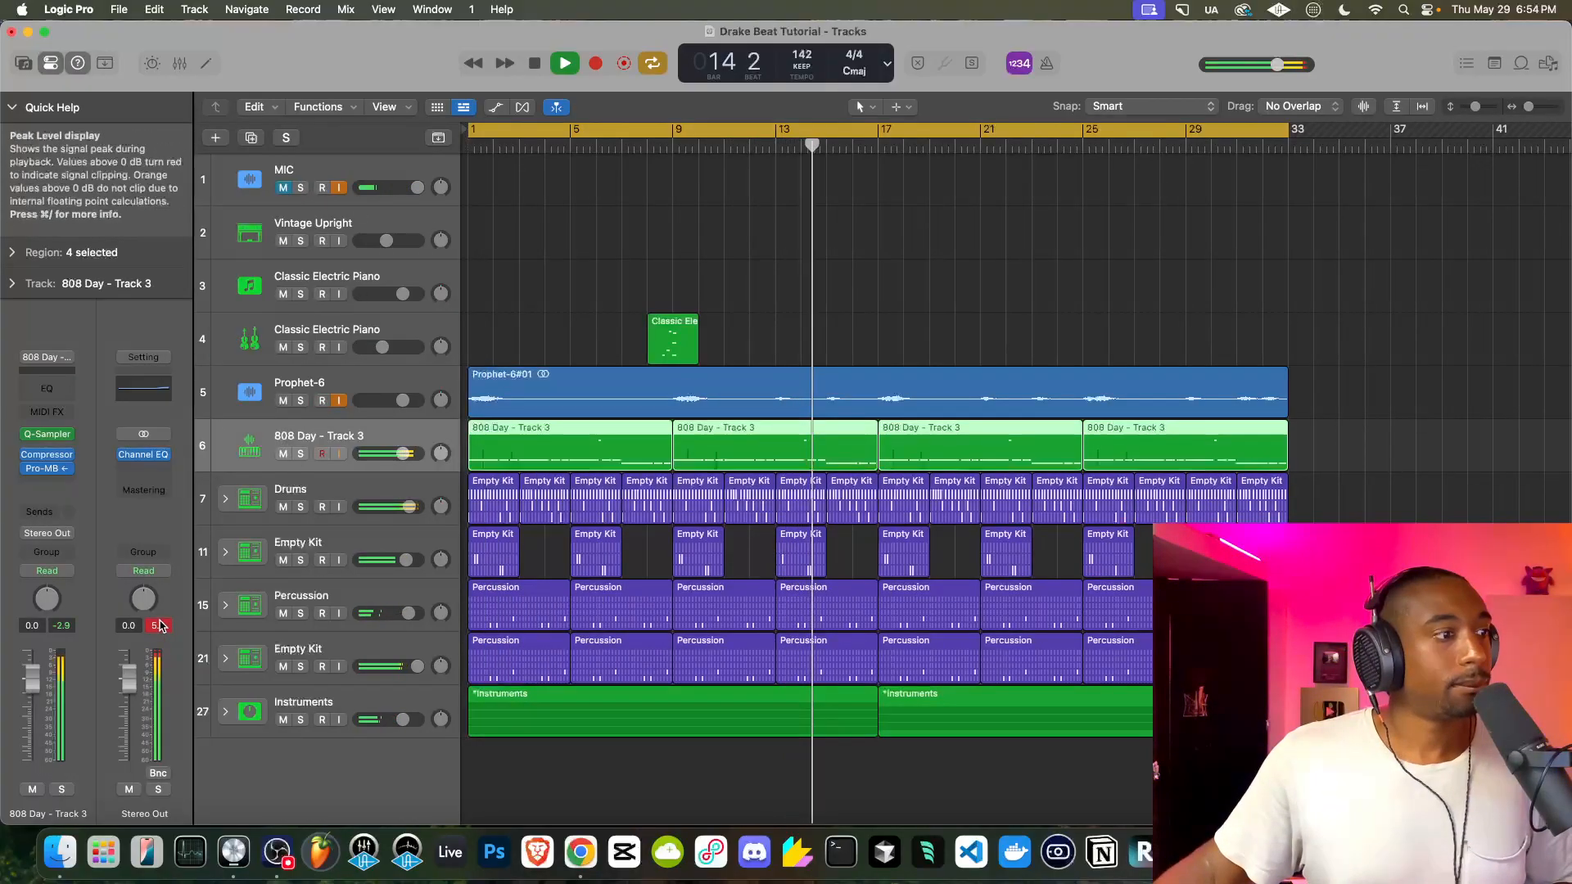
Expand the Drums stack and raise the volumes of KICK to sidechain slightly and the Lex&SouthsideTrap Rim to about +1.9 dB
{"action": "left_click", "coordinate": [322, 488]}
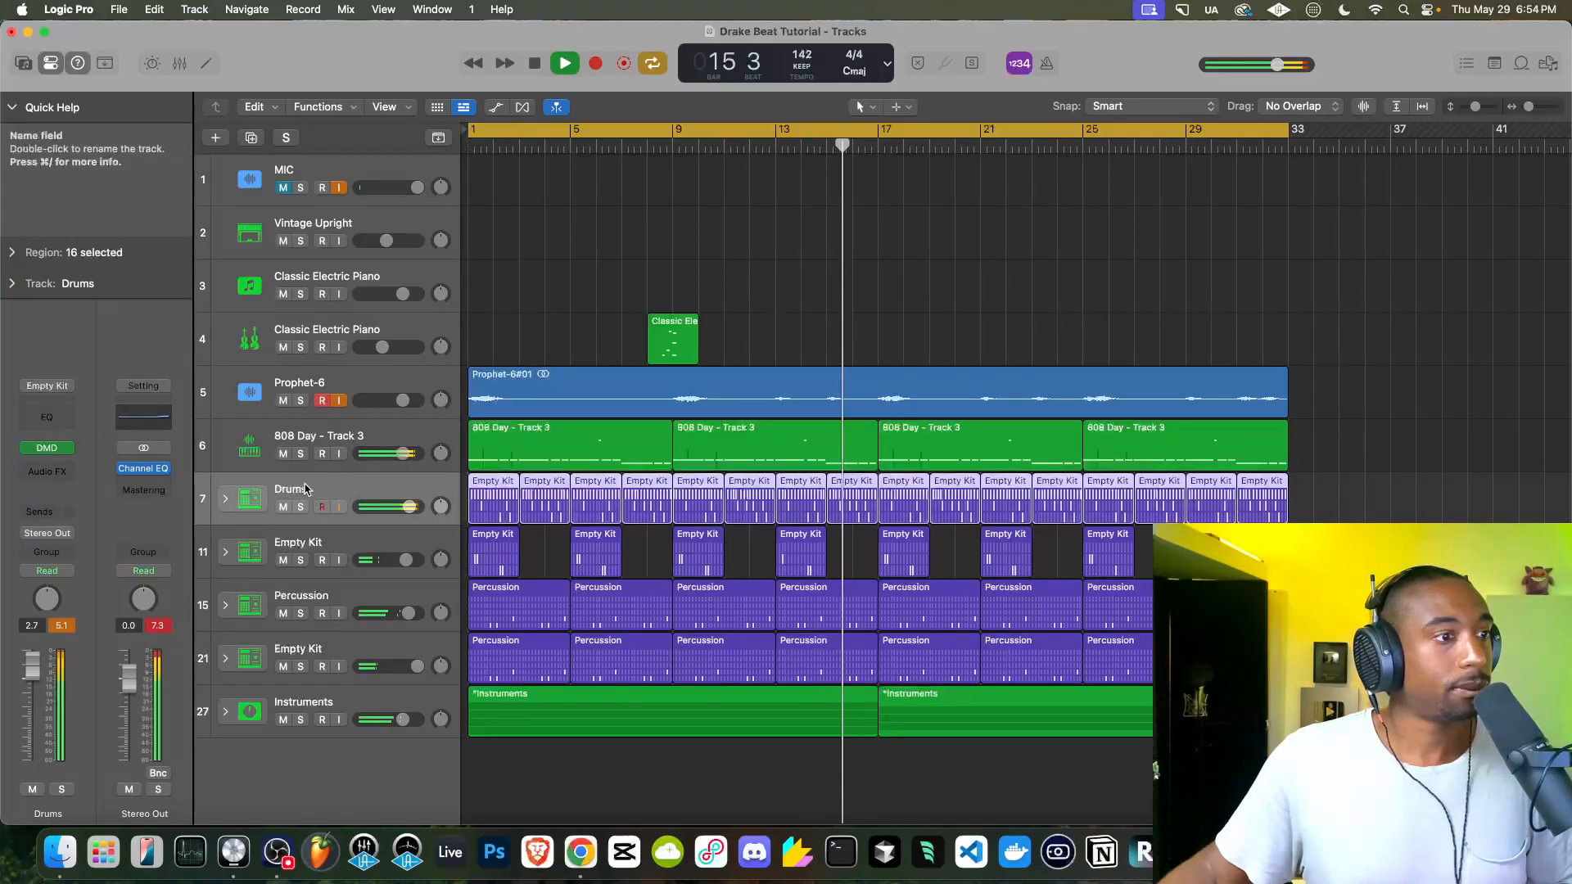
{"action": "left_click", "coordinate": [225, 498]}
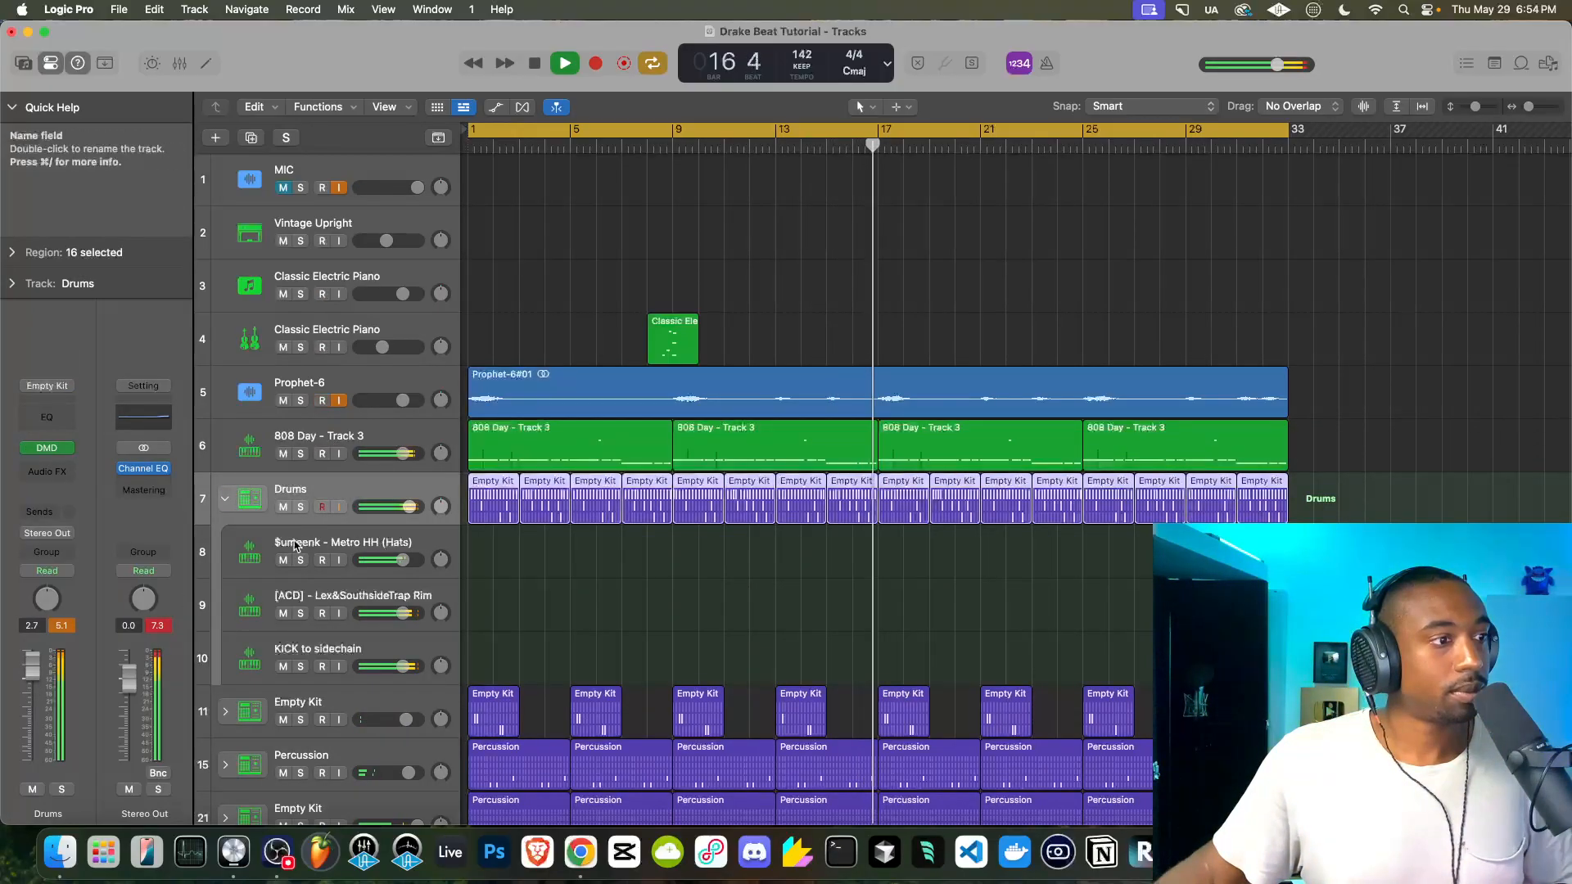
{"action": "left_click_drag", "start_coordinate": [403, 666], "coordinate": [412, 666]}
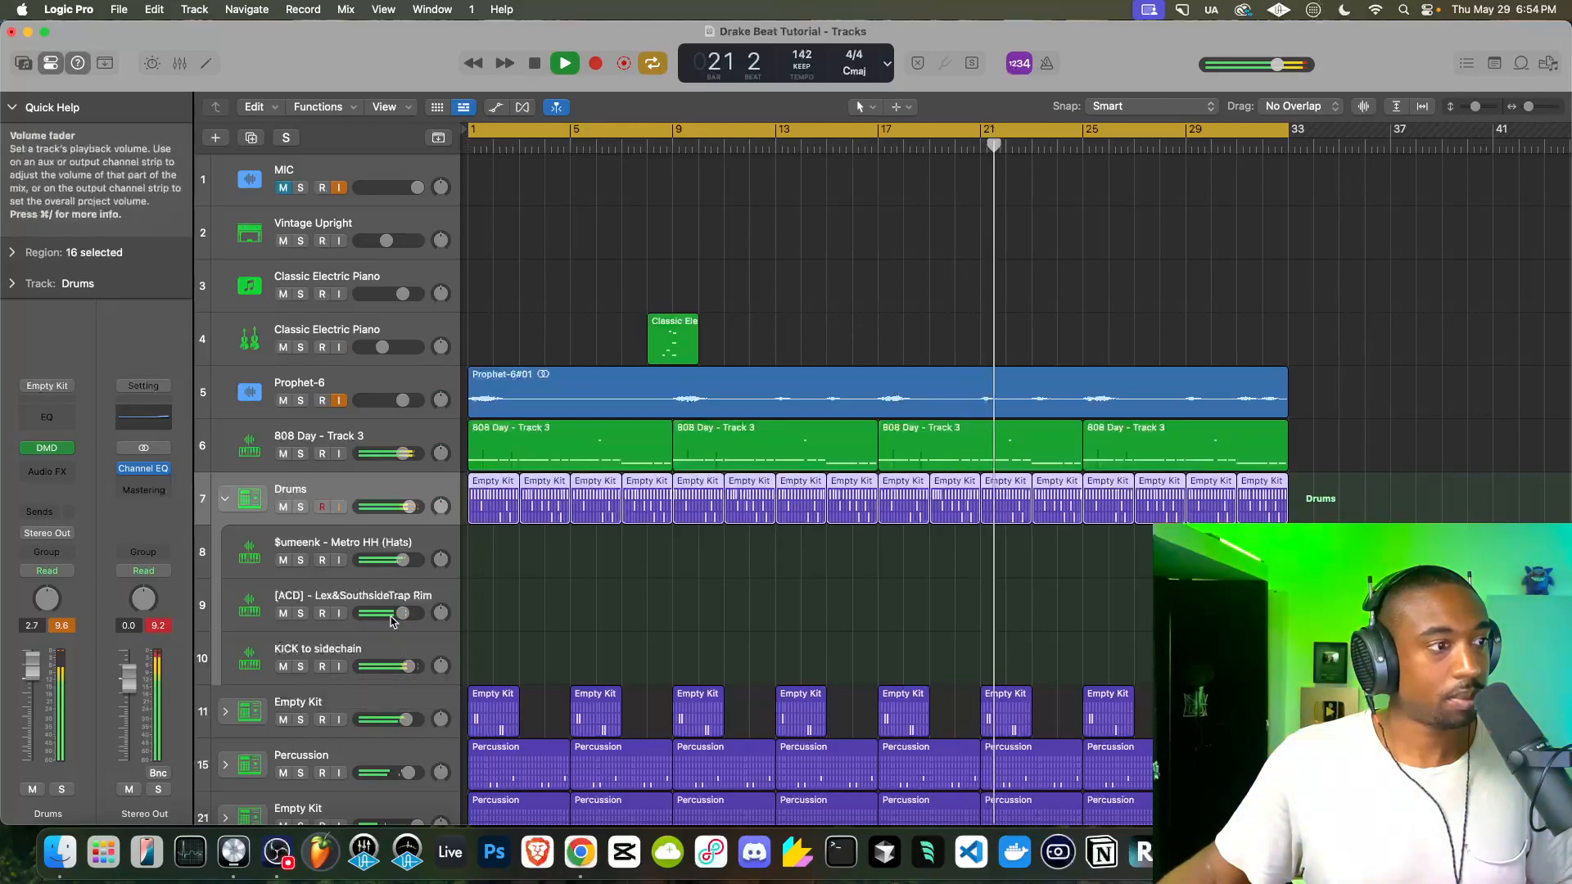
{"action": "left_click_drag", "start_coordinate": [401, 615], "coordinate": [407, 613]}
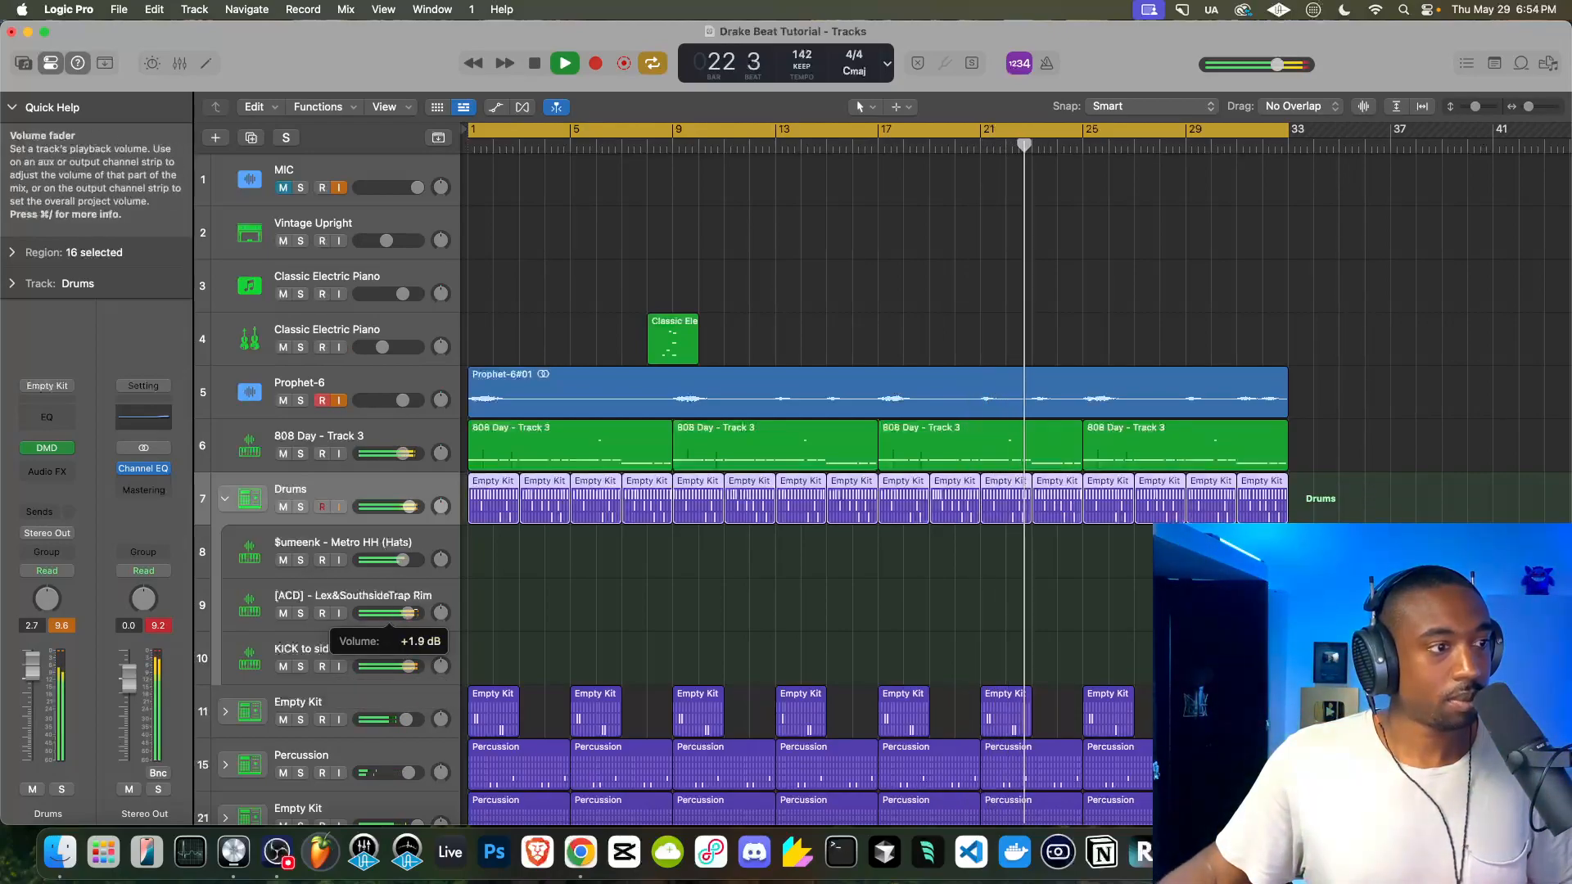
Deselect the Drums regions and collapse the Drums stack
{"action": "left_click", "coordinate": [662, 562]}
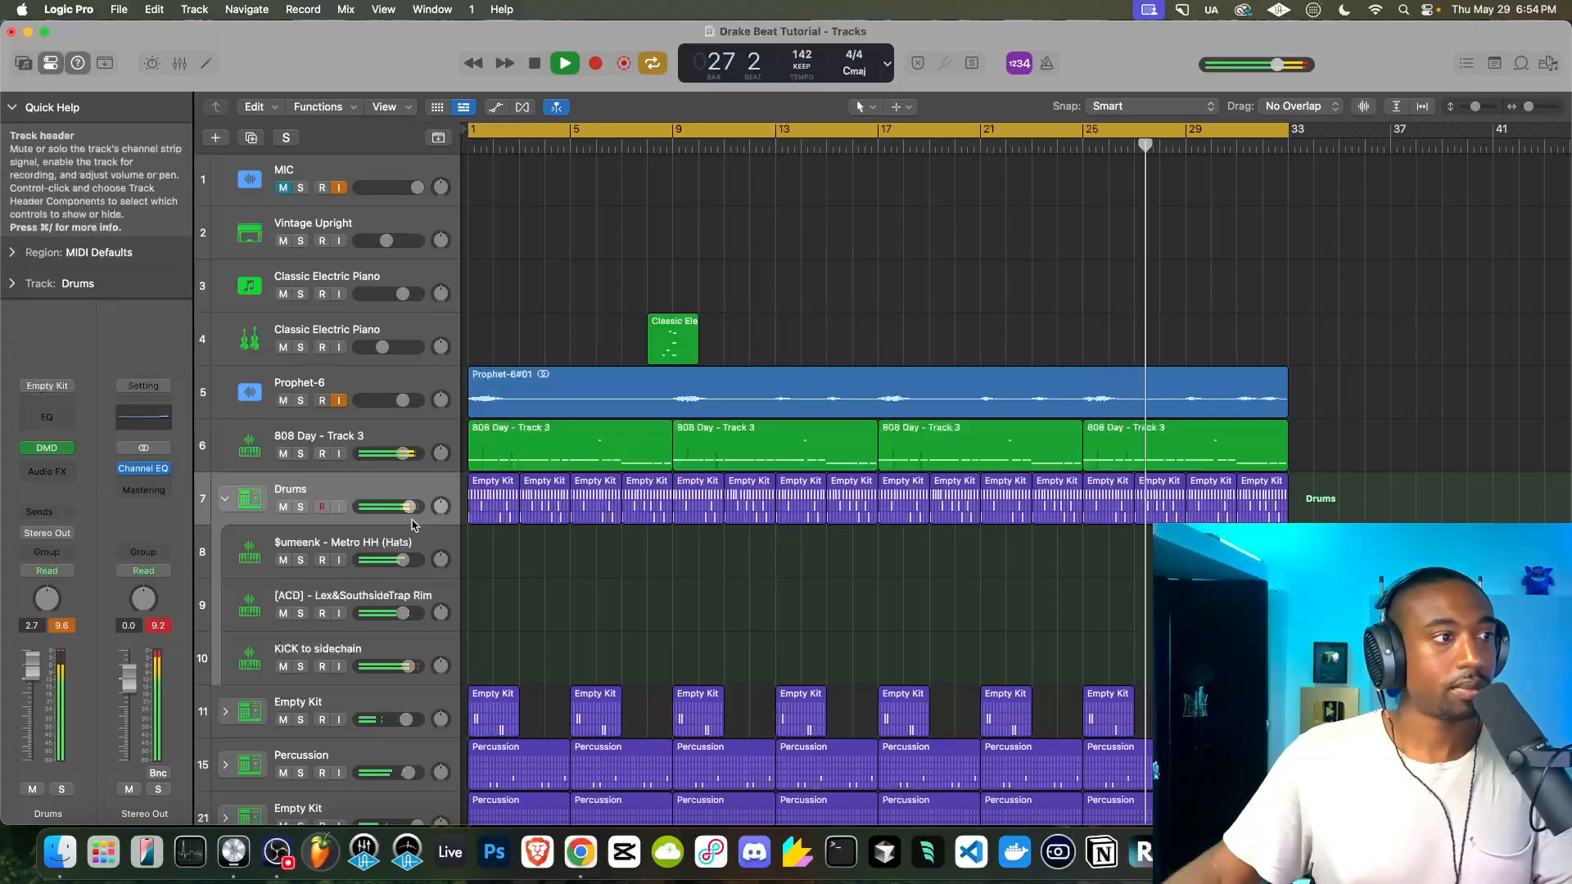
{"action": "left_click", "coordinate": [224, 498]}
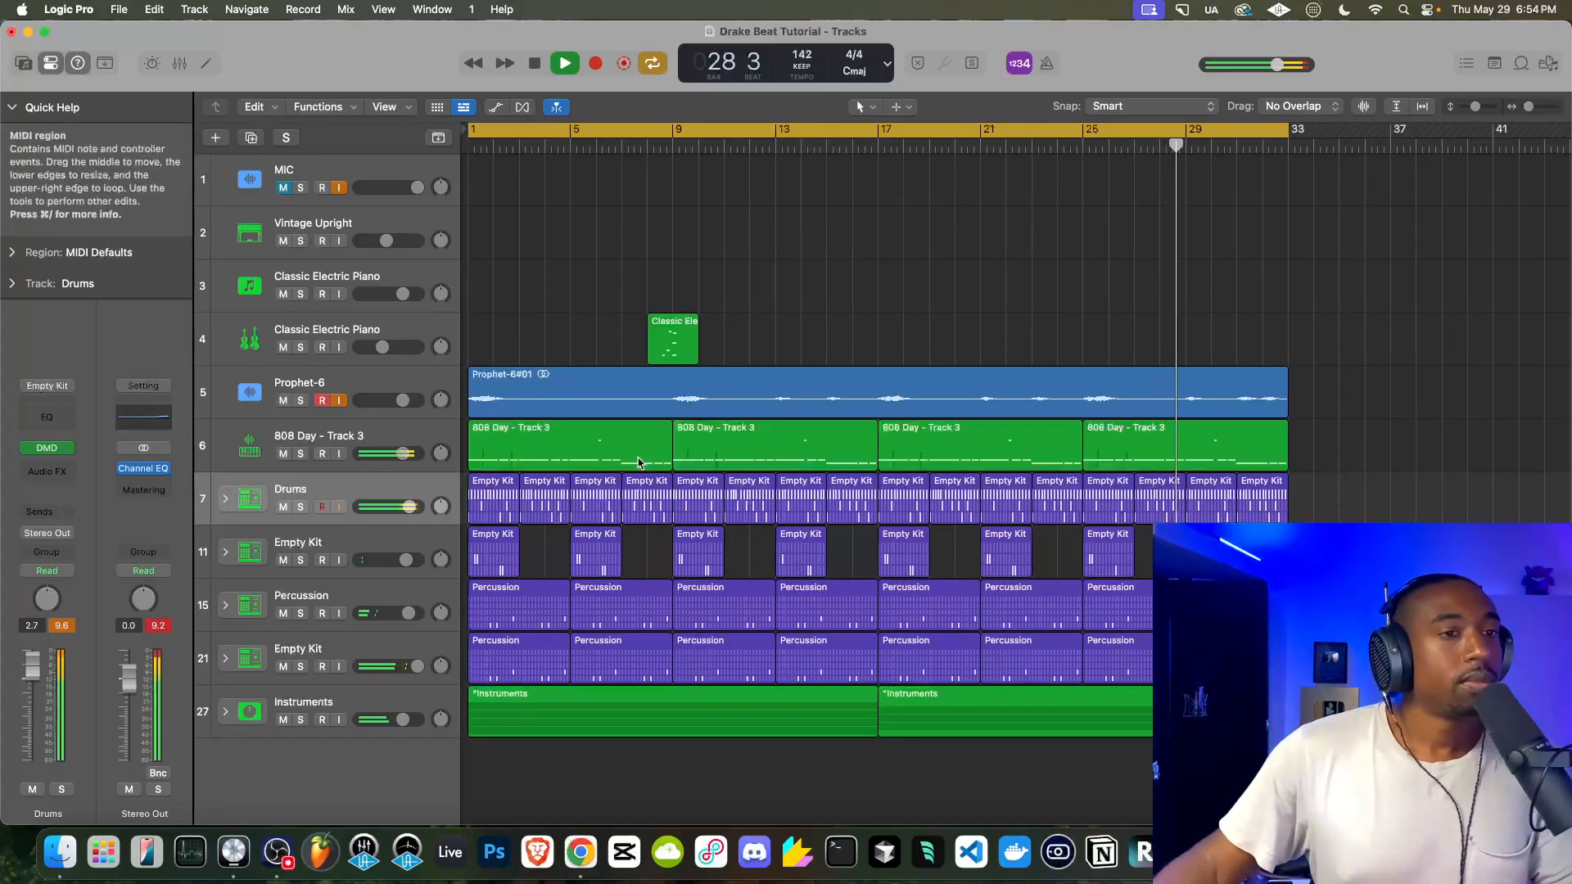
Search the audio effects for "granu" on the Instruments stack, browse the effect categories and Audio Units makers, and stop playback
{"action": "left_click", "coordinate": [341, 706]}
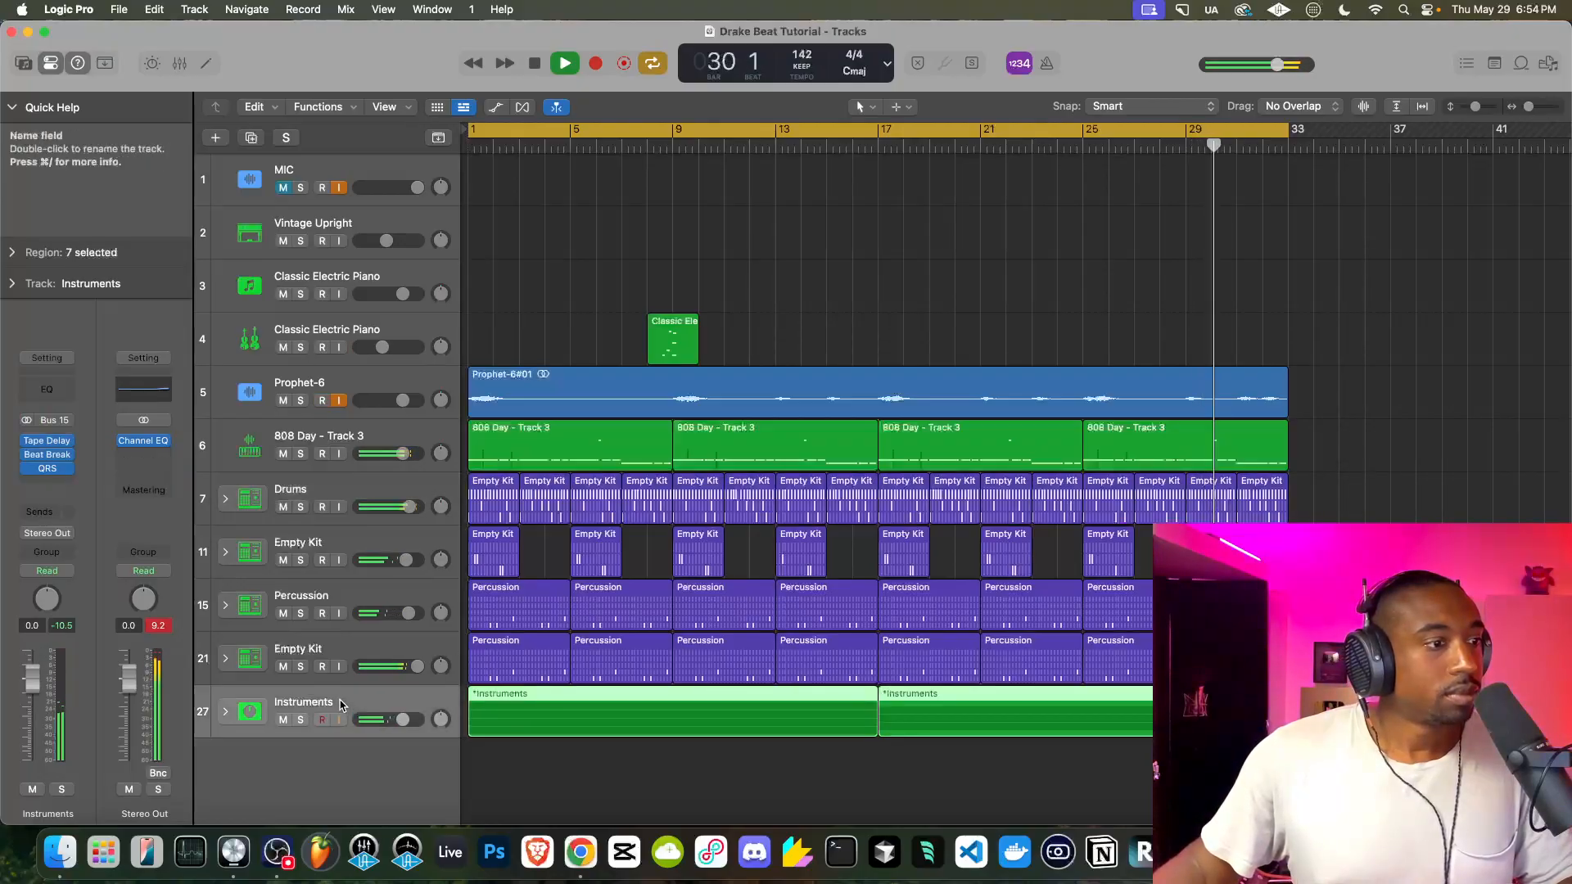
{"action": "left_click", "coordinate": [47, 482]}
{"action": "type", "text": "granu"}
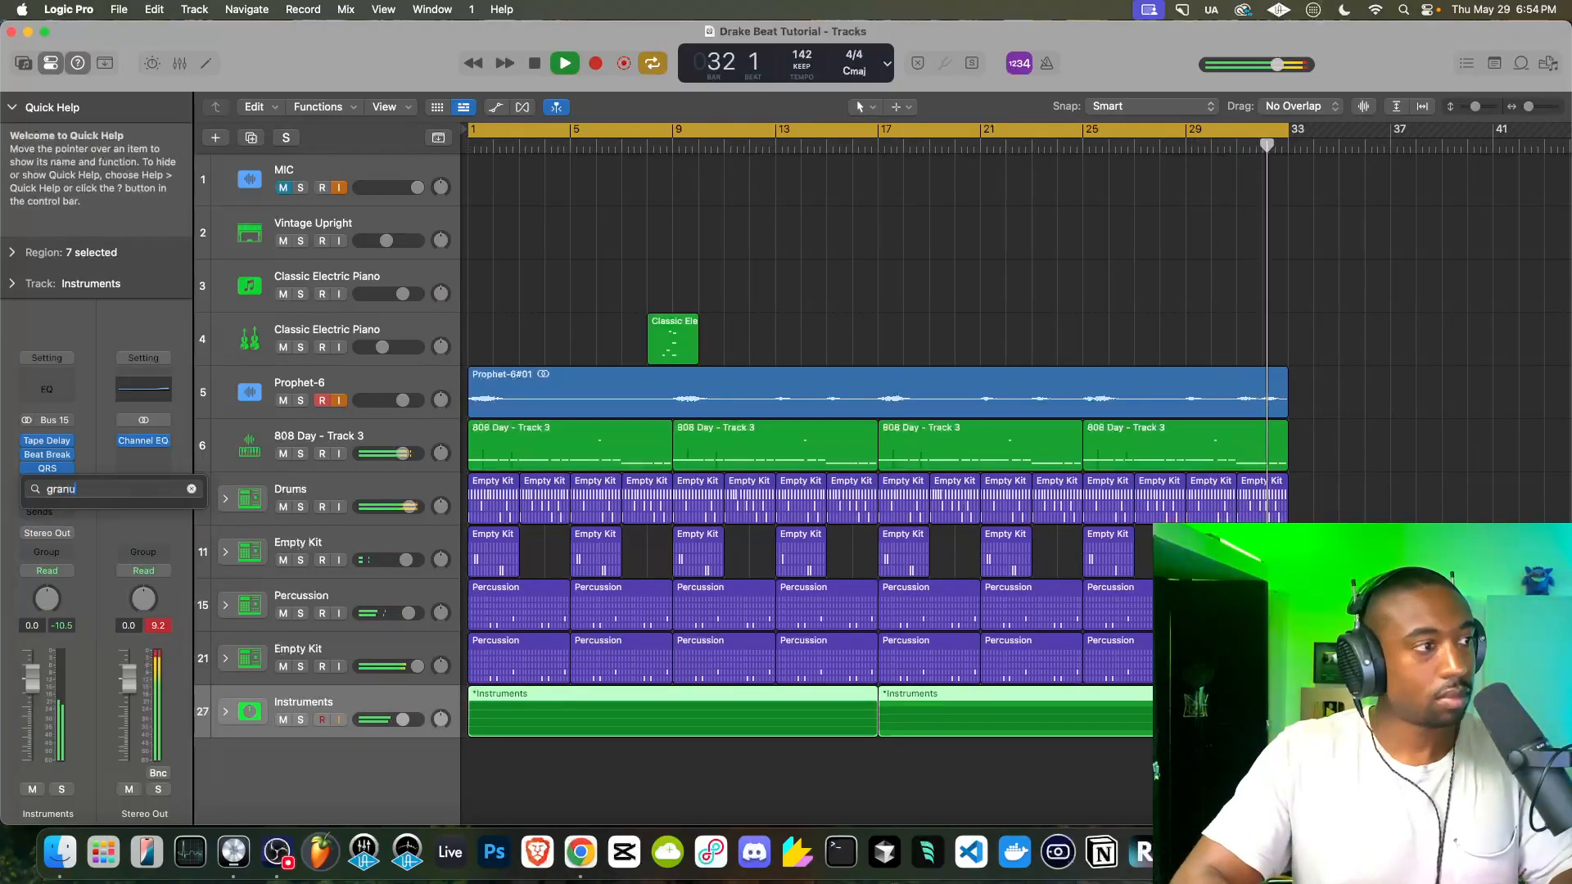
{"action": "key", "text": "BackSpace"}
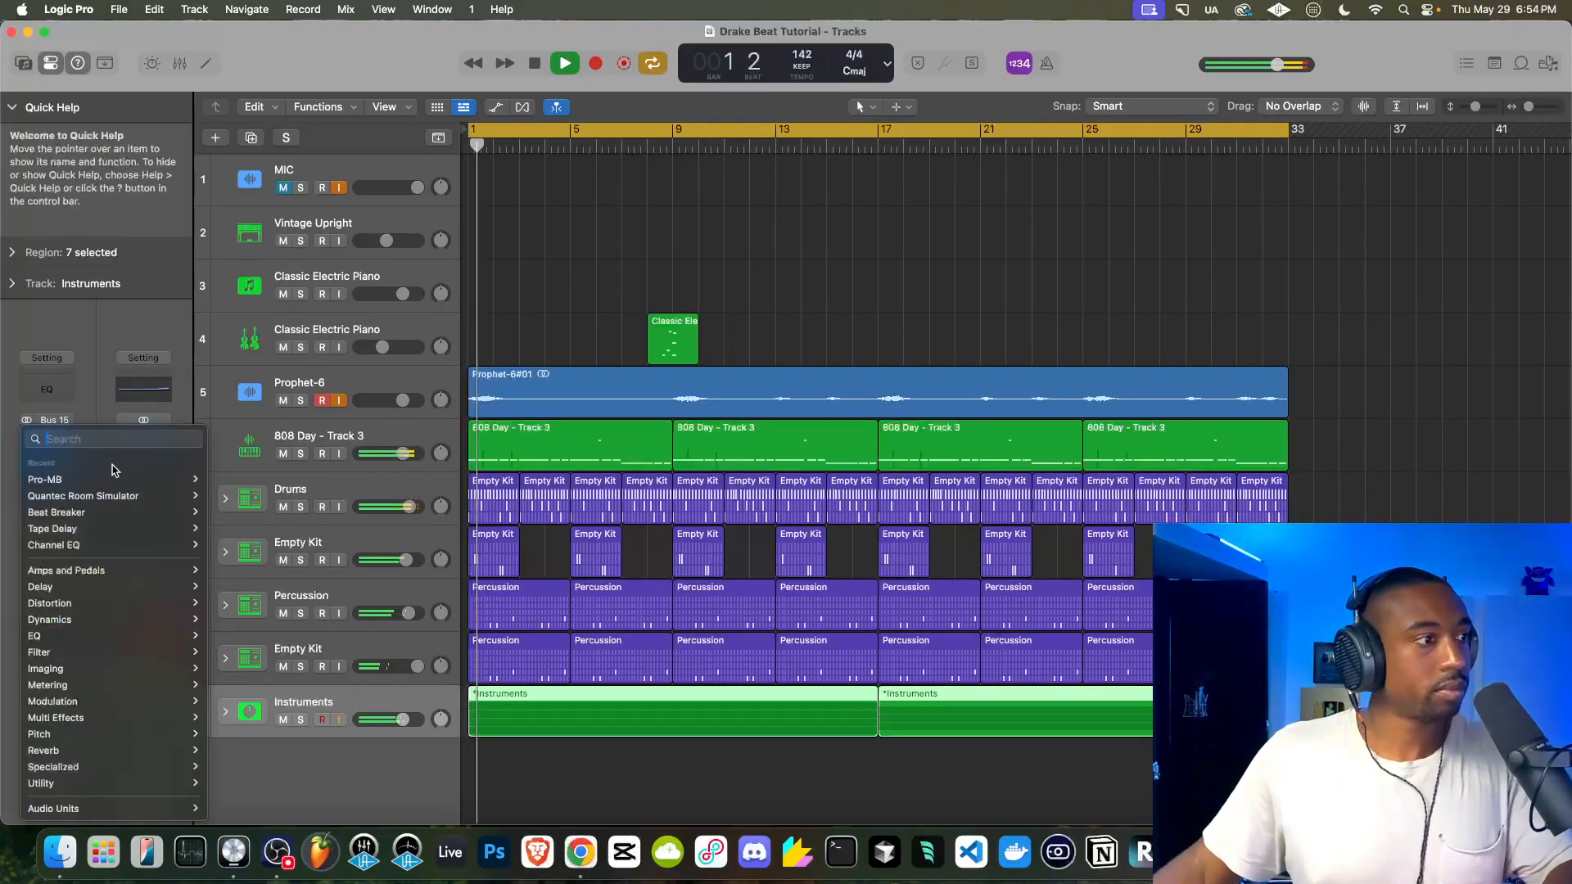
{"action": "mouse_move", "coordinate": [90, 748]}
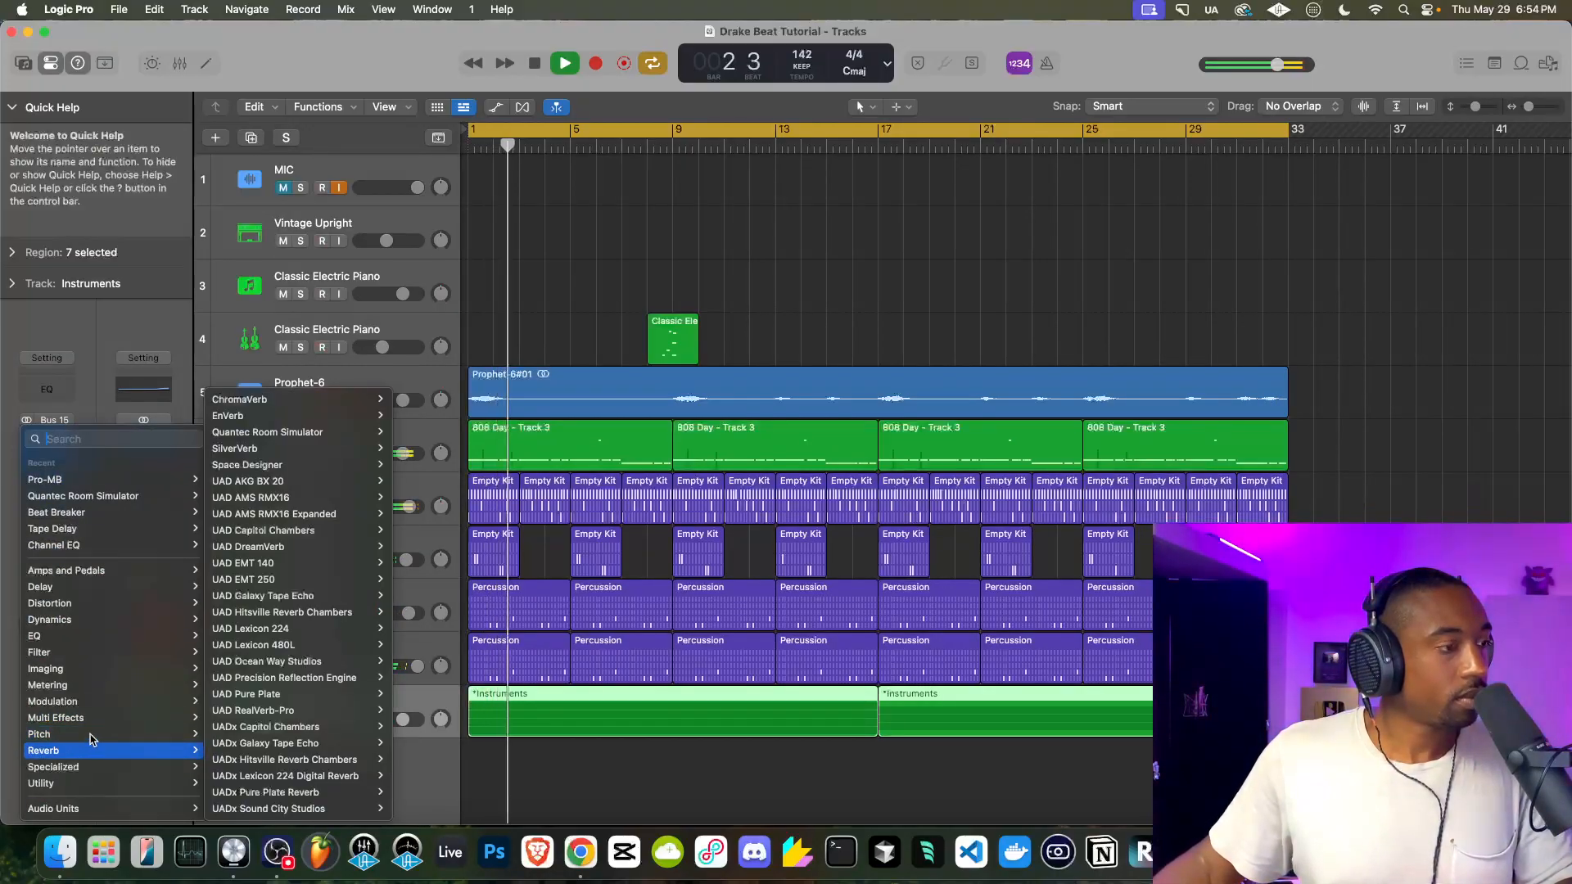
{"action": "mouse_move", "coordinate": [79, 785]}
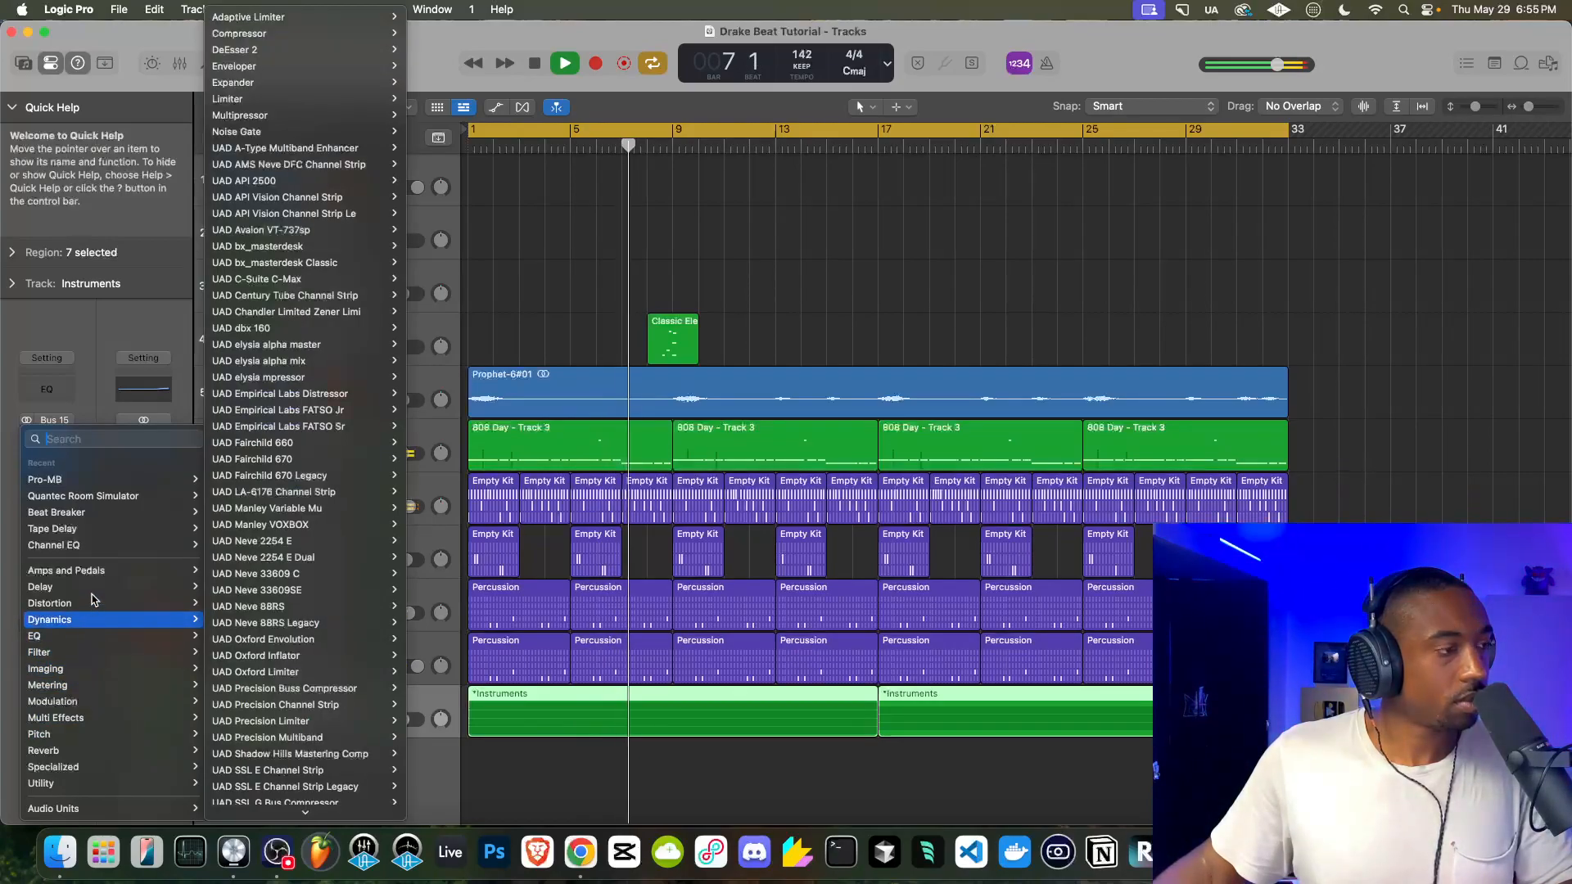
{"action": "mouse_move", "coordinate": [94, 585]}
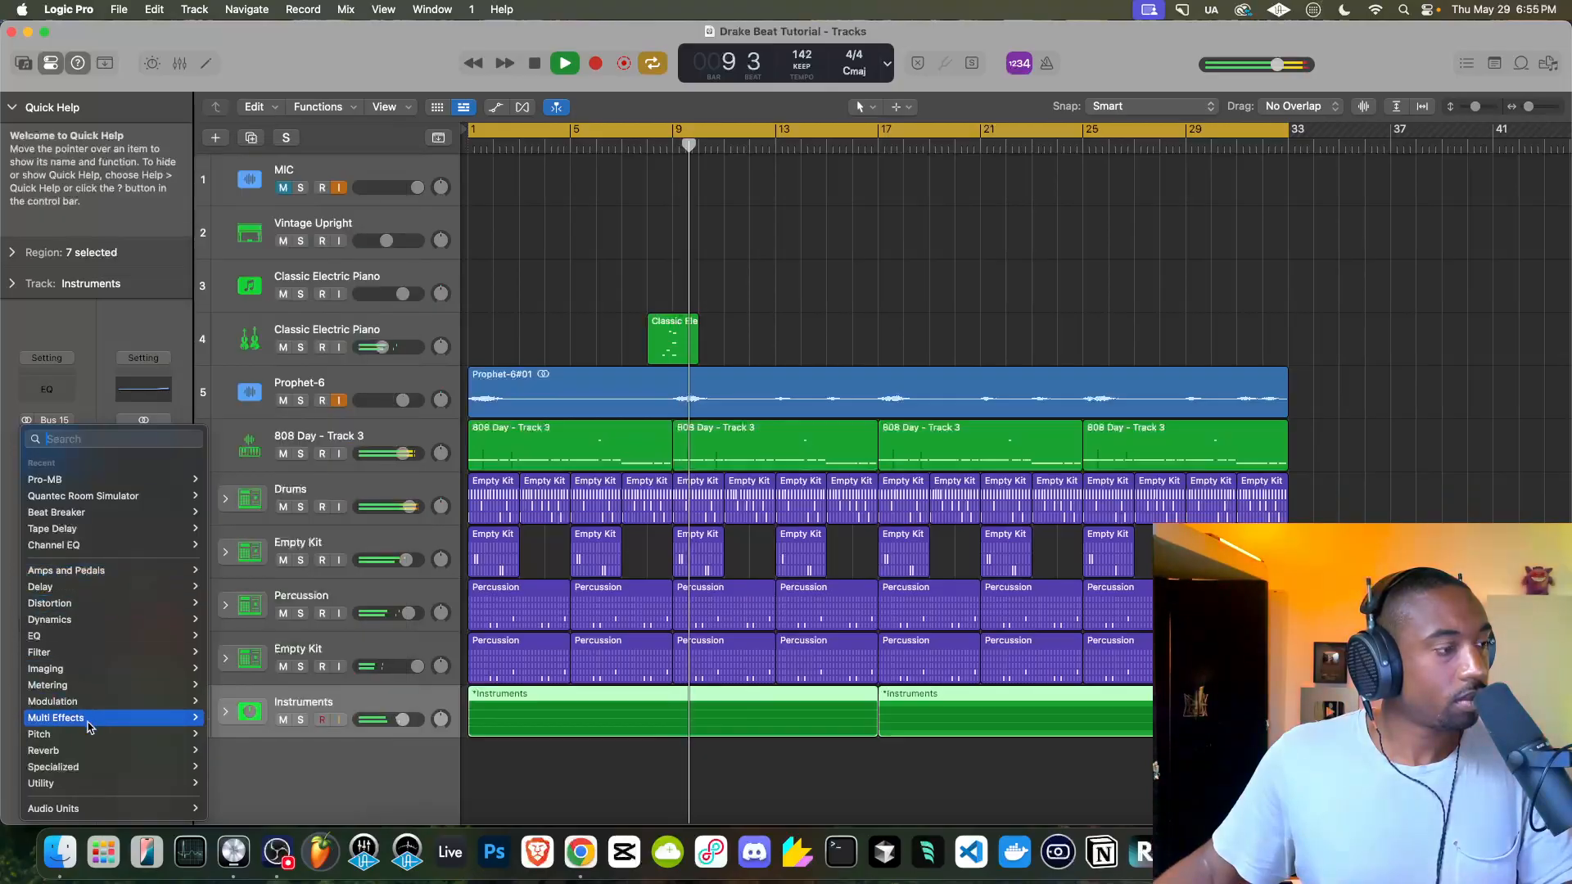
{"action": "mouse_move", "coordinate": [106, 809]}
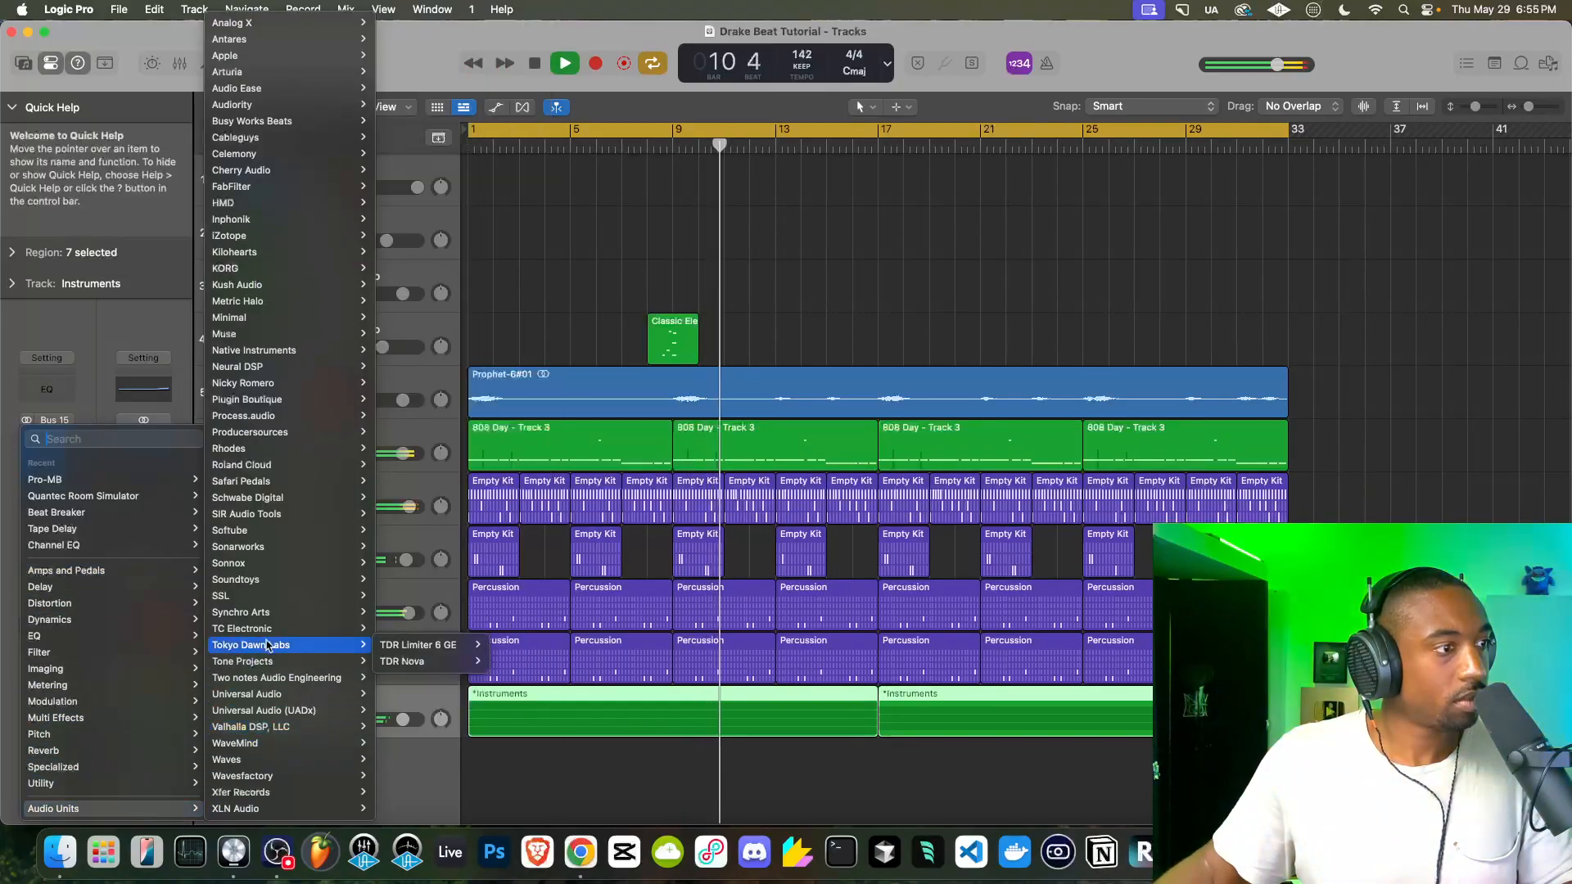
{"action": "mouse_move", "coordinate": [271, 451]}
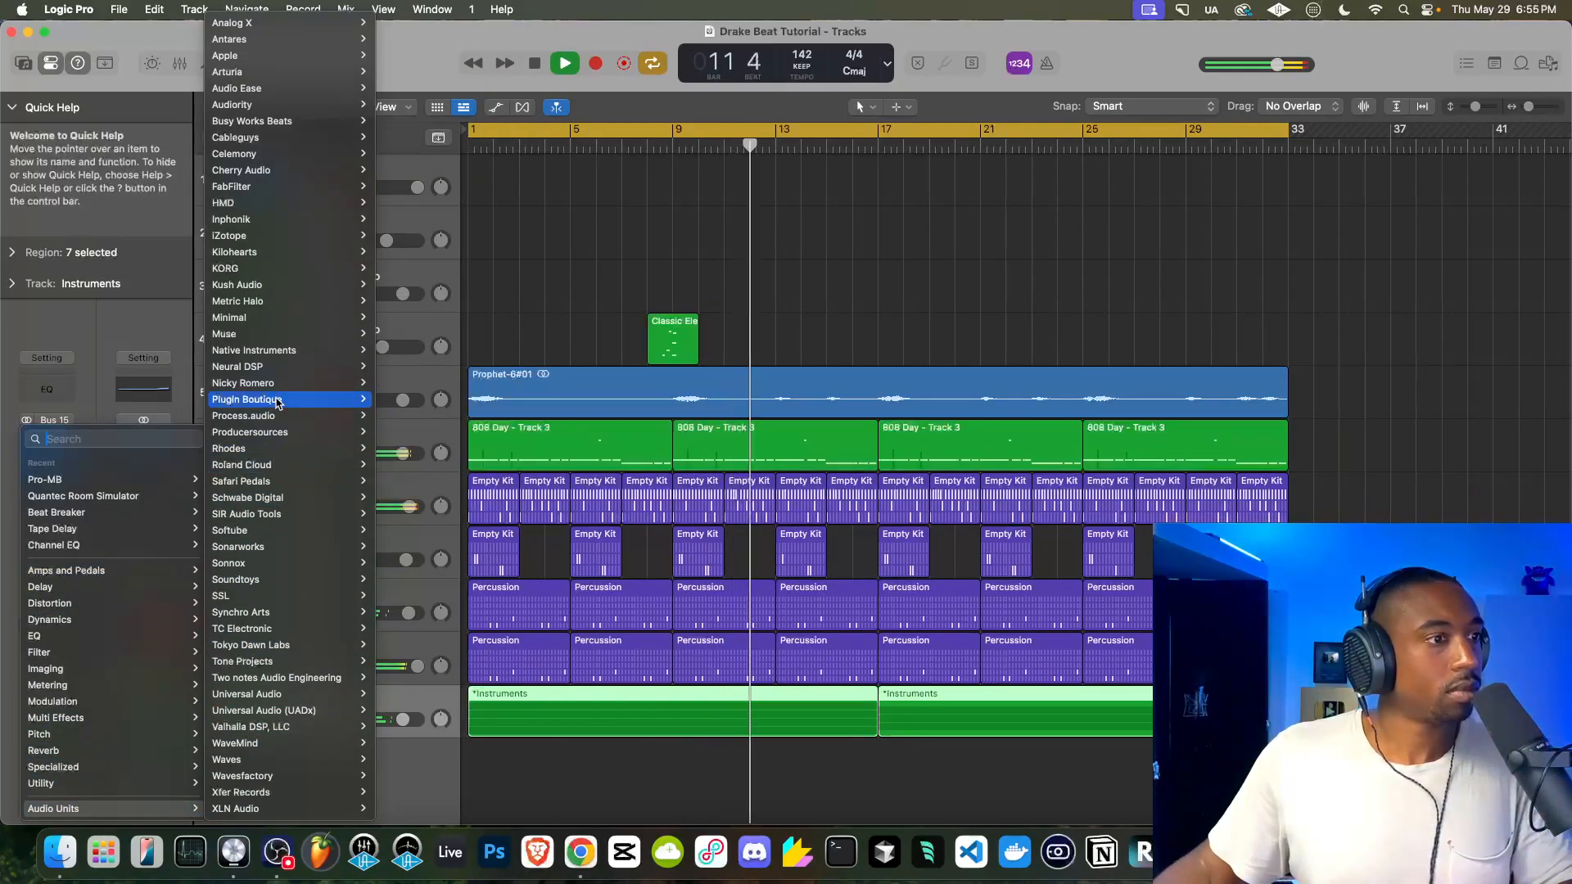
{"action": "left_click", "coordinate": [401, 431]}
{"action": "key", "text": "space"}
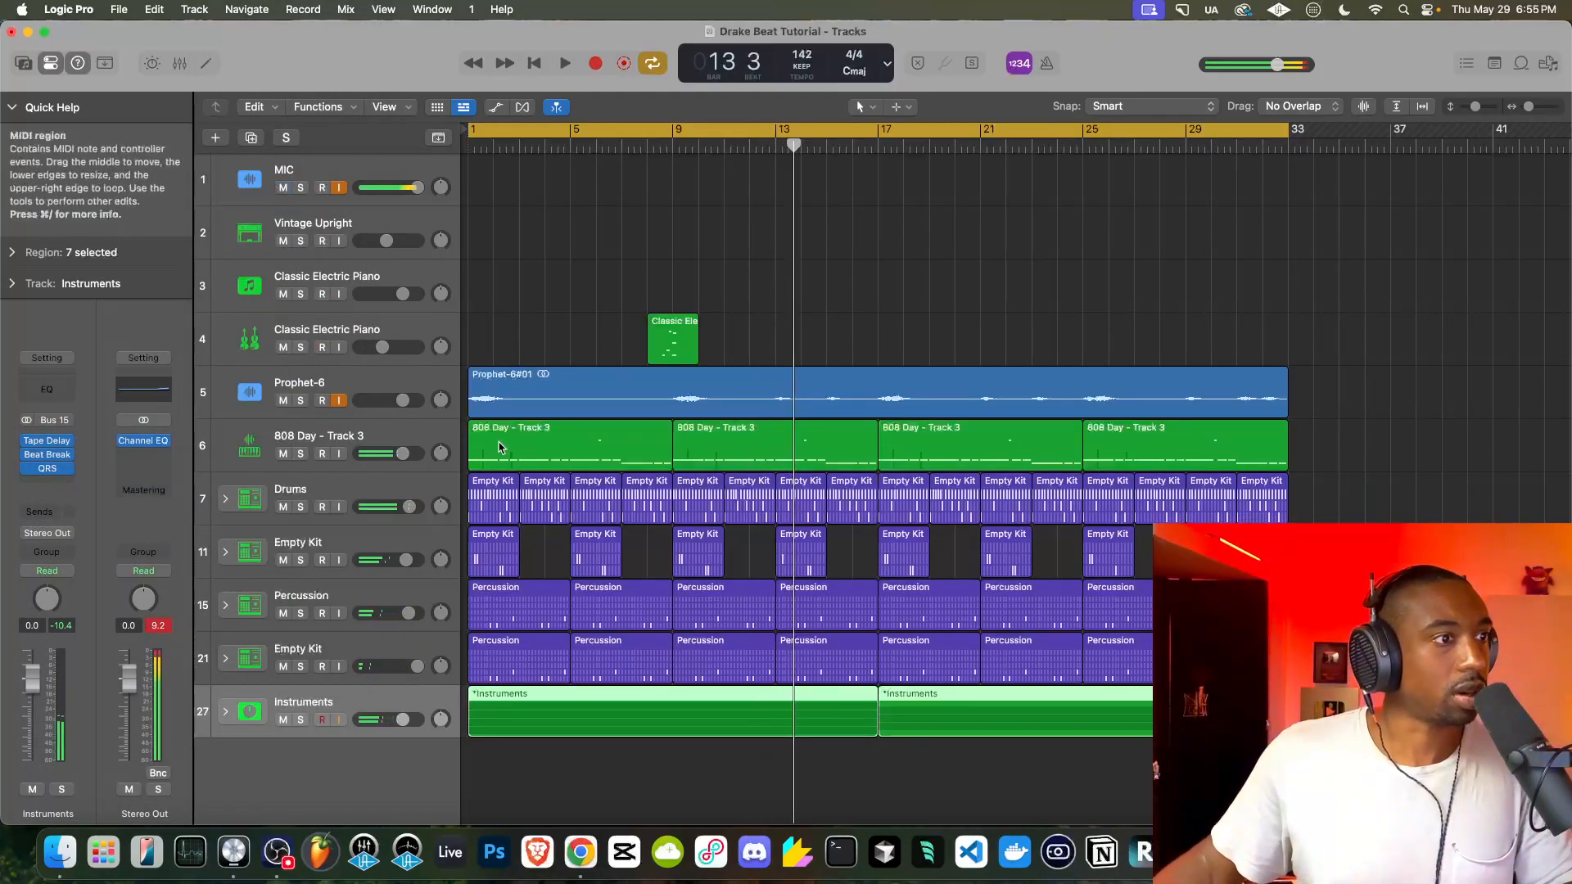
Nudge all notes of the four 808 Day - Track 3 regions slightly later in the Piano Roll and close the editor
{"action": "left_click_drag", "start_coordinate": [1328, 442], "coordinate": [515, 452]}
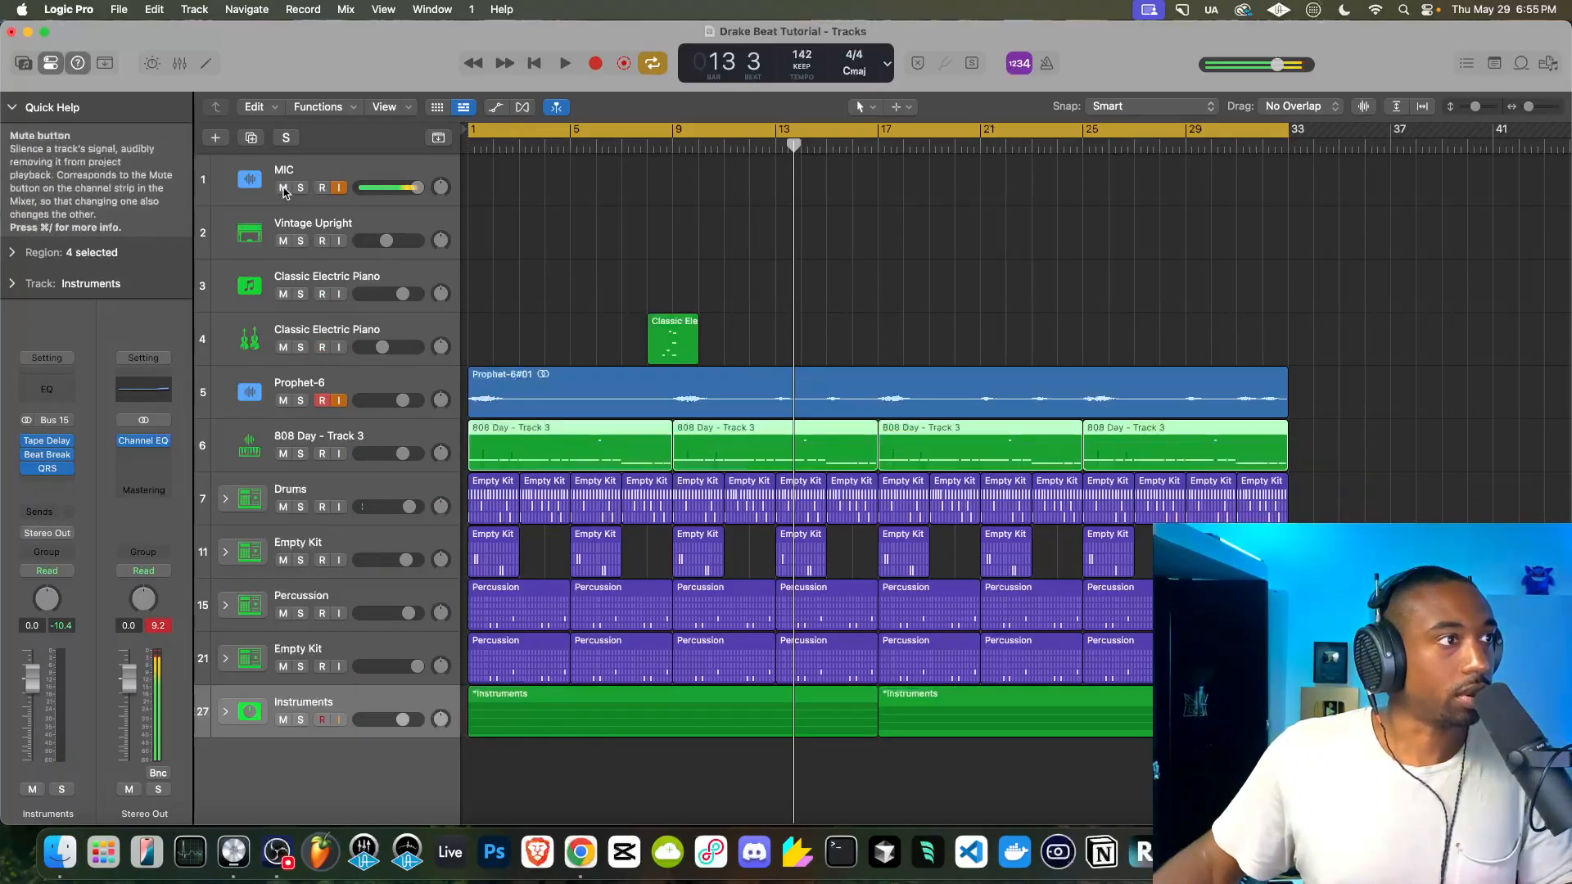
{"action": "key", "text": "space"}
{"action": "double_click", "coordinate": [516, 453]}
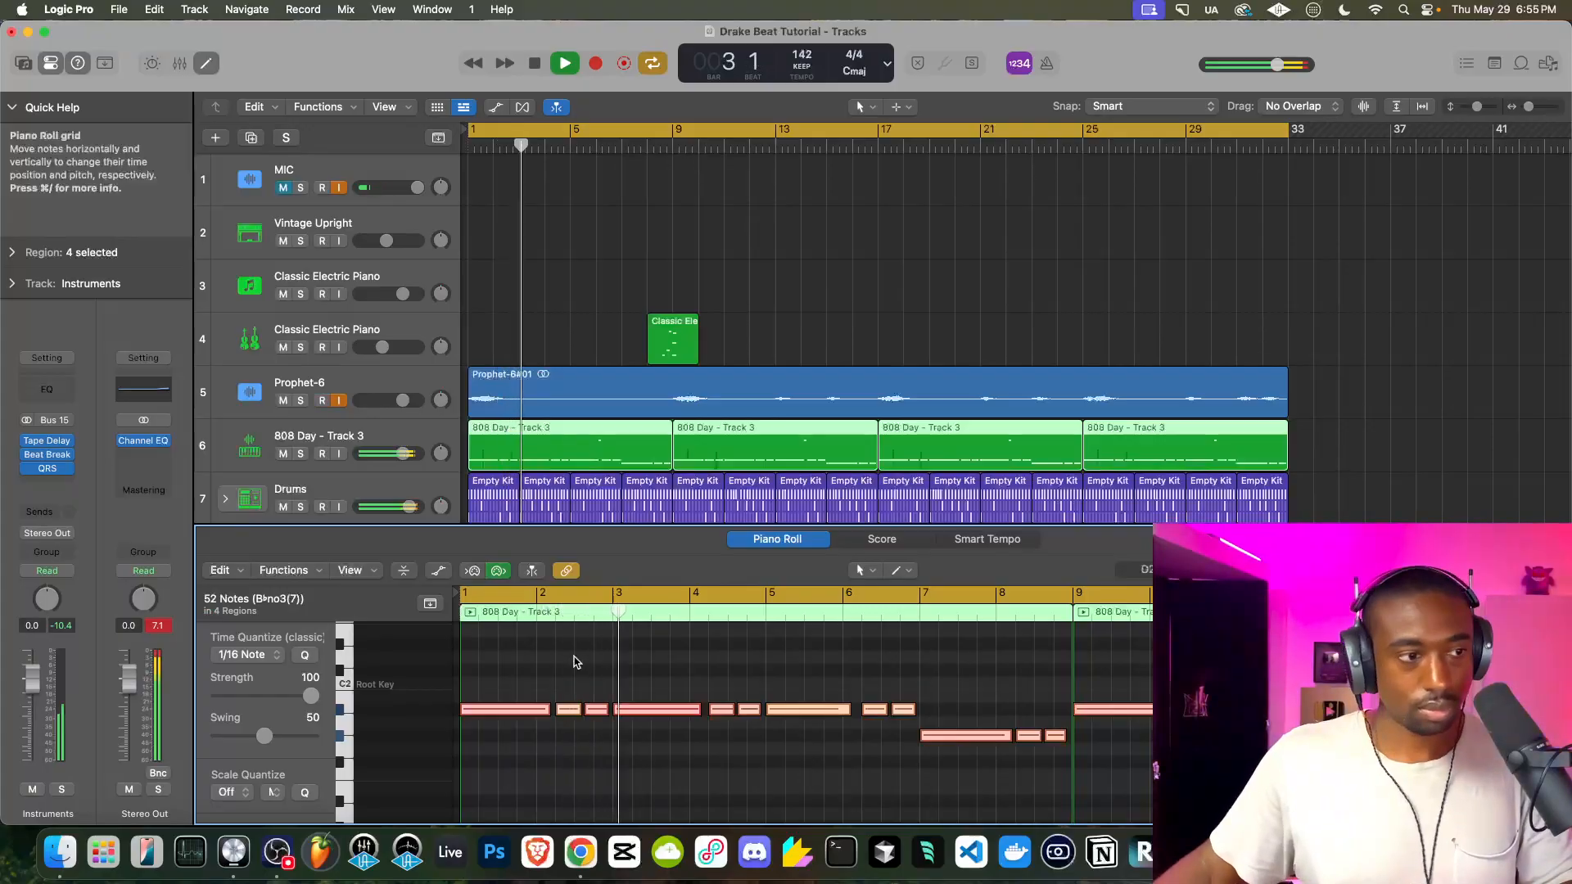
{"action": "scroll", "coordinate": [573, 709], "scroll_direction": "up", "scroll_amount": 10}
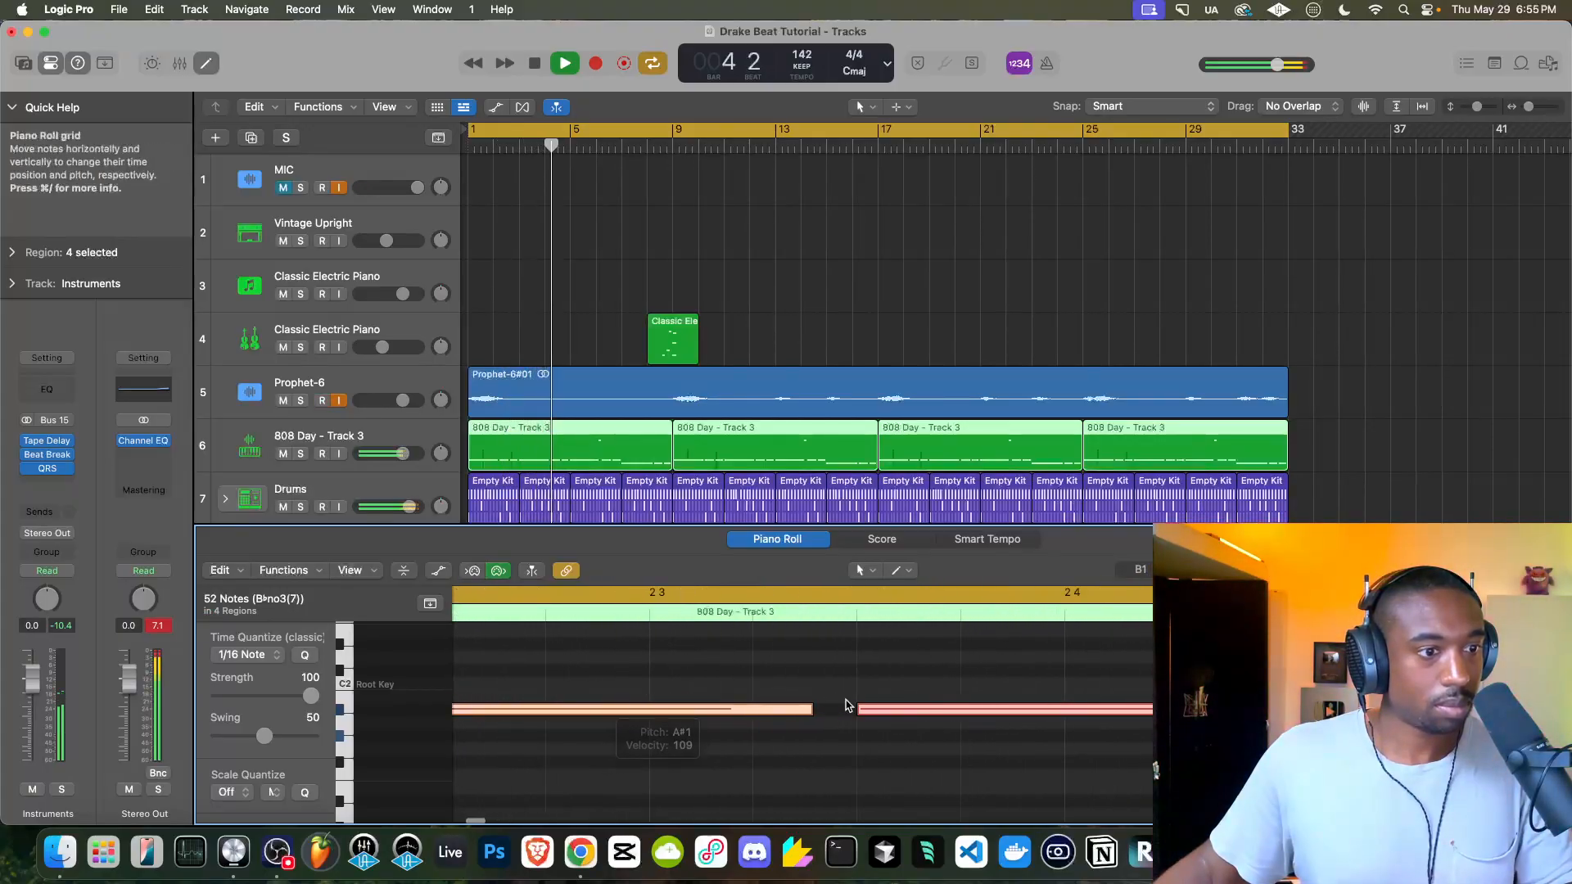
{"action": "left_click_drag", "start_coordinate": [869, 709], "coordinate": [878, 714]}
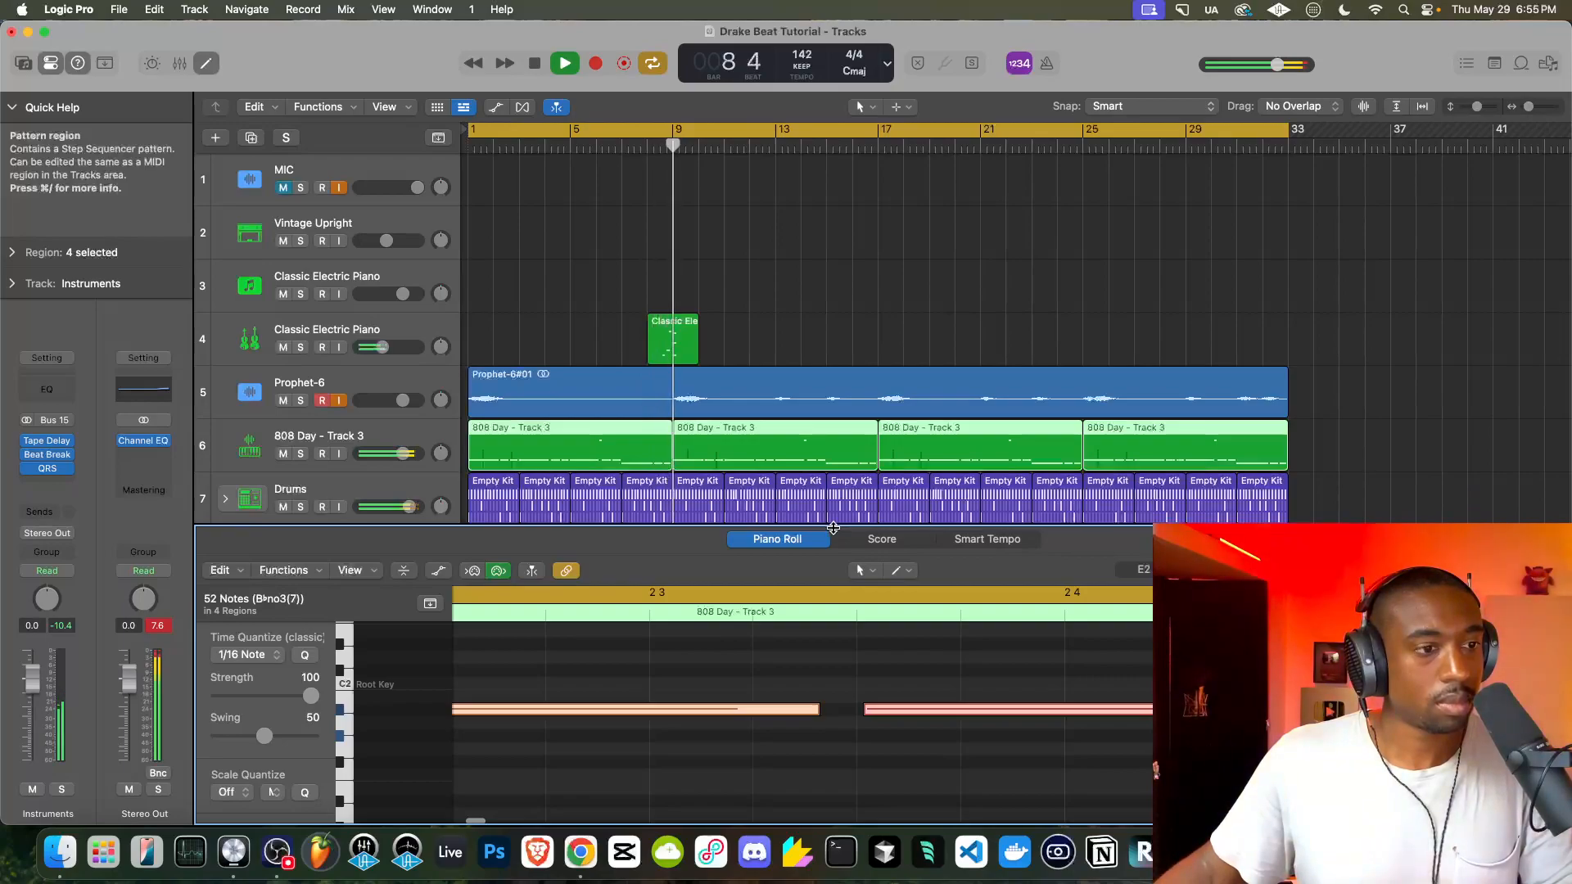
{"action": "key", "text": "Return"}
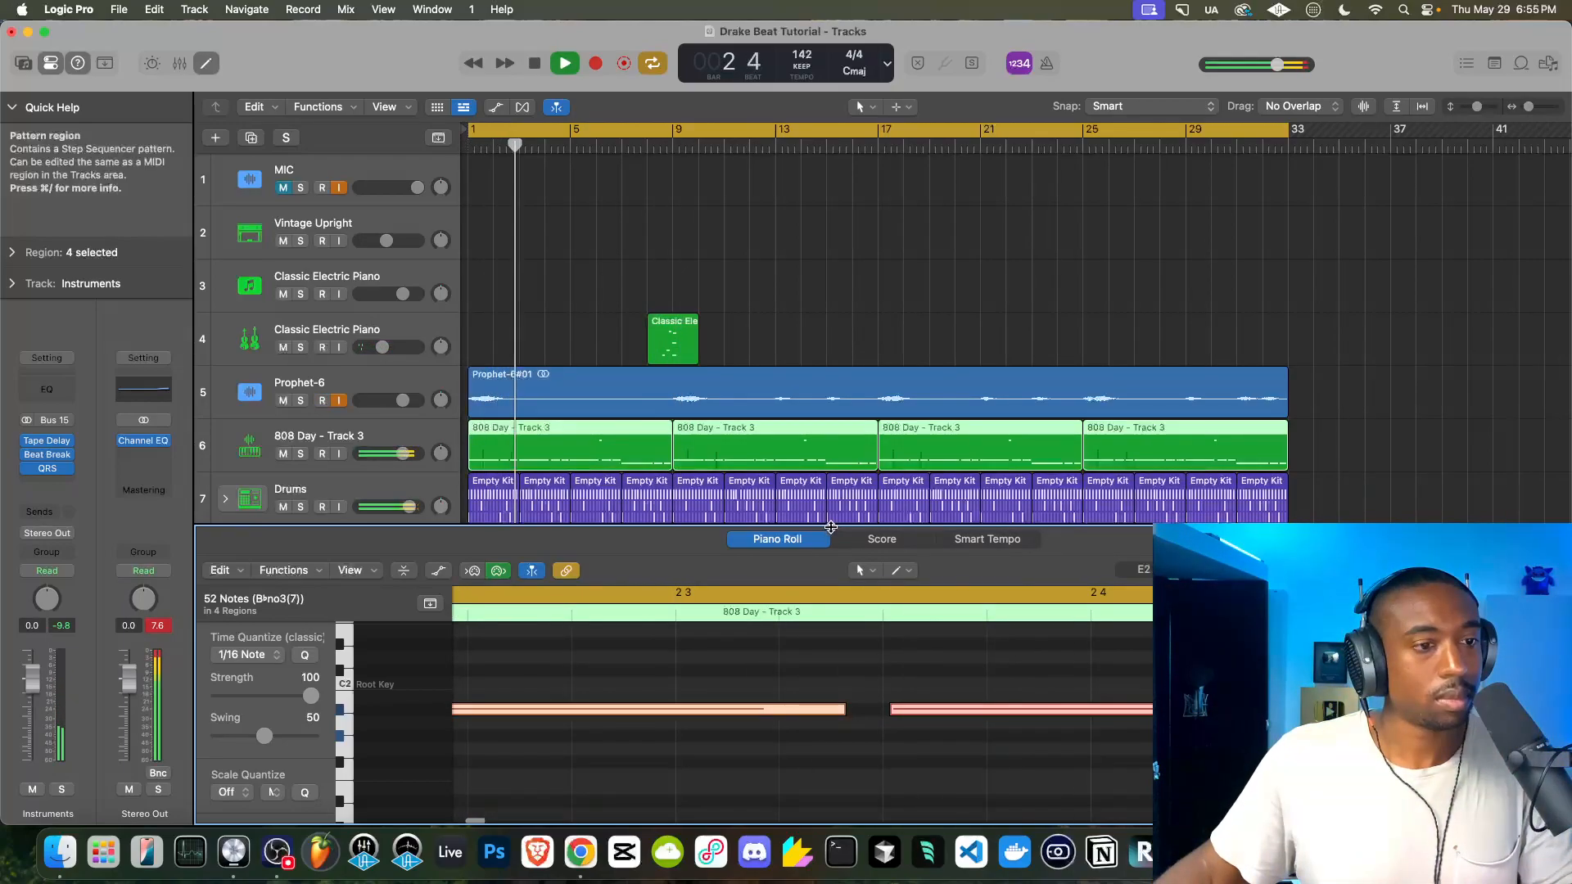
{"action": "left_click_drag", "start_coordinate": [830, 526], "coordinate": [849, 846]}
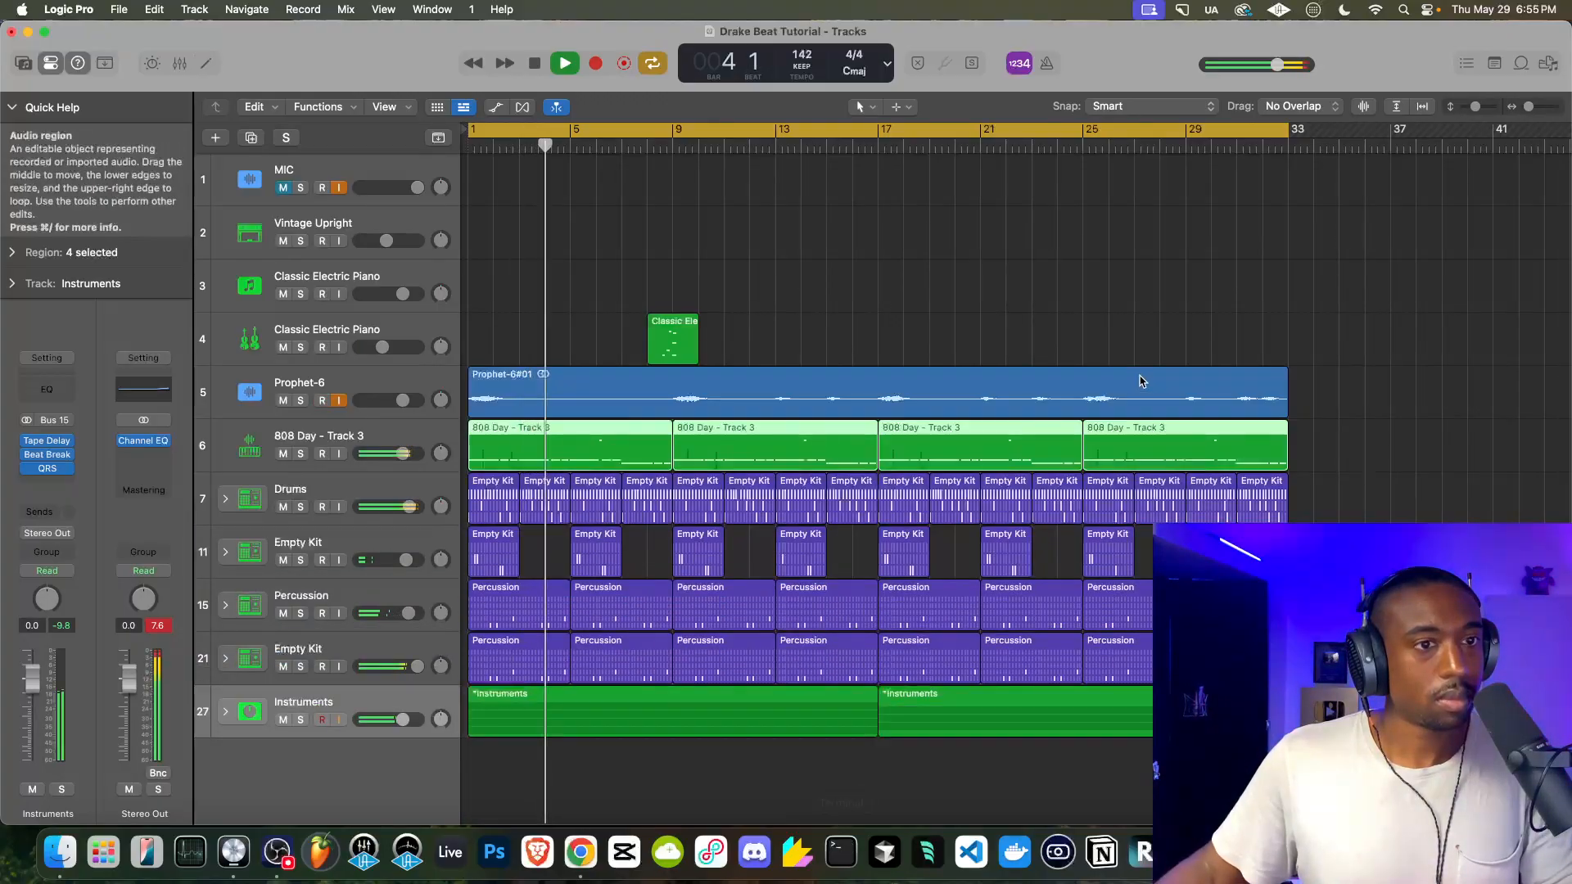
Delete the three repeated 808 Day - Track 3 regions from bar 9 onward and select the remaining first region
{"action": "left_click_drag", "start_coordinate": [1326, 463], "coordinate": [800, 462]}
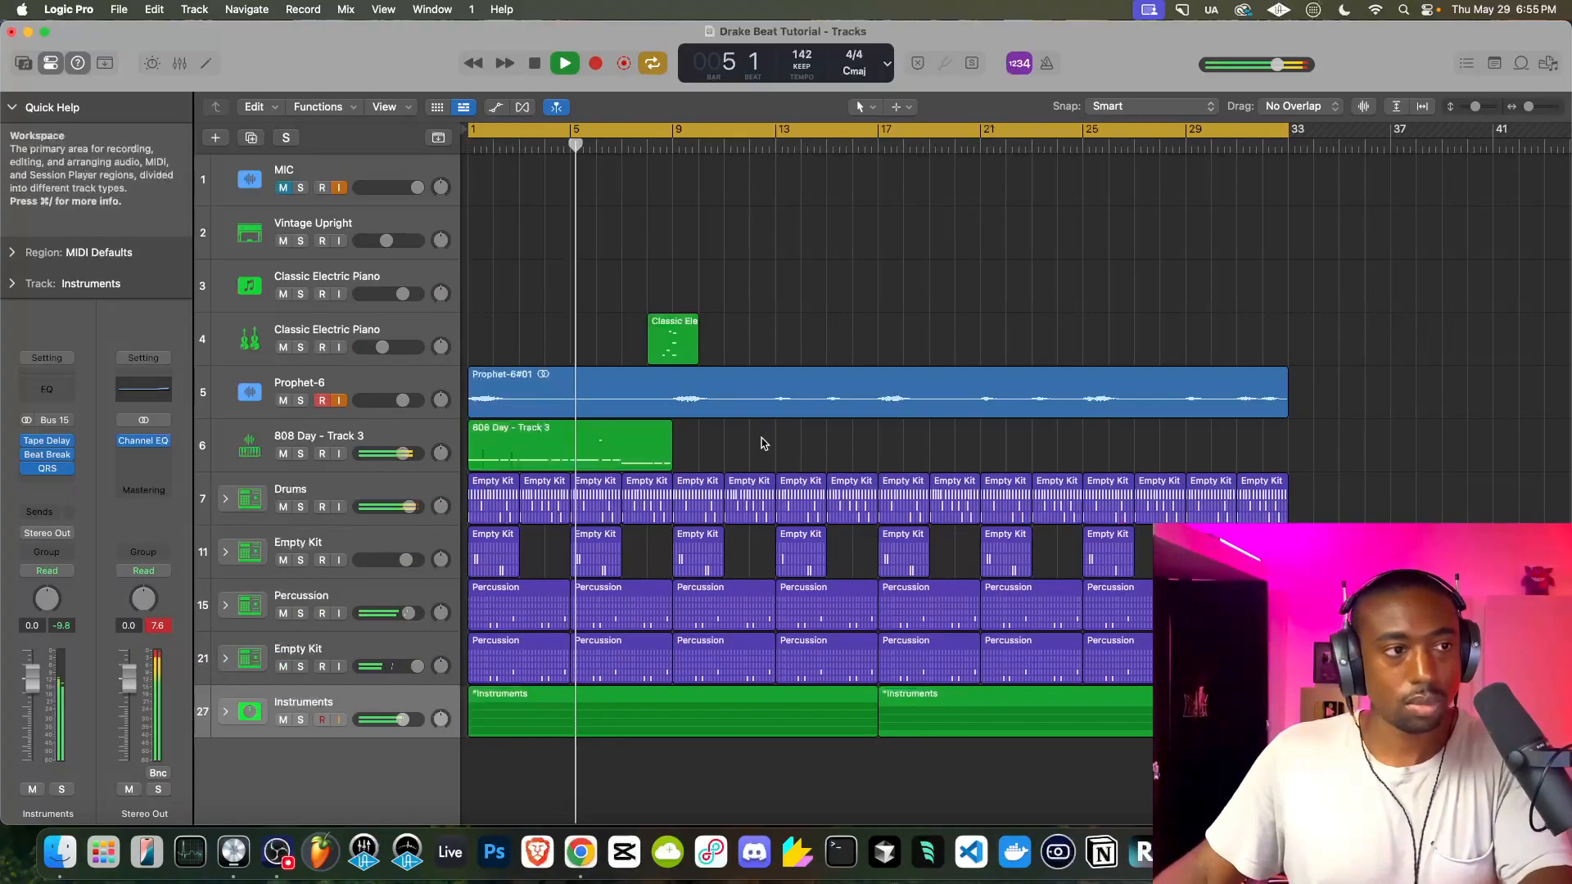
{"action": "key", "text": "BackSpace"}
{"action": "left_click", "coordinate": [534, 443]}
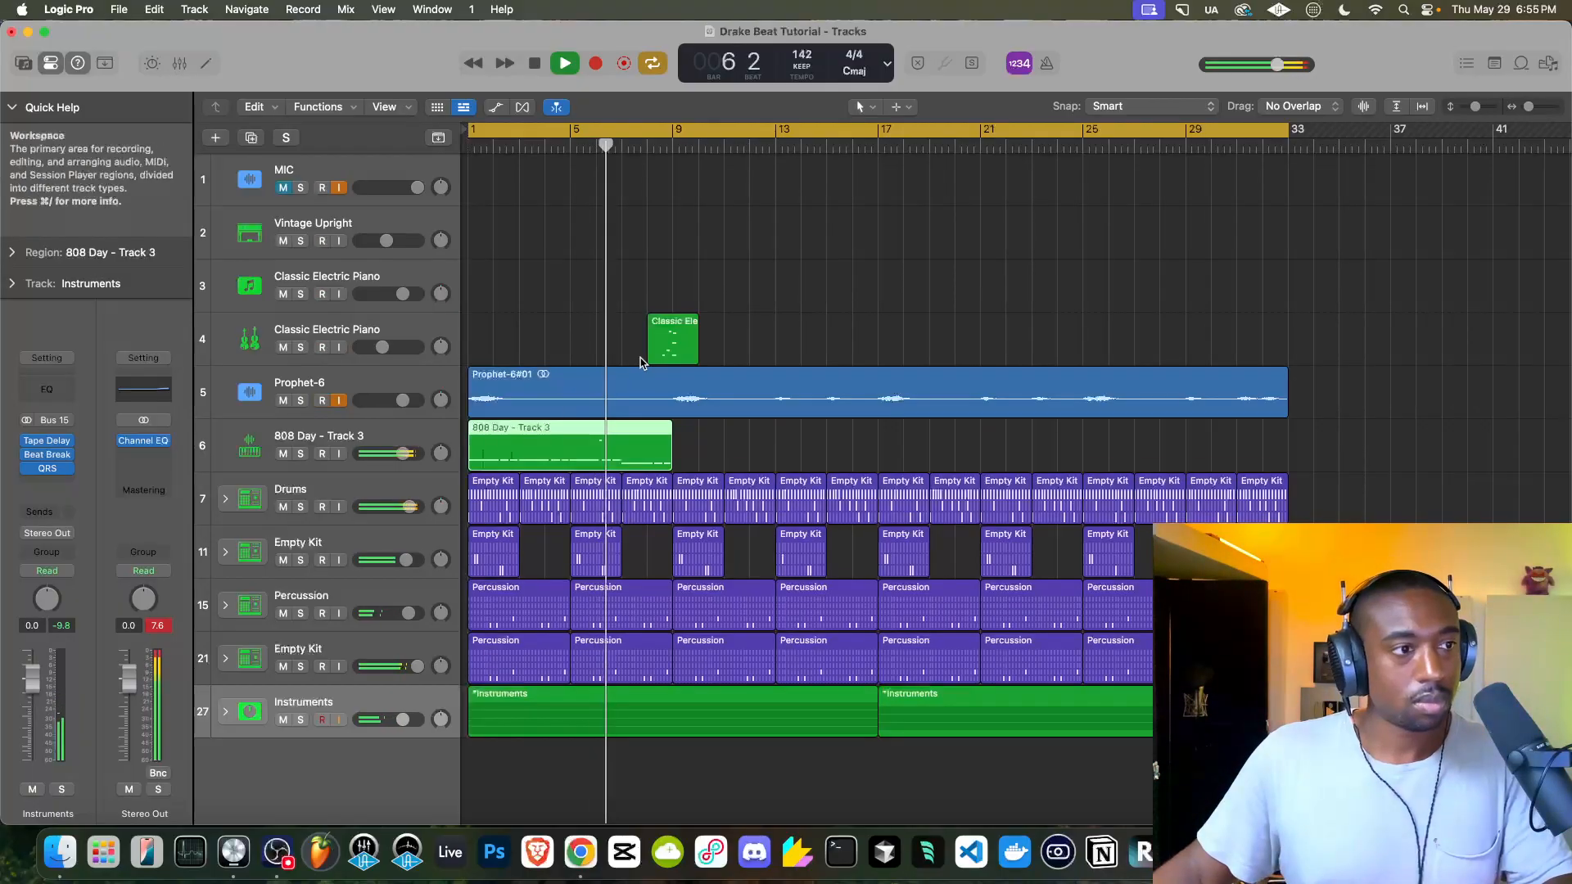
{"action": "key", "text": "space"}
{"action": "left_click", "coordinate": [673, 145]}
{"action": "key", "text": "super+v"}
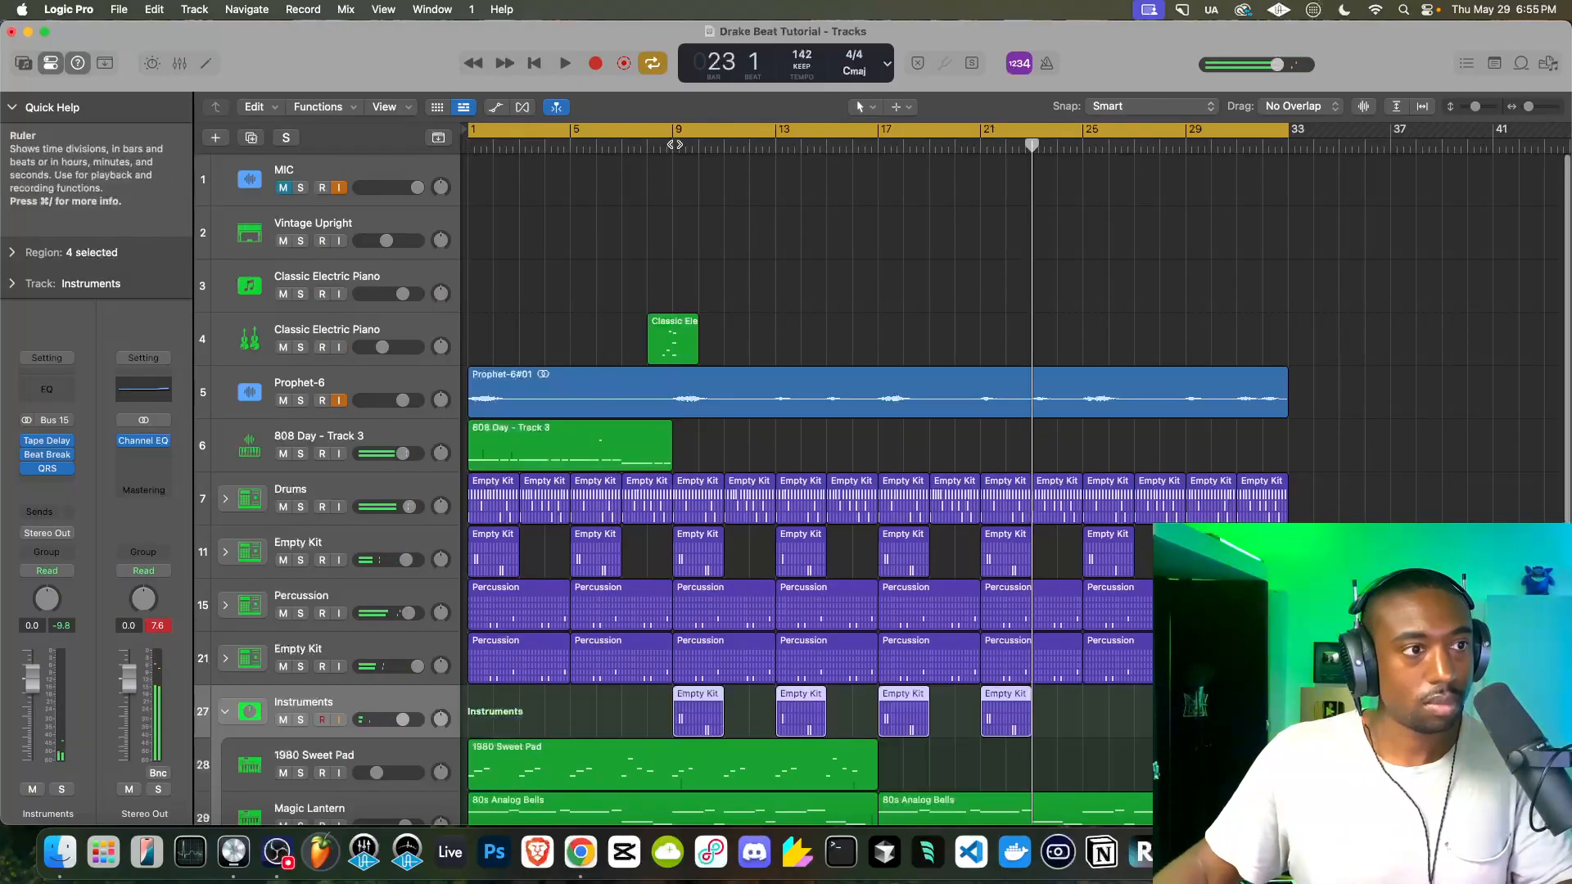
{"action": "key", "text": "super+z"}
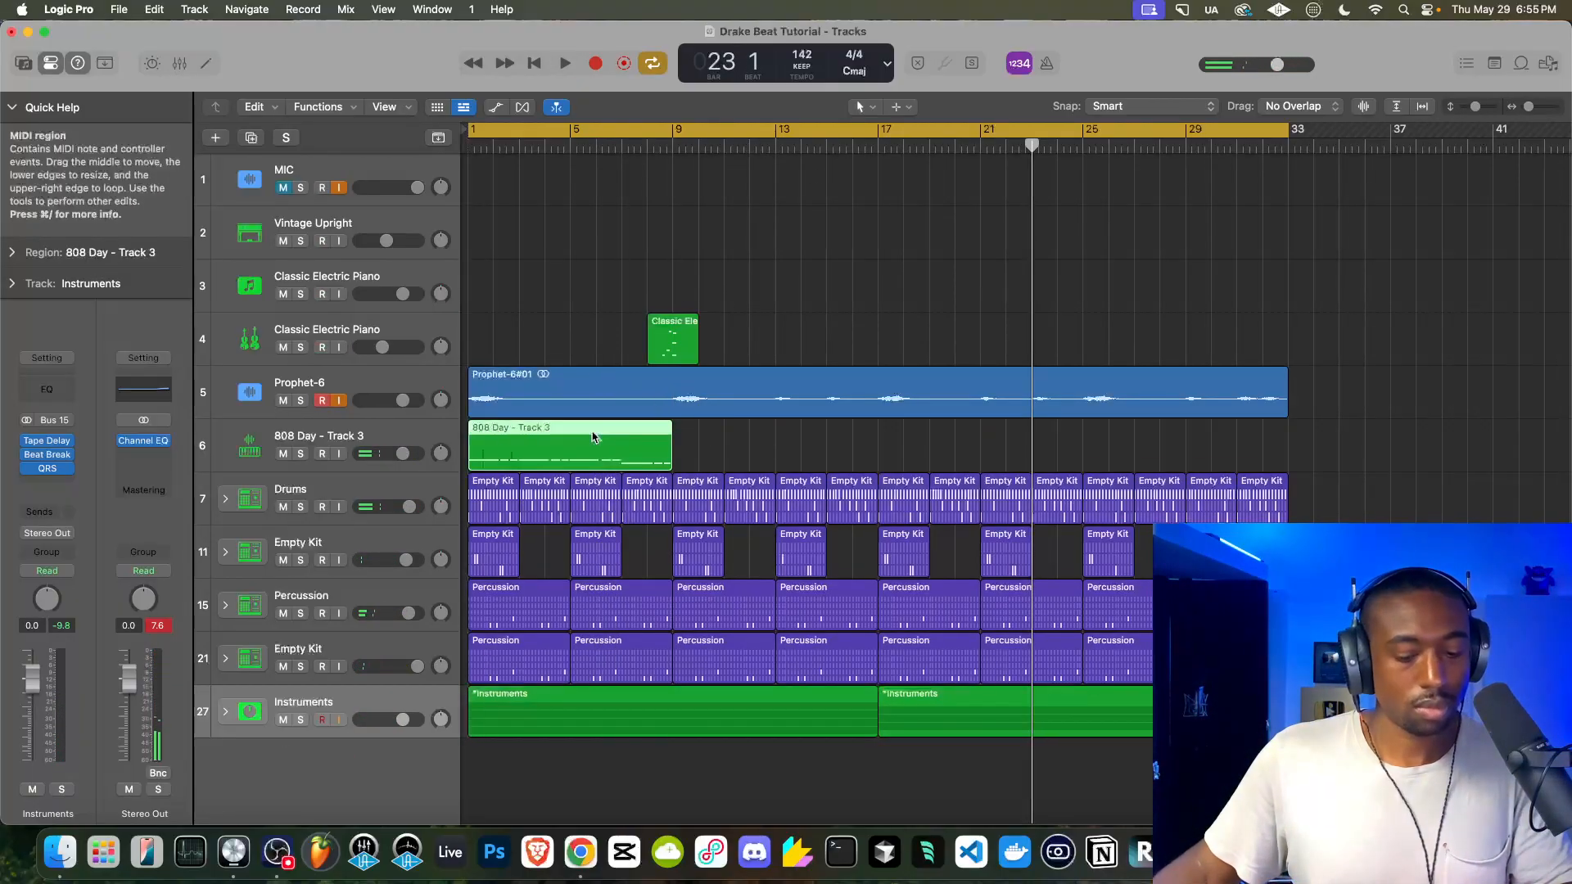
{"action": "left_click", "coordinate": [673, 145]}
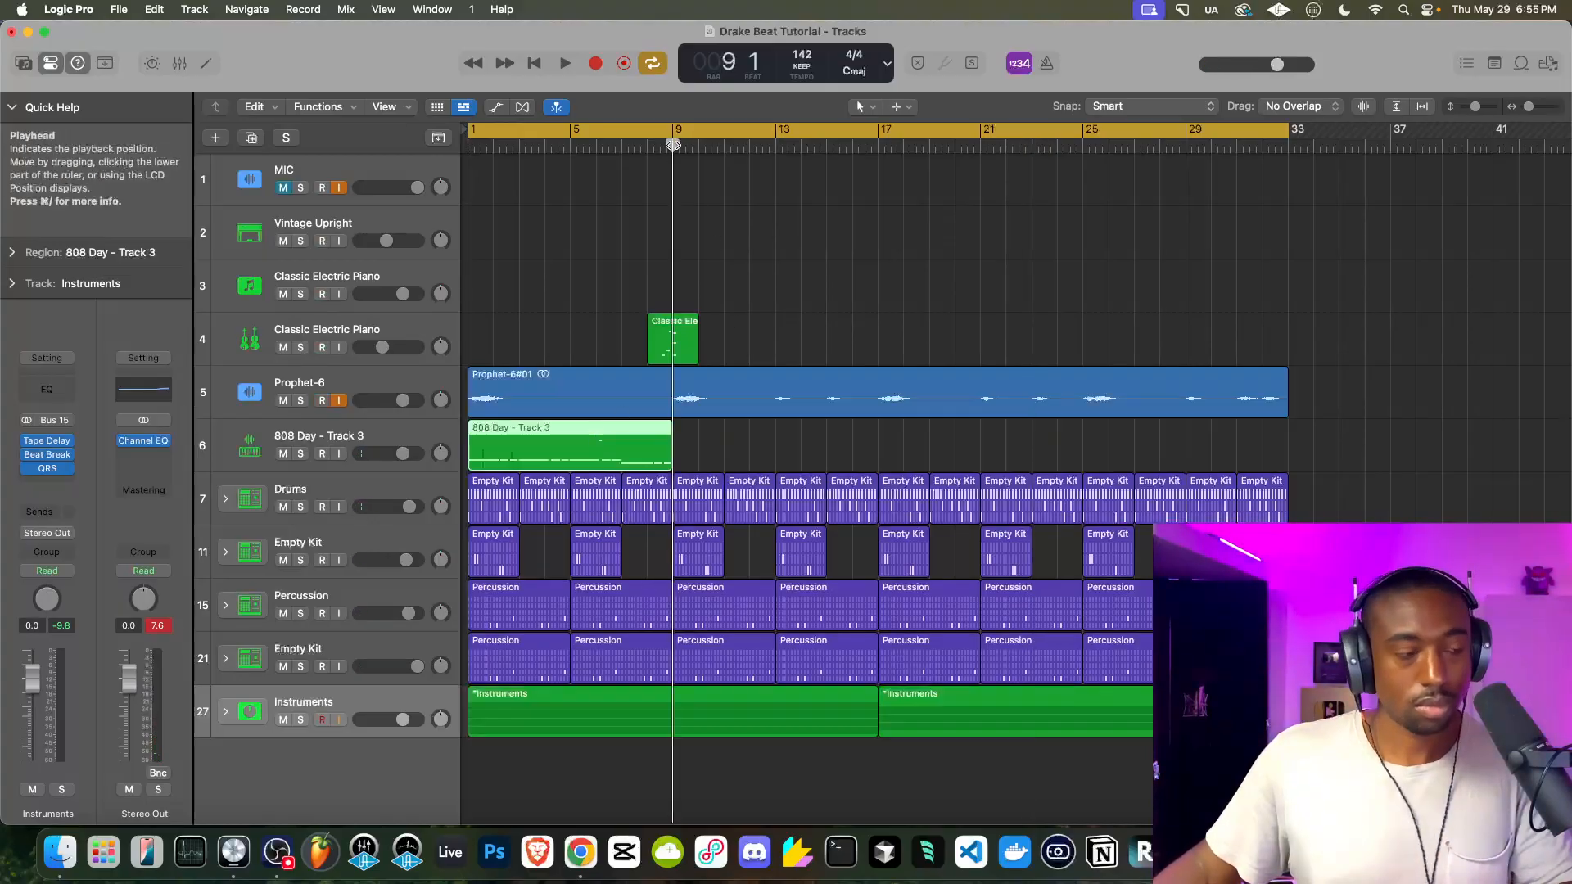
{"action": "key", "text": "super+v"}
{"action": "key", "text": "super+z"}
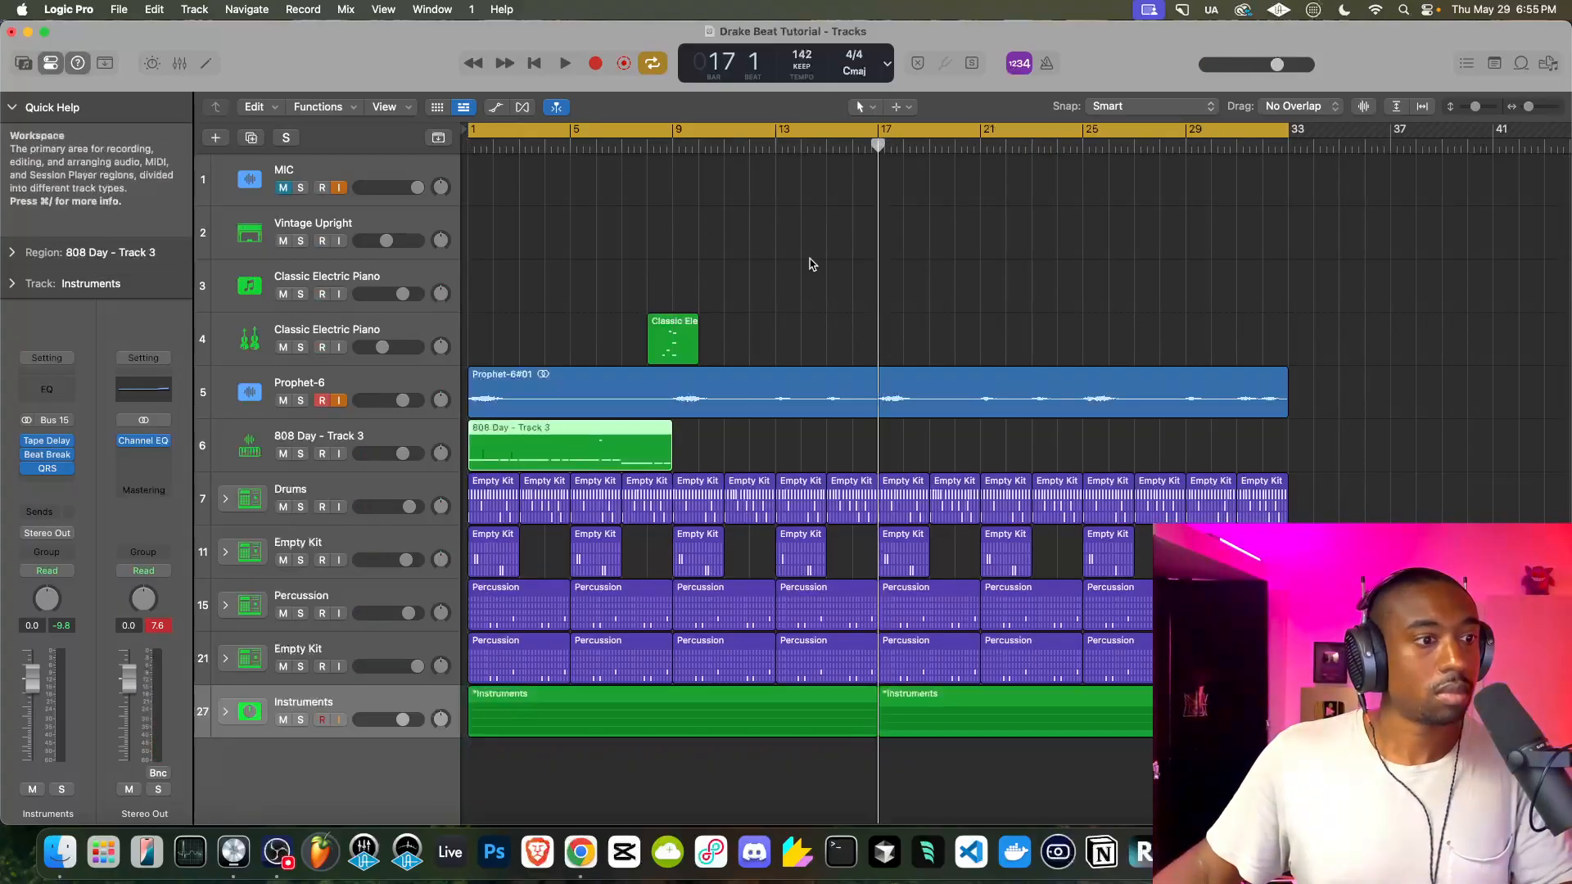
Paste the 808 region three times on 808 Day - Track 3 from bar 9 to fill up to bar 33, and play the beat
{"action": "left_click", "coordinate": [397, 443]}
{"action": "left_click", "coordinate": [673, 145]}
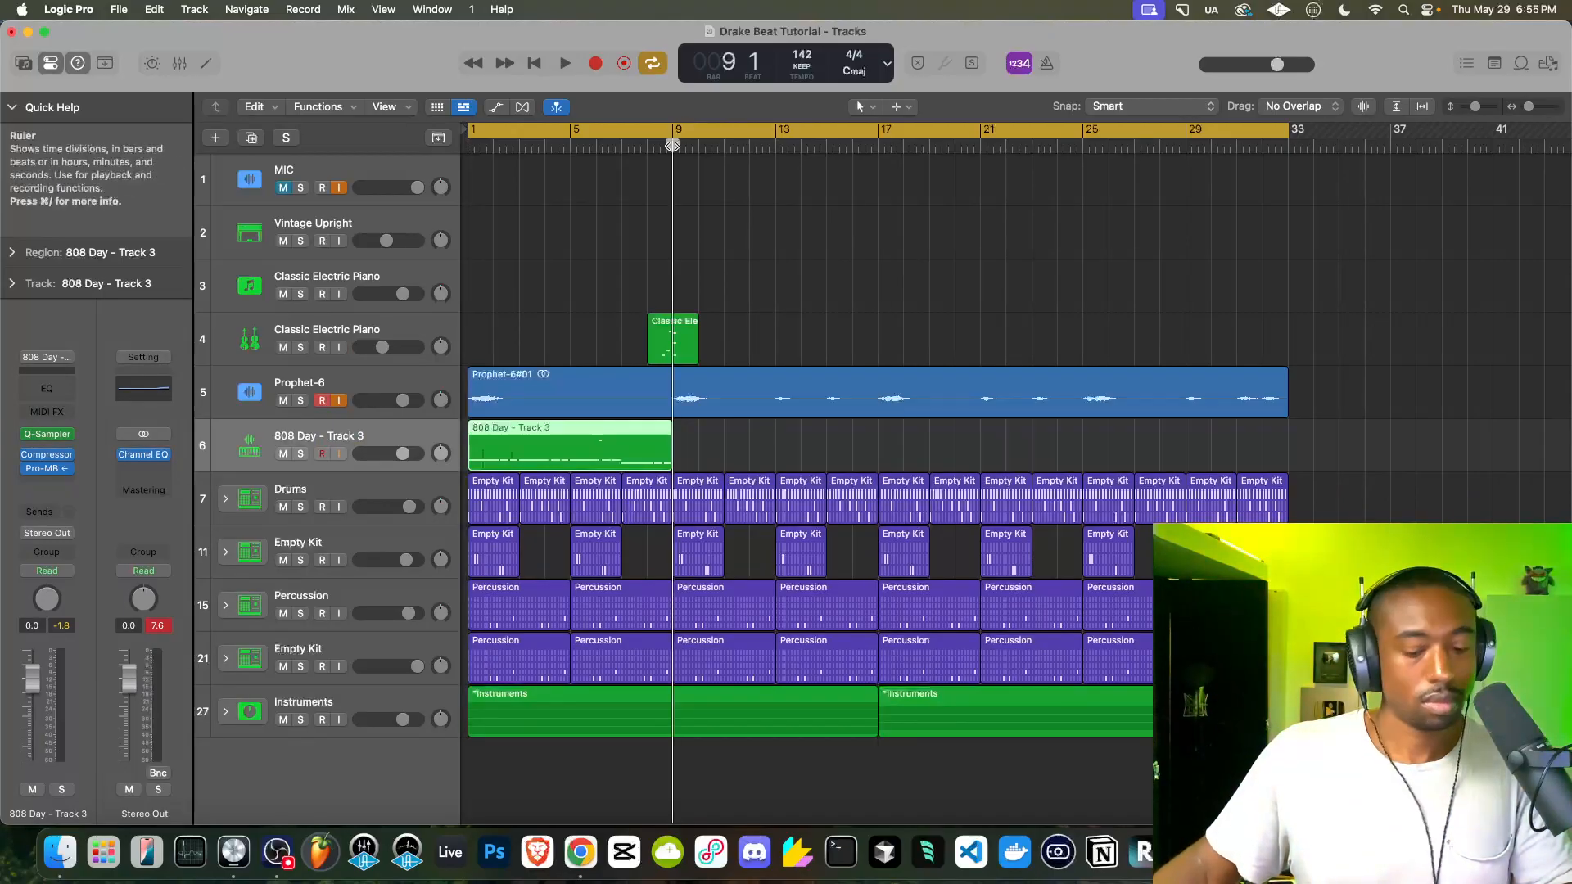
{"action": "key", "text": "super+v"}
{"action": "key", "text": "super+v"}
{"action": "key", "text": "super+v"}
{"action": "key", "text": "space"}
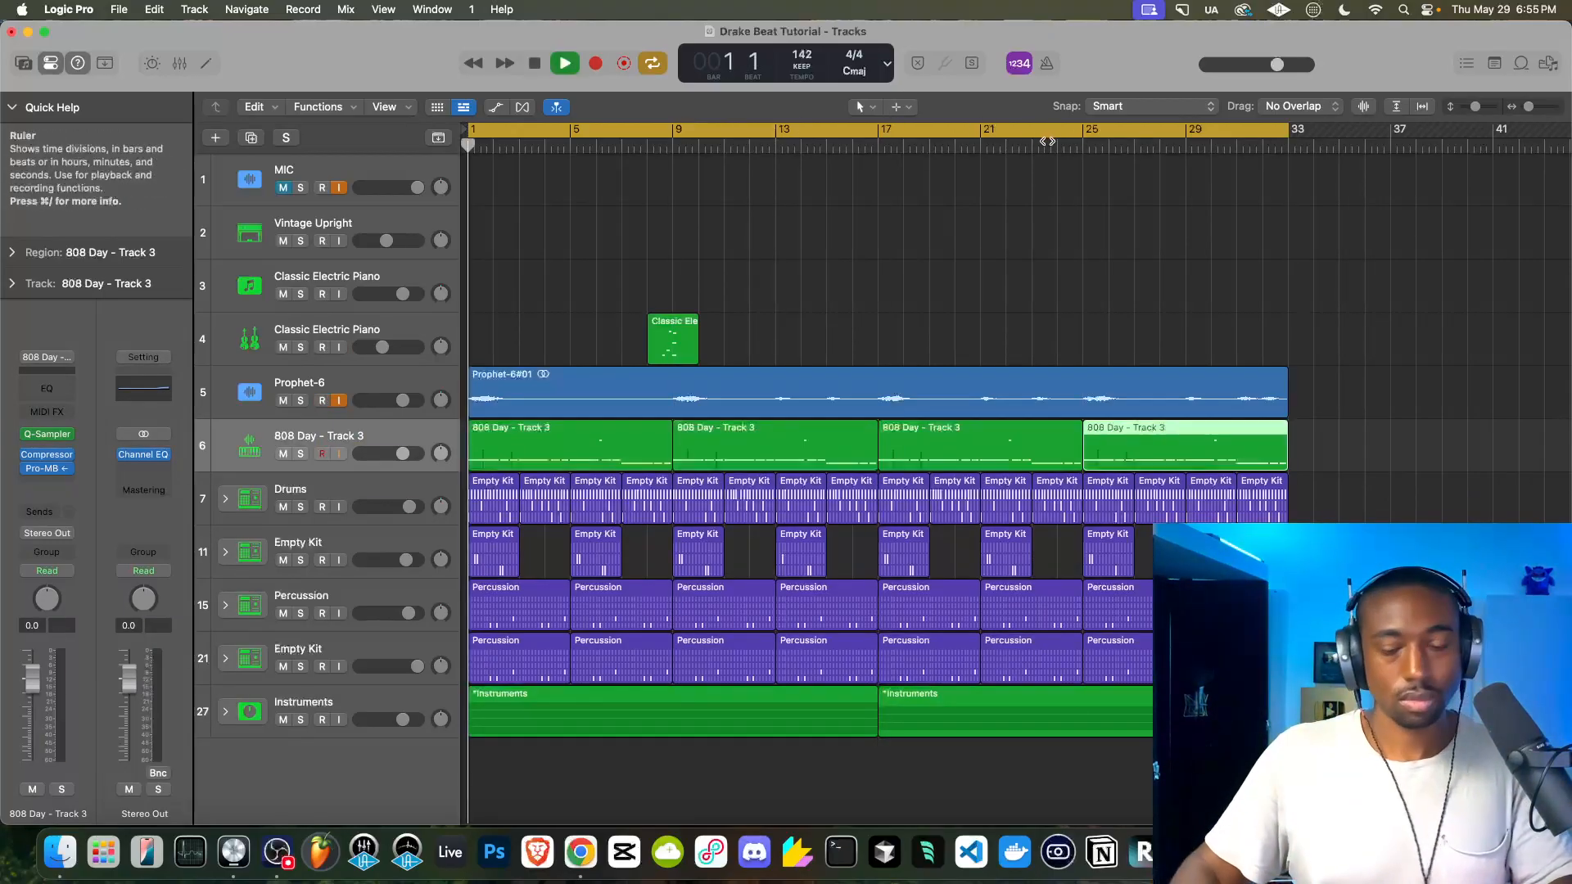
{"action": "key", "text": "space"}
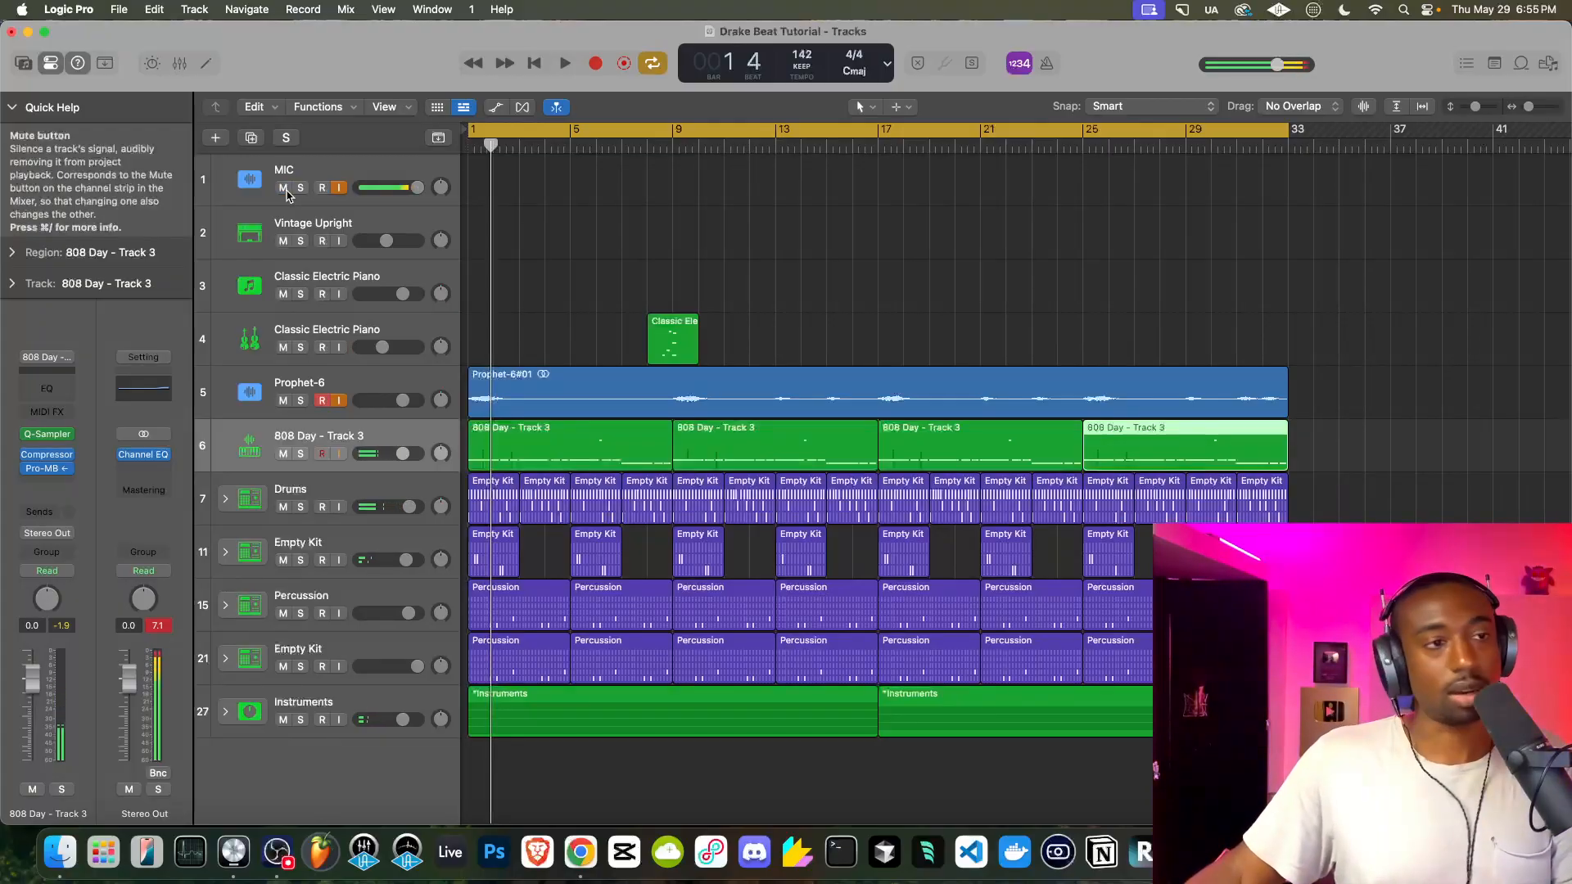
{"action": "key", "text": "space"}
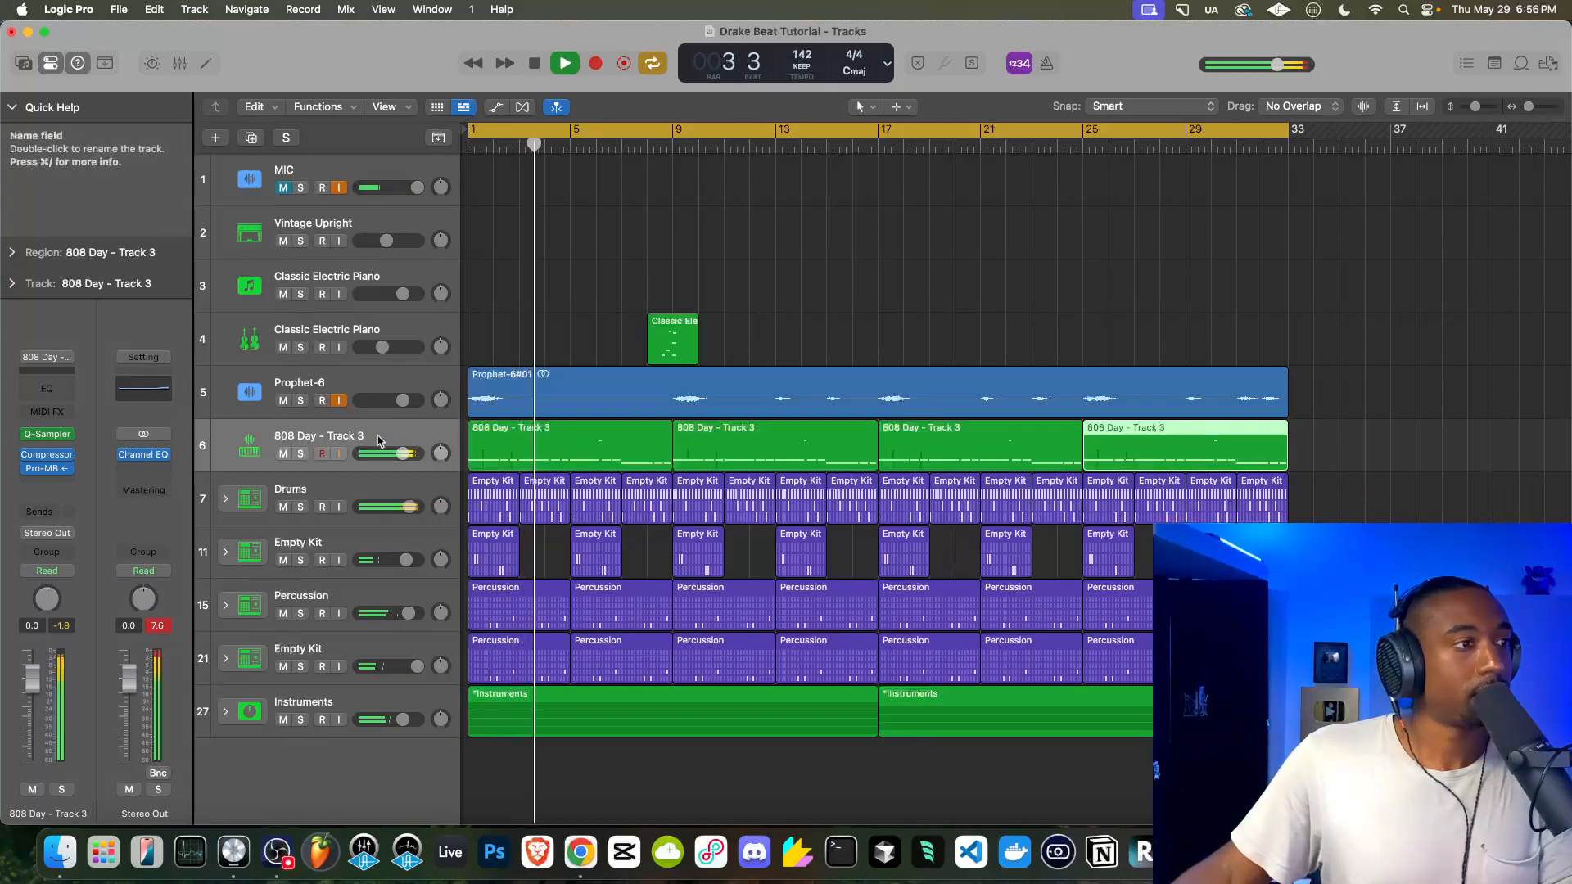
Add a Chorus effect to 808 Day - Track 3, audition it with the mix at 65%, and close and bypass it
{"action": "left_click", "coordinate": [429, 452]}
{"action": "left_click", "coordinate": [55, 483]}
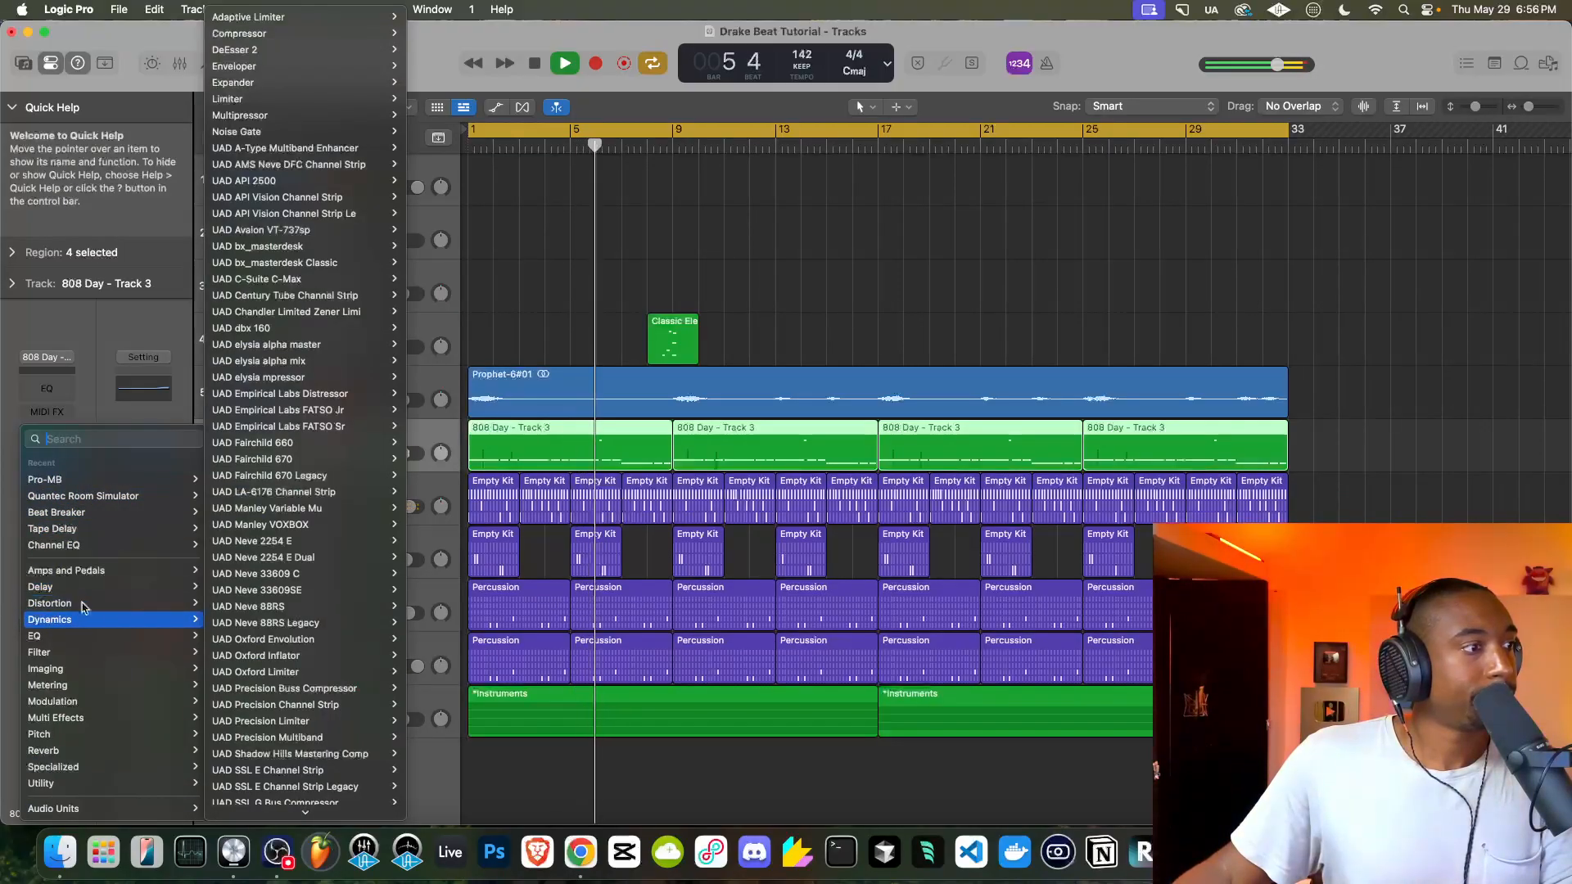
{"action": "mouse_move", "coordinate": [78, 706]}
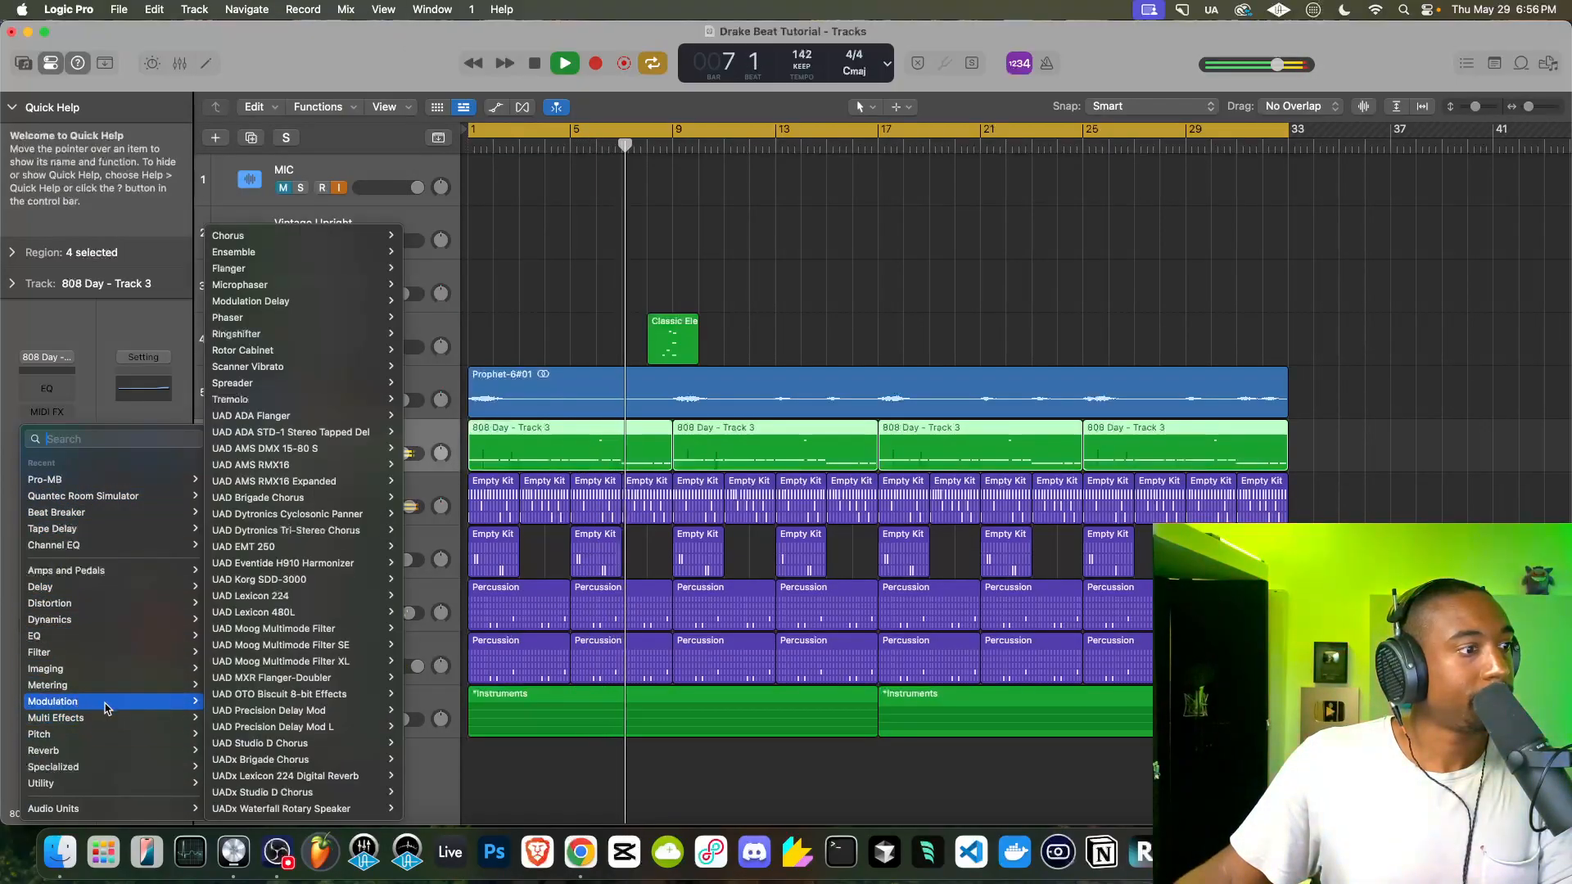
{"action": "left_click", "coordinate": [256, 239]}
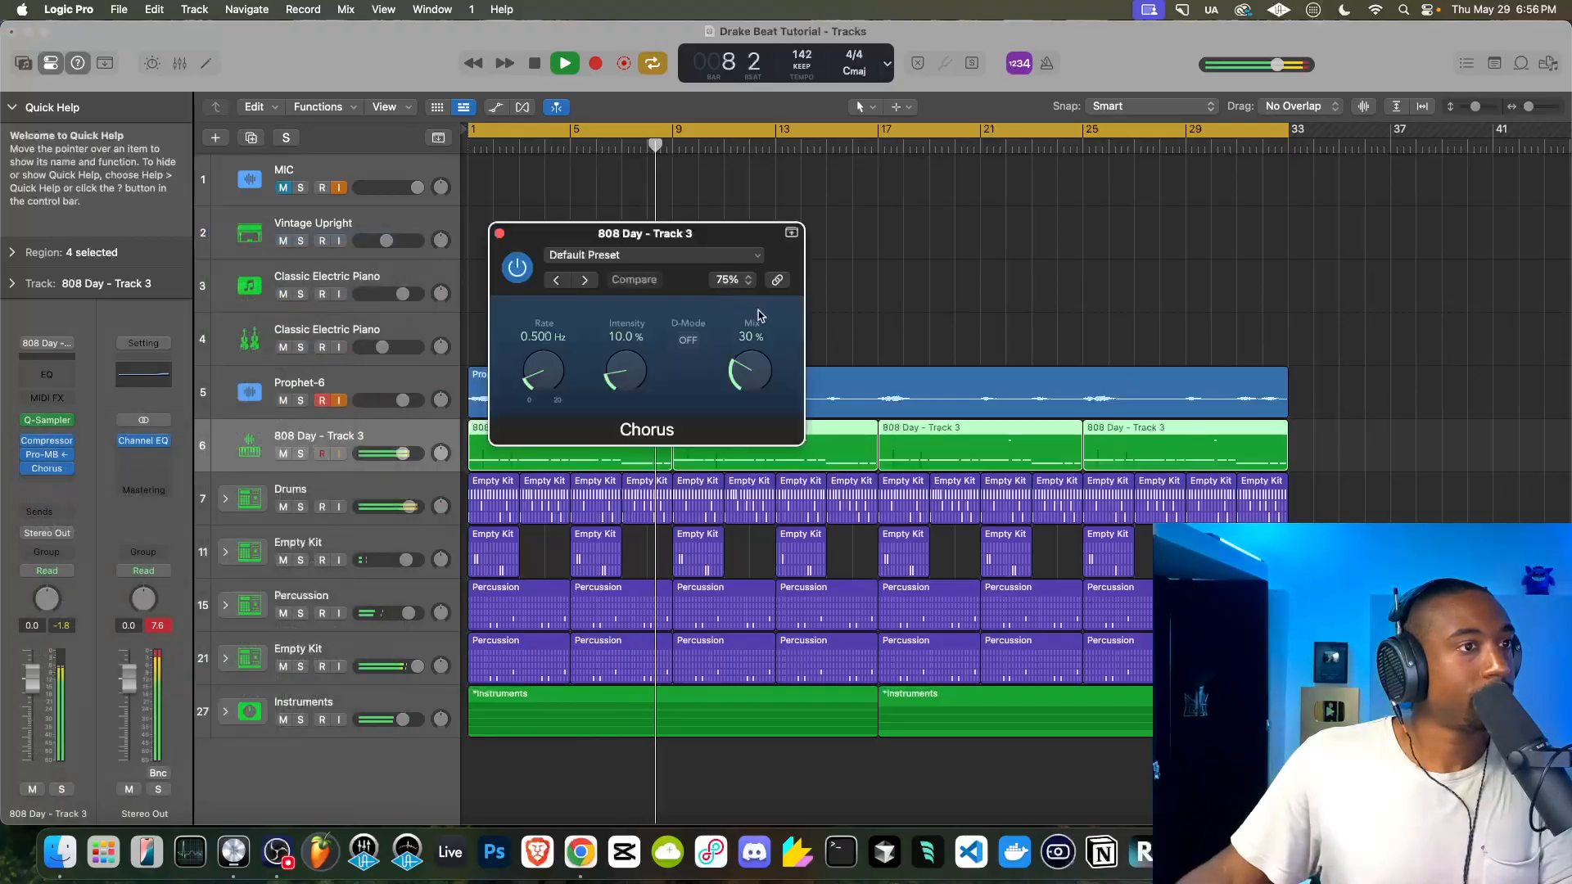
{"action": "left_click_drag", "start_coordinate": [750, 371], "coordinate": [739, 411]}
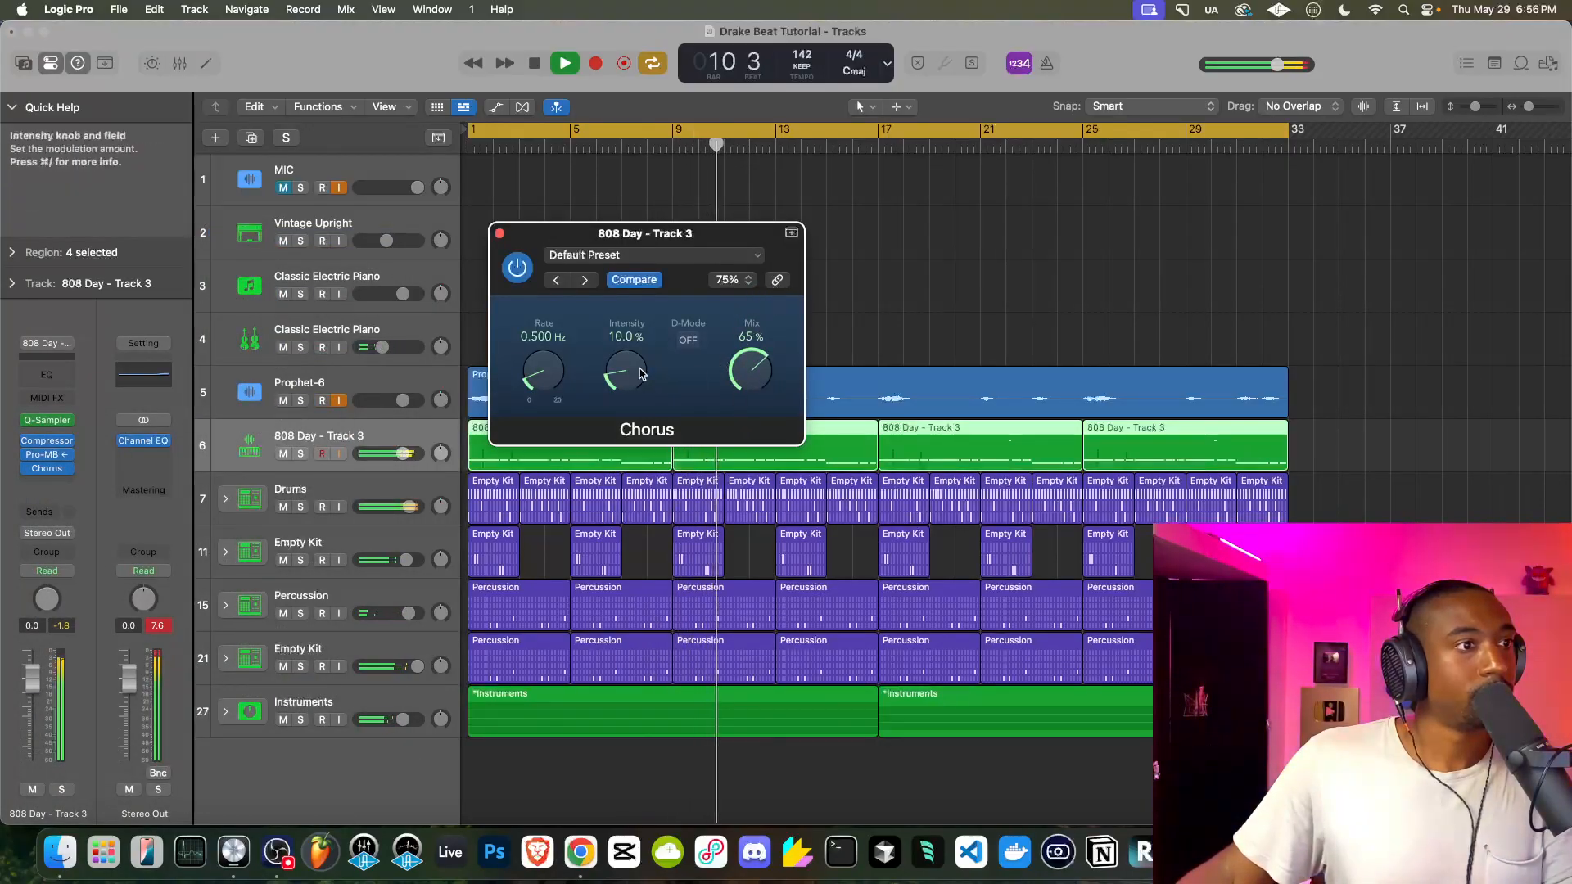
{"action": "left_click", "coordinate": [500, 235]}
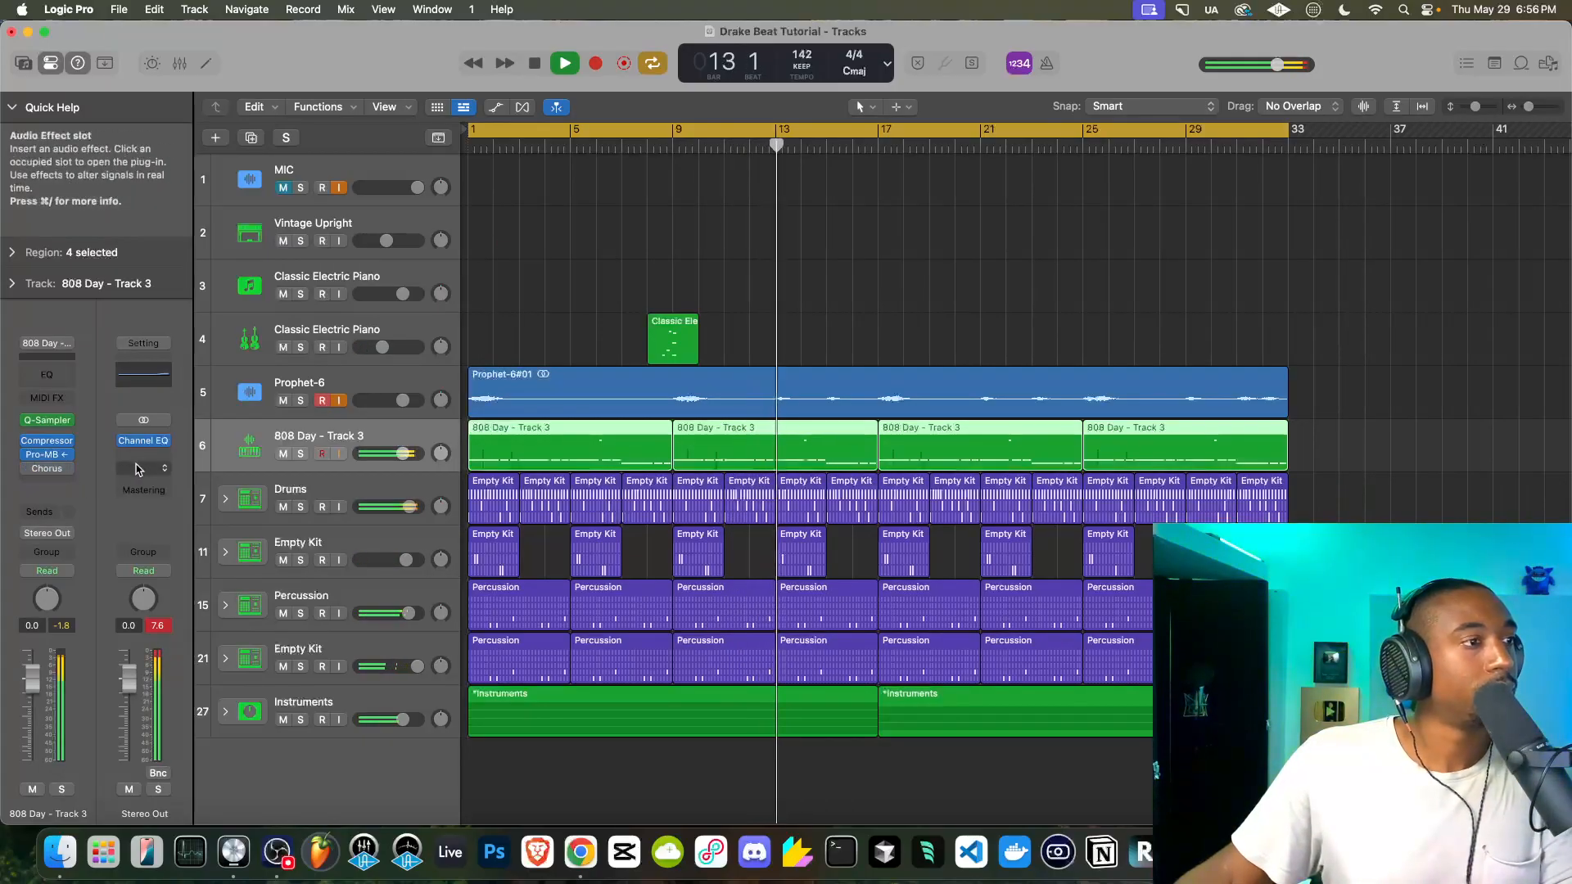
Raise the Compressor threshold on 808 Day - Track 3 to about 0 dB while the beat plays, and close the plug-in
{"action": "left_click", "coordinate": [47, 440]}
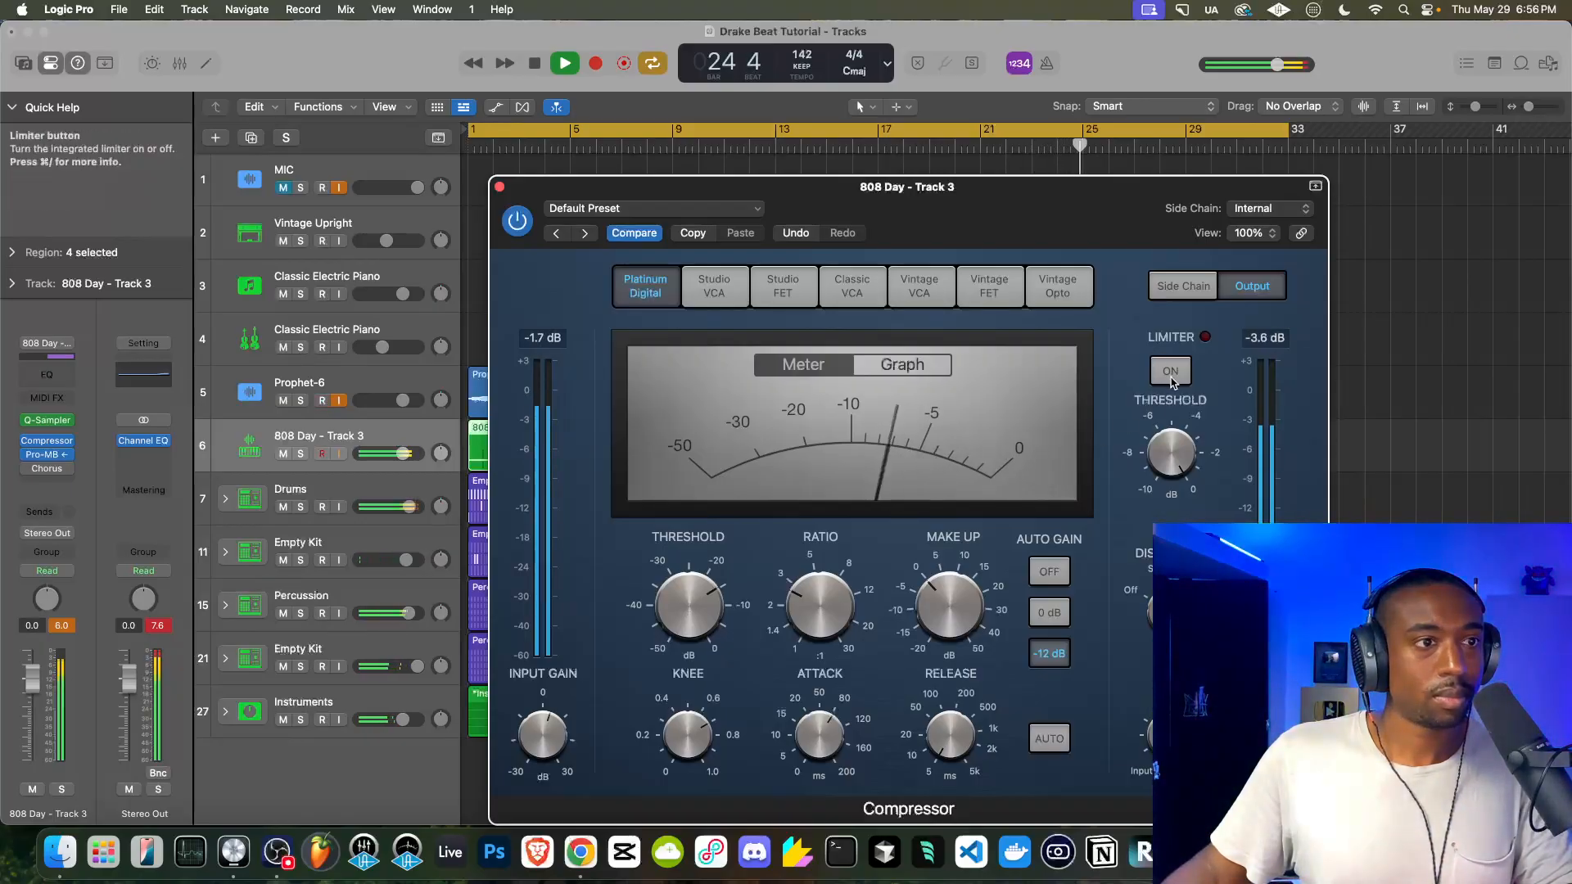
{"action": "left_click_drag", "start_coordinate": [707, 601], "coordinate": [786, 565]}
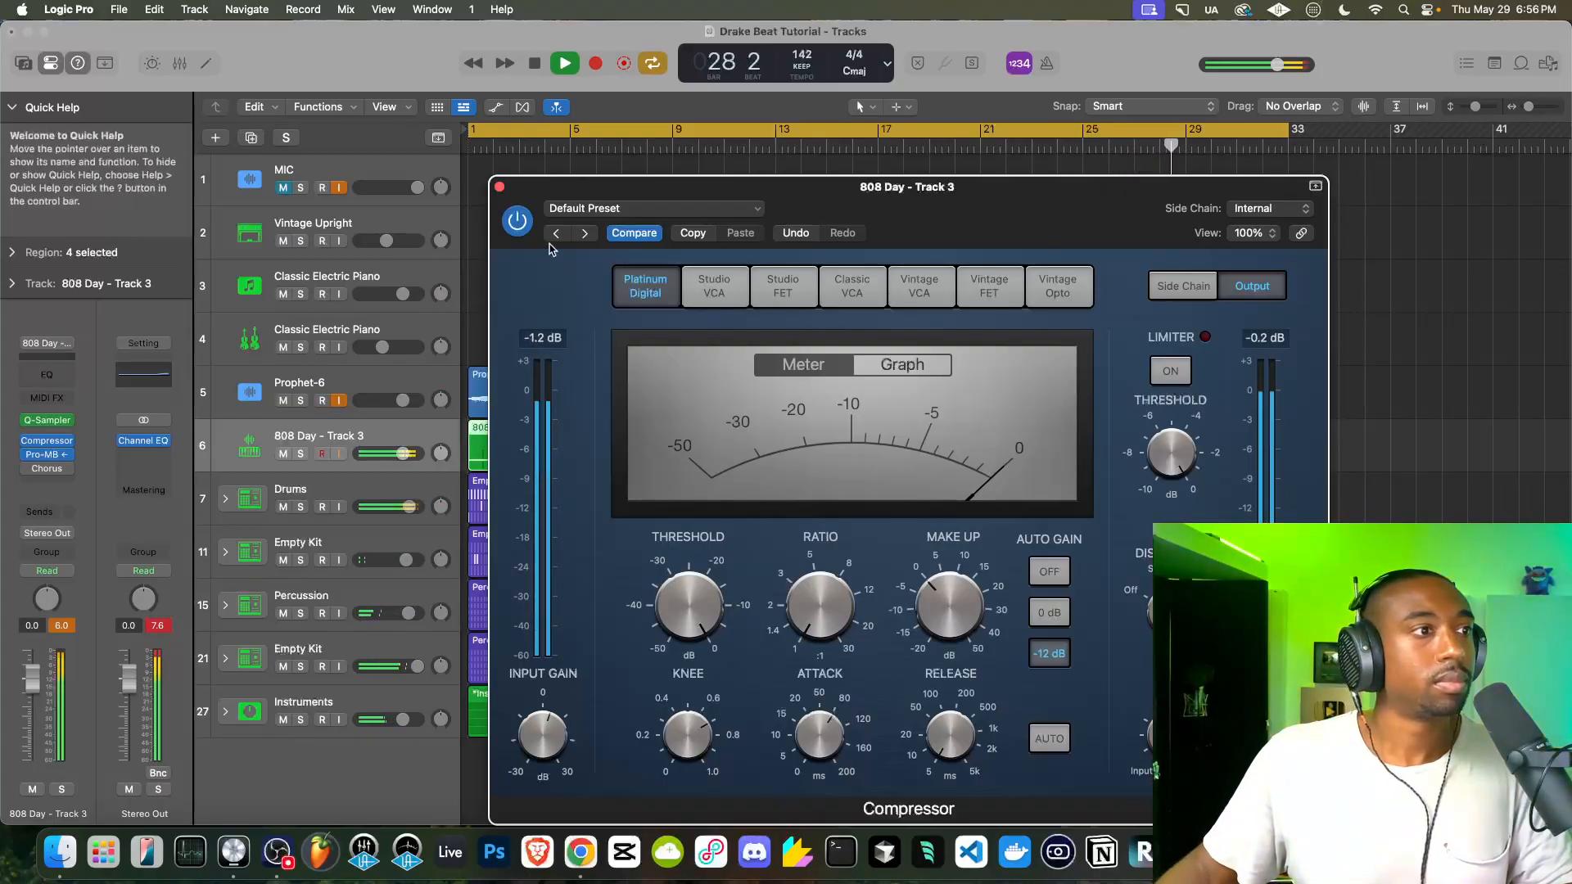
{"action": "left_click", "coordinate": [498, 187]}
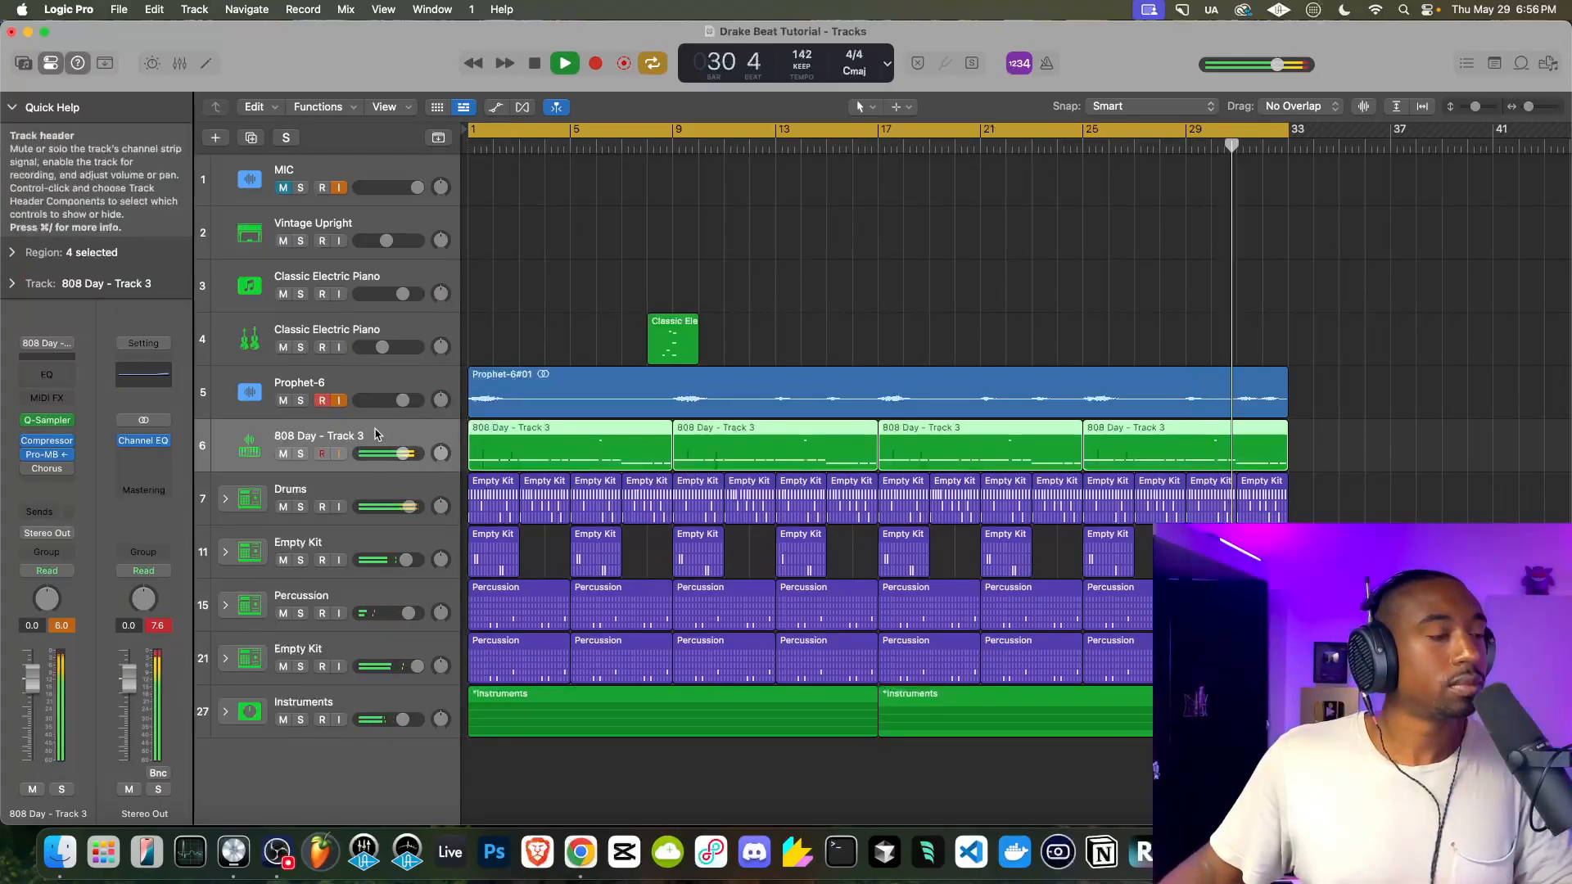
Set the Beat Breaker on the Instruments track to 4 repeats with a mix of about 62% while the beat plays
{"action": "left_click", "coordinate": [405, 493]}
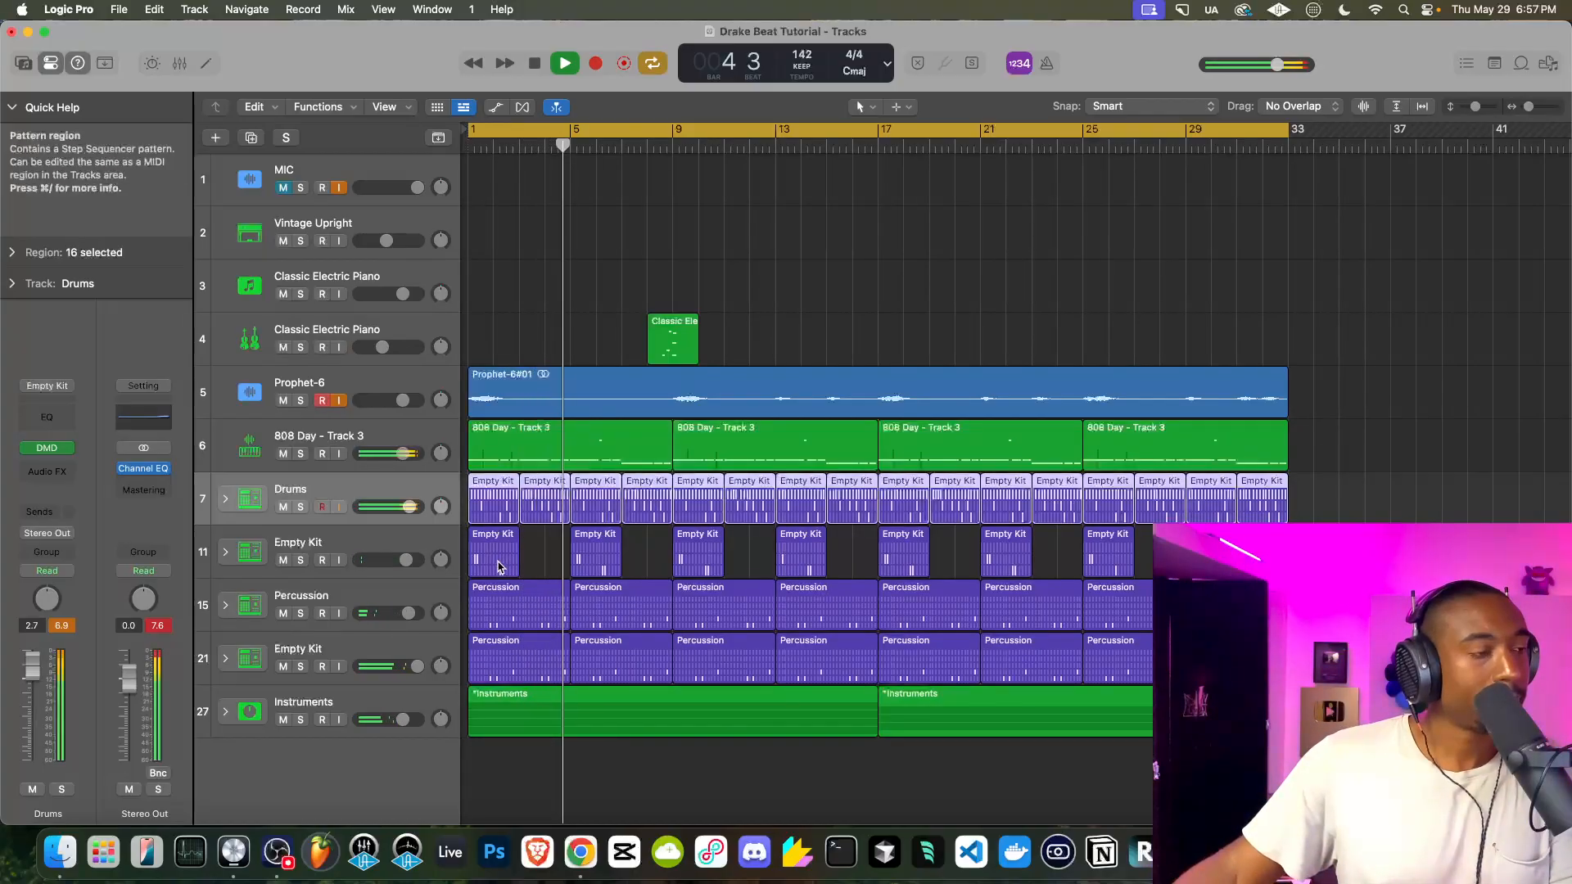
{"action": "left_click", "coordinate": [325, 702]}
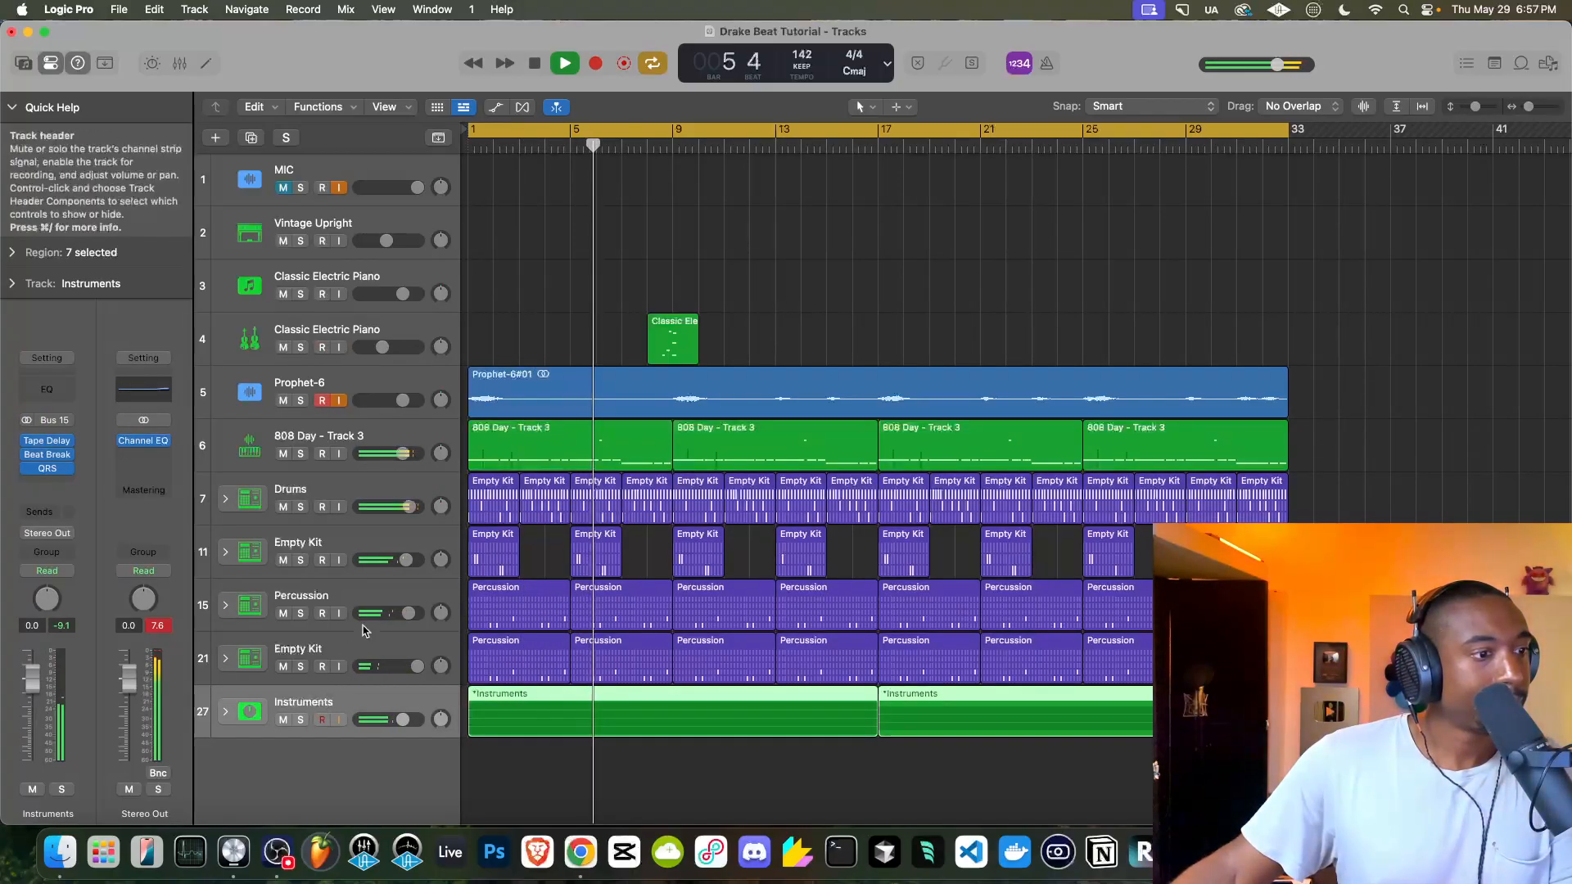
{"action": "left_click", "coordinate": [56, 456]}
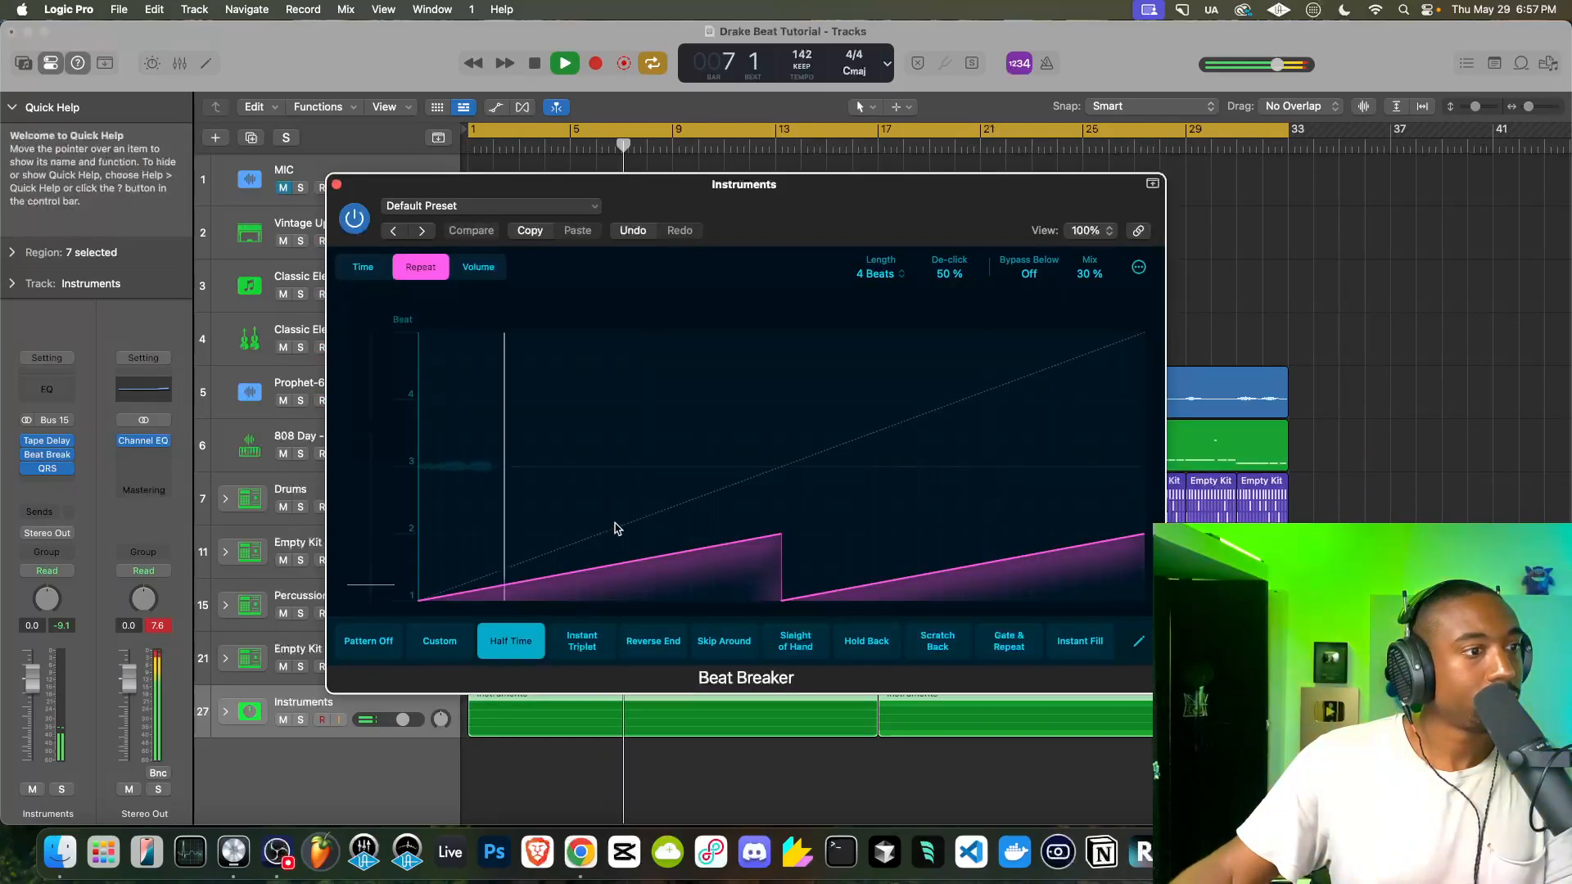
{"action": "left_click_drag", "start_coordinate": [630, 565], "coordinate": [627, 480]}
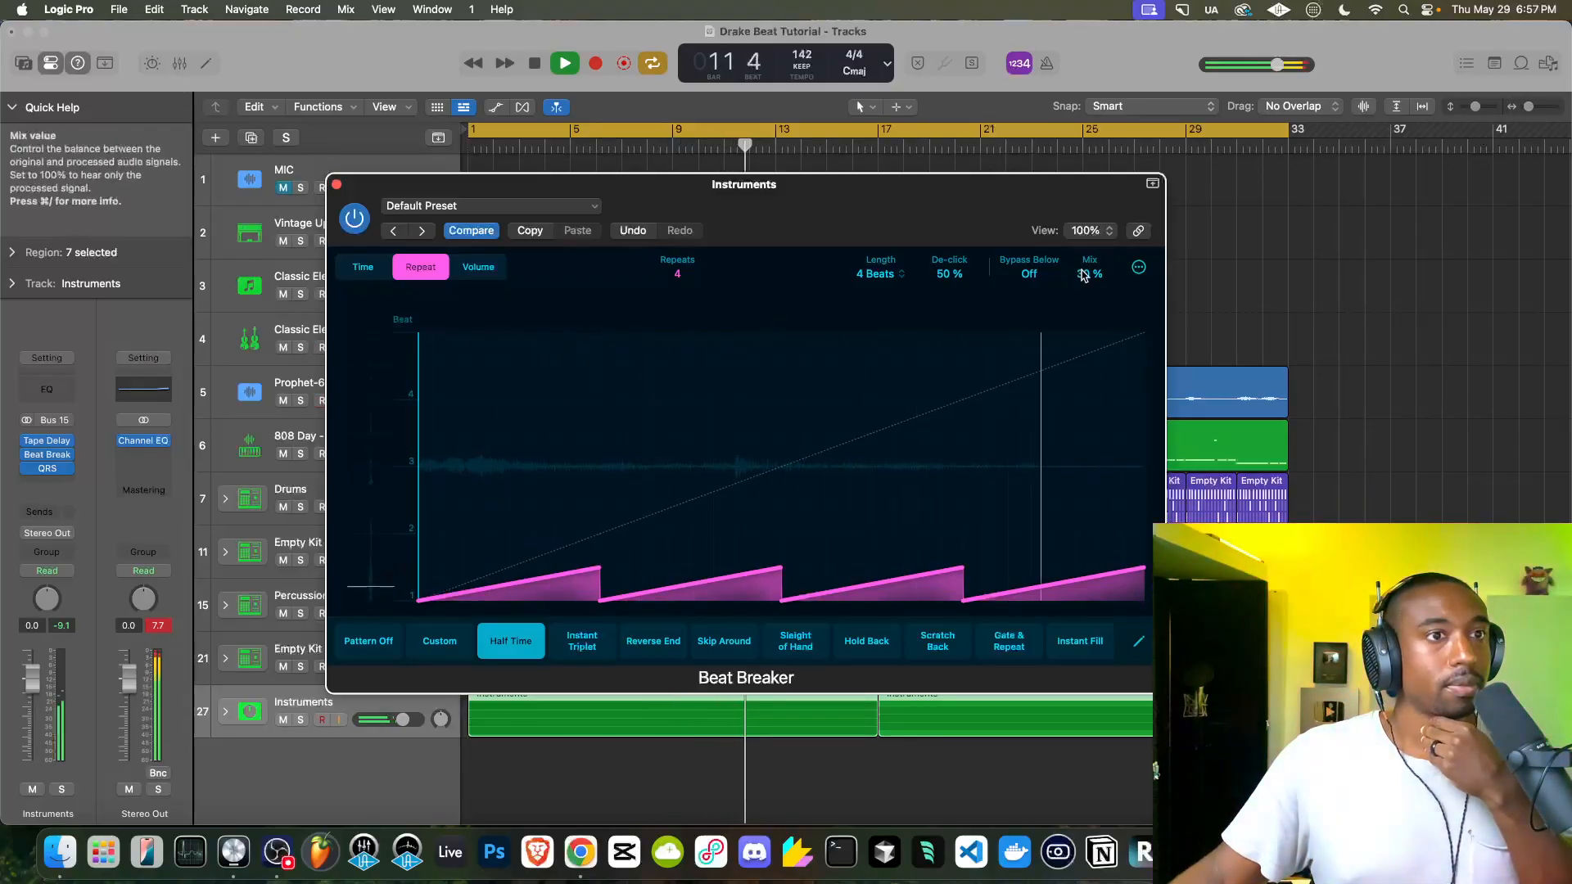
{"action": "left_click_drag", "start_coordinate": [1088, 278], "coordinate": [1089, 253]}
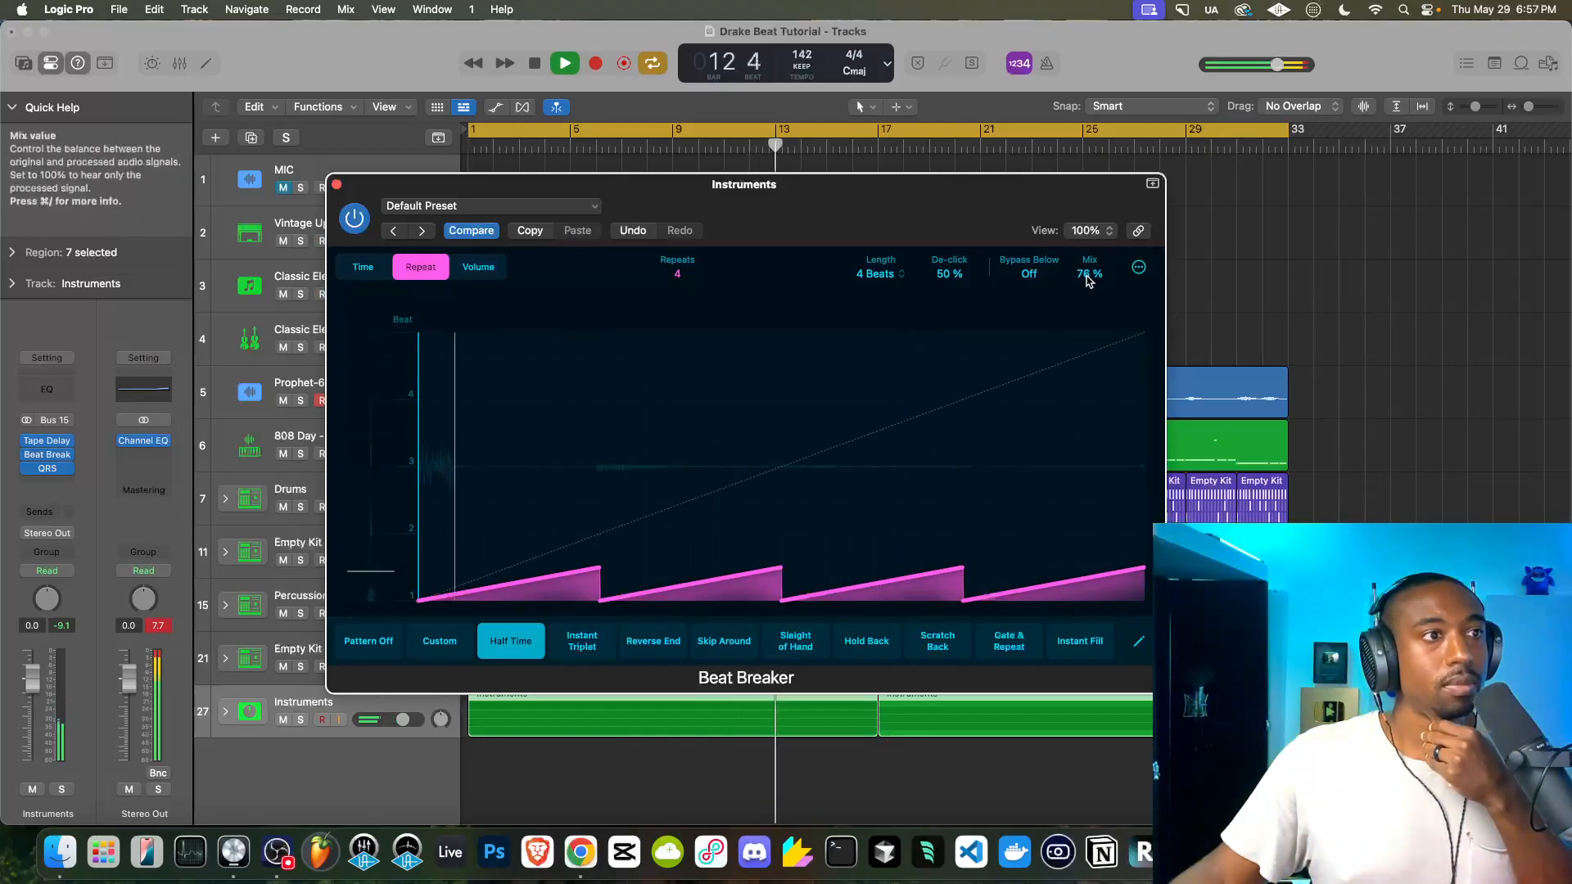
{"action": "left_click_drag", "start_coordinate": [1088, 286], "coordinate": [1088, 291]}
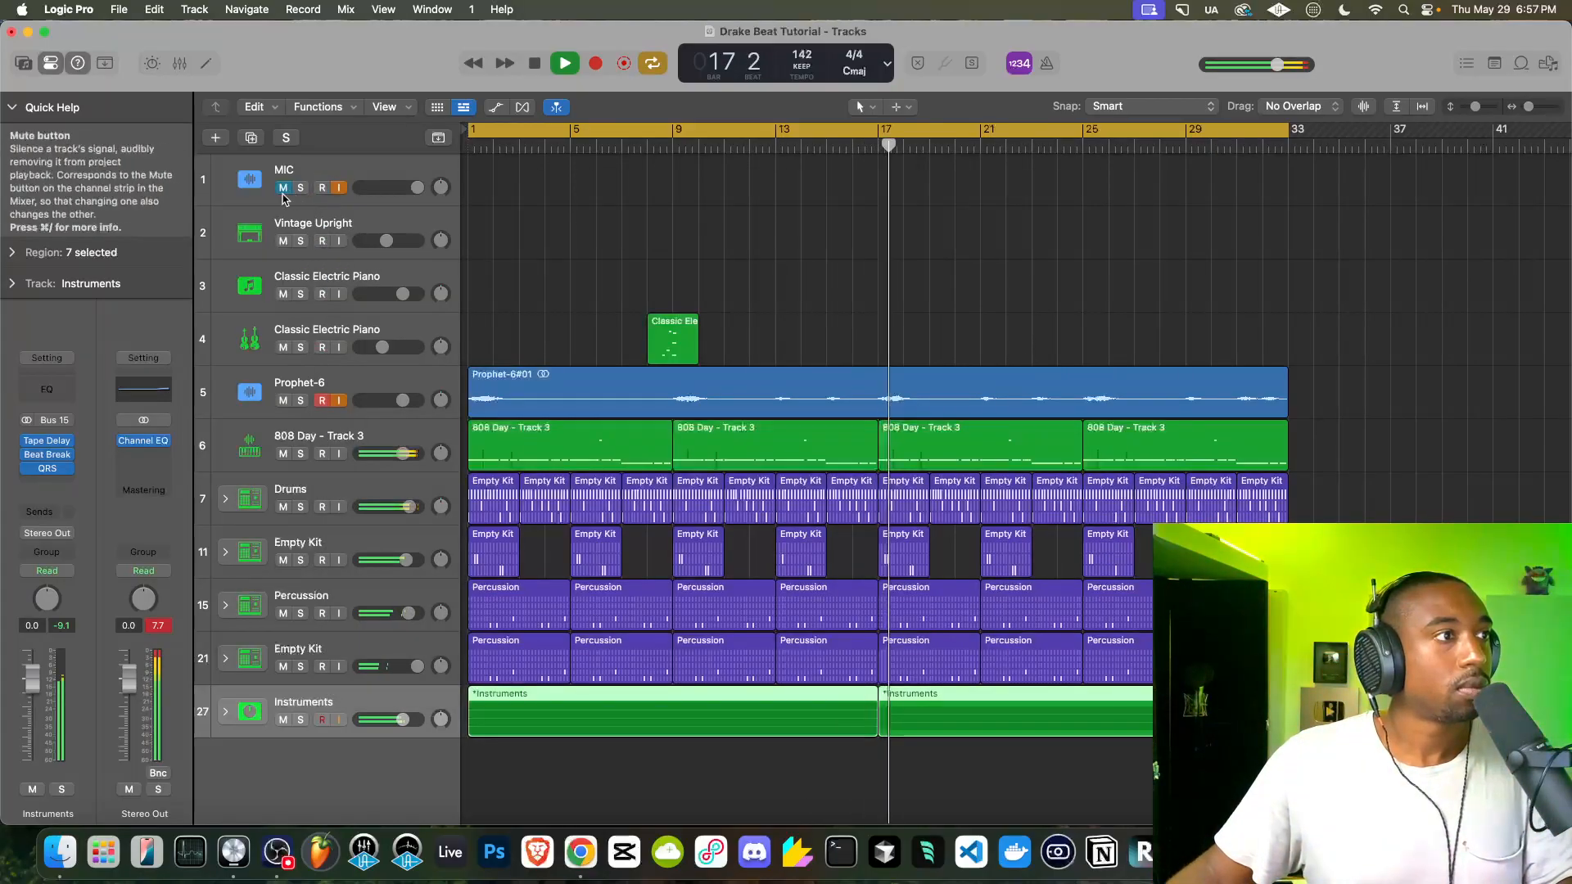
Briefly unmute and re-mute the MIC track, and move Beat Breaker below QRS in the Instruments track's effect chain
{"action": "left_click", "coordinate": [335, 184]}
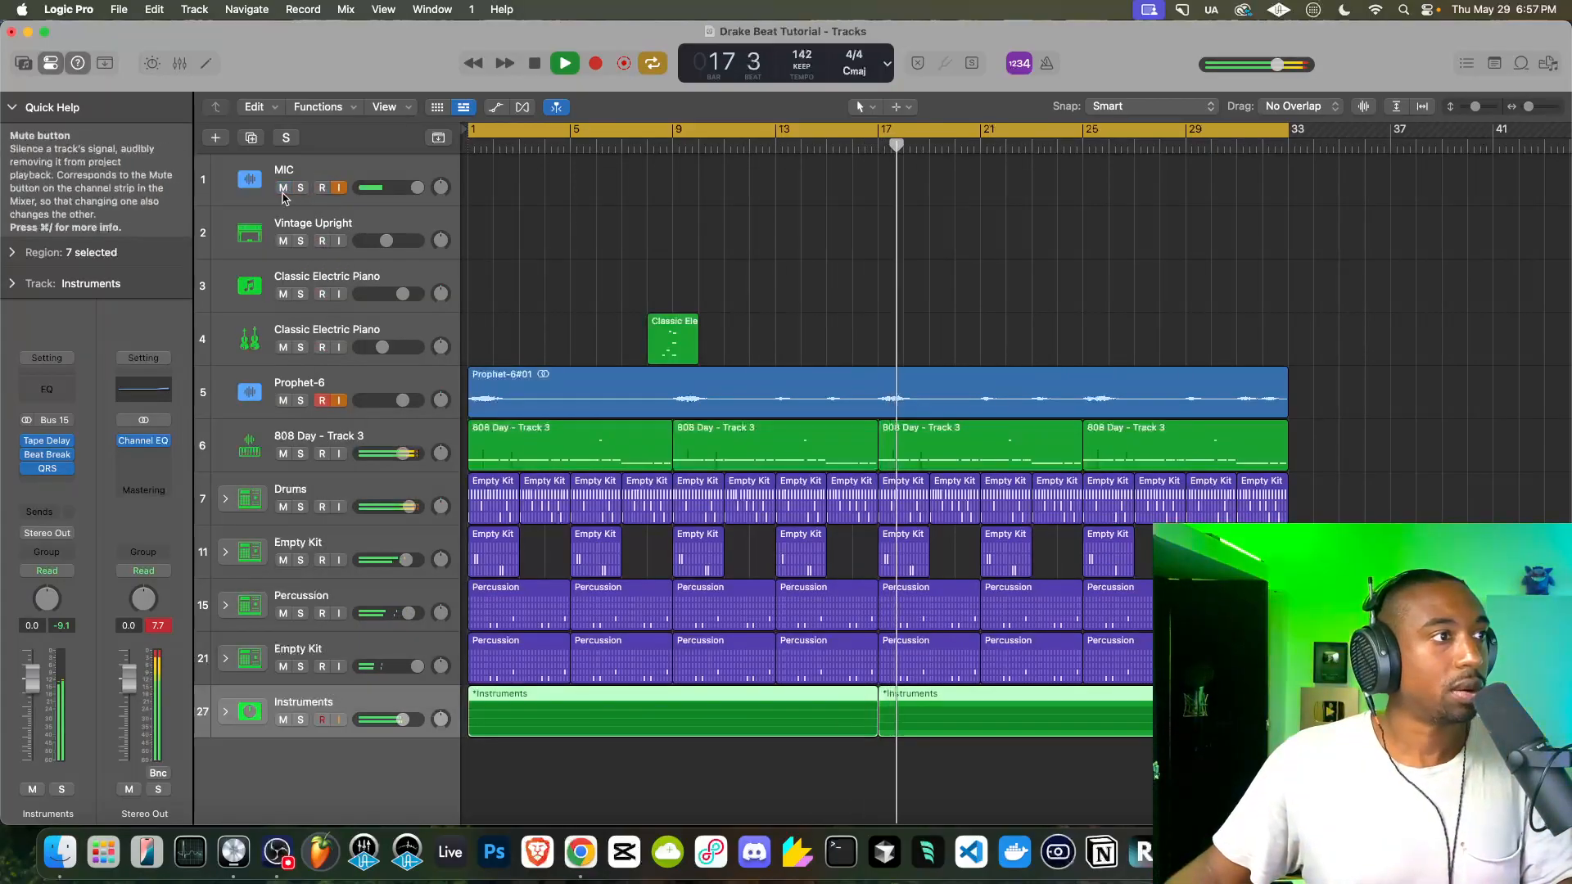
{"action": "left_click", "coordinate": [284, 194]}
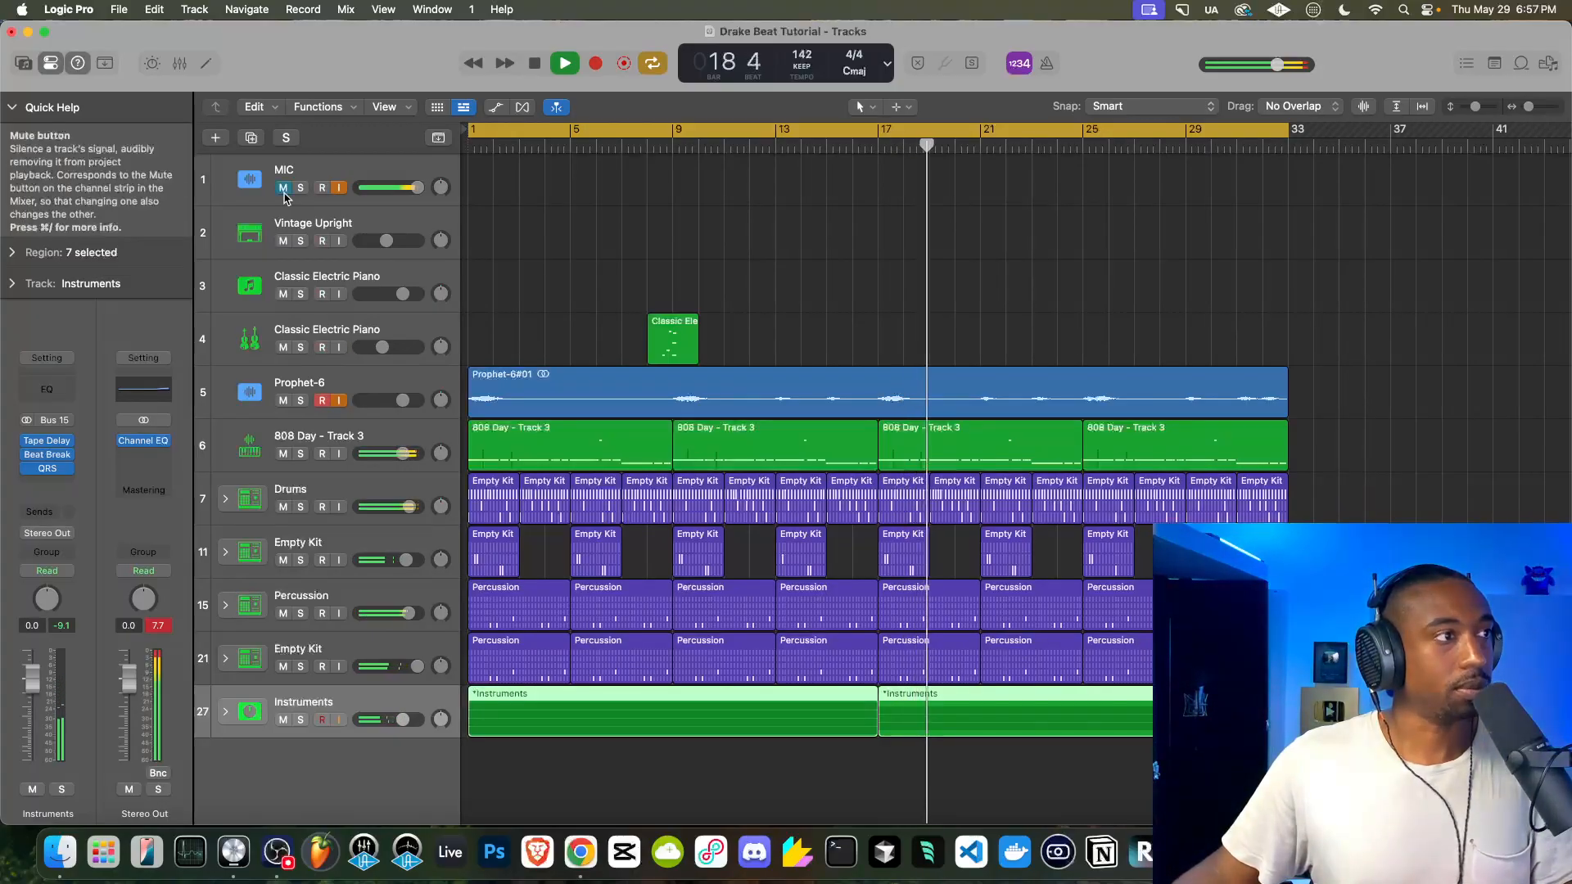
{"action": "left_click", "coordinate": [47, 460]}
{"action": "left_click", "coordinate": [47, 458]}
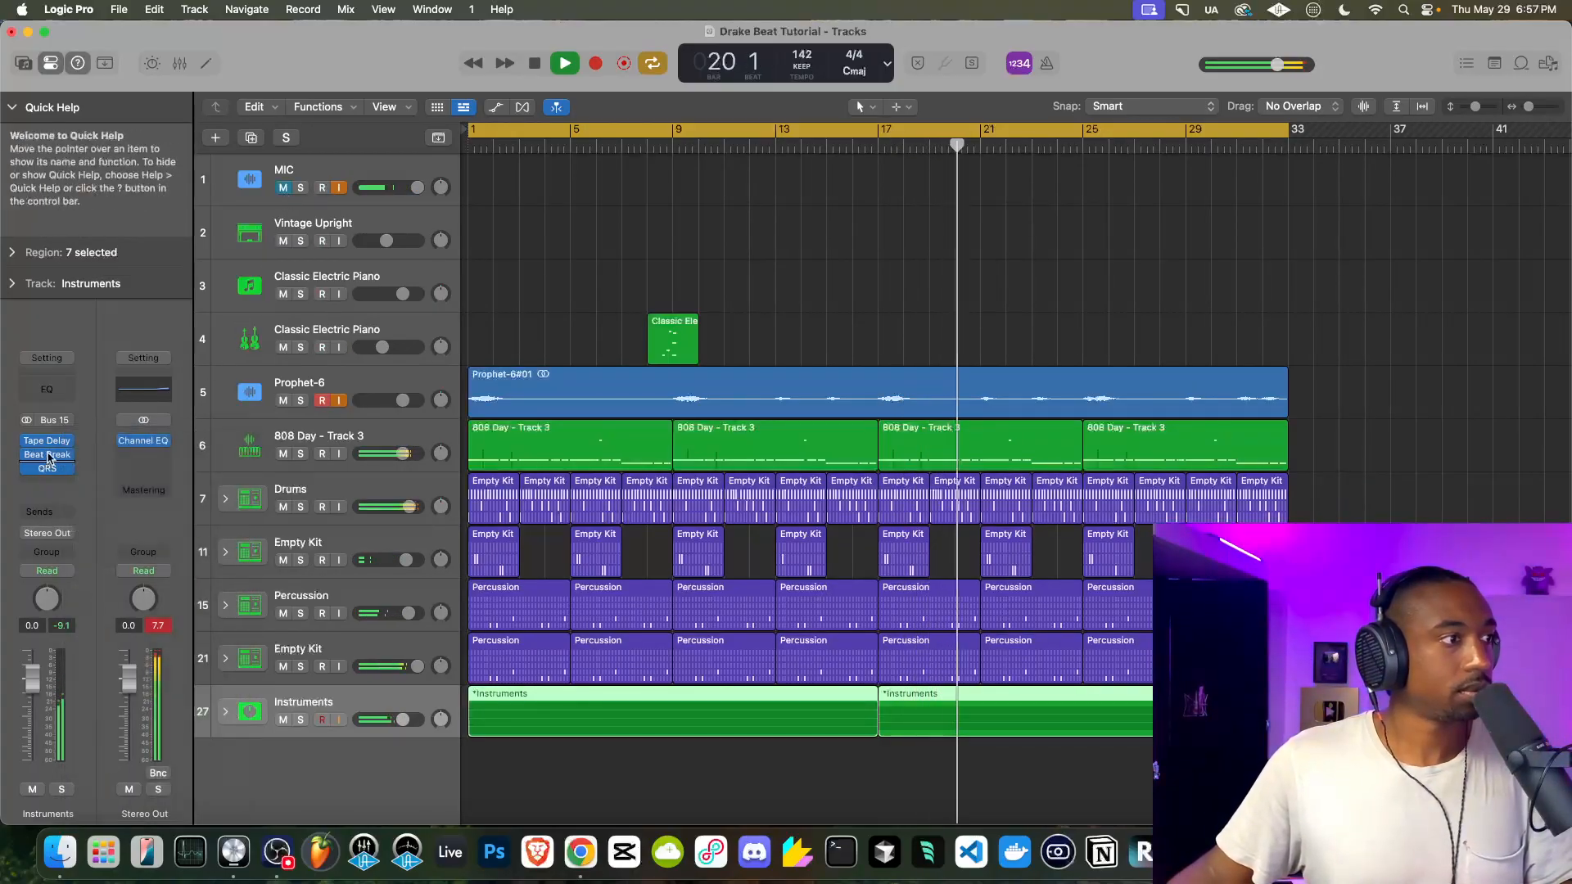
{"action": "mouse_move", "coordinate": [48, 455]}
{"action": "left_mouse_down"}
{"action": "mouse_move", "coordinate": [48, 433]}
{"action": "mouse_move", "coordinate": [52, 483]}
{"action": "left_mouse_up"}
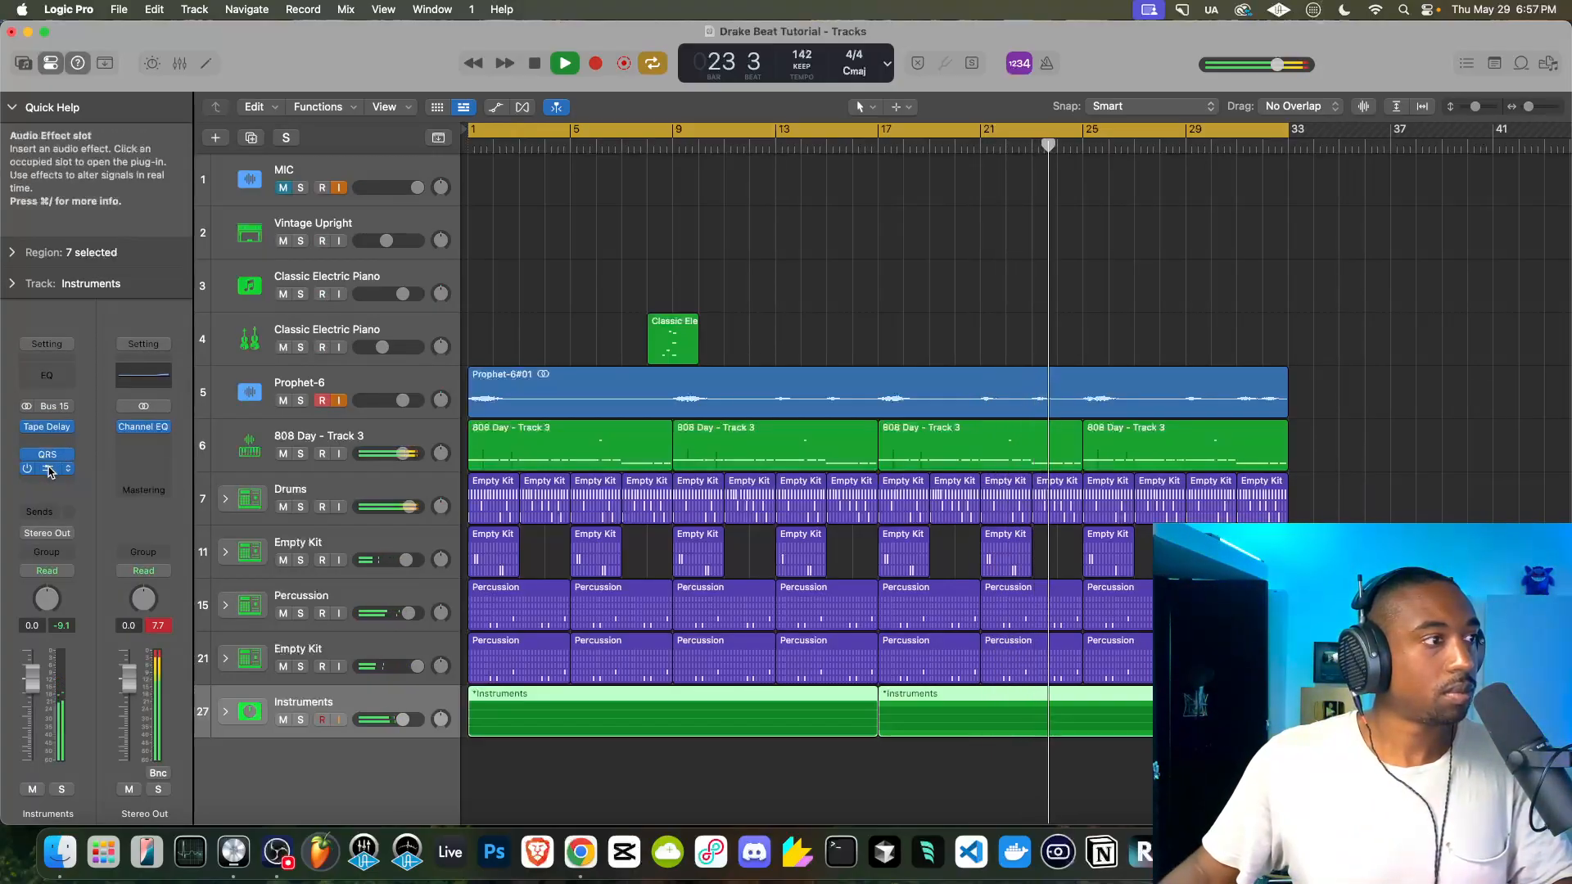
Check the Beat Breaker's snap options and lower its mix to about 31% on the Instruments track
{"action": "left_click", "coordinate": [49, 469]}
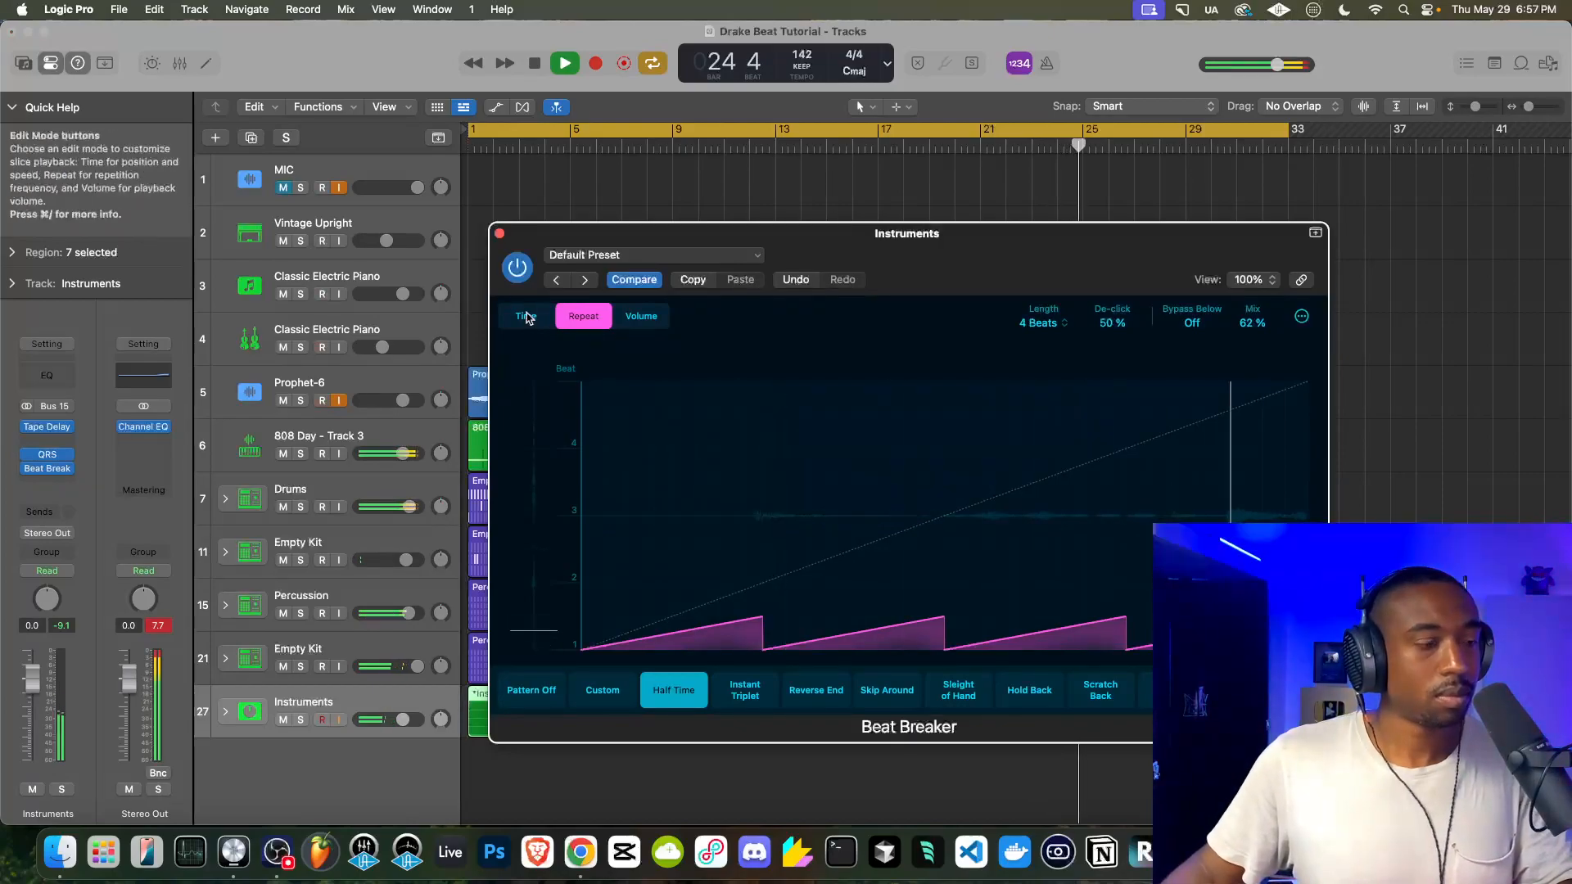
{"action": "left_click", "coordinate": [1302, 317]}
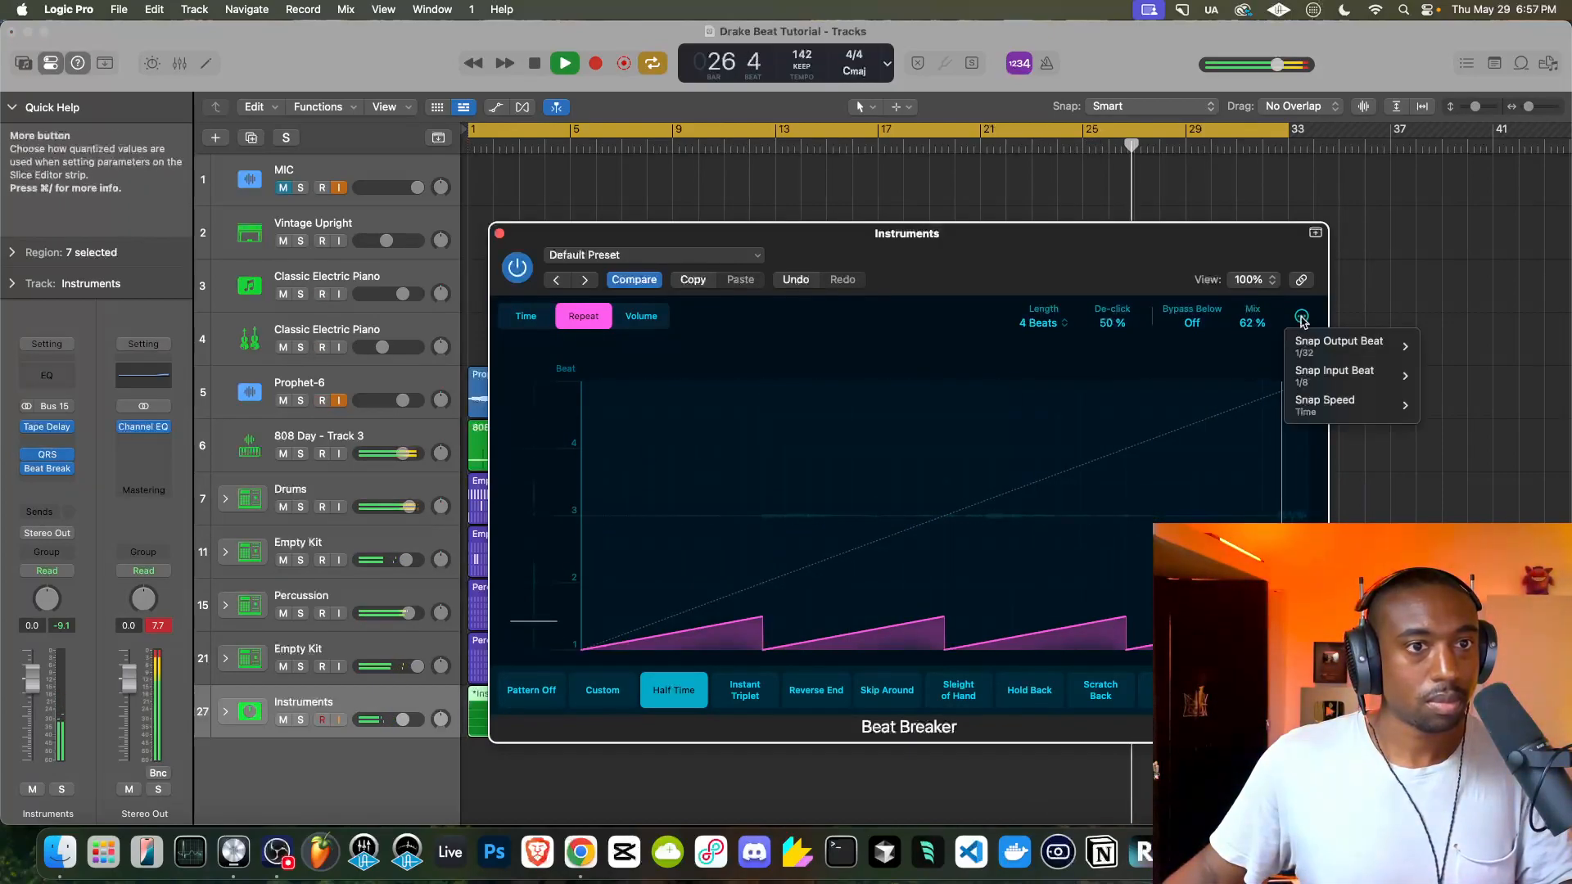
{"action": "left_click", "coordinate": [1144, 268]}
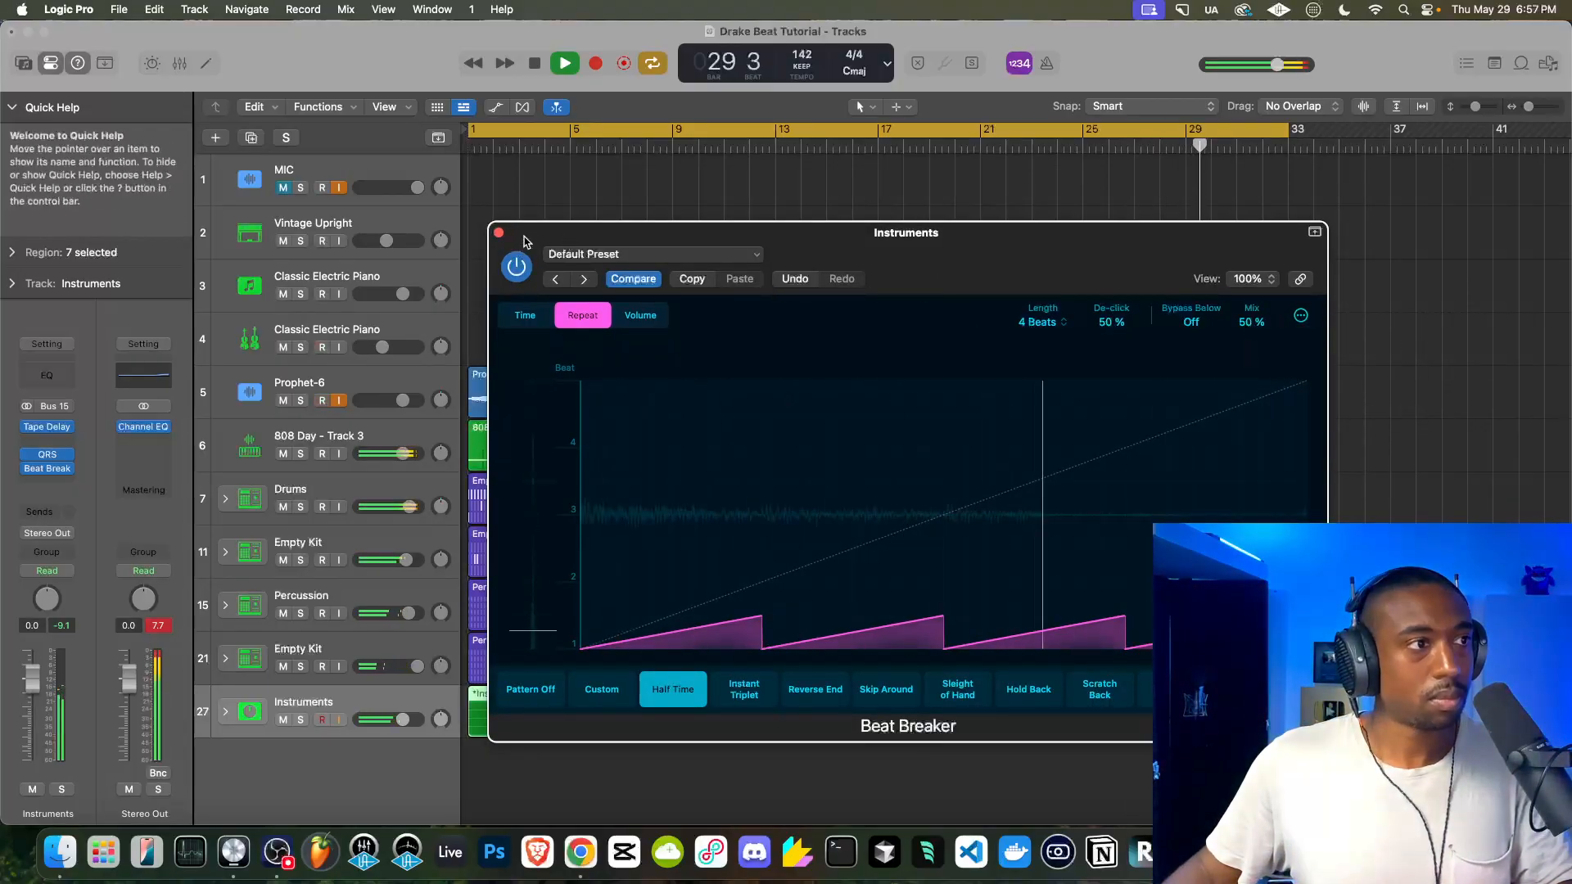
{"action": "left_click", "coordinate": [499, 233]}
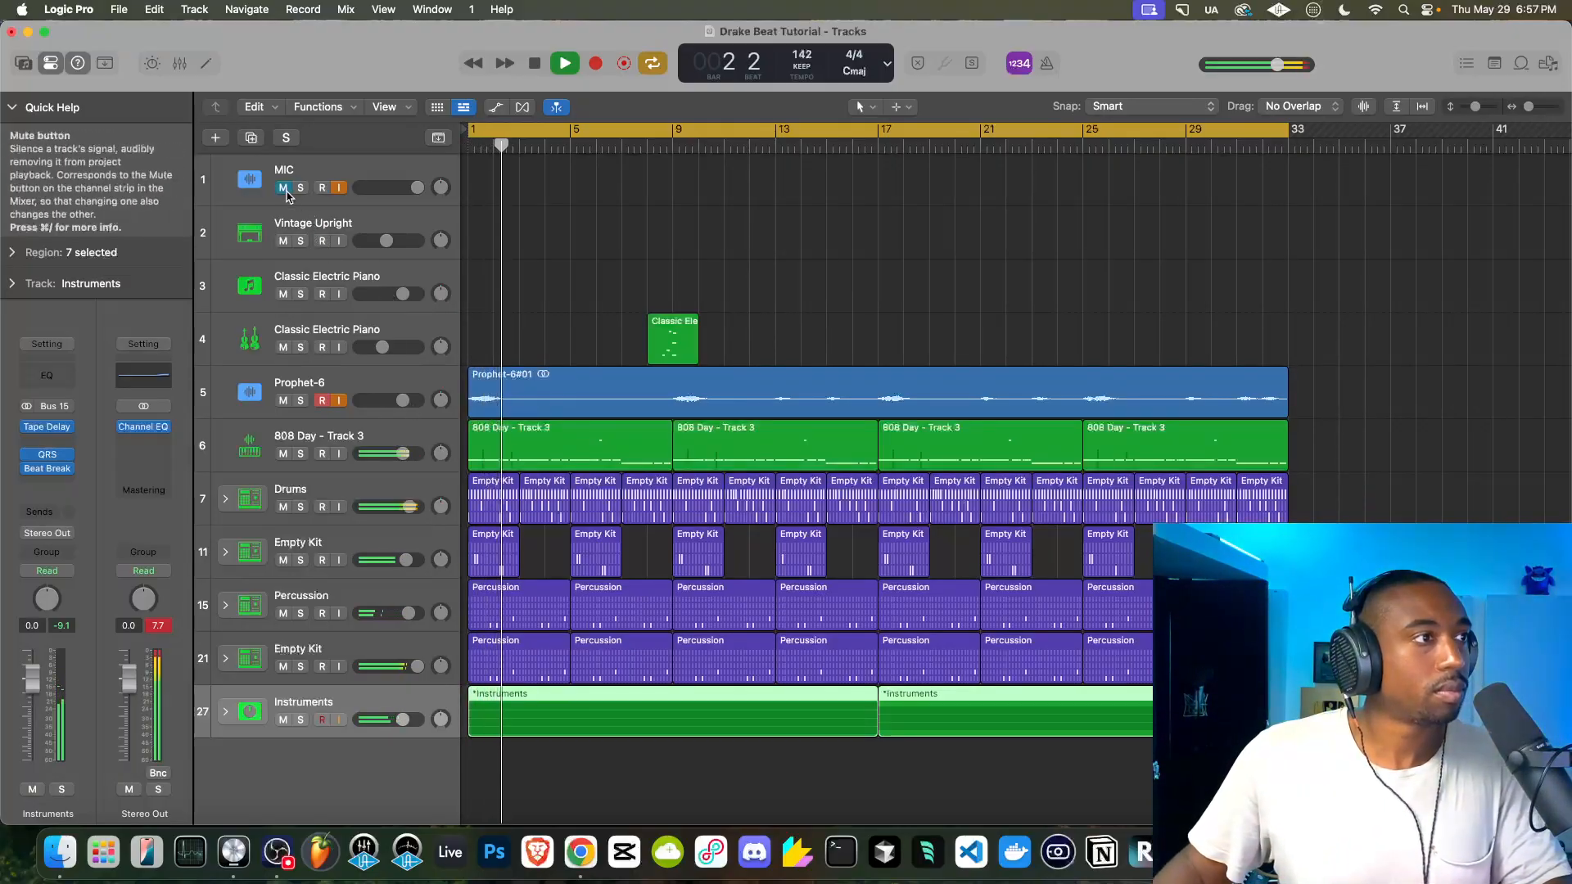
{"action": "left_click", "coordinate": [49, 469]}
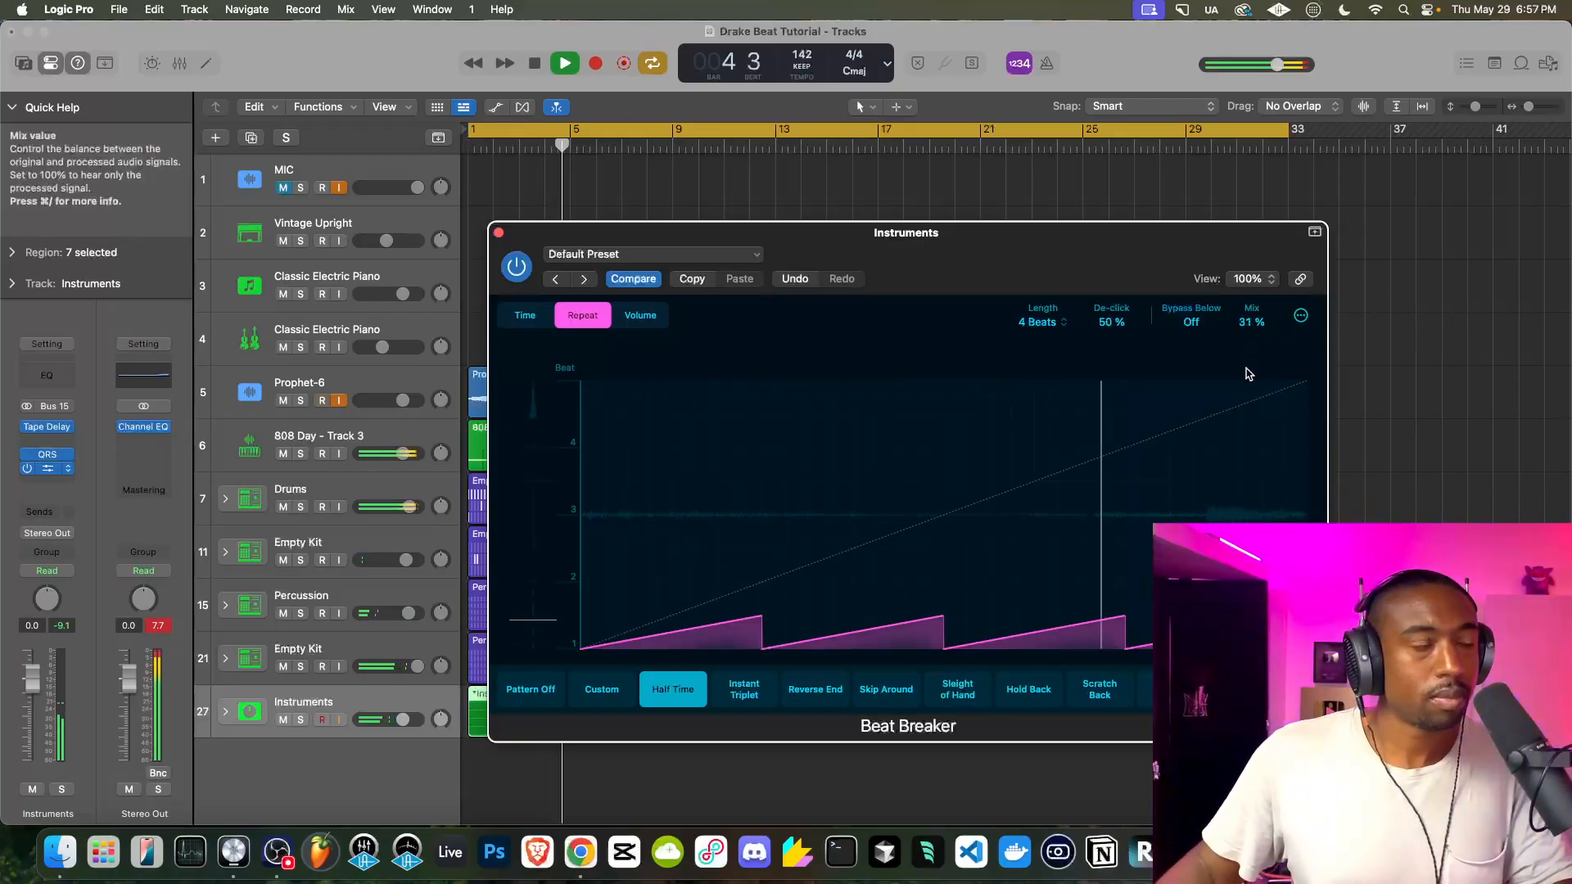
{"action": "left_click", "coordinate": [499, 233]}
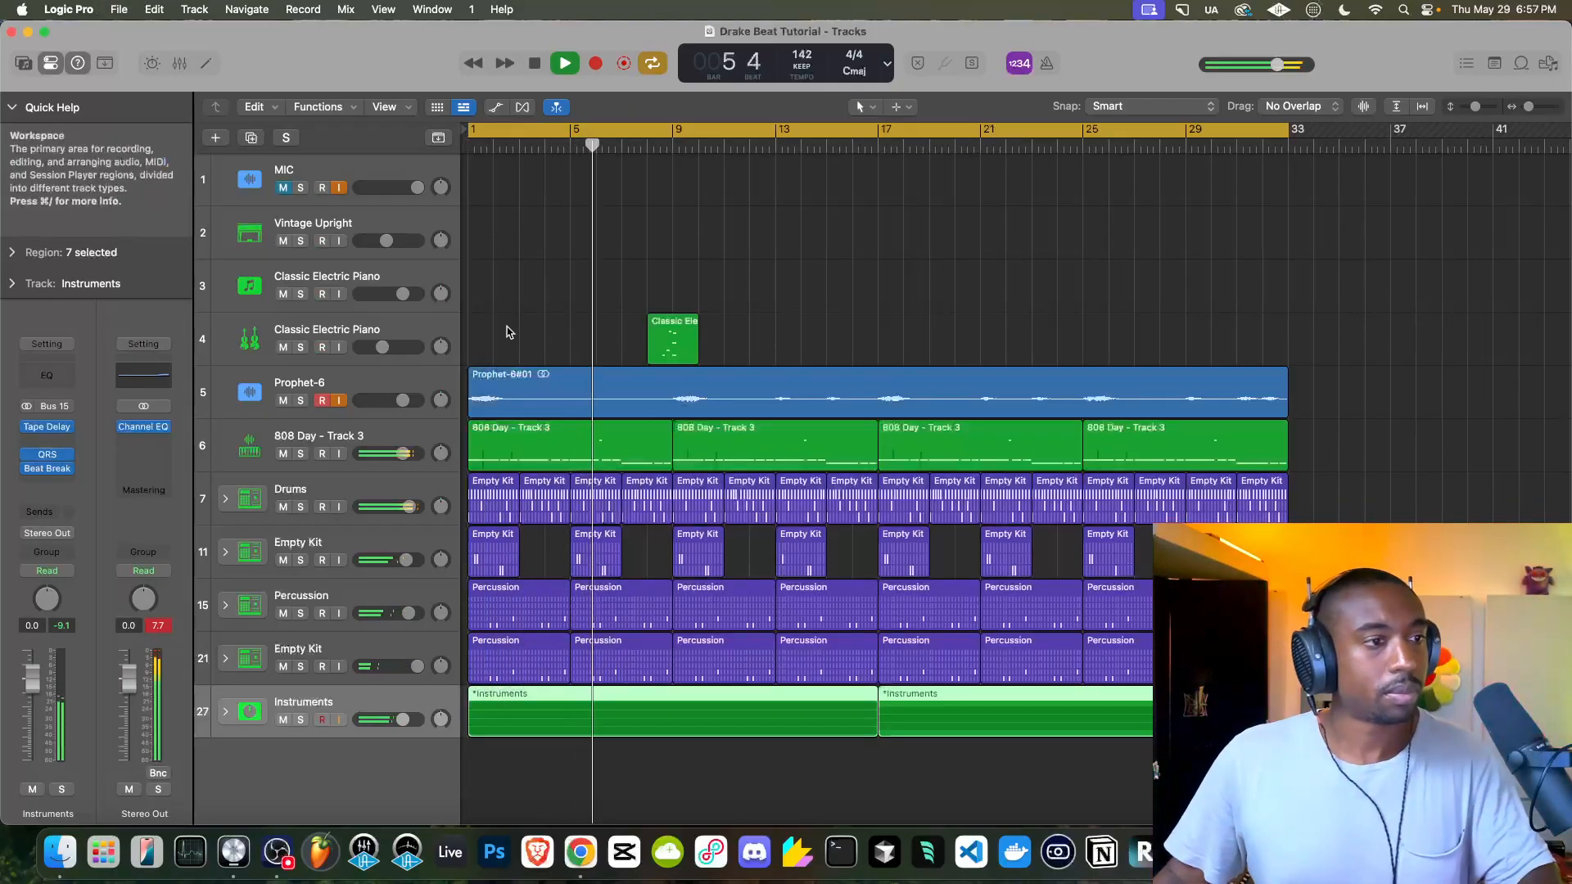
Set the Instruments track's QRS reverb time to 4.50 s, and review the Tape Delay settings
{"action": "left_click", "coordinate": [47, 455]}
{"action": "left_click_drag", "start_coordinate": [646, 479], "coordinate": [617, 489]}
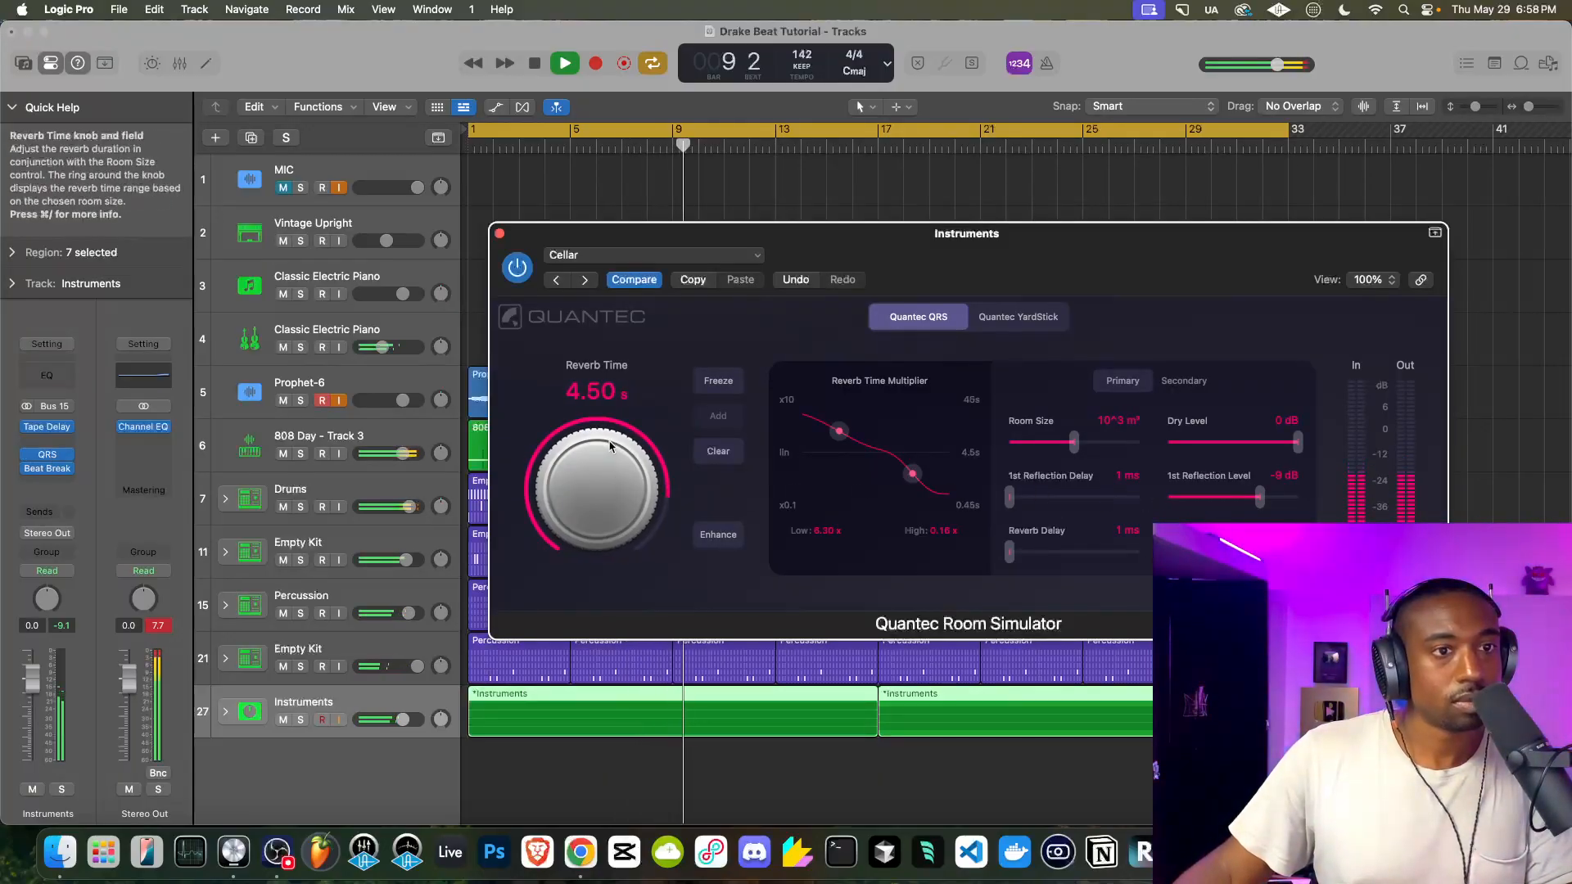
{"action": "left_click", "coordinate": [500, 235]}
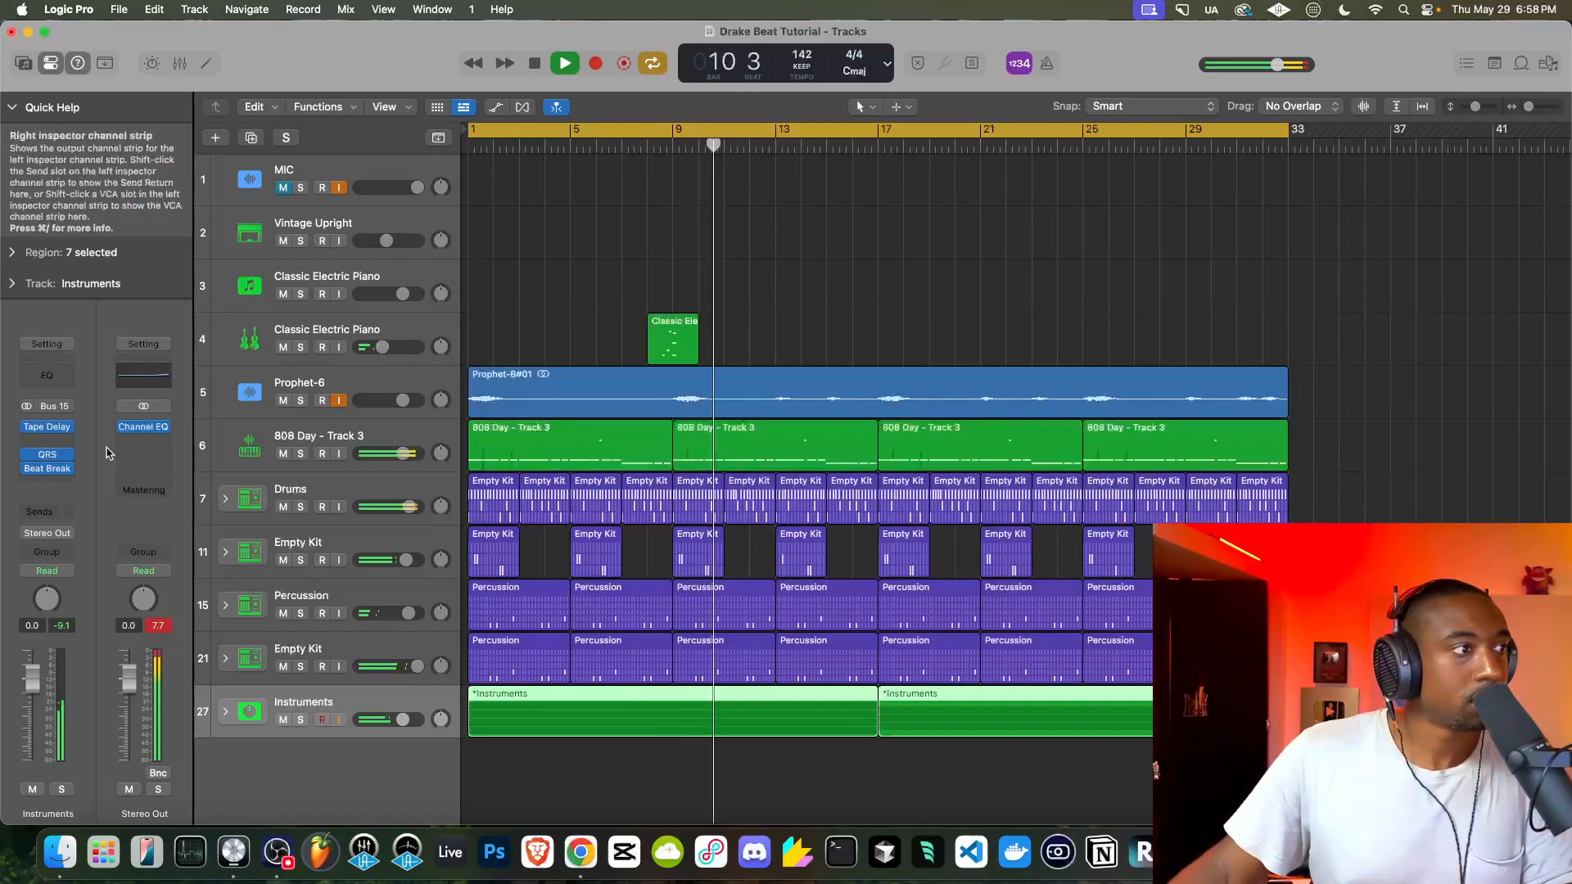
{"action": "left_click", "coordinate": [49, 427]}
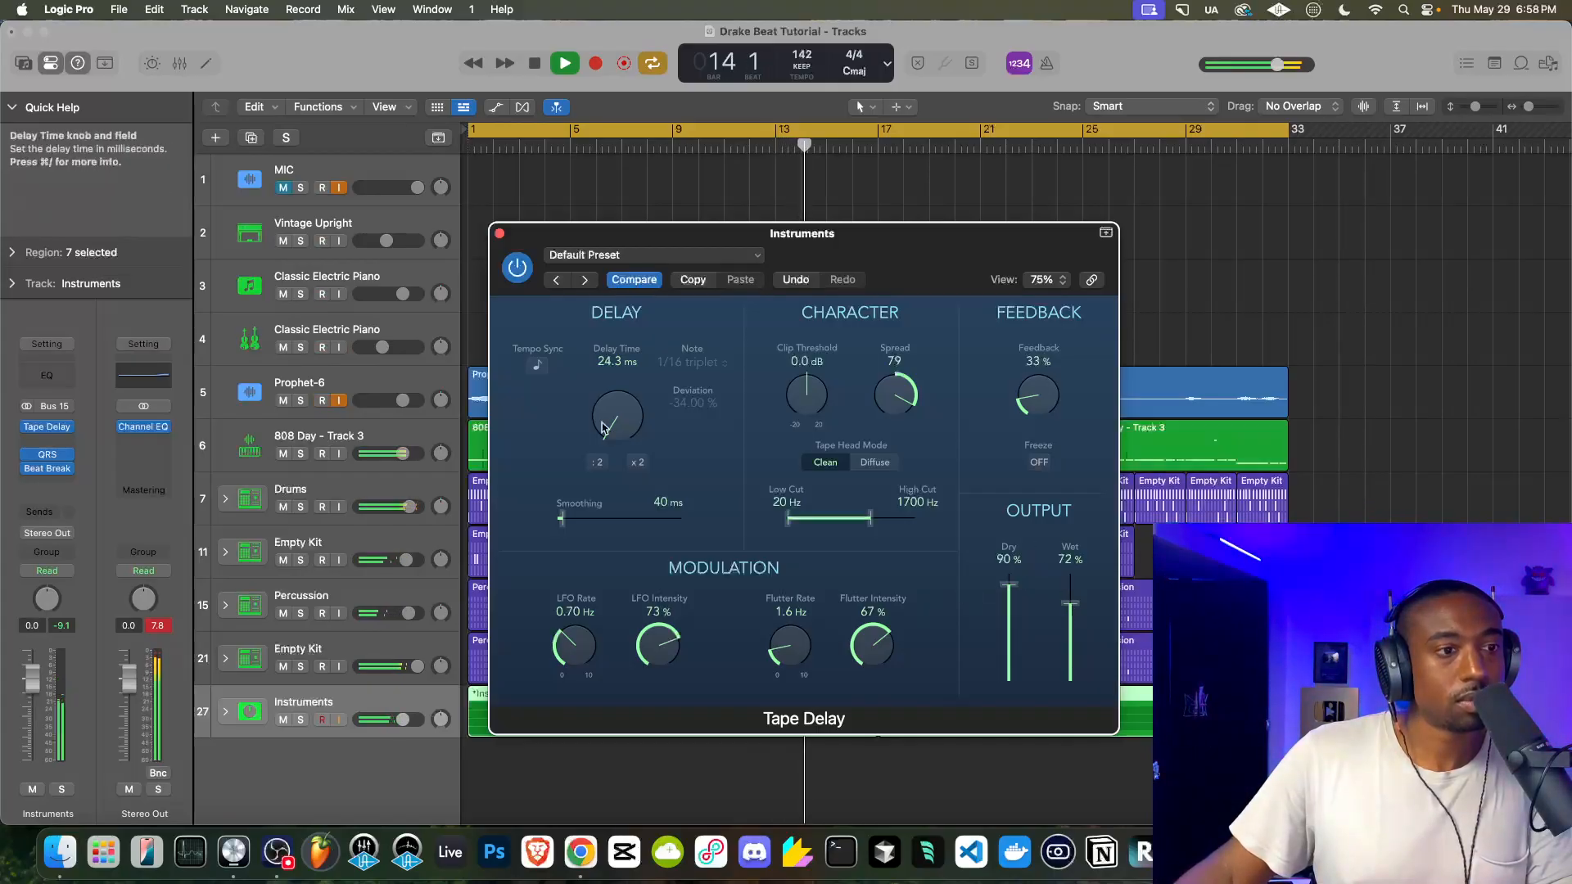
{"action": "left_click", "coordinate": [500, 235]}
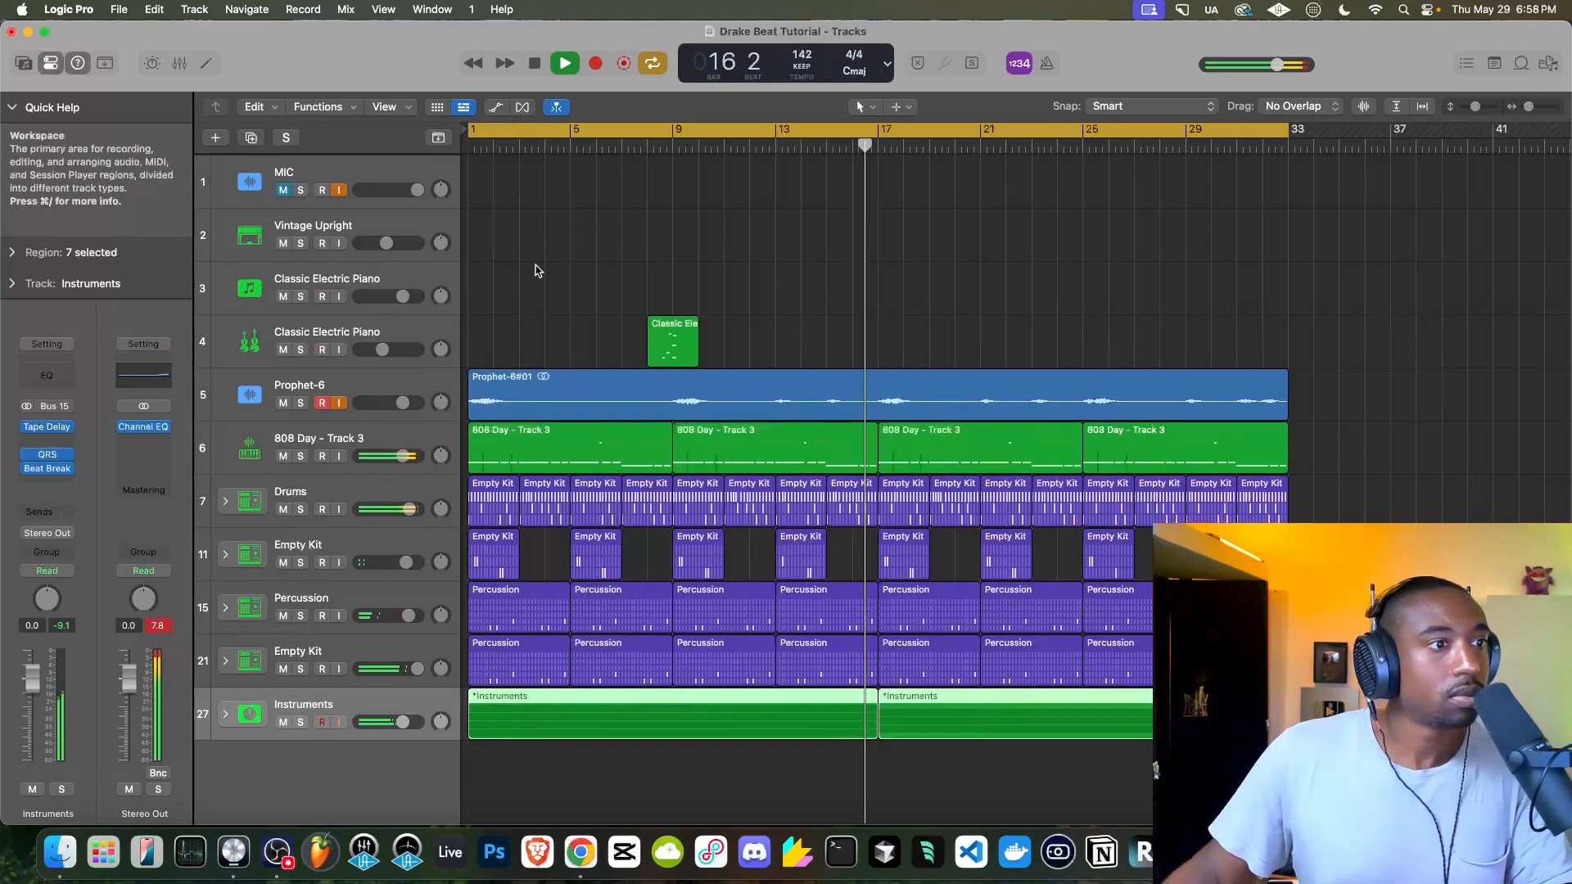
Stop playback, temporarily unmute the MIC track, re-mute it and restart the beat from bar 1
{"action": "key", "text": "space"}
{"action": "left_click", "coordinate": [285, 182]}
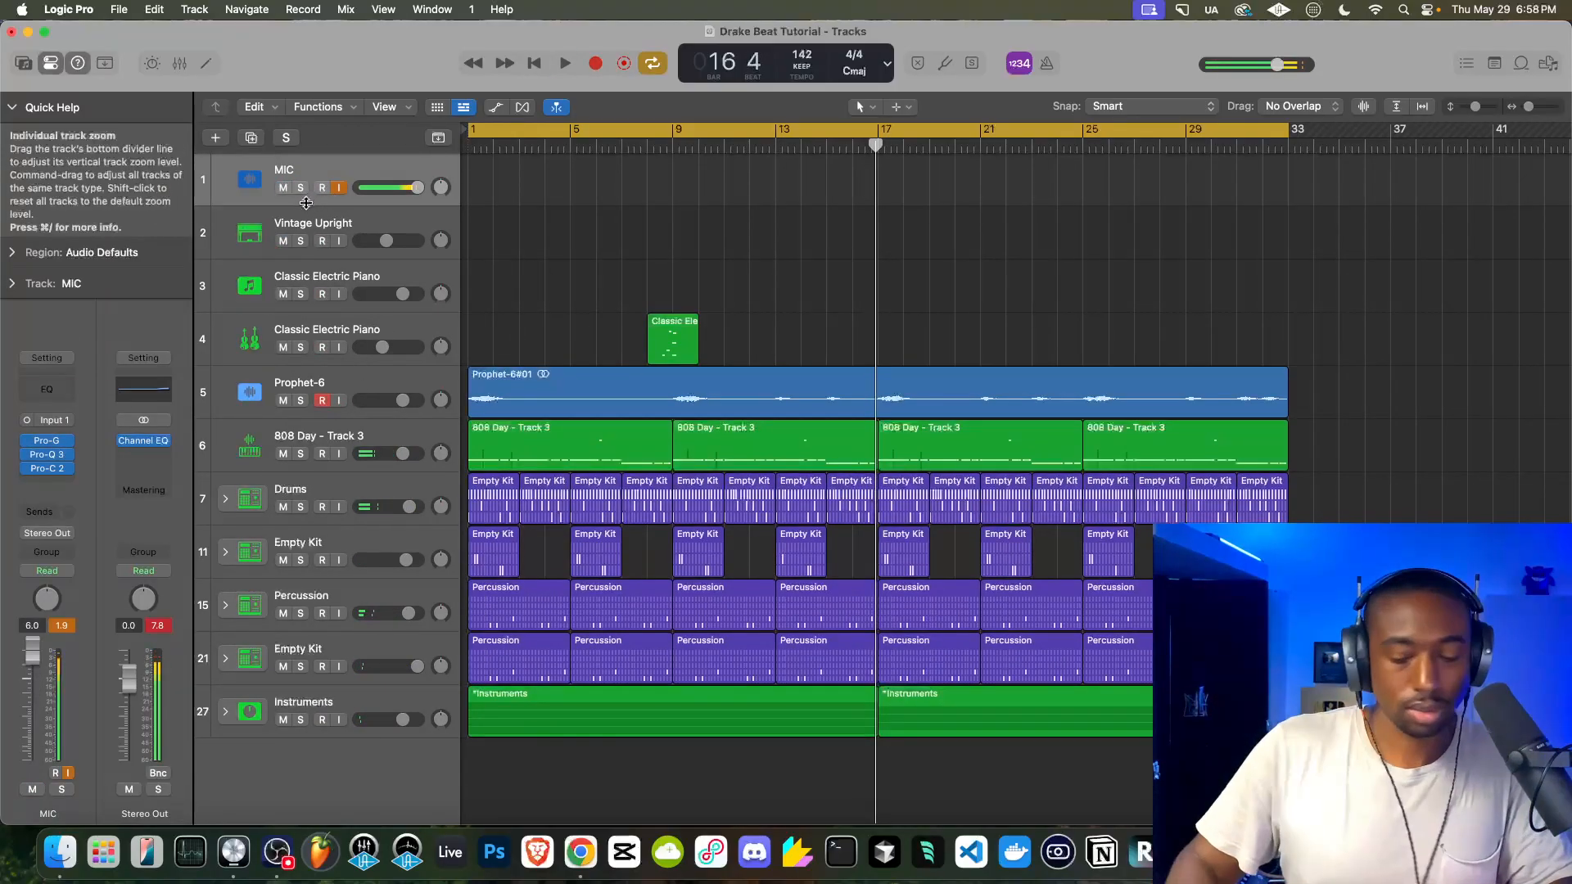
{"action": "left_click", "coordinate": [296, 190]}
{"action": "key", "text": "space"}
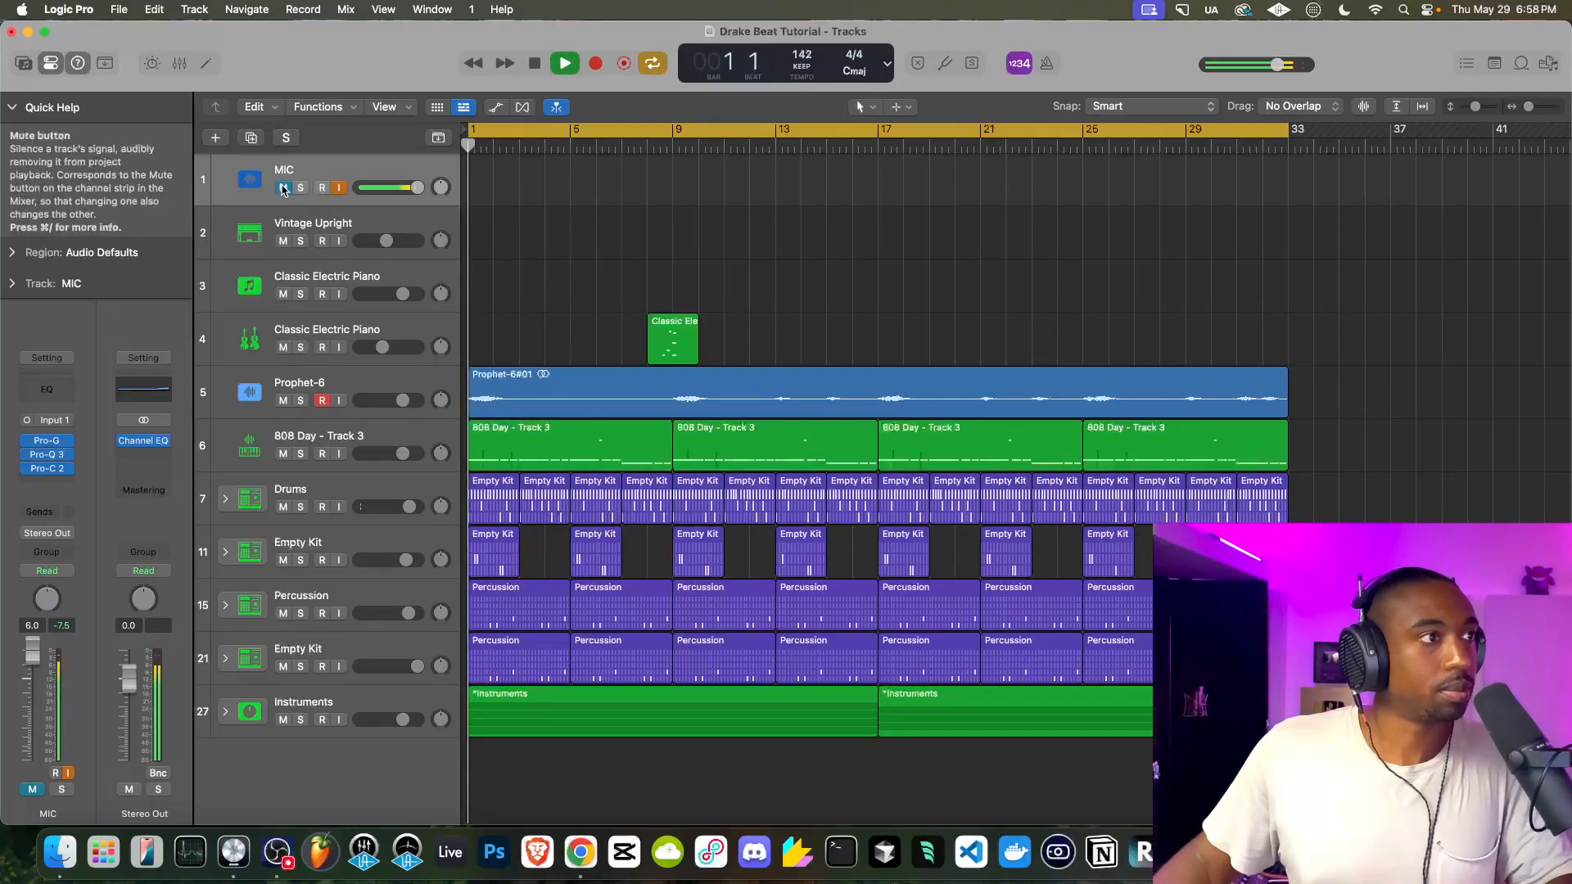
Select the Prophet-6 region and reset the Stereo Out peak level display during playback
{"action": "left_click", "coordinate": [511, 393]}
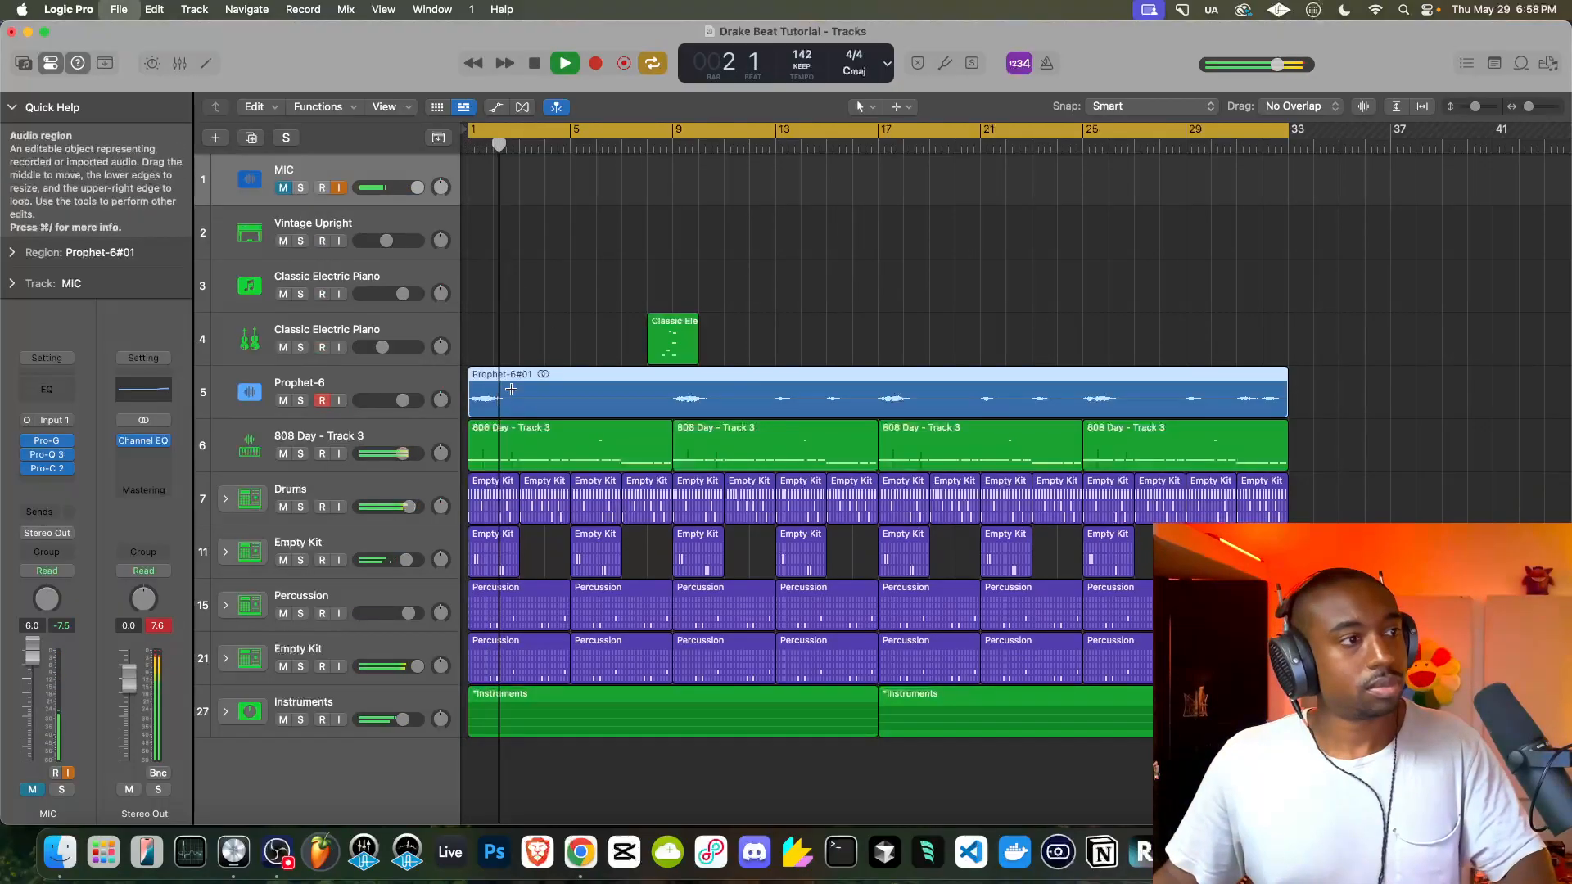
{"action": "left_click", "coordinate": [323, 401]}
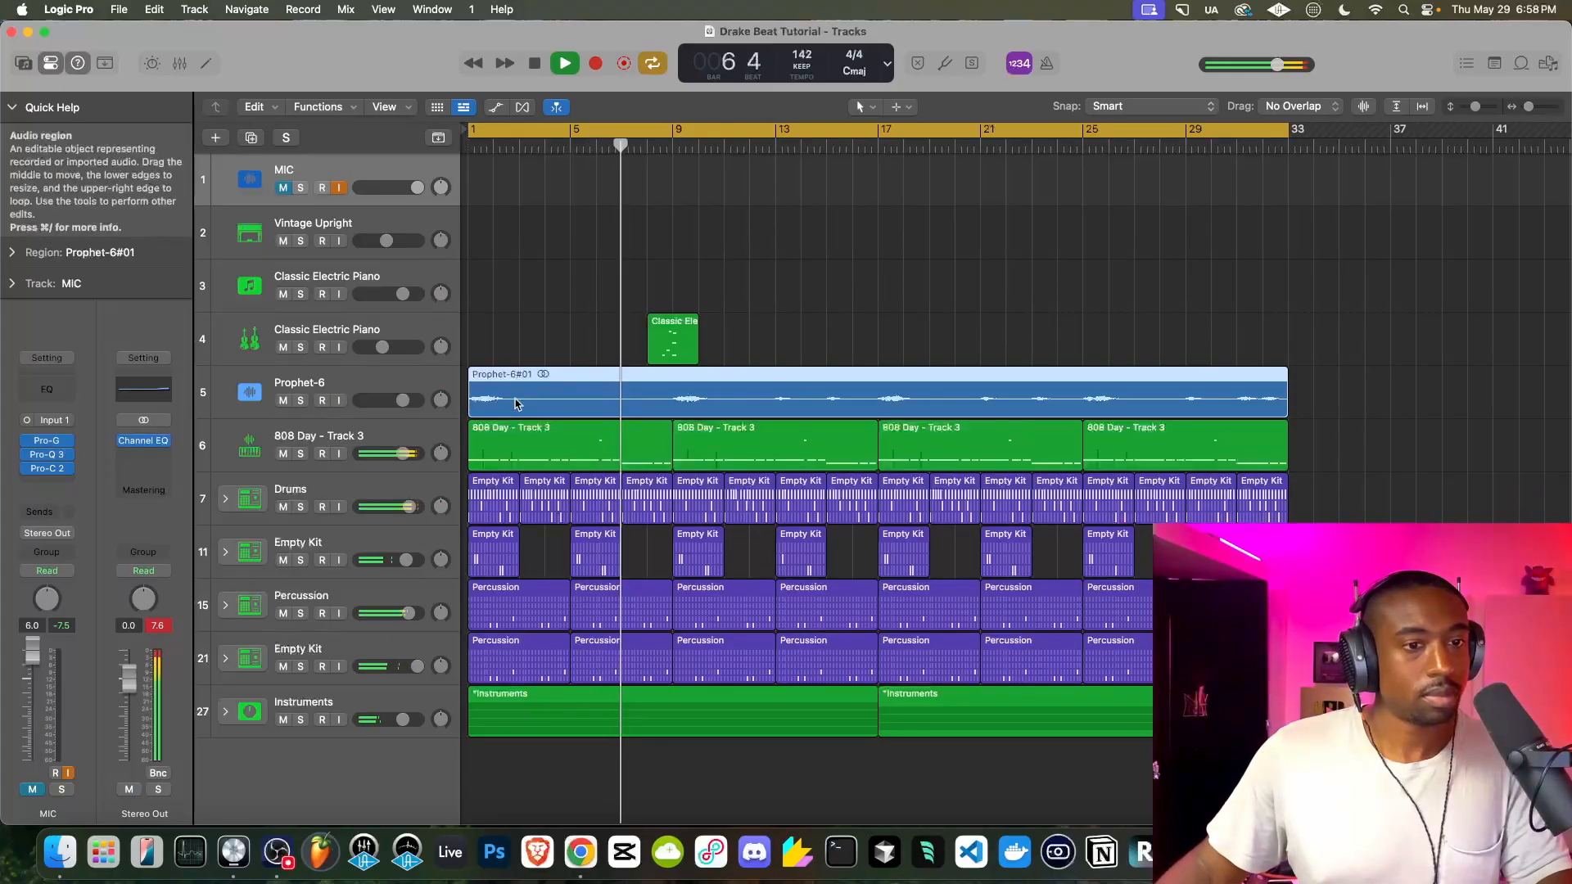
{"action": "left_click", "coordinate": [161, 626]}
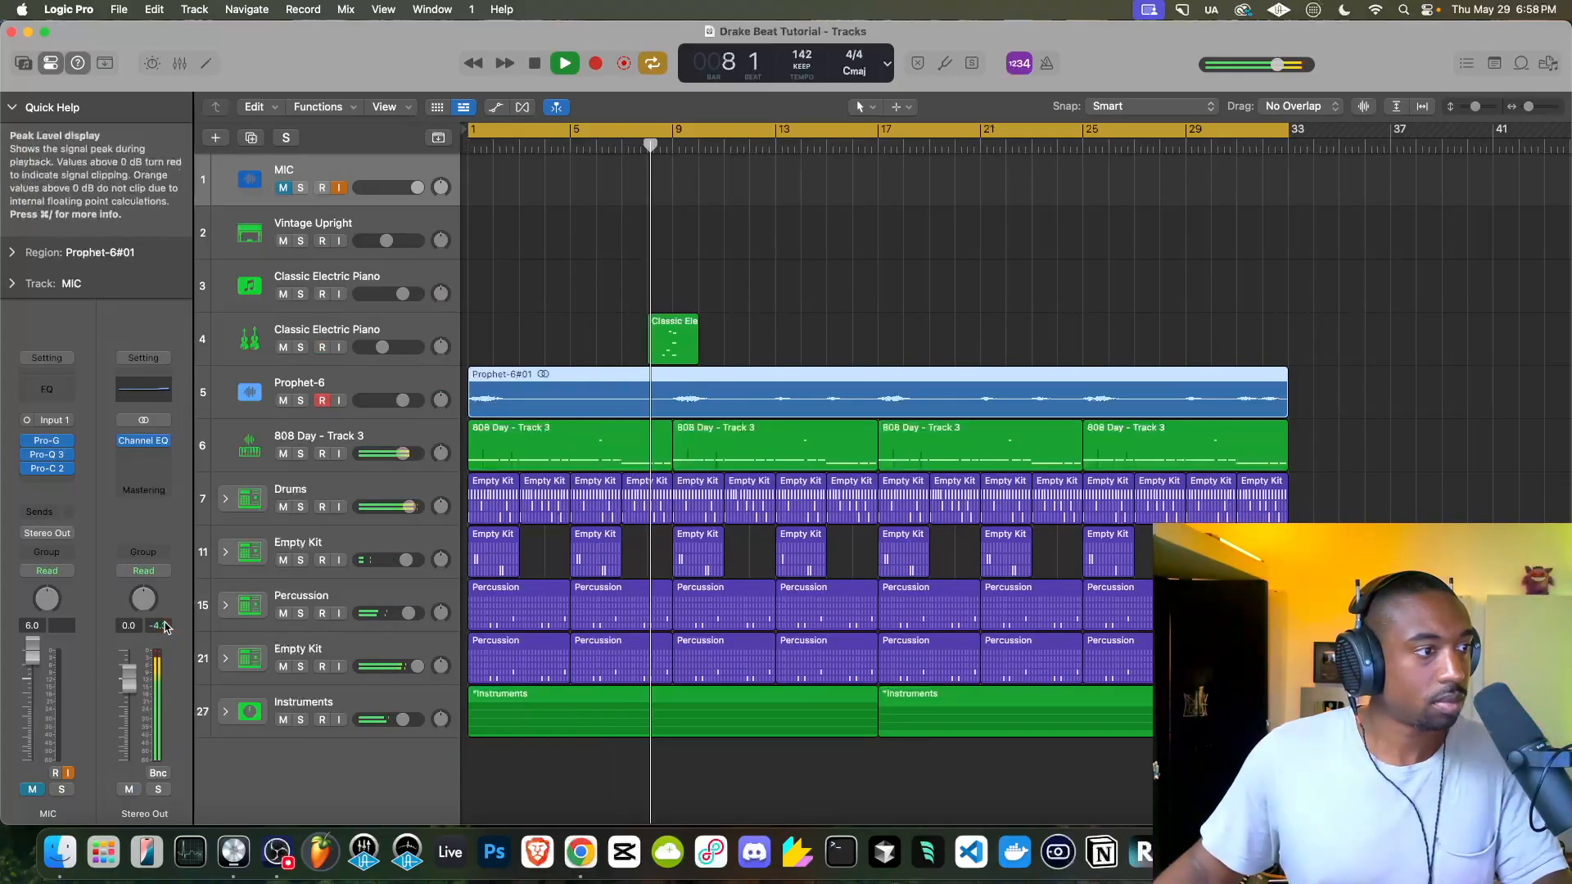
In the Stereo Out Channel EQ, cut the 75 Hz shelf to -1.3 dB and boost 248 Hz by 2.1 dB
{"action": "left_click", "coordinate": [144, 443]}
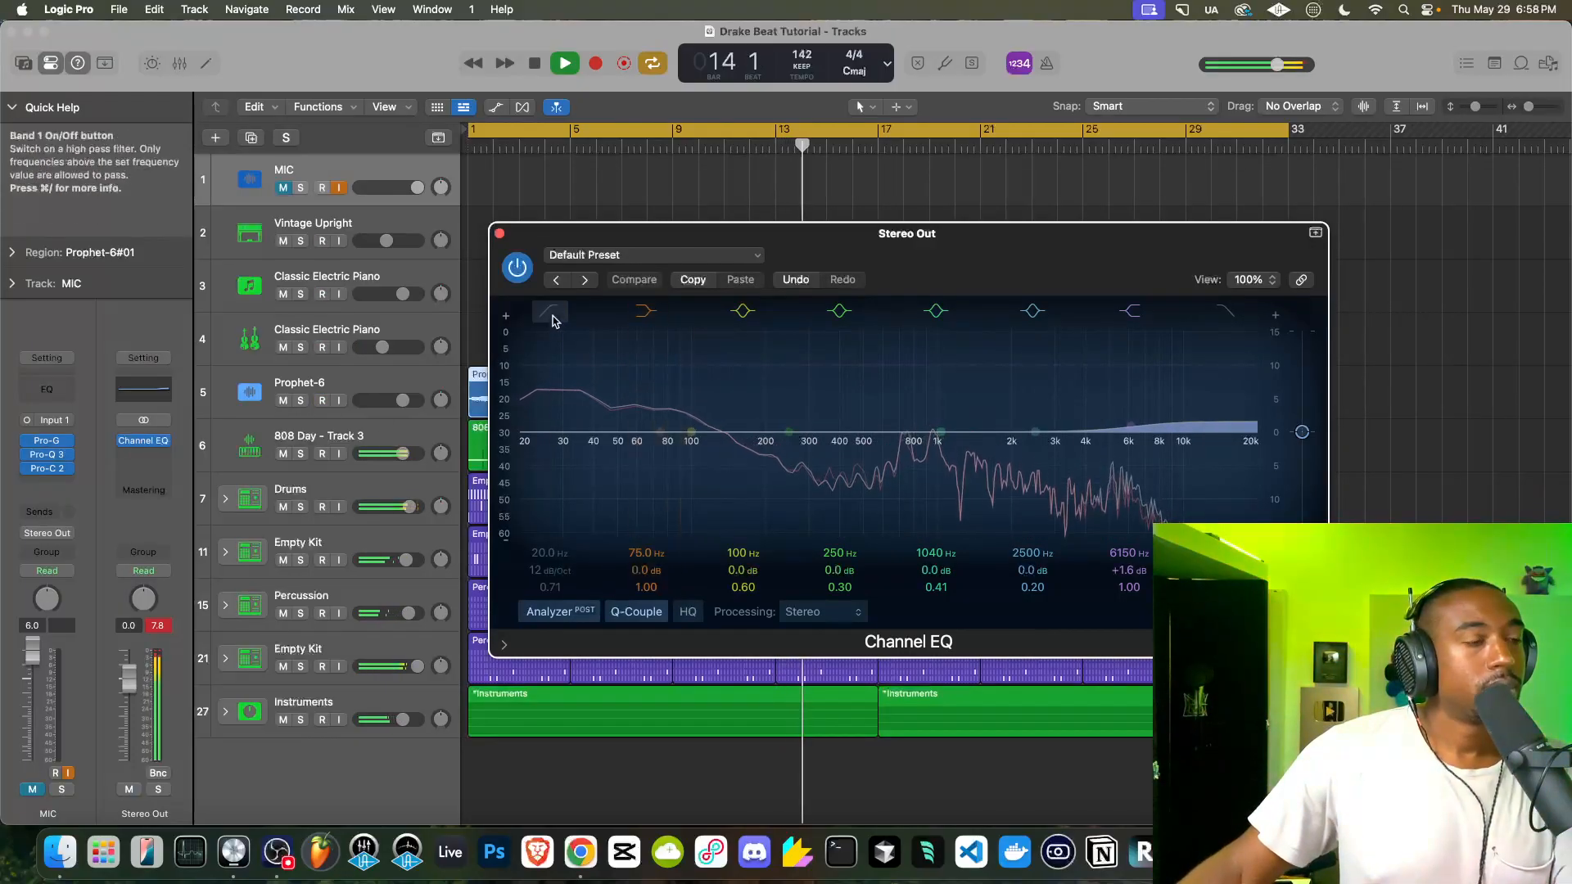
{"action": "left_click_drag", "start_coordinate": [660, 432], "coordinate": [663, 442]}
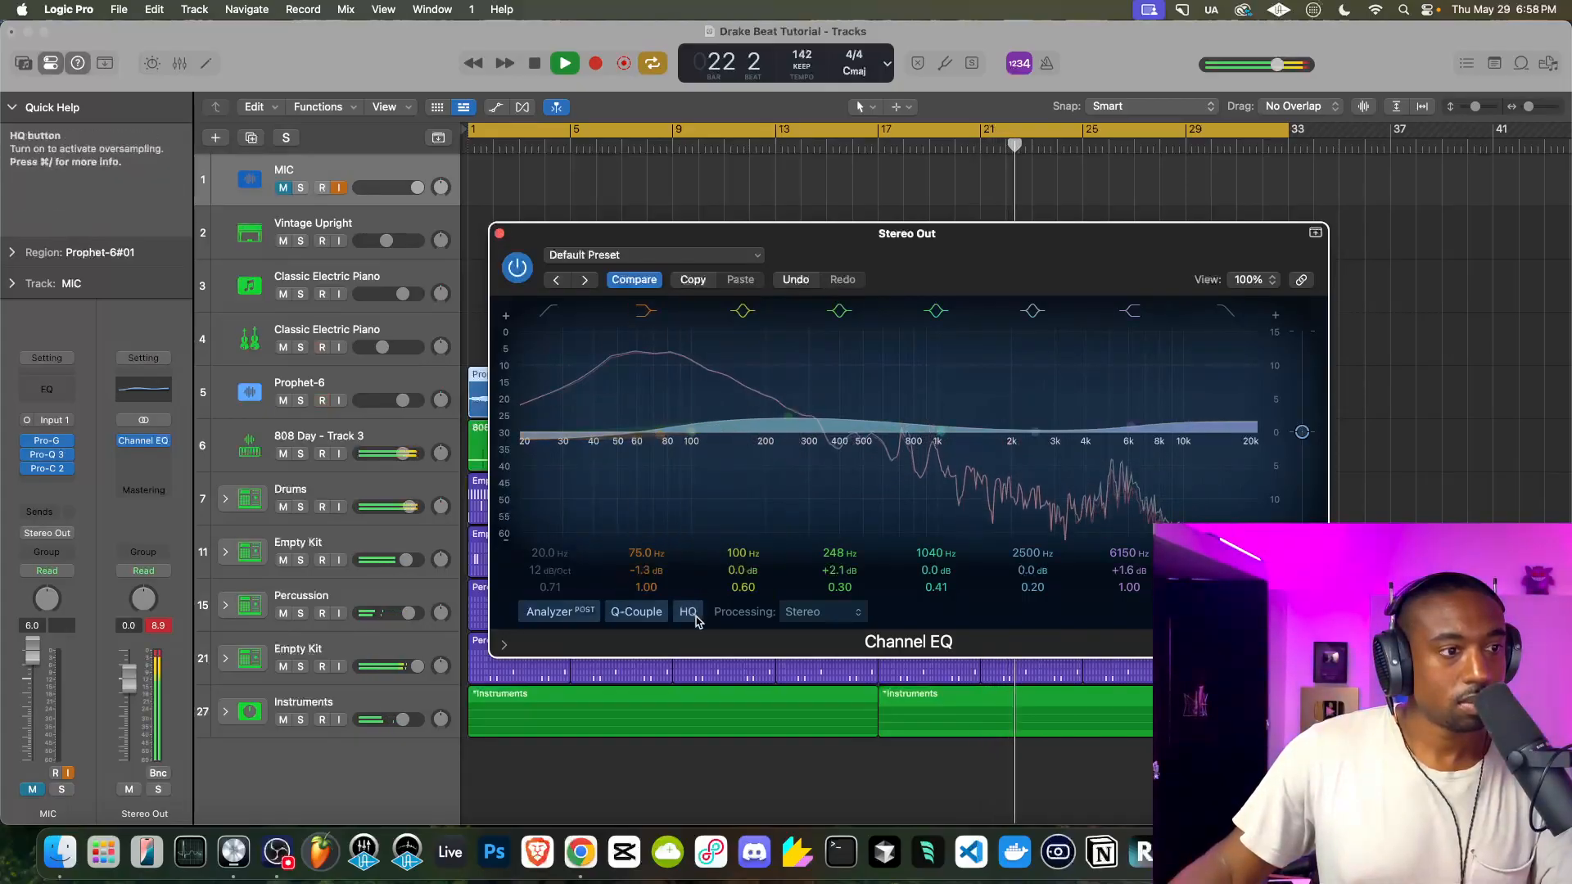
{"action": "left_click", "coordinate": [809, 611]}
{"action": "left_click", "coordinate": [772, 624]}
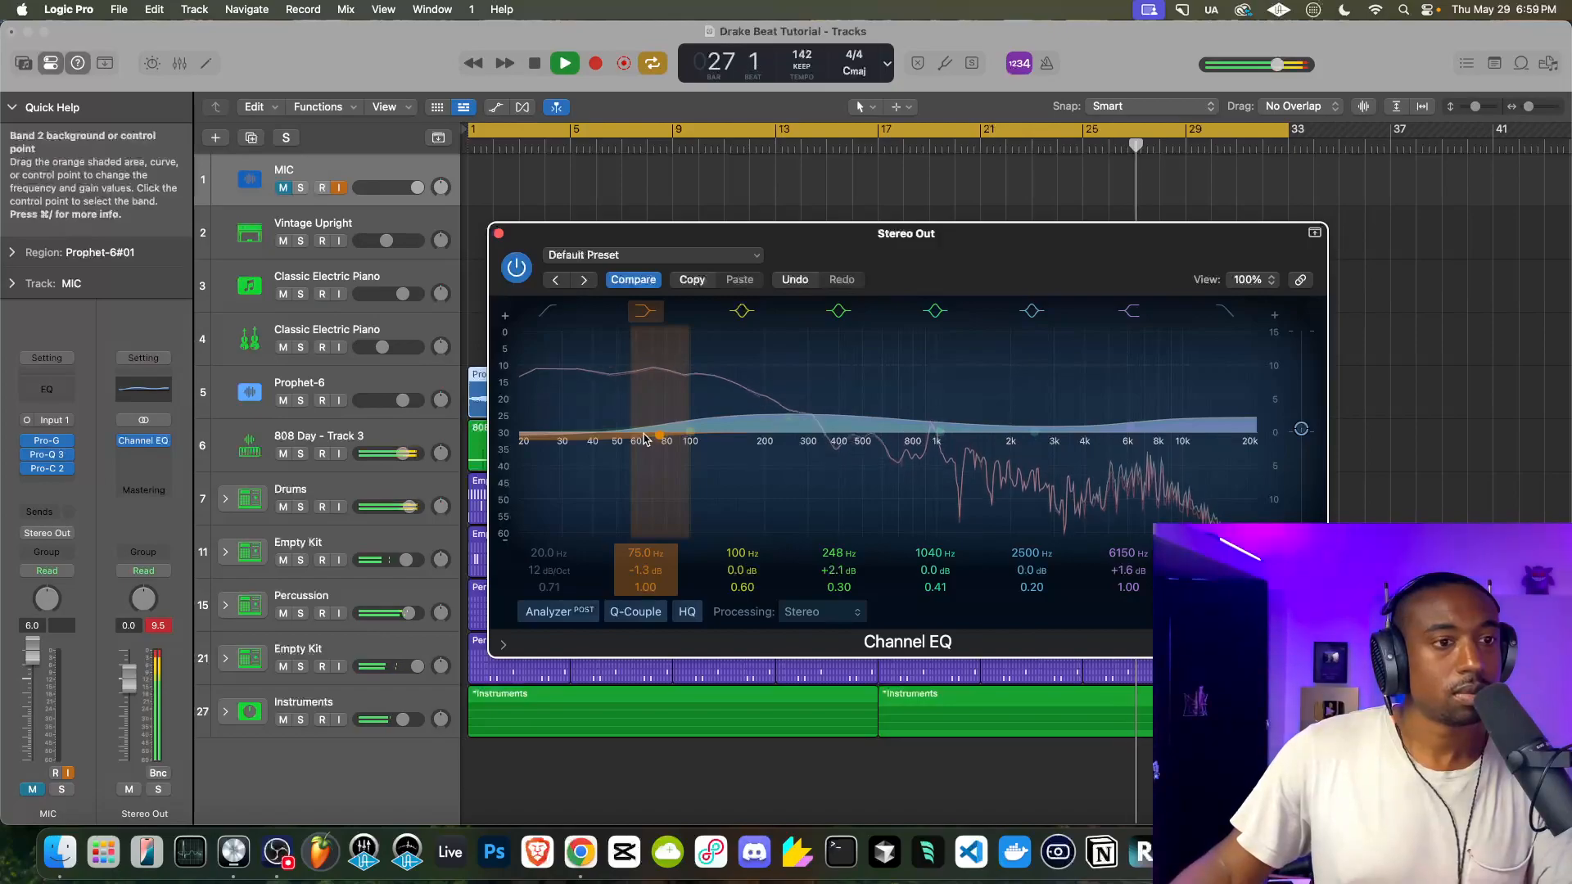
{"action": "left_click", "coordinate": [498, 235]}
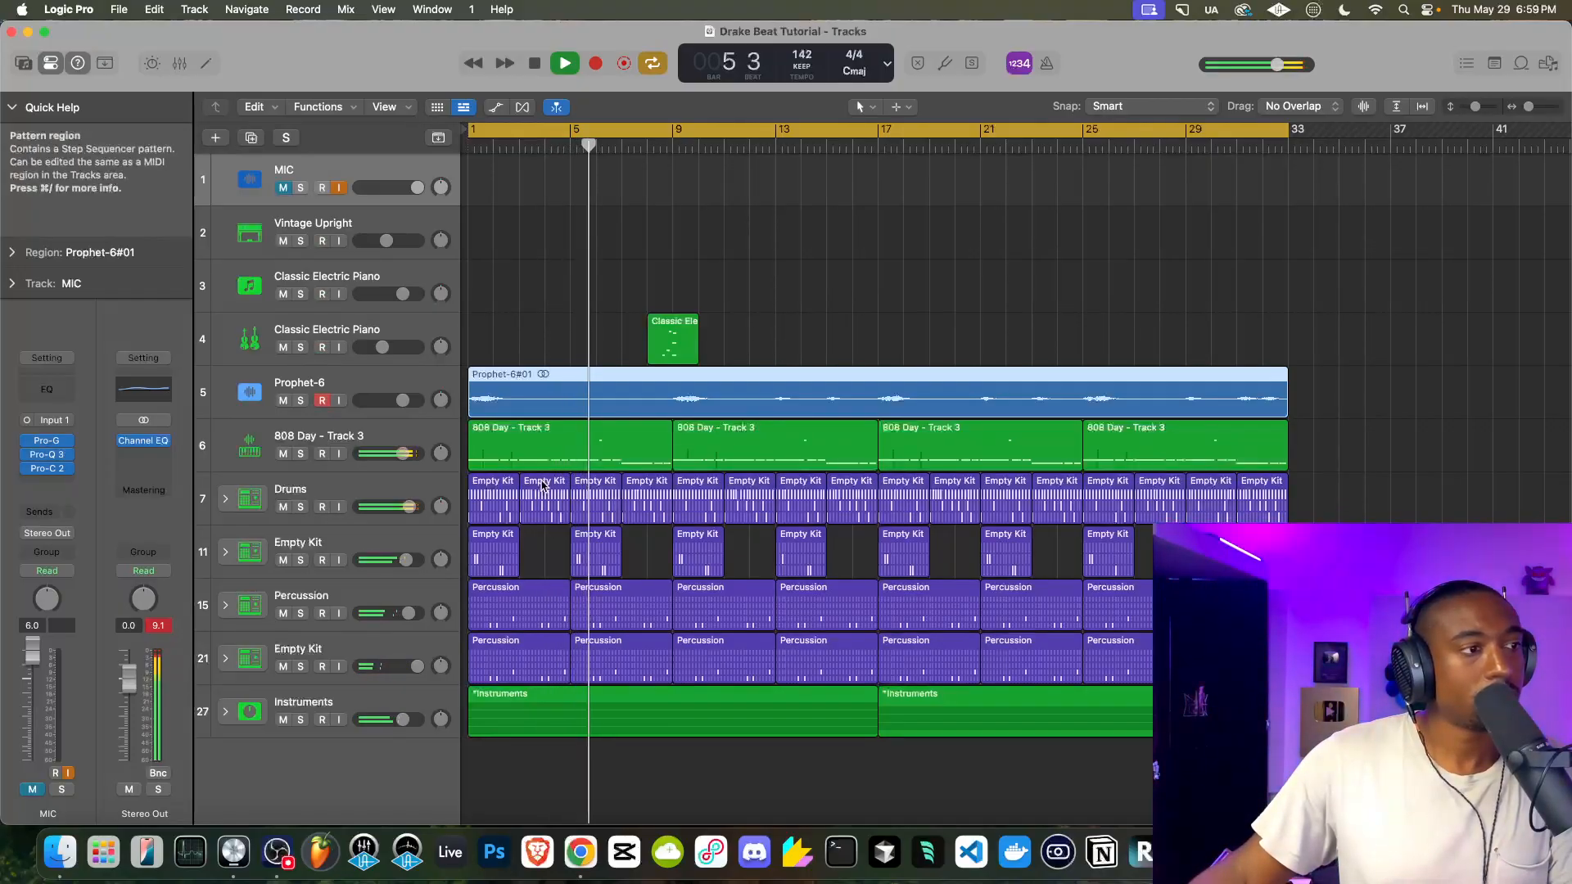
Copy the Empty Kit region on track 11 to the gaps at bar 11 and bar 23
{"action": "left_click", "coordinate": [409, 702]}
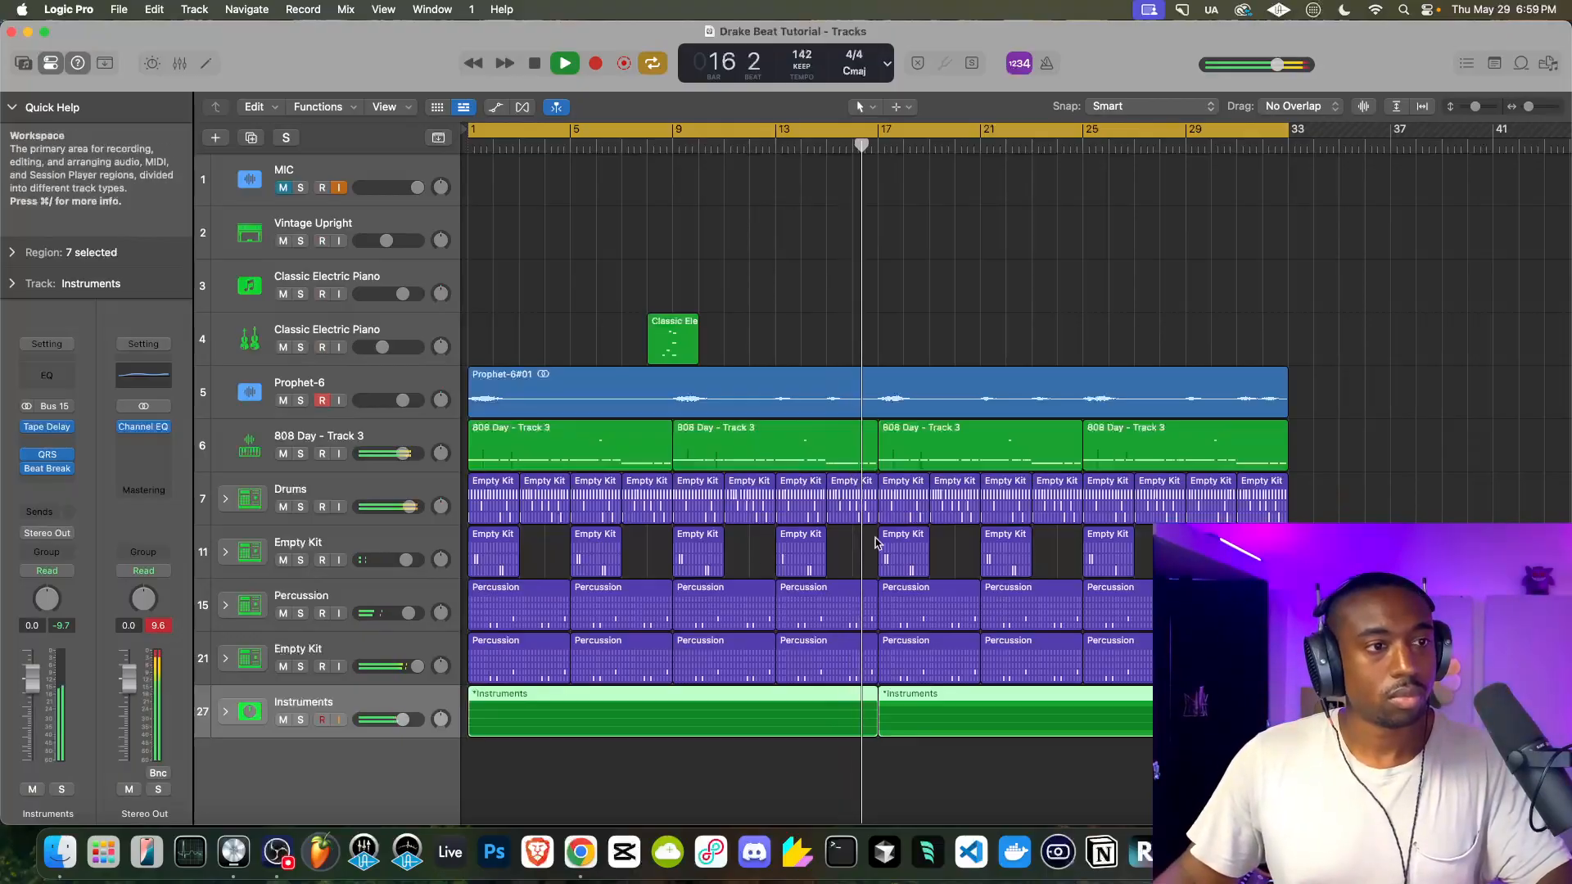
{"action": "left_click", "coordinate": [498, 554]}
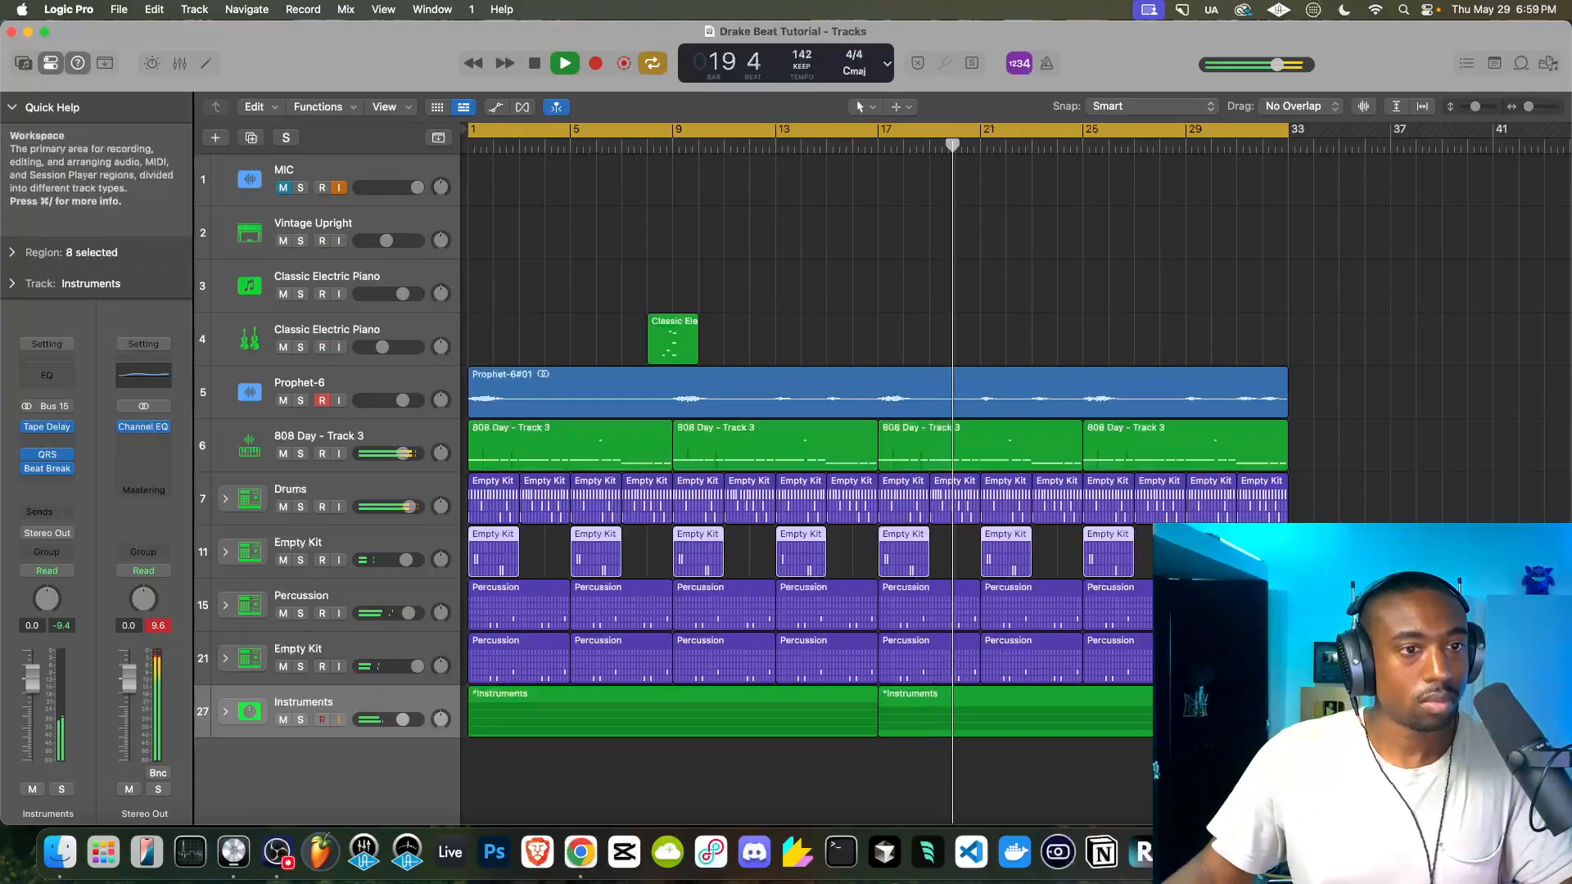
{"action": "left_click", "coordinate": [575, 559]}
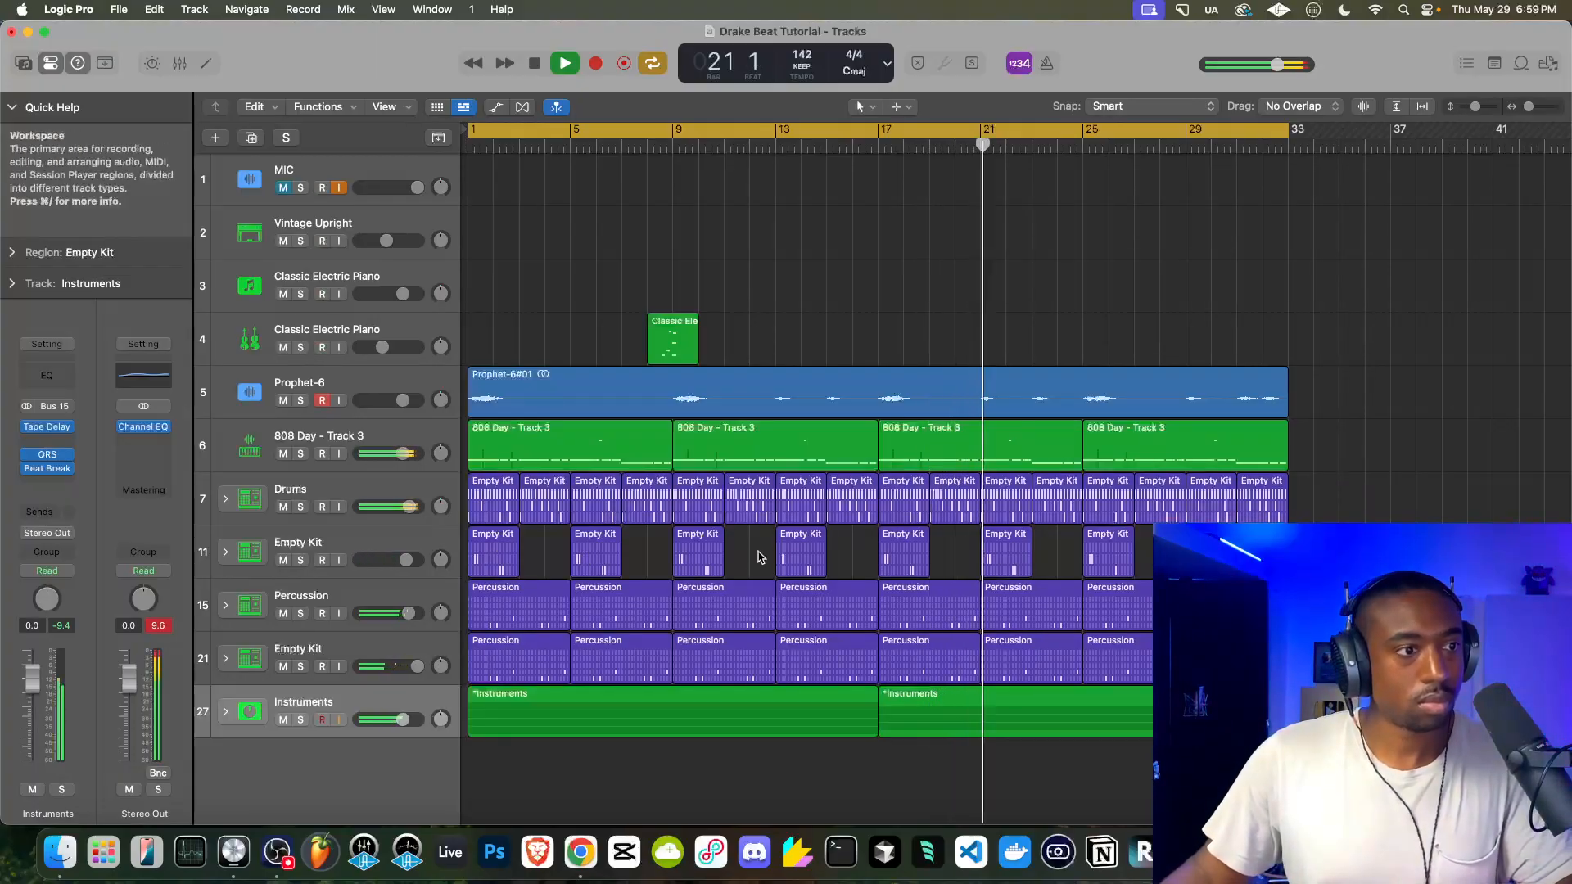
{"action": "left_click_drag", "start_coordinate": [703, 554], "coordinate": [753, 553]}
{"action": "left_click_drag", "start_coordinate": [1022, 553], "coordinate": [1070, 554]}
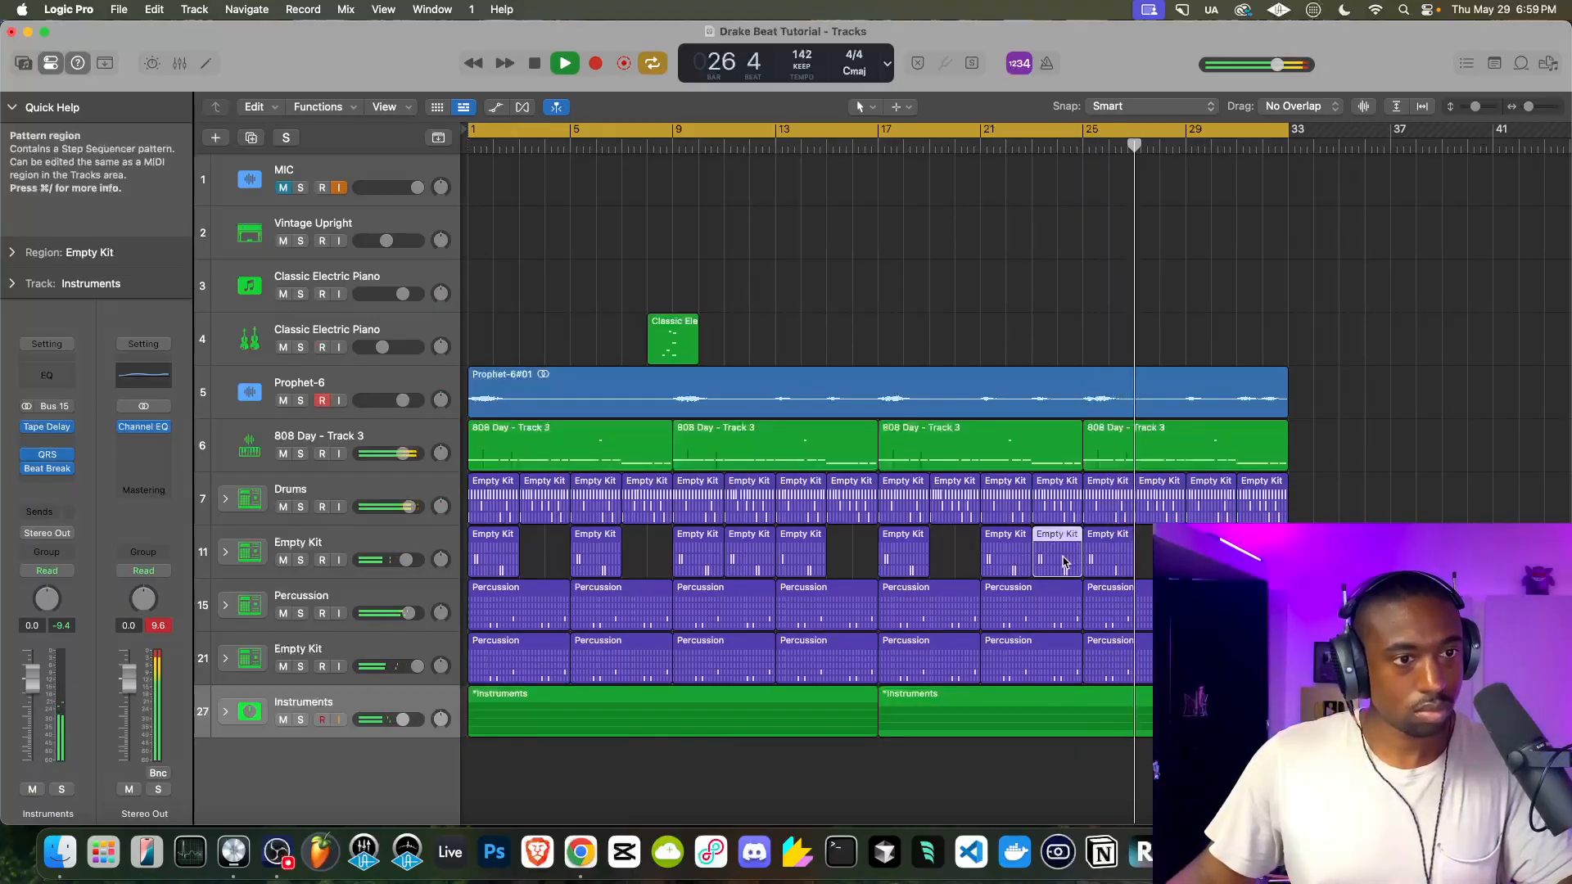
Trim the copied Empty Kit regions at bars 23 and 11 on track 11 to one bar each
{"action": "left_click_drag", "start_coordinate": [1079, 560], "coordinate": [1055, 560]}
{"action": "left_click_drag", "start_coordinate": [1233, 561], "coordinate": [1217, 561]}
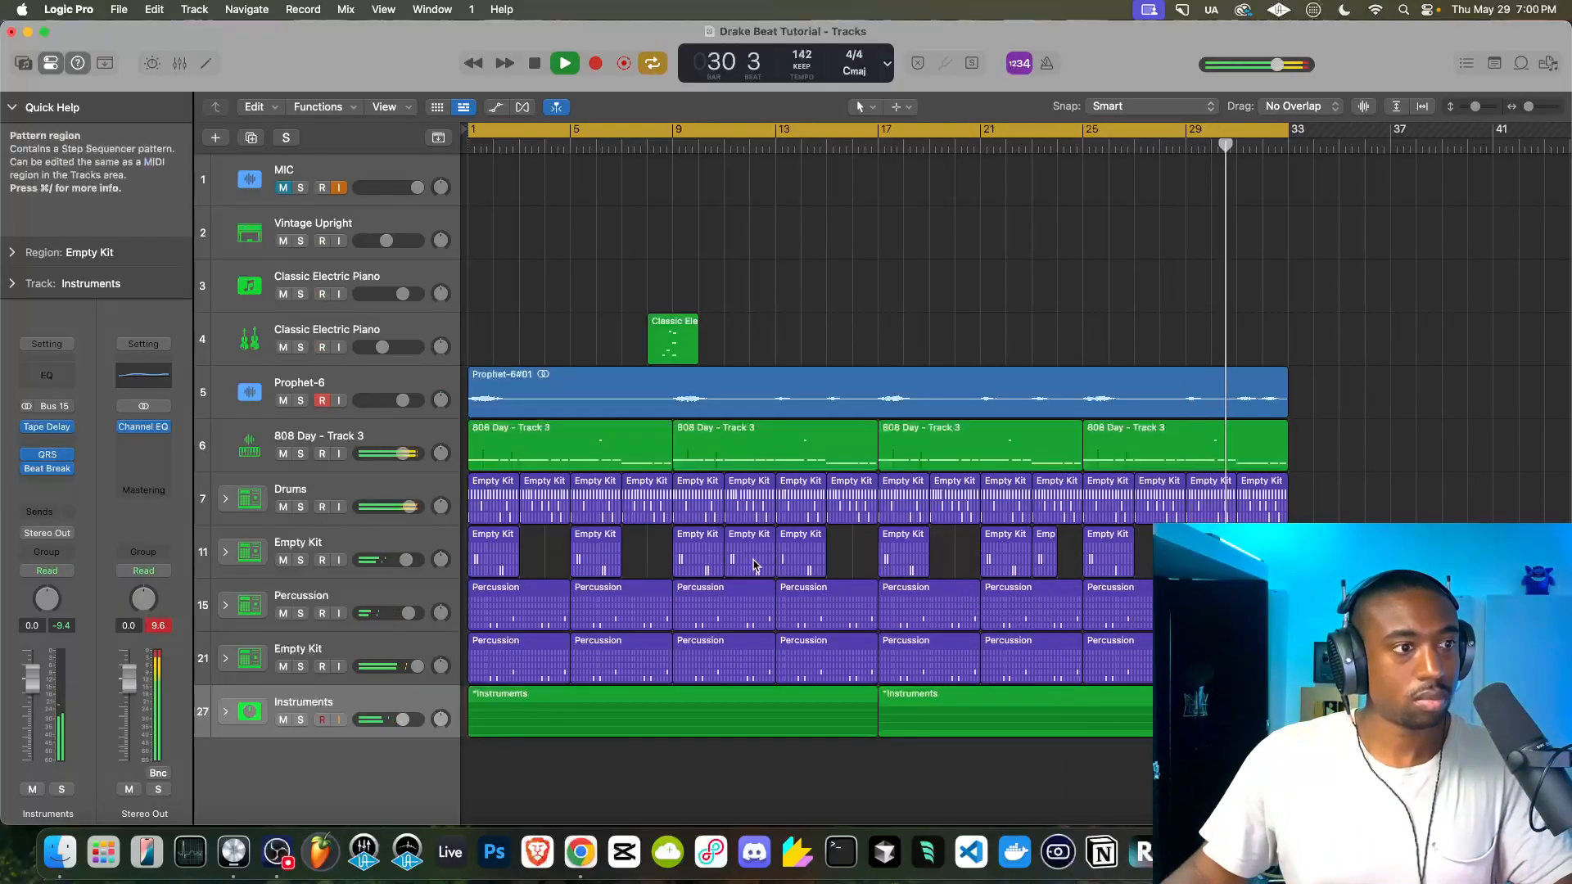
{"action": "left_click_drag", "start_coordinate": [774, 563], "coordinate": [748, 564]}
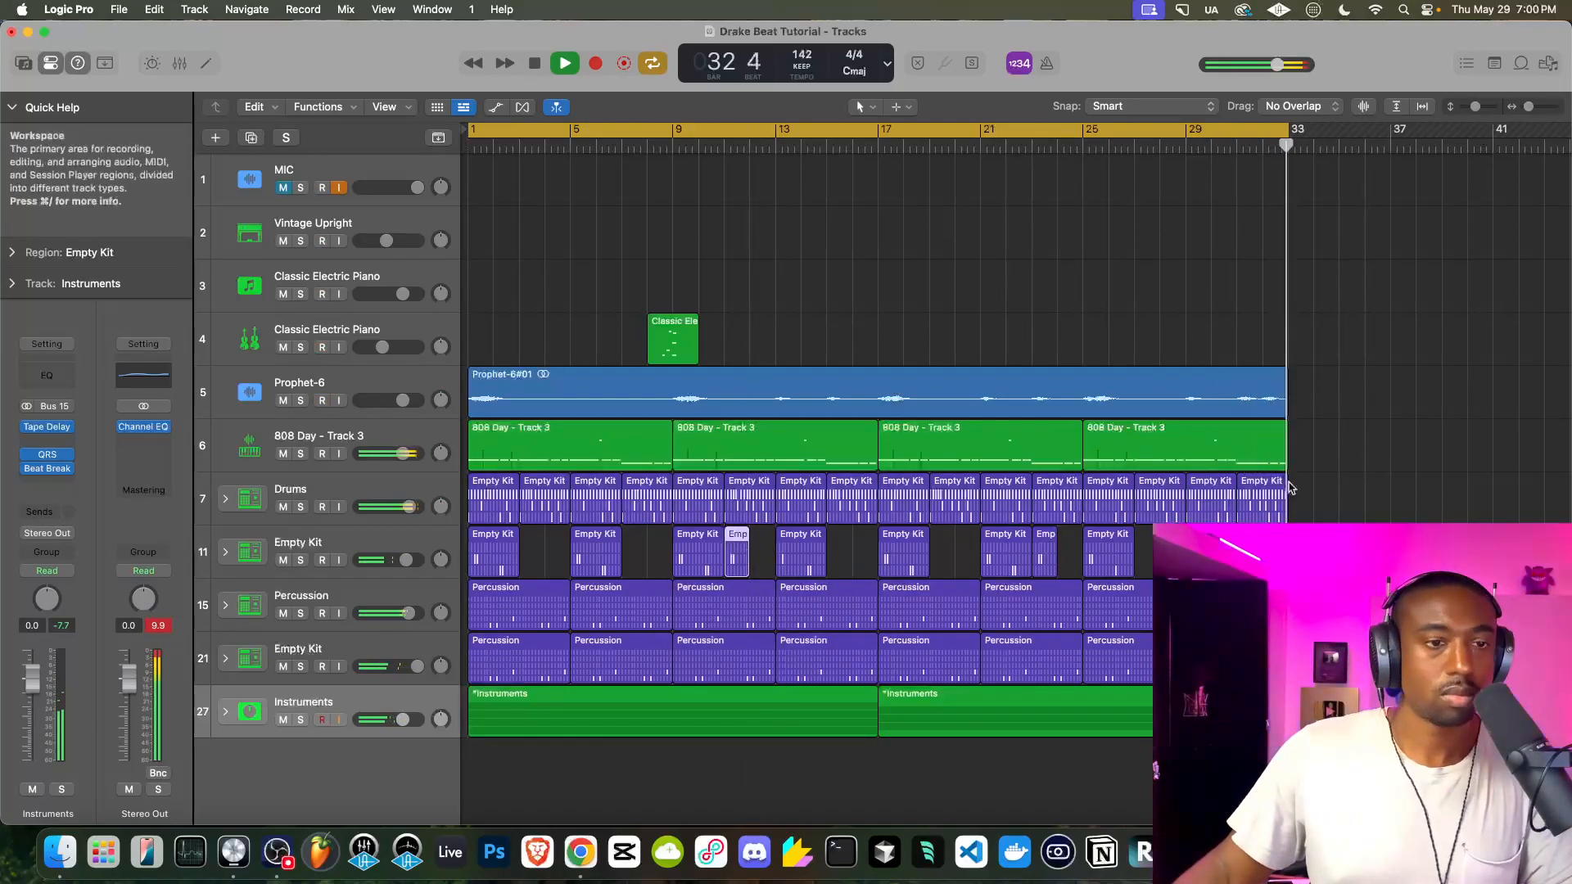
Select the 808 Day track and inspect the settings of its Pro-MB and Compressor plug-ins during playback
{"action": "left_click", "coordinate": [1091, 316]}
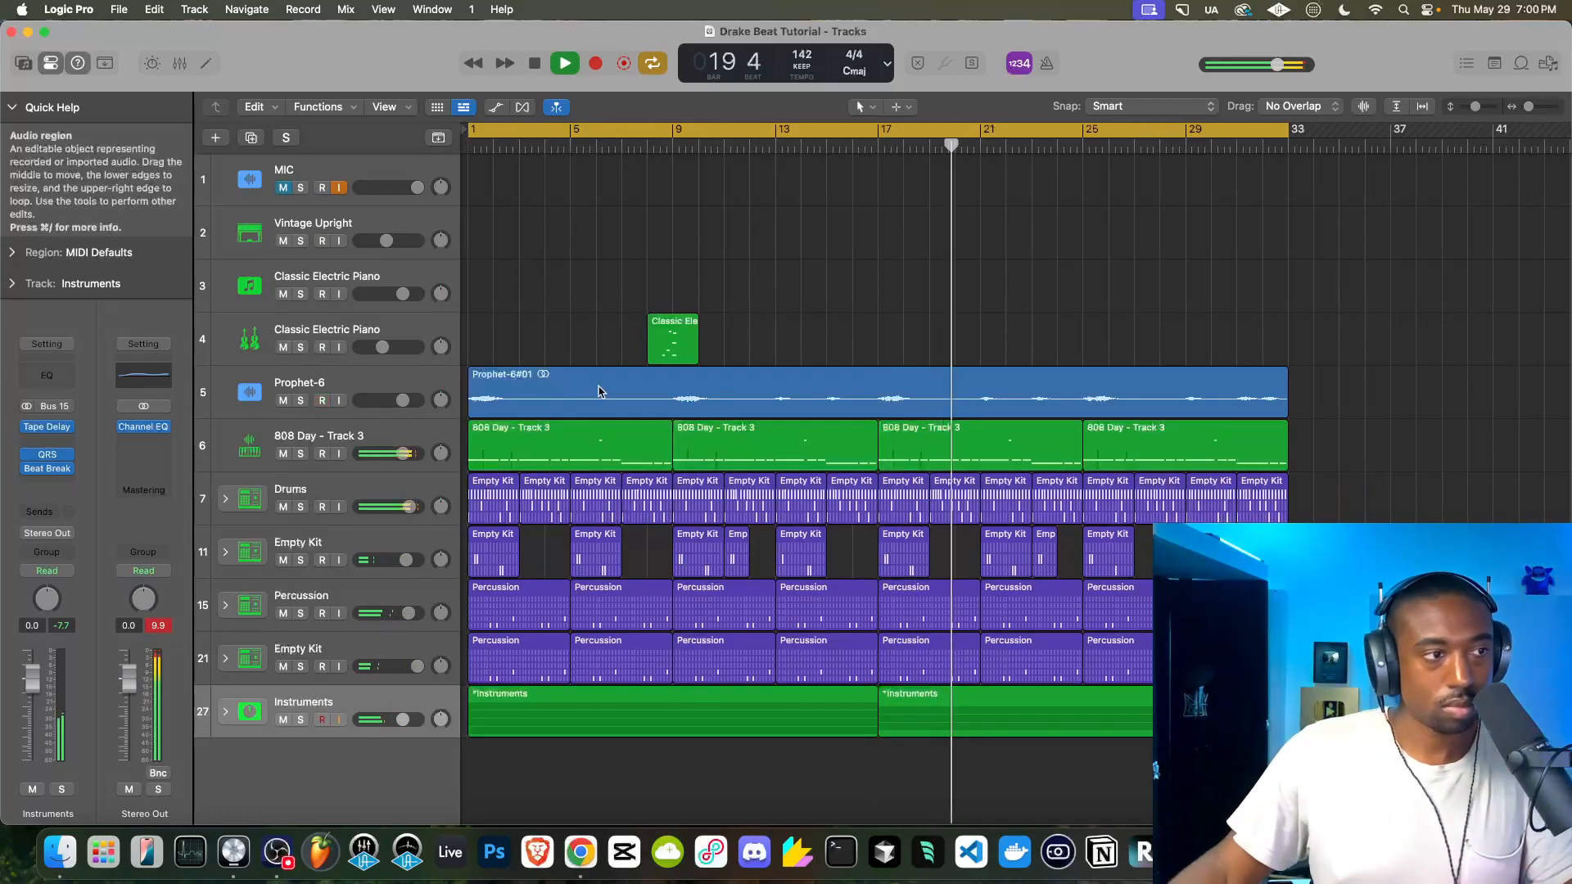
{"action": "left_click", "coordinate": [321, 442]}
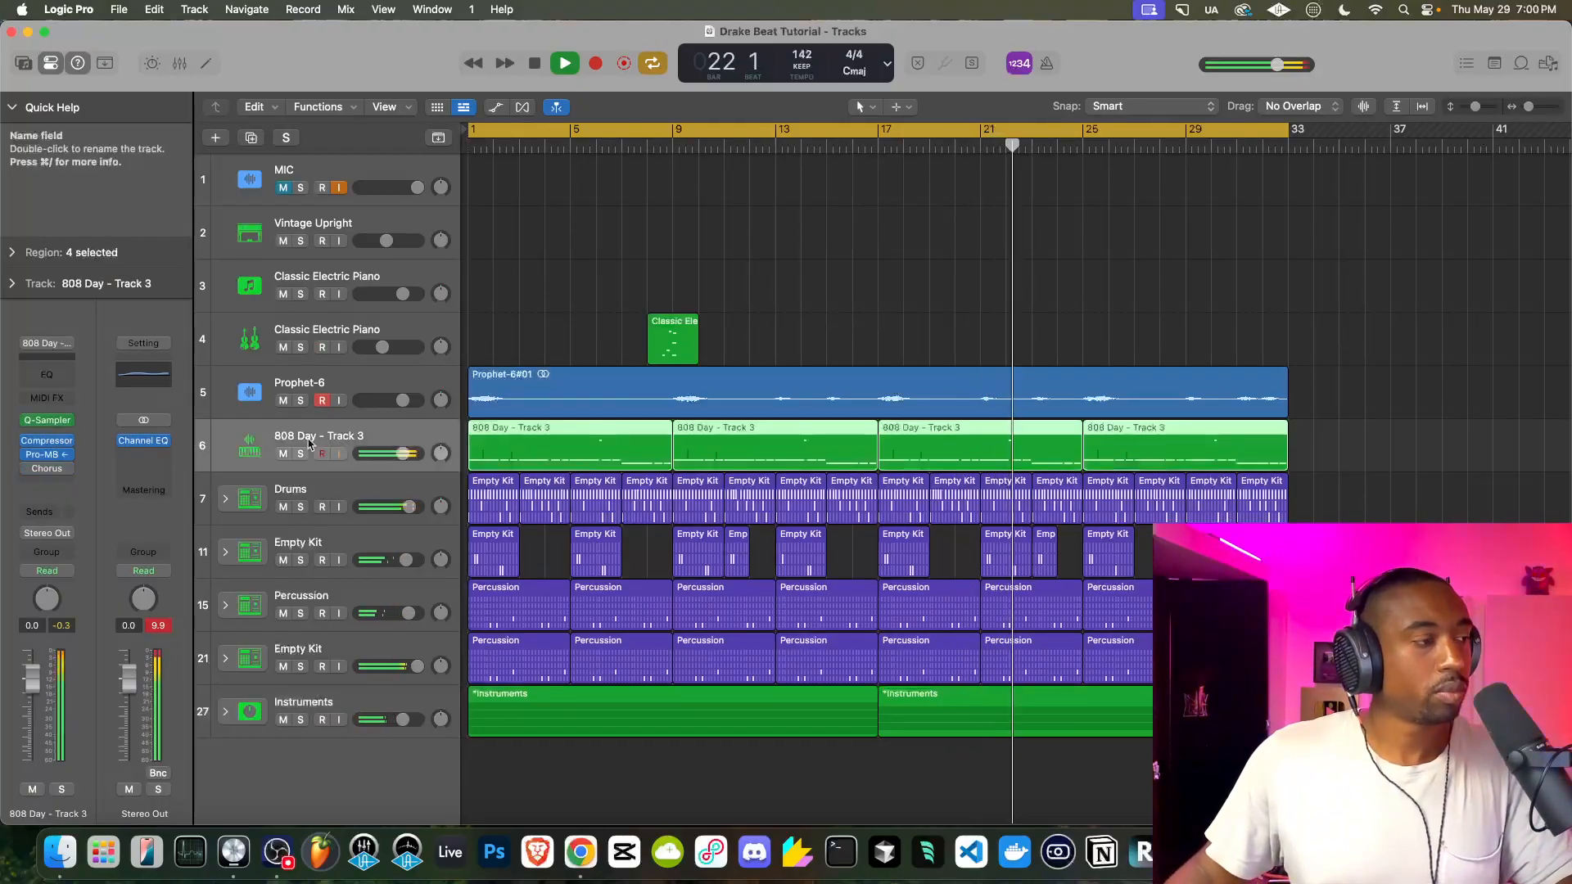
{"action": "left_click", "coordinate": [47, 455]}
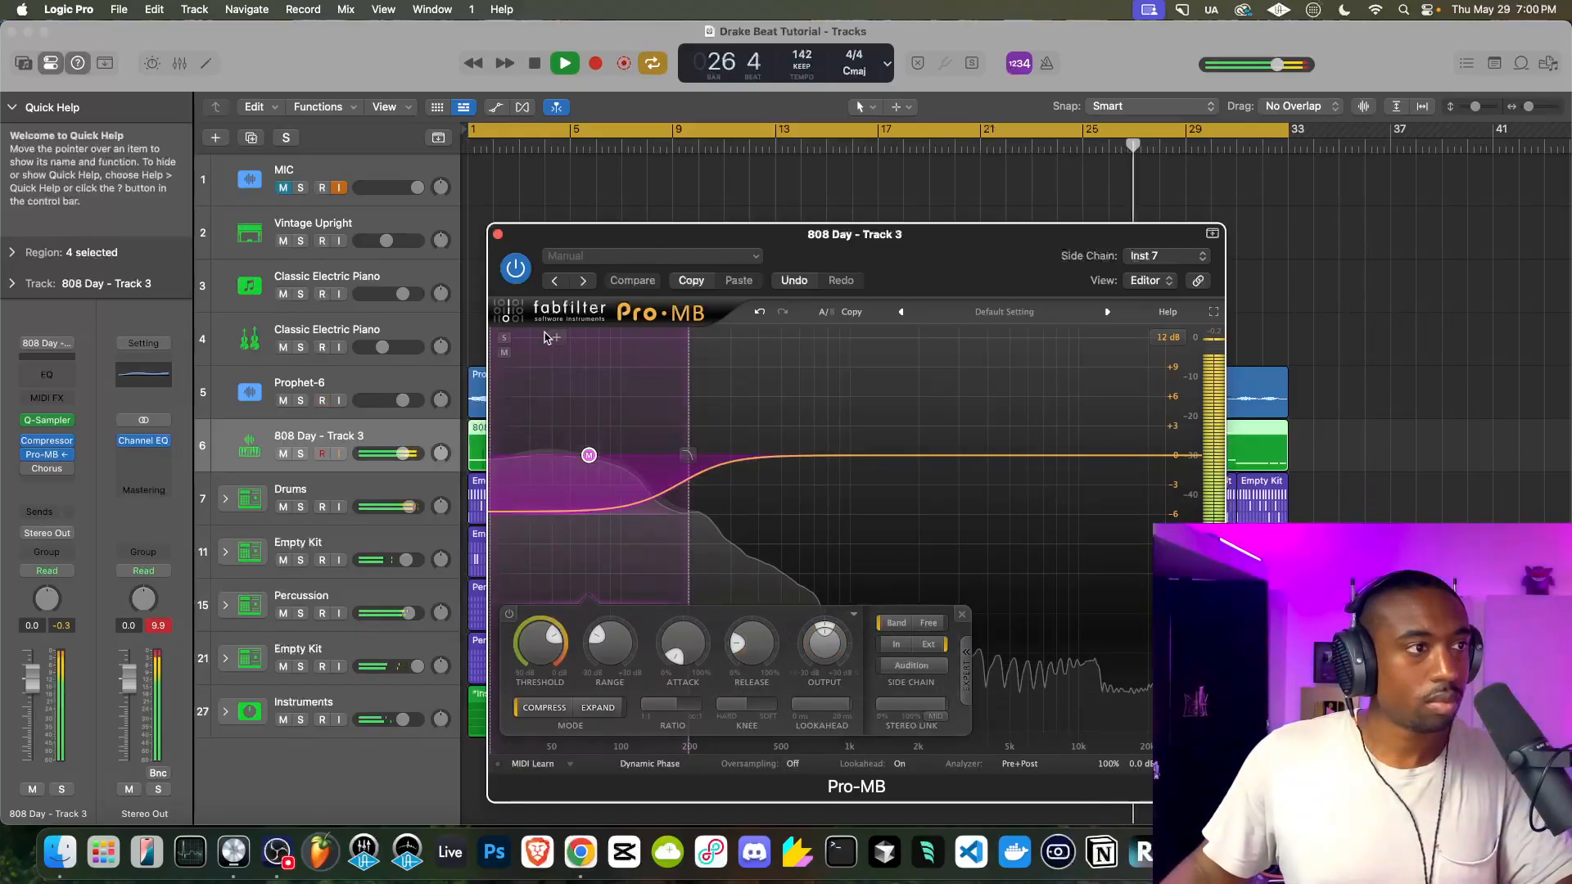
{"action": "left_click", "coordinate": [497, 234]}
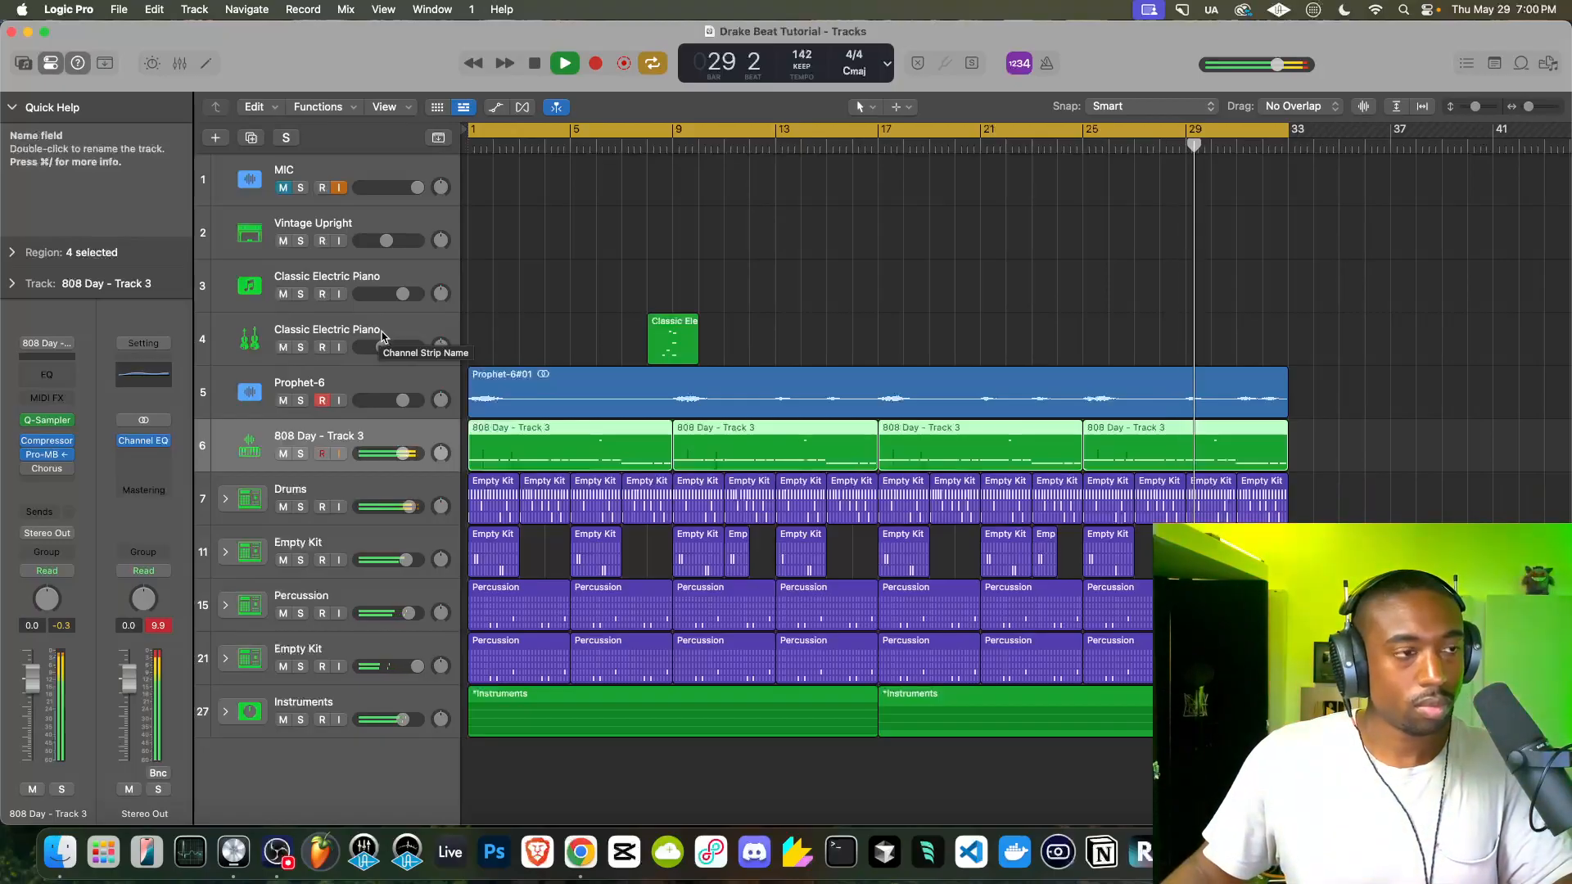
{"action": "left_click", "coordinate": [48, 445]}
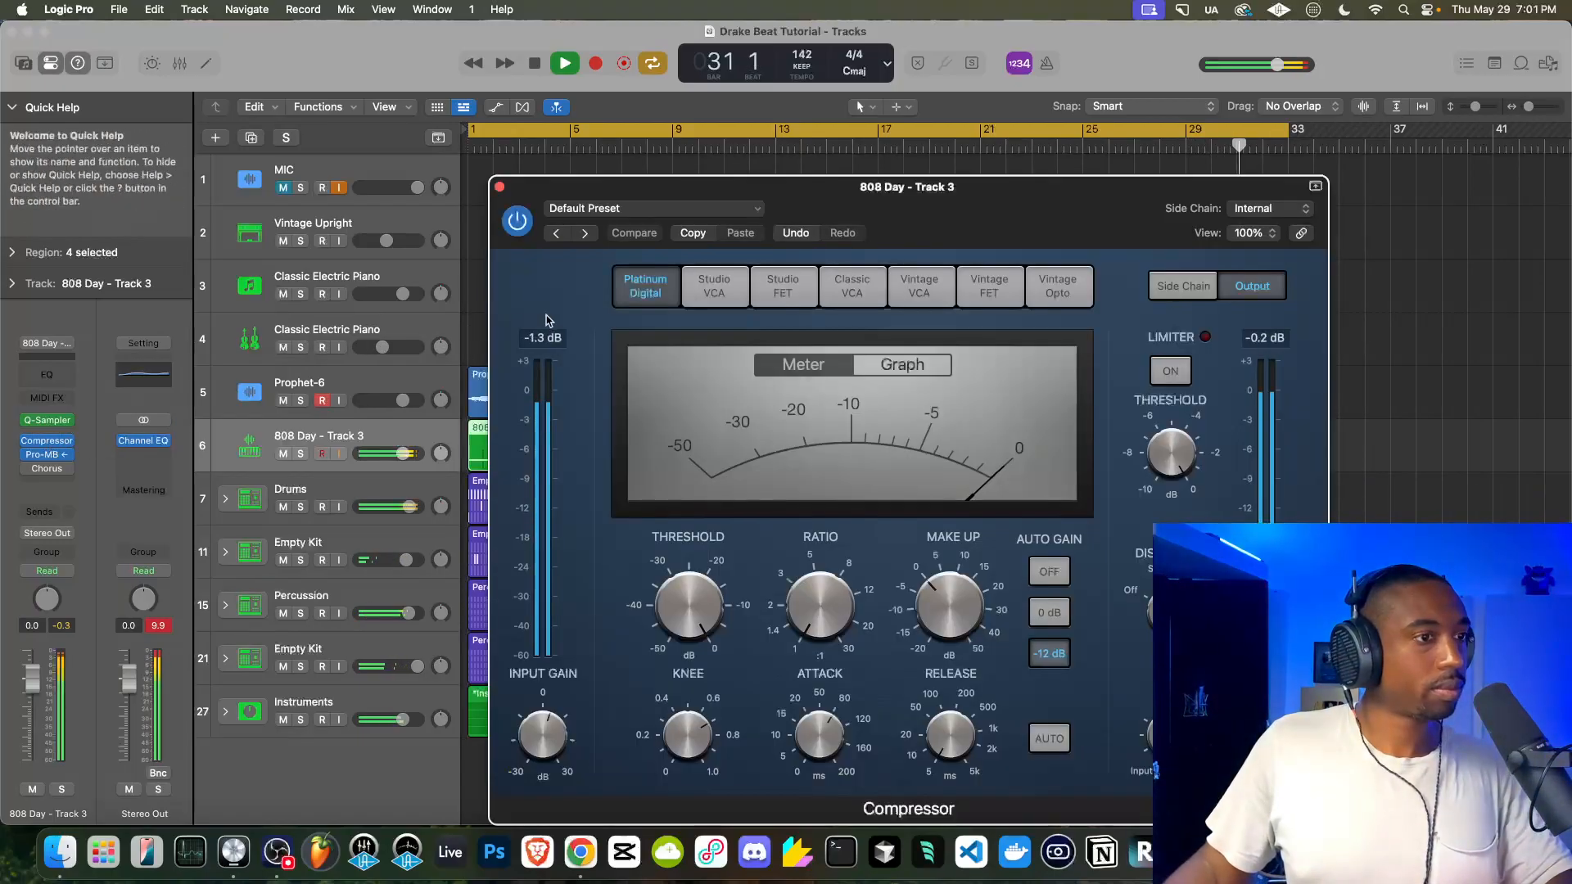
{"action": "left_click", "coordinate": [497, 188]}
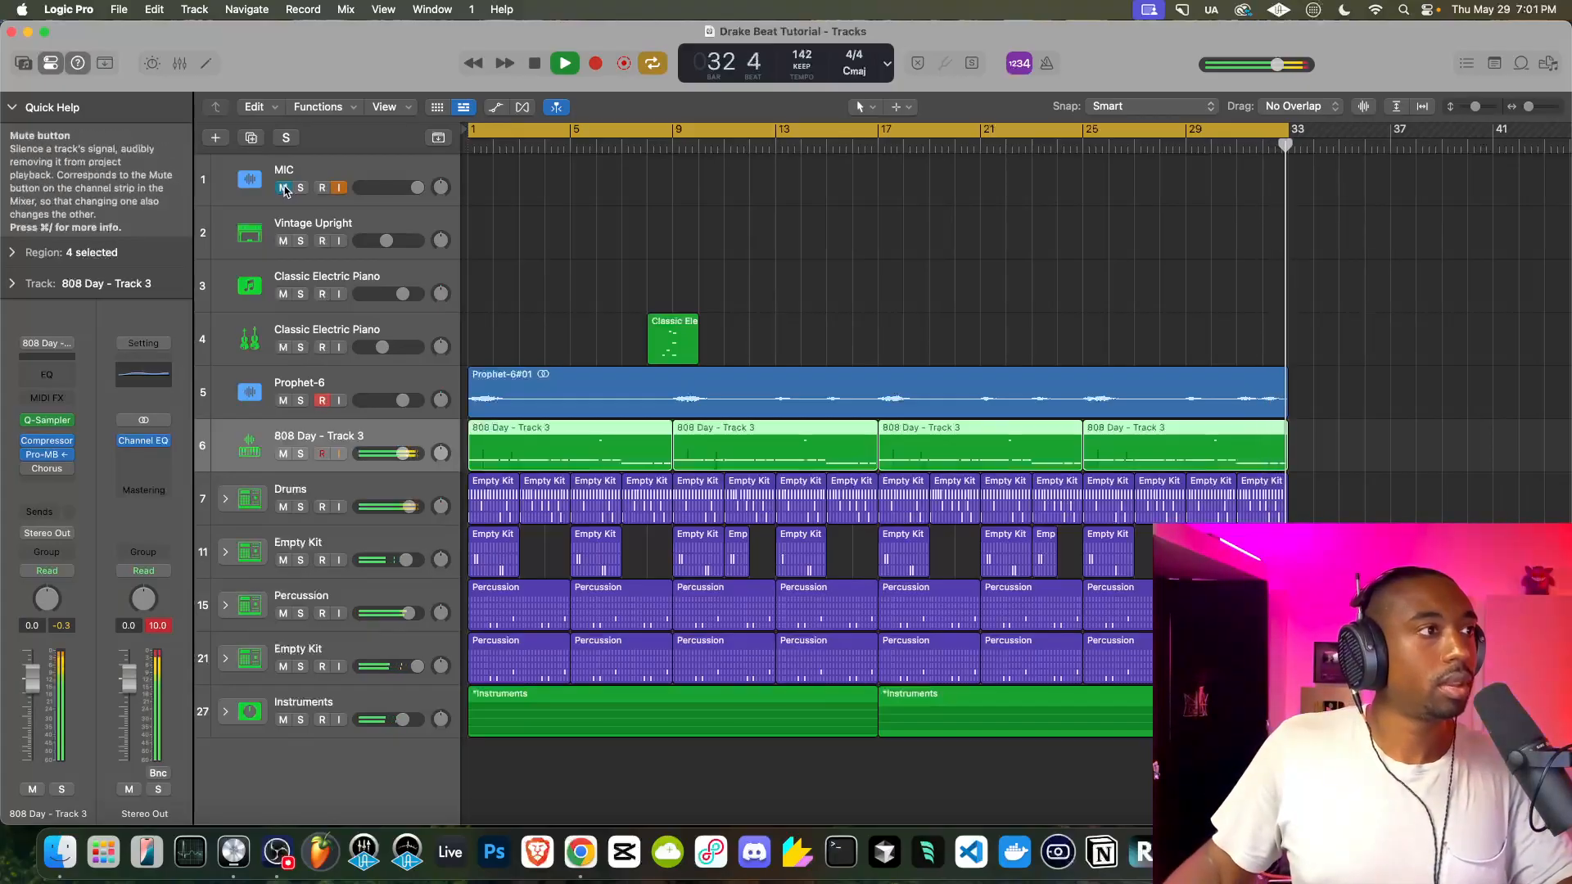